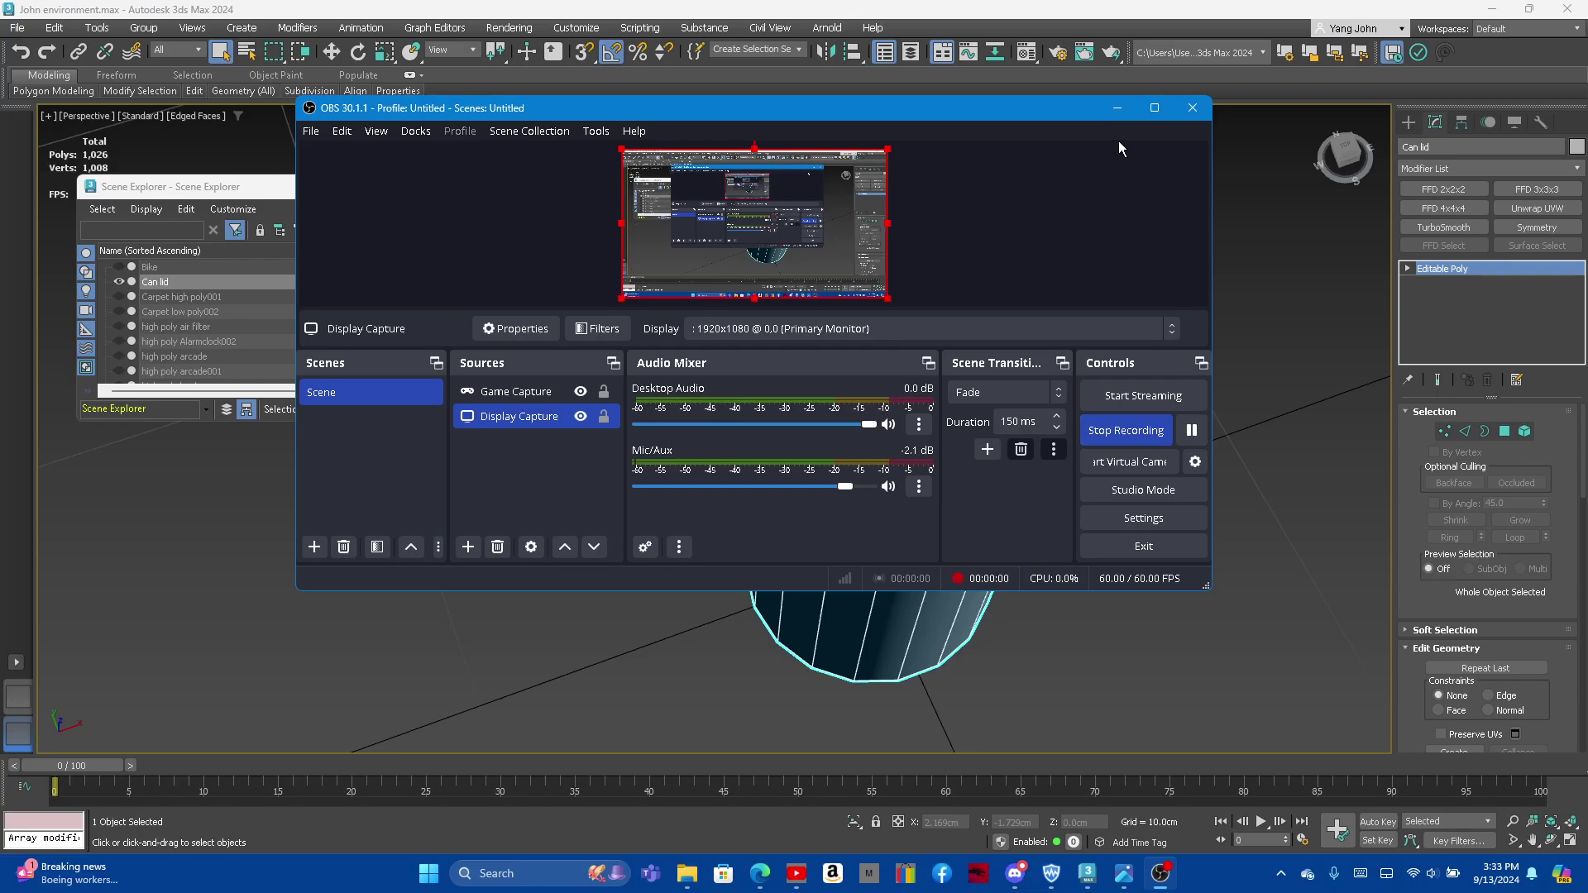
Step: After inspecting the can in the viewport, rename 'Can lid' to 'Can lowpoly' in Scene Explorer
left_click(1116, 108)
scroll(950, 353, "down", 2)
scroll(949, 352, "up", 2)
middle_click_drag(950, 352, 763, 393, "alt")
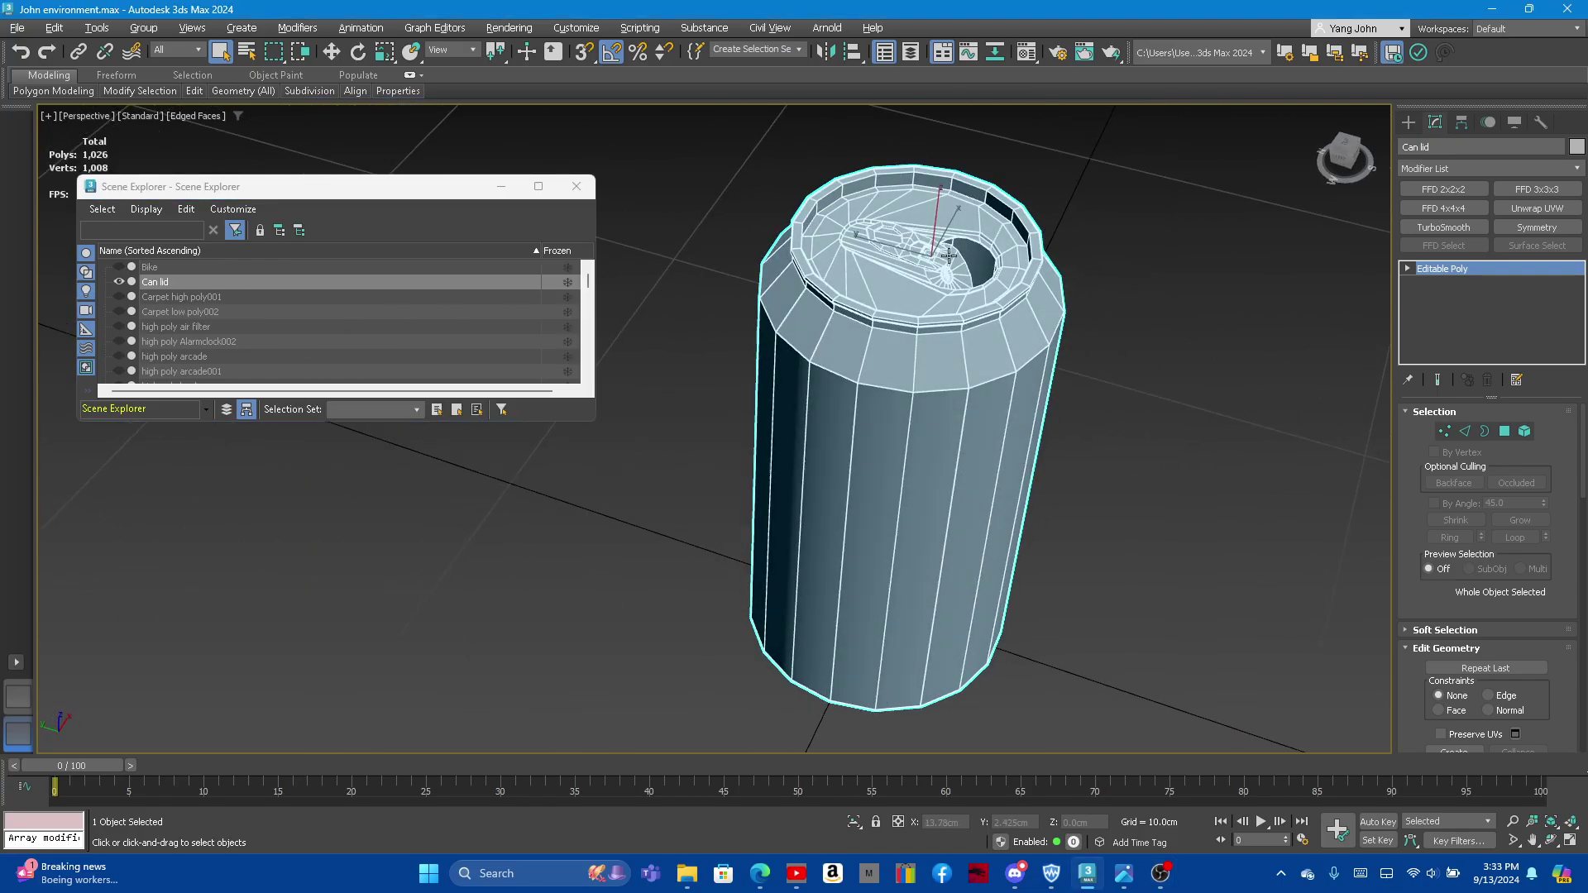
mouse_move(949, 255)
middle_mouse_down("alt")
mouse_move(940, 380)
mouse_move(877, 460)
mouse_move(823, 466)
mouse_move(832, 331)
middle_mouse_up("alt")
scroll(911, 379, "up", 2)
scroll(887, 388, "down", 3)
scroll(831, 435, "down", 2)
scroll(832, 435, "up", 2)
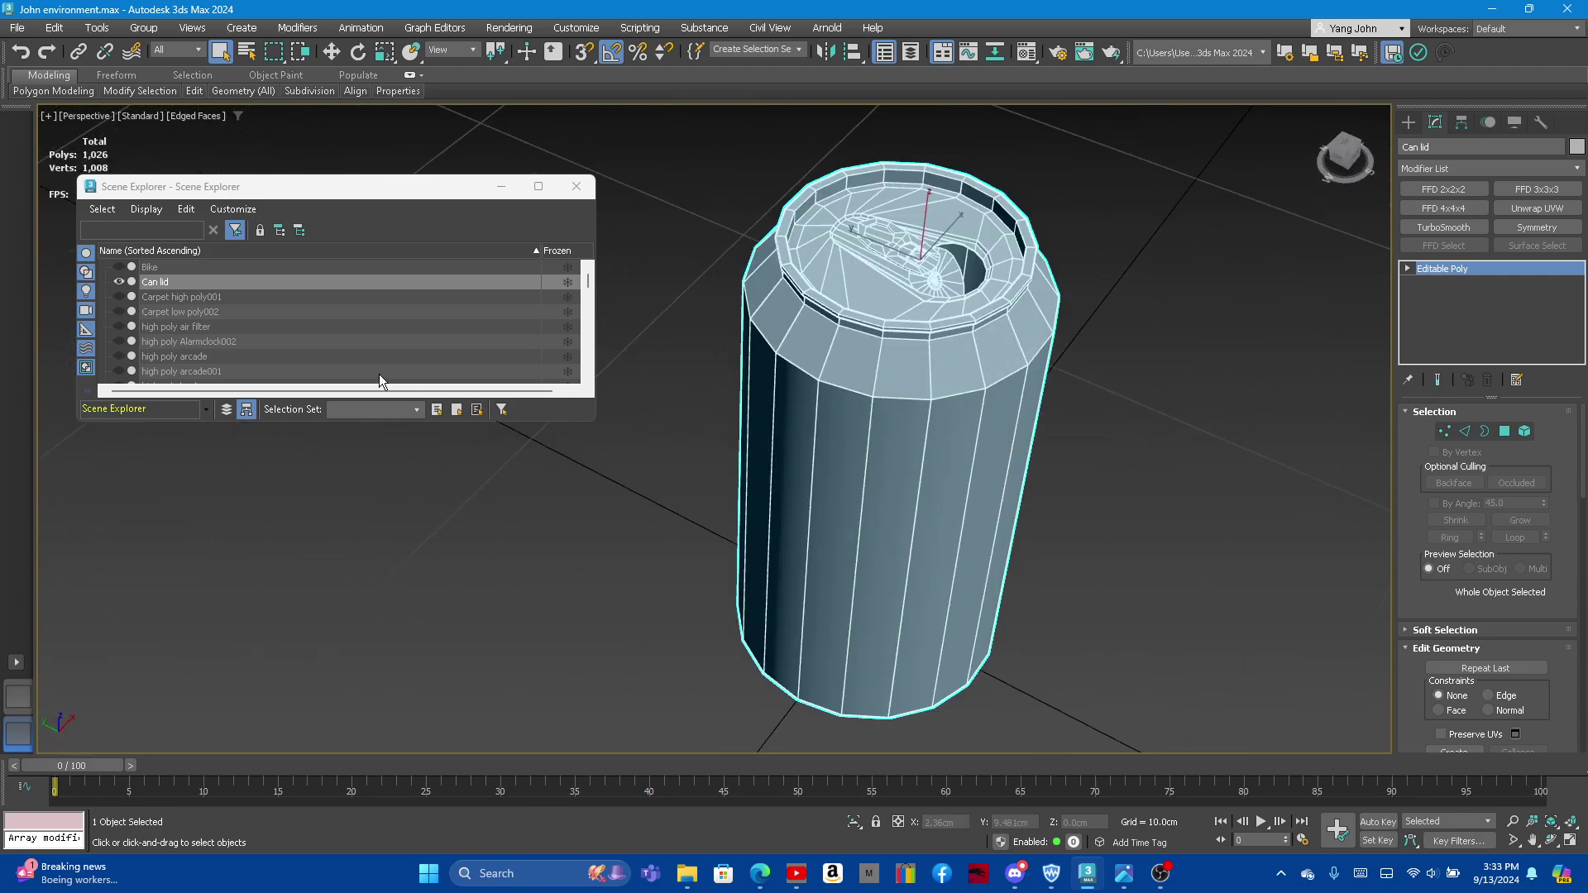
left_click(163, 284)
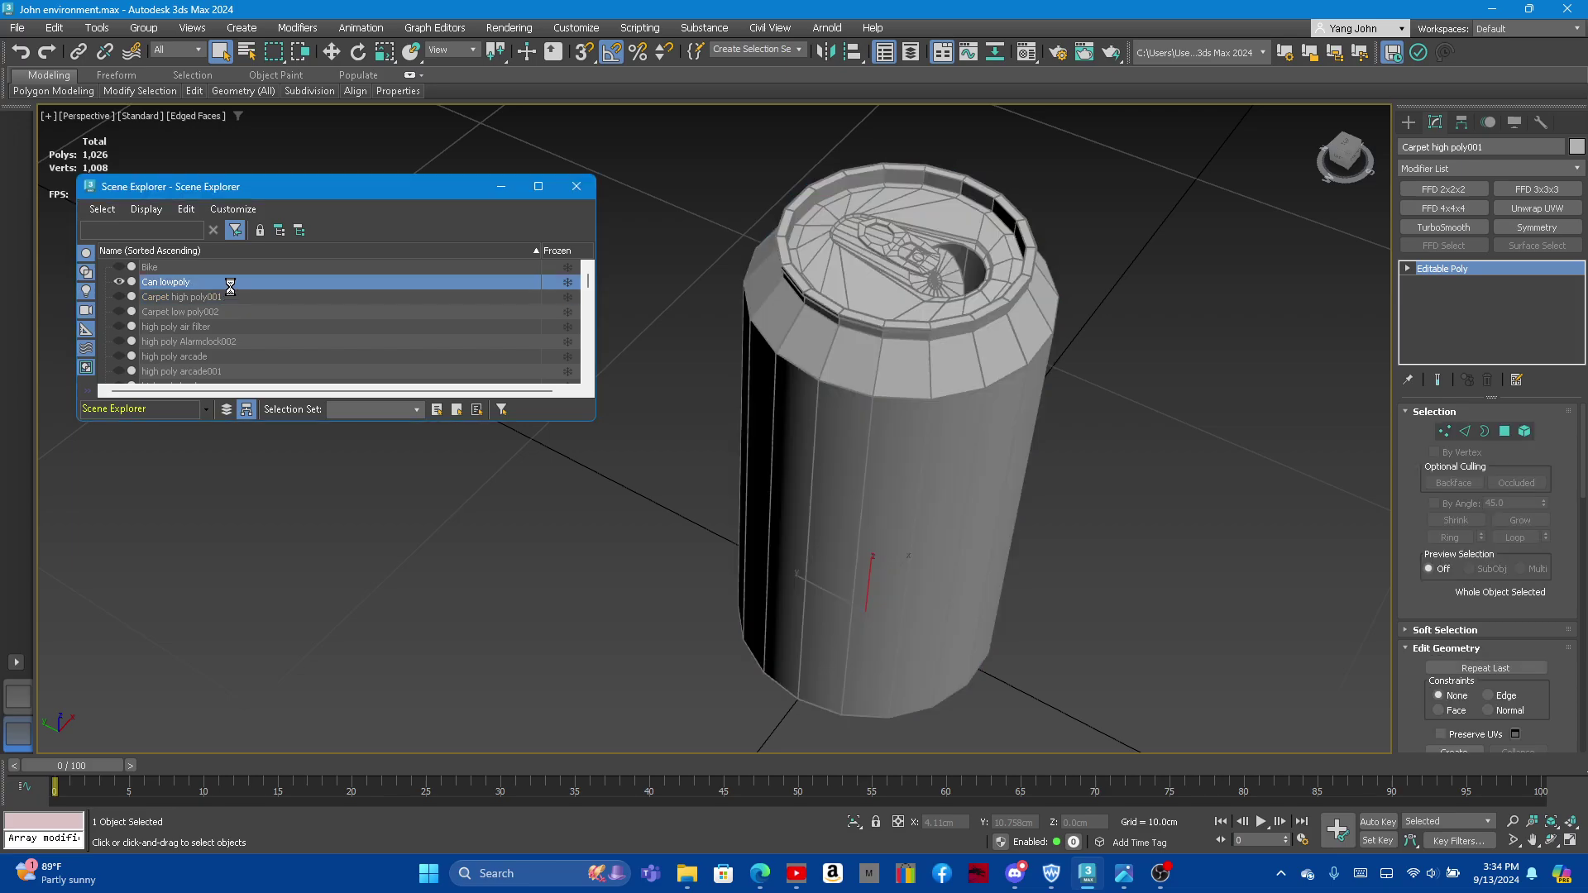
left_click(931, 309)
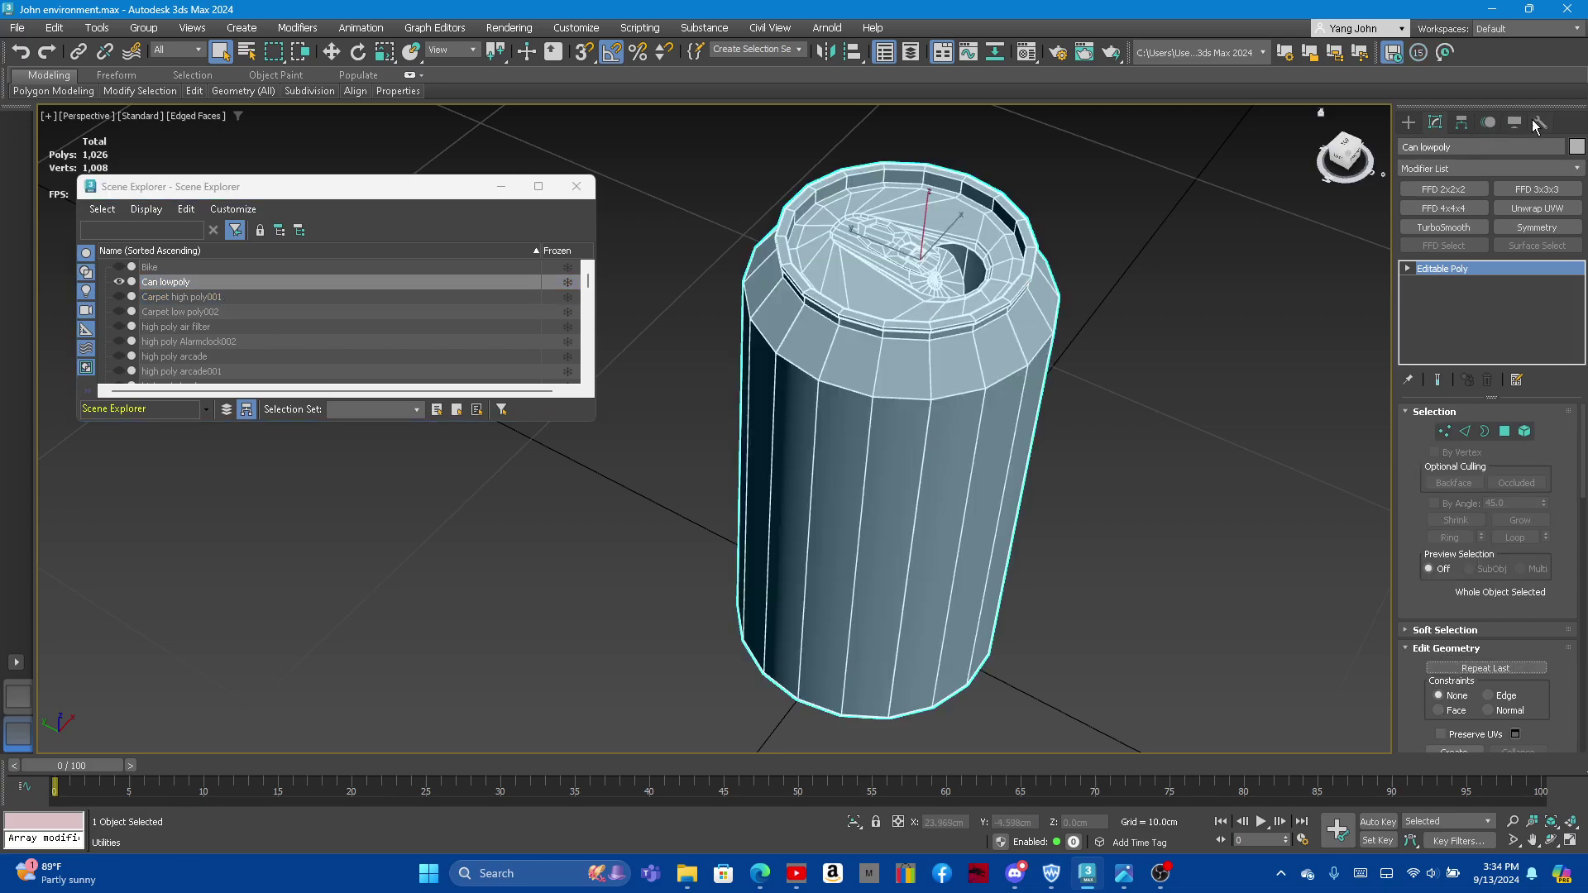
Step: Collapse the can with the Collapse Selected utility and inspect its top rim
left_click(1541, 121)
left_click(1486, 322)
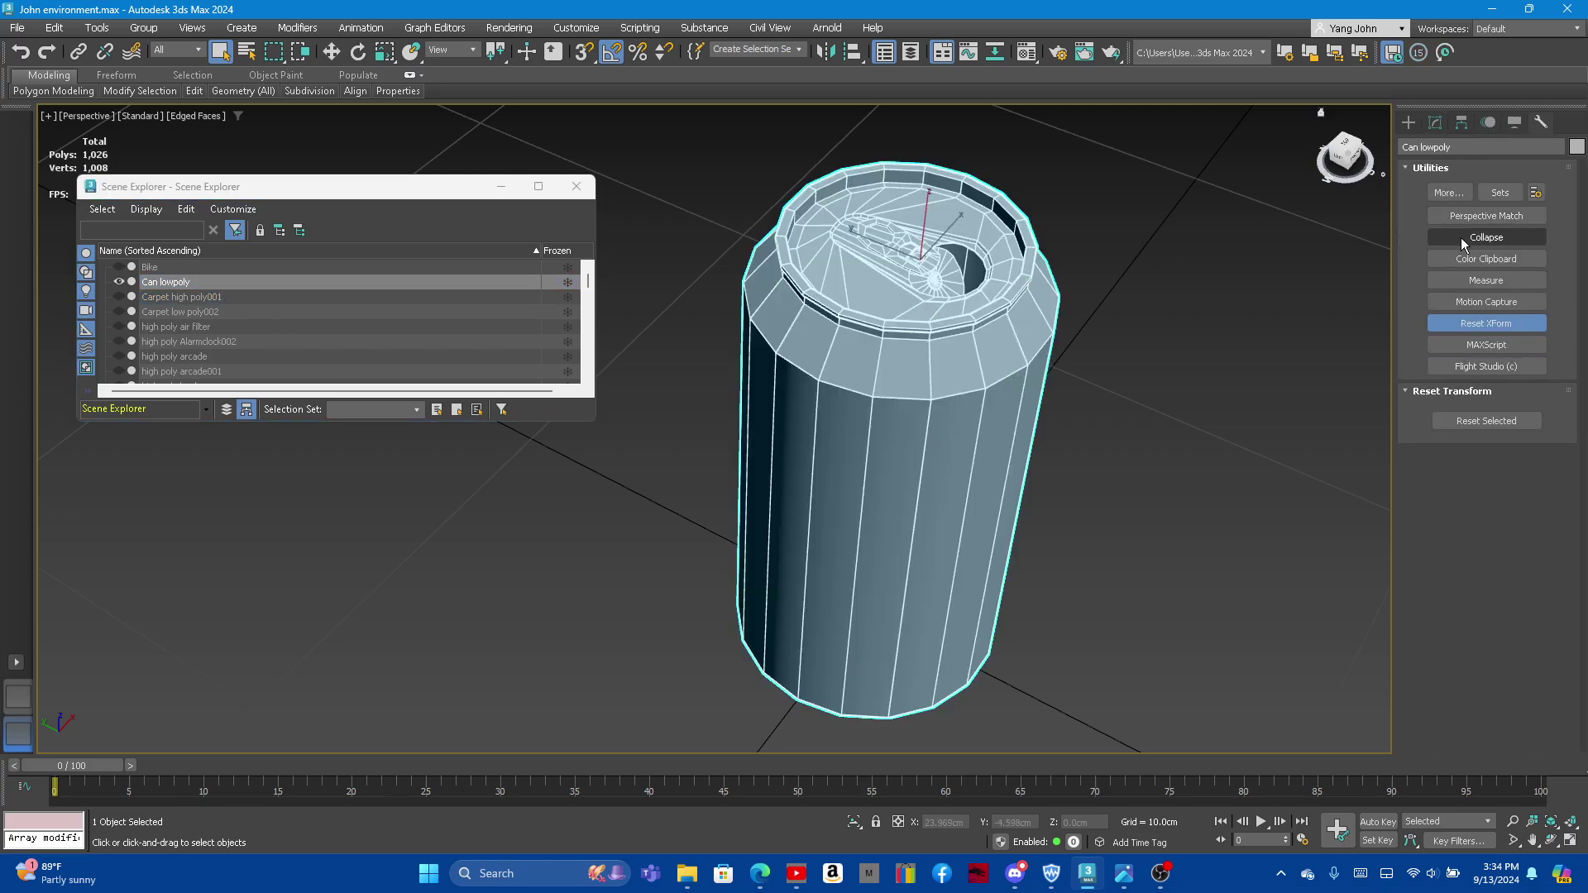
left_click(1486, 237)
left_click(1455, 447)
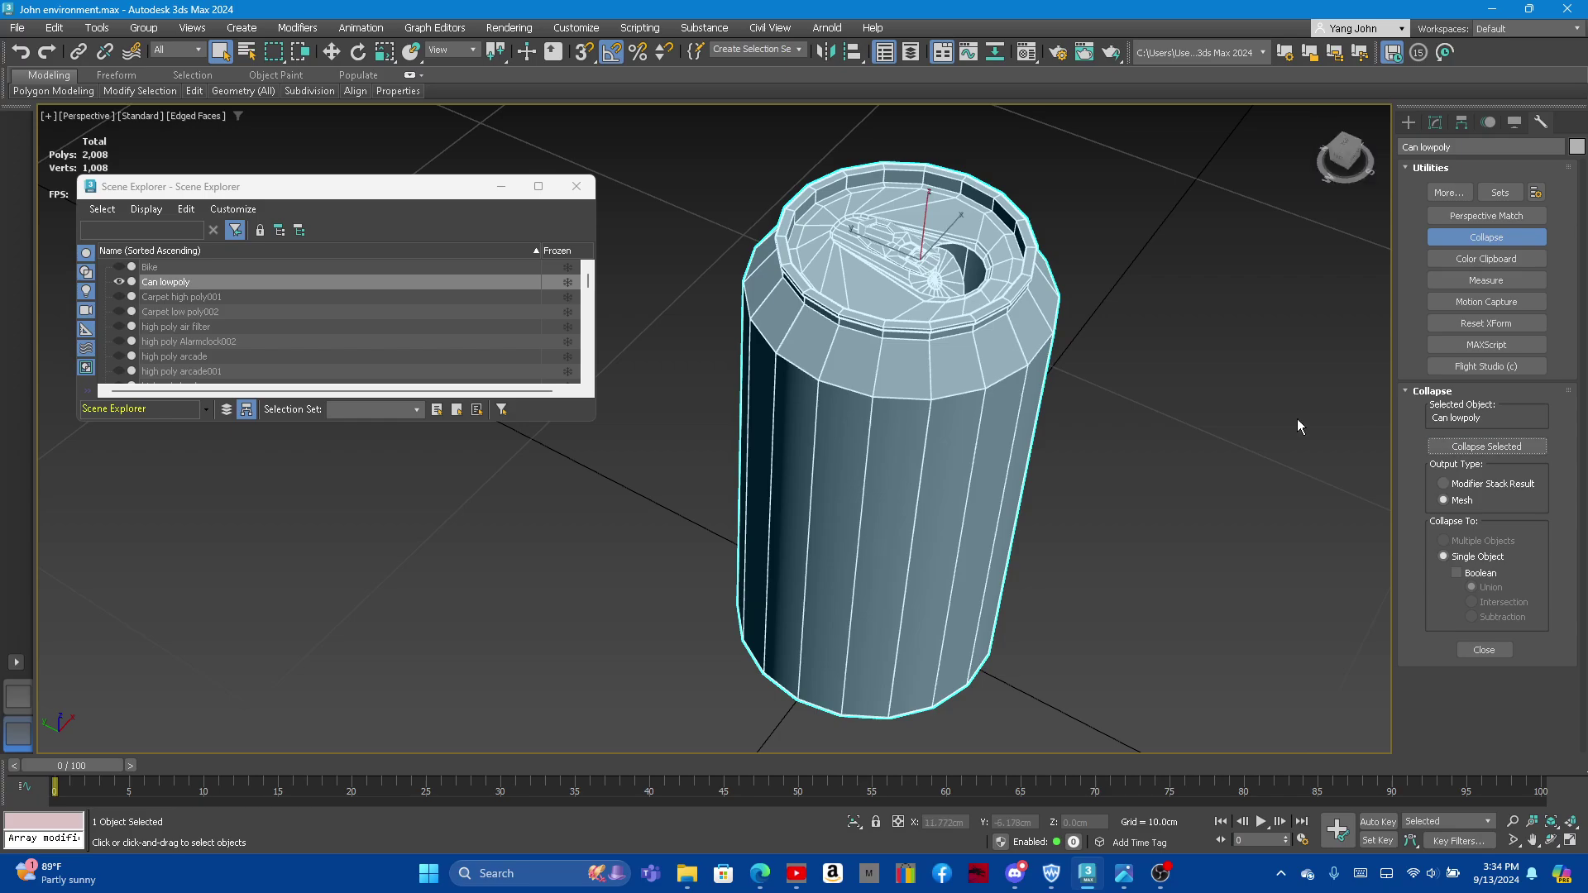
scroll(889, 225, "up", 3)
mouse_move(896, 240)
middle_mouse_down("alt")
mouse_move(938, 266)
mouse_move(896, 337)
middle_mouse_up("alt")
scroll(923, 394, "down", 1)
scroll(923, 394, "up", 4)
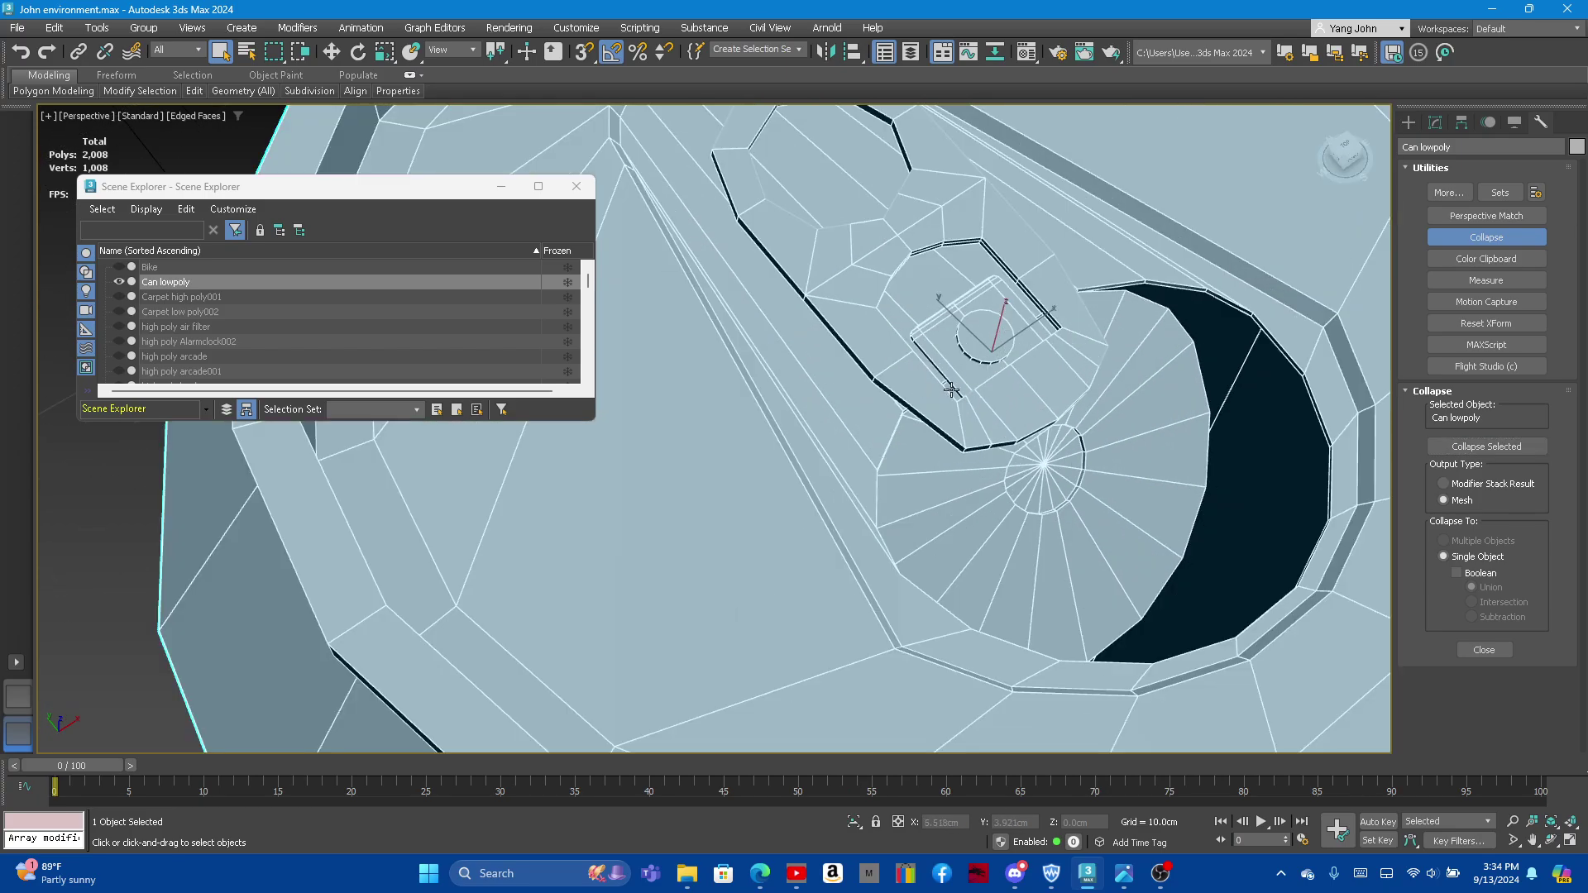
scroll(951, 390, "down", 2)
middle_click_drag(1003, 369, 980, 369, "alt")
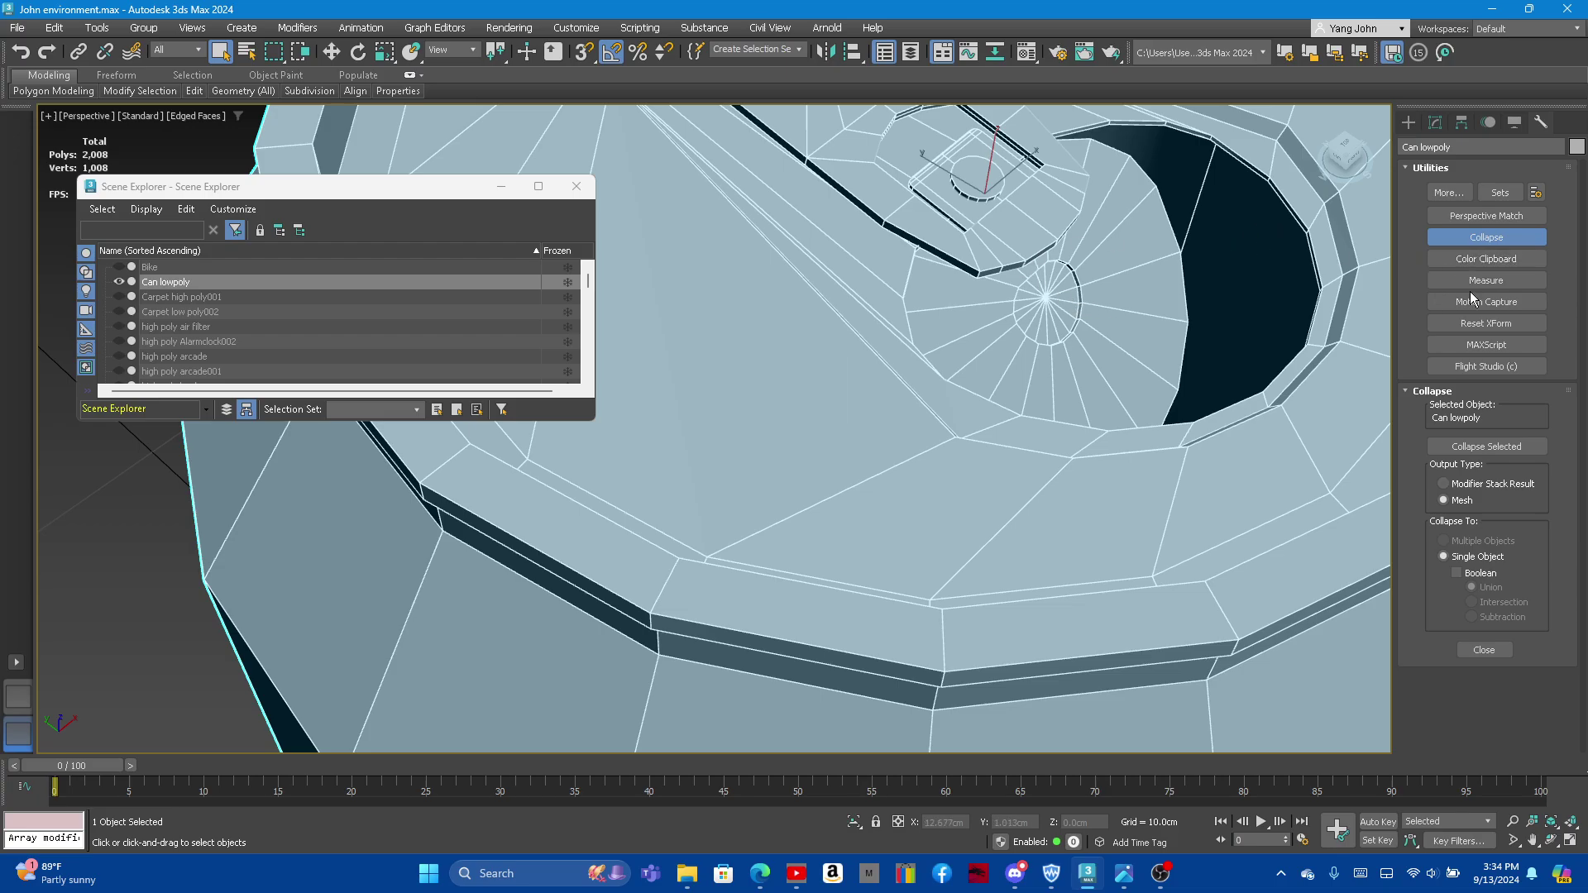
scroll(1088, 350, "down", 5)
scroll(1081, 331, "up", 2)
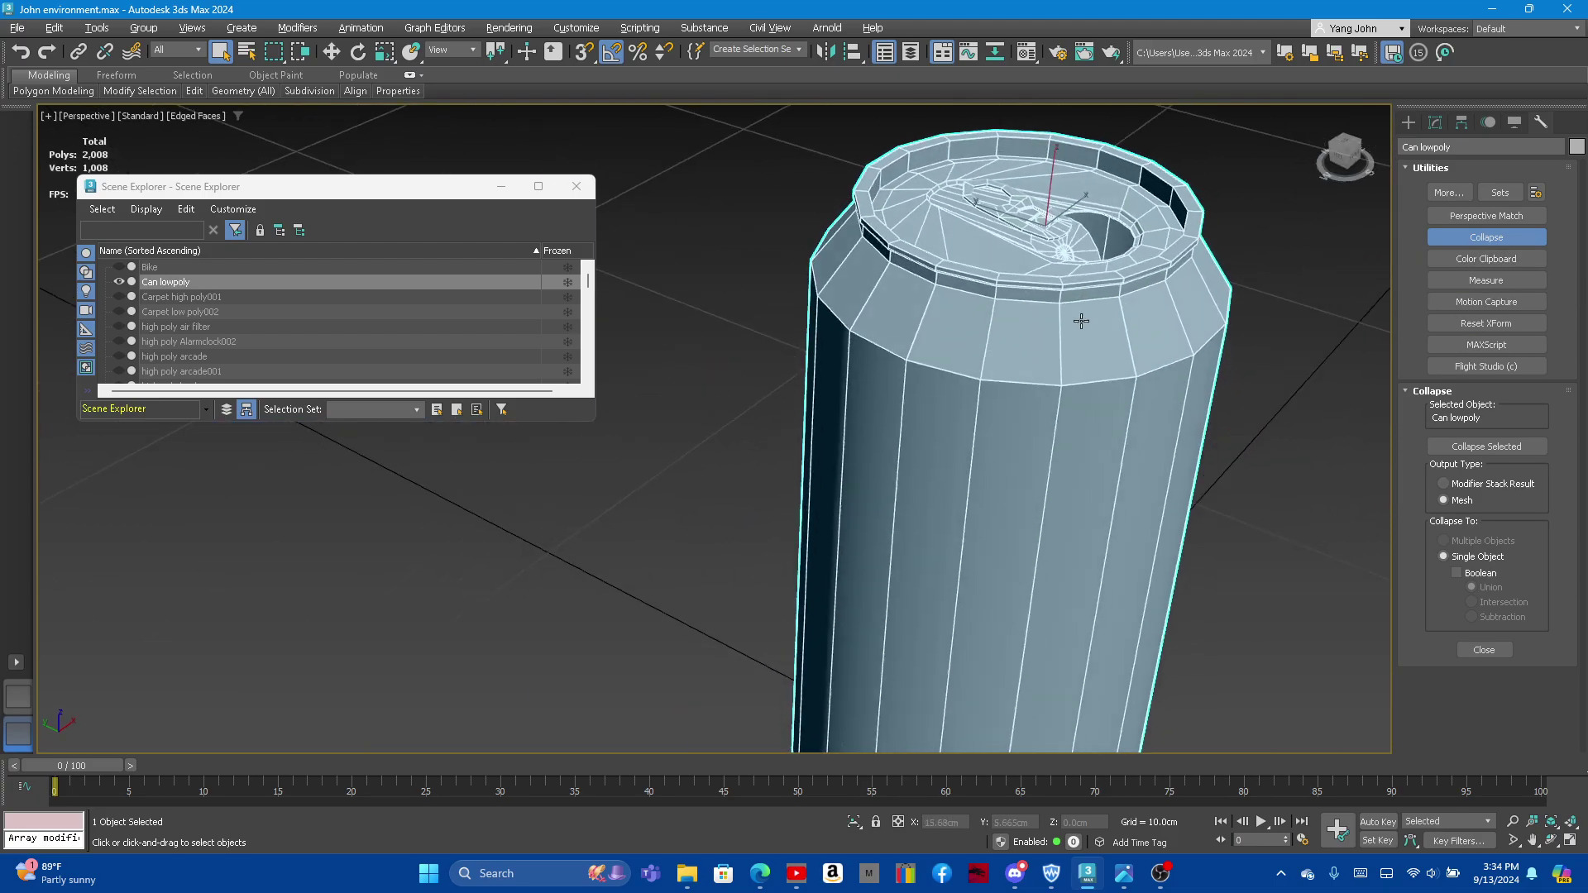
scroll(1080, 248, "up", 4)
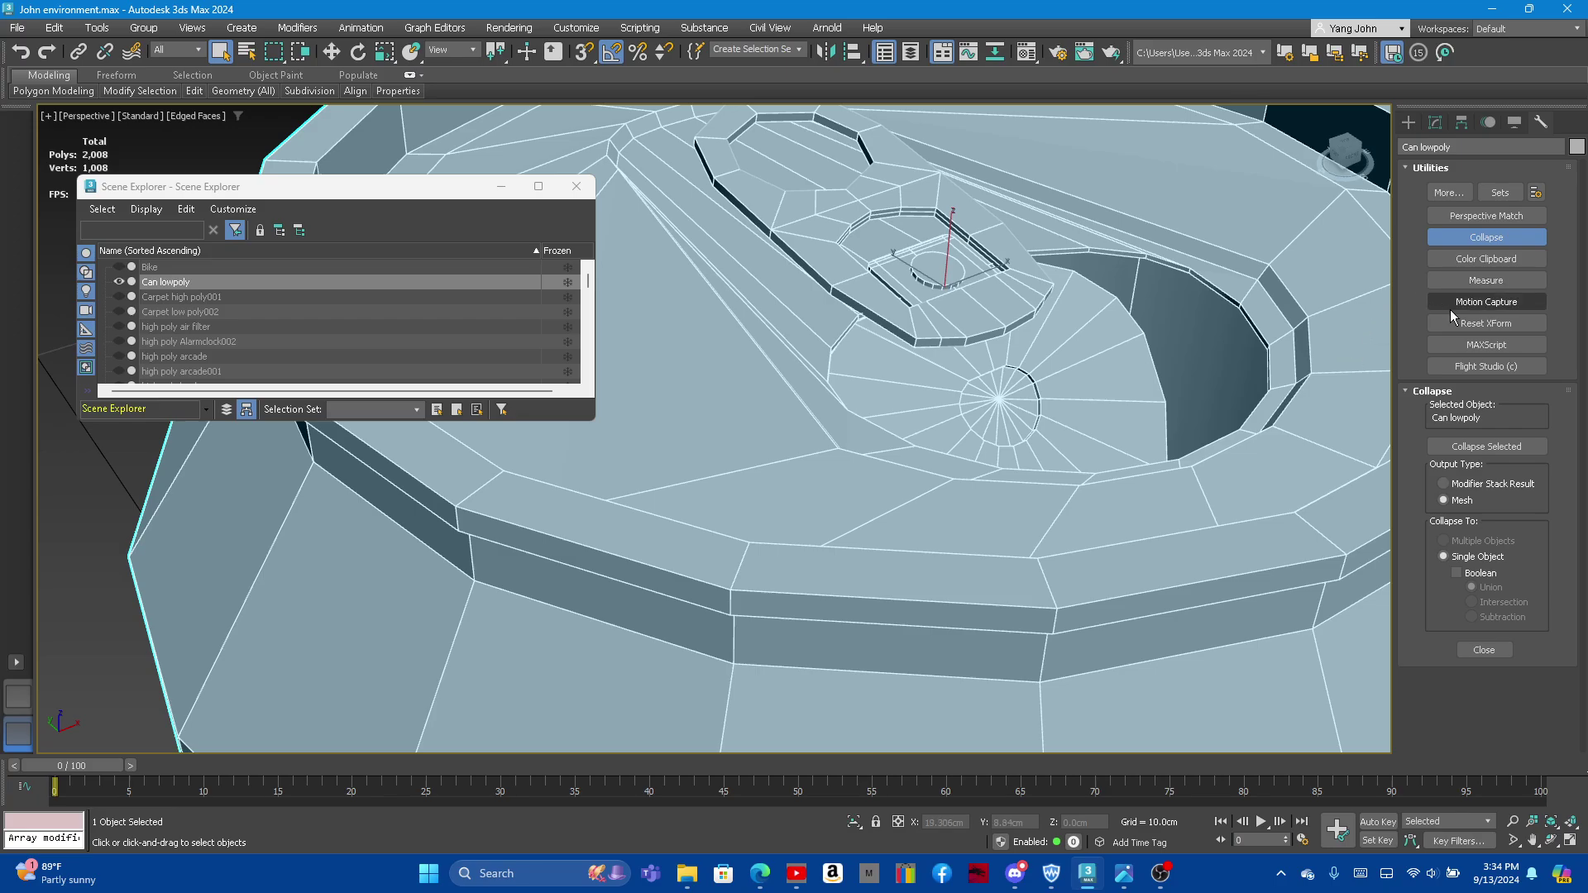
Step: Convert Can lowpoly back to an Editable Poly from the modifier stack
left_click(1436, 124)
right_click(1446, 265)
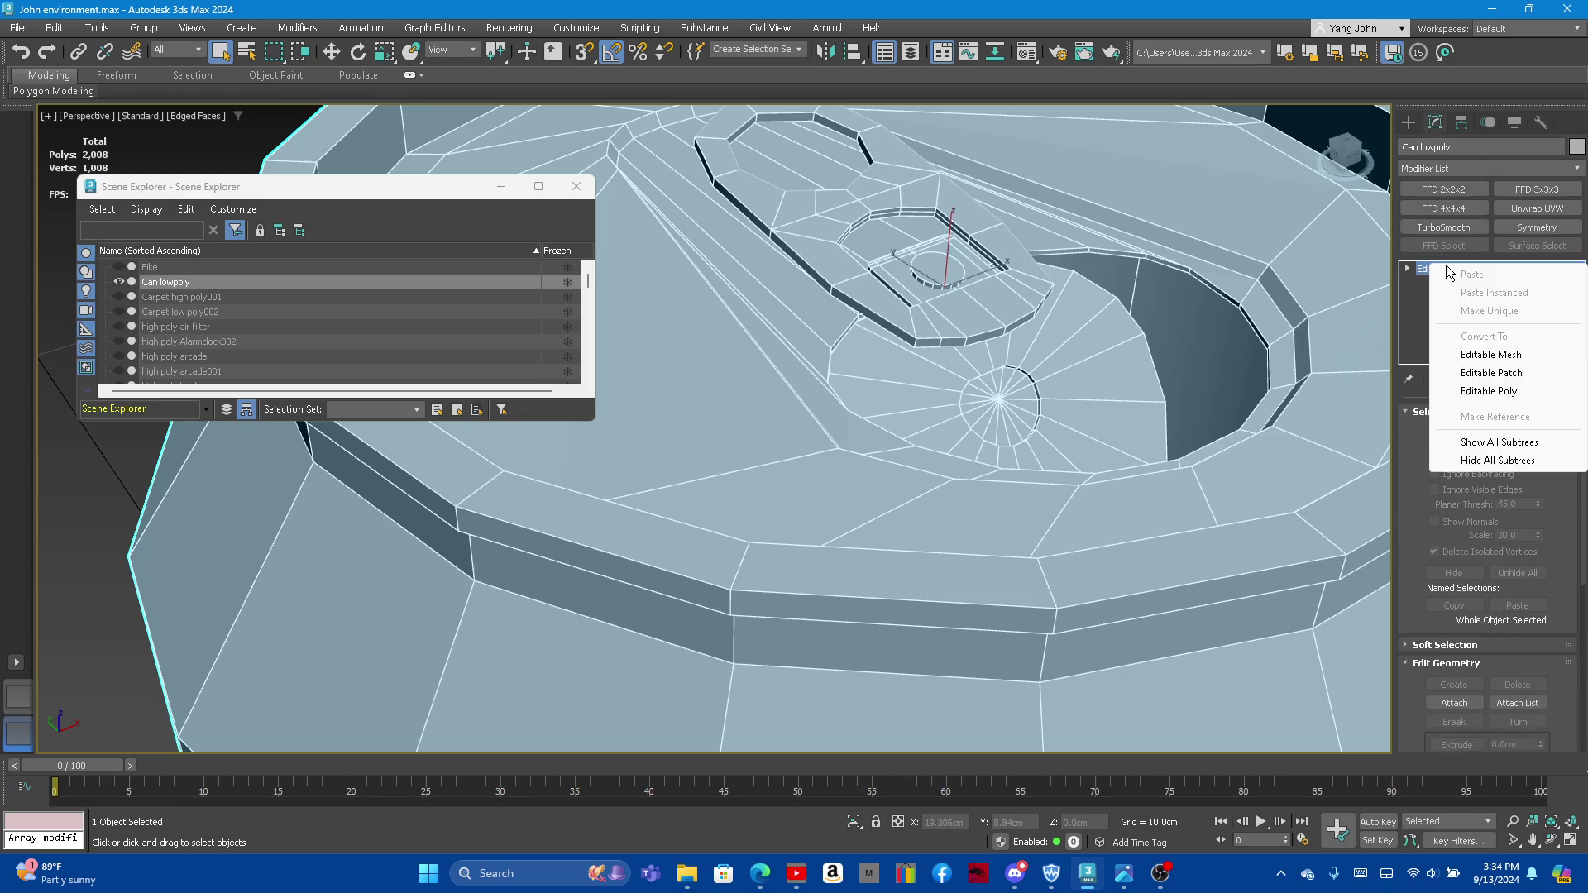
left_click(1483, 392)
Step: Apply Reset XForm and collapse the stack into a single 1,026-poly Editable Poly
left_click(1541, 124)
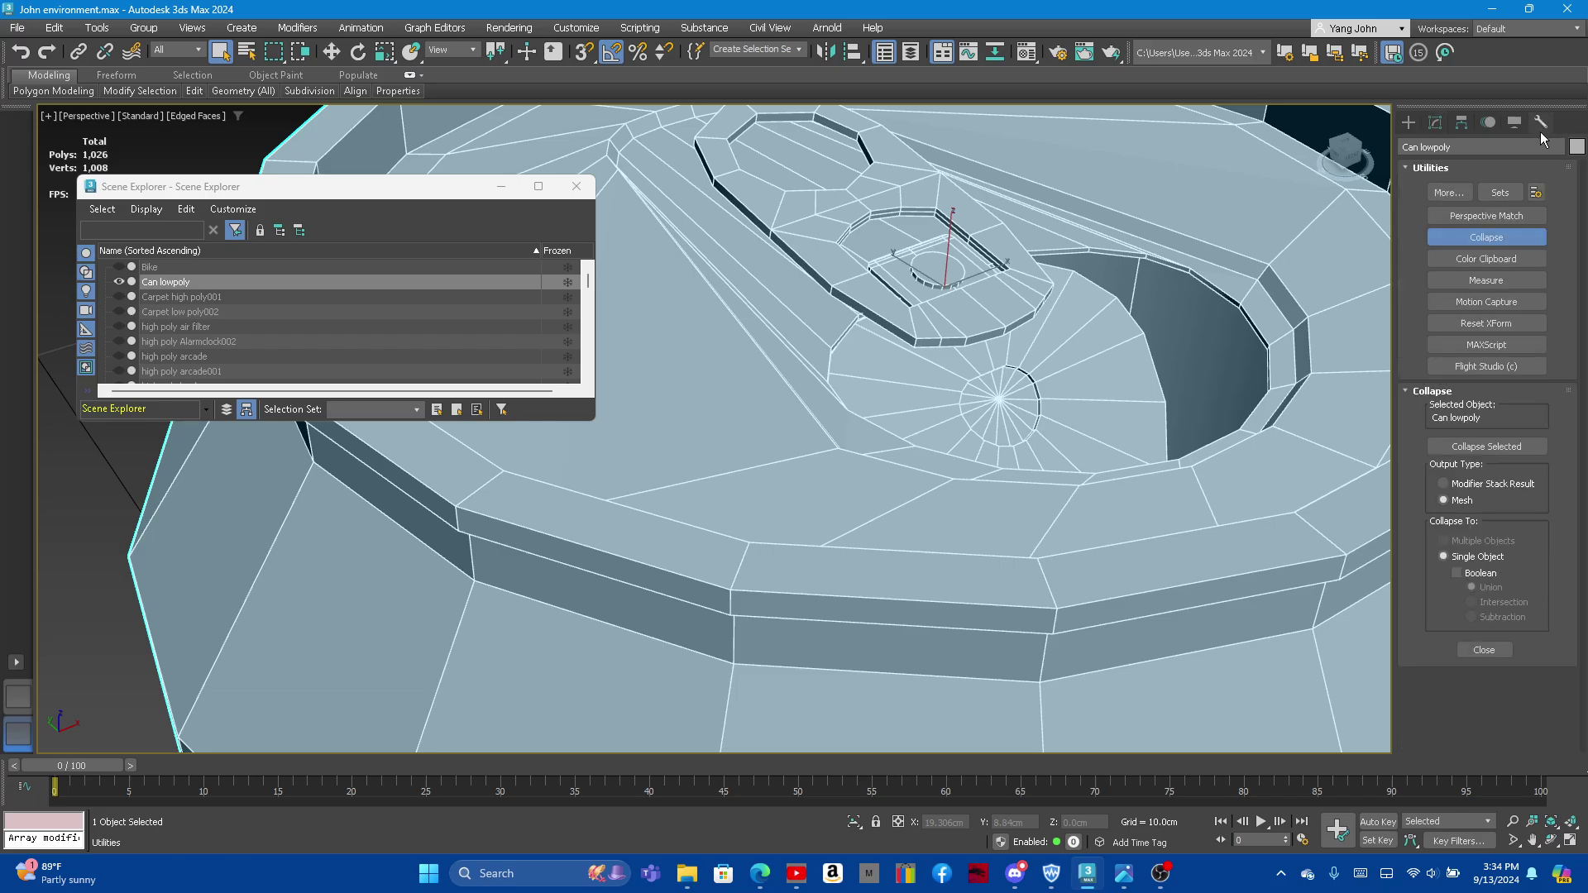
left_click(1472, 323)
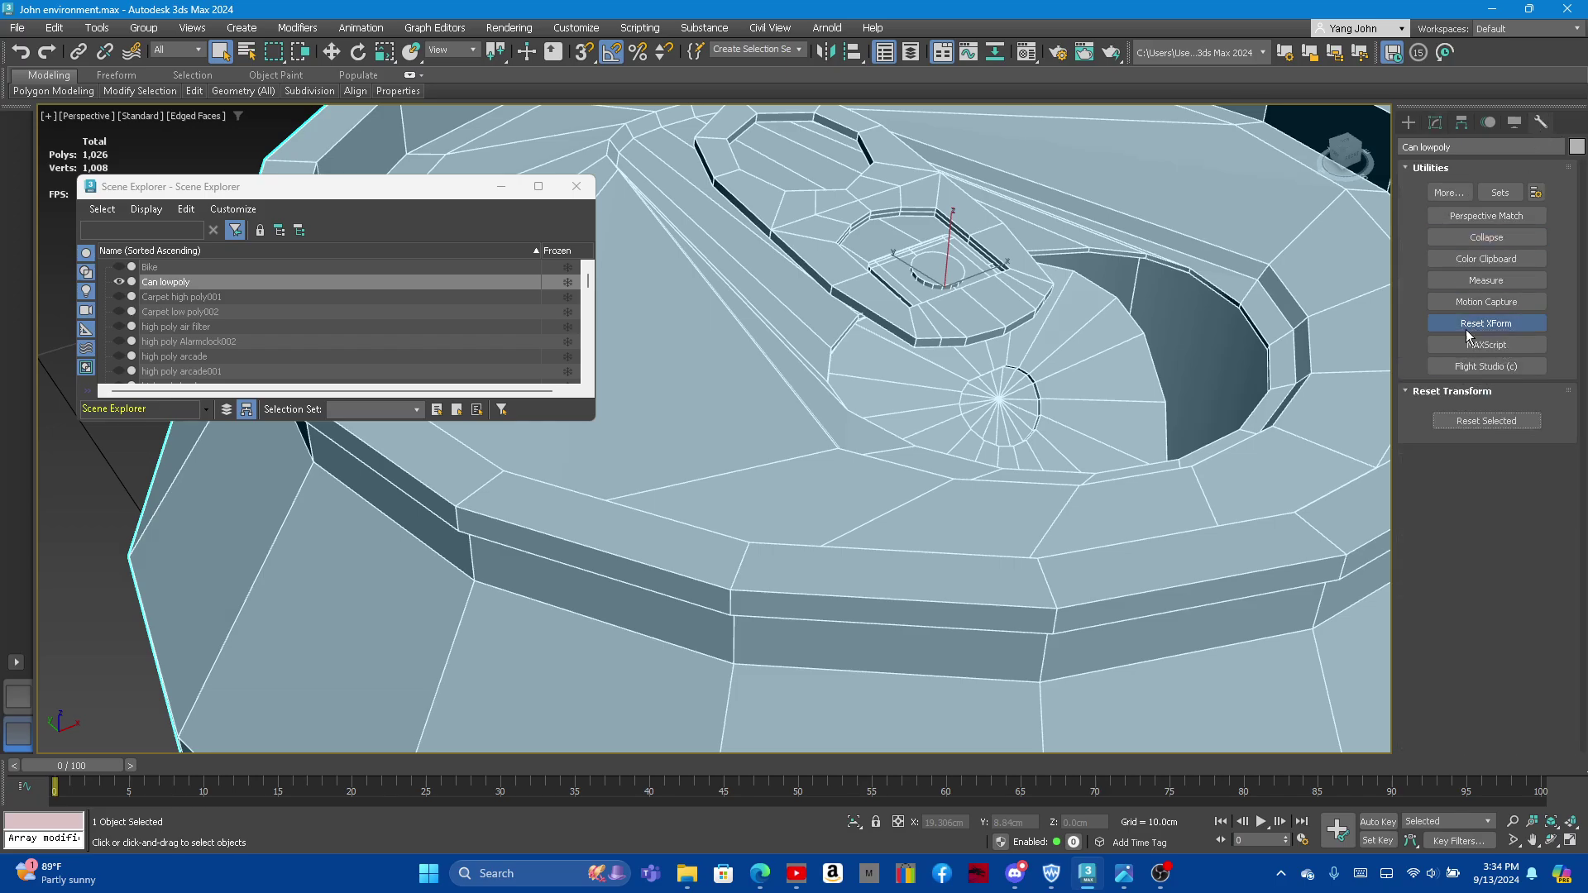
left_click(1435, 122)
right_click(1456, 271)
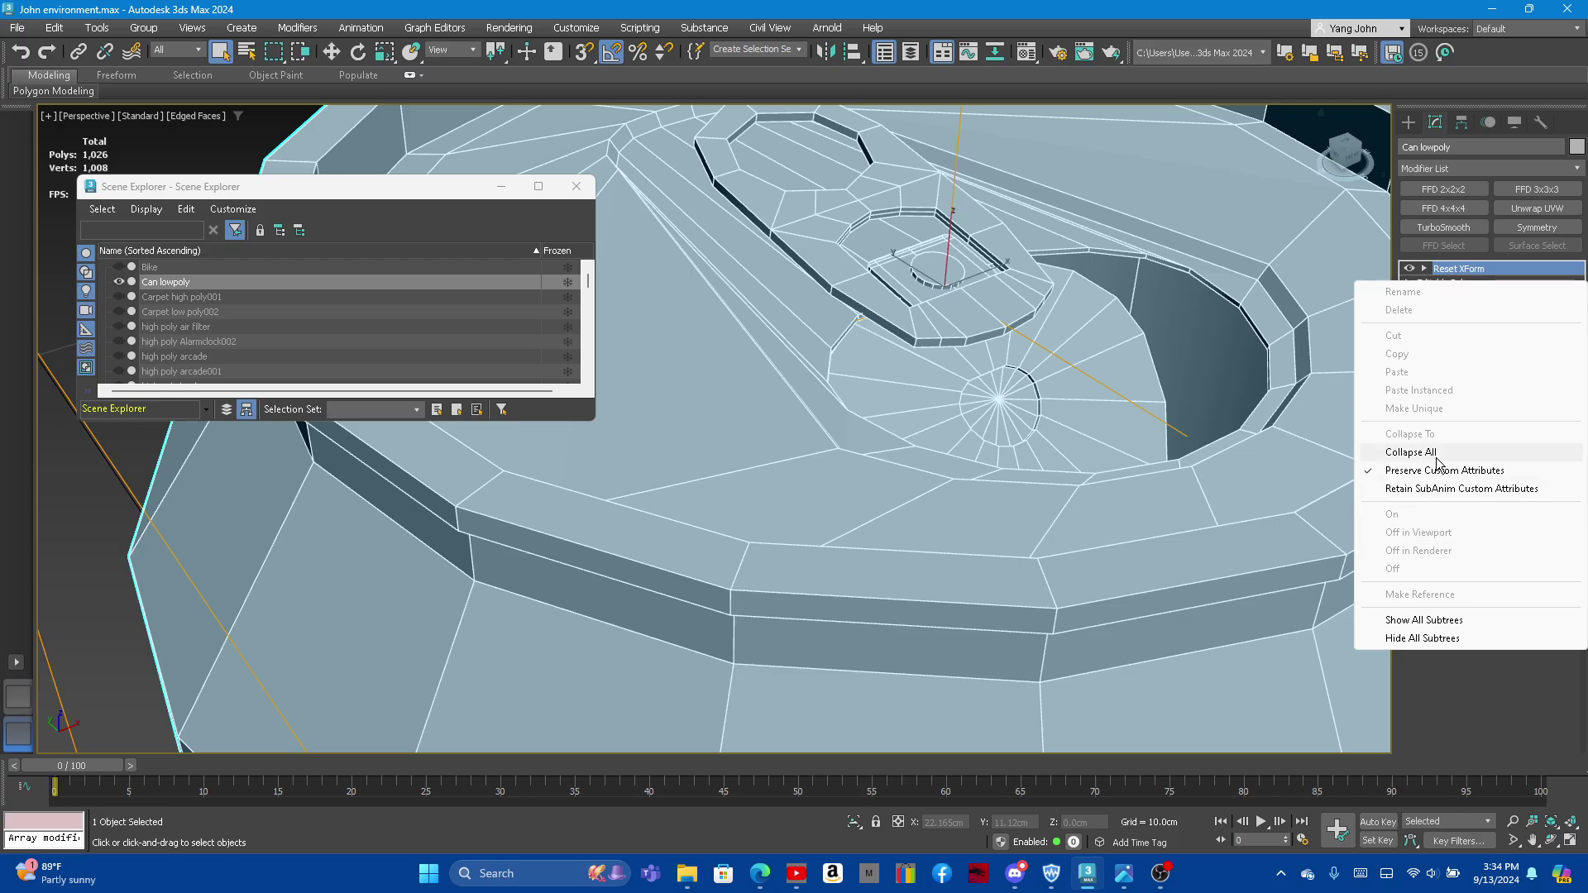
left_click(1411, 452)
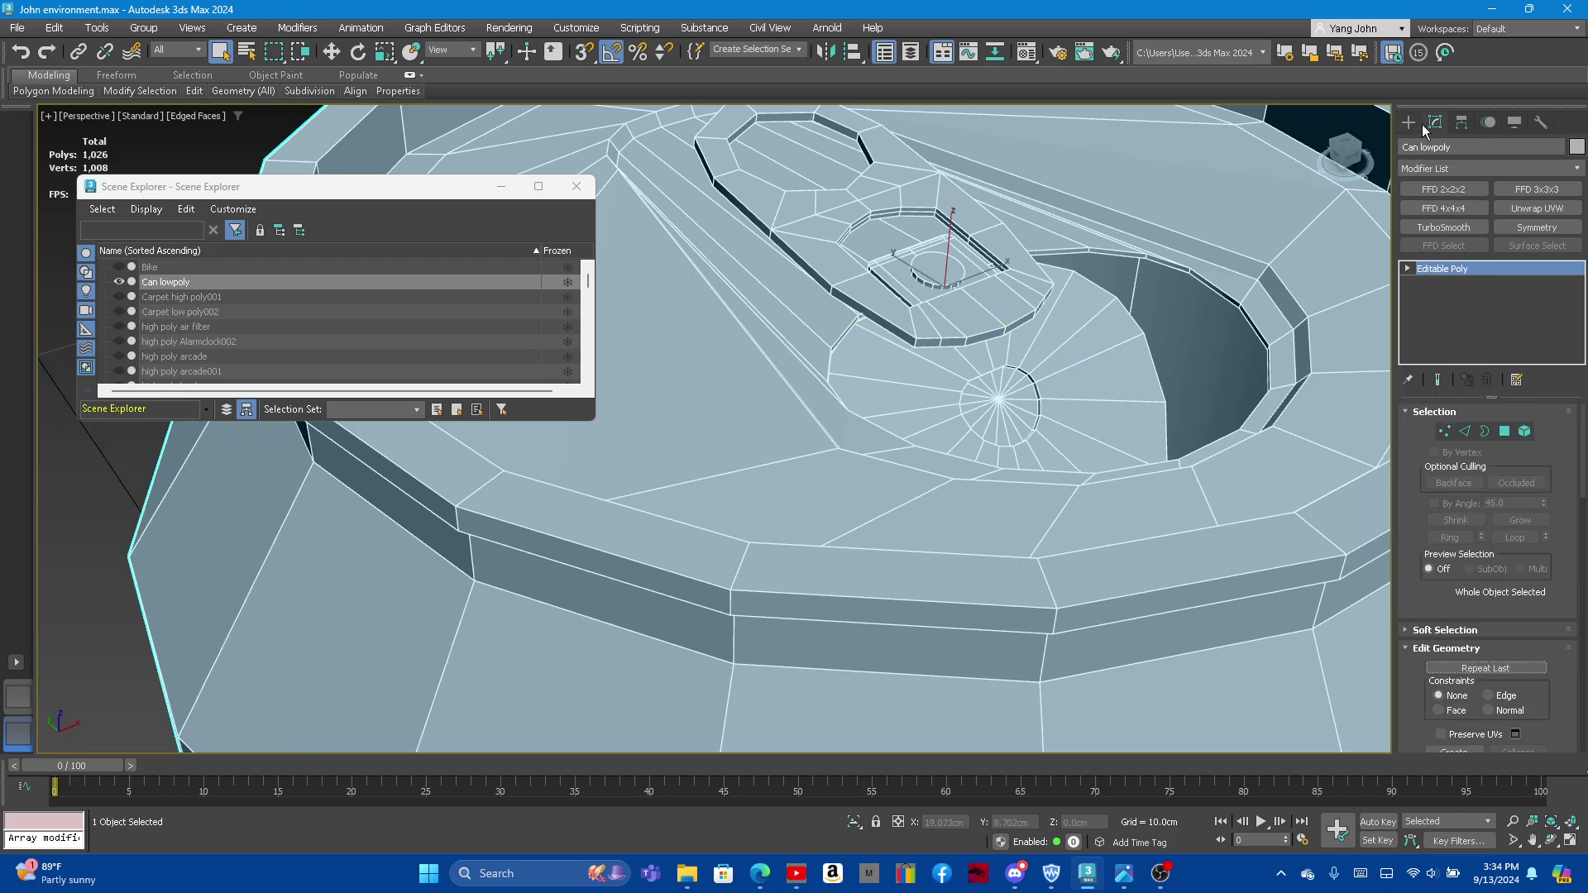
Step: Add an Unwrap UVW modifier to Can lowpoly and open the UV editor
left_click(1541, 210)
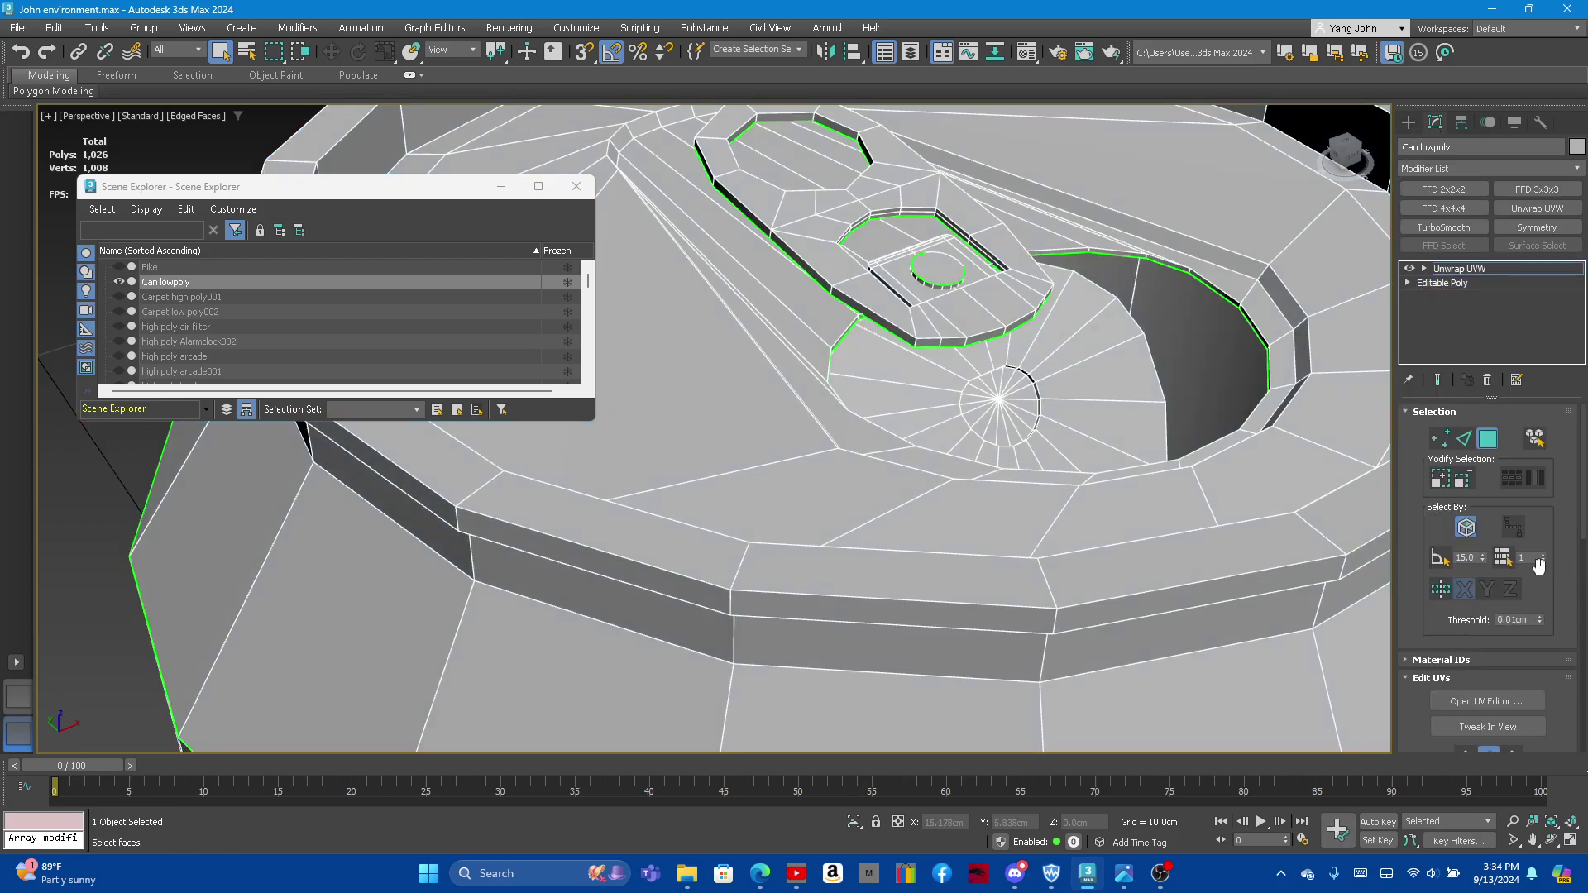
left_click(1472, 703)
scroll(1263, 273, "down", 5)
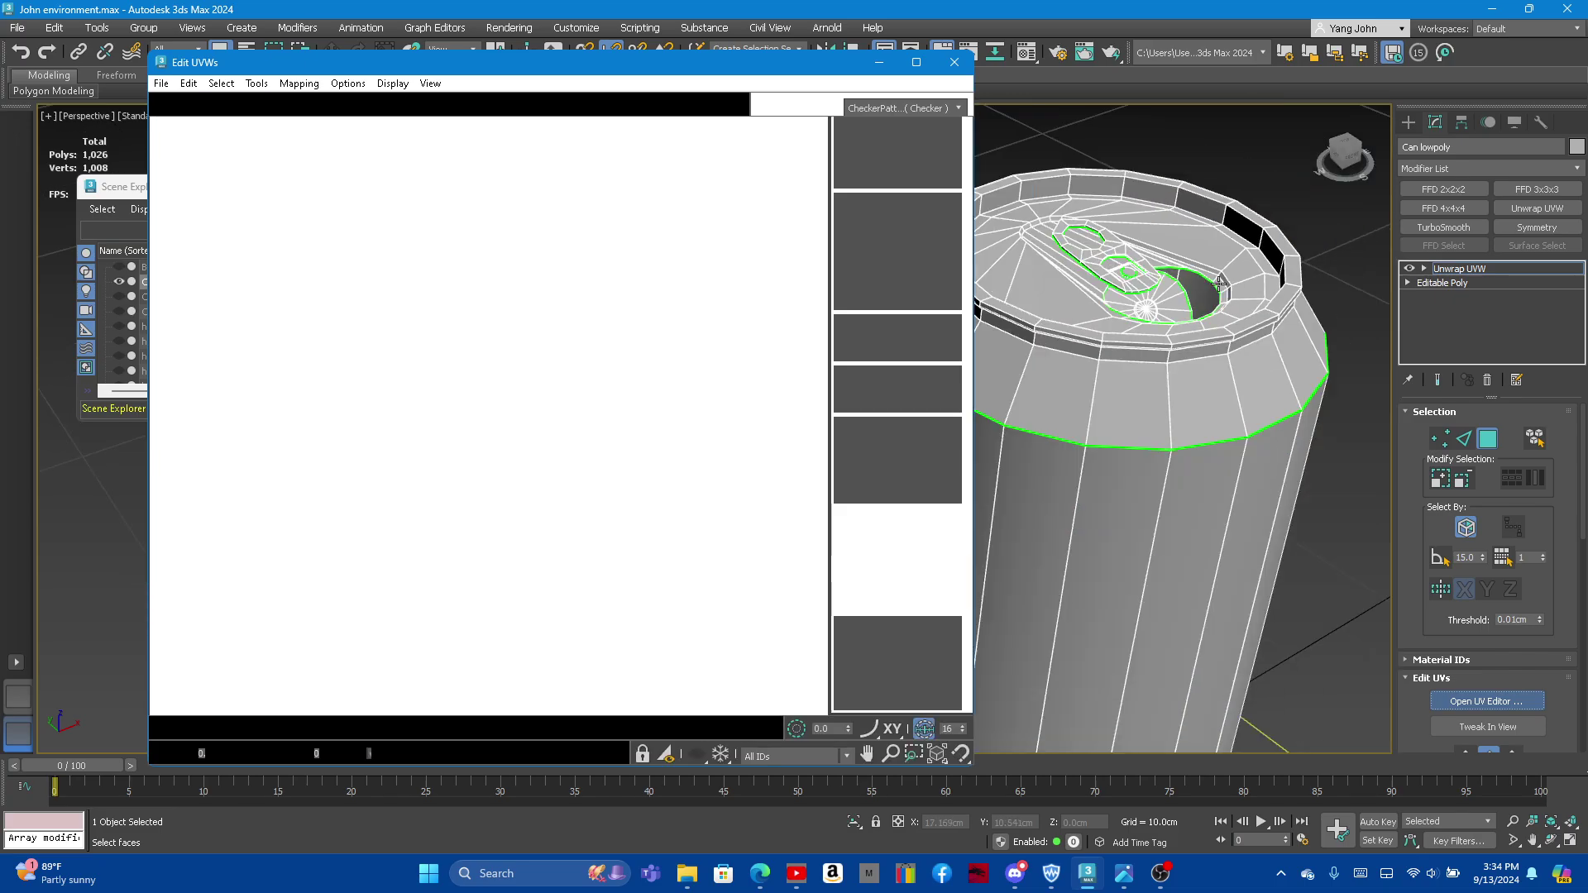
scroll(1263, 273, "down", 3)
scroll(1172, 275, "up", 2)
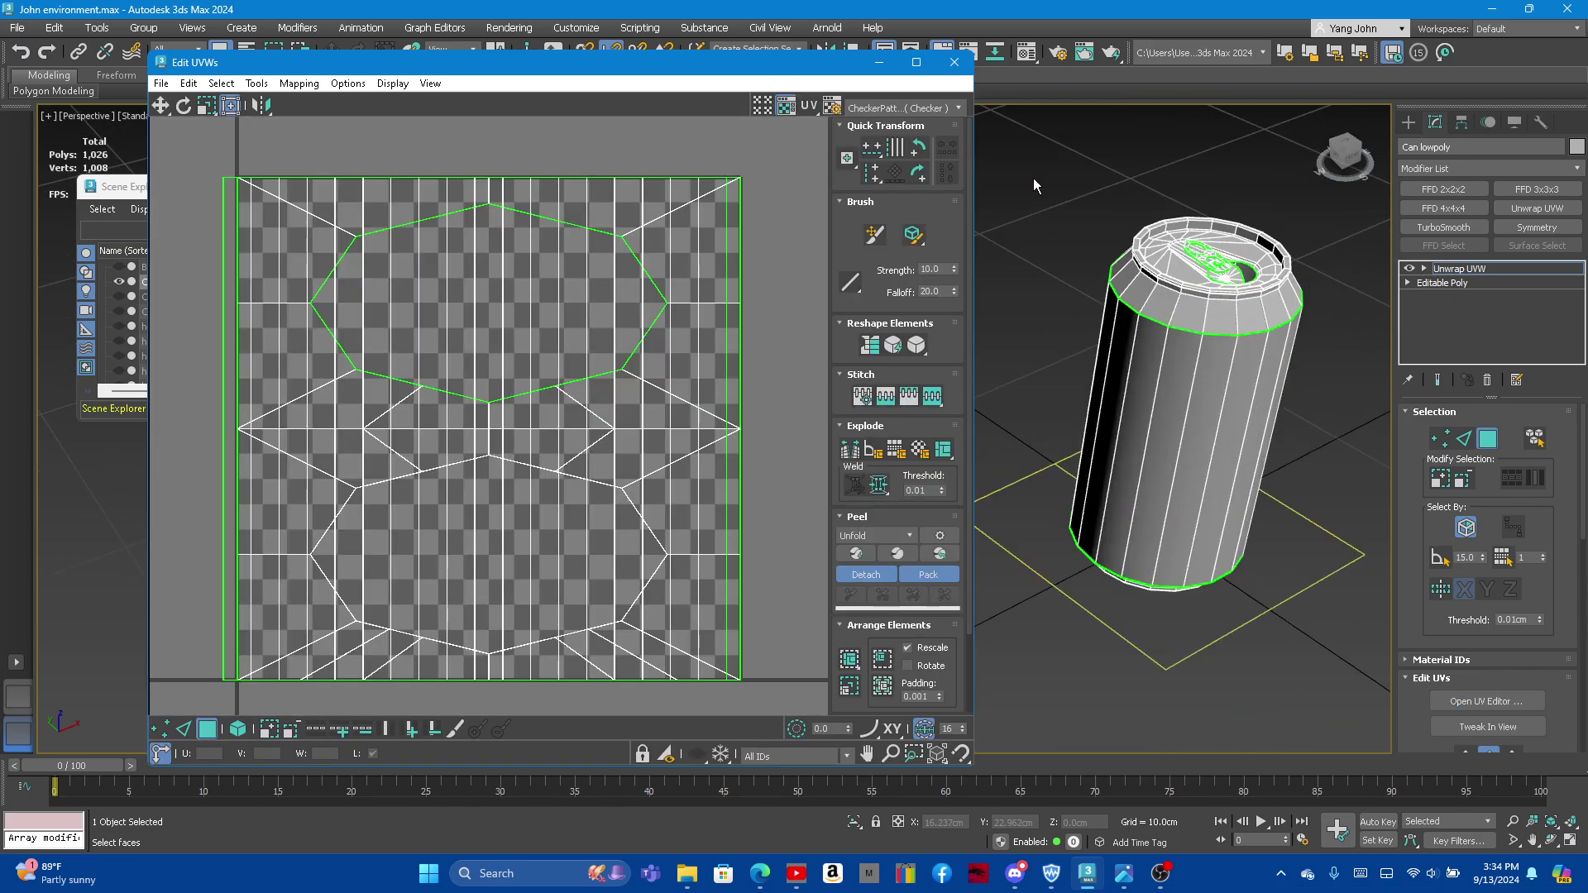
Step: Select every face of the can in face mode, orbiting to check both caps
left_click_drag(1307, 662, 1327, 672)
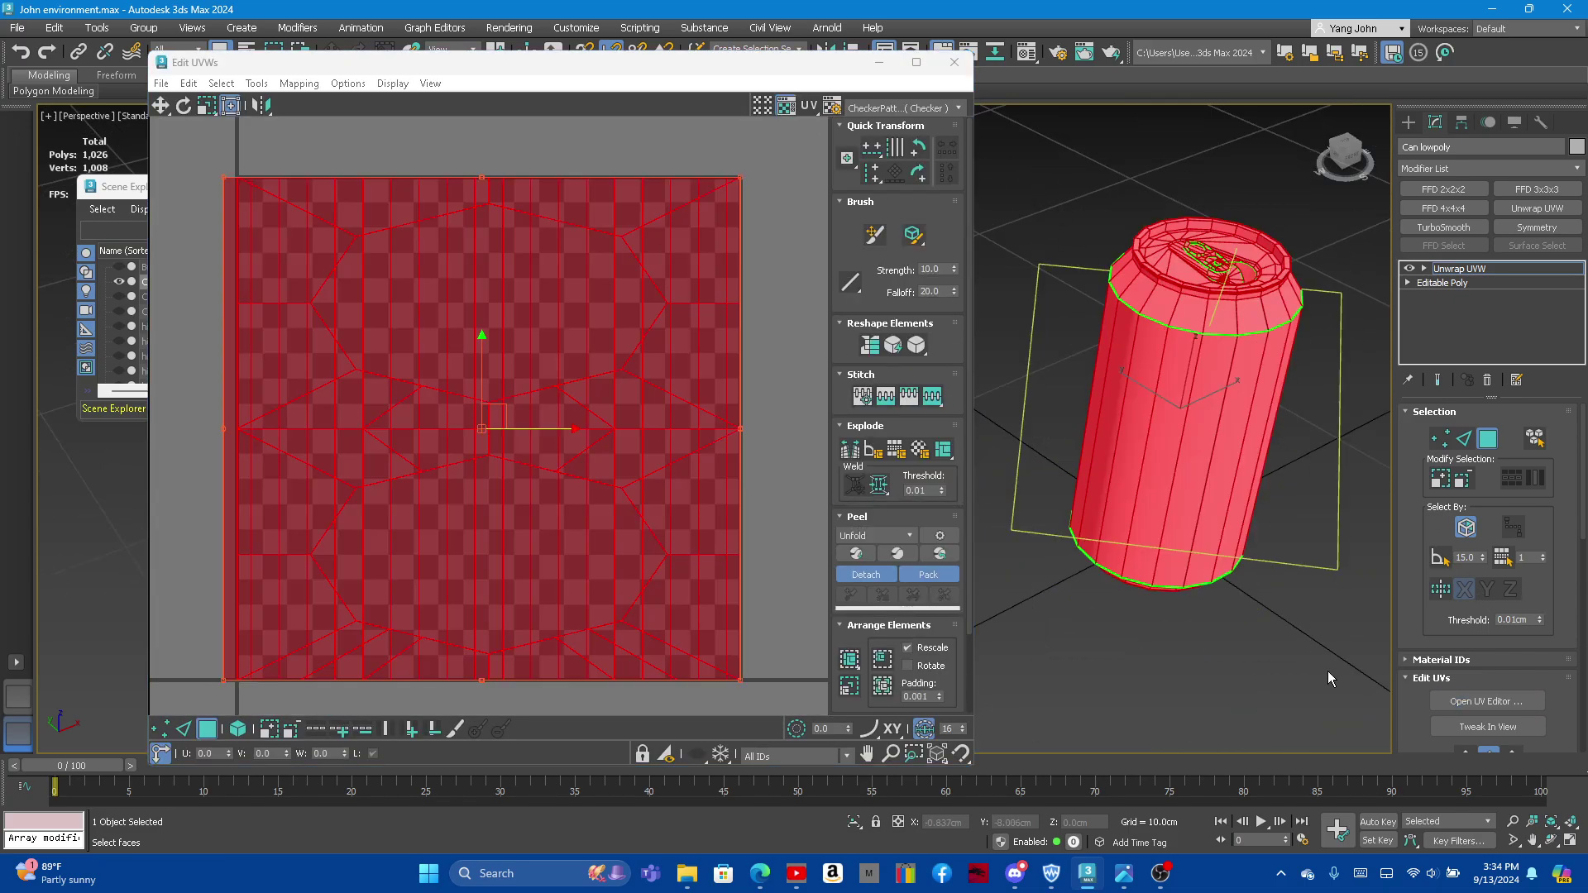
middle_click_drag(1204, 632, 1125, 402, "alt")
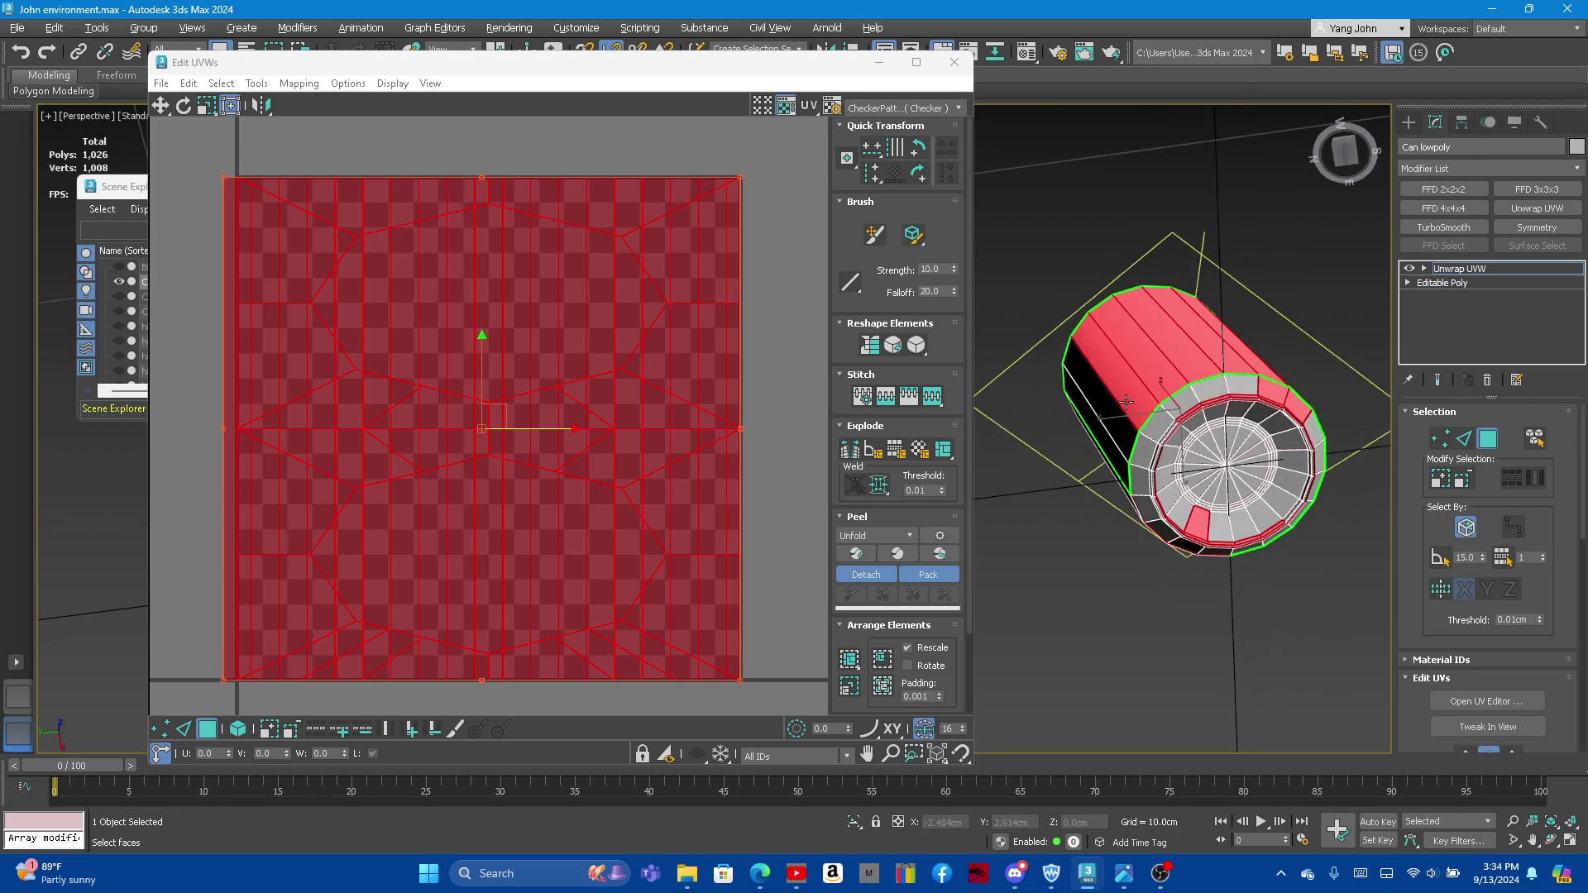
mouse_move(1288, 617)
middle_mouse_down("alt")
mouse_move(1373, 697)
mouse_move(1168, 593)
mouse_move(1238, 515)
middle_mouse_up("alt")
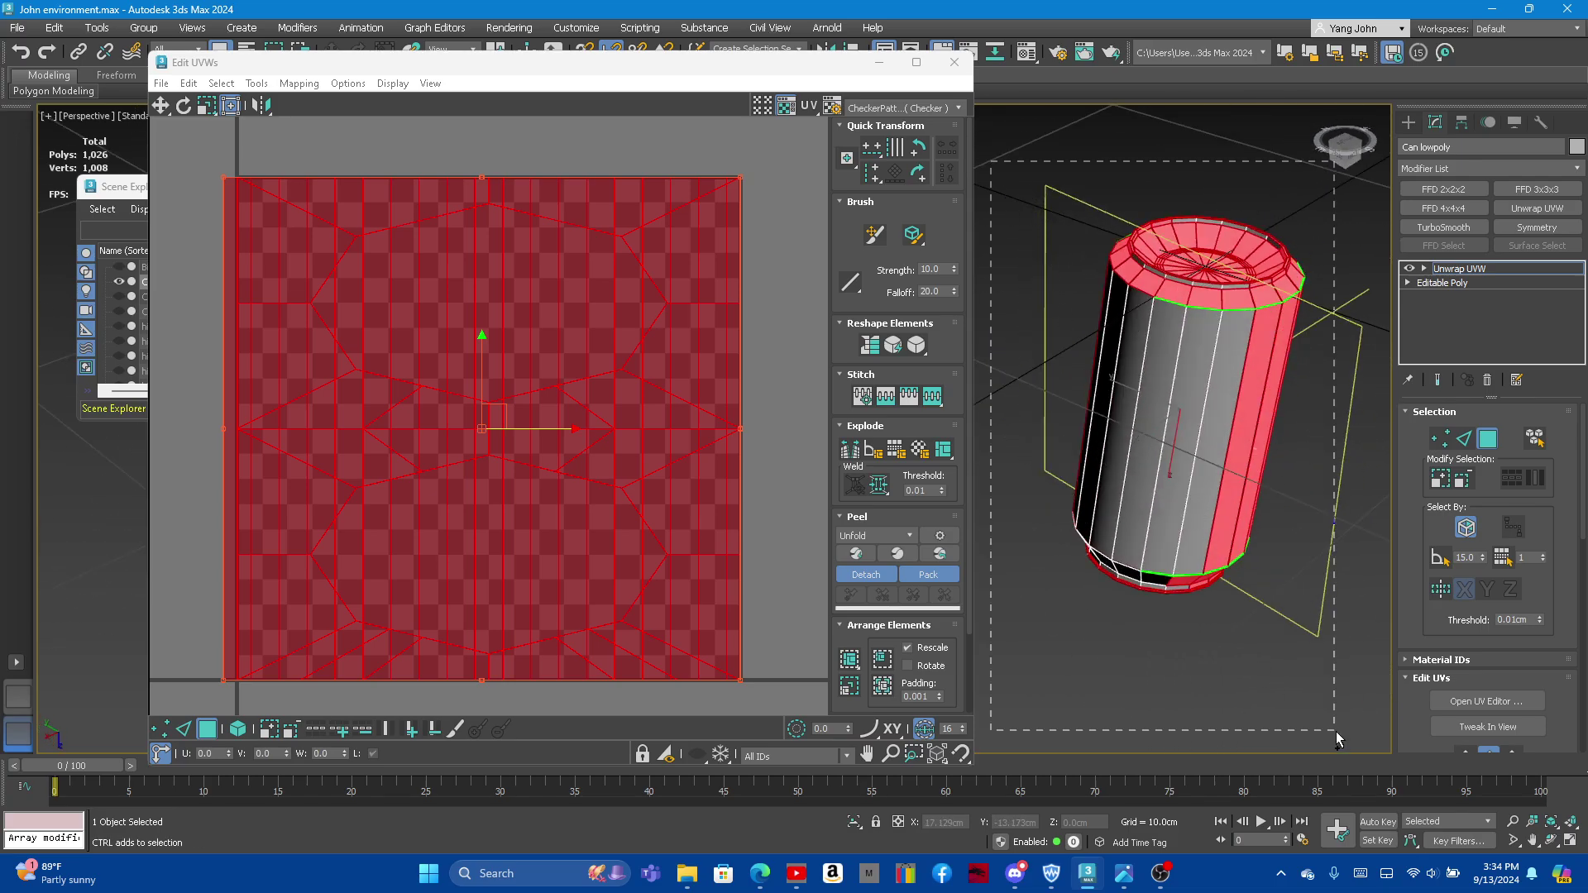
left_click_drag(990, 162, 1337, 731)
mouse_move(1269, 538)
middle_mouse_down("alt")
mouse_move(1200, 326)
mouse_move(1113, 369)
middle_mouse_up("alt")
left_click_drag(1348, 717, 1344, 714)
mouse_move(1119, 630)
middle_mouse_down("alt")
mouse_move(1209, 329)
mouse_move(1093, 587)
mouse_move(986, 574)
middle_mouse_up("alt")
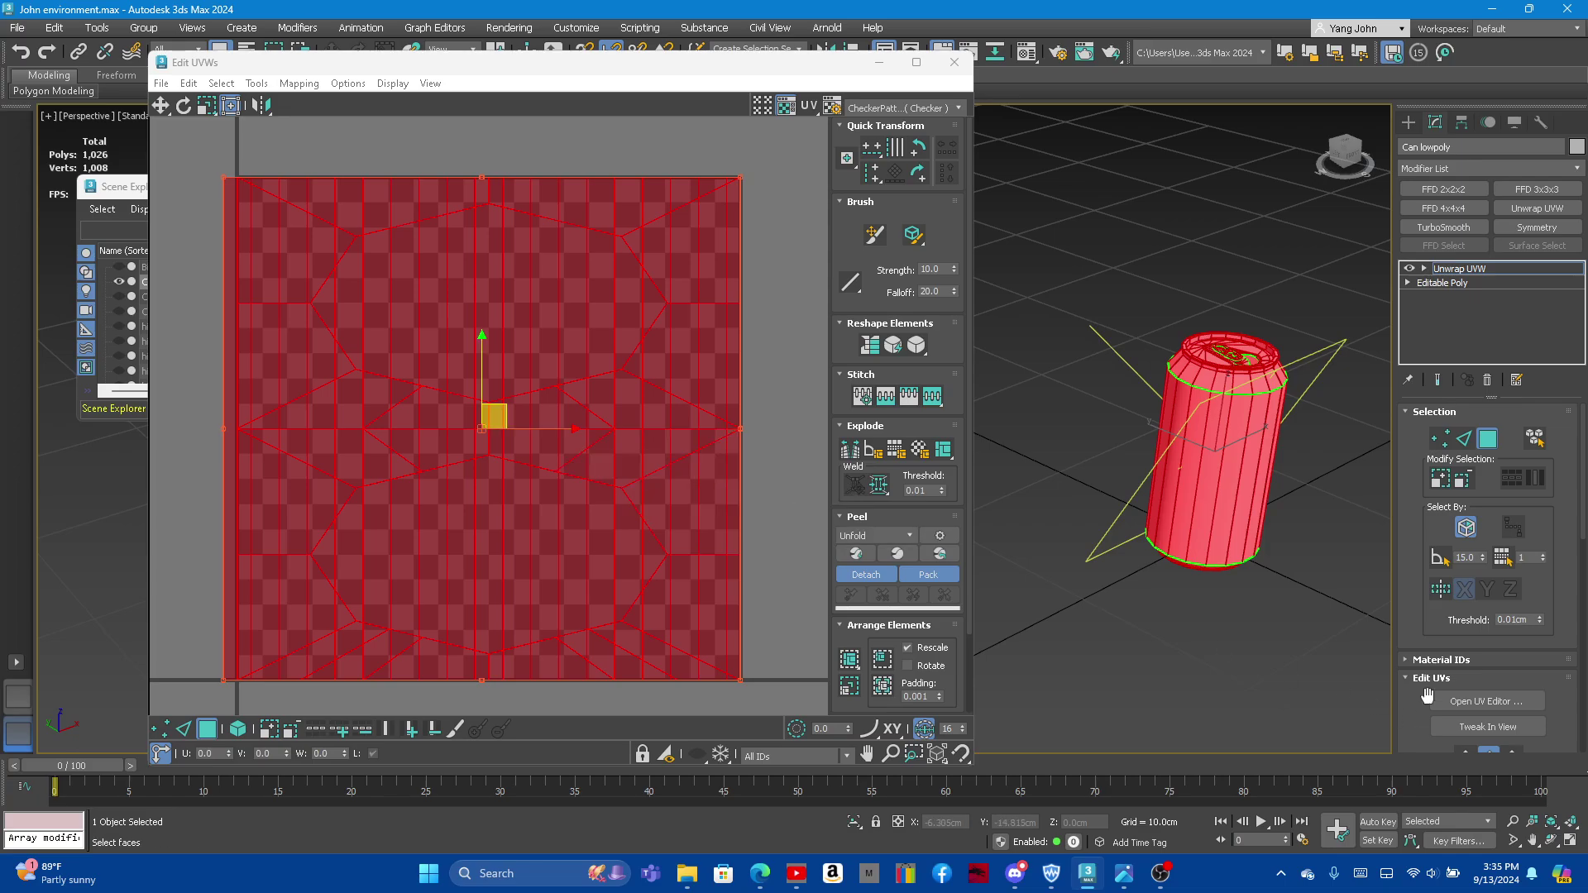
scroll(1481, 628, "down", 2)
left_click(1466, 709)
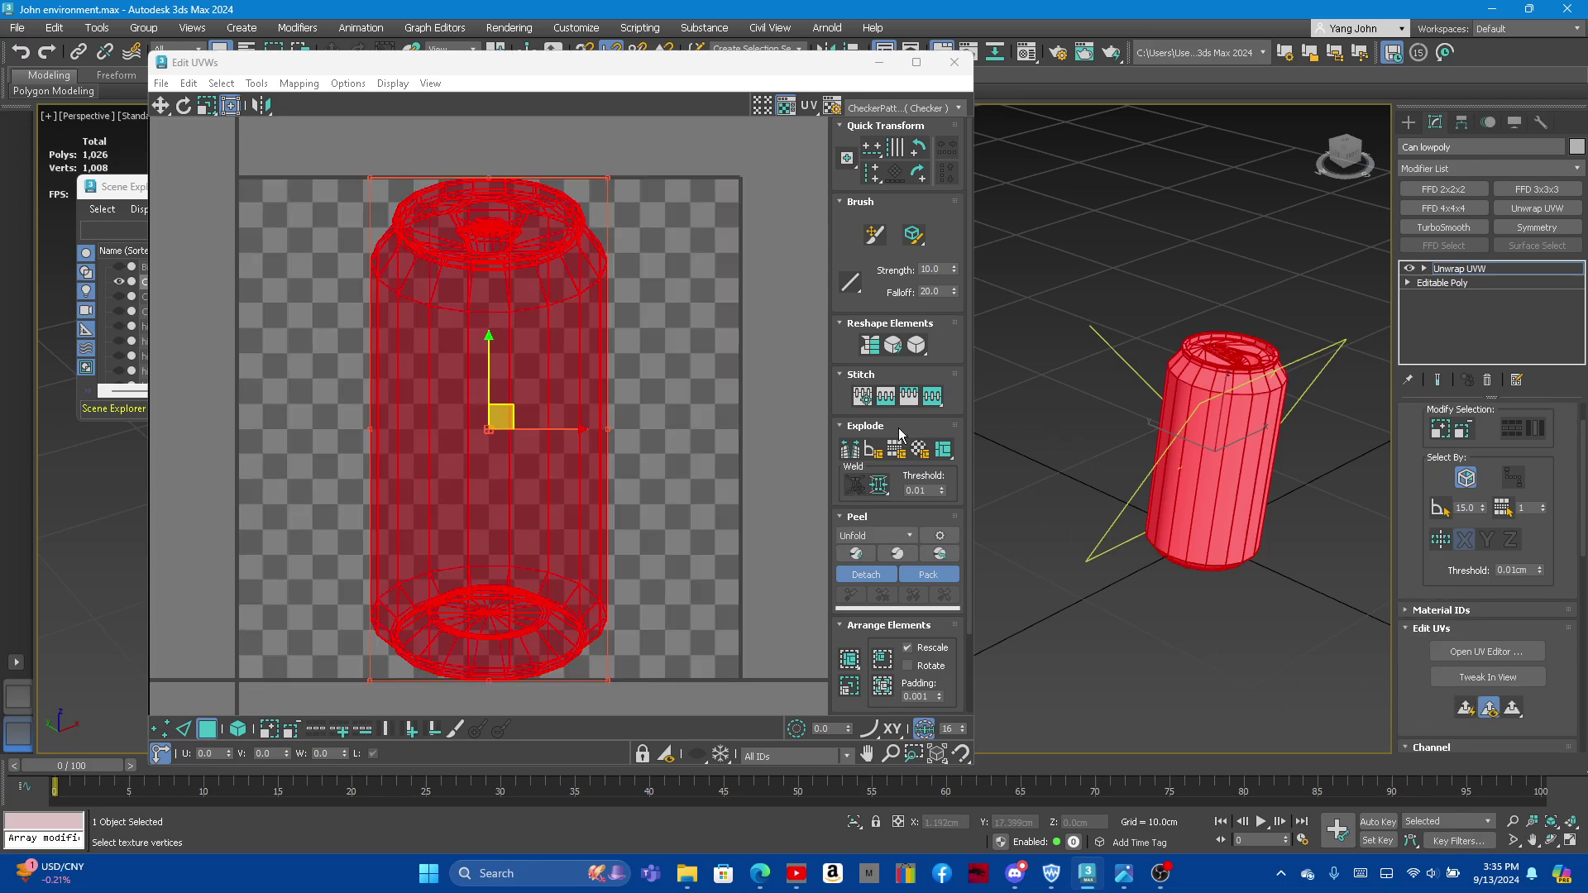
scroll(1218, 361, "up", 3)
scroll(1460, 459, "up", 2)
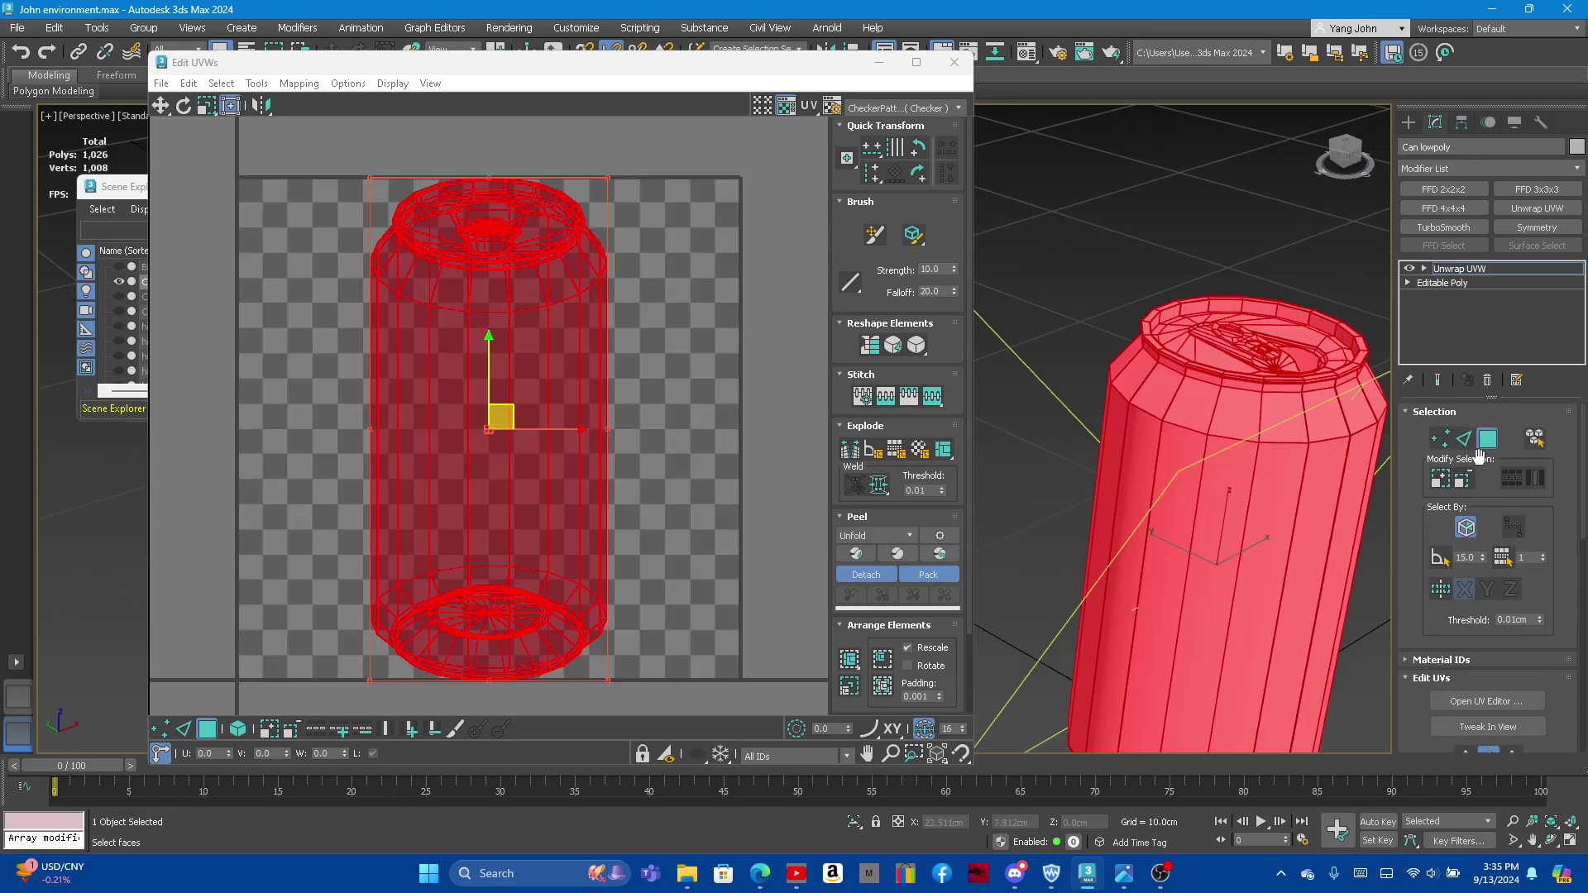
left_click(1467, 442)
scroll(1243, 361, "up", 3)
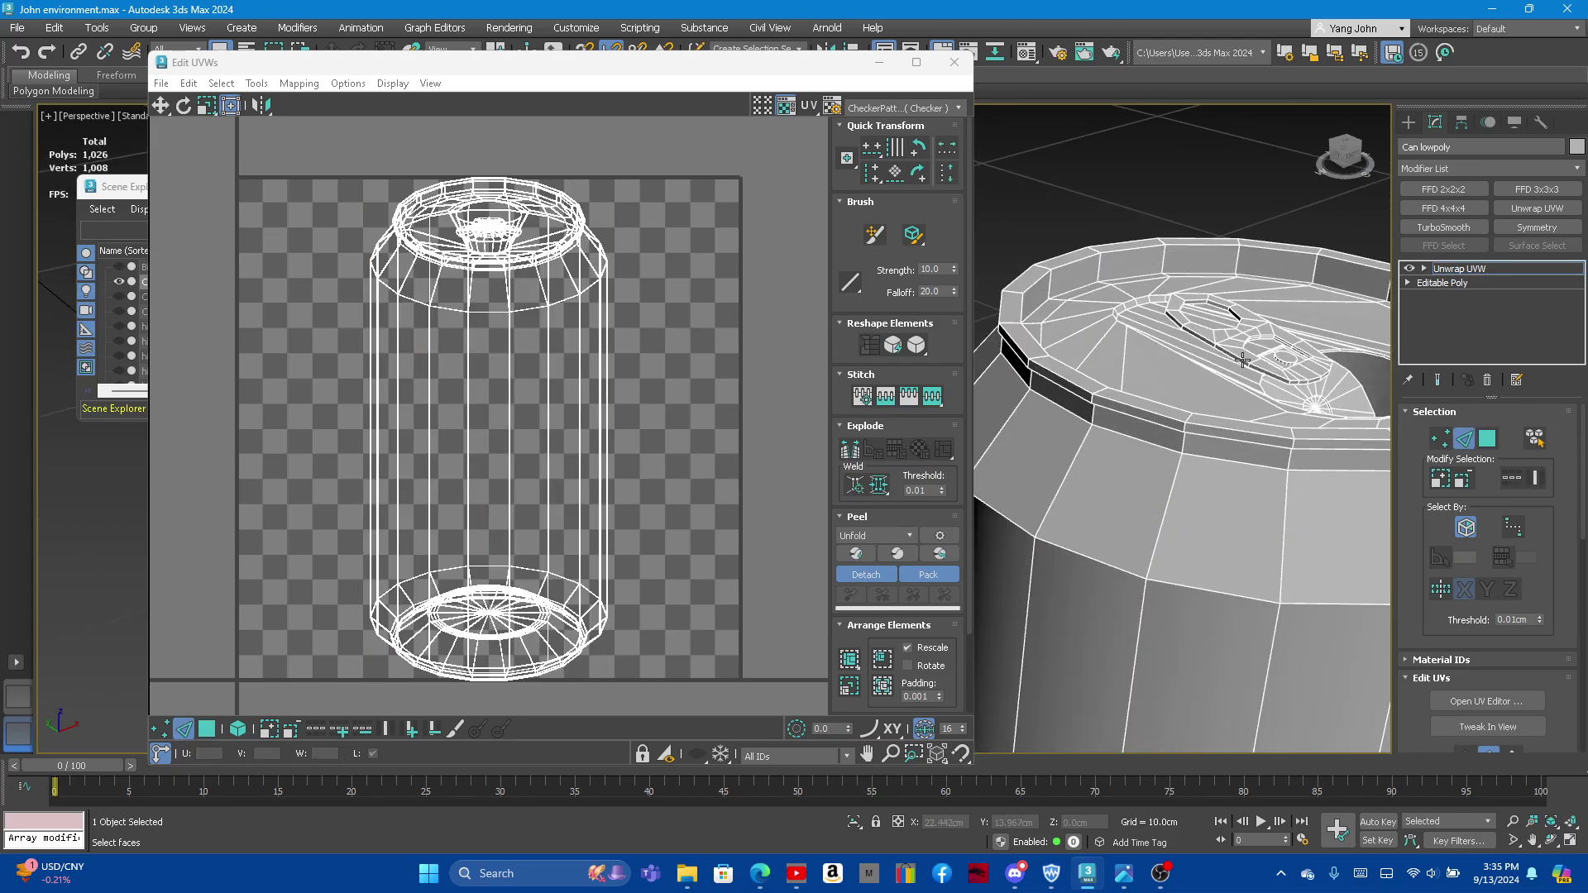
mouse_move(1202, 444)
middle_mouse_down("alt")
mouse_move(1133, 489)
mouse_move(1285, 512)
mouse_move(1141, 488)
mouse_move(1125, 463)
middle_mouse_up("alt")
scroll(1067, 273, "up", 3)
scroll(1085, 335, "down", 3)
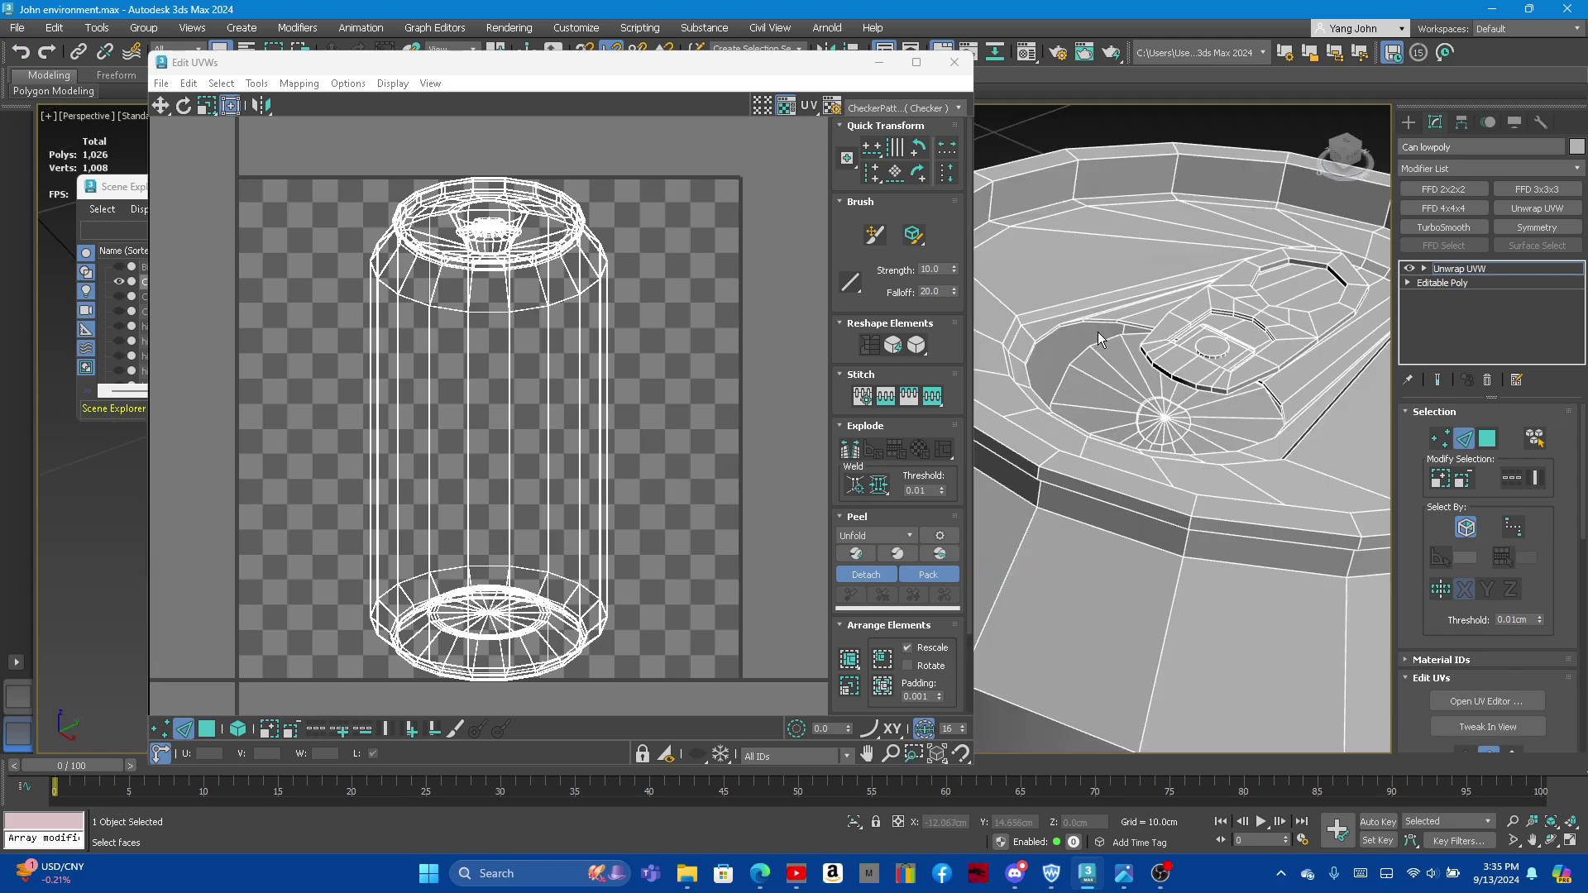
scroll(1182, 362, "down", 1)
scroll(1223, 438, "down", 2)
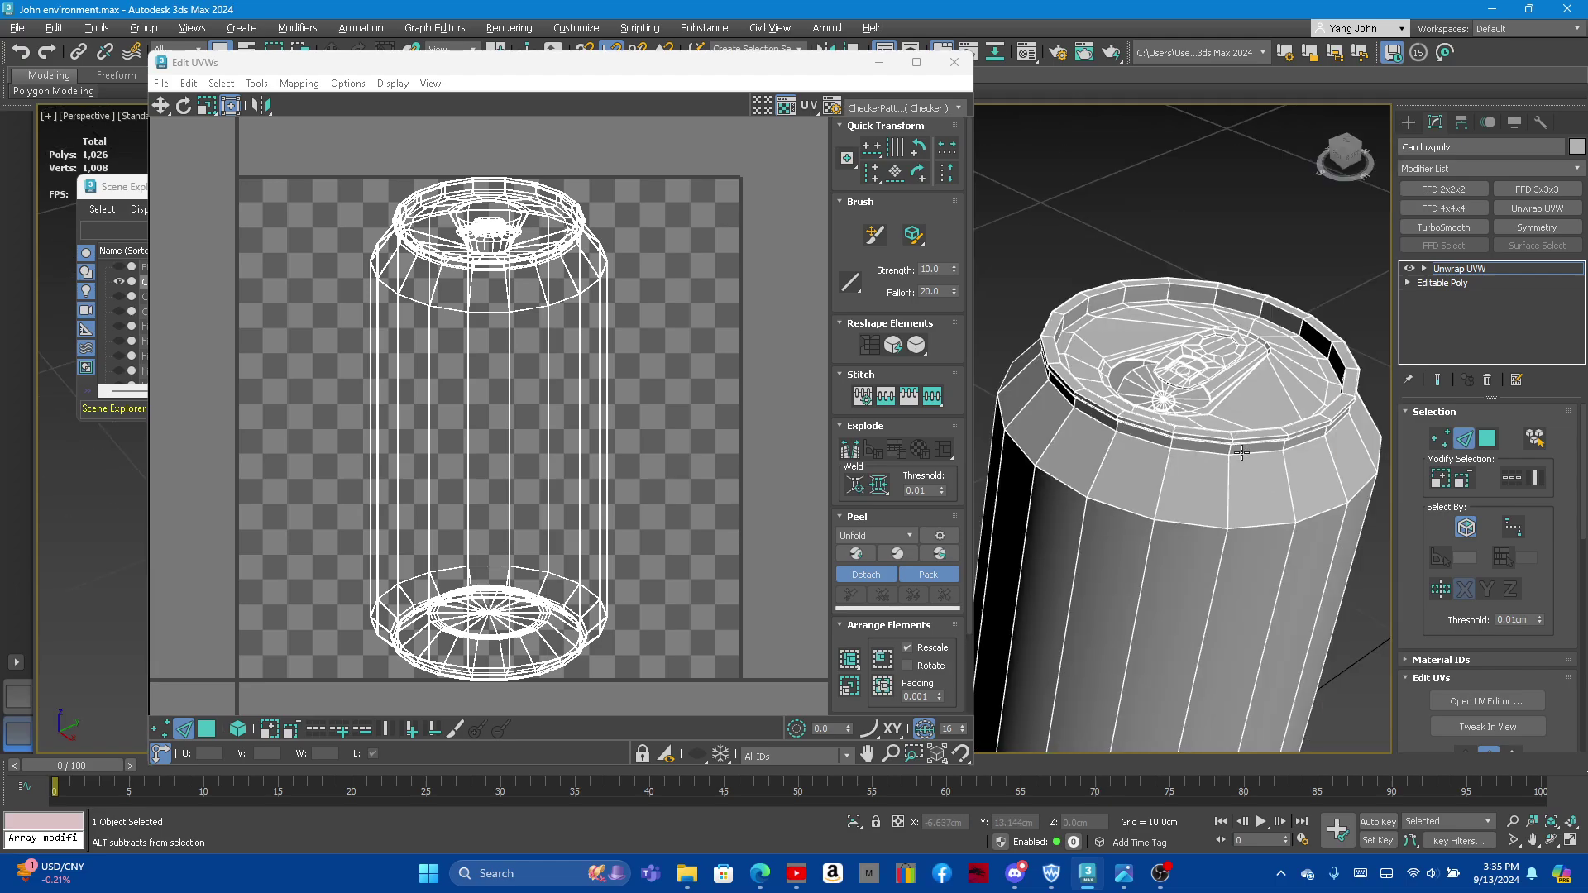
scroll(1241, 453, "down", 2)
scroll(1139, 475, "up", 1)
scroll(1194, 413, "down", 4)
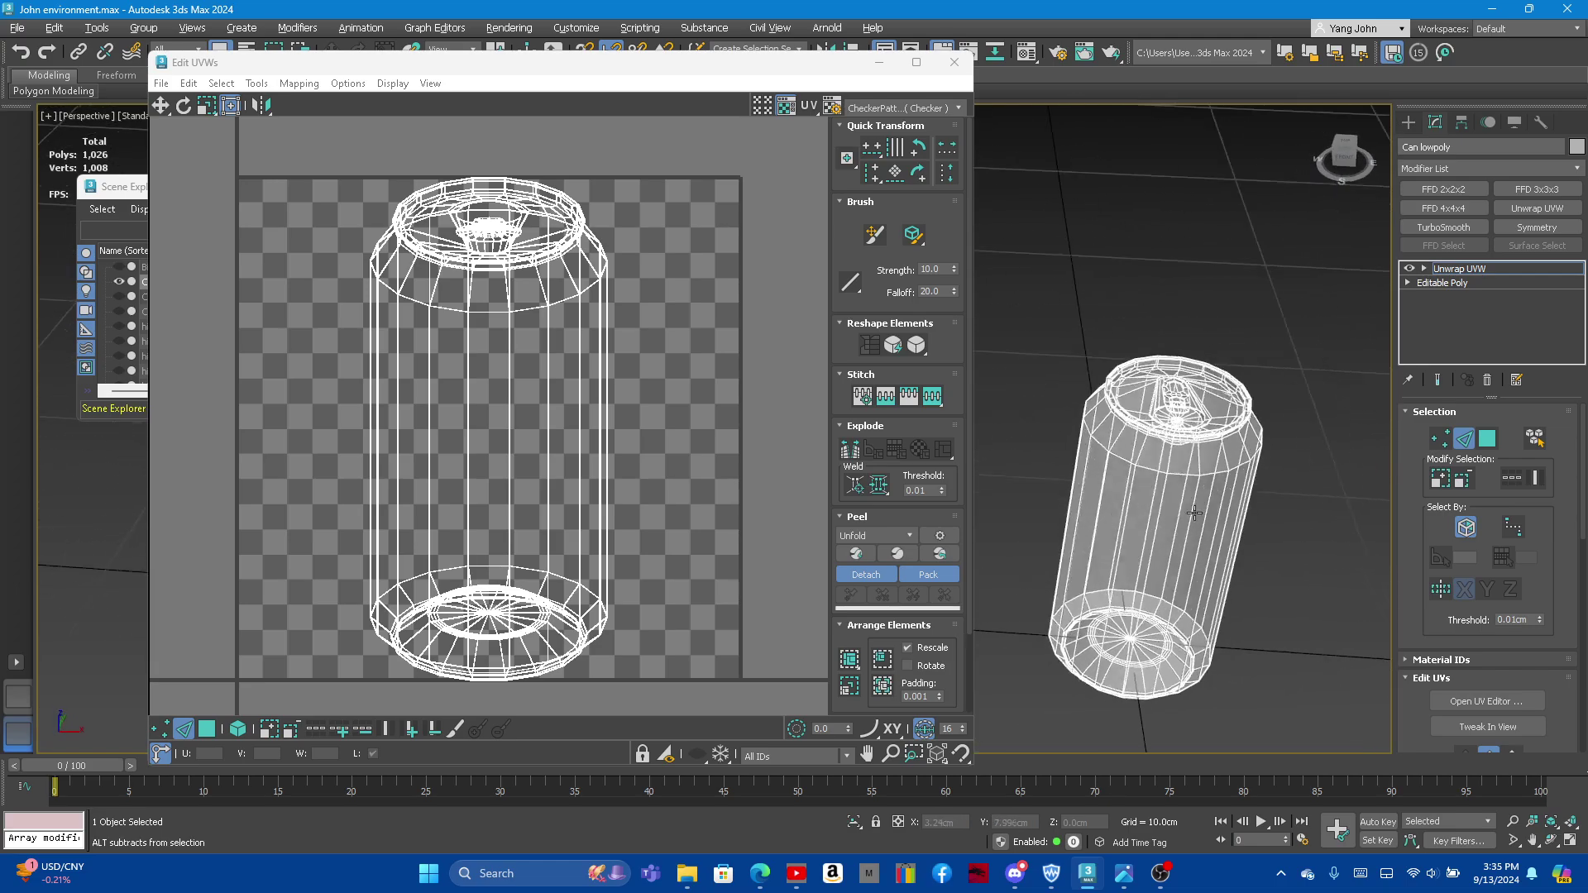
scroll(1195, 513, "down", 1)
scroll(1164, 435, "up", 5)
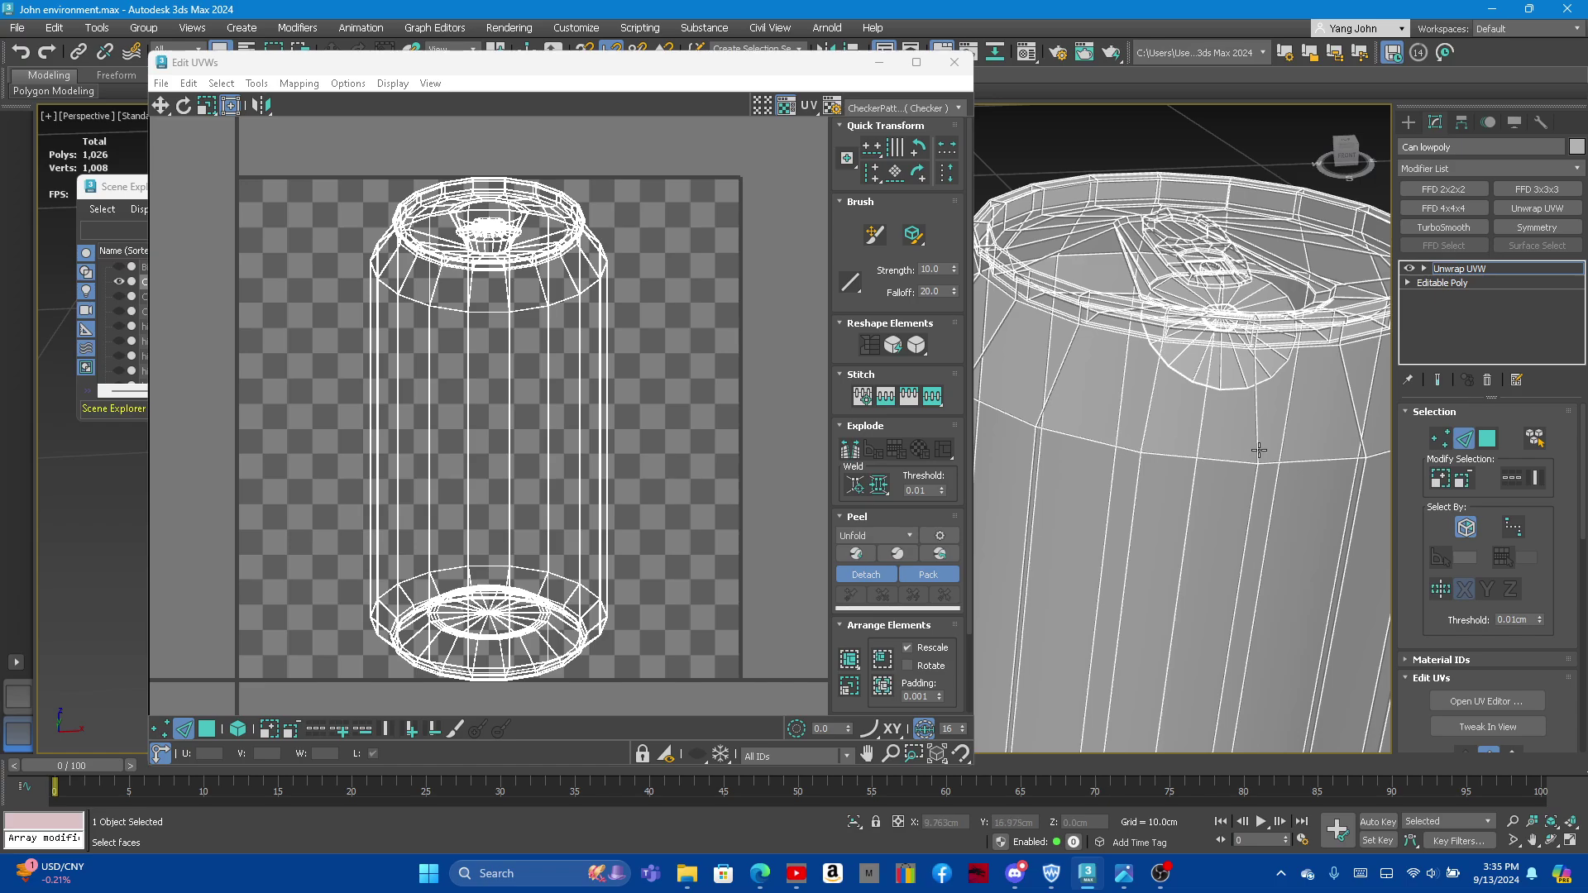
scroll(1259, 450, "down", 3)
scroll(1155, 456, "up", 5)
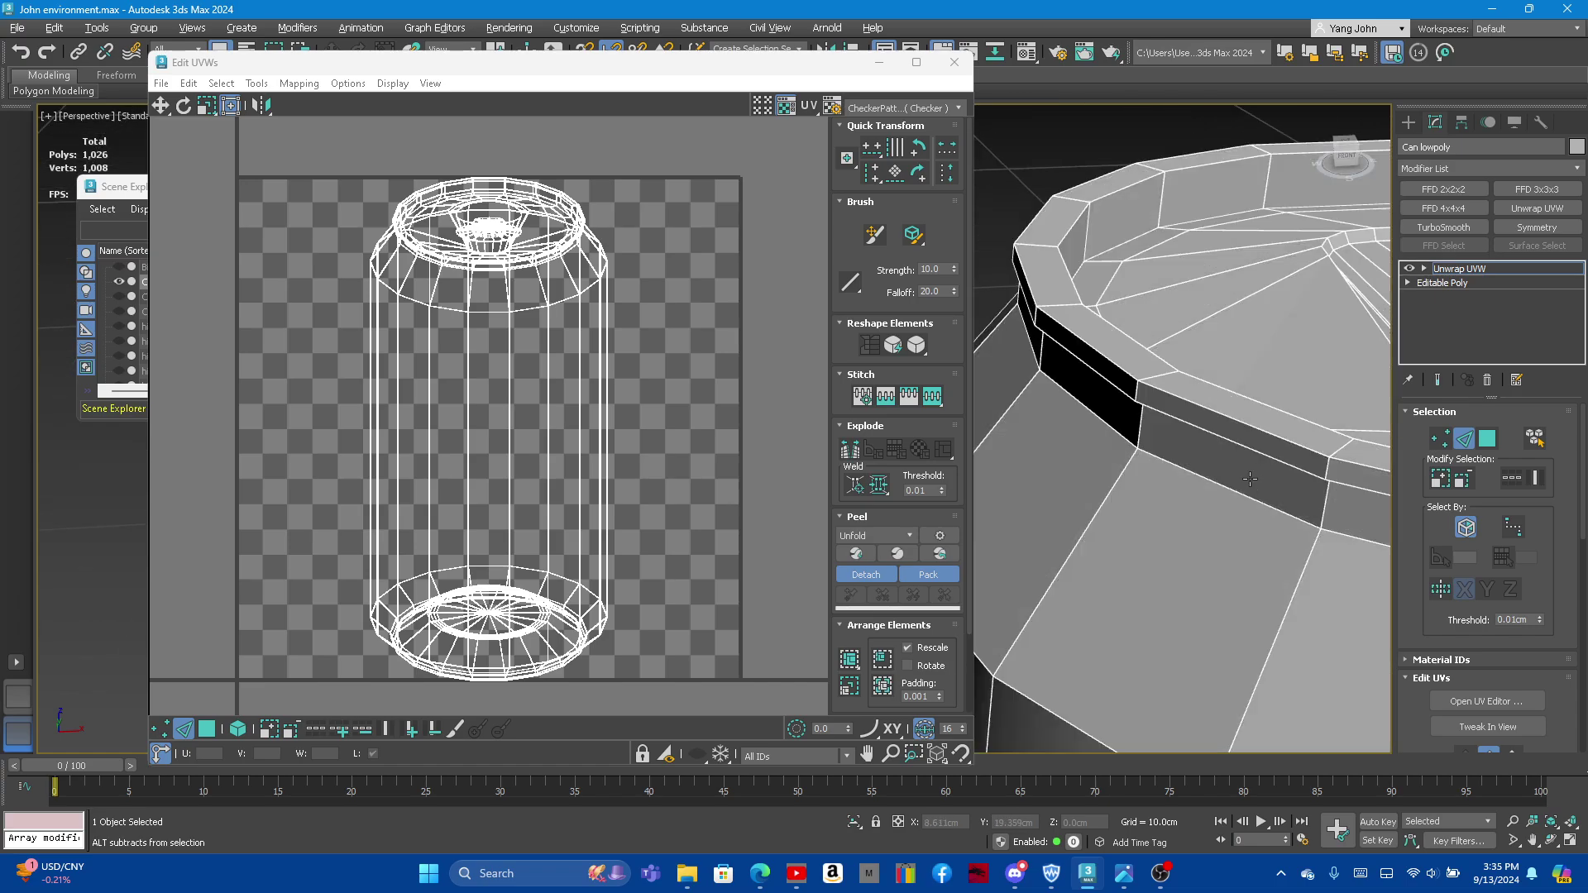
Step: Inspect the can's rims, selecting the top chamfer ring of faces
middle_click_drag(1194, 491, 1223, 461, "alt")
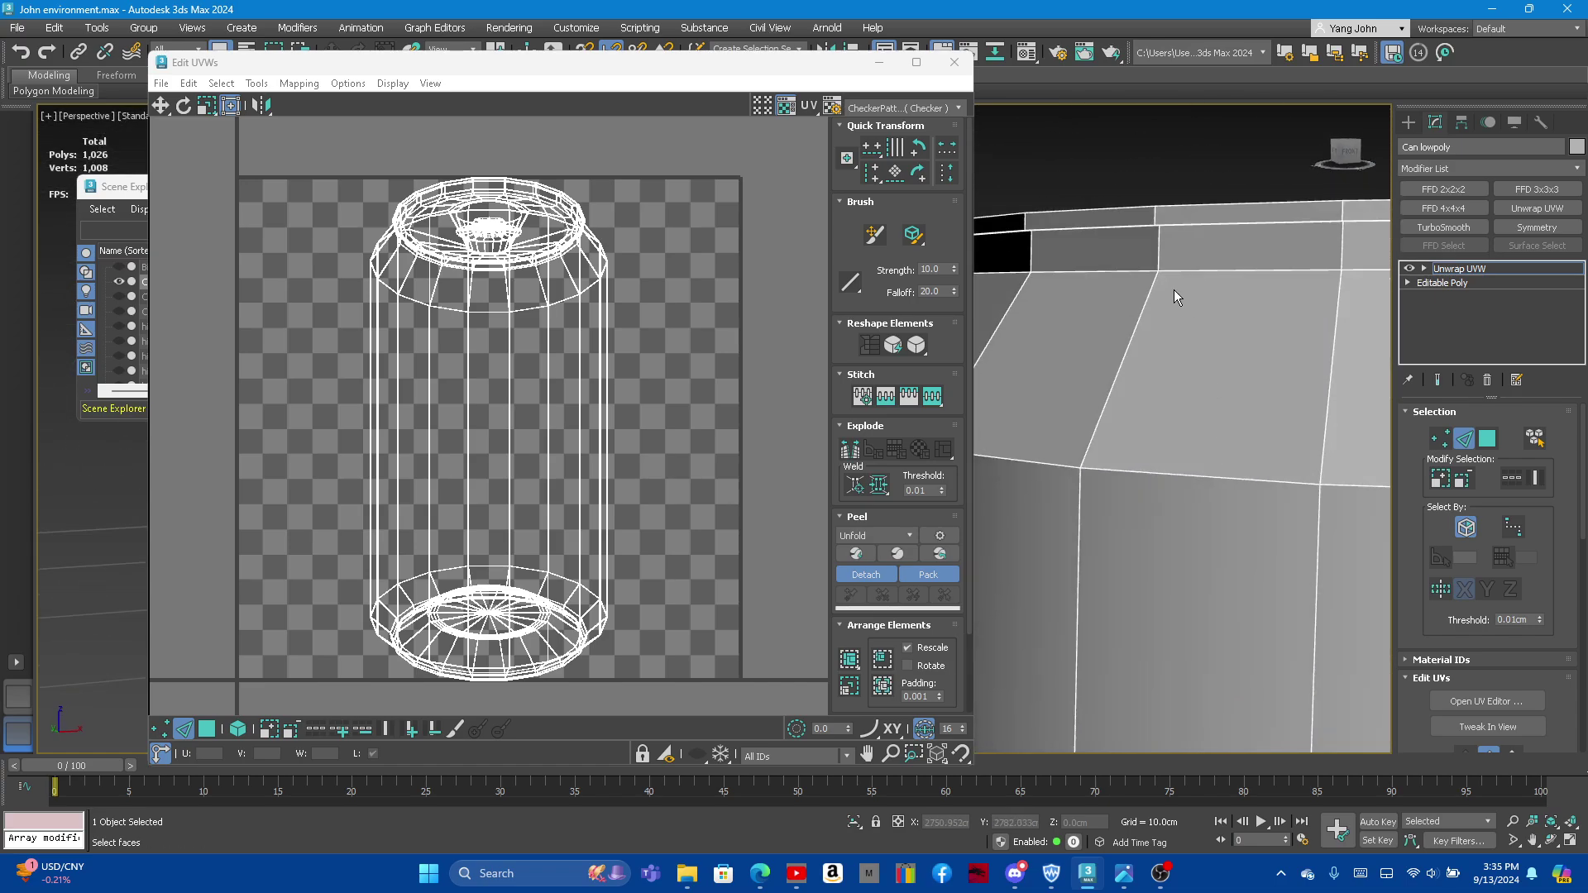
left_click(1202, 267)
left_click(1117, 272, "shift")
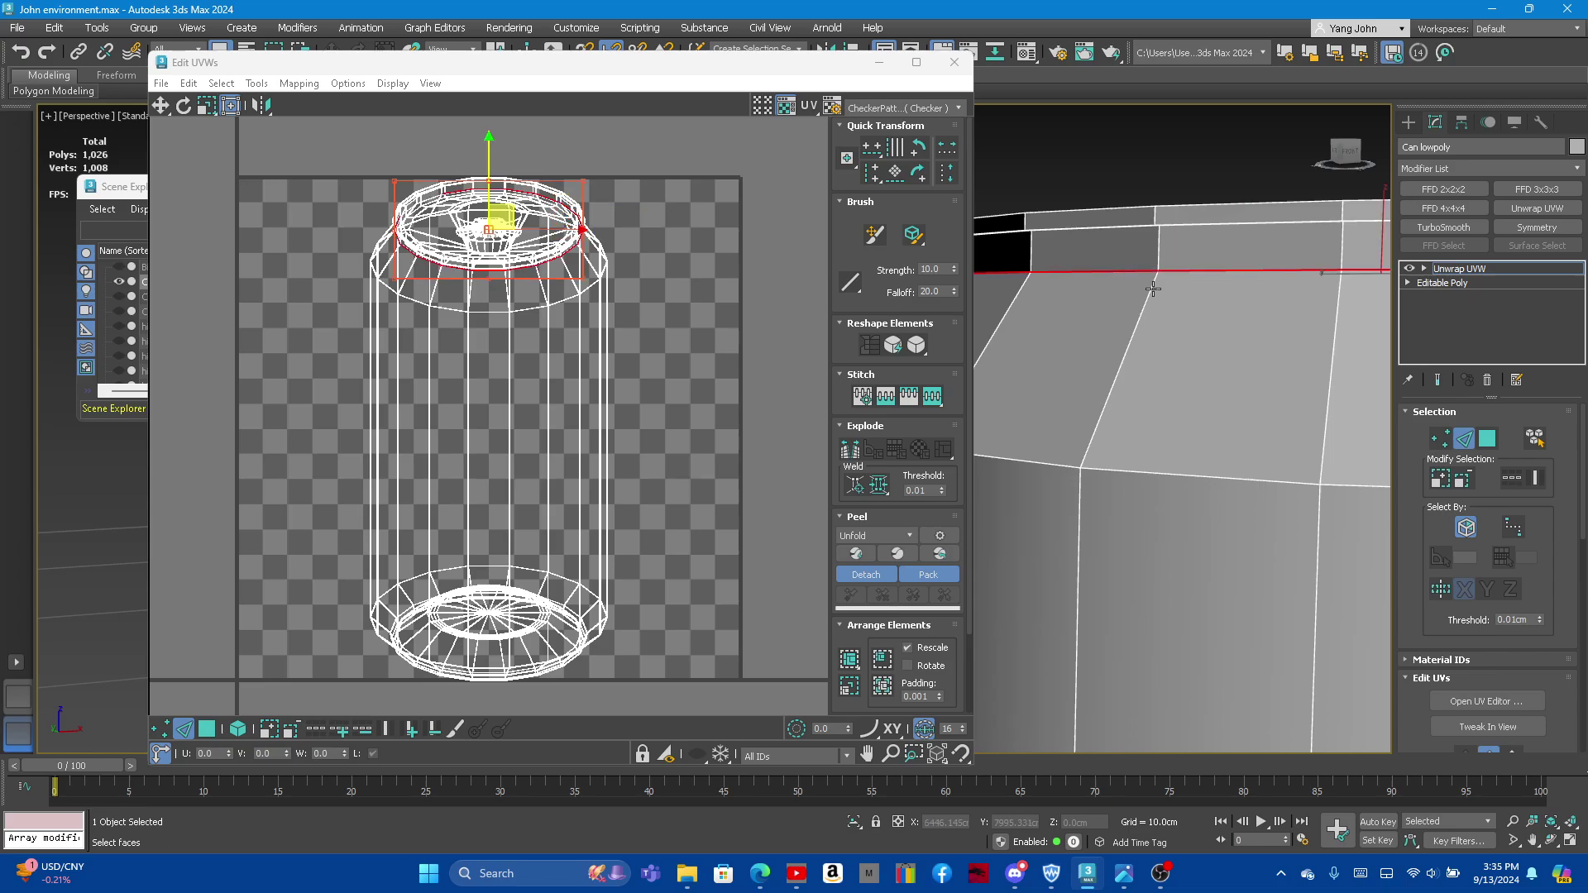
scroll(1150, 339, "down", 5)
middle_click_drag(1128, 362, 1240, 397, "alt")
scroll(1241, 397, "up", 3)
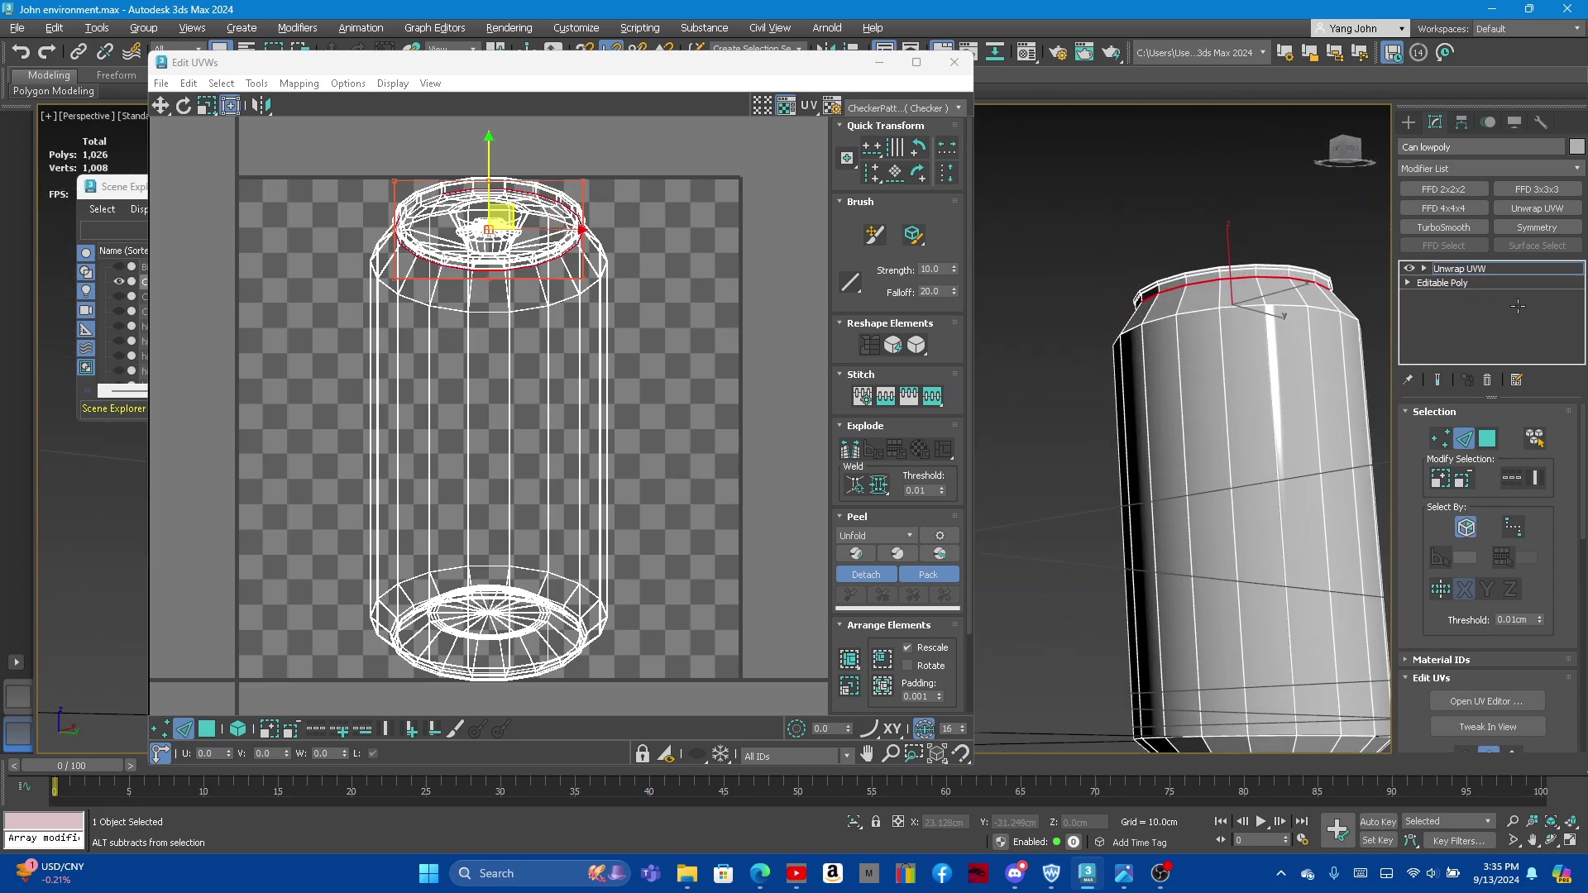
middle_click_drag(1518, 306, 1491, 328, "alt")
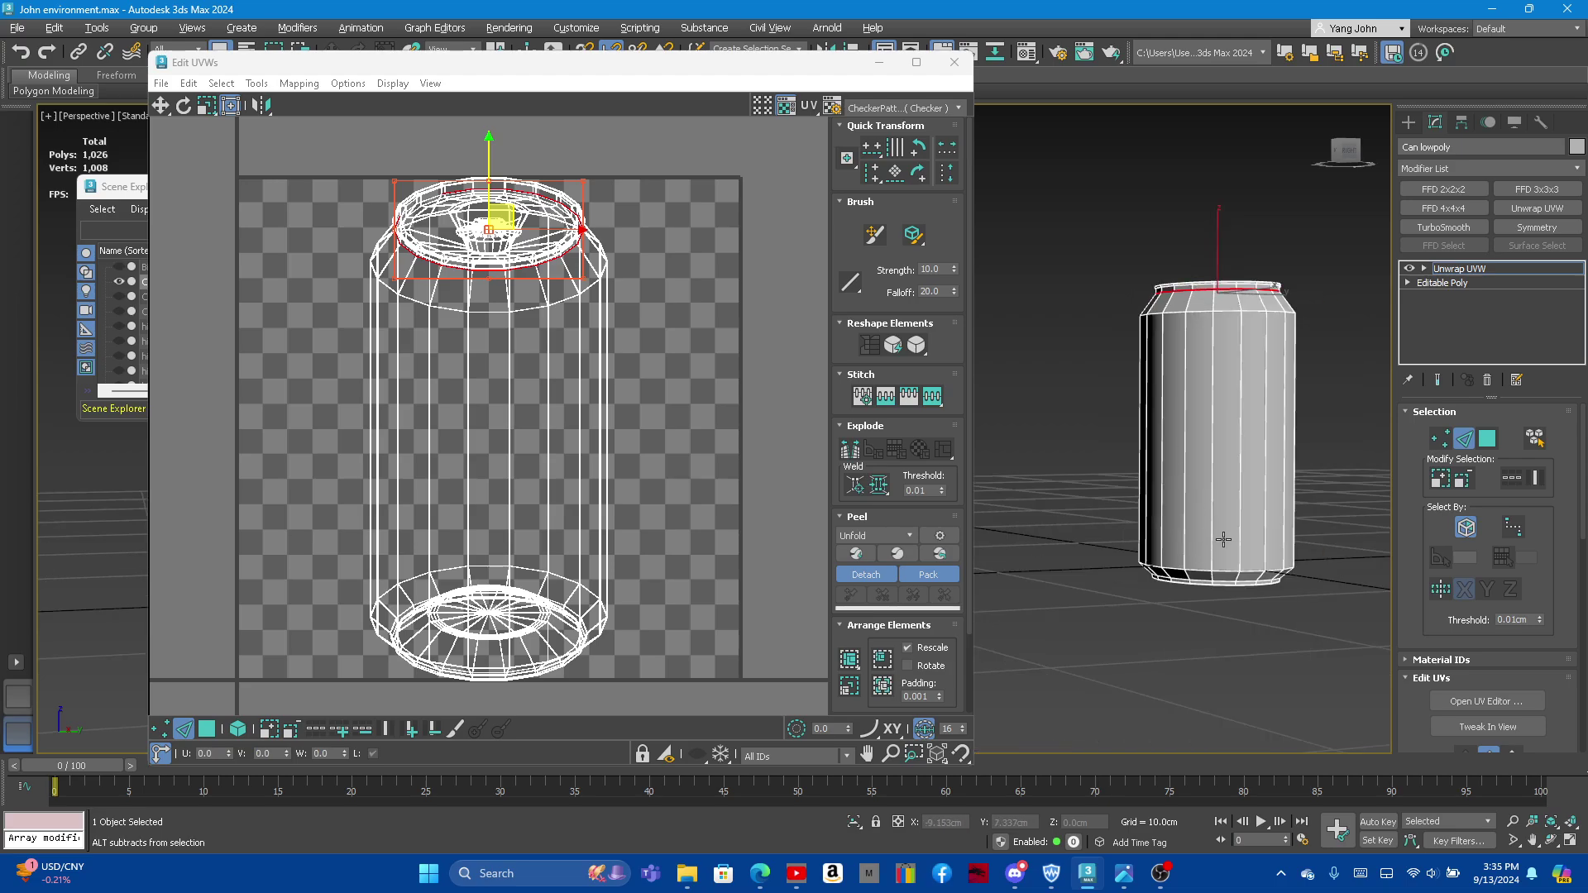
middle_click_drag(1192, 281, 1257, 430, "alt")
scroll(1269, 472, "up", 3)
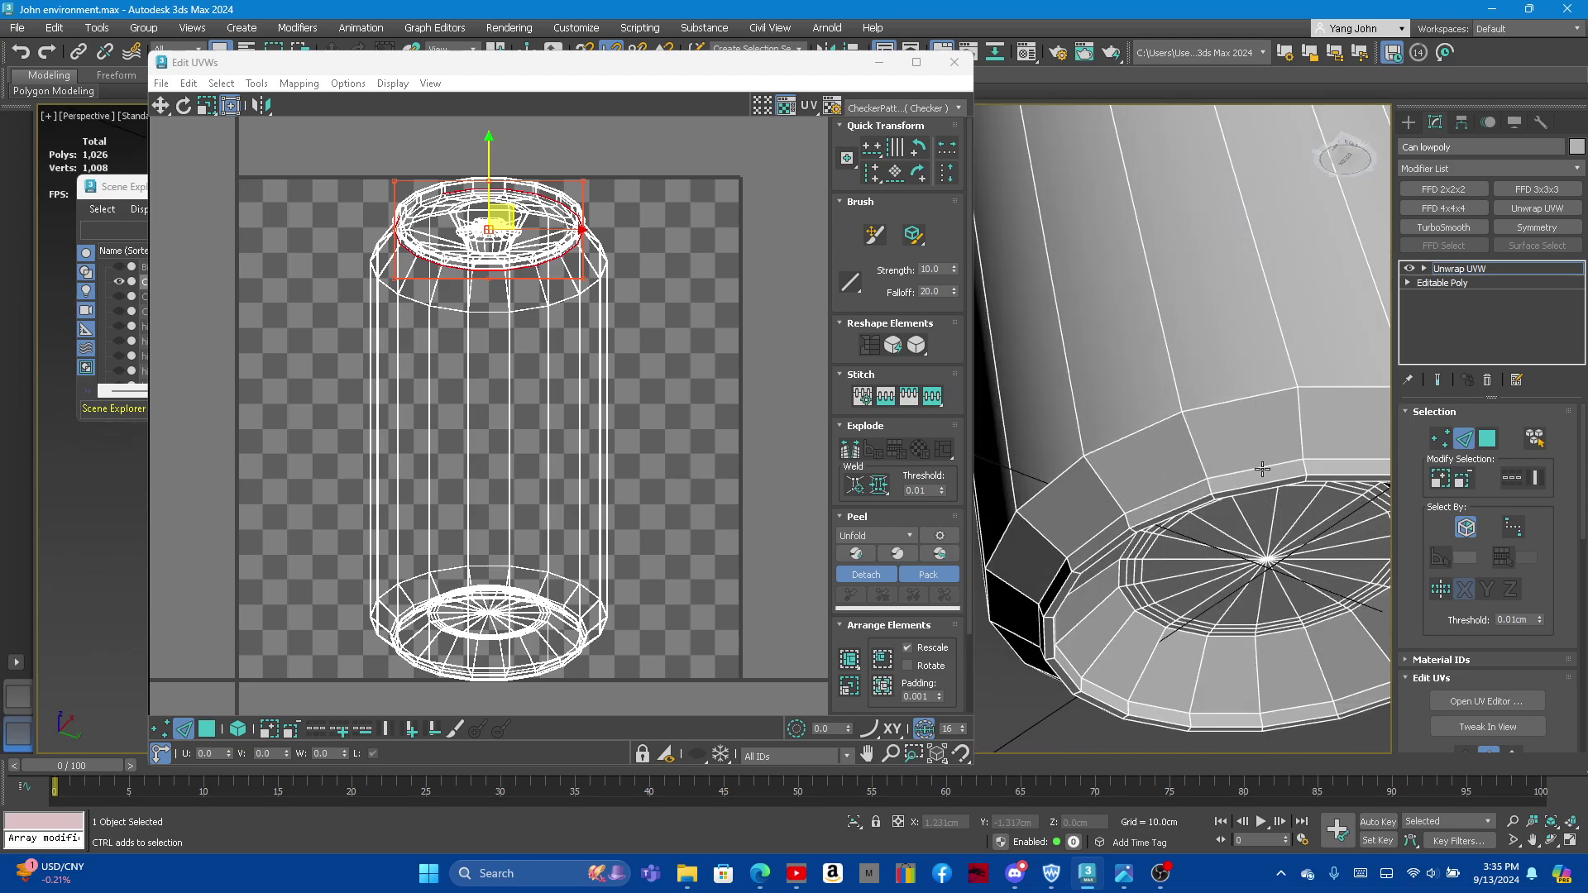
Step: Select the bottom rim edge loop and break its UVs in Edit UVWs
left_click(1265, 467)
double_click(1327, 461)
scroll(1324, 463, "down", 5)
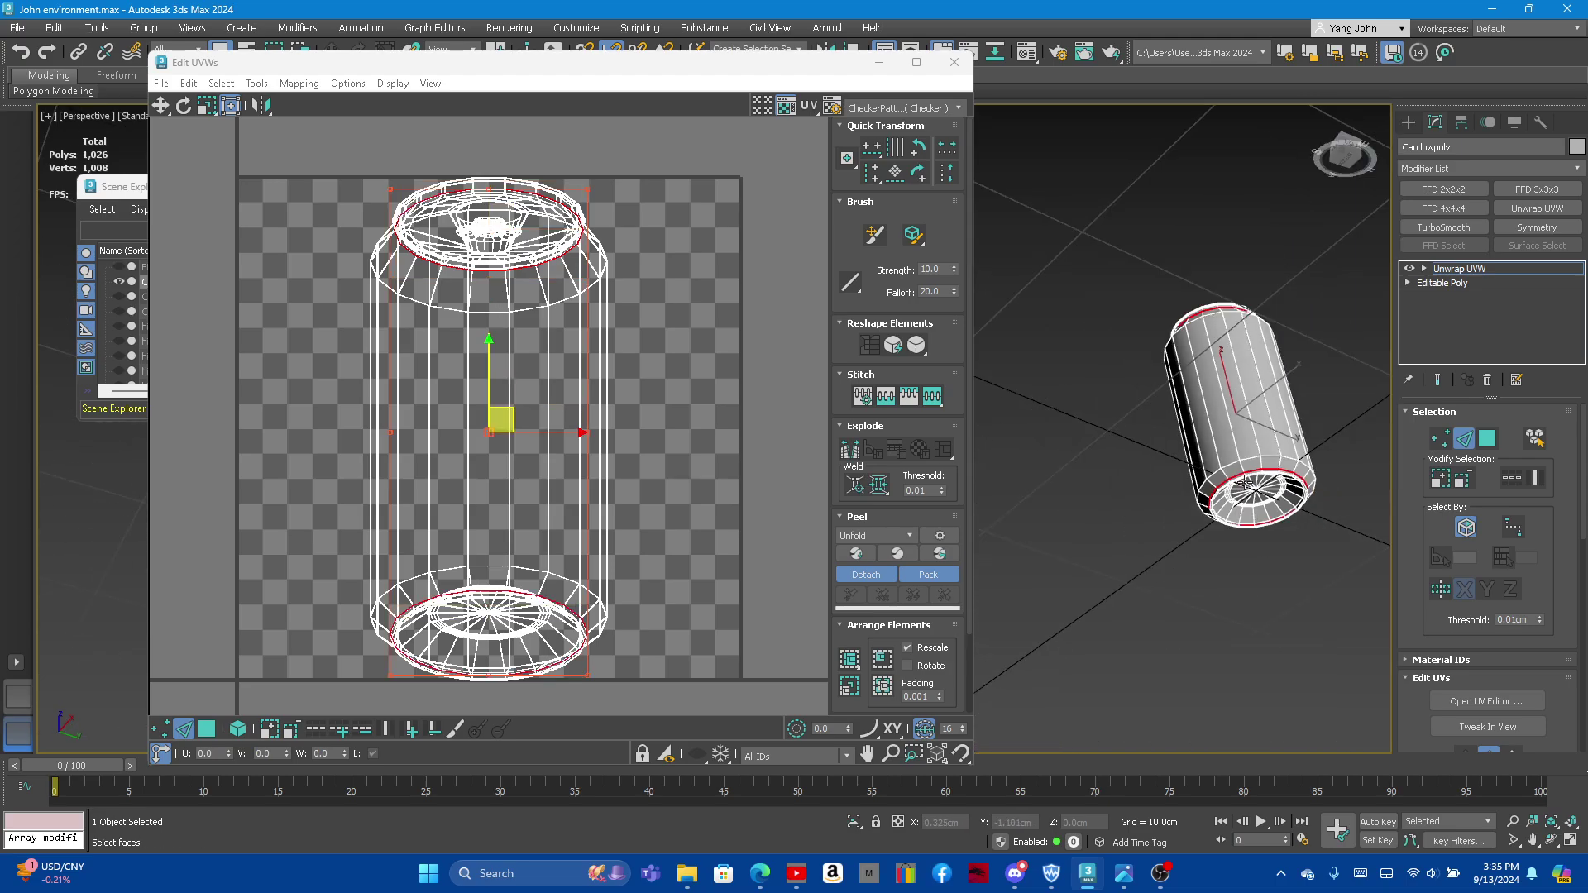
middle_click_drag(1324, 463, 1232, 331, "alt")
scroll(1230, 313, "up", 3)
scroll(1207, 356, "down", 5)
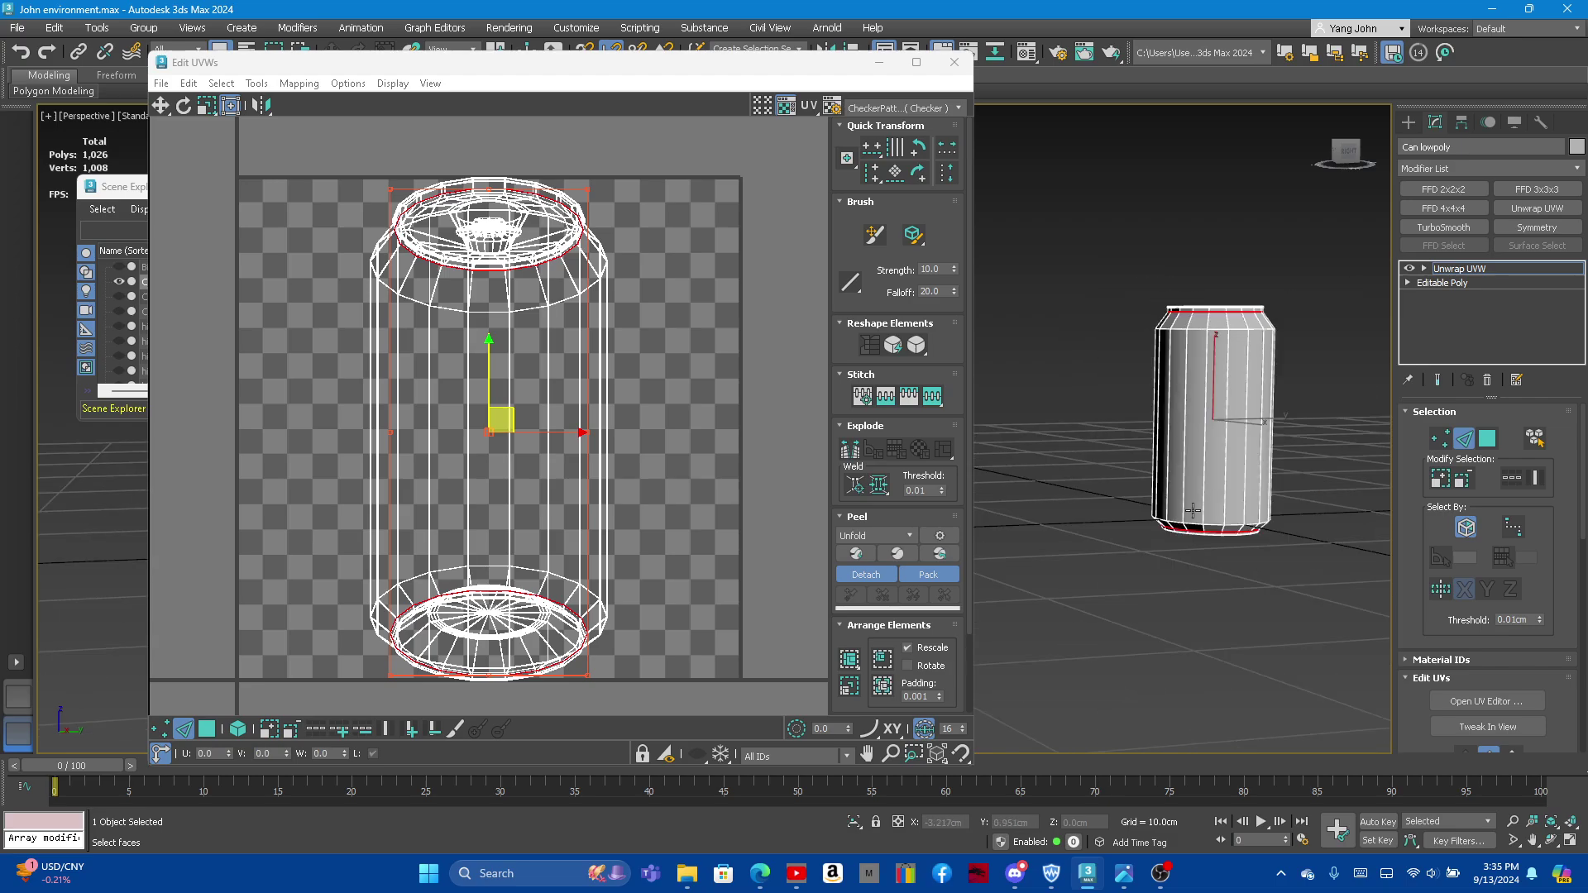
scroll(1191, 509, "up", 5)
right_click(529, 389)
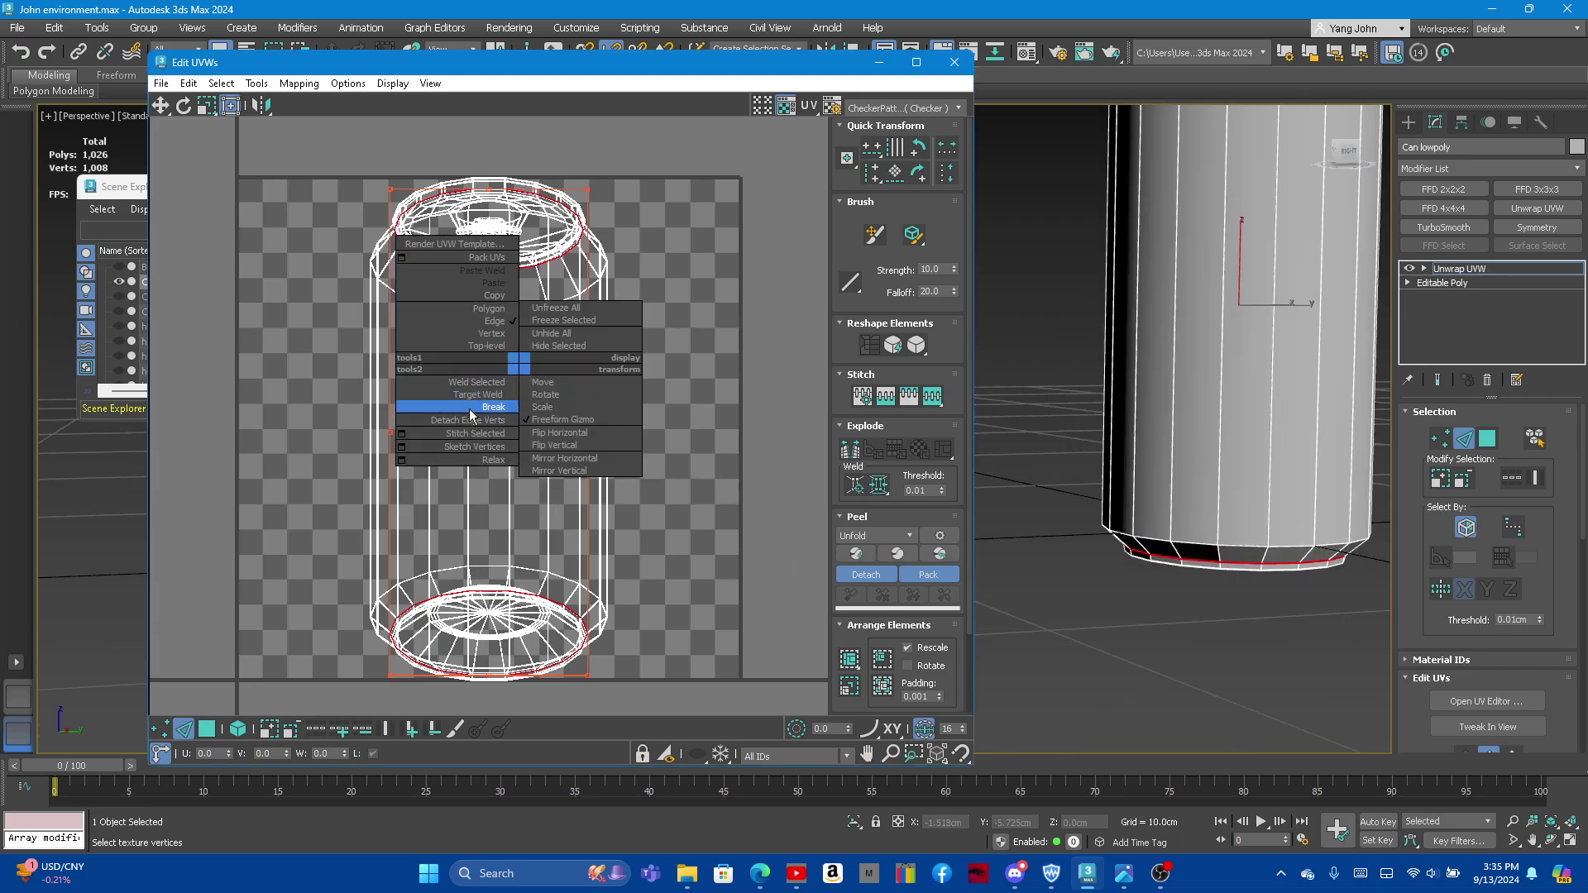
left_click(477, 411)
Step: Select the top rim edge loop and detach its UV edges
scroll(1156, 455, "down", 4)
middle_click_drag(1155, 455, 1151, 413, "alt")
scroll(1149, 406, "up", 3)
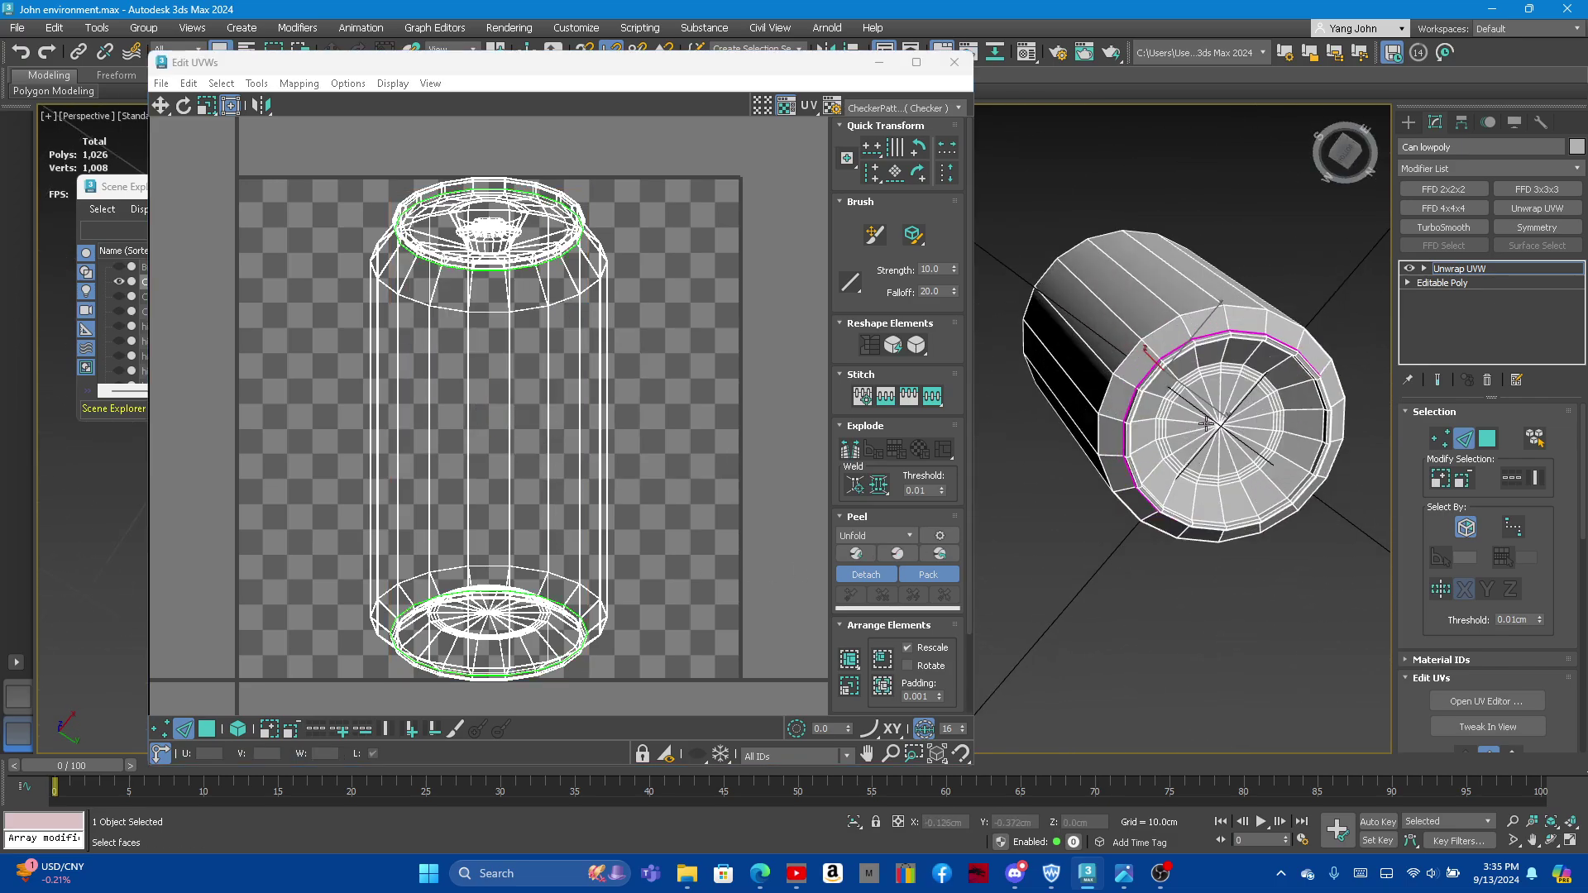
scroll(1150, 404, "up", 2)
scroll(1149, 403, "up", 2)
scroll(1150, 154, "down", 4)
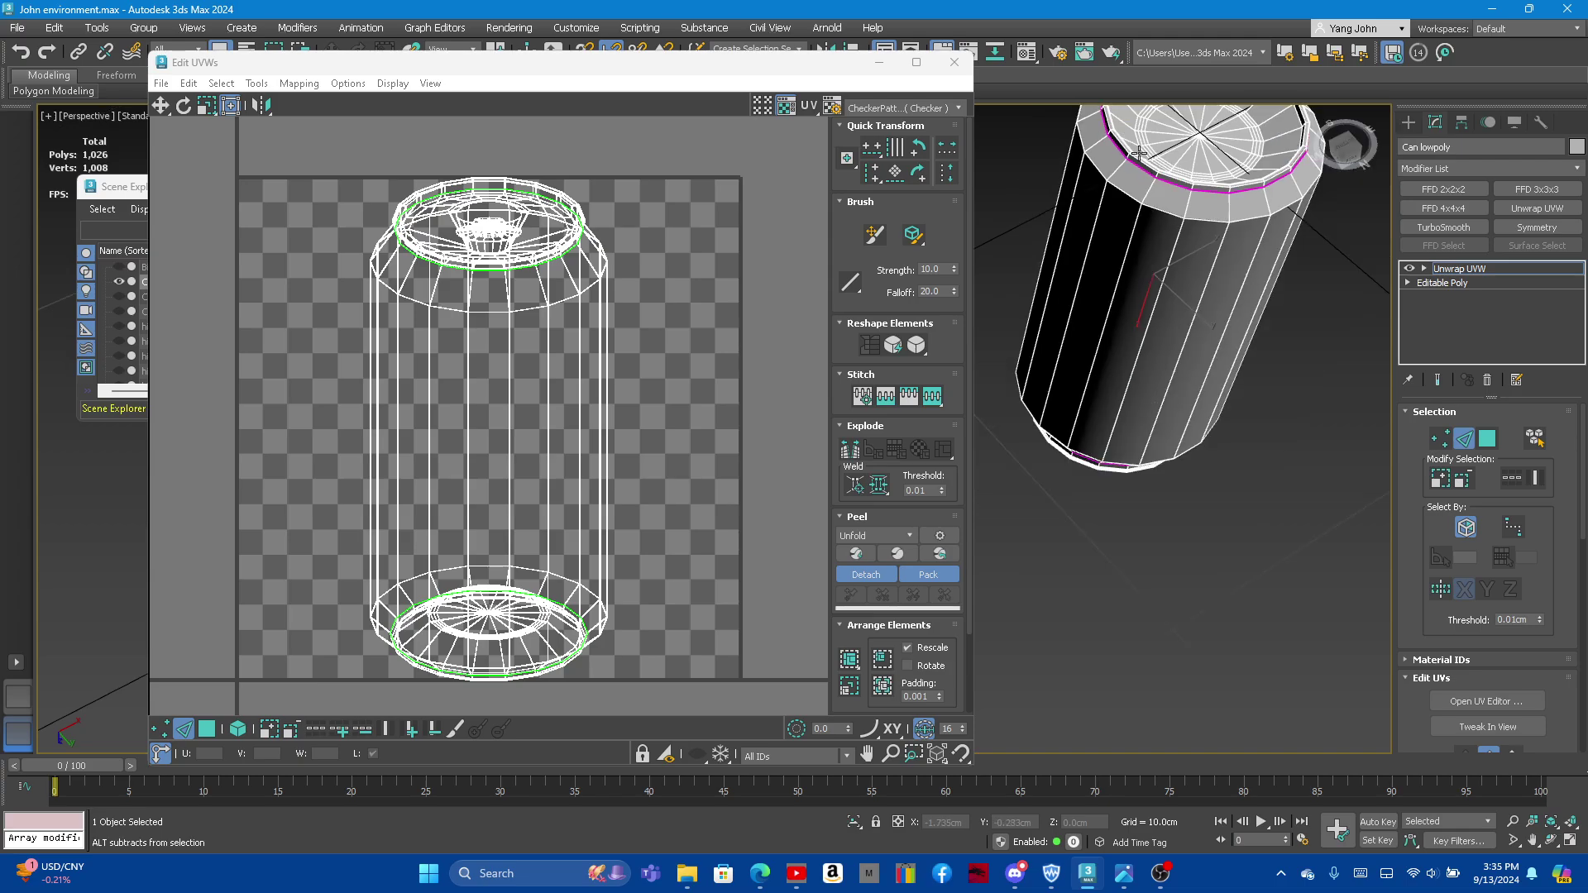
scroll(1150, 157, "up", 5)
scroll(1142, 207, "down", 3)
mouse_move(1125, 290)
middle_mouse_down("alt")
mouse_move(1090, 406)
mouse_move(1169, 252)
mouse_move(1257, 130)
middle_mouse_up("alt")
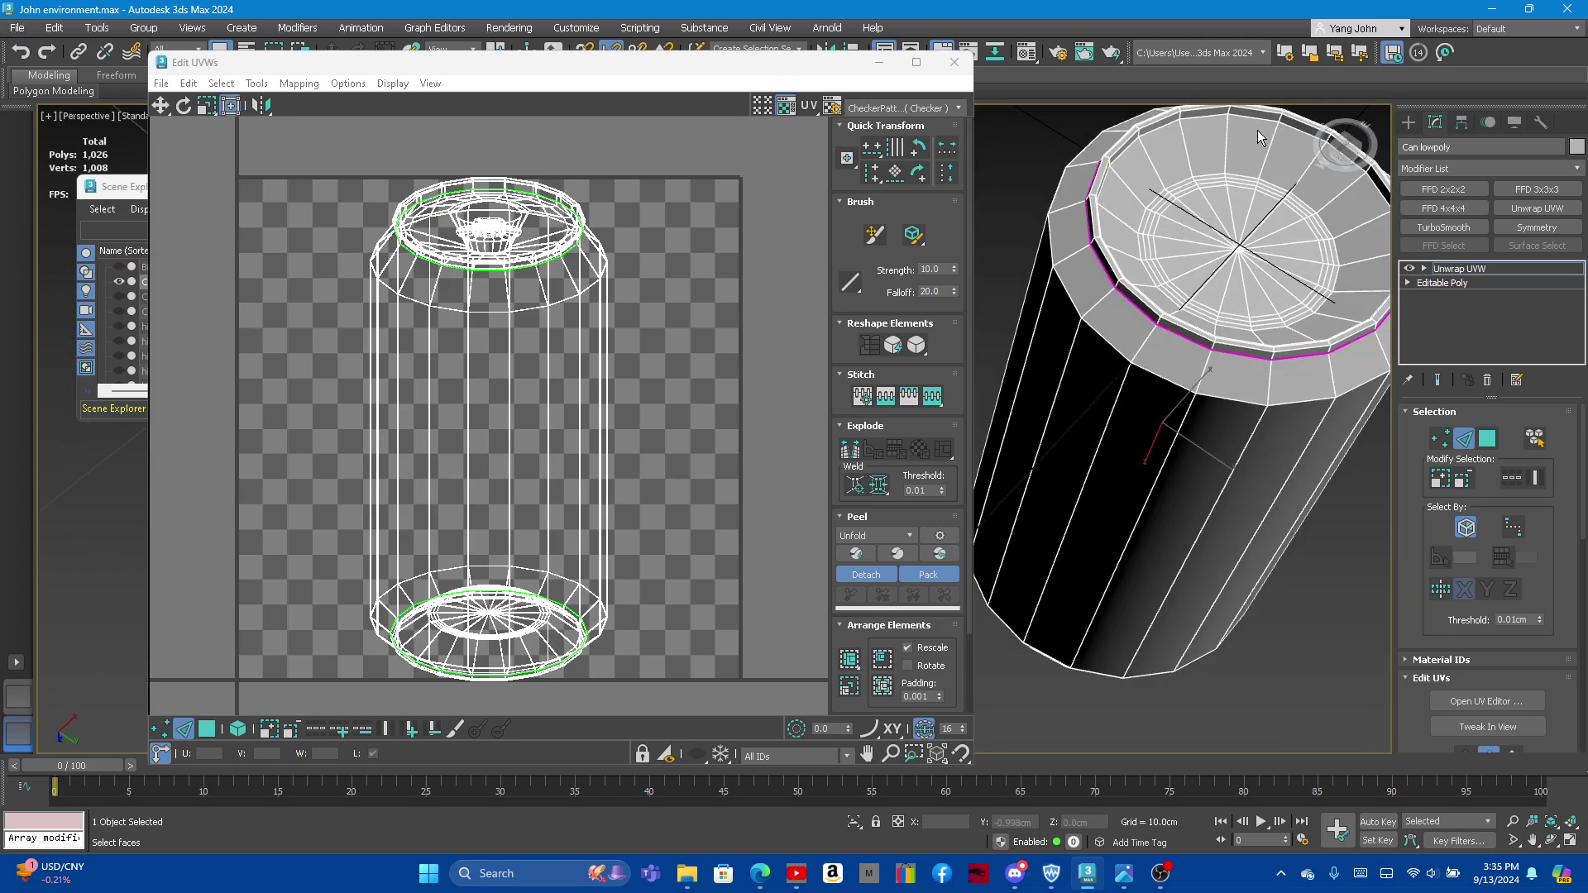
scroll(1219, 117, "up", 5)
left_click(1210, 125)
double_click(1272, 131)
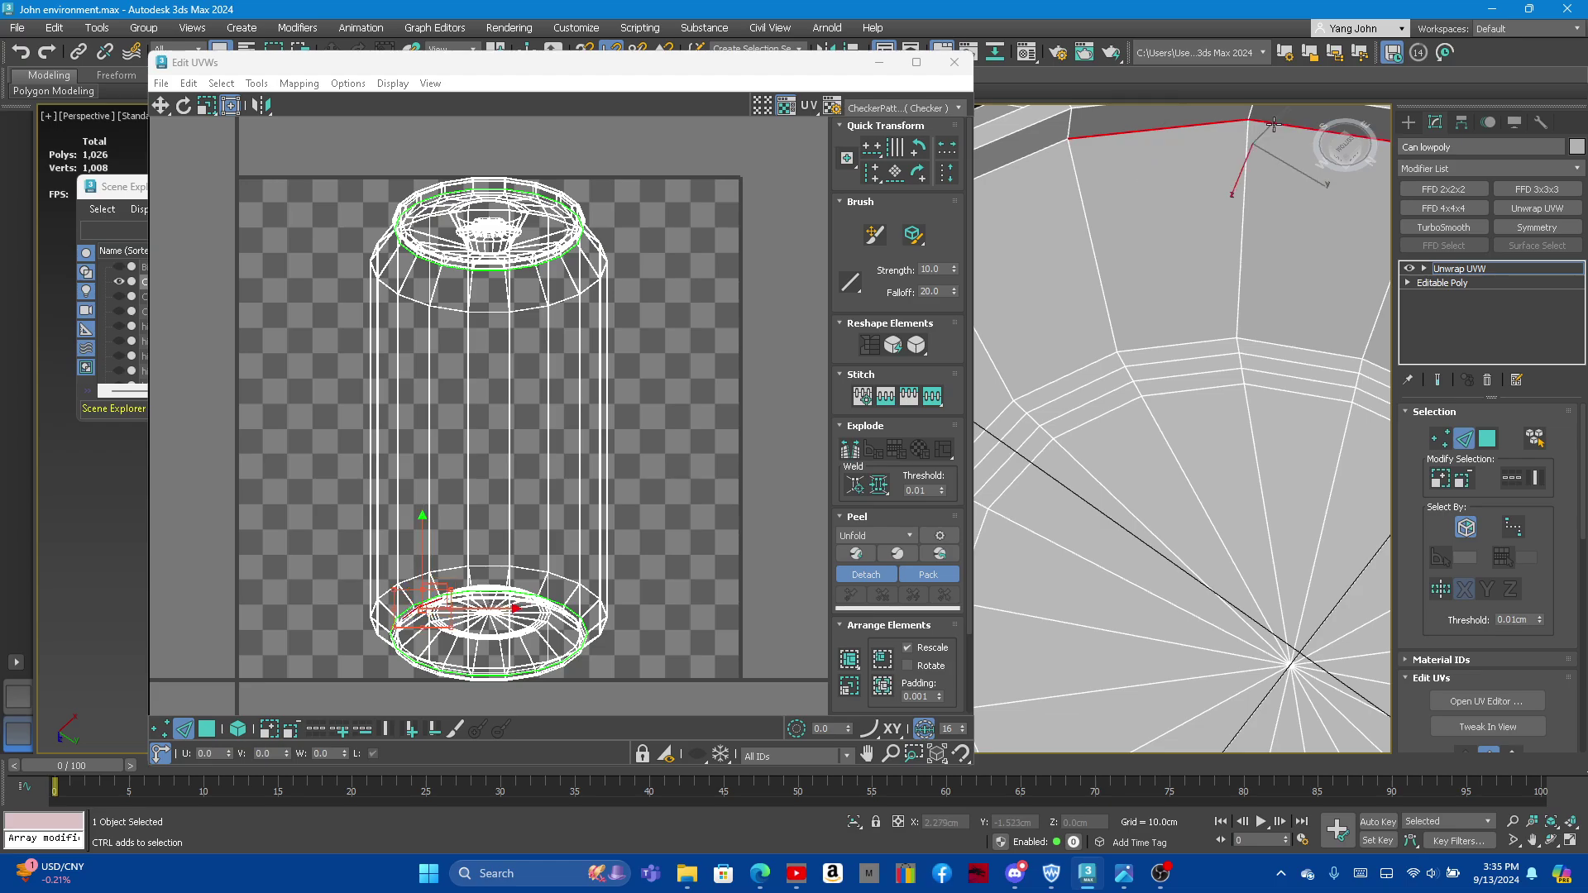
scroll(1235, 180, "down", 5)
right_click(456, 474)
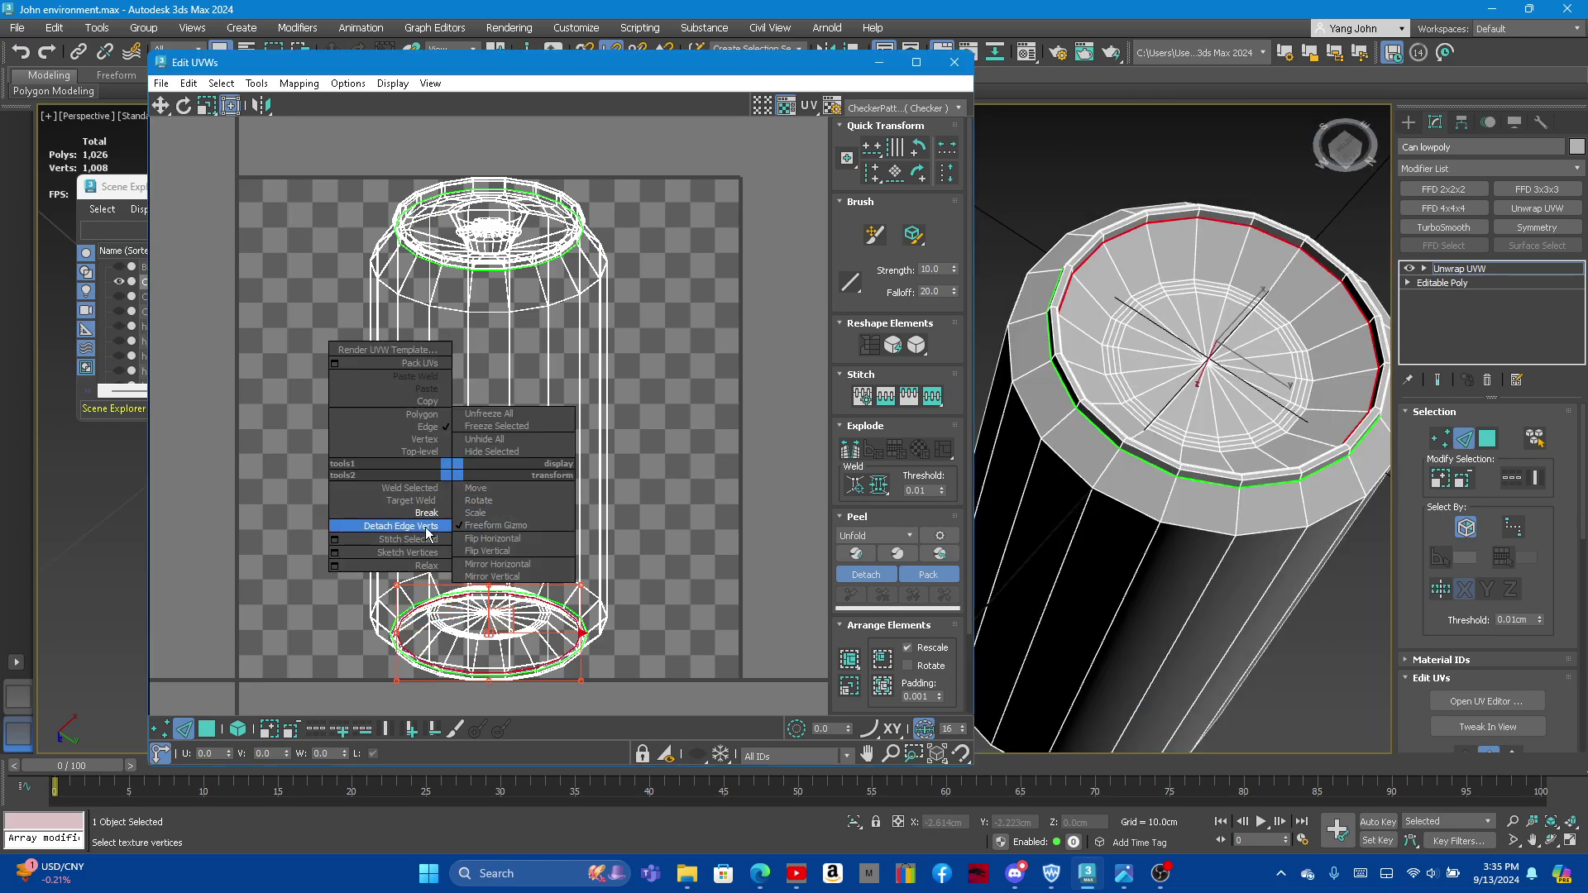
left_click(418, 524)
Step: Select the inner top rim edge loop and break the UVs along it
mouse_move(1154, 346)
middle_mouse_down("alt")
mouse_move(1085, 504)
mouse_move(1174, 248)
middle_mouse_up("alt")
scroll(1085, 503, "down", 3)
scroll(1071, 511, "up", 2)
scroll(1175, 236, "up", 4)
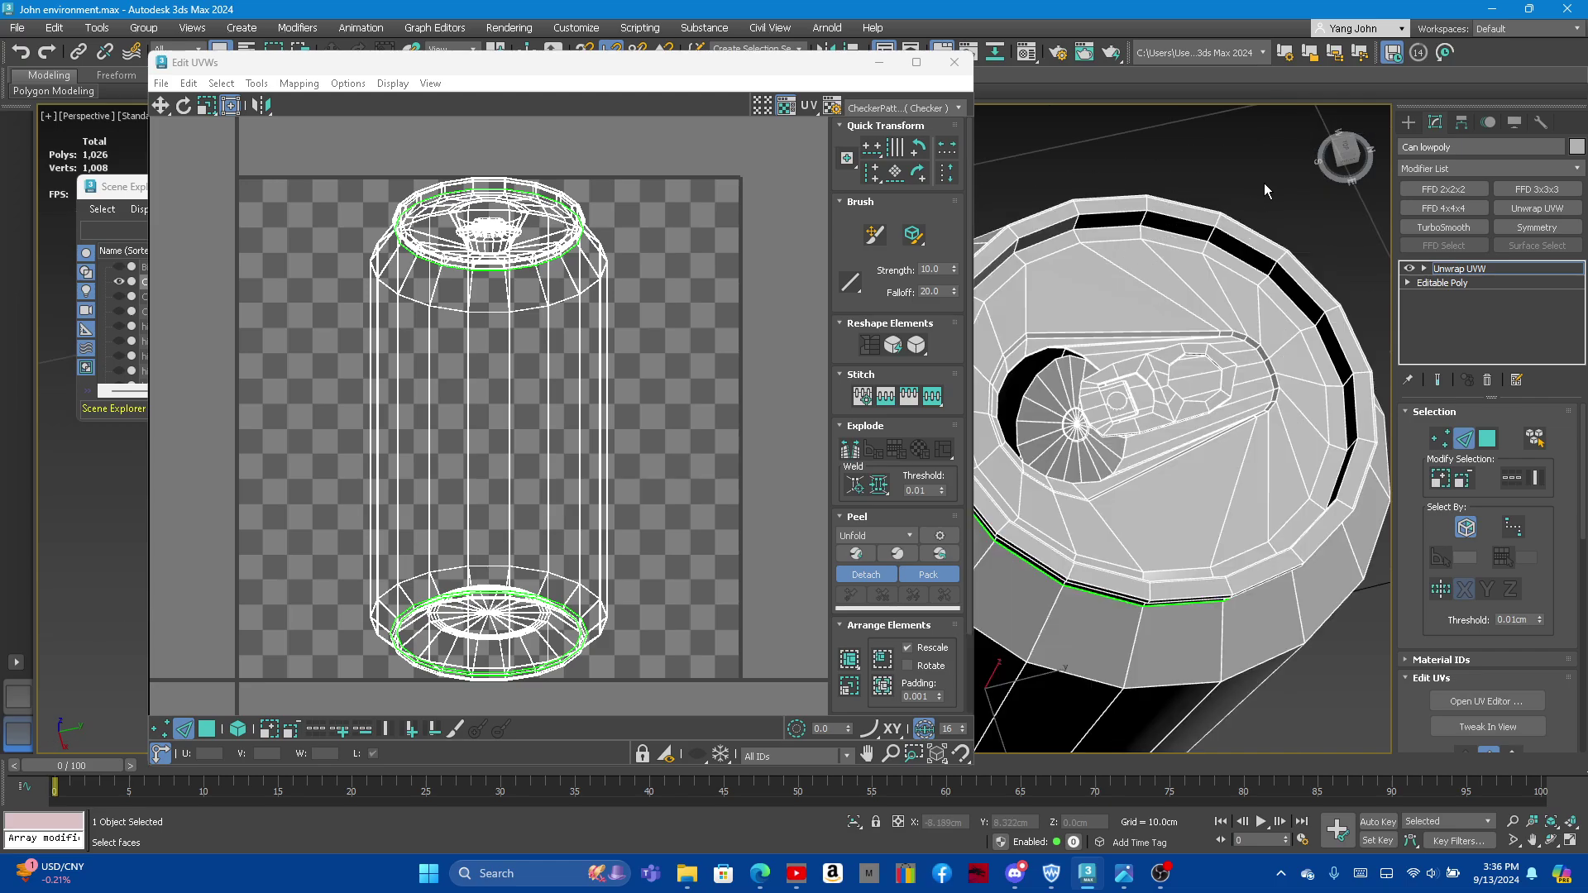
scroll(1182, 236, "up", 2)
left_click(1171, 237)
scroll(1178, 273, "down", 3)
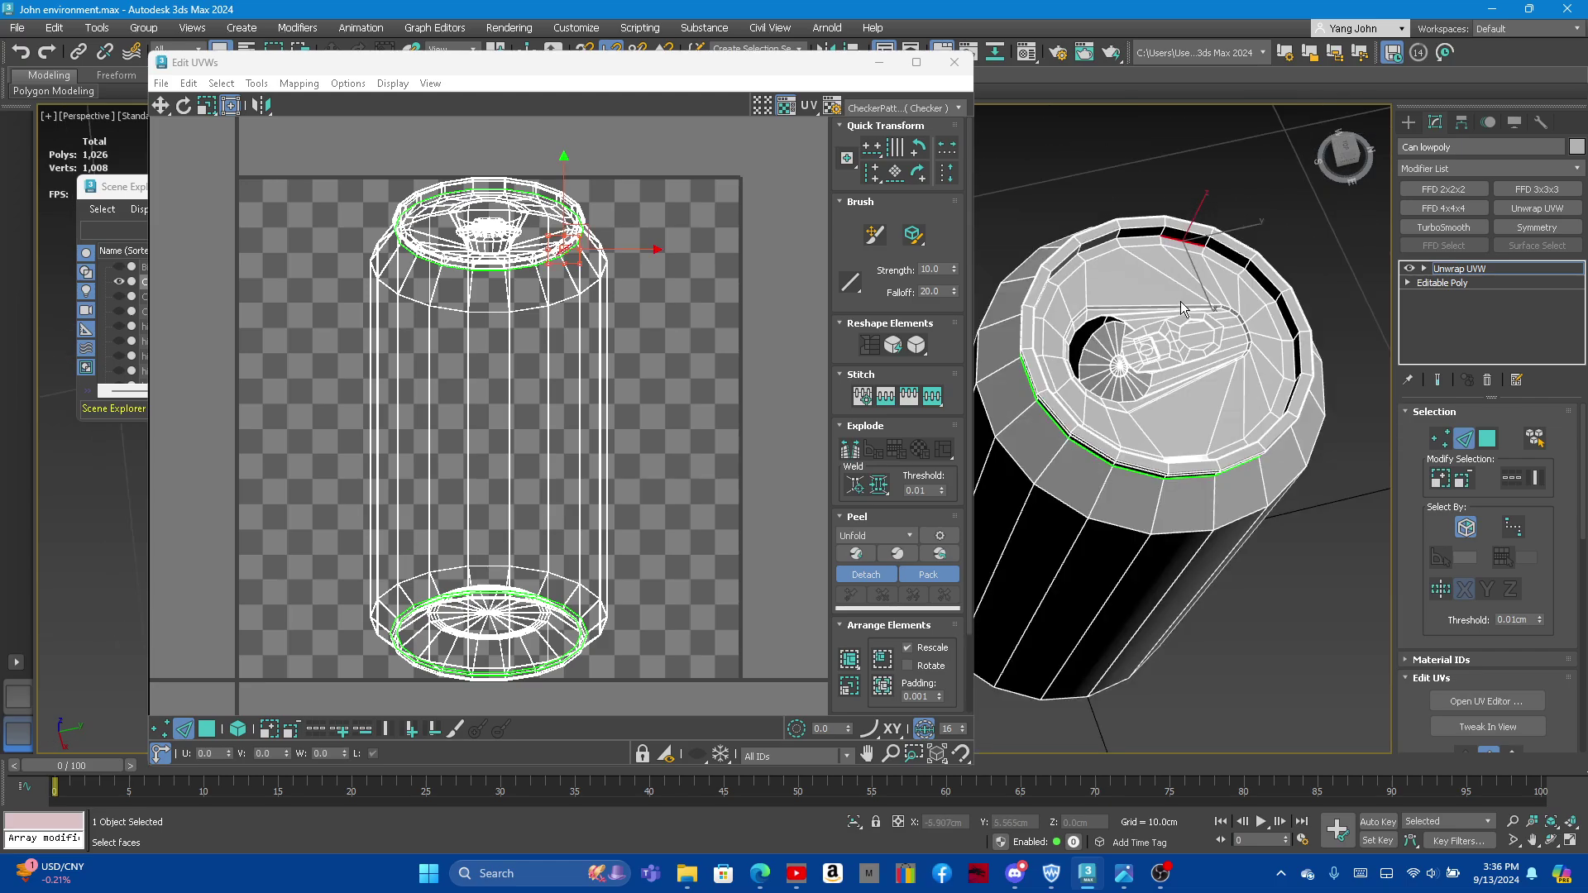
scroll(1249, 264, "up", 4)
double_click(1209, 262)
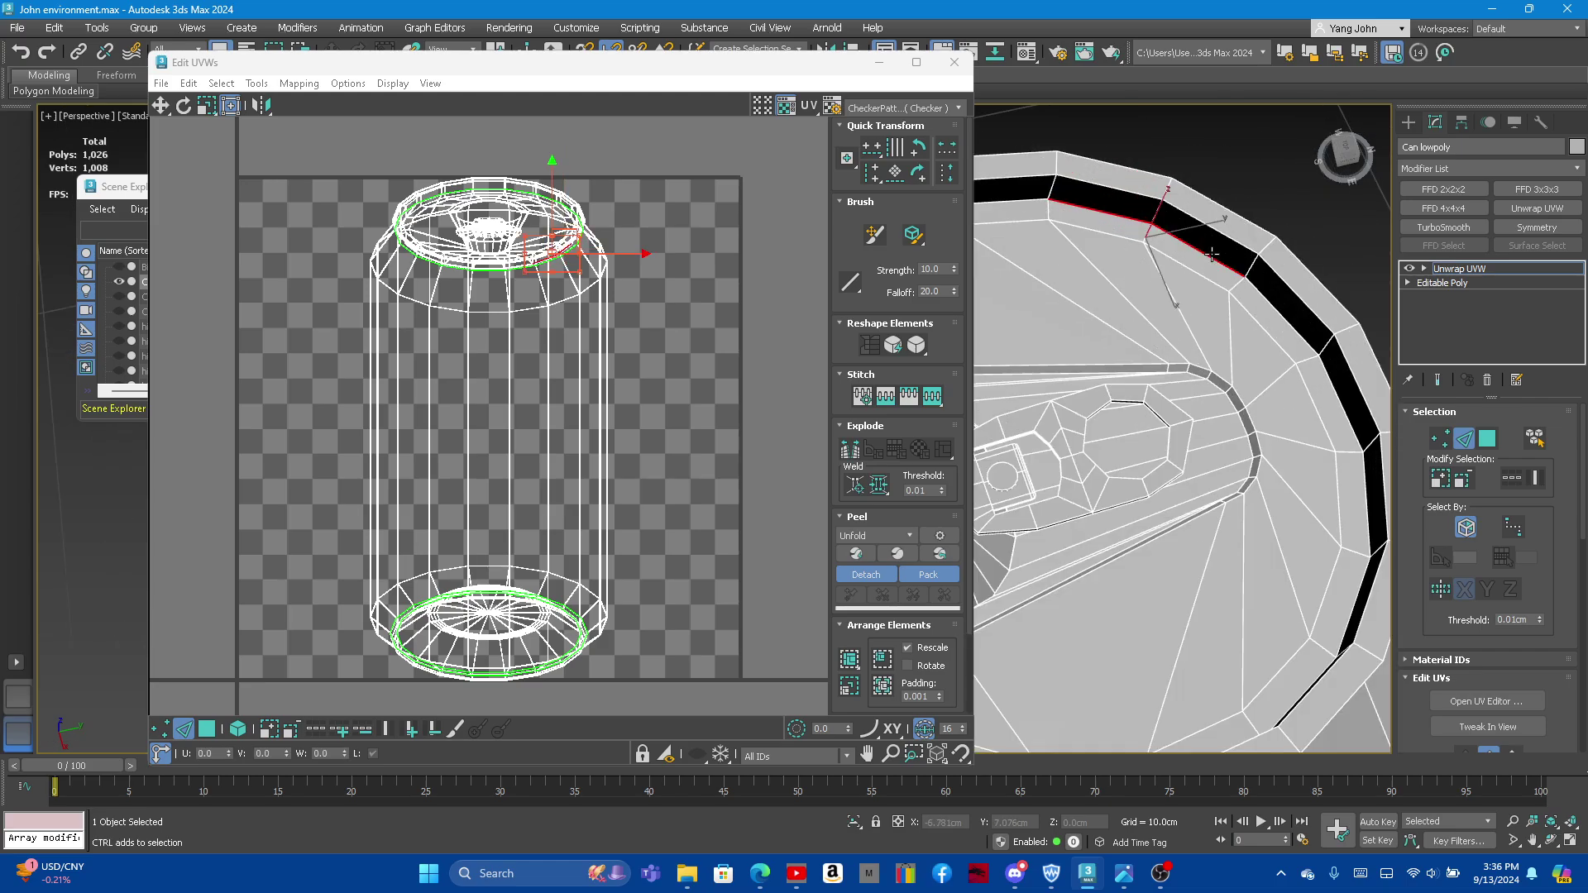
right_click(621, 367)
left_click(529, 355)
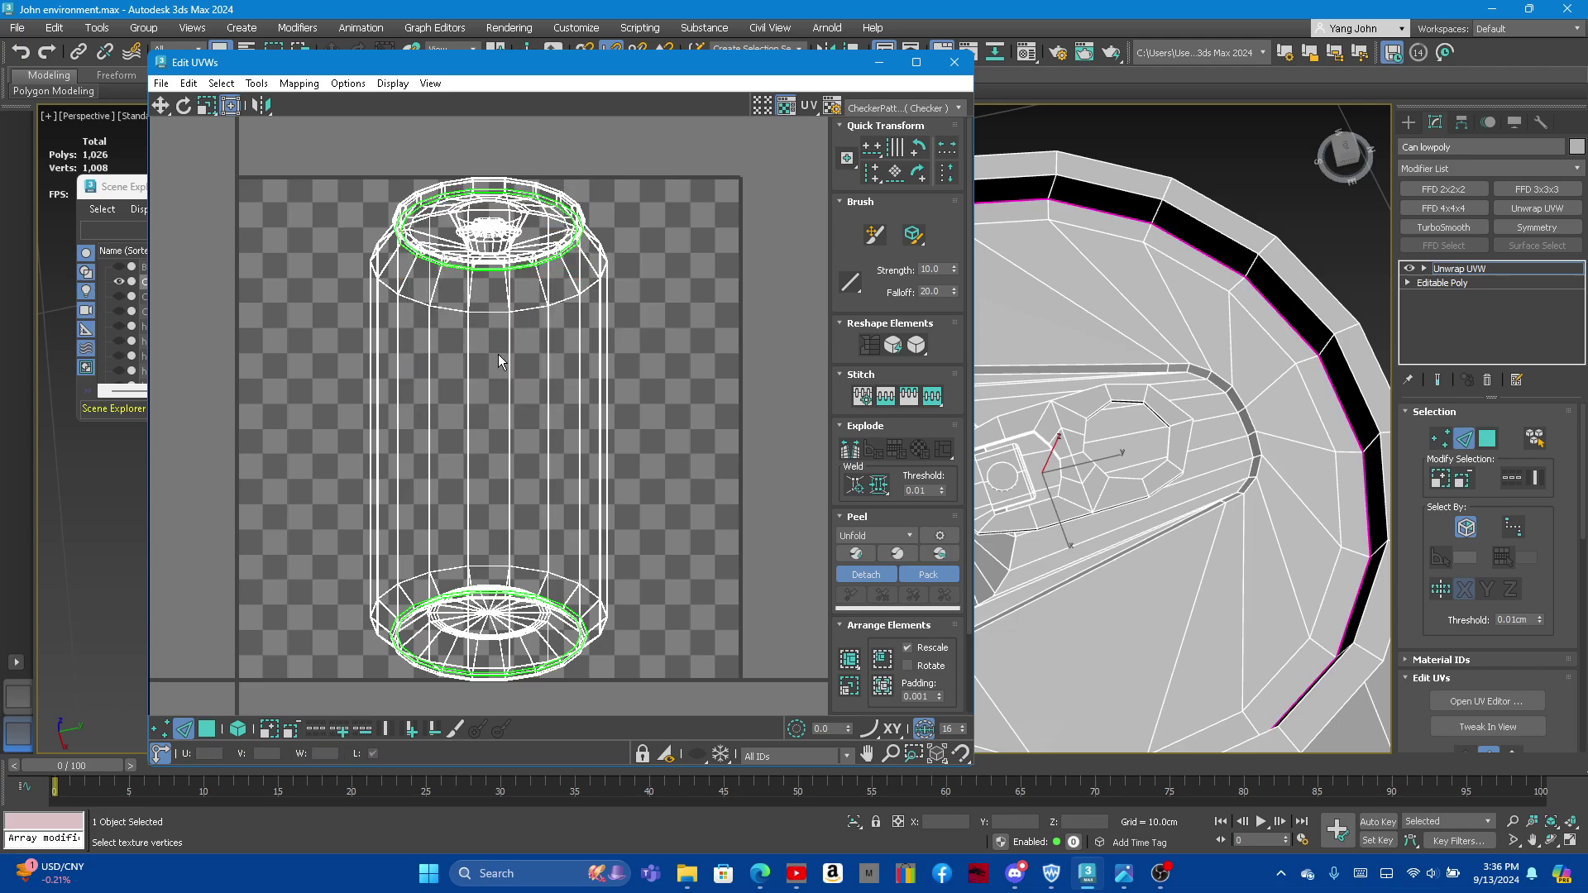
Step: Select a vertical edge running up the rim and break the UVs there
scroll(1216, 365, "down", 5)
scroll(1167, 361, "up", 3)
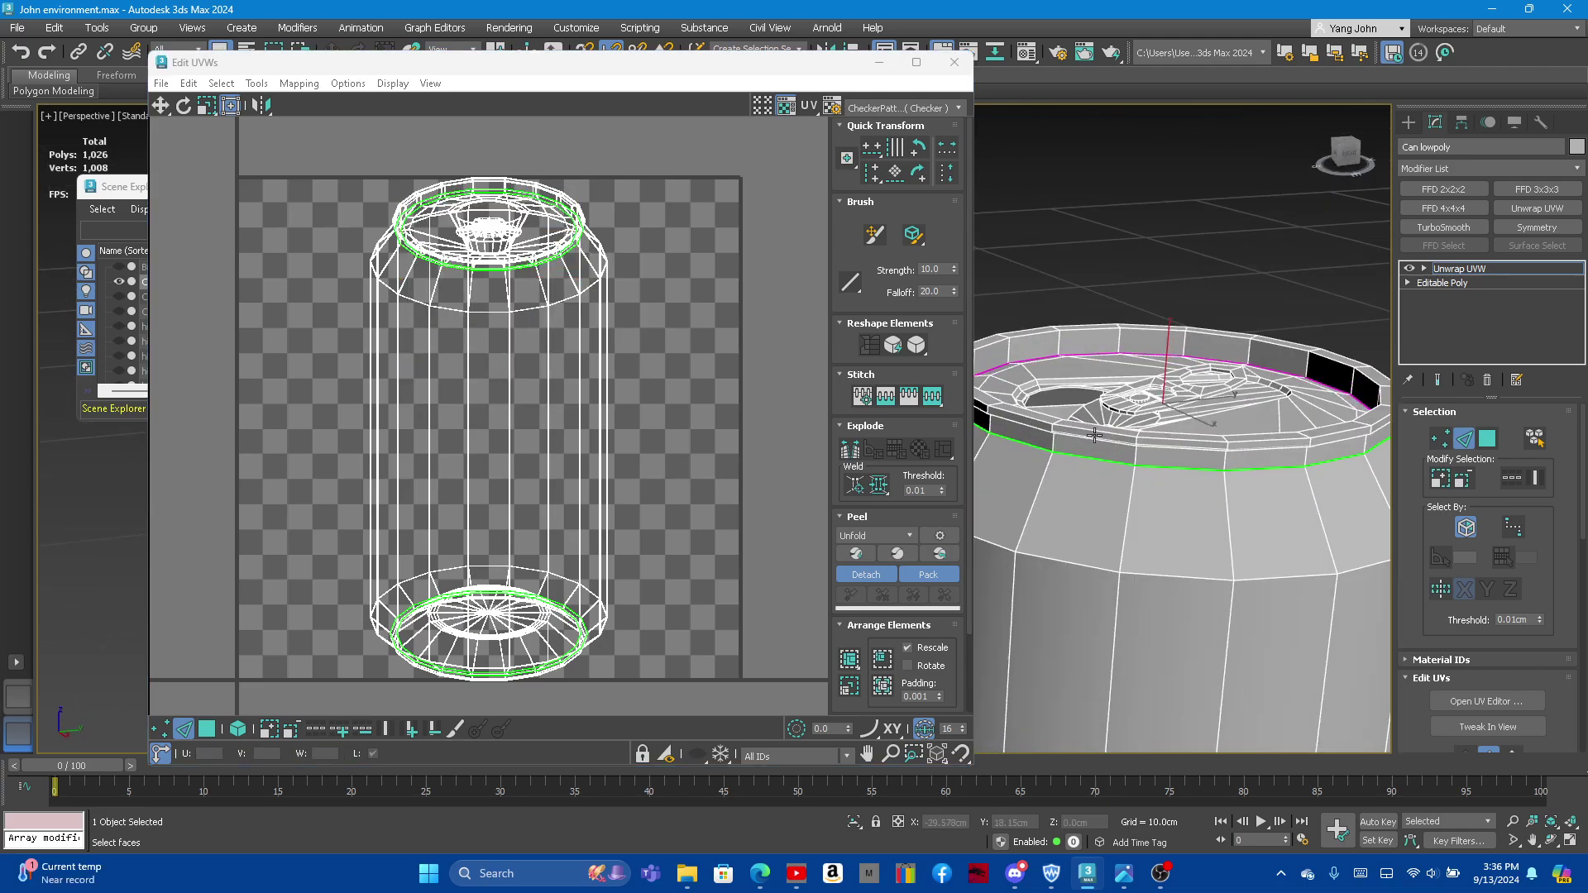
scroll(1098, 442, "up", 2)
mouse_move(1097, 442)
middle_mouse_down("alt")
mouse_move(1242, 443)
mouse_move(1027, 522)
mouse_move(1103, 266)
mouse_move(1158, 444)
mouse_move(1127, 401)
middle_mouse_up("alt")
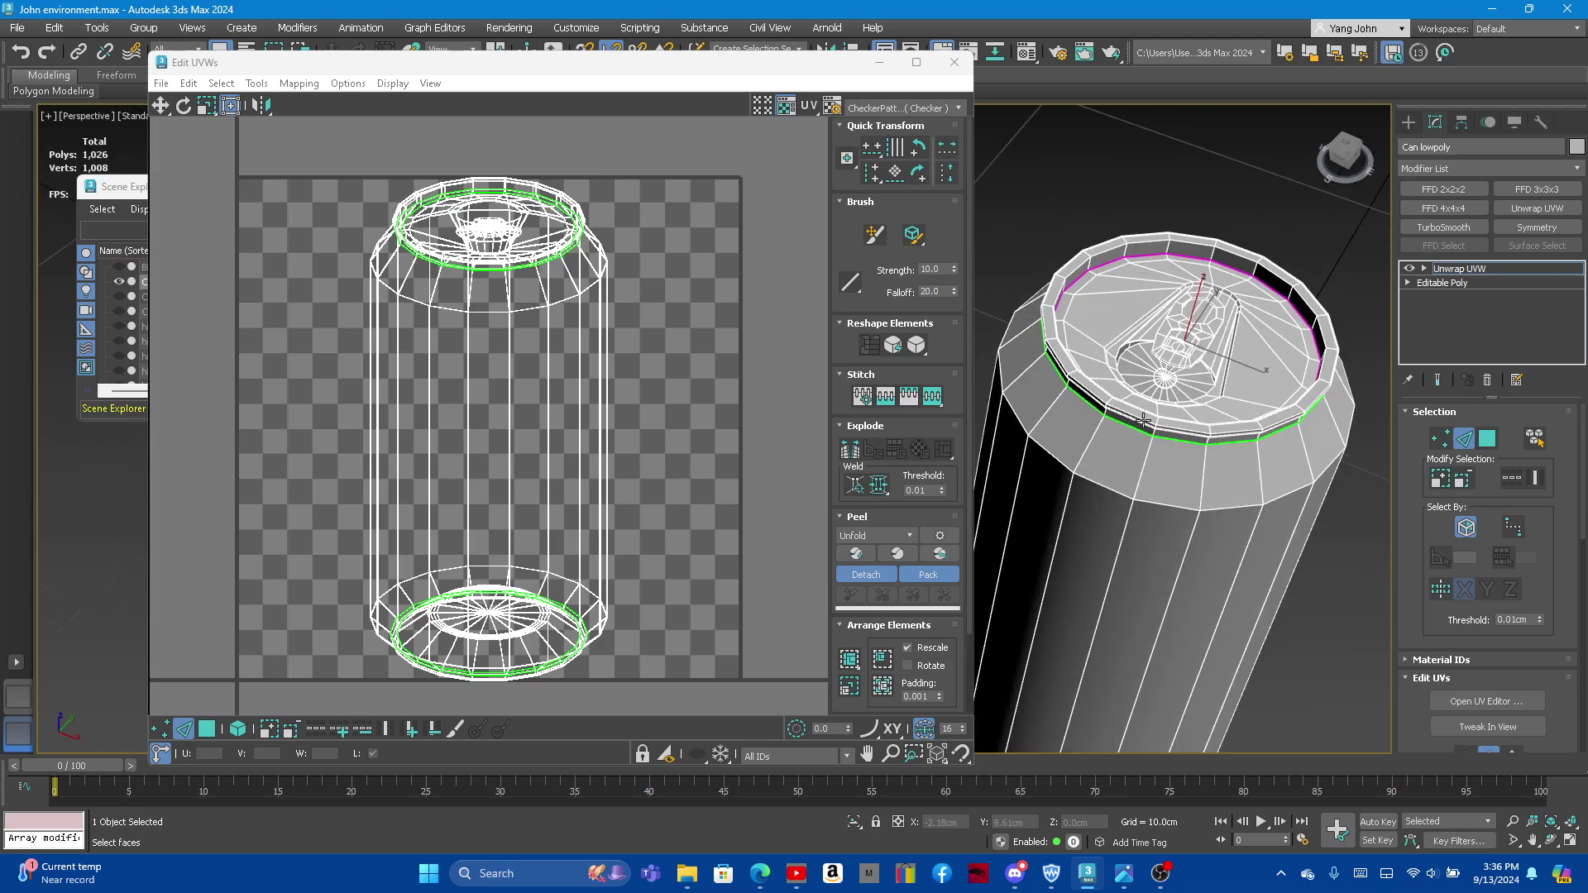
scroll(1144, 421, "up", 5)
left_click(1152, 446)
scroll(1155, 434, "up", 3)
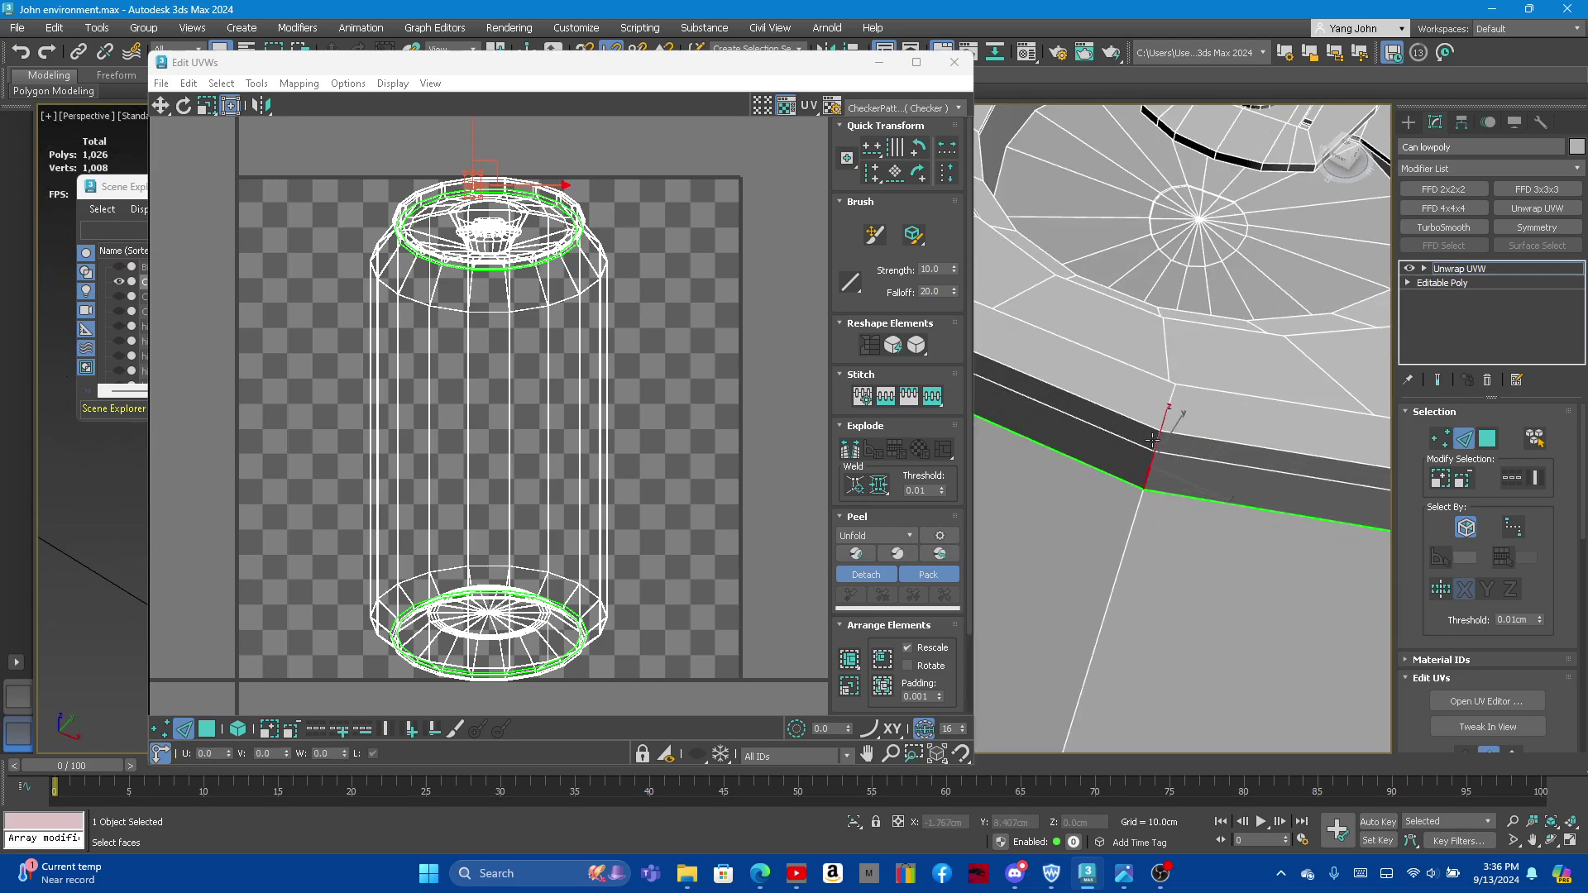
left_click(1164, 407)
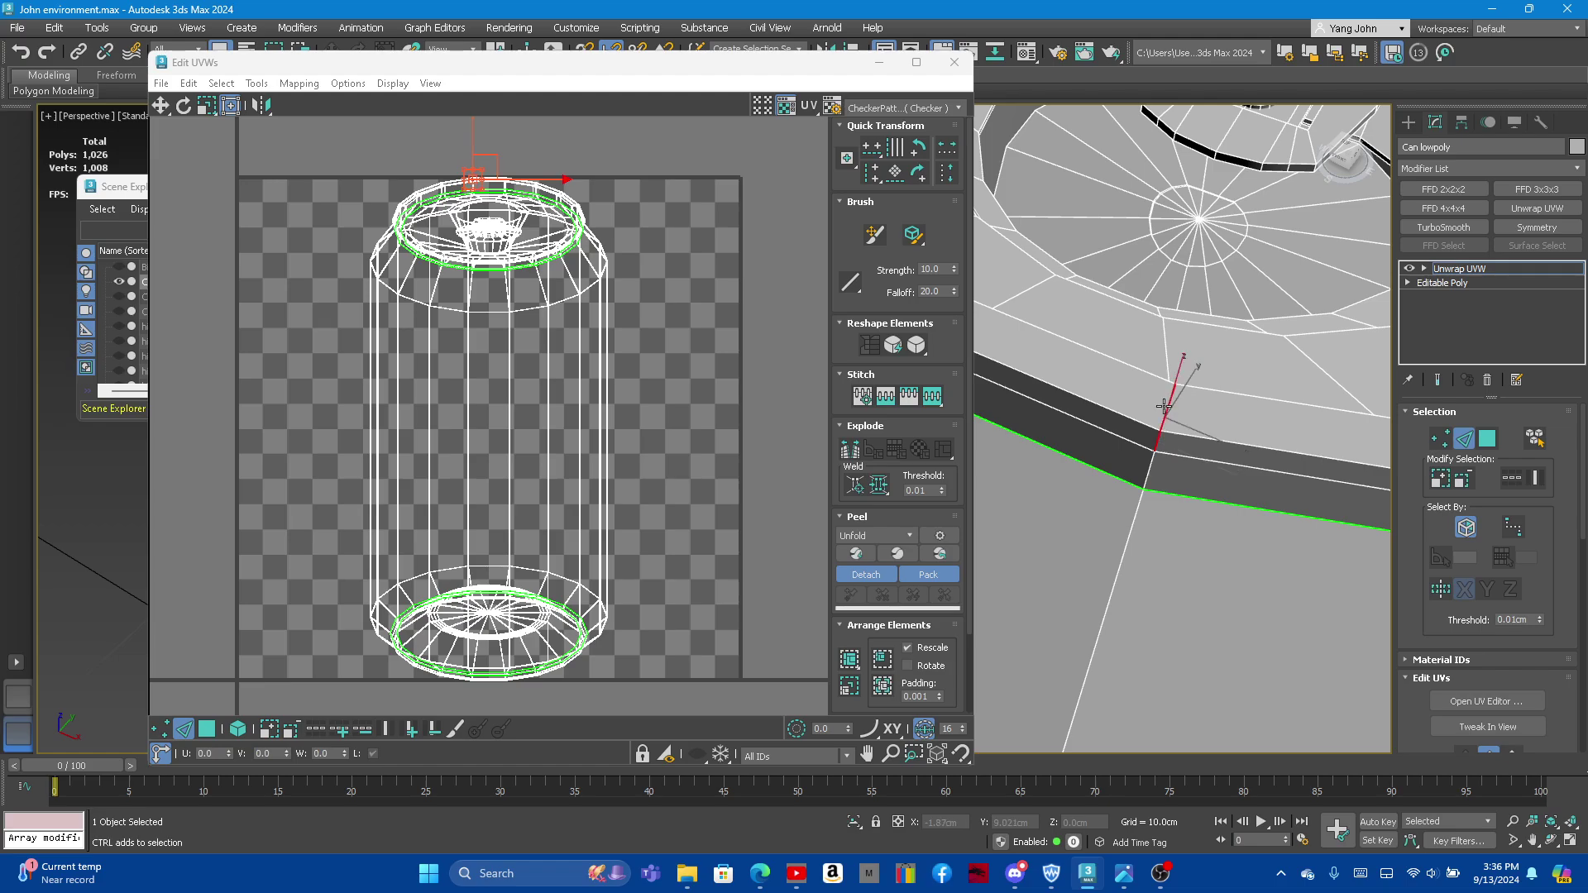
left_click(1148, 460)
mouse_move(1147, 460)
middle_mouse_down("alt")
mouse_move(1184, 441)
mouse_move(1118, 325)
middle_mouse_up("alt")
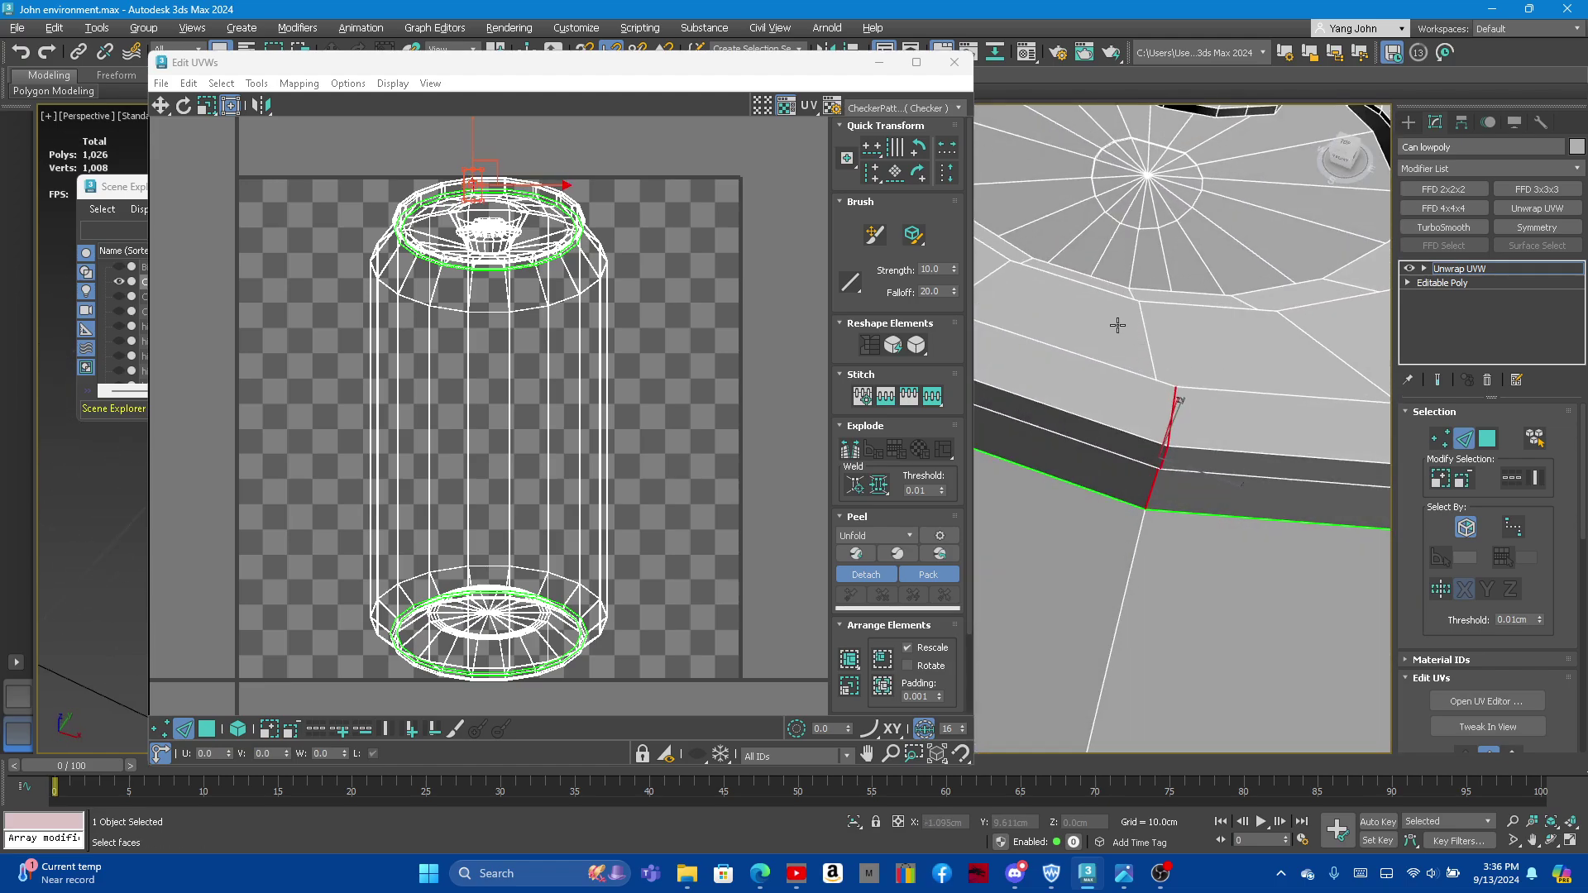
right_click(562, 382)
left_click(509, 405)
Step: Select the vertical side edge down to the base rim and break it into a seam
scroll(1175, 342, "down", 5)
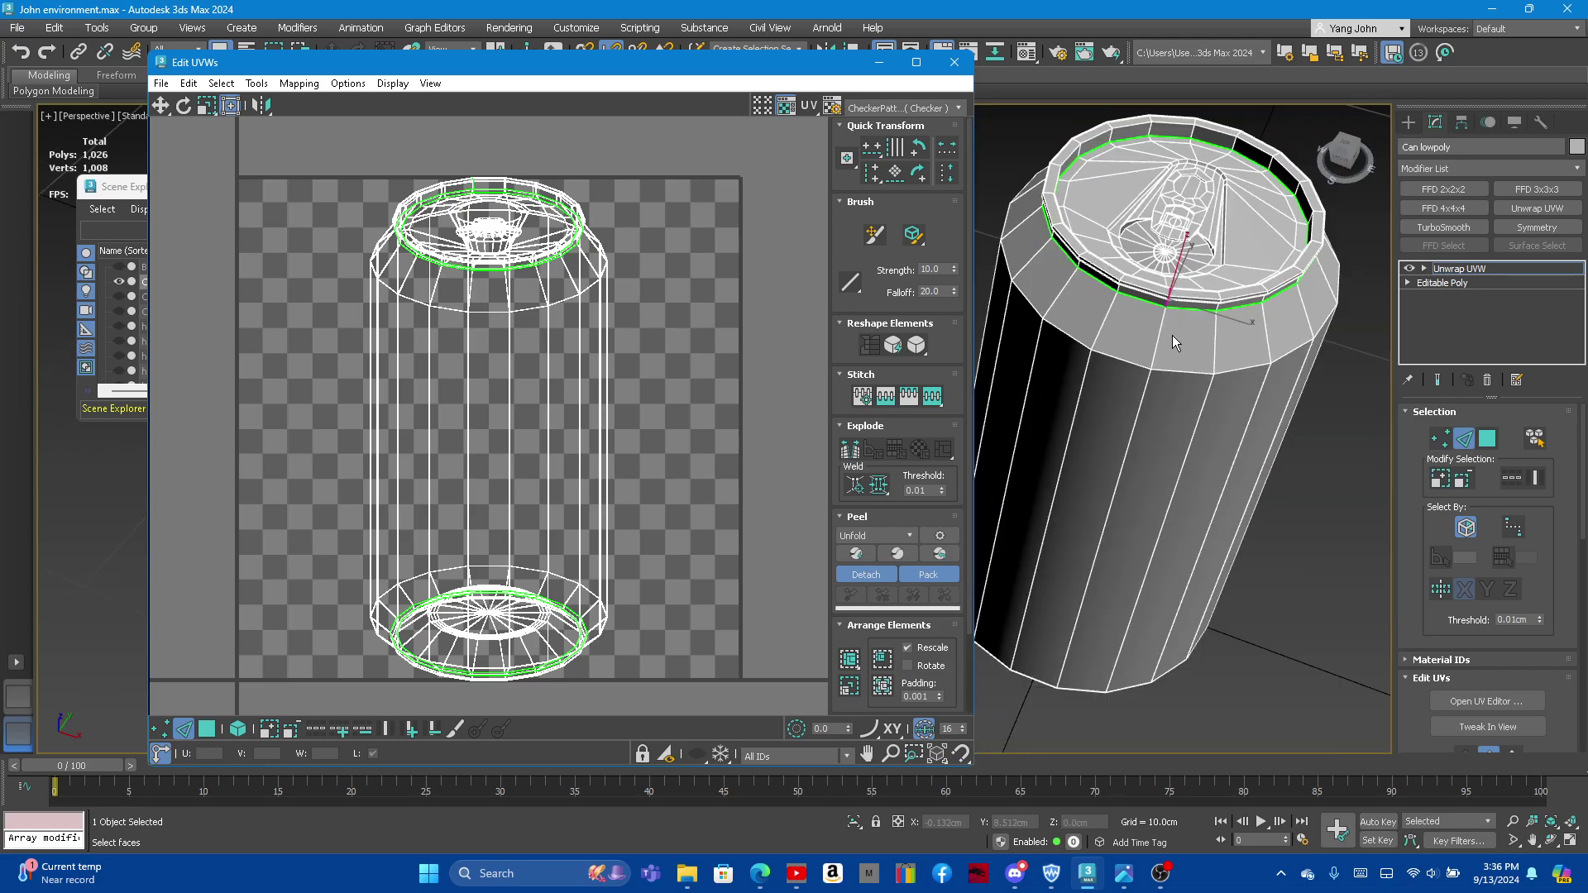
left_click(1154, 342)
scroll(1154, 341, "down", 4)
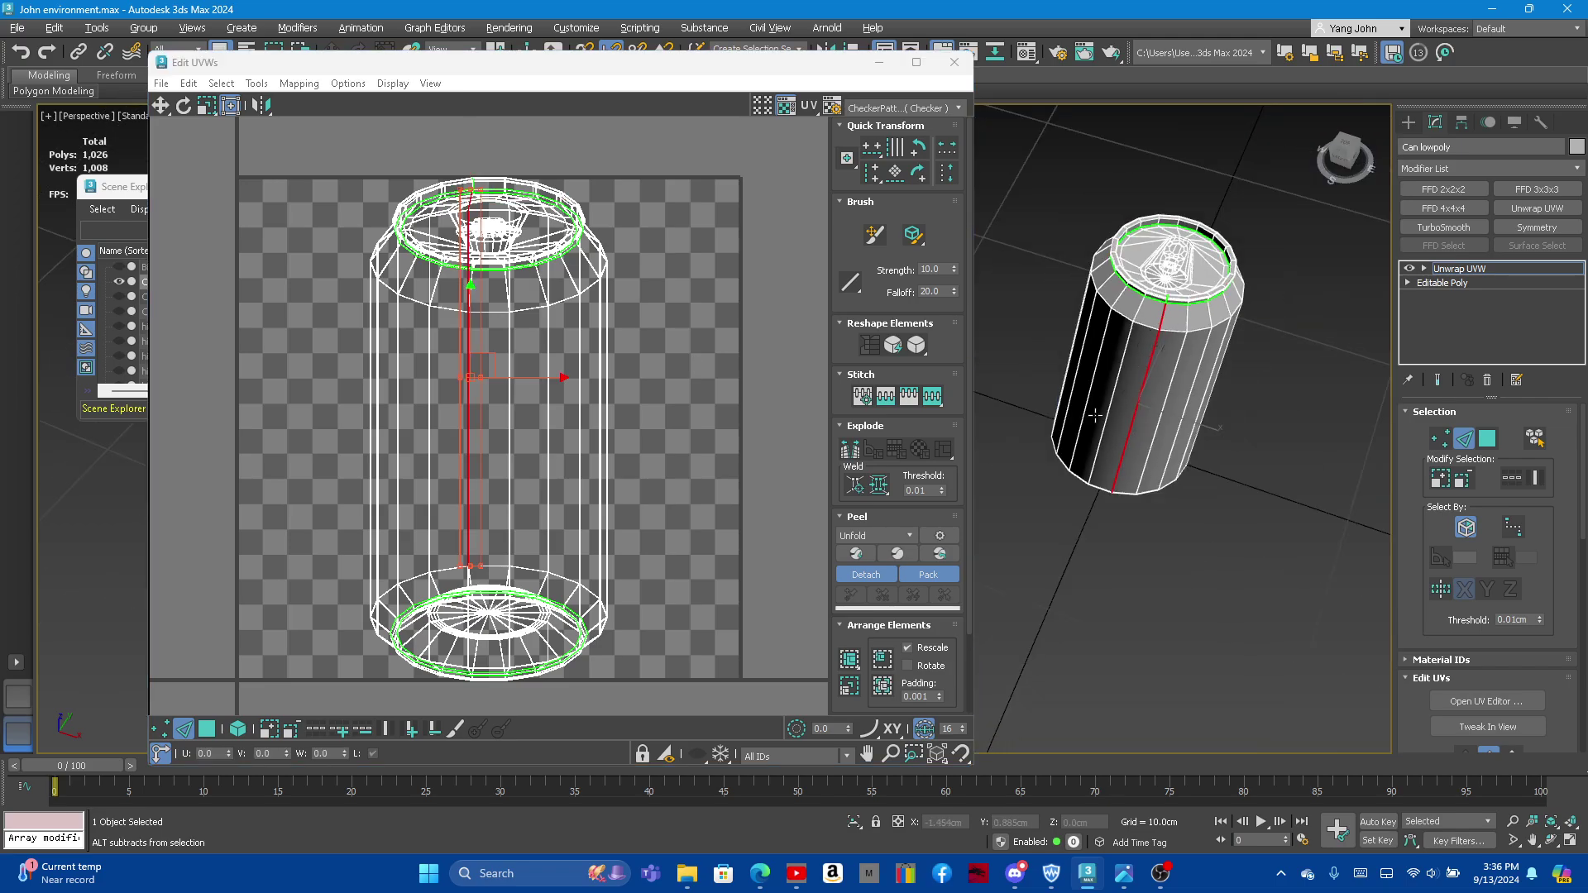
middle_click_drag(1154, 342, 1124, 250, "alt")
scroll(1162, 488, "up", 5)
left_click(1141, 487, "ctrl")
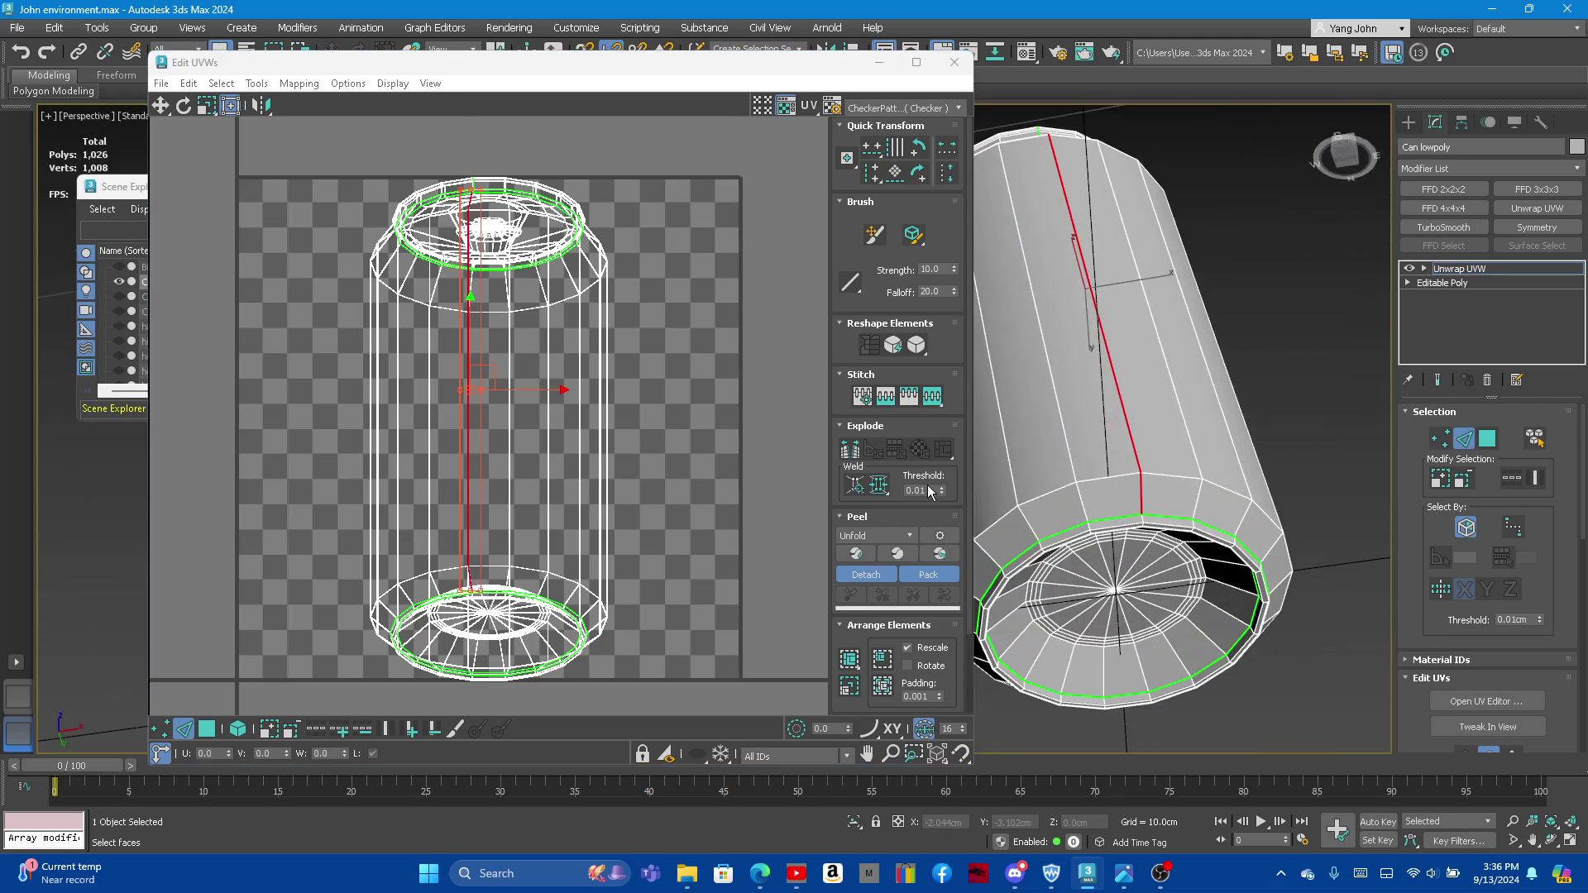
right_click(503, 384)
left_click(478, 430)
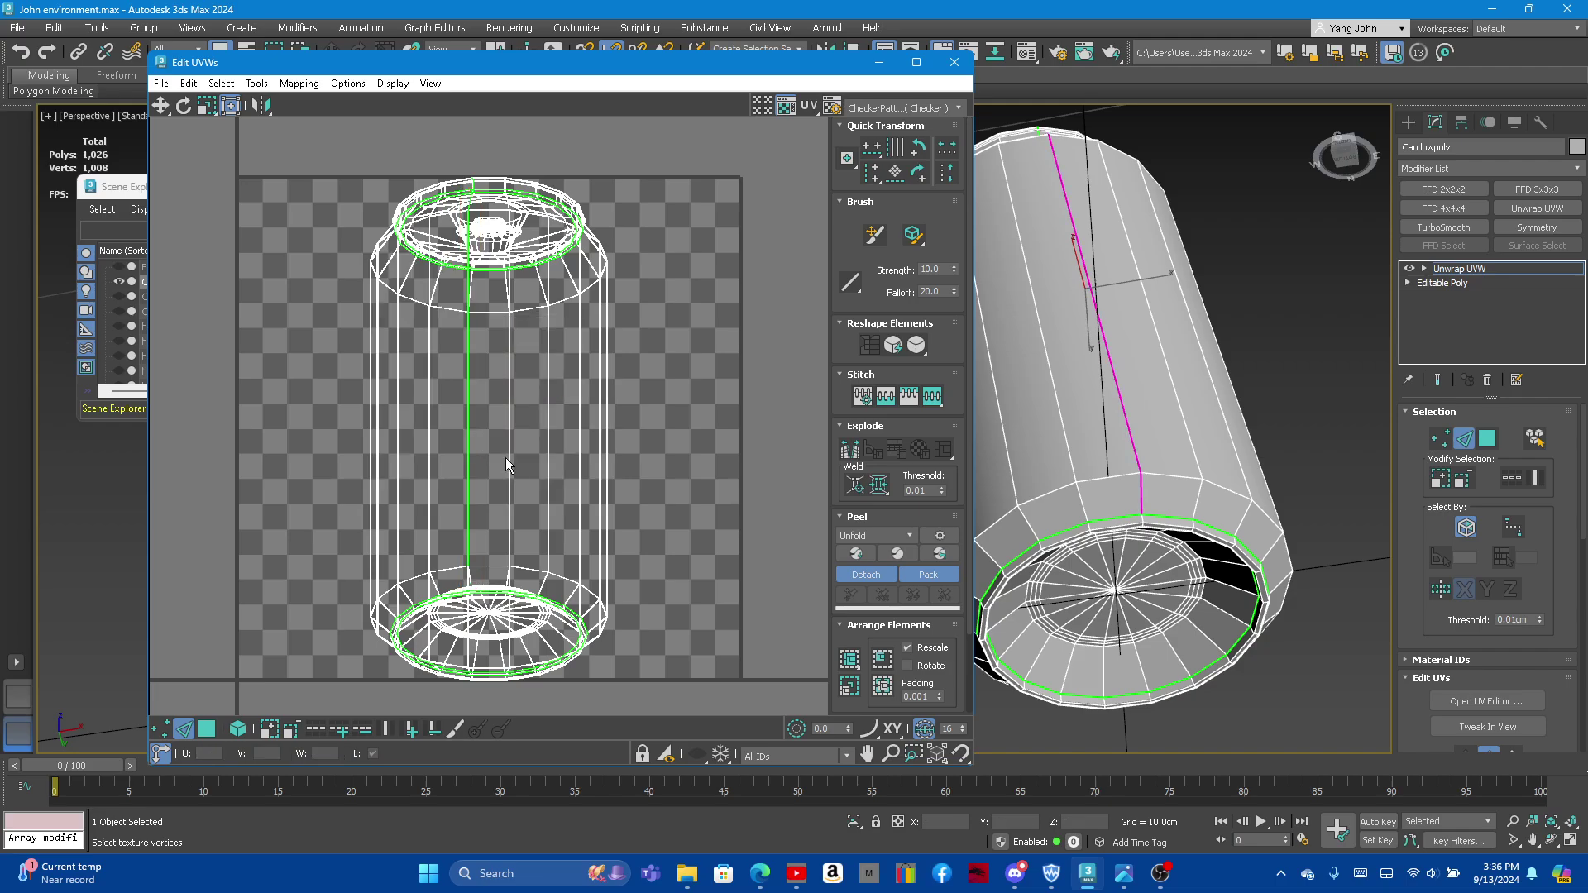
Step: Select another rim edge and break the UVs along it
scroll(1150, 567, "up", 3)
scroll(1104, 514, "up", 3)
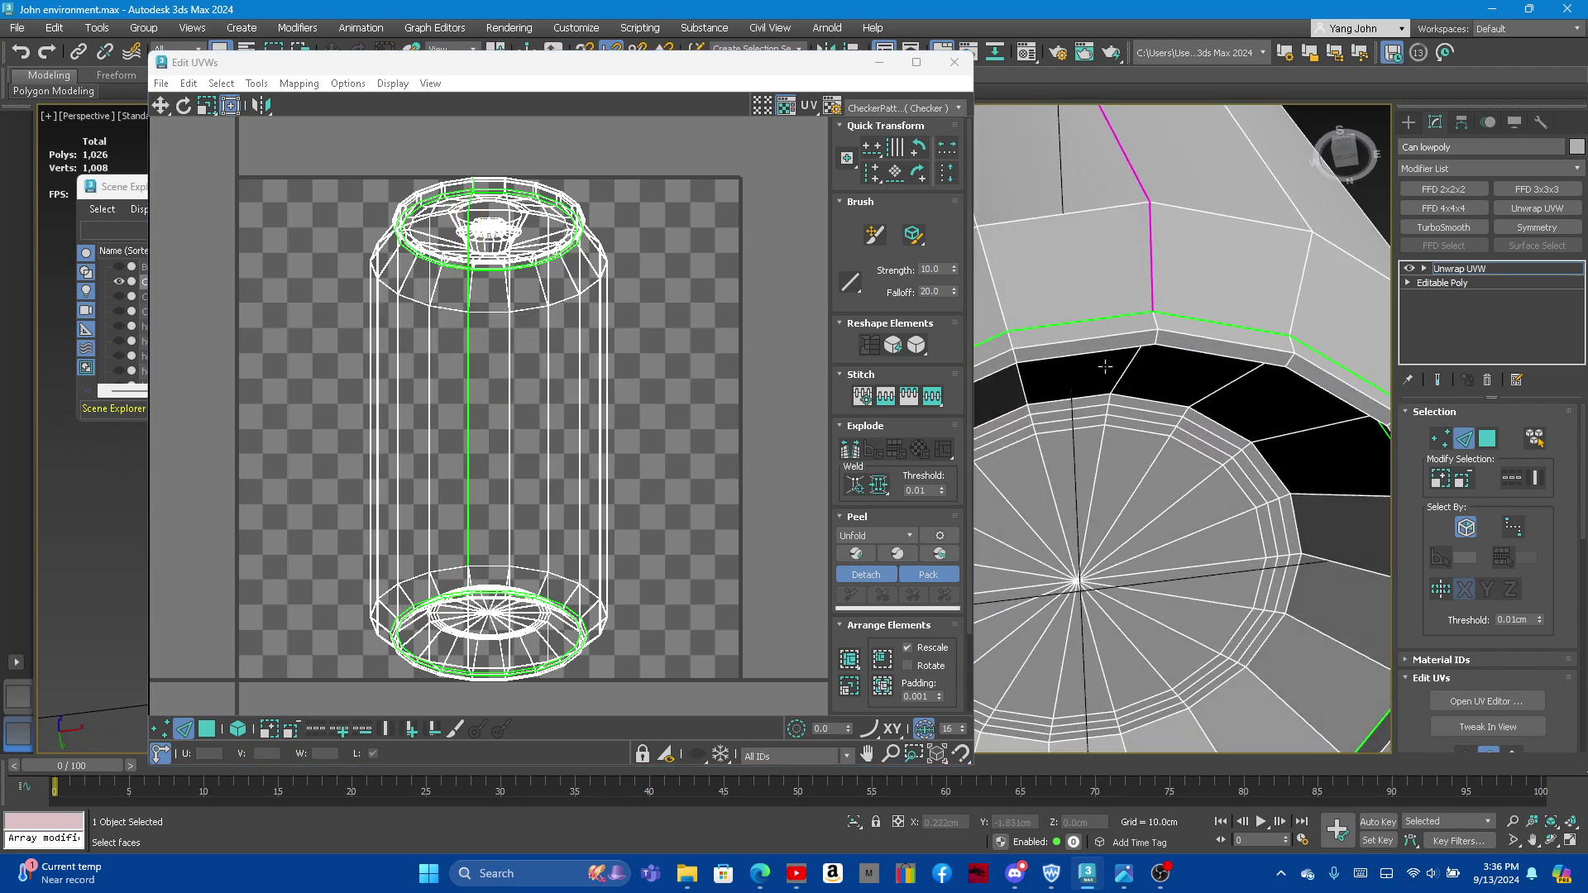
left_click(1154, 327)
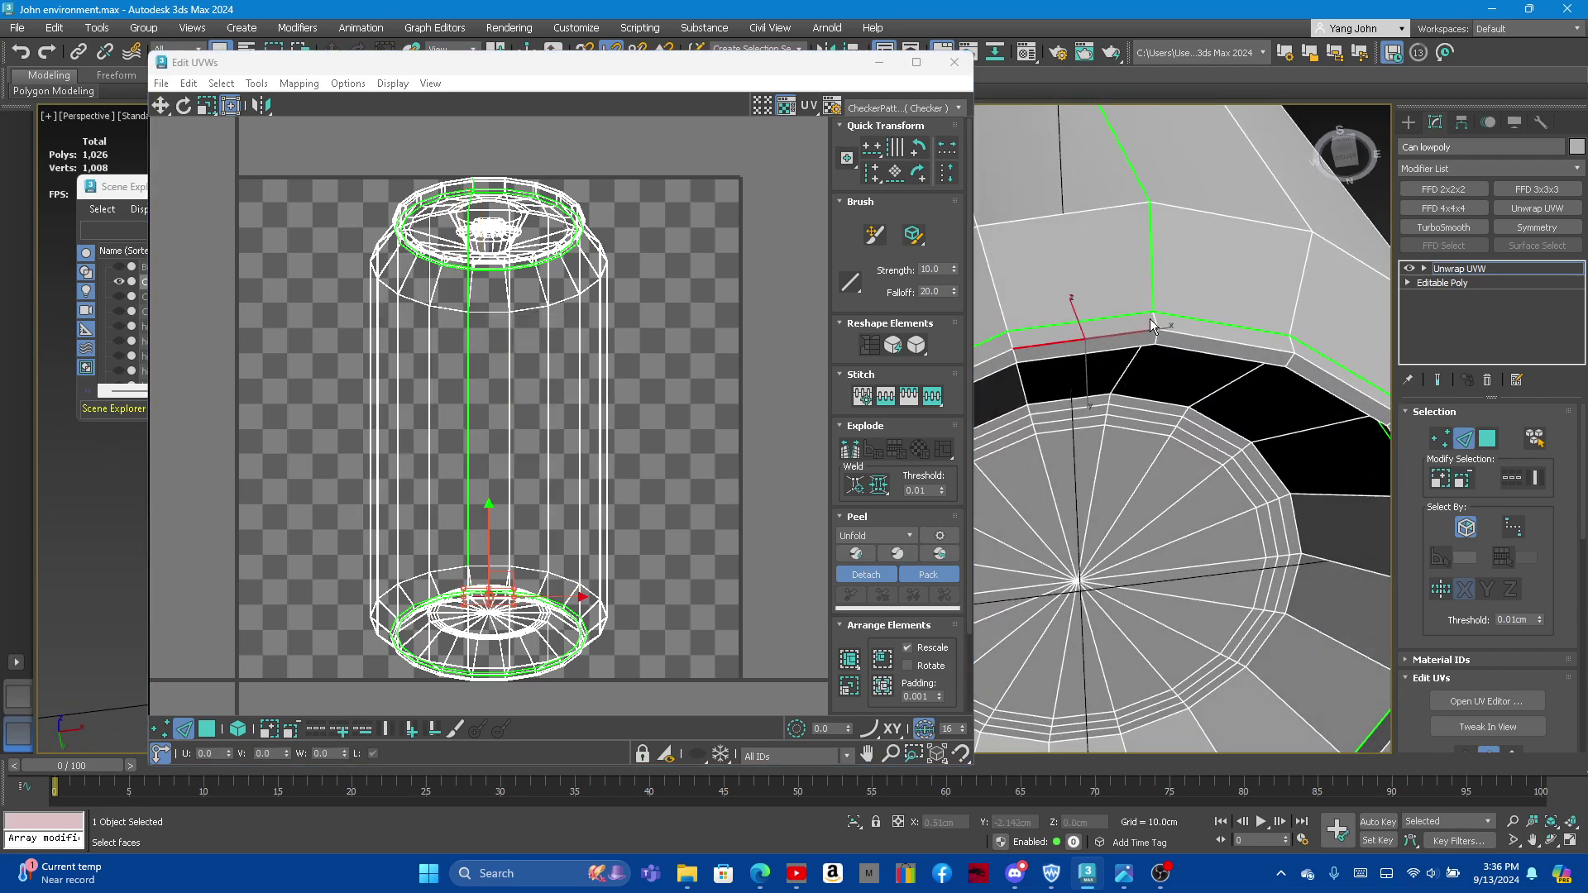
mouse_move(1159, 356)
middle_mouse_down("alt")
mouse_move(1131, 307)
mouse_move(1163, 319)
mouse_move(1147, 377)
middle_mouse_up("alt")
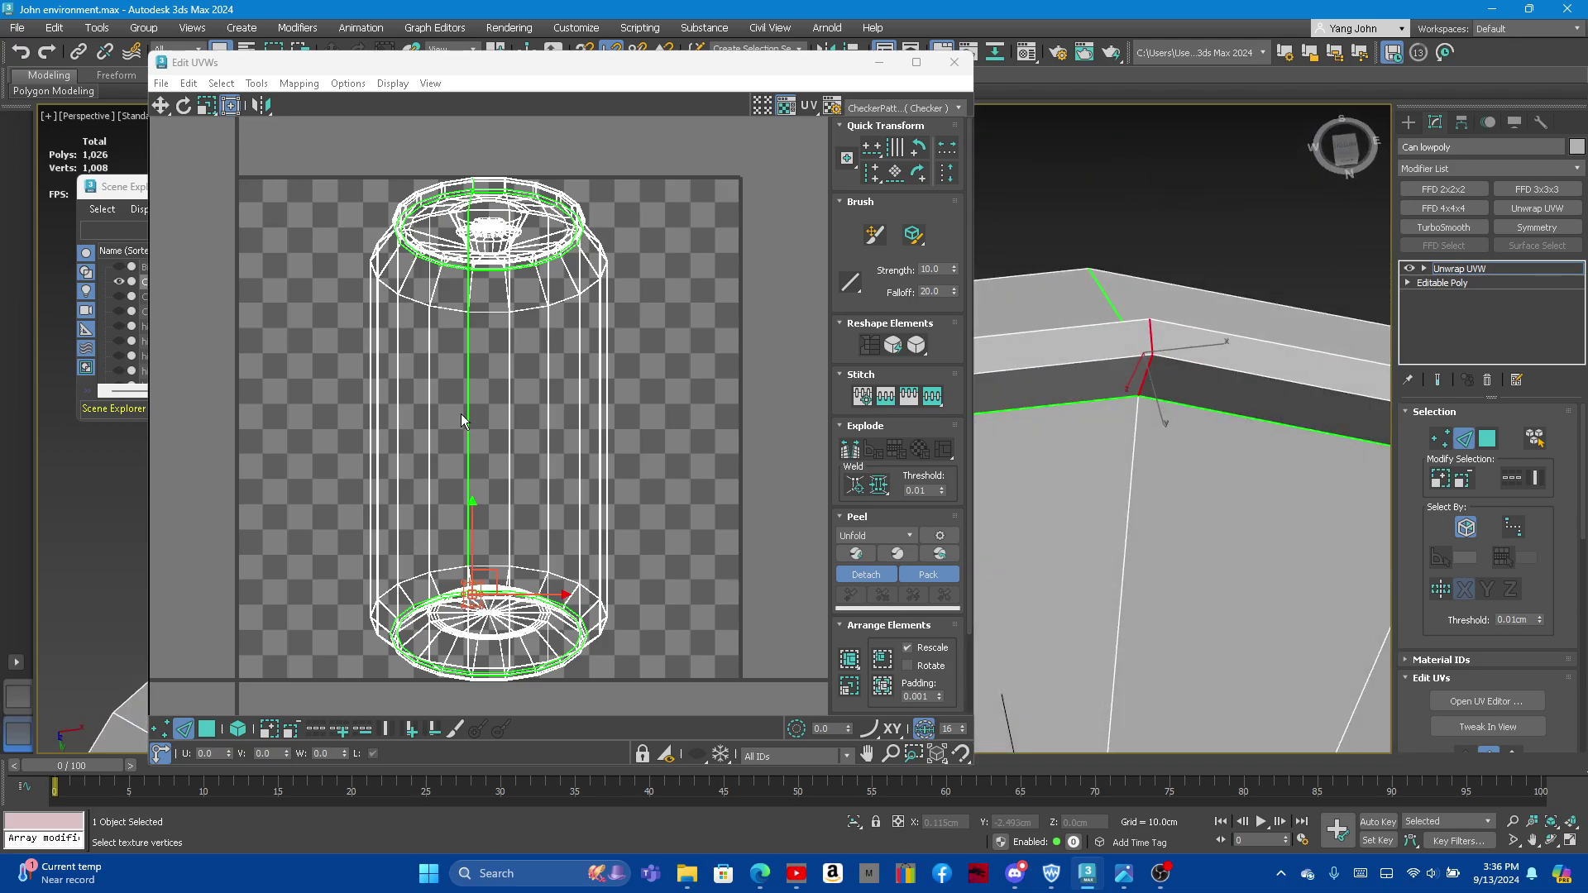
right_click(462, 420)
left_click(397, 451)
Step: Orbit and zoom around the can's ends to check the green seam lines
middle_click_drag(1158, 451, 1108, 559, "alt")
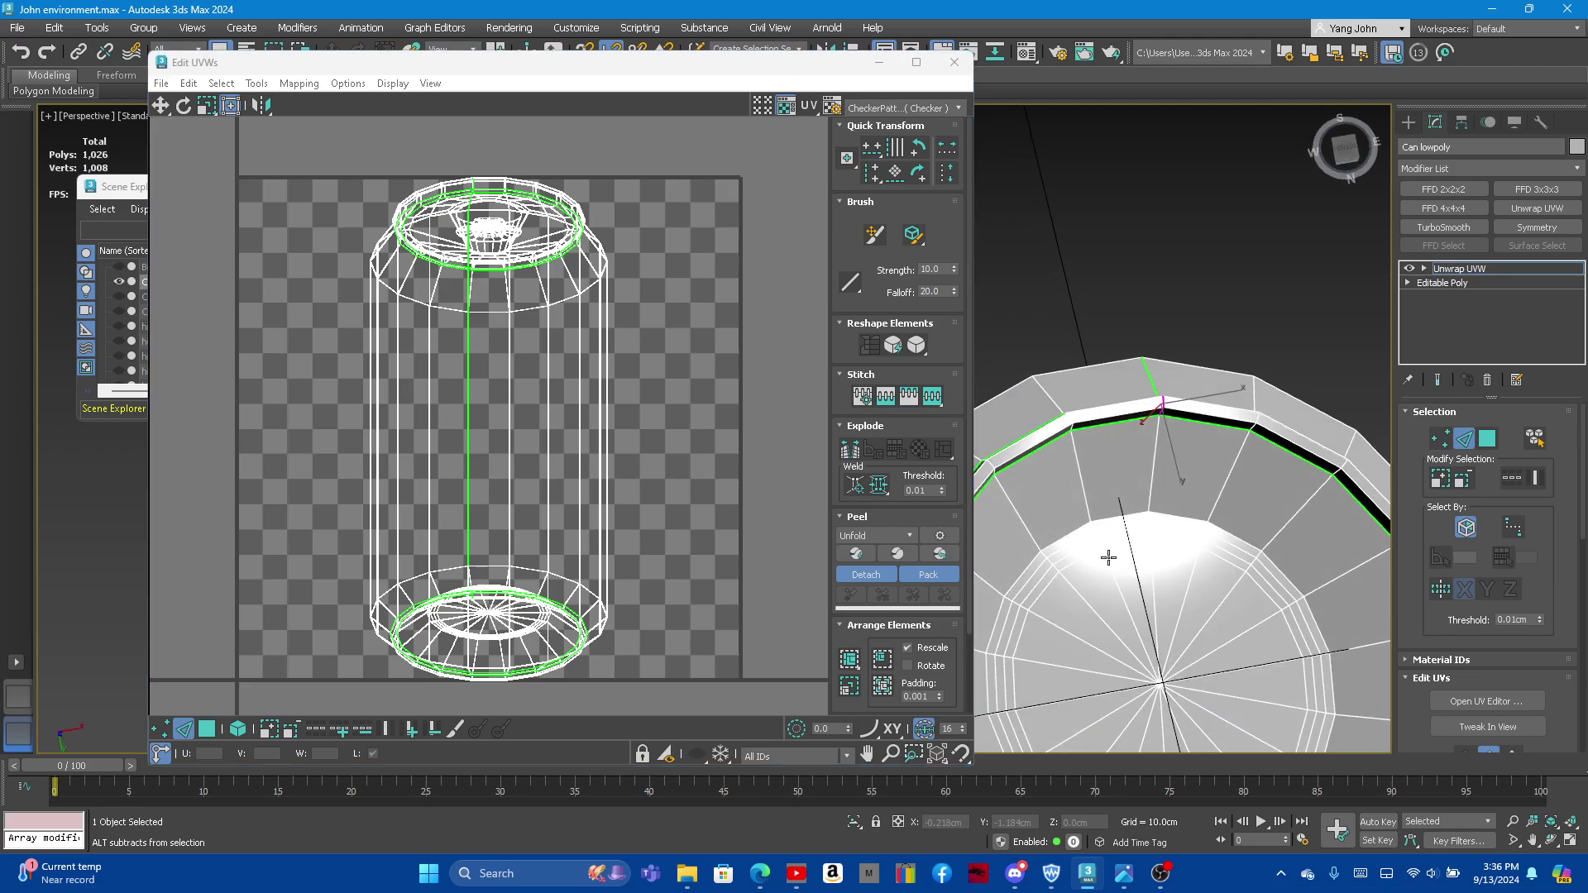
scroll(1156, 457, "down", 4)
middle_click_drag(1137, 496, 1168, 486, "alt")
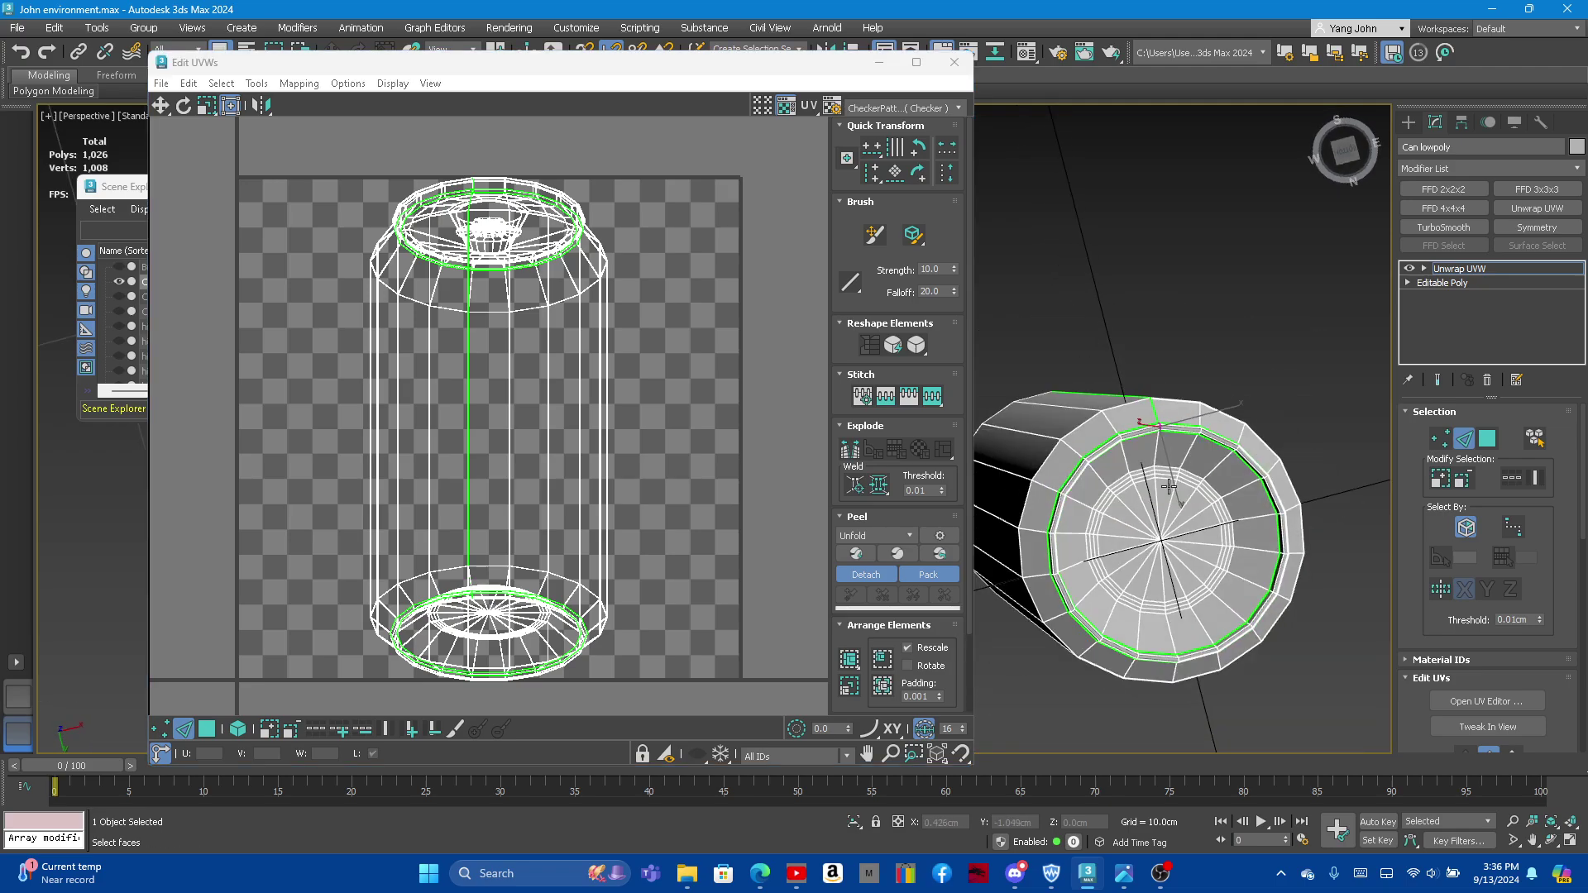
scroll(1169, 468, "up", 3)
scroll(1143, 402, "down", 3)
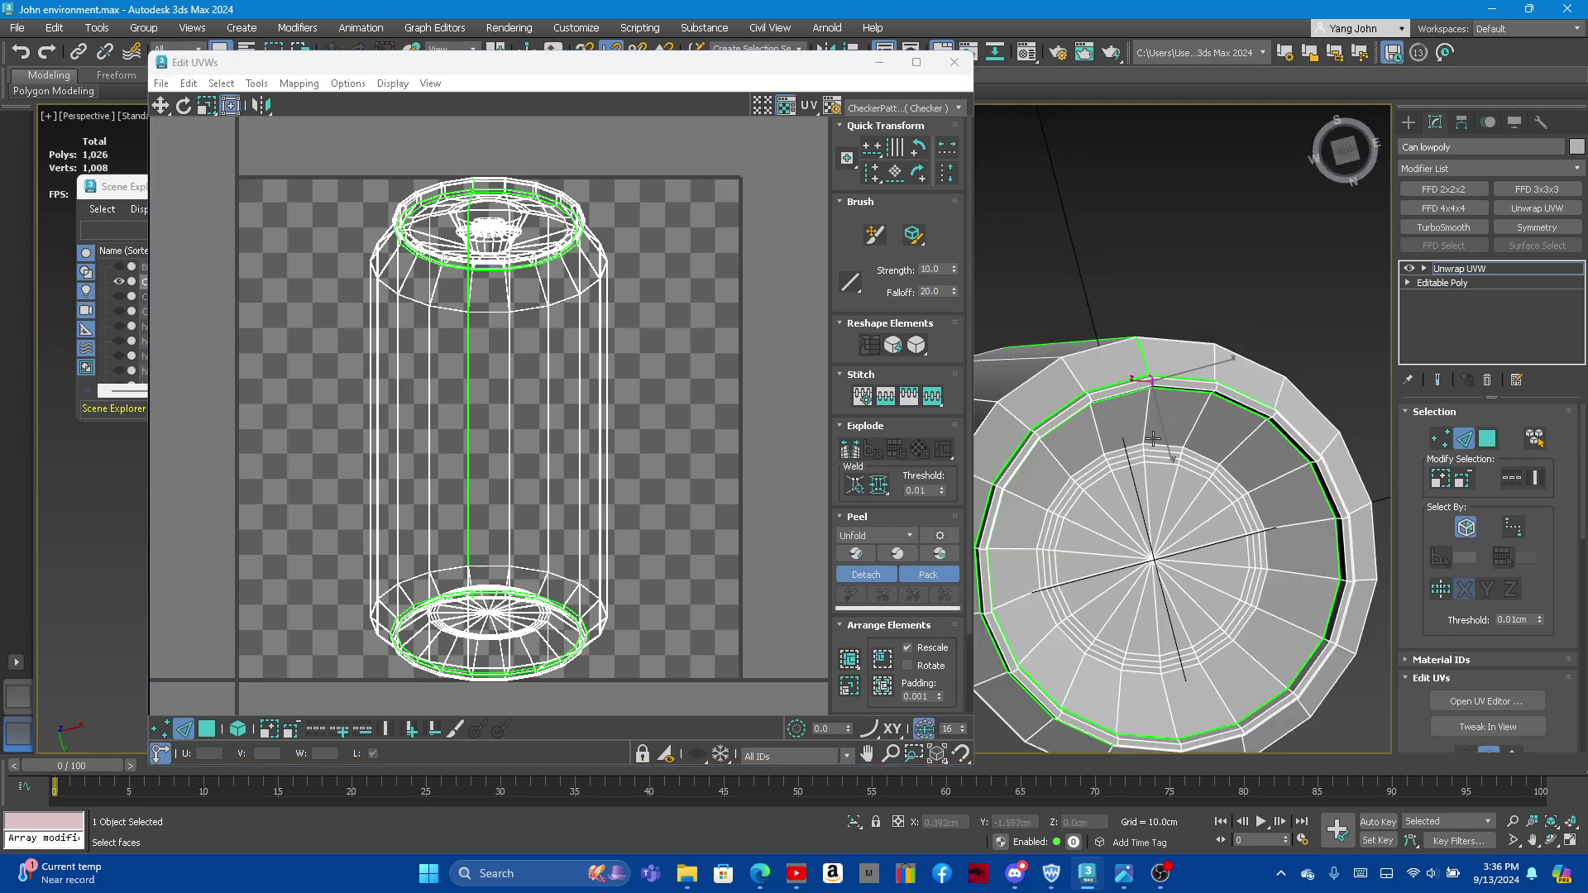
scroll(1189, 454, "down", 3)
middle_click_drag(1189, 454, 1124, 559, "alt")
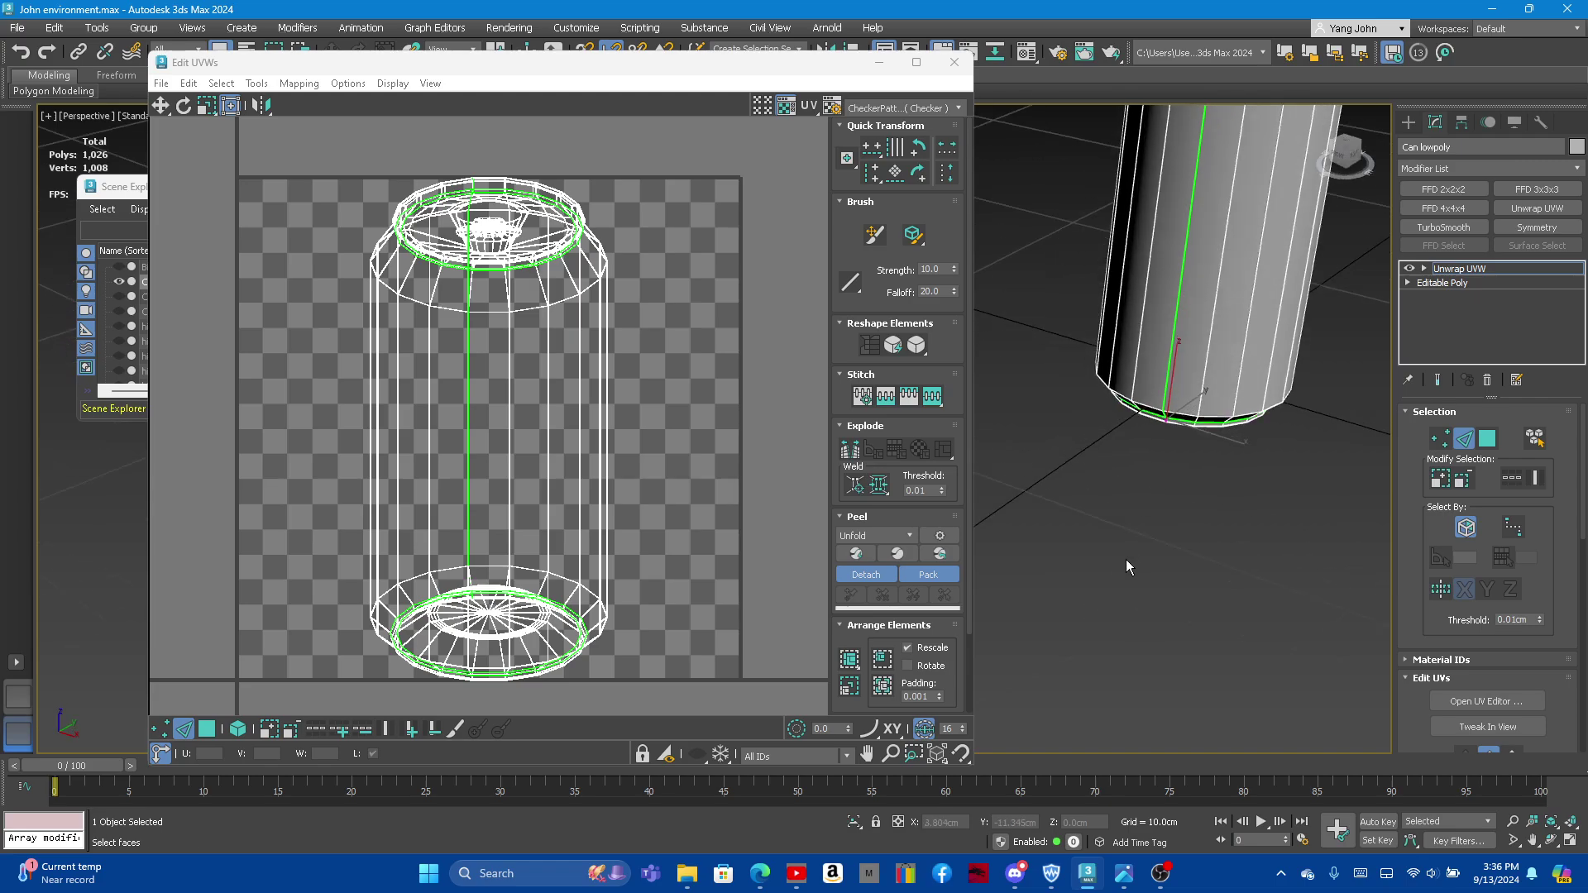
scroll(1151, 388, "down", 3)
middle_click_drag(1152, 388, 1196, 521, "alt")
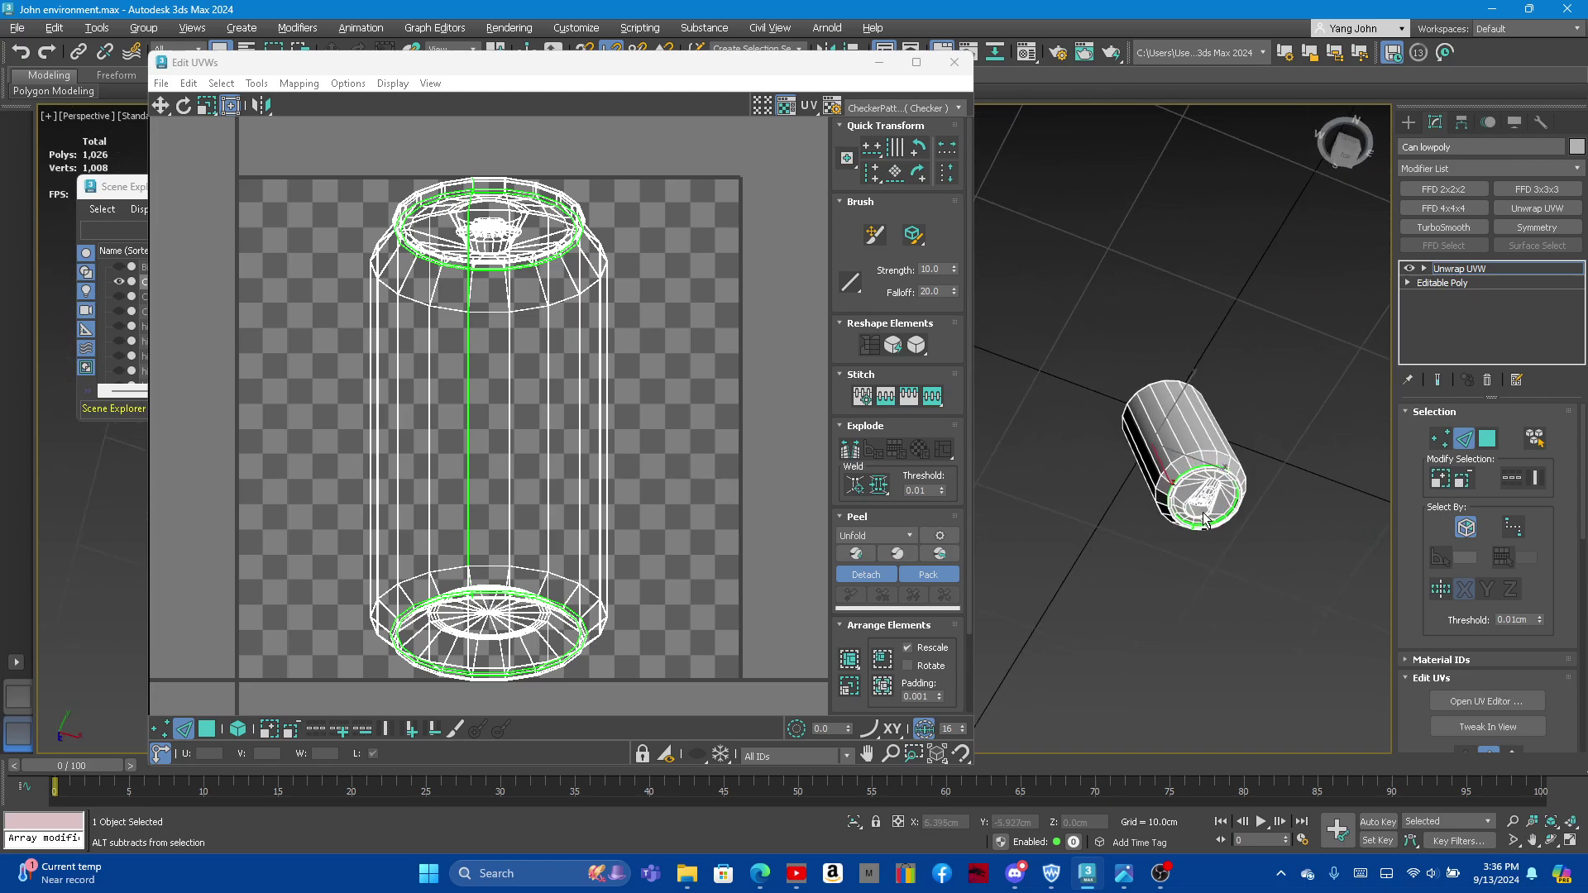
scroll(1196, 522, "up", 5)
scroll(1181, 515, "up", 4)
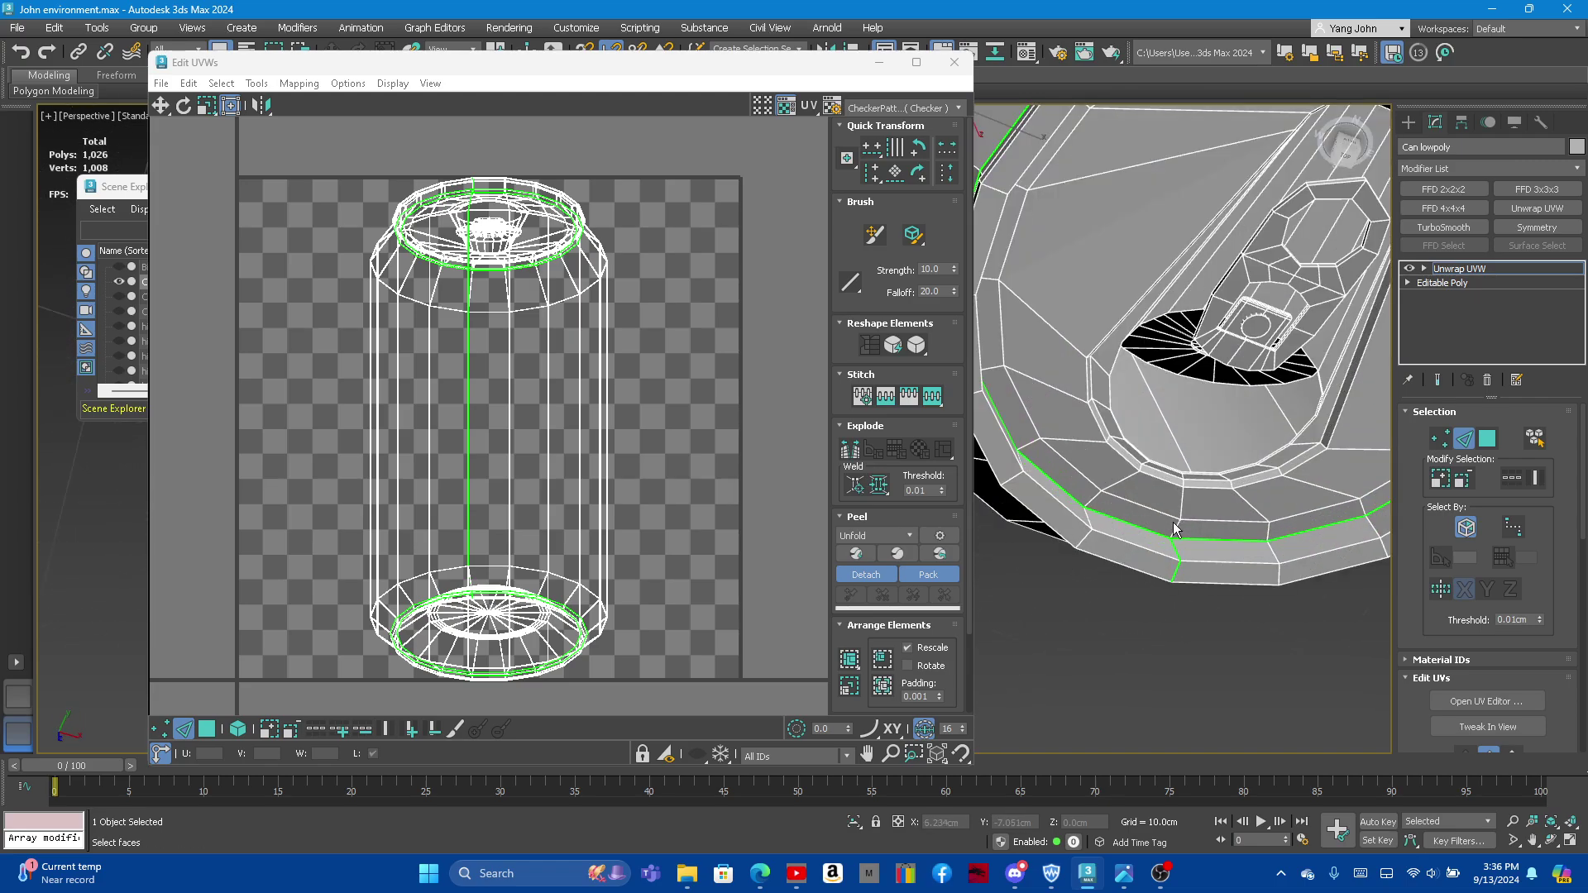
scroll(1166, 517, "down", 2)
scroll(1148, 493, "down", 2)
scroll(1138, 449, "down", 4)
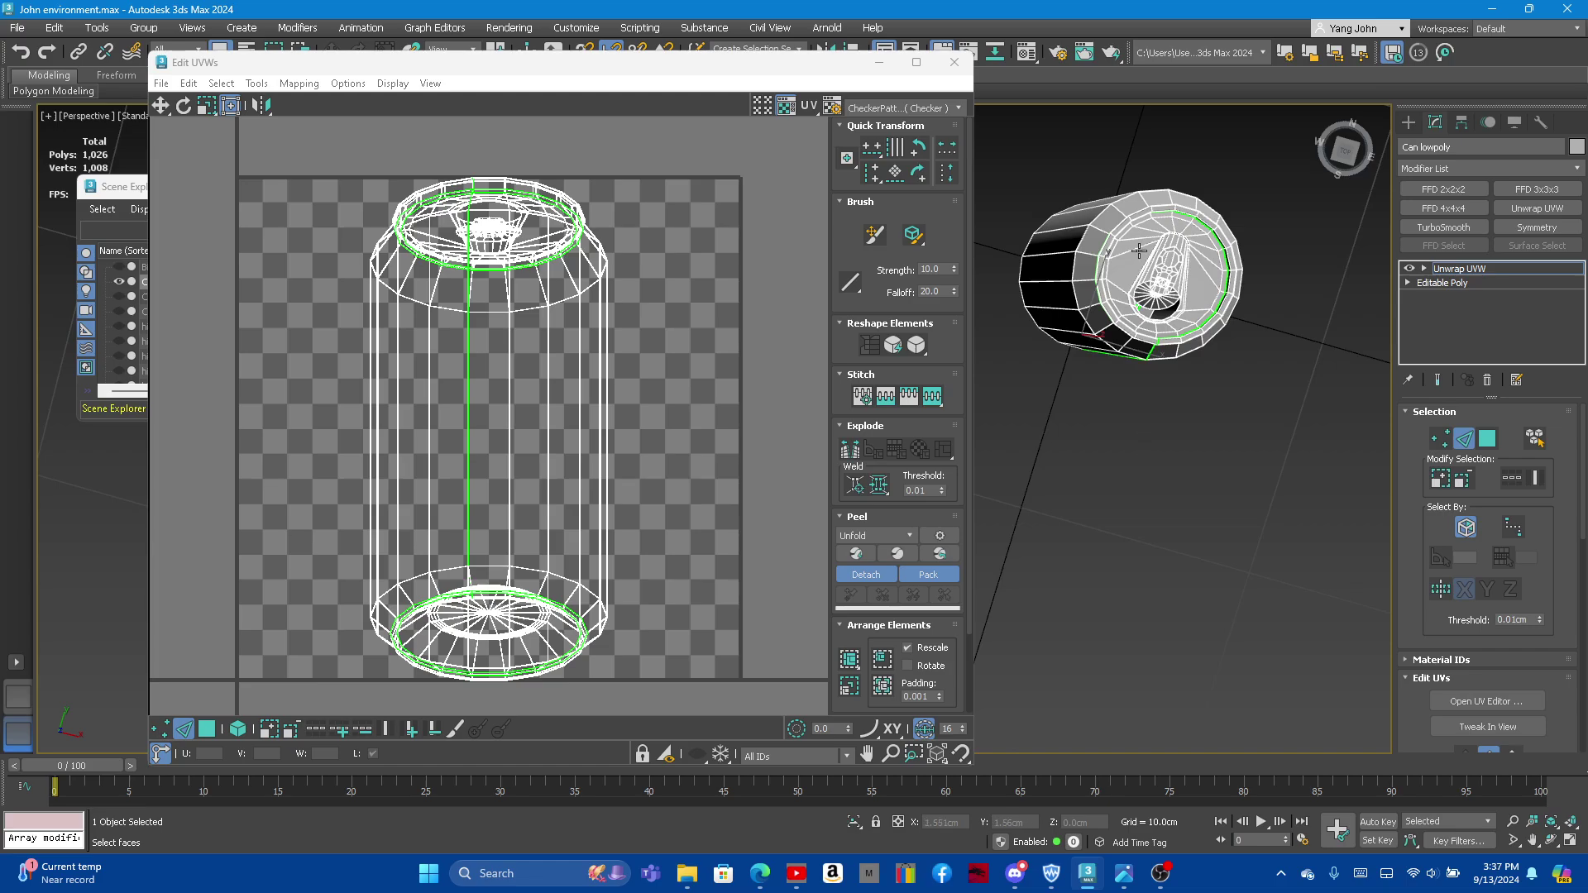
middle_click_drag(1139, 251, 1142, 222, "alt")
scroll(1139, 179, "up", 4)
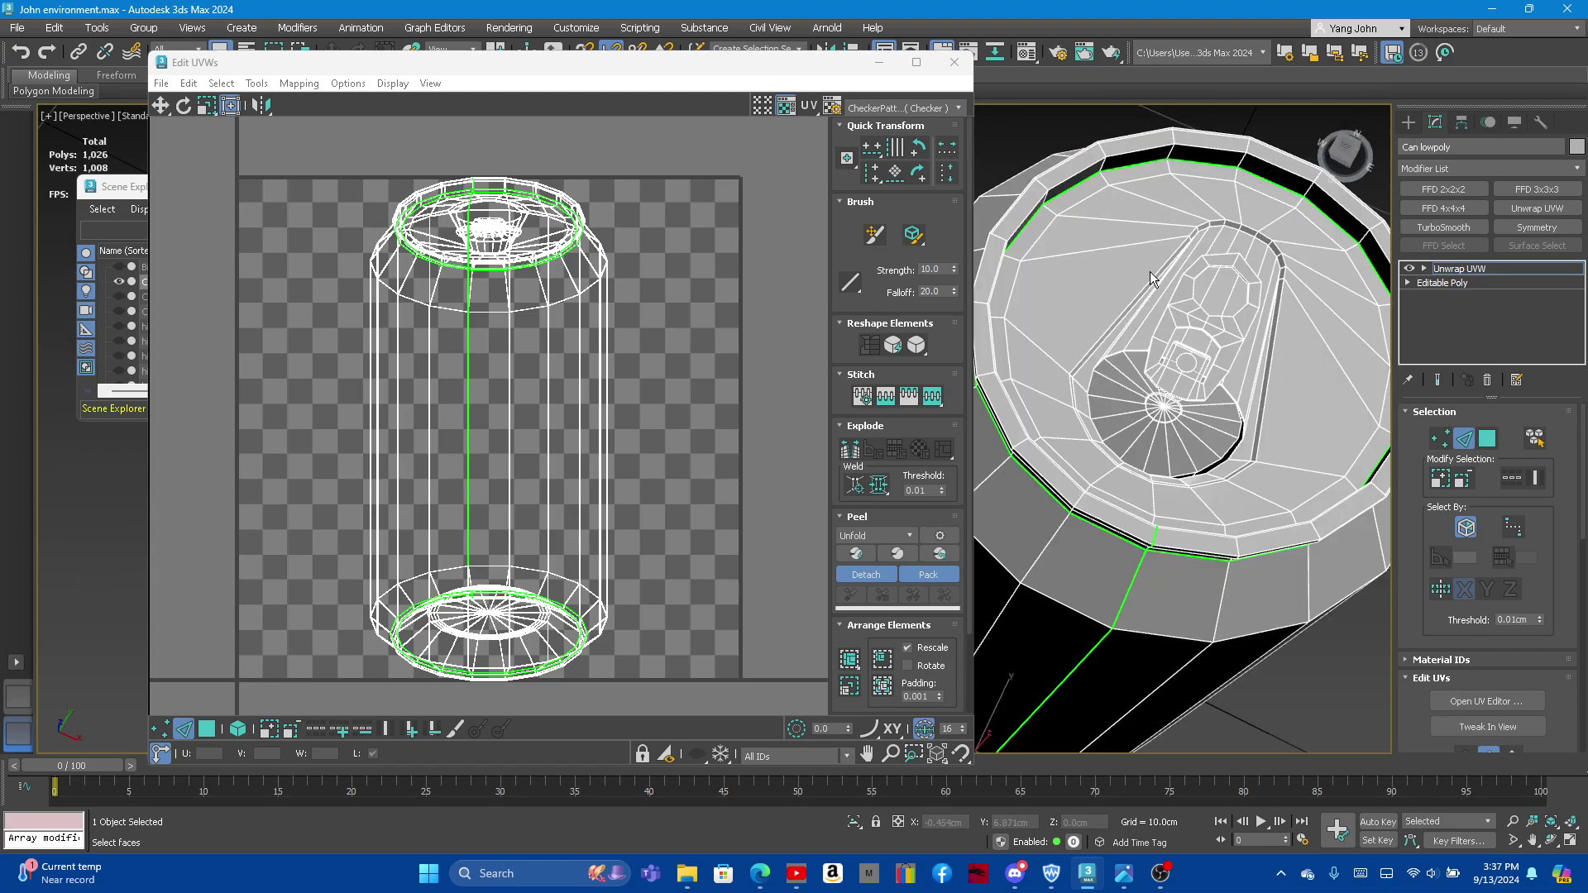
scroll(1092, 364, "up", 2)
scroll(1062, 384, "up", 2)
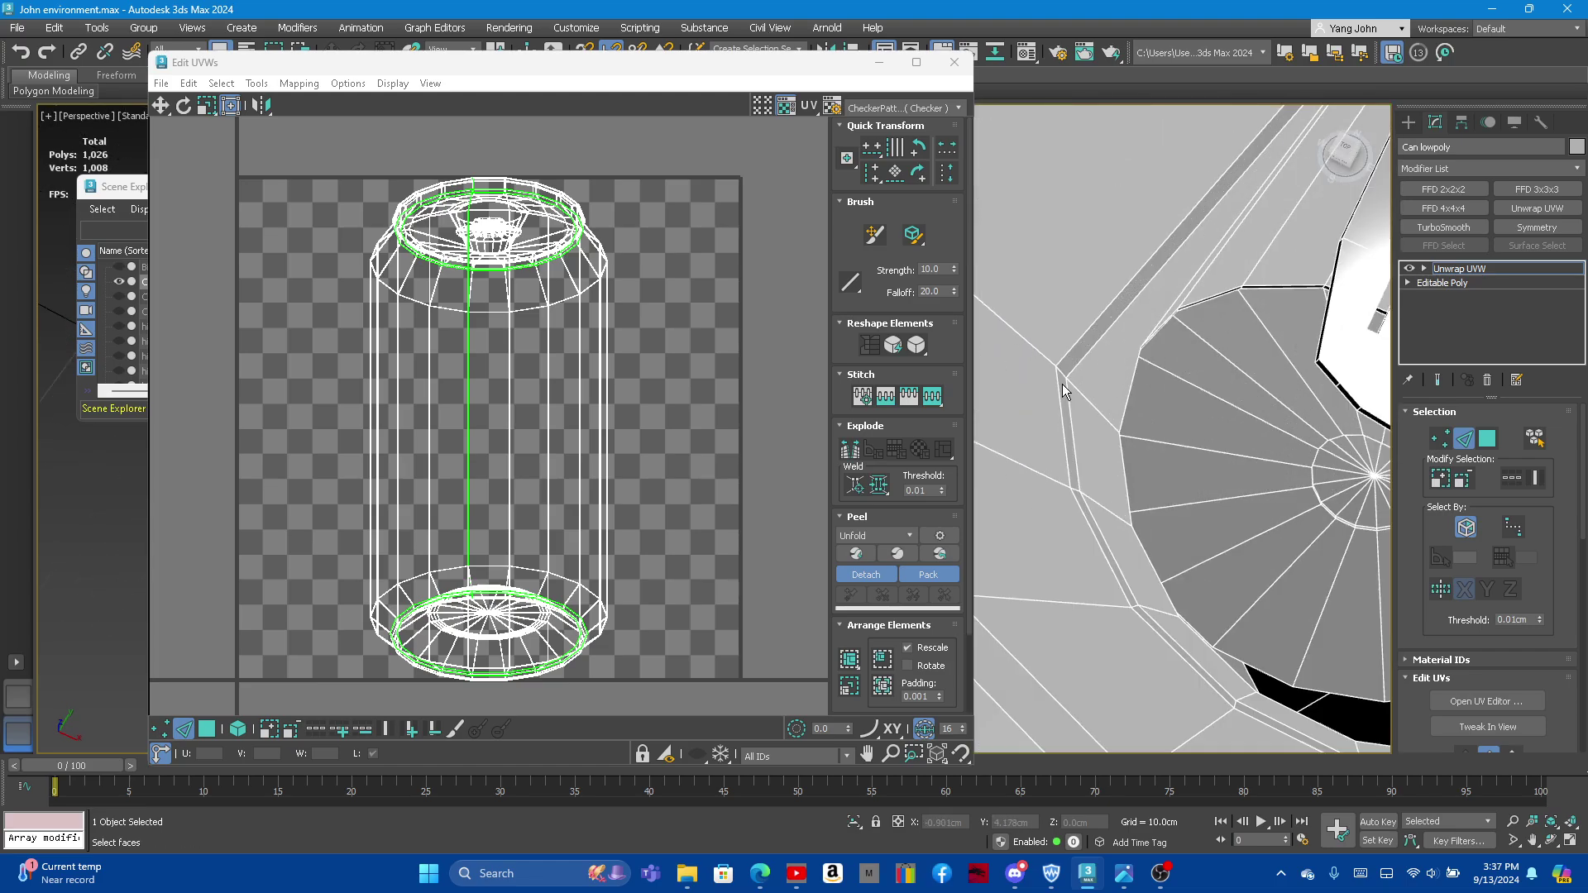
scroll(1060, 392, "up", 2)
Step: Break the UVs along the selected edge at the lid's inner border
left_click(1057, 393)
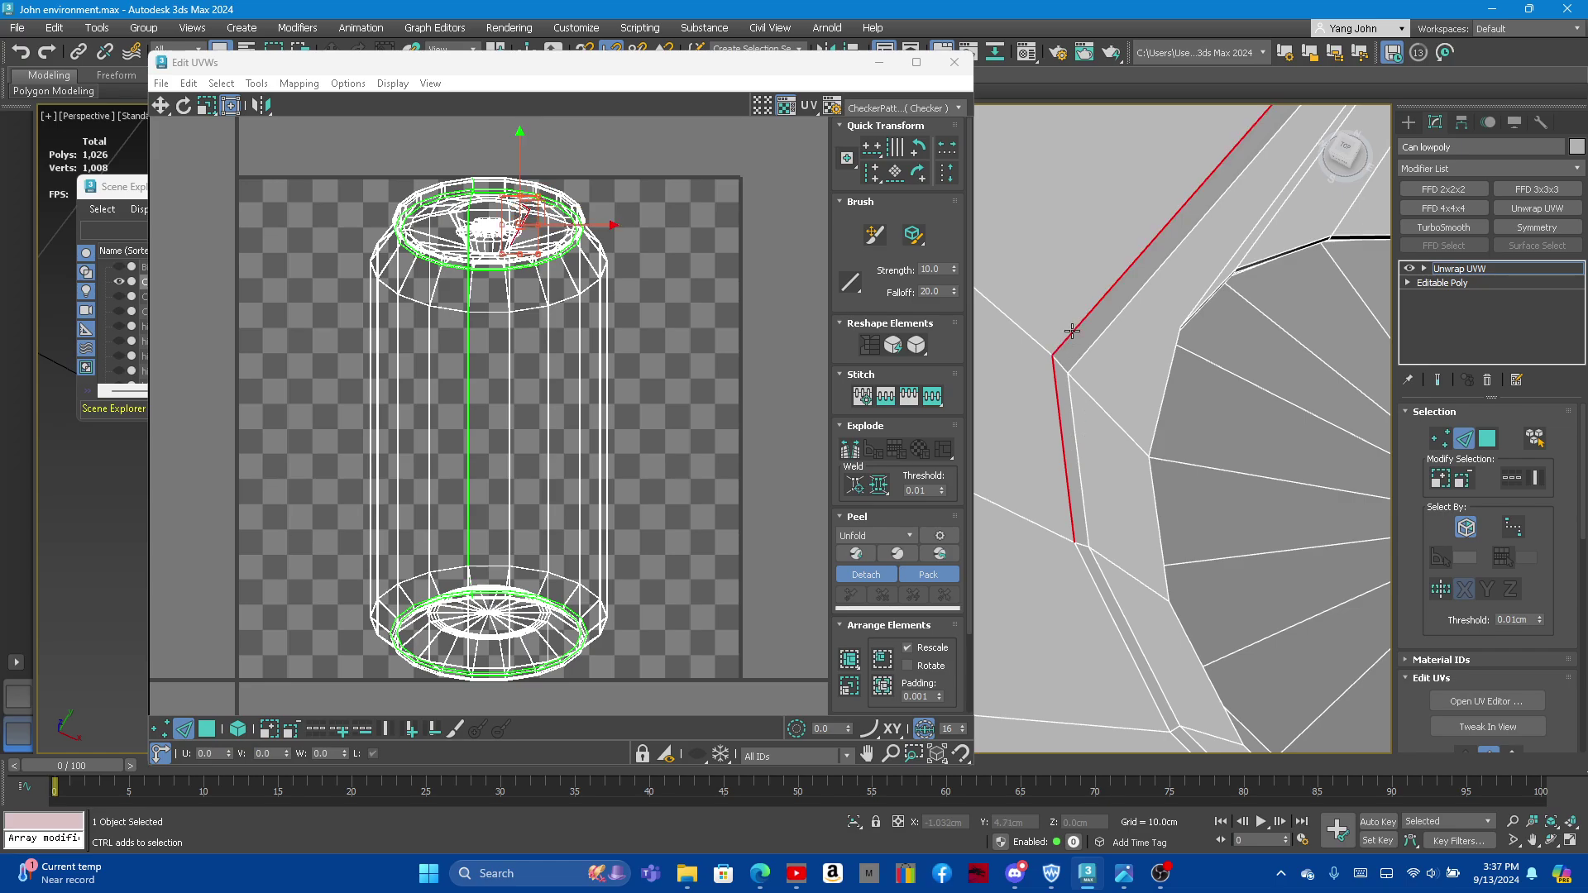
scroll(1036, 364, "down", 5)
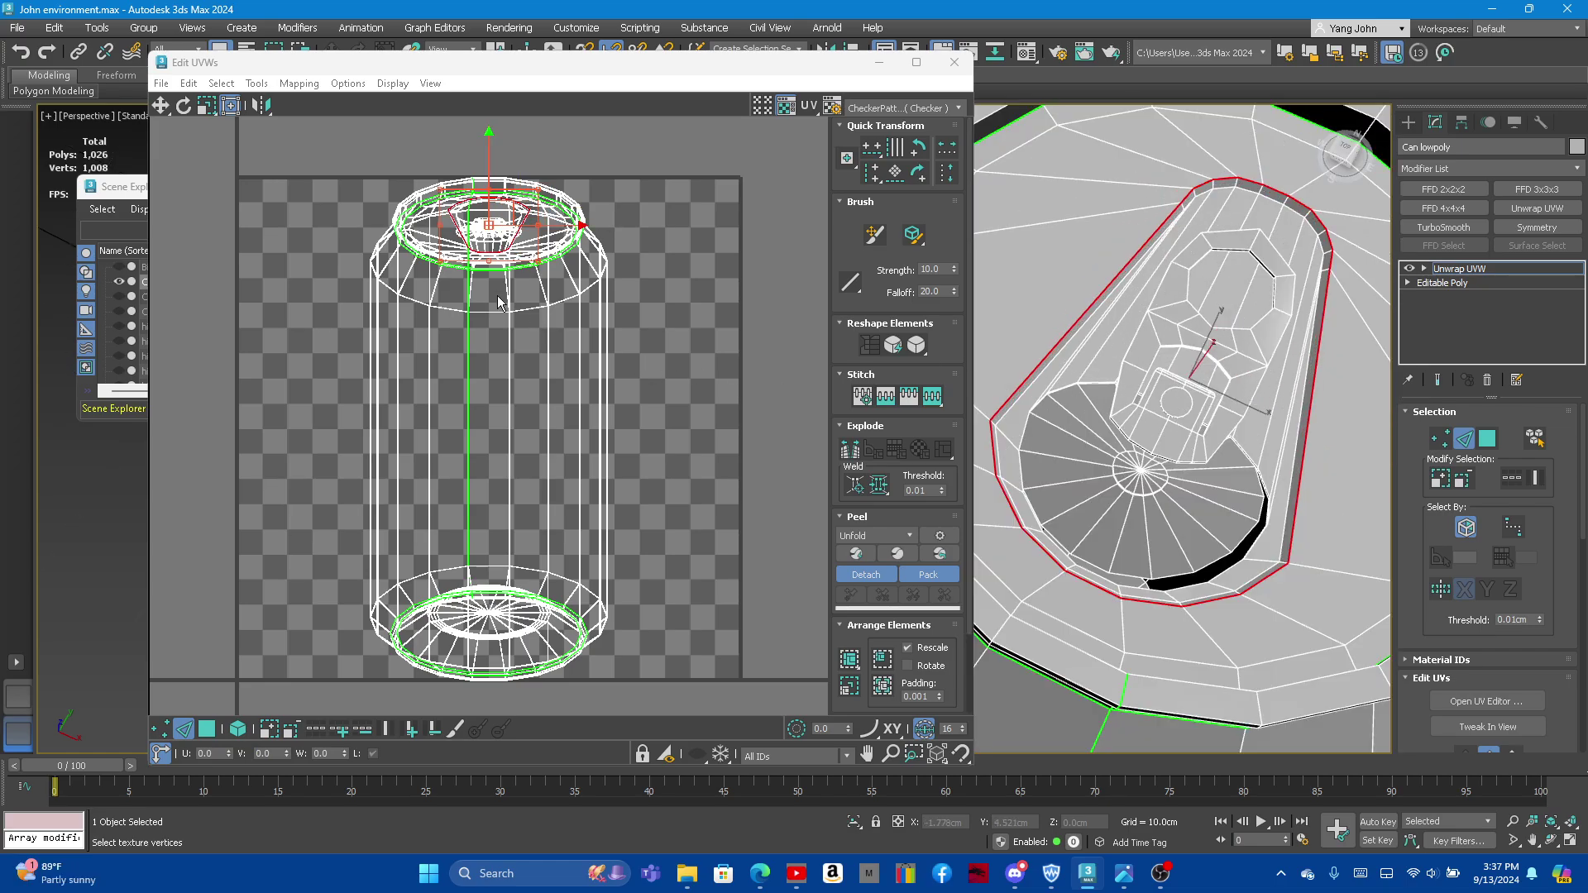
right_click(499, 303)
left_click(438, 298)
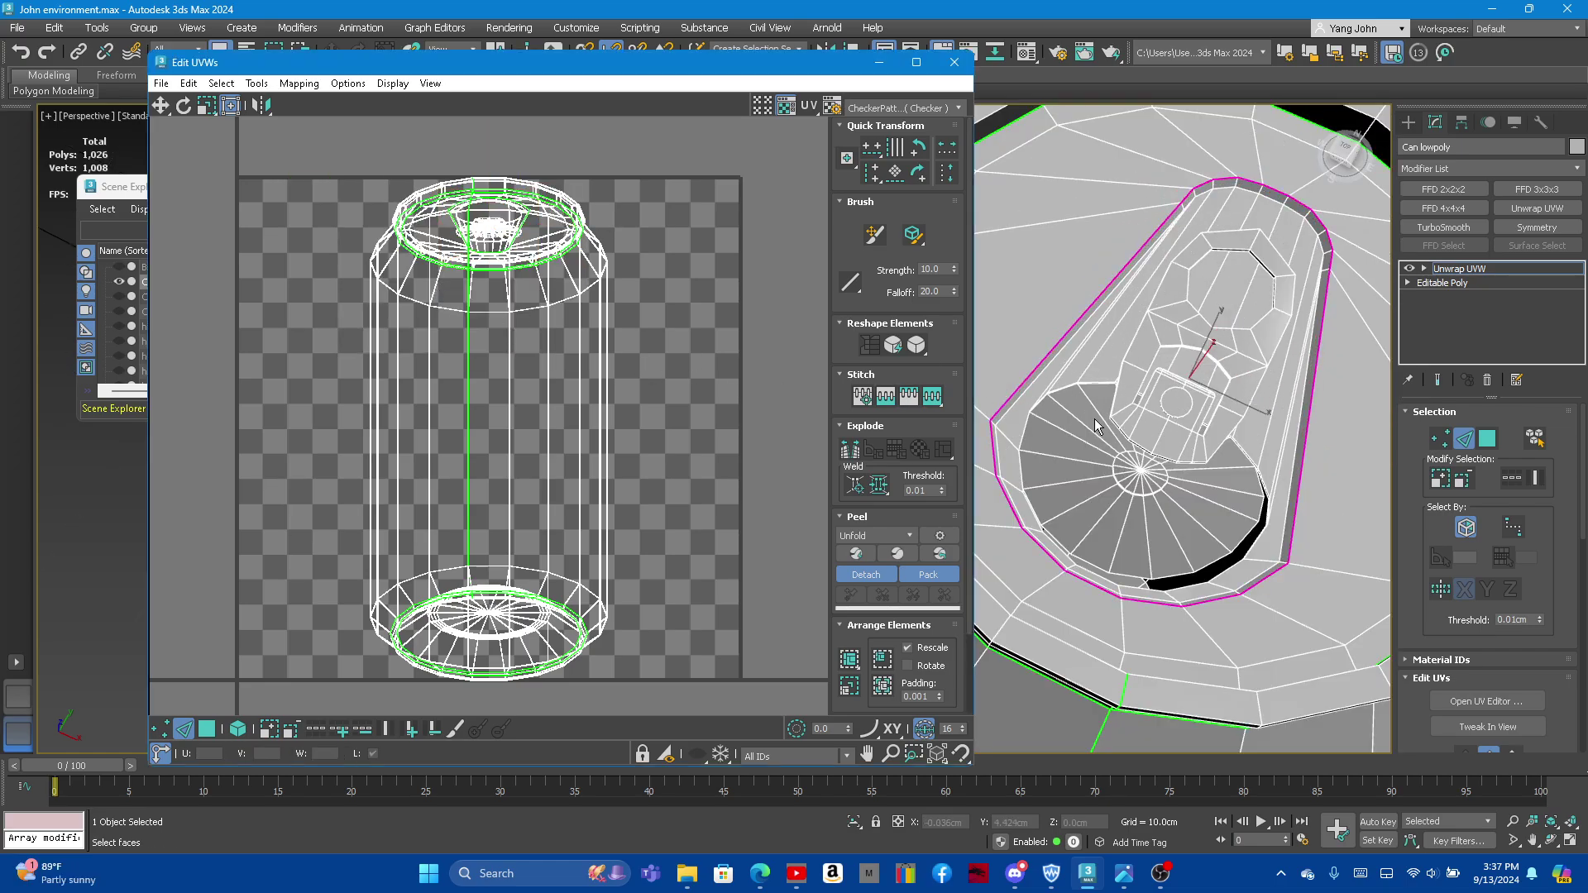
Step: Select the edge ring around the pull-tab base and break the UVs along it
scroll(1094, 418, "down", 2)
scroll(1062, 415, "up", 3)
scroll(1067, 405, "up", 3)
scroll(1071, 397, "up", 2)
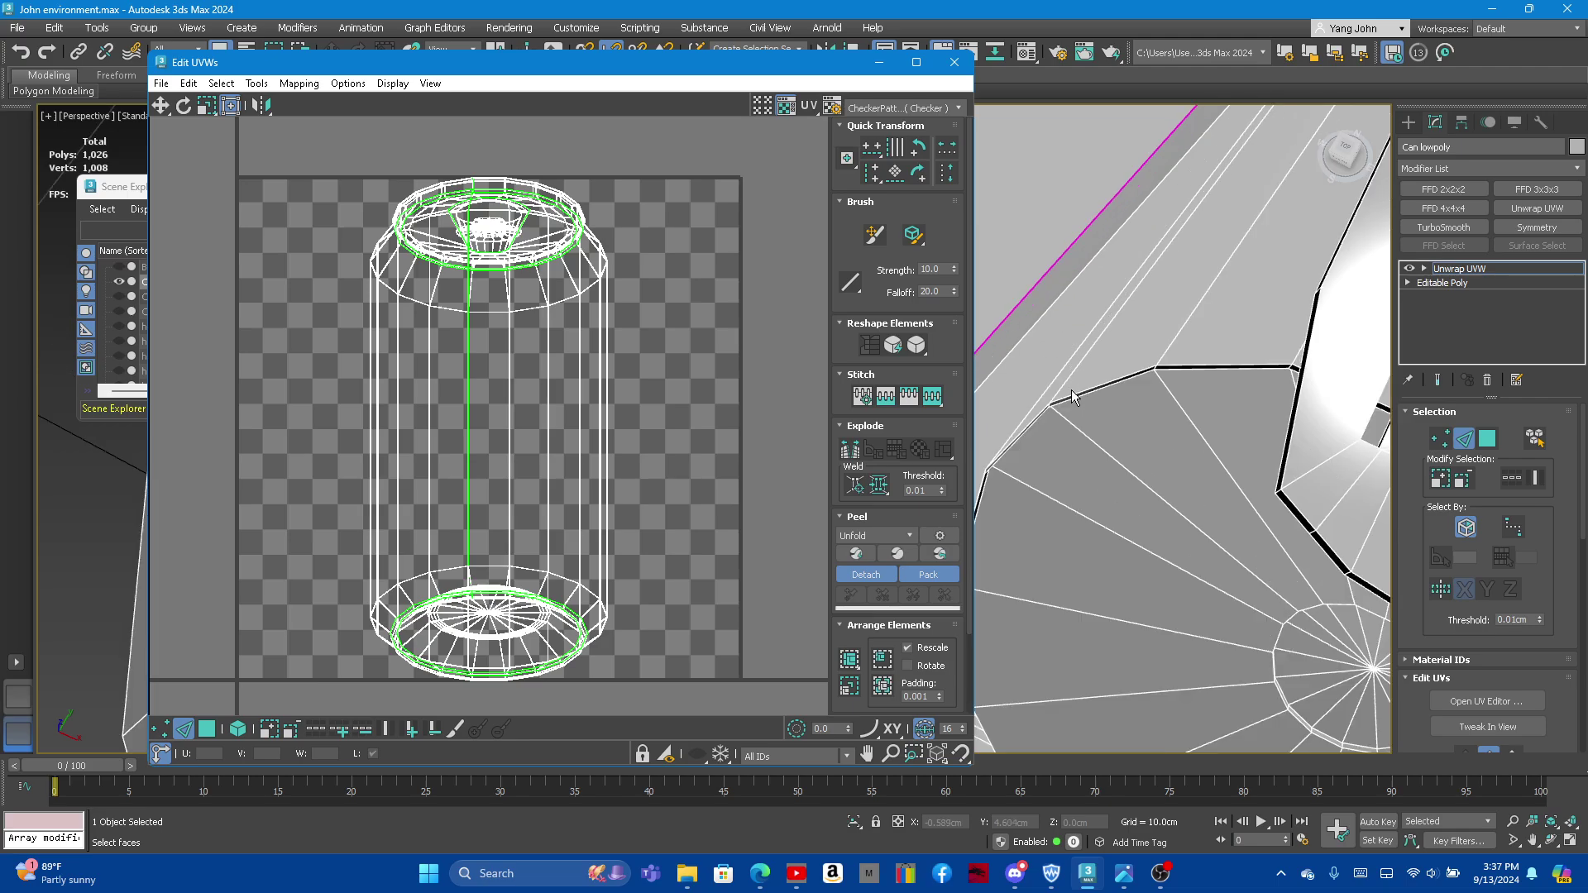
left_click(1070, 397)
left_click(1168, 367, "ctrl")
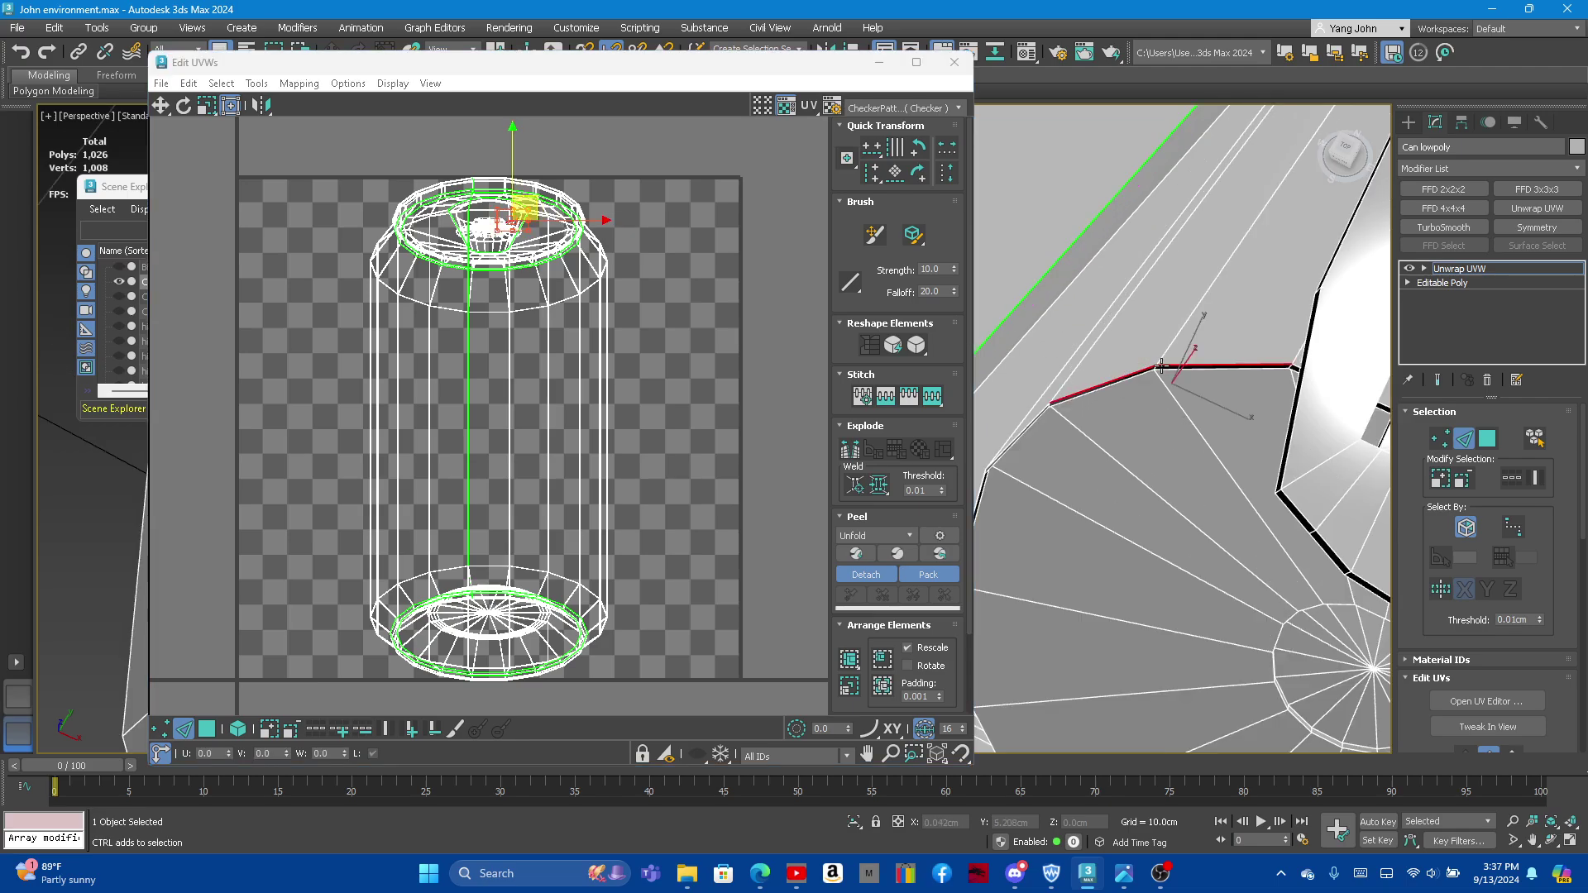
left_click(1016, 430, "ctrl")
scroll(1067, 407, "down", 2)
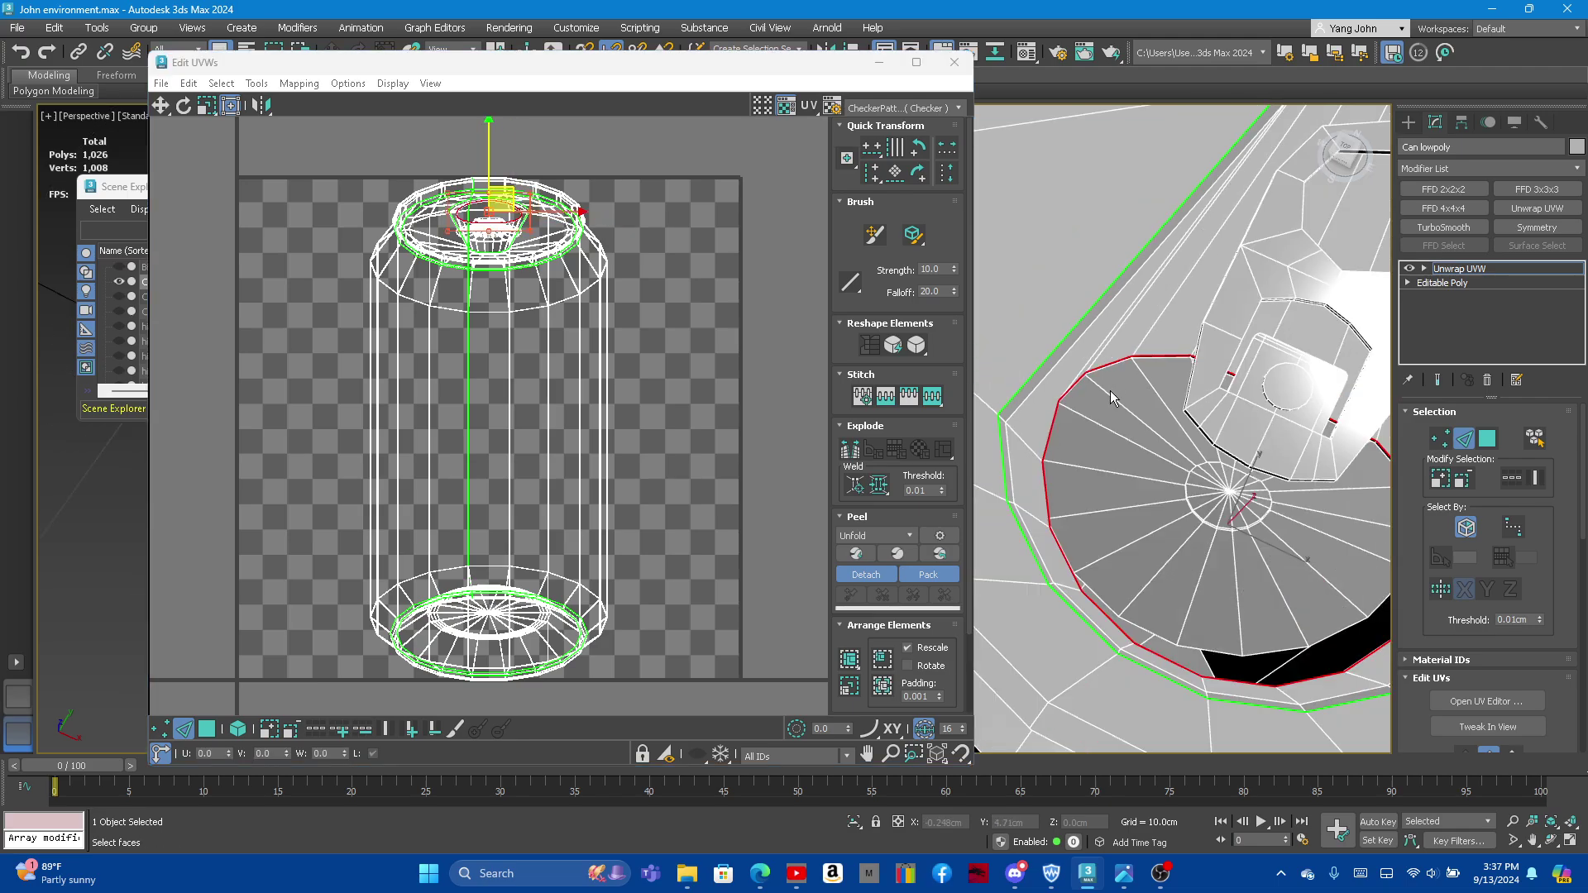
scroll(1070, 406, "down", 2)
middle_click_drag(1193, 424, 1267, 439, "alt")
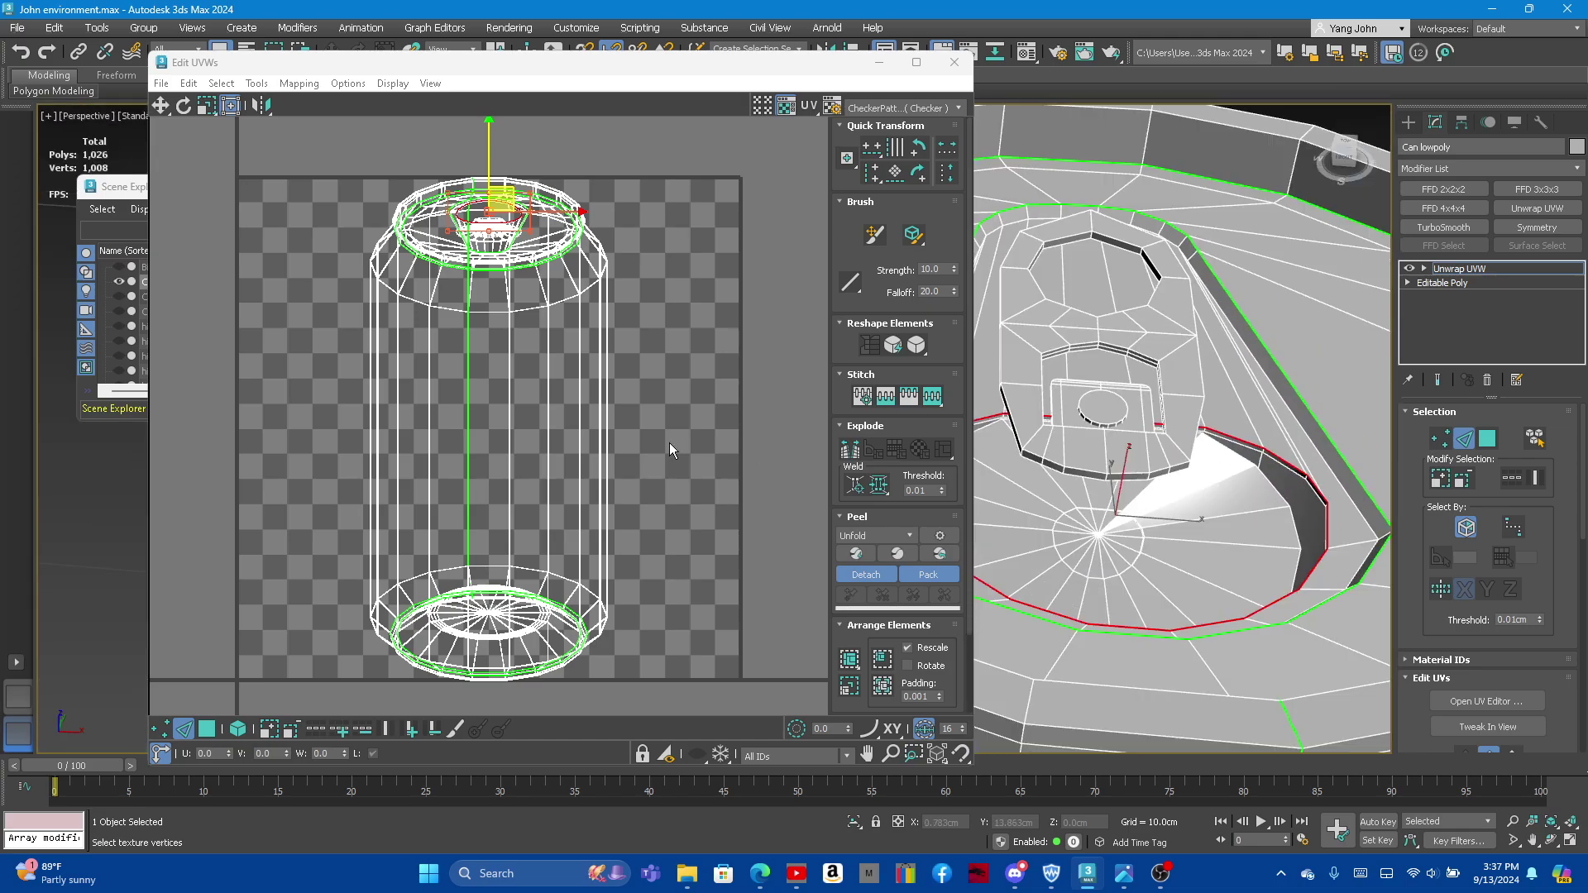
right_click(467, 294)
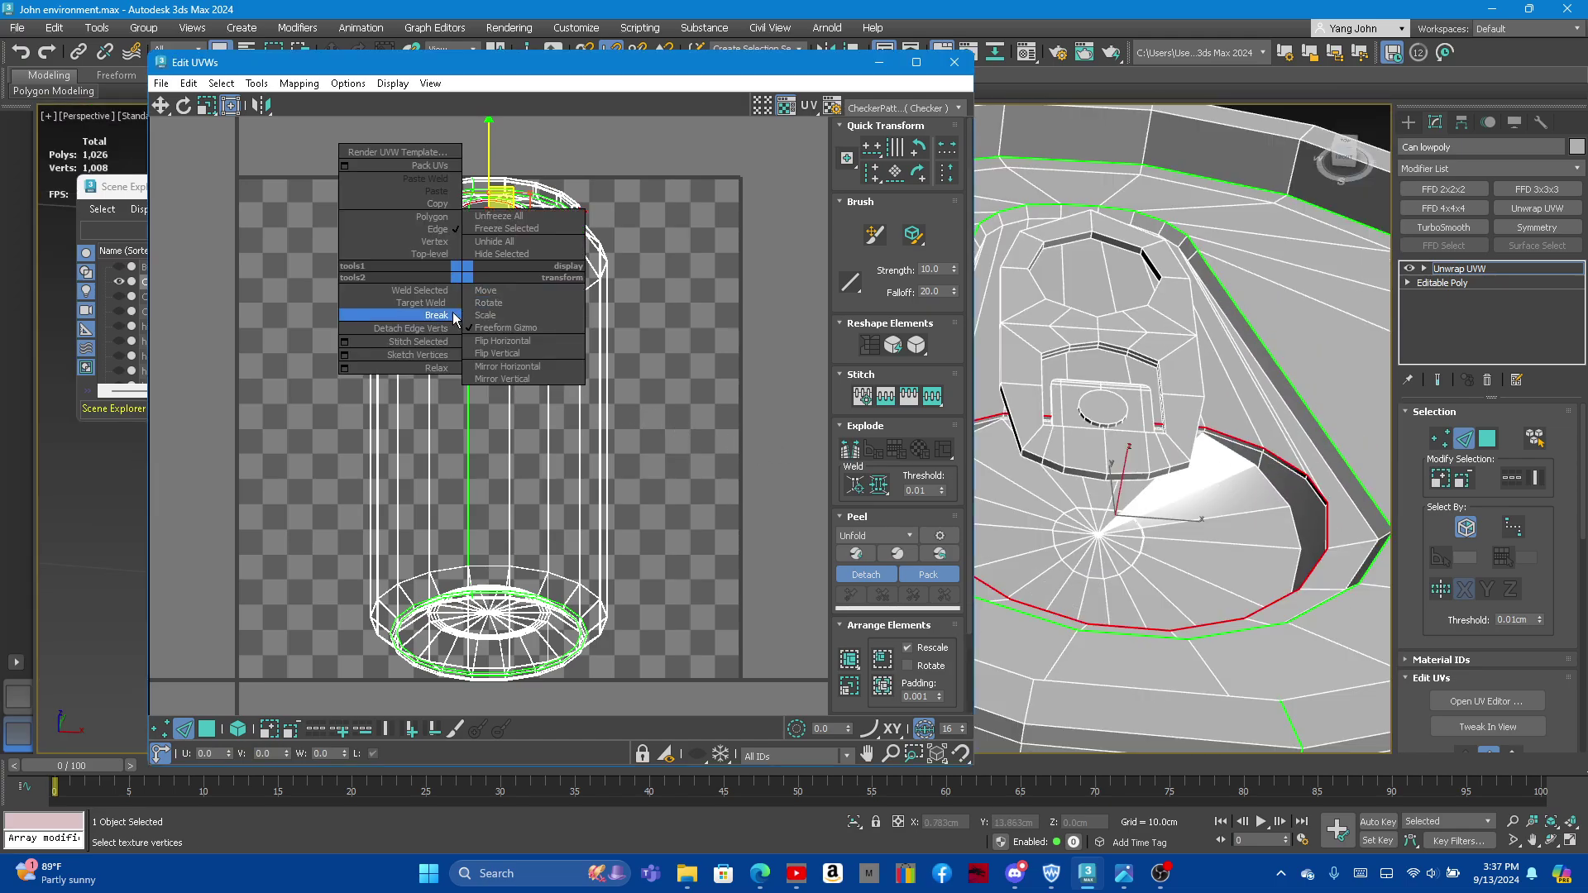
left_click(428, 319)
middle_click_drag(1115, 464, 1109, 443, "alt")
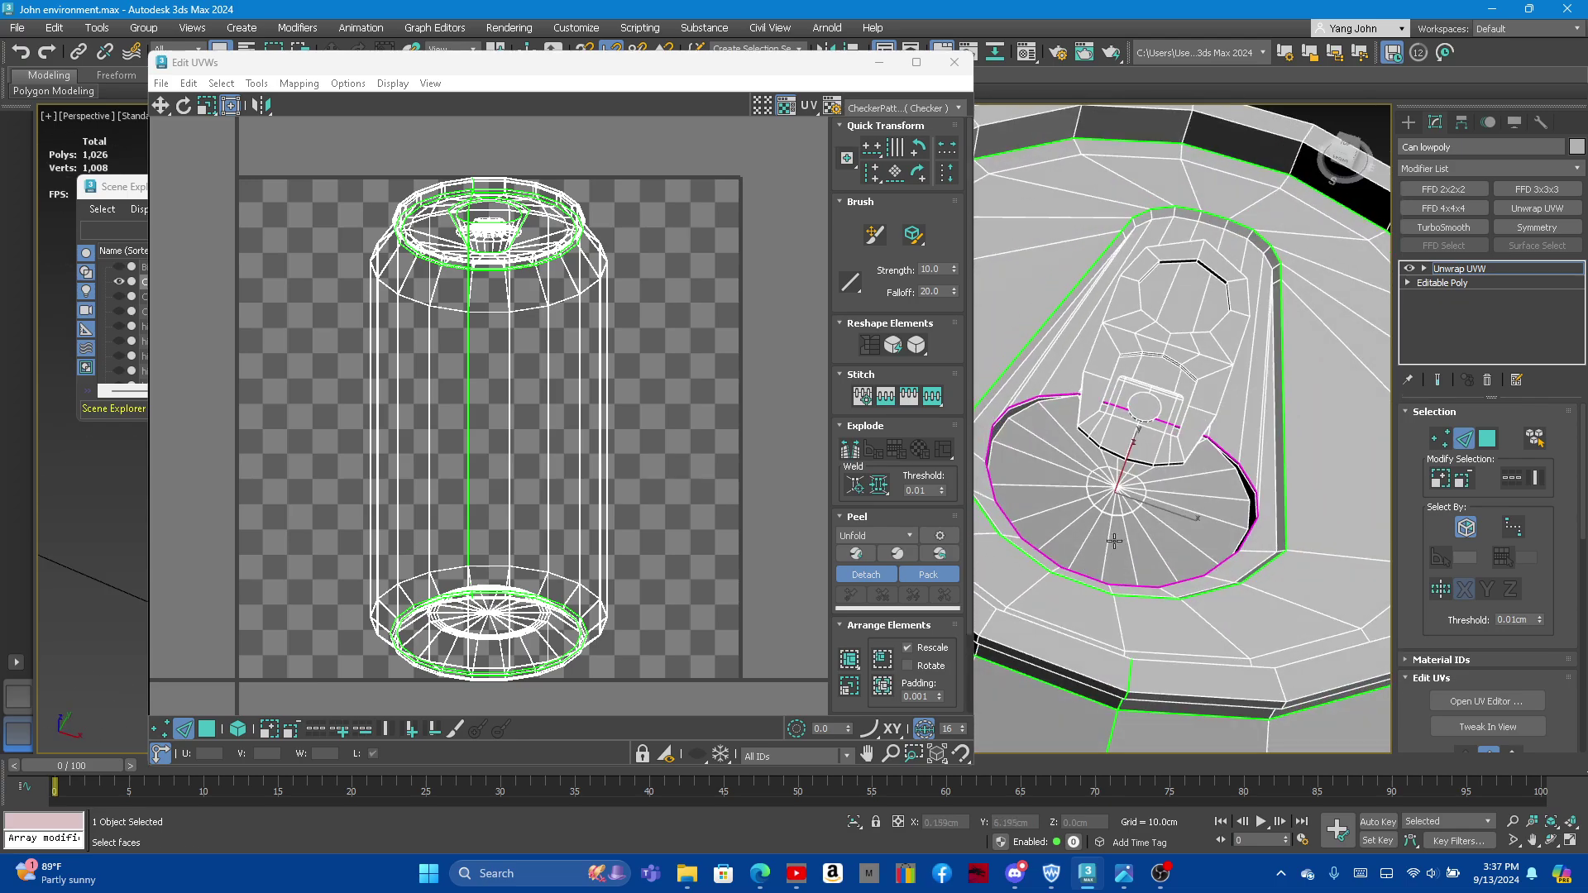
scroll(1109, 442, "down", 2)
scroll(1107, 439, "up", 2)
scroll(1108, 438, "up", 2)
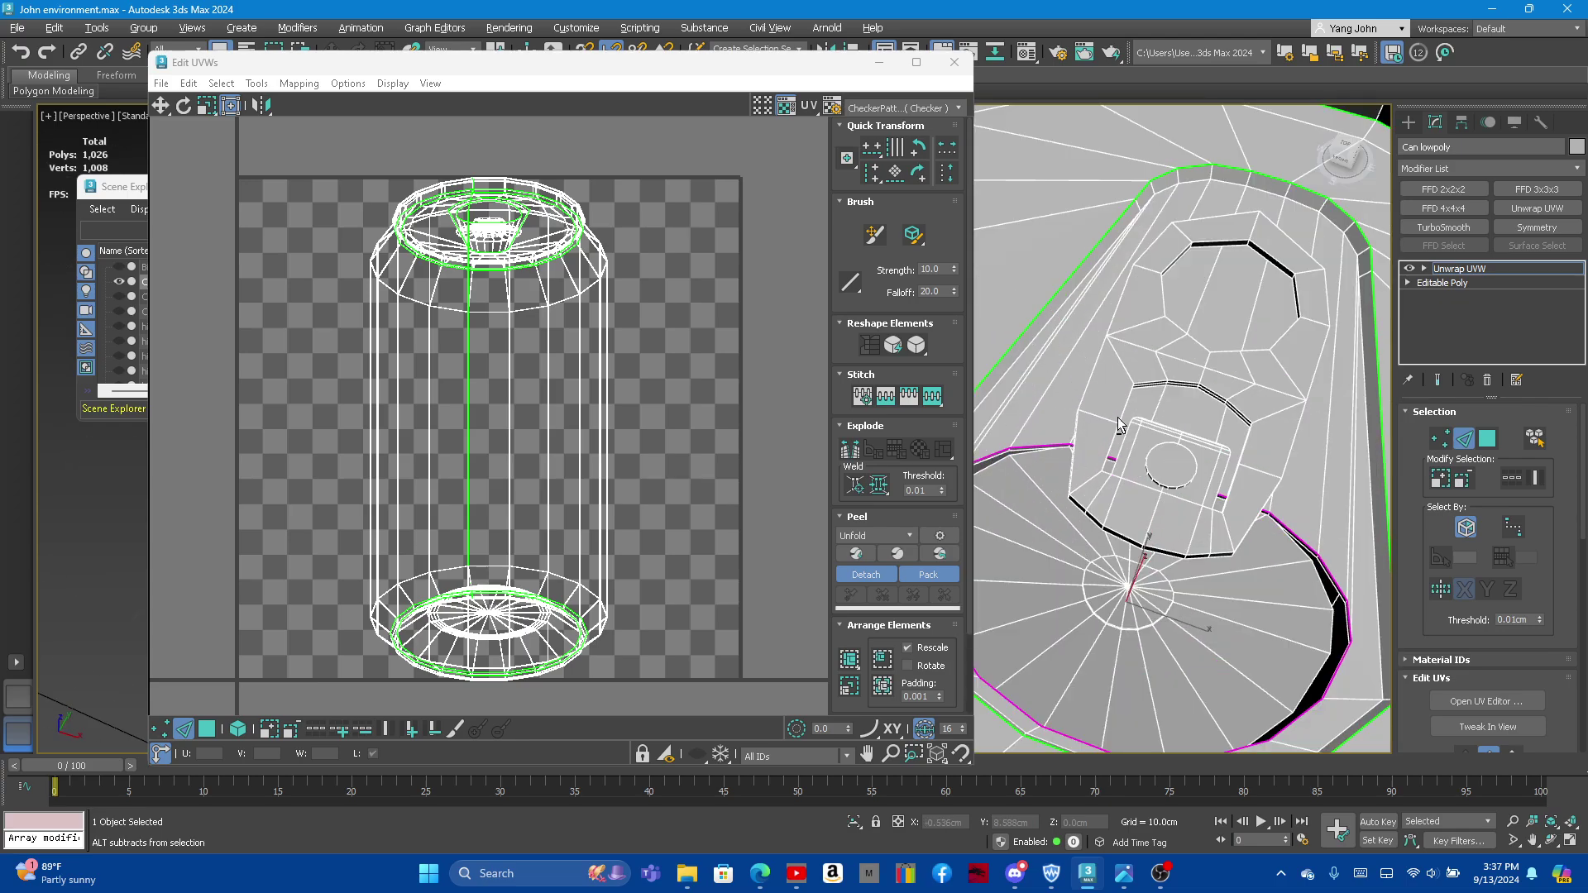
scroll(1117, 423, "down", 3)
Step: Select just the pull-tab faces and relax their UVs
left_click(1486, 440)
key("ctrl+a")
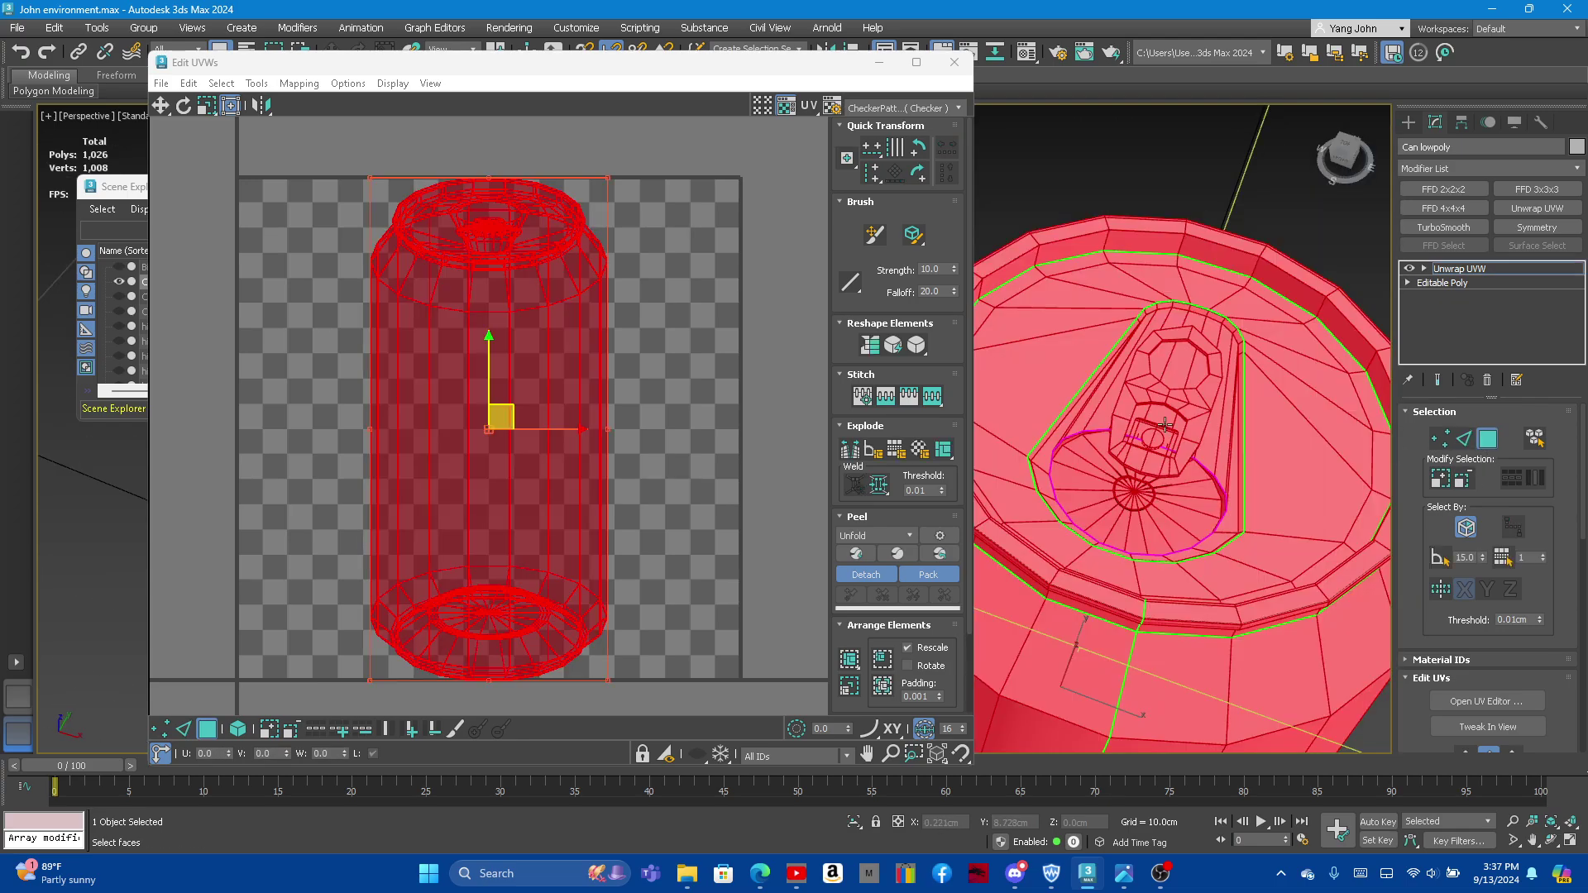
left_click(1100, 401)
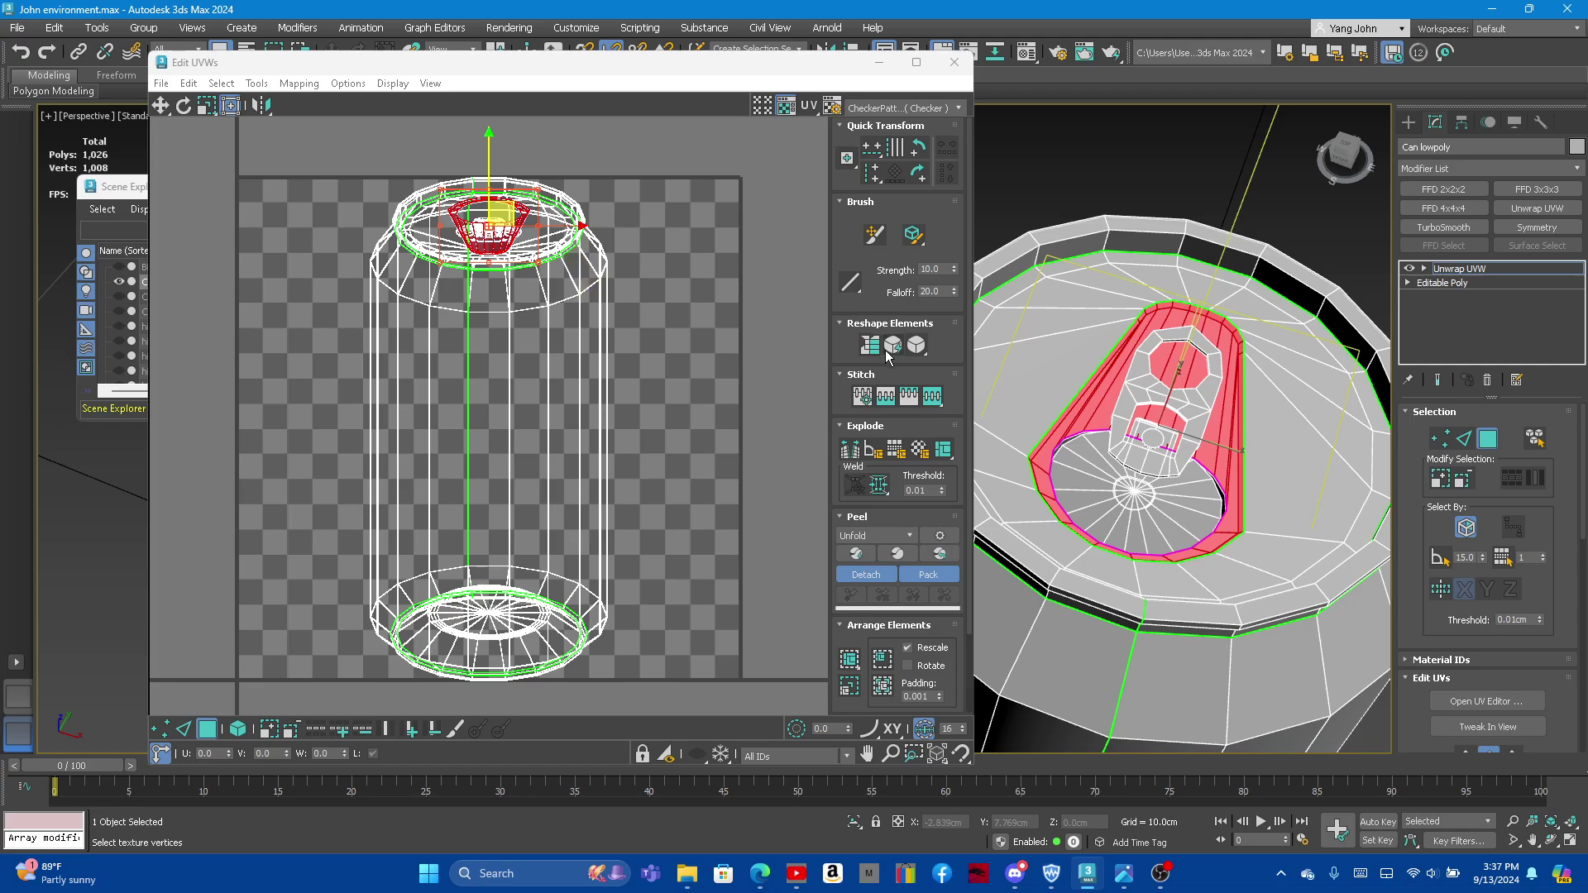
left_click(923, 354)
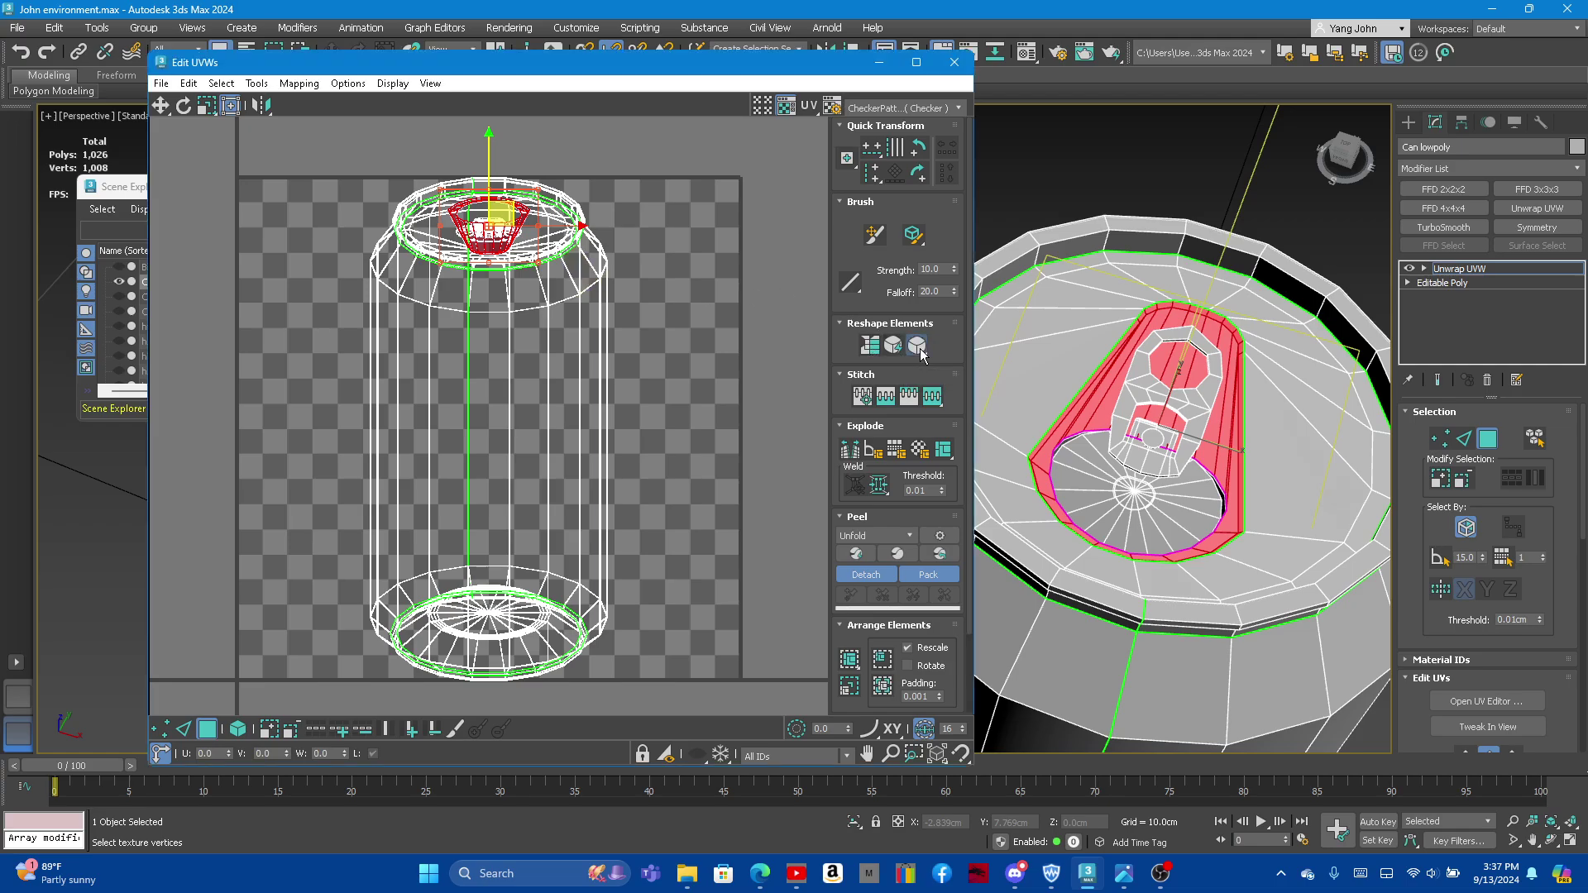
Step: Move the pull-tab UV piece right, off the can layout, and relax it again
left_click_drag(475, 250, 774, 321)
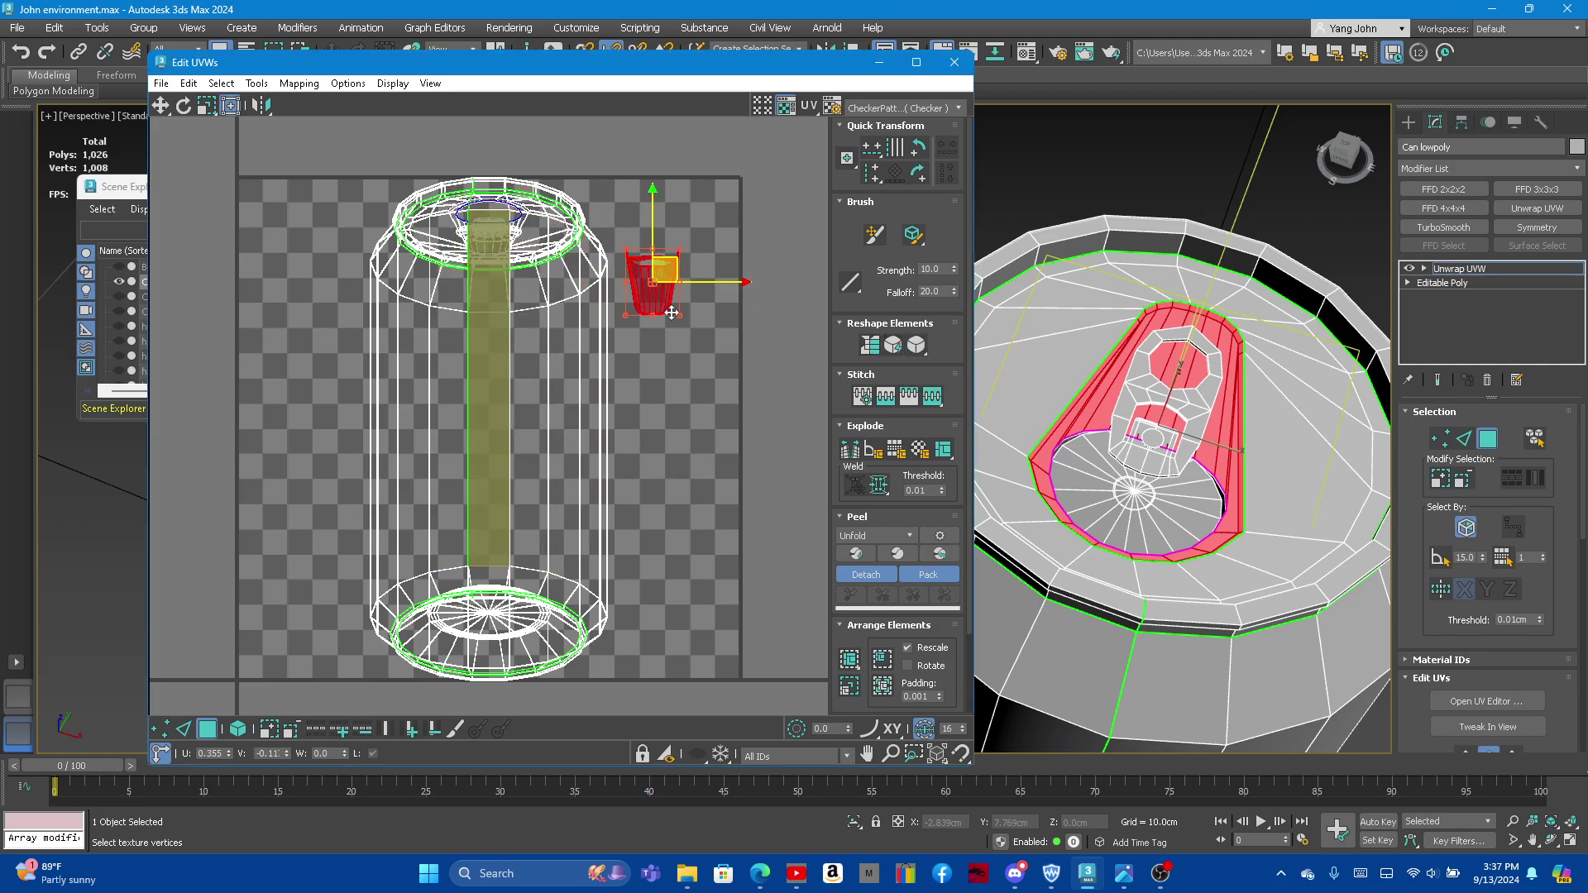
scroll(775, 323, "up", 4)
scroll(784, 273, "up", 3)
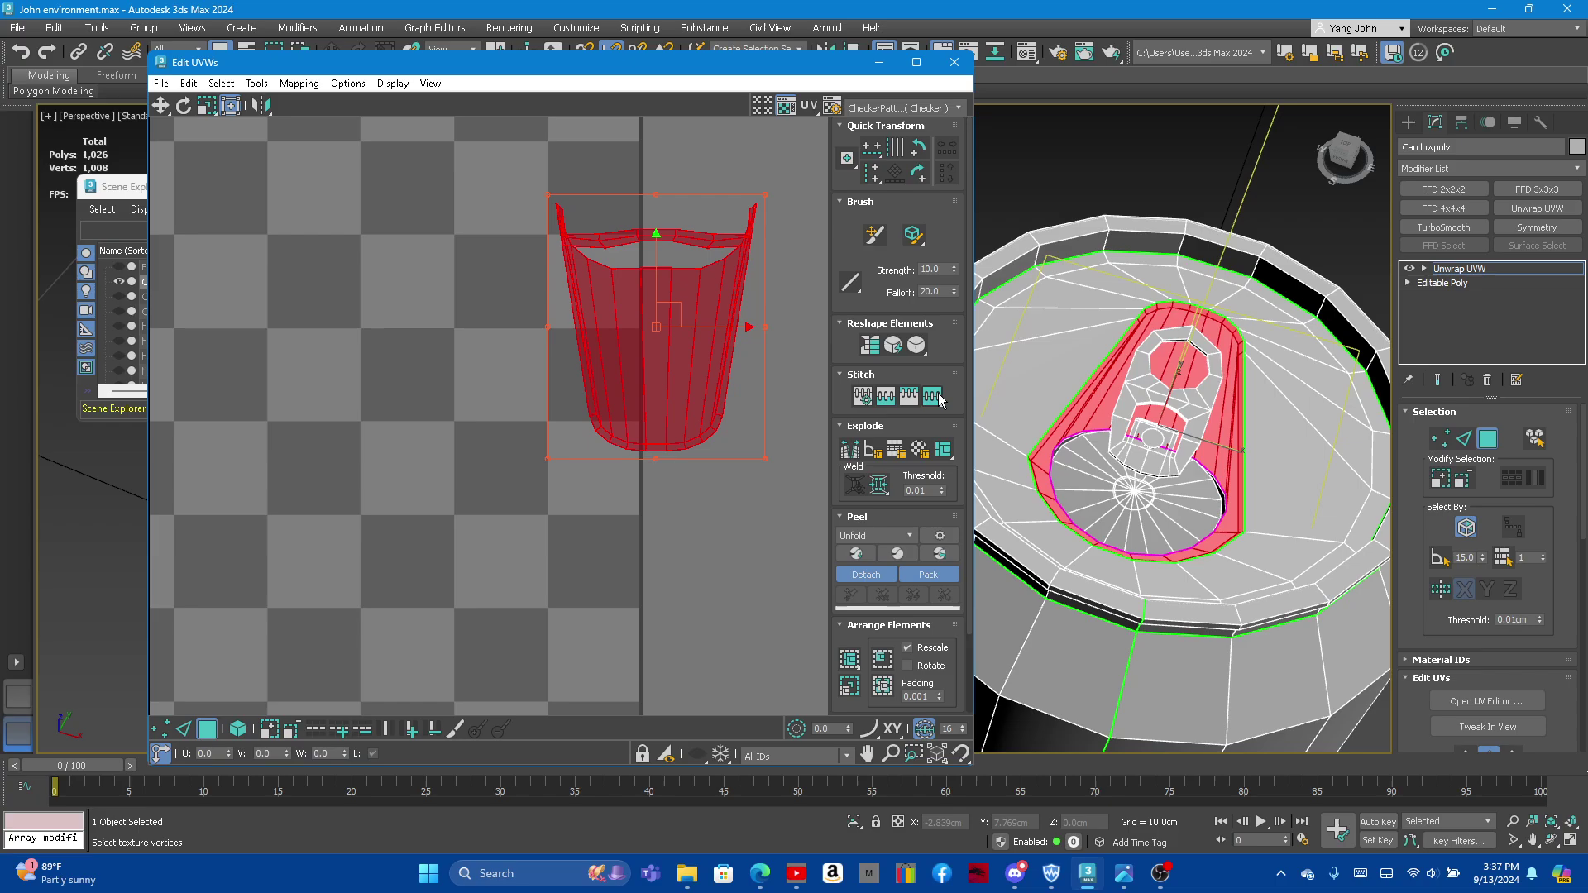
left_click(918, 349)
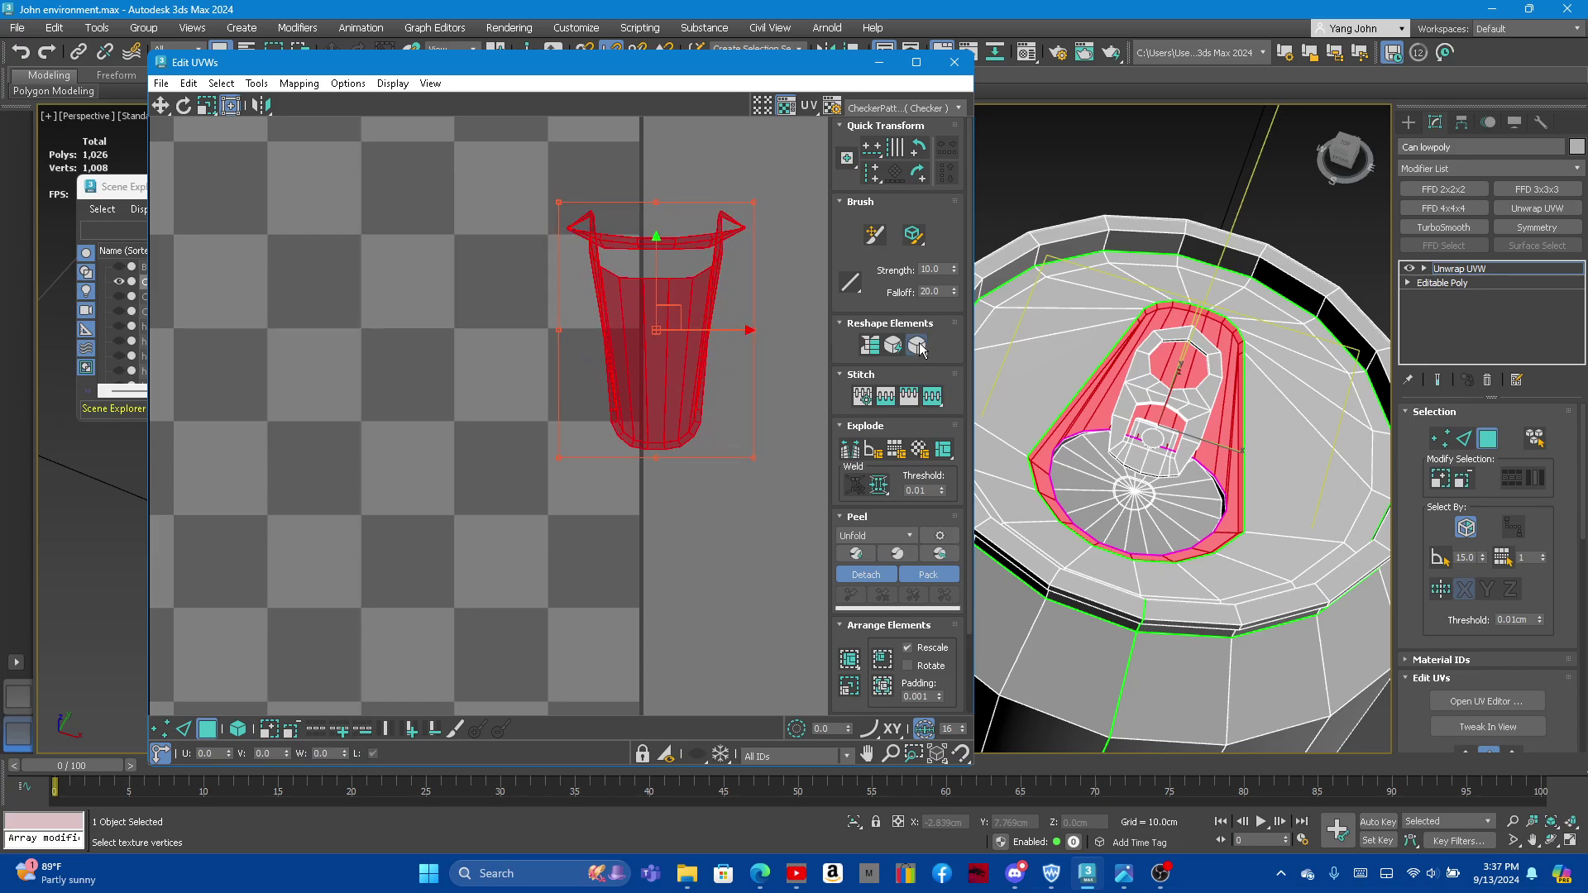
right_click(923, 351)
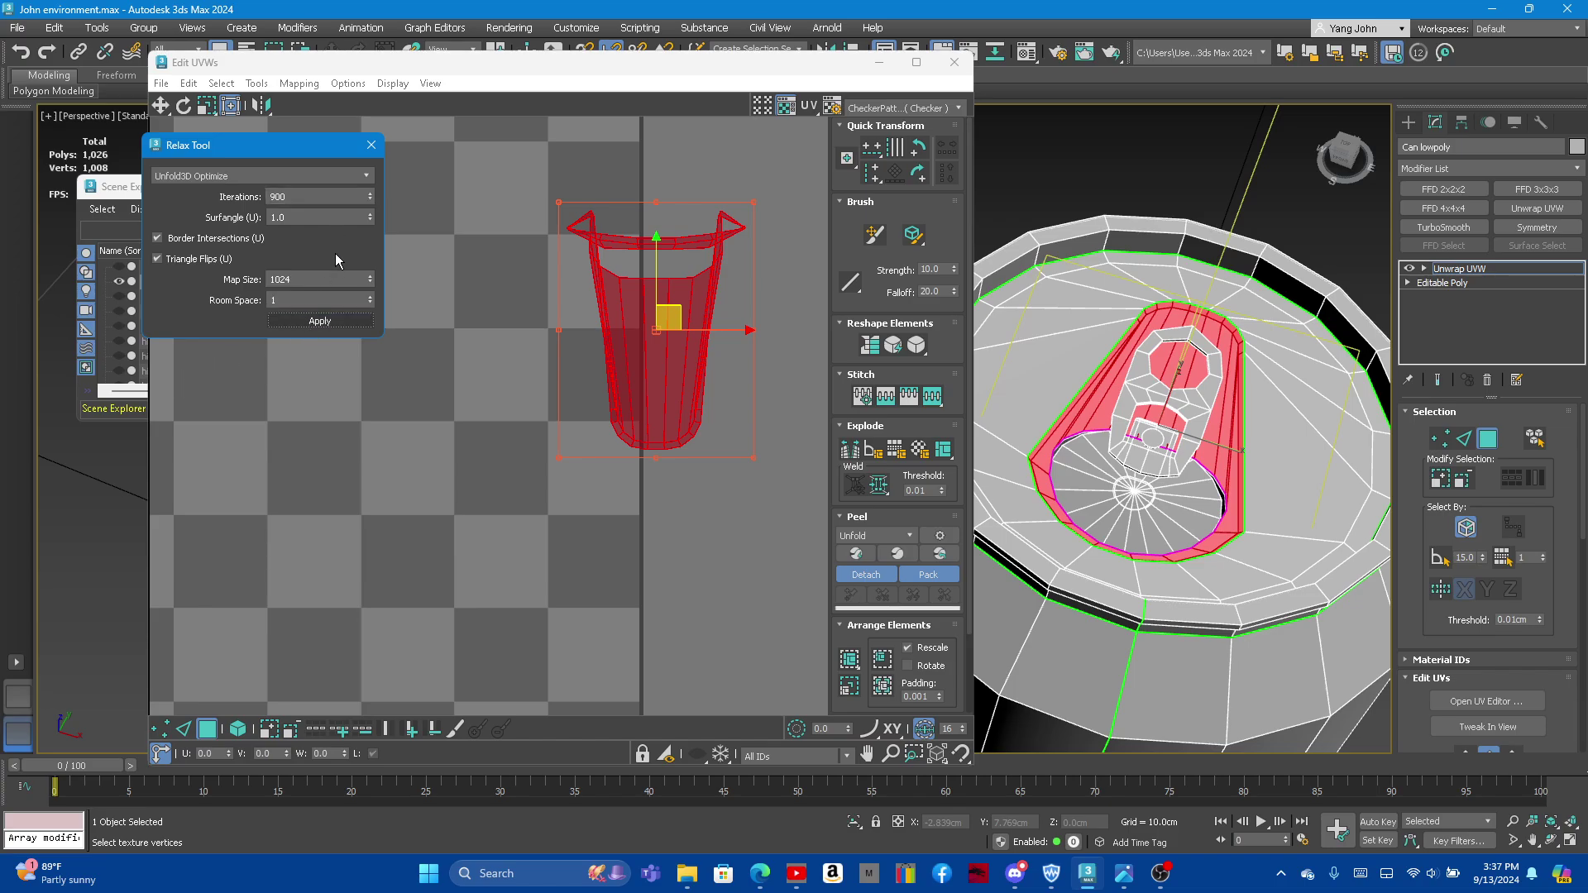
Step: Apply the 900-iteration relax and keep relaxing the strip into a smooth tube, then switch to edges
left_click(319, 320)
left_click(369, 147)
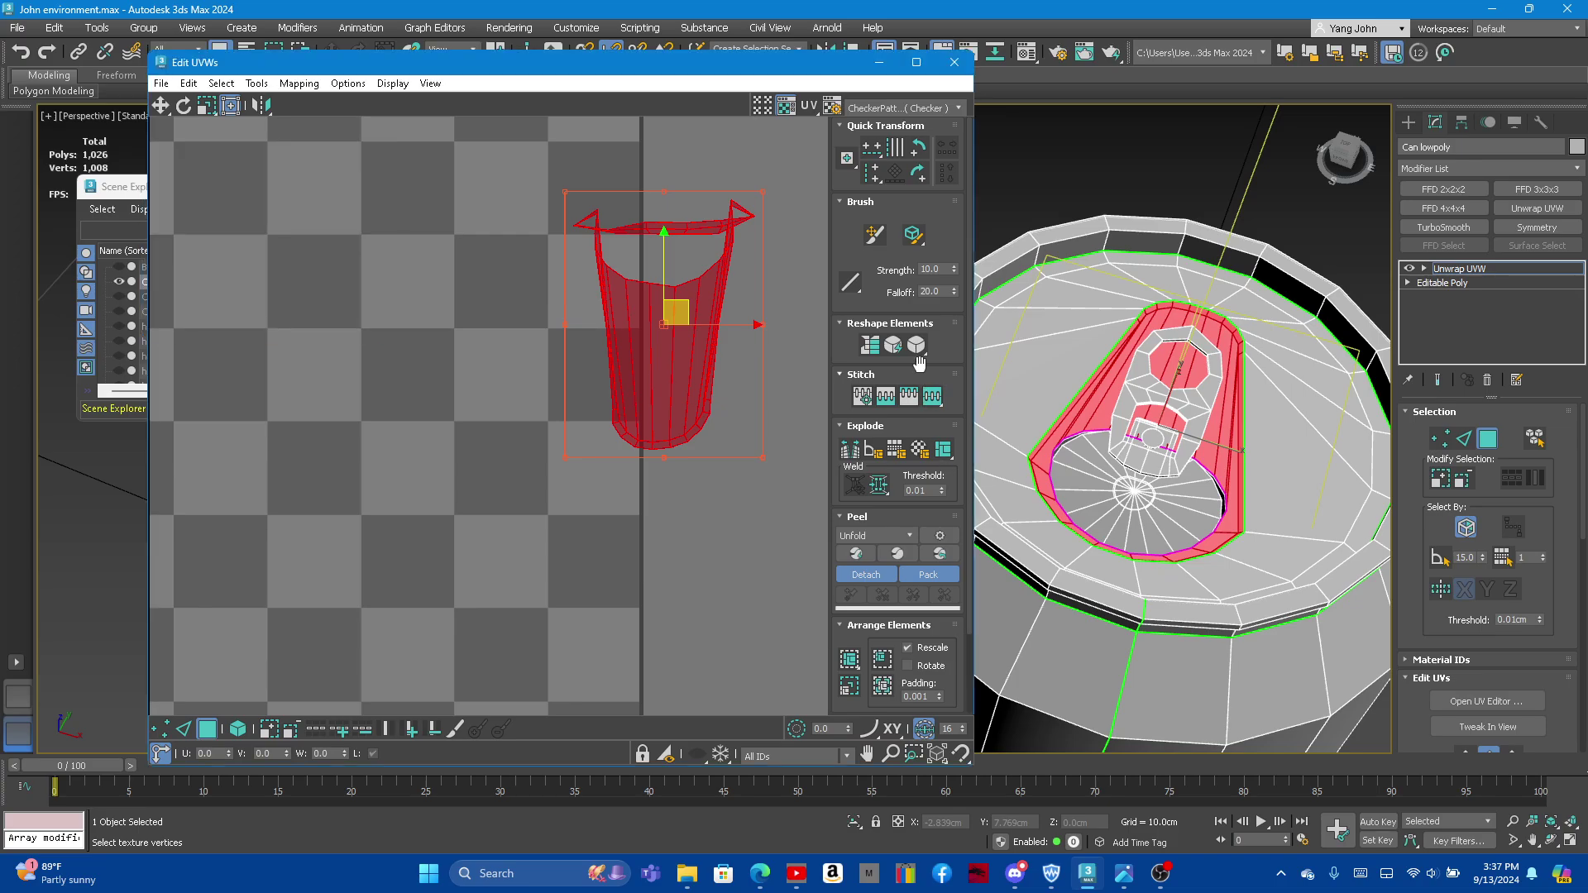
left_click(917, 346)
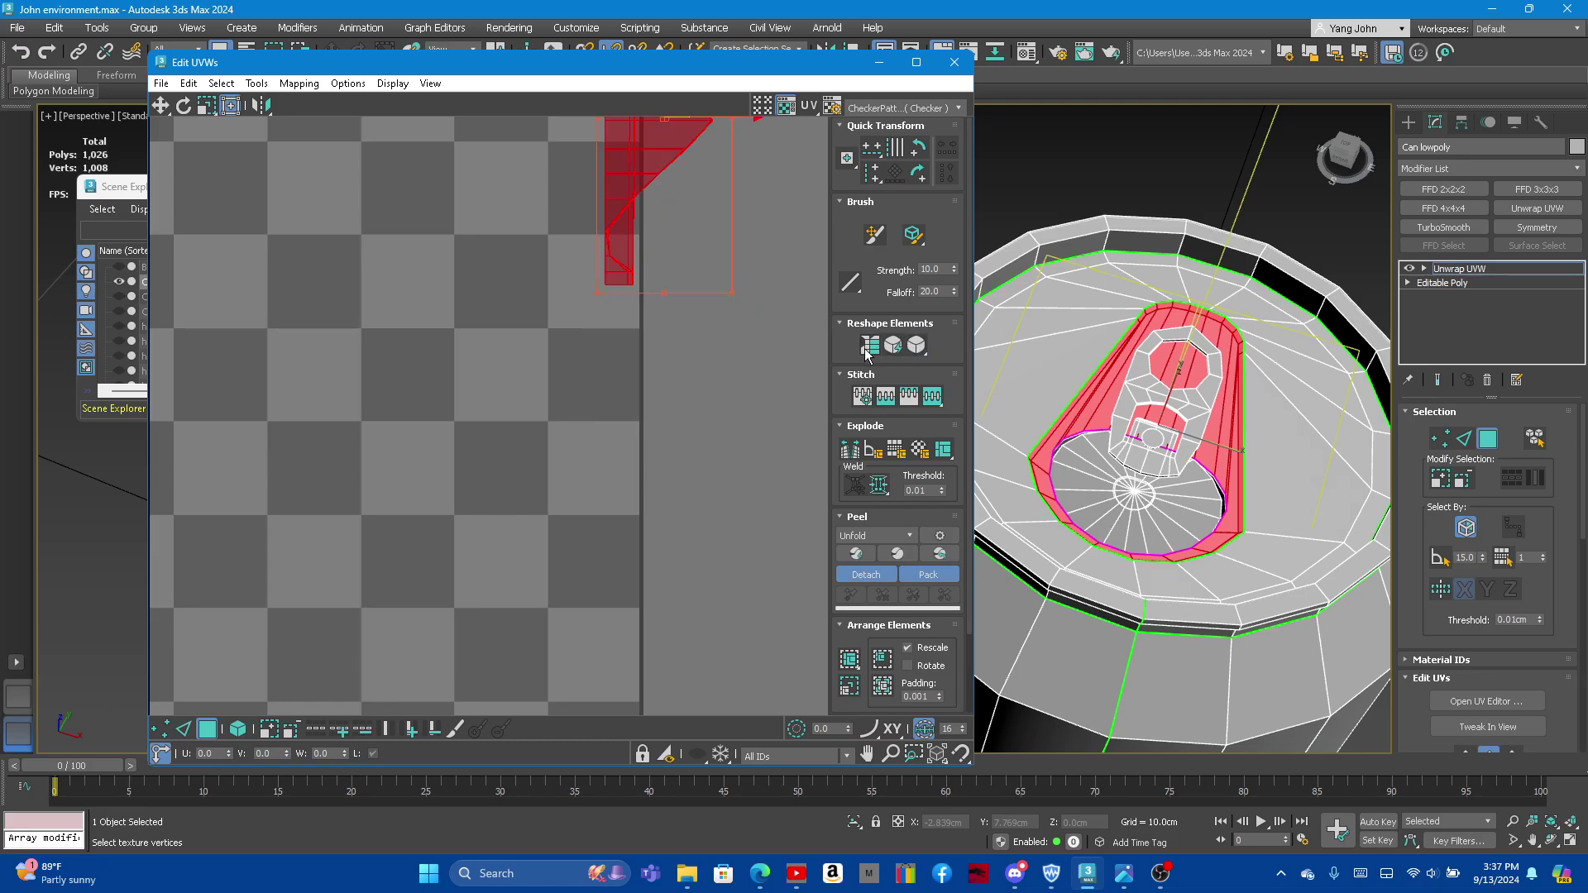
left_click(916, 353)
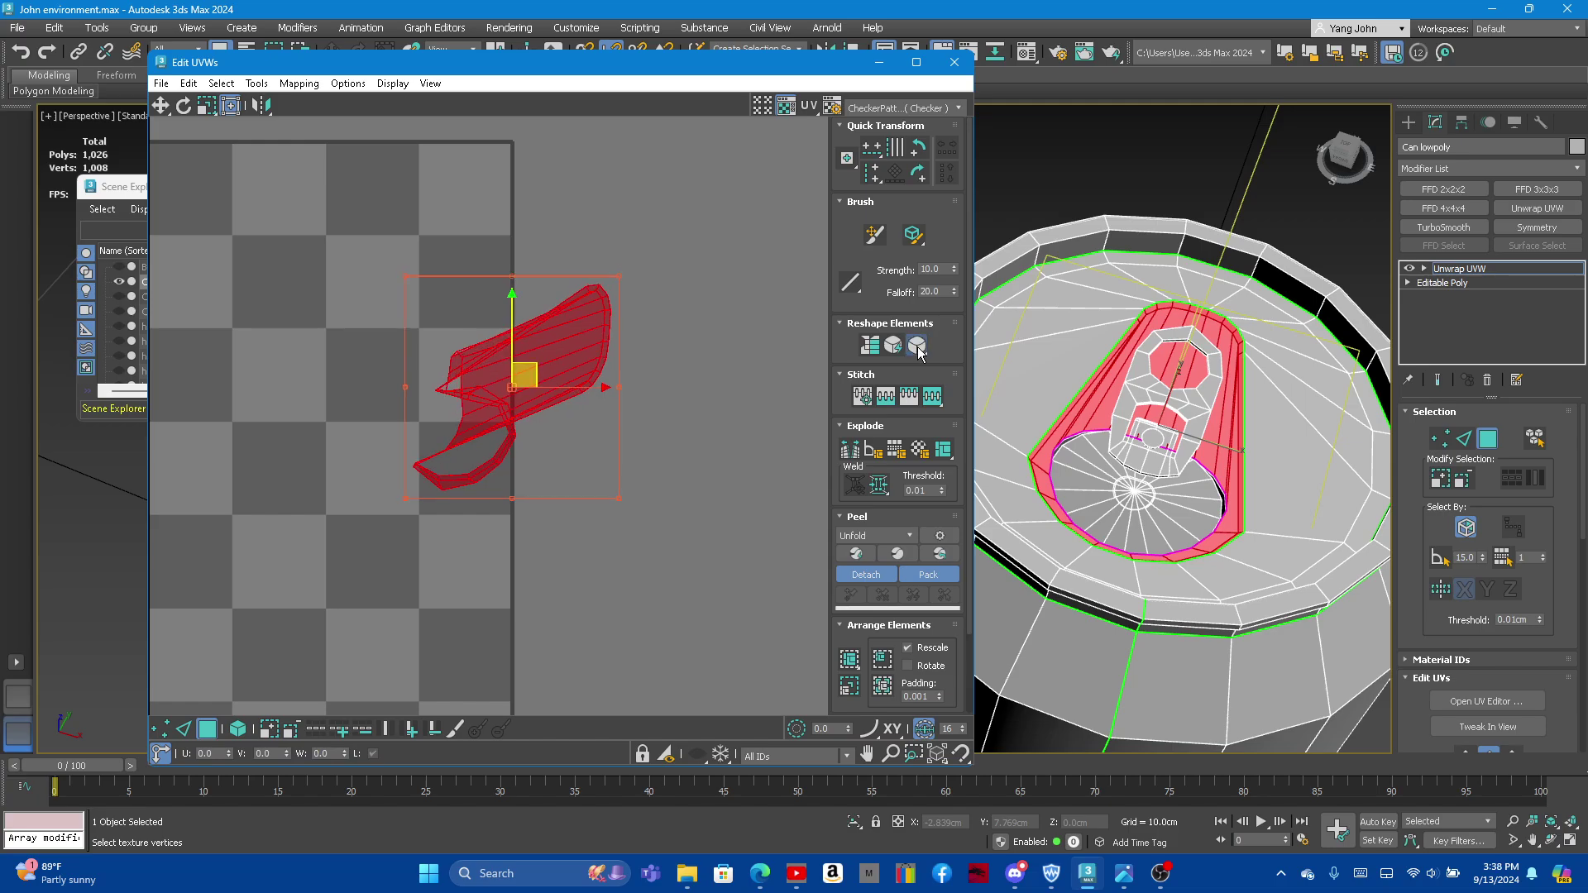
left_click(916, 347)
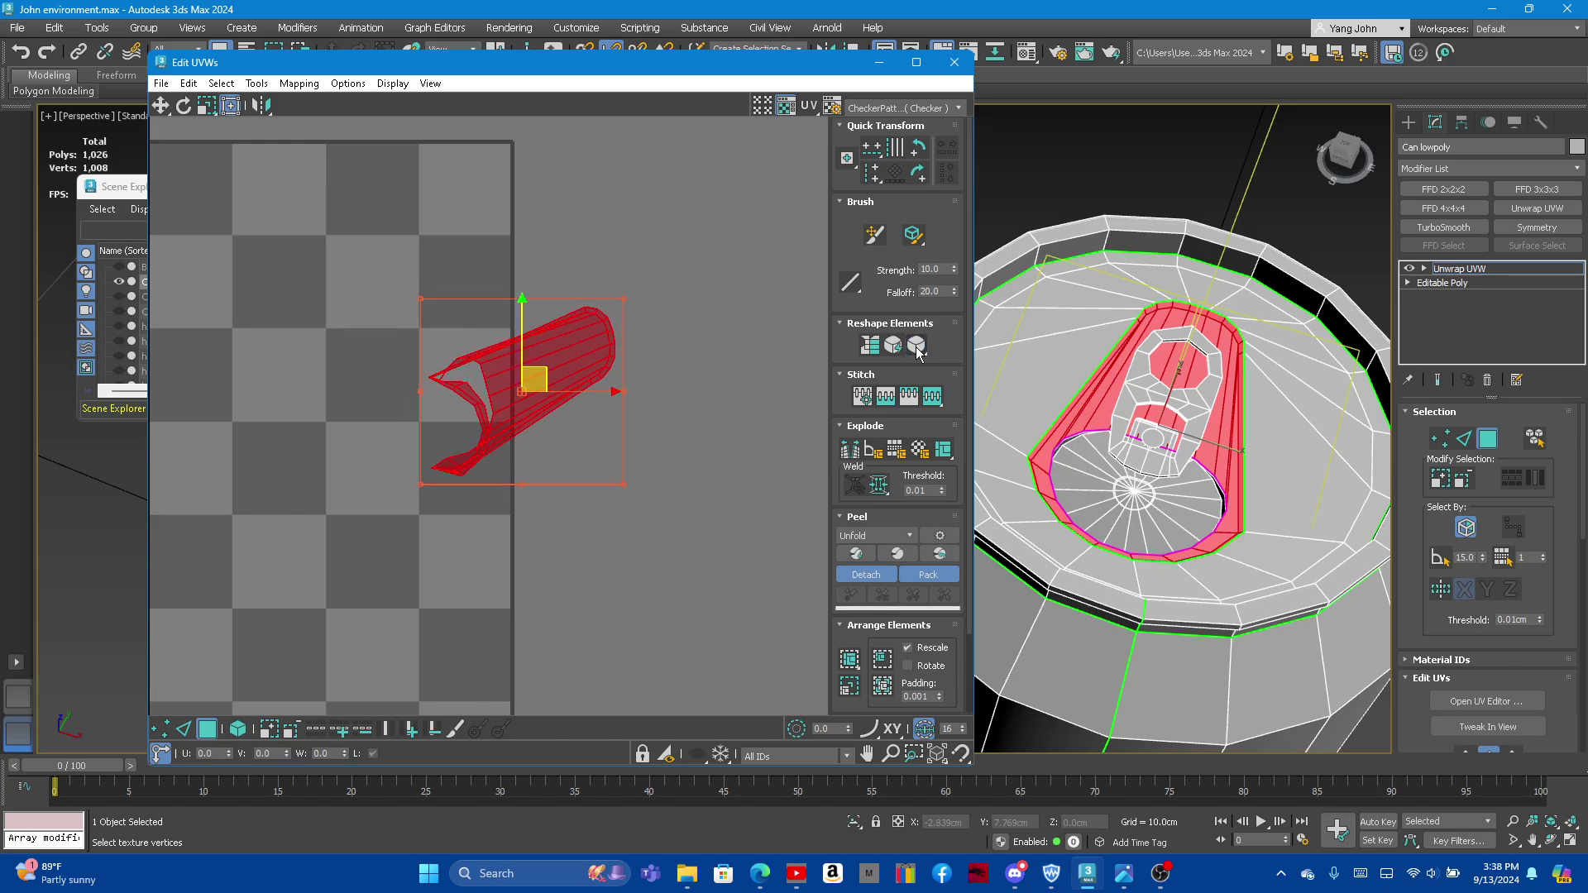
left_click(917, 350)
left_click(916, 351)
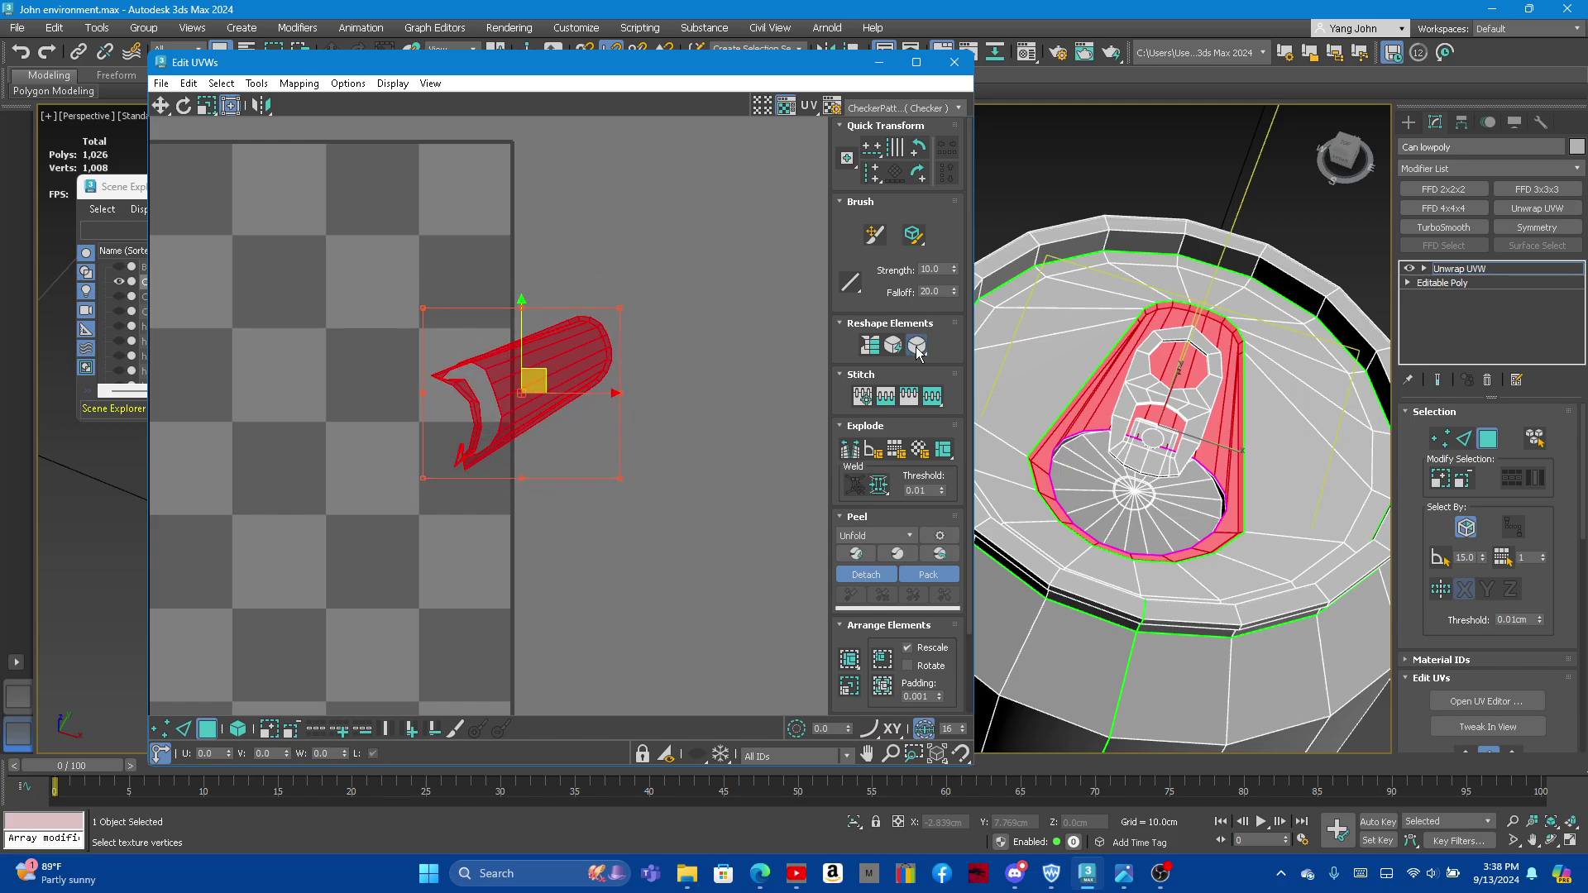
left_click(917, 351)
left_click(917, 350)
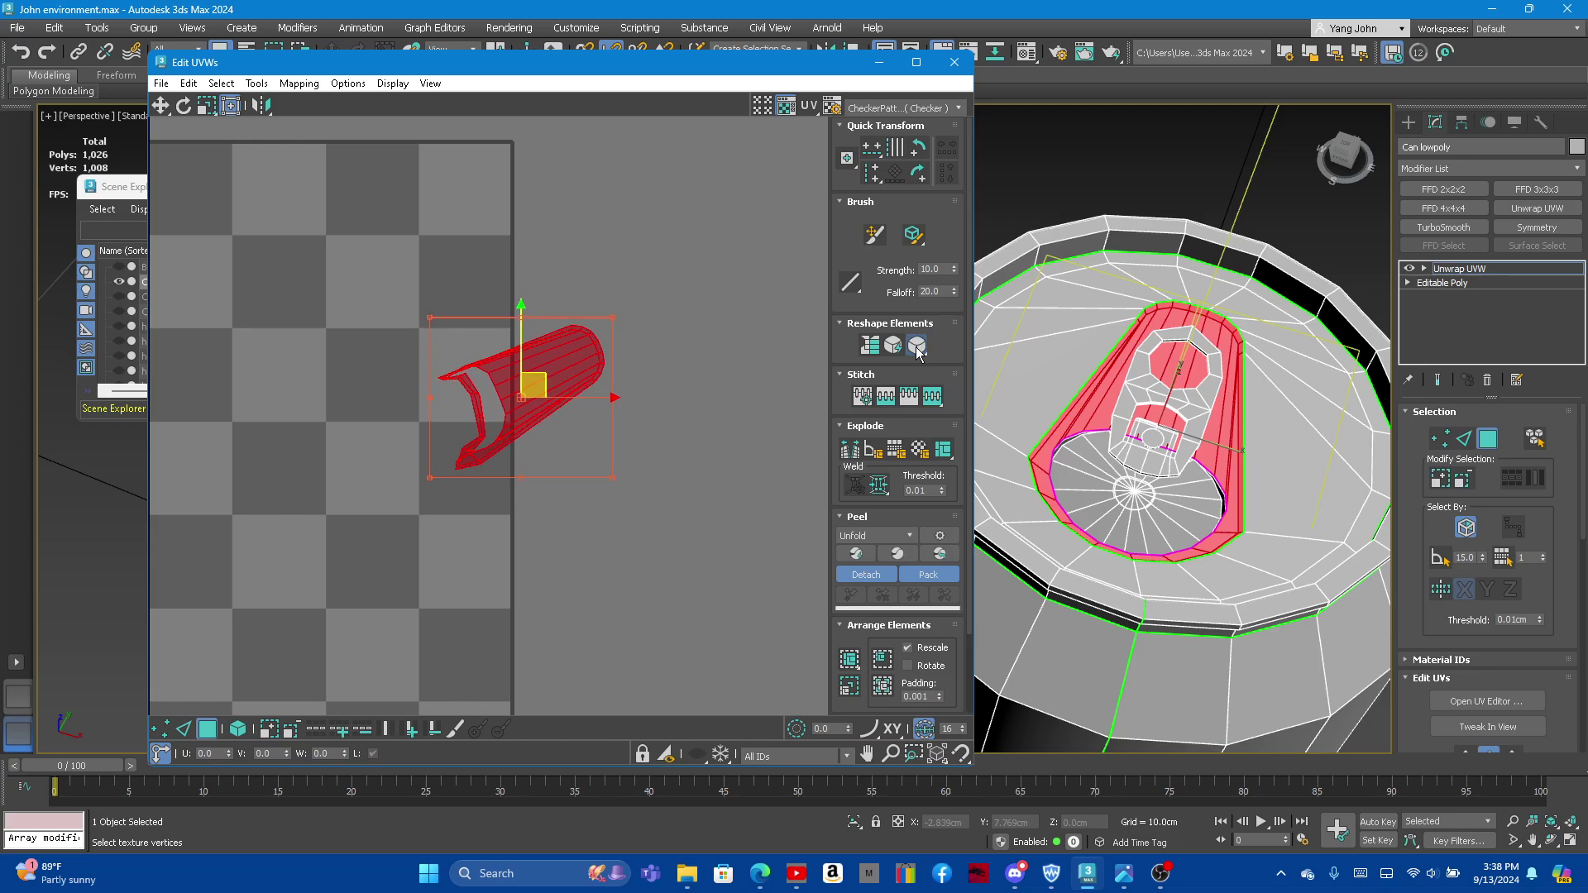
left_click(916, 349)
left_click(916, 349)
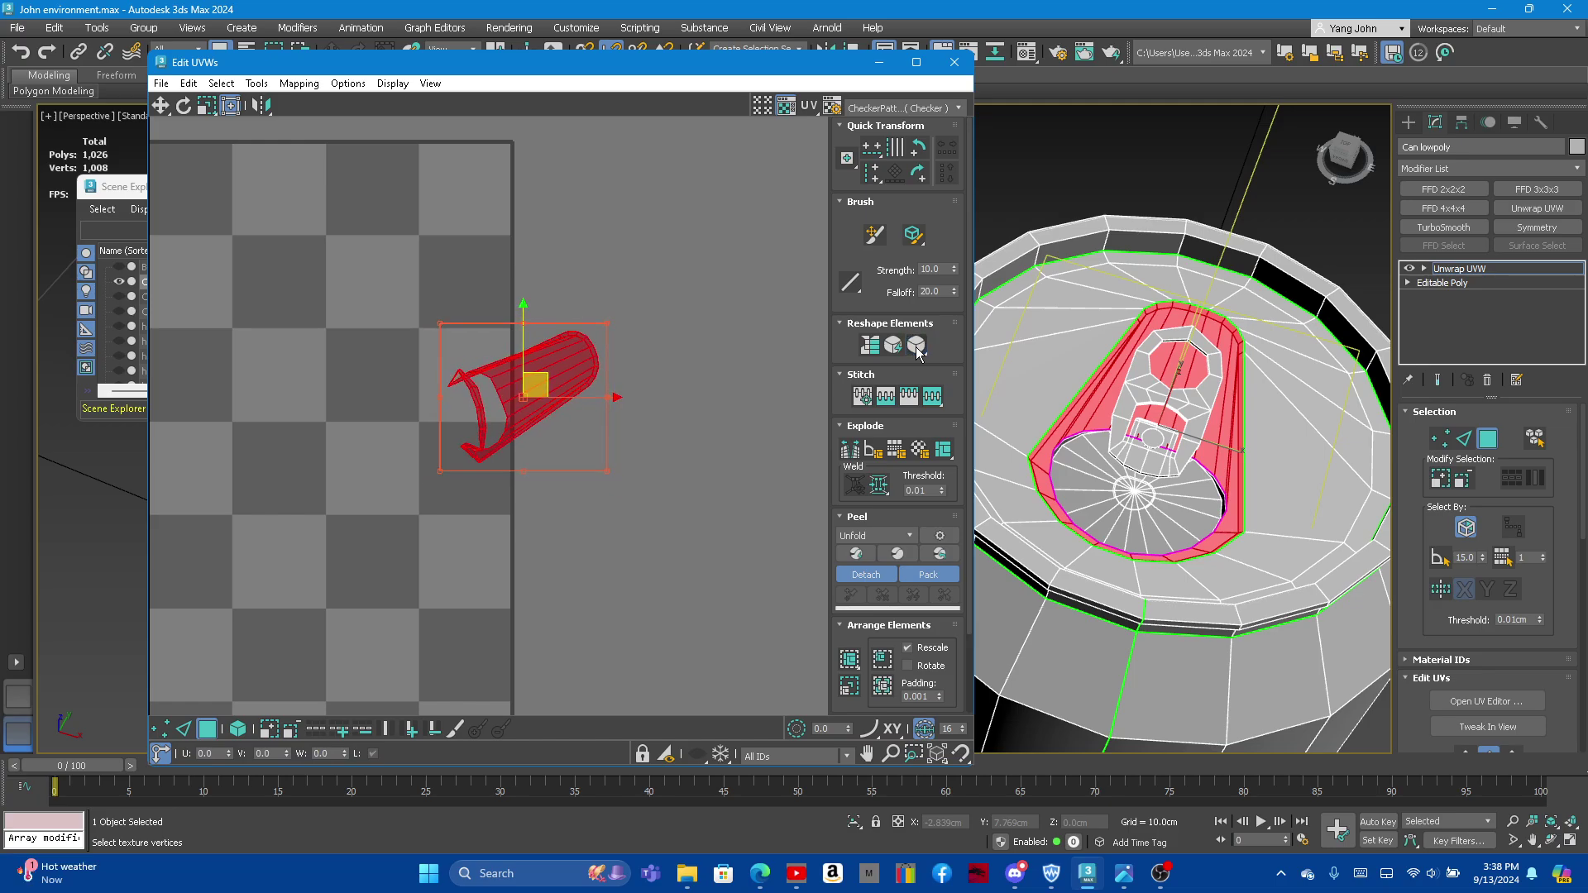
left_click(917, 349)
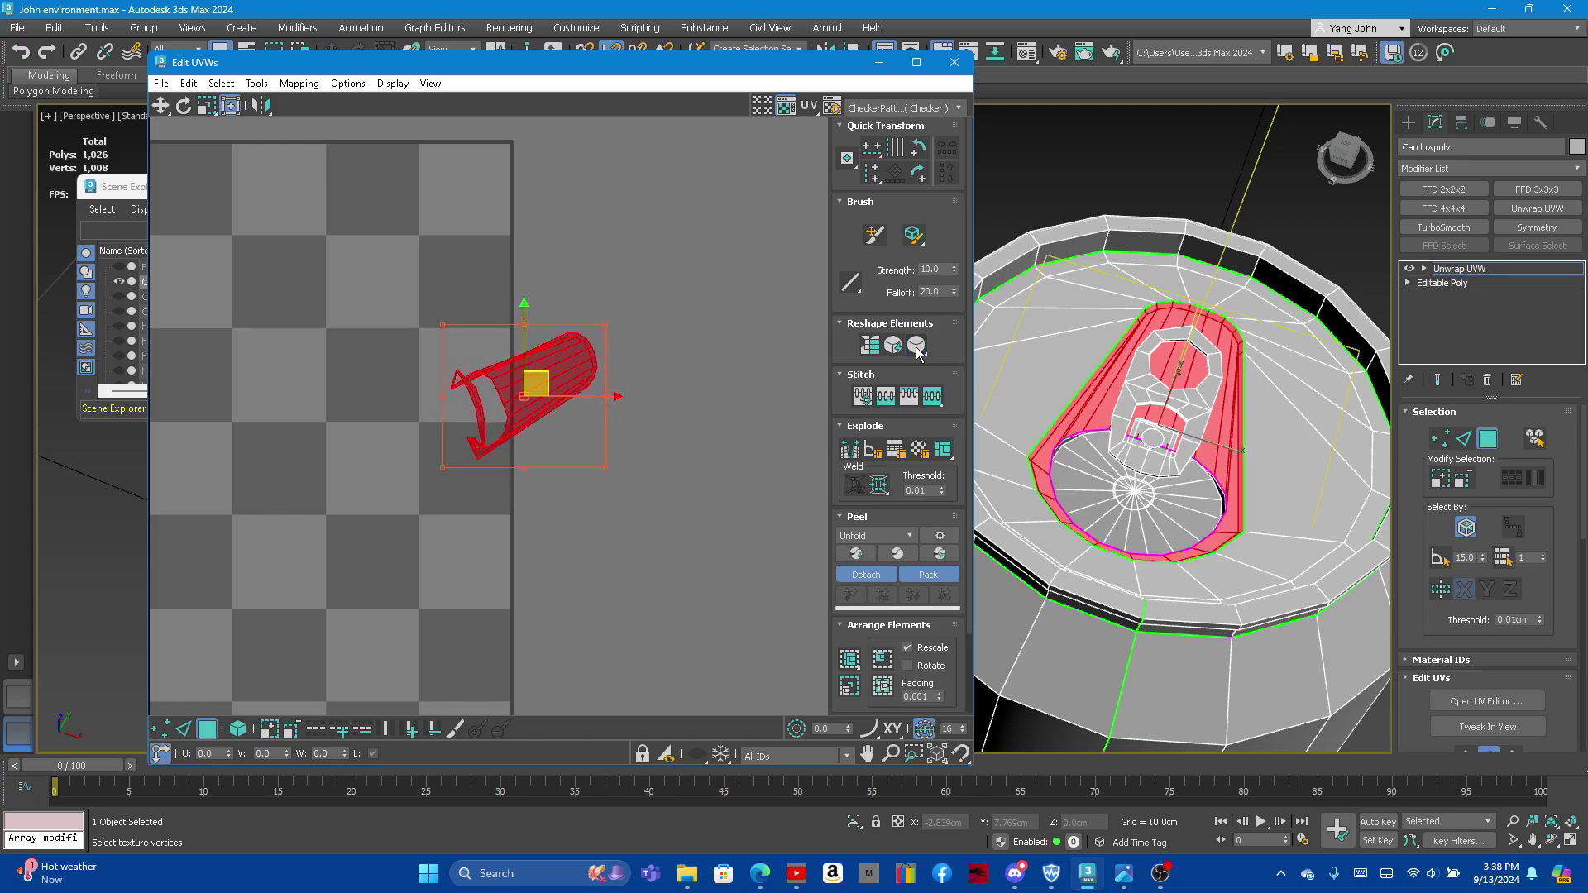
left_click(1458, 437)
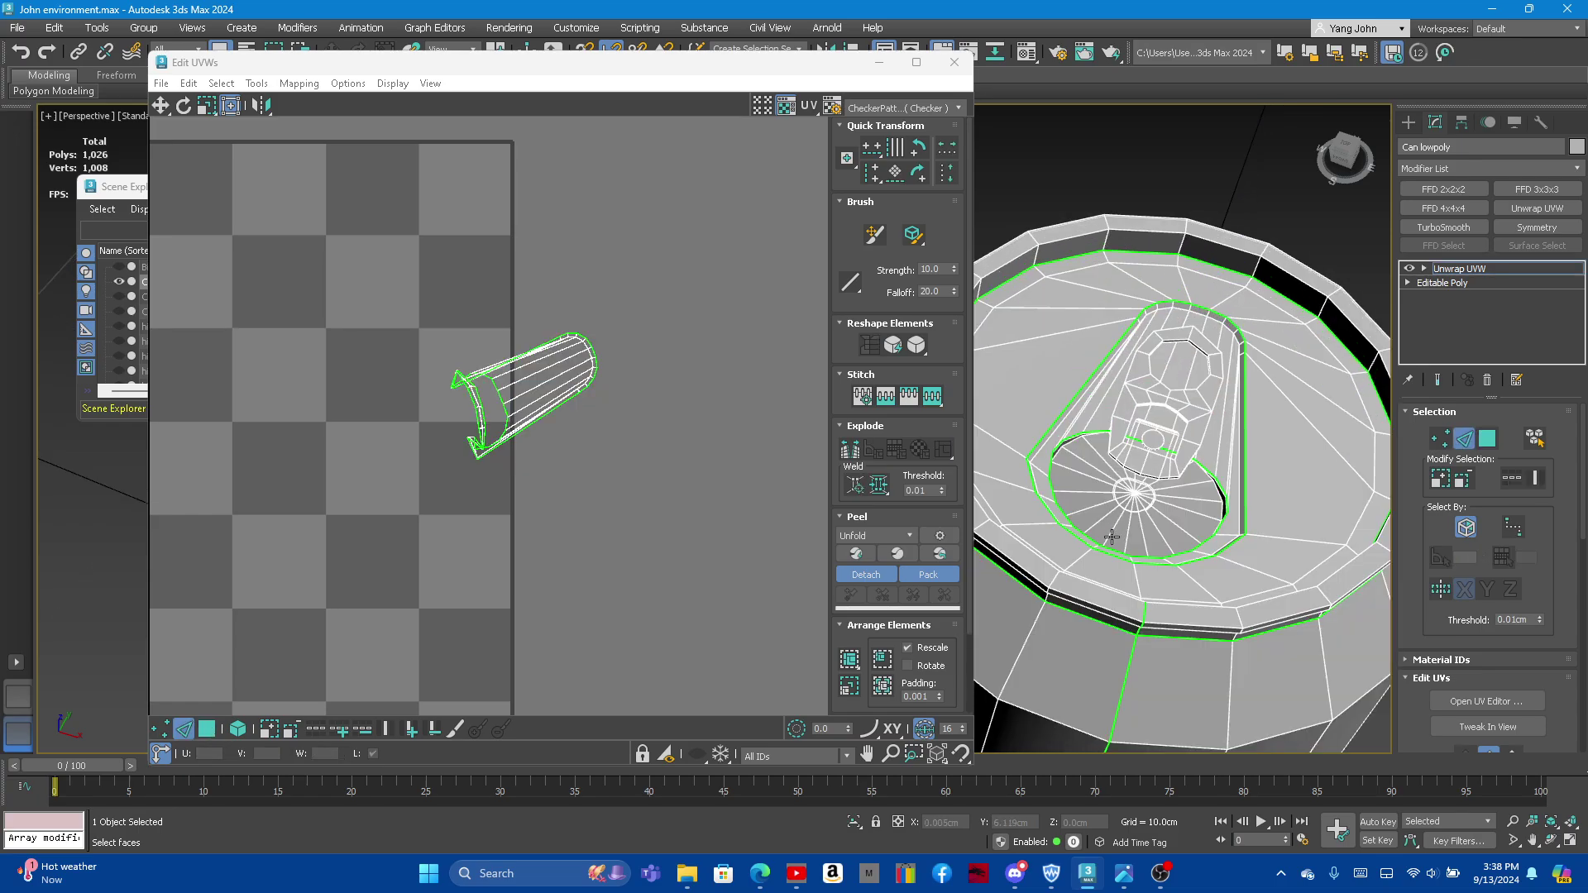
Step: Bring the whole can into view and pick a vertical edge on the rim band
scroll(1117, 570, "down", 1)
scroll(1116, 571, "down", 1)
scroll(1117, 571, "down", 2)
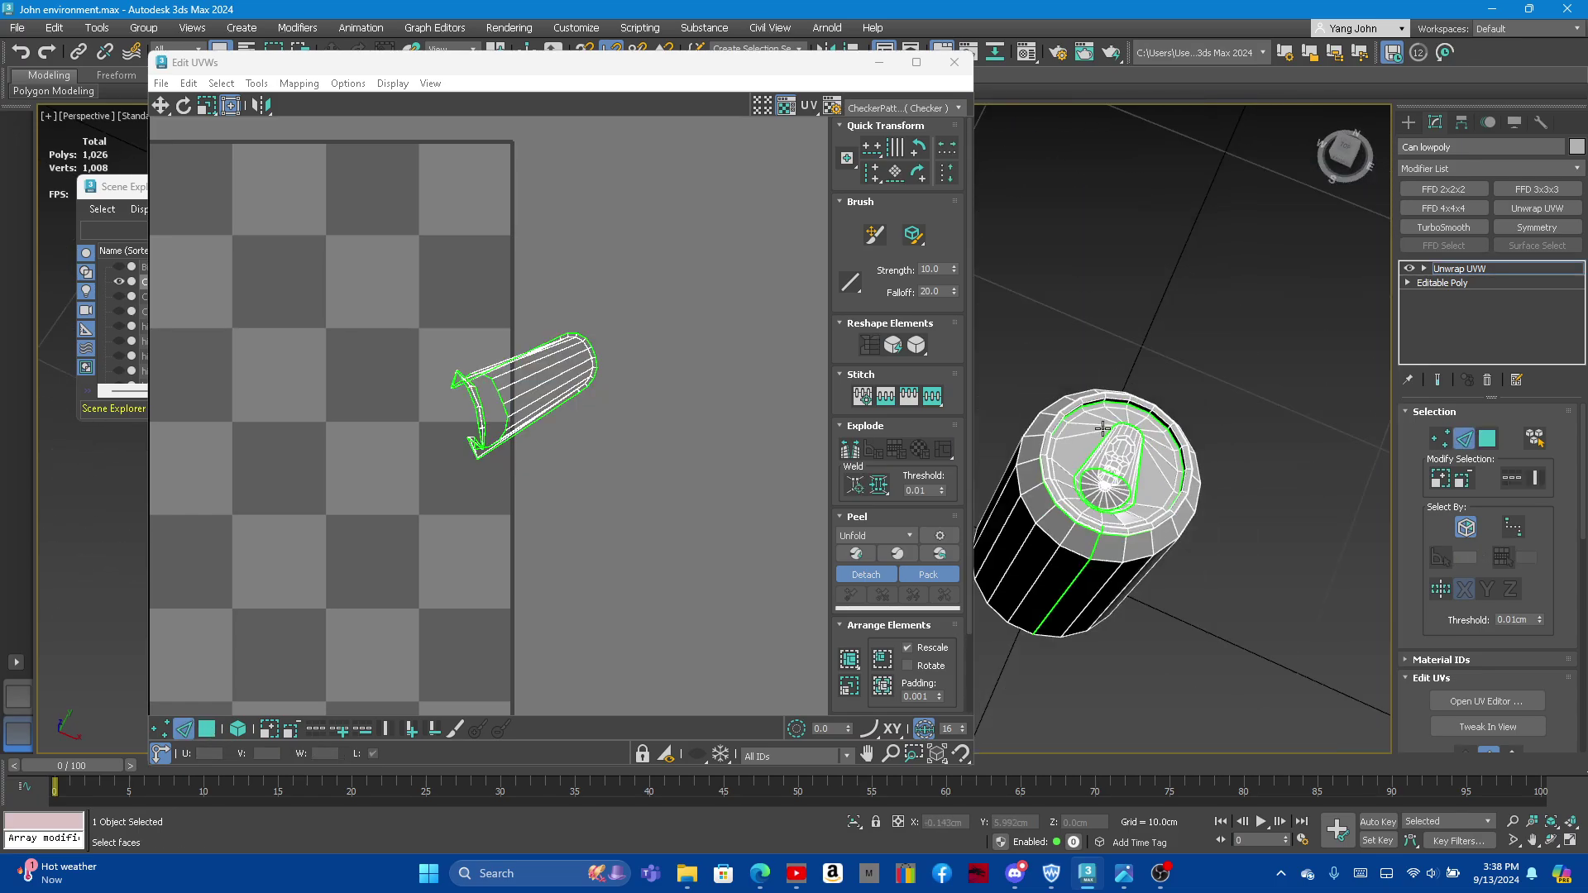
middle_click_drag(1116, 570, 1100, 574, "alt")
scroll(1099, 539, "up", 3)
scroll(1099, 539, "up", 2)
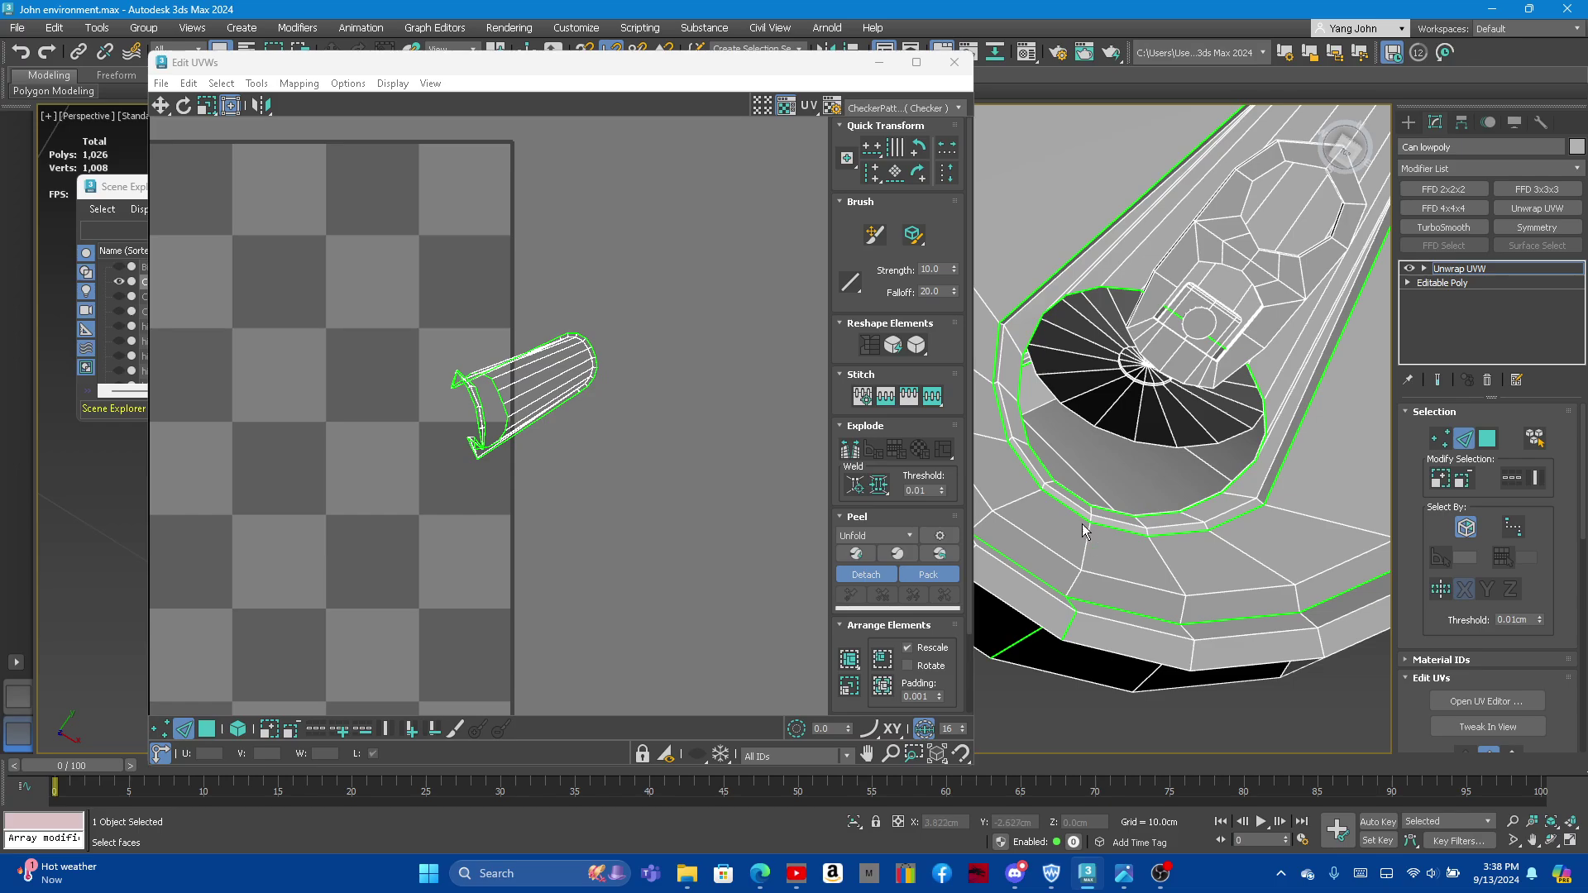
scroll(1094, 539, "down", 3)
scroll(1114, 496, "down", 1)
scroll(1113, 505, "up", 1)
scroll(1115, 518, "up", 3)
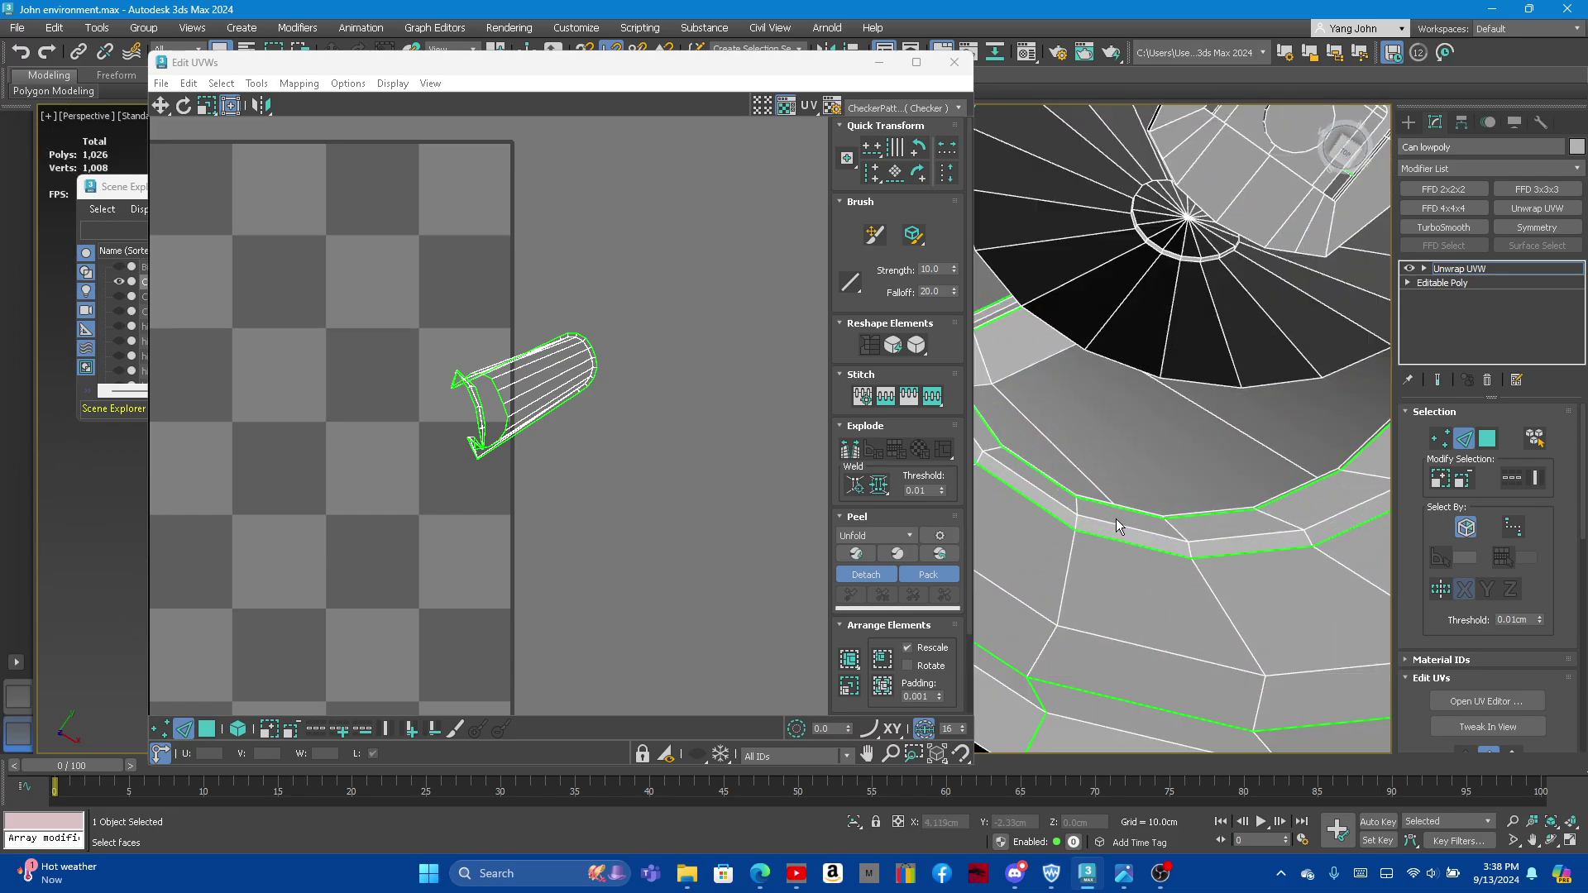
scroll(1078, 518, "up", 2)
left_click(1077, 519)
Step: Break the UVs along that rim-band edge and reselect the band's faces
scroll(1070, 519, "up", 1)
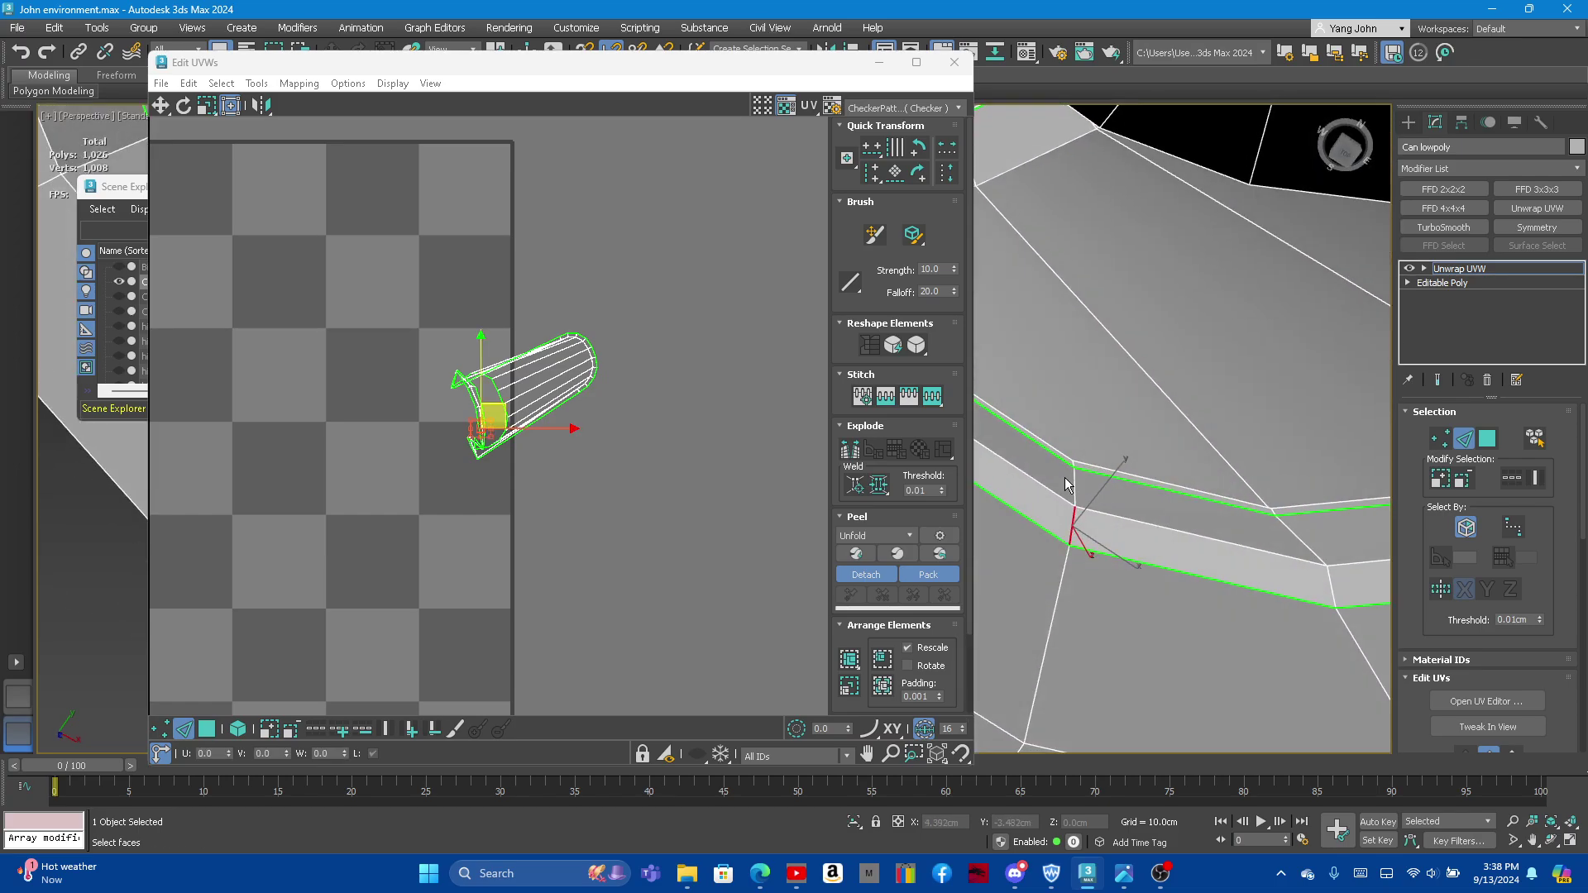
scroll(1075, 496, "up", 2)
scroll(1086, 456, "up", 2)
scroll(1085, 456, "down", 4)
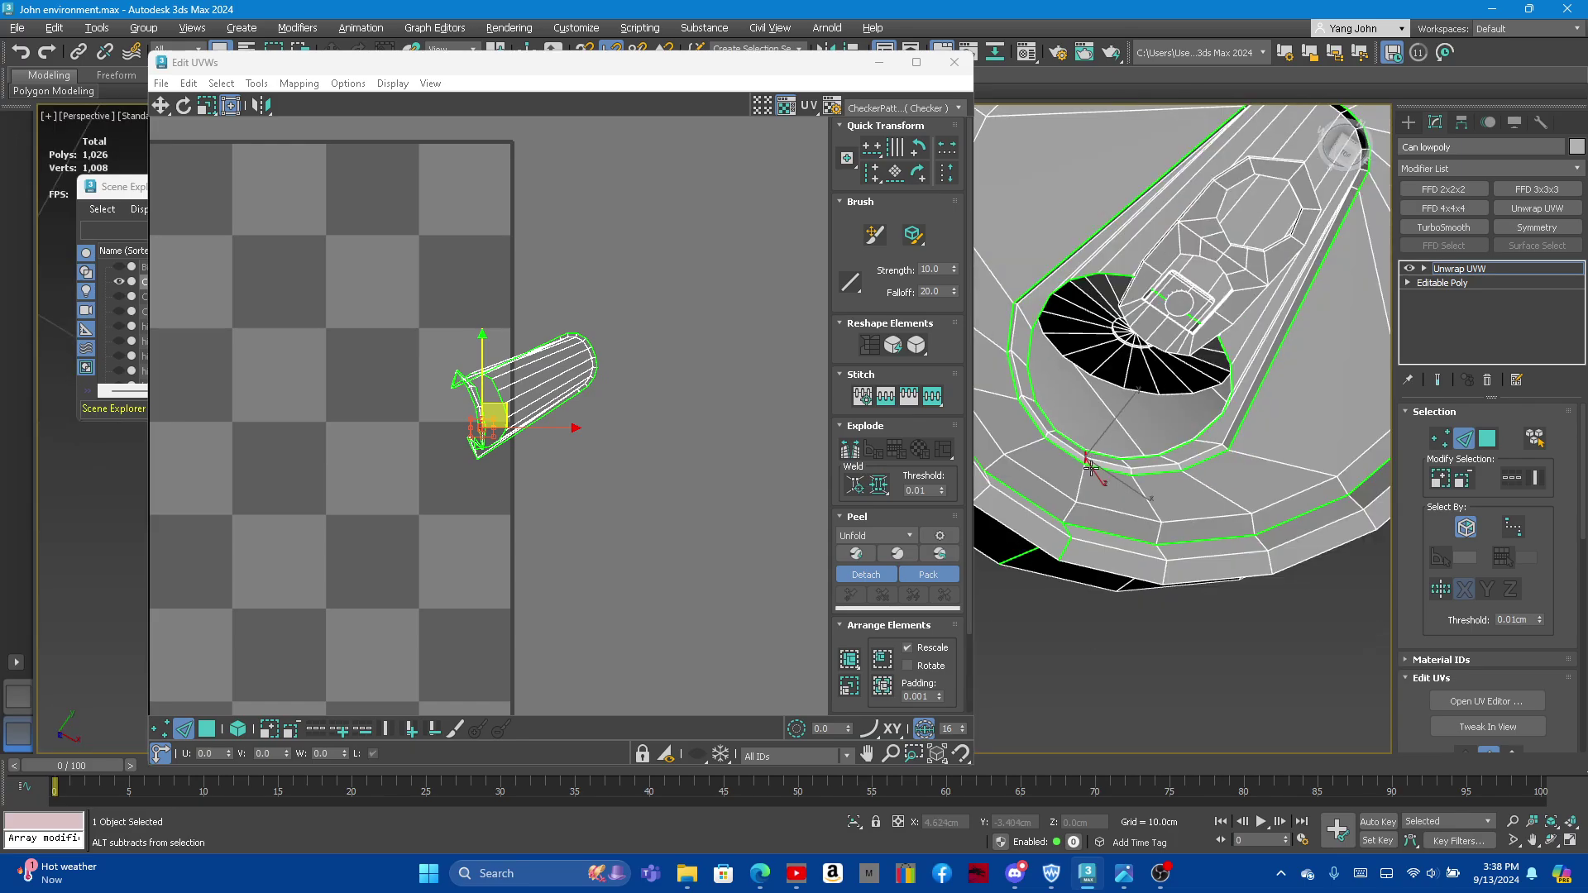
scroll(1080, 442, "up", 1)
scroll(1075, 430, "up", 3)
scroll(1068, 419, "up", 2)
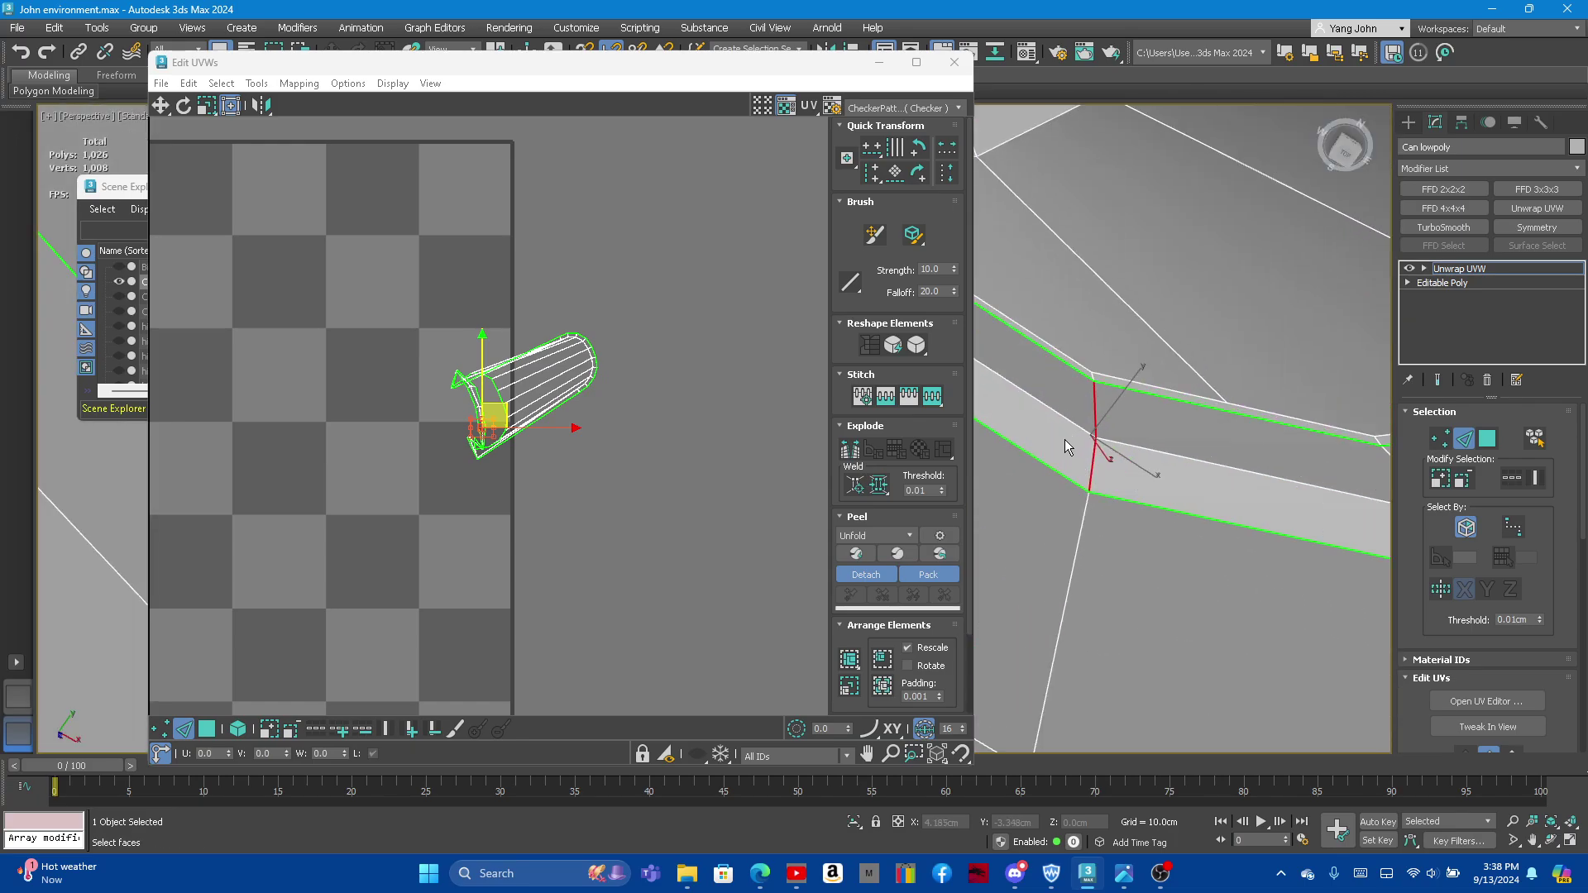
right_click(478, 412)
left_click(414, 424)
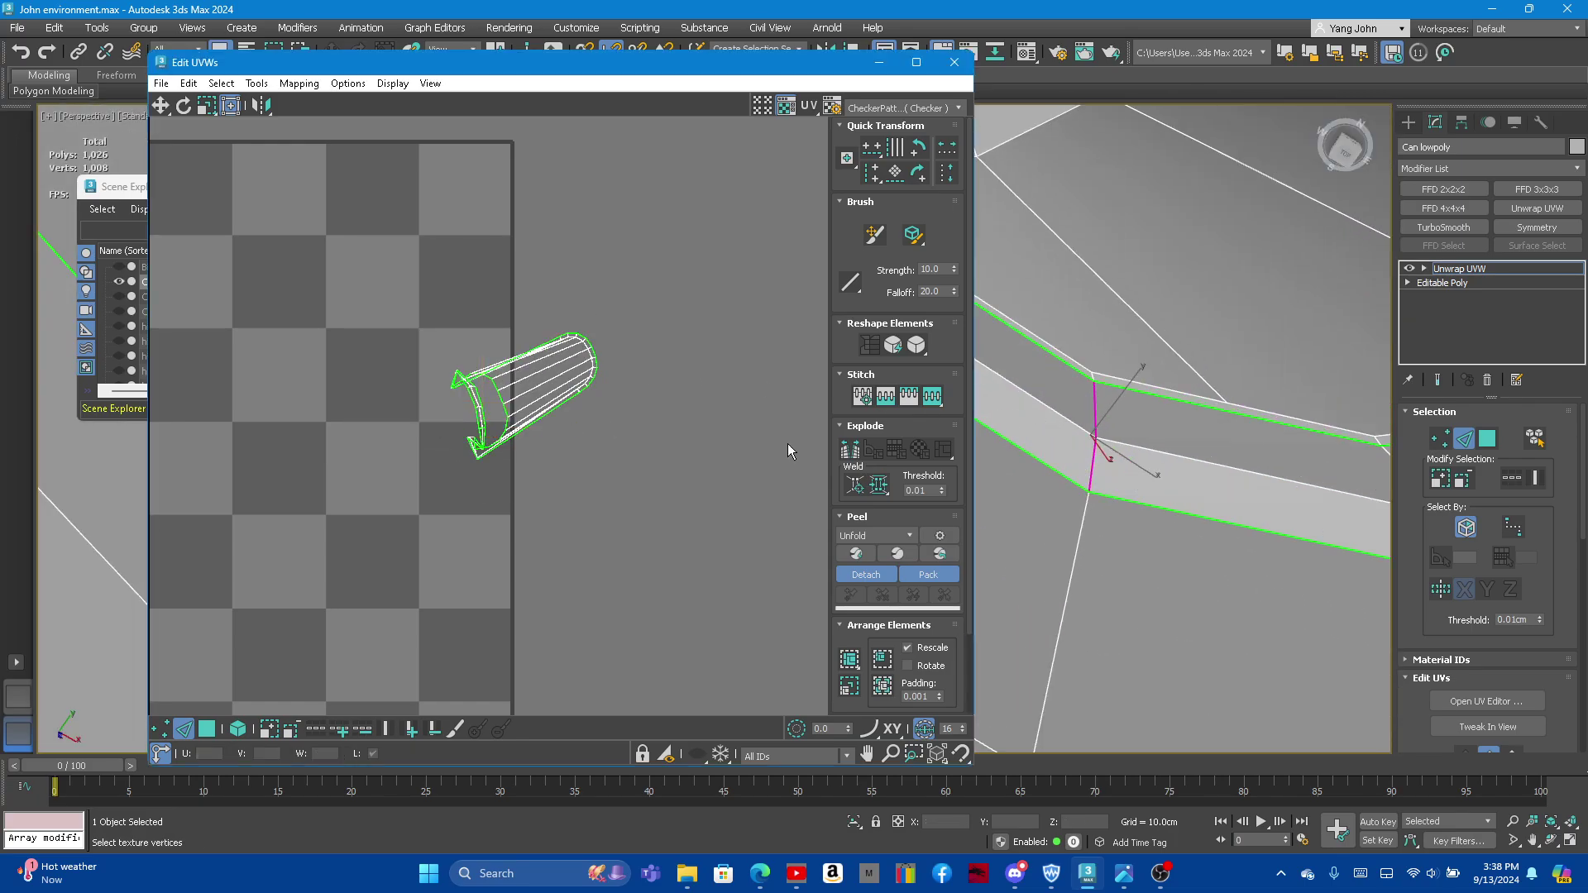
left_click(1487, 436)
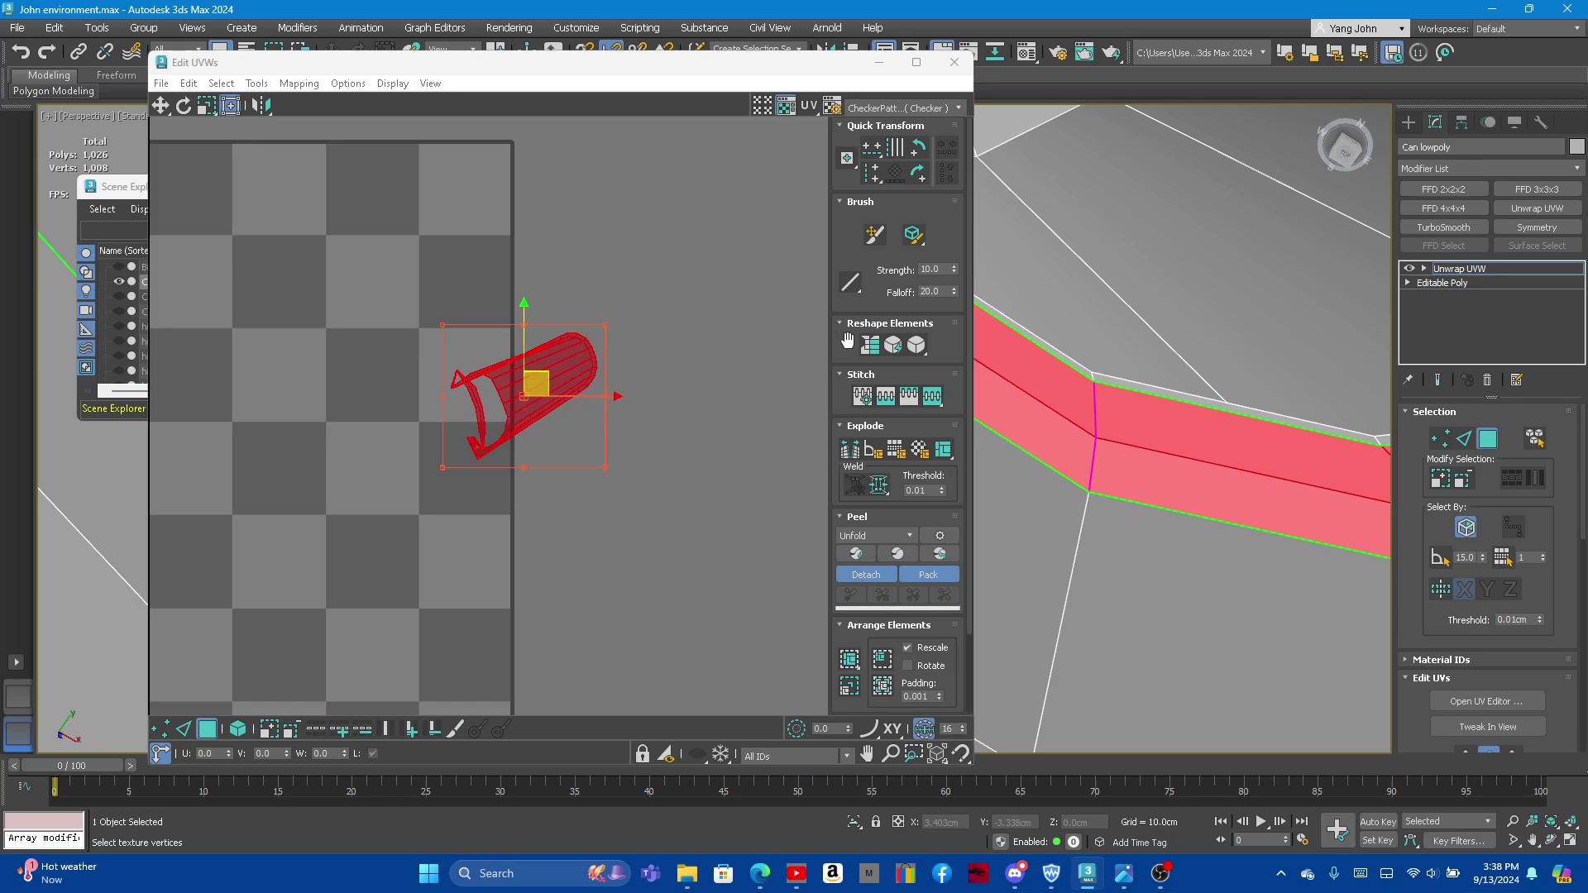
Step: Straighten and relax the band's UV shell into a thin vertical strip
left_click(879, 350)
left_click(918, 347)
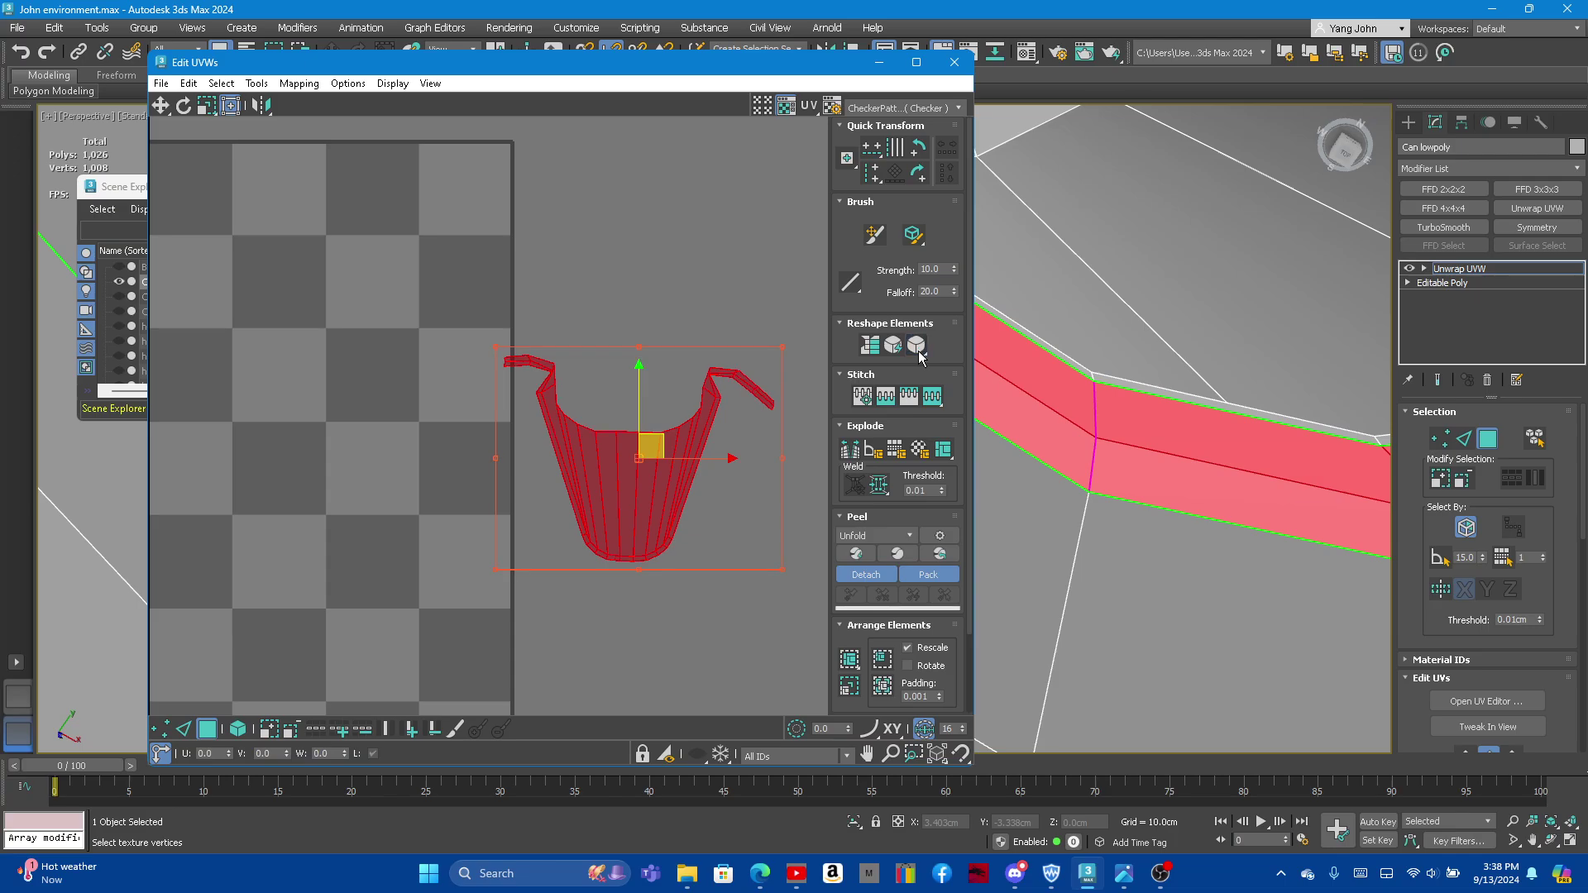
left_click(865, 353)
scroll(582, 415, "down", 3)
scroll(549, 270, "up", 4)
scroll(567, 251, "down", 4)
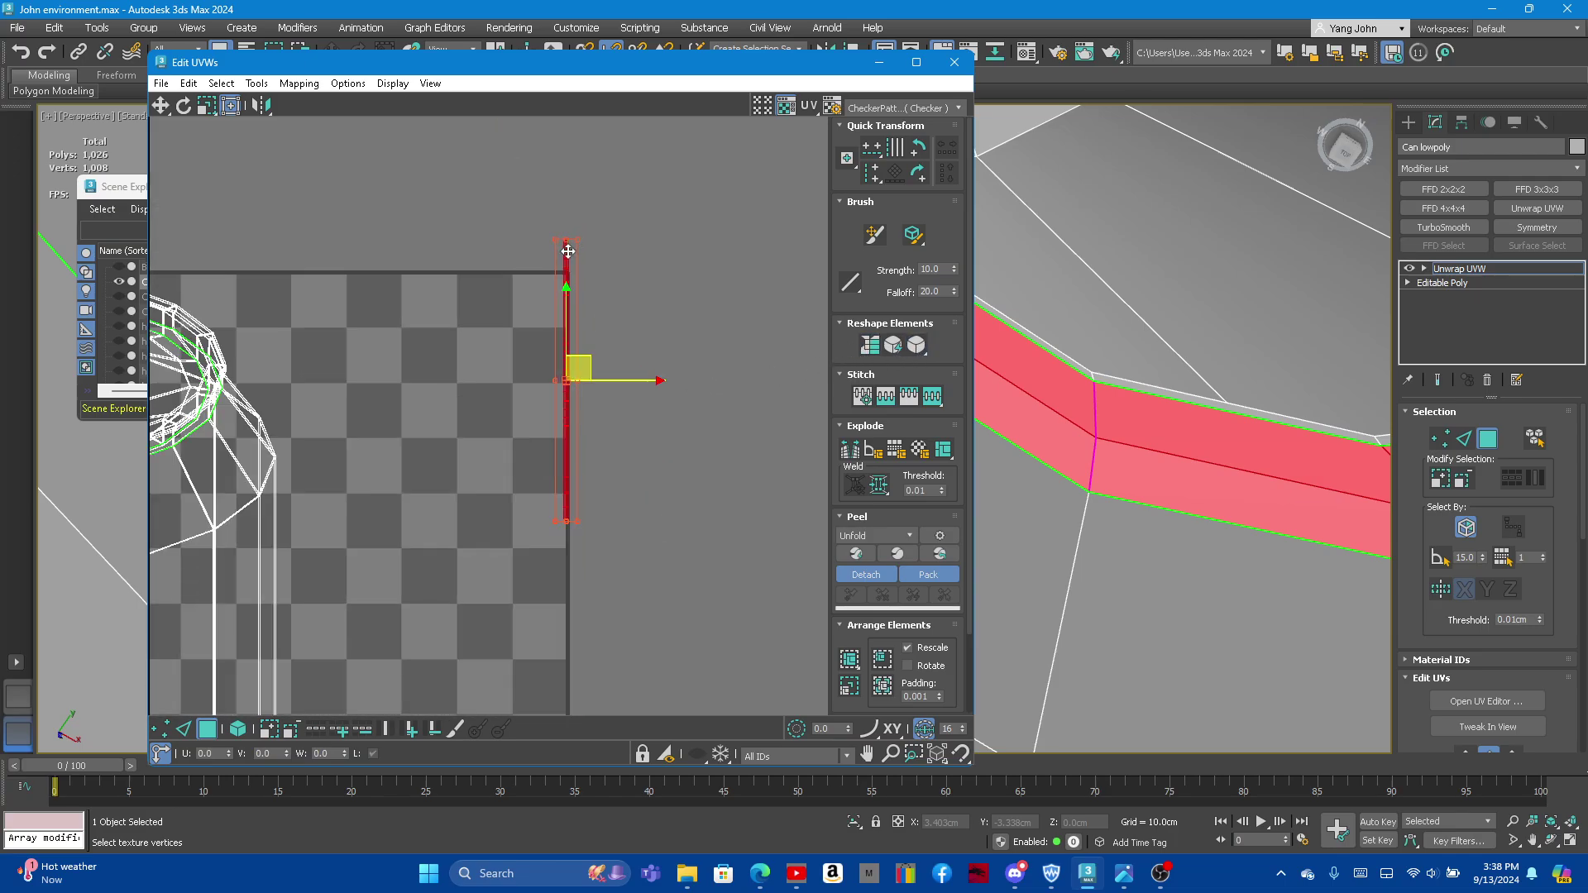
Step: Reposition the strip into its final spot beside the main layout
left_click_drag(568, 251, 518, 394)
scroll(549, 285, "up", 2)
scroll(562, 331, "down", 5)
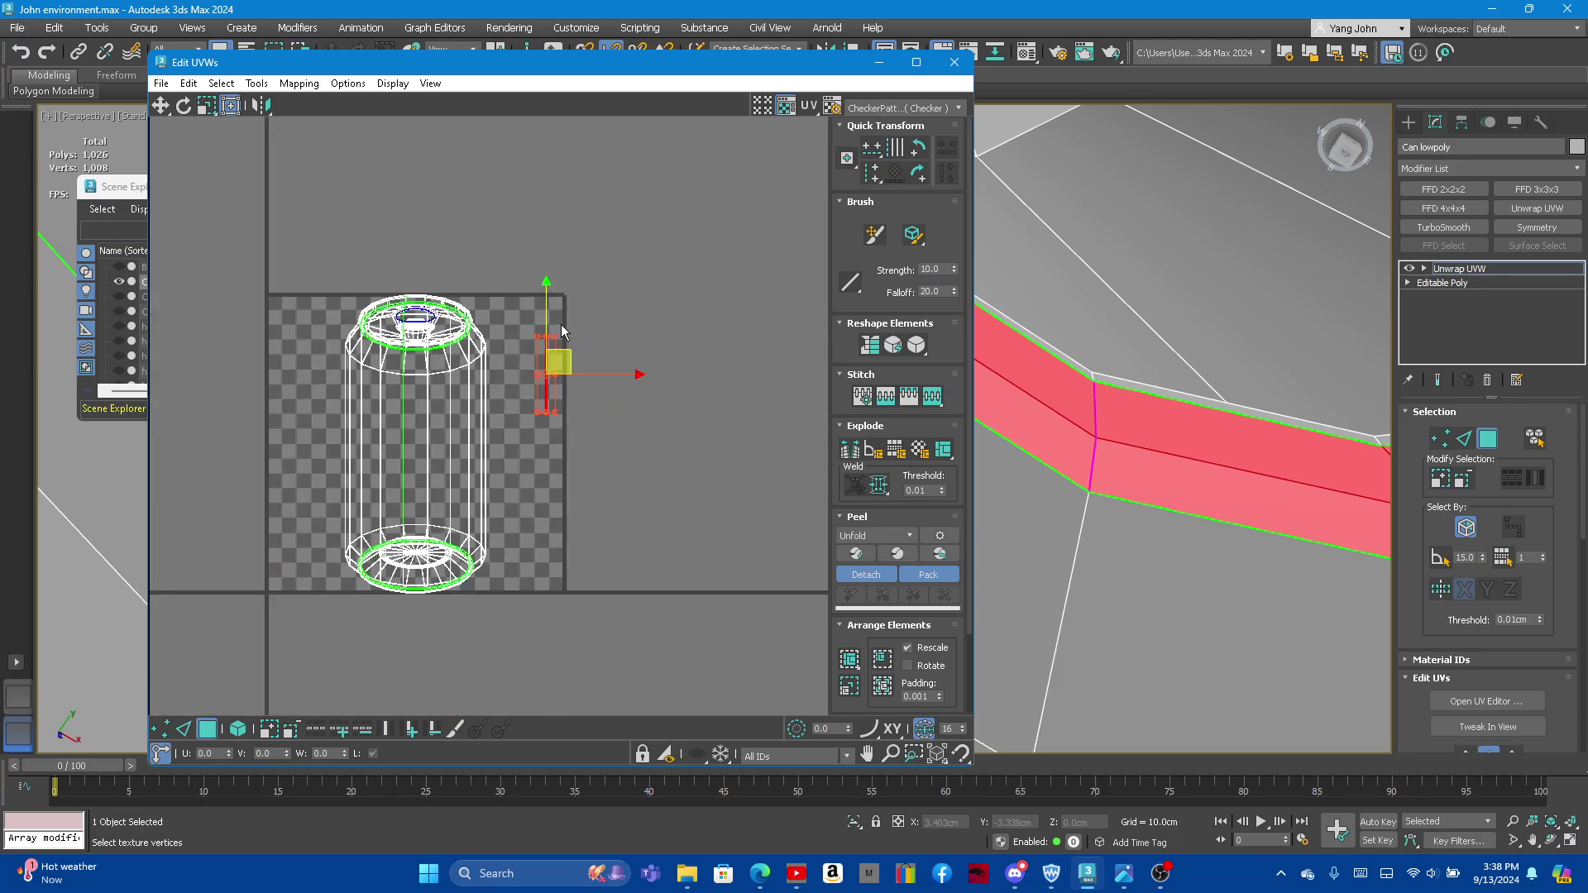
scroll(562, 331, "up", 5)
left_click_drag(549, 341, 556, 232)
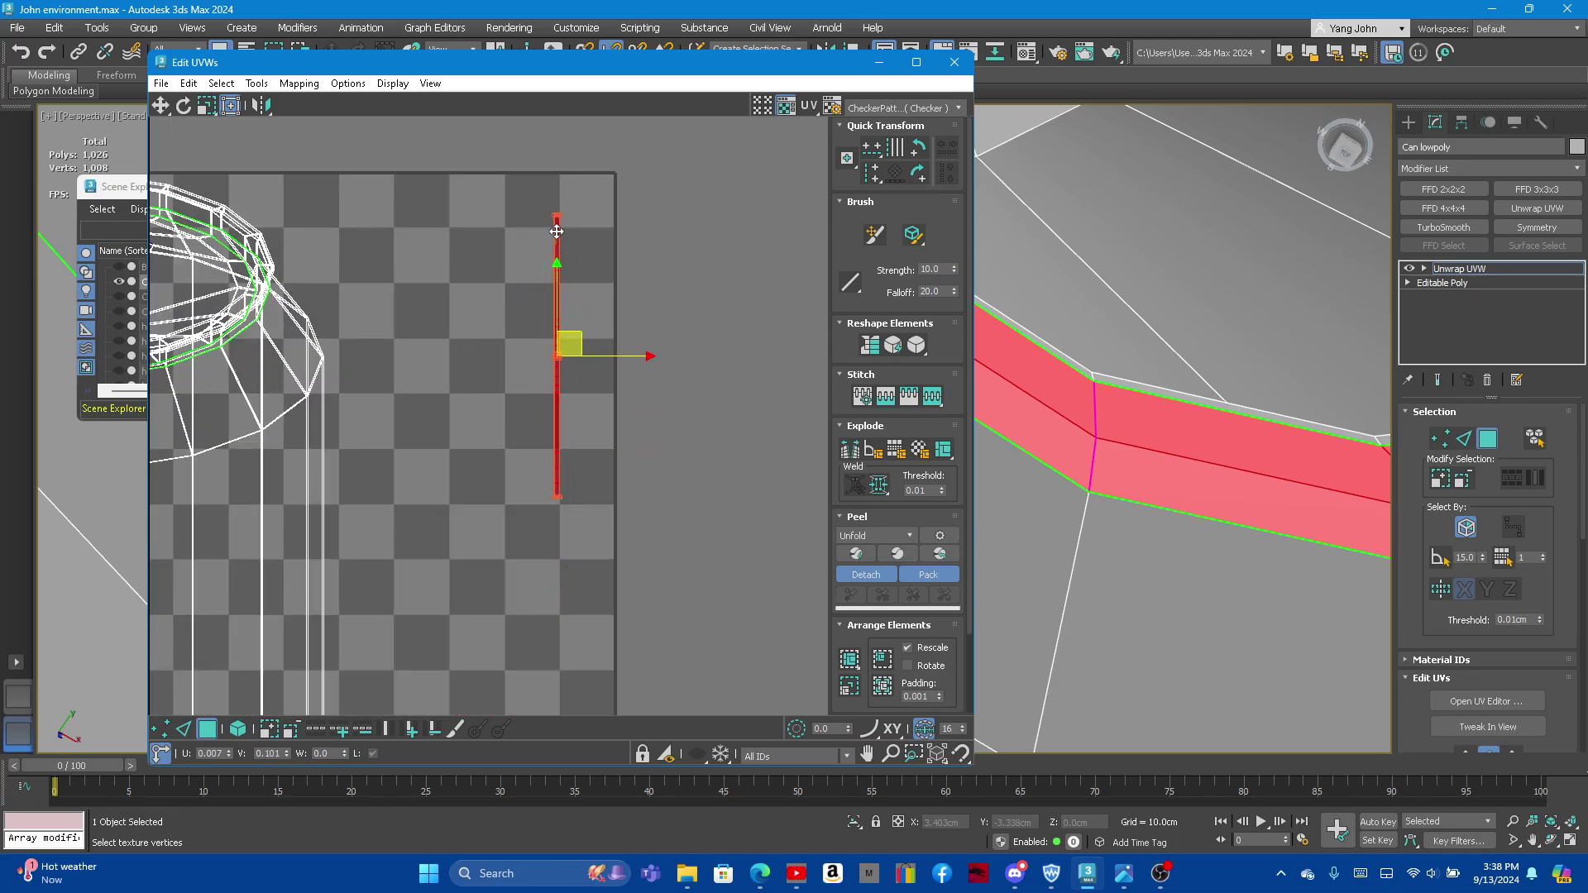
Step: Select the top cap faces, move their UV cluster right, and straighten it
scroll(1183, 331, "down", 3)
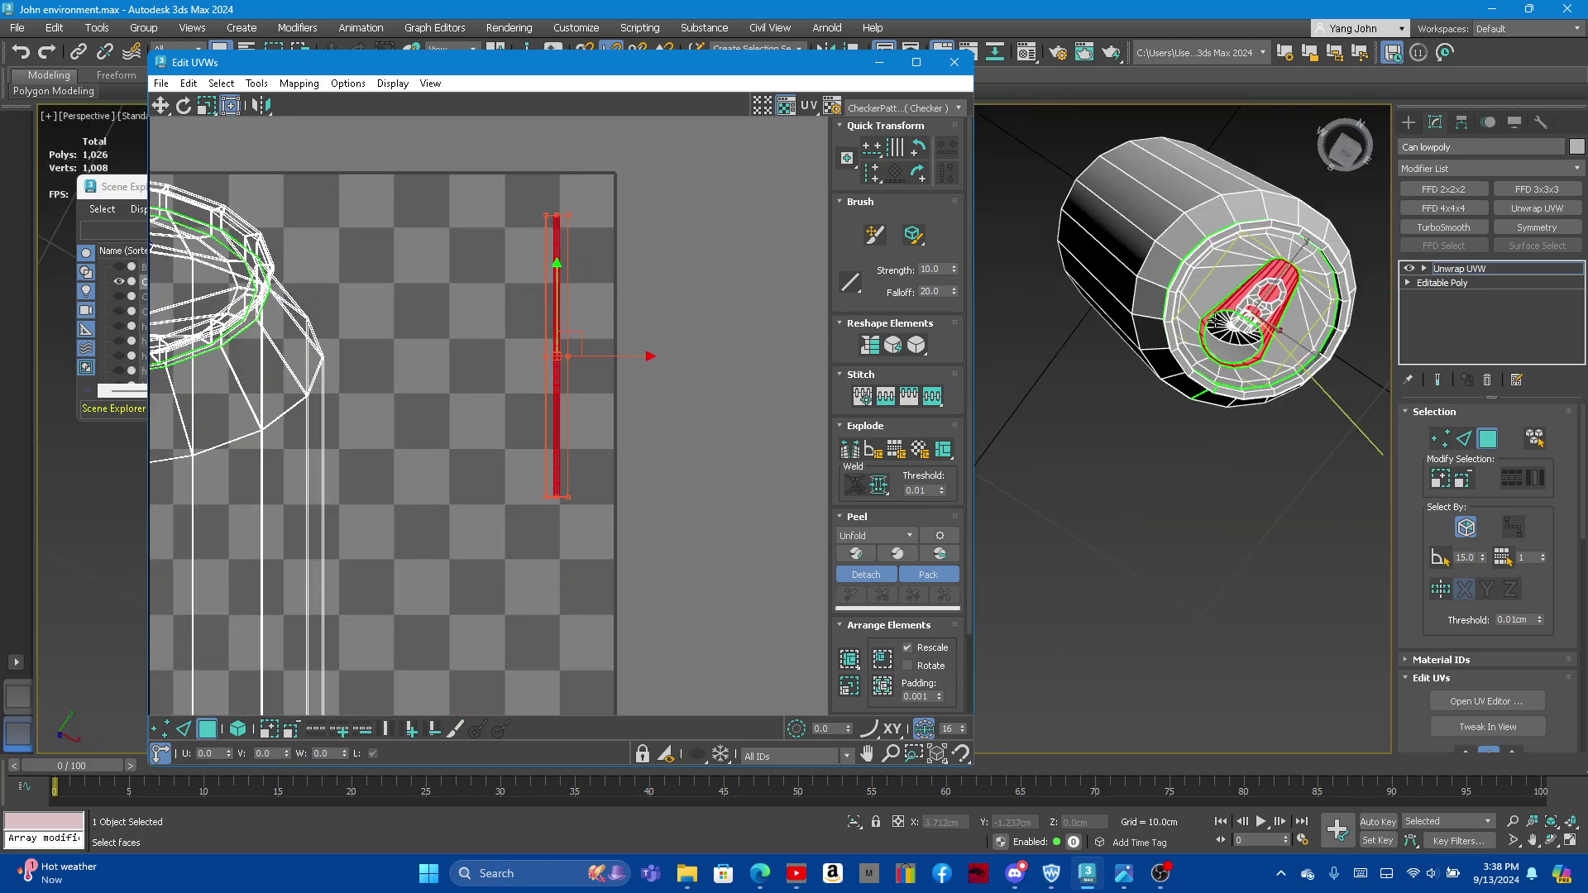
scroll(1182, 331, "up", 4)
left_click(1199, 248)
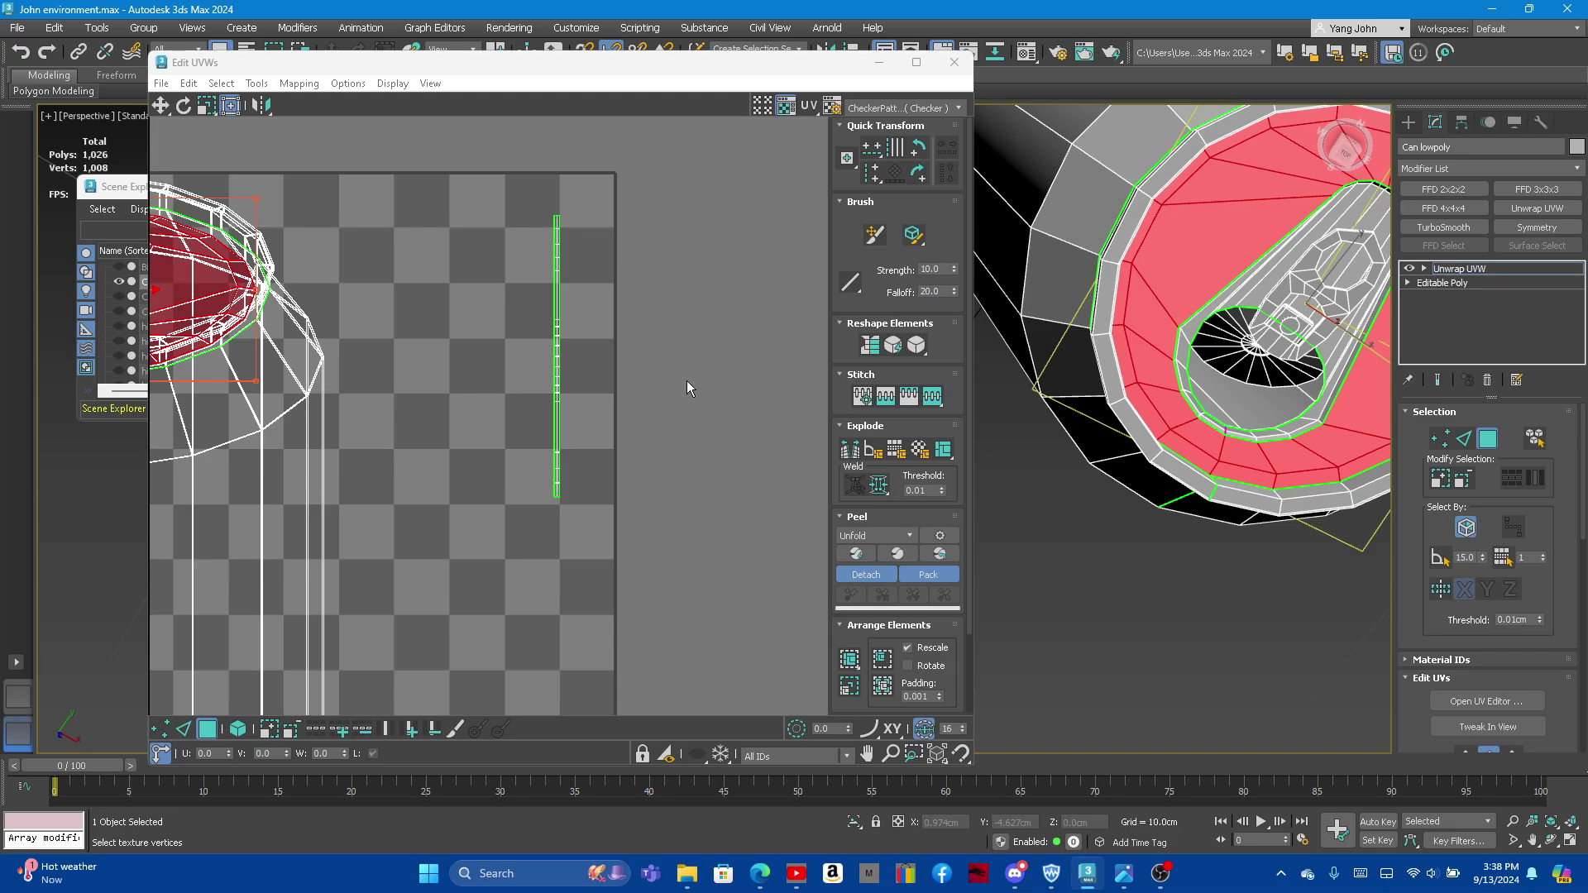
scroll(719, 334, "down", 2)
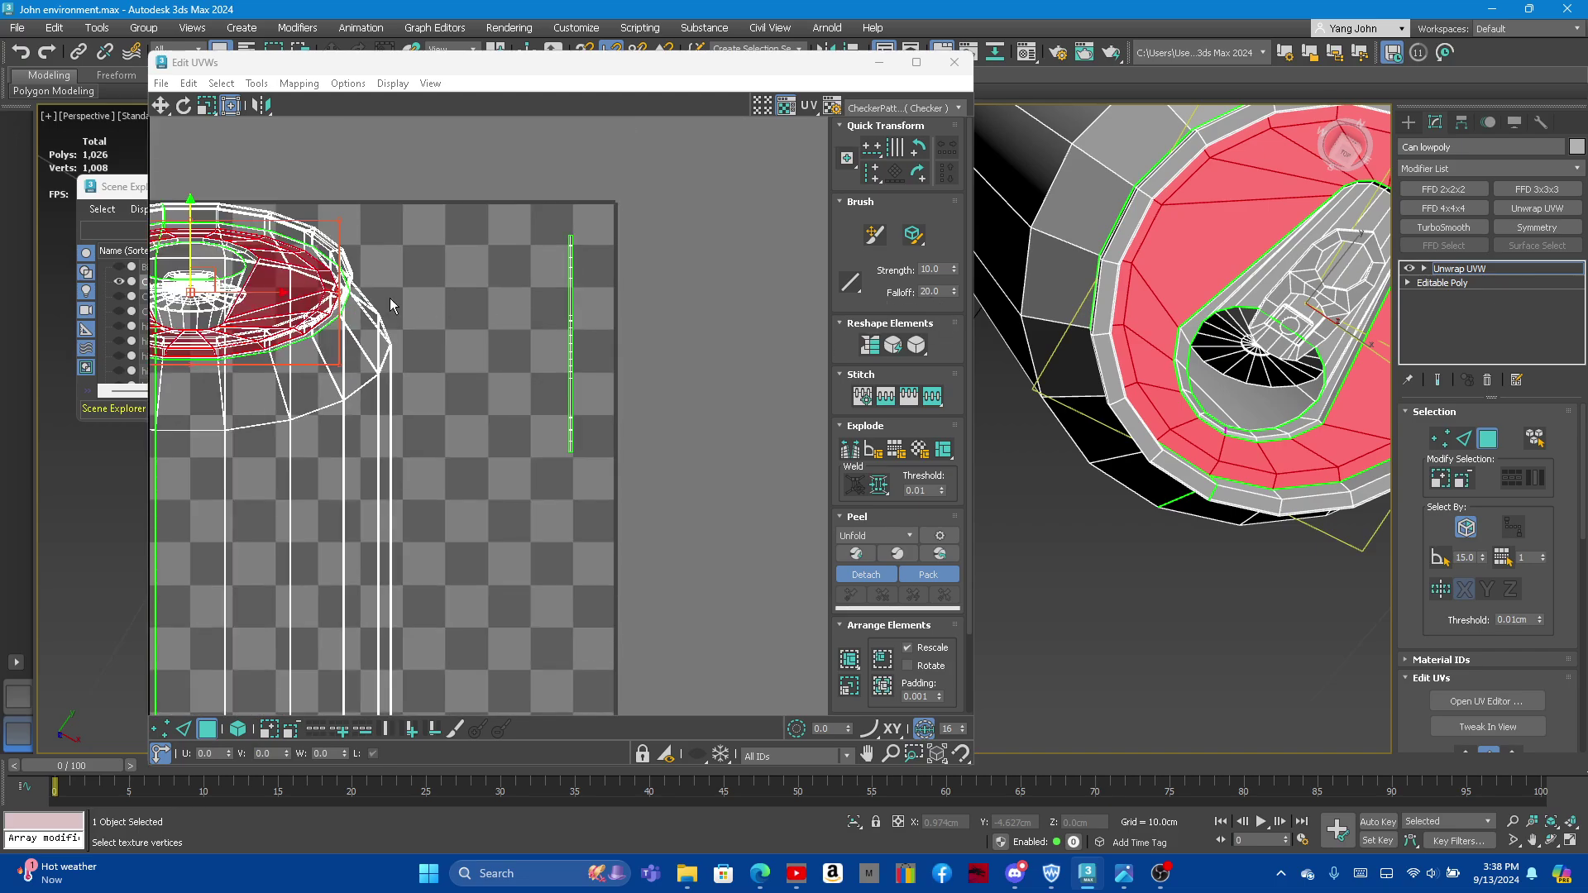
mouse_move(306, 312)
left_mouse_down()
mouse_move(738, 323)
mouse_move(829, 296)
left_mouse_up()
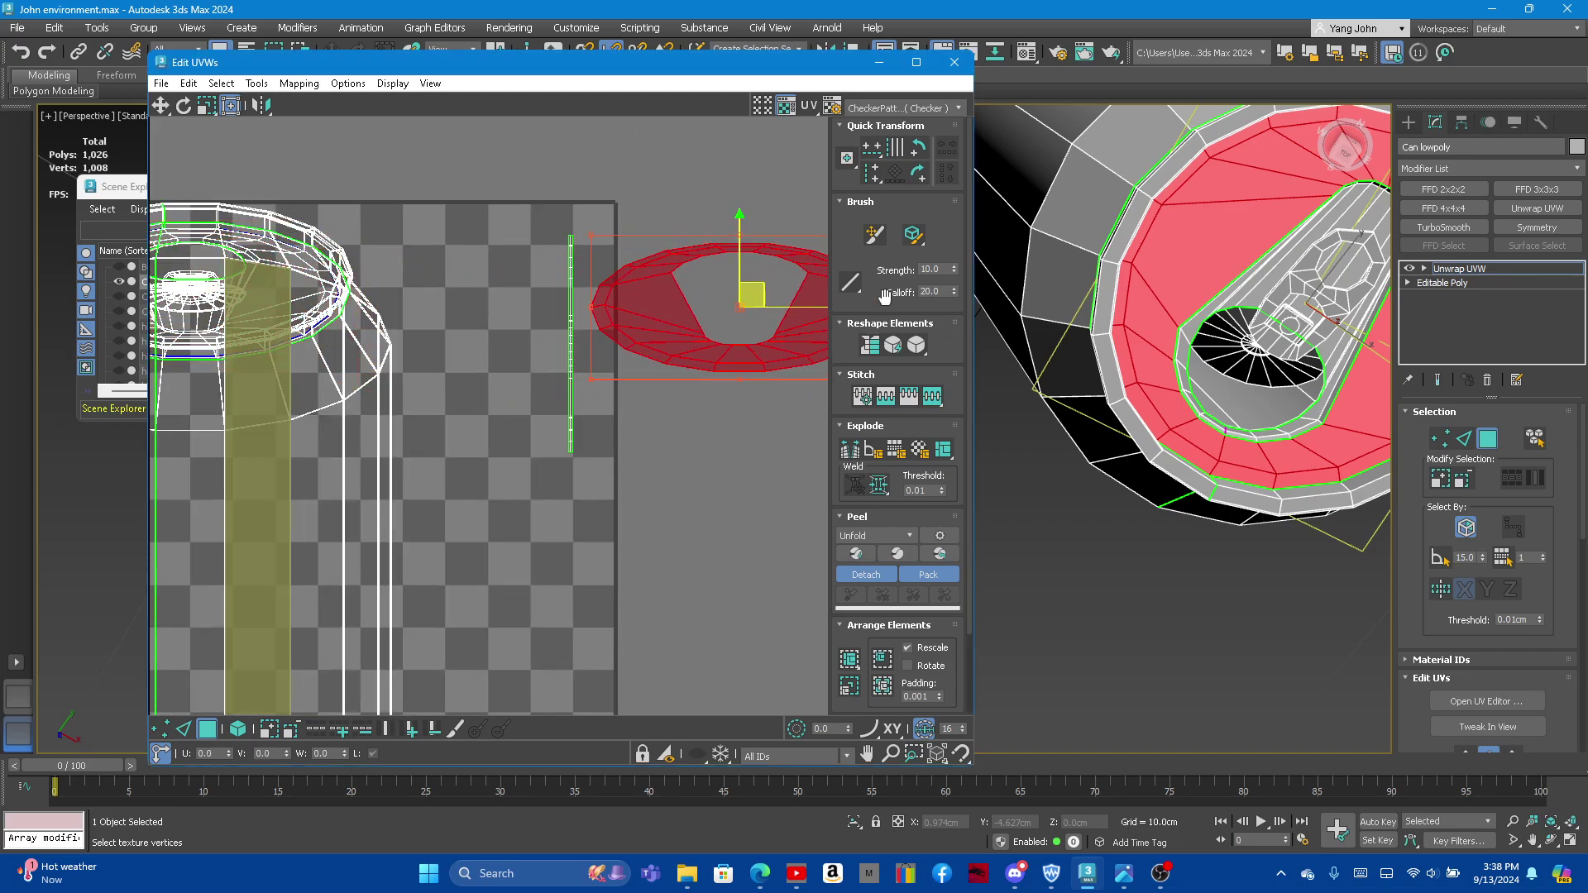
left_click(872, 347)
scroll(527, 339, "down", 3)
scroll(579, 341, "up", 3)
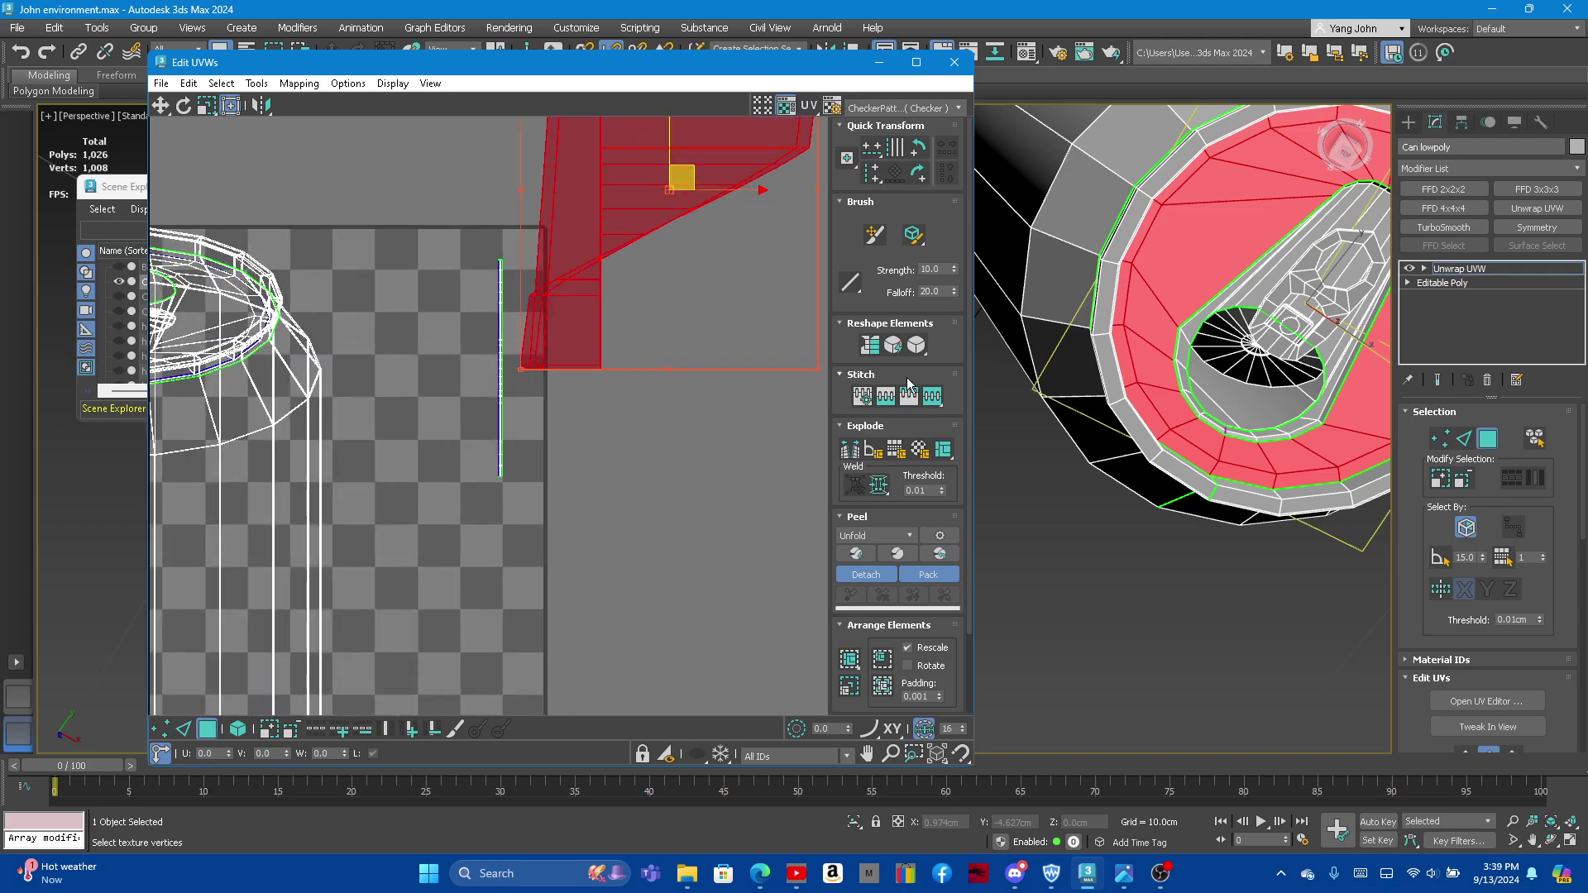
Step: Relax the cap cluster with the custom relax settings into a rounded ring
left_click(920, 347)
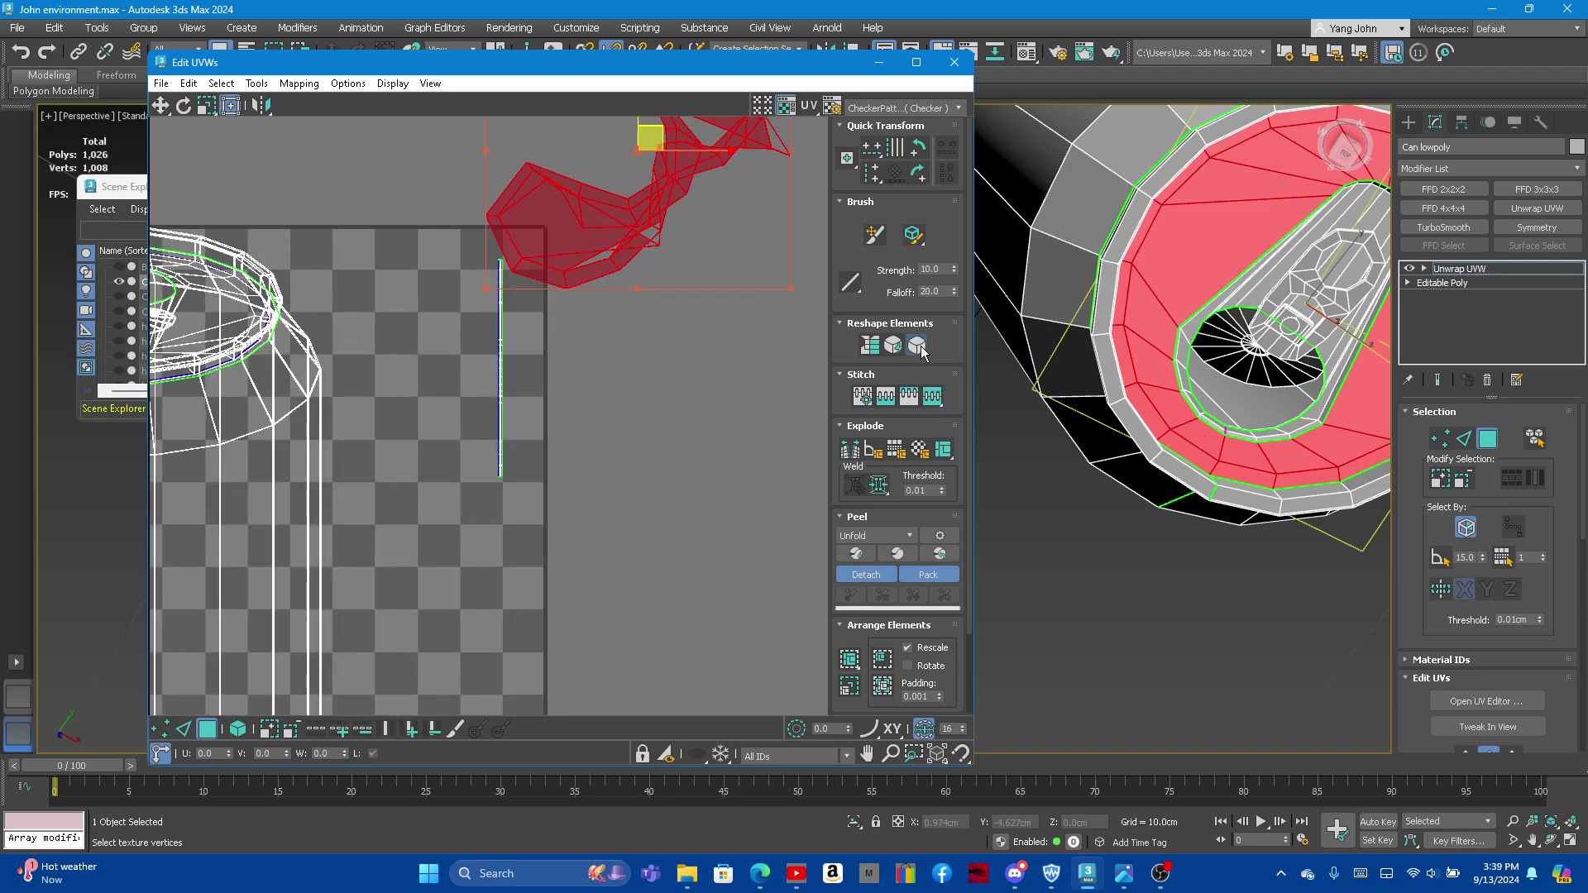
left_click_drag(921, 347, 920, 374)
left_click(920, 374)
left_click(371, 145)
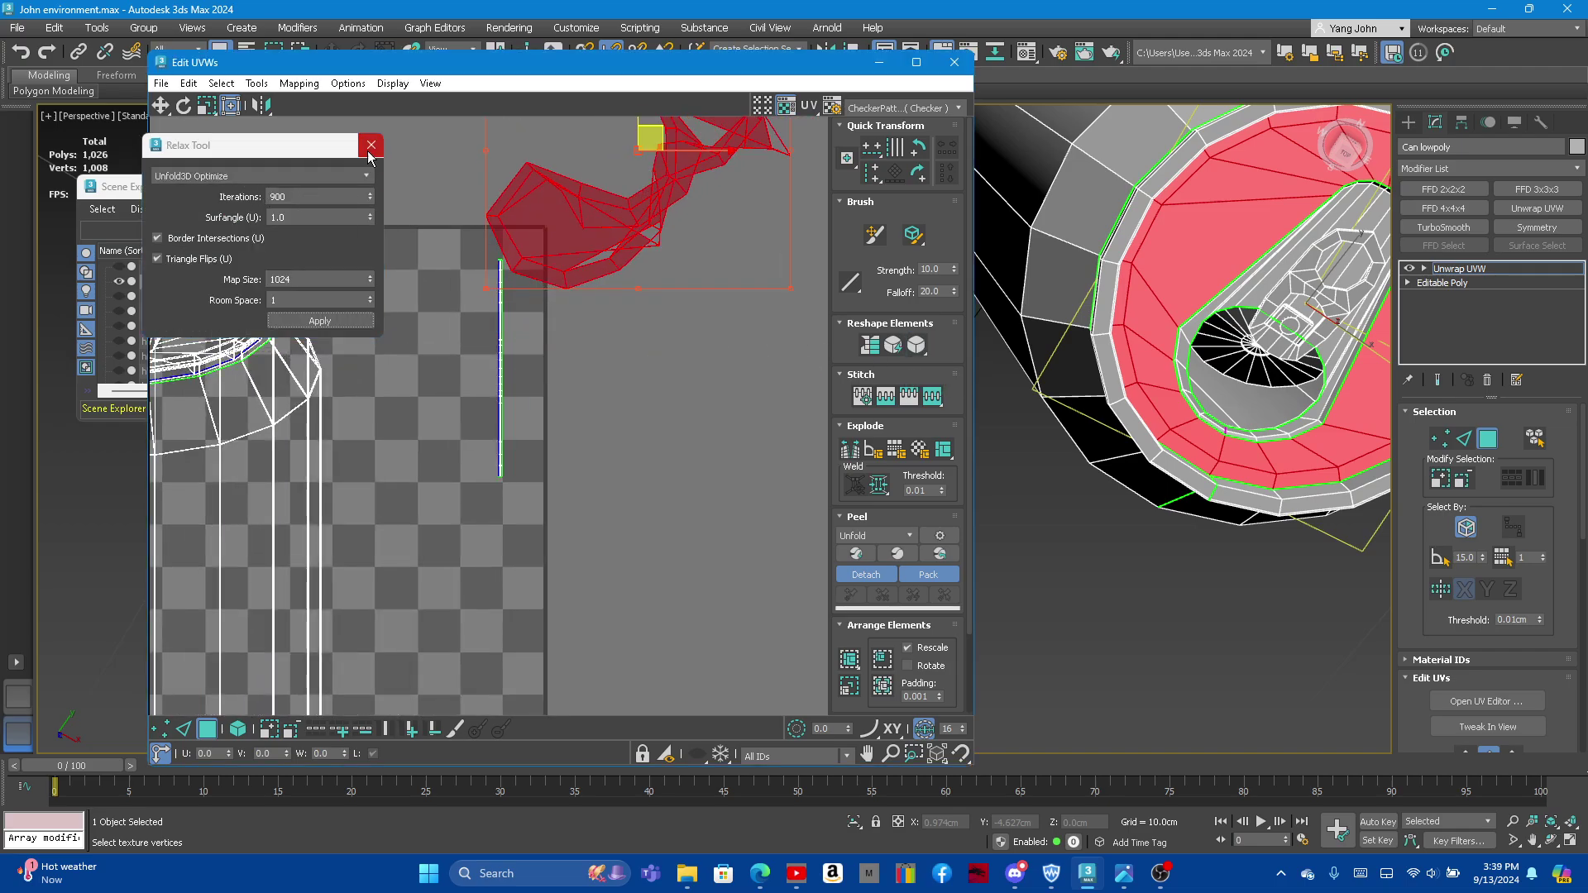
scroll(617, 416, "down", 4)
scroll(617, 417, "up", 3)
left_click(909, 352)
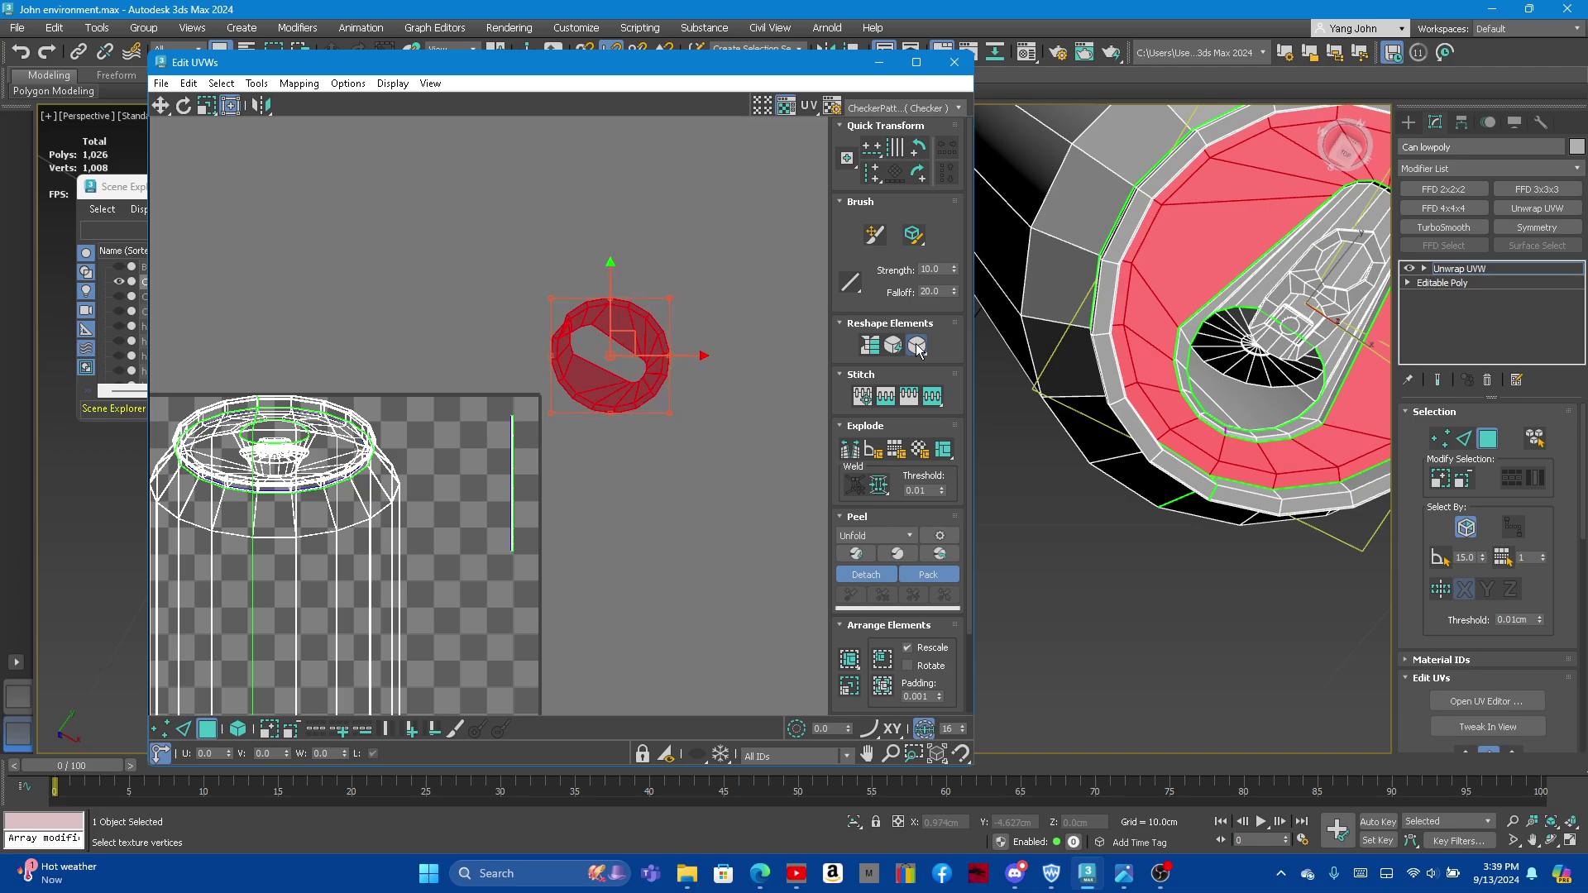
Step: Orbit to look down on the can's cap, then switch to Edge selection
scroll(576, 335, "up", 3)
scroll(531, 311, "up", 4)
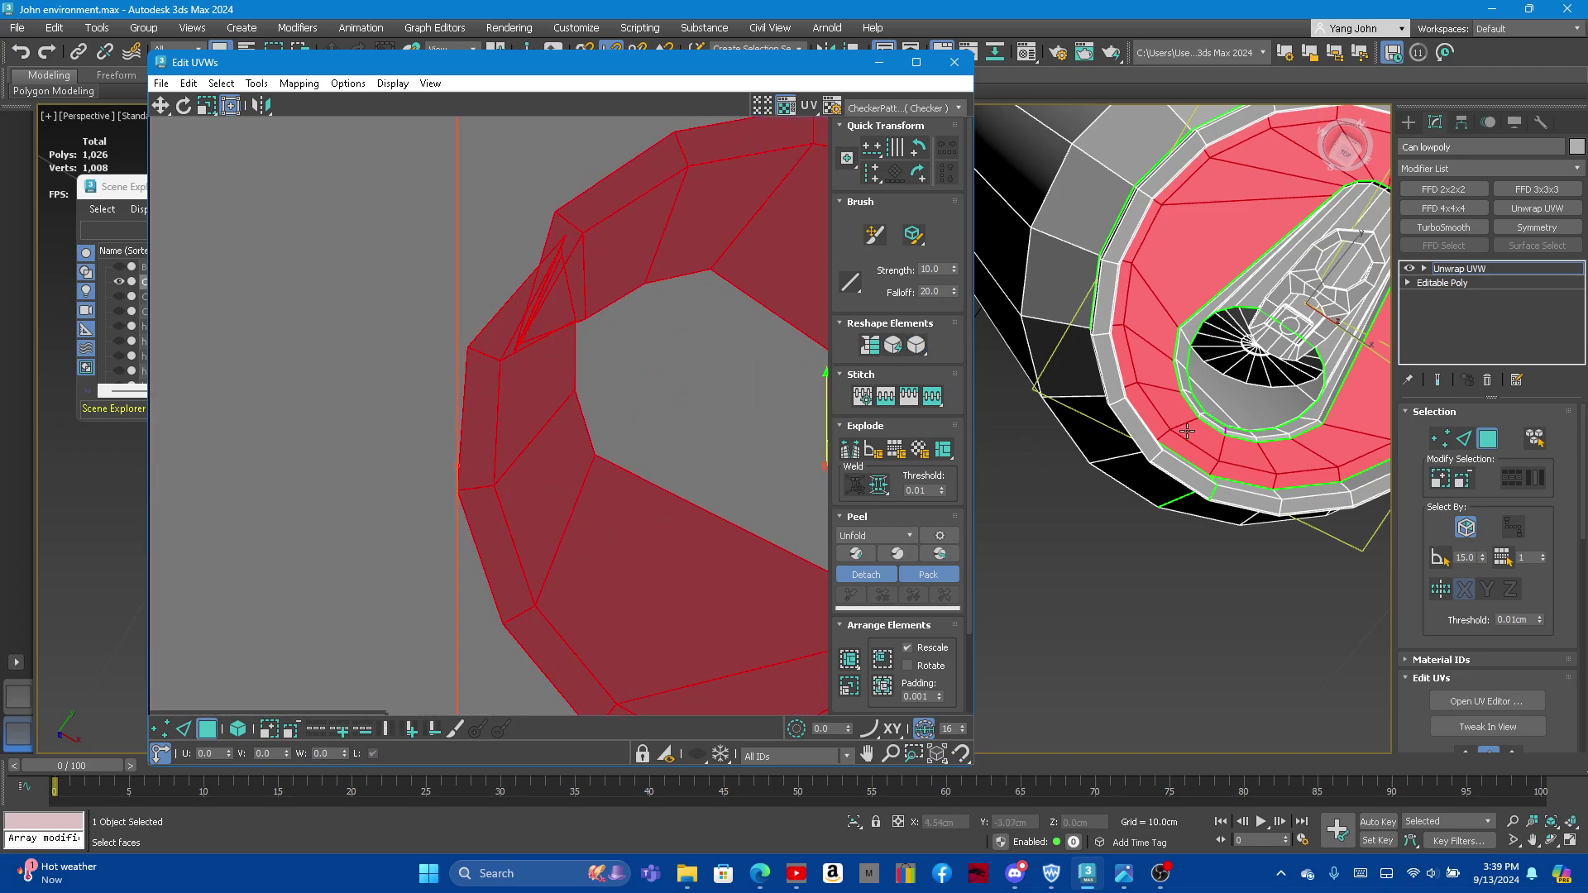
middle_click_drag(1218, 427, 1203, 331, "alt")
scroll(1203, 331, "down", 5)
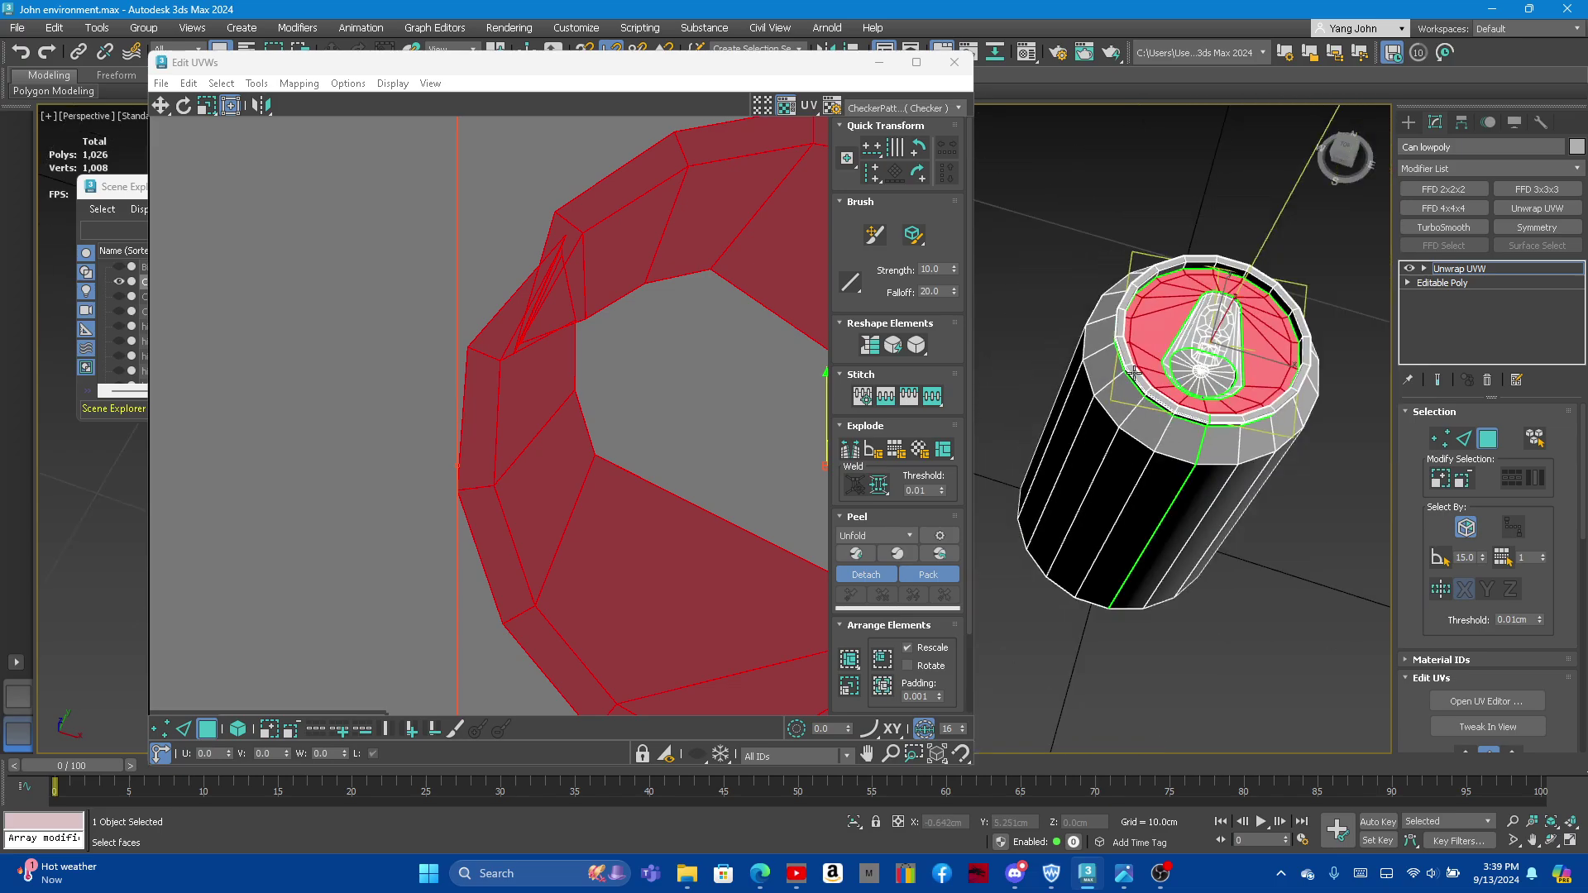
scroll(1204, 320, "up", 5)
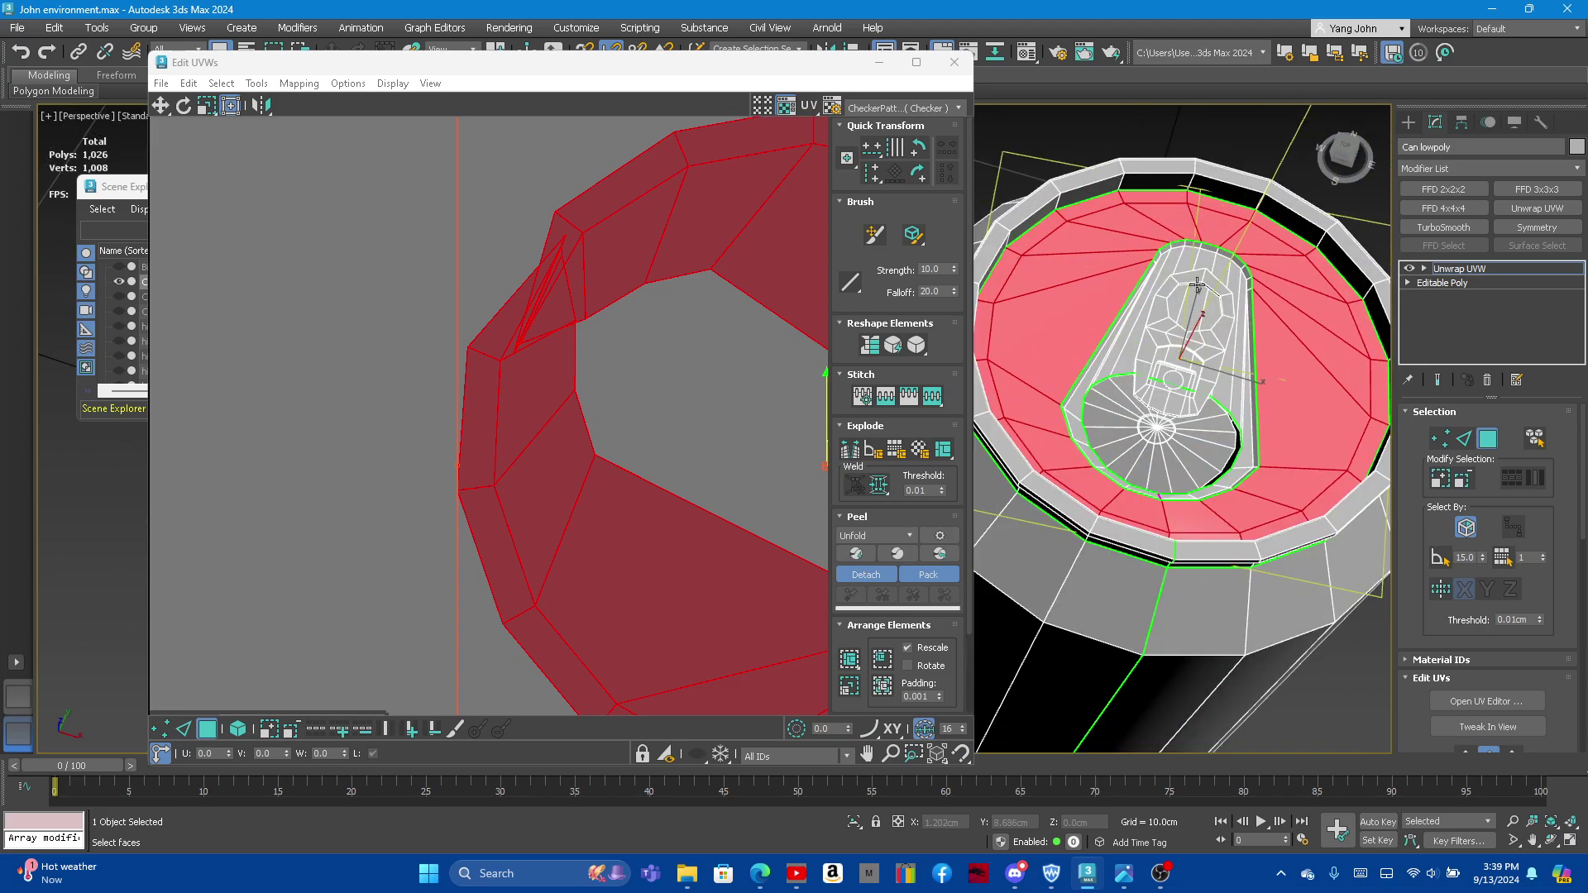
mouse_move(1170, 320)
middle_mouse_down("alt")
mouse_move(1169, 466)
mouse_move(1127, 498)
middle_mouse_up("alt")
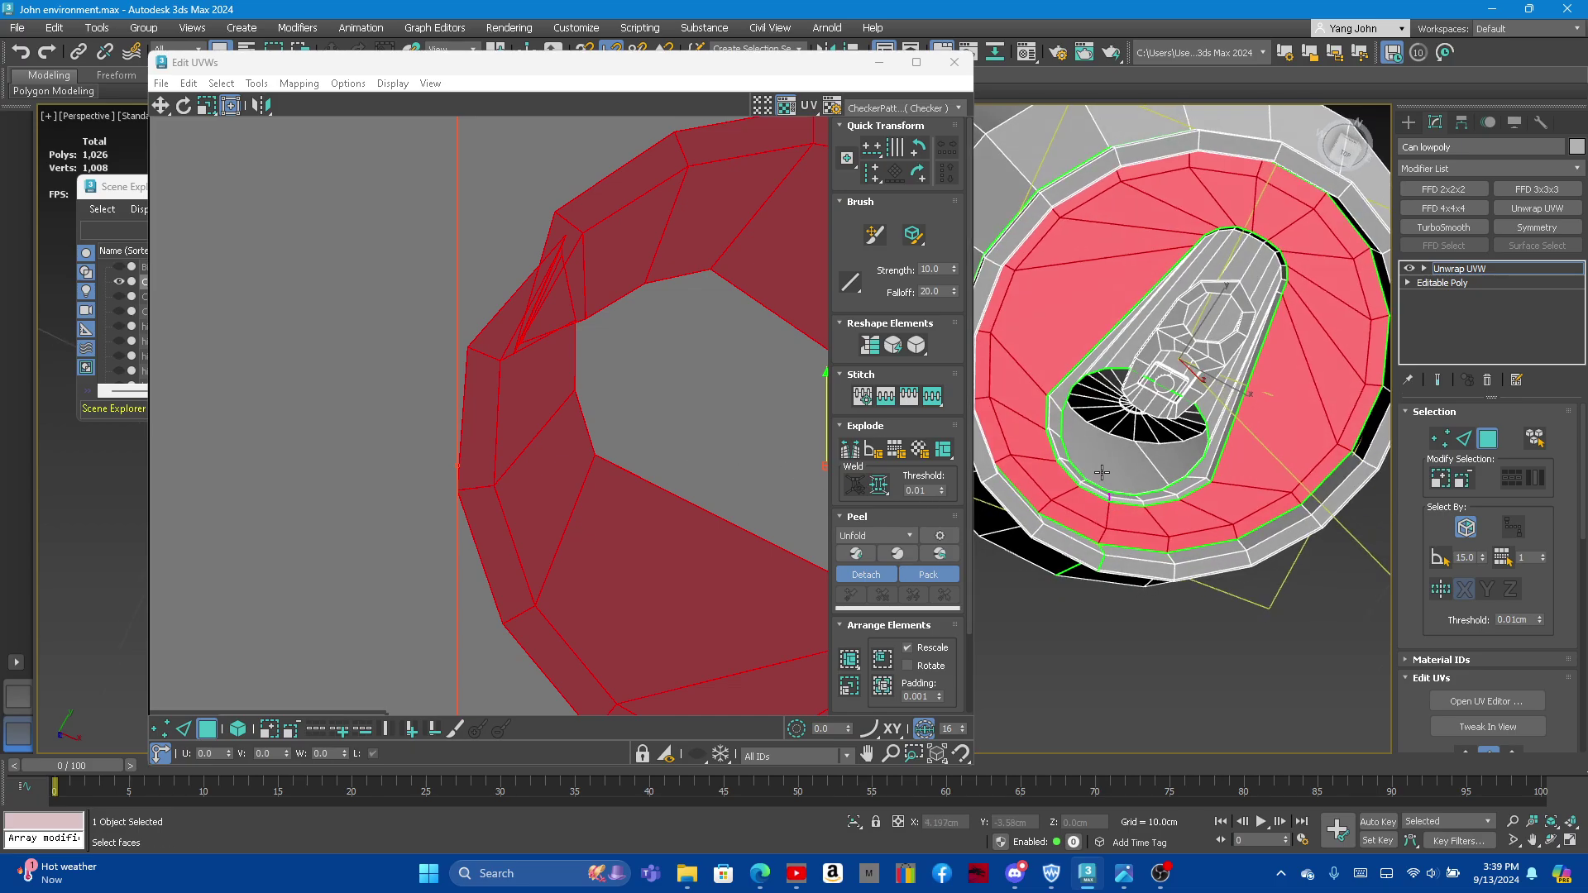
left_click(1464, 440)
Step: Break the UVs along a picked rim-band edge and switch to face selection
scroll(1091, 542, "up", 5)
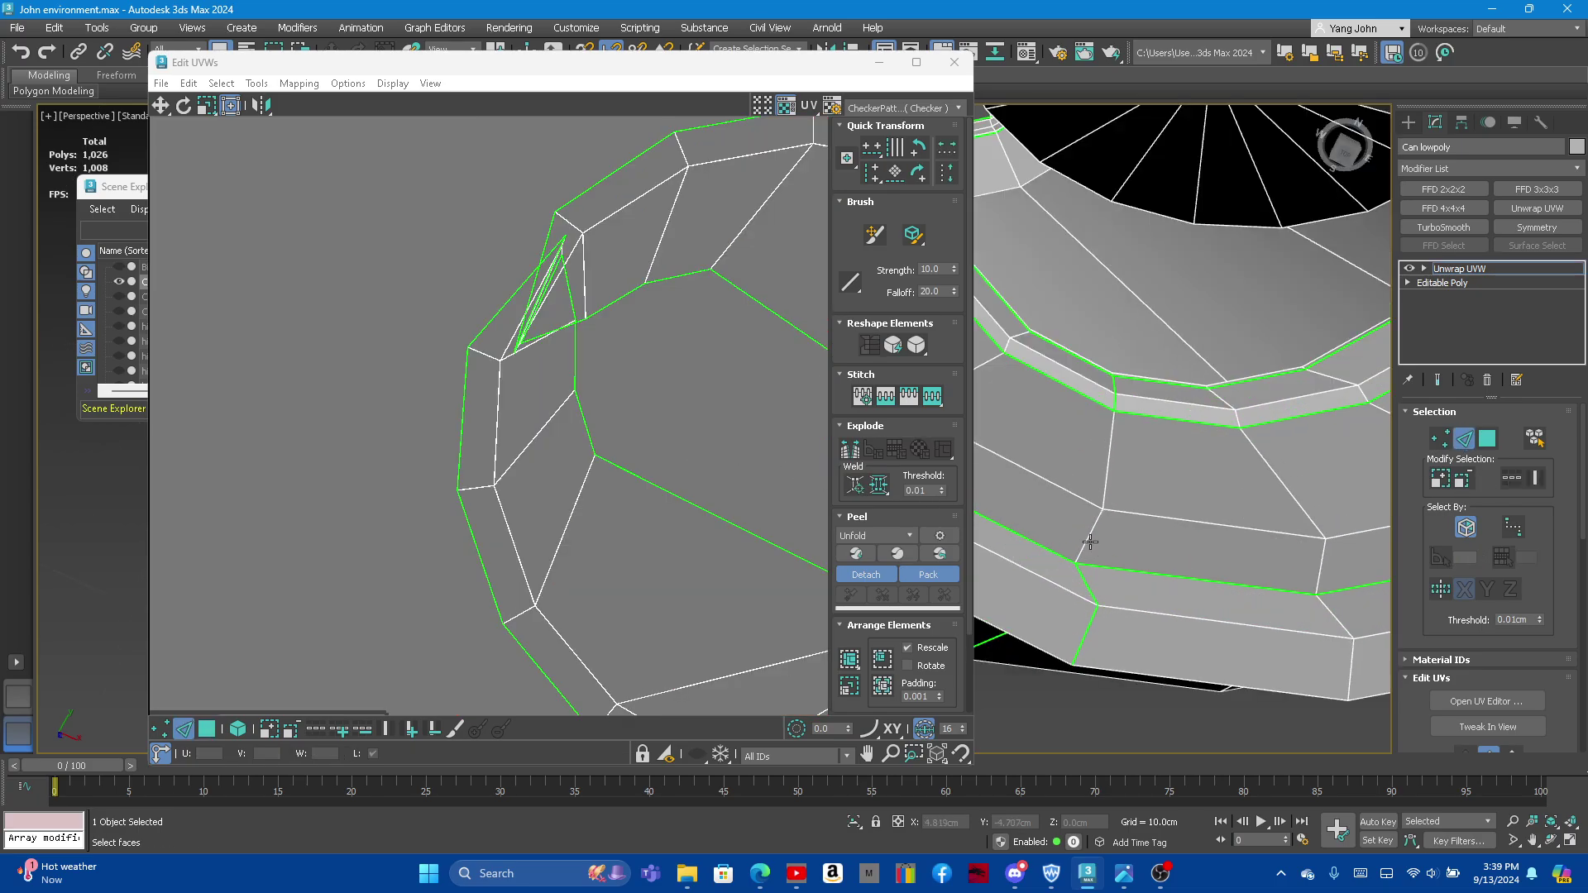
left_click(1082, 544)
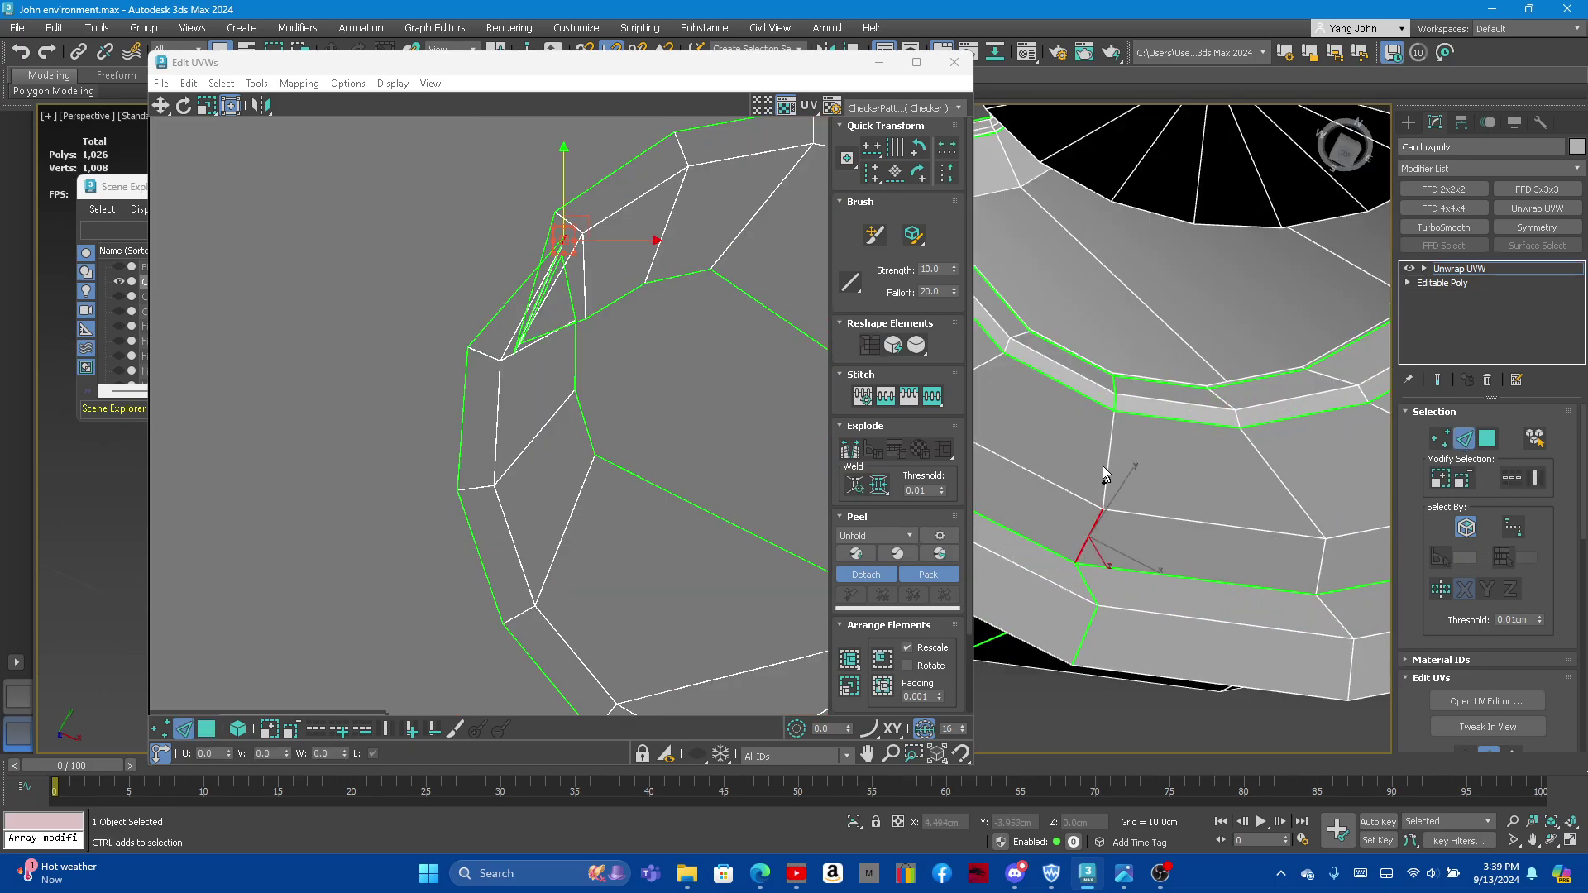
right_click(593, 400)
left_click(480, 345)
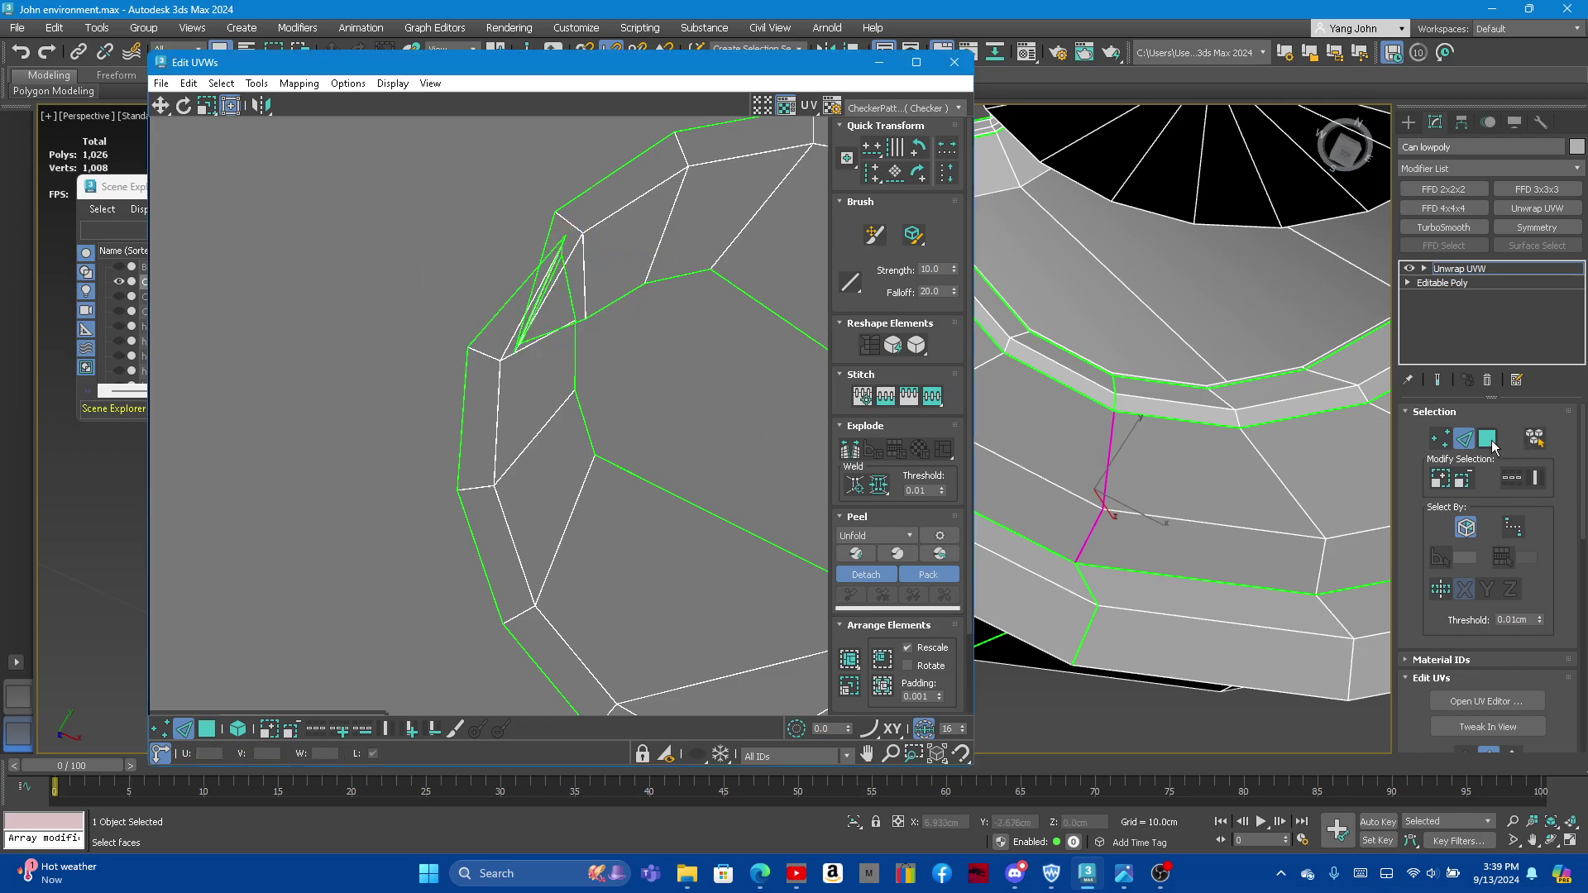
left_click(1492, 444)
Step: Lay the rim band's UVs out as a strip and relax it, checking the relax settings
left_click(914, 362)
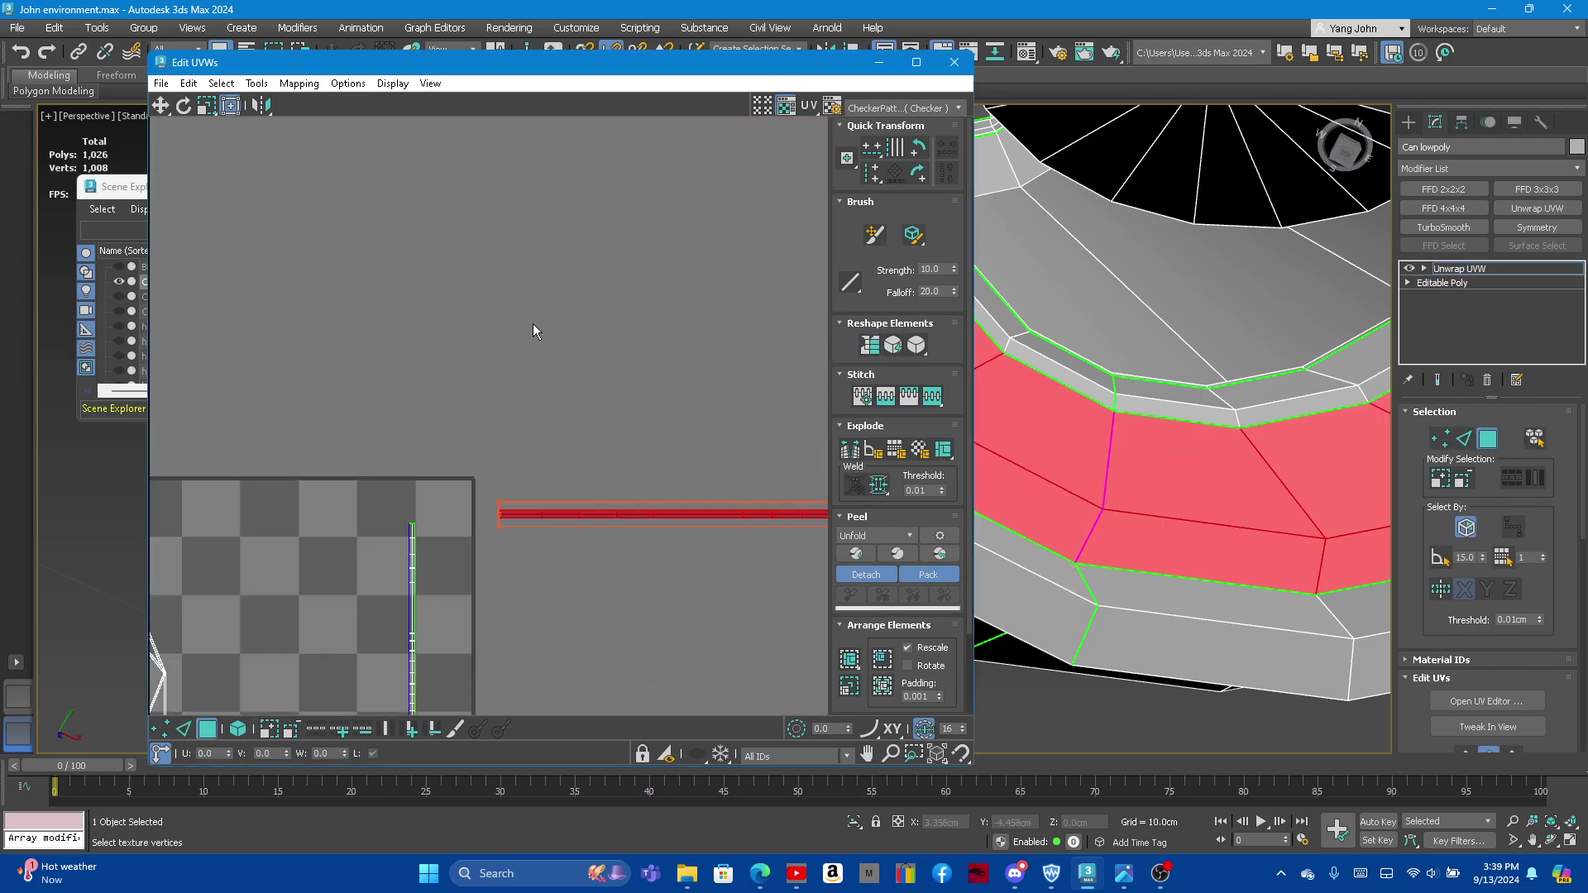
left_click(918, 346)
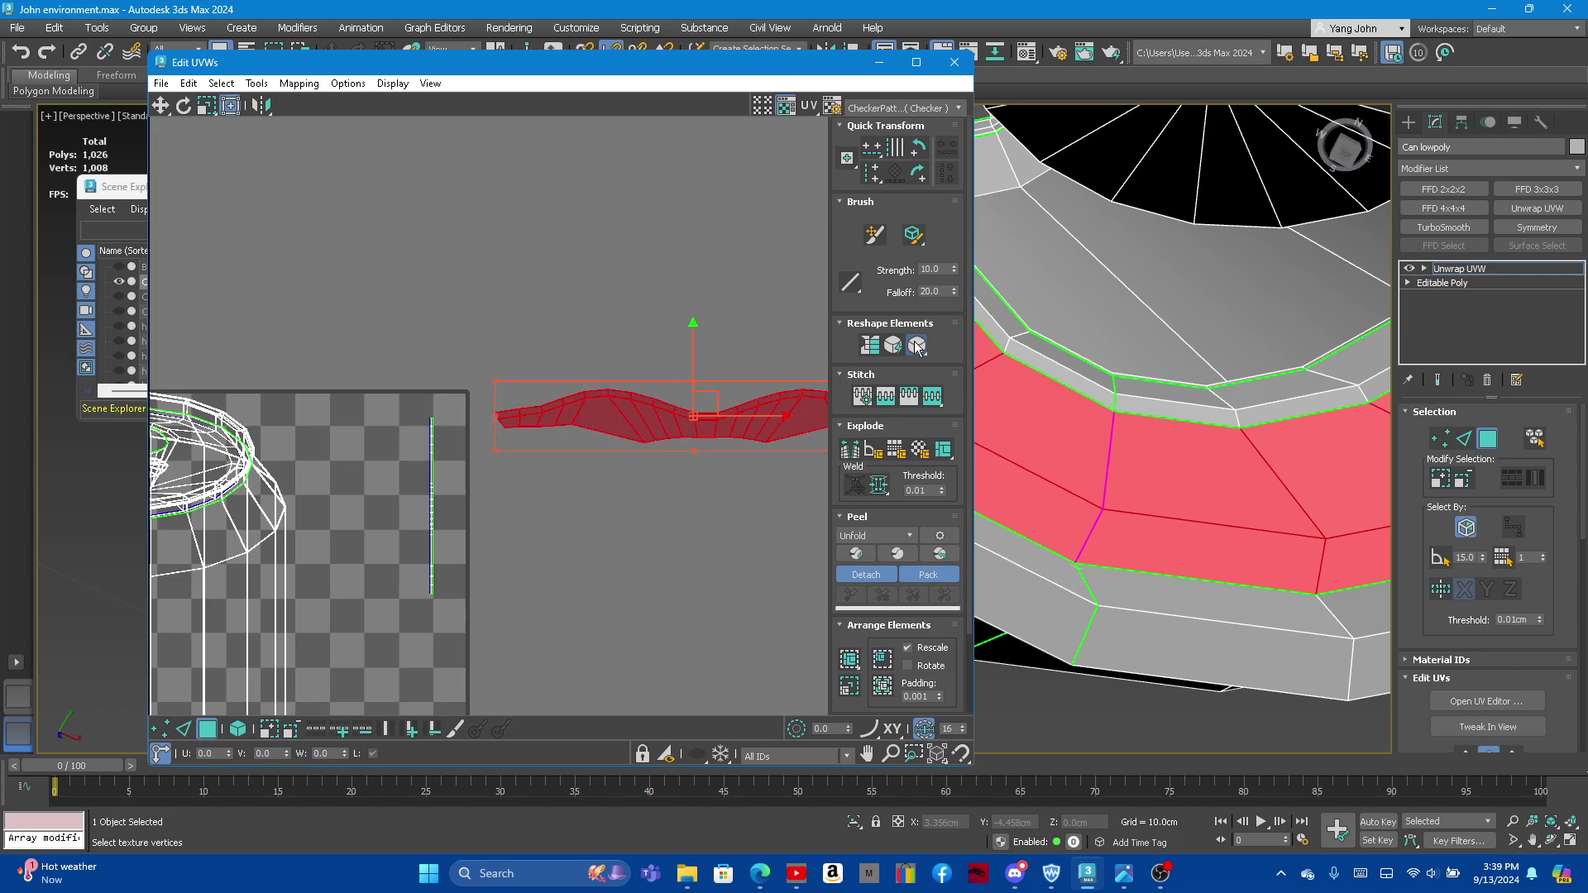
left_click(917, 347)
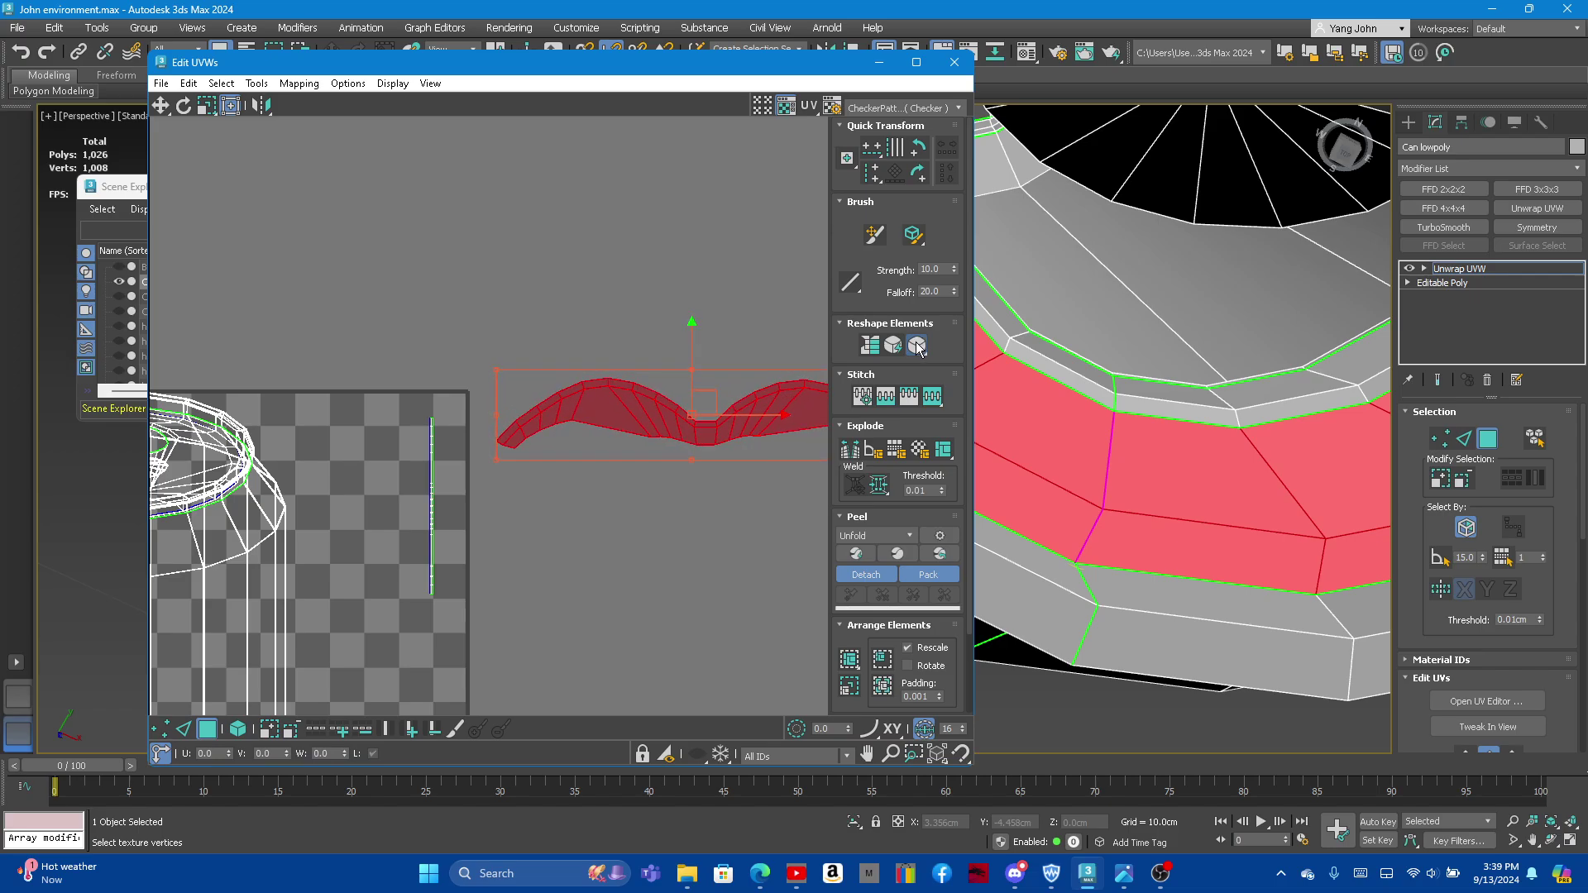
right_click(917, 348)
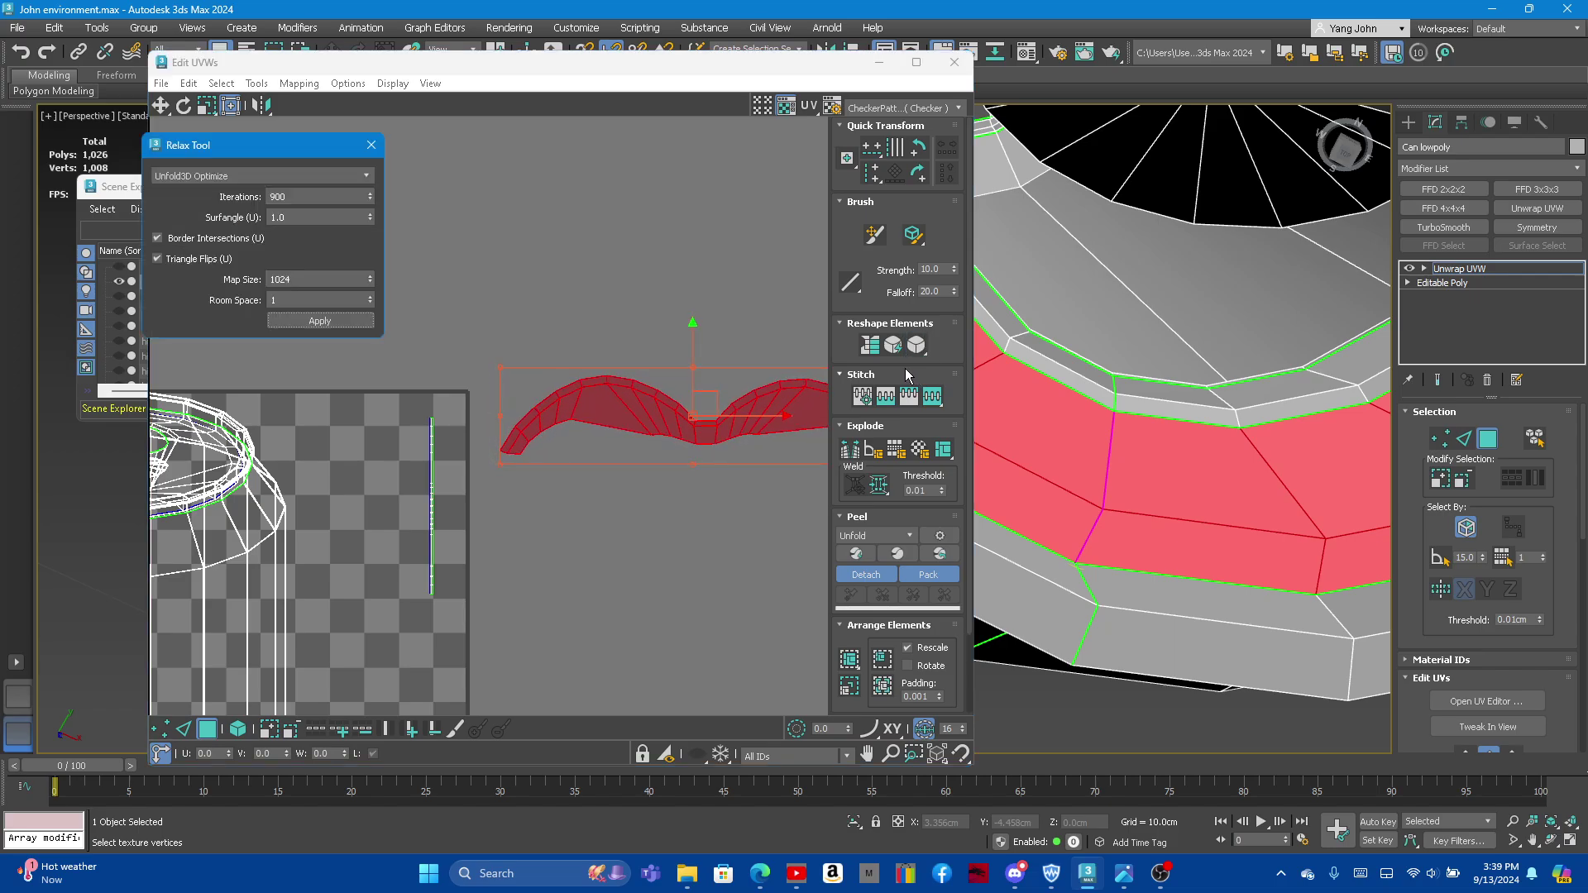
left_click(372, 145)
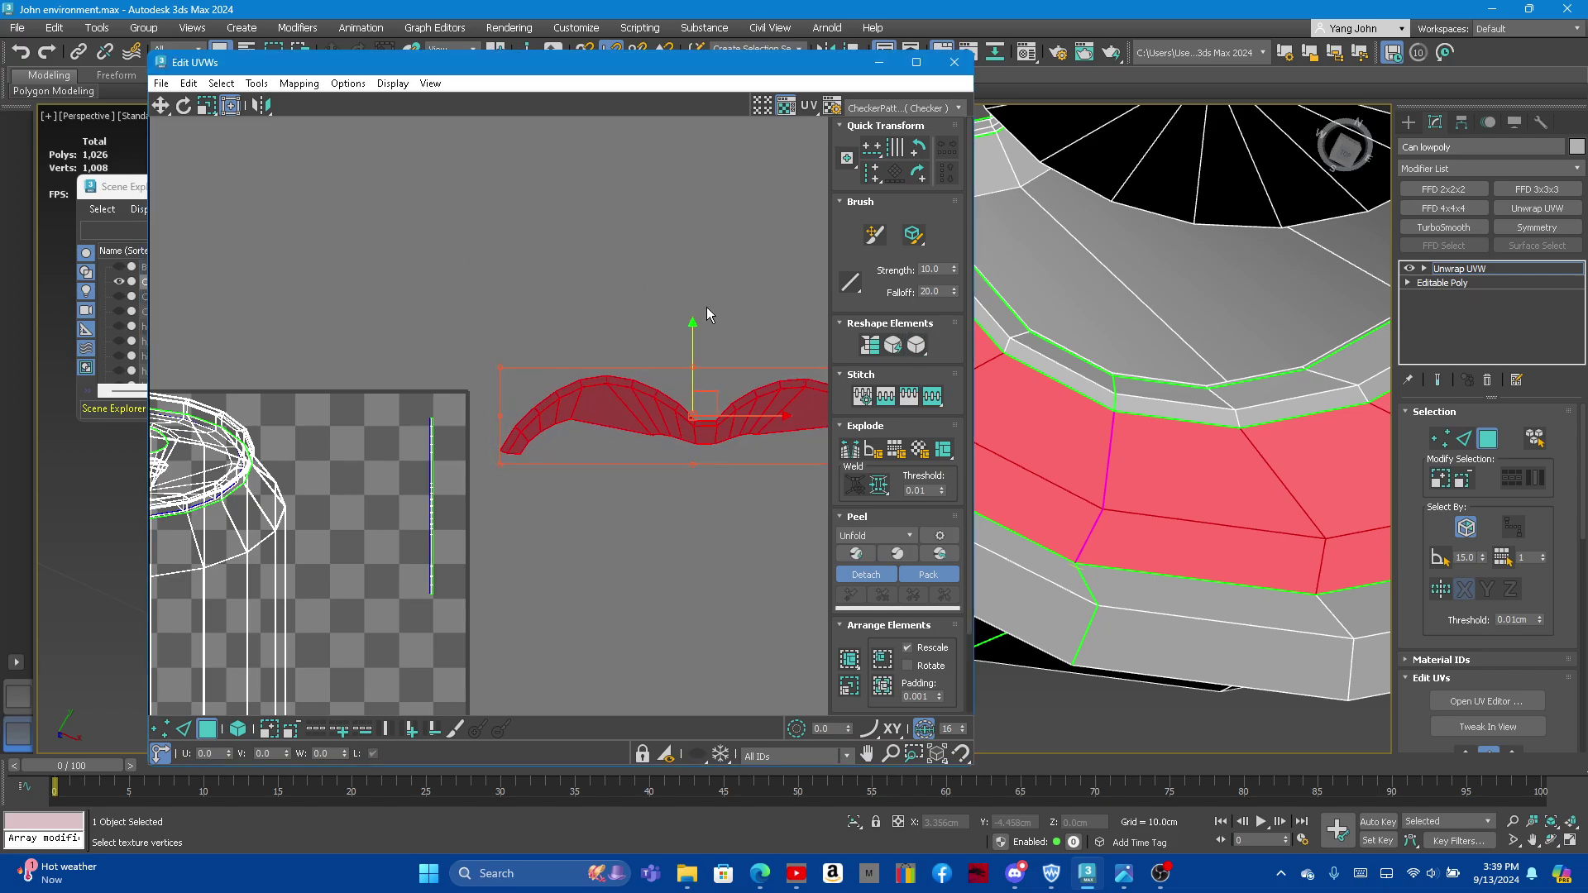
Step: Relax the rim strip four more times into a flattened curved arc
left_click(916, 346)
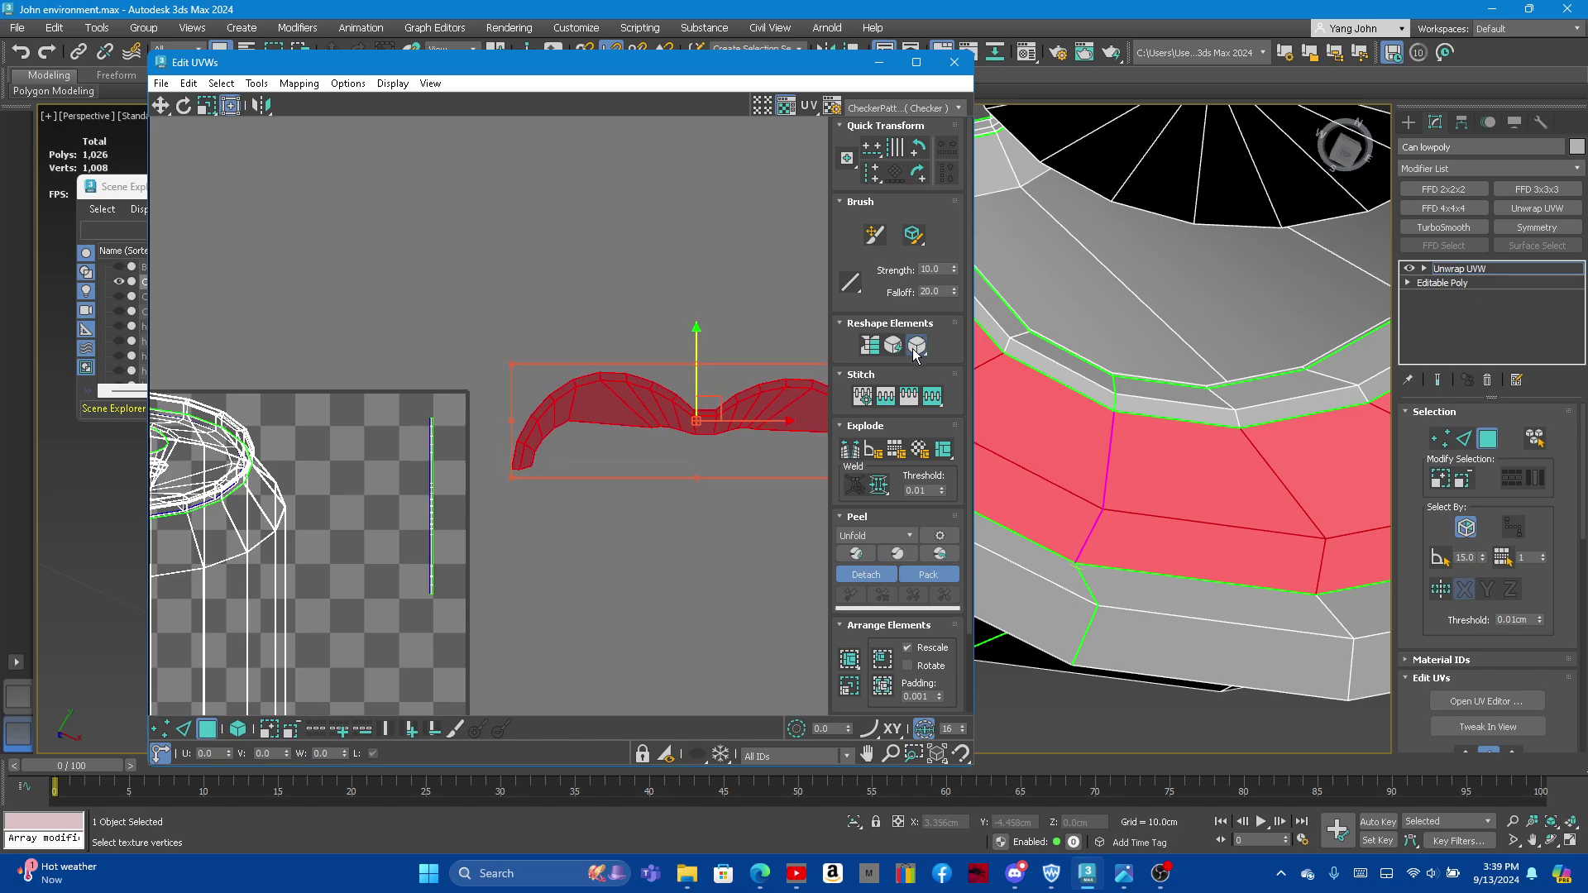
left_click(914, 352)
left_click(916, 354)
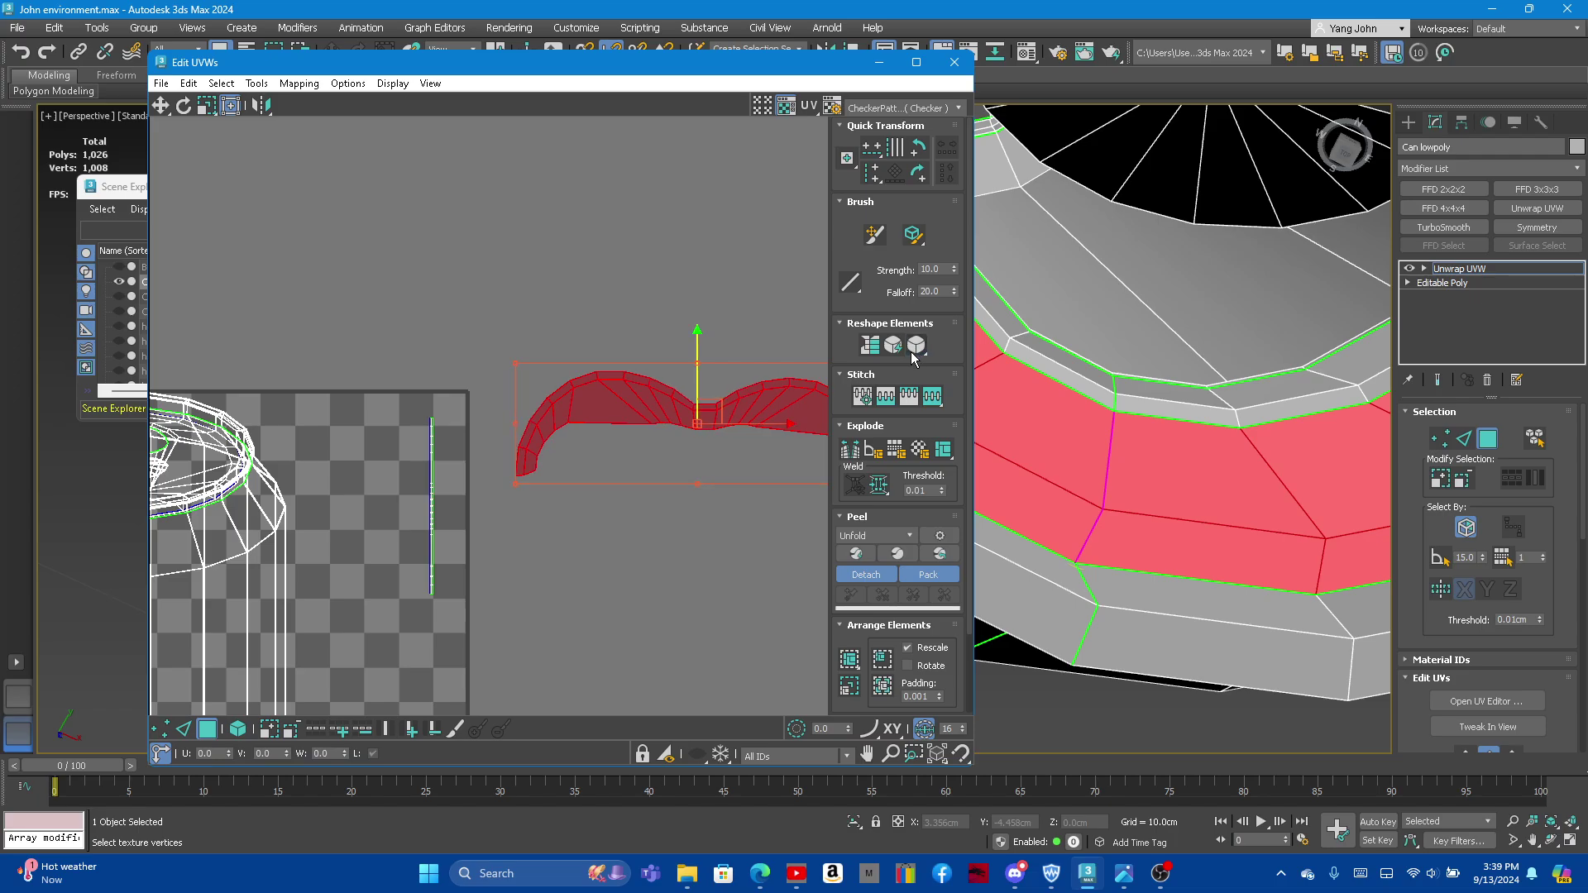
left_click(915, 349)
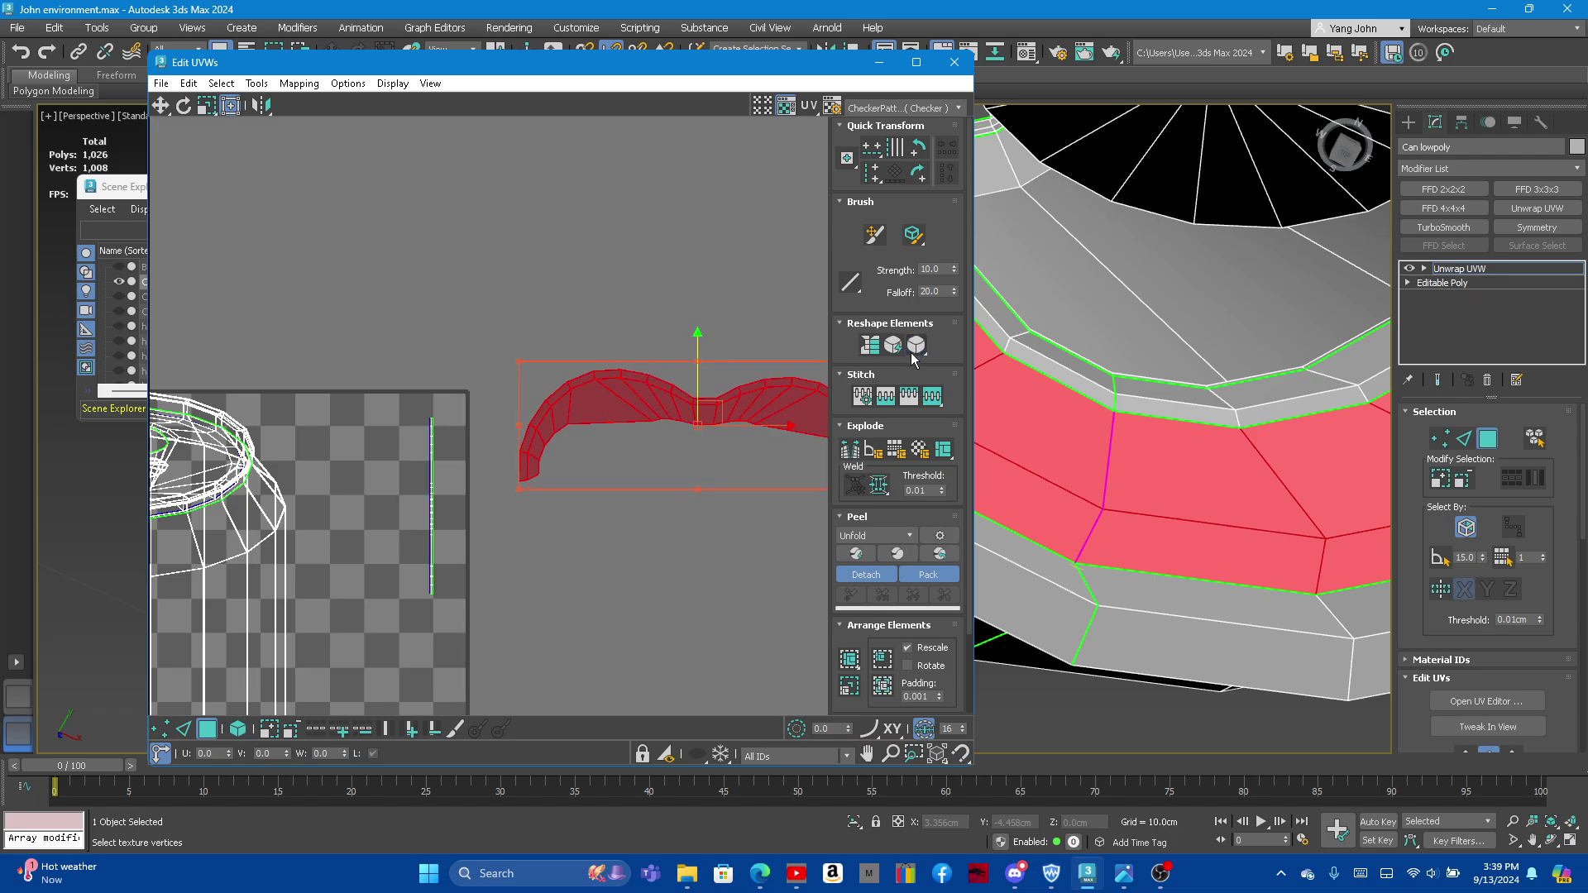
scroll(662, 397, "up", 3)
scroll(629, 364, "down", 5)
scroll(628, 364, "up", 2)
Step: Move the relaxed rim strip down onto the checker map area
scroll(612, 346, "down", 2)
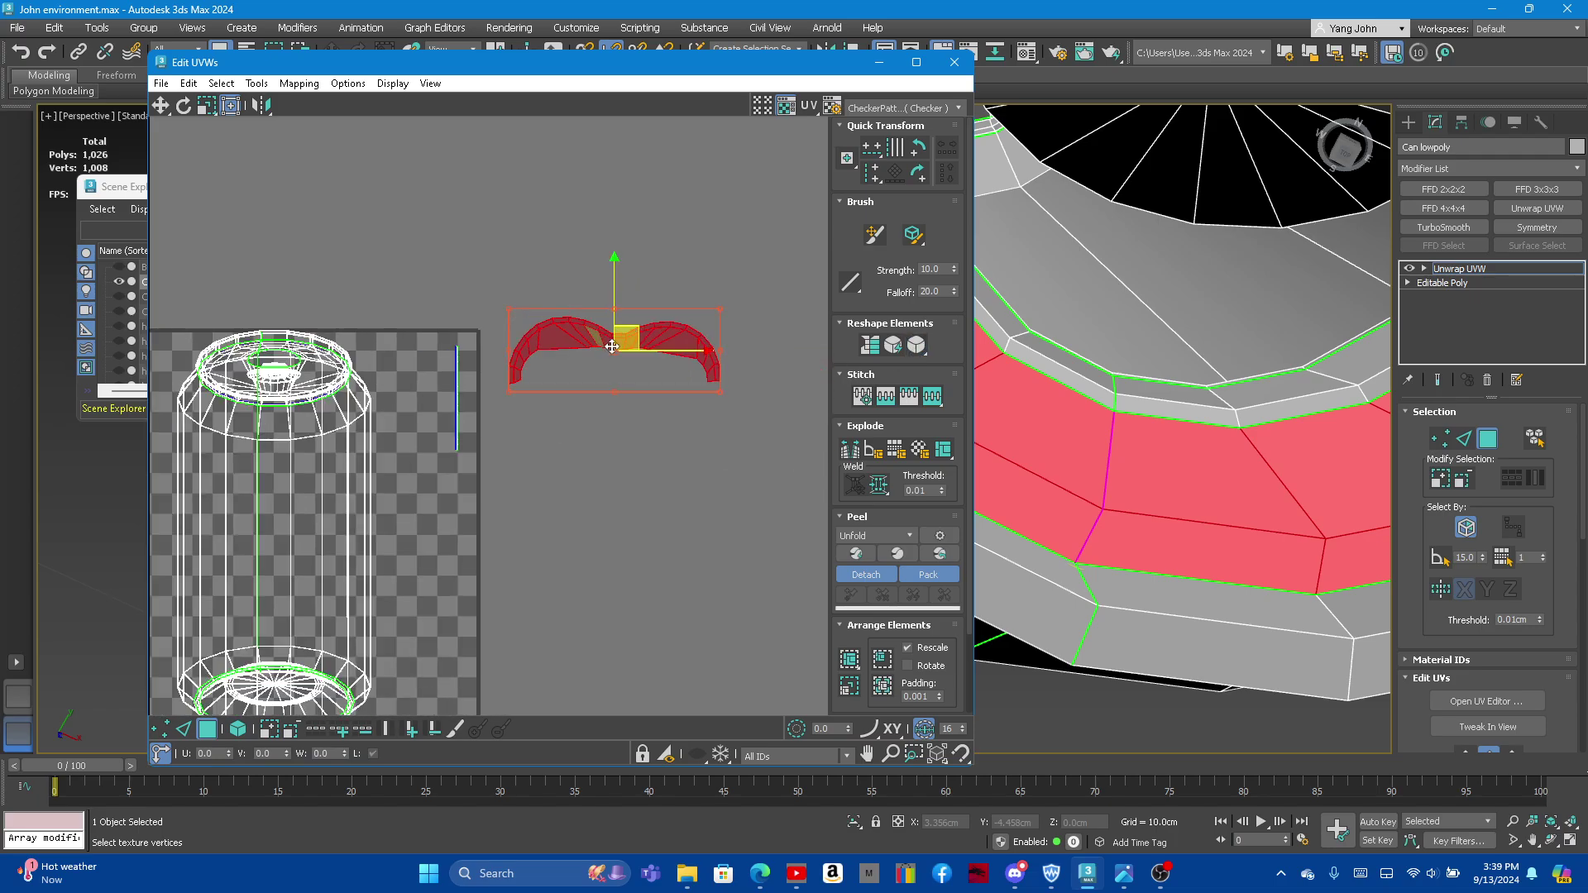
scroll(731, 333, "down", 2)
left_click_drag(622, 332, 549, 433)
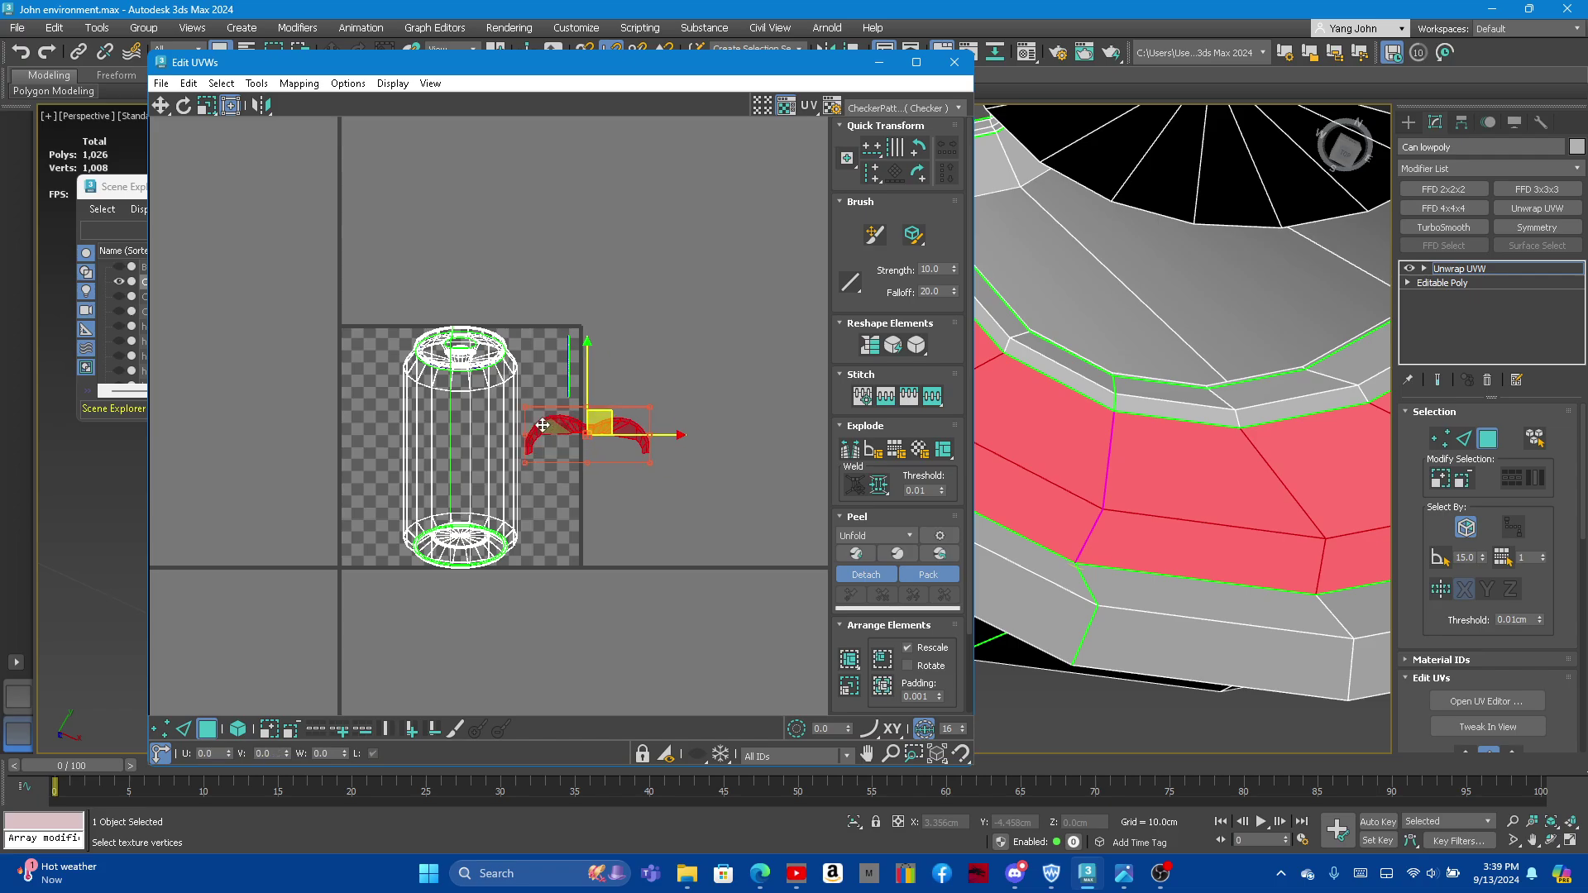
scroll(550, 434, "up", 4)
scroll(550, 434, "down", 2)
scroll(628, 418, "up", 2)
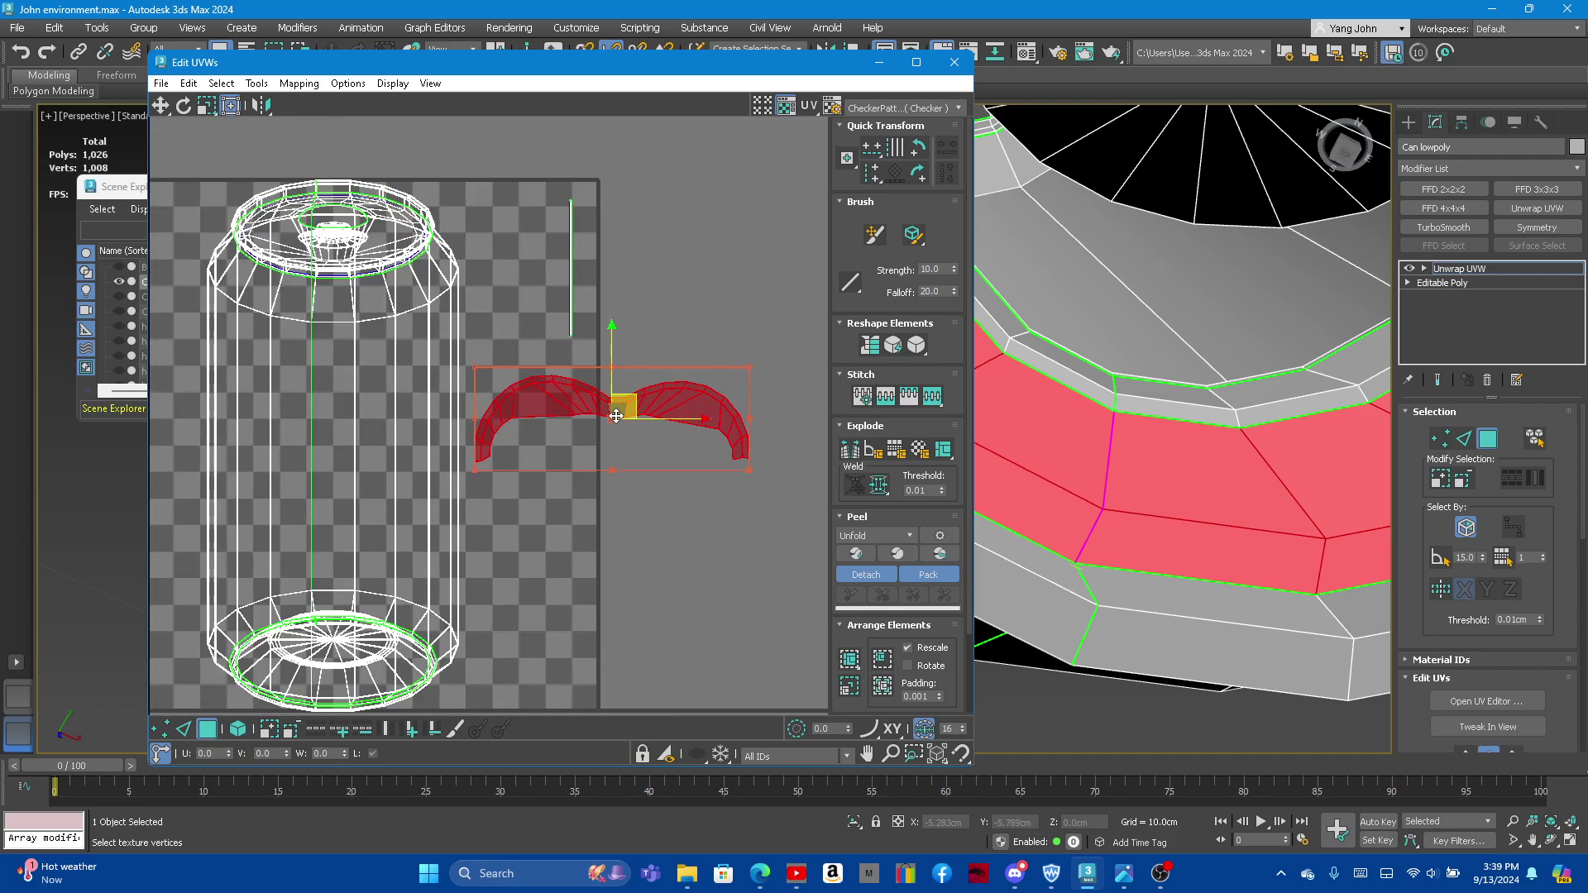
scroll(561, 404, "up", 2)
scroll(781, 430, "up", 2)
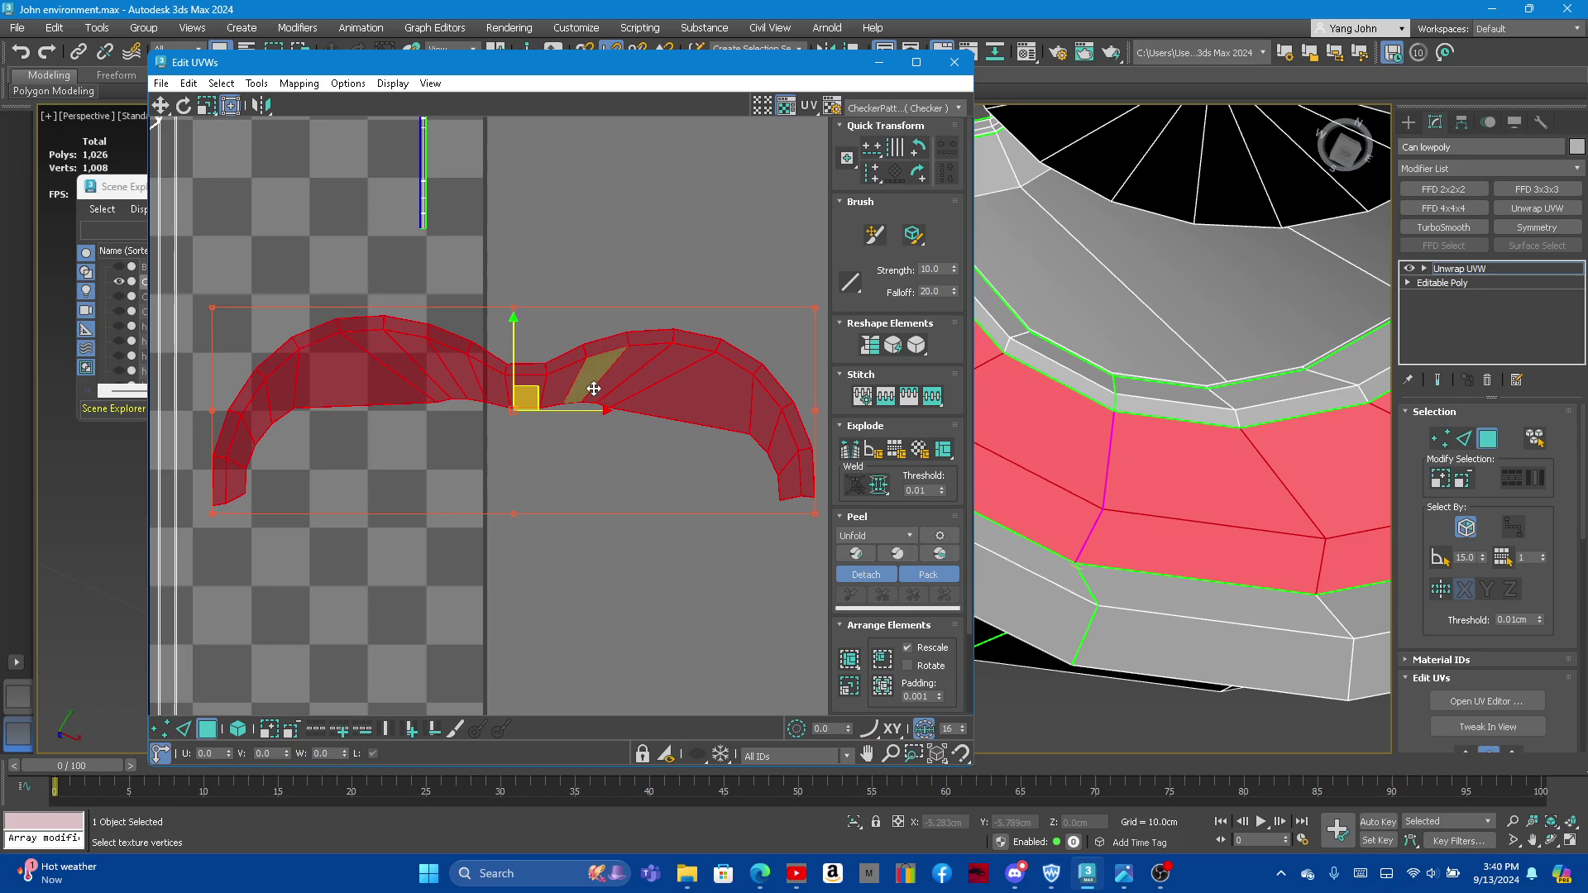
scroll(587, 372, "down", 2)
scroll(588, 373, "down", 2)
scroll(1278, 364, "down", 2)
scroll(1278, 364, "down", 2)
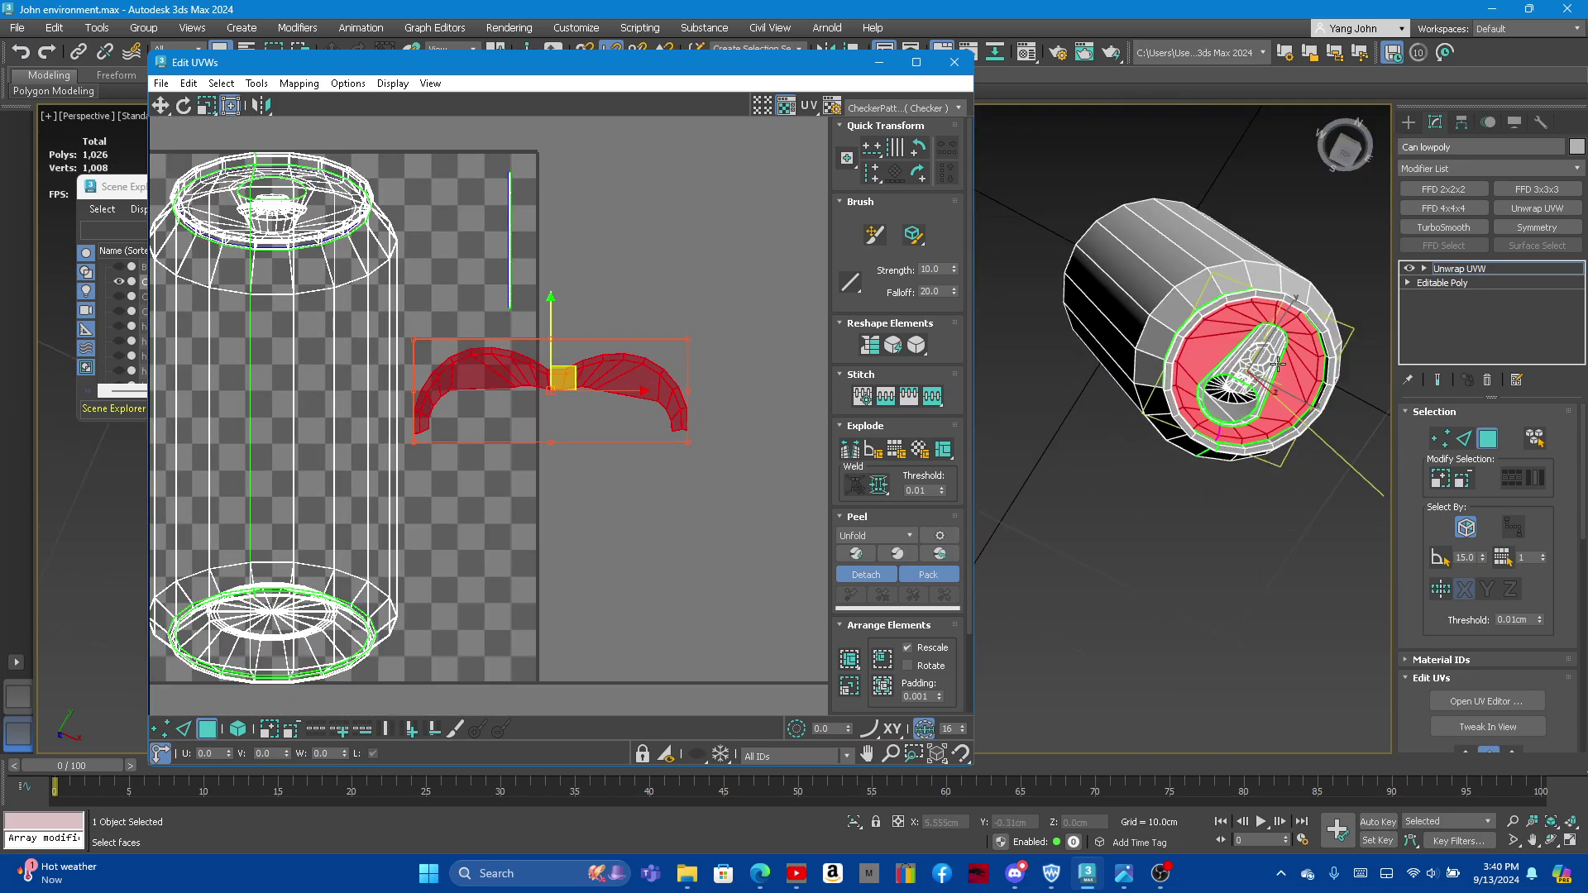
scroll(1278, 364, "up", 3)
Step: Select the pull-tab faces and relax their UVs into a wider shell
left_click(1179, 383)
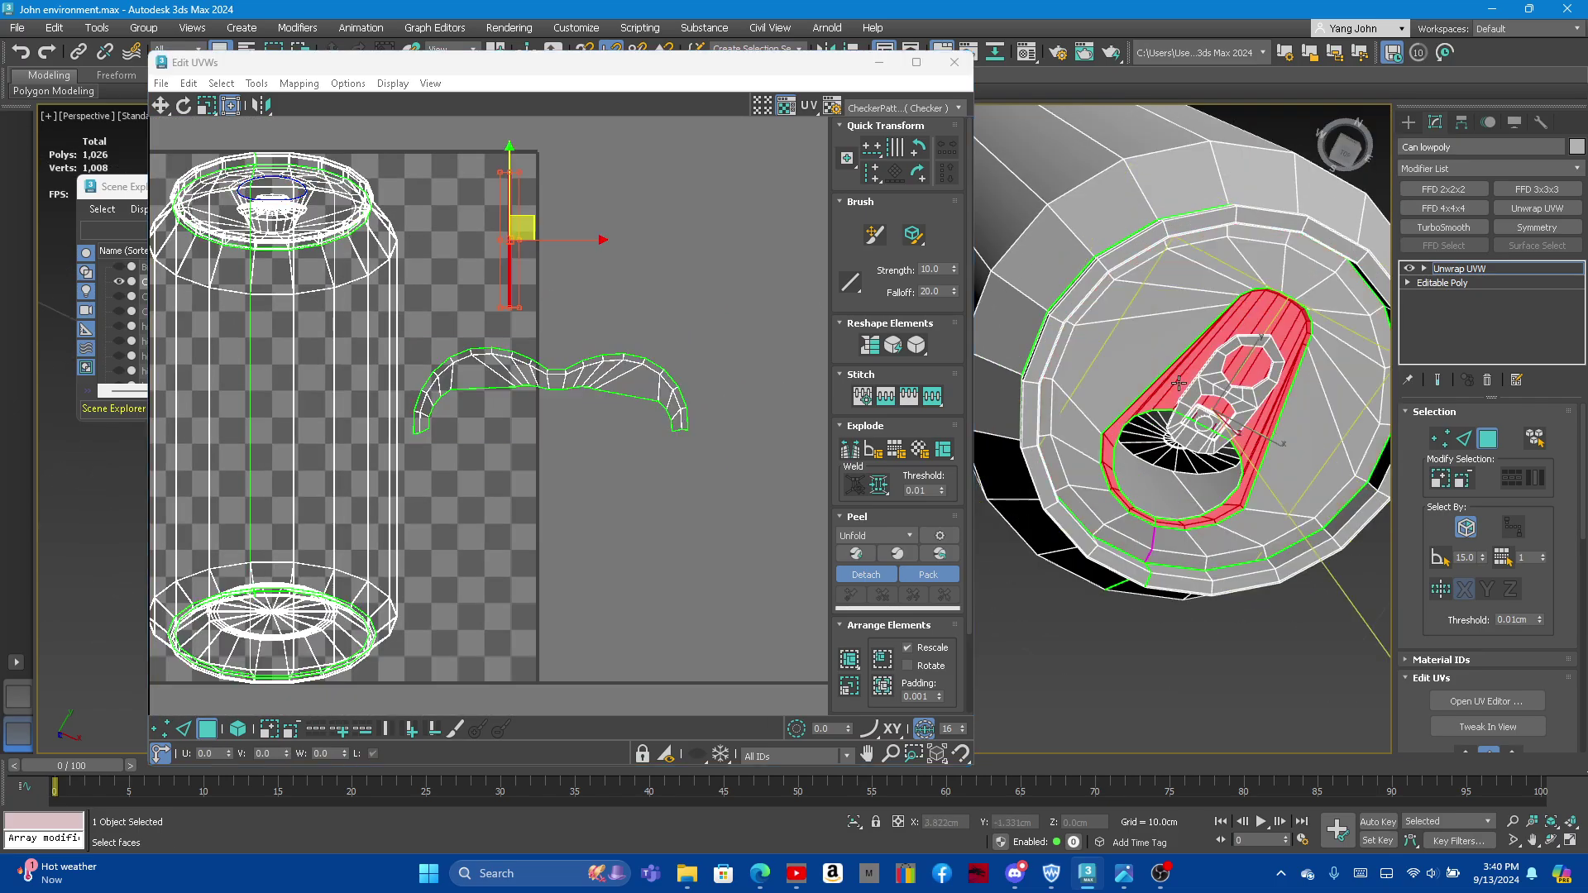
scroll(506, 249, "up", 2)
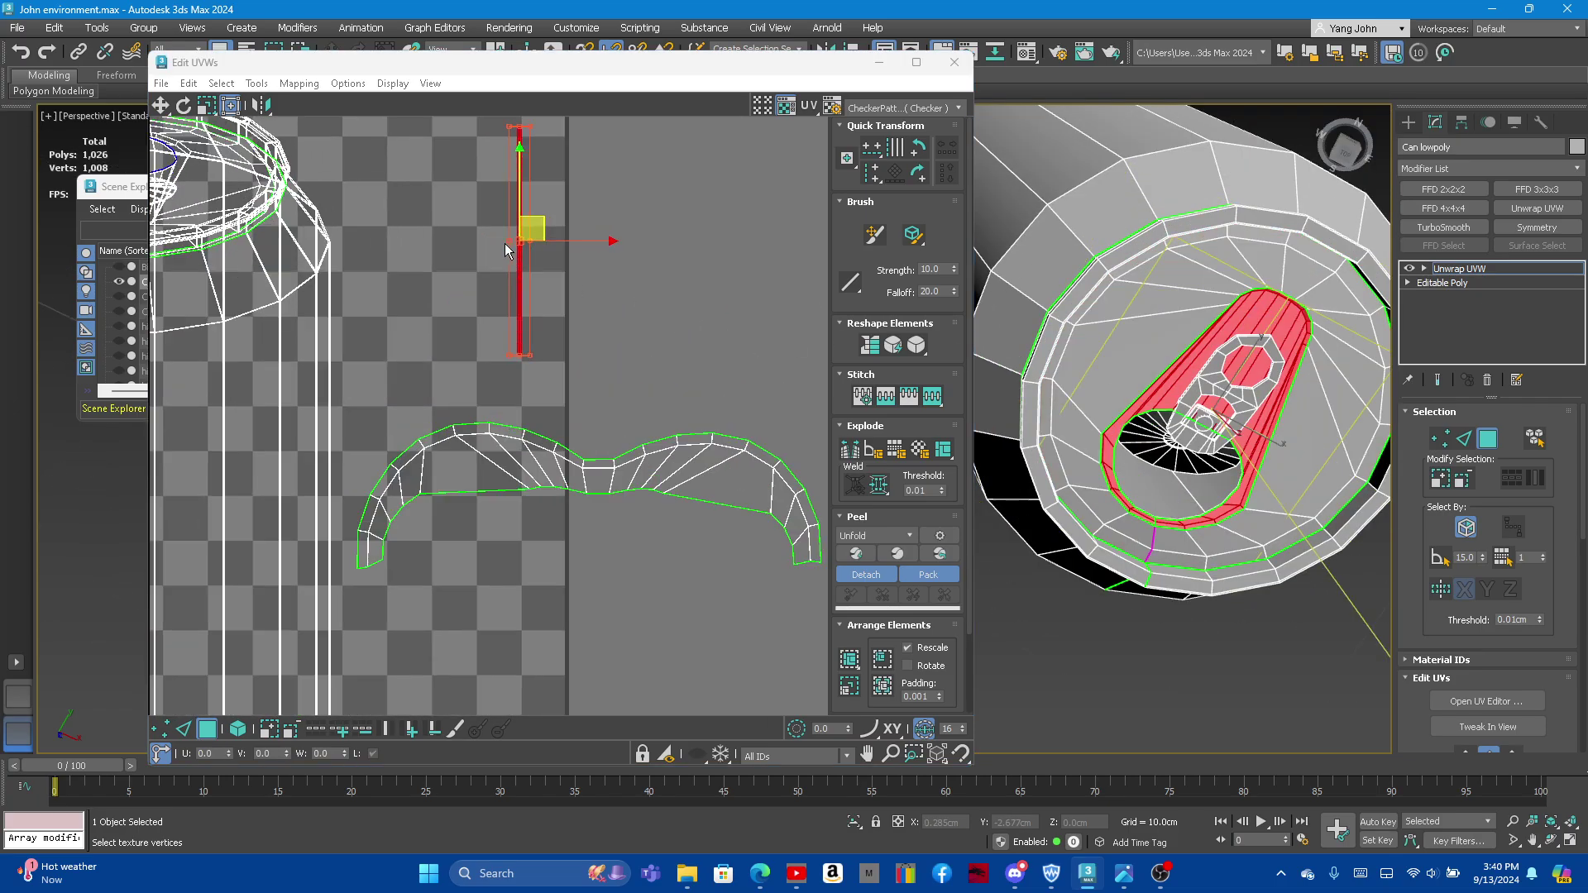
left_click(918, 345)
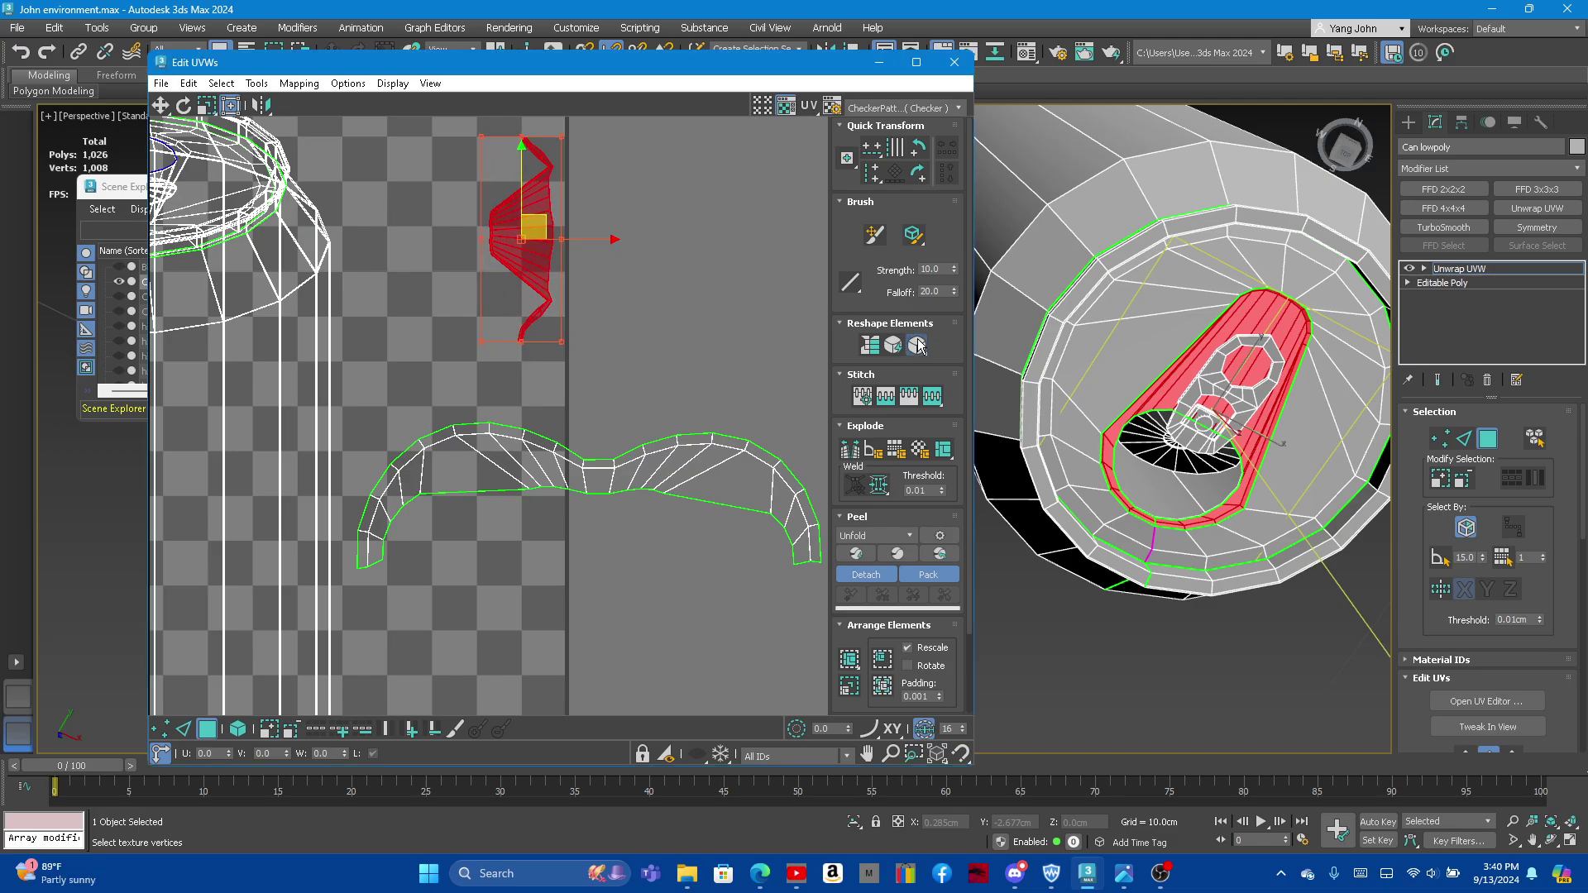
scroll(1182, 496, "up", 4)
Step: Apply Relax repeatedly to the cup-shaped rim-band shell until it opens into a wide U shape
scroll(468, 292, "down", 1)
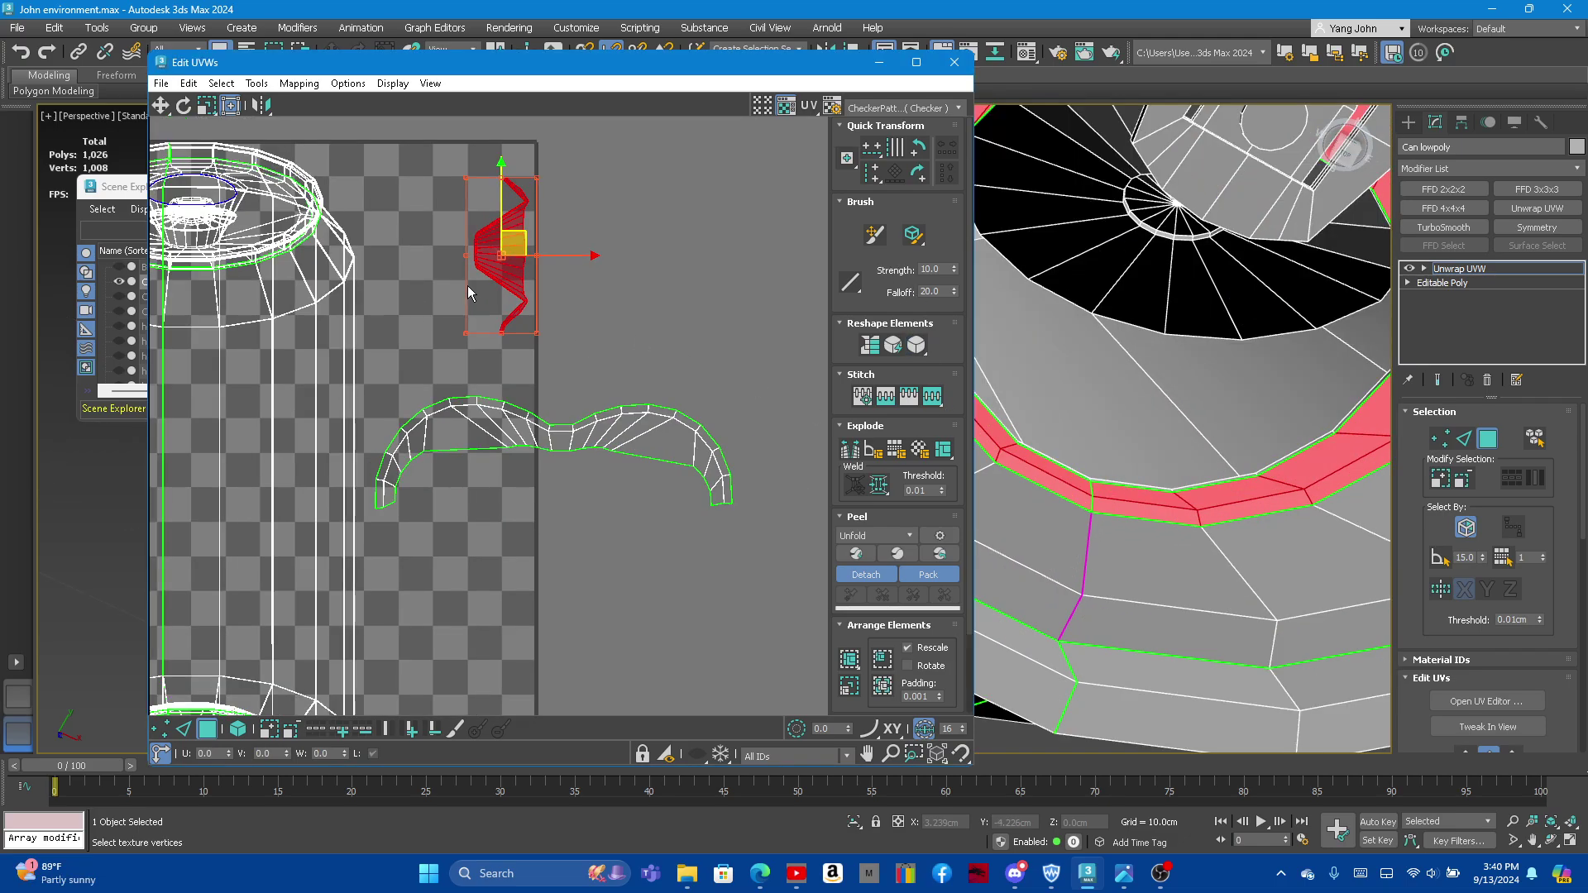
scroll(468, 293, "up", 2)
left_click(918, 348)
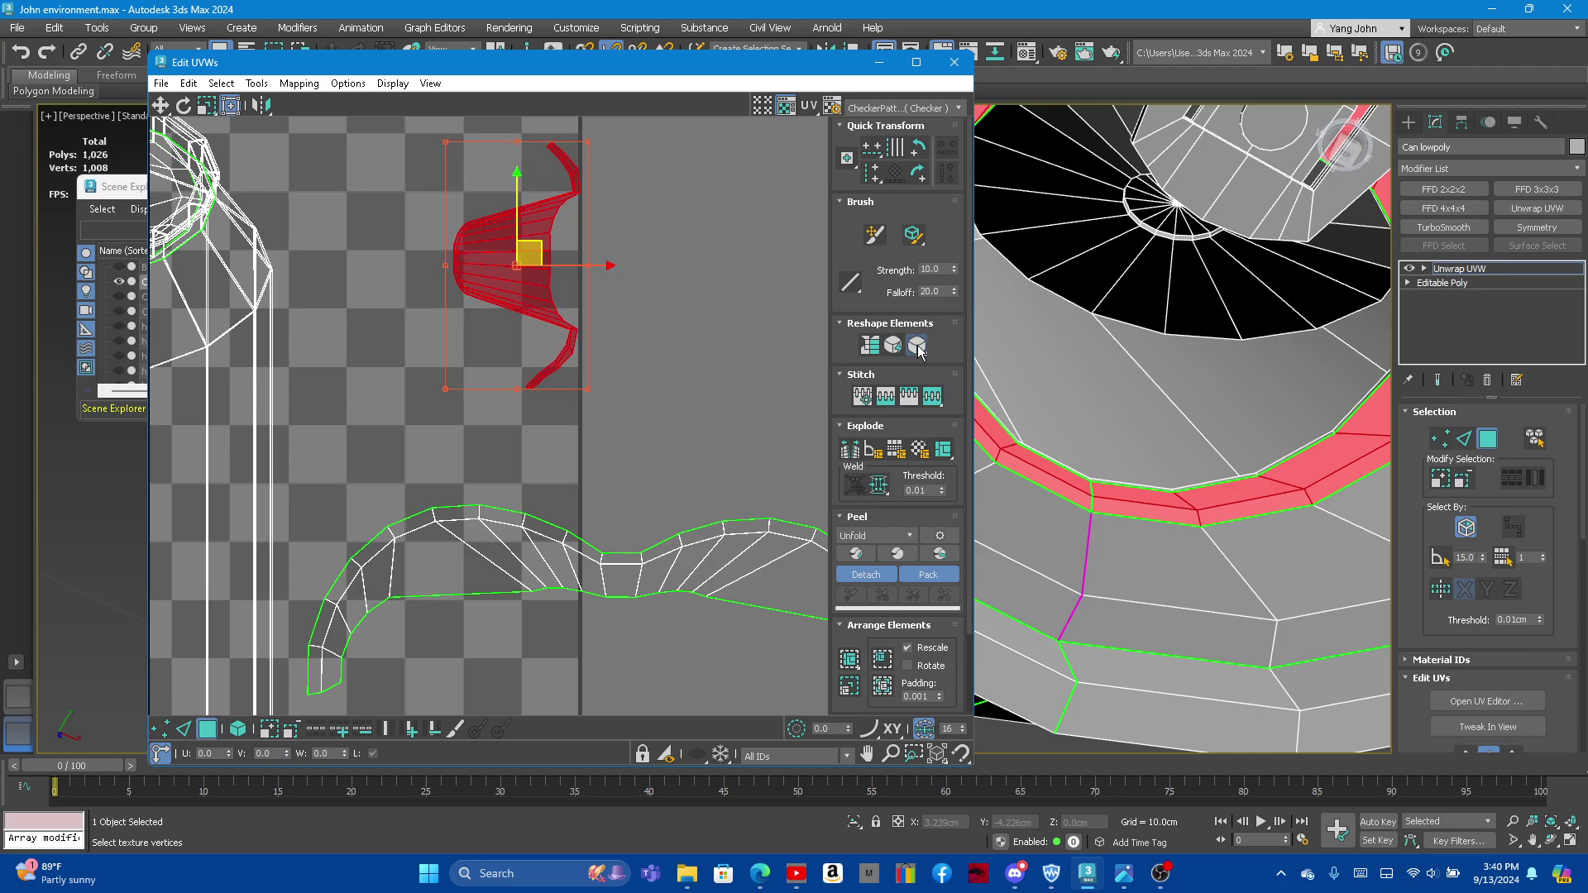
left_click(918, 348)
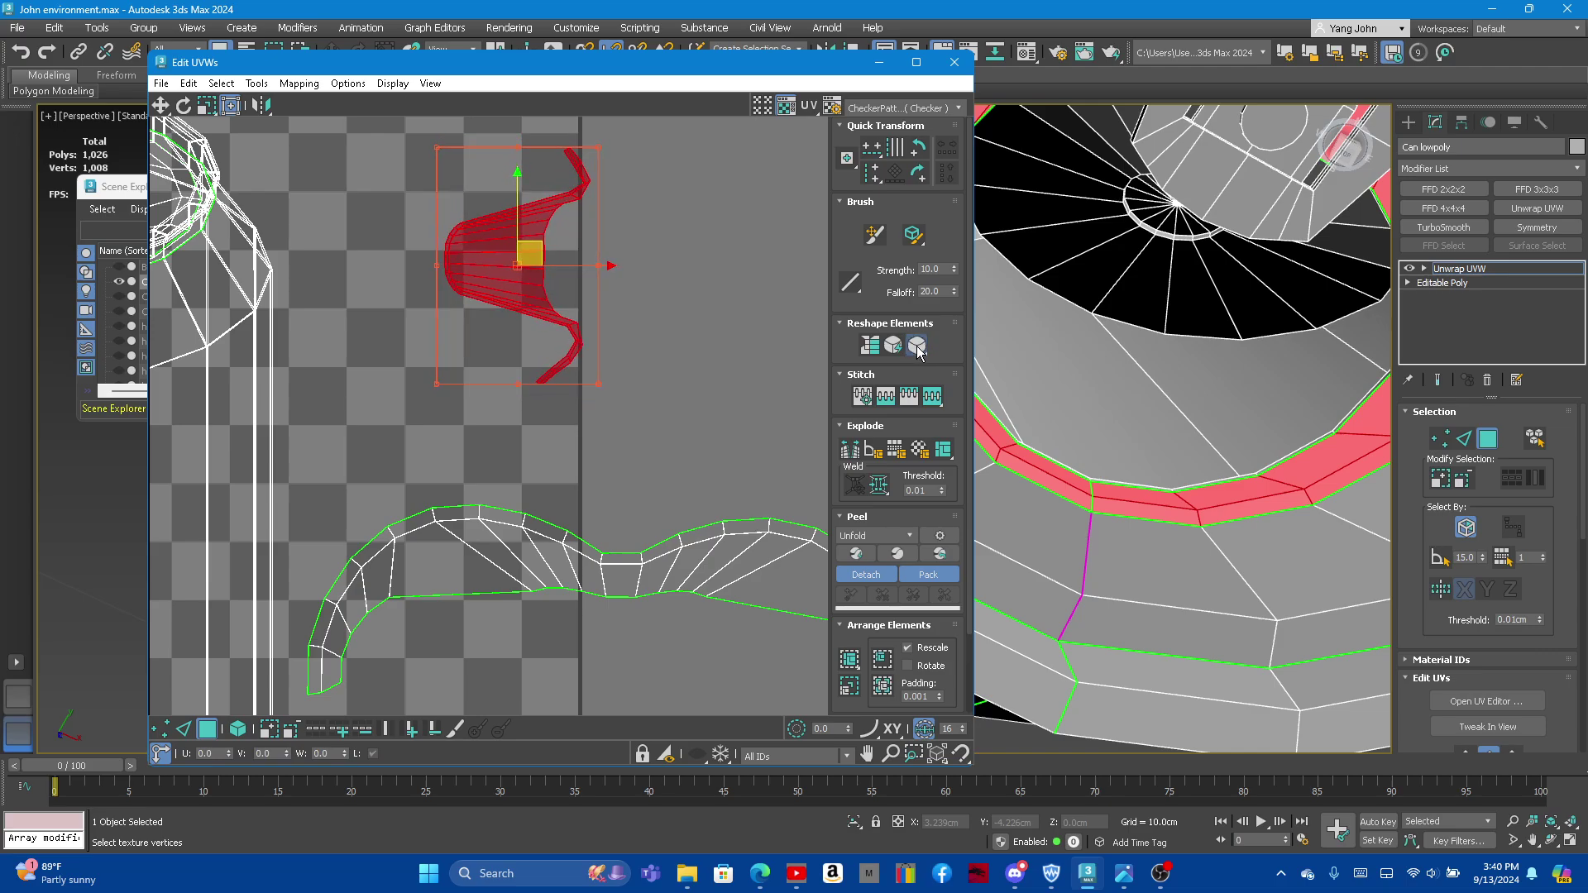
left_click(918, 349)
left_click(918, 349)
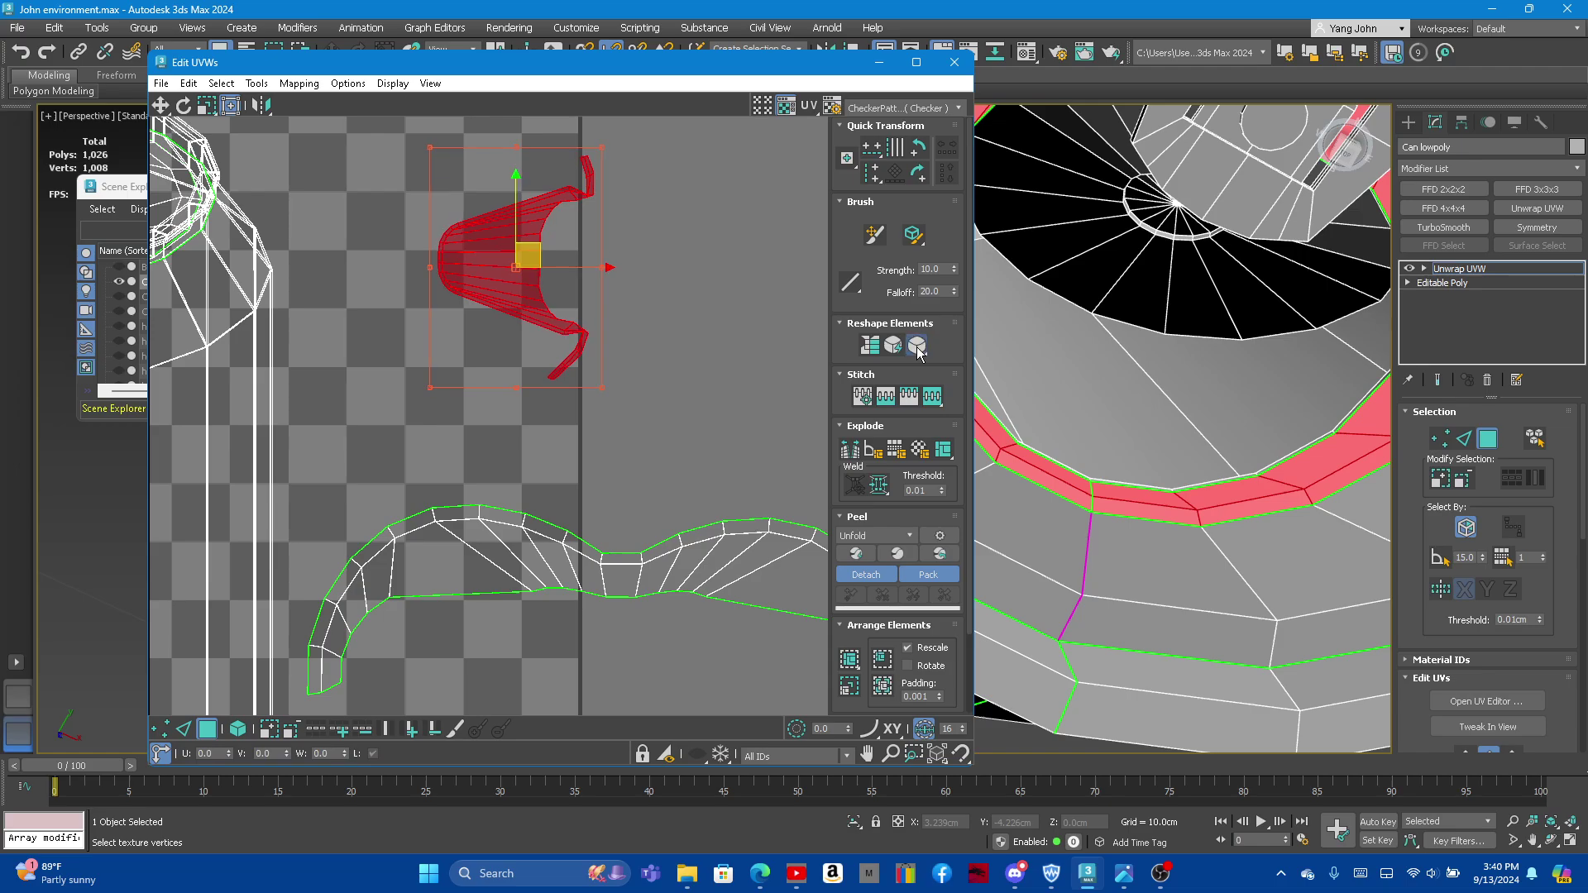
left_click(918, 347)
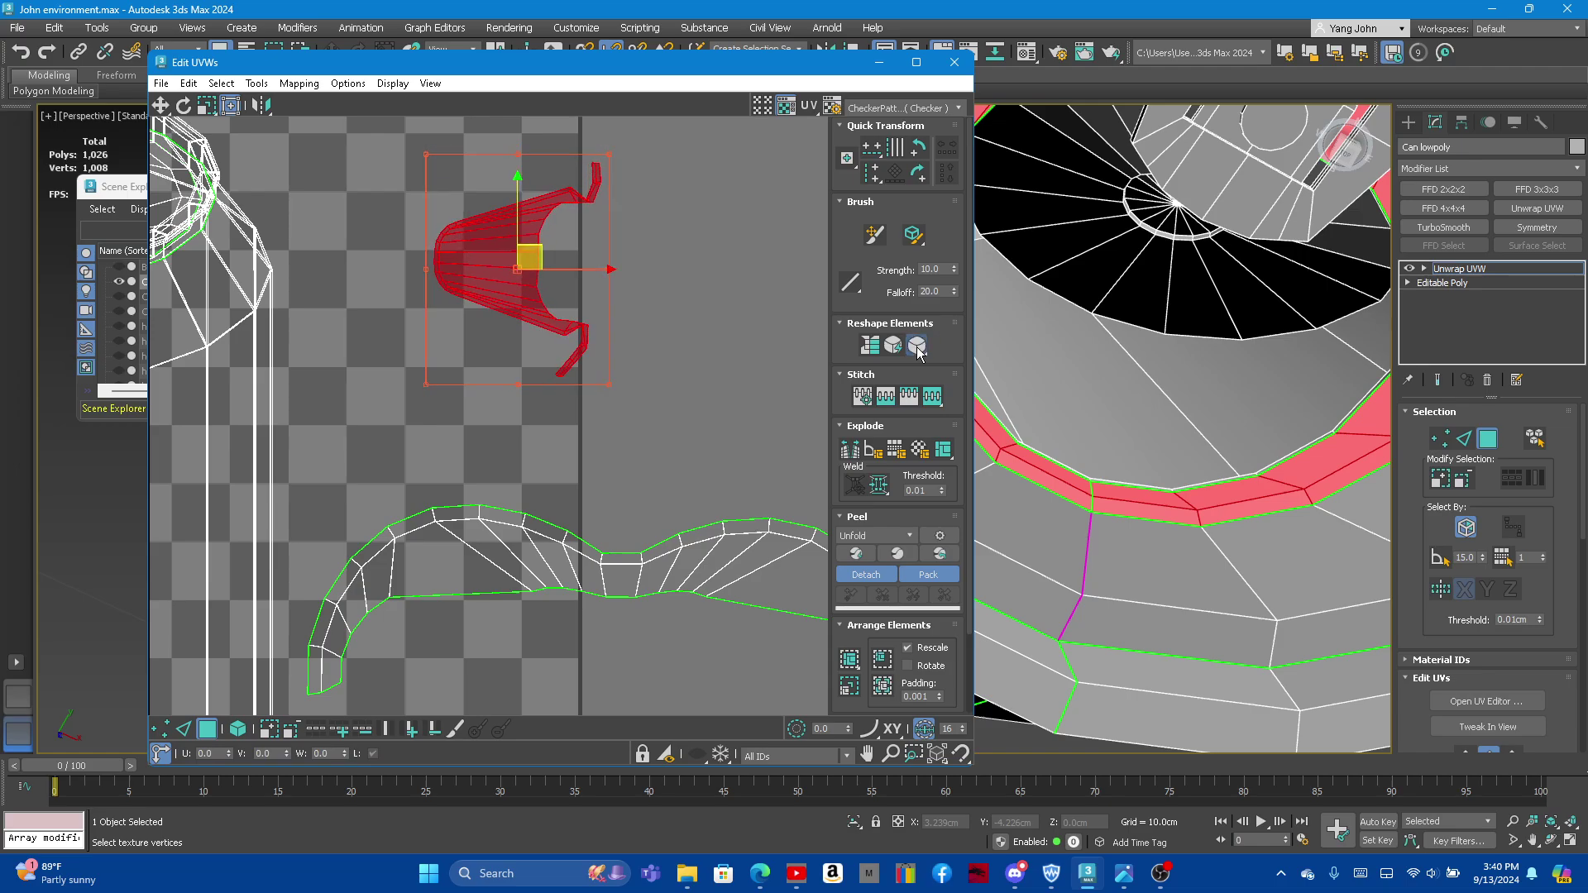
left_click(918, 348)
left_click(918, 349)
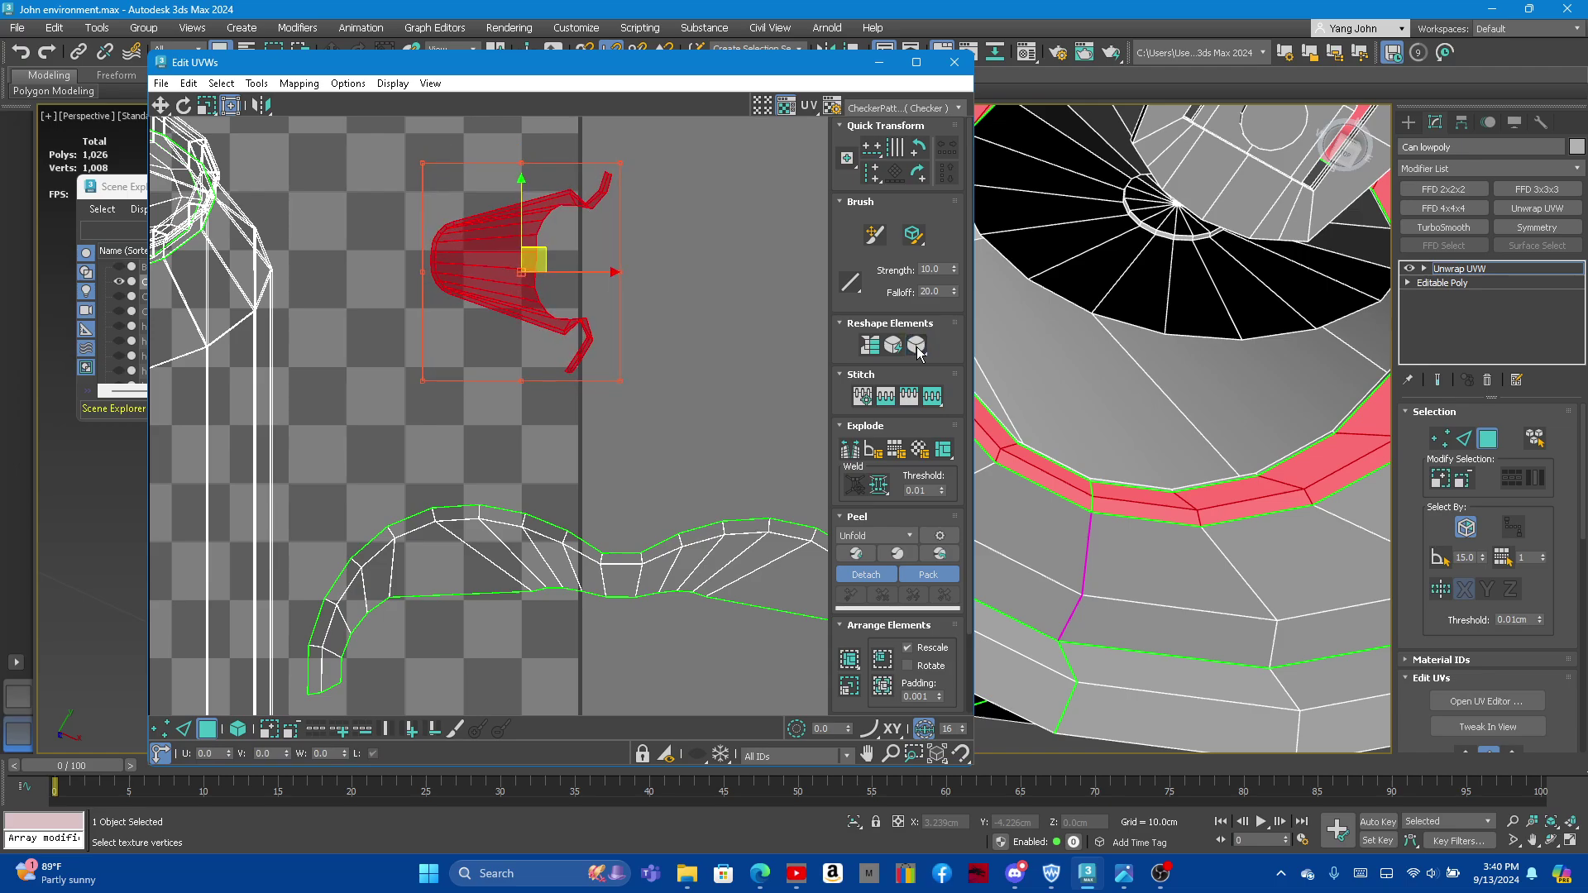
left_click(918, 349)
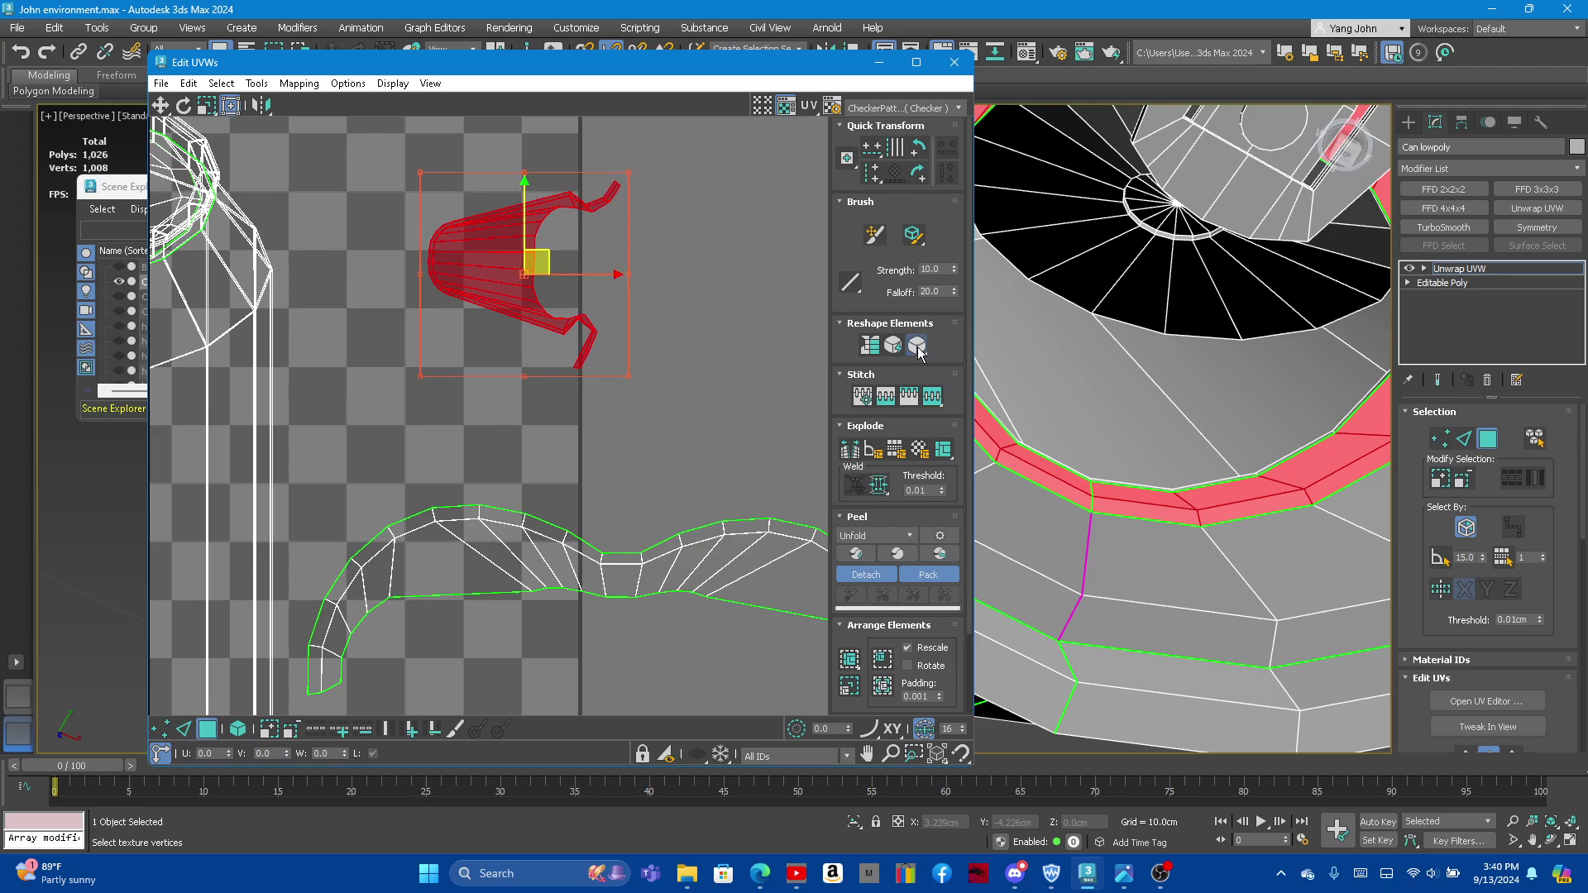
left_click(918, 349)
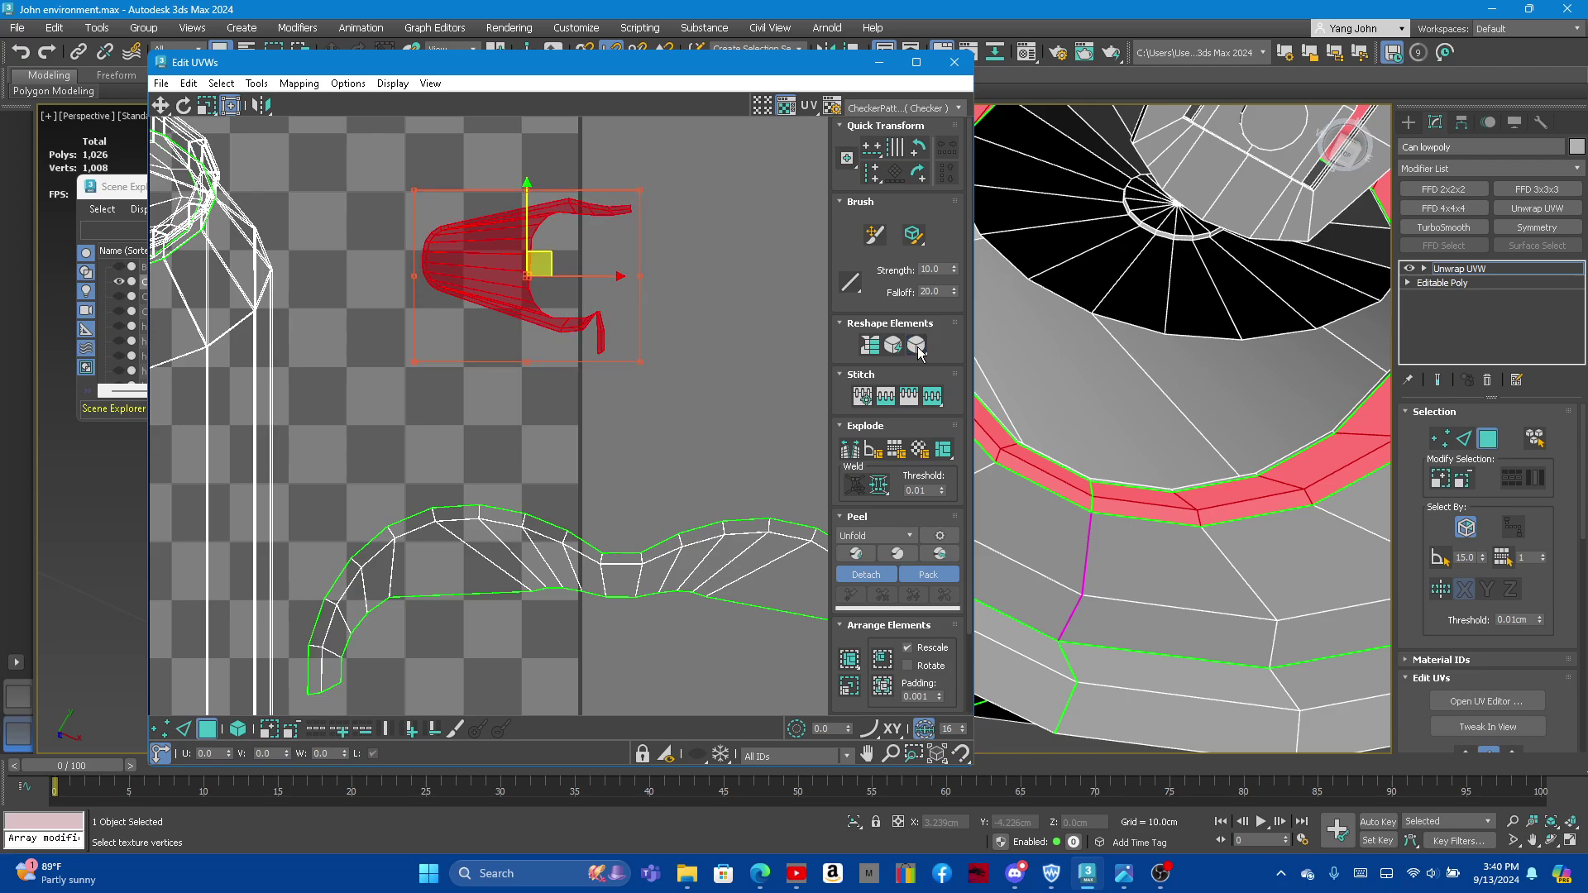
left_click(918, 347)
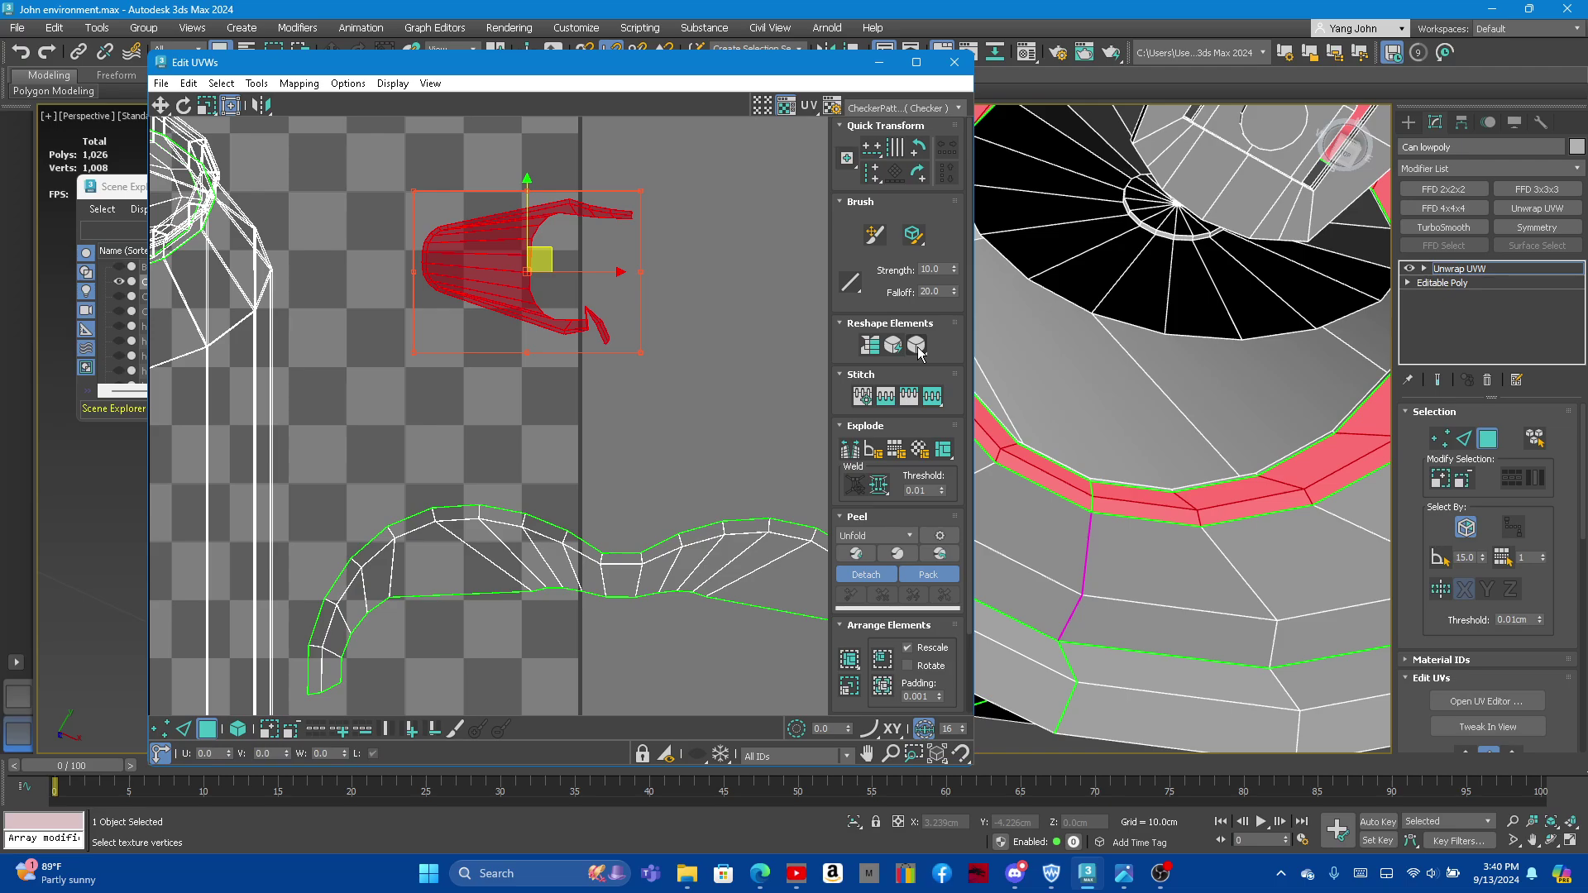
left_click(894, 347)
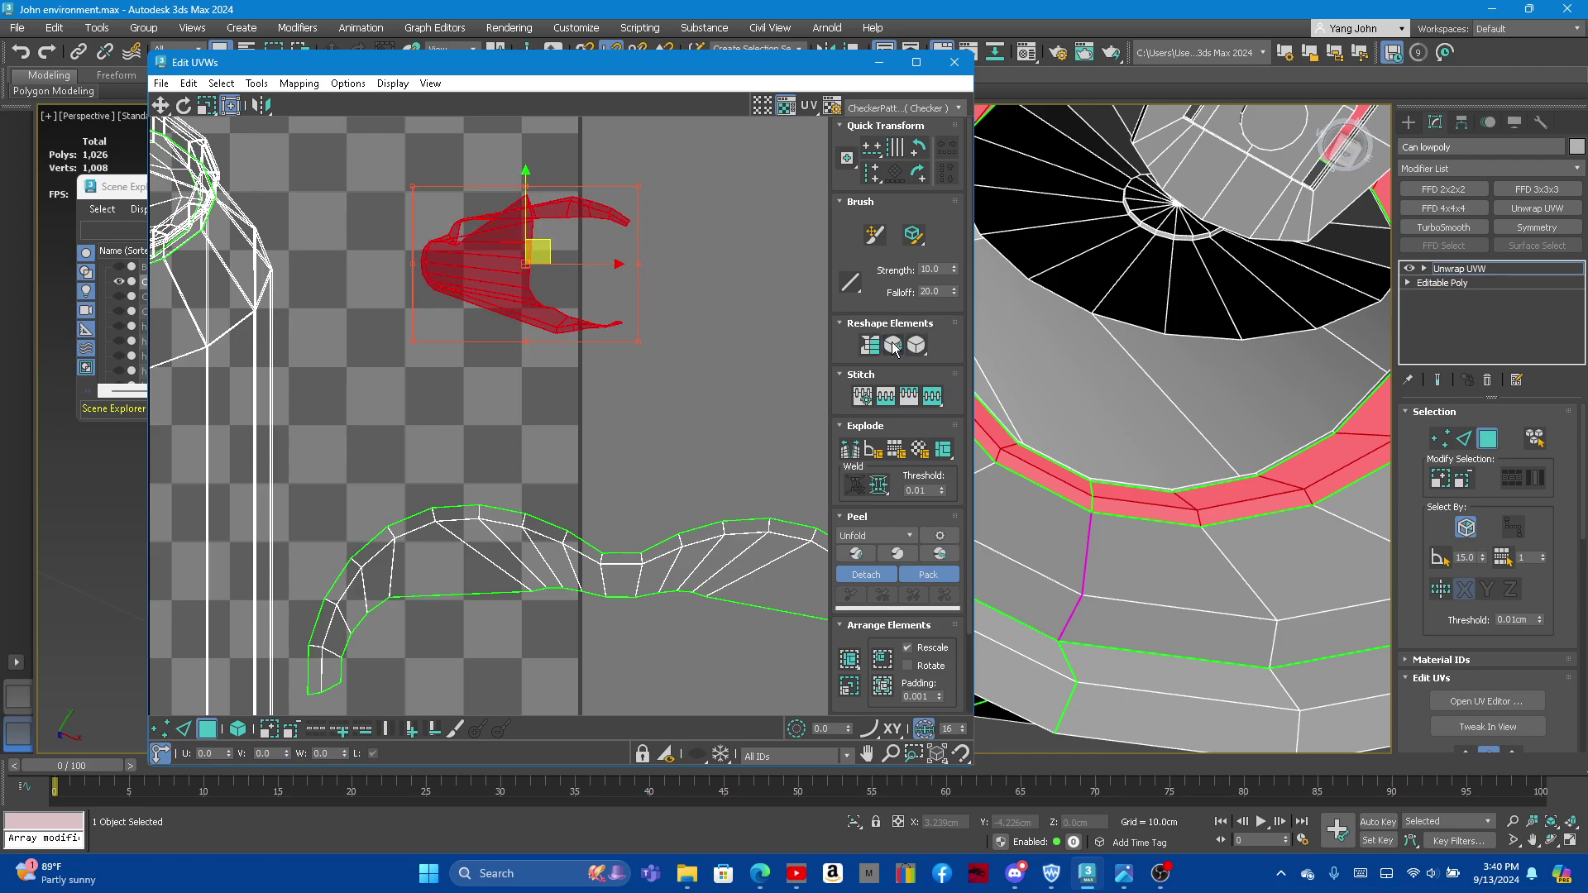
left_click(918, 349)
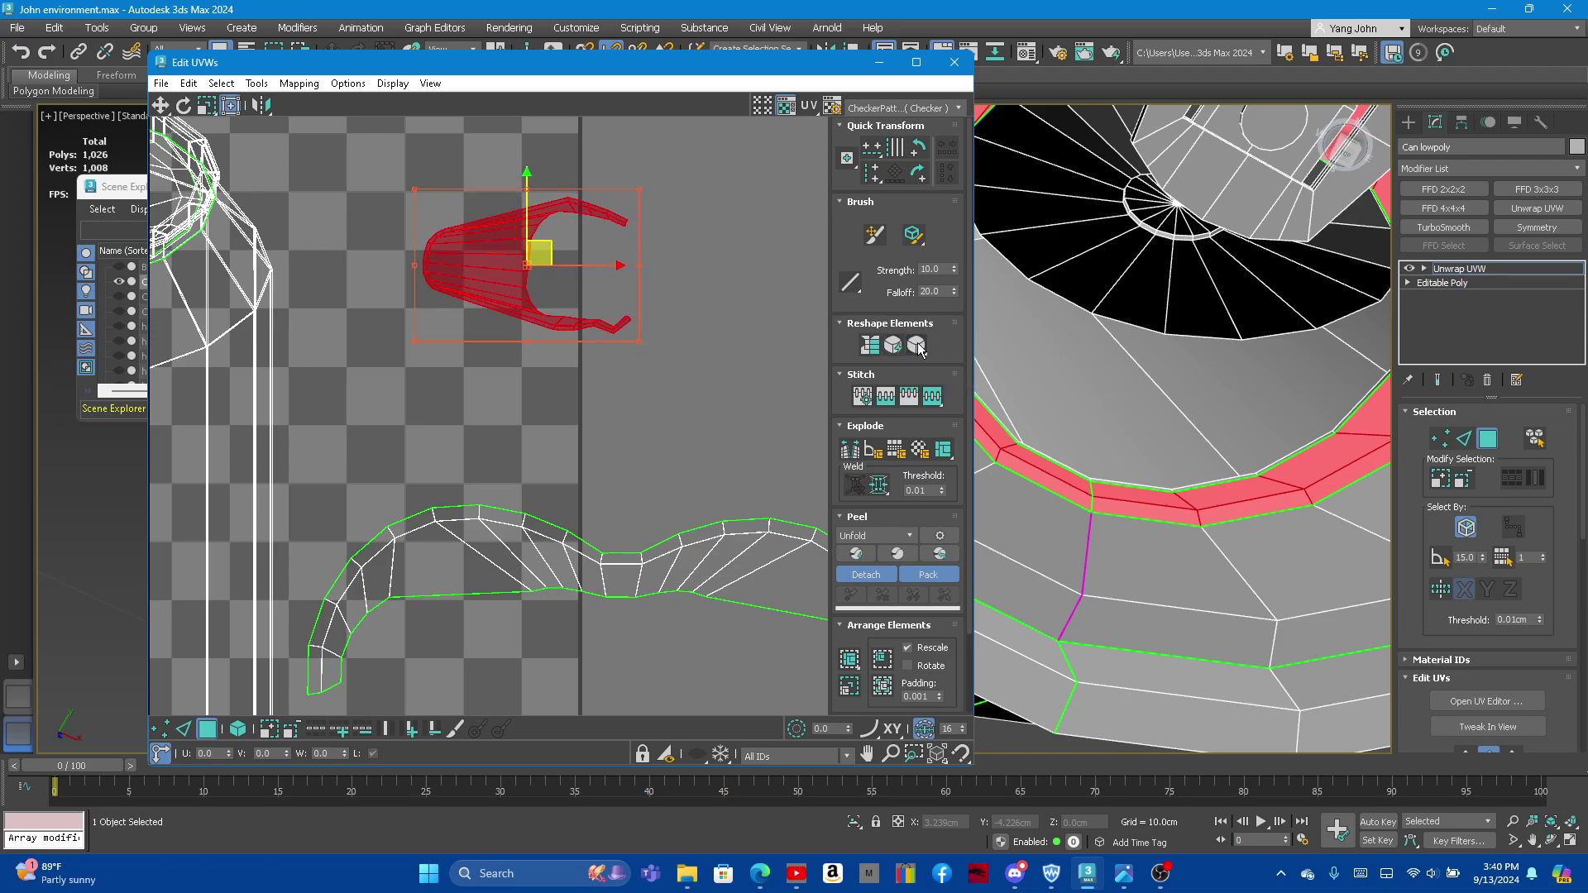
left_click(918, 347)
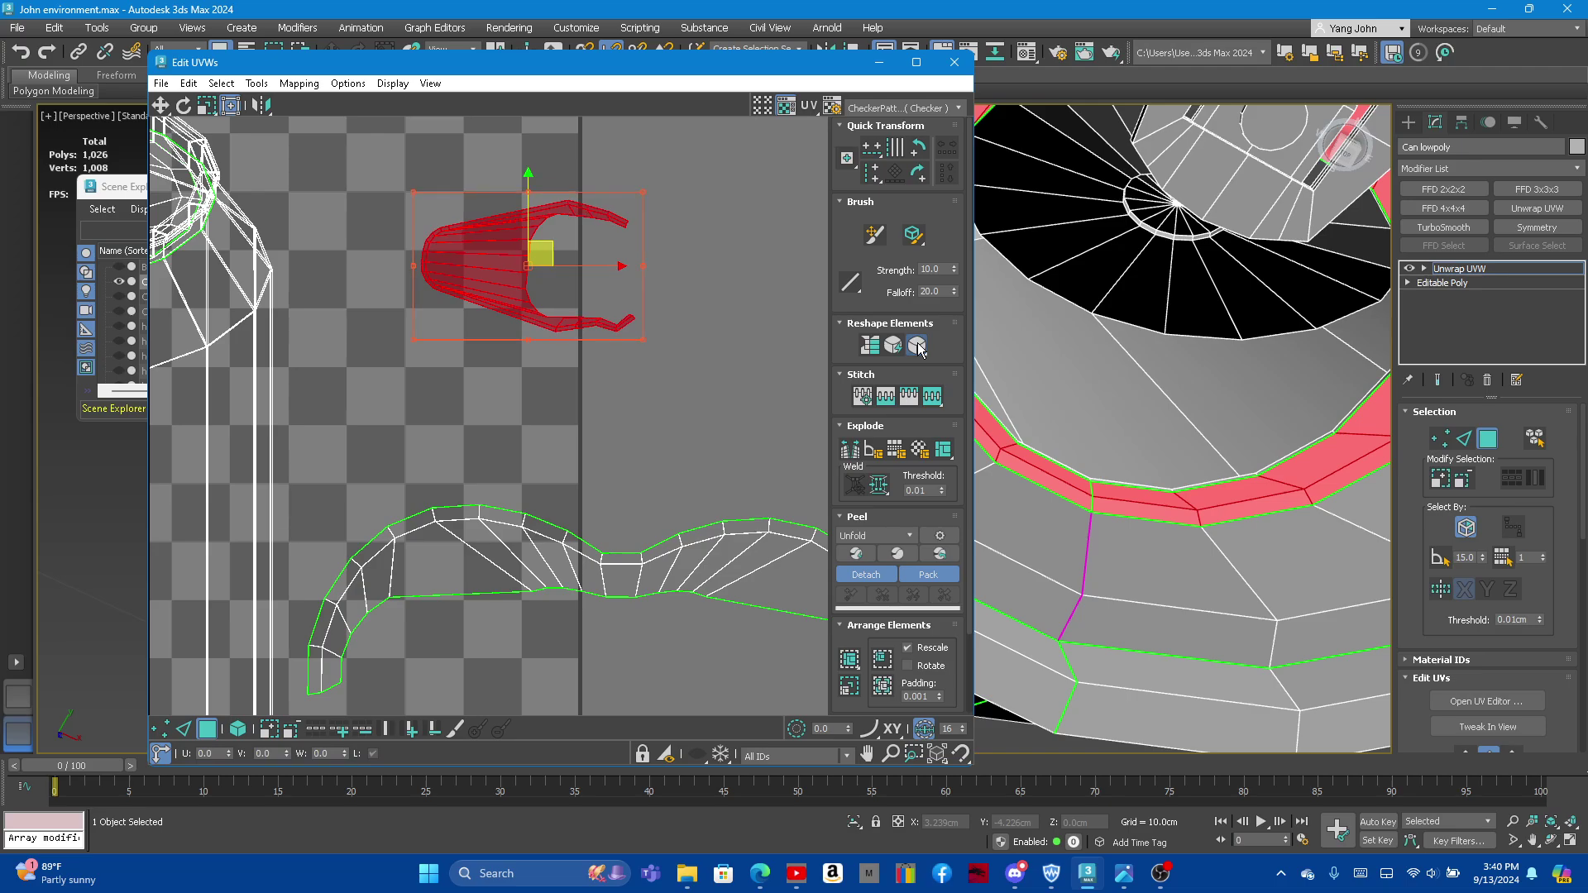
left_click(918, 347)
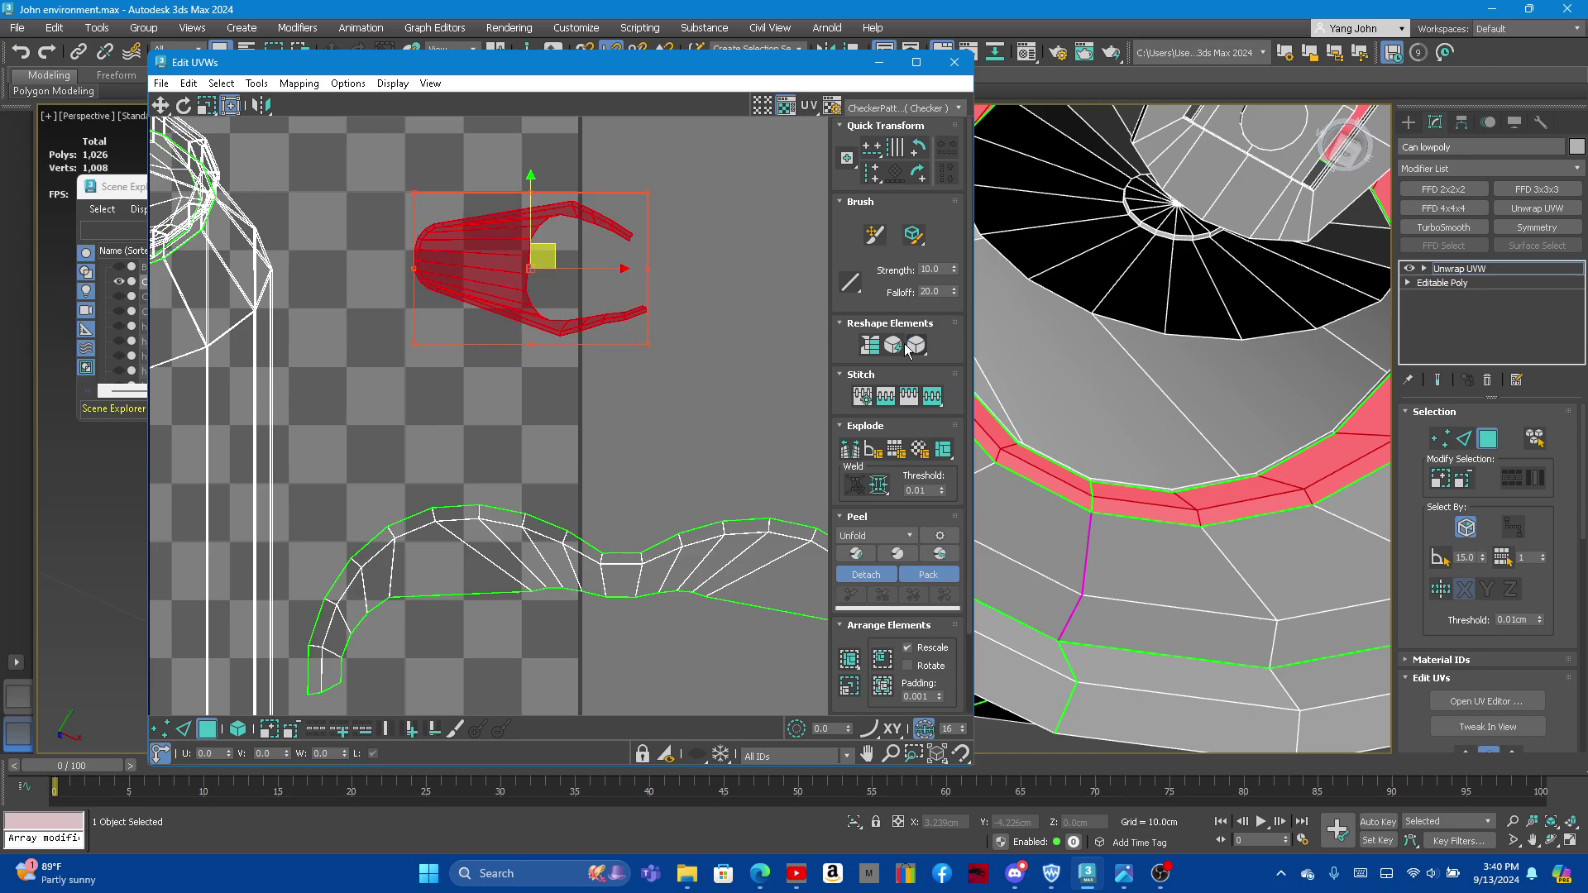
scroll(562, 369, "up", 2)
scroll(562, 369, "down", 4)
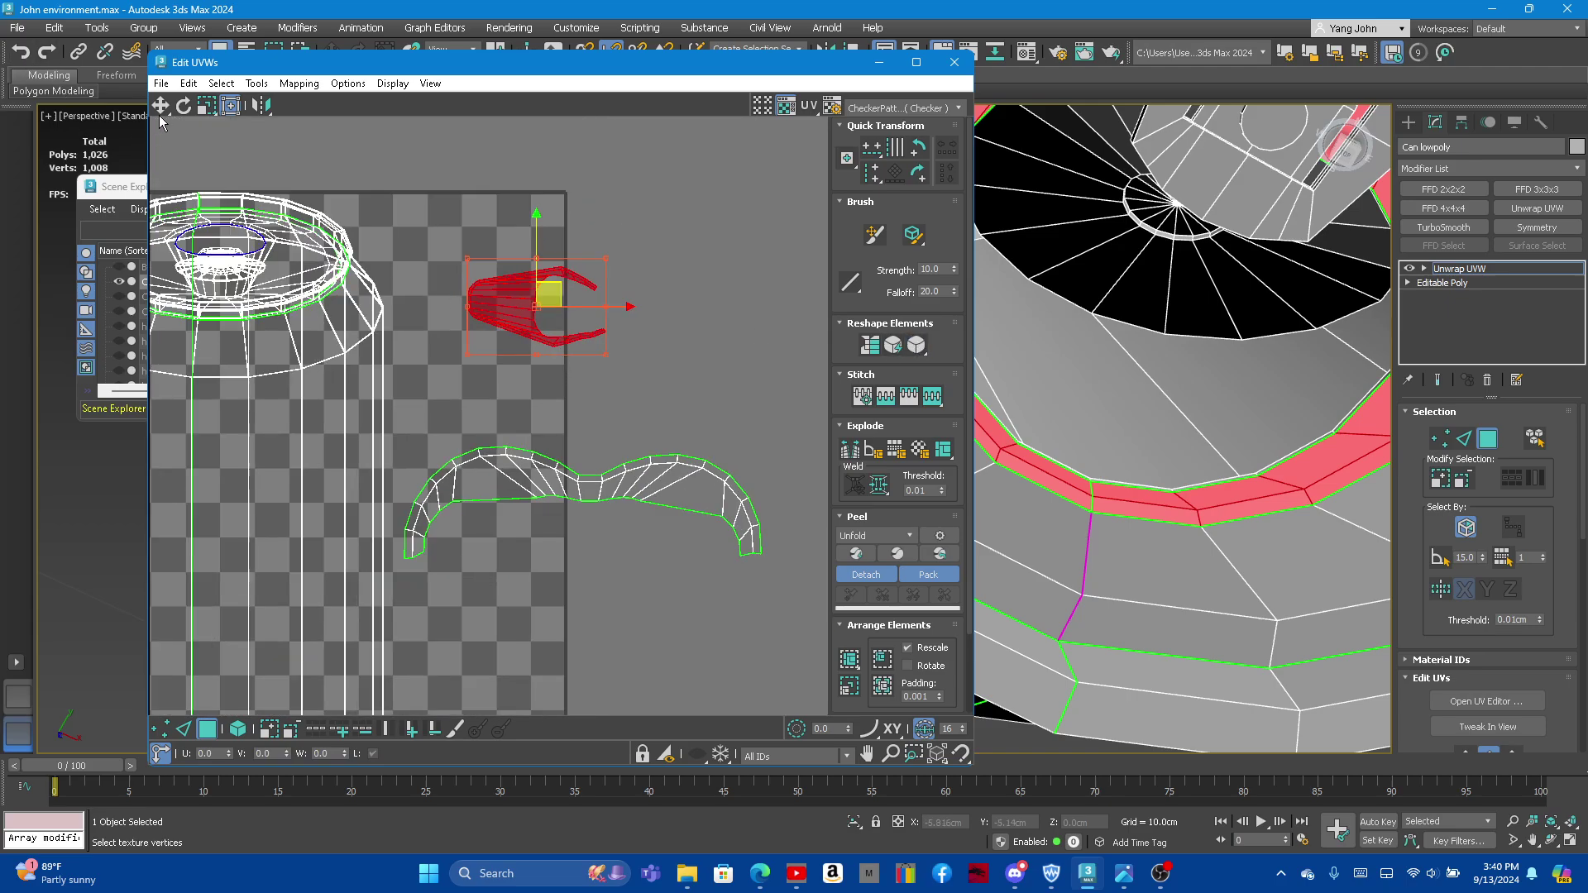
Step: Rotate the cup-shaped shell 90° upright and move it up and left
left_click(184, 105)
mouse_move(532, 289)
left_mouse_down()
mouse_move(483, 320)
mouse_move(518, 402)
left_mouse_up()
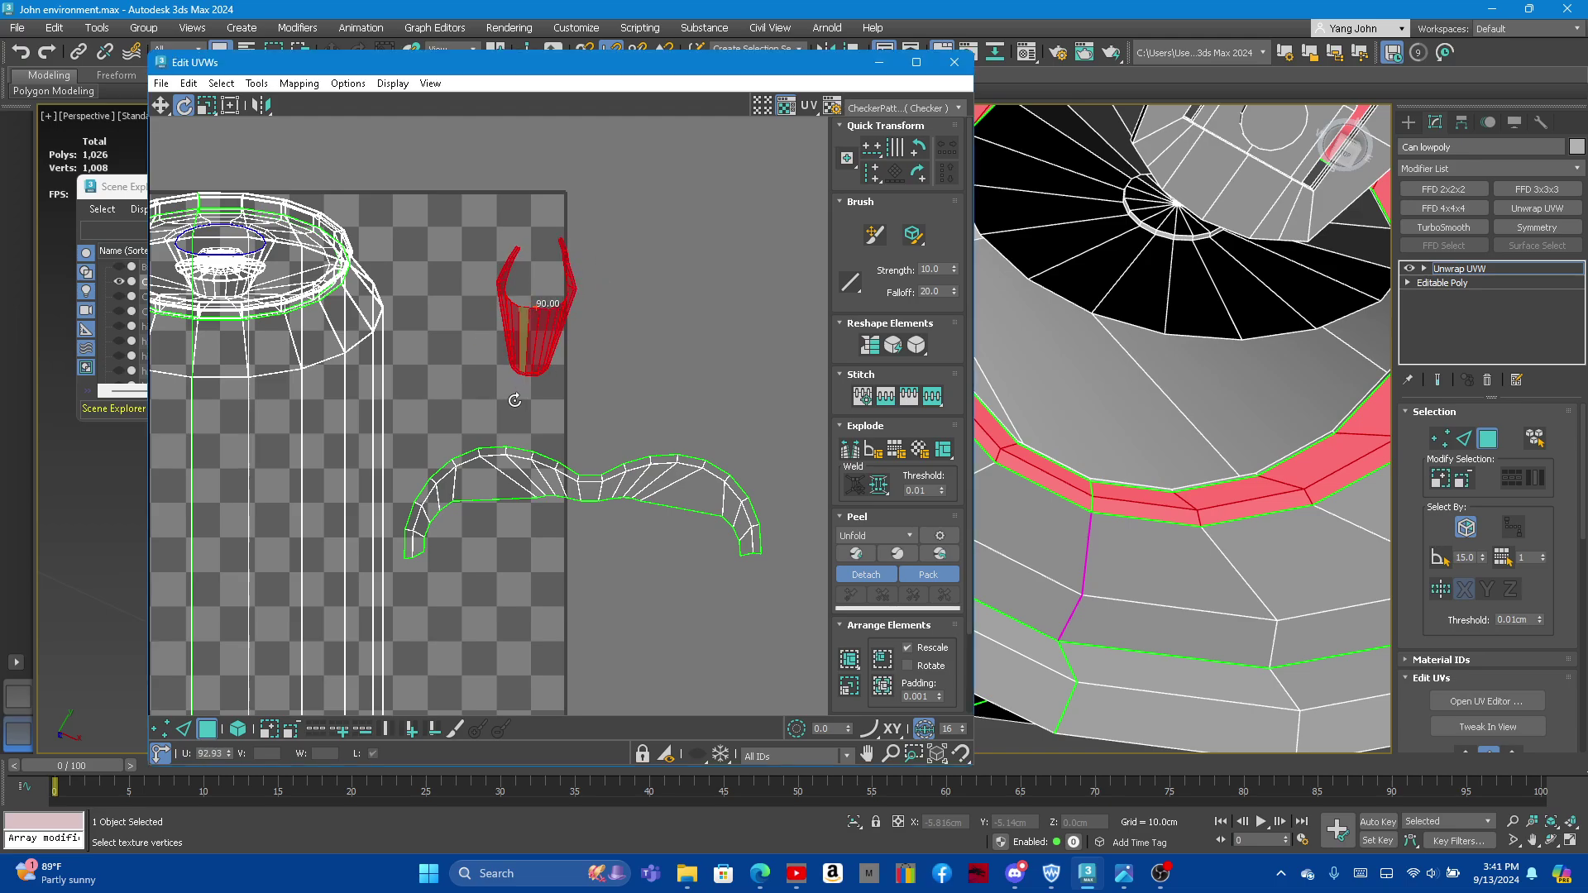
left_click(160, 105)
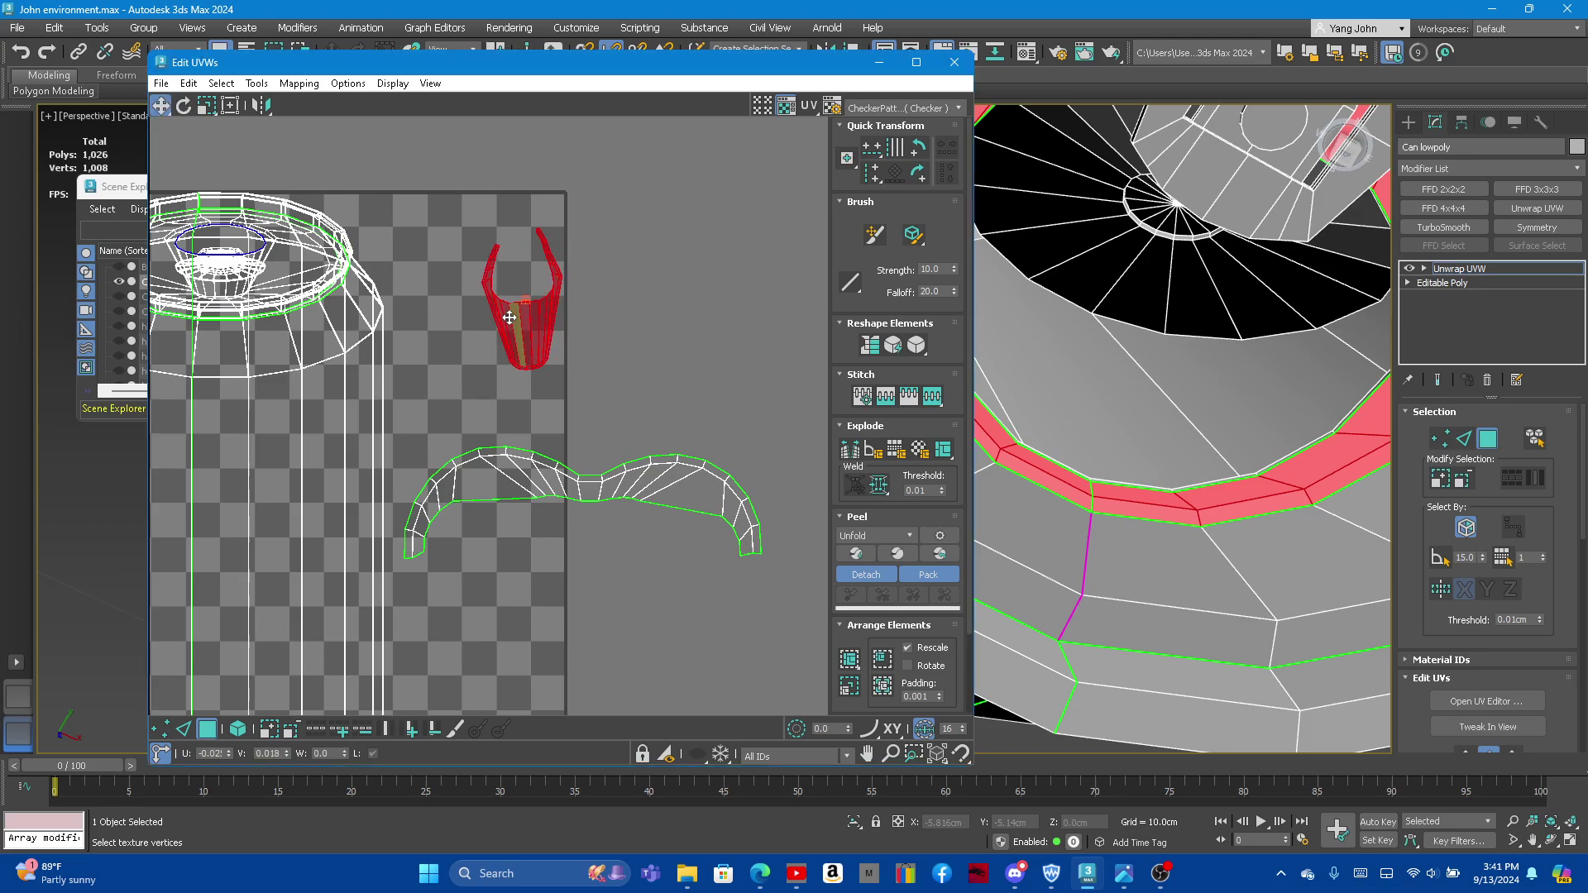
left_click_drag(529, 322, 484, 300)
Step: Rotate the long curved strip shell 90° to vertical and place it beside the can layout
left_click(529, 467)
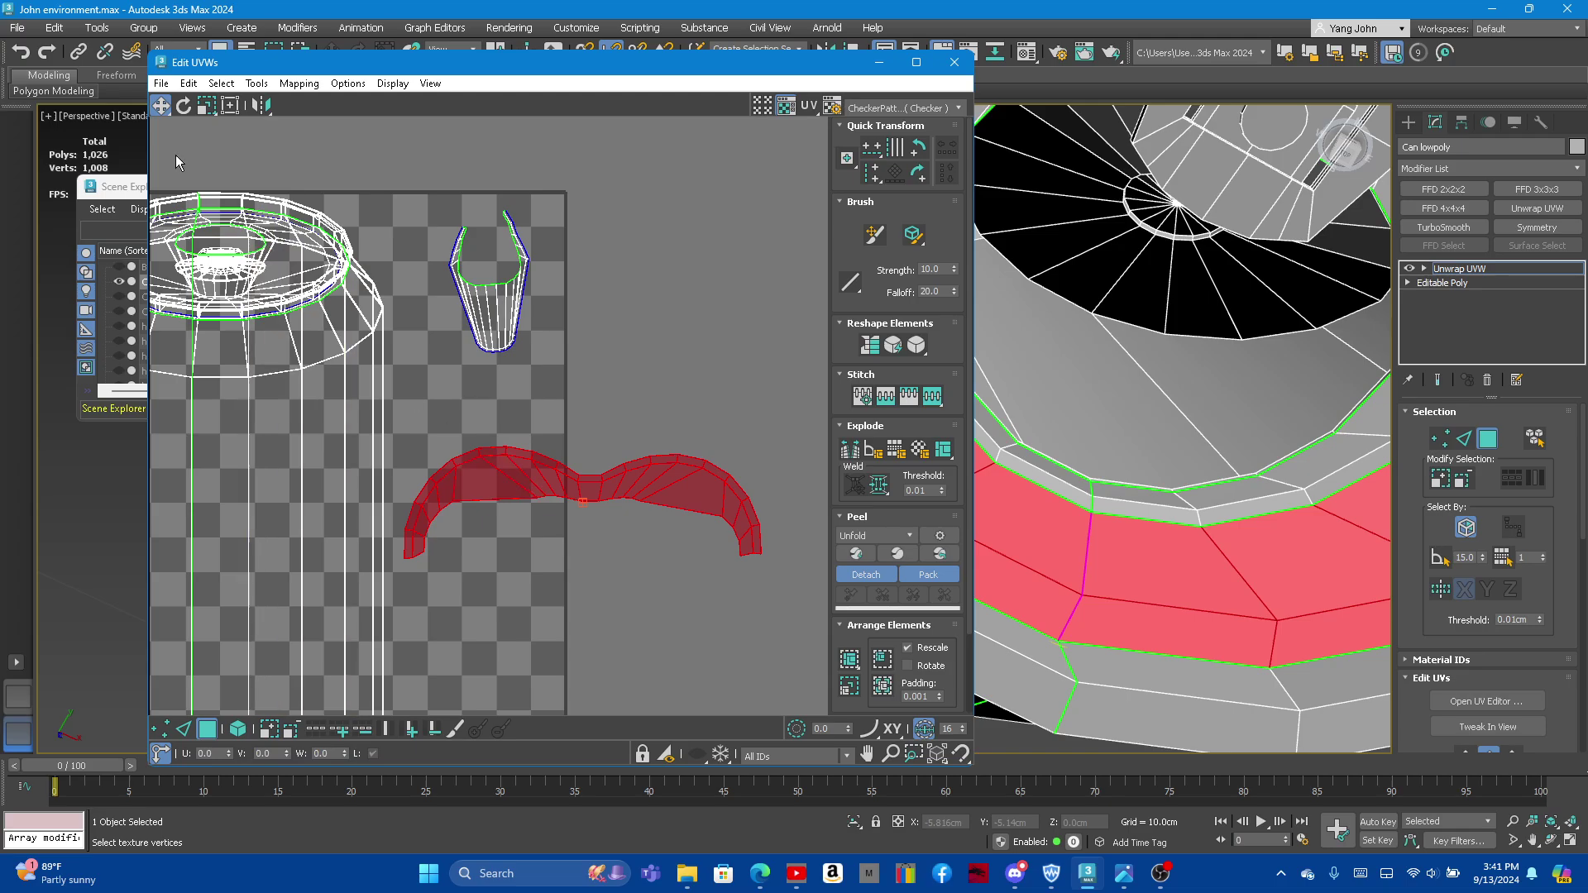
left_click(184, 105)
left_click_drag(427, 474, 549, 665)
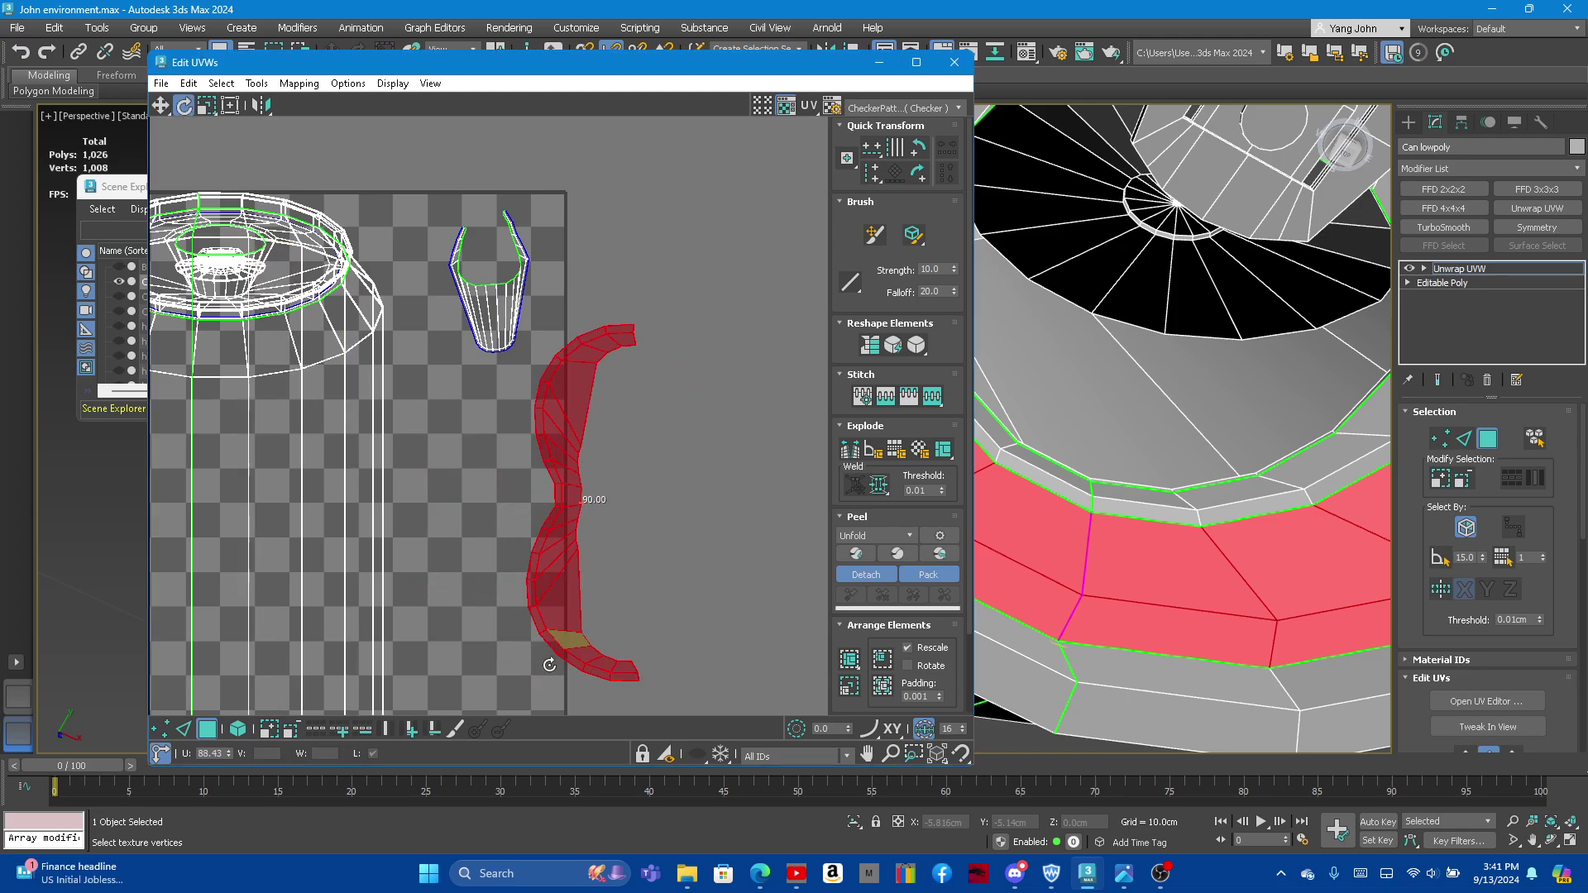
left_click(161, 105)
left_click_drag(549, 449, 463, 507)
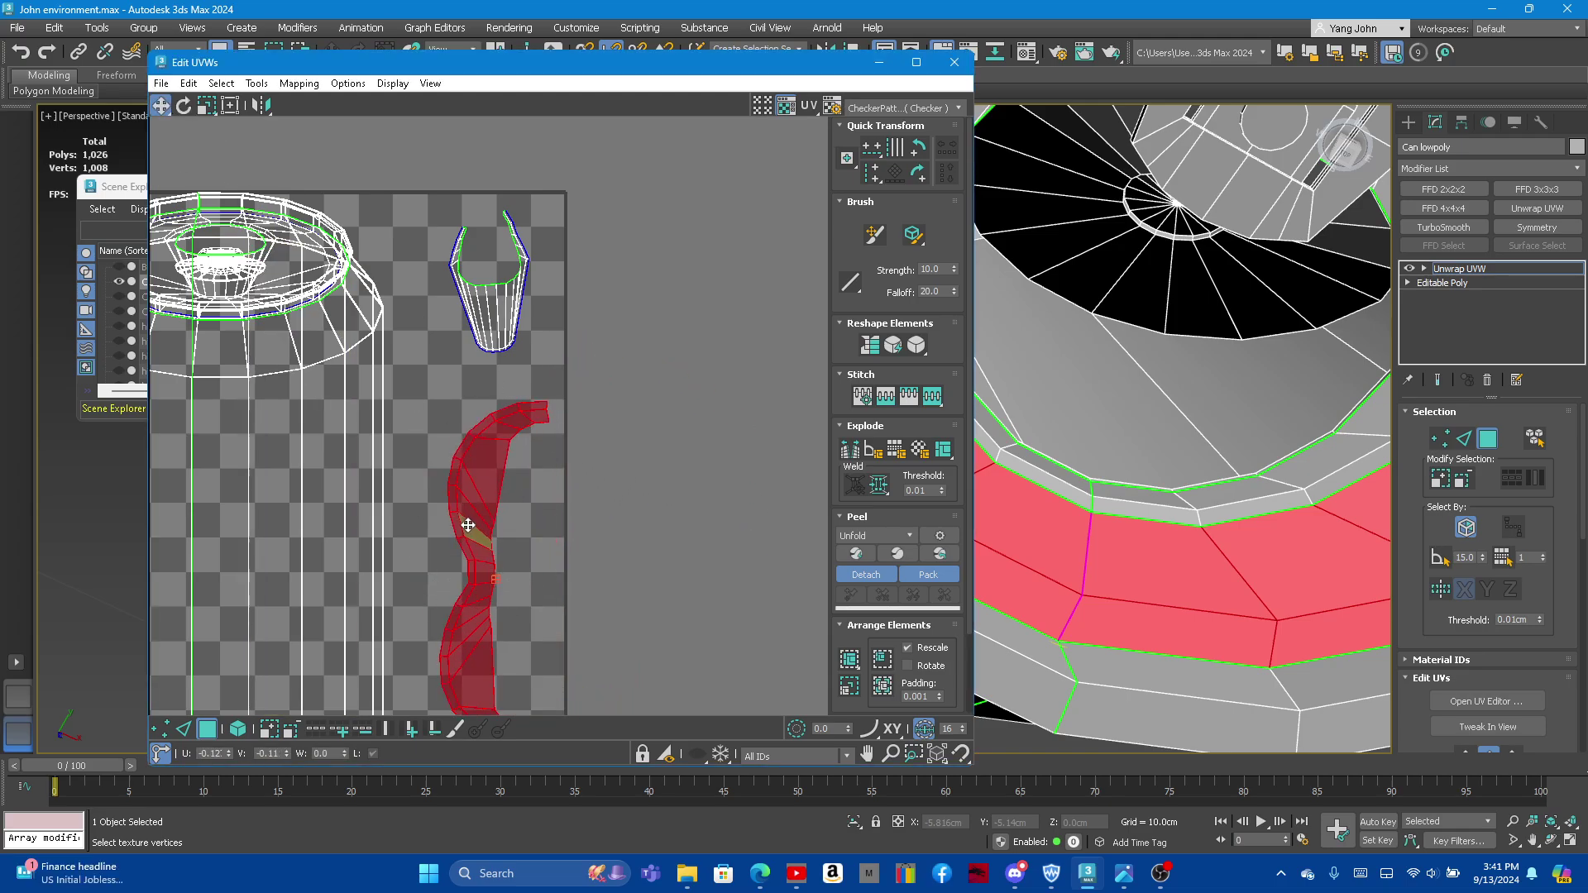
scroll(638, 245, "down", 5)
scroll(430, 373, "up", 3)
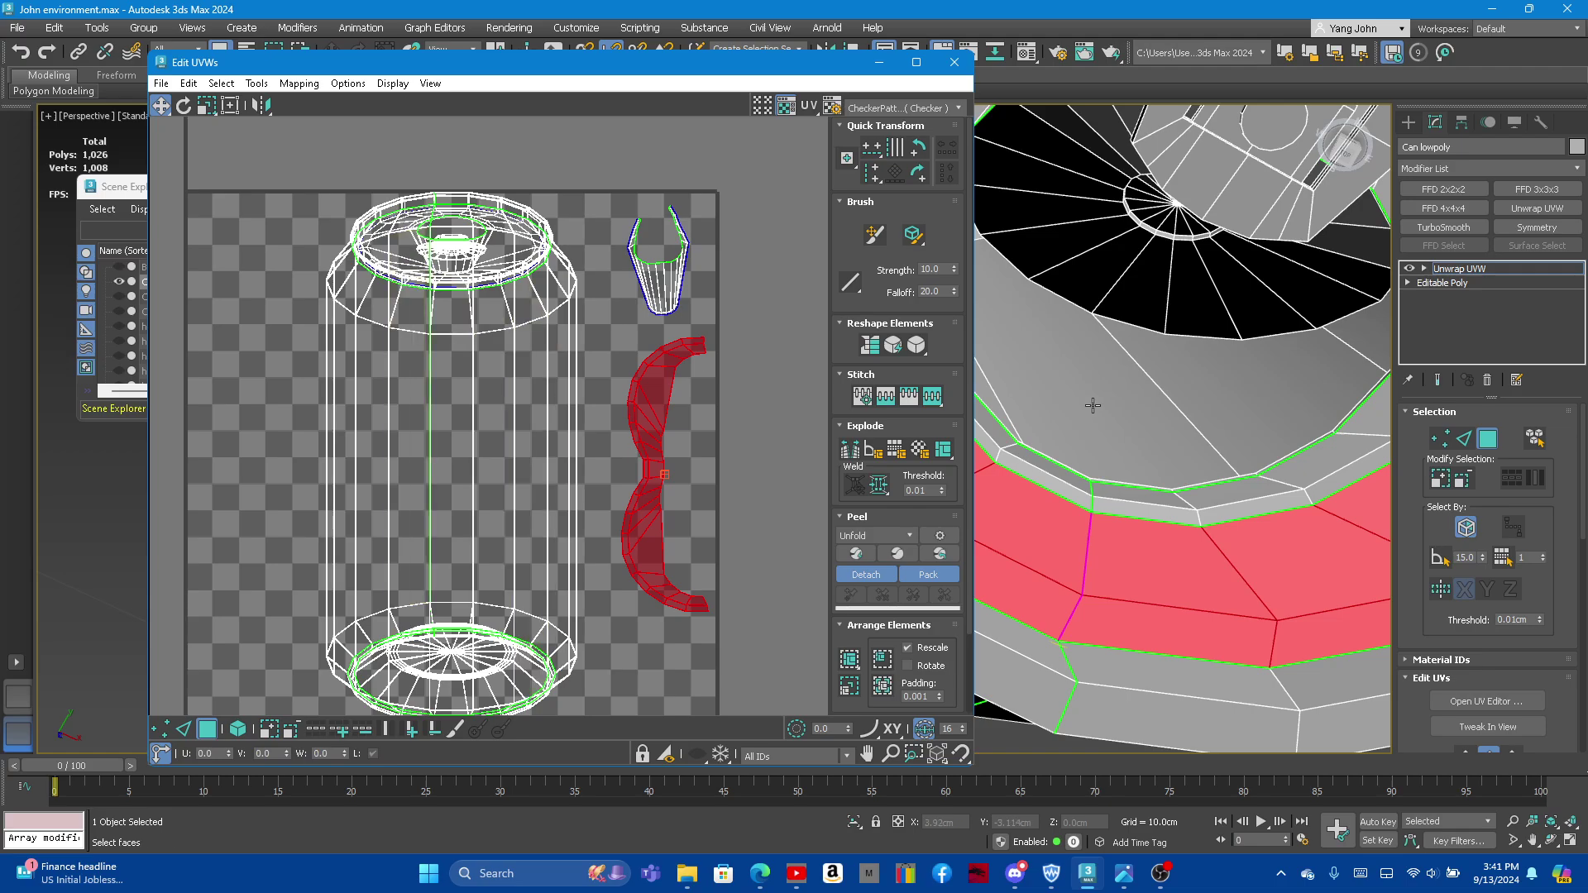
scroll(1166, 396, "down", 10)
middle_click_drag(1167, 396, 1078, 479, "alt")
Step: Straighten the can body's faces into a flat grid and move it right of the UV square
left_click(1079, 479)
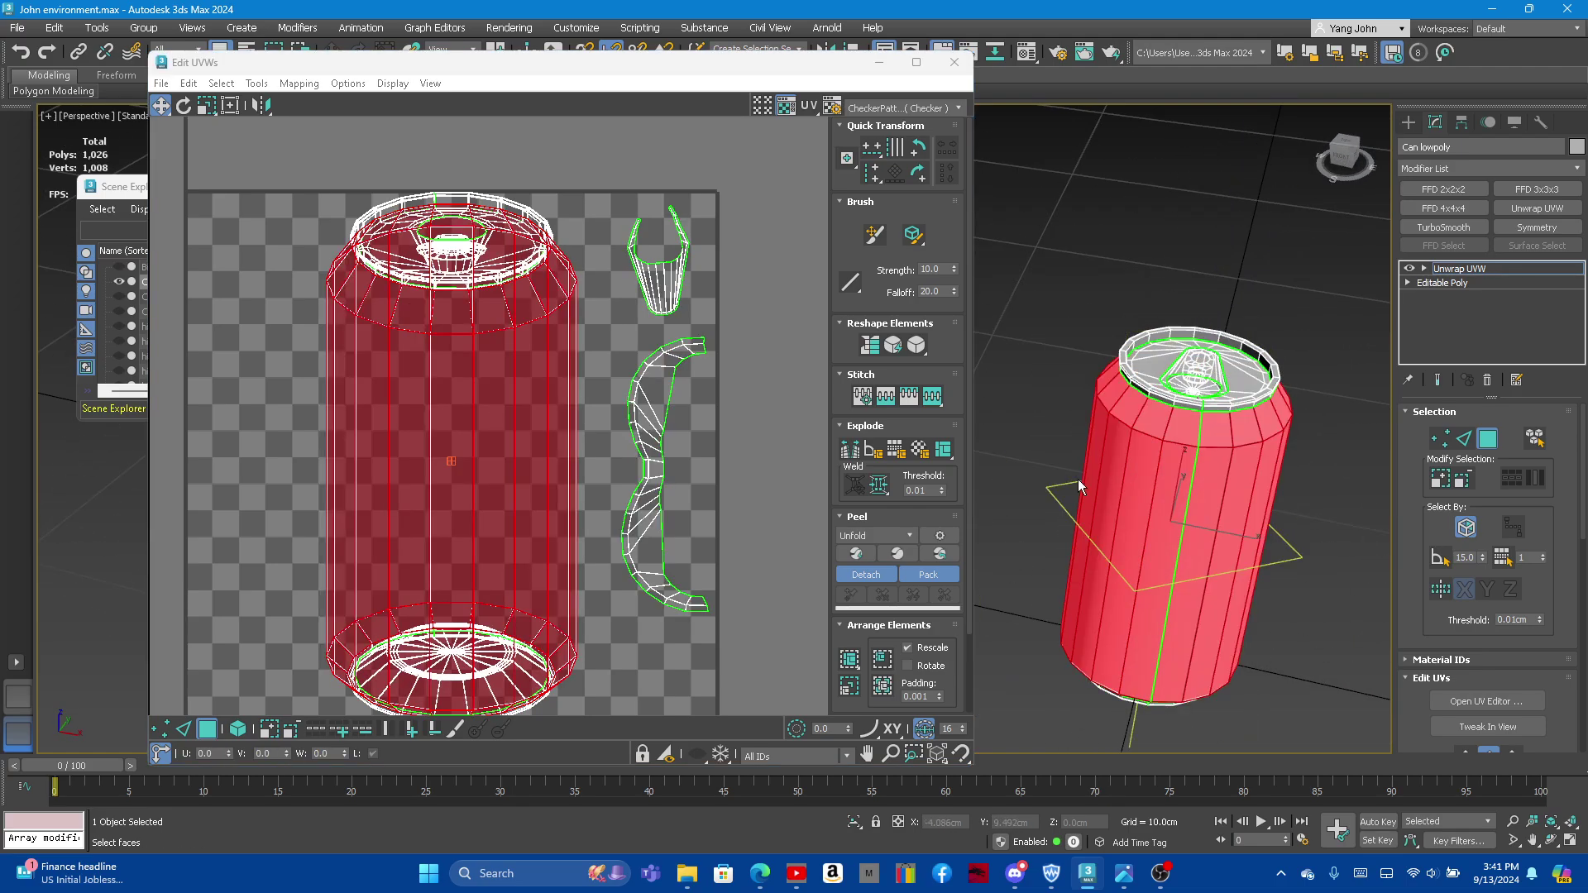
left_click(870, 345)
scroll(488, 286, "down", 3)
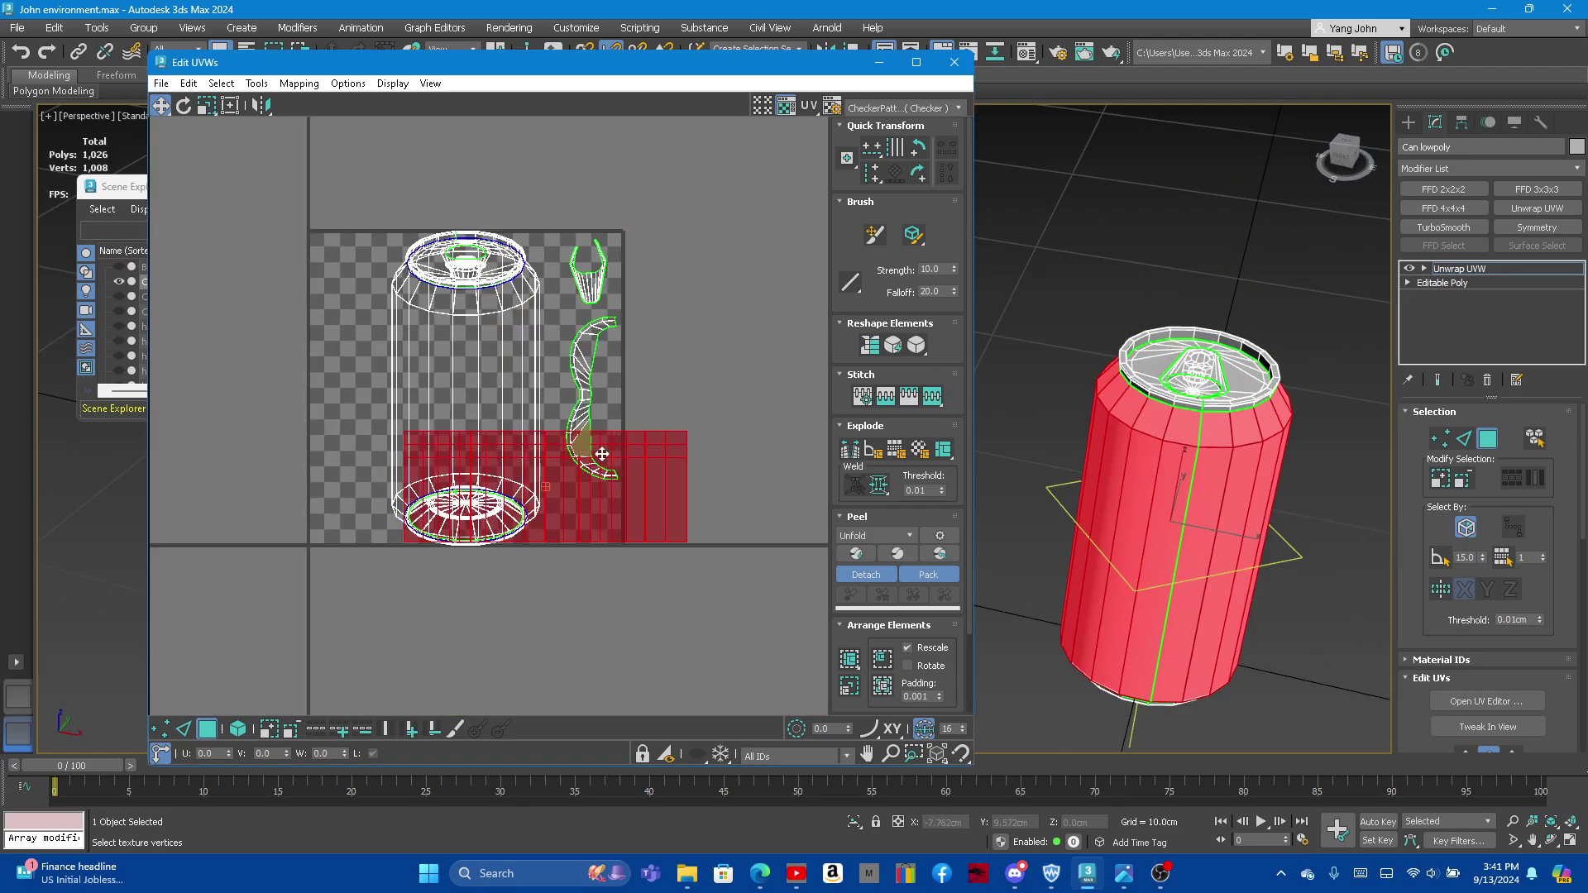
mouse_move(662, 447)
left_mouse_down()
mouse_move(740, 445)
mouse_move(902, 397)
left_mouse_up()
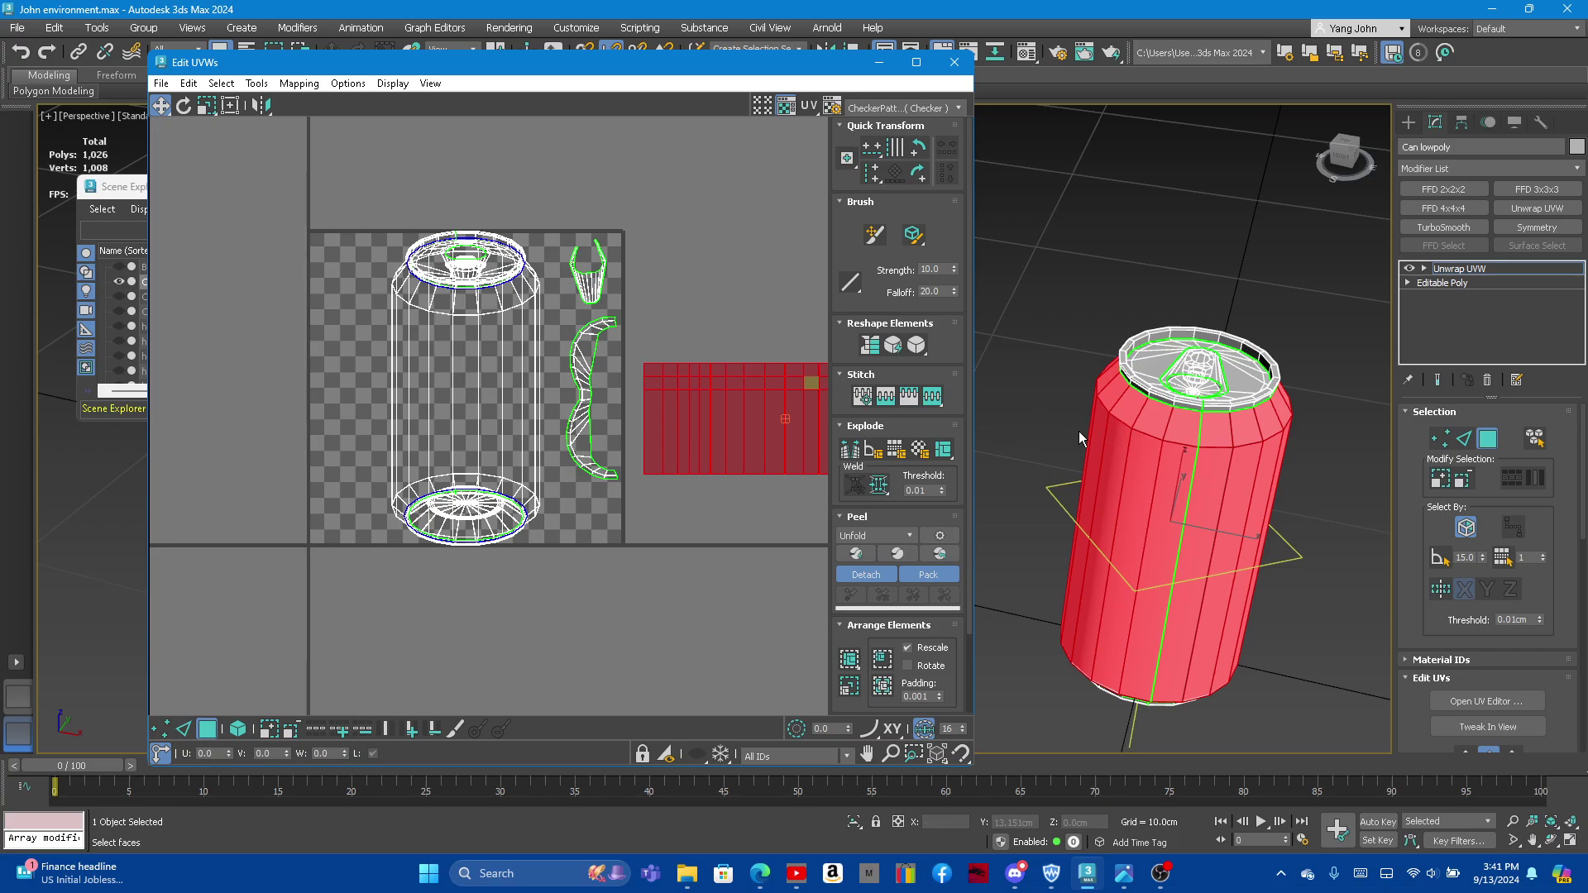
Step: Swap the selection to the remaining can faces and orbit around the can top to inspect them
left_click(1142, 406)
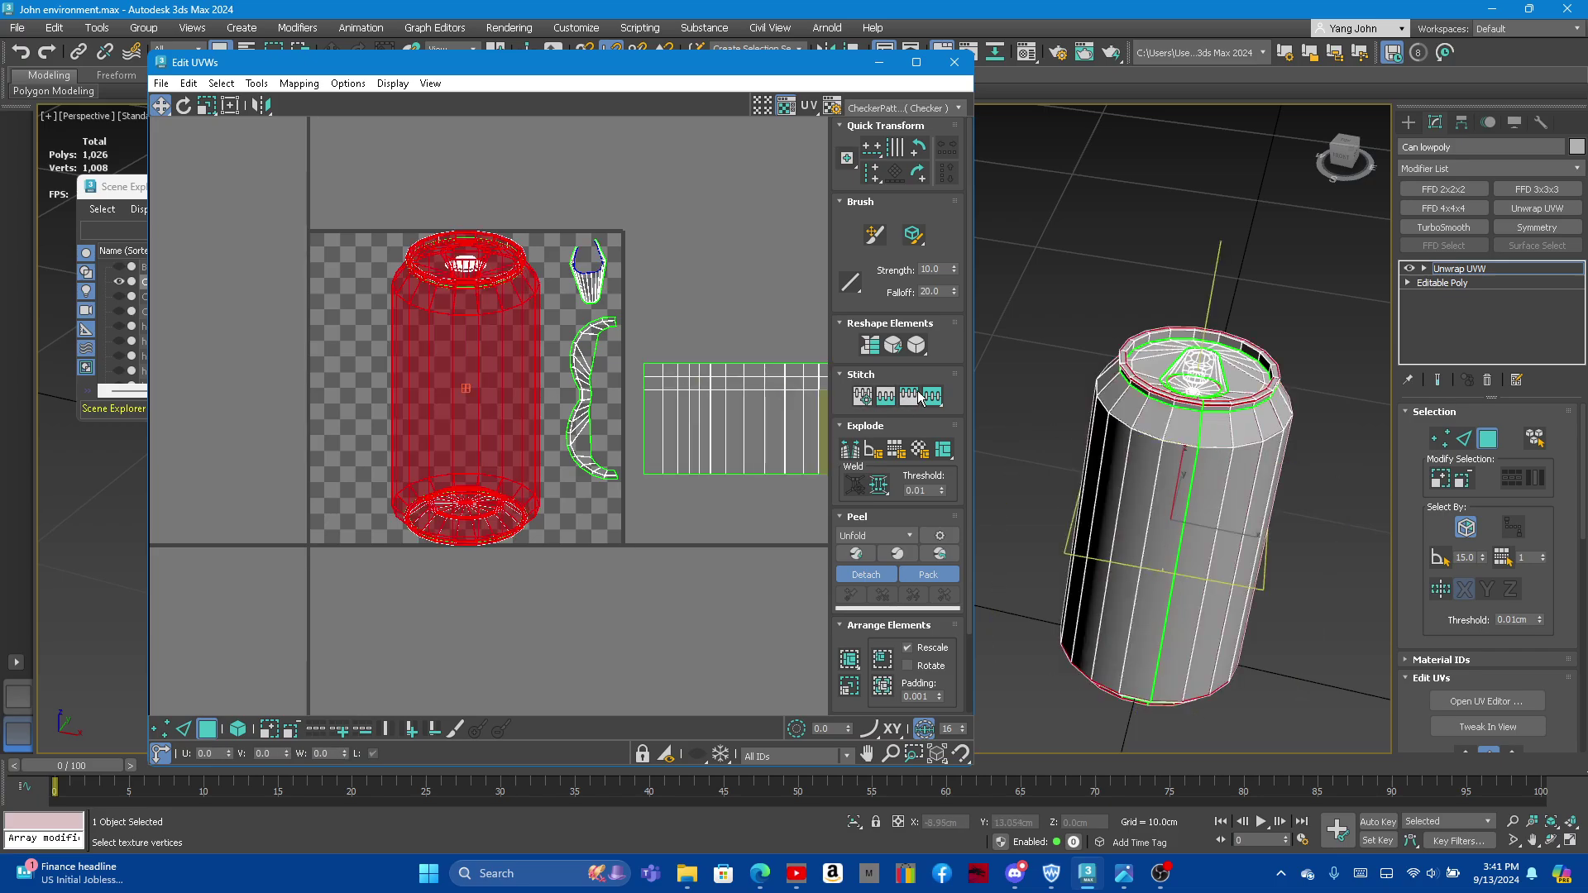
middle_click_drag(1147, 426, 1199, 485, "alt")
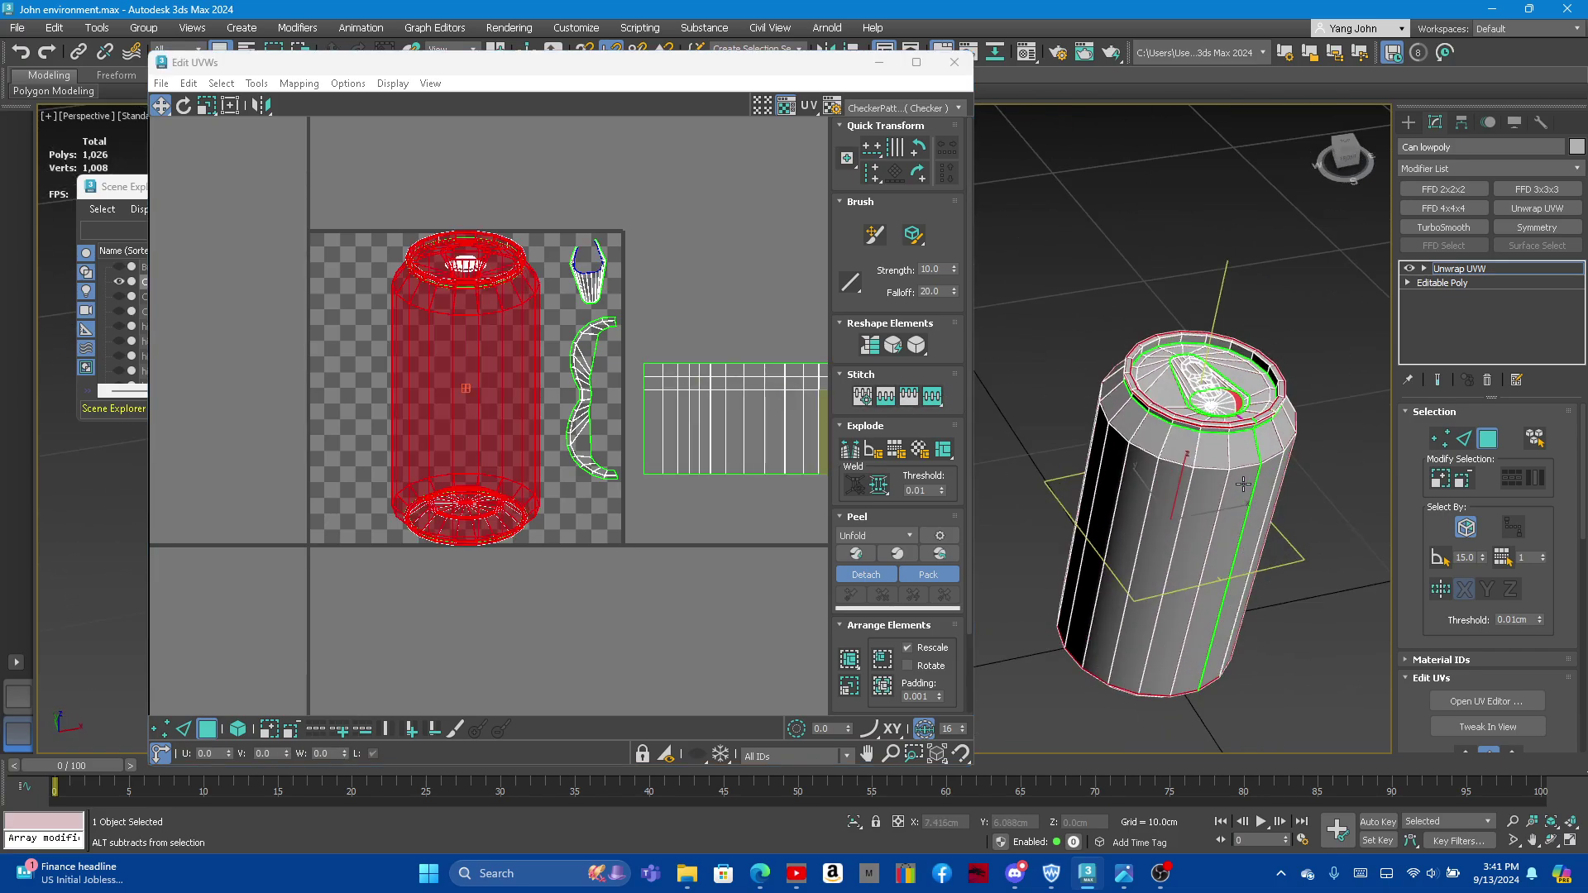
scroll(1204, 431, "up", 3)
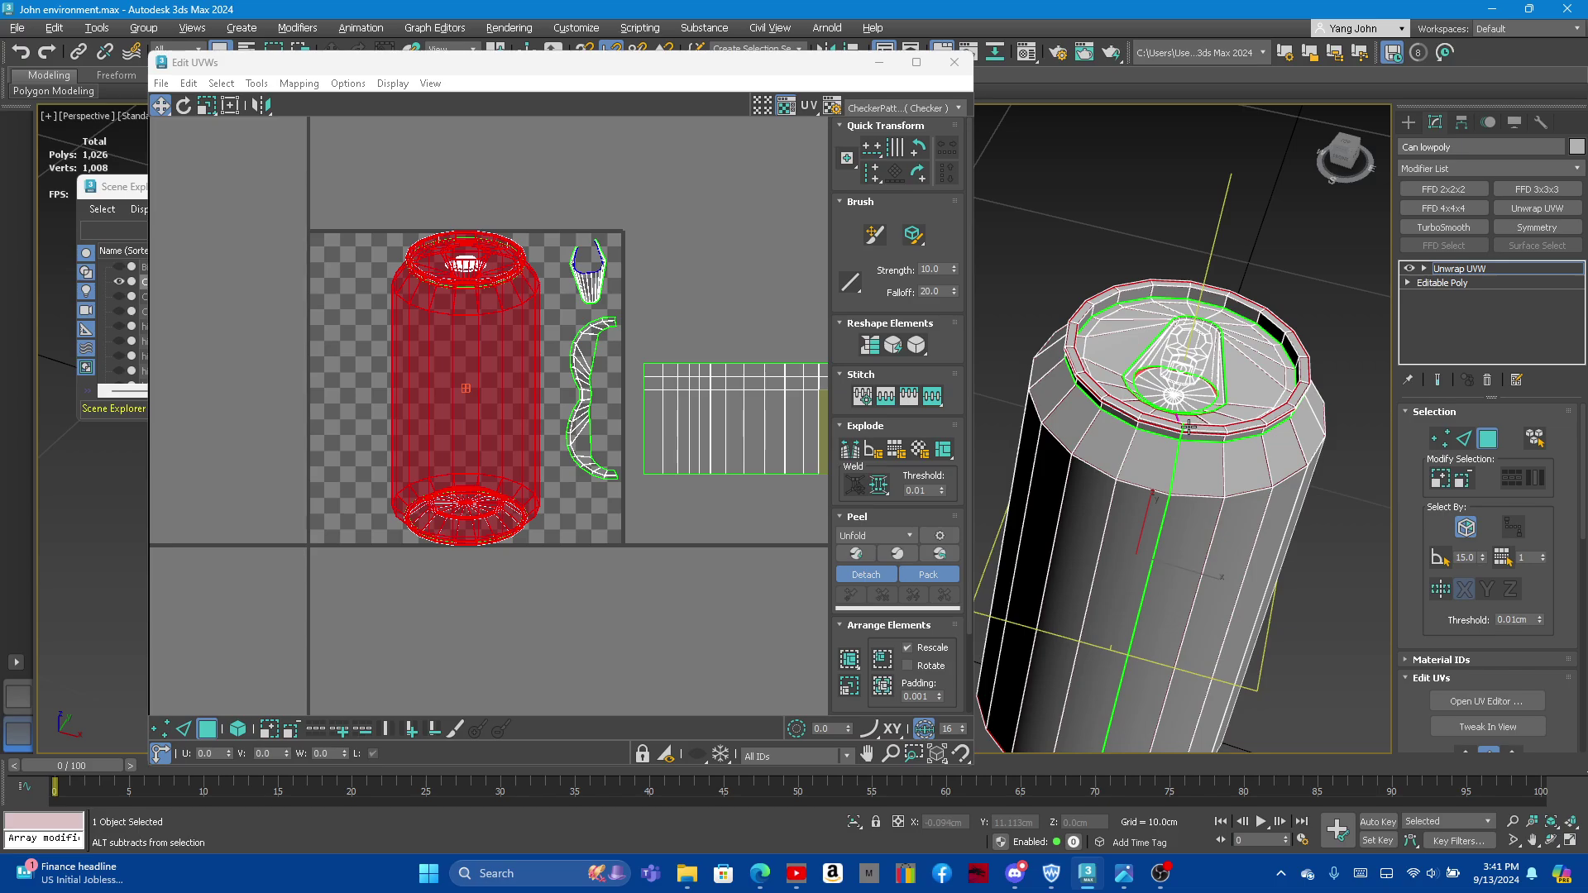
left_click(1188, 427)
scroll(1142, 499, "up", 2)
scroll(1141, 499, "up", 2)
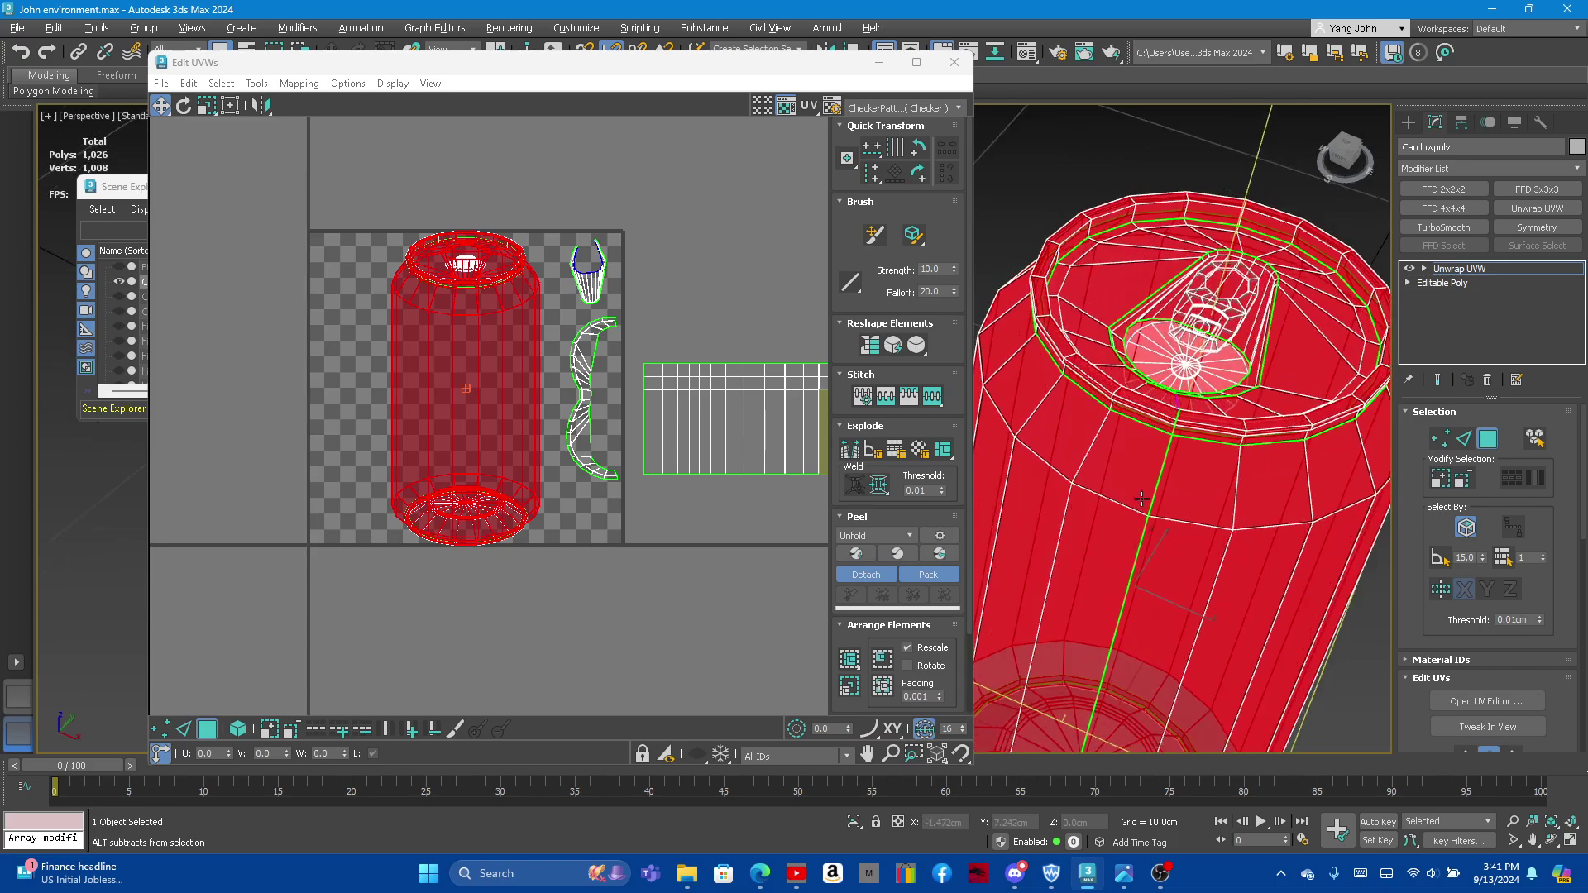
mouse_move(1142, 499)
middle_mouse_down("alt")
mouse_move(1104, 509)
mouse_move(1316, 352)
mouse_move(1250, 514)
mouse_move(1290, 502)
middle_mouse_up("alt")
middle_click_drag(1164, 414, 912, 423, "alt")
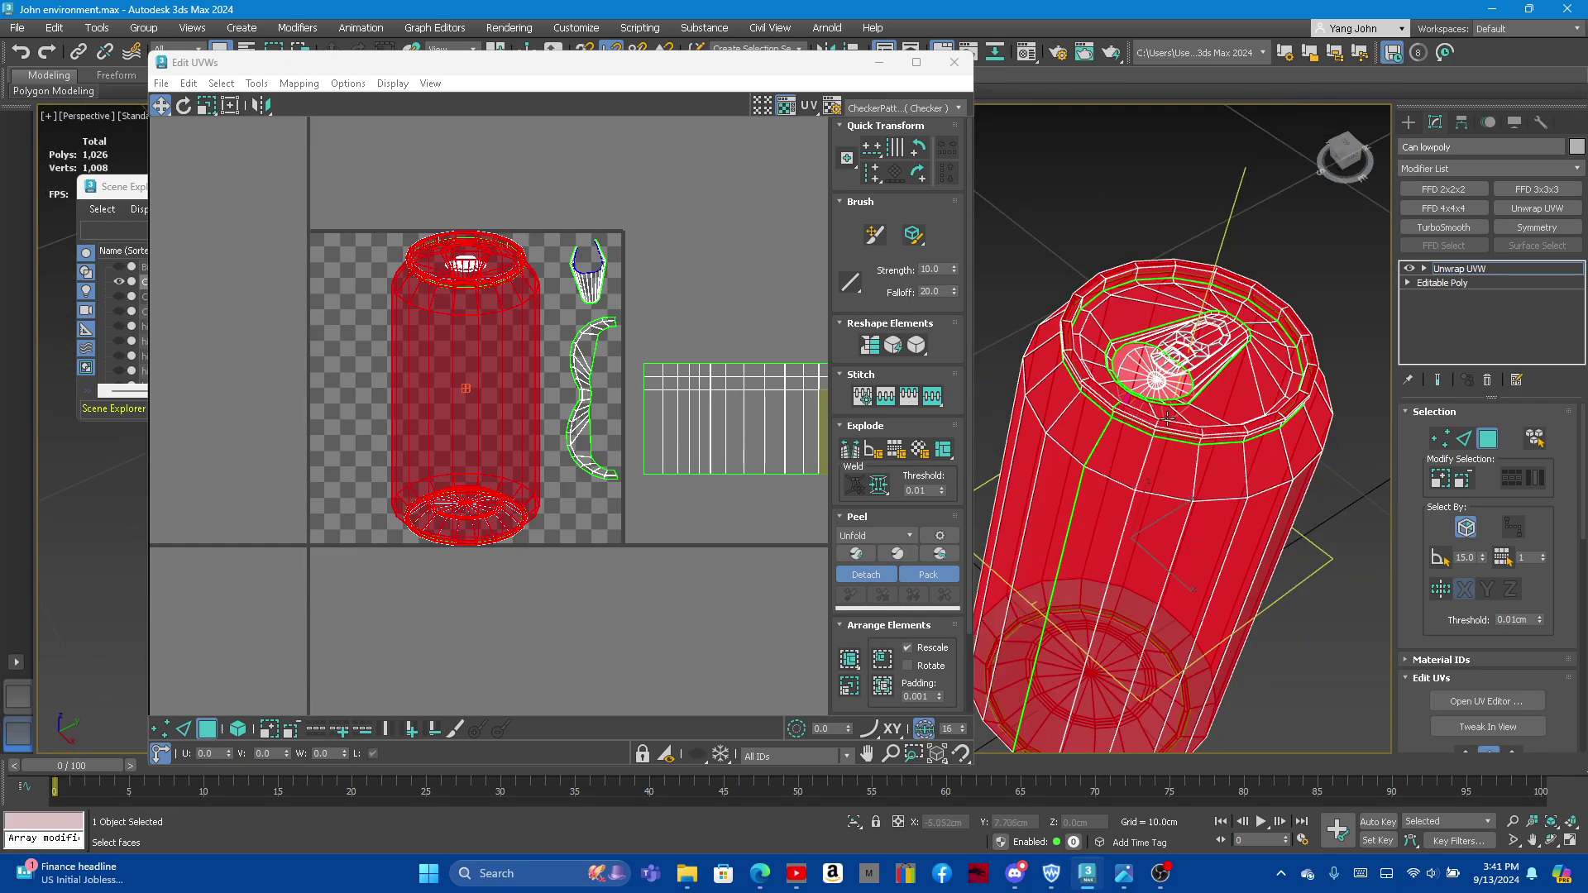
scroll(1142, 361, "up", 5)
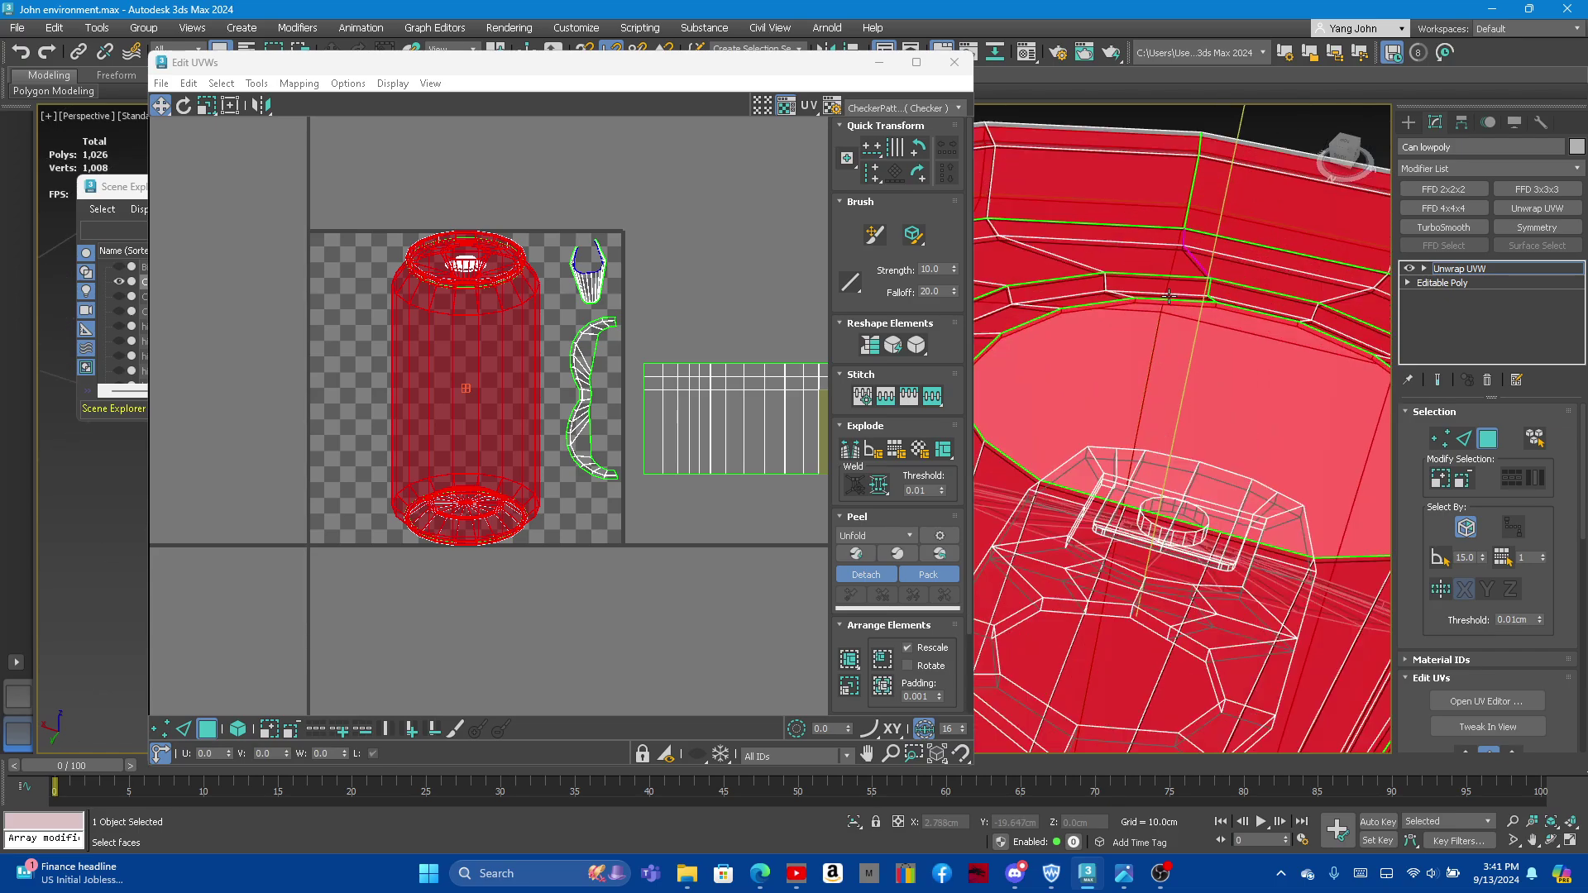
scroll(1143, 361, "up", 3)
scroll(1142, 362, "down", 8)
middle_click_drag(1142, 361, 1107, 449, "alt")
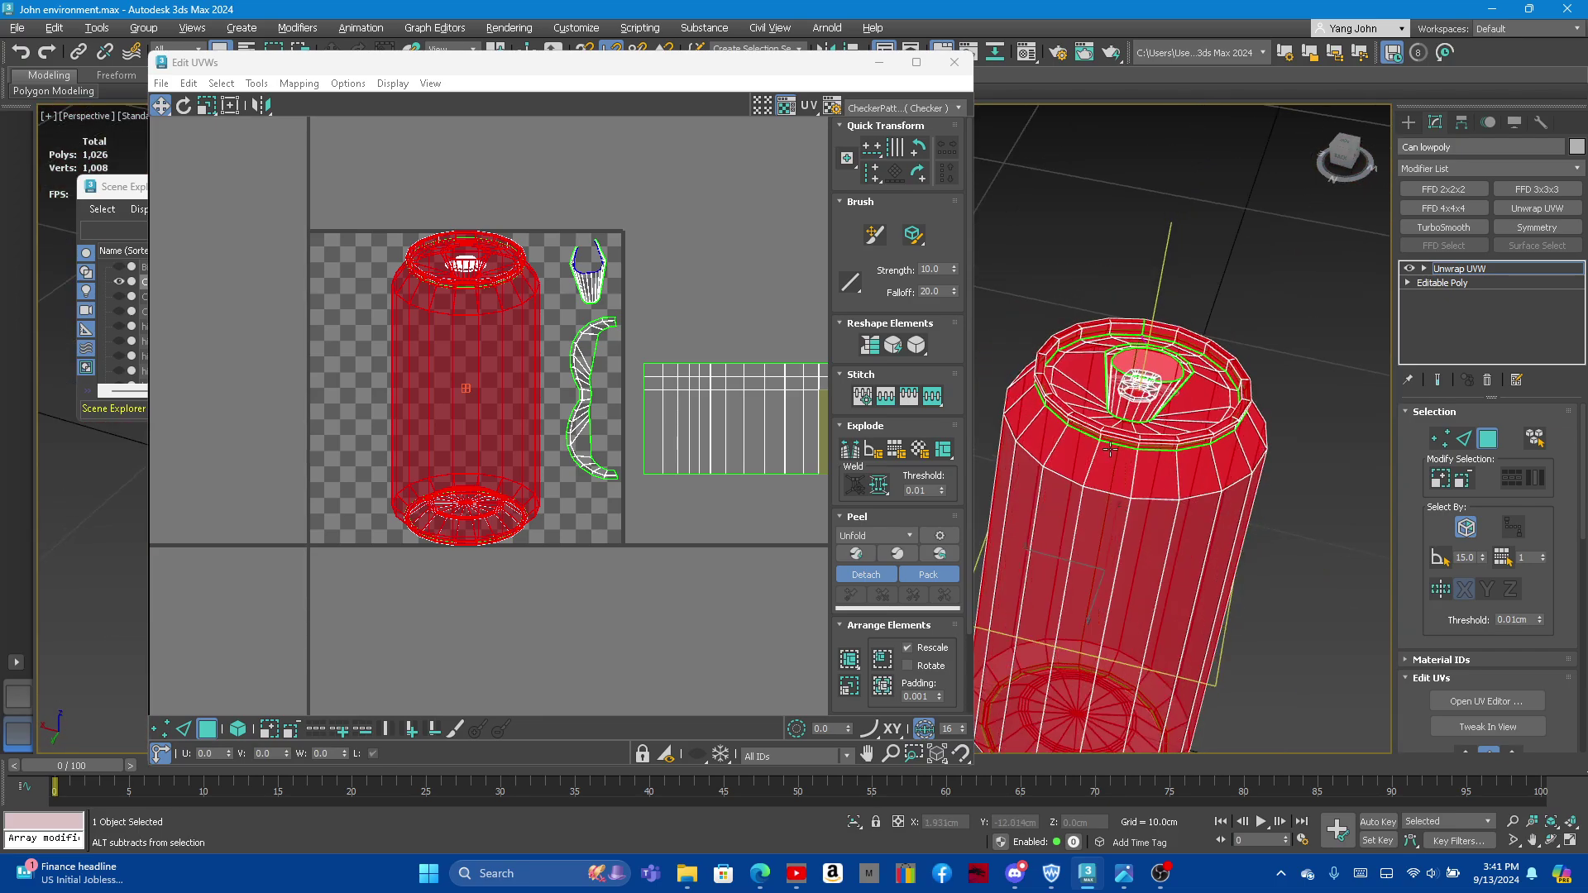
Step: Apply Flatten: Custom to the remaining faces and drag the resulting islands left of the UV tile
left_click(849, 455)
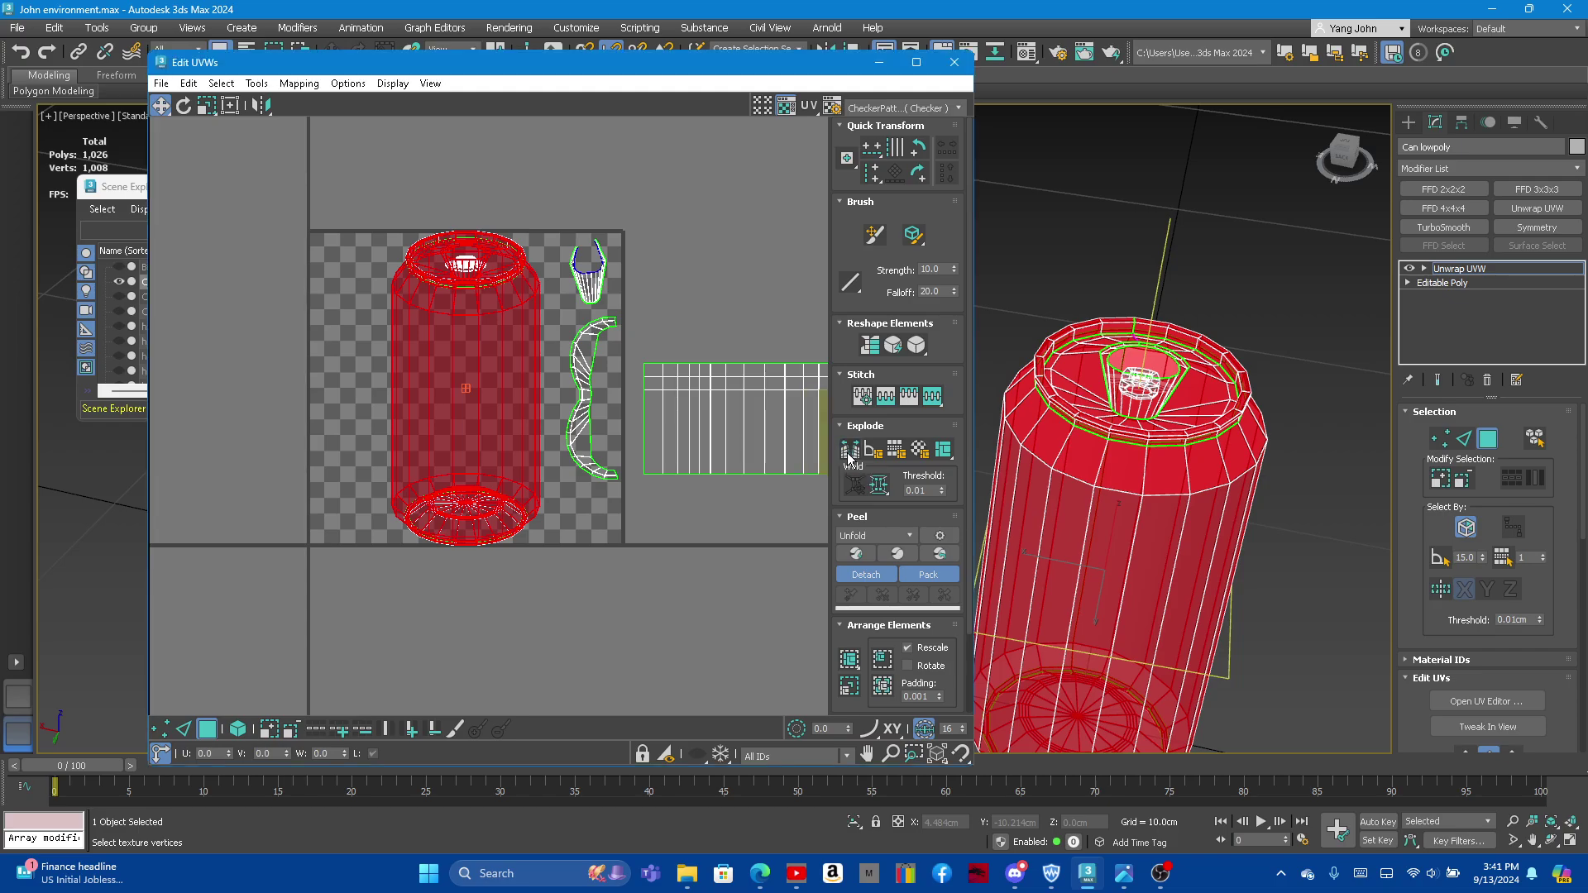
left_click(951, 450)
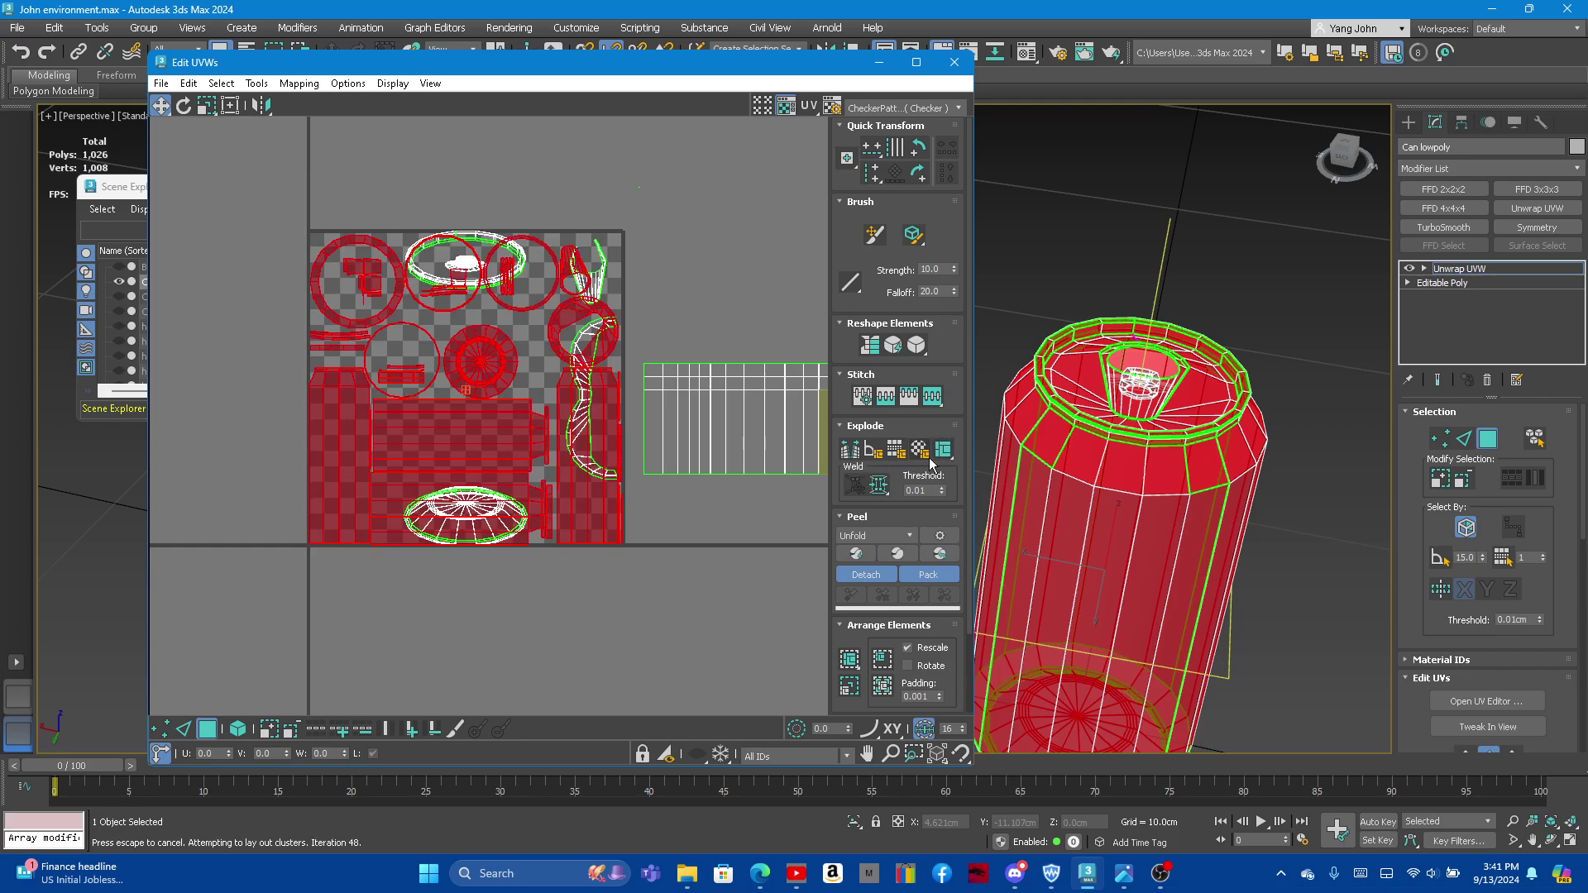
scroll(444, 398, "down", 2)
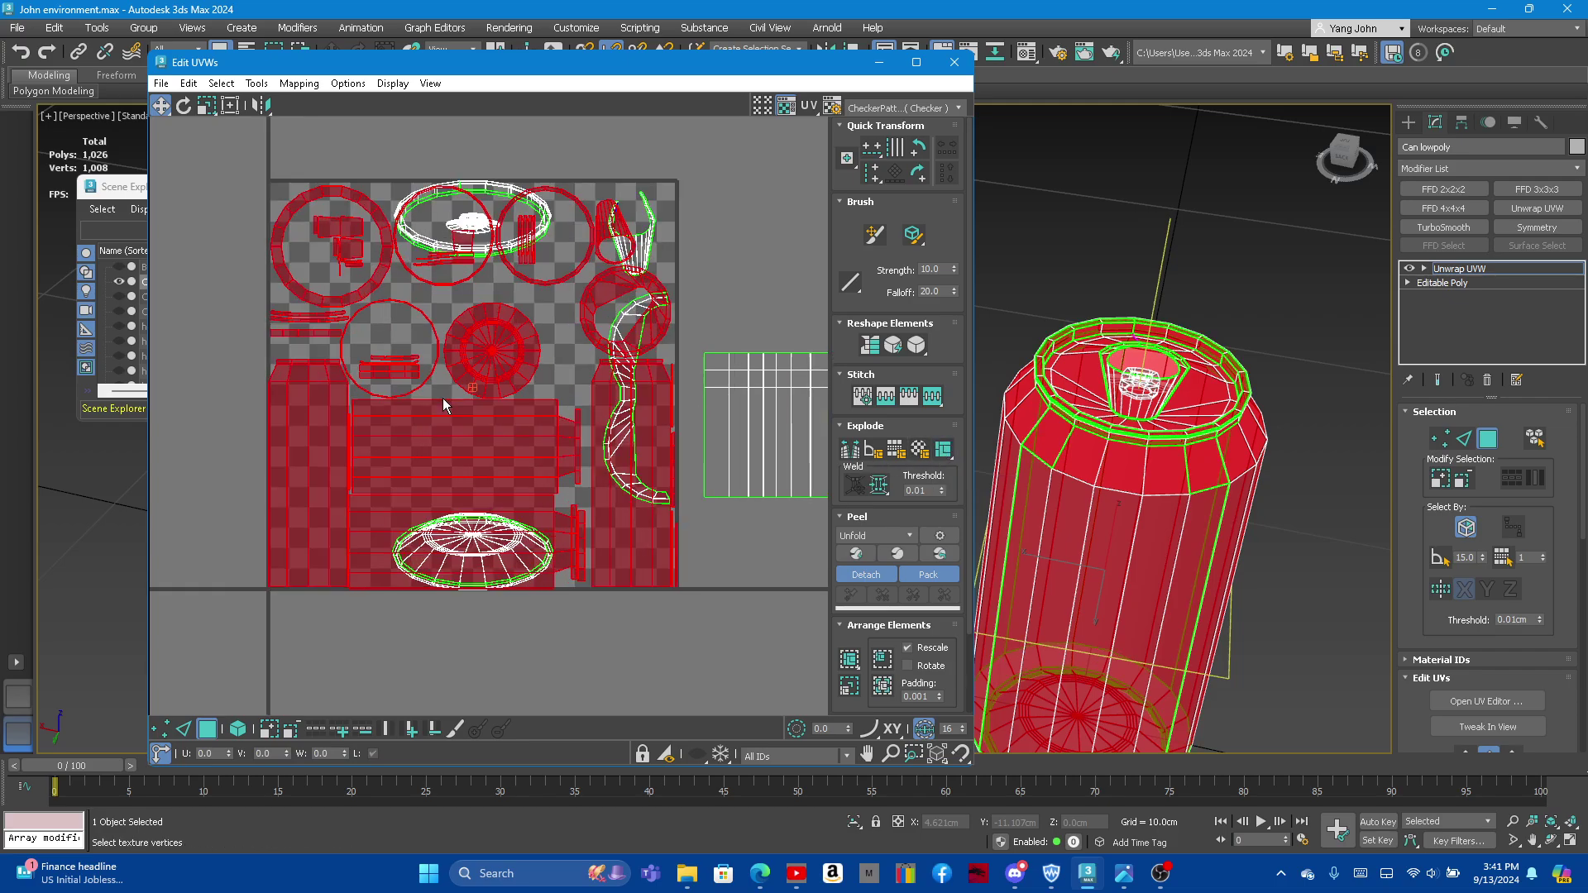
left_click_drag(474, 432, 263, 431)
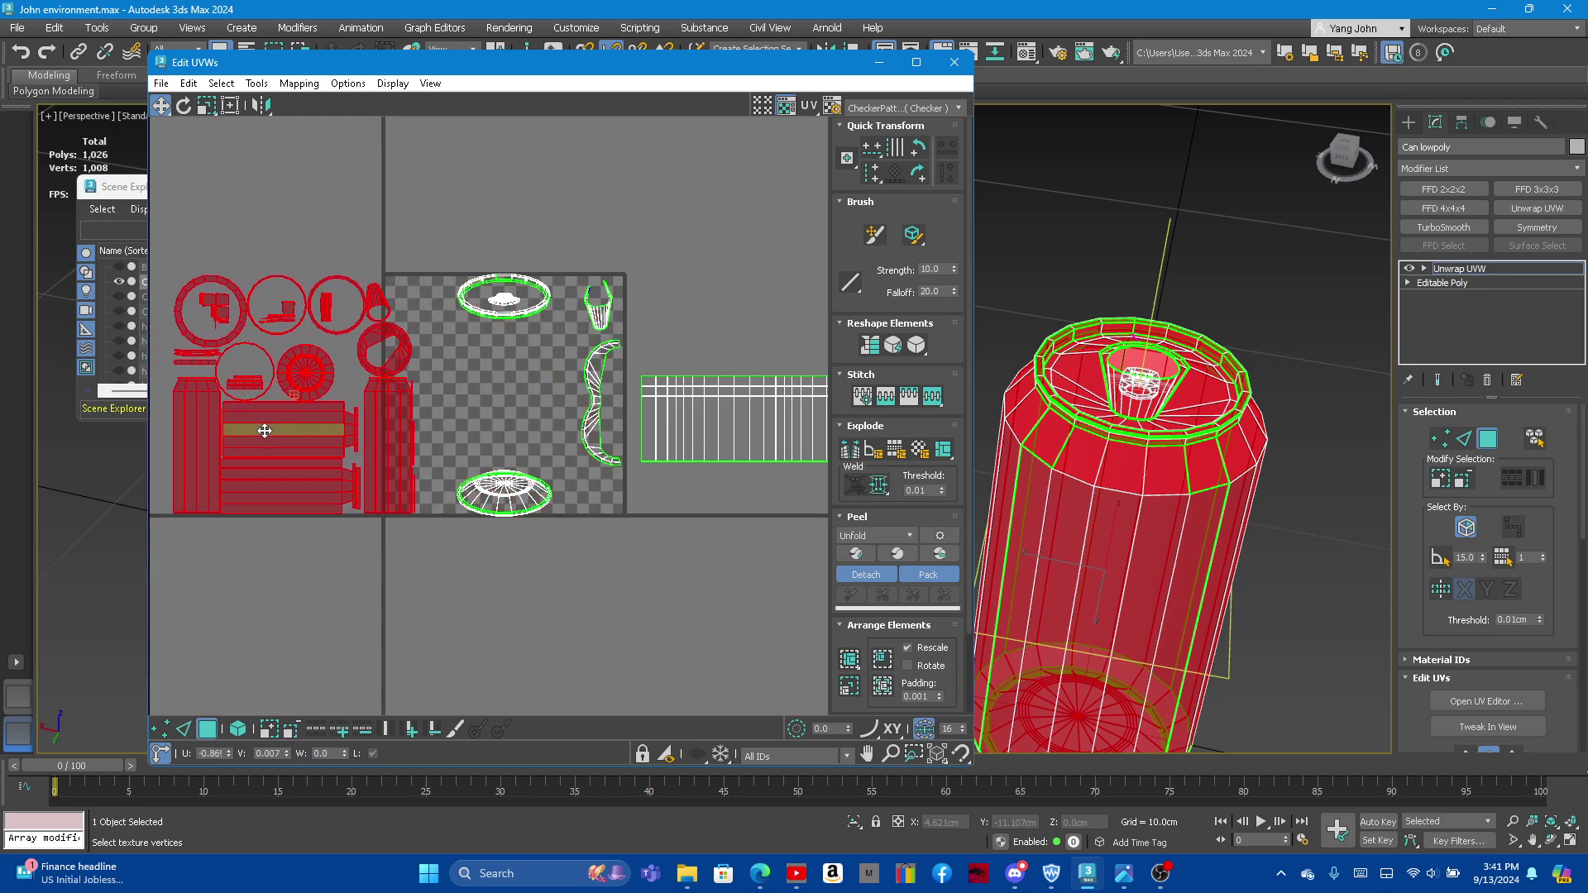
scroll(376, 422, "up", 3)
Step: Select the can-body UV island and orbit the perspective view to see which side faces it covers
scroll(549, 421, "up", 2)
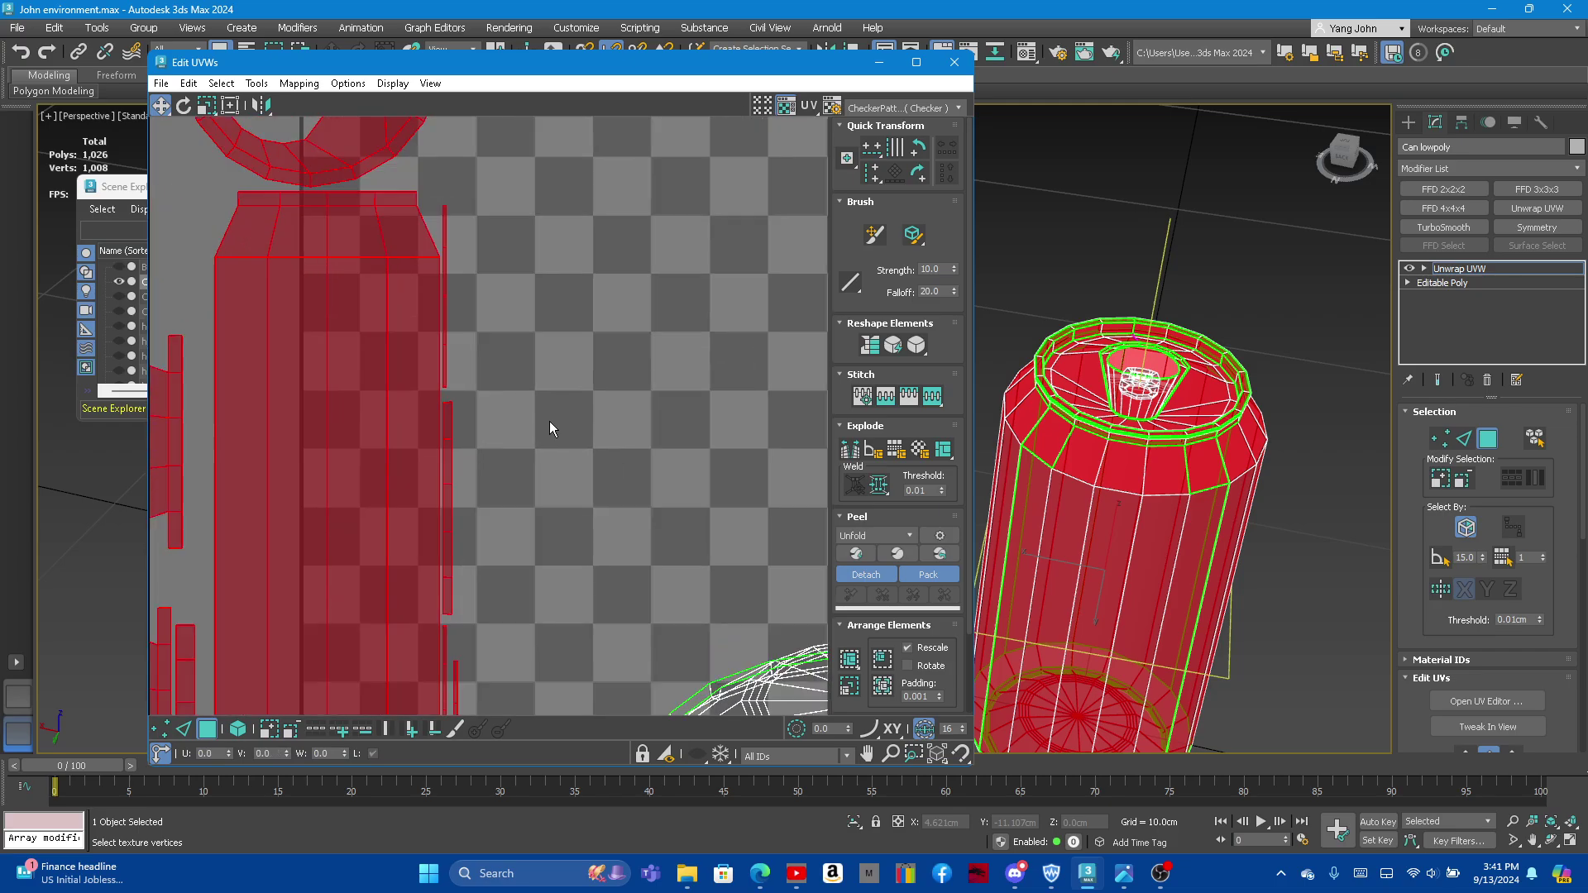
left_click(549, 420)
scroll(577, 398, "down", 5)
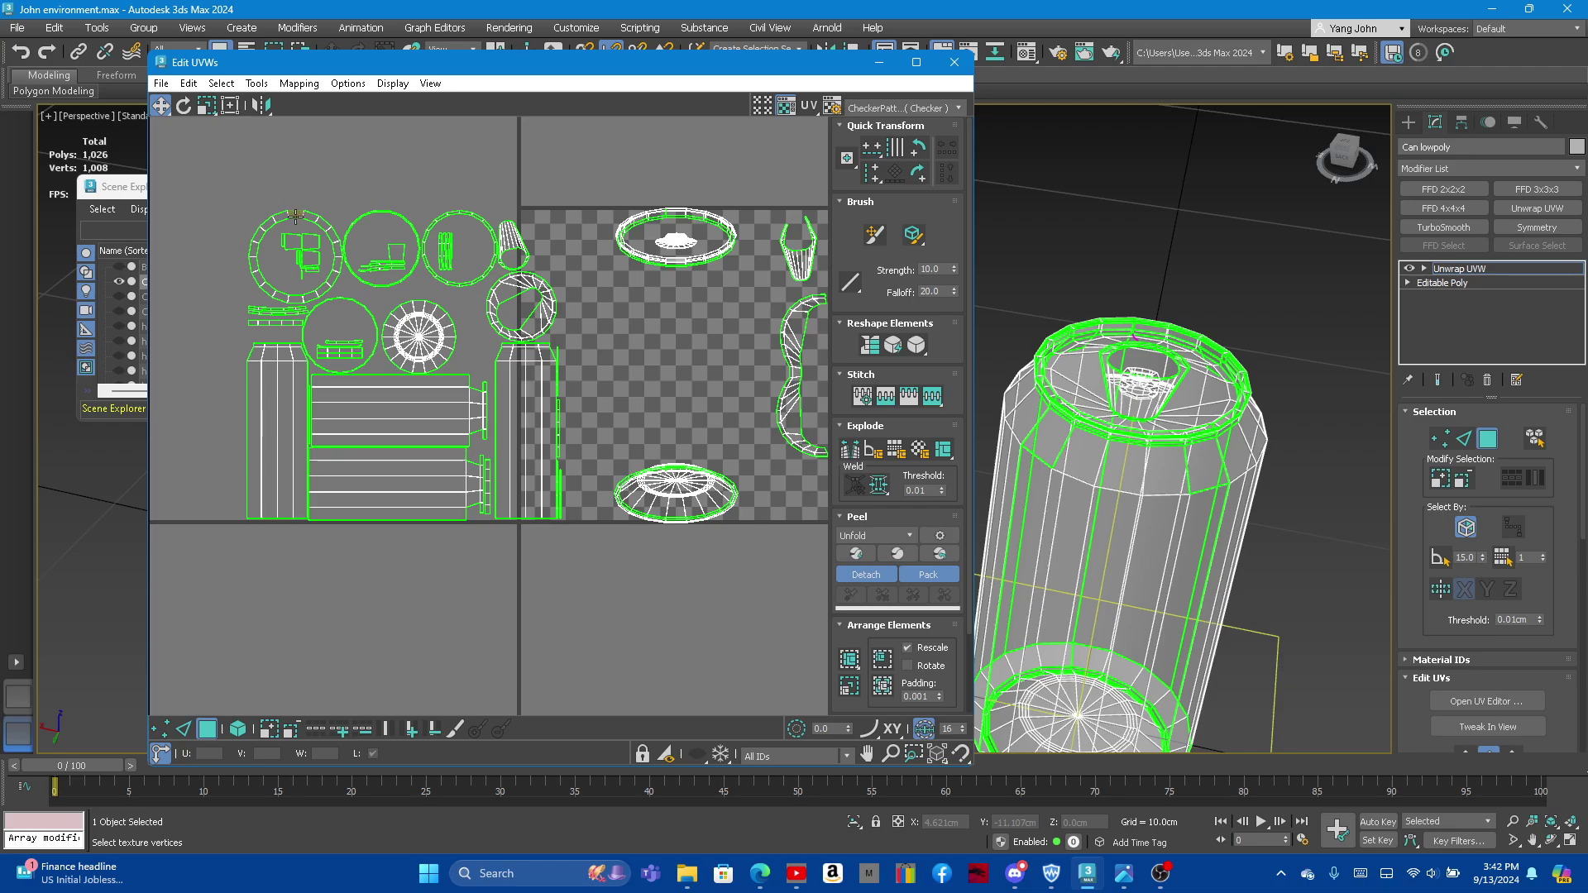
left_click(403, 412)
scroll(1063, 446, "down", 2)
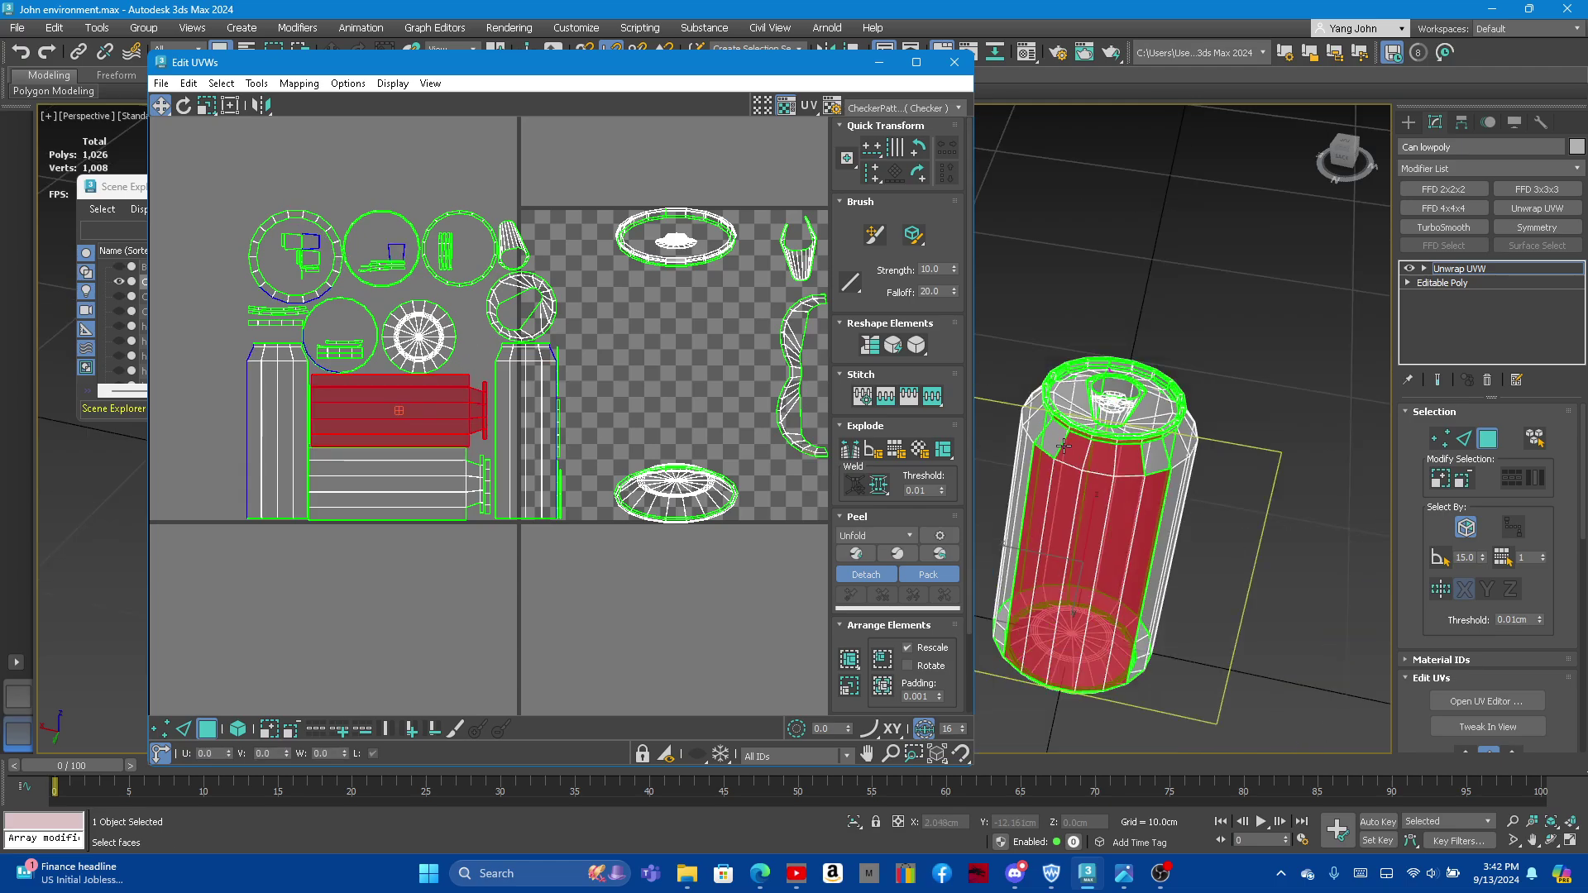
middle_click_drag(1048, 492, 1058, 454, "alt")
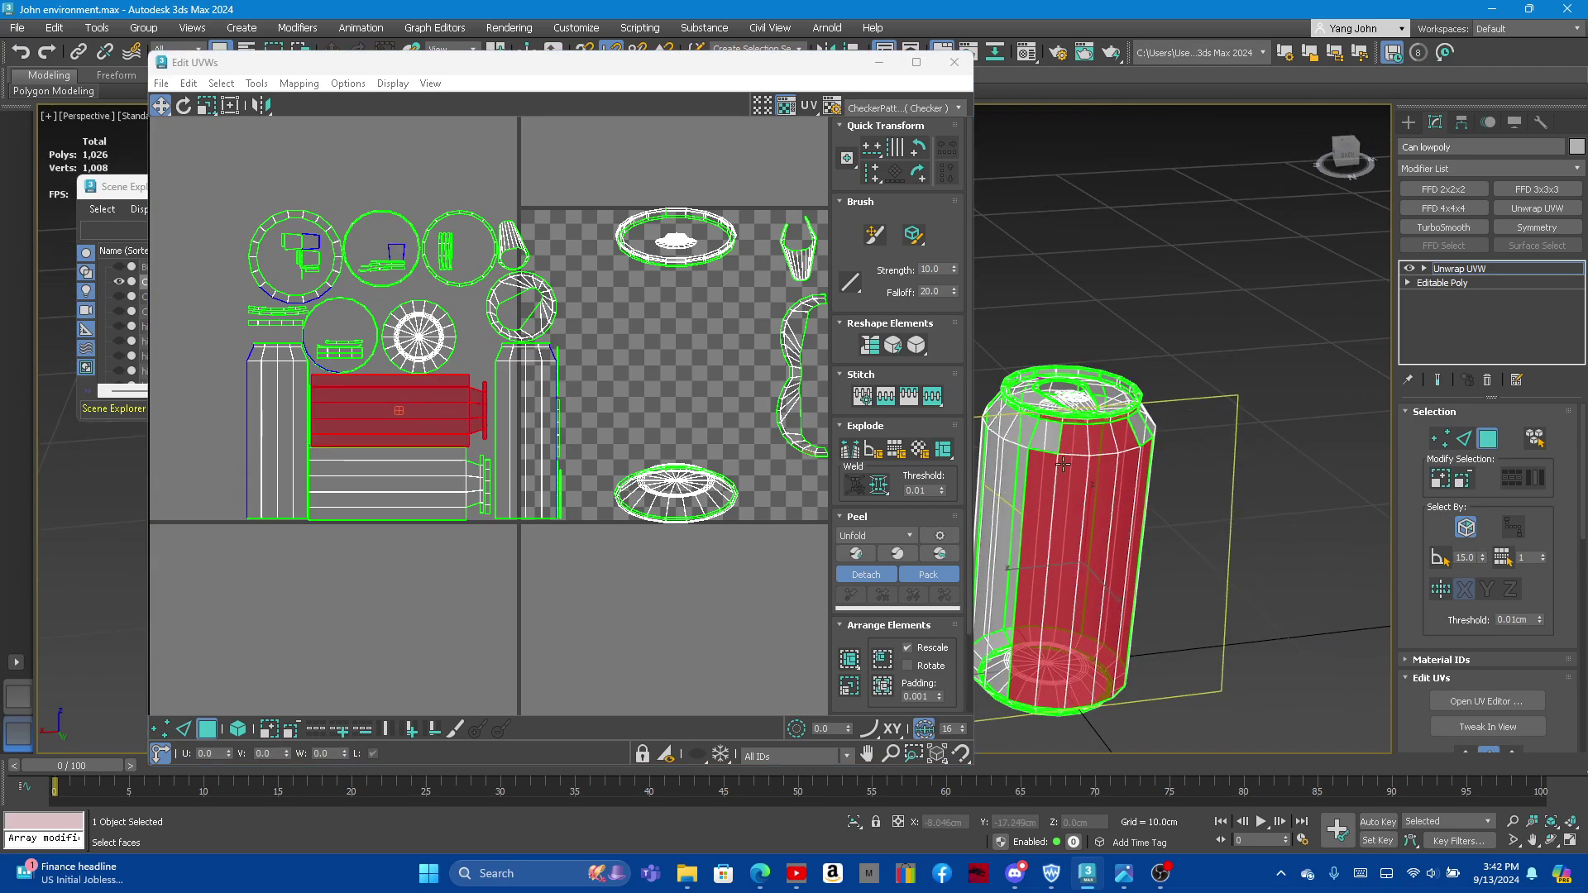
scroll(1058, 454, "up", 3)
scroll(1282, 478, "down", 3)
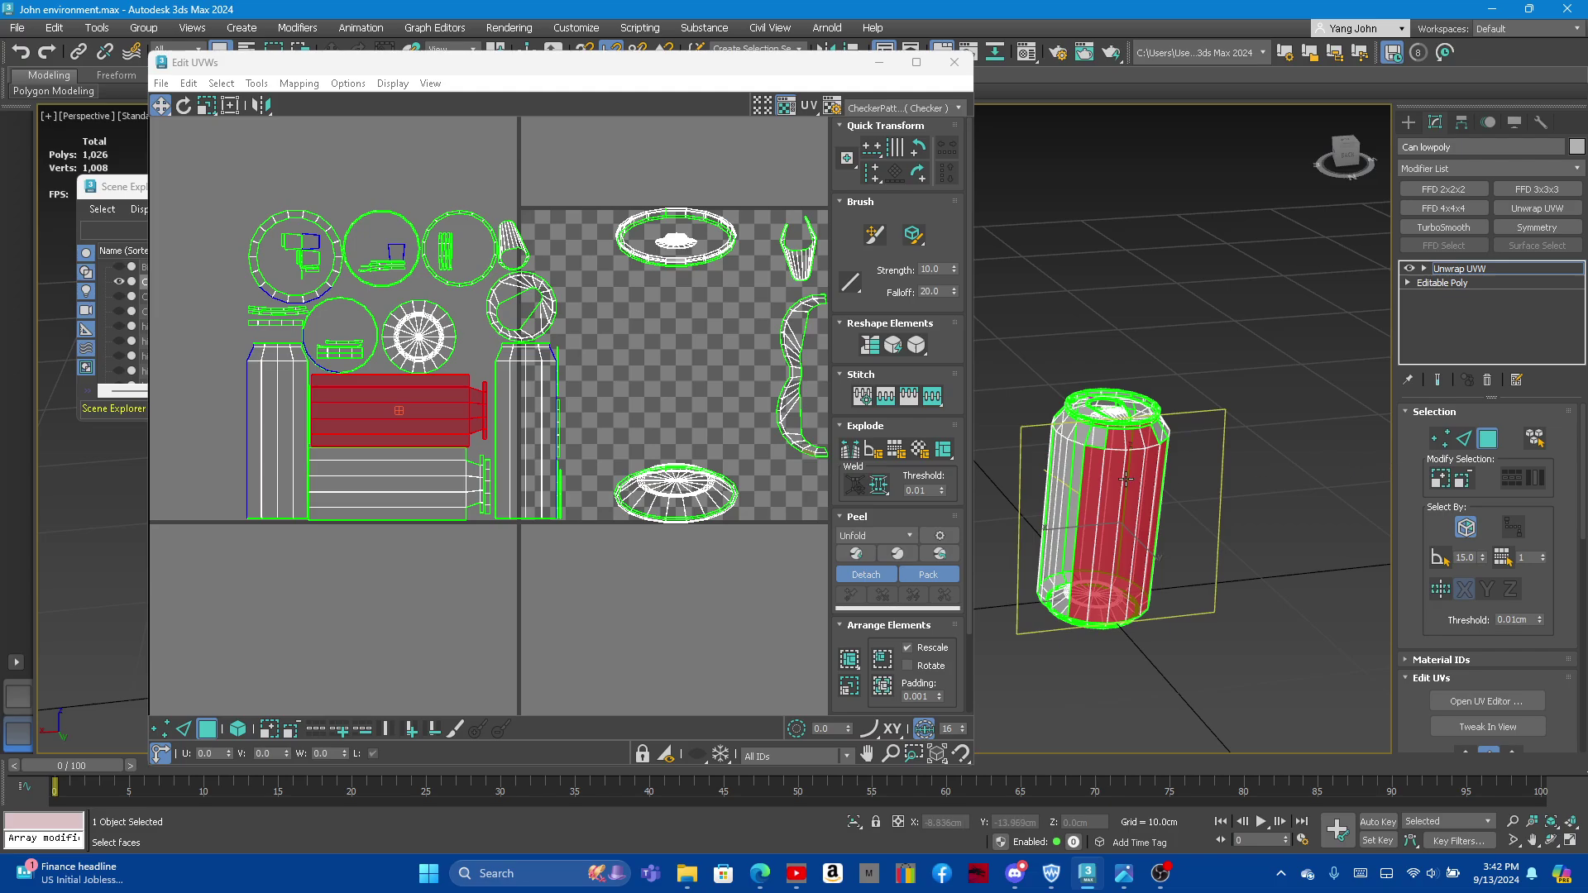
middle_click_drag(1126, 478, 1100, 463, "alt")
scroll(1100, 463, "up", 3)
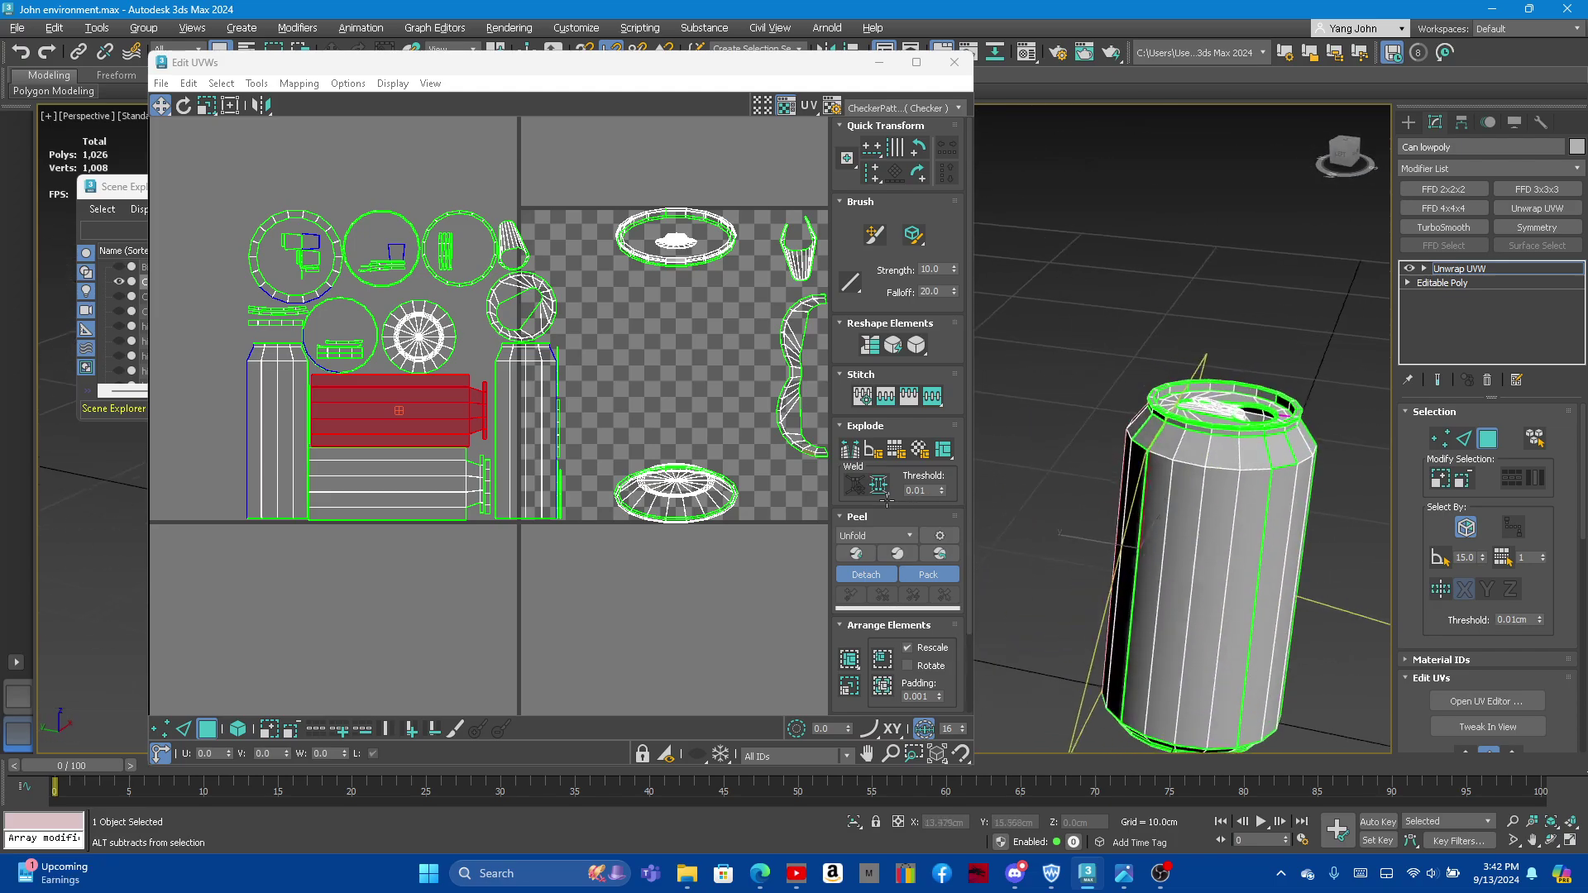
scroll(1161, 425, "up", 5)
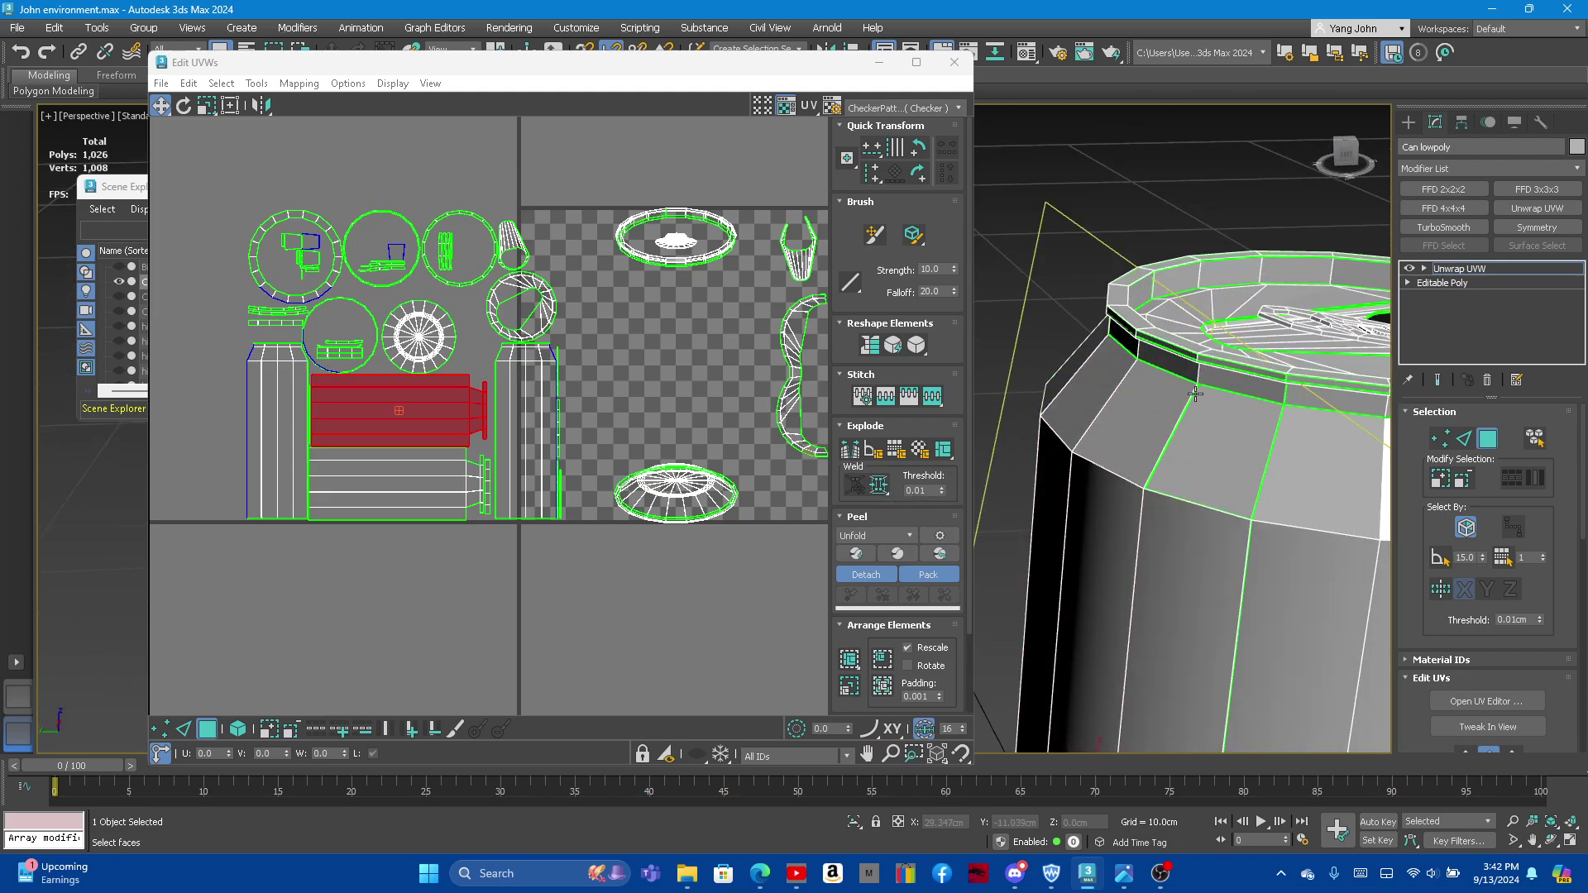
scroll(1195, 394, "up", 2)
Step: In edge mode, pick a side edge near the rim and check the UV context menu
left_click(1465, 440)
left_click(1166, 436)
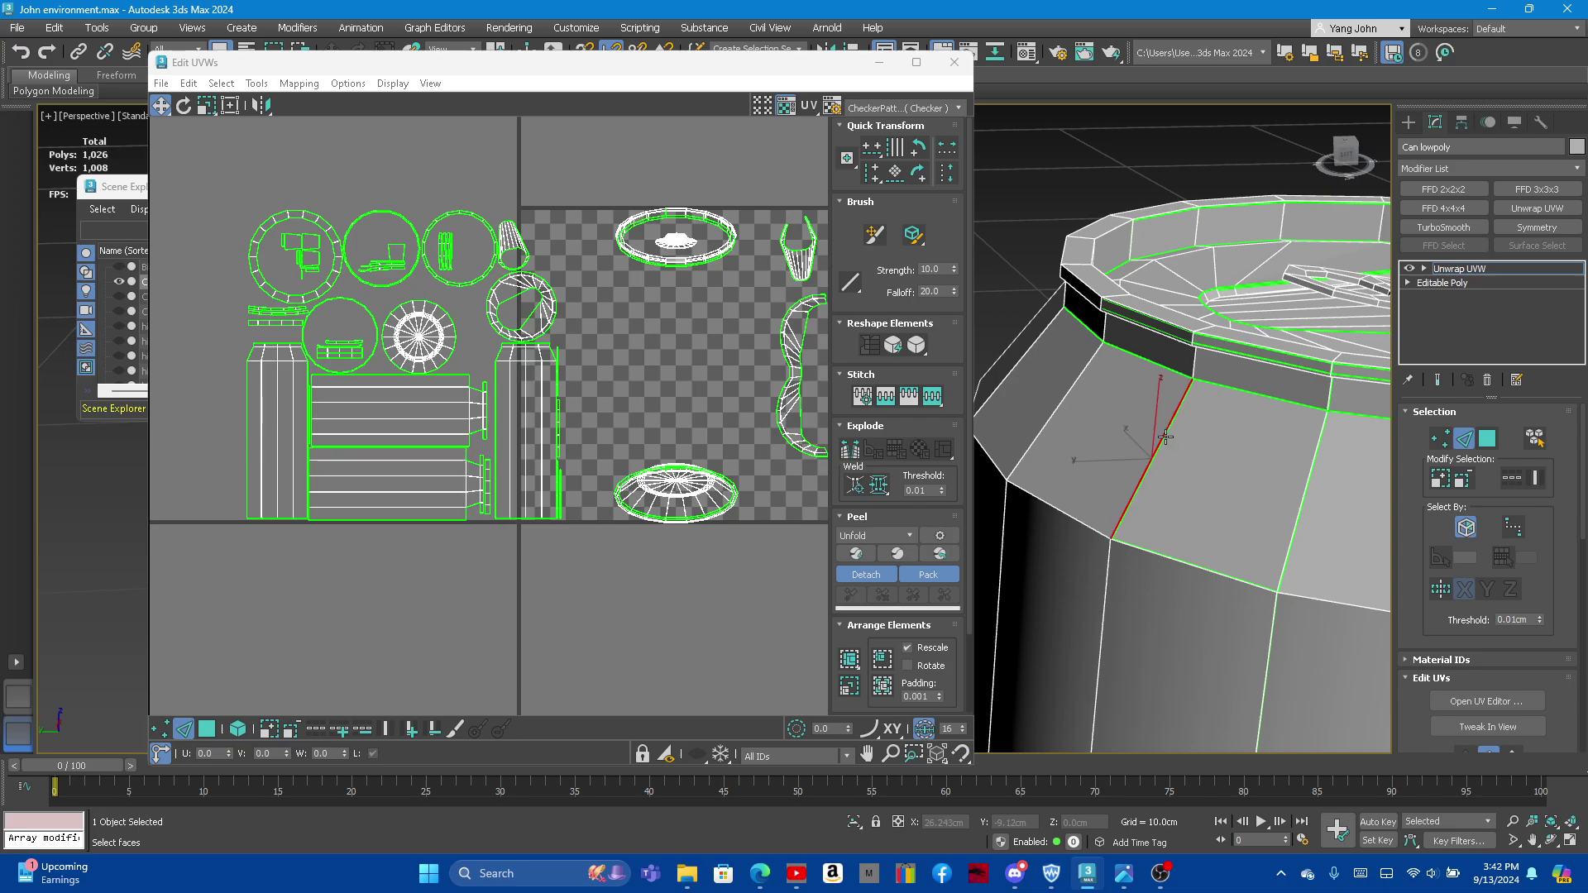
scroll(1066, 513, "up", 3)
middle_click_drag(1075, 516, 1159, 533, "alt")
scroll(772, 346, "down", 2)
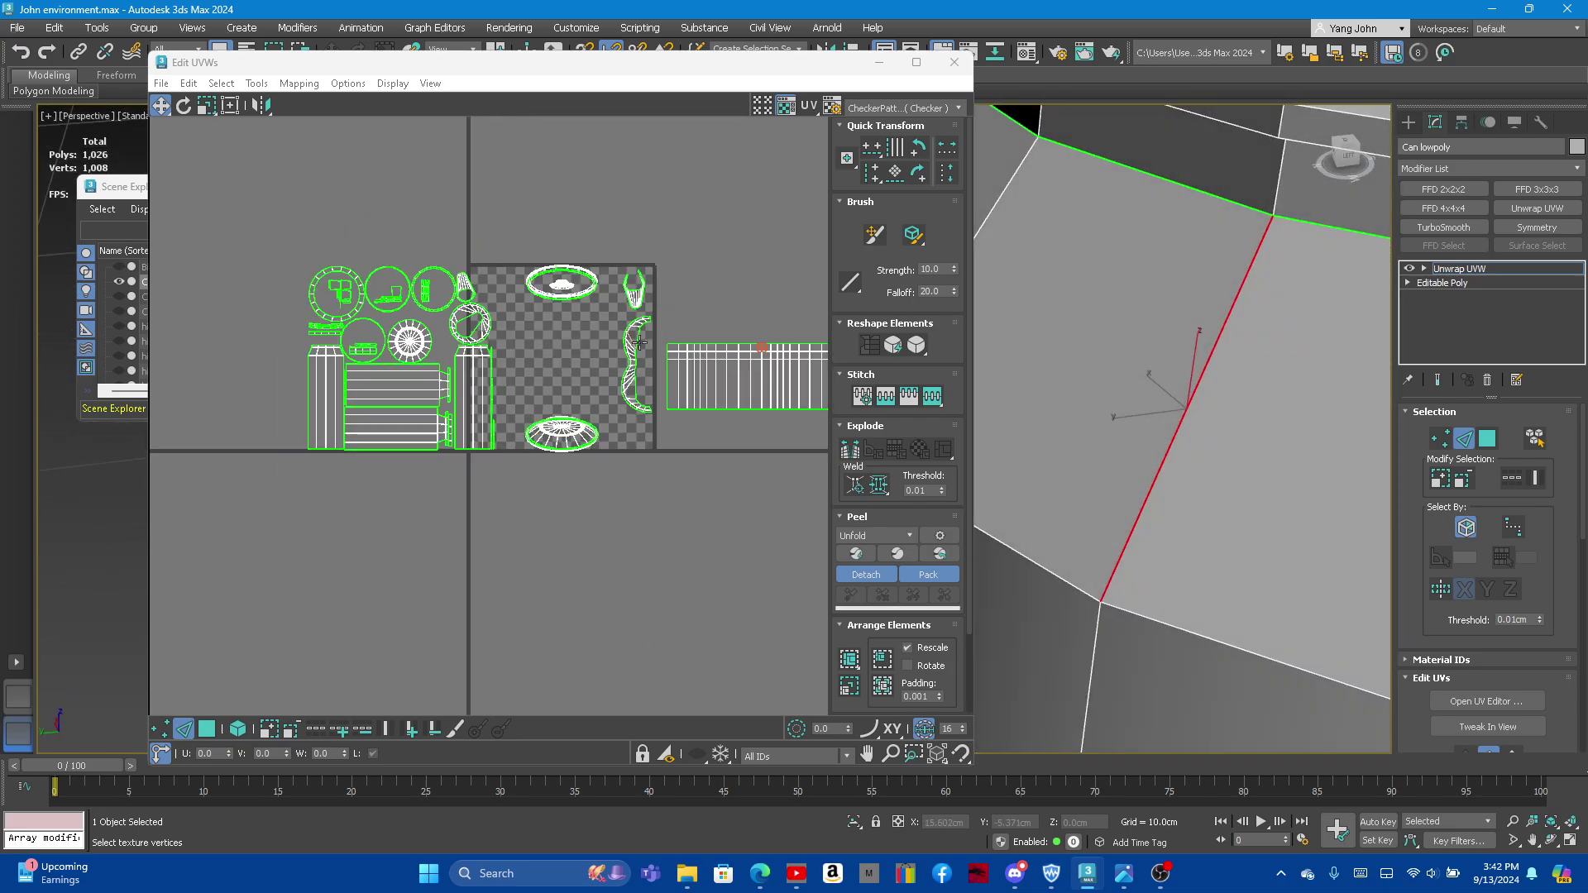
scroll(771, 346, "up", 3)
scroll(771, 346, "up", 2)
scroll(713, 318, "up", 2)
right_click(687, 339)
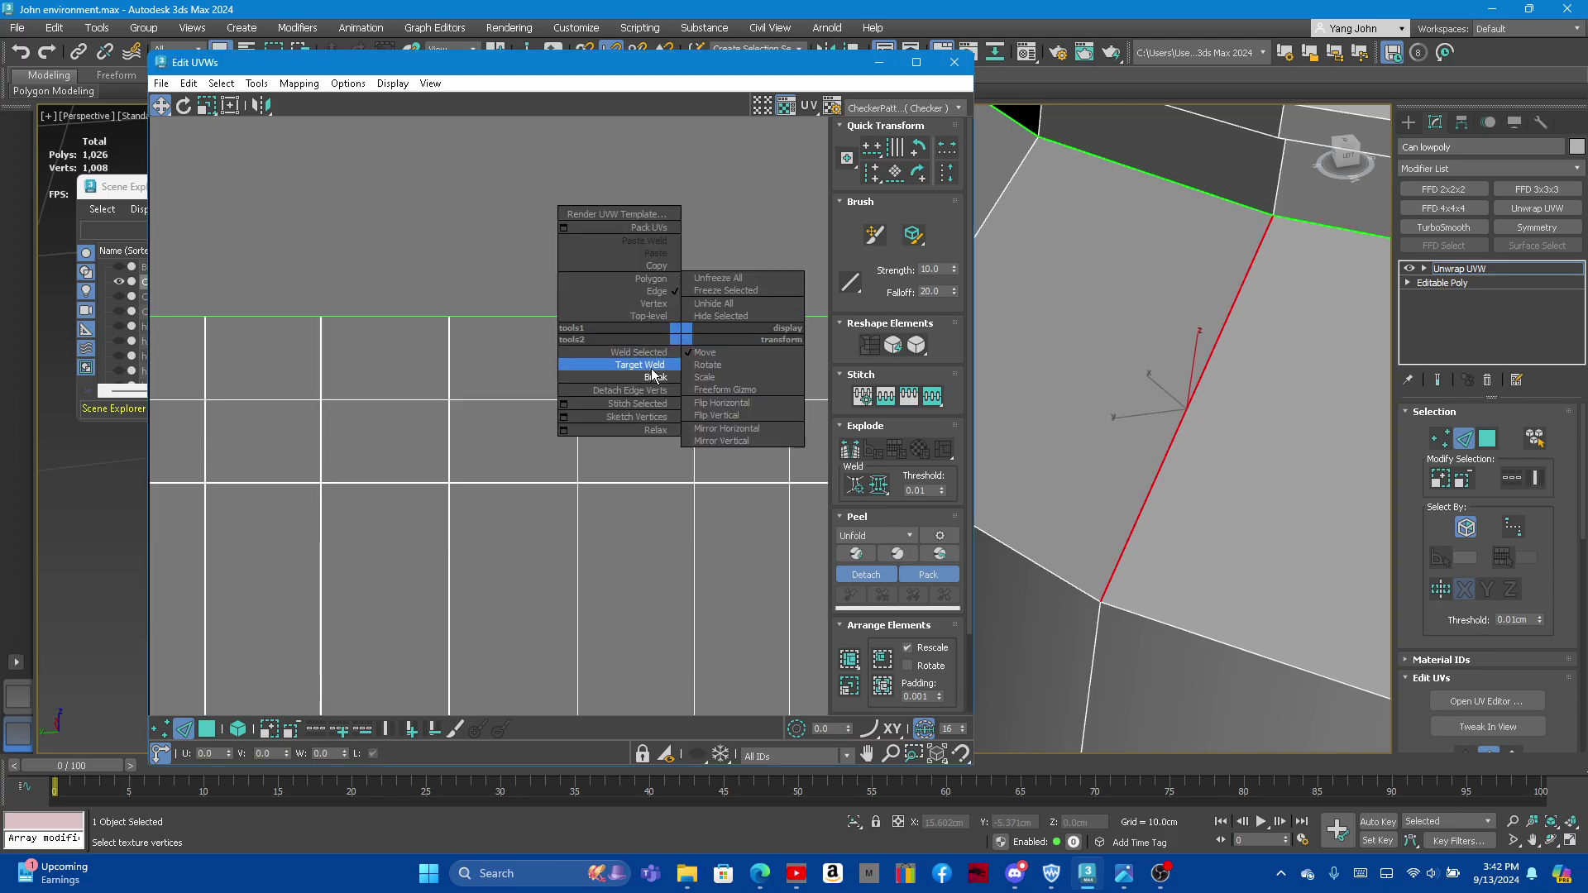
left_click(727, 193)
left_click(1065, 400)
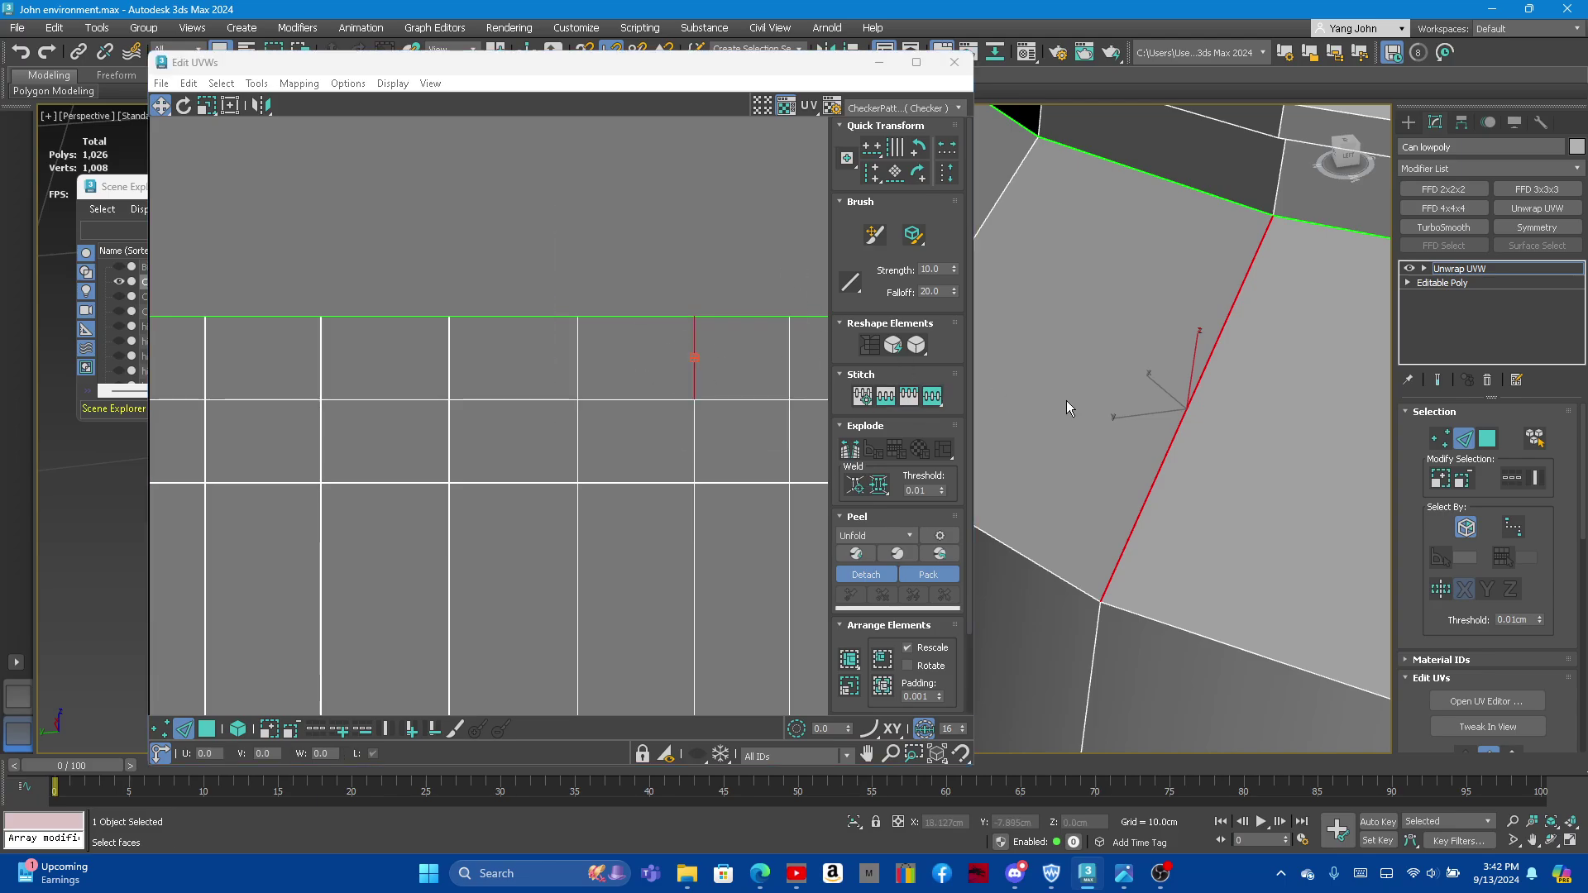
Step: Orbit out to the whole can and pick an edge on its upper rim
scroll(620, 305, "down", 3)
scroll(648, 305, "down", 2)
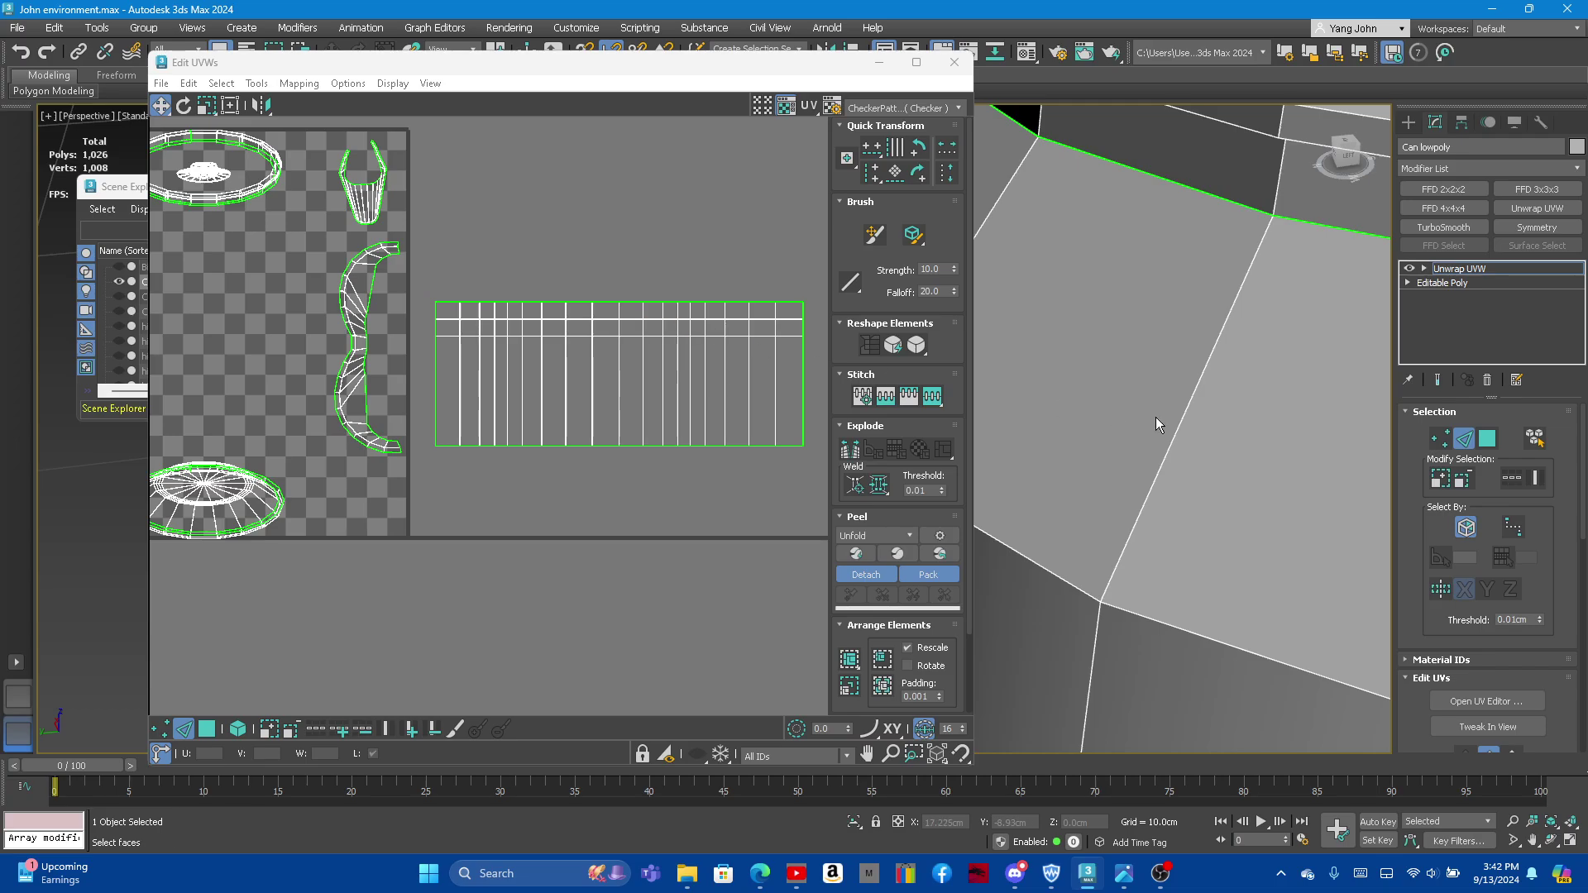
scroll(1155, 417, "down", 5)
scroll(1144, 400, "down", 2)
mouse_move(1144, 400)
middle_mouse_down("alt")
mouse_move(1155, 458)
mouse_move(1120, 458)
middle_mouse_up("alt")
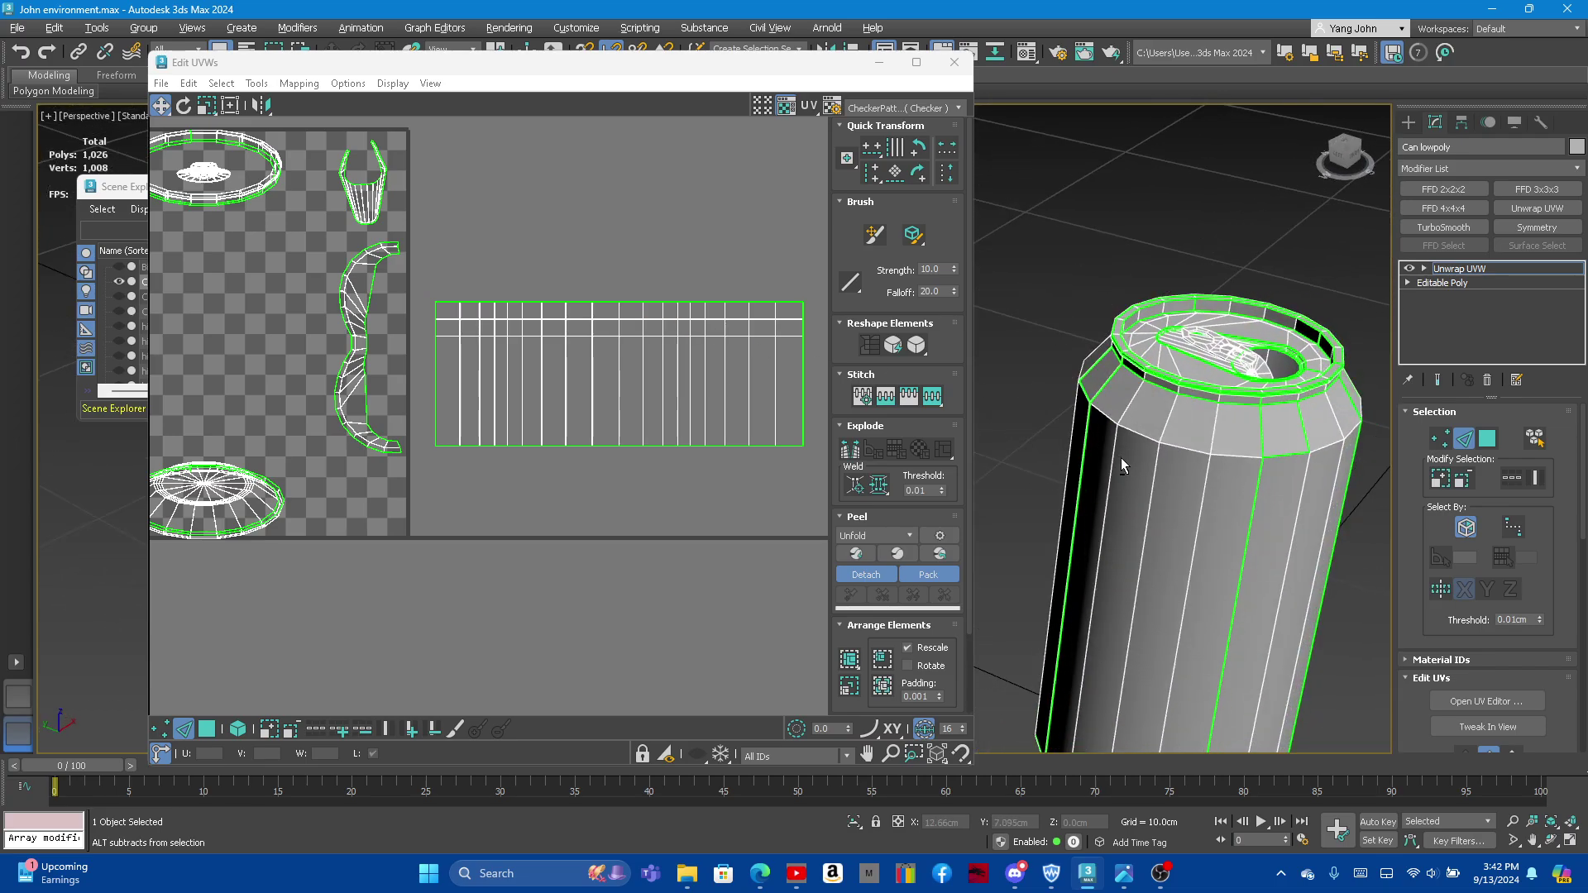
scroll(1133, 430, "up", 1)
scroll(1151, 400, "up", 2)
scroll(1150, 400, "up", 2)
left_click(1126, 395)
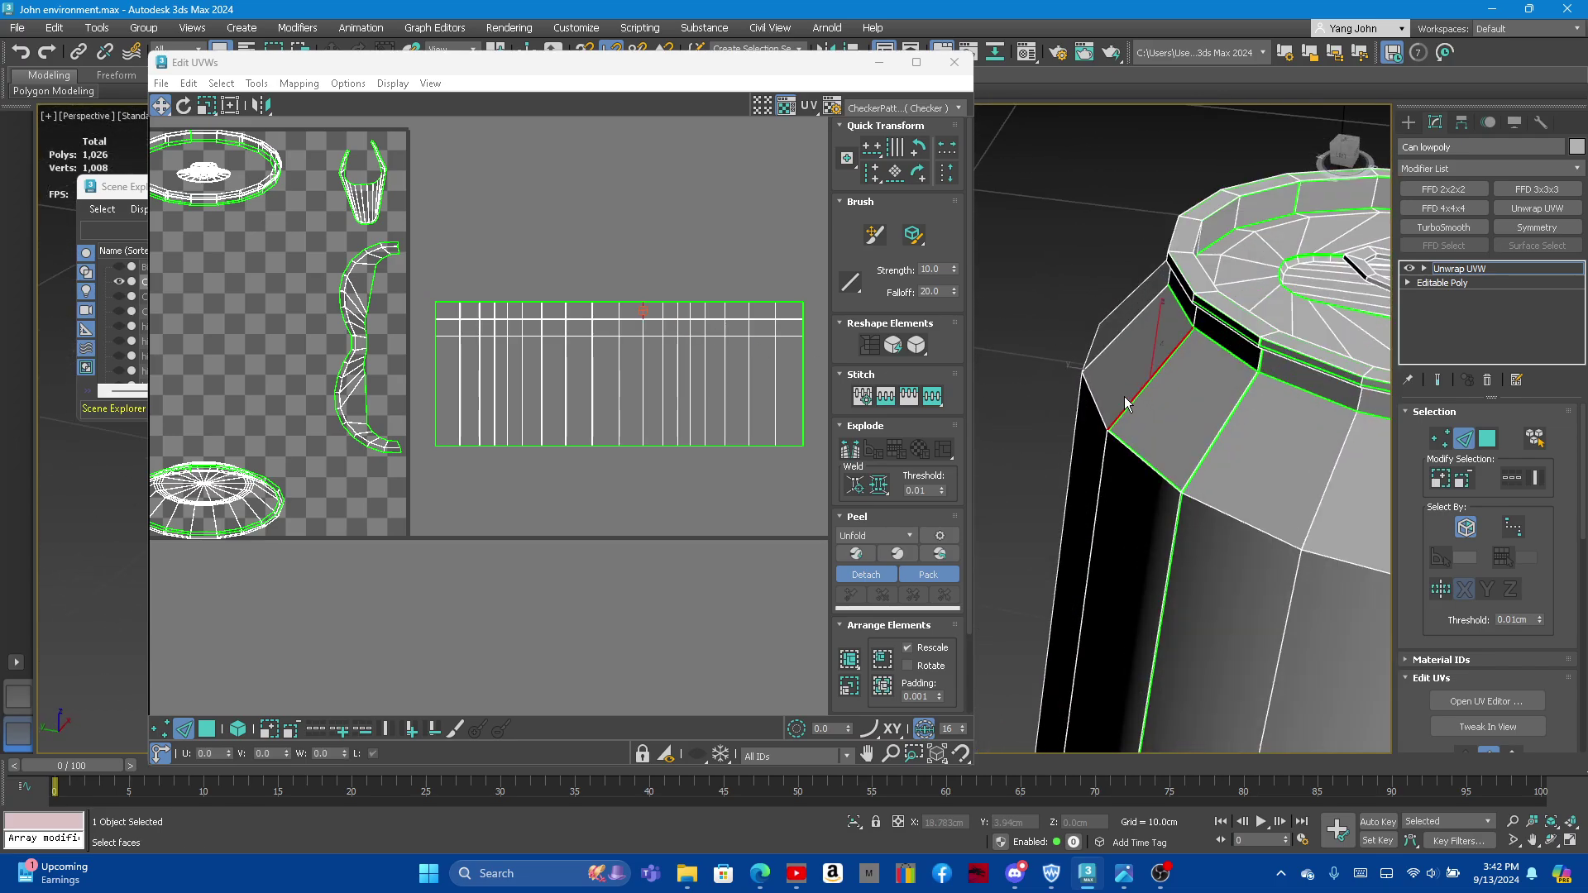
scroll(636, 317, "up", 3)
scroll(629, 314, "up", 2)
left_click(641, 314)
Step: Pick the seam edge along the top of the body strip in the UV layout
scroll(614, 315, "up", 1)
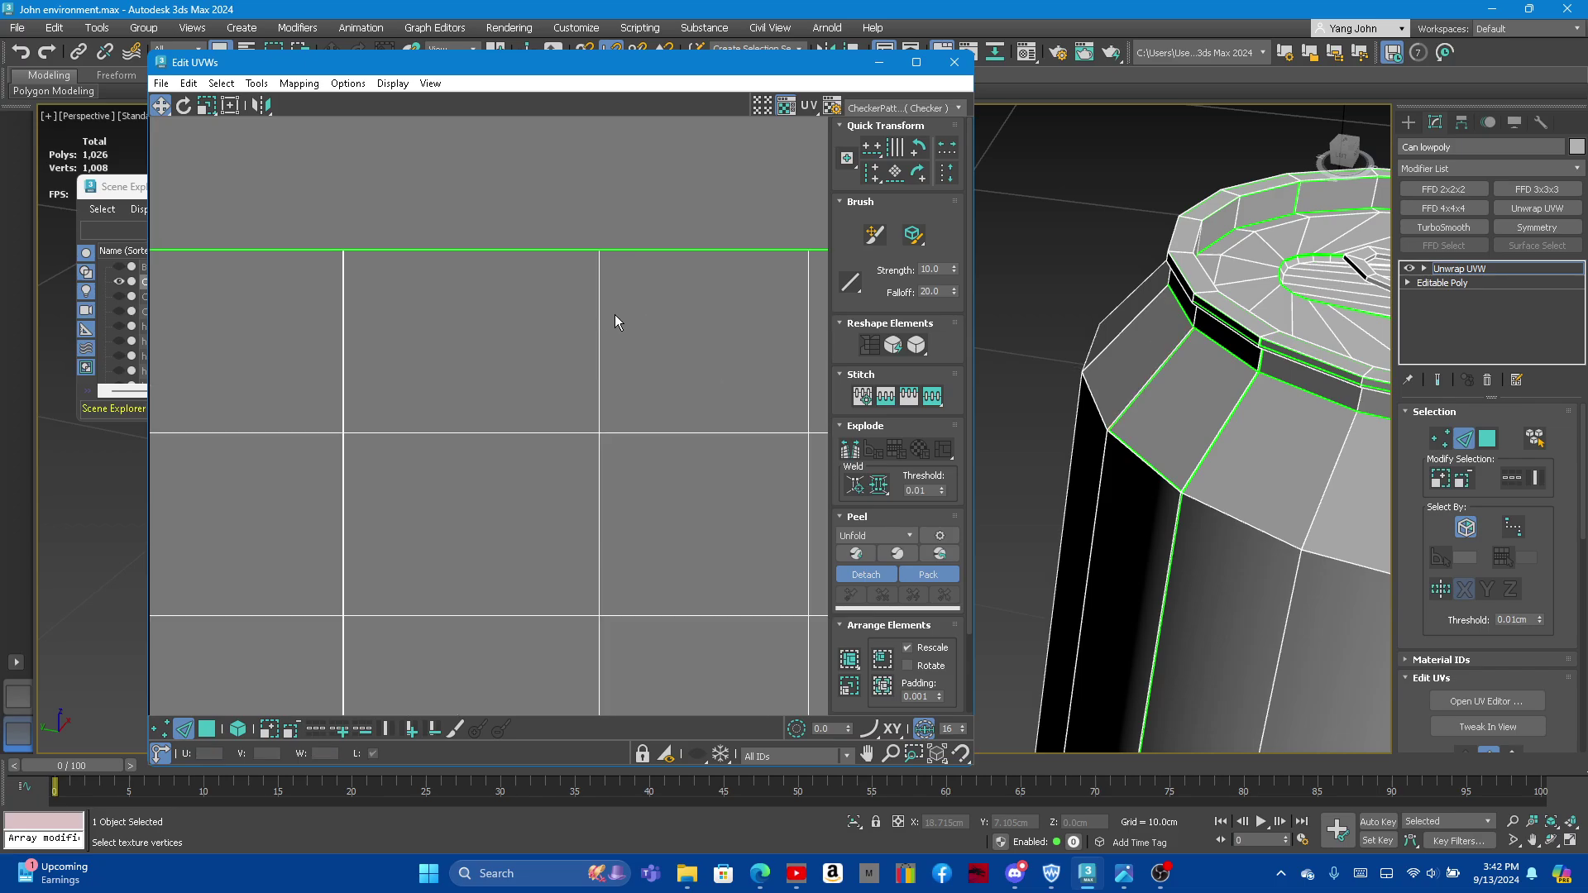
scroll(606, 318, "up", 2)
scroll(604, 315, "down", 3)
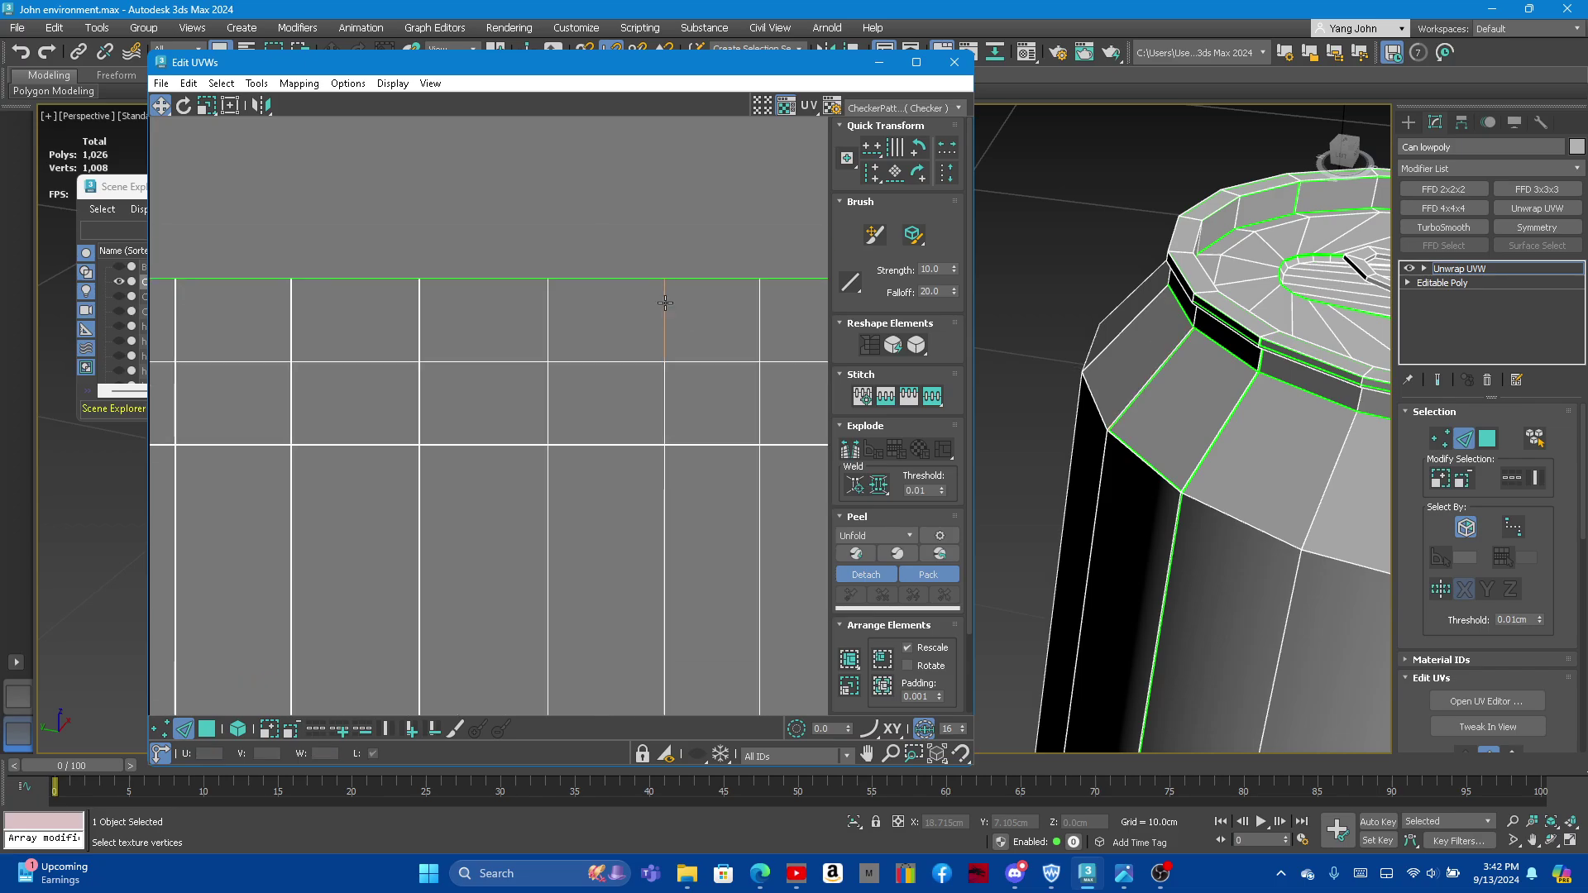
left_click(665, 303)
scroll(1098, 378, "up", 1)
scroll(1168, 406, "up", 2)
scroll(1166, 401, "up", 2)
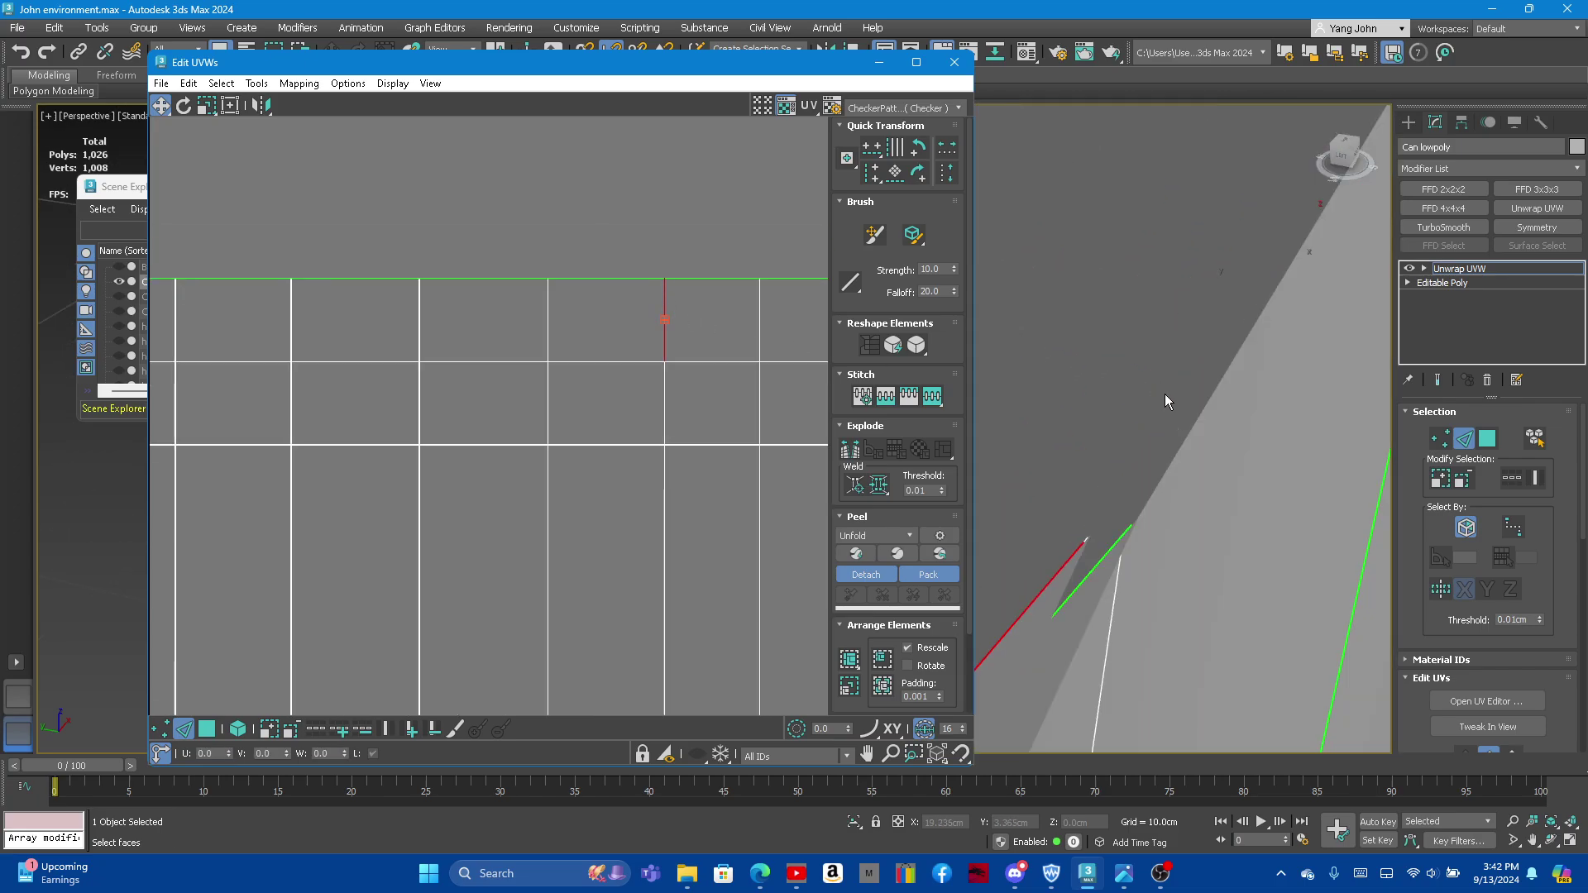
scroll(1165, 393, "down", 3)
scroll(1162, 405, "down", 1)
scroll(425, 372, "down", 3)
scroll(439, 349, "down", 2)
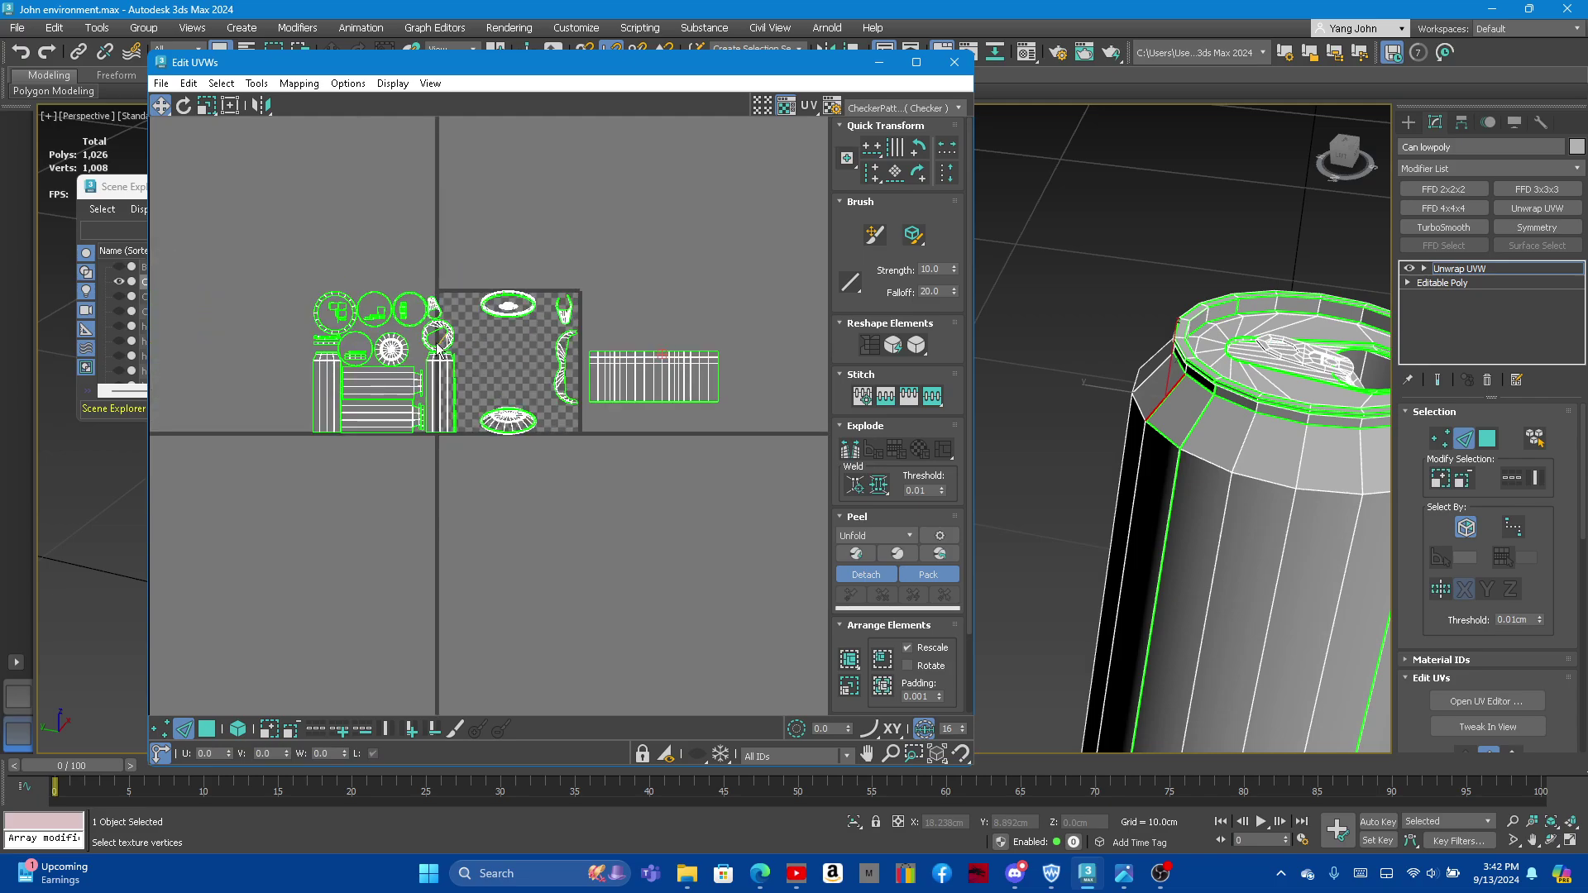
scroll(438, 349, "up", 2)
scroll(300, 376, "up", 1)
scroll(347, 366, "down", 1)
scroll(566, 407, "up", 1)
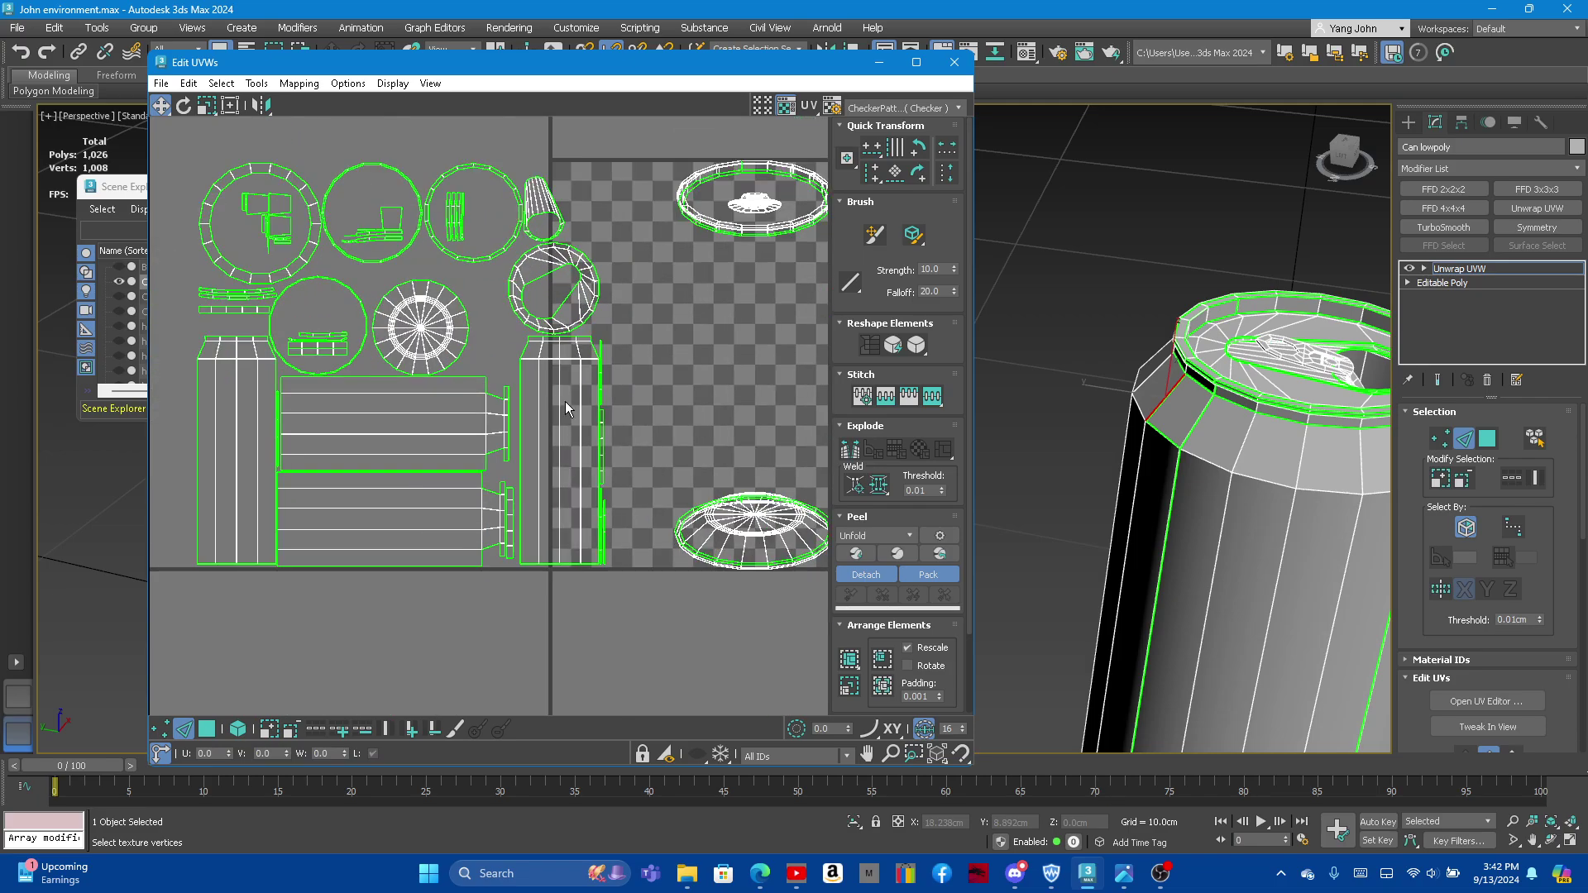
scroll(579, 389, "down", 4)
scroll(782, 380, "up", 2)
scroll(610, 364, "down", 4)
scroll(641, 324, "up", 5)
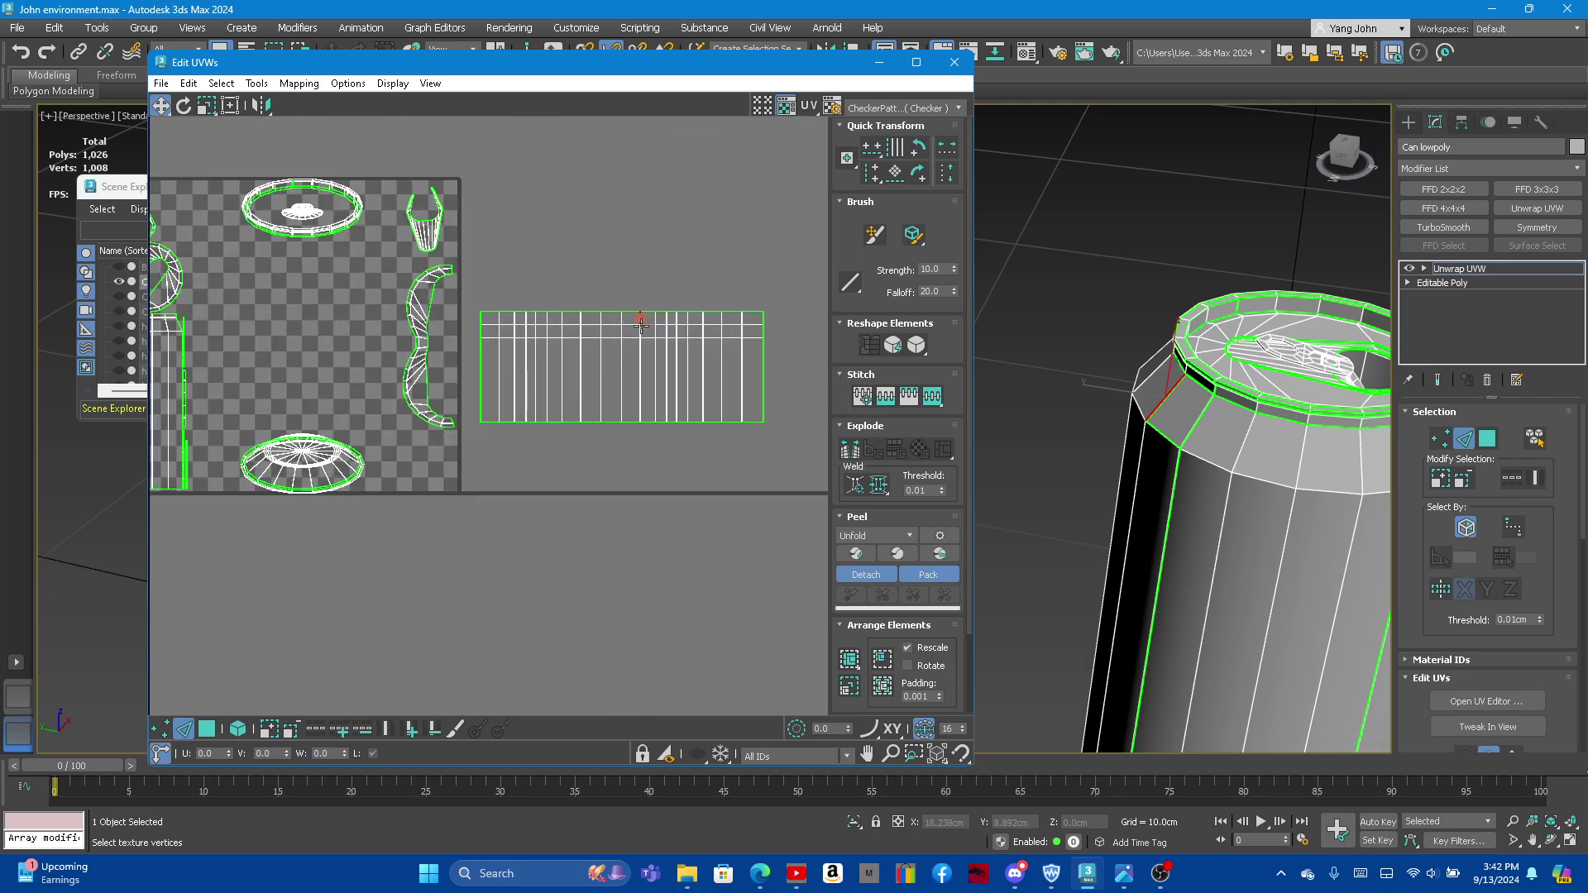
Step: Deselect that point and pick a point on the round top-ring UV element
left_click(577, 306)
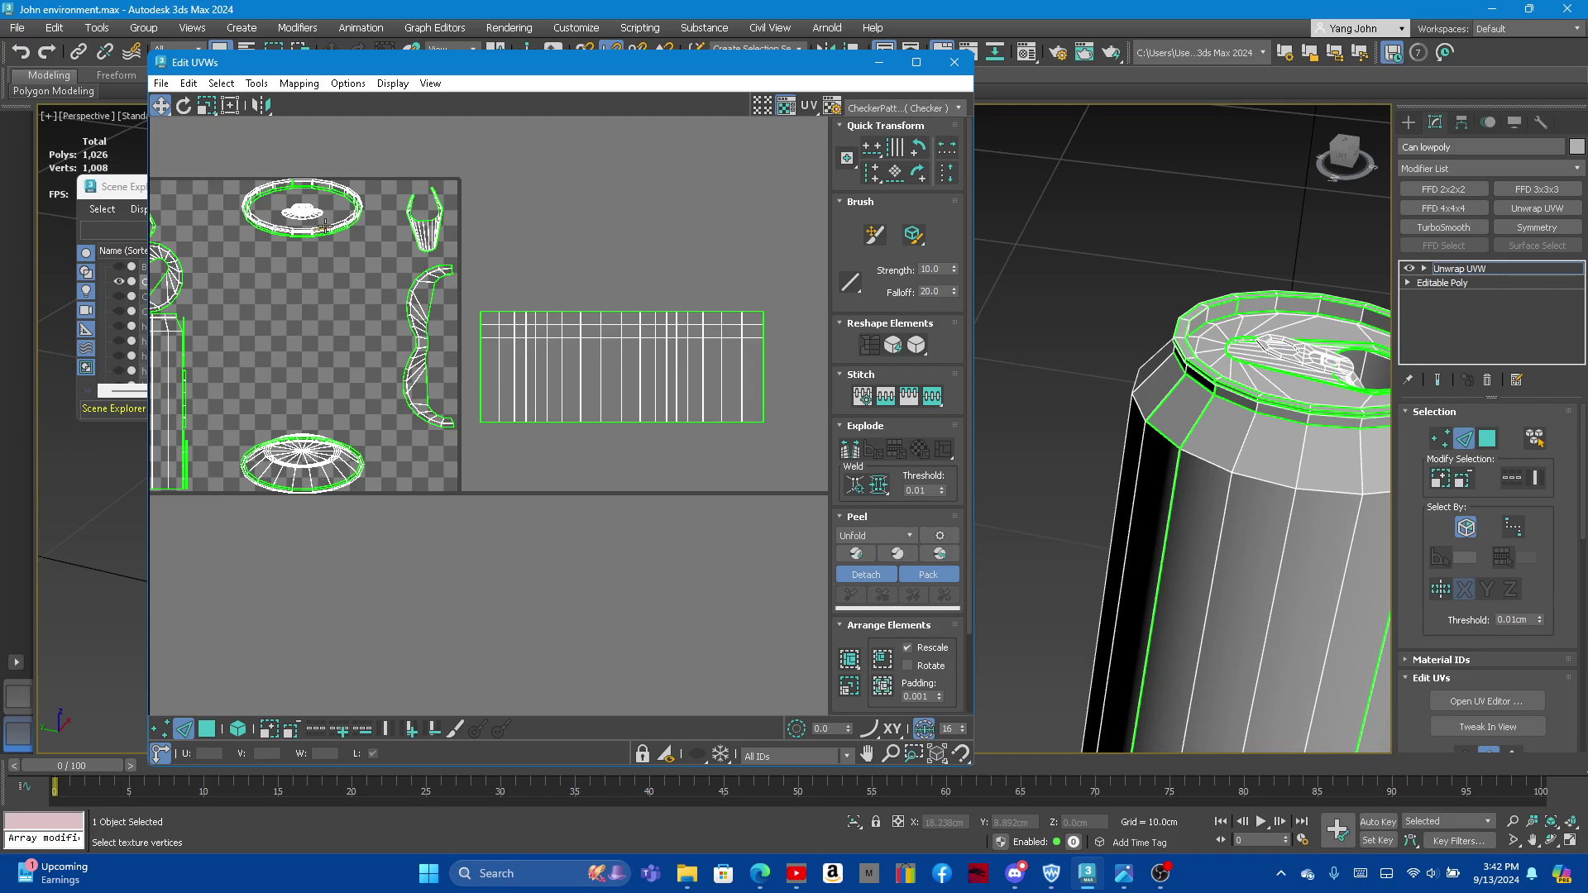
scroll(301, 214, "up", 3)
scroll(389, 267, "down", 1)
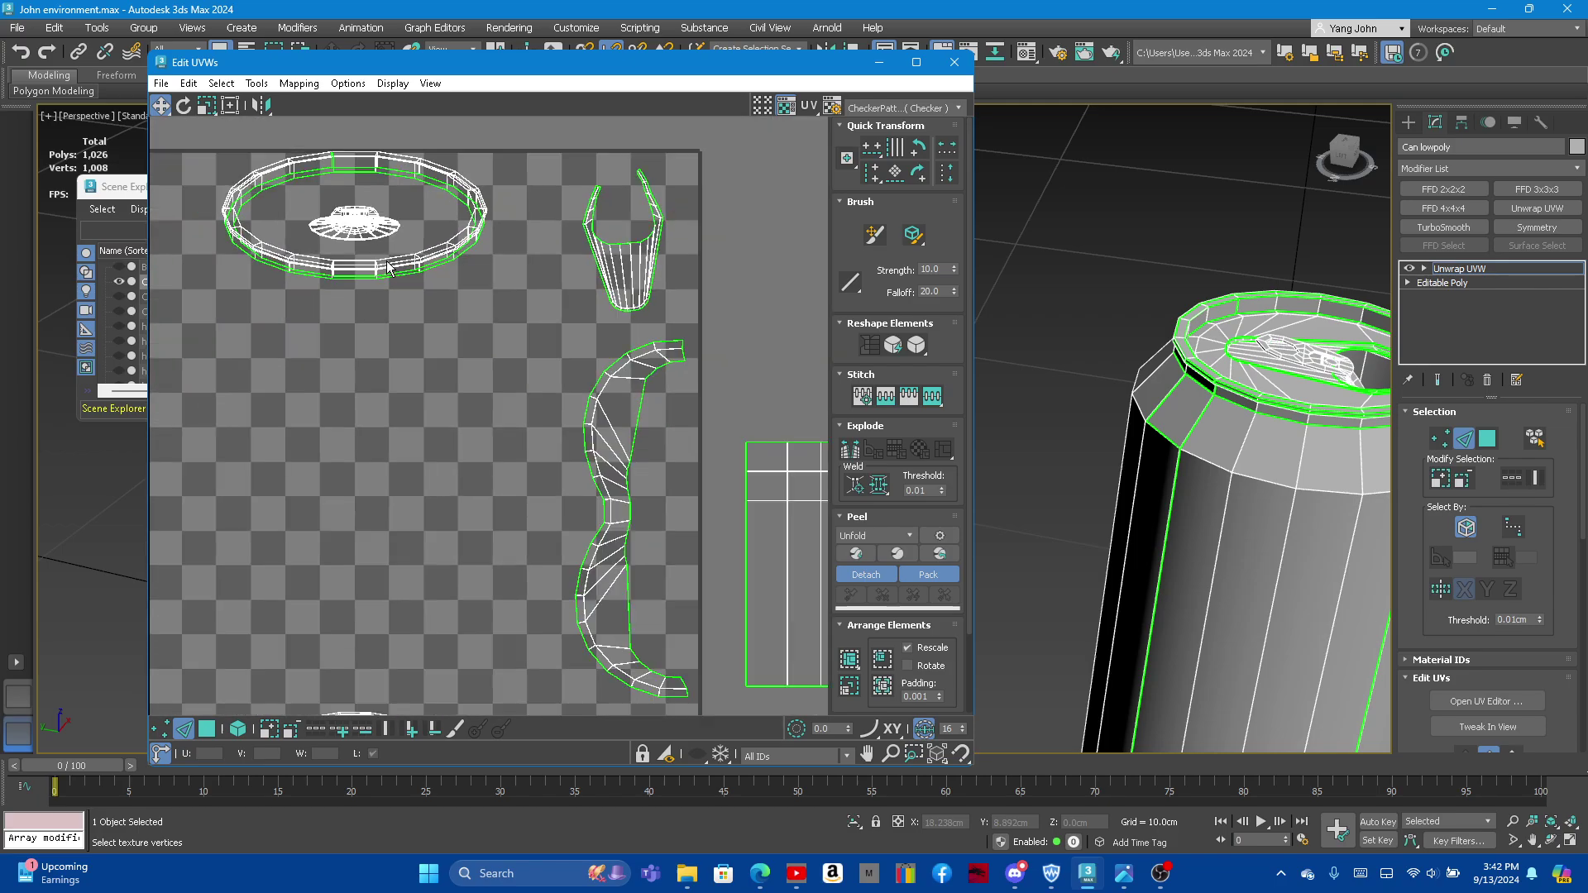
left_click(333, 264)
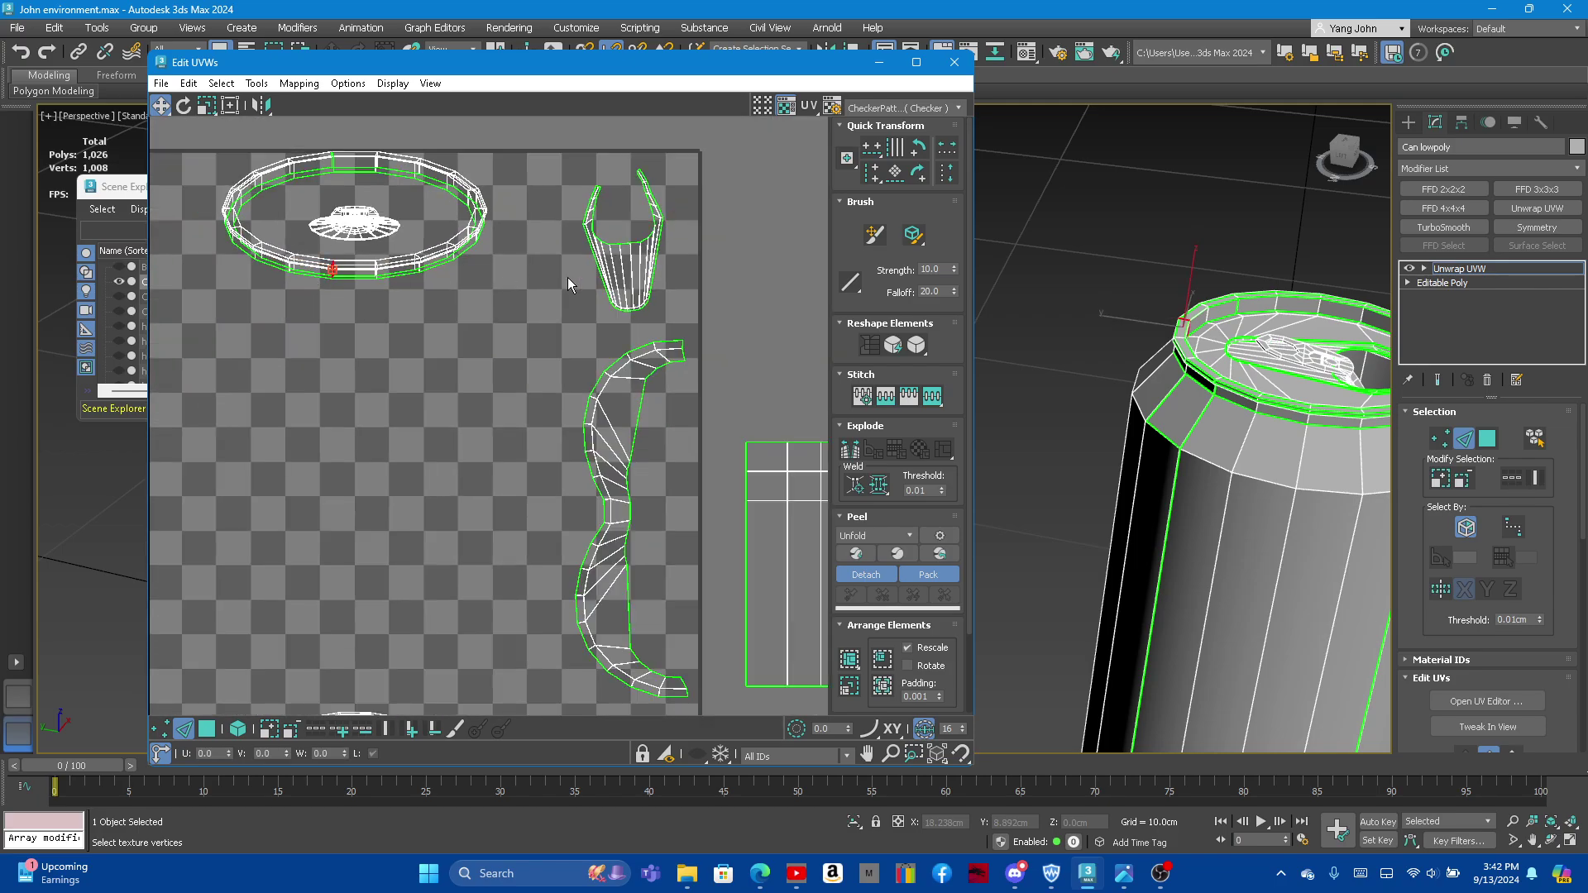
Step: Switch to face mode and select the ring UV element's faces
left_click(1487, 438)
left_click(334, 266)
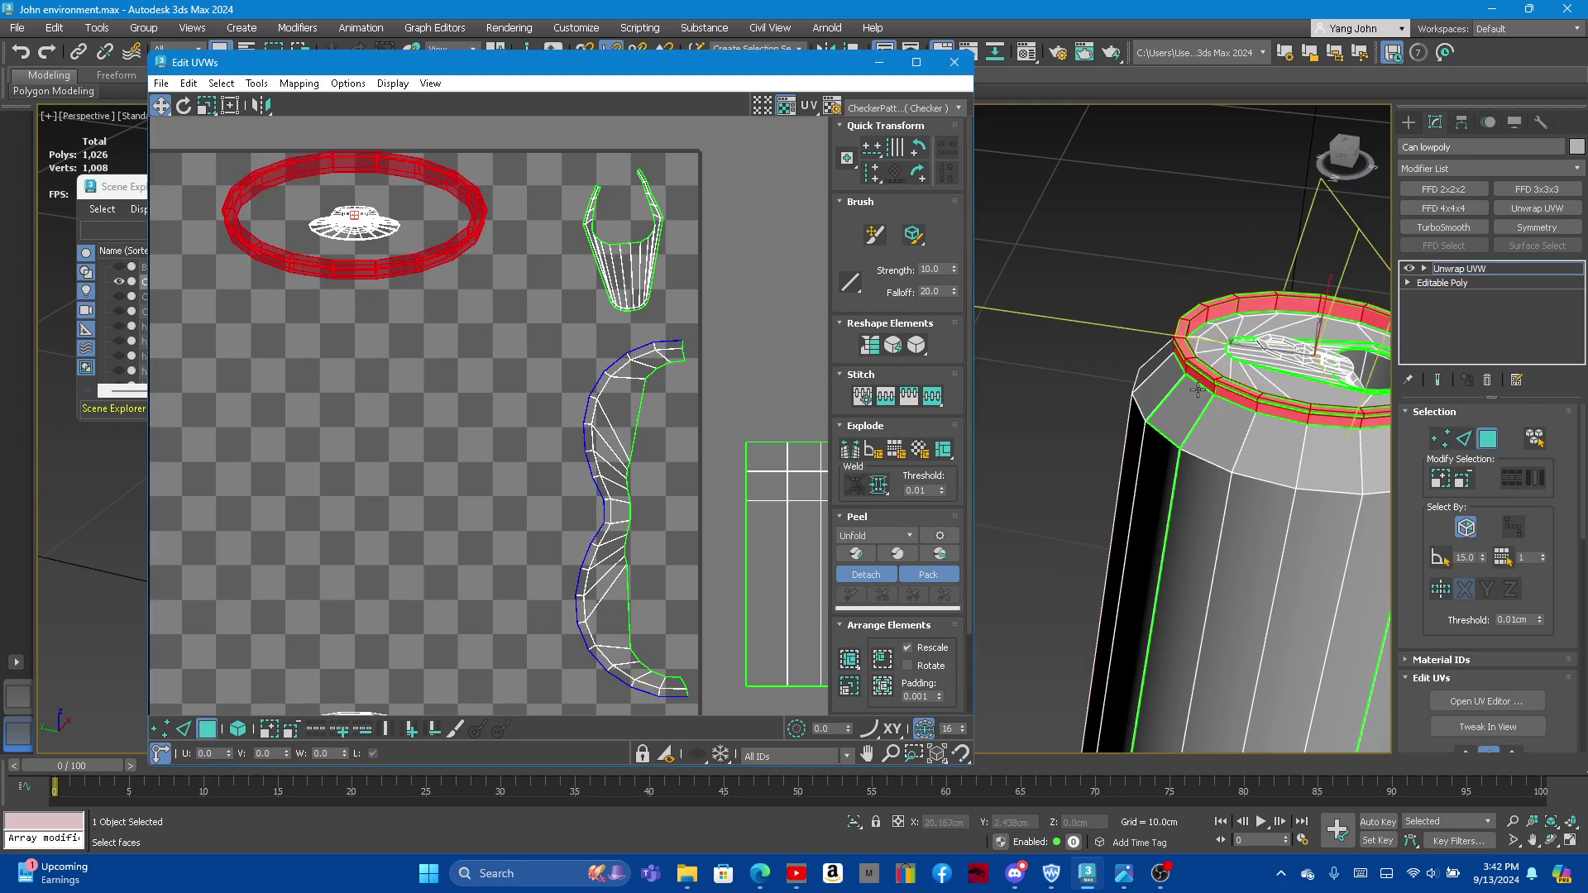
scroll(1254, 368, "up", 2)
scroll(1254, 368, "down", 5)
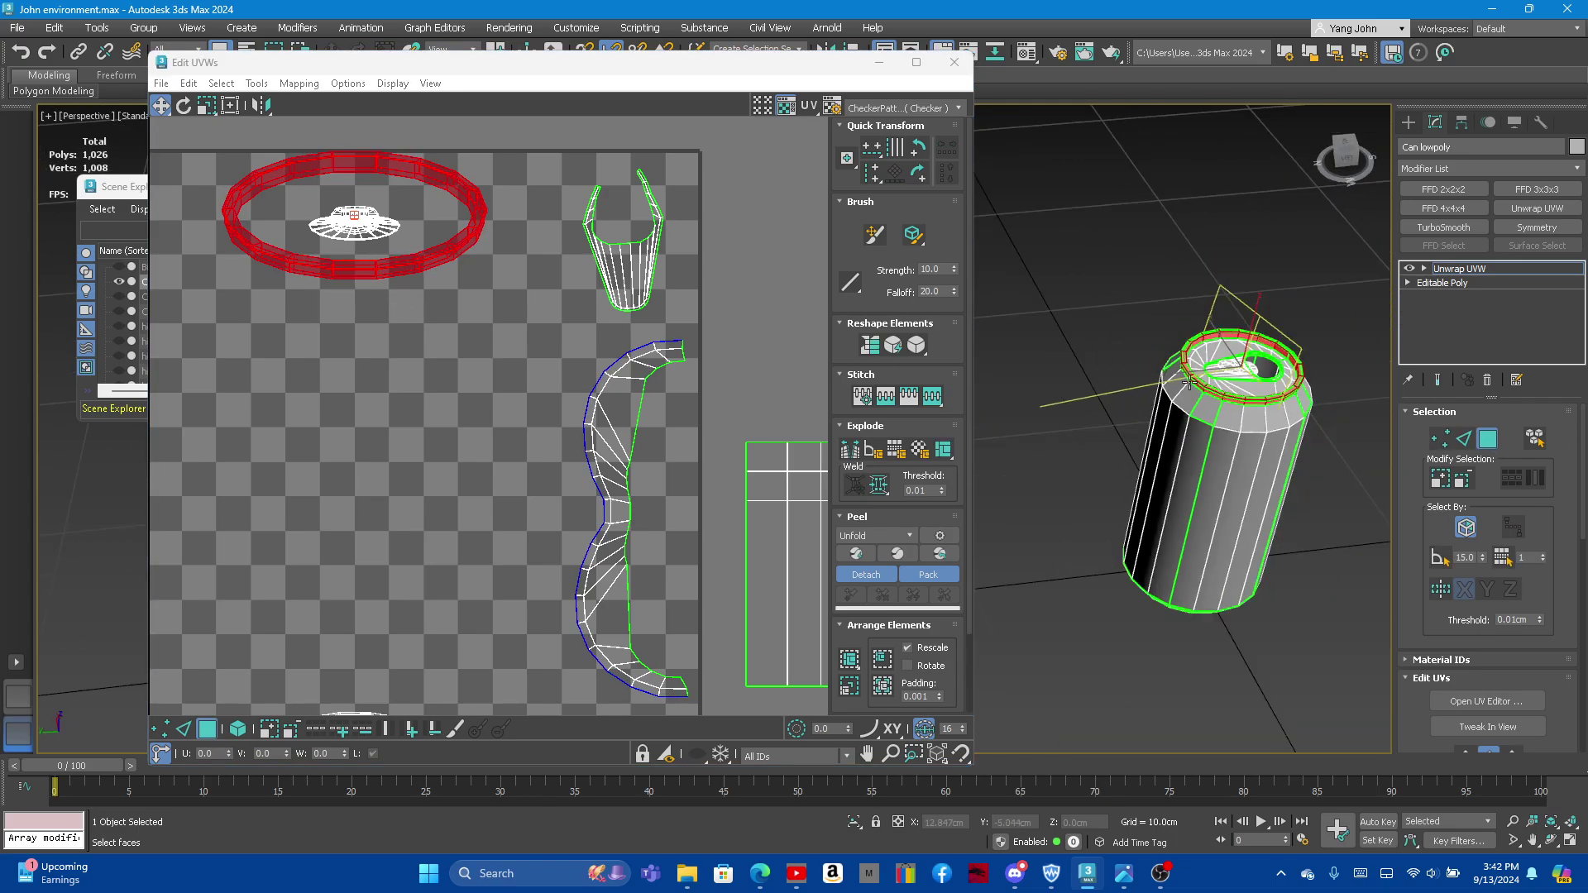
scroll(1238, 362, "up", 8)
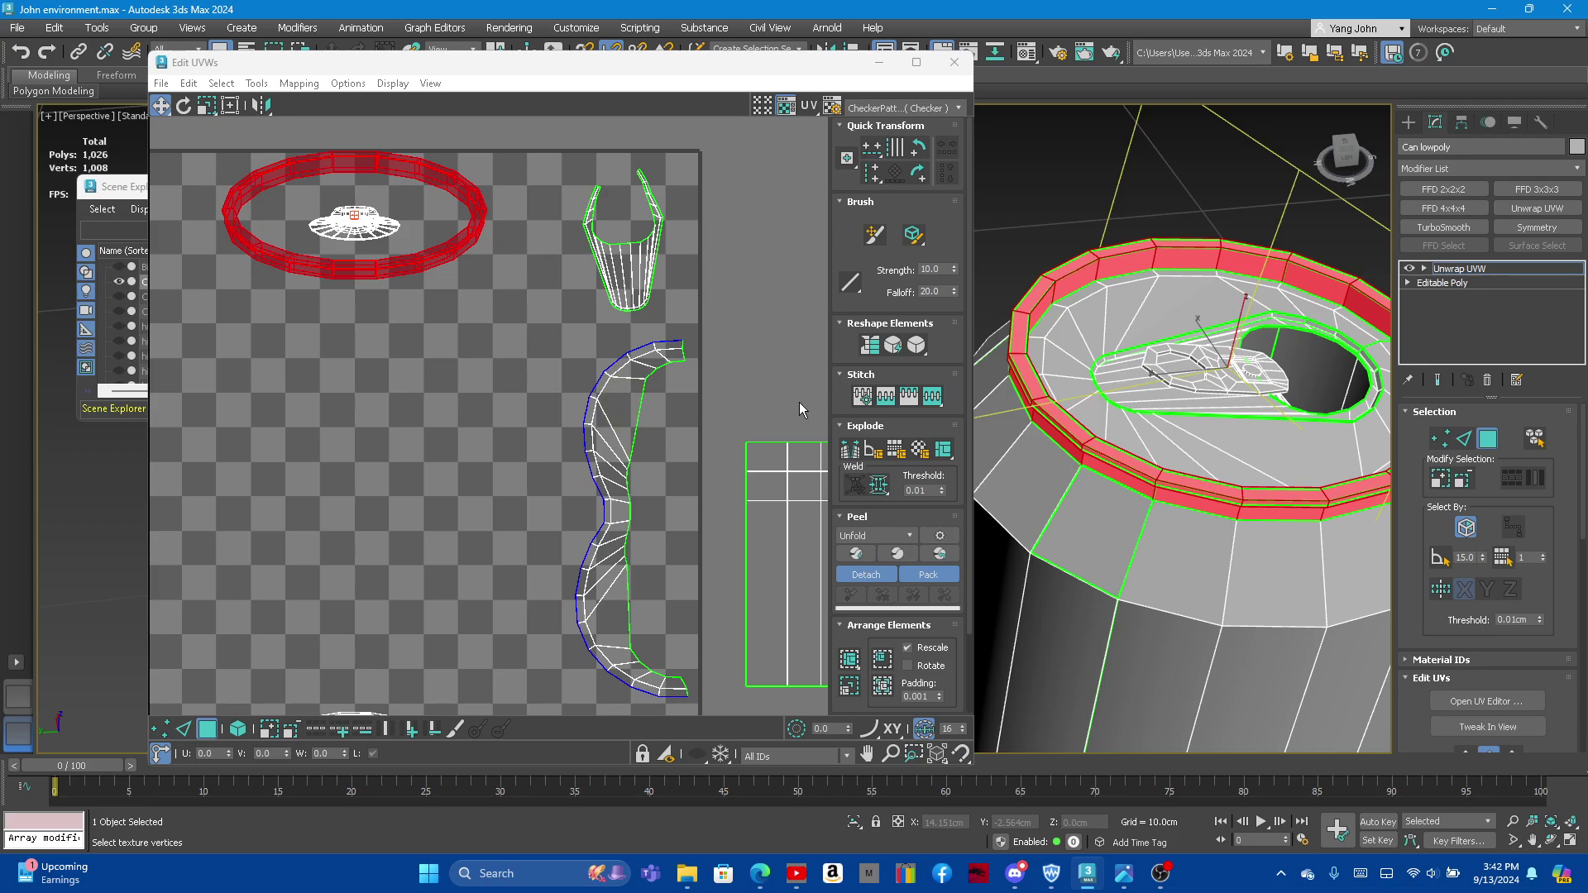
Step: Relax the ring element twice into a lens shape, then try Straighten and undo it
left_click(915, 345)
left_click(916, 346)
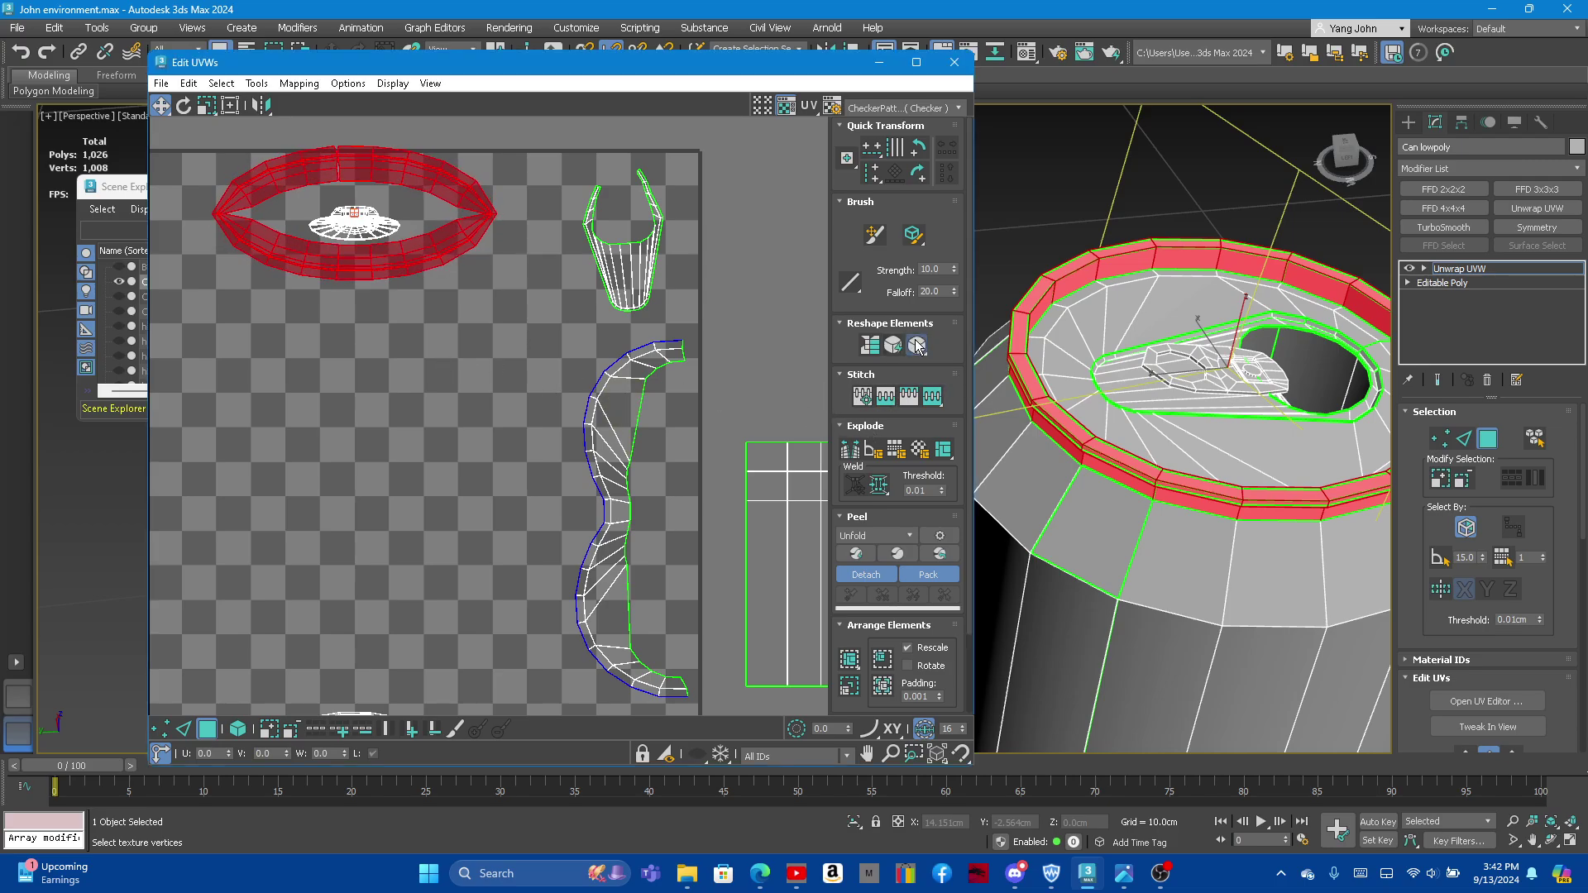
left_click(865, 346)
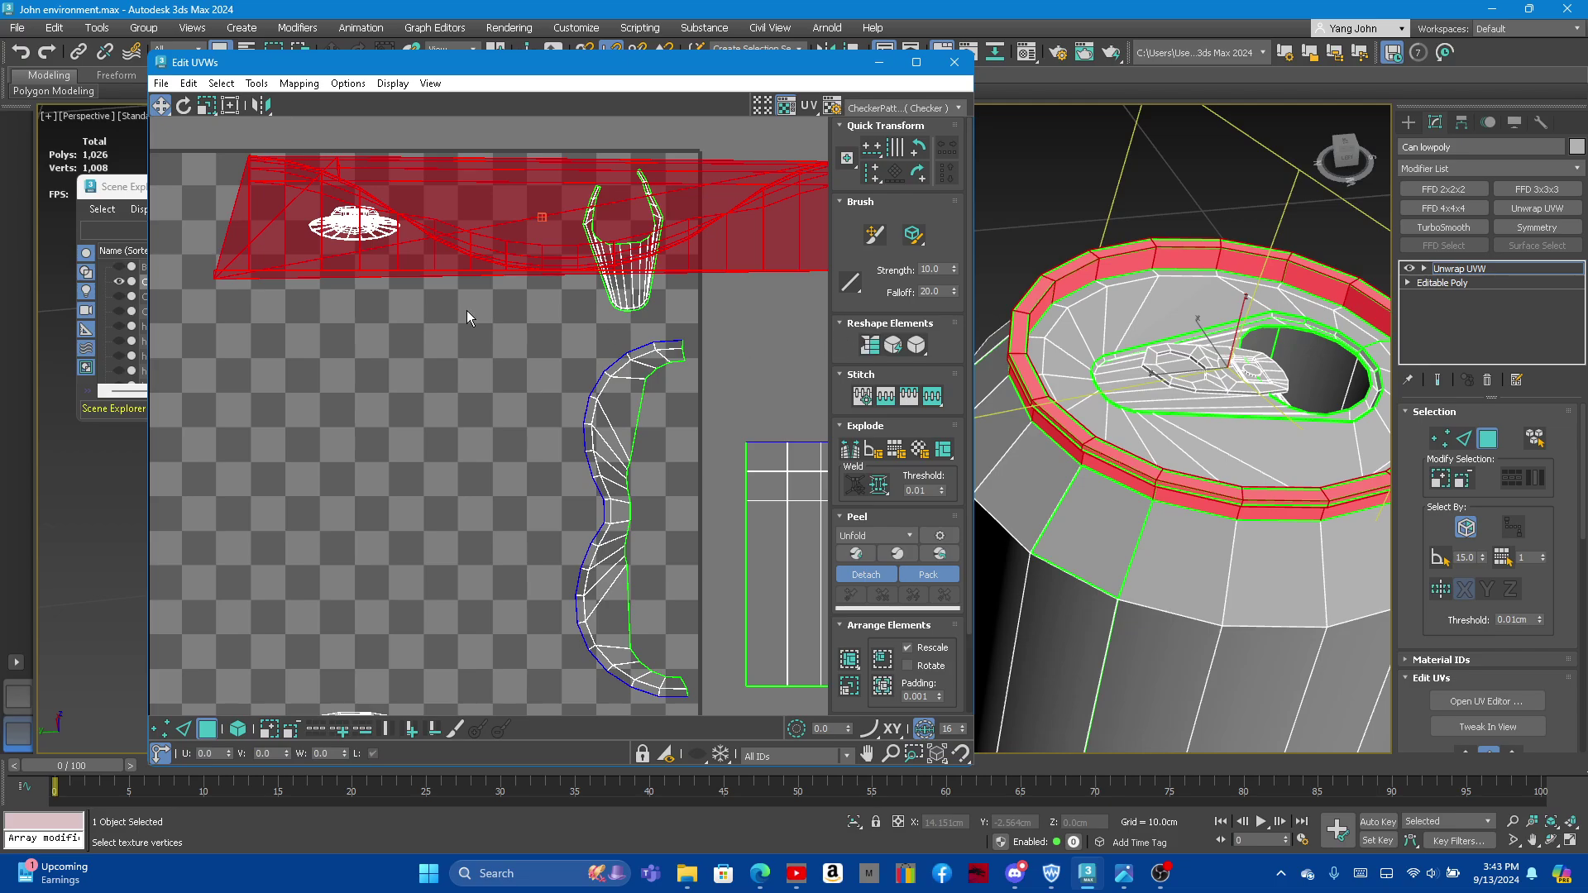
scroll(467, 310, "down", 3)
scroll(490, 298, "up", 3)
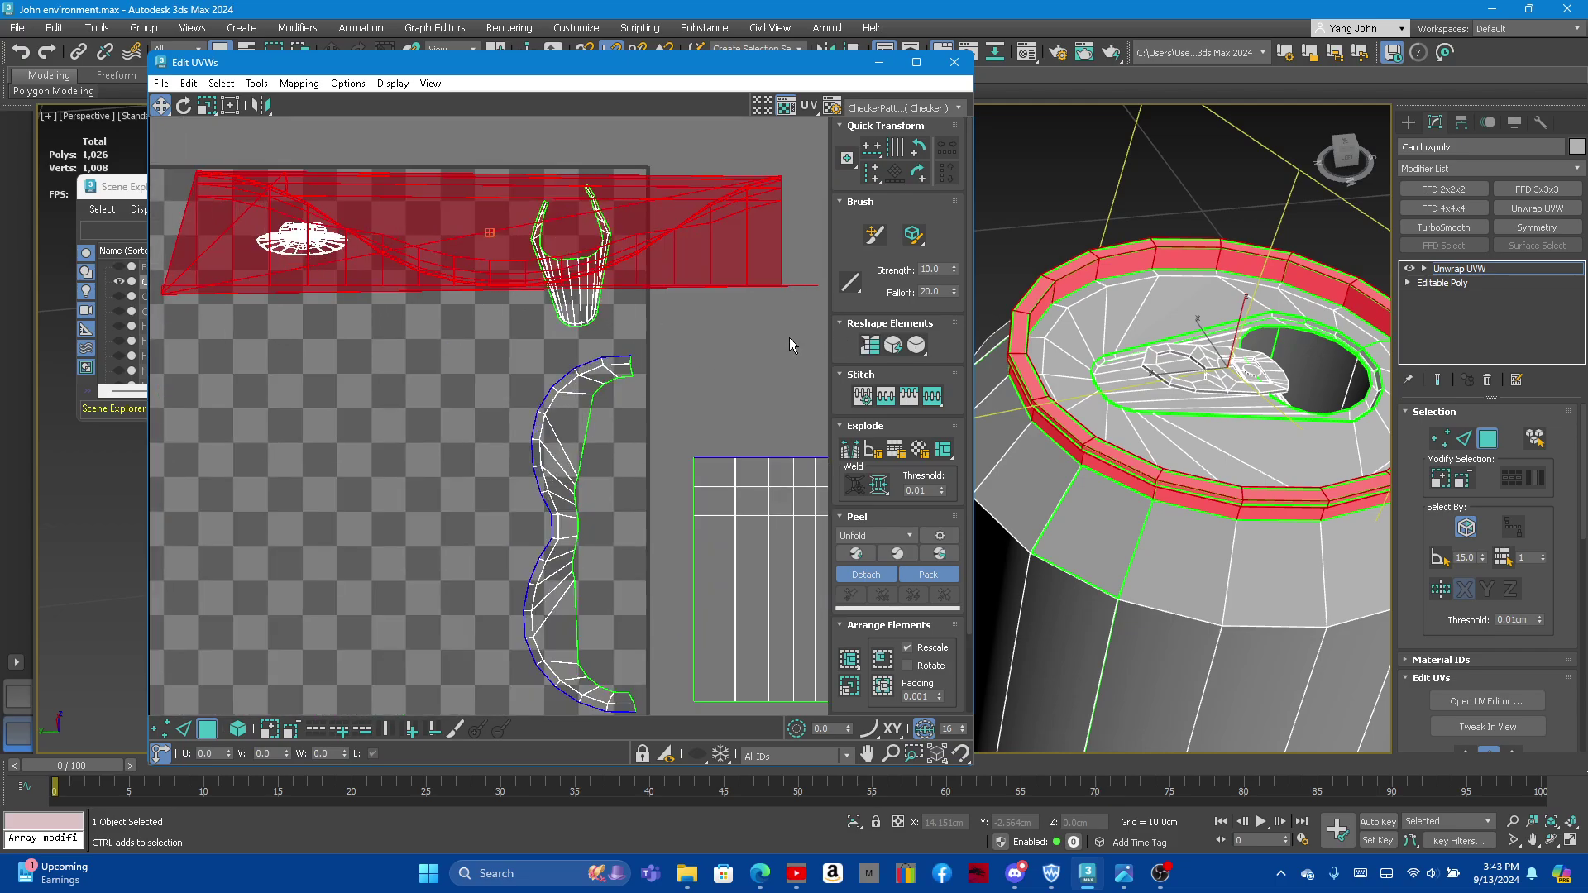
key("ctrl+z")
scroll(339, 216, "down", 2)
scroll(396, 224, "up", 3)
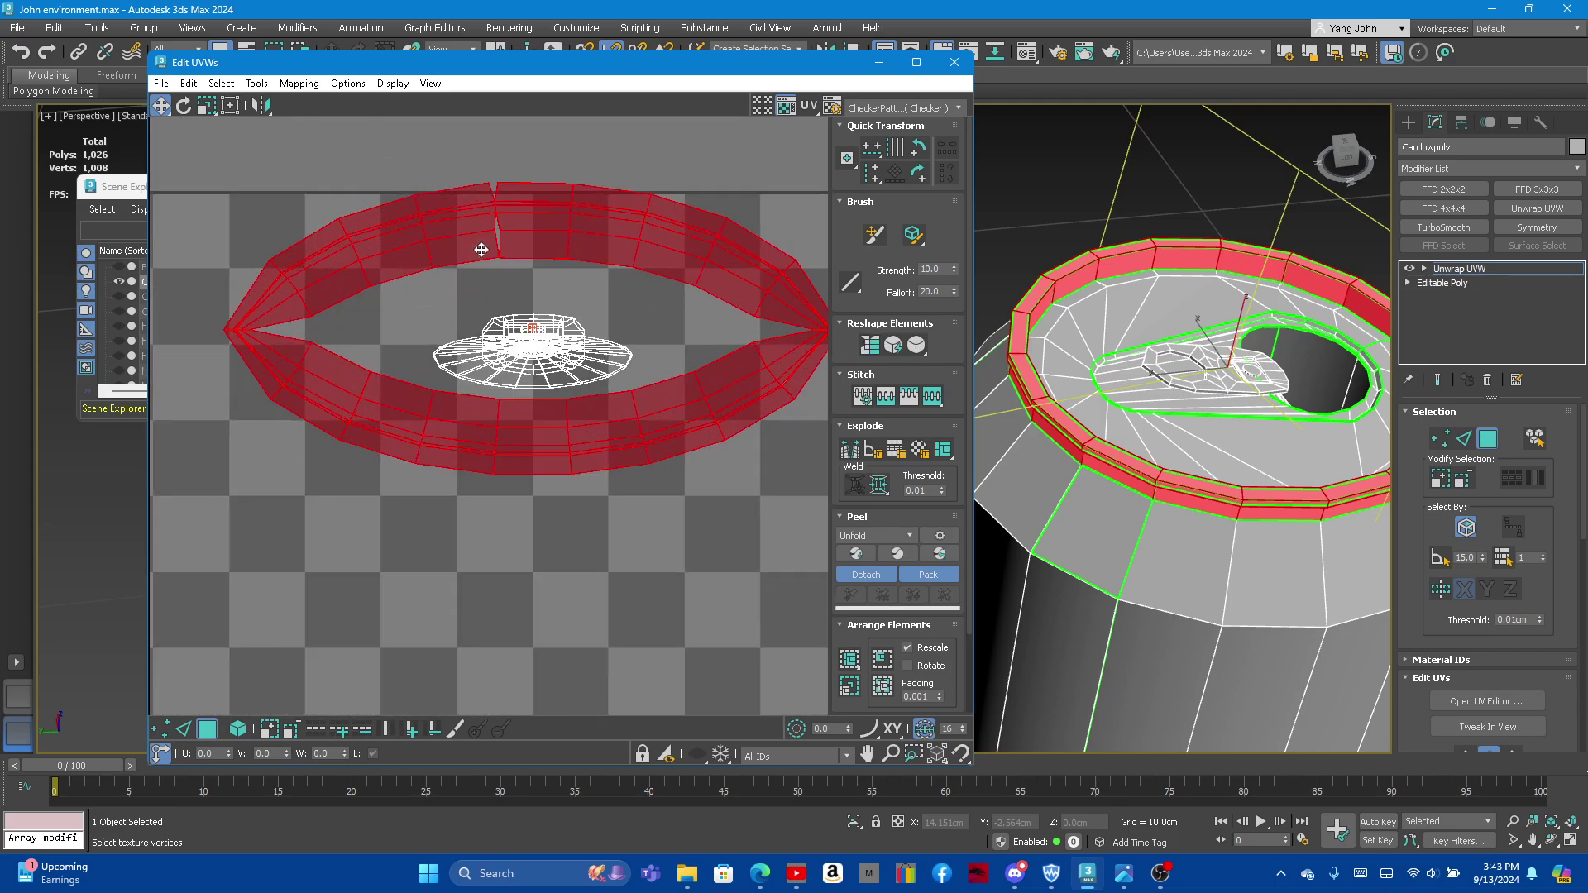
Step: Orbit and zoom closer around the can's top rim to inspect the selection
mouse_move(1183, 397)
middle_mouse_down("alt")
mouse_move(1234, 436)
mouse_move(1155, 367)
middle_mouse_up("alt")
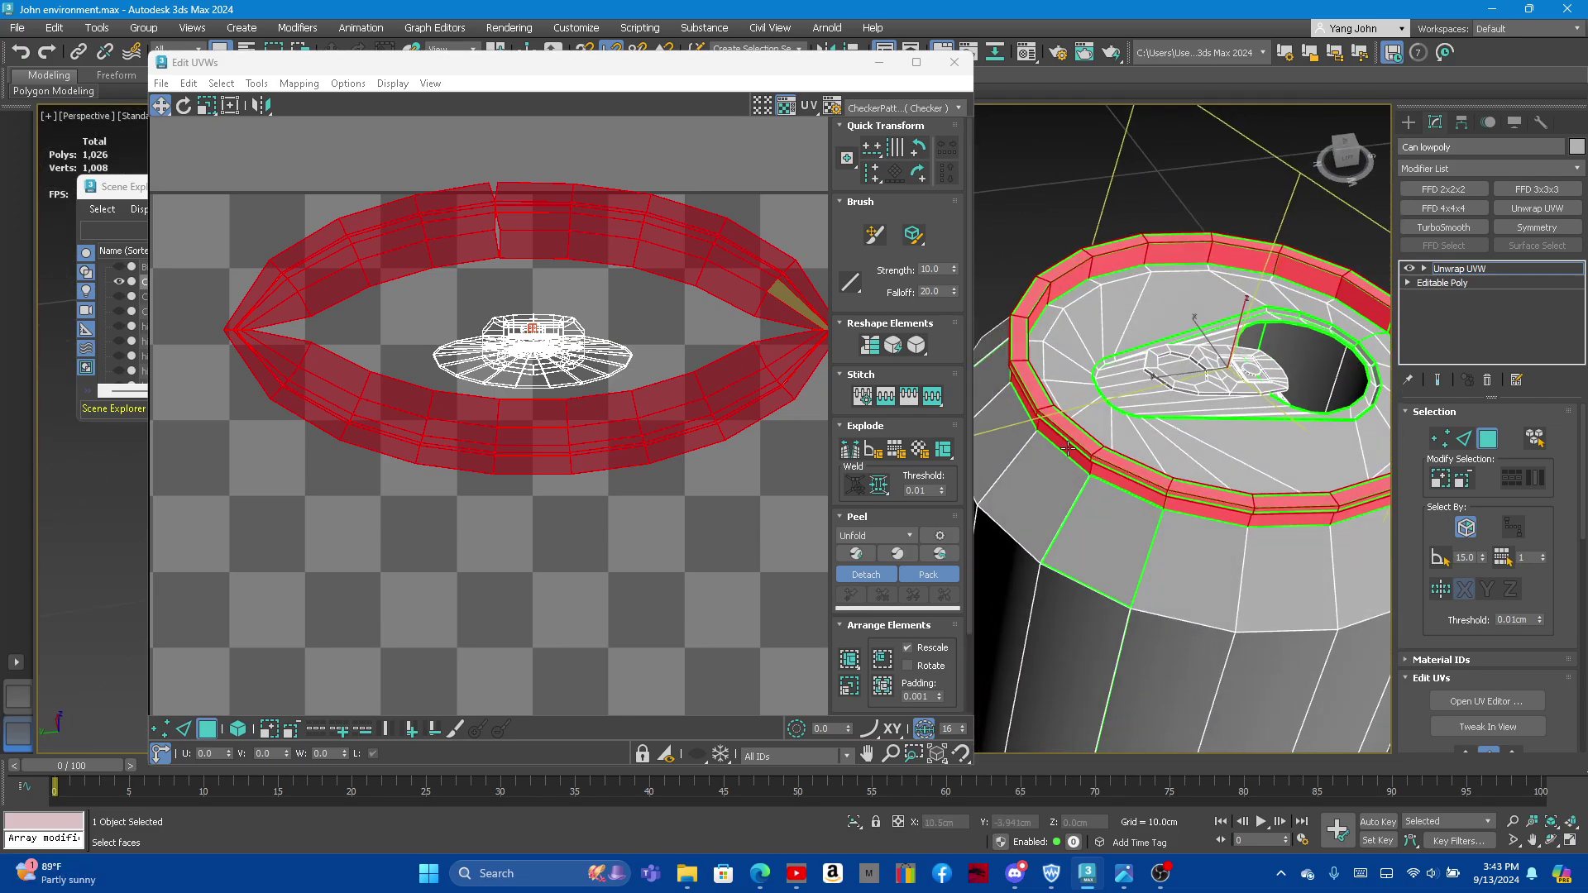
scroll(1126, 456, "up", 5)
scroll(1122, 390, "down", 2)
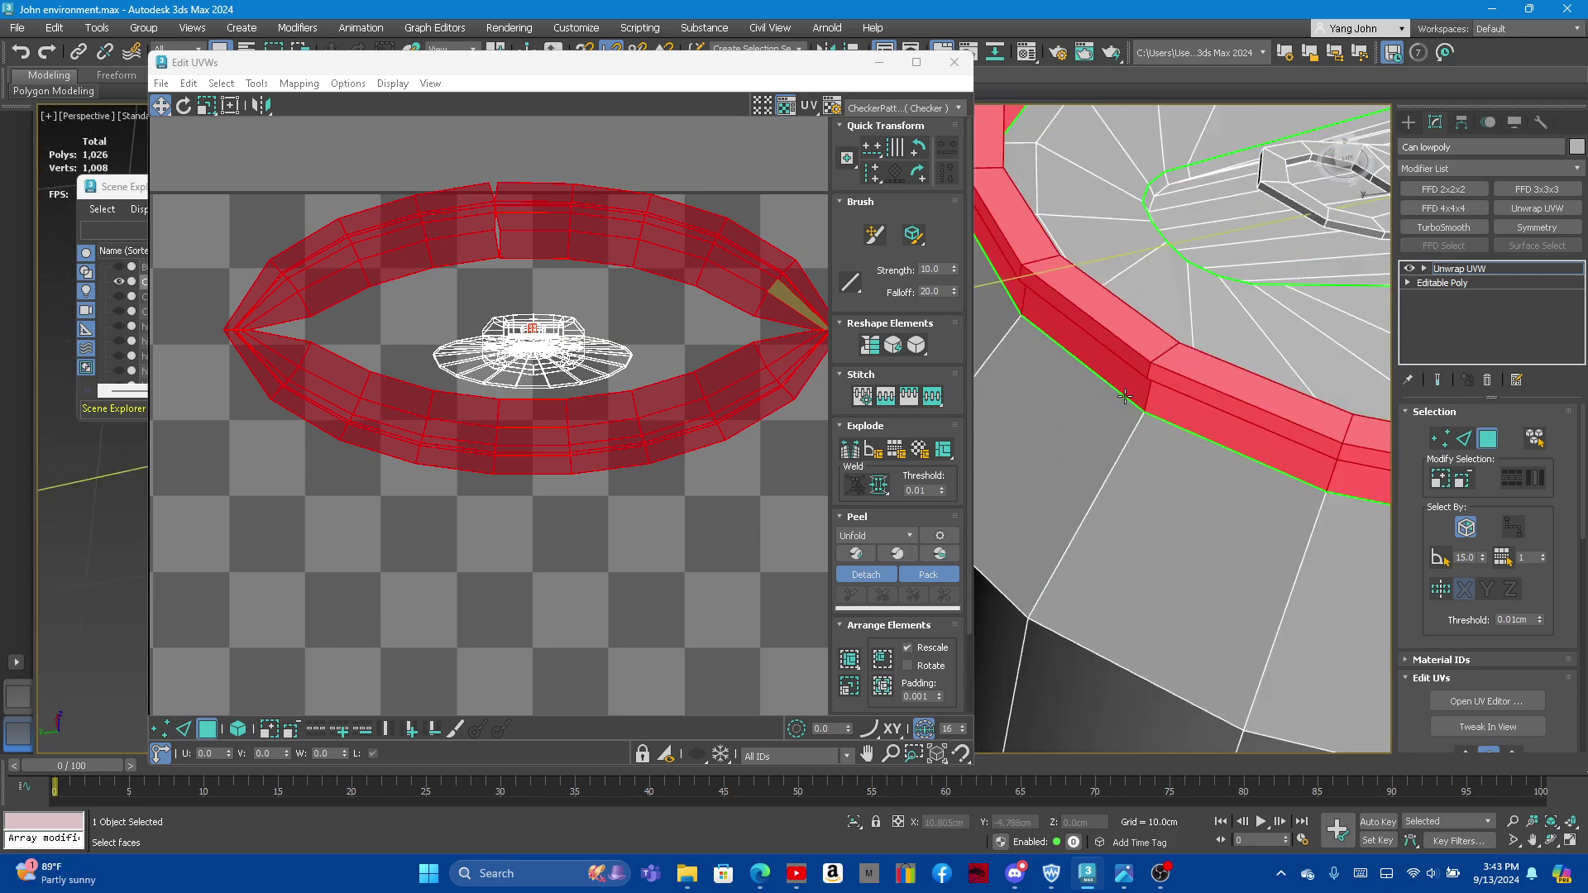
scroll(1142, 405, "down", 2)
scroll(1158, 422, "up", 1)
scroll(1188, 454, "down", 5)
scroll(1188, 454, "up", 1)
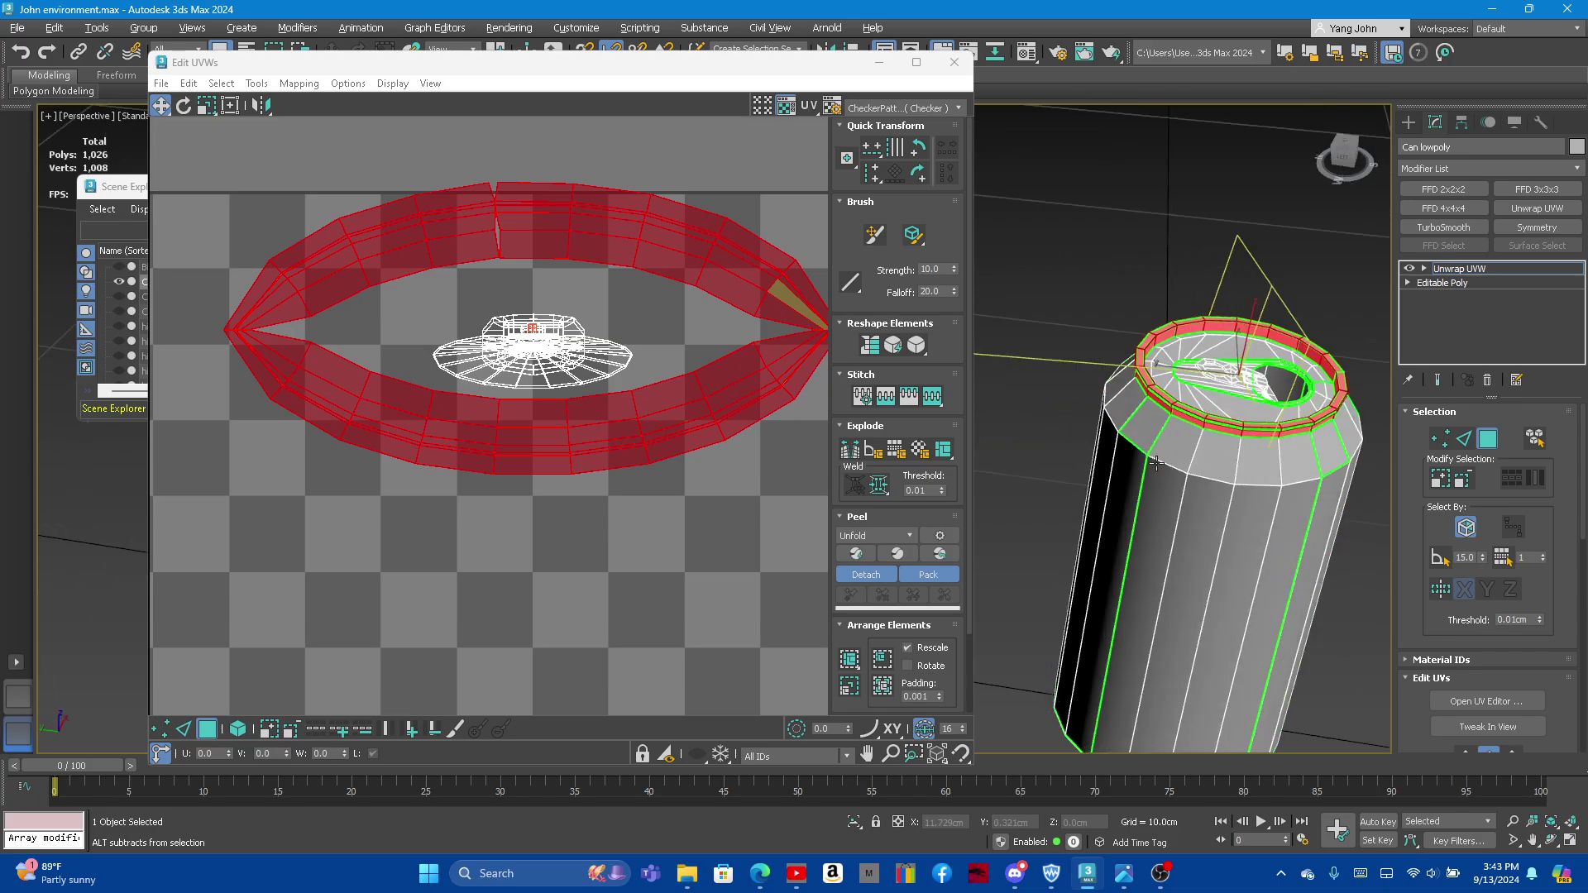
scroll(1183, 447, "up", 2)
scroll(1166, 409, "up", 3)
scroll(1153, 441, "down", 4)
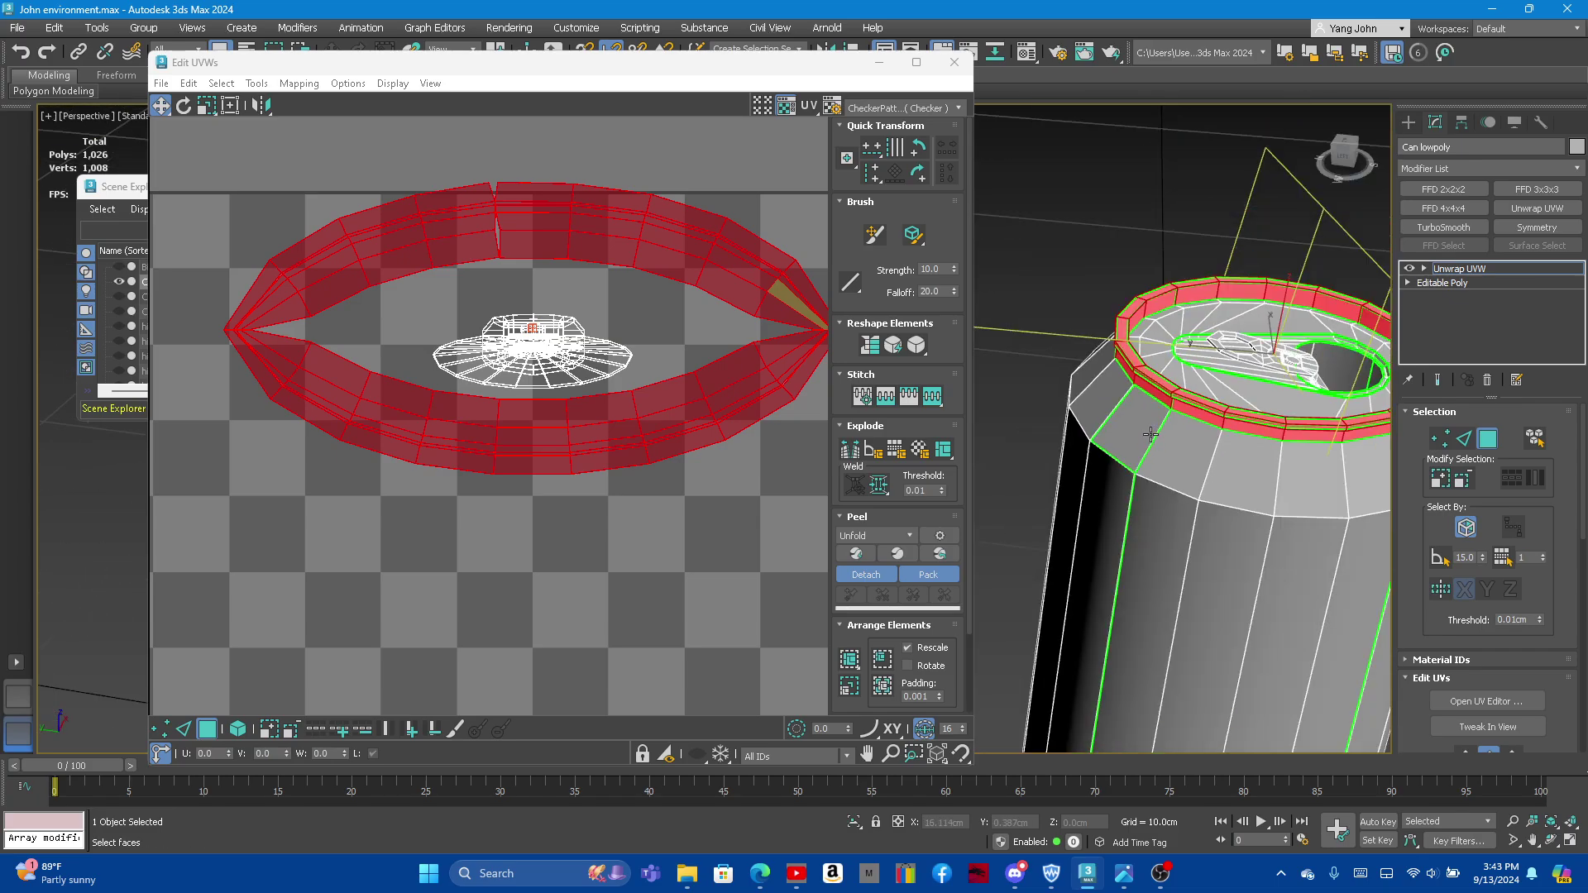
scroll(1156, 438, "up", 1)
scroll(1163, 436, "up", 1)
Step: In Edge mode, select the vertical edge just below the can's rim in the viewport
left_click(1463, 439)
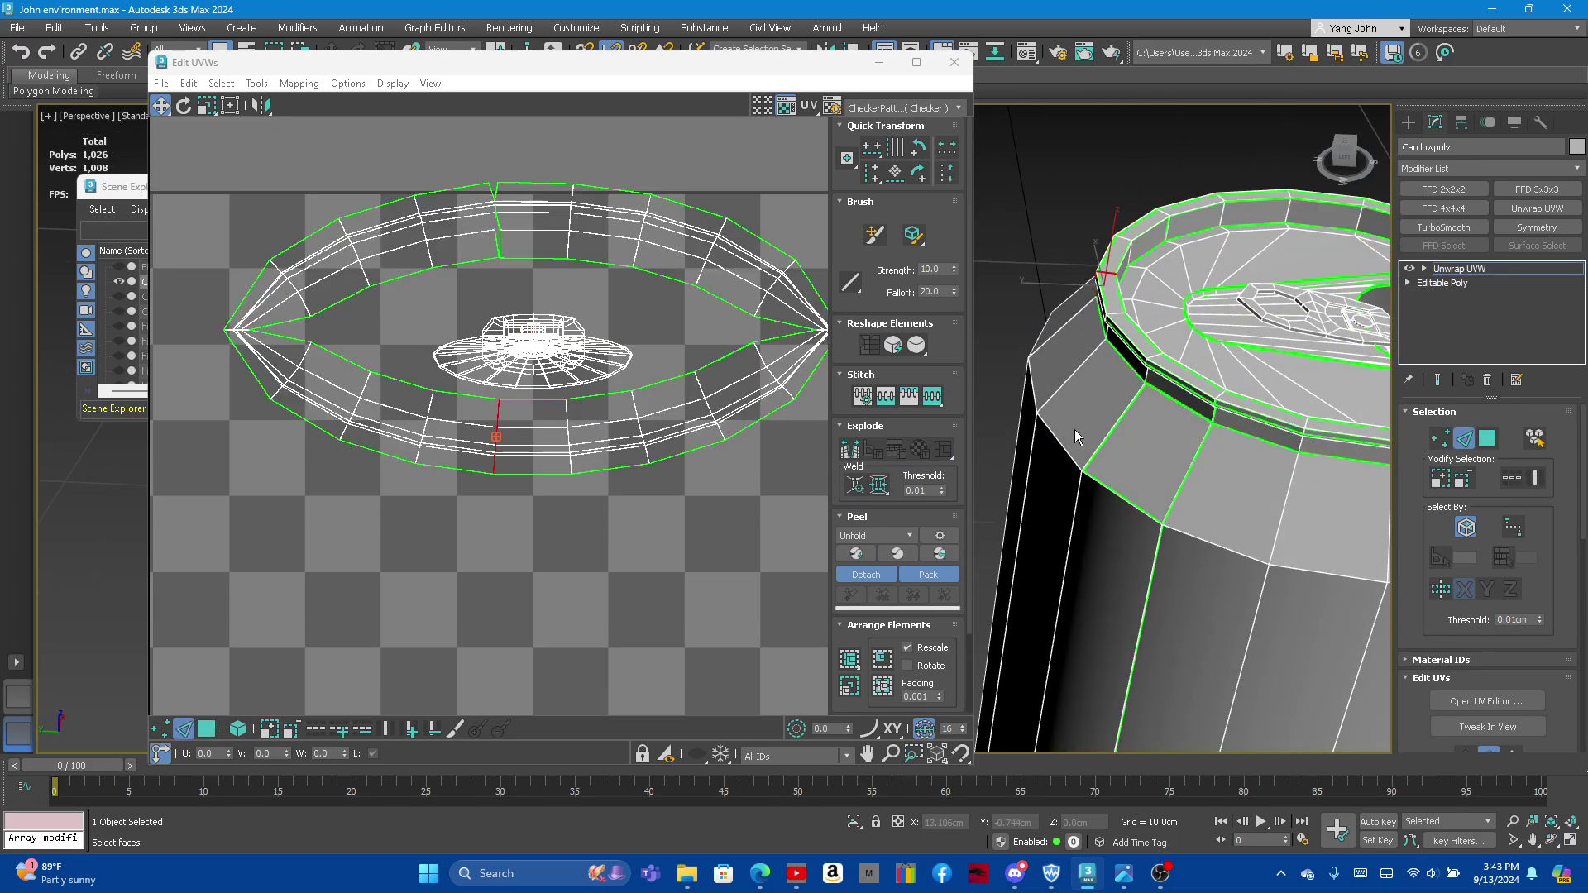
scroll(1146, 426, "down", 5)
scroll(1143, 424, "up", 5)
left_click(1164, 432)
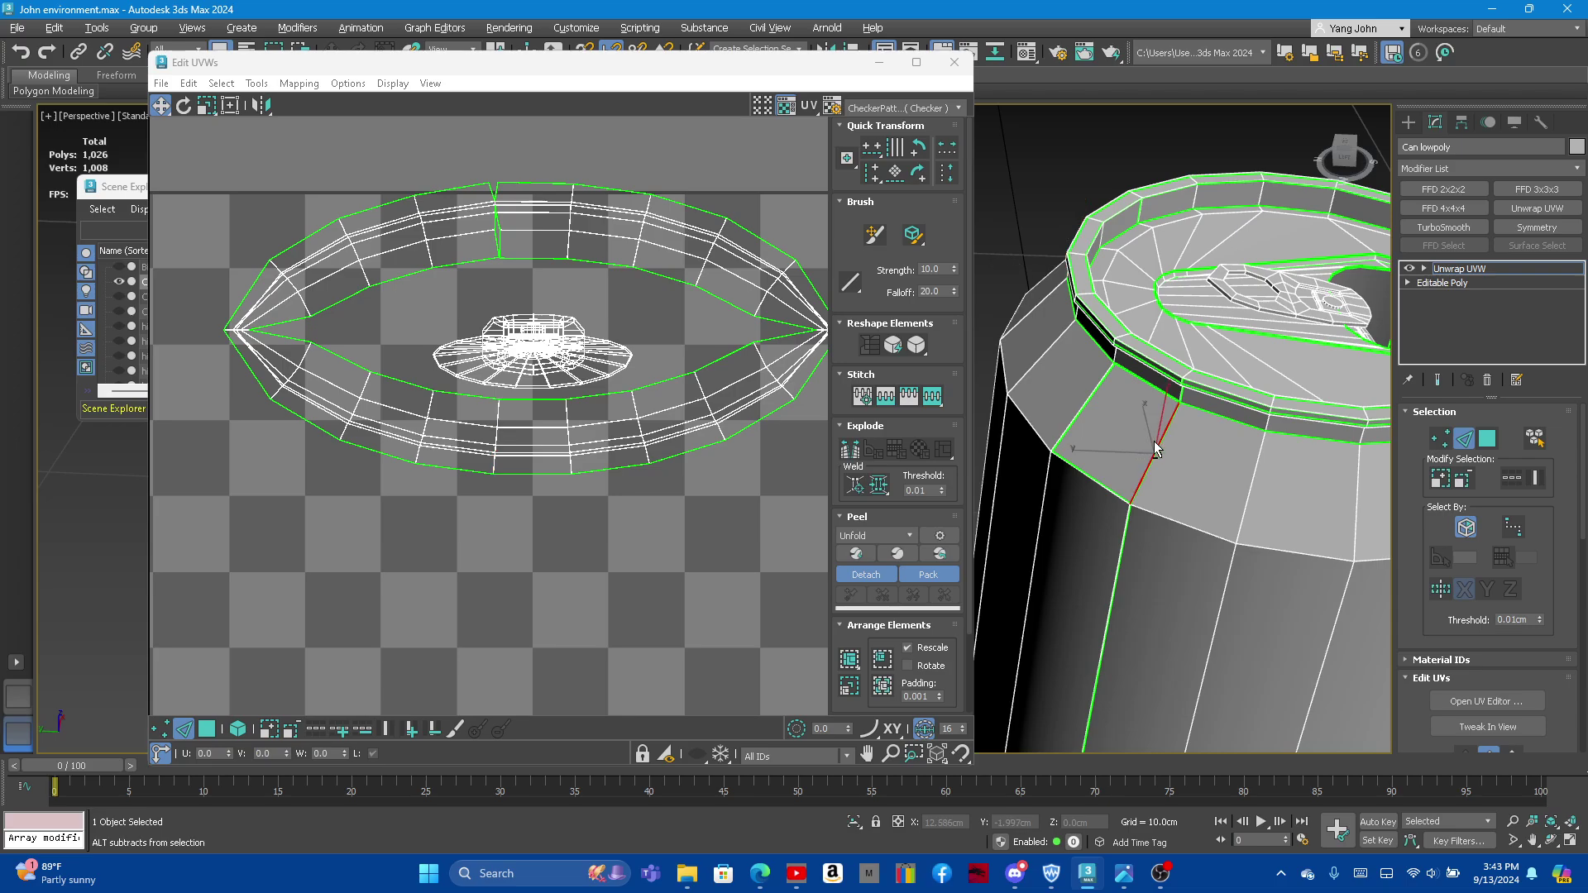
scroll(1153, 440, "down", 3)
scroll(1179, 384, "up", 6)
left_click(1198, 431)
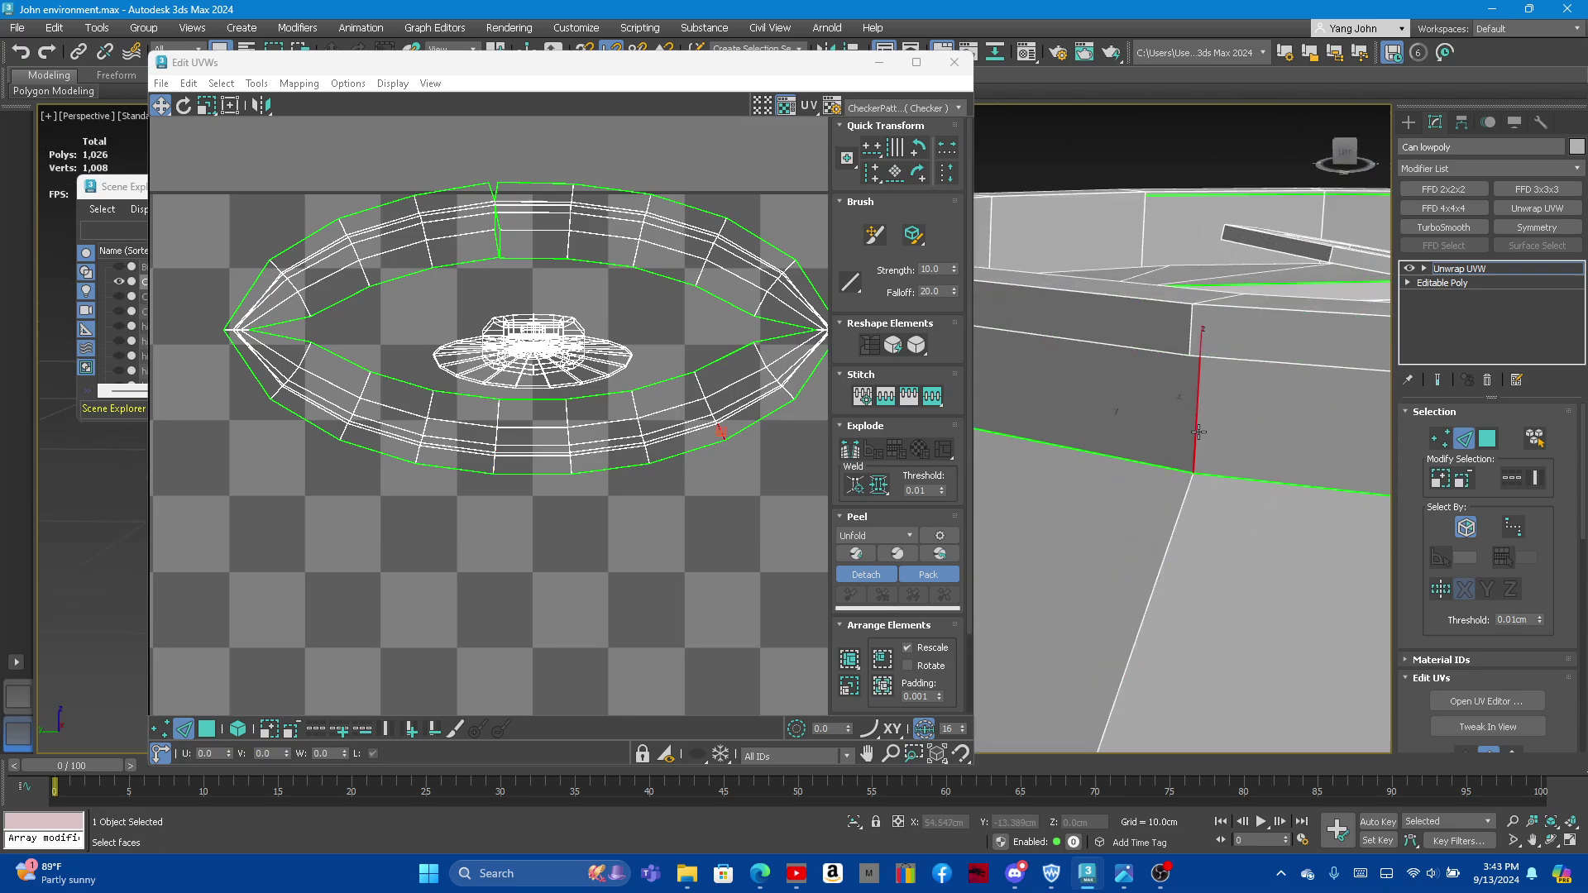
scroll(1183, 458, "down", 4)
scroll(1183, 459, "down", 2)
scroll(1185, 463, "down", 3)
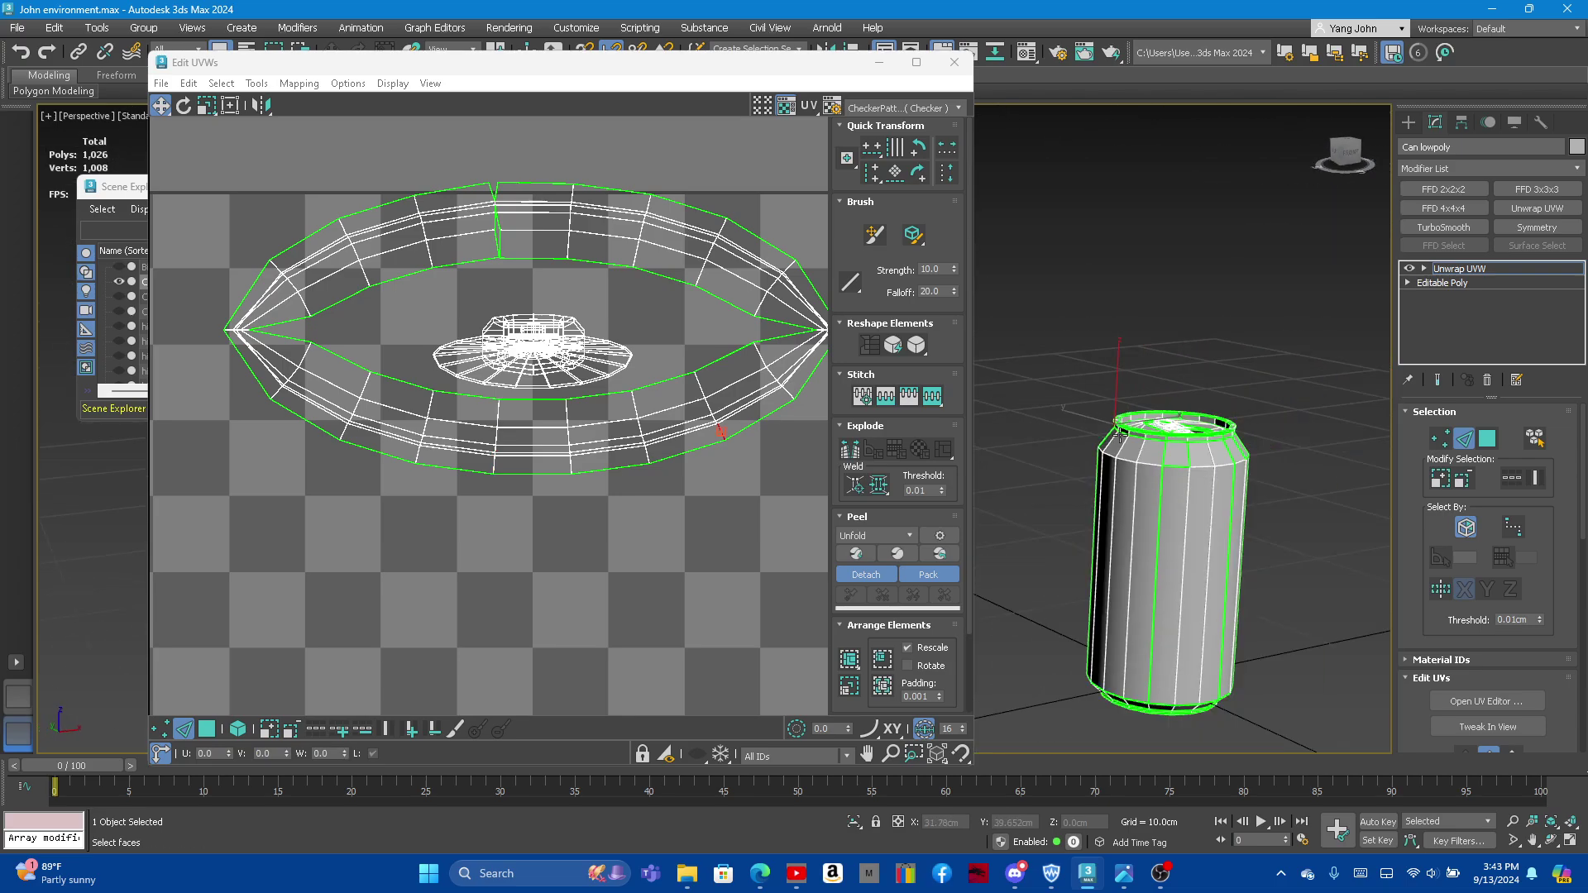
scroll(1185, 464, "up", 4)
scroll(1185, 464, "up", 3)
scroll(1174, 459, "down", 4)
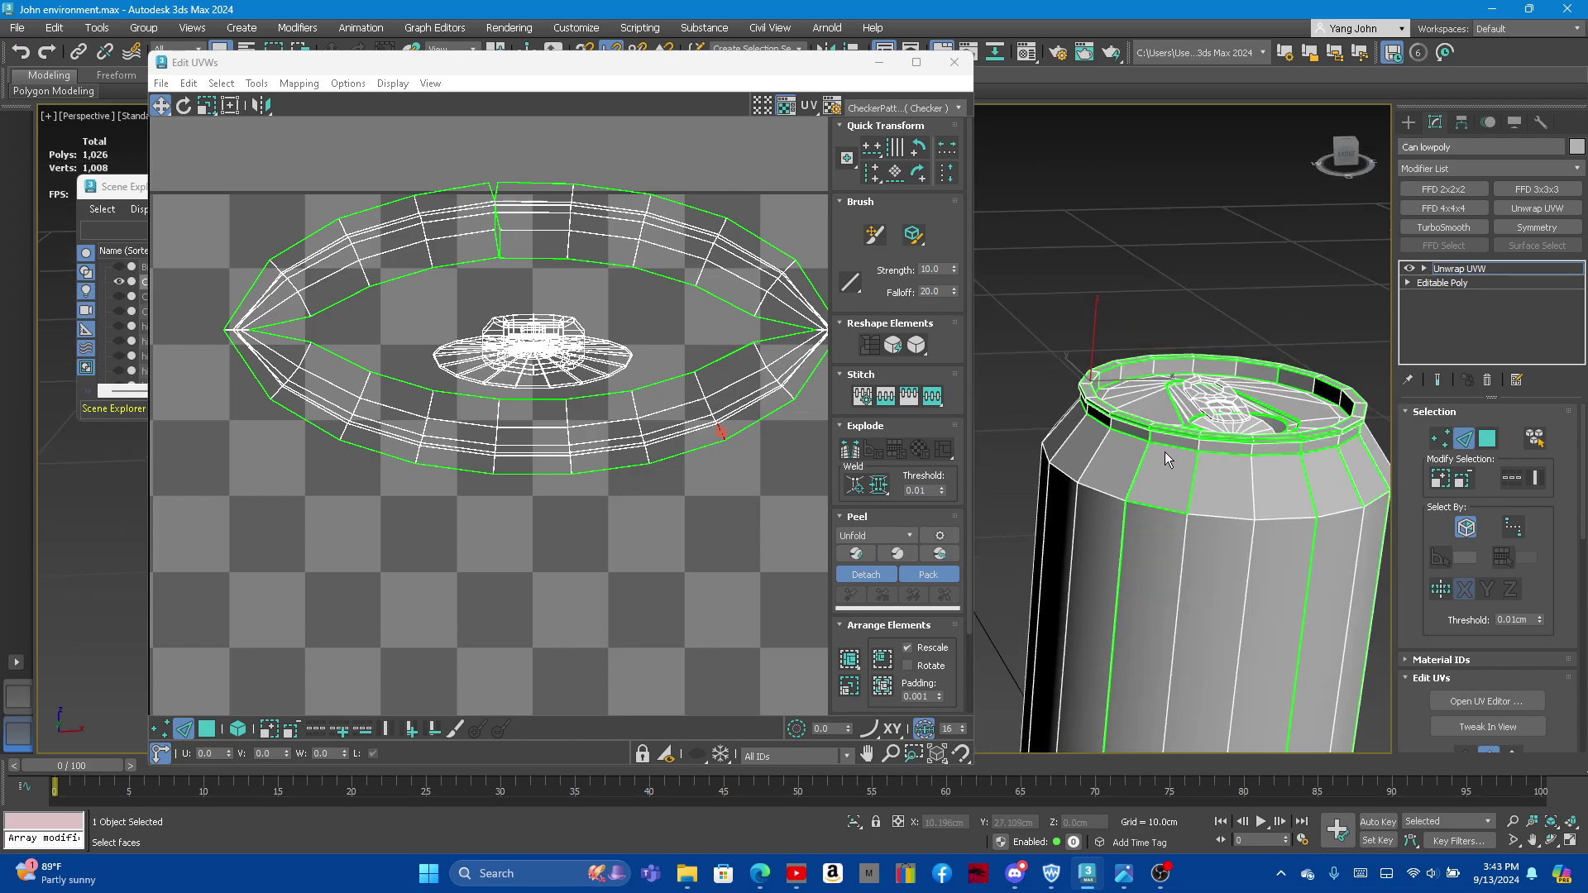
scroll(1072, 464, "up", 1)
scroll(1071, 464, "up", 2)
scroll(1042, 461, "up", 2)
scroll(1055, 453, "up", 2)
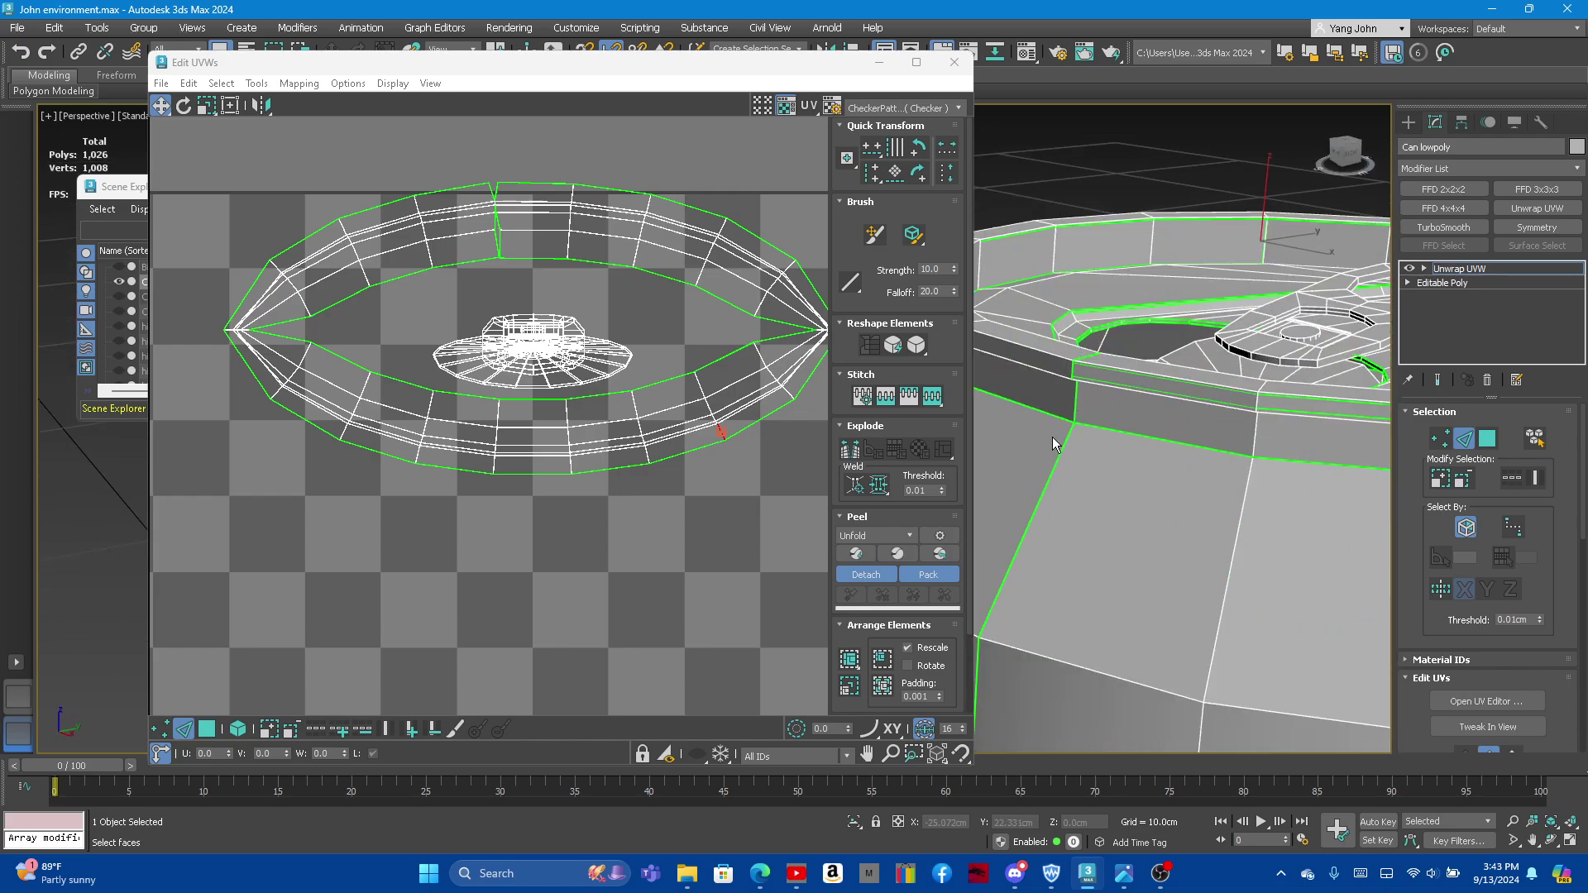
scroll(1092, 442, "up", 2)
scroll(1103, 438, "down", 5)
Step: Orbit down onto the can top and zoom out to review the full UV layout
middle_click_drag(1108, 446, 1158, 492, "alt")
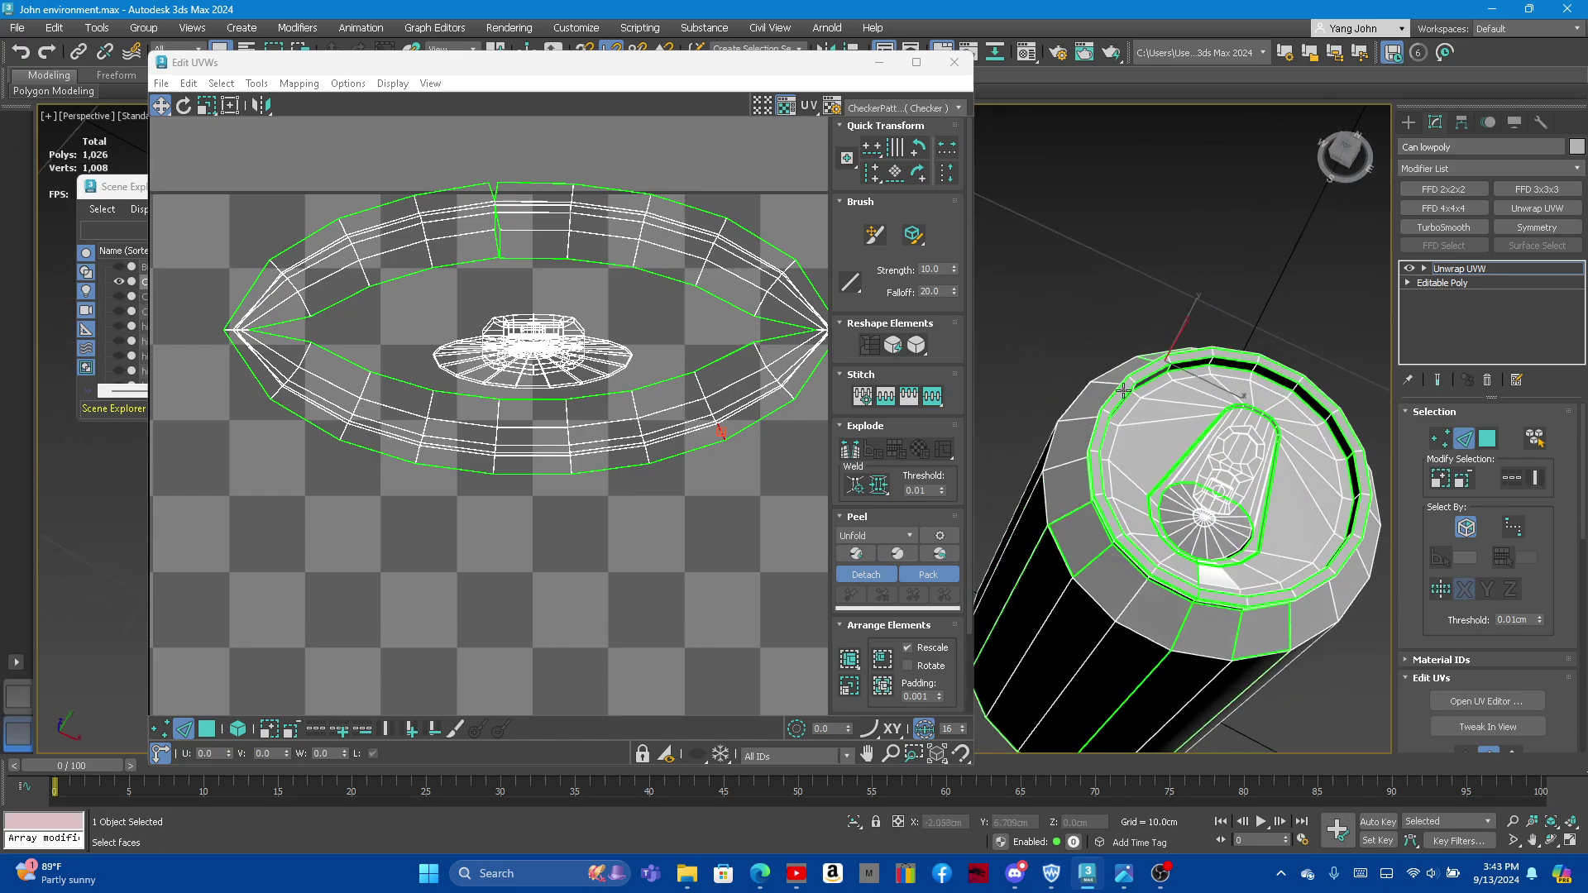
scroll(623, 292, "down", 1)
scroll(627, 295, "down", 3)
scroll(637, 294, "down", 4)
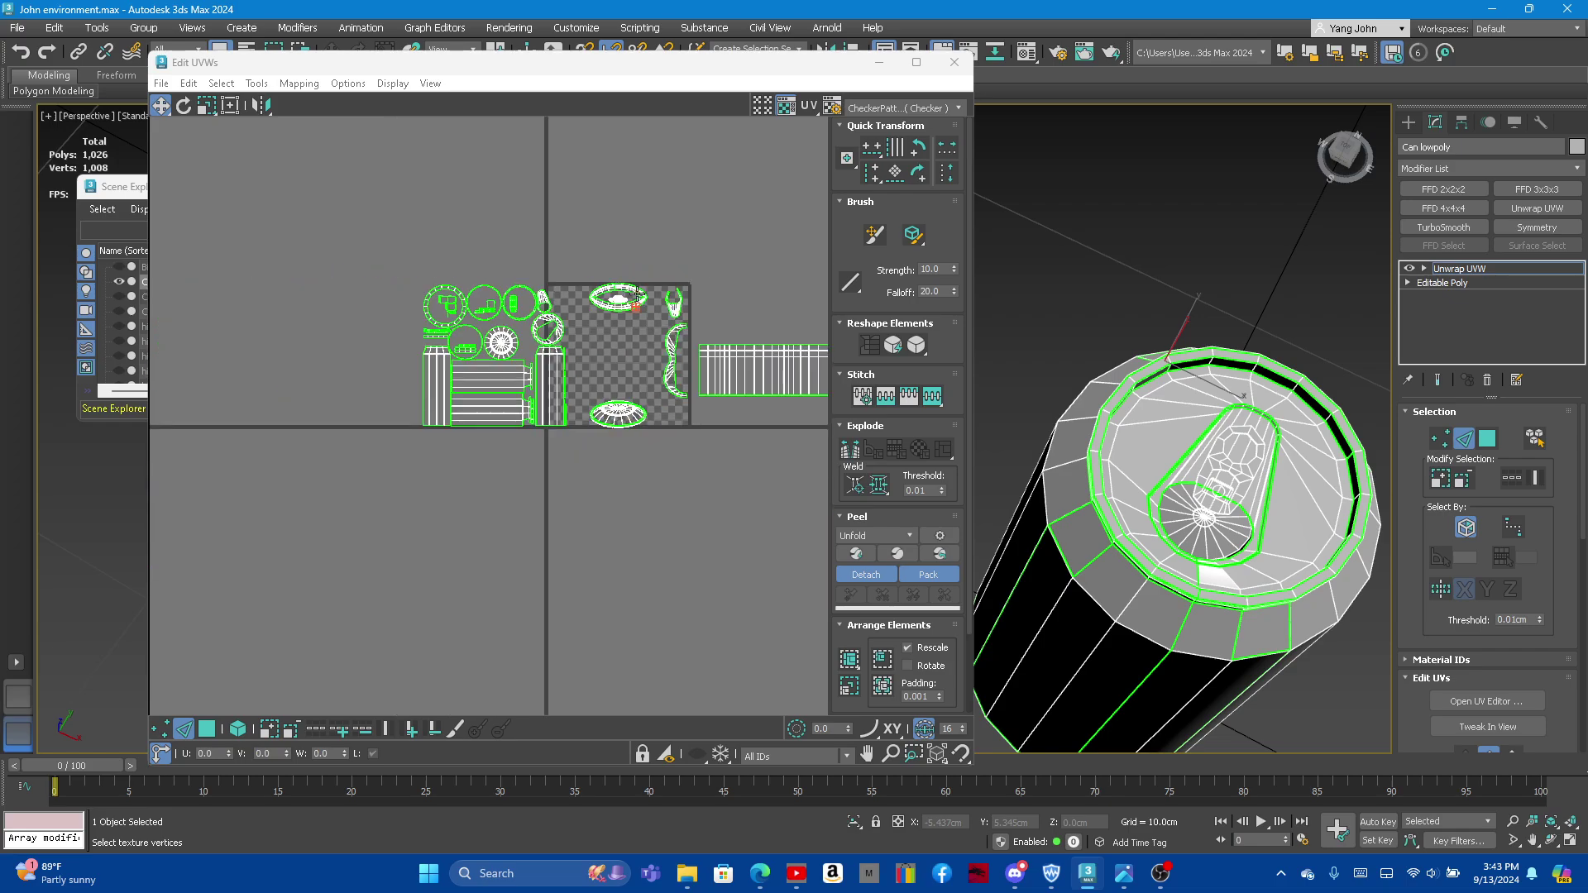
scroll(521, 364, "up", 3)
scroll(477, 354, "up", 2)
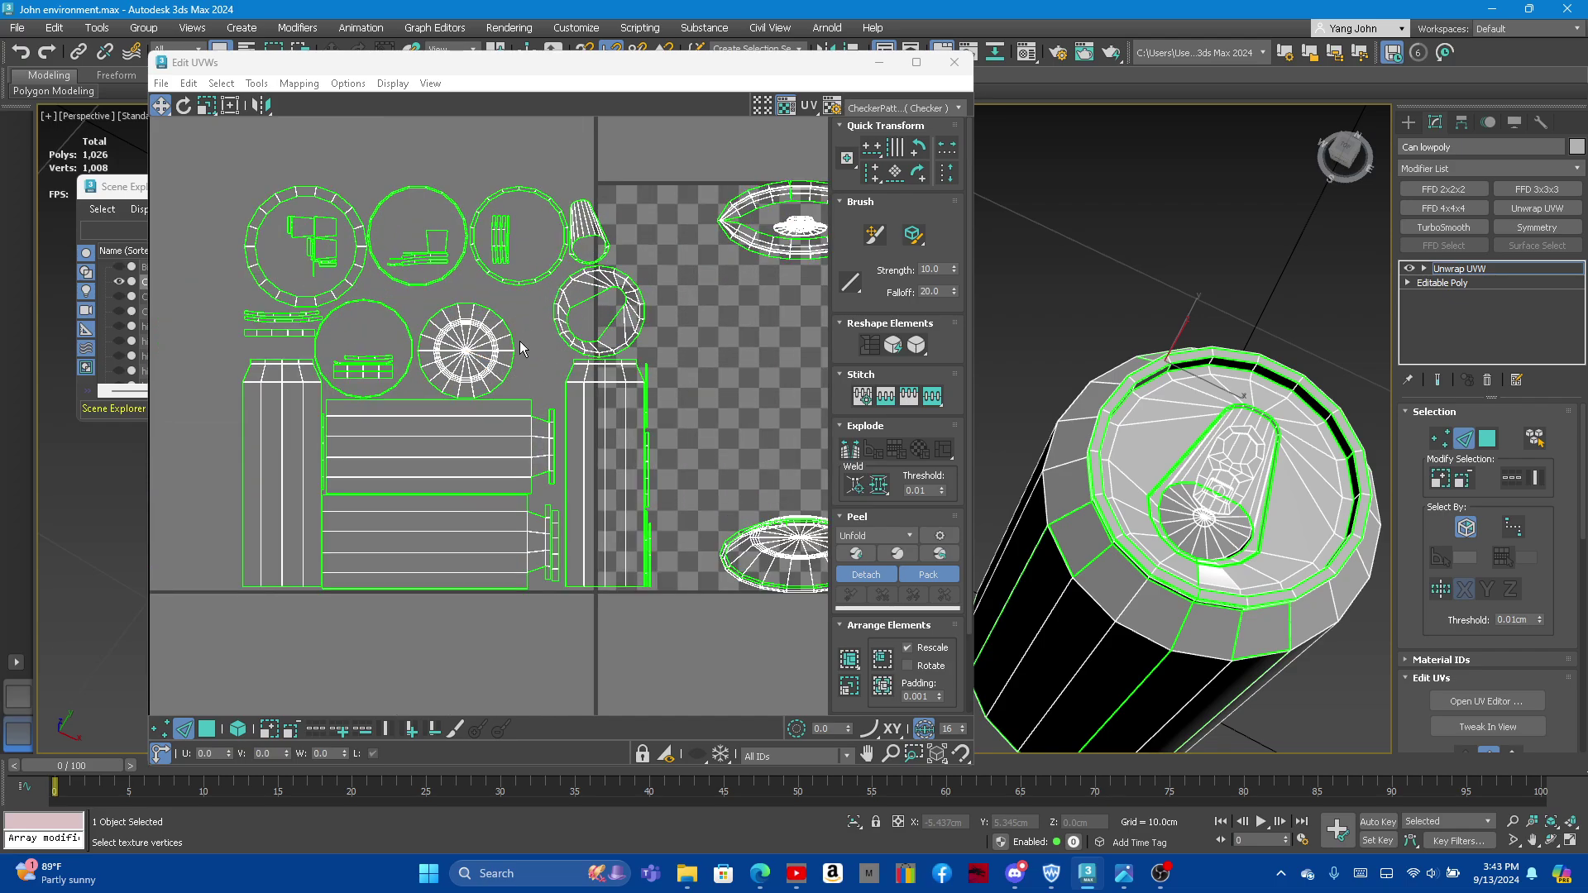
scroll(384, 297, "up", 2)
scroll(345, 319, "up", 2)
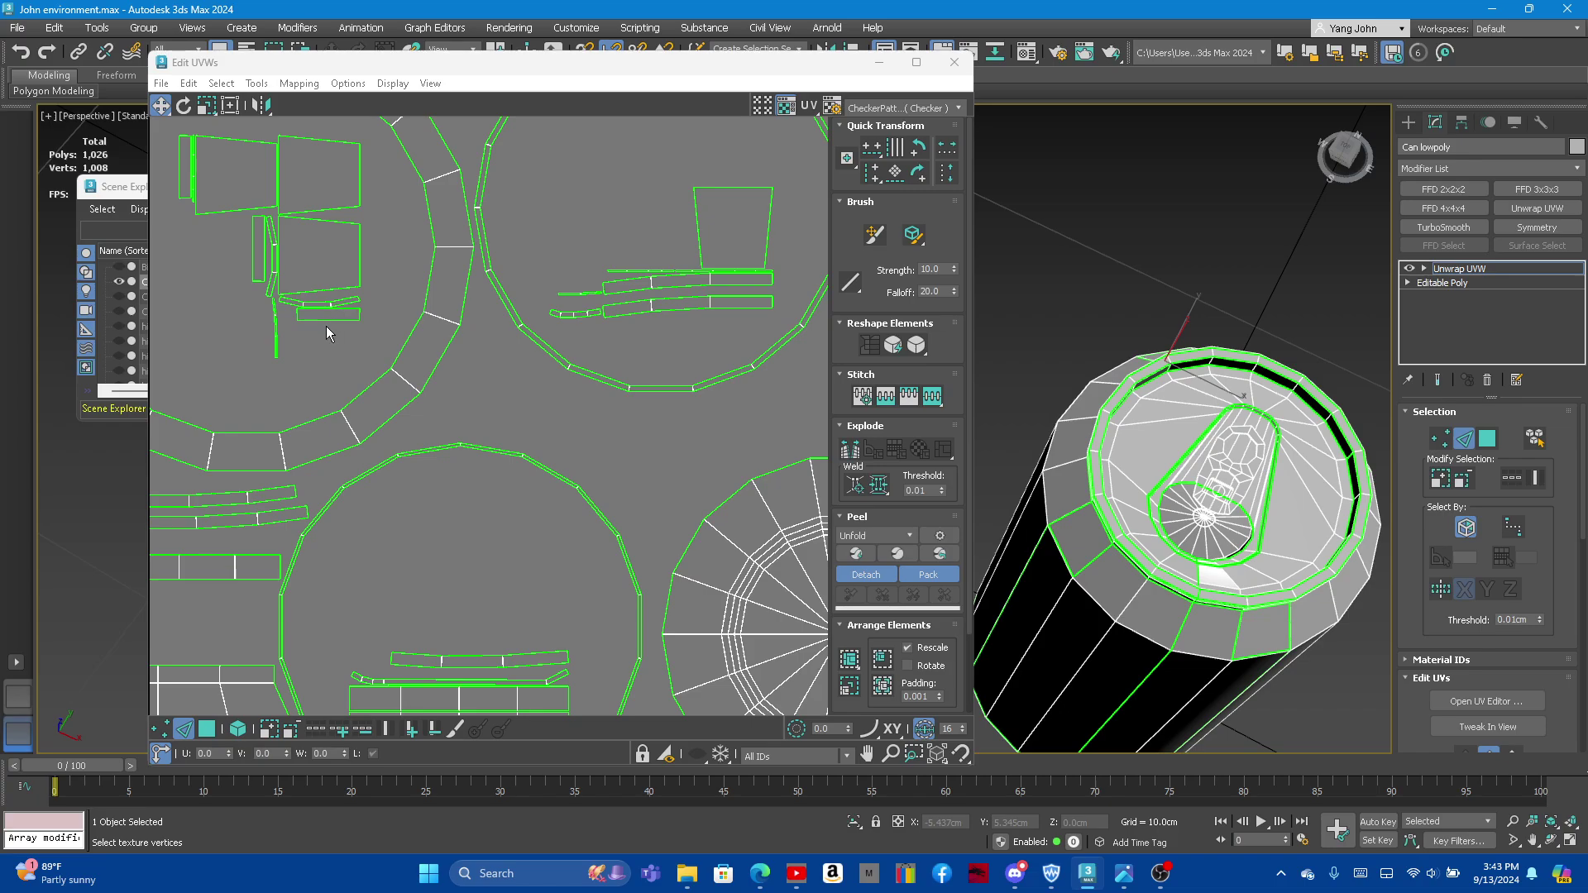
scroll(326, 329, "down", 3)
scroll(584, 345, "down", 1)
scroll(426, 330, "down", 1)
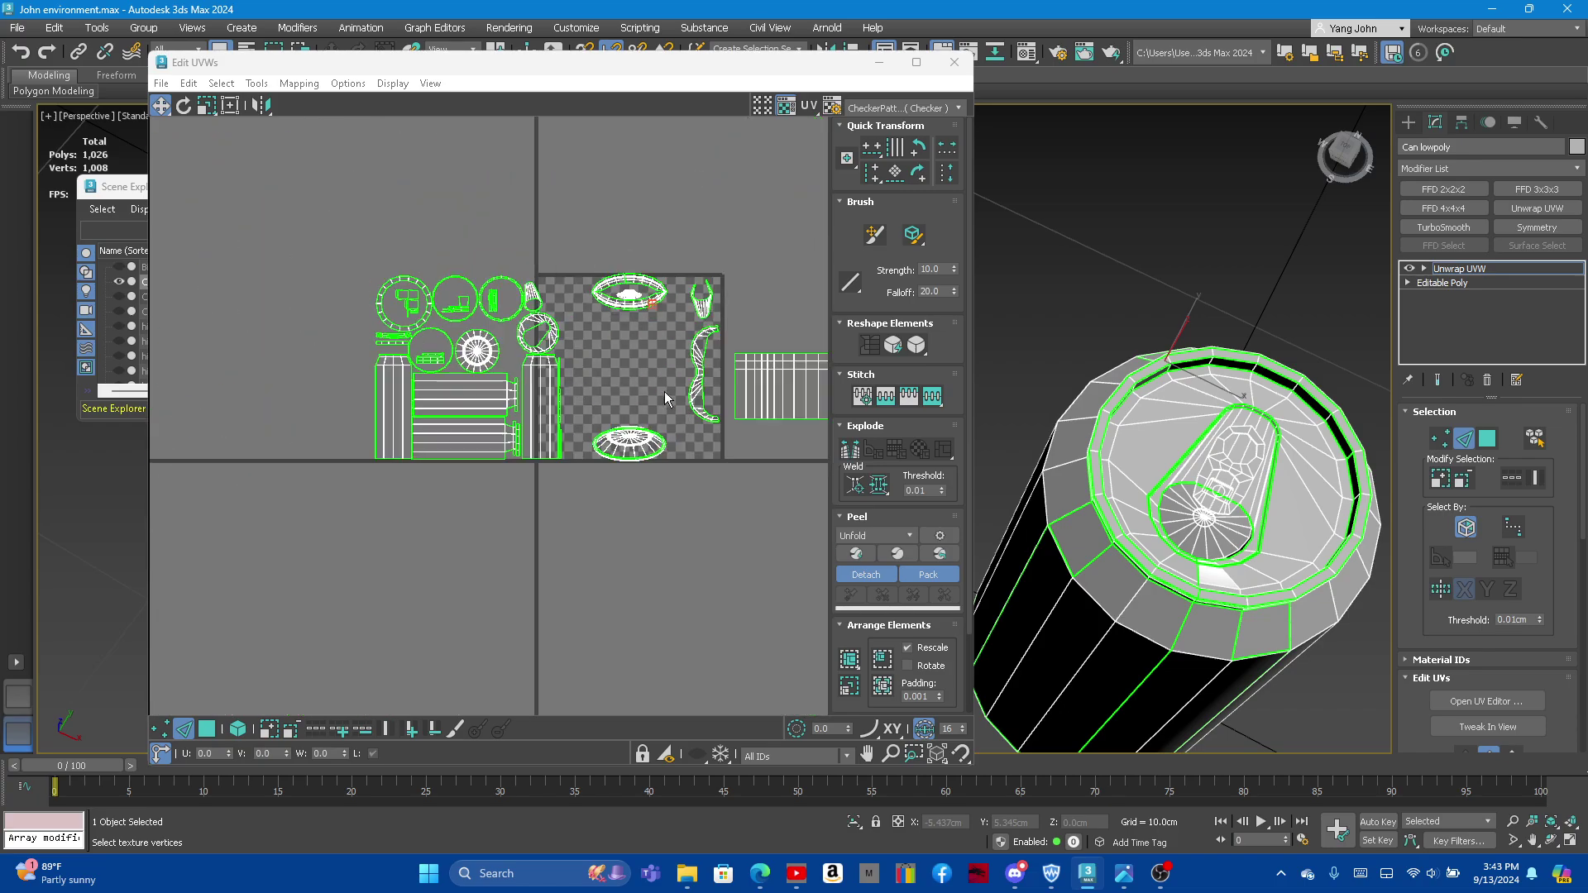
scroll(740, 364, "down", 2)
scroll(690, 376, "up", 3)
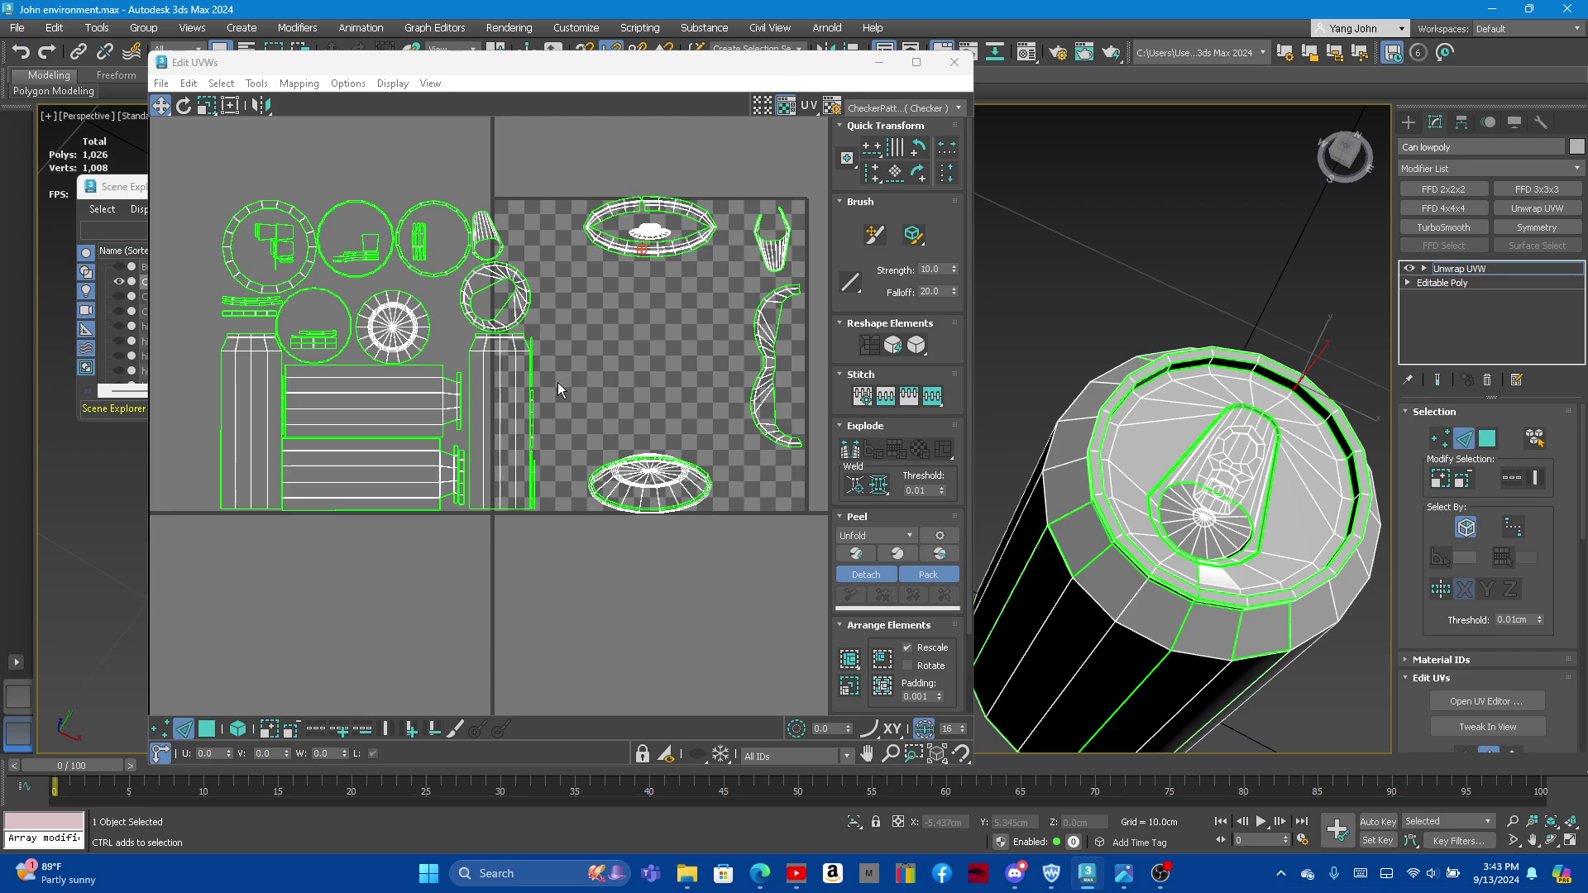
Step: Select a vertical edge on the rim ring's UV island in the UV editor
left_click(526, 434)
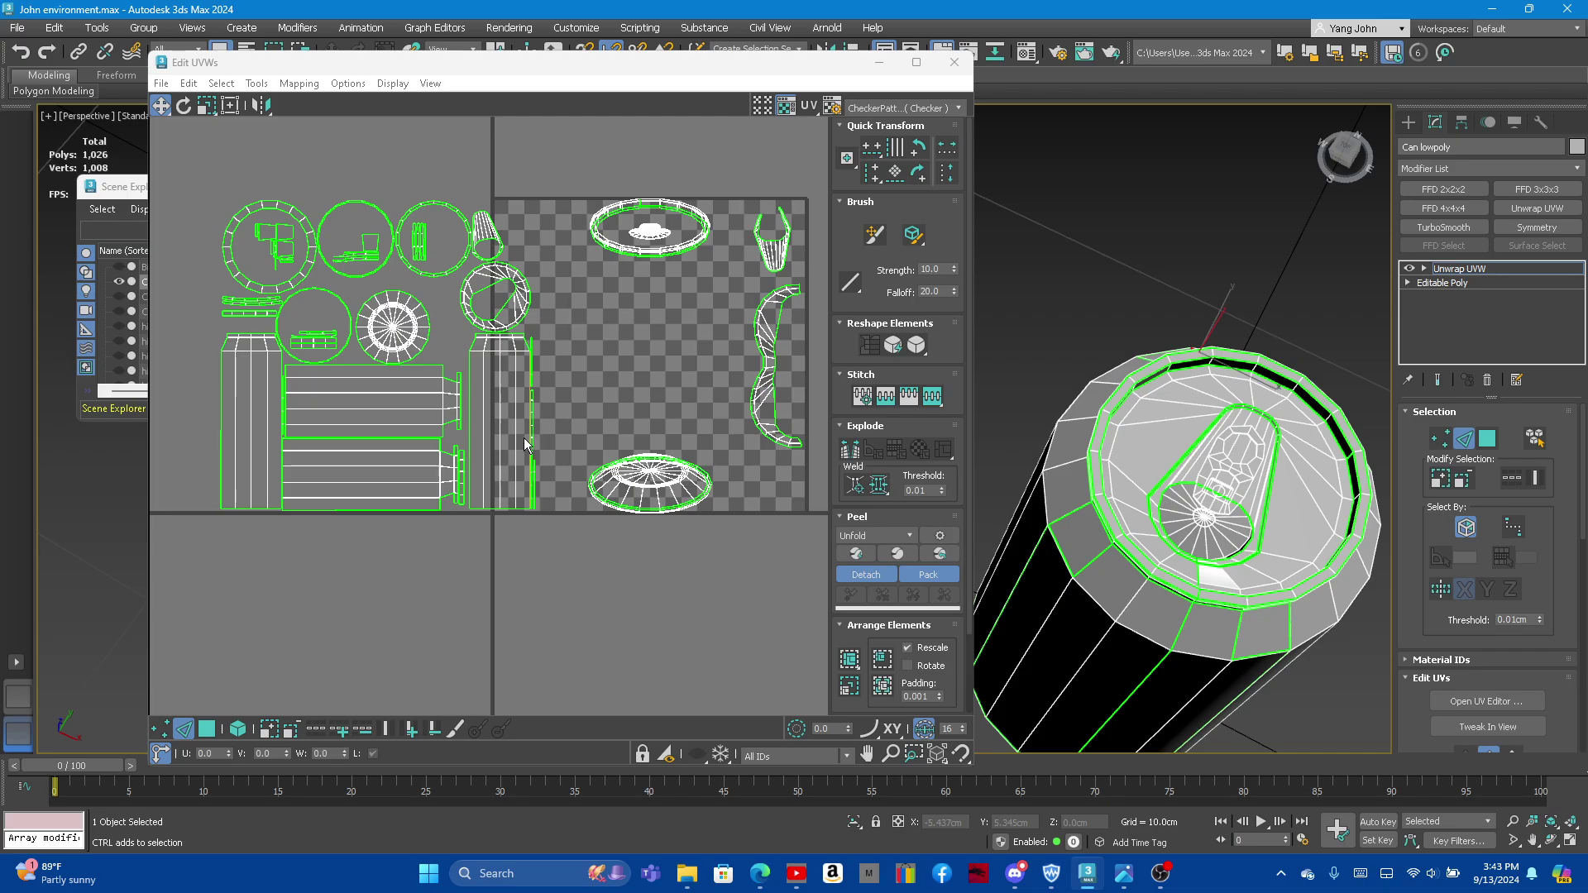
scroll(500, 299, "up", 3)
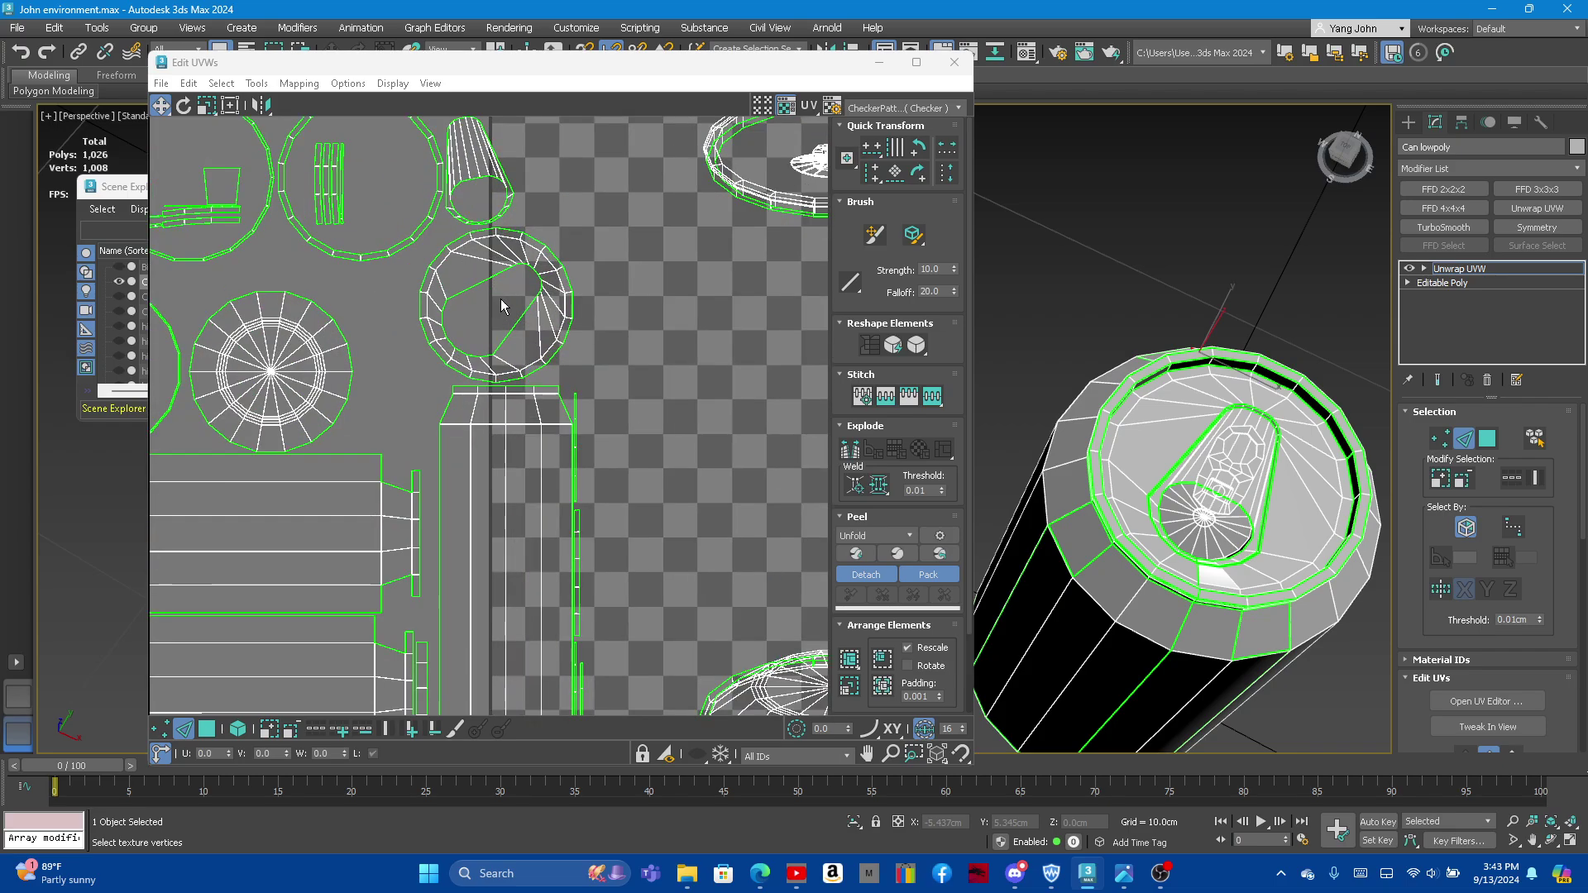
scroll(489, 311, "up", 3)
scroll(471, 315, "down", 5)
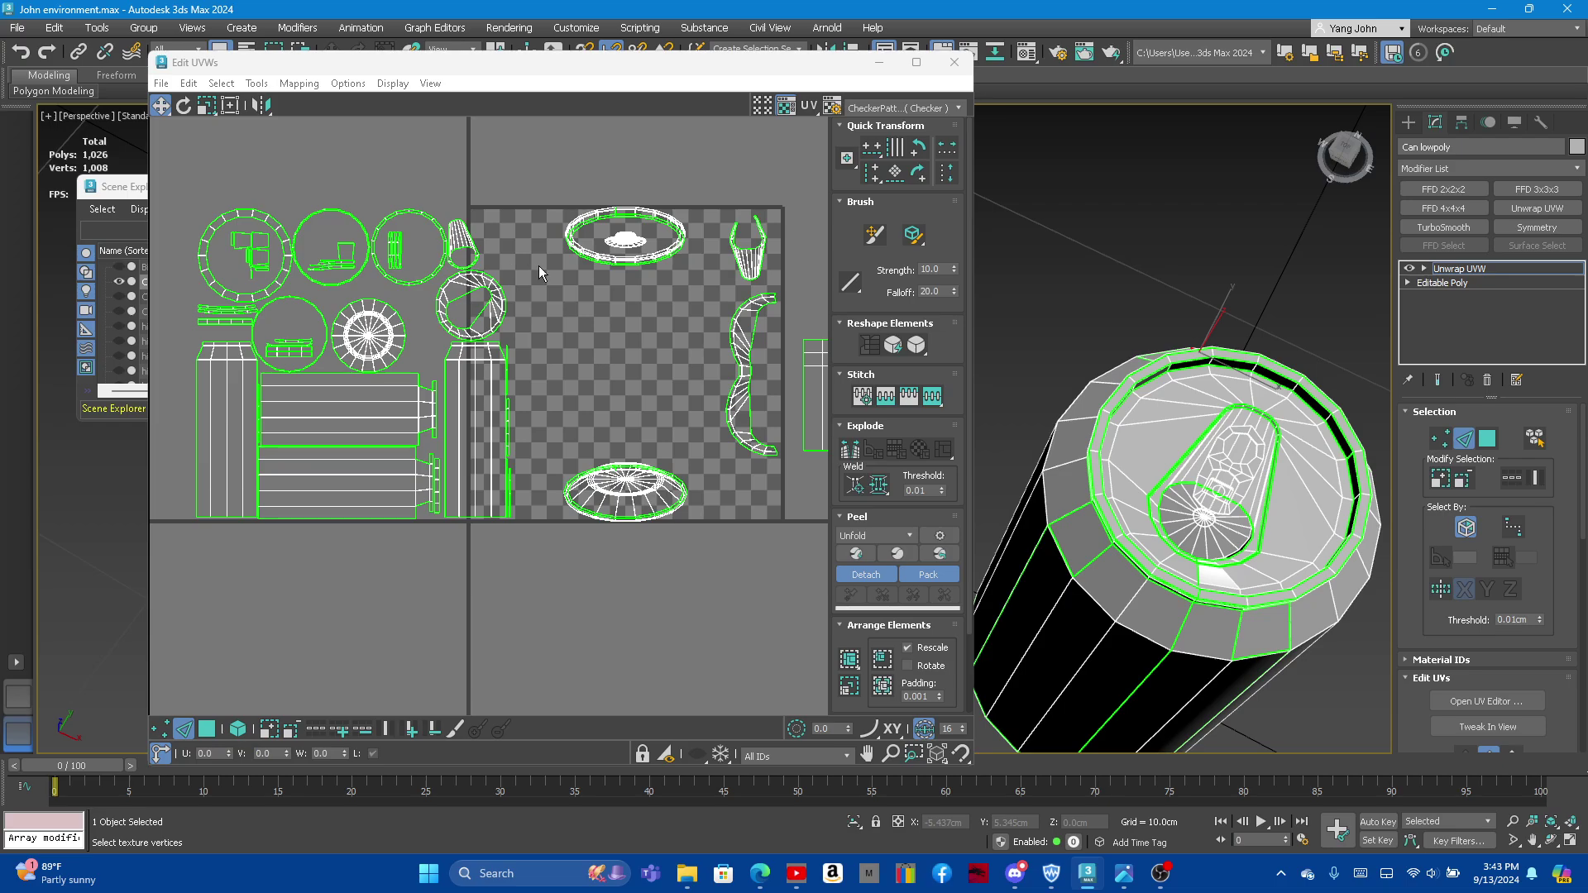
scroll(546, 261, "up", 3)
scroll(579, 247, "up", 2)
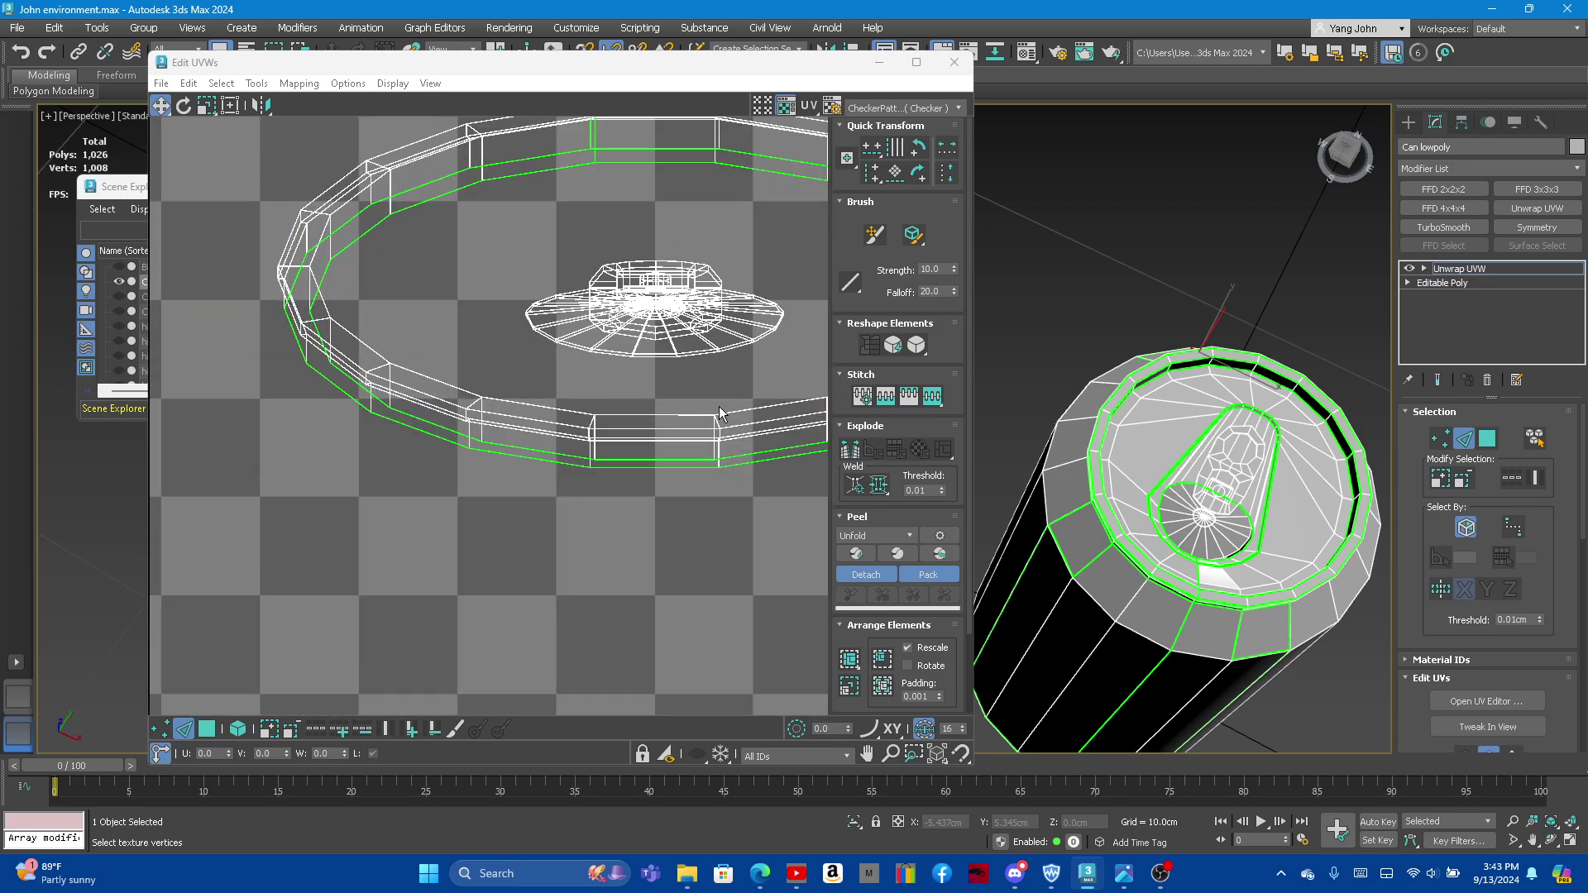
scroll(719, 411, "up", 1)
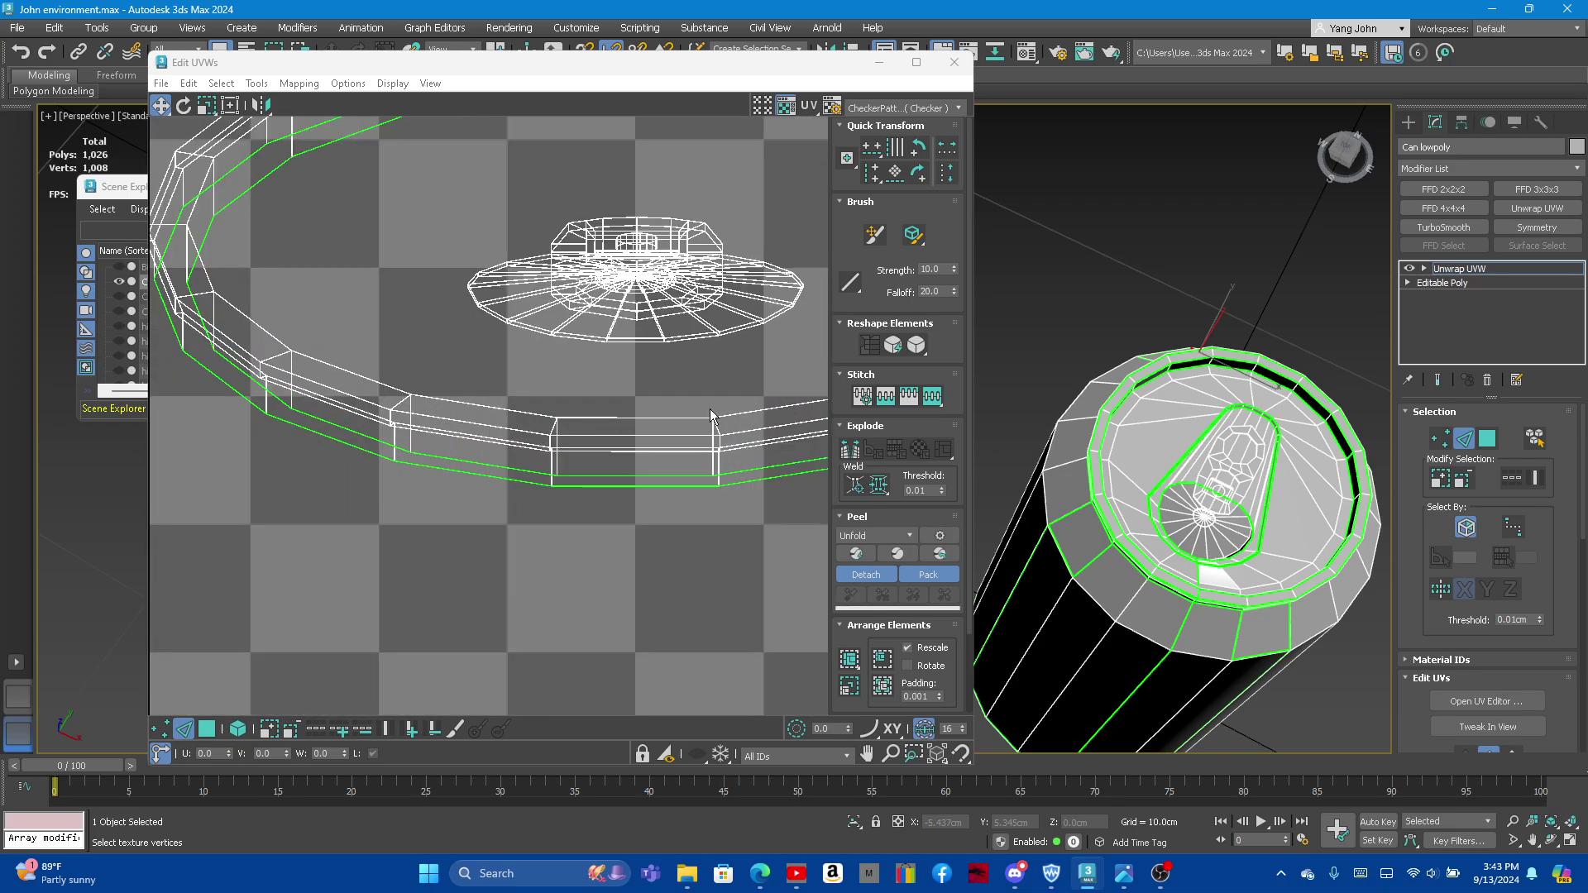
left_click(552, 461)
Step: Cut the rim ring at the selected edge and straighten its UVs into a flat strip
right_click(525, 439)
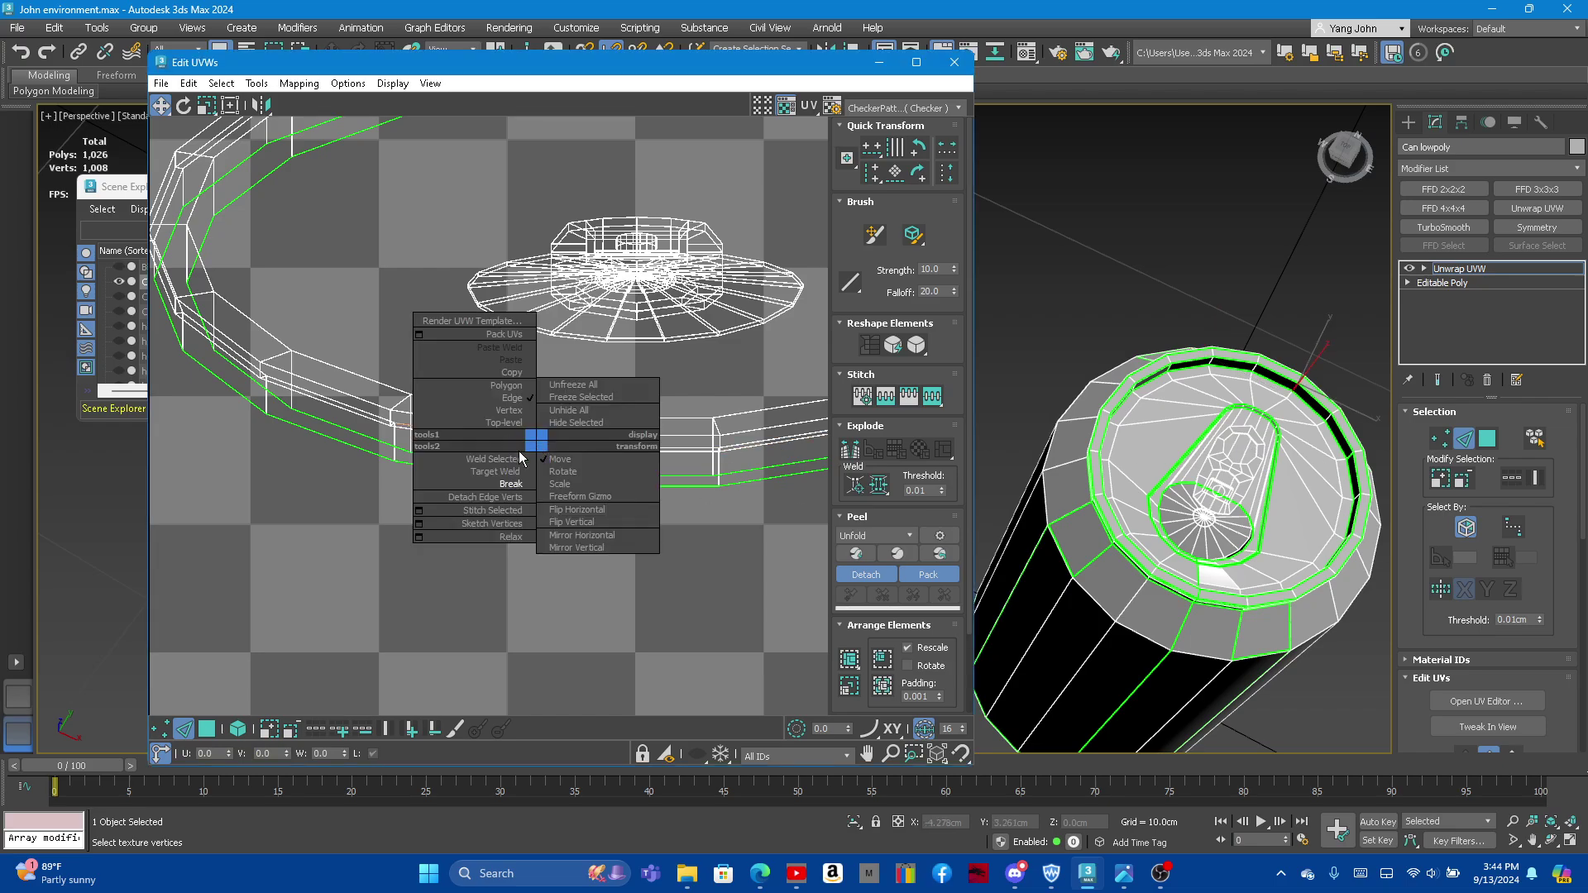
left_click(500, 479)
left_click(1498, 438)
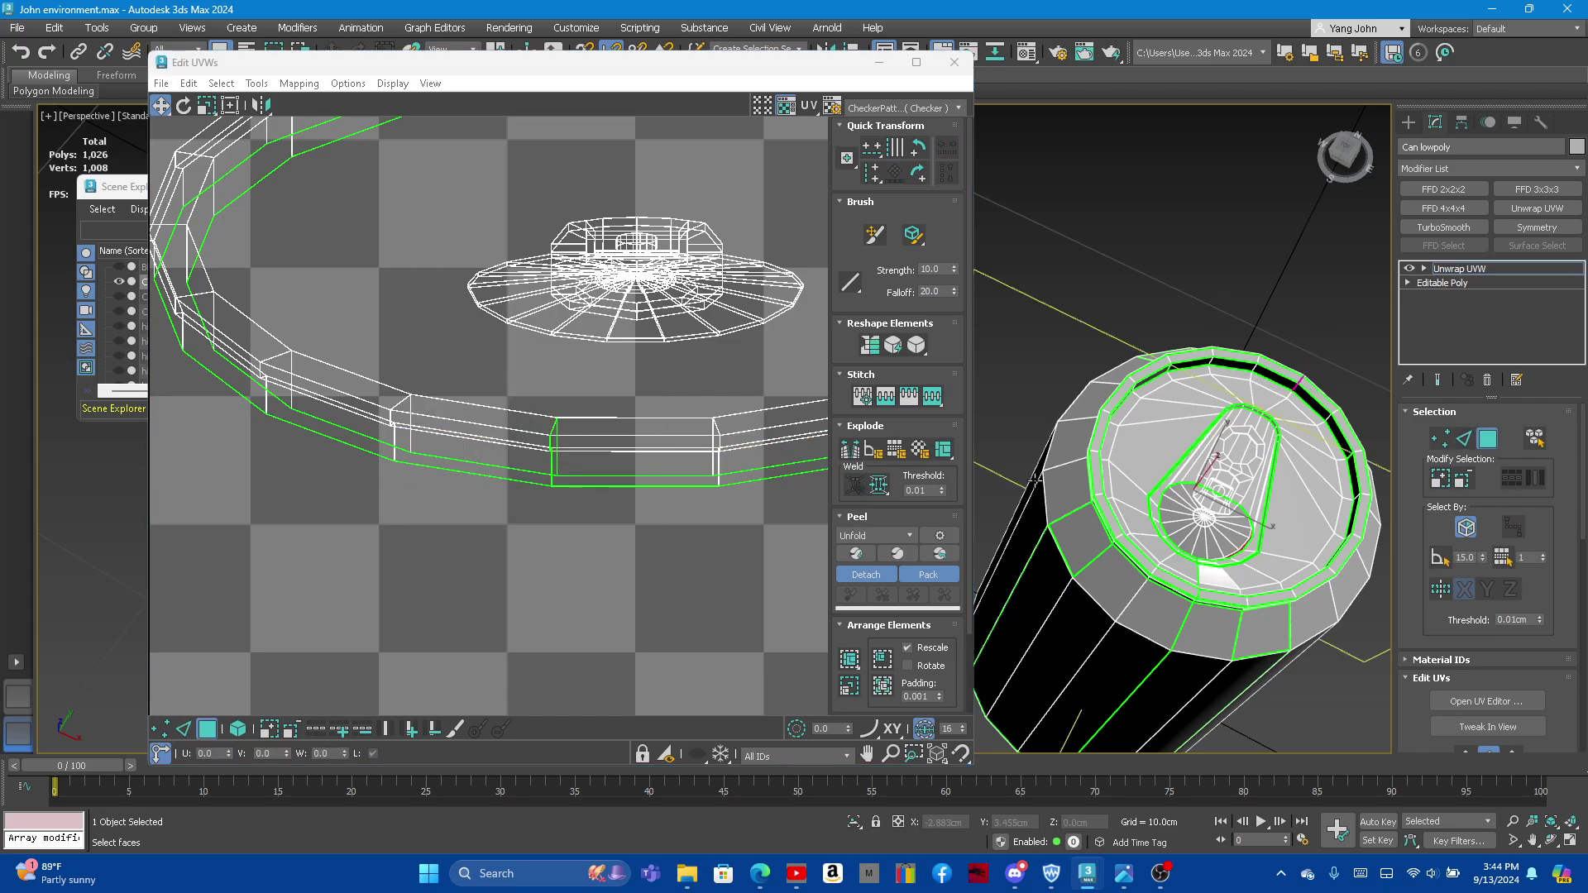
left_click(654, 454)
scroll(612, 459, "down", 5)
left_click(869, 345)
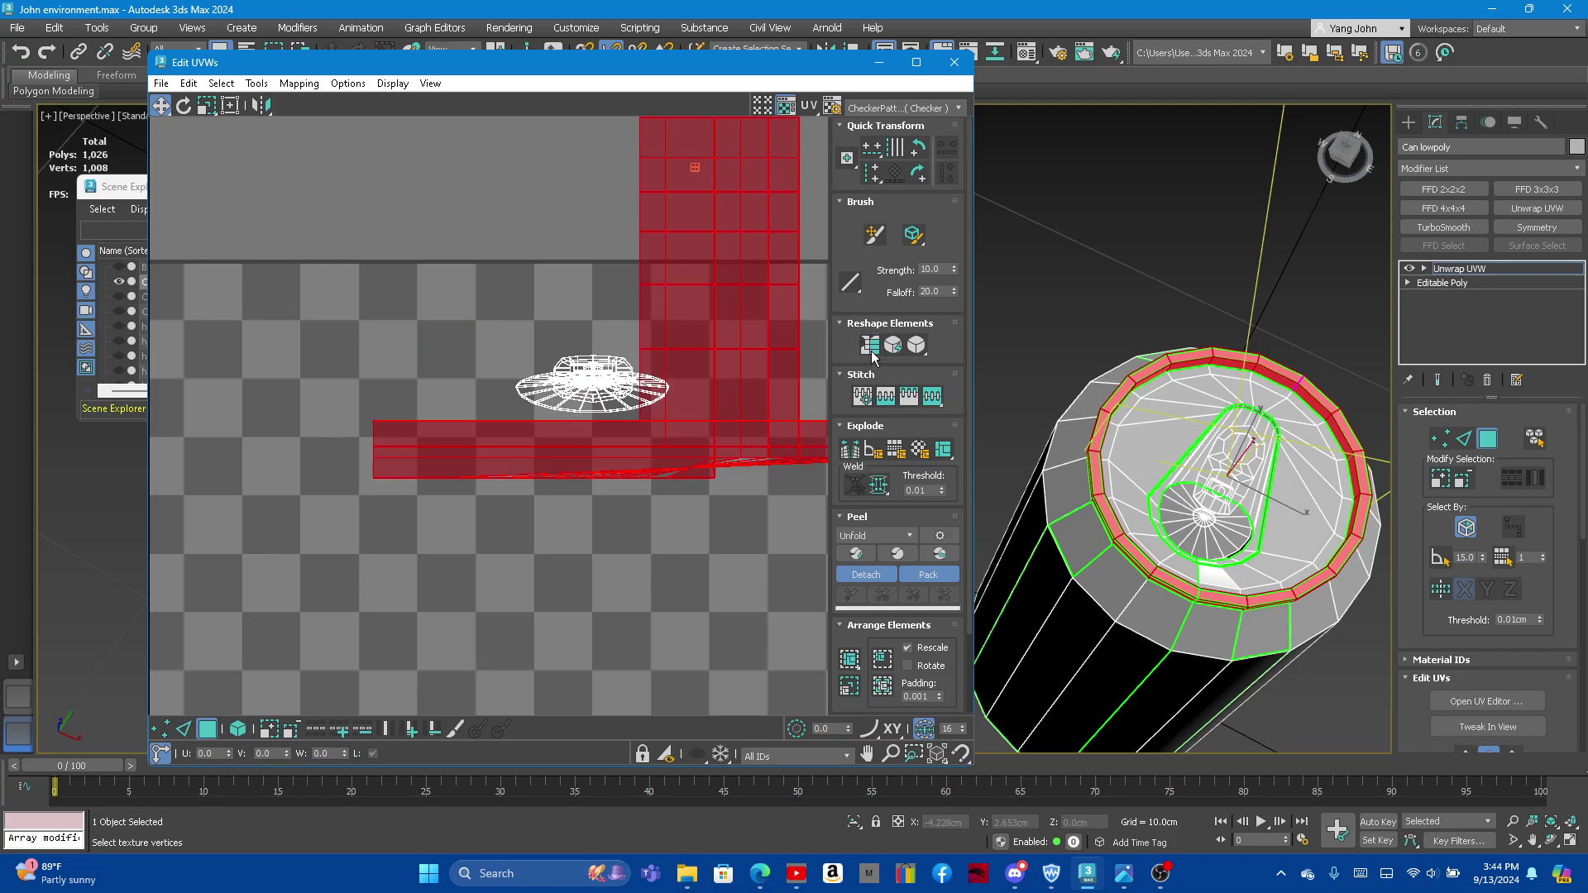
Step: Relax the straightened rim strip after checking the Relax Tool settings
left_click(922, 350)
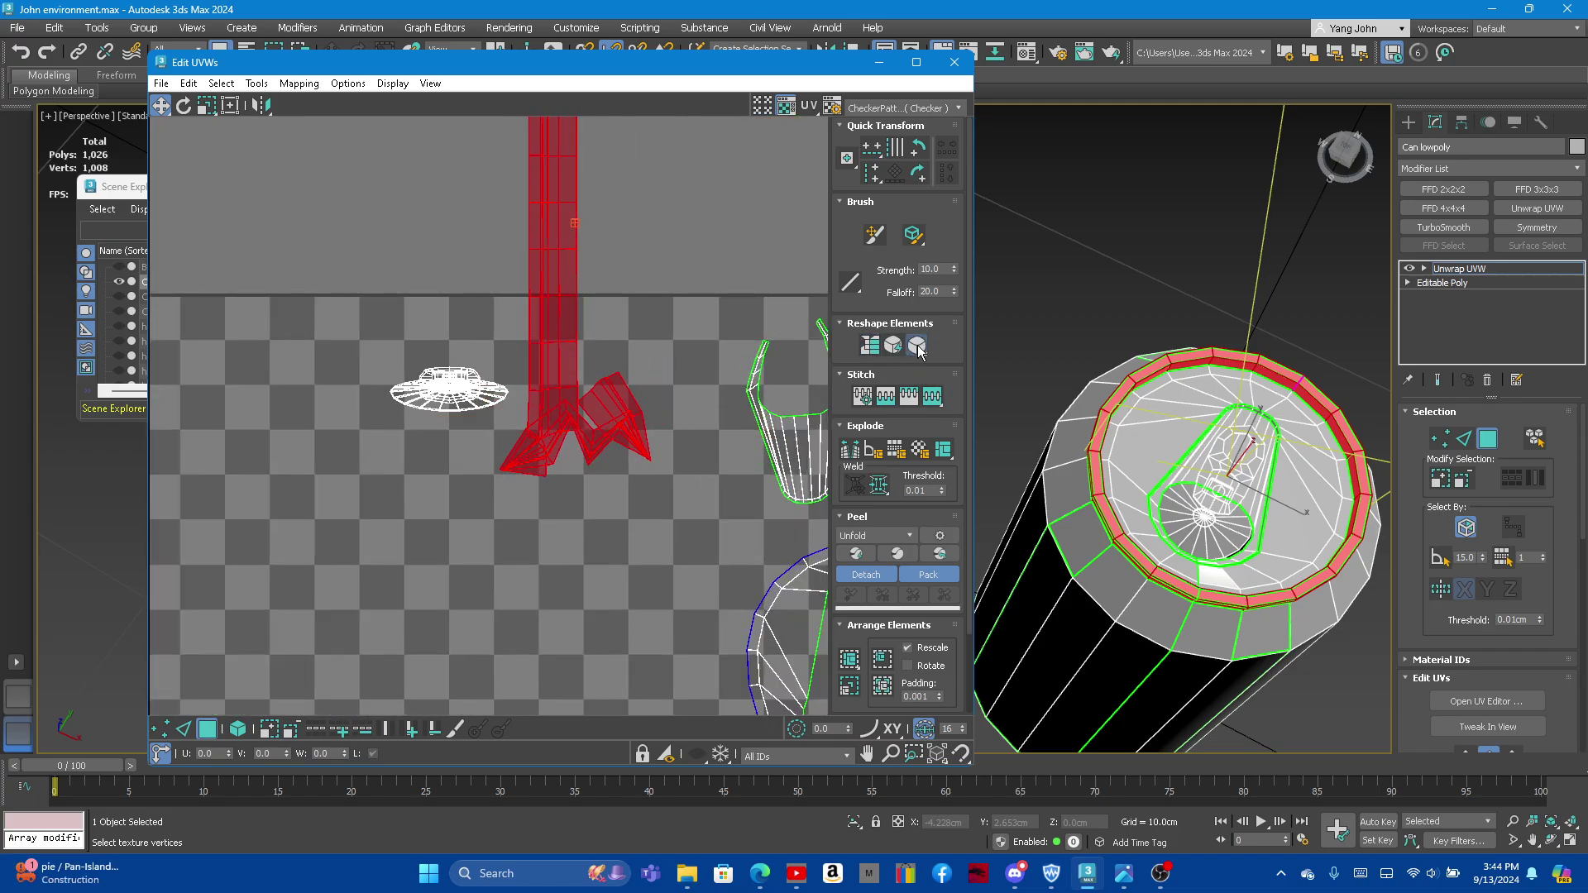
left_click_drag(921, 351, 916, 372)
left_click(916, 372)
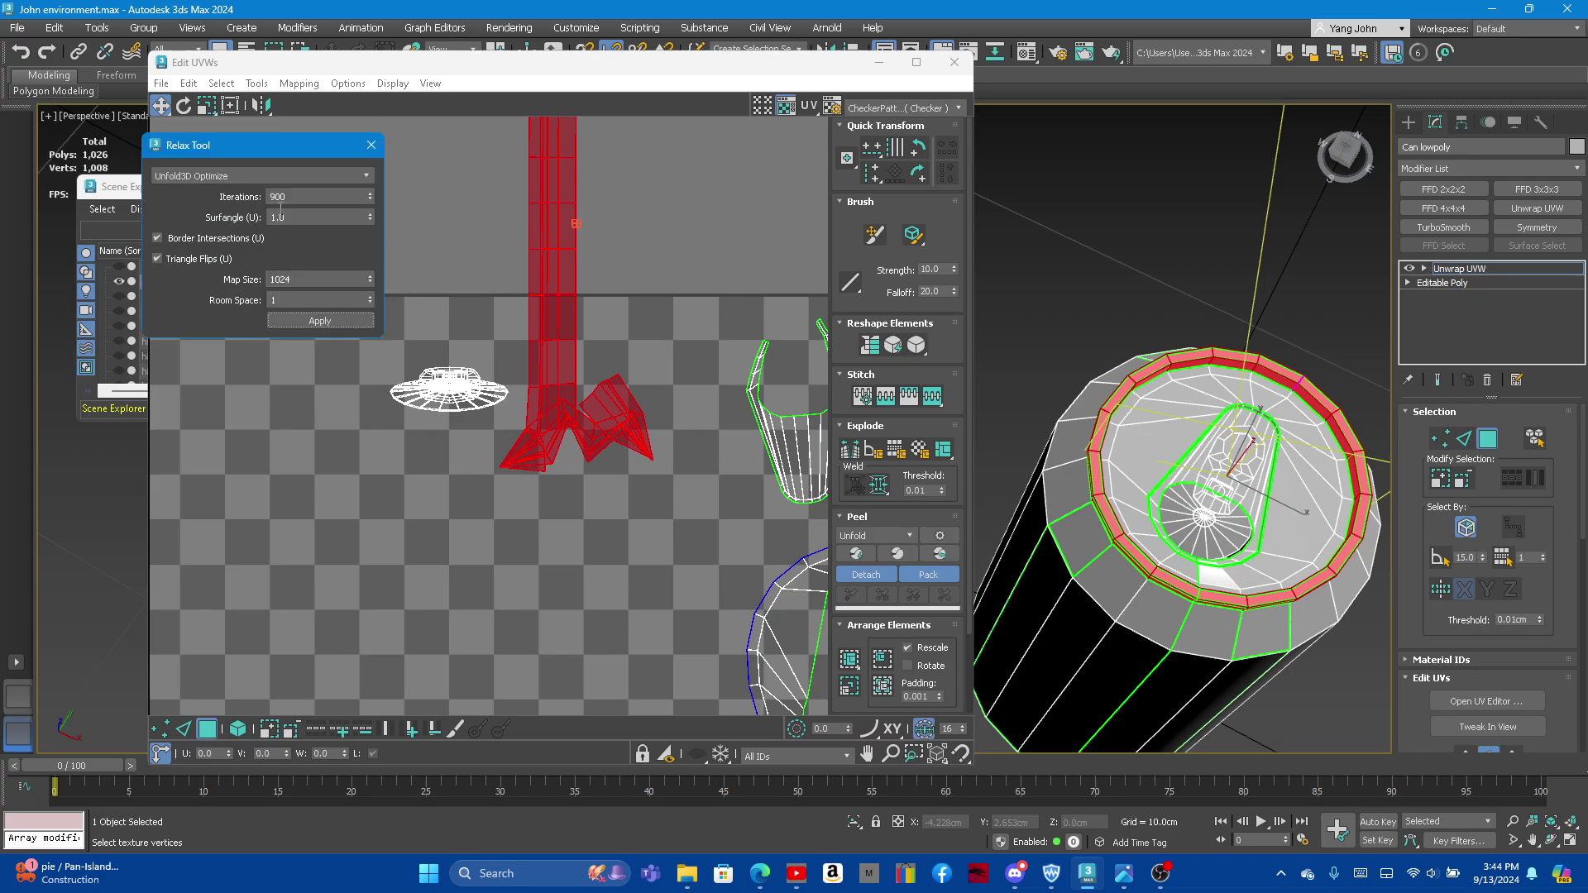
left_click(369, 146)
left_click(893, 349)
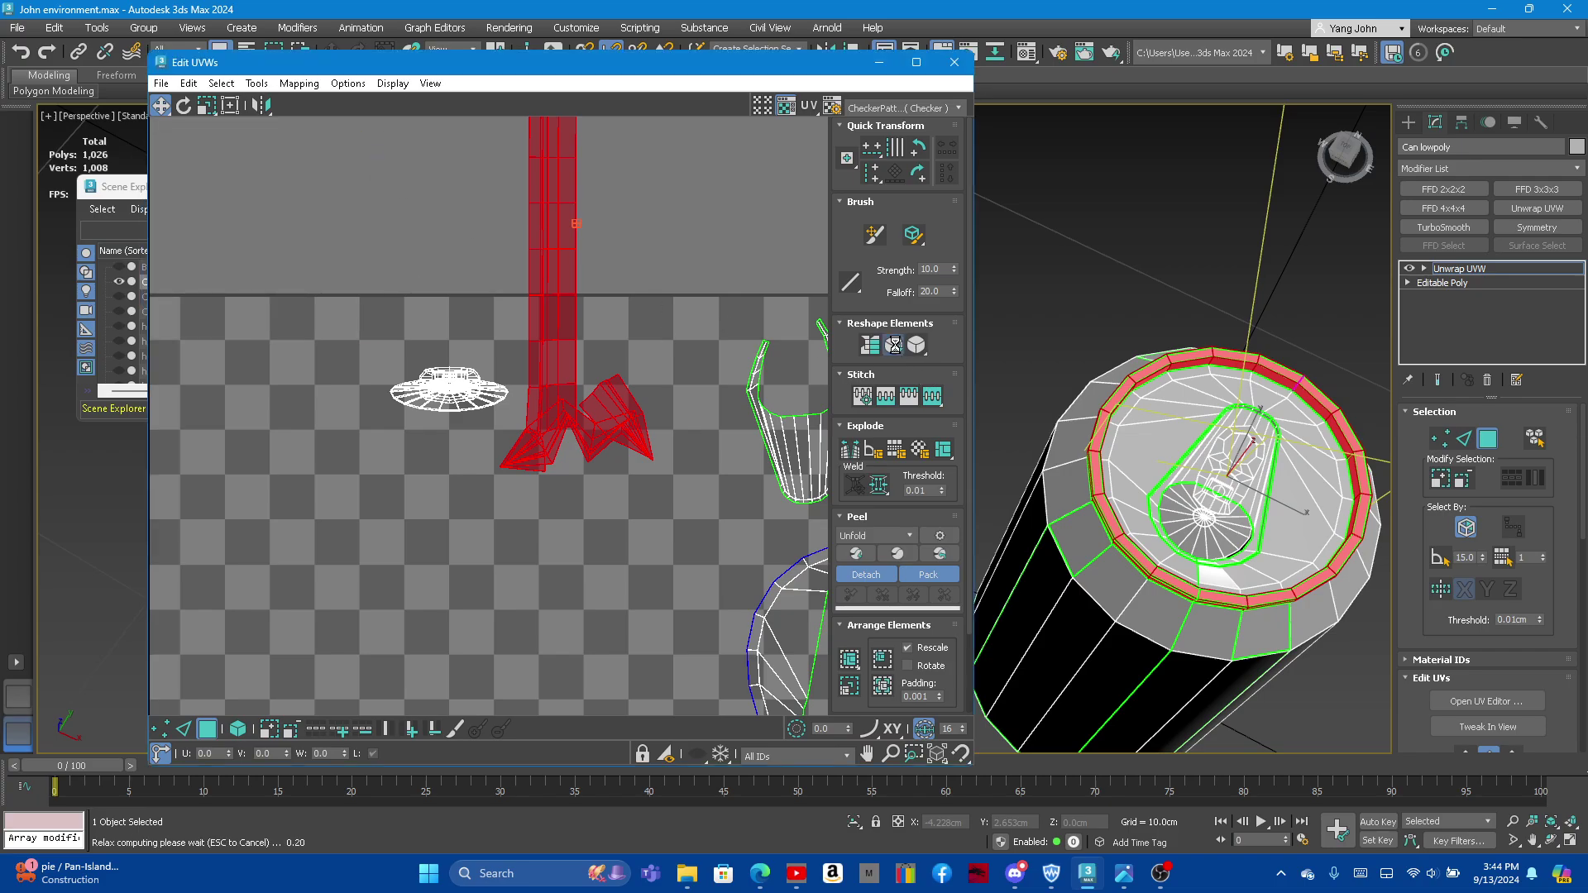
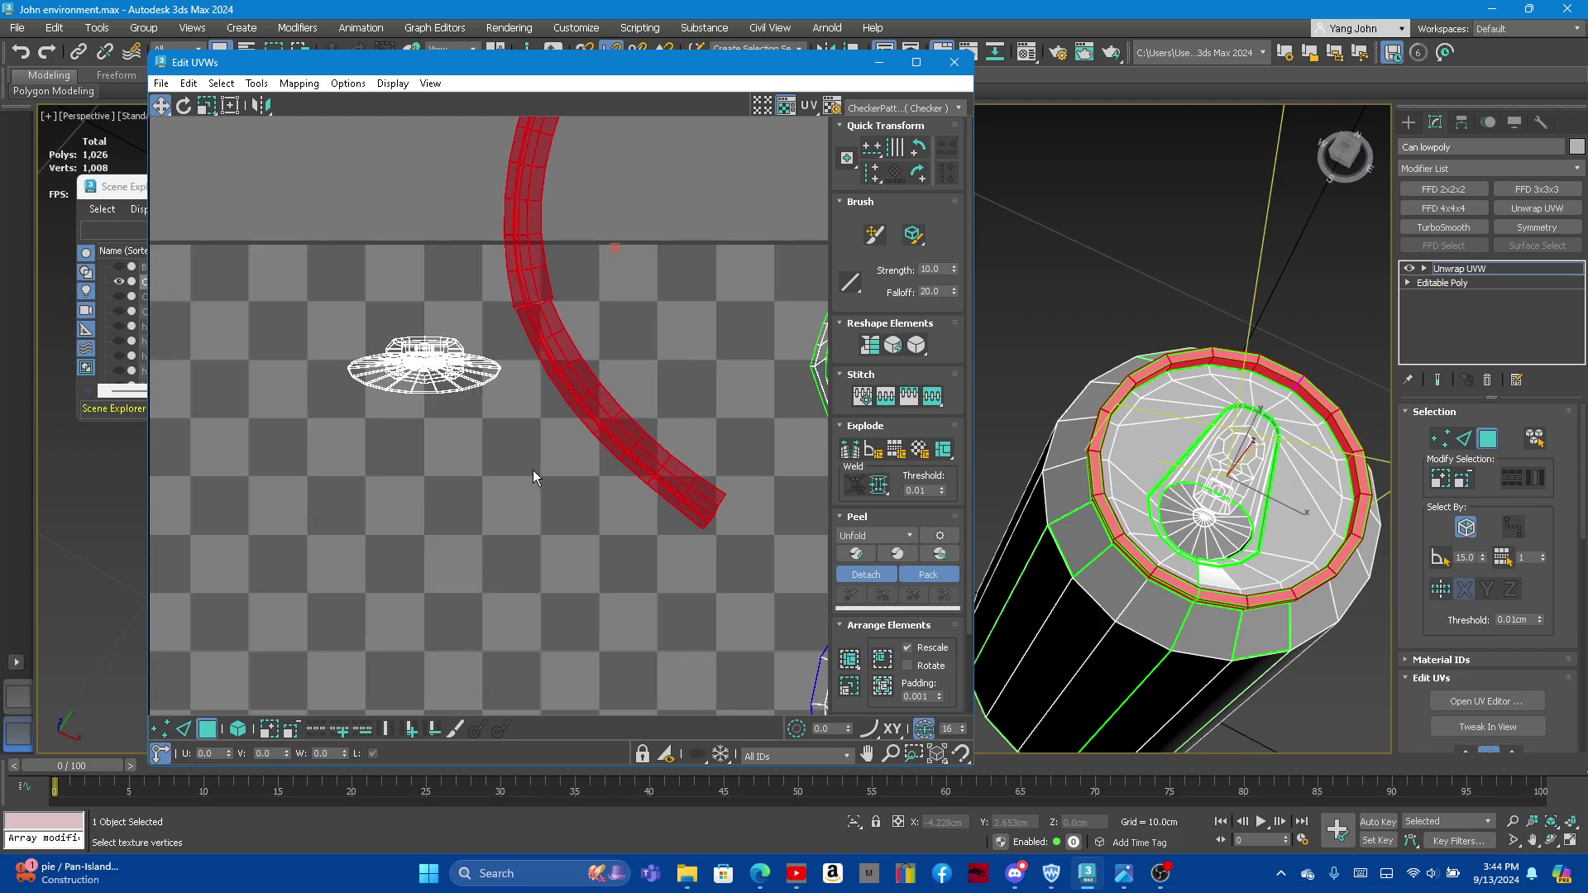
Step: Try alternating Straighten and Relax on the red side strip to flatten it into a grid
scroll(532, 470, "down", 2)
scroll(776, 397, "up", 2)
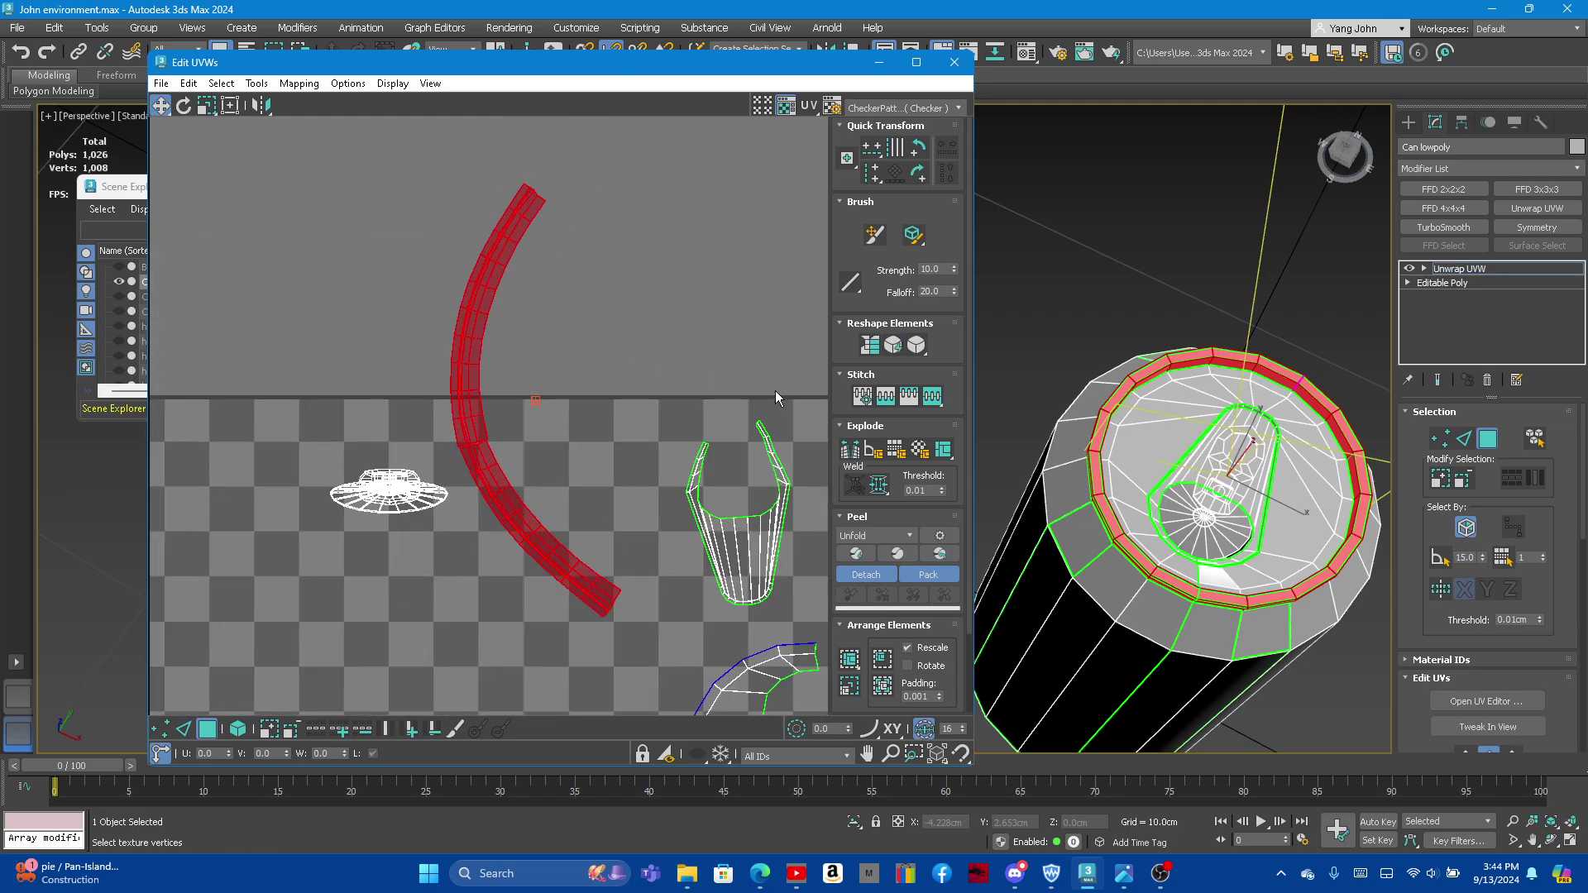
left_click(869, 344)
left_click(900, 348)
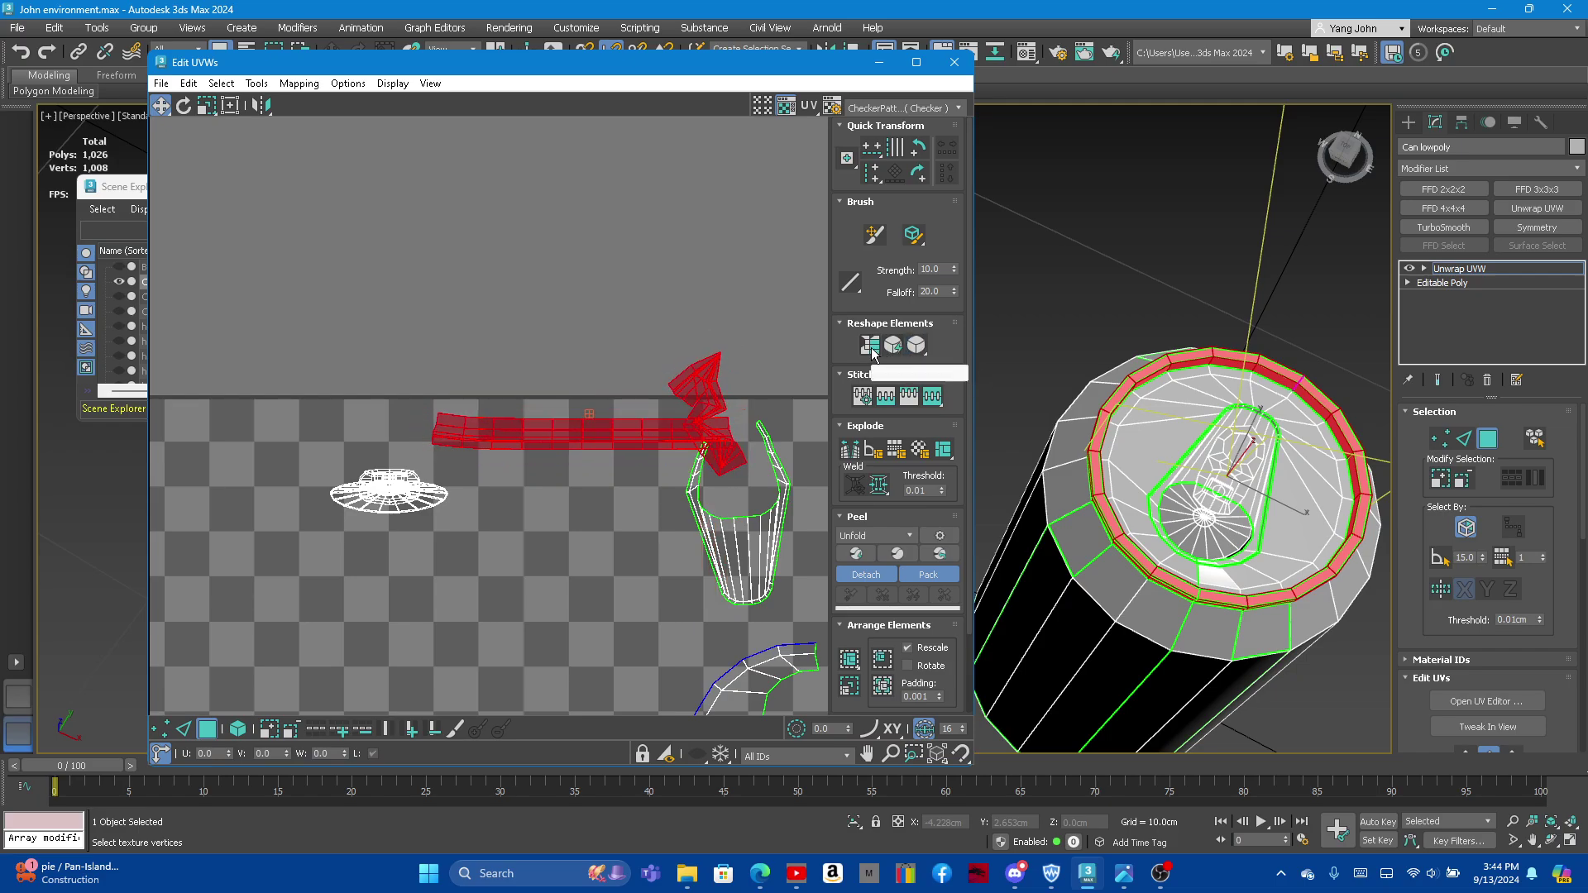
left_click(871, 346)
left_click(916, 347)
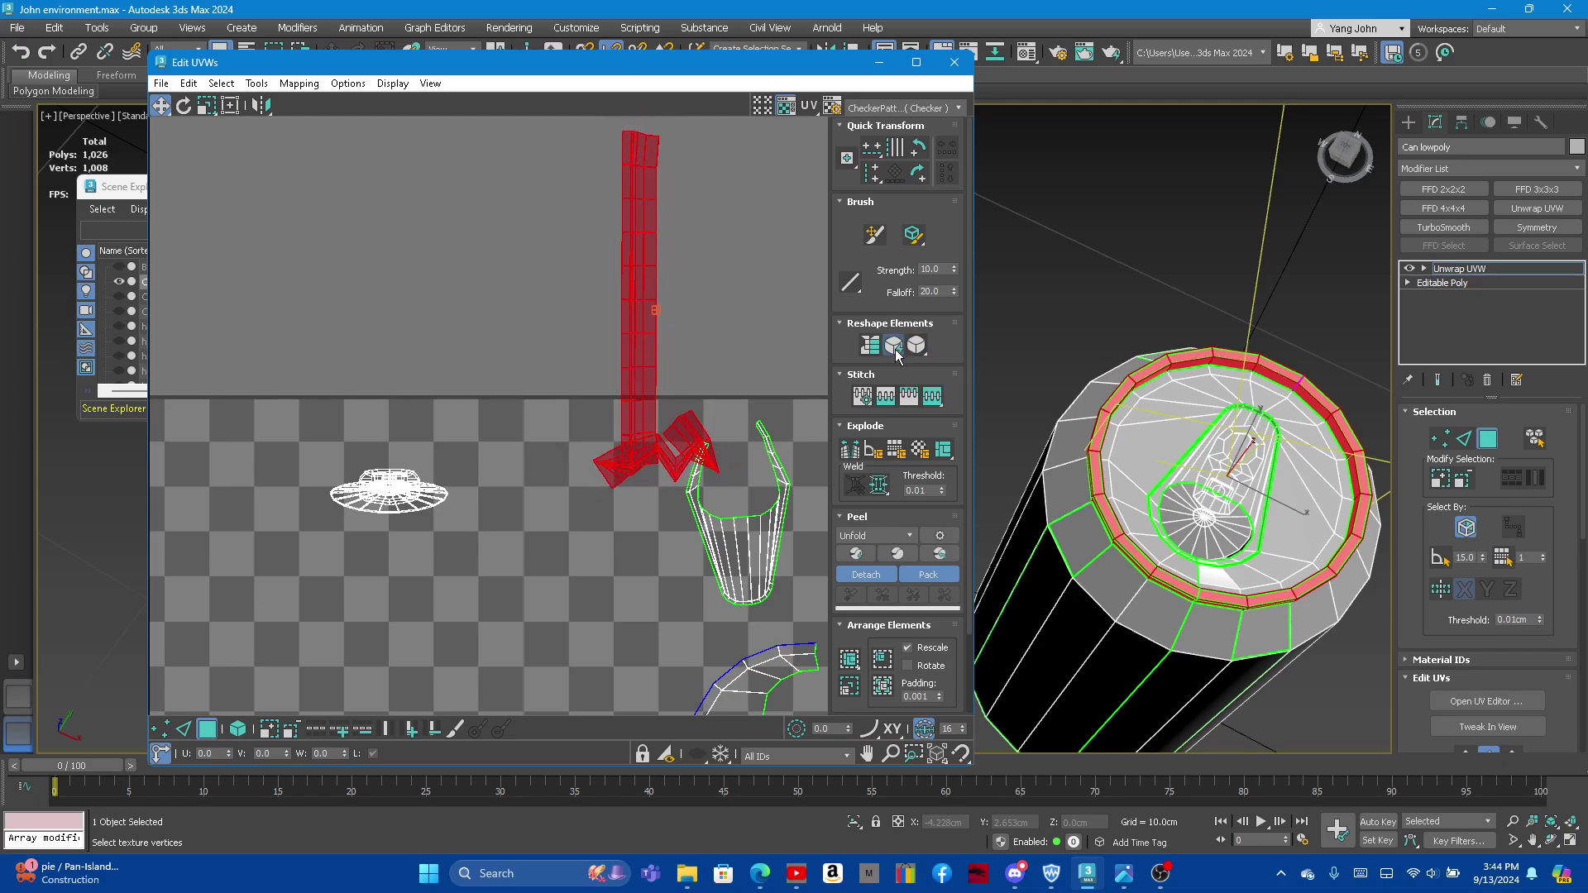
left_click(894, 347)
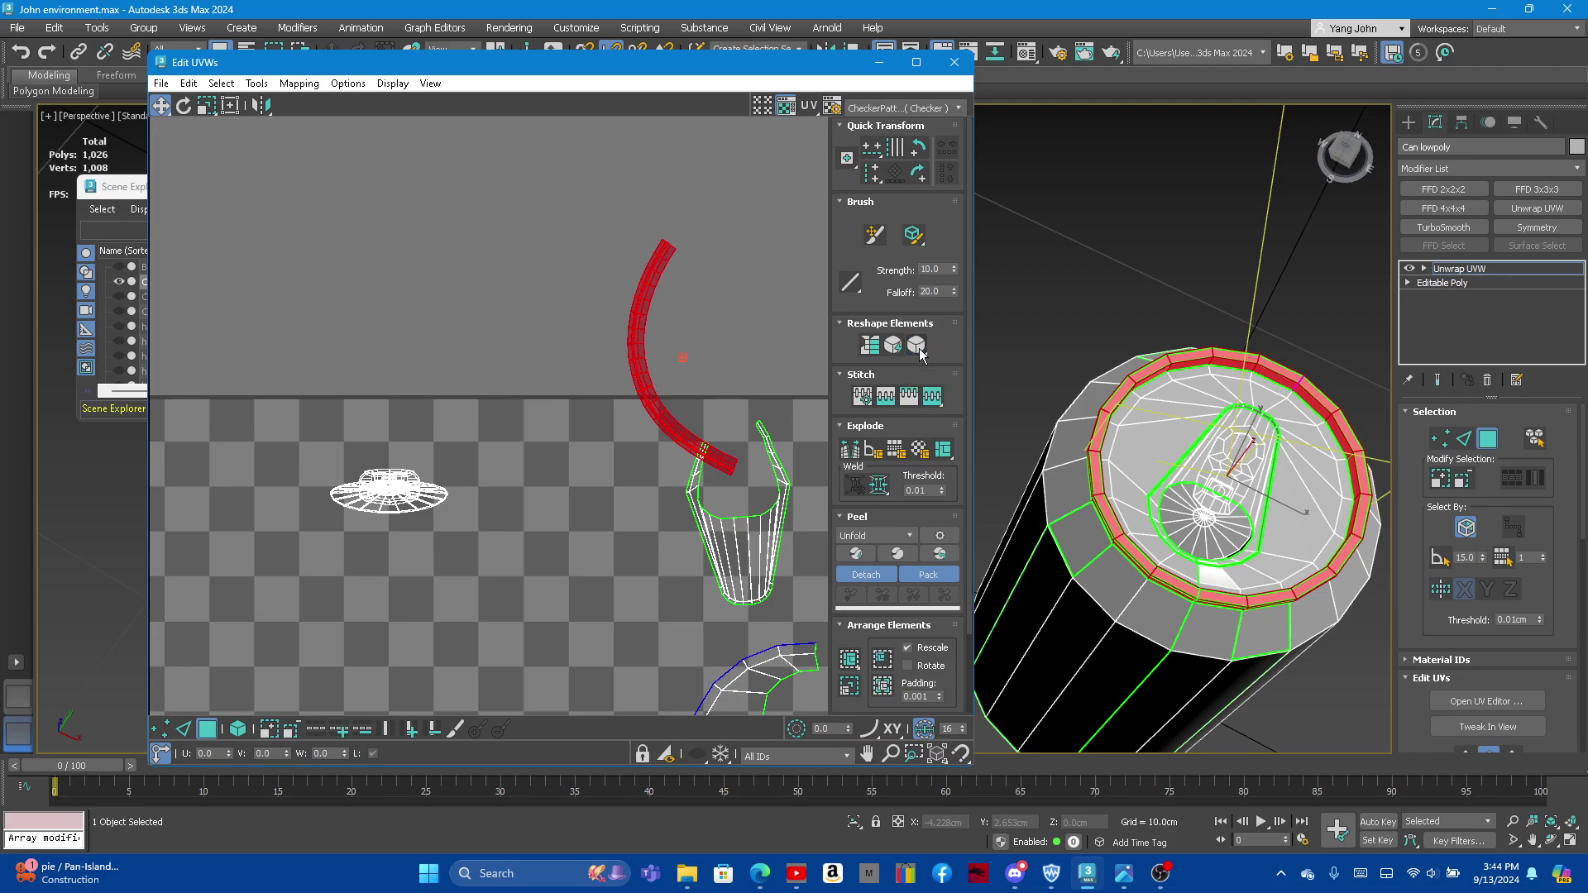
left_click(870, 347)
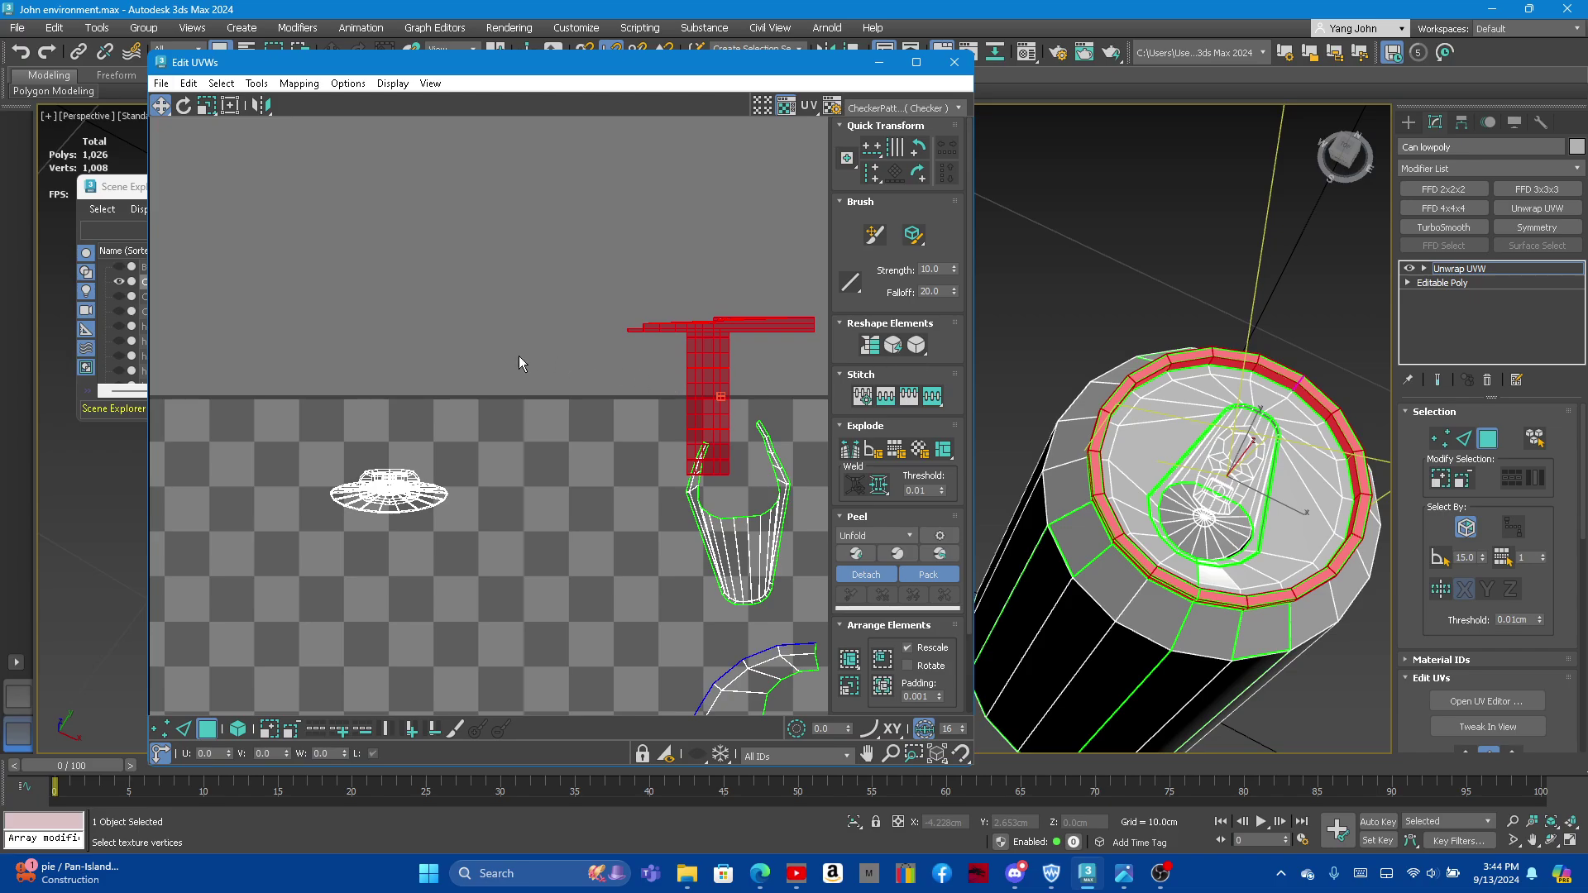
Step: Undo the last straightening and bring the lower part of the red arc into view
scroll(583, 330, "down", 2)
scroll(555, 310, "up", 2)
key("ctrl+z")
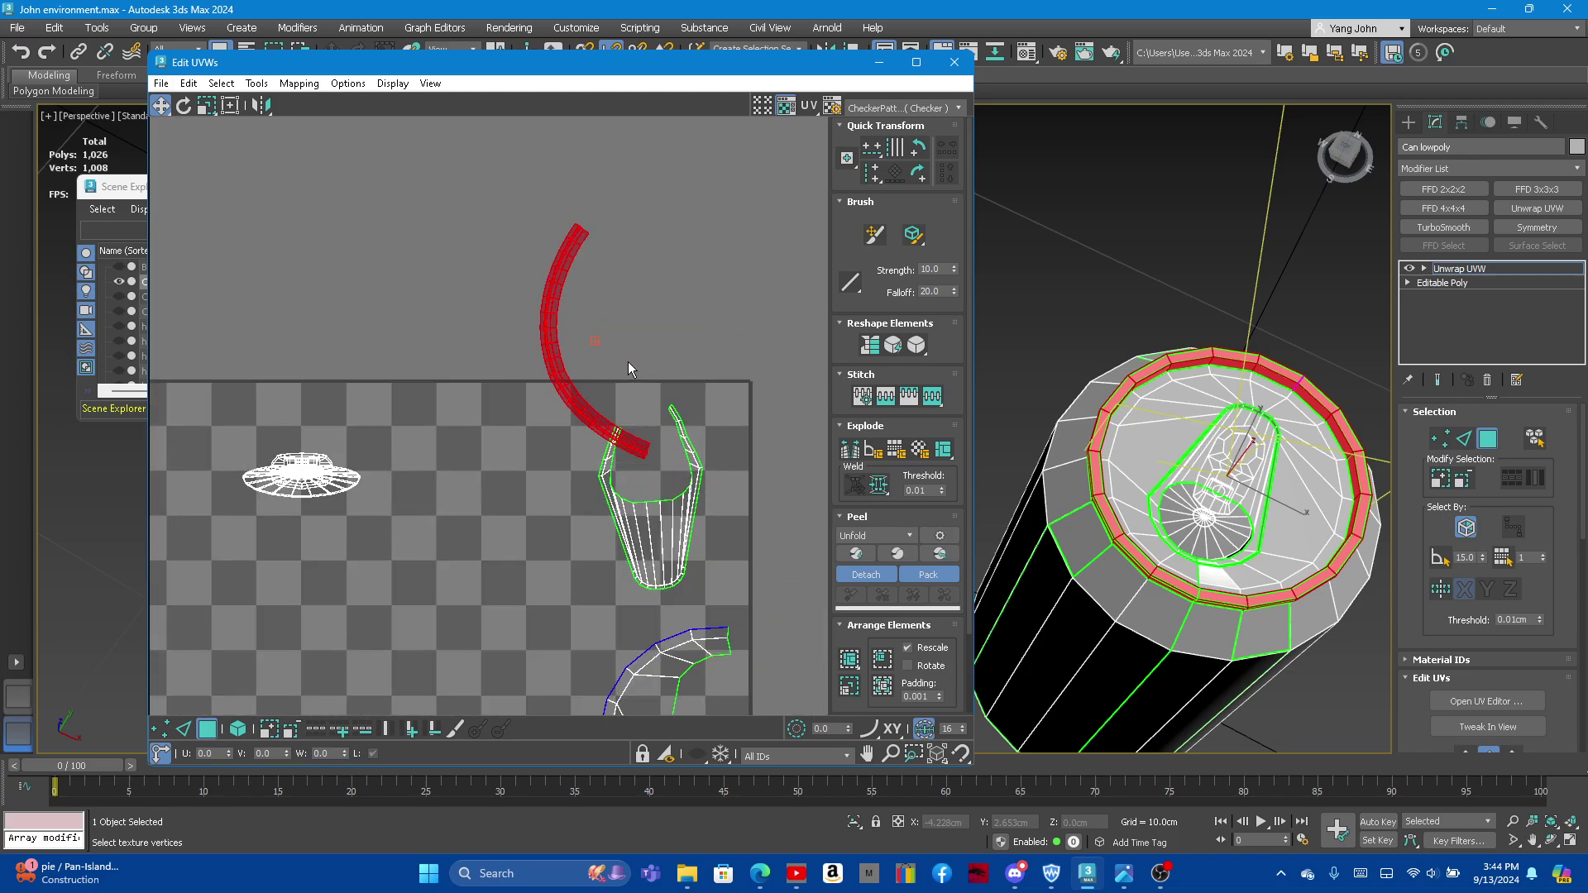
scroll(627, 360, "up", 1)
scroll(541, 294, "up", 1)
middle_click_drag(568, 343, 365, 340)
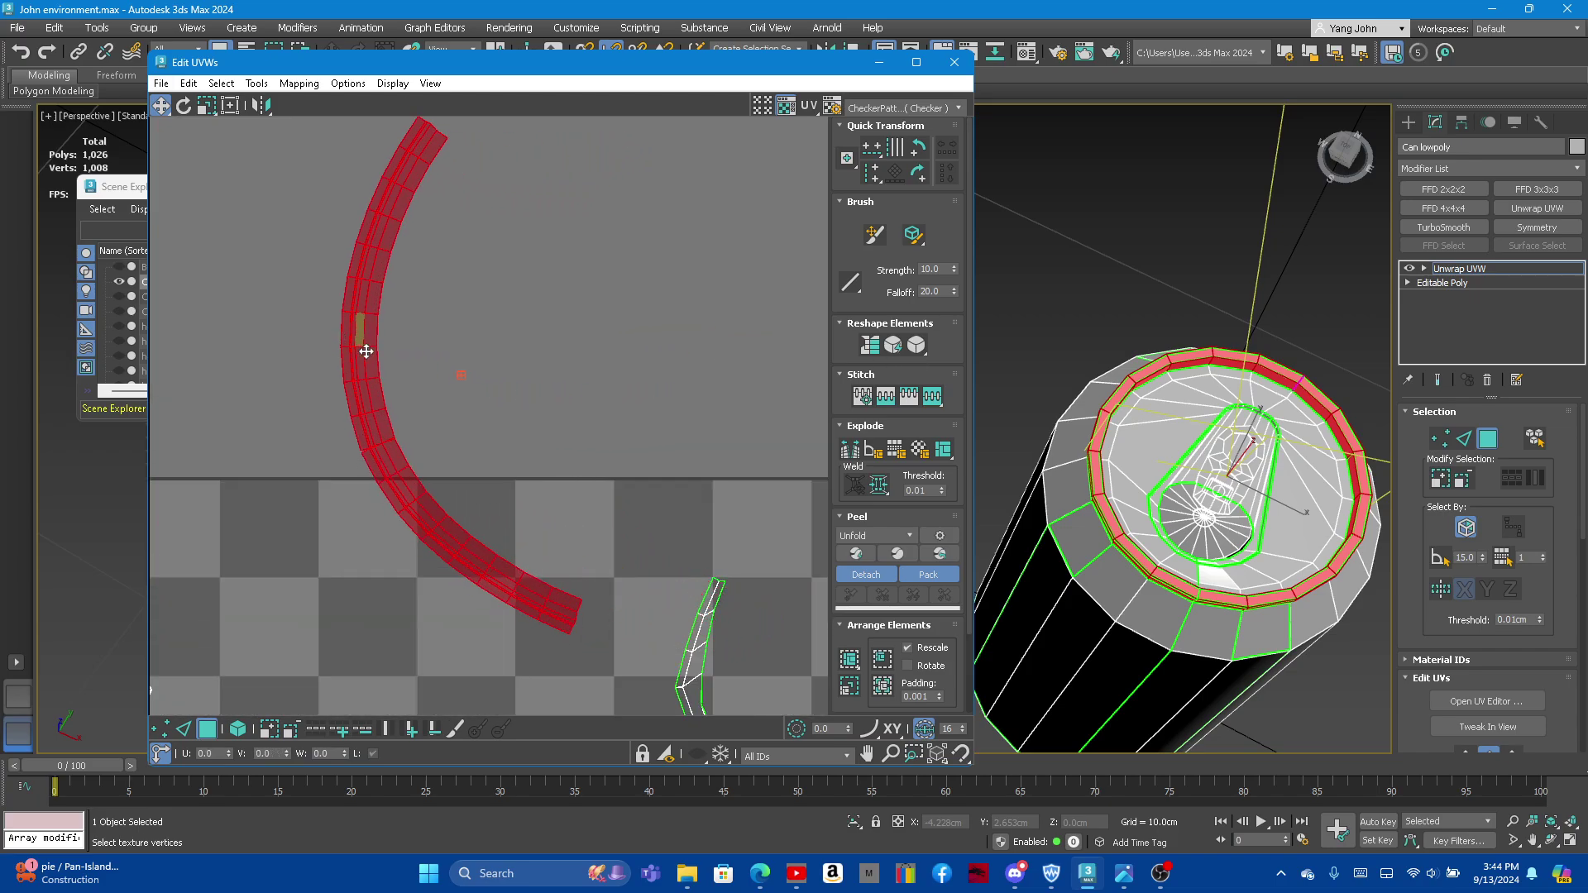
scroll(542, 578, "up", 2)
scroll(541, 578, "up", 1)
scroll(726, 662, "up", 1)
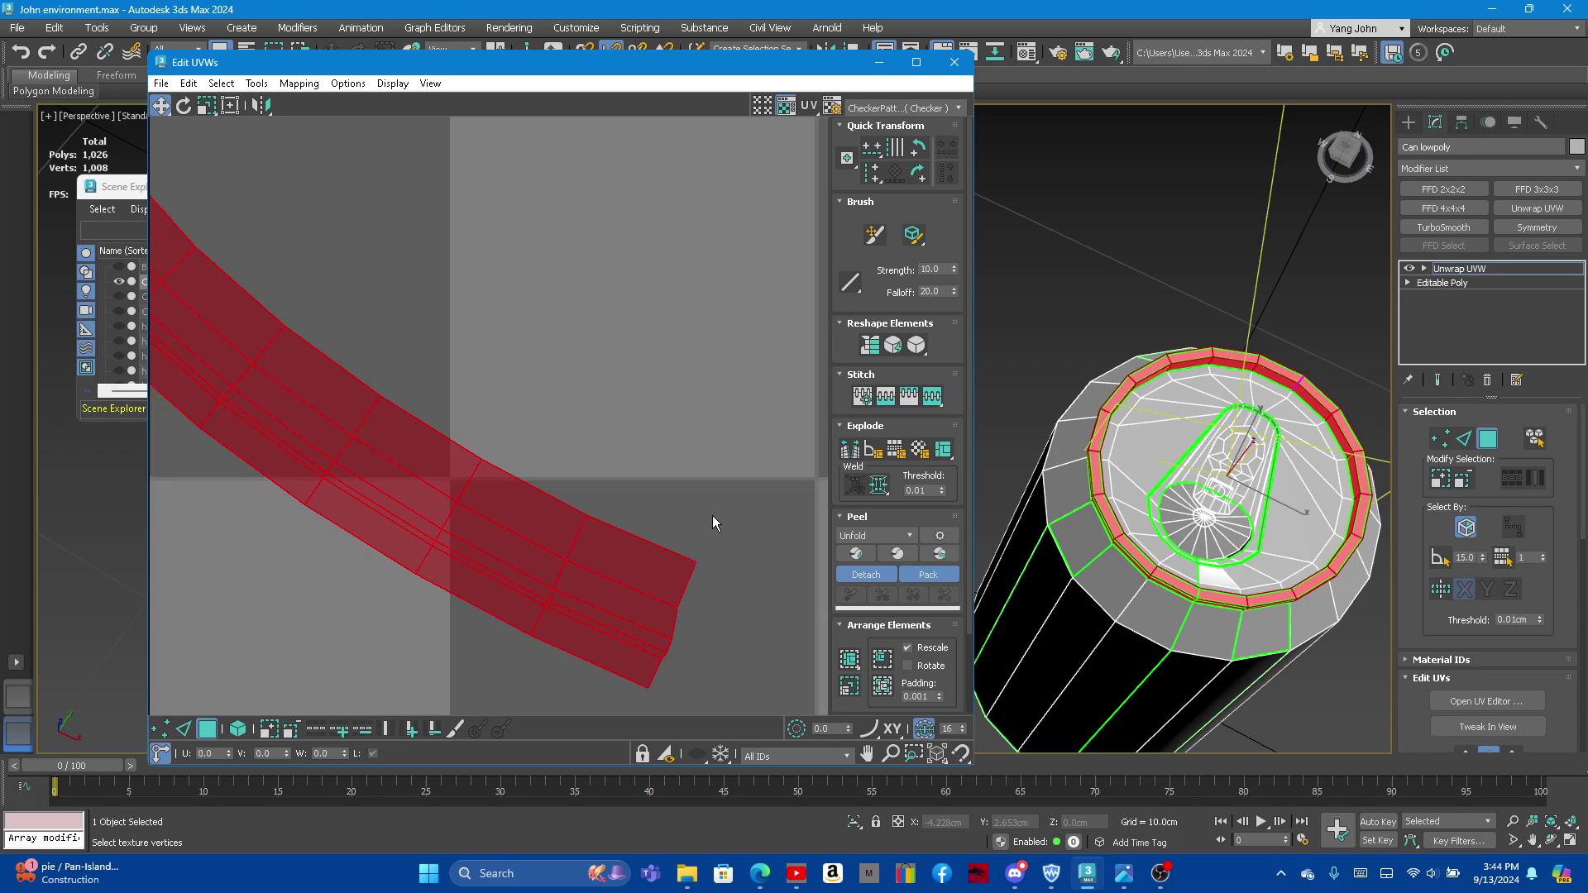
scroll(736, 479, "down", 4)
scroll(591, 168, "up", 2)
scroll(612, 139, "up", 1)
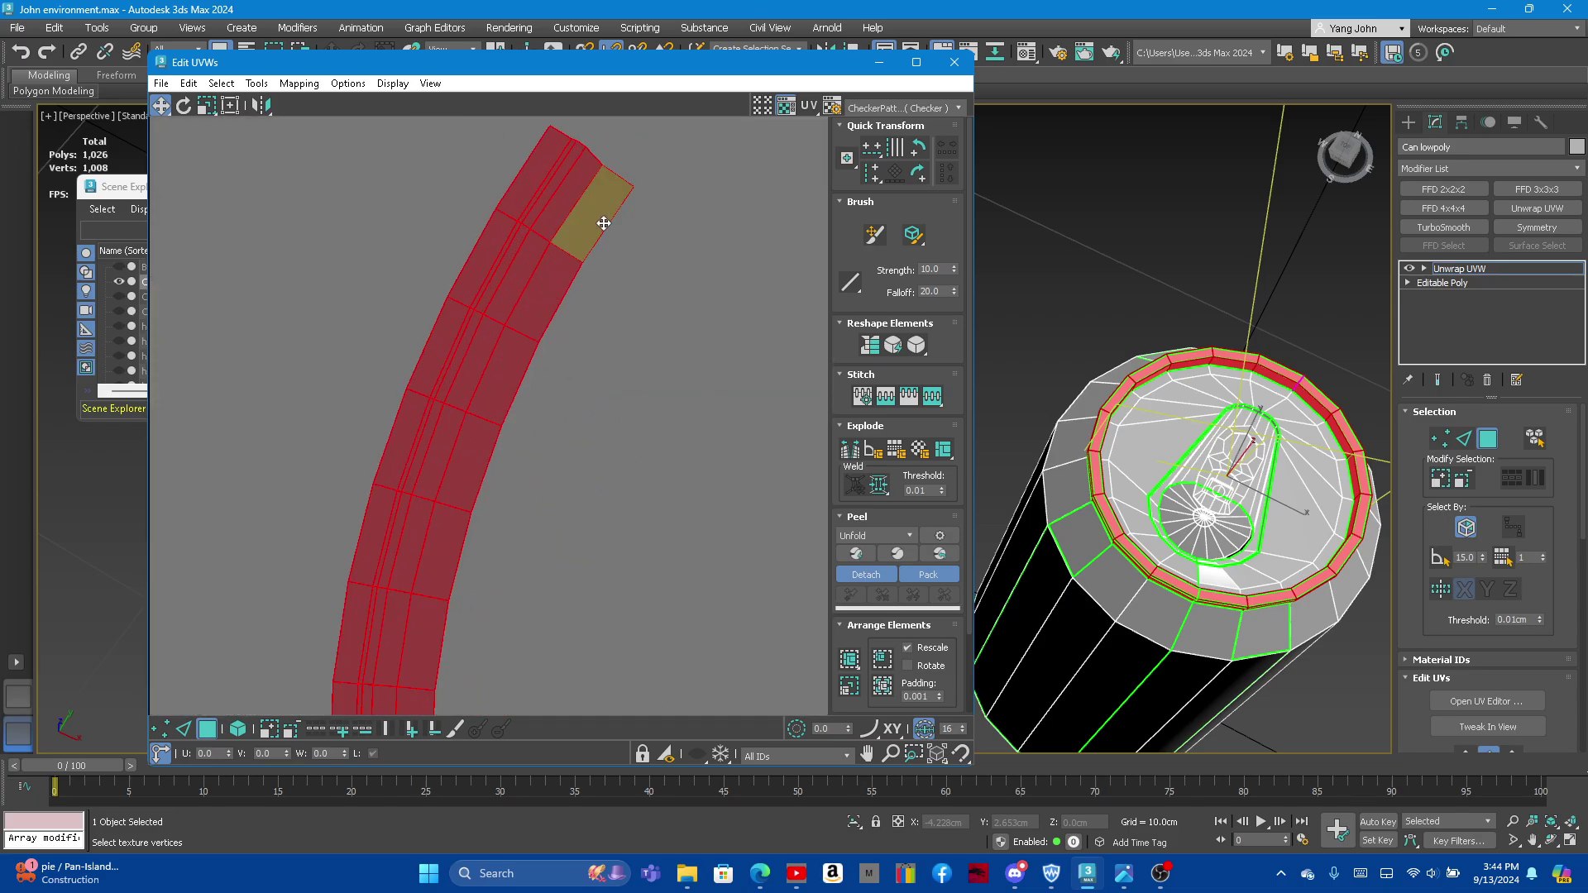
scroll(604, 223, "down", 2)
scroll(595, 190, "down", 1)
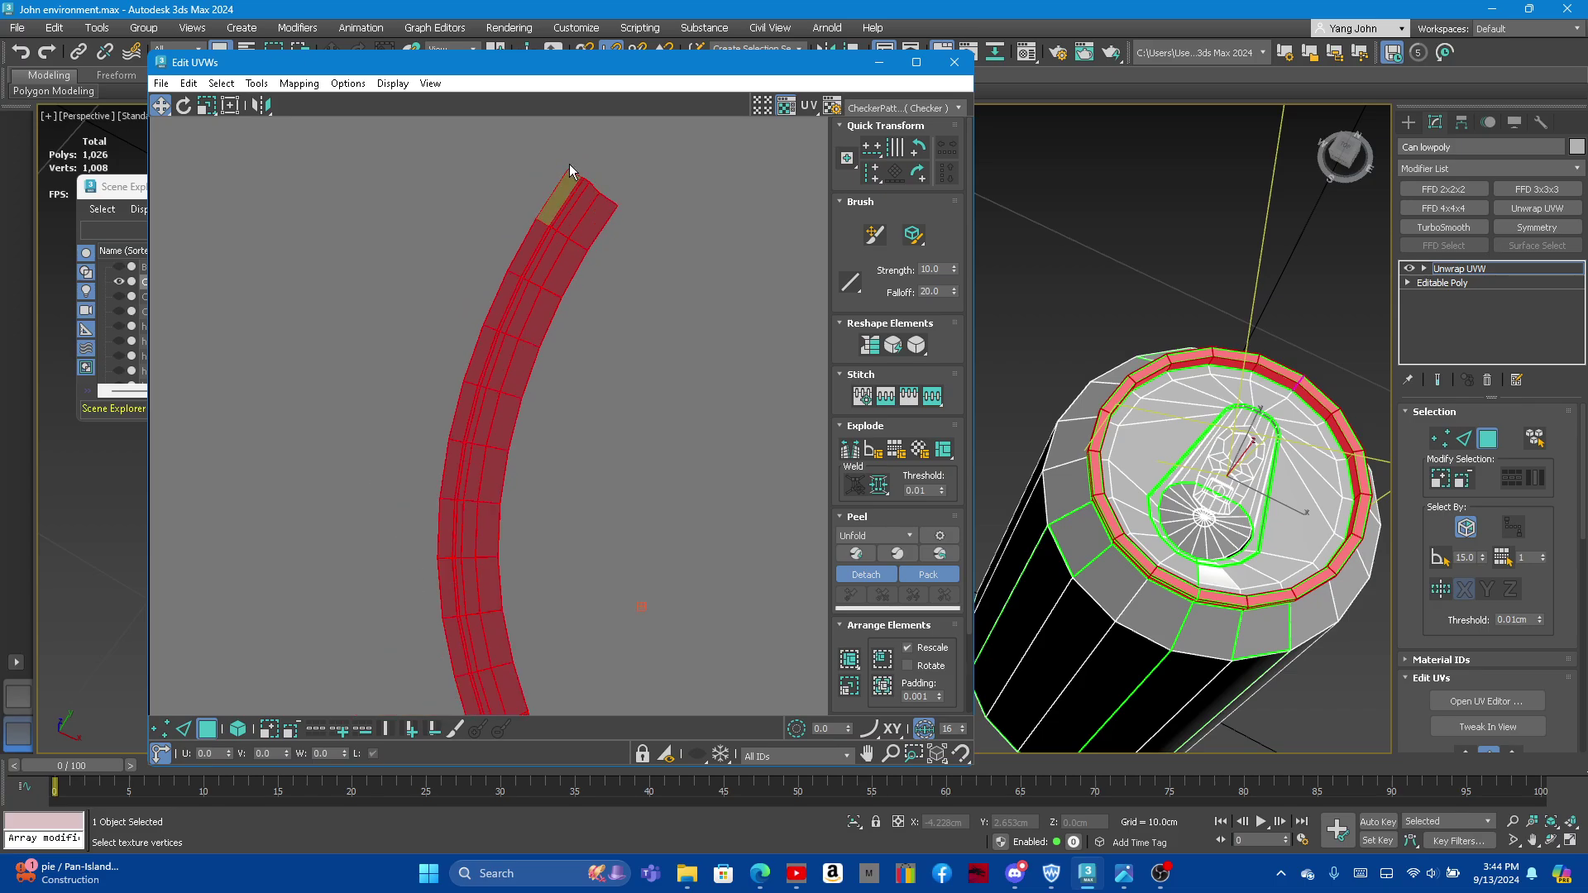
scroll(584, 164, "up", 2)
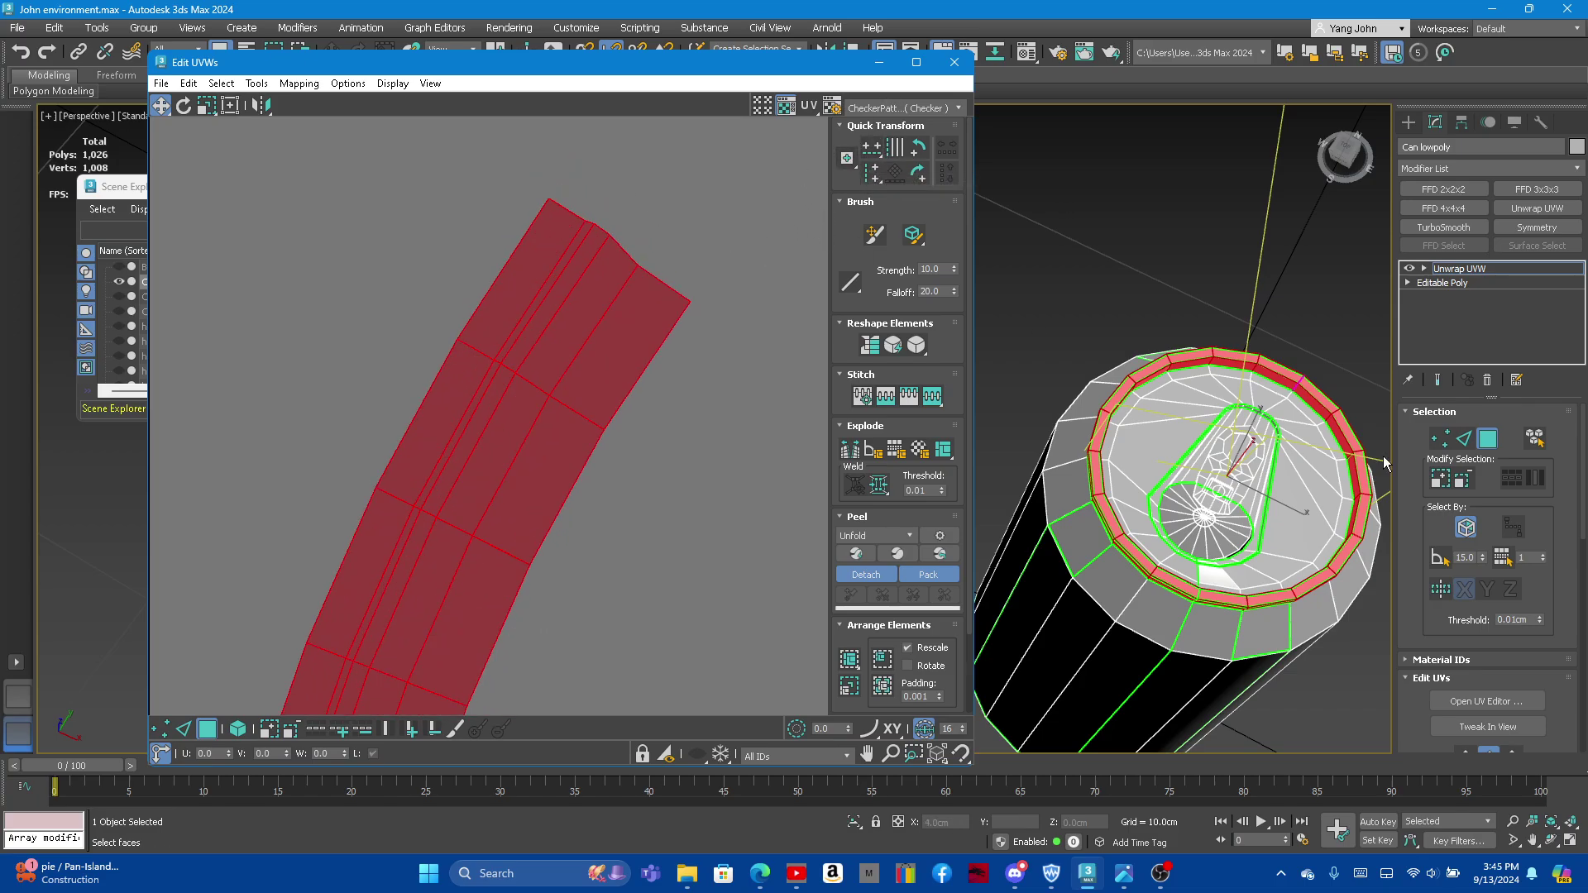
Step: In edge mode, align the strip's left boundary loop and the next two edge chains vertically
left_click(1464, 439)
double_click(528, 234)
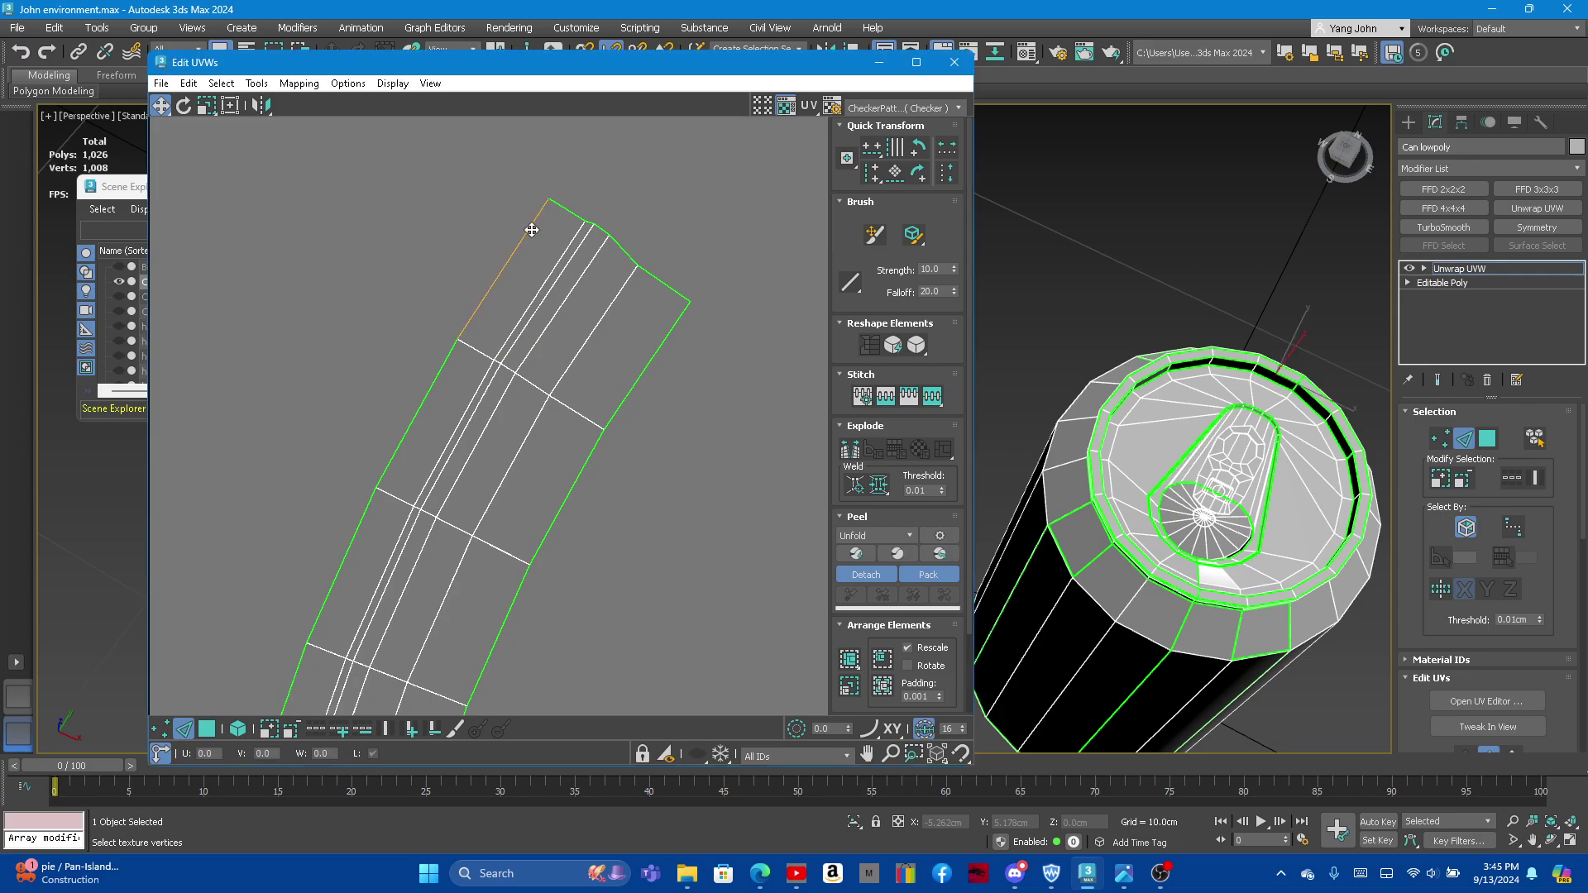
left_click(873, 174)
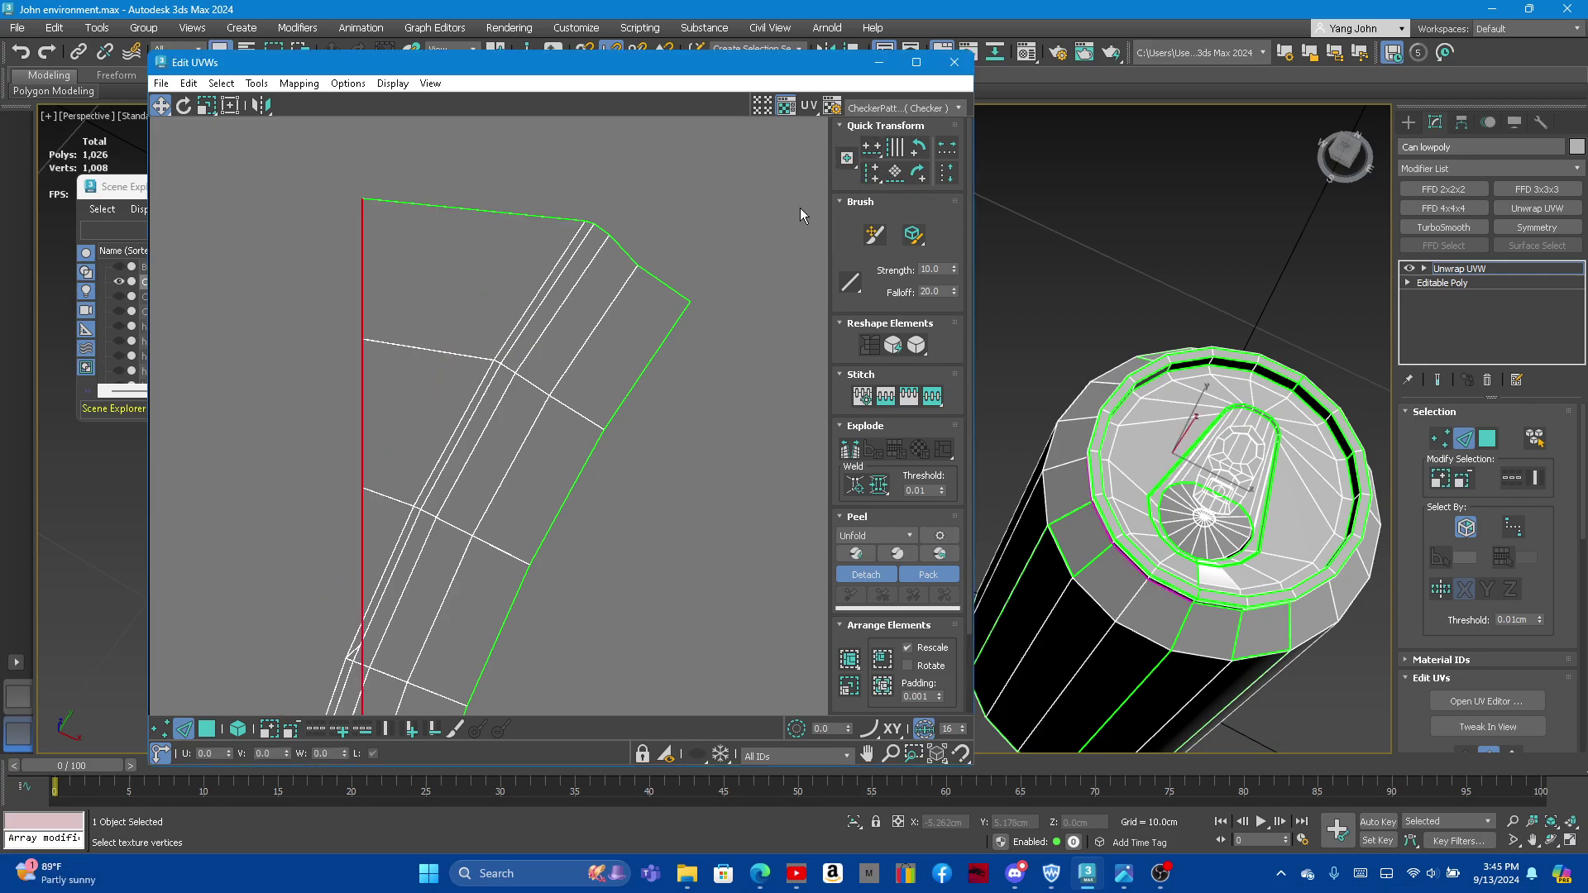
double_click(554, 268)
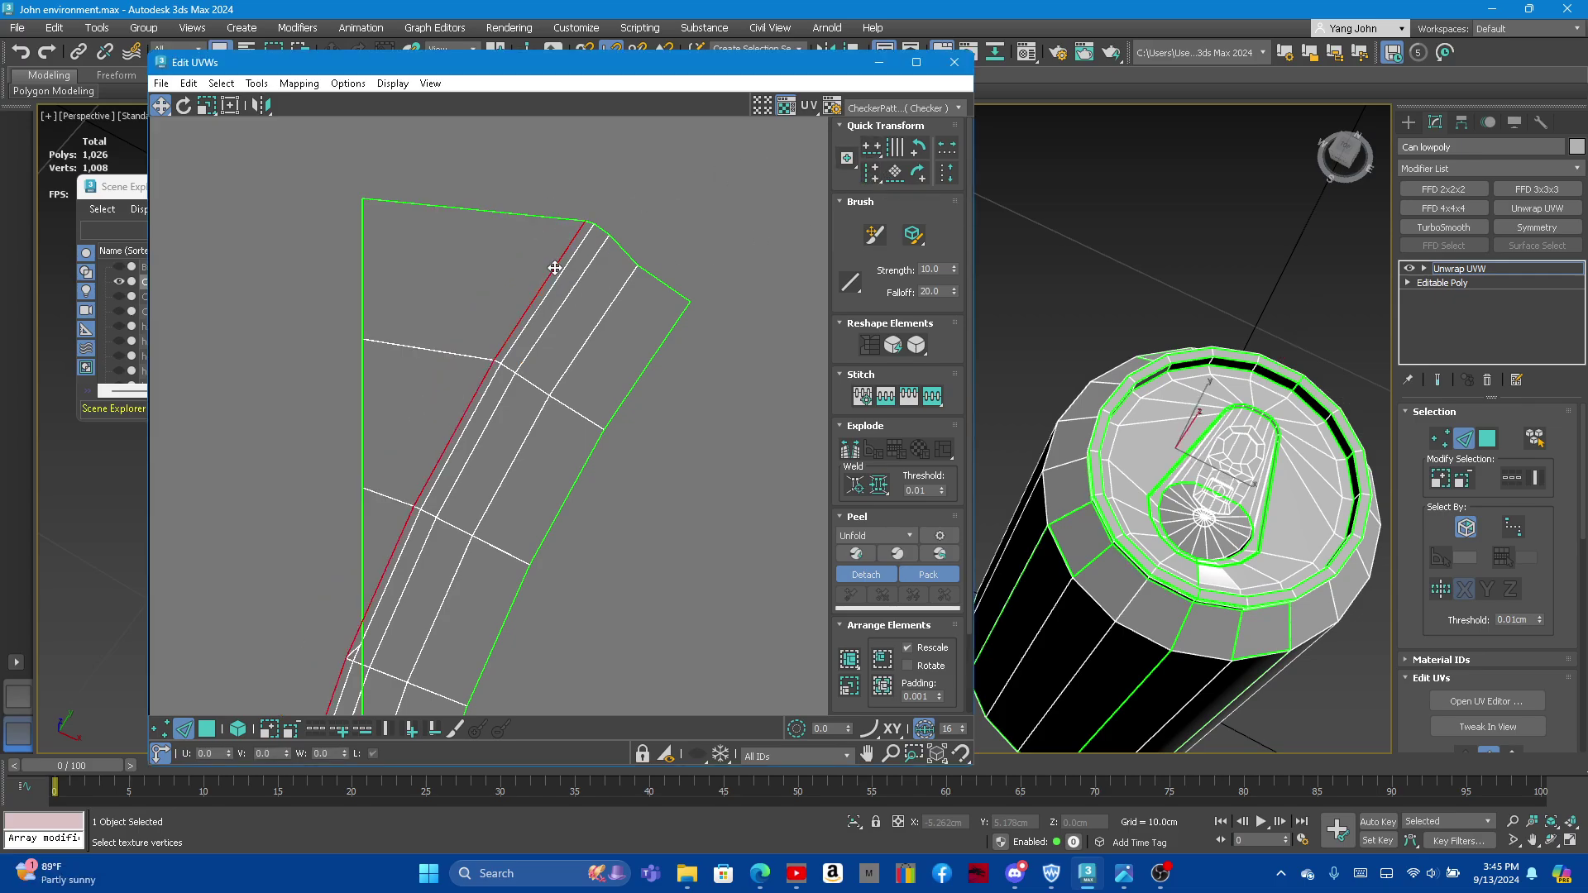
left_click(873, 172)
double_click(577, 253)
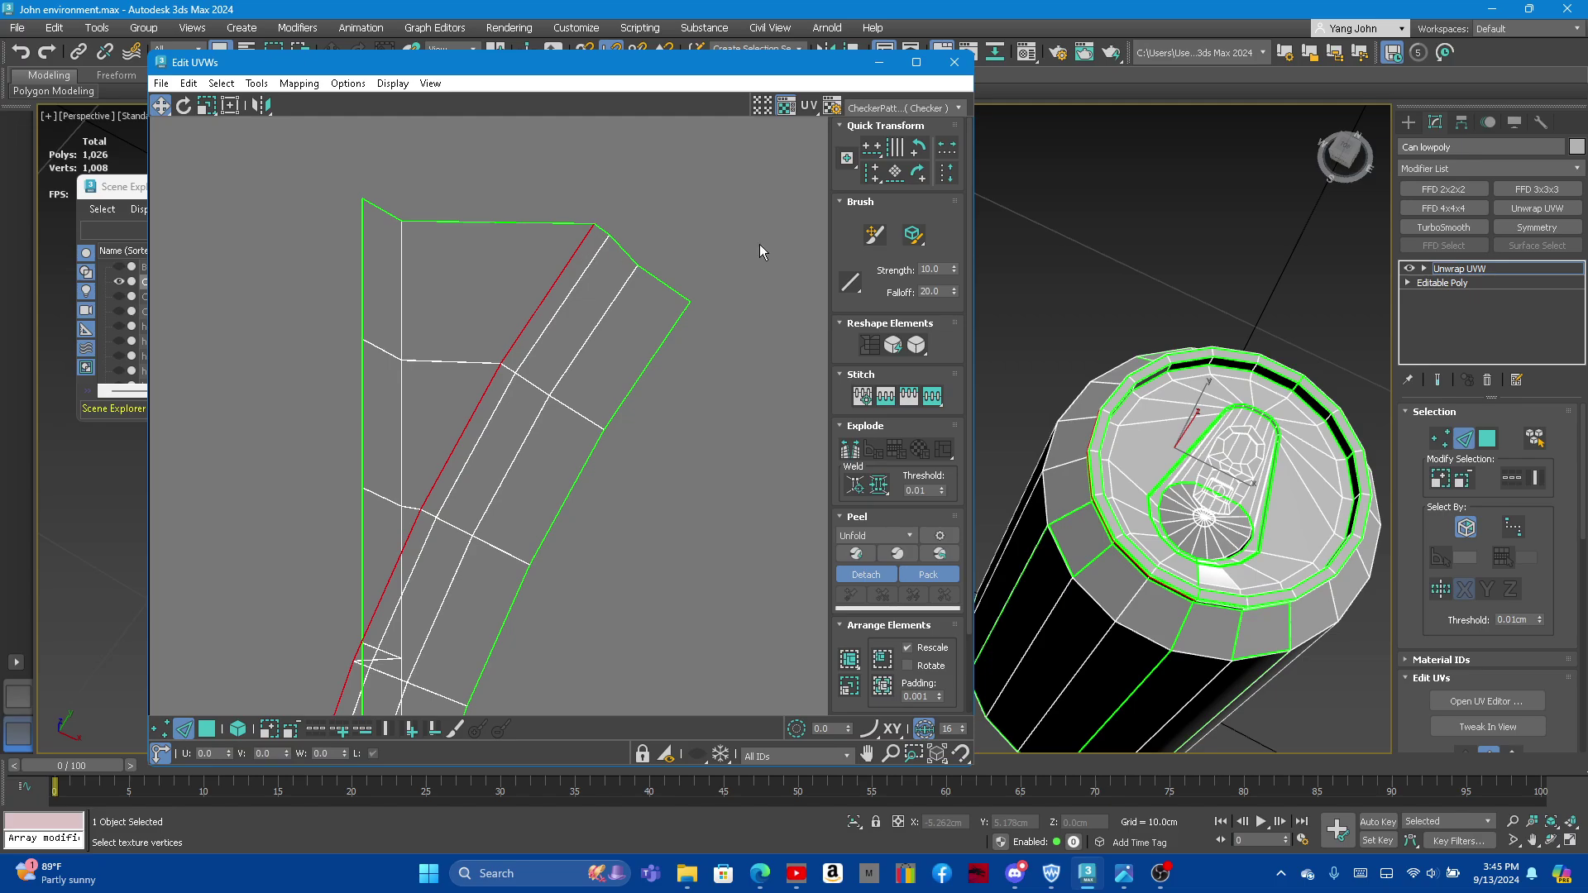
left_click(872, 172)
Step: Align the inner and outer long edge chains vertically and the top edge chain horizontally
double_click(593, 262)
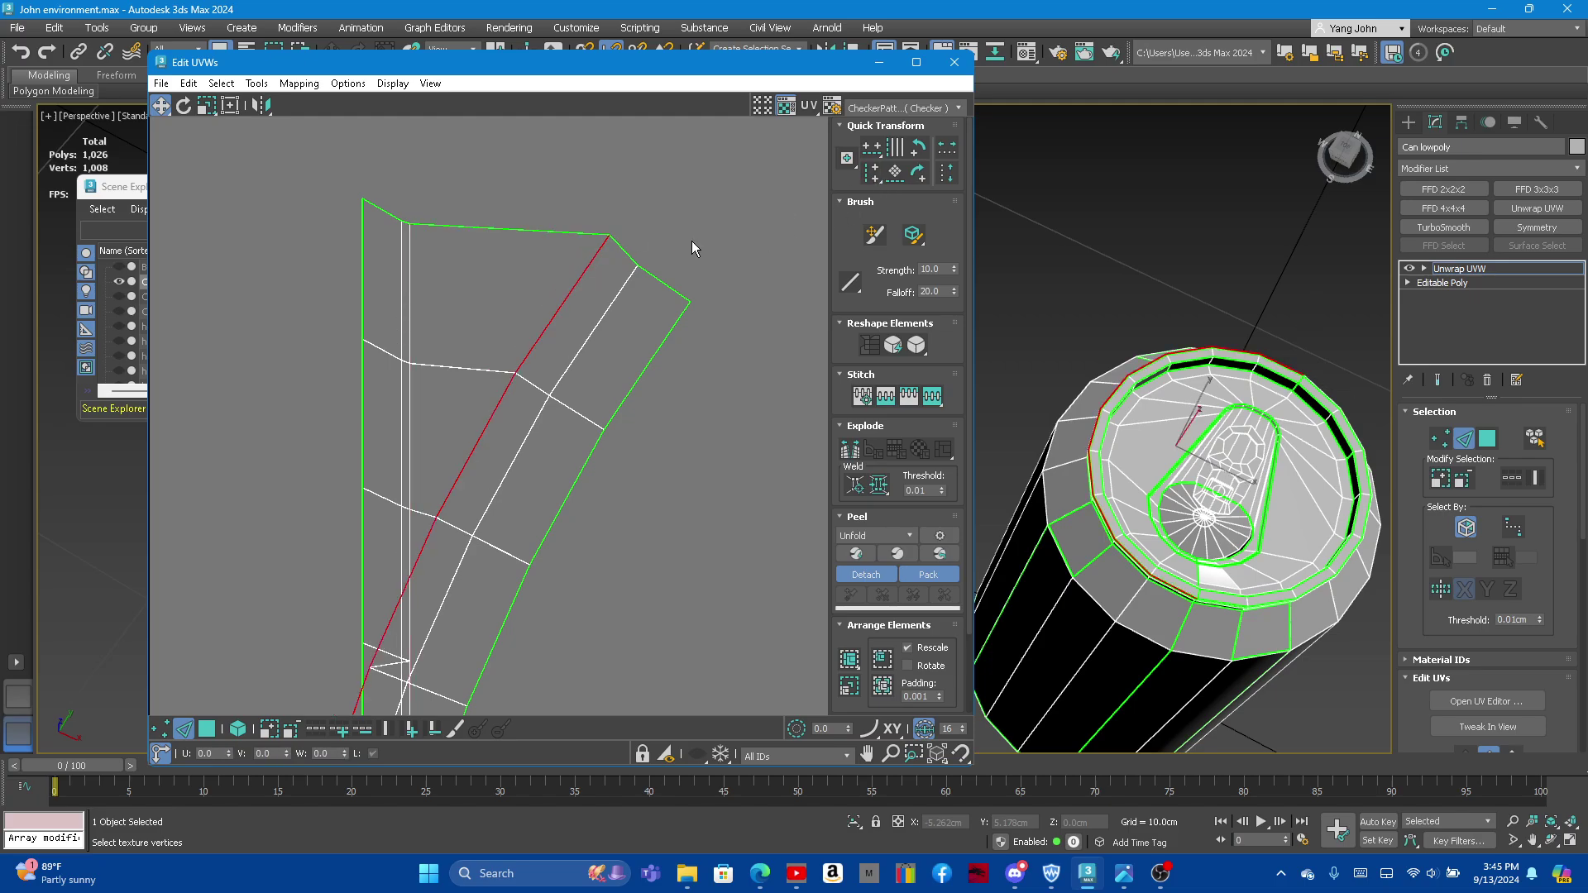
left_click(873, 172)
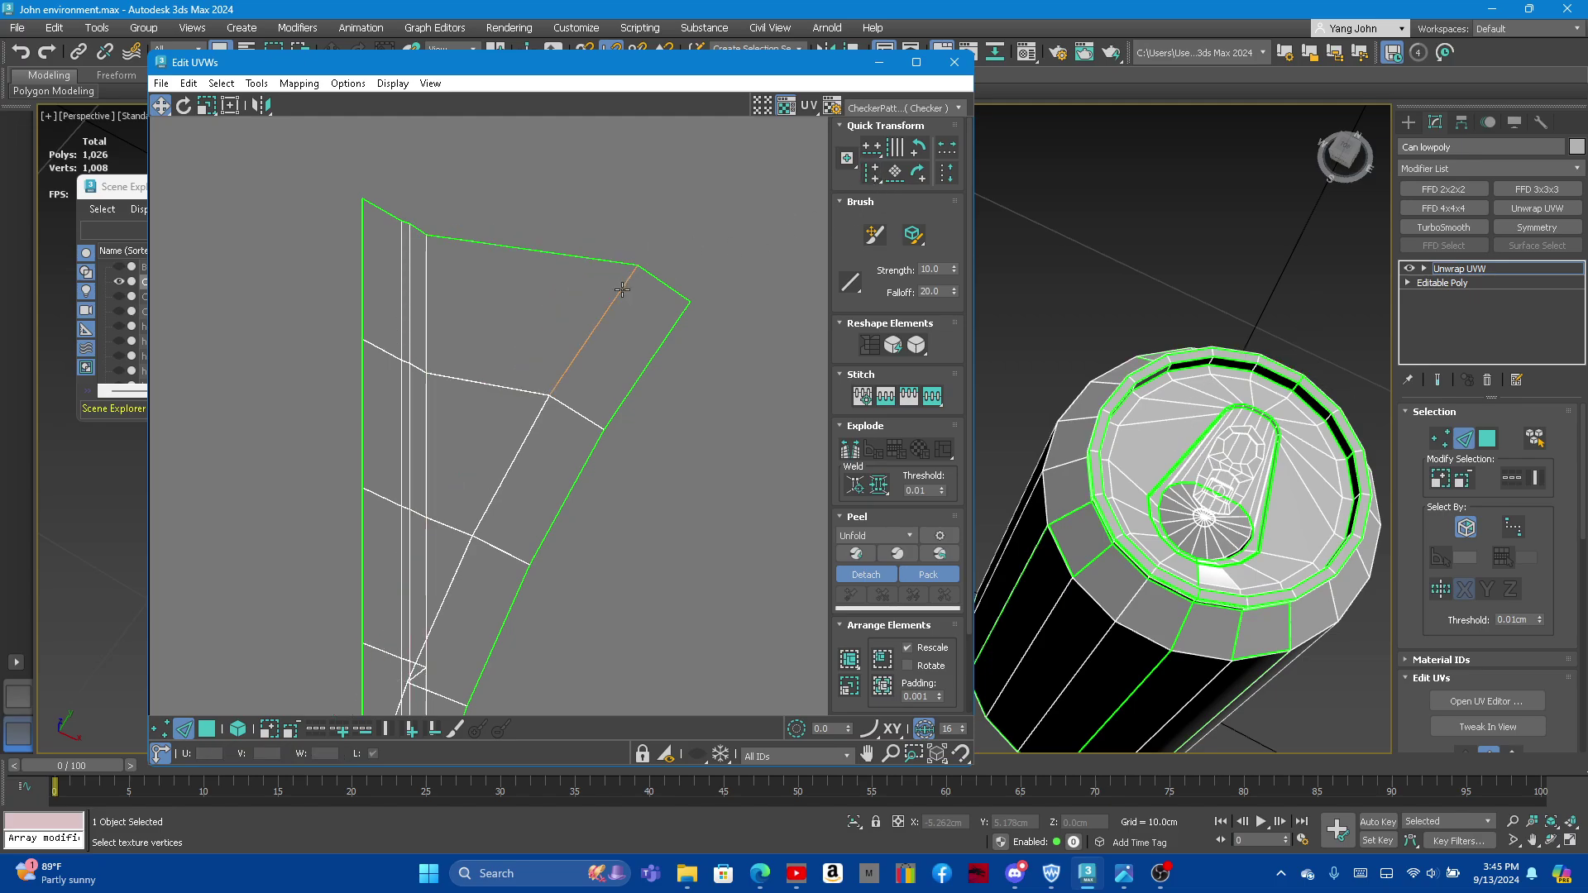
double_click(627, 280)
left_click(872, 172)
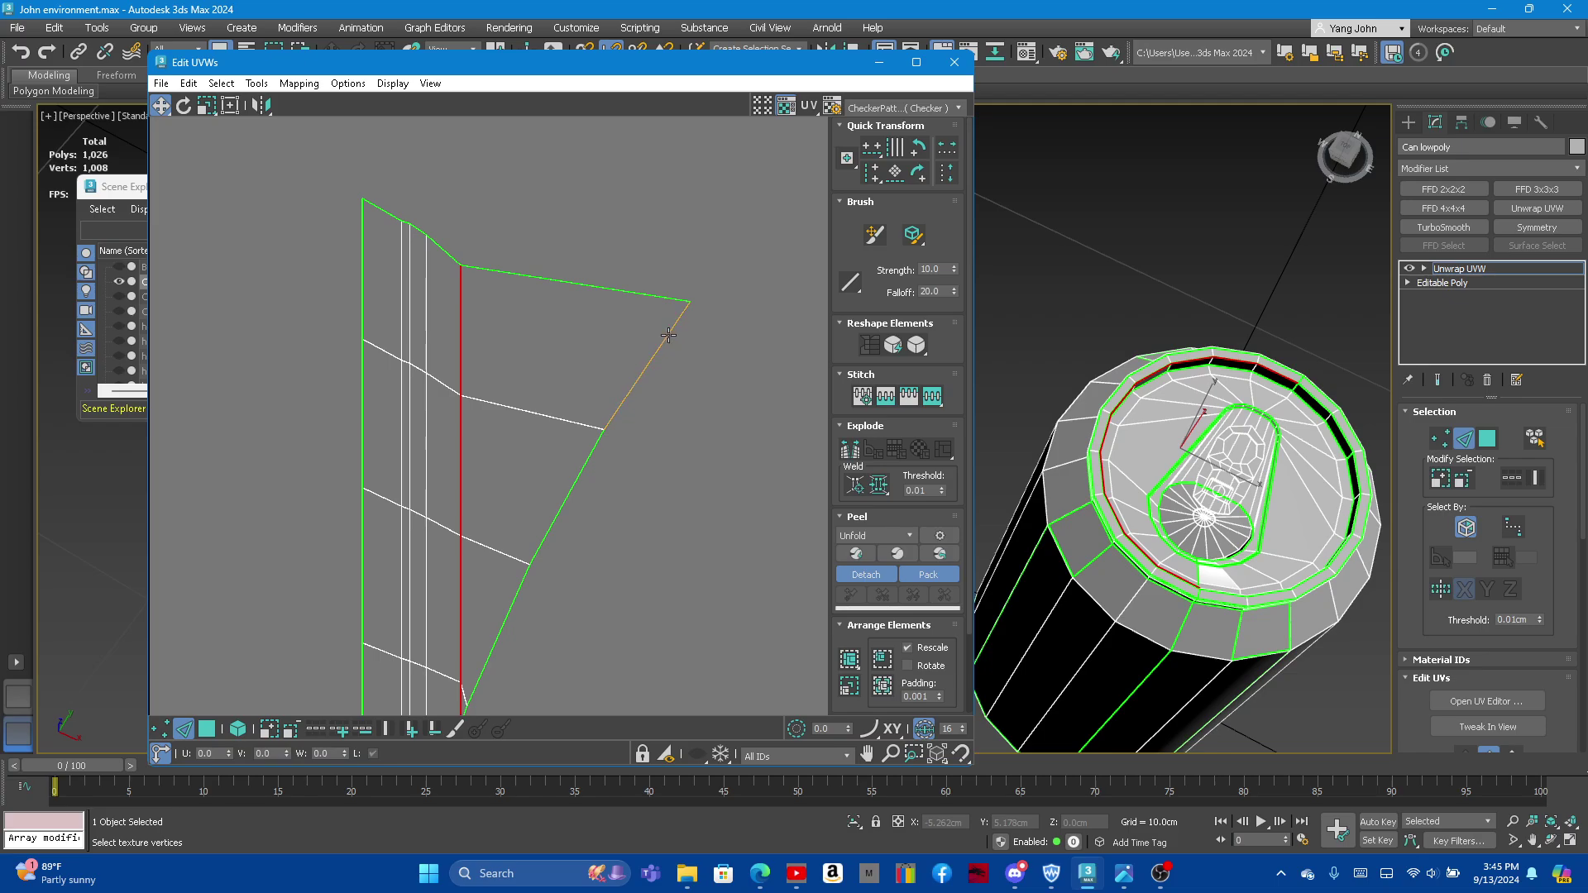
double_click(669, 334)
left_click(873, 172)
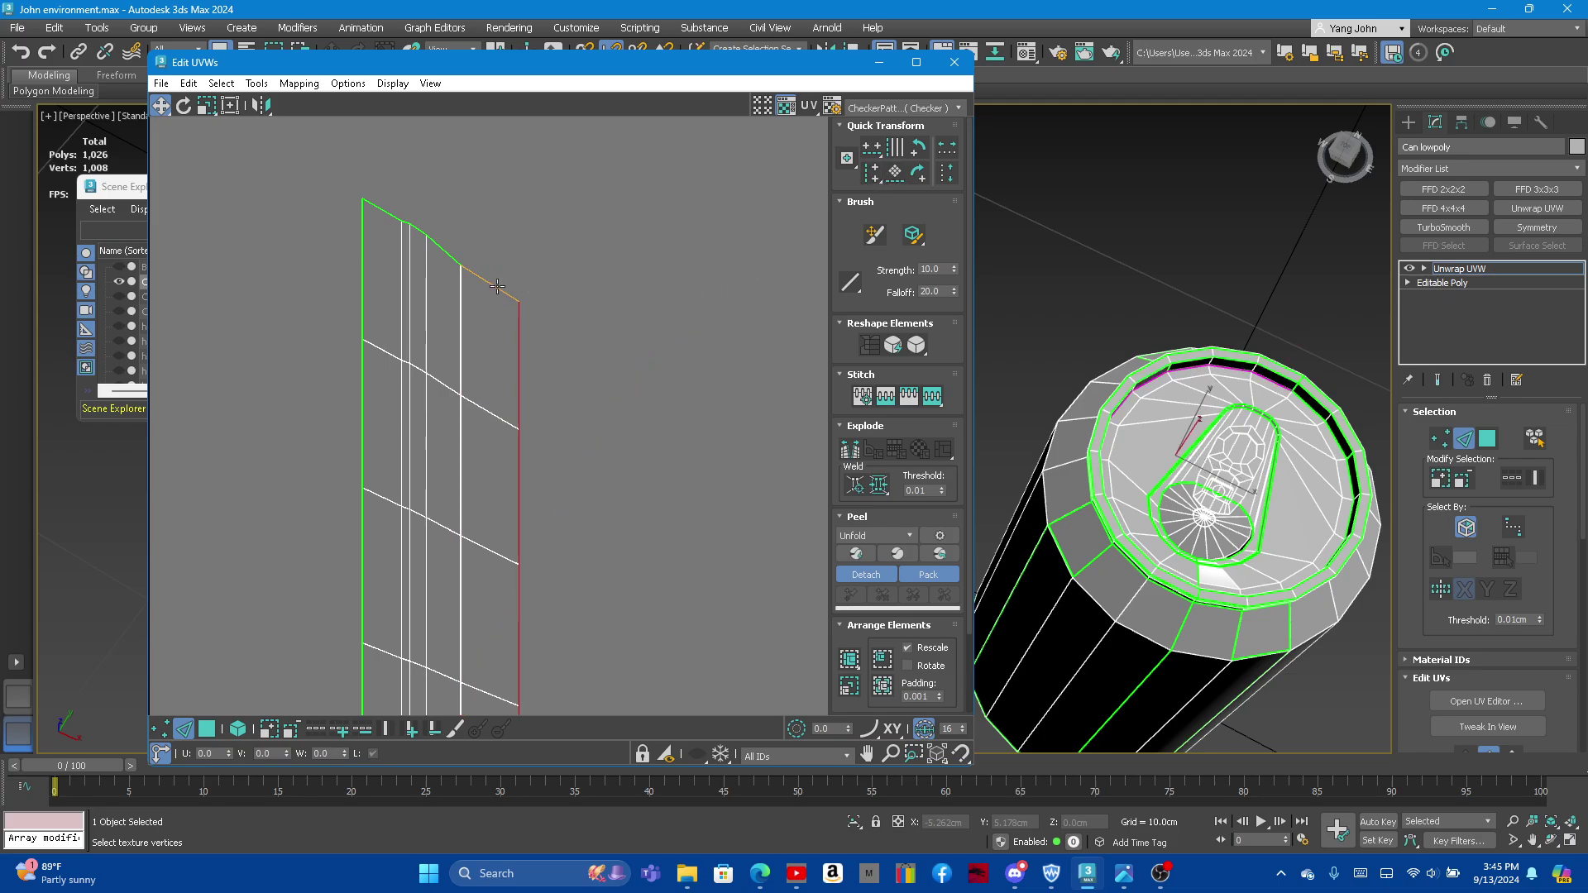
double_click(497, 286)
left_click(872, 149)
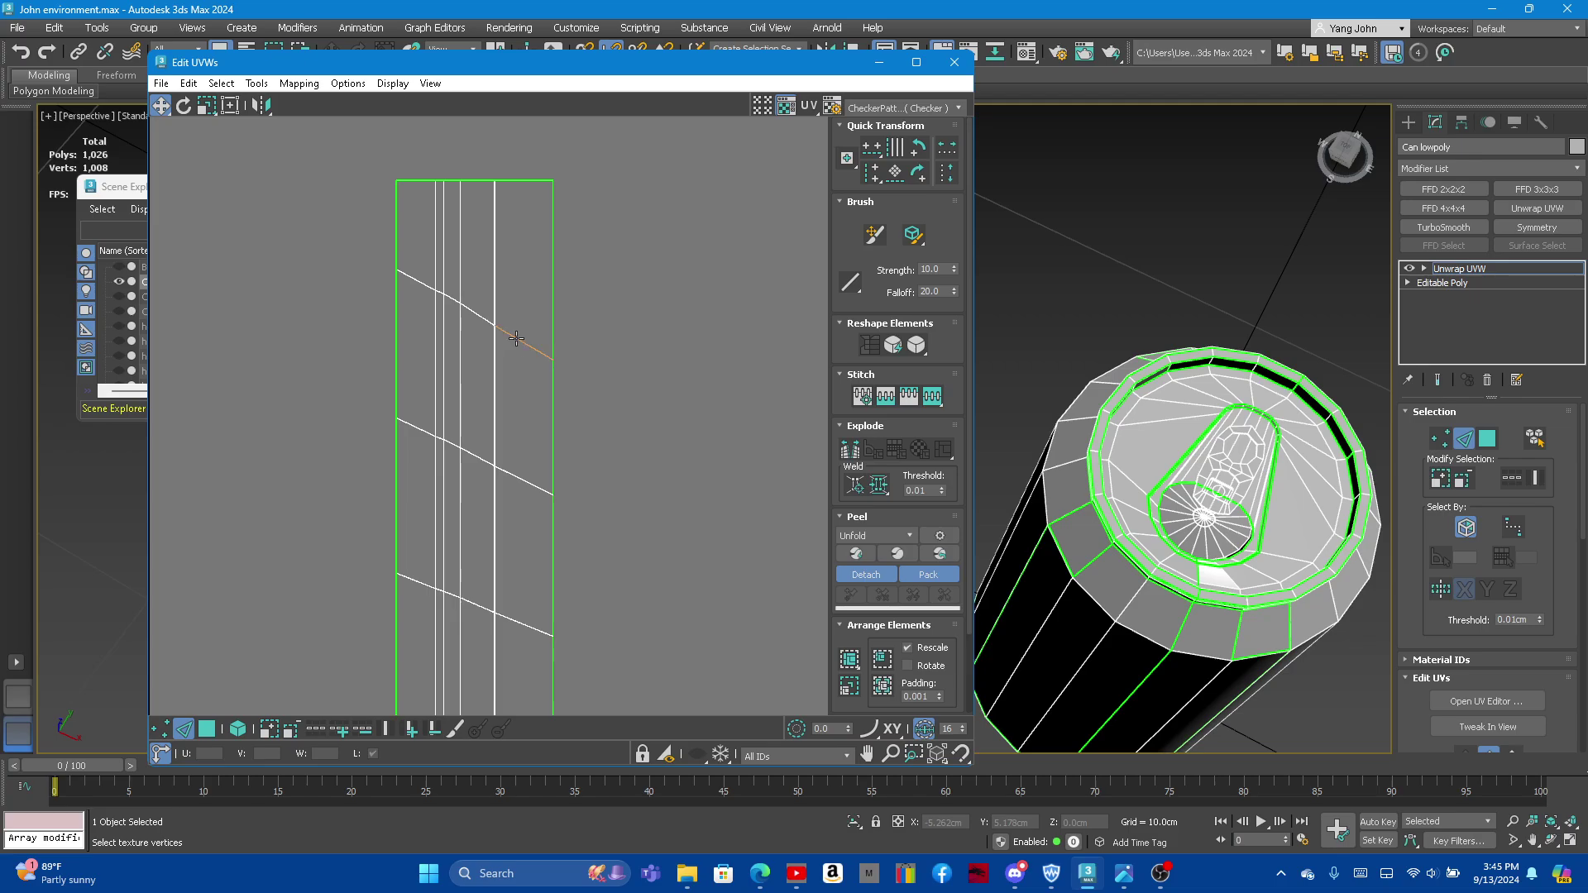
Step: Level the first four diagonal cross edges of the strip horizontally
double_click(514, 339)
left_click(864, 158)
double_click(527, 483)
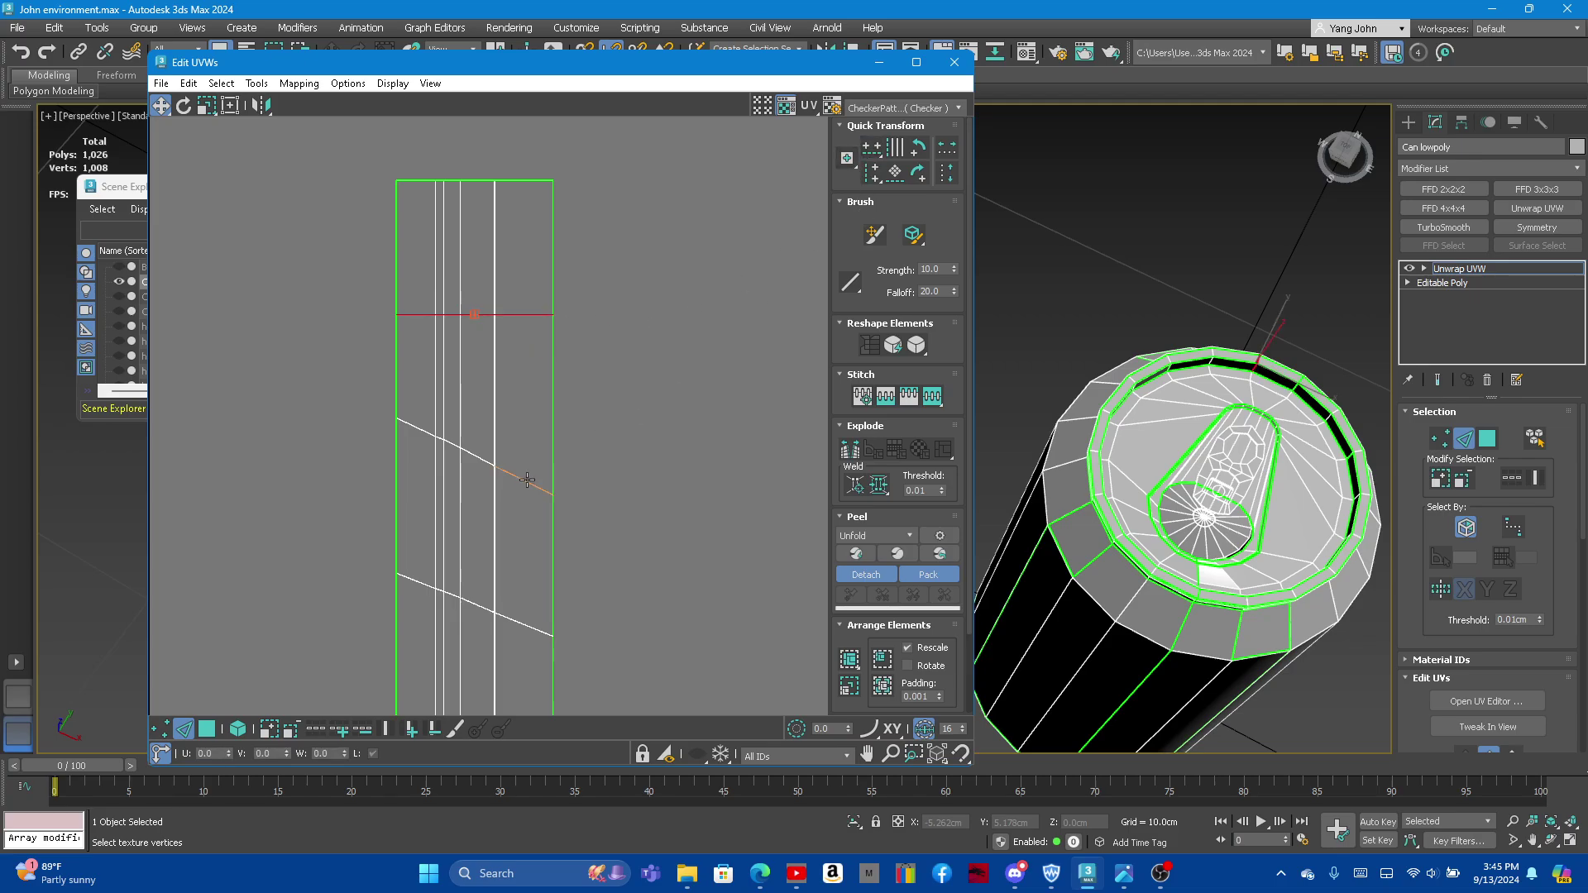
left_click(874, 171)
middle_click_drag(528, 627, 588, 443)
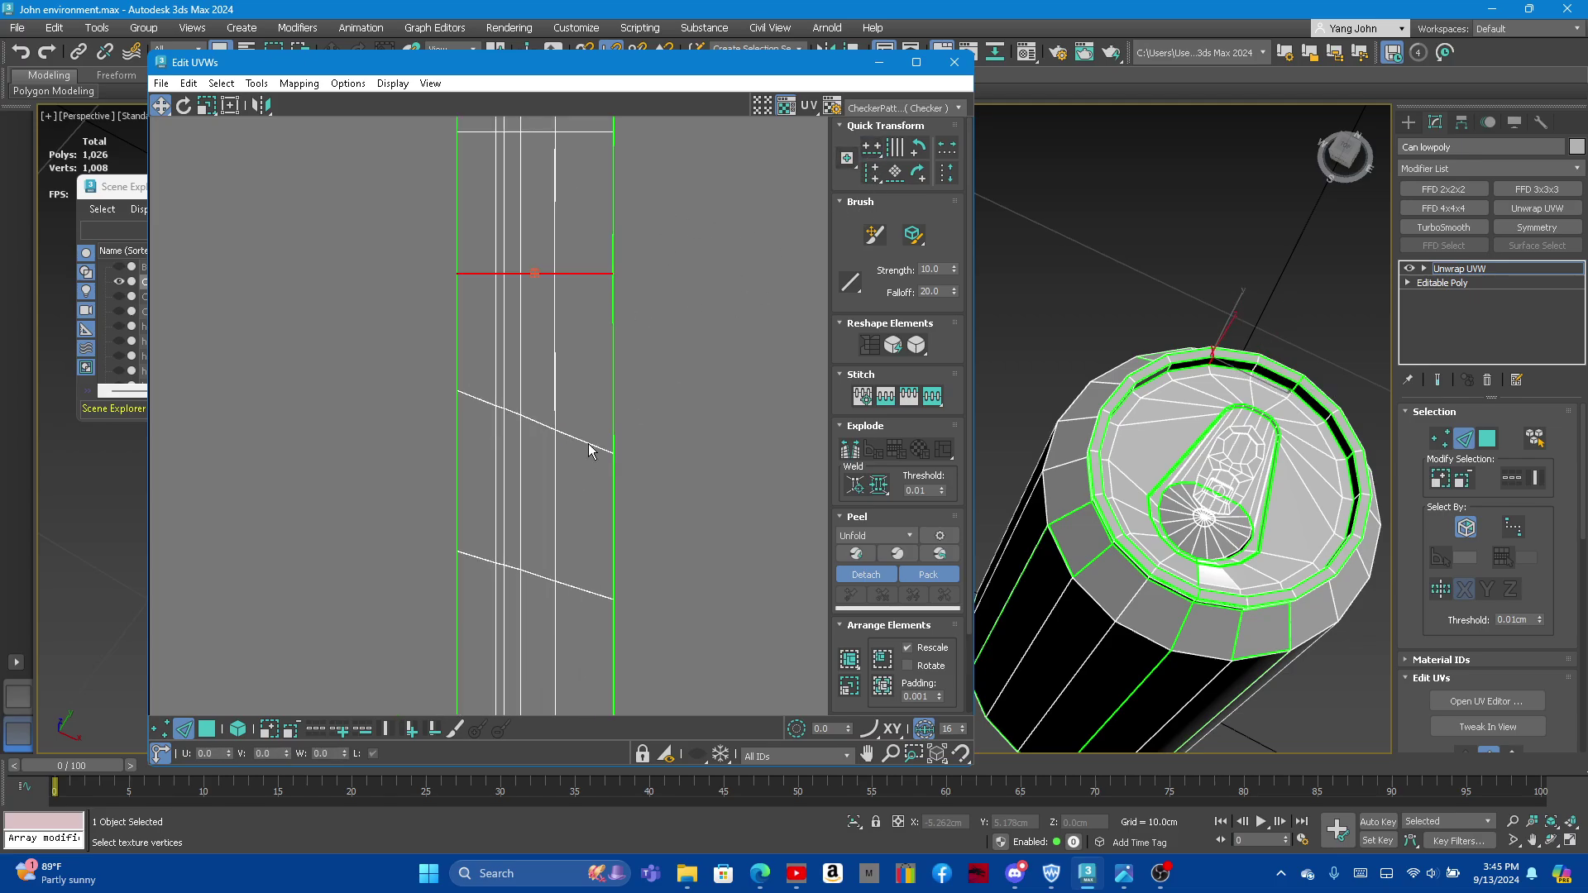
double_click(584, 443)
left_click(872, 150)
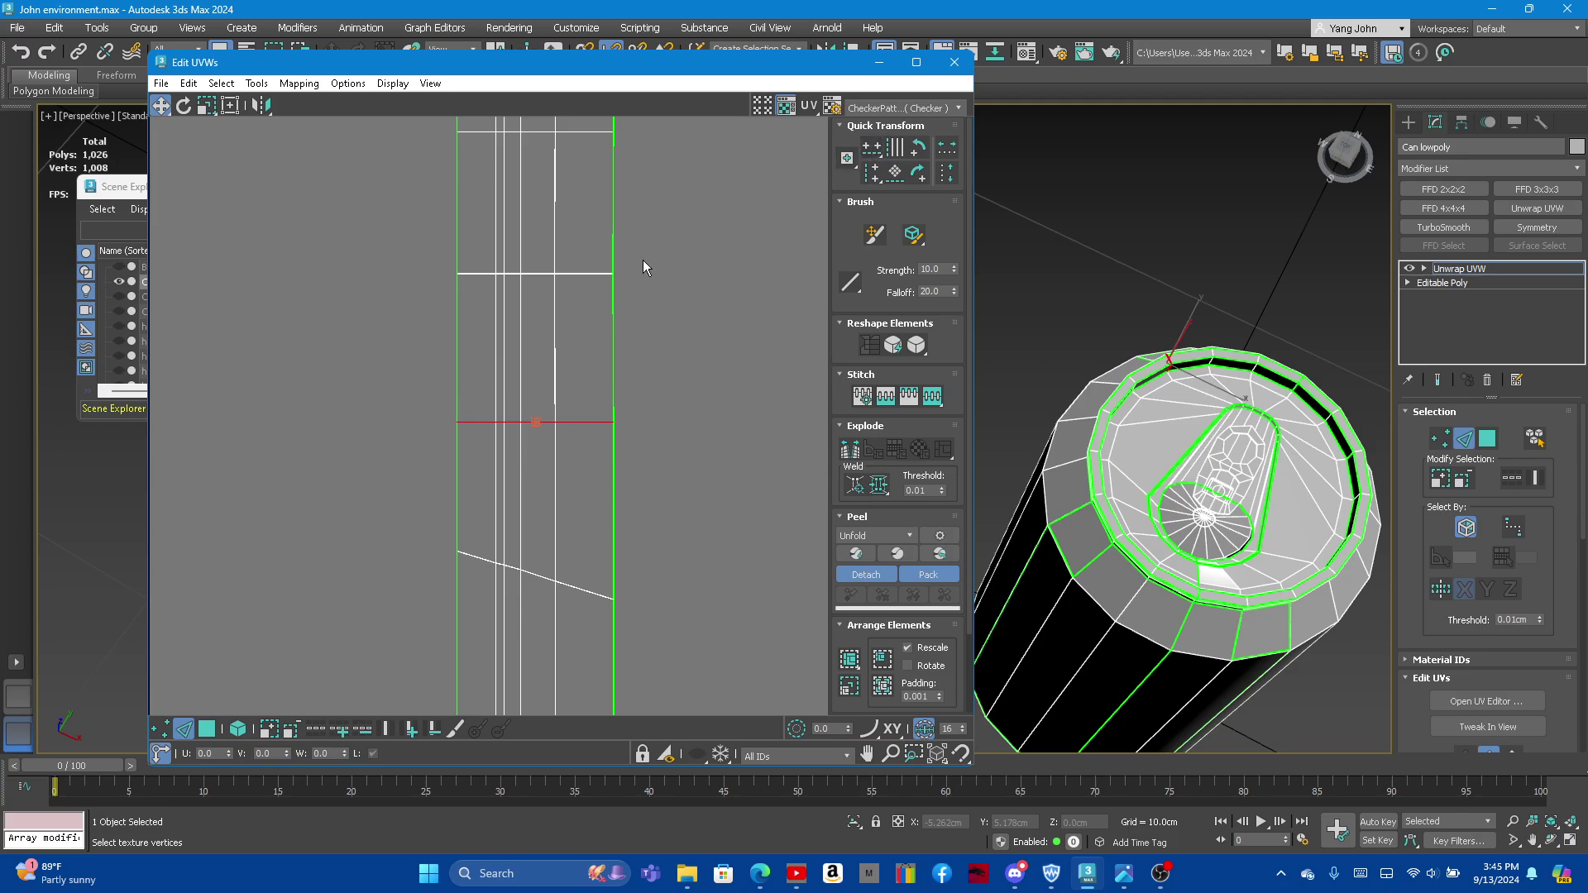
middle_click_drag(583, 567, 598, 447)
double_click(590, 469)
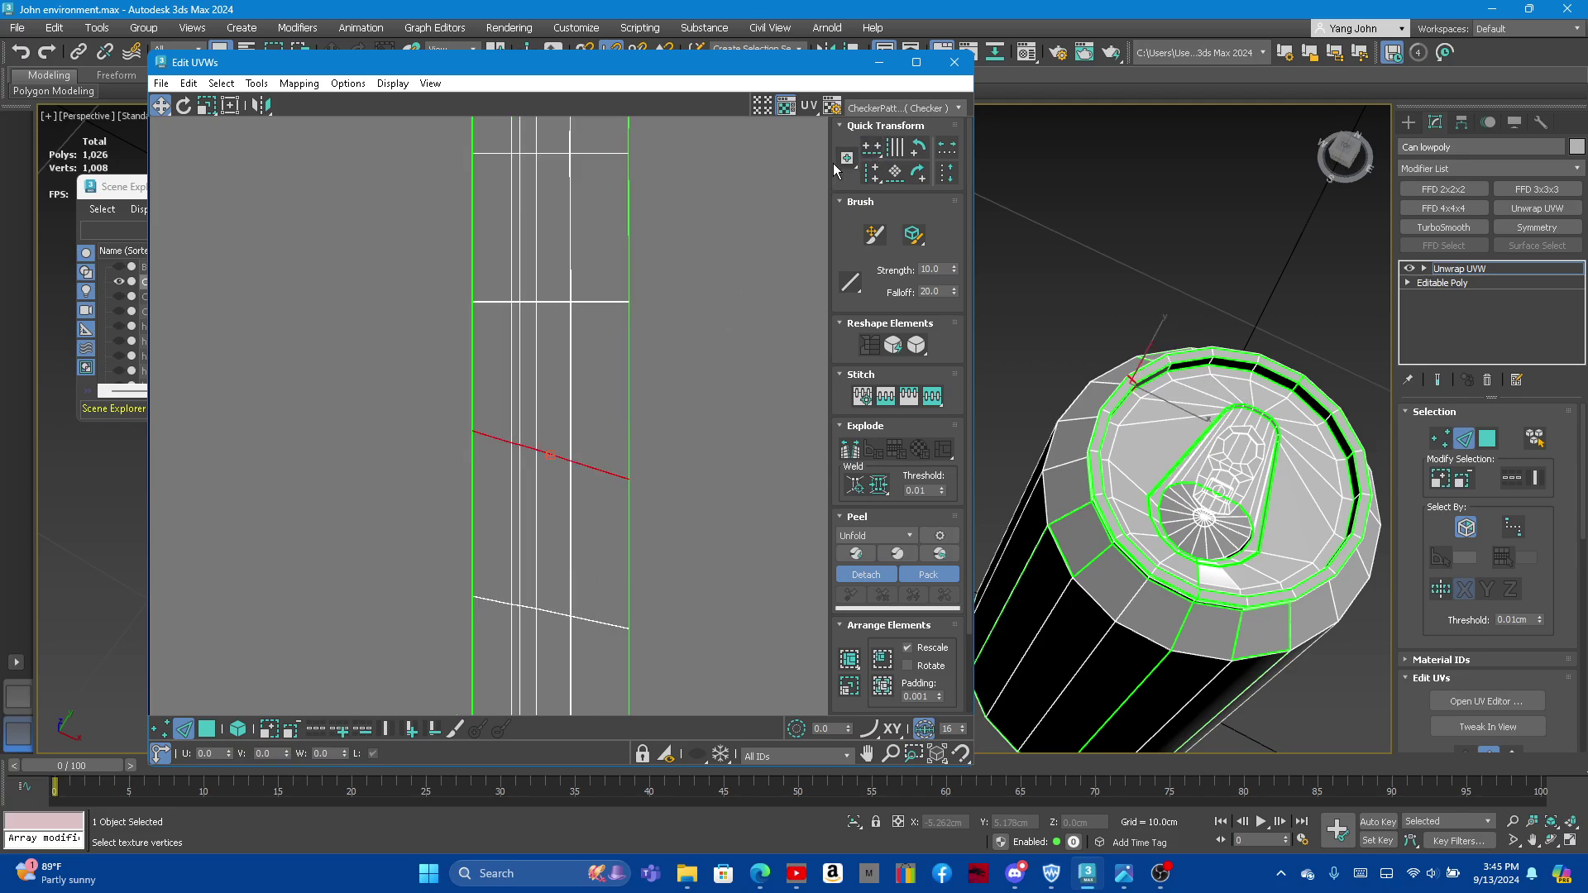
left_click(872, 150)
Step: Level the next three cross edges further along the strip horizontally
middle_click_drag(603, 623, 629, 533)
double_click(619, 528)
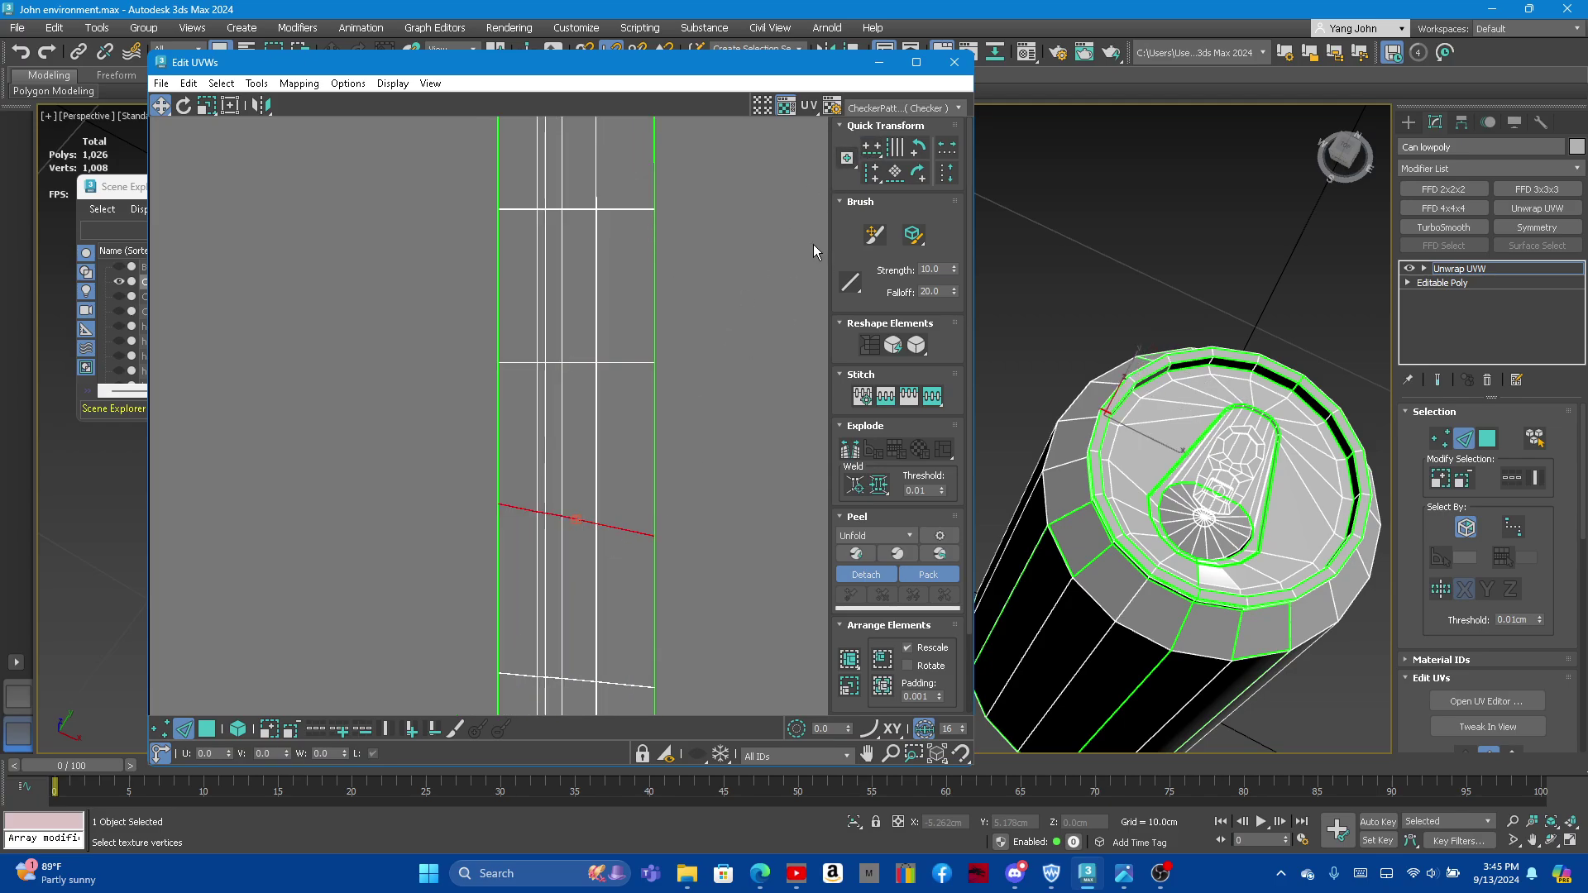
left_click(870, 150)
middle_click_drag(644, 597, 644, 494)
scroll(644, 494, "up", 2)
double_click(656, 488)
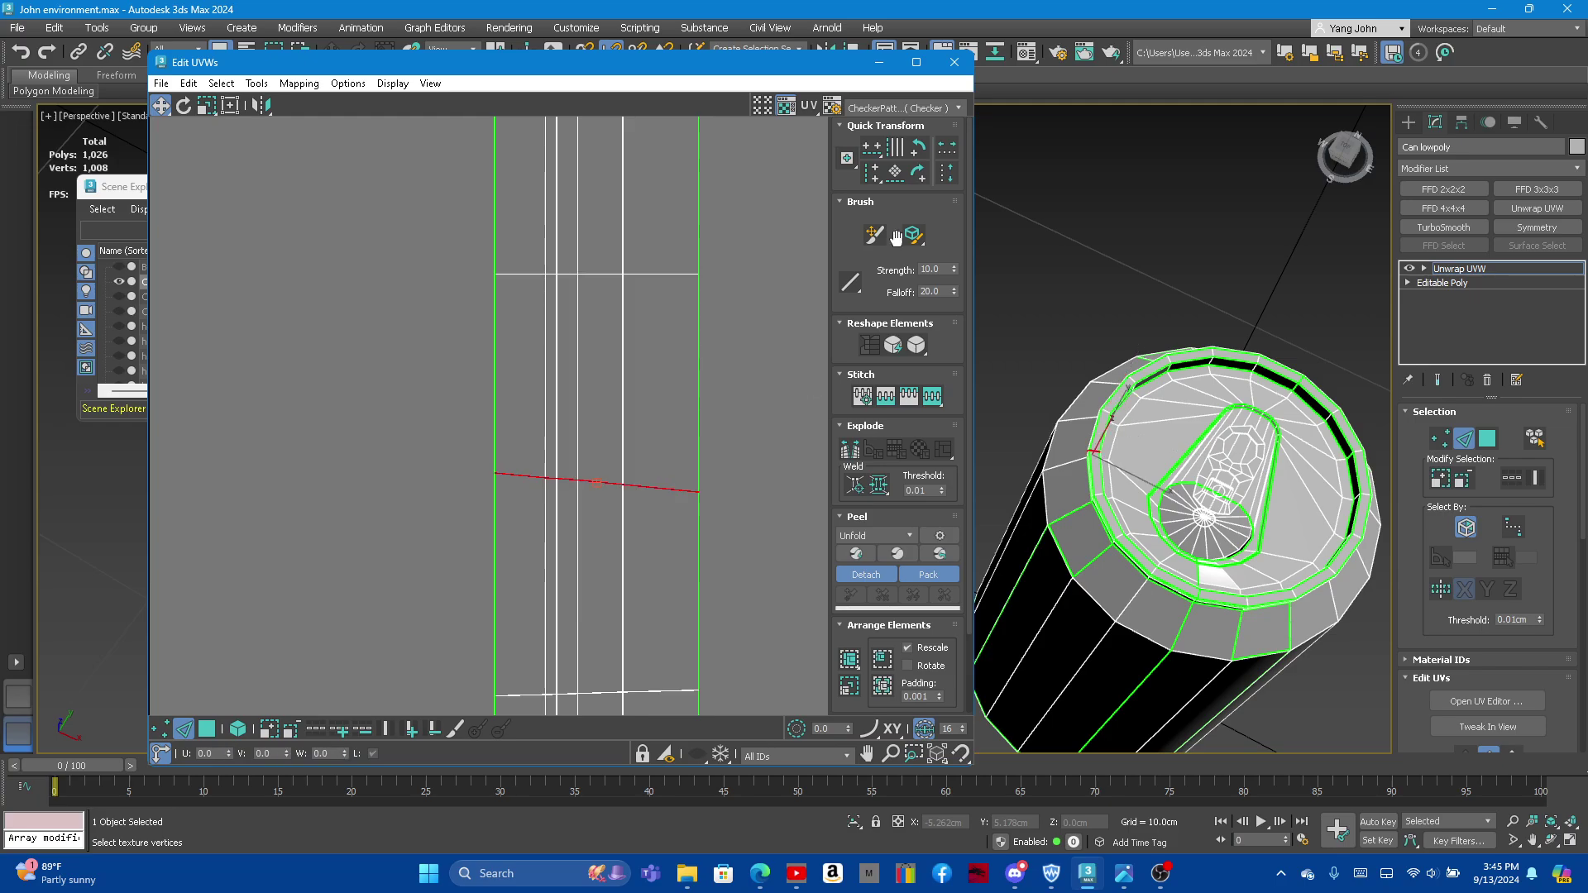
left_click(870, 149)
scroll(673, 379, "down", 3)
scroll(671, 331, "up", 2)
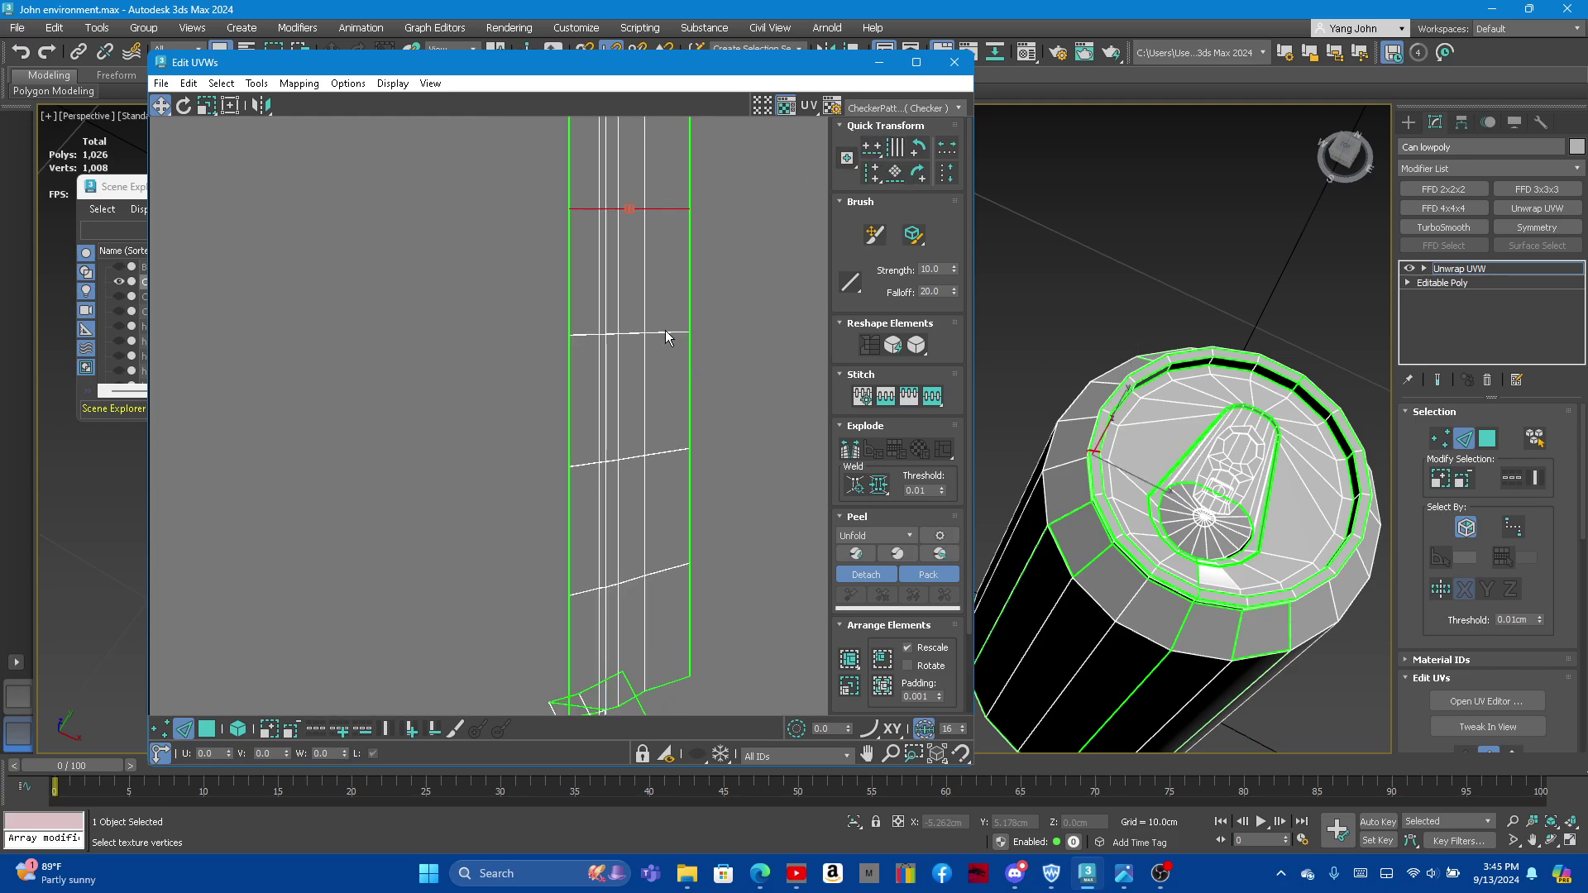
double_click(665, 330)
left_click(870, 150)
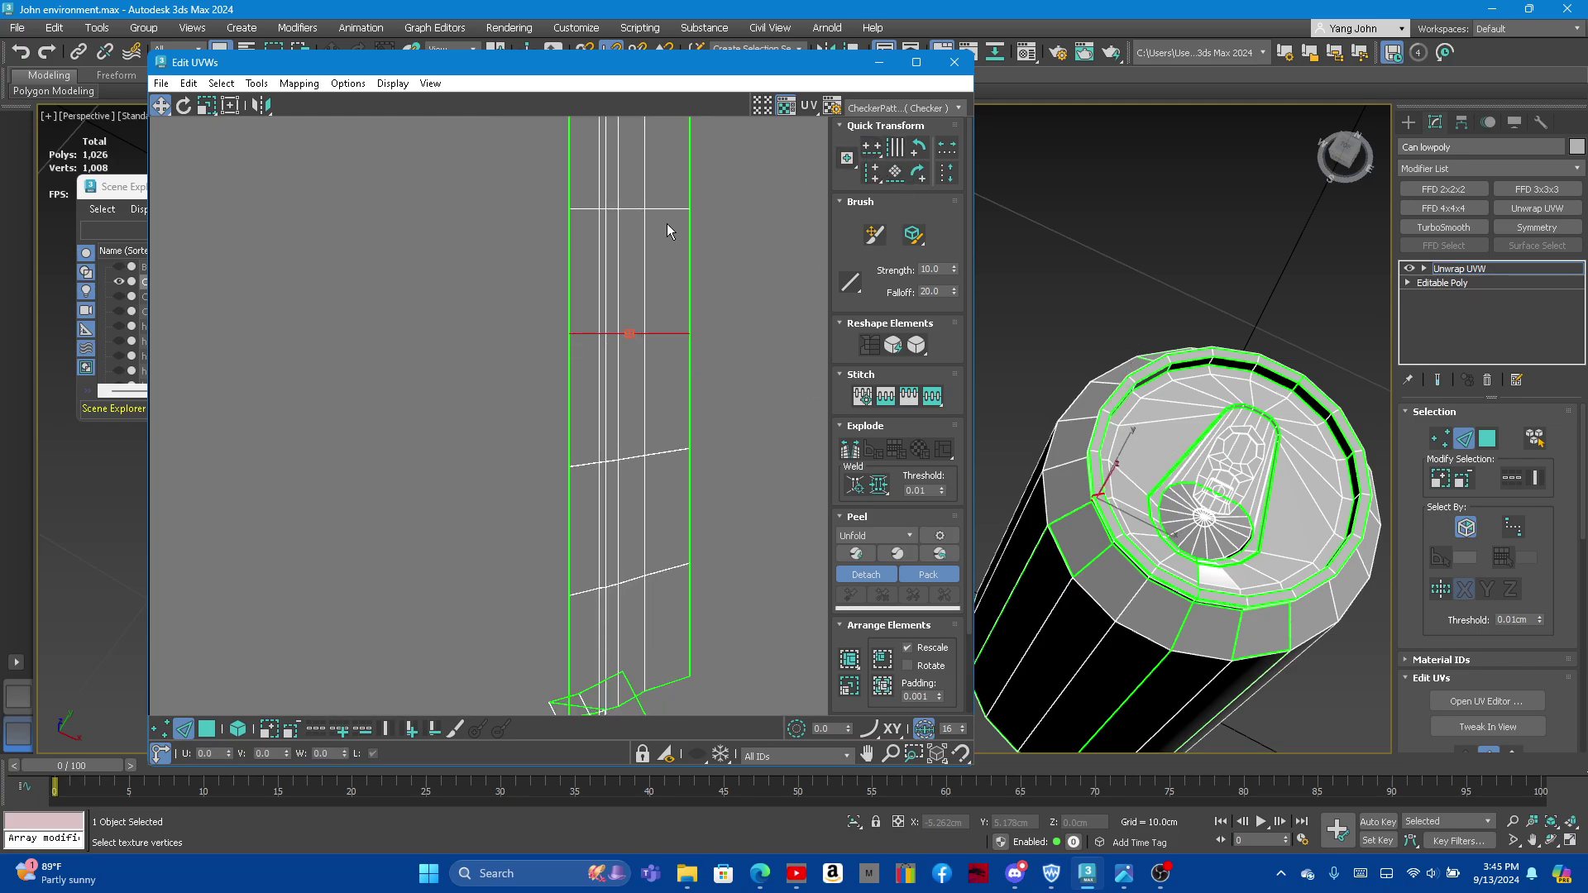
Step: Level three more cross edges horizontally, reaching the strip's bent lower end
middle_click_drag(659, 455, 639, 374)
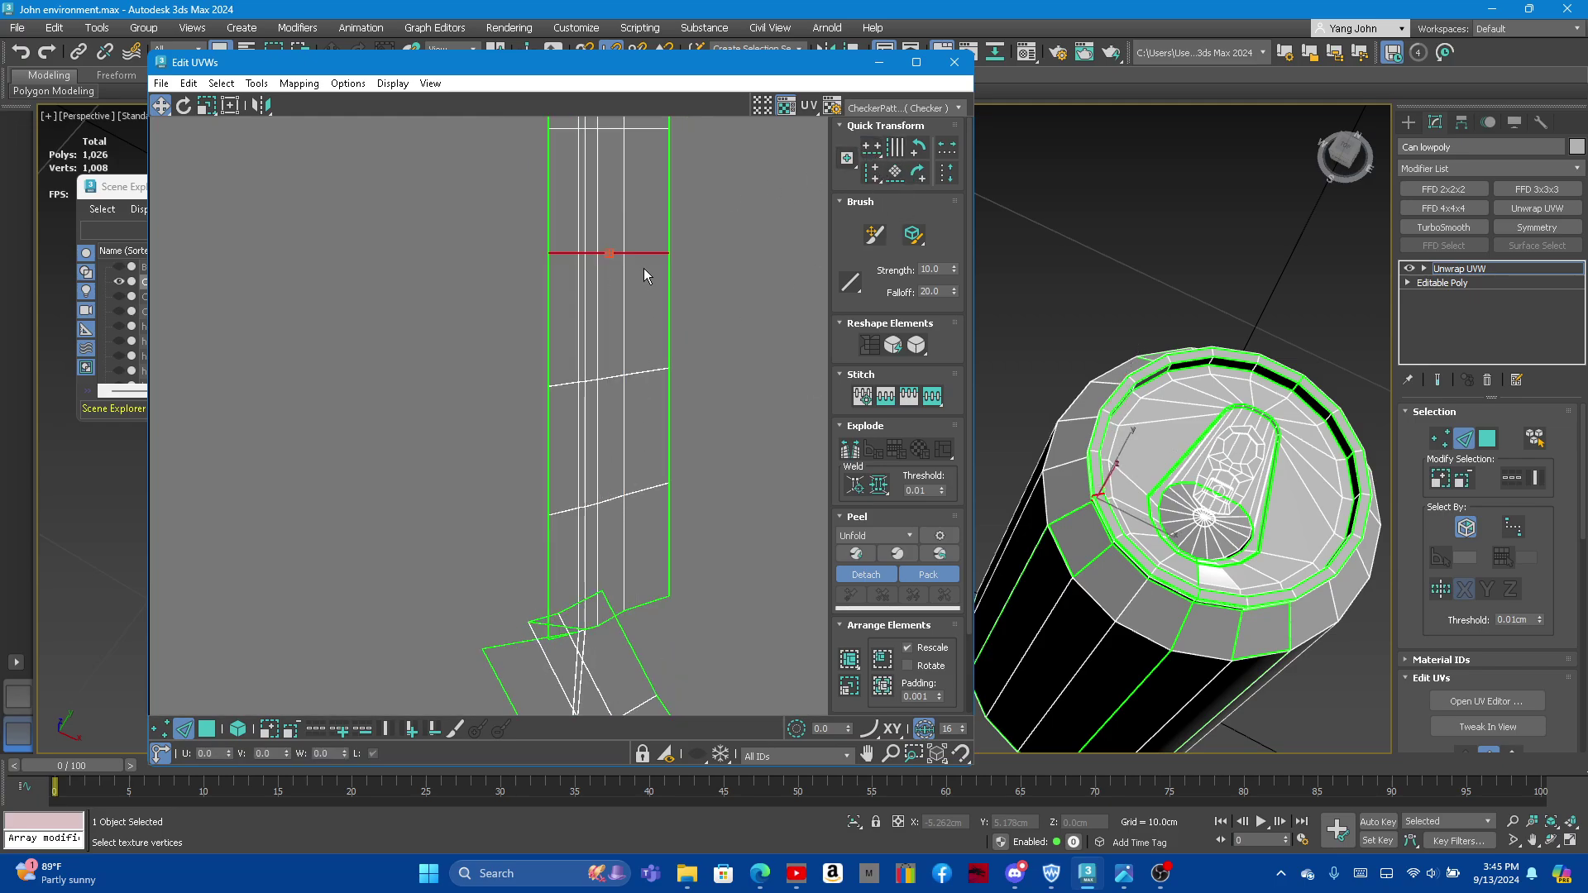
double_click(646, 371)
left_click(870, 149)
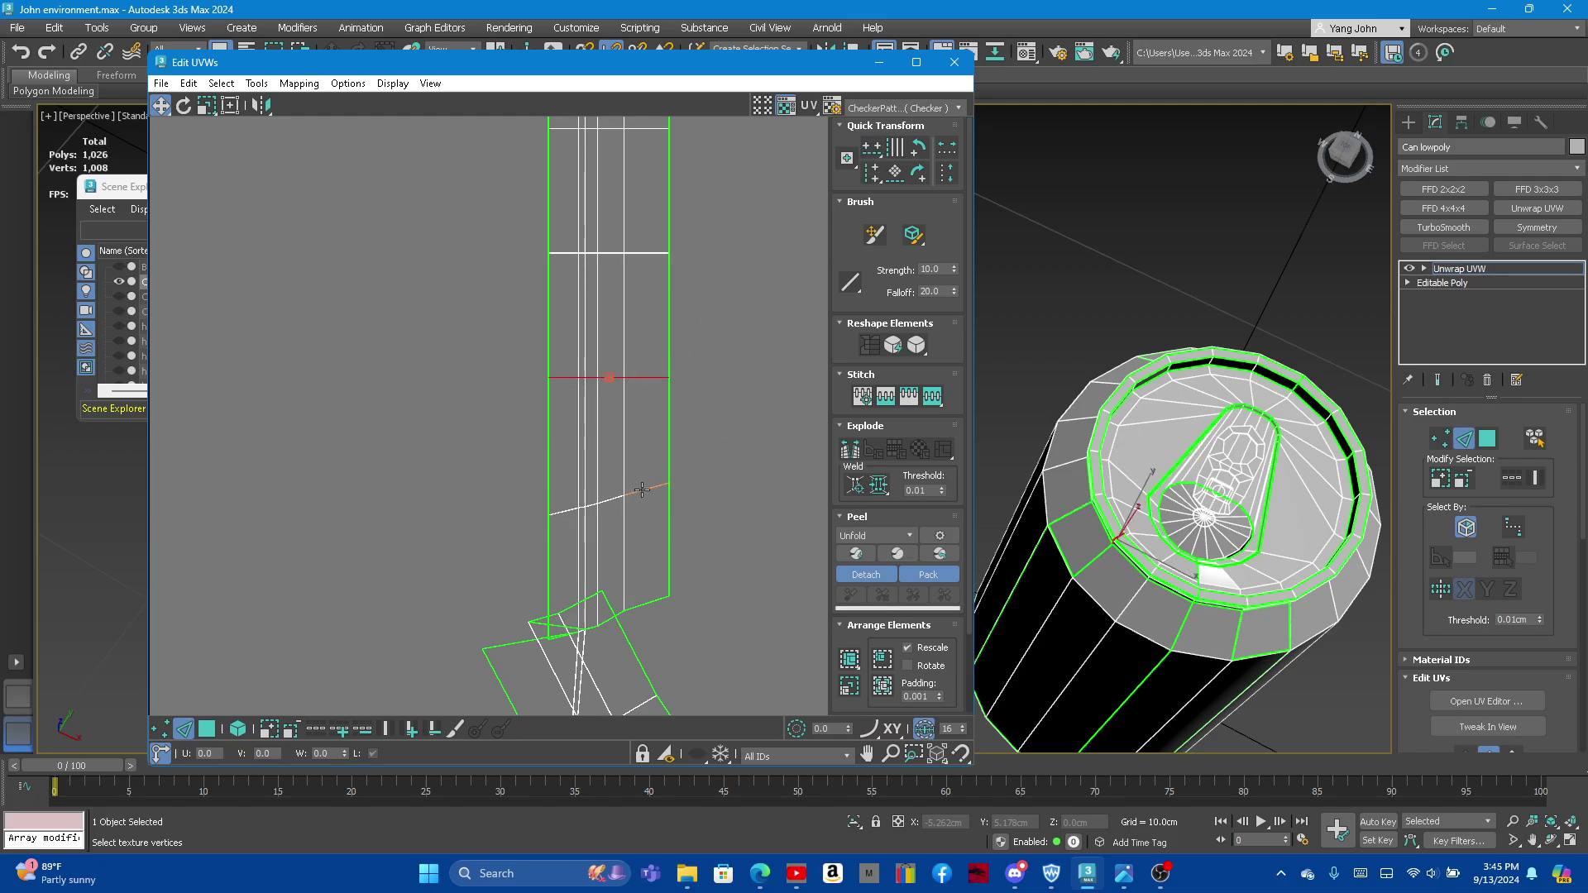
double_click(642, 489)
left_click(870, 149)
double_click(649, 605)
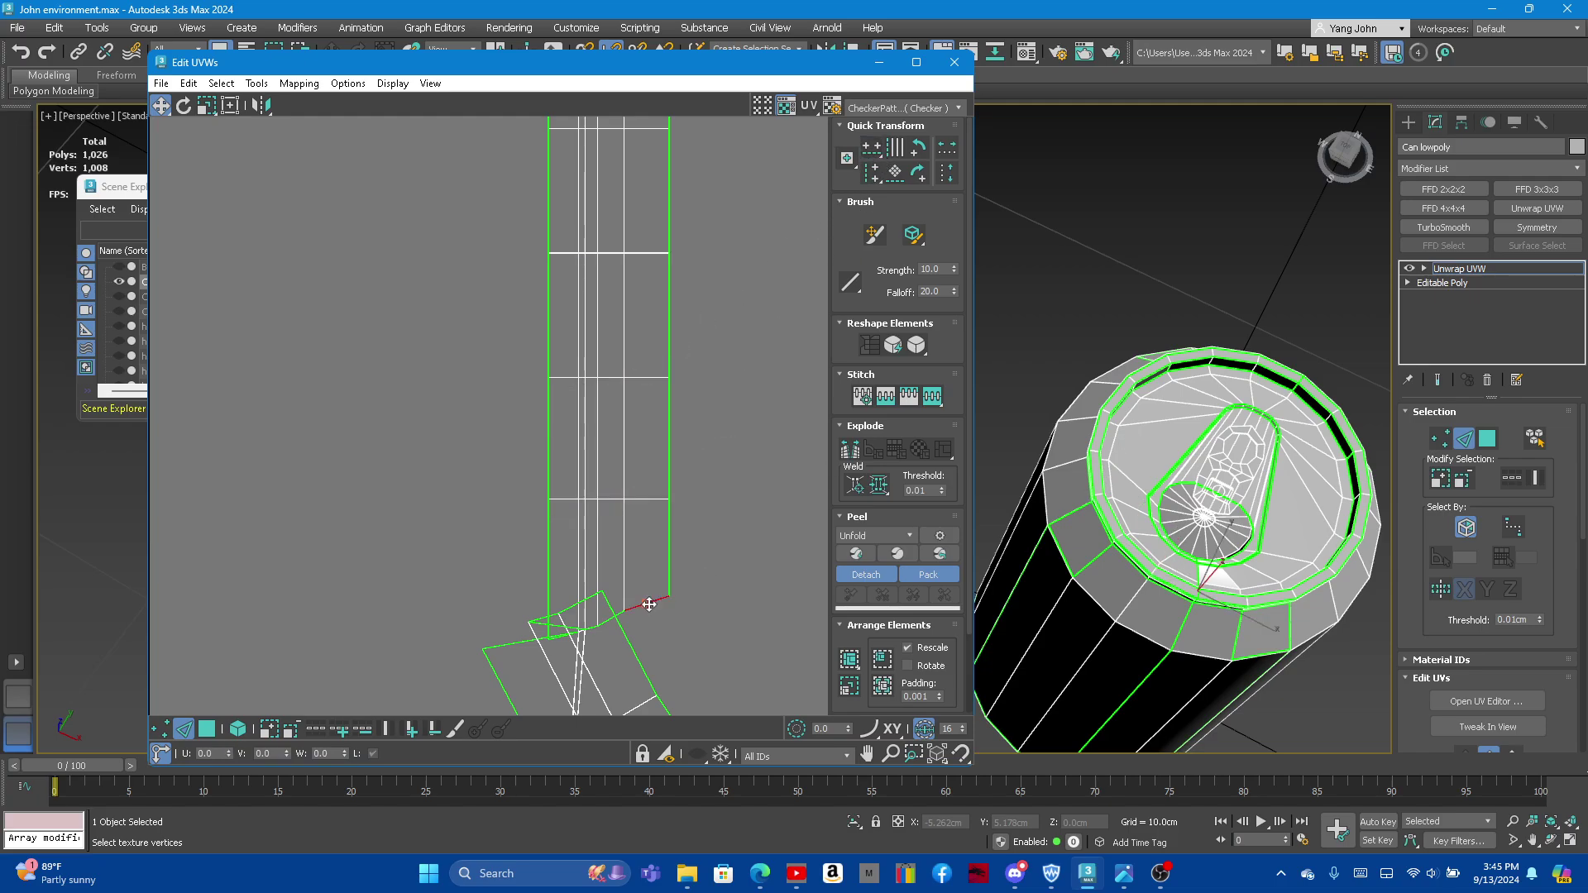
left_click(870, 150)
middle_click_drag(630, 595, 655, 493)
Step: Align the outer curved edge loops of the bent strip end vertically
scroll(611, 303, "down", 5)
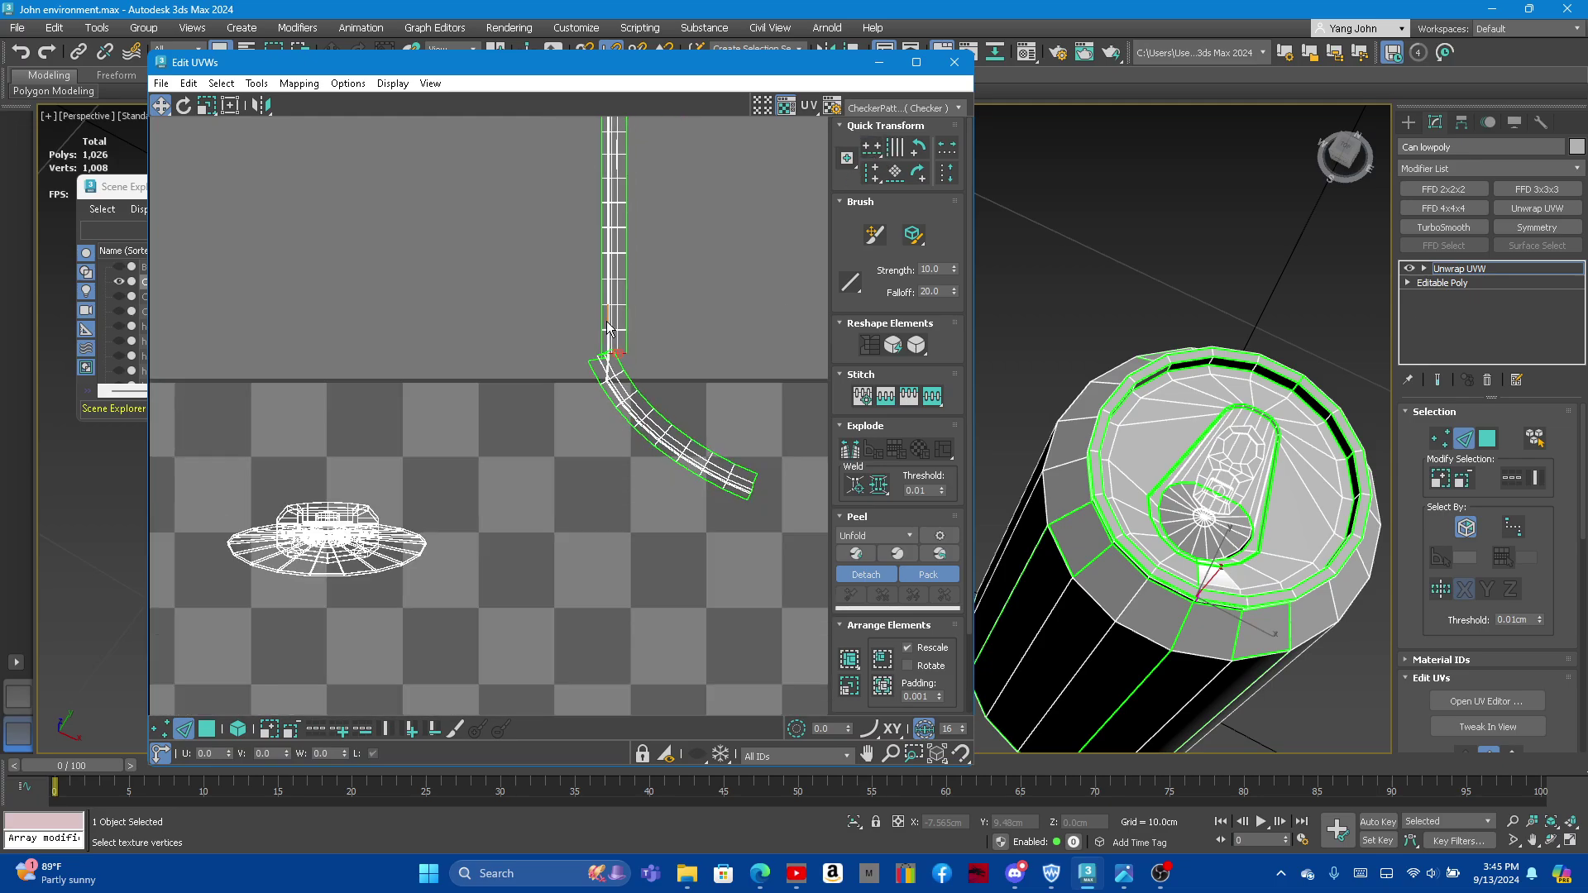
scroll(656, 372, "up", 2)
scroll(579, 347, "up", 2)
scroll(518, 327, "up", 1)
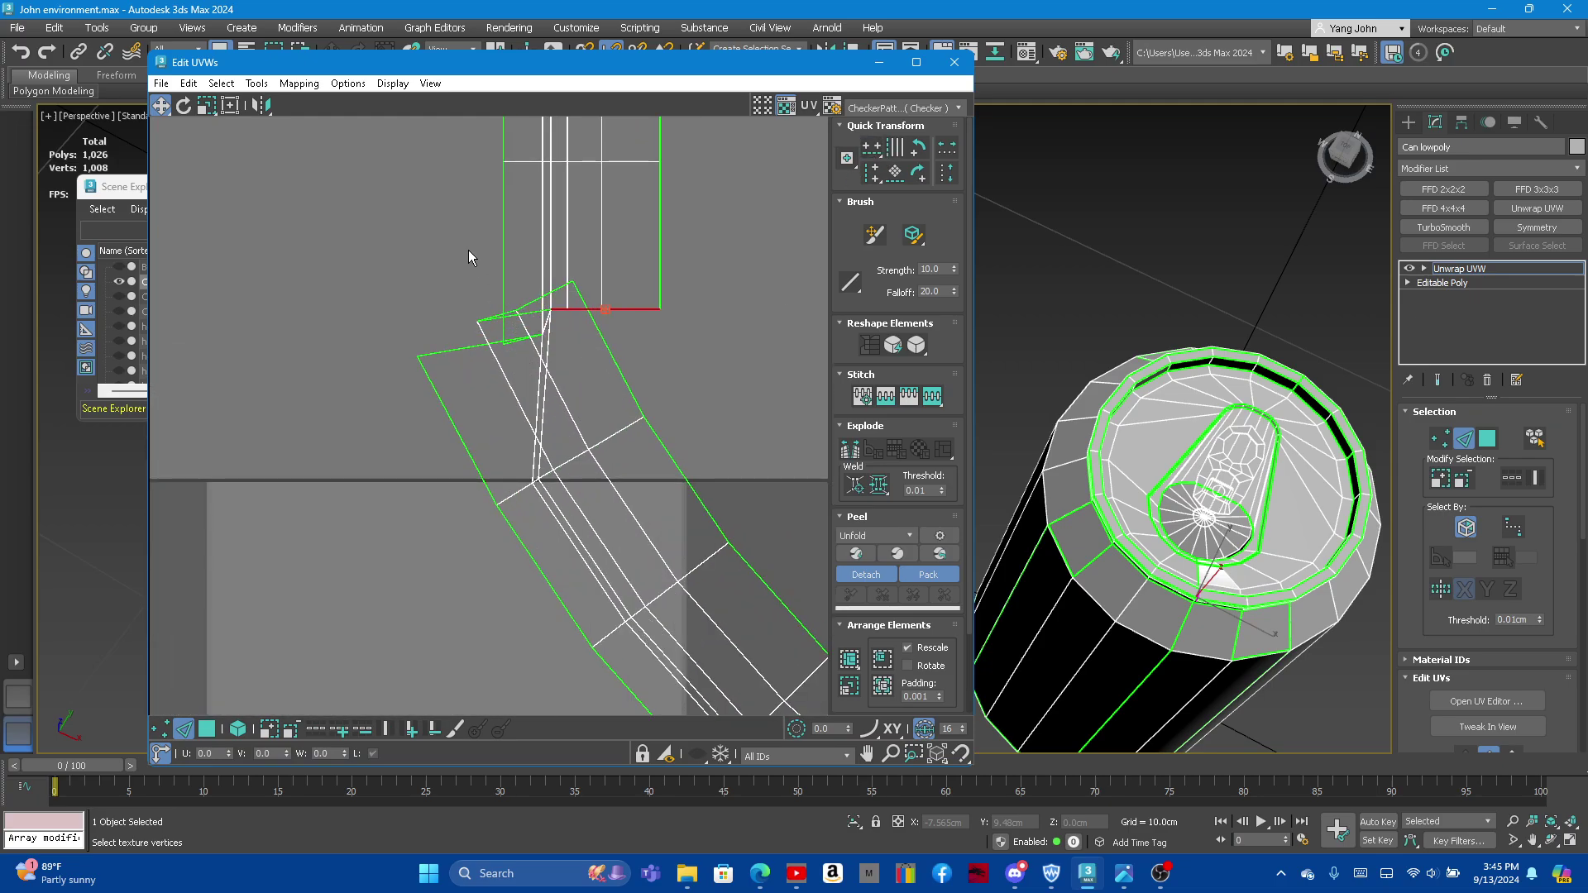
scroll(579, 323, "down", 3)
left_click_drag(679, 384, 804, 554)
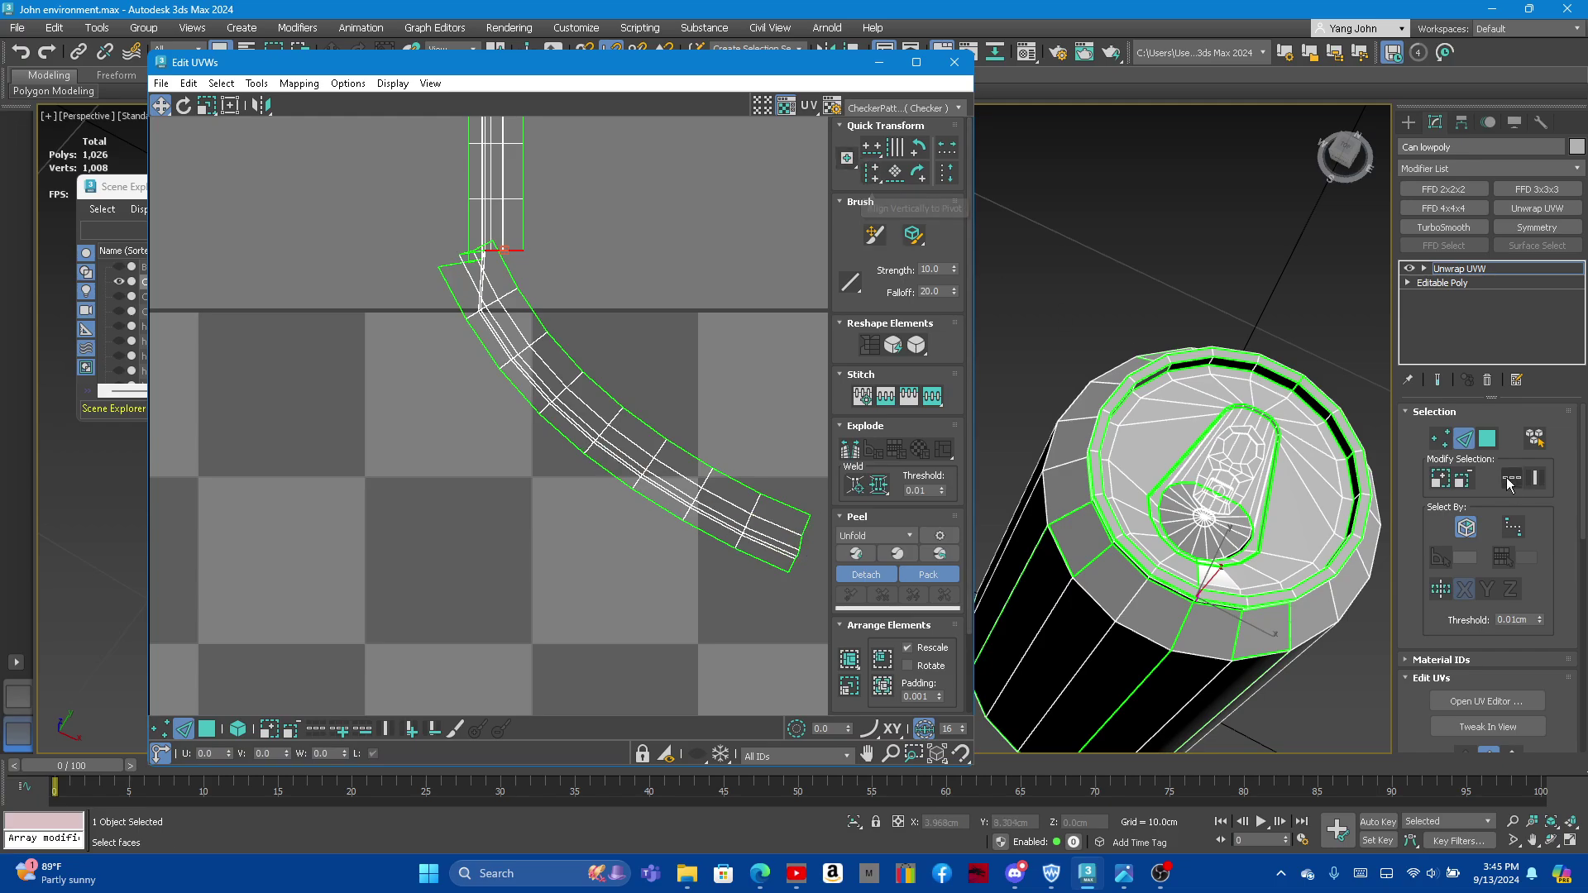
scroll(695, 571, "up", 3)
double_click(753, 549)
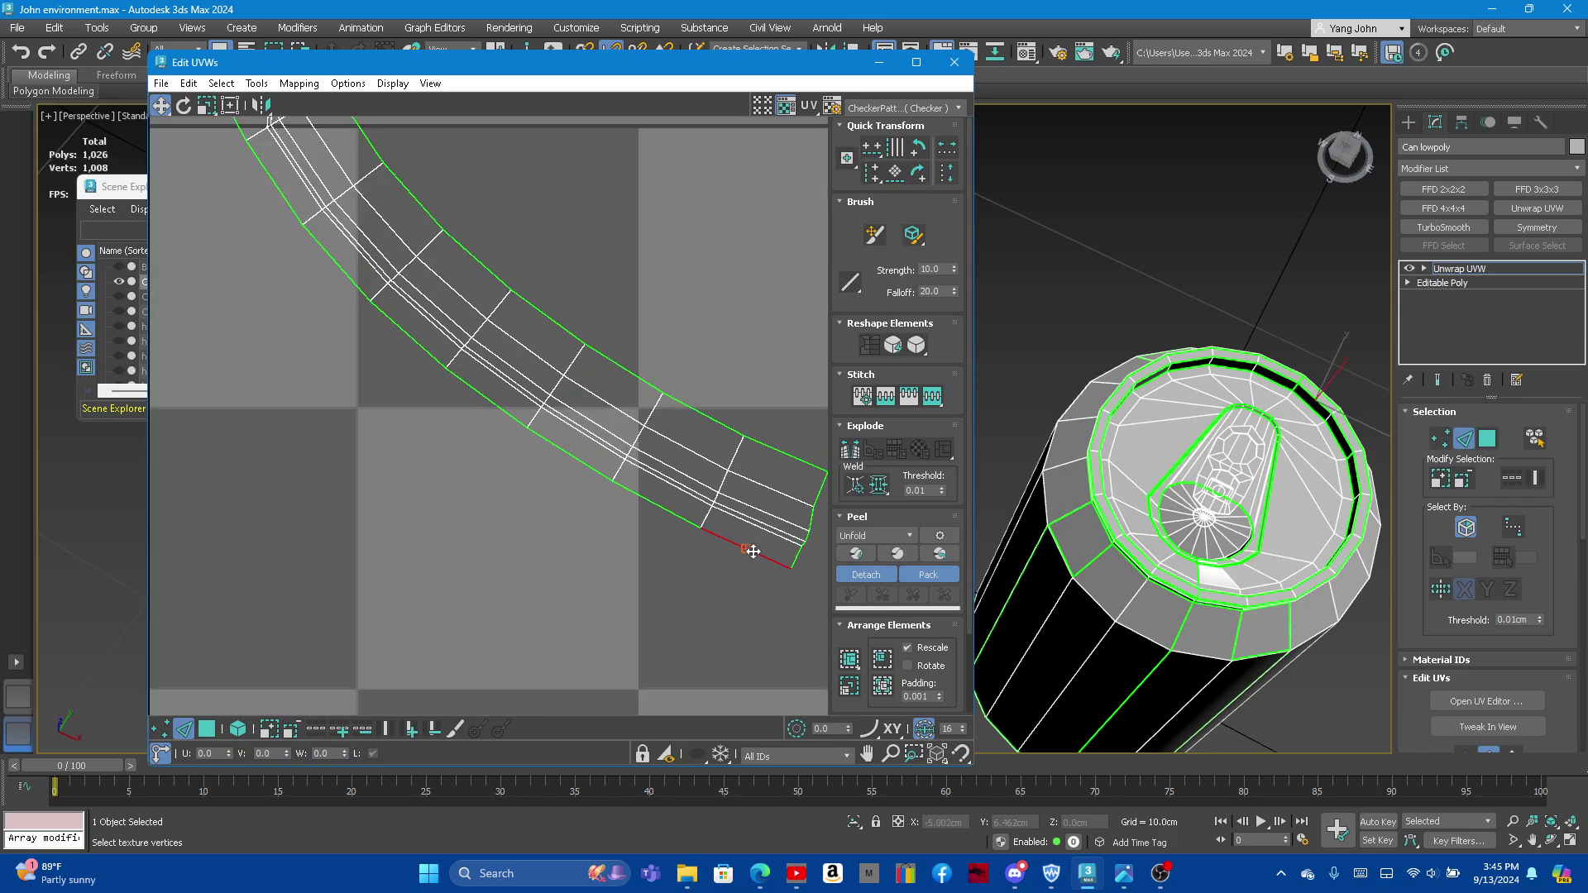
left_click(871, 174)
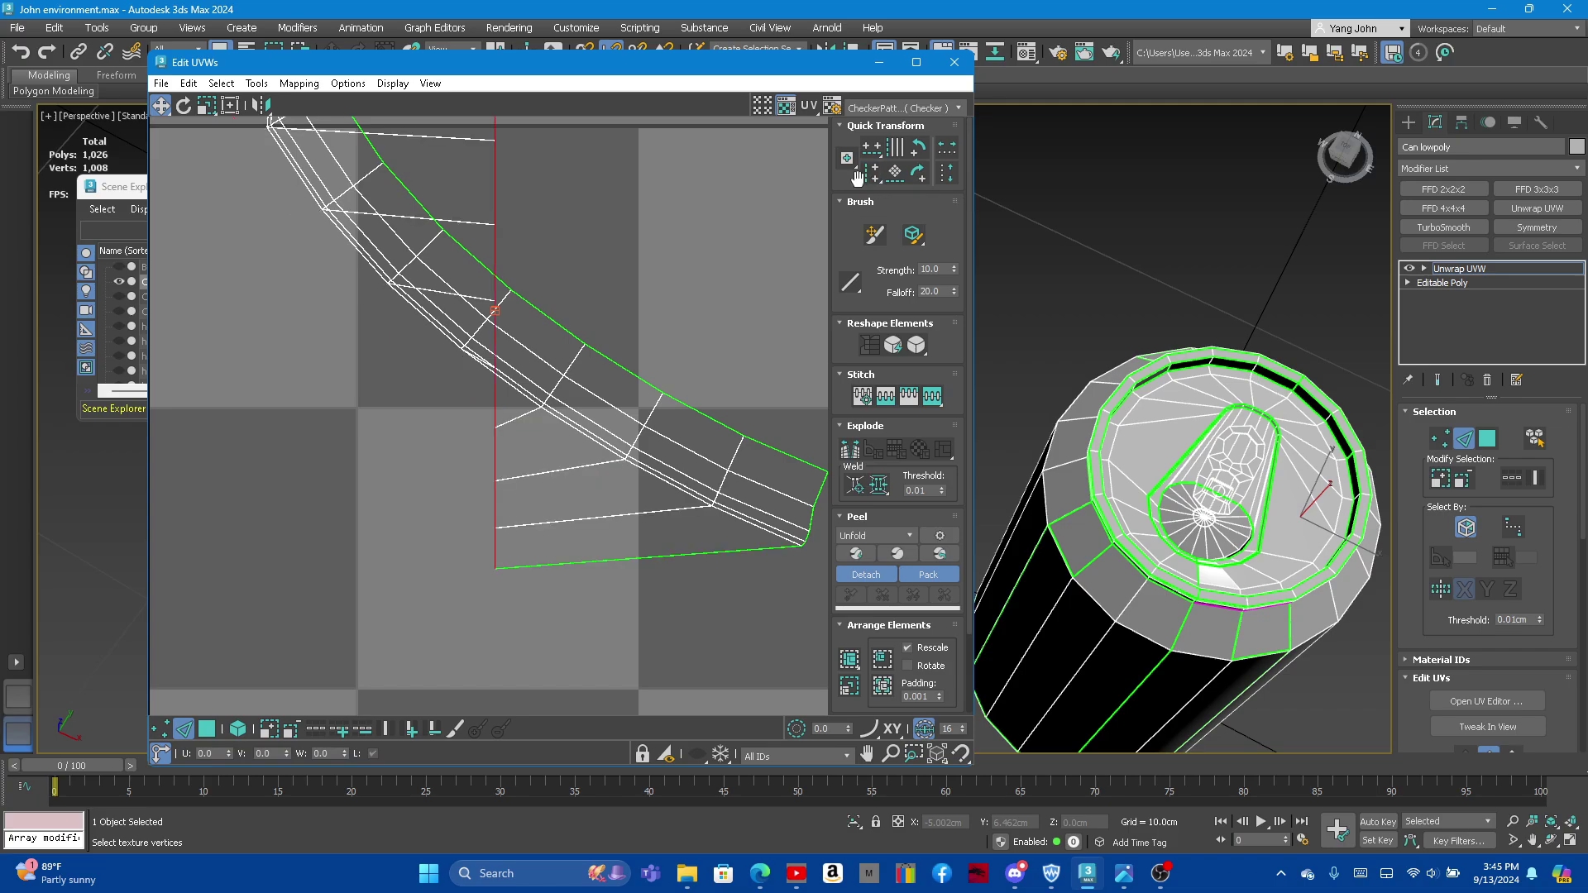
double_click(681, 480)
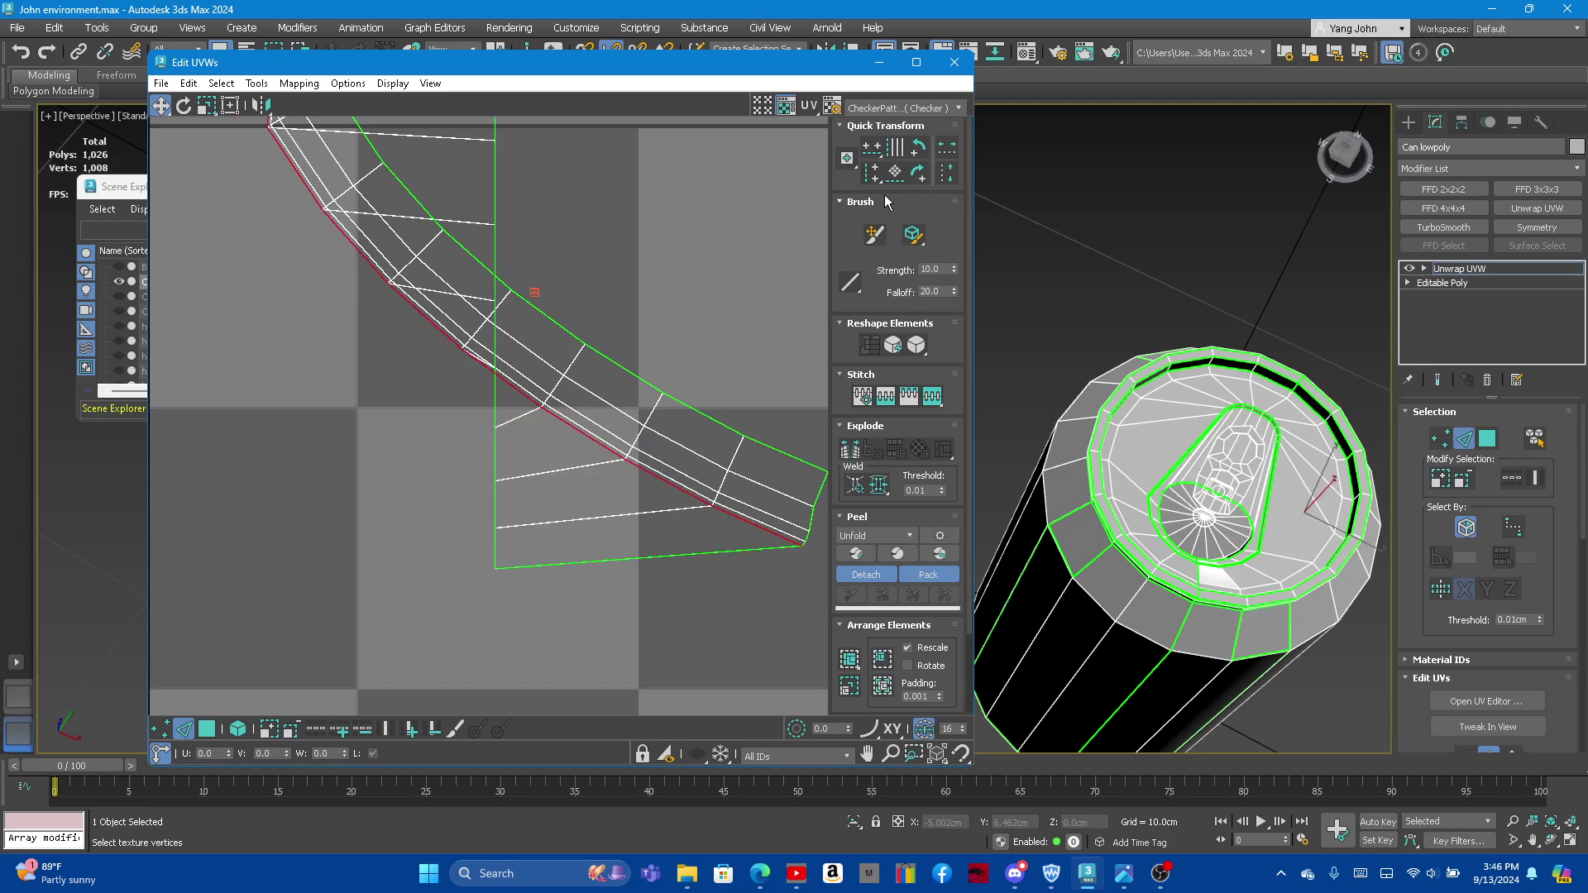
left_click(871, 173)
Step: Straighten the remaining lower and upper curved loops vertically
double_click(747, 514)
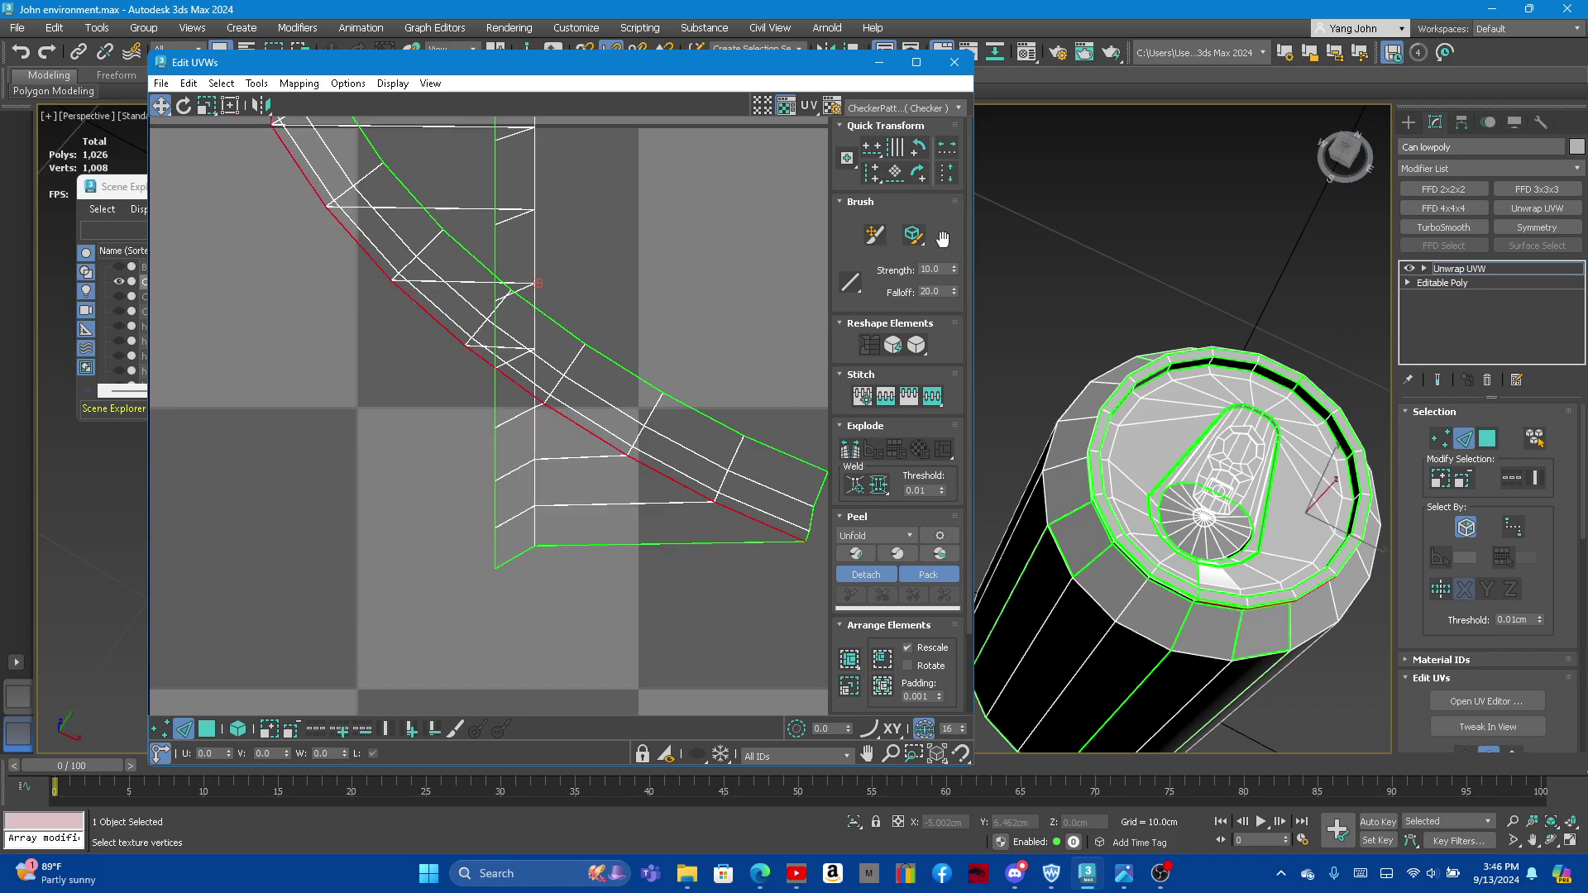
left_click(881, 171)
double_click(744, 513)
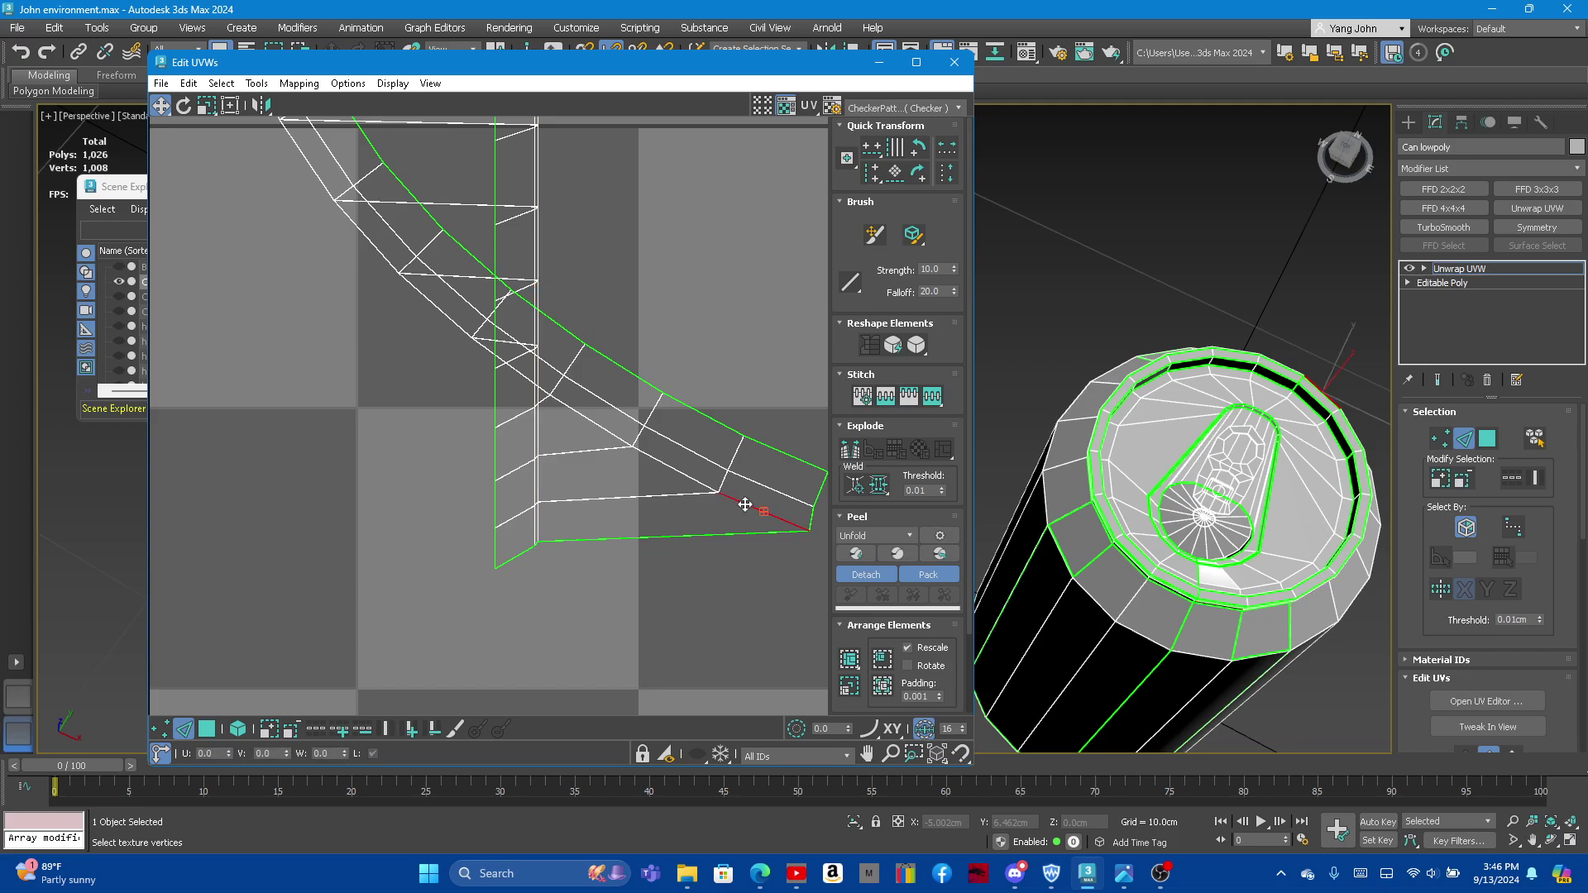
left_click(871, 173)
double_click(746, 477)
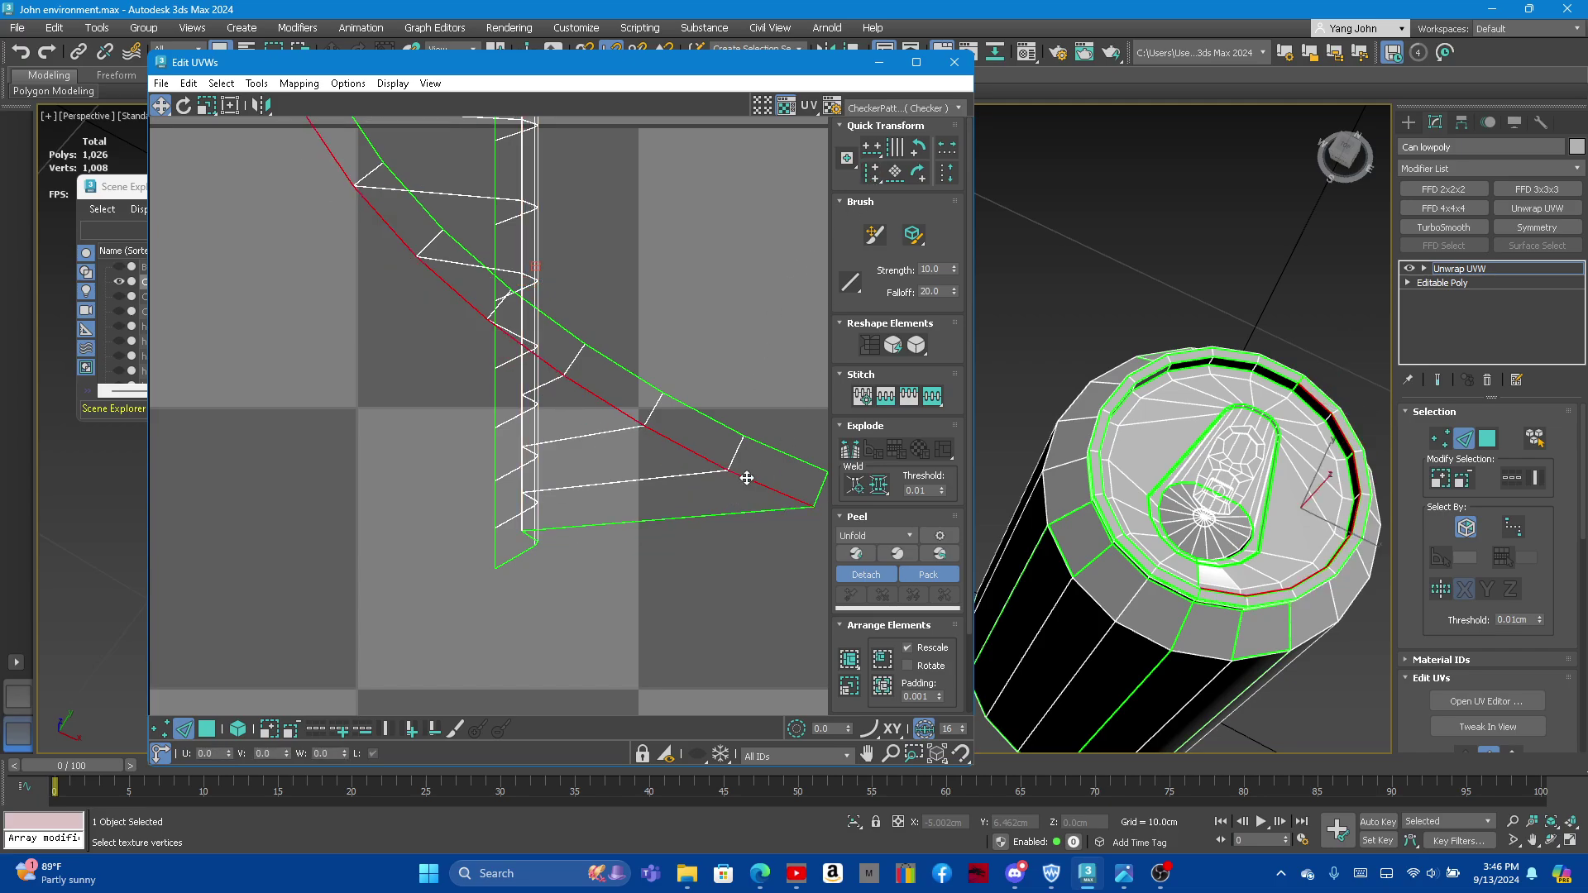
left_click(873, 173)
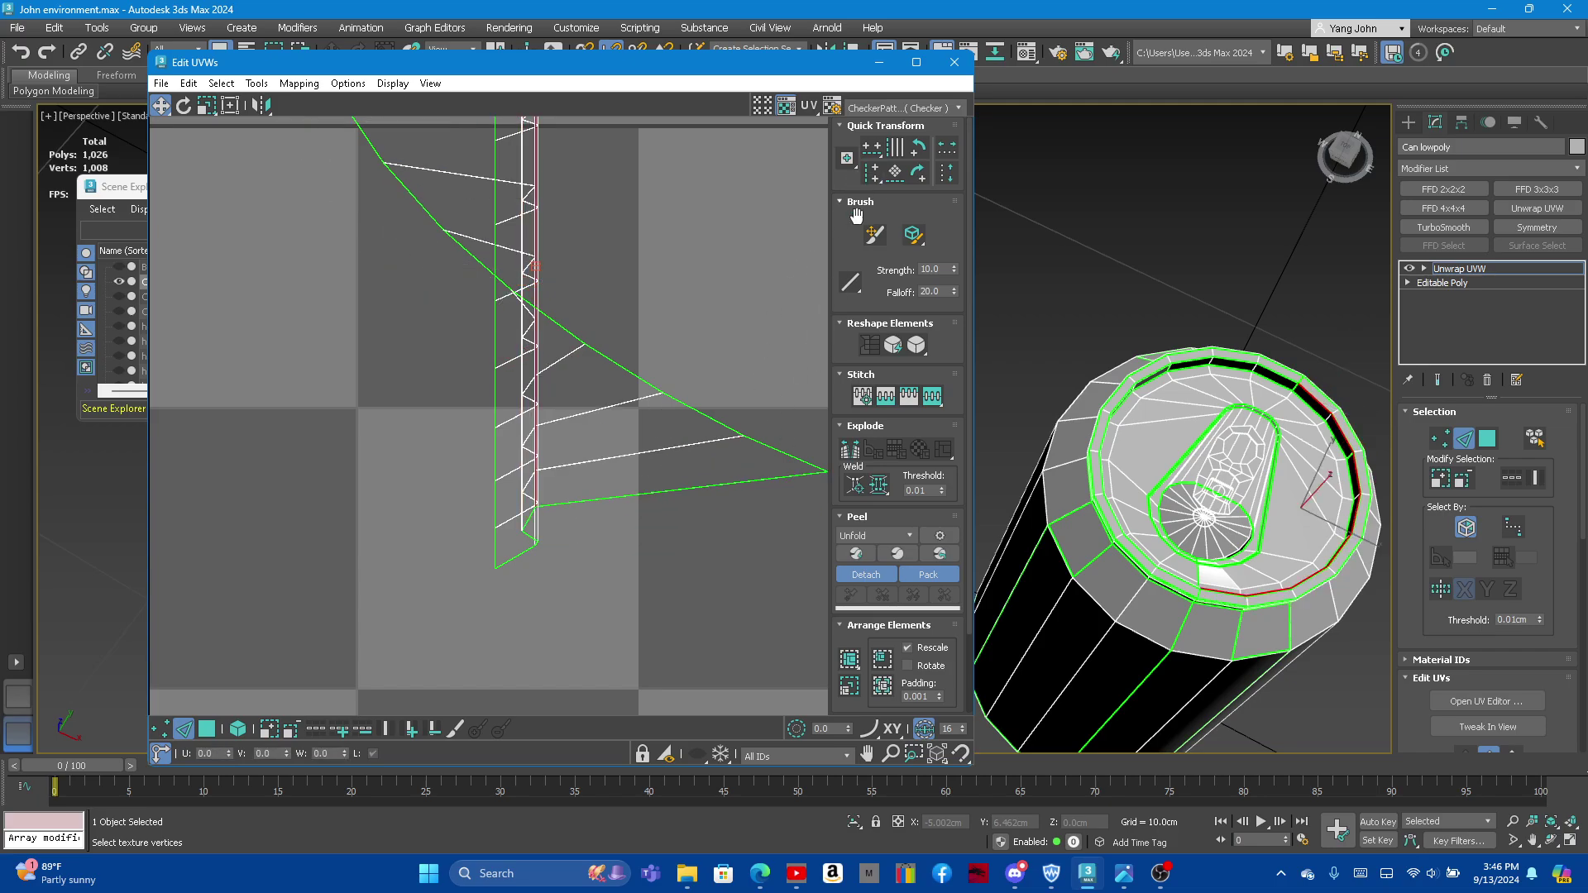
double_click(779, 452)
left_click(871, 173)
scroll(633, 519, "up", 2)
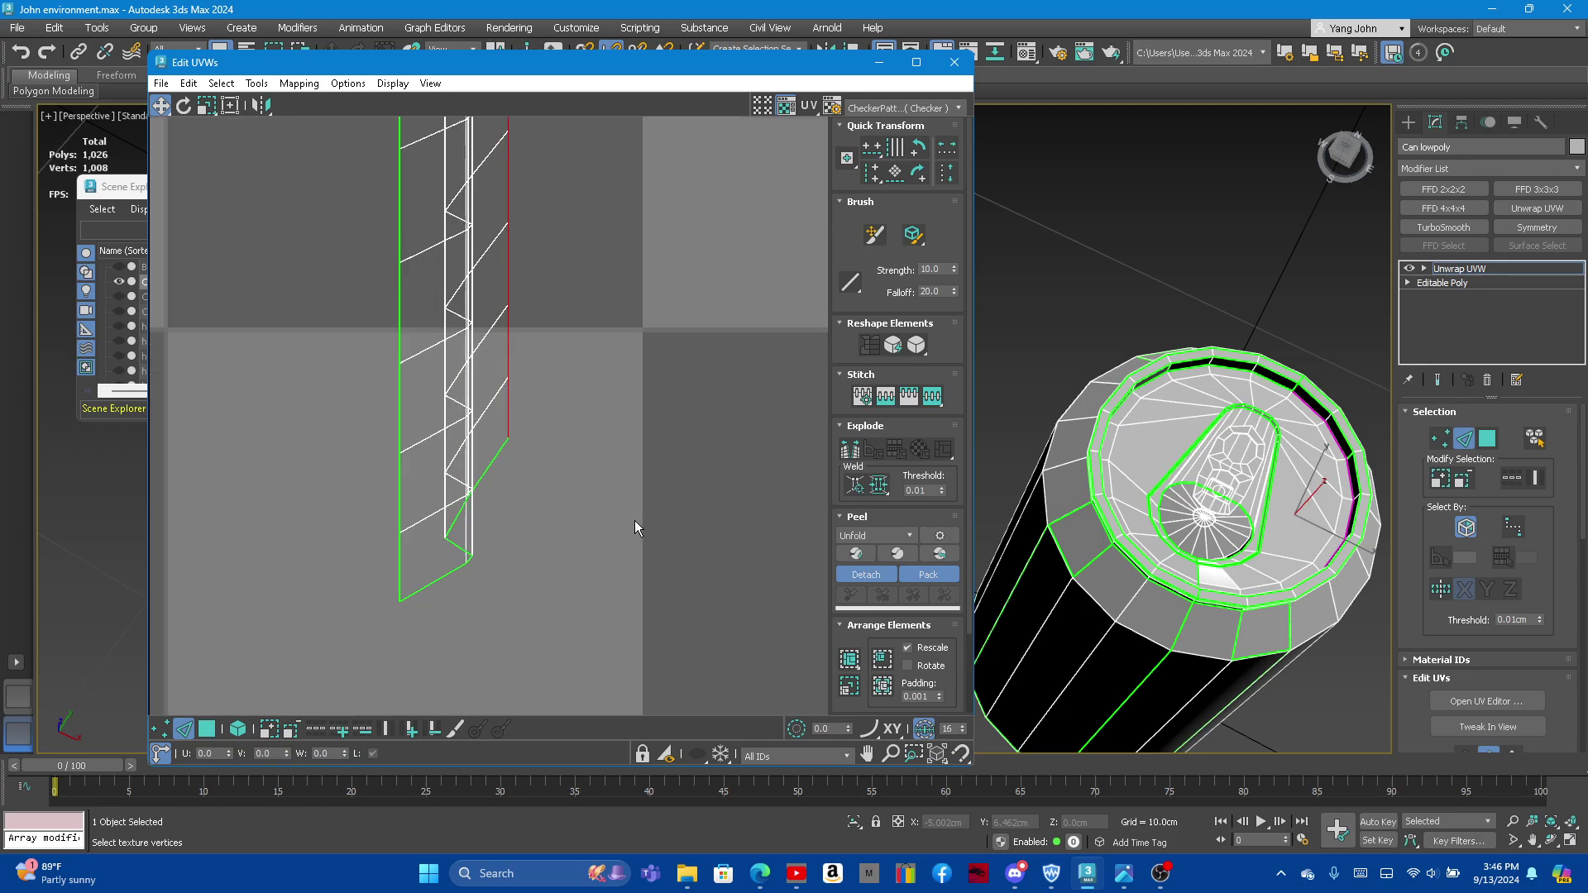
Step: Flatten the bottom three zigzag cross loops into horizontal lines, redoing the last one
double_click(460, 571)
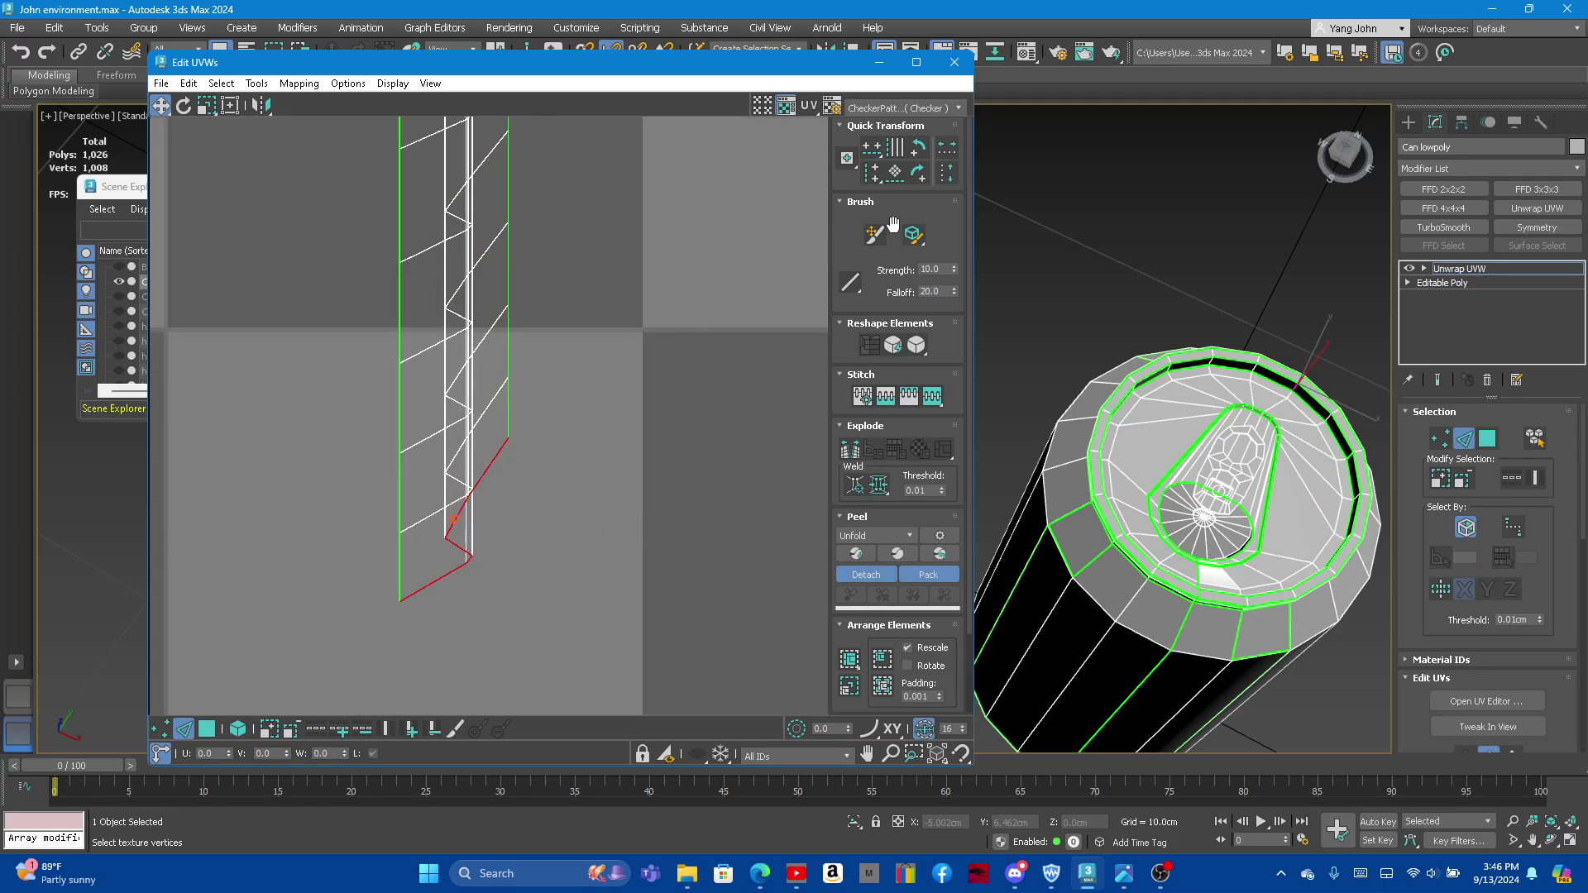
left_click(873, 154)
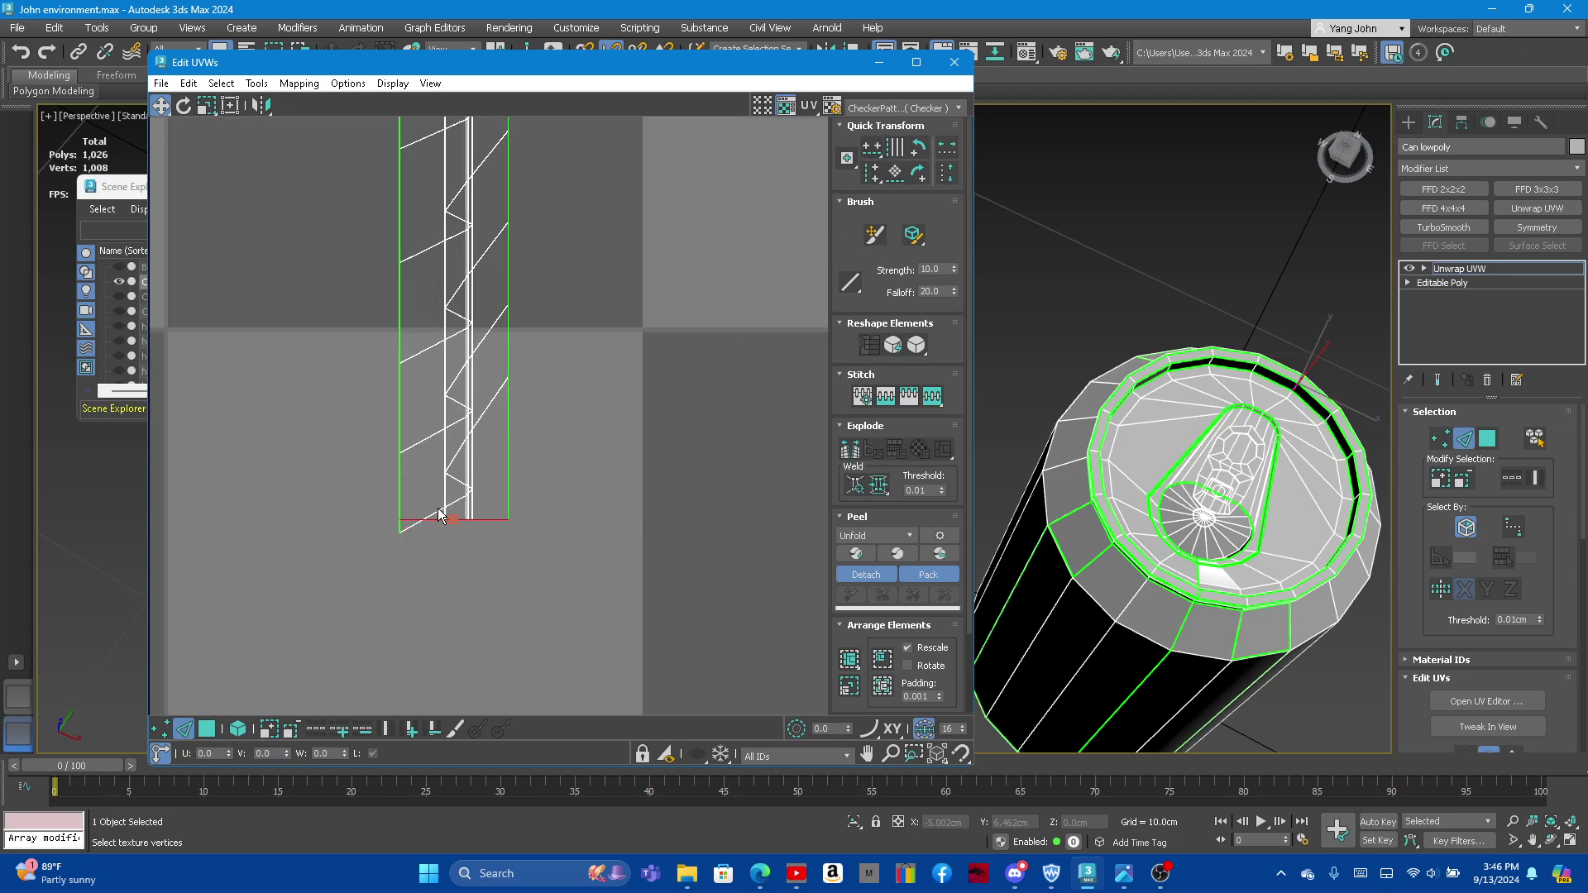
double_click(451, 510)
left_click(871, 154)
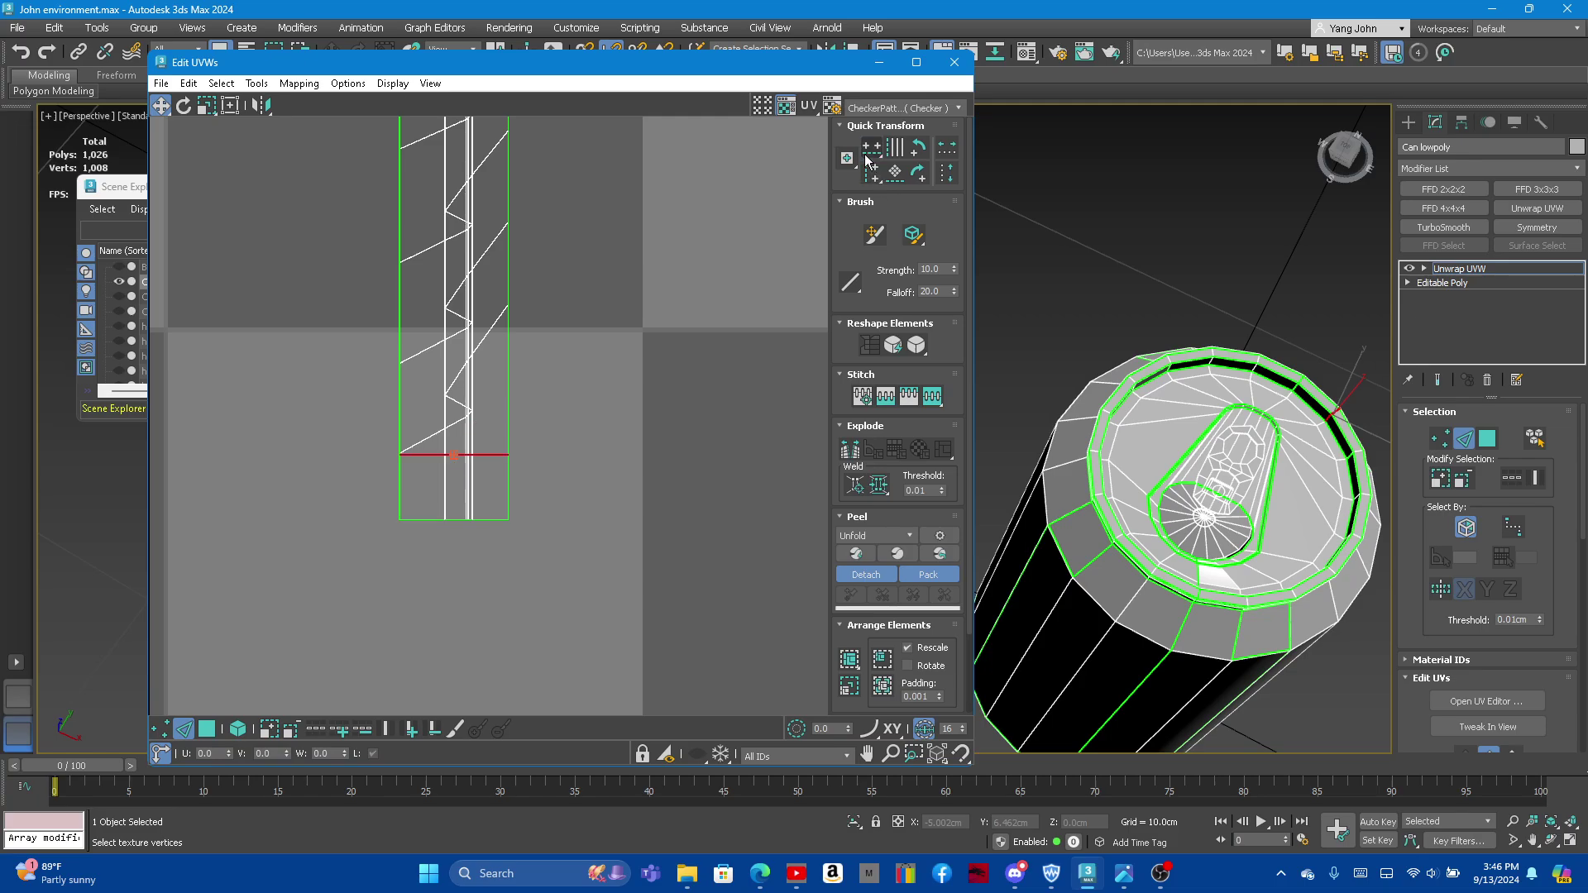
double_click(428, 439)
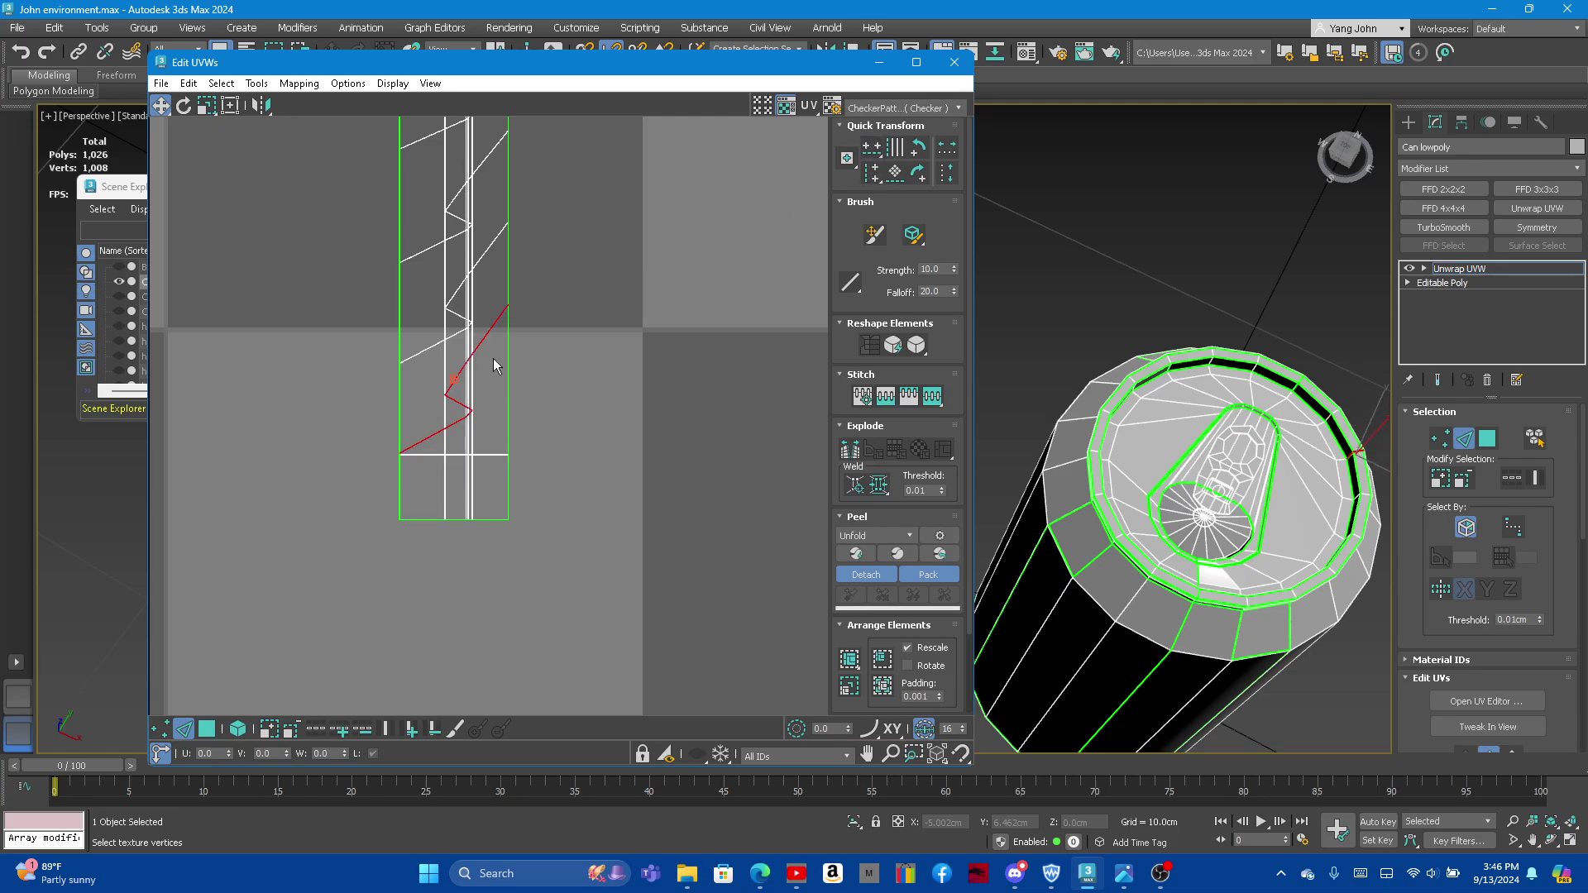
left_click(873, 154)
scroll(435, 597, "down", 2)
middle_click_drag(435, 597, 459, 508)
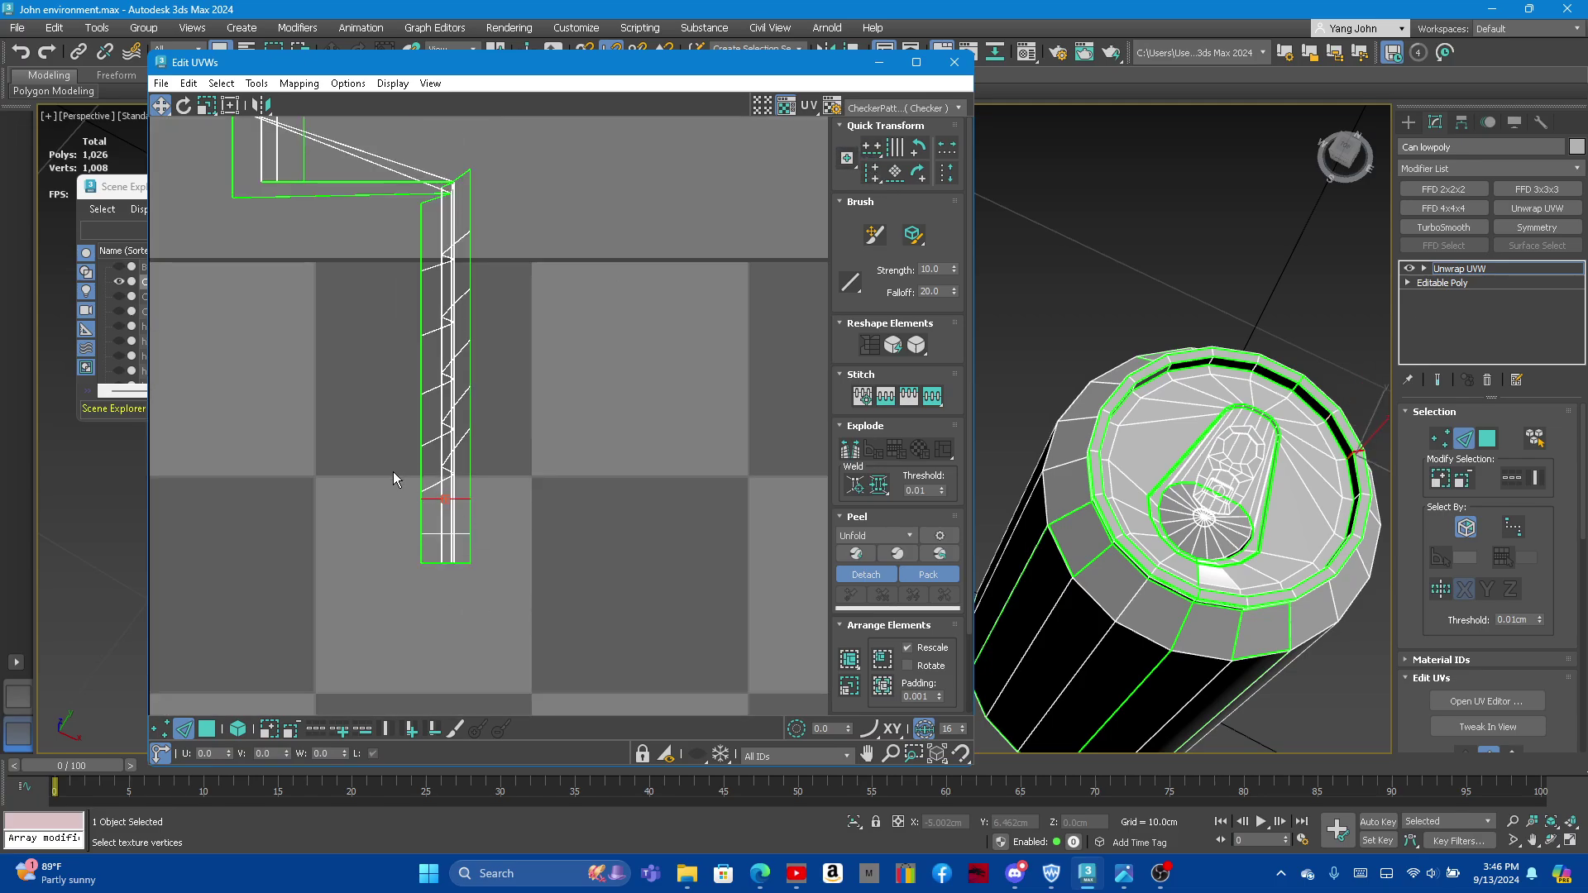
scroll(393, 471, "up", 2)
scroll(444, 455, "up", 1)
key("ctrl+z")
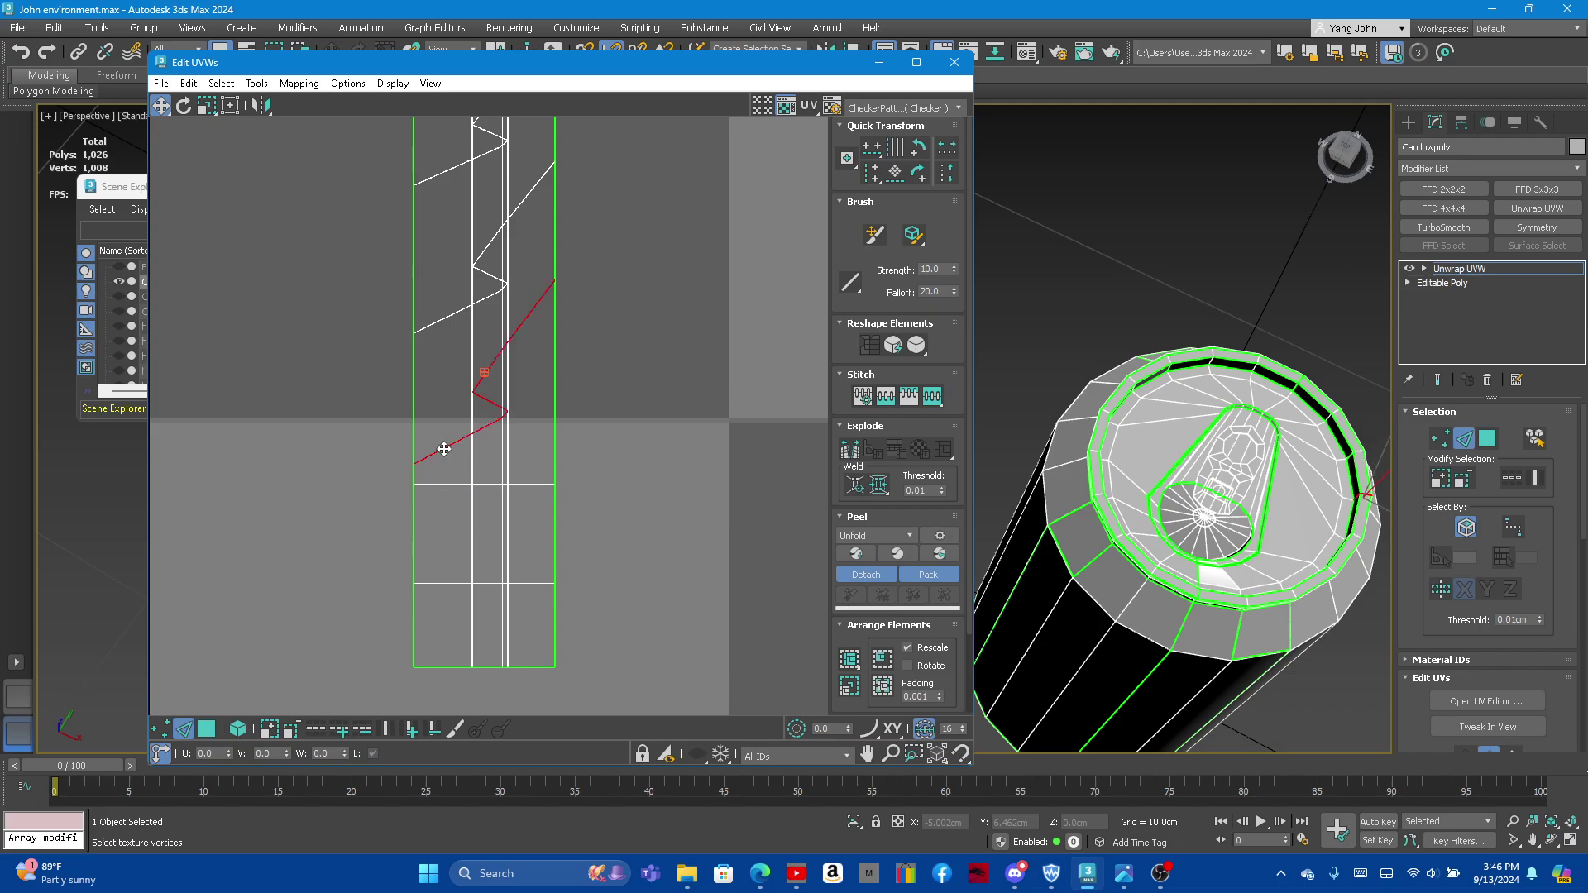
left_click(871, 149)
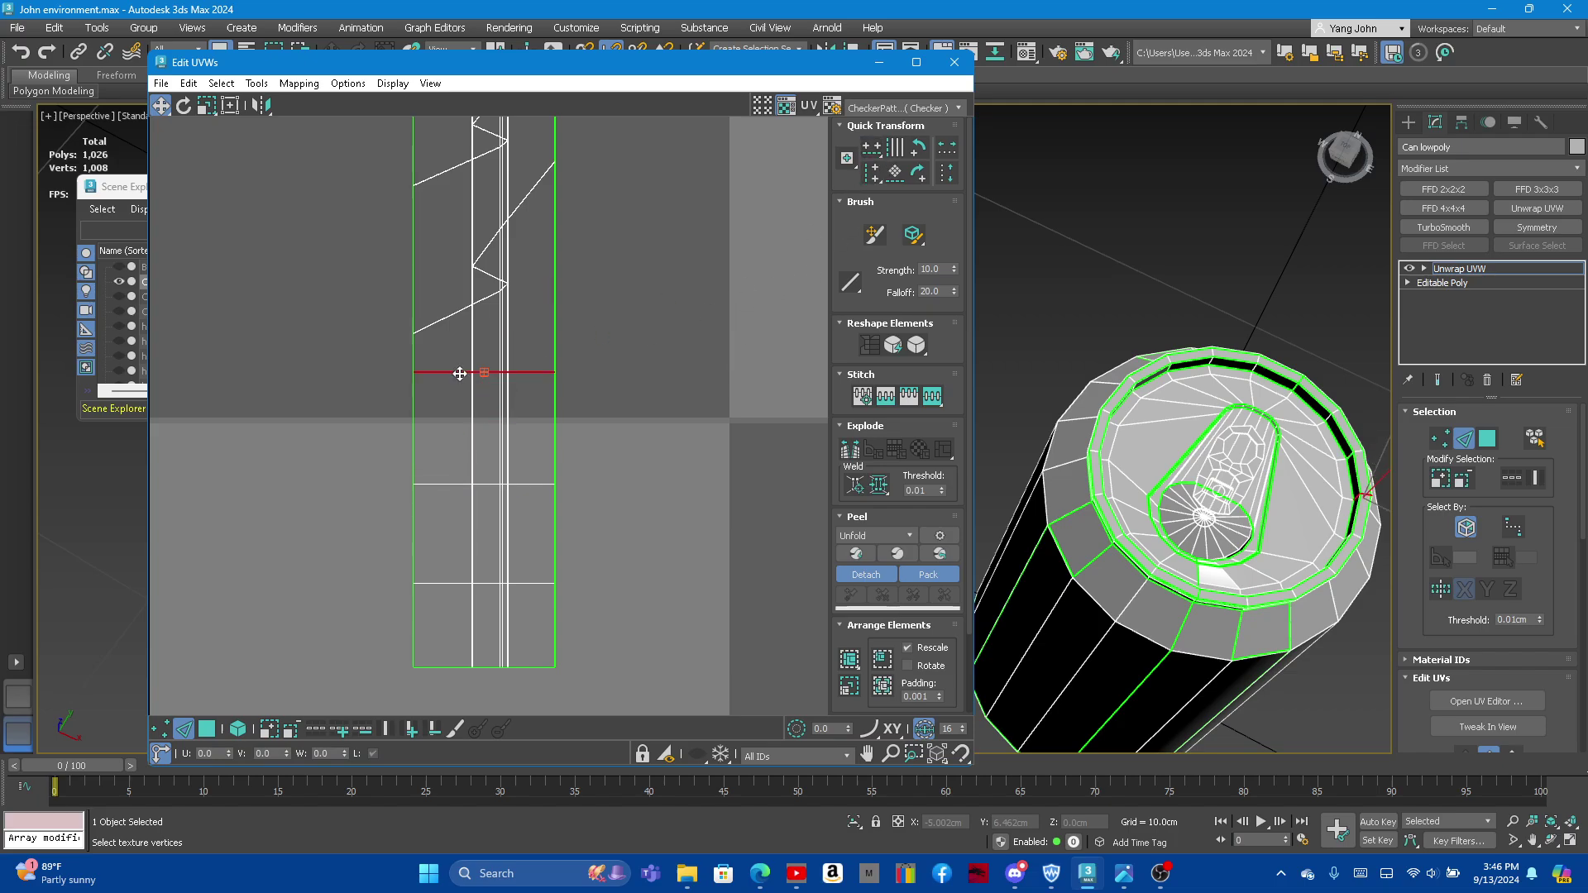
Step: Level the zigzag cross loops higher up the strip horizontally
double_click(446, 317)
left_click(871, 149)
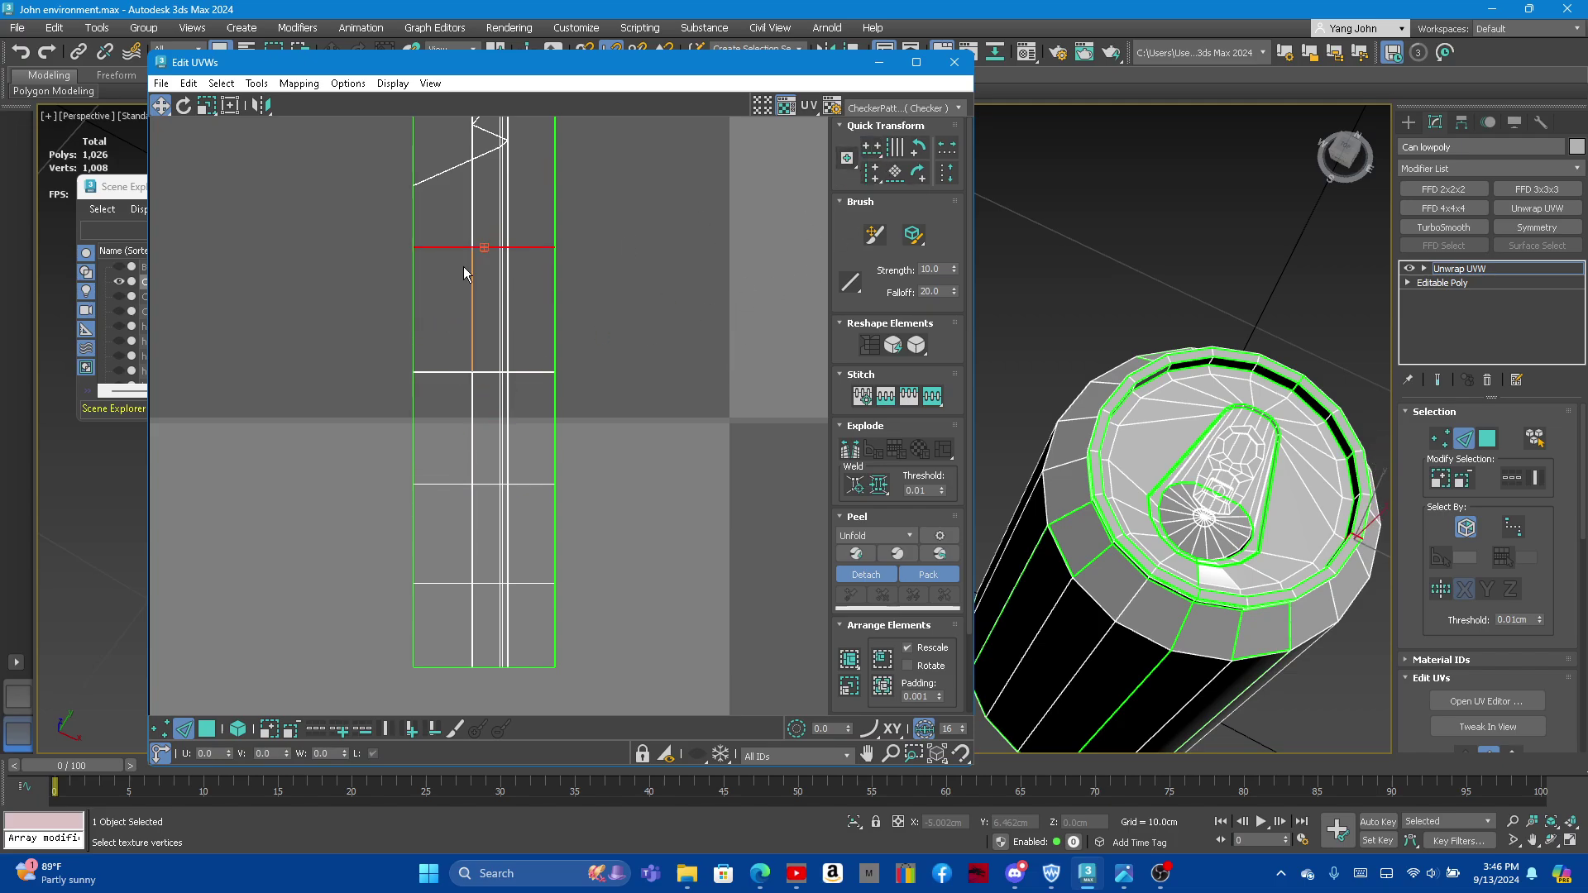
double_click(440, 177)
left_click(593, 514)
scroll(530, 268, "down", 1)
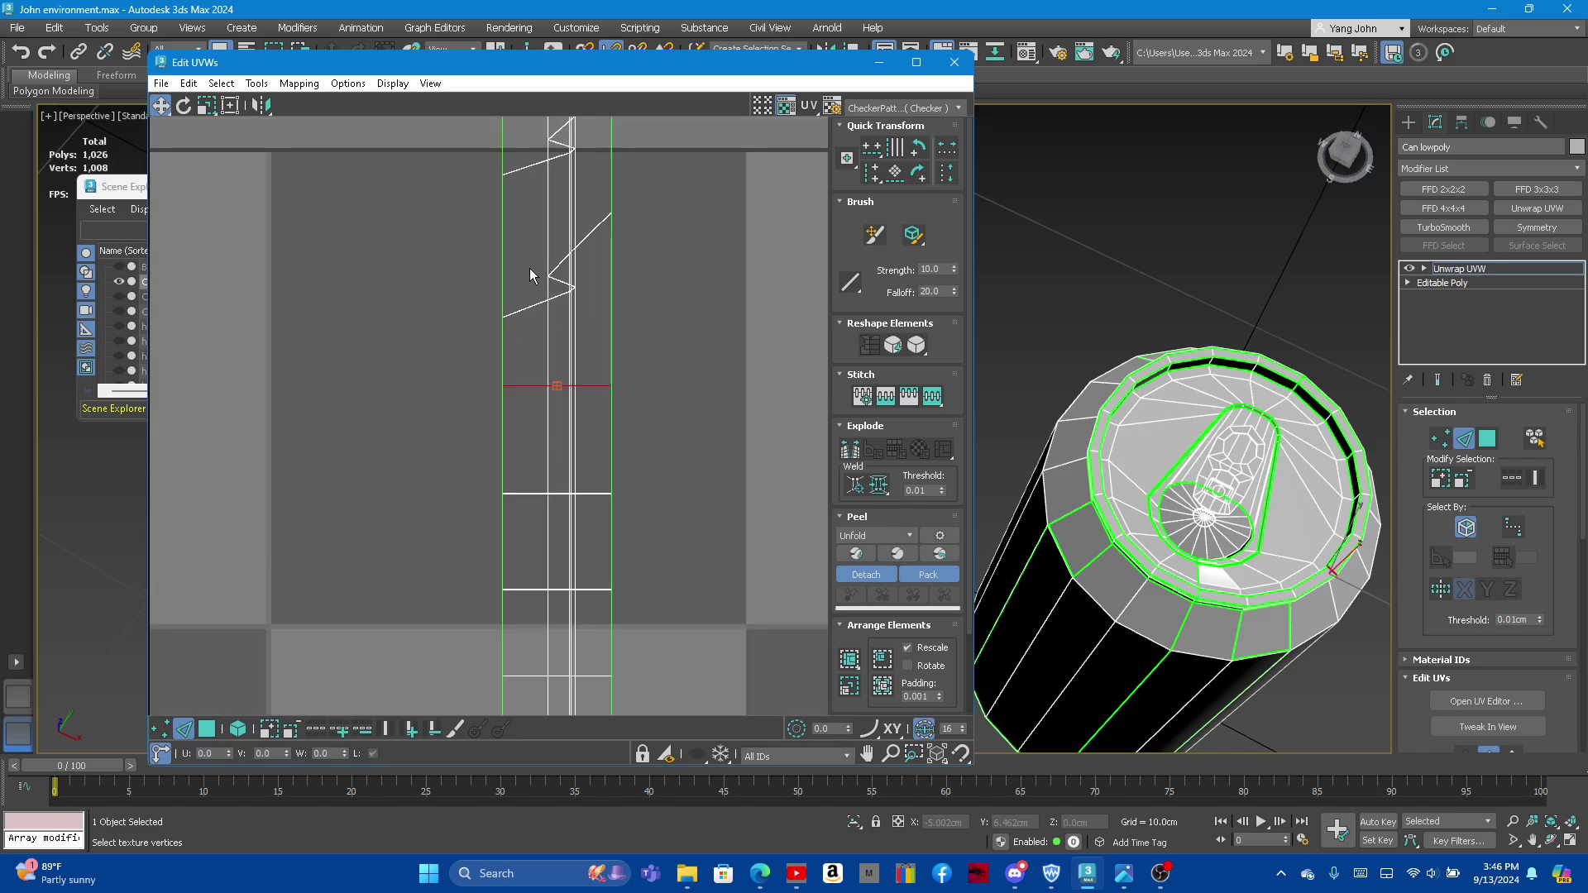
double_click(522, 309)
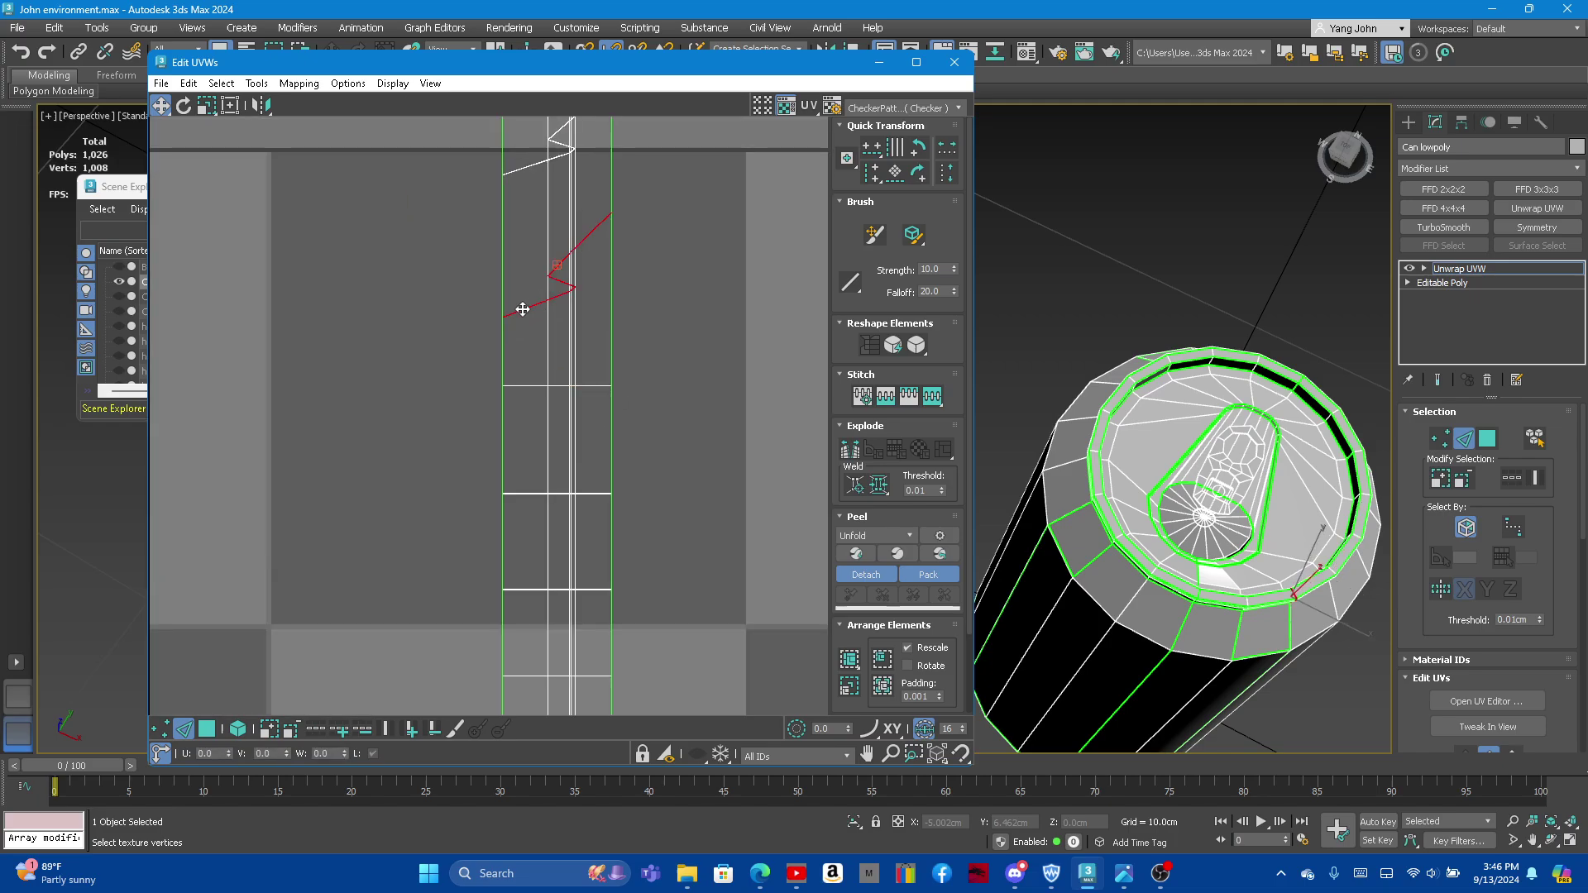
left_click(872, 170)
Step: Level the last zigzag loop and select the short diagonal edges at the strip's top corner
scroll(513, 290, "down", 1)
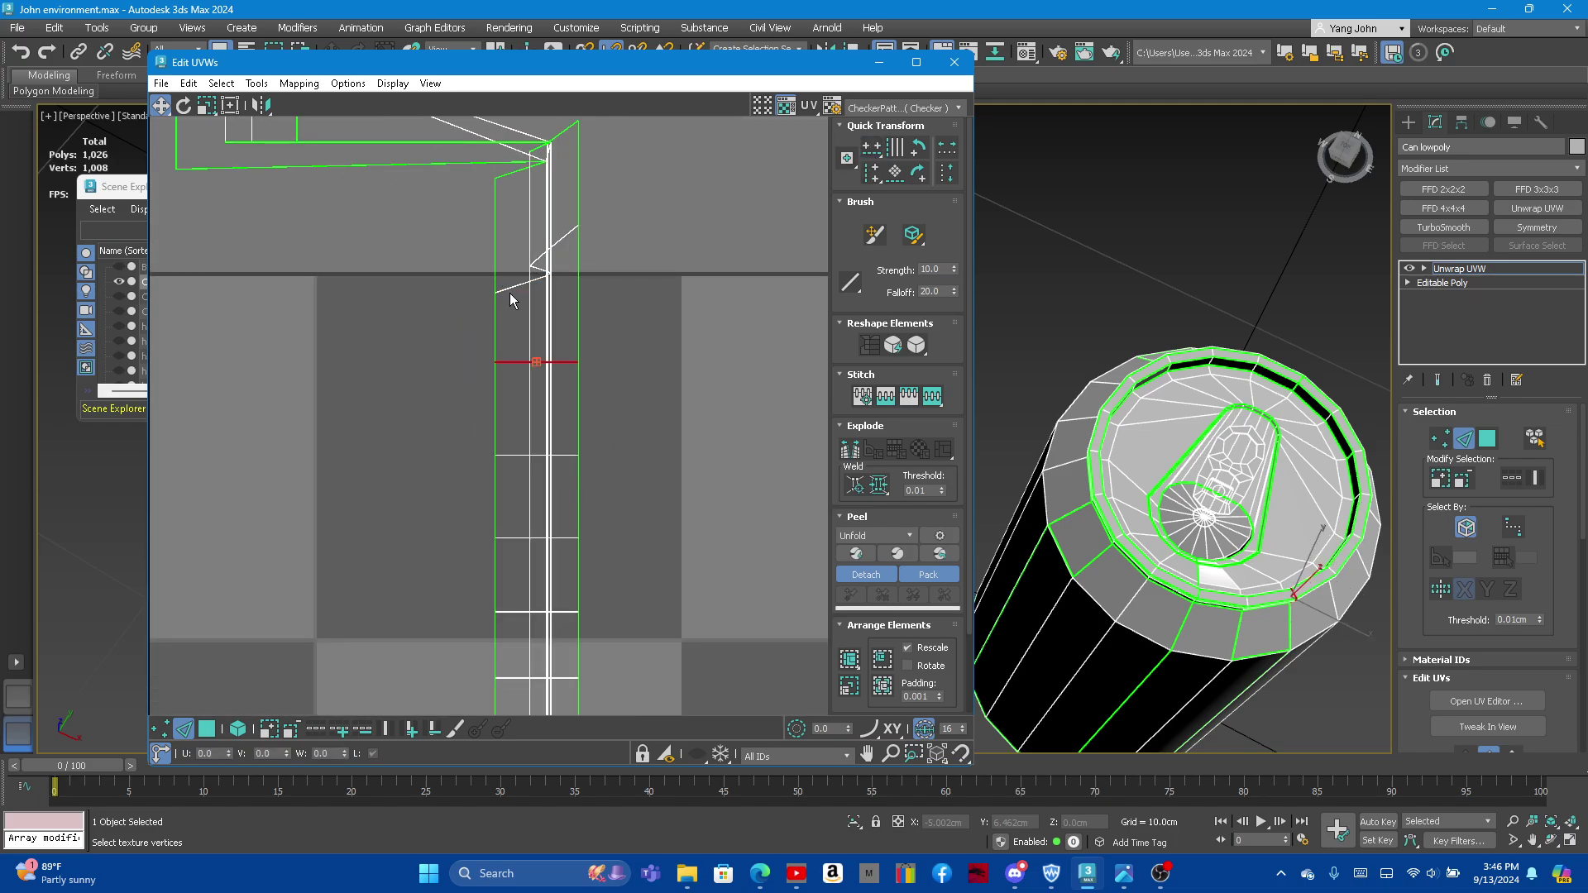
double_click(514, 285)
left_click(872, 170)
scroll(571, 244, "up", 2)
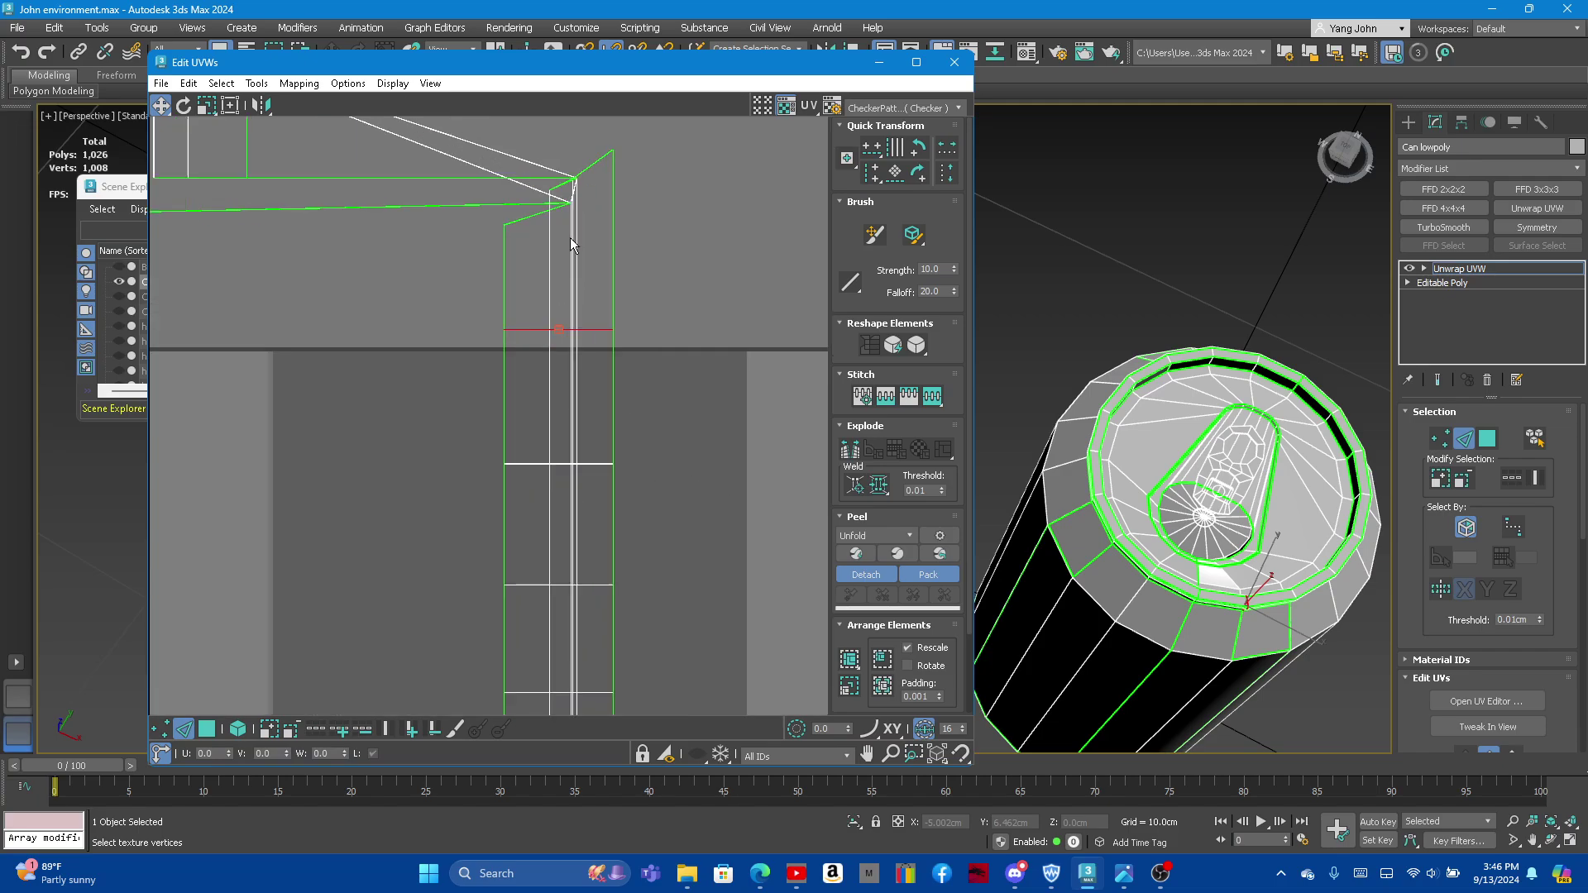
left_click(532, 215)
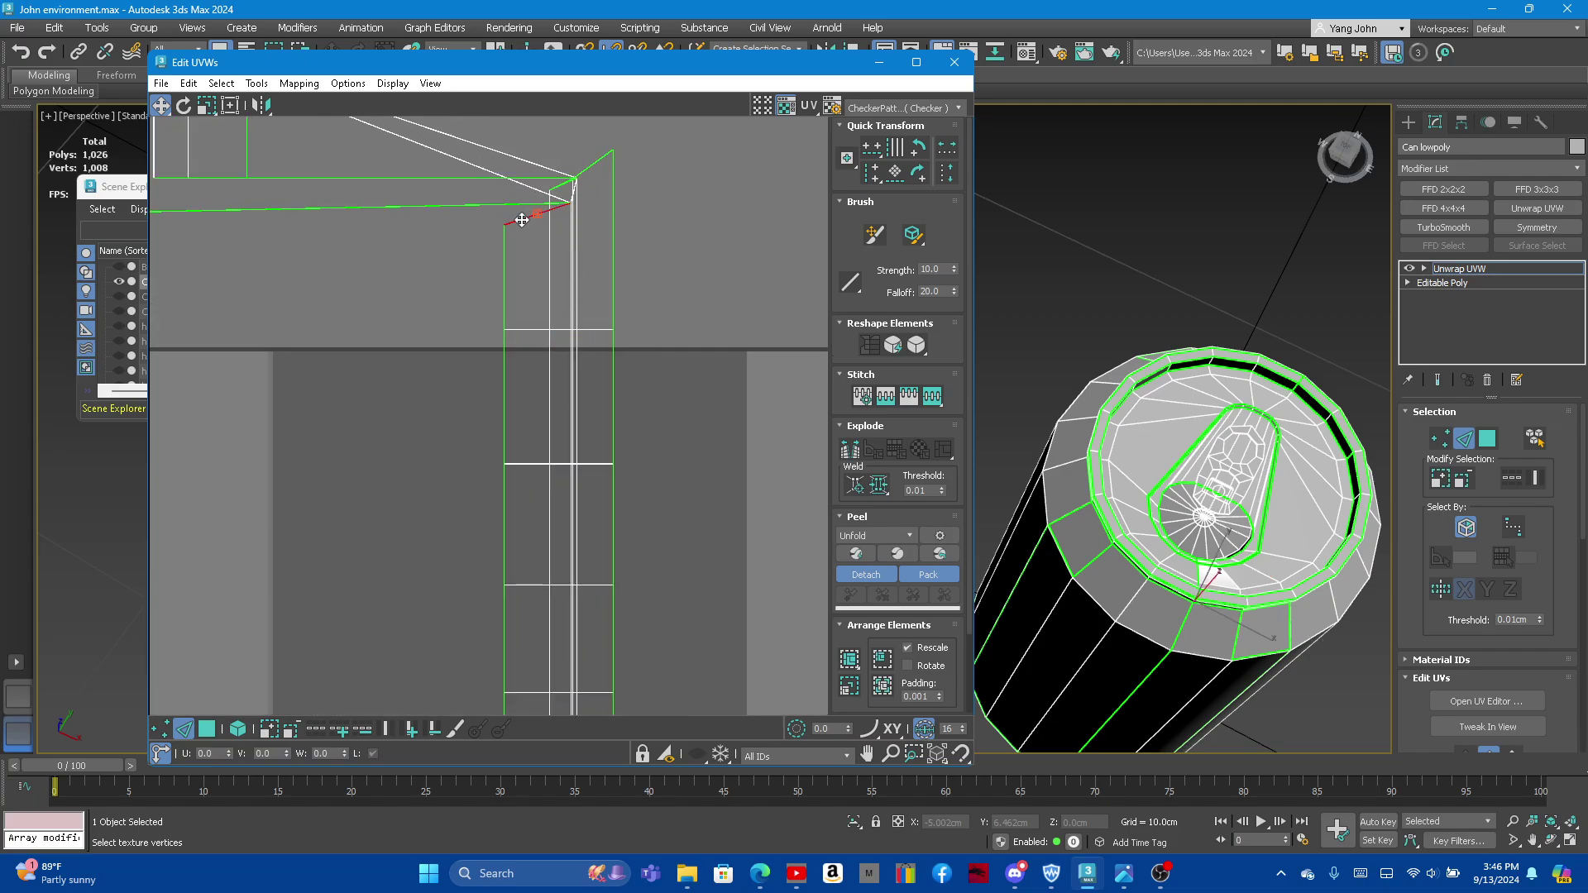
left_click(595, 163)
Step: Switch to Polygon selection mode and select, then clear, the upper UV island
scroll(1146, 546, "up", 3)
scroll(1150, 579, "up", 3)
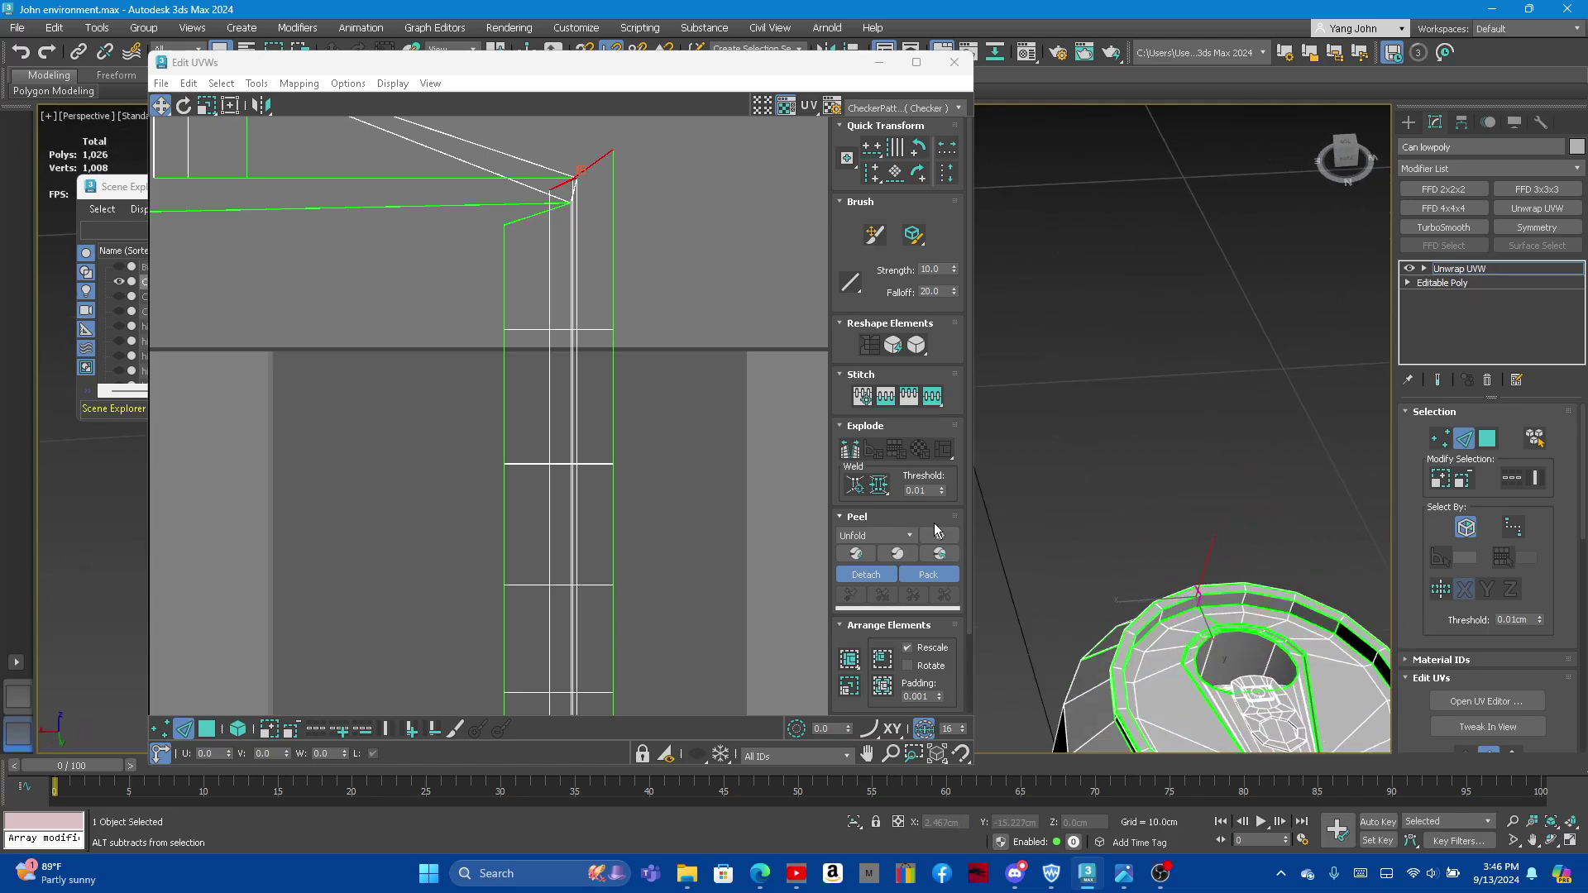
scroll(1154, 612, "up", 3)
scroll(1155, 625, "up", 2)
scroll(1152, 617, "down", 2)
scroll(1151, 617, "up", 1)
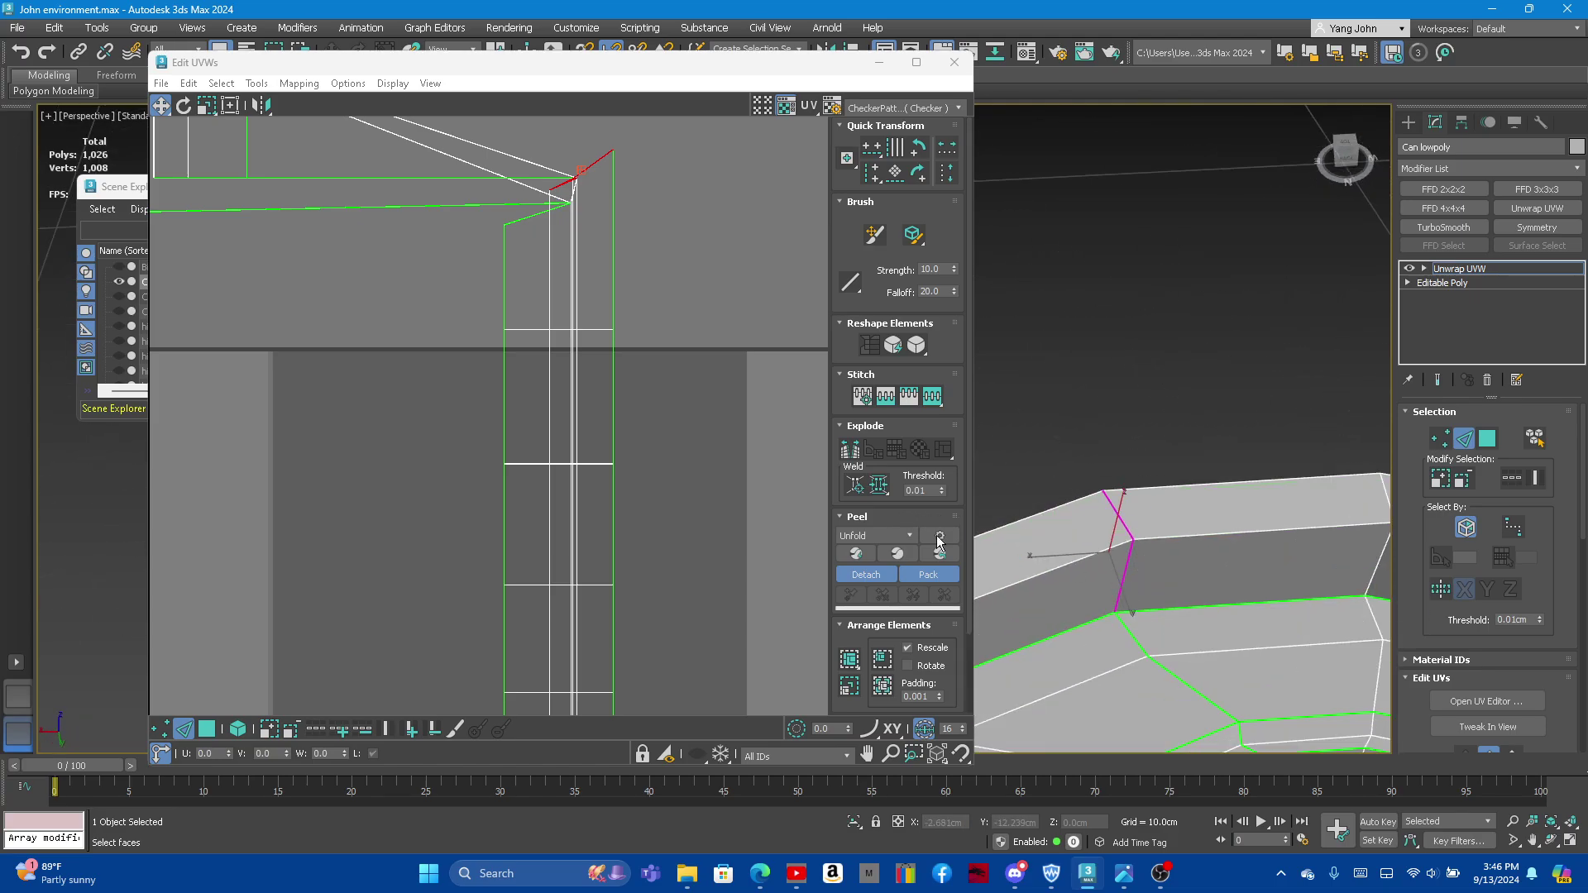
scroll(652, 331, "down", 5)
scroll(605, 337, "up", 3)
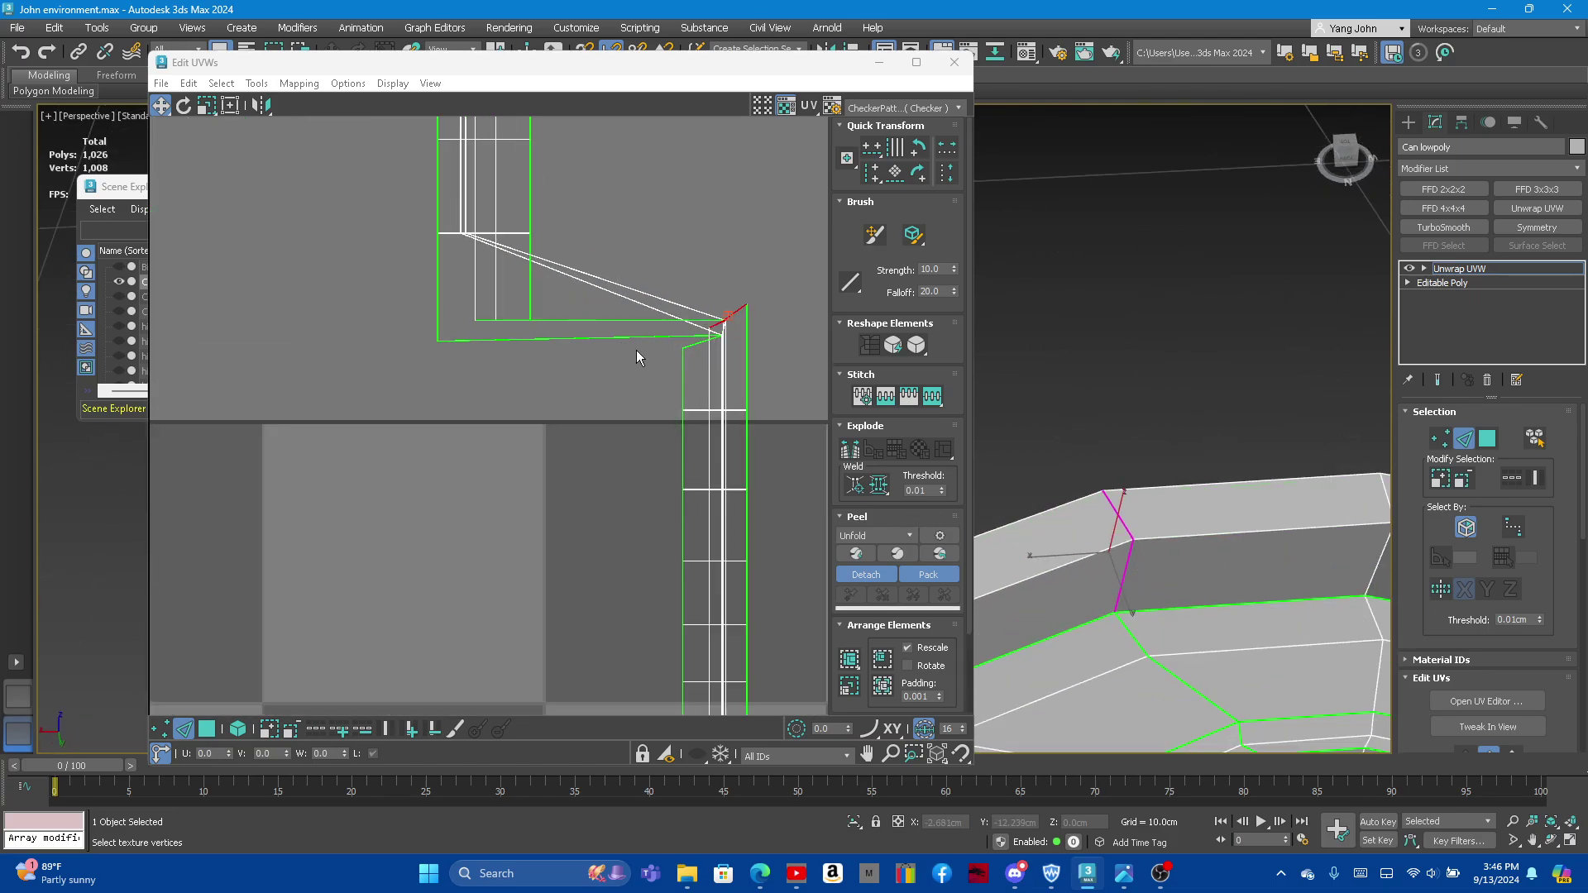
key("3")
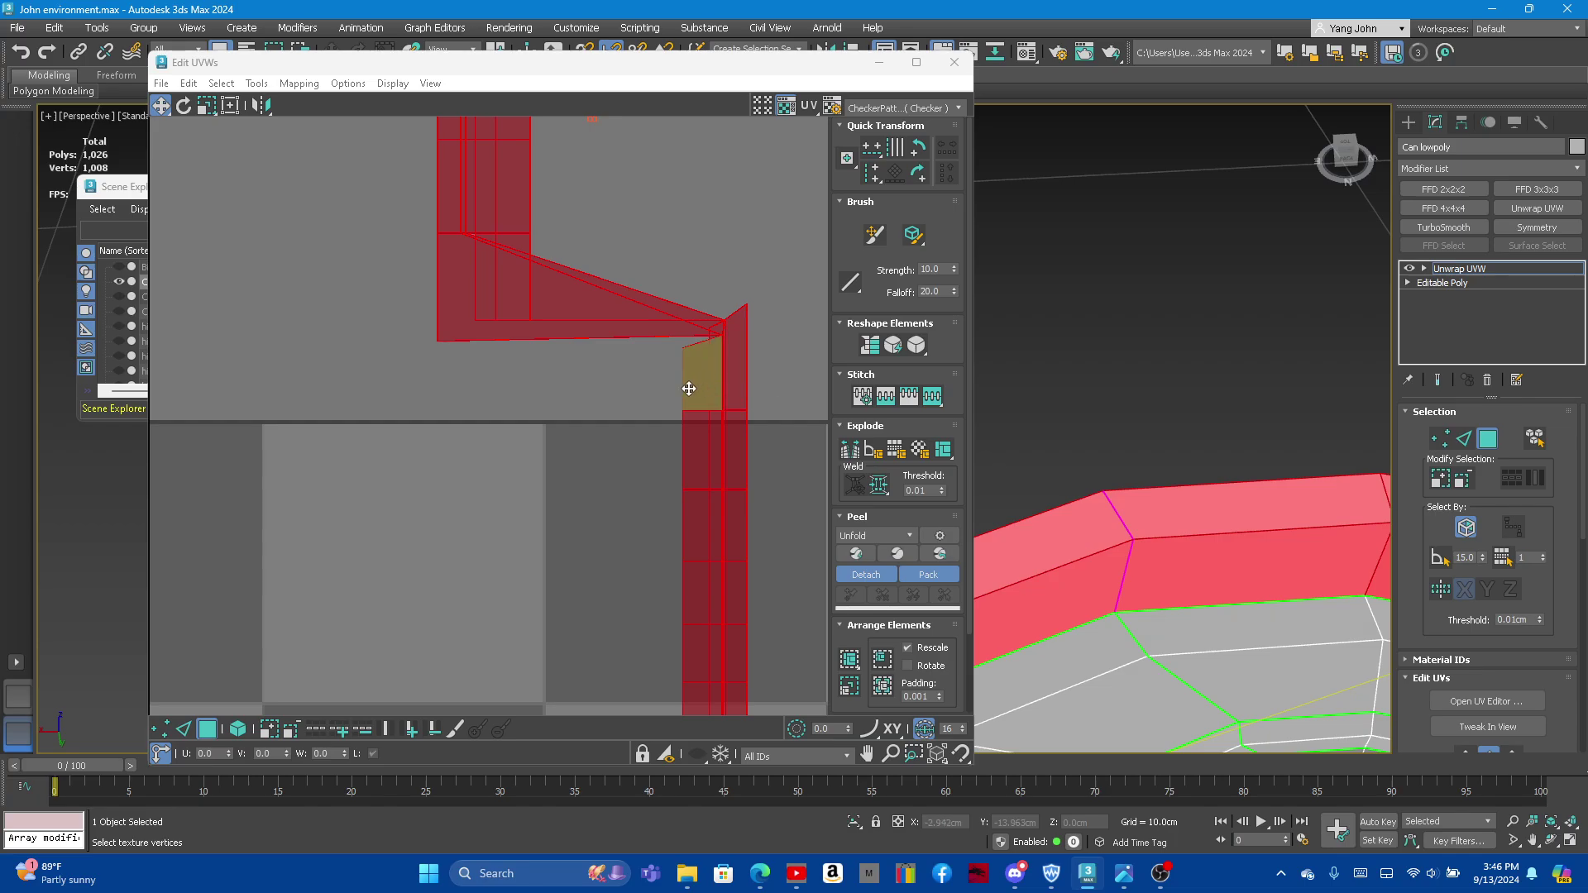
left_click(691, 370)
left_click(689, 364)
left_click(627, 379)
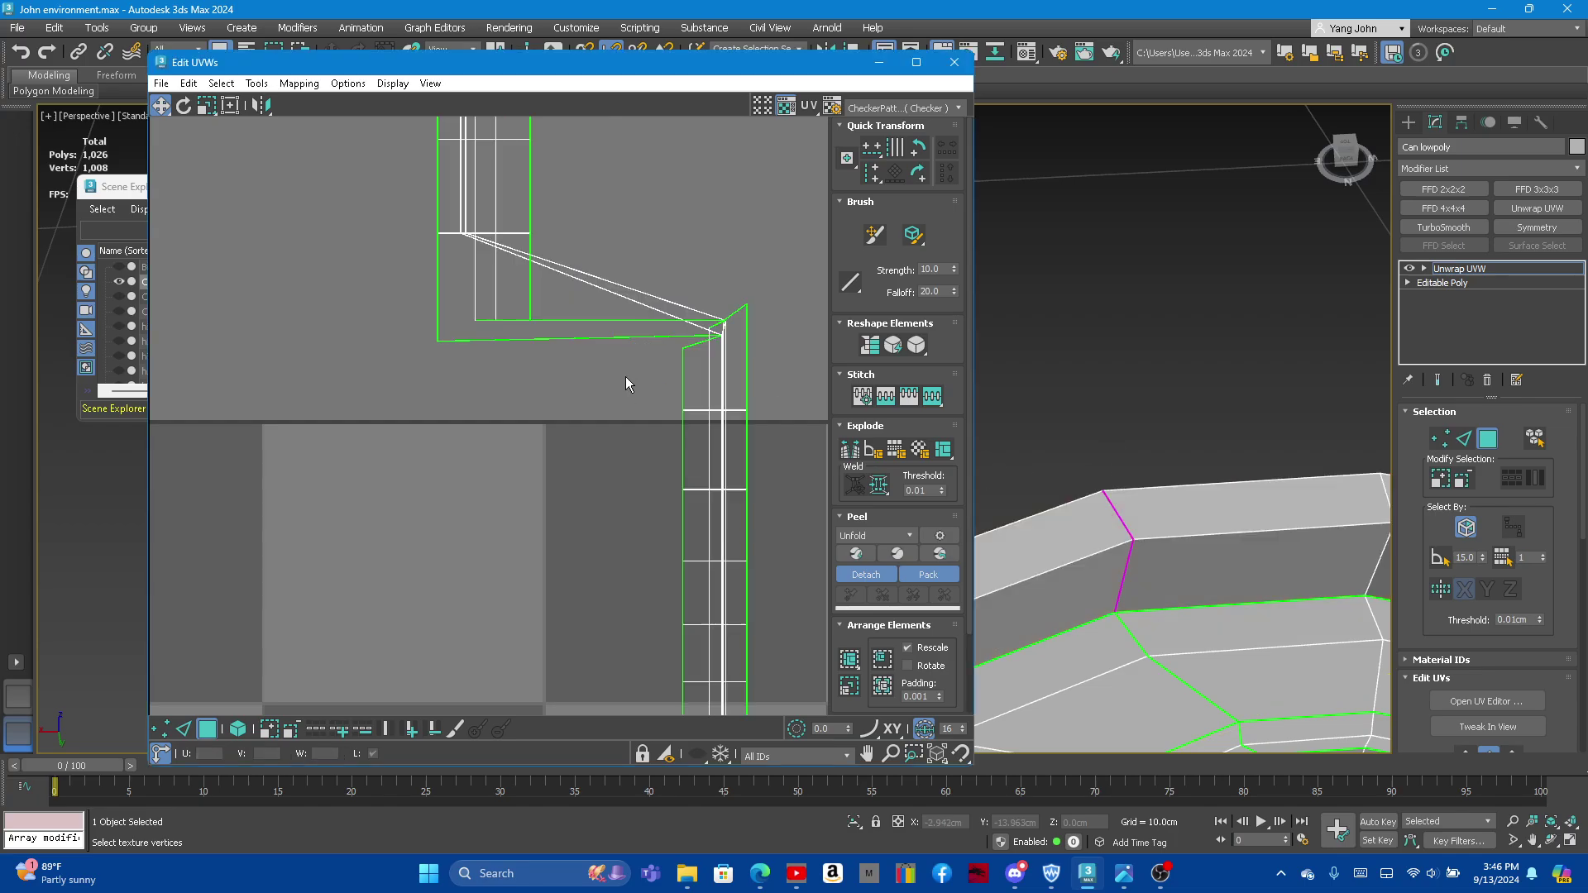
Step: Compare the lower vertical island and the upper island where they meet, then deselect
scroll(629, 376, "down", 2)
left_click(672, 501)
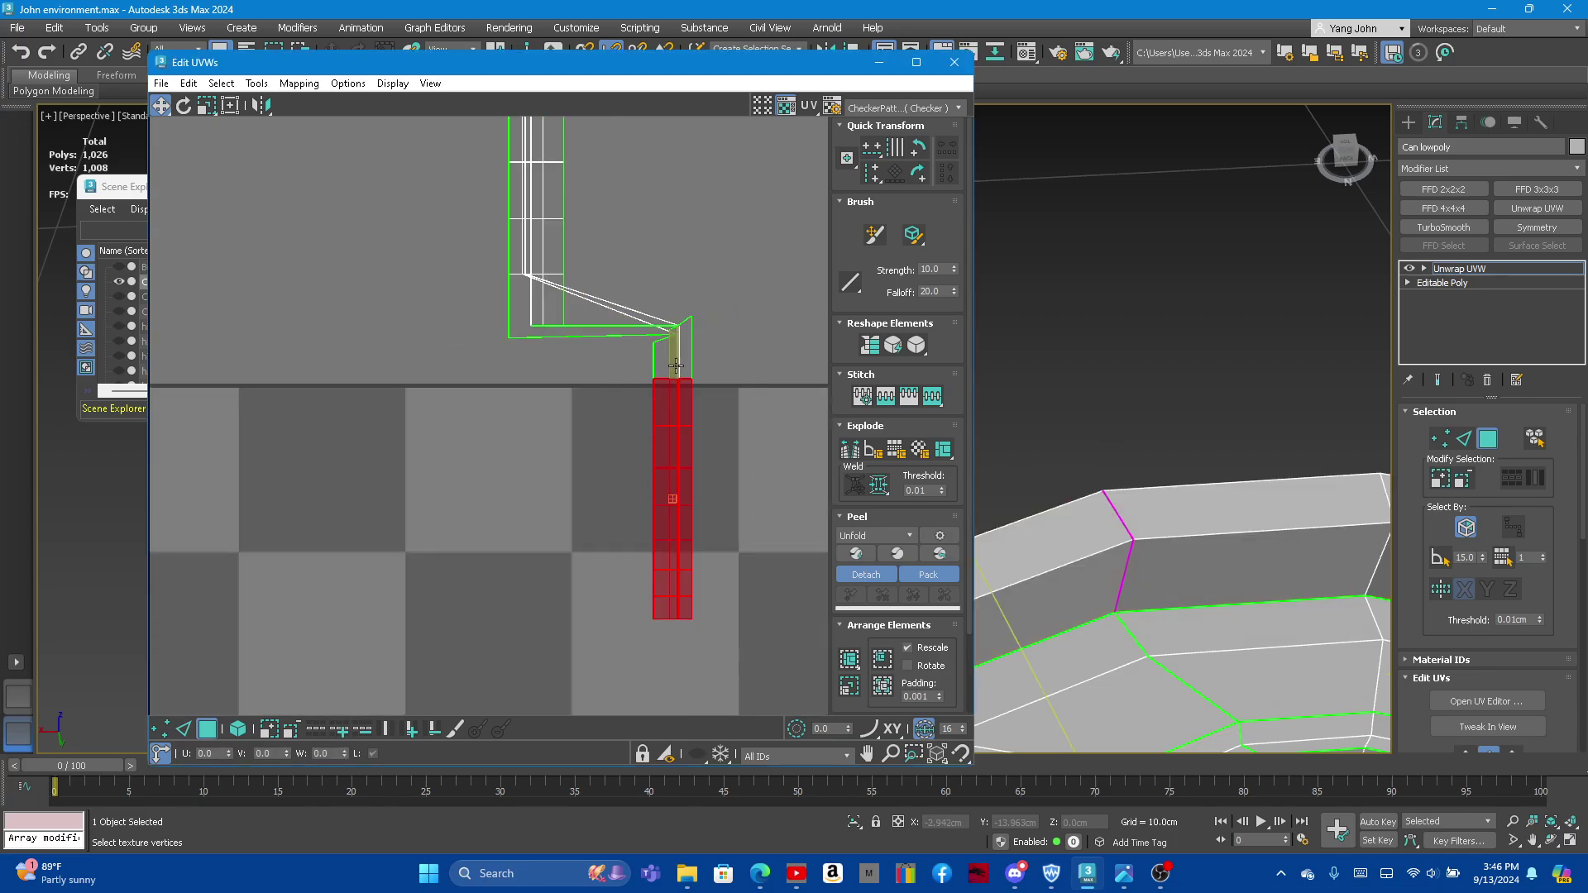
scroll(682, 375, "up", 2)
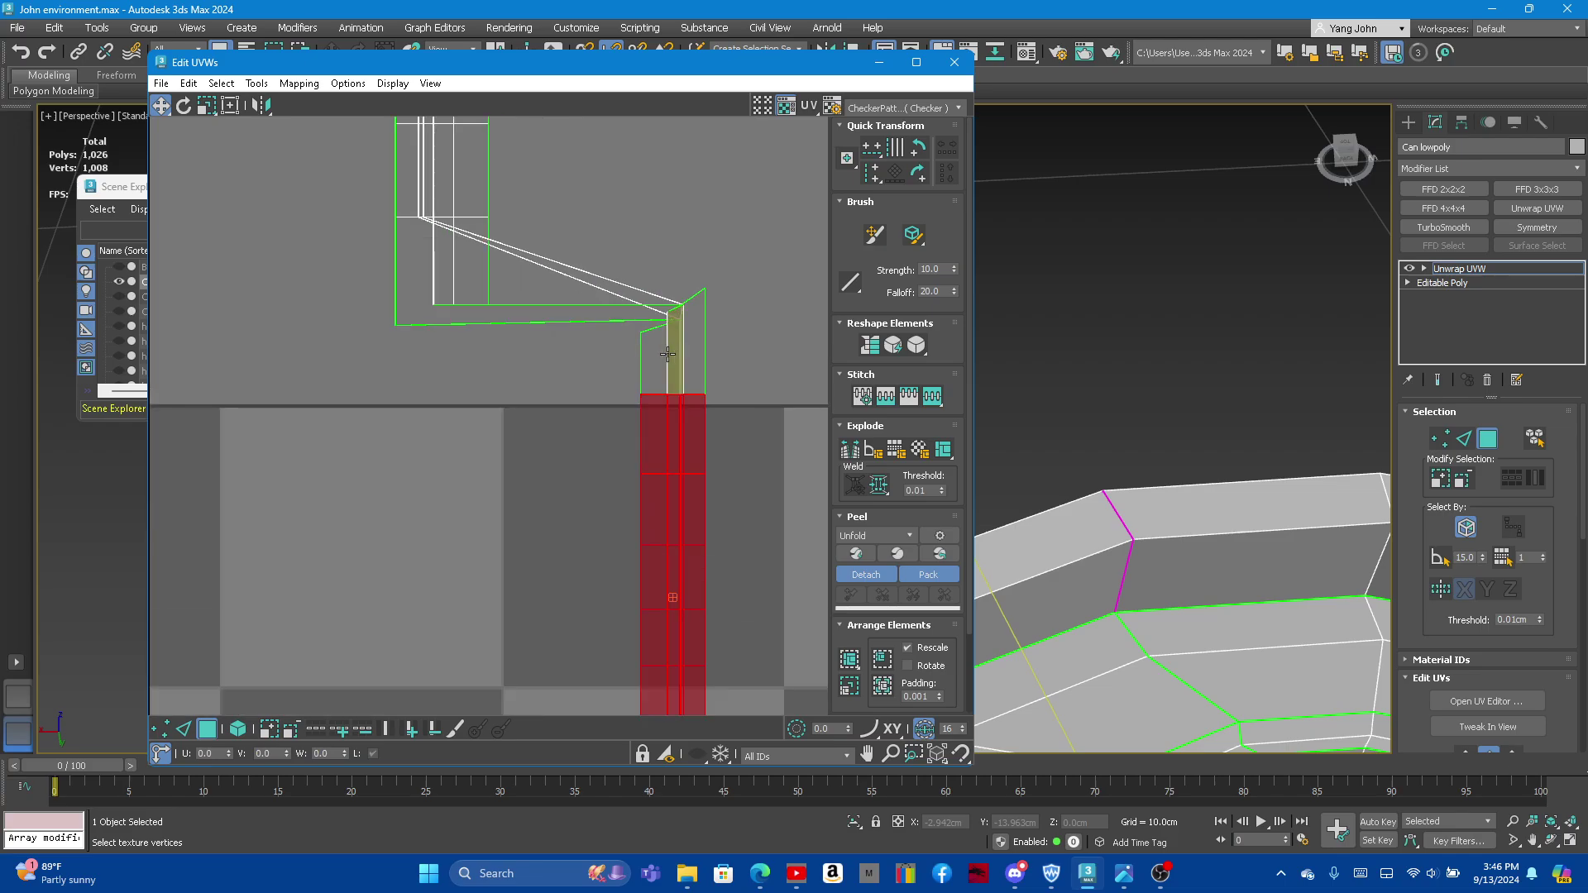
scroll(716, 358, "up", 3)
left_click(715, 358)
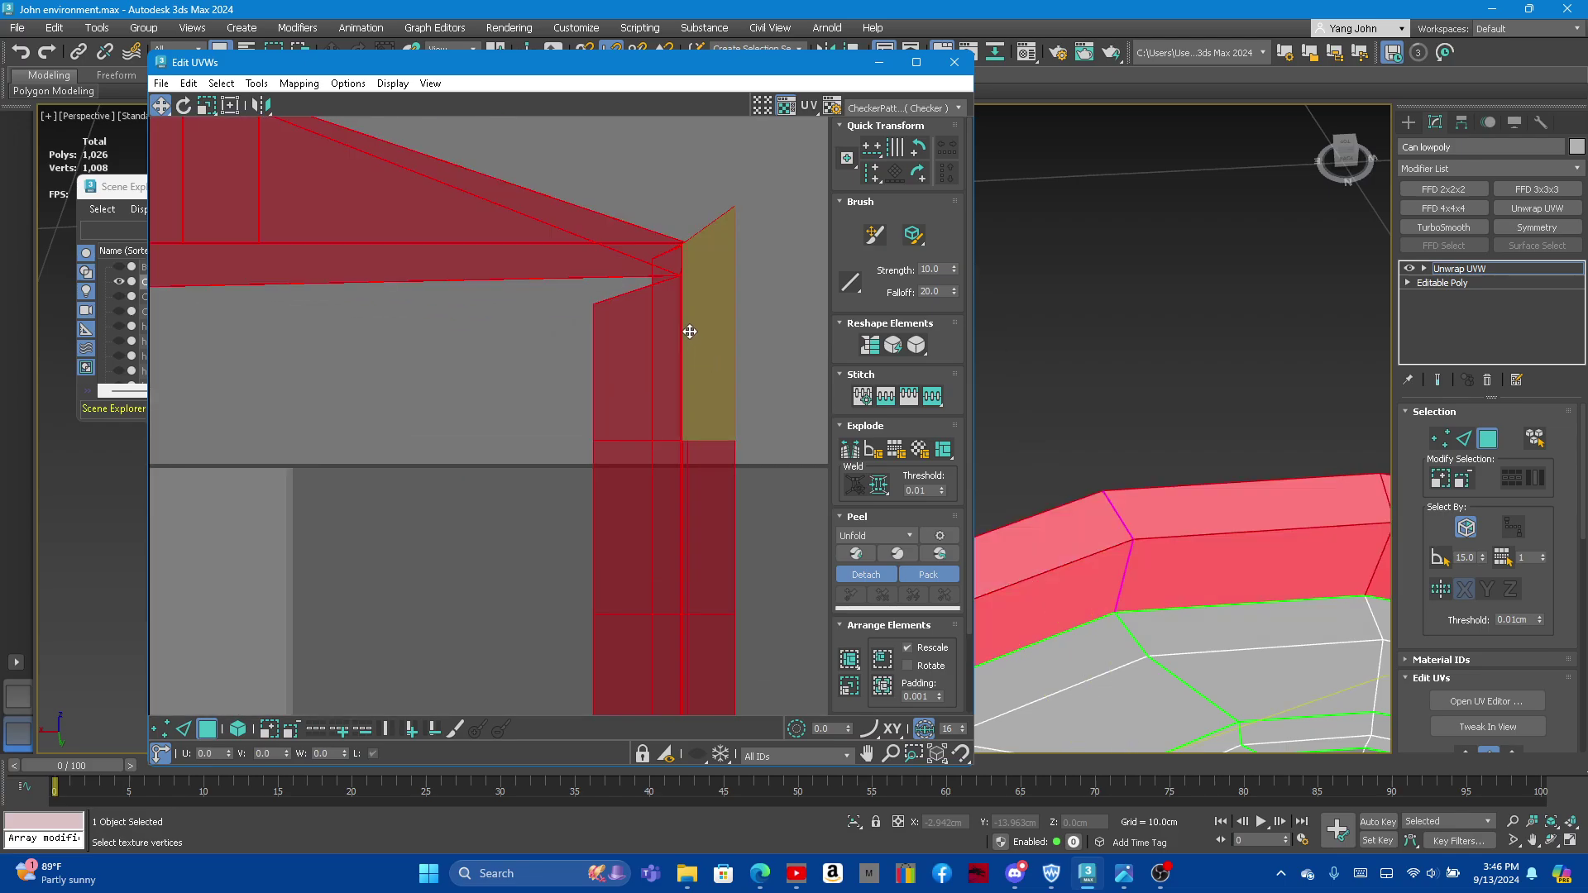
scroll(694, 347, "down", 3)
scroll(717, 369, "down", 1)
left_click(716, 369)
scroll(651, 377, "up", 1)
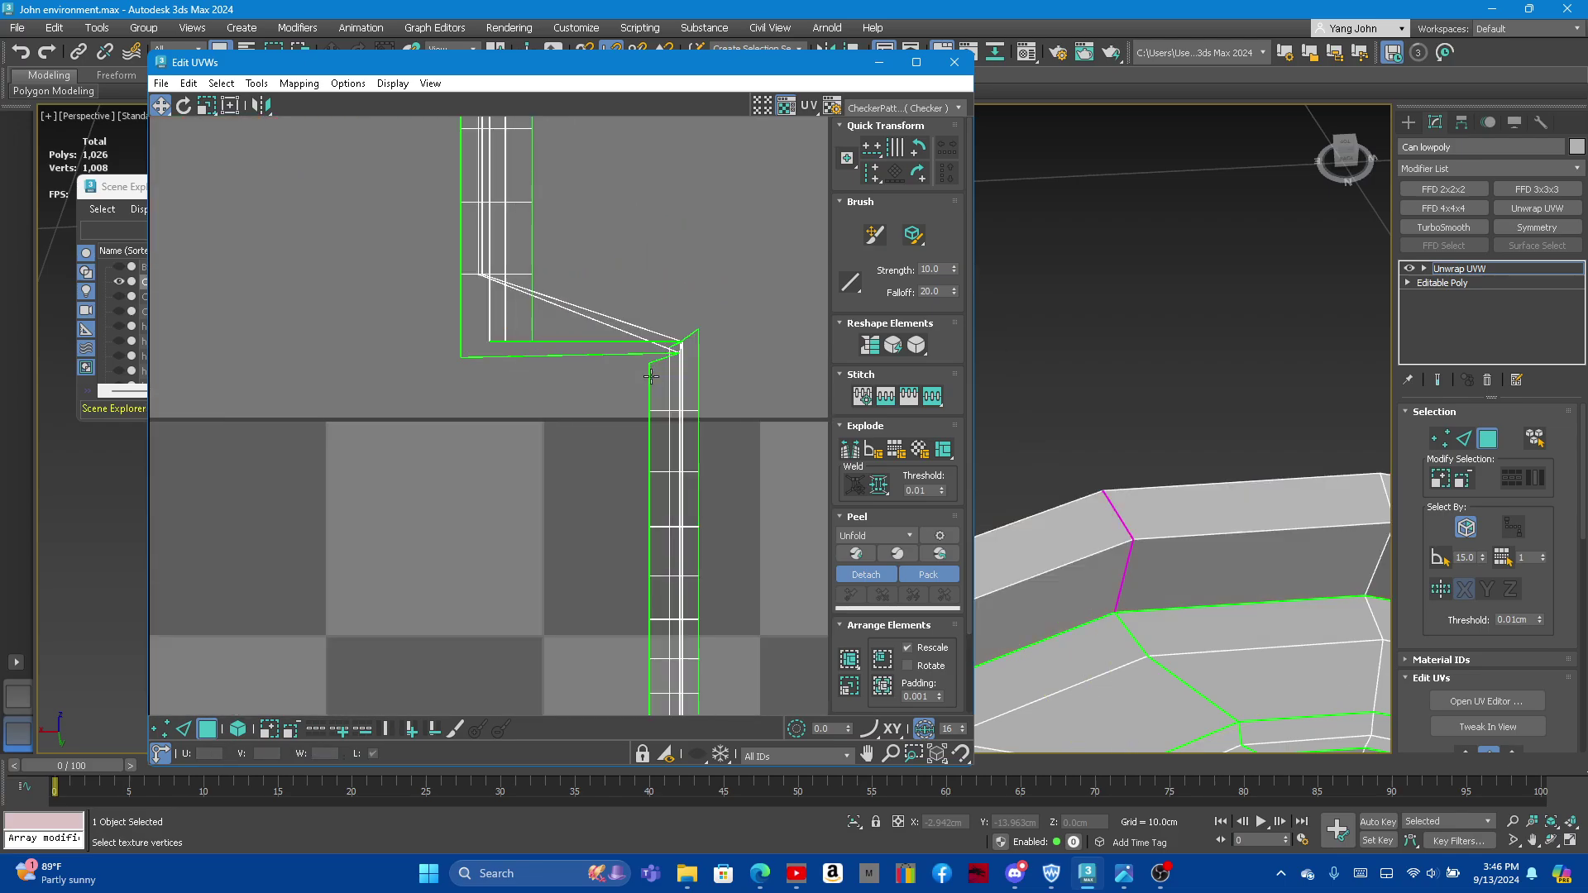
left_click(698, 567)
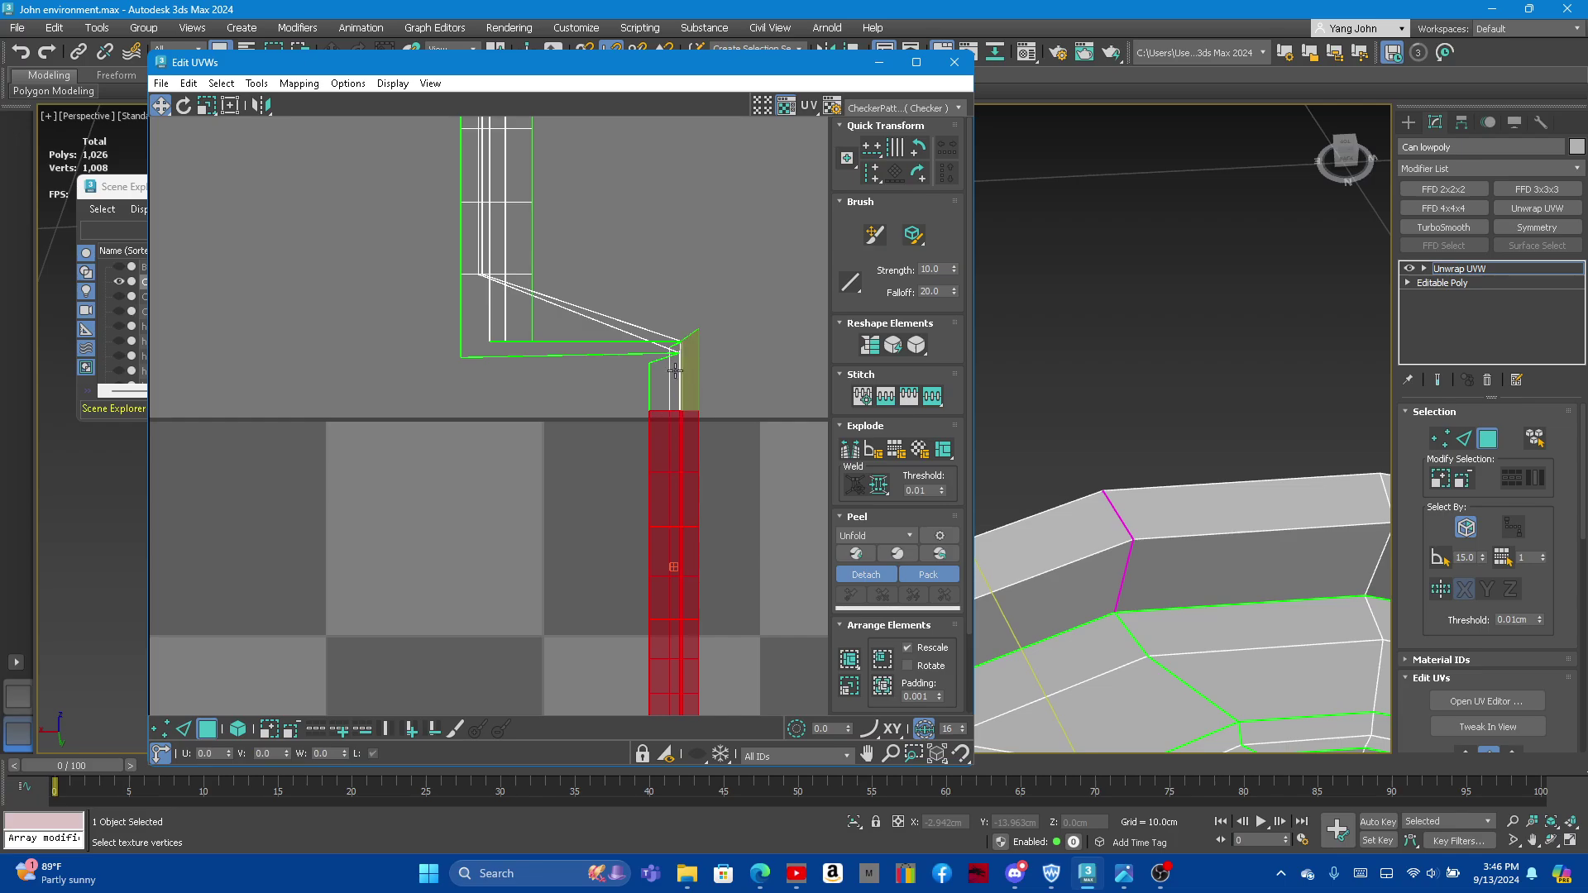
left_click(701, 315)
scroll(670, 333, "up", 1)
scroll(669, 332, "up", 1)
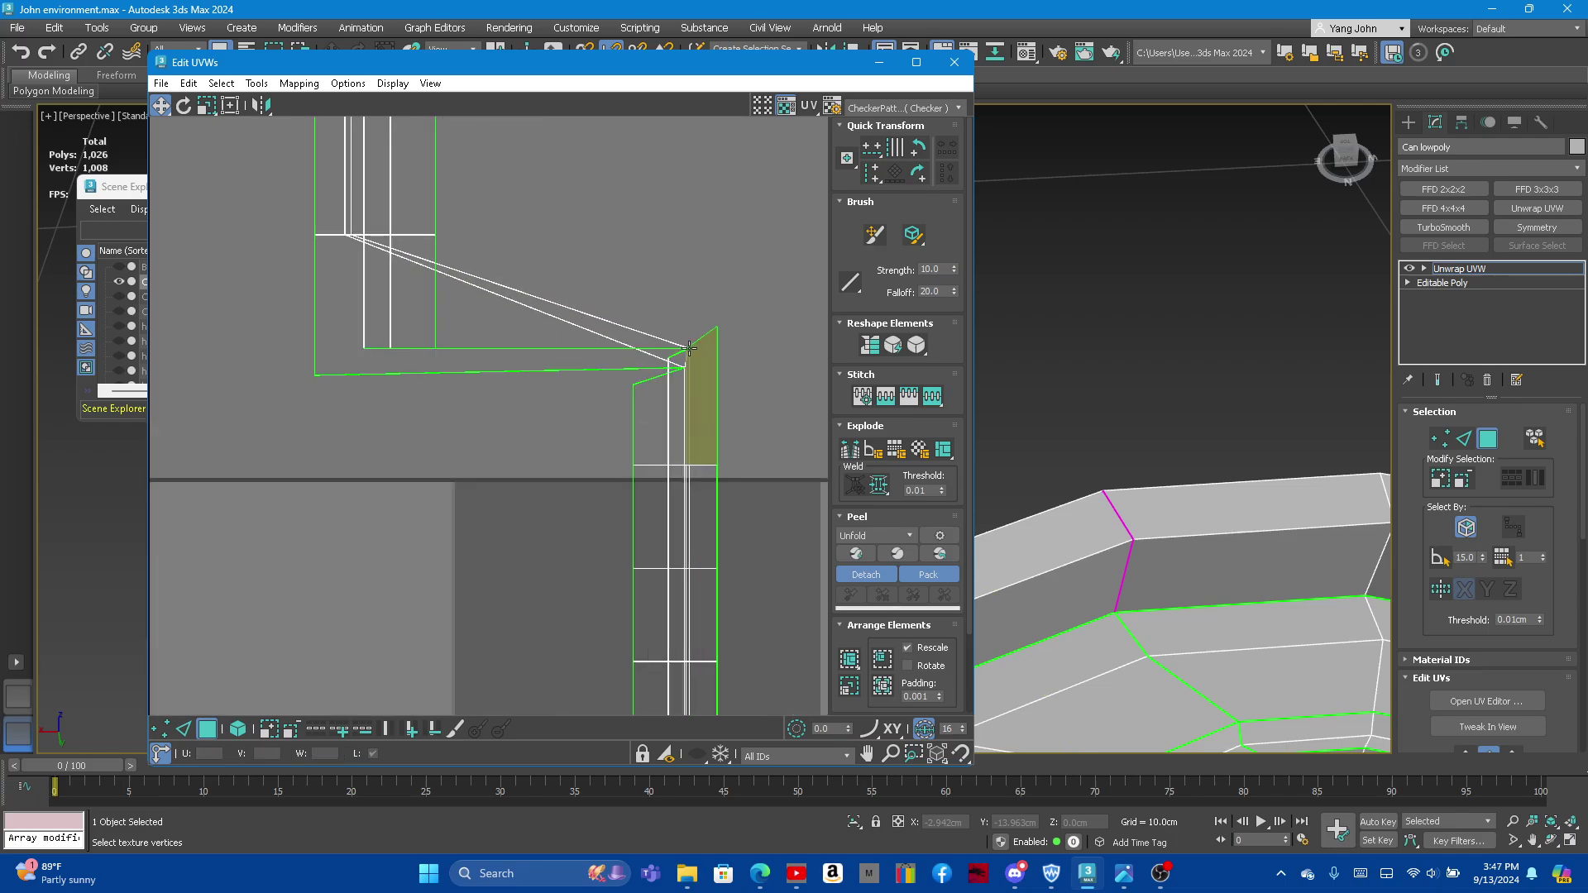
scroll(493, 315, "down", 1)
scroll(700, 313, "up", 1)
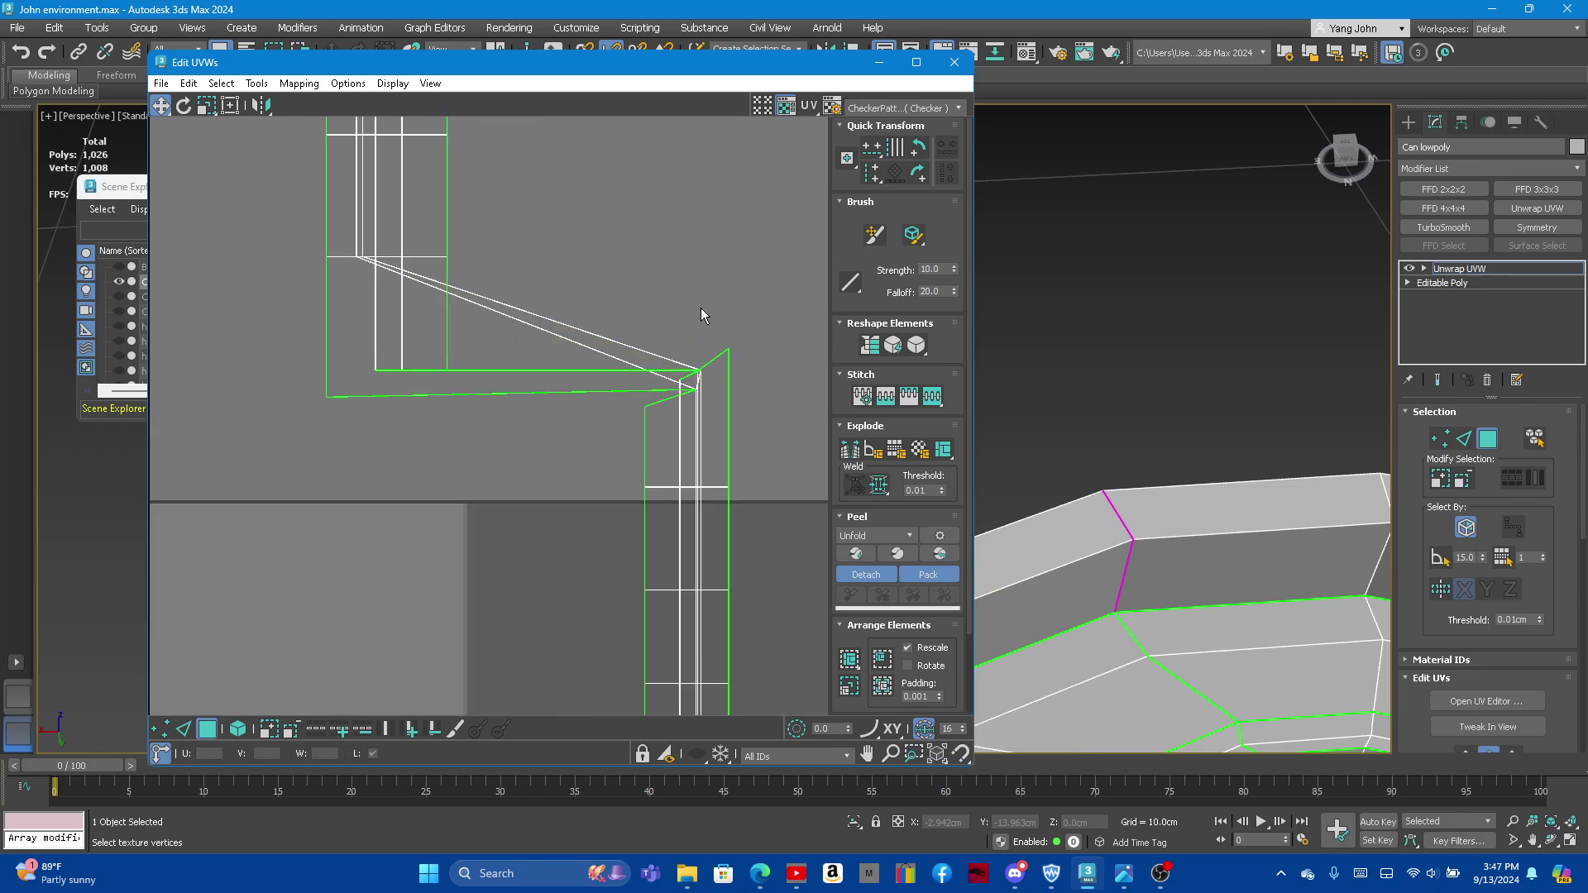
Step: In Edge mode, align both slanting edges at the island's bend vertically
left_click(1465, 440)
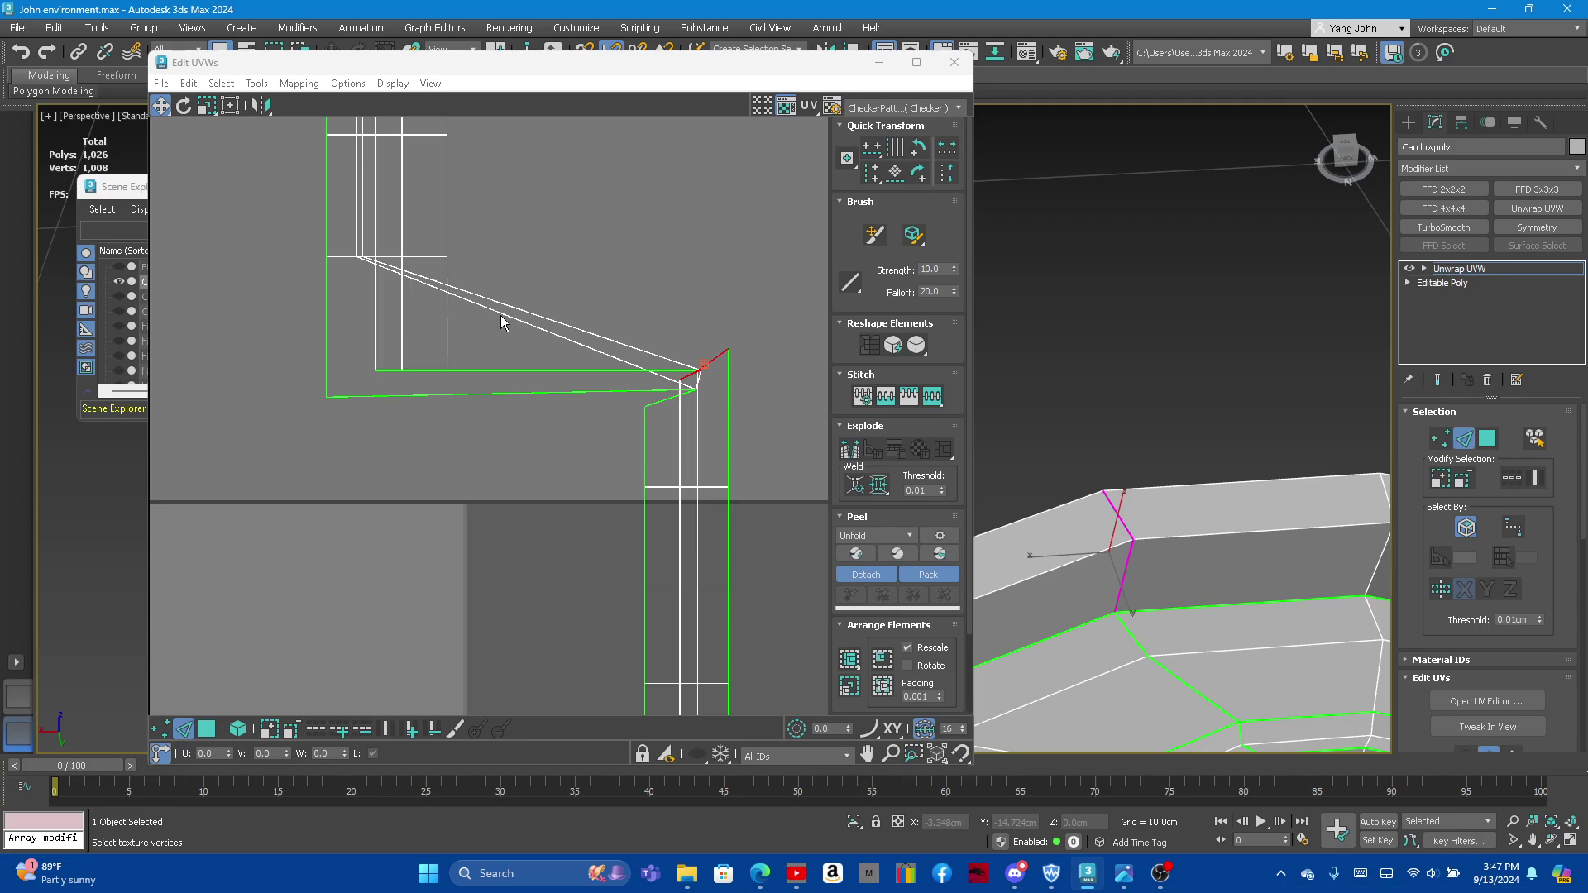
left_click(508, 314)
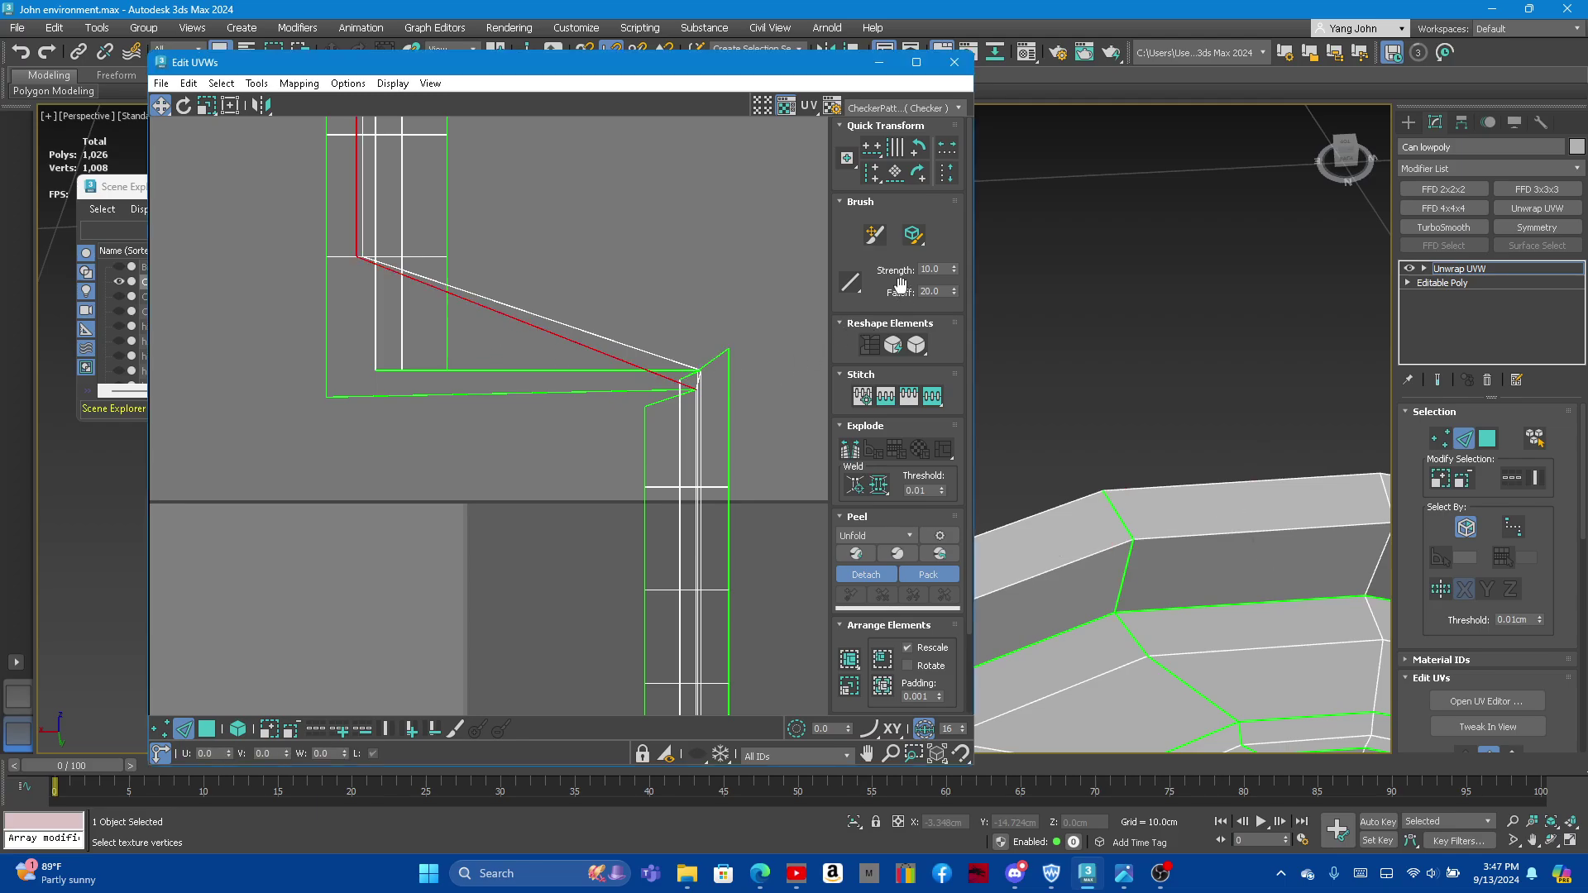
left_click(870, 176)
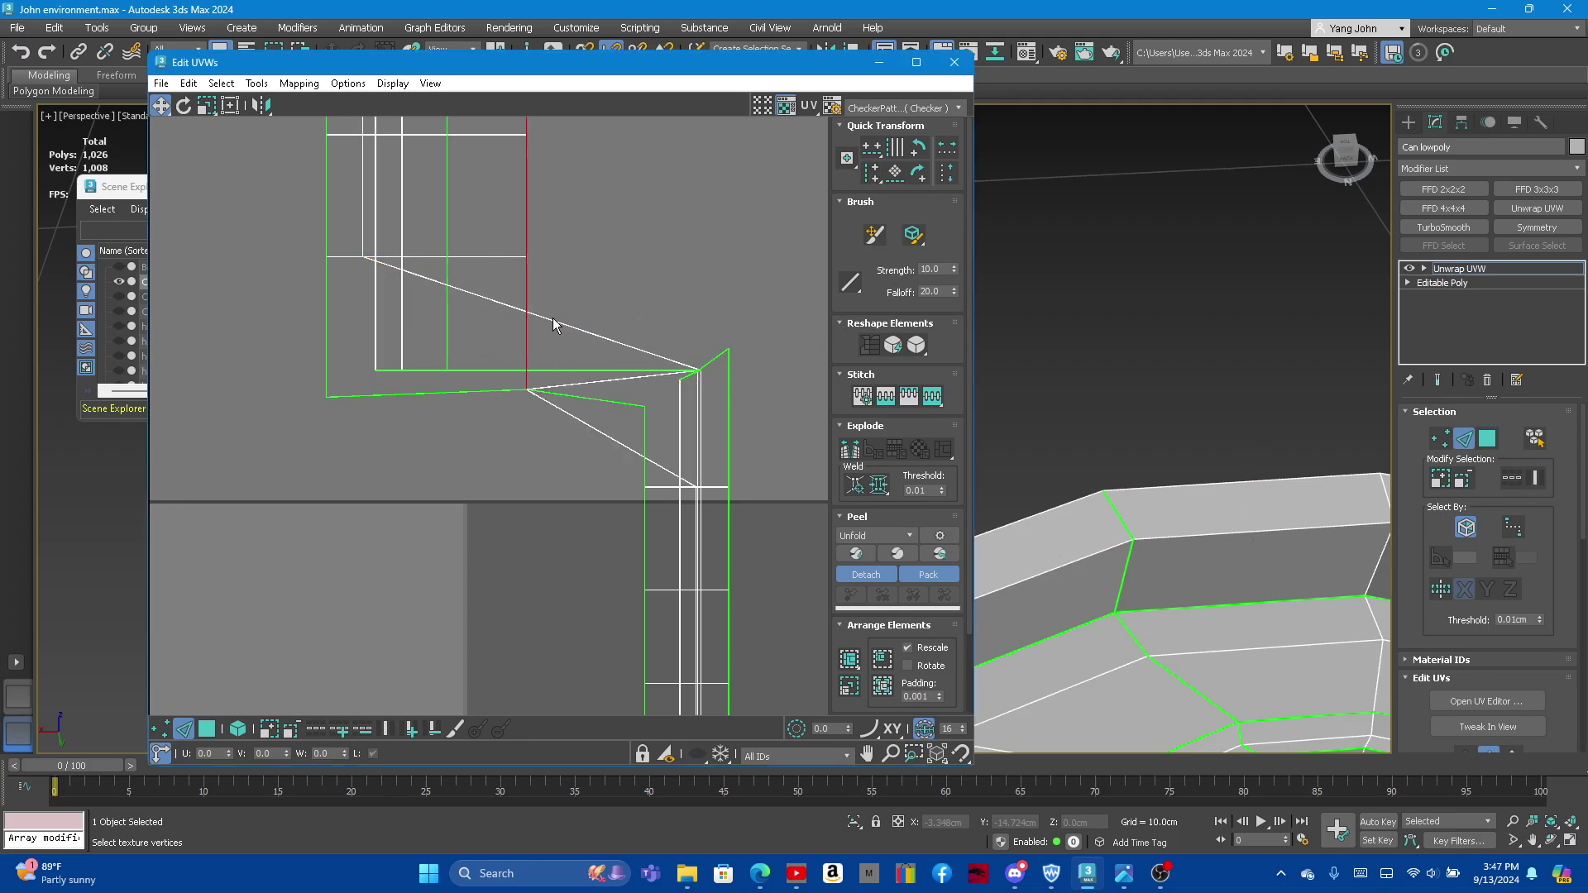
left_click(601, 335)
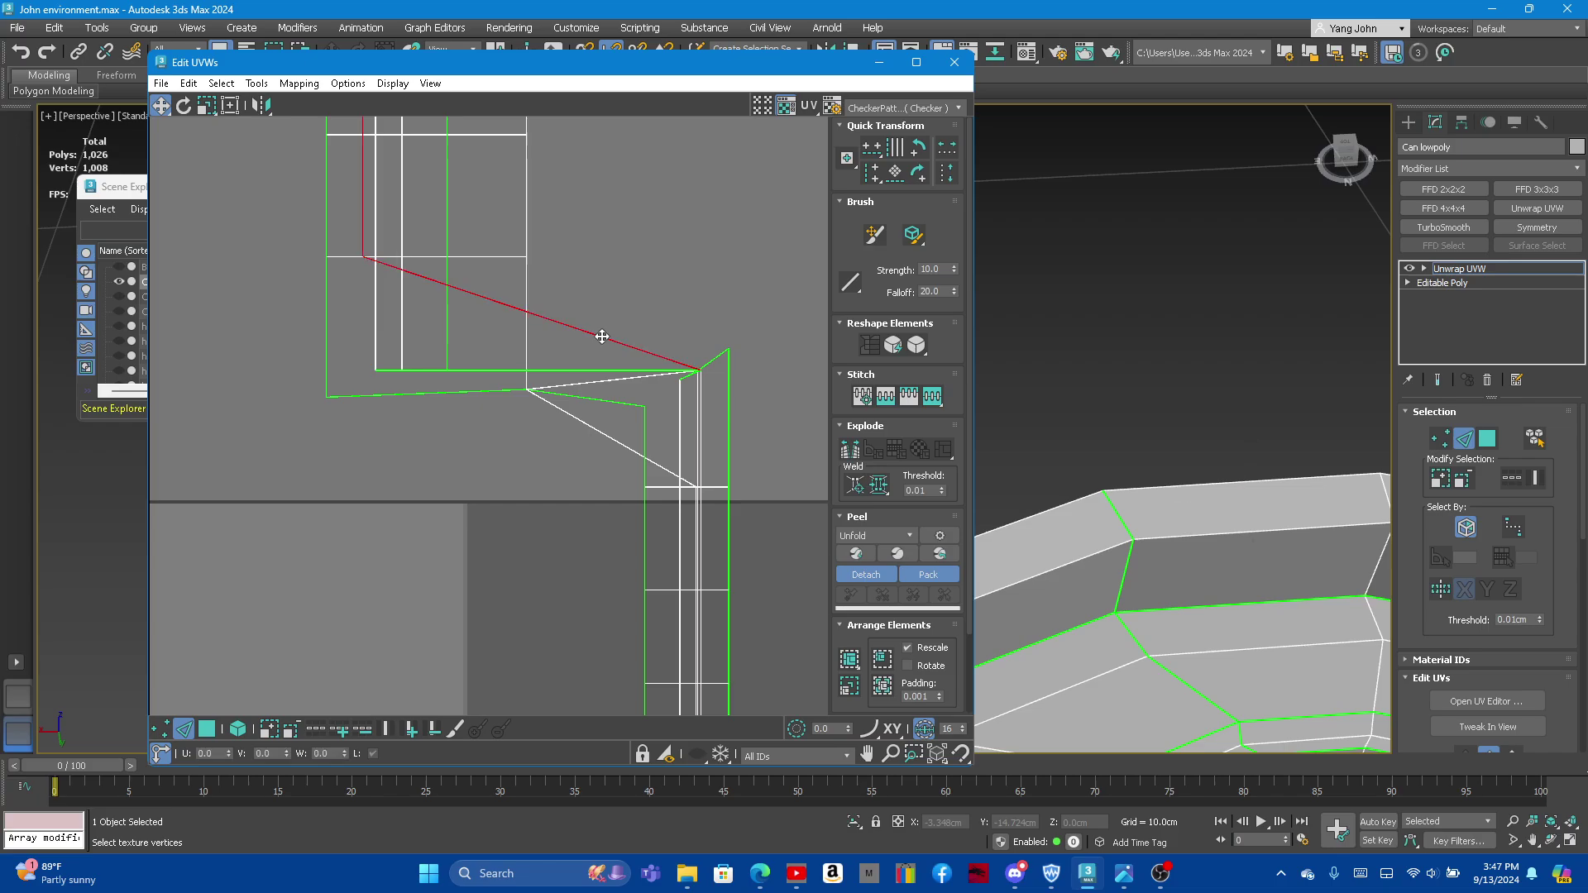
left_click(873, 176)
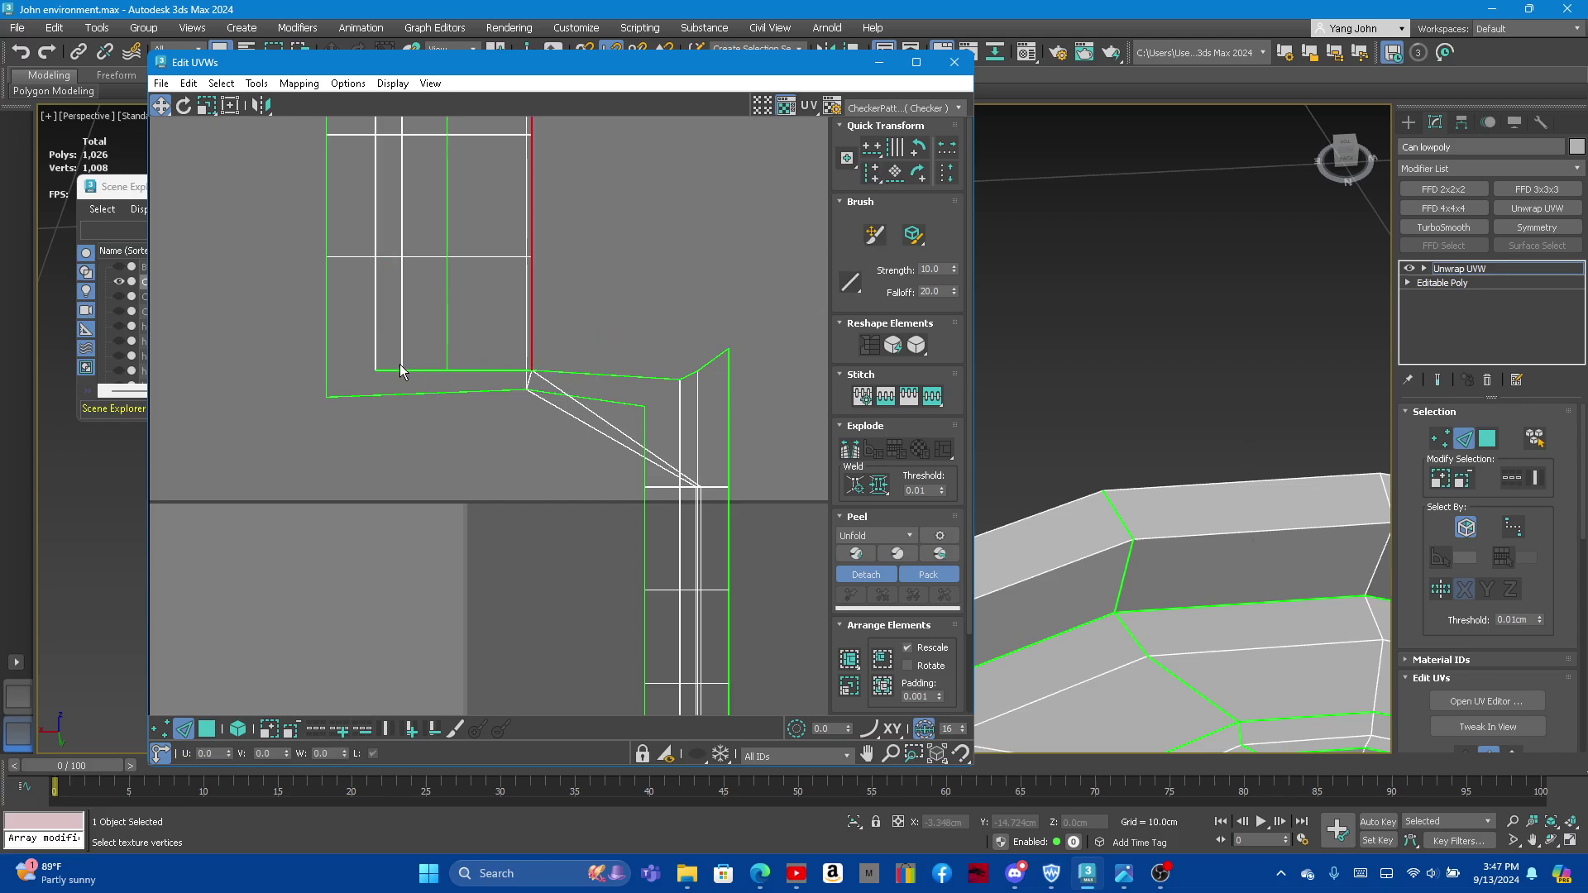
Step: Select the island's left vertical edge and the horizontal edge at the bend
left_click(375, 349)
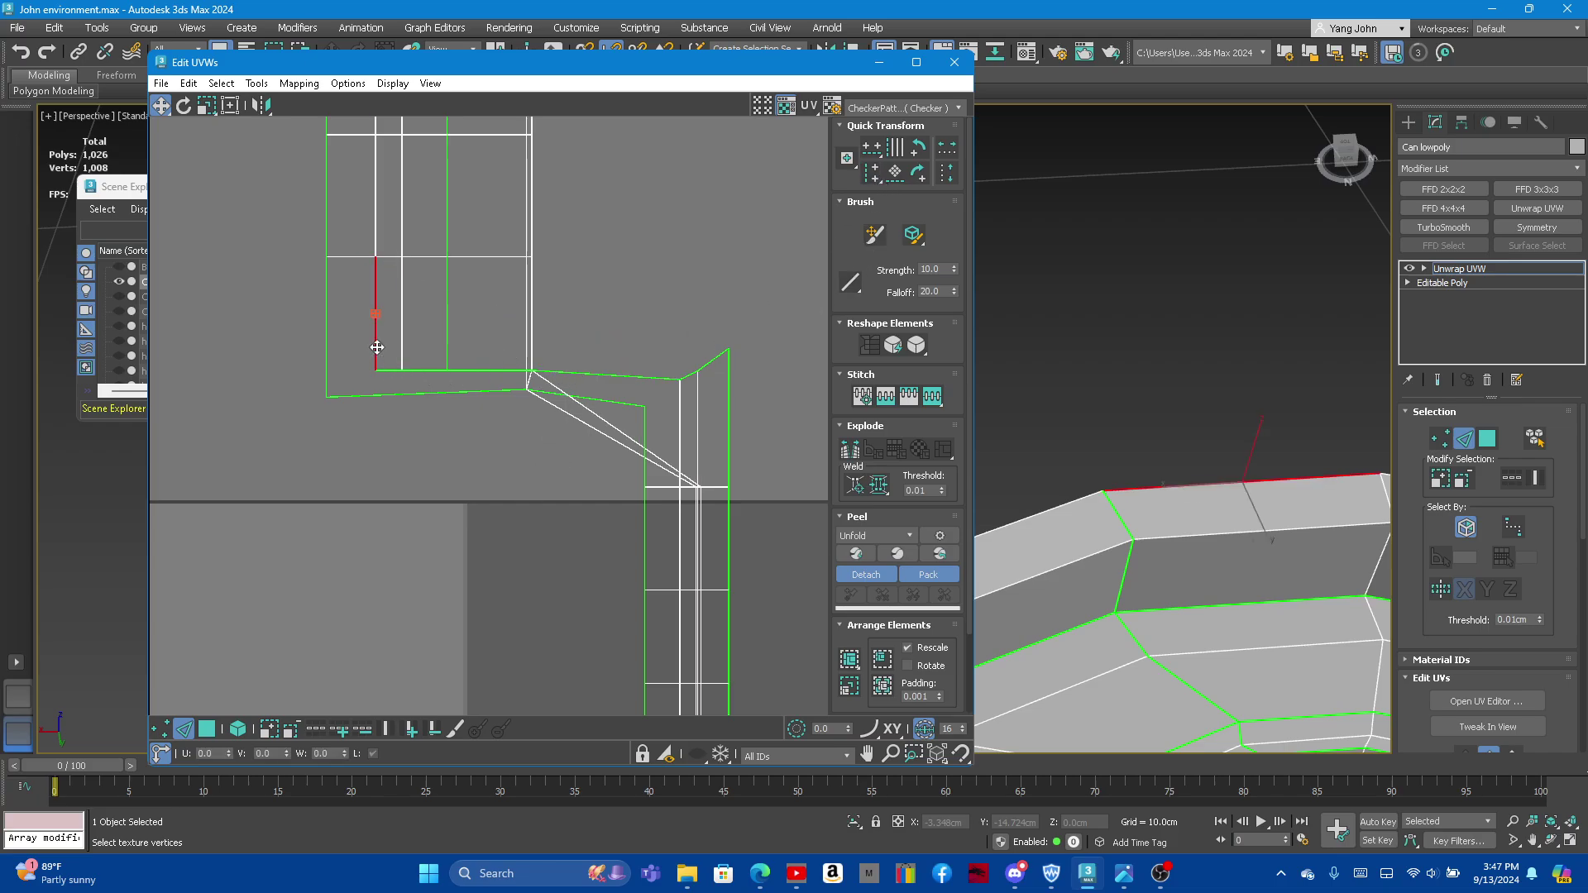
left_click(419, 370)
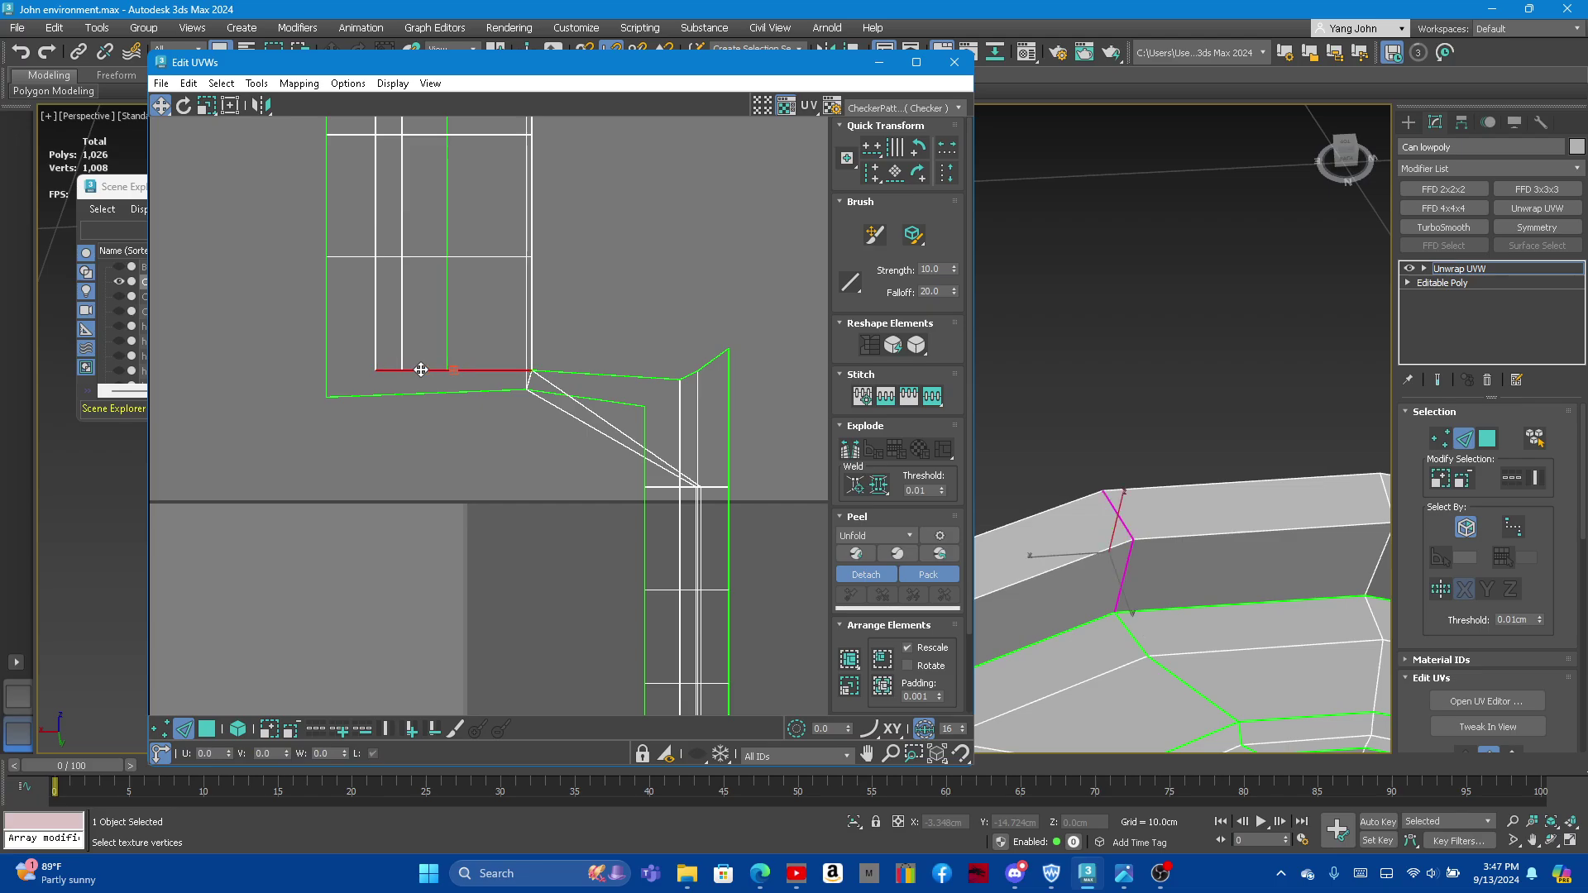
middle_click_drag(1108, 546, 1134, 560, "alt")
scroll(526, 430, "down", 3)
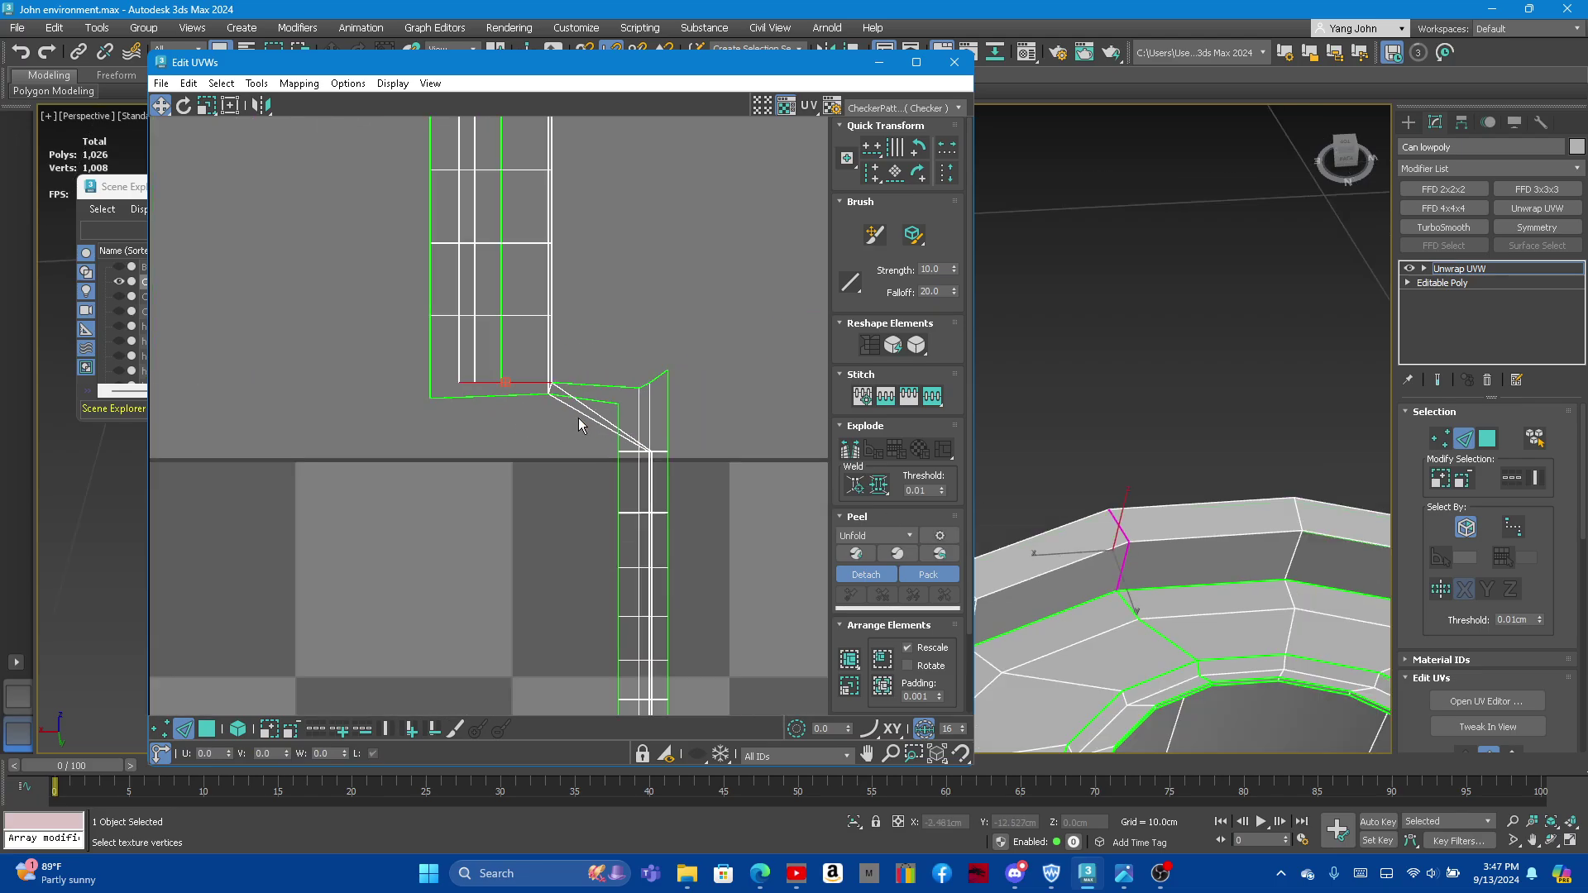
scroll(578, 419, "down", 3)
Step: In Polygon mode, straighten the tall rim island into a grid, then relax it
scroll(578, 419, "down", 3)
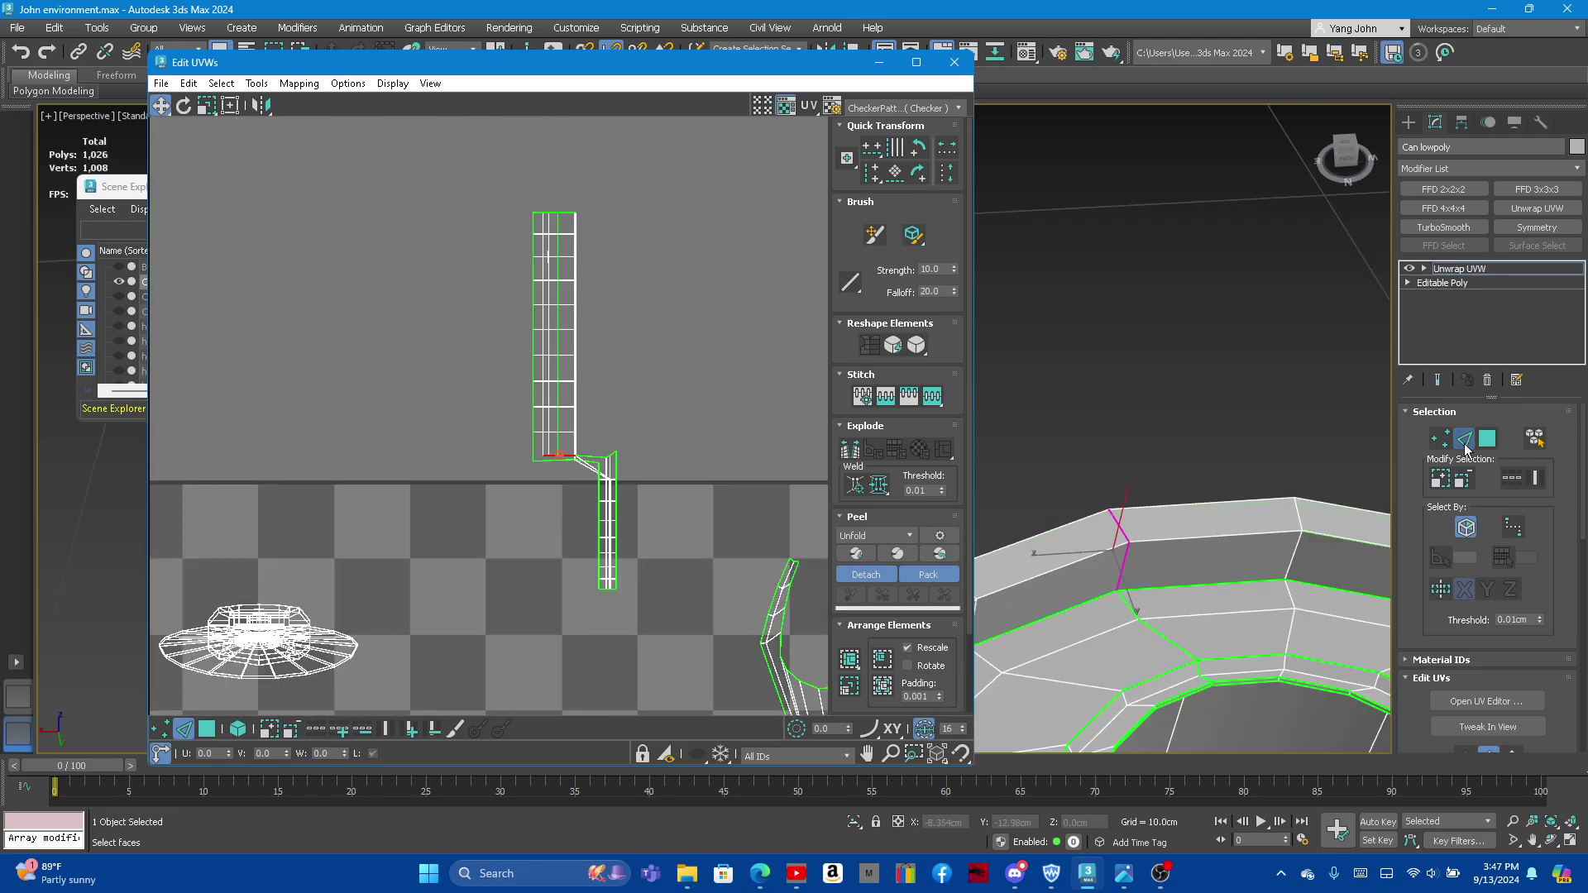
left_click(1488, 440)
left_click(551, 285)
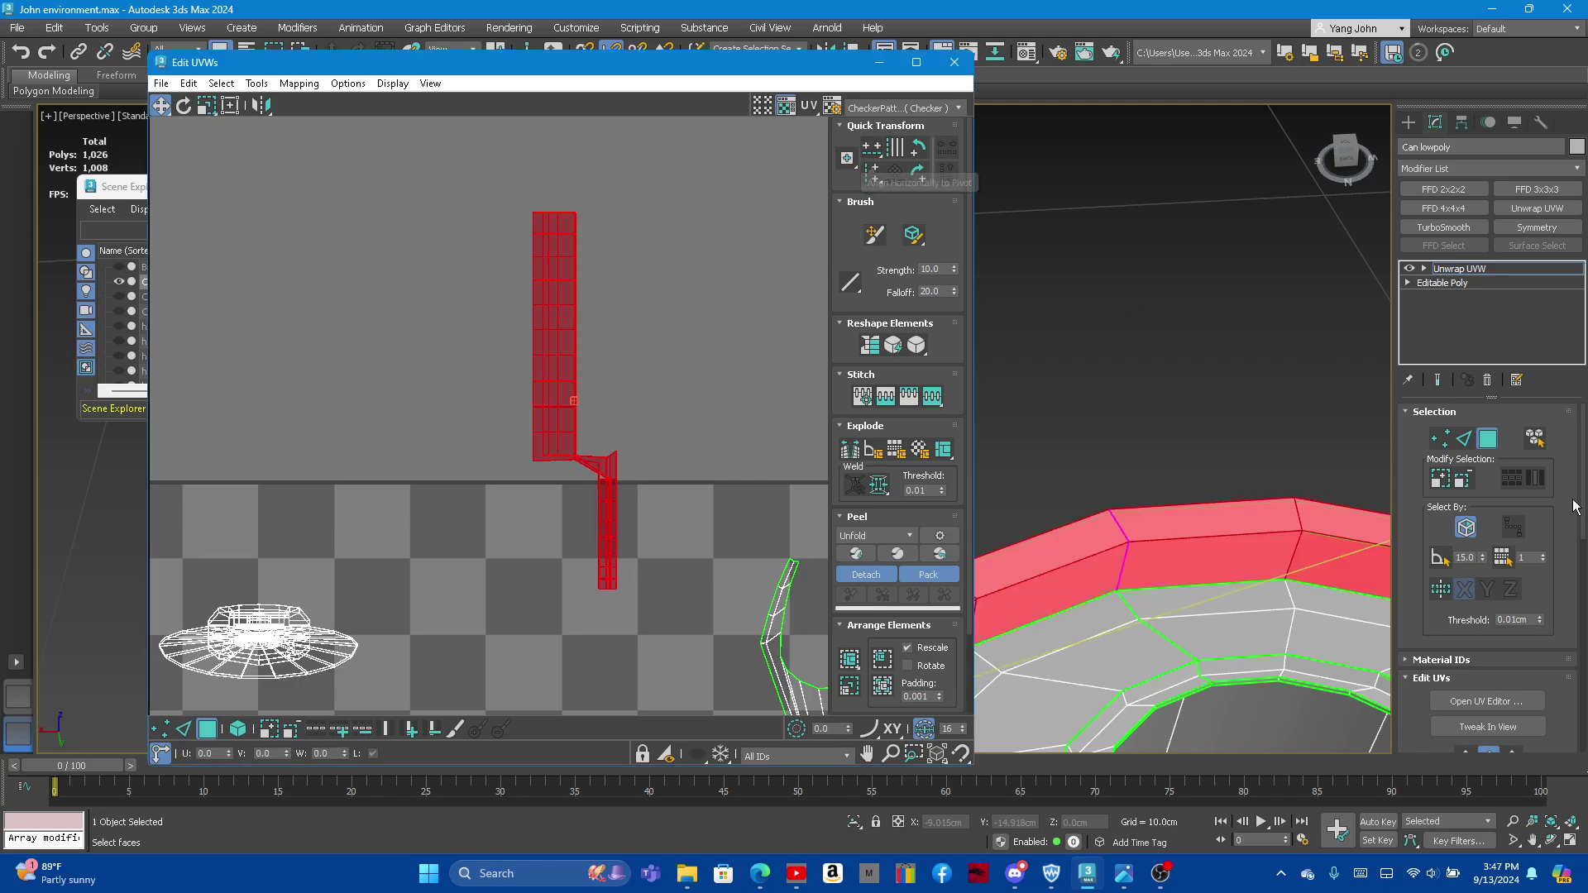
left_click(870, 345)
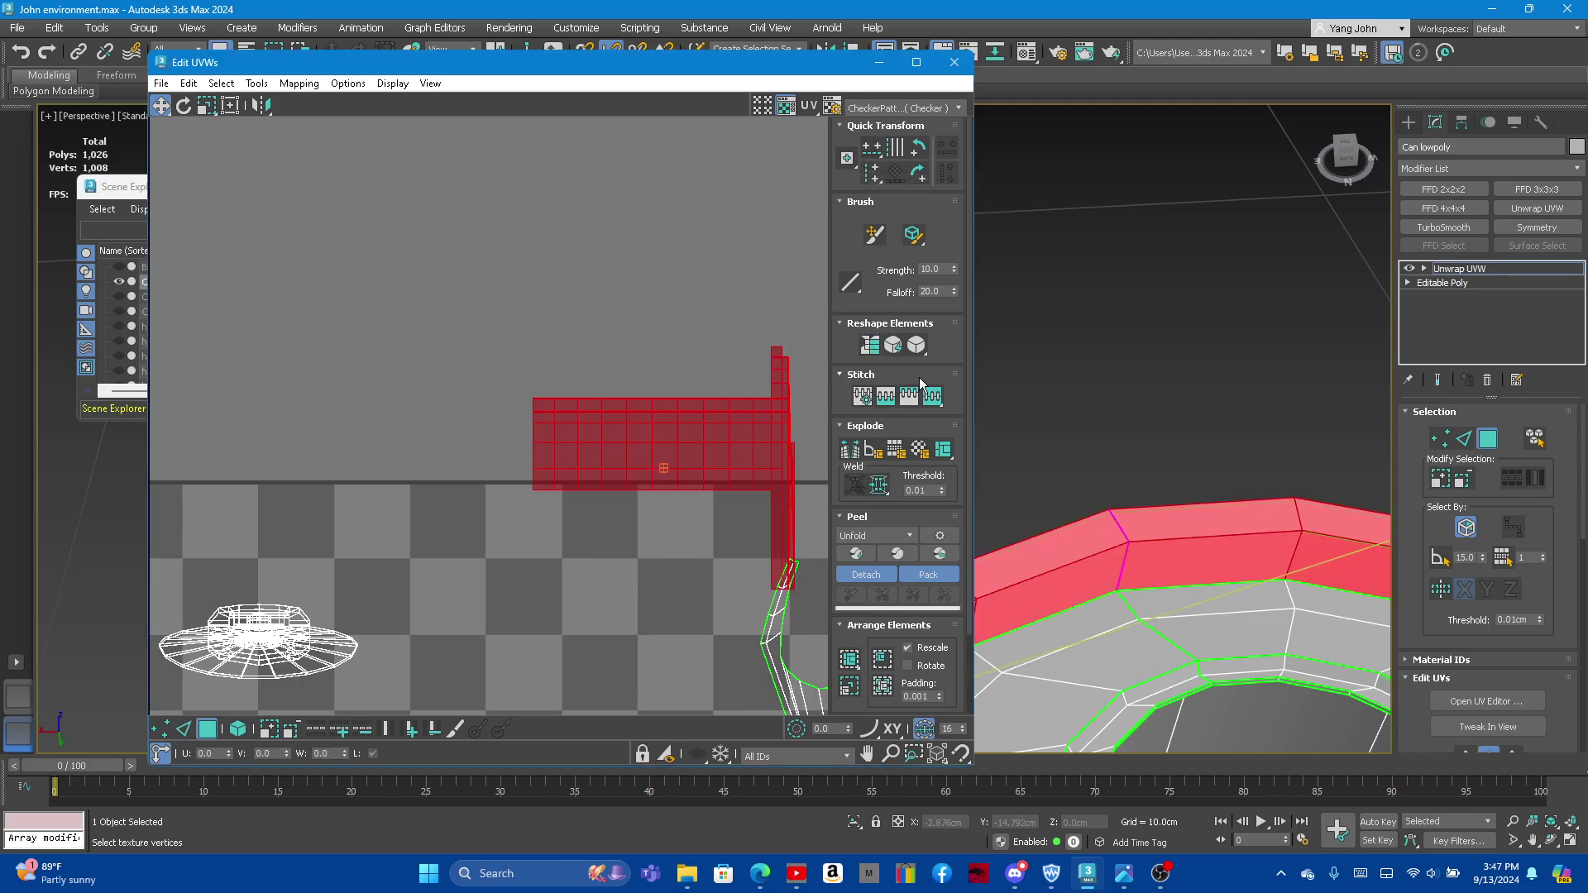
left_click(894, 347)
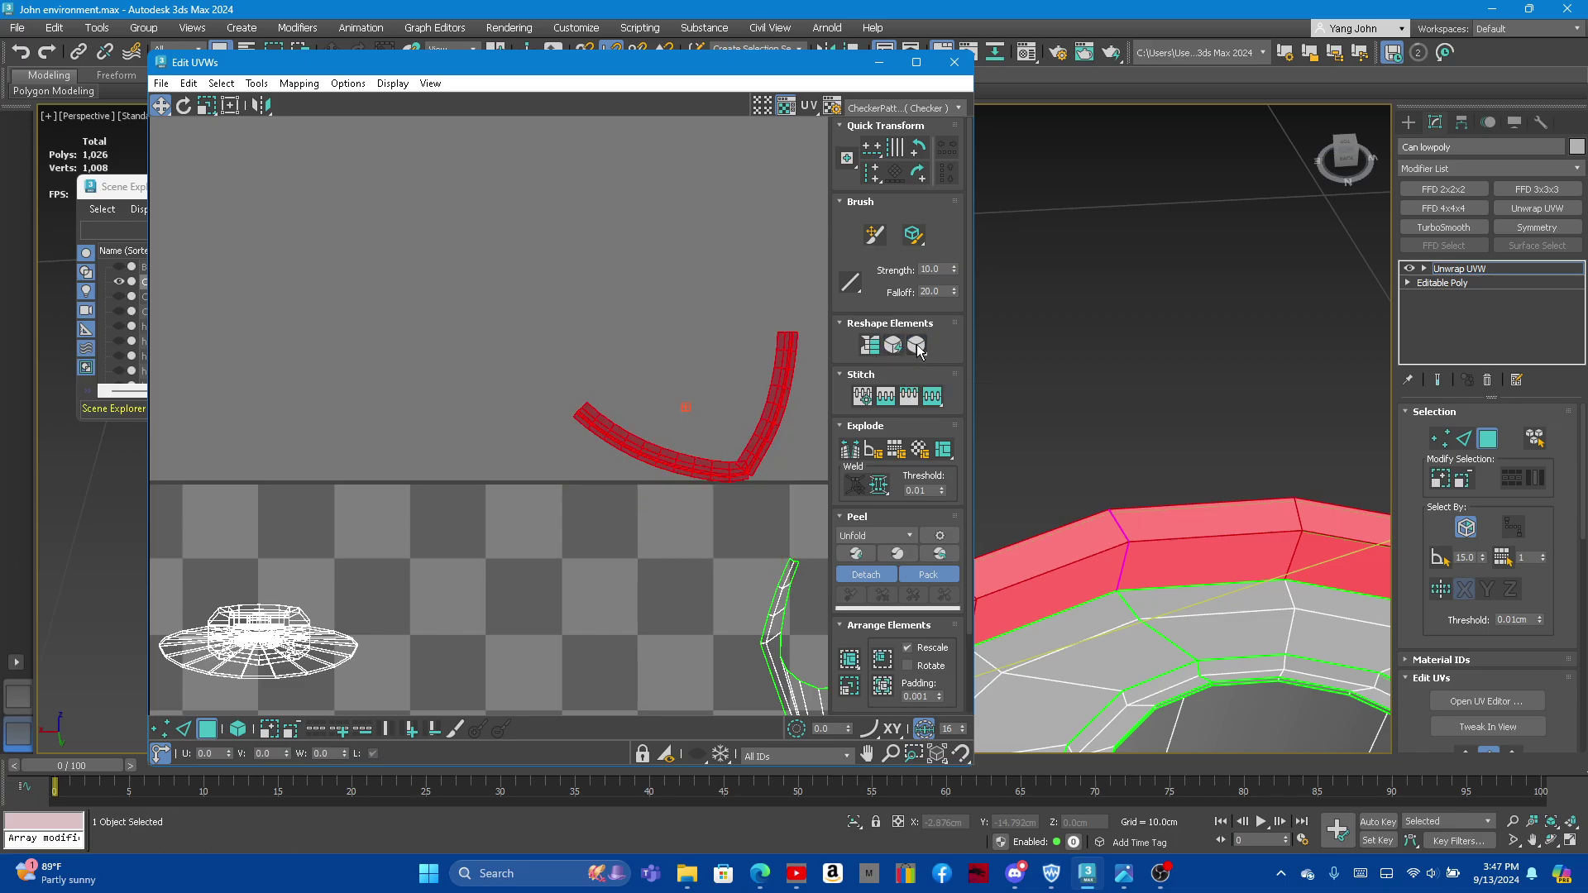
Step: Clear the selection, move the curved strip down-left, and select a rim edge
left_click(690, 412)
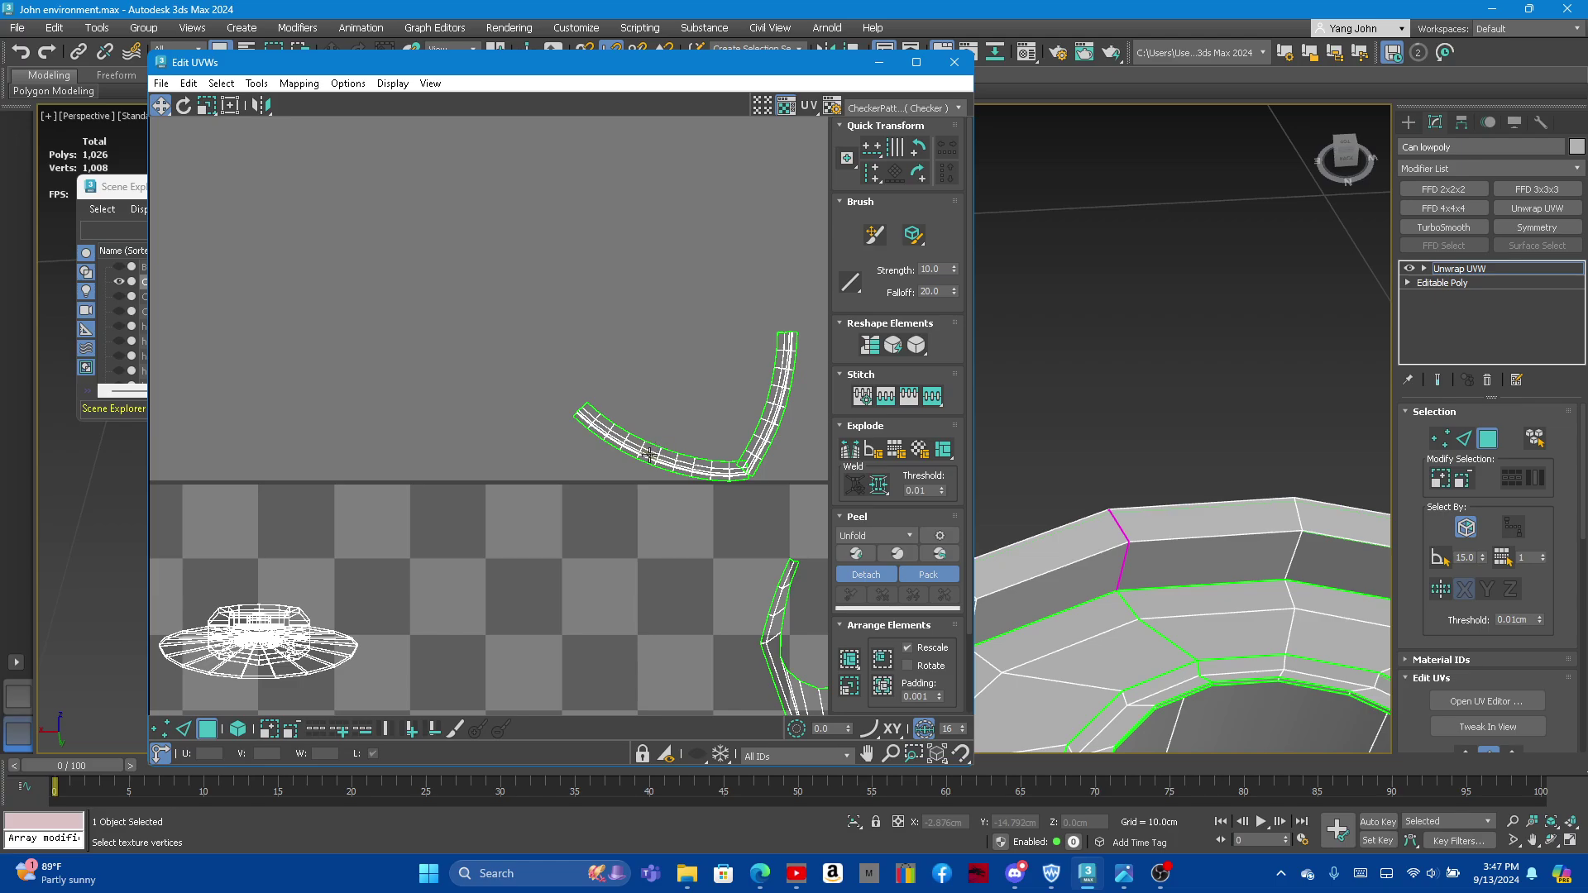
left_click_drag(649, 454, 582, 573)
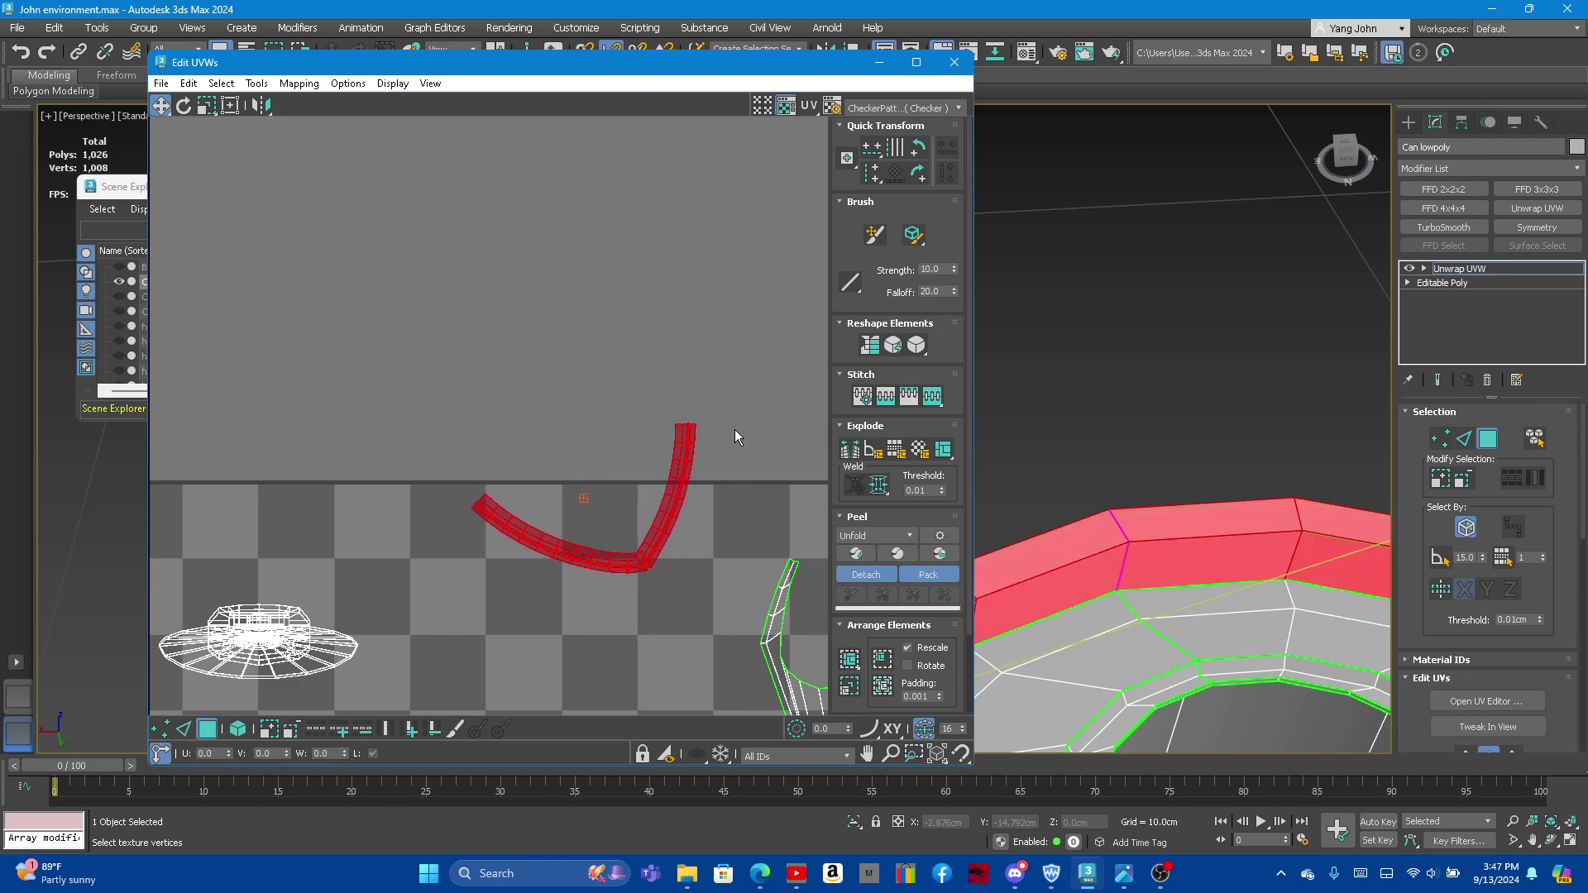
middle_click_drag(1141, 529, 1217, 581, "alt")
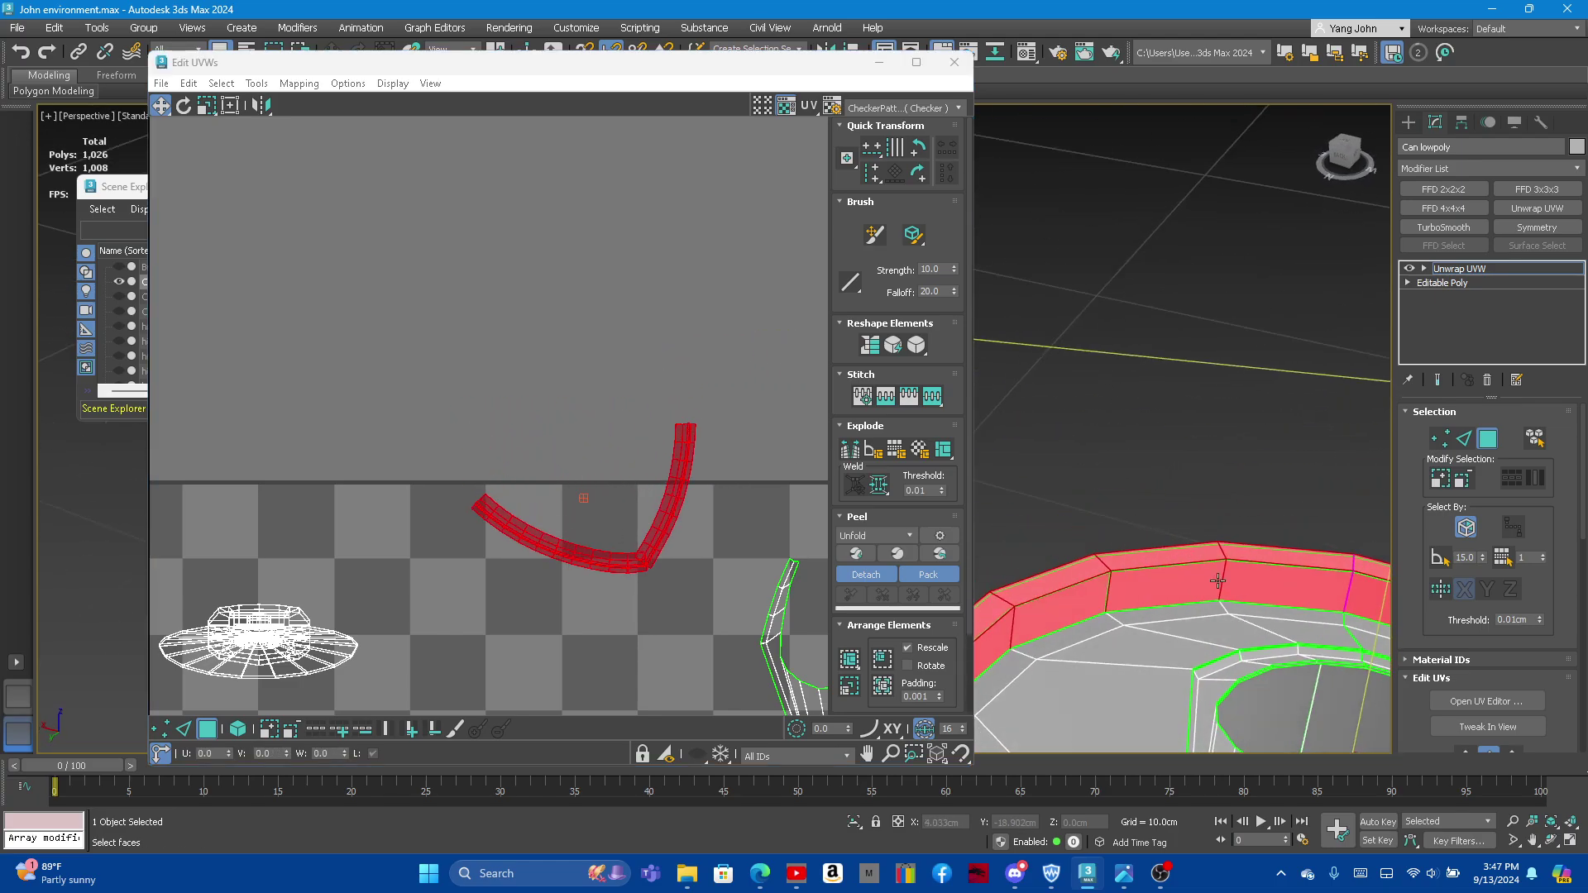
key("2")
scroll(1077, 514, "up", 2)
scroll(1142, 509, "up", 2)
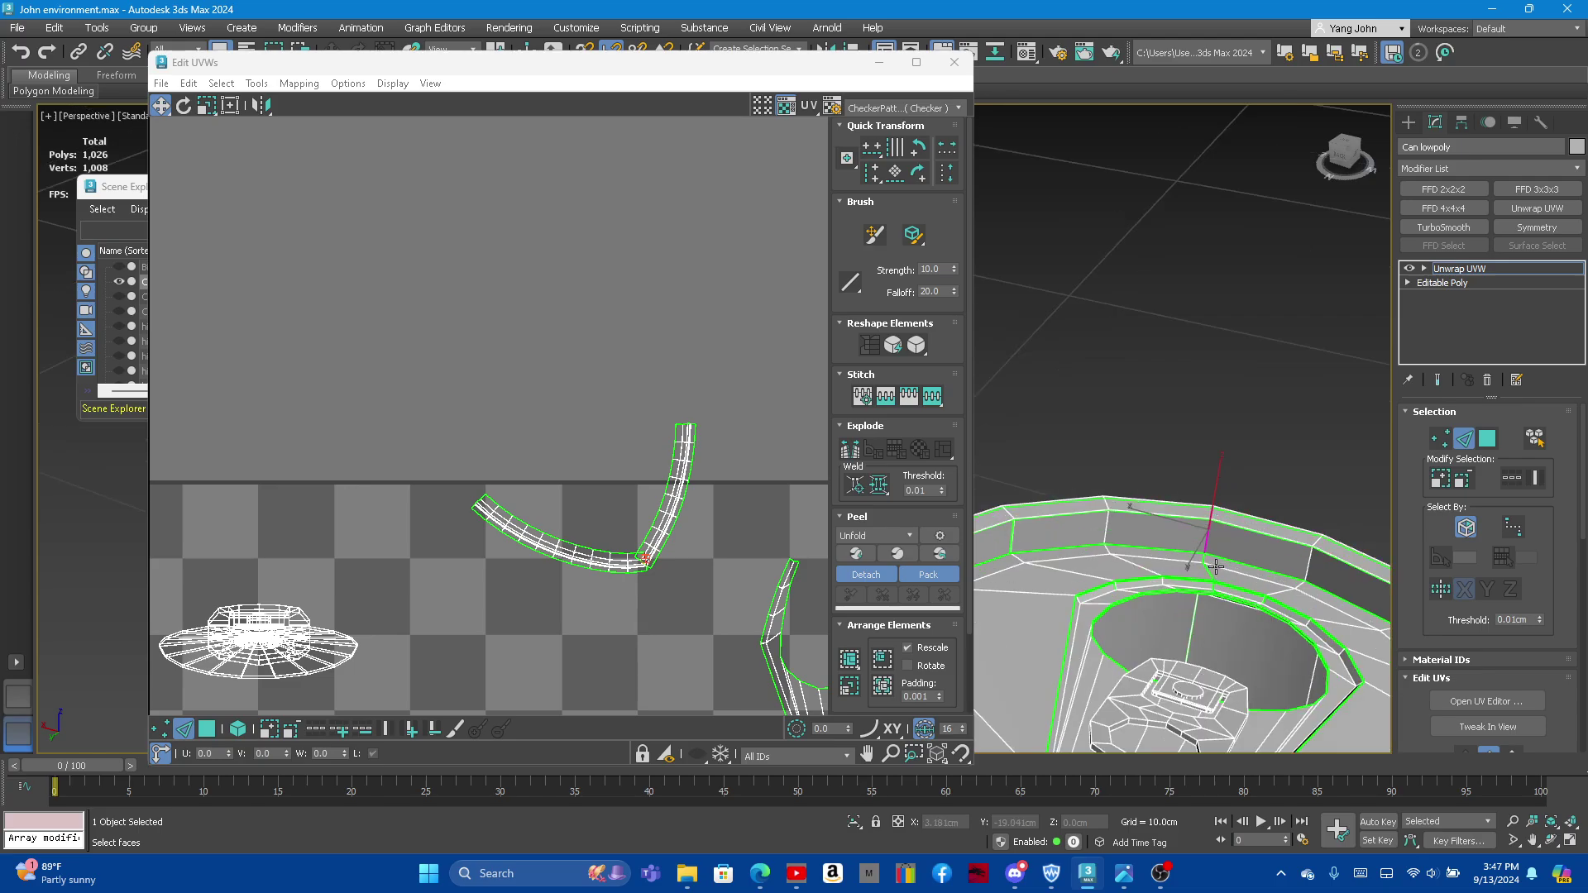
scroll(1202, 506, "up", 2)
left_click(1234, 549)
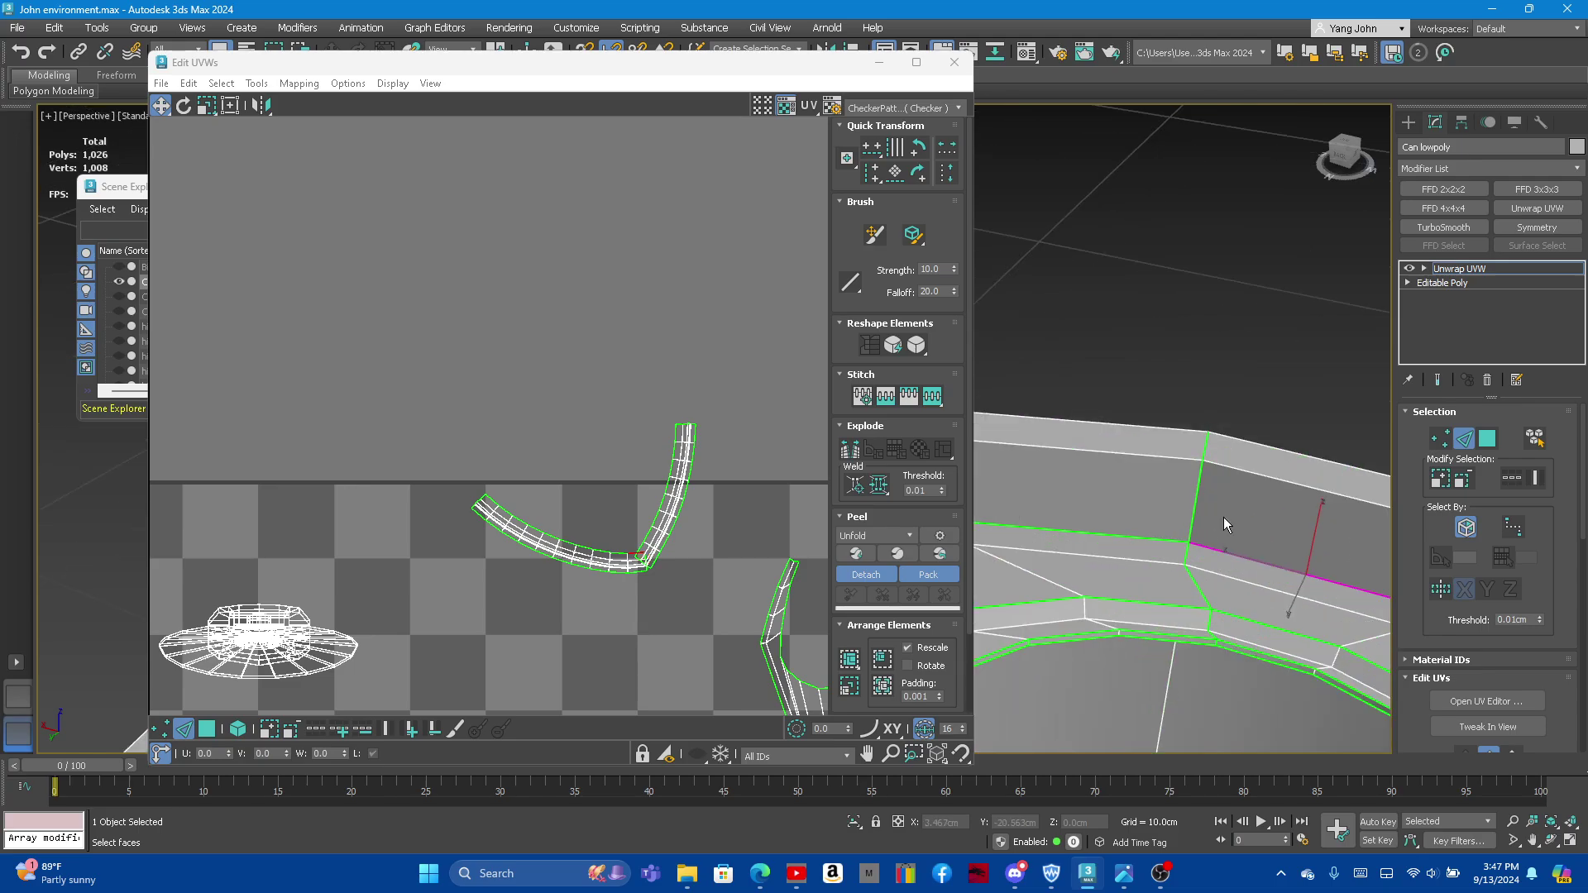
mouse_move(1223, 518)
middle_mouse_down("alt")
mouse_move(1179, 598)
mouse_move(1226, 633)
mouse_move(1346, 583)
mouse_move(1392, 514)
mouse_move(1388, 475)
mouse_move(1291, 445)
middle_mouse_up("alt")
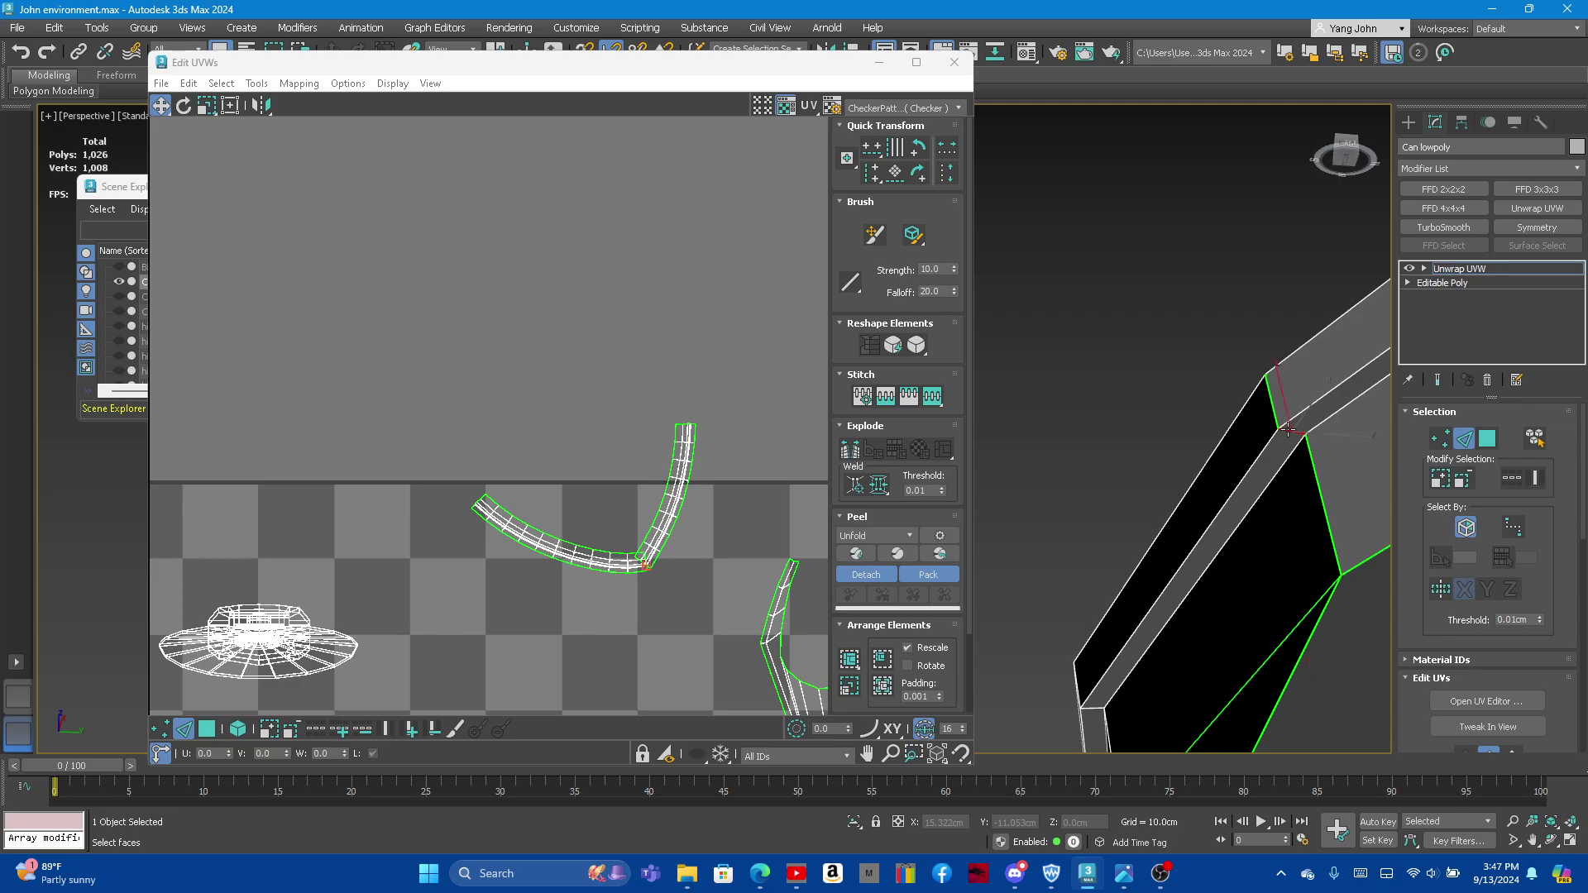
Step: Straighten the upper rim face strip and move it beside the other island
right_click(647, 492)
left_click(596, 507)
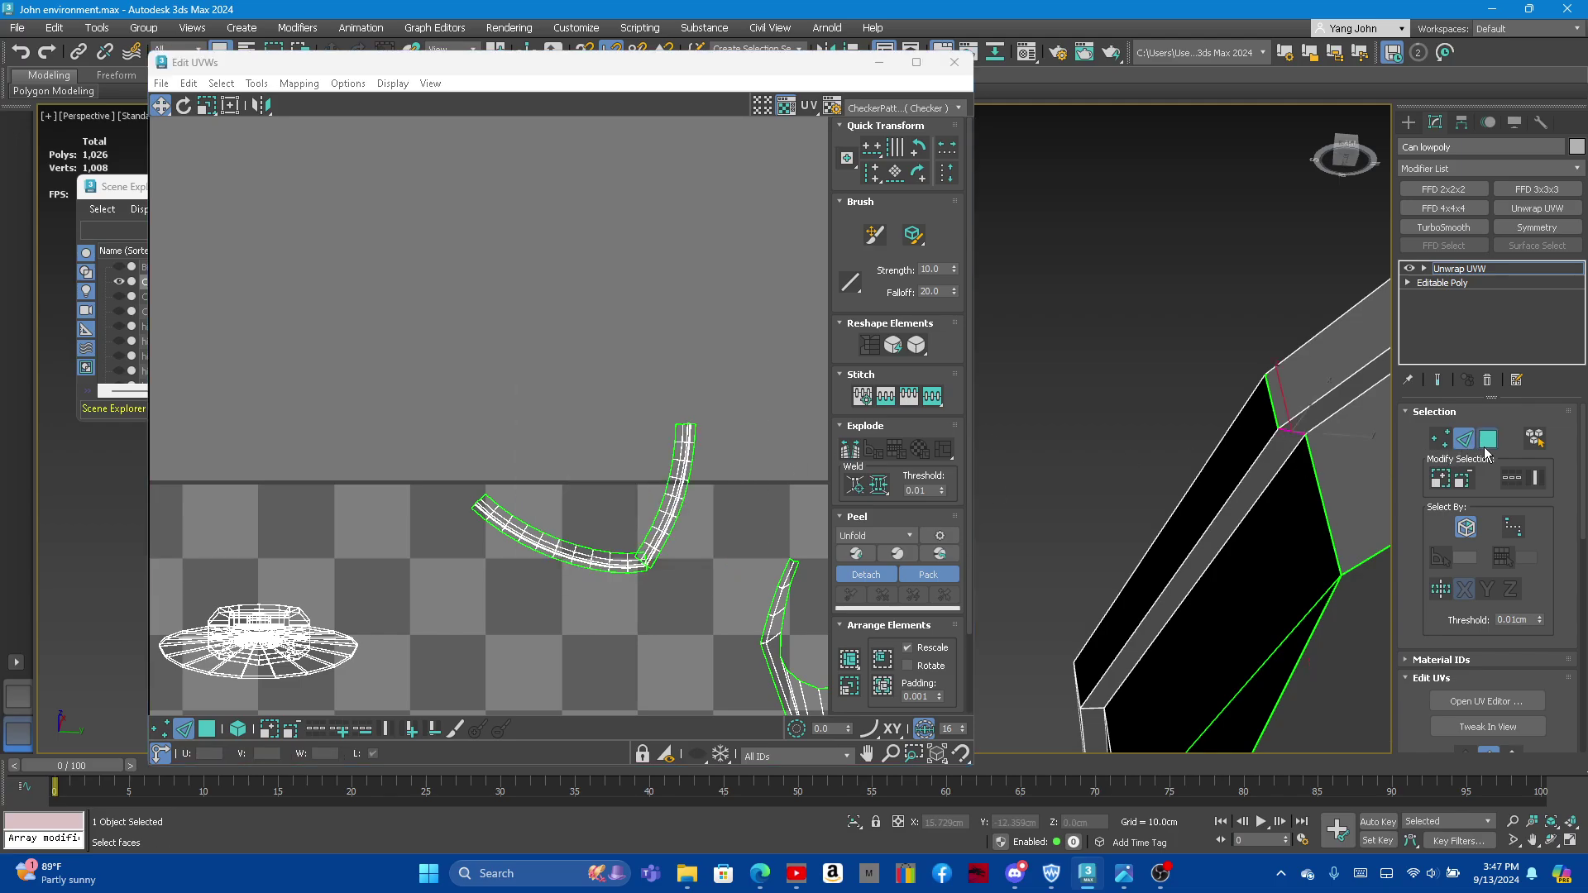
left_click(1292, 413)
left_click(1307, 406)
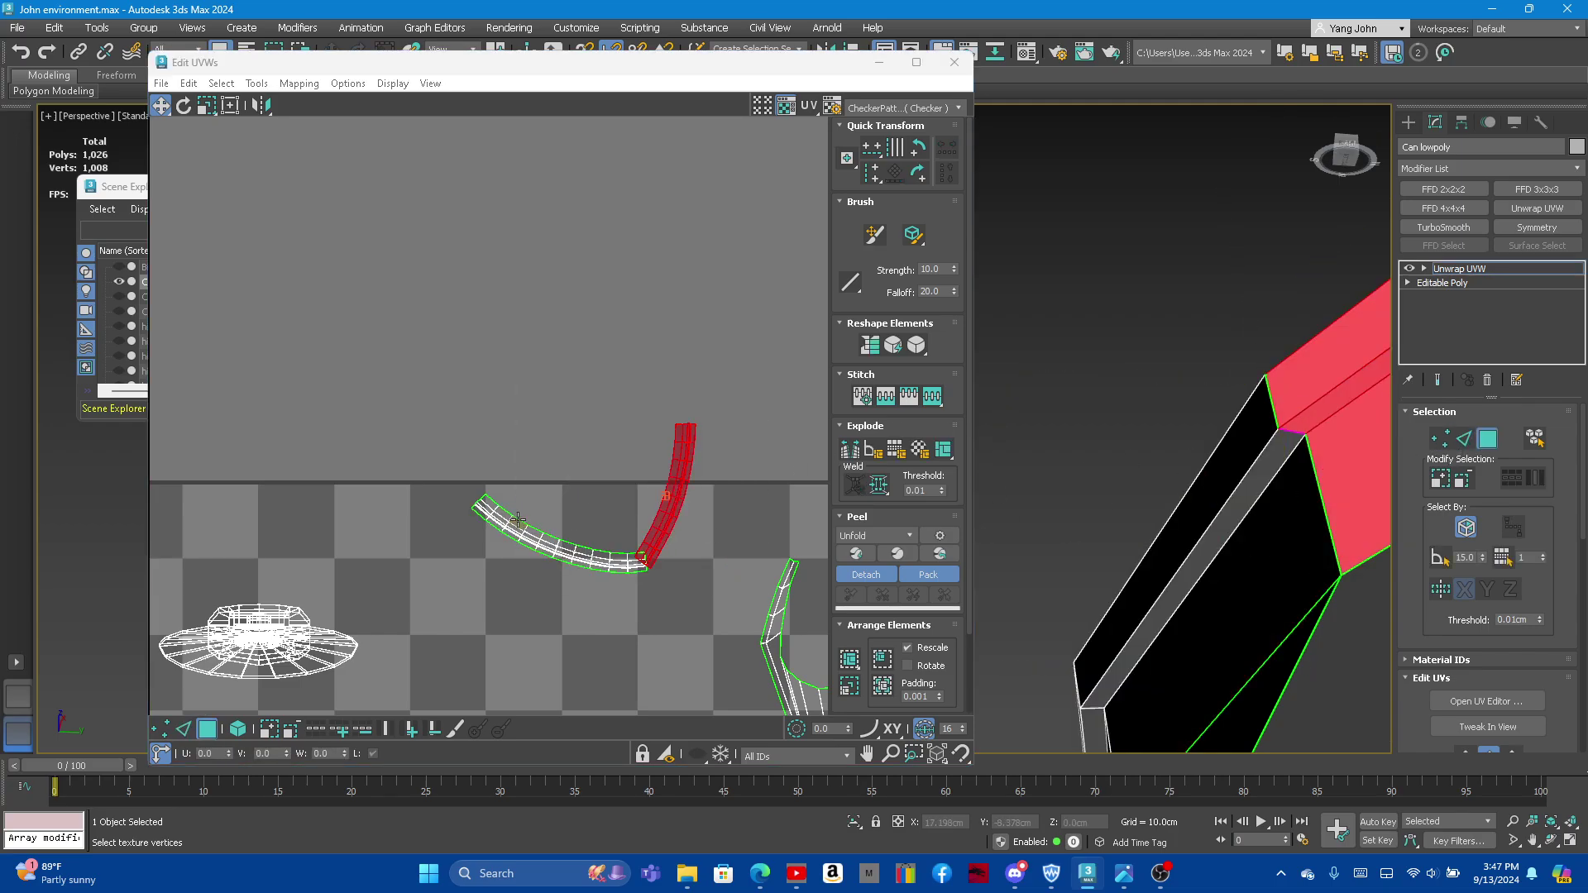
left_click(870, 345)
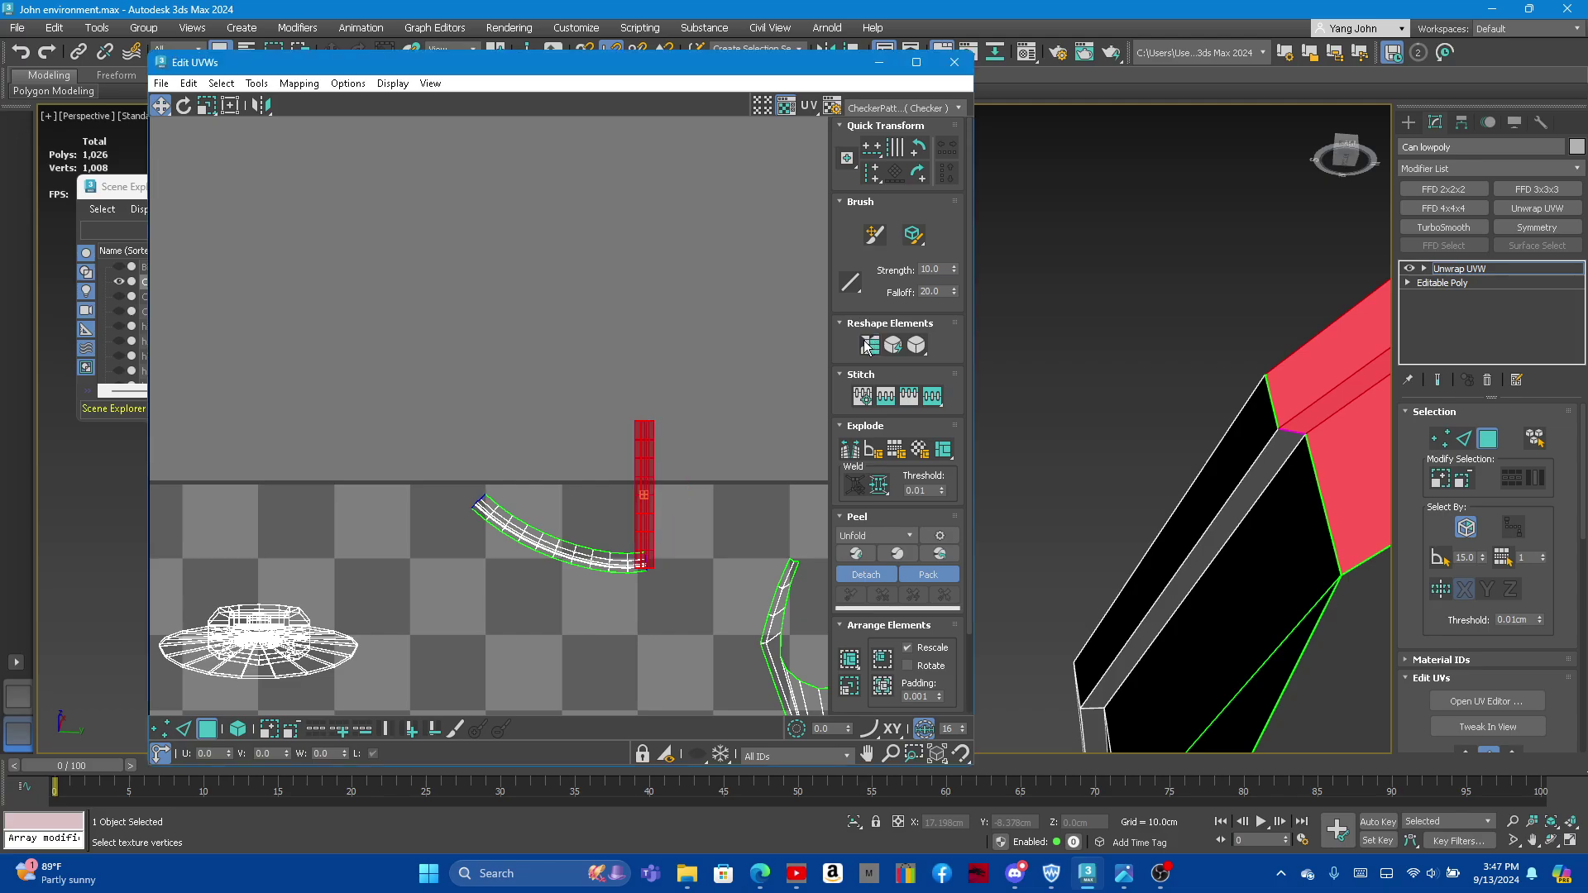
middle_click_drag(465, 410, 637, 531)
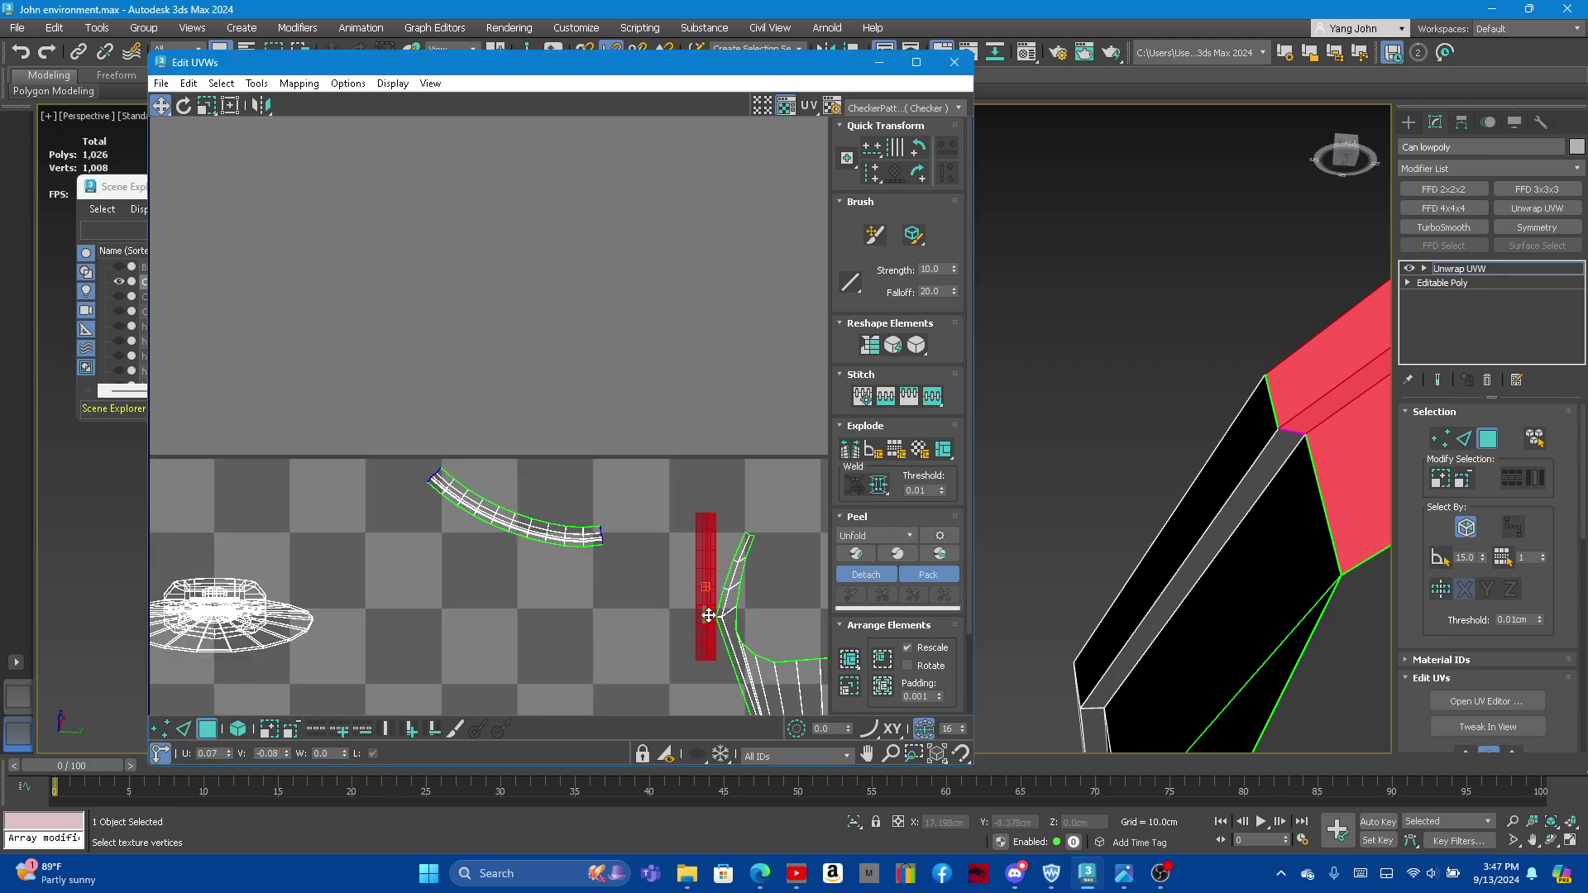
left_click_drag(603, 492, 683, 592)
Step: Straighten the second curved strip, move it right and up, and rotate it upright
left_click(558, 541)
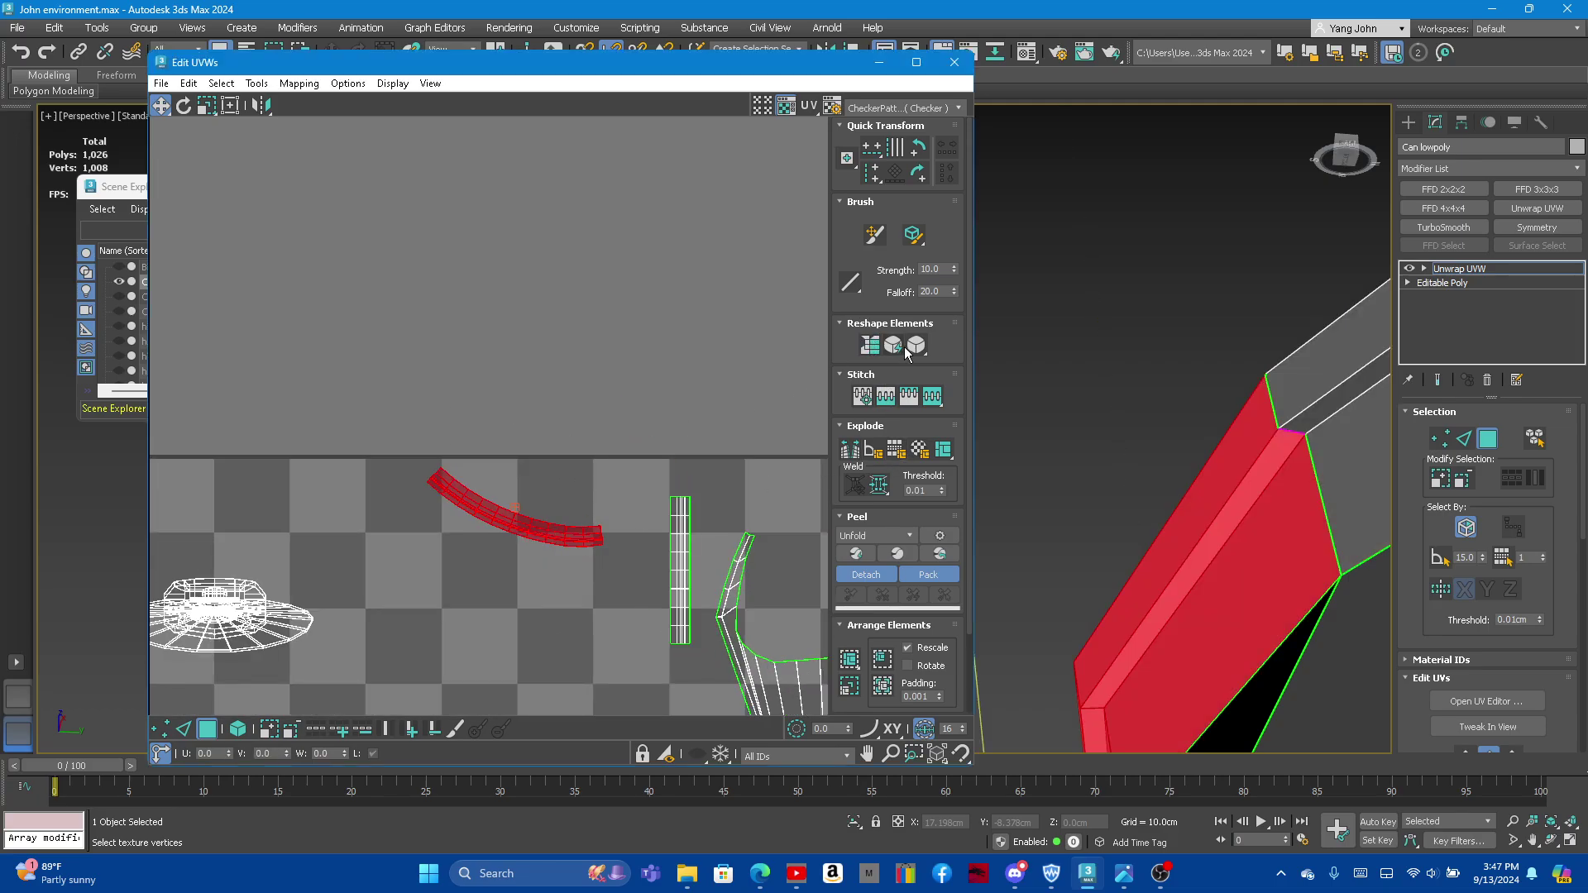
left_click(870, 345)
mouse_move(538, 540)
left_mouse_down()
mouse_move(603, 526)
mouse_move(583, 525)
mouse_move(575, 628)
mouse_move(560, 622)
left_mouse_up()
key("e")
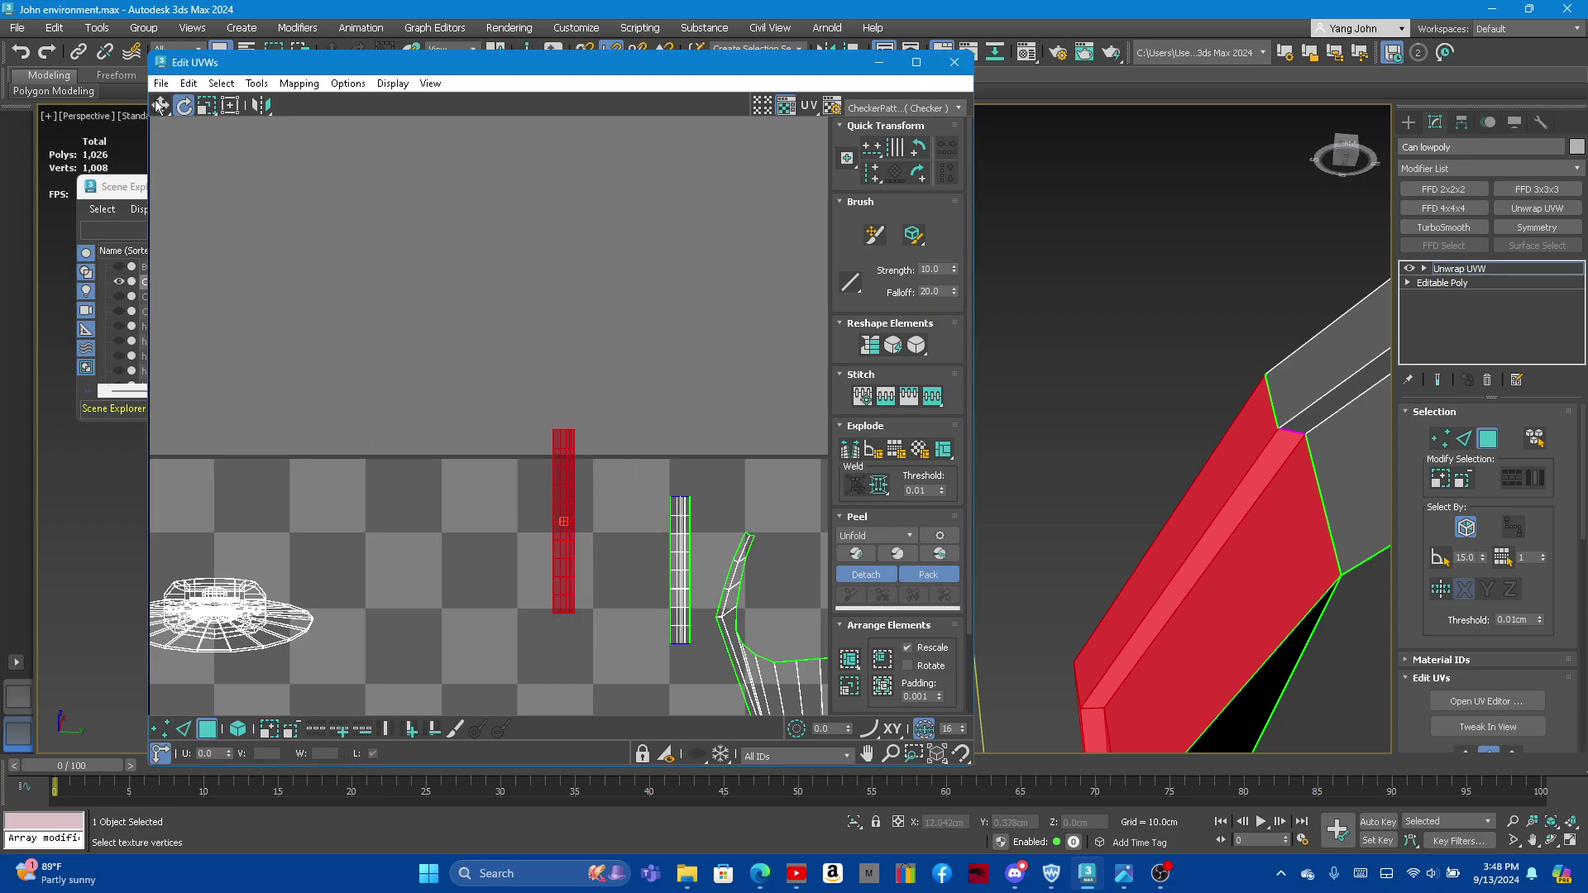
left_click(159, 105)
Step: Move the vertical red strip to the right and bring the disk island into view
mouse_move(560, 494)
left_mouse_down()
mouse_move(623, 567)
mouse_move(633, 550)
left_mouse_up()
scroll(743, 362, "down", 3)
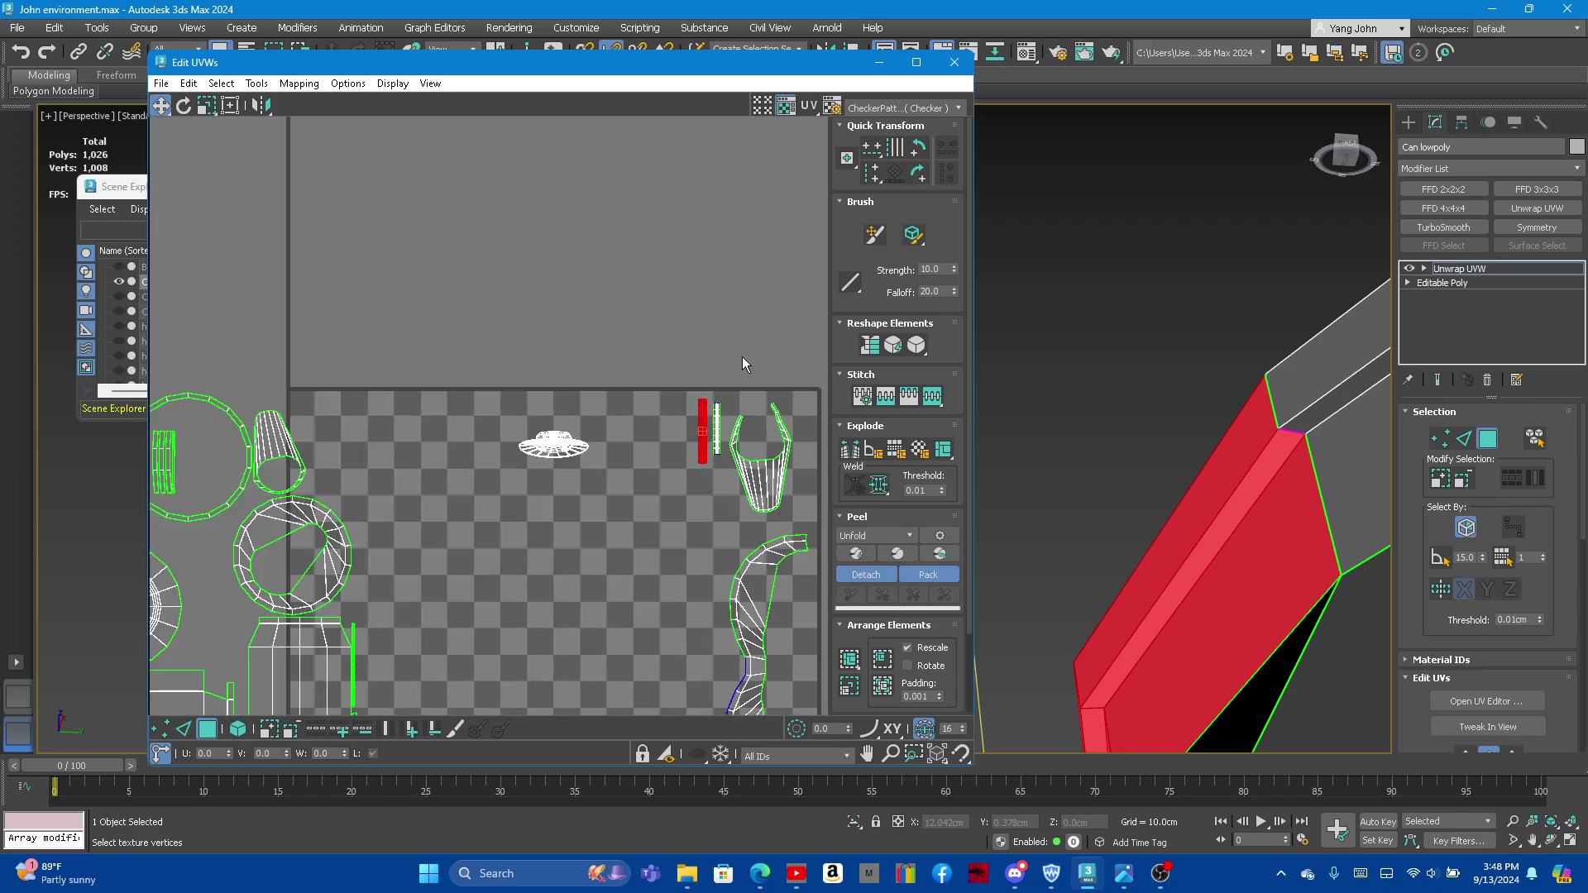
scroll(689, 420, "up", 3)
scroll(682, 276, "down", 3)
middle_click_drag(683, 276, 736, 215)
scroll(581, 299, "up", 5)
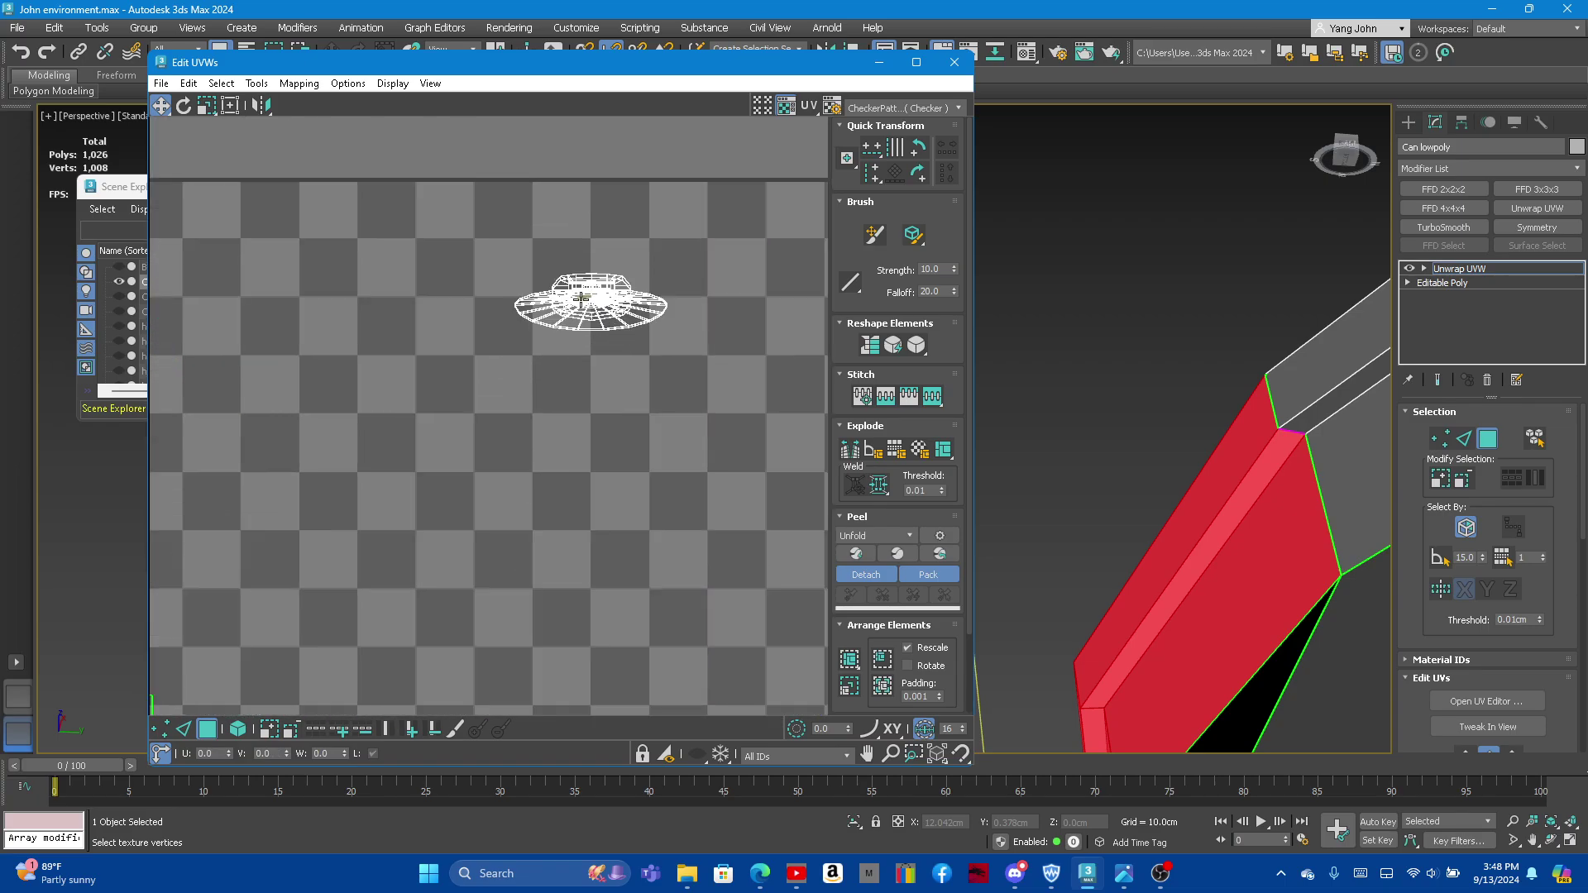
Step: Relax the whole disk UV island and move it up-right beside the strips
left_click(574, 317)
double_click(551, 318)
scroll(628, 326, "down", 3)
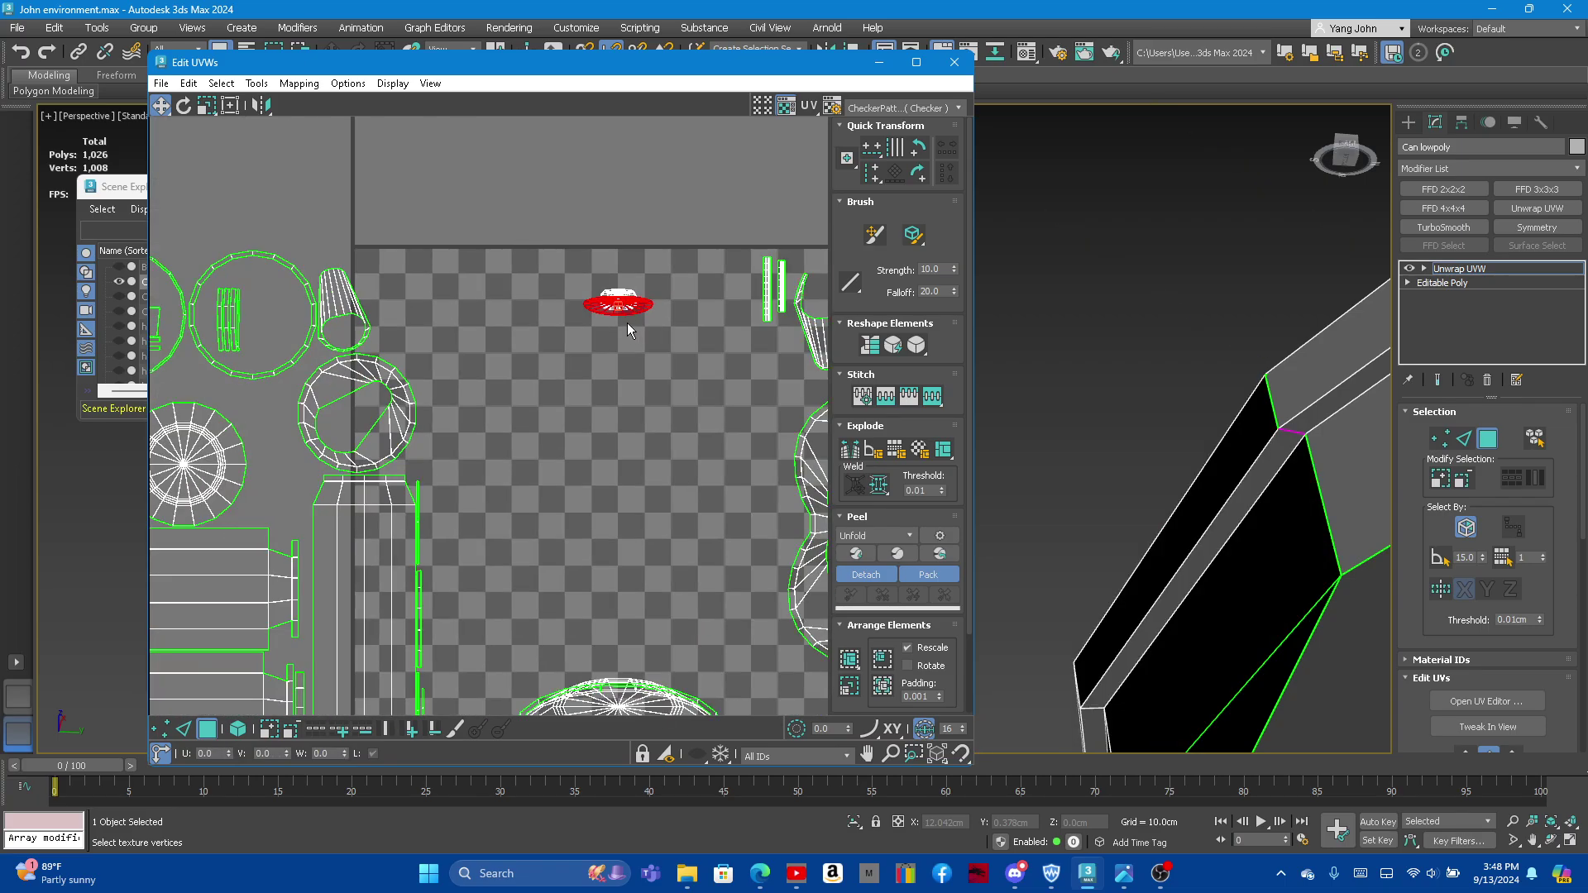
scroll(637, 294, "up", 3)
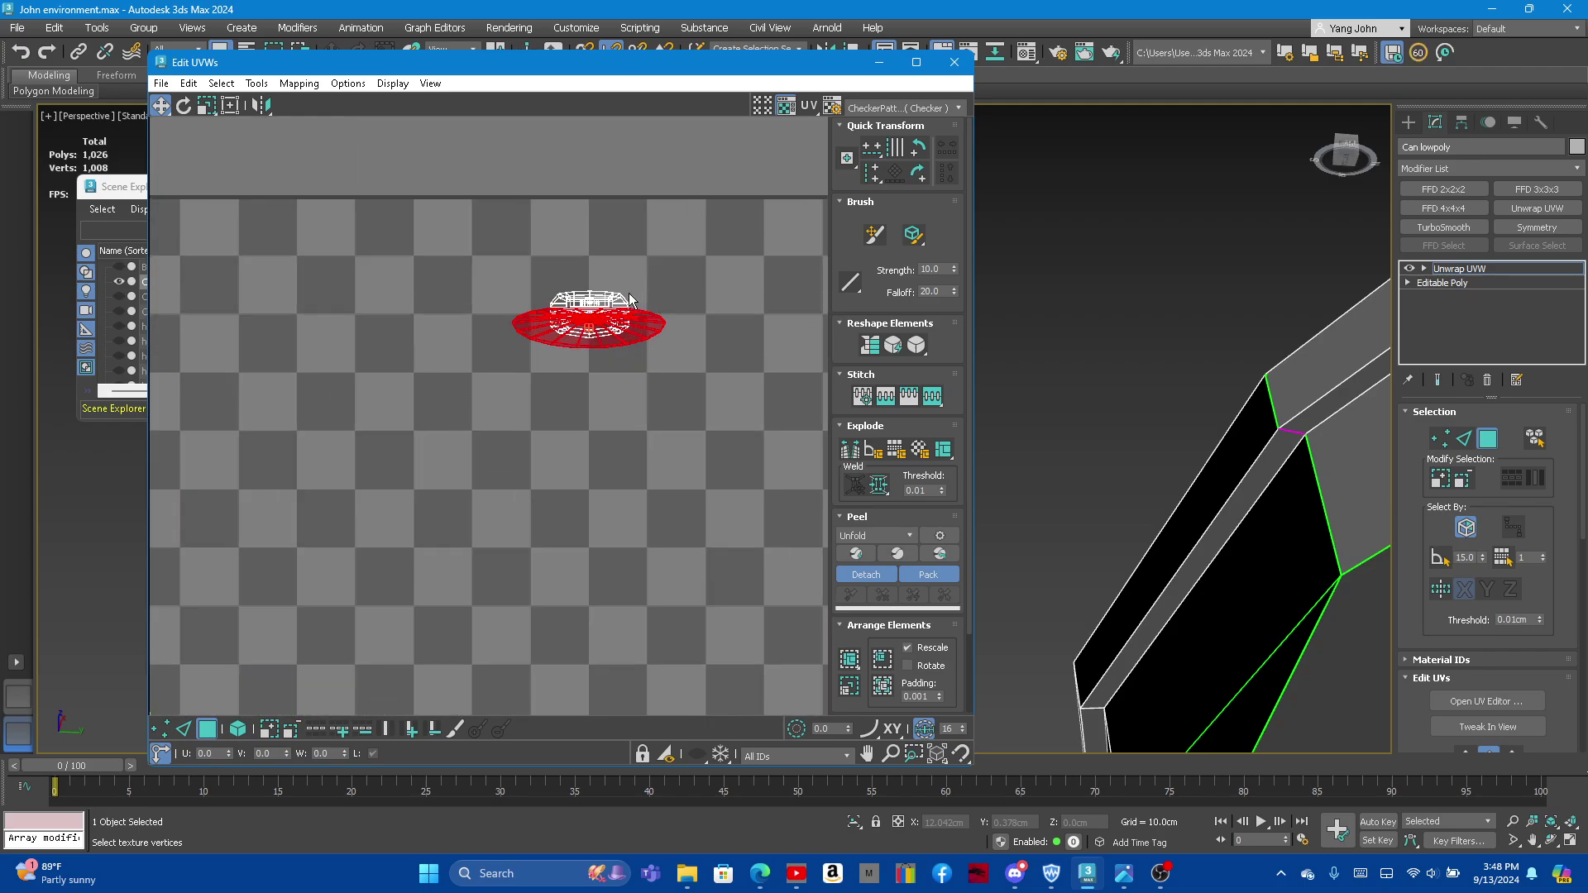
left_click(916, 346)
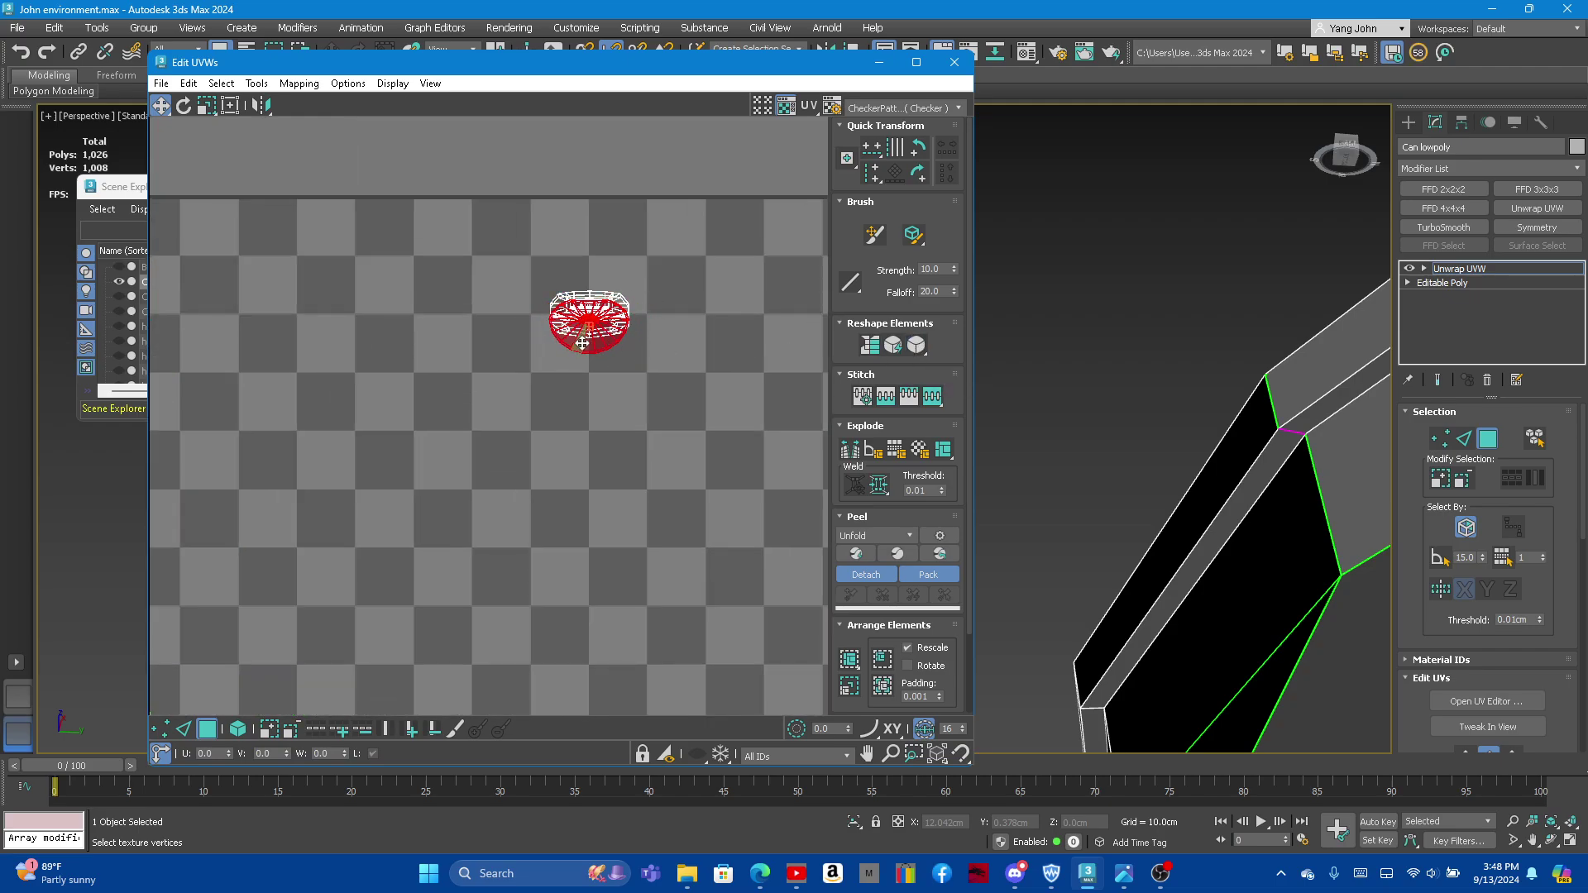
left_click_drag(589, 337, 790, 307)
scroll(790, 308, "down", 3)
scroll(629, 277, "up", 4)
mouse_move(585, 284)
left_mouse_down()
mouse_move(628, 276)
mouse_move(643, 252)
left_mouse_up()
scroll(897, 413, "down", 2)
scroll(1207, 447, "down", 3)
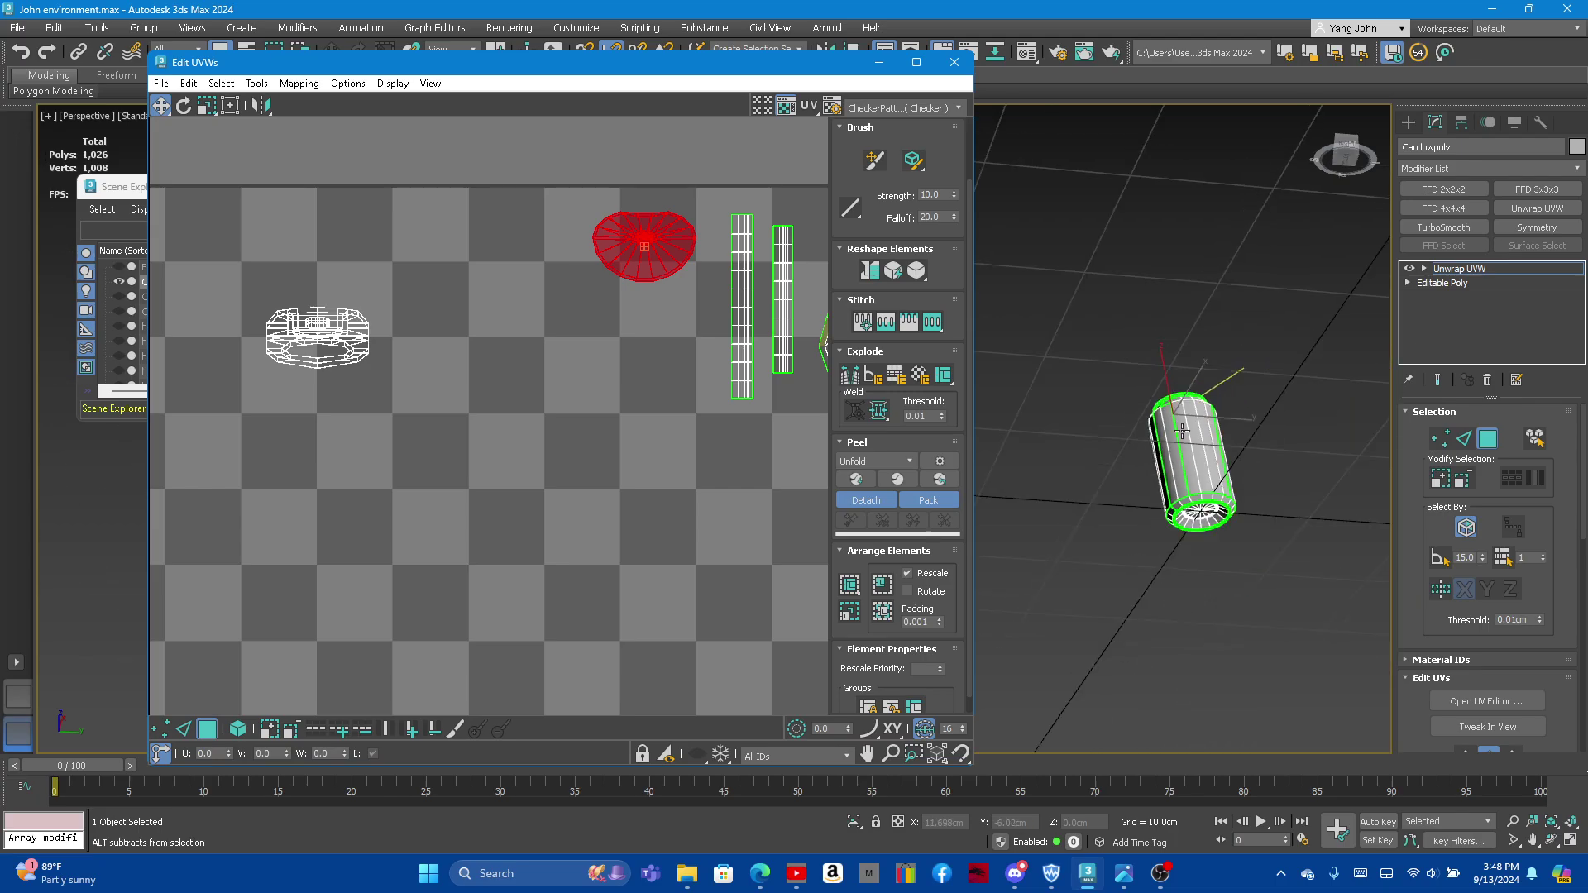
scroll(1213, 625, "down", 2)
scroll(1233, 504, "up", 3)
scroll(1266, 463, "up", 3)
scroll(1290, 430, "up", 2)
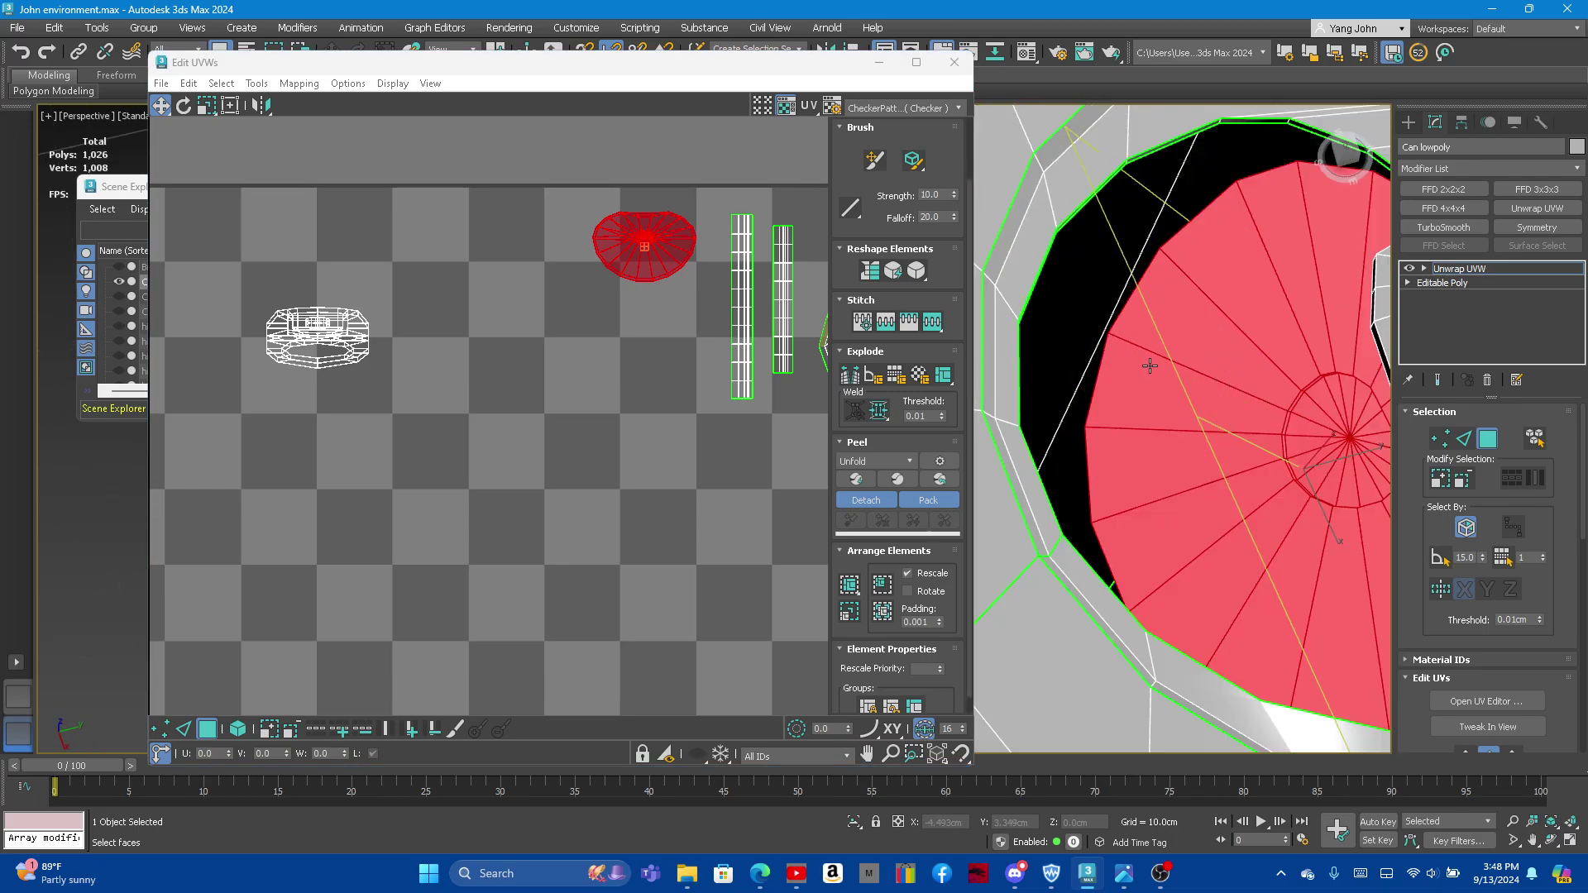
scroll(1300, 419, "up", 2)
scroll(1300, 419, "down", 1)
scroll(674, 229, "up", 5)
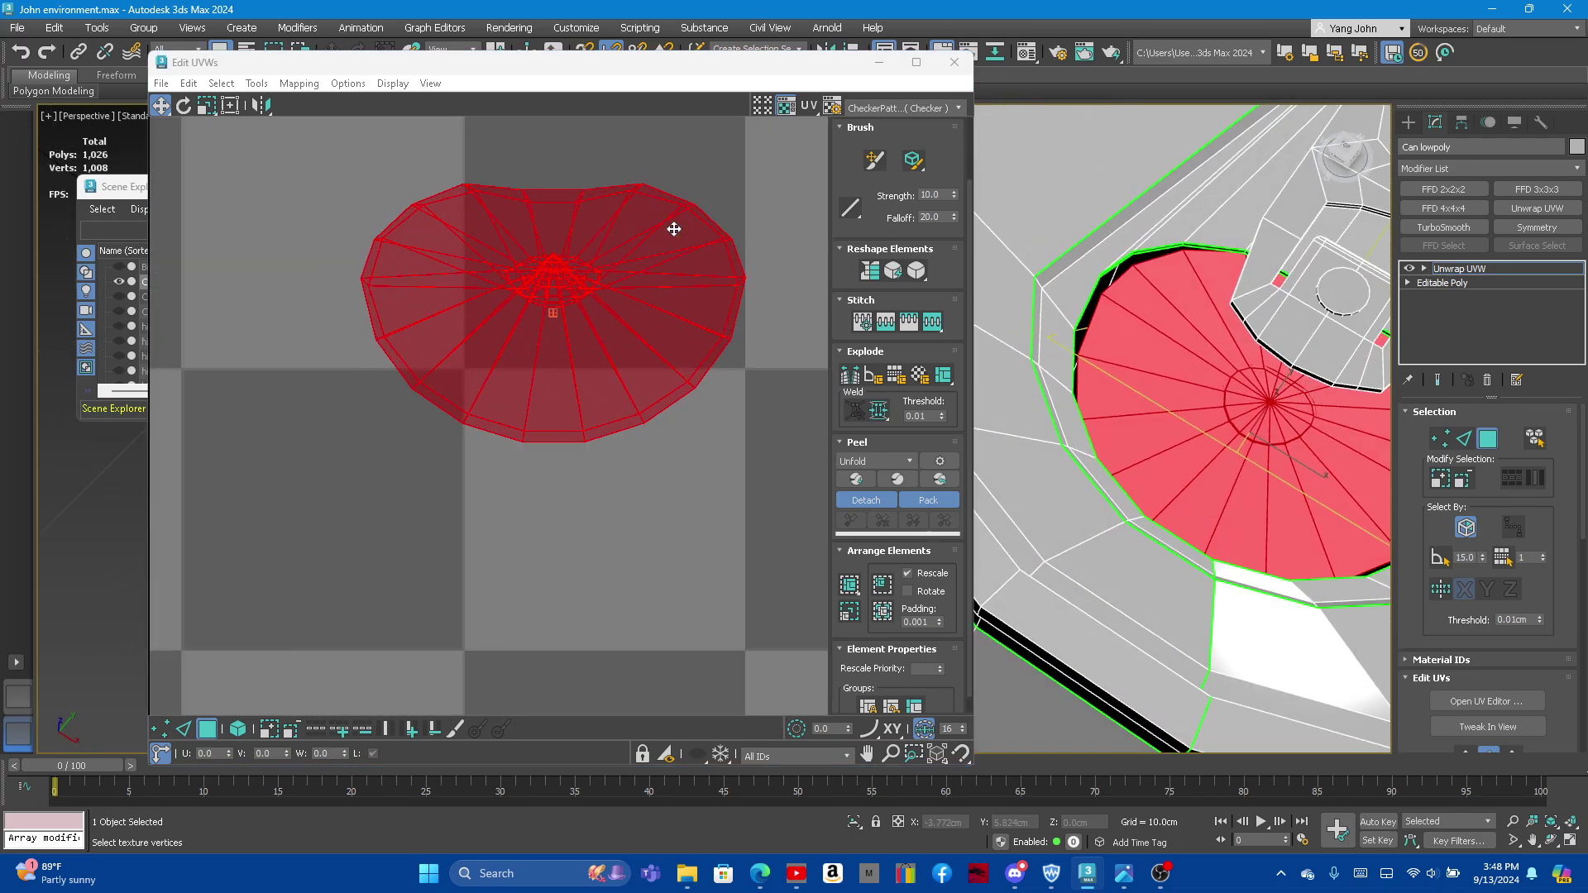
mouse_move(1165, 347)
middle_mouse_down("alt")
mouse_move(1190, 293)
mouse_move(1141, 347)
mouse_move(1208, 414)
middle_mouse_up("alt")
scroll(1190, 293, "up", 3)
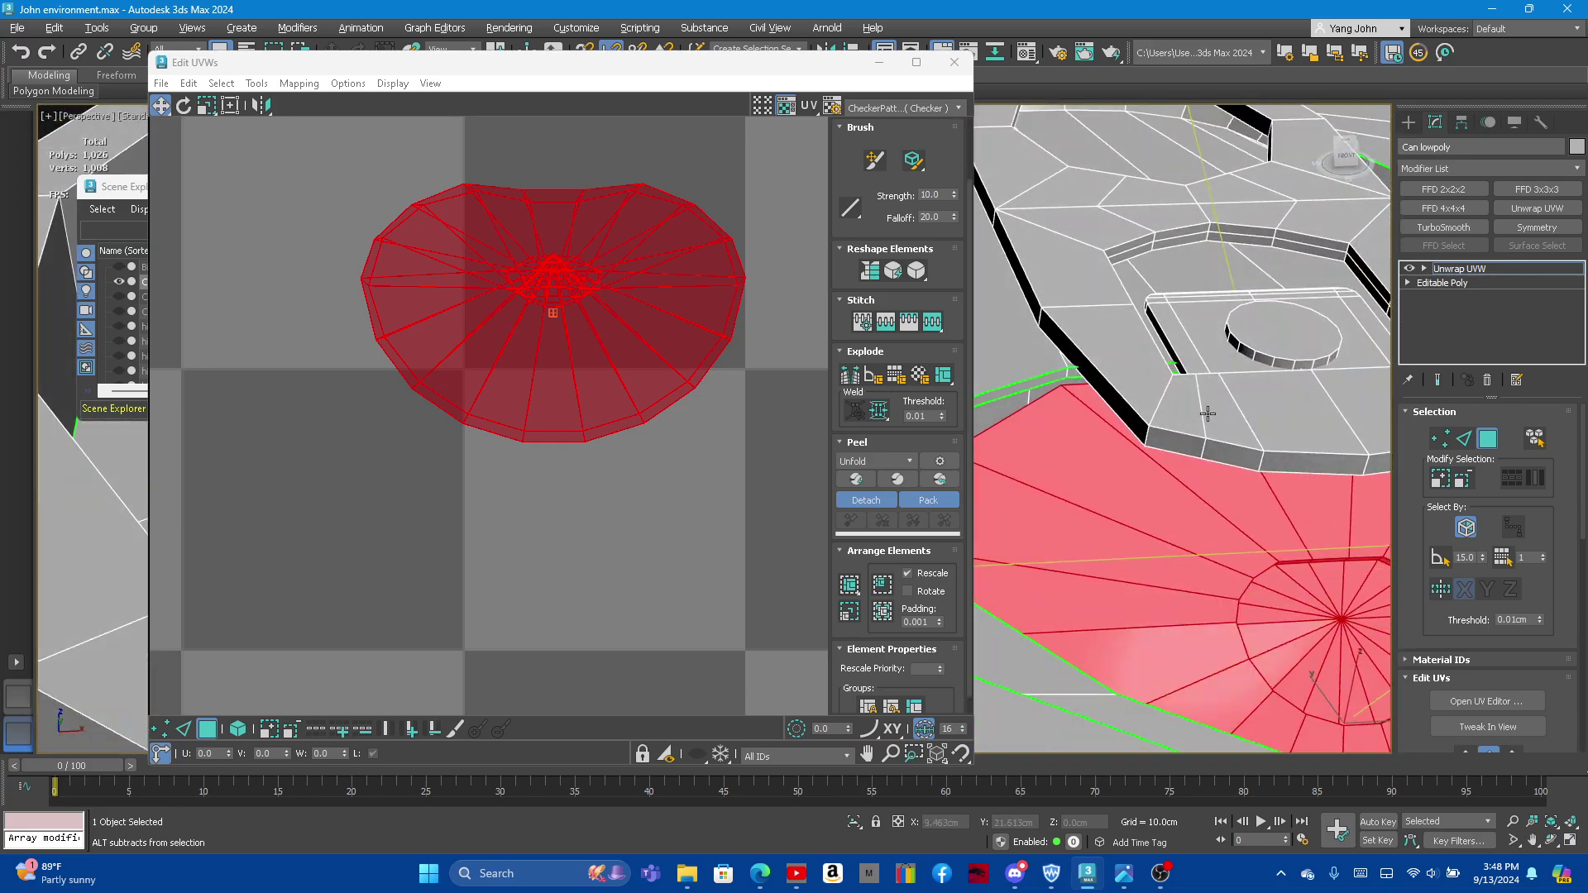
scroll(659, 266, "down", 5)
scroll(649, 265, "up", 3)
scroll(649, 291, "up", 5)
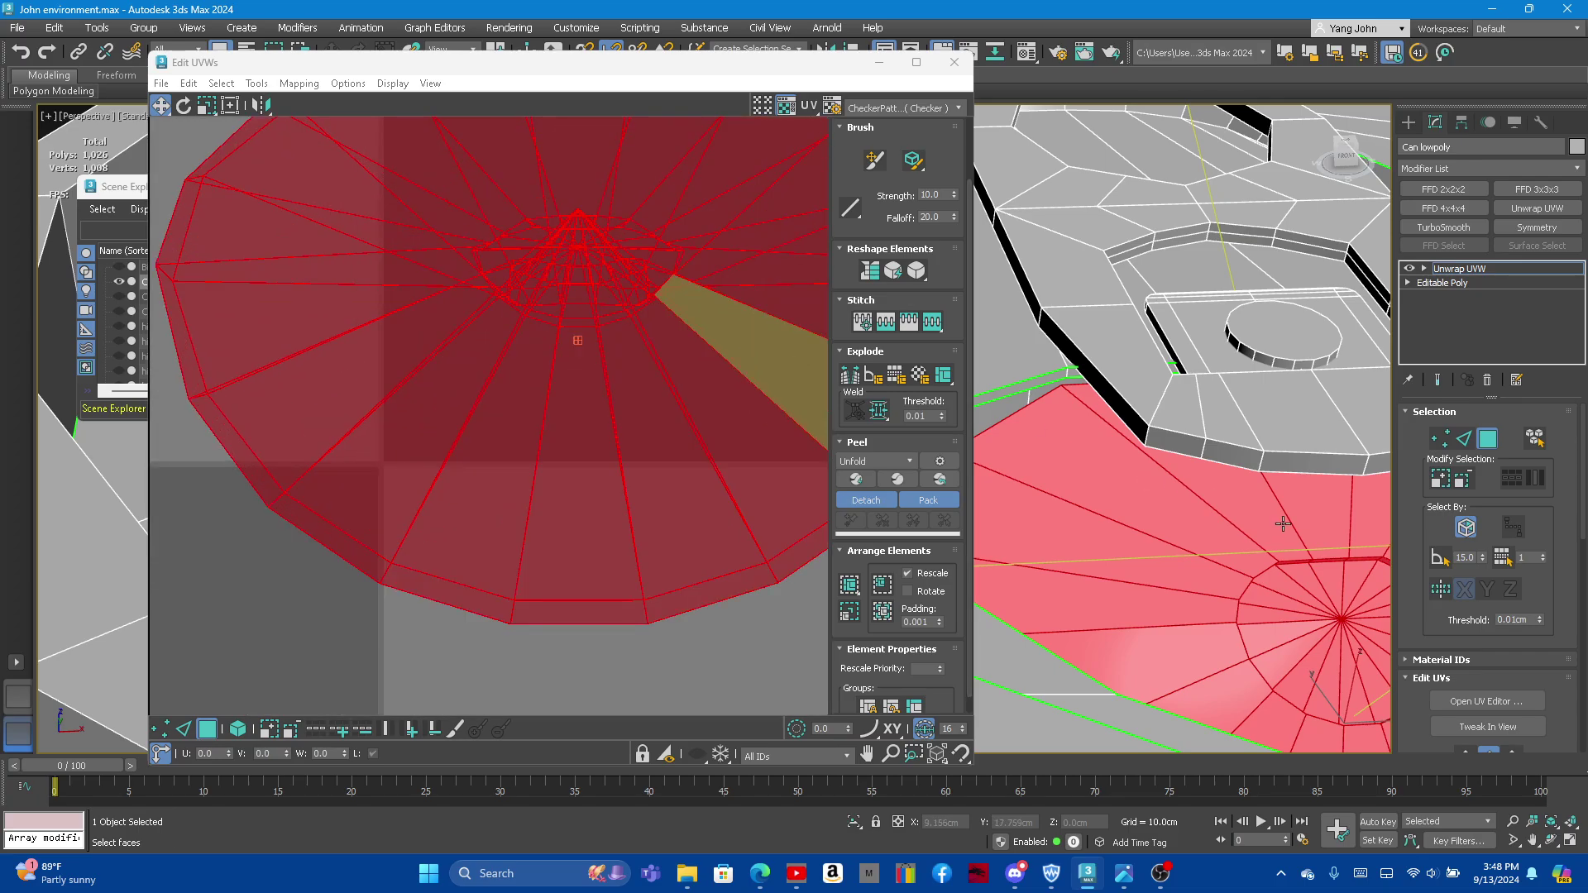
mouse_move(1283, 524)
middle_mouse_down("alt")
mouse_move(1207, 562)
mouse_move(1149, 567)
mouse_move(1198, 548)
mouse_move(1098, 525)
mouse_move(1232, 486)
mouse_move(1317, 439)
middle_mouse_up("alt")
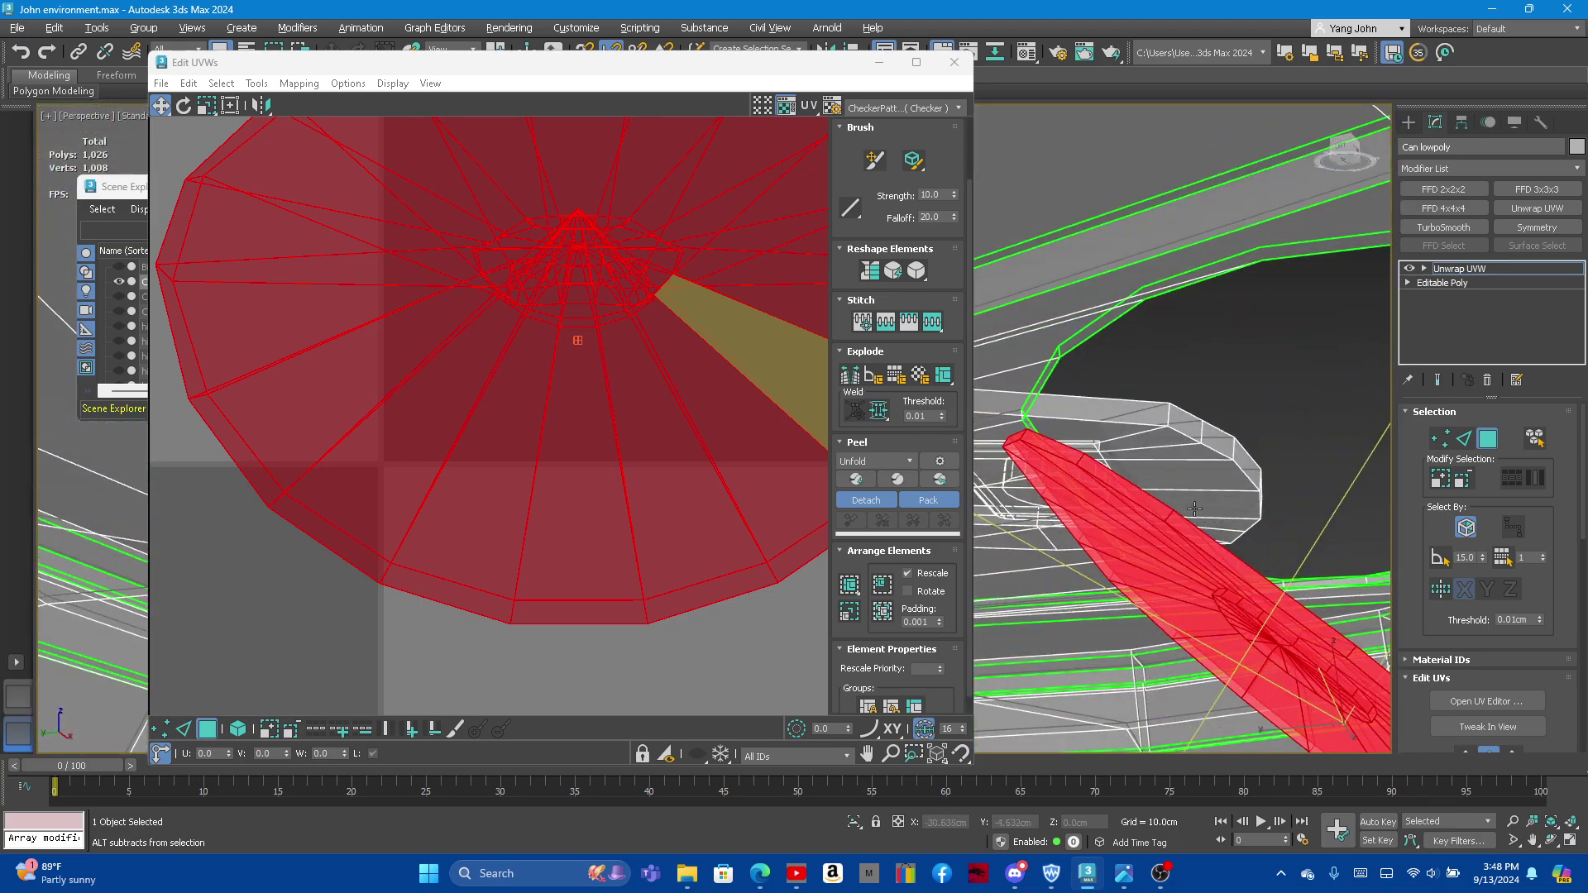
Step: In Edge mode, select an edge loop on the cap and Break it into a seam
left_click(1464, 438)
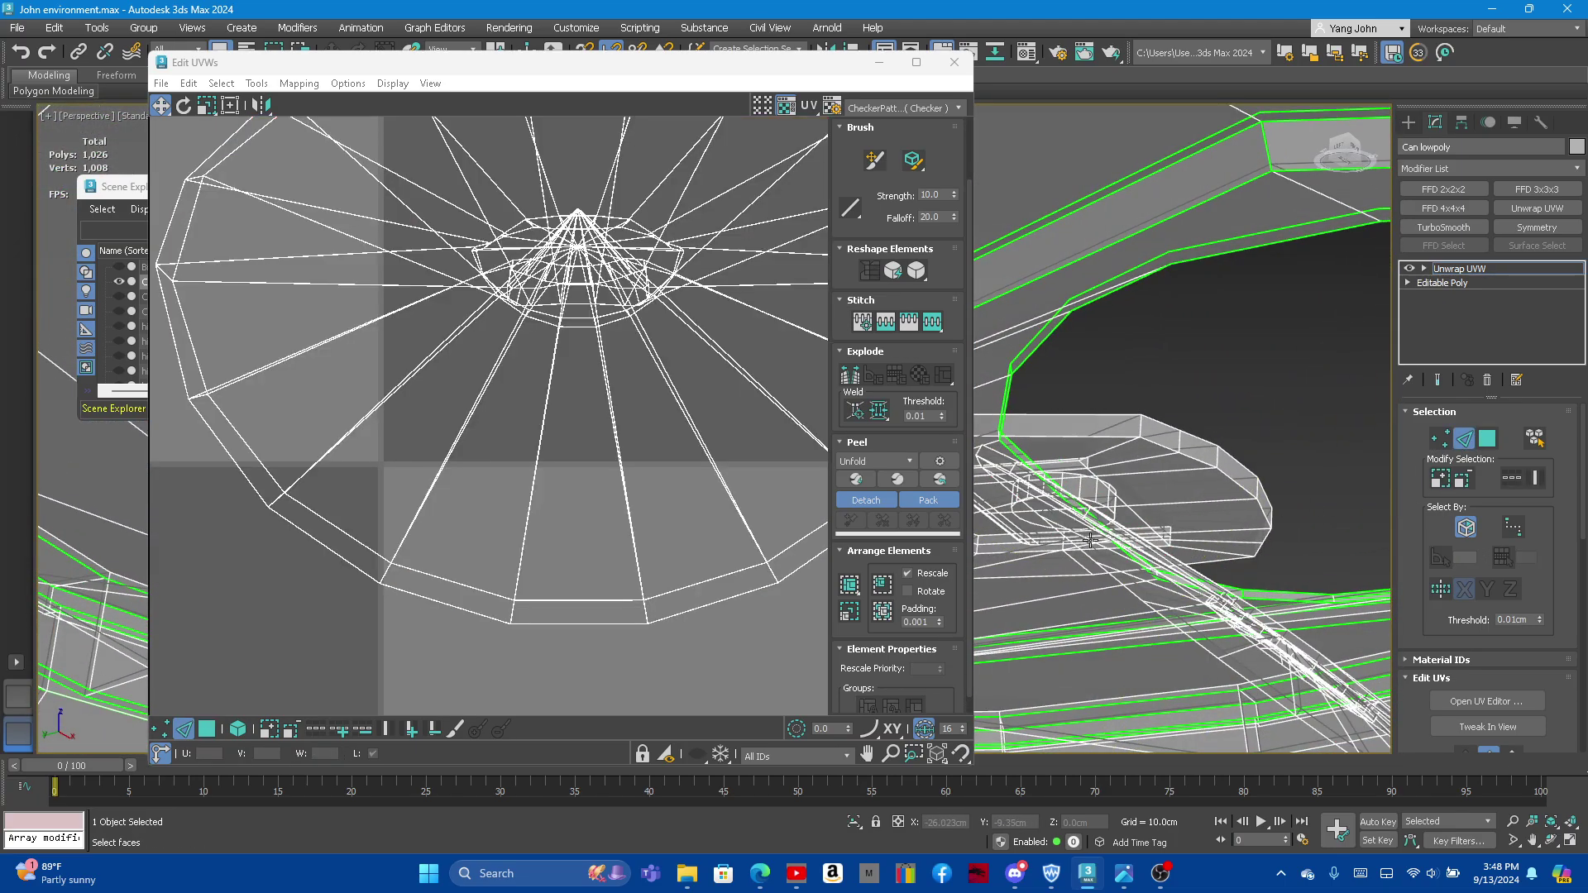
middle_click_drag(1090, 539, 1077, 579, "alt")
left_click(1095, 597)
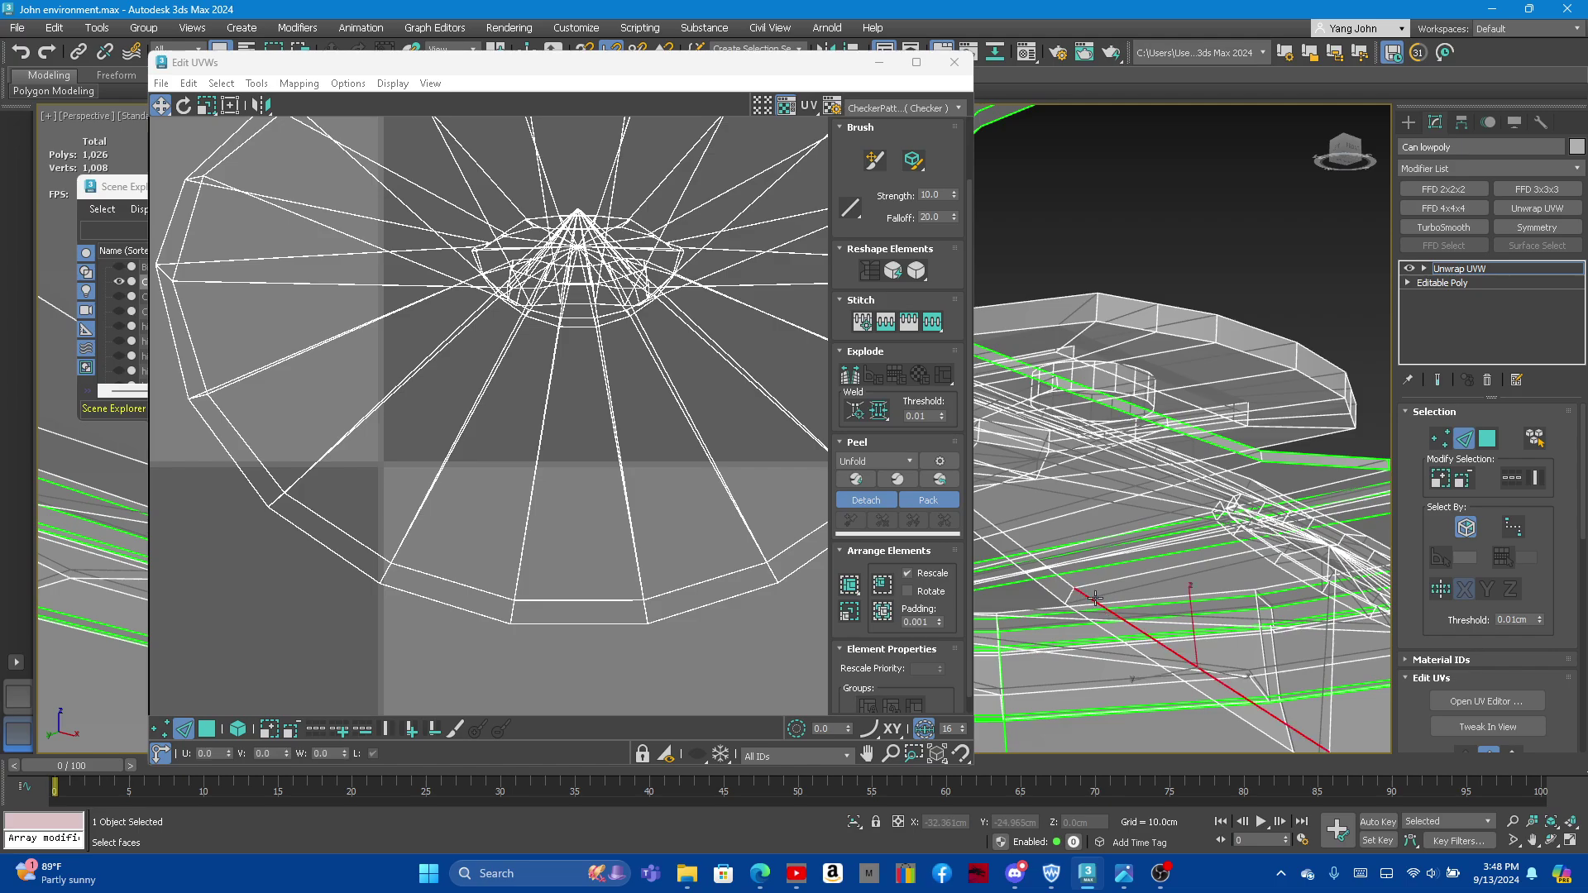
double_click(1049, 569)
right_click(376, 468)
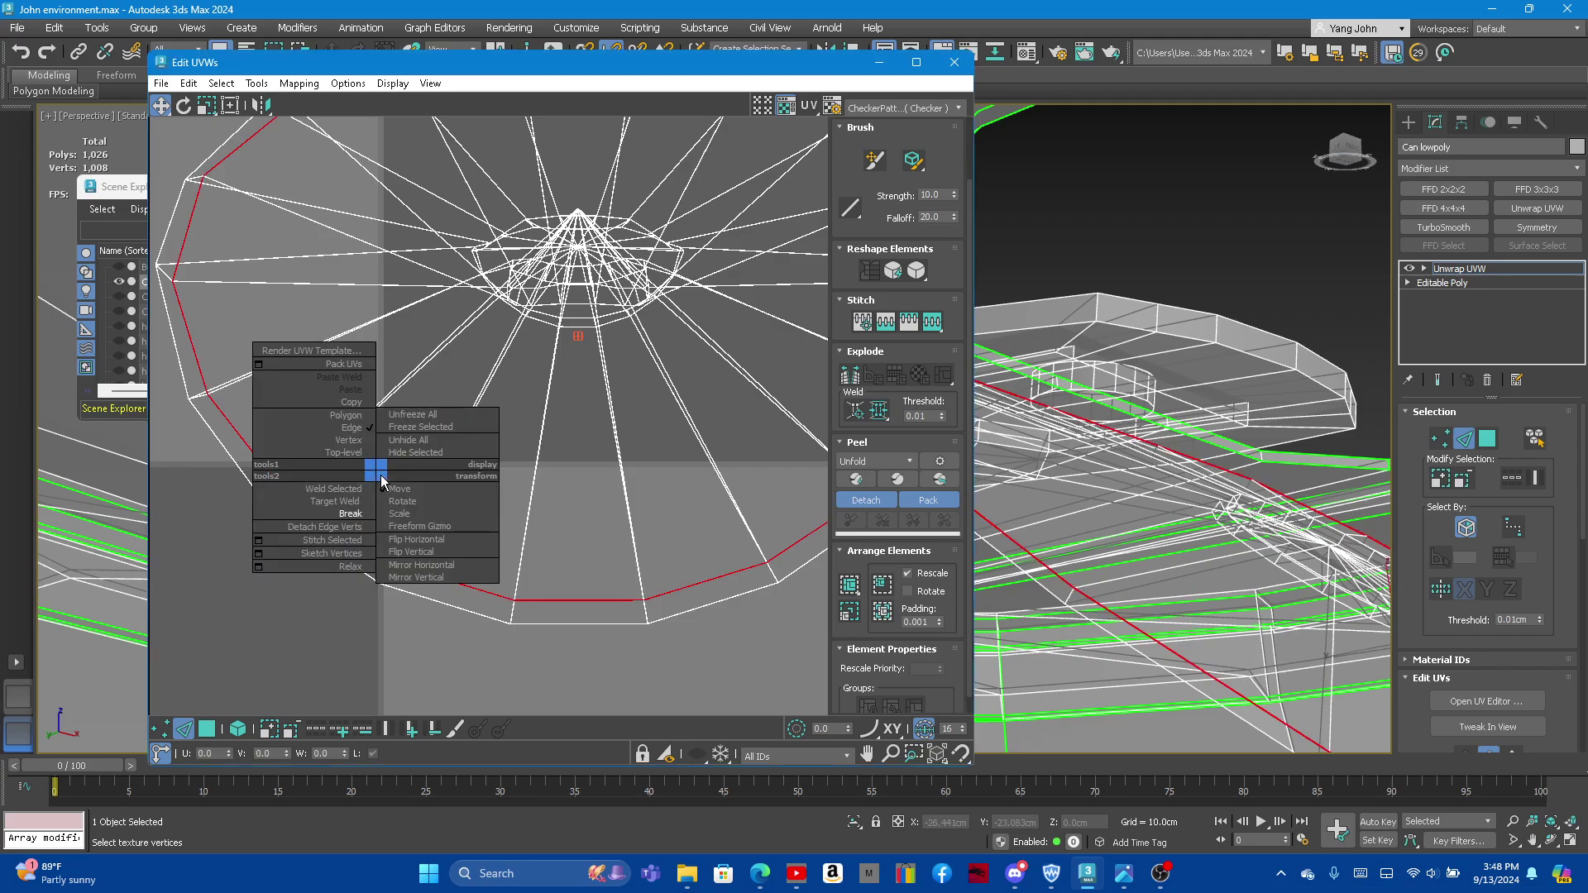
left_click(339, 526)
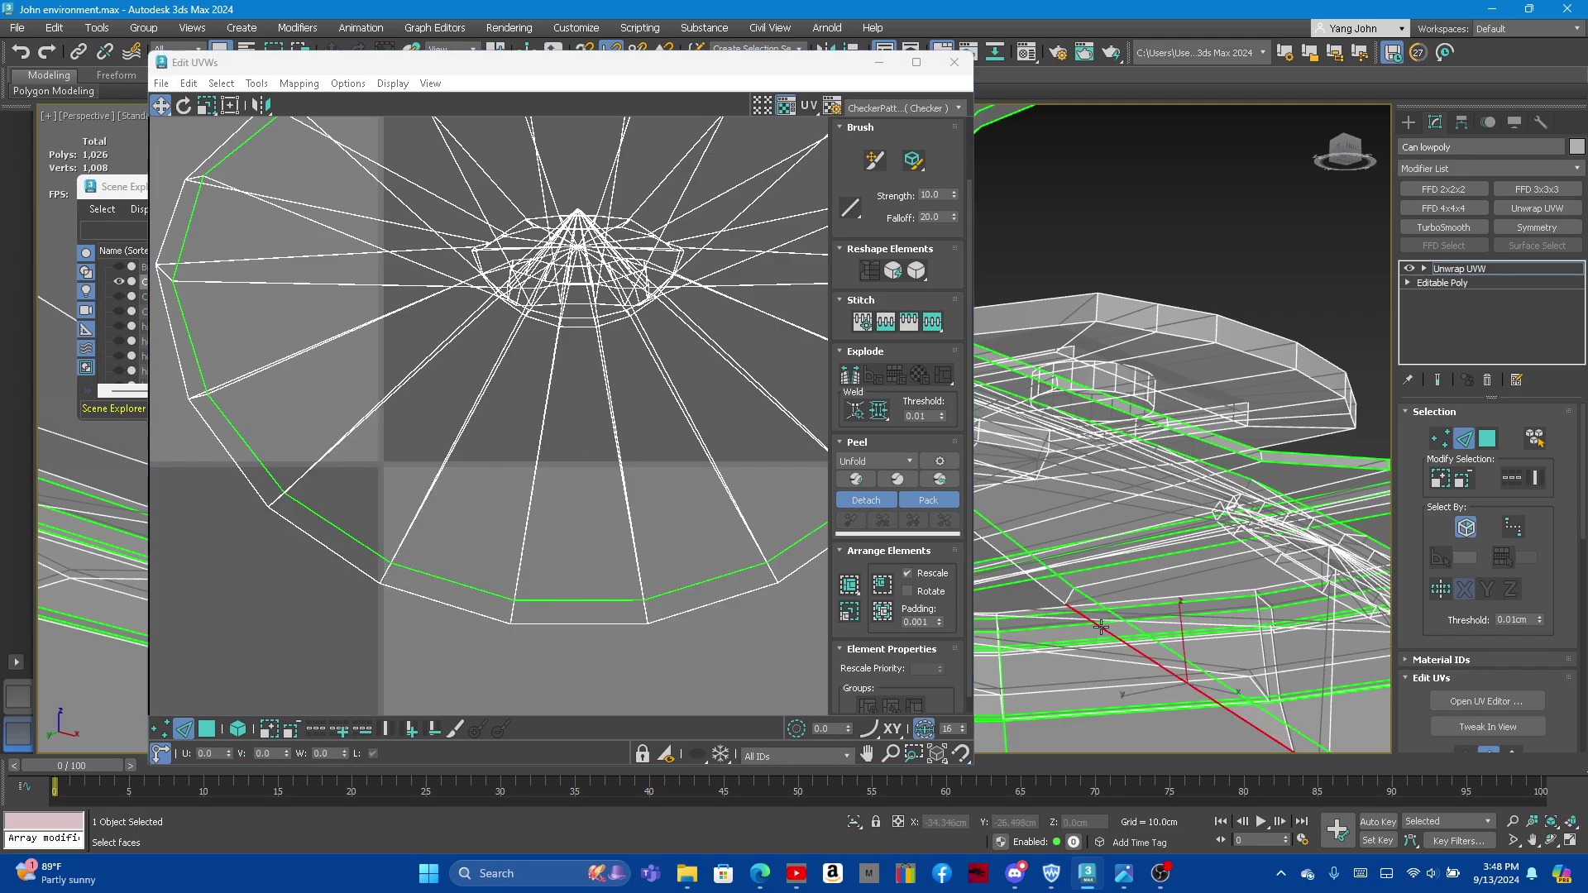
Step: Break the outer UV edge loop and one more loop, then return to Polygon mode
double_click(300, 527)
right_click(354, 471)
left_click(312, 513)
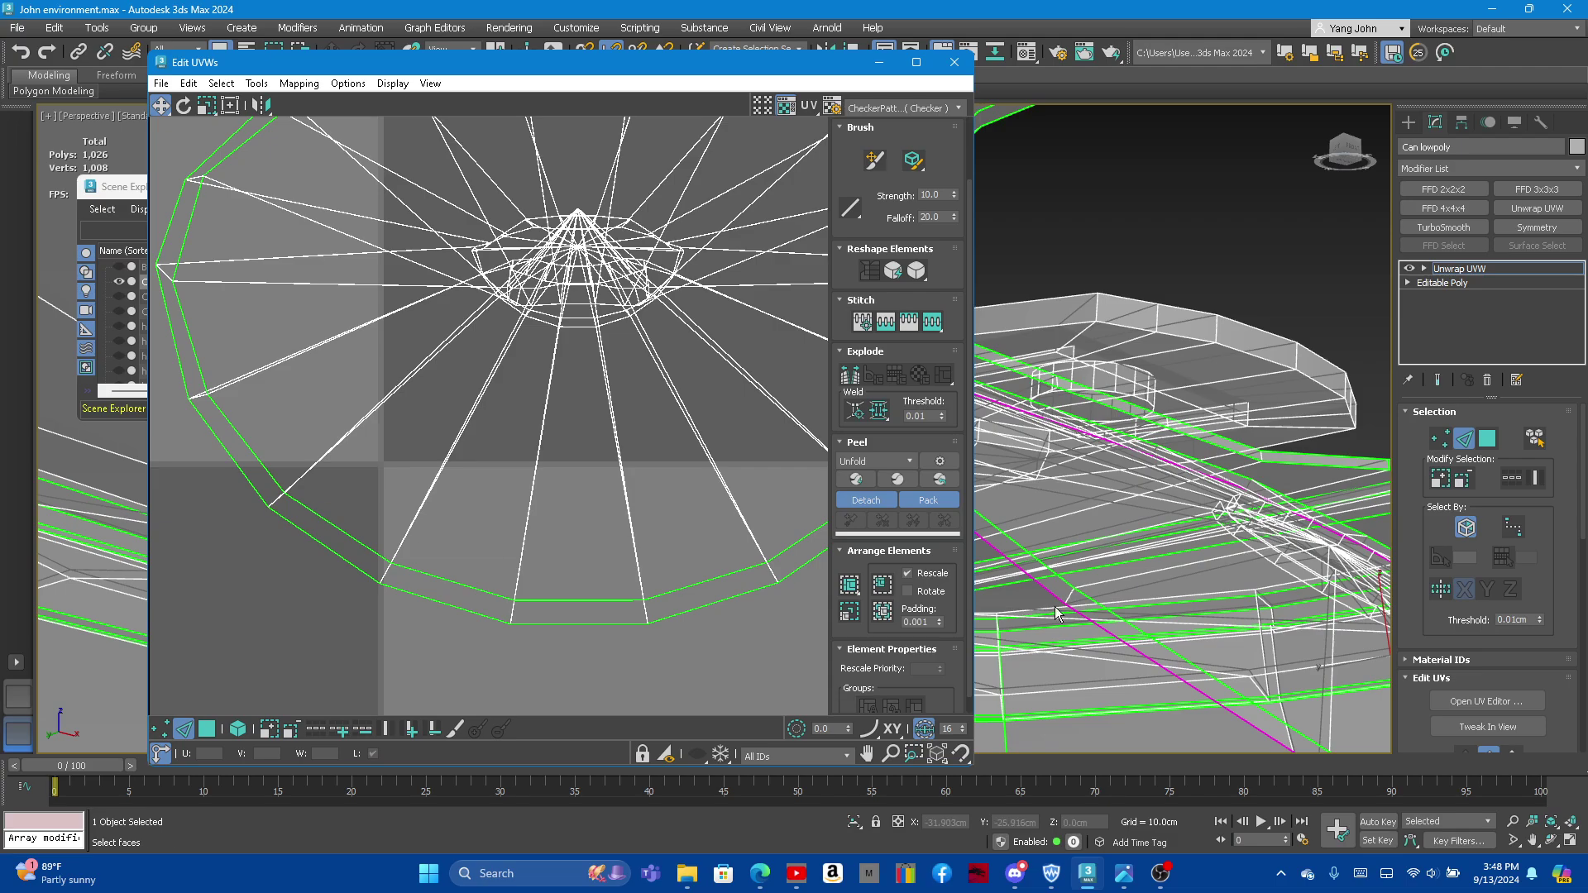
right_click(449, 486)
left_click(421, 530)
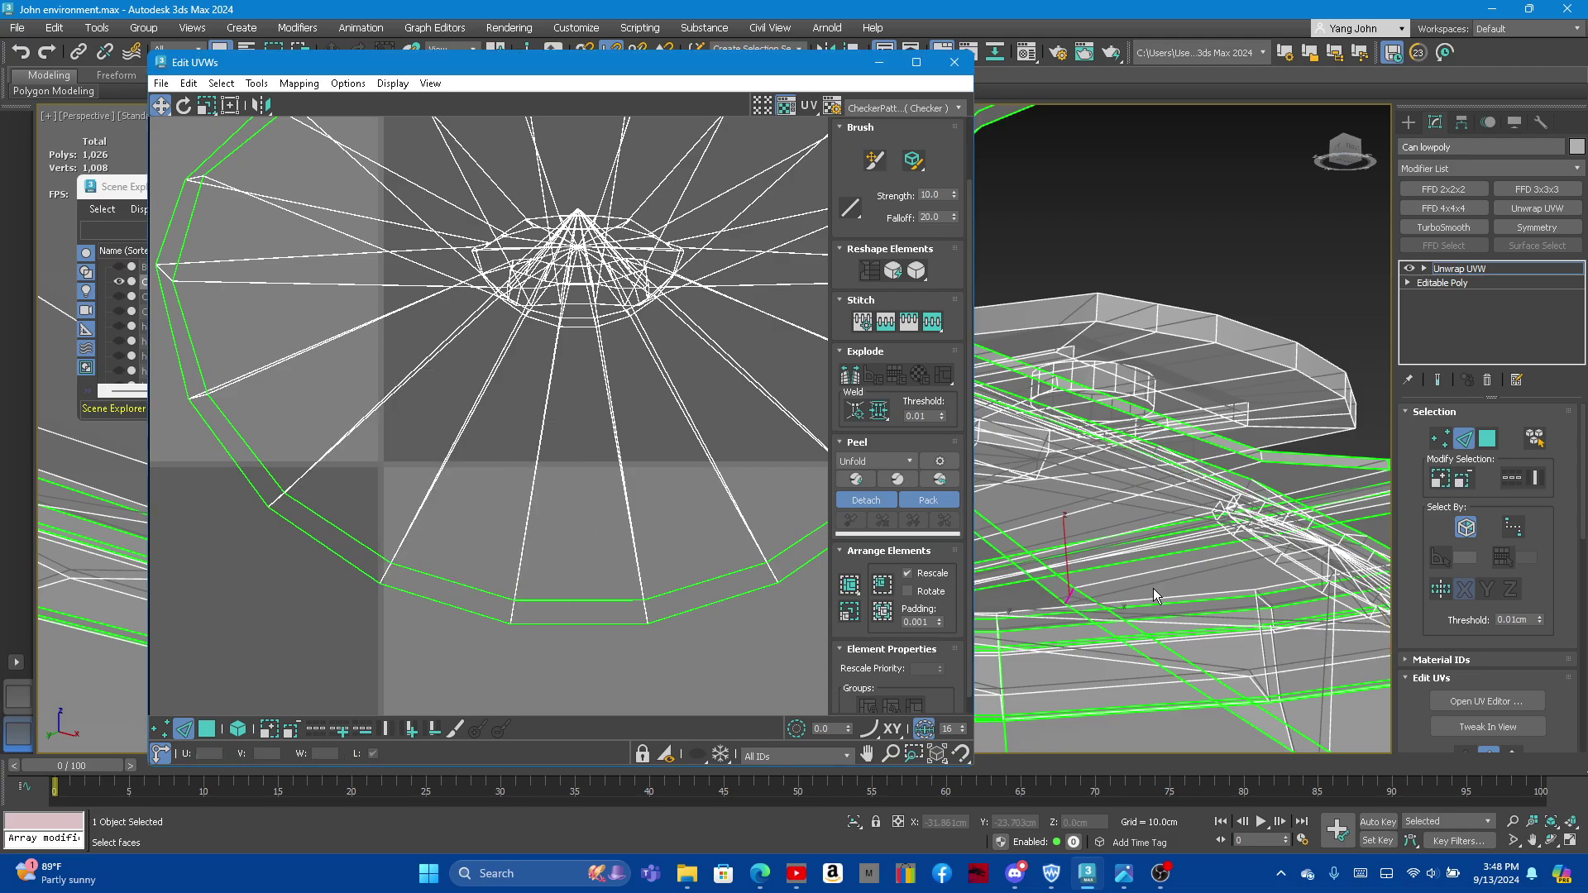
left_click(1489, 441)
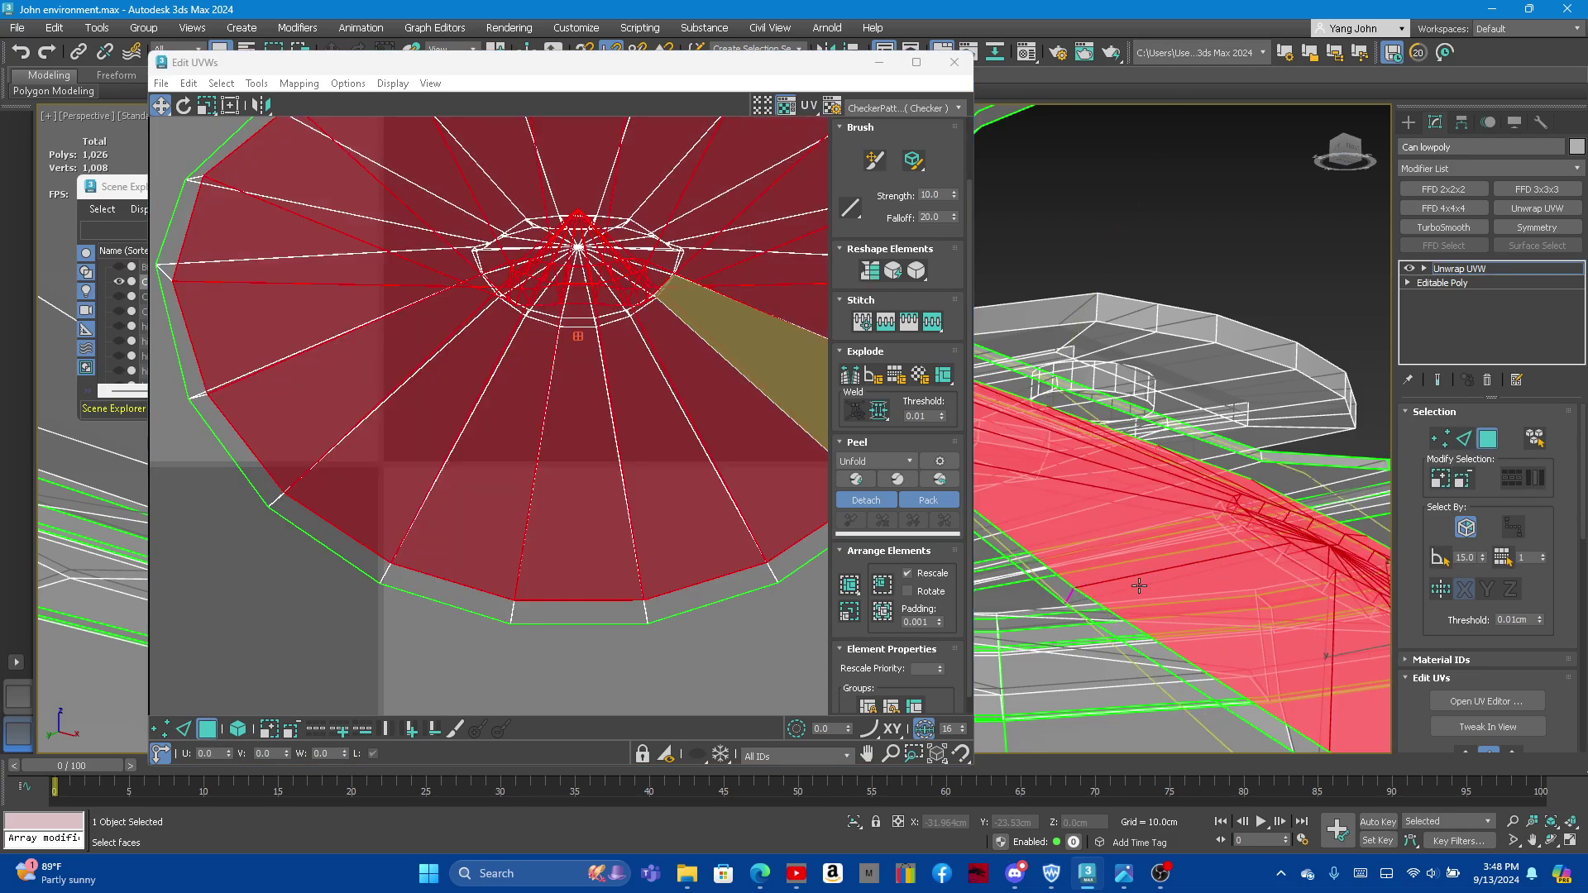
scroll(595, 438, "down", 5)
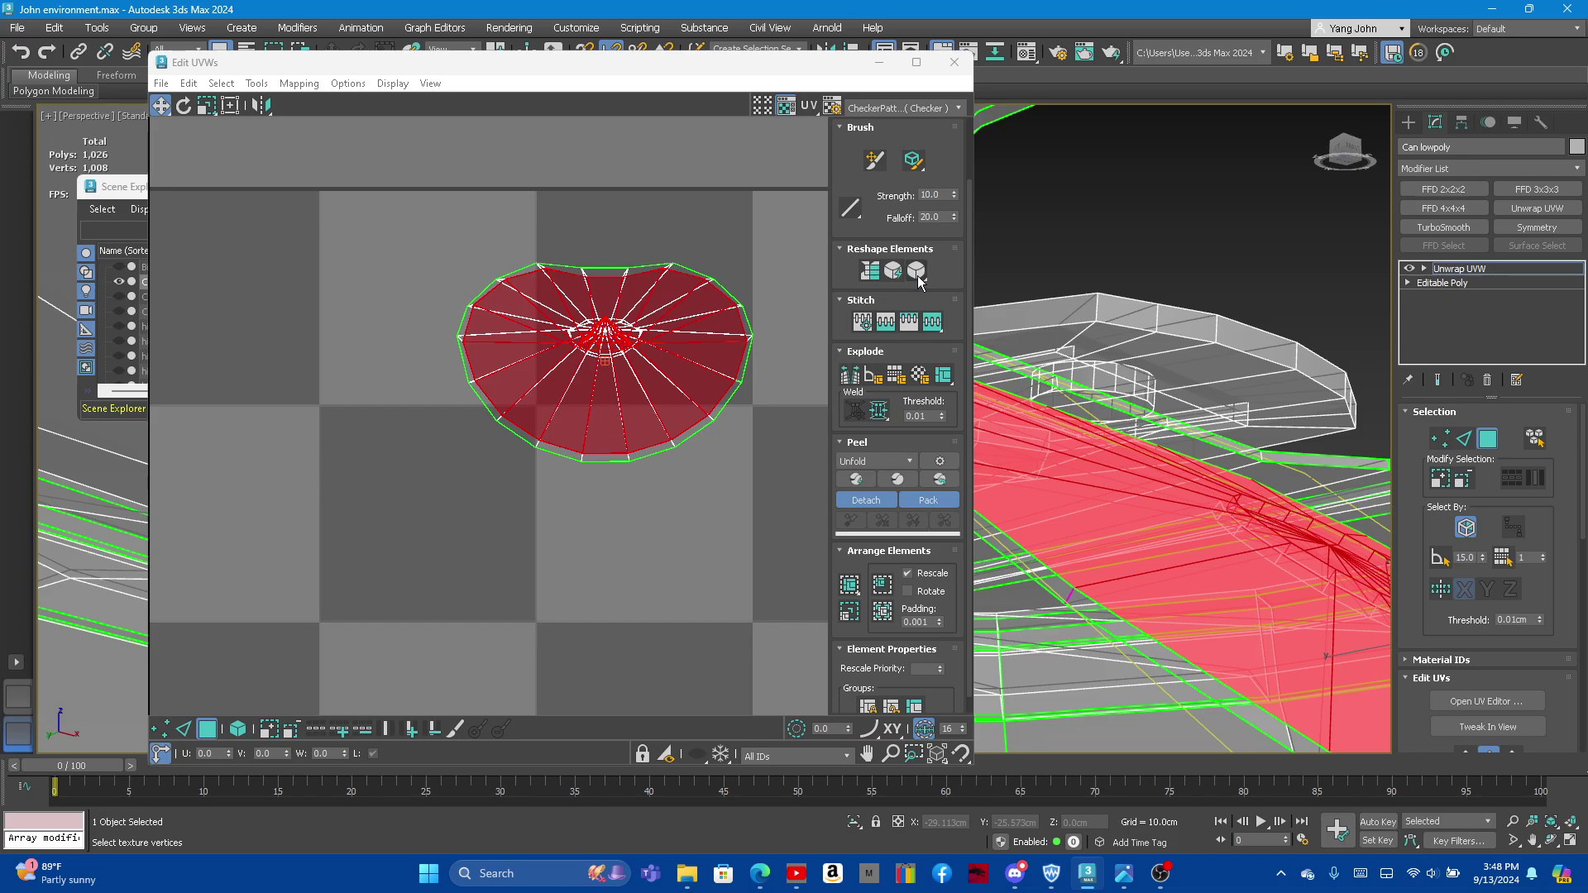
Step: Move the centre cap piece out to the lower right of the disk shell
left_click(603, 339)
left_click_drag(590, 358, 767, 514)
middle_click_drag(1234, 491, 1197, 546, "alt")
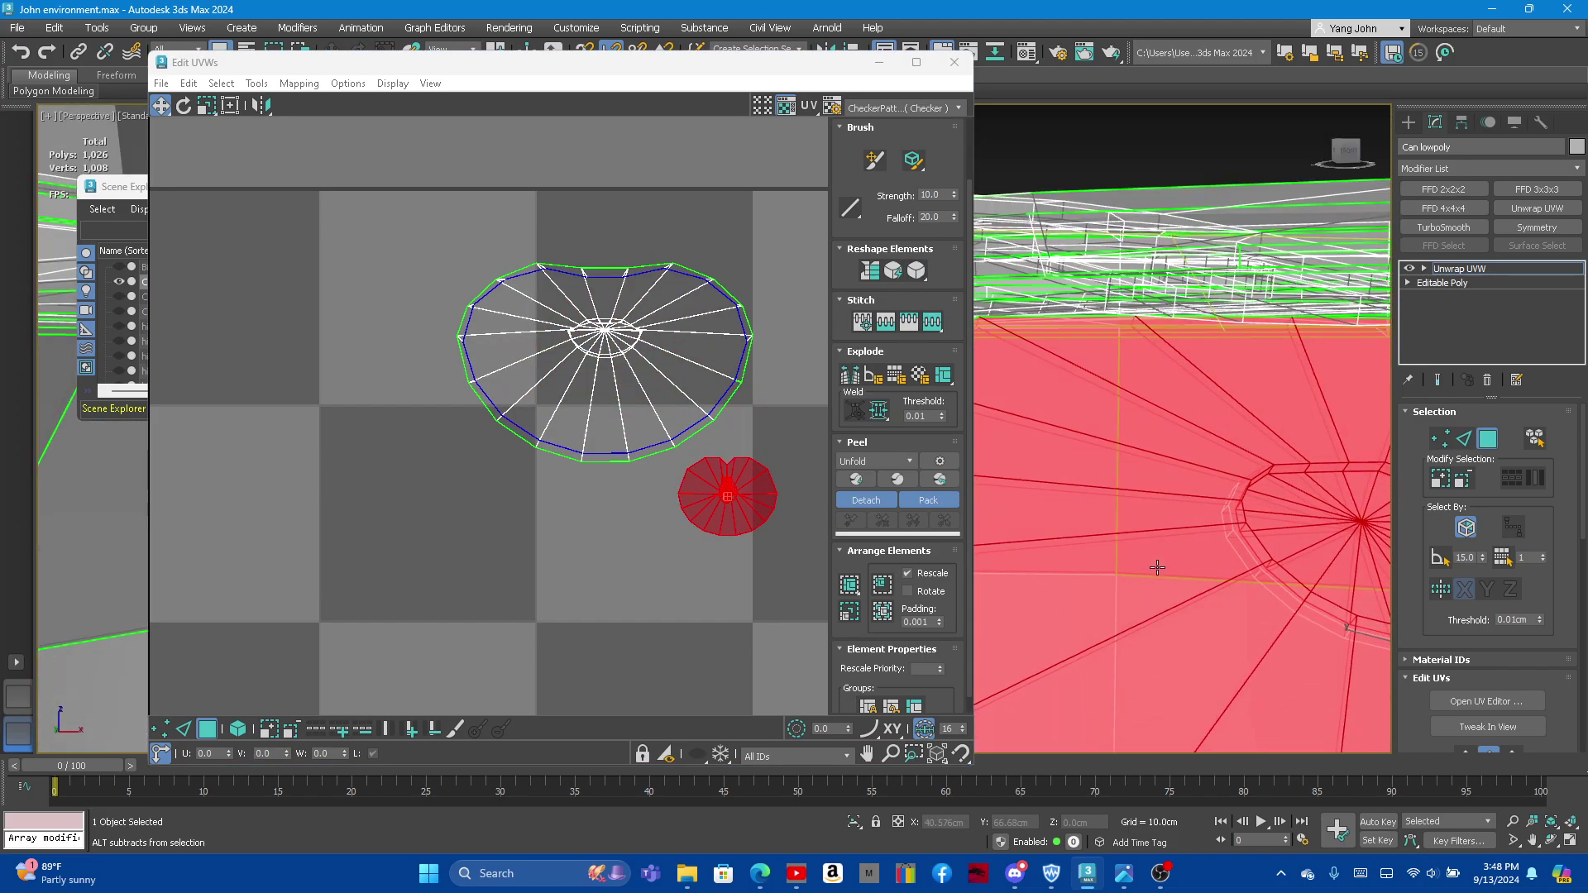
scroll(778, 505, "up", 3)
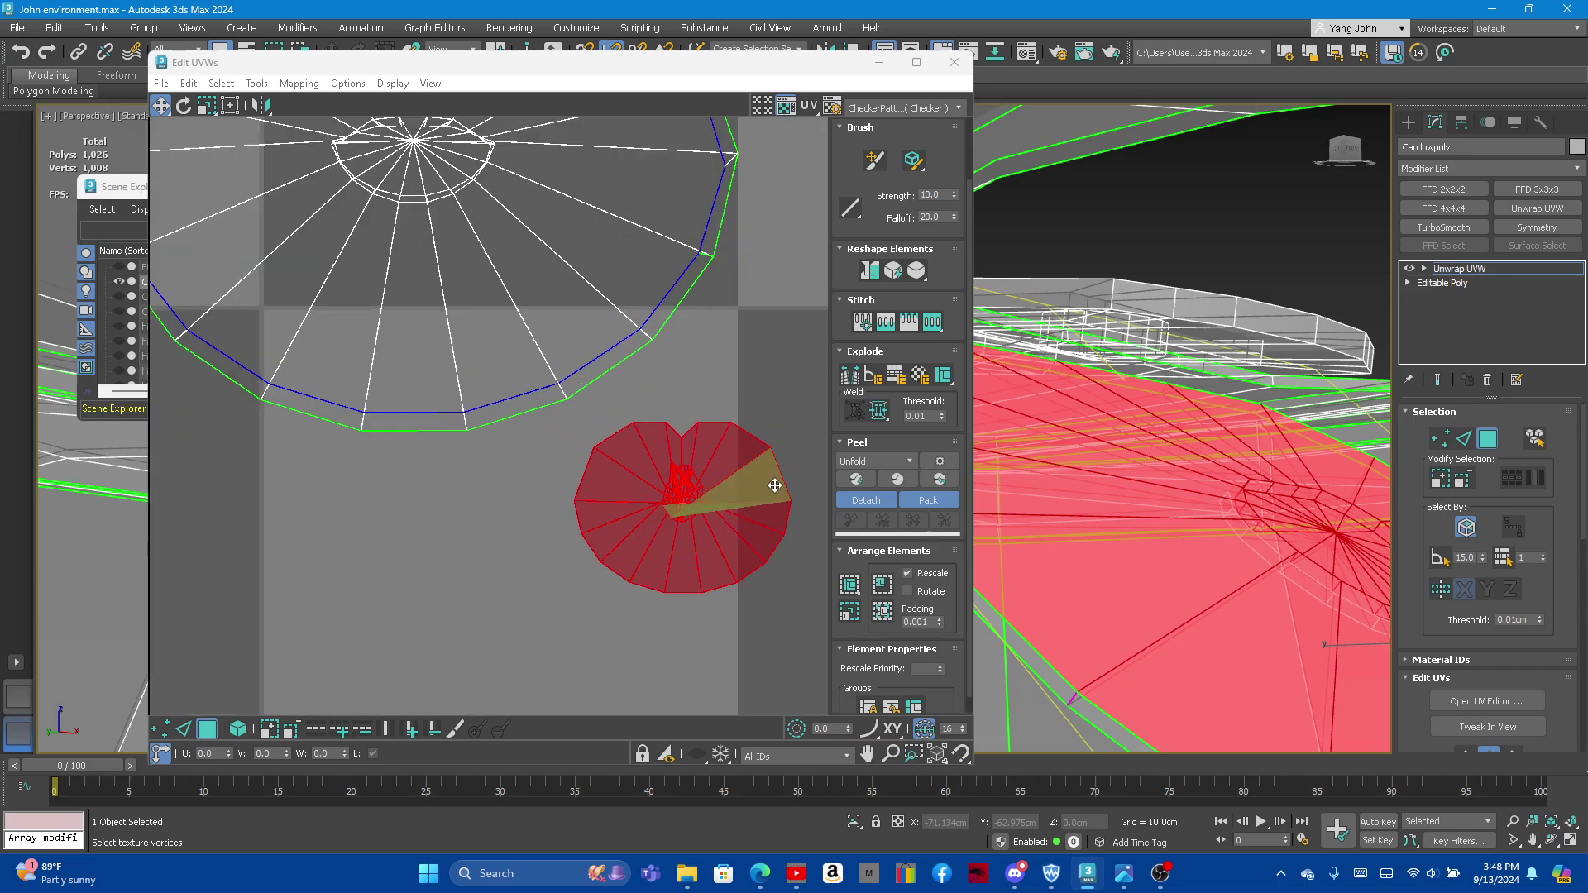
scroll(781, 492, "up", 3)
scroll(802, 446, "up", 2)
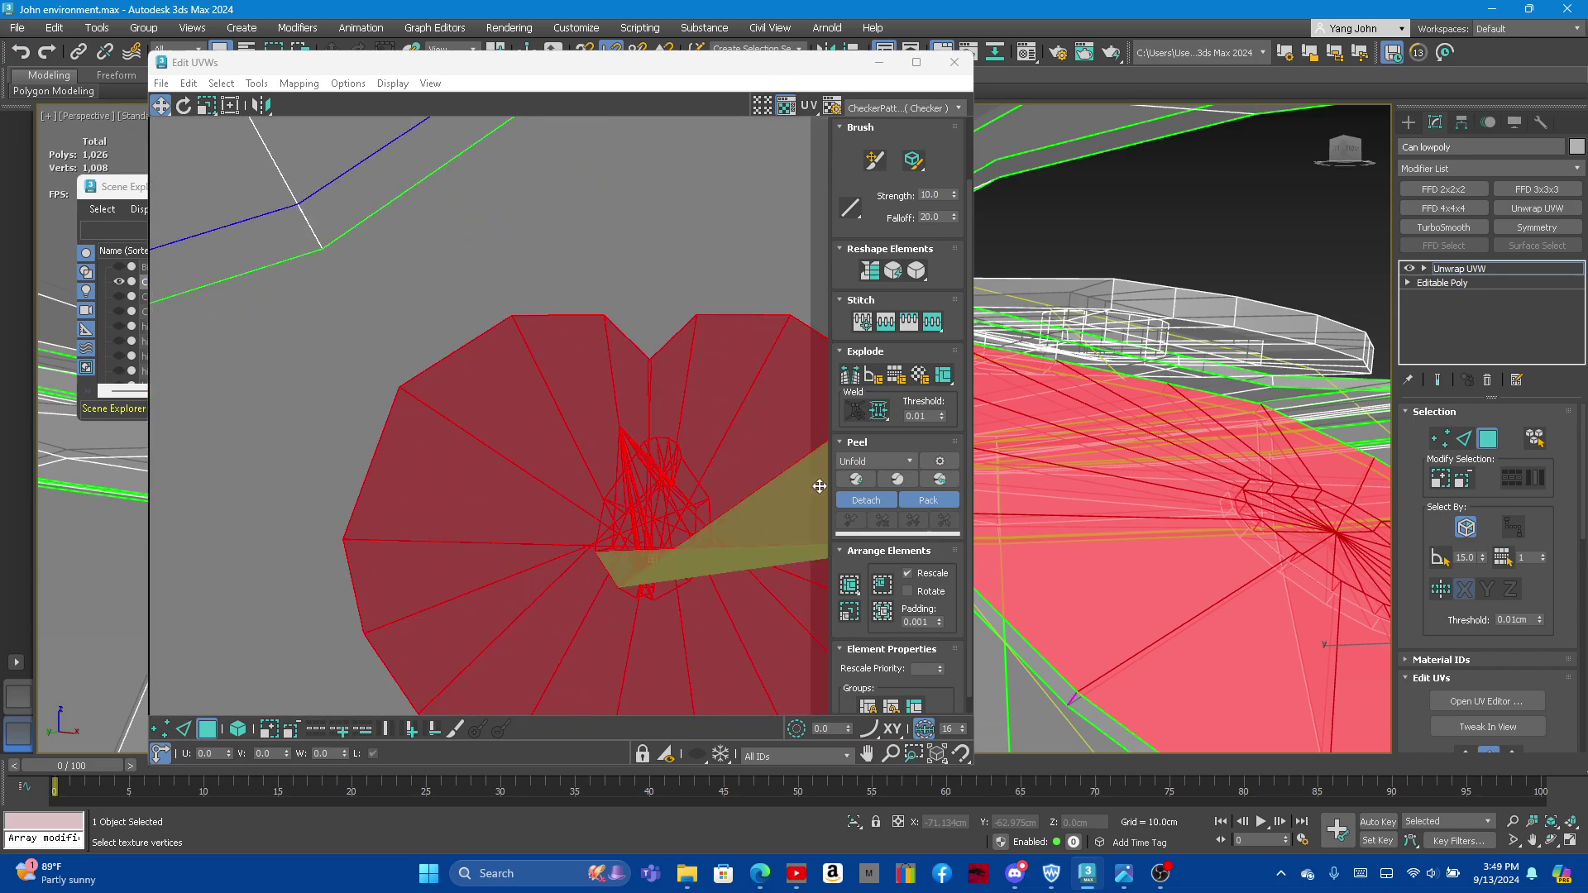
Step: Straighten the cap piece into a vertical strip and relax it
left_click(868, 272)
scroll(567, 435, "down", 5)
scroll(568, 435, "up", 3)
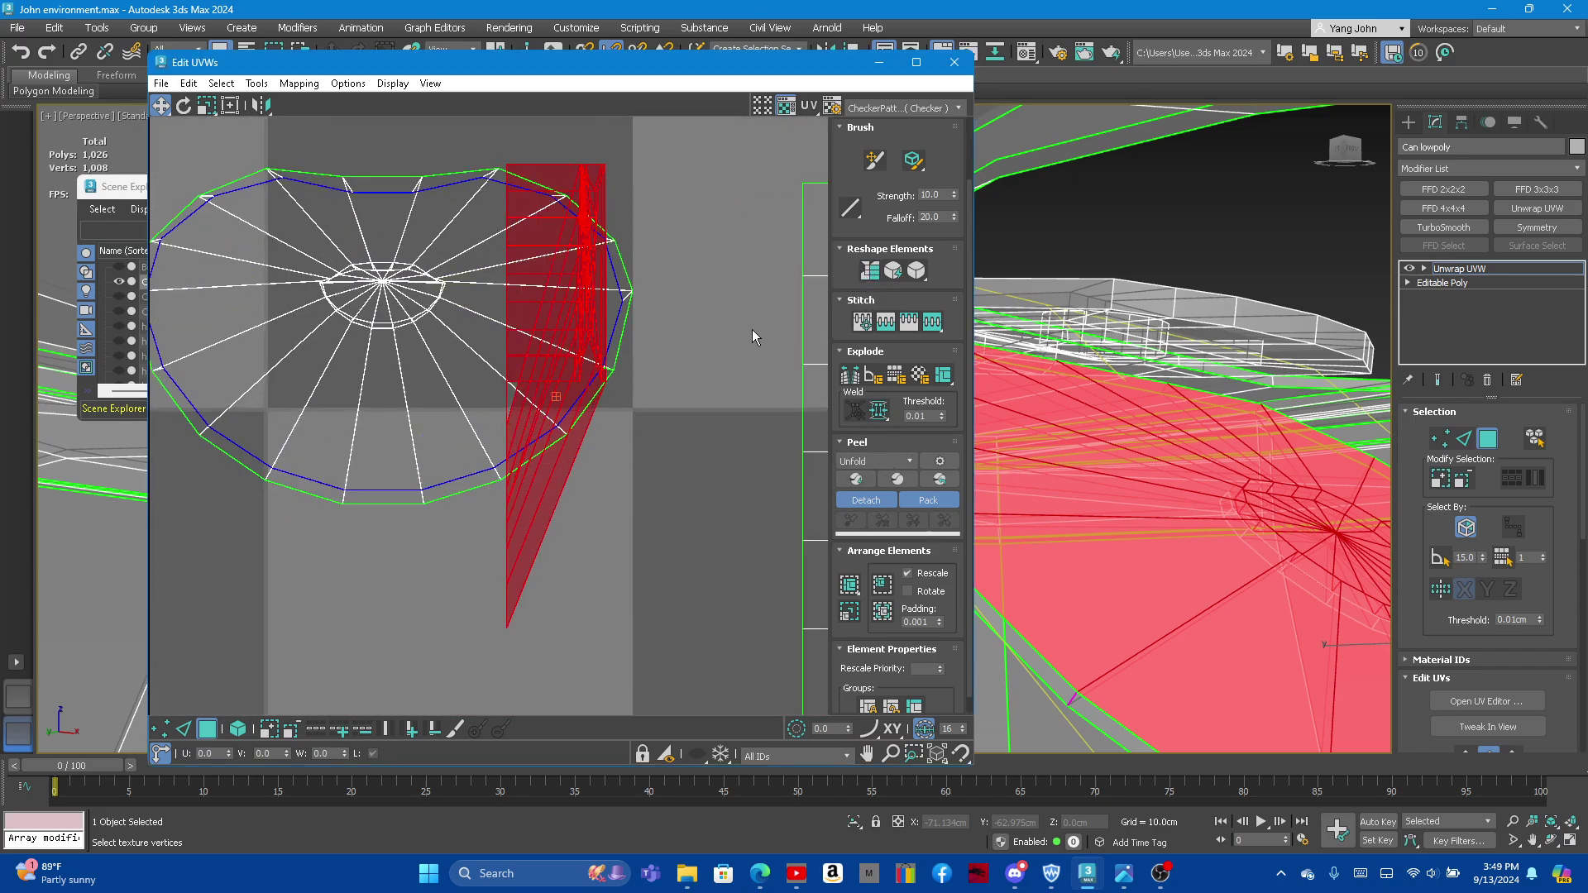
left_click(891, 276)
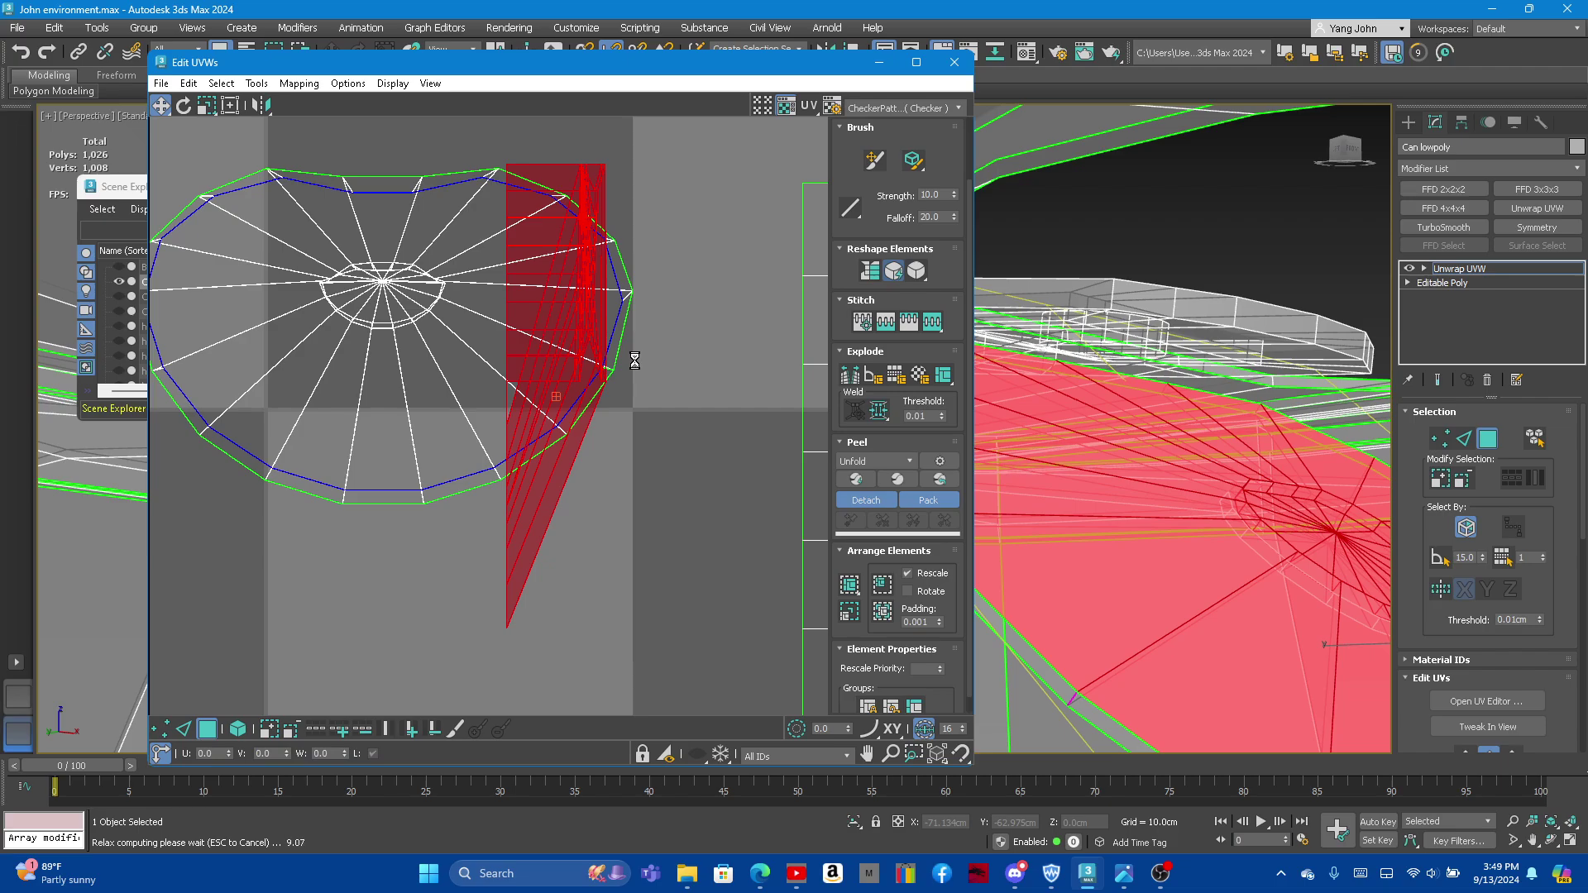
Step: Move the lid shell down toward the UV origin
scroll(659, 407, "down", 2)
scroll(708, 414, "down", 4)
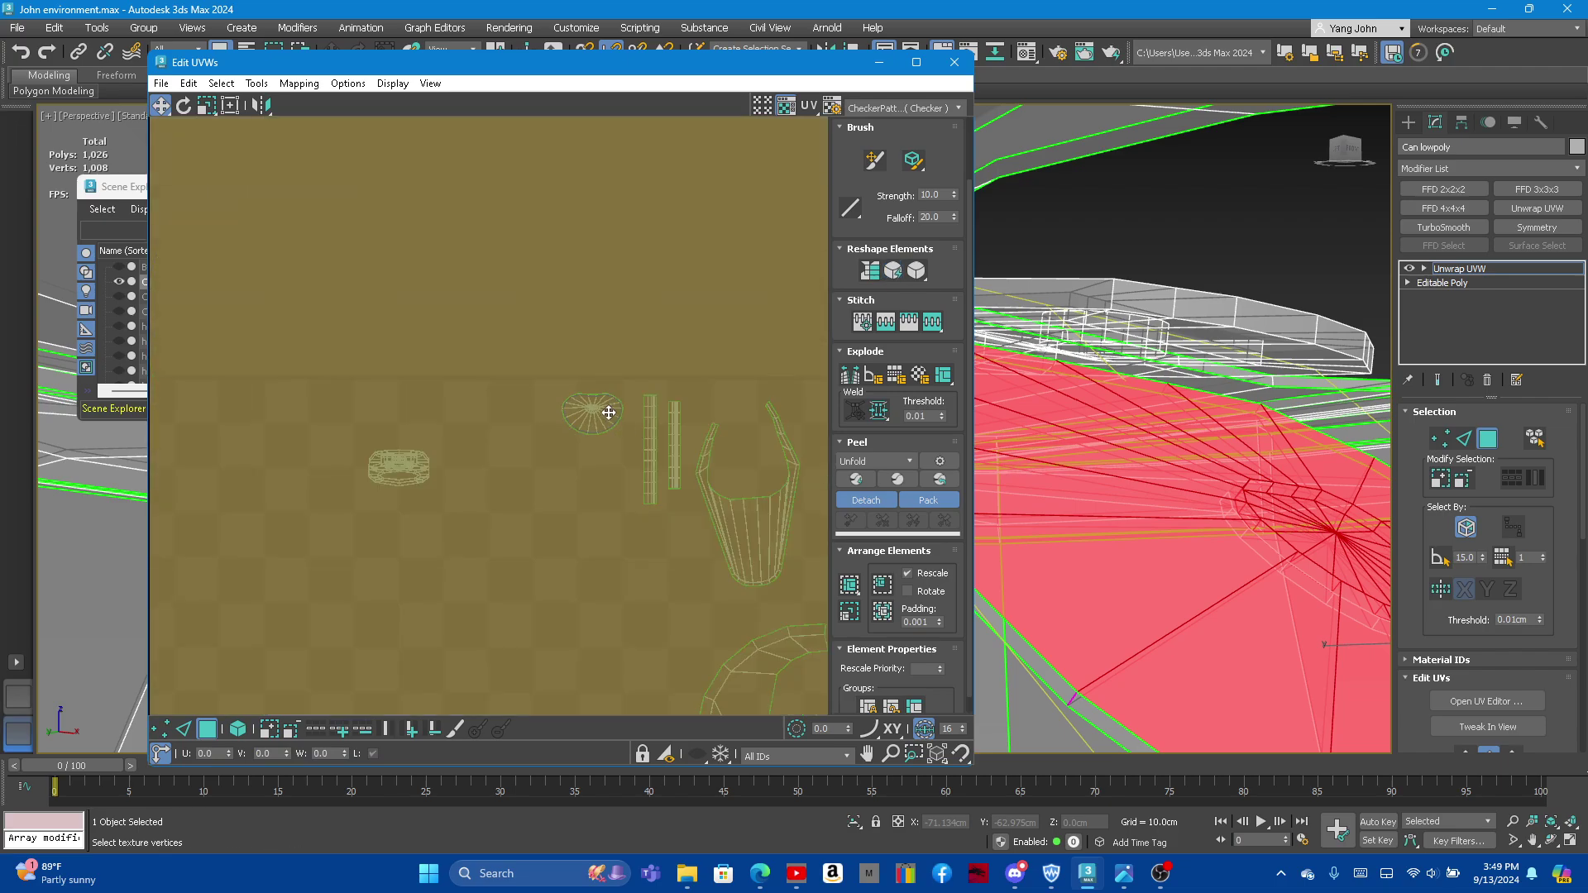
scroll(615, 430, "down", 3)
scroll(603, 409, "up", 4)
scroll(591, 397, "up", 3)
scroll(588, 397, "down", 2)
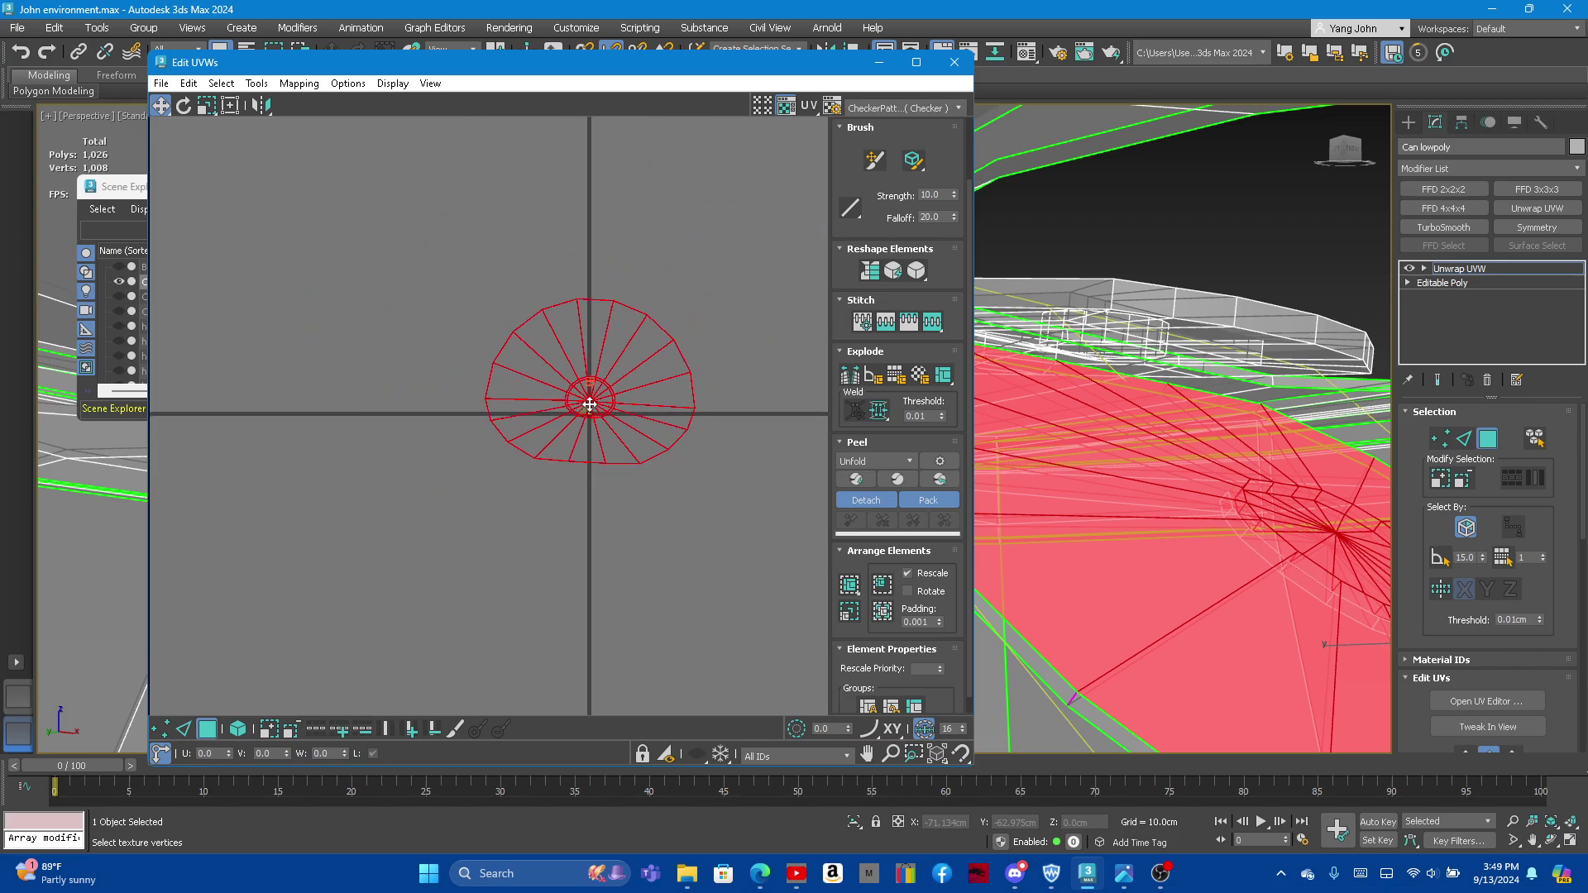
scroll(575, 387, "up", 2)
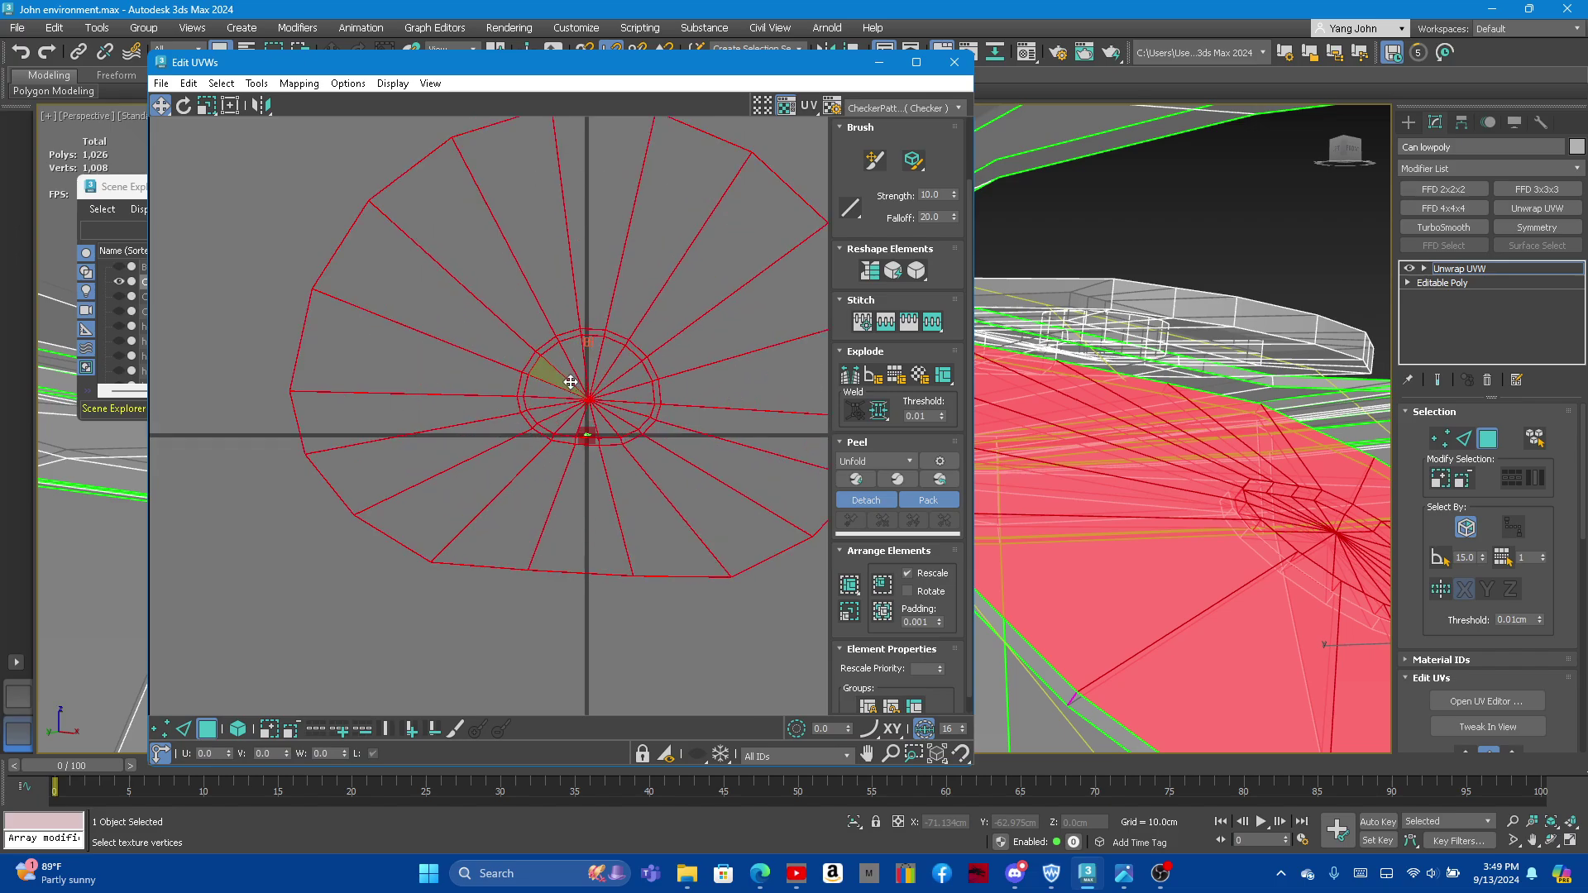
left_click(206, 105)
scroll(709, 592, "down", 3)
scroll(751, 652, "down", 2)
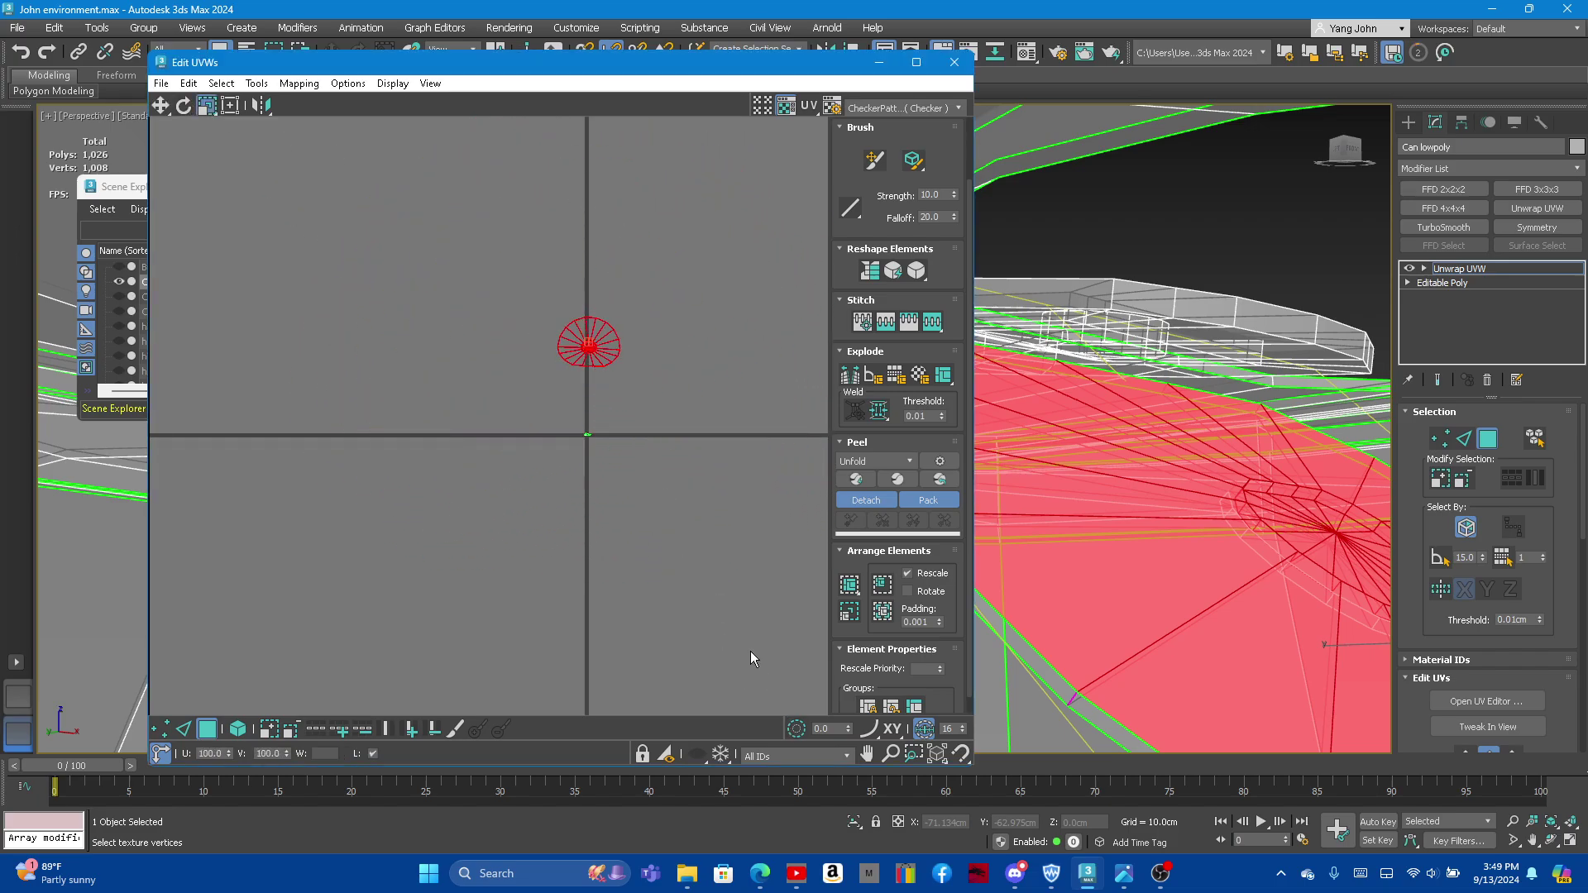
scroll(627, 426, "up", 2)
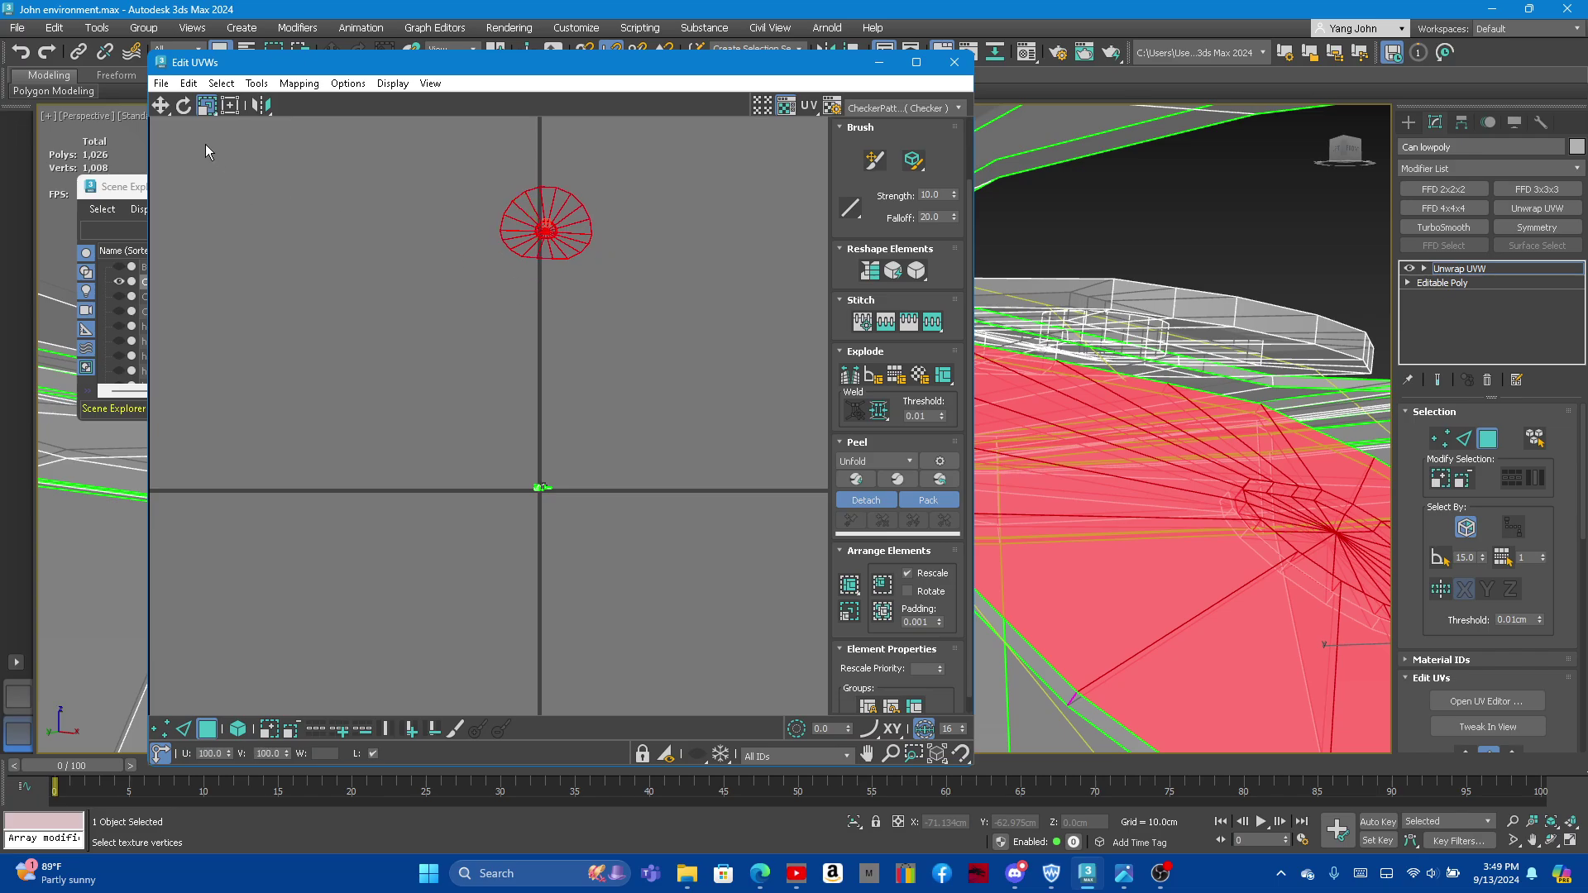
left_click(161, 105)
left_click_drag(516, 225, 502, 477)
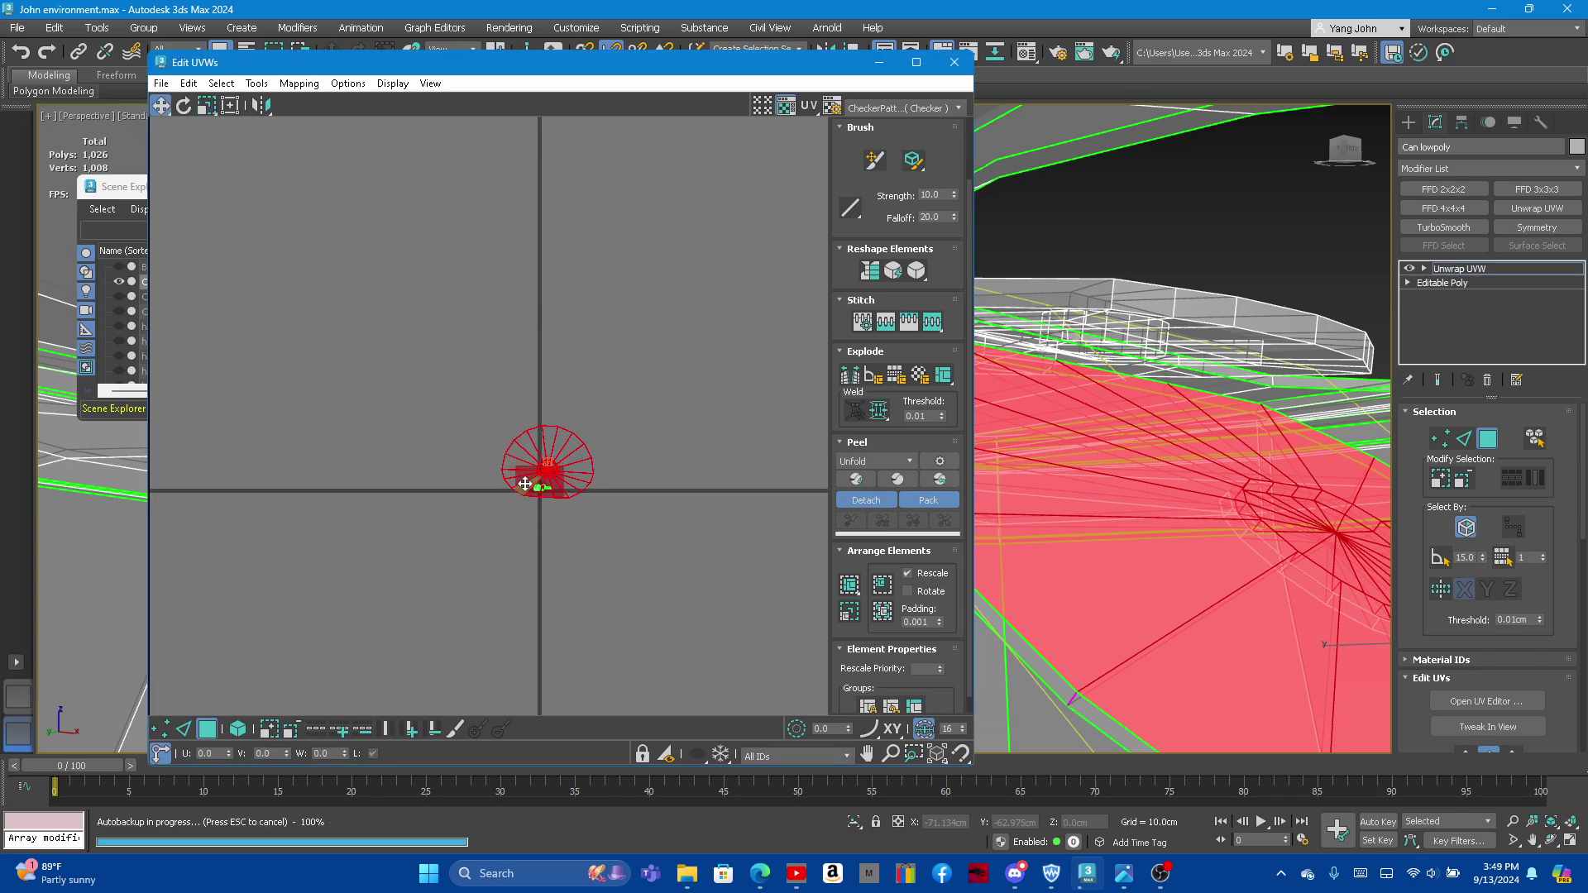
Step: Shrink the lid shell to a small circle and move it down onto the 0–1 tile
scroll(529, 471, "up", 2)
scroll(530, 472, "up", 2)
left_click(206, 105)
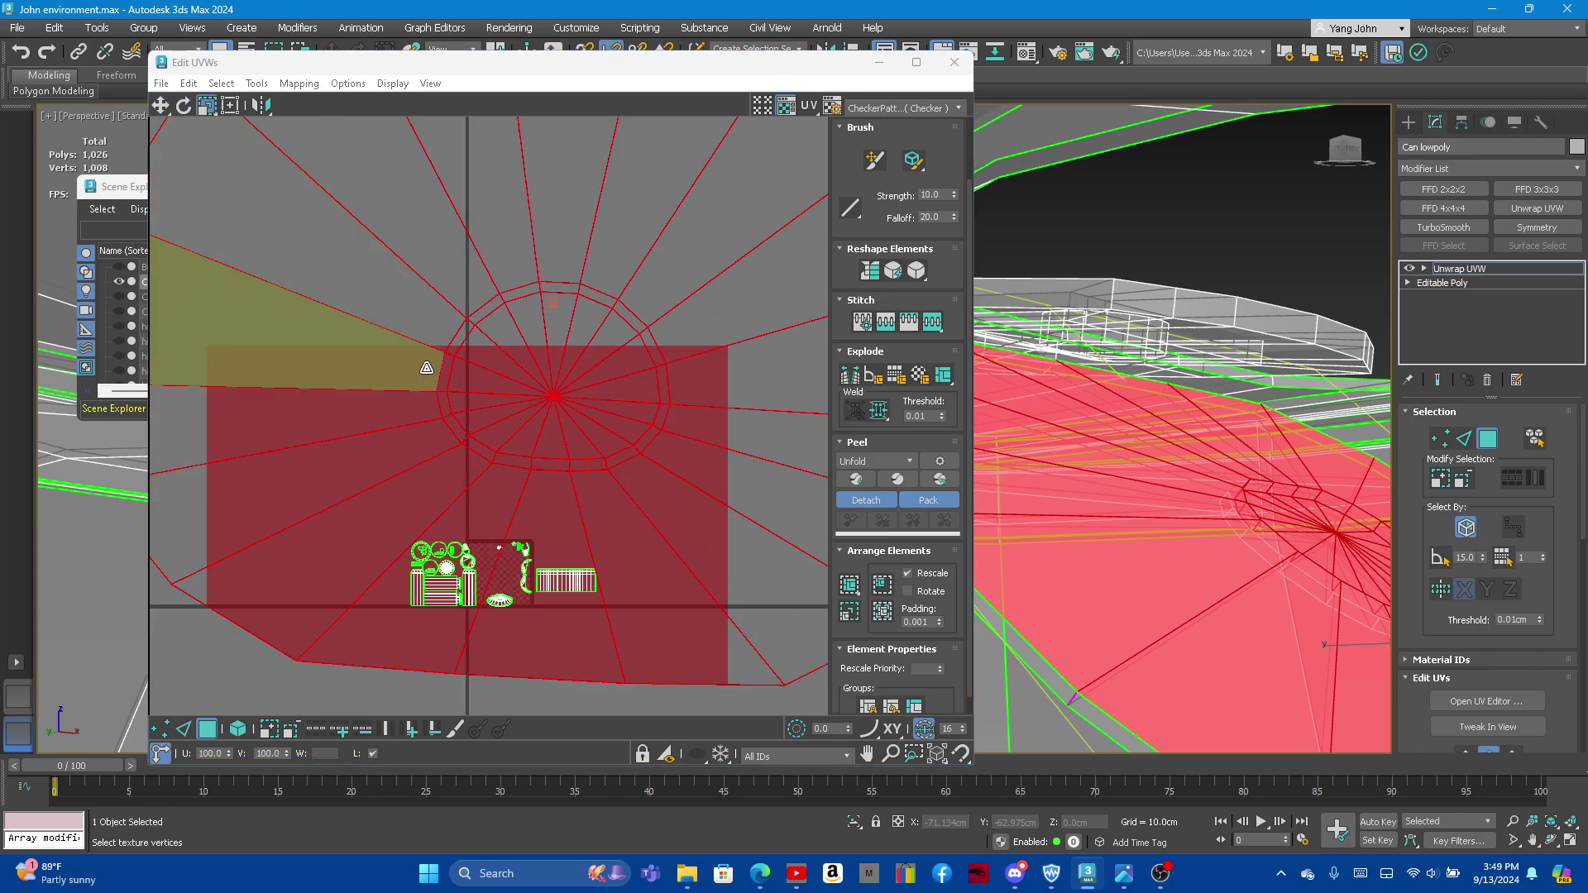
left_click_drag(418, 365, 553, 597)
left_click(161, 105)
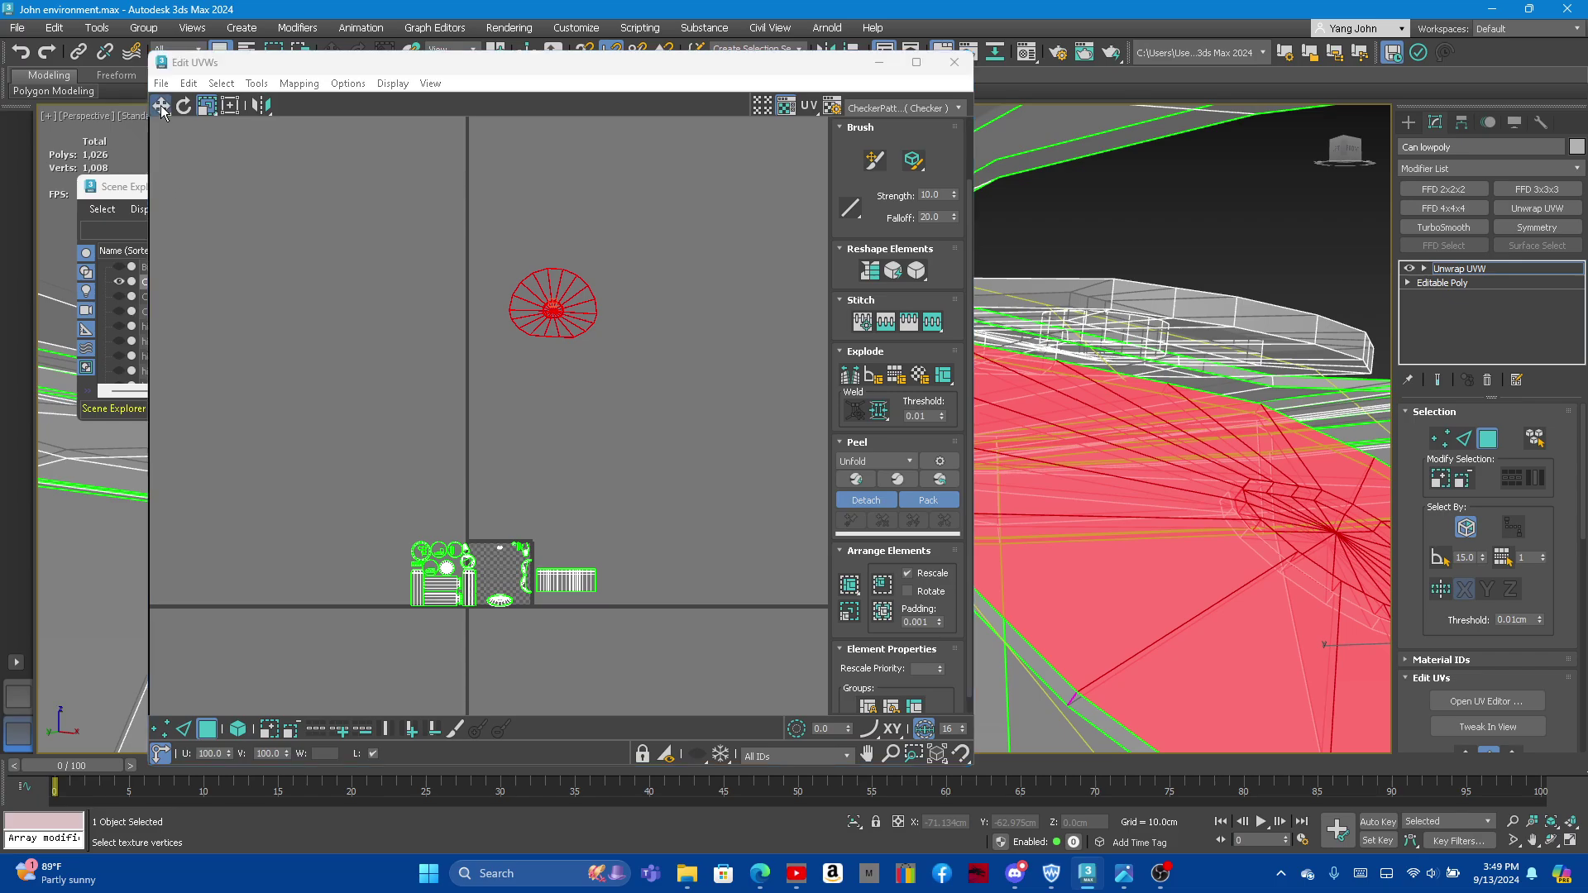
left_click_drag(546, 304, 494, 577)
Step: Scale the lid shell into a smaller disc and move it up on the tile
scroll(496, 579, "down", 1)
scroll(497, 579, "up", 1)
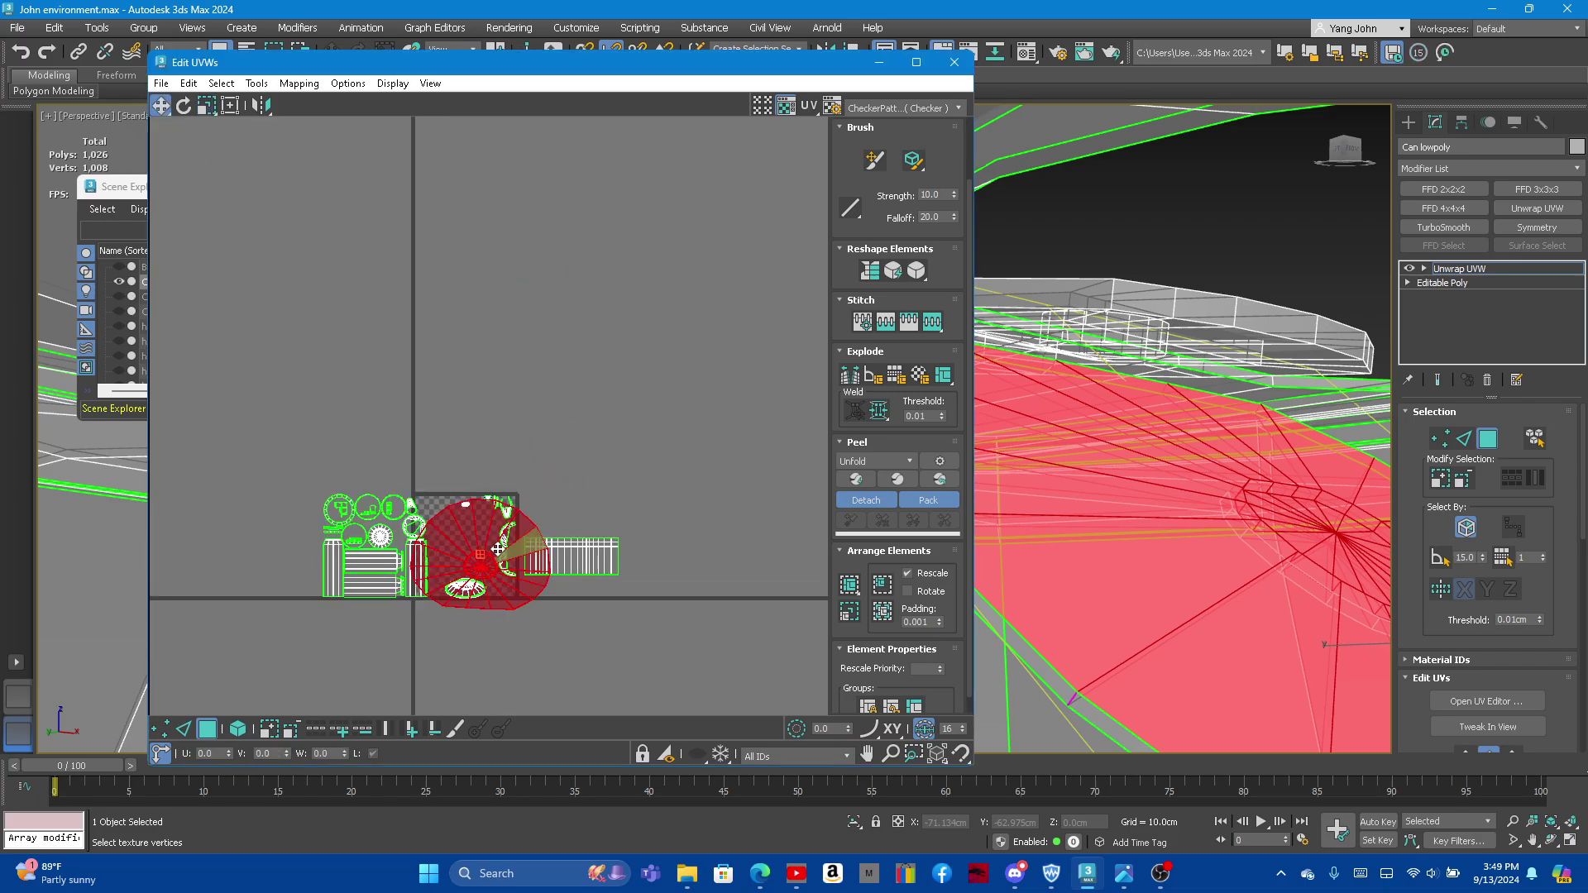
scroll(496, 579, "up", 3)
left_click(205, 105)
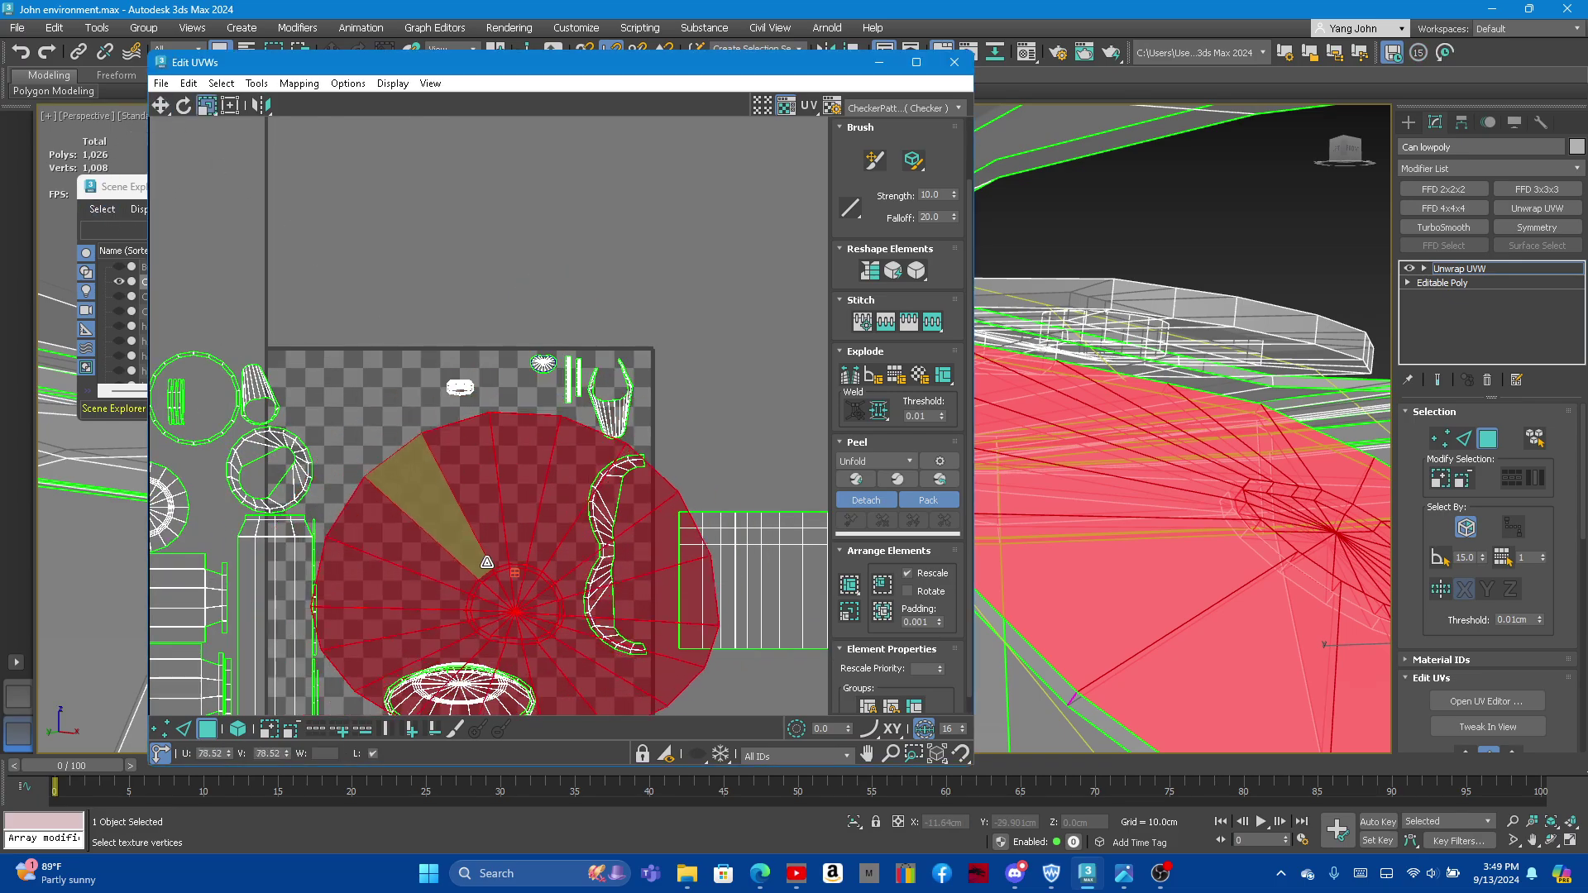
left_click_drag(497, 538, 105, 147)
left_click(160, 105)
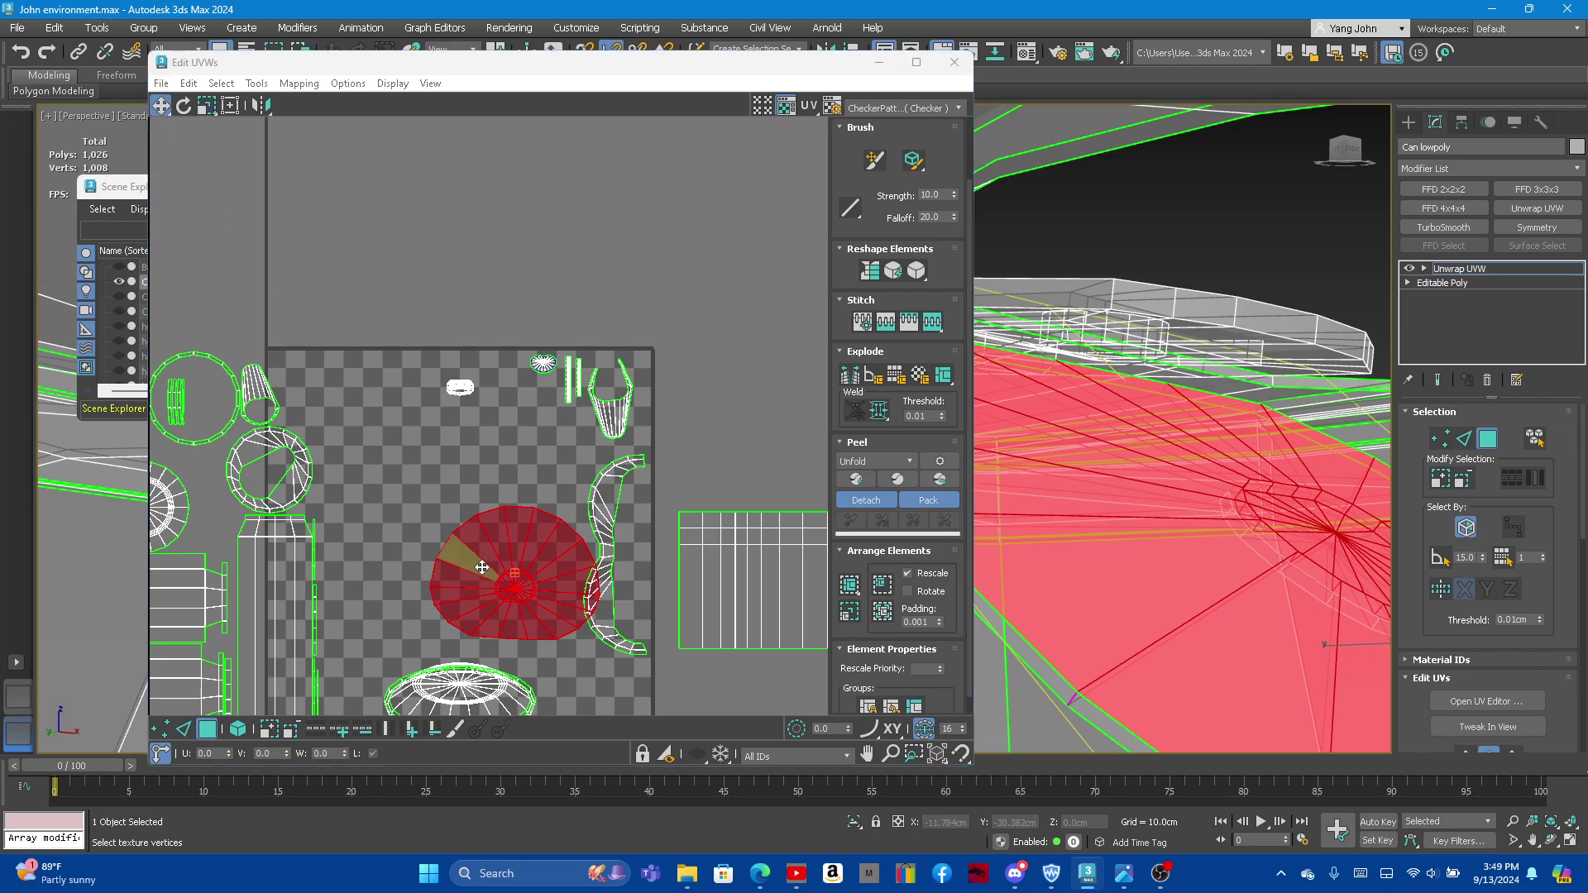
left_click_drag(496, 556, 500, 465)
Step: Scale the lid disc down further around its centre
scroll(526, 439, "up", 1)
scroll(526, 439, "up", 2)
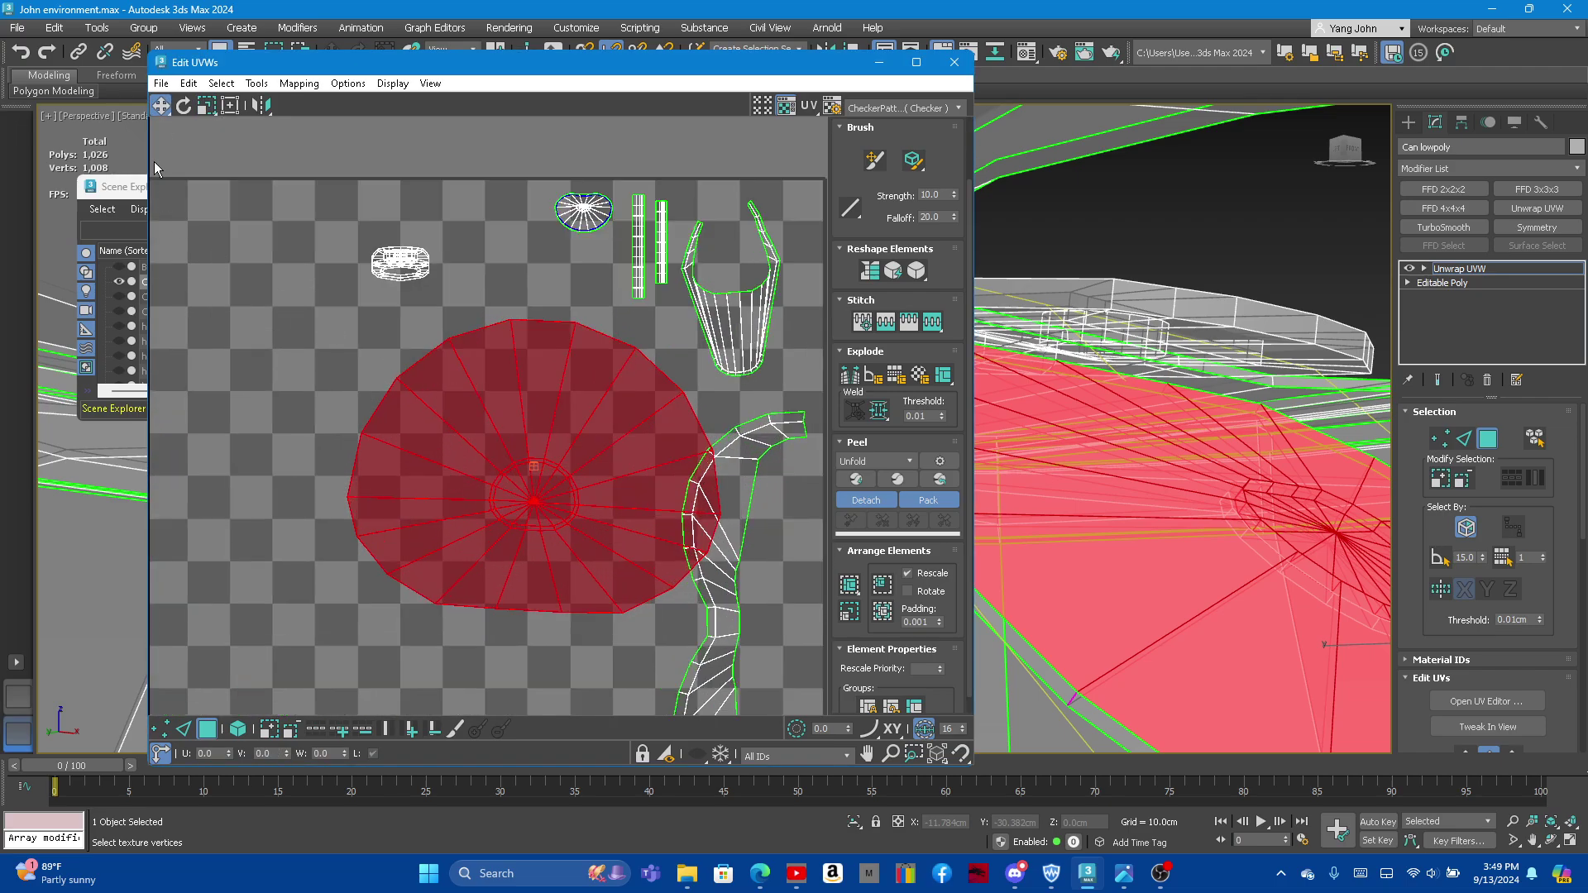
left_click(206, 105)
left_click_drag(436, 390, 539, 524)
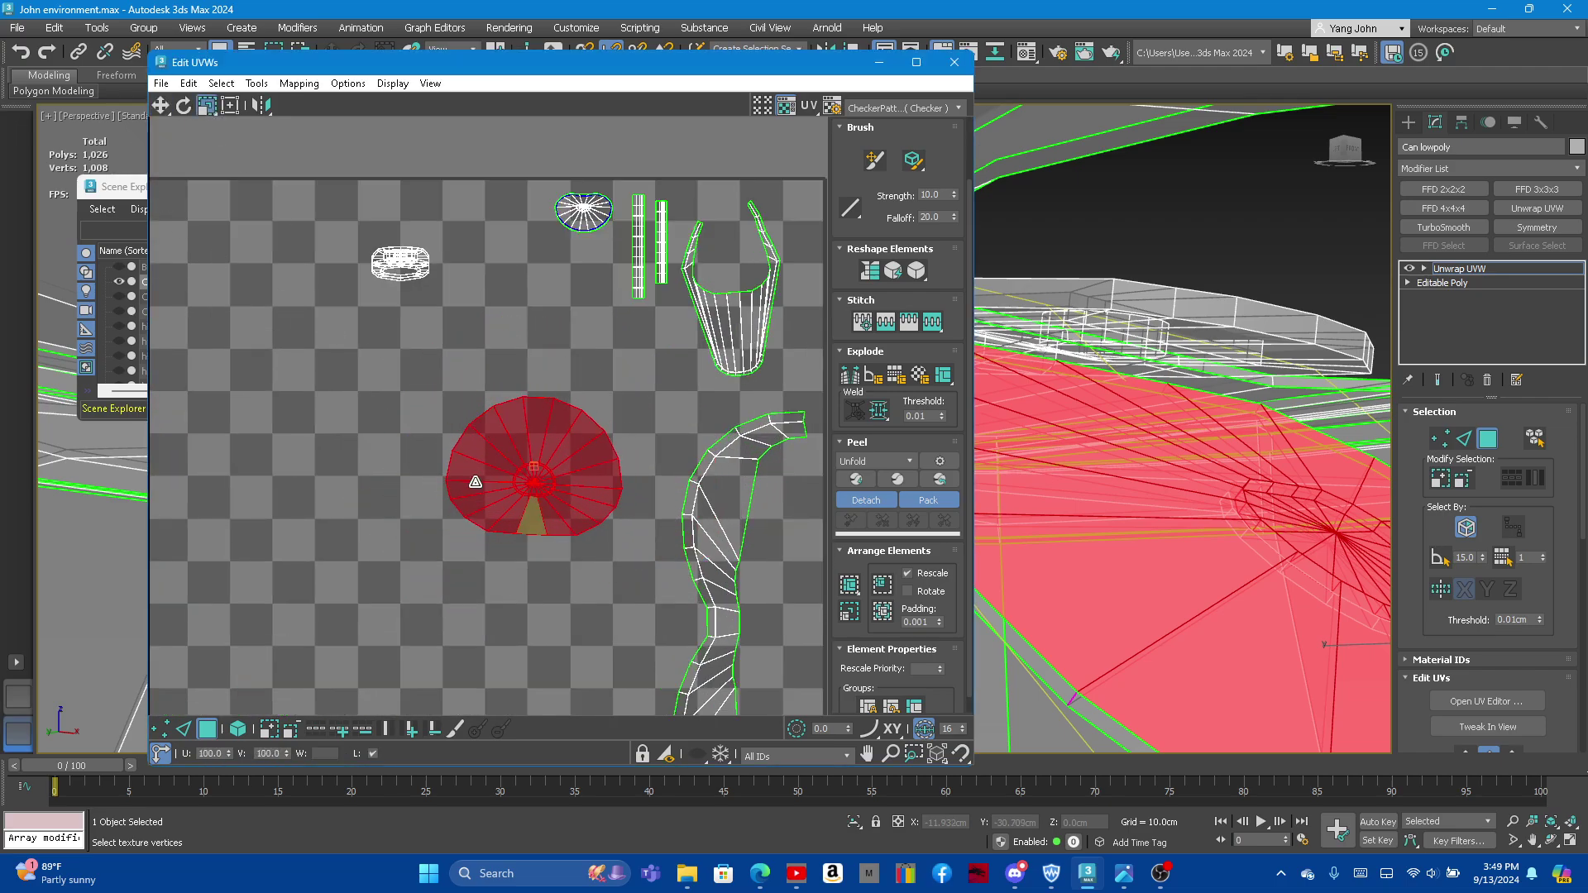
mouse_move(404, 459)
left_mouse_down()
mouse_move(541, 503)
mouse_move(728, 249)
left_mouse_up()
left_click(161, 105)
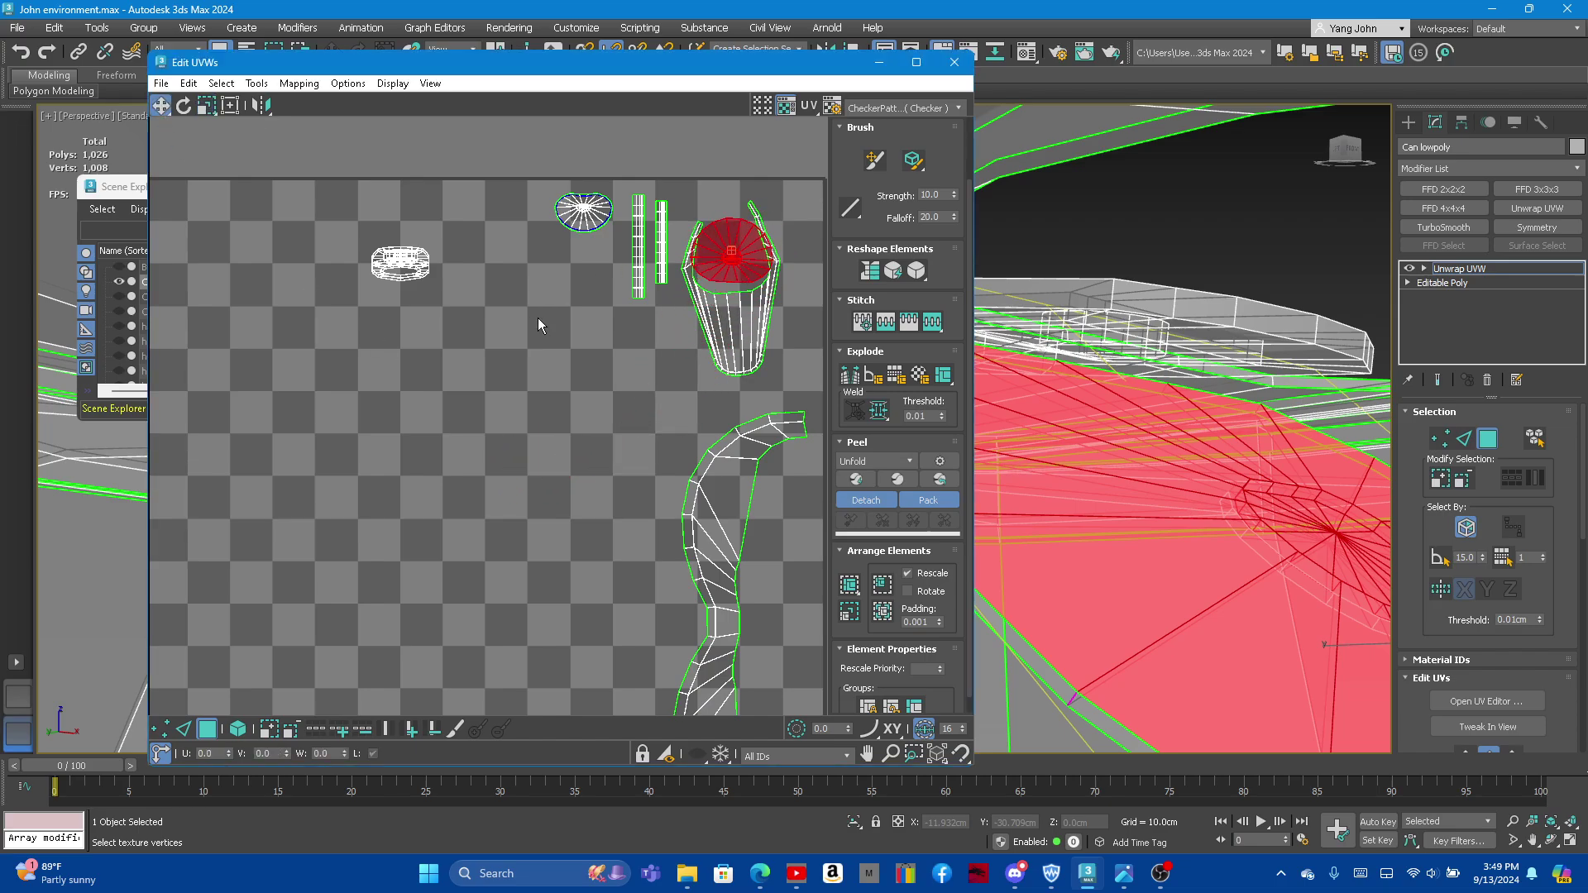
scroll(540, 323, "down", 2)
scroll(654, 285, "up", 3)
scroll(563, 289, "up", 3)
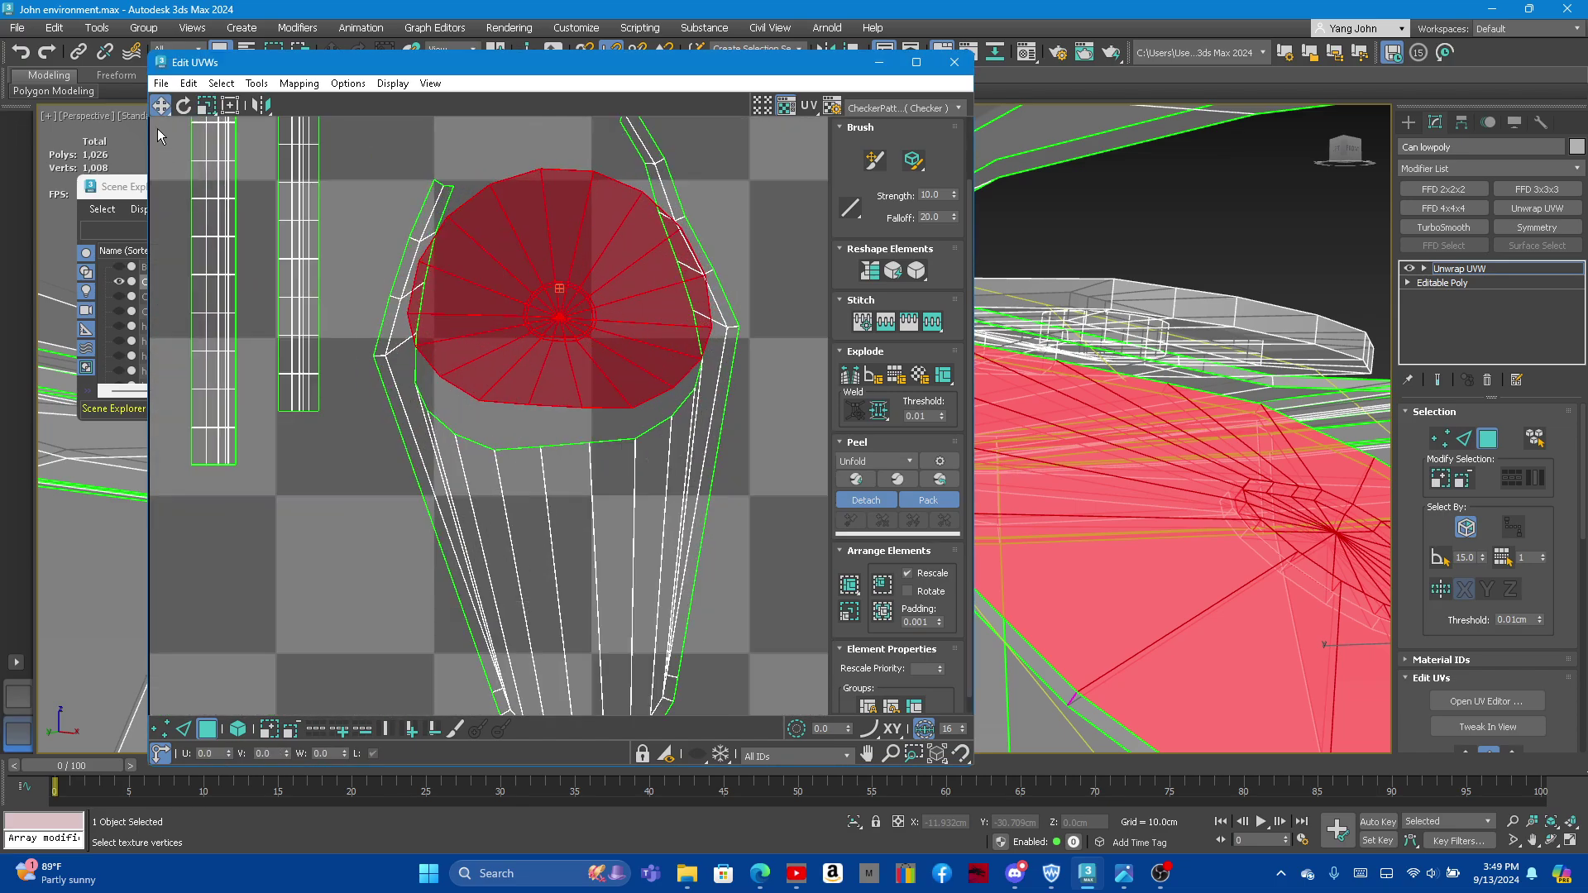
Step: Shrink the lid shell slightly, then try a -10° rotation of the tab shell and cancel it
left_click(209, 105)
left_click_drag(573, 301, 559, 326)
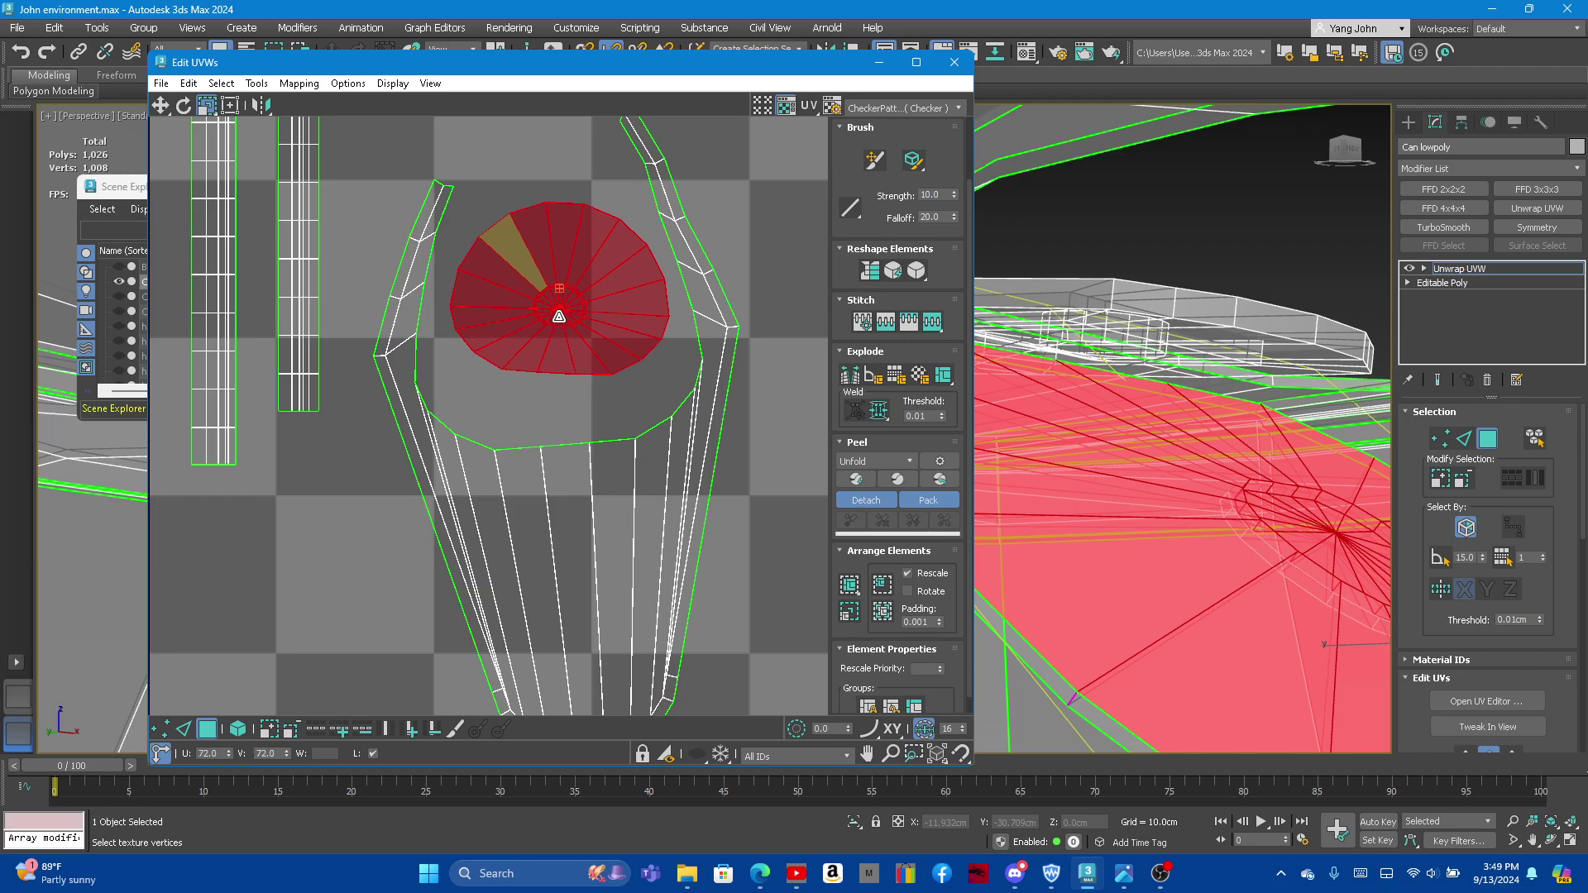
left_click(487, 508)
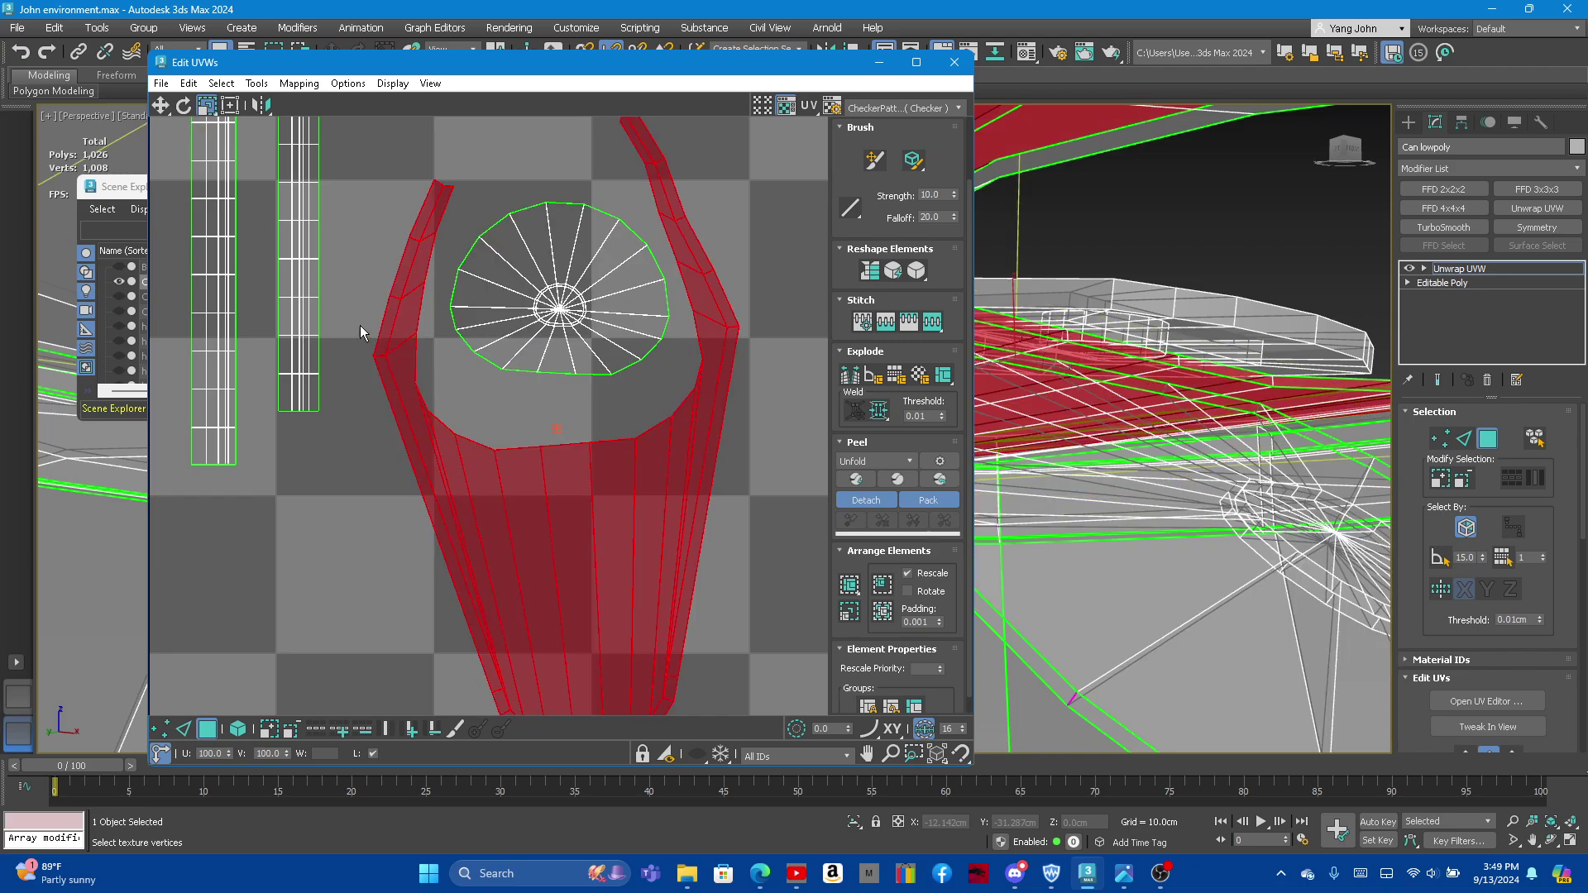
left_click(184, 105)
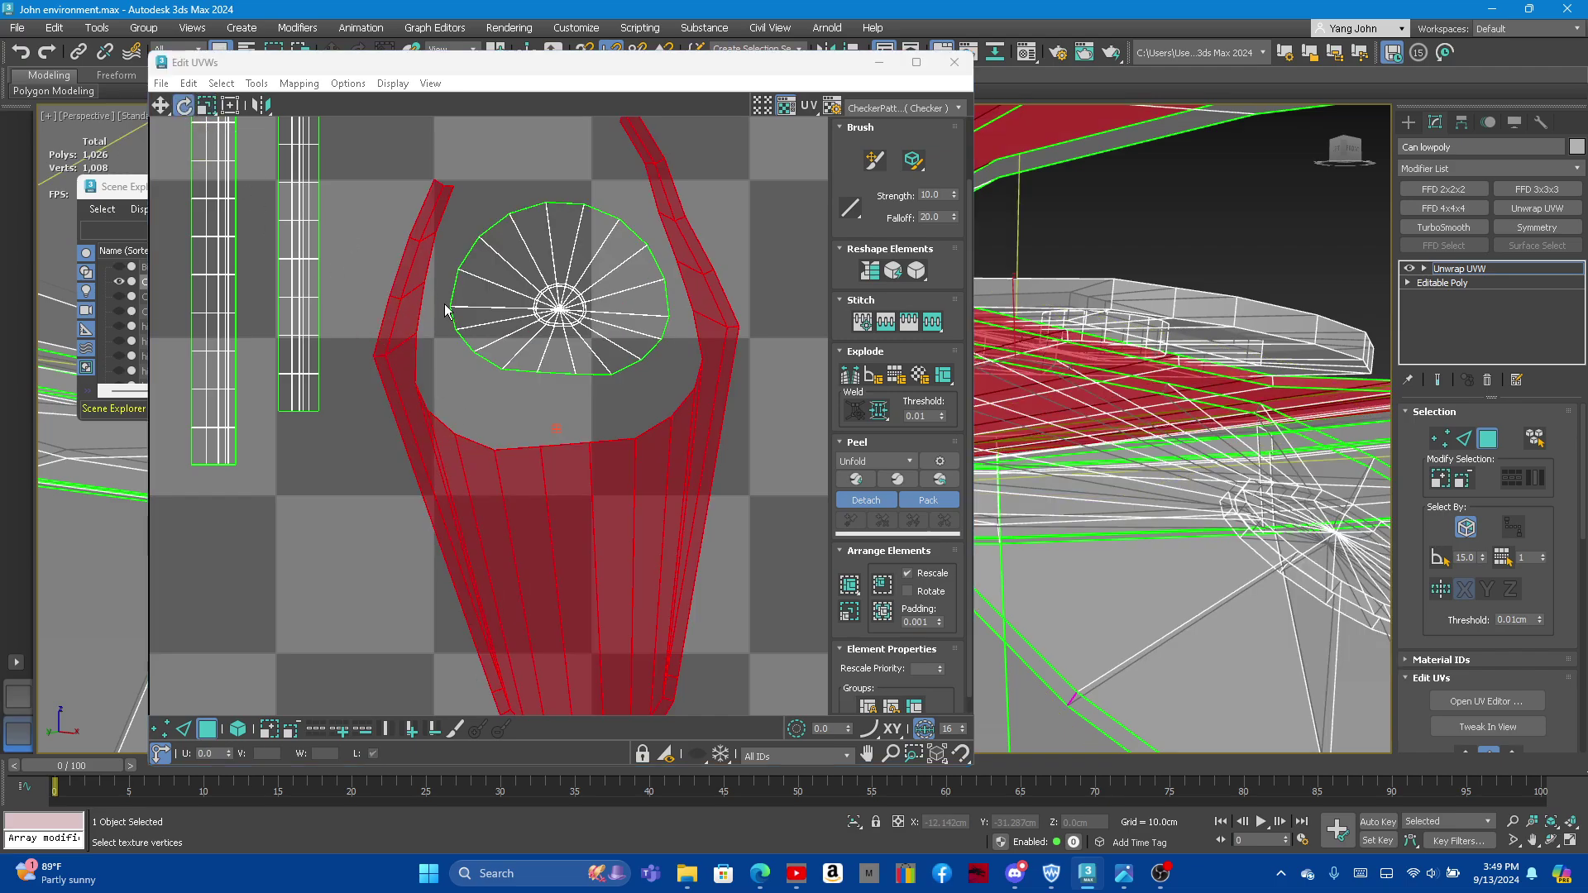
left_click_drag(391, 319, 410, 299)
right_click(400, 299)
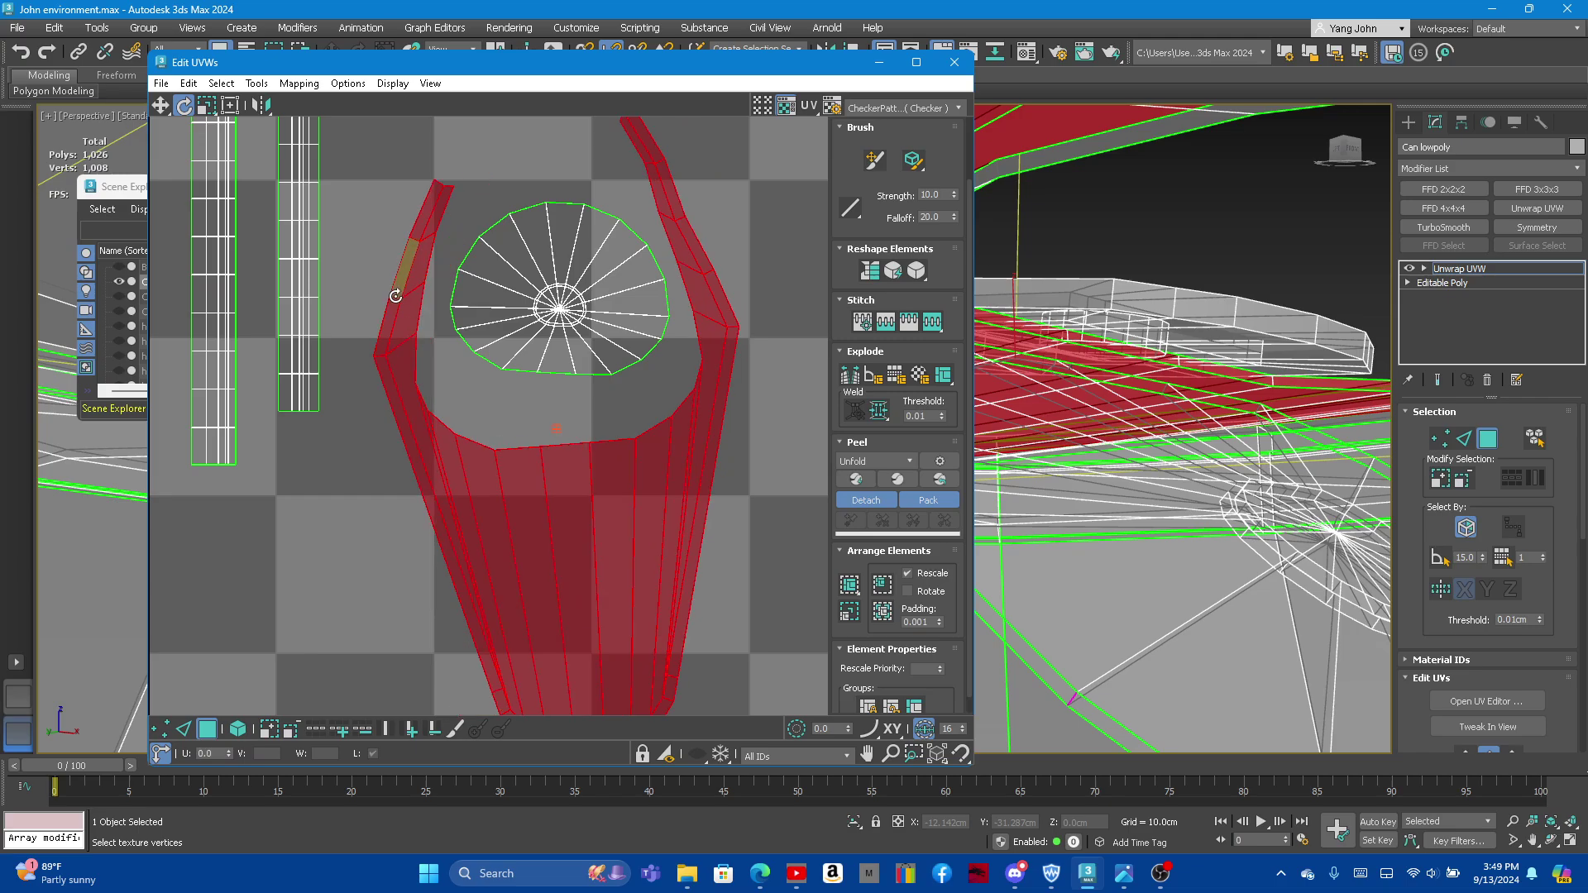
Step: Rotate the tab shell about 4 degrees toward level and shift it upward
left_click_drag(598, 66, 597, 90)
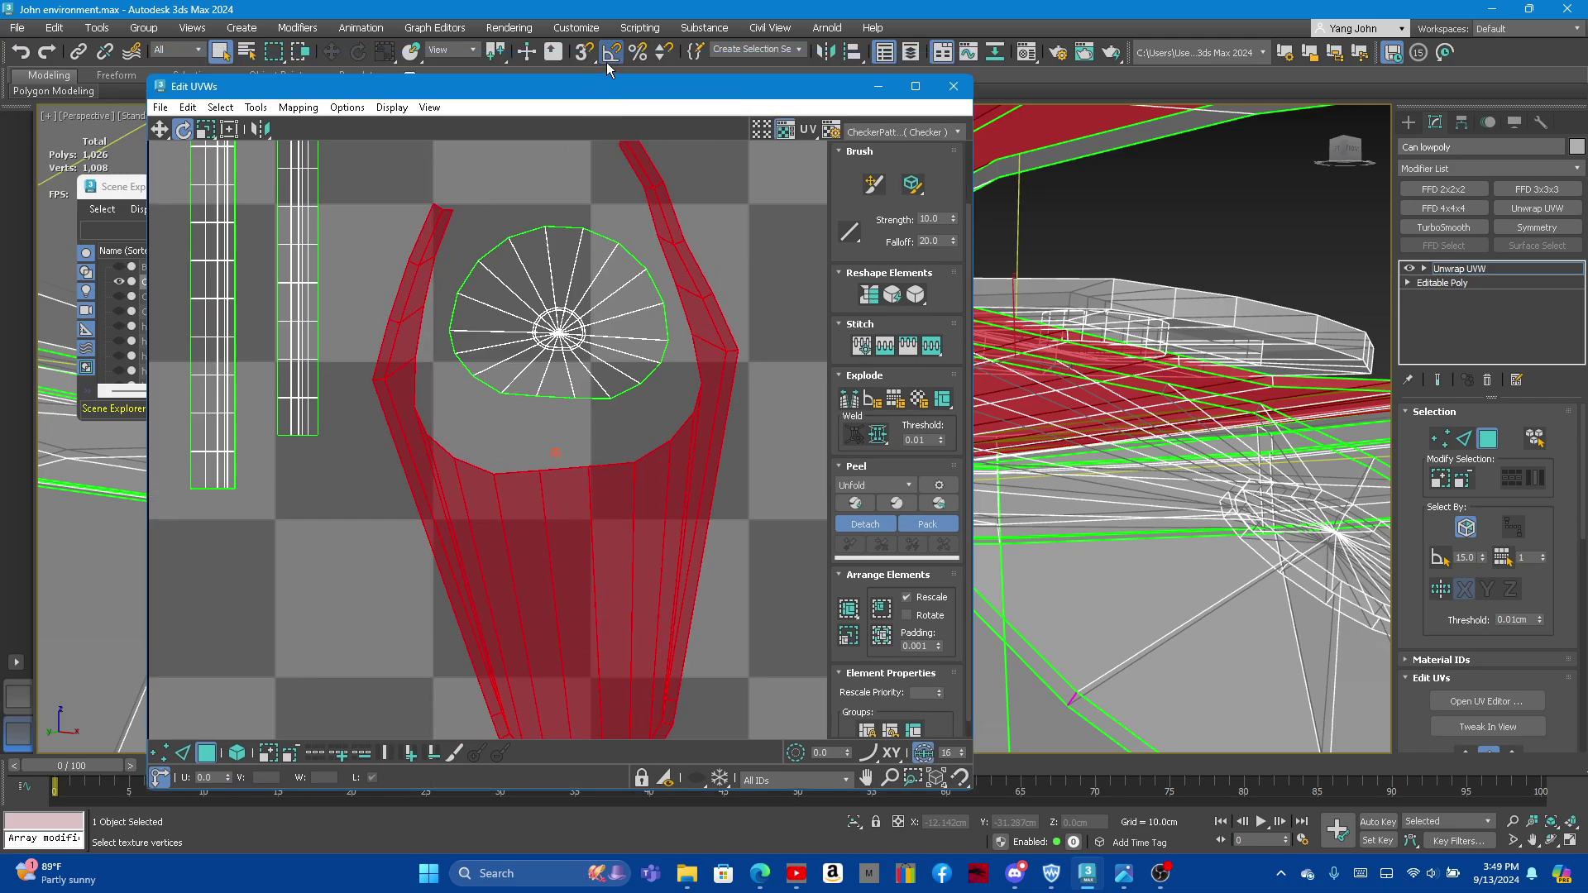
left_click_drag(429, 247, 436, 256)
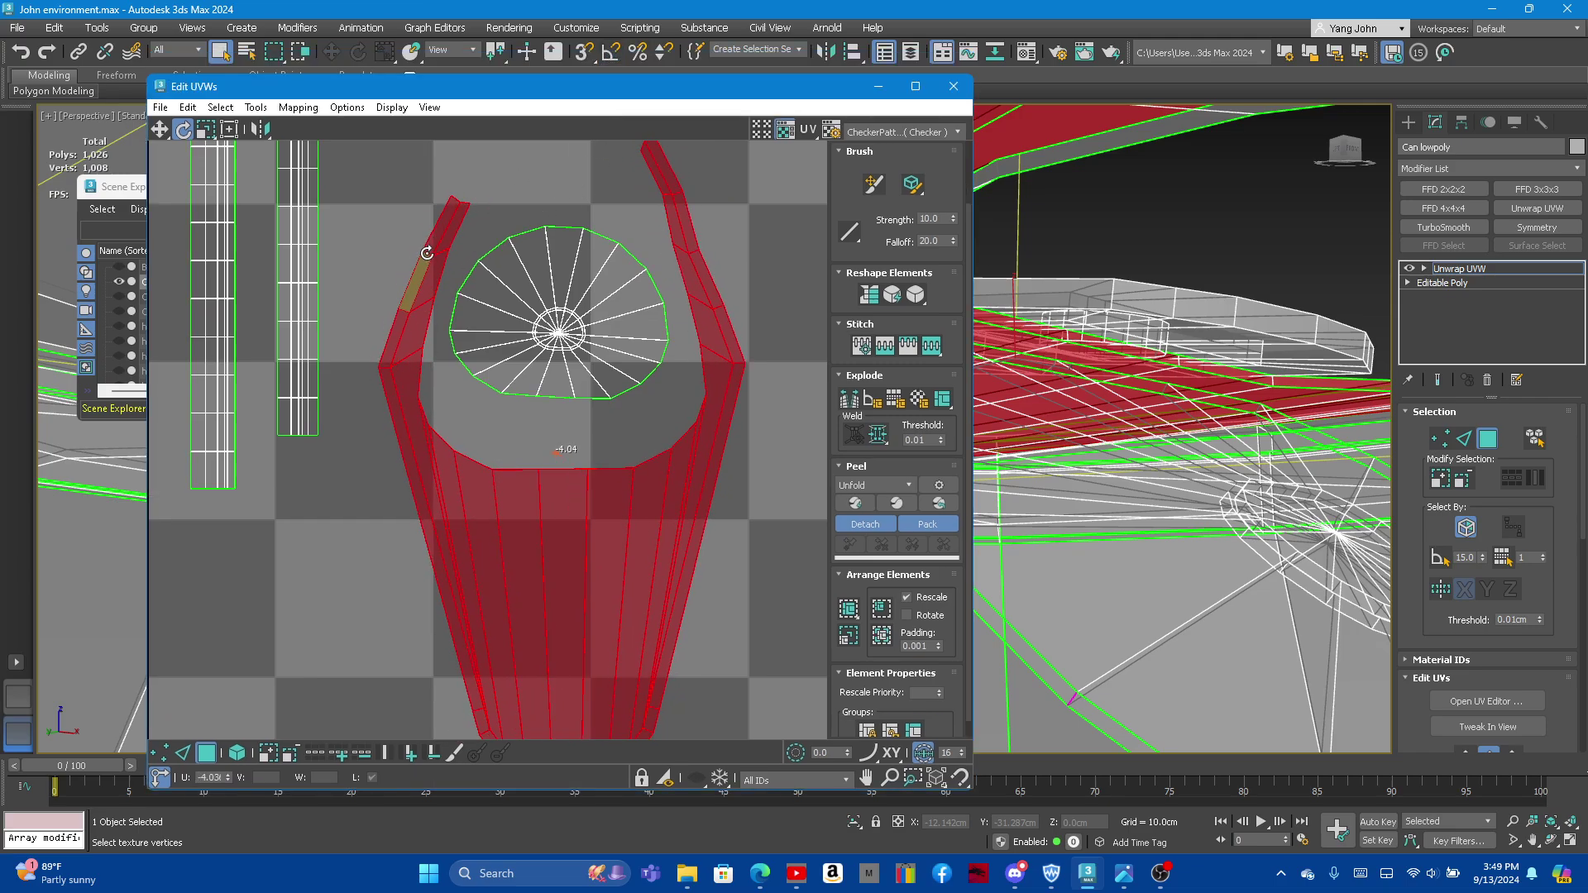
left_click(160, 129)
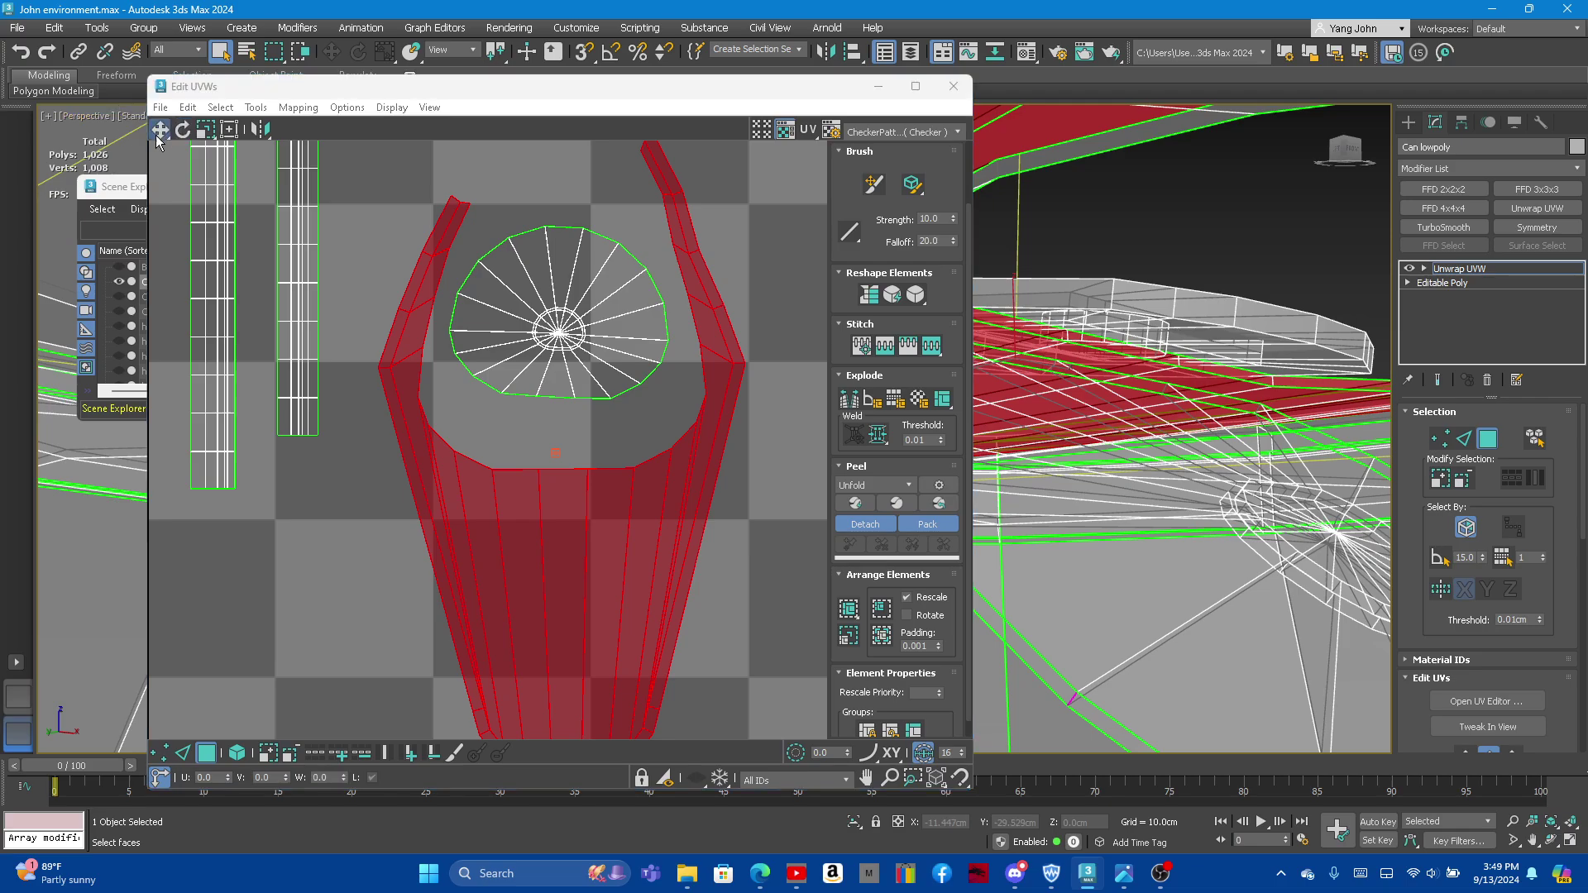
left_click_drag(537, 552, 538, 498)
Step: Move the cap shell down off the oval shell beneath it
scroll(752, 360, "down", 3)
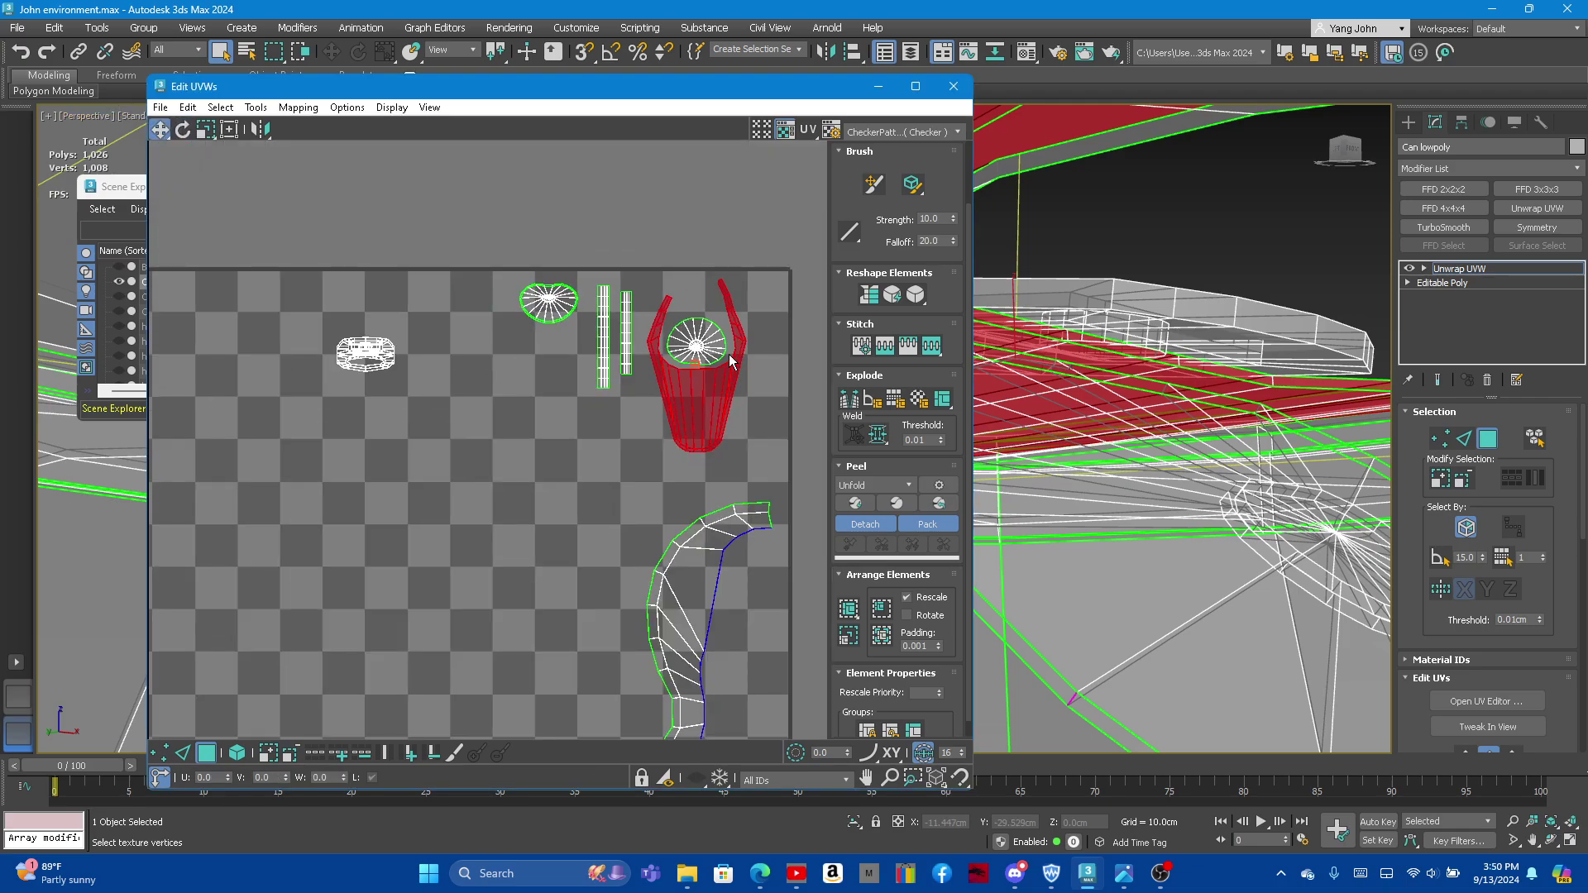
scroll(552, 313, "up", 2)
scroll(552, 277, "up", 4)
left_click(532, 354)
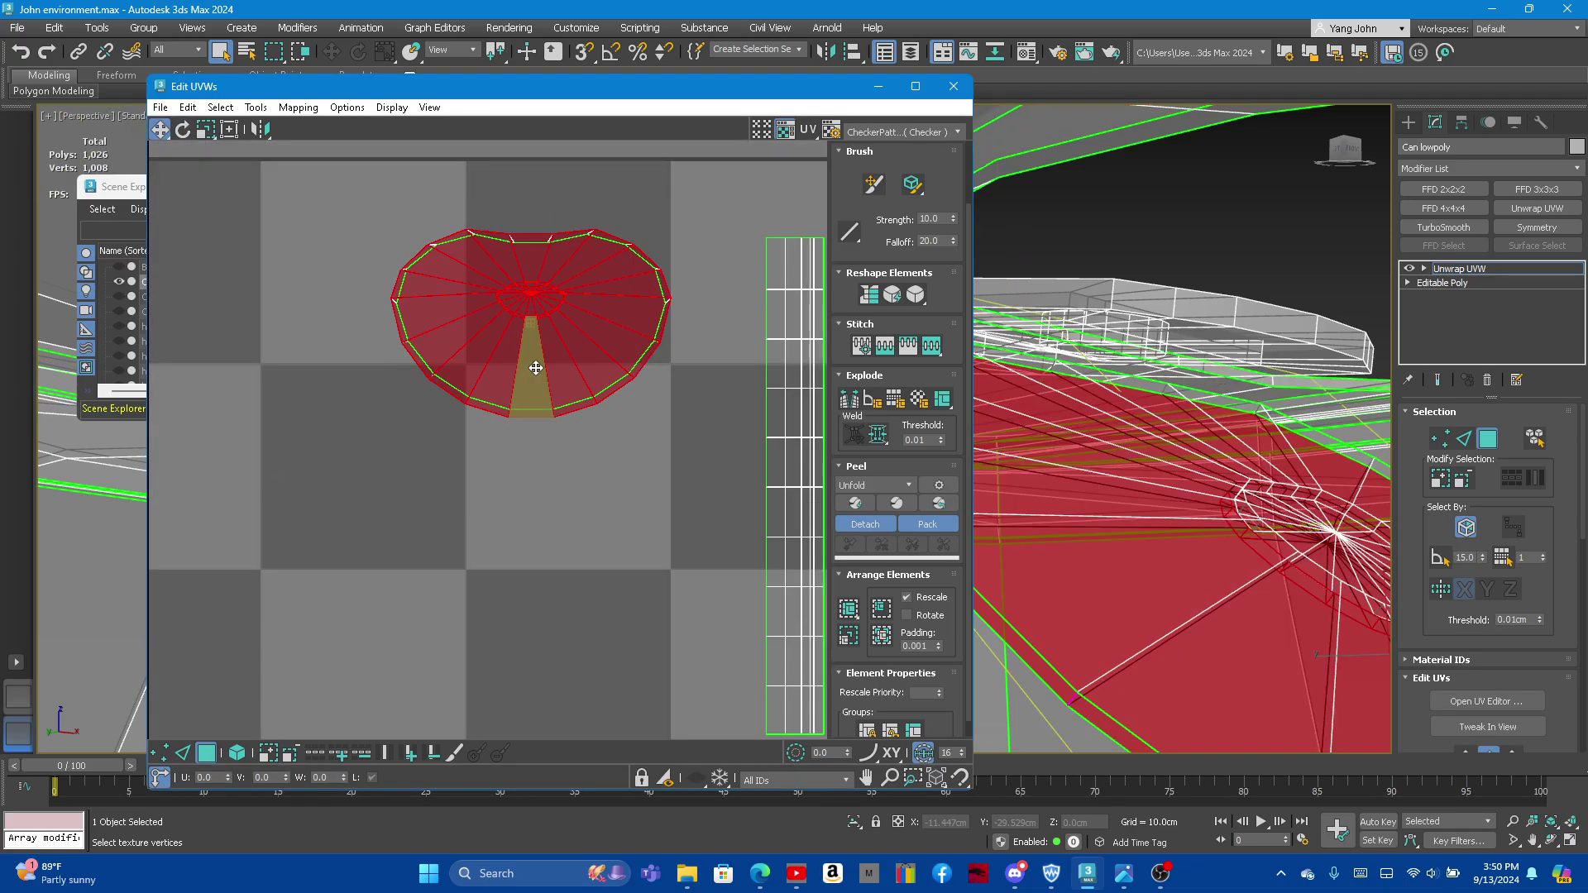
scroll(530, 348, "up", 2)
scroll(439, 289, "down", 4)
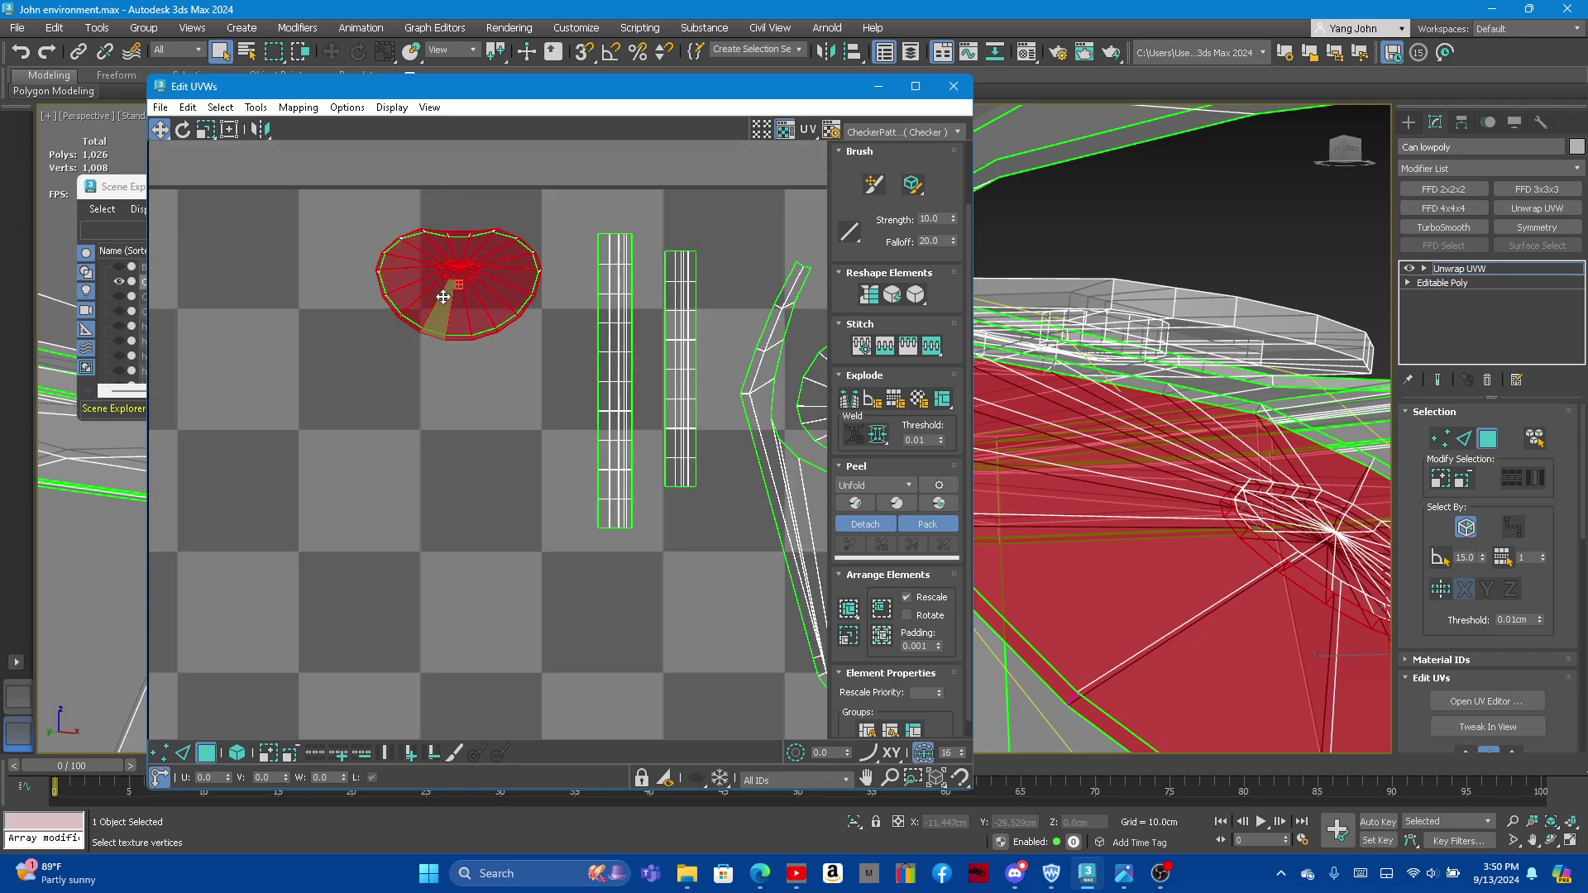
left_click_drag(444, 295, 483, 426)
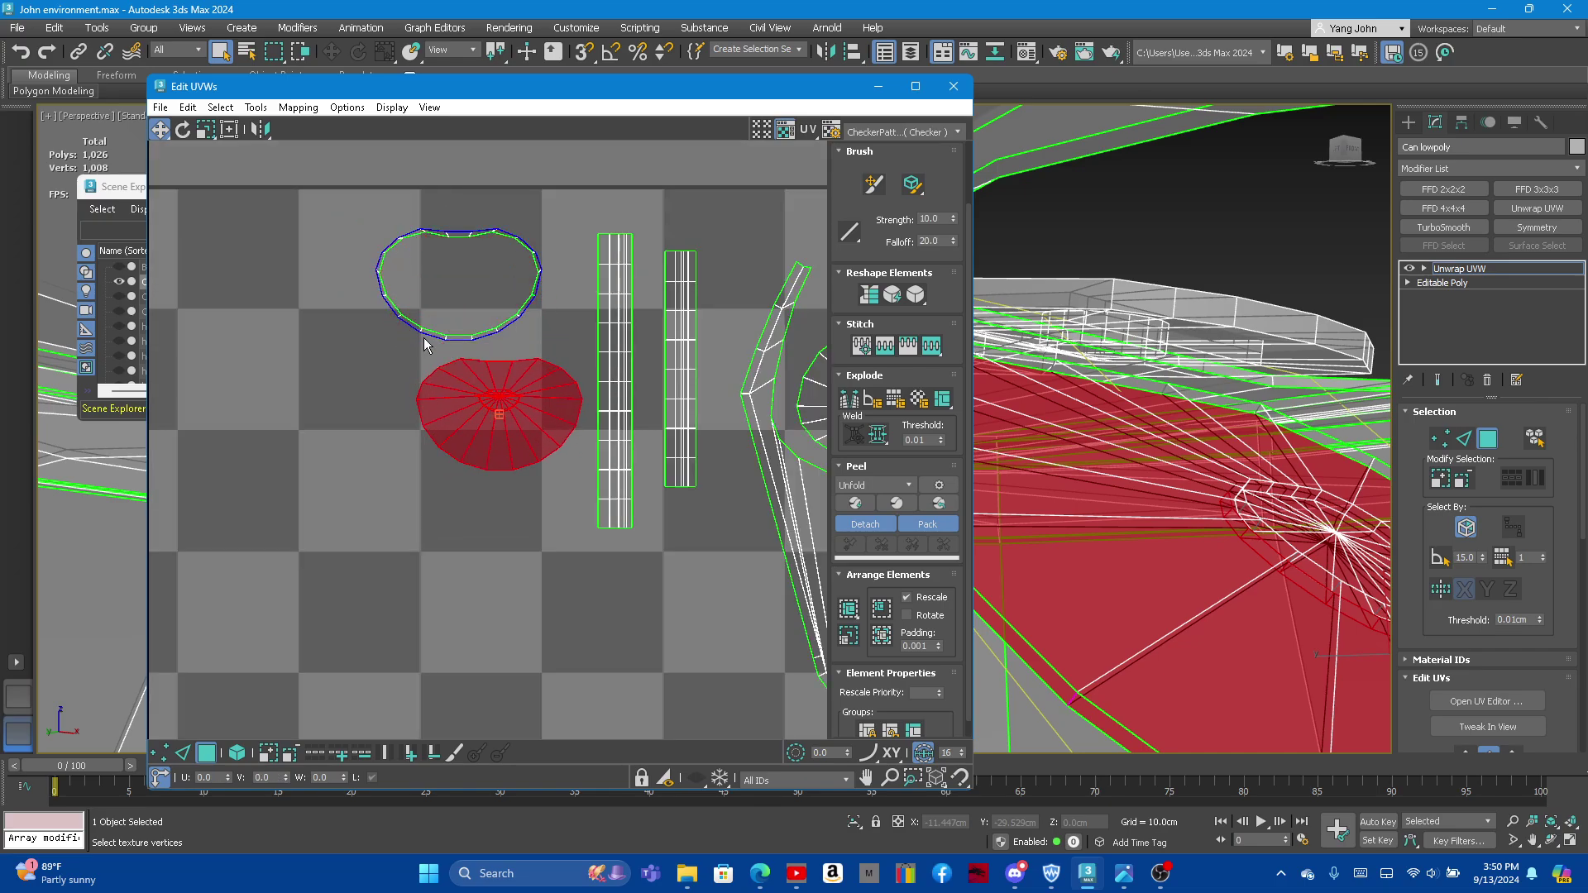
Step: Straighten the oval shell into a vertical line and place it right of the strips
left_click_drag(342, 206, 551, 357)
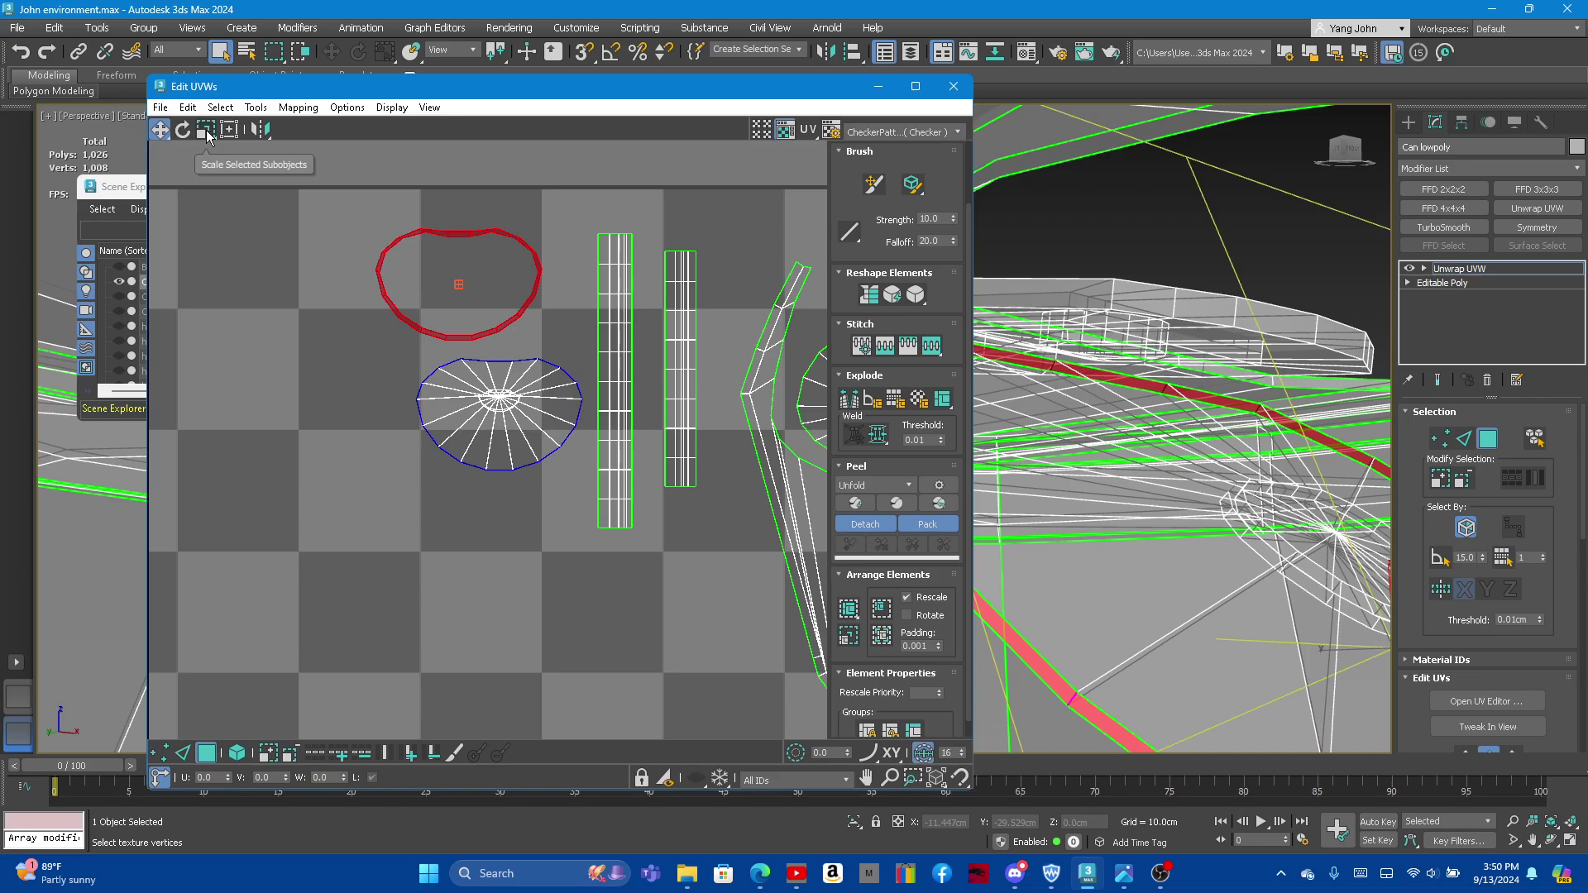
left_click(869, 294)
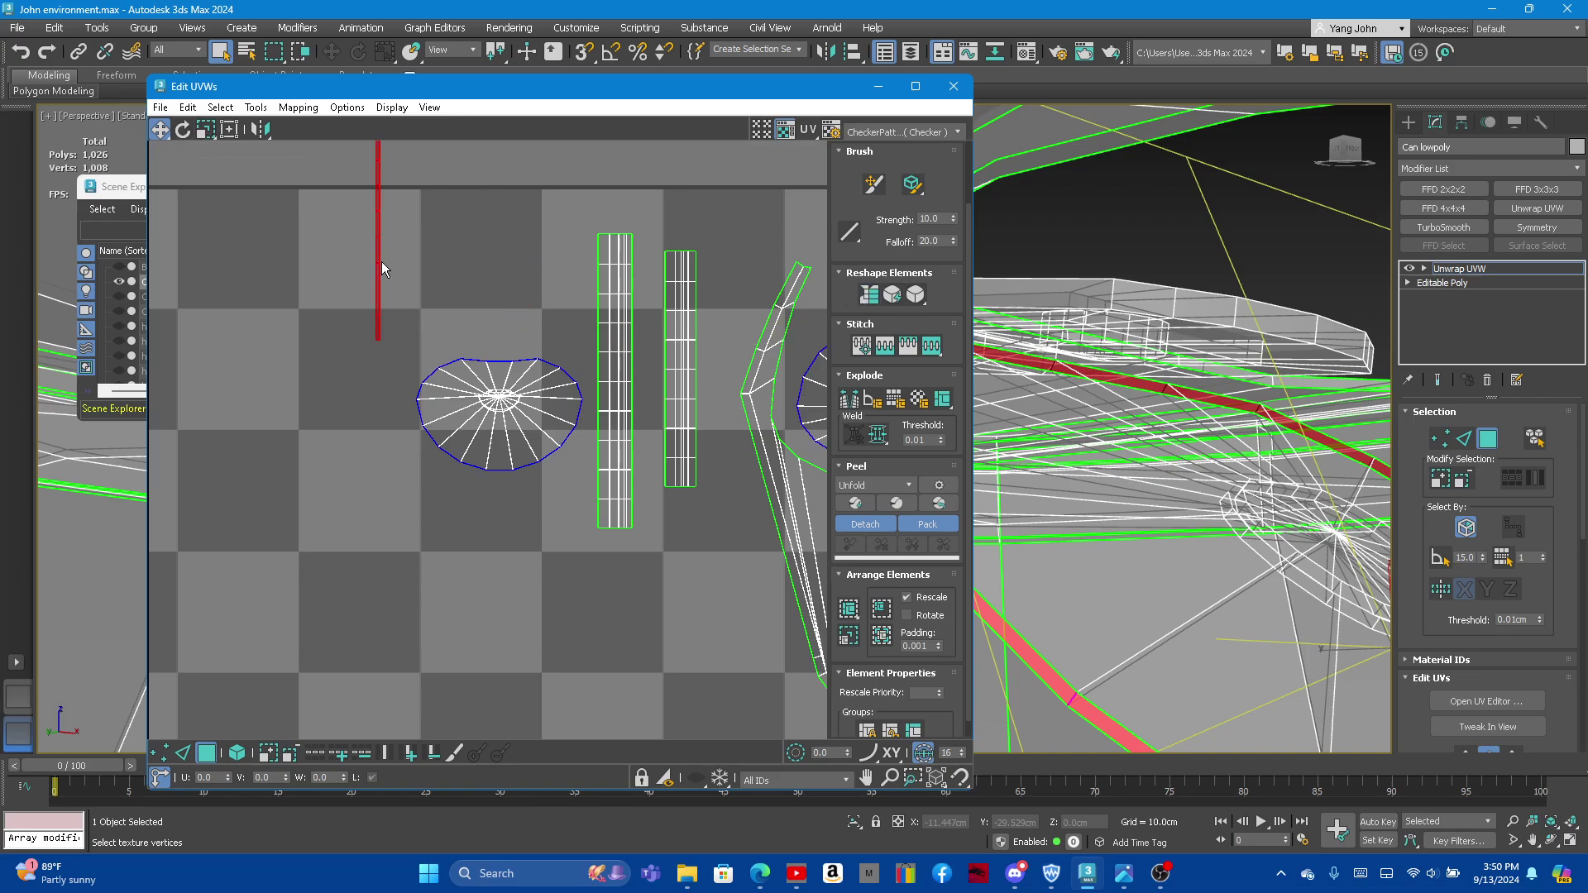
left_click_drag(379, 261, 725, 559)
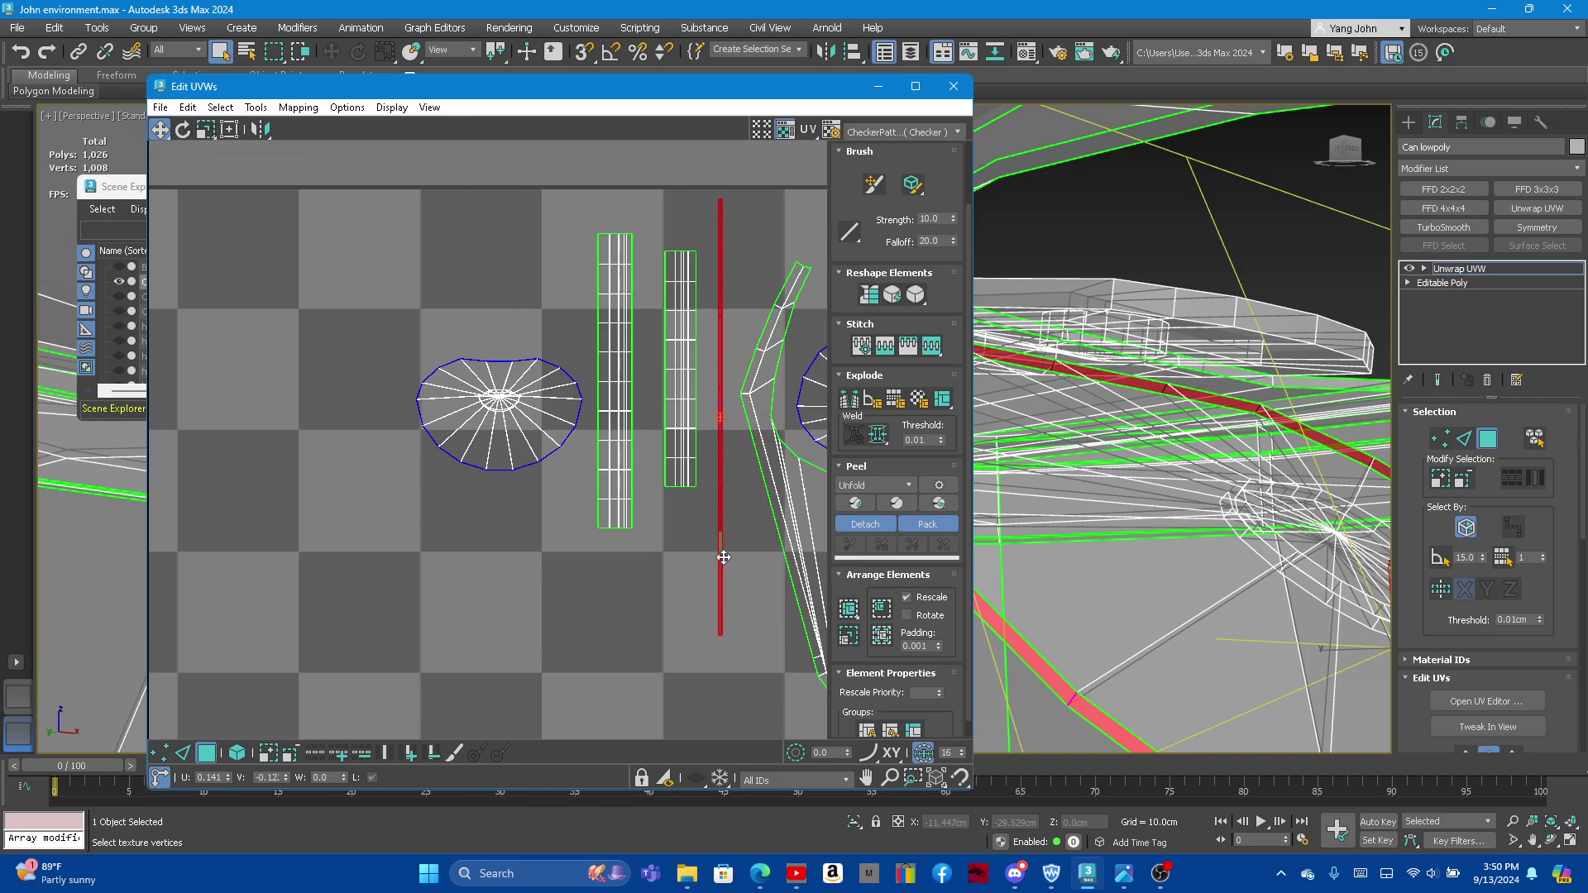
left_click_drag(725, 504, 720, 496)
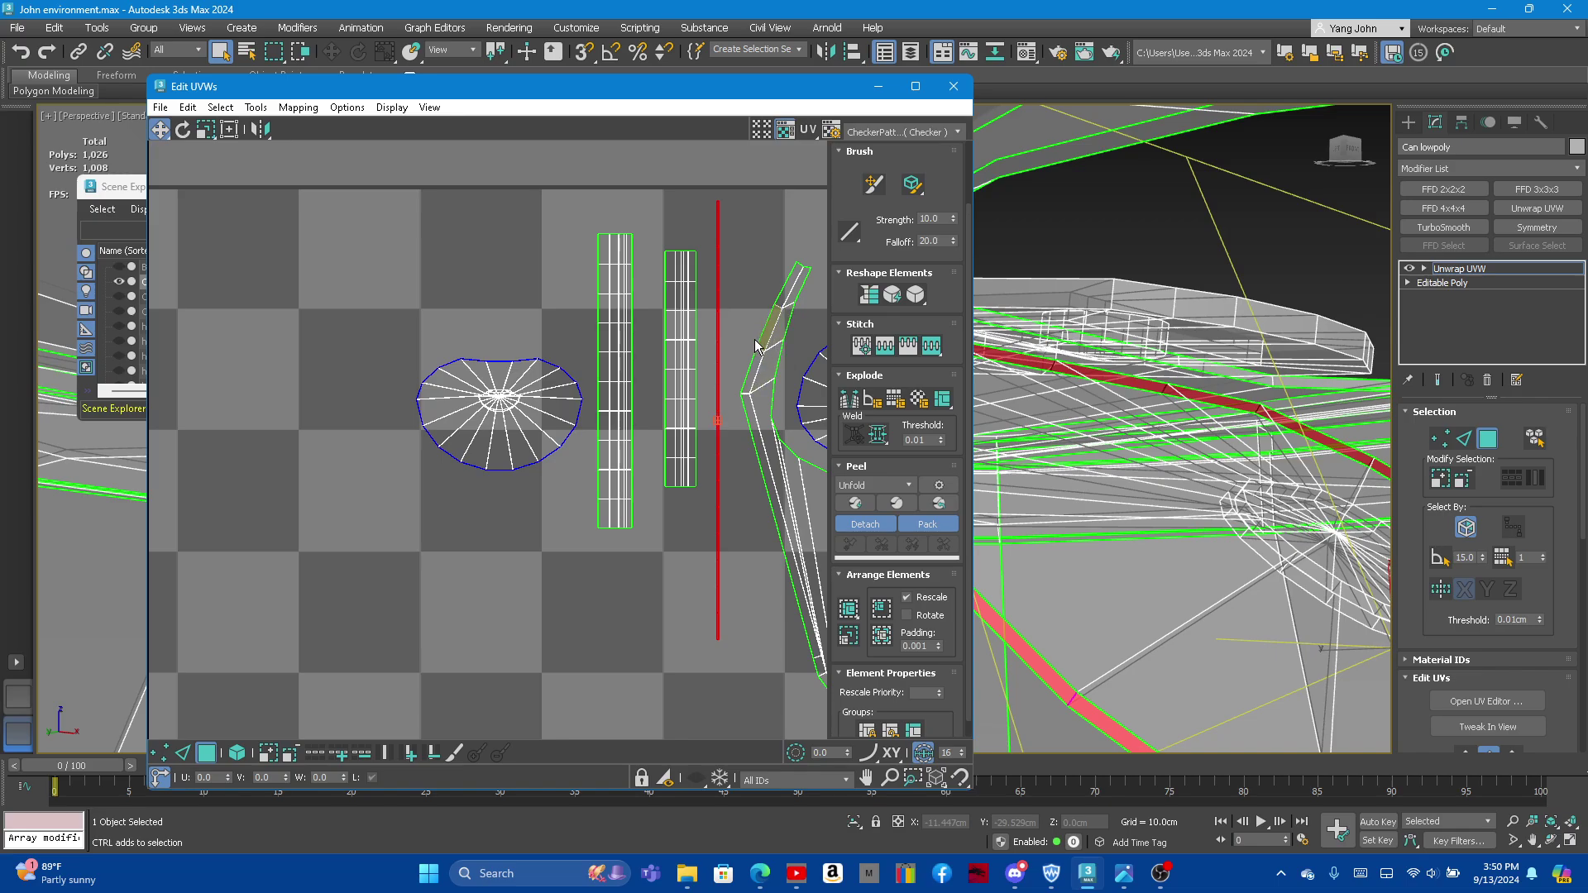
Step: Move the small round UV shell to sit just above the cup-shaped shell
scroll(567, 279, "down", 2)
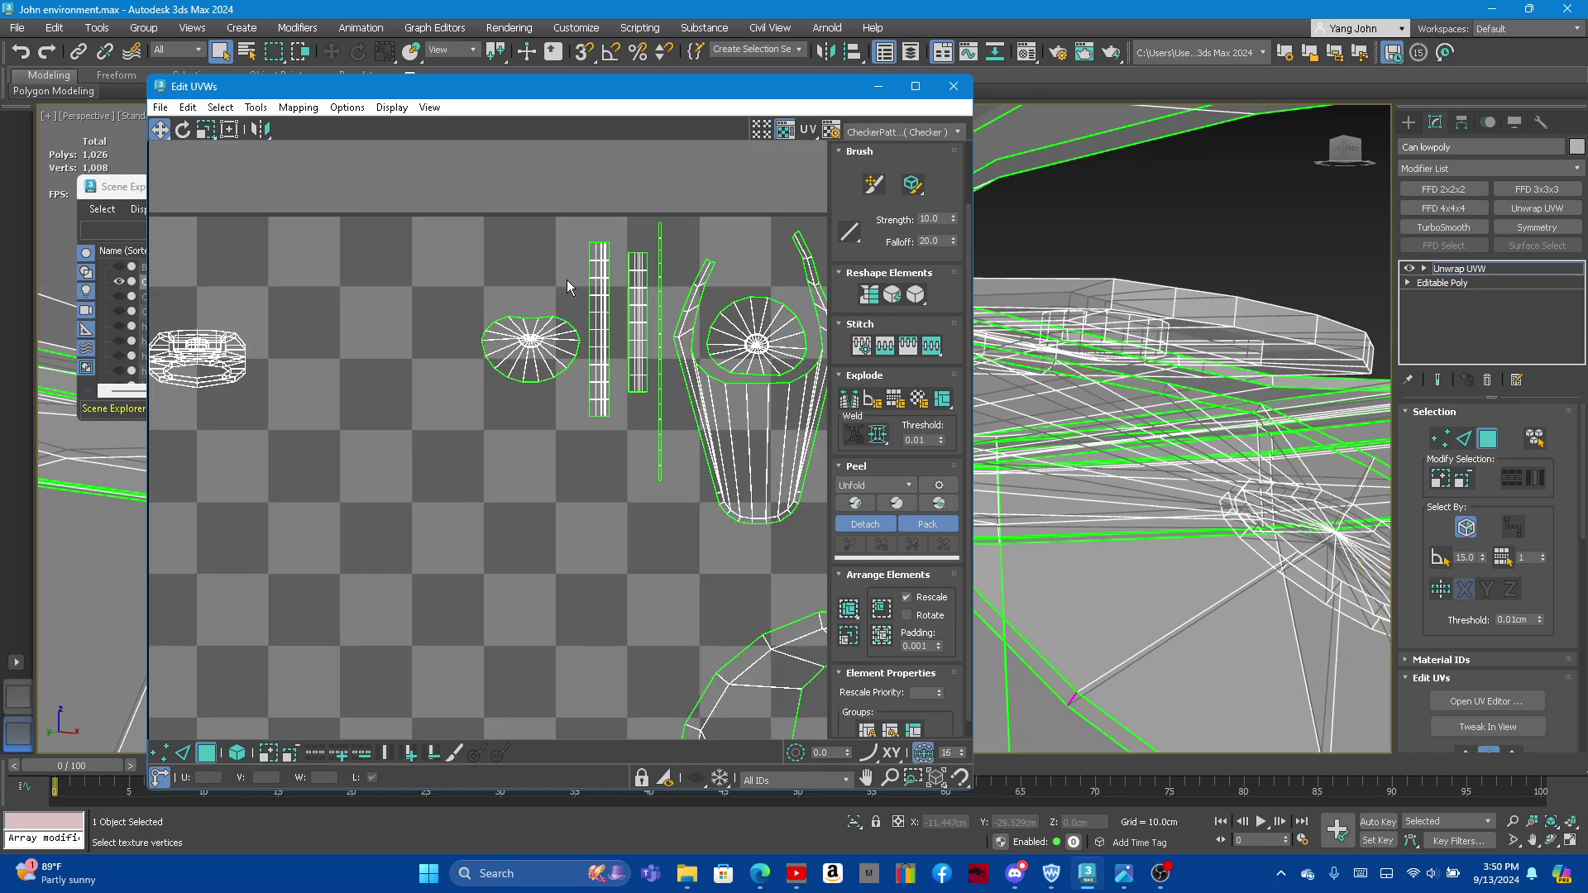
scroll(526, 339, "up", 2)
scroll(438, 334, "down", 3)
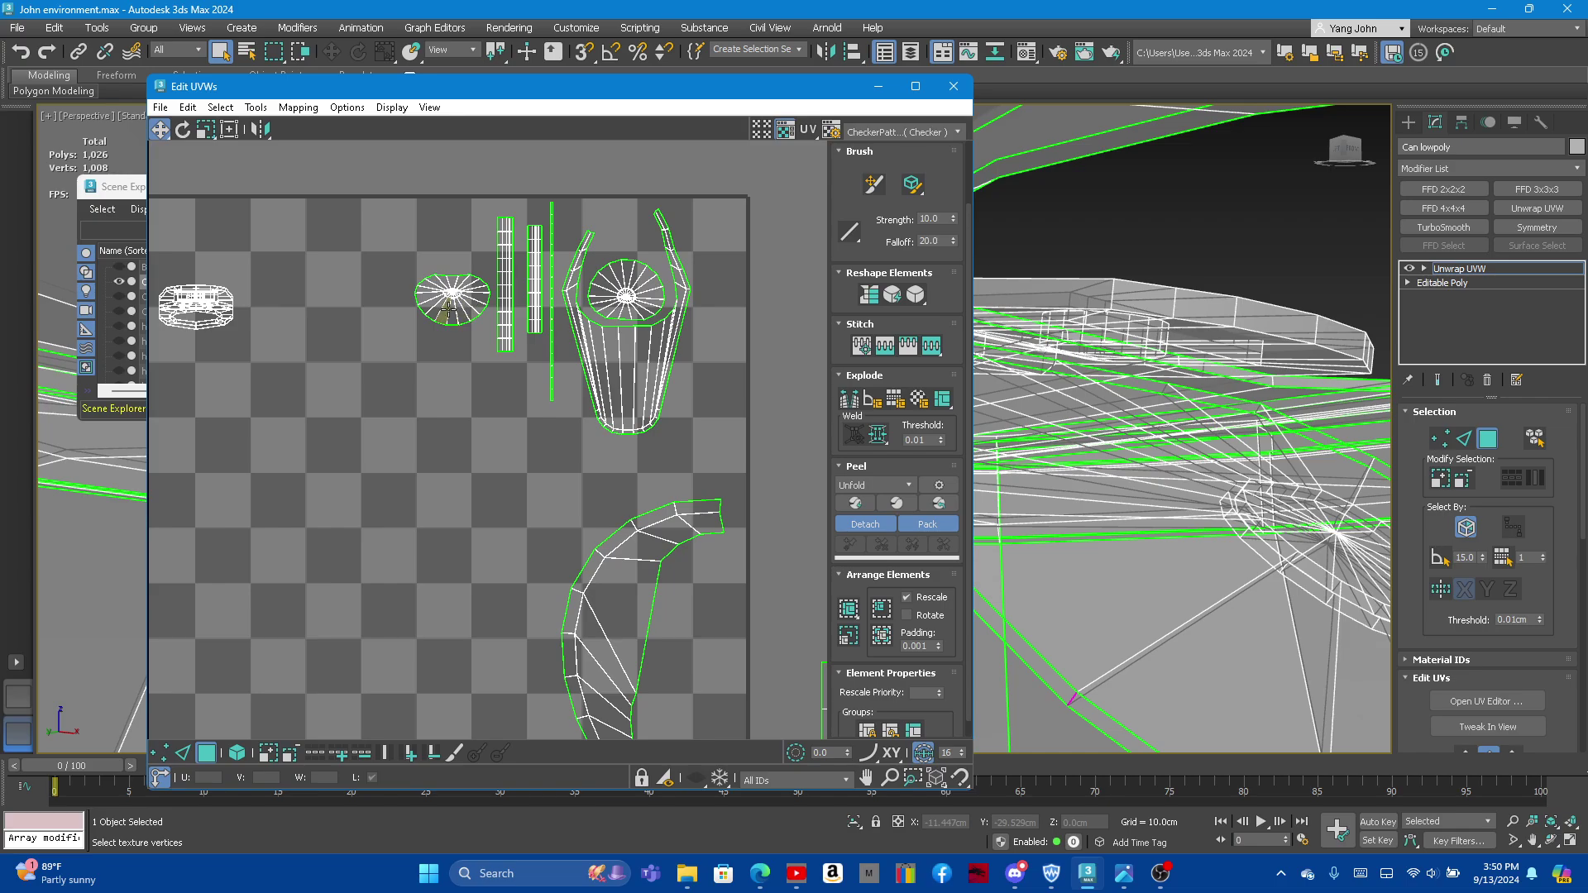
mouse_move(444, 310)
left_mouse_down()
mouse_move(568, 476)
mouse_move(613, 241)
left_mouse_up()
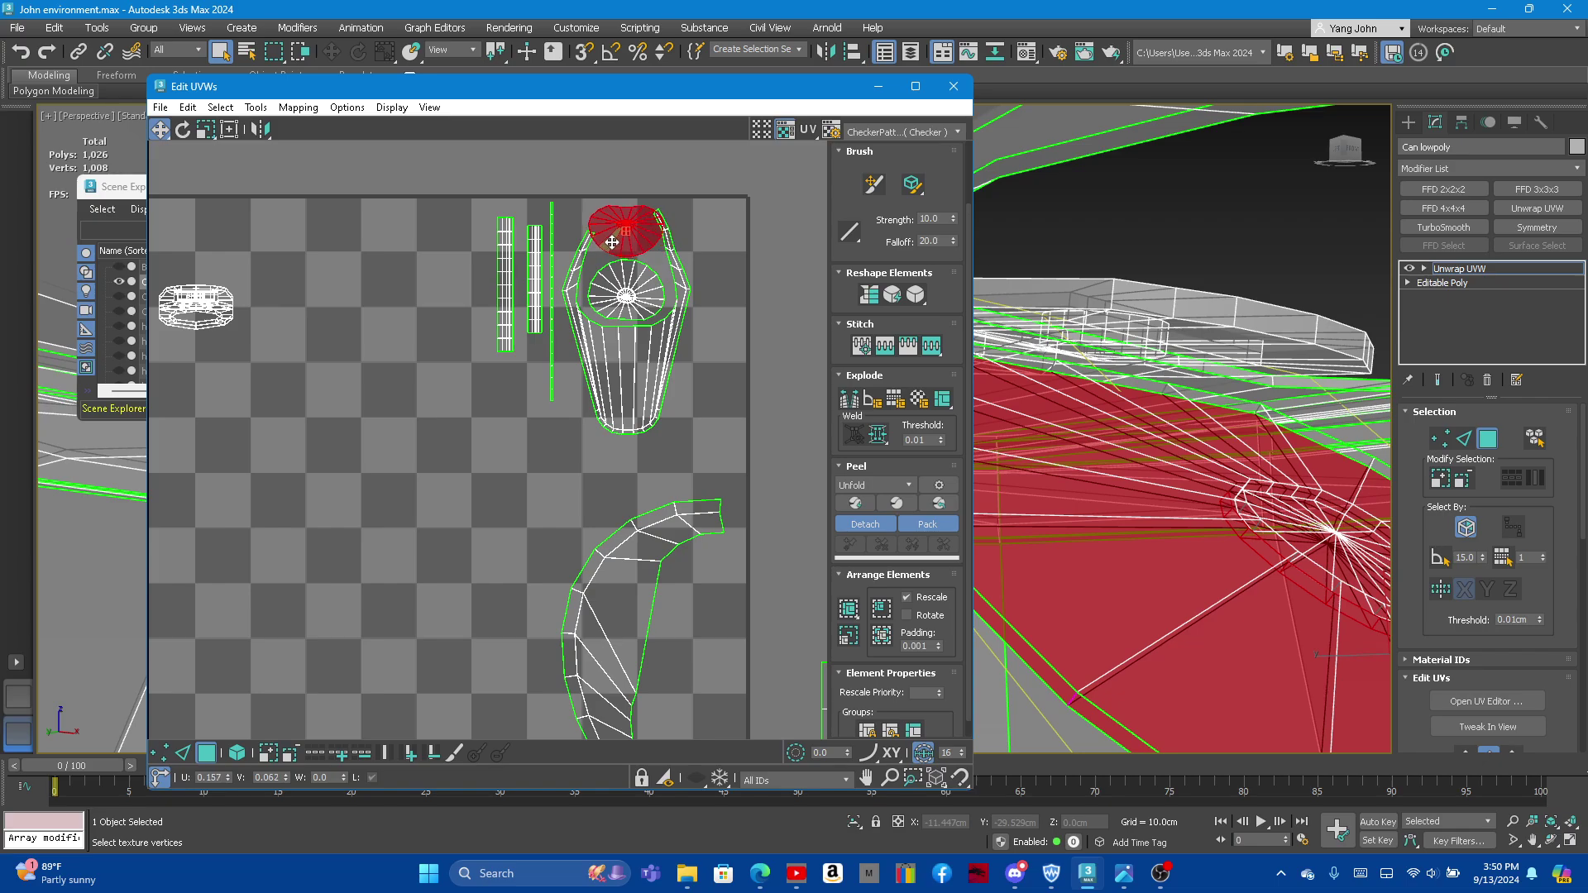
left_click_drag(612, 241, 638, 263)
Step: Shrink the round shell with Scale, then return to Move and deselect it
scroll(625, 234, "up", 2)
left_click(206, 129)
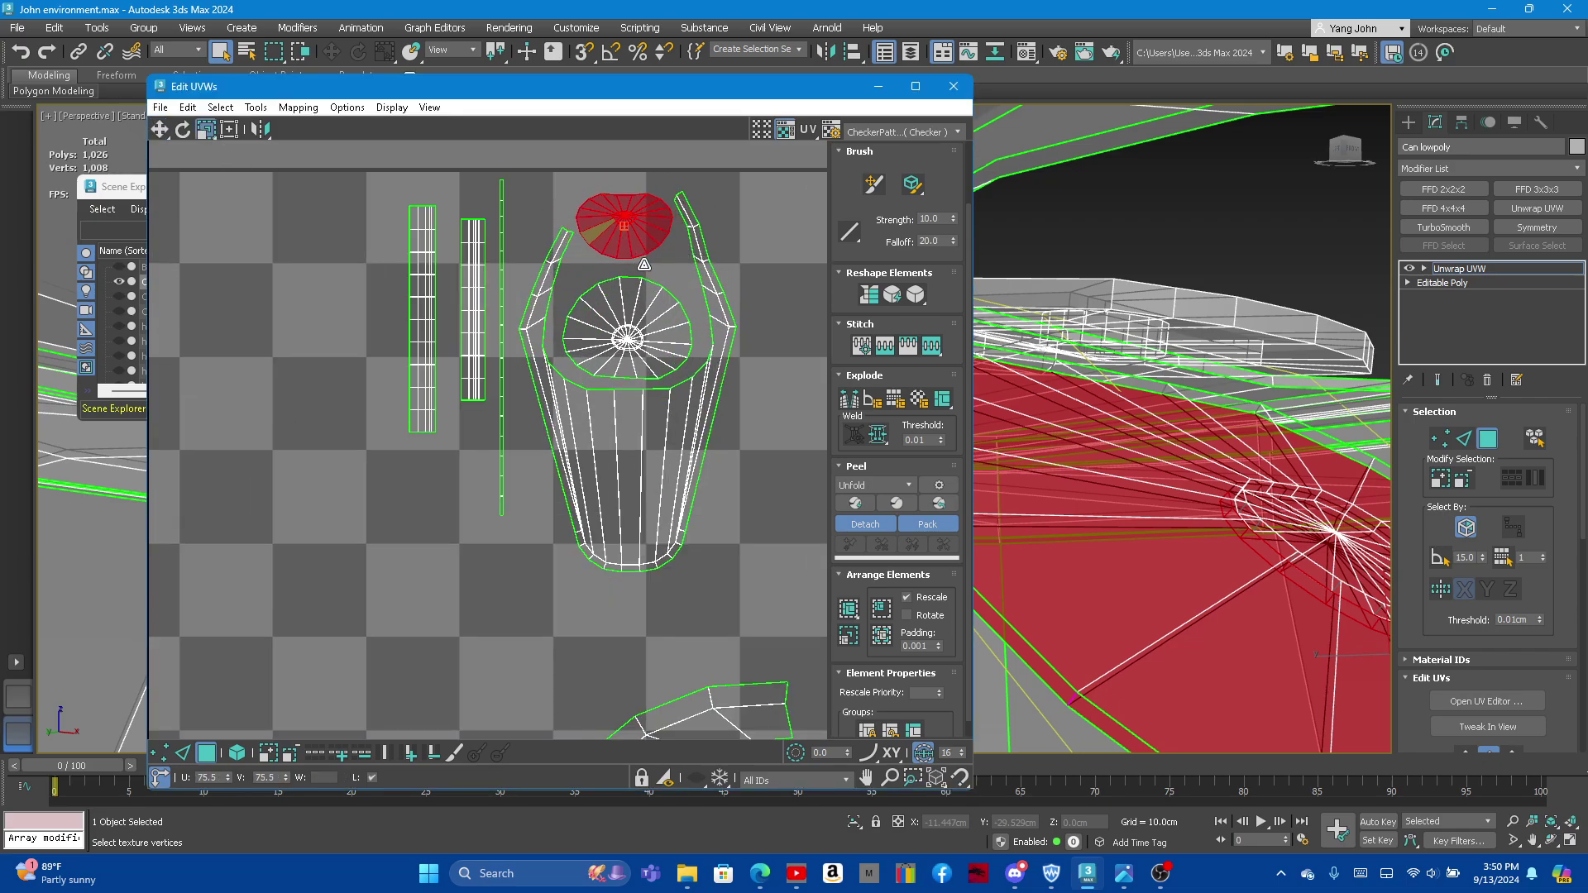
scroll(545, 216, "down", 1)
left_click(157, 132)
scroll(653, 281, "down", 1)
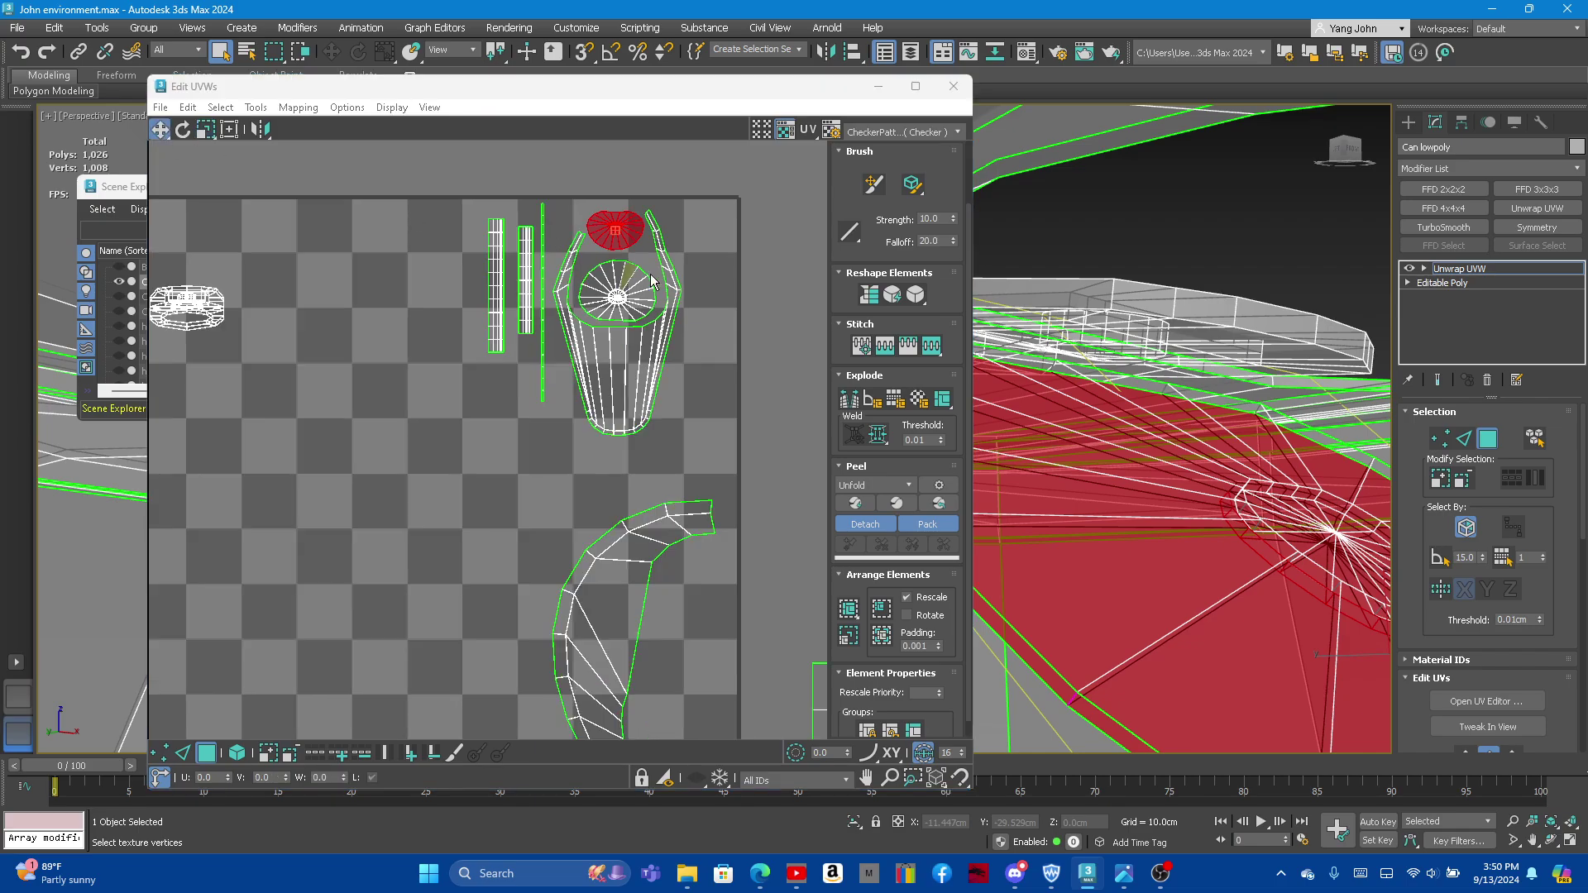
left_click(418, 179)
scroll(667, 223, "down", 1)
Step: Select the ring-shaped UV shell and orbit the viewport to the can top's pull tab
scroll(261, 255, "up", 1)
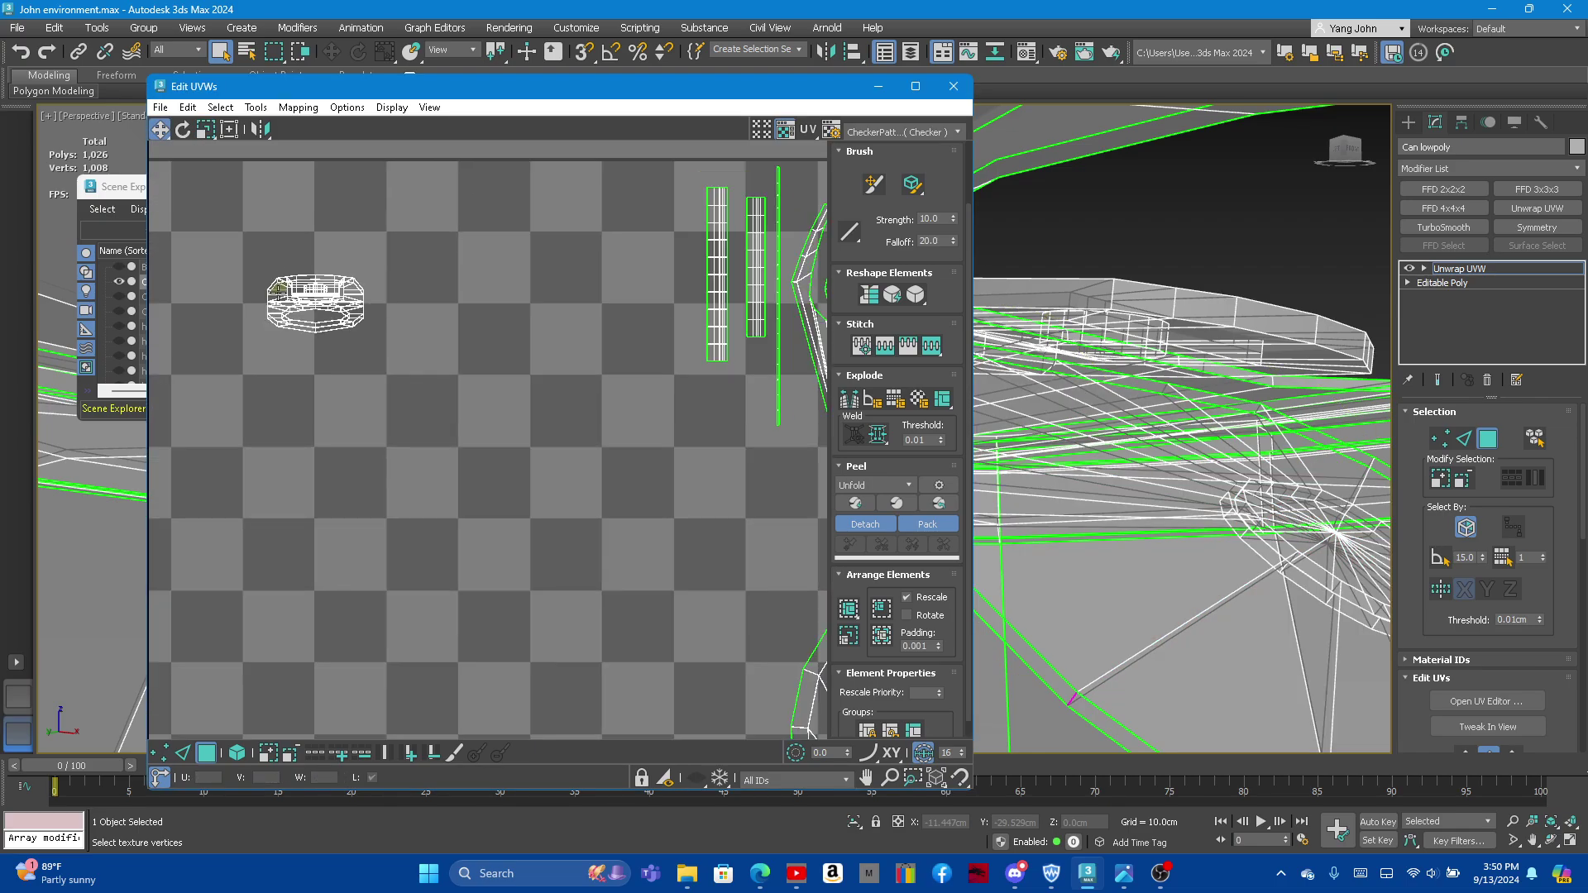
left_click(286, 298)
mouse_move(1109, 348)
middle_mouse_down("alt")
mouse_move(1147, 341)
mouse_move(1061, 482)
middle_mouse_up("alt")
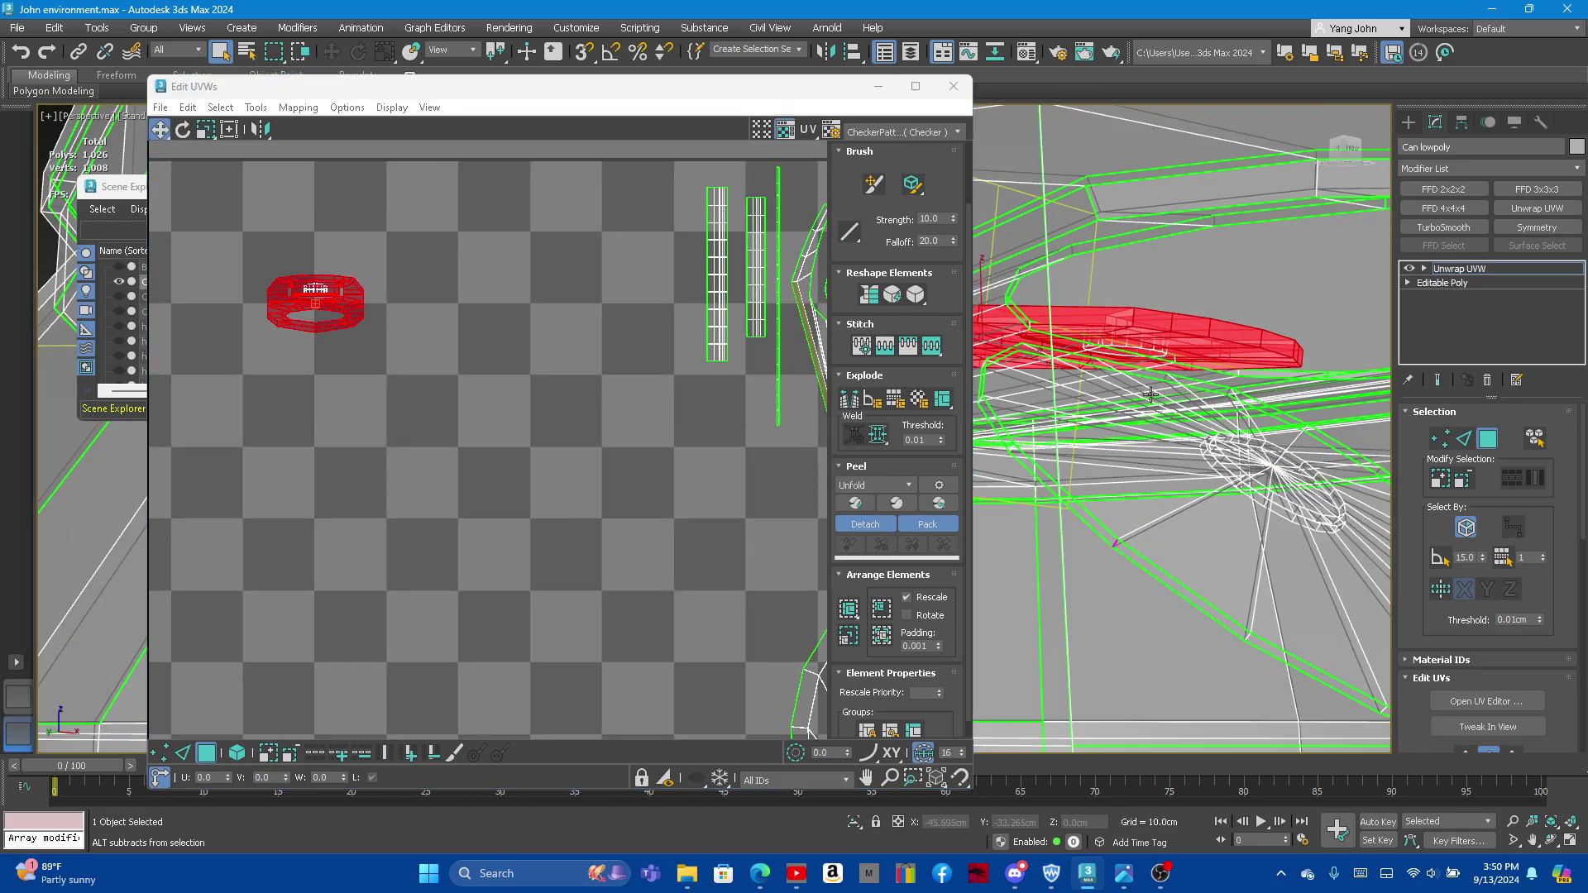
scroll(1060, 482, "up", 2)
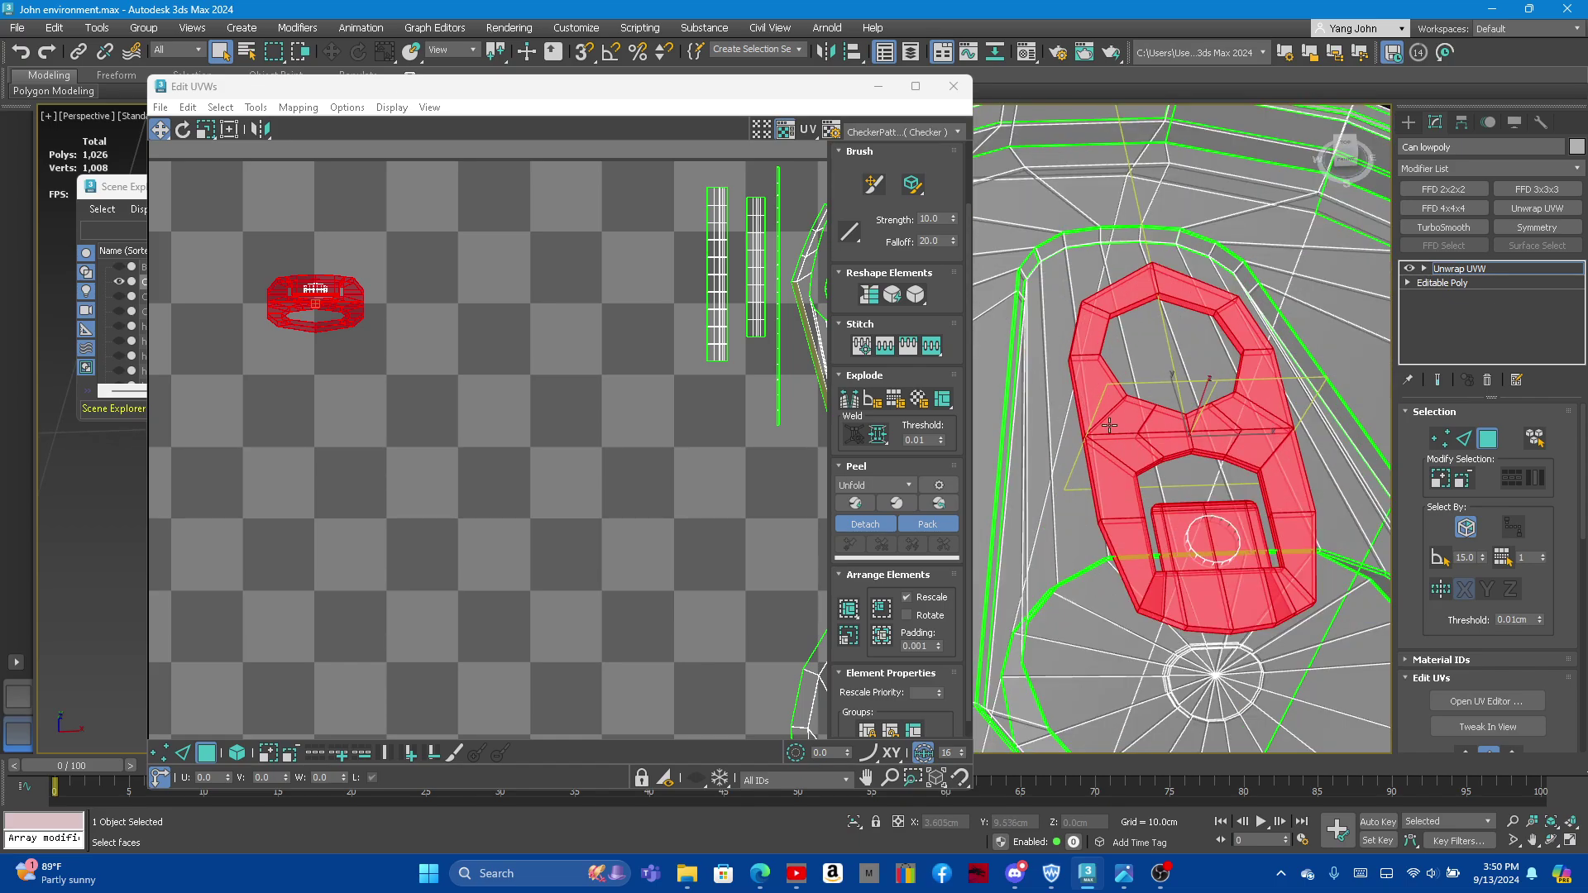
scroll(1060, 483, "up", 2)
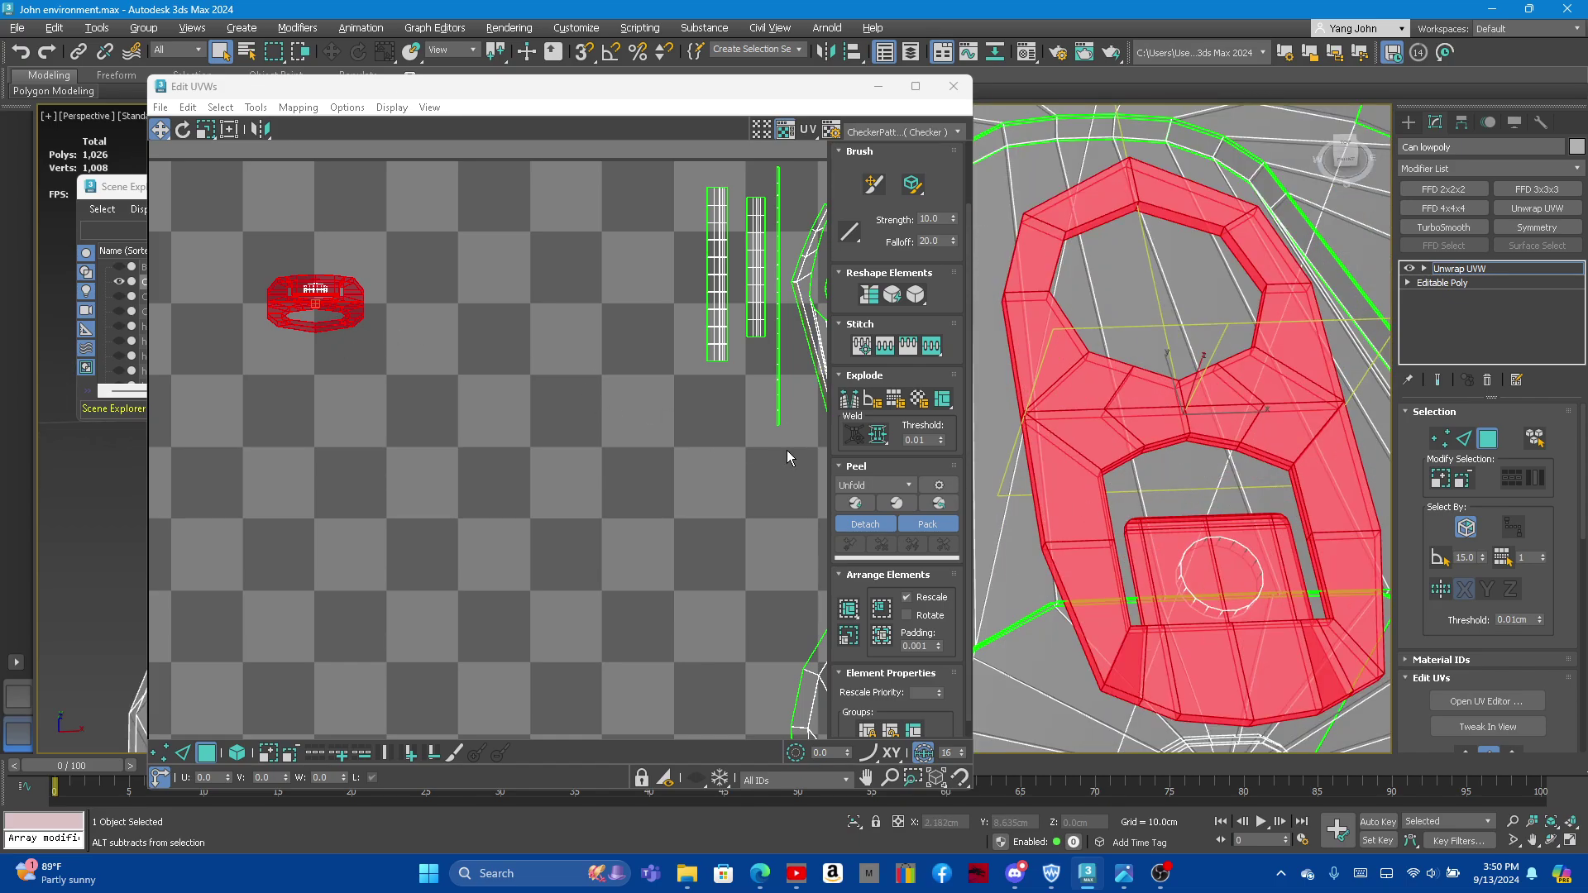
middle_click_drag(1177, 530, 1228, 472, "alt")
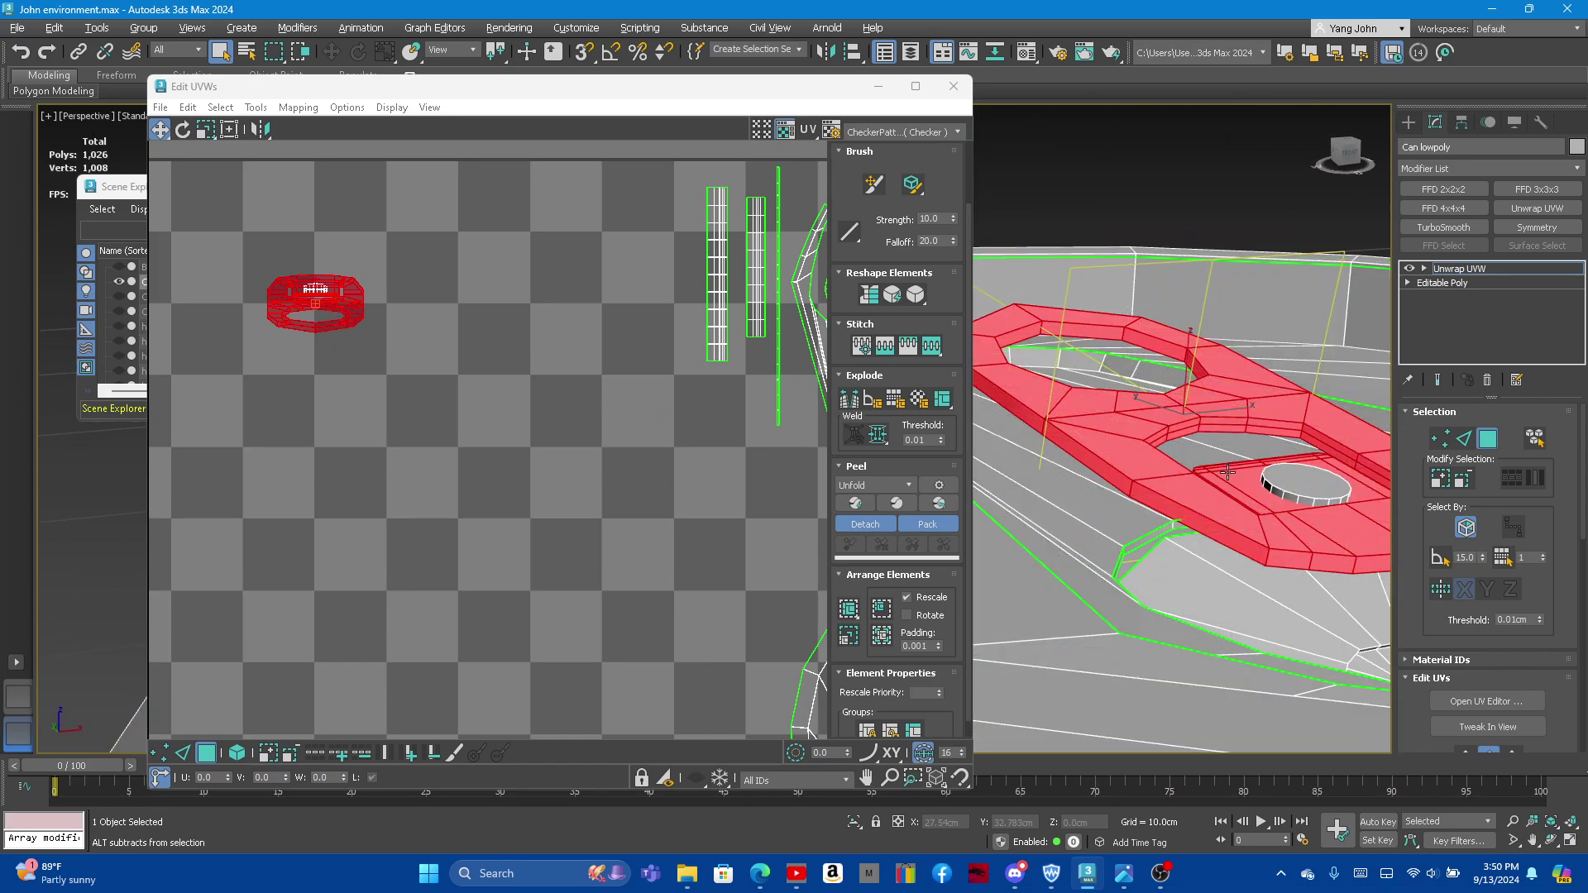
middle_click_drag(1292, 484, 1224, 520, "alt")
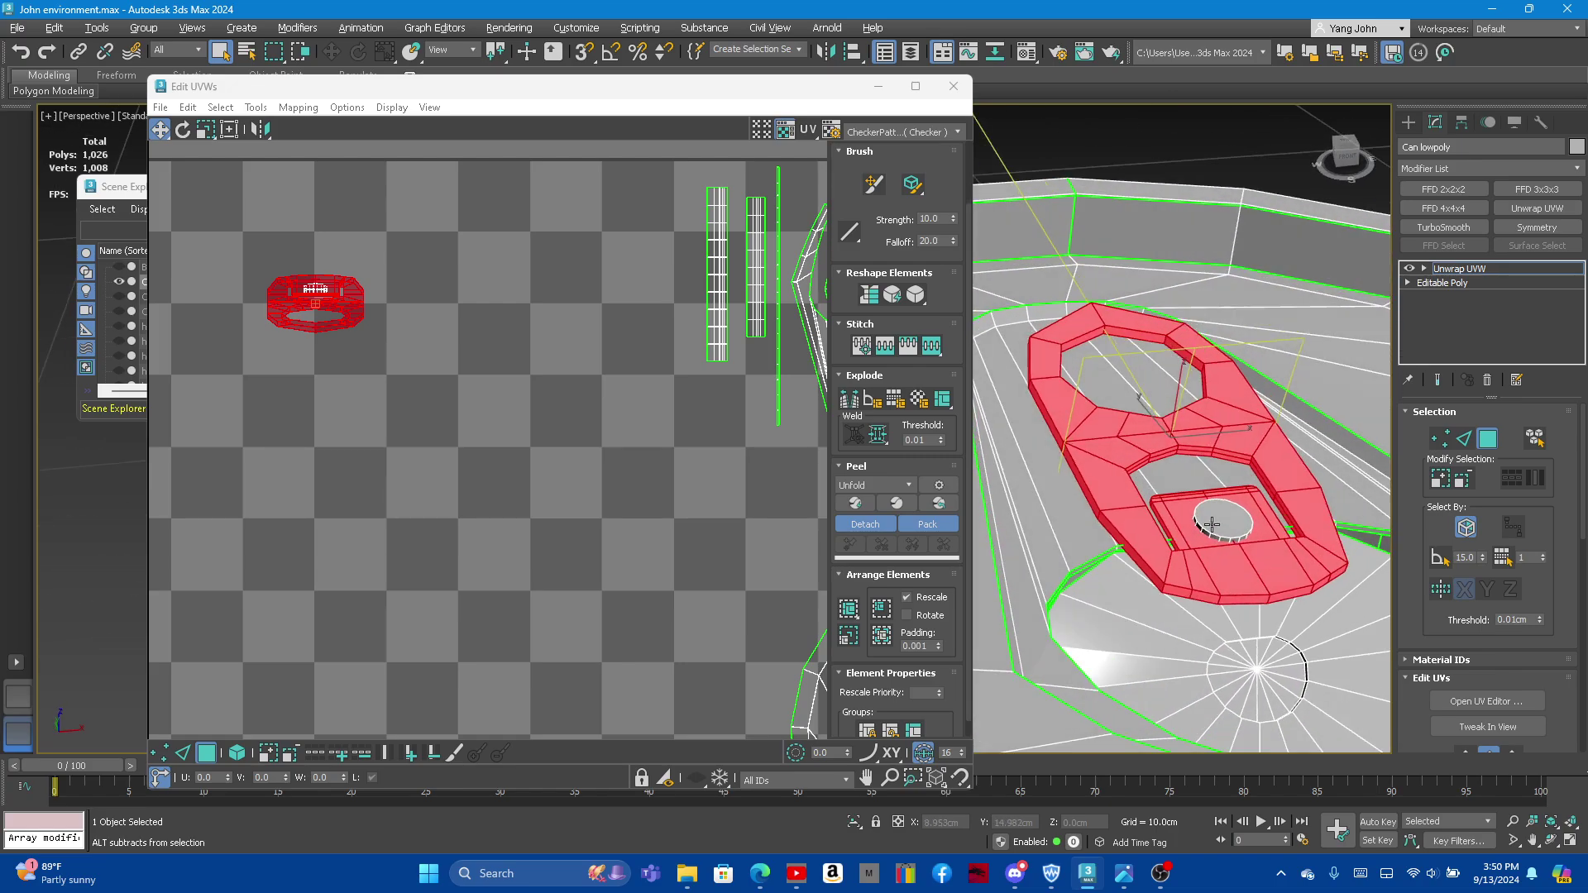
Step: Select the small circular rivet face on the can top
left_click(1224, 519)
scroll(1224, 520, "up", 3)
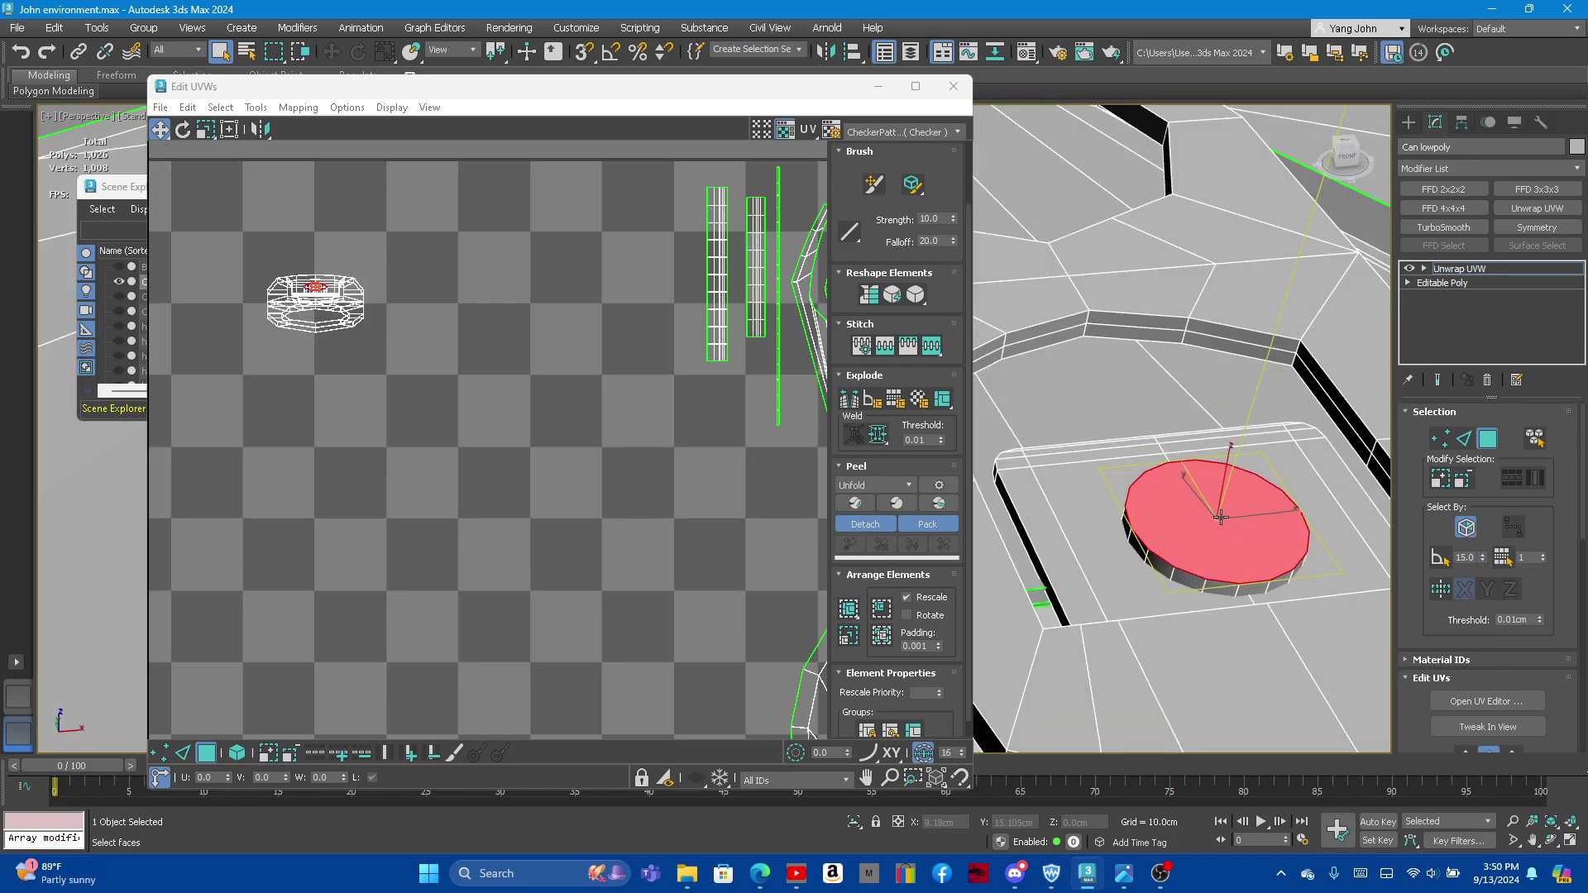
scroll(1224, 520, "down", 2)
middle_click_drag(1224, 519, 1218, 527, "alt")
scroll(1218, 526, "up", 3)
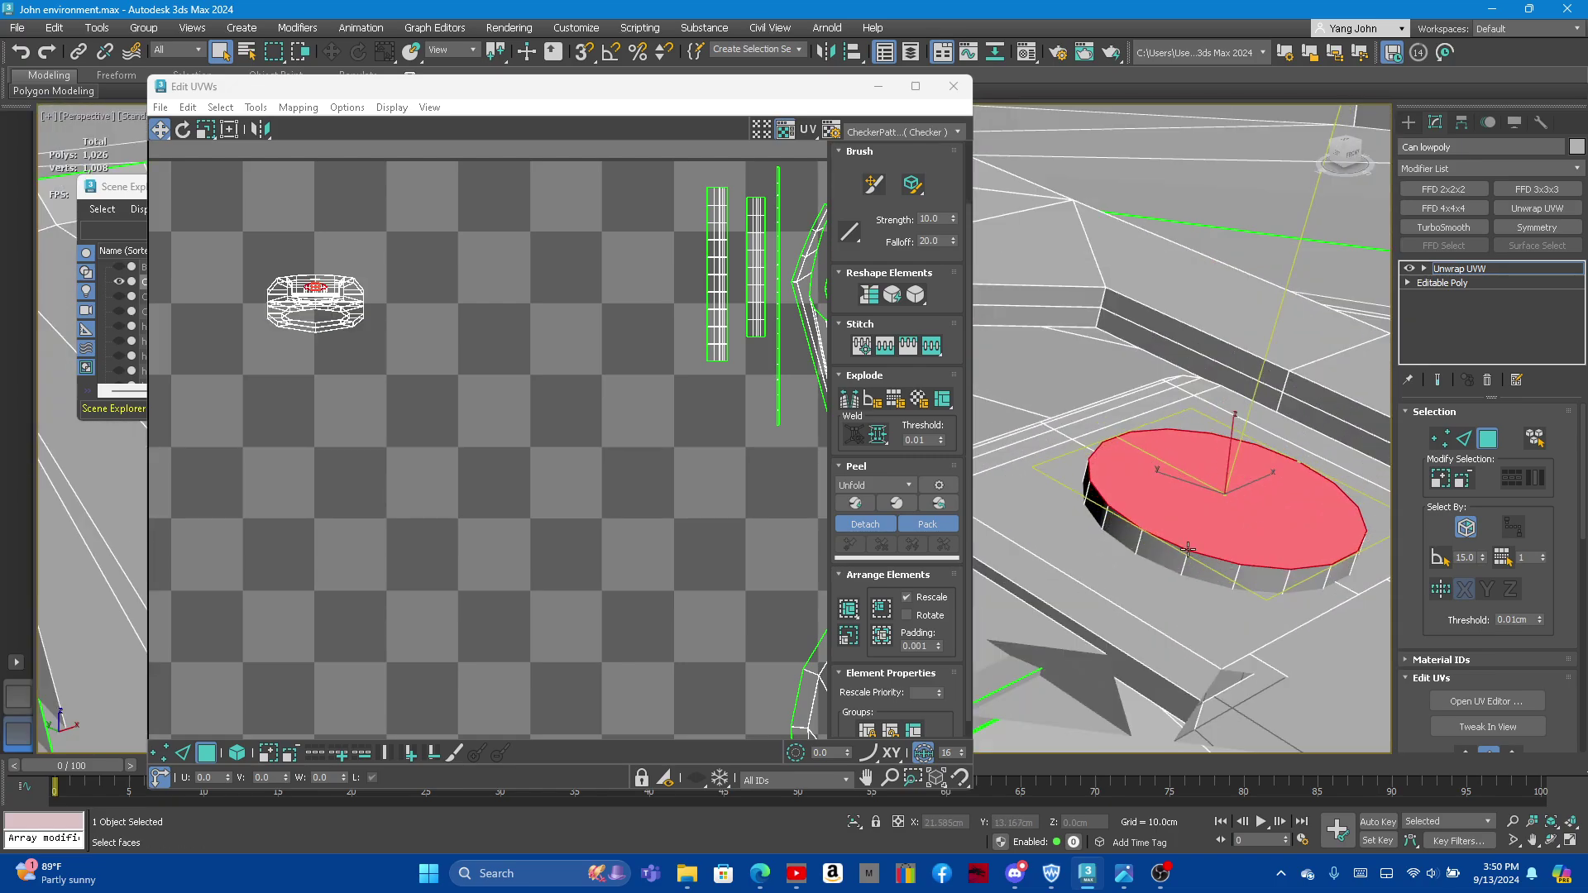
scroll(1219, 526, "up", 2)
scroll(1158, 538, "down", 3)
scroll(1098, 545, "down", 1)
Step: Refine the rivet disc face selection from a closer angle
middle_click_drag(1097, 545, 1107, 555, "alt")
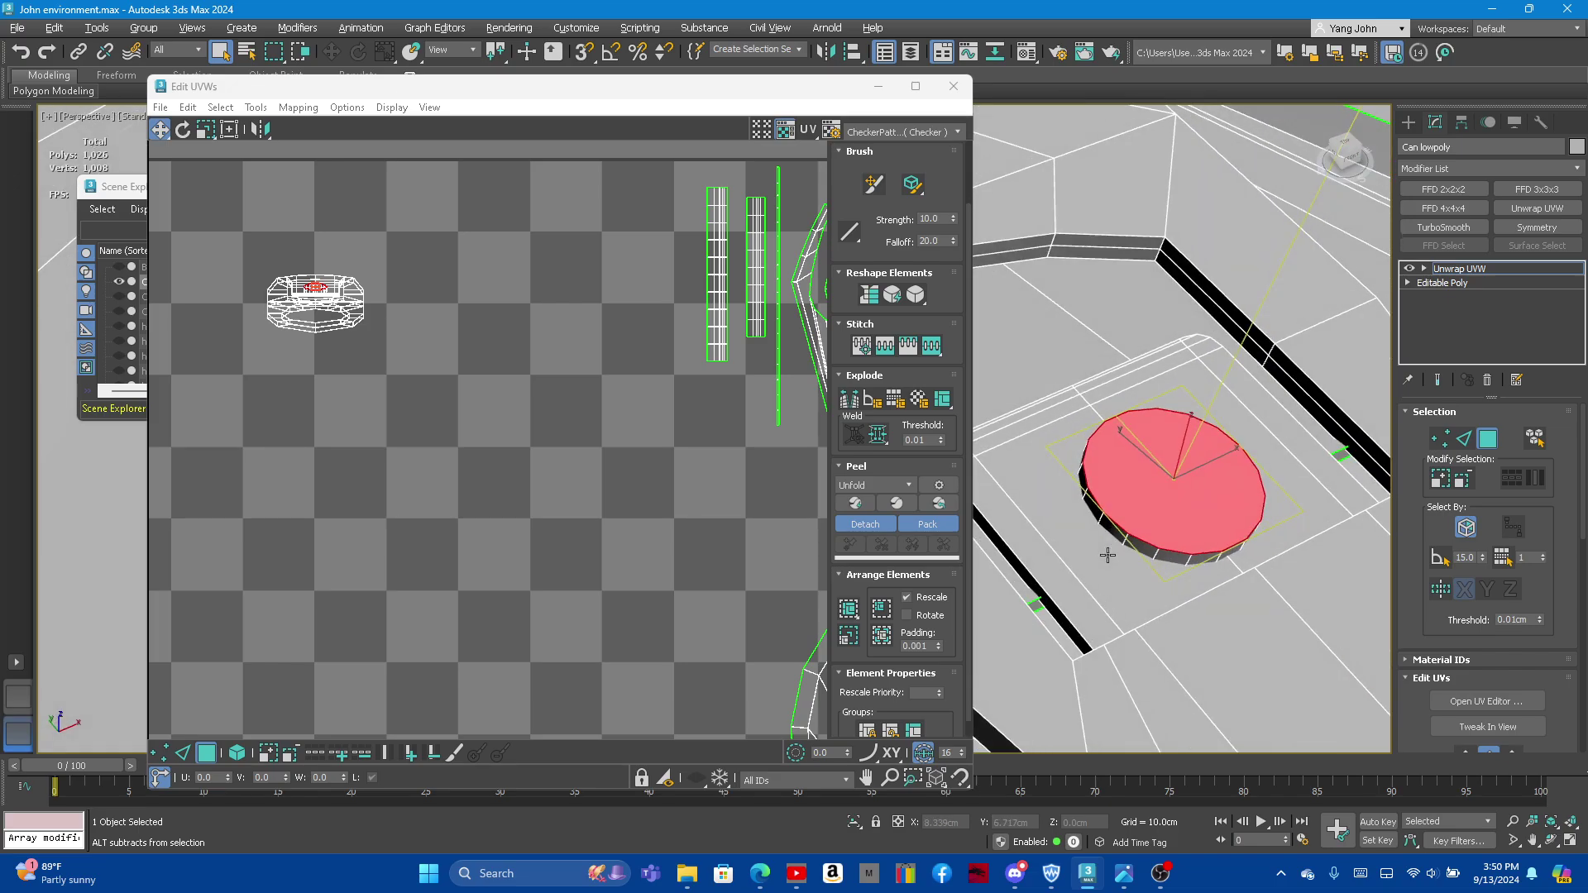
scroll(273, 290, "up", 3)
scroll(272, 289, "up", 2)
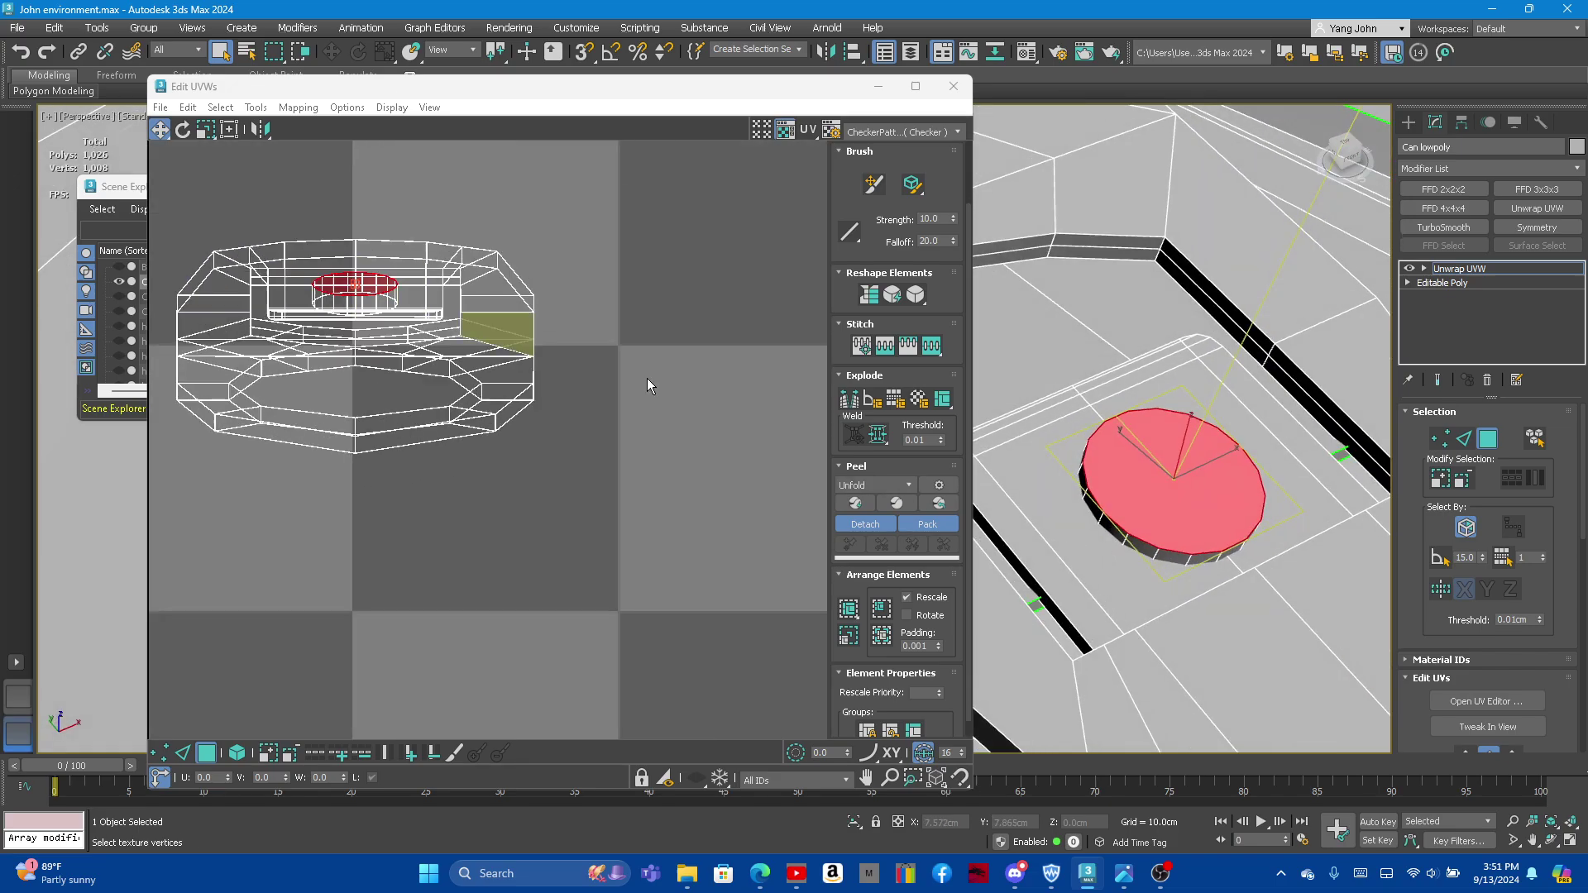
left_click(1138, 516)
scroll(1144, 475, "down", 2)
scroll(1143, 474, "down", 2)
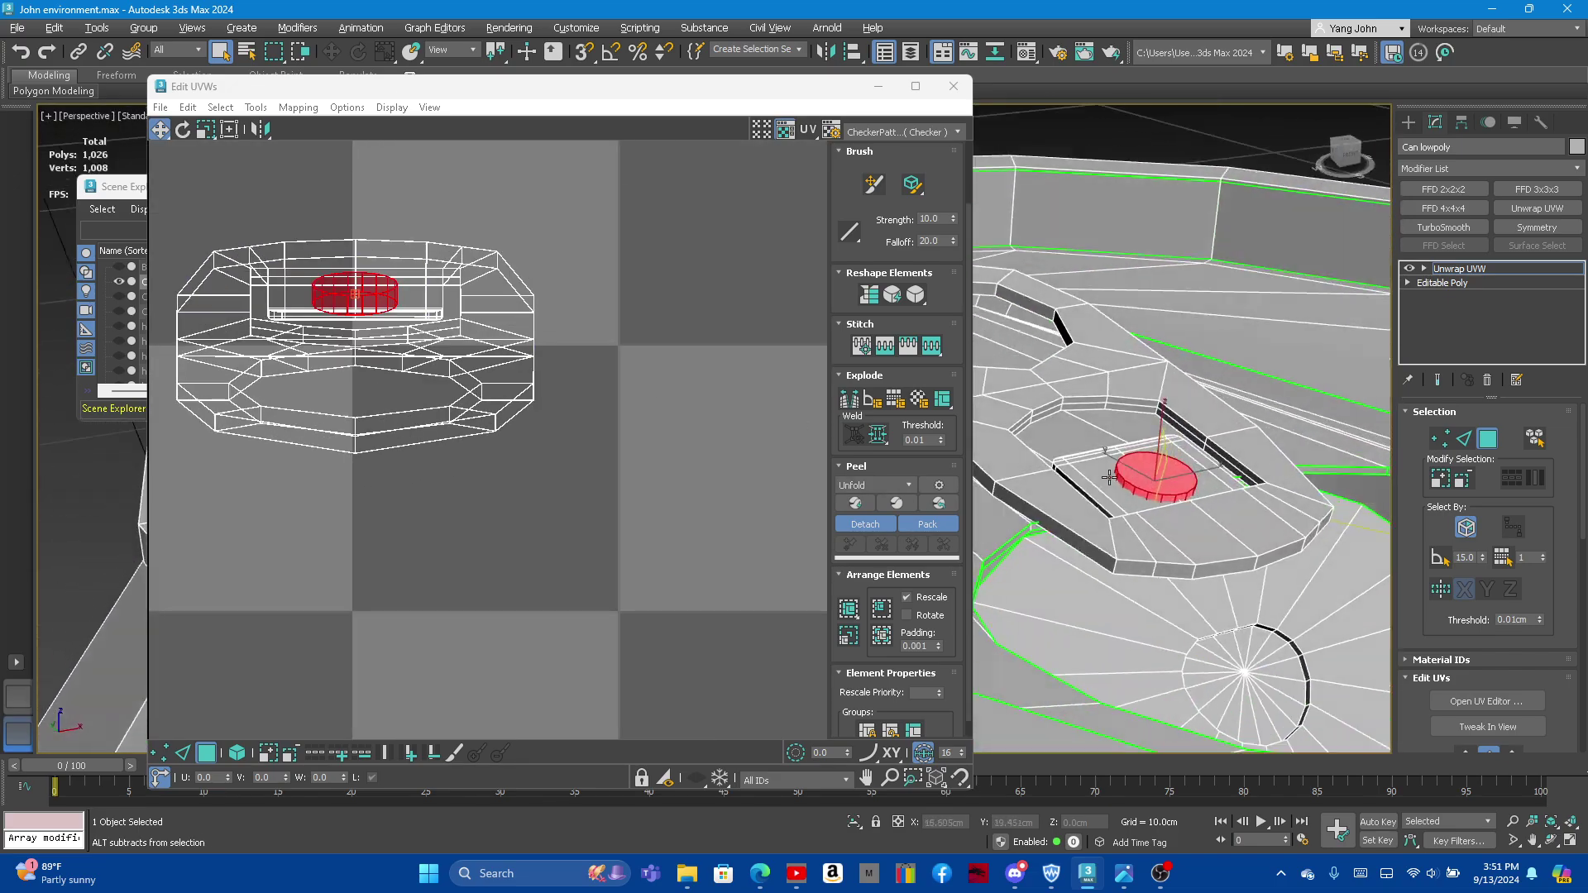
scroll(1144, 475, "down", 1)
Step: Move the rivet's UV cluster off to the right and shrink it with Reshape Elements
left_click_drag(335, 293, 663, 350)
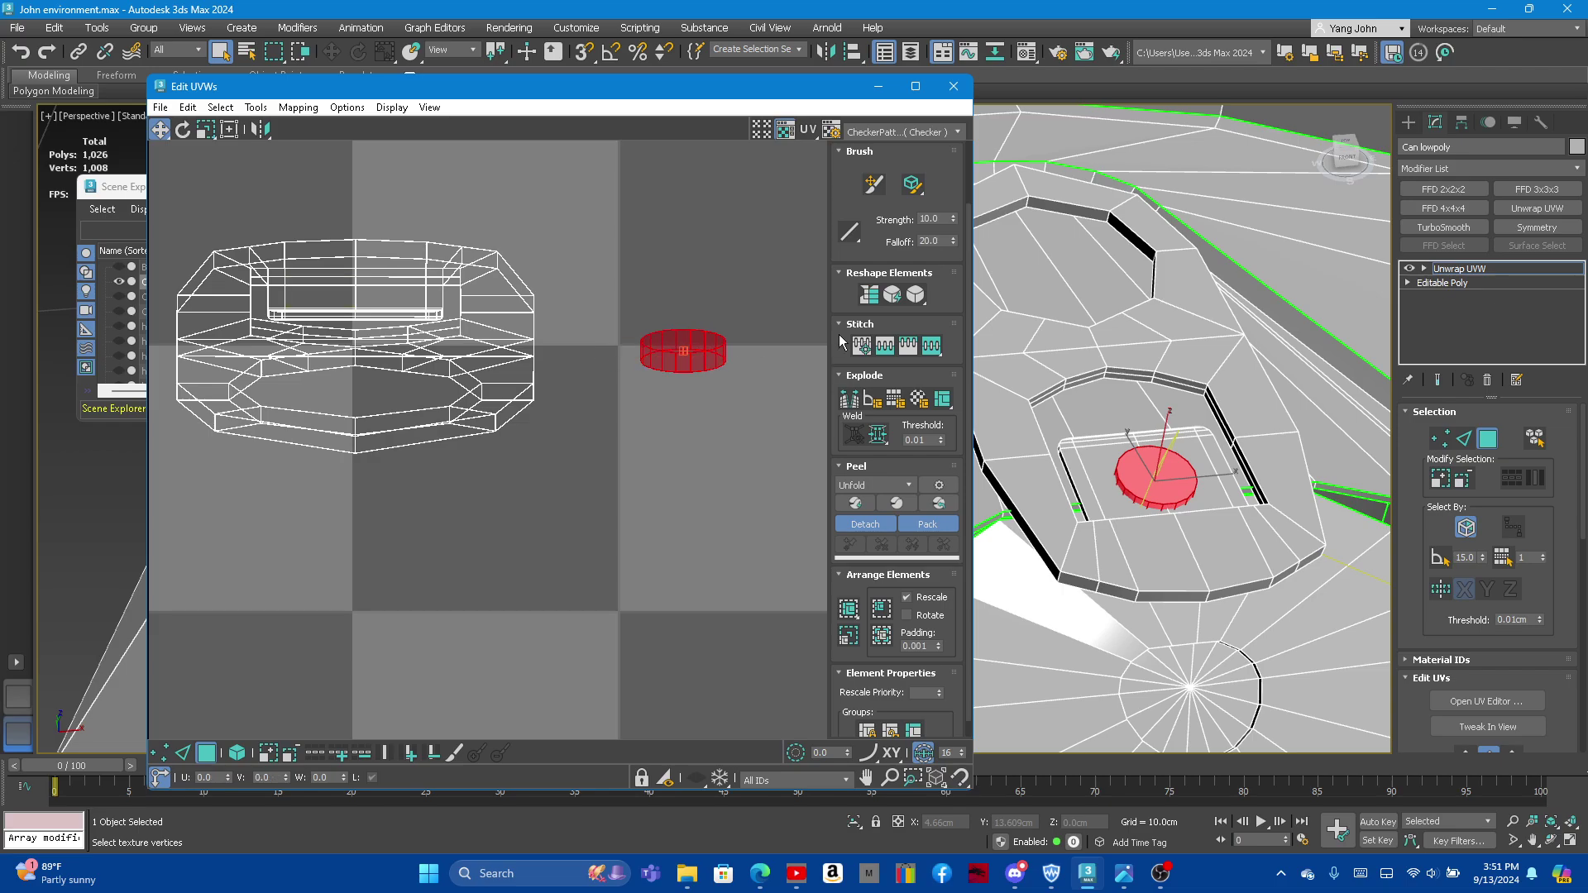
left_click(918, 295)
scroll(1152, 480, "up", 3)
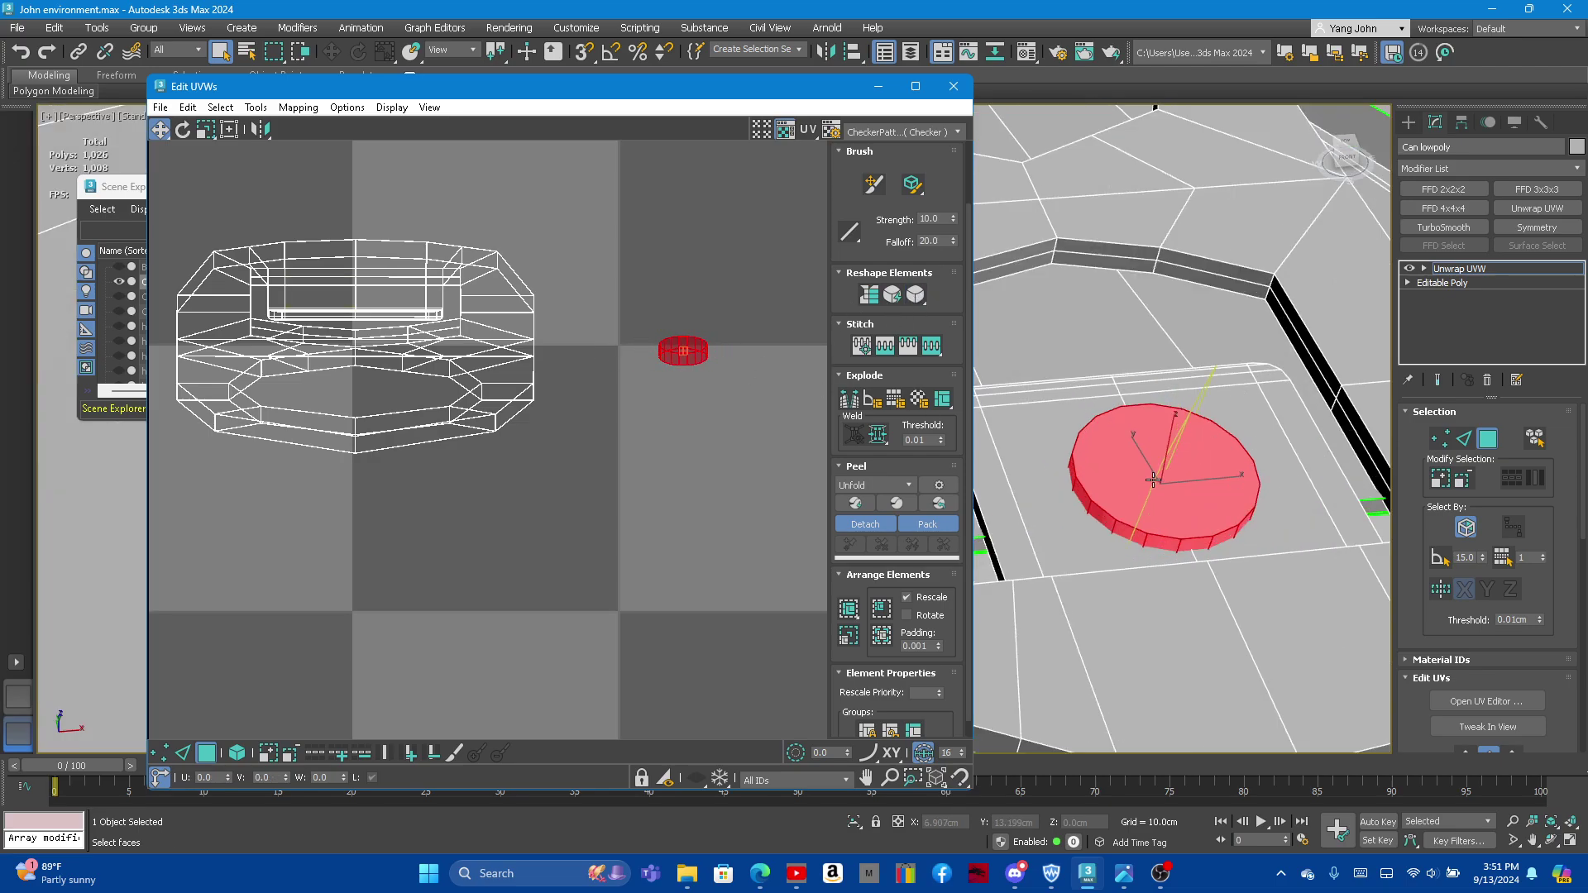
scroll(1152, 480, "up", 2)
Step: In Edge mode, select edges on the rivet rim
left_click(1465, 439)
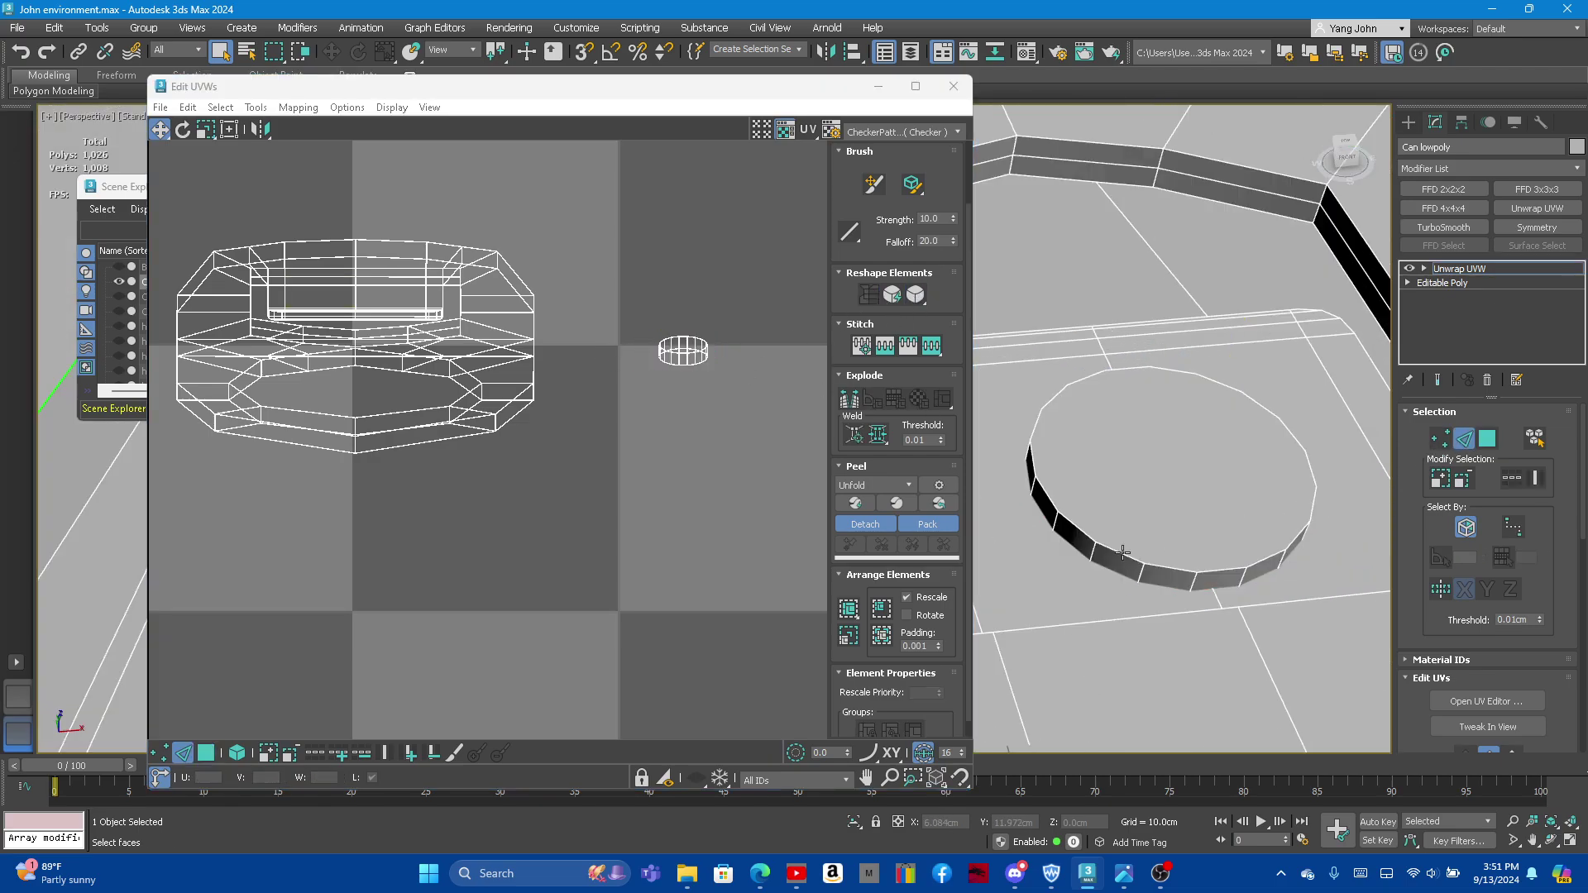
left_click(1122, 552)
left_click(1080, 531)
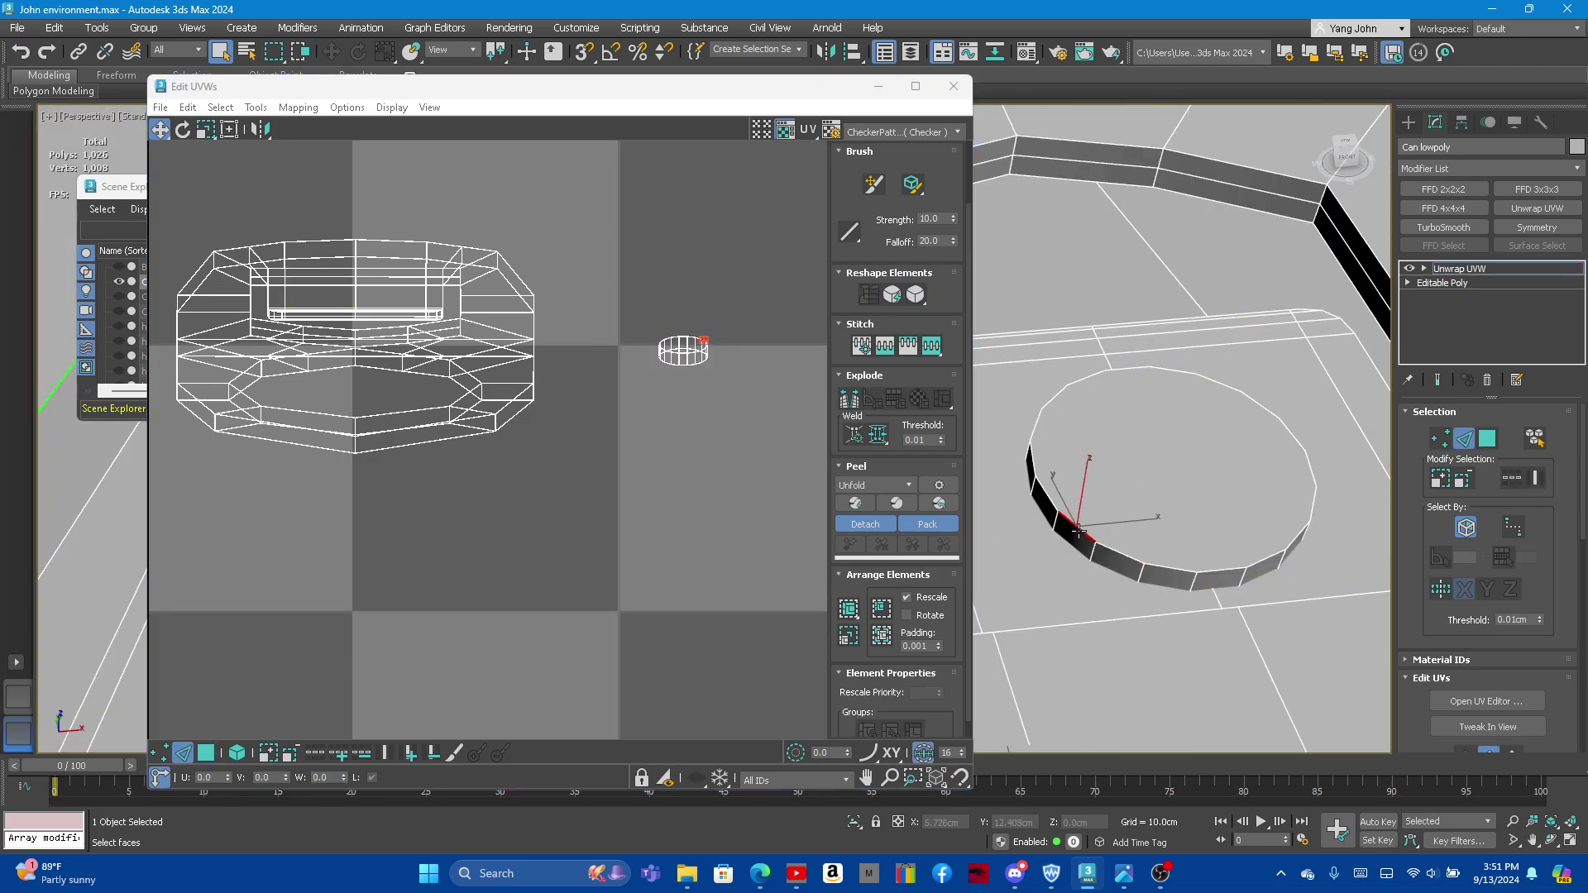
left_click(1123, 554)
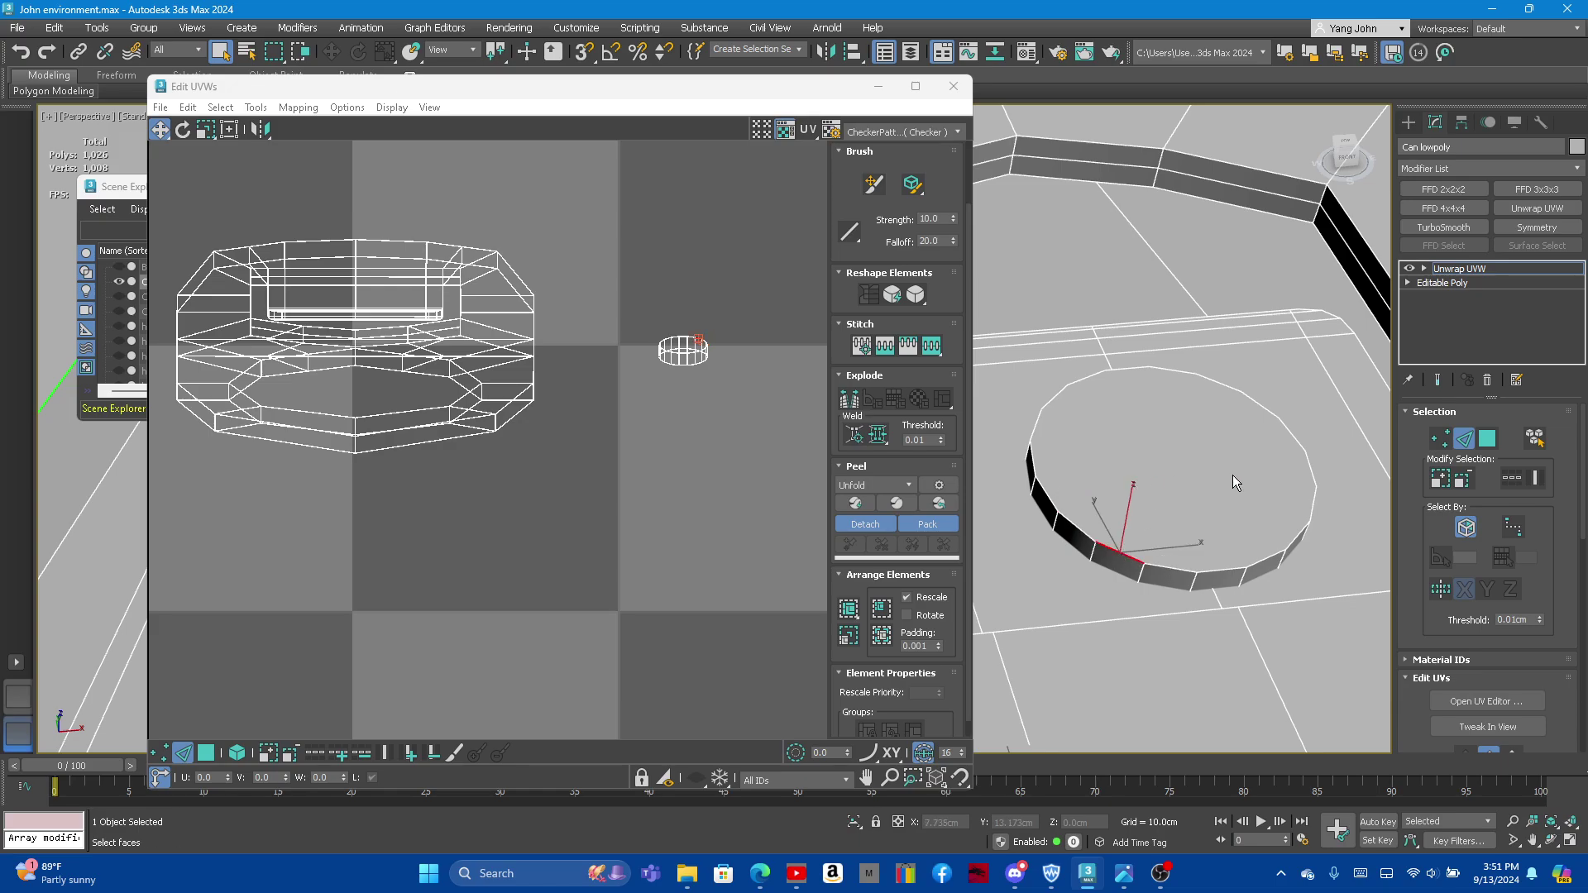
Step: Close the UV editor and delete the Unwrap UVW modifier, leaving only Editable Poly
left_click(947, 93)
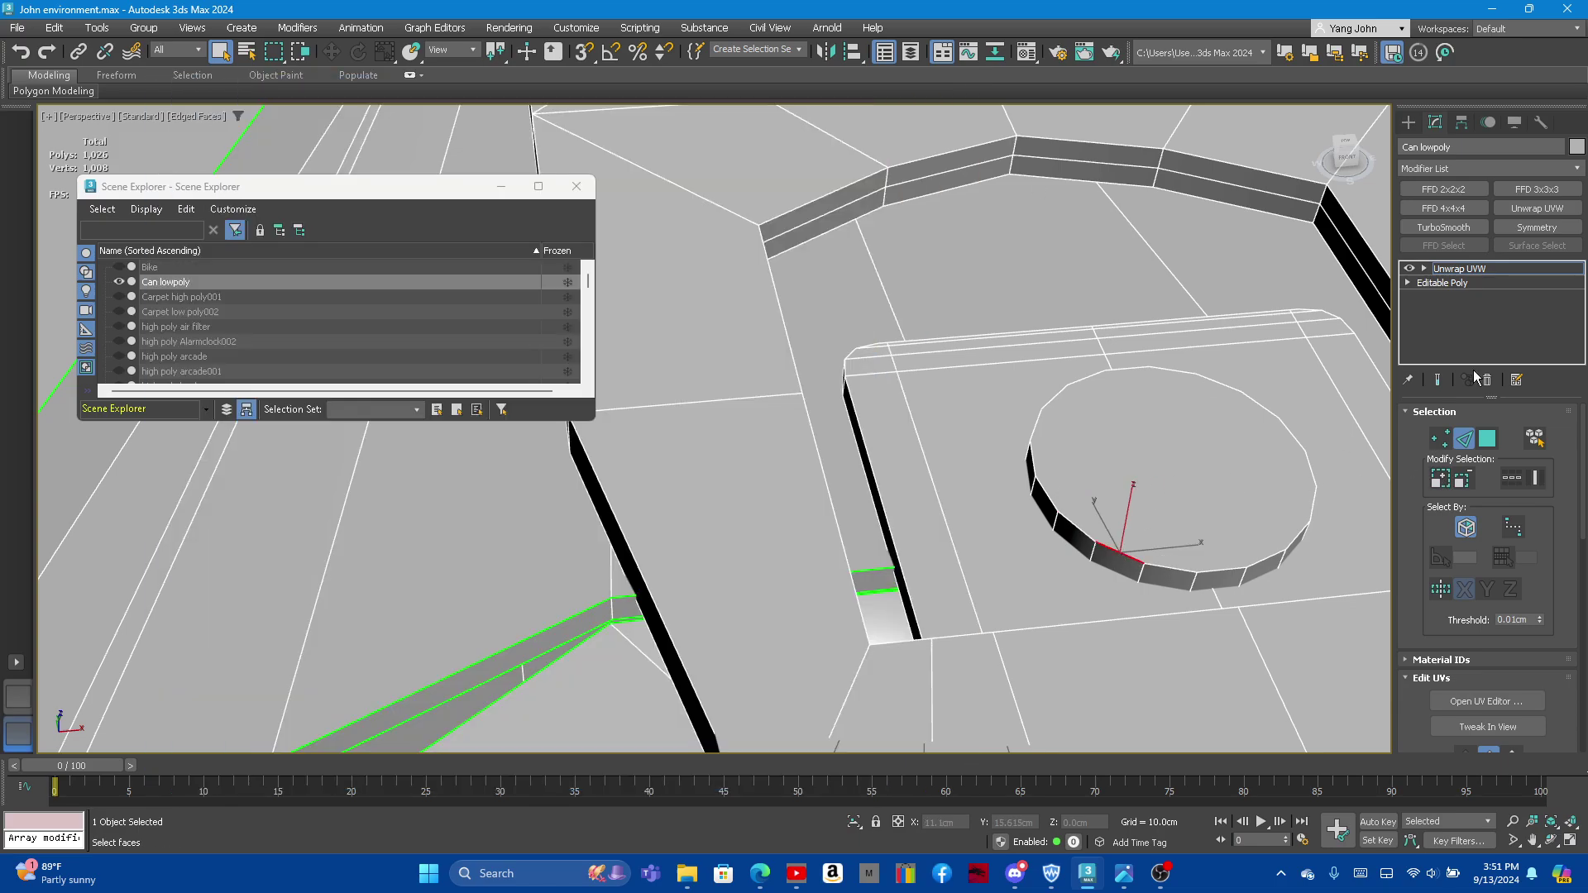
right_click(1461, 275)
left_click(1421, 447)
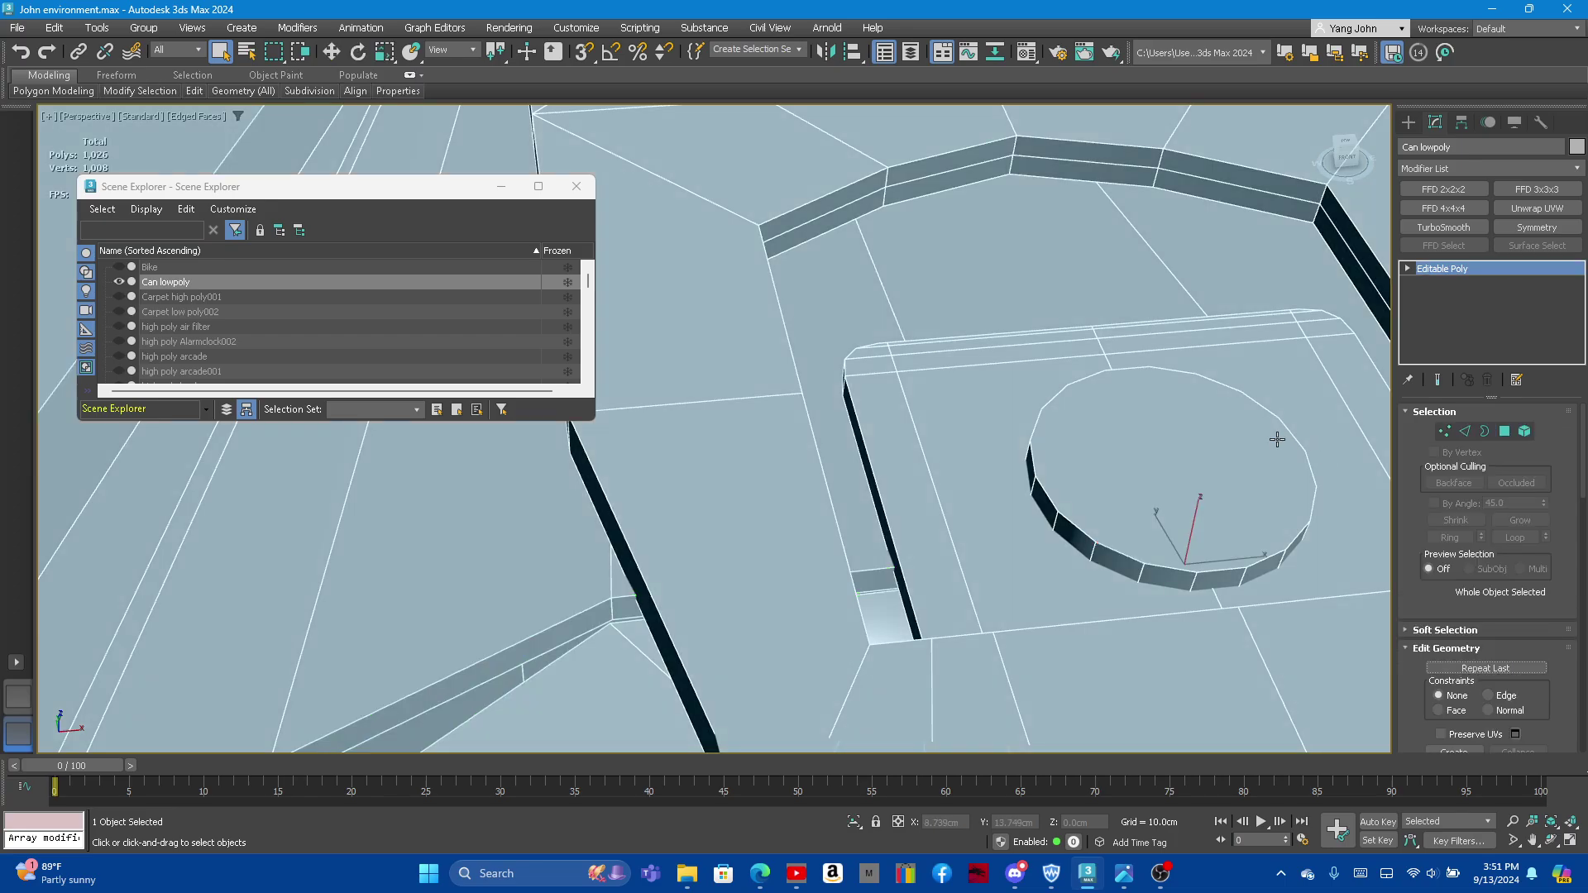
Step: In Polygon mode, select the can's top face, collapse it, then undo the collapse
left_click(1506, 433)
left_click(1143, 449)
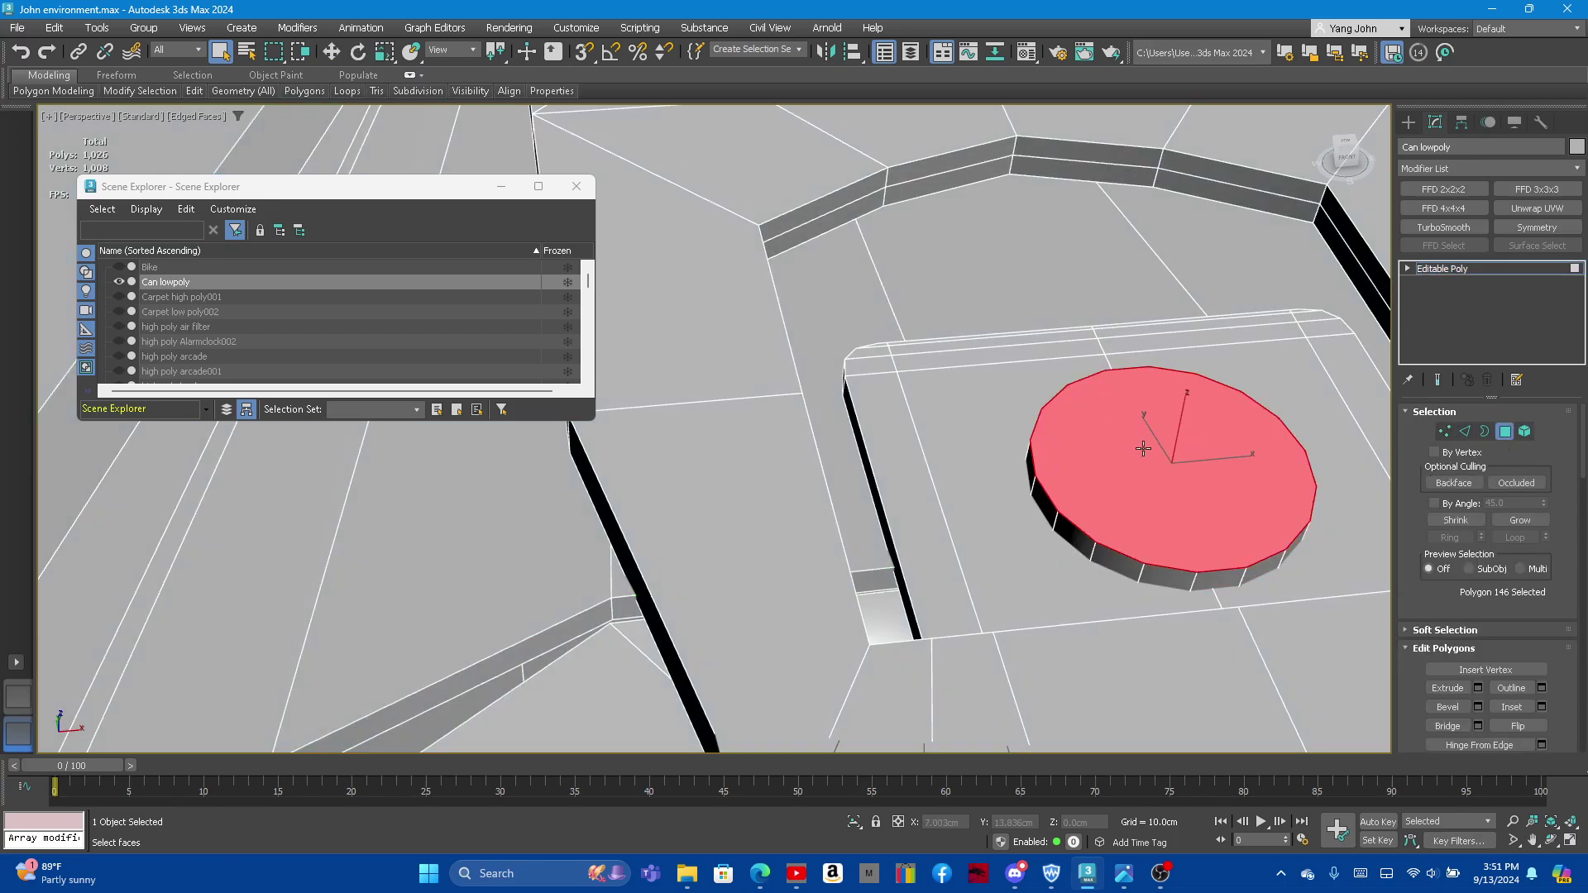
scroll(1506, 655, "down", 3)
scroll(1513, 661, "down", 3)
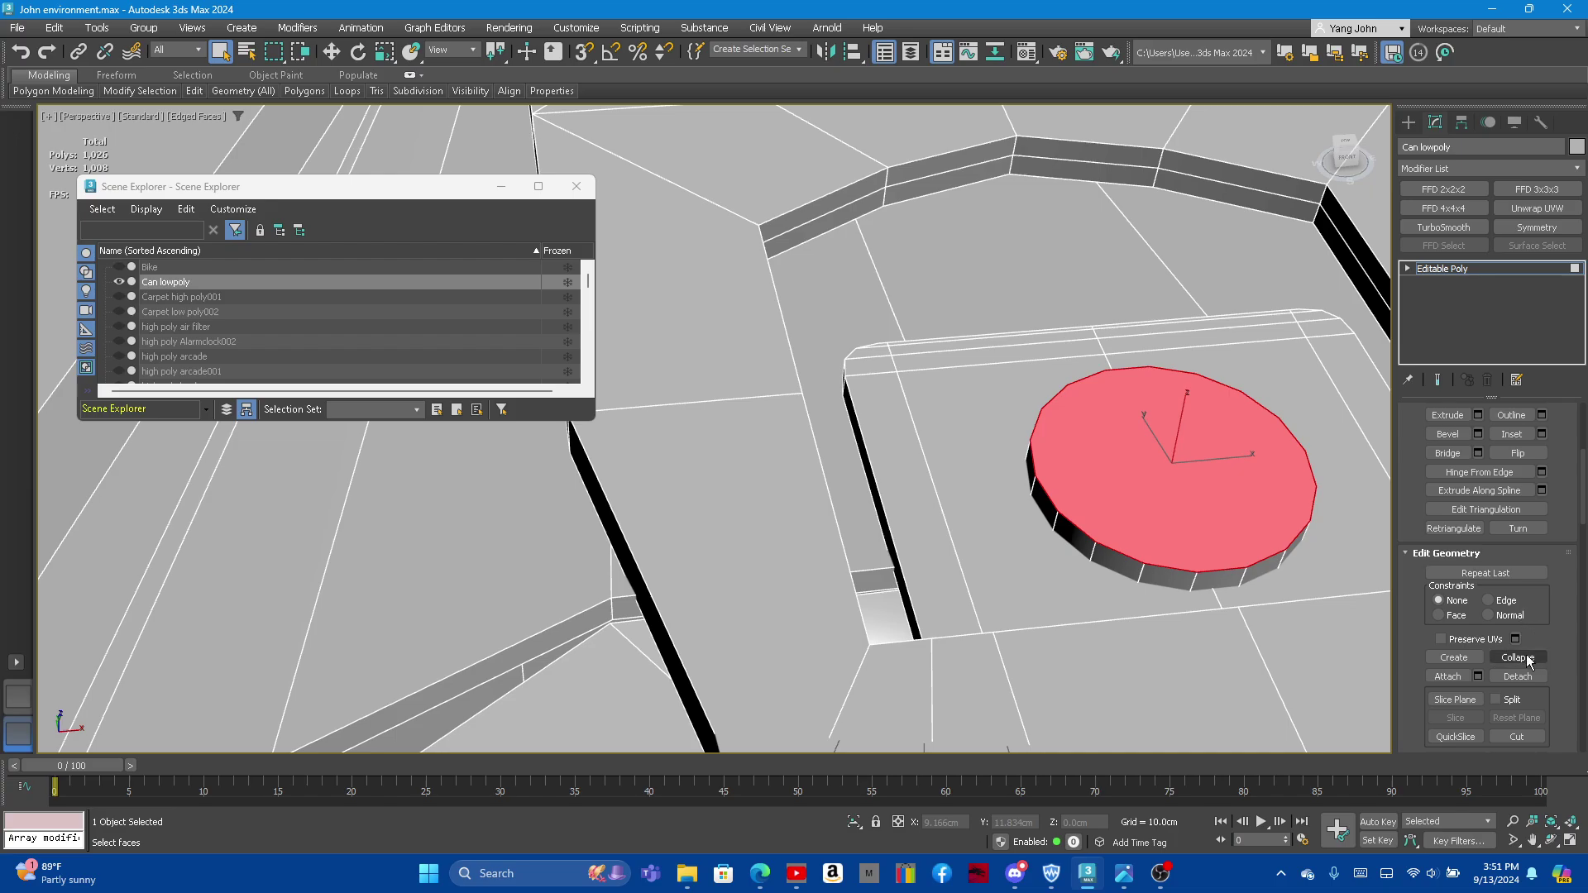
left_click(1518, 658)
key("ctrl+z")
Step: Scale the top face into a smaller inner ring and collapse it to a centre point
key("w")
key("e")
key("r")
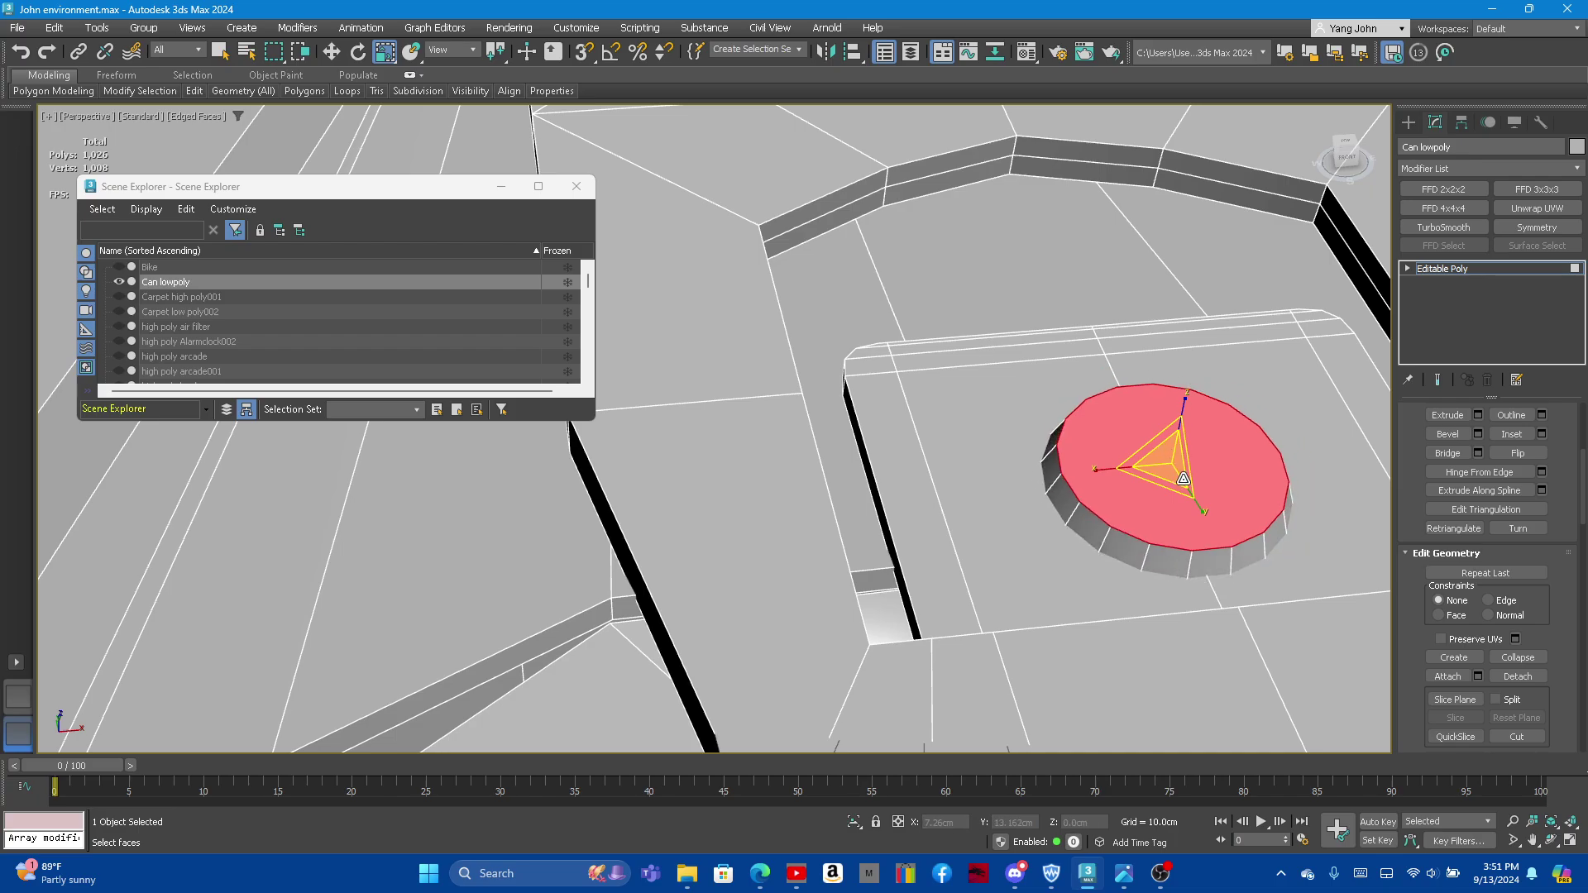
left_click_drag(1169, 468, 1158, 496, "shift")
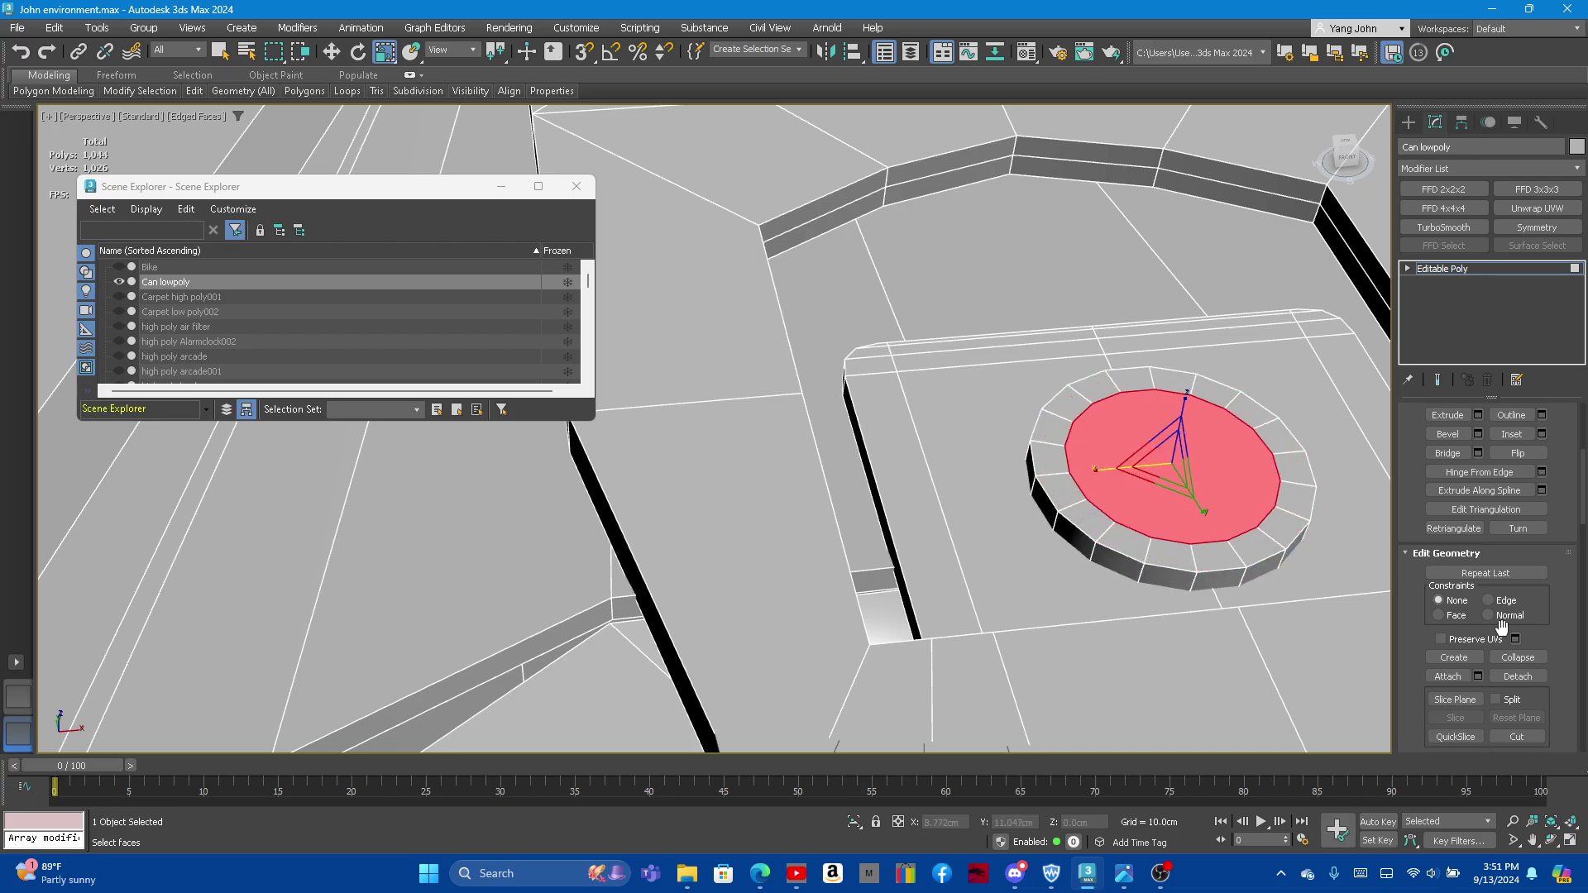
left_click(1526, 661)
Step: Toggle See-Through with Alt+X to reveal the can's hidden edges
scroll(1167, 534, "up", 3)
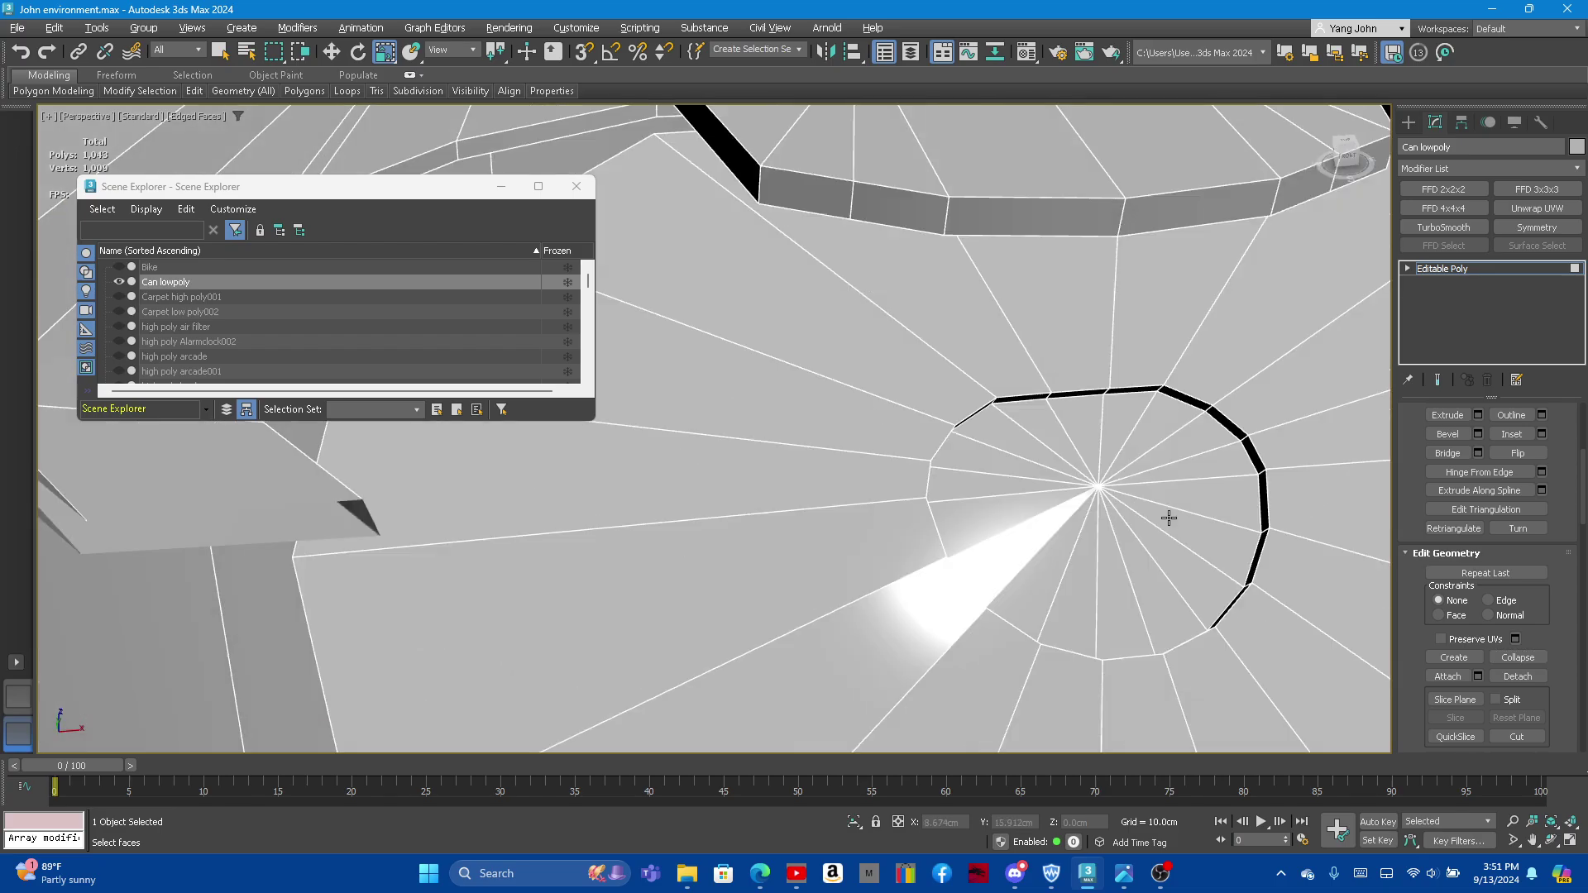
scroll(1167, 534, "up", 3)
scroll(1176, 517, "down", 3)
scroll(1145, 490, "down", 2)
scroll(1133, 487, "down", 2)
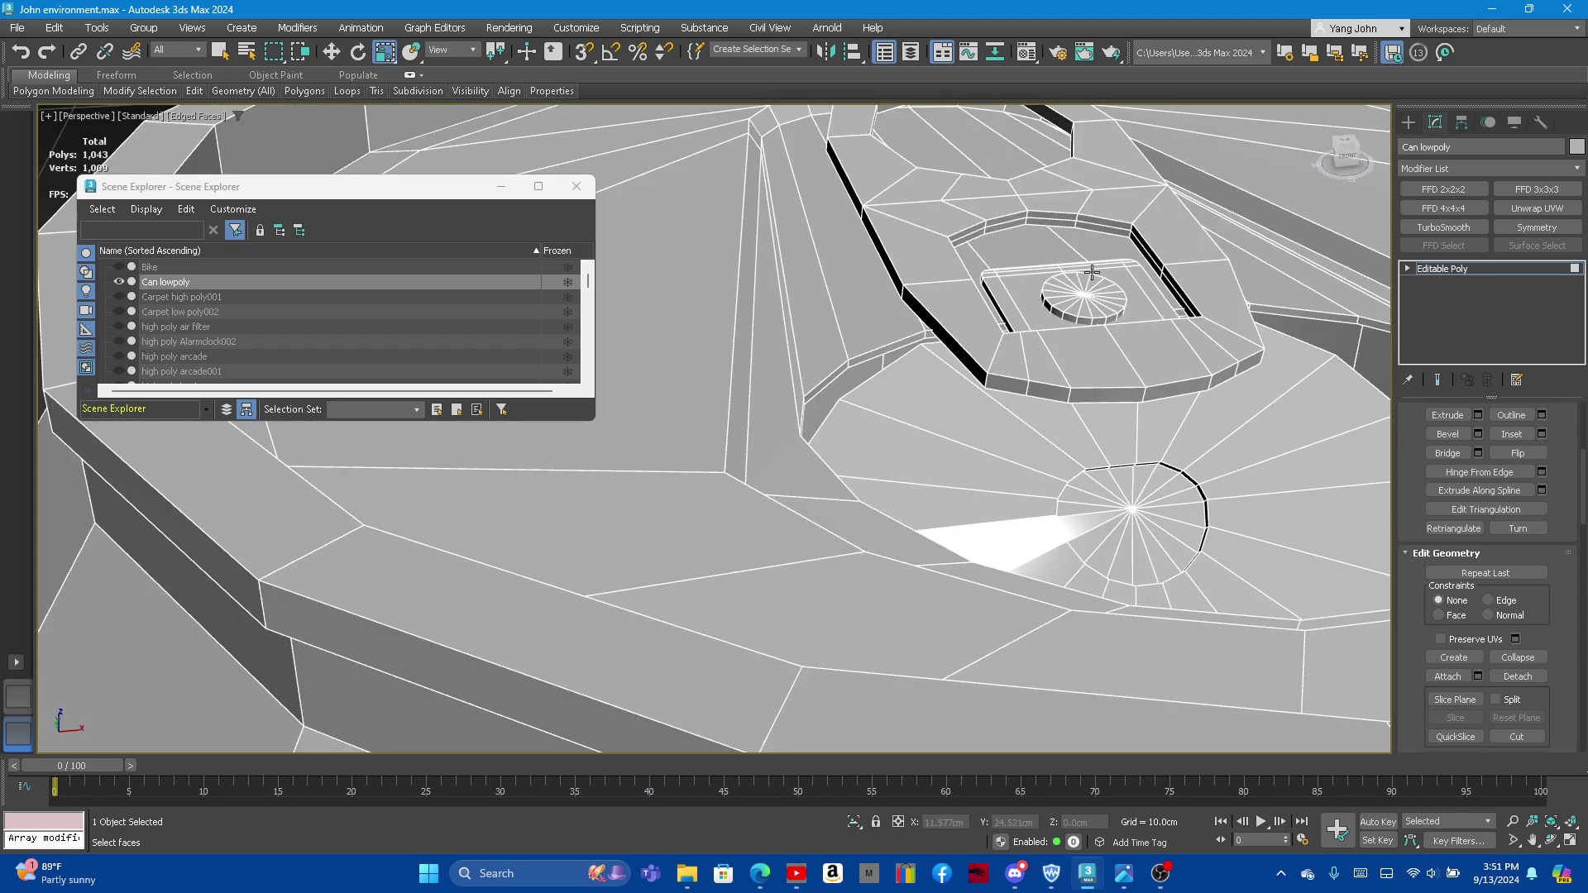
scroll(1092, 273, "down", 3)
key("alt+x")
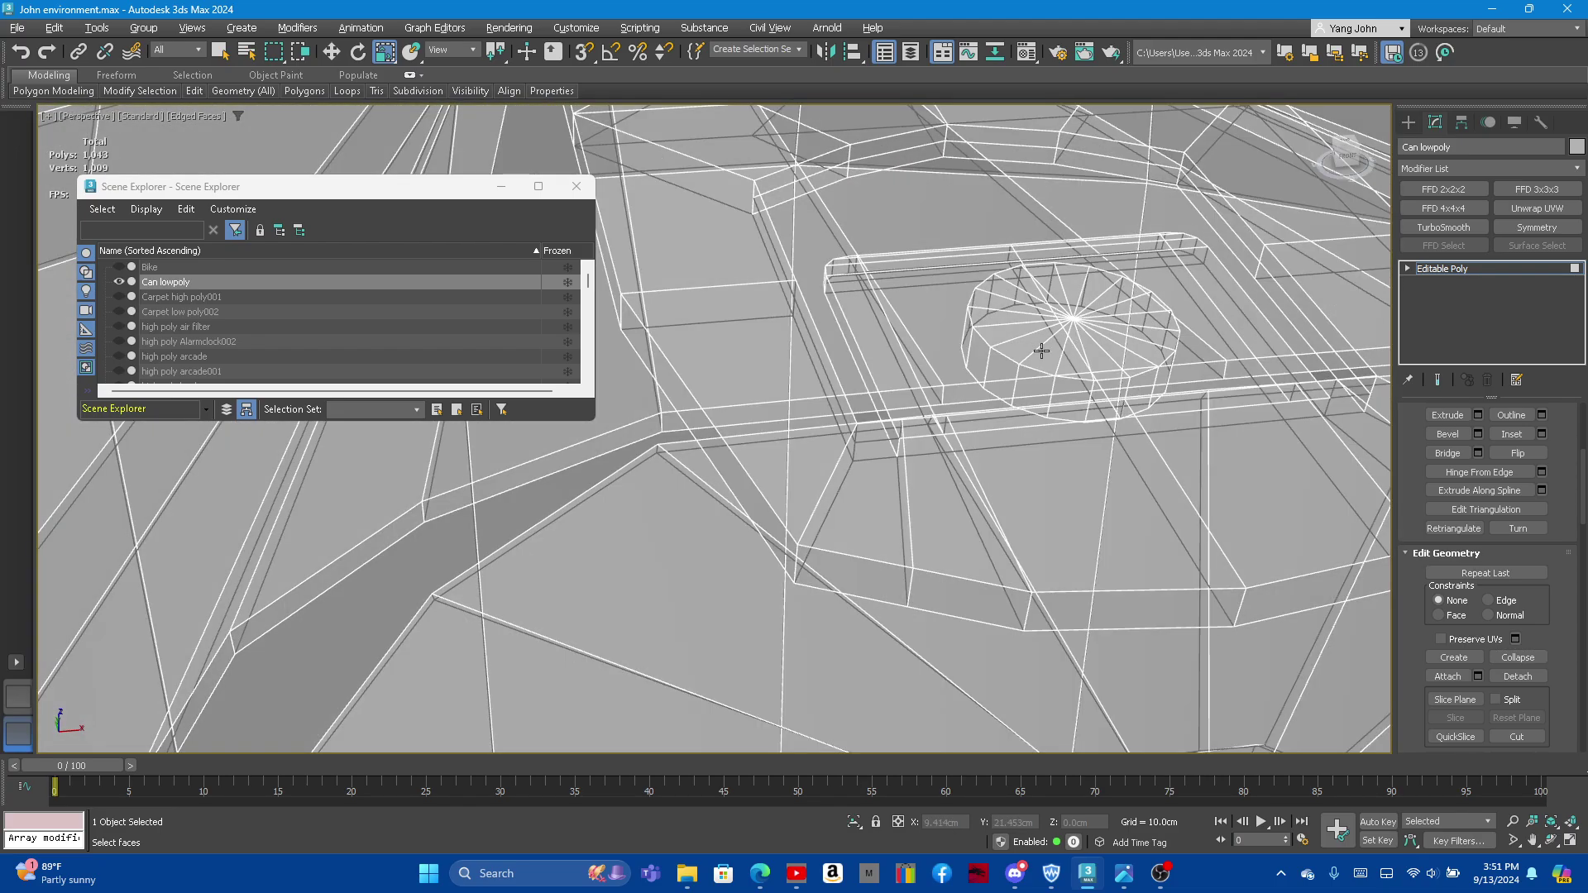
Step: Orbit and zoom down onto the can top and select a small polygon by the pull tab
scroll(1041, 351, "up", 2)
scroll(1034, 331, "up", 2)
scroll(1003, 219, "down", 5)
scroll(985, 271, "up", 1)
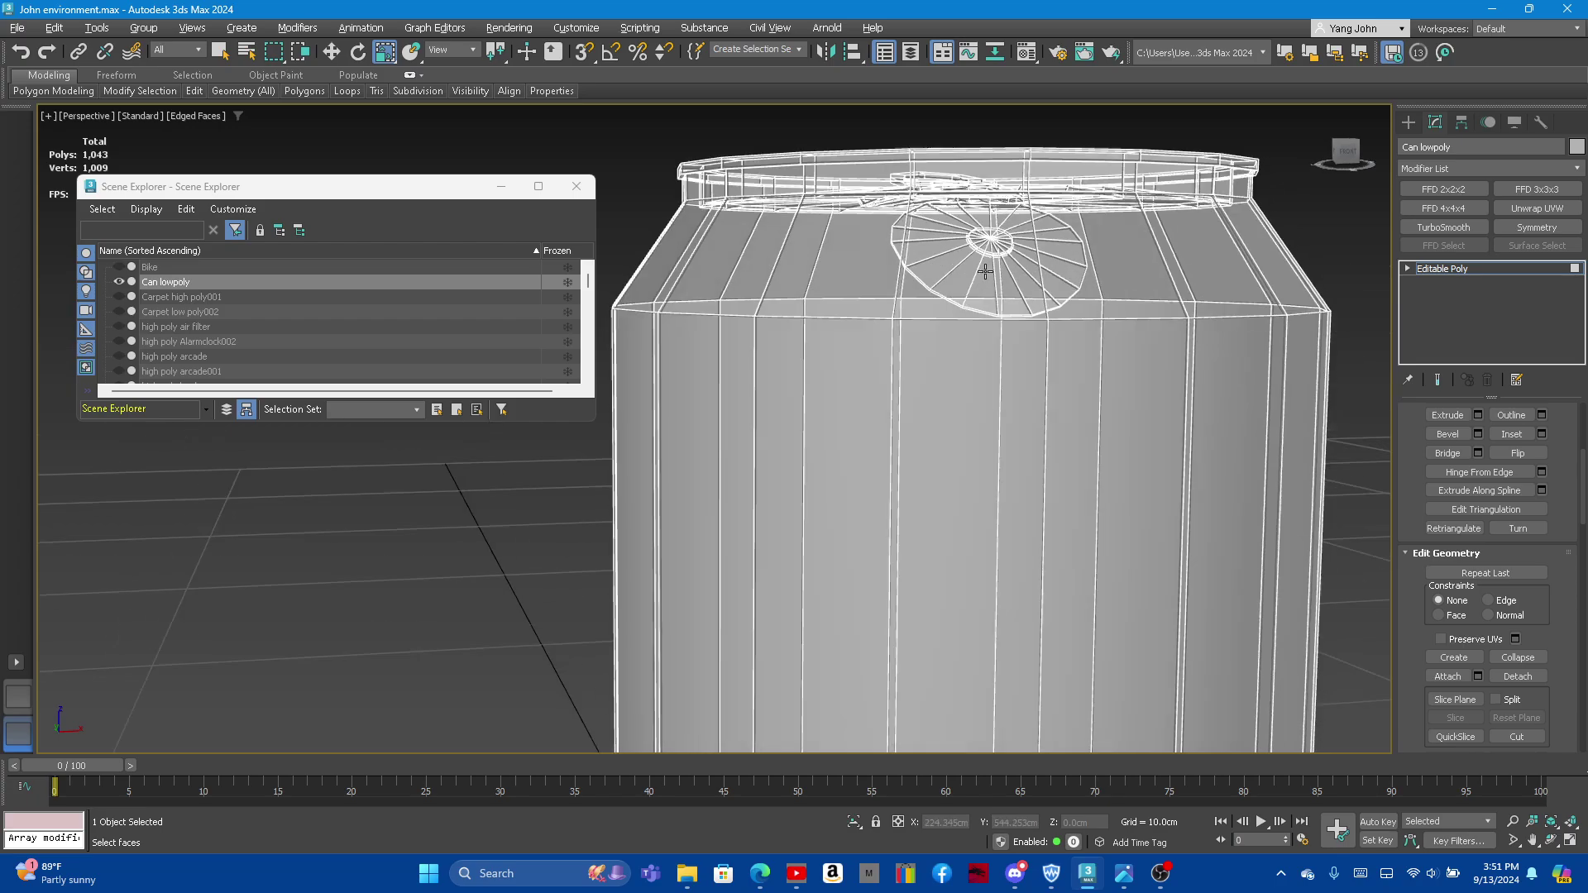
middle_click_drag(985, 271, 910, 298, "alt")
scroll(905, 300, "up", 3)
scroll(904, 300, "up", 3)
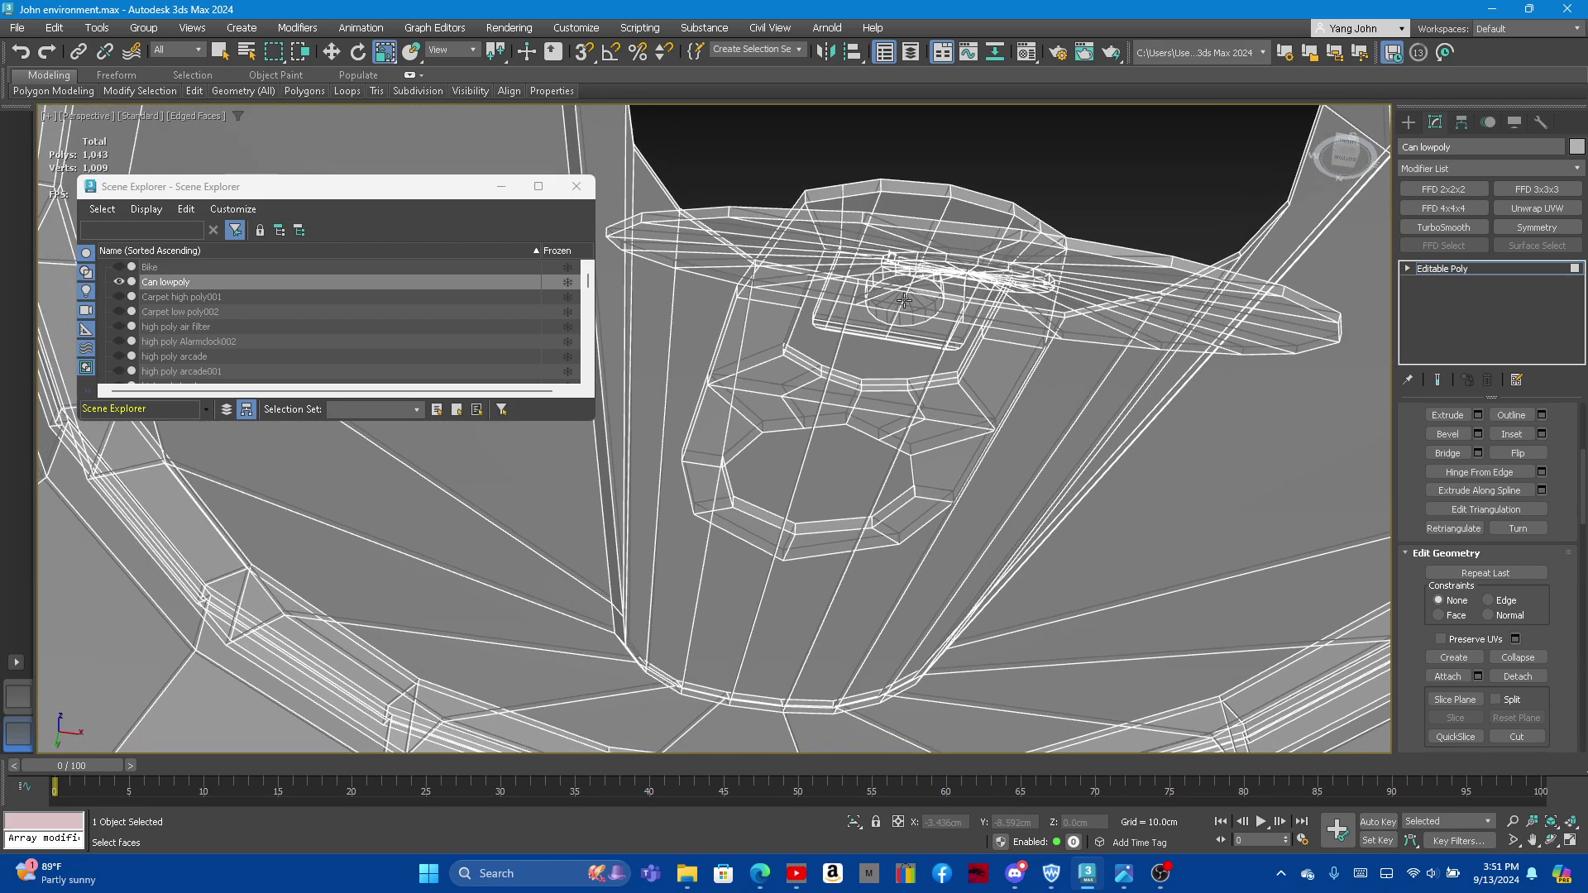
left_click(904, 300)
Step: Select the long strip of pull-tab faces and centre the wedge in view
left_click(890, 316)
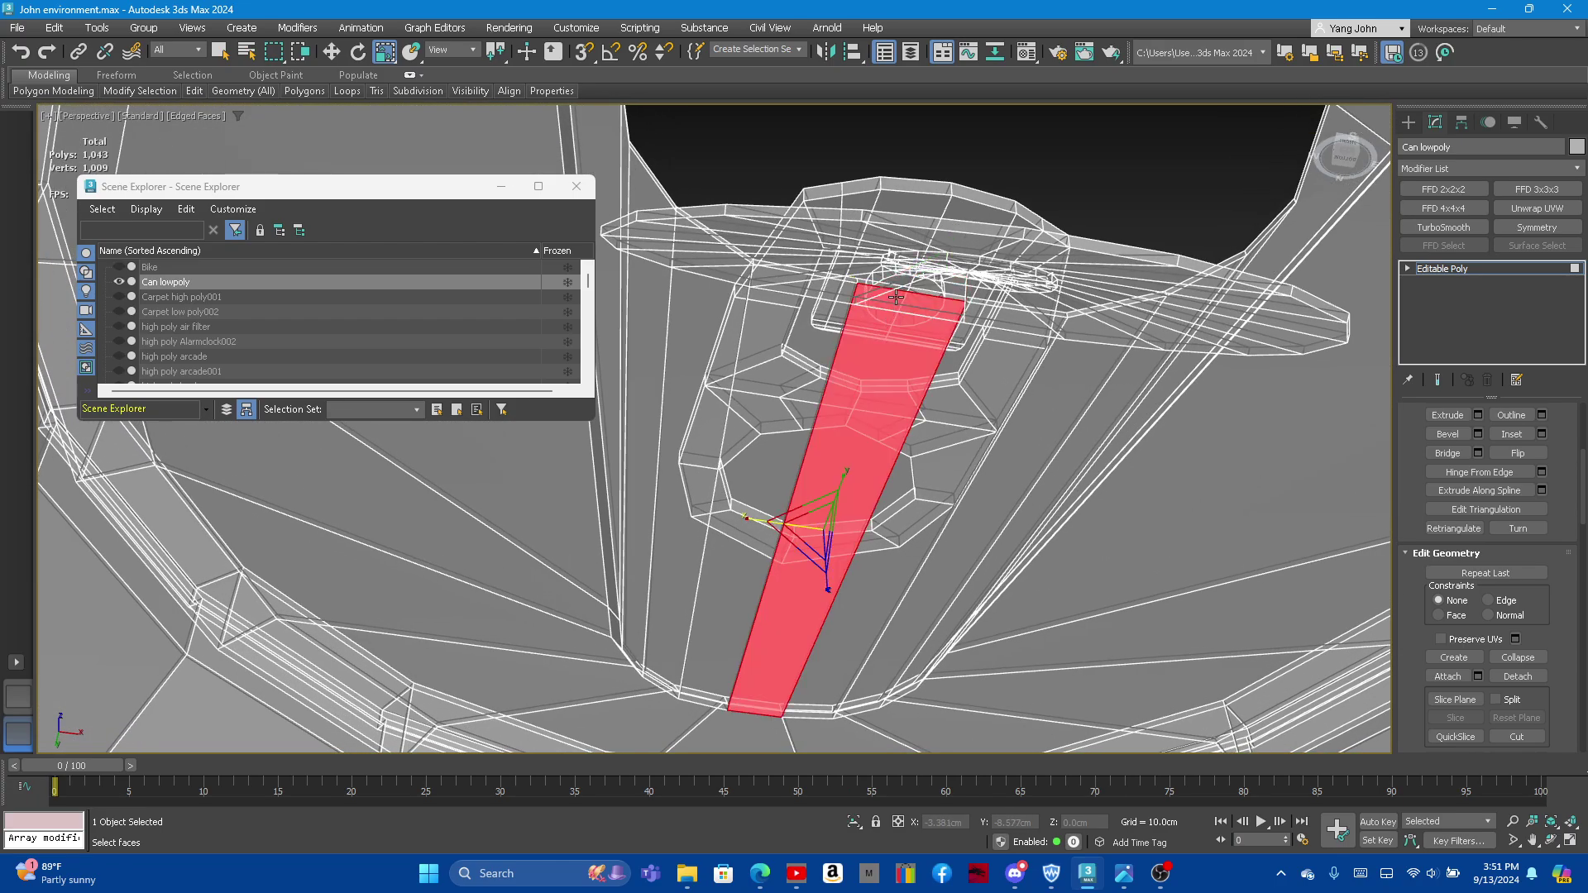
middle_click_drag(890, 301, 884, 305, "alt")
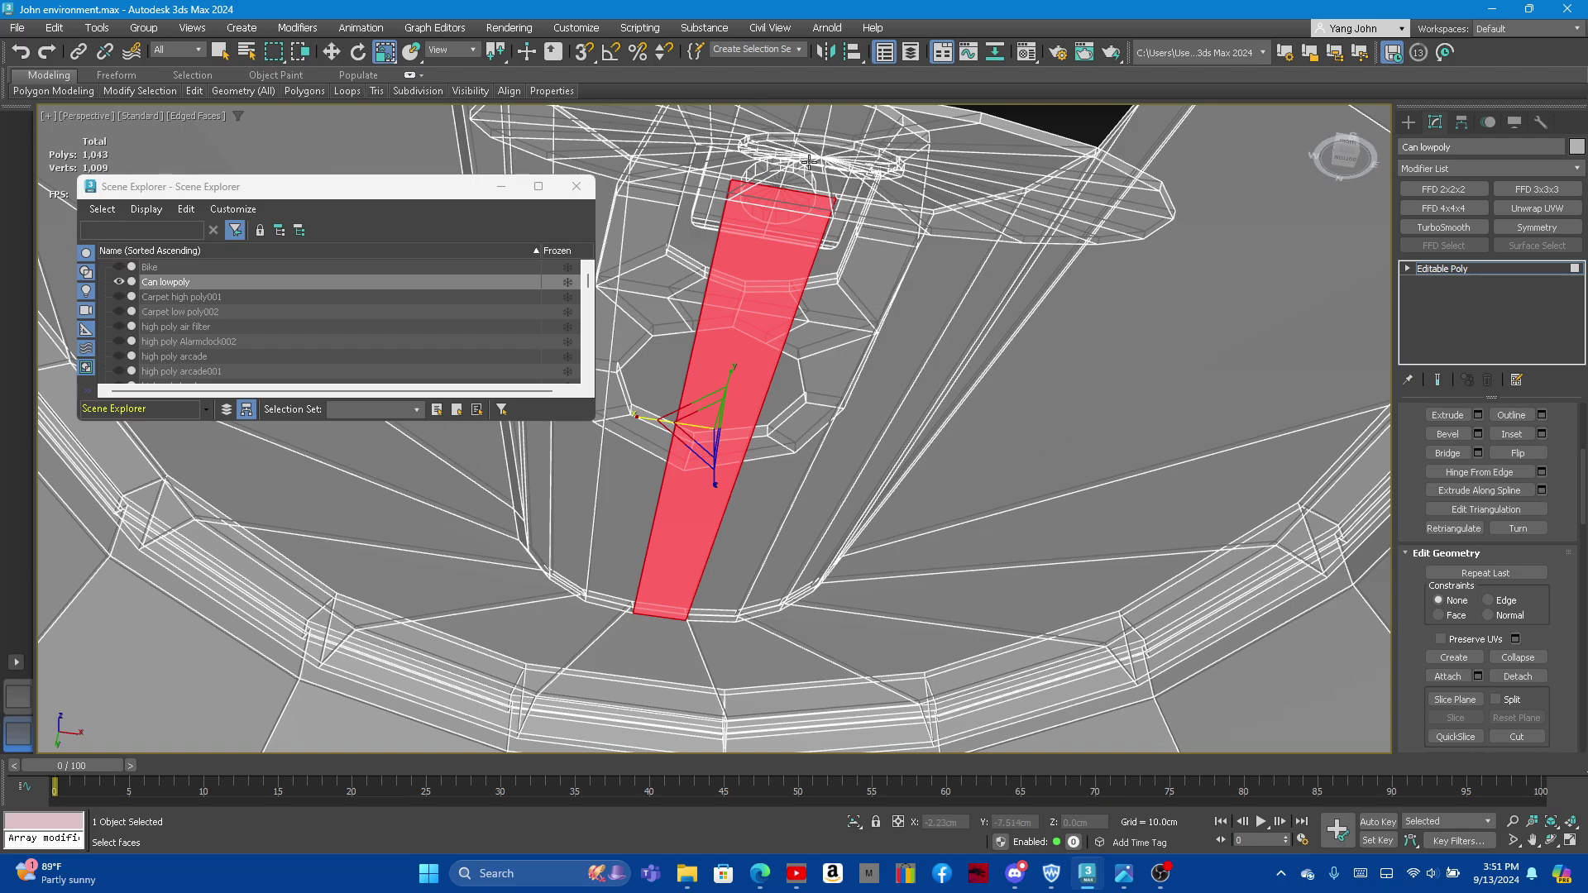
scroll(746, 192, "up", 3)
scroll(815, 204, "up", 2)
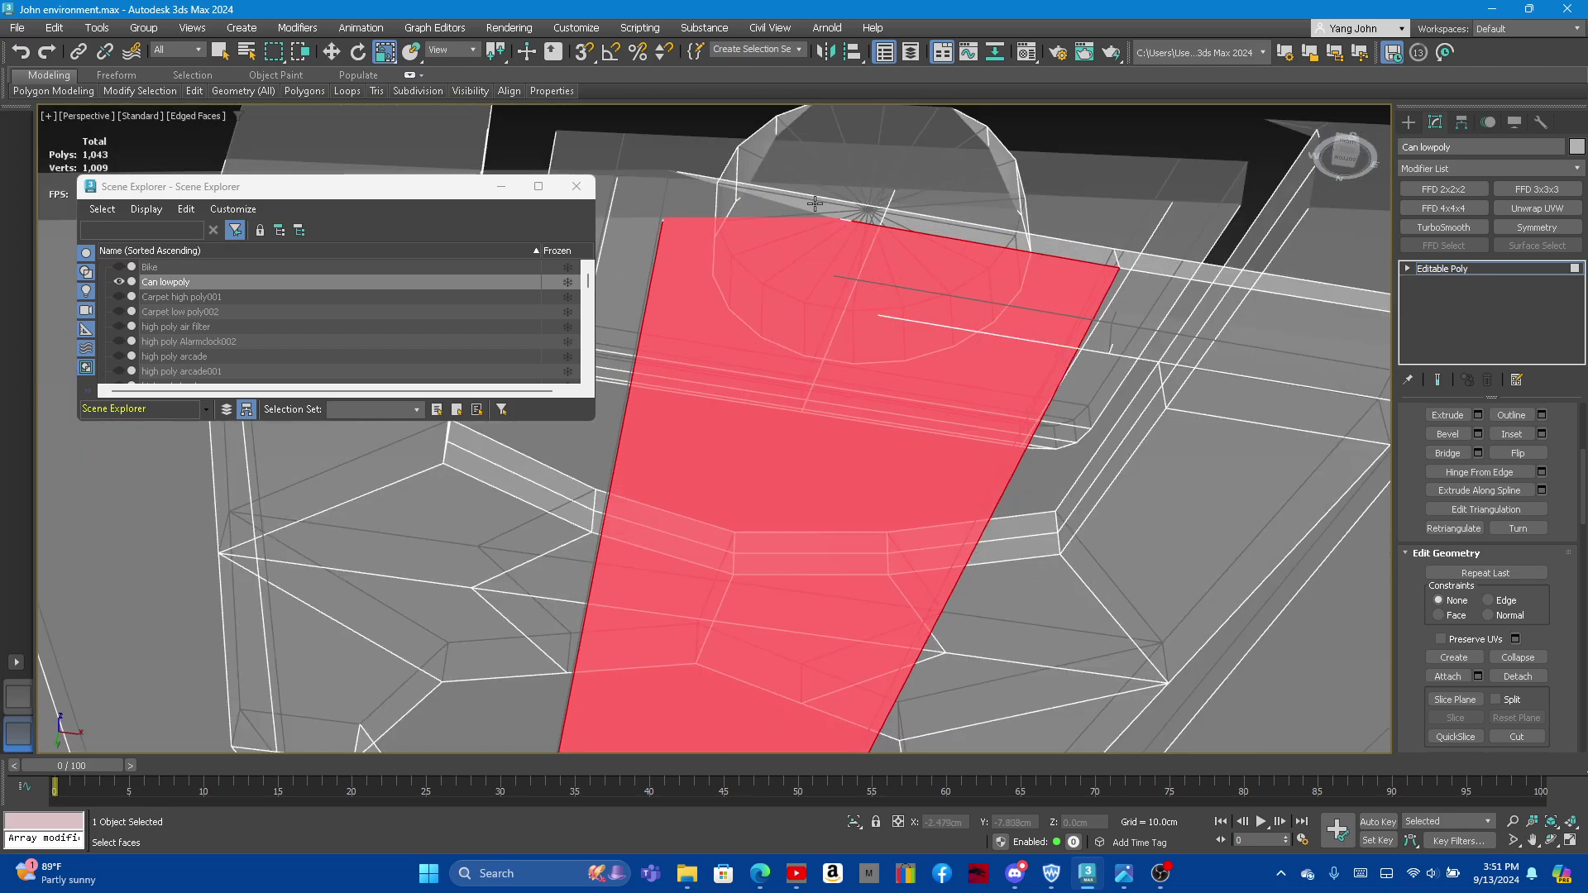
scroll(790, 312, "down", 3)
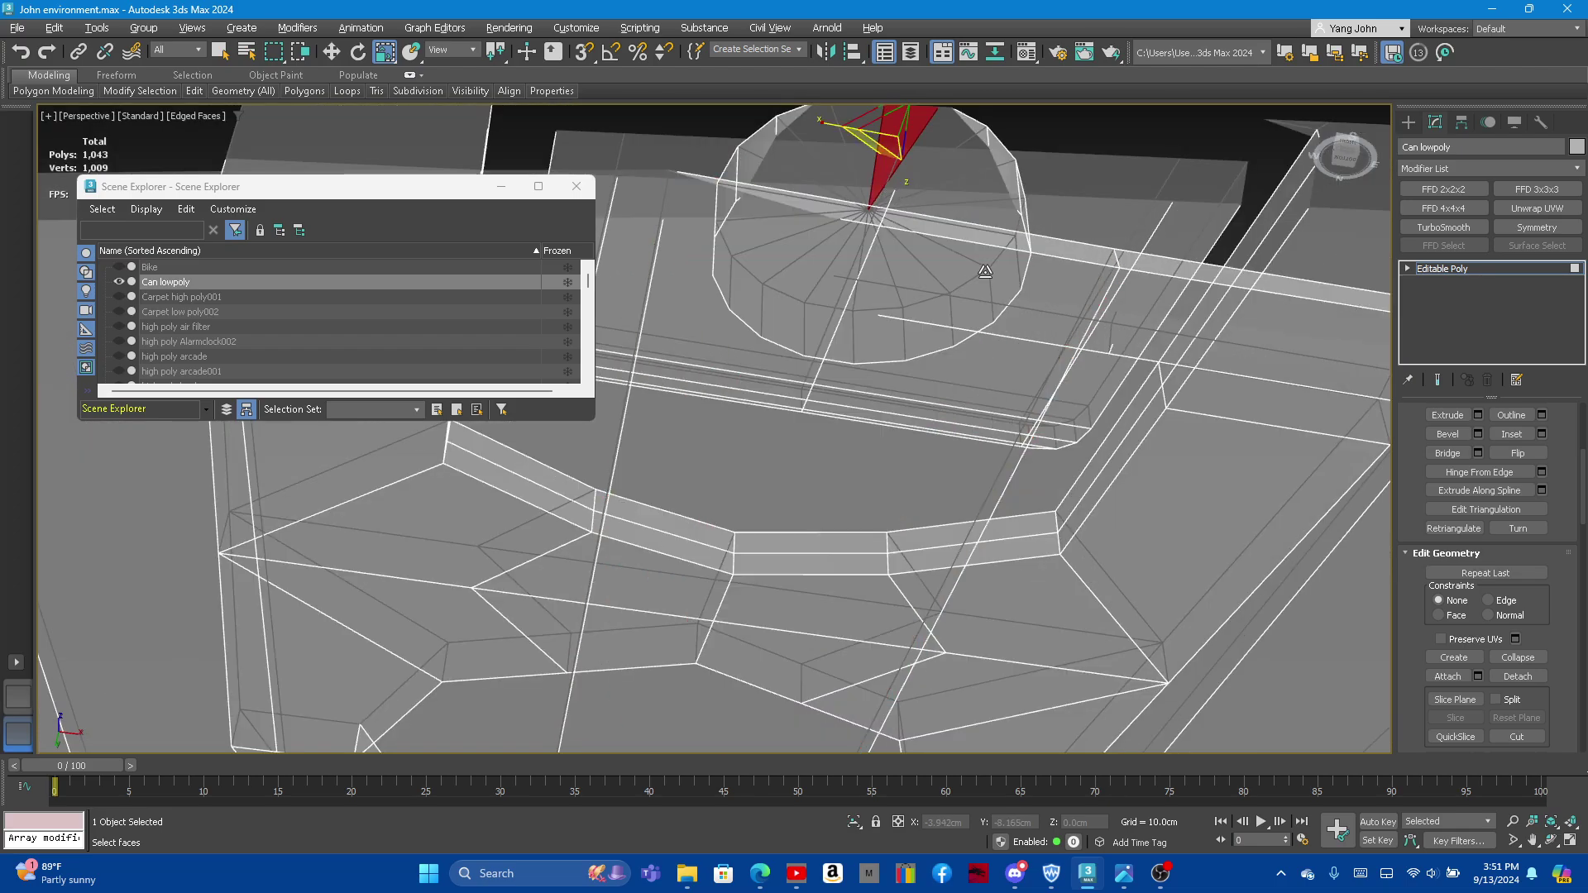
mouse_move(849, 160)
middle_mouse_down()
mouse_move(929, 233)
mouse_move(859, 346)
mouse_move(704, 339)
middle_mouse_up()
scroll(859, 347, "down", 3)
Step: Select the round rivet cap face, inset it, and collapse the inner face to a point
left_click(705, 339)
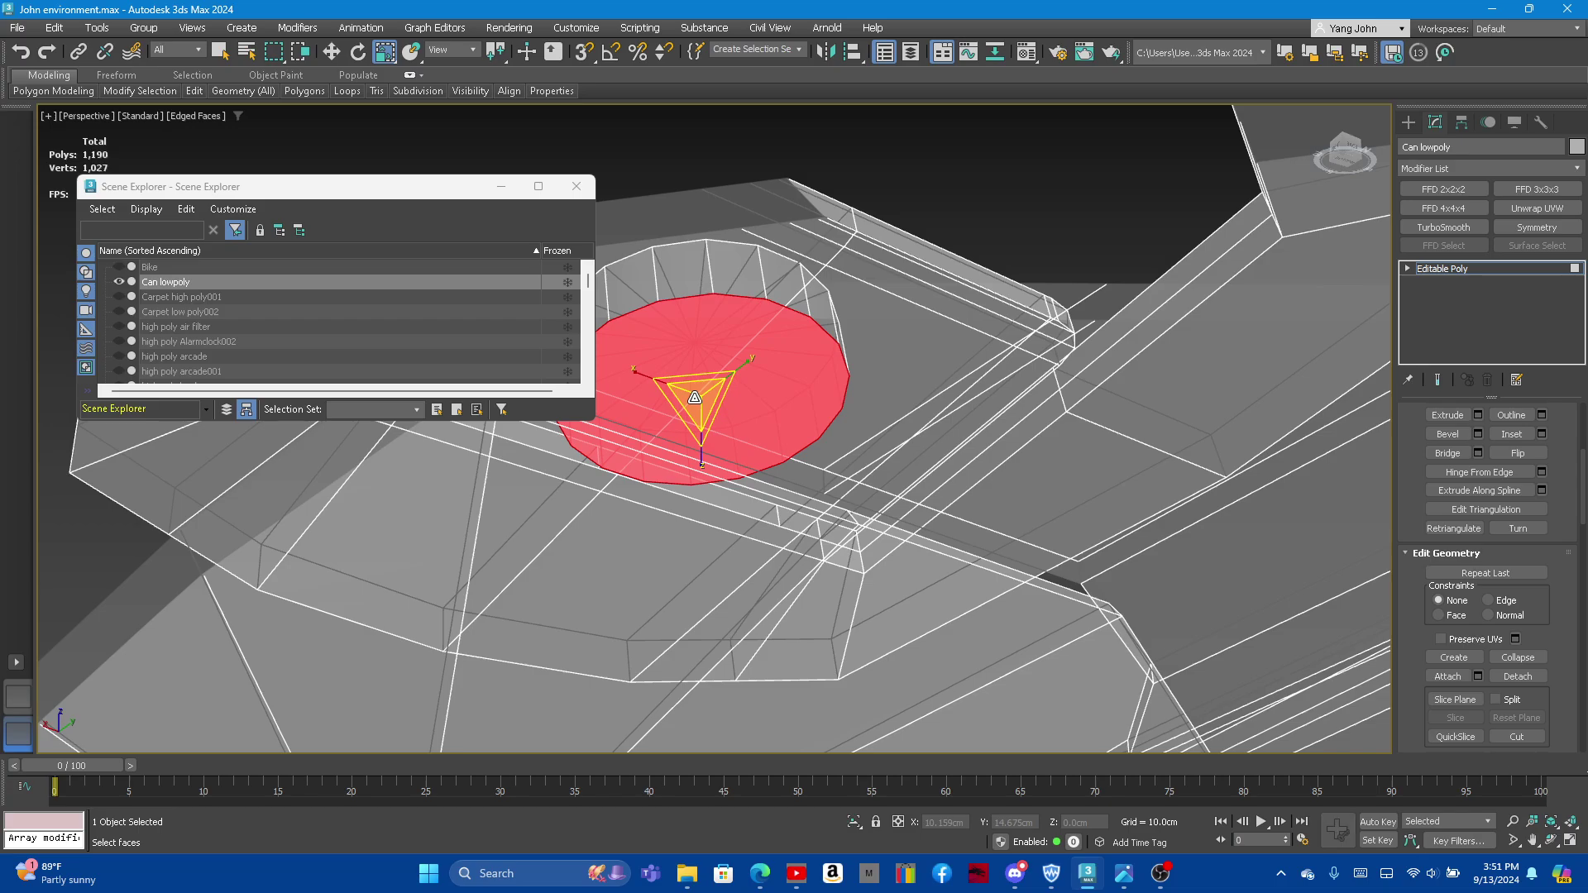
left_click_drag(702, 398, 720, 428, "shift")
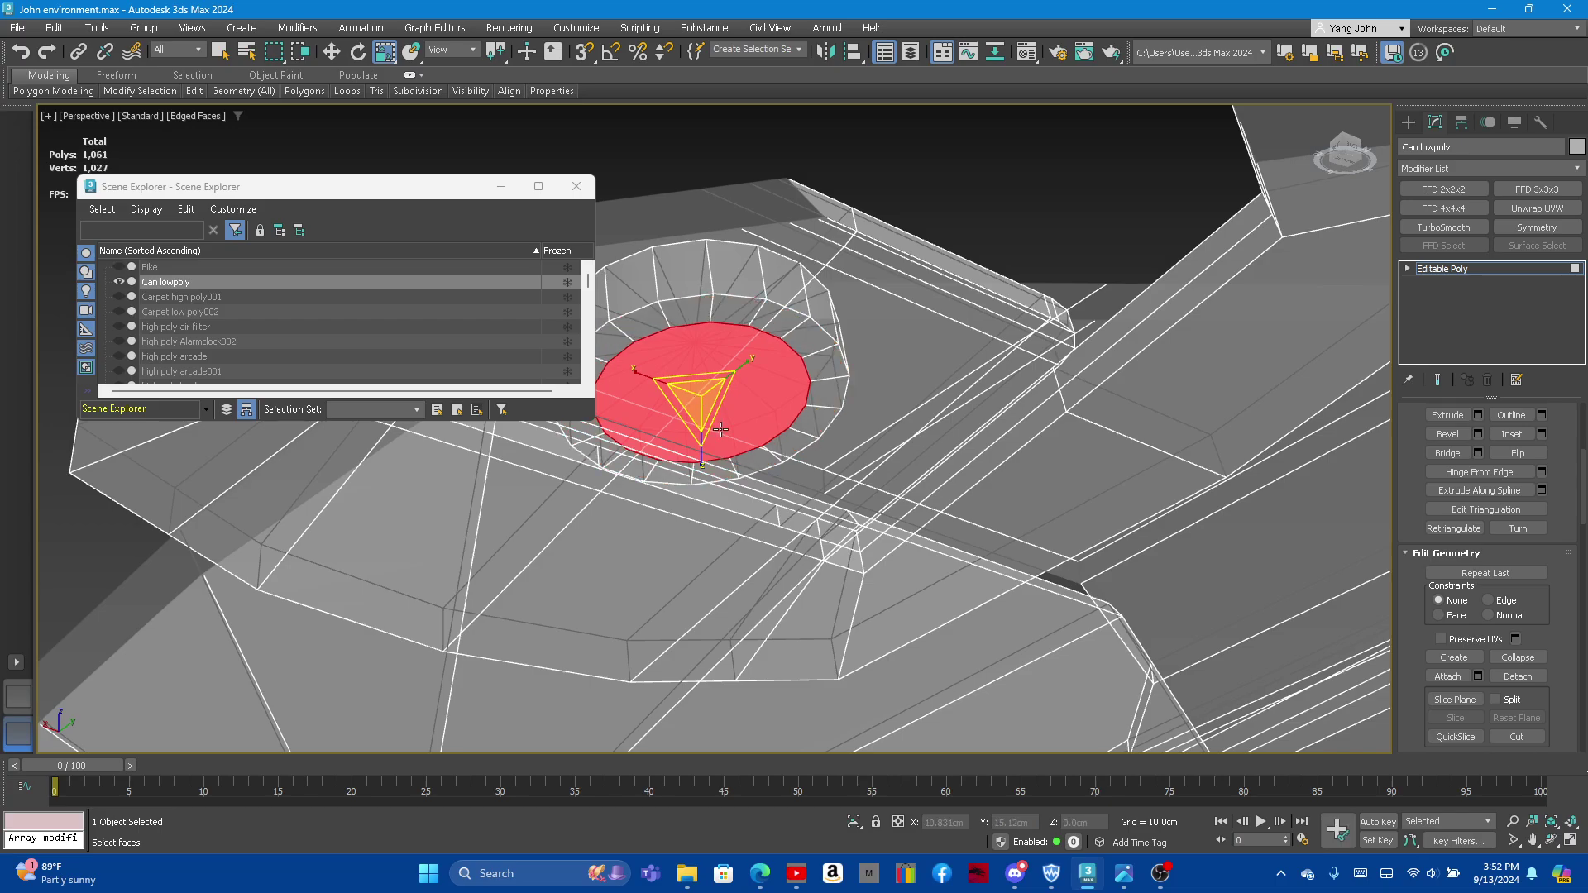
left_click(1519, 661)
scroll(998, 419, "down", 3)
scroll(997, 420, "up", 2)
scroll(987, 385, "up", 1)
scroll(909, 335, "down", 3)
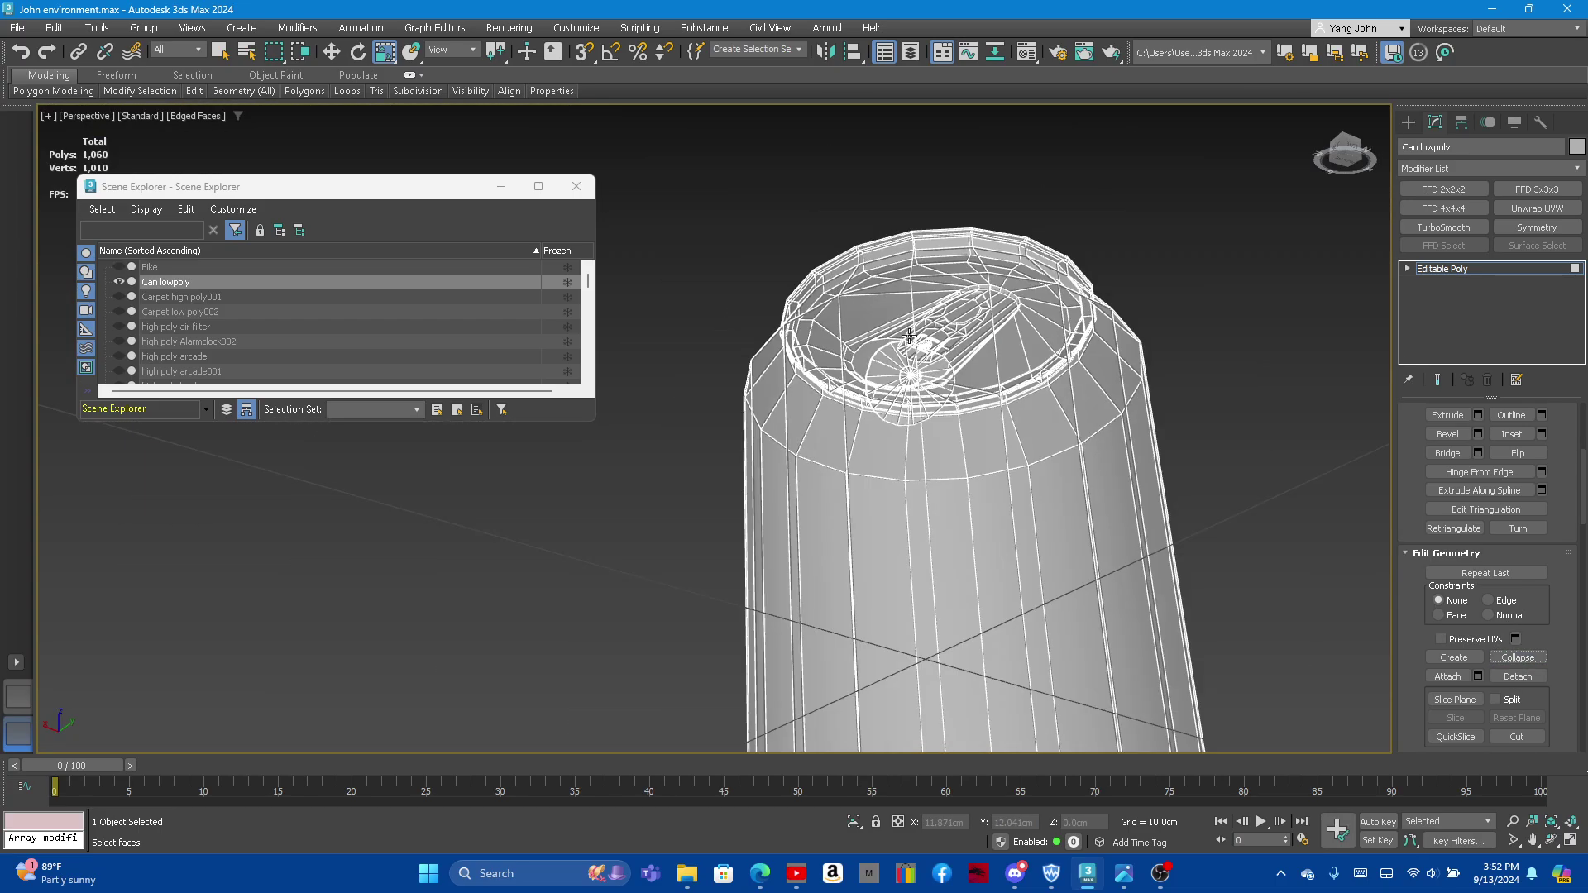
scroll(909, 335, "up", 2)
scroll(984, 364, "up", 2)
scroll(985, 364, "up", 2)
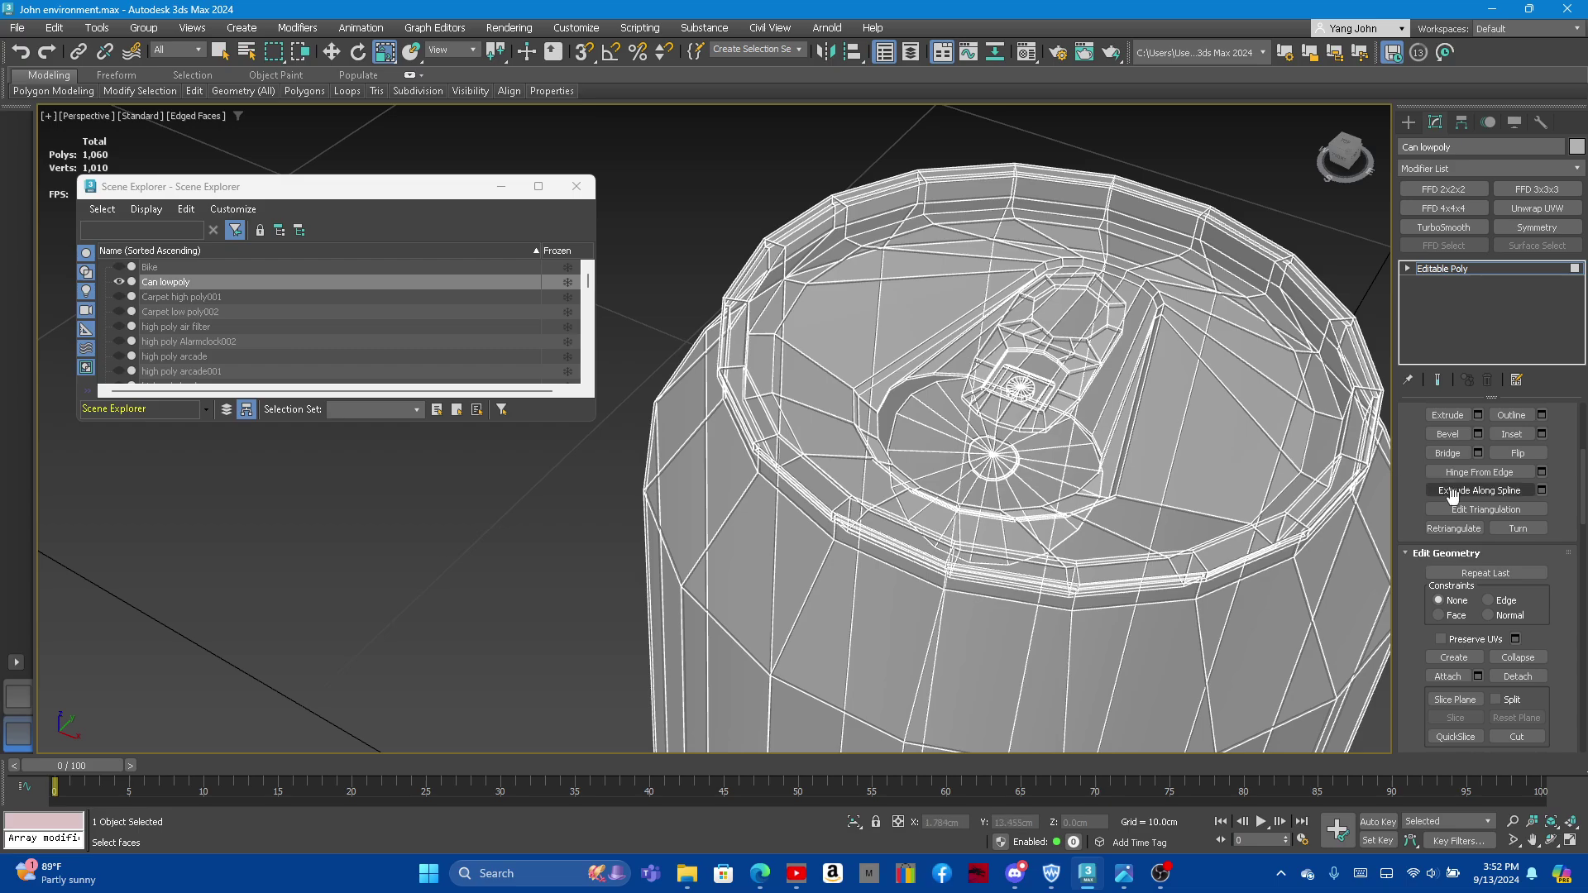
scroll(1453, 494, "up", 2)
scroll(1453, 495, "up", 2)
scroll(1453, 495, "up", 1)
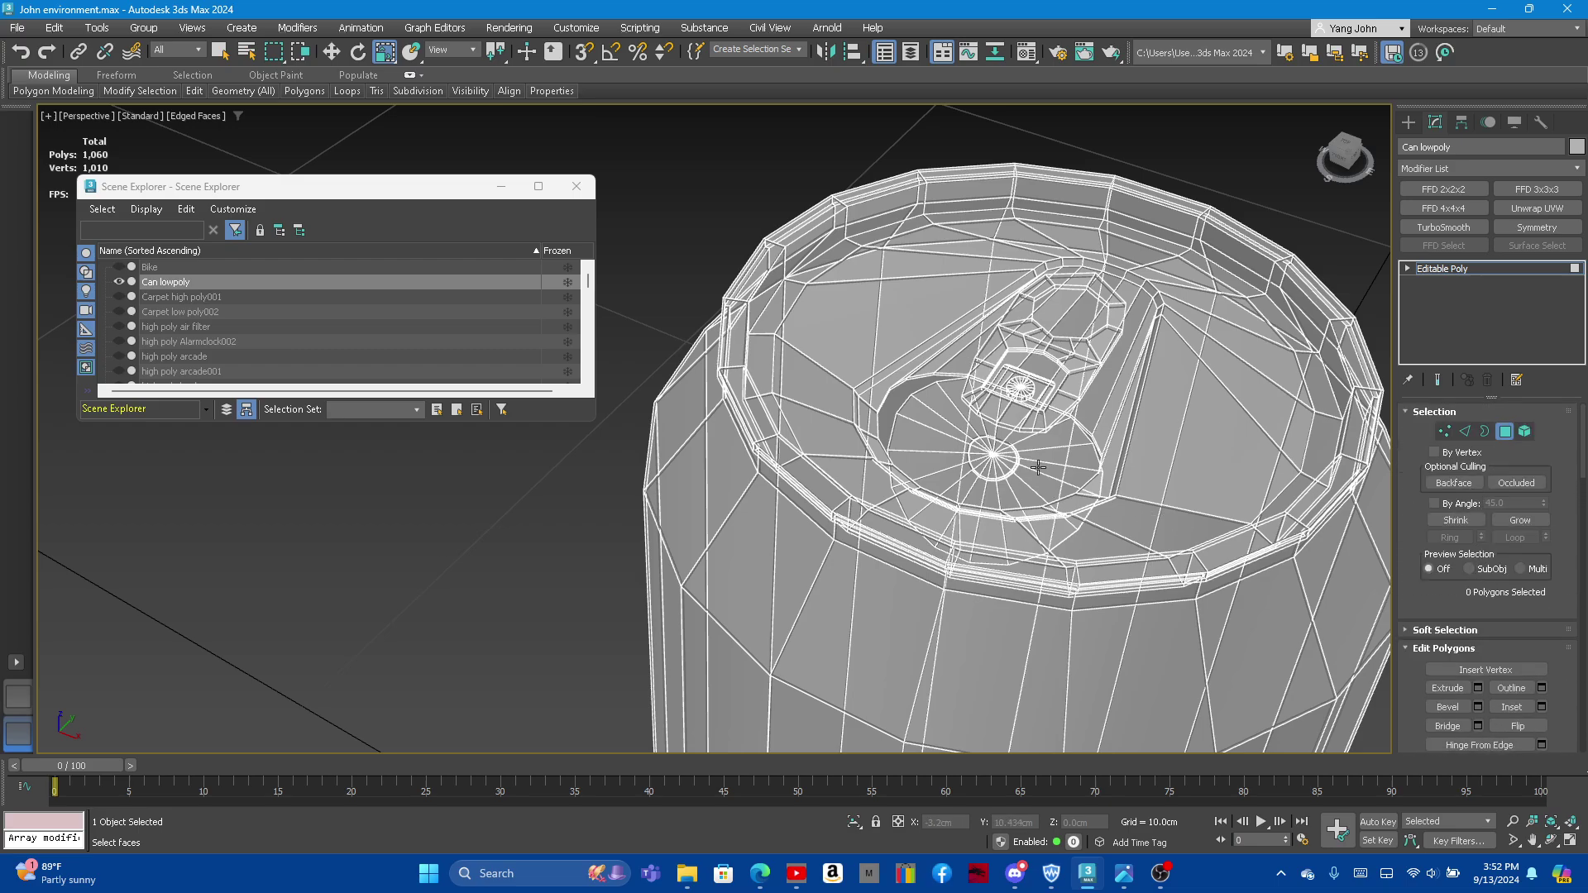
Step: Exit Polygon mode, add an Unwrap UVW modifier to the can, and save the scene
left_click(194, 91)
left_click(1506, 431)
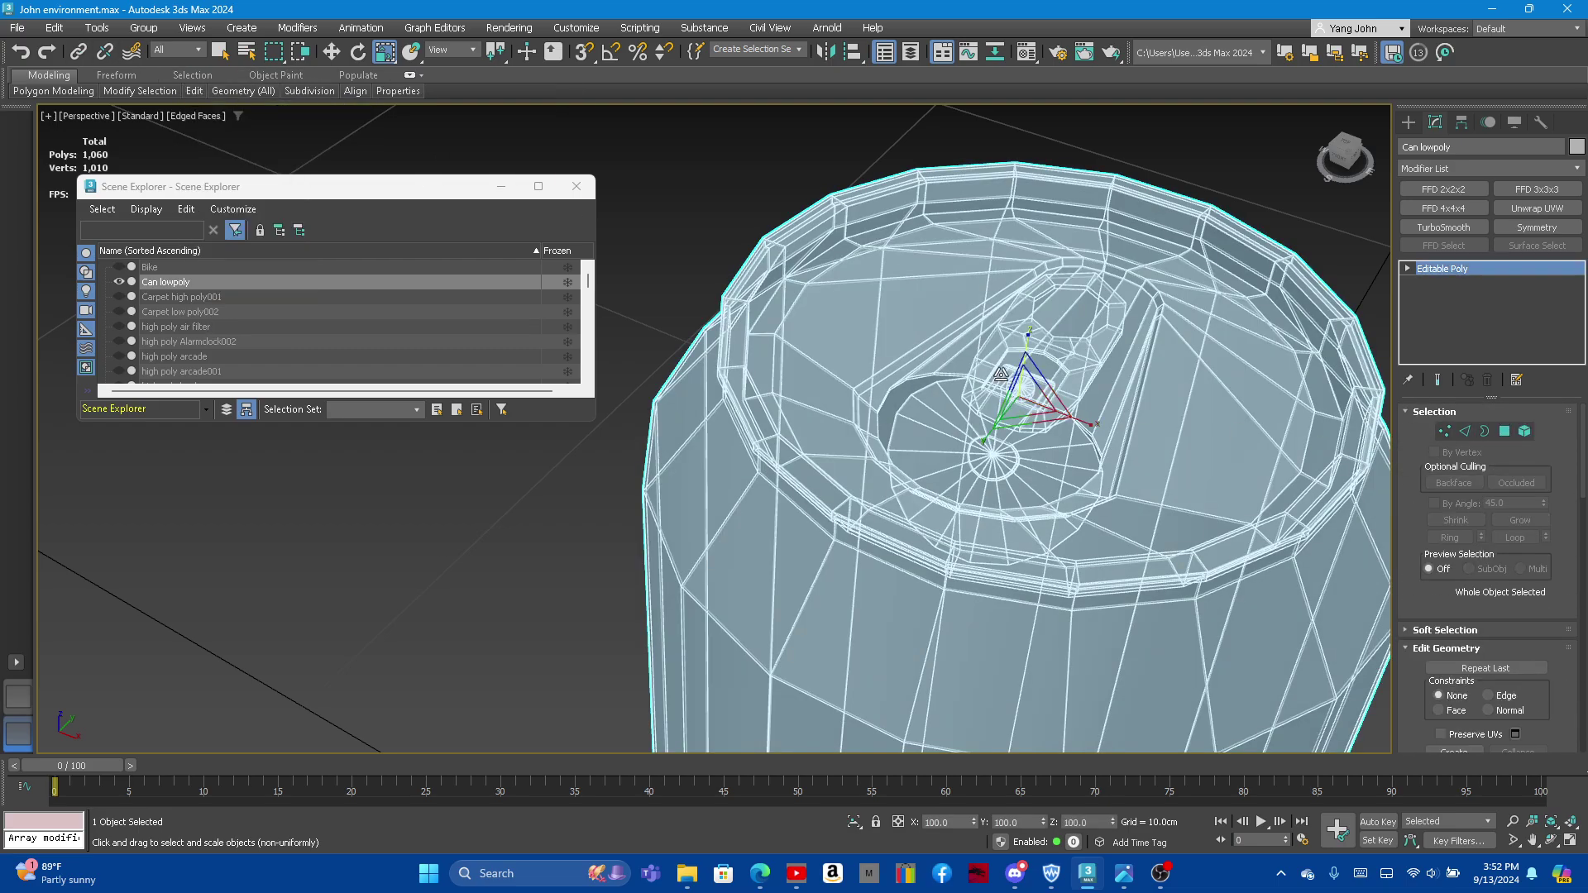
left_click(1530, 209)
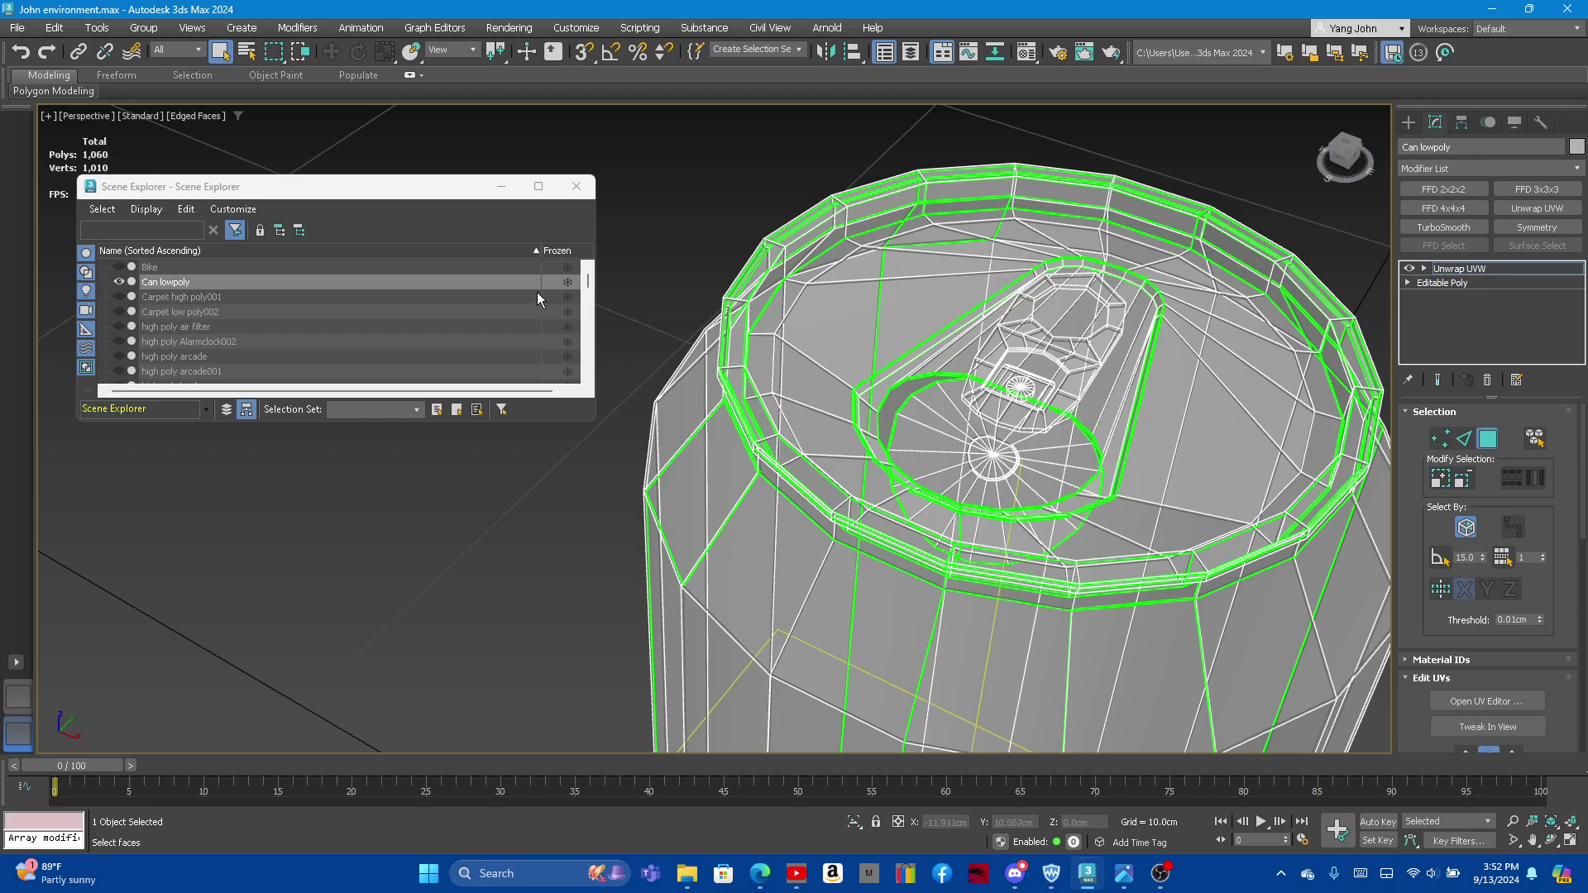
left_click(17, 29)
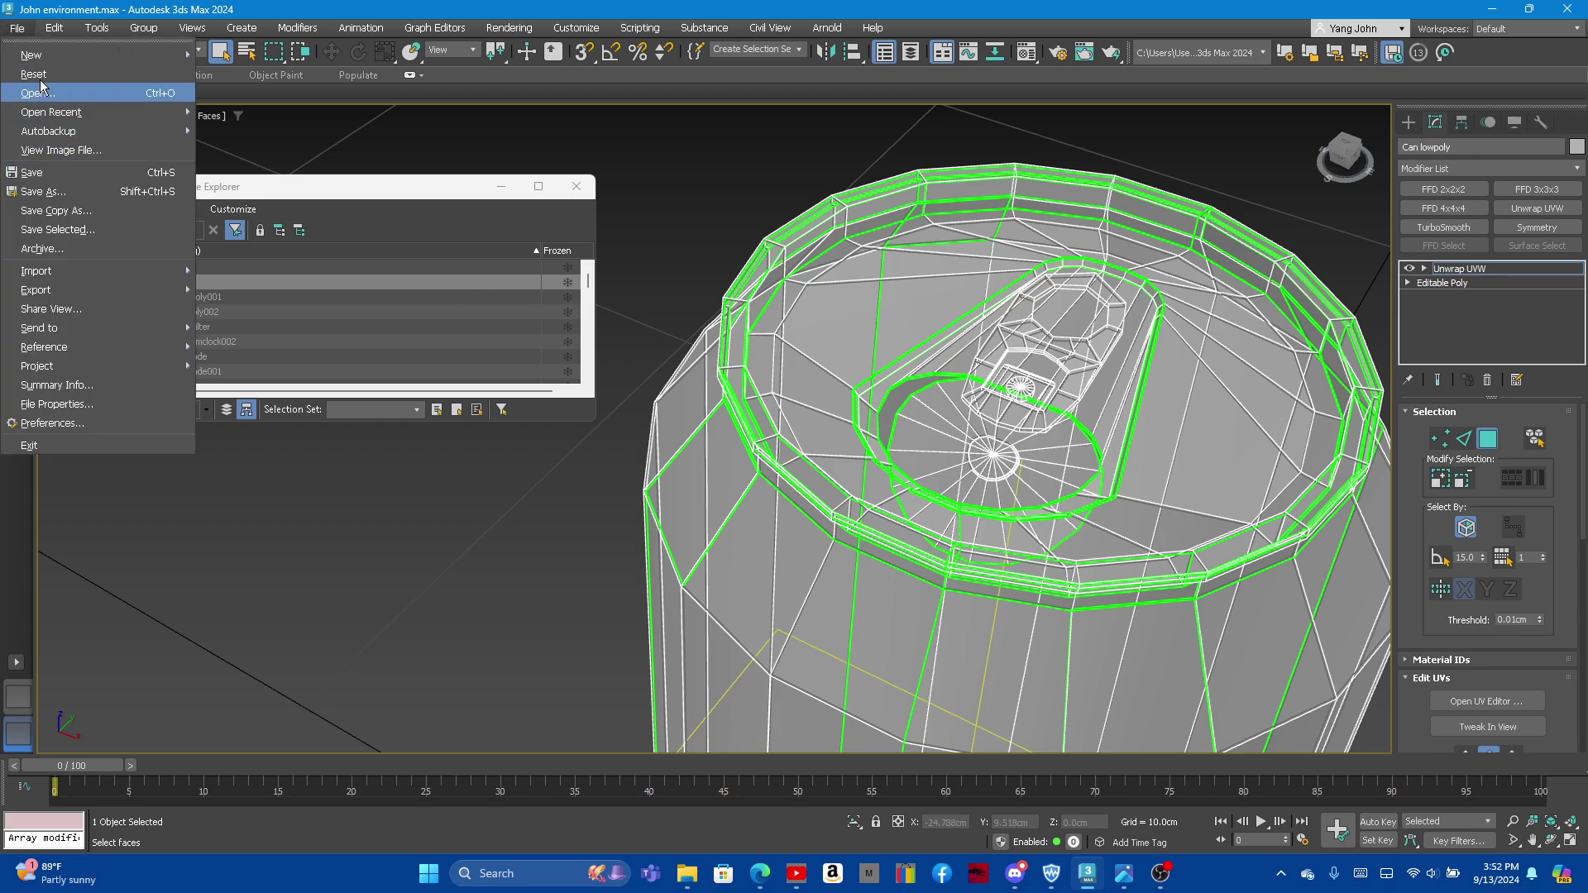
left_click(42, 172)
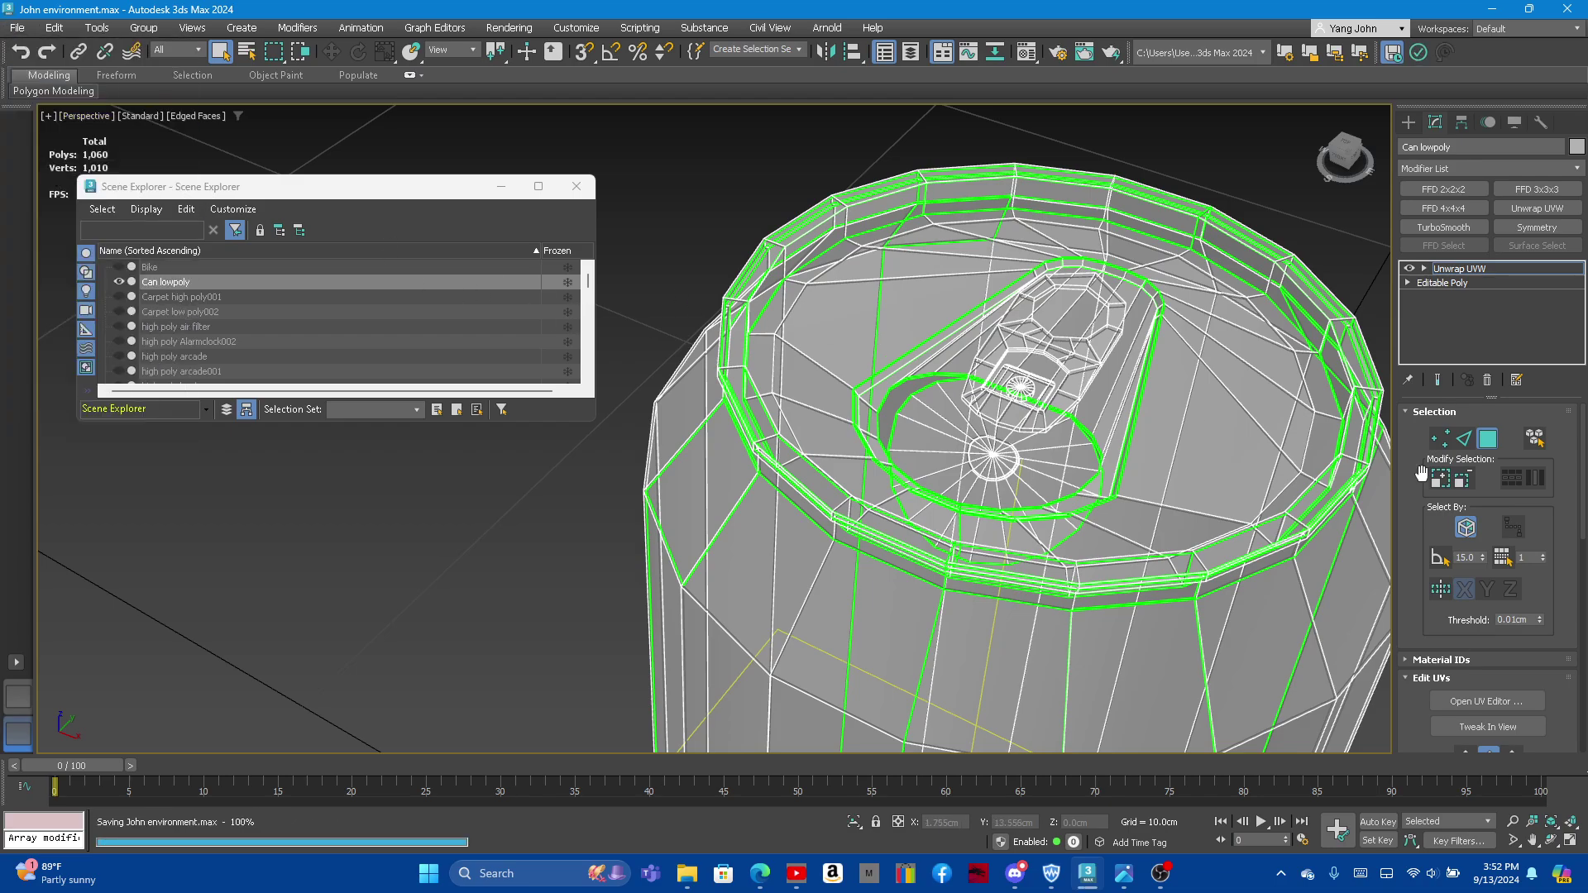
Step: Open the Edit UVWs editor and orbit the view down into the can
left_click(1486, 700)
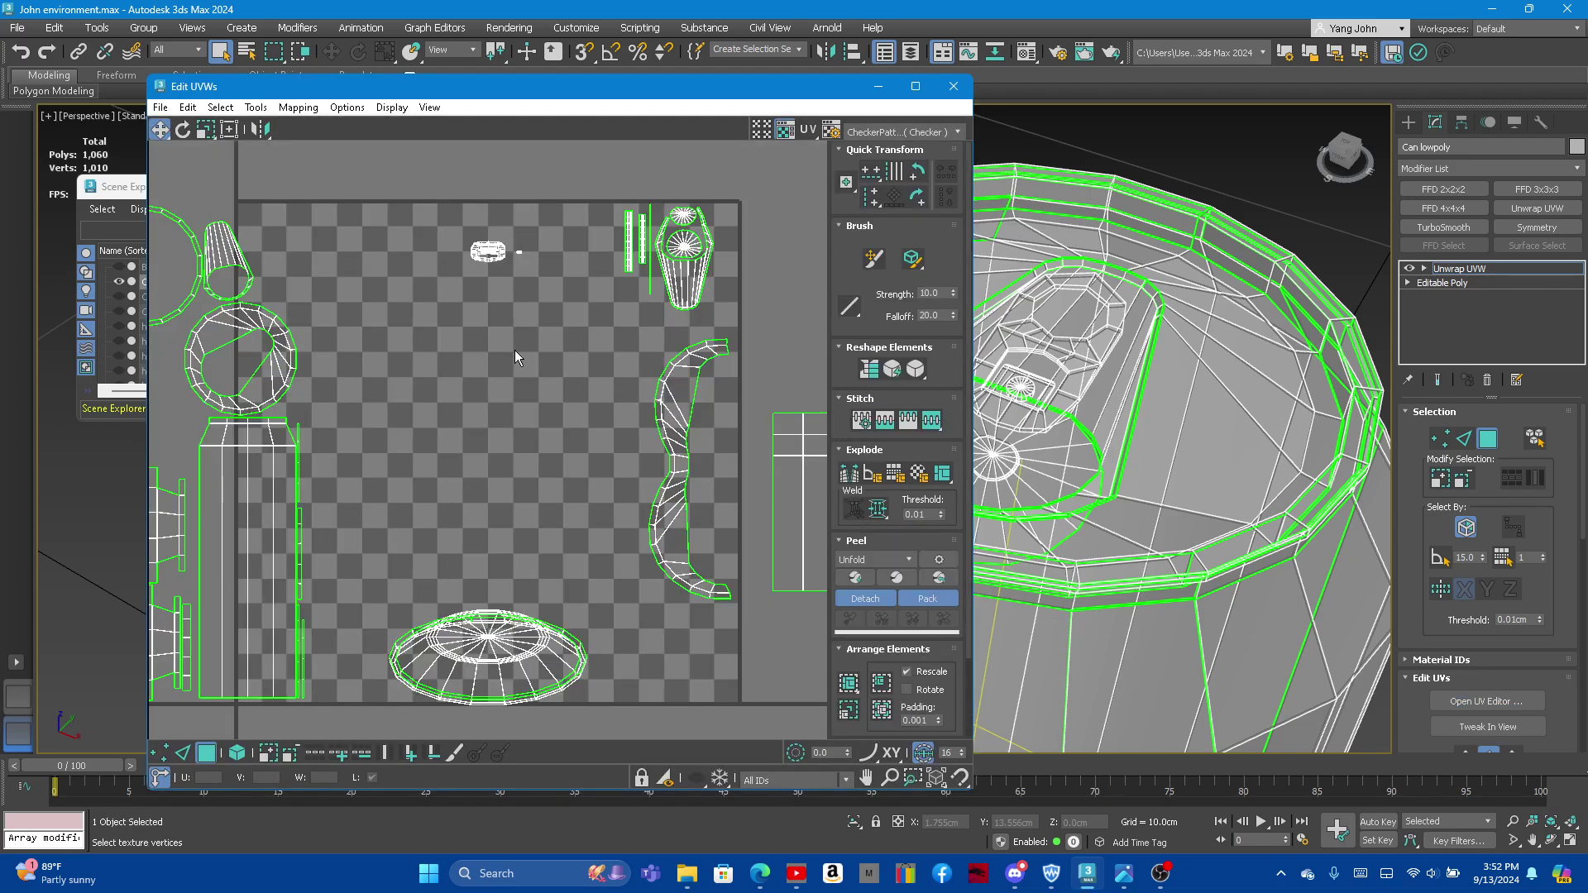
scroll(496, 281, "up", 3)
scroll(579, 273, "down", 5)
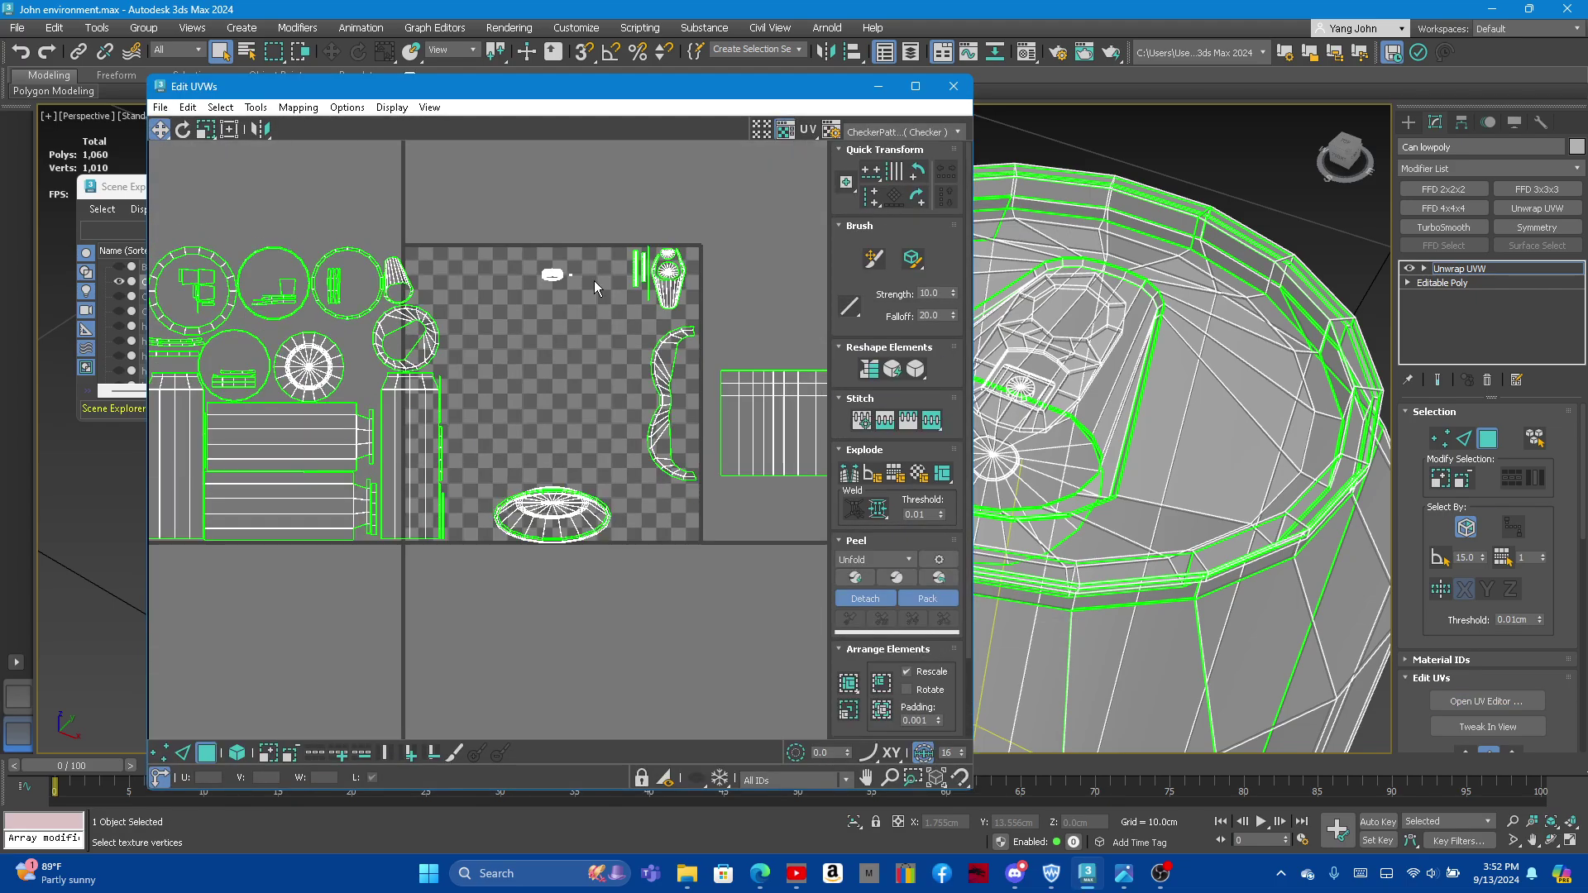
scroll(1160, 400, "down", 3)
scroll(1083, 413, "up", 4)
middle_click_drag(1084, 413, 1236, 423, "alt")
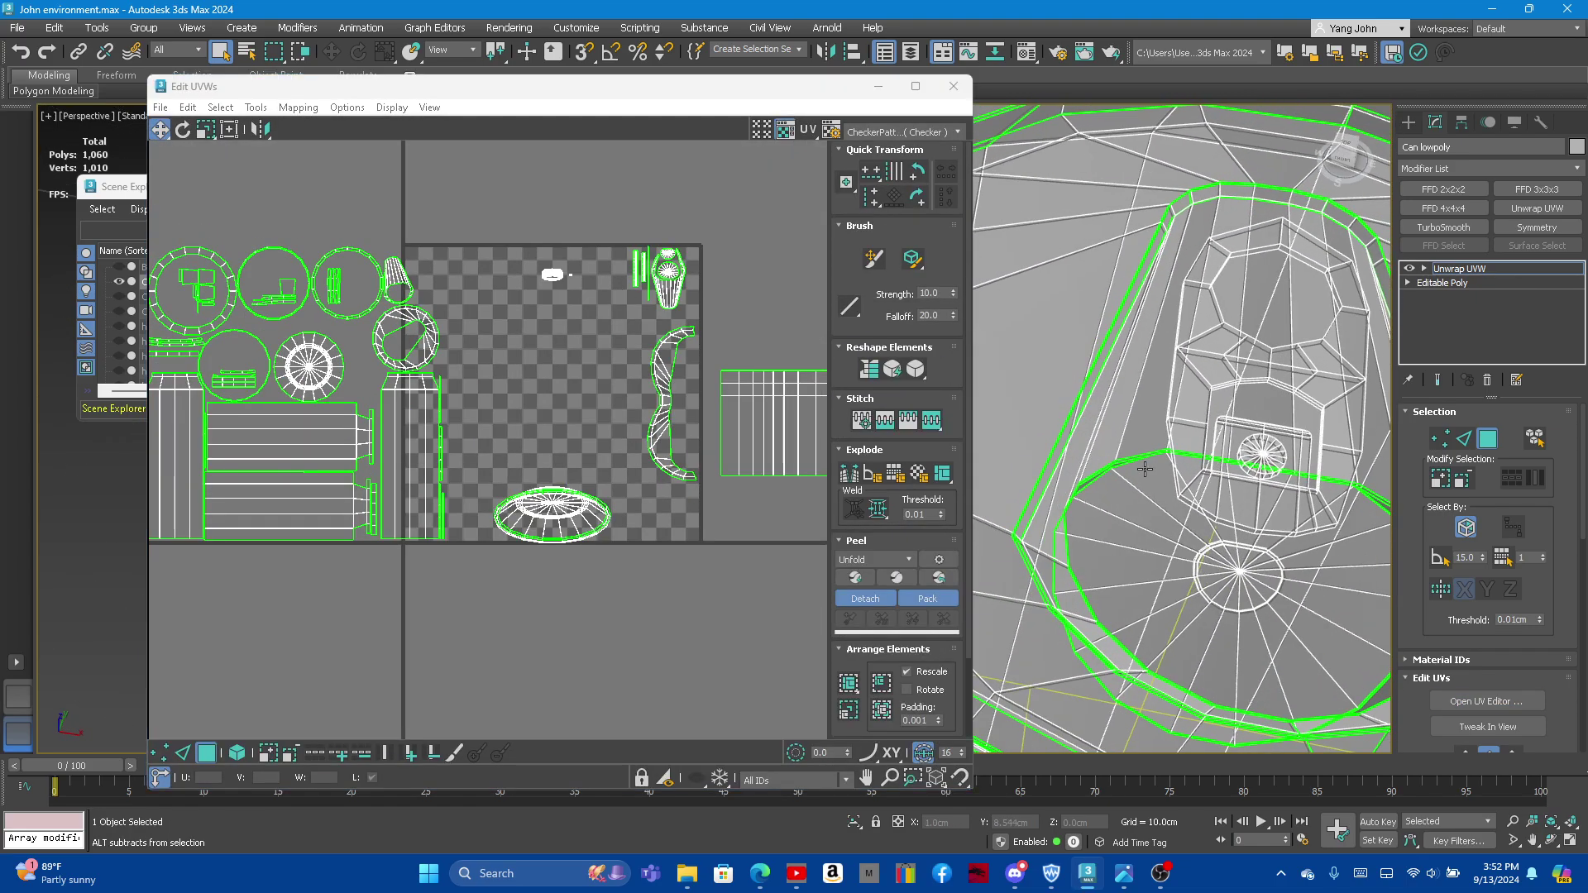
scroll(1236, 422, "down", 2)
middle_click_drag(1095, 432, 1336, 554, "alt")
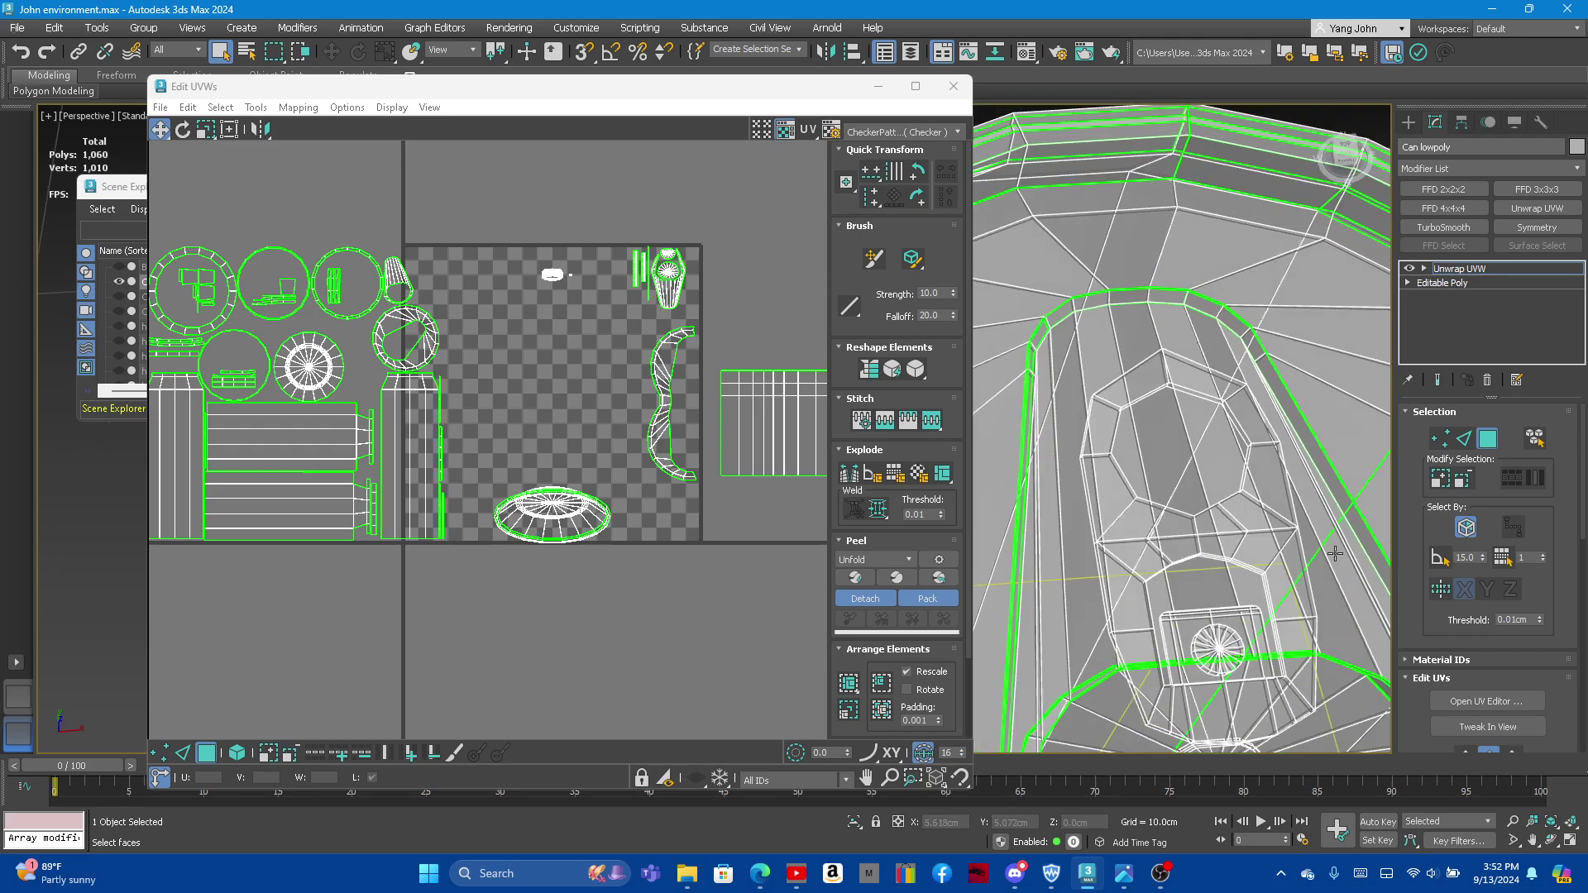
Step: Select the circular cap face on the can top
scroll(1214, 400, "down", 2)
scroll(1213, 400, "up", 2)
left_click(1227, 517)
scroll(1227, 517, "up", 2)
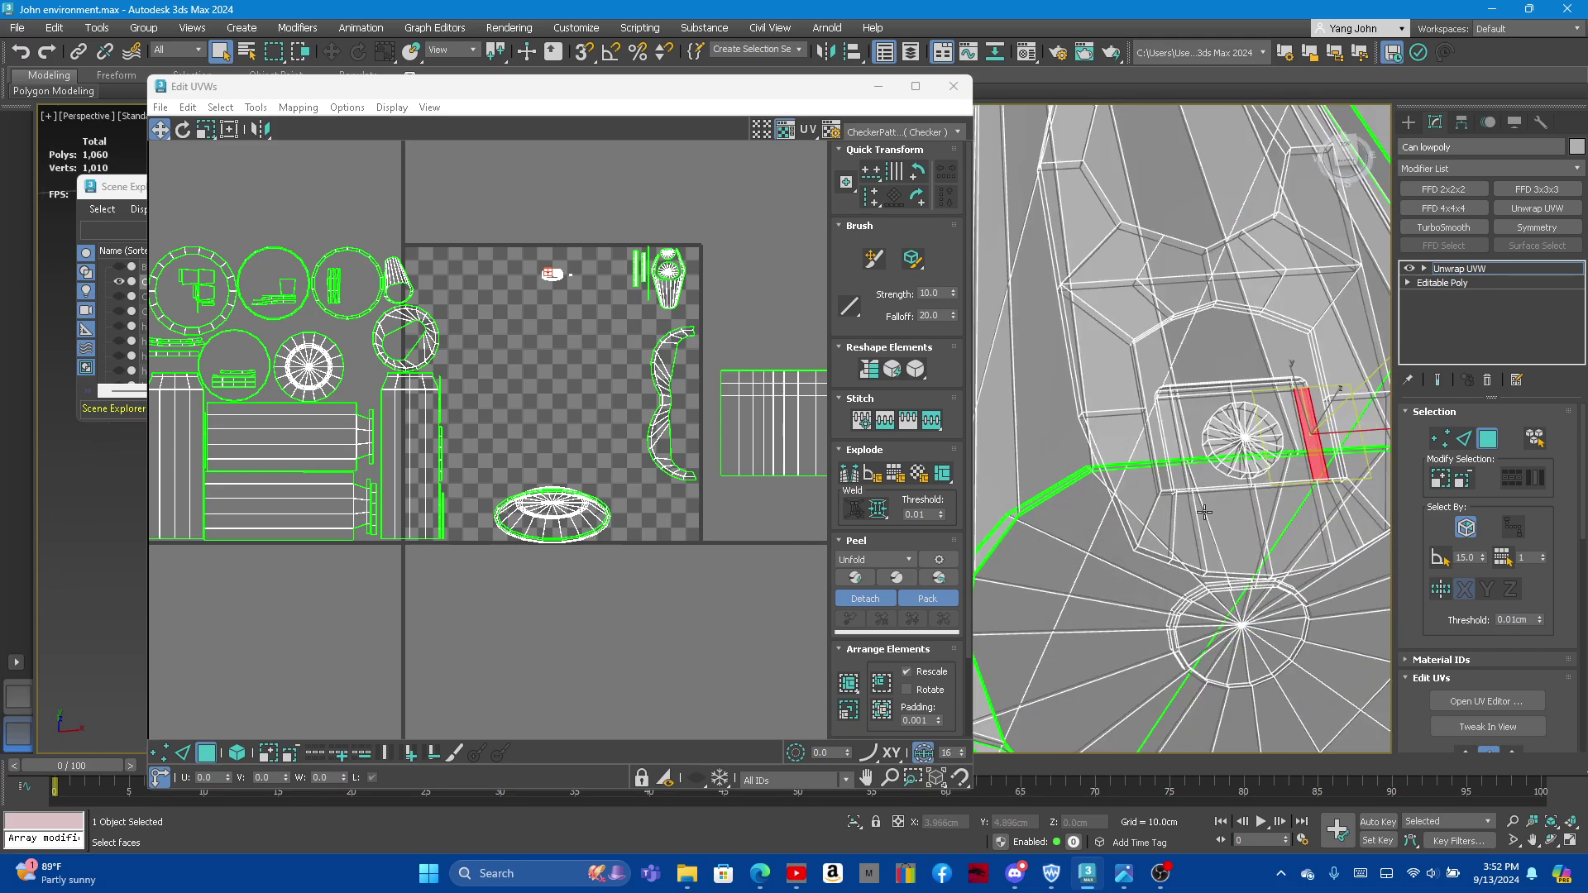
scroll(1246, 436, "up", 2)
left_click(1239, 402)
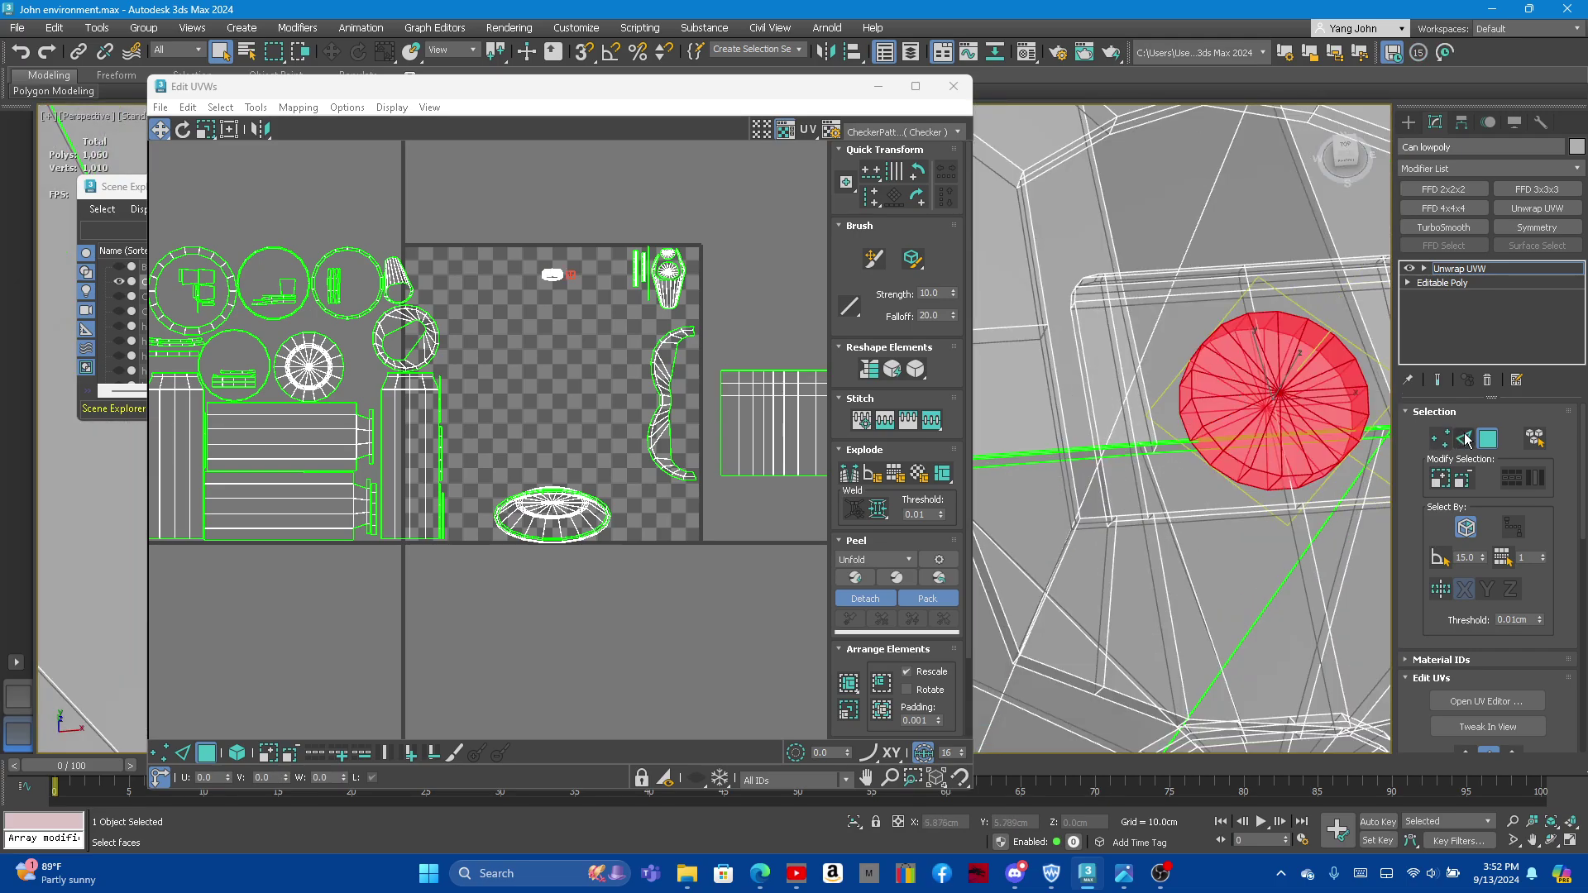
Step: Select the cap's border edge loop and break it into a seam
left_click(1465, 439)
double_click(1191, 395)
scroll(1226, 389, "up", 2)
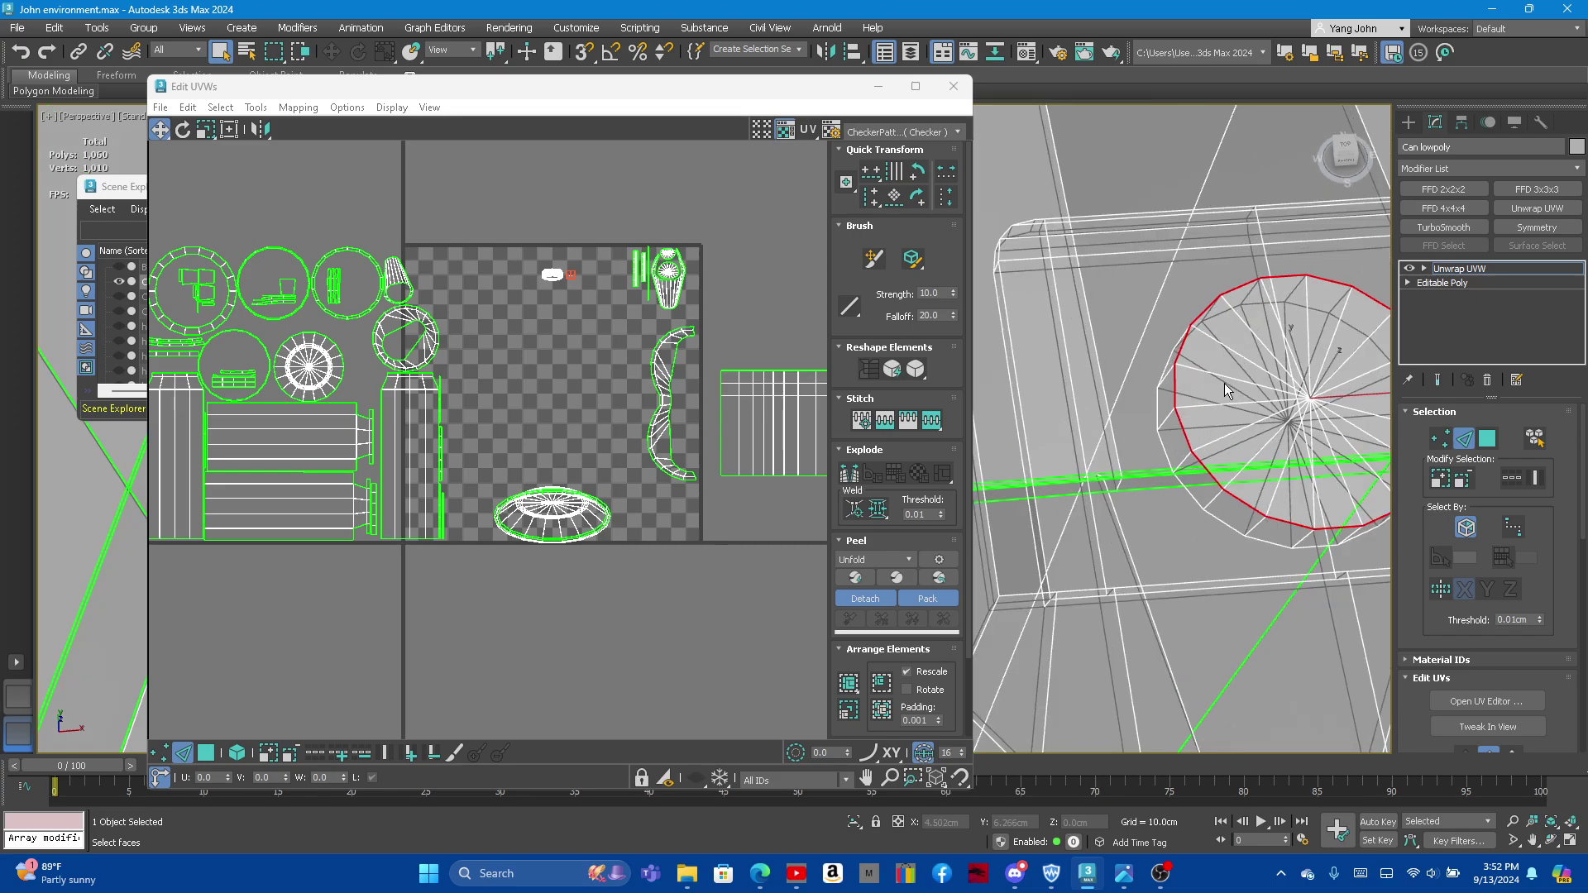
scroll(551, 265, "up", 3)
scroll(638, 275, "up", 3)
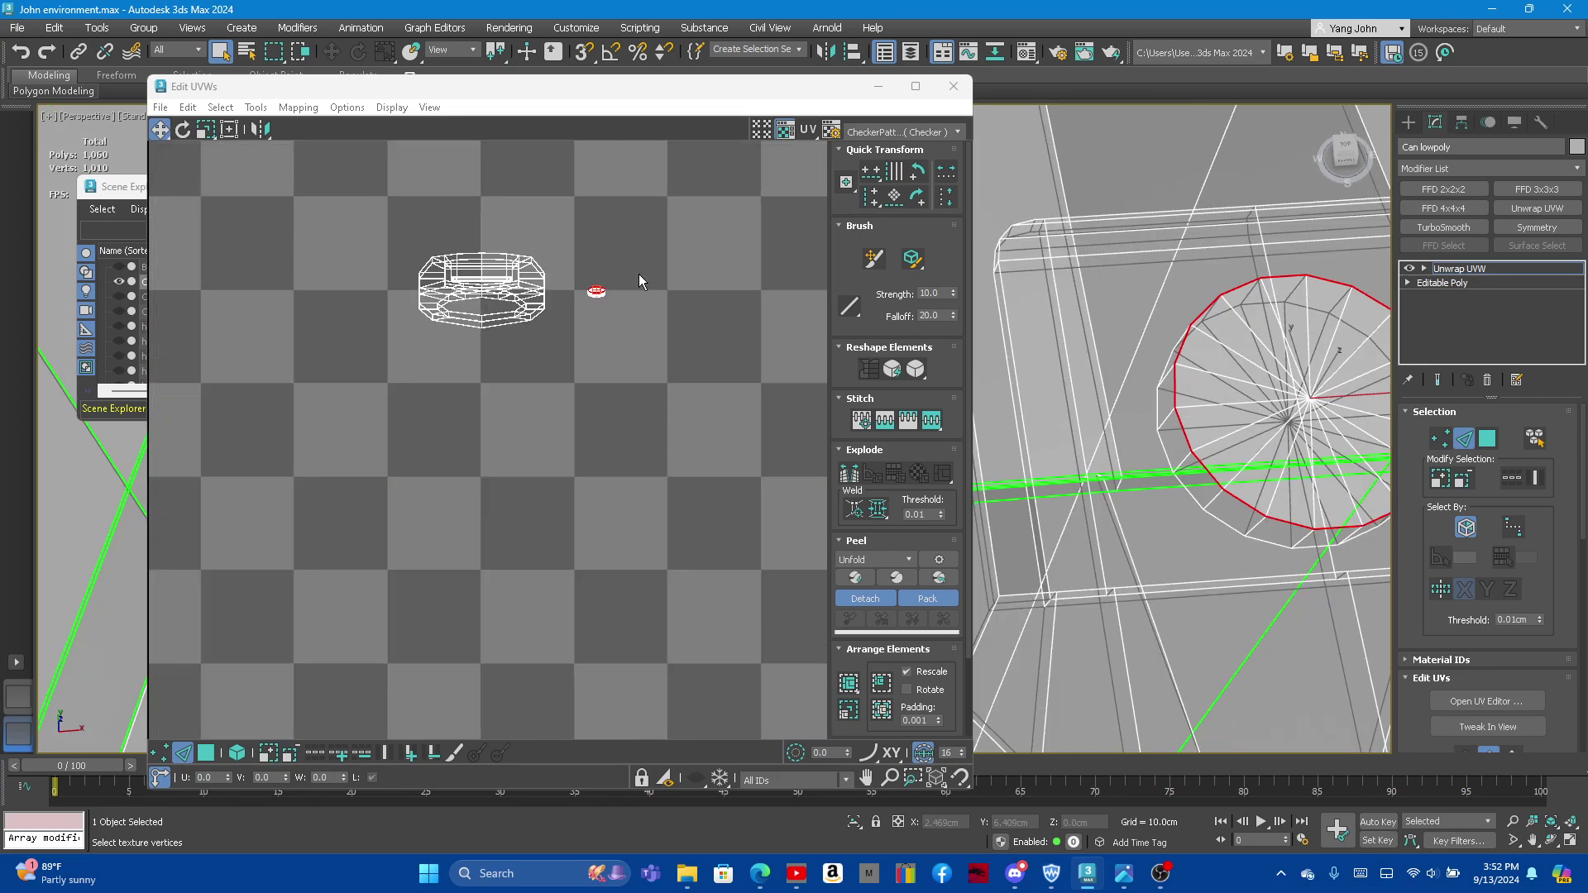
scroll(639, 275, "up", 2)
scroll(622, 248, "up", 1)
right_click(620, 242)
left_click(593, 286)
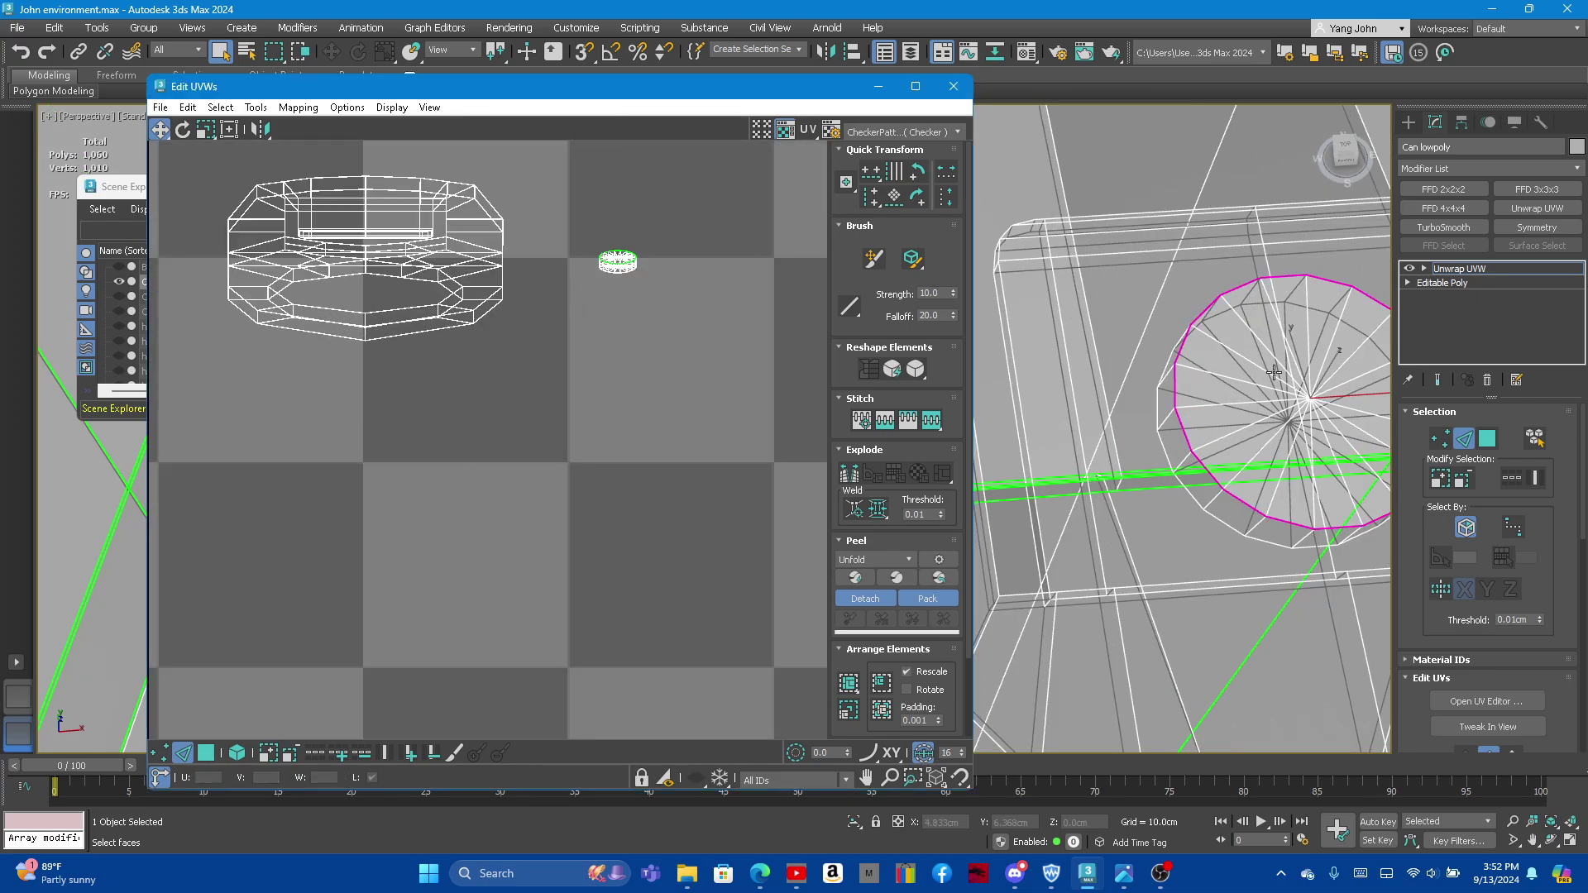
Step: Reselect the rivet cap as polygon faces in the UV editor
double_click(1214, 518)
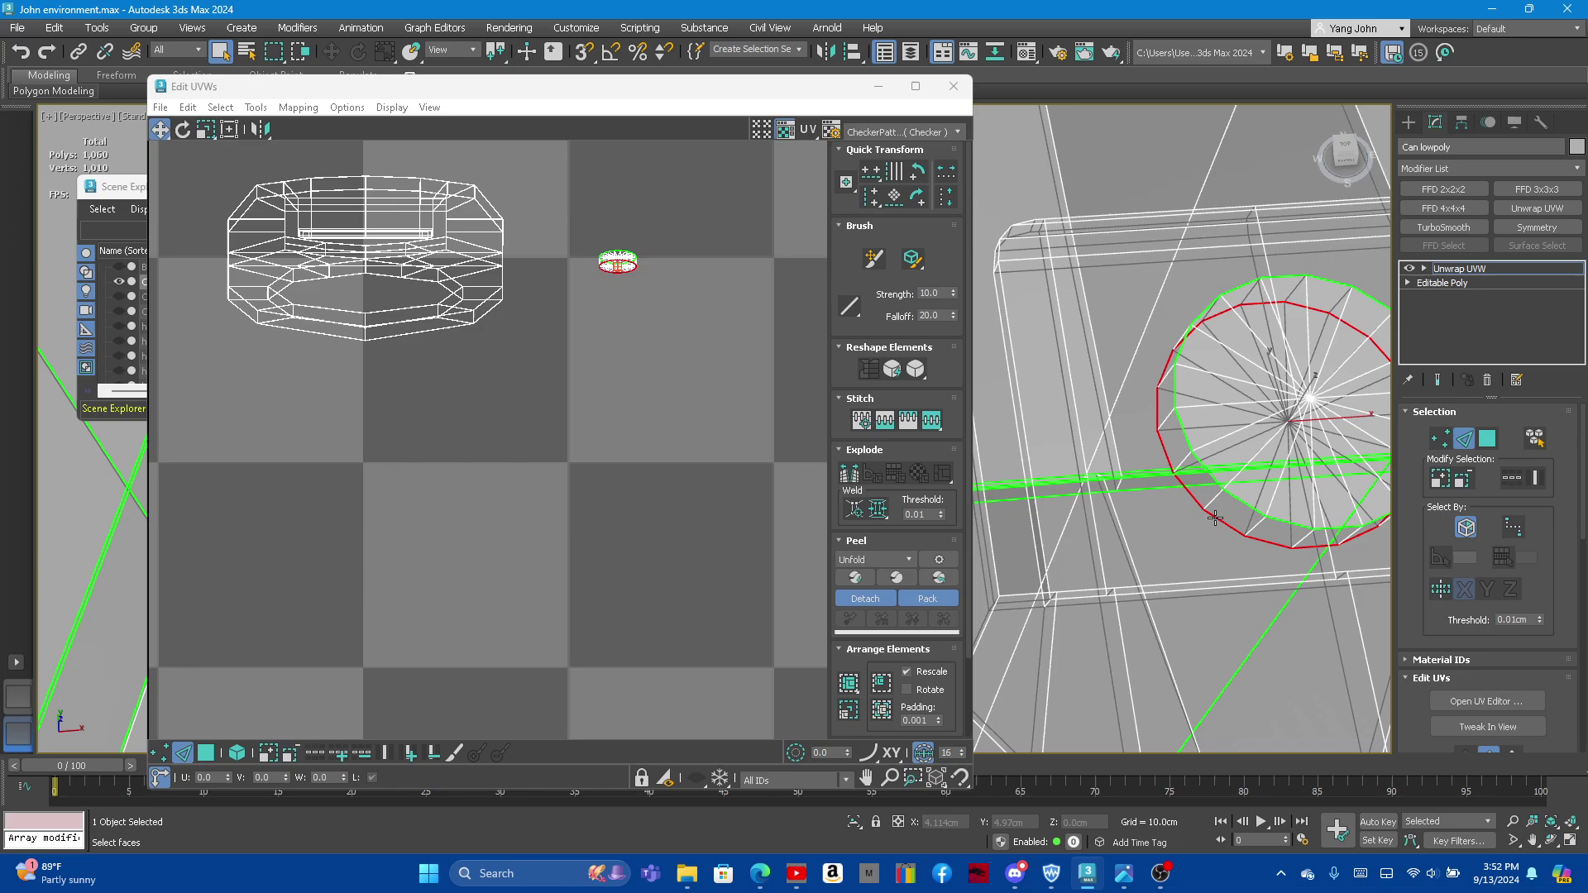
right_click(578, 280)
left_click(587, 318)
left_click(1183, 460)
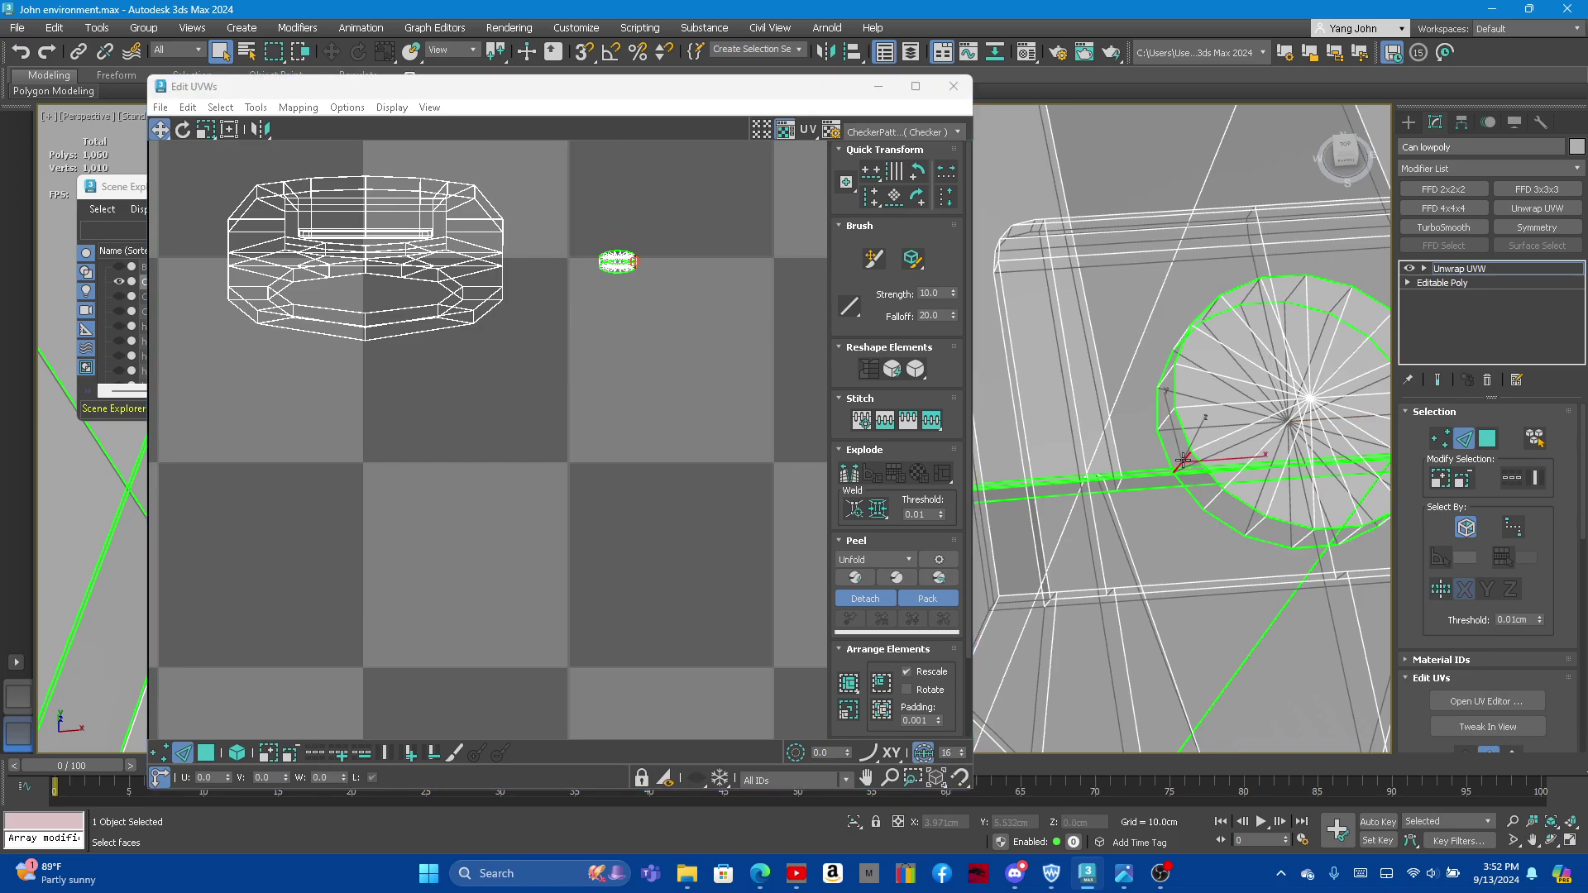
right_click(648, 321)
left_click(616, 345)
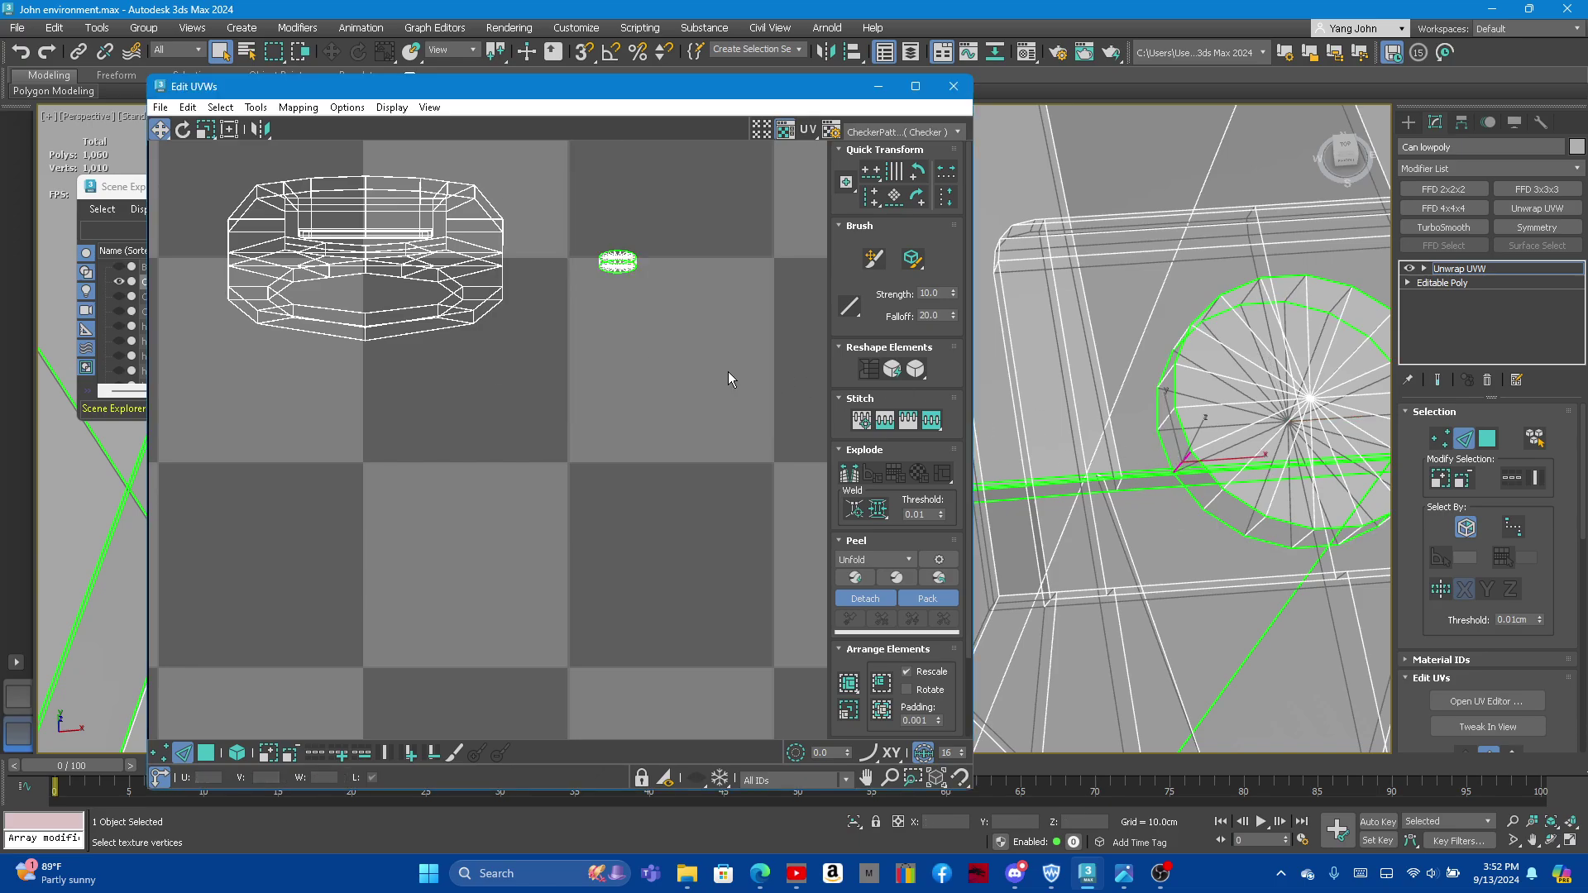
left_click(1489, 440)
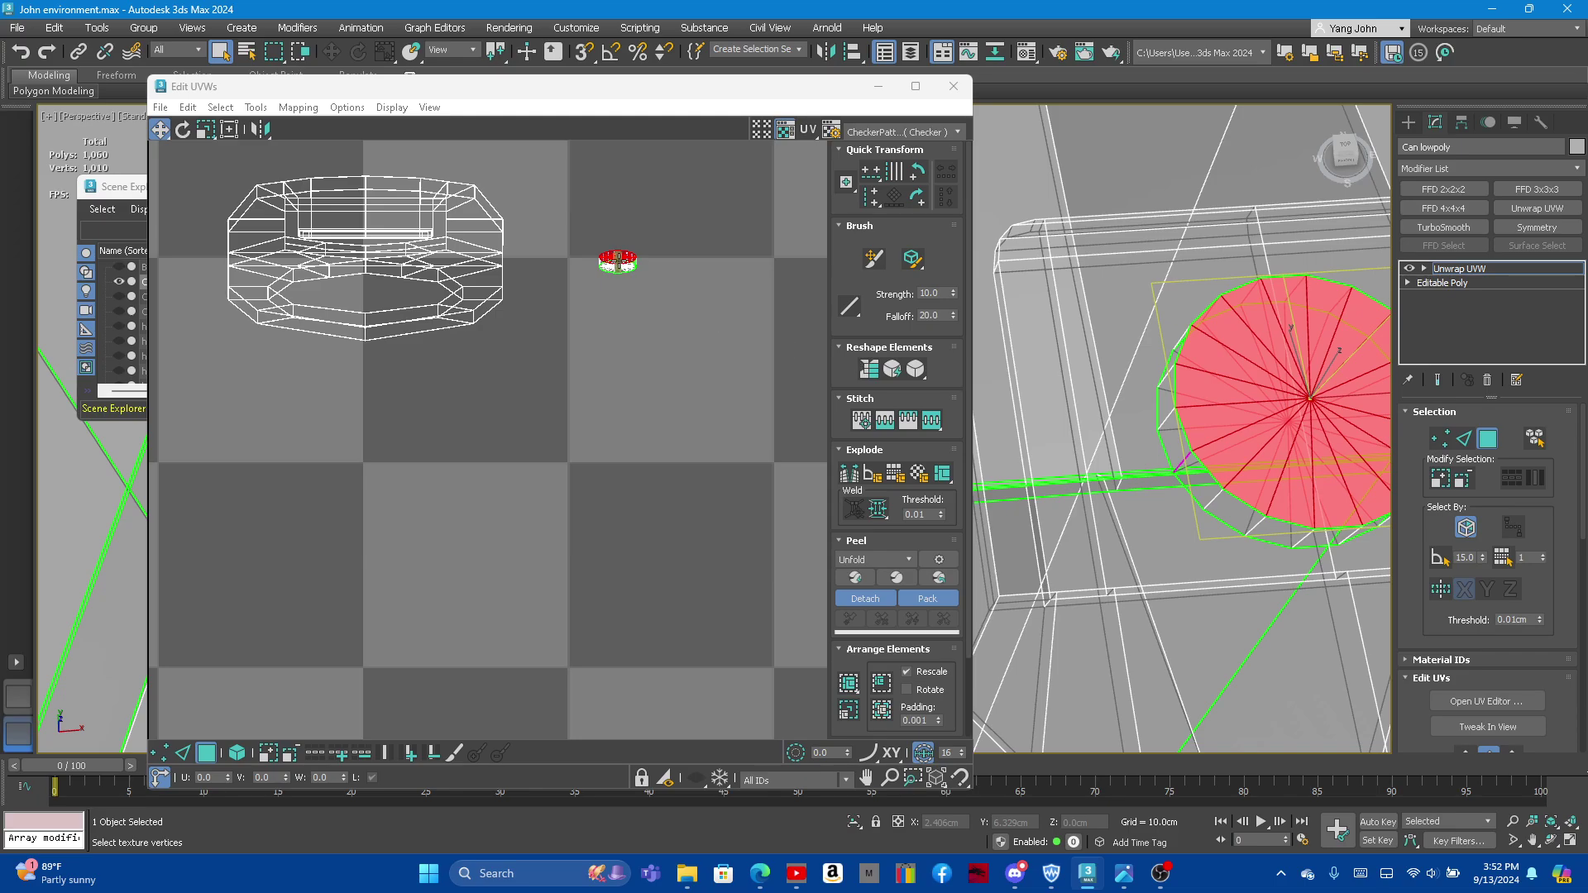
Step: Apply Relax and a flat-fan reshape to the cap island
left_click(900, 371)
scroll(579, 316, "down", 1)
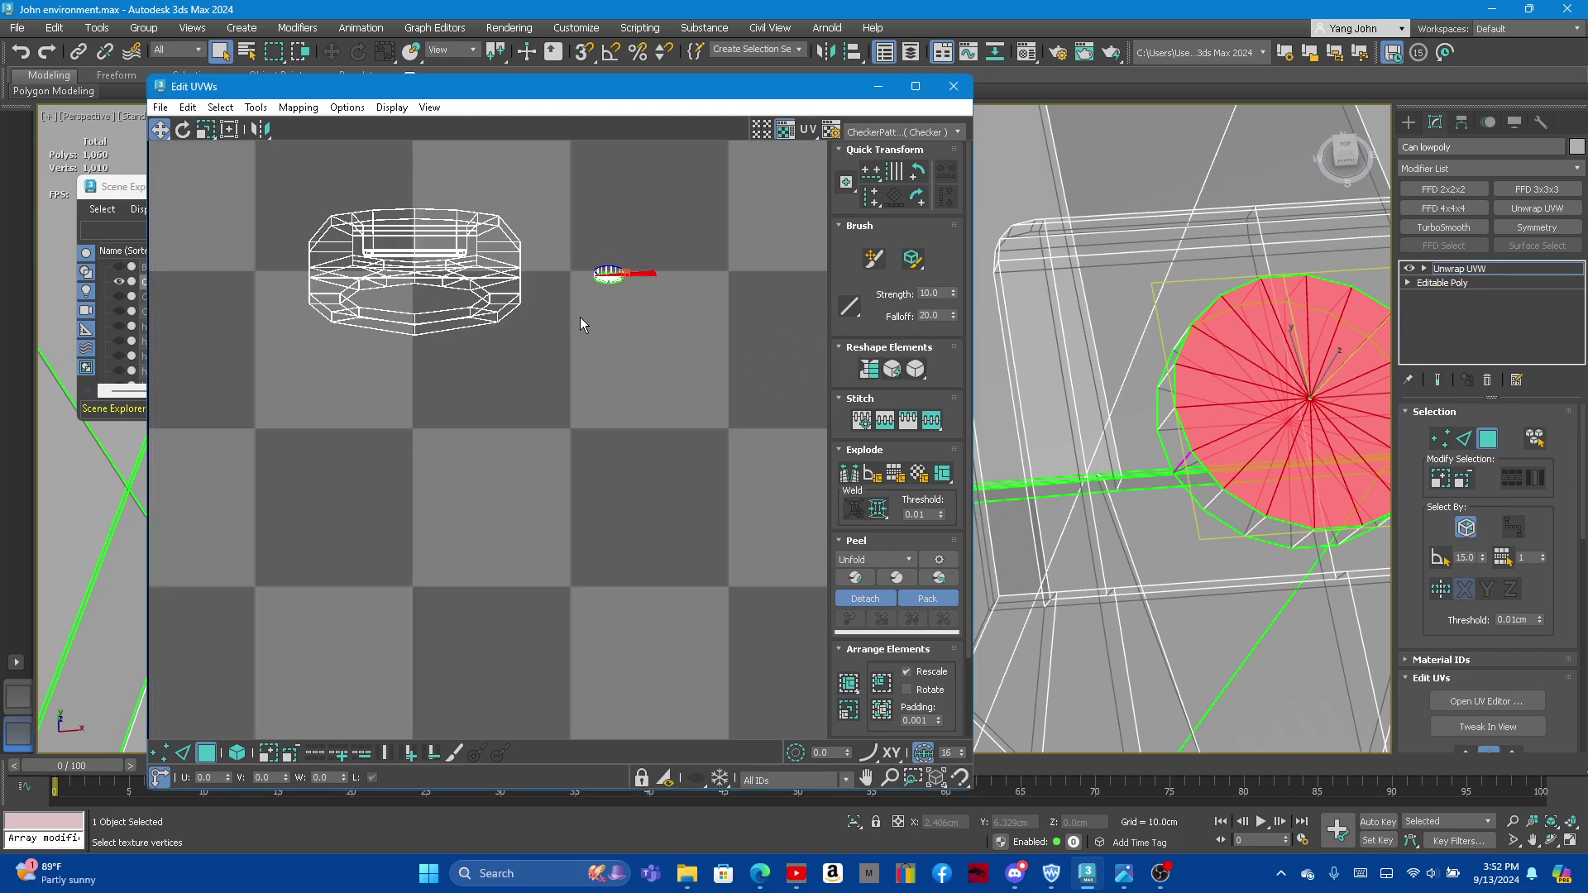
scroll(772, 328, "up", 3)
left_click(917, 371)
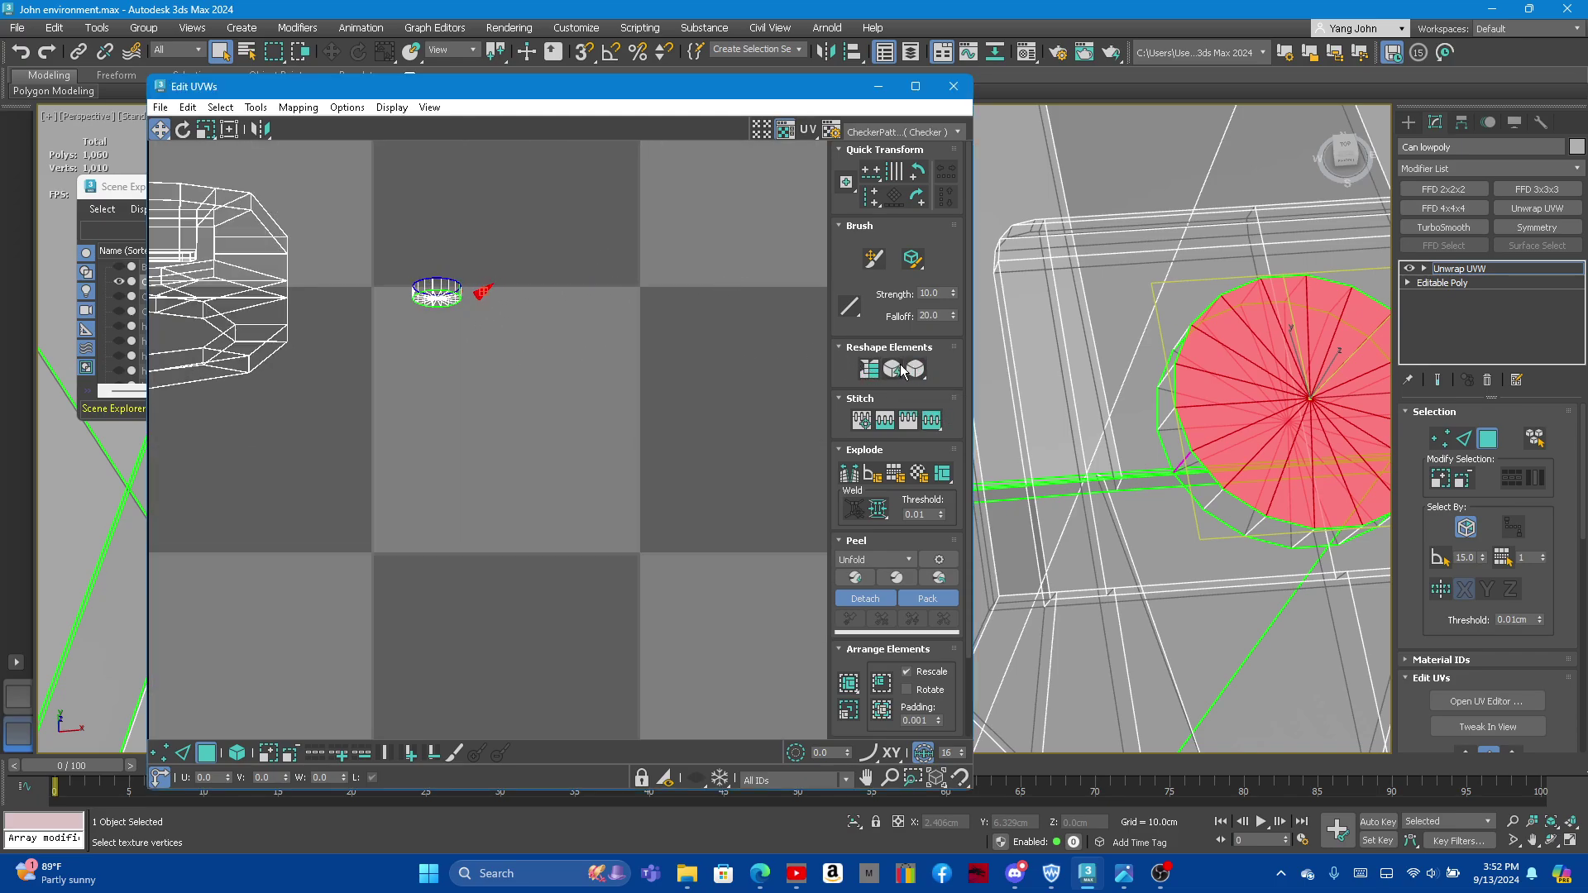
mouse_move(1224, 430)
middle_mouse_down("alt")
mouse_move(1214, 455)
mouse_move(1213, 430)
middle_mouse_up("alt")
scroll(470, 277, "up", 2)
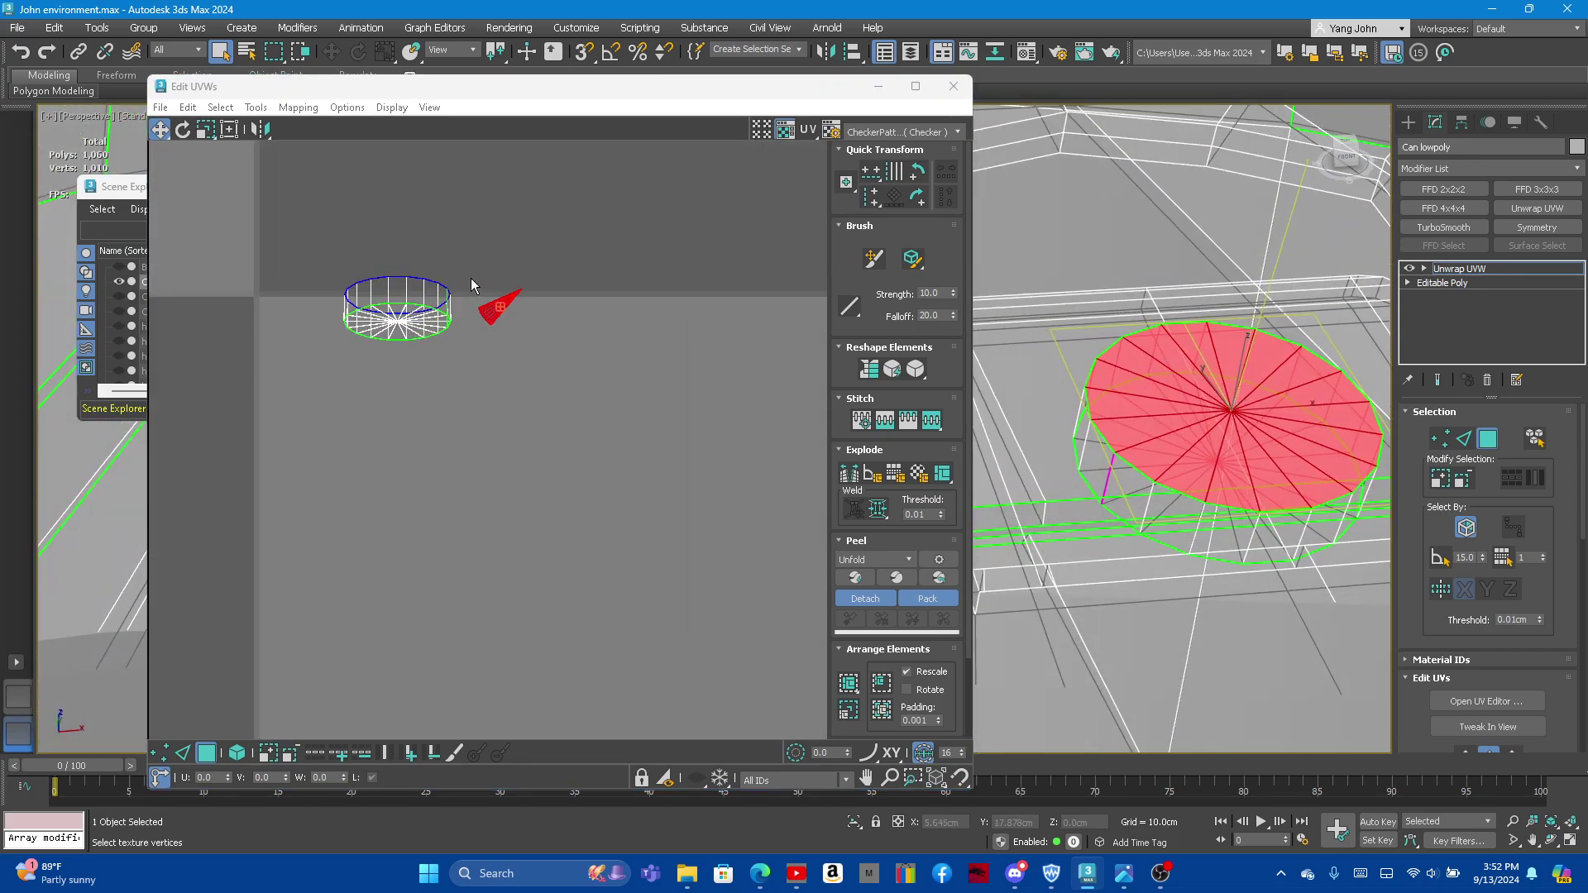
scroll(496, 308, "up", 4)
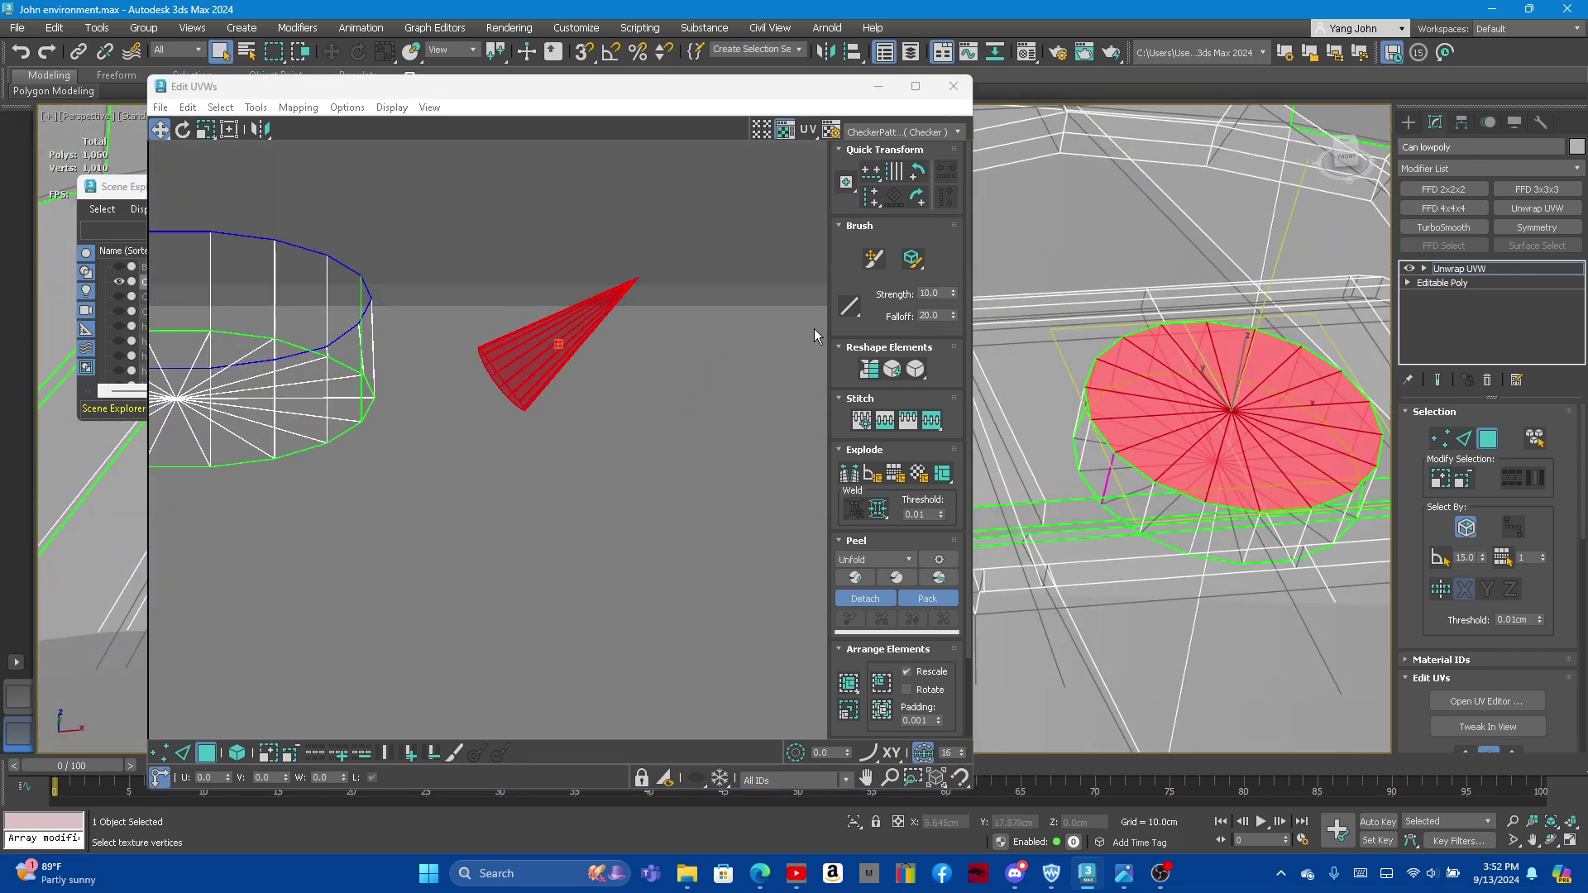
Step: Relax the cap island with 900 iterations into a flat circle
left_click(914, 369)
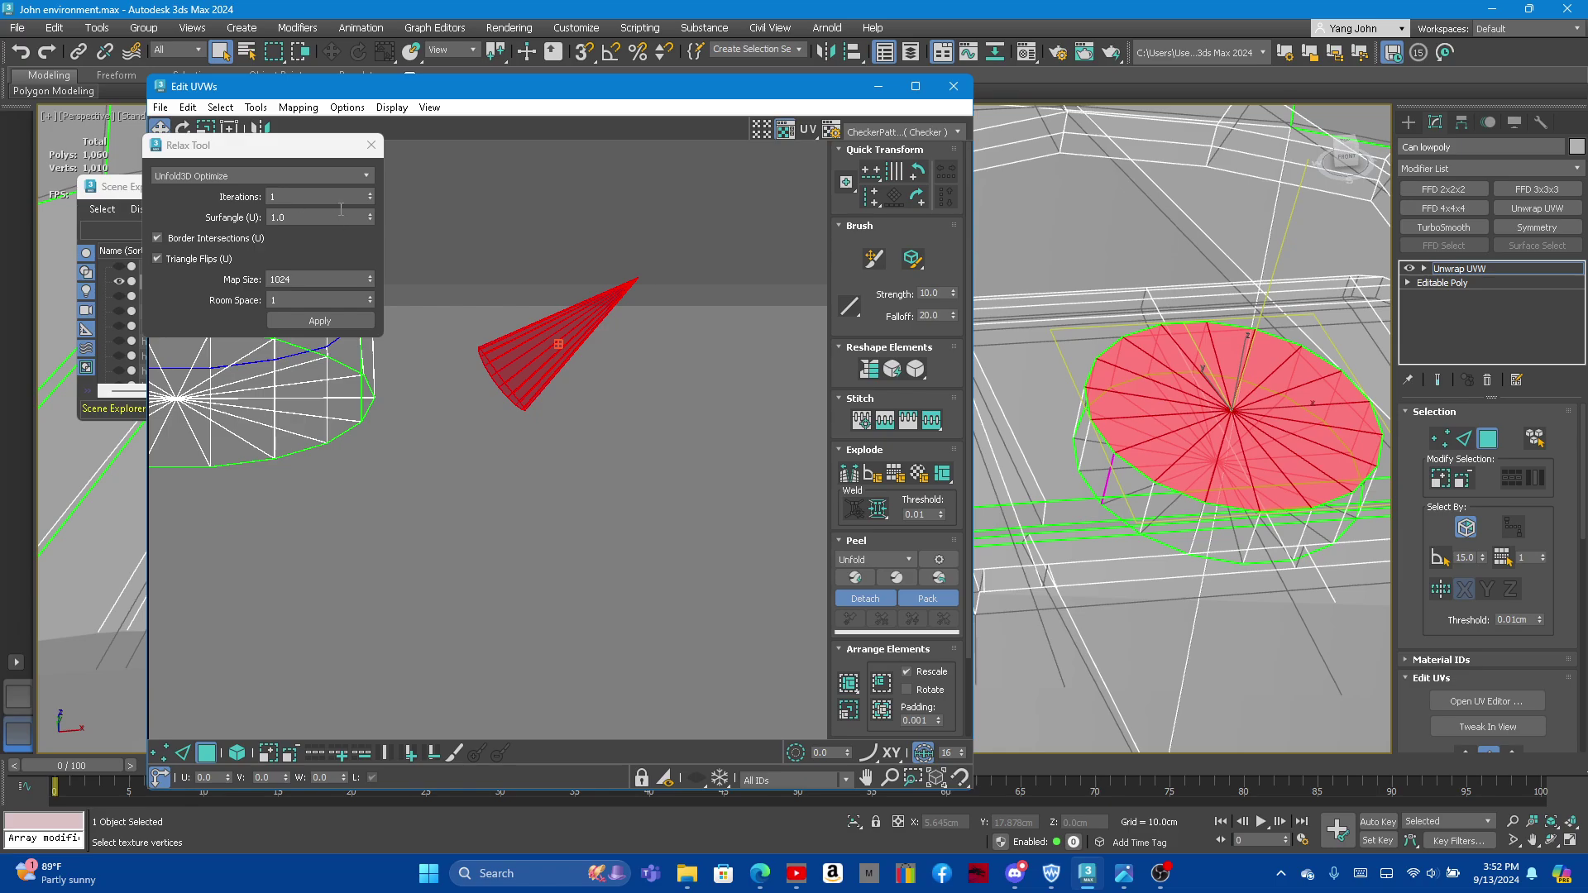
left_click(335, 201)
type("900")
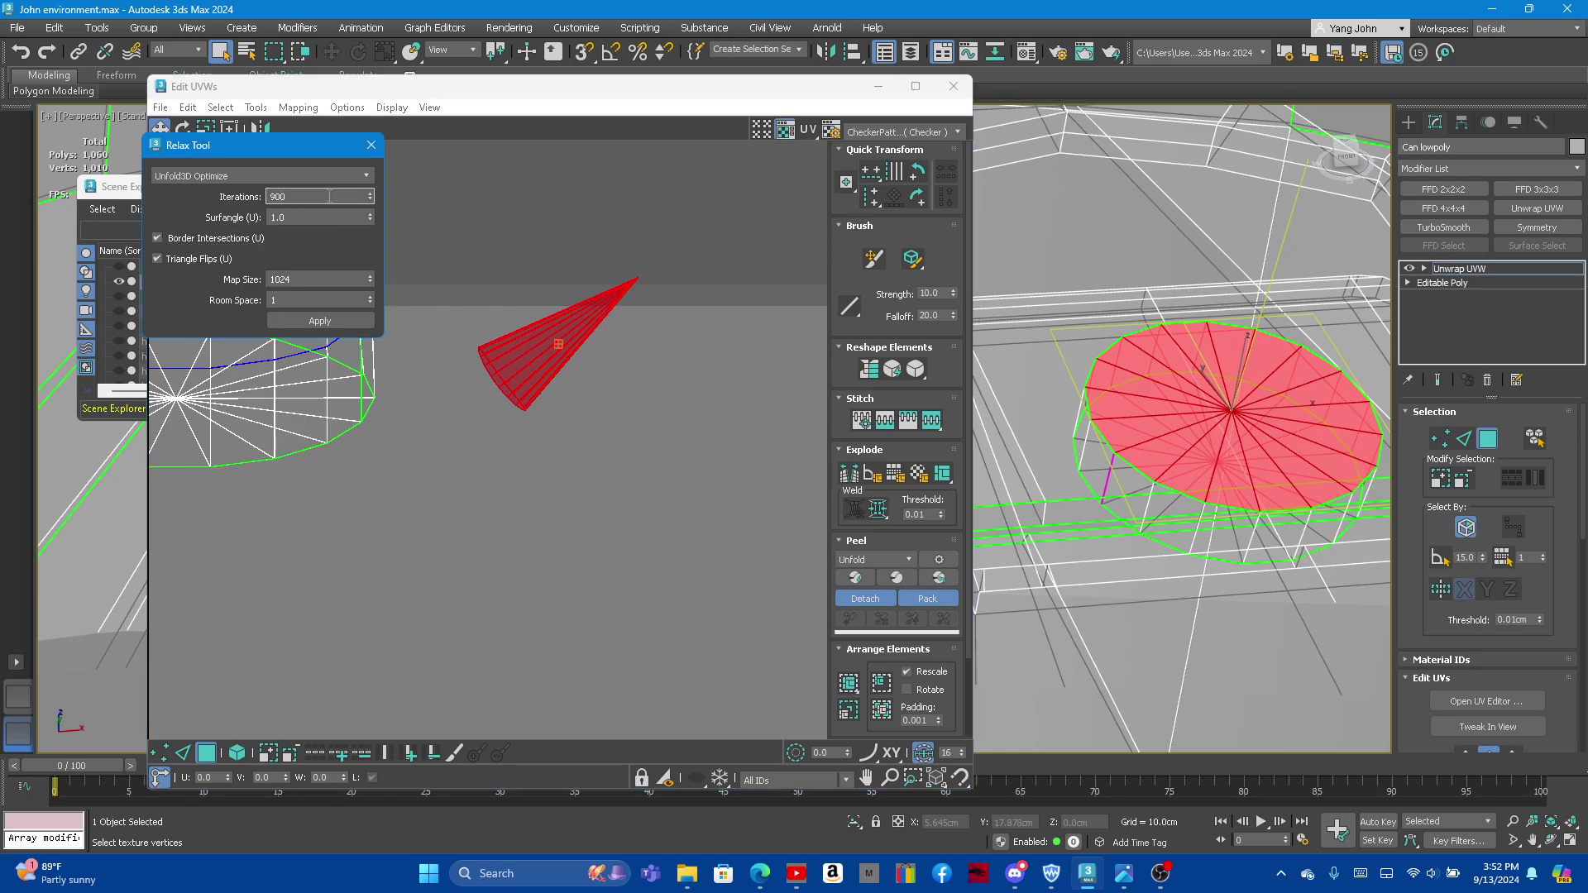
left_click(319, 320)
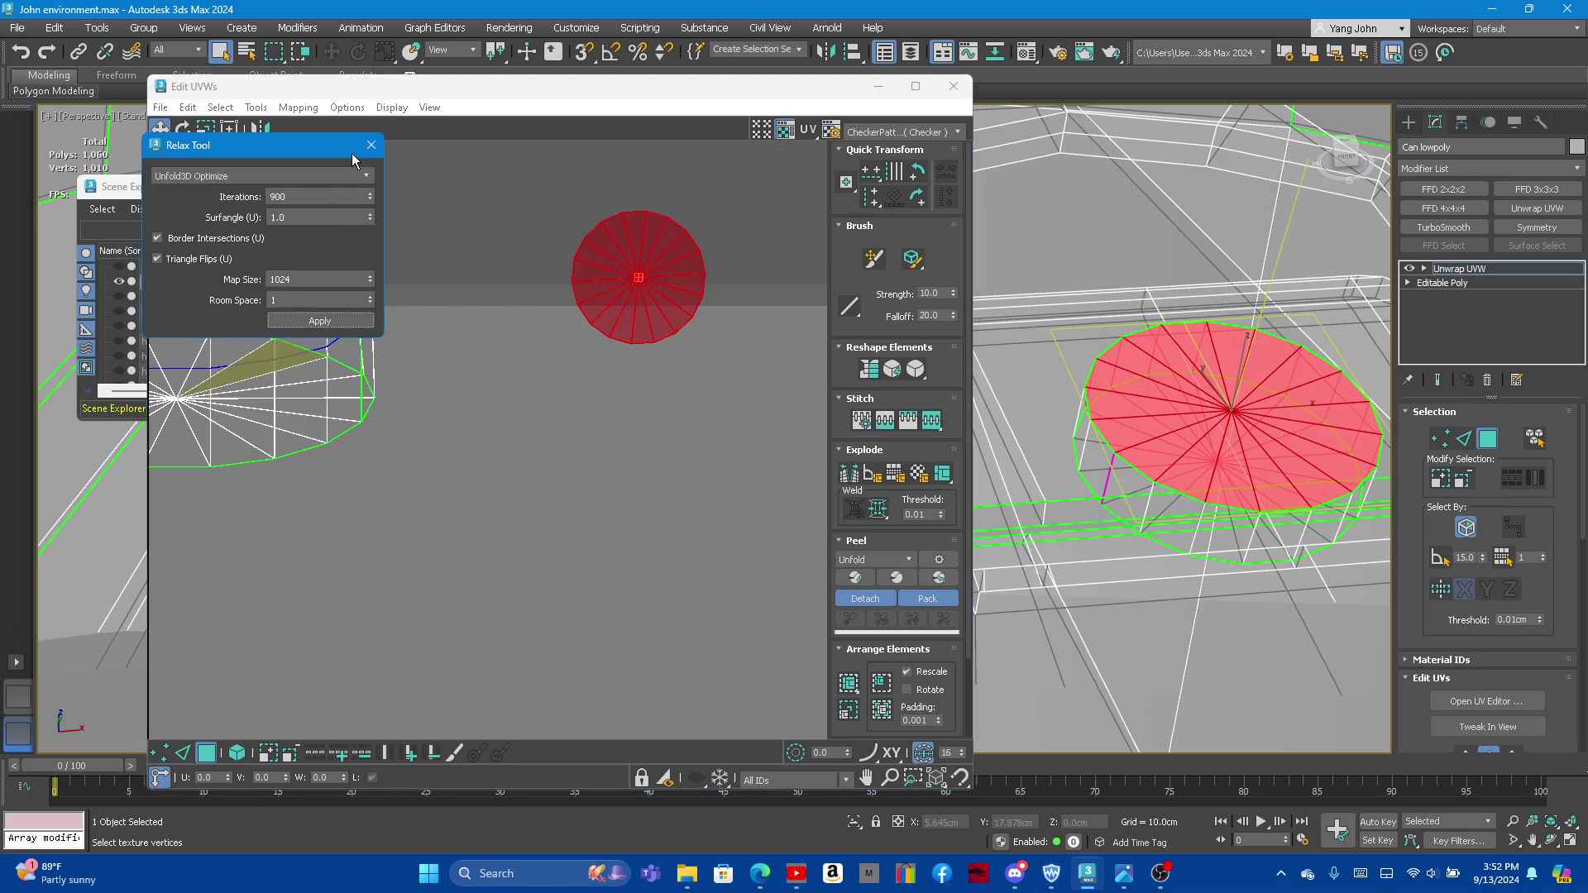
left_click(371, 145)
scroll(436, 376, "down", 5)
scroll(450, 304, "down", 3)
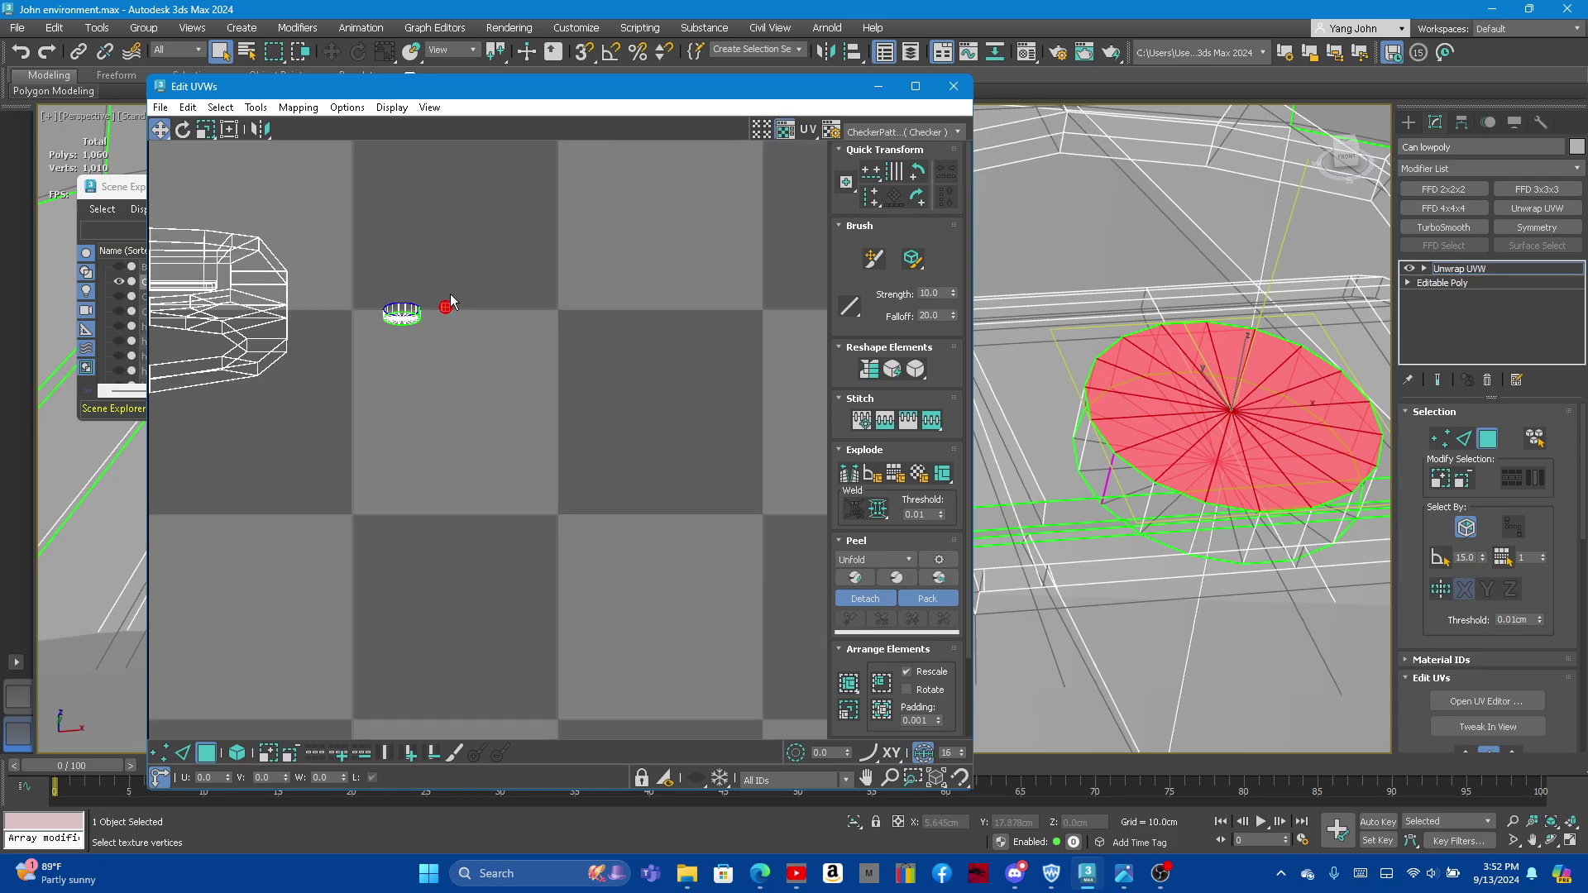
Step: Scale the round cap island up and move it beside the strip shells
left_click(206, 129)
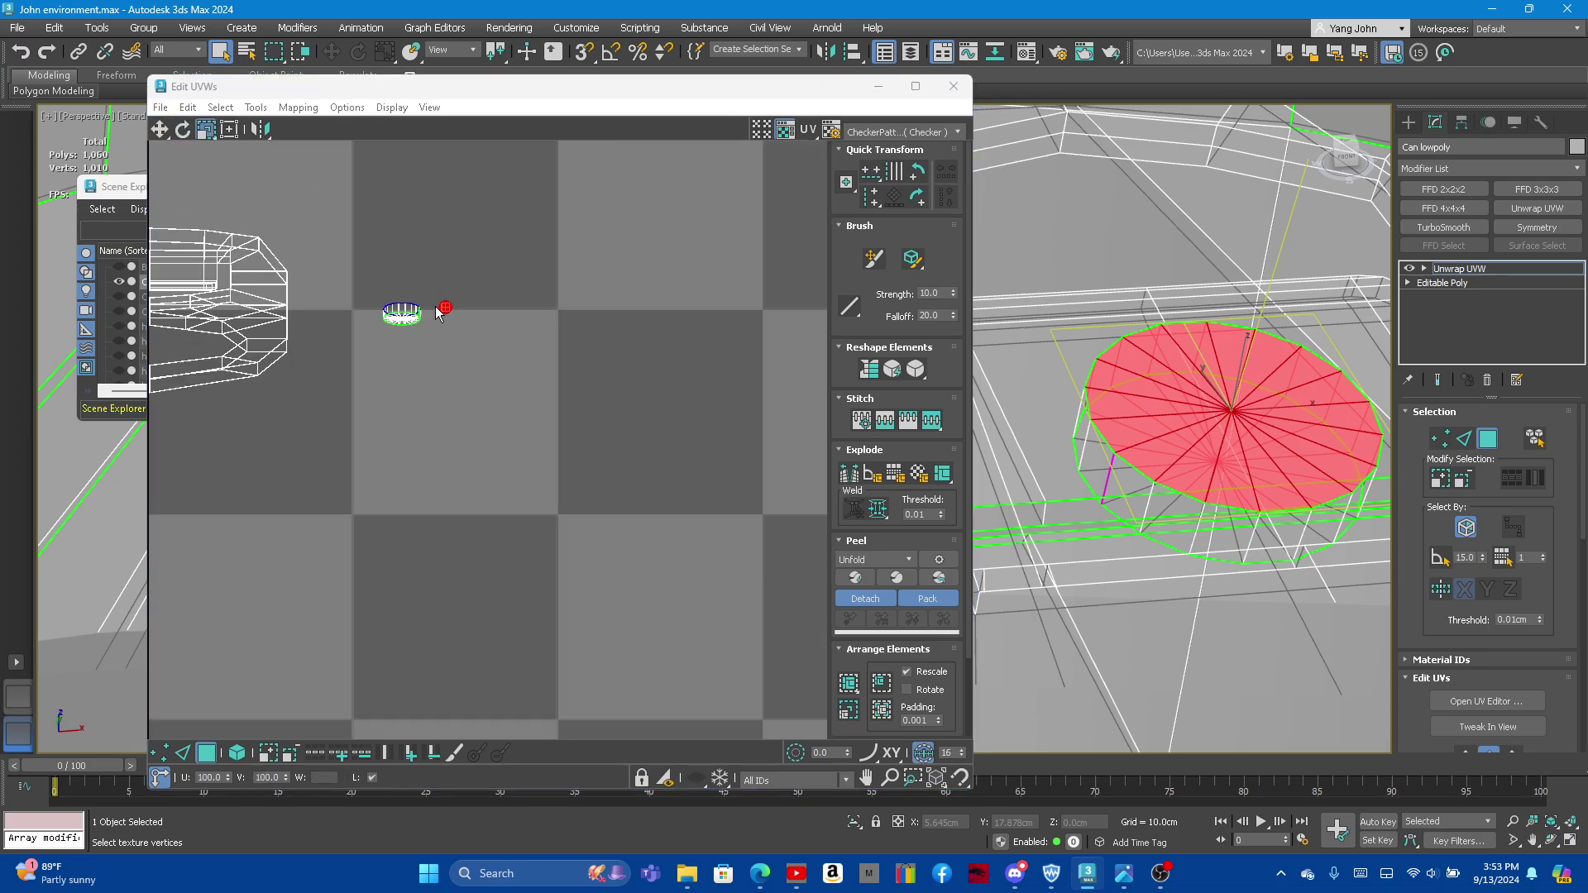
left_click_drag(436, 312, 478, 453)
scroll(377, 425, "down", 3)
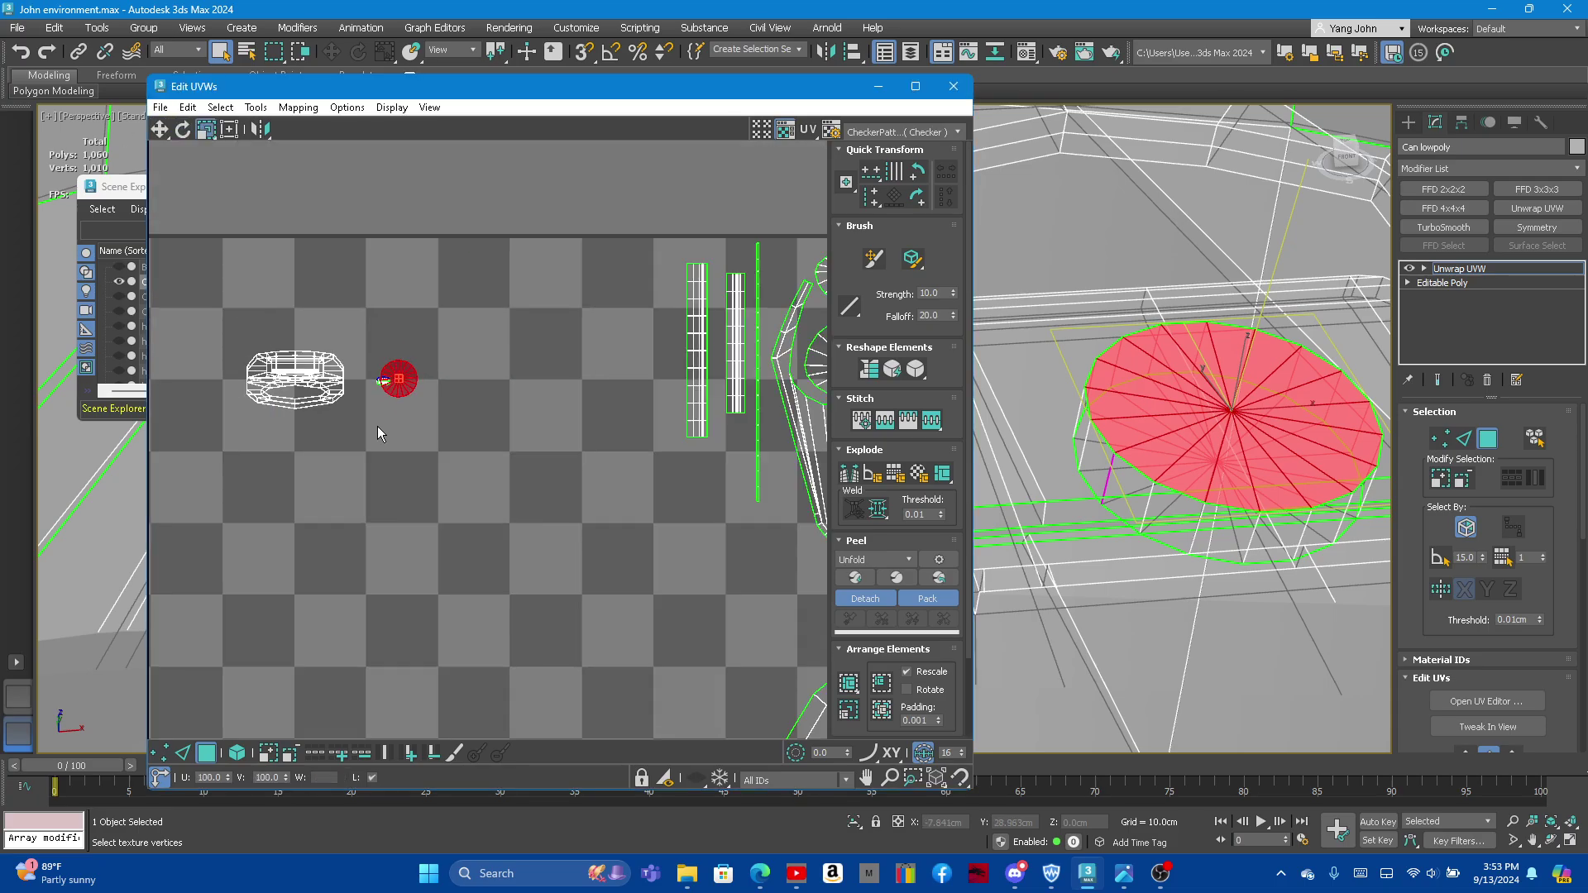
scroll(483, 306, "up", 2)
scroll(484, 306, "up", 1)
left_click_drag(273, 431, 239, 361)
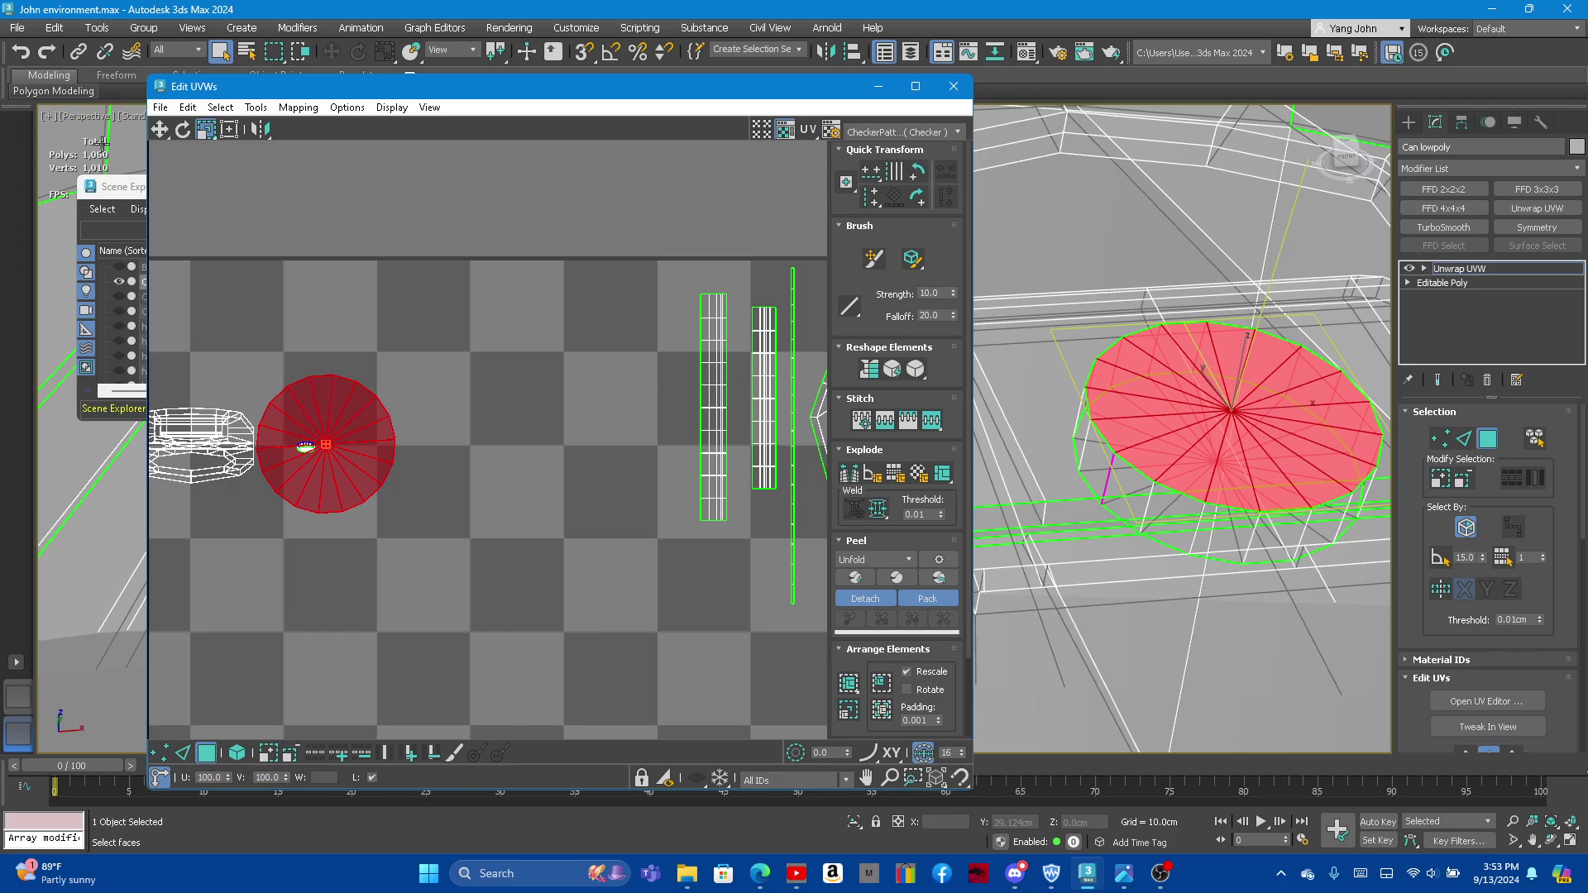
left_click(160, 129)
left_click_drag(343, 462, 626, 360)
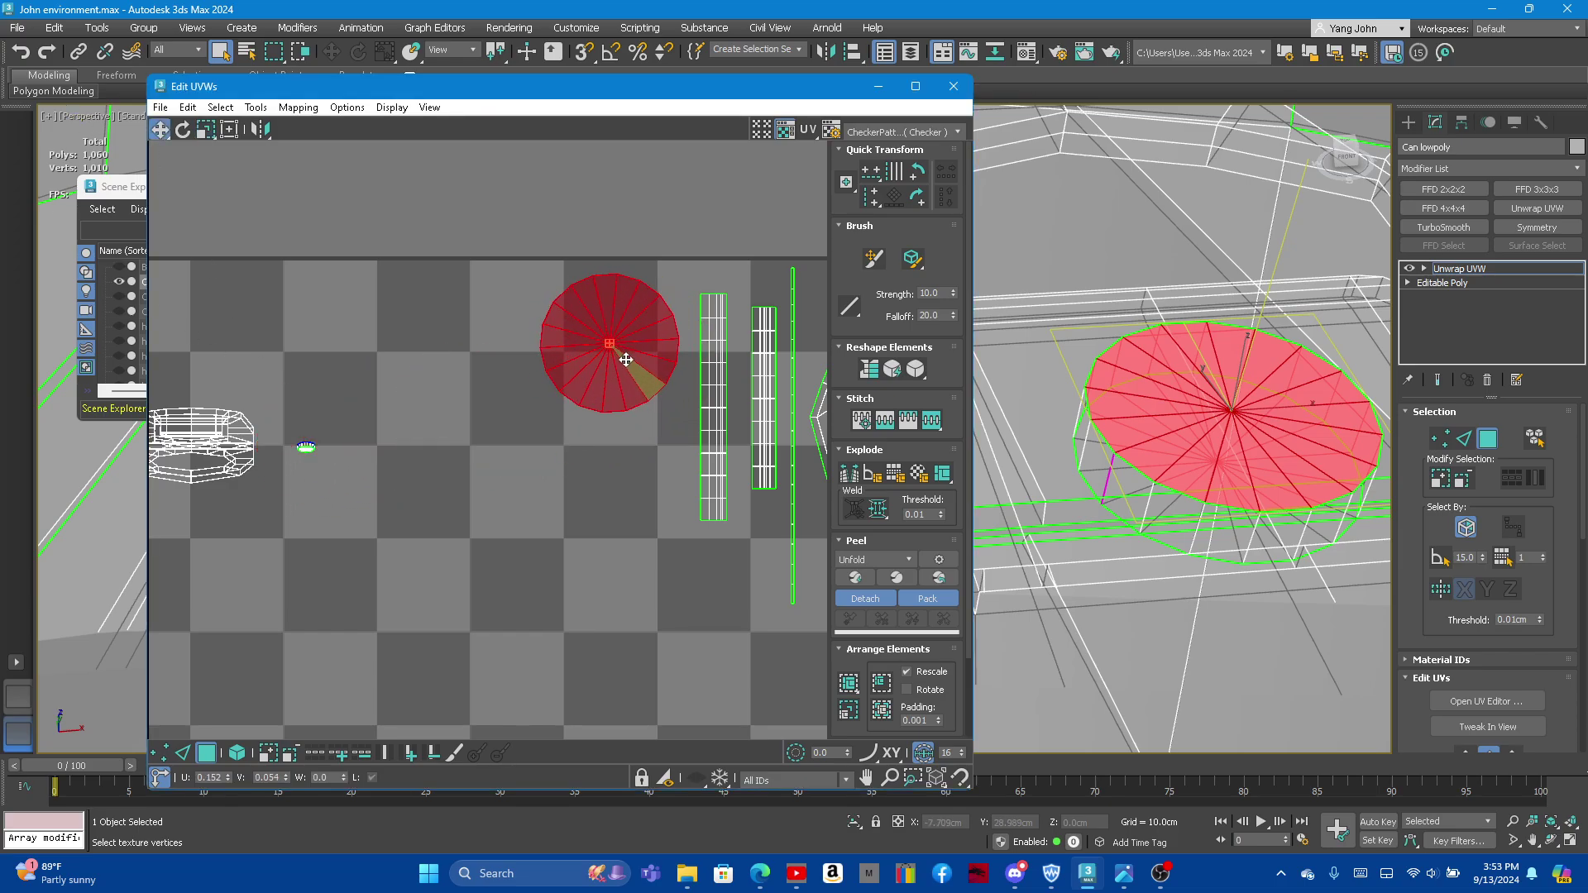
scroll(296, 443, "up", 3)
scroll(297, 443, "up", 4)
Step: Move the rivet's side-wall island into open space and straighten it into a strip
left_click(322, 441)
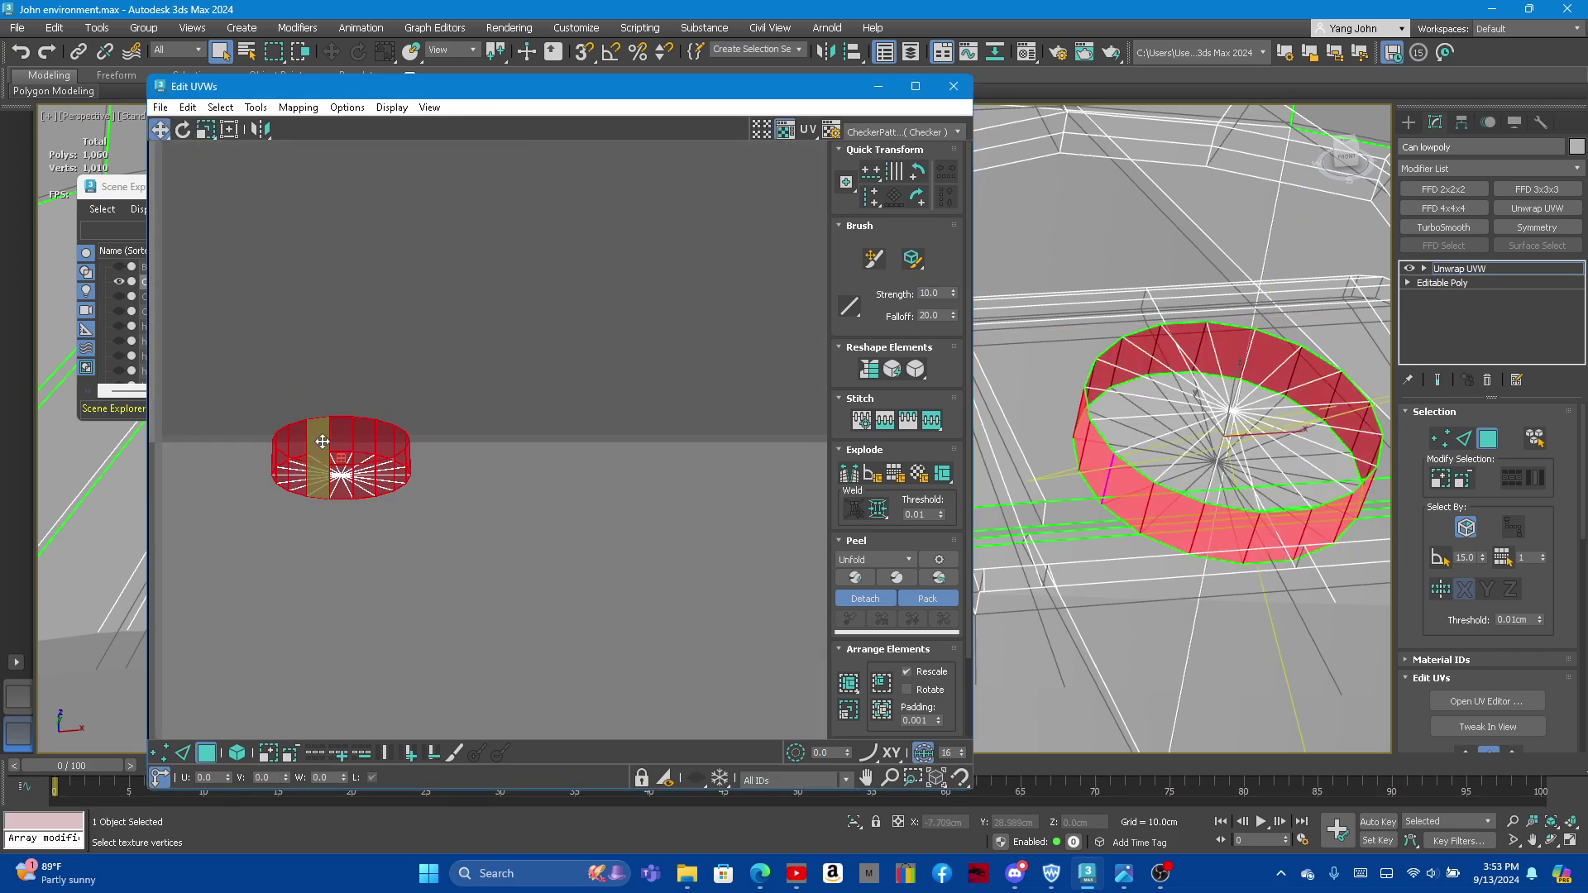
left_click_drag(315, 453, 640, 402)
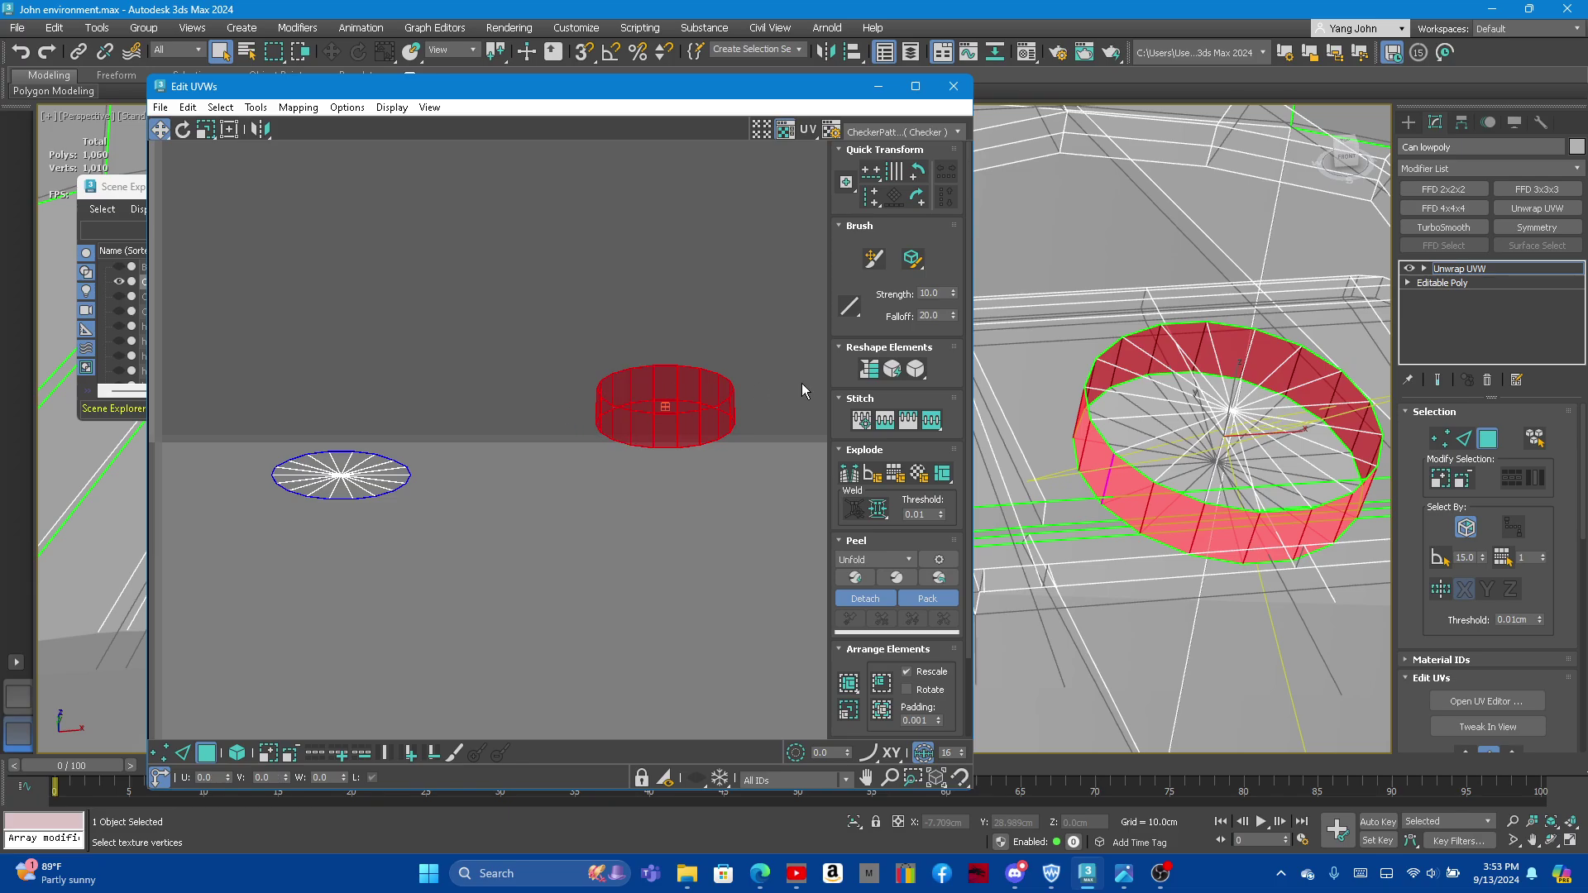
left_click(868, 350)
left_click(842, 353)
scroll(518, 356, "down", 2)
scroll(518, 355, "down", 7)
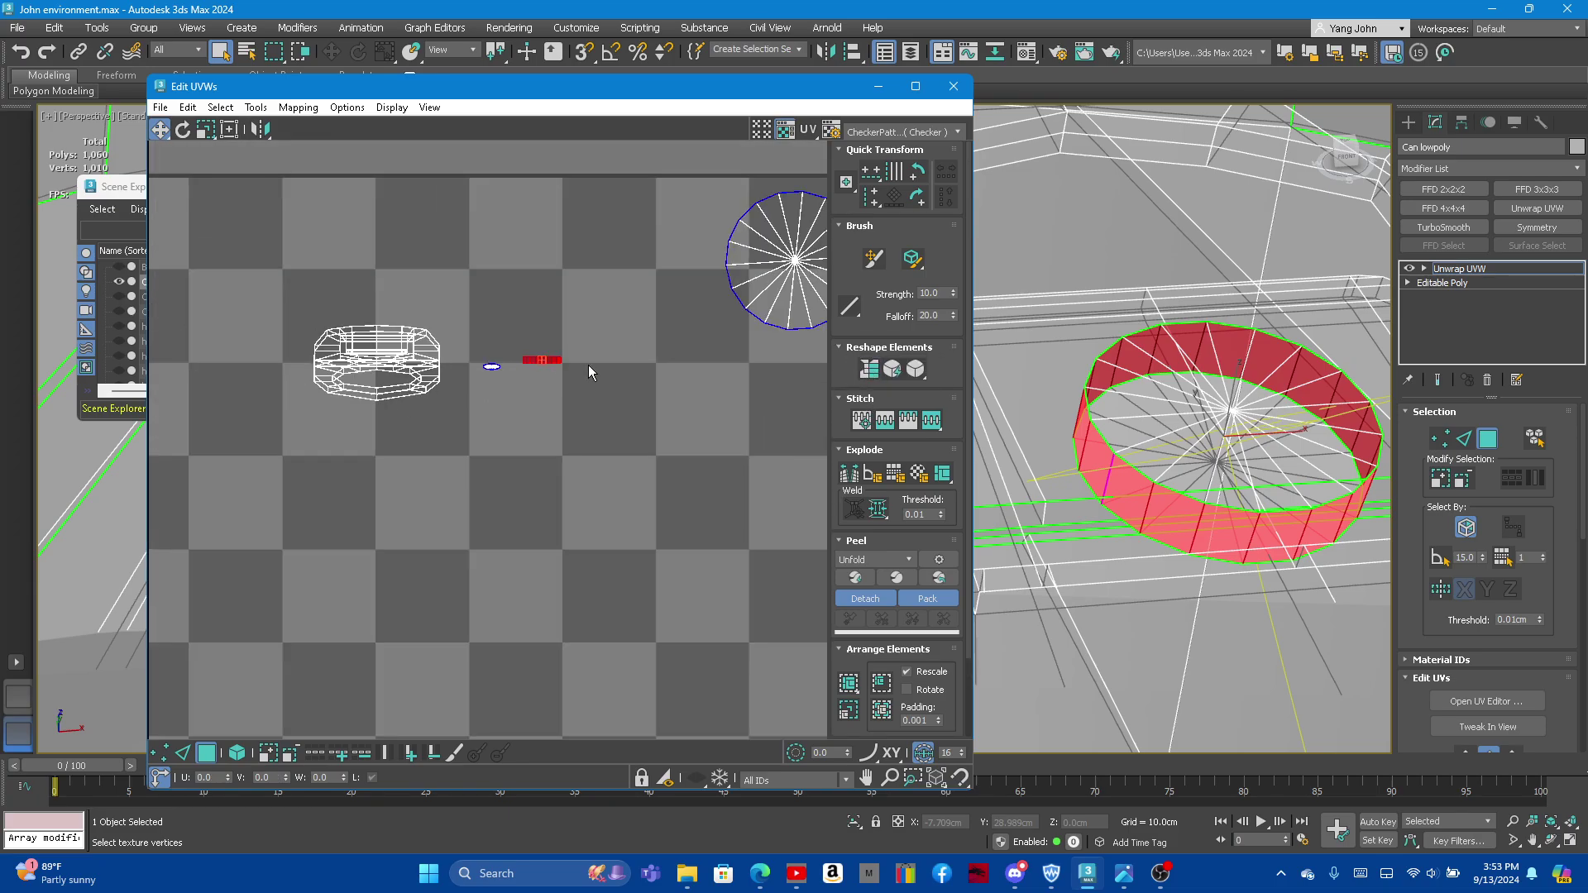
Step: Stretch the strip horizontally, rotate it upright, and place it beside the round cap
left_click(210, 136)
left_click_drag(541, 358, 654, 358)
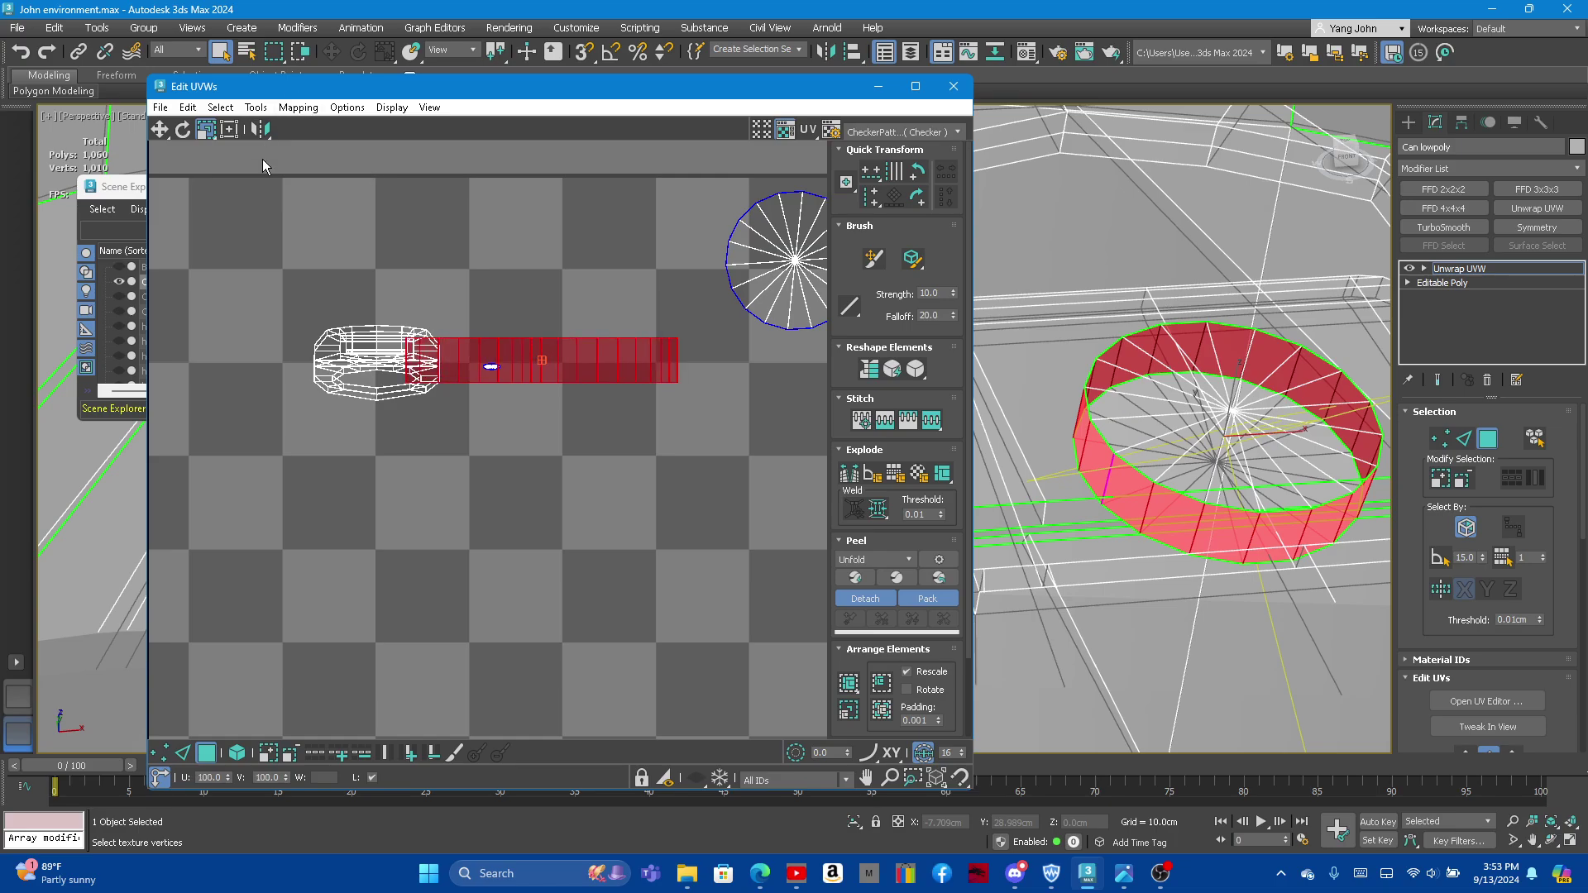
scroll(424, 229, "down", 2)
middle_click_drag(424, 230, 274, 204)
scroll(275, 204, "up", 2)
left_click(183, 129)
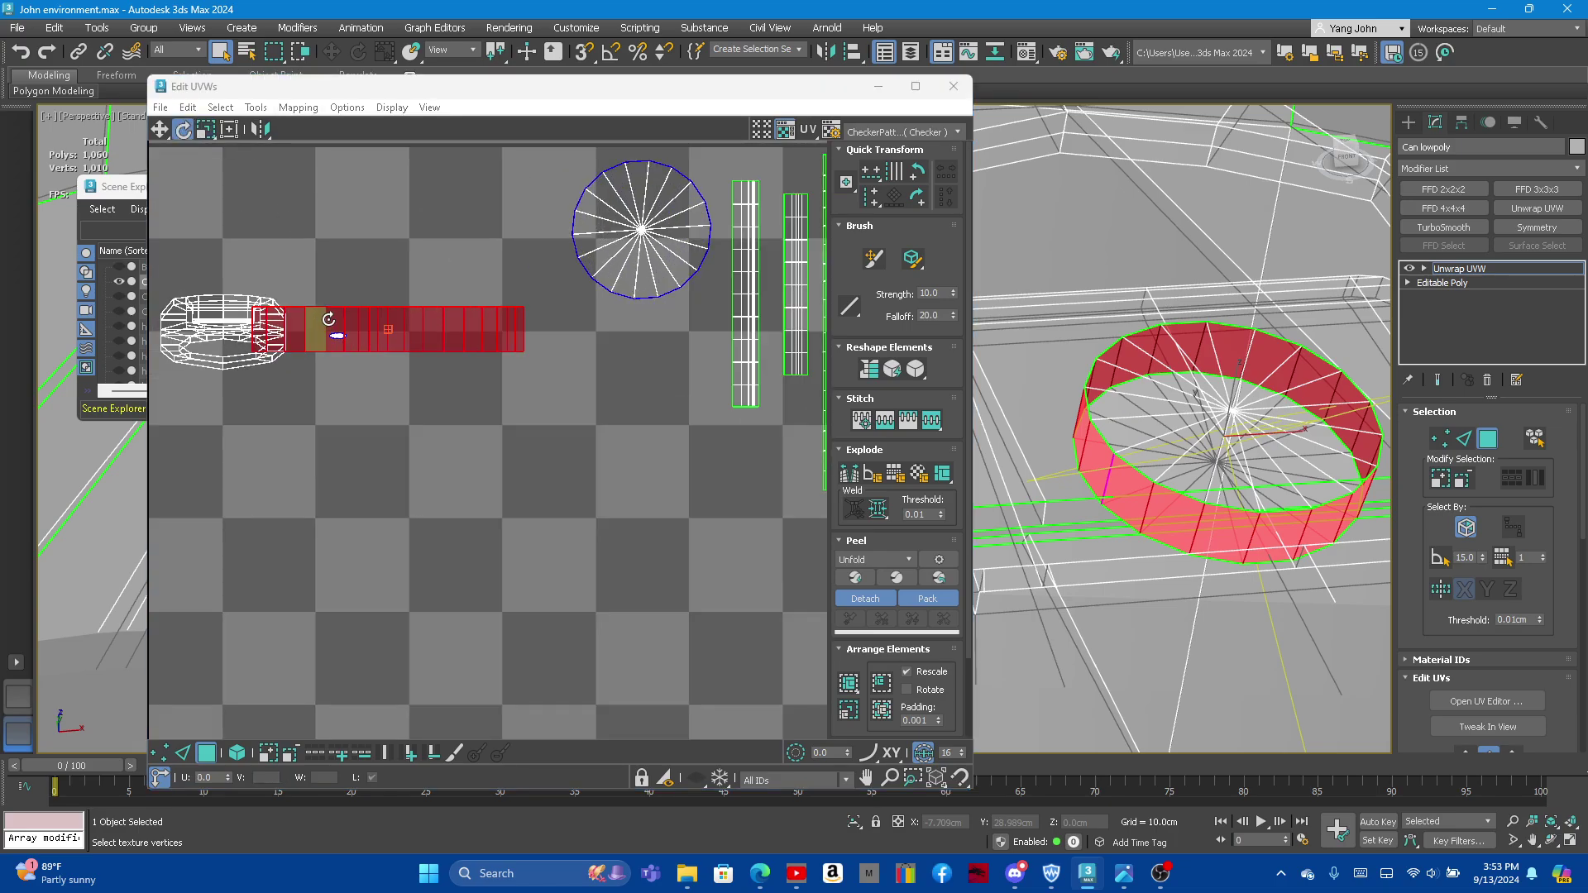
mouse_move(320, 319)
left_mouse_down()
mouse_move(389, 496)
mouse_move(375, 501)
left_mouse_up()
left_click(159, 129)
left_click_drag(406, 284, 551, 253)
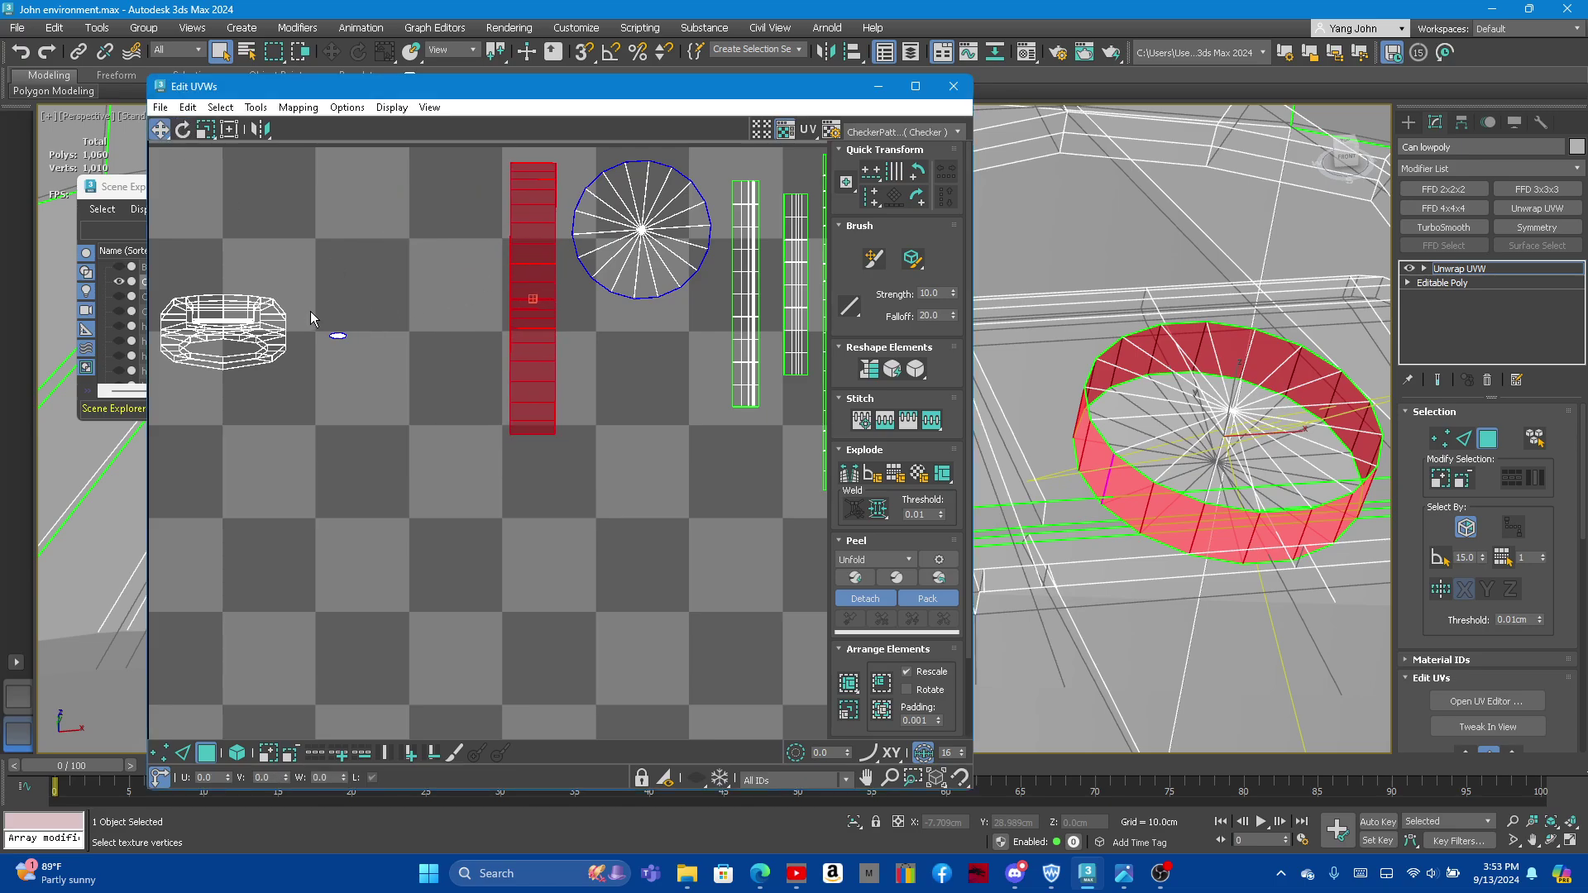
left_click_drag(310, 314, 415, 357)
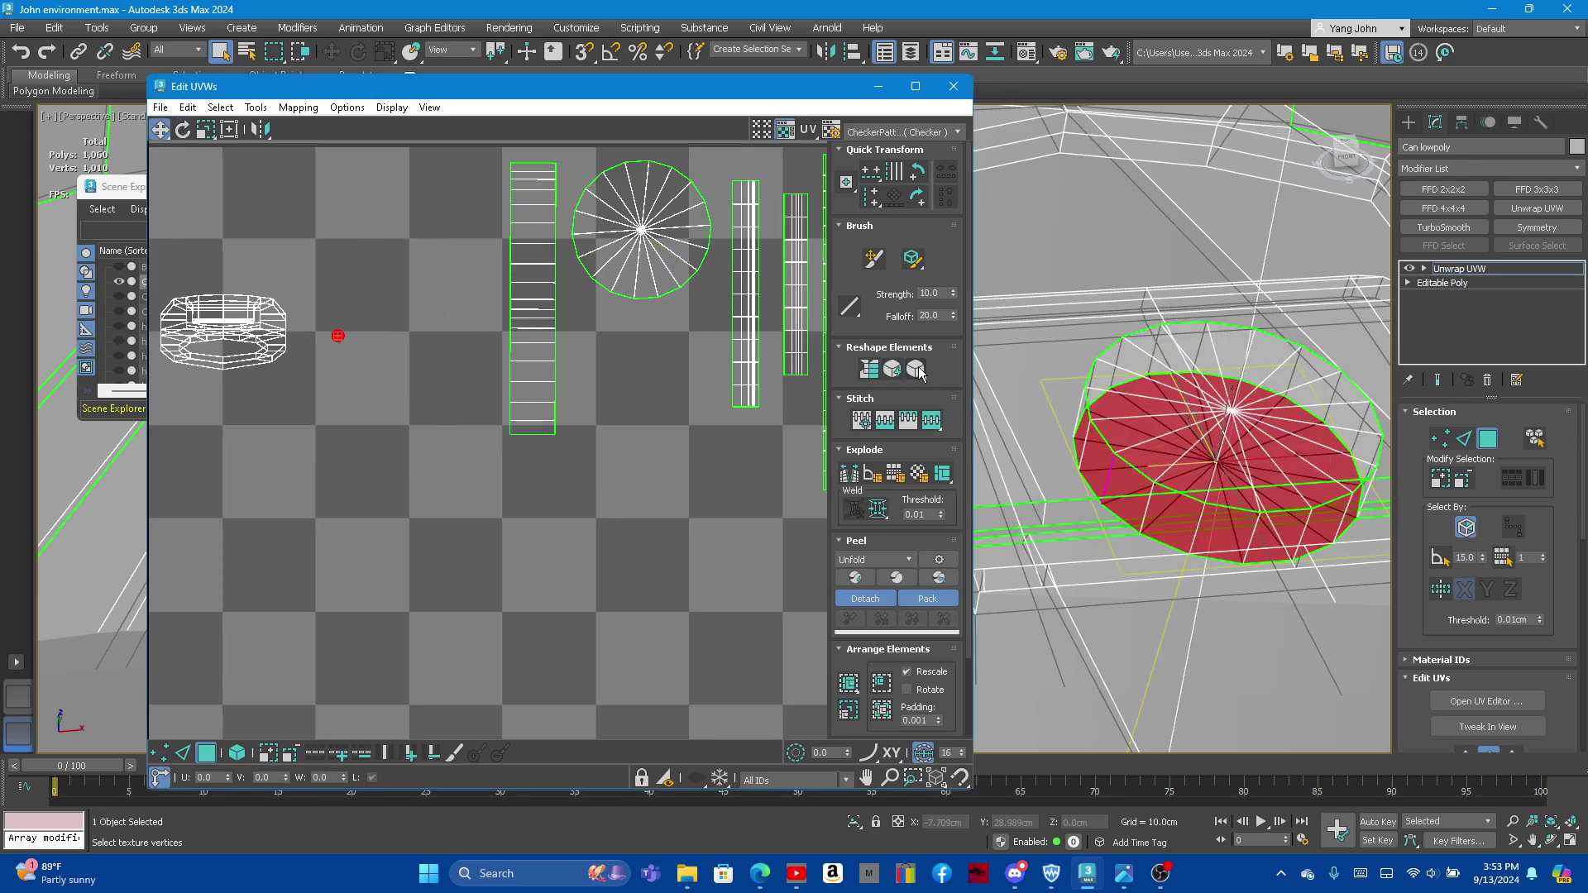
Step: Scale the base cap island up to match the top cap circle, then deselect it
left_click(206, 131)
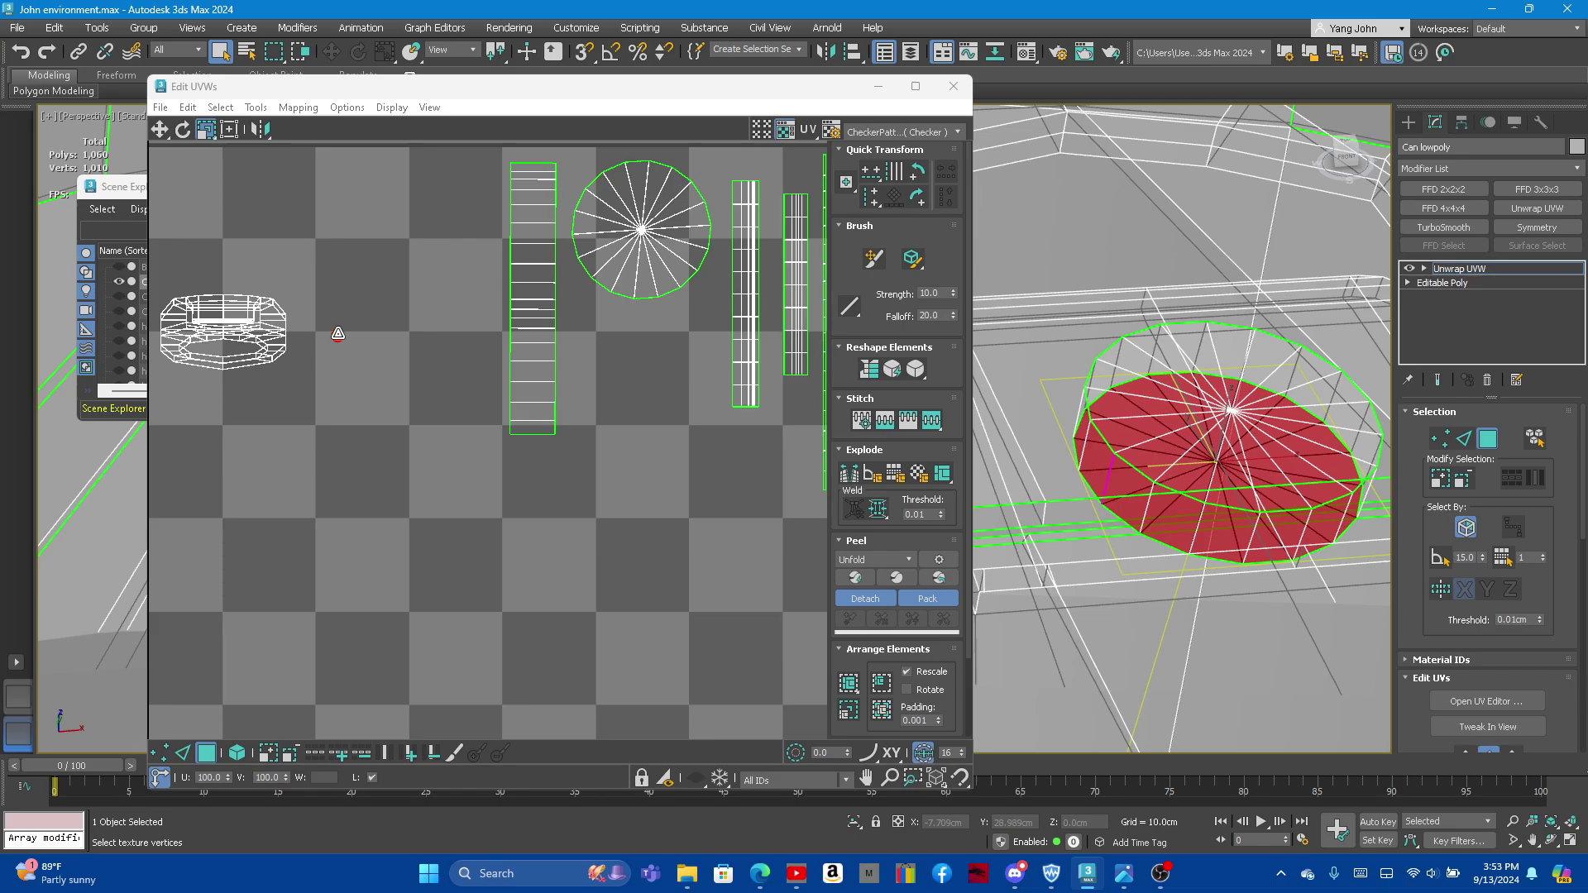
mouse_move(337, 333)
left_mouse_down()
mouse_move(356, 356)
mouse_move(653, 392)
left_mouse_up()
key("w")
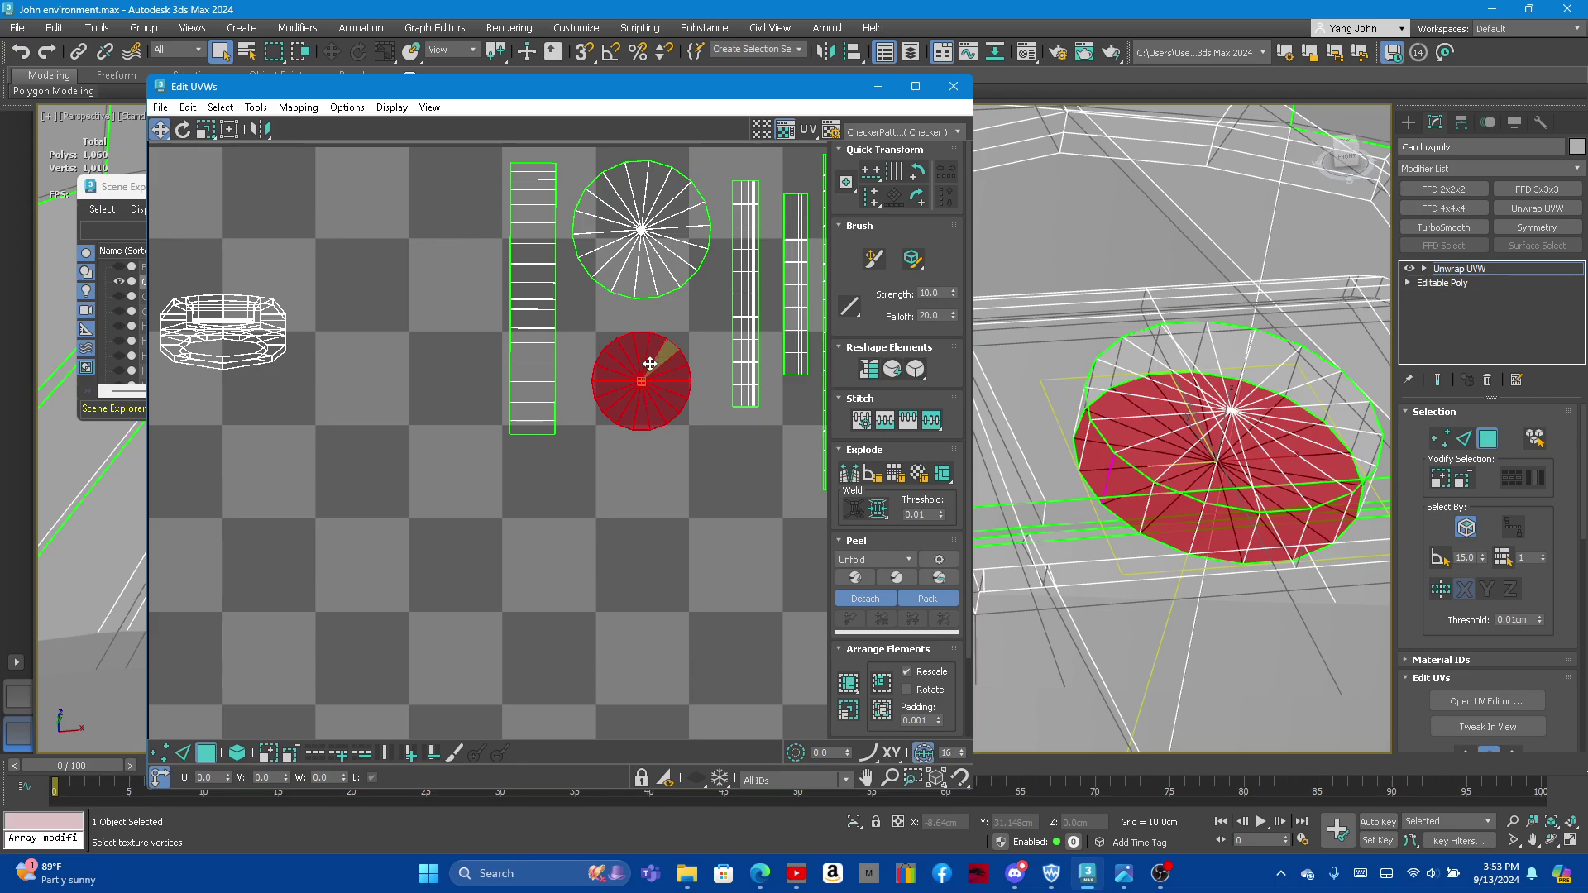
left_click(206, 129)
left_click_drag(645, 366, 656, 359)
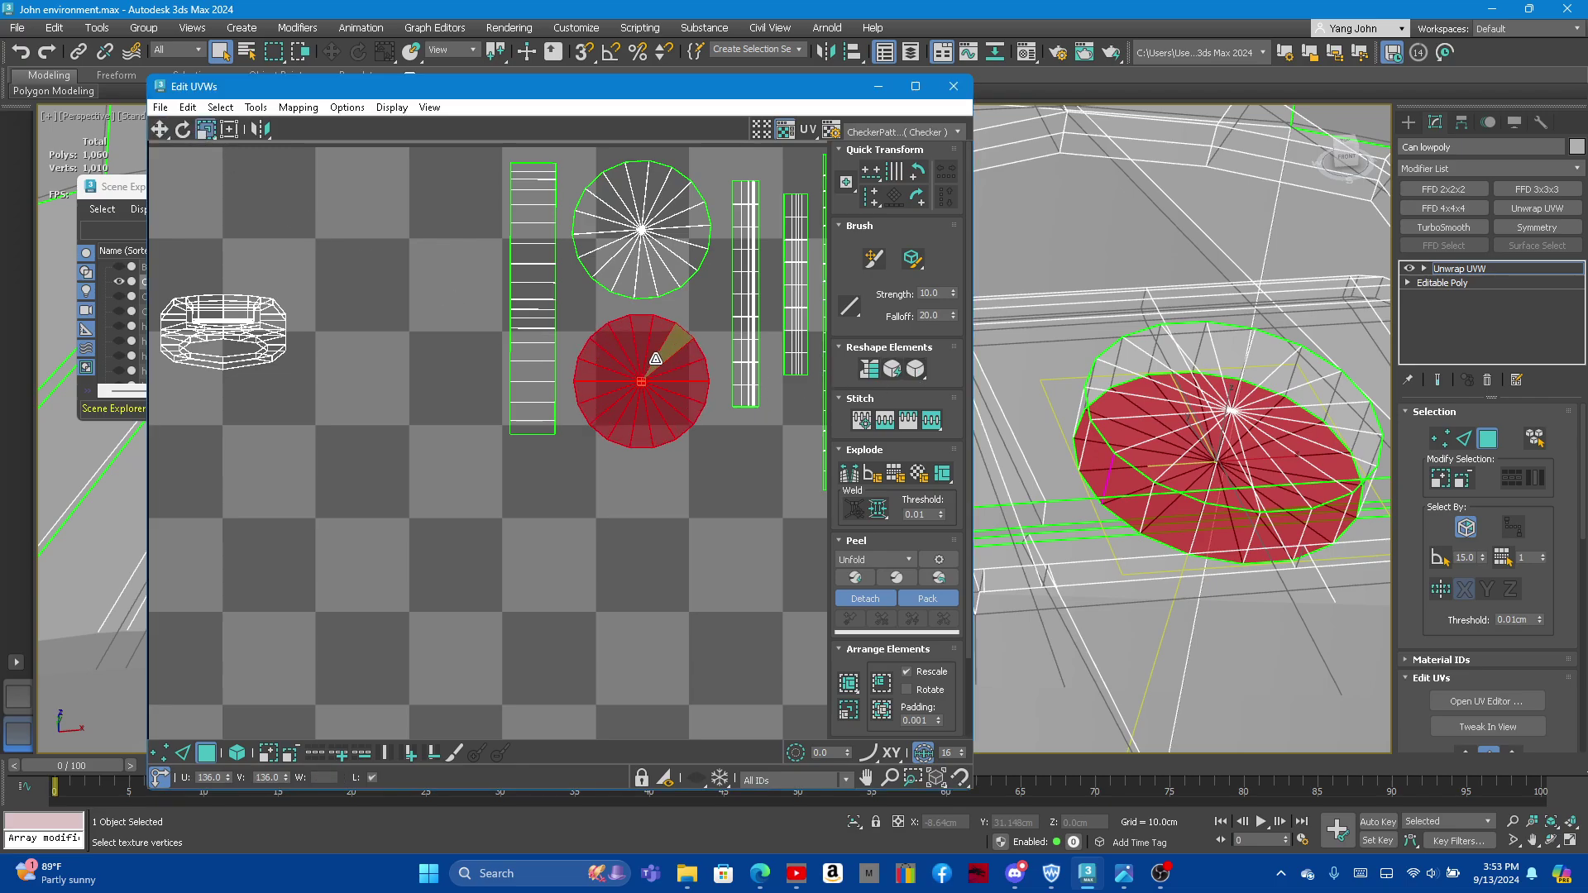
left_click(428, 396)
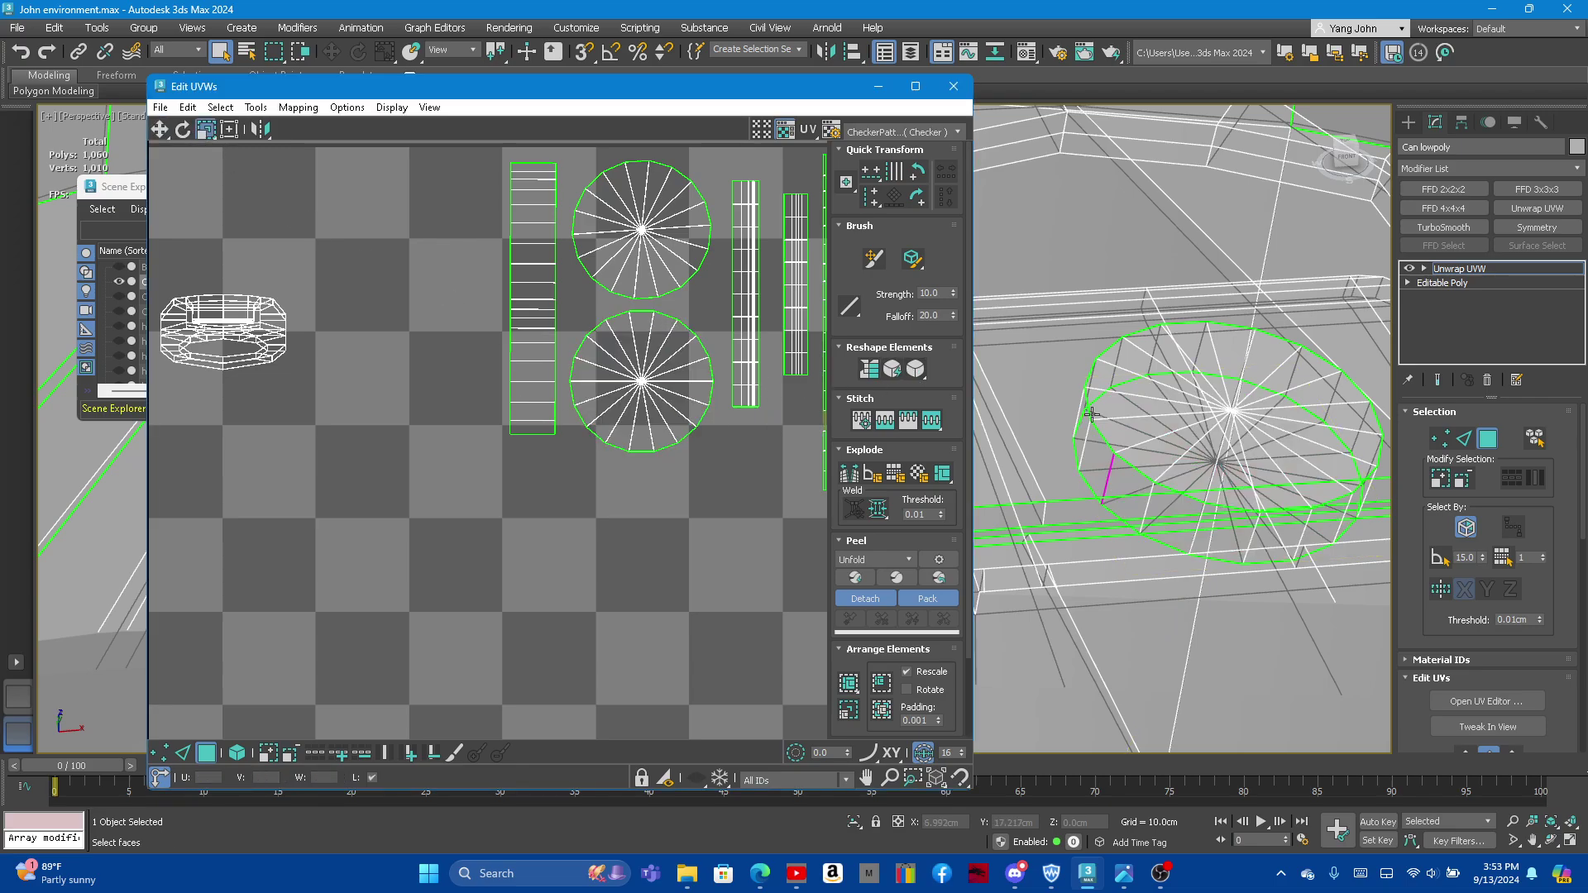
scroll(1092, 415, "down", 3)
scroll(1114, 408, "down", 3)
Step: Select the ring-shaped pull-tab shell and orbit the view around the pull tab
left_click(1066, 466)
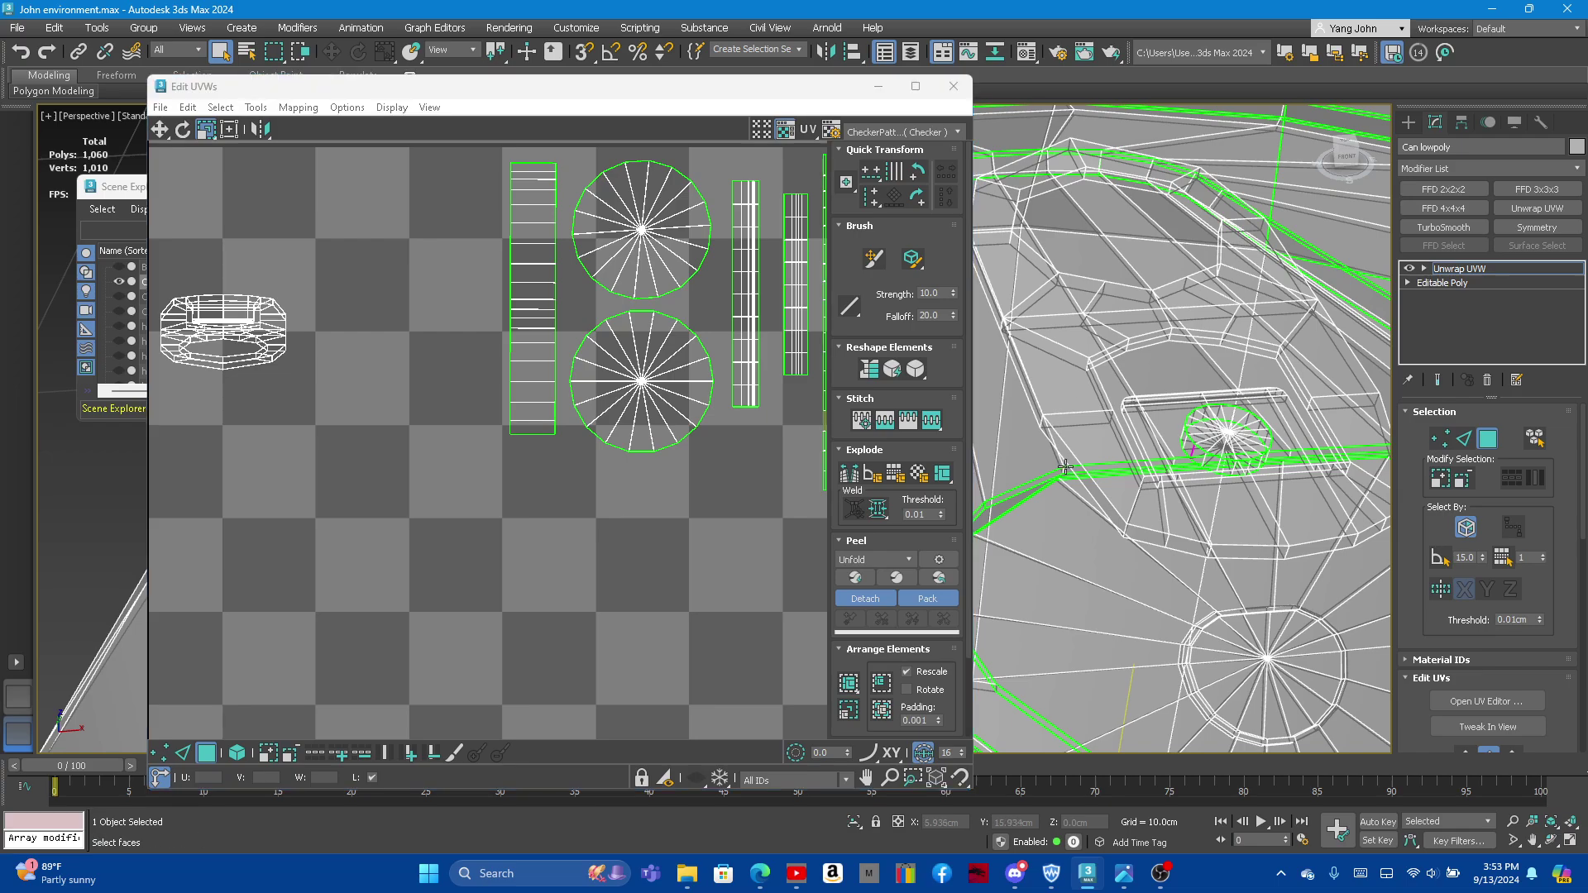
scroll(312, 346, "down", 1)
left_click_drag(192, 275, 340, 379)
scroll(315, 340, "up", 1)
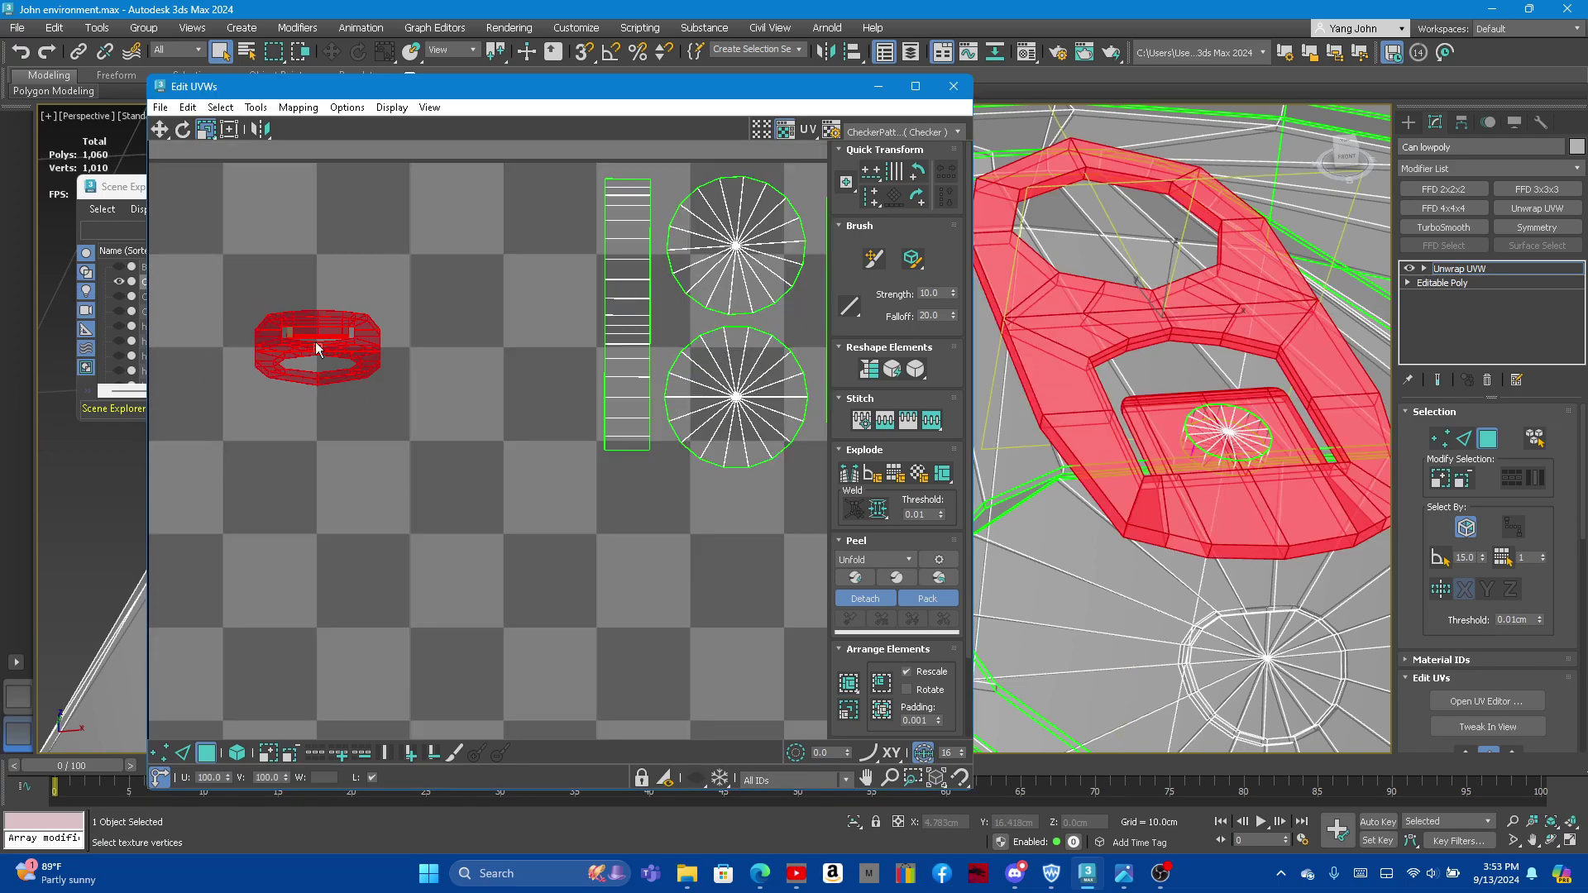
scroll(1210, 396, "up", 2)
scroll(1228, 394, "up", 1)
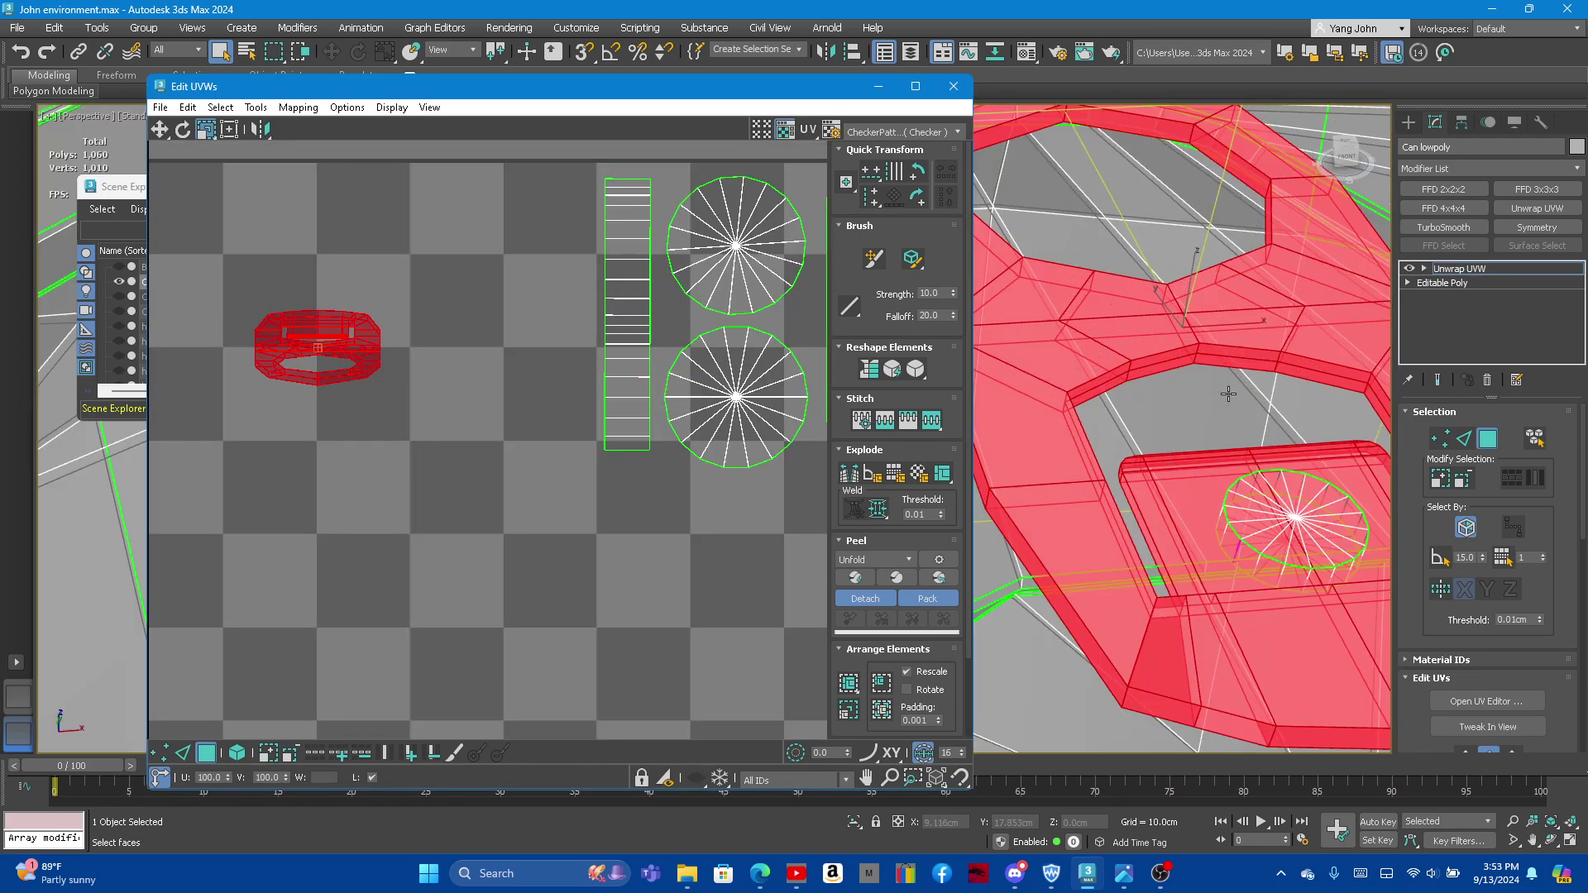
scroll(1109, 420, "up", 2)
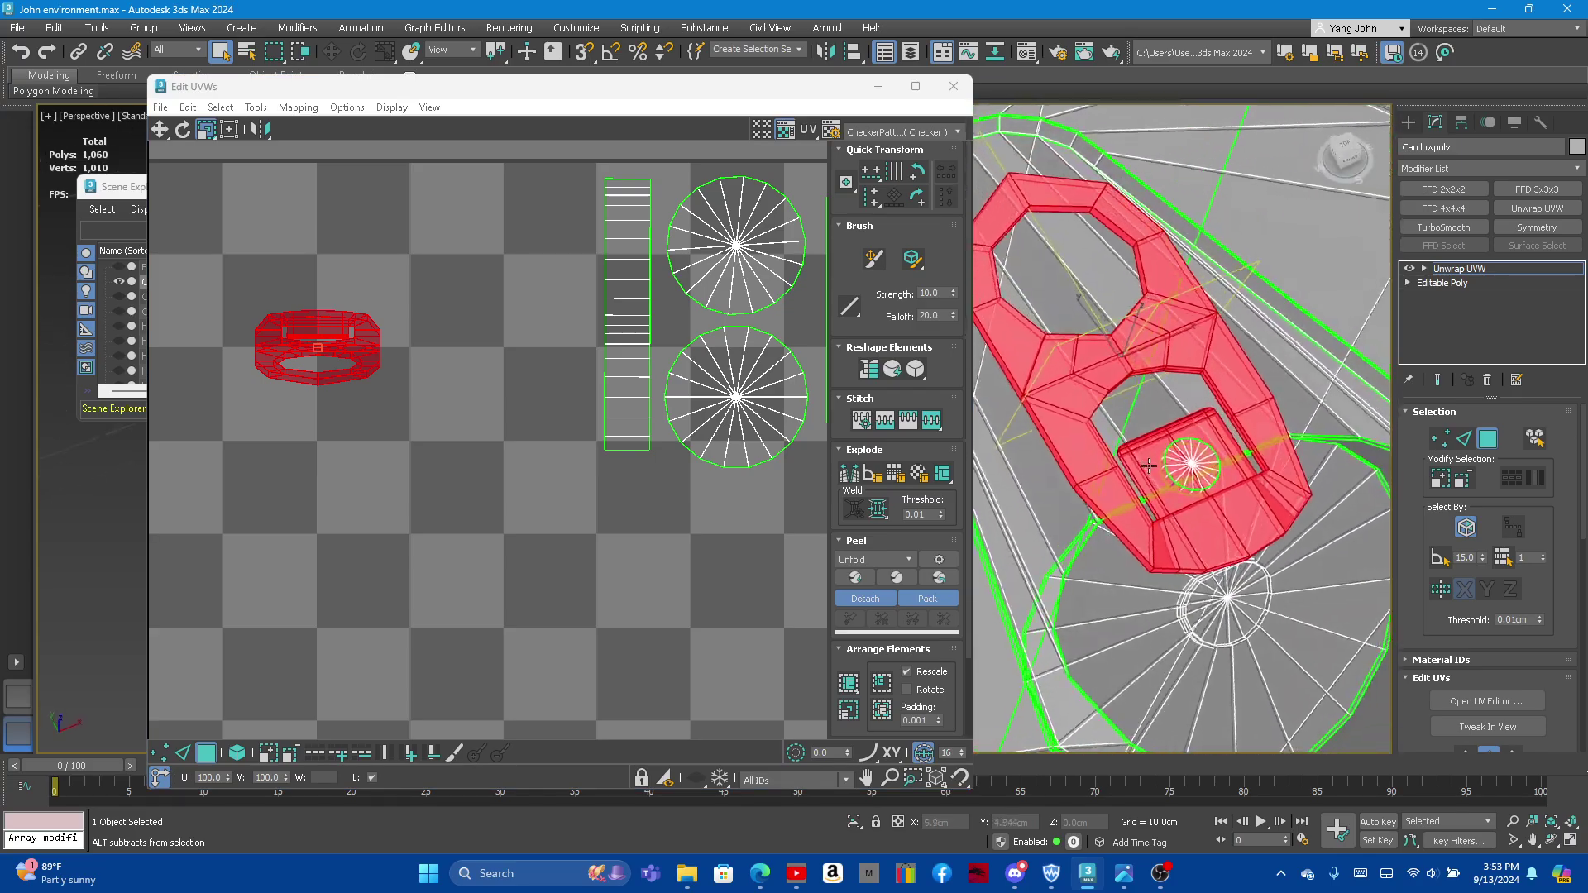
scroll(1109, 420, "up", 2)
mouse_move(1108, 421)
middle_mouse_down("alt")
mouse_move(1257, 441)
mouse_move(1080, 387)
mouse_move(1124, 355)
middle_mouse_up("alt")
Step: Select the two edge loops around the pull tab's raised rim
left_click(1464, 439)
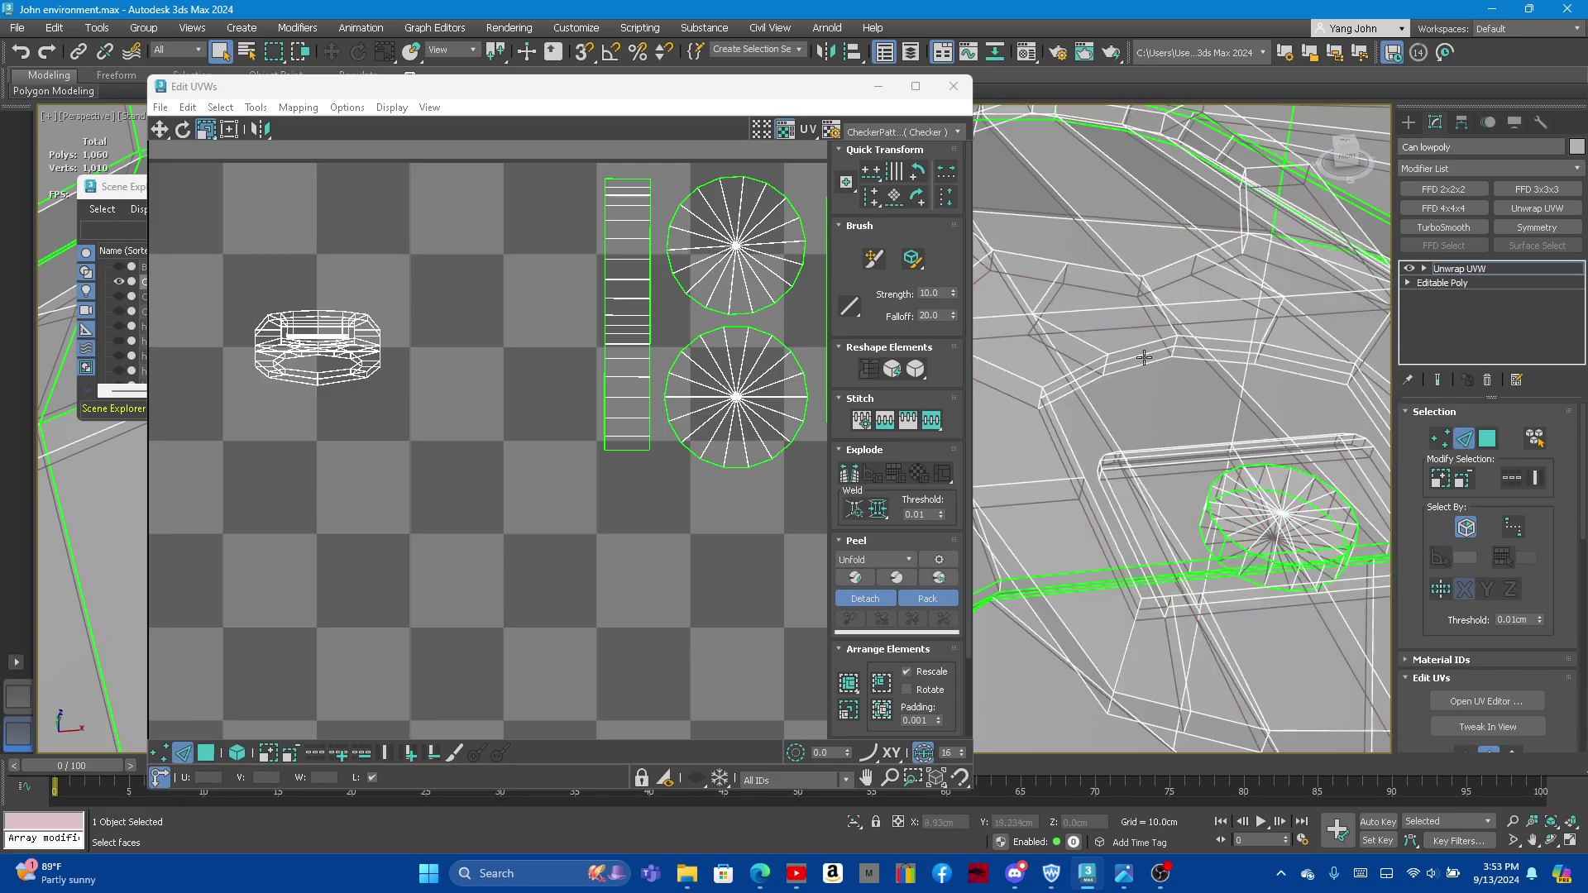
left_click(1149, 363)
mouse_move(1205, 357)
middle_mouse_down("alt")
mouse_move(1184, 343)
mouse_move(1178, 390)
mouse_move(1079, 372)
mouse_move(1183, 361)
middle_mouse_up("alt")
left_click(1184, 341)
left_click(1233, 340)
double_click(1233, 340)
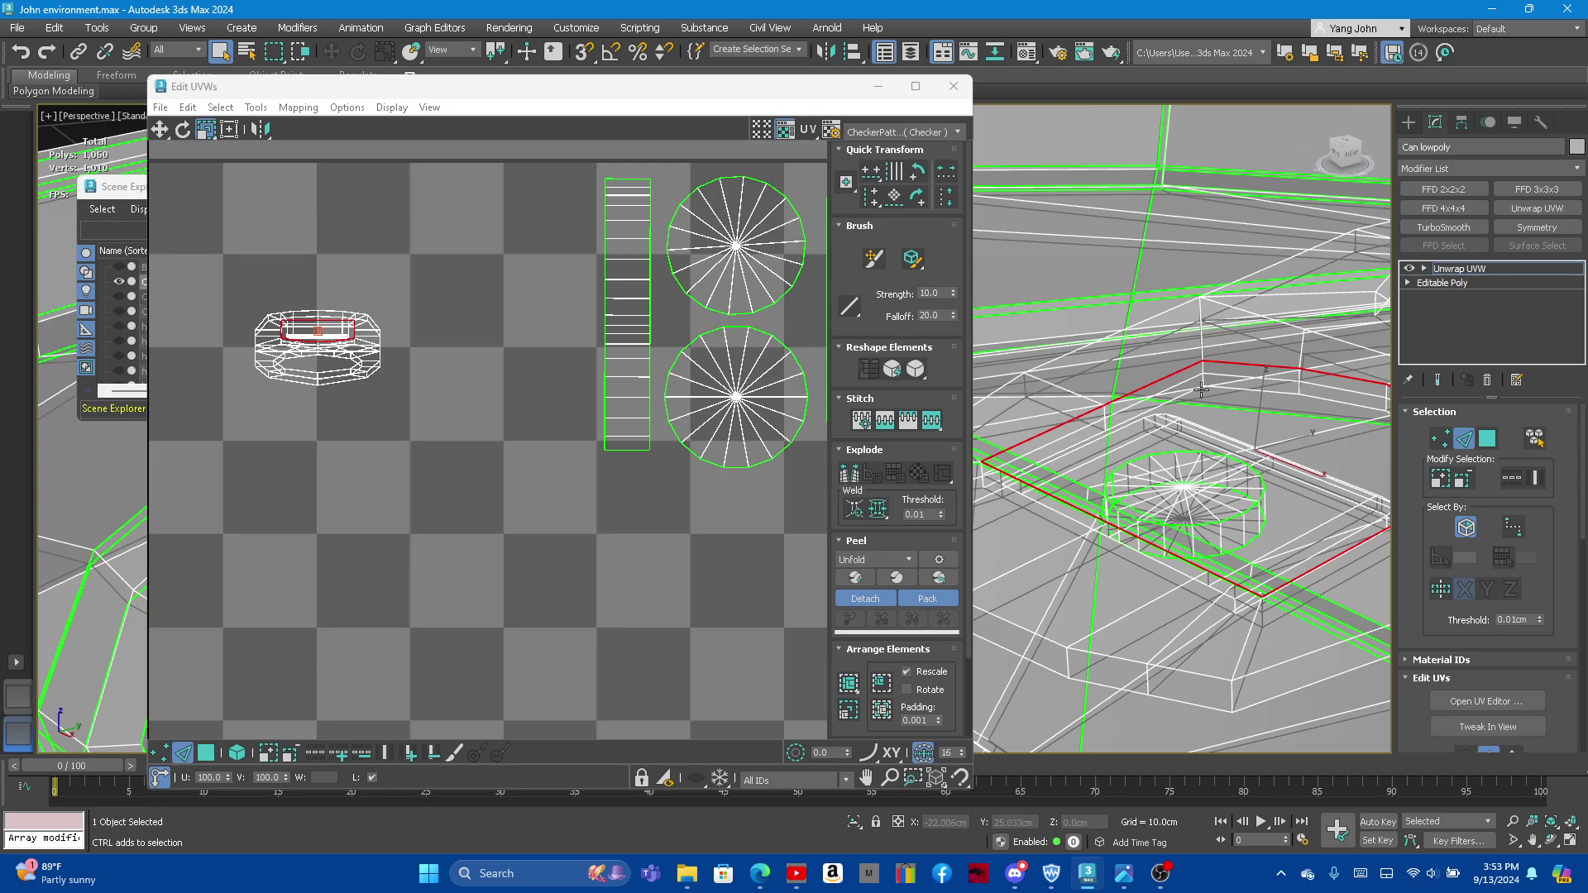
double_click(1201, 389, "ctrl")
left_click(1251, 388)
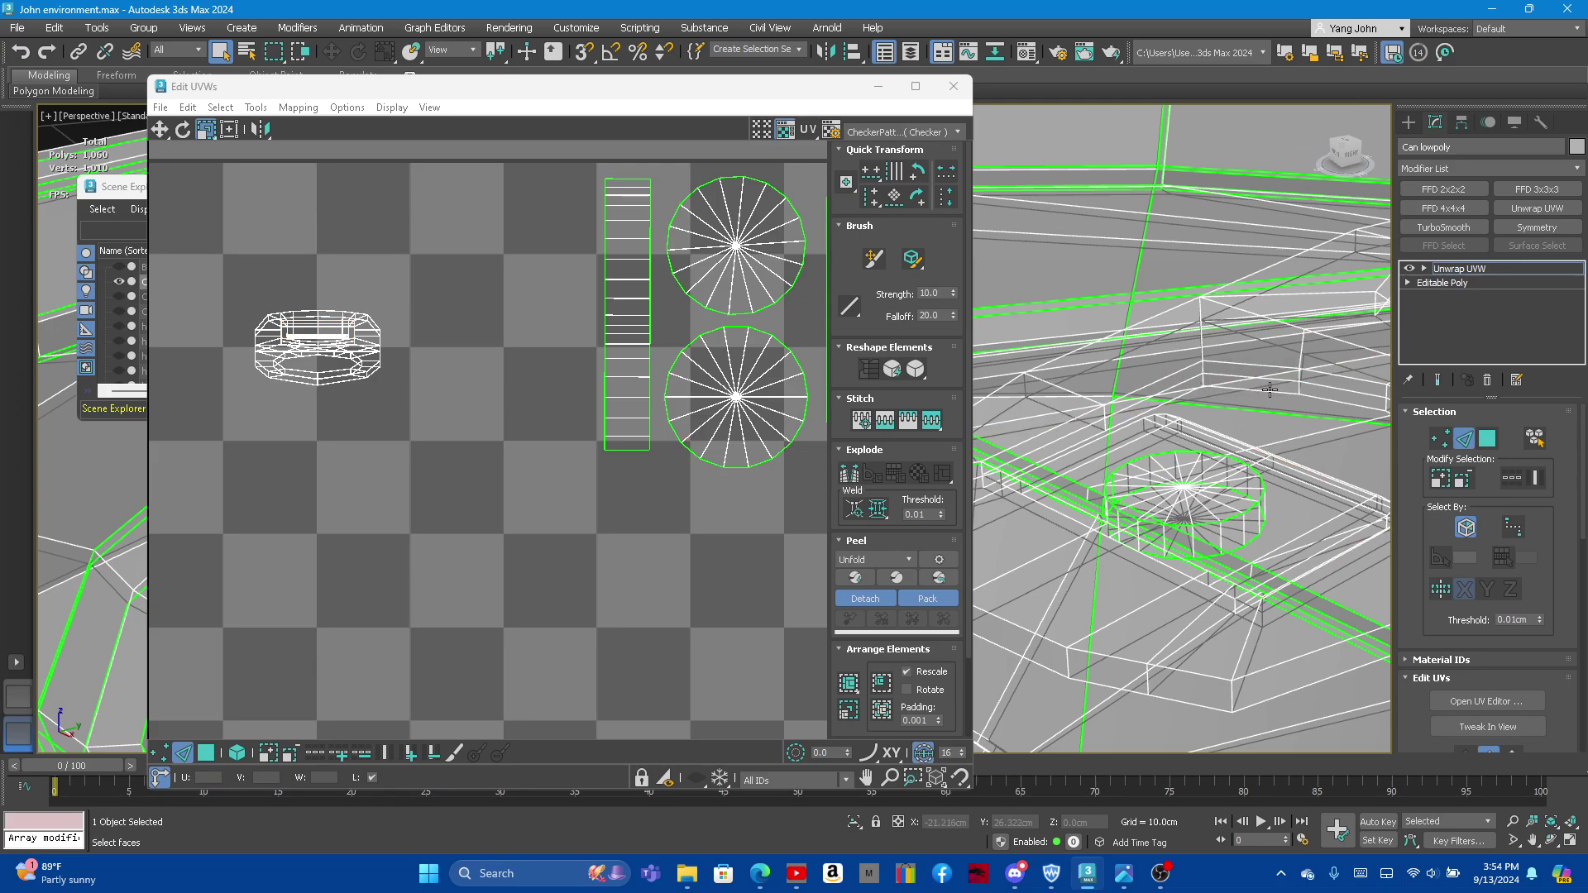
double_click(1272, 391)
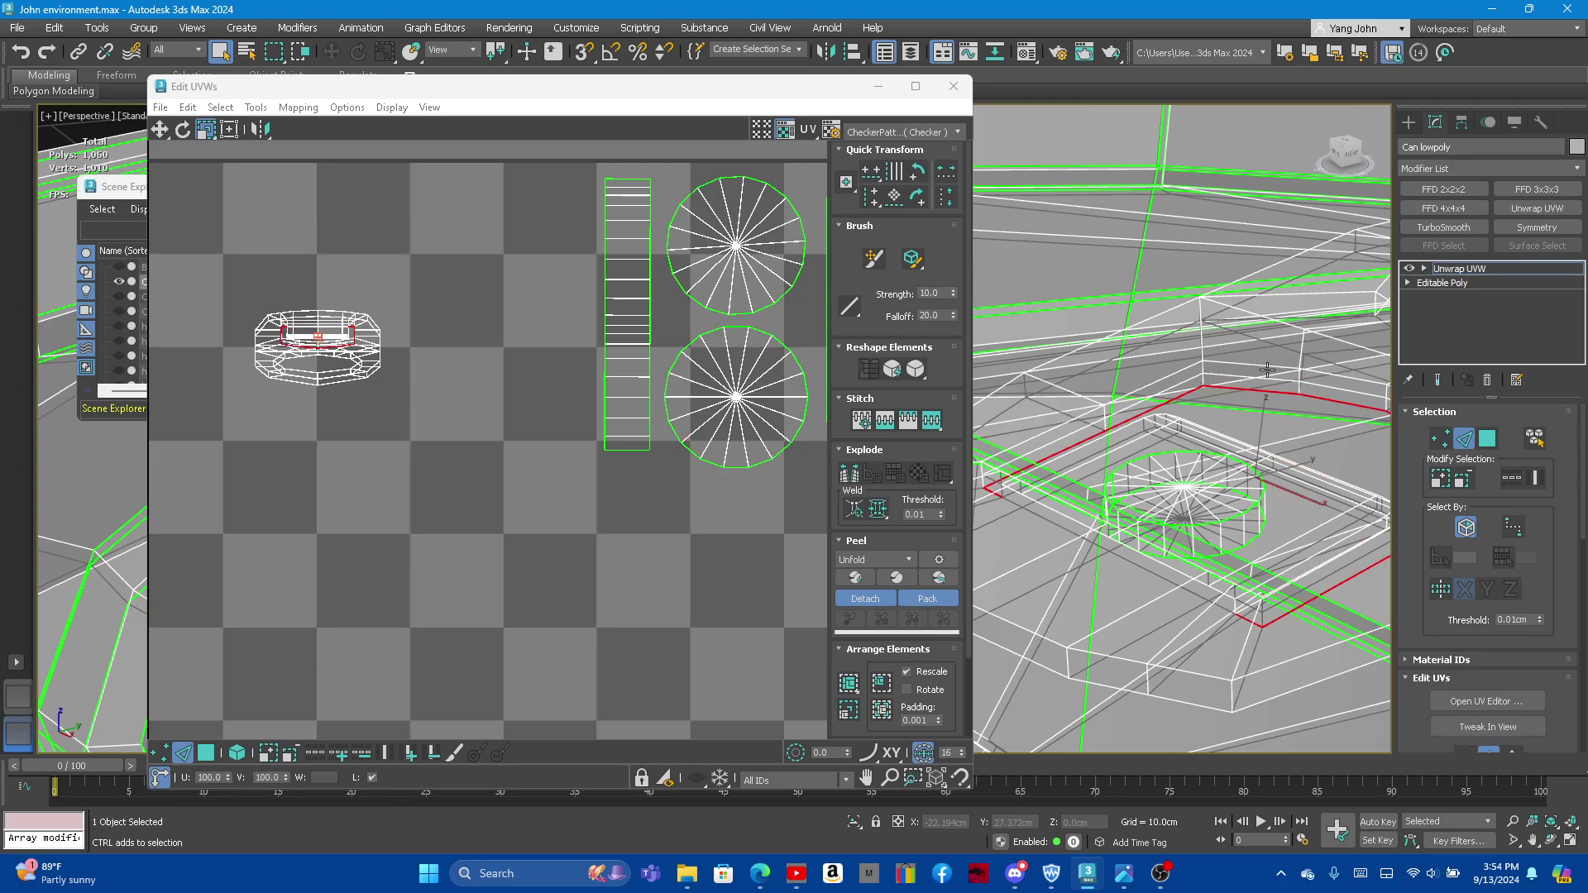
double_click(1265, 369, "ctrl")
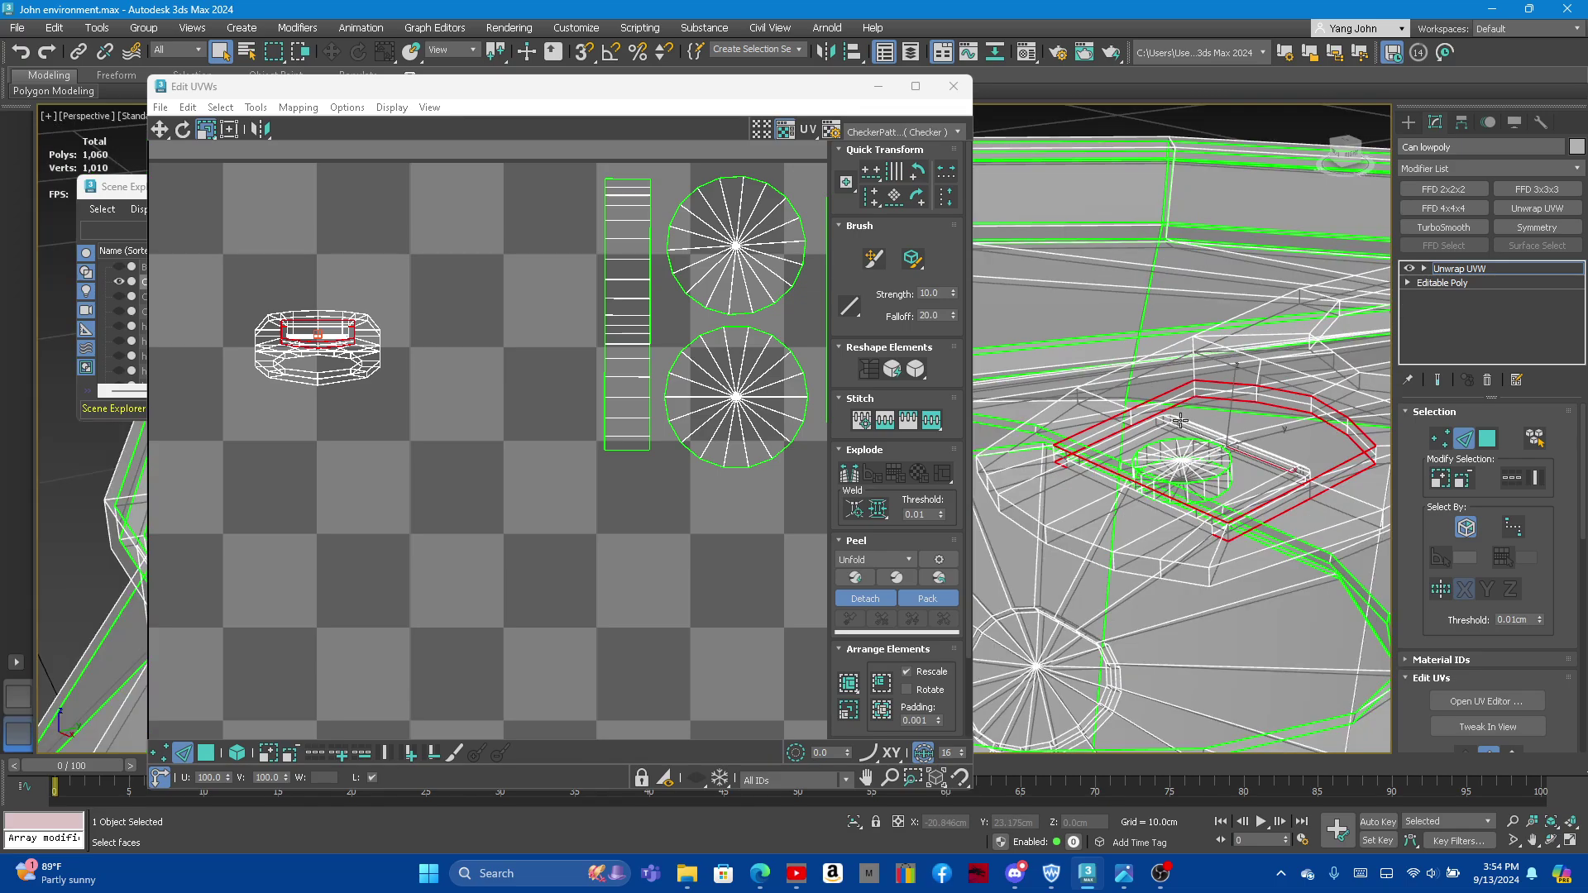
middle_click_drag(1216, 388, 1199, 397, "alt")
scroll(1188, 402, "up", 3)
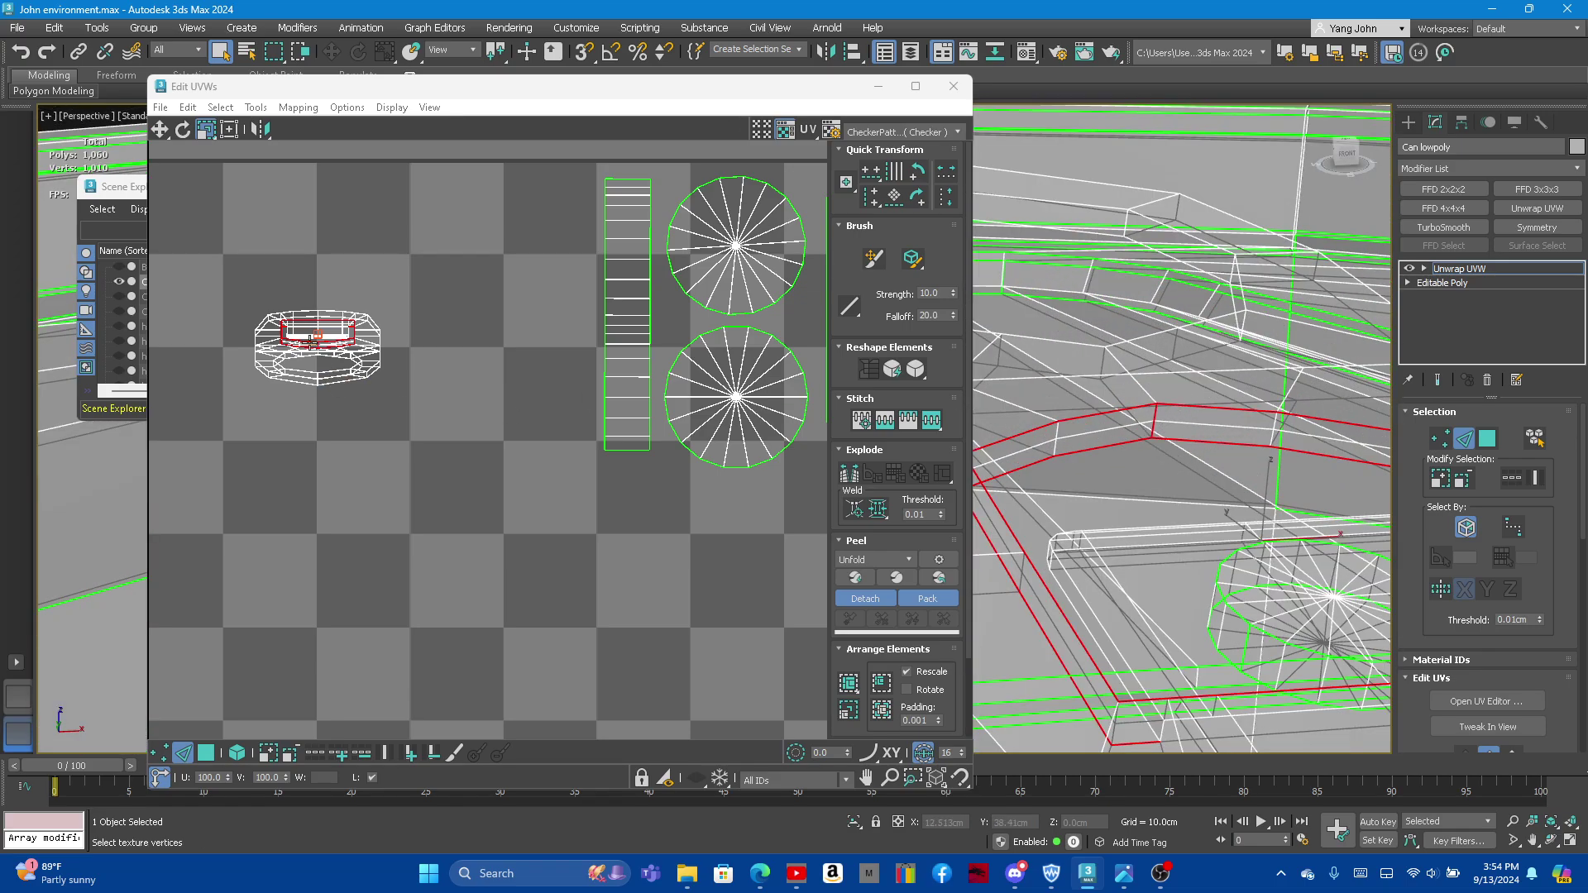
Step: Select the edge loop around the pull tab's rectangular rim
right_click(311, 341)
left_click(265, 361)
left_click(1486, 441)
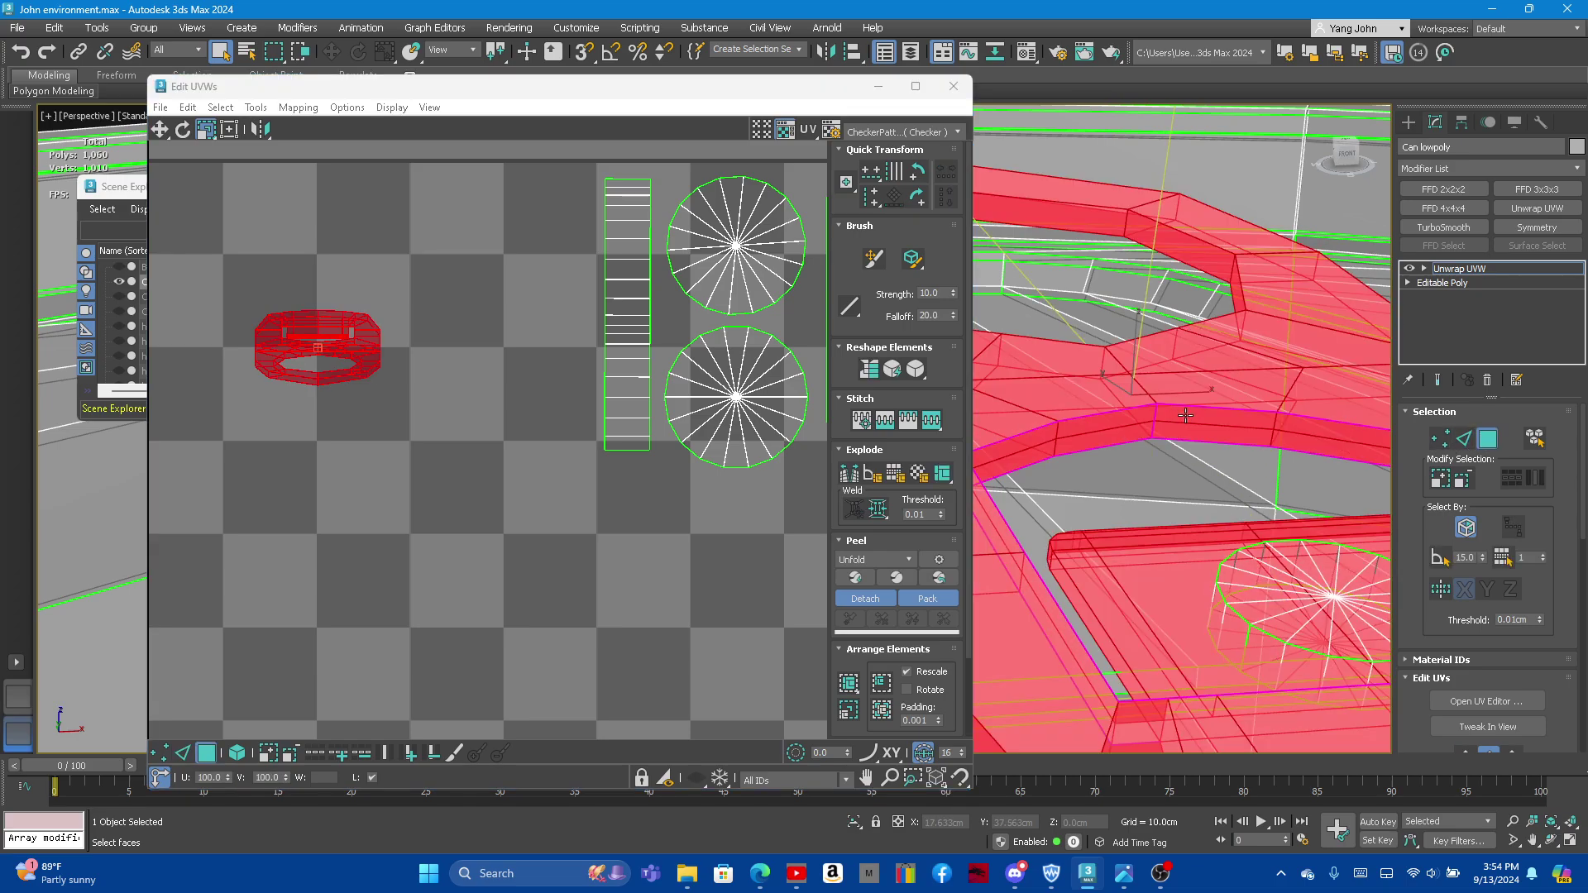
scroll(1186, 415, "down", 3)
left_click(1464, 441)
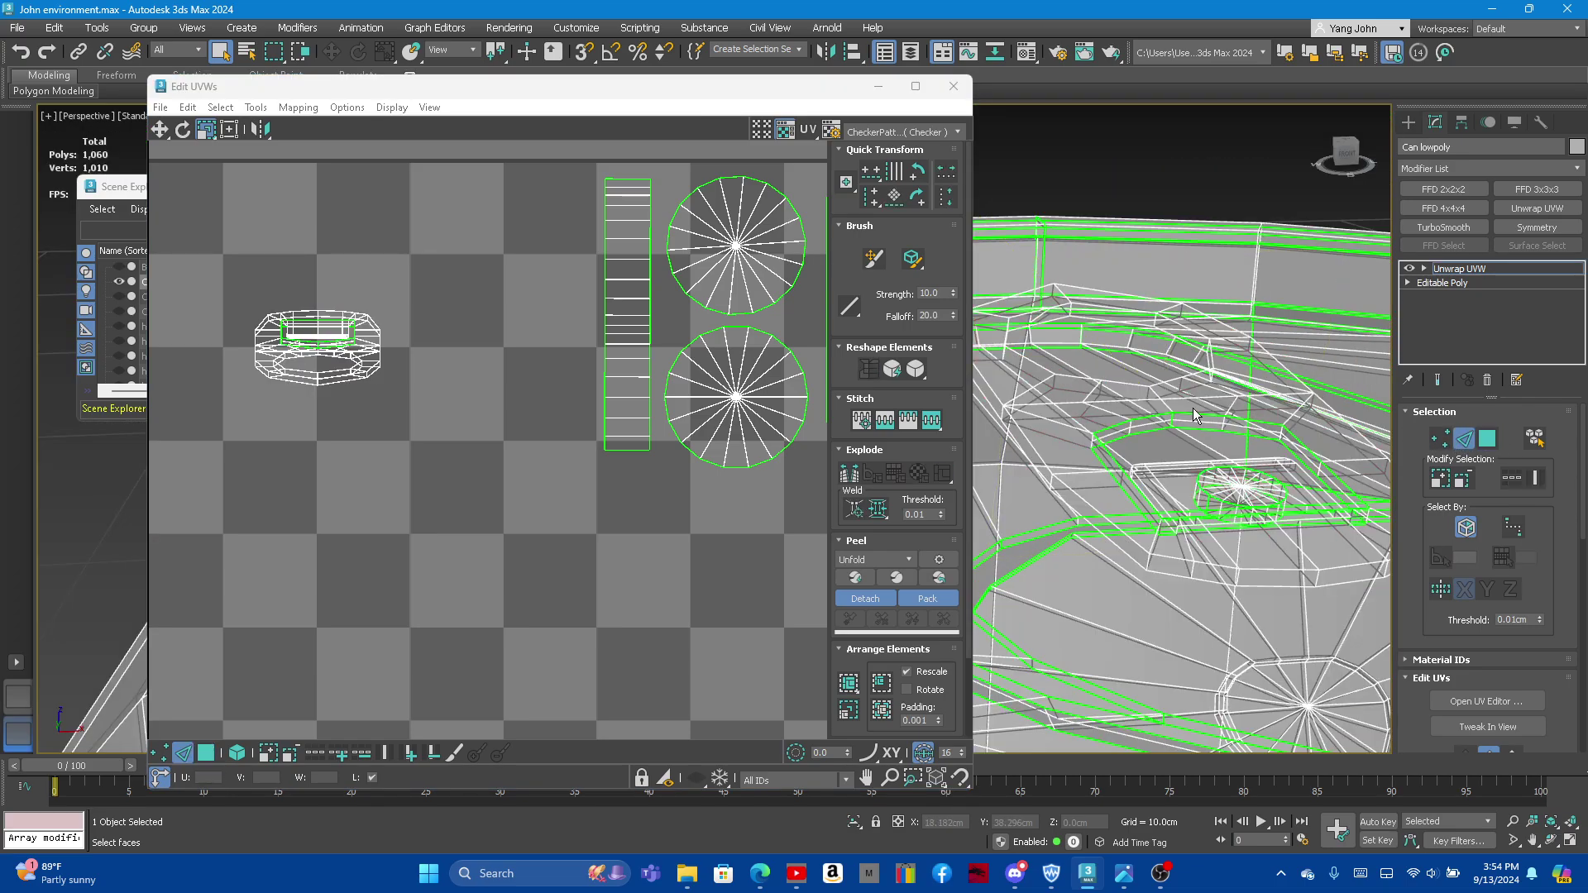
mouse_move(1142, 426)
middle_mouse_down("alt")
mouse_move(1168, 449)
mouse_move(1011, 534)
middle_mouse_up("alt")
double_click(1204, 477)
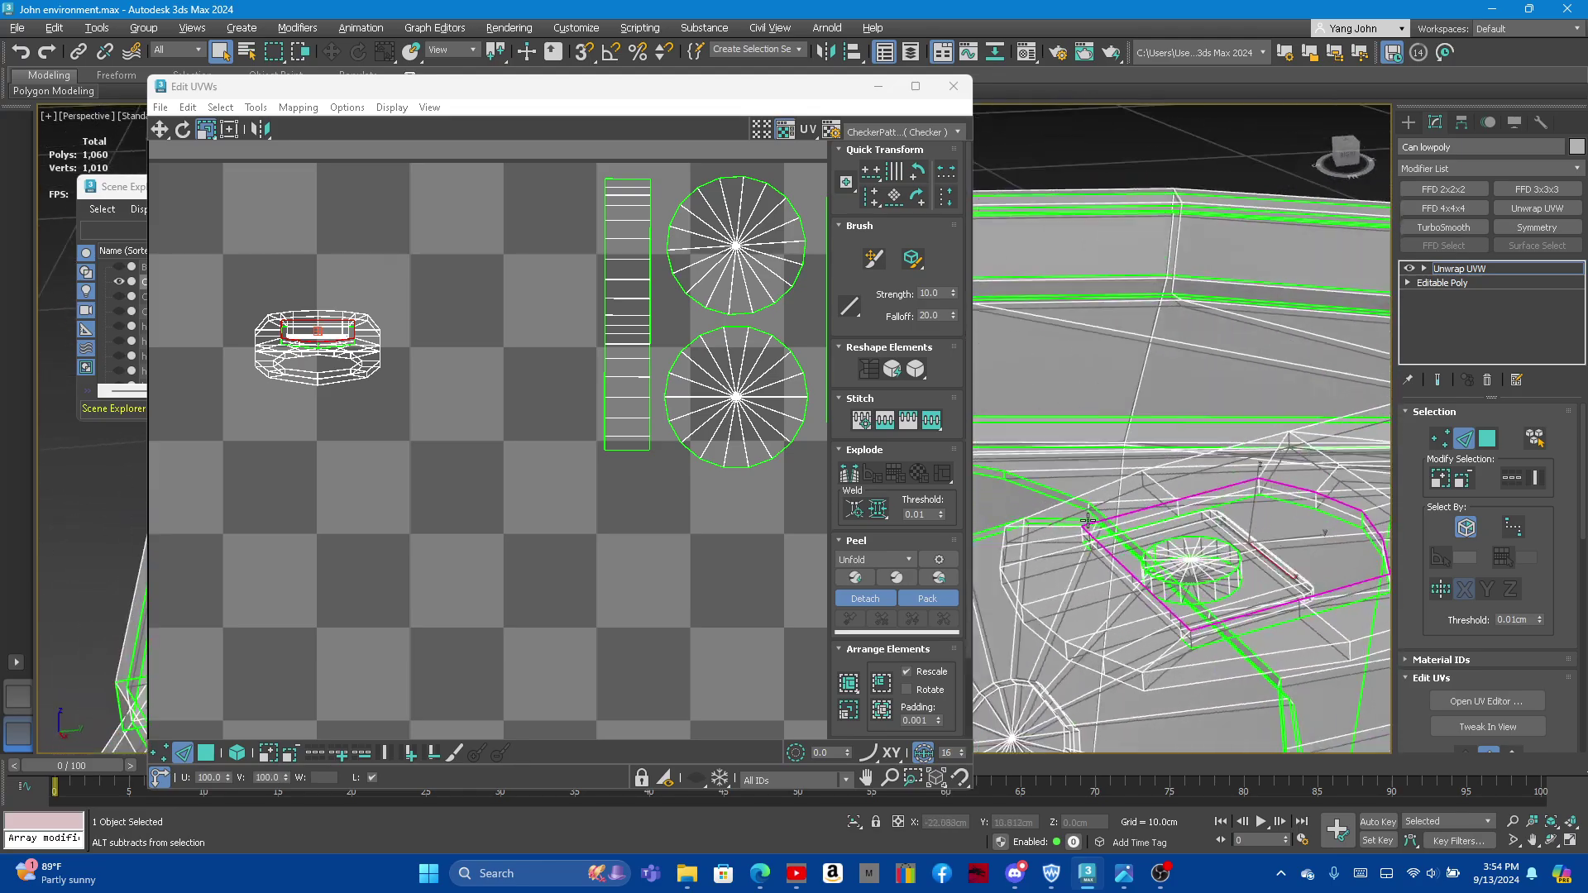
scroll(1011, 534, "up", 2)
scroll(1050, 525, "up", 2)
scroll(1100, 513, "up", 2)
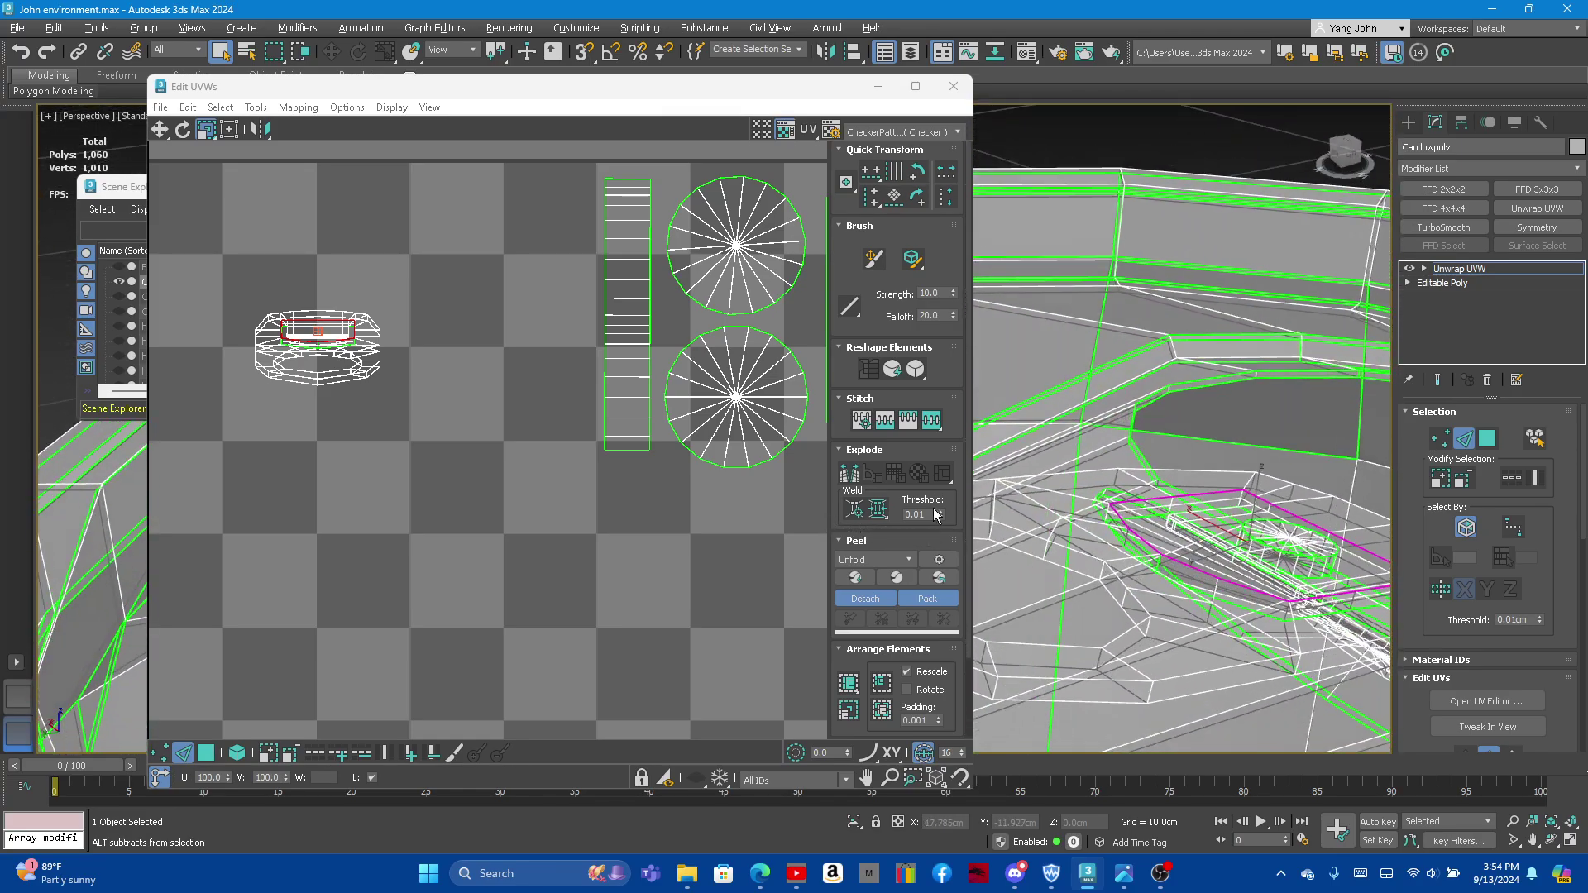
scroll(1145, 503, "up", 1)
scroll(1145, 504, "down", 3)
mouse_move(1144, 504)
middle_mouse_down("alt")
mouse_move(1198, 538)
mouse_move(1360, 544)
mouse_move(1174, 530)
middle_mouse_up("alt")
scroll(1198, 538, "up", 2)
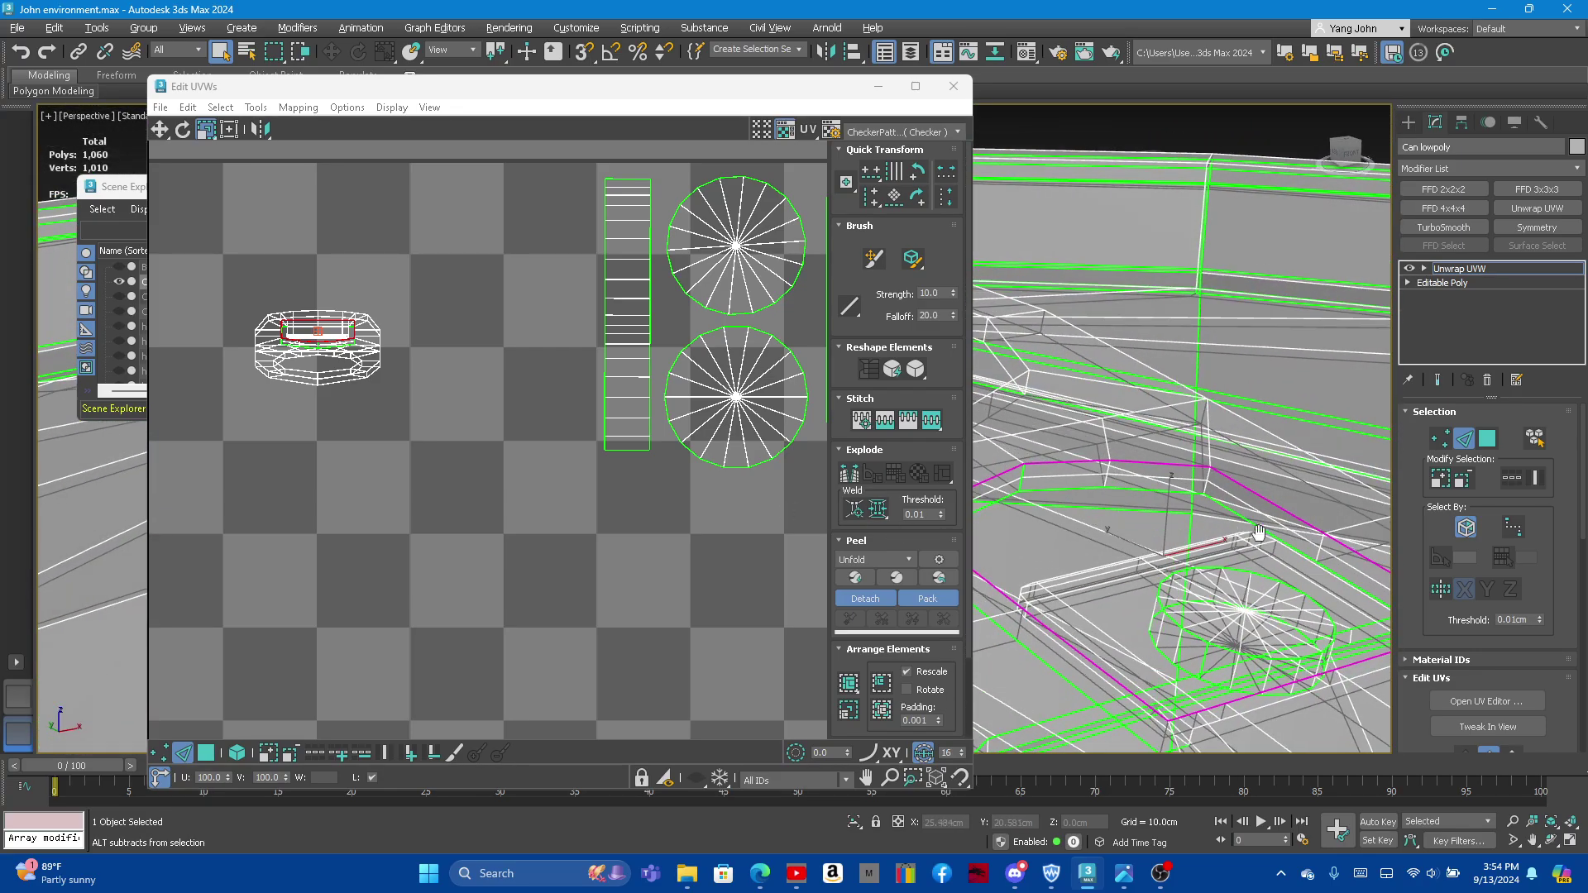
Step: Switch to face selection and narrow it to the loop of rim faces
right_click(311, 341)
left_click(291, 384)
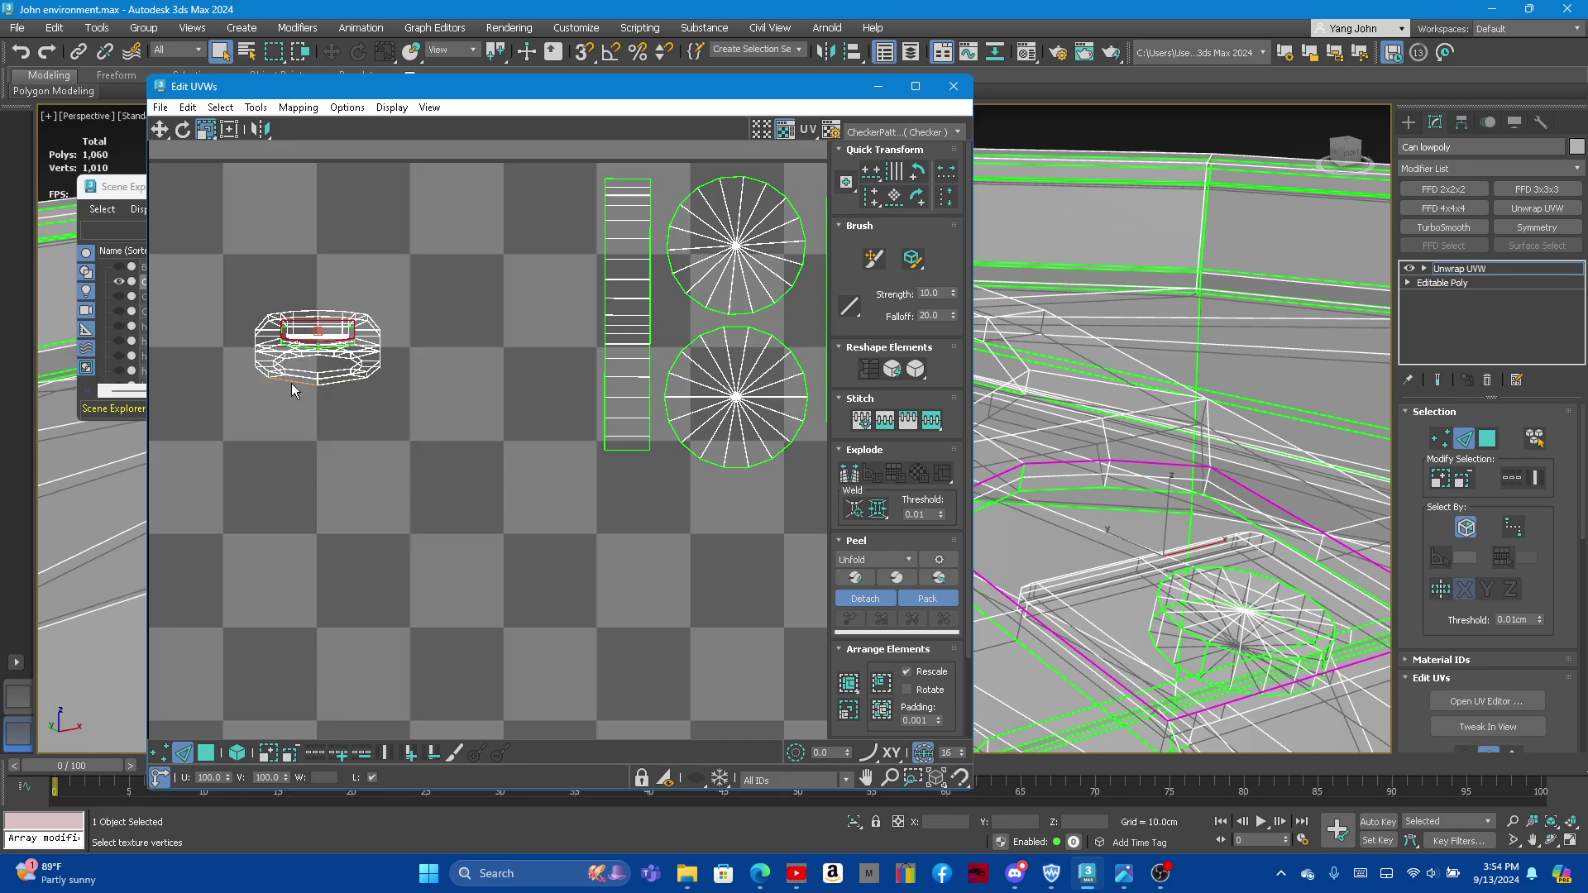
mouse_move(1129, 485)
middle_mouse_down("alt")
mouse_move(1168, 574)
mouse_move(1240, 576)
mouse_move(1298, 543)
mouse_move(1267, 597)
mouse_move(1222, 552)
mouse_move(1209, 440)
mouse_move(1227, 435)
mouse_move(1232, 575)
mouse_move(1292, 614)
mouse_move(1224, 586)
middle_mouse_up("alt")
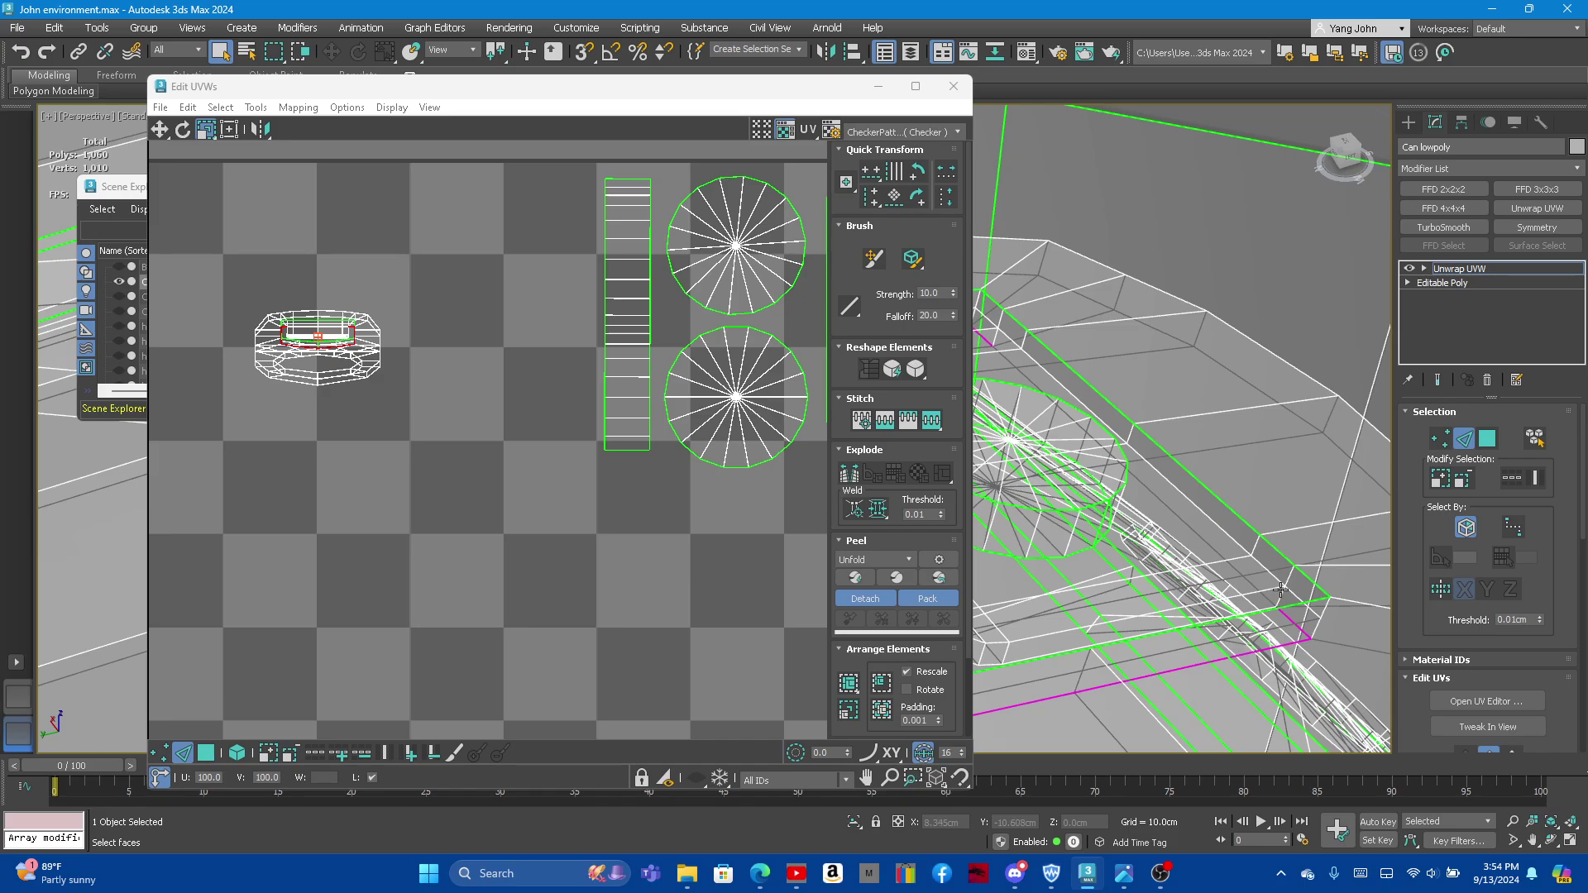
left_click(1281, 590)
mouse_move(1280, 592)
middle_mouse_down("alt")
mouse_move(1123, 519)
mouse_move(1158, 541)
mouse_move(1258, 473)
mouse_move(1099, 582)
mouse_move(1035, 650)
middle_mouse_up("alt")
scroll(1034, 650, "up", 1)
scroll(1034, 635, "up", 1)
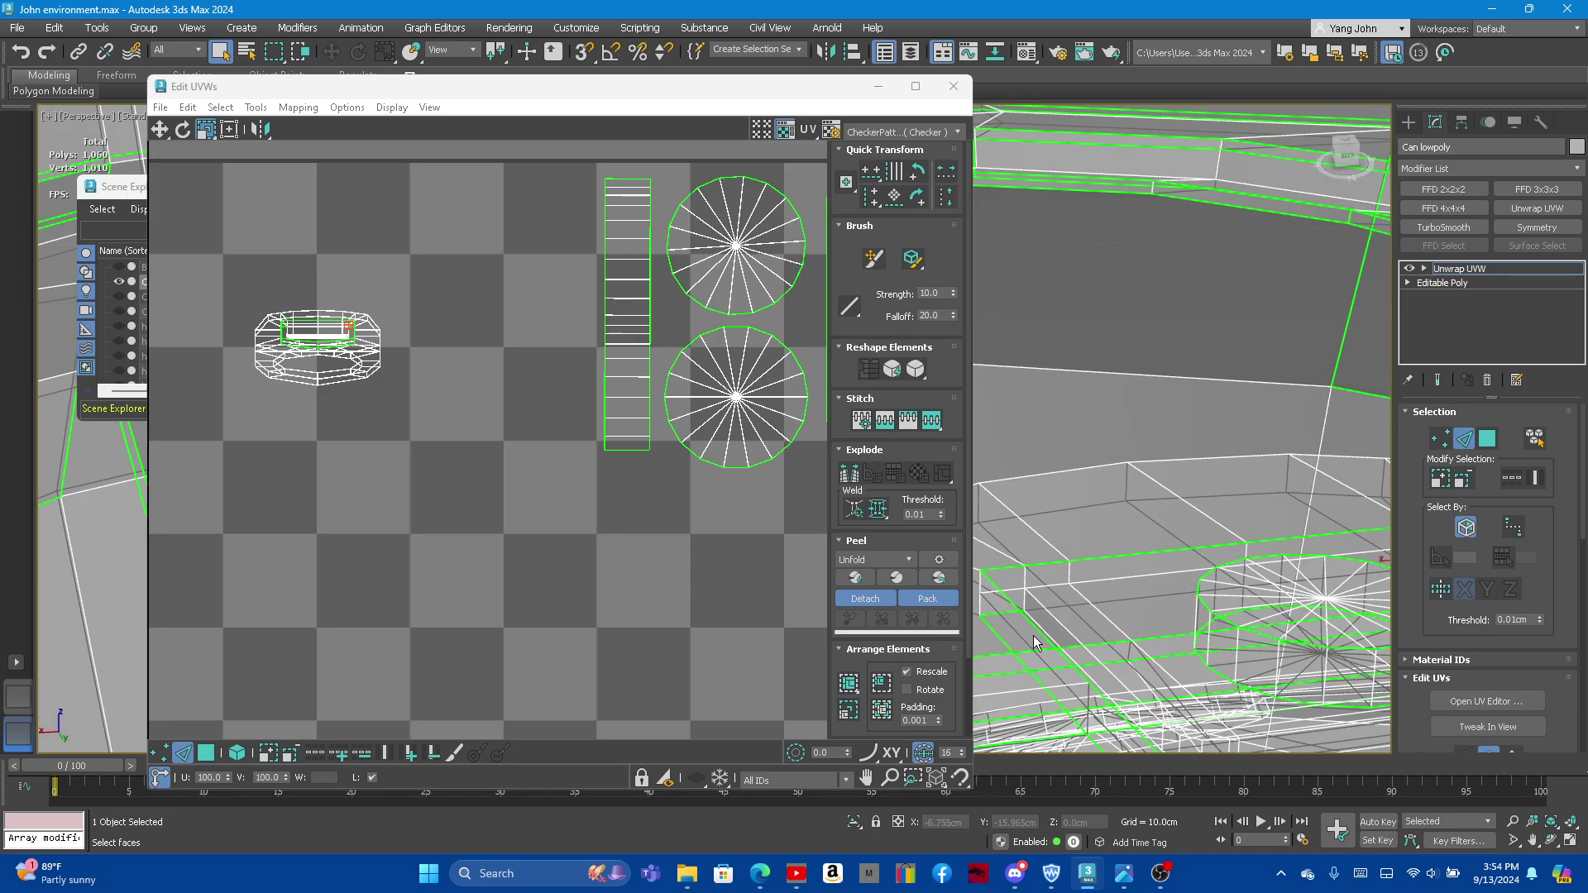
scroll(1032, 612, "up", 1)
scroll(1034, 592, "up", 1)
scroll(1060, 595, "down", 3)
scroll(1052, 601, "up", 1)
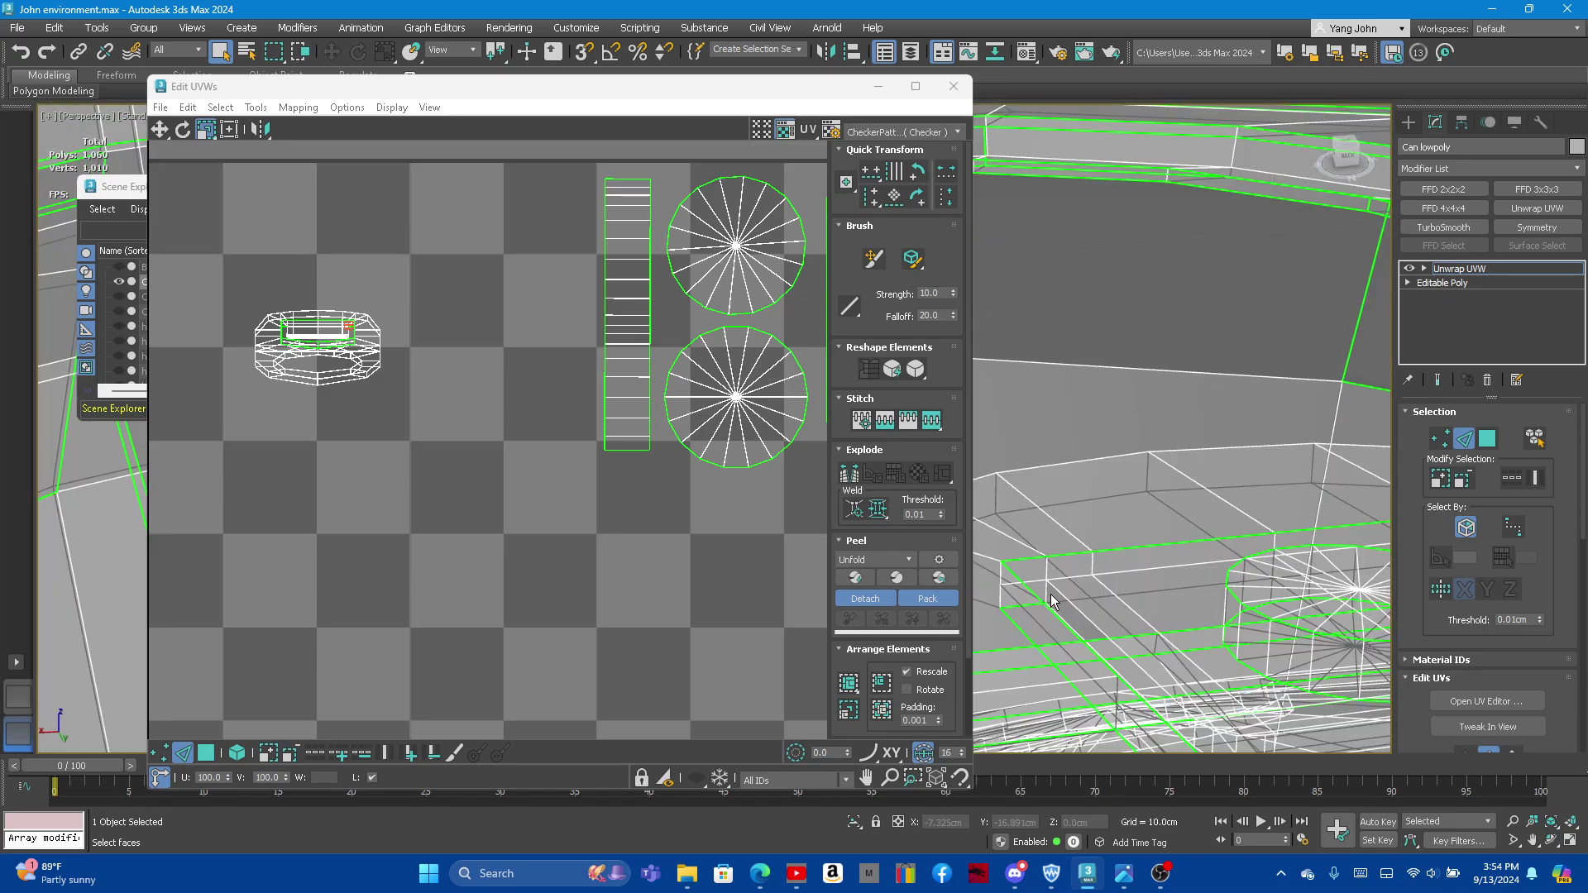
left_click(1046, 589)
middle_click_drag(1140, 581, 1098, 554, "alt")
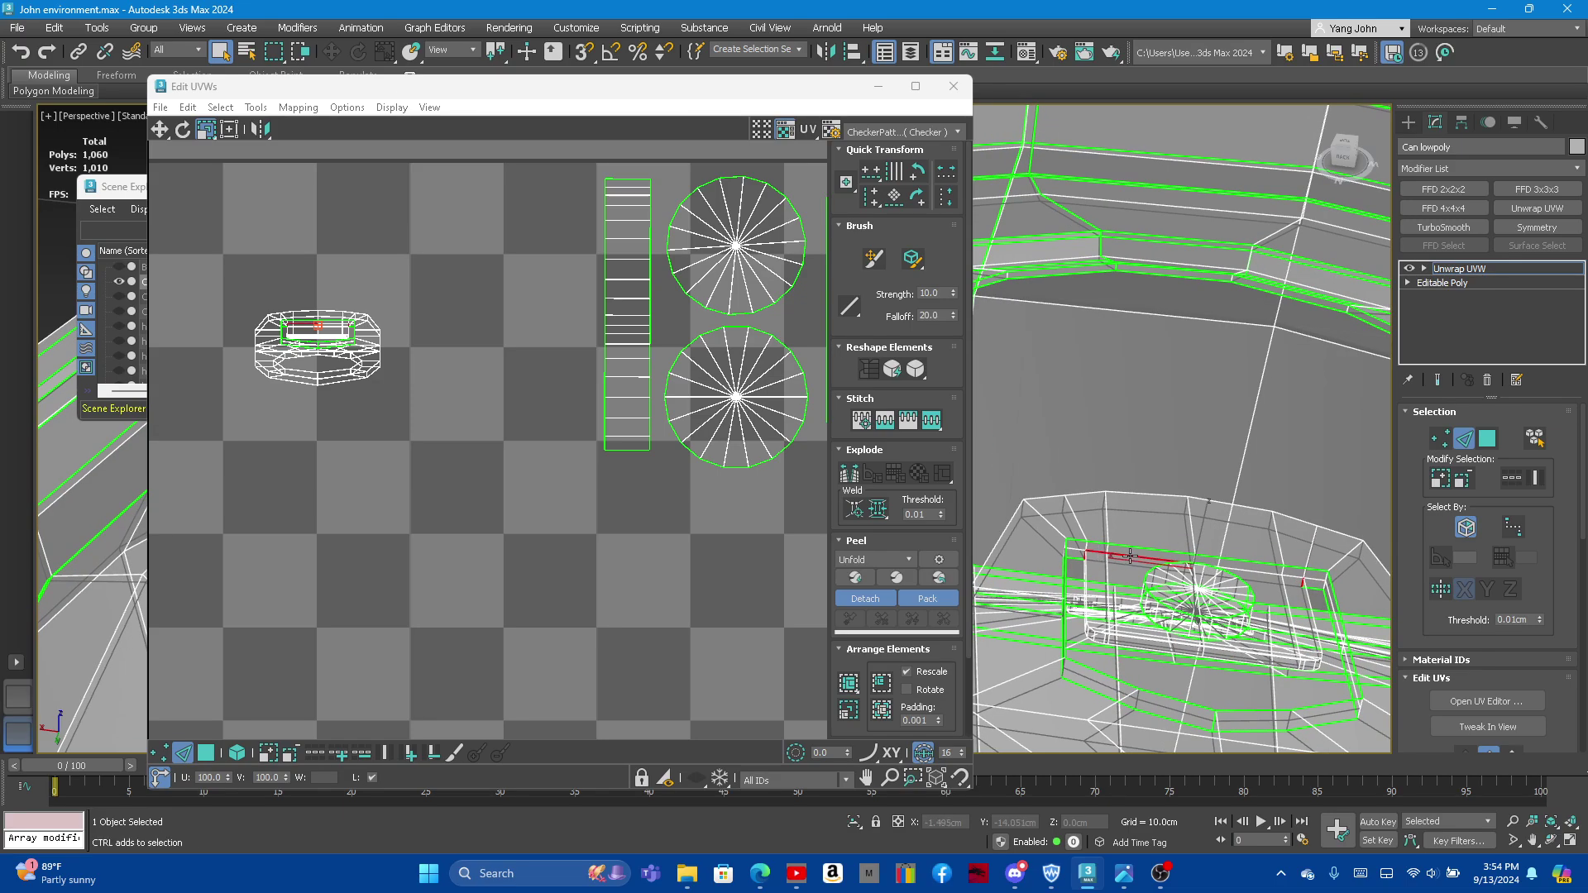
scroll(1244, 569, "up", 2)
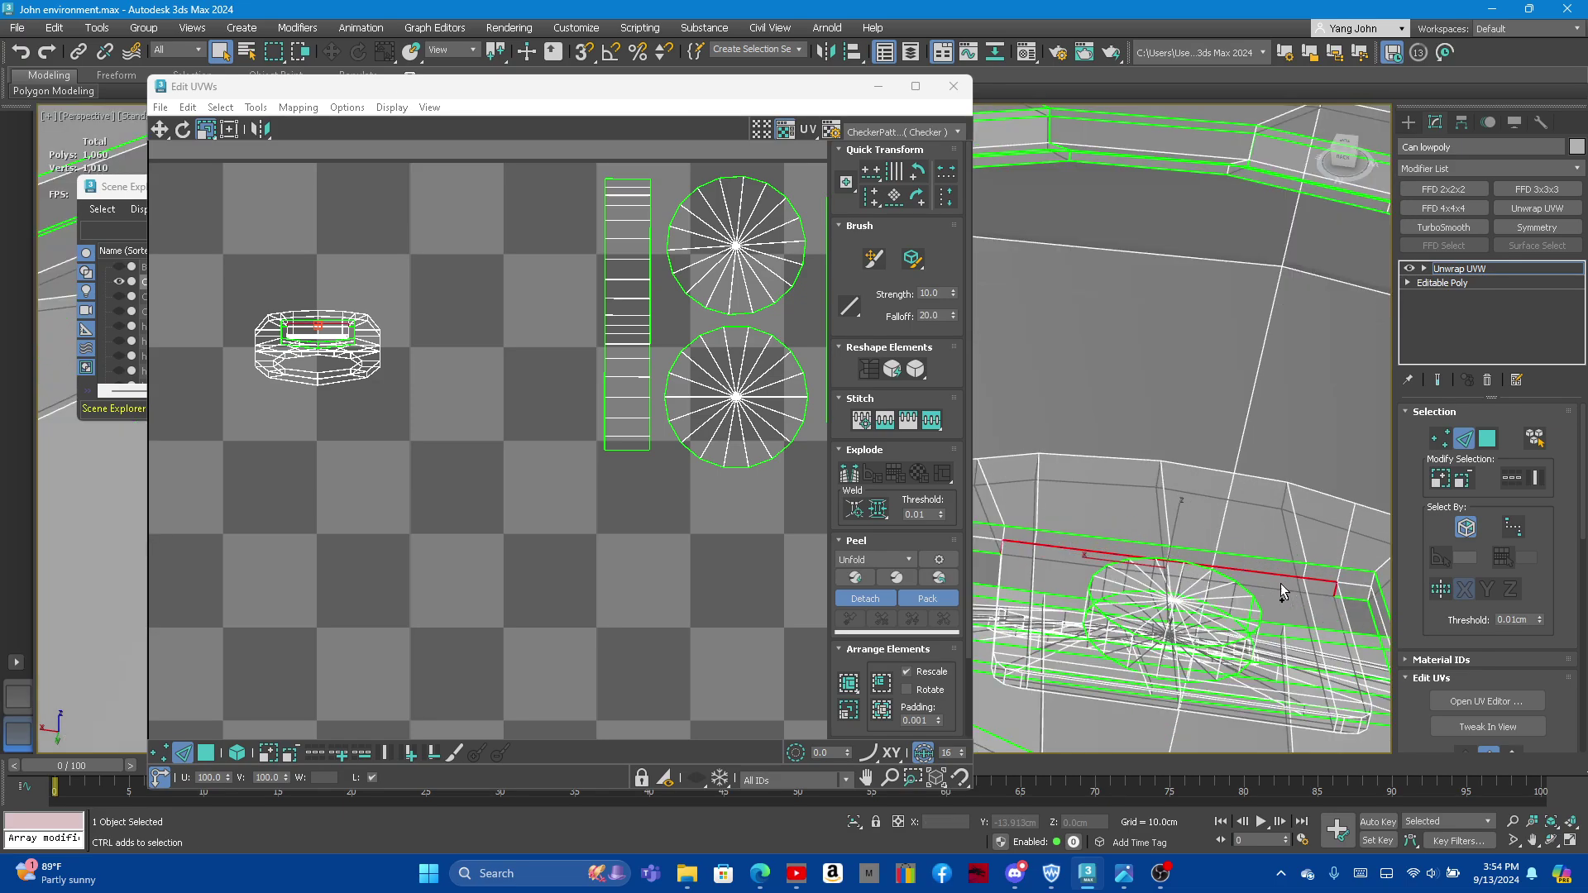
right_click(308, 356)
left_click(265, 390)
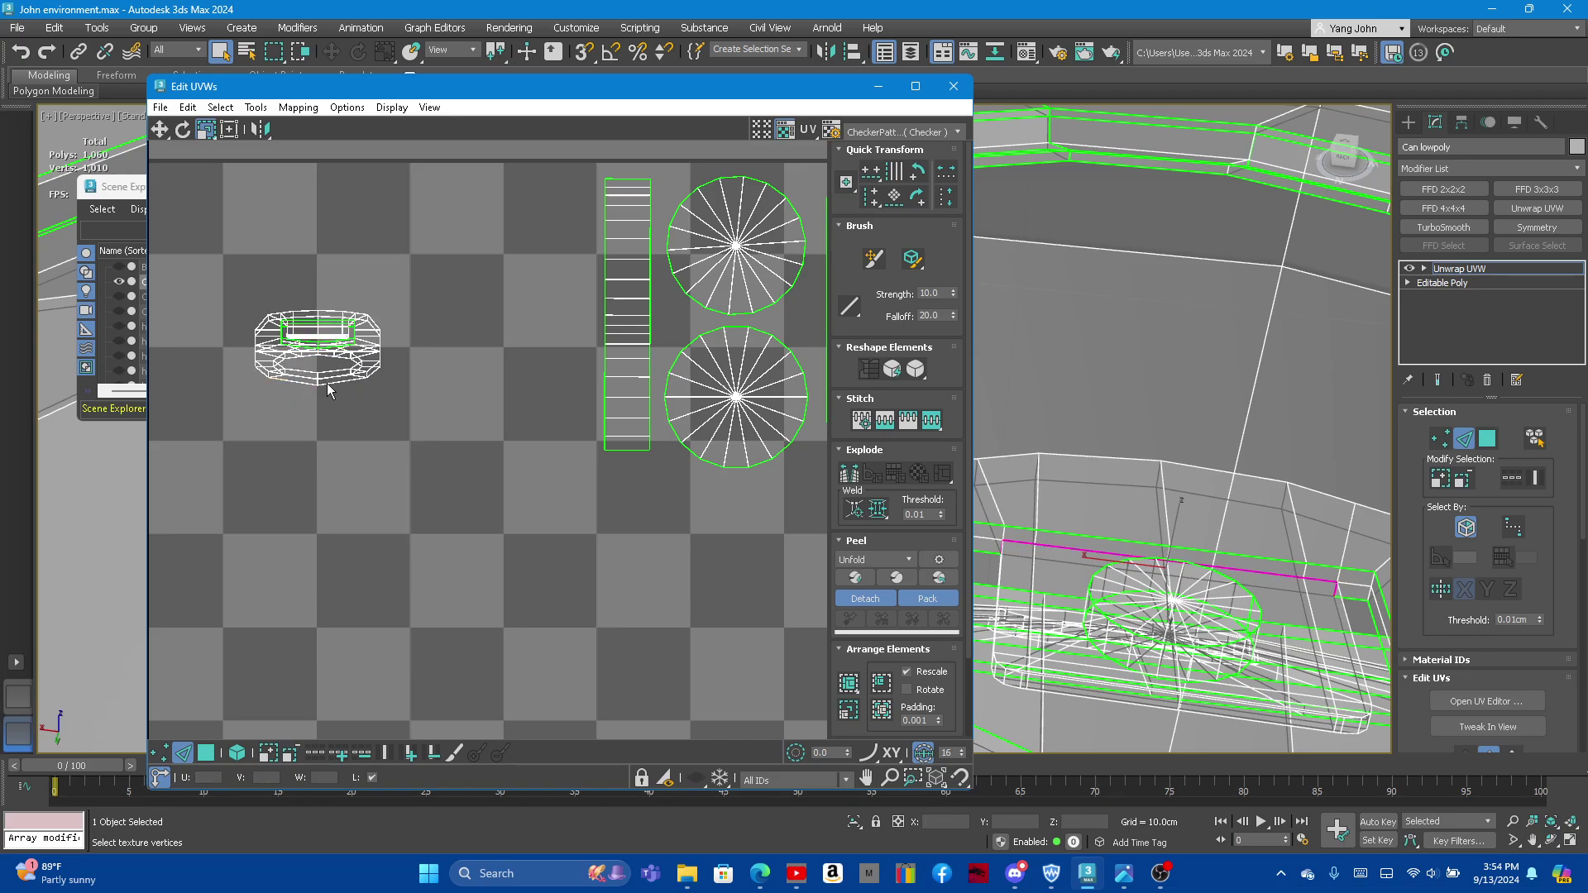
scroll(1188, 554, "down", 2)
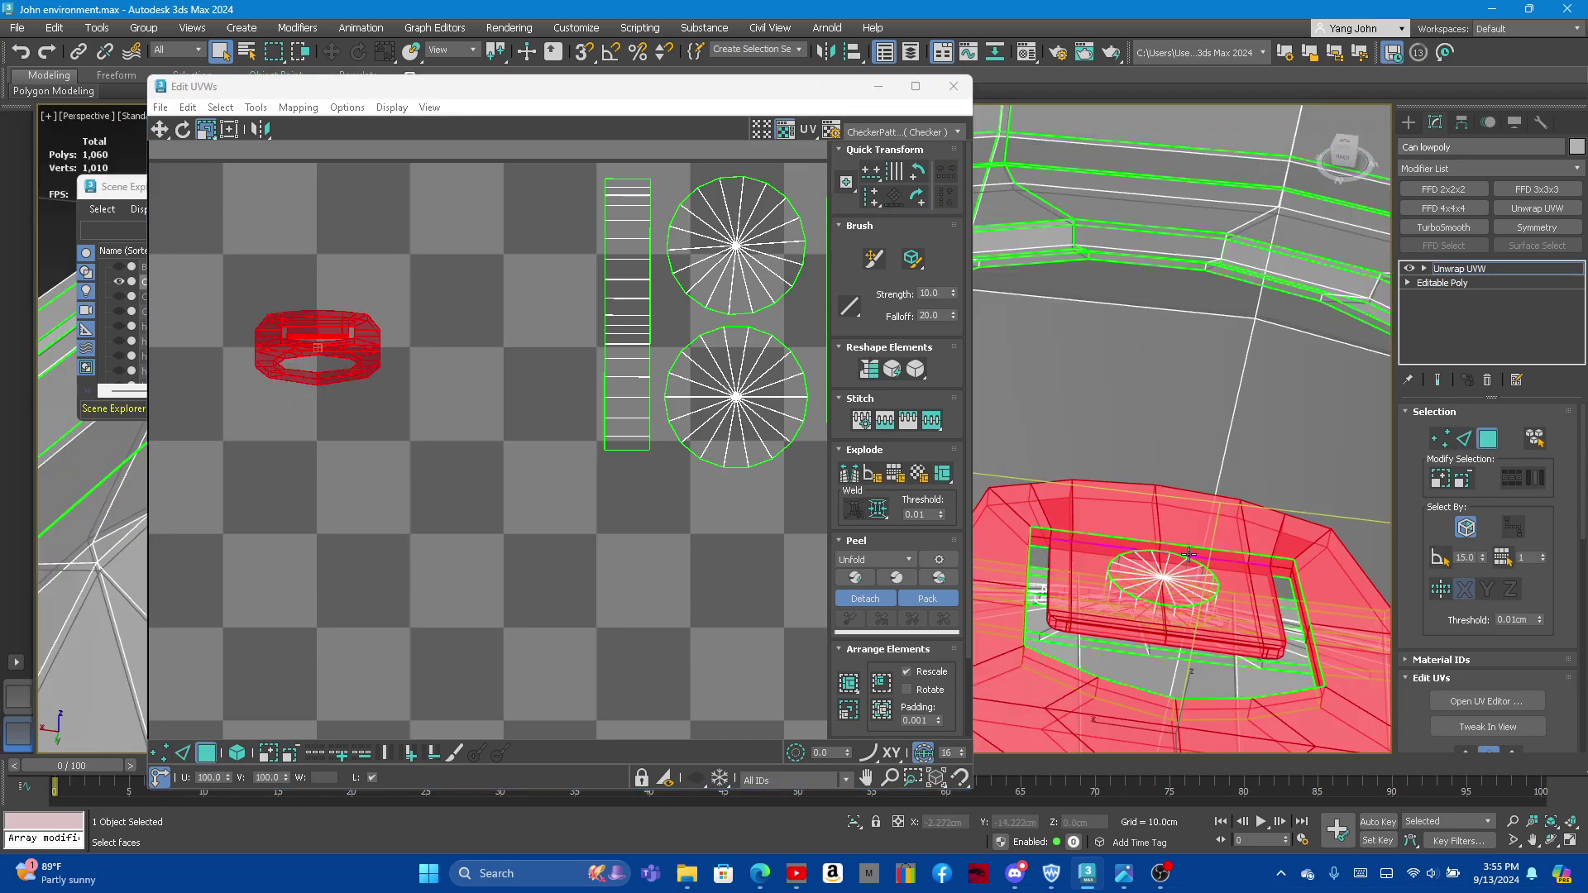
left_click(1280, 571)
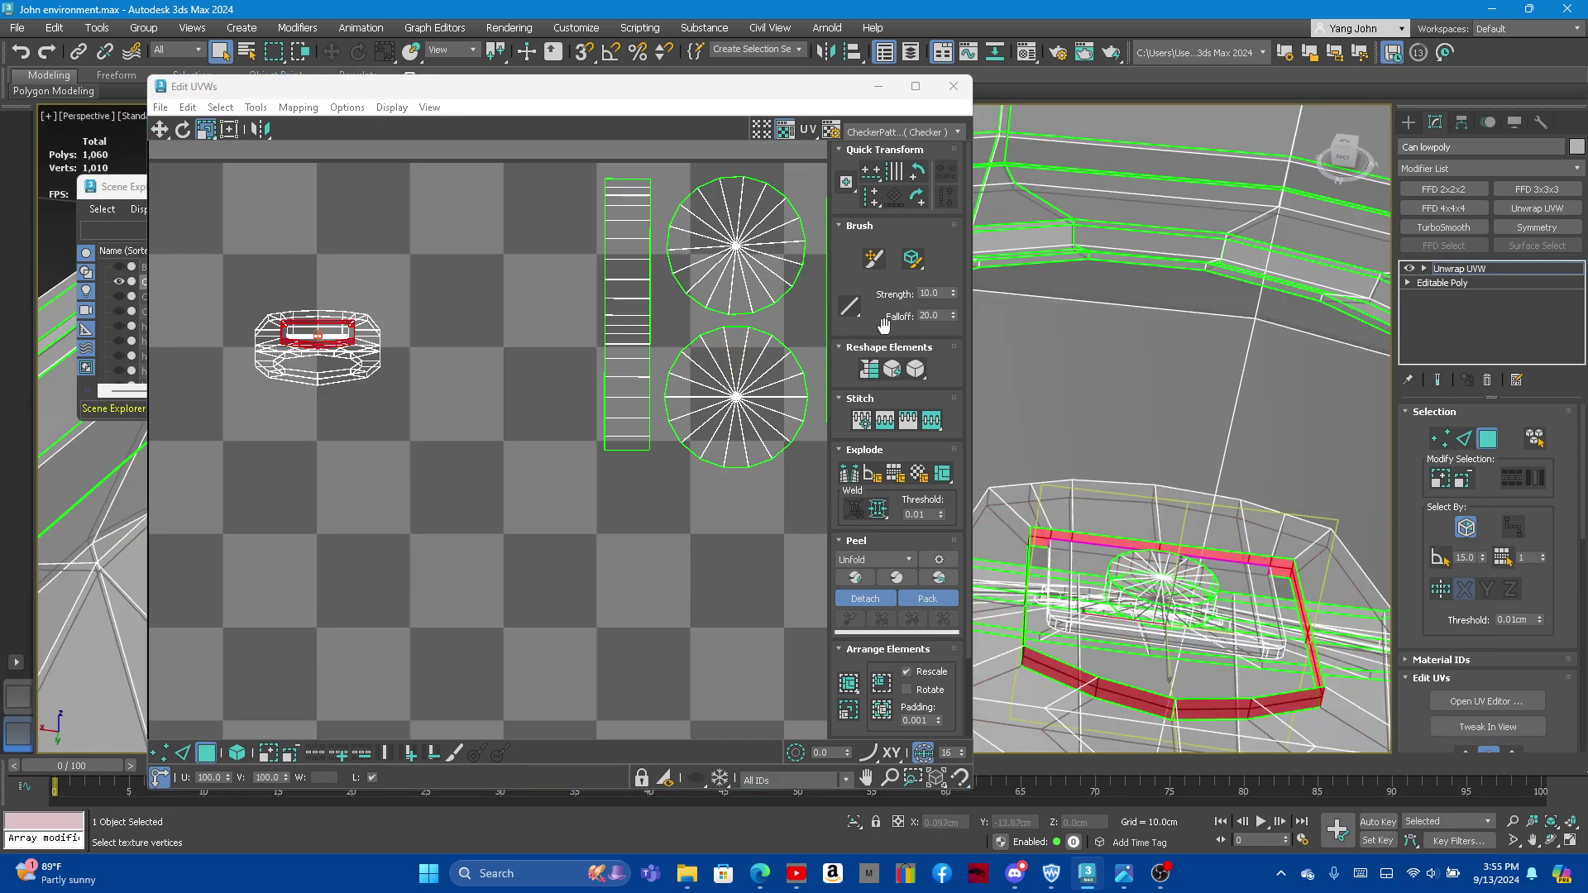
Step: Straighten the rim faces into one UV strip, widen it, and stand it upright beside the side strip
left_click(867, 371)
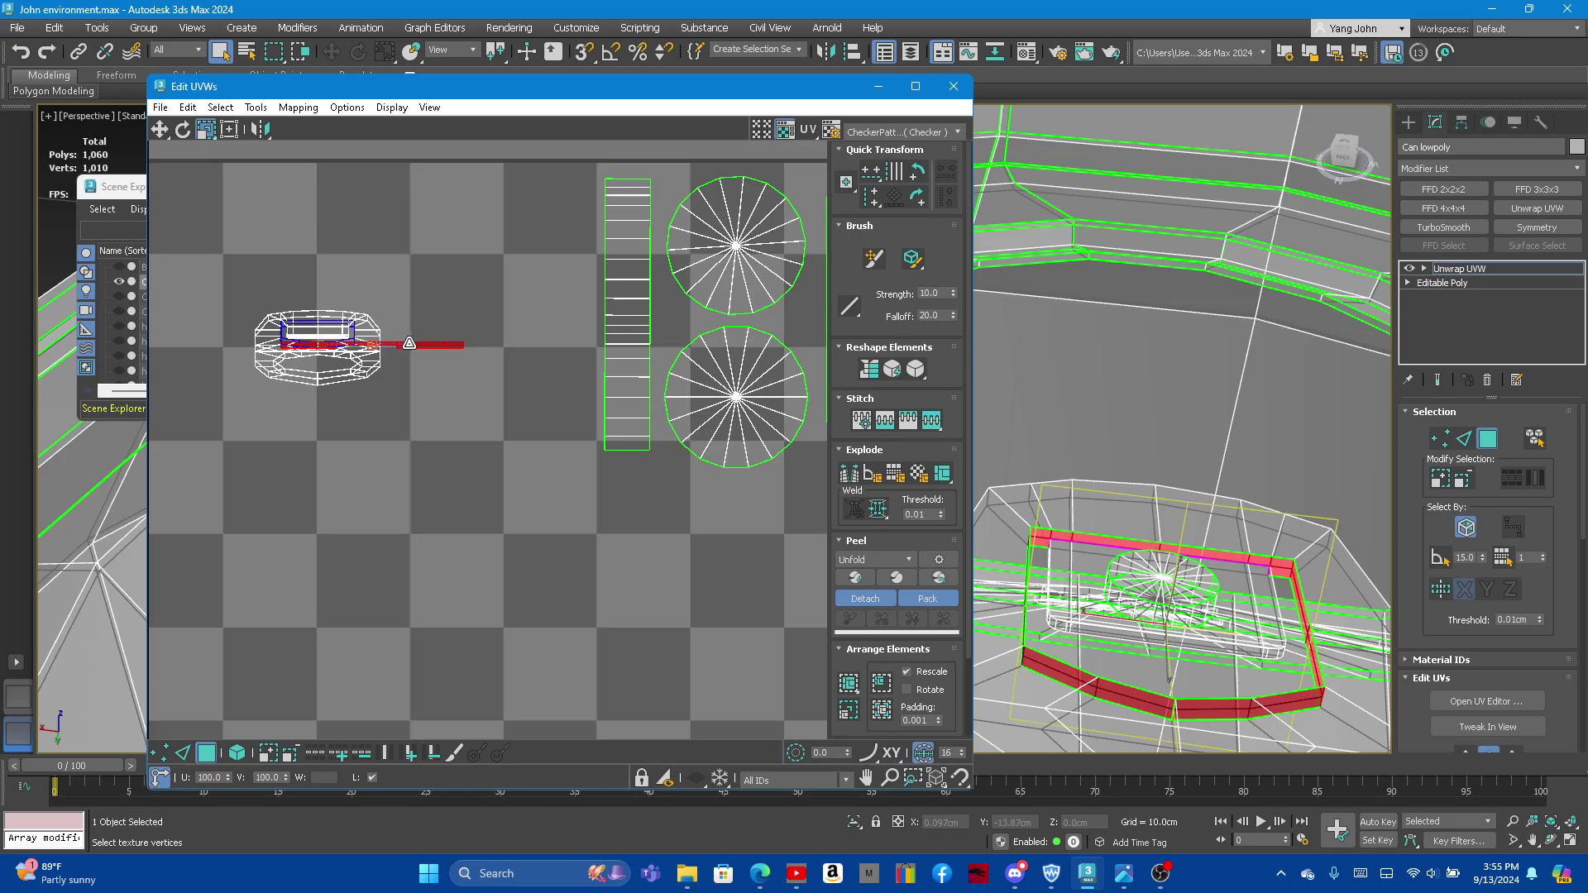
left_click_drag(409, 342, 463, 309)
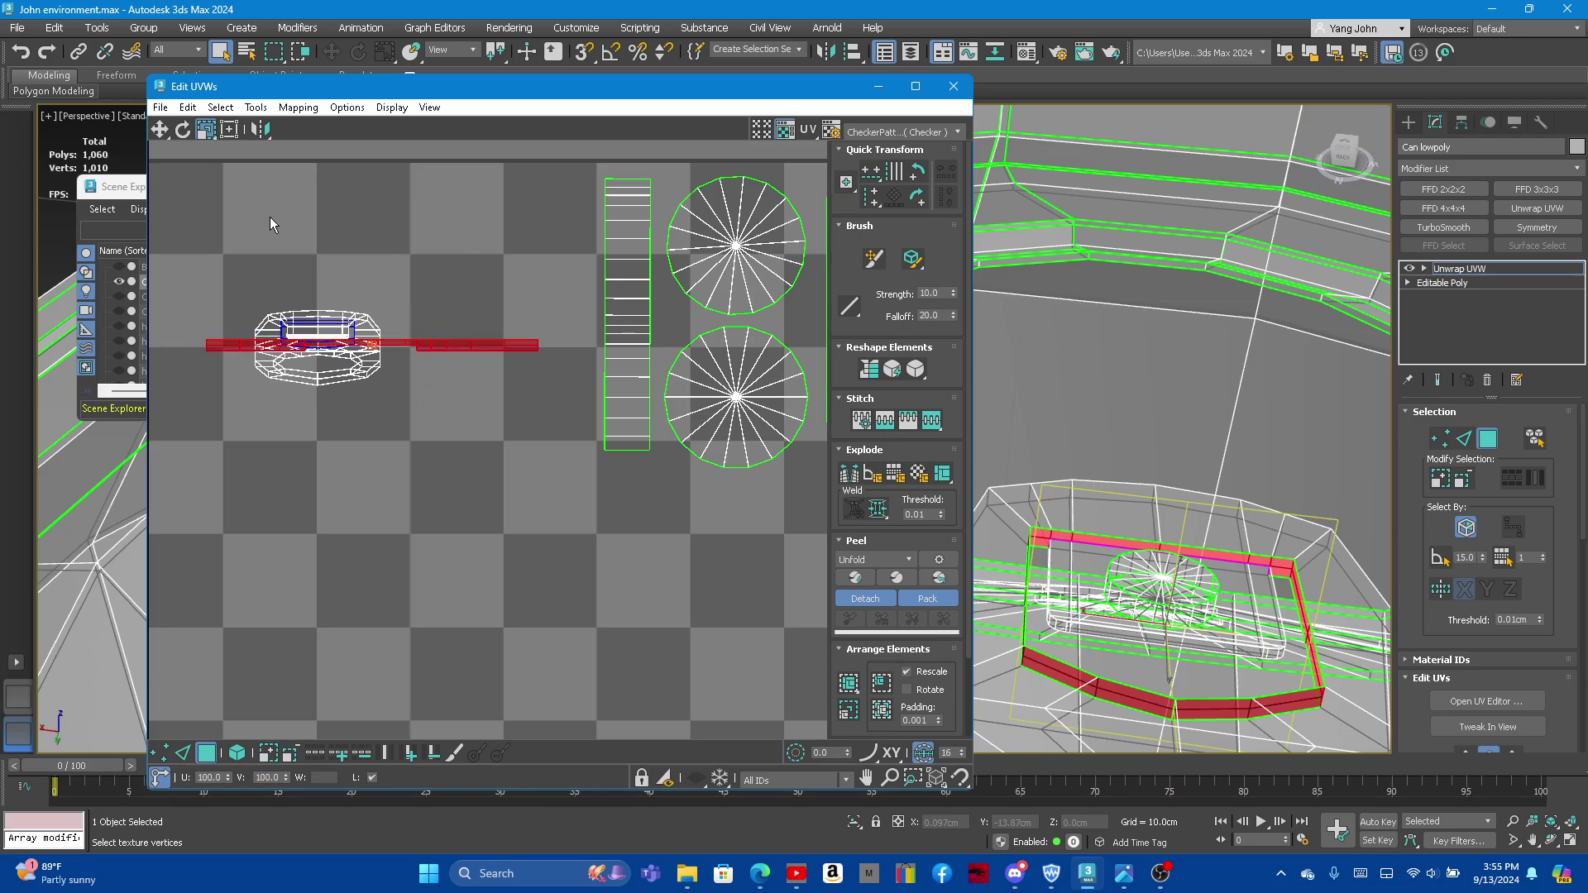
left_click(182, 129)
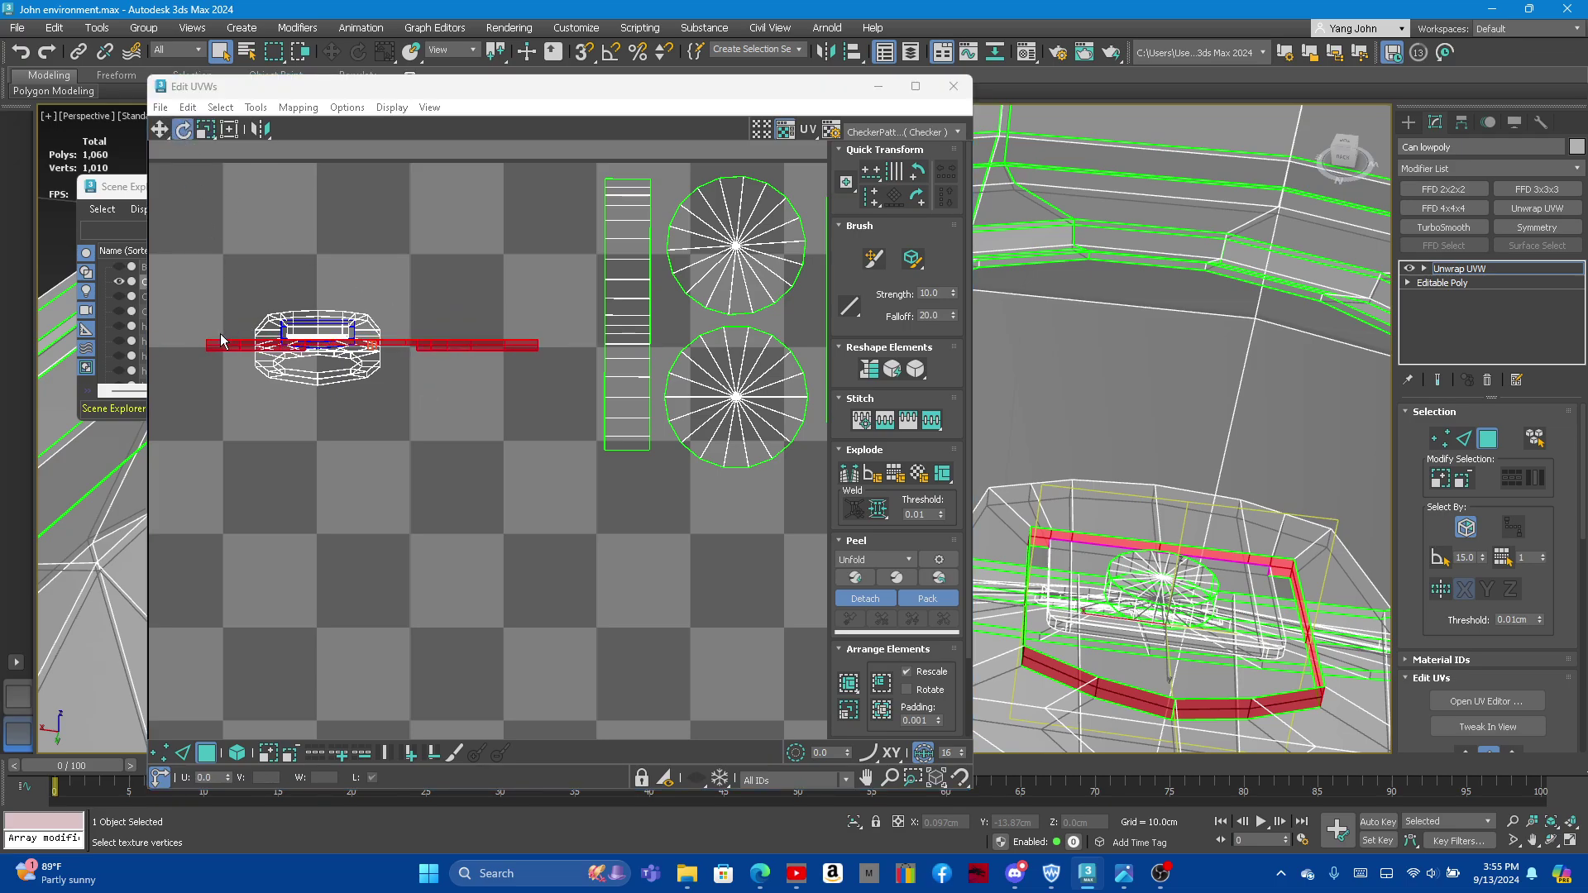
mouse_move(225, 342)
left_mouse_down()
mouse_move(219, 361)
mouse_move(372, 633)
left_mouse_up()
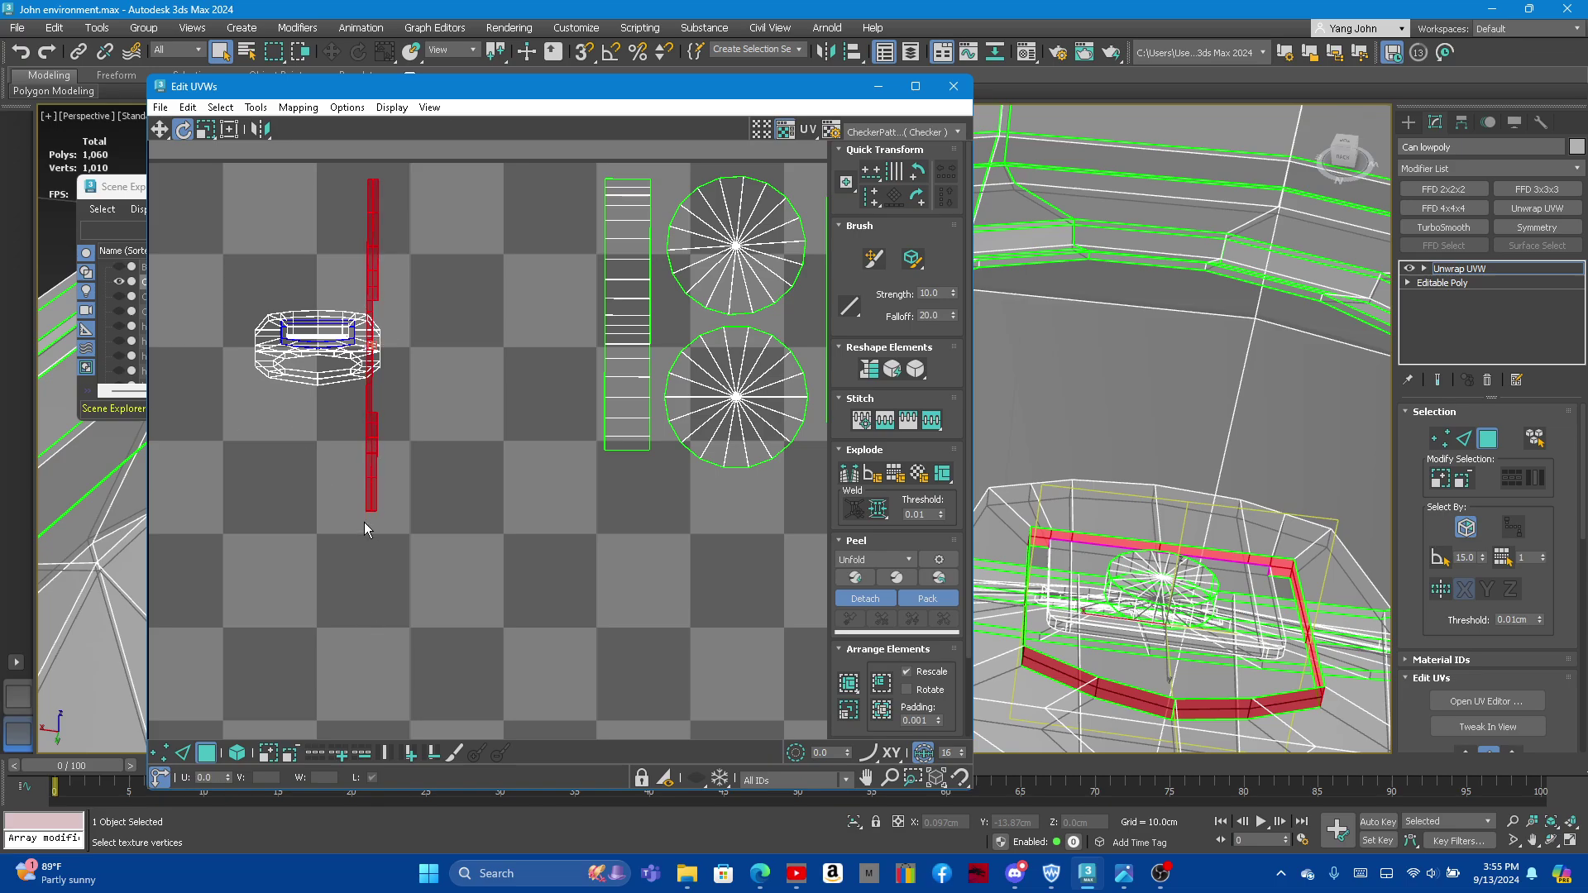
left_click_drag(371, 507, 372, 511)
left_click(160, 130)
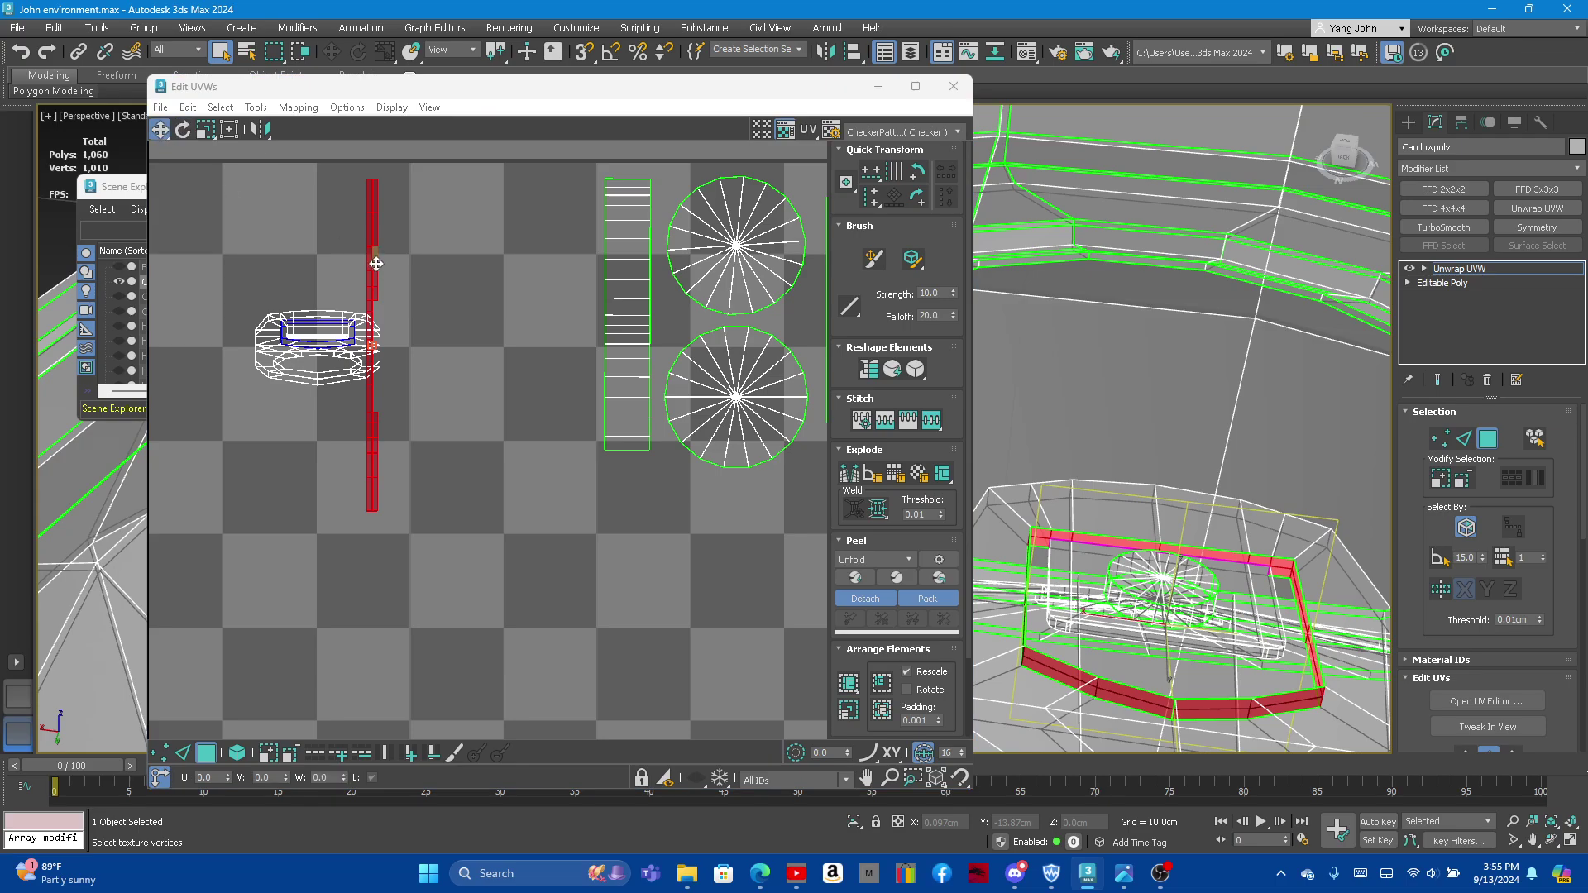
left_click_drag(373, 260, 574, 266)
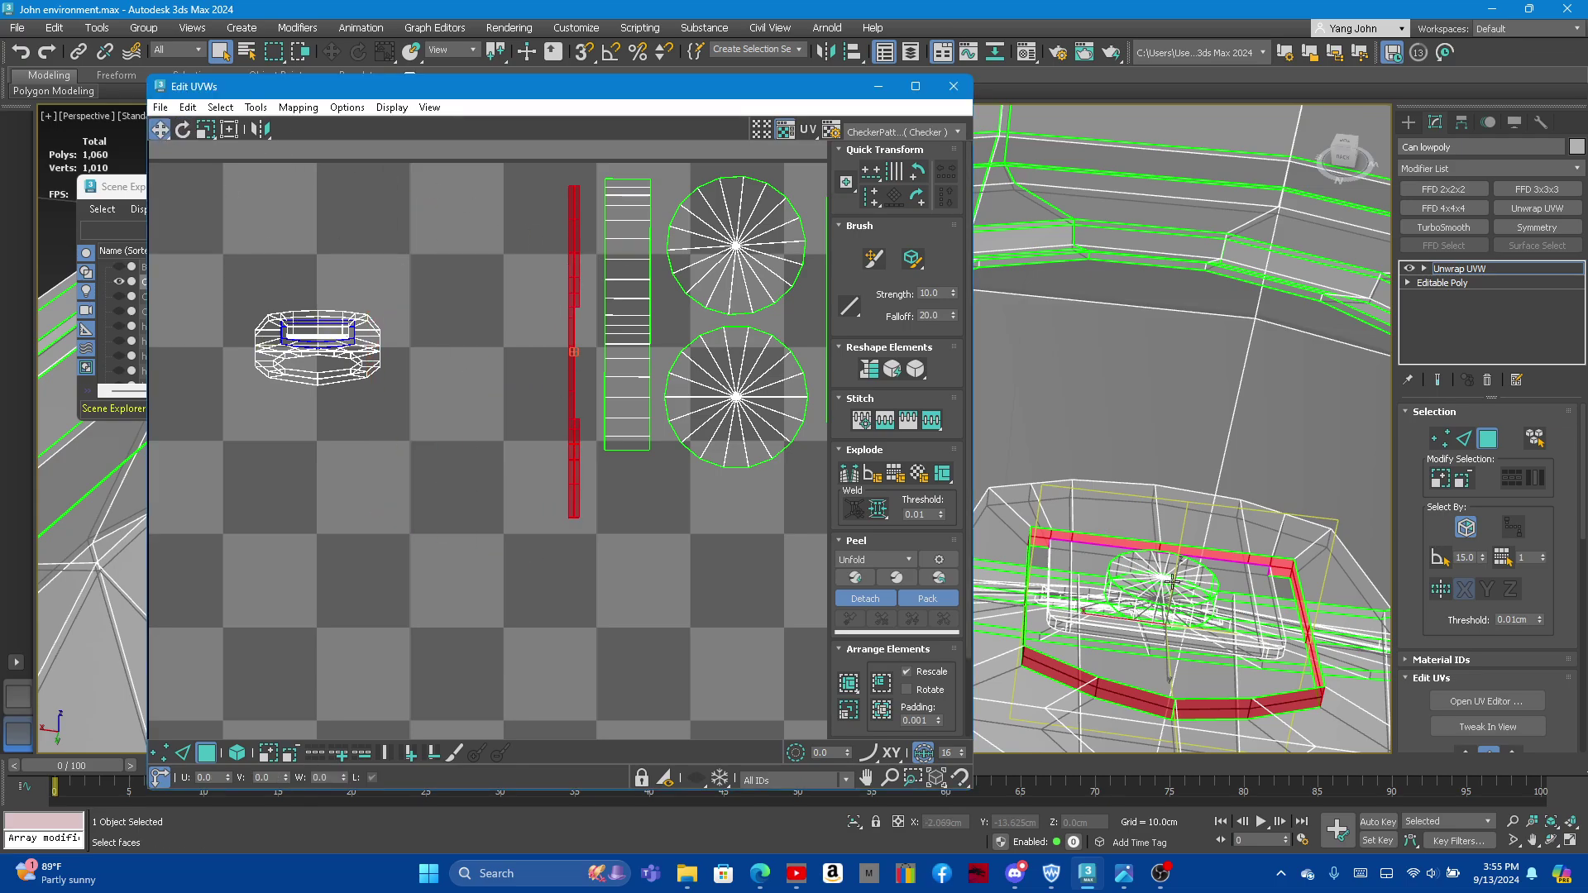
Step: Select the whole pull tab element as one UV shell
scroll(1208, 538, "down", 5)
scroll(1208, 538, "up", 3)
middle_click_drag(1208, 538, 1235, 611, "alt")
scroll(1235, 611, "up", 2)
scroll(1216, 587, "up", 2)
scroll(1212, 551, "up", 2)
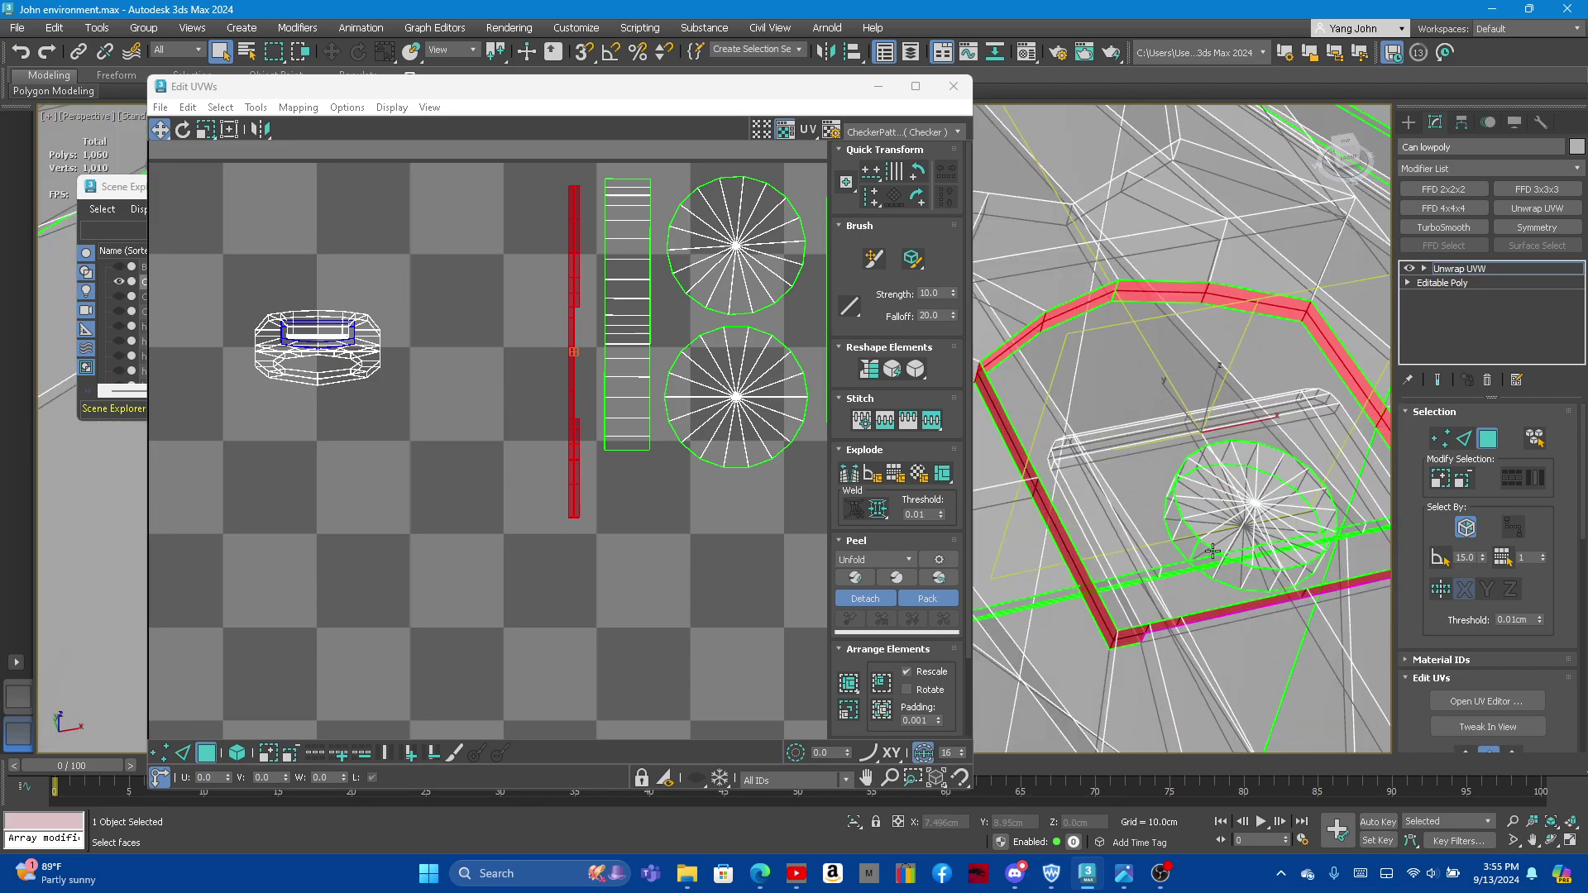
double_click(1152, 482)
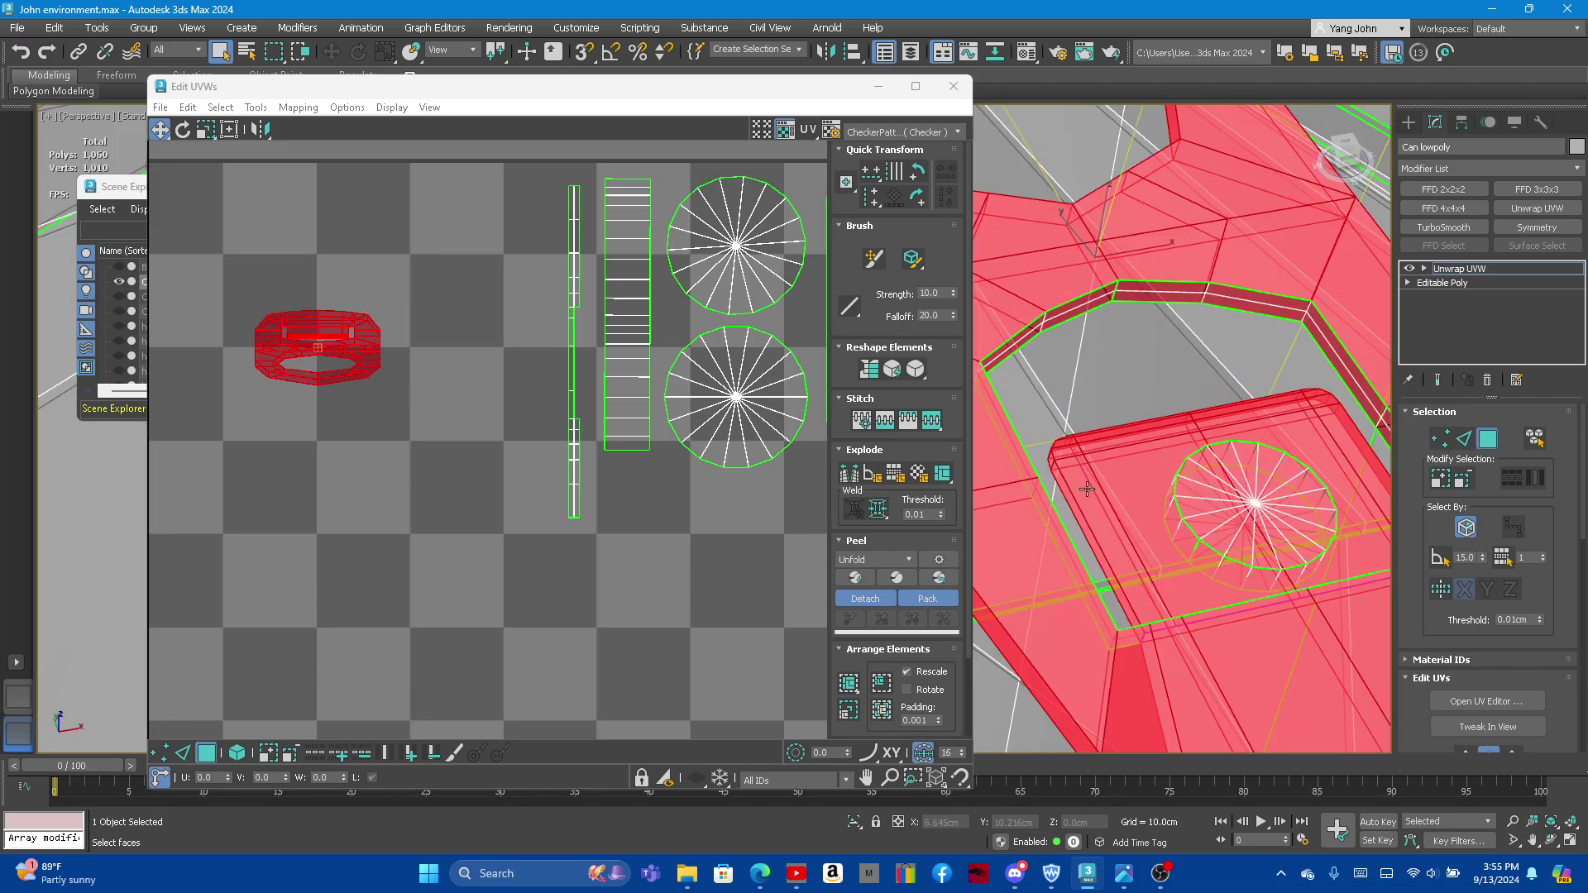
scroll(1088, 490, "down", 2)
scroll(1088, 489, "up", 1)
scroll(1113, 506, "down", 1)
scroll(1133, 513, "down", 1)
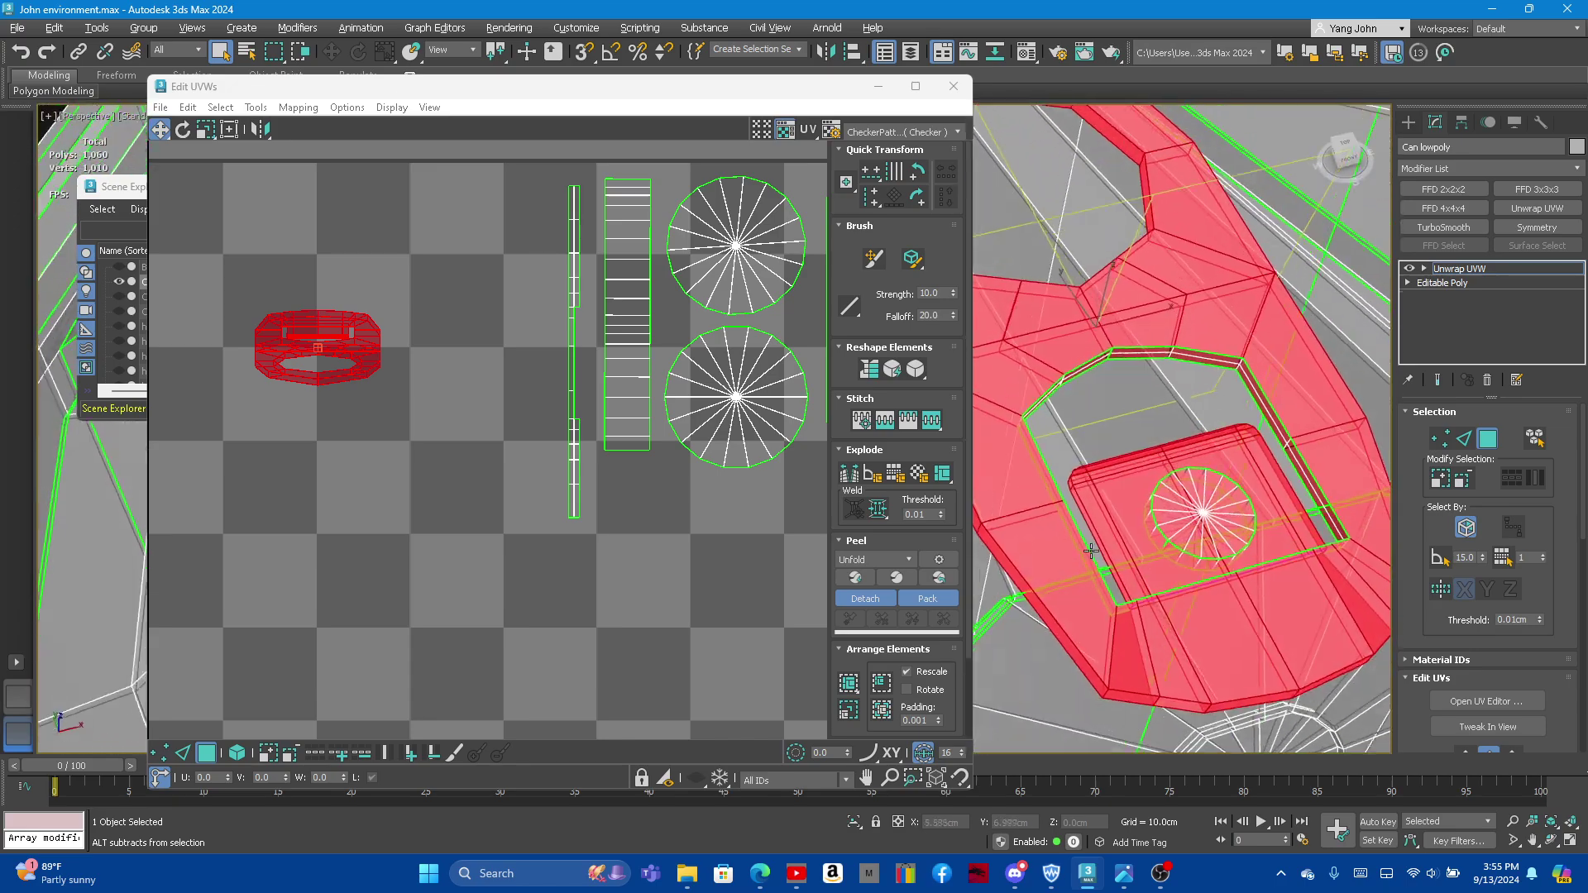
scroll(1150, 517, "down", 1)
scroll(1162, 521, "down", 1)
scroll(1167, 530, "up", 1)
scroll(1183, 555, "up", 1)
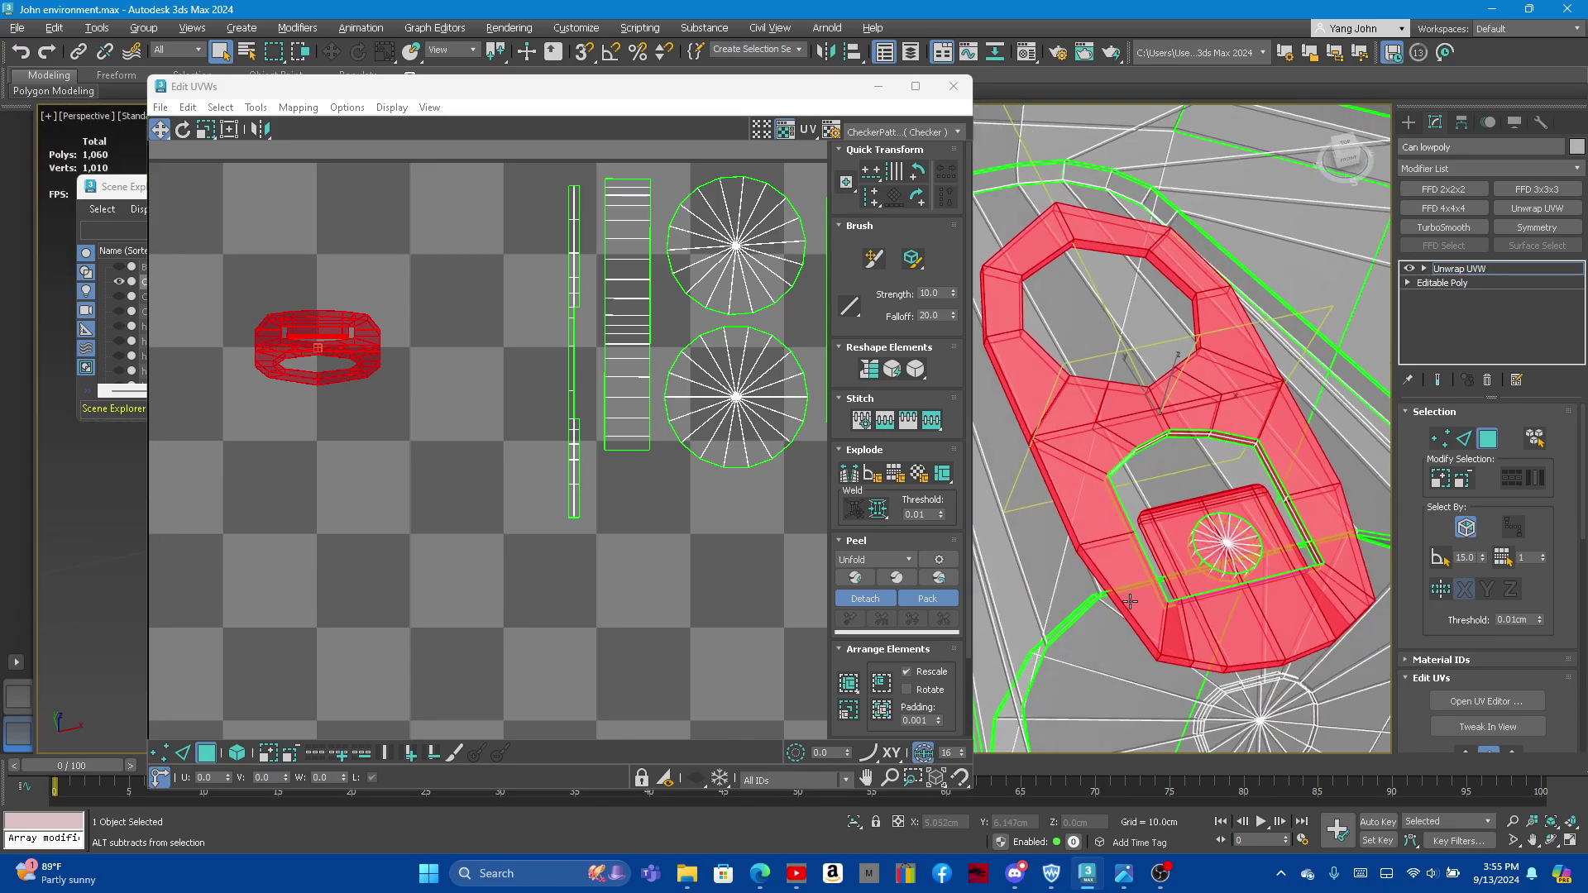
scroll(1199, 583, "up", 1)
scroll(1220, 618, "up", 1)
scroll(1220, 618, "up", 1)
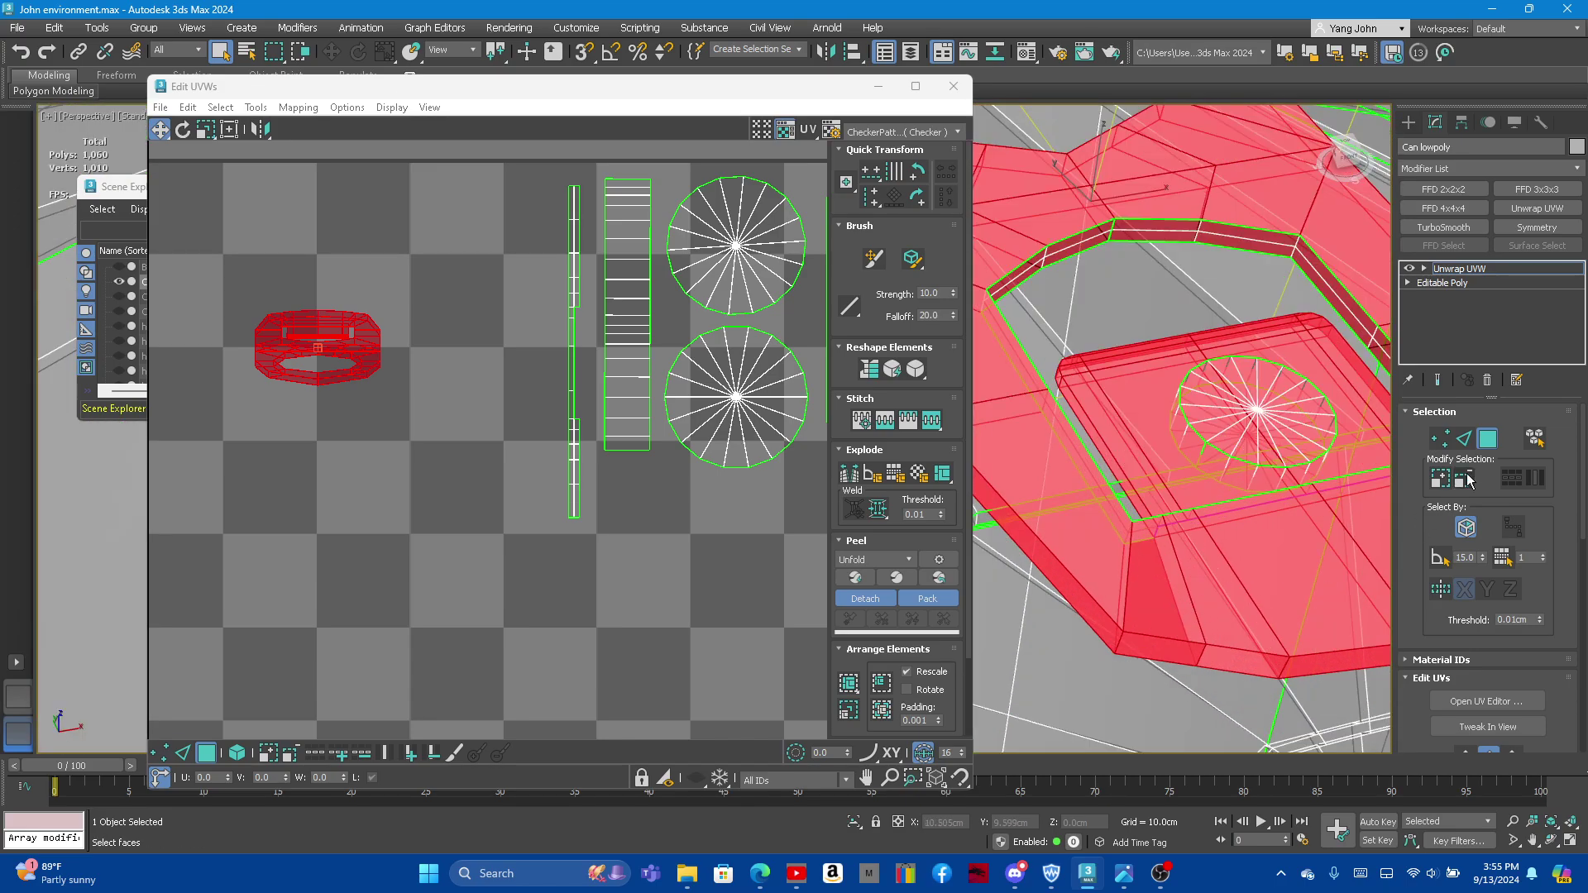
Step: Select the edge loop around the pull tab's outer rim in shaded-with-edges view
left_click(1465, 441)
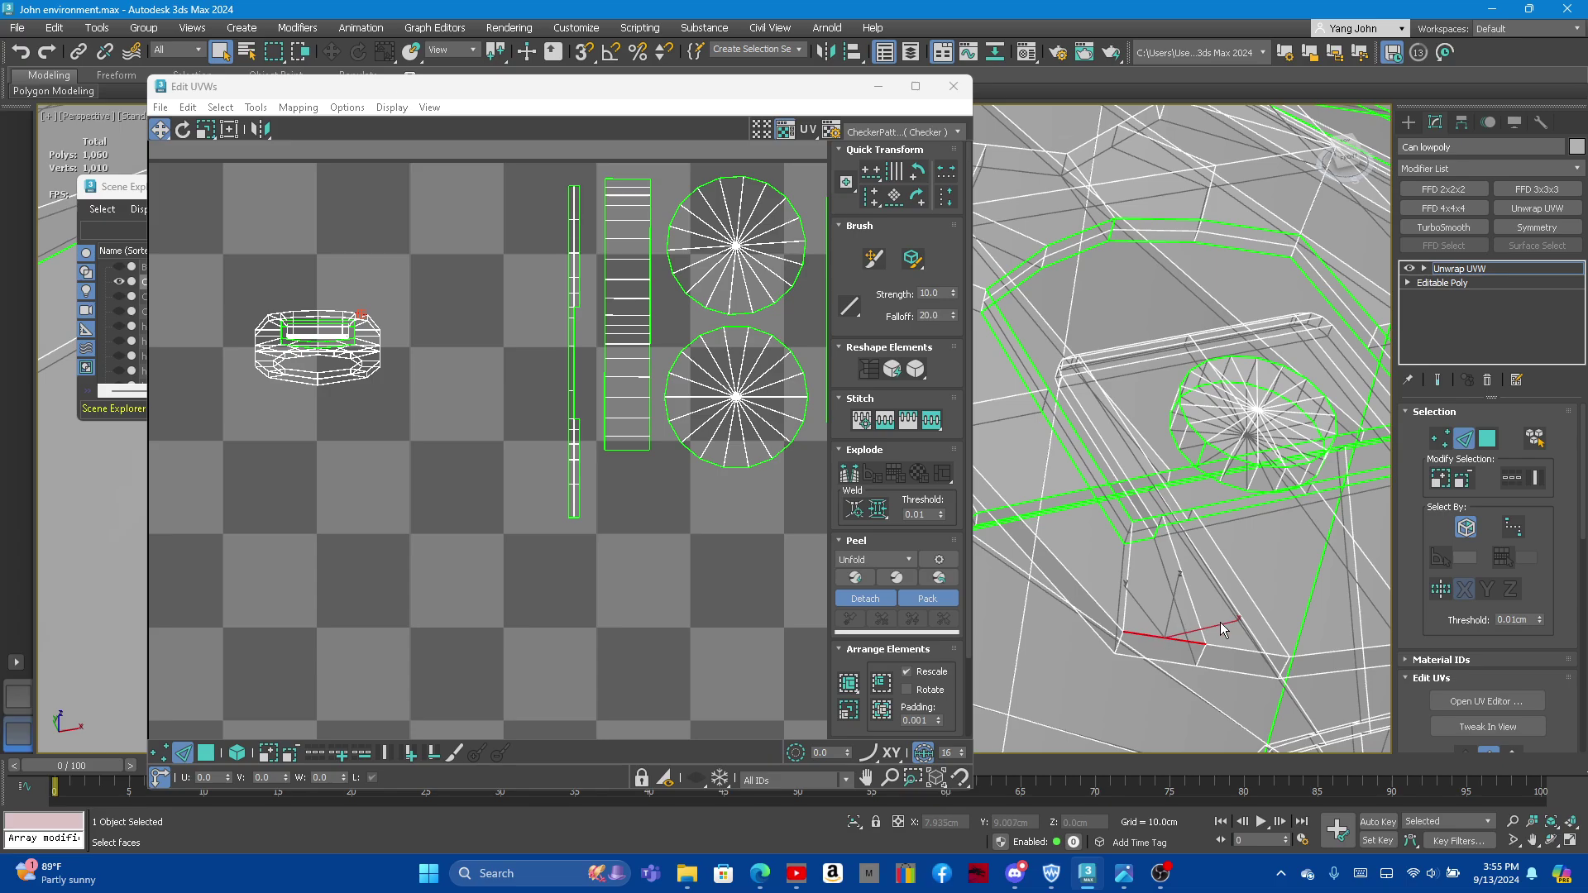
key("F3")
left_click(1232, 649)
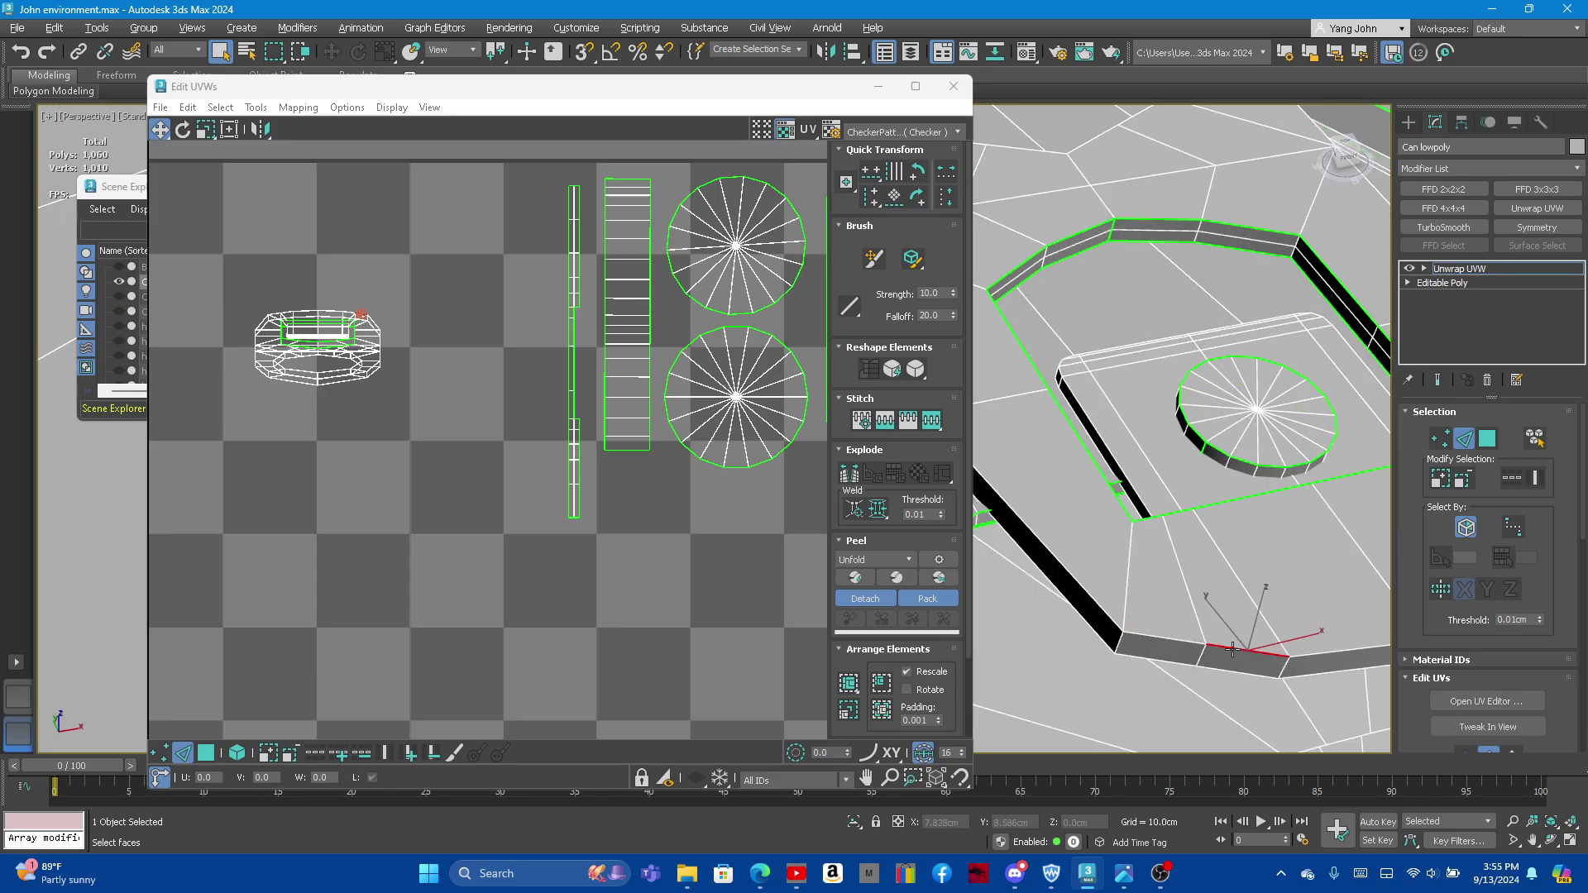
double_click(1233, 649)
middle_click_drag(1233, 649, 1148, 581, "alt")
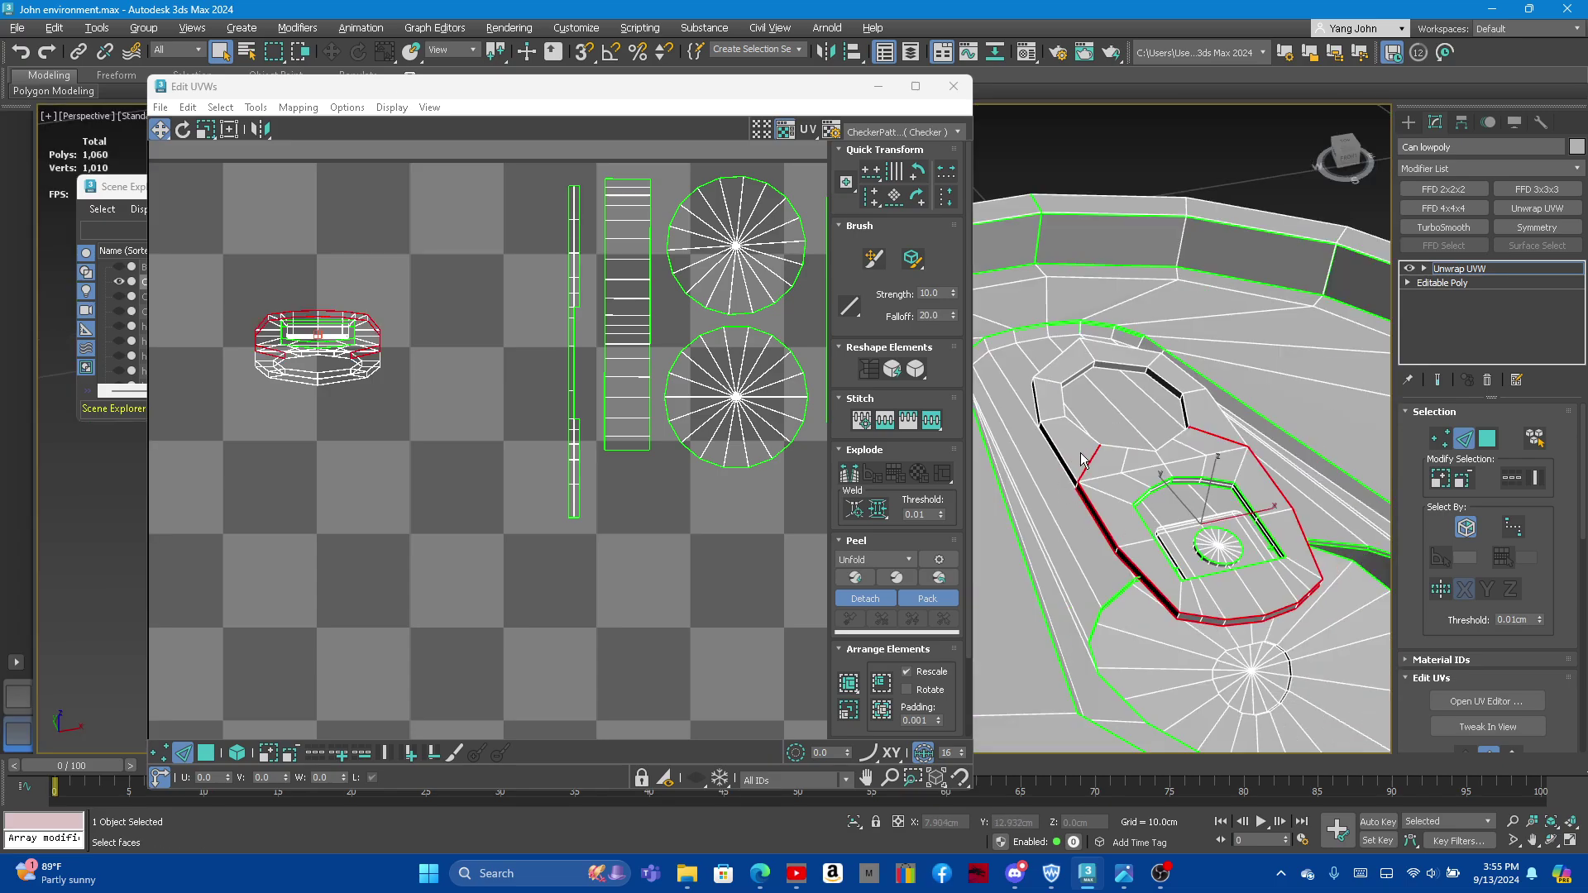
scroll(1082, 460, "up", 2)
scroll(1082, 460, "up", 2)
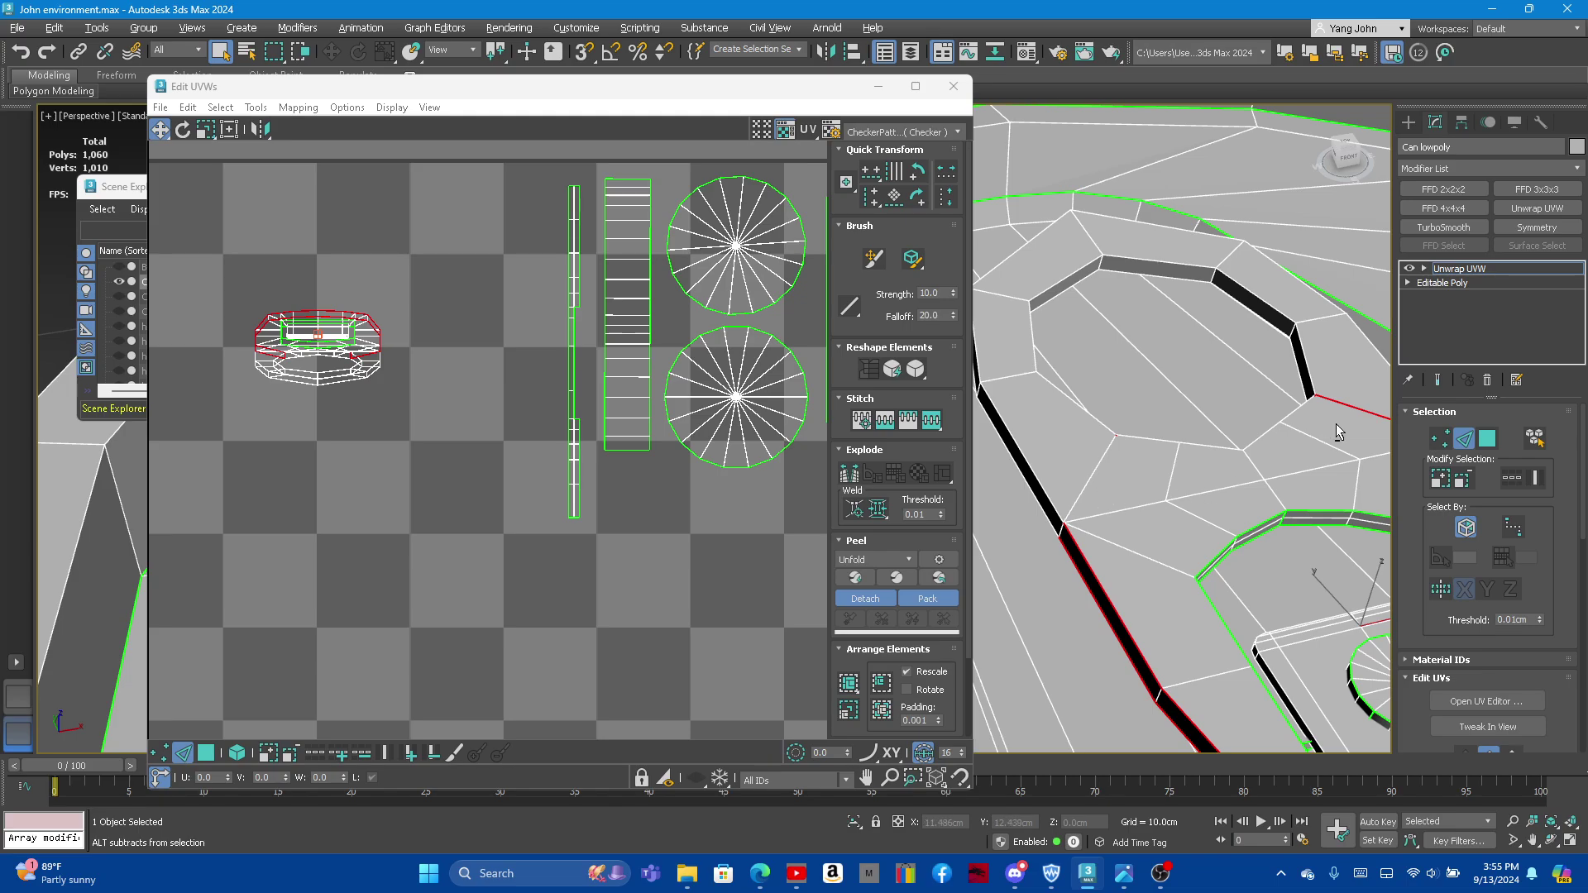
mouse_move(1337, 423)
middle_mouse_down("alt")
mouse_move(1125, 485)
mouse_move(1101, 559)
mouse_move(1094, 523)
middle_mouse_up("alt")
scroll(1124, 486, "down", 2)
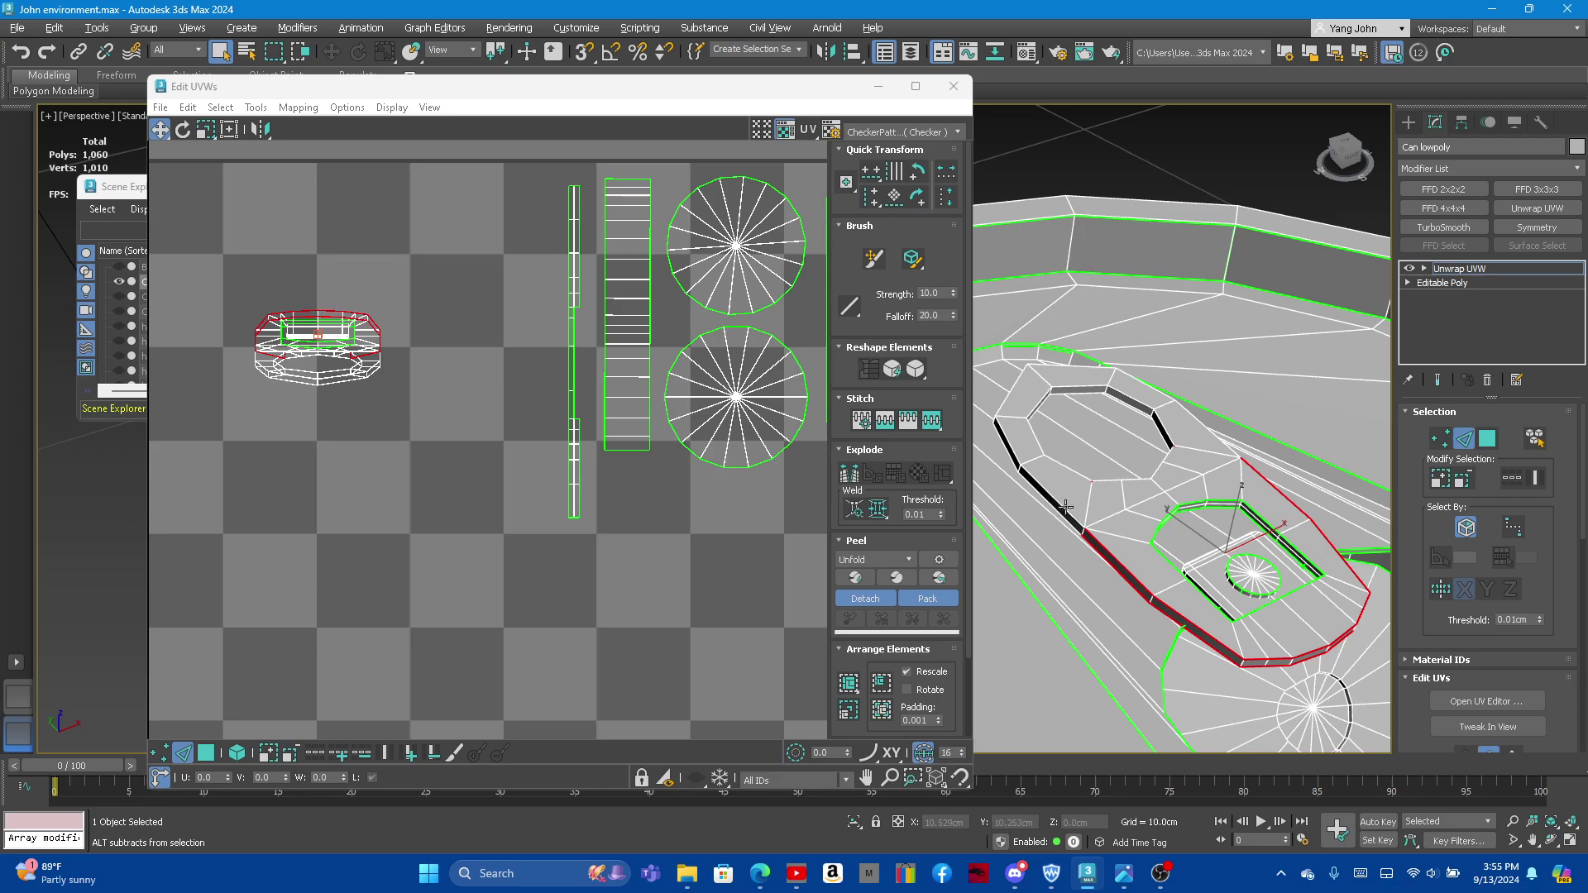
Step: Add the upper rim's edge loop to the selection and check both loops
double_click(1063, 506, "ctrl")
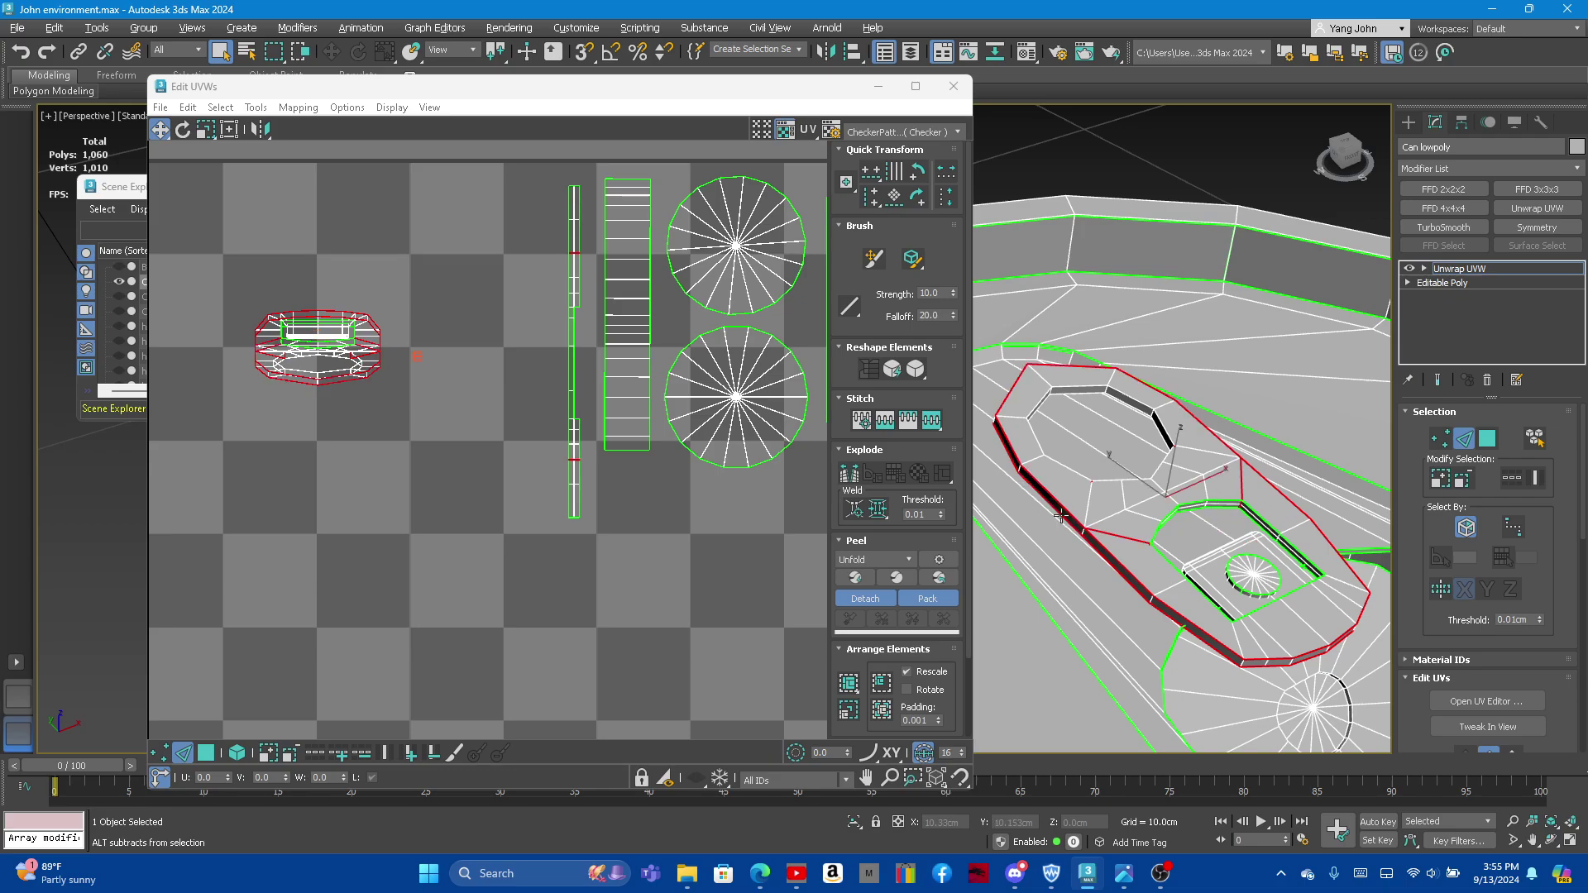
mouse_move(1063, 517)
middle_mouse_down("alt")
mouse_move(1114, 606)
mouse_move(1049, 601)
middle_mouse_up("alt")
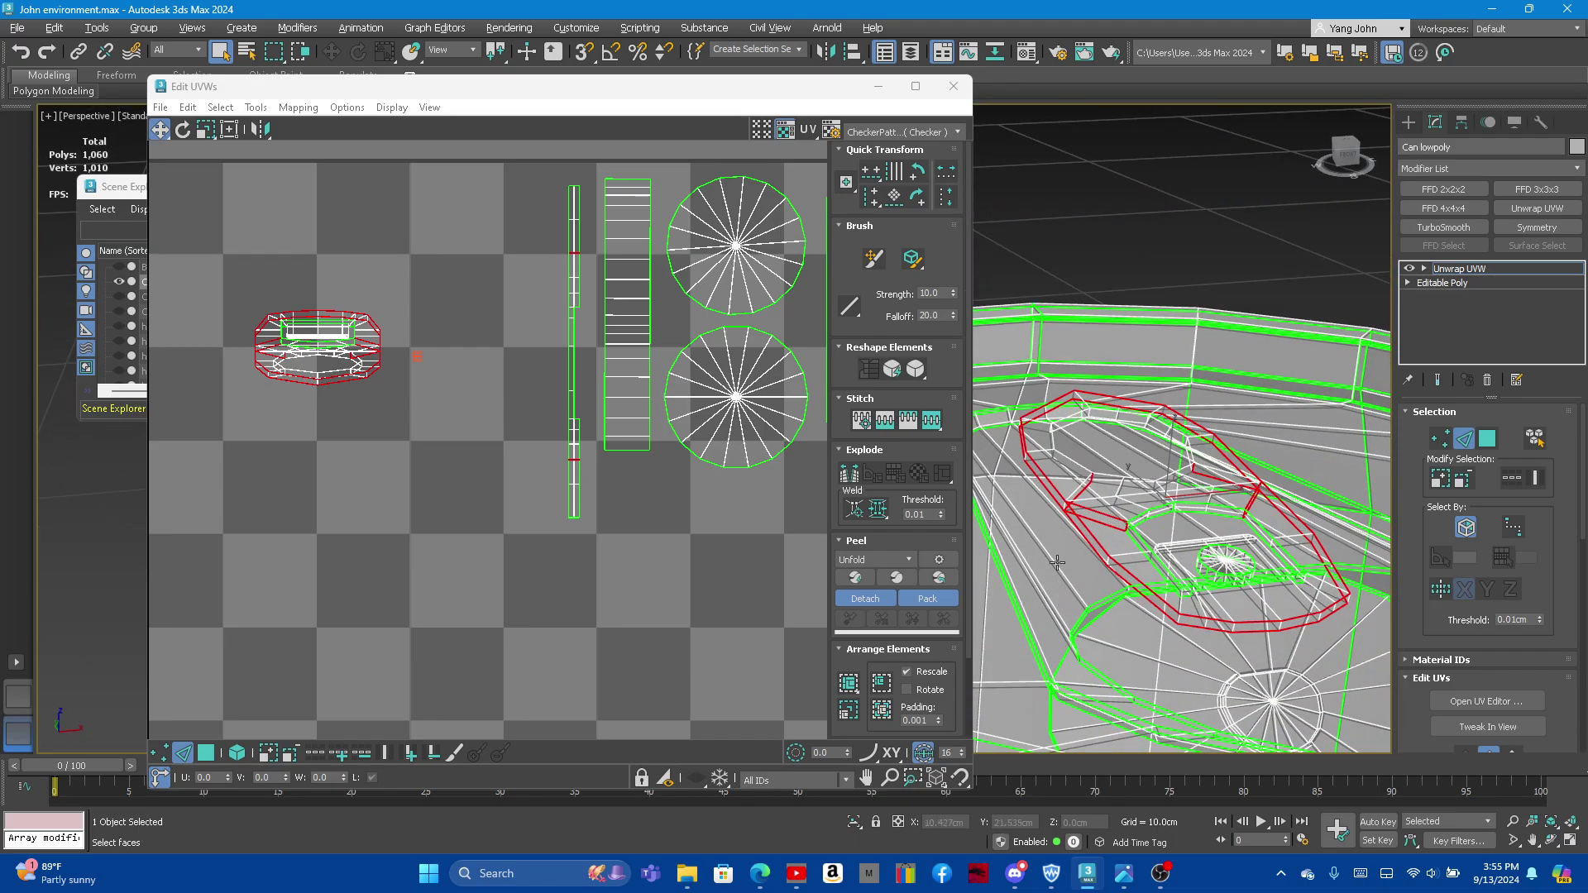
scroll(1117, 506, "up", 5)
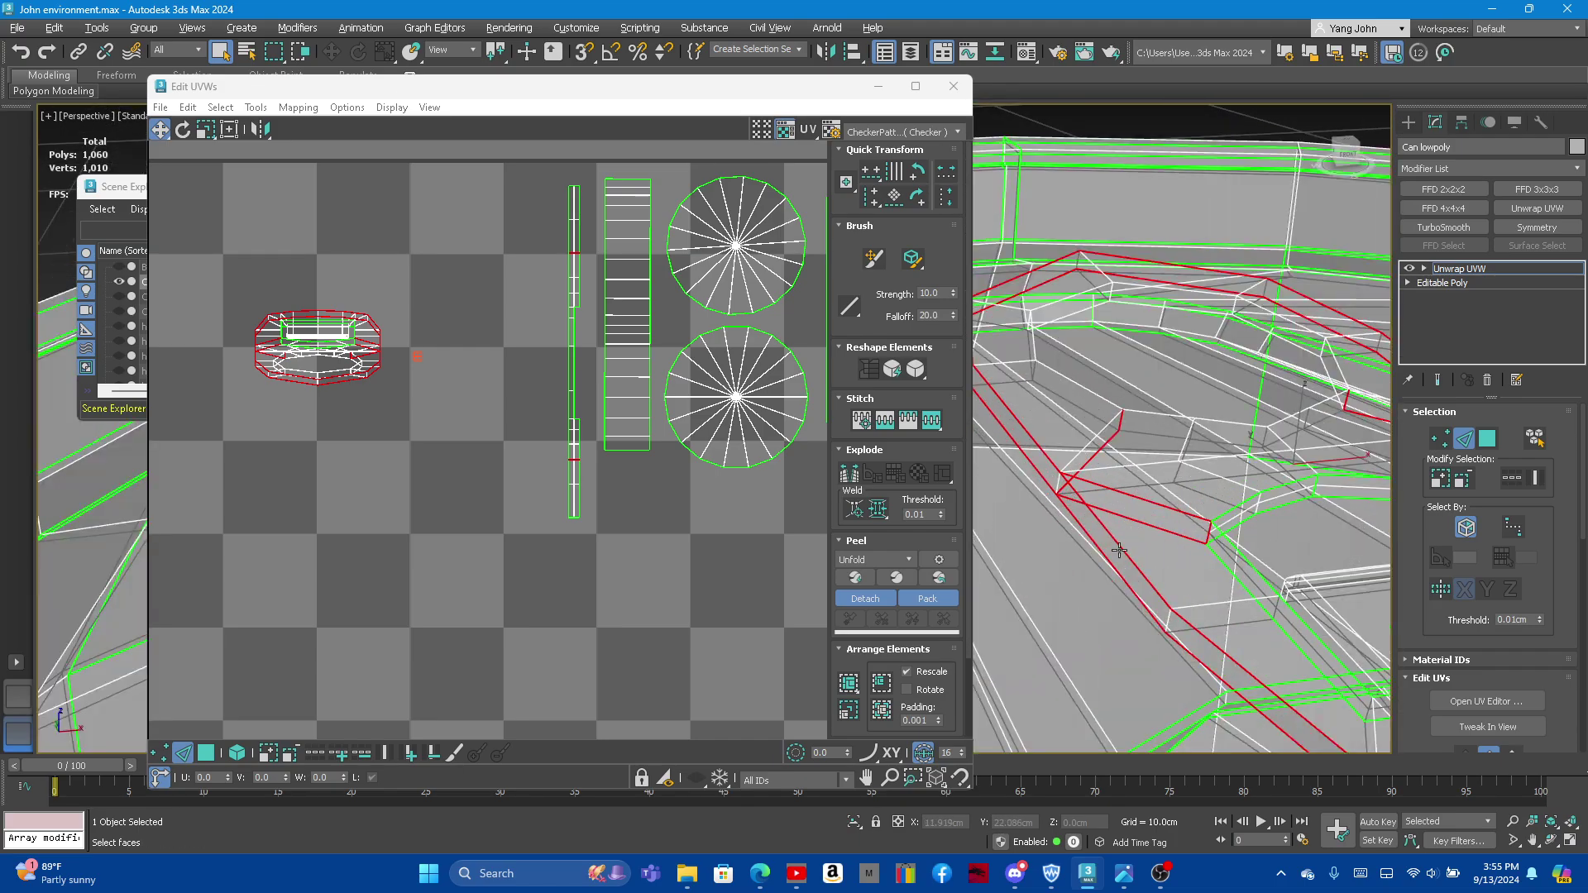
scroll(1119, 550, "down", 5)
middle_click_drag(1120, 550, 1100, 476, "alt")
scroll(1100, 475, "up", 5)
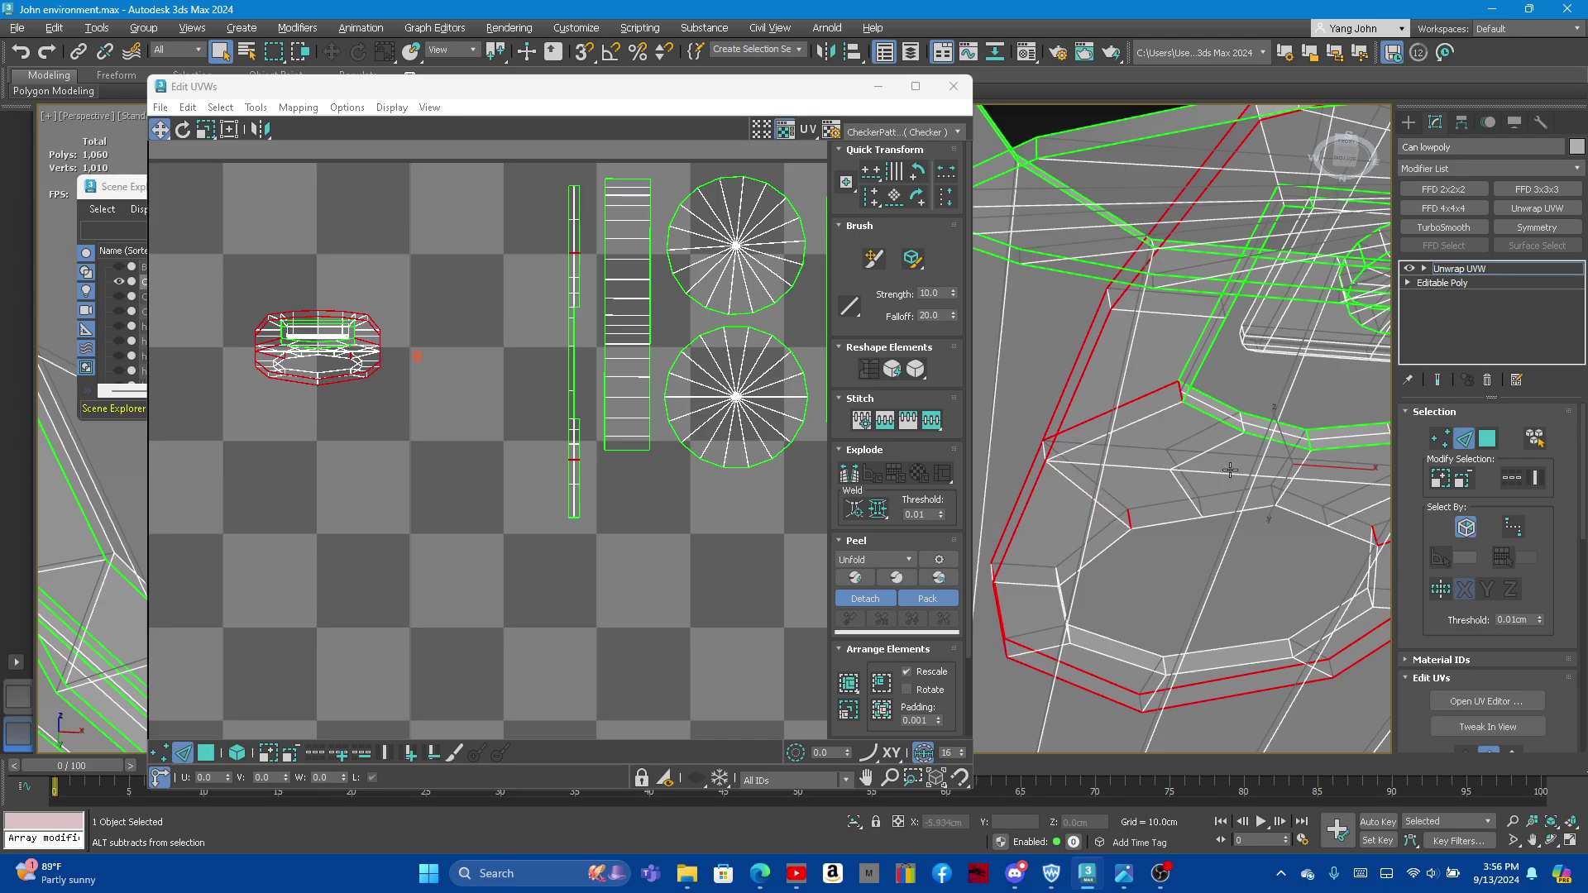
mouse_move(1014, 589)
middle_mouse_down("alt")
mouse_move(1317, 553)
mouse_move(1301, 542)
middle_mouse_up("alt")
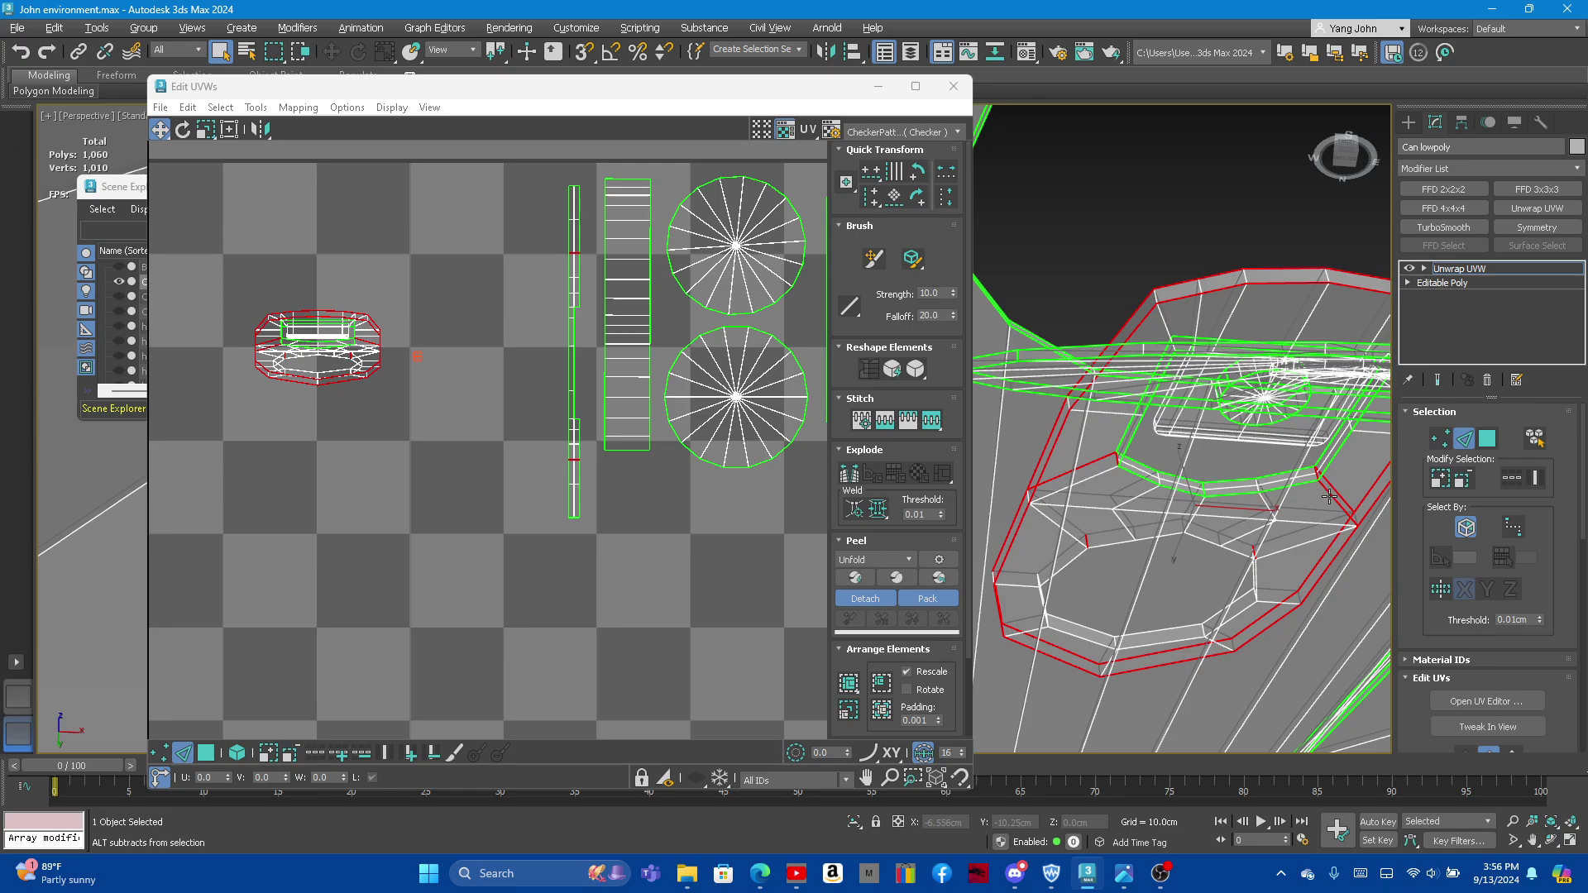
middle_click_drag(1329, 496, 1070, 483, "alt")
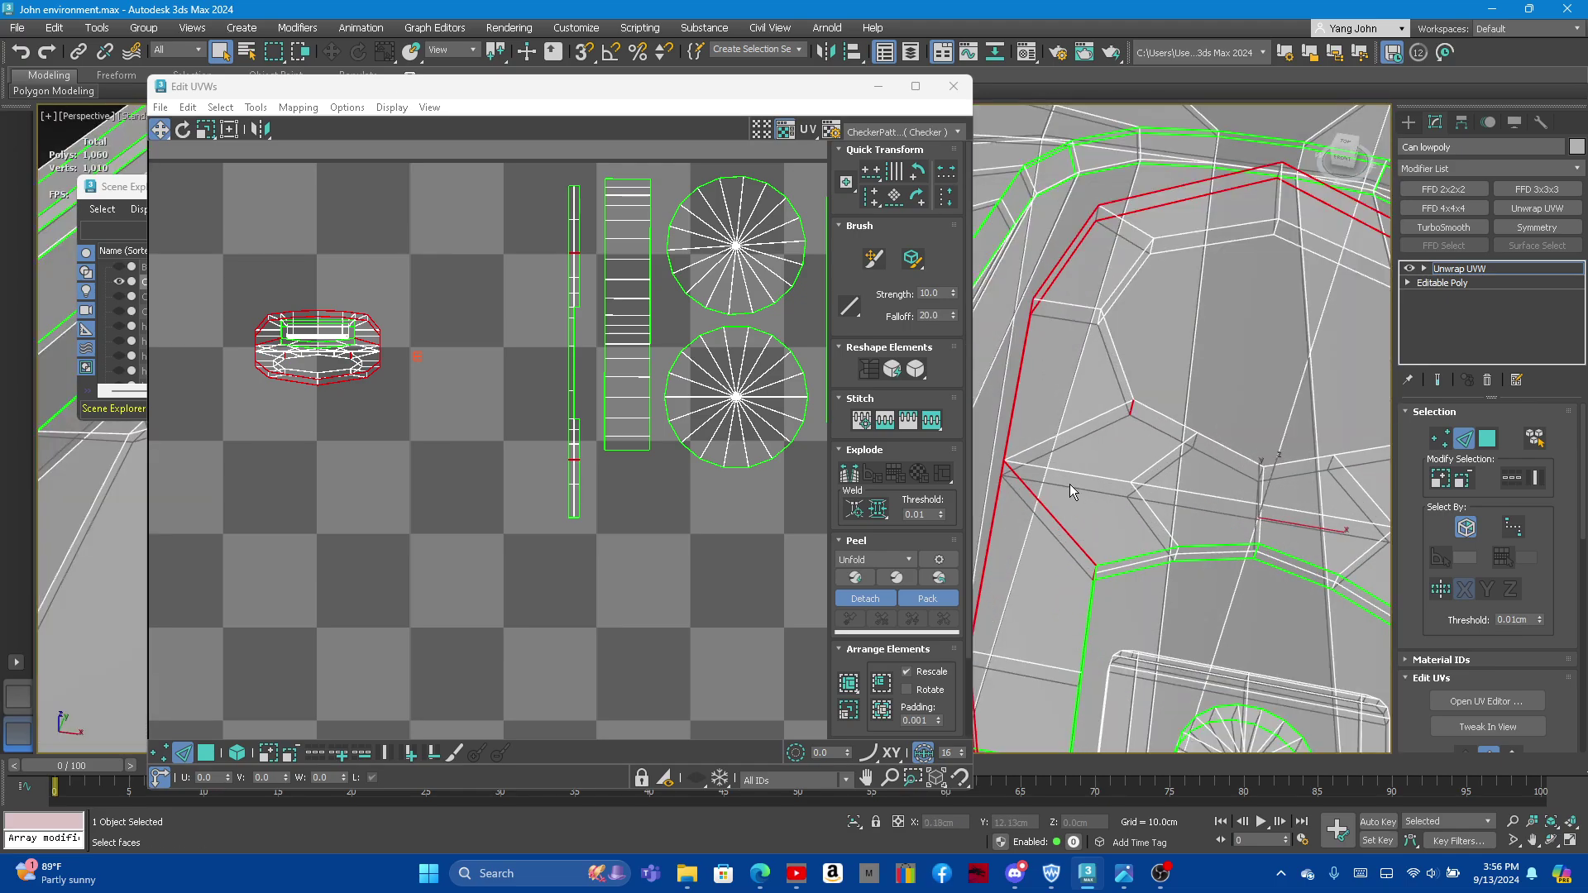
scroll(1047, 527, "up", 5)
scroll(1042, 531, "down", 5)
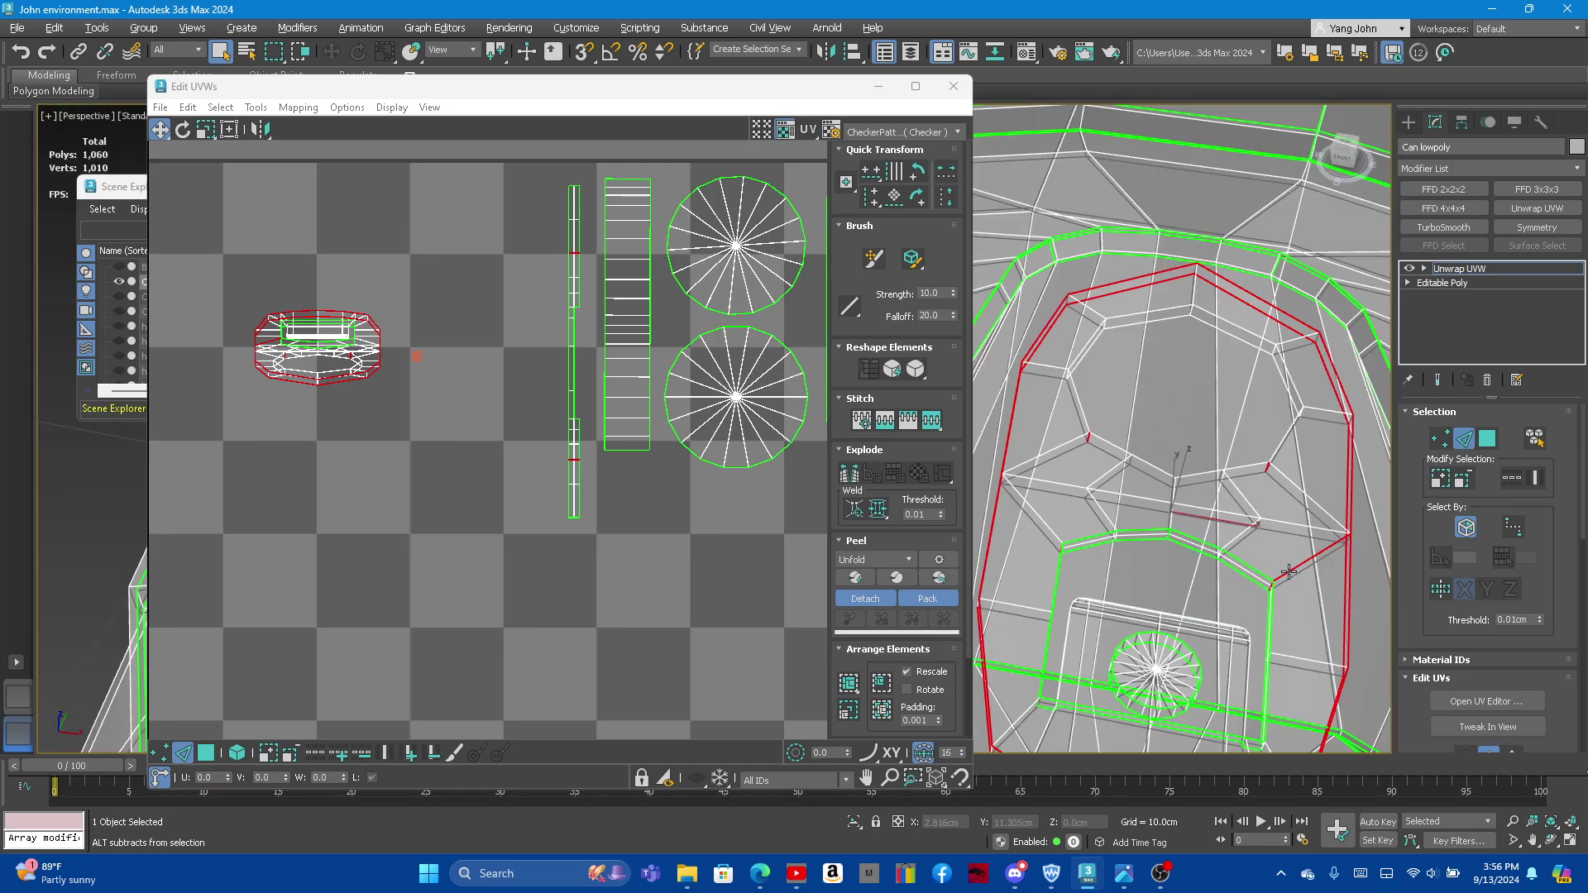
scroll(1144, 437, "up", 5)
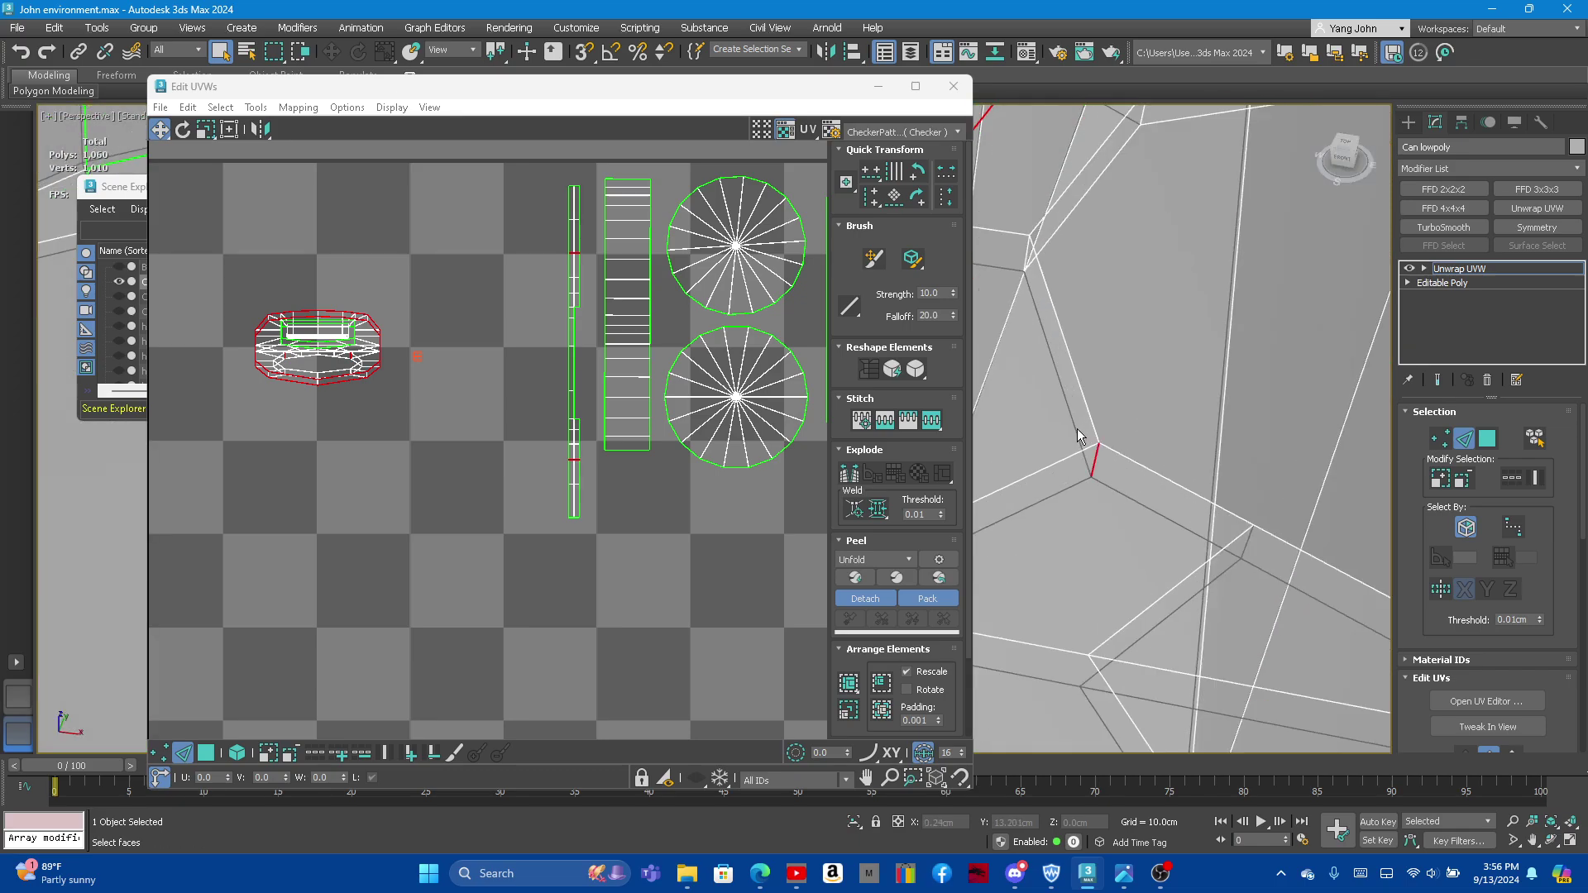
mouse_move(1080, 554)
middle_mouse_down("alt")
mouse_move(1117, 401)
mouse_move(1098, 633)
mouse_move(1103, 614)
mouse_move(1154, 593)
mouse_move(1341, 604)
middle_mouse_up("alt")
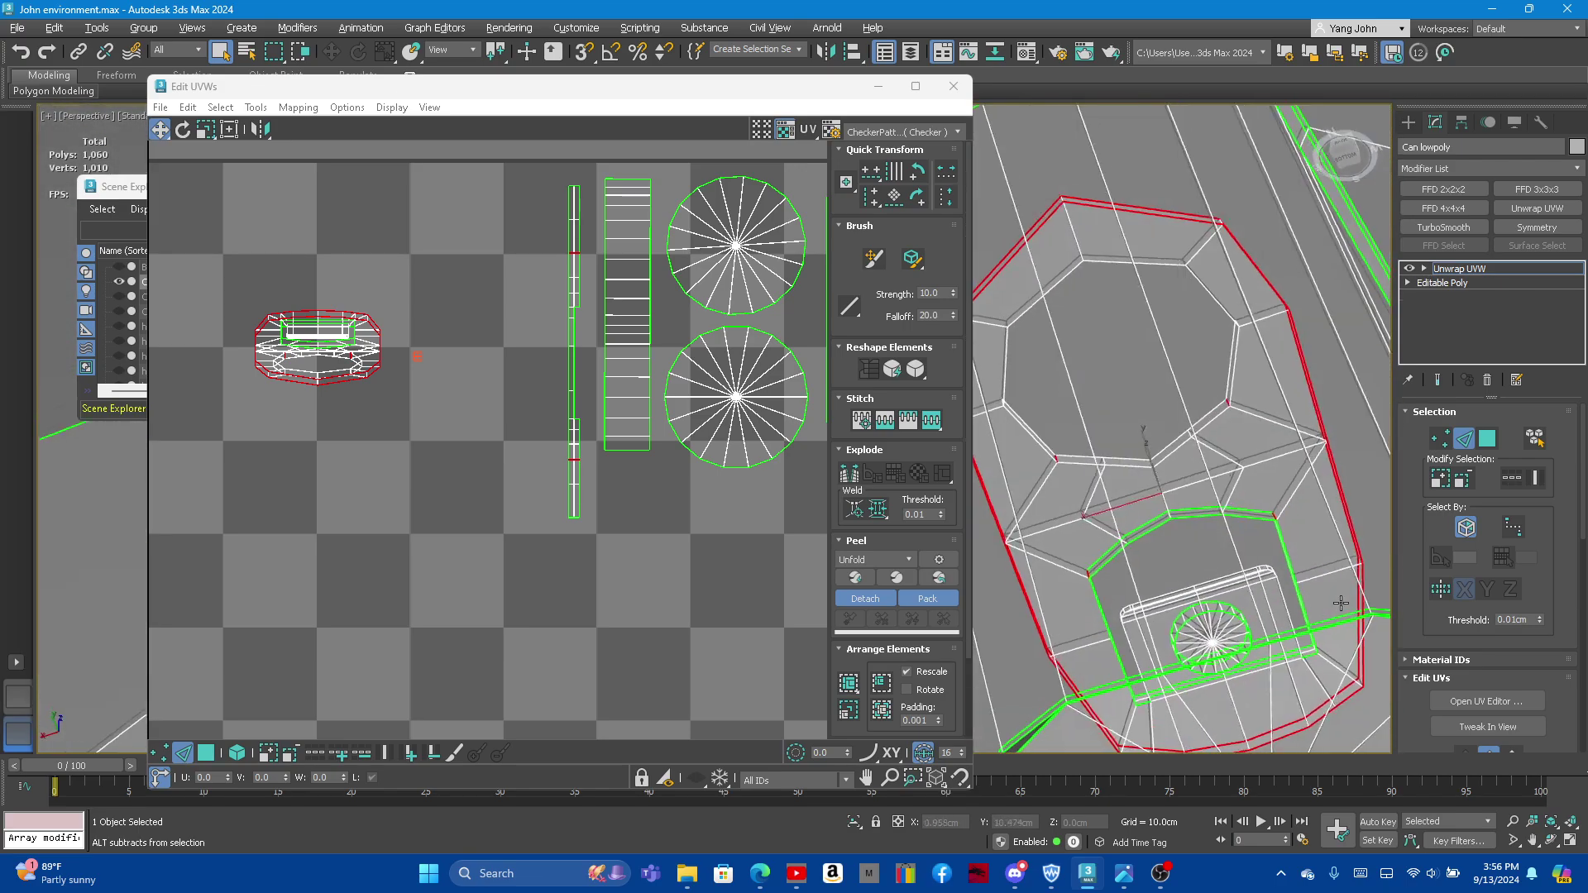
Step: Orbit around the octagonal cap to inspect its edges
scroll(1045, 441, "up", 5)
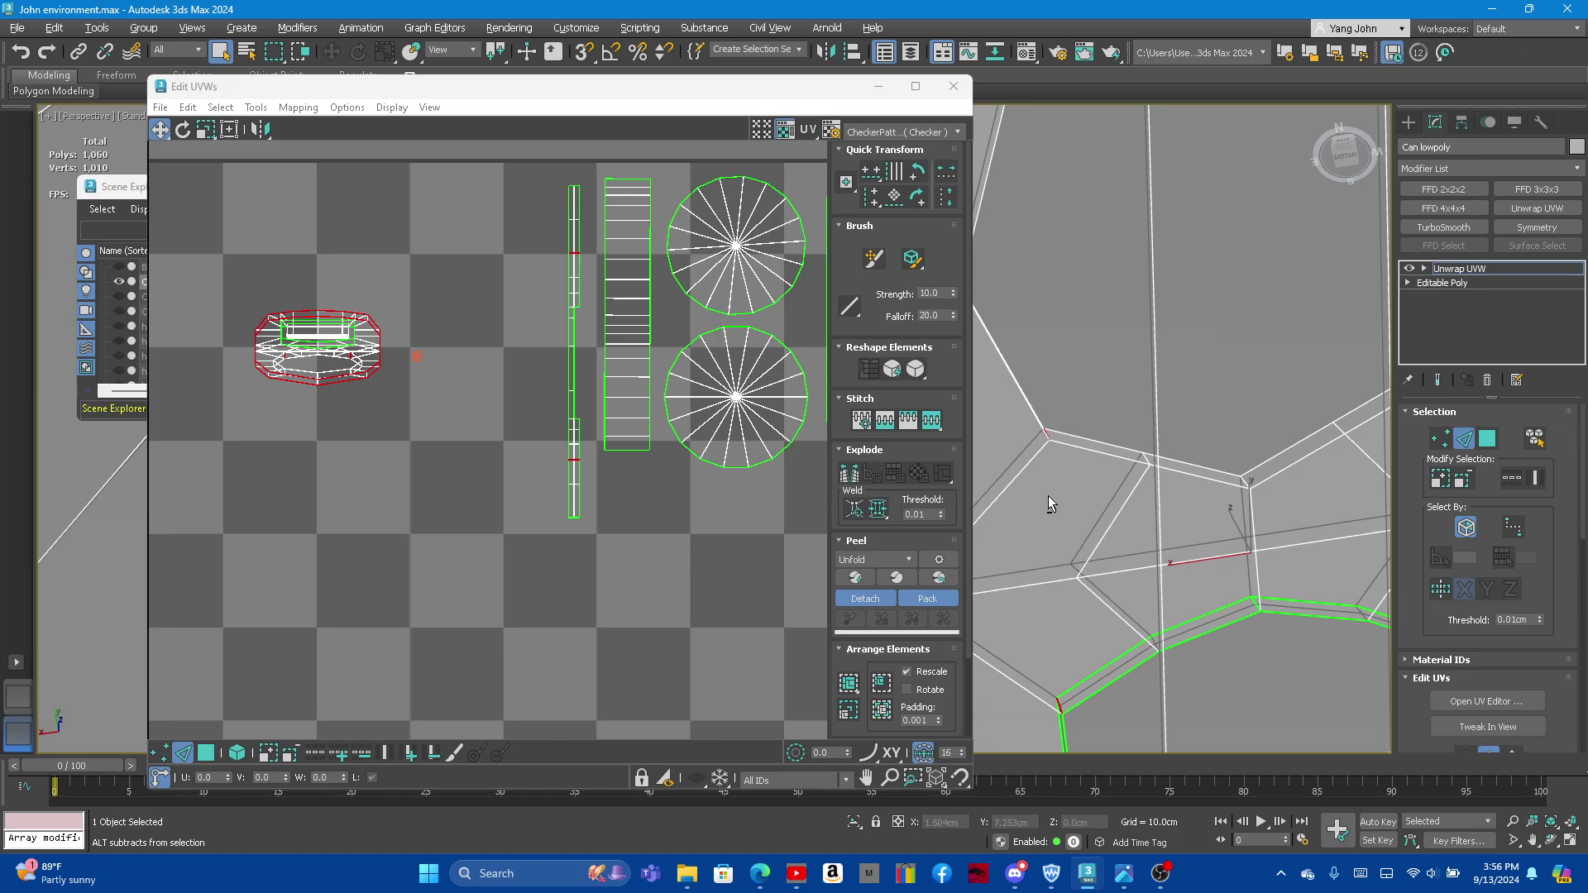
scroll(1115, 533, "down", 3)
mouse_move(1103, 553)
middle_mouse_down("alt")
mouse_move(1100, 593)
mouse_move(1079, 505)
middle_mouse_up("alt")
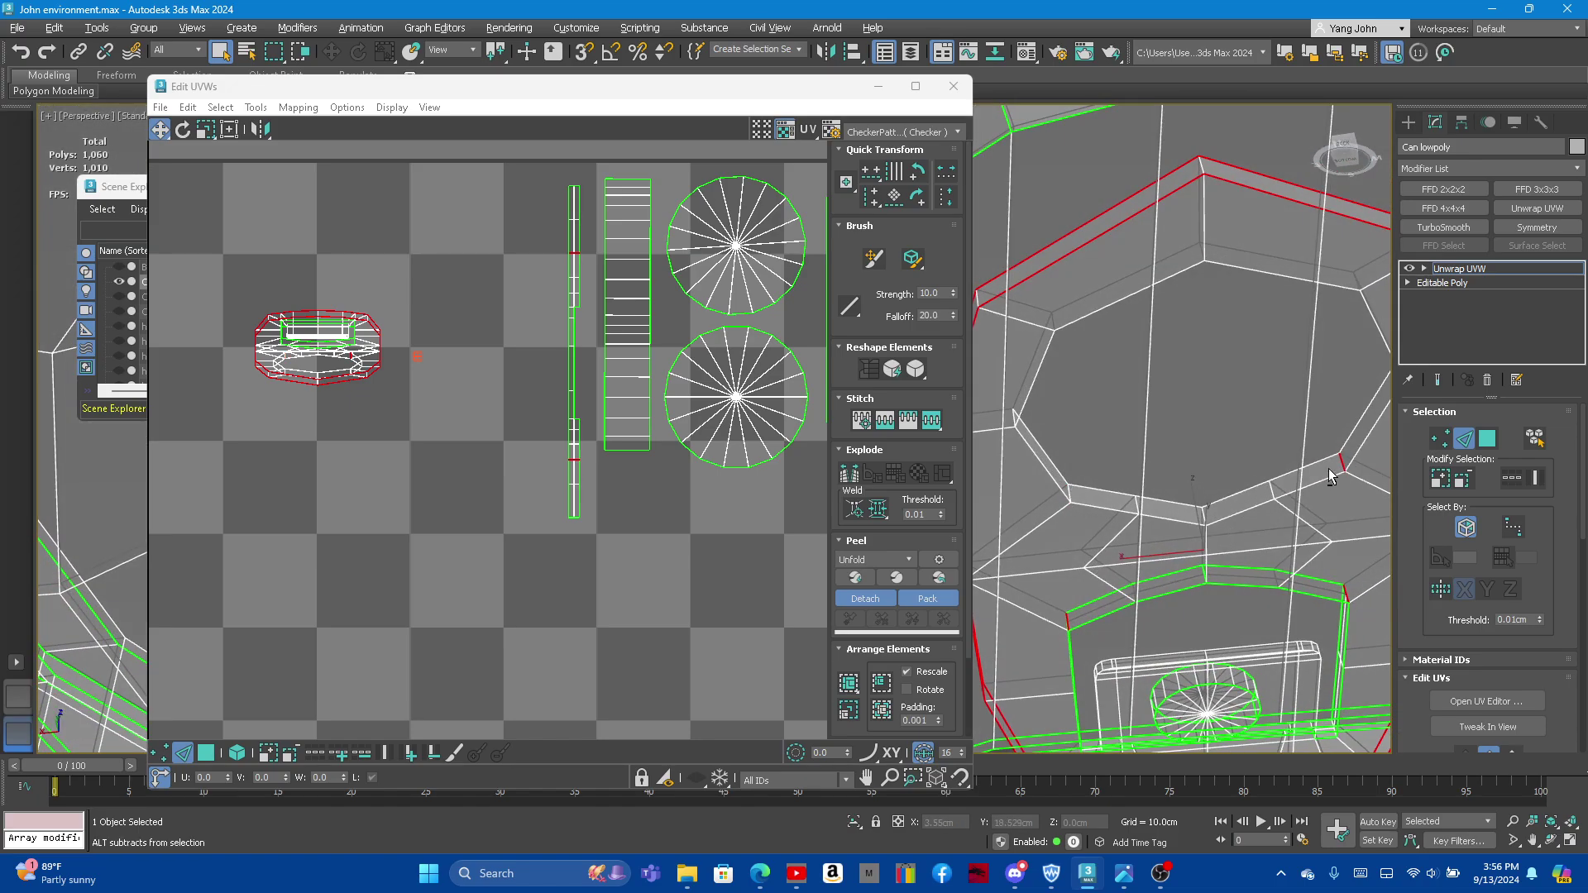
mouse_move(1183, 578)
middle_mouse_down("alt")
mouse_move(1077, 563)
mouse_move(1332, 619)
mouse_move(1135, 572)
mouse_move(1367, 511)
mouse_move(1280, 513)
middle_mouse_up("alt")
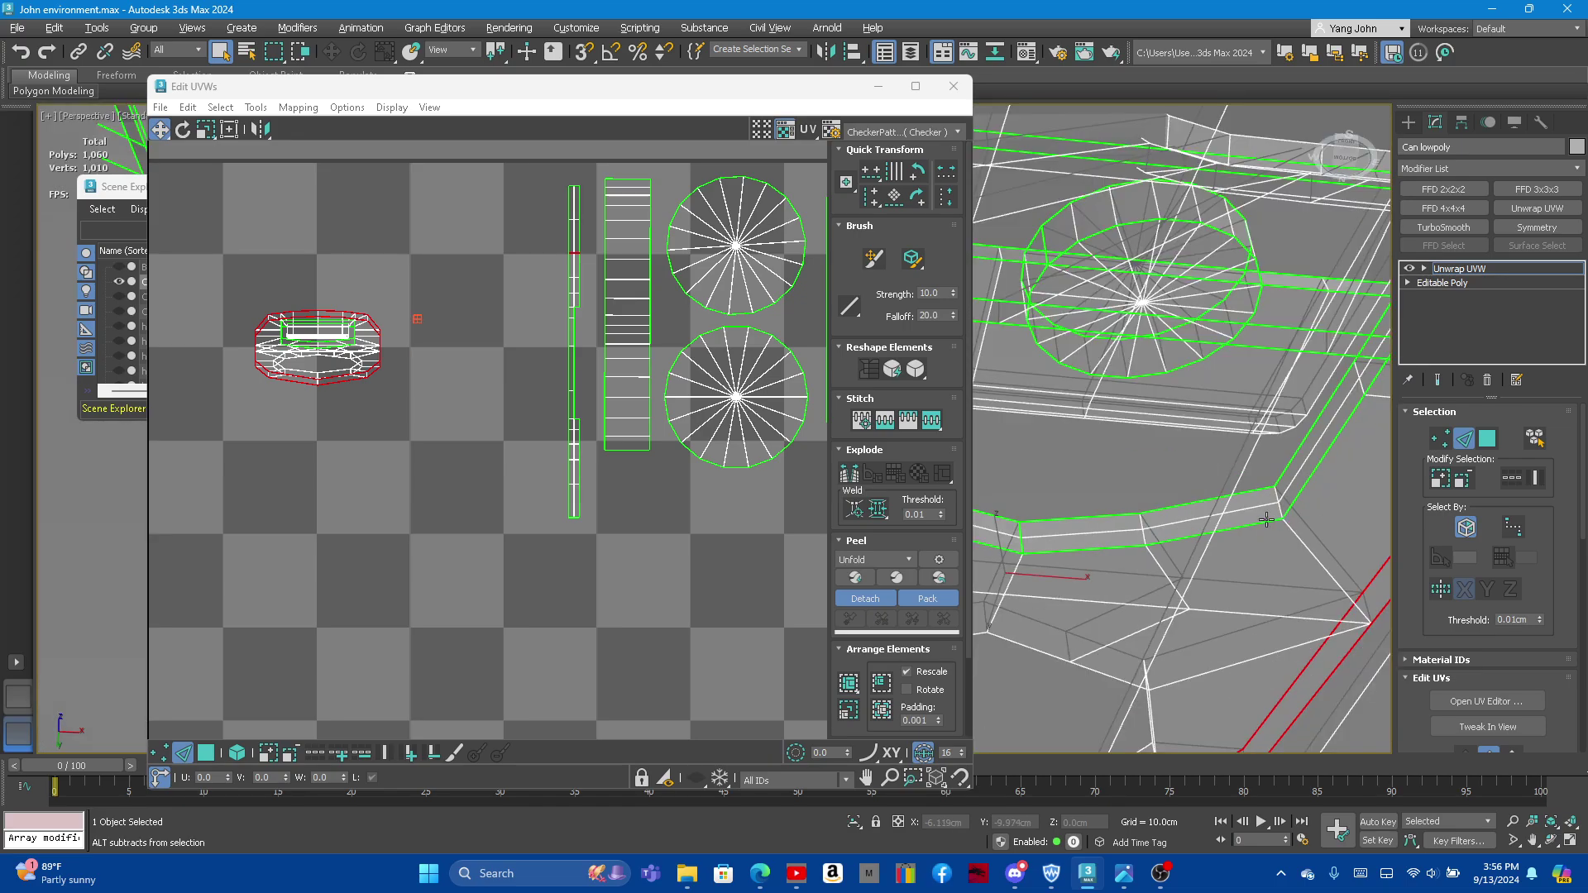
mouse_move(1178, 573)
middle_mouse_down("alt")
mouse_move(1114, 575)
mouse_move(1171, 594)
mouse_move(1006, 568)
mouse_move(991, 639)
mouse_move(1144, 528)
mouse_move(1147, 546)
middle_mouse_up("alt")
scroll(1144, 527, "up", 3)
scroll(1147, 550, "up", 4)
scroll(1147, 550, "down", 2)
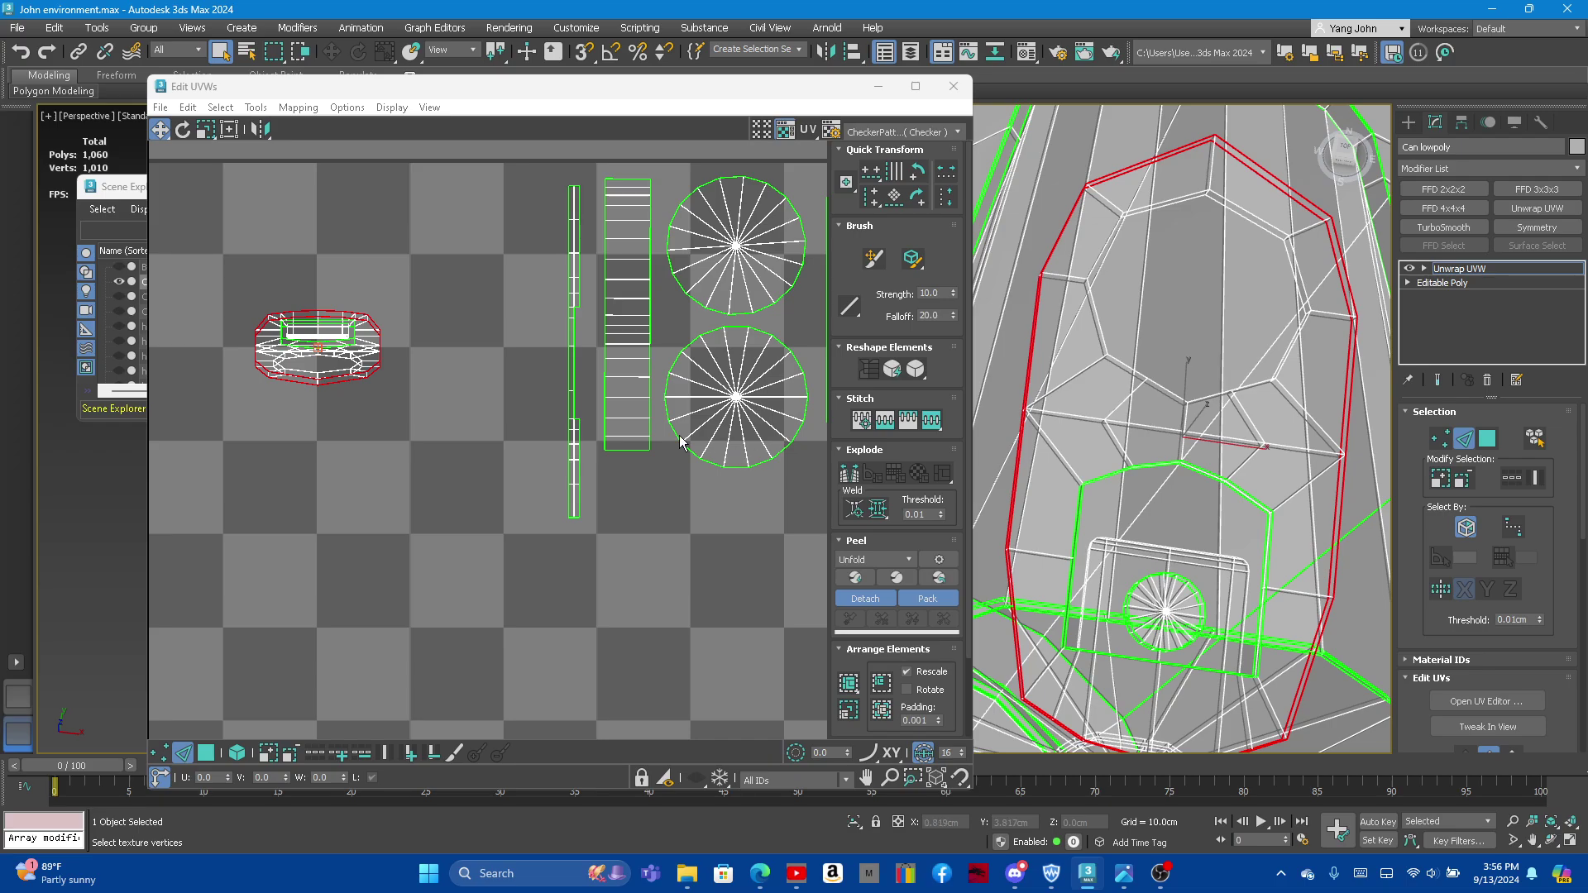
Step: Convert the selected rim edges into seams and select the pull tab's faces
right_click(313, 346)
left_click(256, 405)
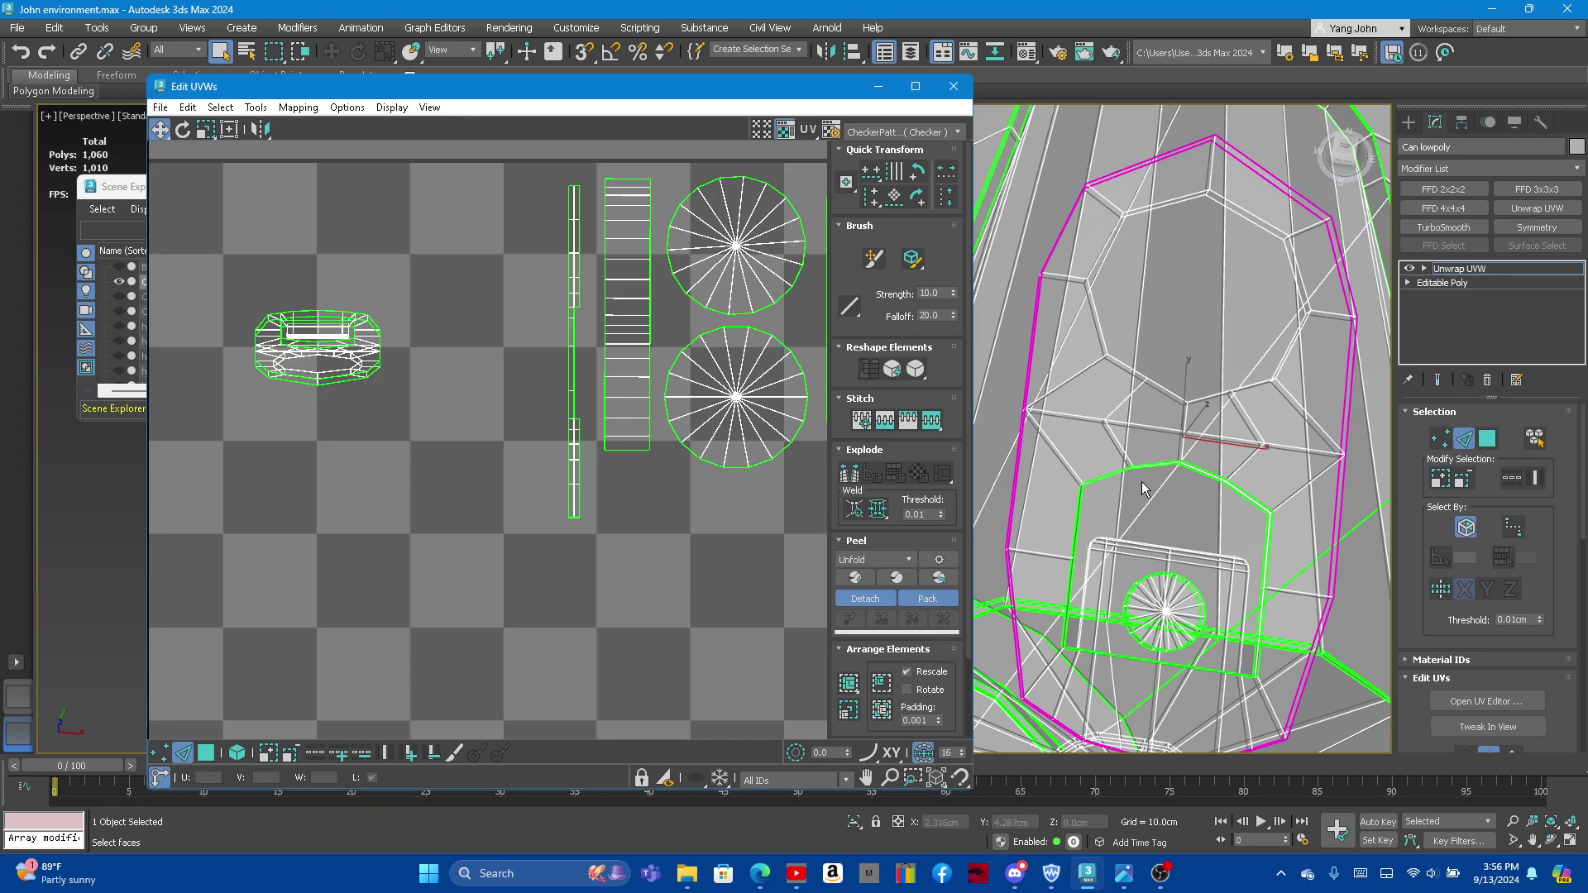
scroll(1150, 492, "down", 2)
left_click(1487, 439)
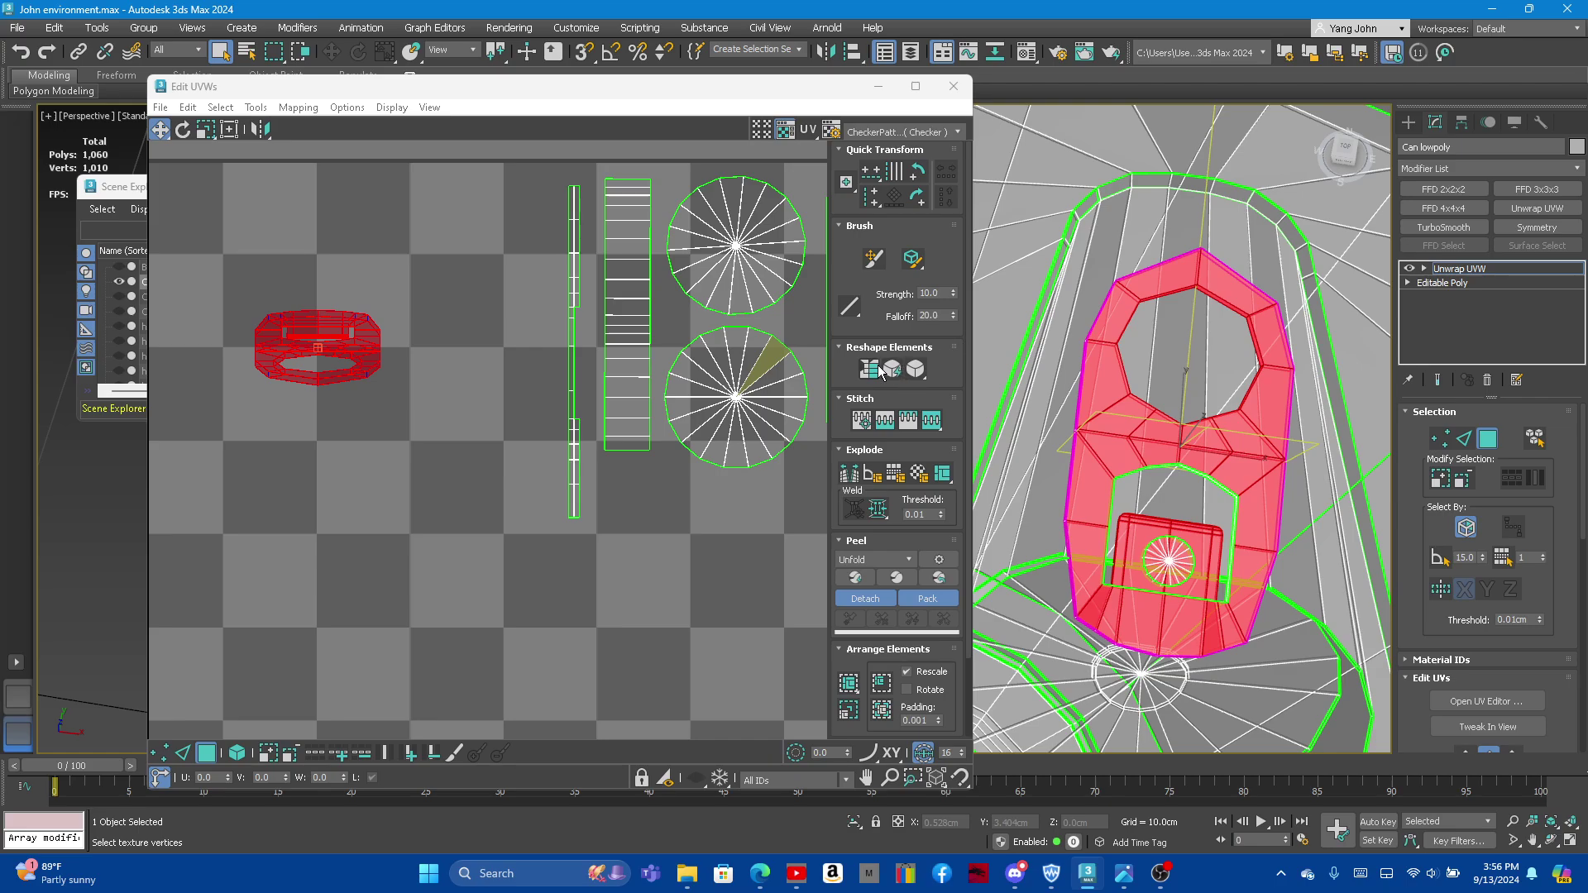
Step: Relax the pull tab UV island over repeated Relax Until Flat passes, adjusting relax settings
left_click(914, 370)
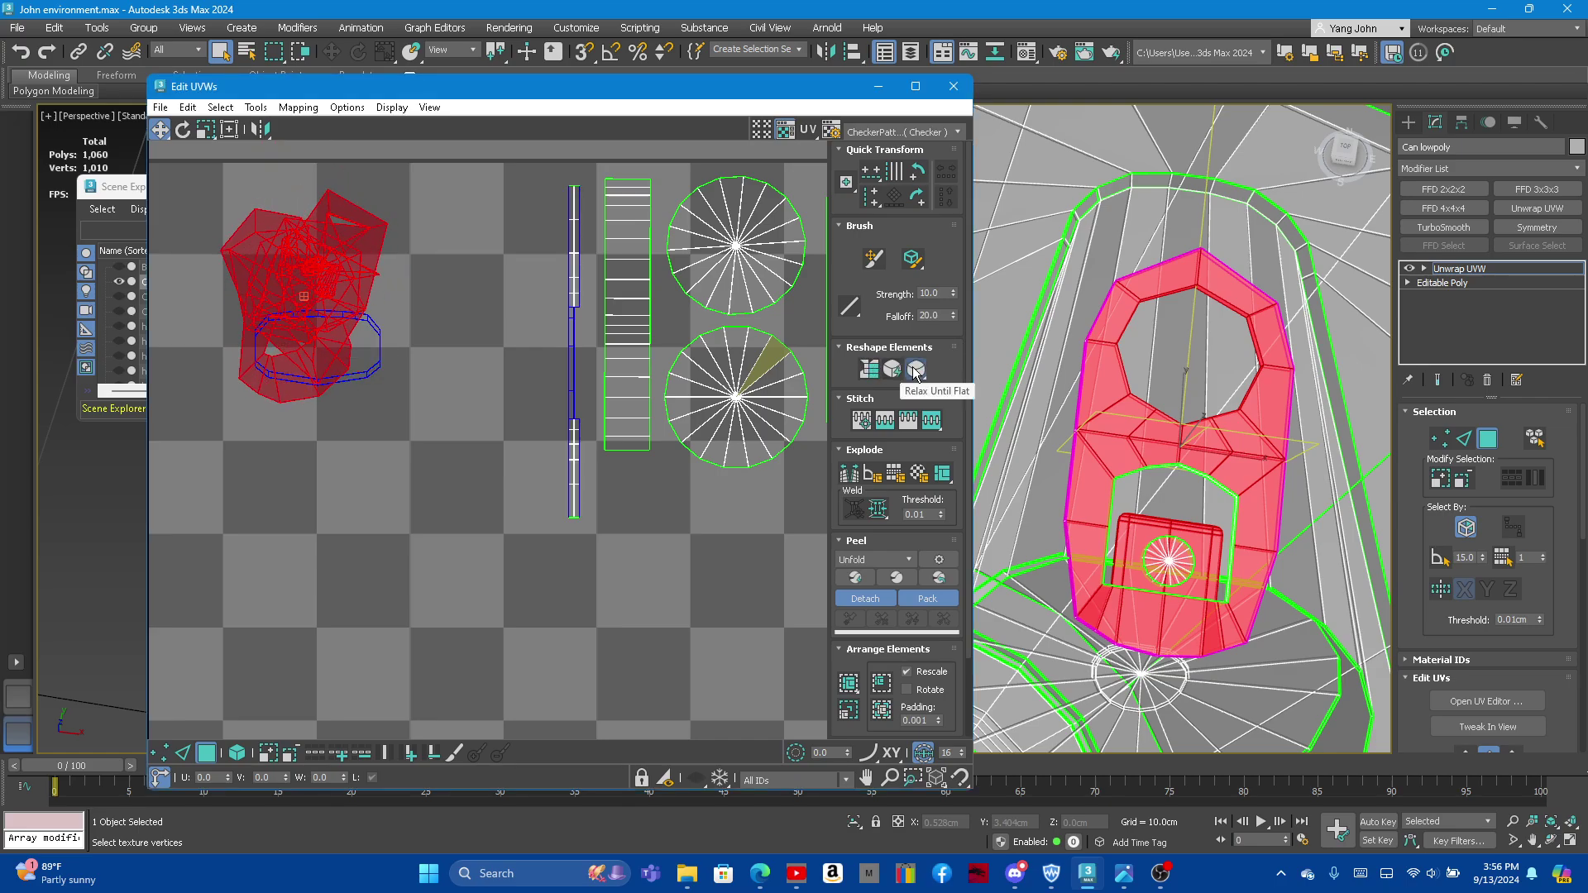
right_click(914, 370)
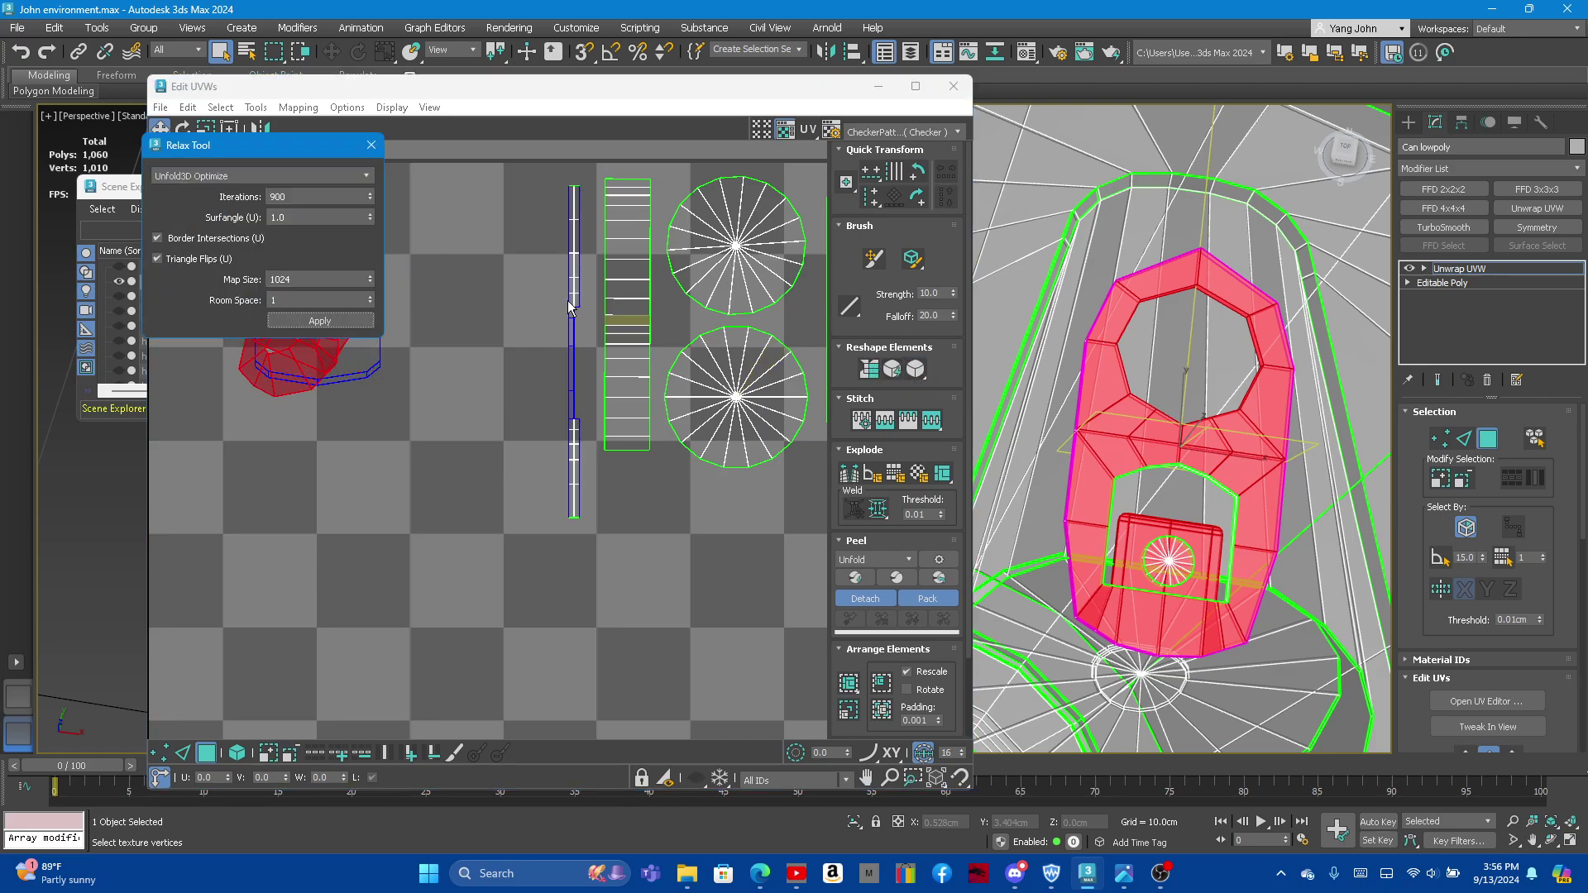
left_click(371, 145)
left_click(892, 369)
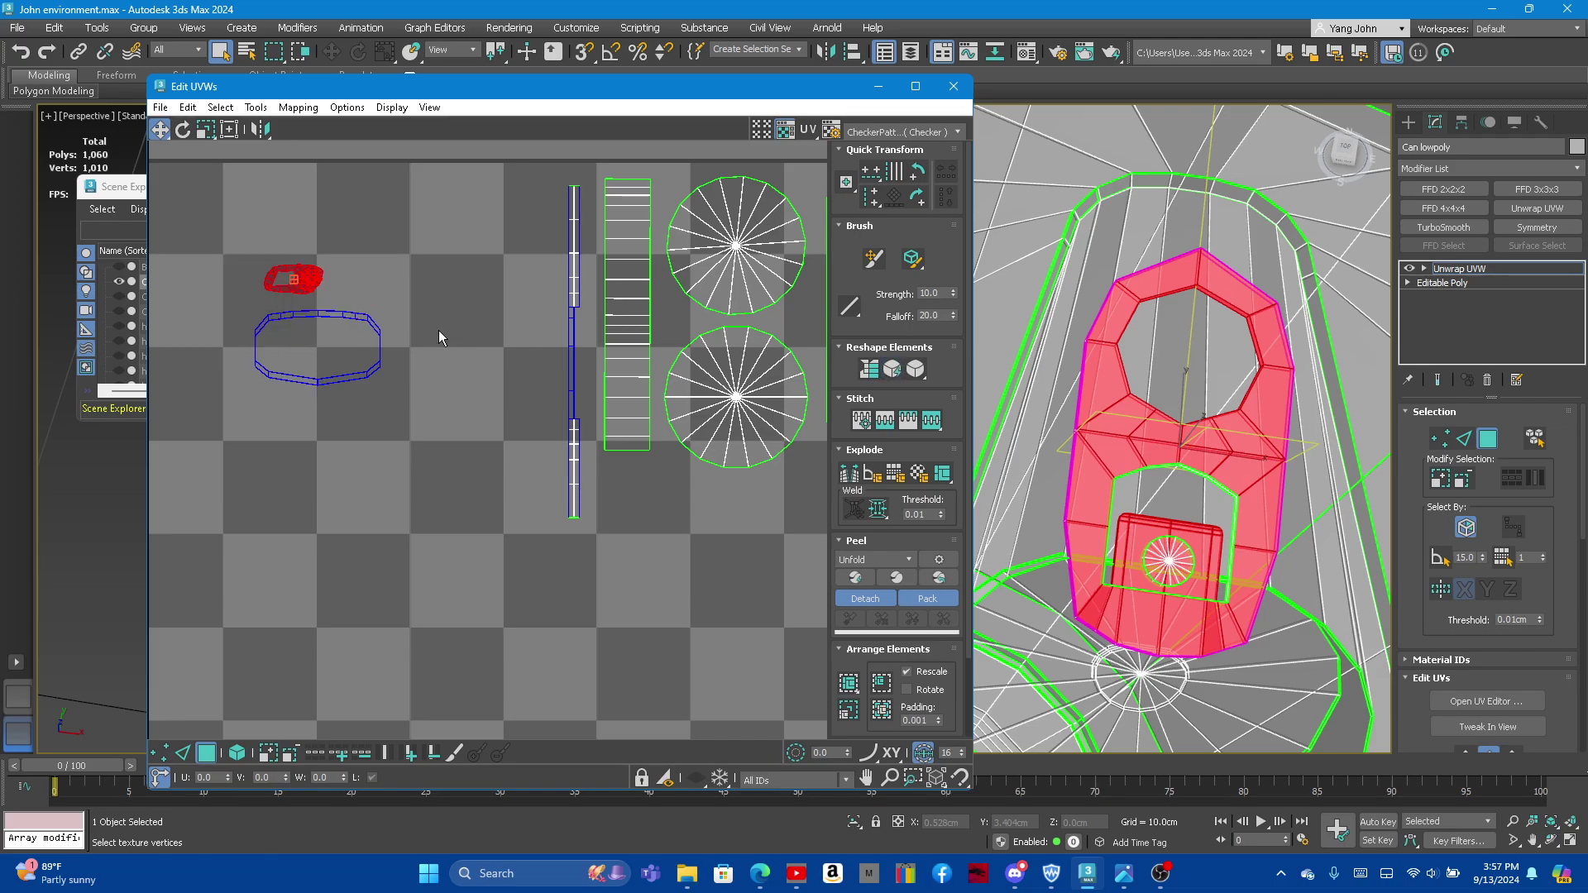
scroll(268, 241, "up", 4)
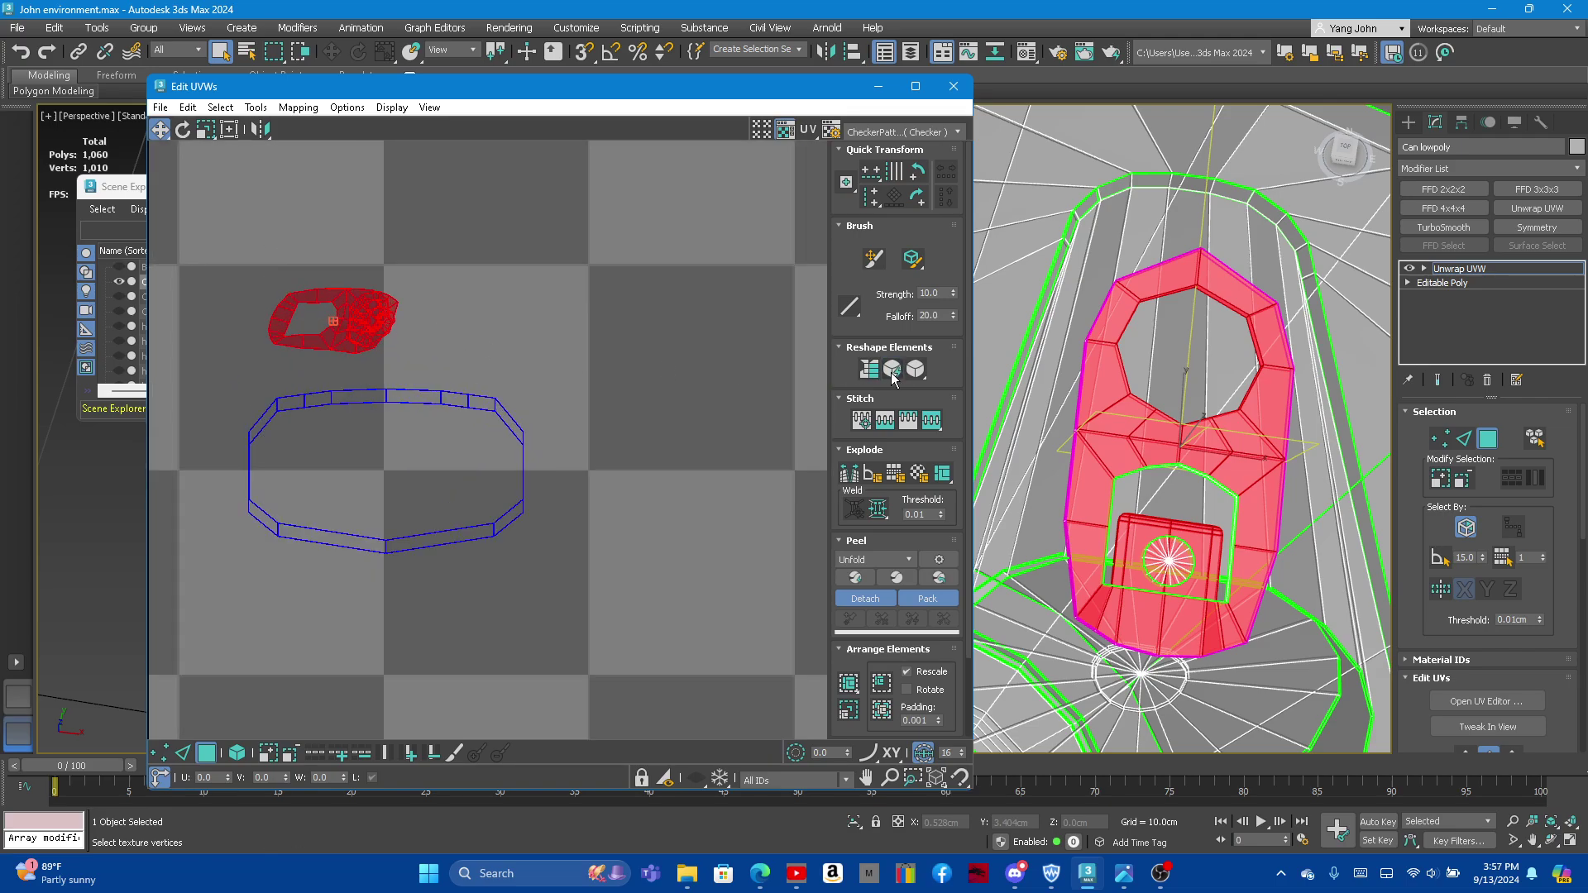
left_click(916, 370)
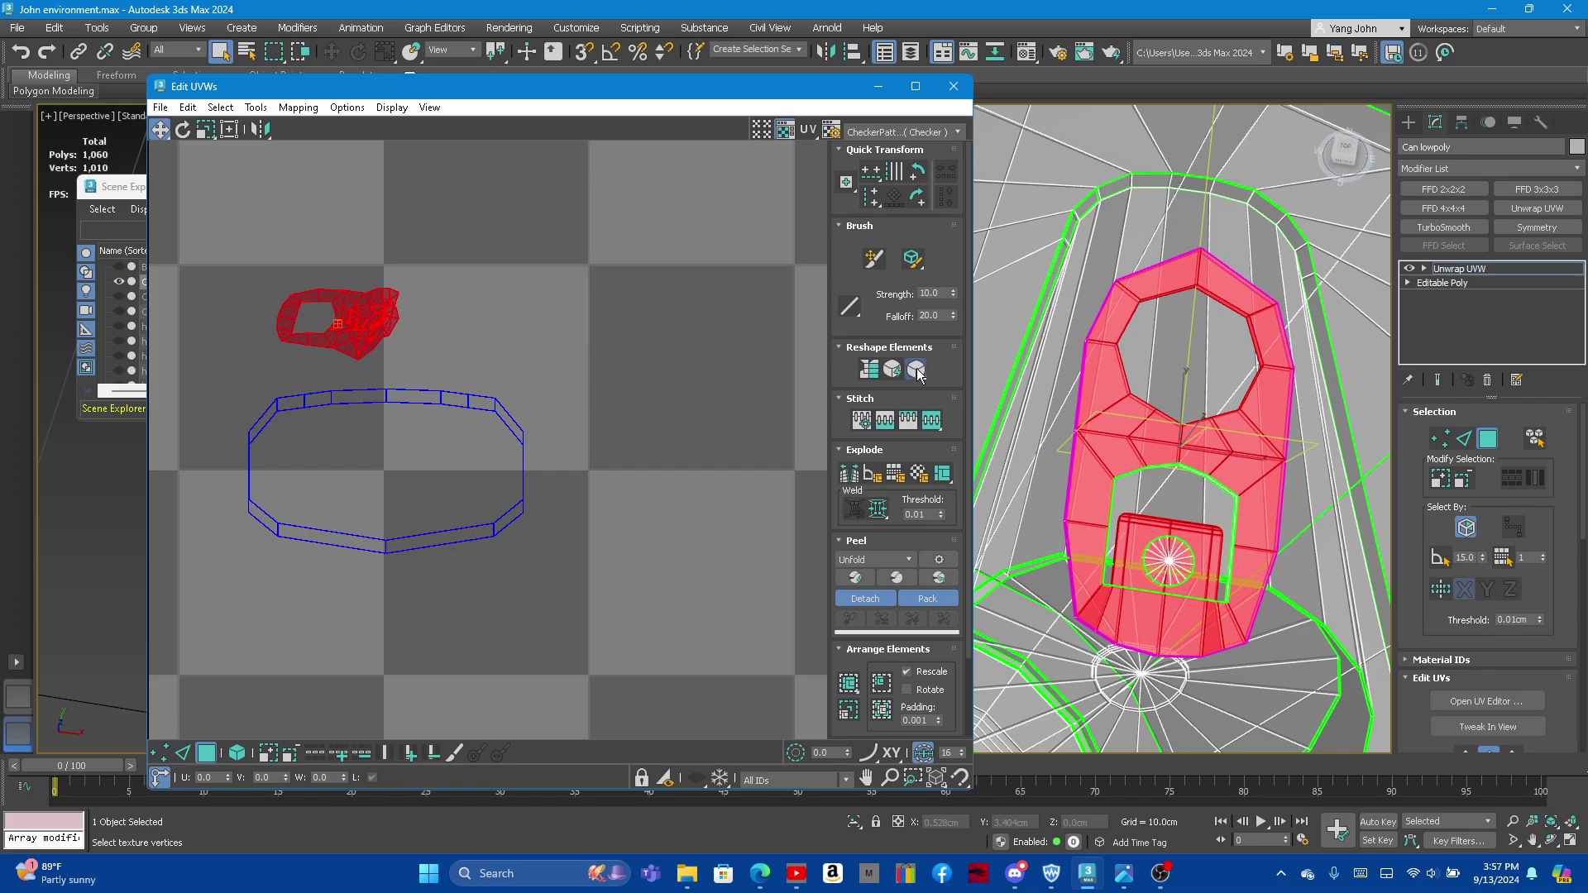
left_click(870, 371)
scroll(546, 405, "down", 2)
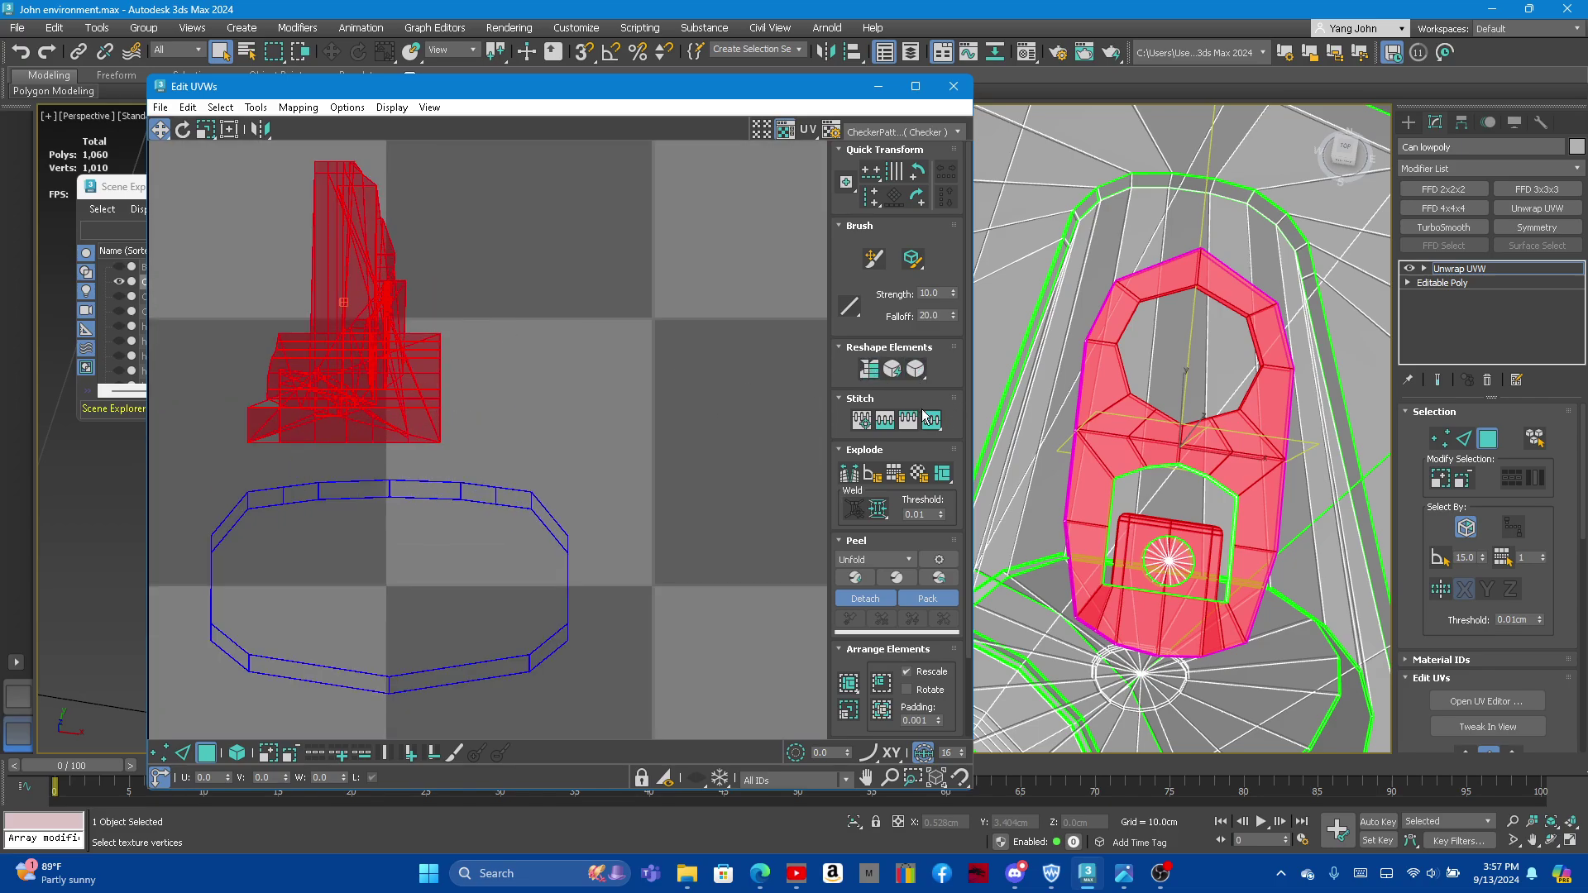
left_click(896, 372)
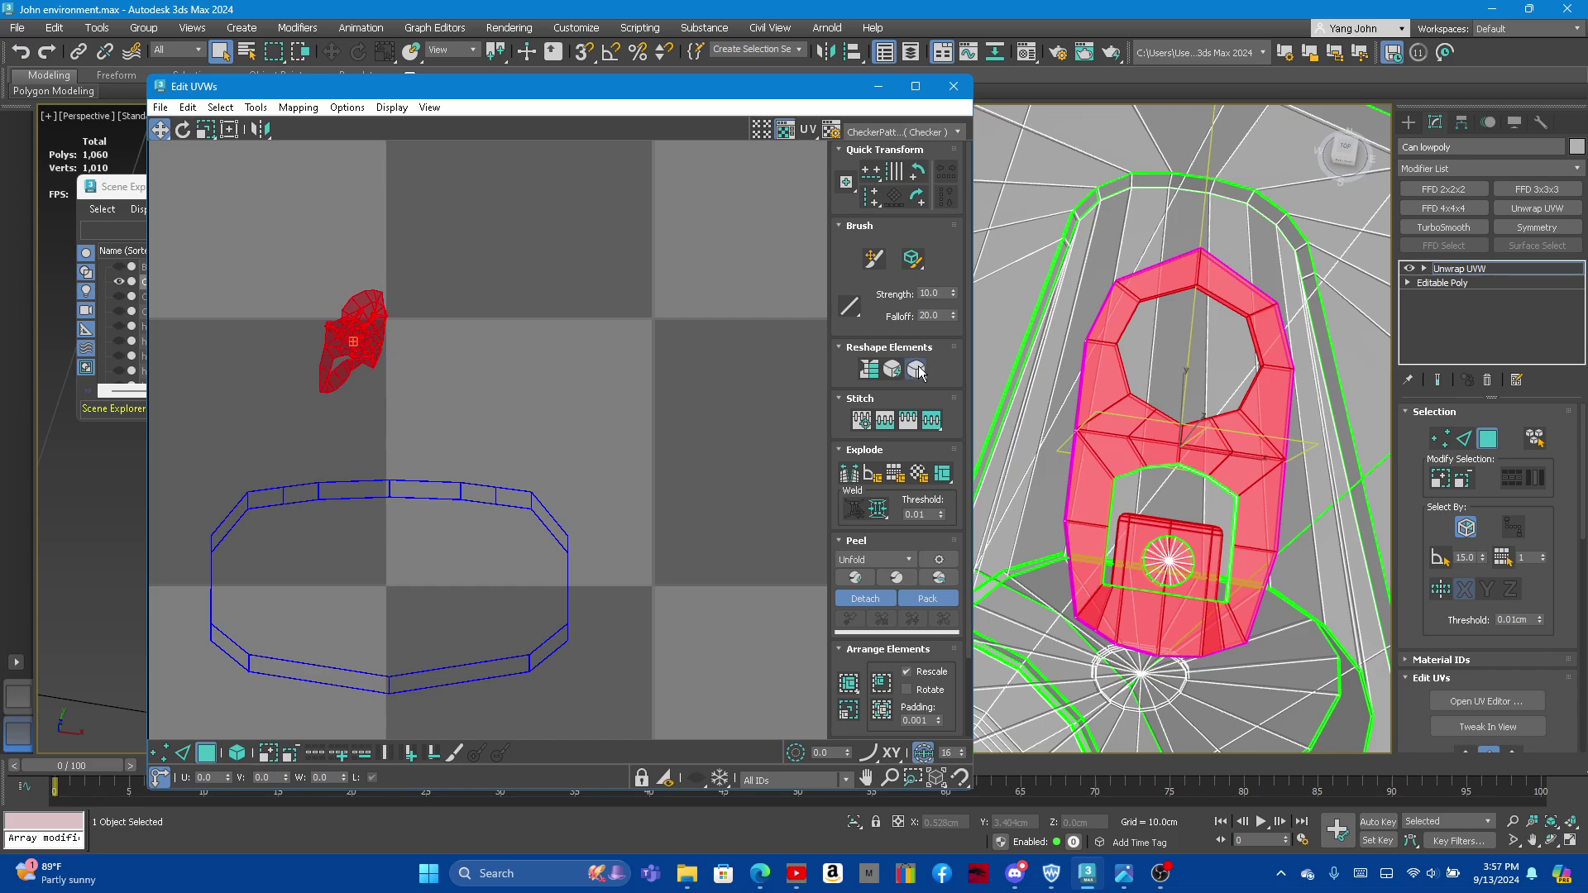
left_click(918, 371)
left_click(918, 370)
mouse_move(1166, 463)
middle_mouse_down("alt")
mouse_move(1163, 346)
mouse_move(1093, 439)
middle_mouse_up("alt")
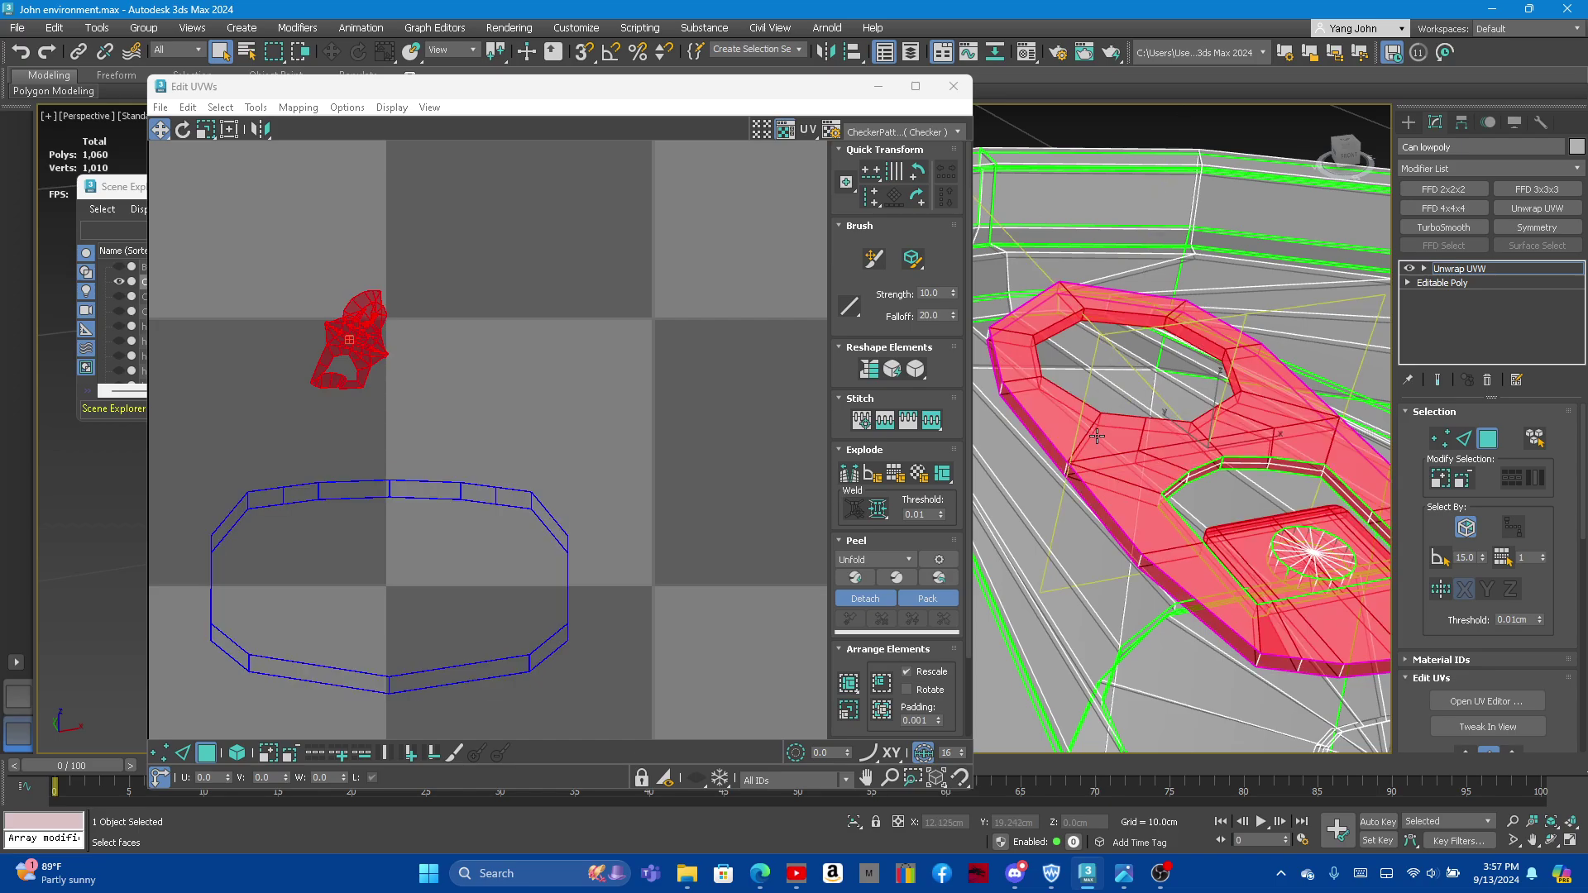
left_click(918, 369)
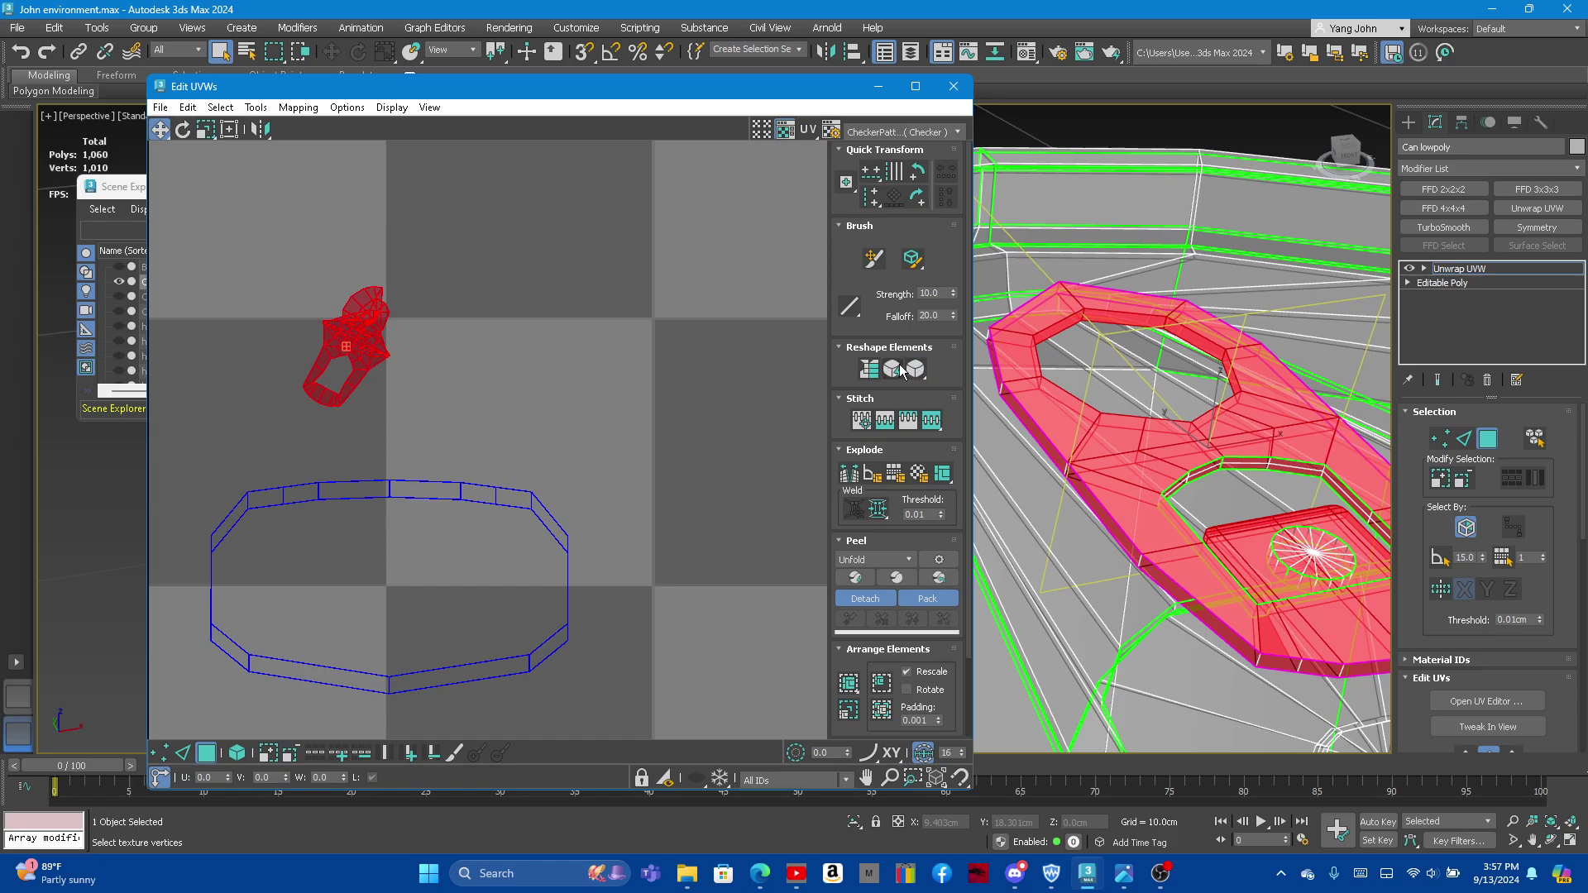
Step: Straighten the pull-tab UV shell, then relax it repeatedly until it lies flat
scroll(309, 335, "up", 3)
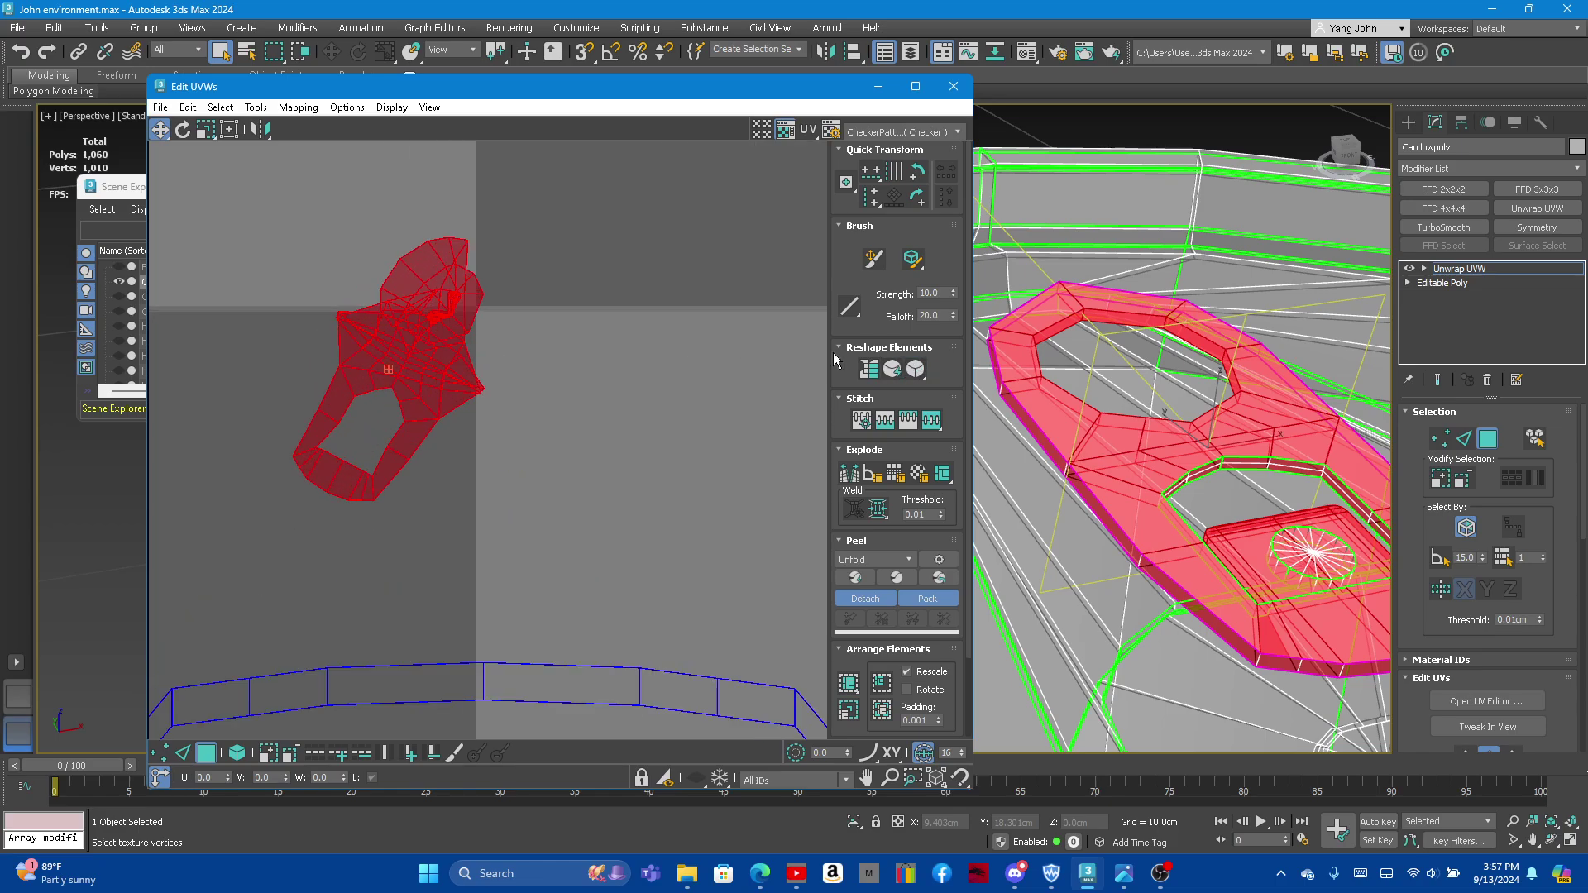
left_click(871, 370)
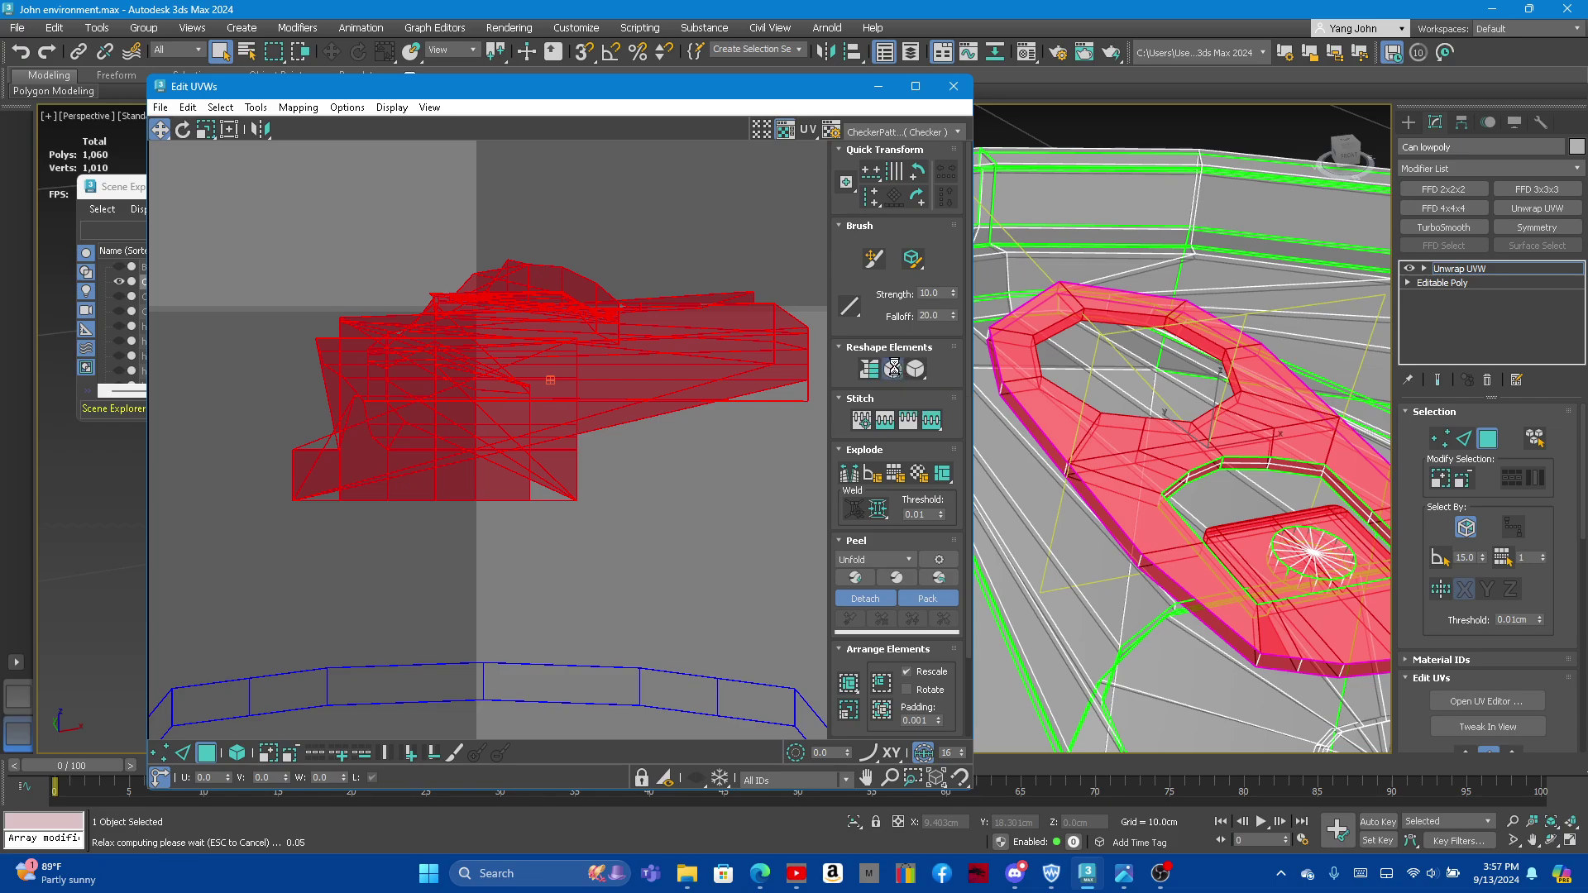
left_click(893, 370)
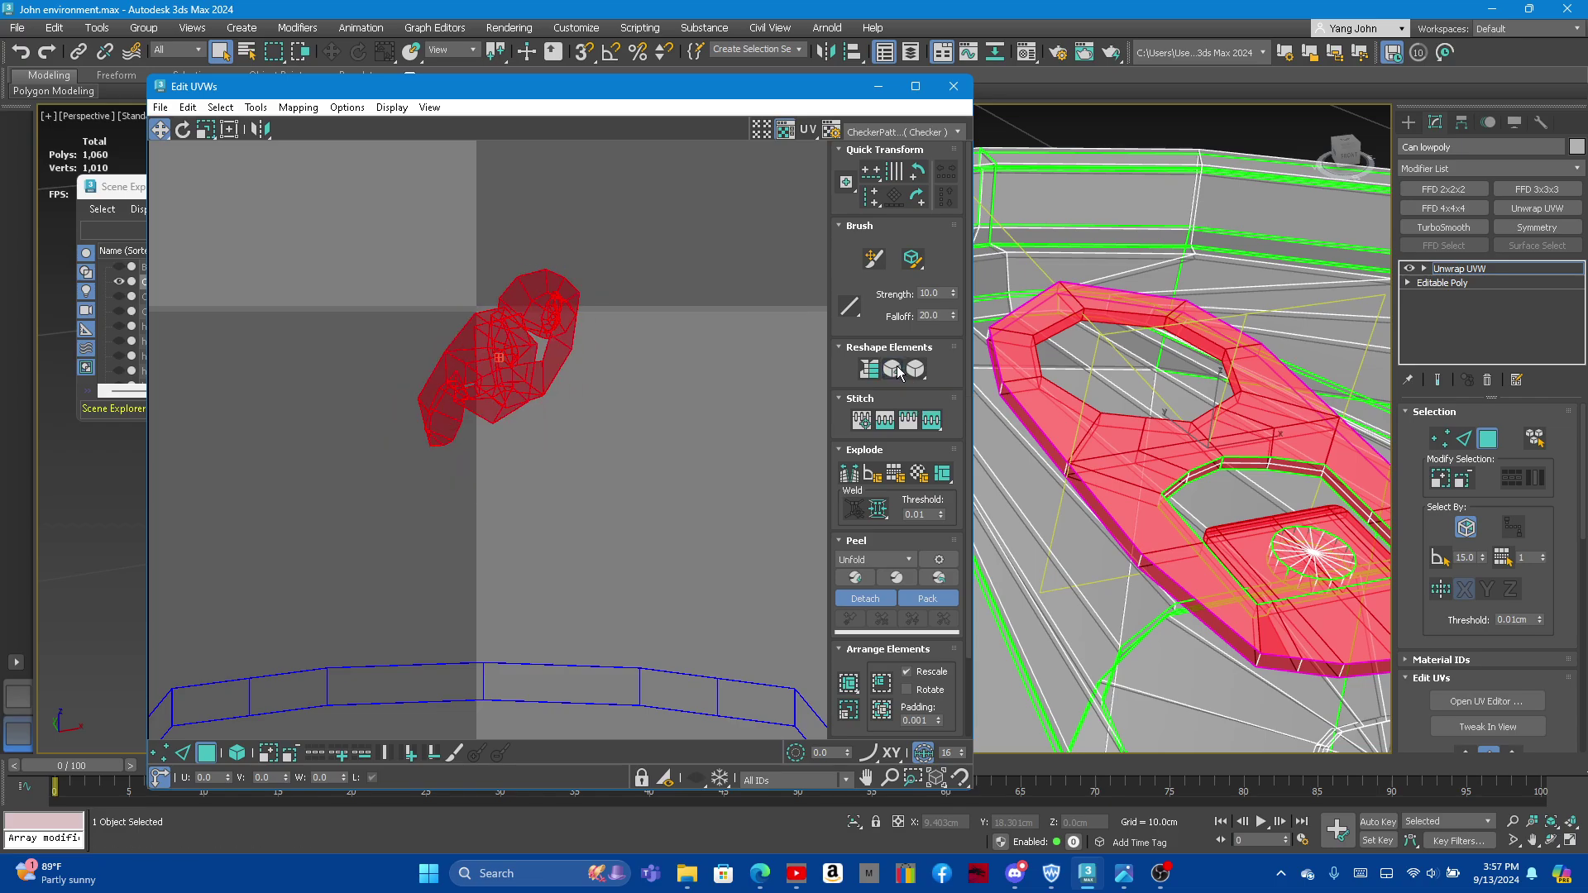
left_click(898, 372)
left_click(899, 371)
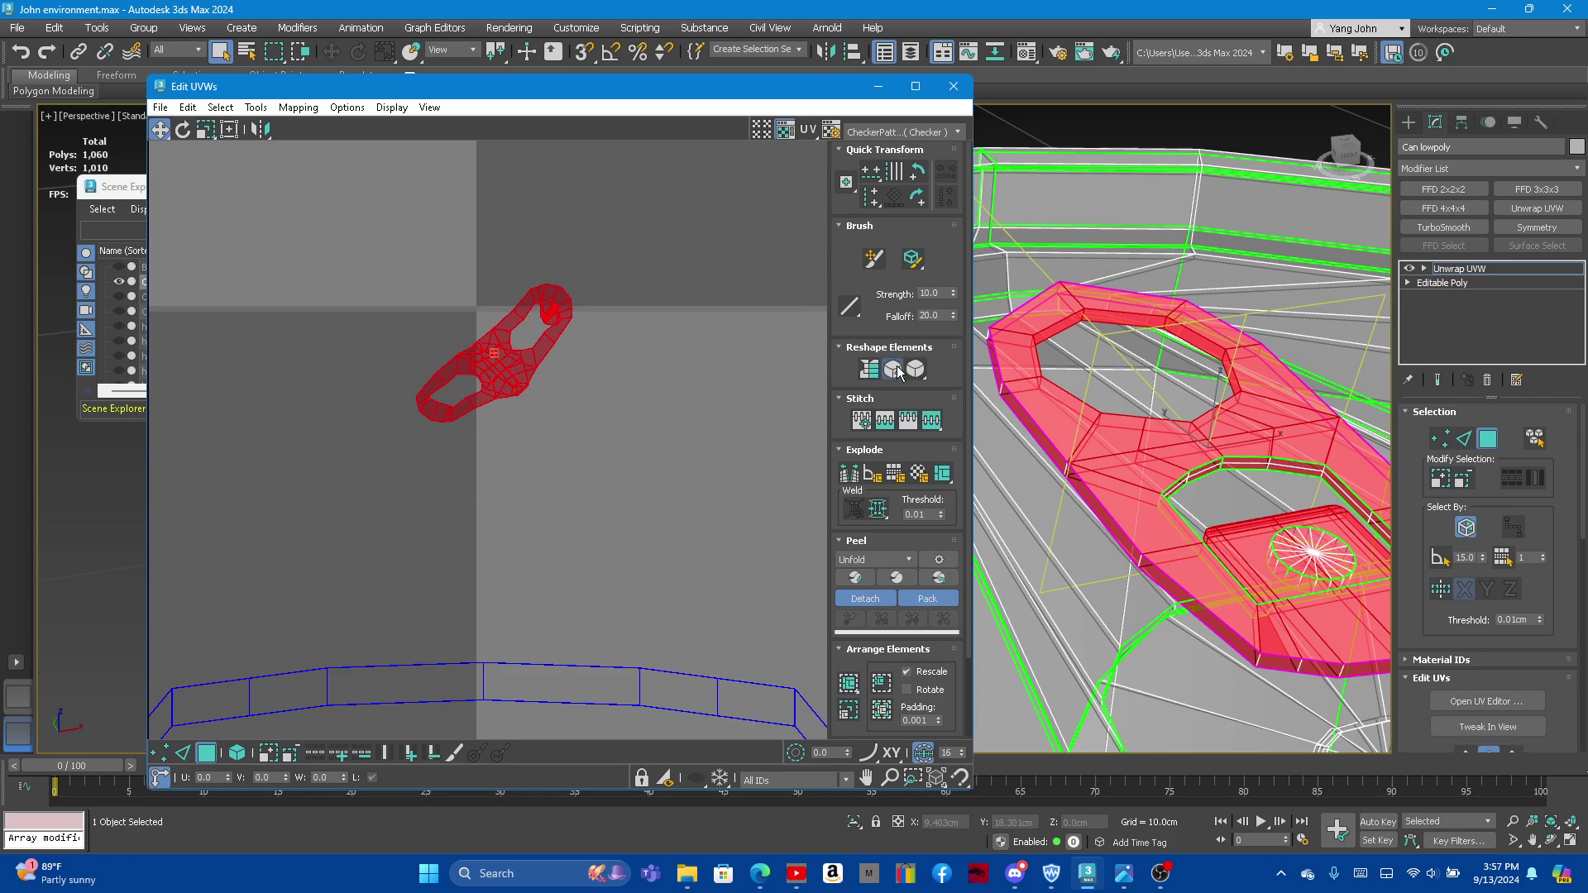
left_click(899, 371)
left_click(899, 371)
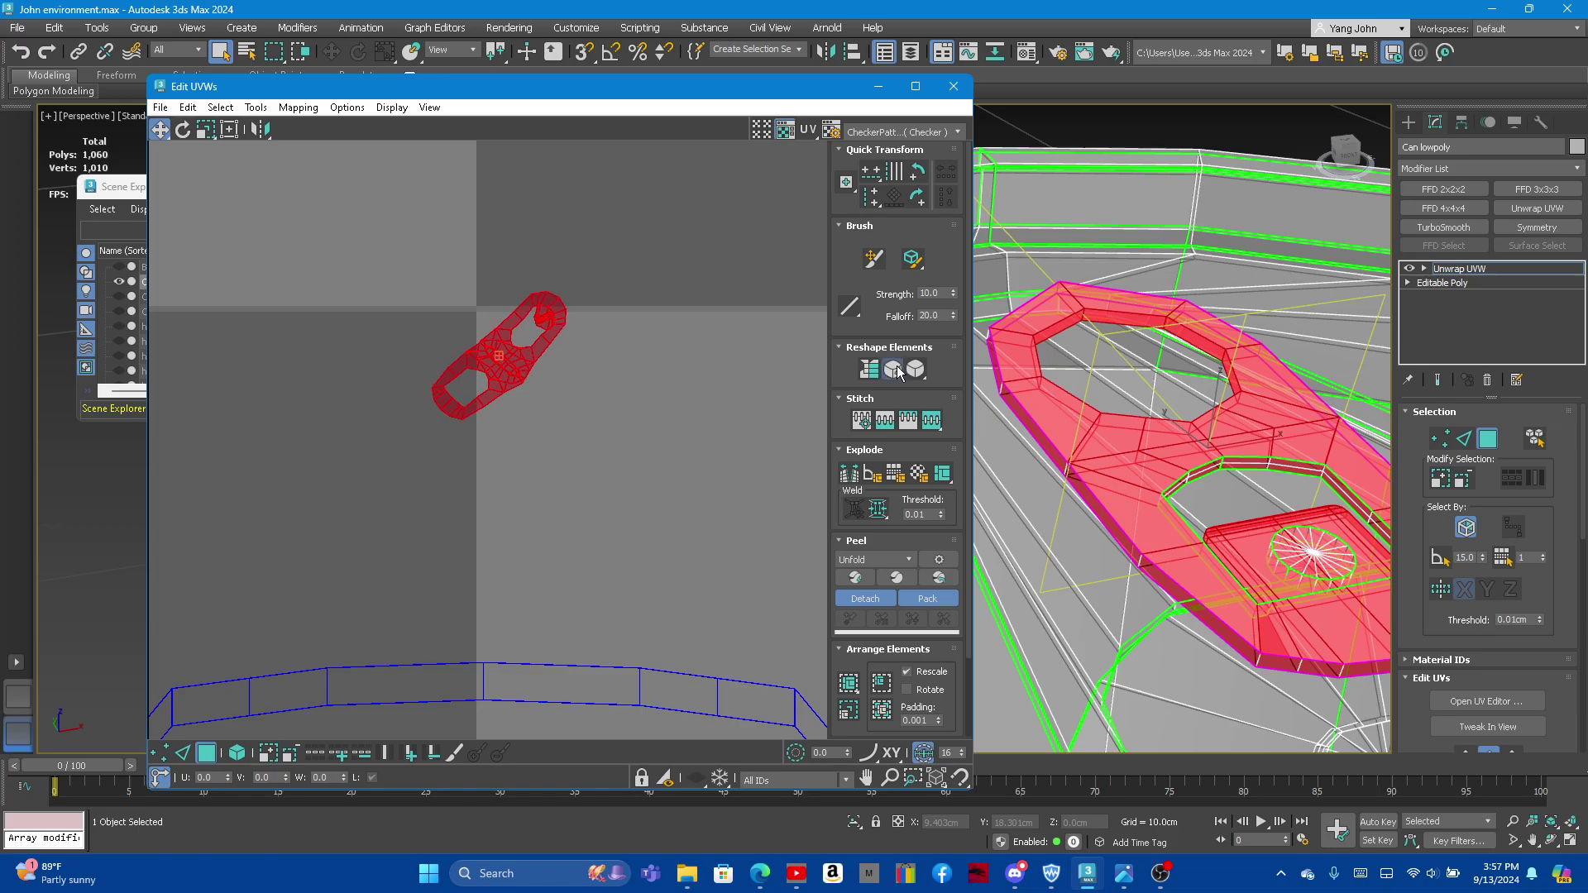
left_click(916, 372)
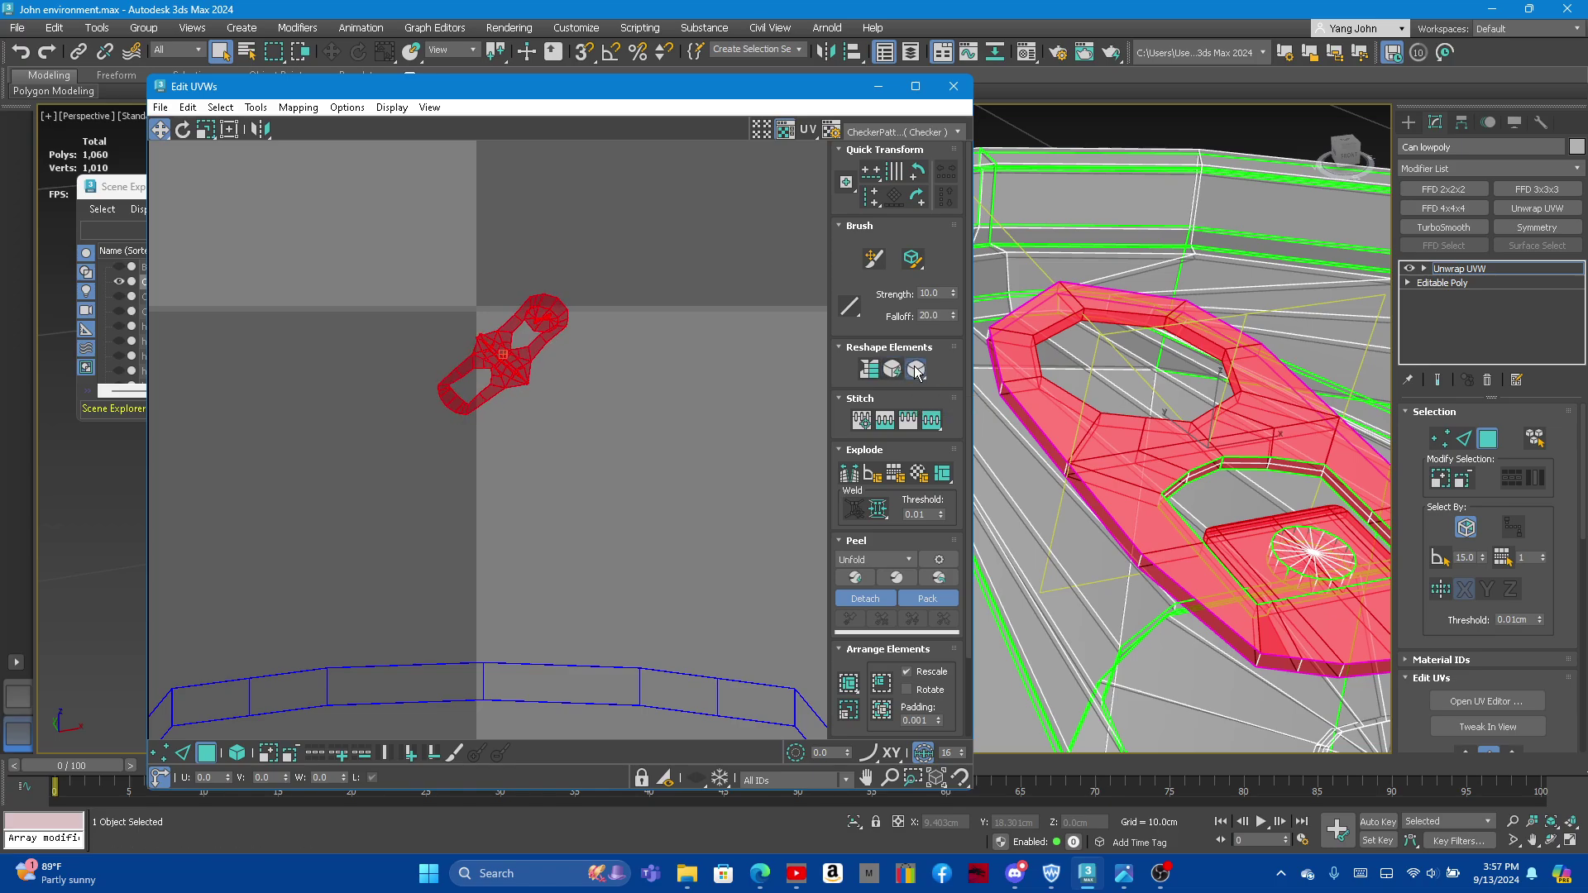
left_click(917, 374)
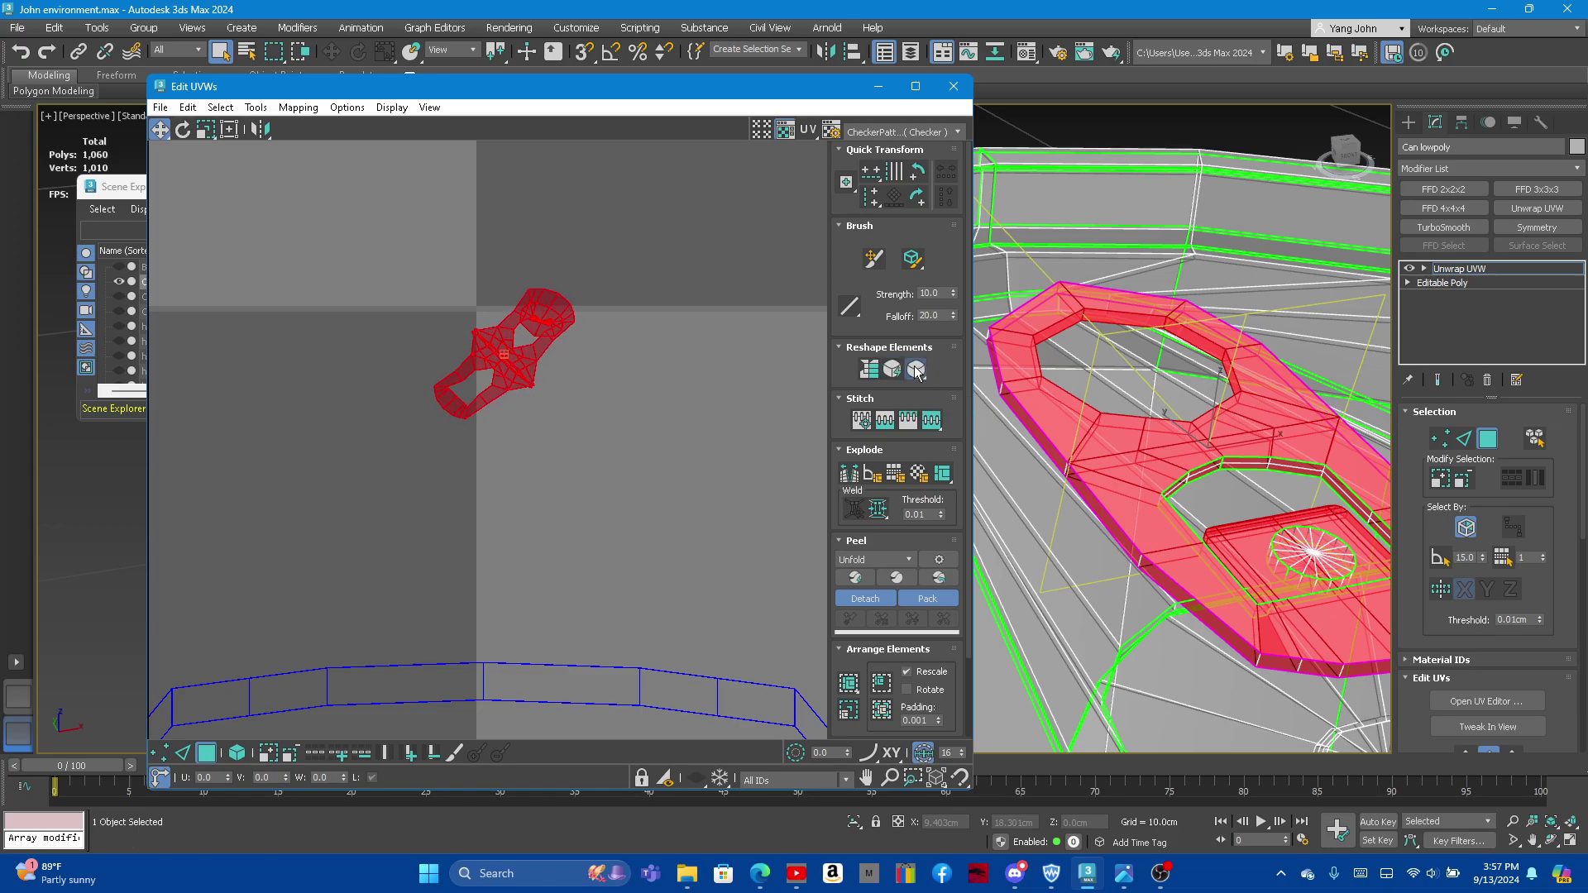
Step: Orbit to a top-down view of the can and select the rim ring faces
scroll(507, 324, "up", 4)
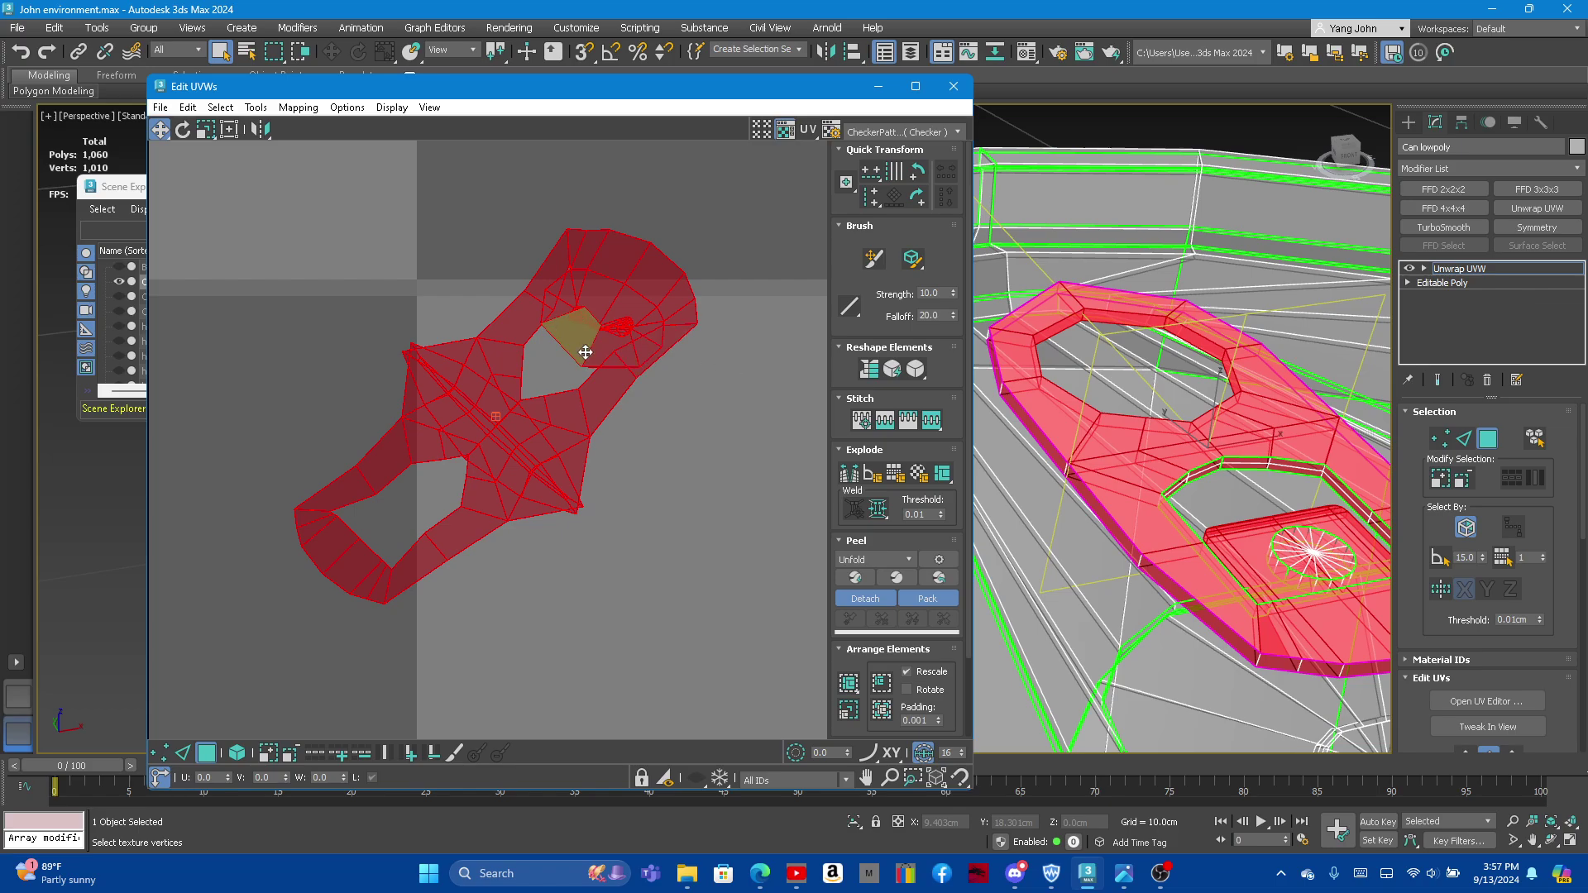
mouse_move(1191, 422)
middle_mouse_down("alt")
mouse_move(1174, 536)
mouse_move(1155, 462)
mouse_move(1153, 480)
middle_mouse_up("alt")
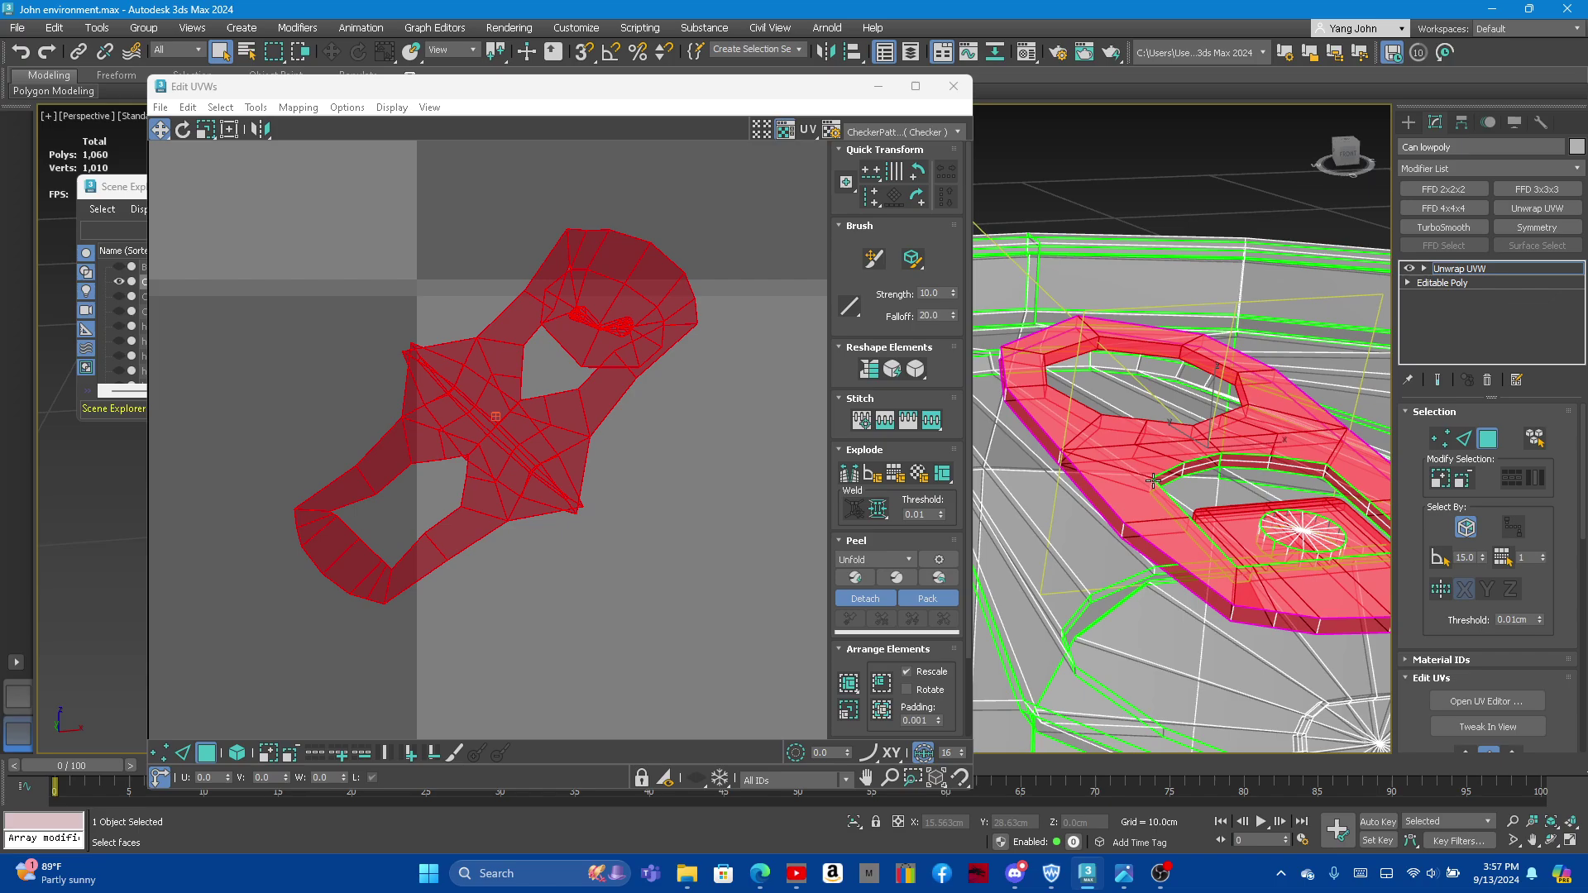
left_click(1145, 545)
Step: Straighten the rim ring's UVs into a strip and relax it
scroll(583, 373, "down", 3)
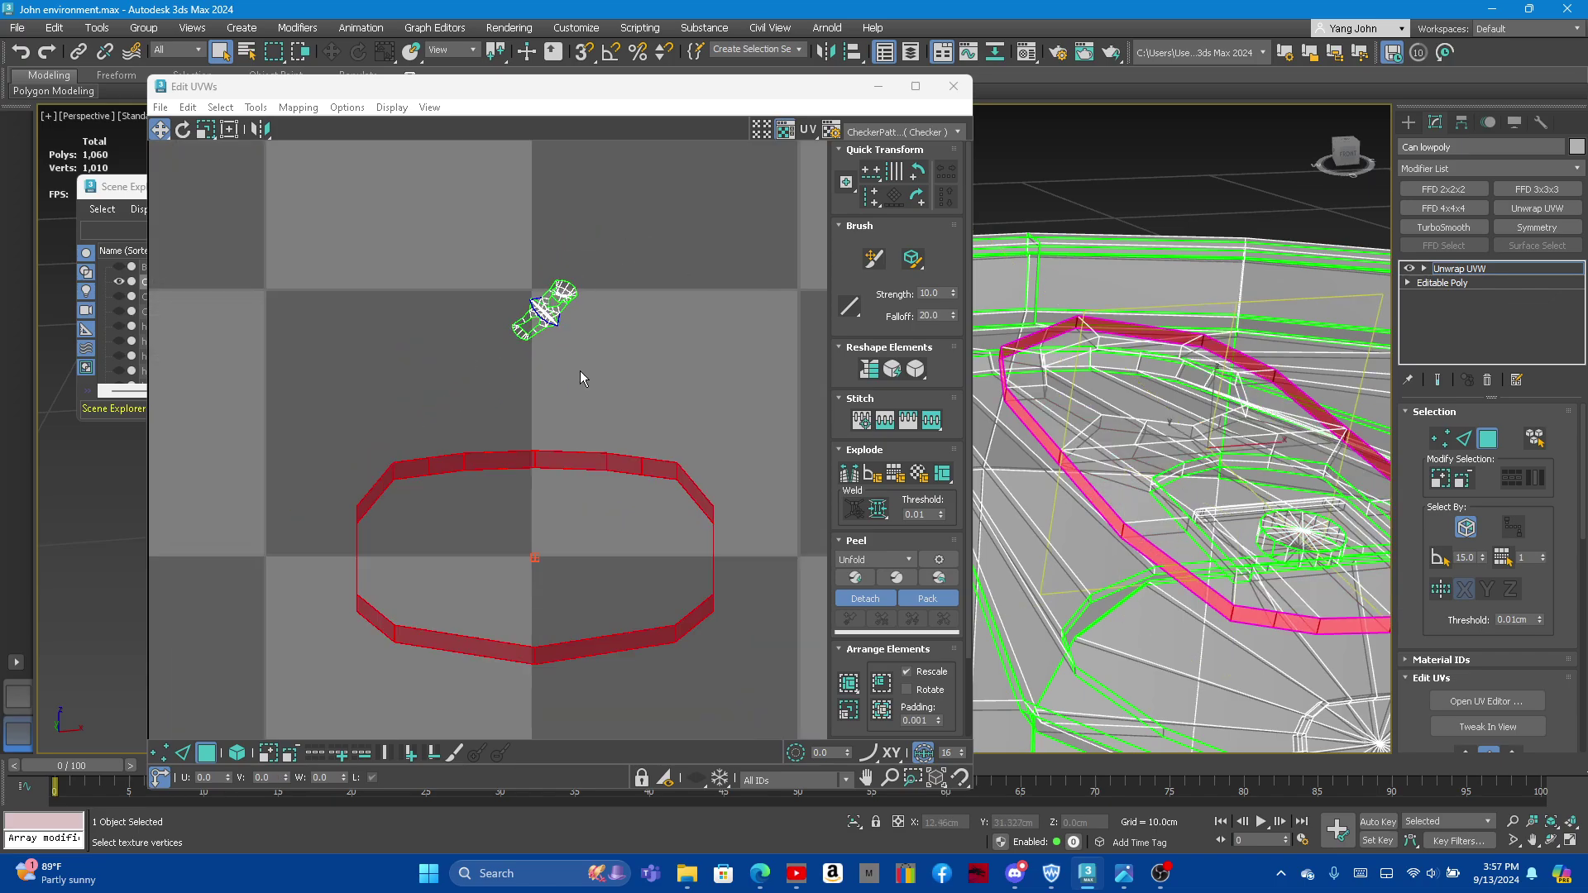
left_click(878, 370)
scroll(595, 348, "down", 5)
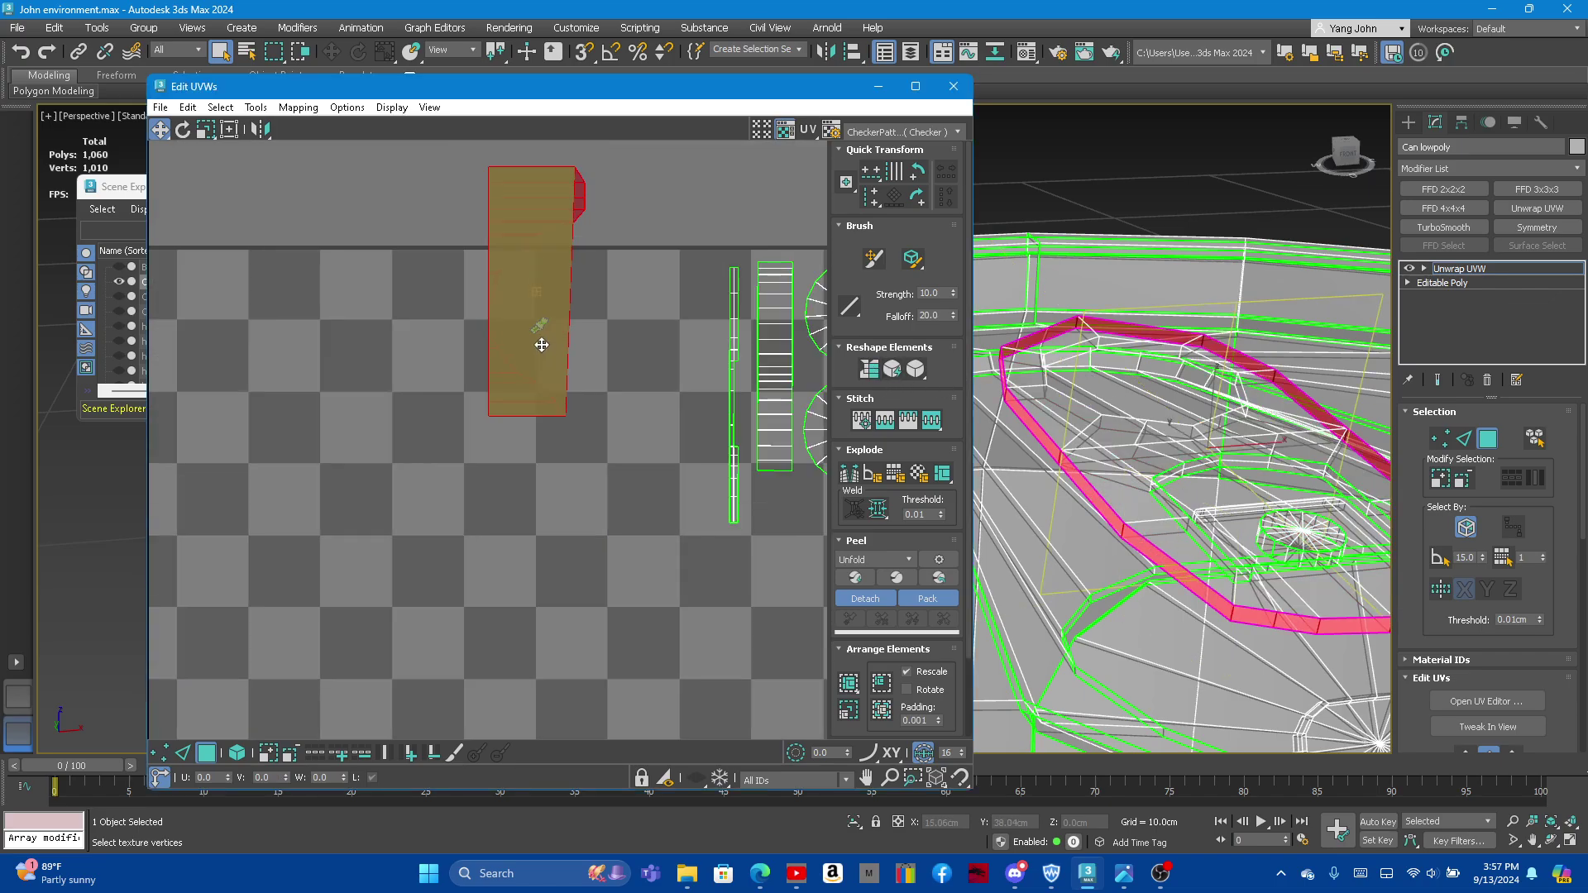
scroll(695, 361, "up", 3)
left_click(924, 372)
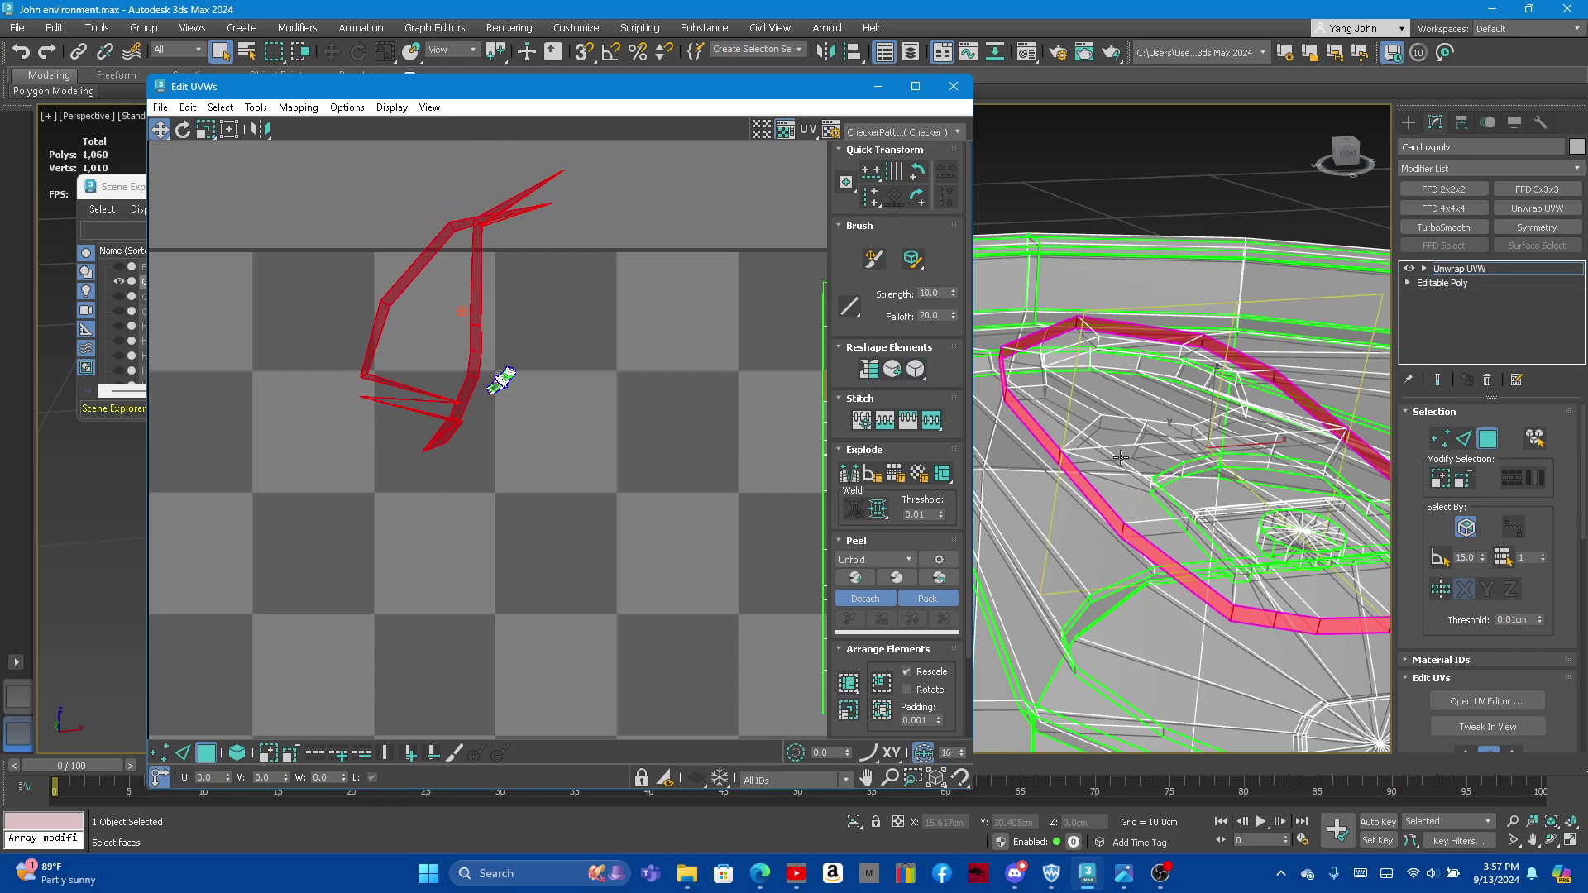
mouse_move(1158, 463)
middle_mouse_down("alt")
mouse_move(1086, 497)
mouse_move(1253, 520)
middle_mouse_up("alt")
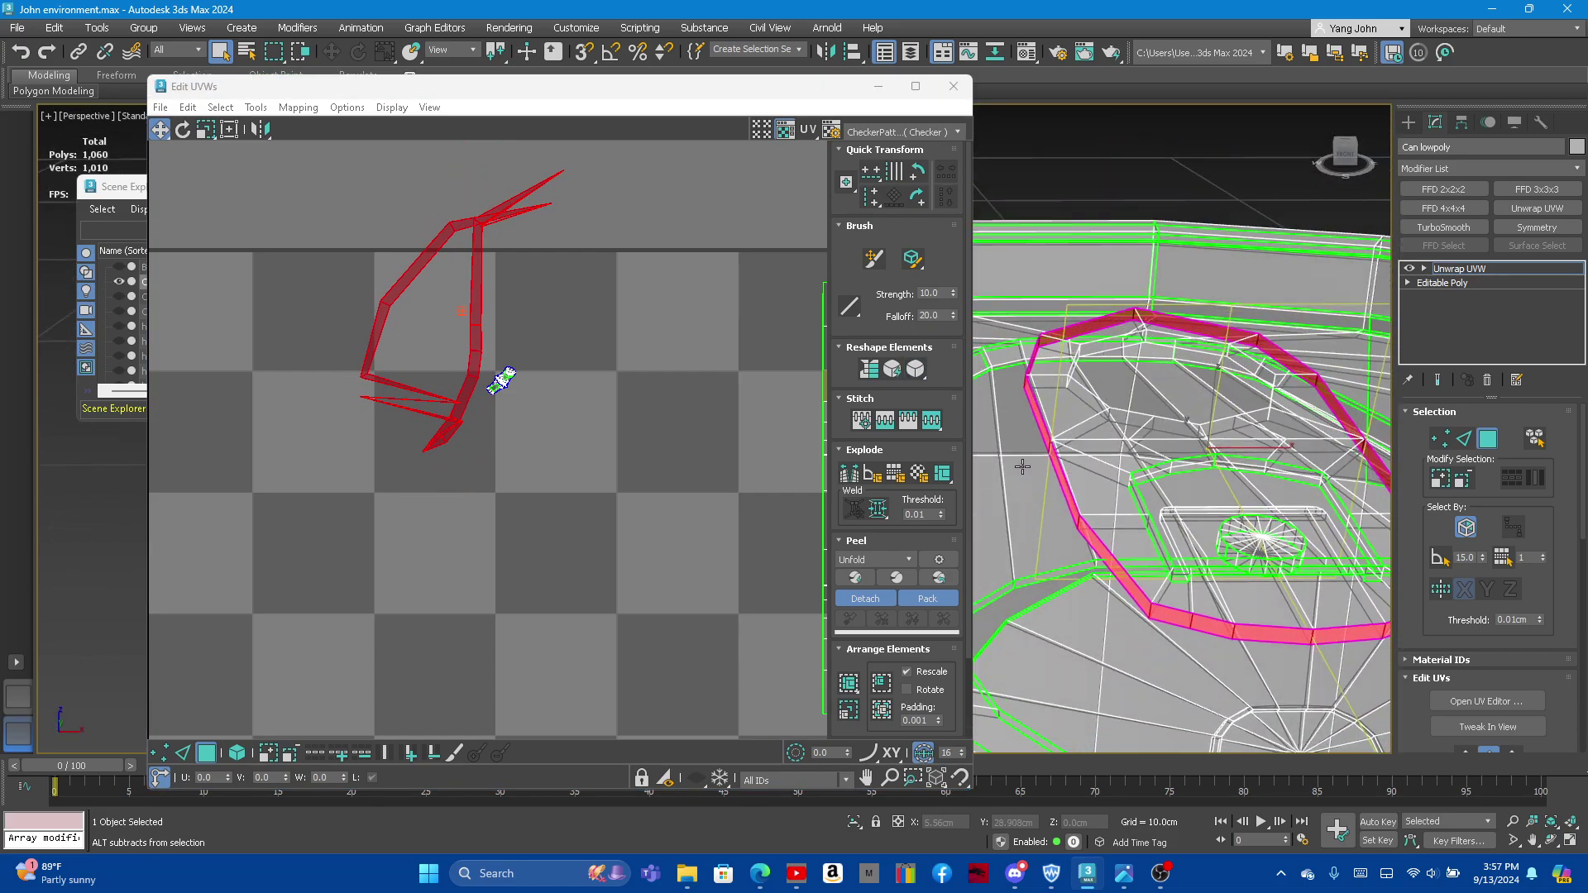
Step: Select the rim's face loop from an edge and straighten it into a vertical strip
left_click(1464, 440)
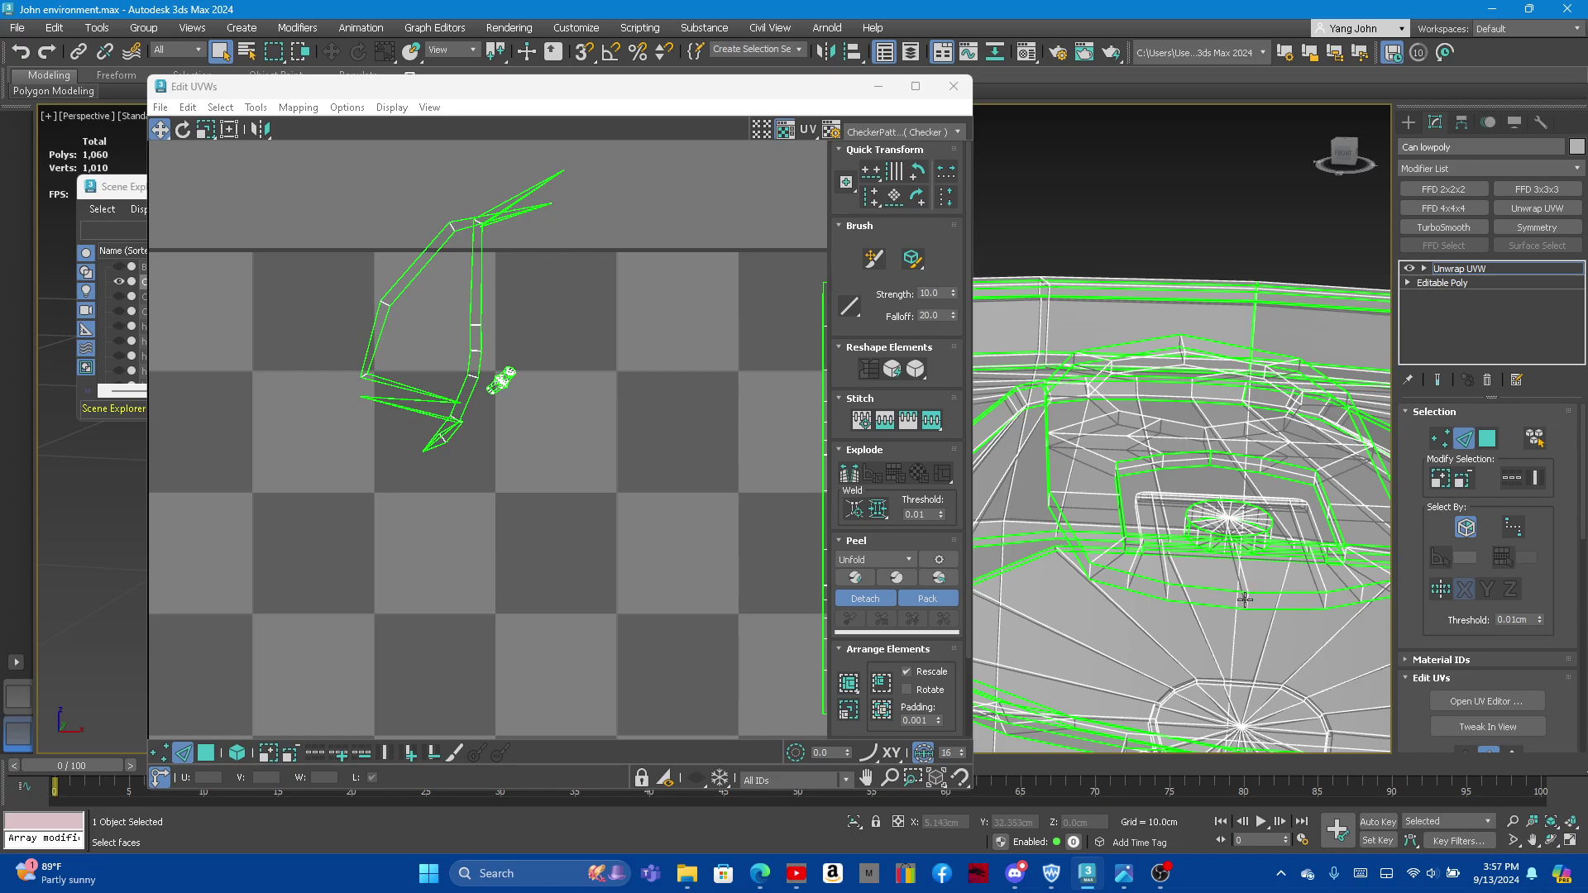
left_click(1245, 599)
right_click(501, 356)
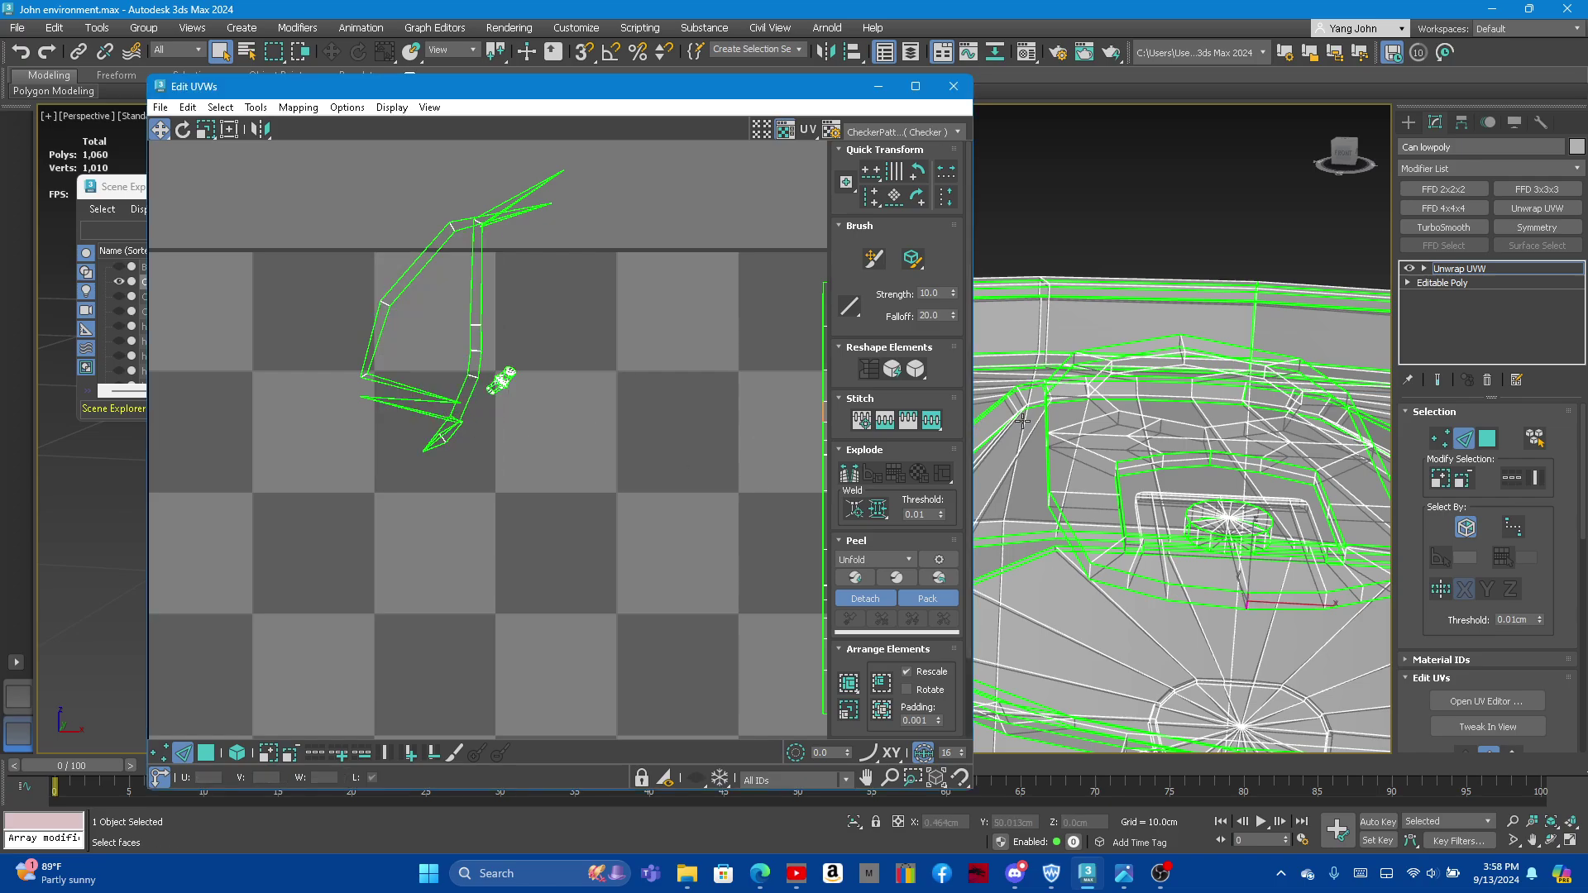
left_click(1486, 445)
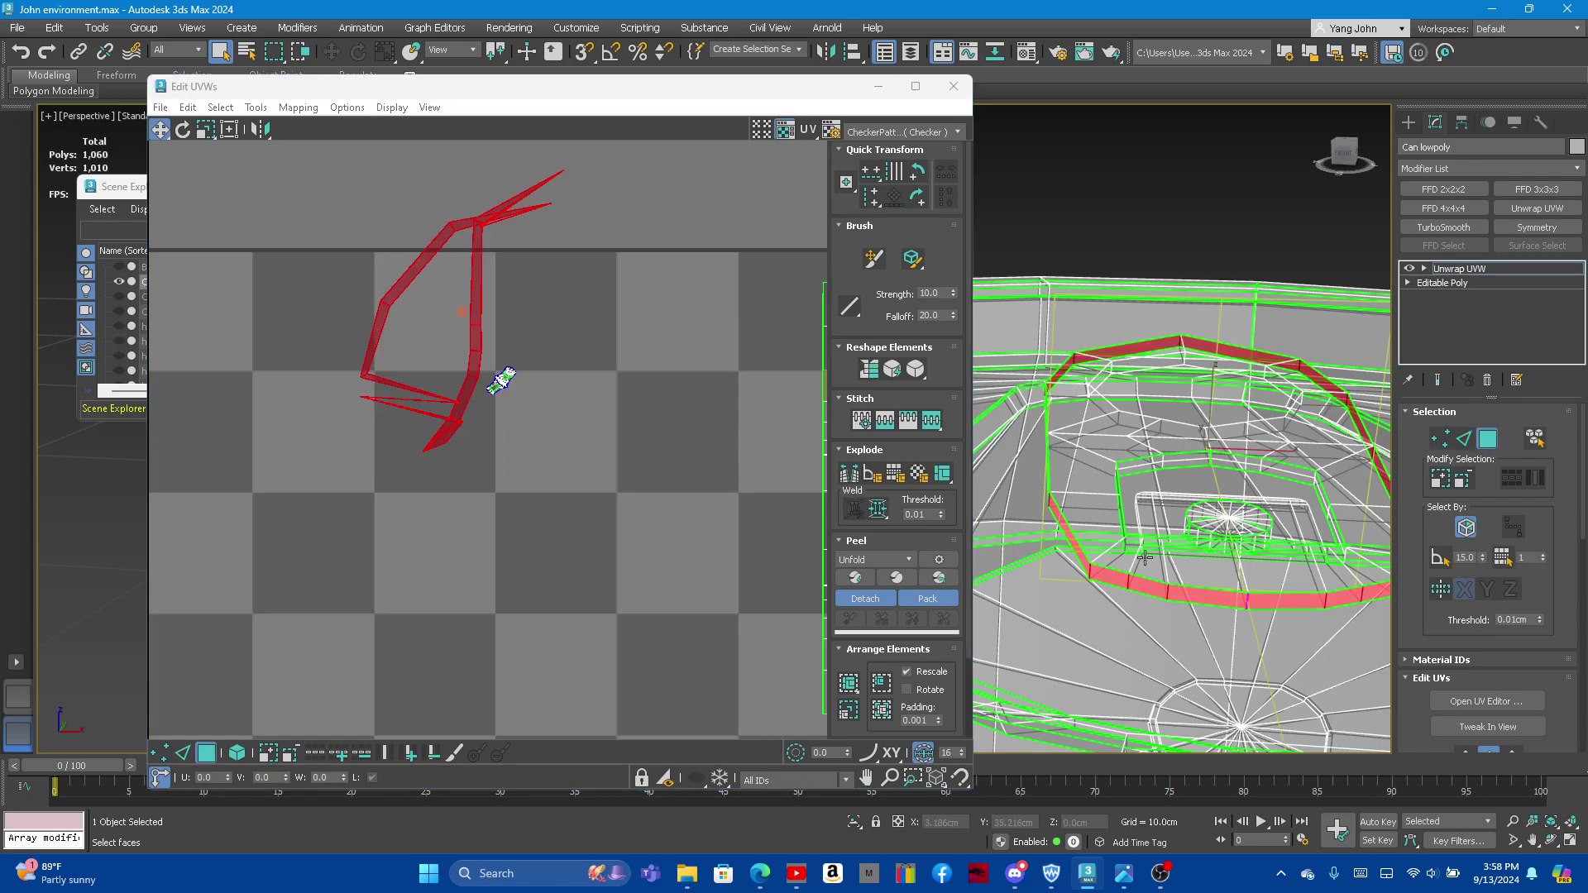
left_click(870, 370)
Step: Move the rim strip beside the other UV islands and select the pull-tab island
scroll(446, 289, "down", 3)
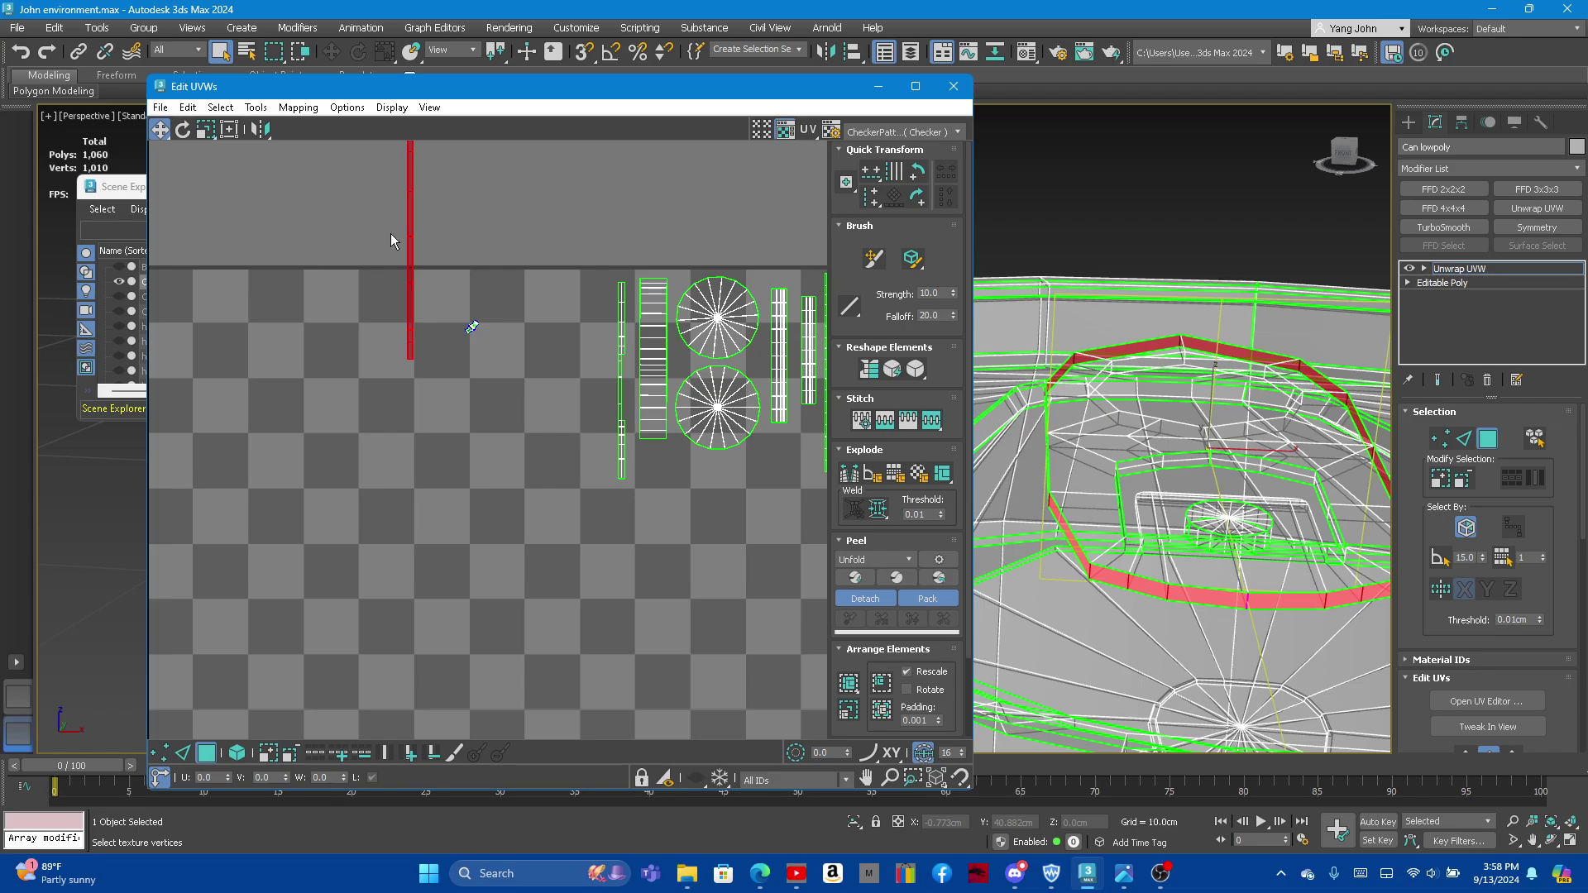
left_click_drag(409, 236, 606, 706)
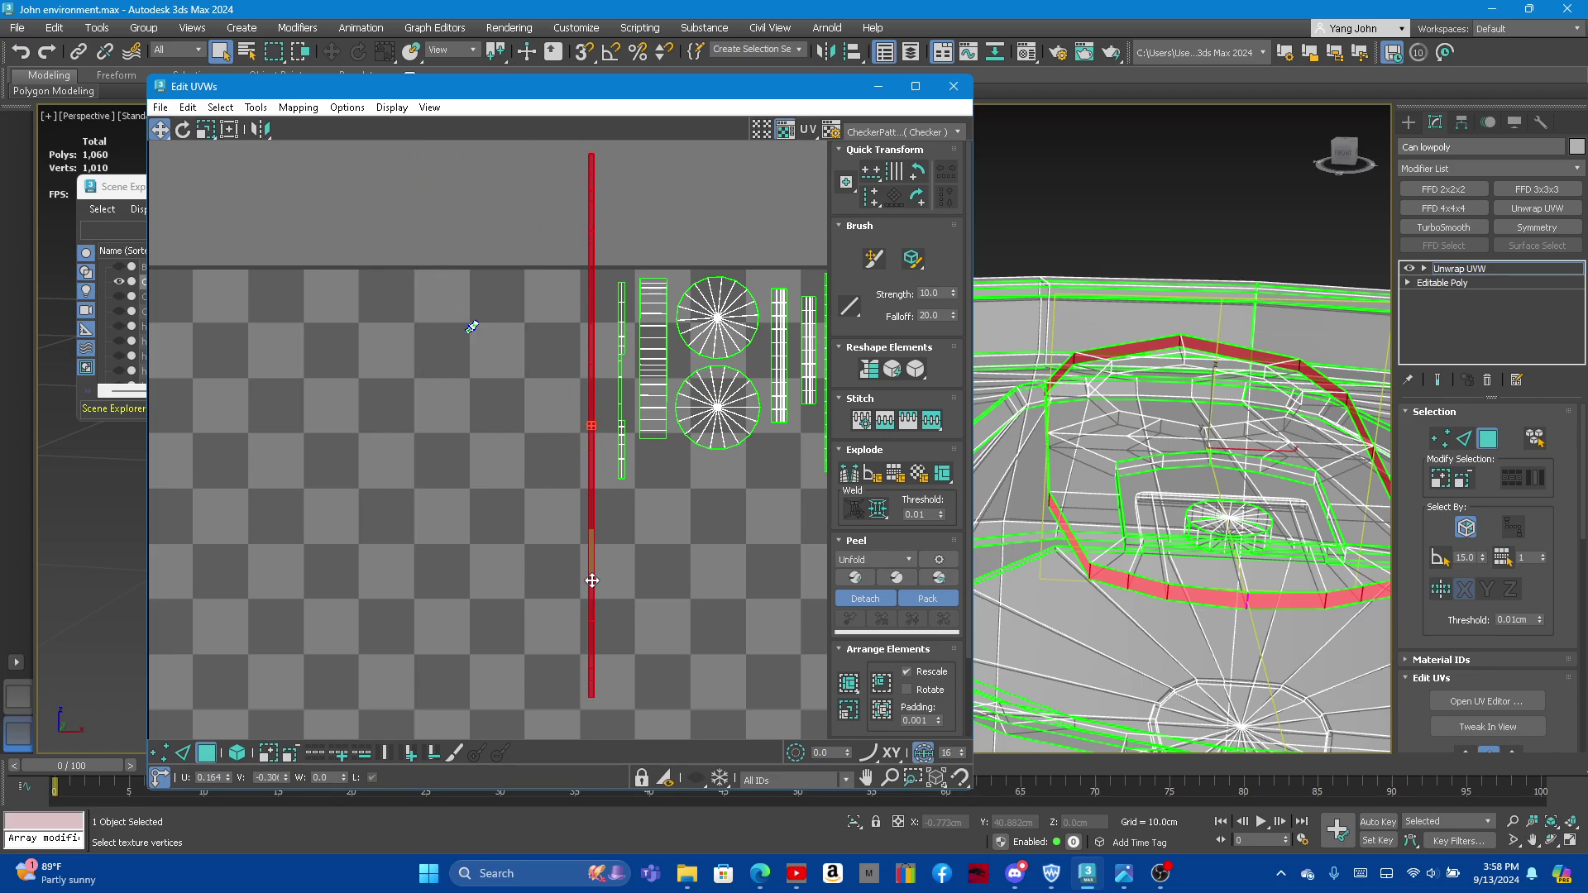
scroll(479, 327, "up", 5)
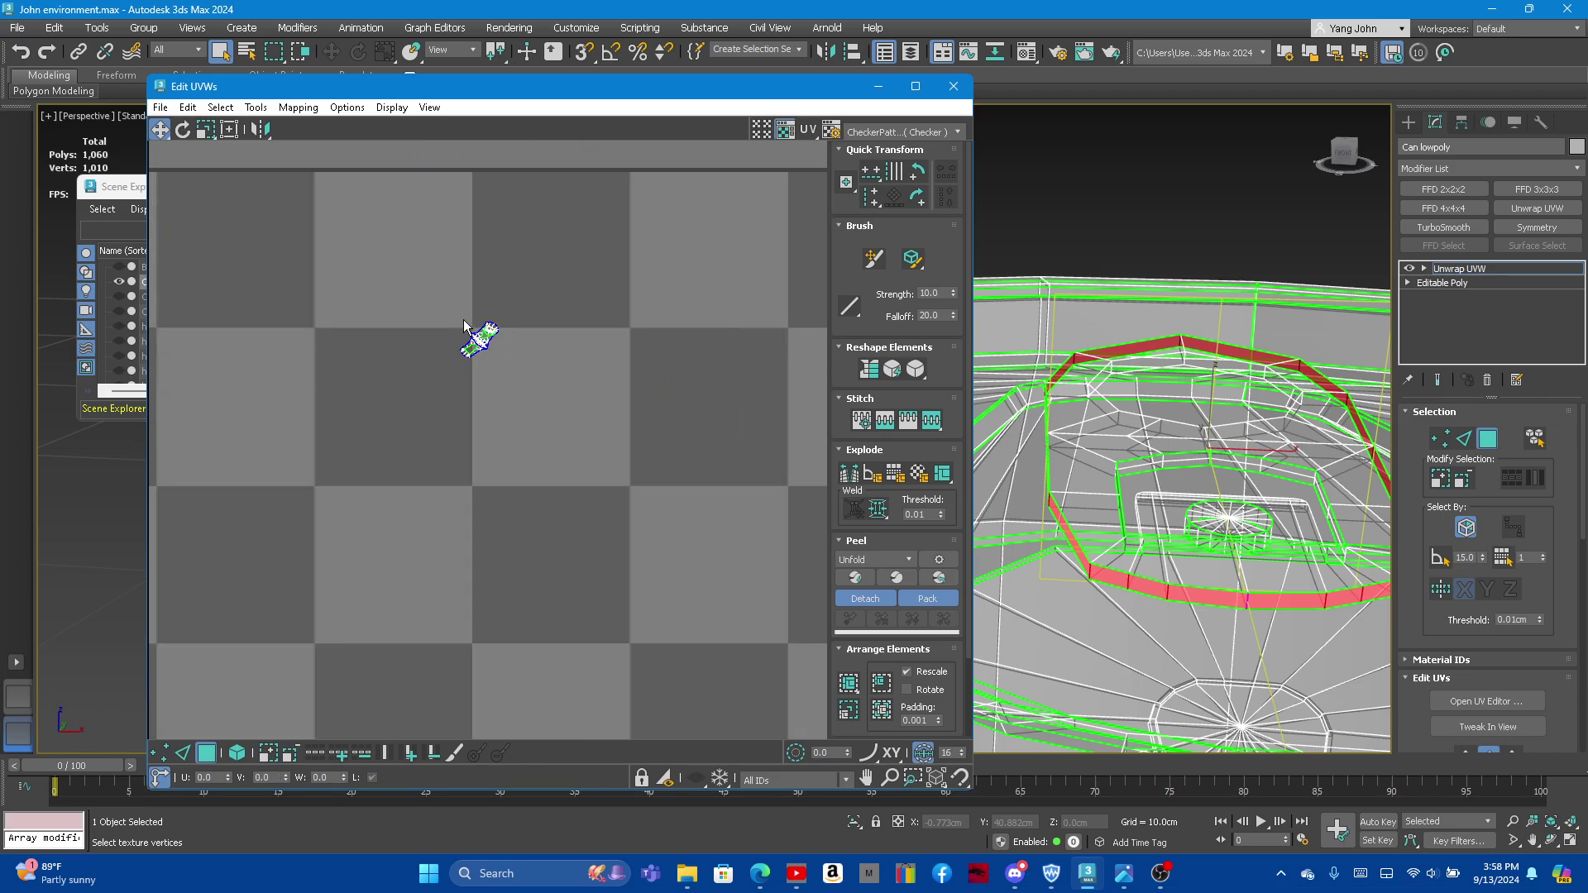
scroll(451, 298, "up", 5)
left_click_drag(438, 282, 746, 571)
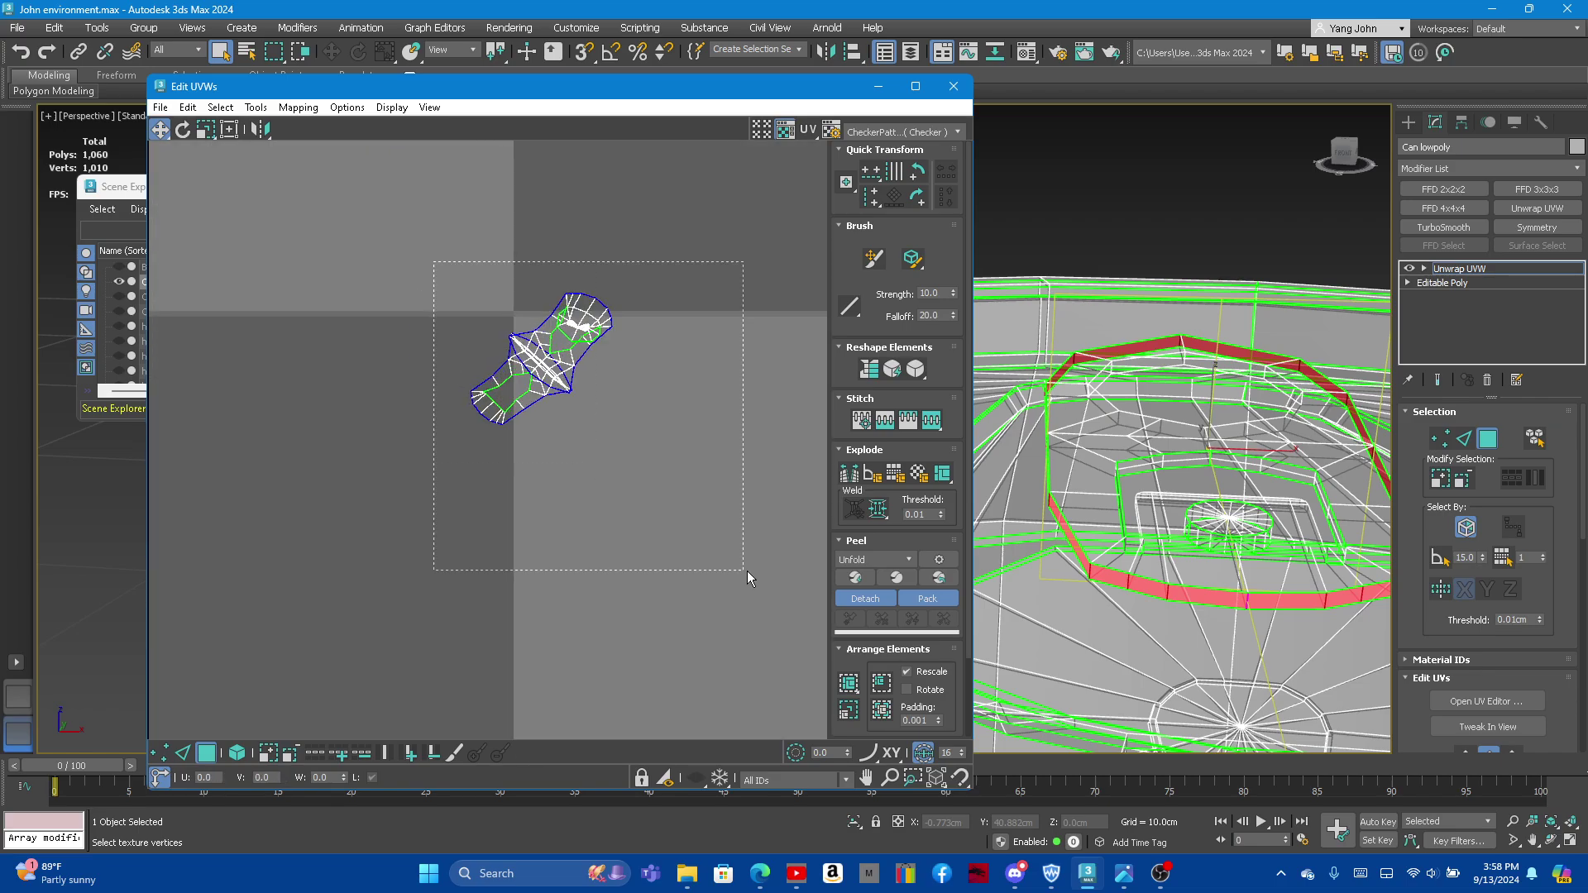
Step: Relax the pull-tab UV island four more times into a smoother shape
left_click(902, 370)
left_click(902, 371)
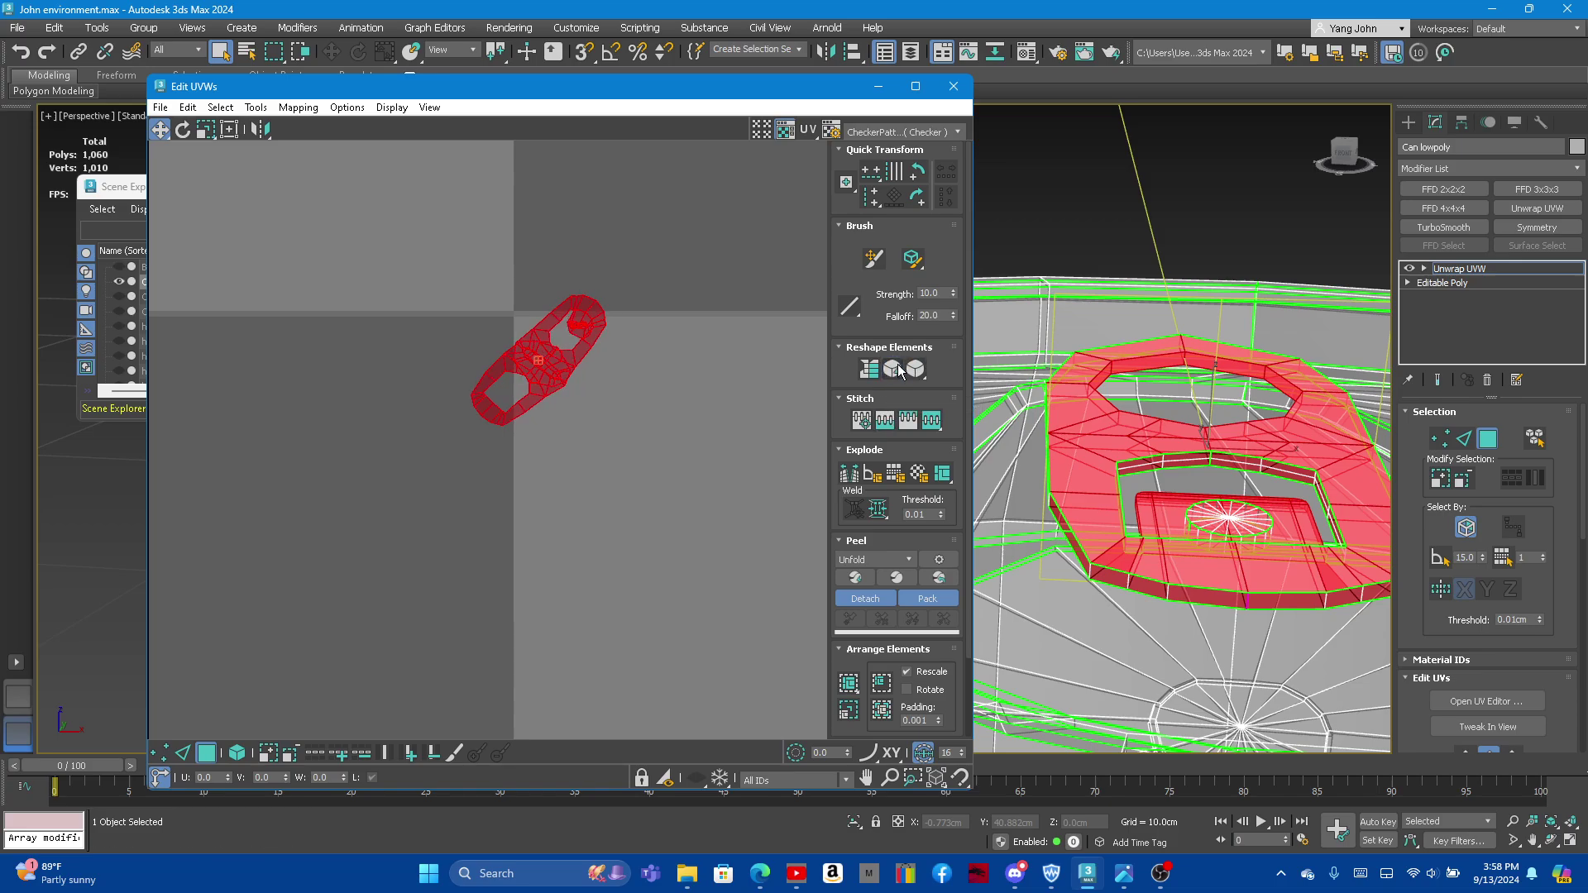
left_click(902, 371)
left_click(901, 370)
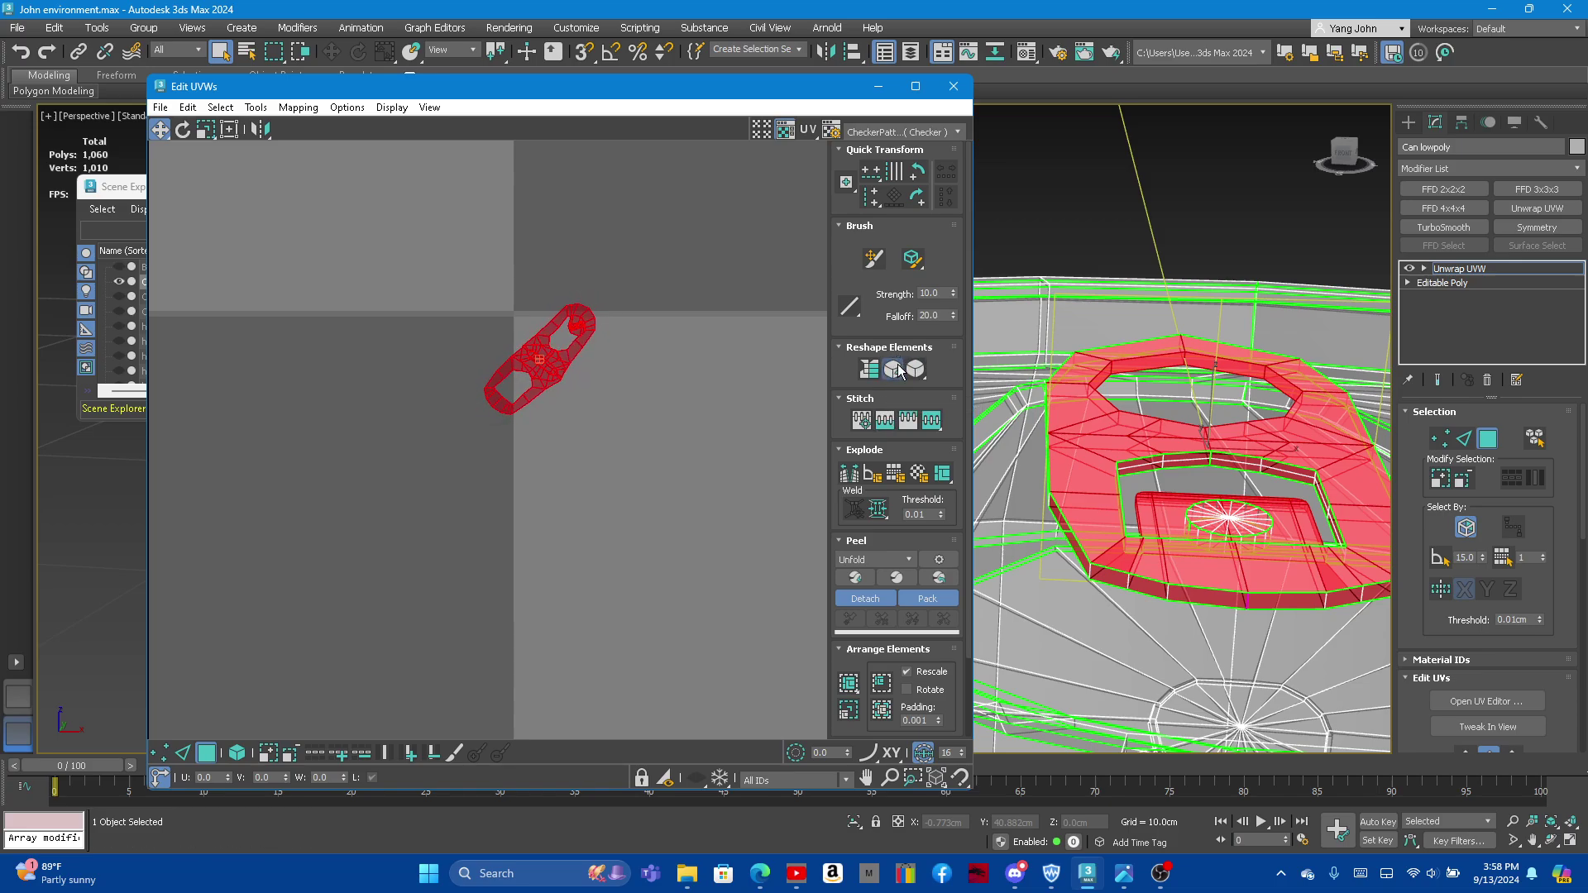
scroll(550, 330, "up", 3)
scroll(525, 407, "up", 3)
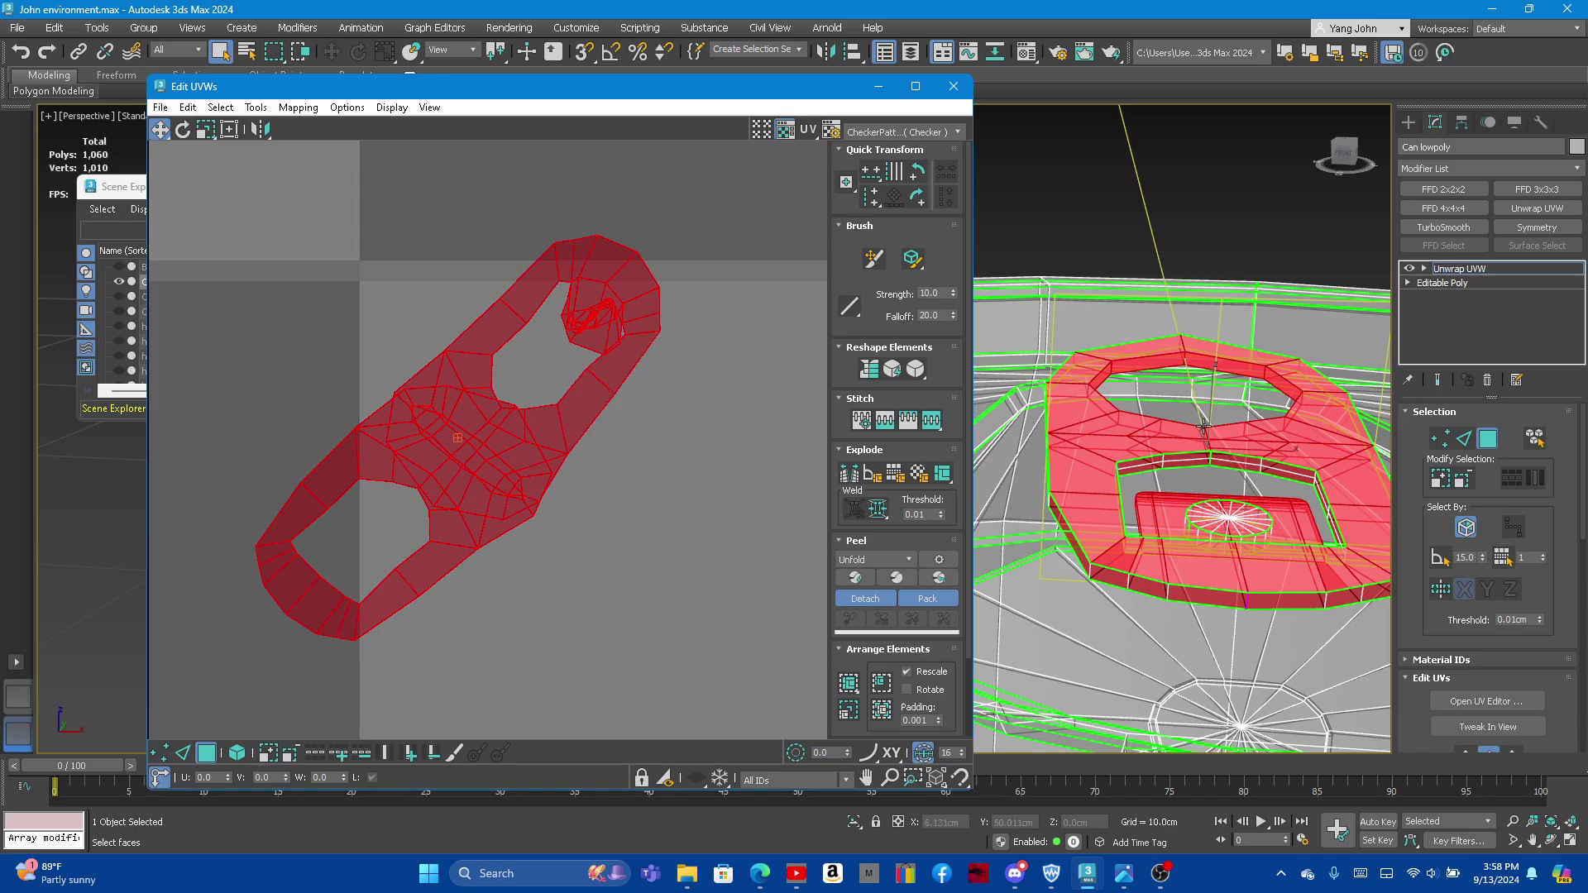
Step: Orbit over the tab in Edge mode and select an edge near its circle
middle_click_drag(1203, 426, 1231, 477, "alt")
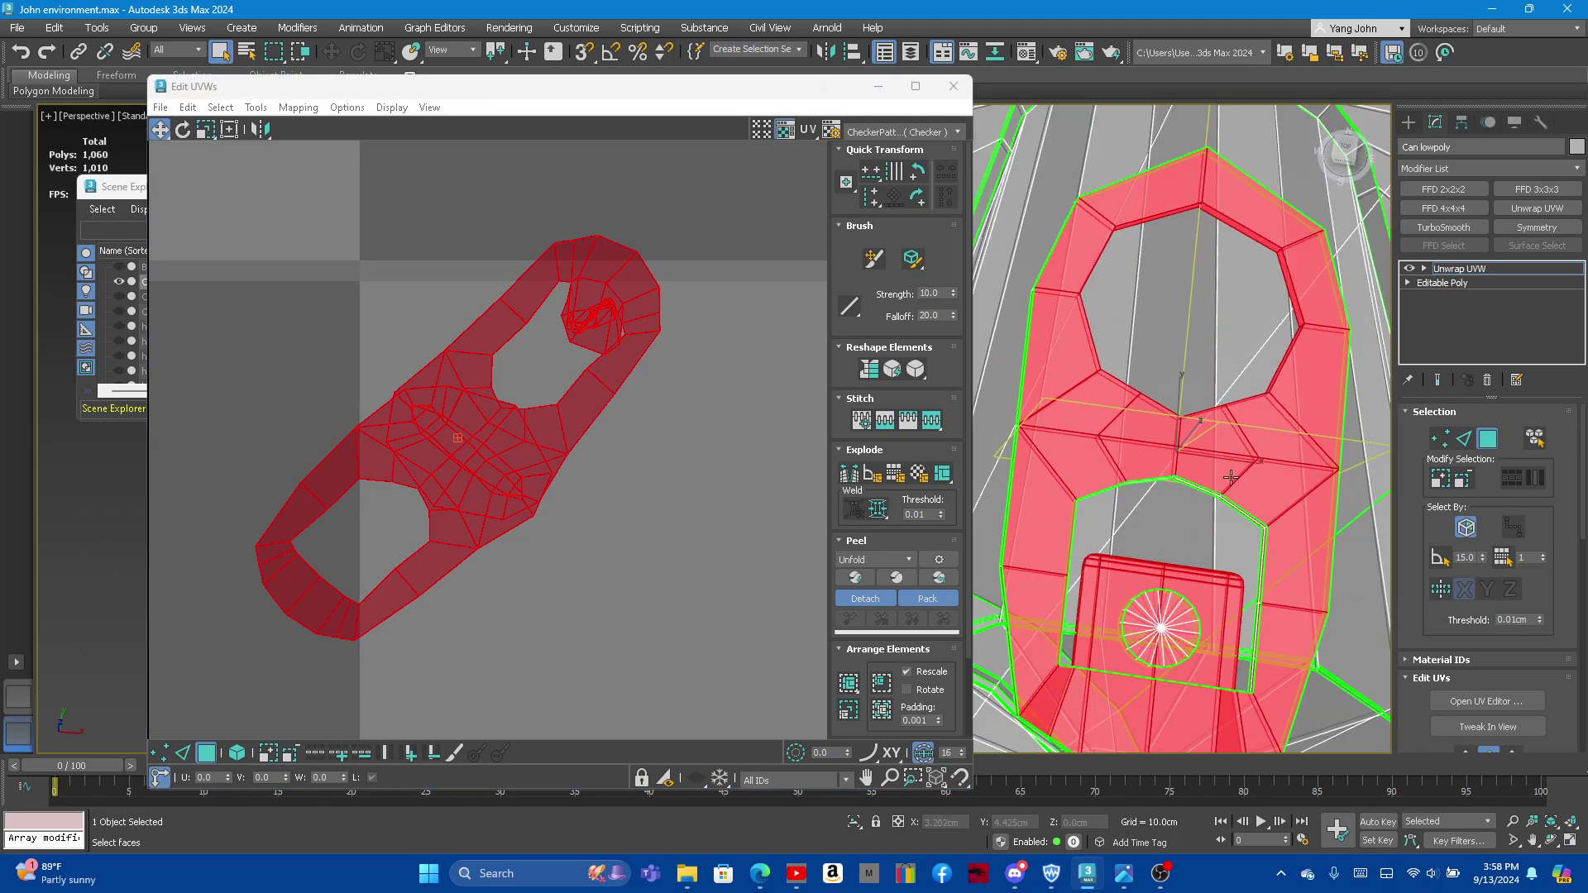
key("2")
scroll(1230, 477, "down", 1)
scroll(1146, 496, "down", 2)
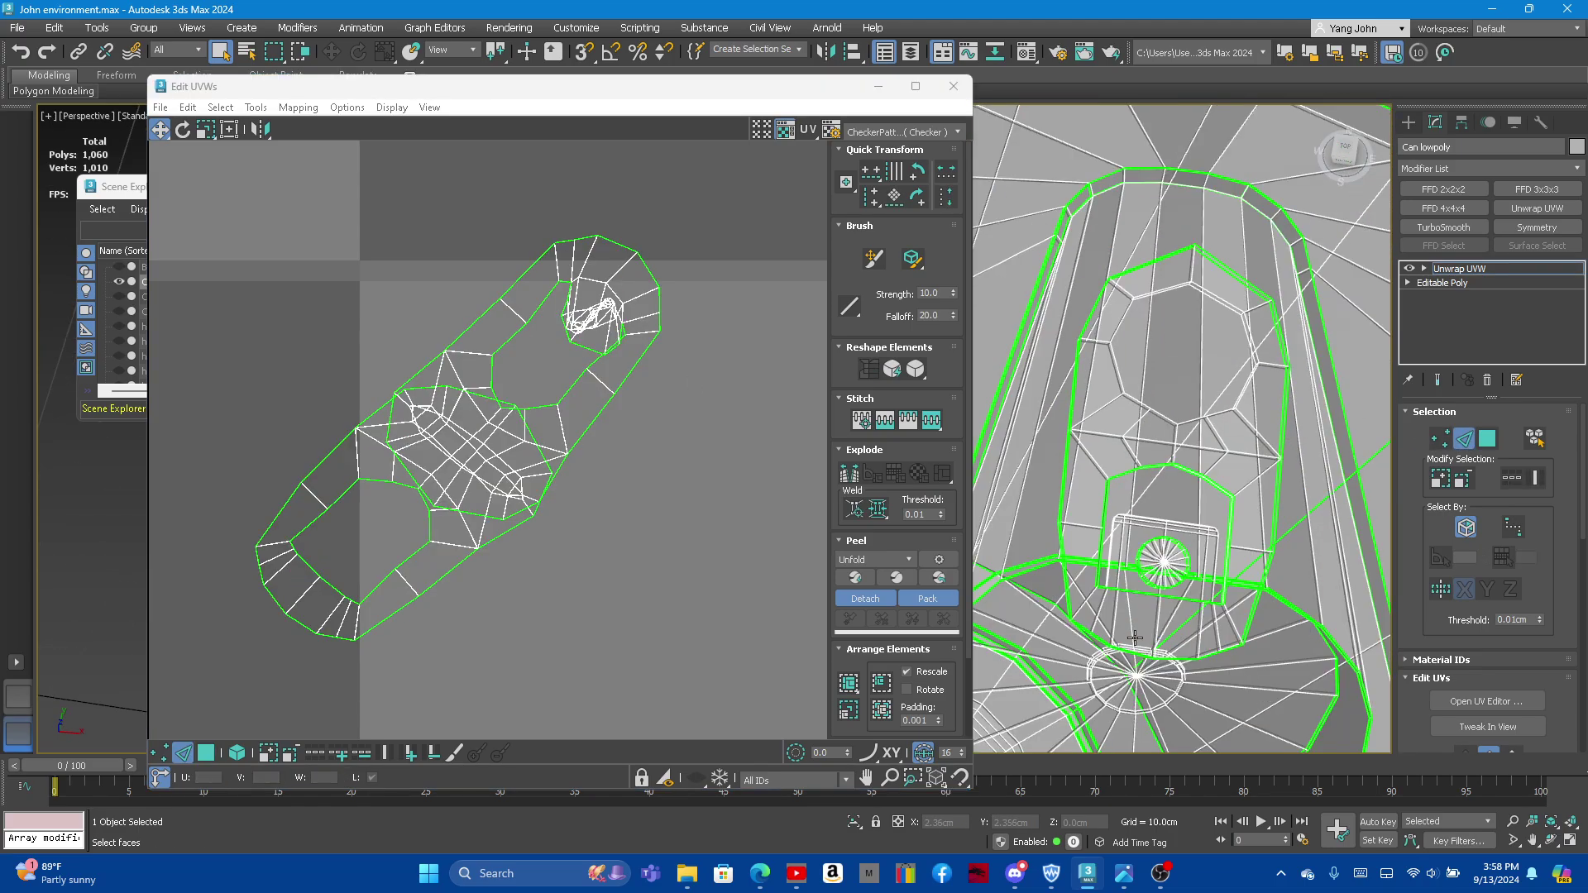
left_click(1162, 612)
middle_click_drag(1155, 603, 1148, 418, "alt")
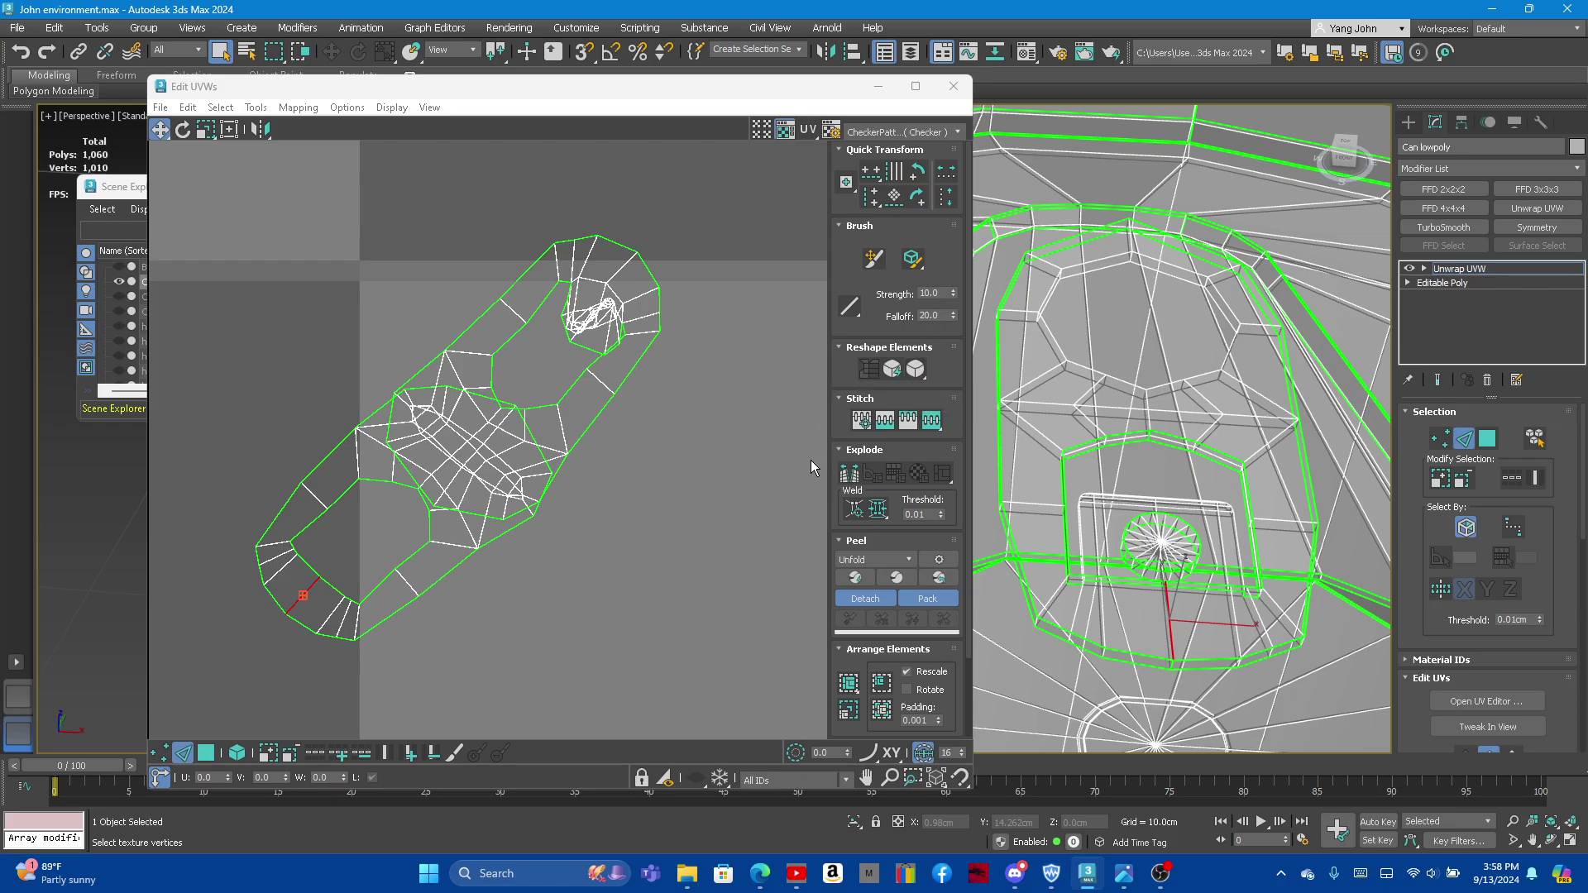
Step: In Polygon mode, Straighten the tab UVs and Relax Until Flat into a new island
right_click(294, 601)
left_click(223, 623)
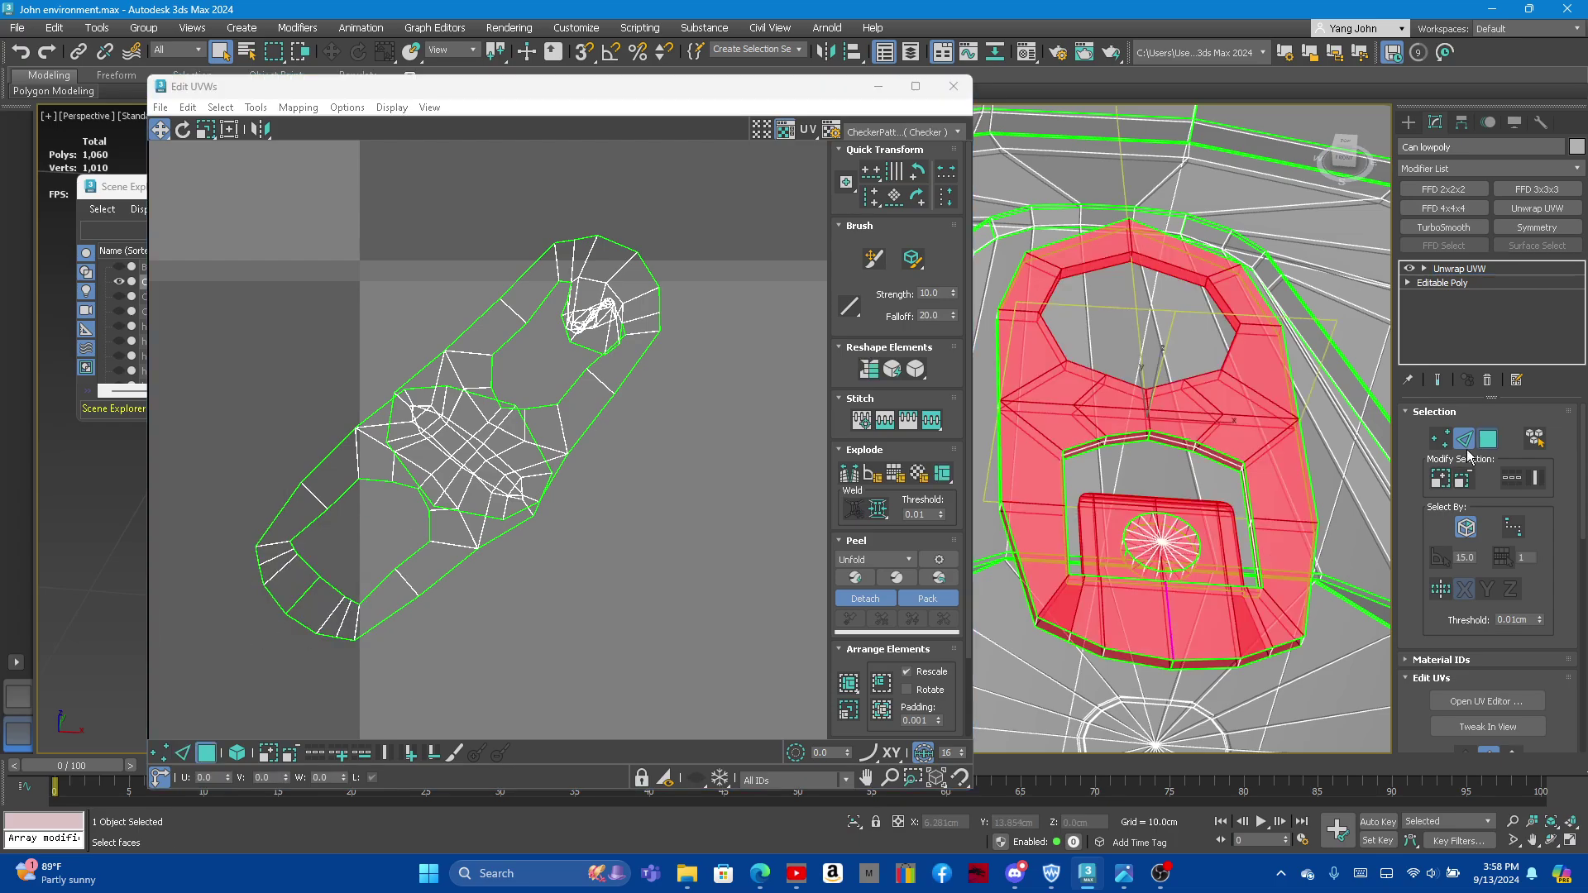
left_click(877, 369)
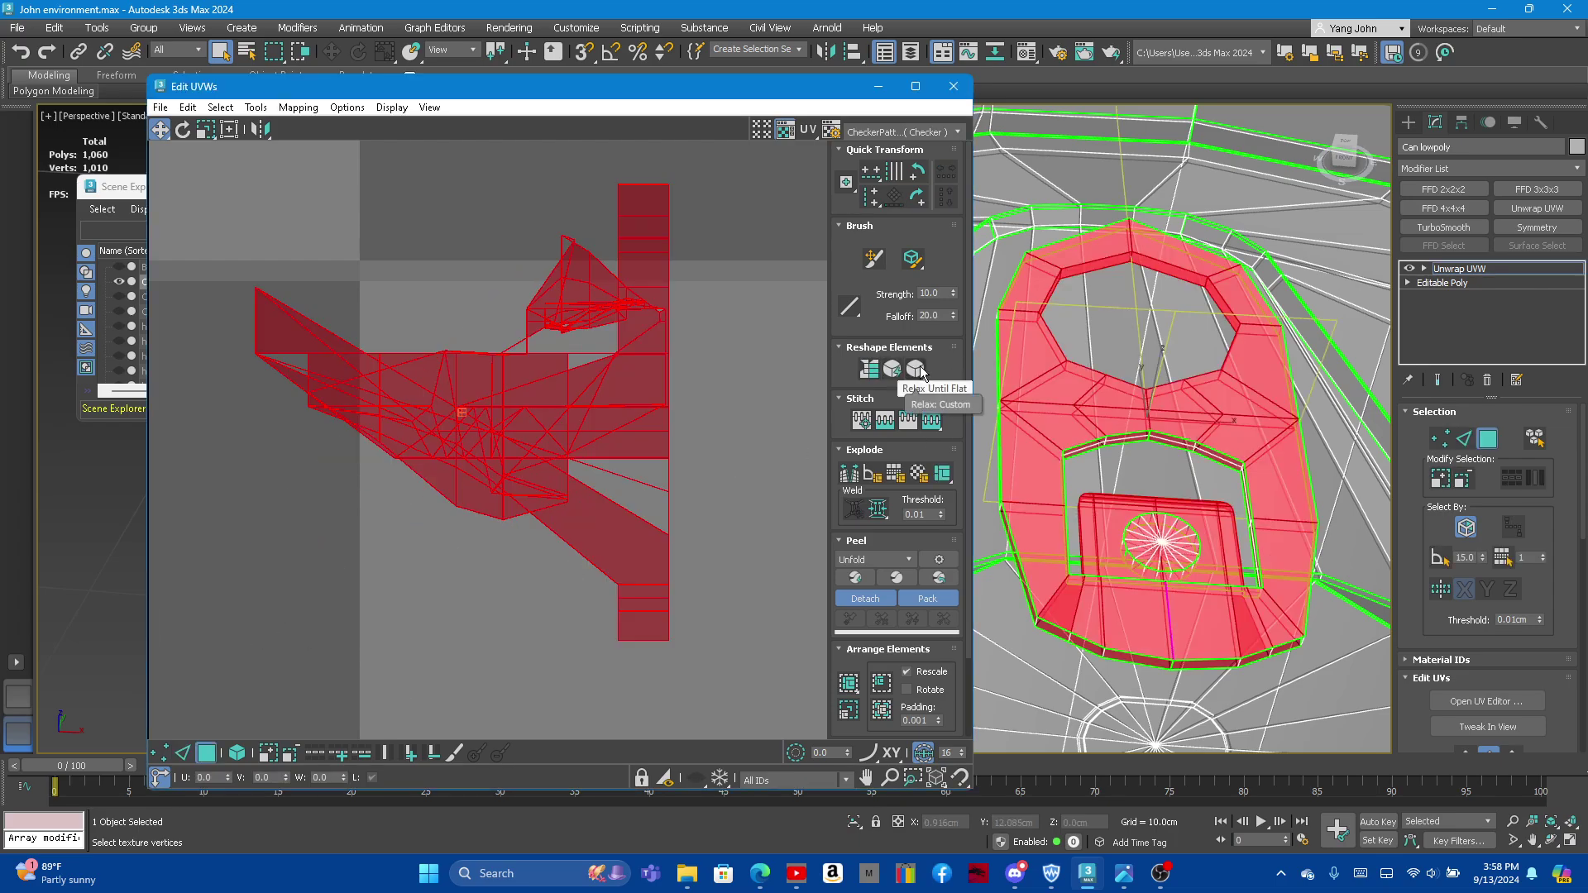
left_click(892, 369)
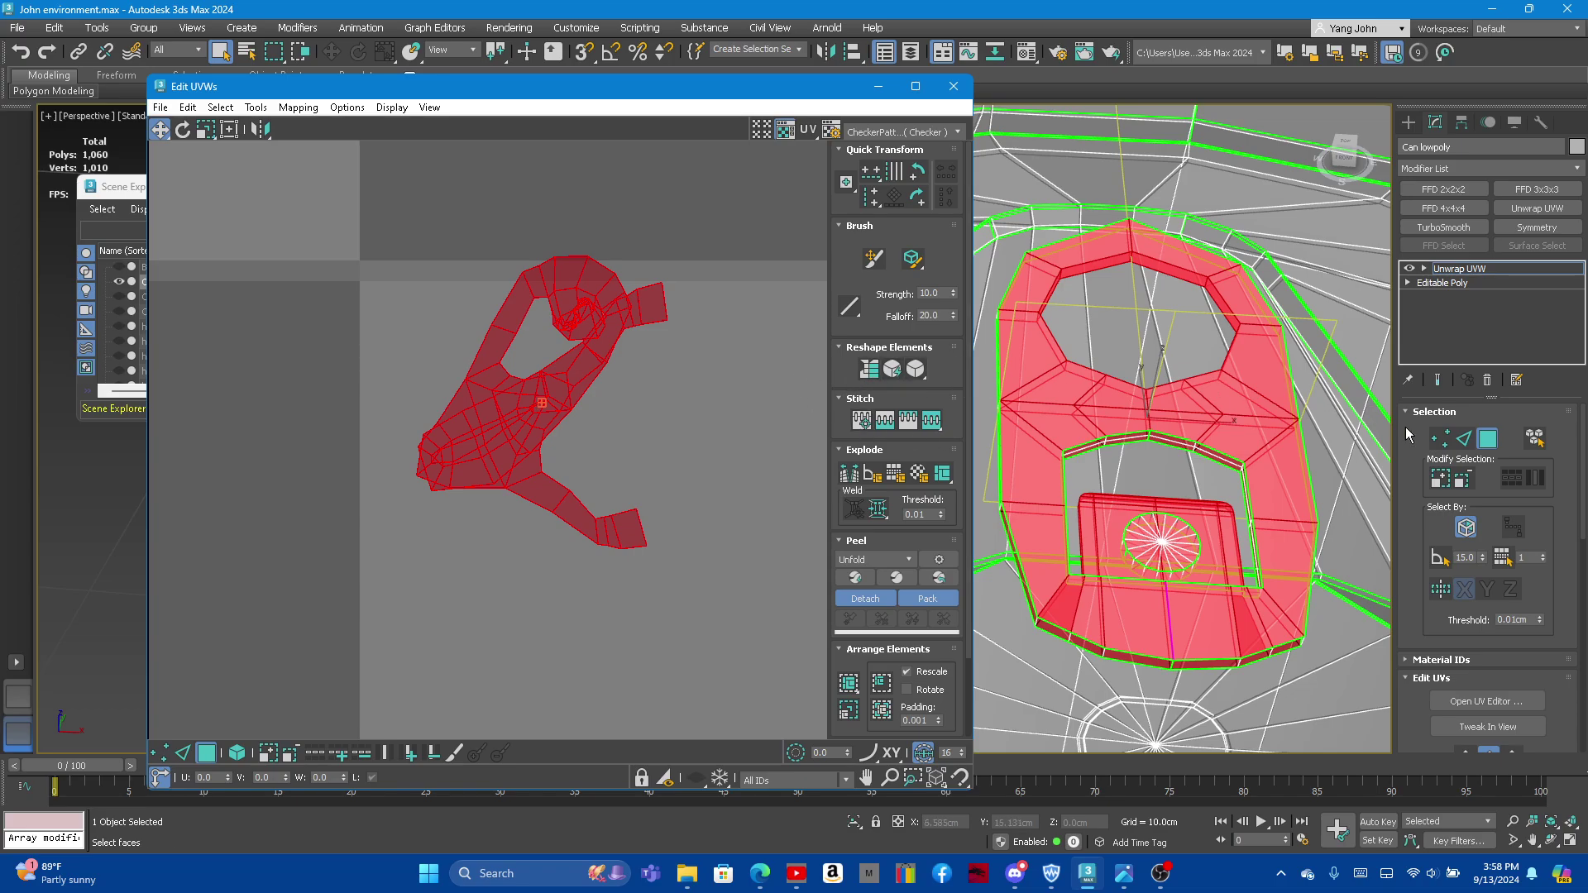
left_click(1464, 438)
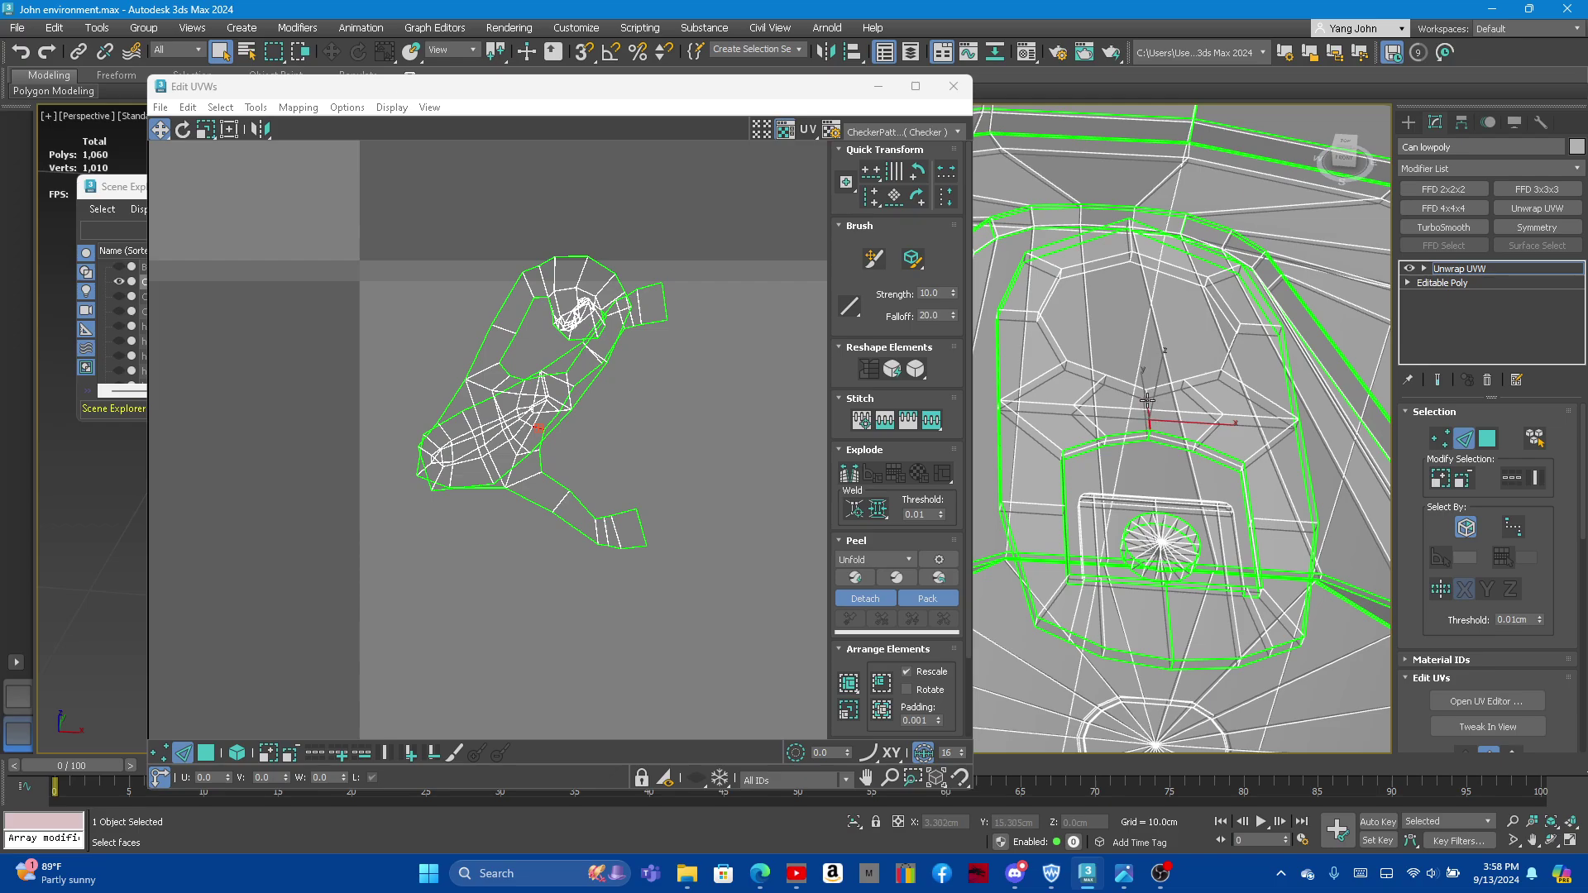
Step: Select edges on the tab island, then switch the UV editor to face selection
left_click(1147, 400)
left_click(1137, 244, "ctrl")
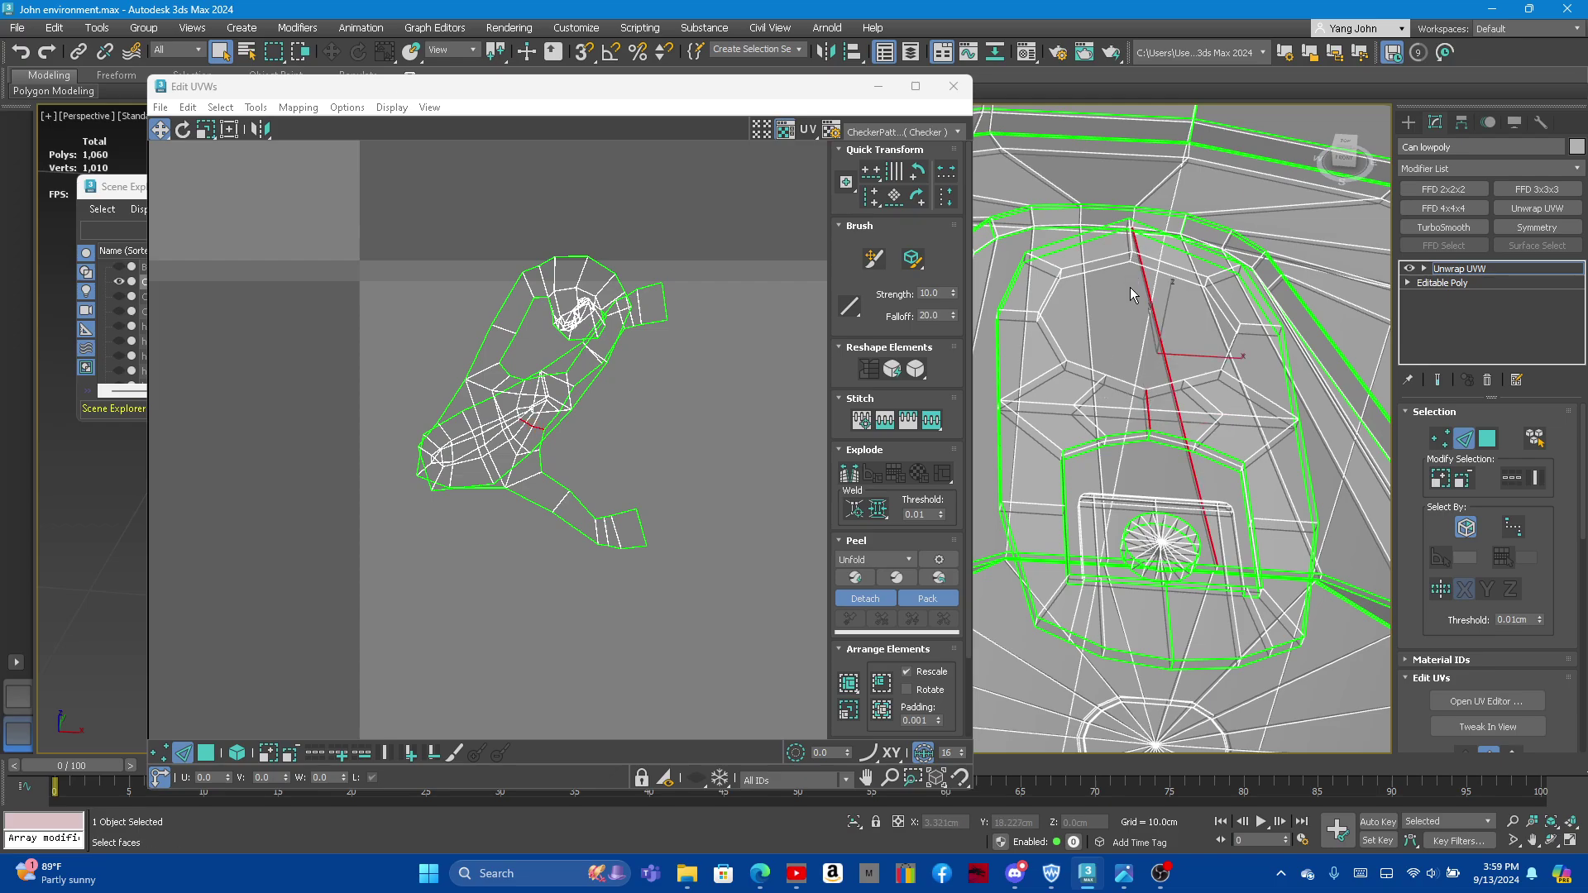
scroll(1142, 273, "up", 3)
scroll(1139, 297, "up", 3)
scroll(1139, 297, "up", 5)
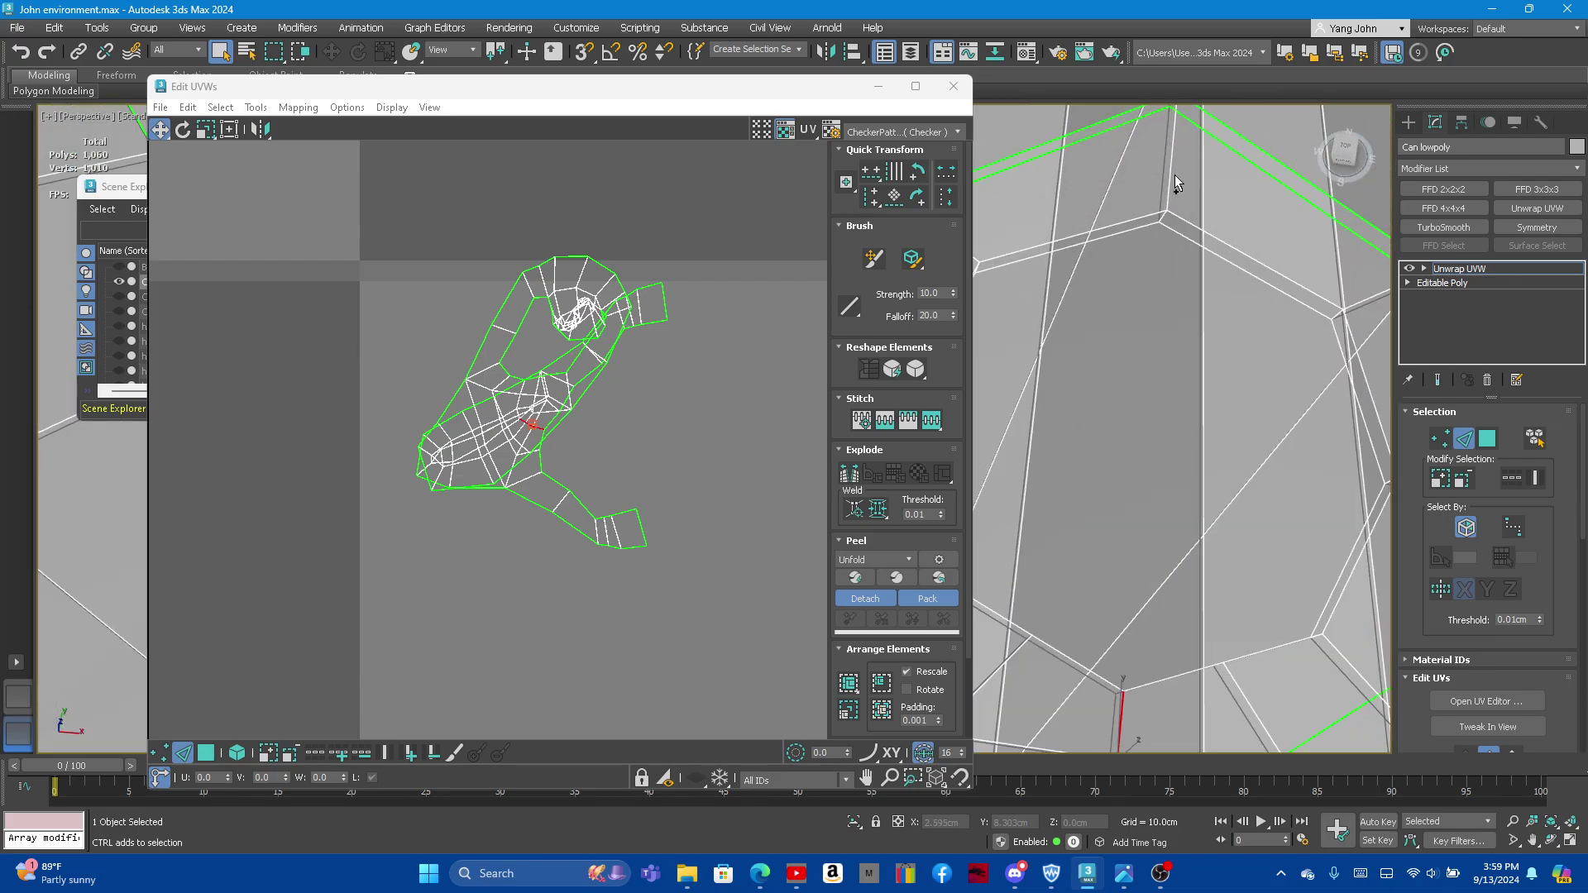
right_click(531, 365)
left_click(497, 414)
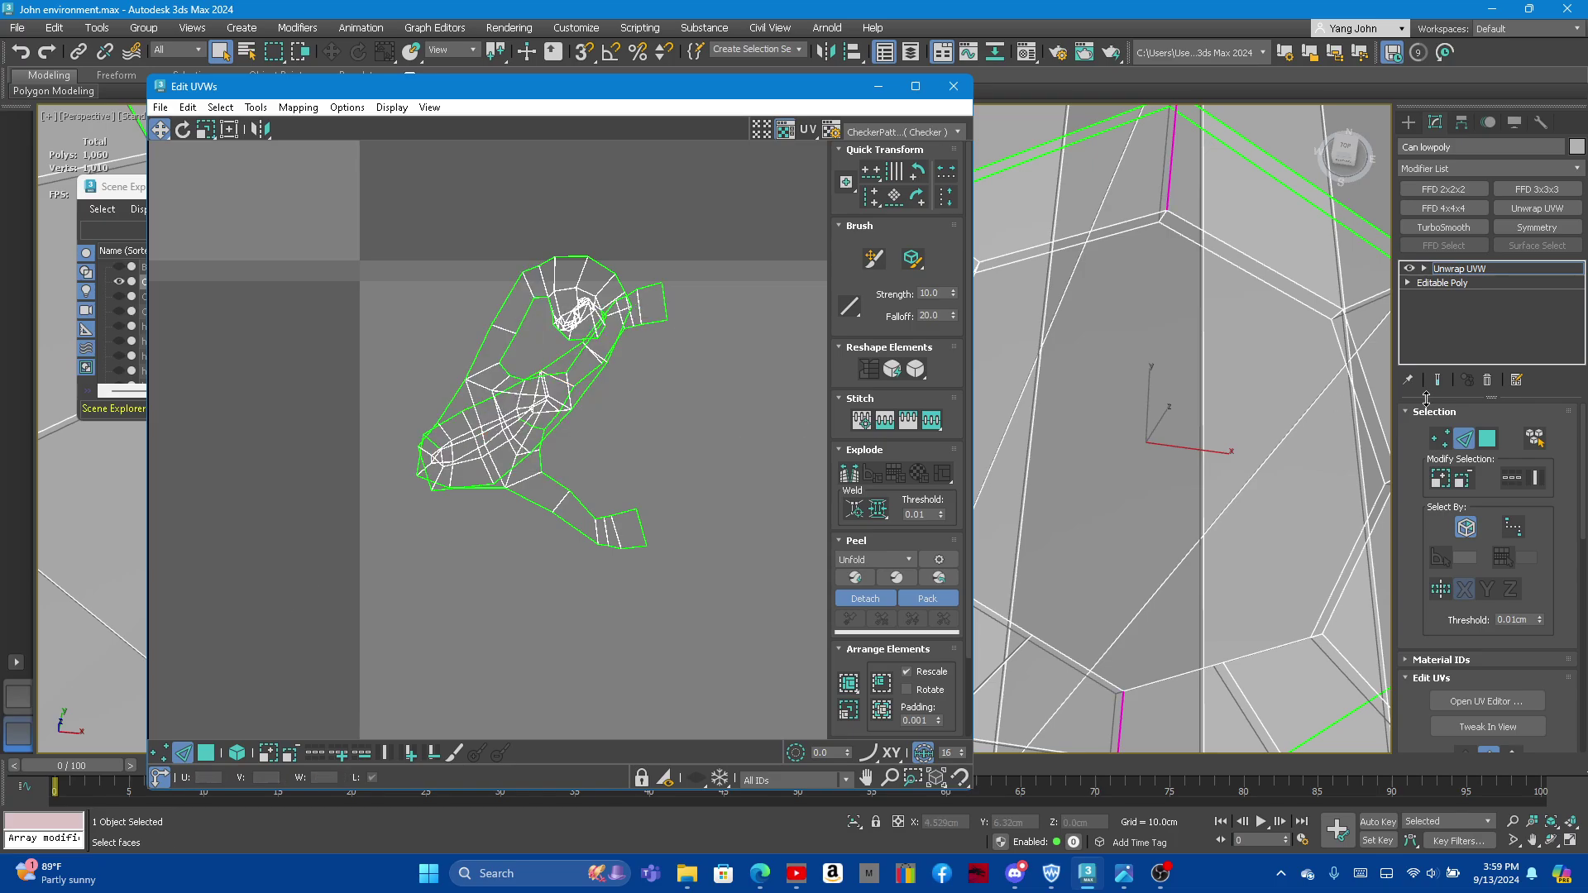
Step: Select all UV faces, Straighten them, then Relax to even out distortion
left_click(1488, 440)
left_click(561, 357)
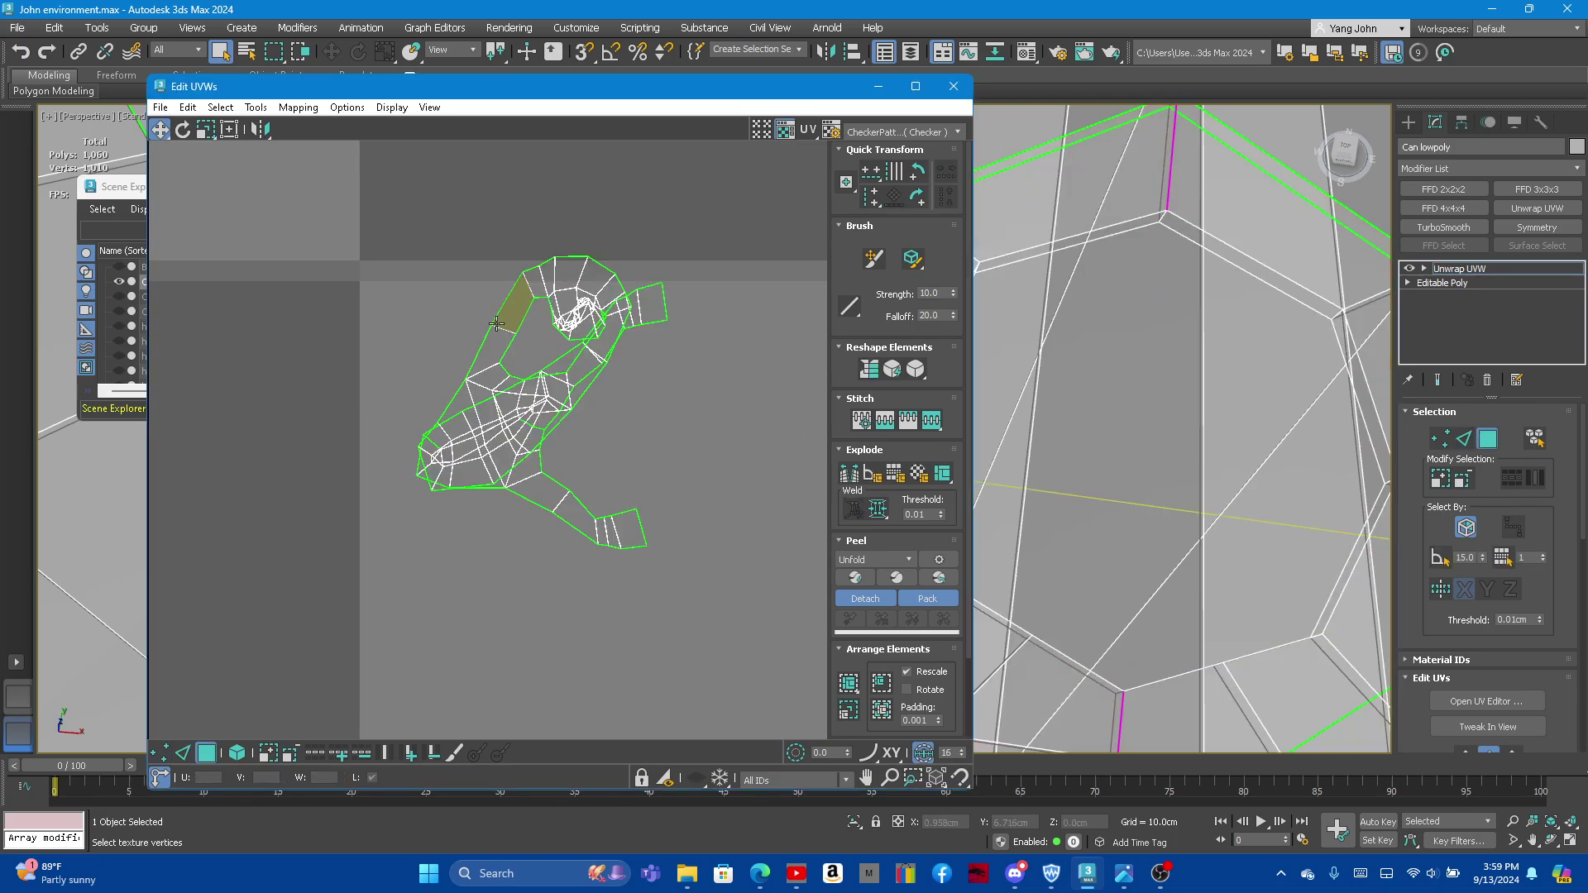
key("ctrl+a")
left_click(870, 372)
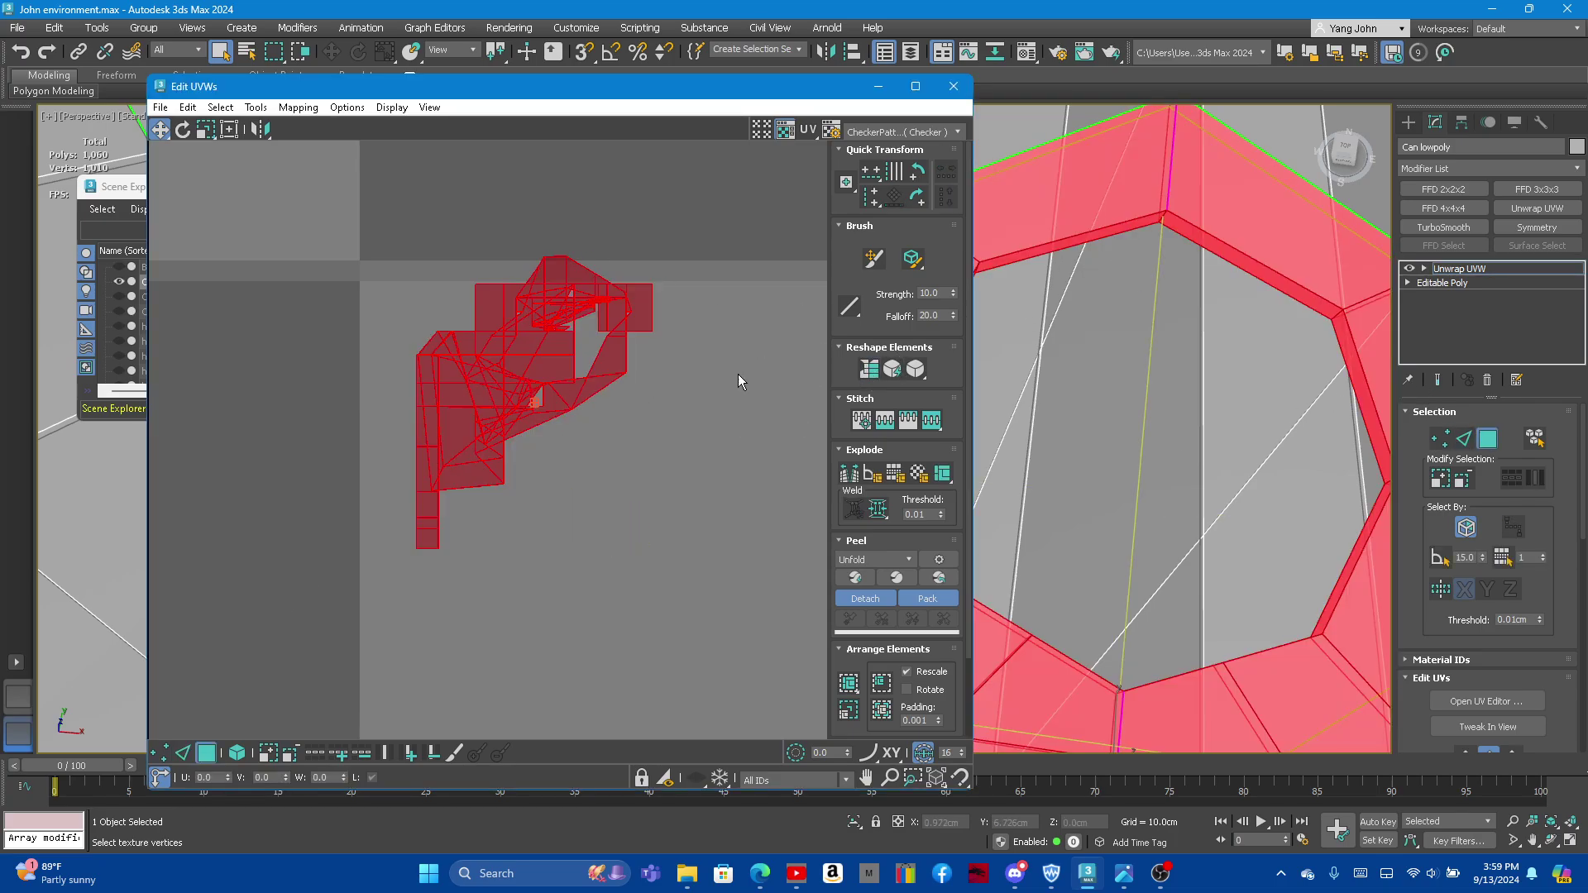
left_click(899, 372)
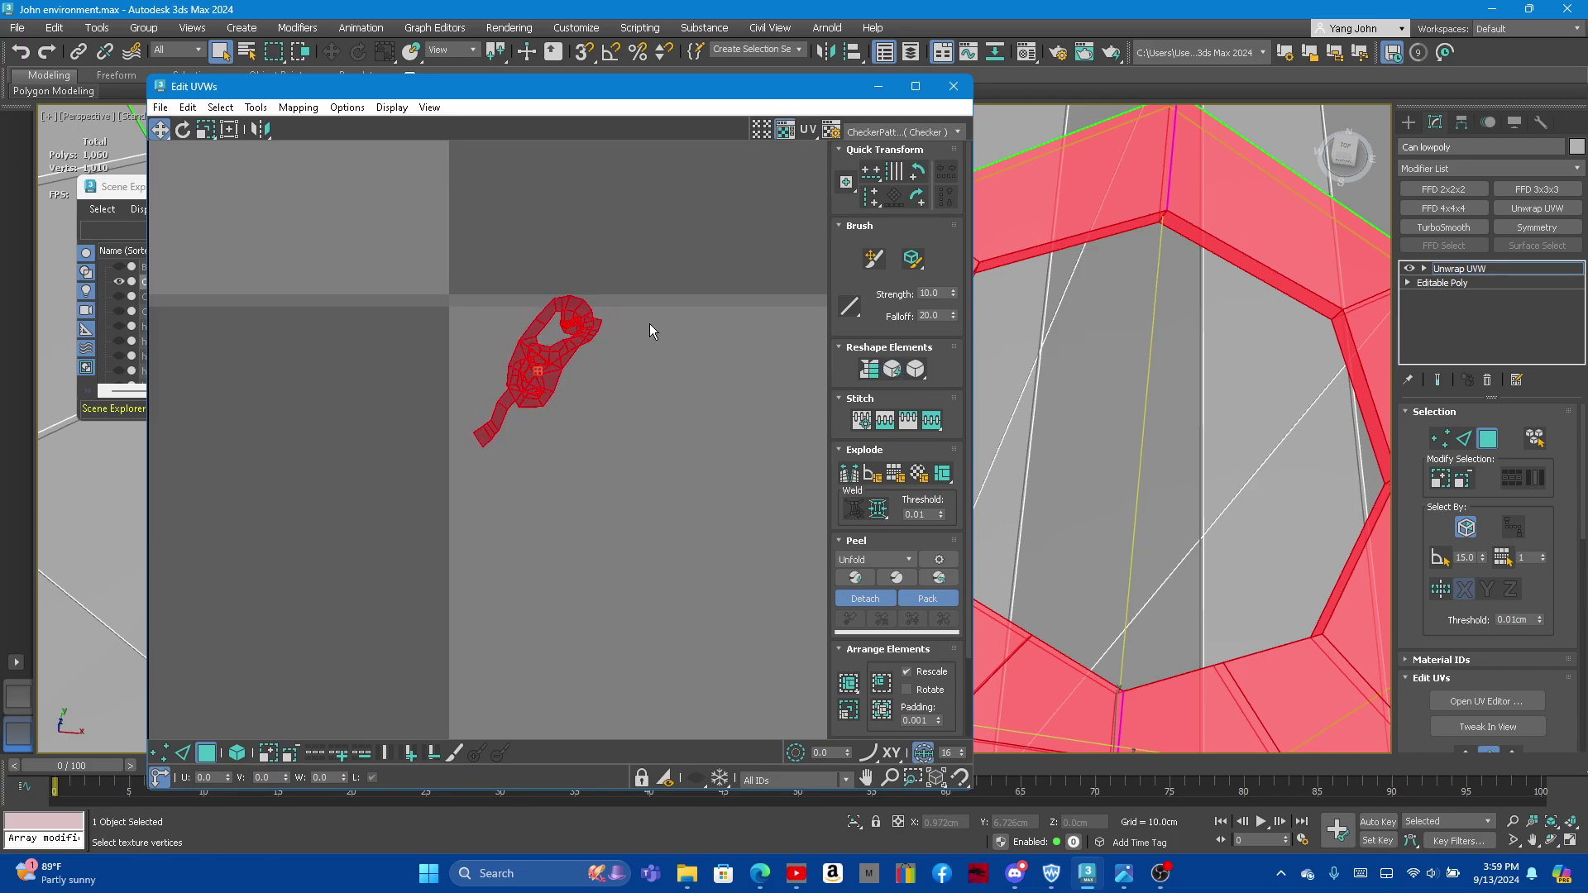
Step: Reselect the whole UV island and move it to the right
left_click(465, 394)
key("ctrl+a")
left_click_drag(541, 323, 717, 346)
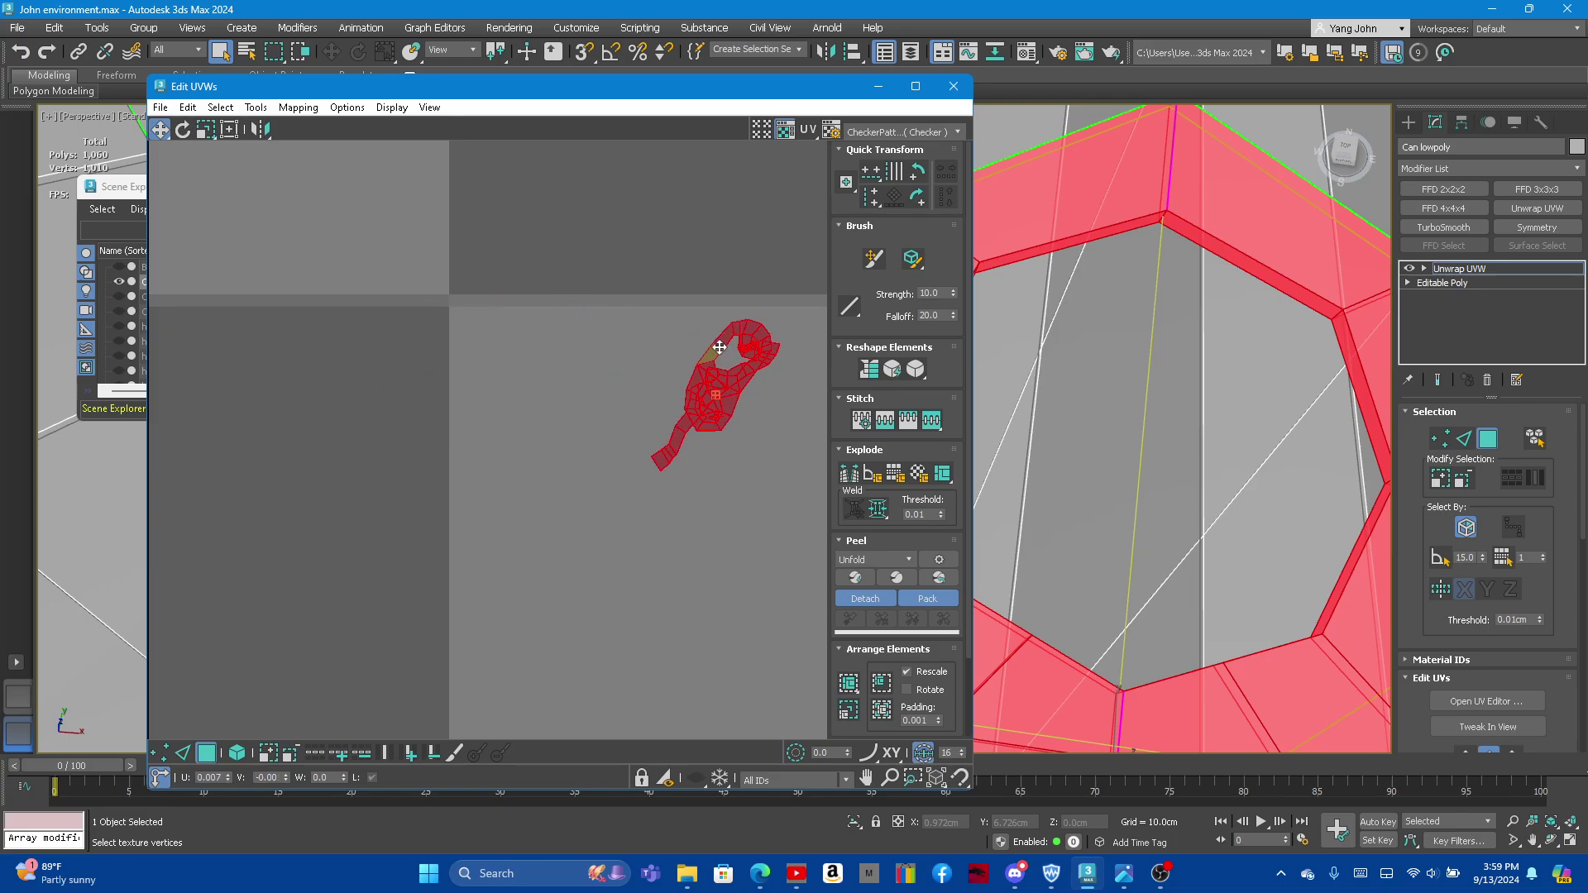
scroll(1137, 445, "down", 3)
scroll(1137, 445, "down", 2)
Step: Select the whole ring tab element on the model and clear the UV selection
mouse_move(1136, 444)
middle_mouse_down("alt")
mouse_move(1137, 519)
mouse_move(1109, 479)
middle_mouse_up("alt")
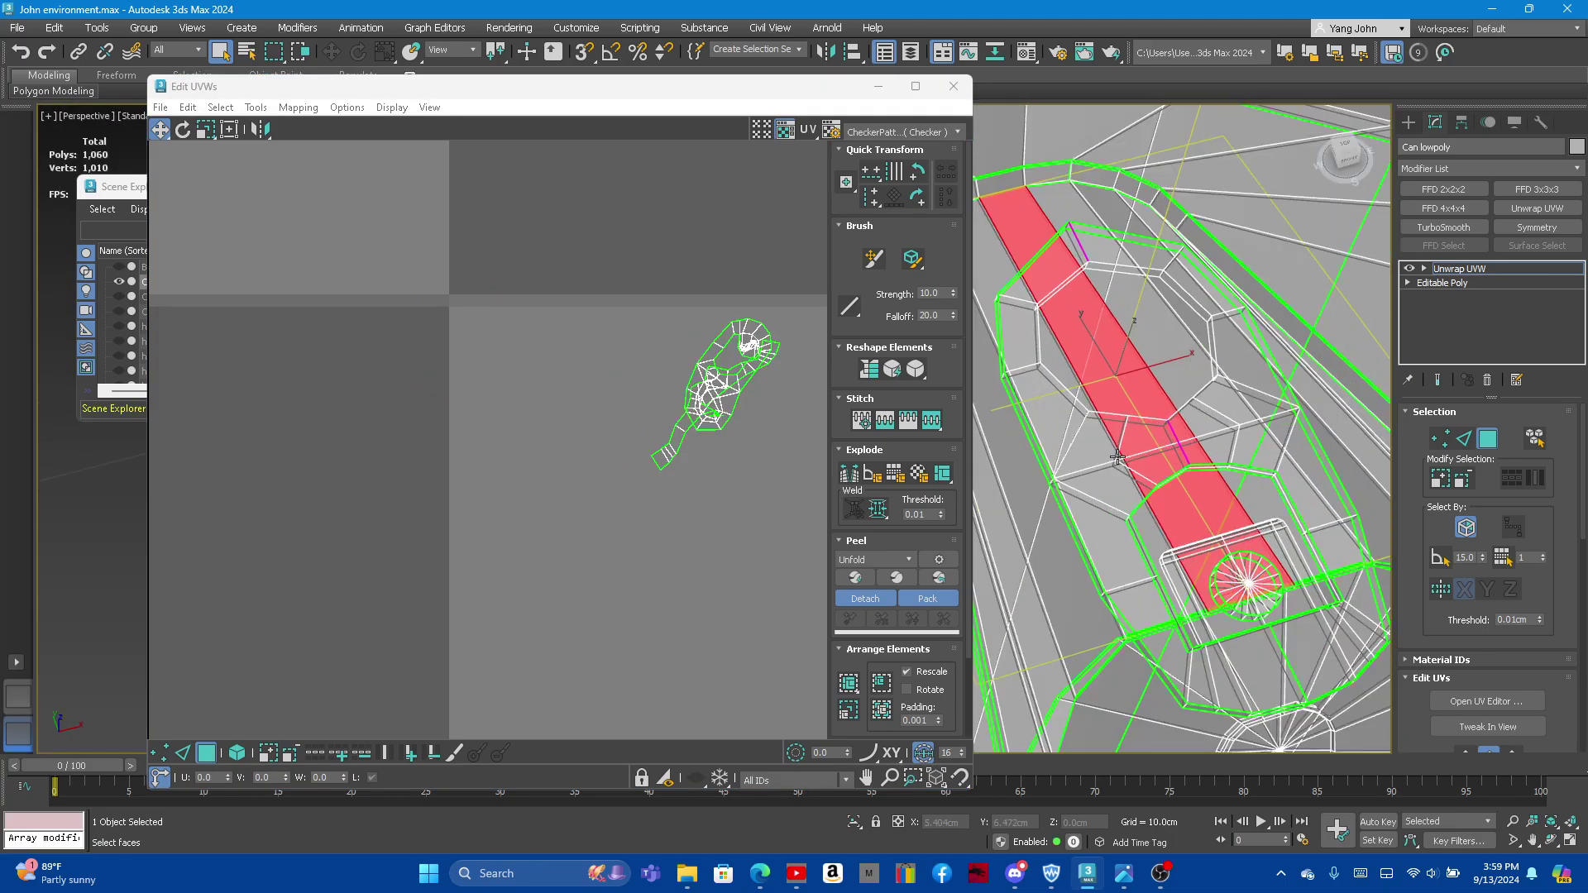
left_click(1110, 478)
double_click(1096, 485)
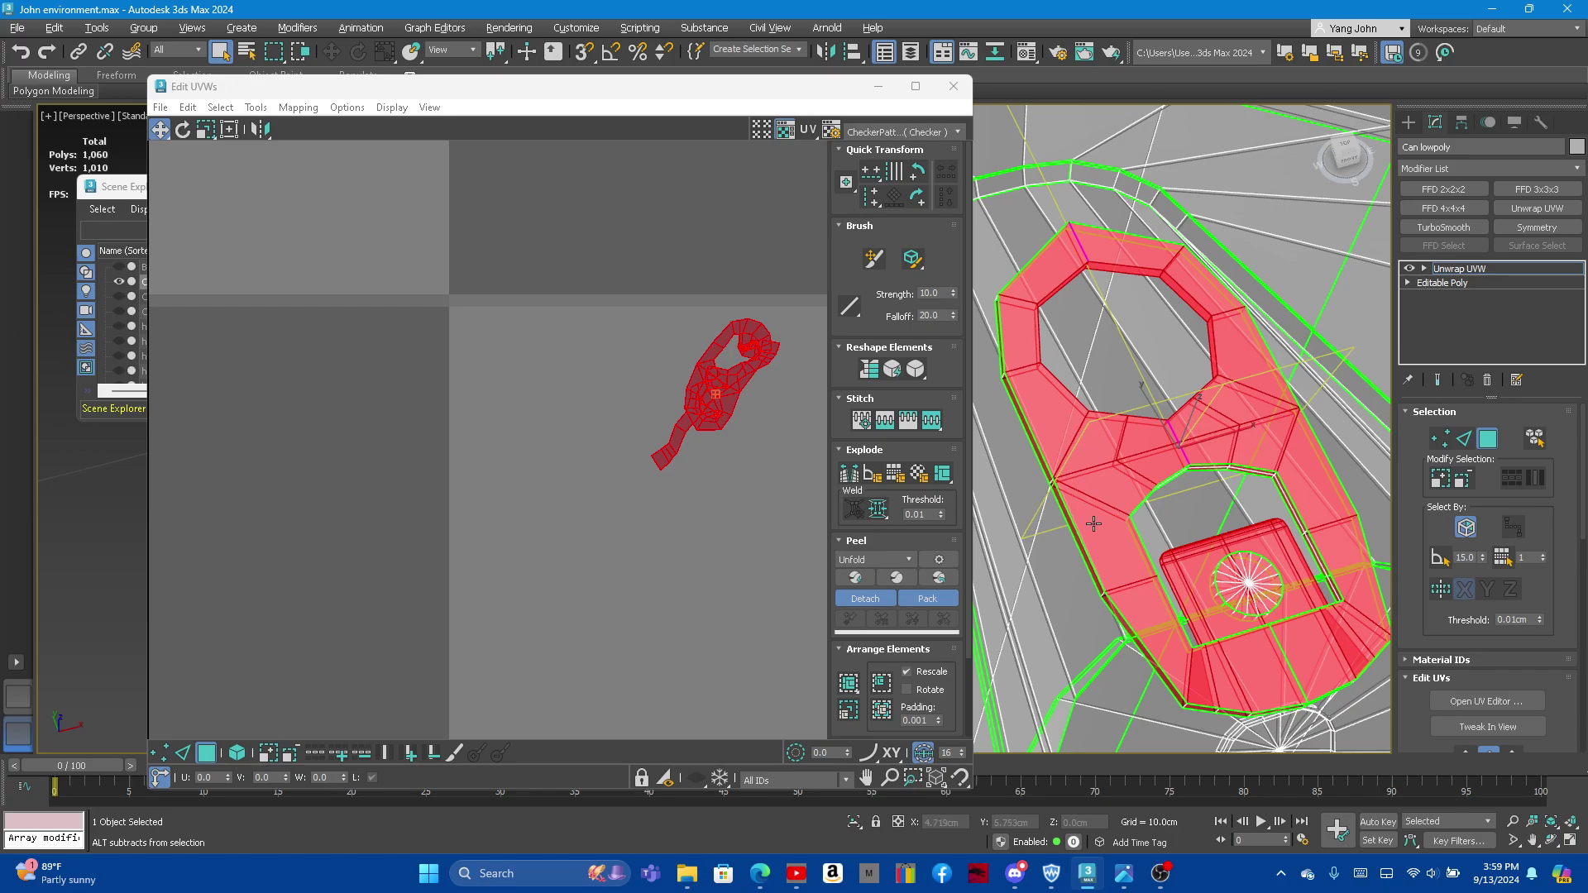
middle_click_drag(1086, 519, 1075, 497, "alt")
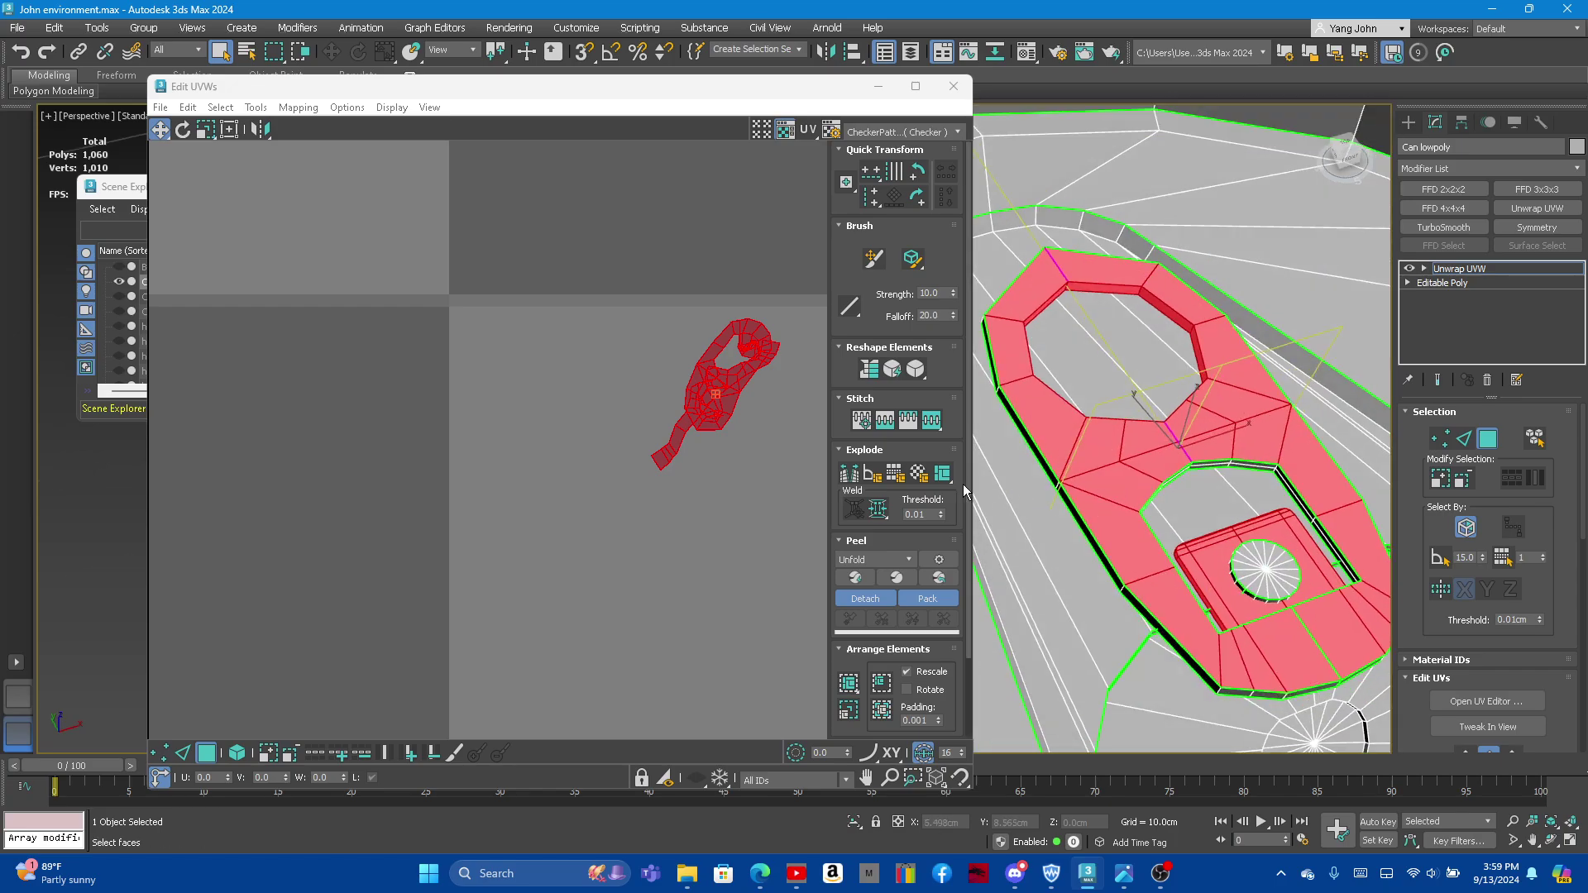
scroll(726, 372, "up", 1)
scroll(638, 367, "up", 1)
left_click(638, 373)
Step: Move the UV island up-left, then Break the UVs along the octagonal edge loops
double_click(675, 487)
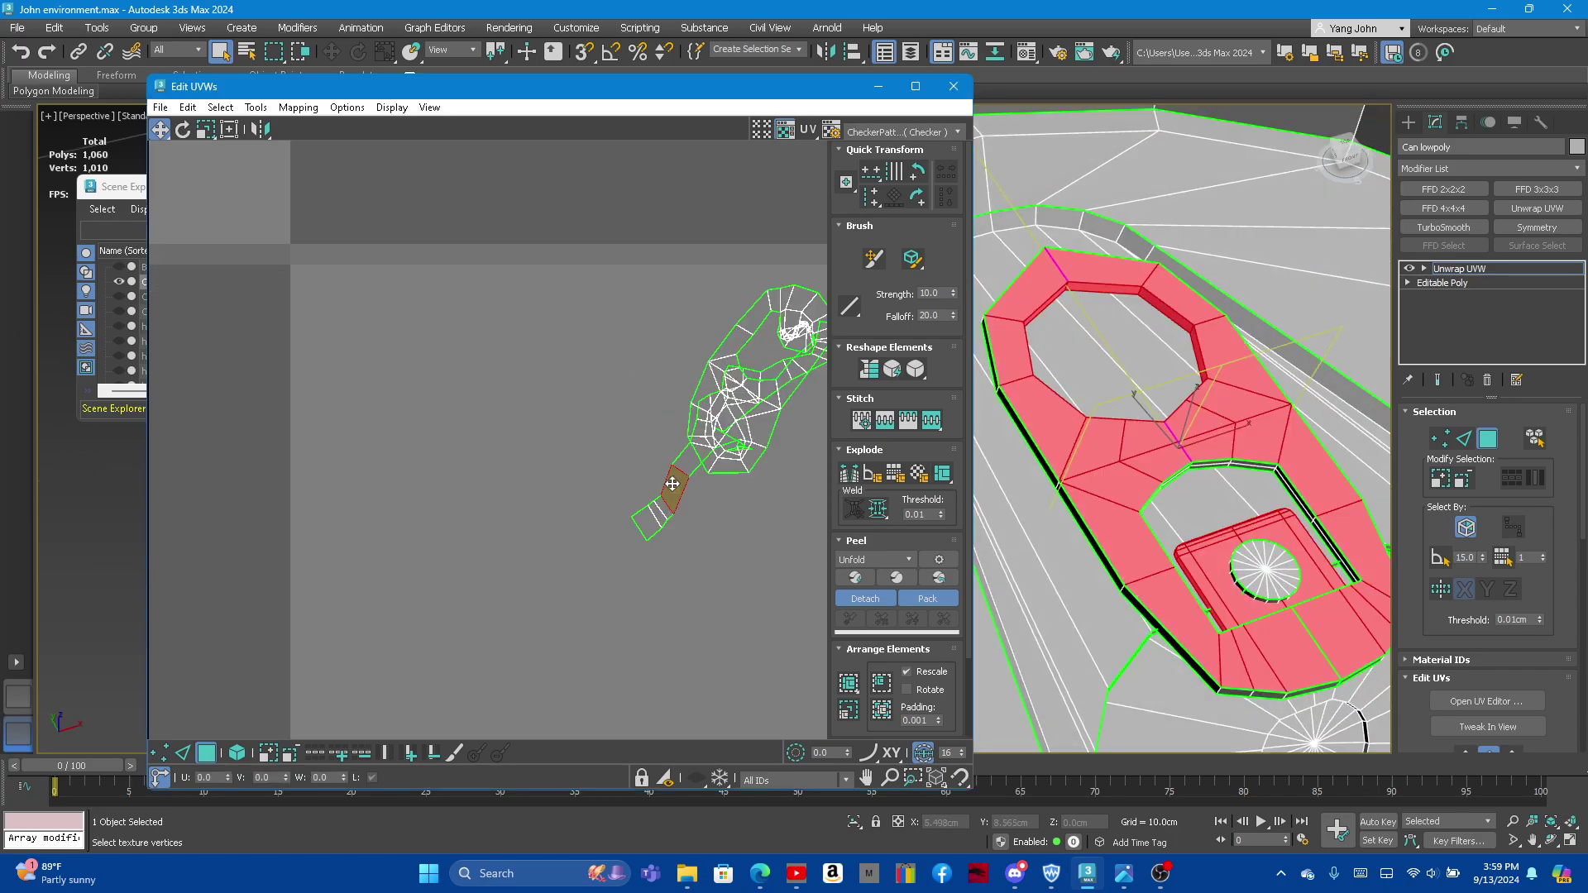
left_click_drag(677, 488, 626, 480)
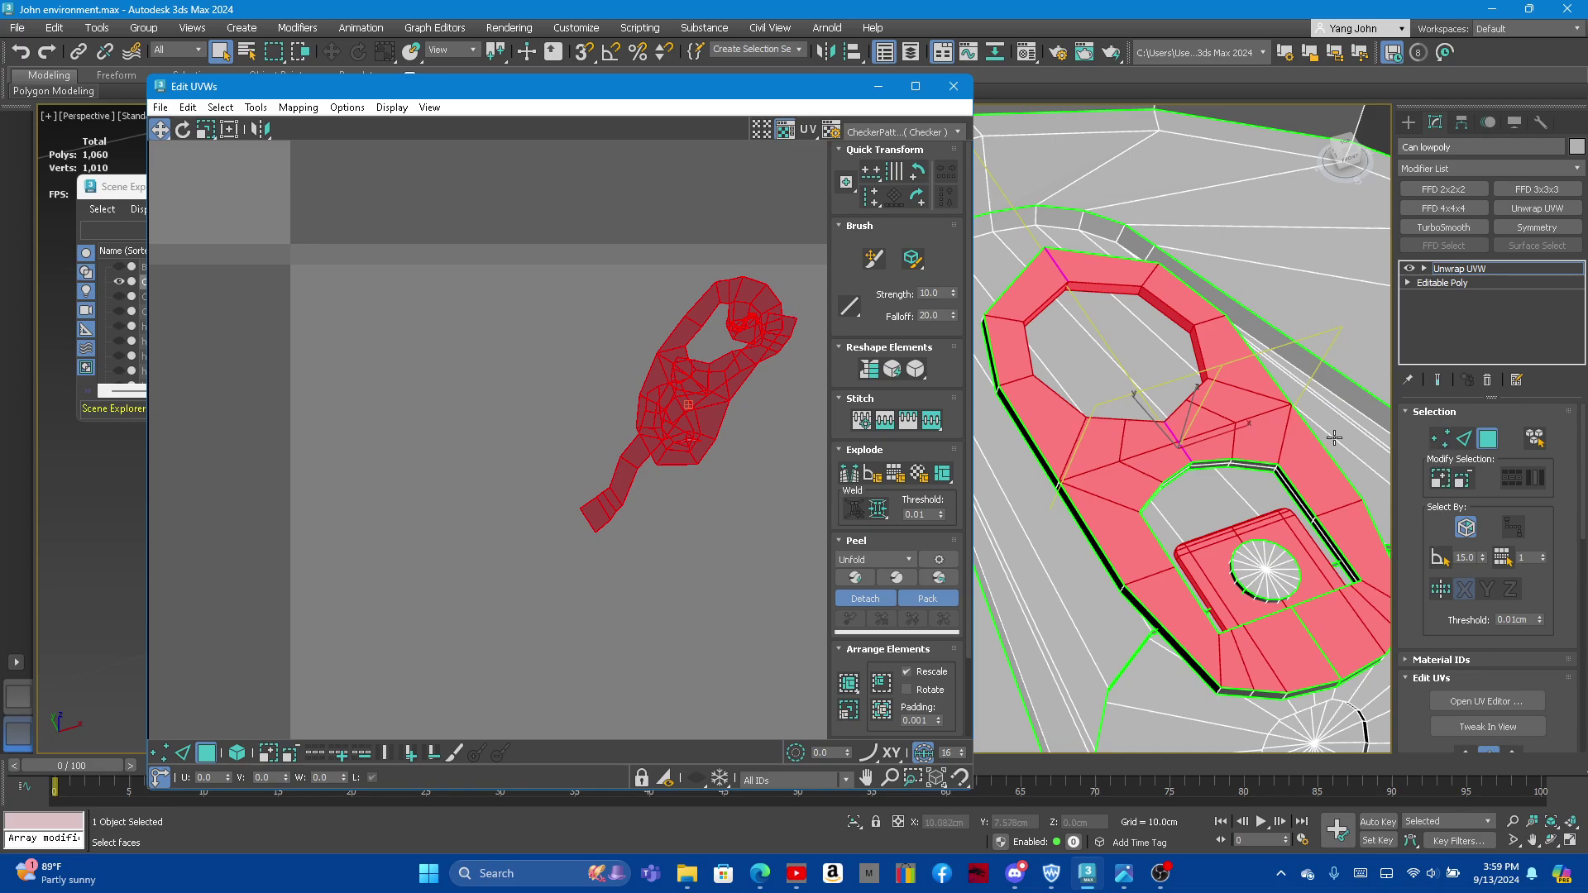
key("2")
double_click(1089, 288)
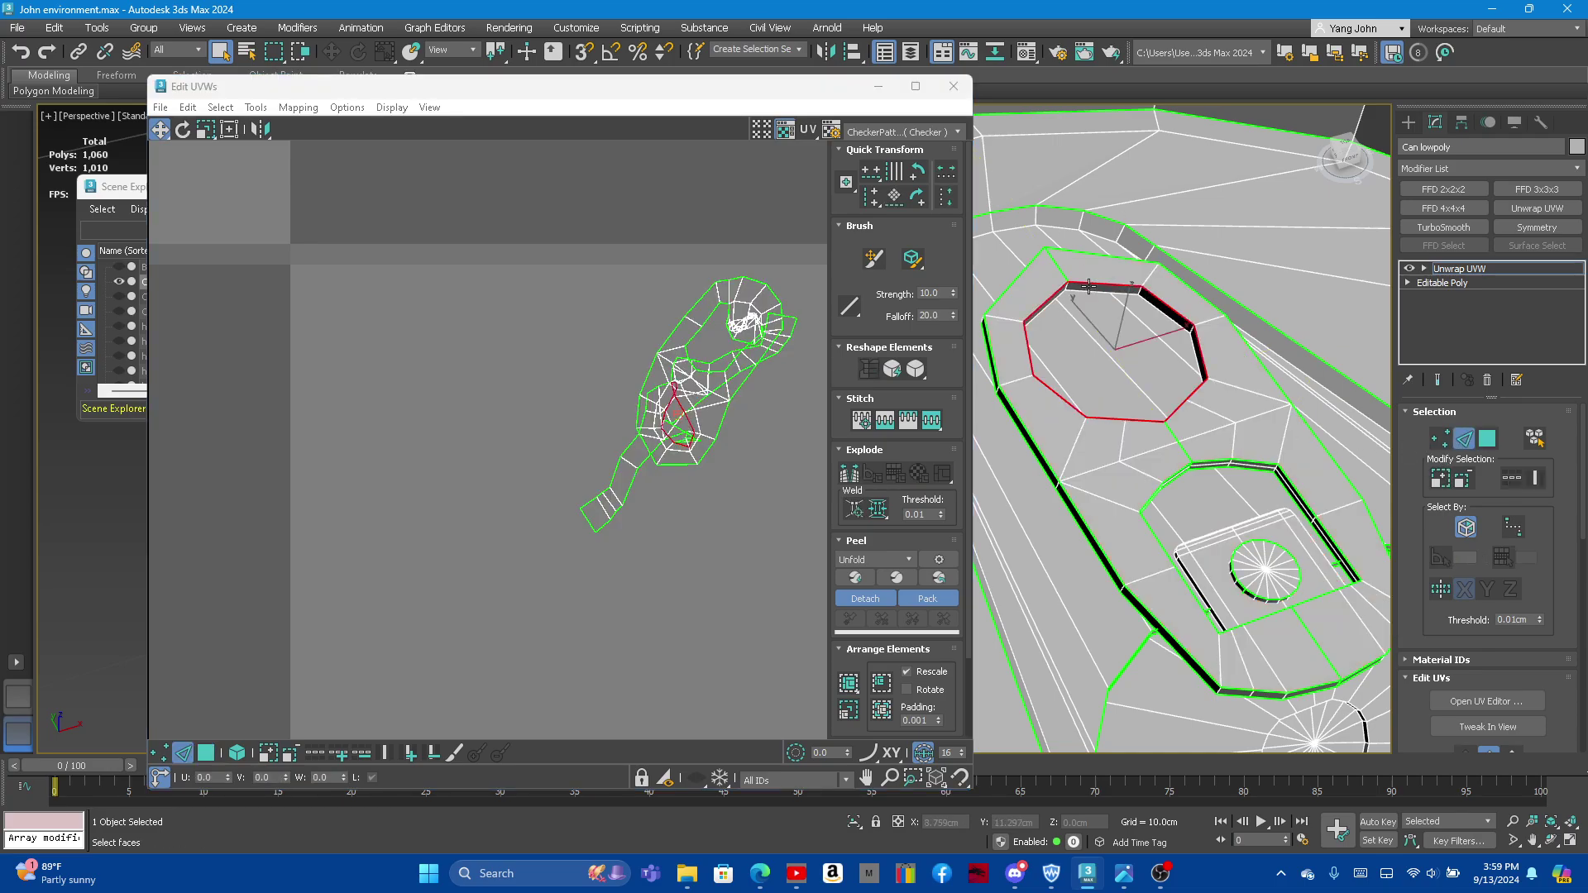
double_click(1085, 290, "ctrl")
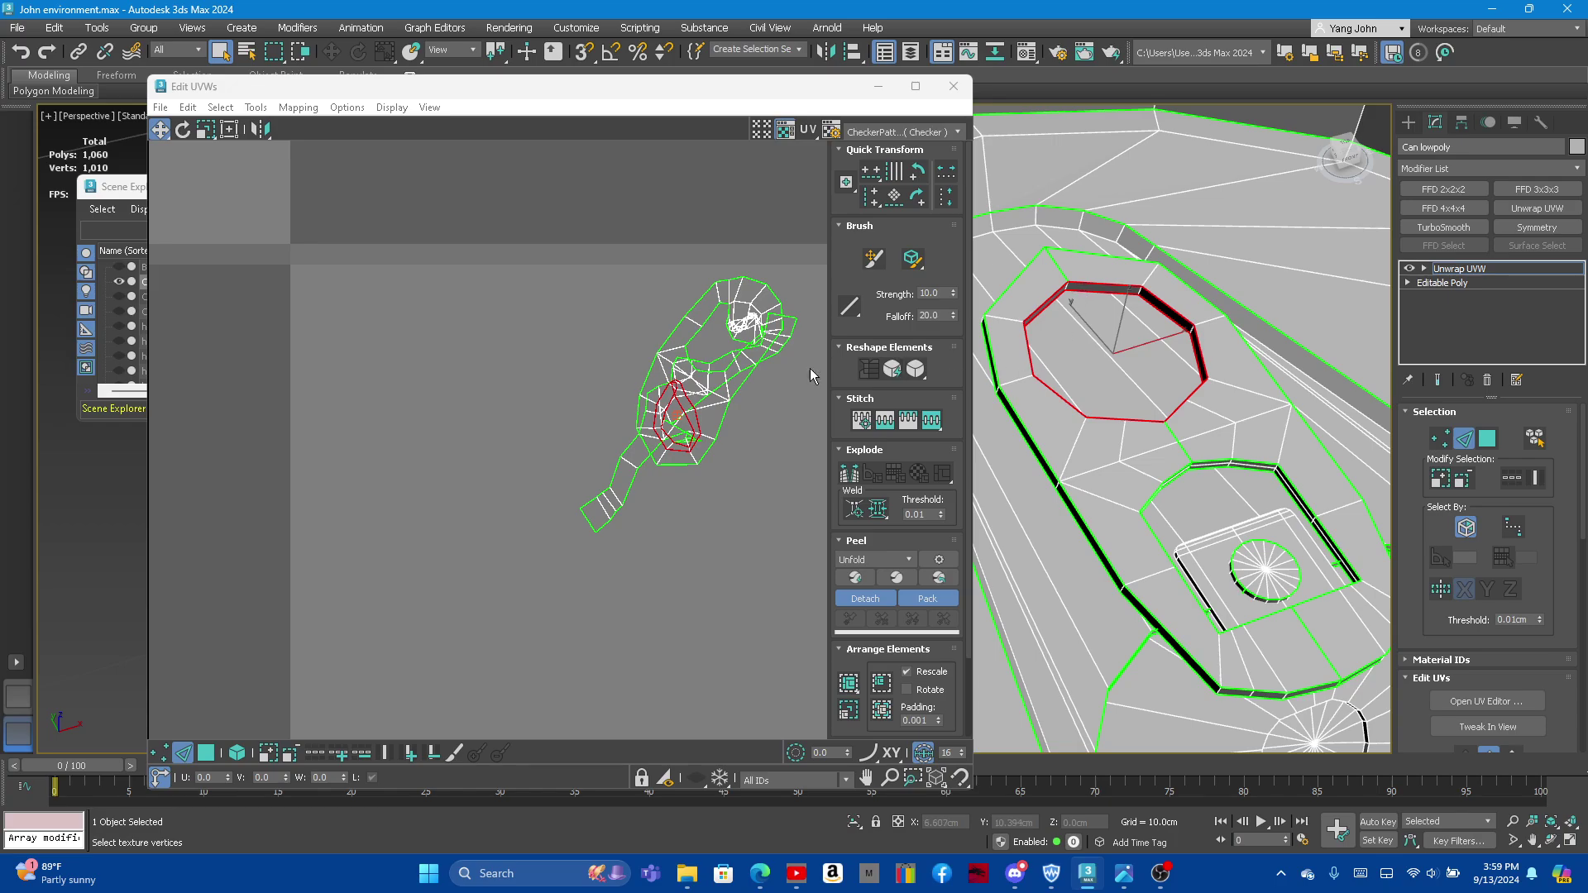
right_click(660, 401)
left_click(571, 437)
Step: Pick the newly split edges and orbit down to view the whole octagon ring
scroll(1055, 280, "up", 5)
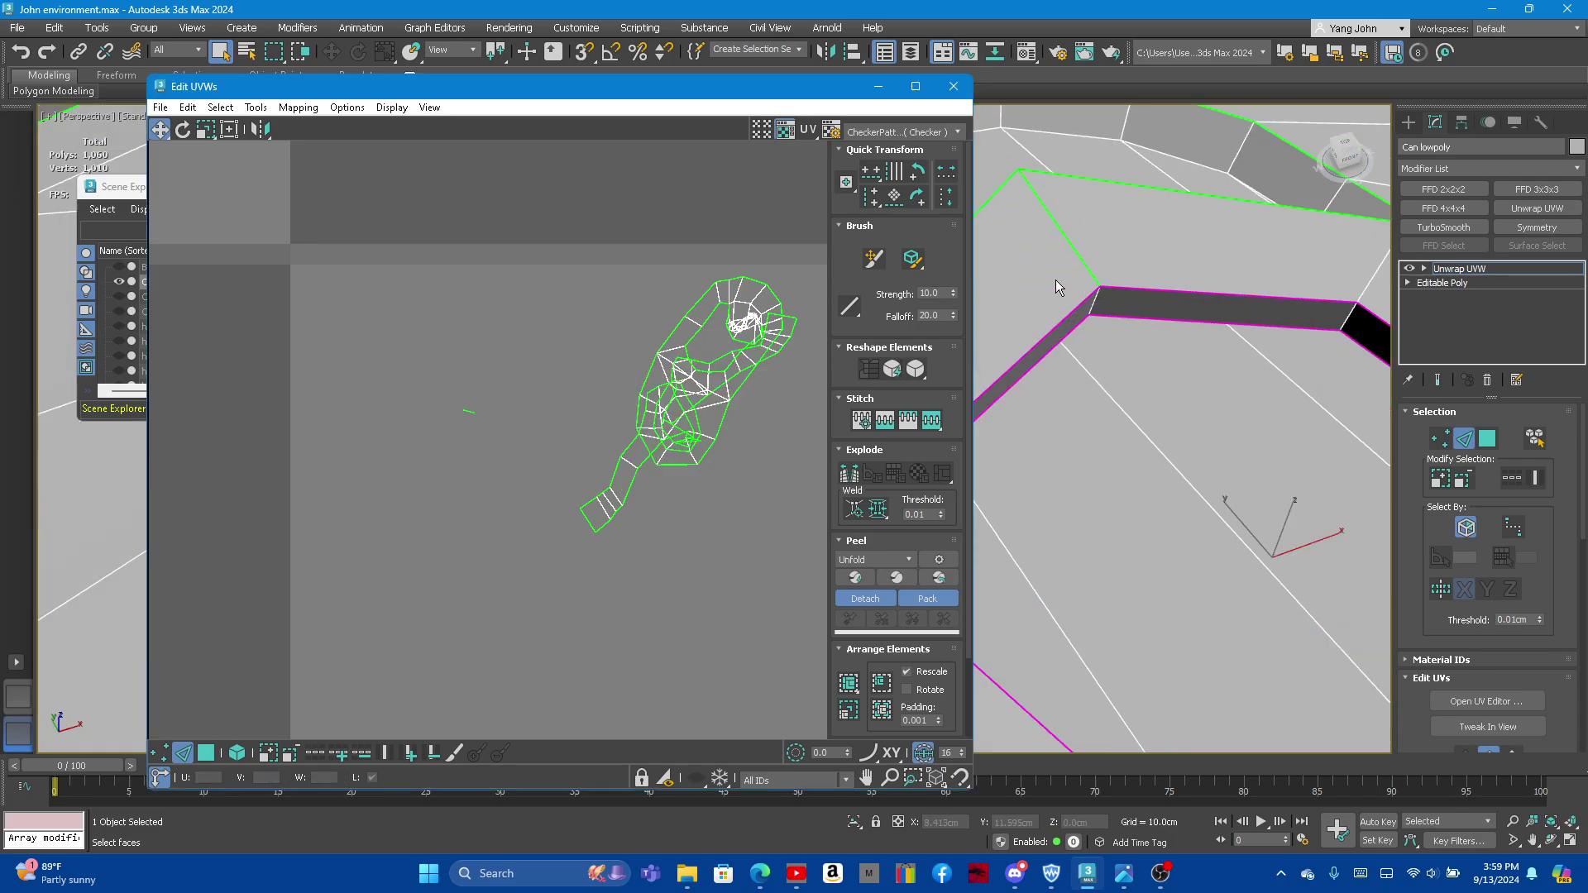
left_click(1097, 303)
right_click(667, 415)
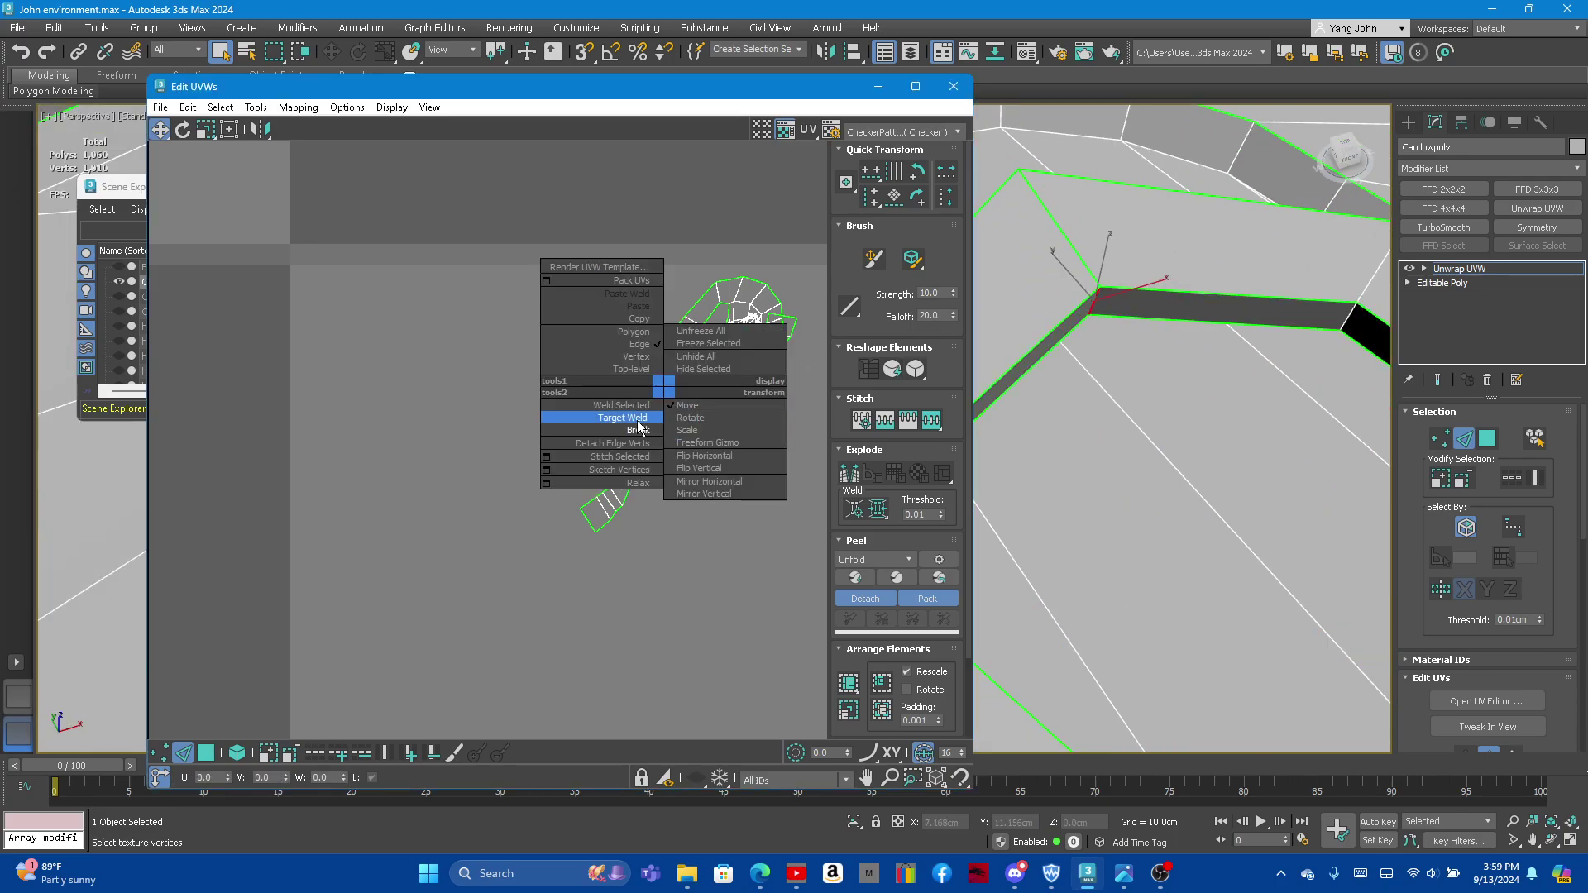
scroll(1035, 378, "down", 5)
mouse_move(1129, 360)
middle_mouse_down("alt")
mouse_move(1401, 492)
mouse_move(1204, 476)
mouse_move(1174, 493)
mouse_move(1258, 557)
mouse_move(1127, 561)
mouse_move(1146, 502)
middle_mouse_up("alt")
Step: Select the ring's upper band of faces and Straighten it into a single strip
left_click(1487, 438)
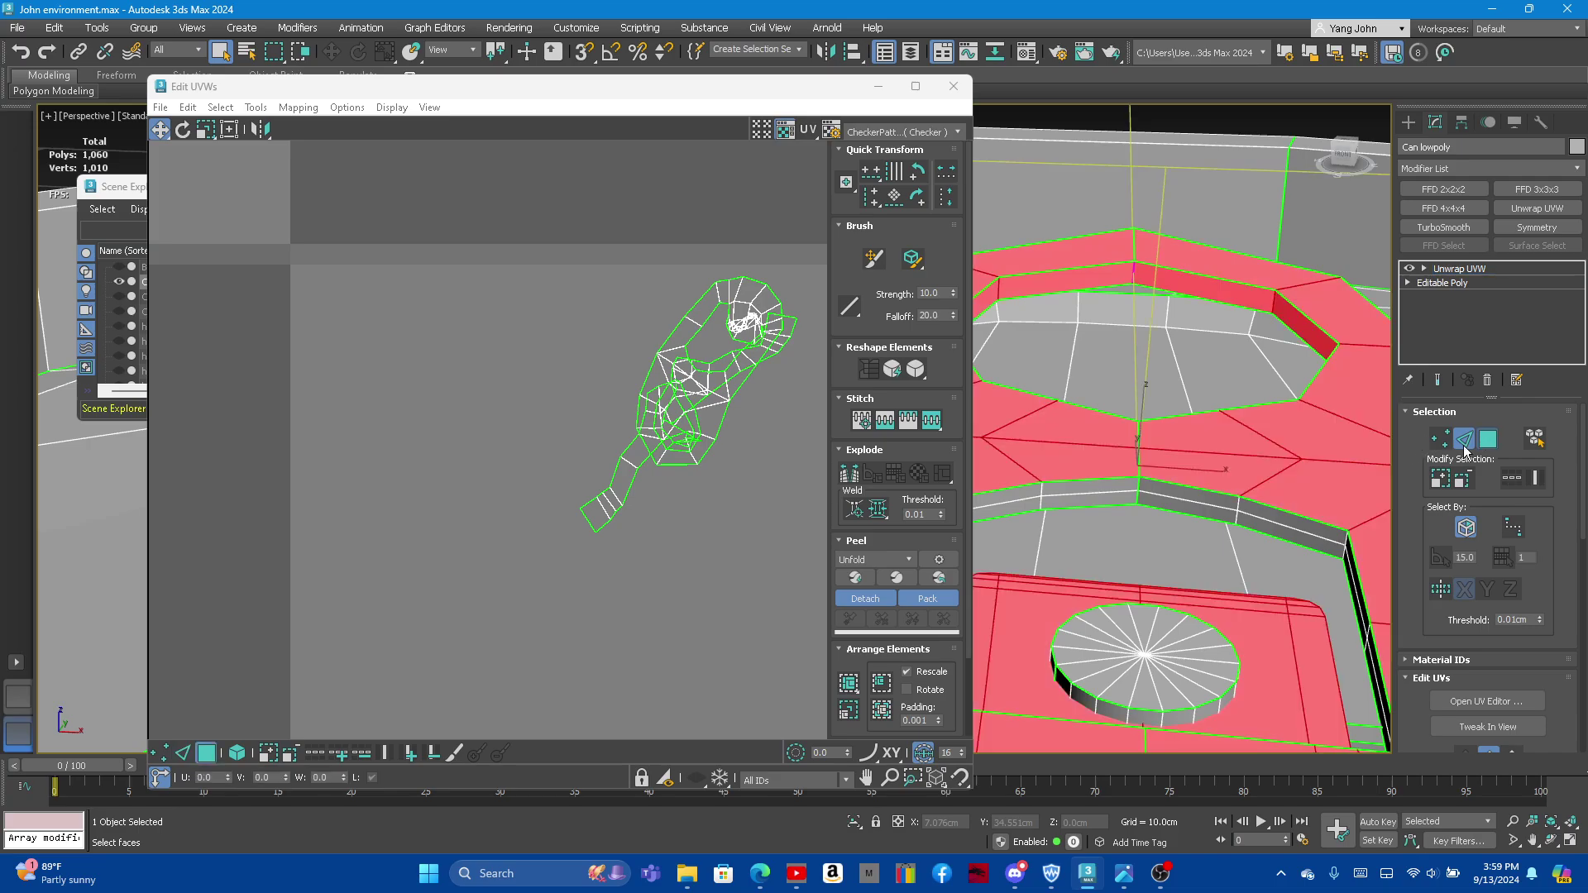
double_click(1175, 491)
scroll(519, 263, "down", 3)
scroll(520, 268, "down", 5)
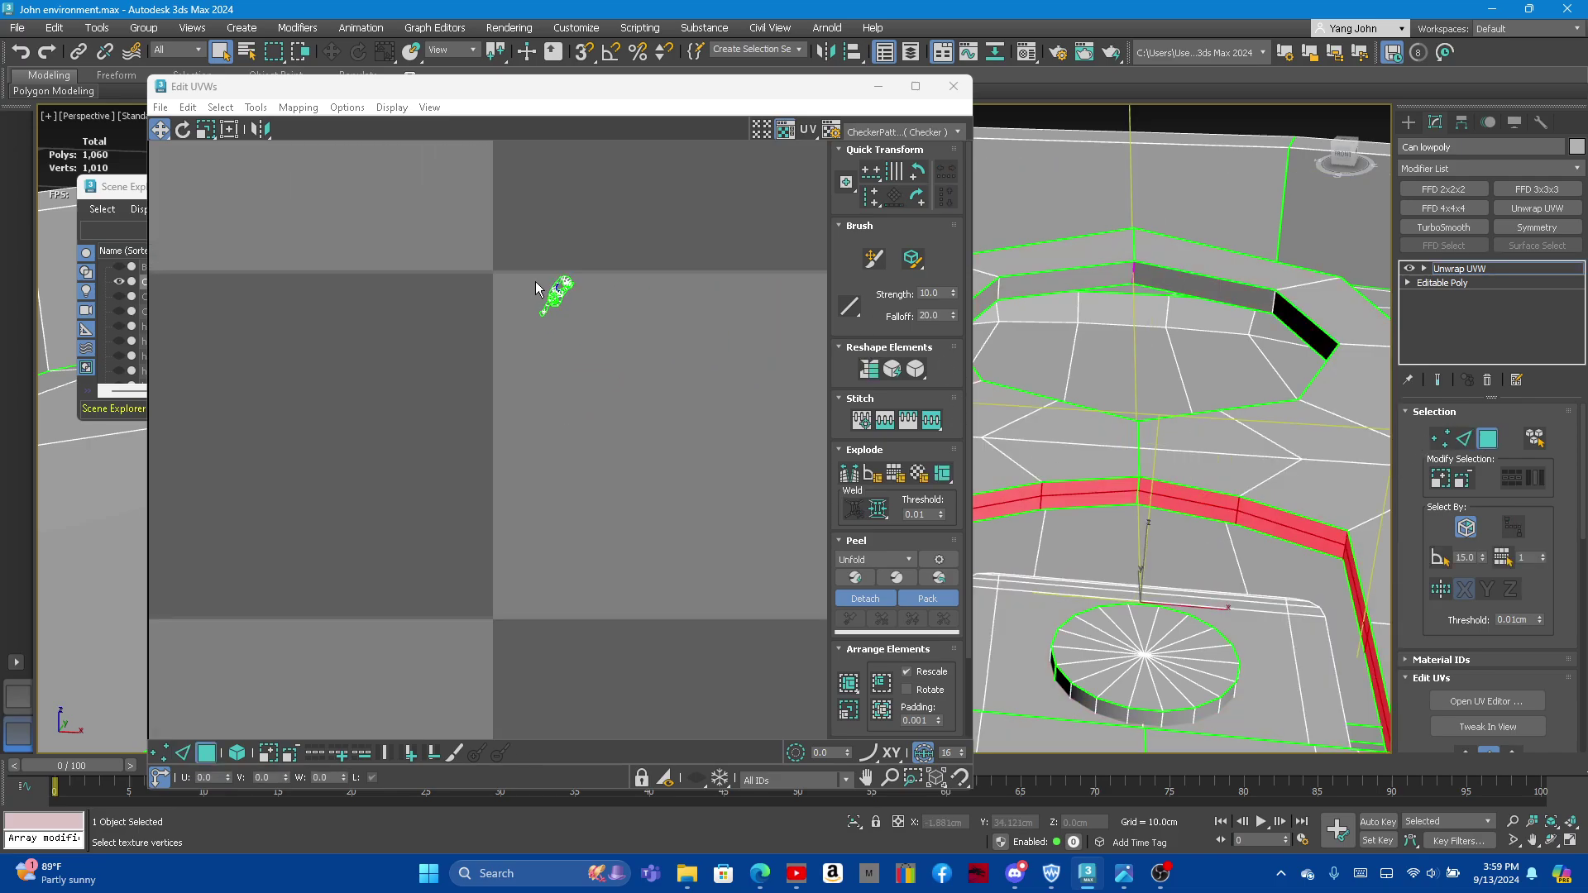
scroll(490, 321, "up", 3)
scroll(490, 321, "up", 2)
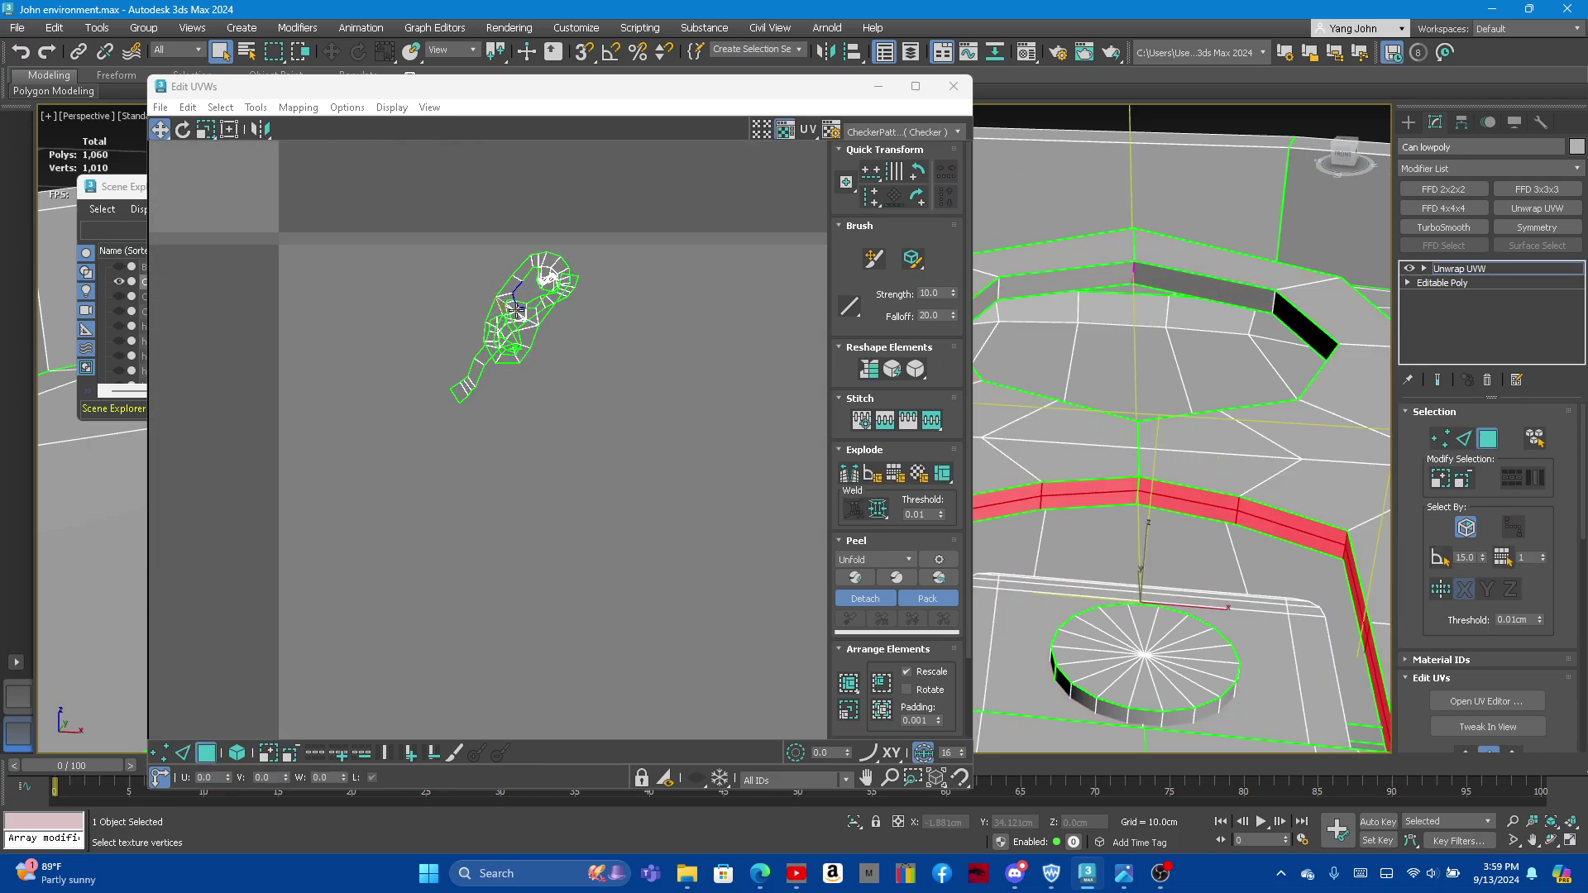
double_click(1151, 294)
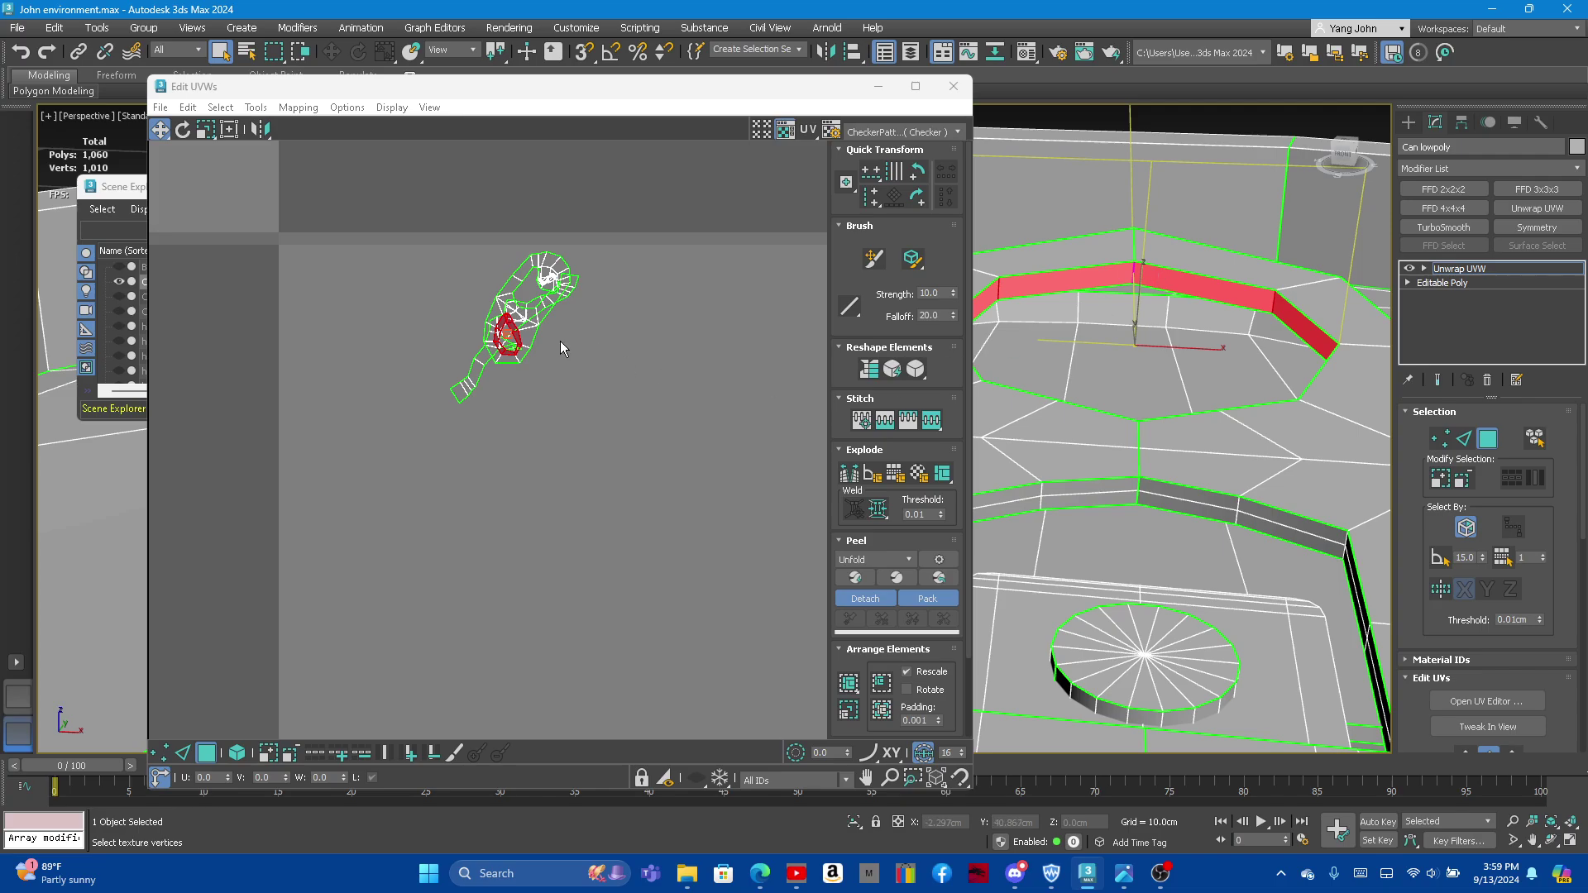
left_click(875, 371)
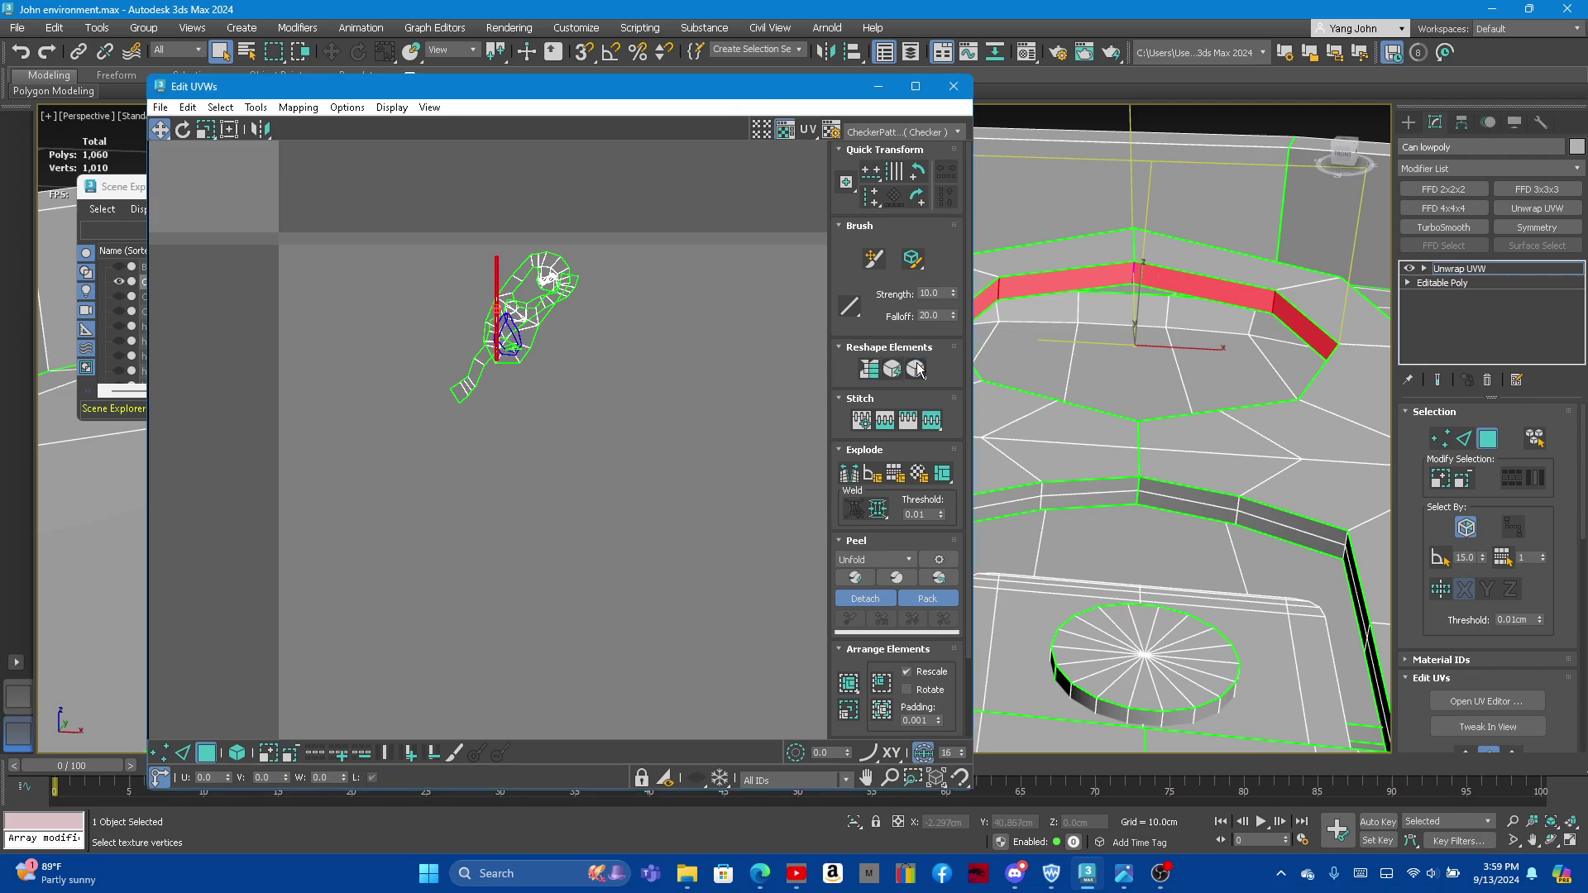
Step: Move the strip aside and scale it much taller vertically
left_click_drag(498, 289, 750, 369)
scroll(407, 267, "down", 2)
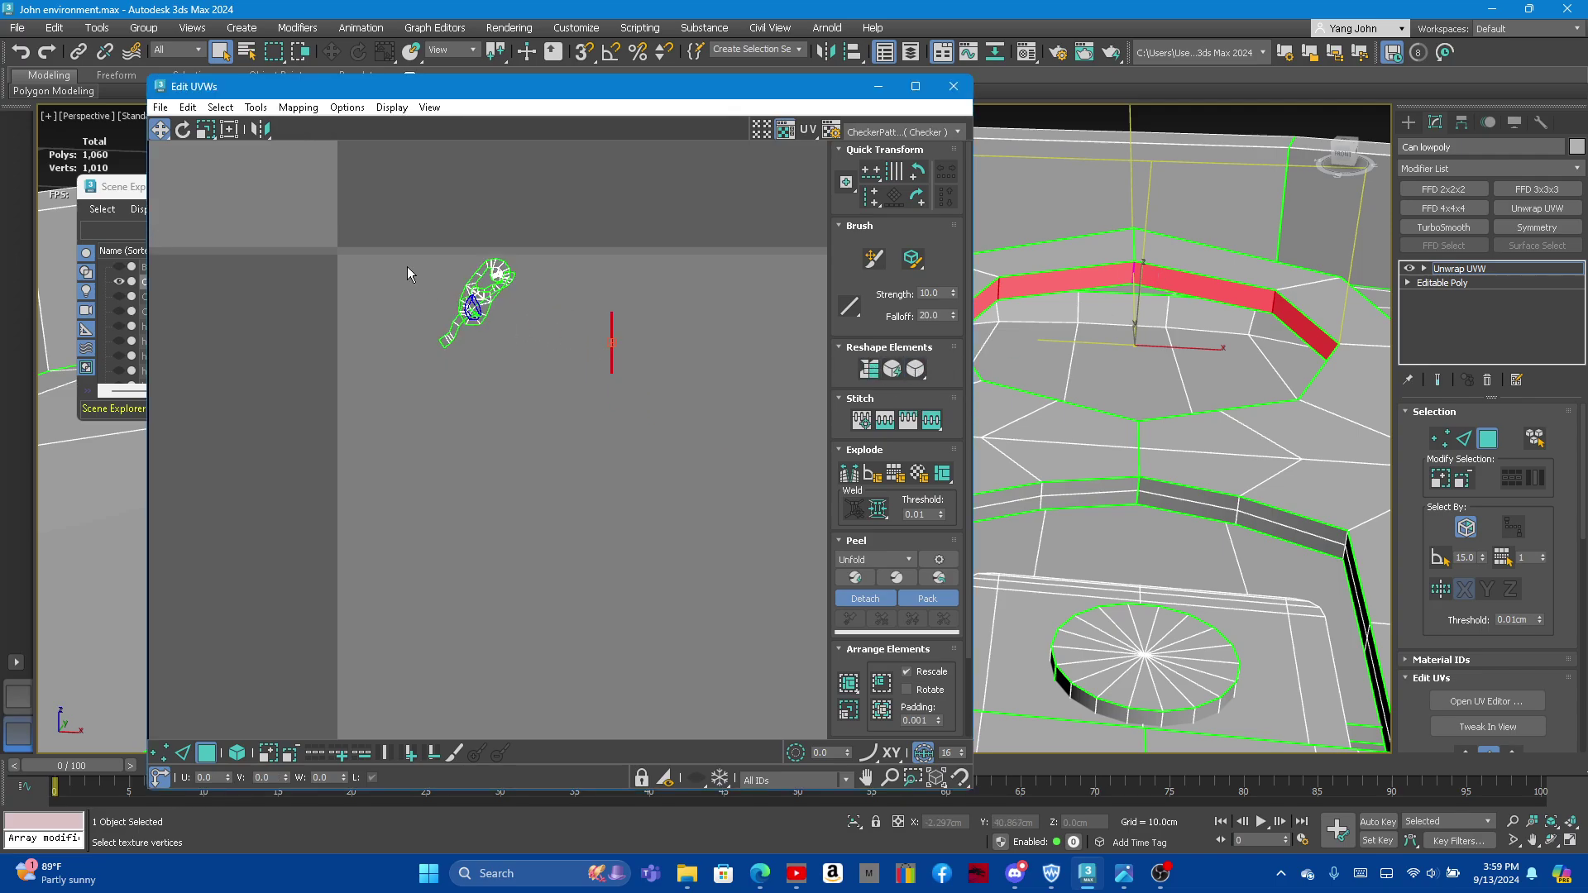
key("r")
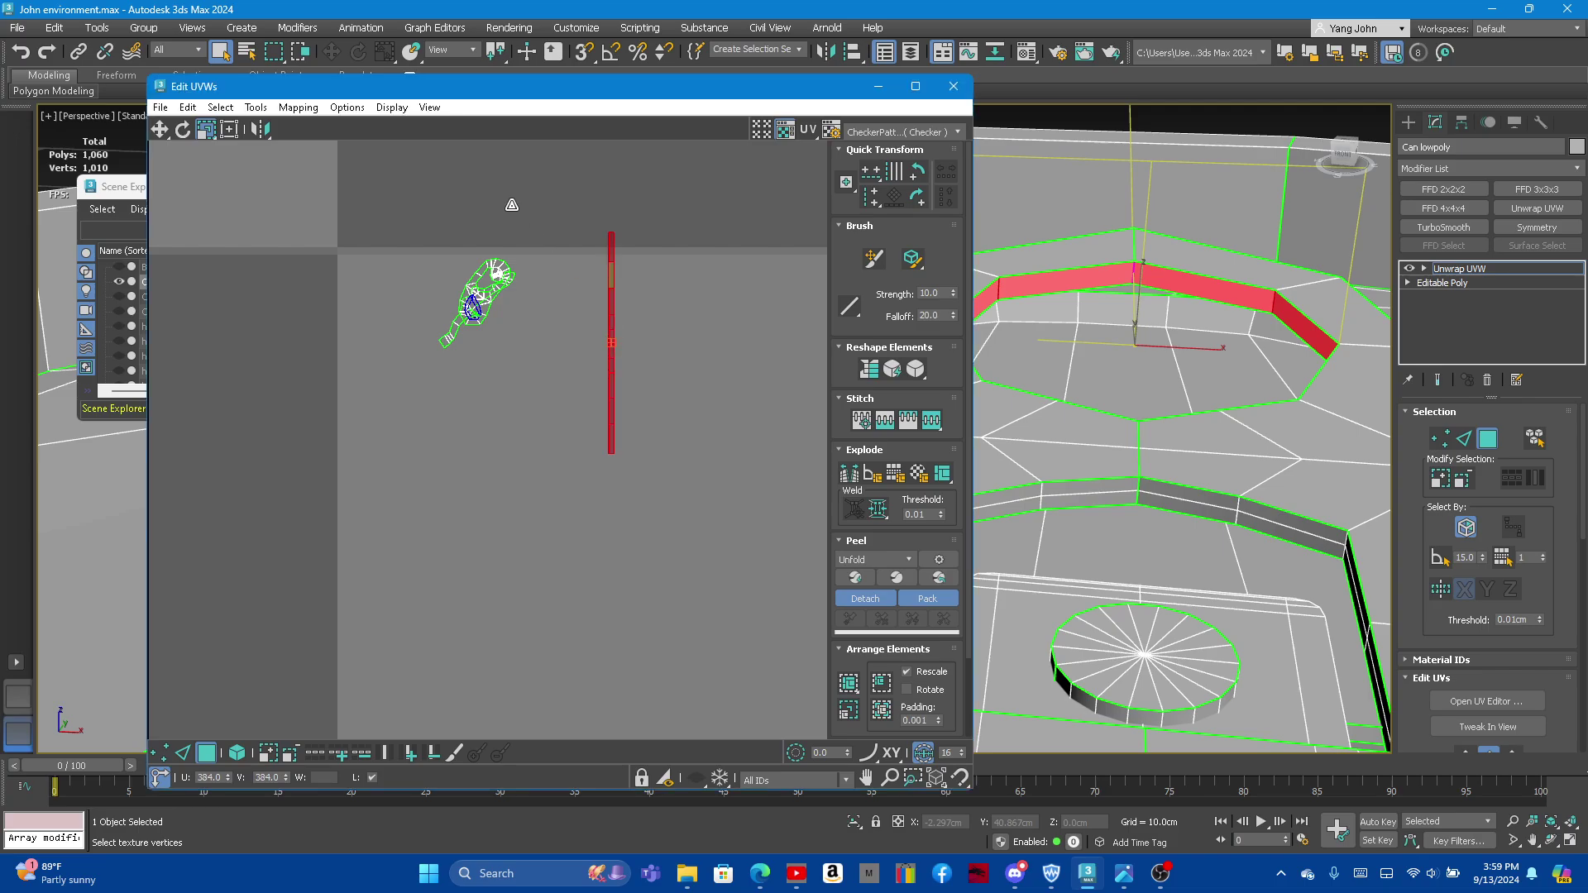
left_click_drag(611, 332, 611, 248)
scroll(400, 236, "down", 3)
scroll(419, 252, "down", 2)
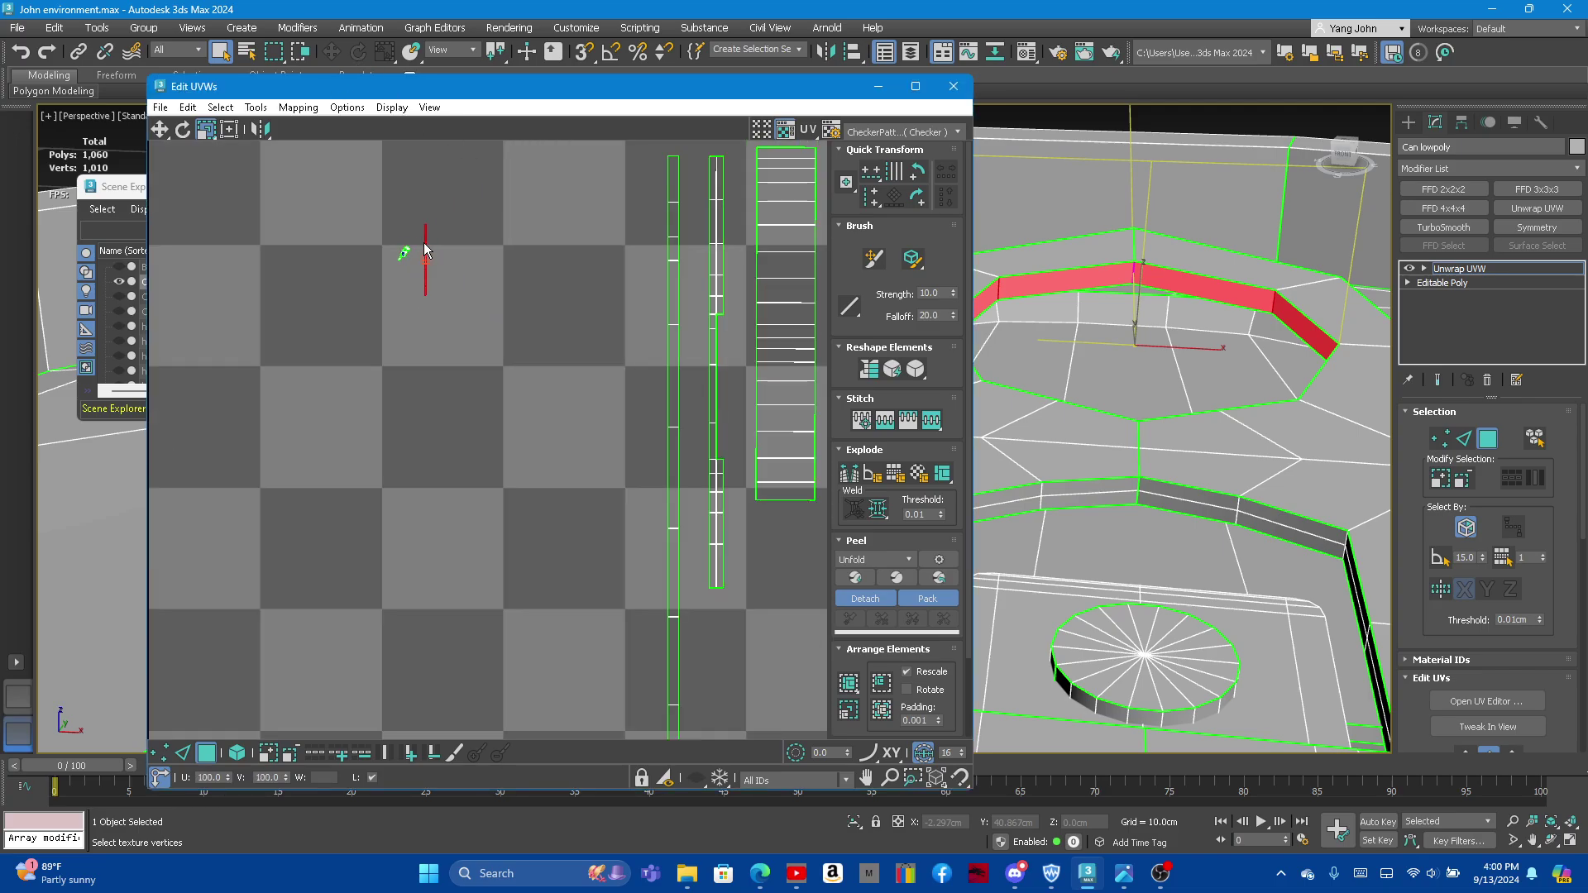
mouse_move(424, 248)
left_mouse_down()
mouse_move(420, 219)
mouse_move(631, 280)
mouse_move(586, 180)
left_mouse_up()
Step: Move the strip down slightly beside the others and select other ring faces
key("w")
key("r")
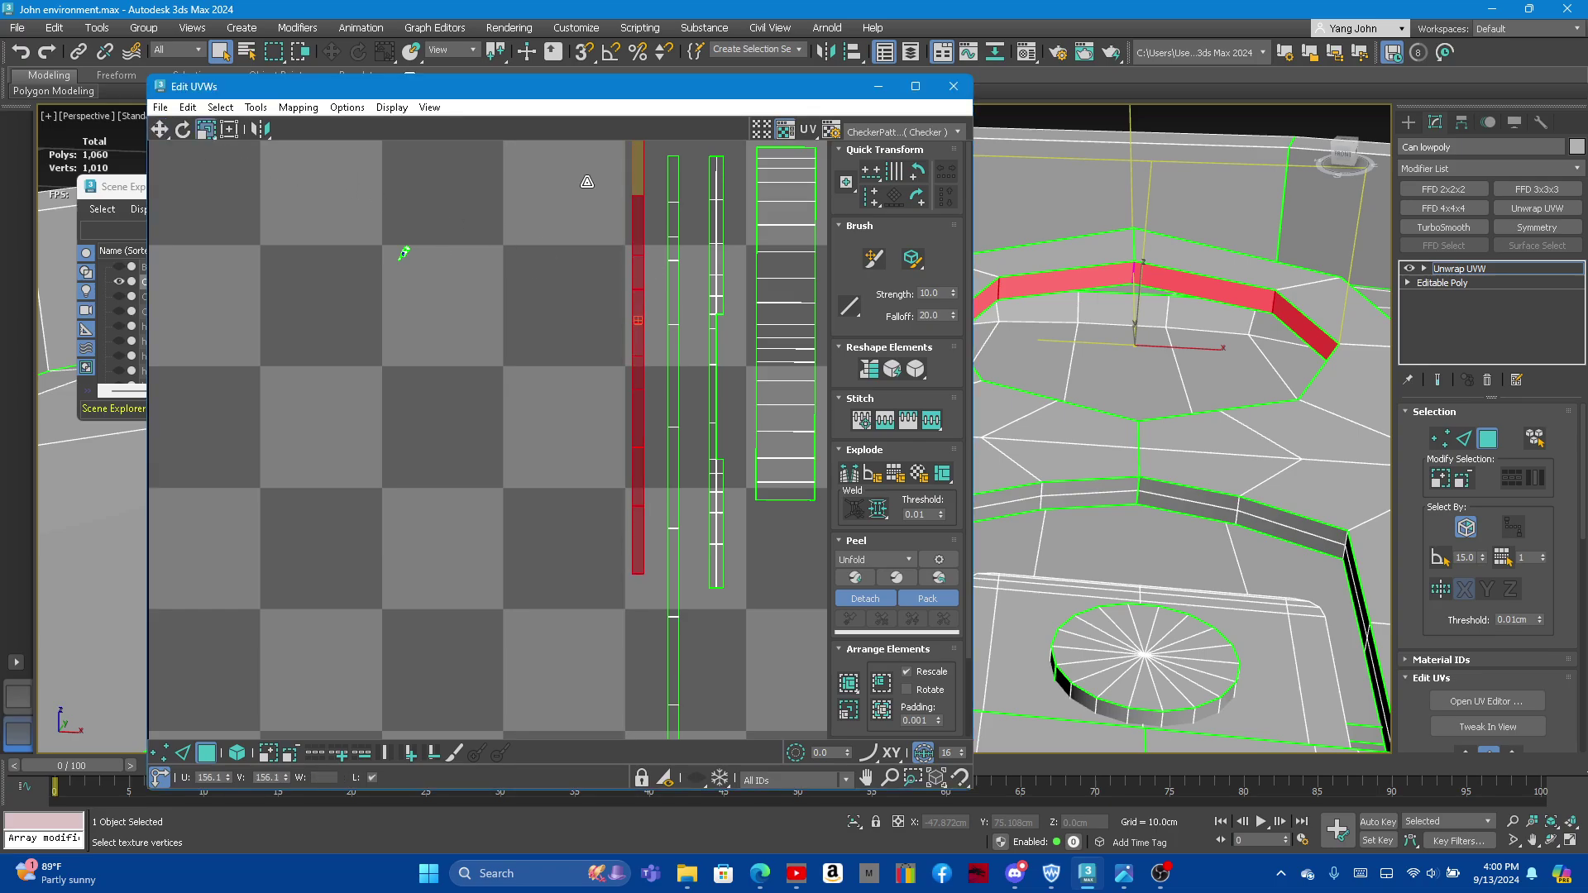
key("w")
left_click_drag(639, 225, 640, 305)
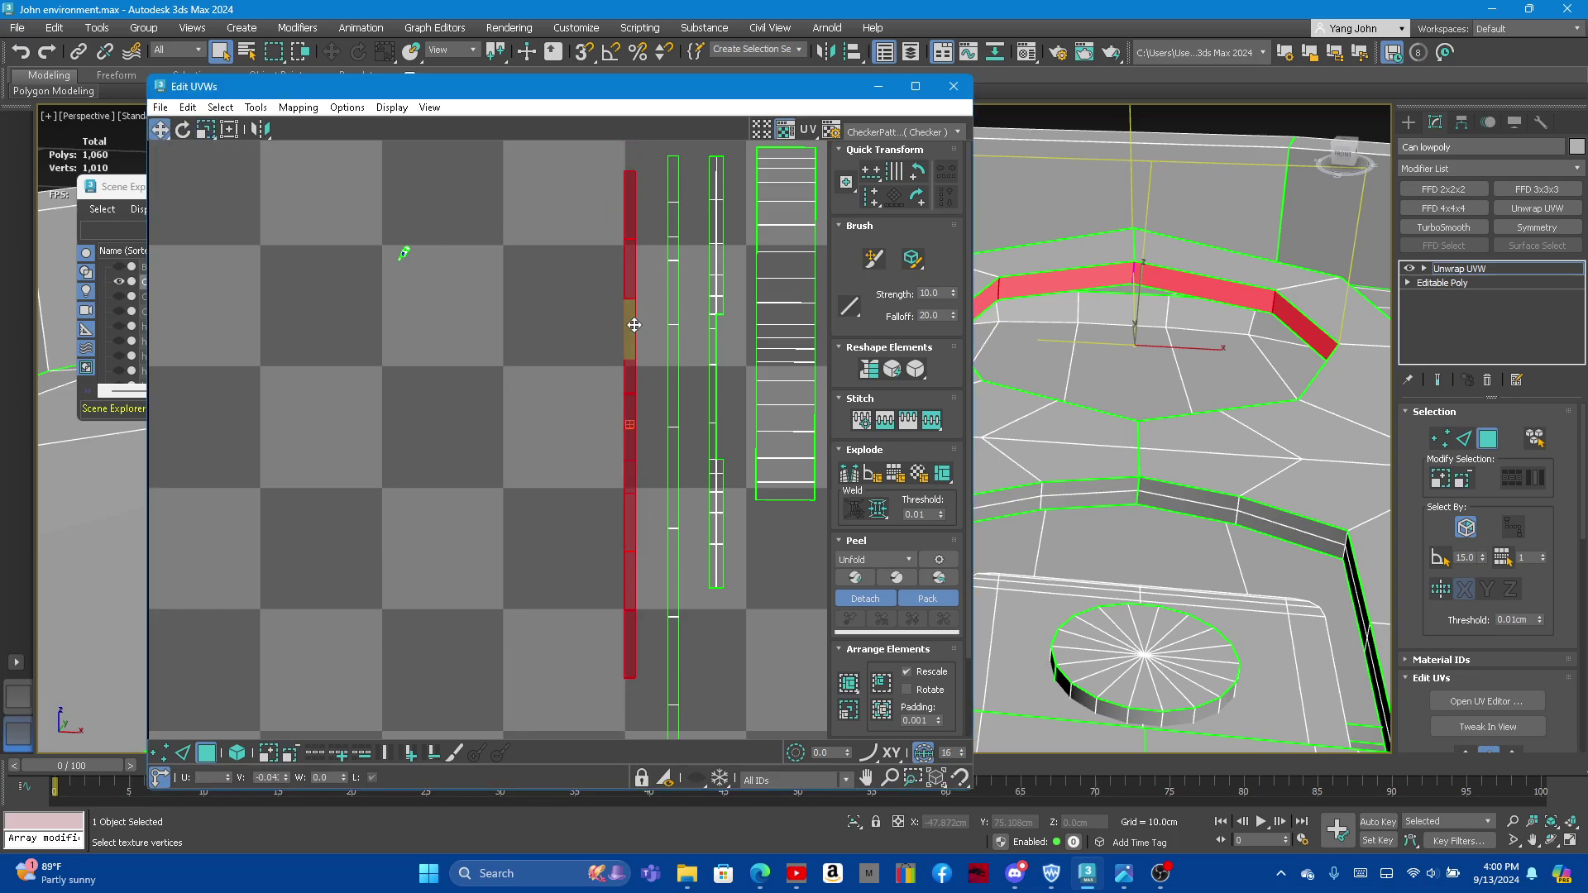
scroll(401, 248, "up", 3)
scroll(401, 248, "up", 8)
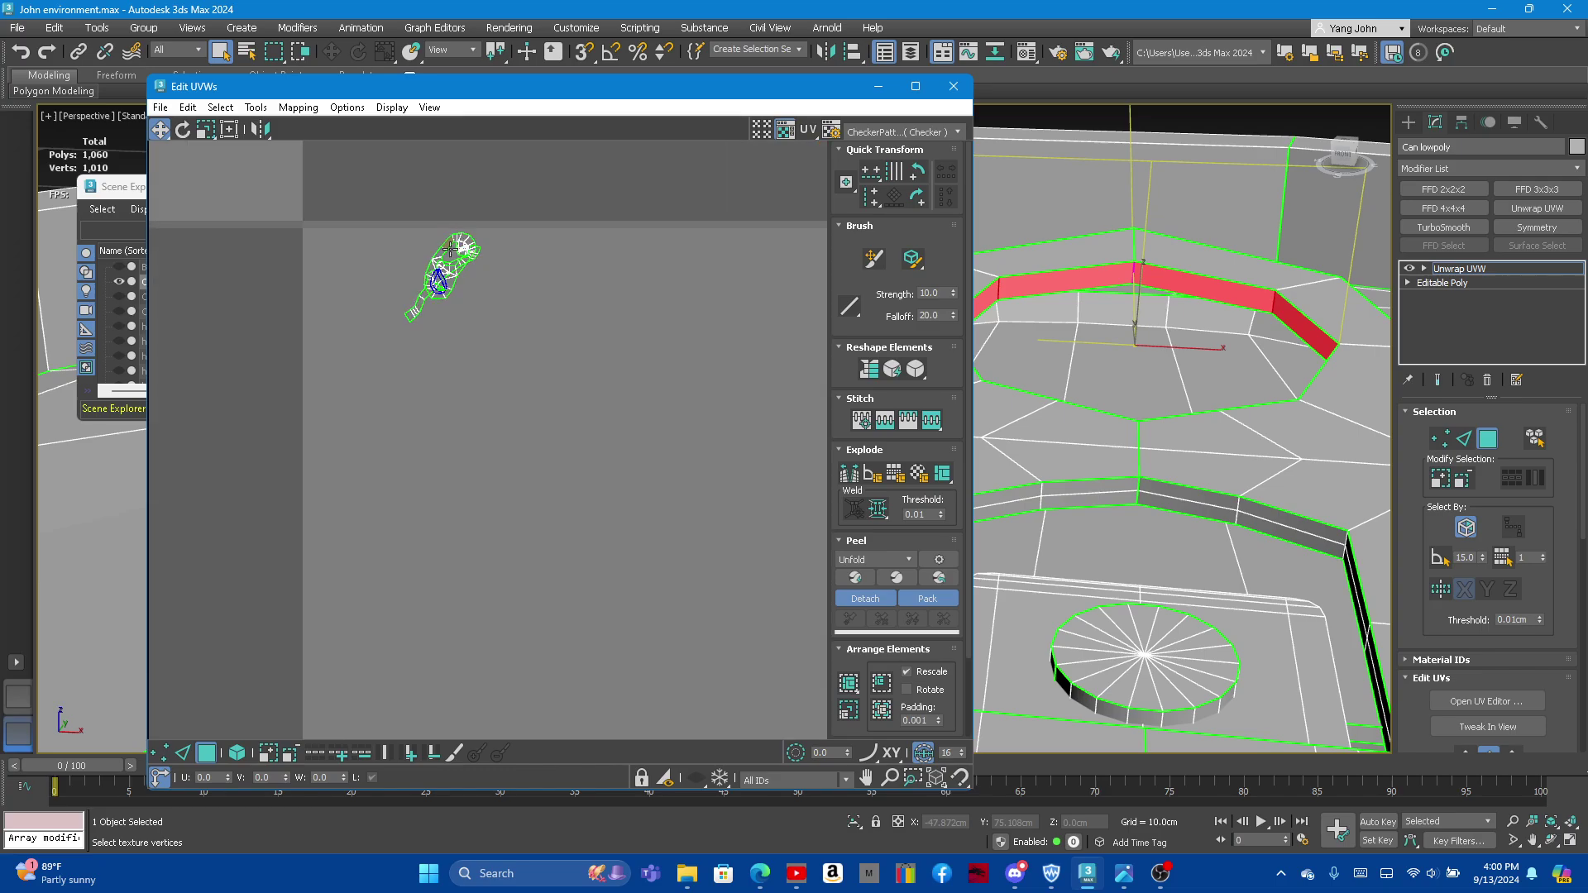
left_click(1053, 260)
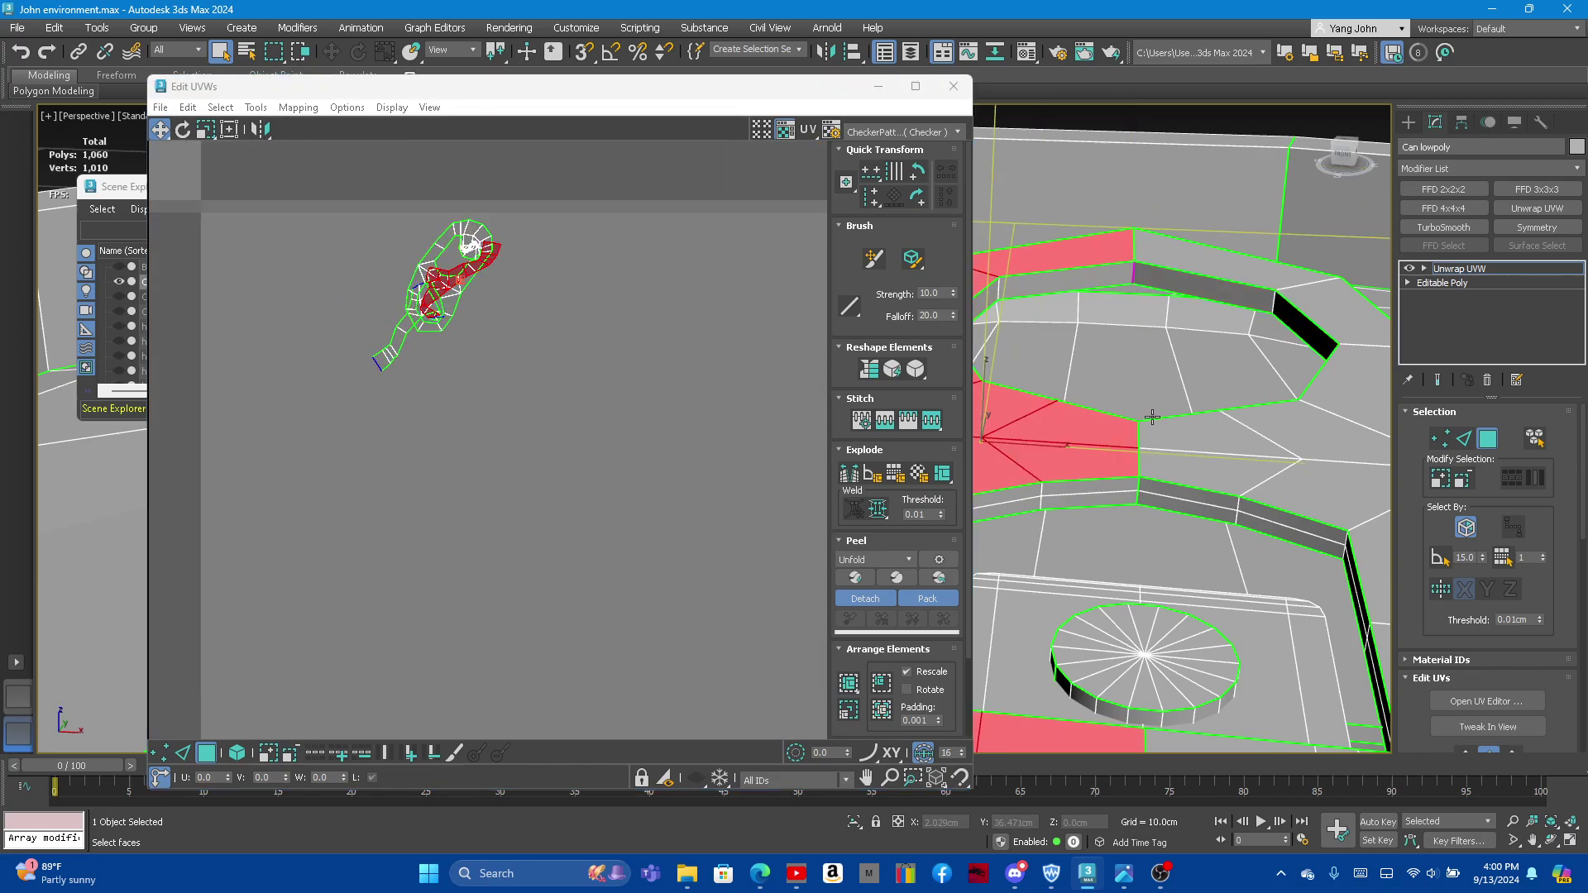
Step: In Edge mode, select a tab rim edge, stitch it, and pick seam edges on the model
middle_click_drag(1152, 417, 1086, 436, "alt")
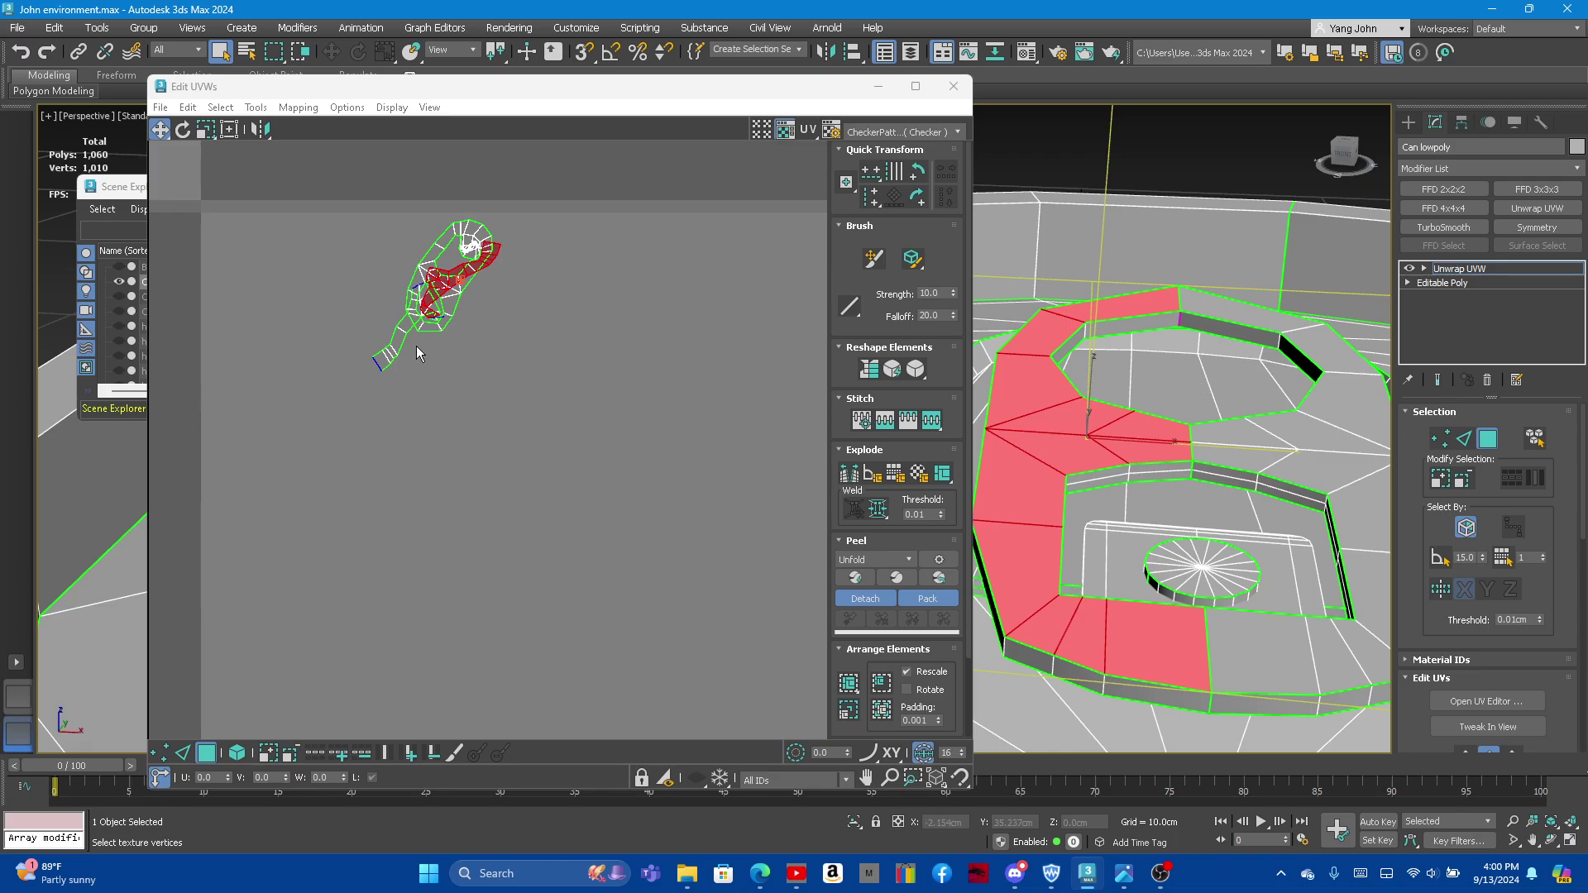
left_click(1464, 438)
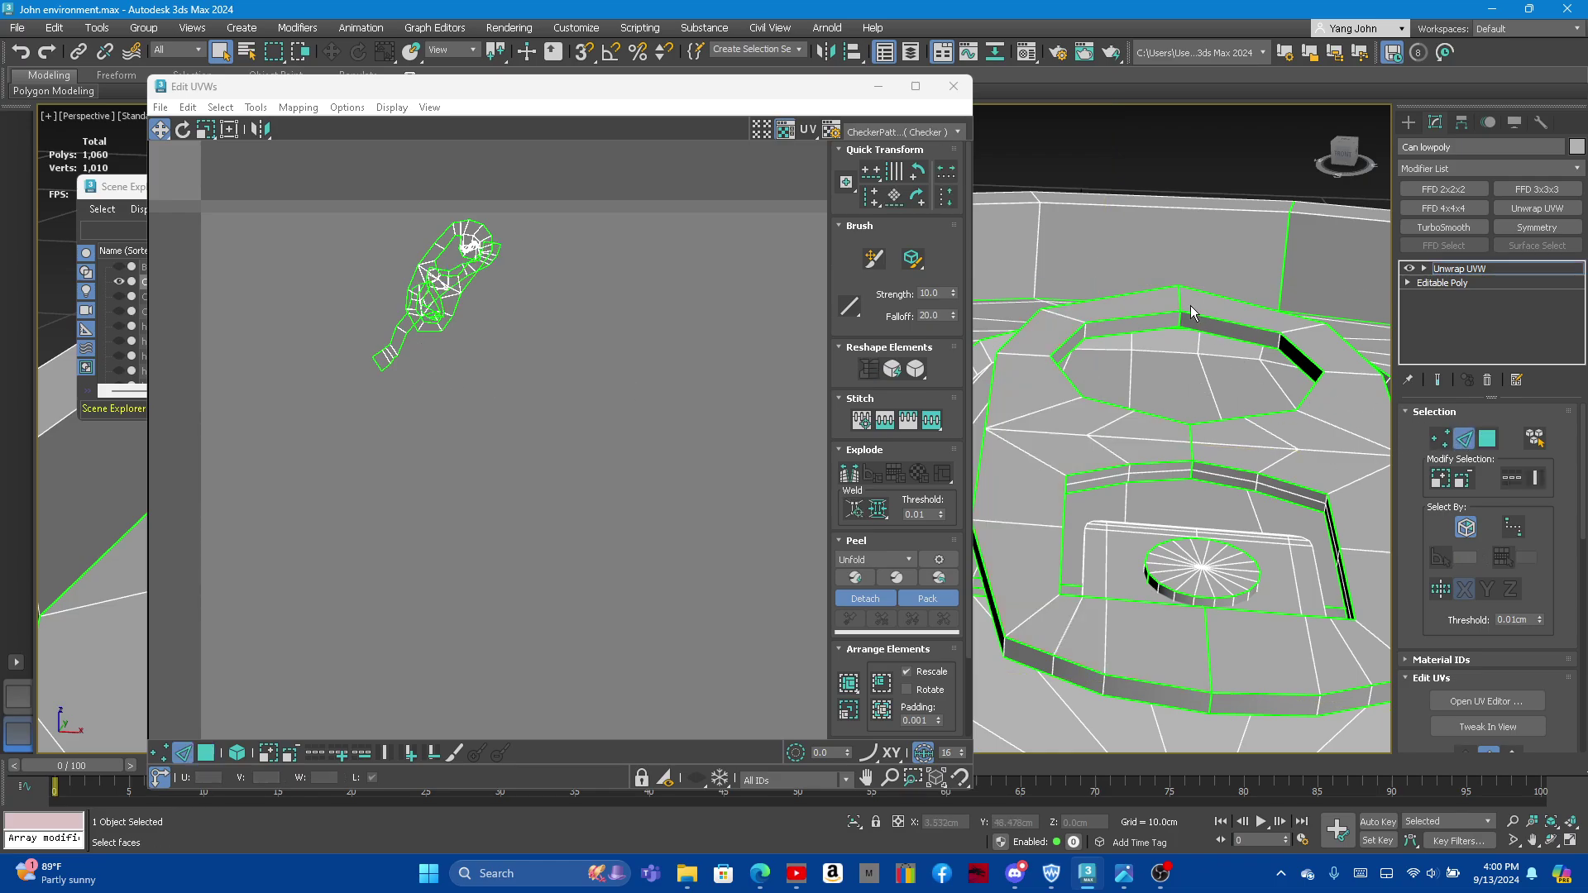
left_click(1179, 297)
left_click(933, 422)
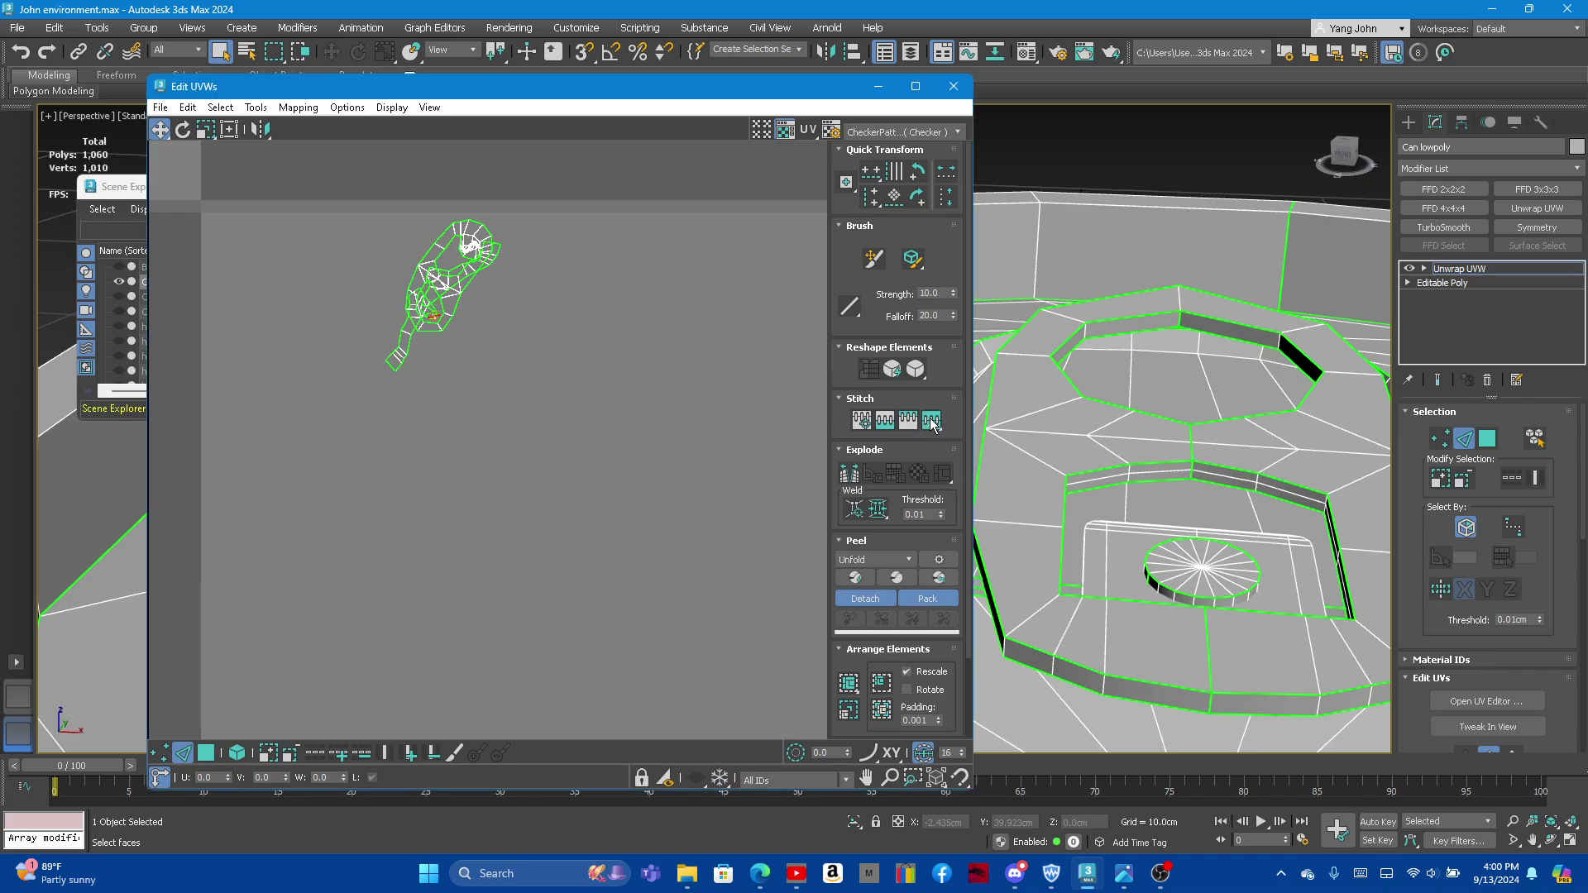
left_click(1193, 444)
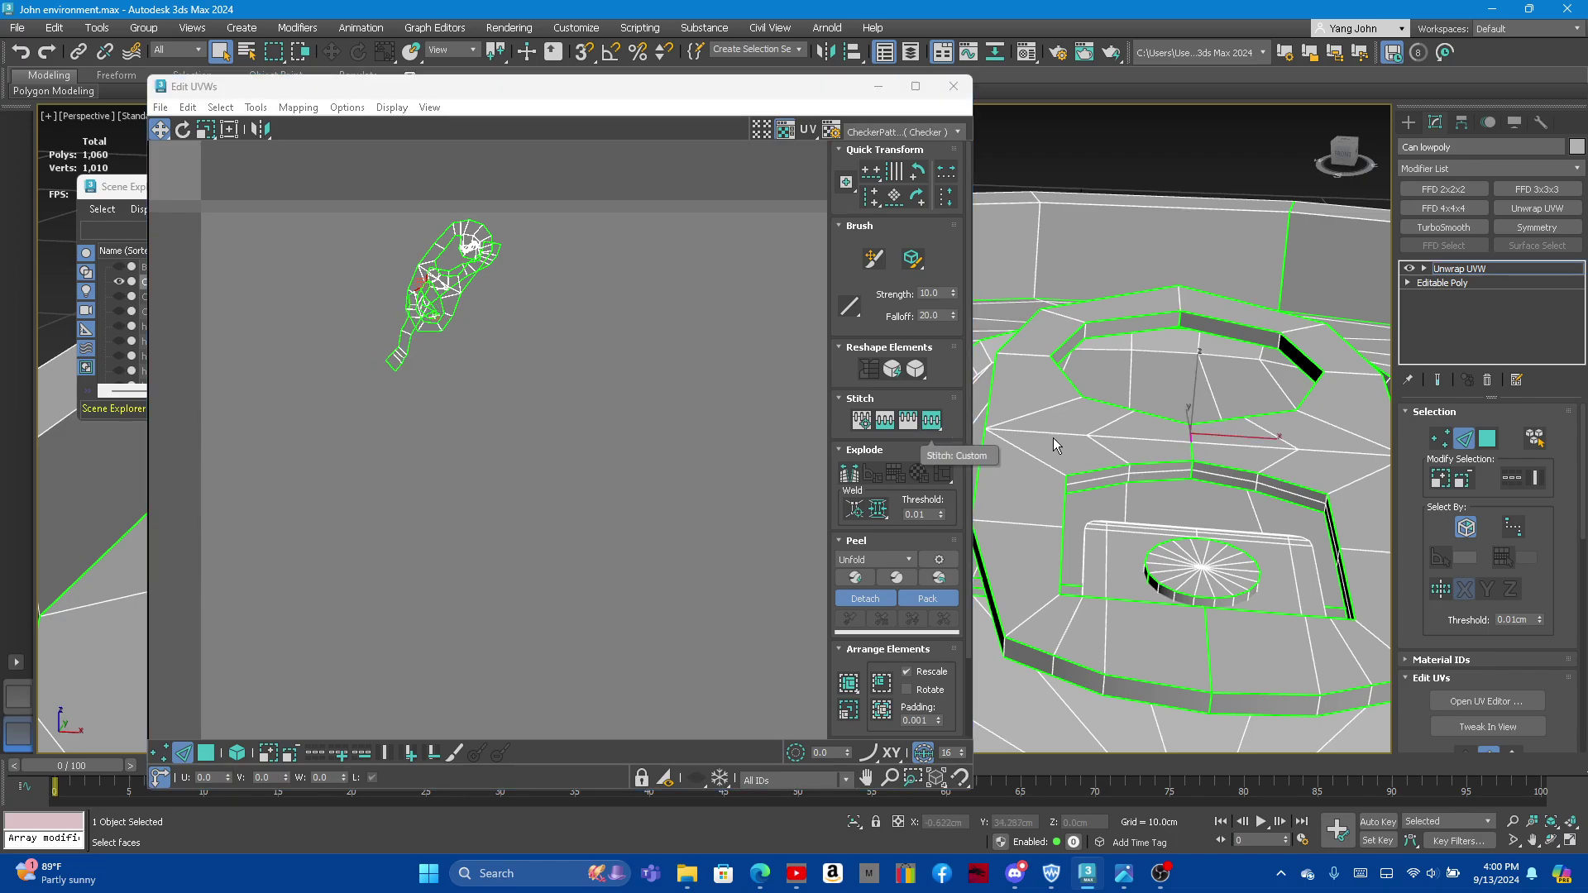
left_click(1171, 468)
left_click(933, 427)
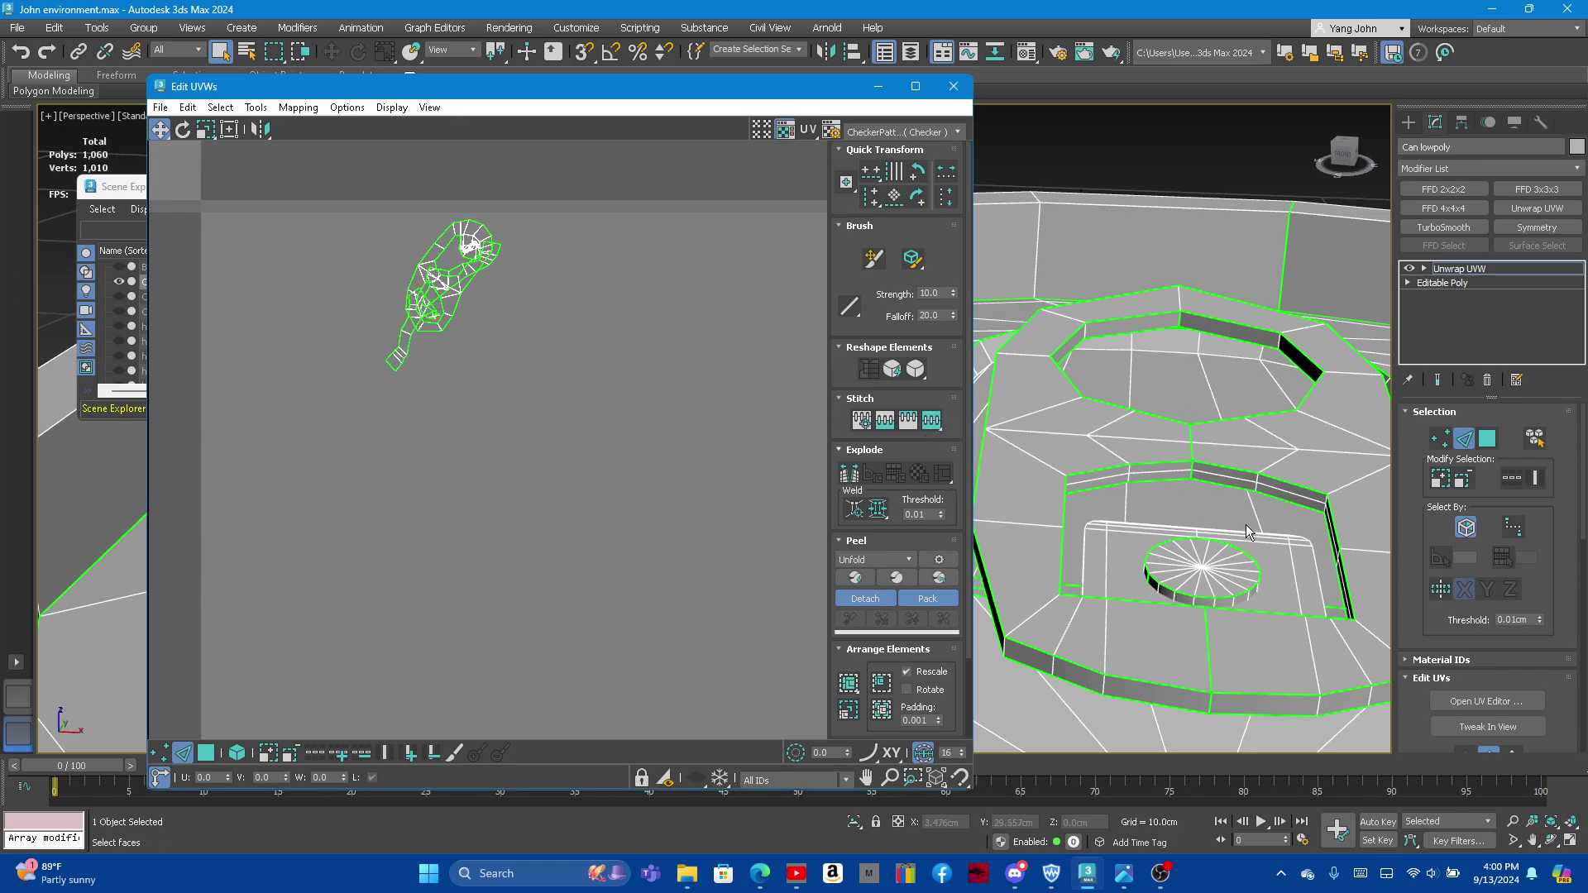
left_click(1191, 443)
Step: Select an open UV edge plus its matching edge and Stitch: Custom them together
scroll(382, 286, "up", 5)
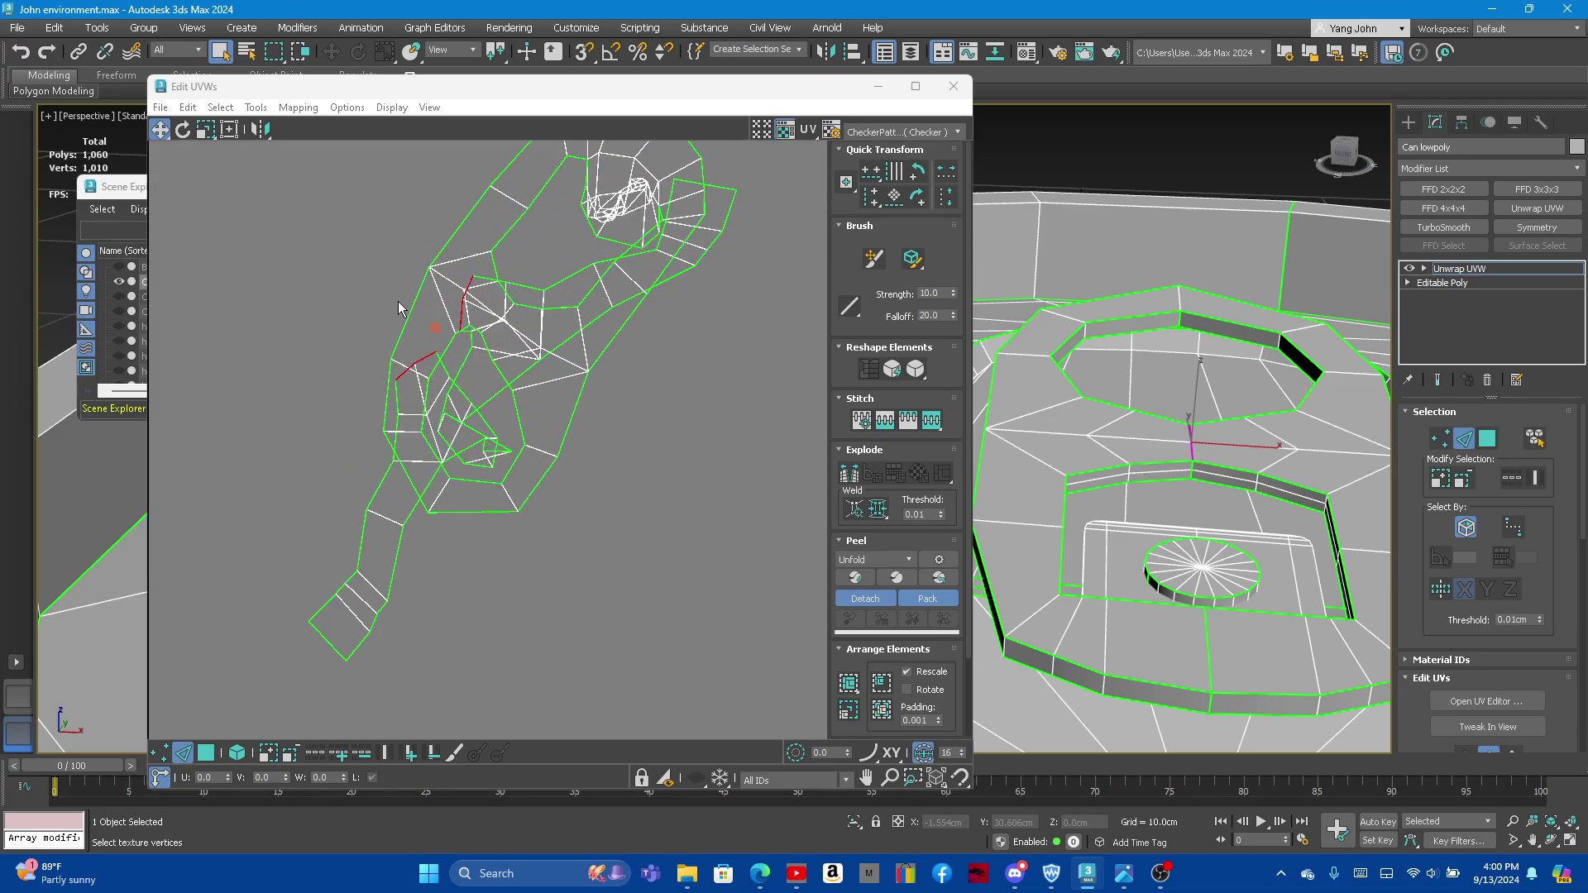
scroll(399, 301, "up", 3)
left_click(444, 386)
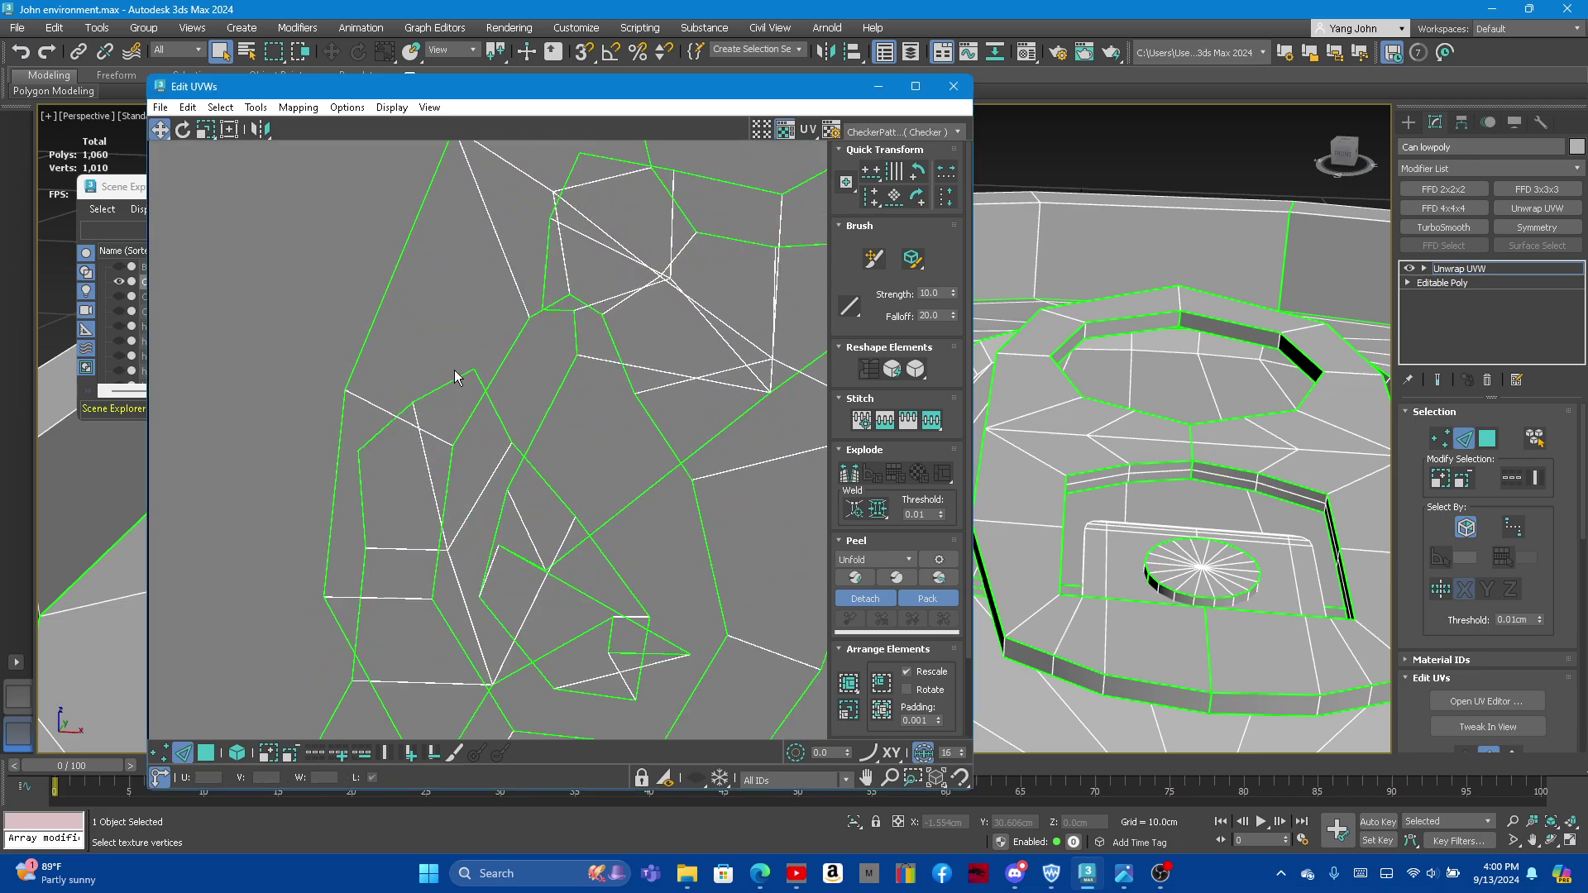
left_click(379, 430, "ctrl")
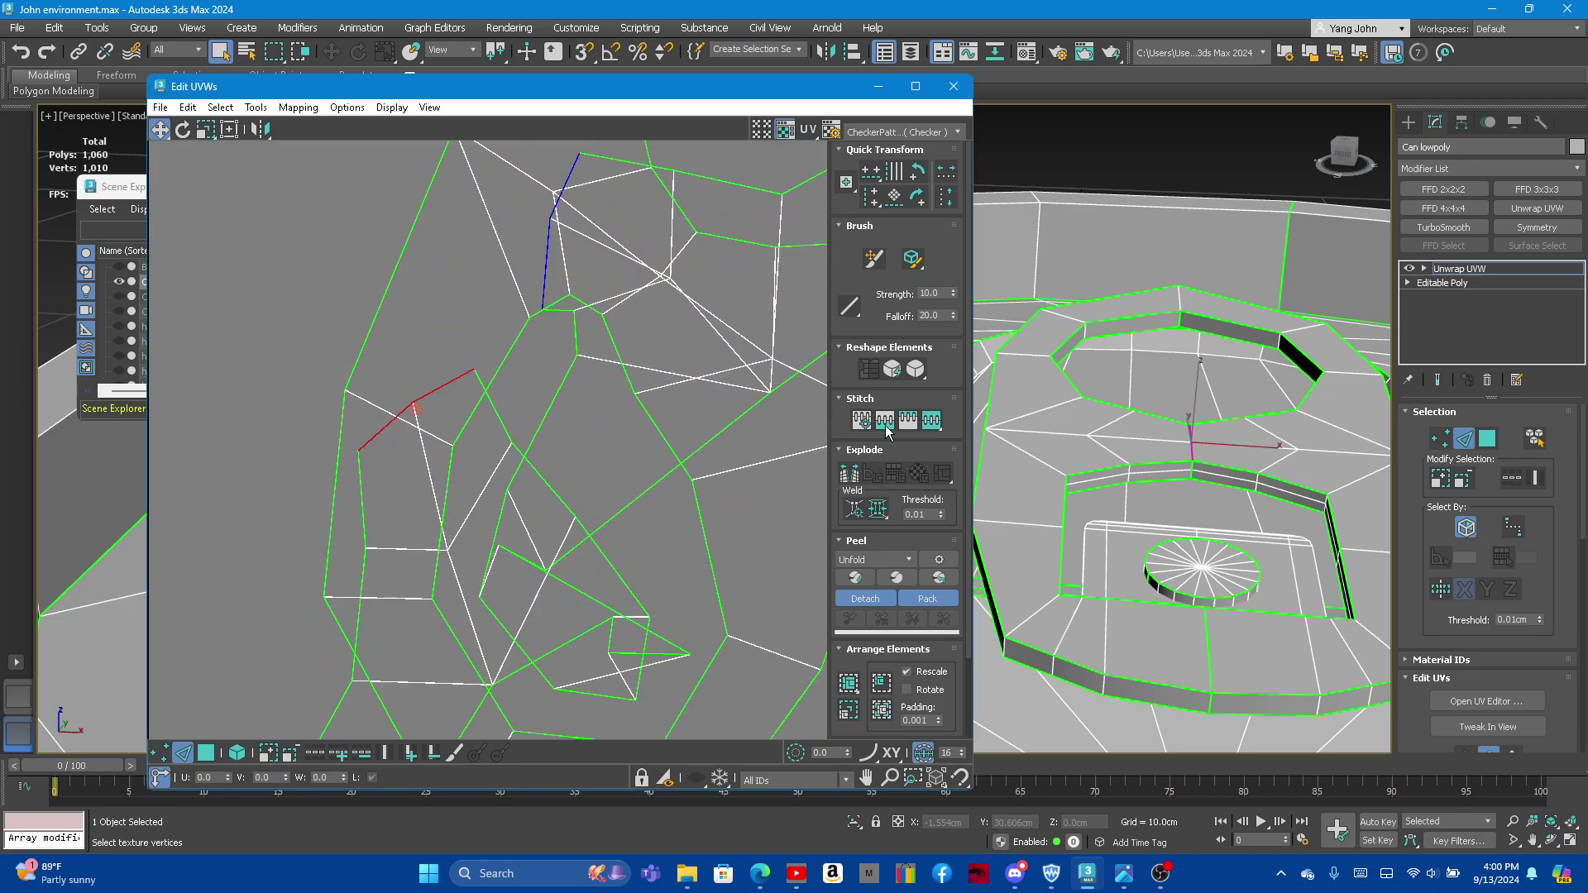
left_click(932, 420)
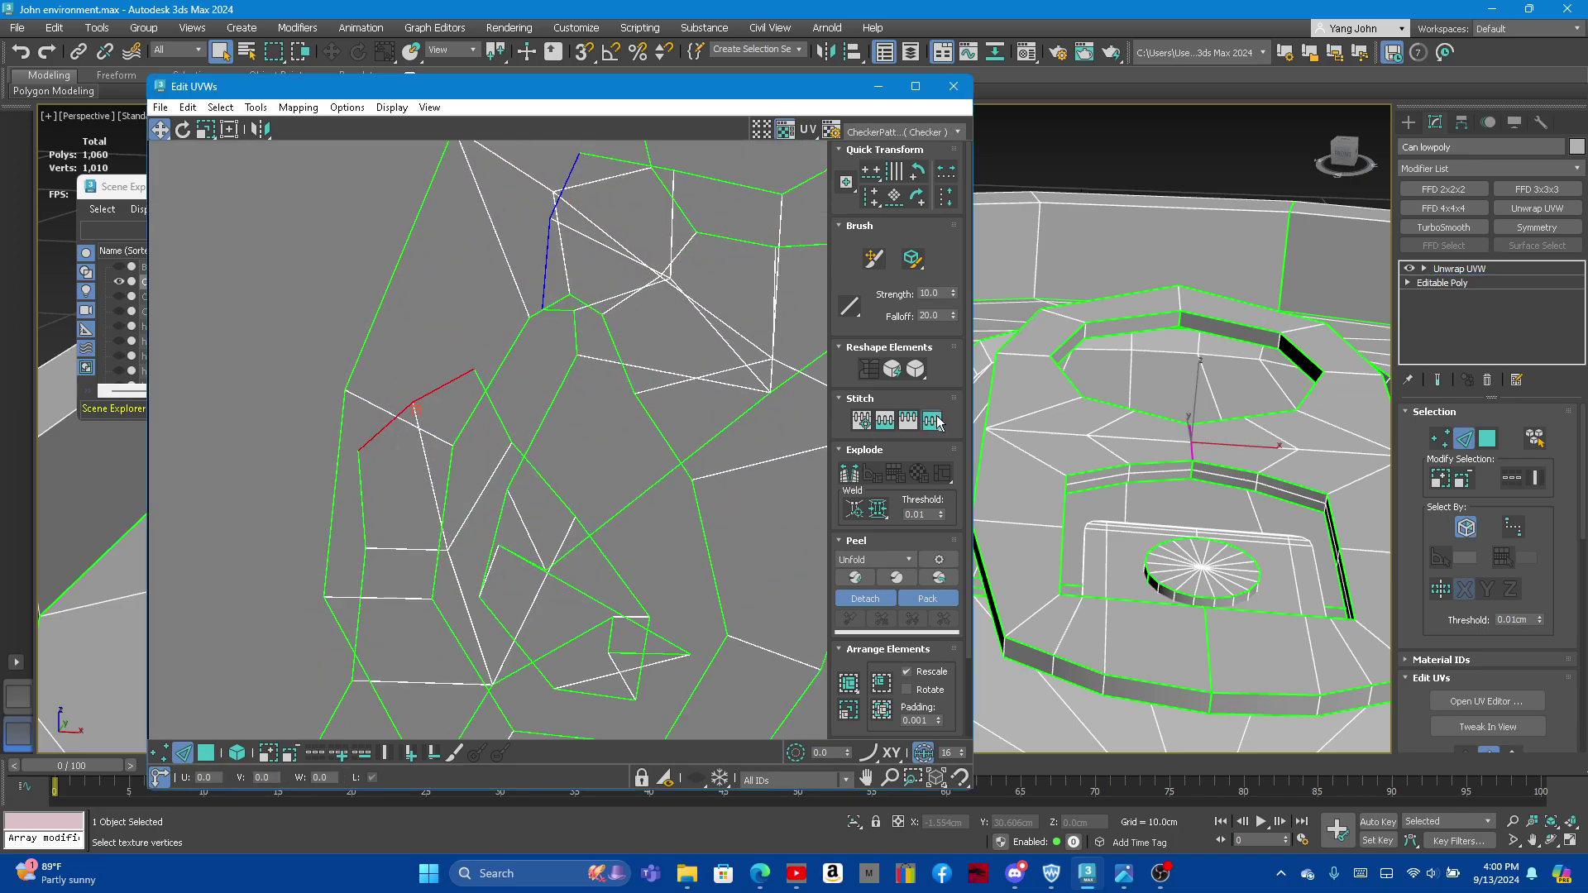
left_click(1208, 635)
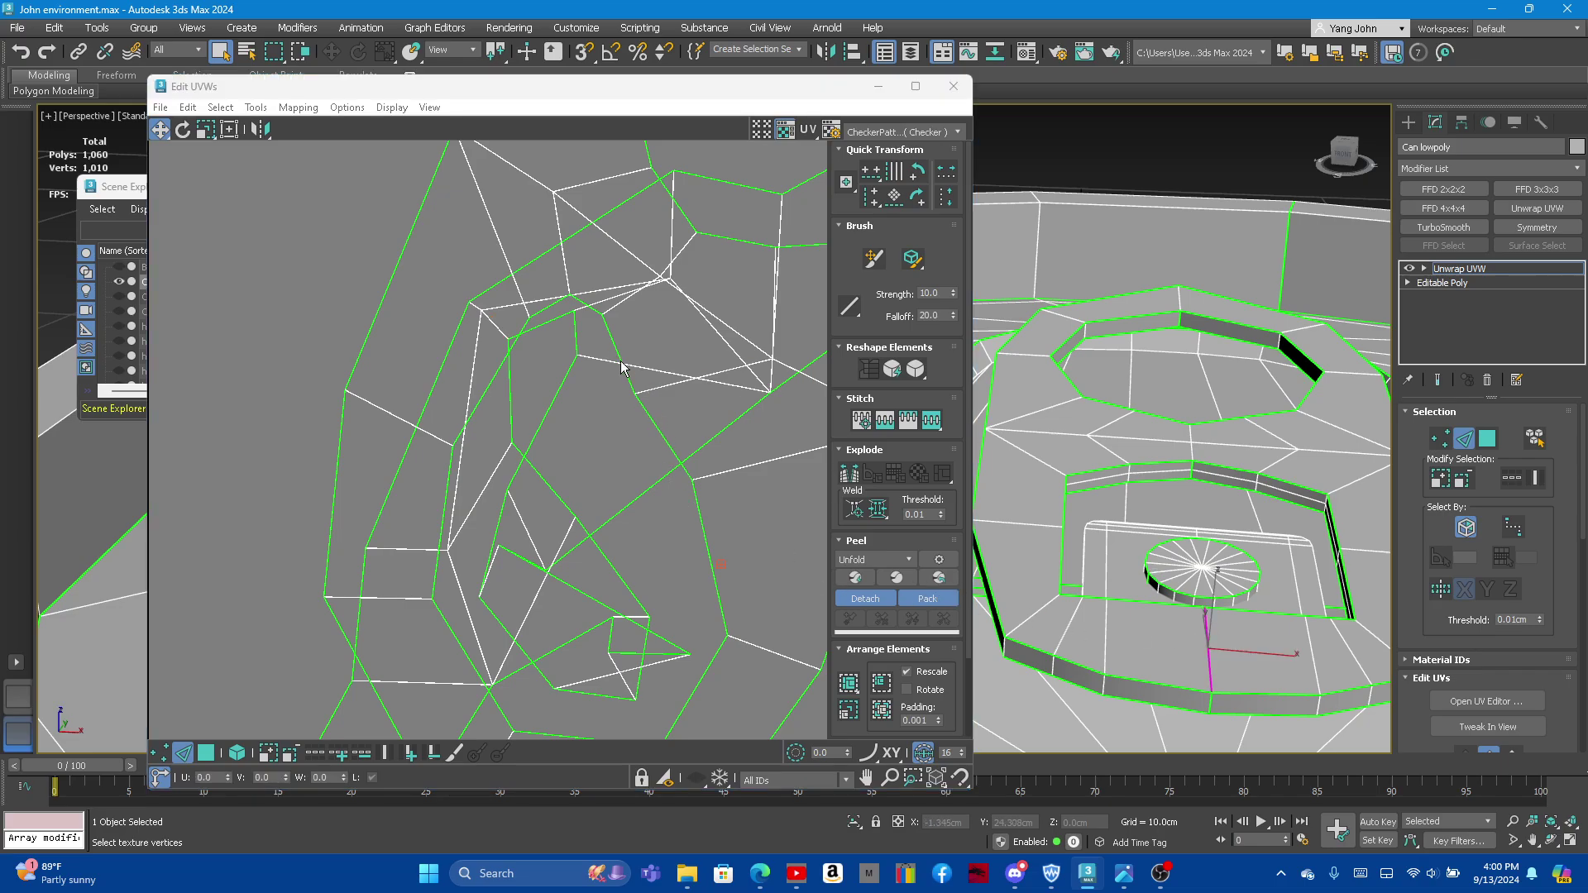
Step: Stitch the next open UV edge, then switch to face selection
scroll(622, 366, "down", 2)
scroll(628, 355, "down", 3)
scroll(703, 315, "up", 3)
scroll(757, 292, "up", 2)
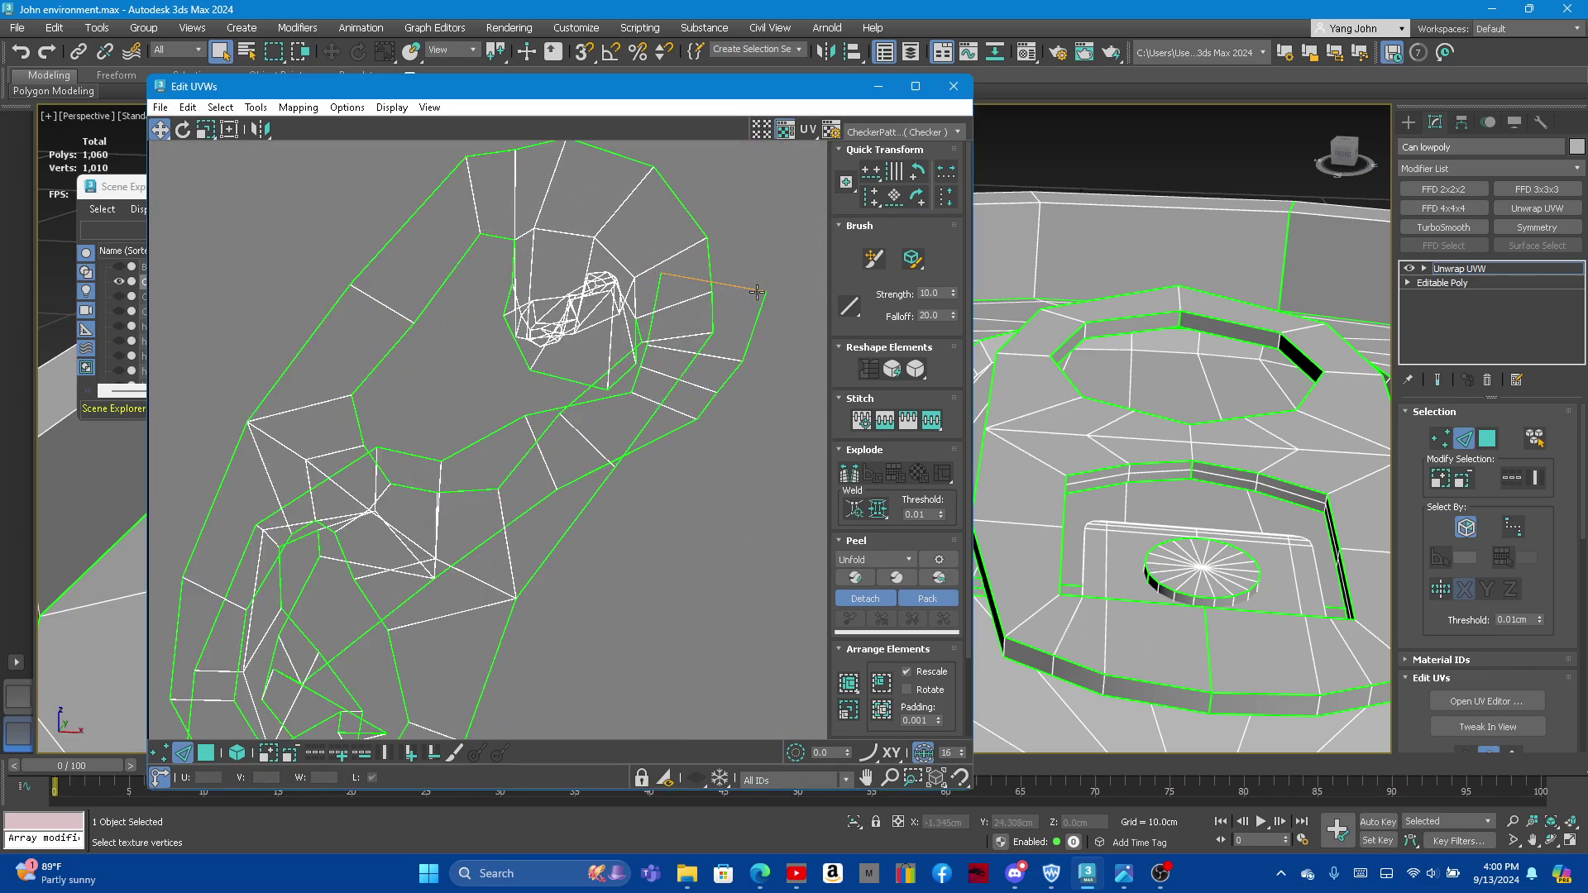
left_click(741, 285)
left_click(933, 421)
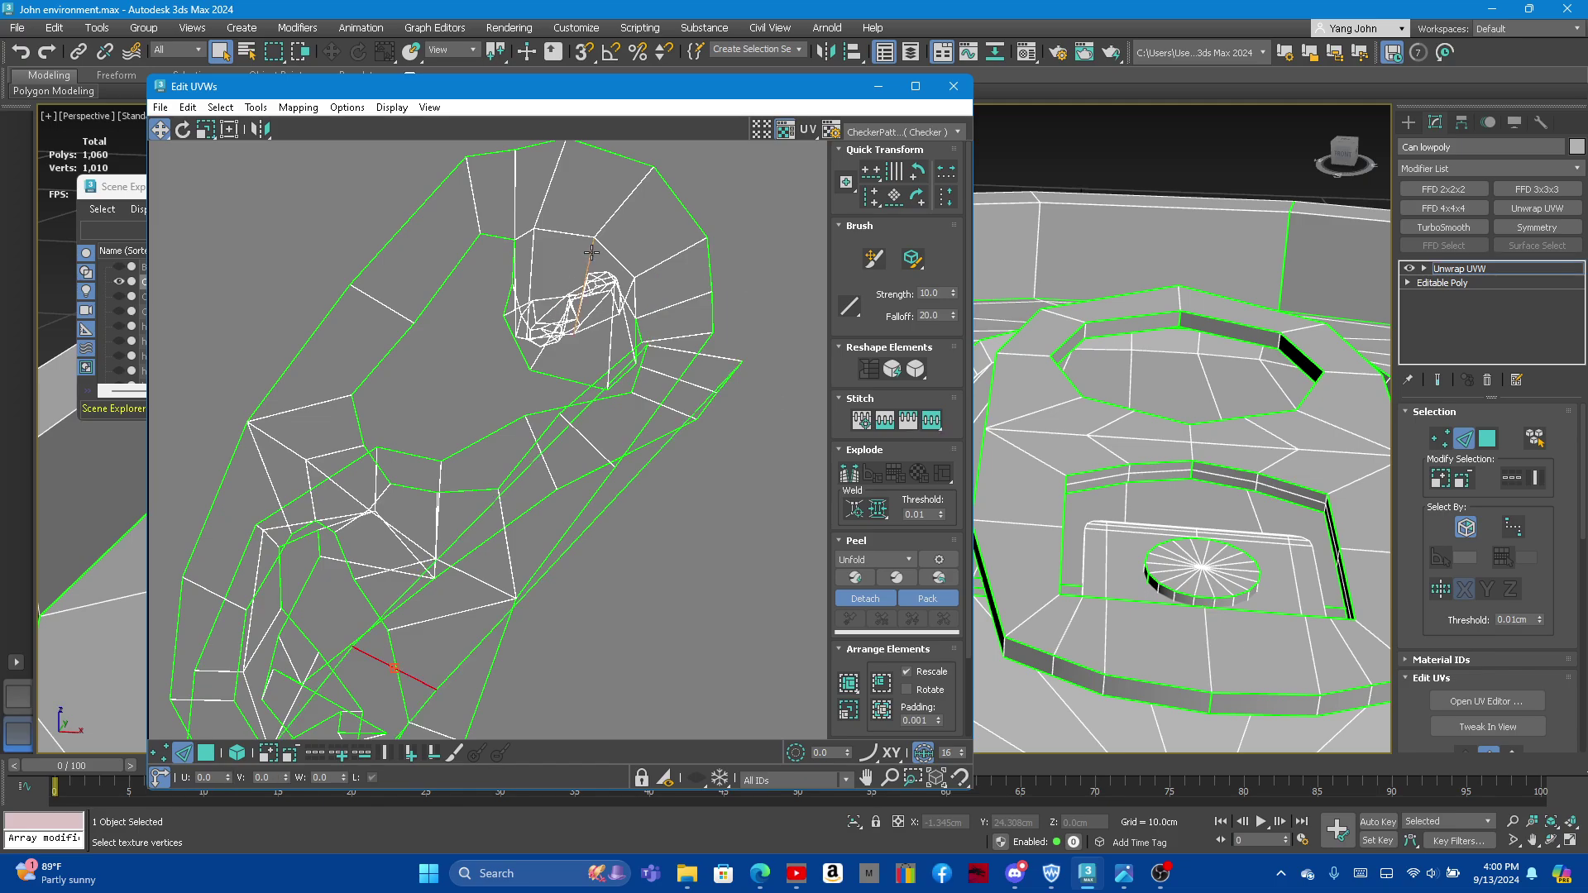
left_click(1482, 446)
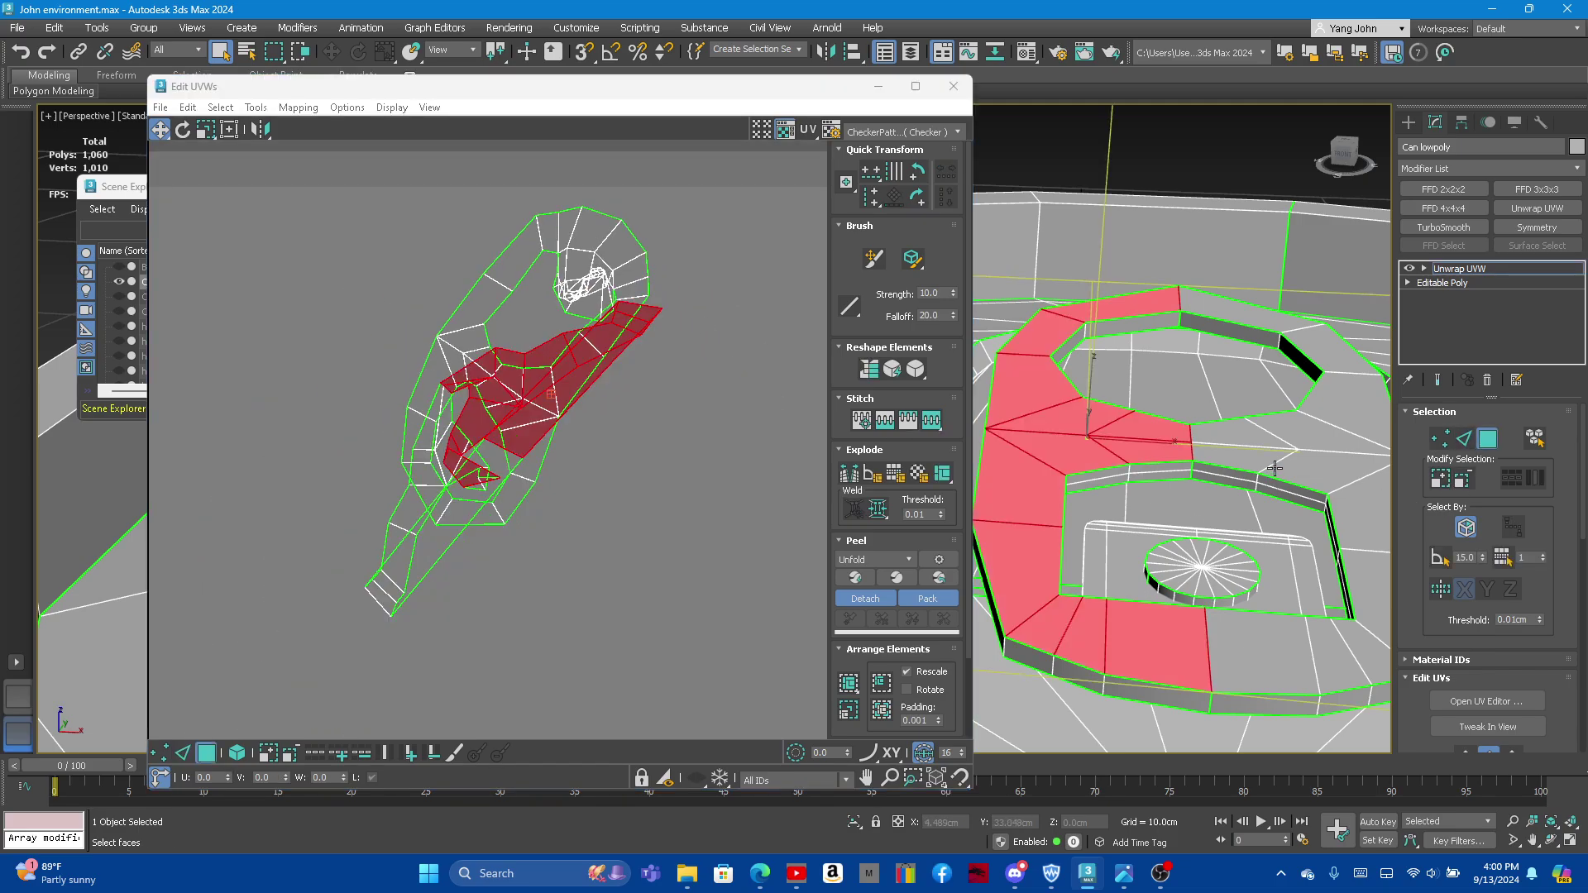
Step: Add the ring faces, Straighten them, then relax repeatedly into a compact ring island
left_click(1246, 468, "ctrl")
left_click(895, 372)
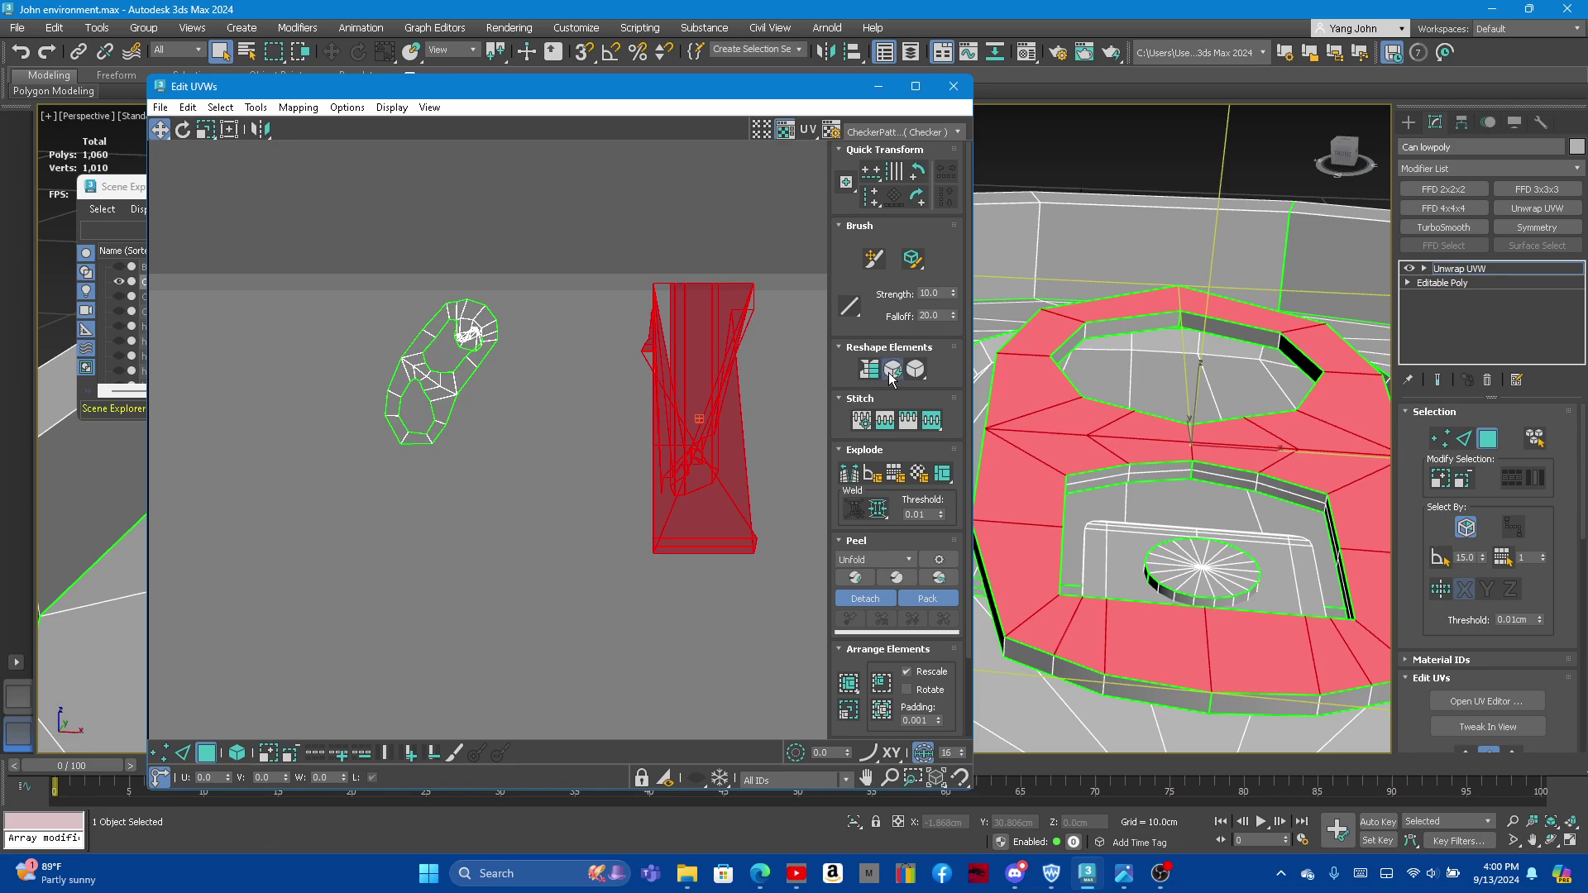
left_click(891, 369)
left_click(921, 374)
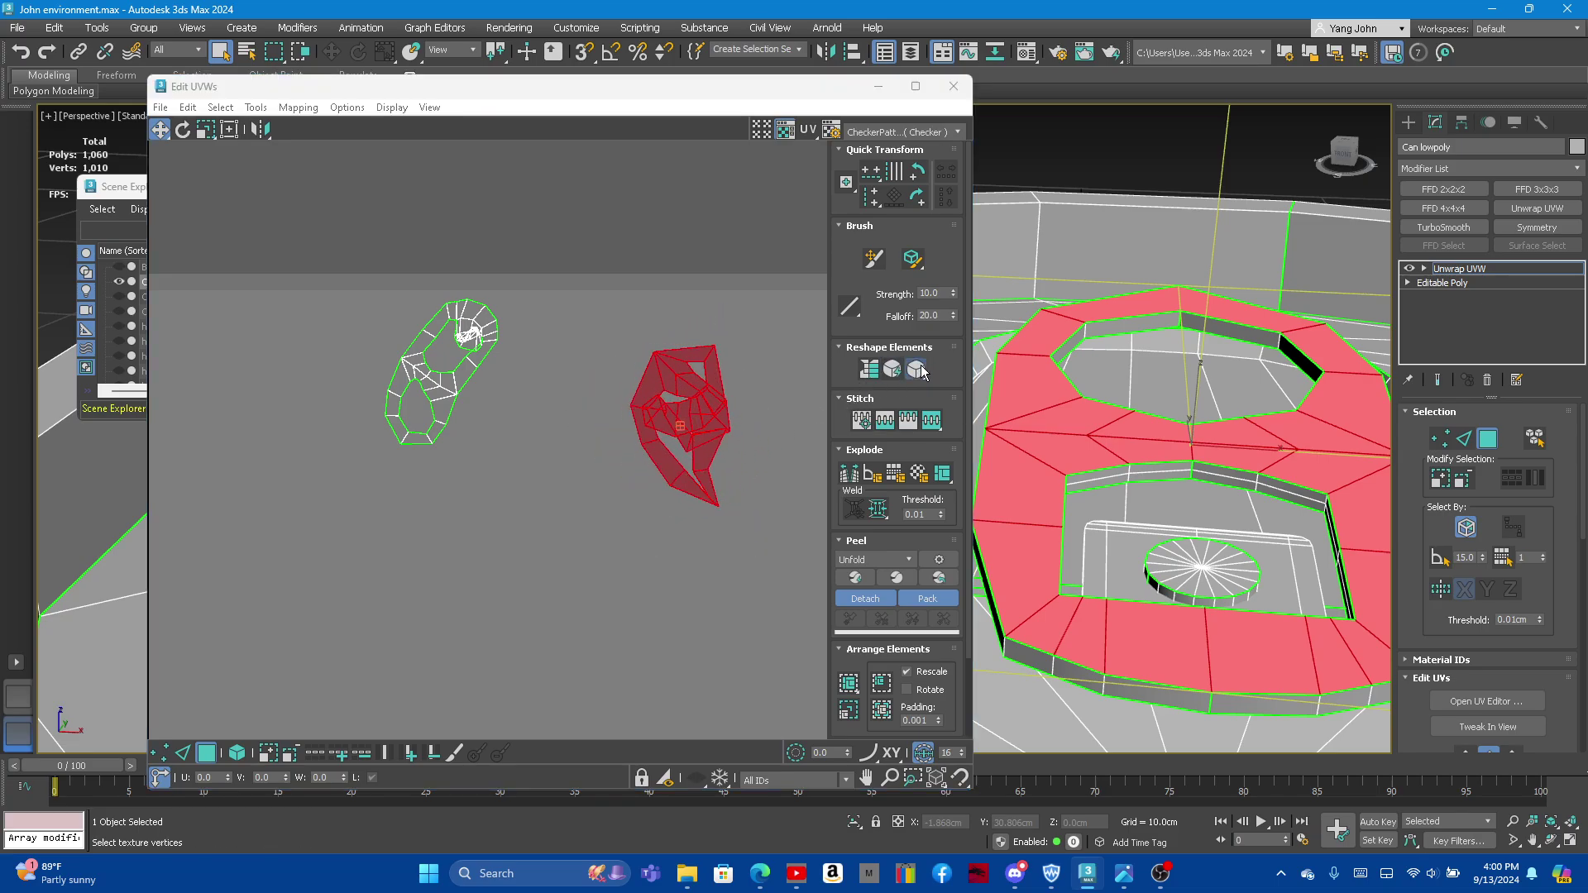
left_click_drag(920, 374, 918, 397)
left_click(372, 144)
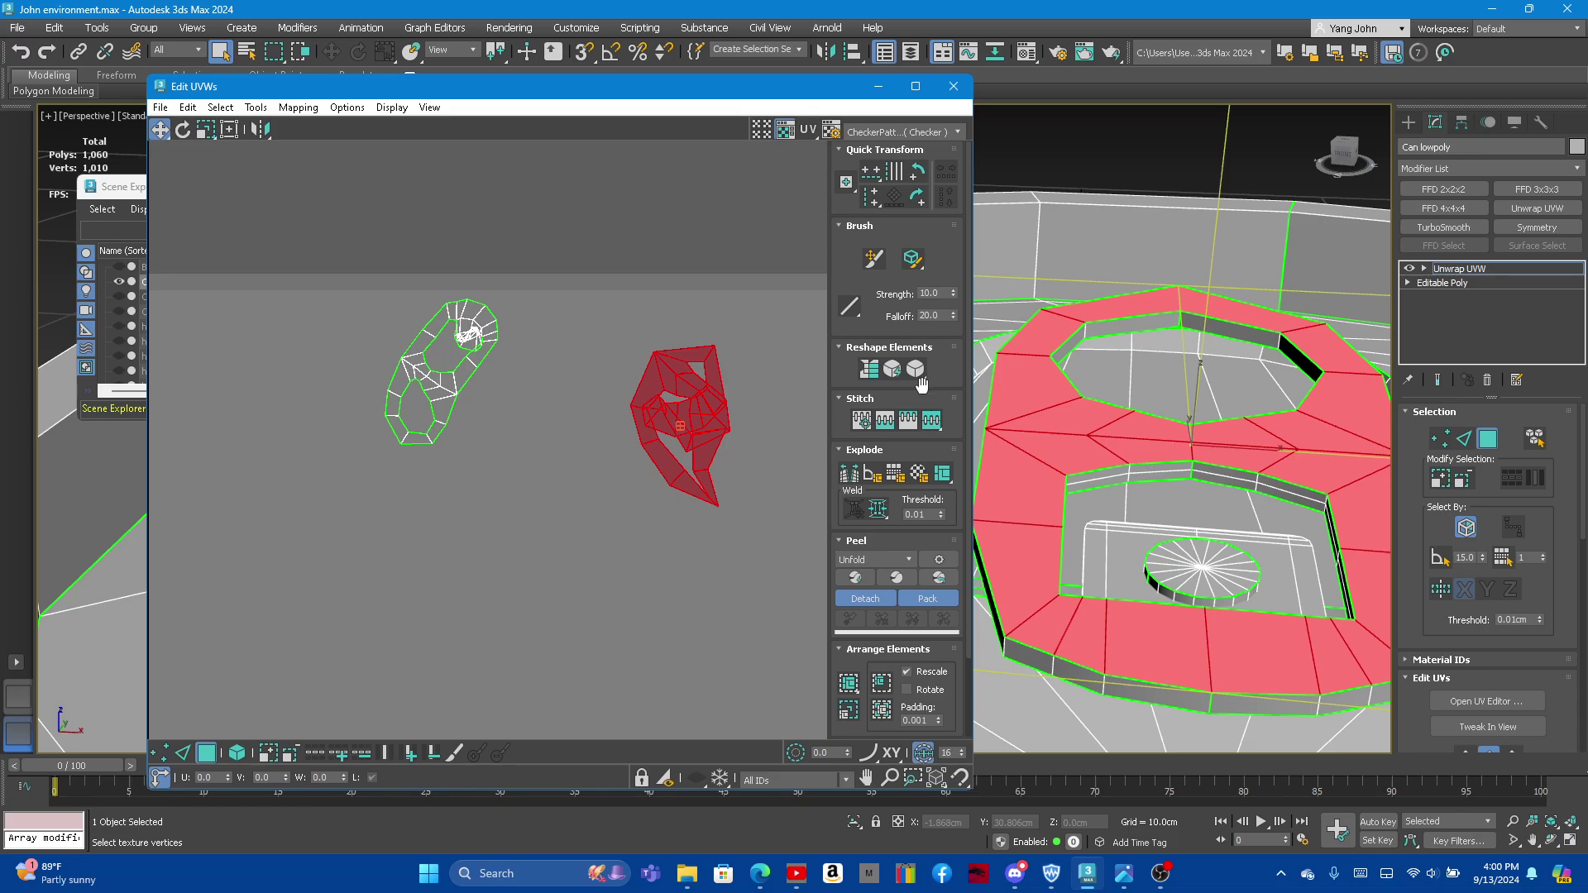
left_click(893, 369)
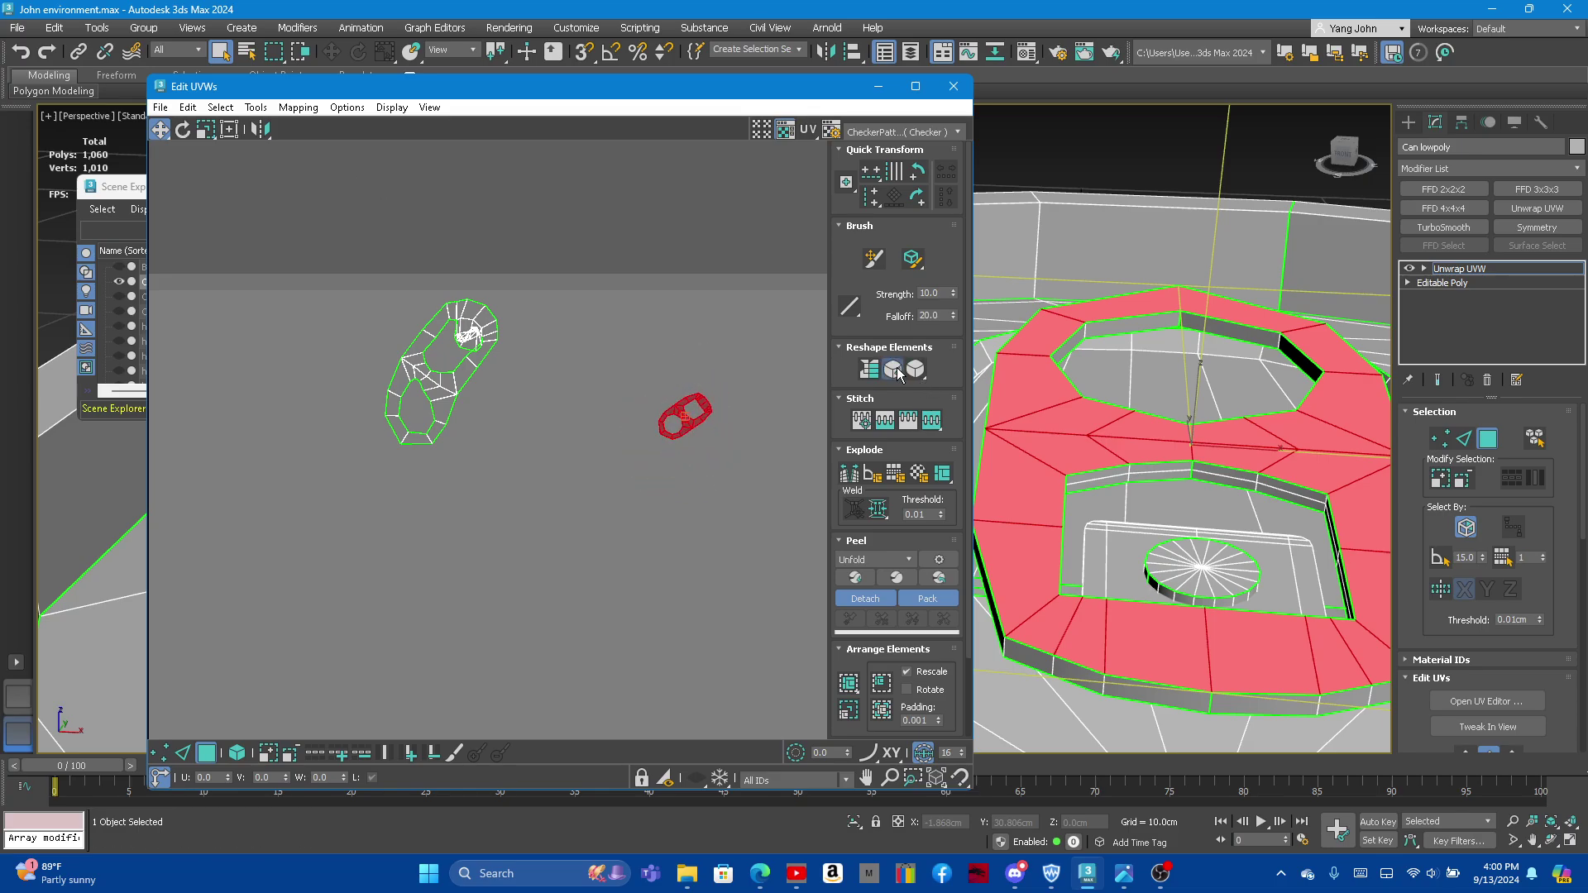
Step: Scale the relaxed ring UV island up in two passes to enlarge it
scroll(651, 426, "up", 5)
scroll(579, 414, "up", 2)
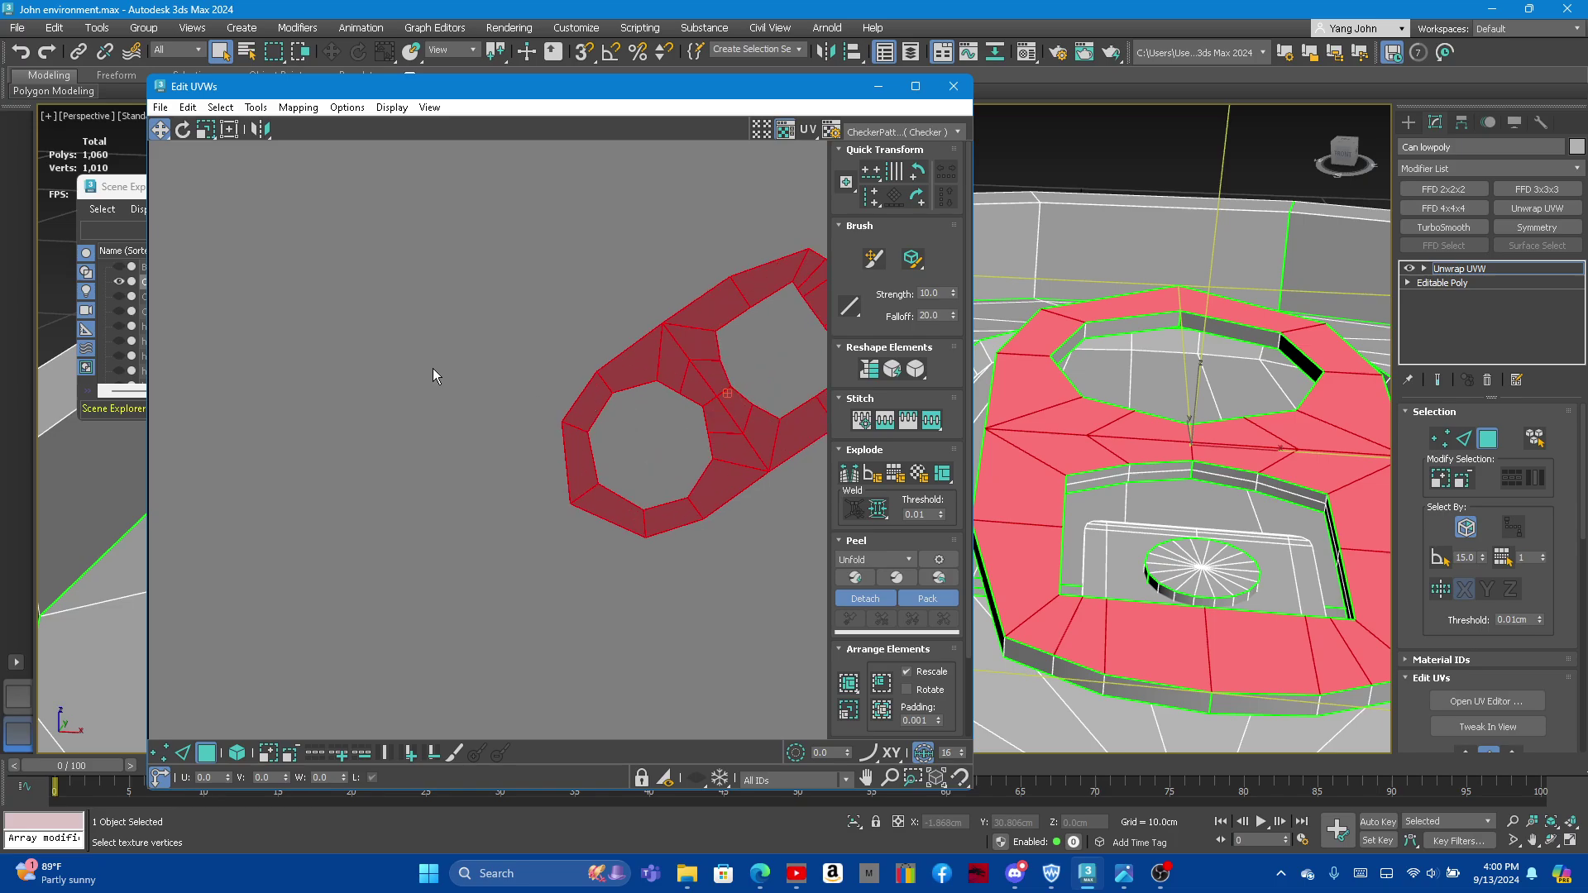
scroll(405, 347, "down", 5)
scroll(326, 241, "down", 2)
key("r")
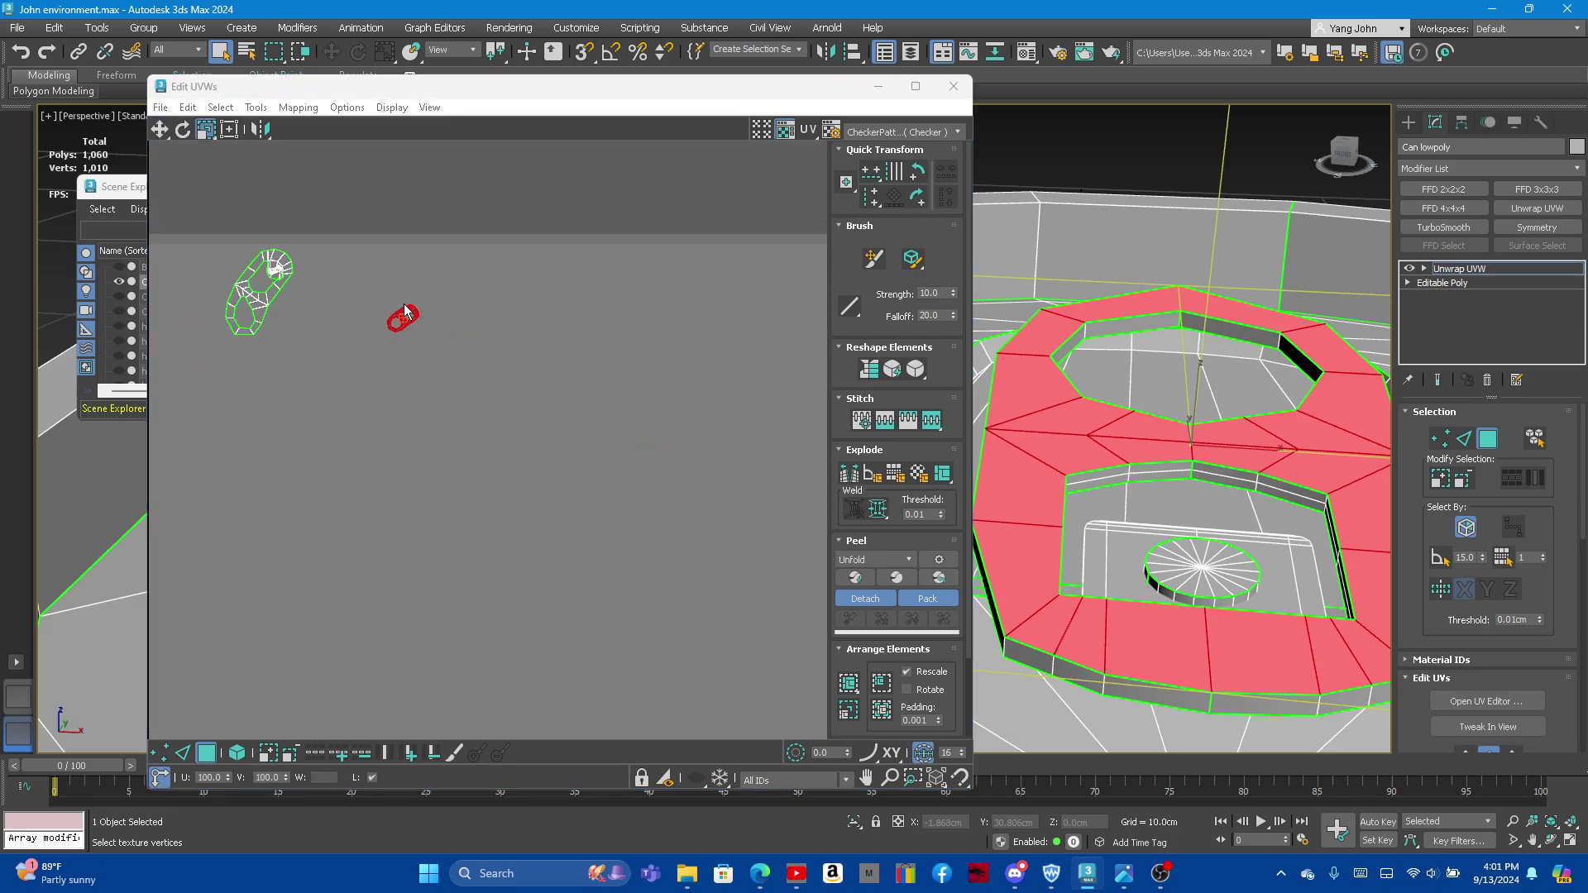
left_click_drag(400, 315, 357, 281)
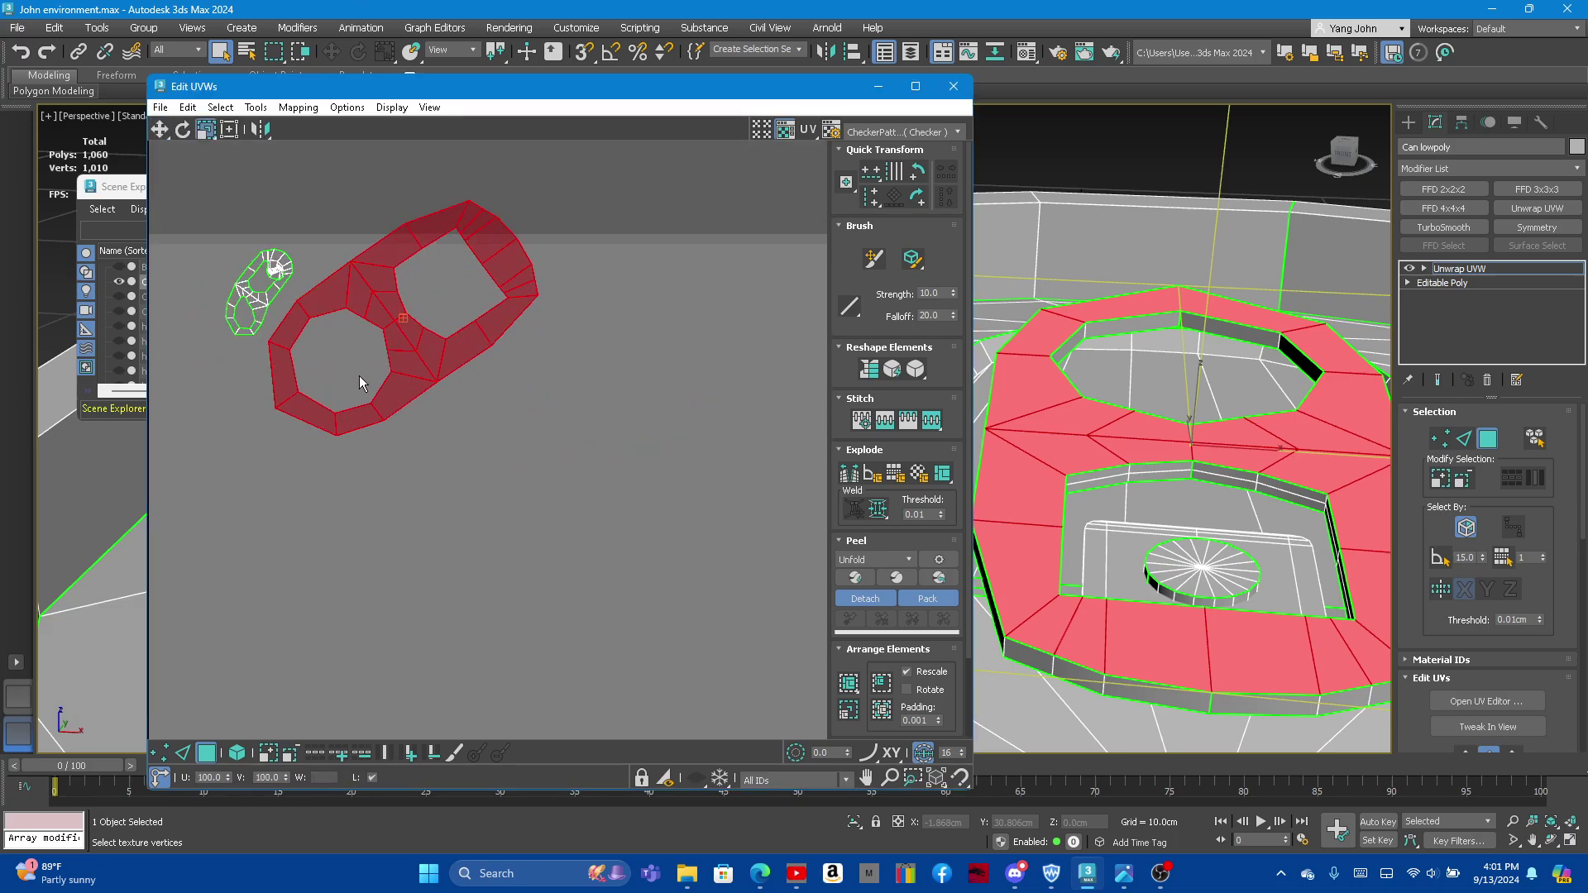
scroll(364, 368, "up", 2)
scroll(389, 366, "down", 6)
scroll(418, 371, "down", 2)
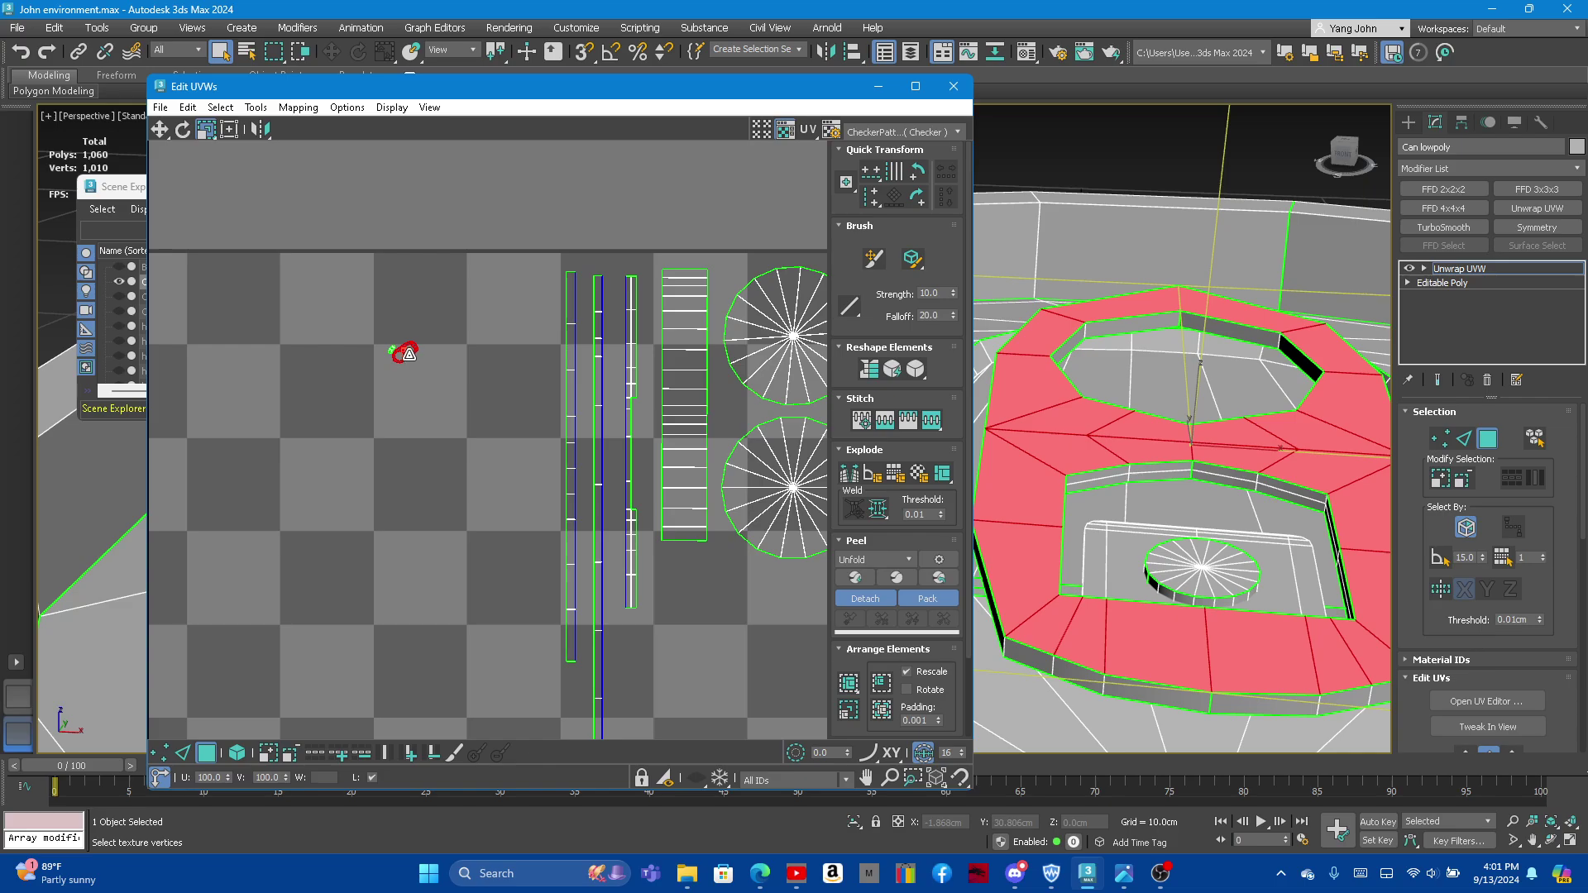
left_click_drag(409, 354, 340, 114)
left_click(160, 128)
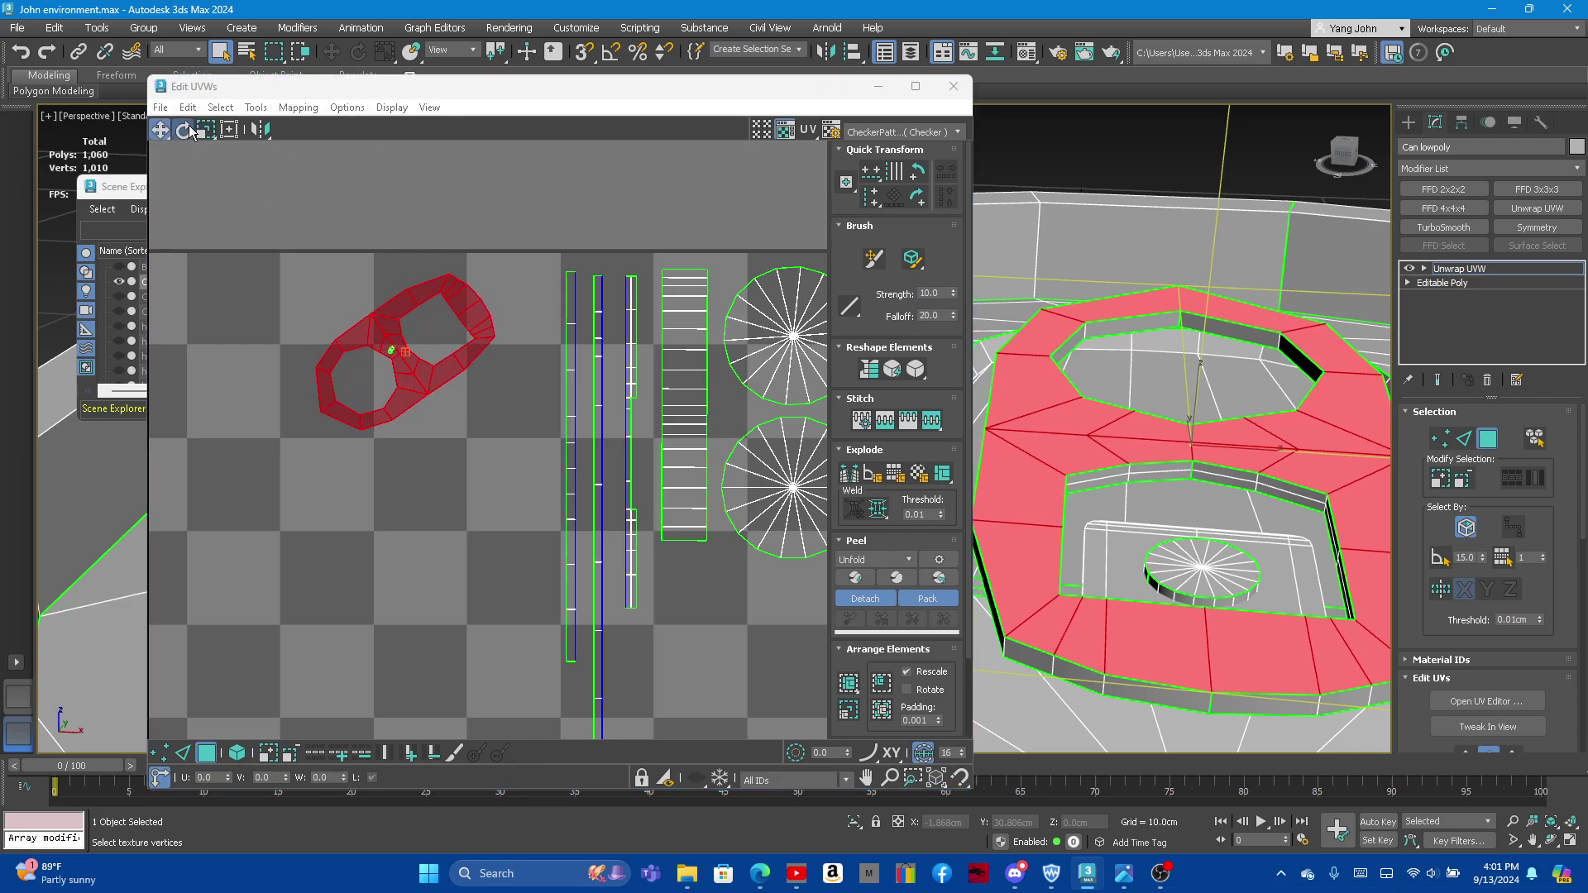
Step: Rotate the ring island 52.71° so it stands upright, returning to Move
left_click(189, 129)
left_click_drag(351, 324, 319, 407)
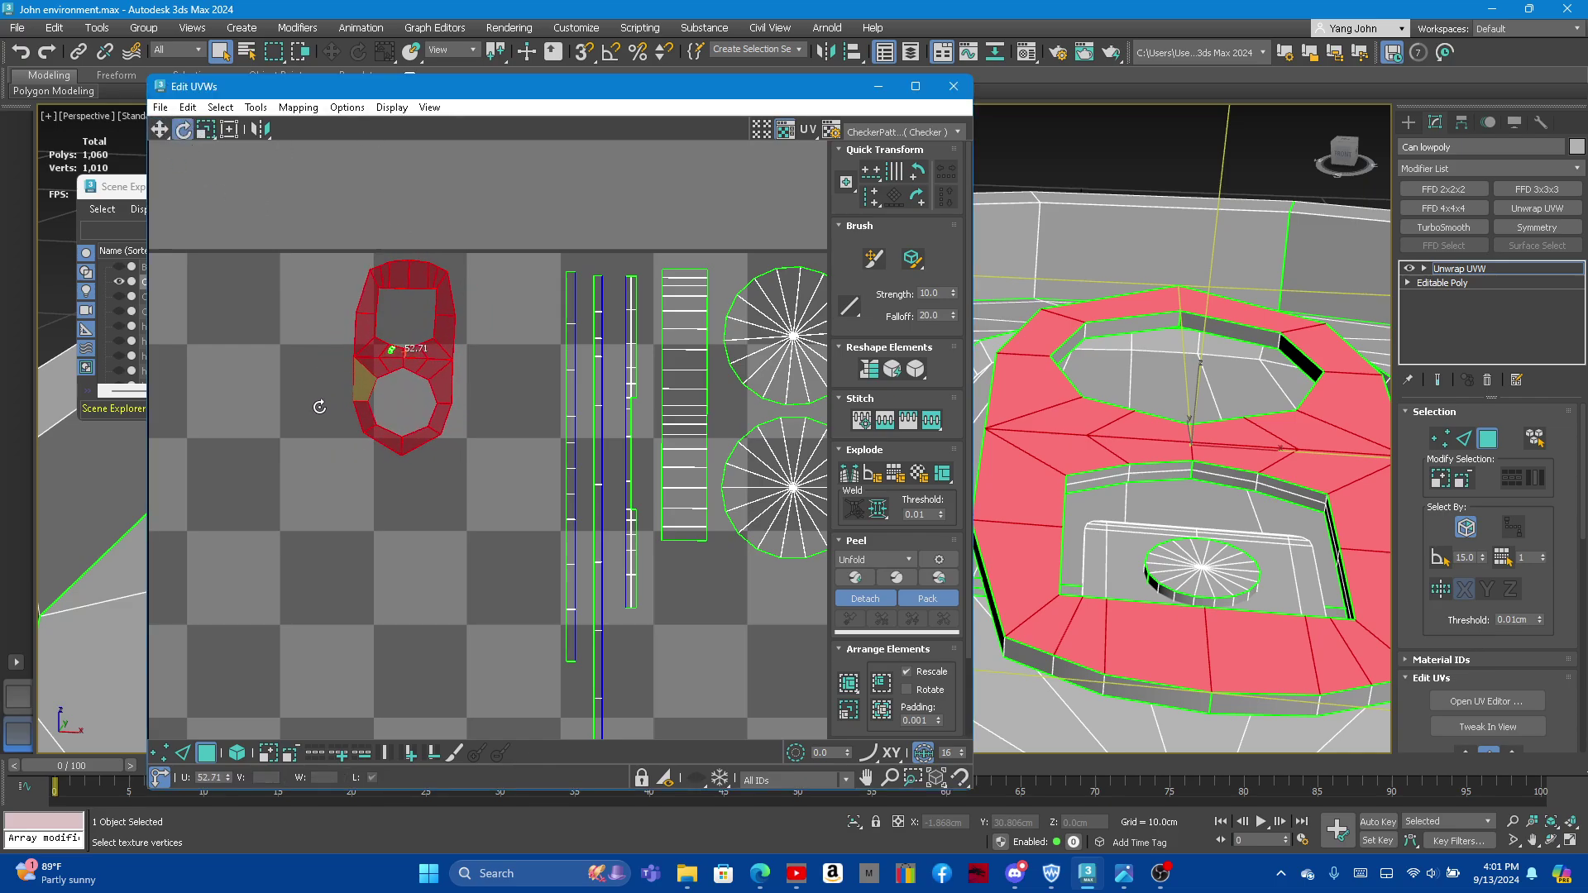
left_click(159, 129)
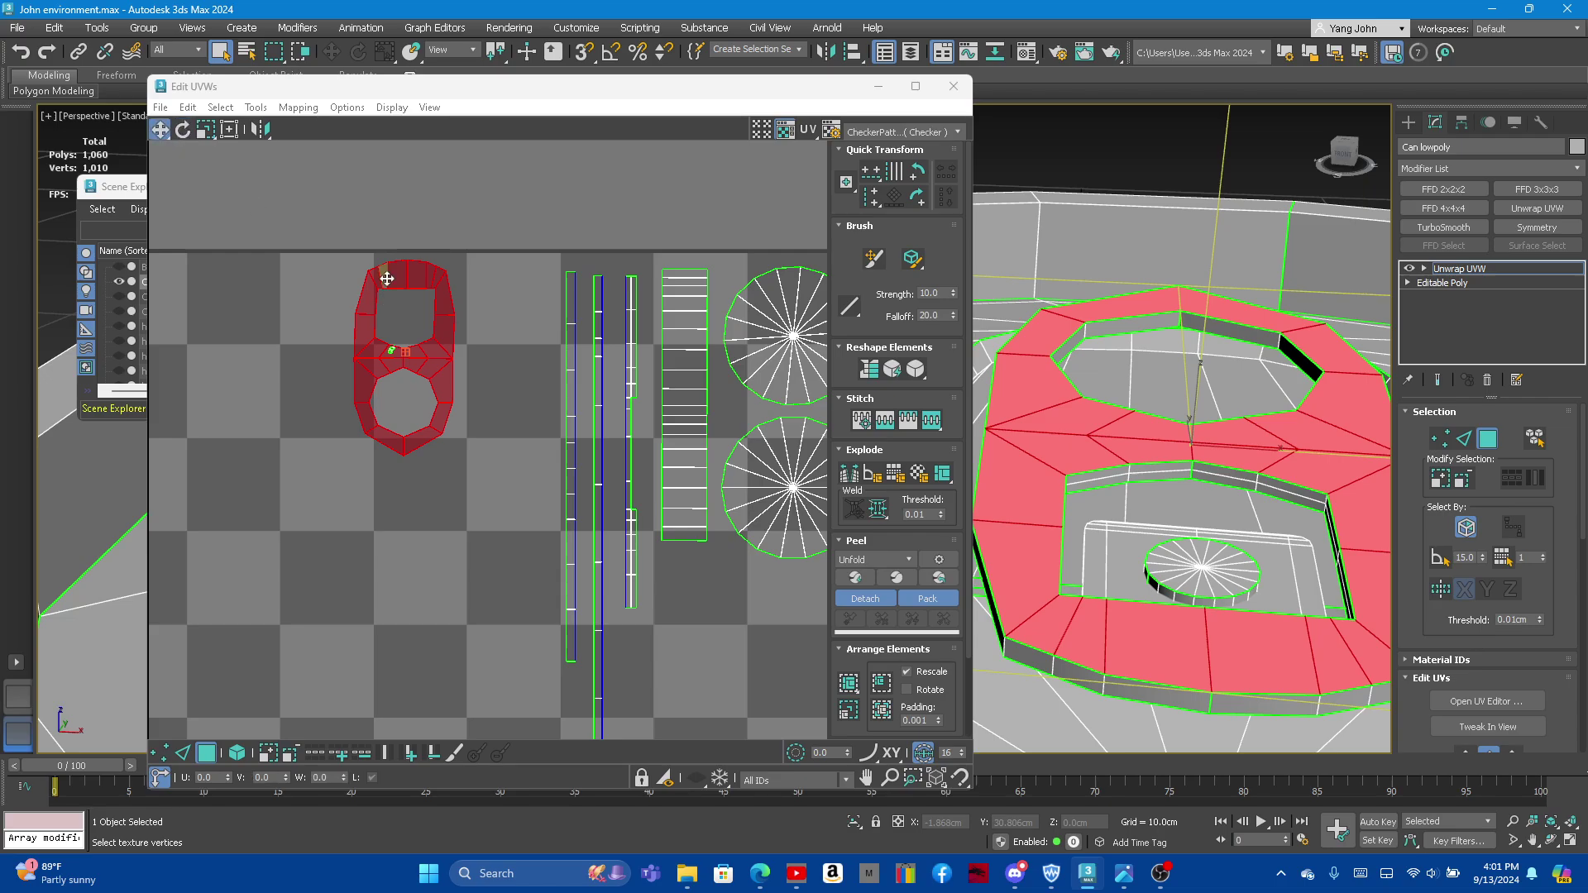
Step: Nudge the ring UV island slightly to the right
left_click_drag(386, 279, 471, 283)
scroll(328, 351, "up", 3)
scroll(304, 330, "down", 10)
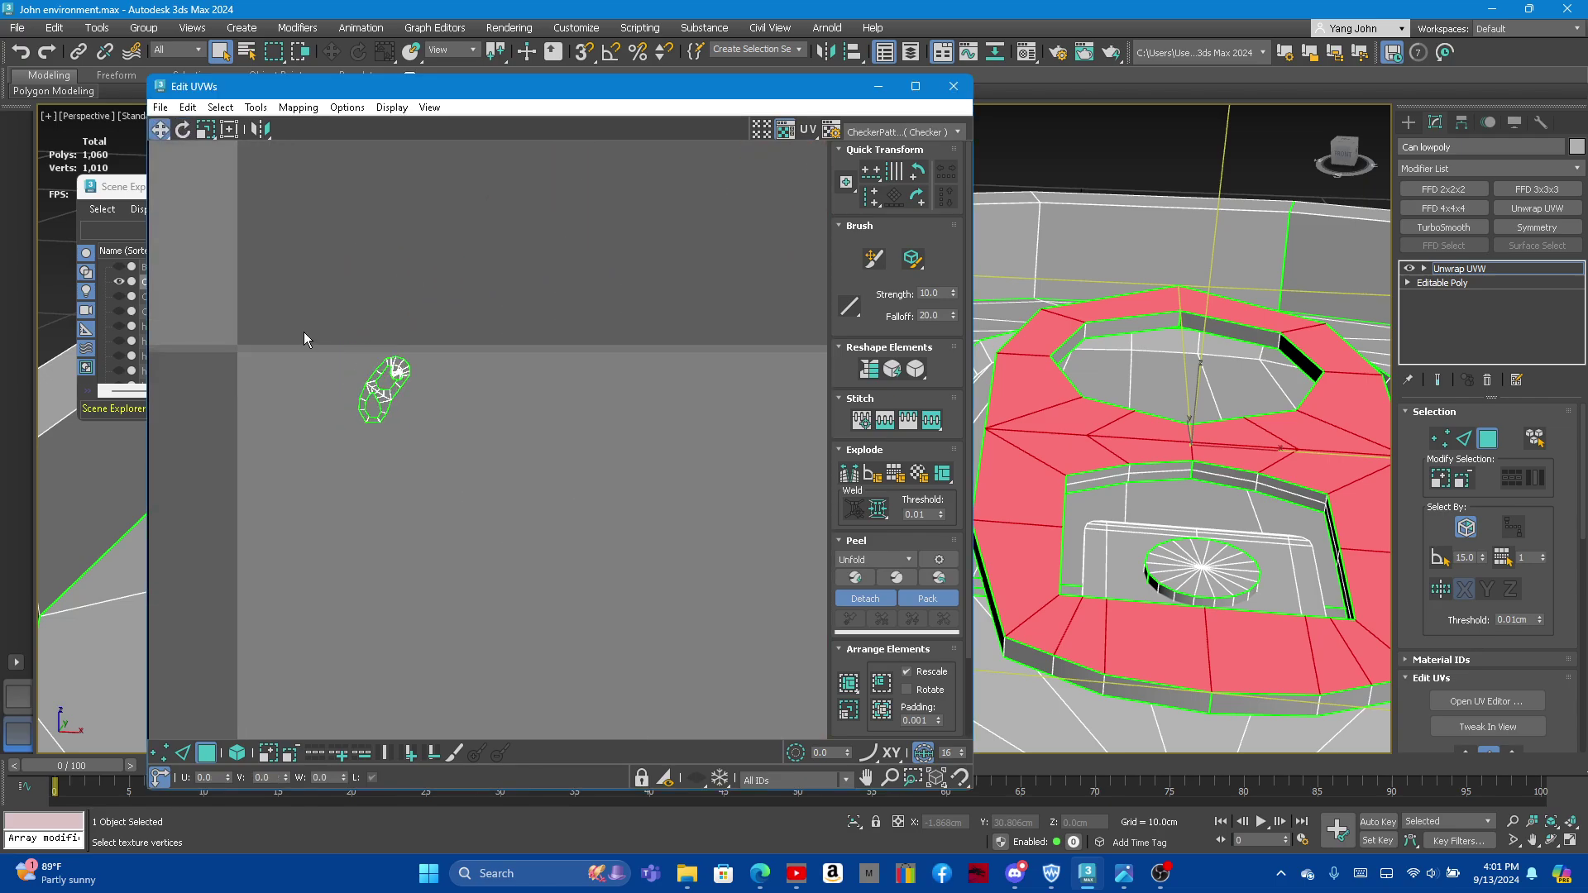
Step: Select the can's inner base plate island, frame it, and relax it twice
left_click_drag(305, 331, 430, 446)
left_click(894, 369)
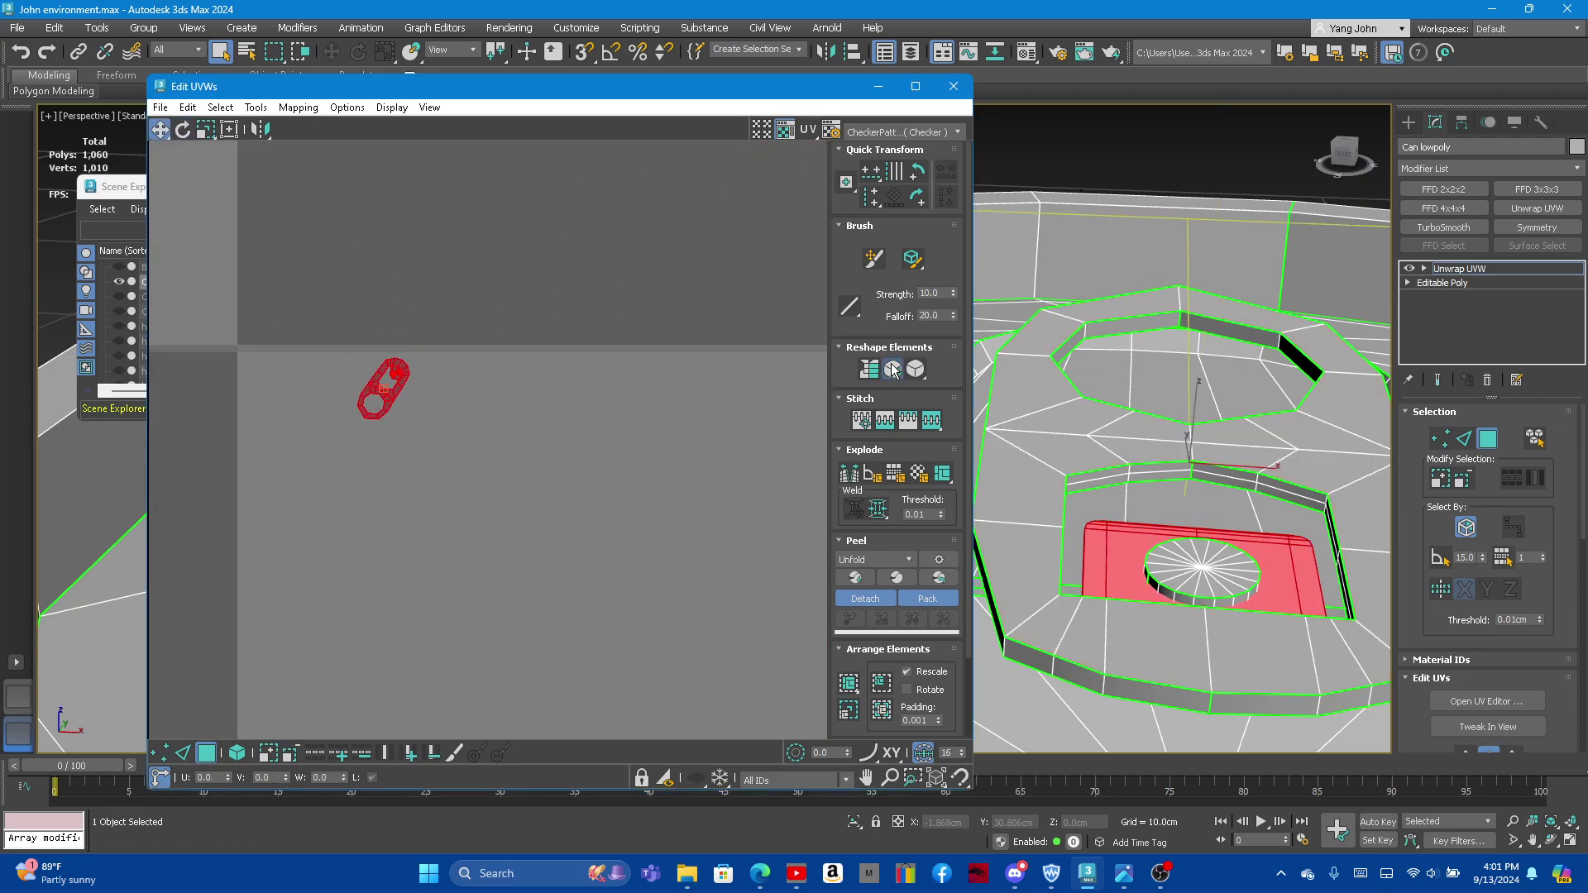
key("z")
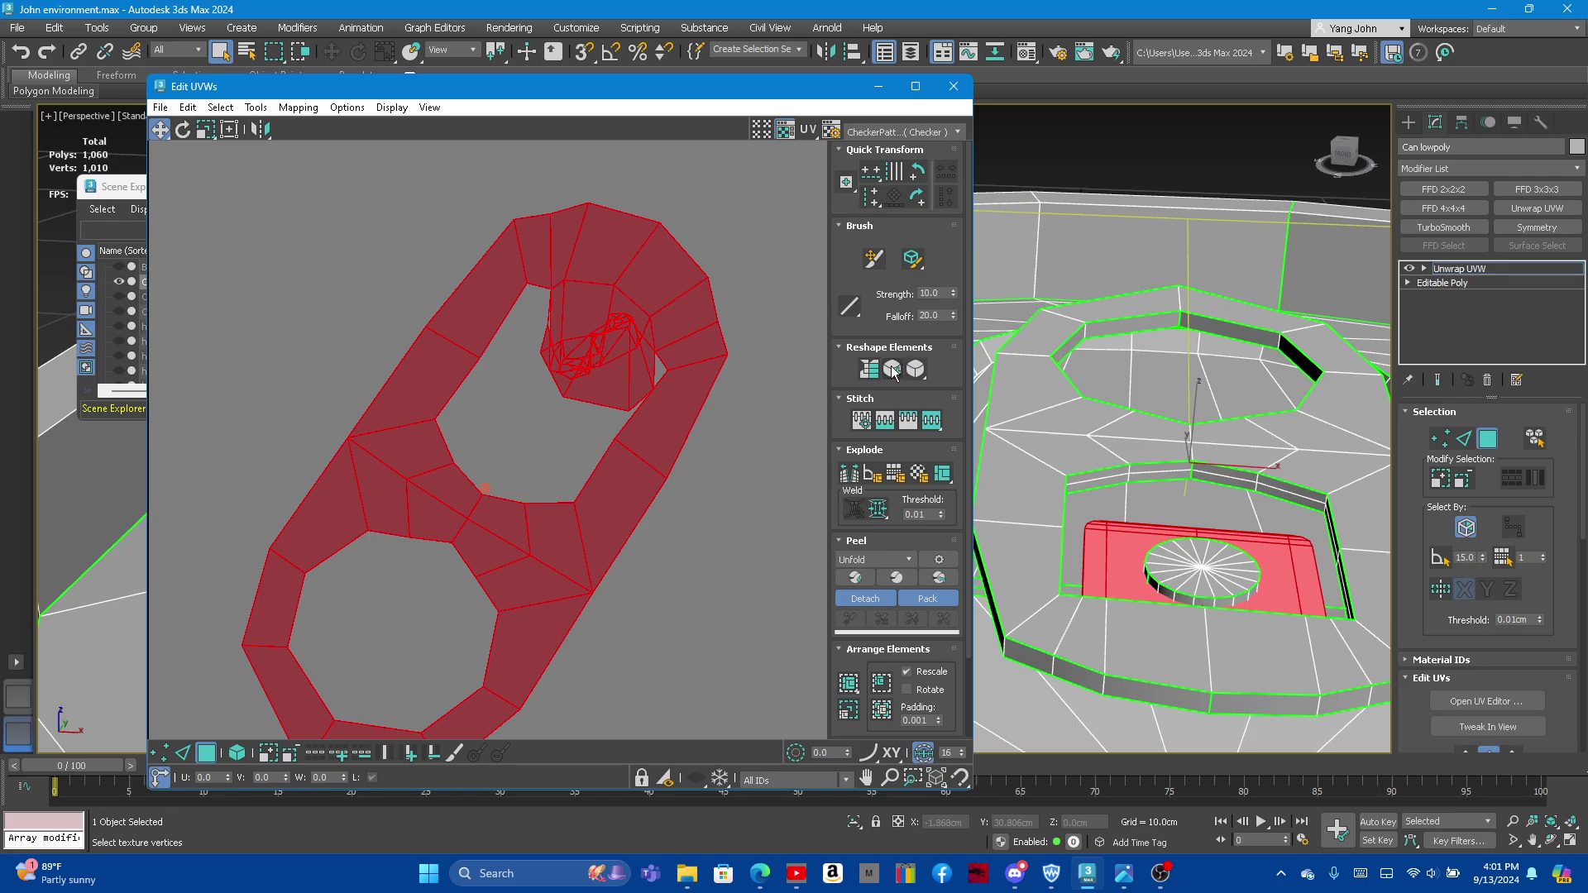
left_click(893, 369)
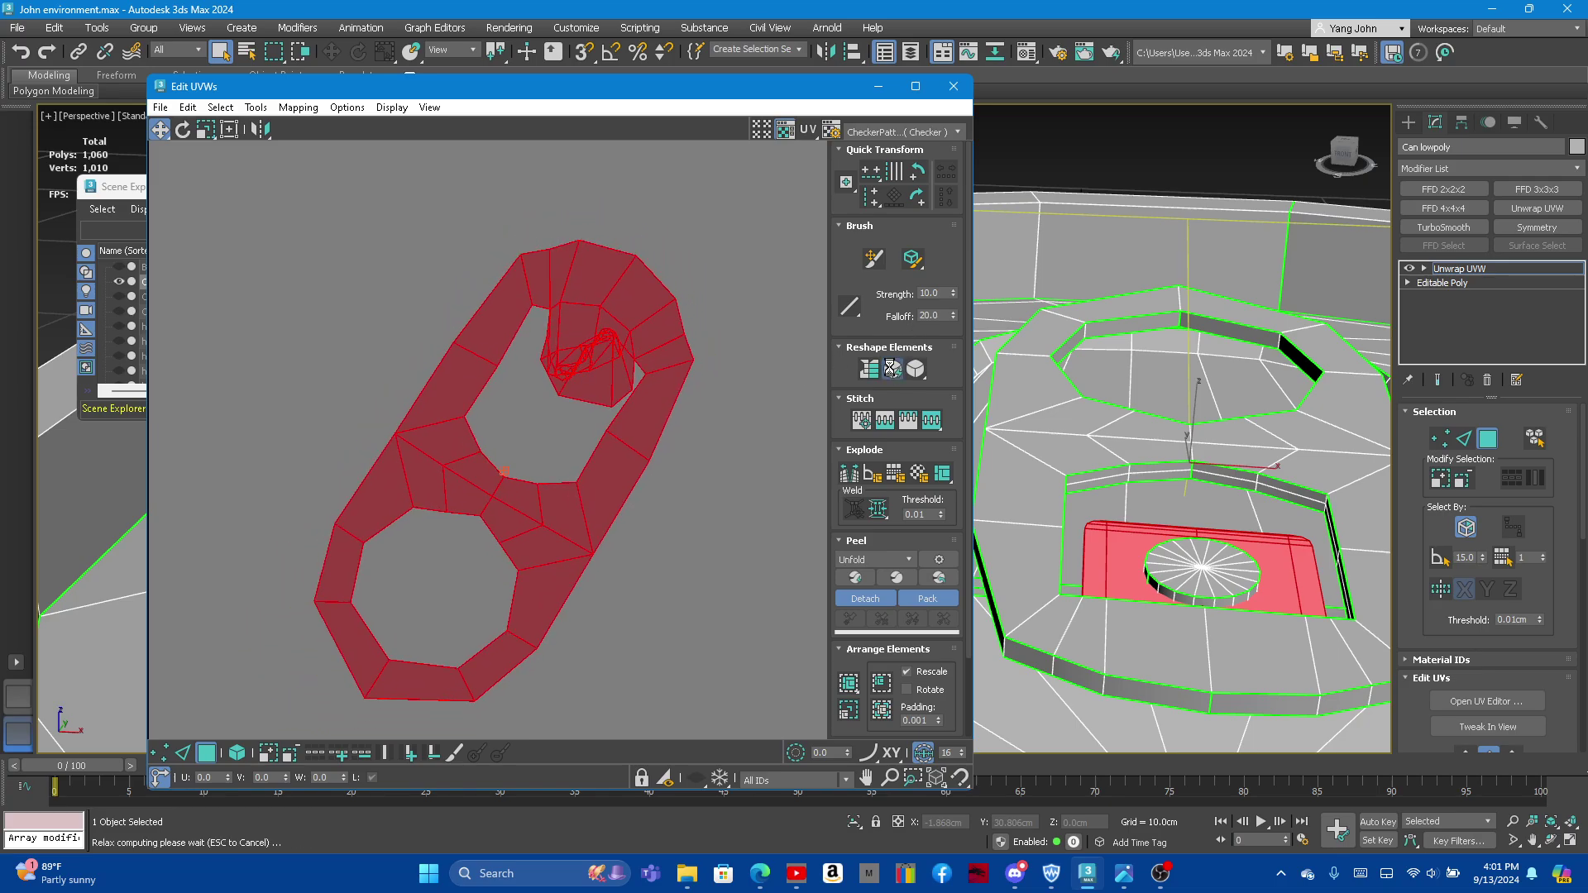
Step: Reselect the base plate island, relax it once more, and switch to Edge selection
scroll(1199, 537, "up", 3)
mouse_move(1199, 538)
middle_mouse_down("alt")
mouse_move(1199, 578)
mouse_move(1147, 653)
middle_mouse_up("alt")
scroll(1199, 578, "up", 5)
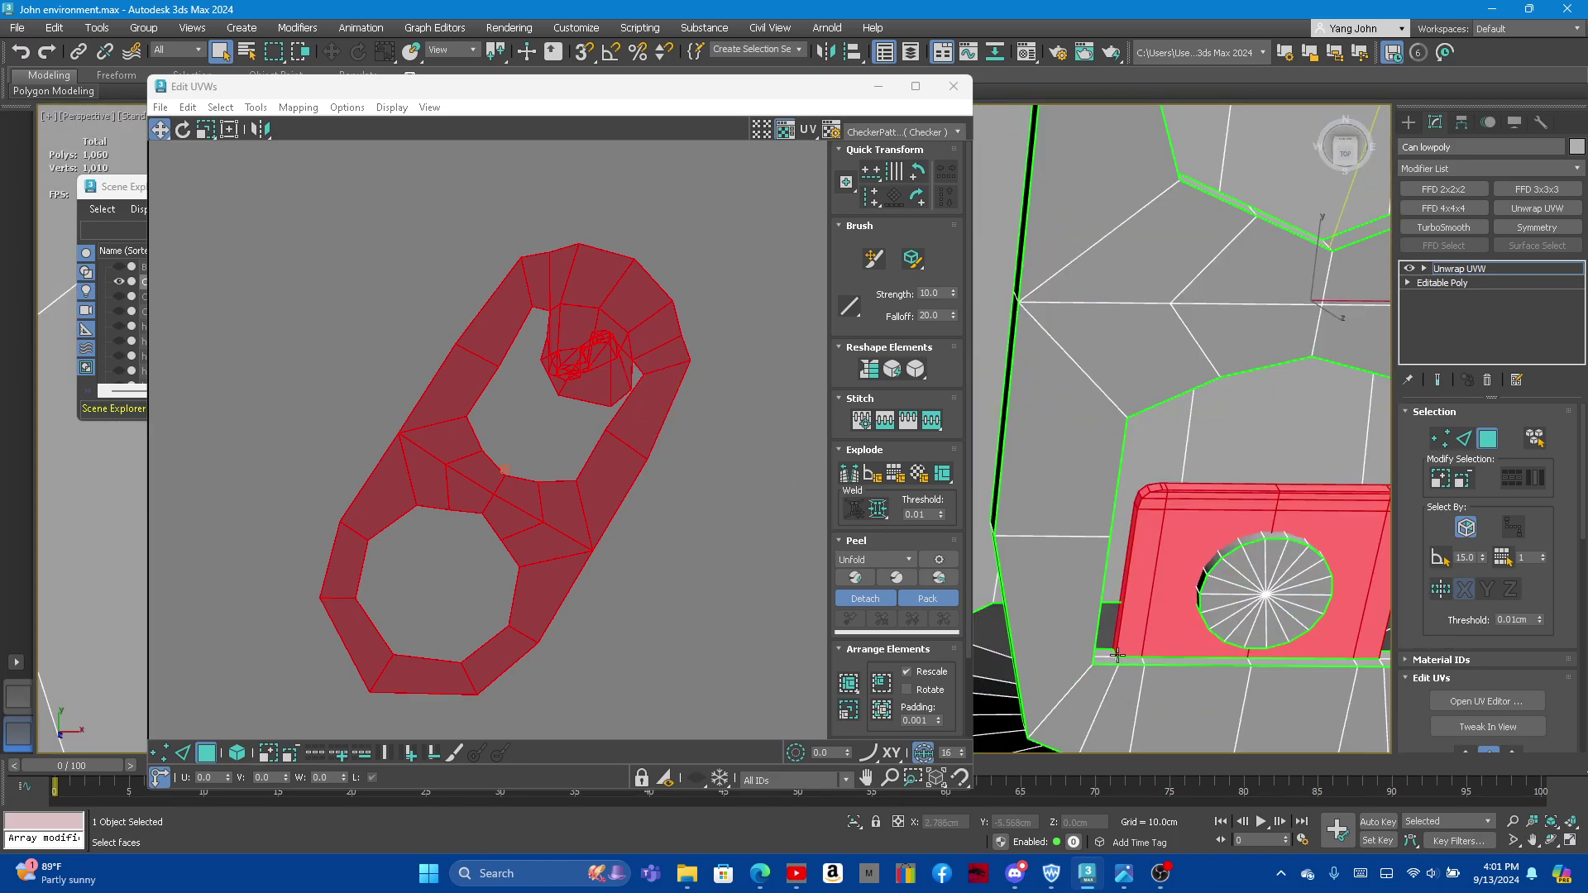
middle_click_drag(1117, 655, 1075, 629, "alt")
key("ctrl+d")
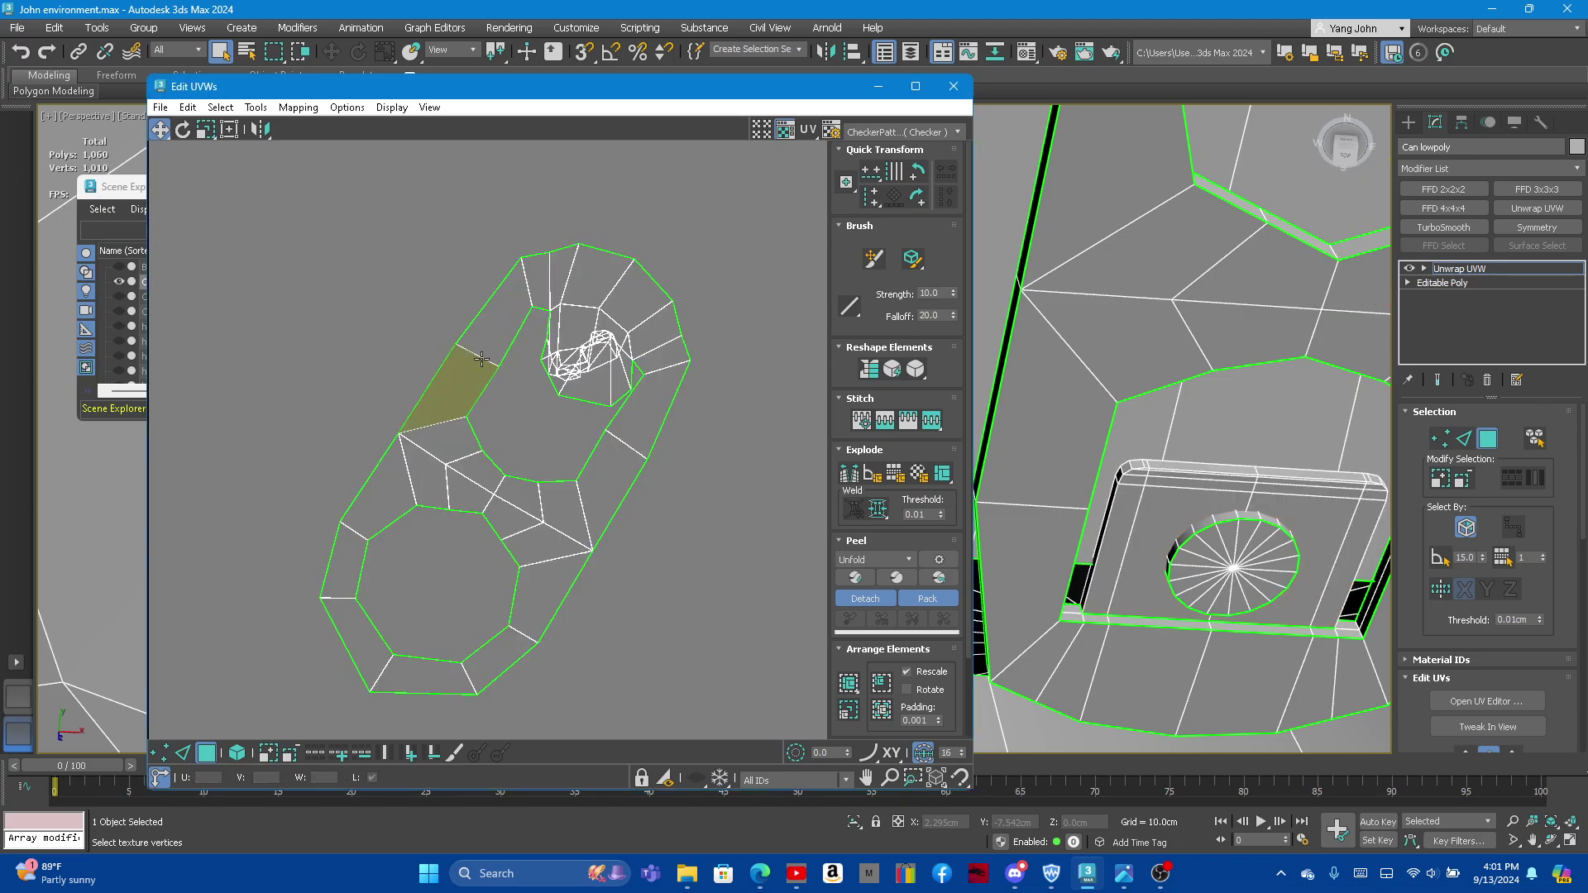
left_click(482, 358)
middle_click_drag(496, 364, 550, 364)
scroll(792, 359, "up", 2)
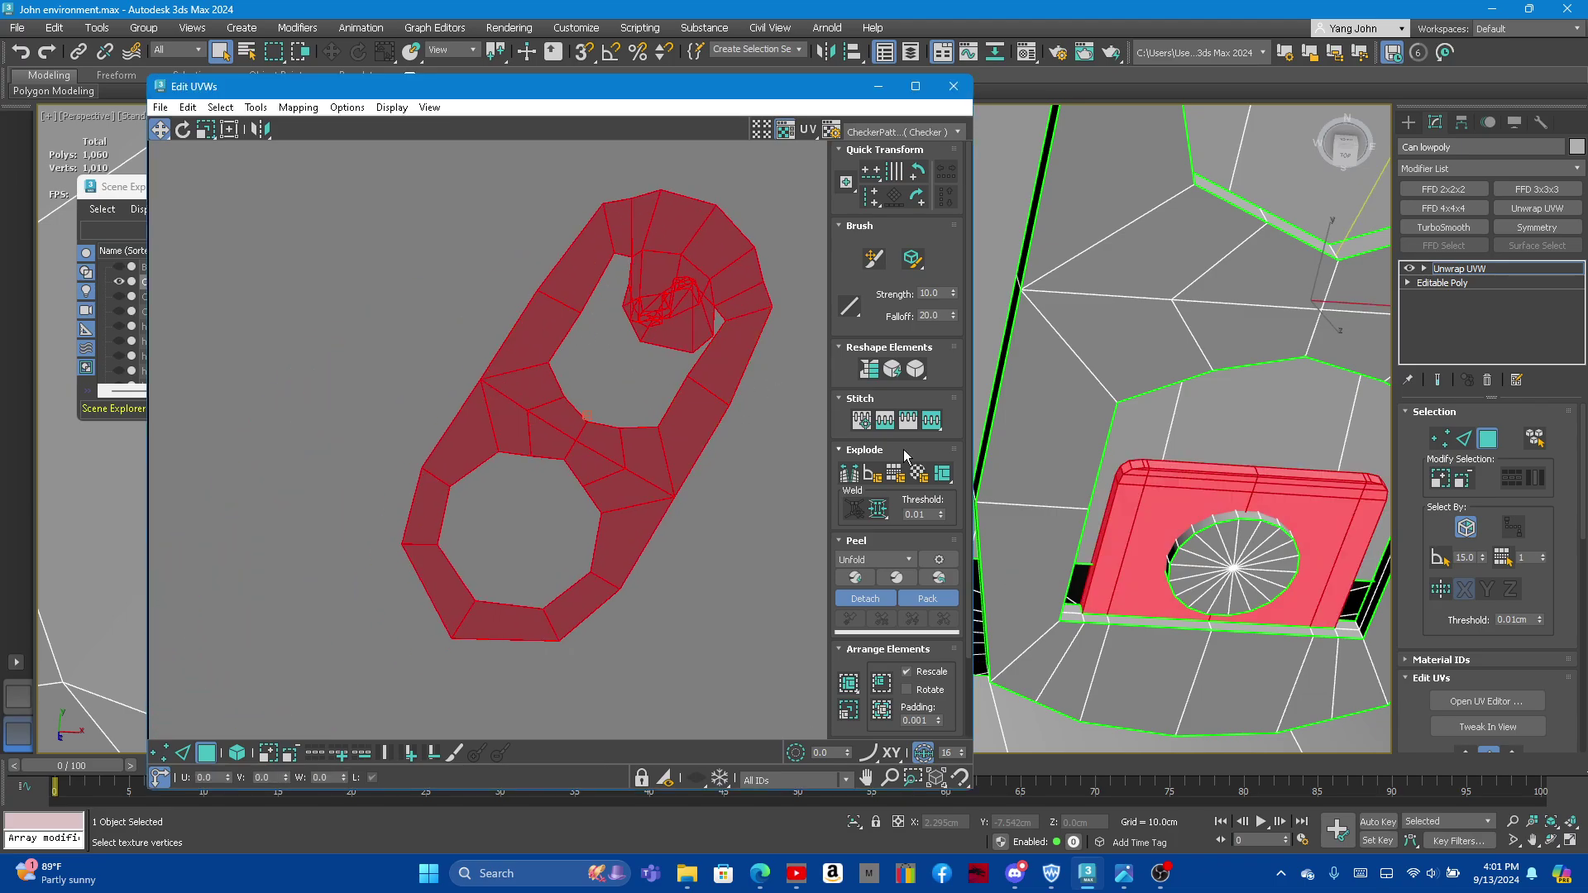
left_click(894, 369)
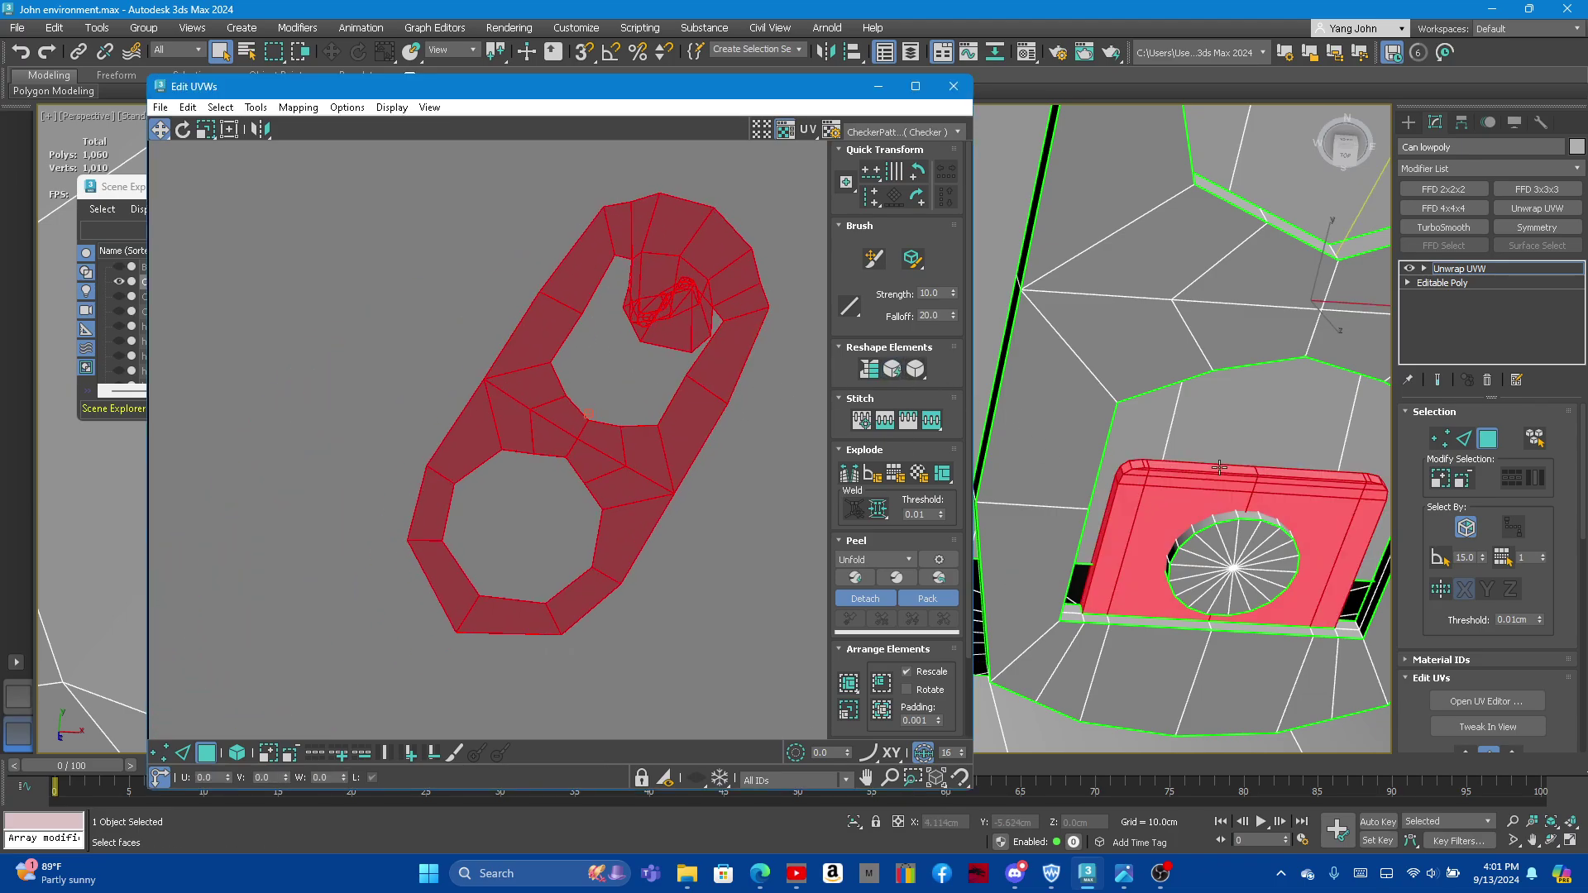
left_click(1457, 443)
Step: Break the pull-tab UVs along its inner-loop edges, then pick a face on the tab shell
scroll(643, 258, "up", 2)
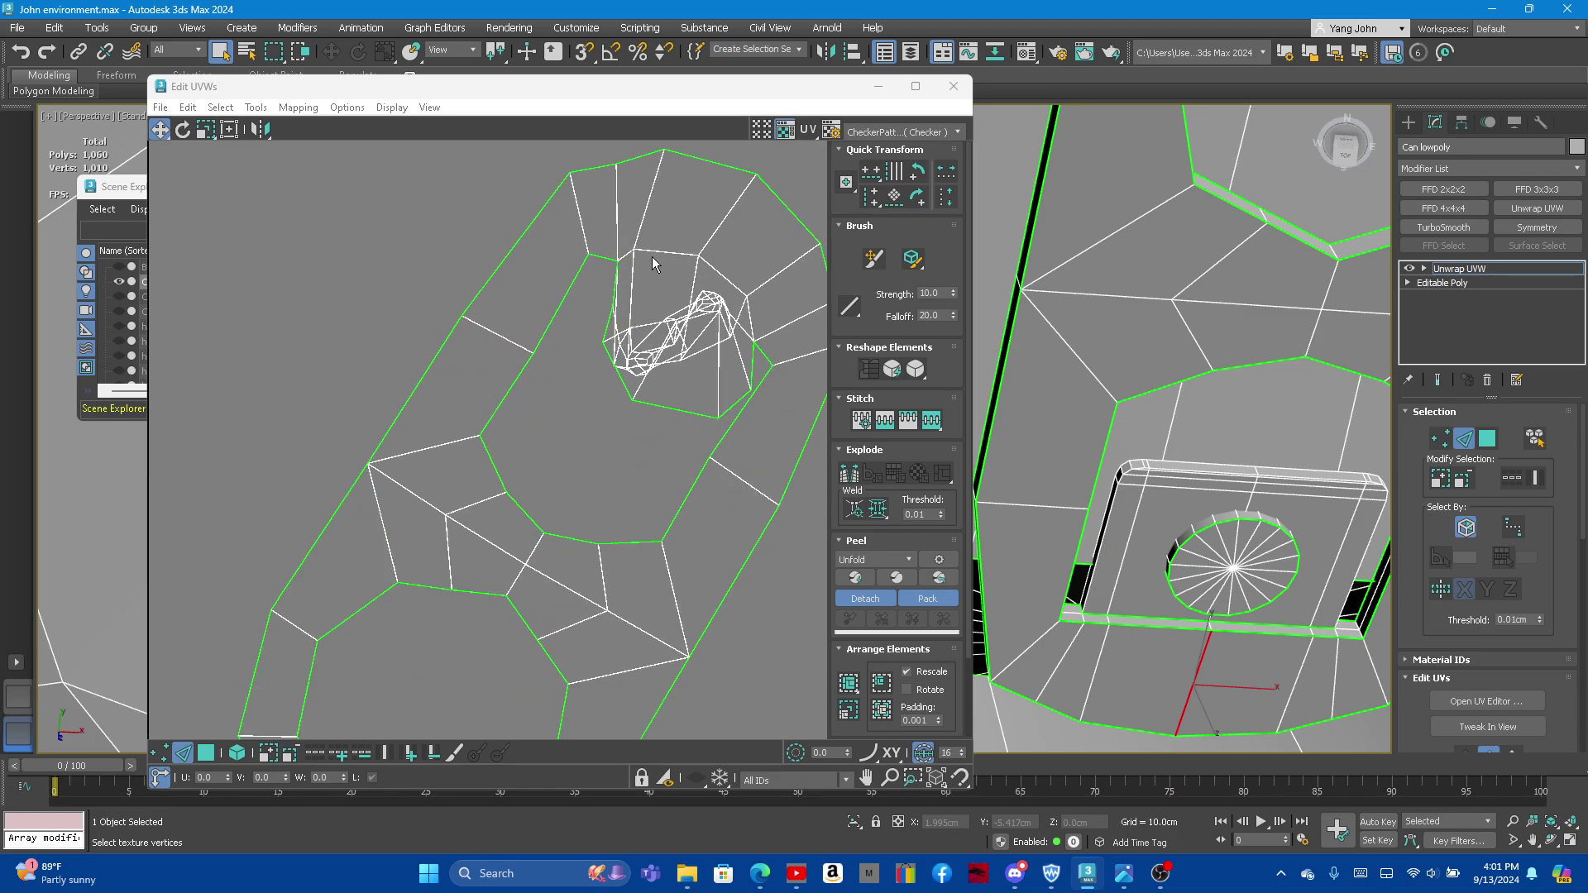
left_click(649, 249)
mouse_move(1035, 430)
middle_mouse_down("alt")
mouse_move(1072, 482)
mouse_move(1067, 526)
middle_mouse_up("alt")
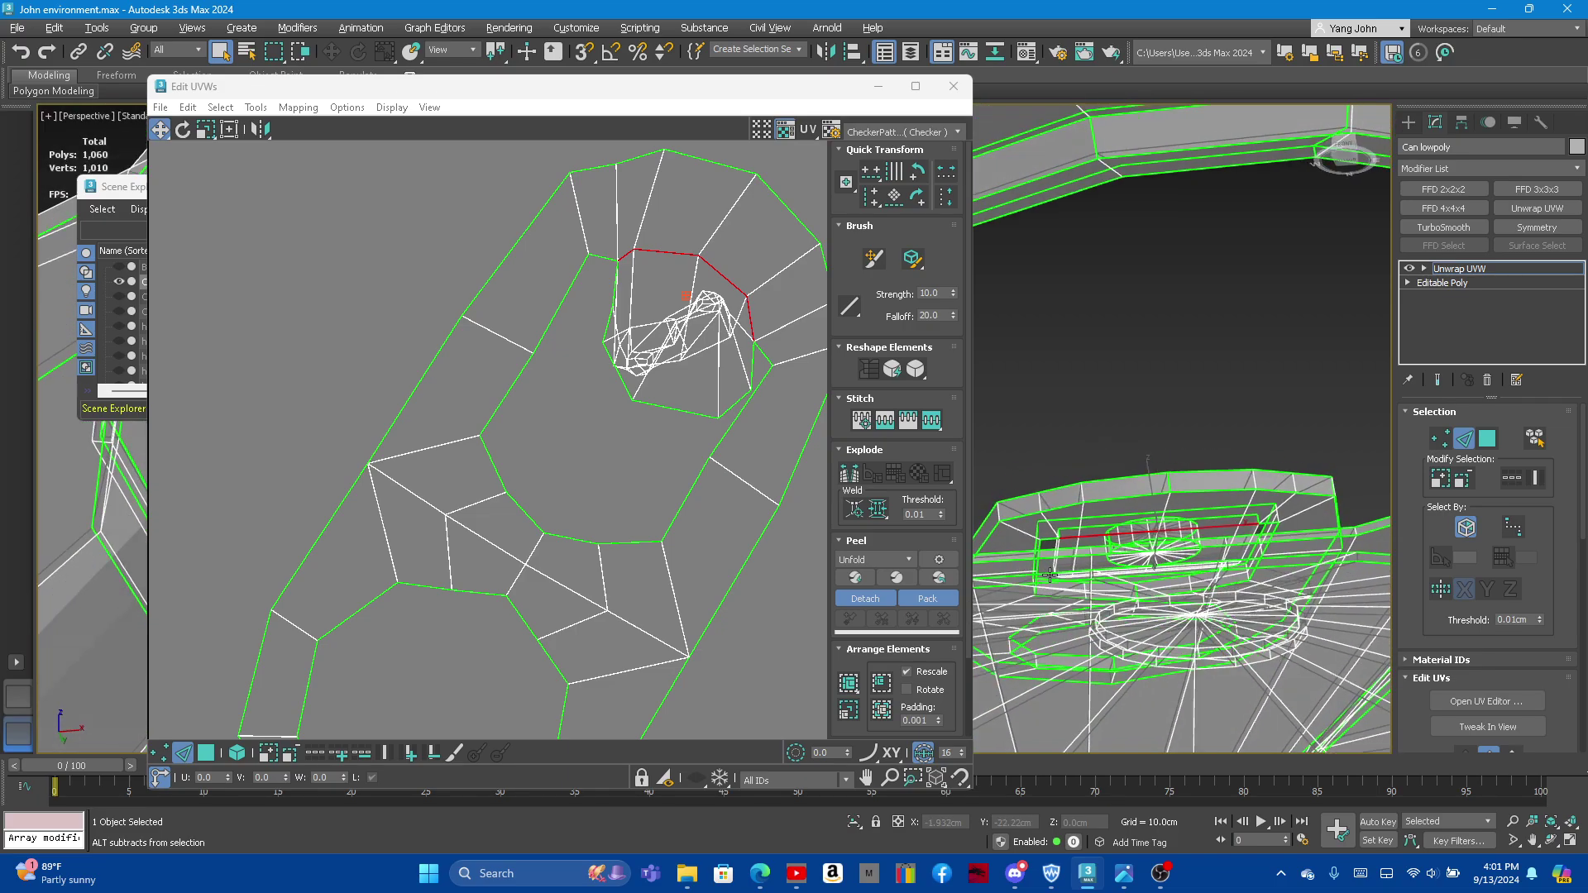
middle_click_drag(1067, 526, 1072, 539, "alt")
right_click(556, 328)
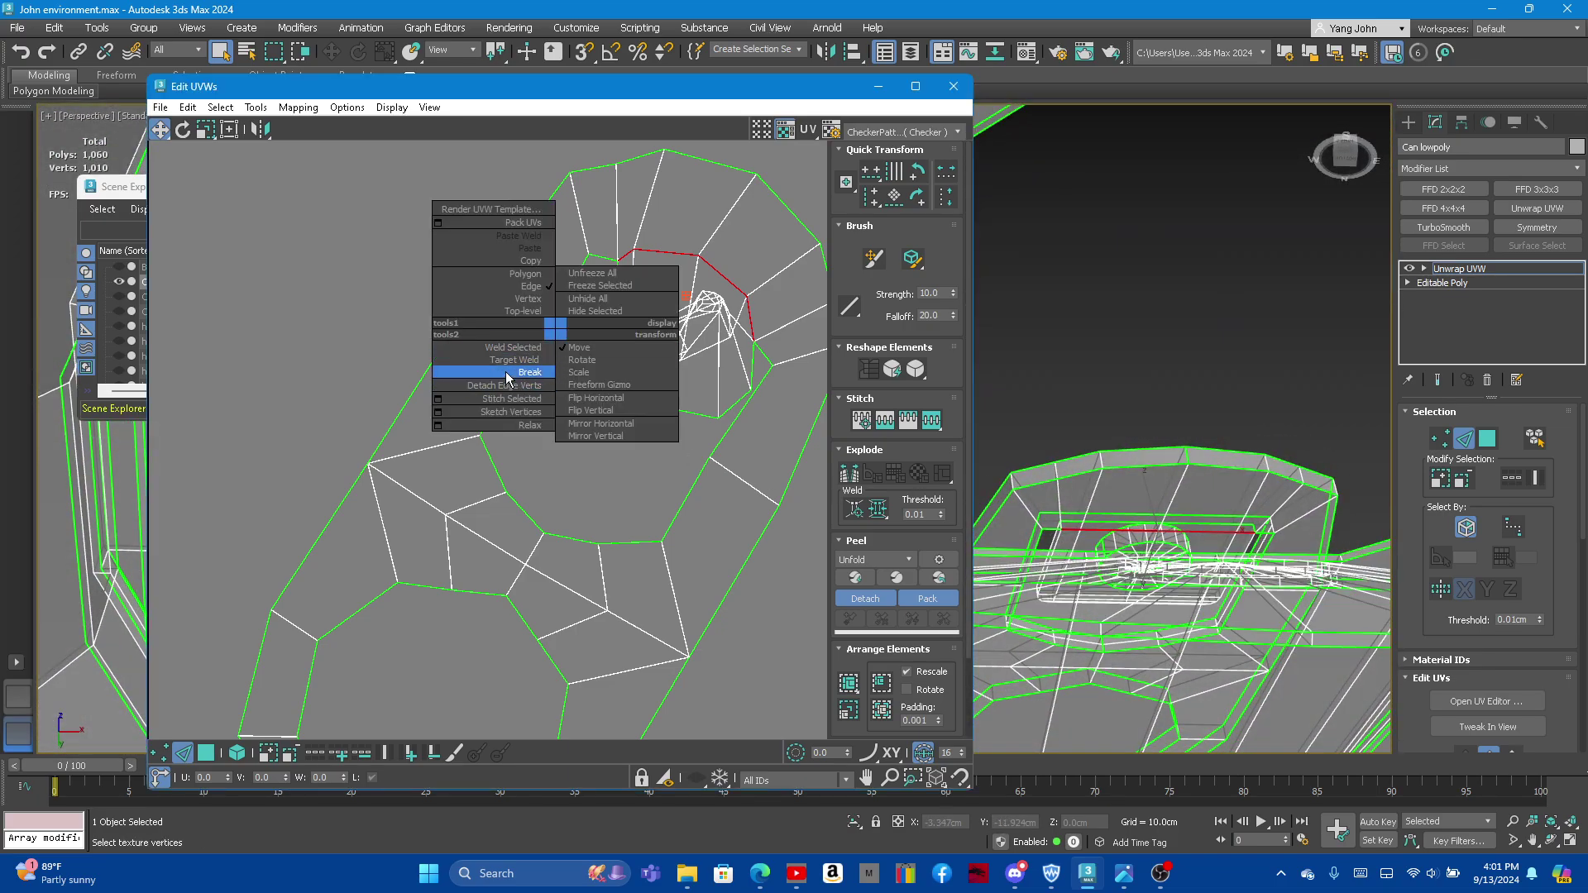
left_click(529, 372)
left_click(1486, 439)
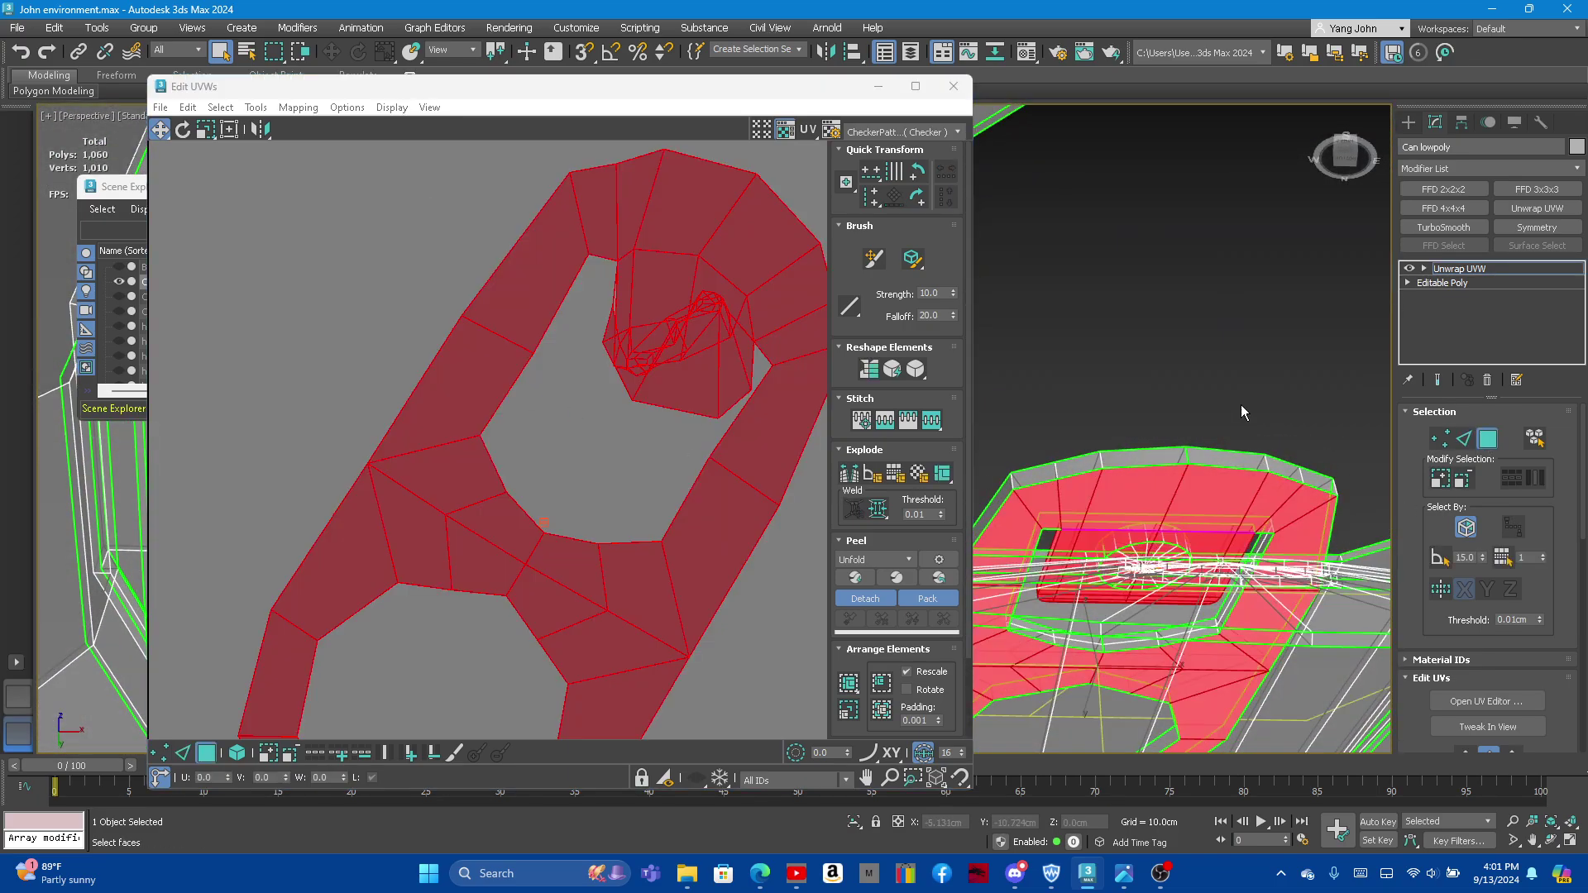
left_click(437, 258)
Step: Select the whole pull-tab shell, rotate it upright, and shift it slightly down
double_click(563, 217)
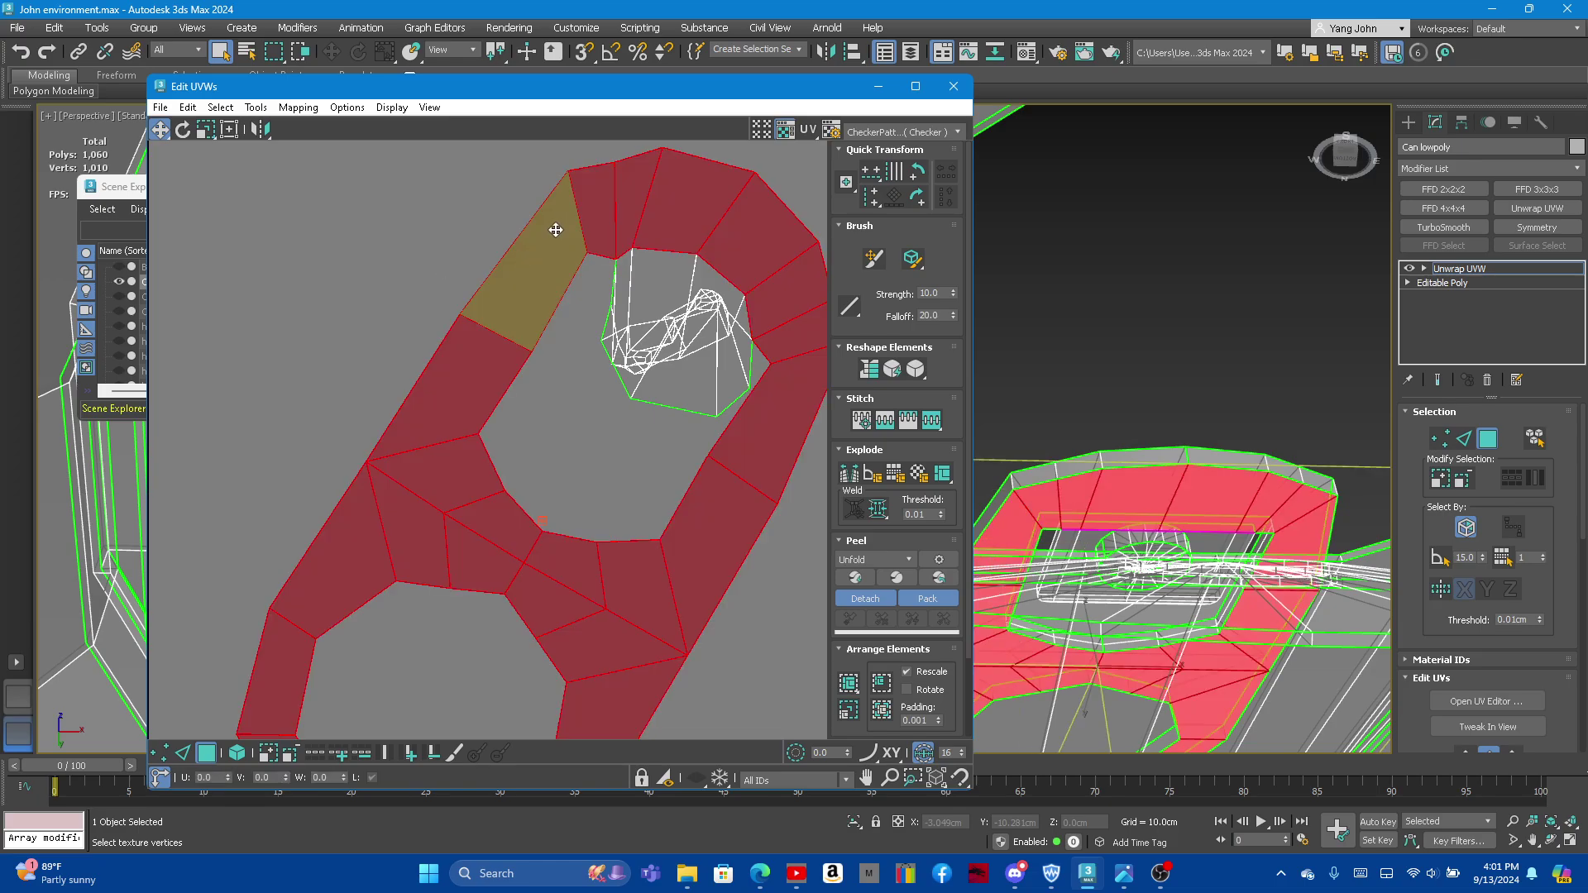
scroll(418, 216, "down", 4)
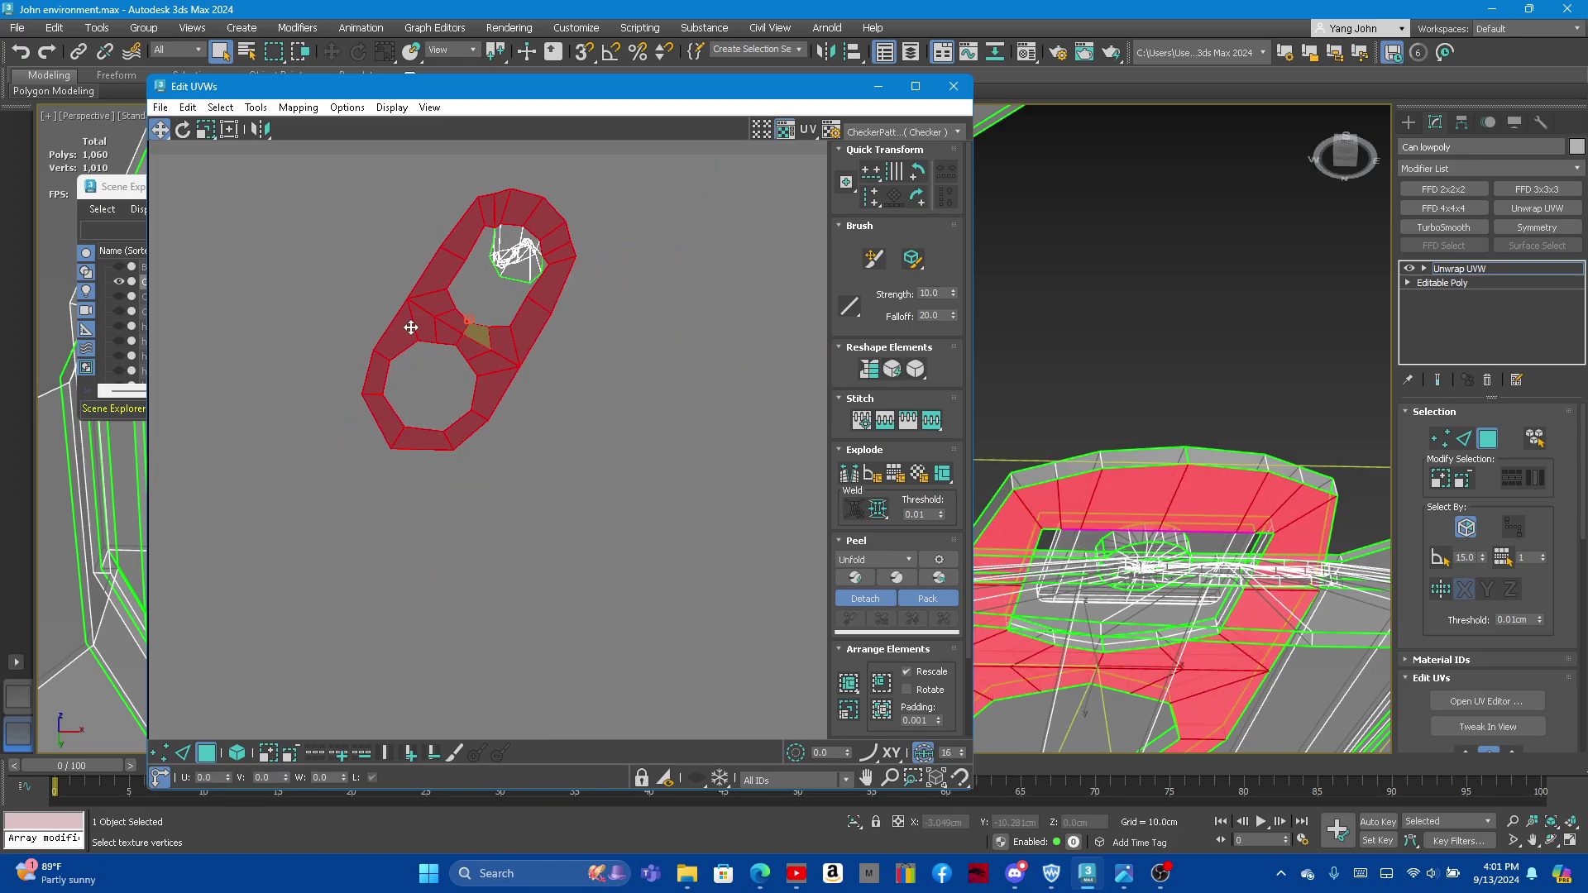
scroll(316, 259, "up", 5)
scroll(240, 170, "down", 10)
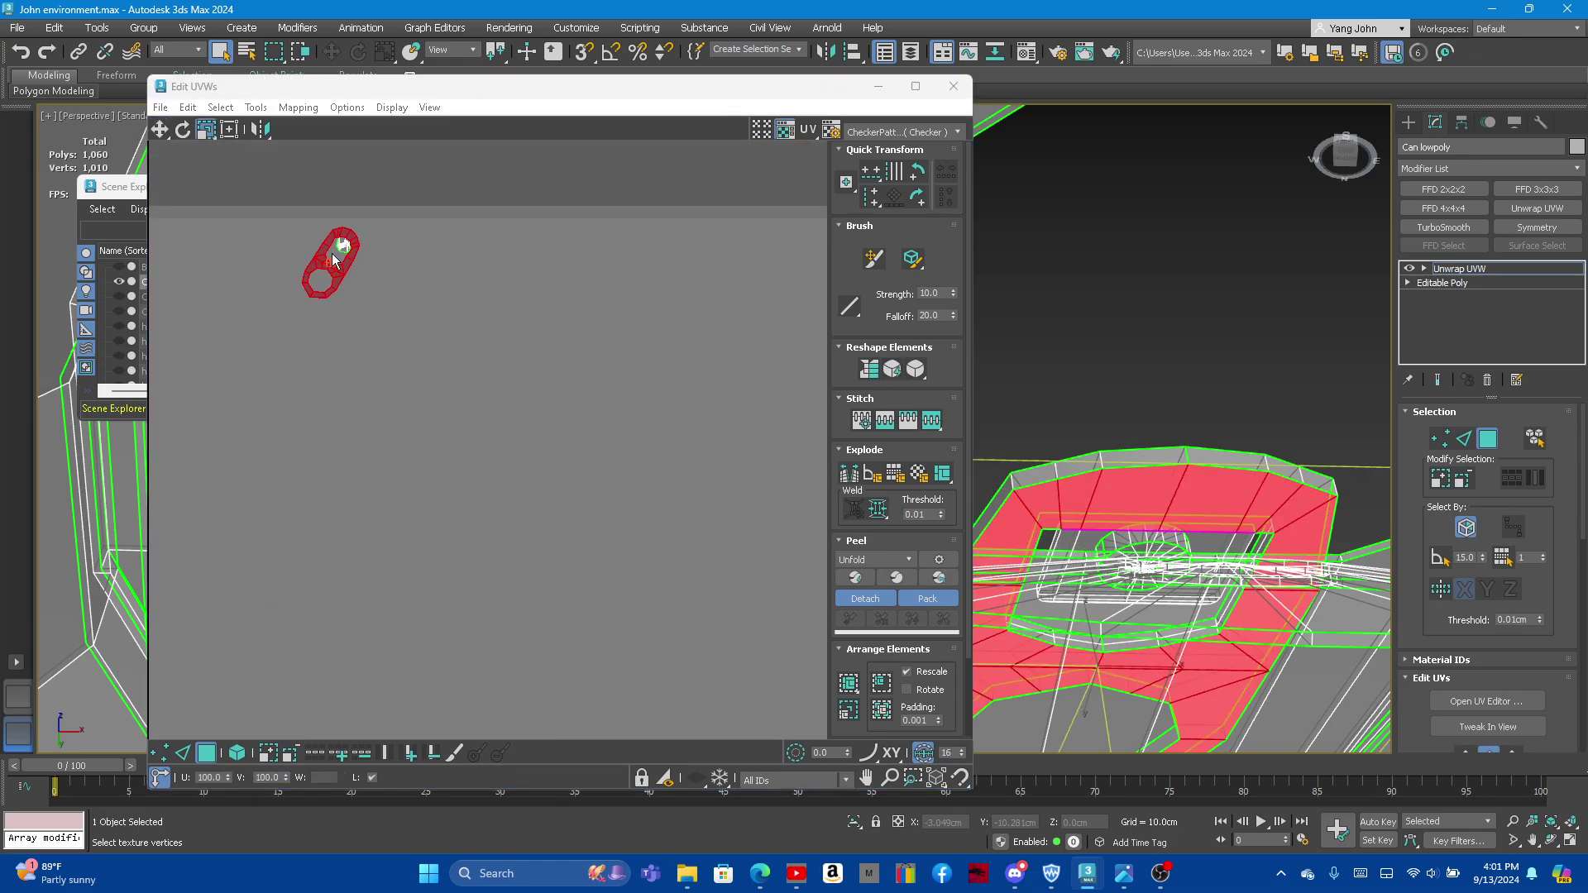
scroll(342, 245, "up", 5)
scroll(340, 312, "down", 3)
scroll(336, 329, "down", 2)
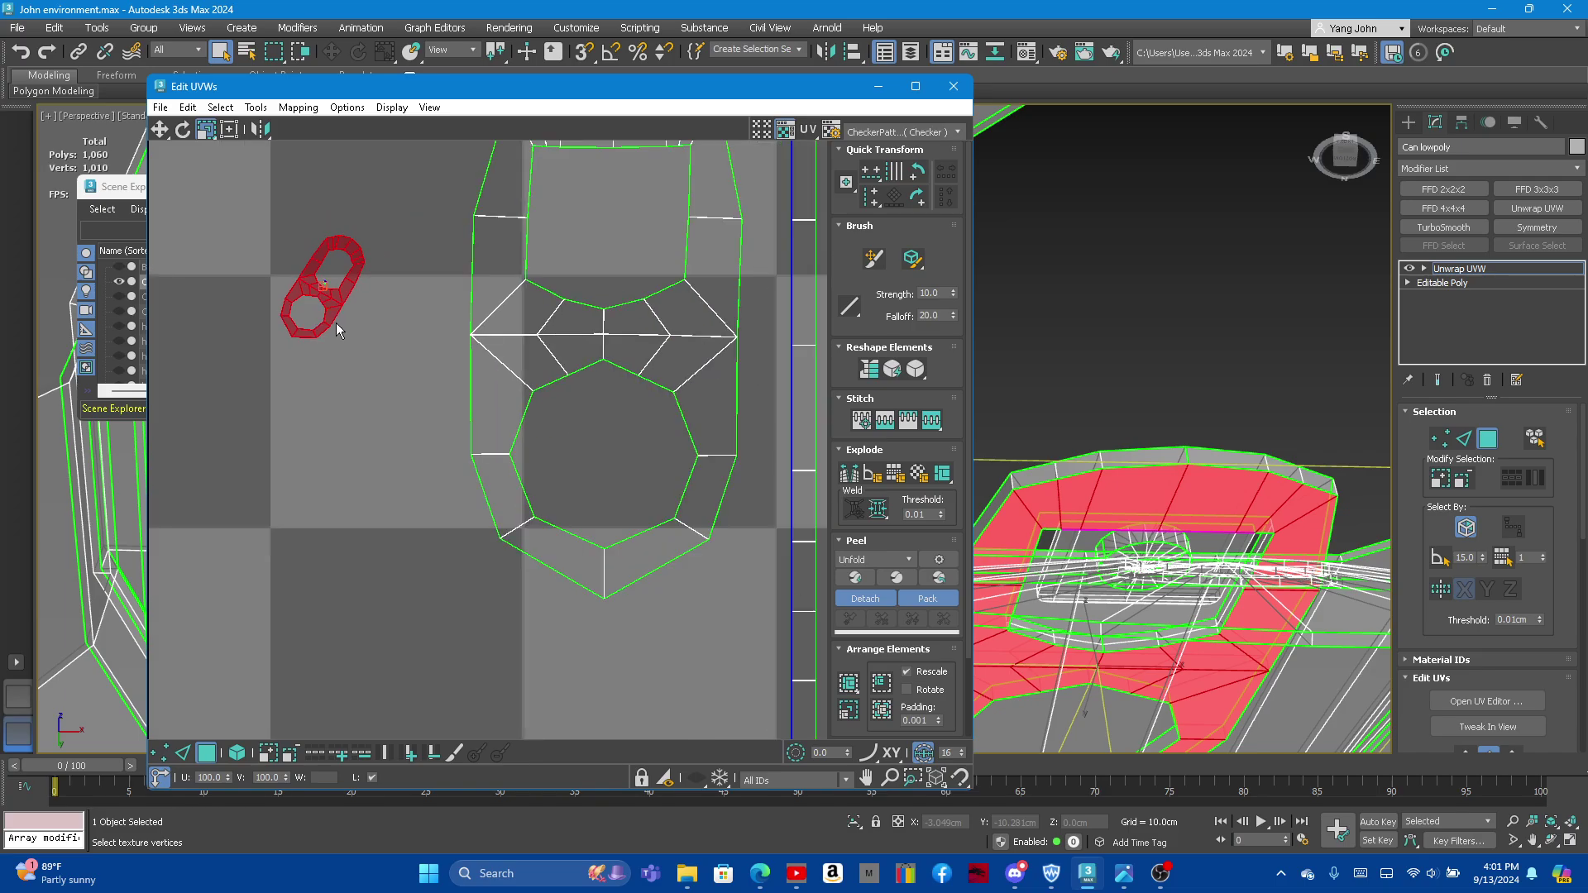
scroll(323, 285, "up", 5)
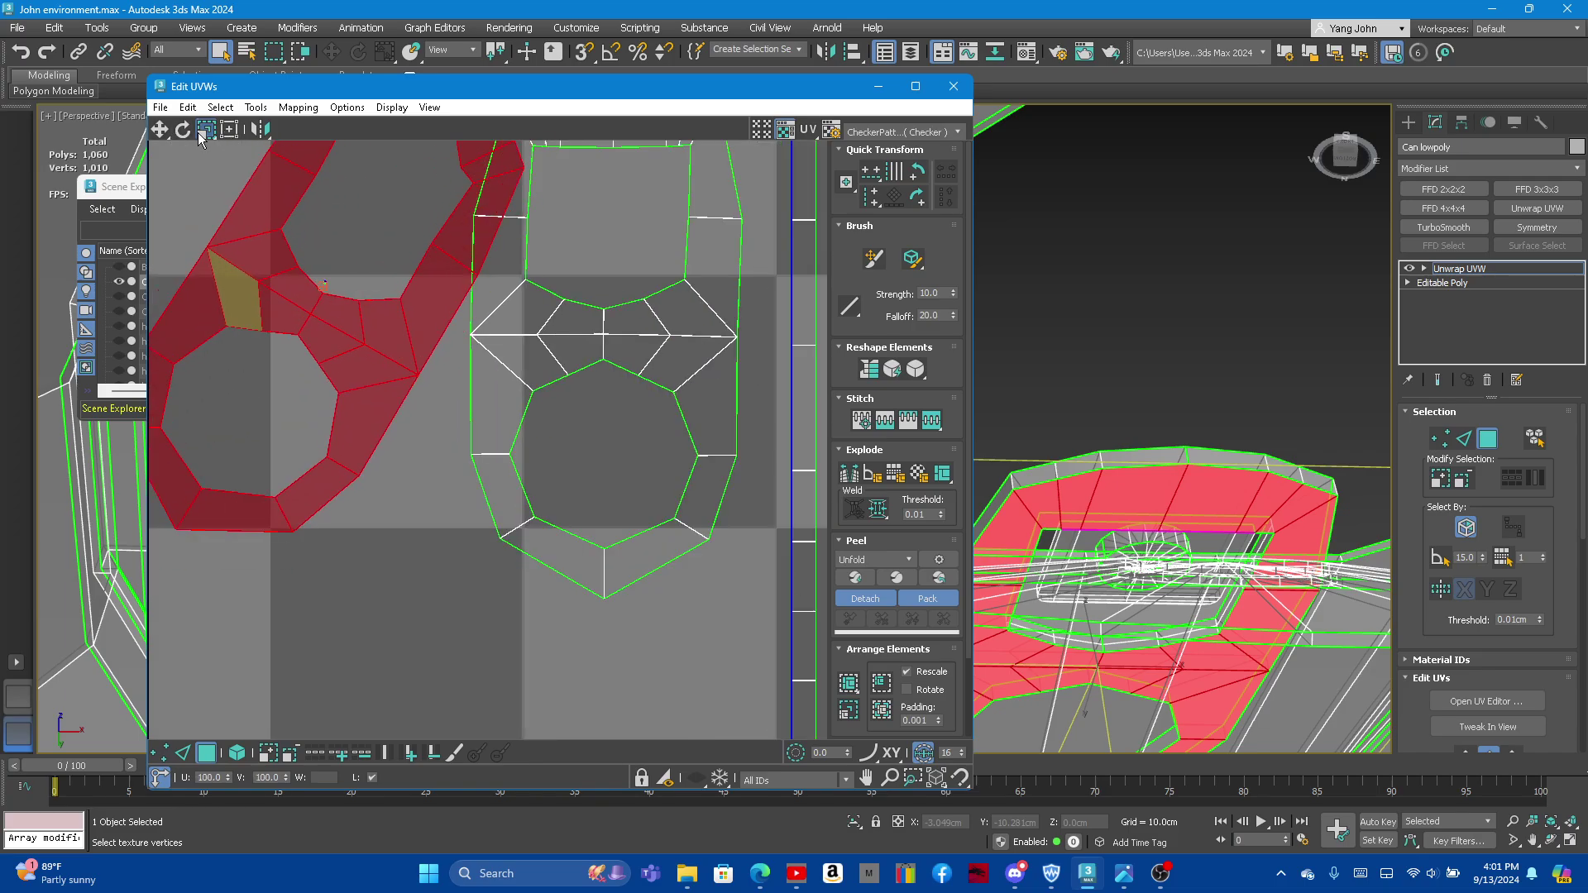
key("e")
left_click_drag(256, 231, 204, 226)
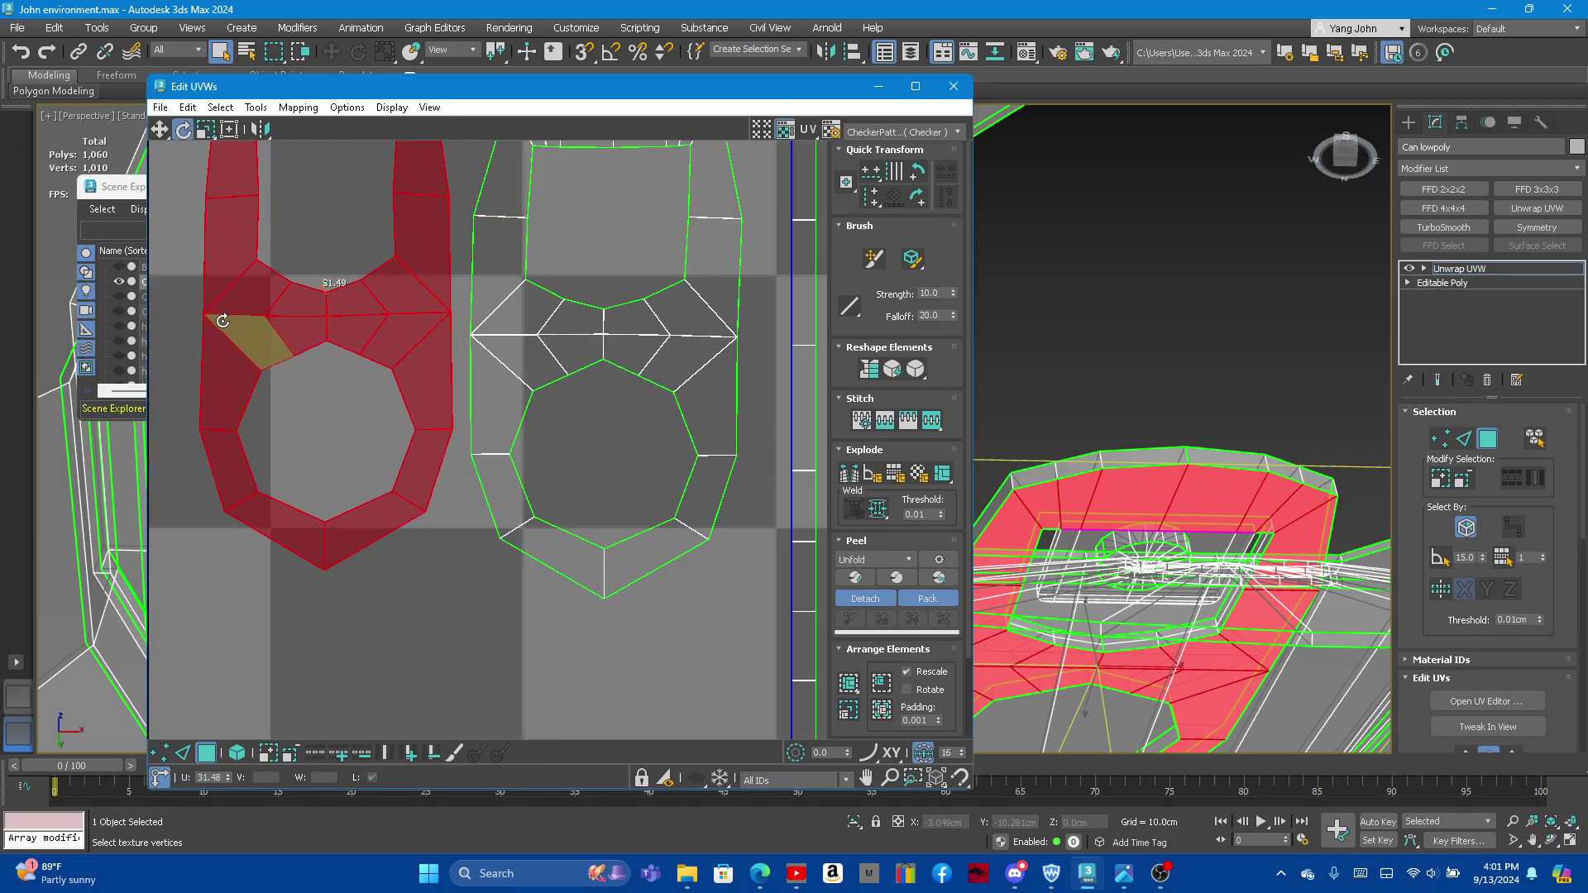
left_click(160, 129)
left_click_drag(266, 319, 260, 348)
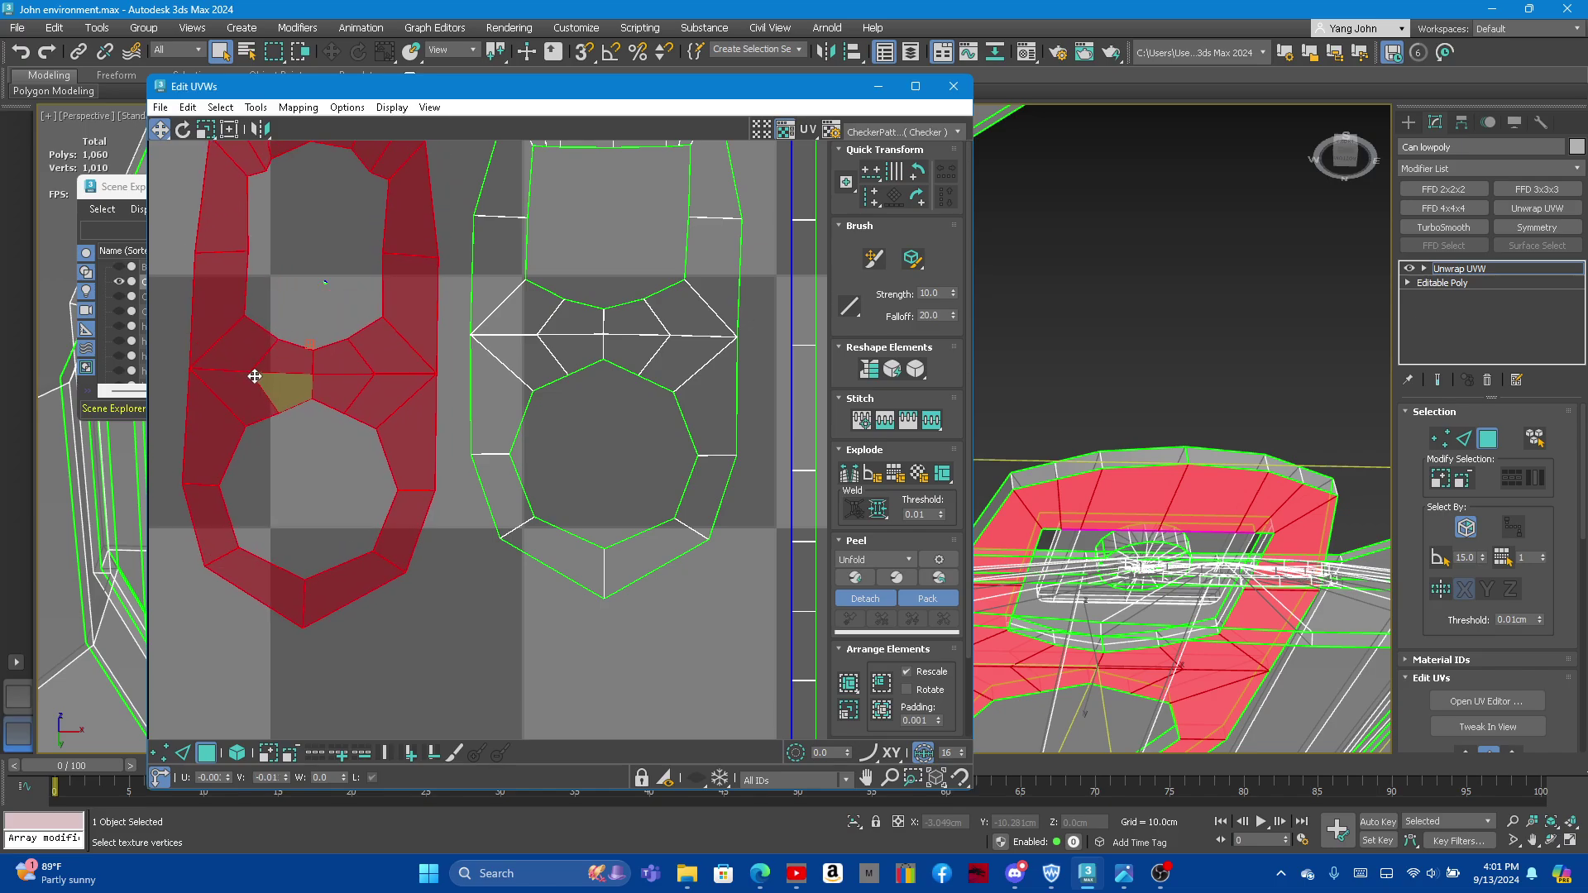
Step: Select the rectangular piece's small shell and relax it twice into a compact outline
scroll(316, 248, "up", 5)
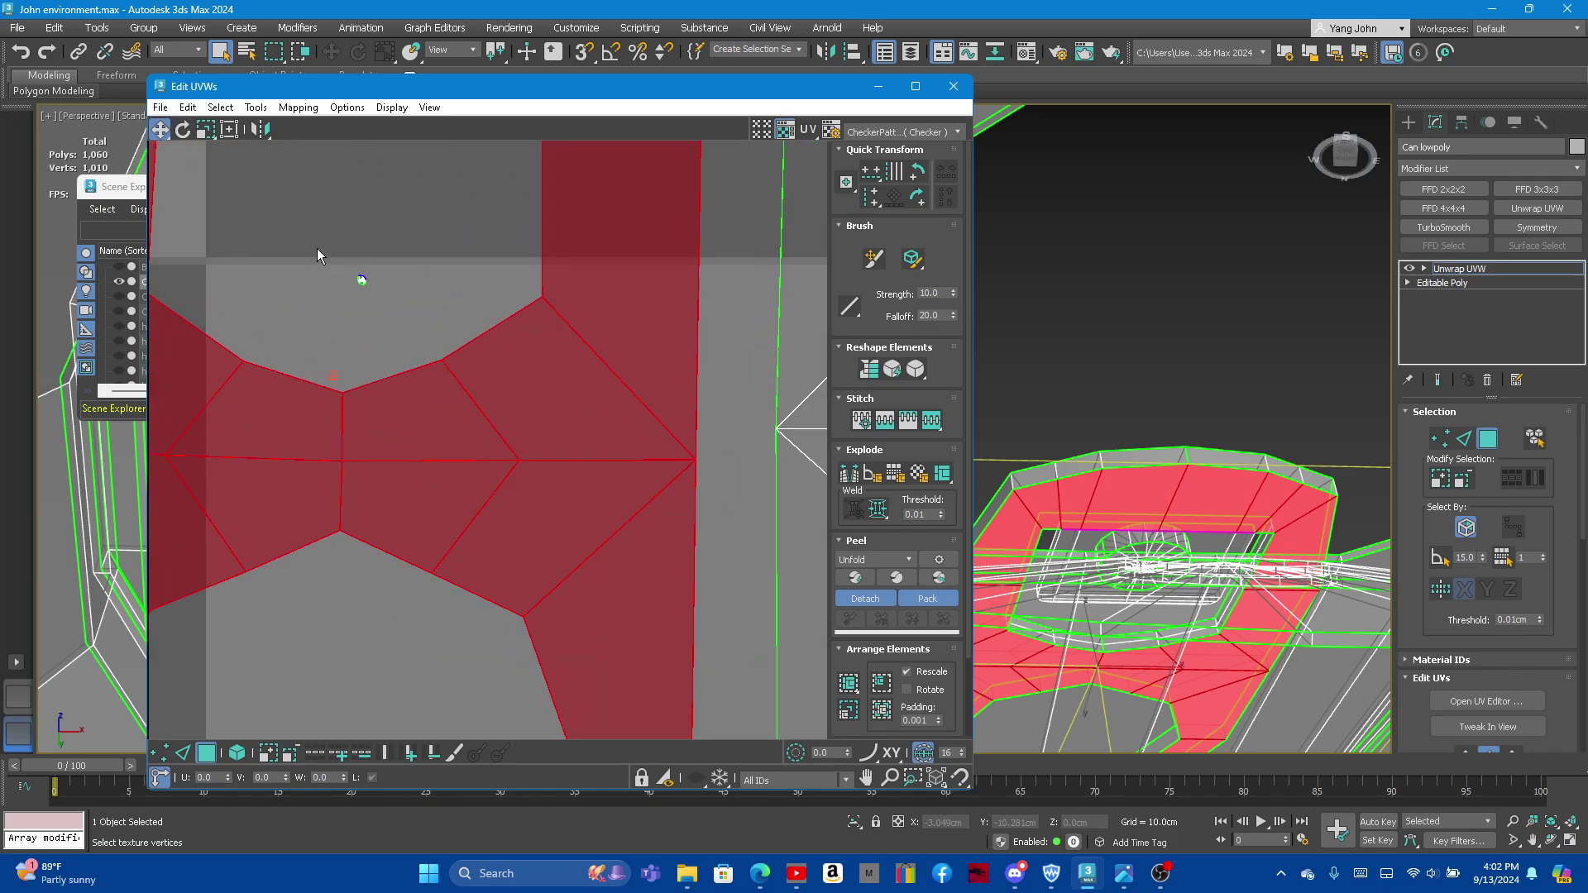
left_click(368, 284)
scroll(358, 295, "up", 3)
scroll(358, 295, "up", 4)
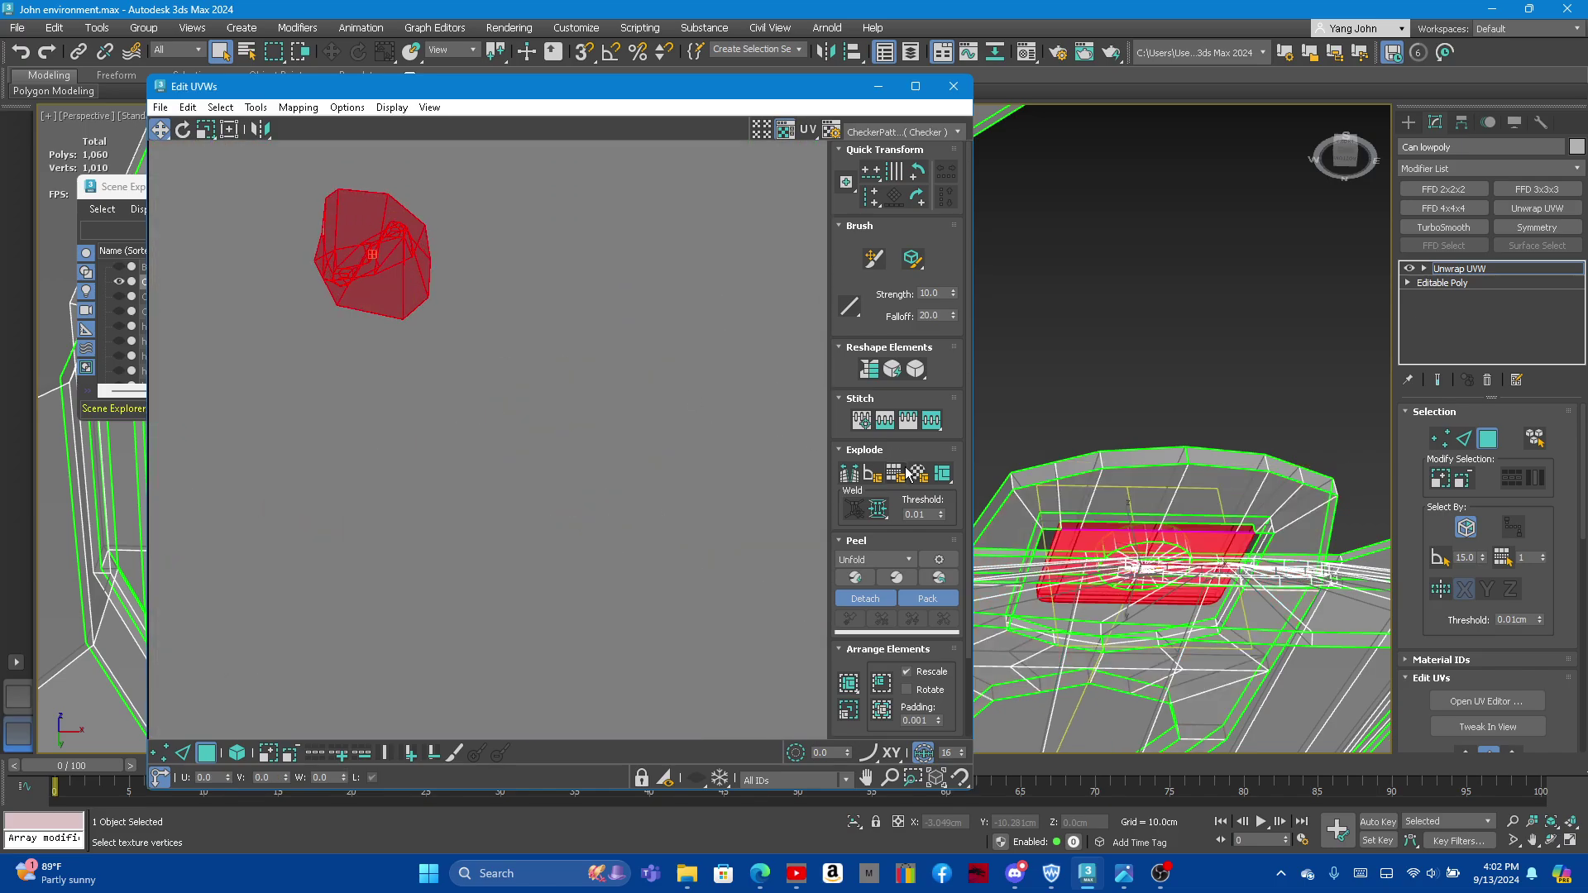
left_click(921, 371)
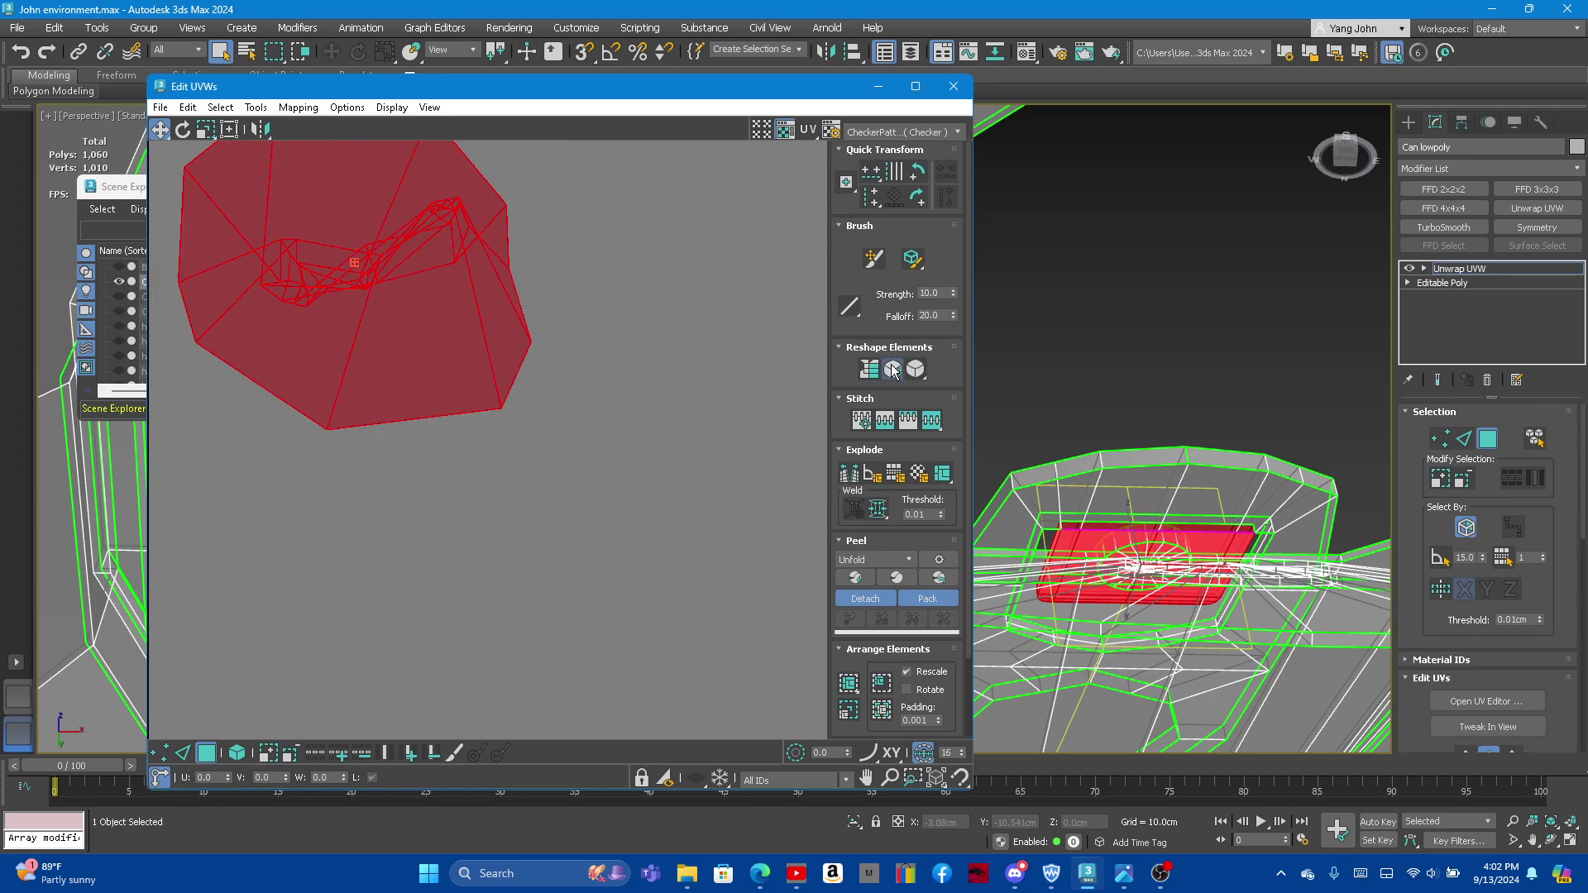
left_click(894, 372)
scroll(1177, 530, "up", 3)
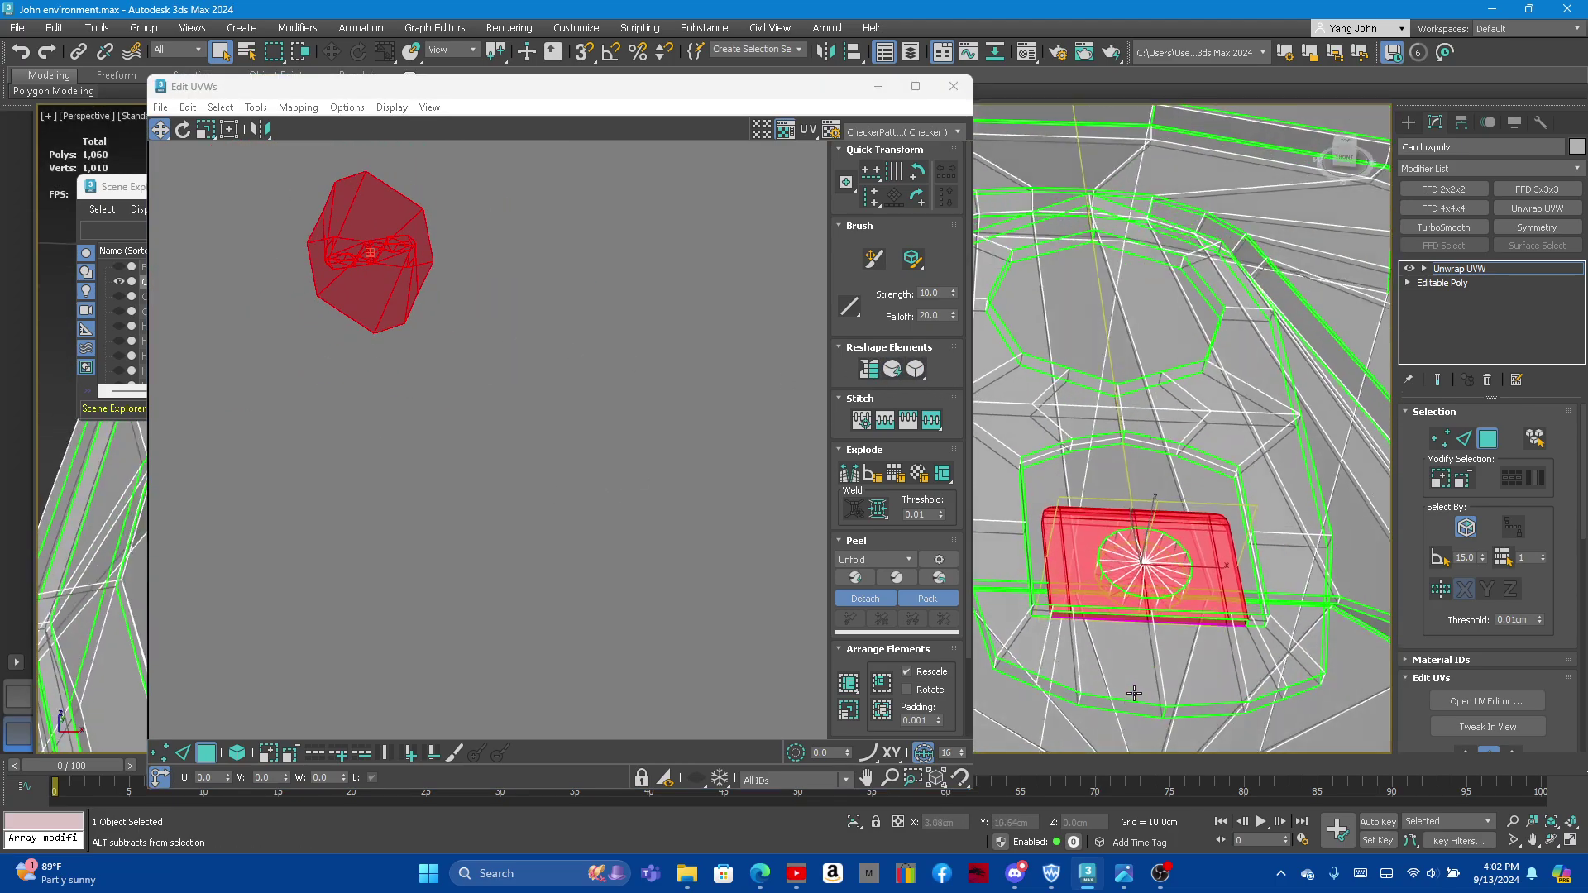
scroll(1158, 537, "up", 1)
scroll(1124, 550, "up", 3)
scroll(1089, 563, "up", 3)
middle_click_drag(1089, 563, 1078, 727, "alt")
Step: In Edge mode, select the bottom rim edge loop of the rectangular piece
left_click(1464, 441)
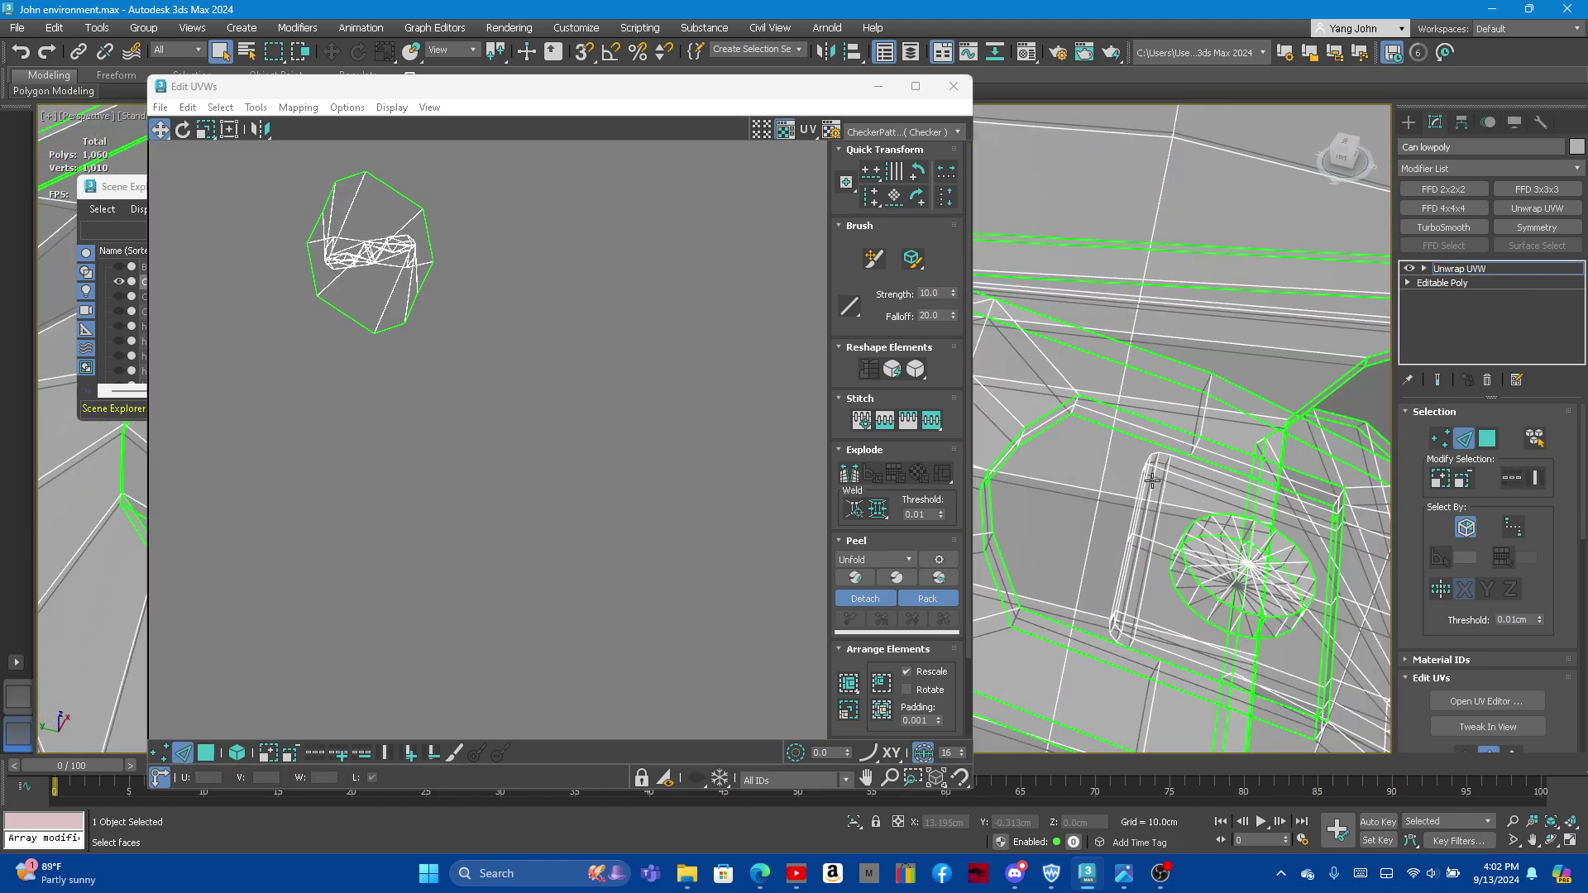
middle_click_drag(1109, 638, 1087, 624, "alt")
scroll(1109, 637, "down", 3)
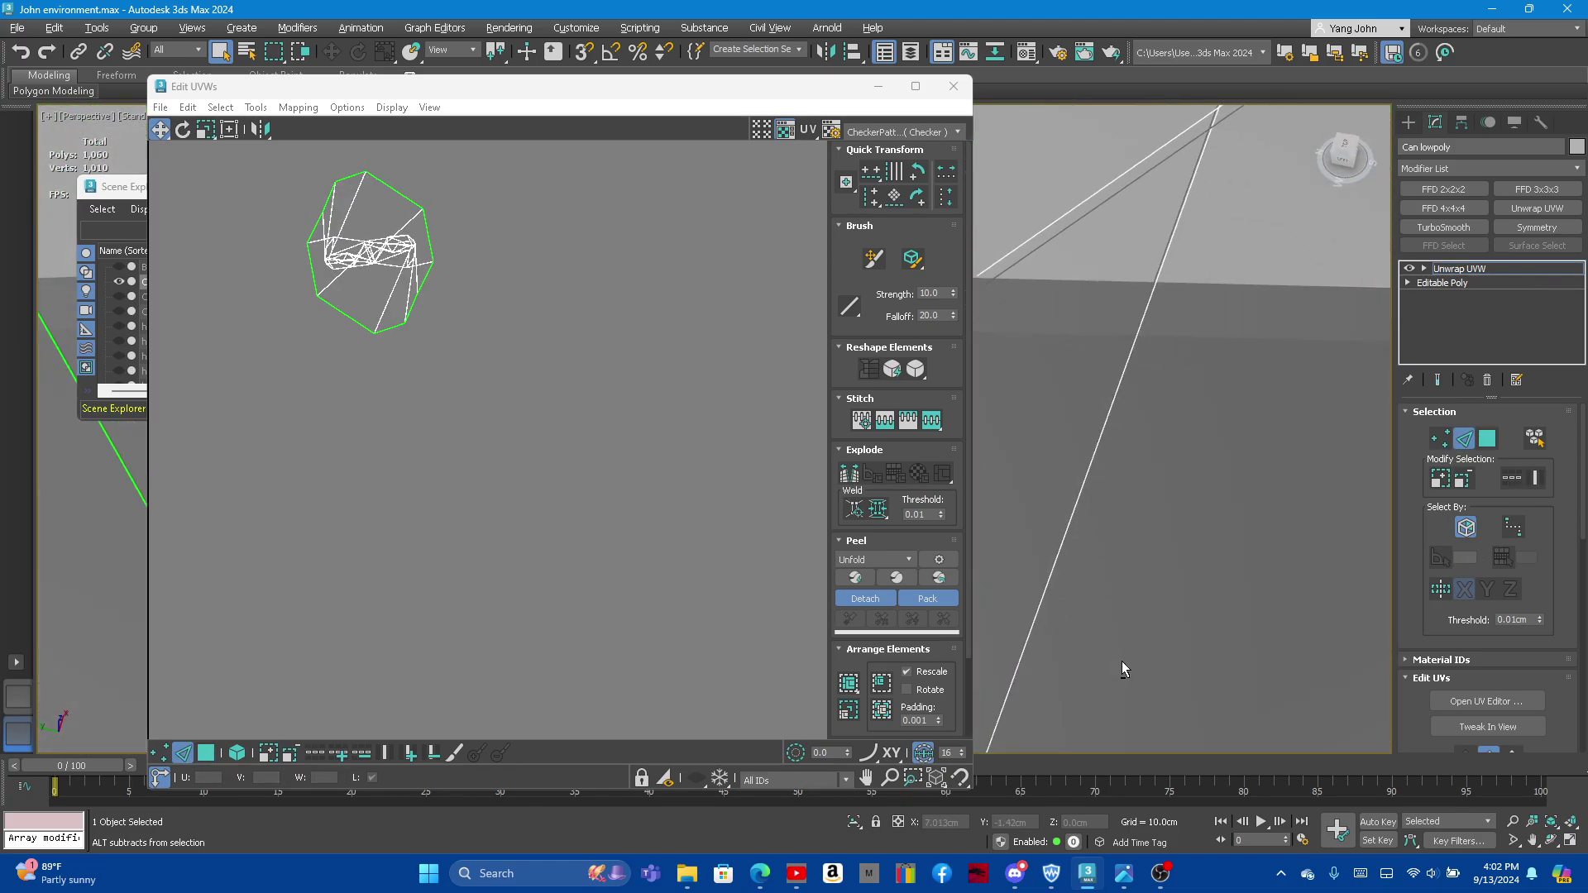
scroll(1122, 662, "down", 2)
scroll(1076, 562, "down", 3)
scroll(1094, 632, "down", 2)
scroll(1093, 633, "up", 2)
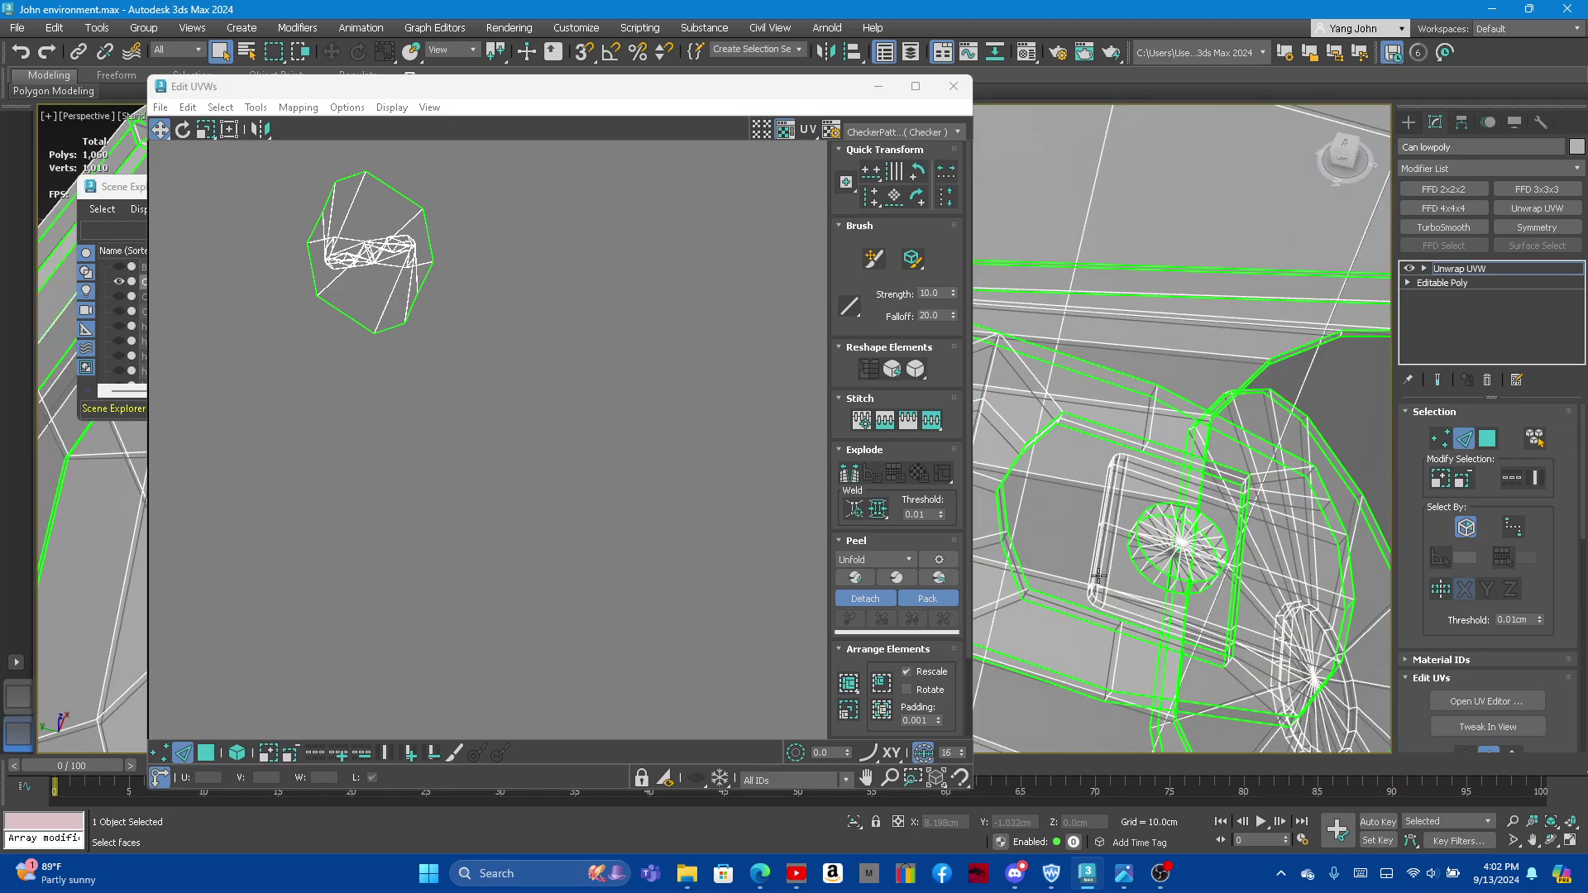
scroll(1092, 631, "up", 2)
left_click(1089, 630)
left_click(1127, 643)
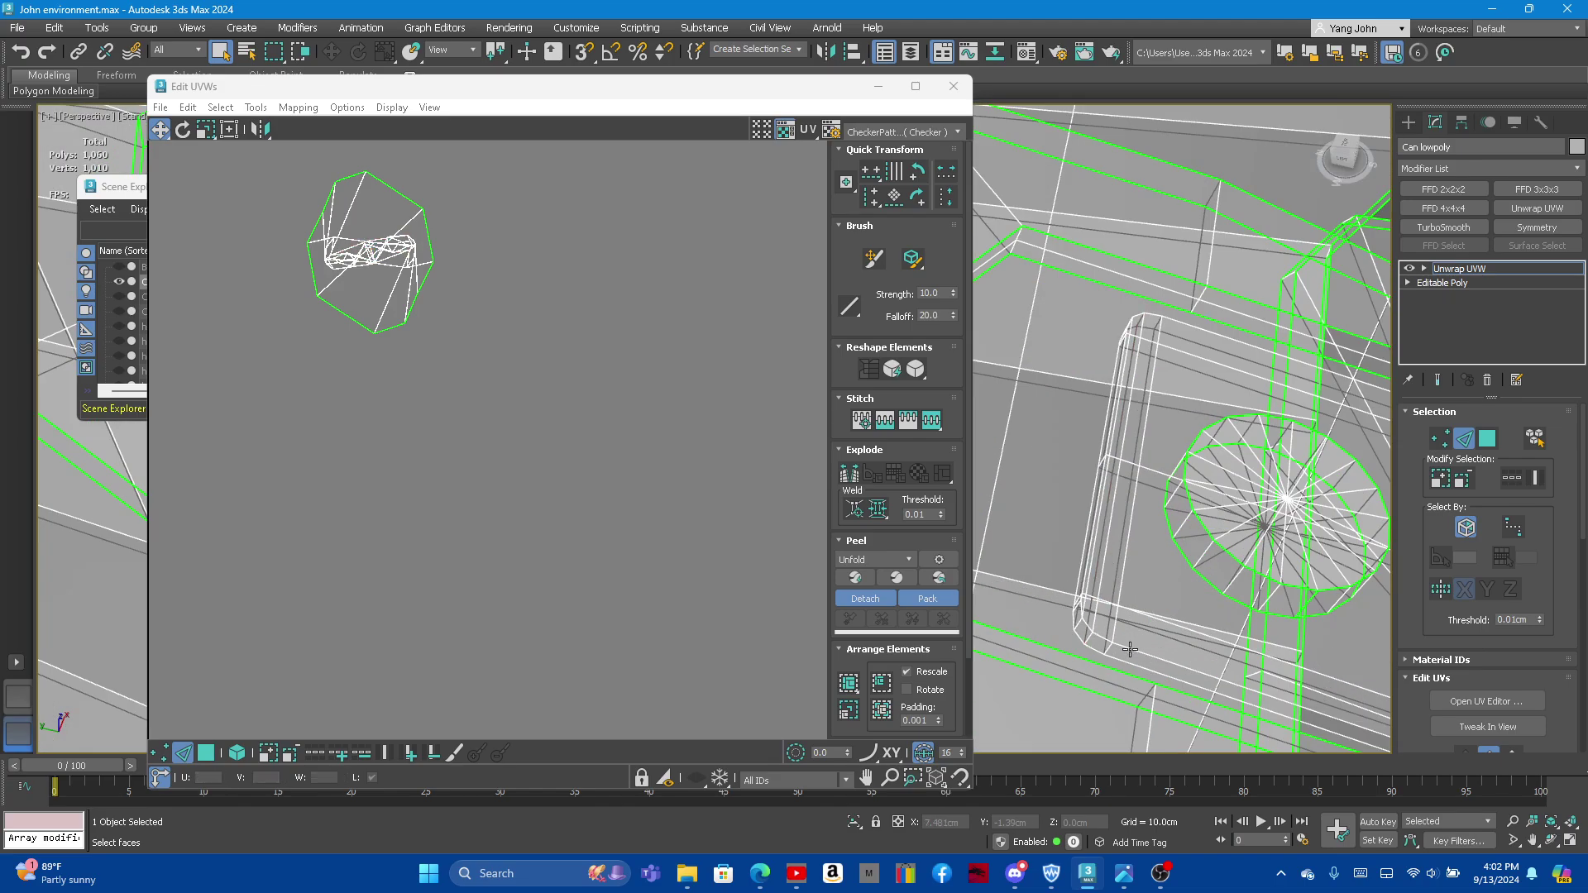
Step: Add the left vertical edge runs and further bottom loops, then bring up the Edit UVWs quad menu
mouse_move(1053, 602)
middle_mouse_down("alt")
mouse_move(1134, 634)
mouse_move(1068, 685)
middle_mouse_up("alt")
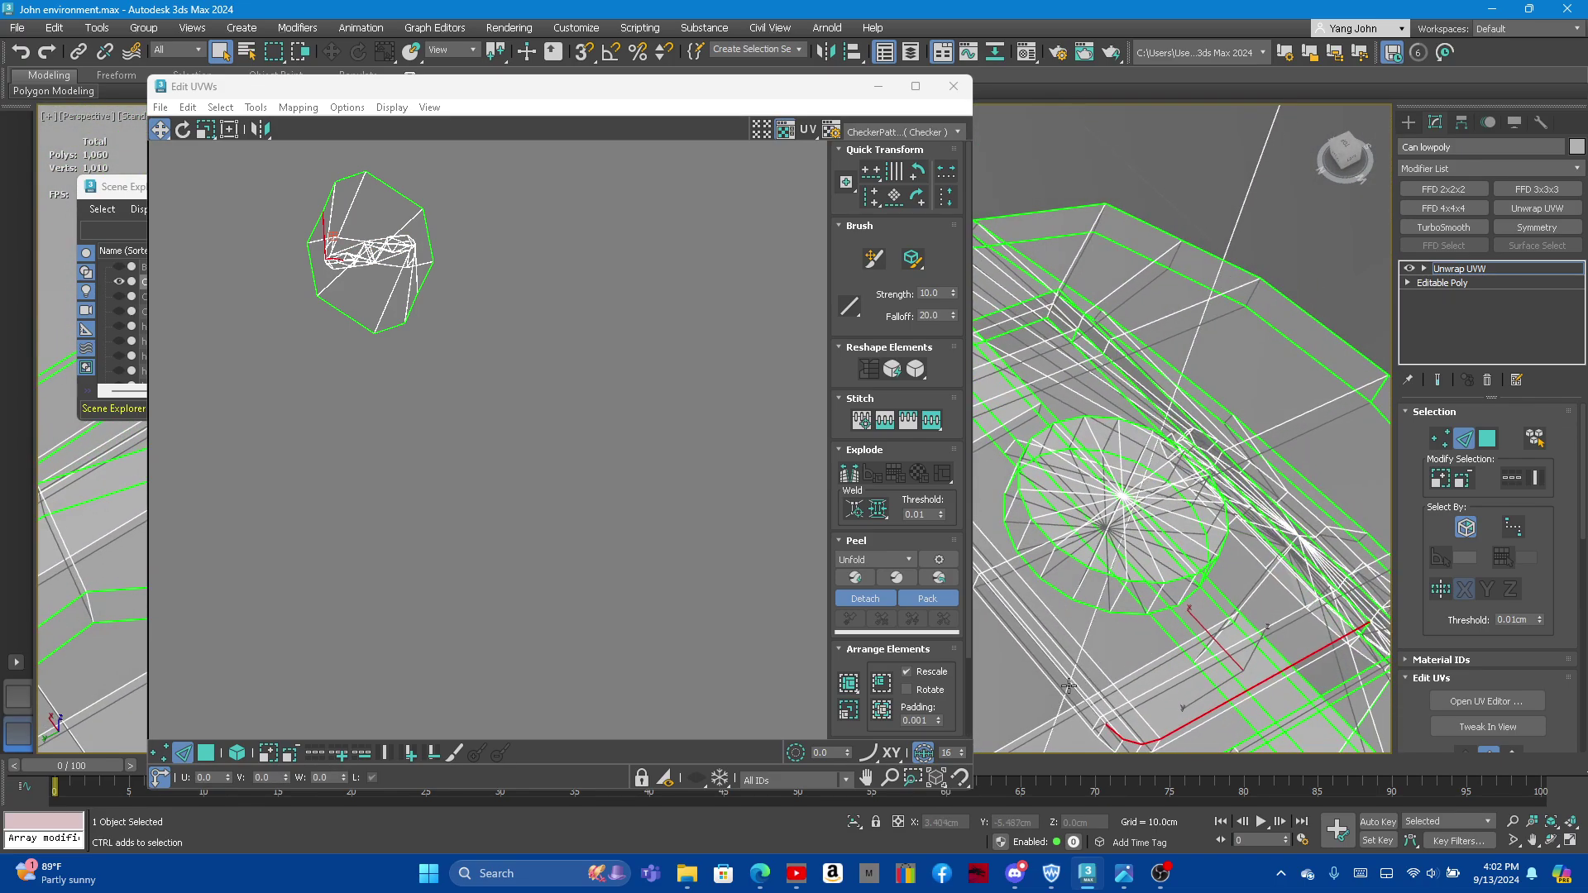
left_click(1081, 691)
mouse_move(1173, 672)
middle_mouse_down("alt")
mouse_move(1035, 663)
mouse_move(1090, 657)
middle_mouse_up("alt")
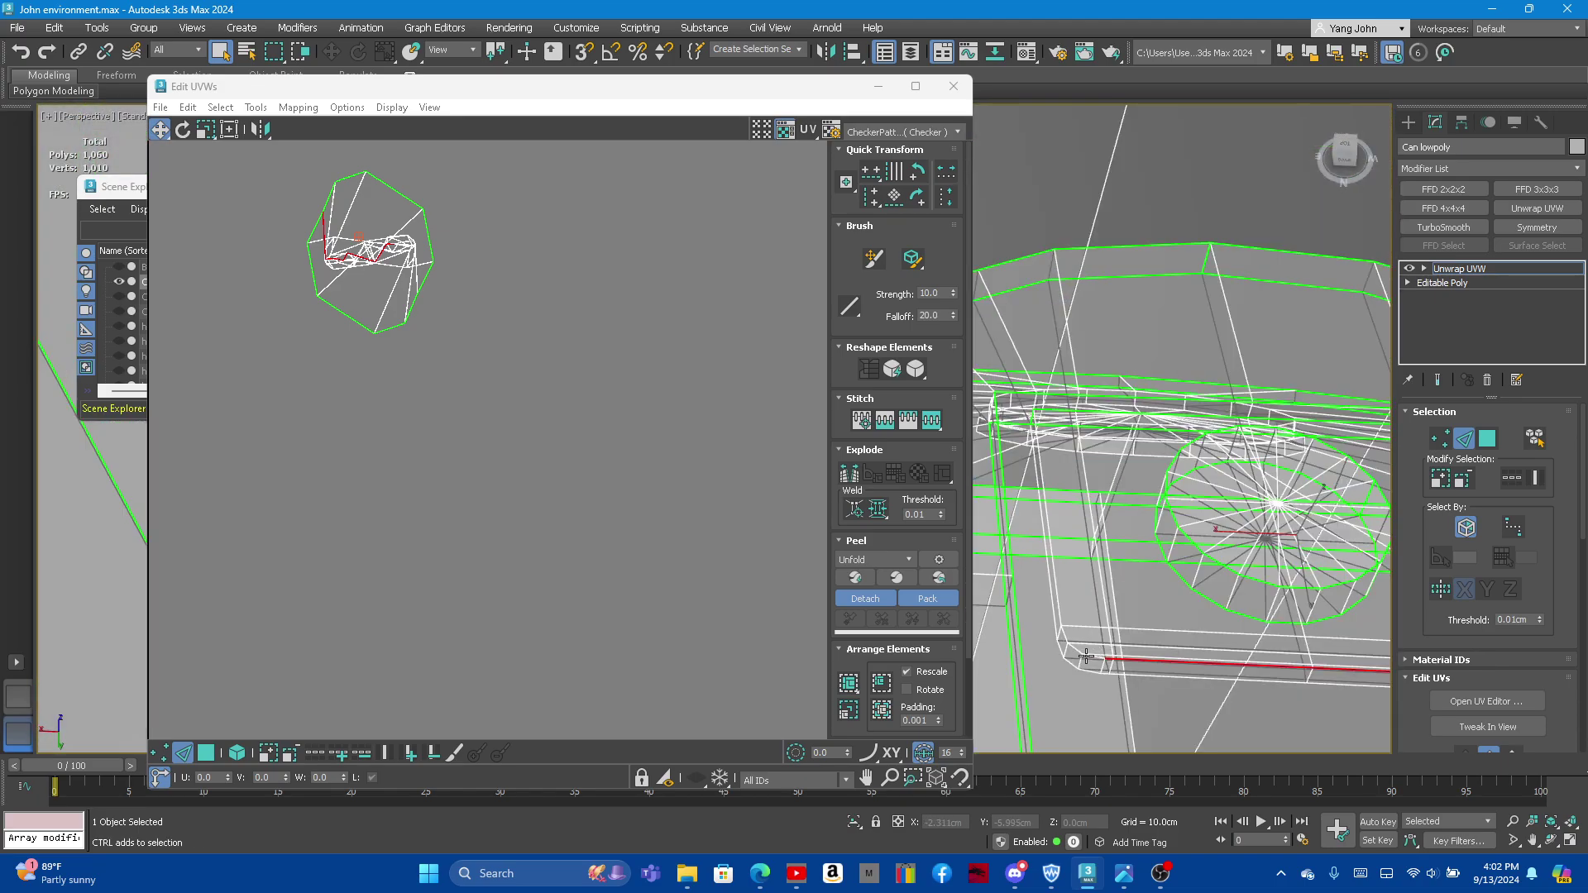
left_click(1077, 646)
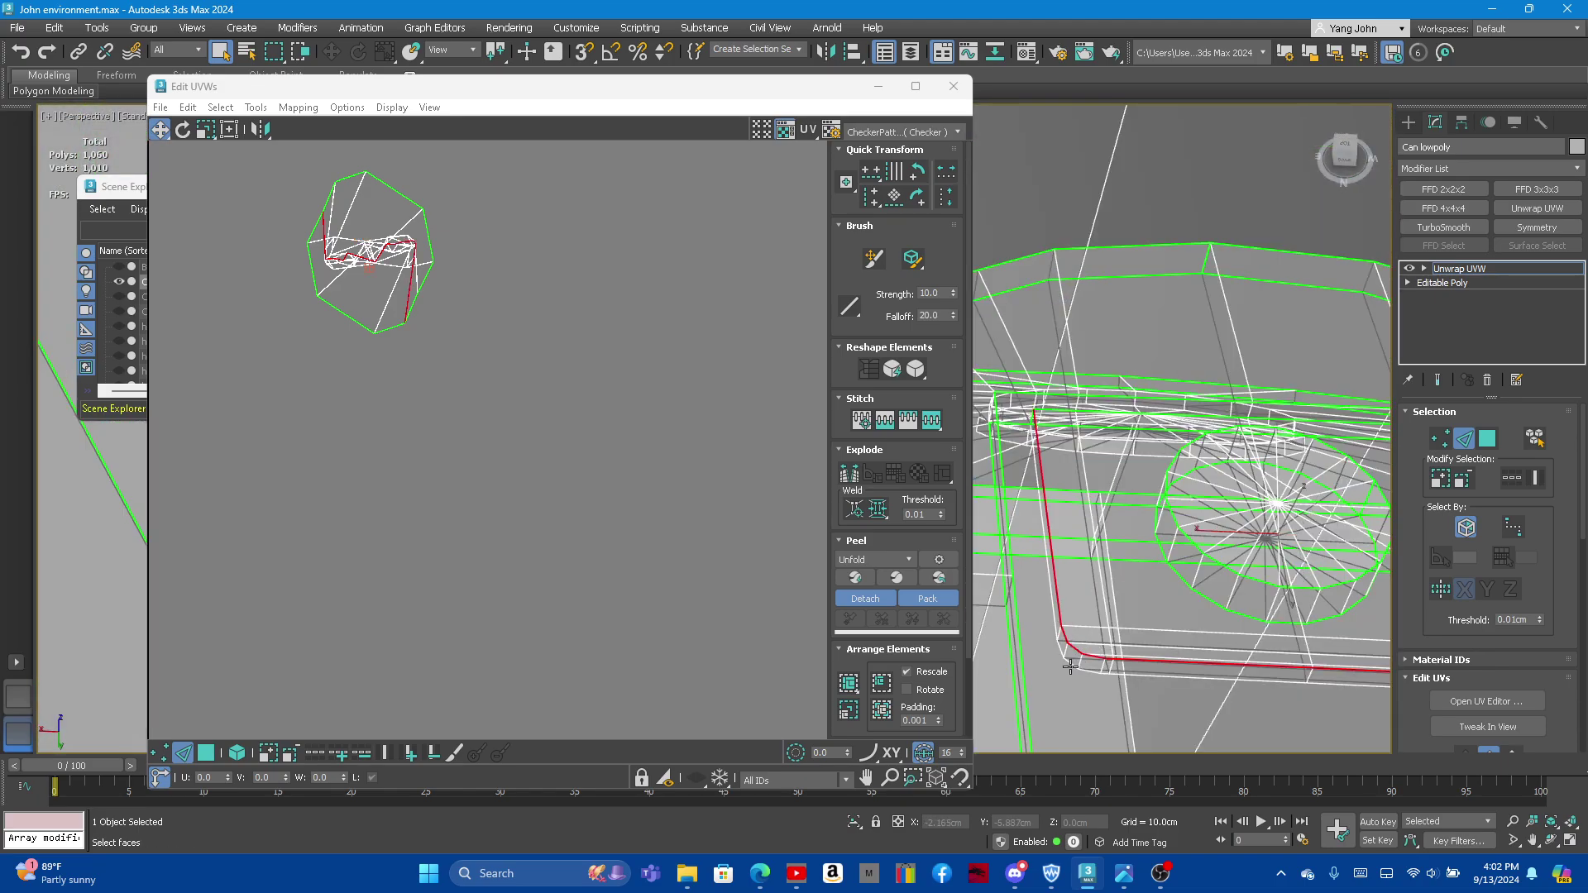
left_click(1069, 665, "ctrl")
left_click(1126, 673, "ctrl")
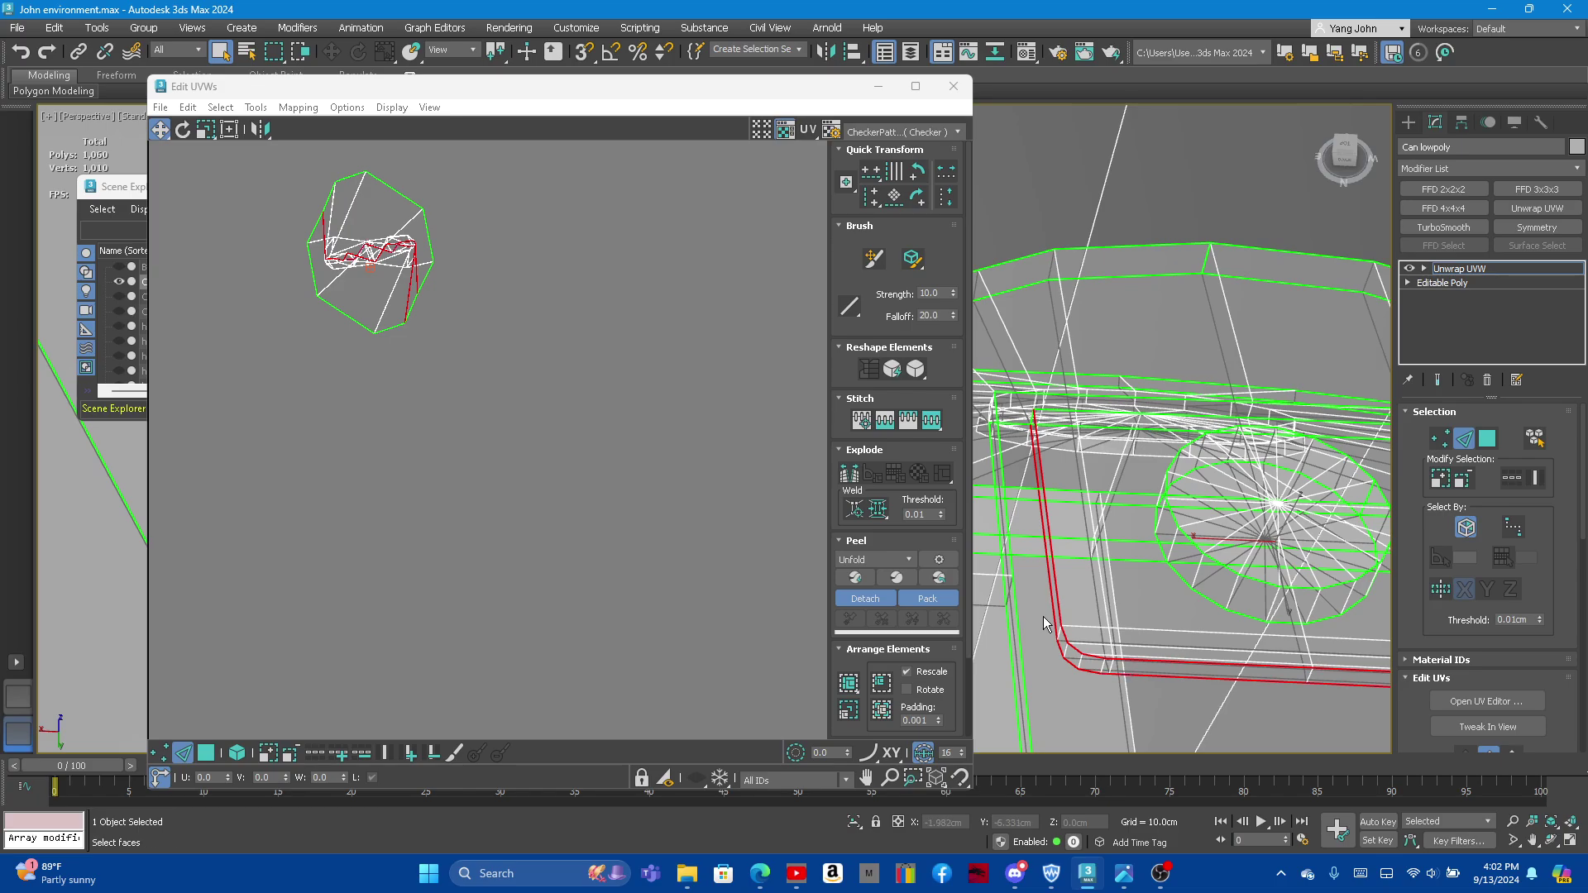
mouse_move(1045, 625)
middle_mouse_down("alt")
mouse_move(1114, 659)
mouse_move(1093, 660)
mouse_move(1147, 645)
middle_mouse_up("alt")
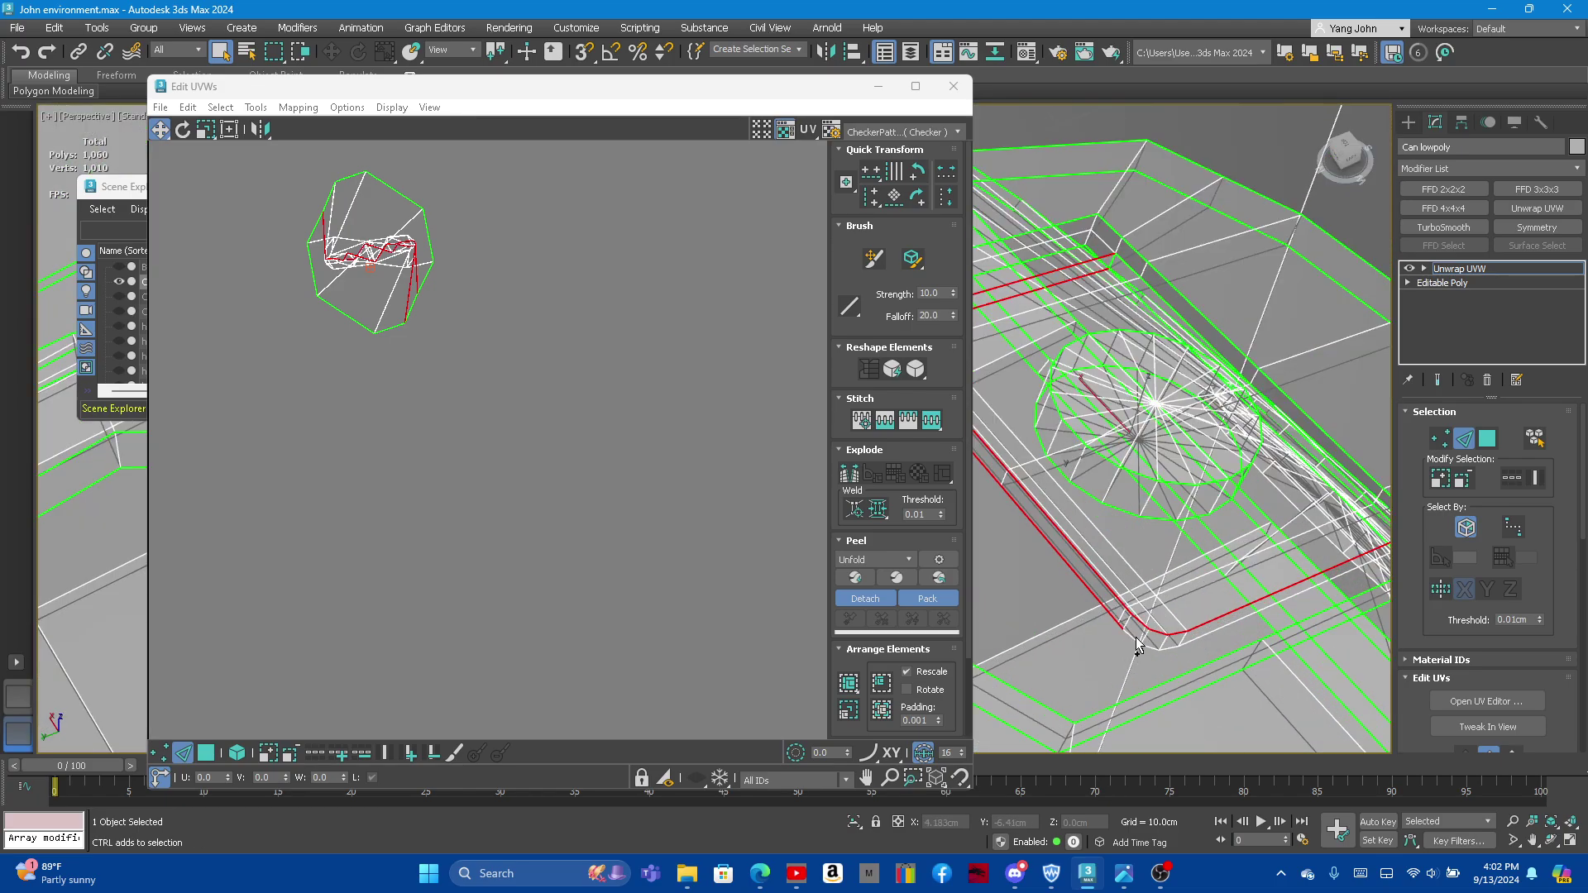
left_click(1145, 647, "ctrl")
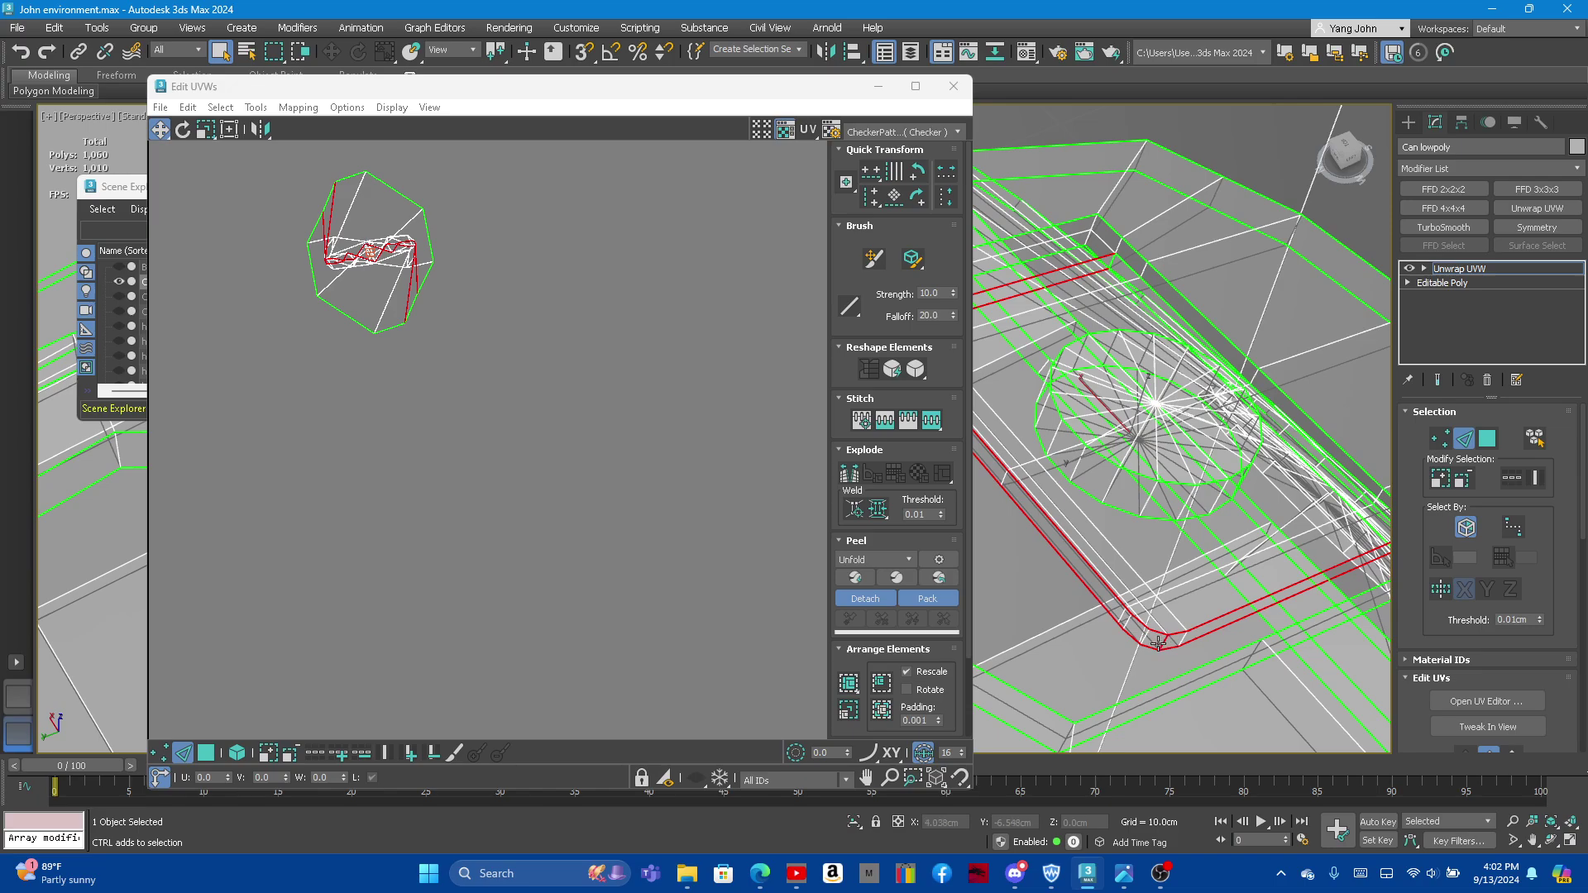
right_click(347, 279)
Step: Break the selected rim edges into seams and select the plate's rim faces
left_click(290, 324)
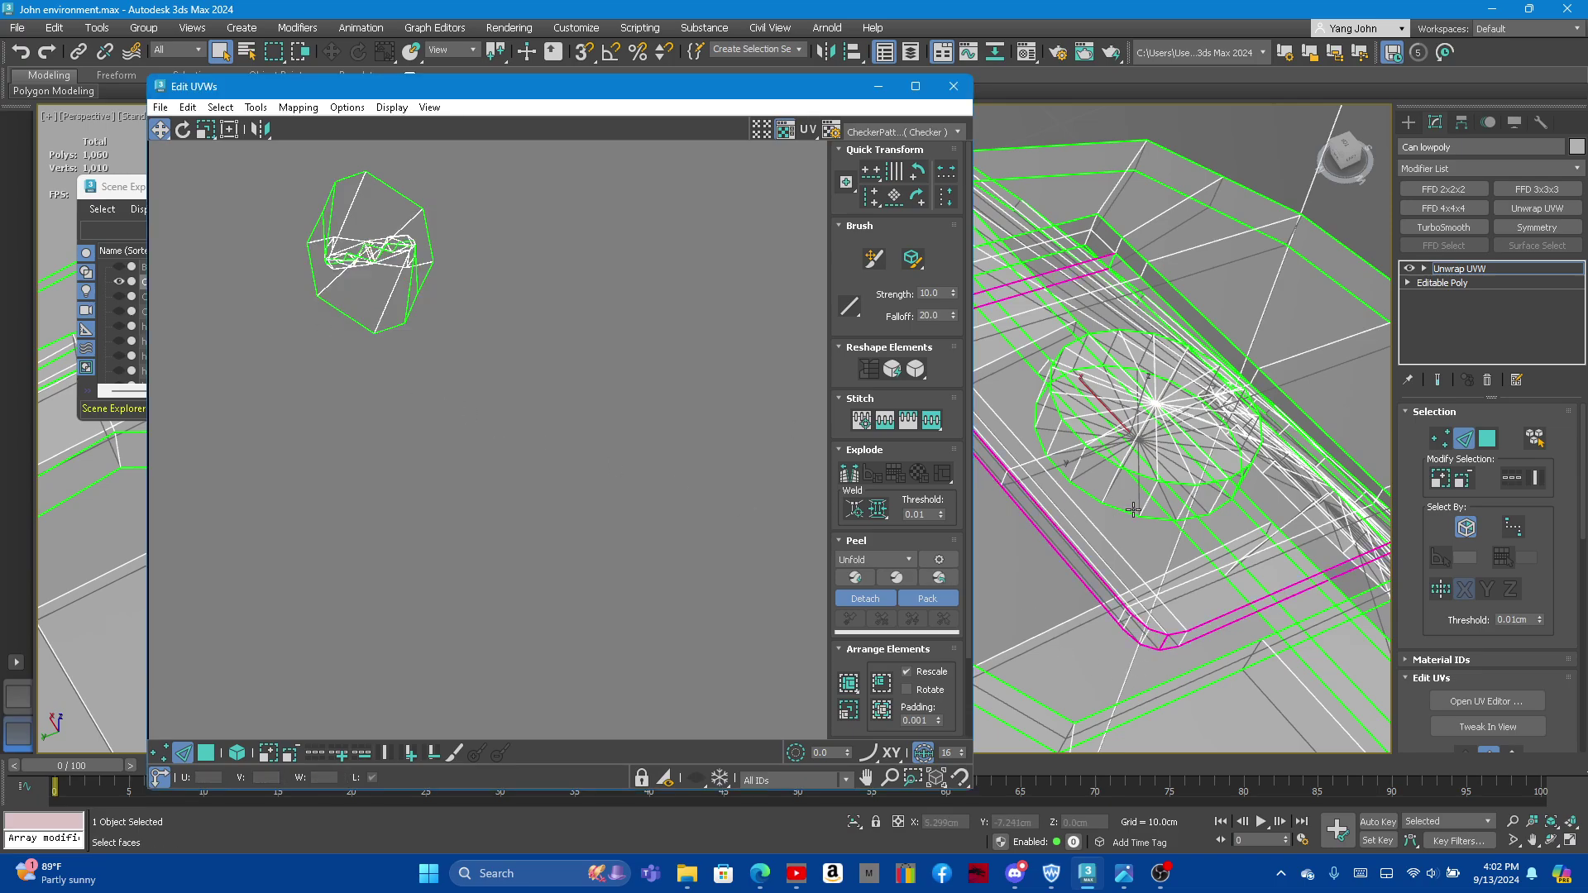
left_click(1487, 438)
left_click(1194, 538)
left_click(1067, 547)
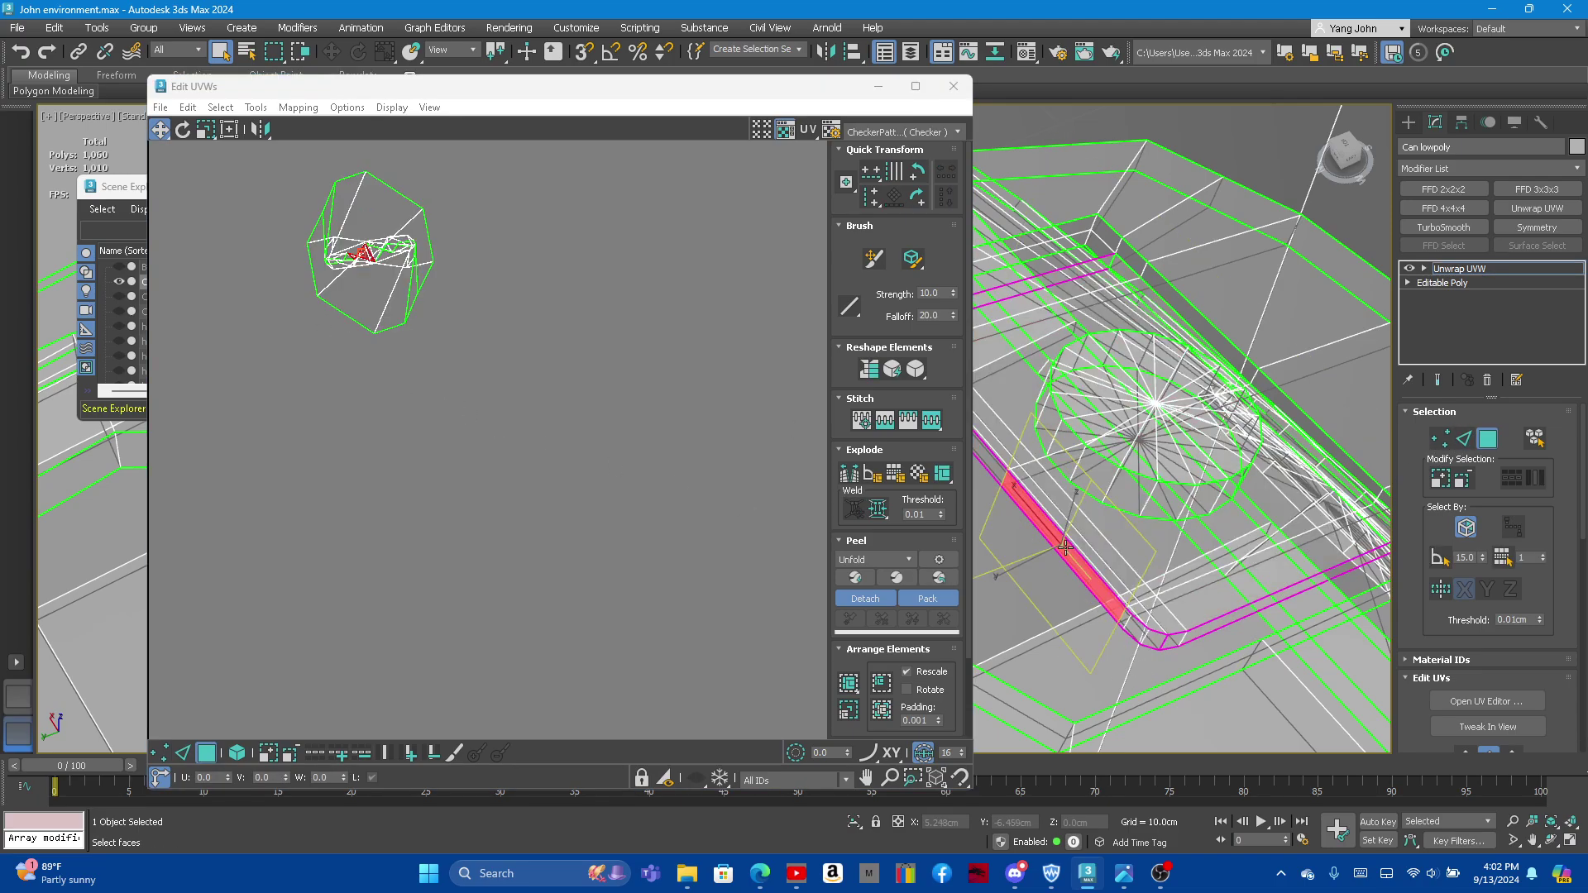
left_click(1126, 623, "shift")
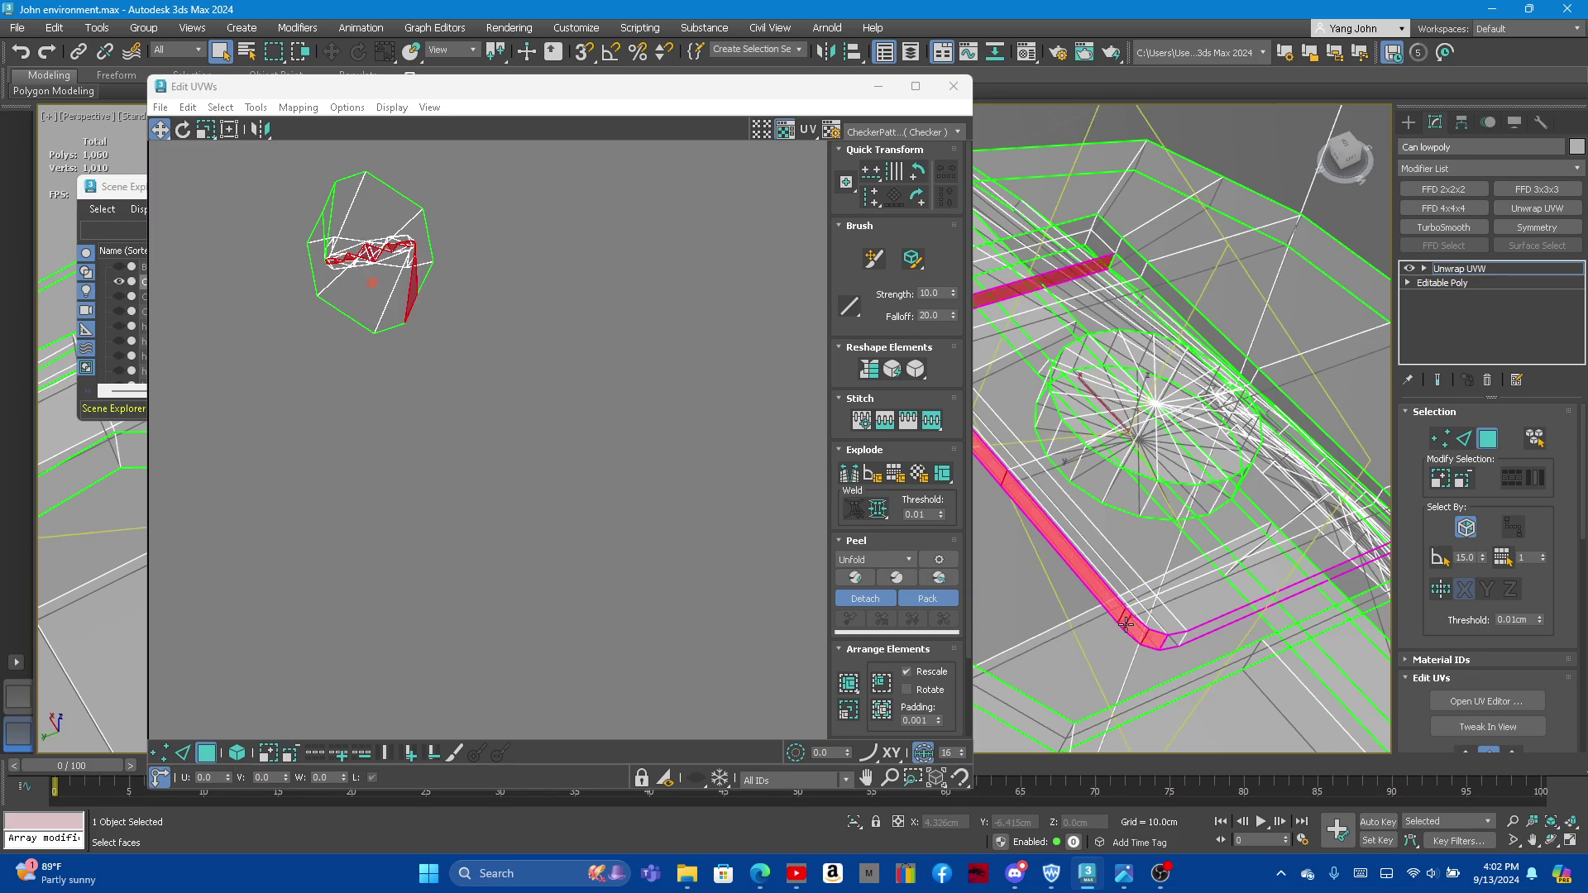
left_click(1117, 591, "shift")
middle_click_drag(1207, 579, 1103, 545, "alt")
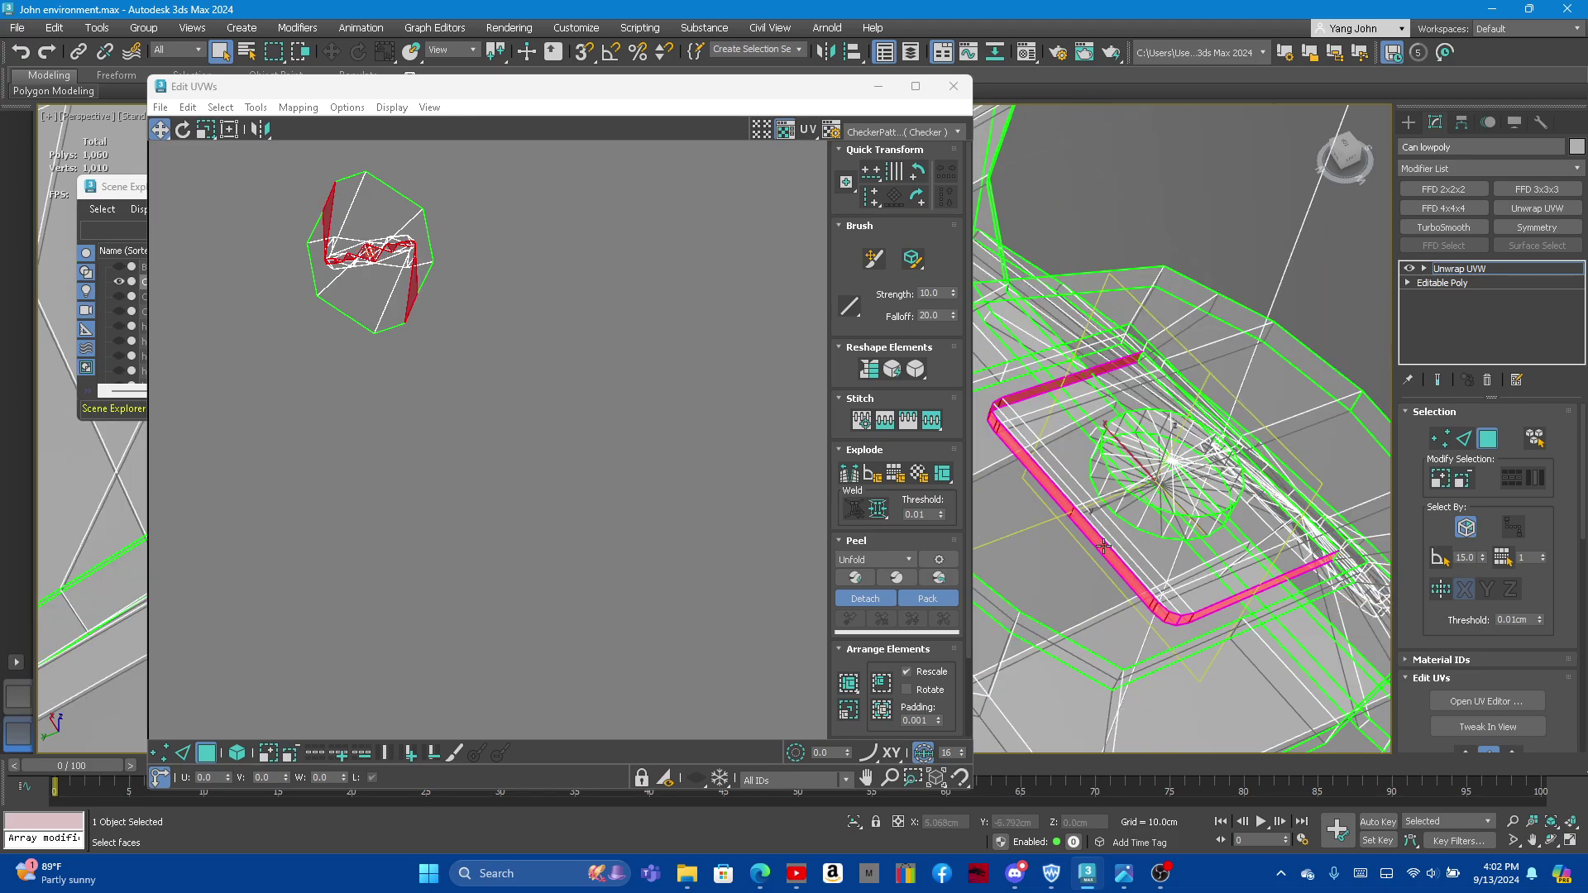
Step: Straighten the rim faces into strips and move them away from the other UVs
left_click(869, 369)
scroll(488, 359, "down", 1)
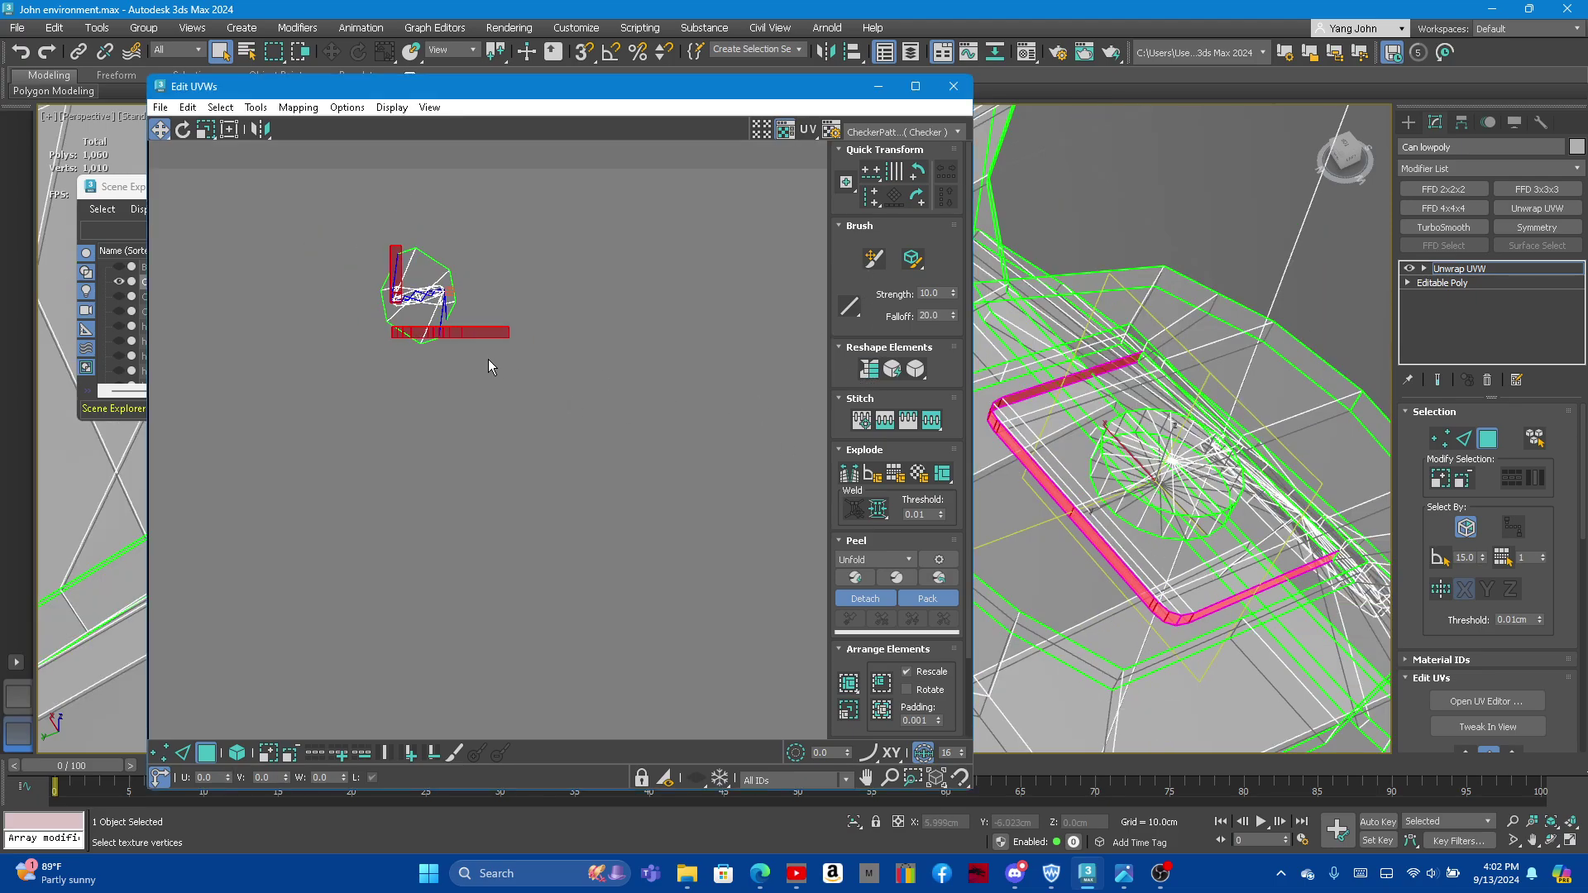
left_click_drag(490, 335, 736, 475)
scroll(738, 458, "up", 2)
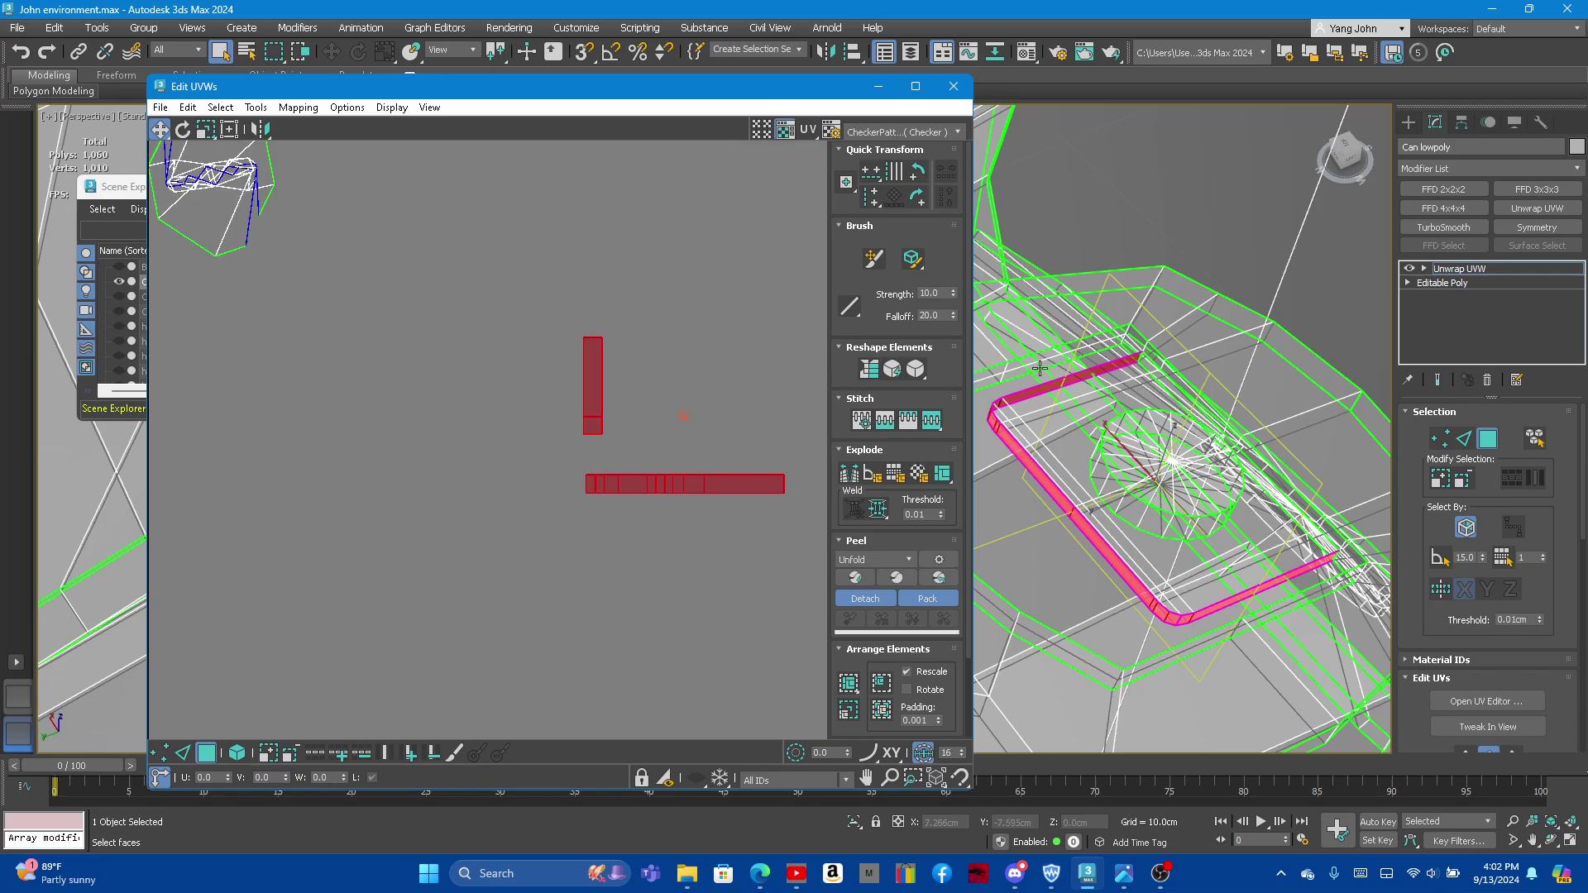
Step: Stitch the horizontal strip onto the bottom edge of the vertical strip
left_click(1461, 438)
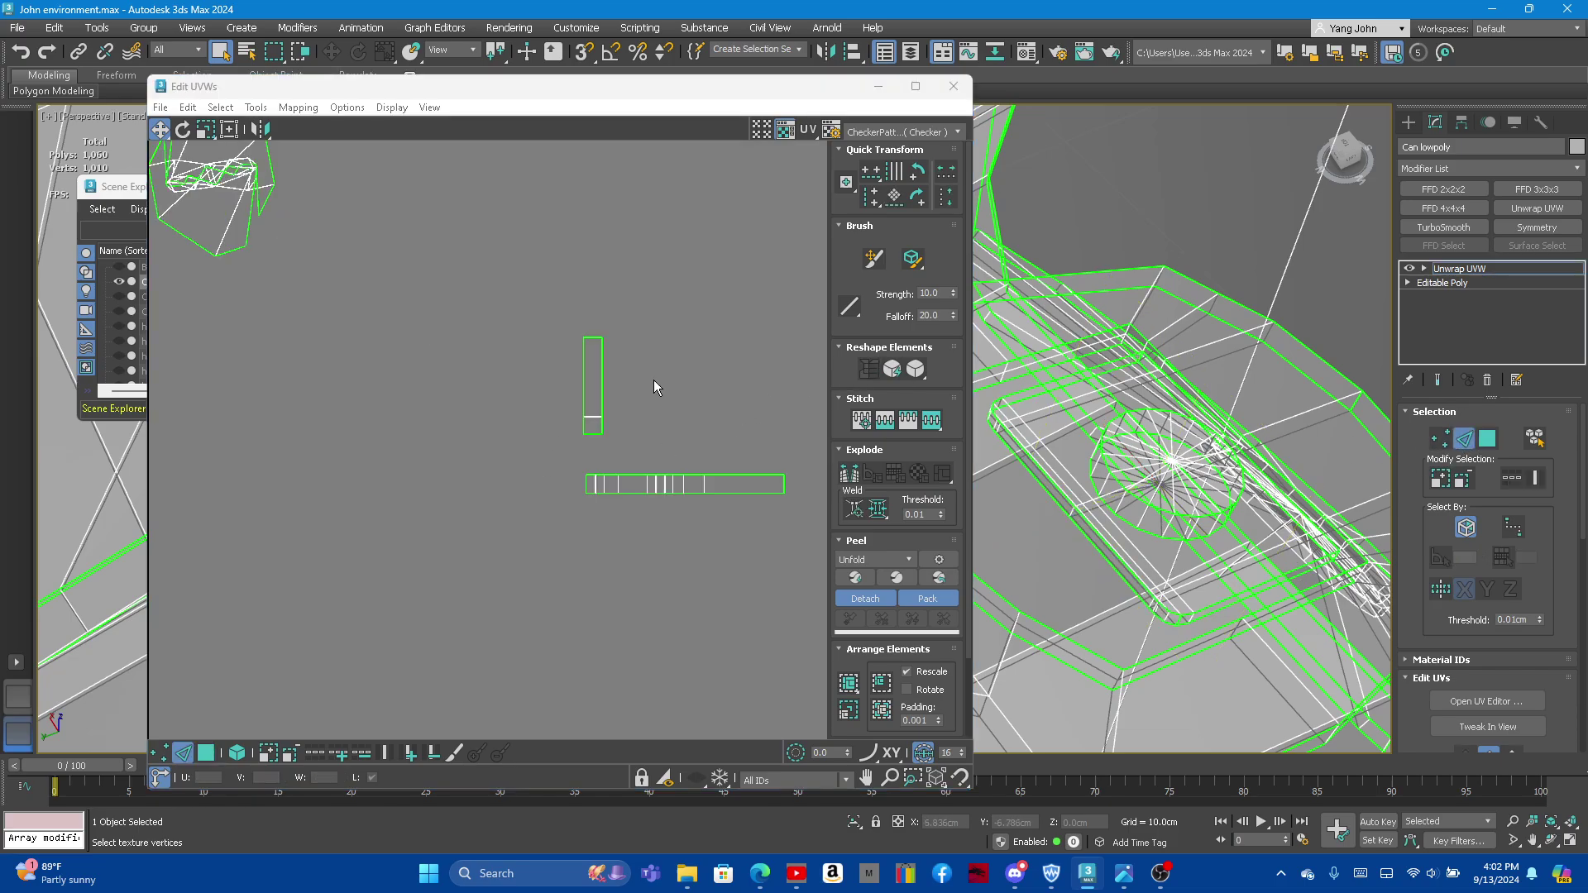
left_click(593, 434)
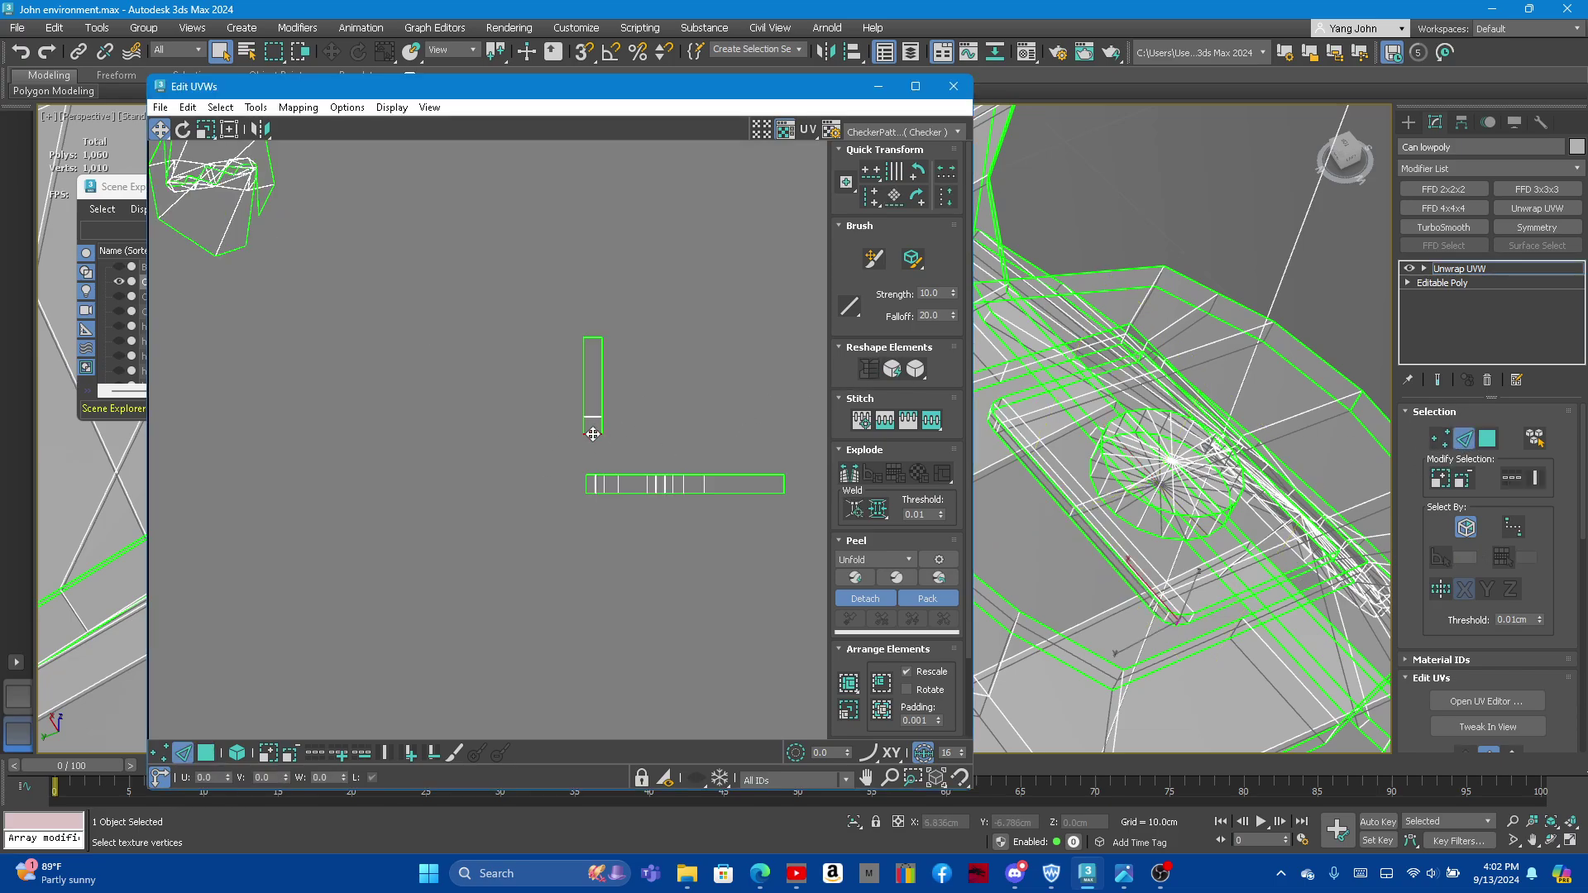
left_click(938, 420)
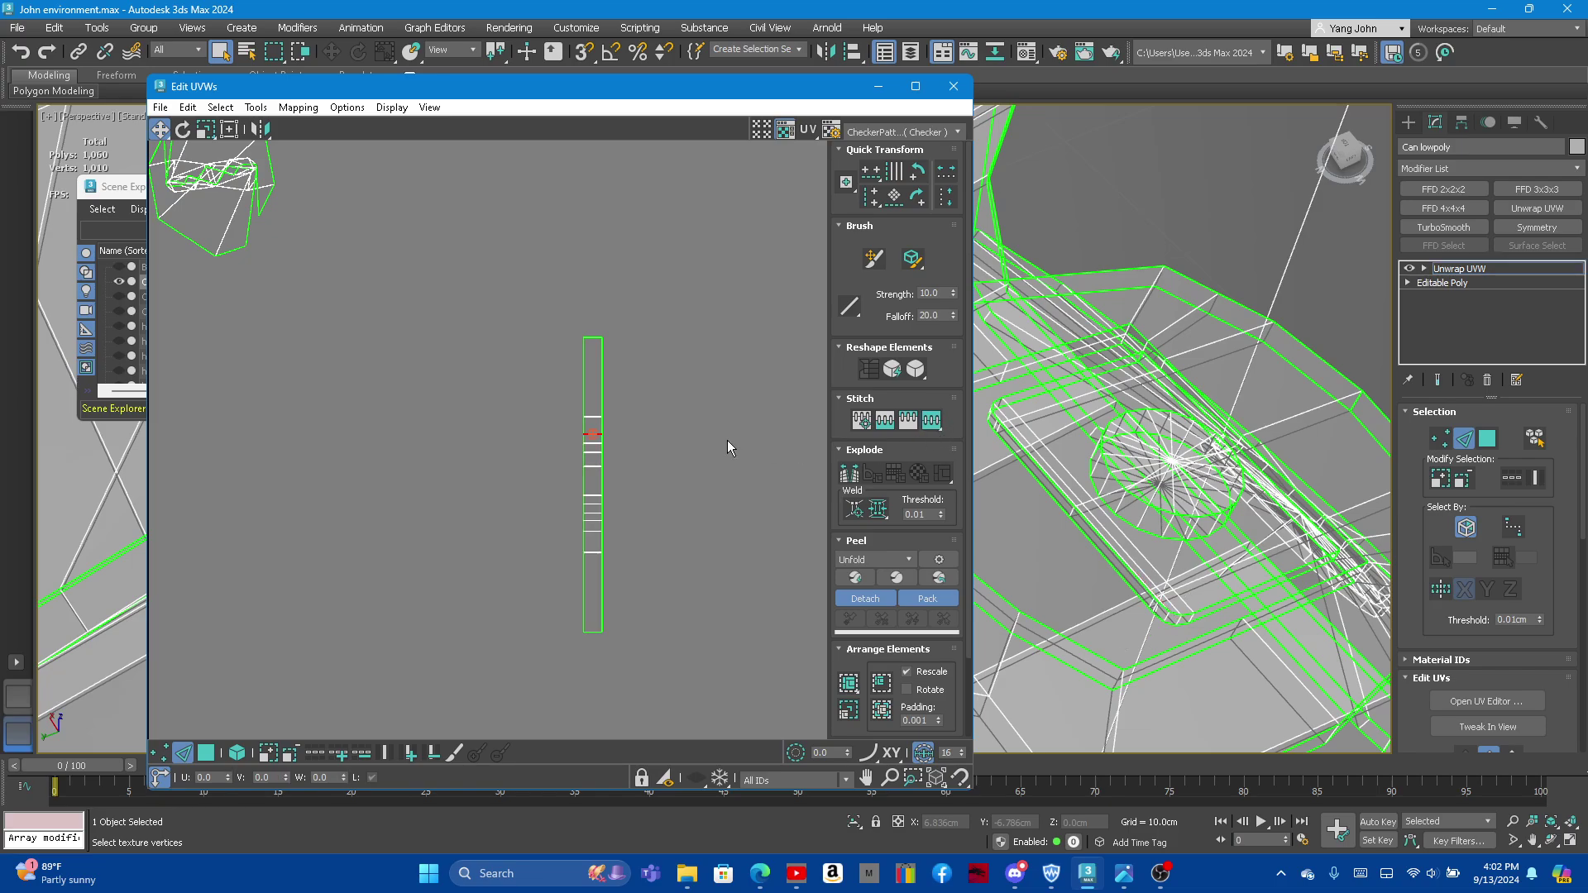
Step: Stretch the joined UV strip vertically into a long column
left_click(1486, 439)
scroll(370, 222, "down", 5)
scroll(397, 215, "down", 3)
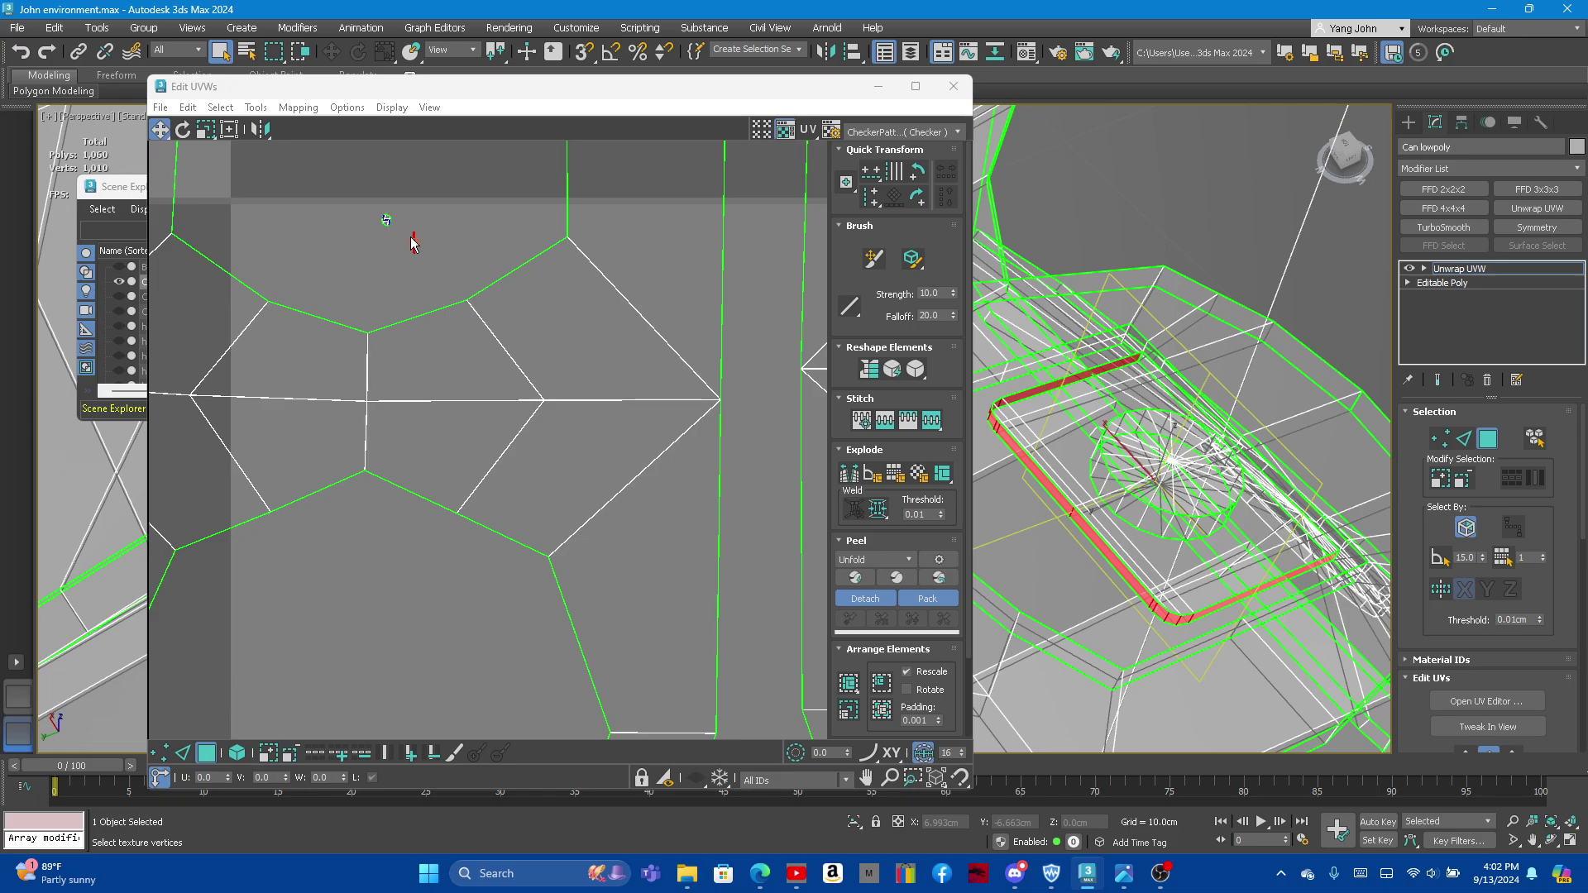
mouse_move(394, 217)
left_mouse_down()
mouse_move(373, 192)
mouse_move(402, 610)
left_mouse_up()
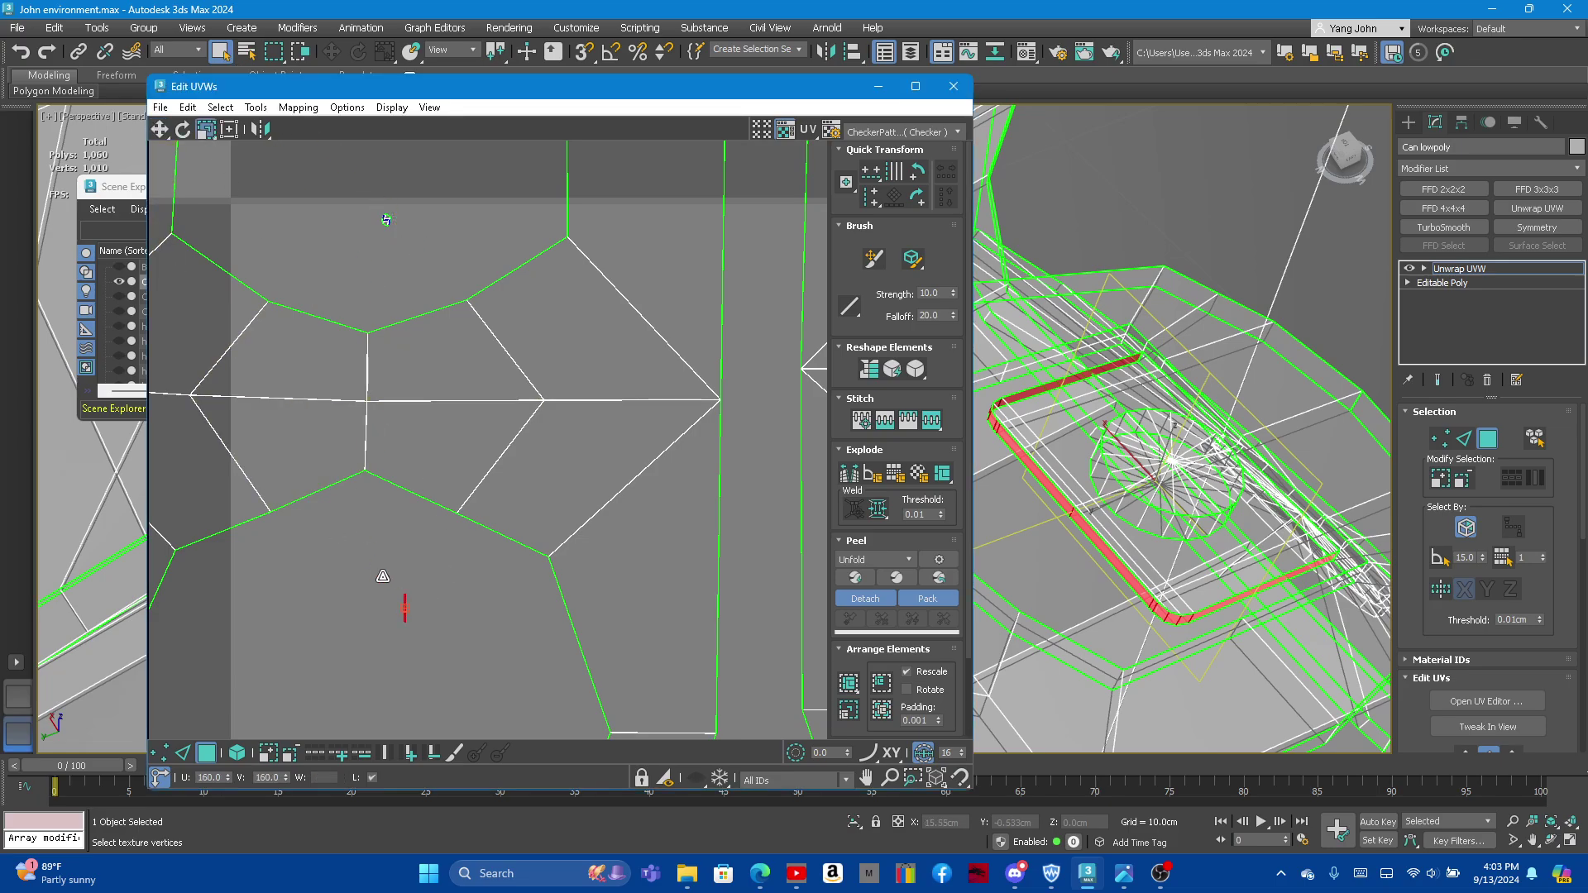
left_click_drag(408, 614, 408, 513)
scroll(546, 389, "down", 2)
scroll(547, 388, "down", 2)
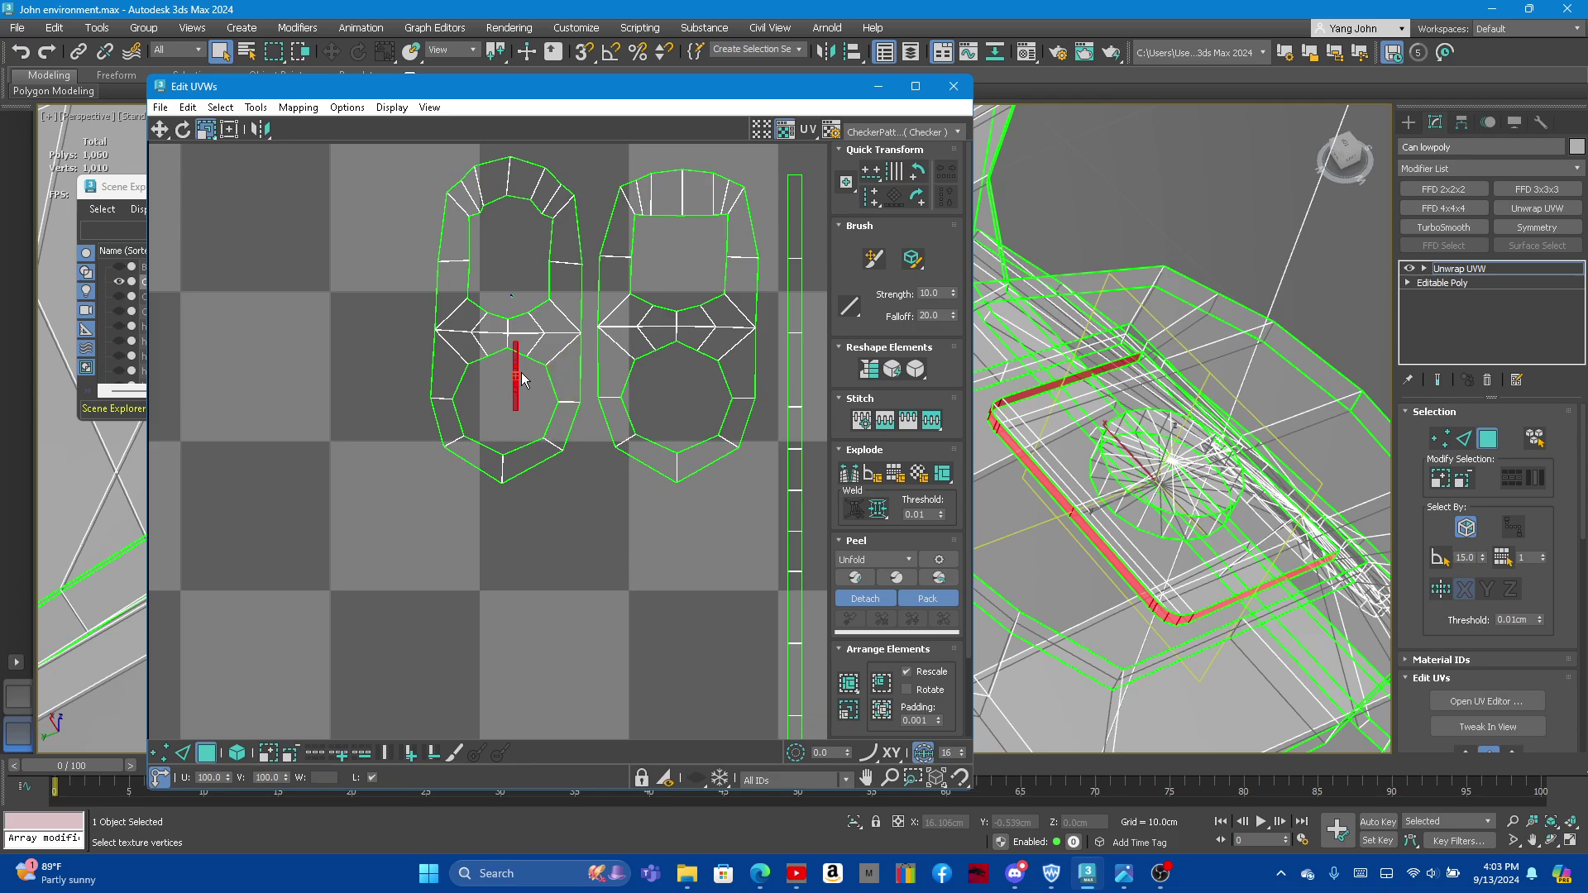
left_click_drag(517, 371, 346, 170)
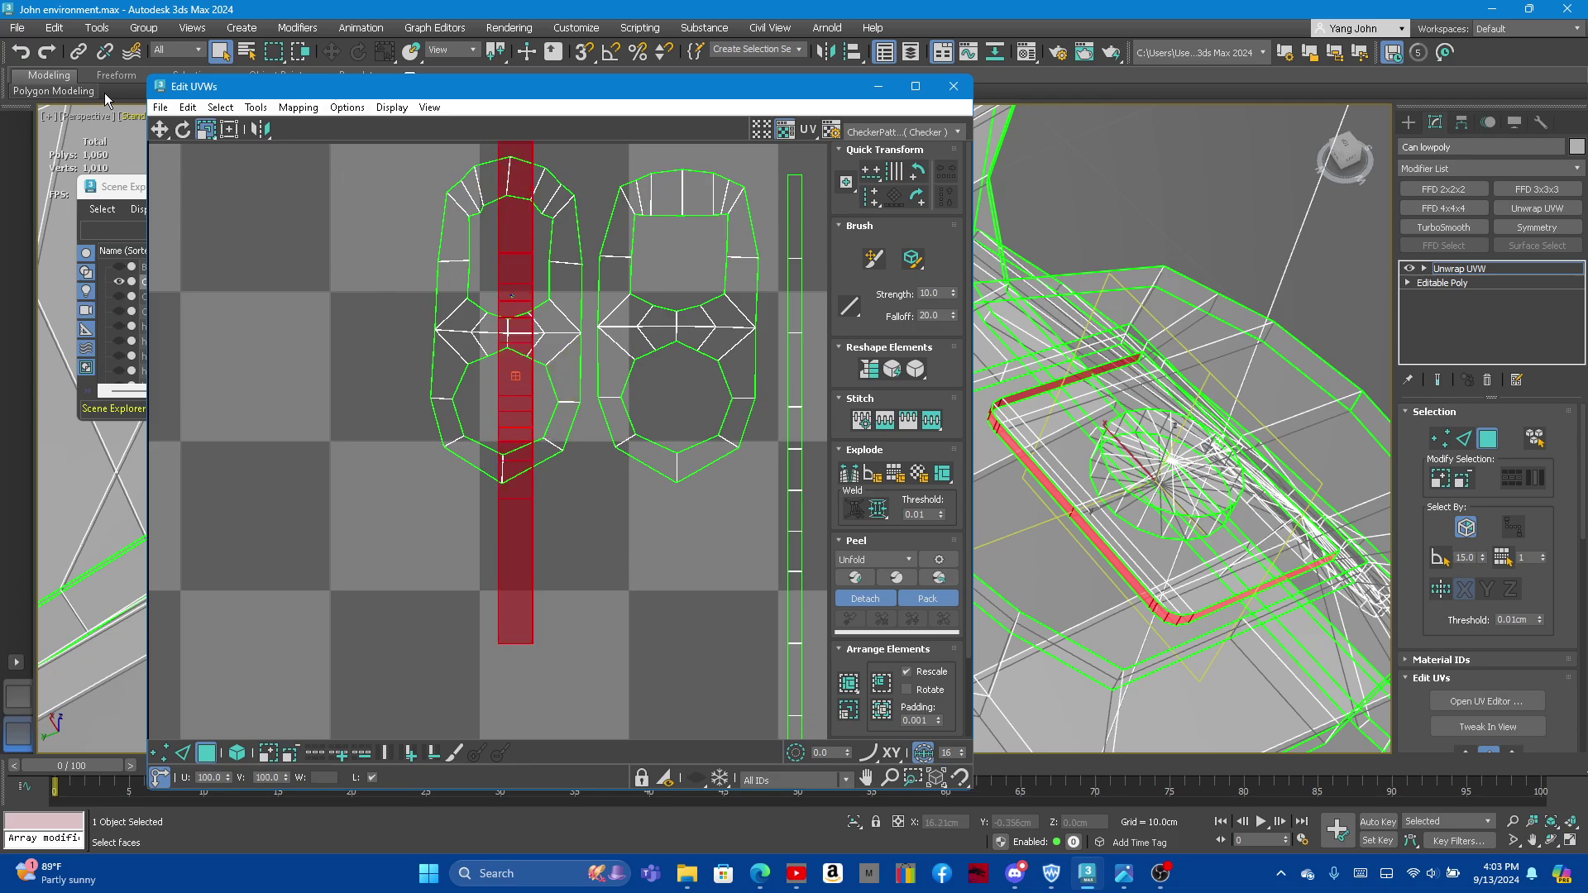
Step: Move the long strip beside the other shells and select the plate's whole UV shell
left_click(160, 129)
scroll(570, 306, "down", 2)
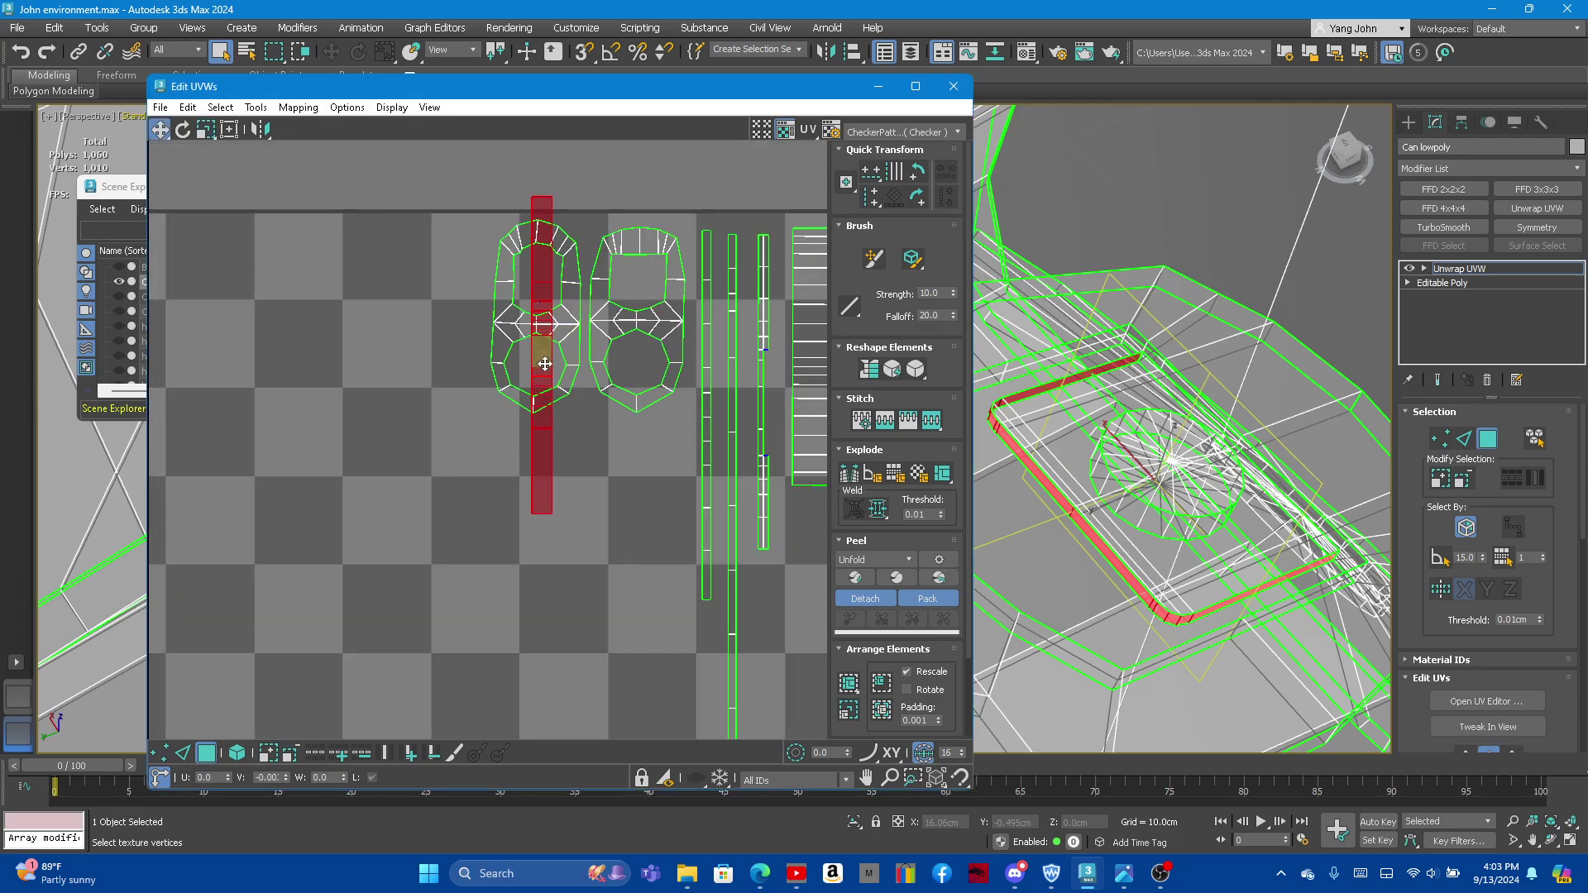
left_click_drag(544, 364, 662, 571)
scroll(506, 251, "up", 3)
scroll(538, 290, "up", 3)
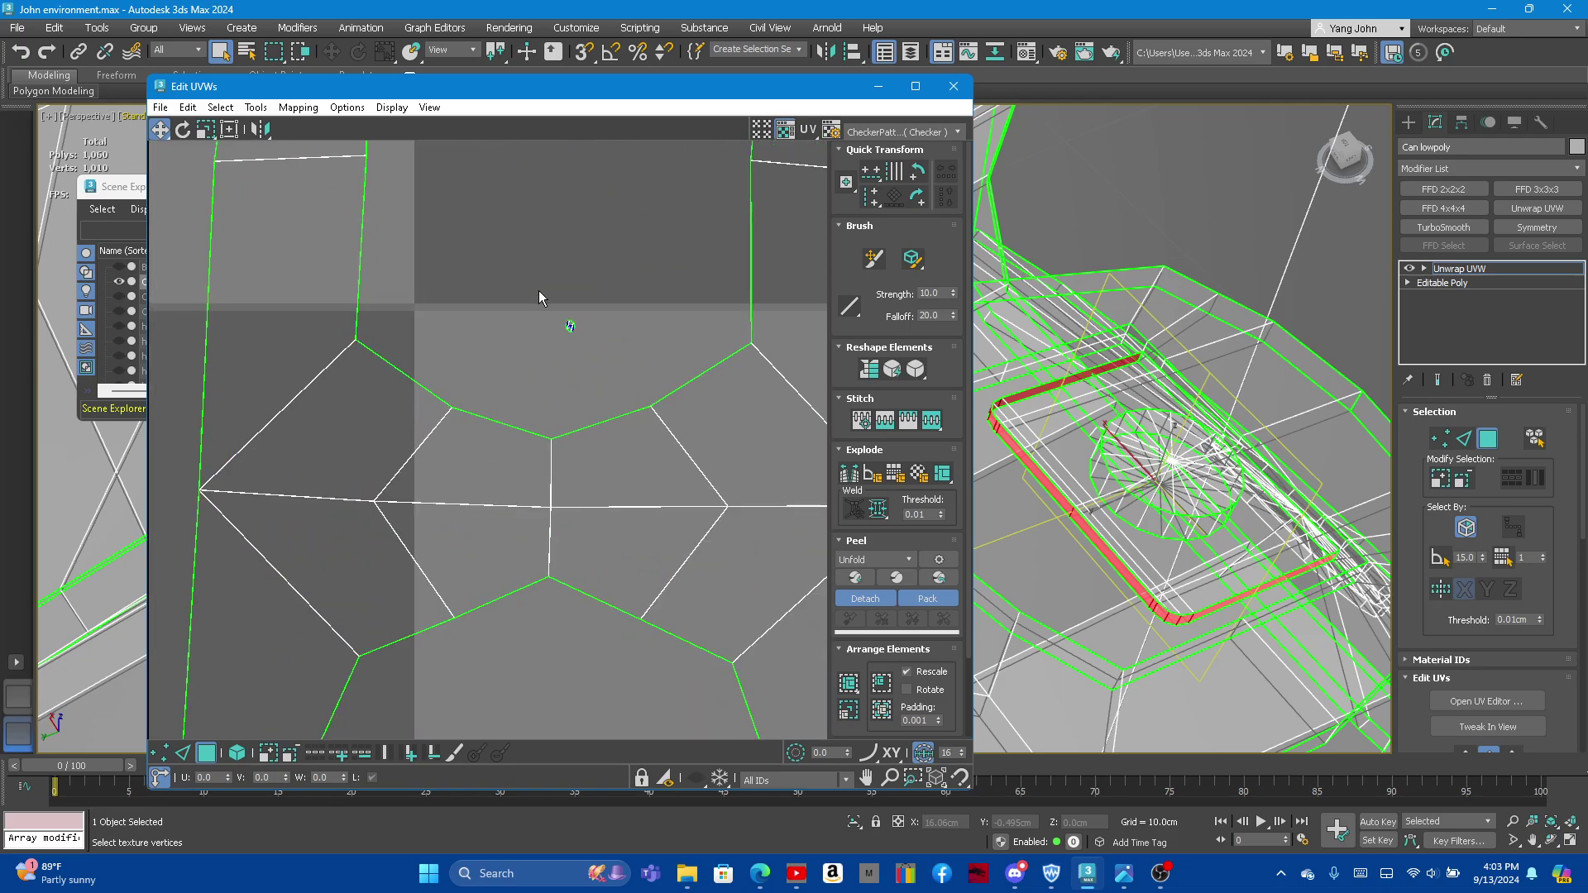
scroll(539, 291, "down", 3)
scroll(549, 324, "down", 4)
key("ctrl+a")
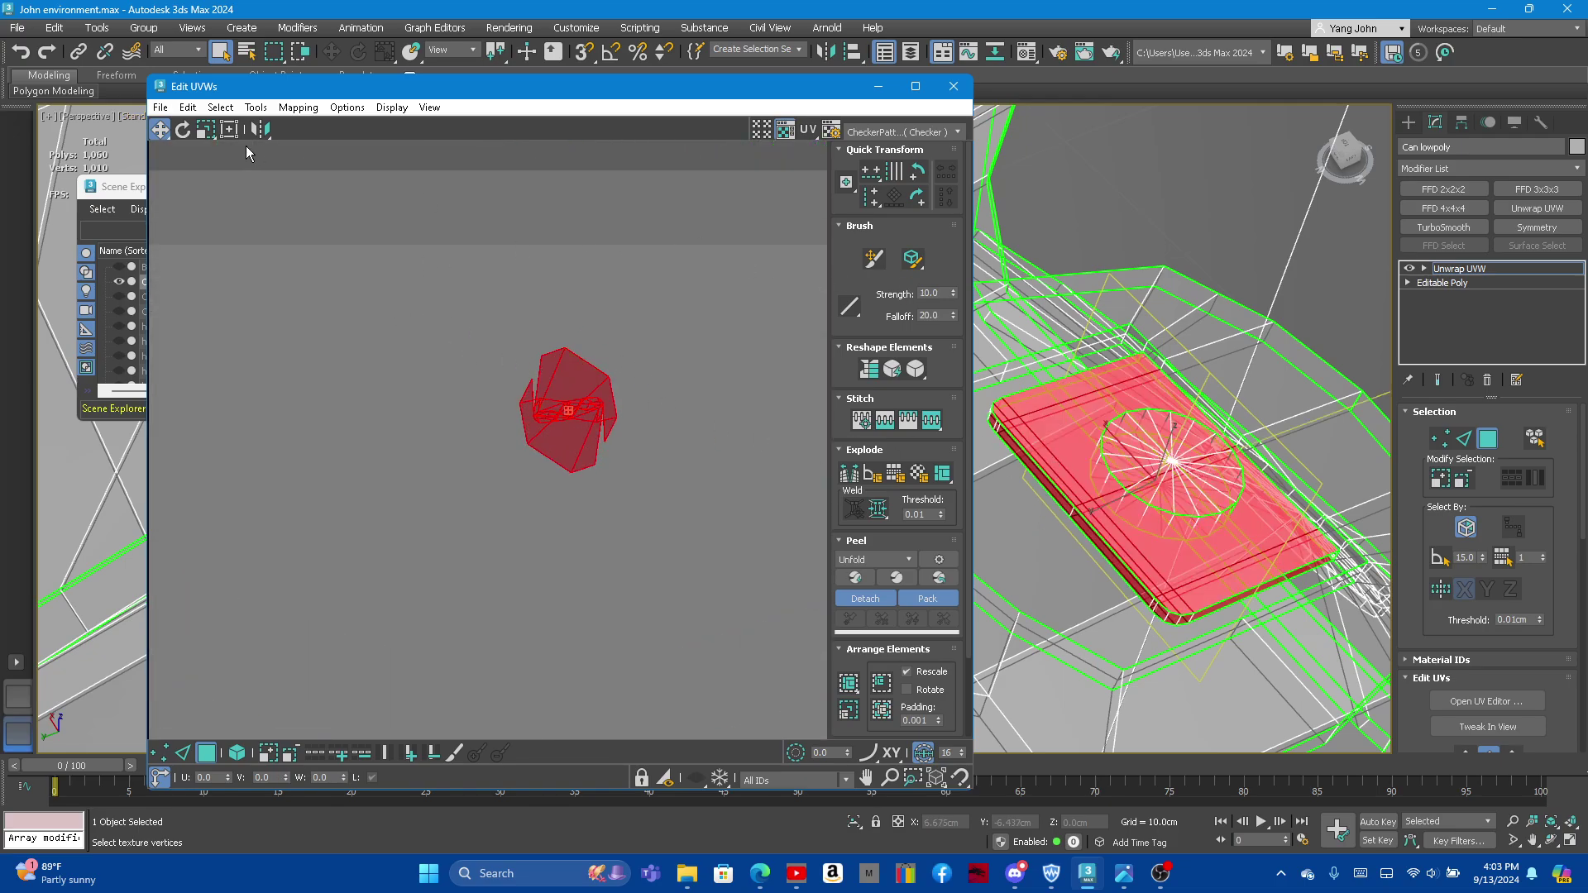
Step: Relax and straighten the left plate shell into a wide rectangular block
left_click(921, 372)
left_click(898, 377)
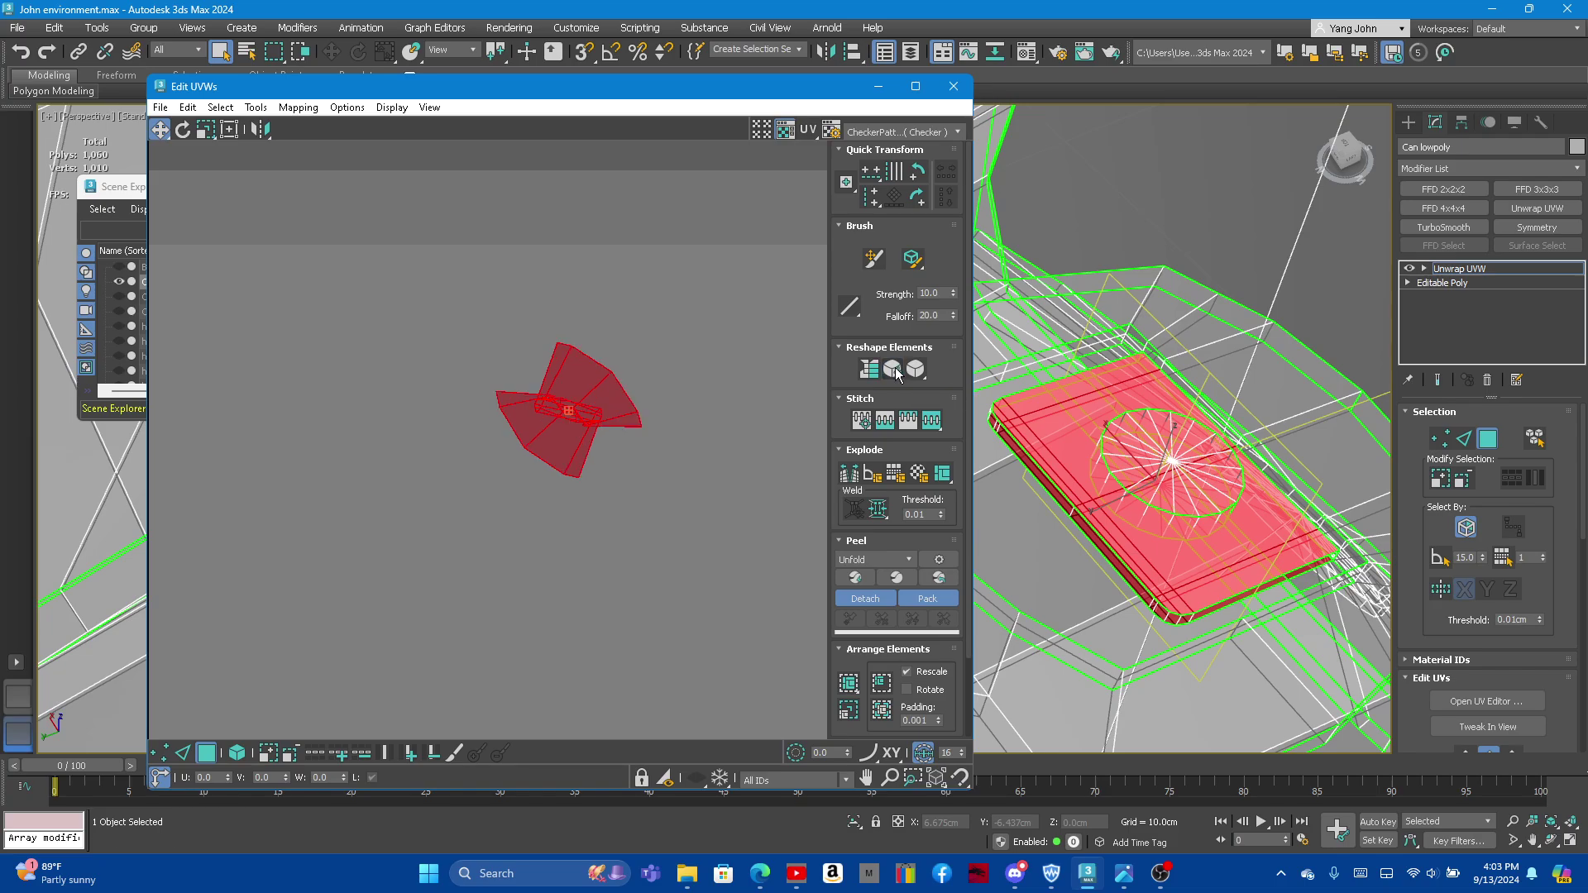
left_click(915, 371)
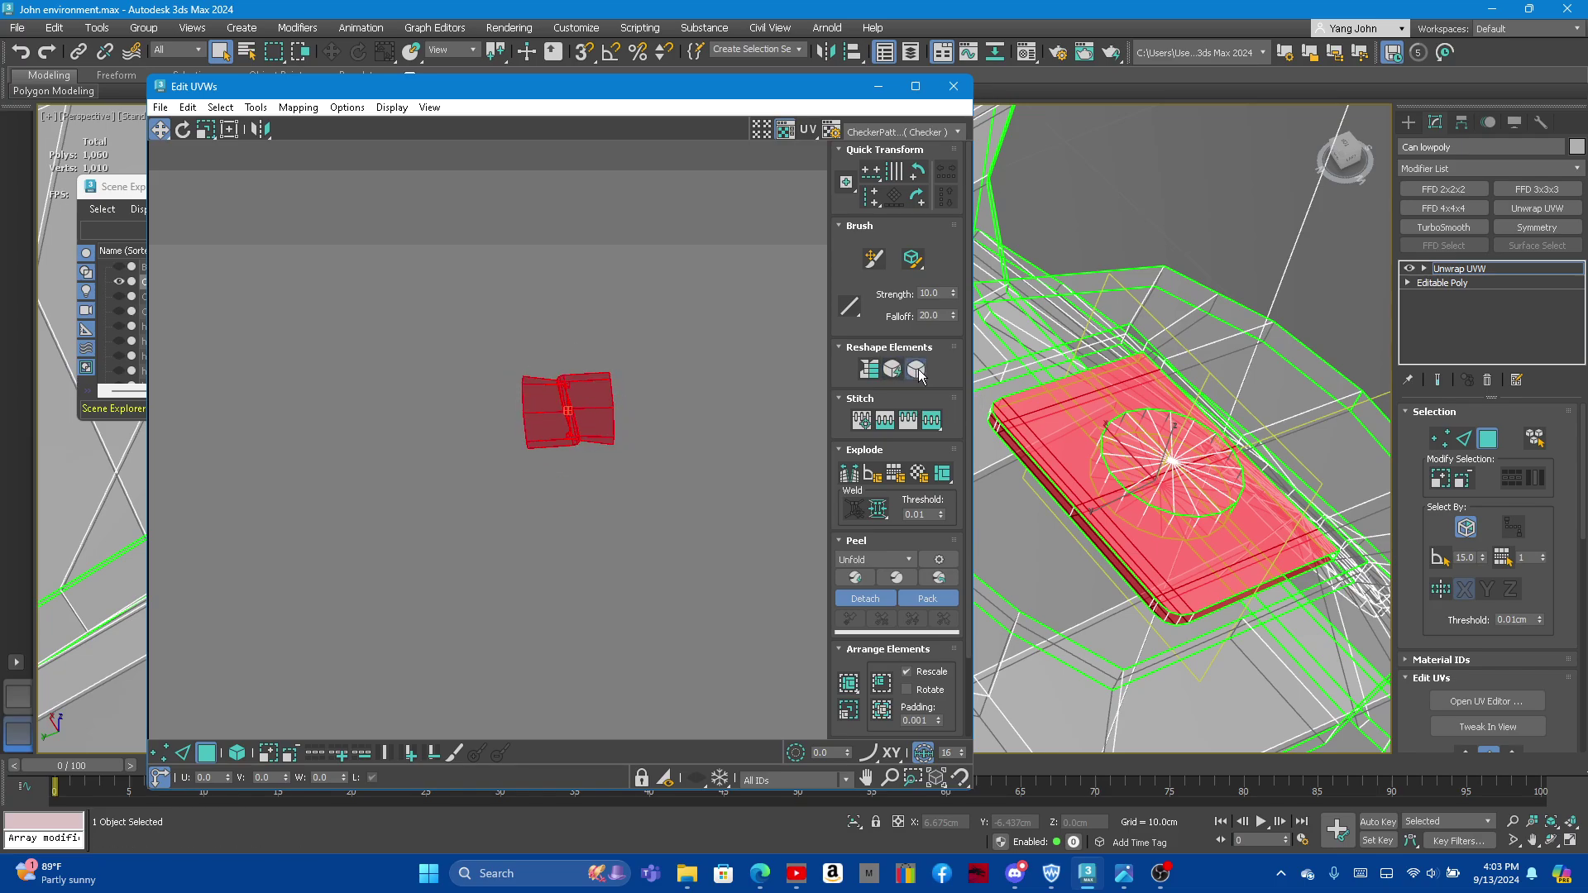
scroll(579, 413, "up", 5)
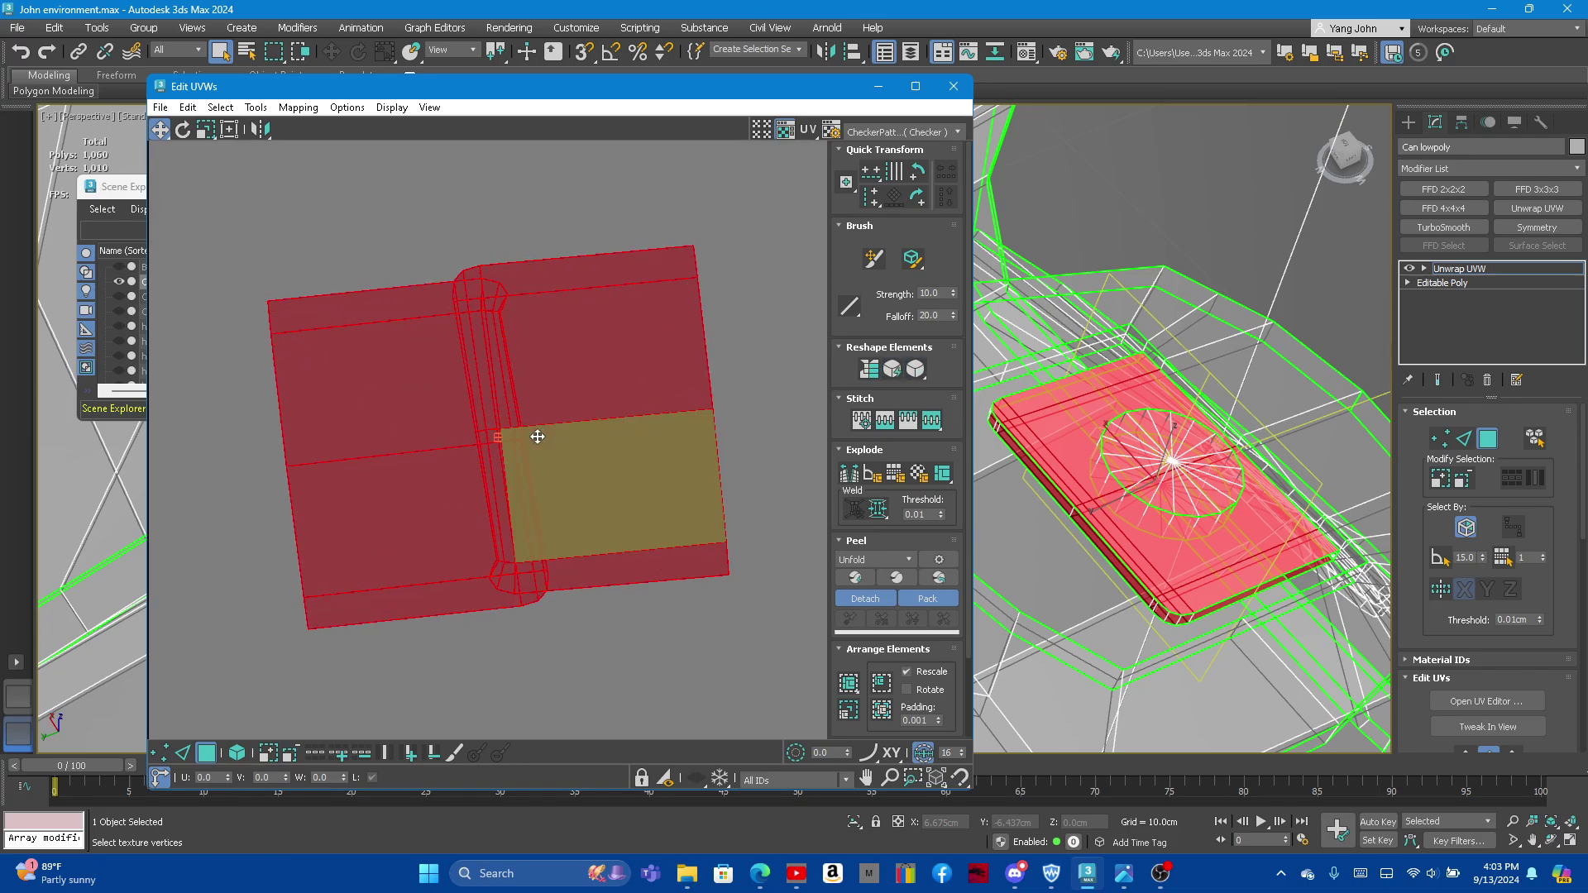
mouse_move(1067, 521)
middle_mouse_down("alt")
mouse_move(1103, 541)
mouse_move(1142, 529)
middle_mouse_up("alt")
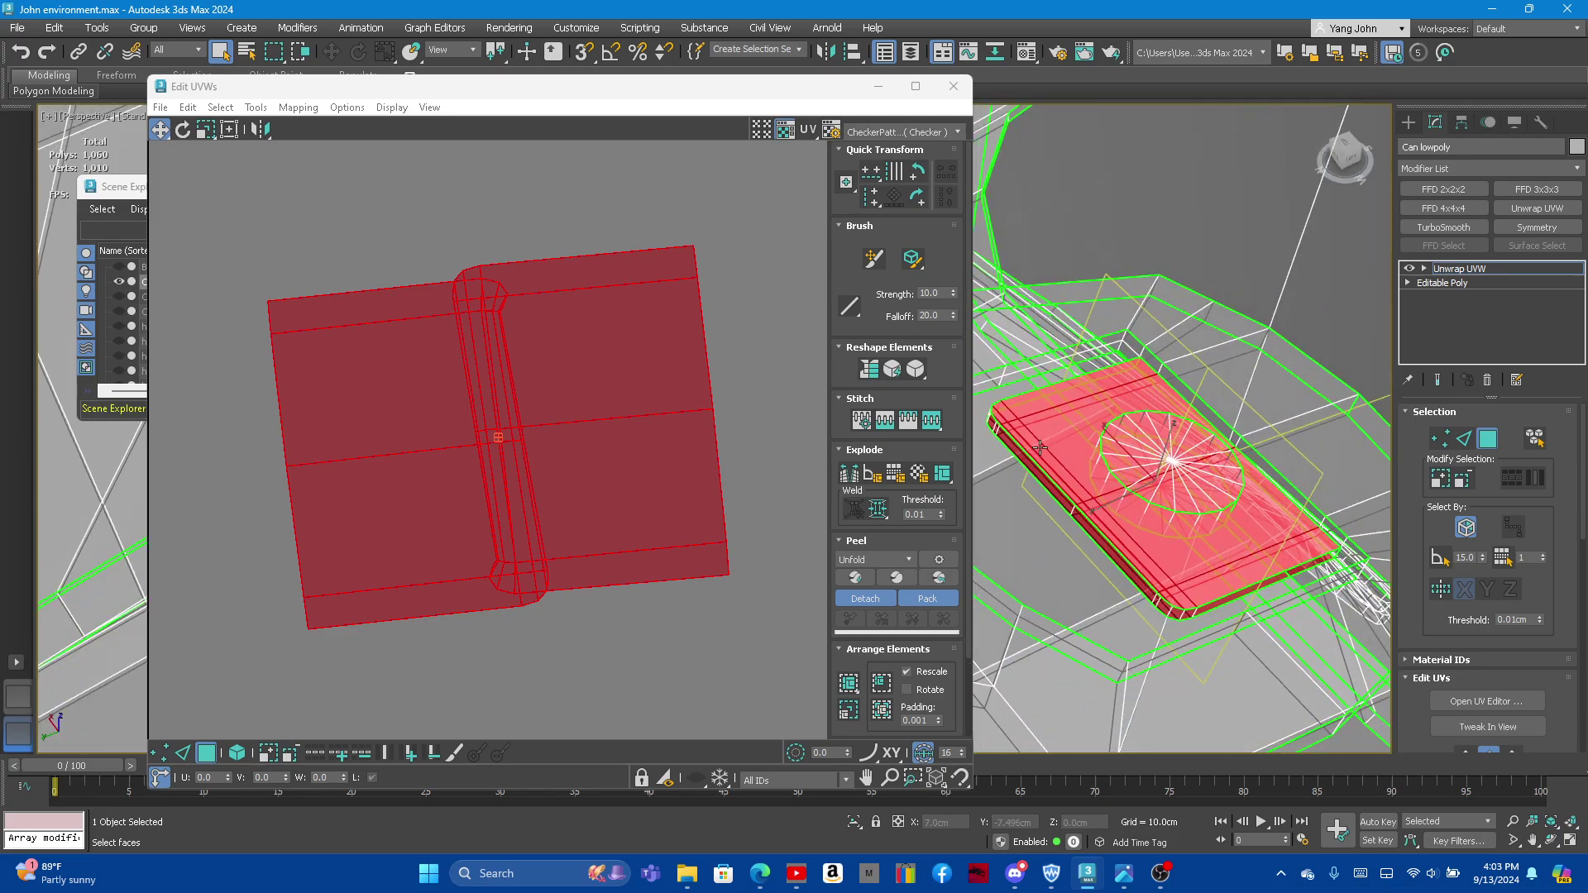
left_click(597, 397, "alt")
left_click(868, 369)
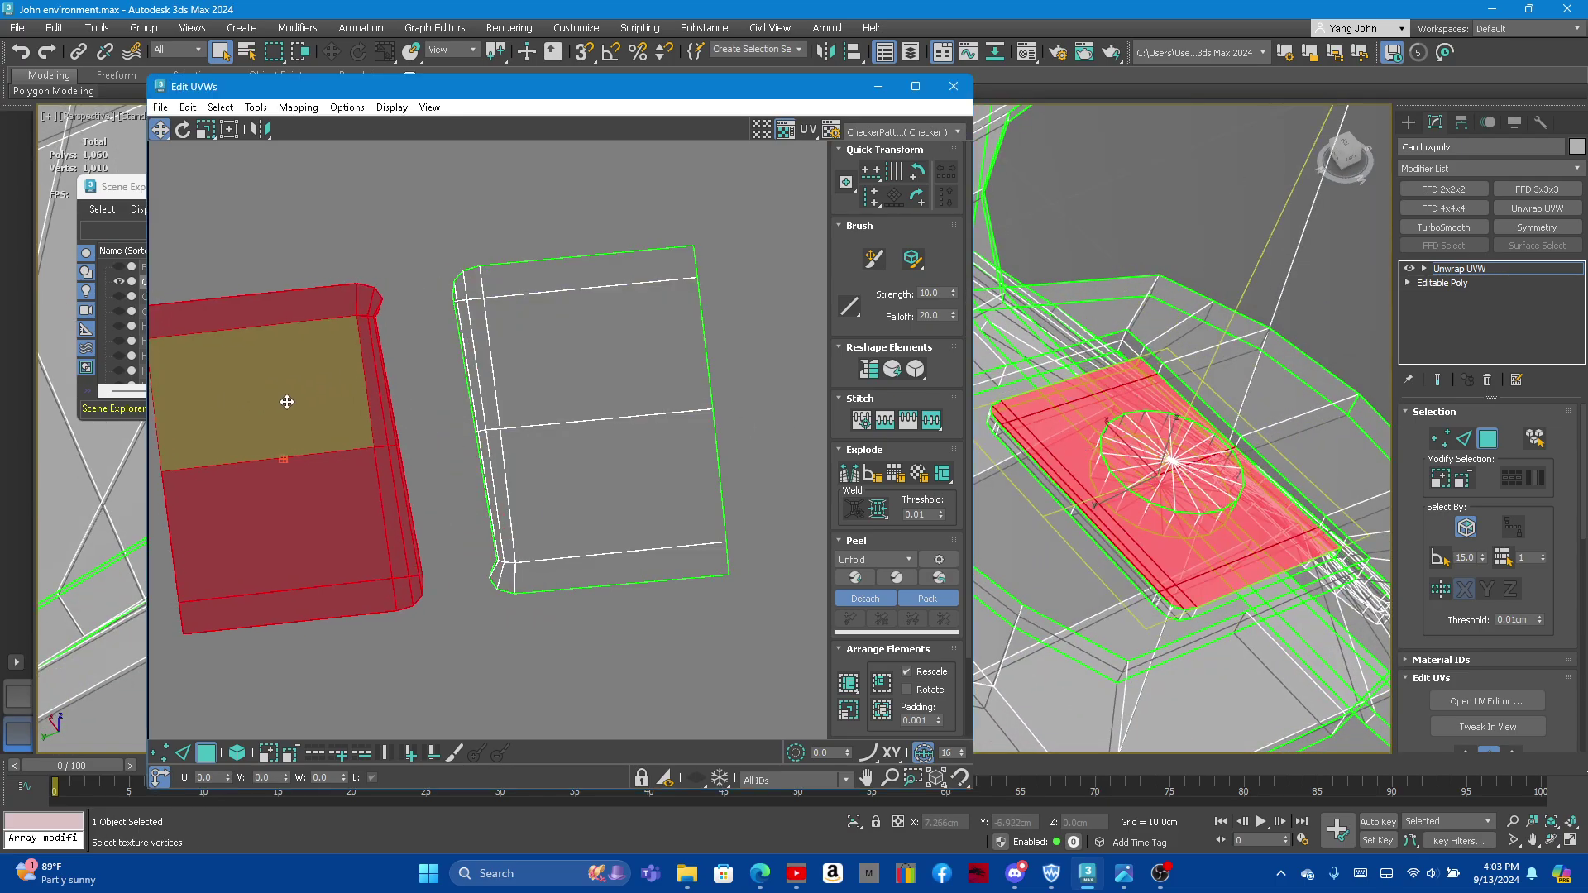
scroll(662, 381, "down", 3)
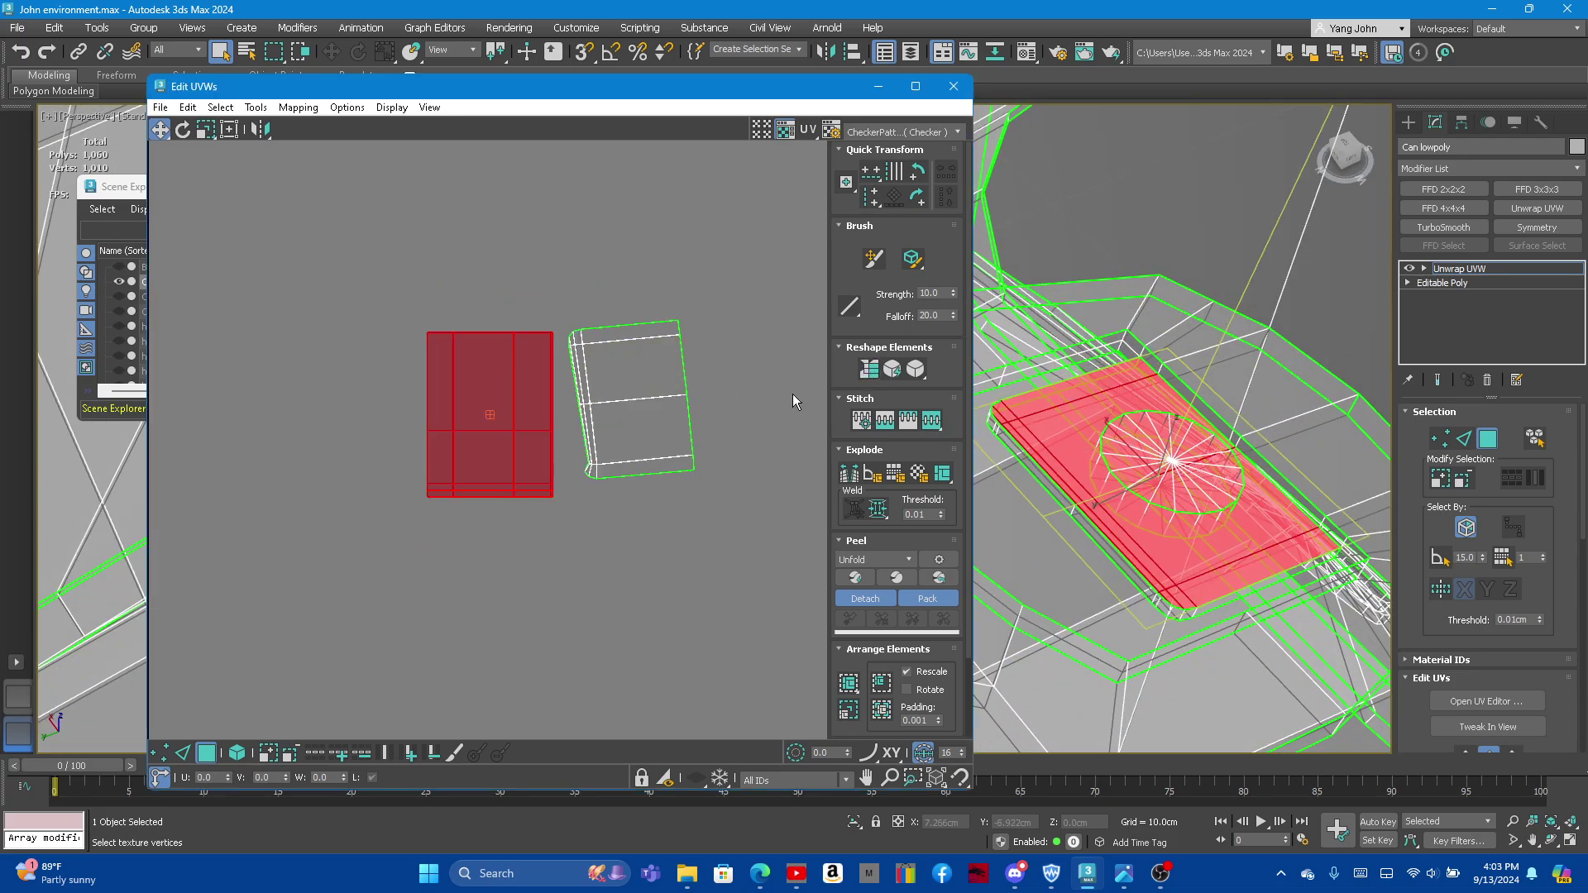
left_click(915, 371)
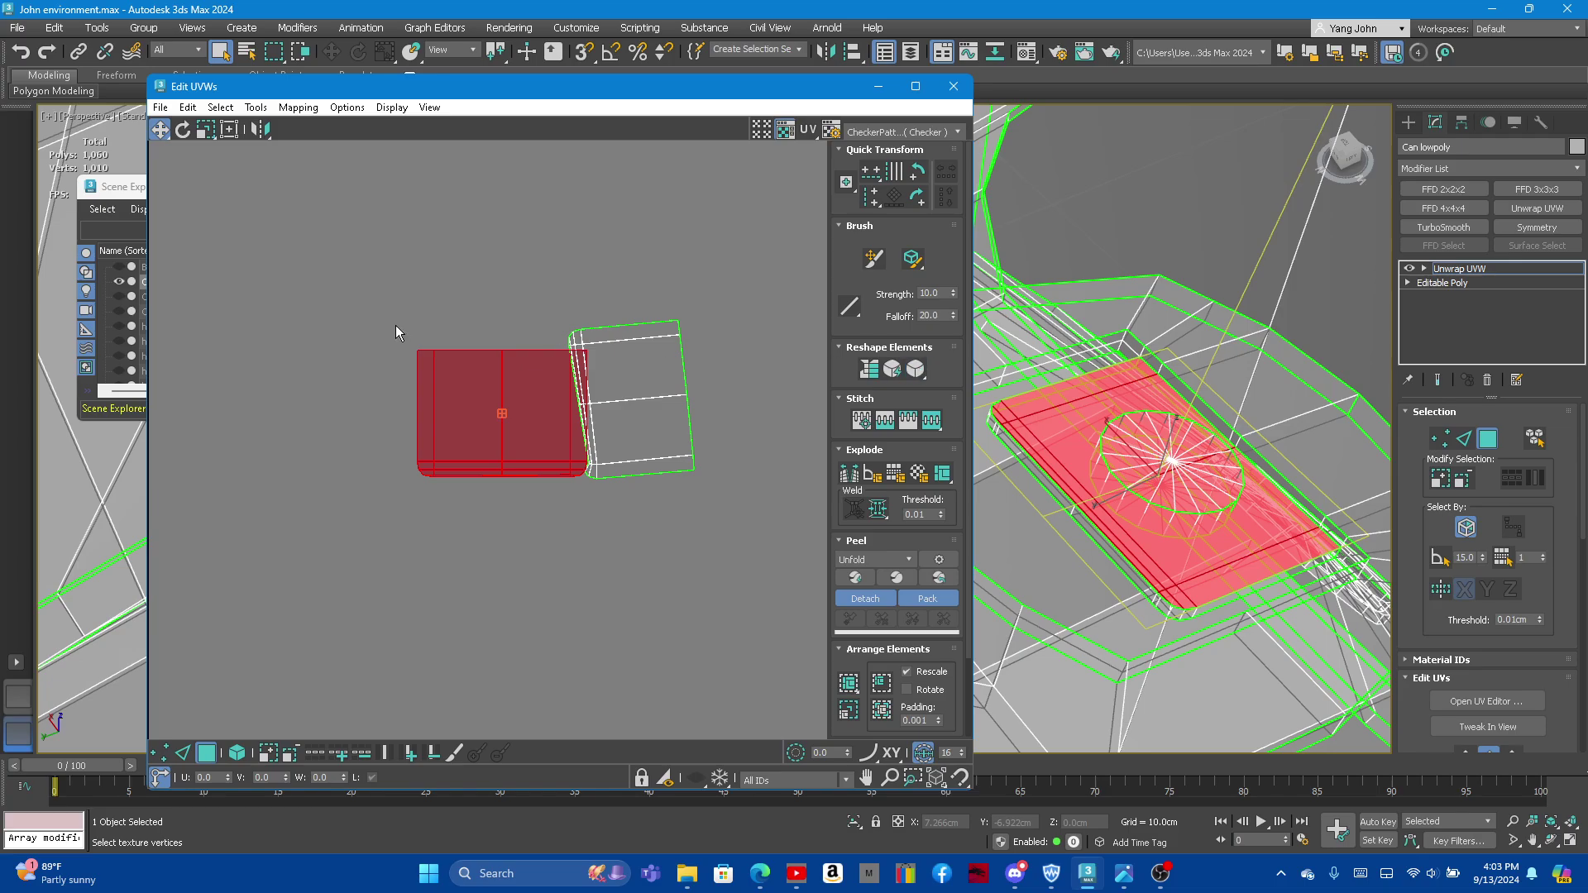
scroll(395, 331, "down", 5)
Step: Separate the right plate shell, straighten and relax it, and raise it level with its neighbour
left_click(446, 323)
scroll(454, 312, "up", 5)
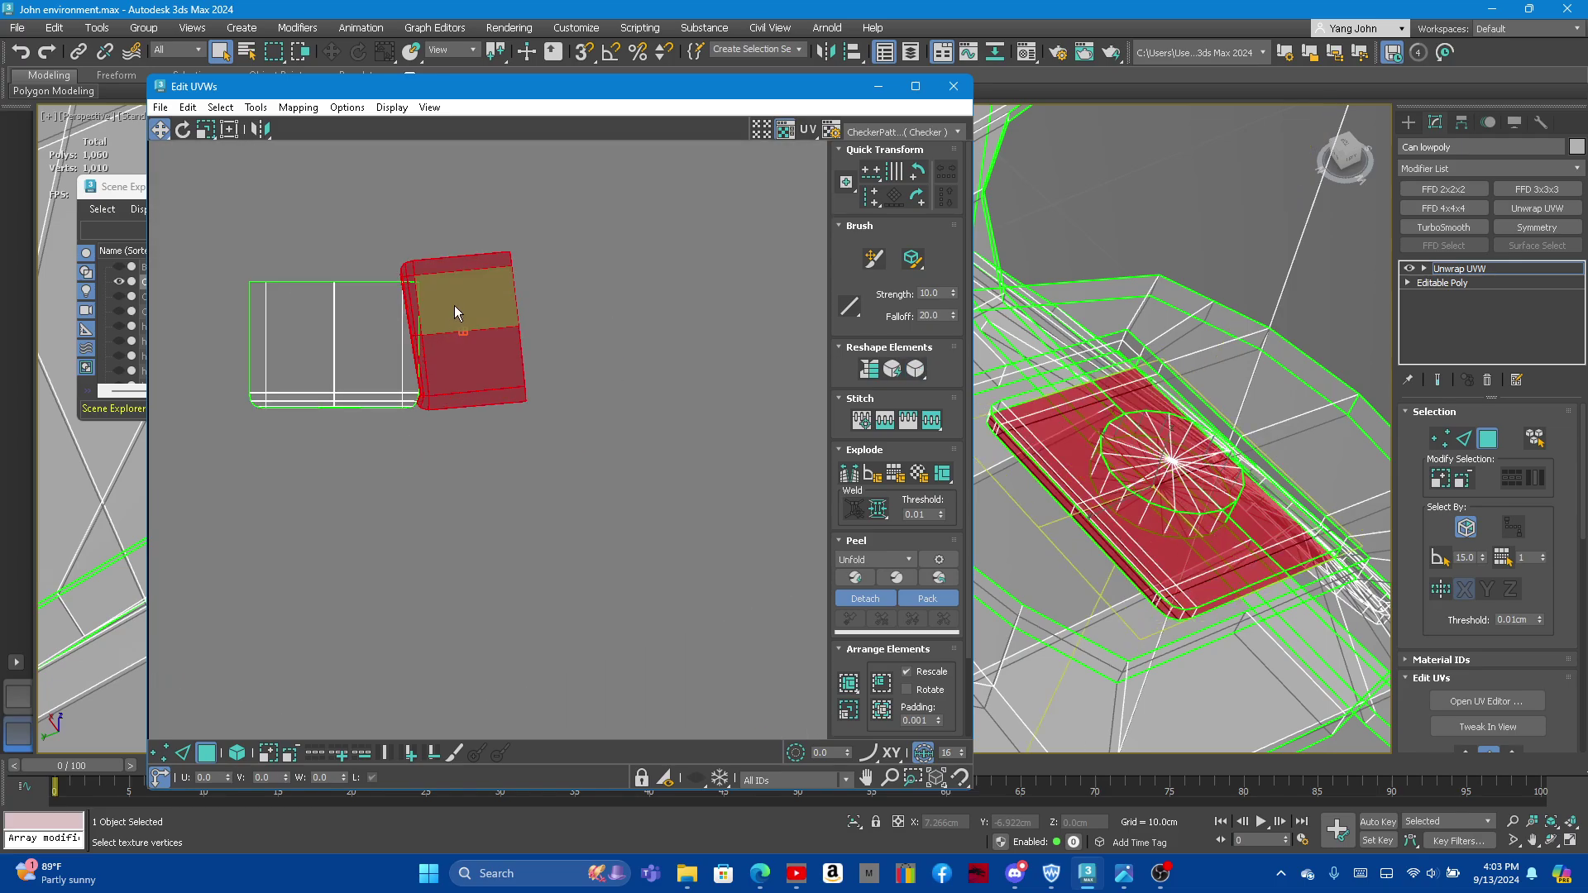
left_click_drag(454, 312, 546, 321)
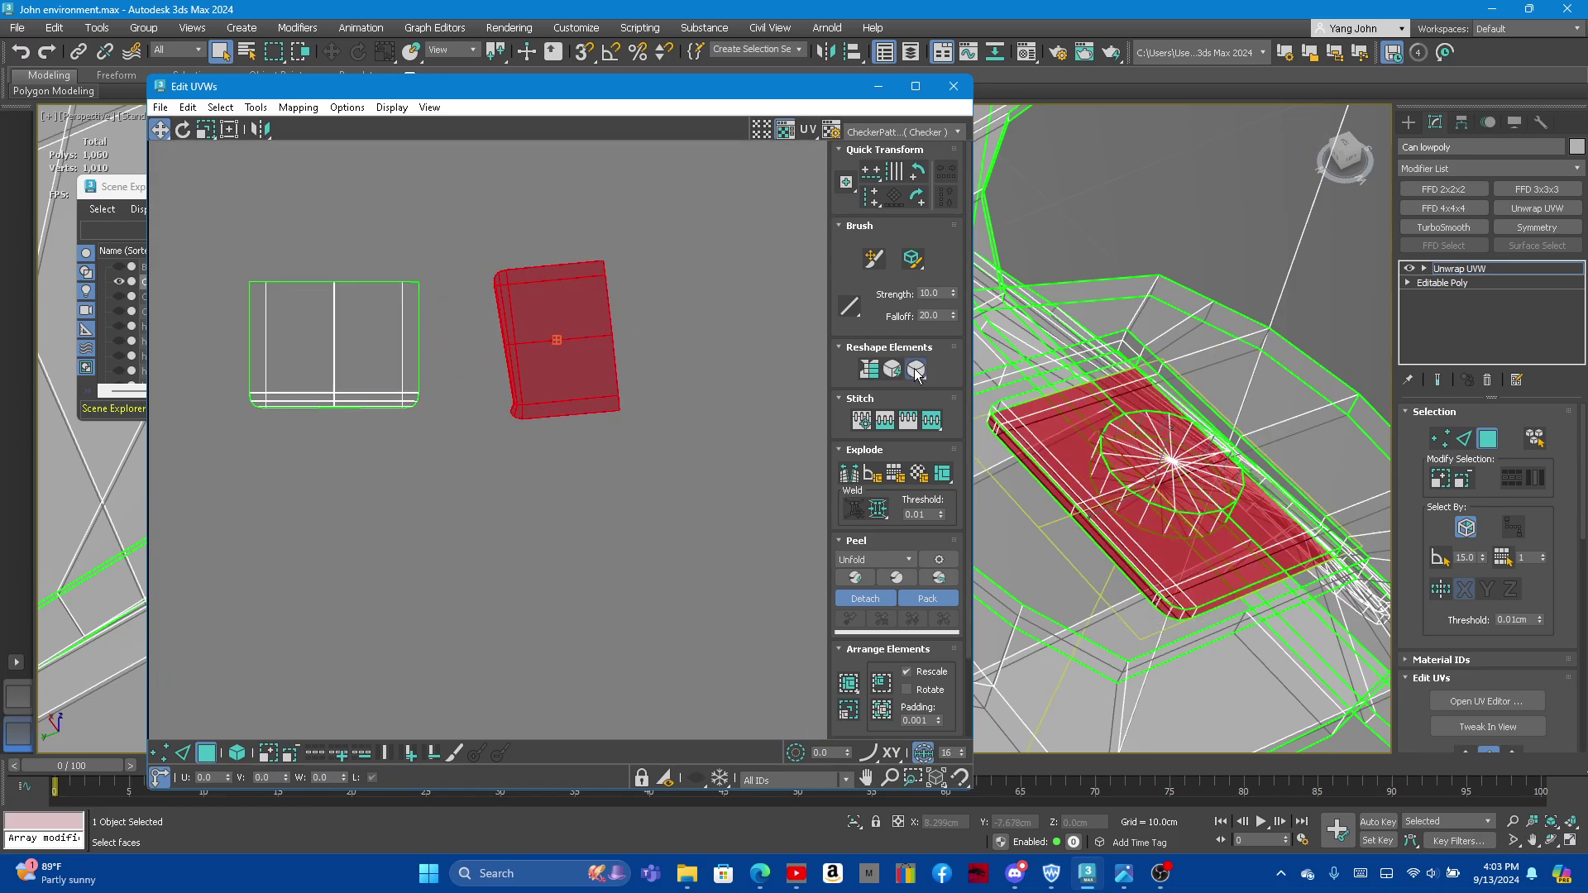
left_click(868, 370)
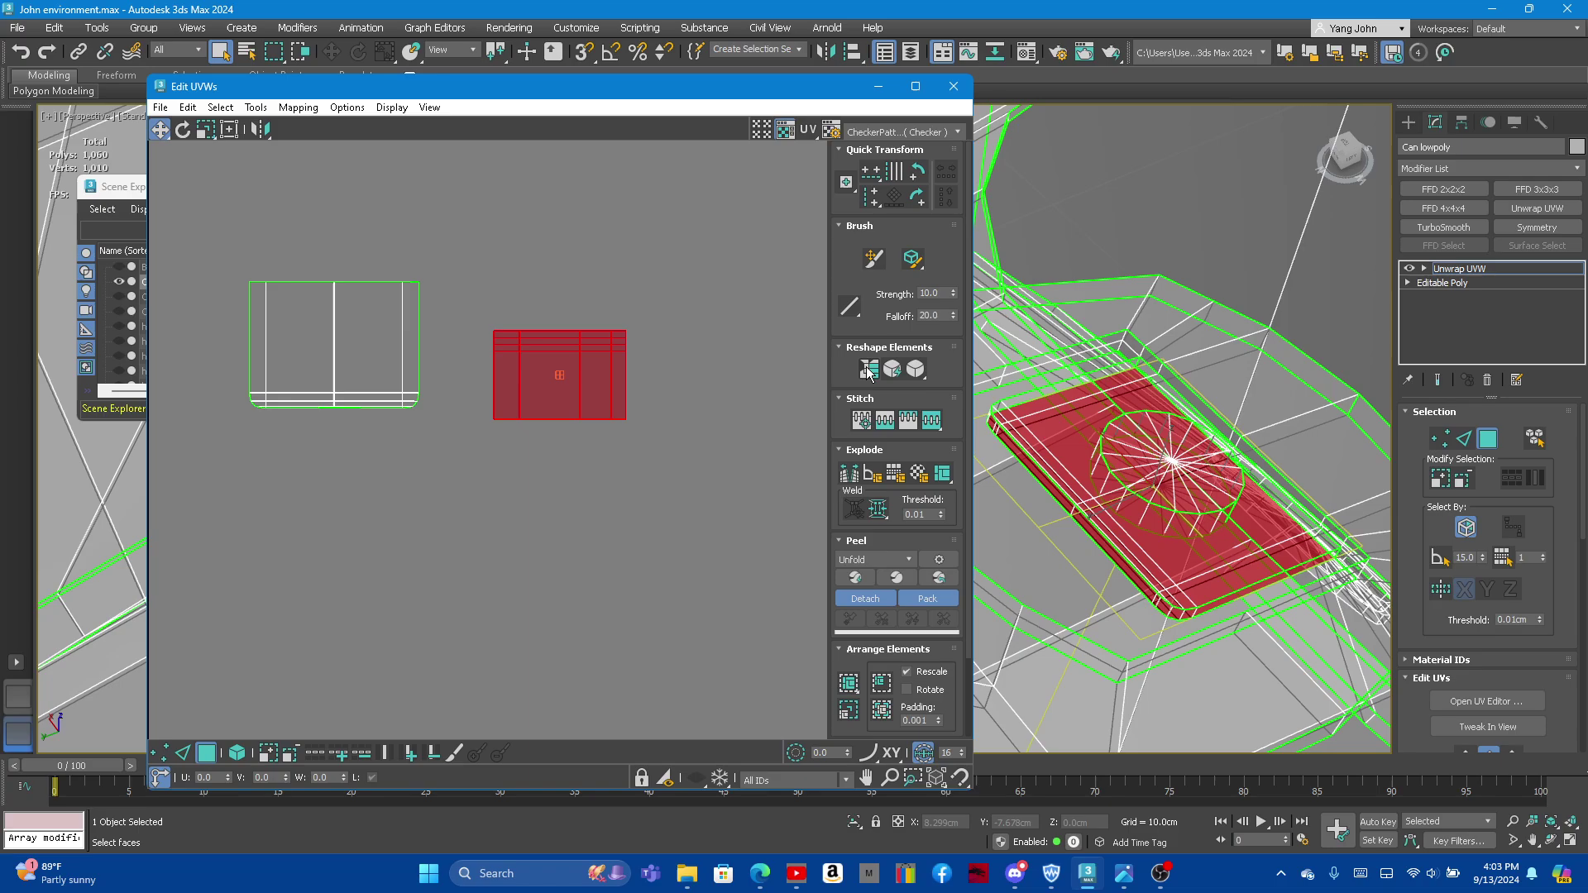
left_click(920, 375)
scroll(530, 342, "down", 4)
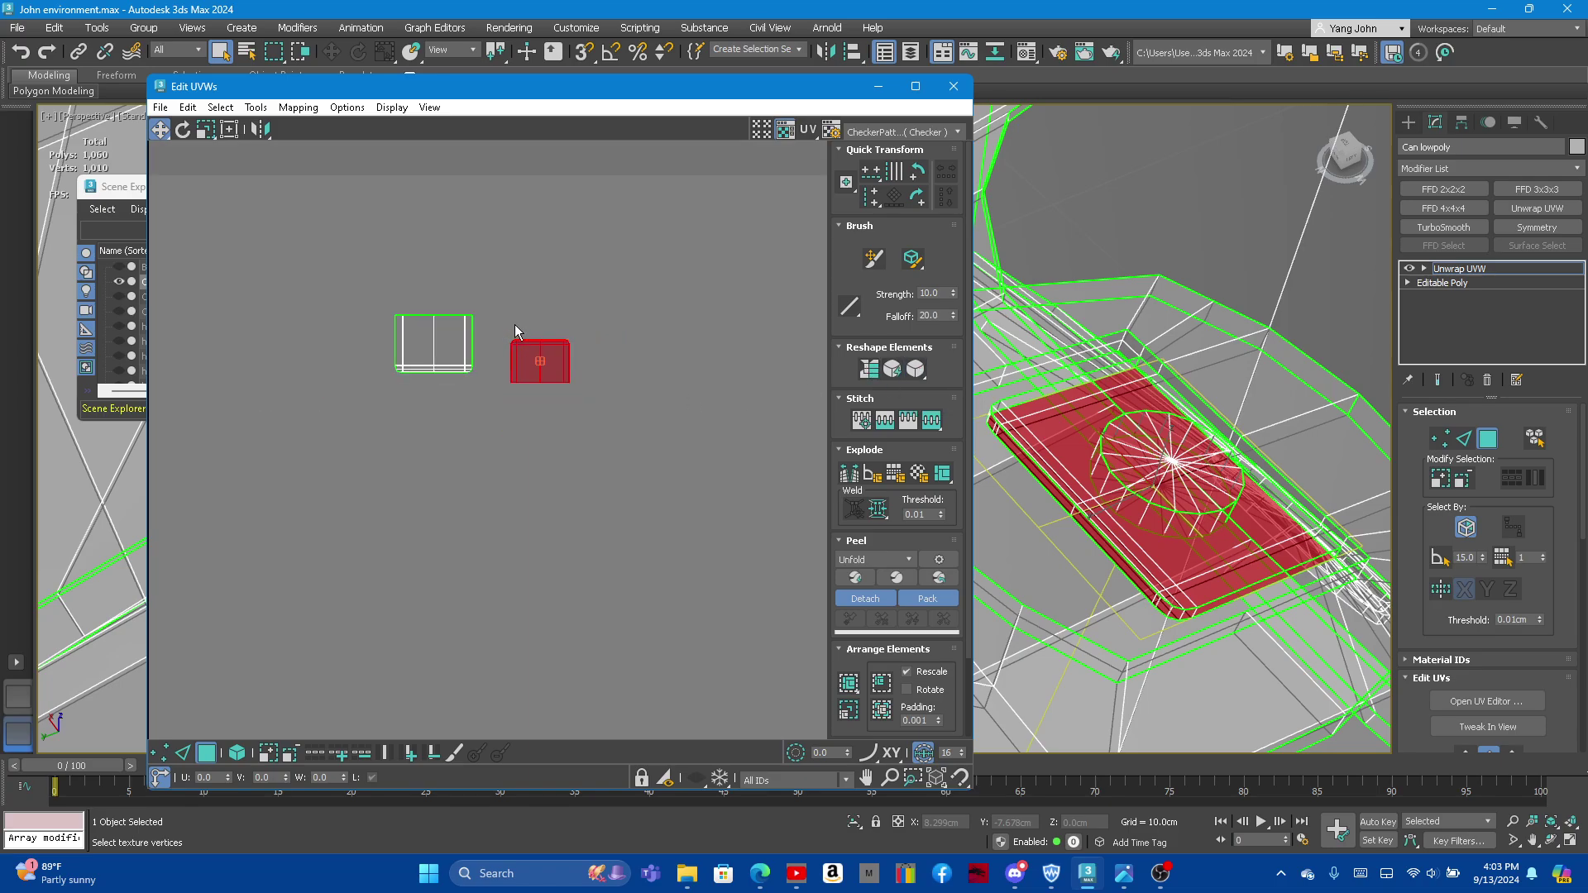
left_click_drag(501, 319, 605, 425)
left_click_drag(542, 364, 540, 350)
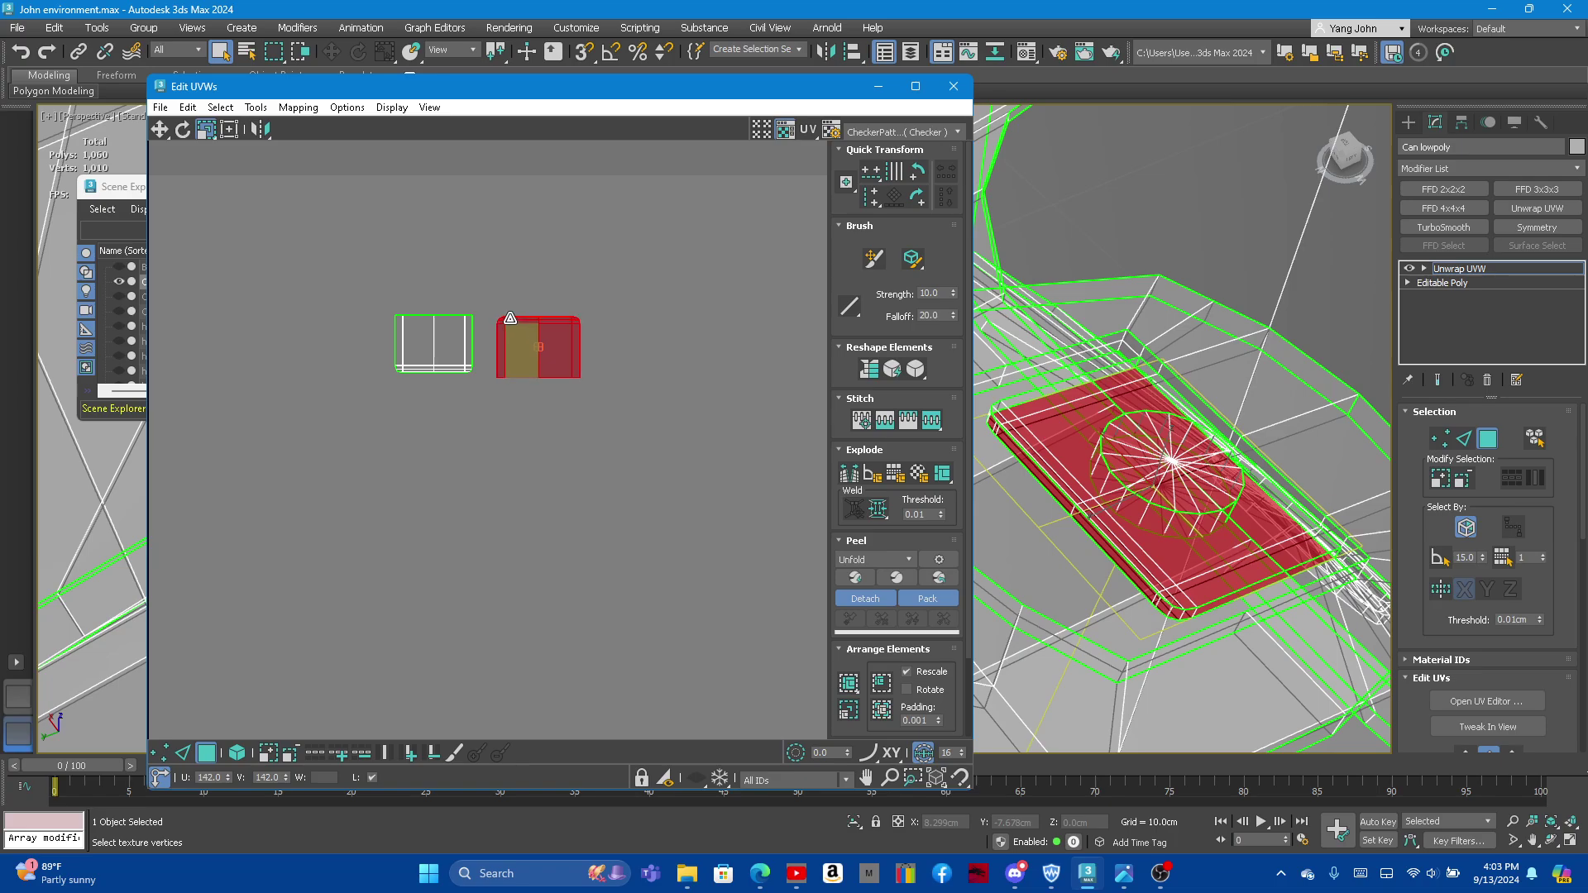
Step: Select both plate shells together and scale them up
left_click(328, 286)
left_click_drag(672, 454, 671, 454)
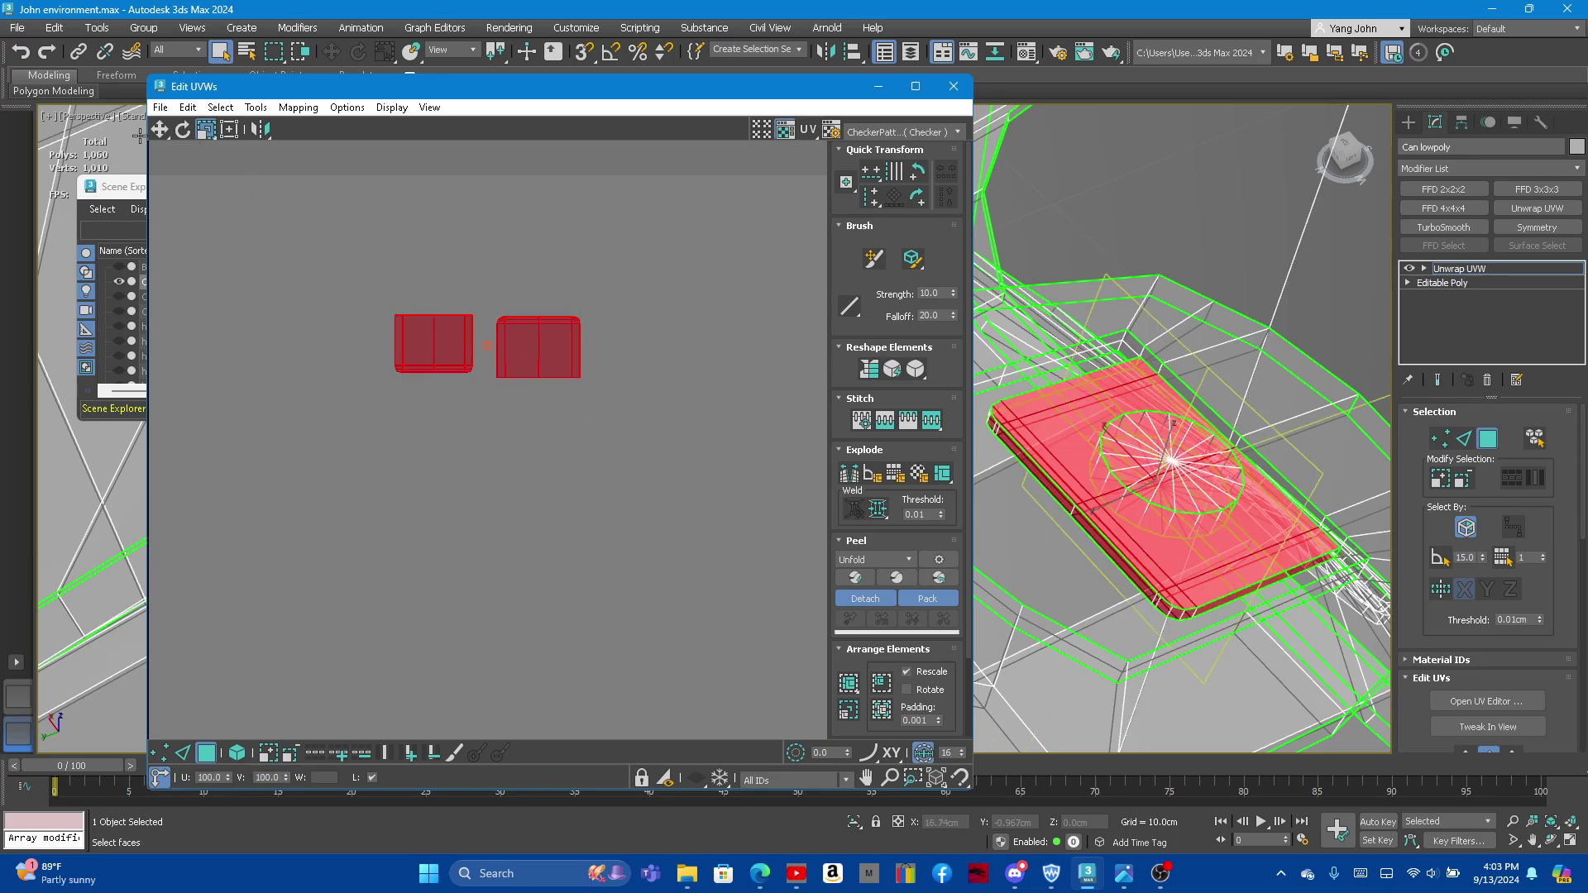
scroll(480, 339, "up", 10)
scroll(463, 329, "down", 5)
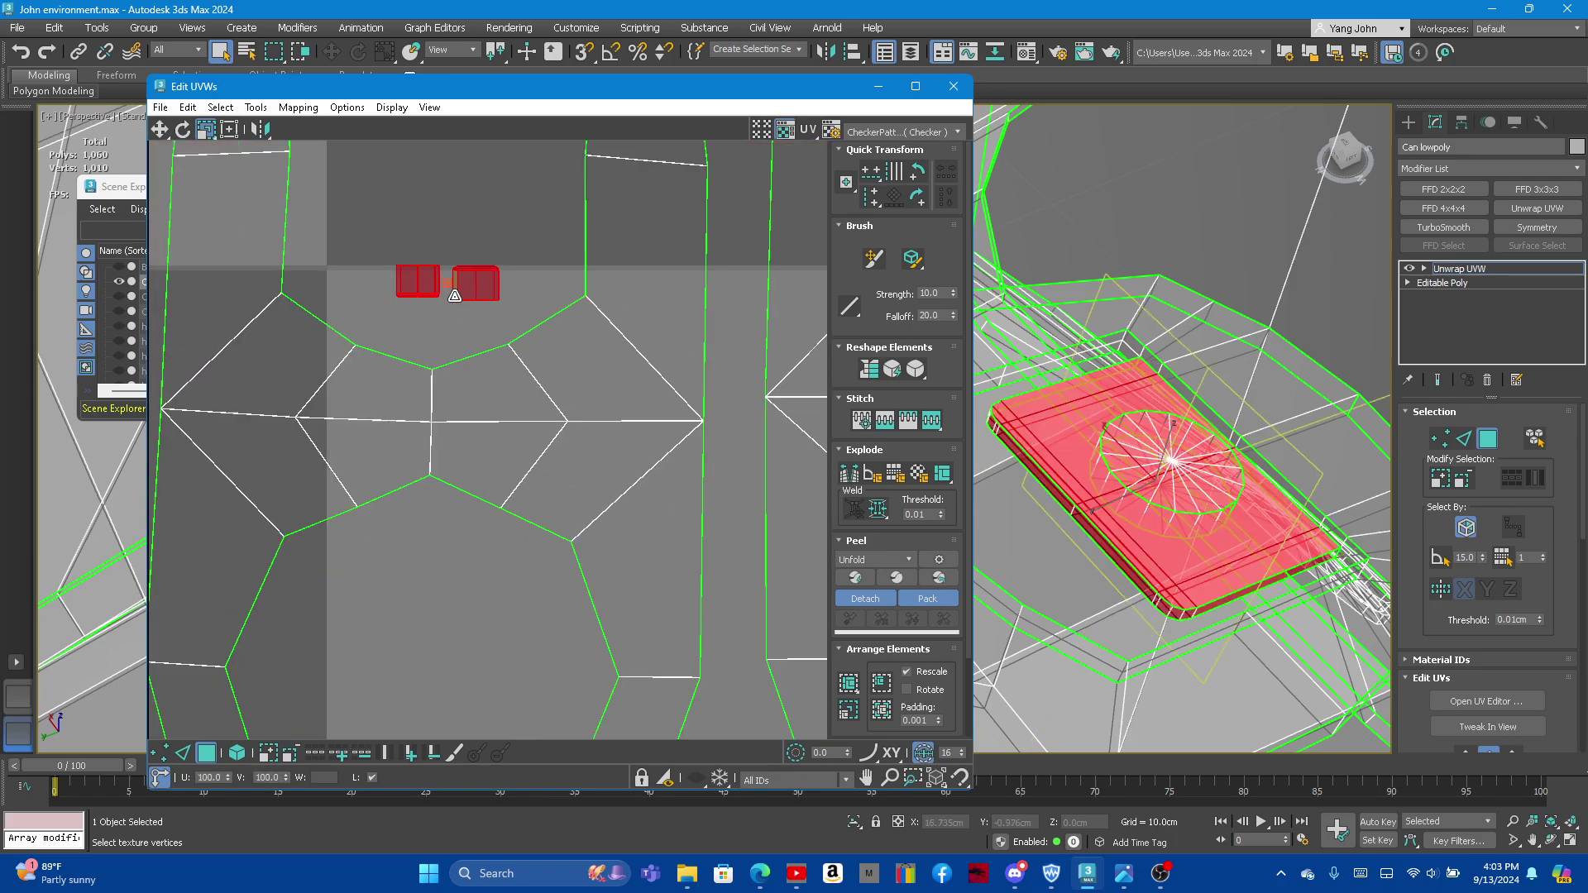
scroll(463, 329, "down", 3)
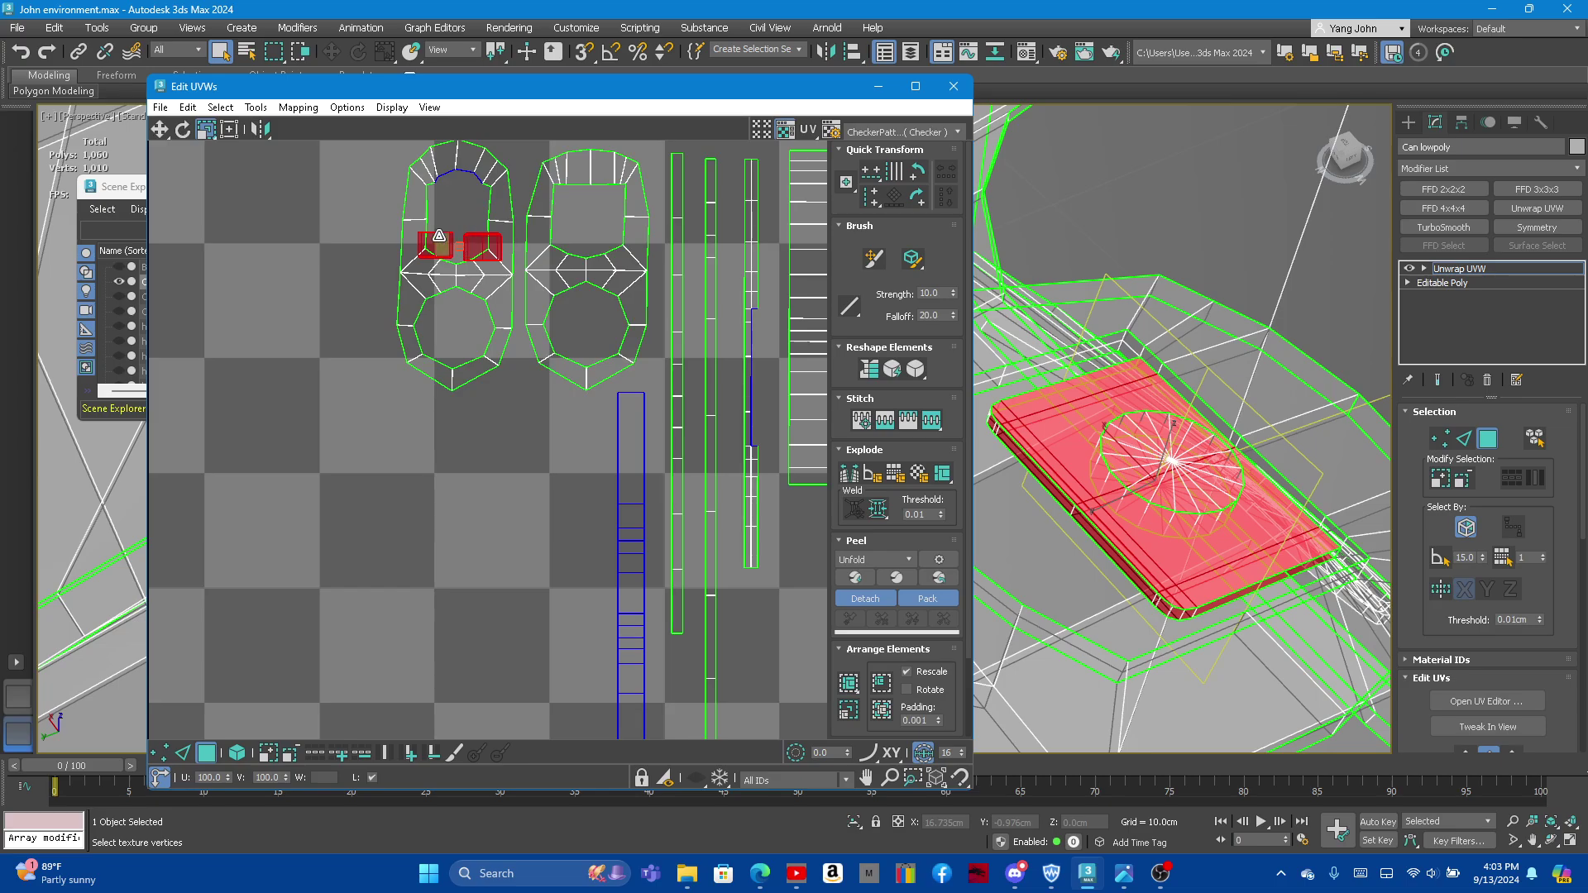
mouse_move(440, 235)
left_mouse_down()
mouse_move(400, 211)
mouse_move(512, 434)
mouse_move(442, 436)
mouse_move(211, 220)
left_mouse_up()
Step: Adjust the size and position of both plate shells to sit beside the long strip
left_click(159, 129)
left_click(206, 129)
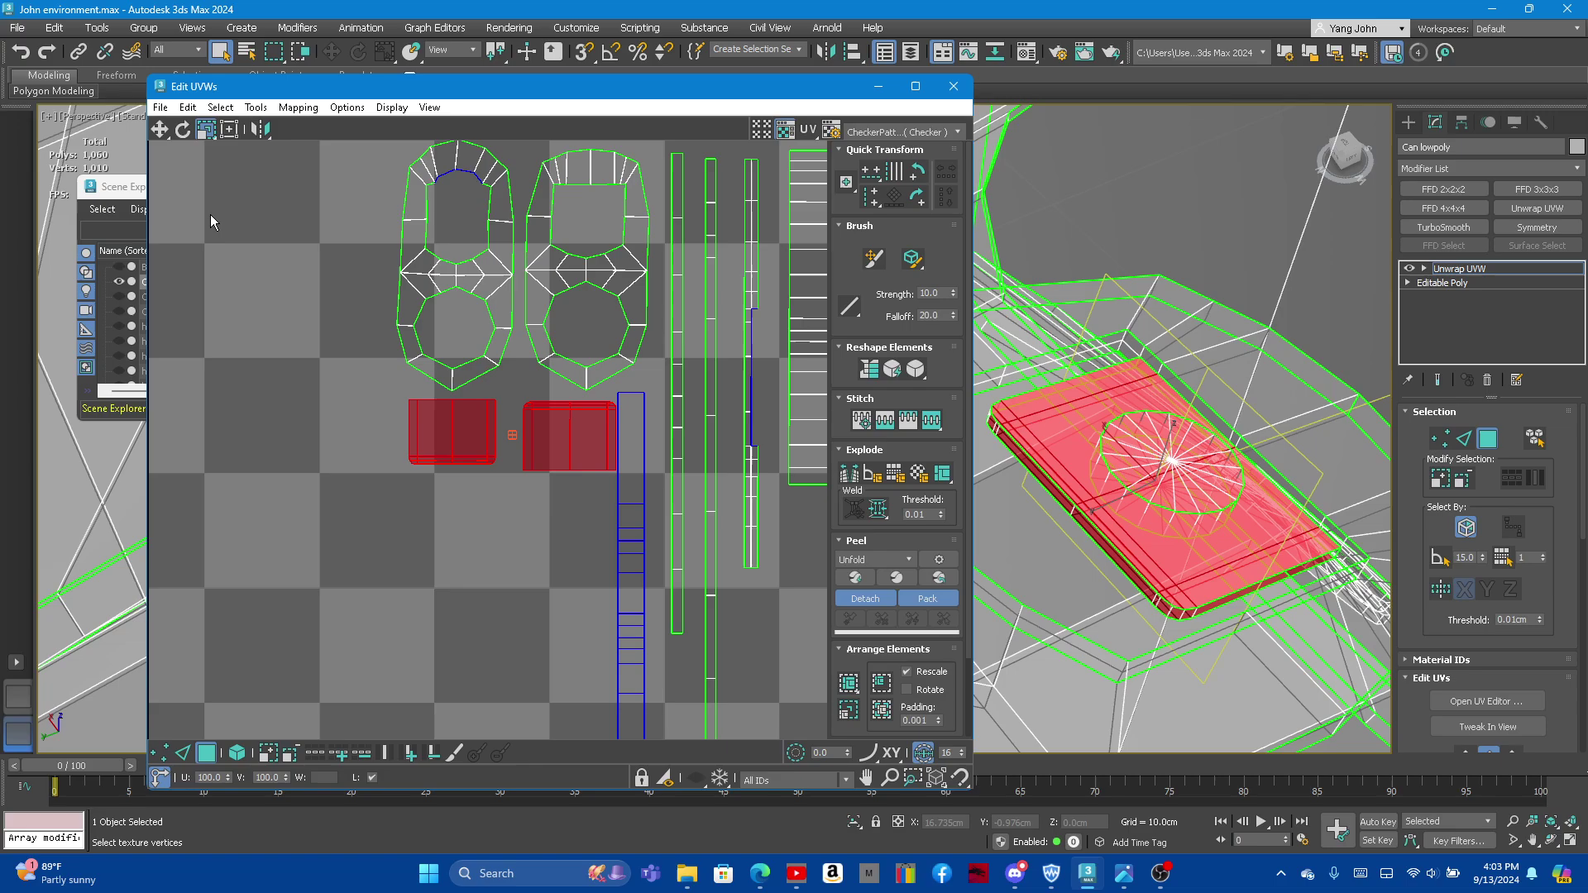
left_click(159, 129)
left_click_drag(454, 438, 441, 438)
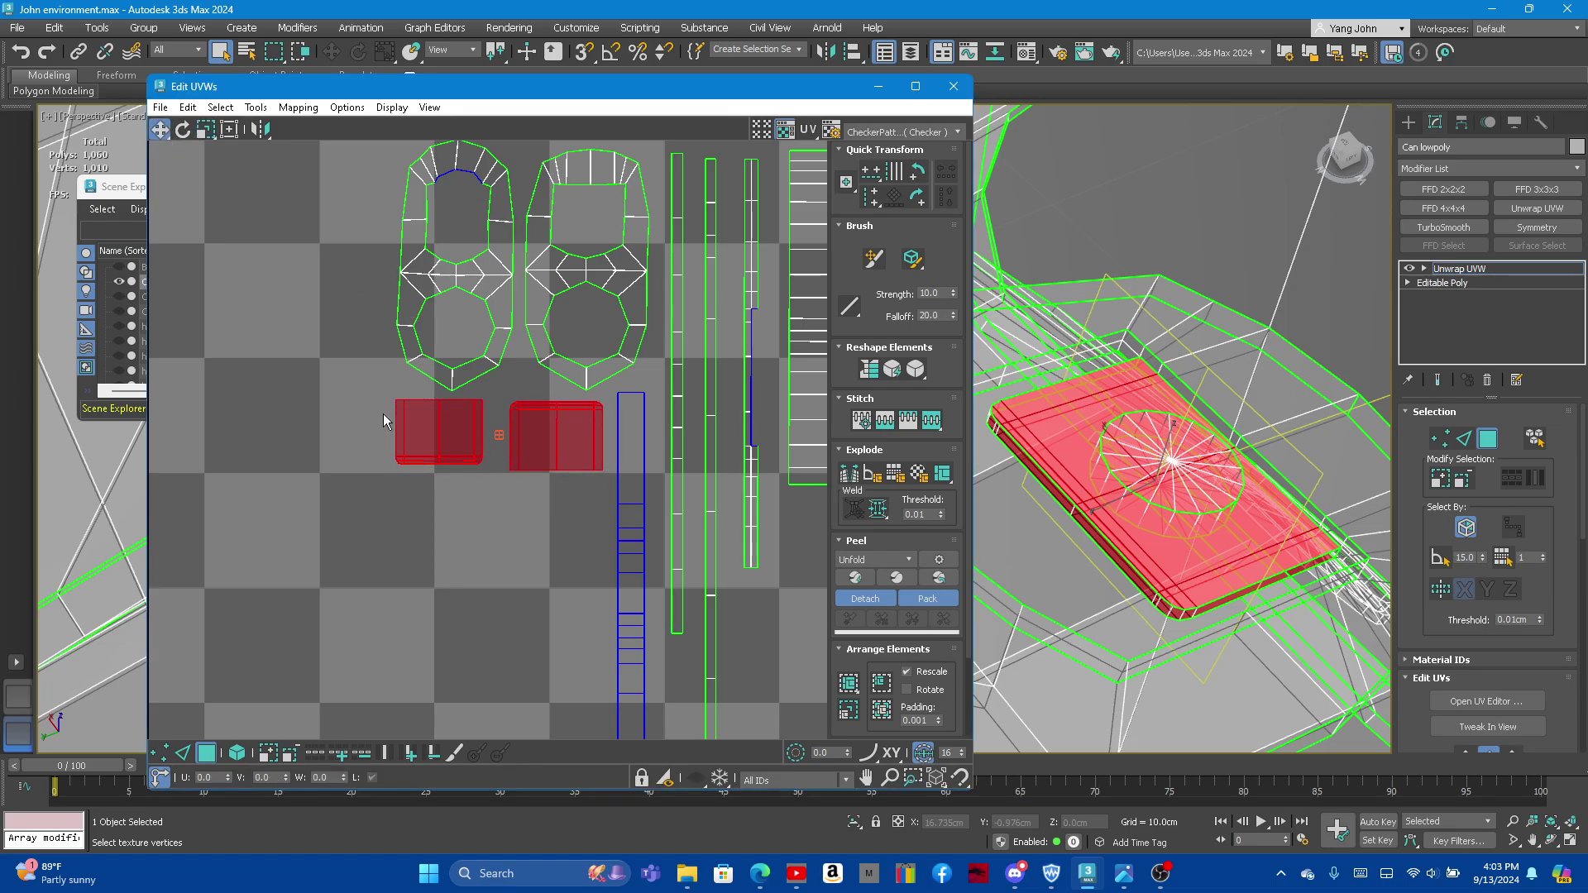
left_click(206, 129)
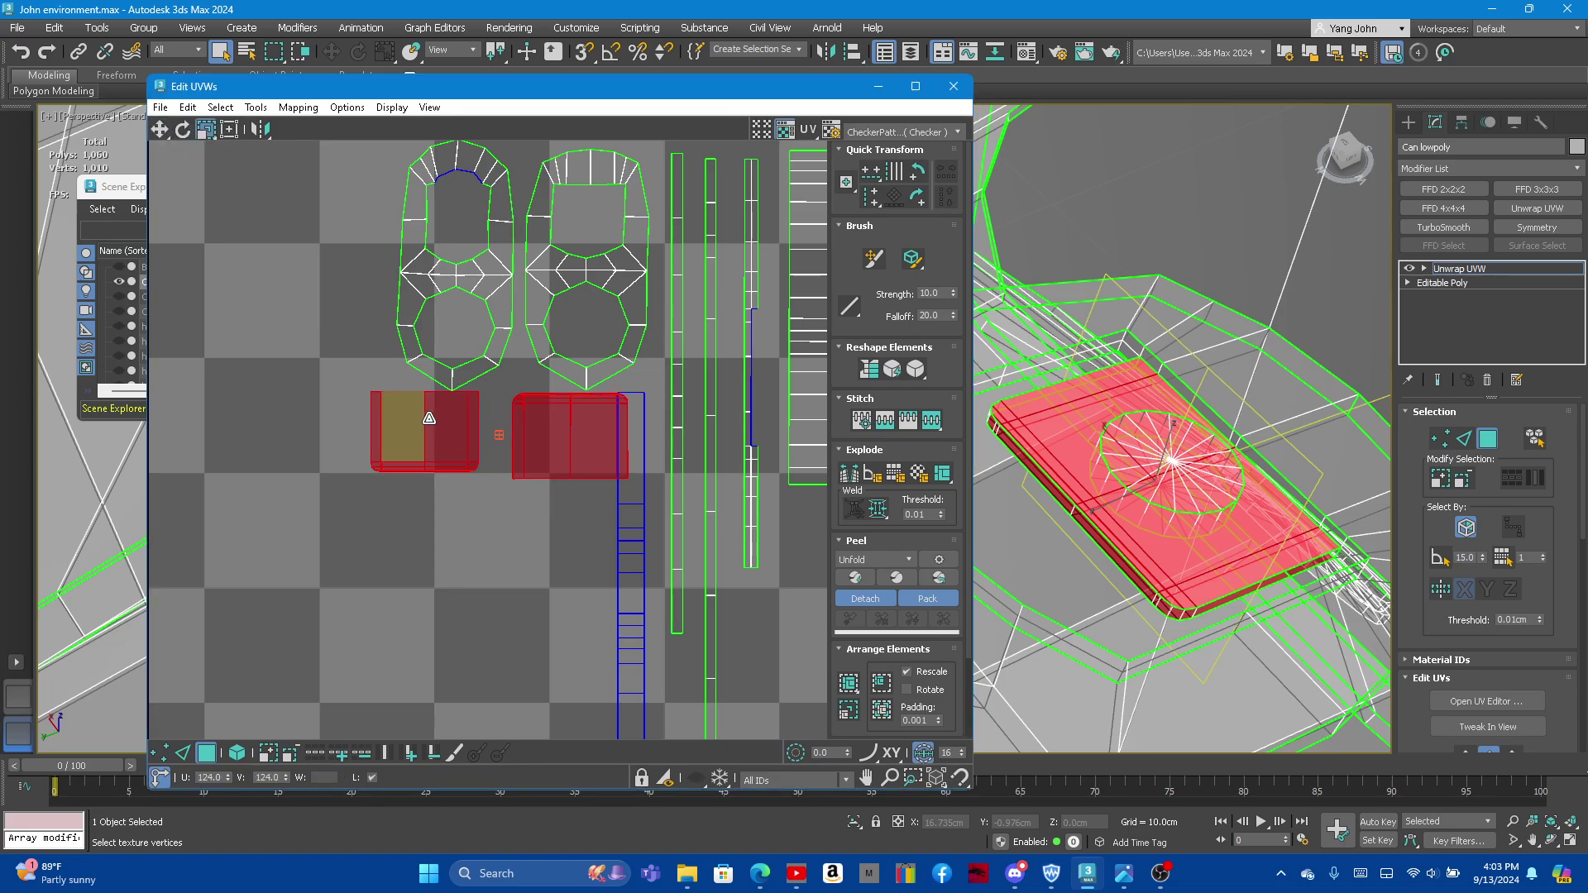
left_click_drag(447, 438, 58, 157)
left_click(159, 129)
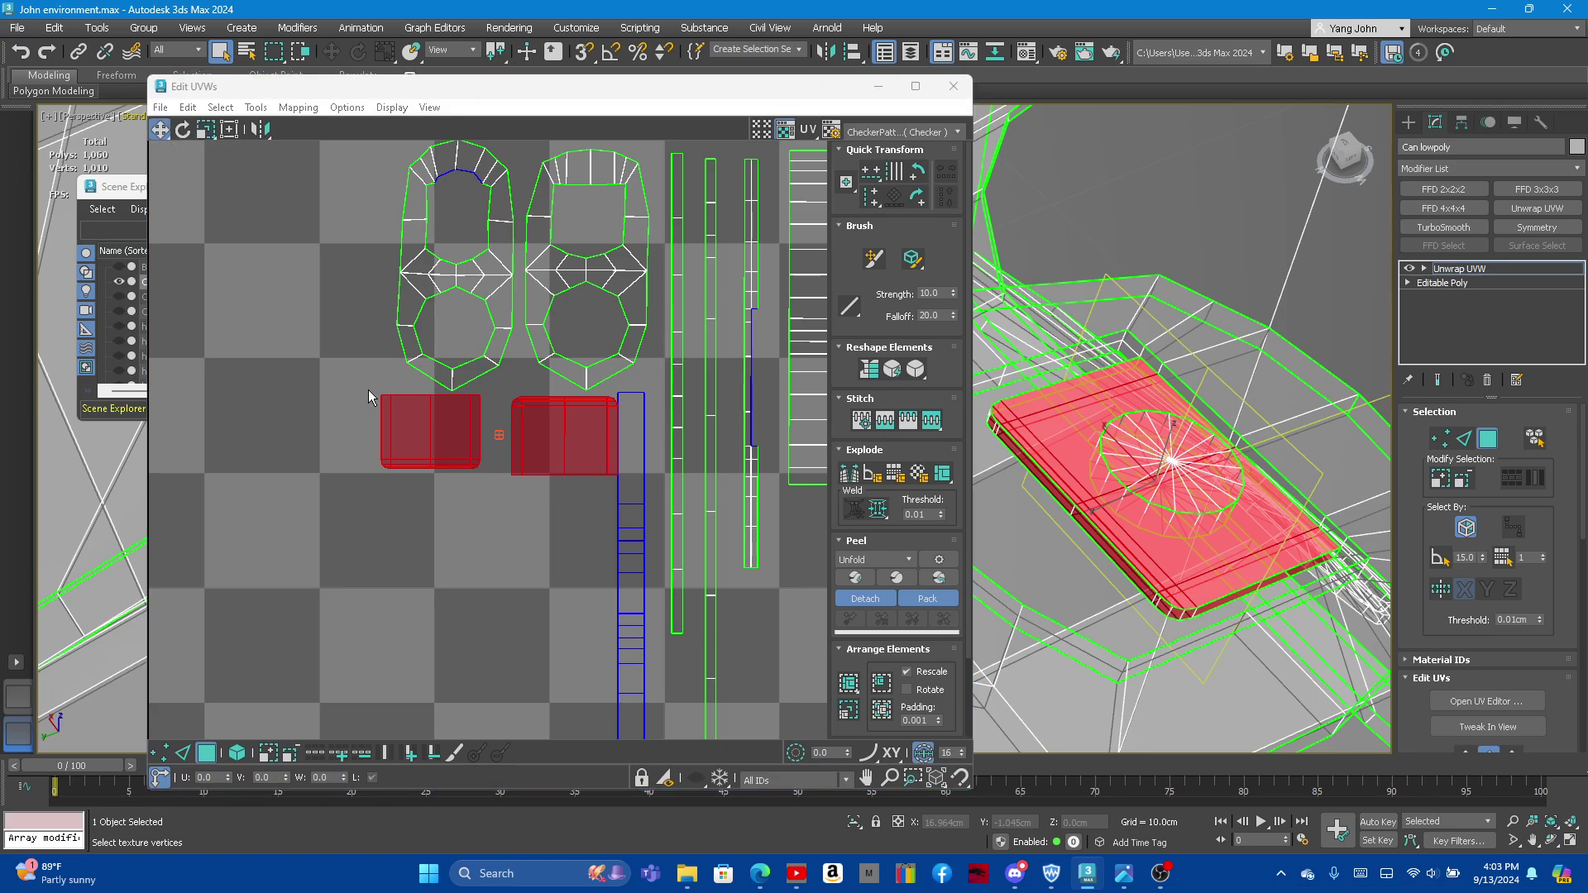
left_click_drag(455, 434, 439, 460)
scroll(454, 361, "down", 3)
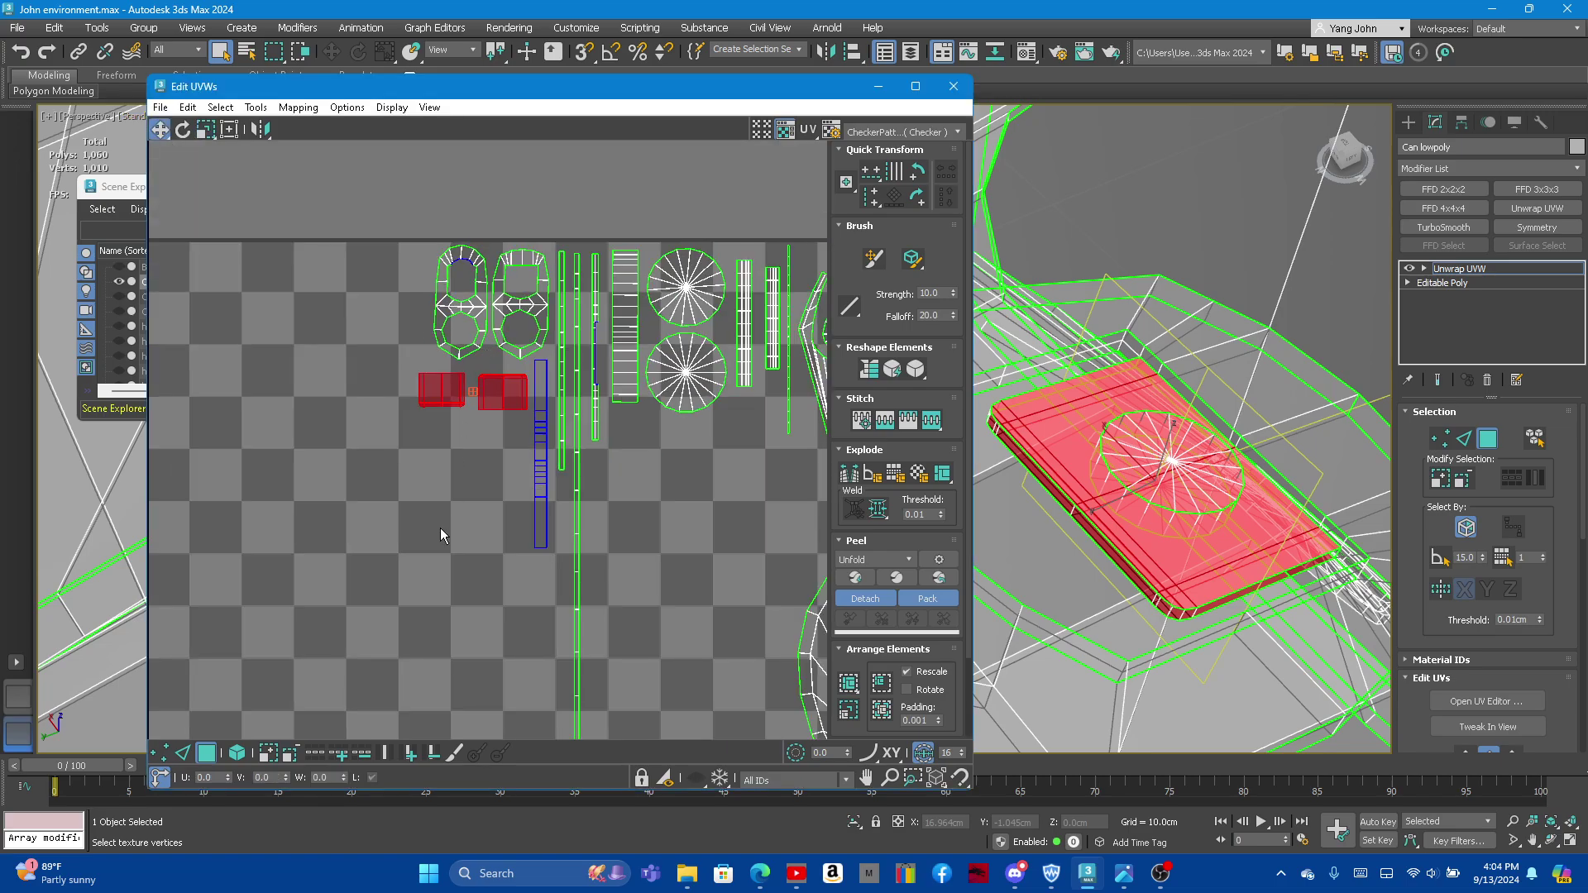
scroll(440, 527, "down", 3)
Step: Deselect the plate shells, frame the whole can, and select the top cap faces
left_click(419, 455)
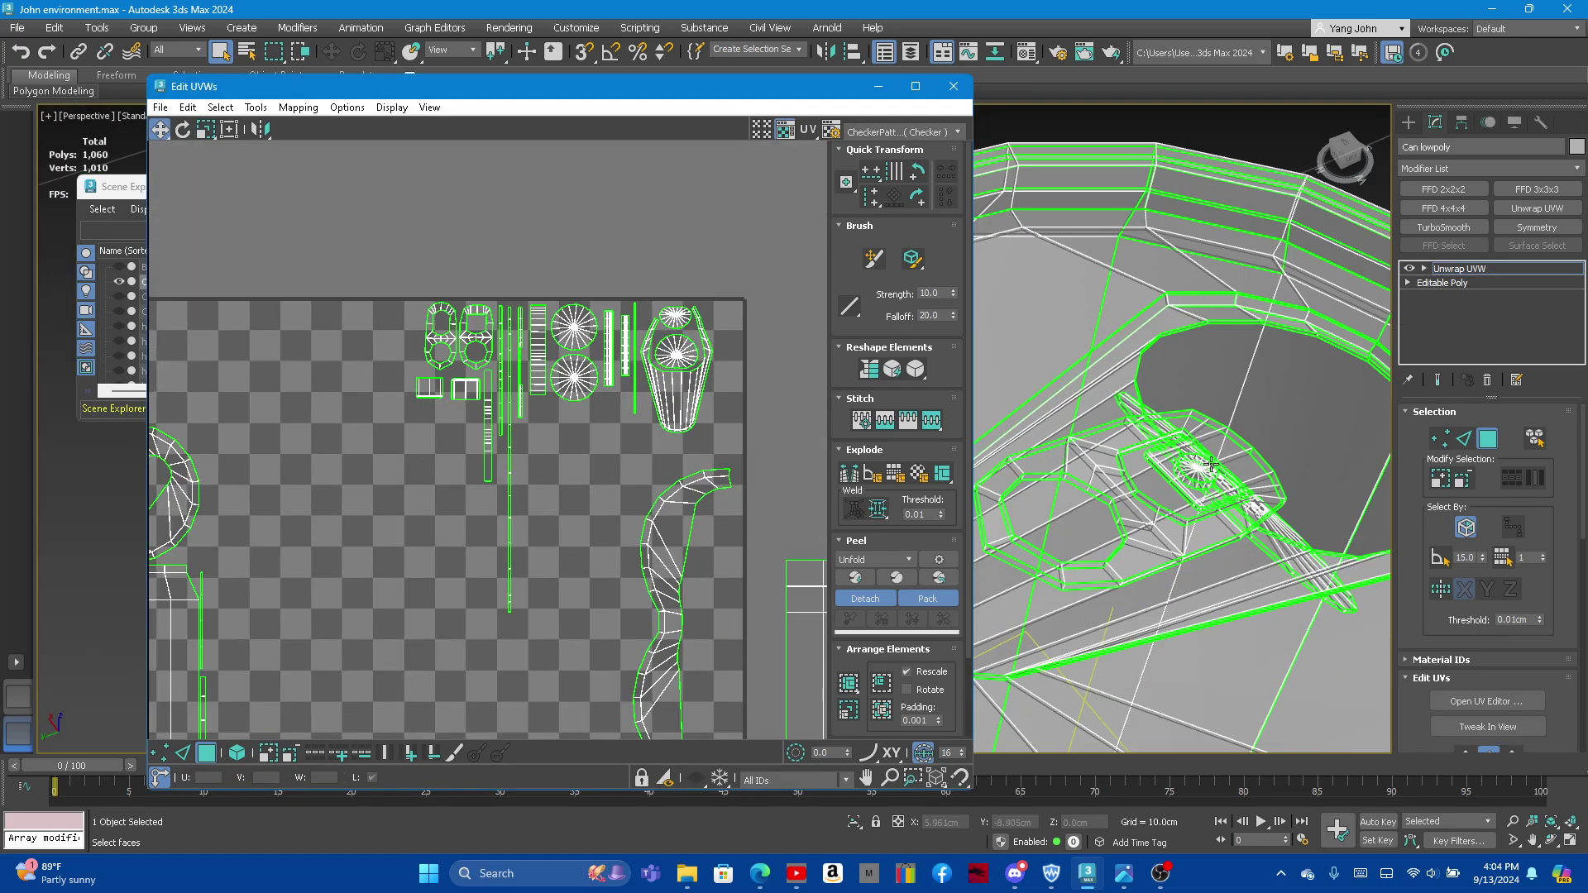
middle_click_drag(1158, 431, 1085, 503, "alt")
scroll(1085, 502, "up", 1)
scroll(1084, 513, "up", 1)
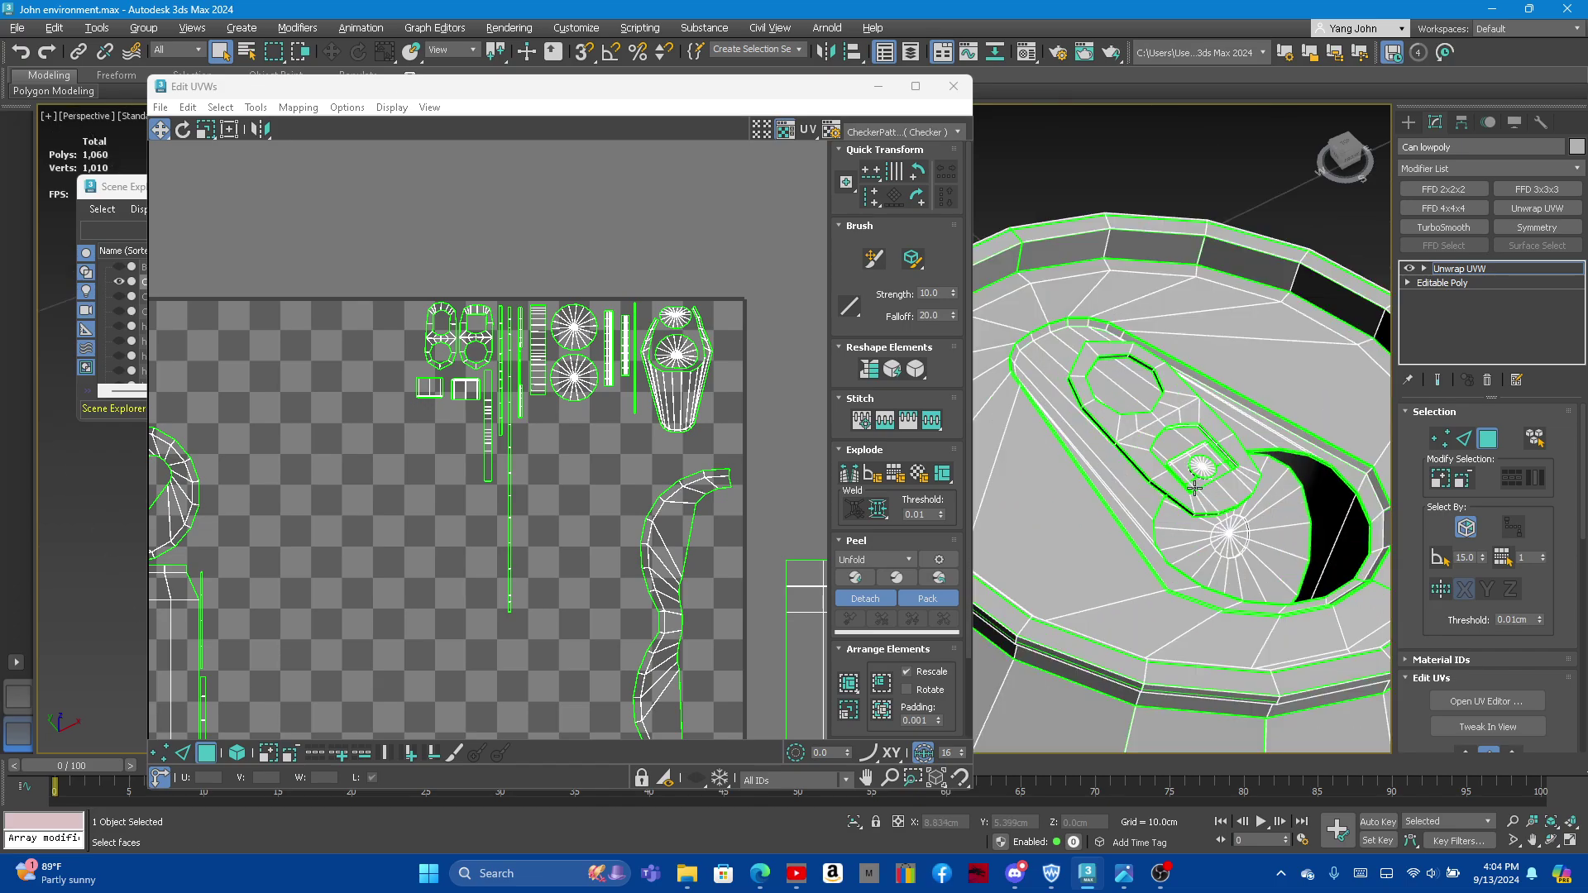
scroll(1081, 546, "up", 1)
scroll(1161, 531, "up", 1)
double_click(1232, 542)
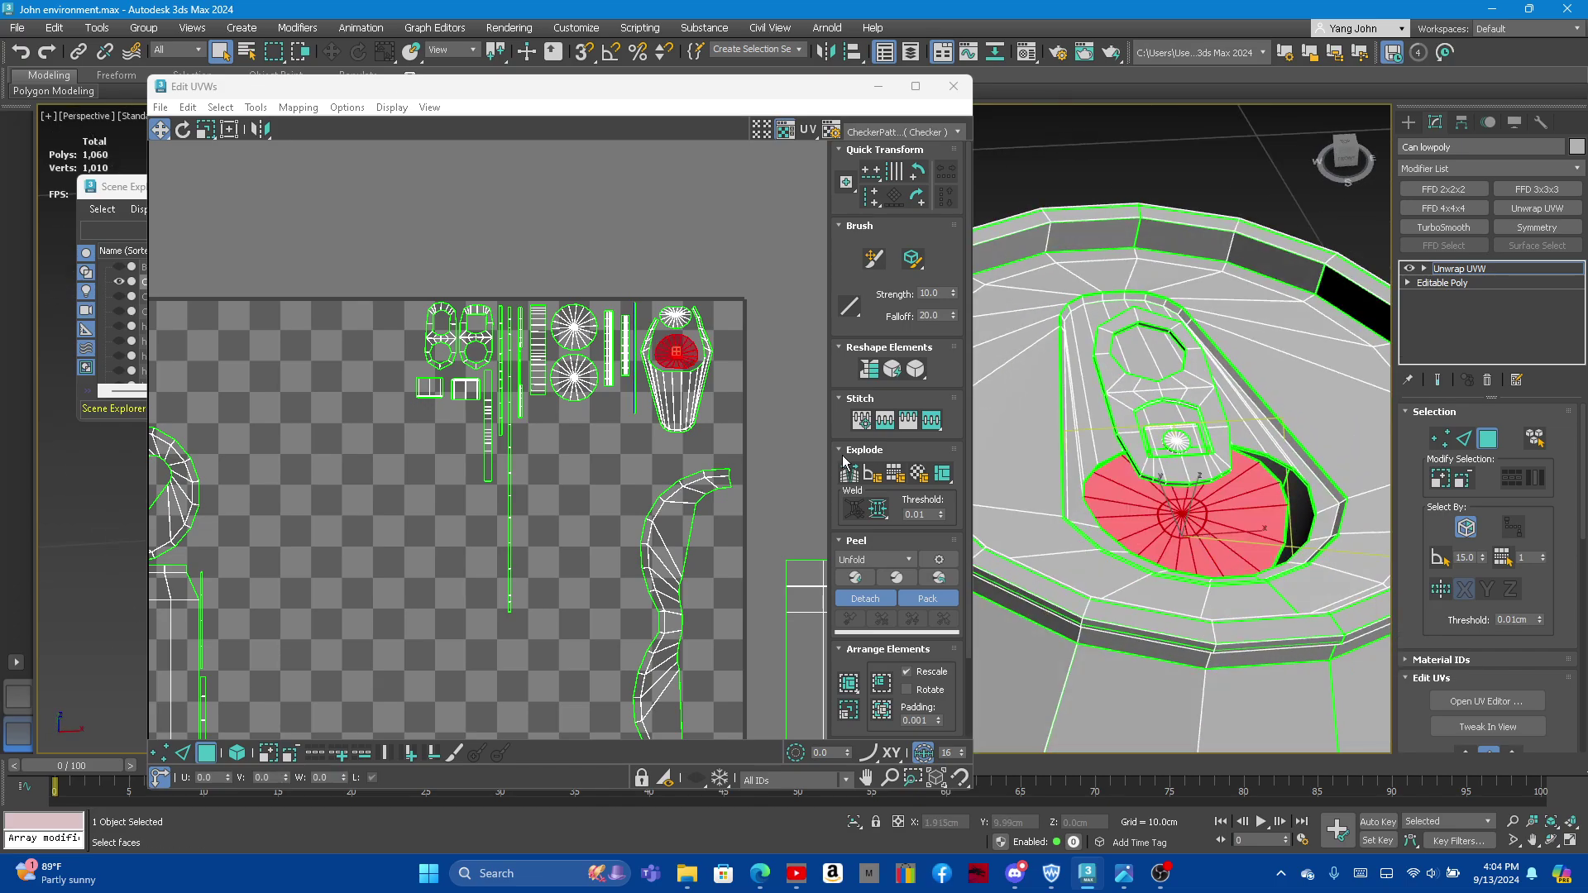
scroll(602, 273, "down", 2)
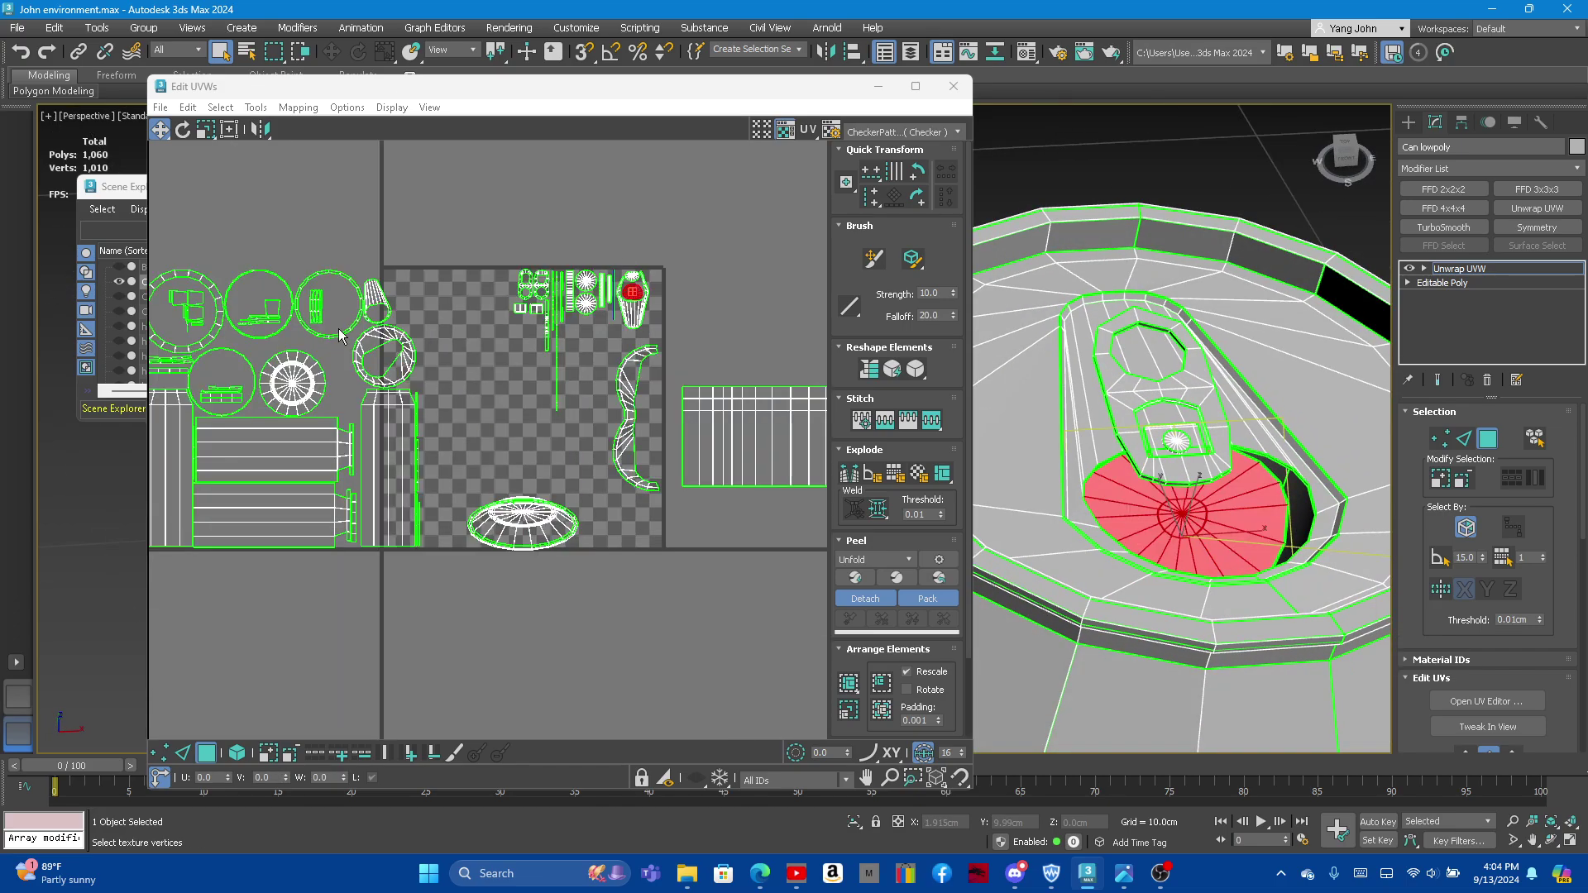
scroll(351, 318, "up", 2)
scroll(364, 302, "up", 2)
scroll(369, 286, "up", 2)
Step: Rotate the cone-shaped UV shell about -9.4° so it stands upright
left_click(369, 255)
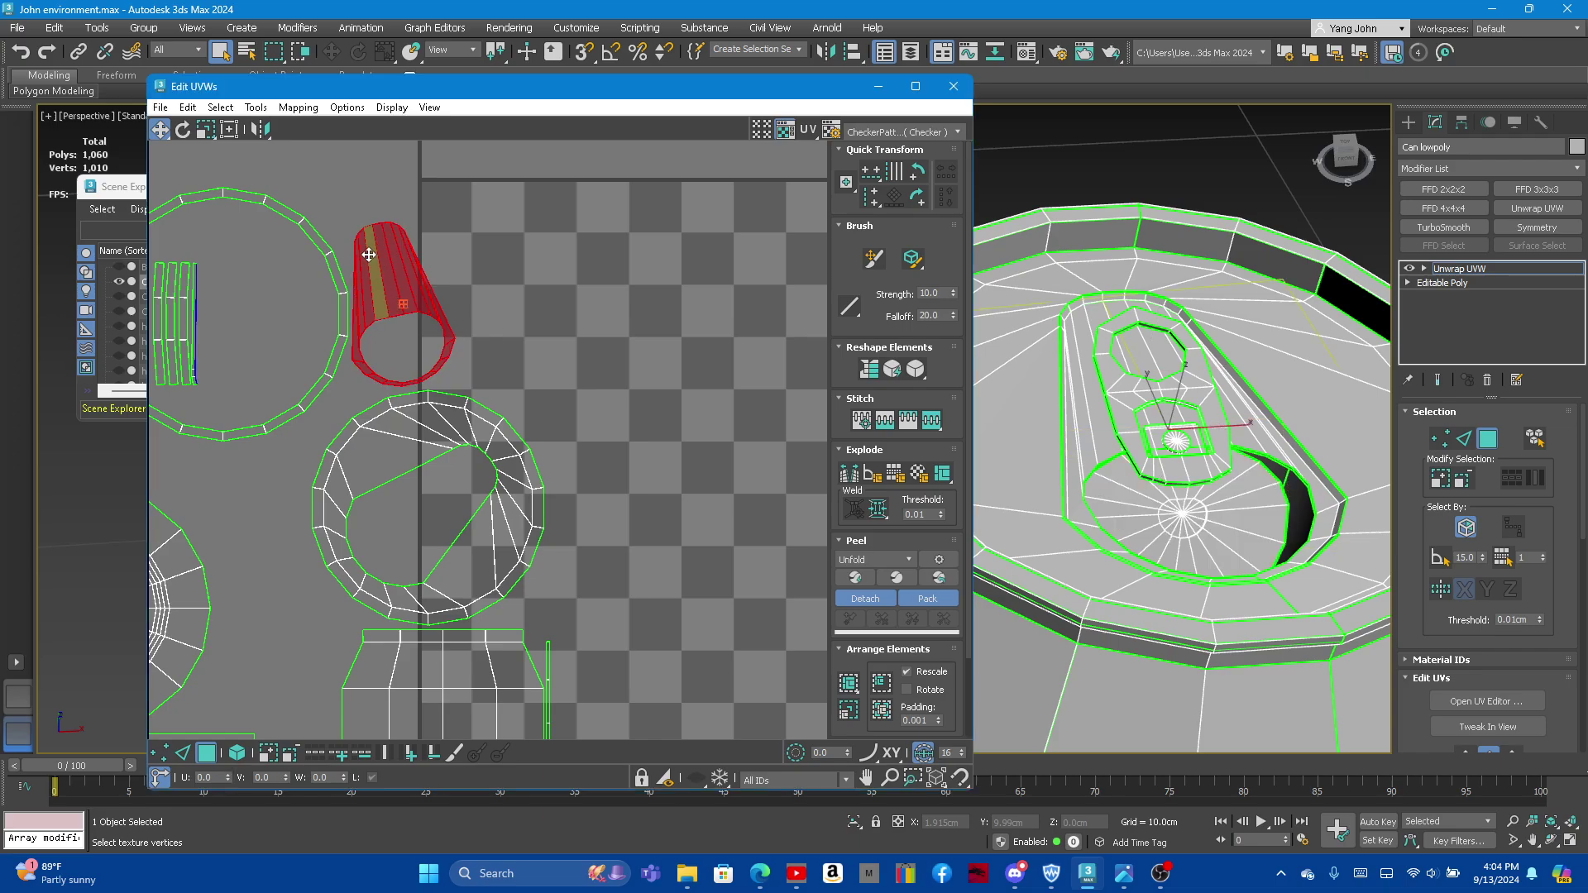
scroll(369, 256, "down", 4)
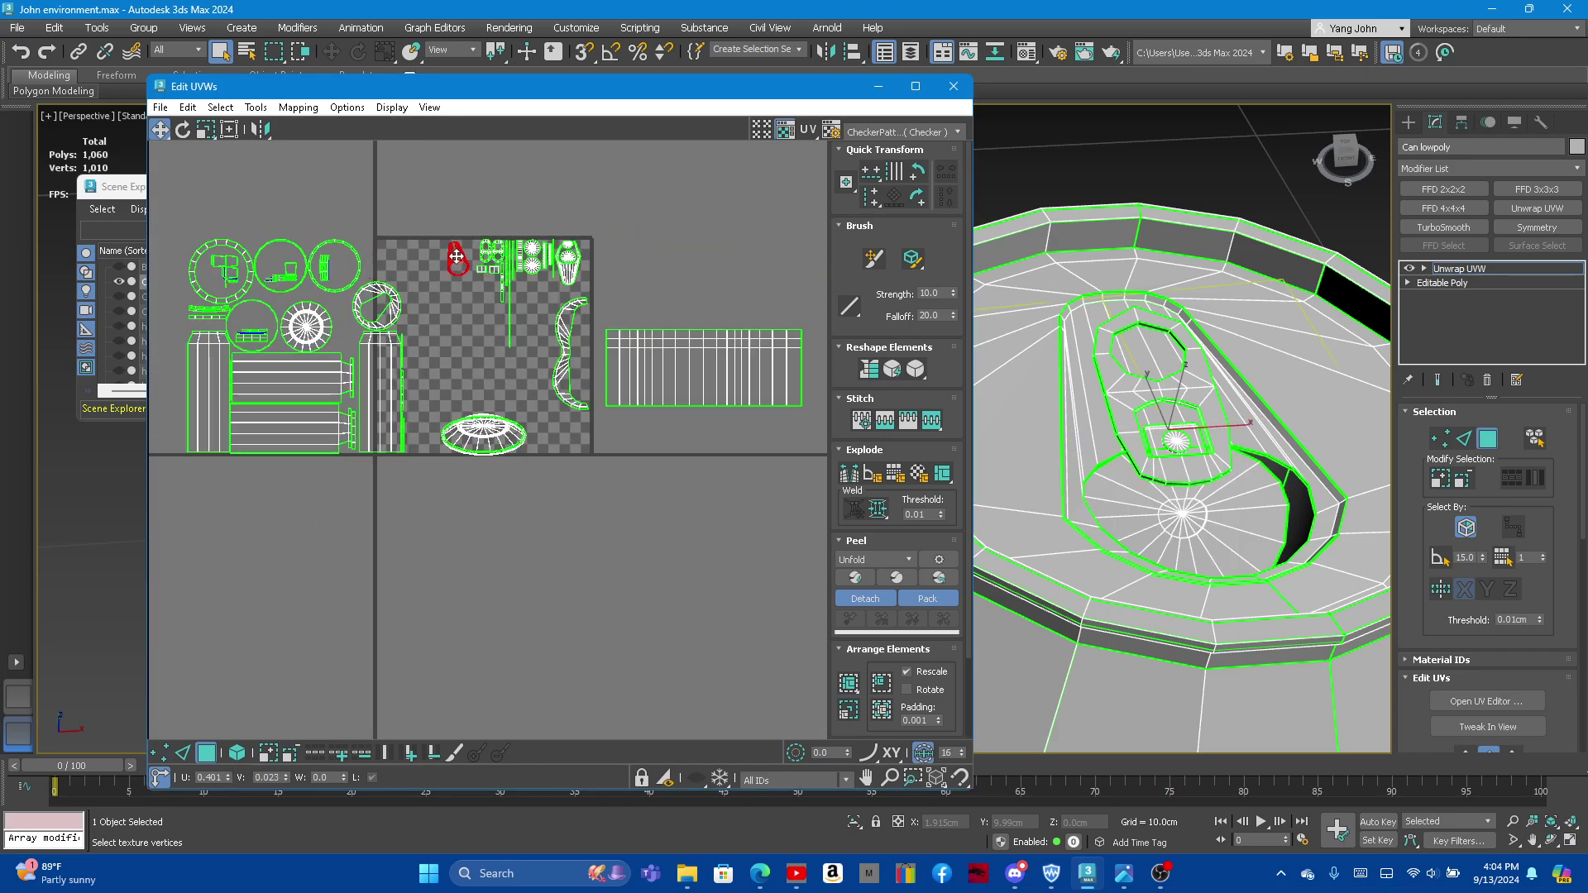
scroll(456, 257, "up", 1)
scroll(413, 314, "up", 1)
scroll(397, 331, "up", 2)
scroll(468, 375, "up", 1)
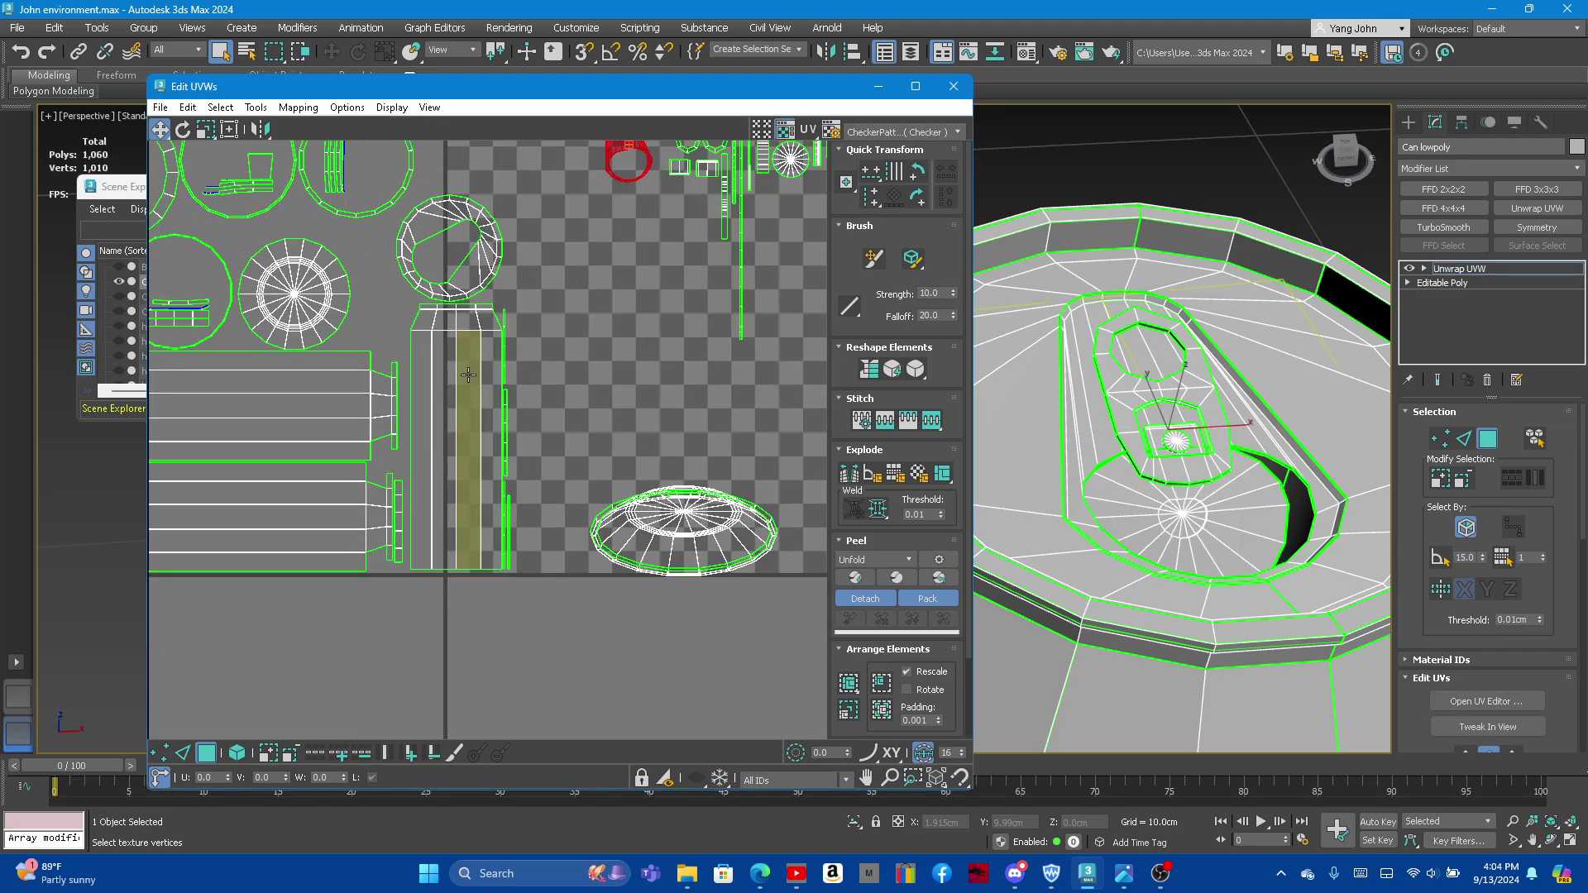
left_click(468, 374)
scroll(579, 273, "down", 2)
scroll(598, 194, "up", 4)
left_click(598, 189)
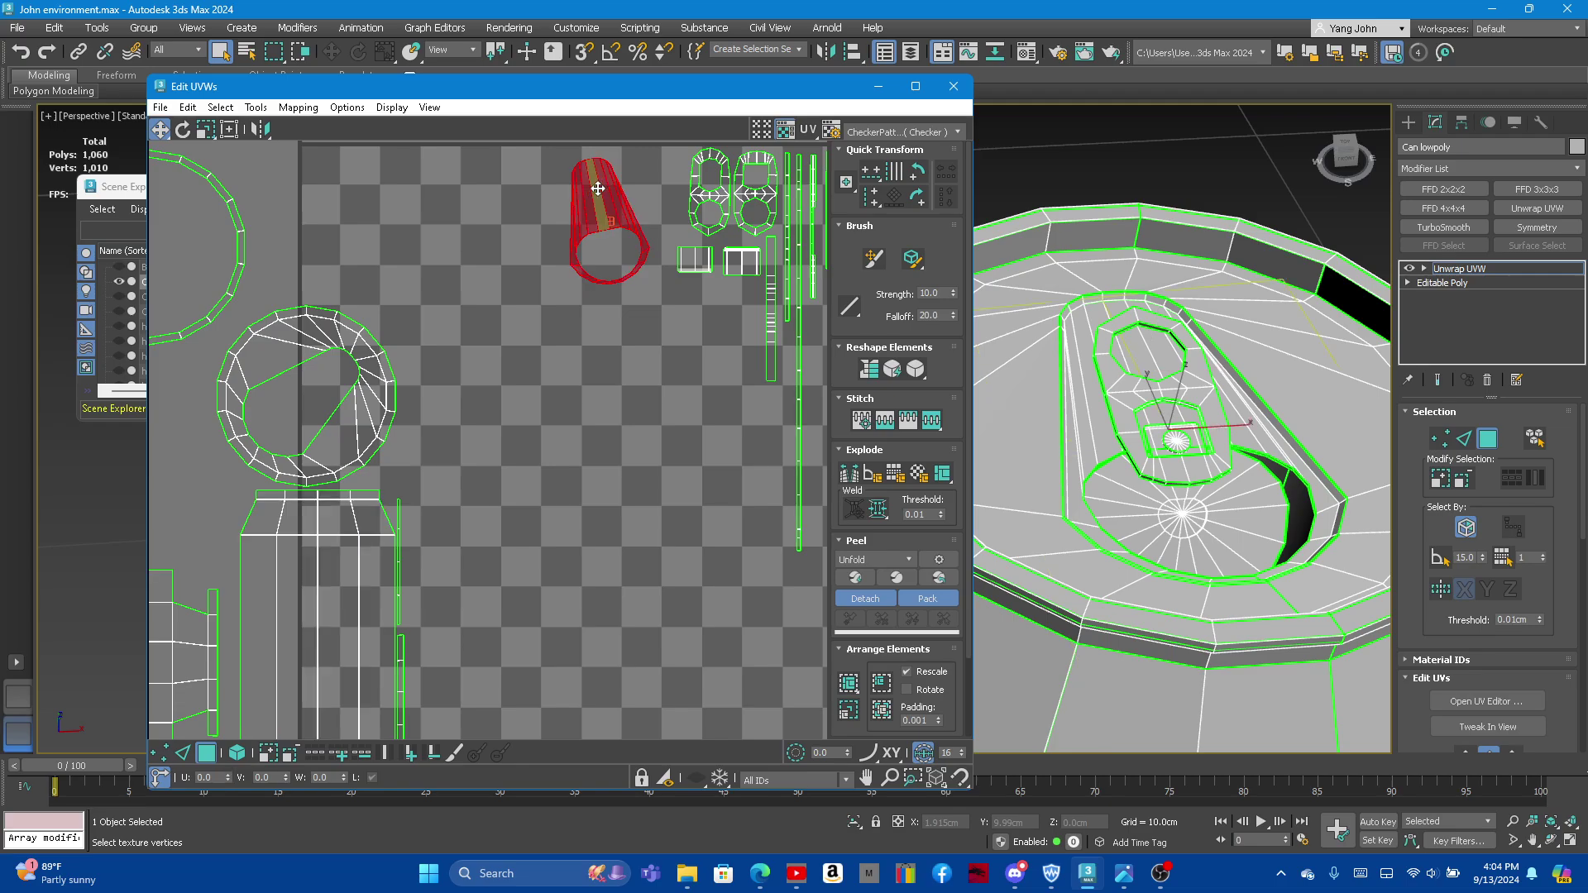
left_click_drag(590, 189, 592, 176)
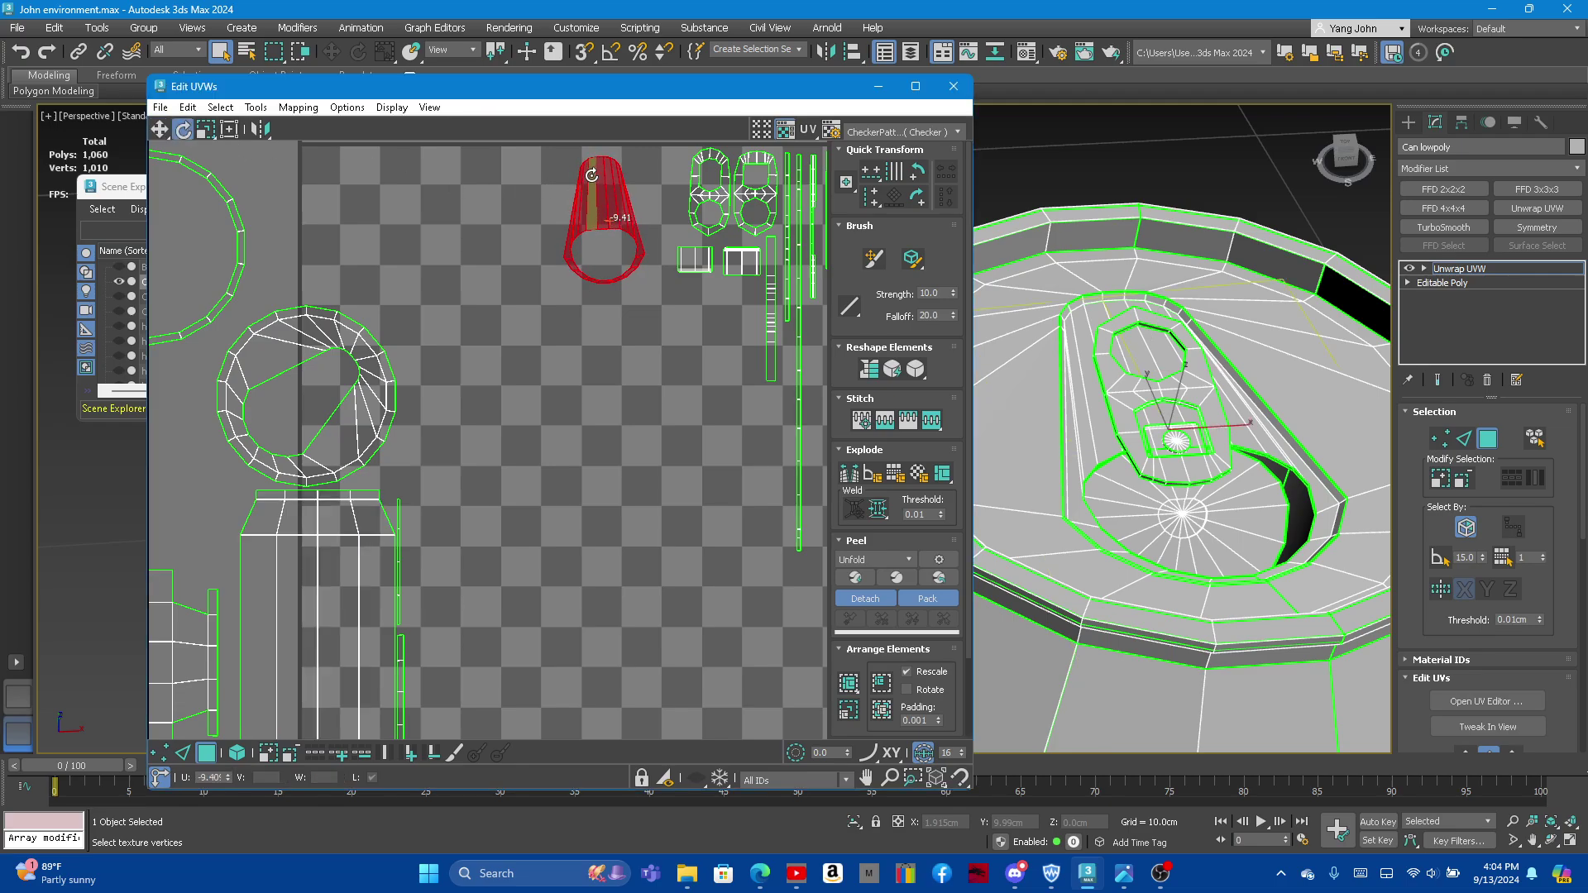
Step: Select the two rectangular shells and the elliptical cap disk, then view the can's bottom
left_click(532, 214)
scroll(559, 199, "down", 3)
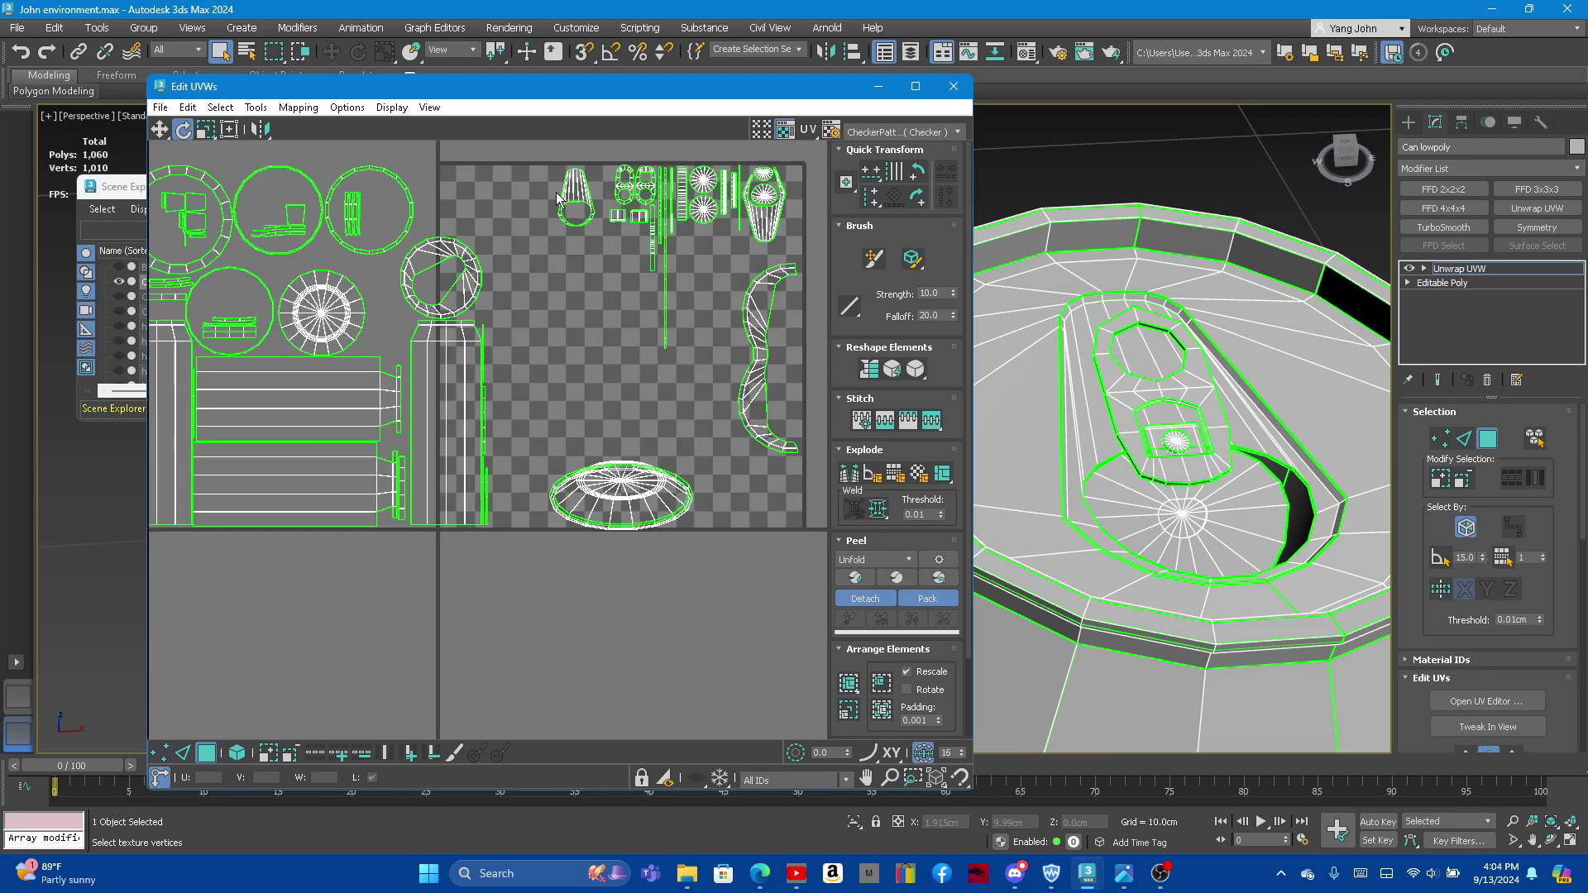
left_click(399, 391)
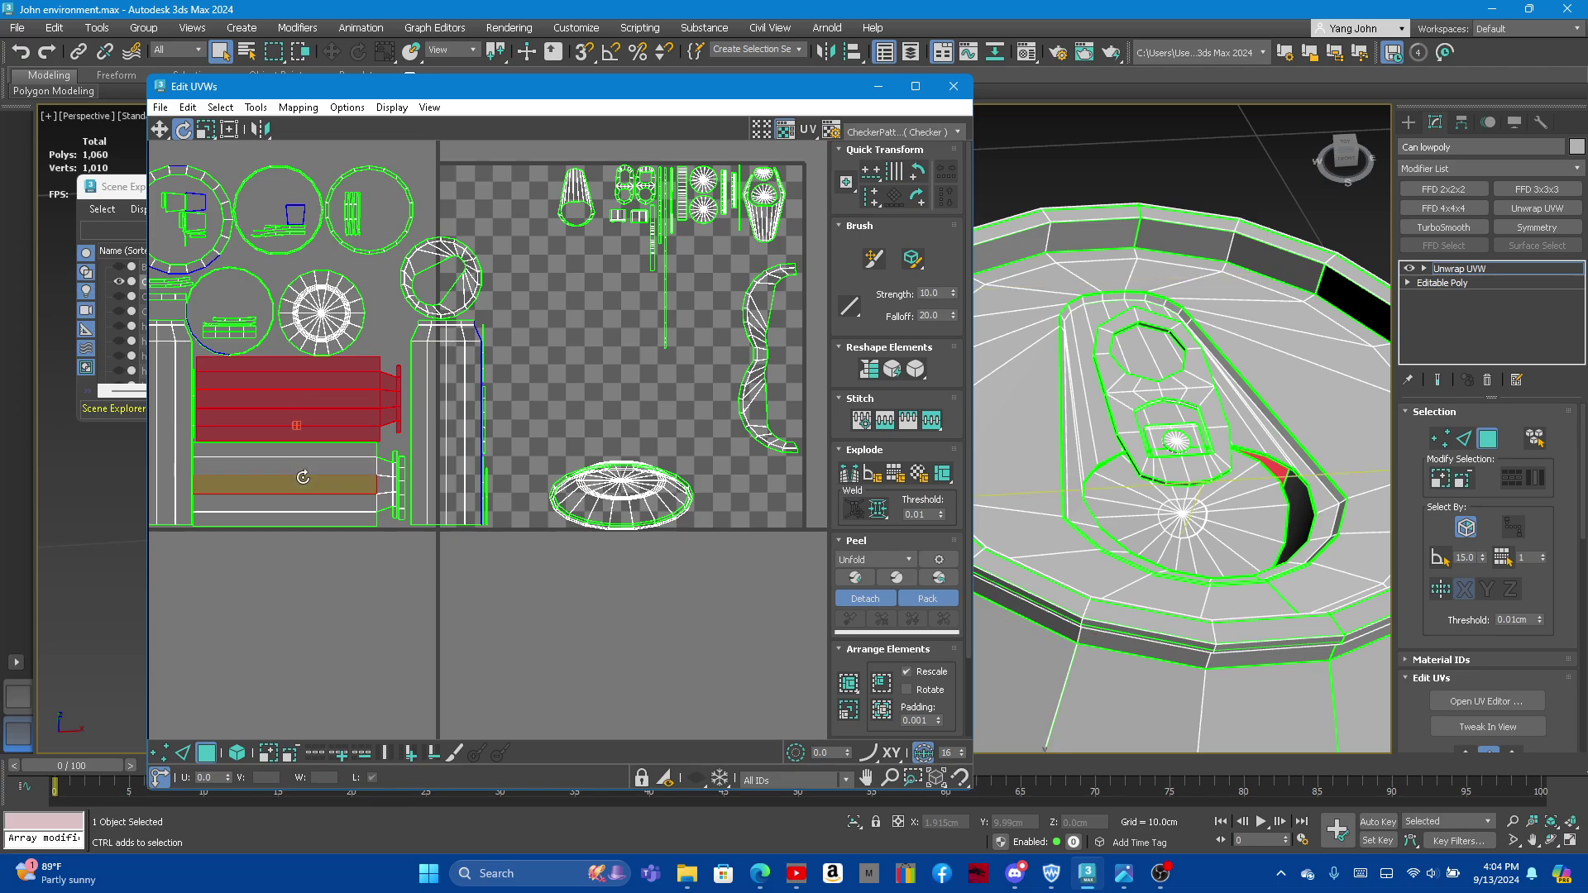
left_click(331, 480, "ctrl")
left_click(586, 510)
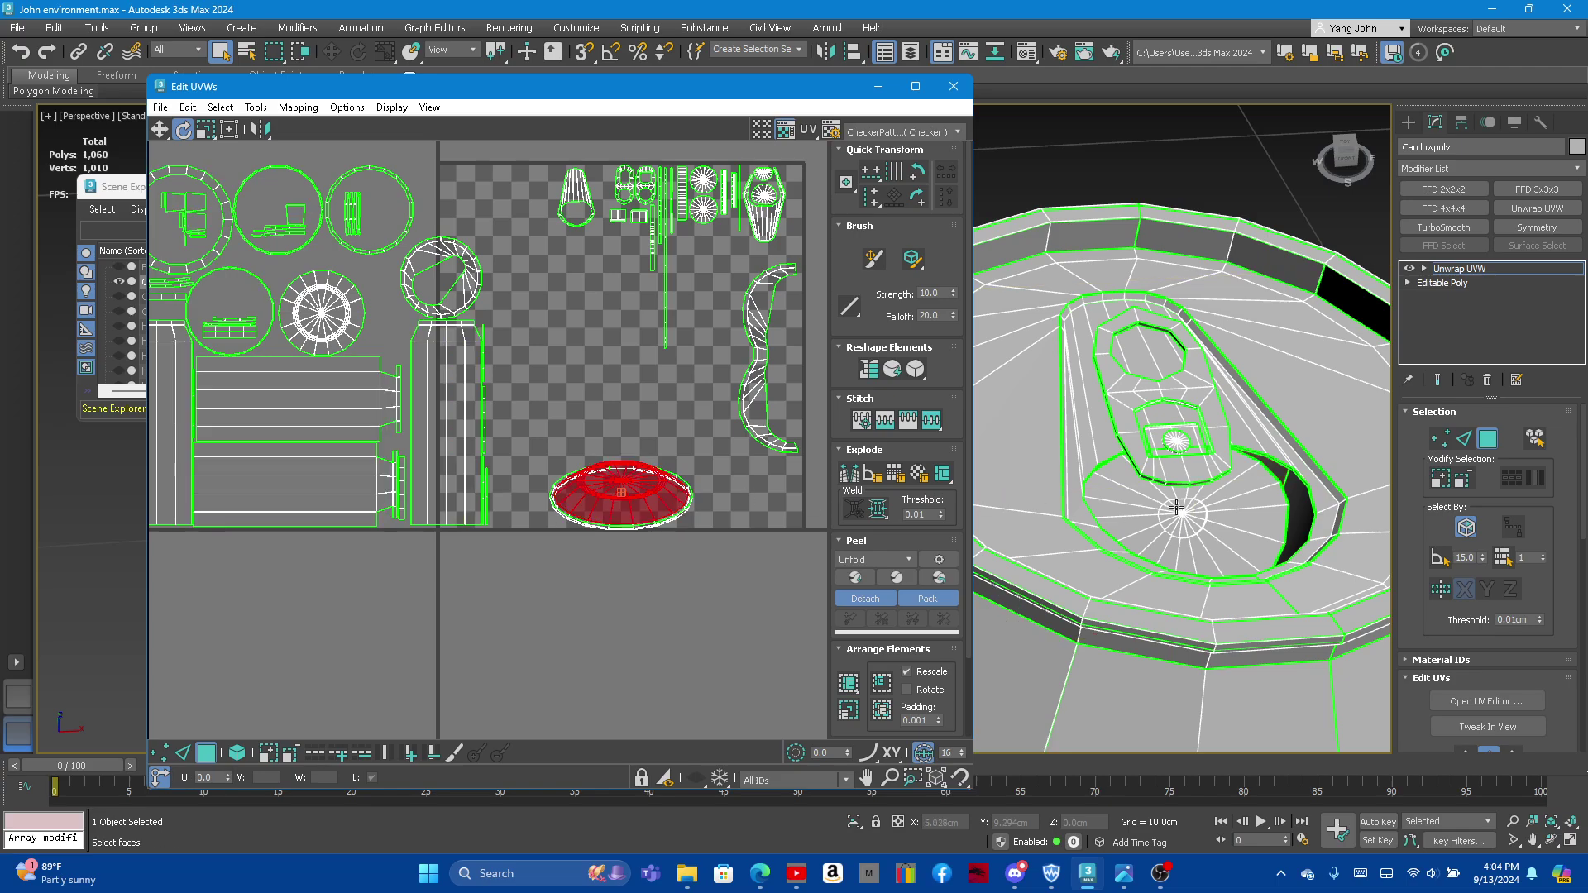
middle_click_drag(1176, 507, 1158, 546, "alt")
scroll(1150, 571, "up", 5)
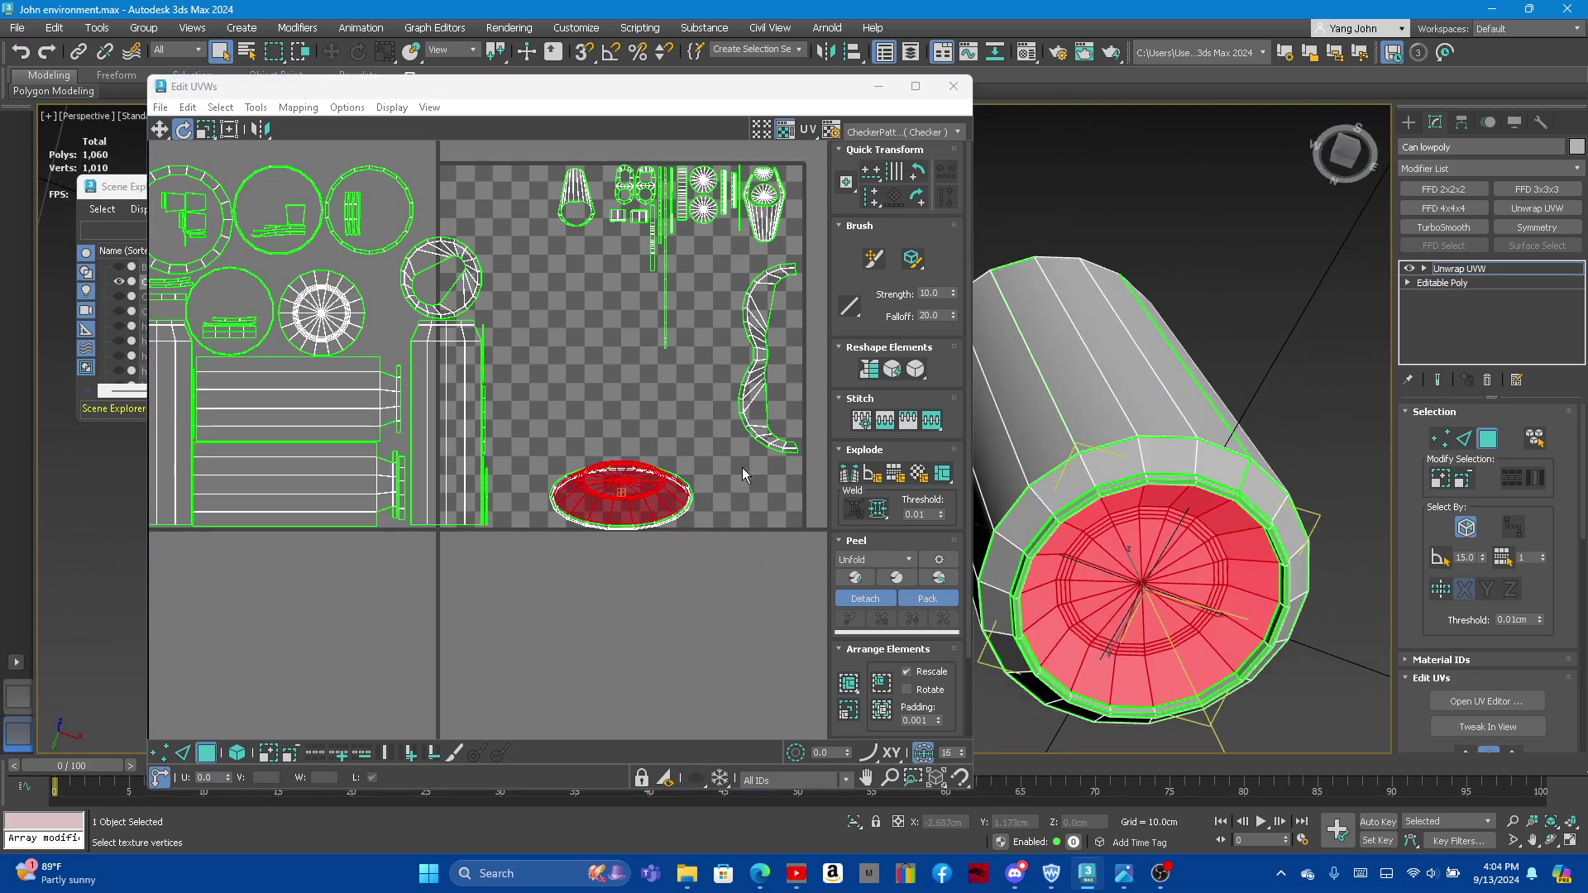
Step: Apply two Relax passes to the selected bottom cap shell
left_click(916, 370)
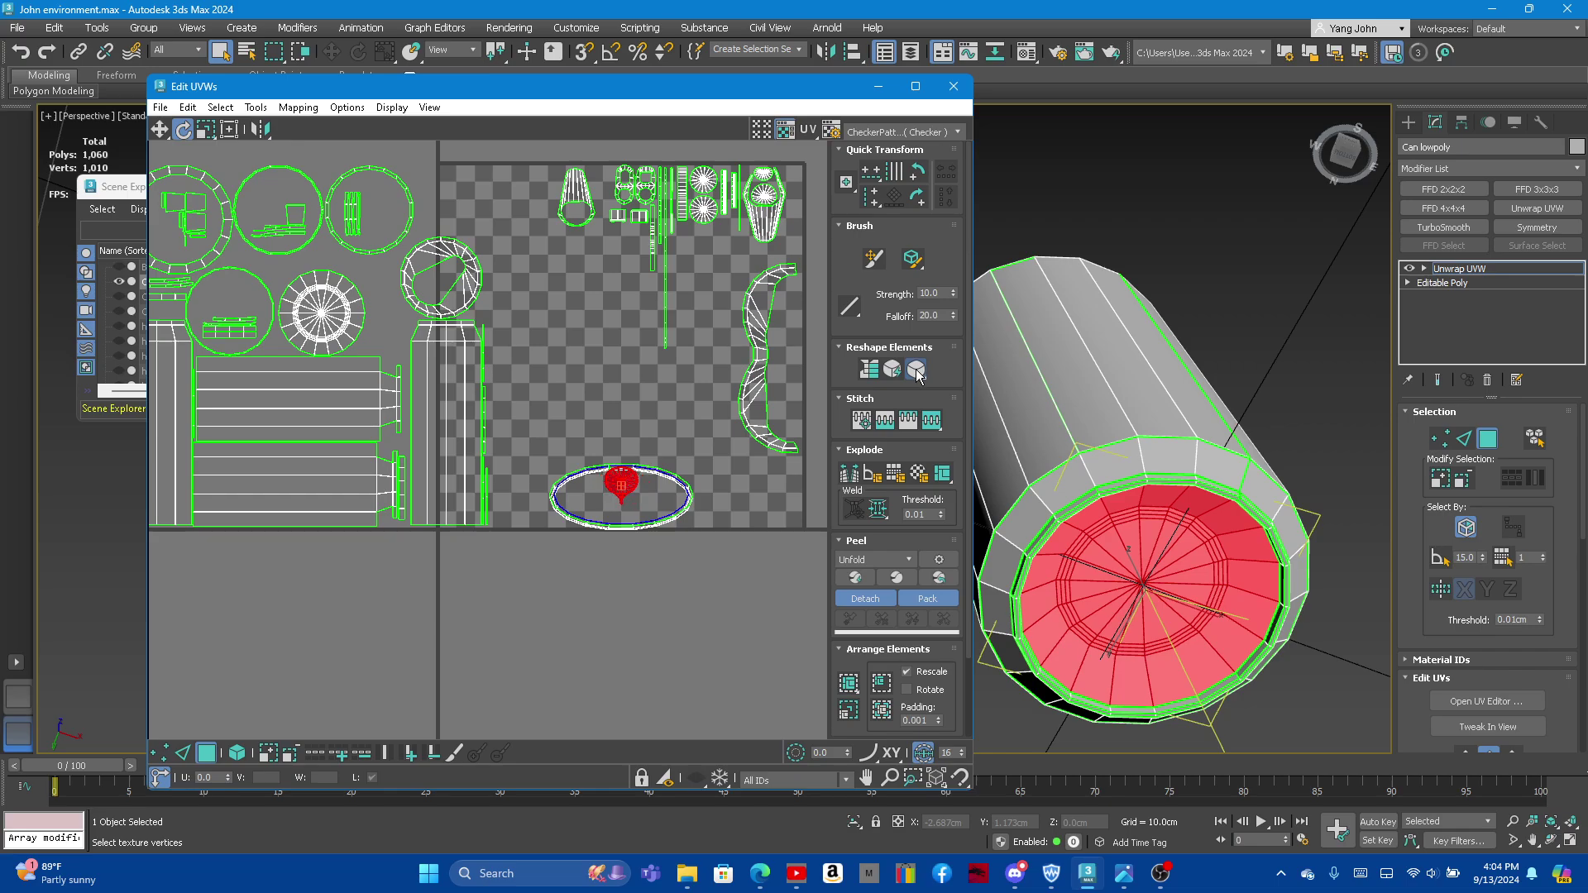
scroll(674, 524, "up", 2)
scroll(638, 461, "up", 3)
scroll(579, 413, "up", 3)
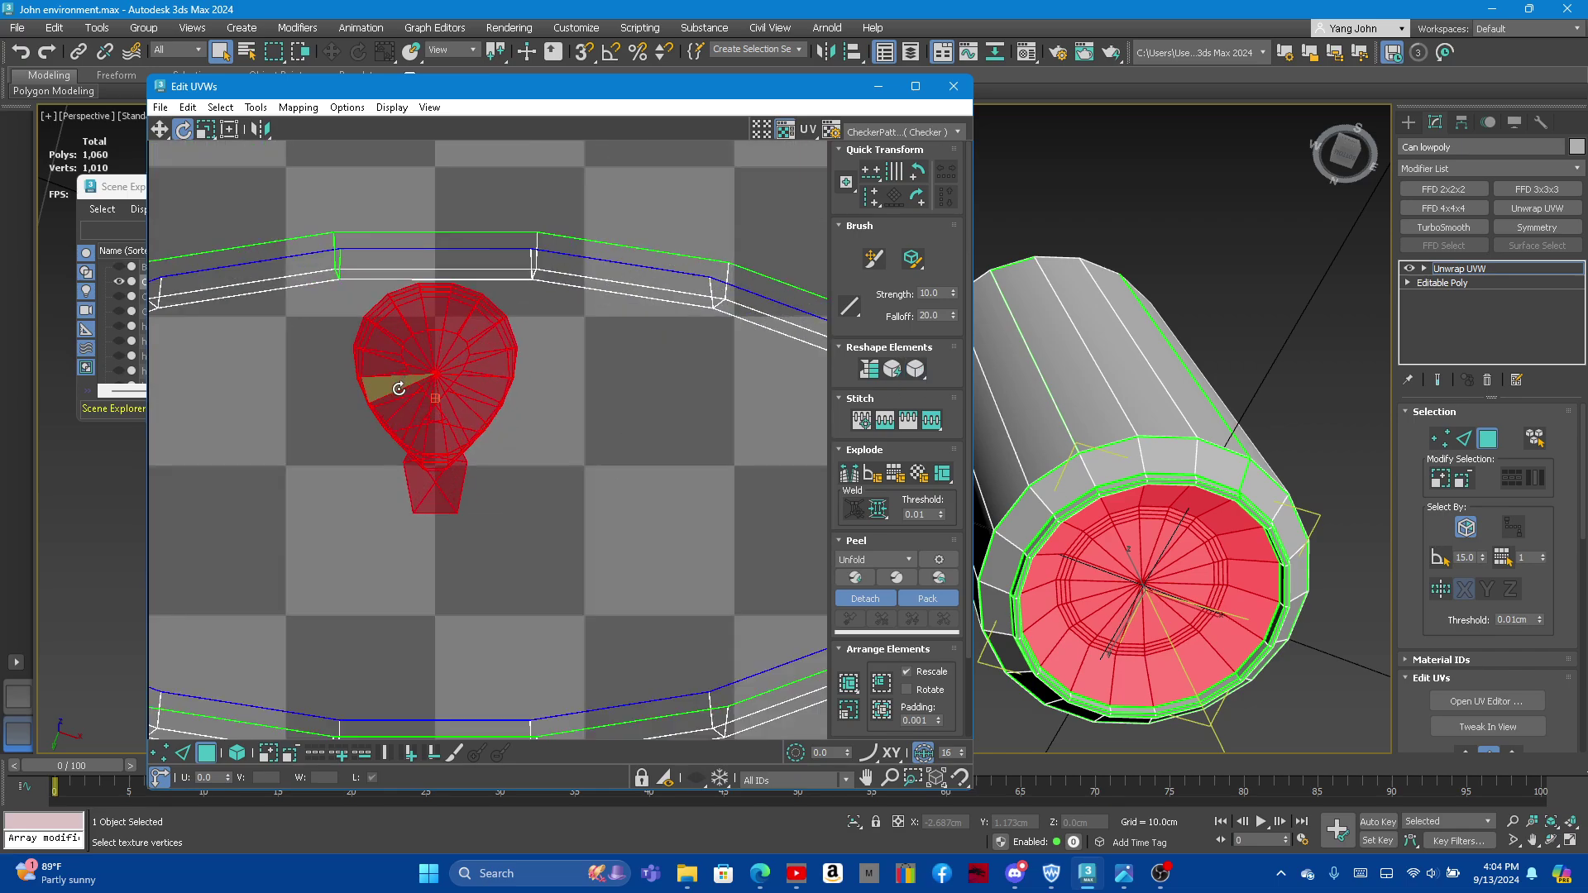
left_click(855, 368)
scroll(637, 420, "down", 3)
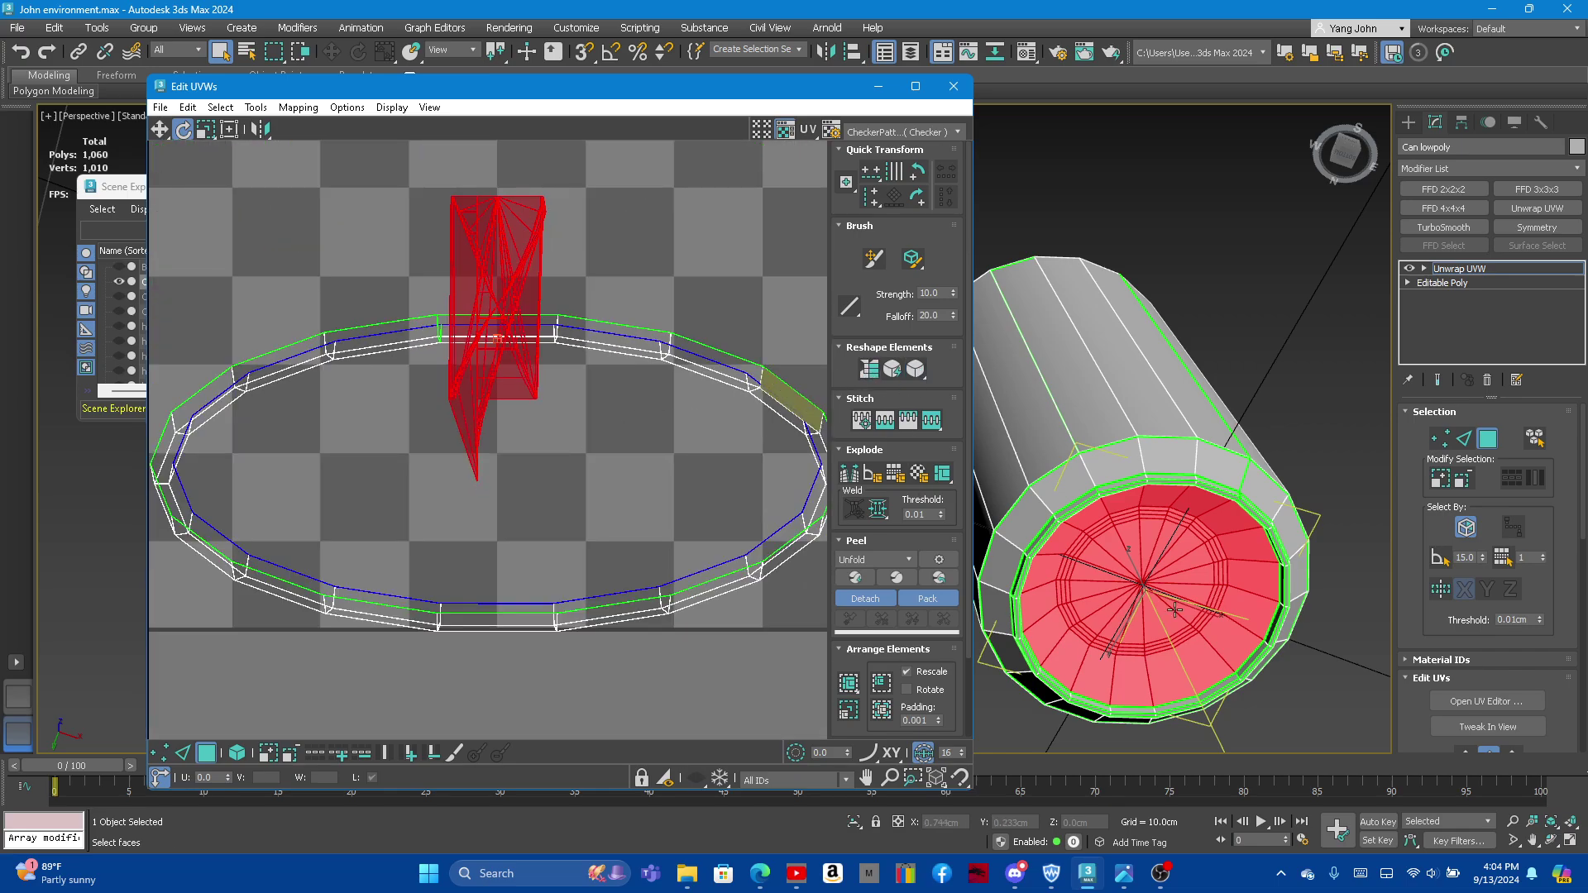
Step: Reselect the red cap faces and relax them into a round disk
middle_click_drag(1174, 610, 1150, 571, "alt")
scroll(1126, 525, "up", 2)
scroll(1126, 524, "up", 3)
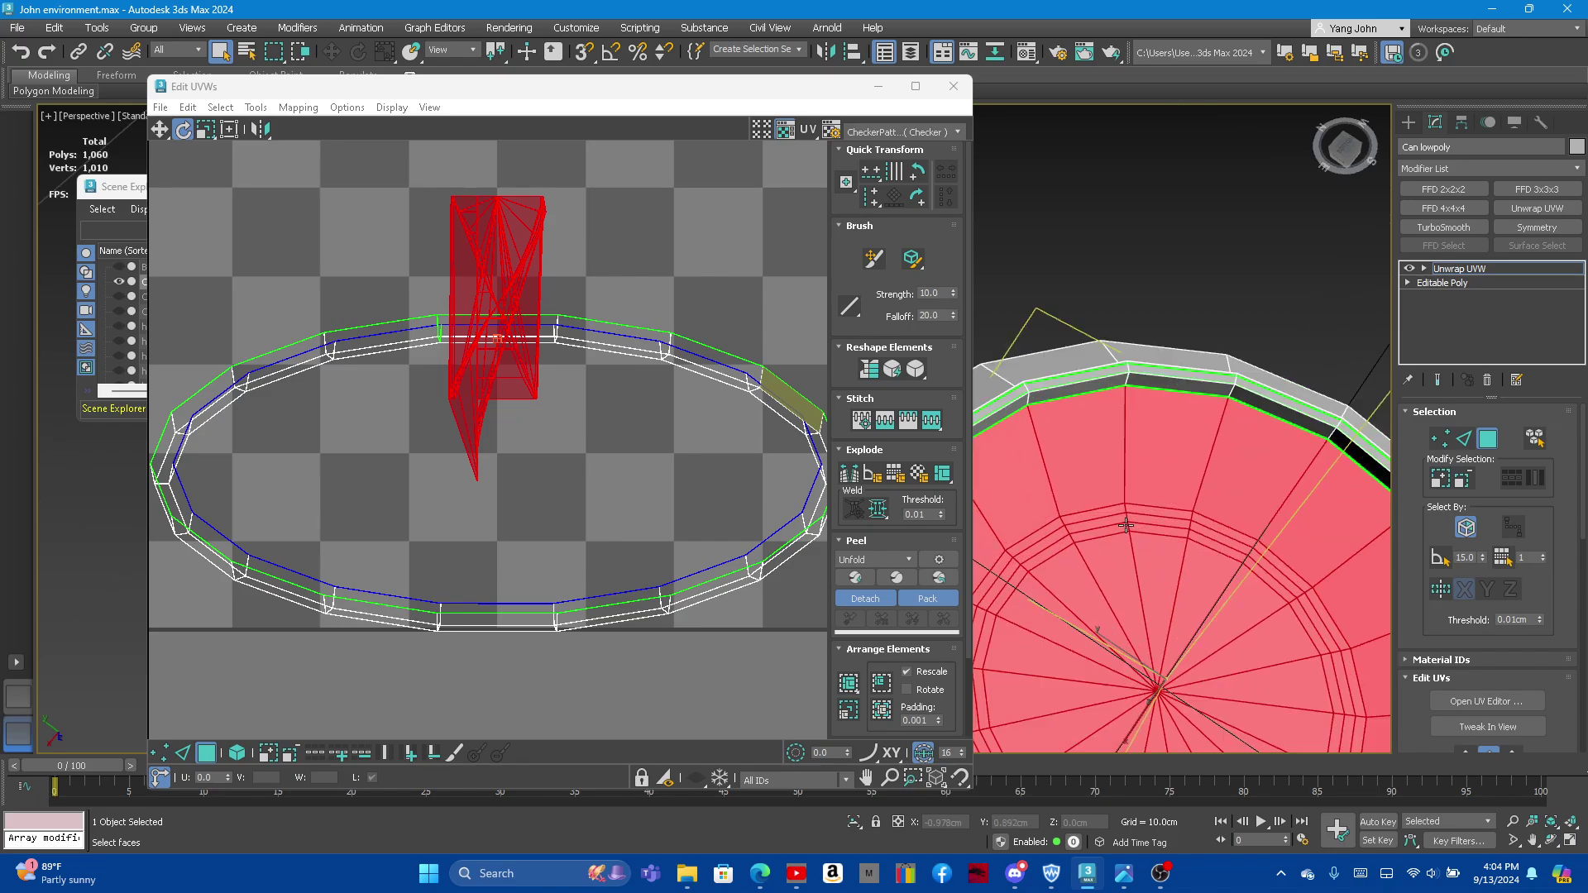
scroll(1146, 506, "down", 3)
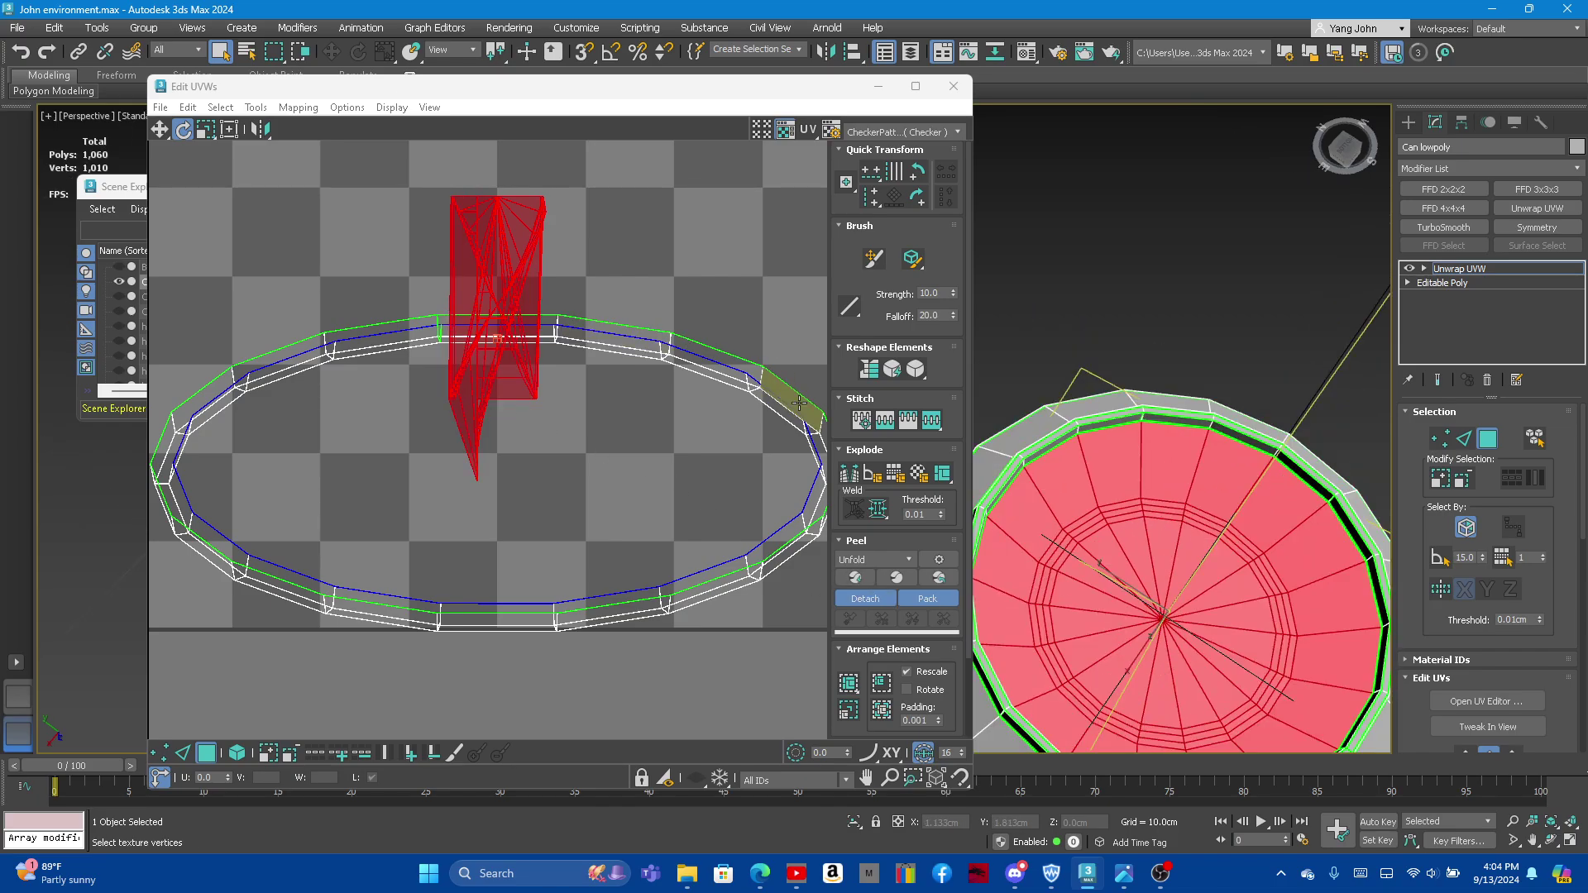
left_click(639, 296)
left_click(1022, 513)
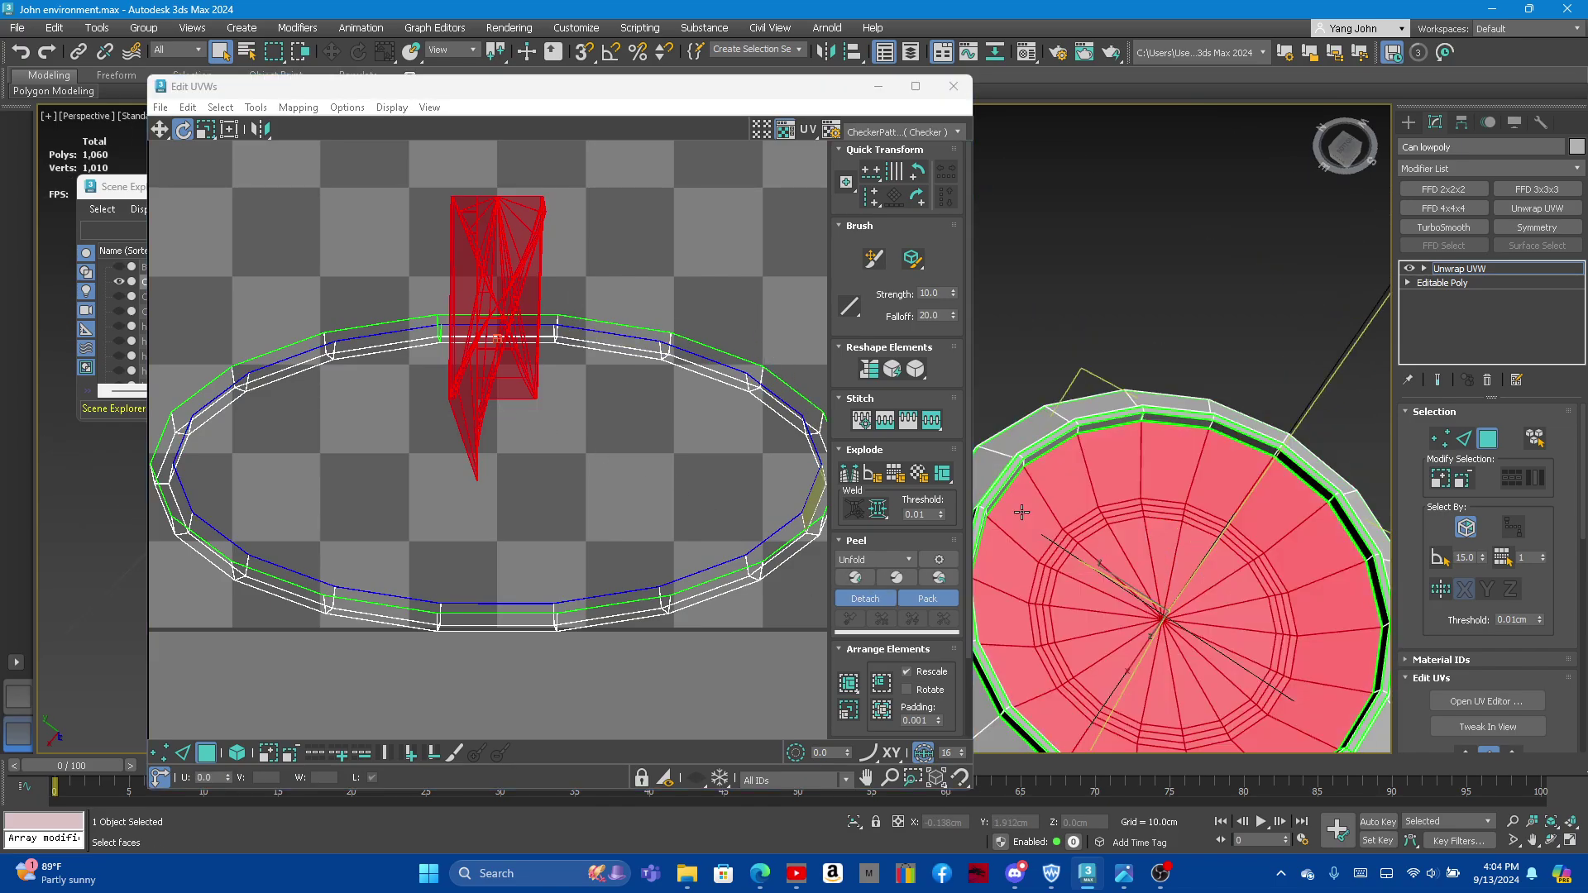
left_click(893, 370)
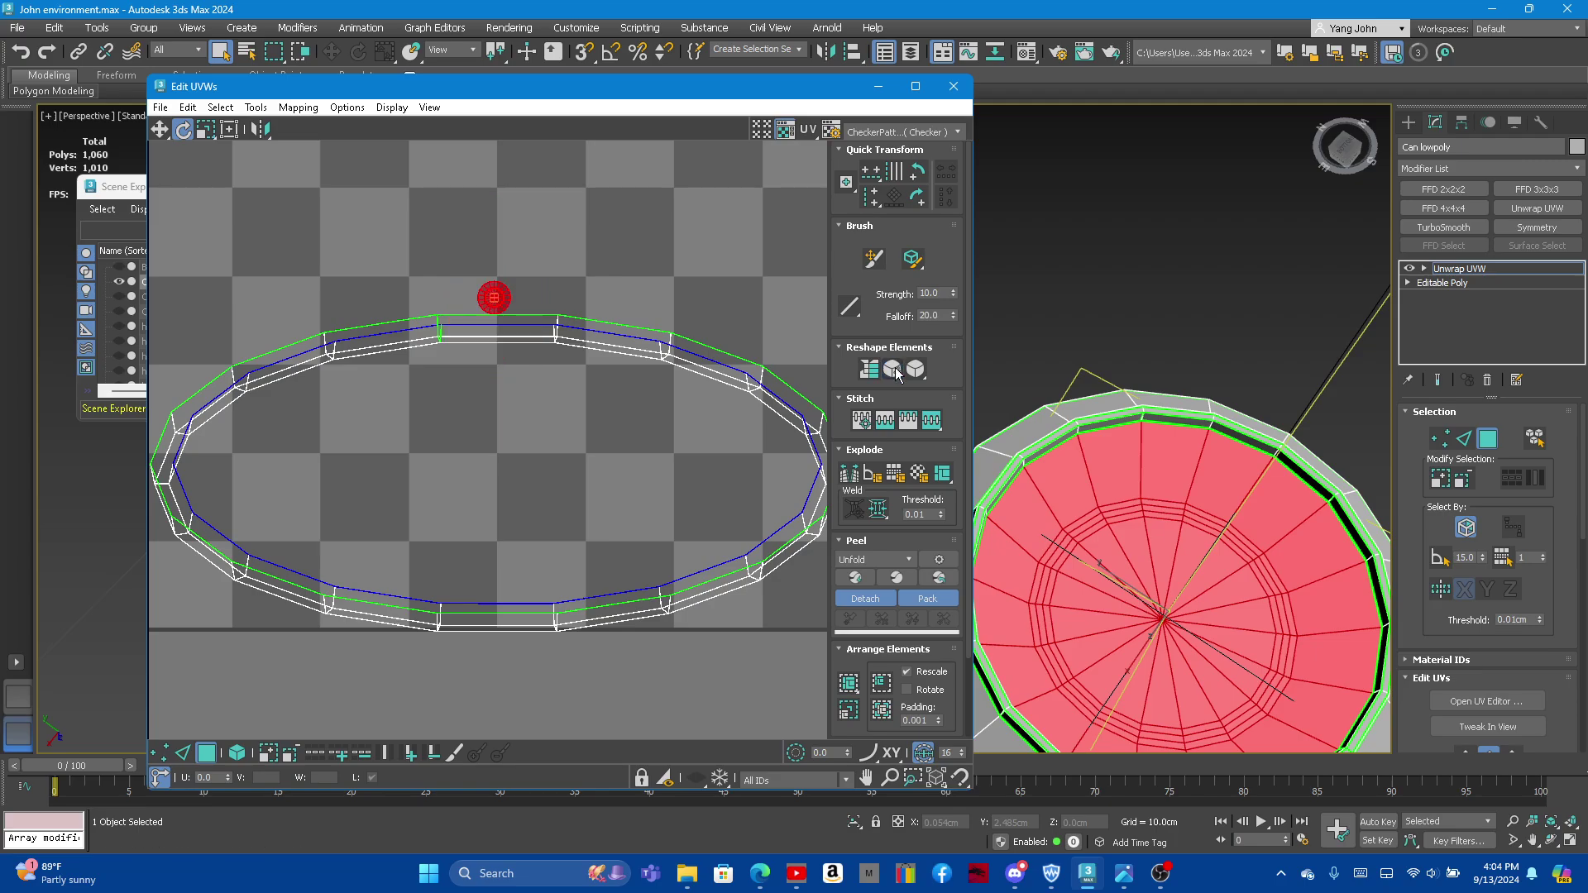
Step: Scale the round cap shell up in two passes
scroll(348, 280, "down", 3)
left_click(206, 129)
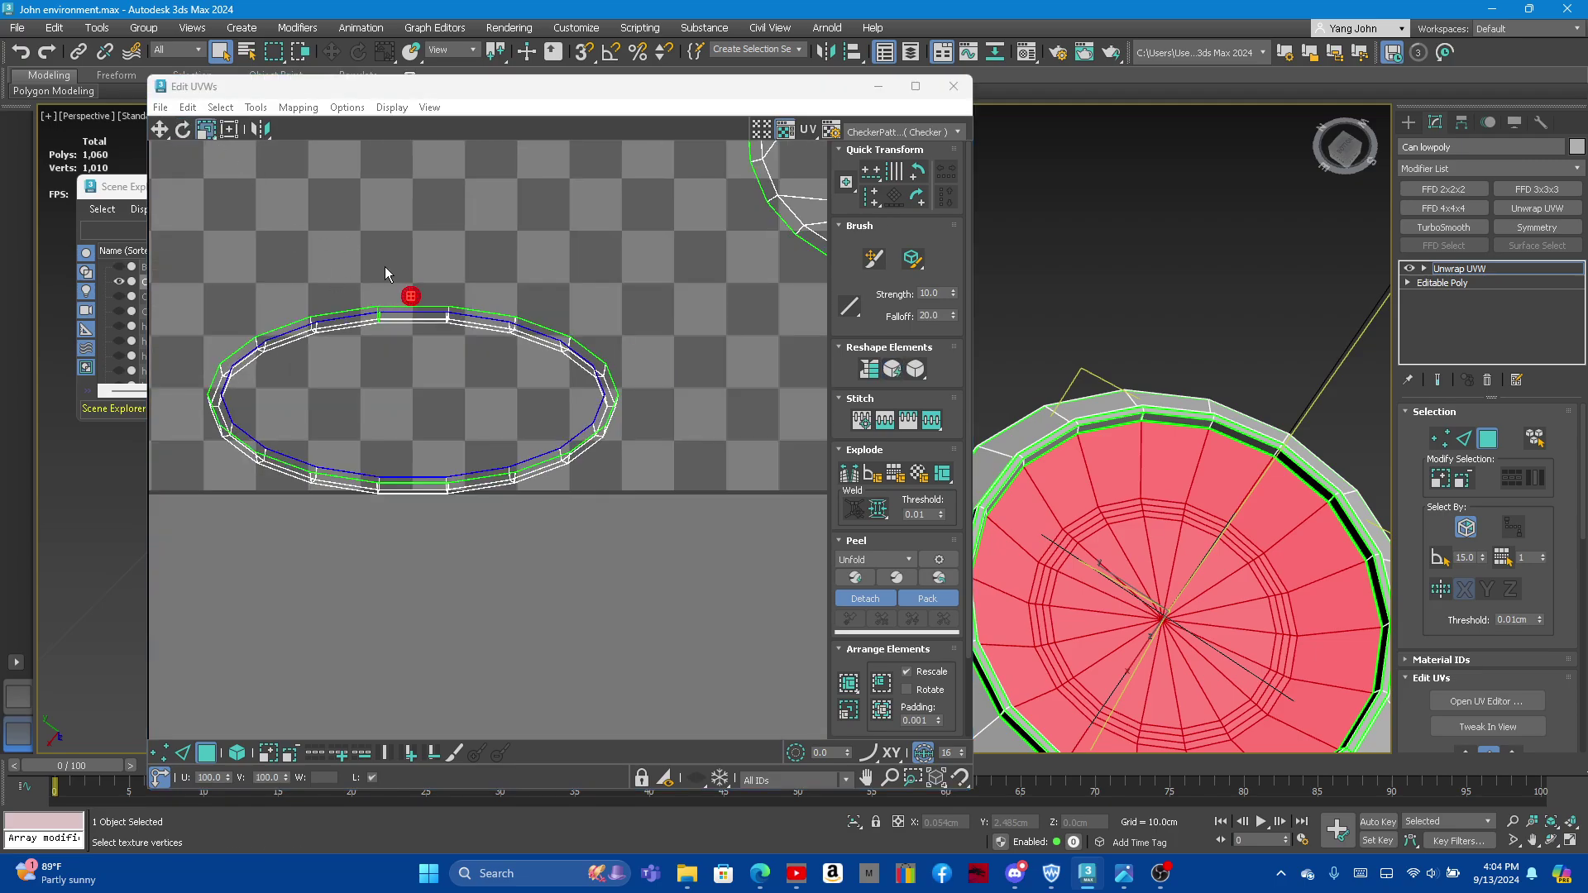
left_click_drag(411, 295, 474, 500)
scroll(399, 557, "up", 3)
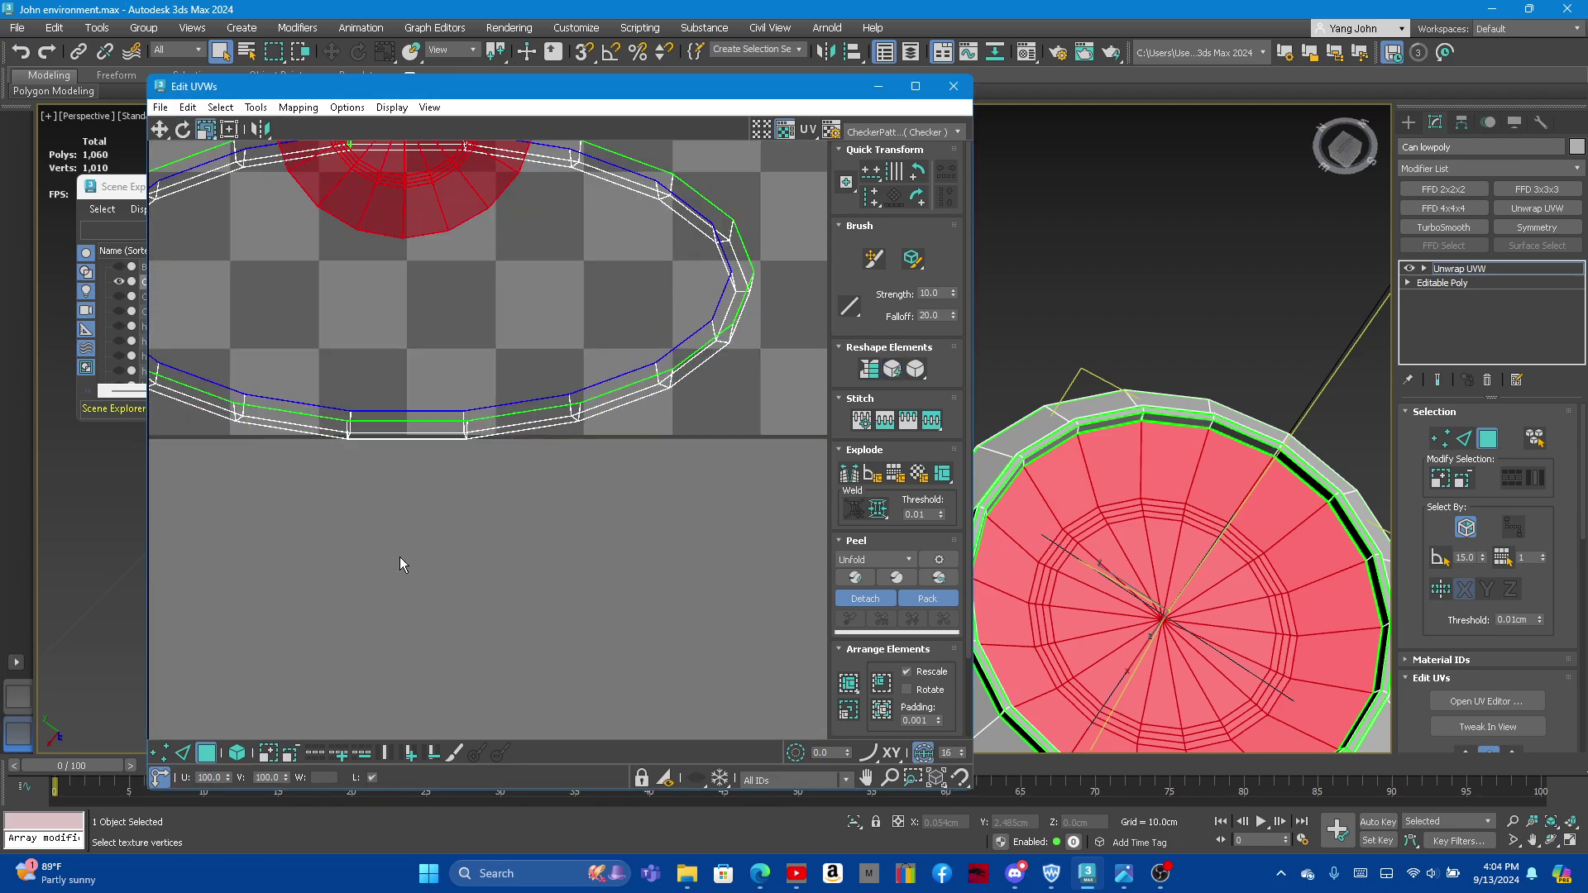
scroll(419, 553, "down", 4)
scroll(420, 553, "down", 3)
scroll(408, 463, "up", 3)
mouse_move(408, 480)
left_mouse_down()
mouse_move(371, 428)
mouse_move(388, 455)
mouse_move(630, 462)
left_mouse_up()
Step: Place the cap disk beside the rim ring and shrink it to fit
left_click(158, 132)
scroll(553, 397, "down", 3)
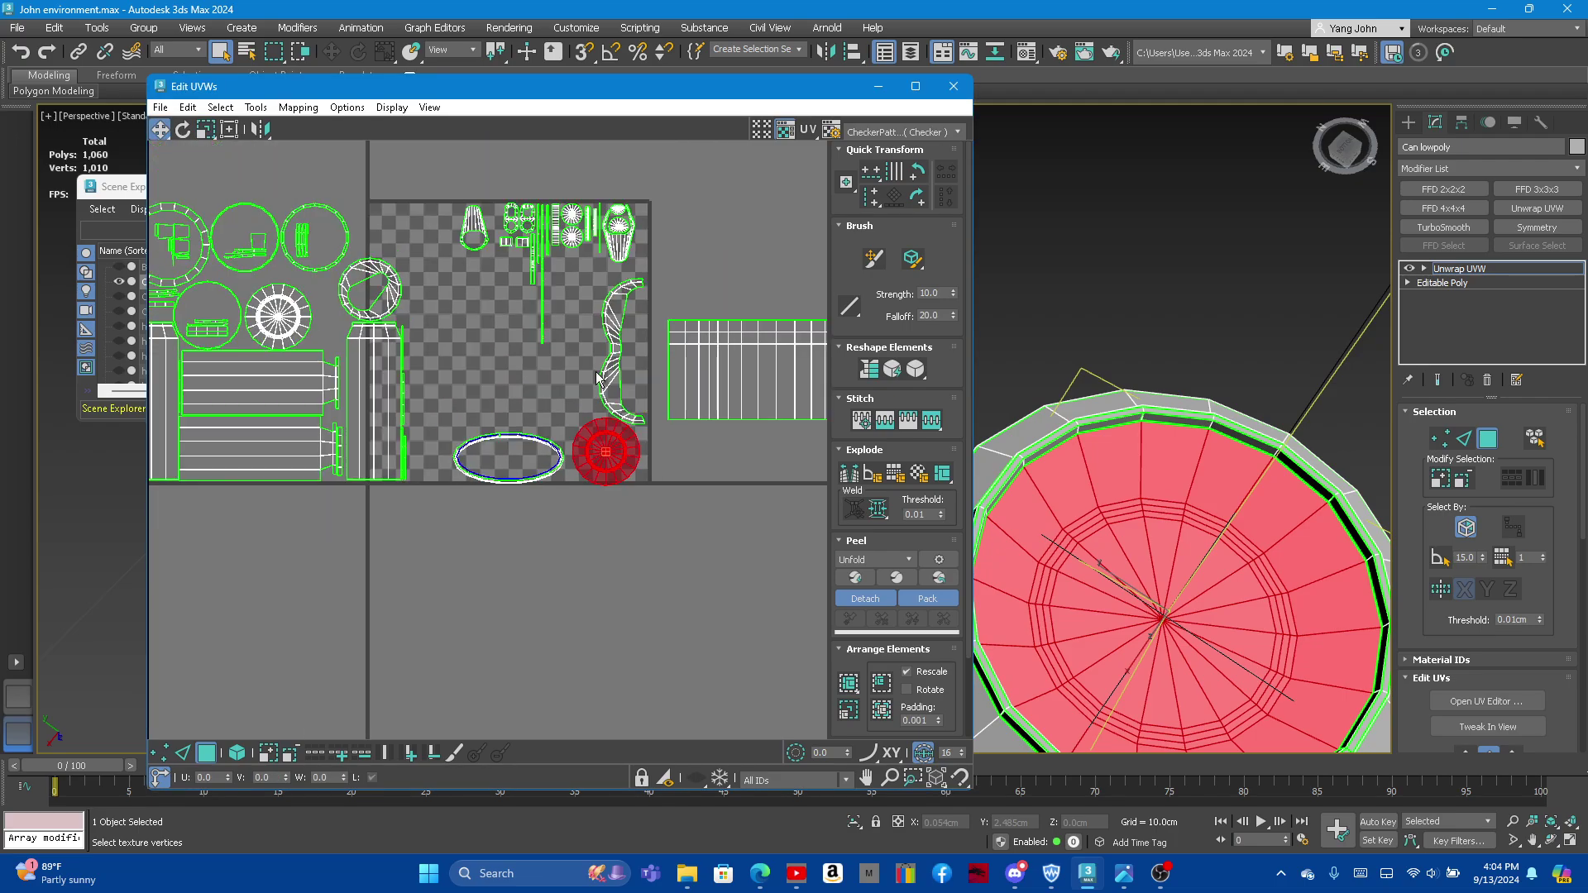
scroll(520, 387, "up", 3)
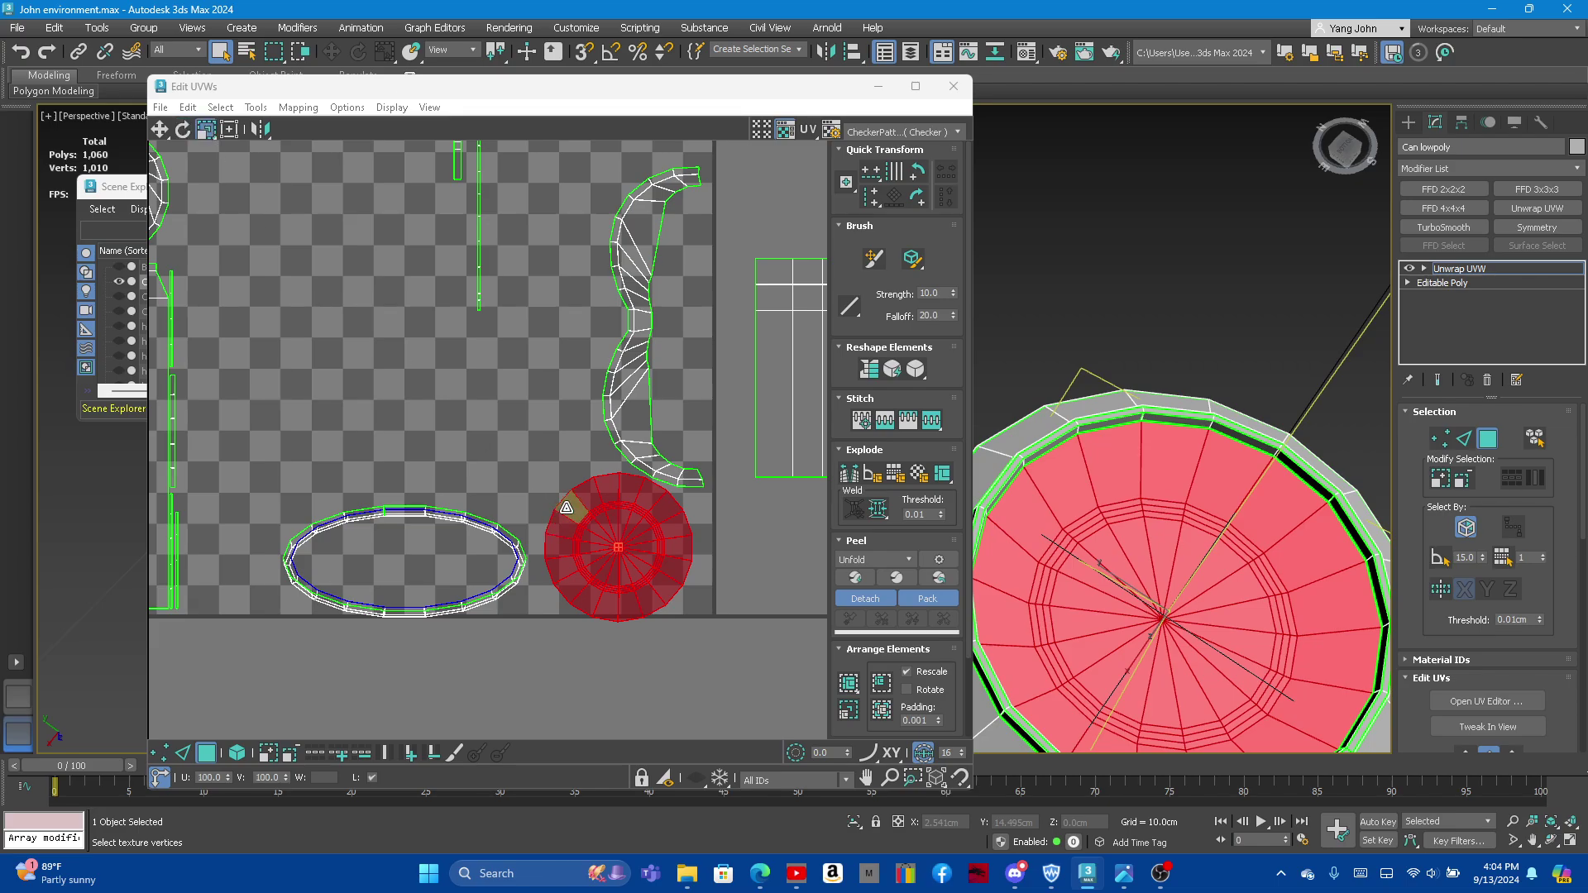
mouse_move(566, 507)
left_mouse_down()
mouse_move(602, 547)
mouse_move(584, 566)
left_mouse_up()
key("w")
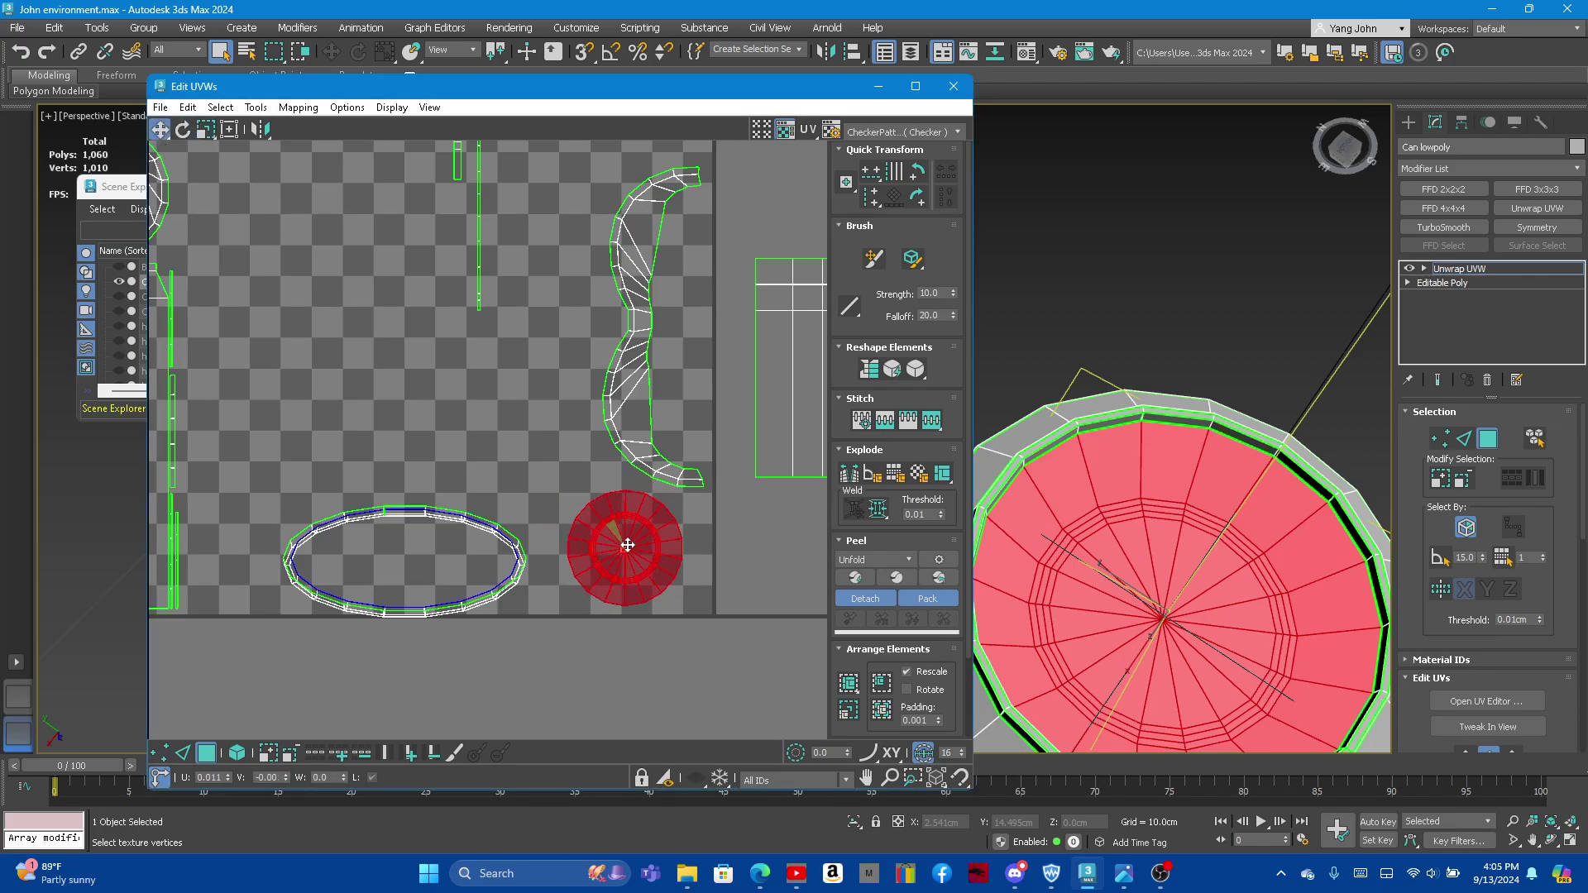
Step: Select the elliptical rim shell and box-select its edges in edge mode
left_click(412, 510)
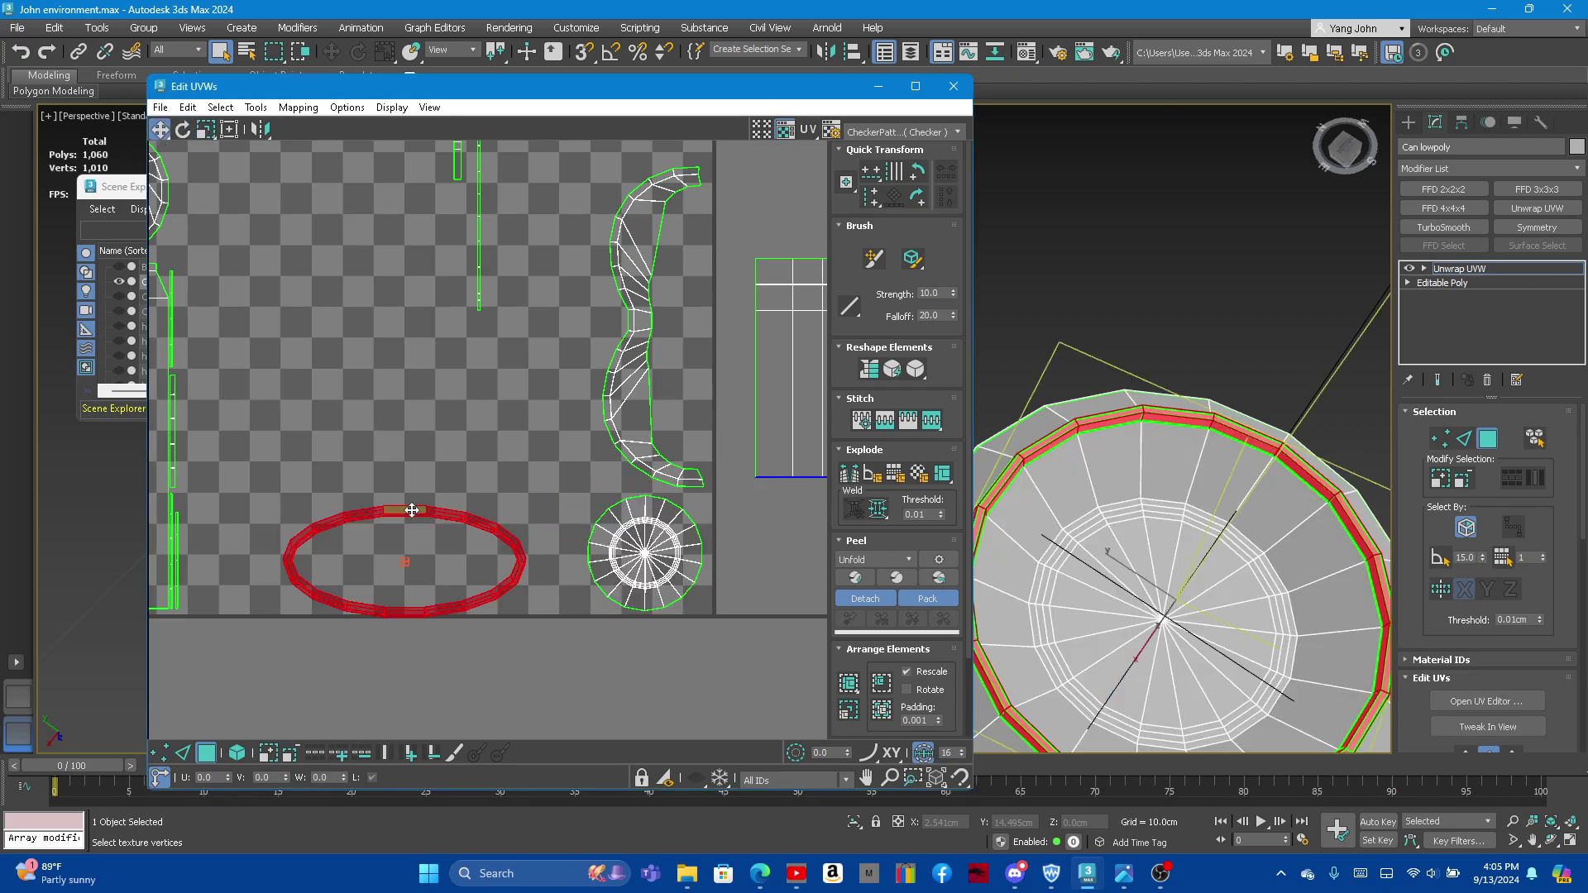
mouse_move(1226, 456)
middle_mouse_down("alt")
mouse_move(1173, 526)
mouse_move(1214, 405)
middle_mouse_up("alt")
scroll(1214, 405, "up", 3)
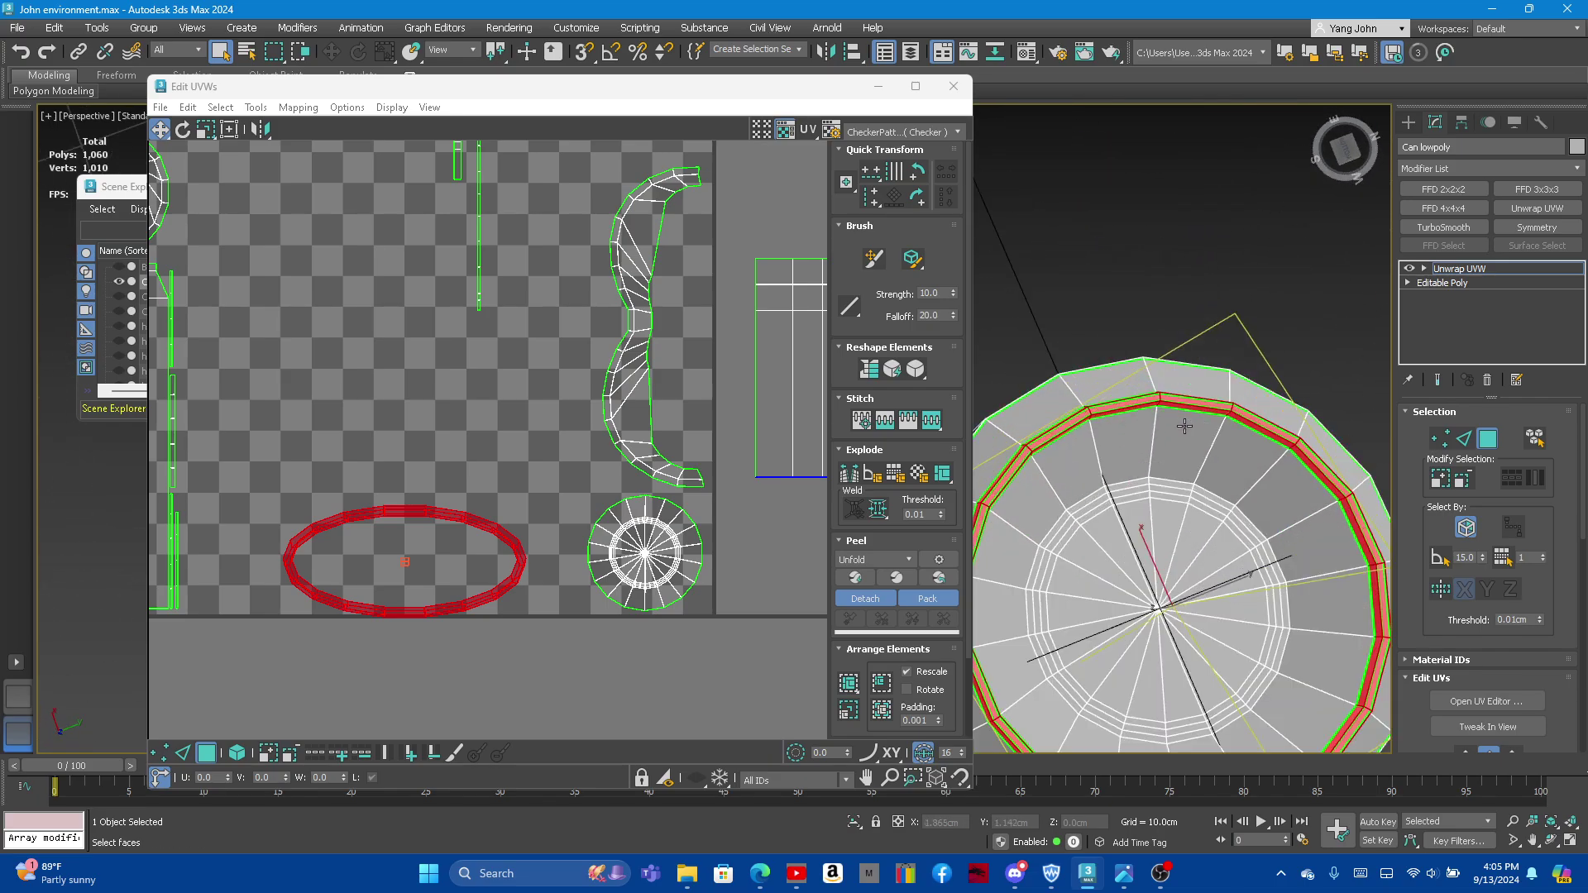
scroll(1214, 405, "up", 2)
scroll(388, 539, "up", 2)
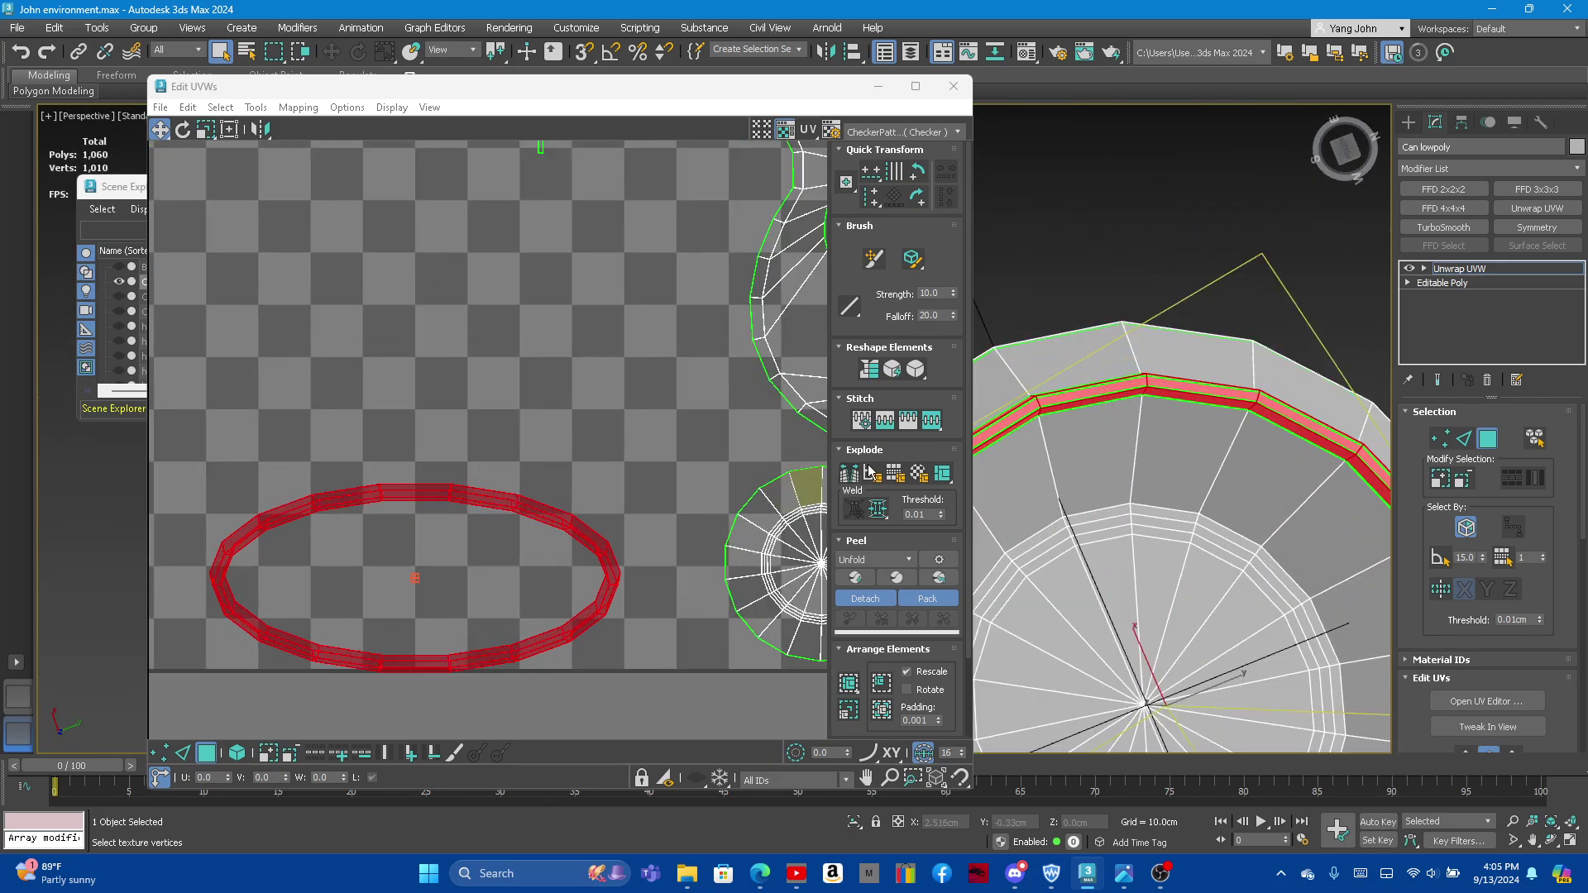
left_click(1460, 440)
scroll(404, 496, "up", 3)
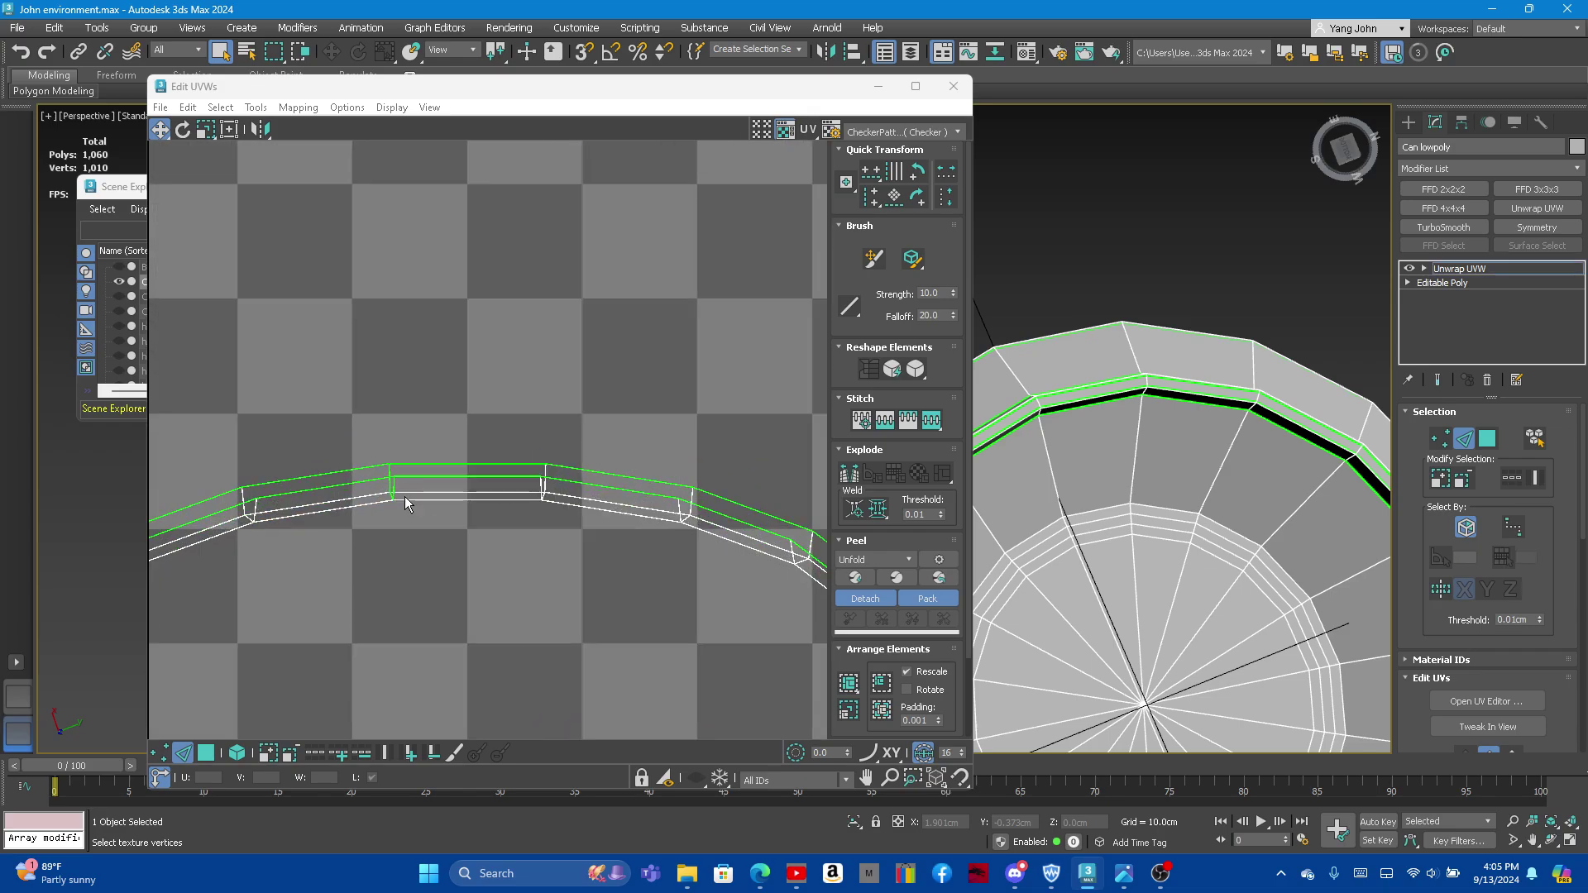
scroll(388, 508, "up", 3)
scroll(384, 515, "up", 3)
scroll(385, 514, "down", 4)
scroll(409, 387, "down", 3)
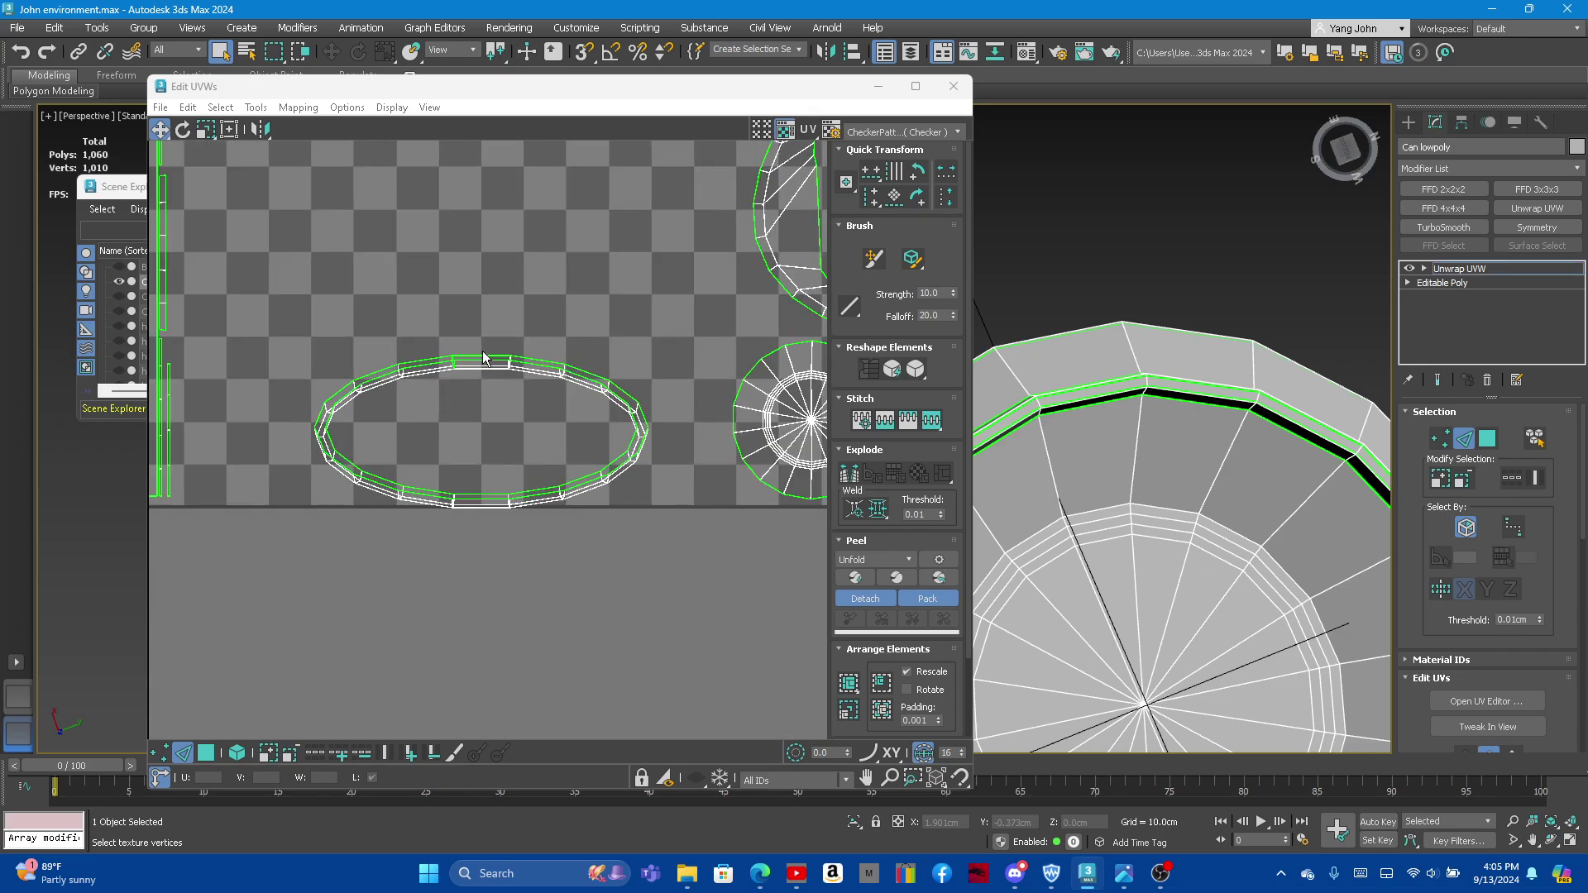
left_click_drag(265, 333, 682, 593)
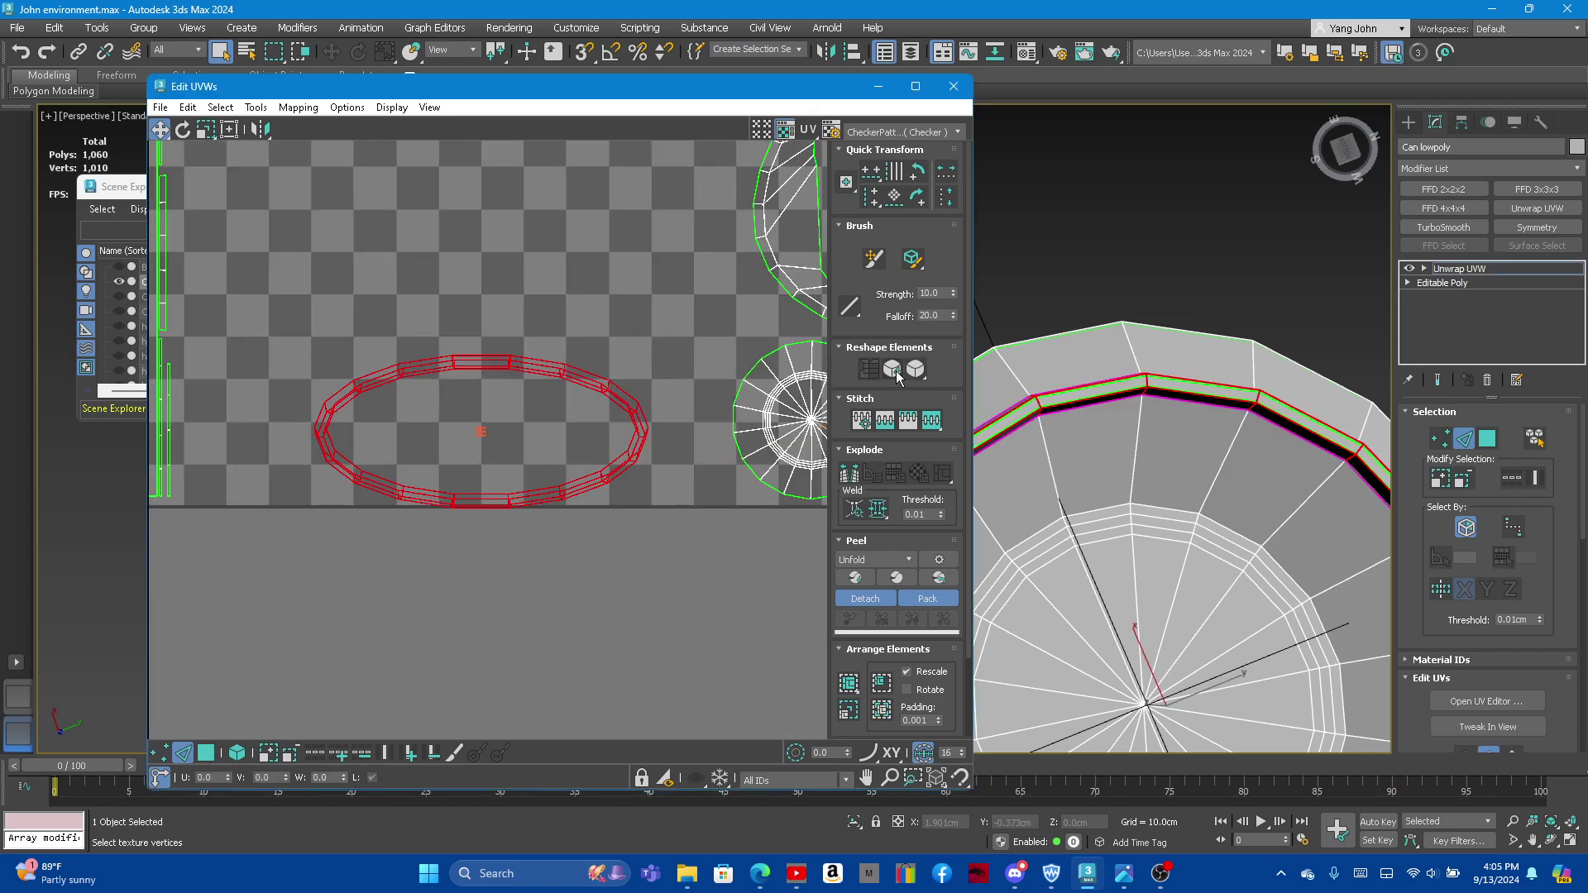
Step: Relax and straighten the rim ring into a strip, then rotate it vertical
left_click(1494, 444)
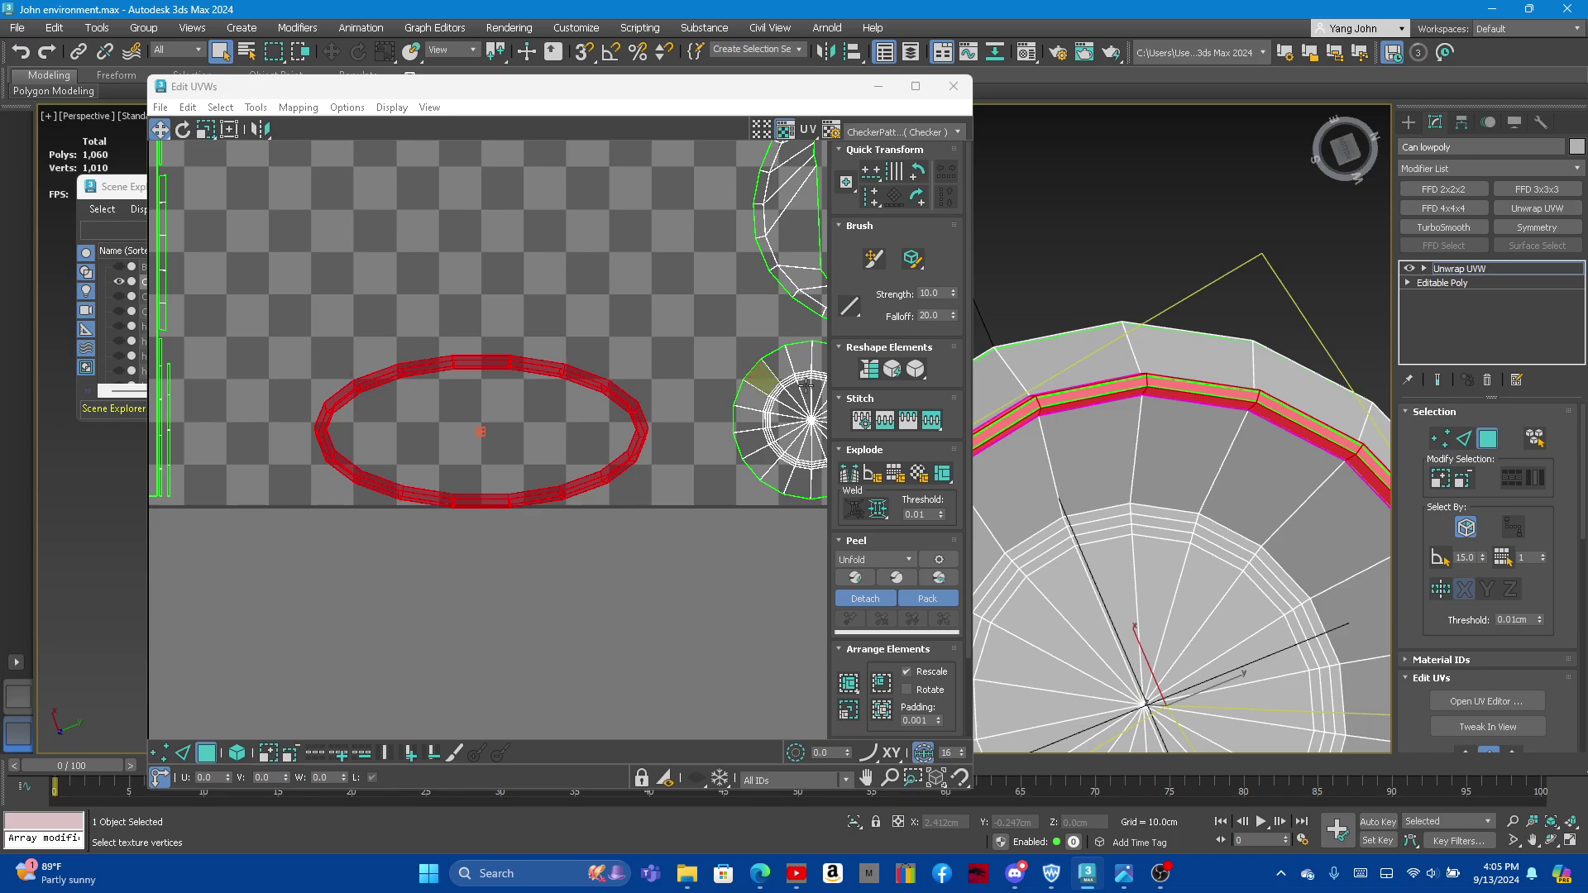
left_click(892, 370)
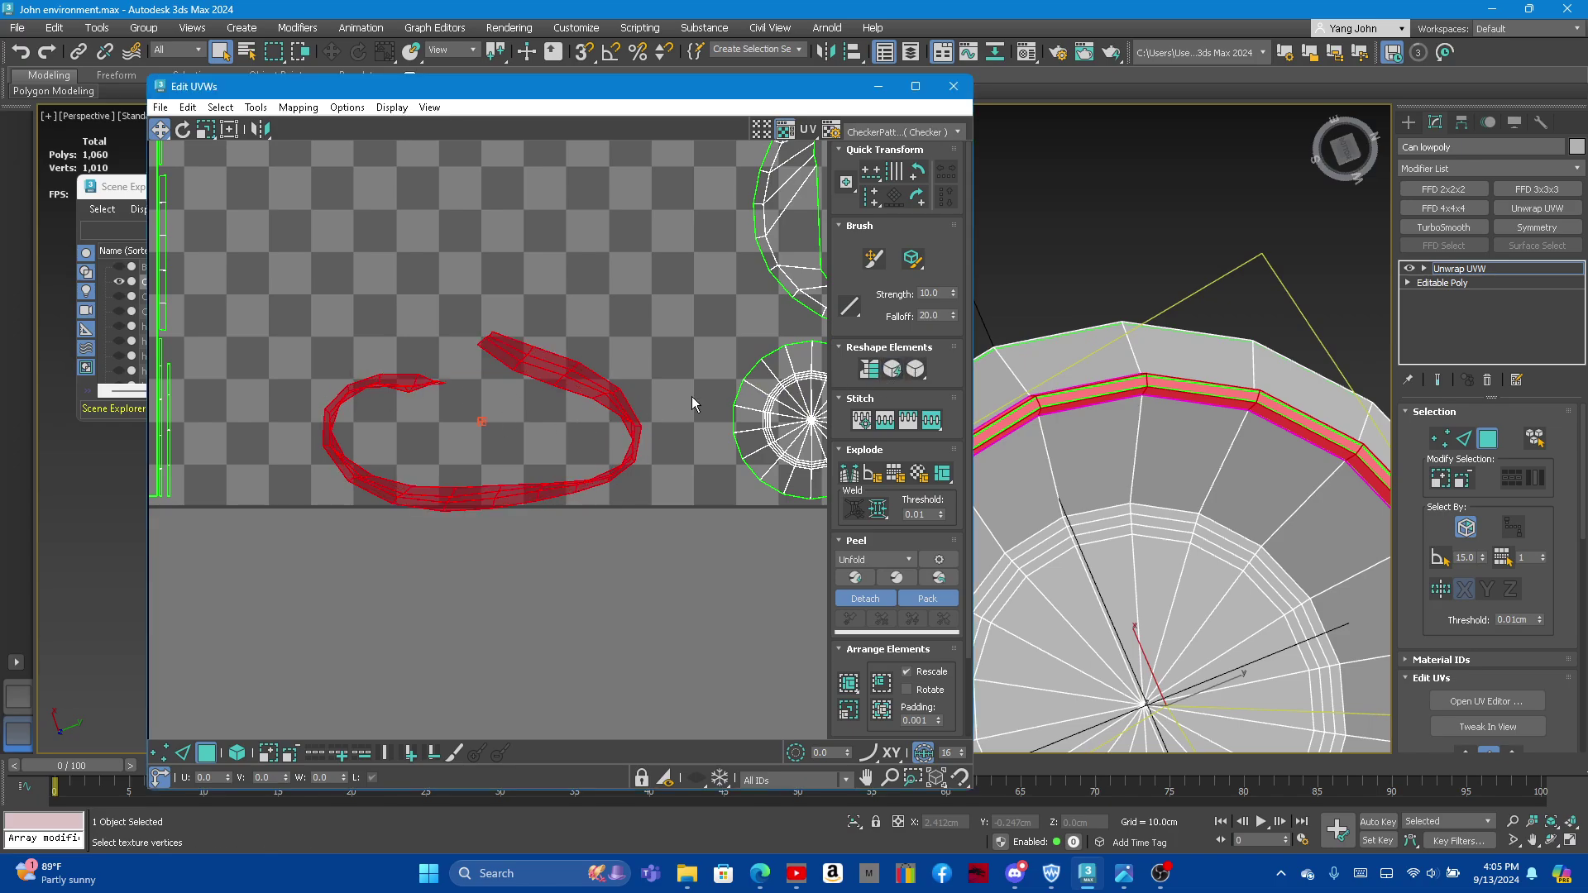
left_click(869, 370)
scroll(497, 413, "down", 2)
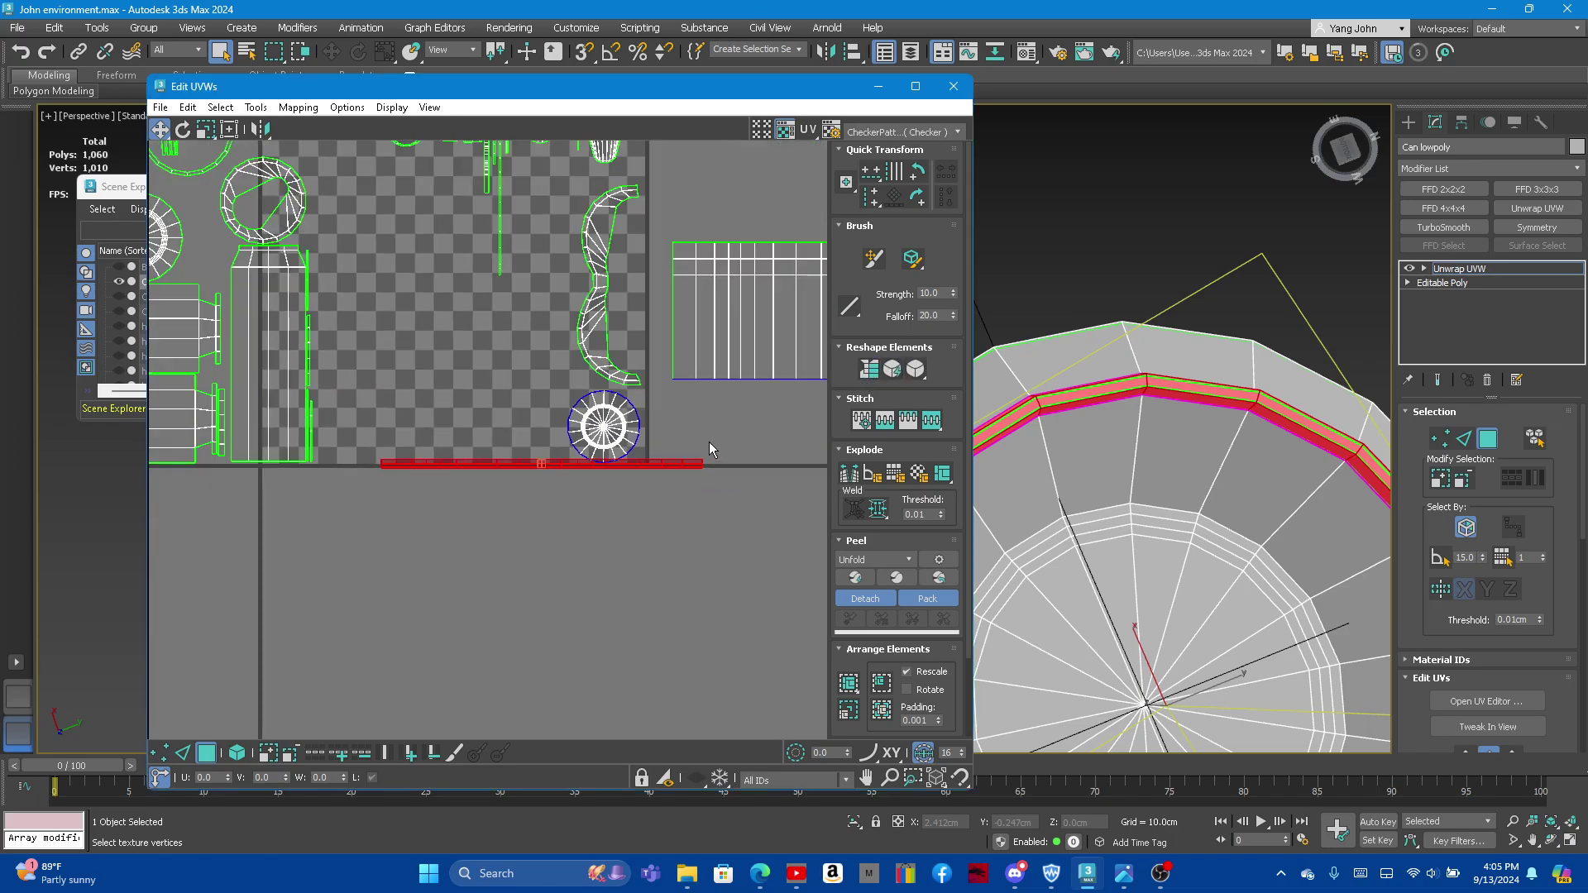
left_click(183, 129)
left_click_drag(401, 462, 546, 285)
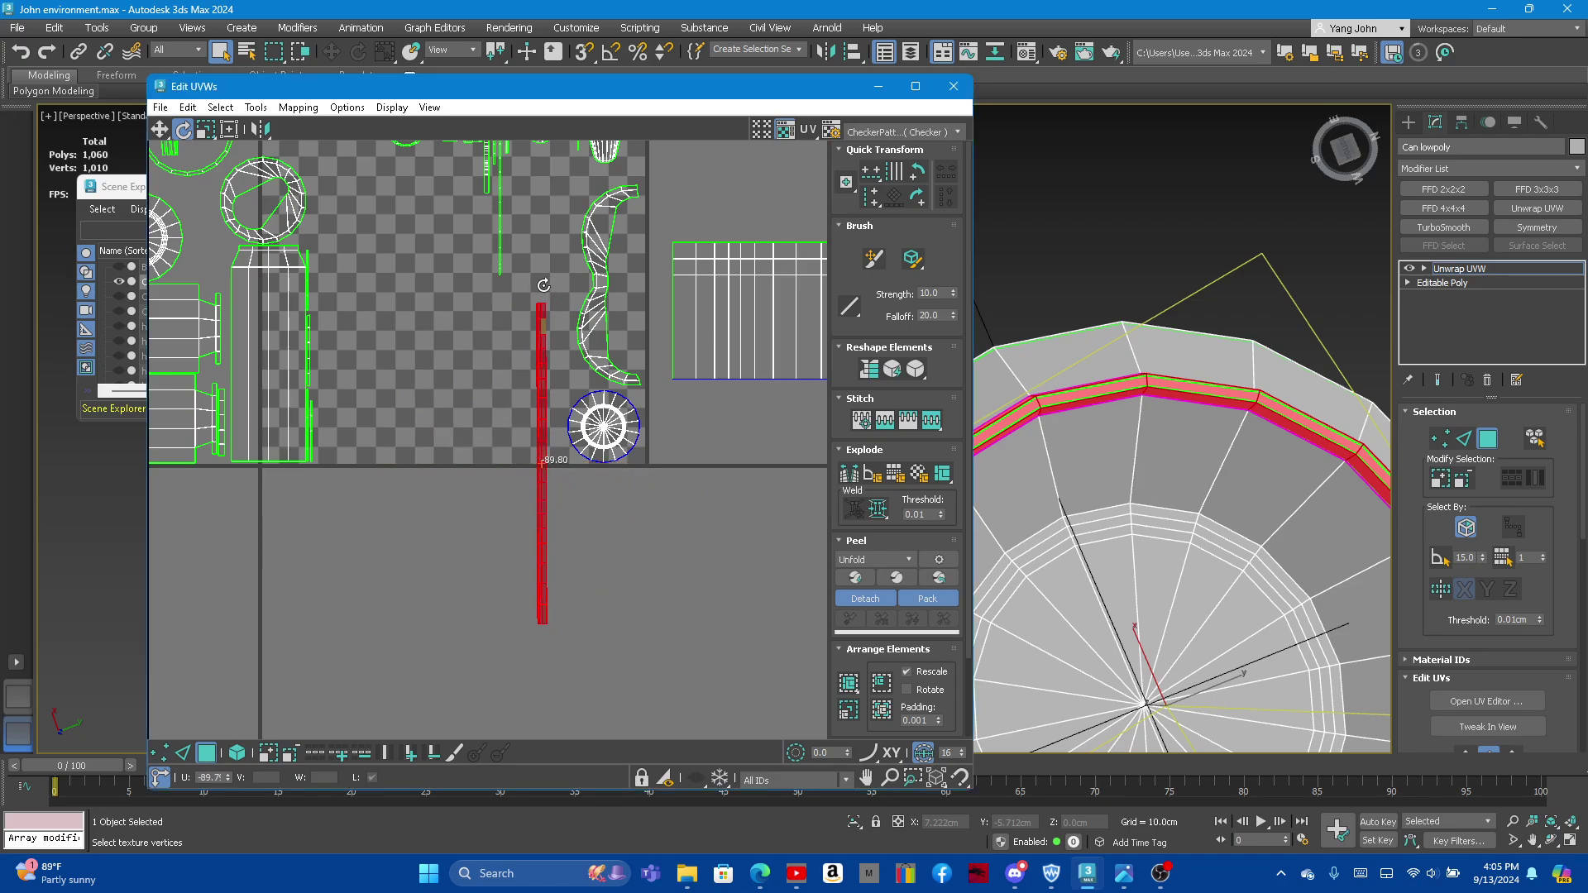
Step: Move the red rim strip up into the tile and nudge it into place
left_click(163, 132)
left_click_drag(539, 386, 540, 224)
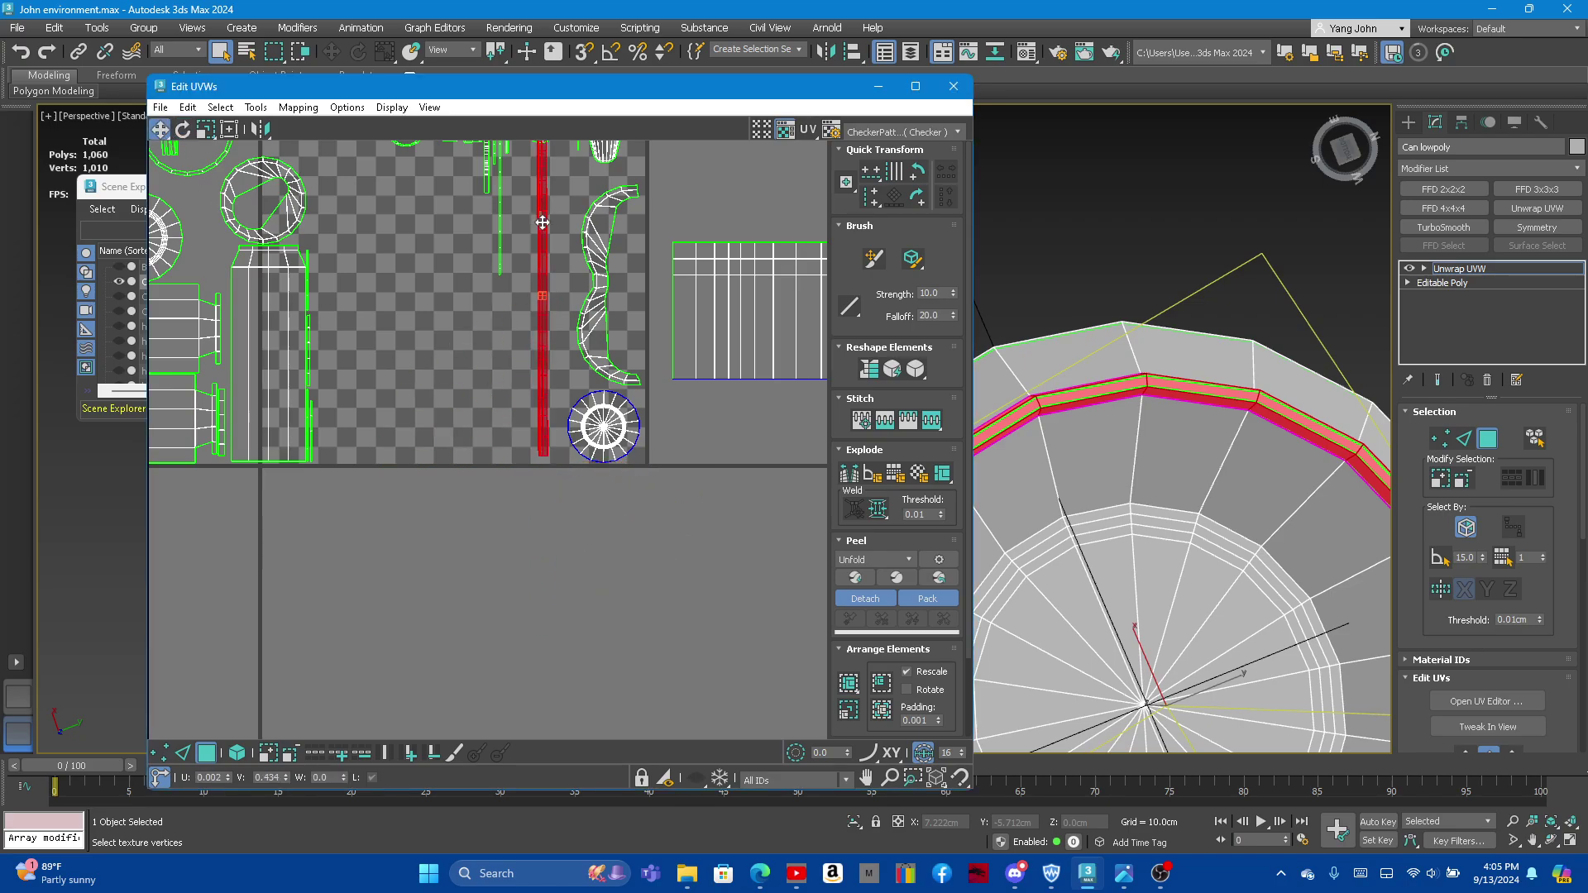
middle_click_drag(537, 166, 567, 238)
scroll(568, 238, "up", 2)
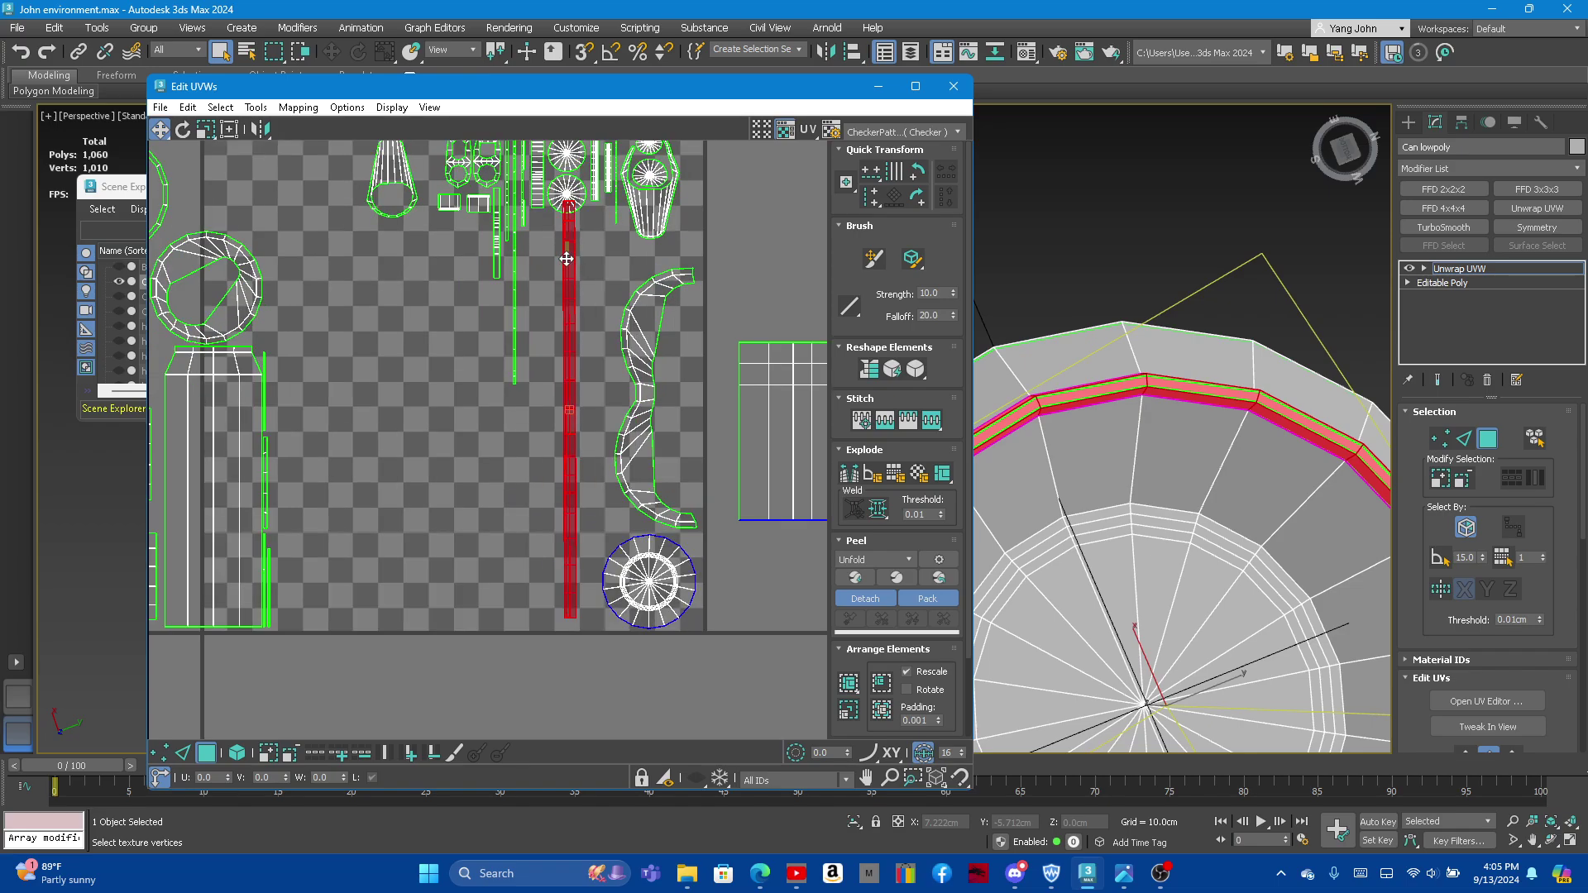
left_click_drag(567, 256, 586, 307)
left_click(160, 129)
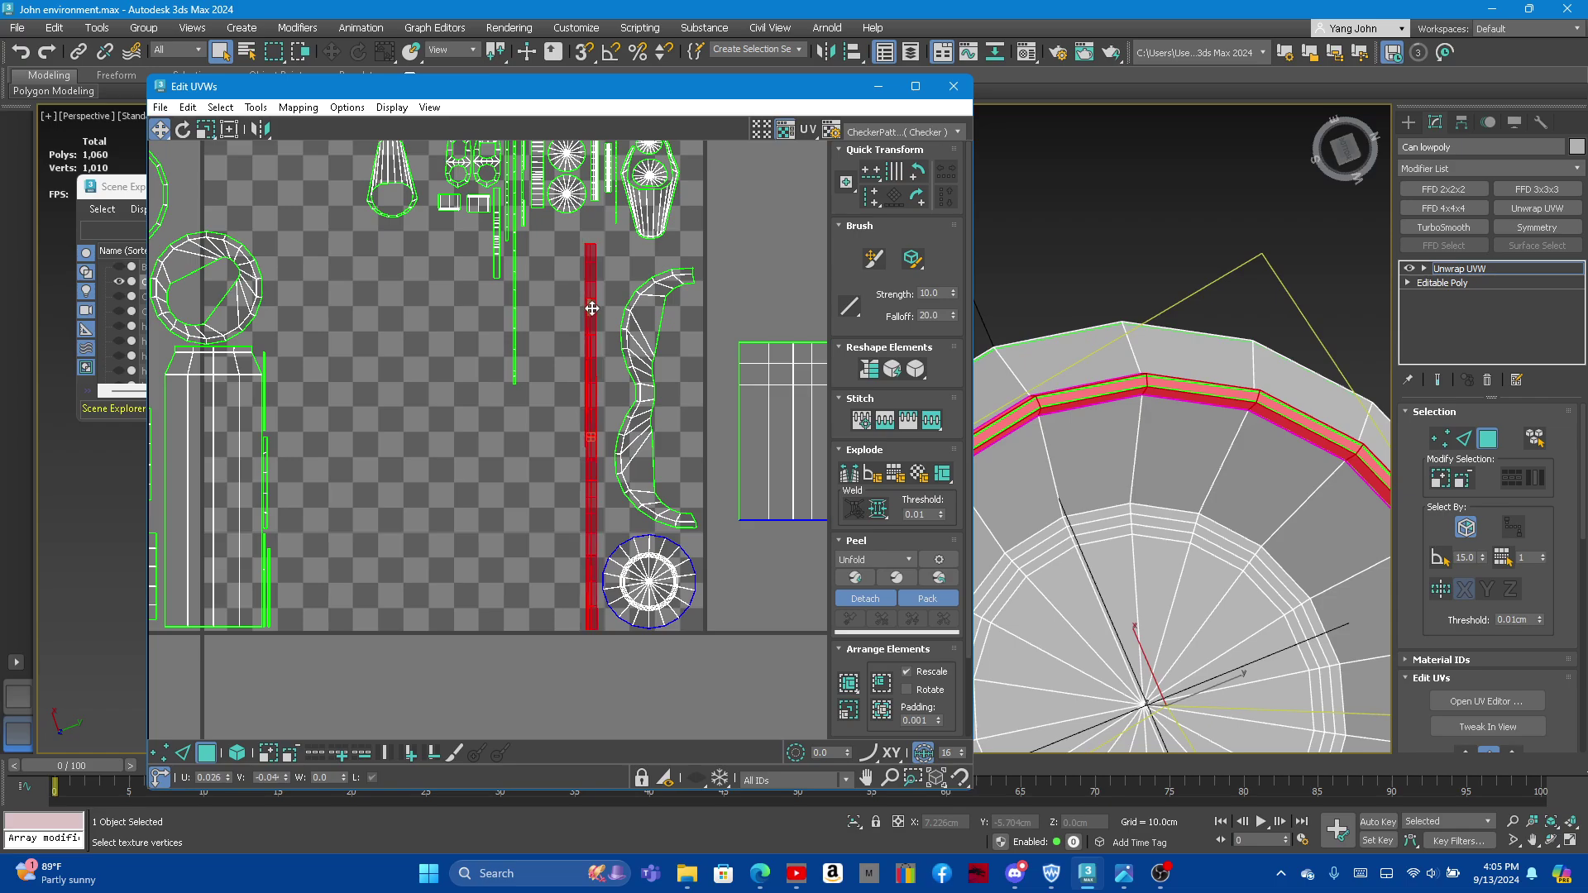
left_click(592, 308)
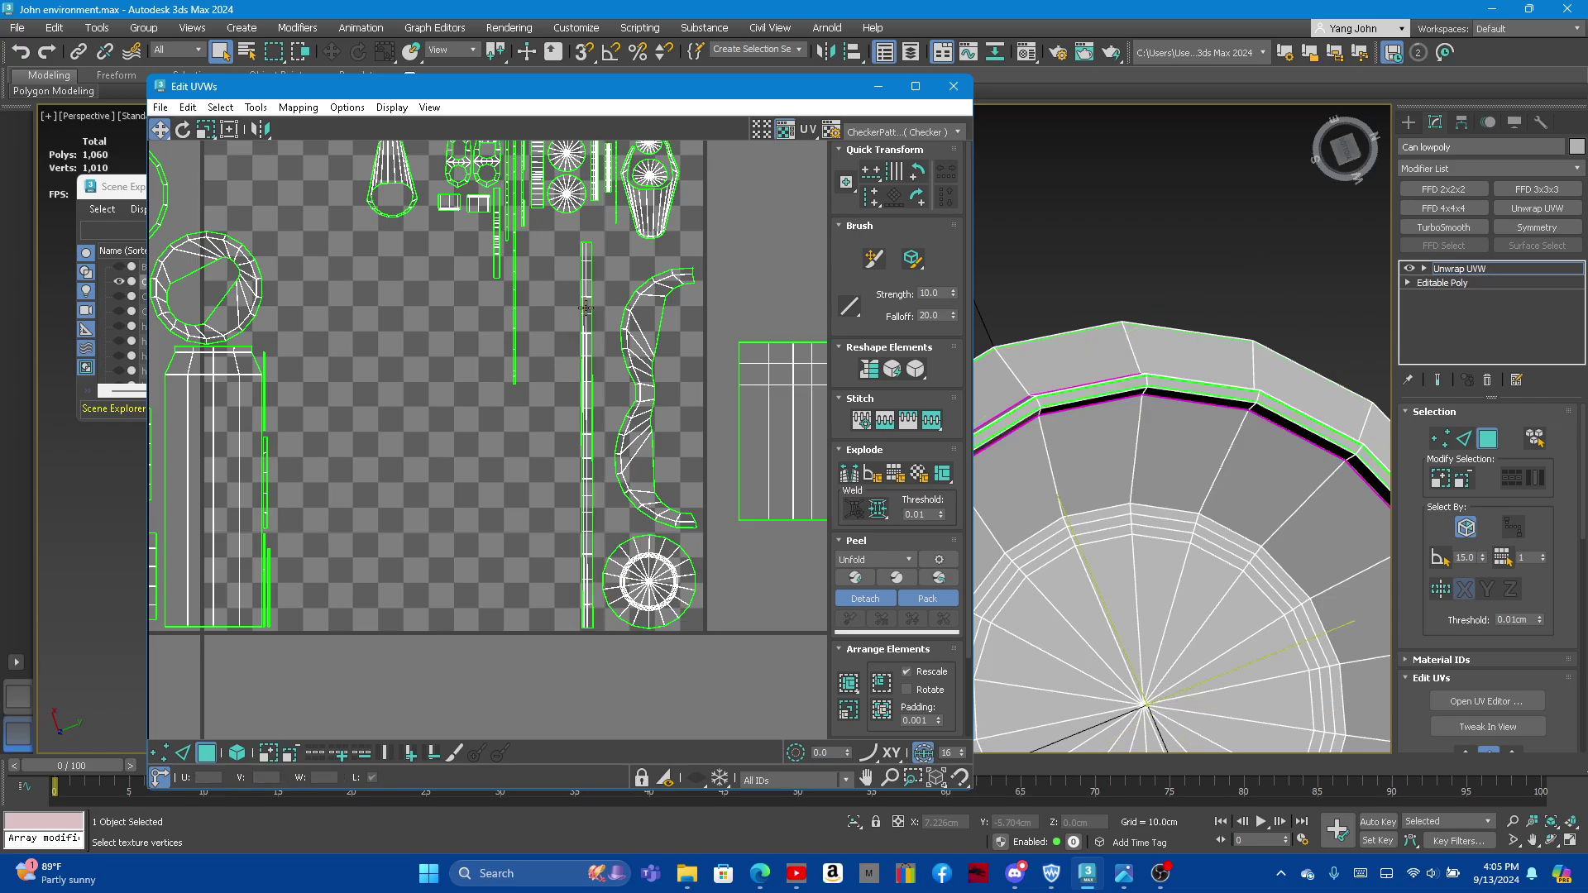
left_click_drag(586, 310, 579, 309)
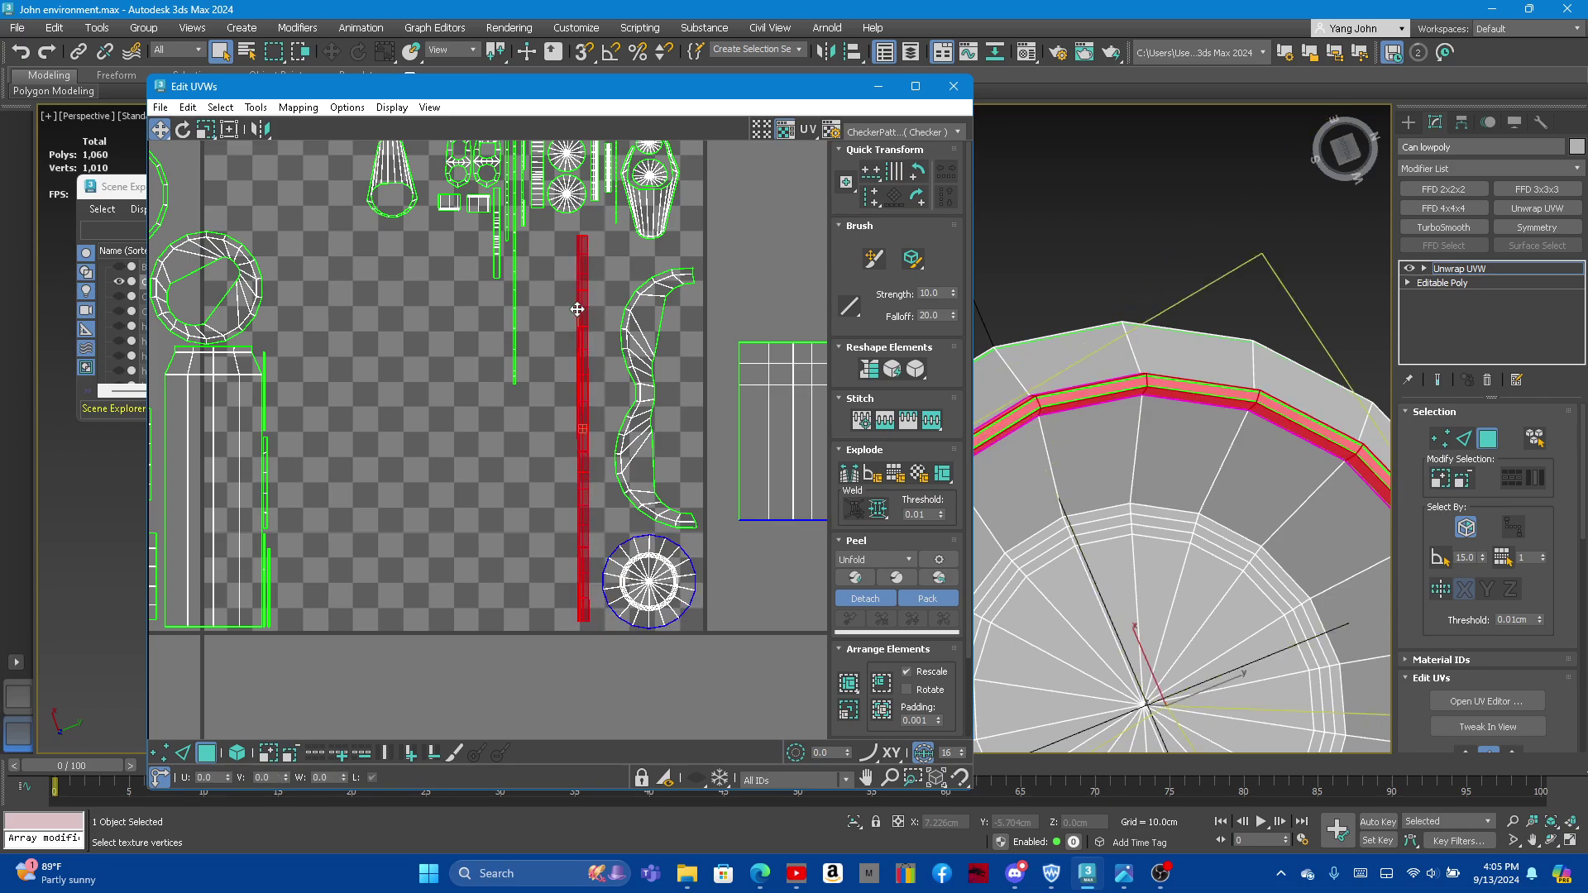
Step: Rotate the small ring UV island about 47 degrees
left_click(474, 446)
scroll(430, 429, "down", 3)
scroll(465, 404, "down", 3)
scroll(297, 386, "up", 4)
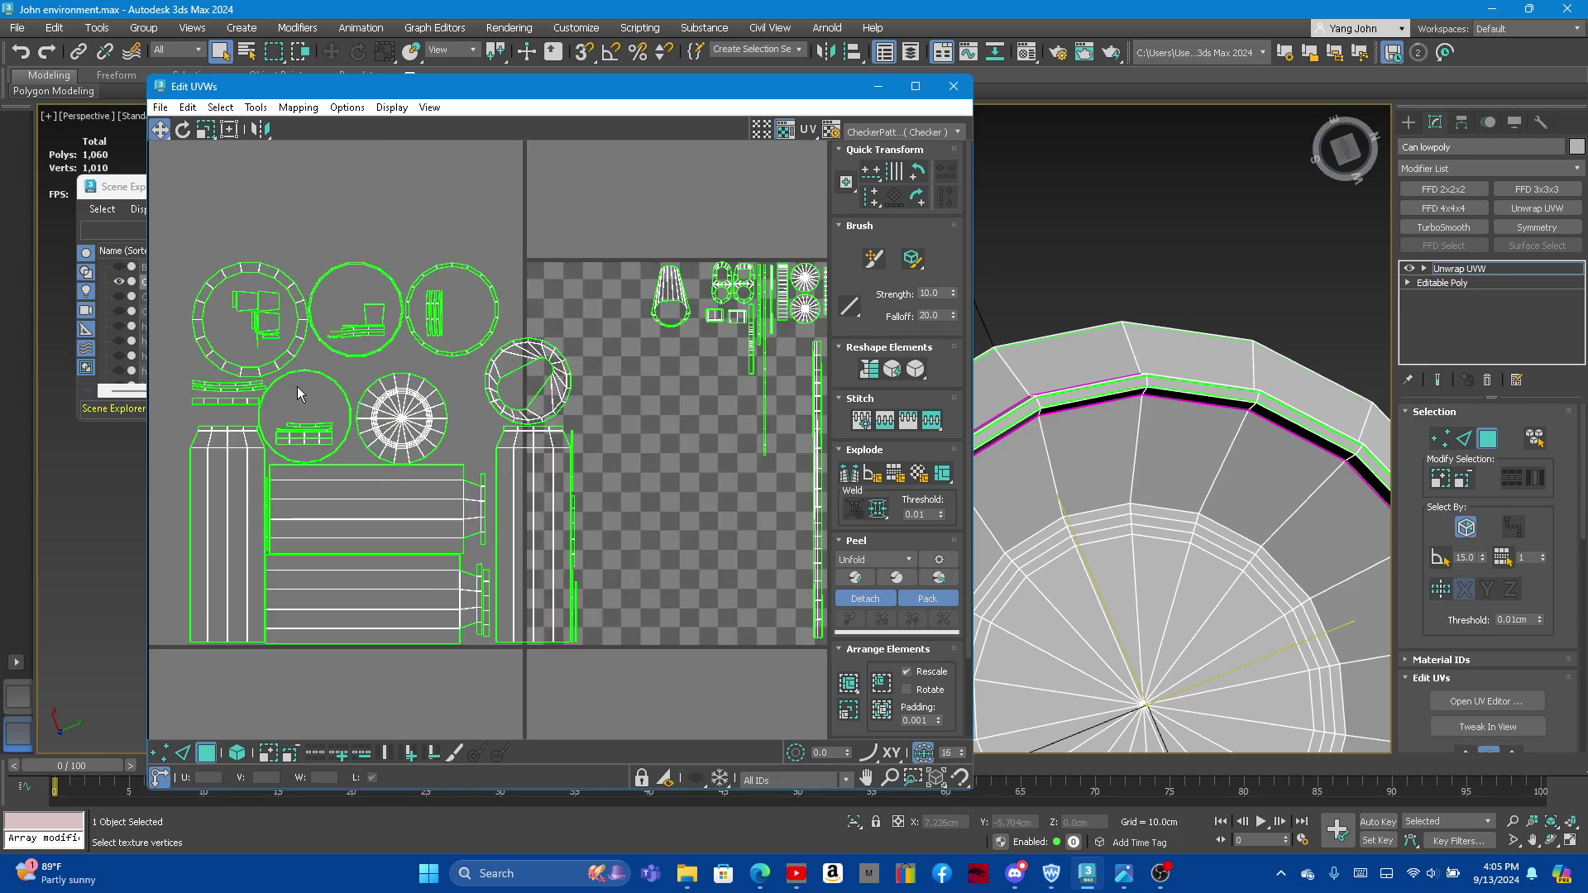
scroll(648, 384, "down", 2)
left_click_drag(229, 259, 620, 672)
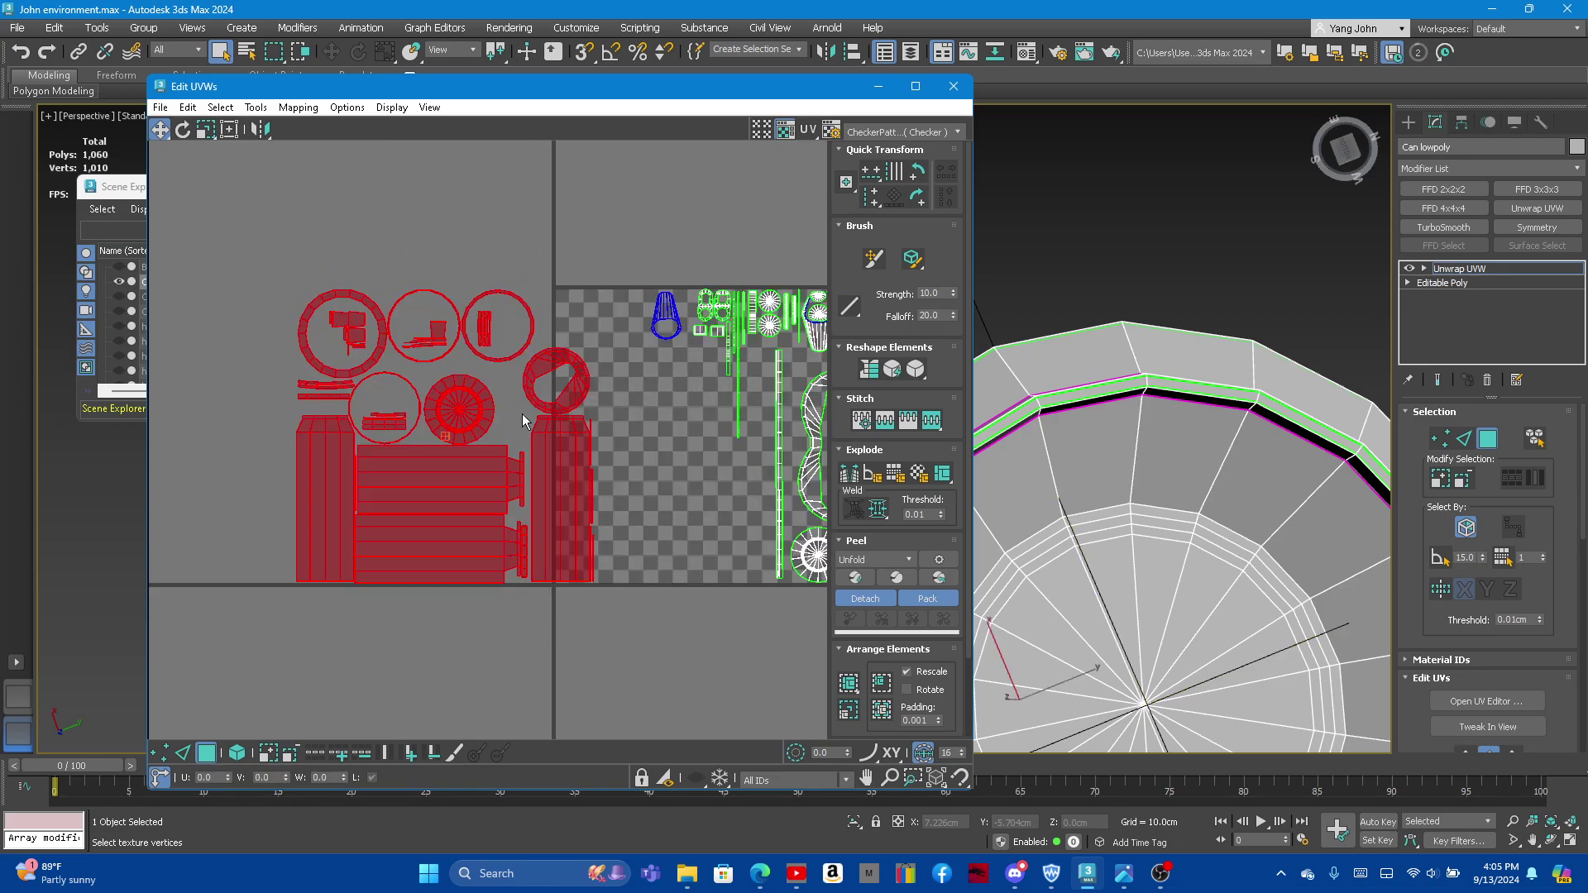
left_click(581, 334)
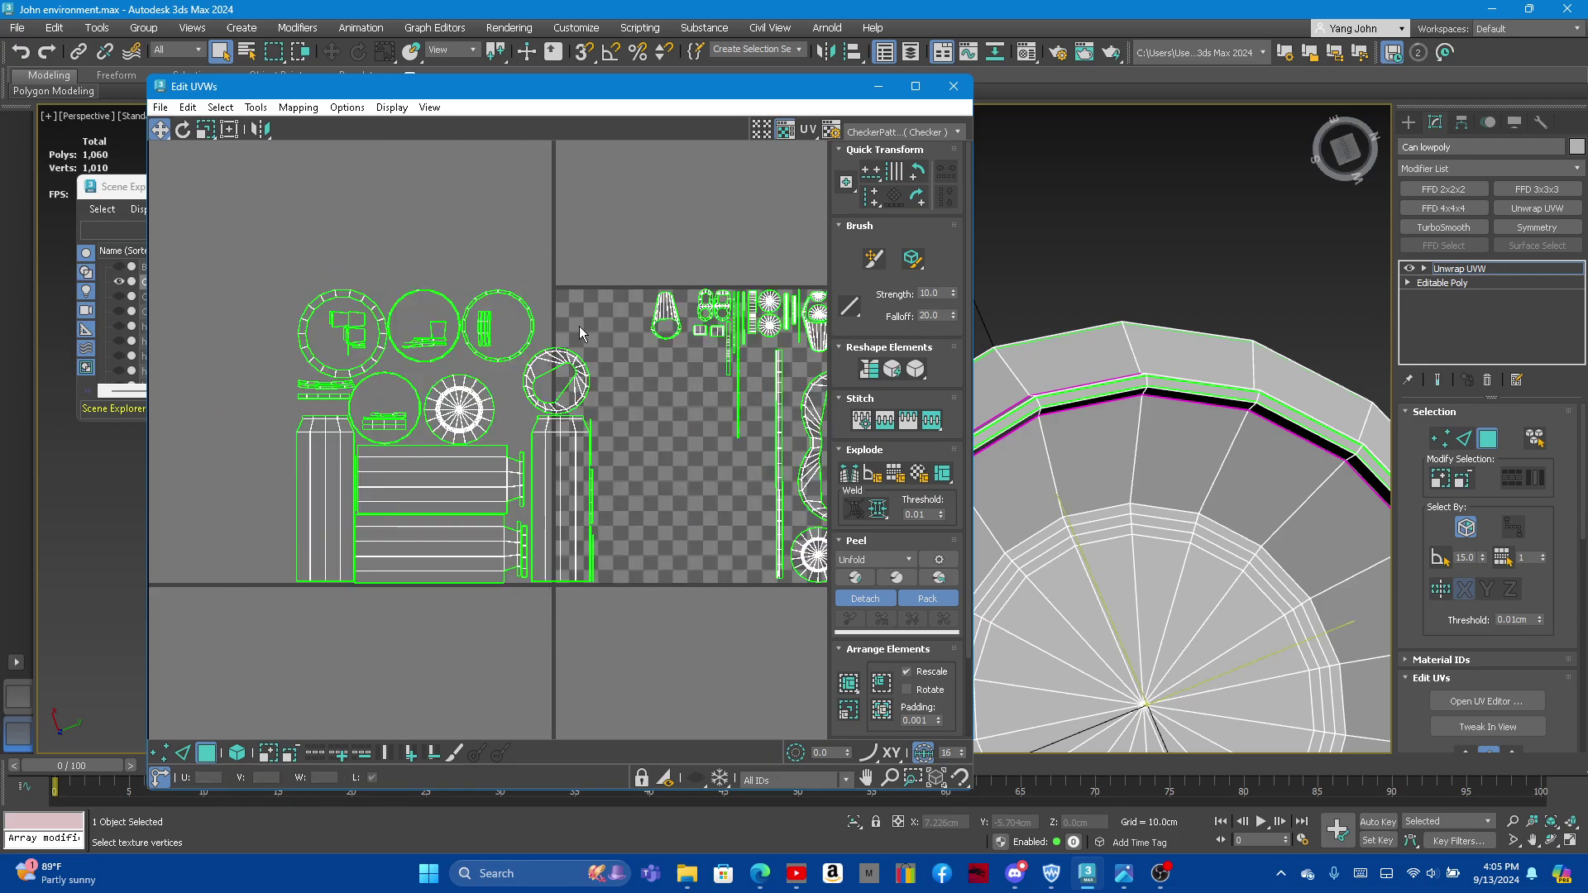
left_click(541, 361)
scroll(550, 366, "up", 5)
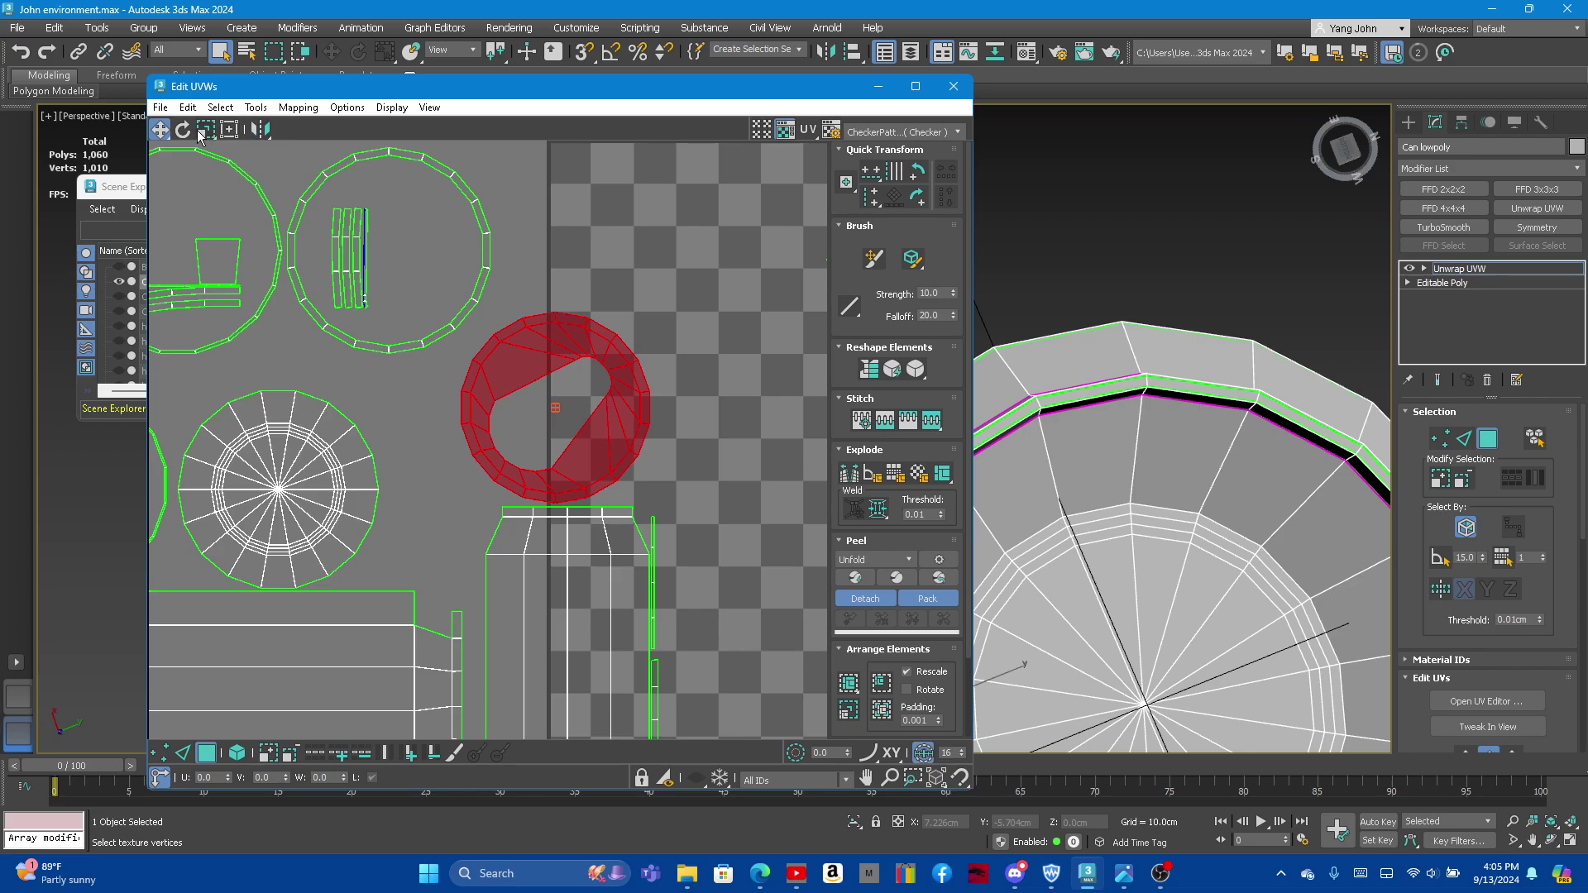
left_click(182, 129)
left_click_drag(474, 371, 495, 424)
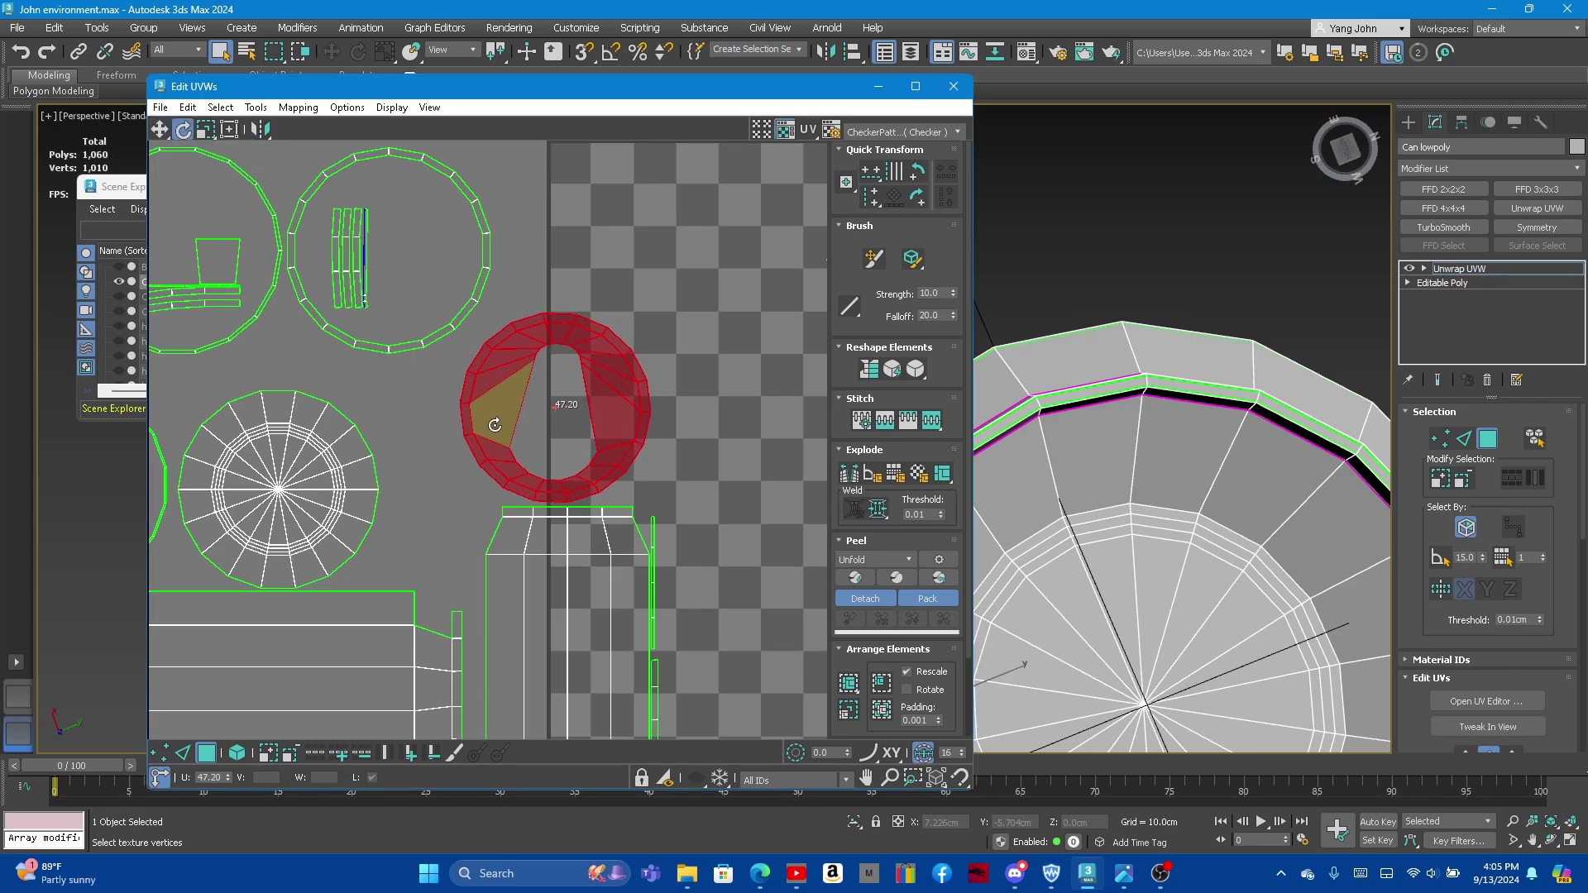
Step: Shrink the islands left of the tile and move them onto the tile's left edge
left_click(160, 129)
scroll(572, 271, "down", 6)
left_click_drag(307, 209, 613, 558)
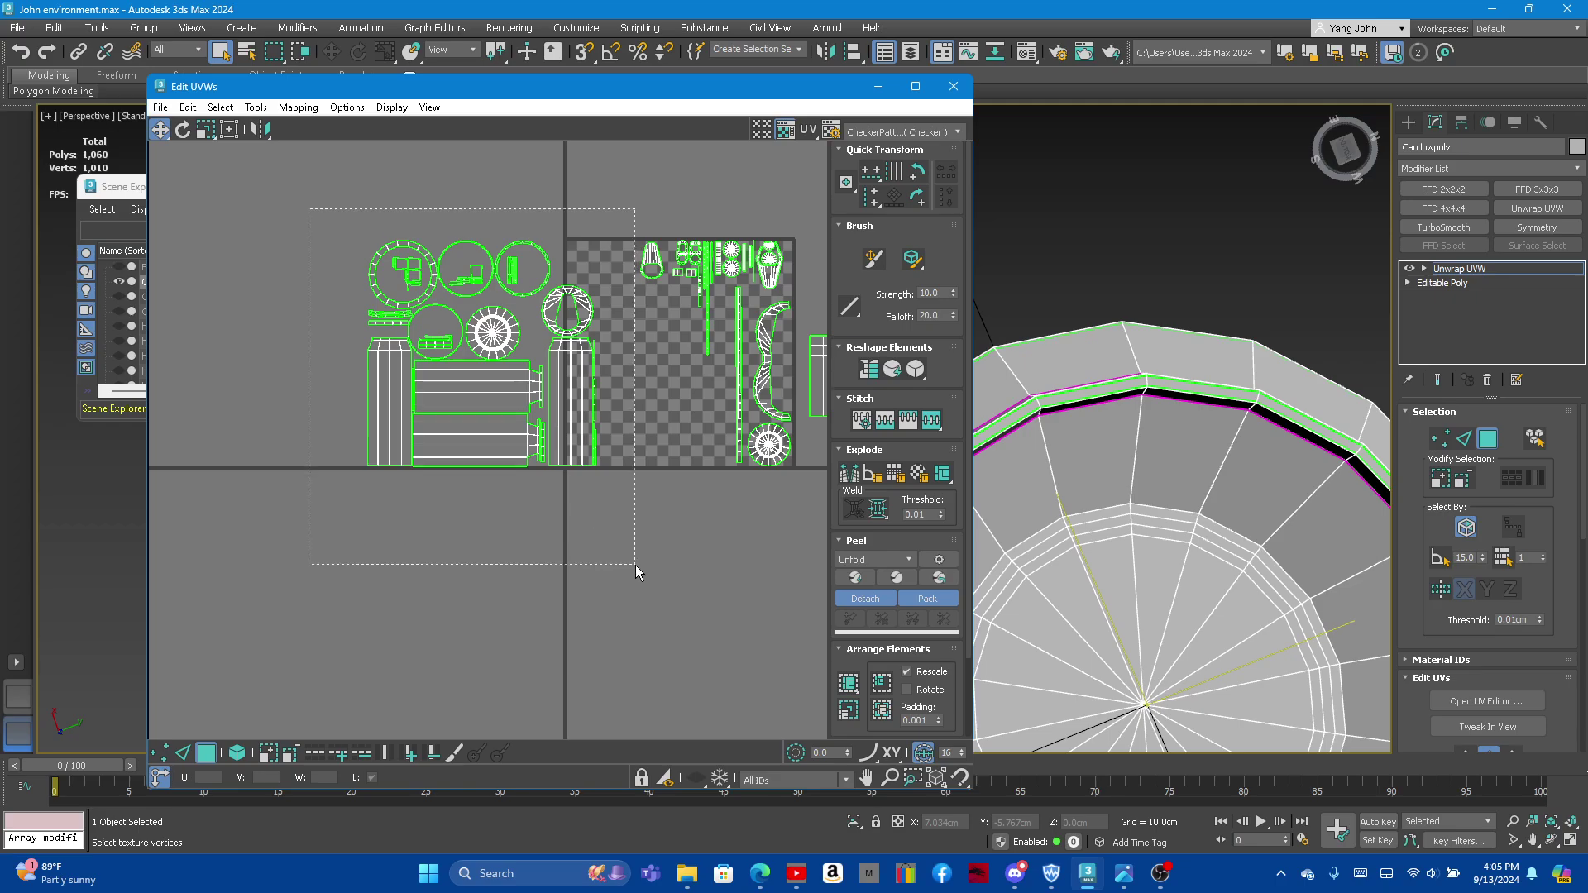
scroll(533, 362, "up", 2)
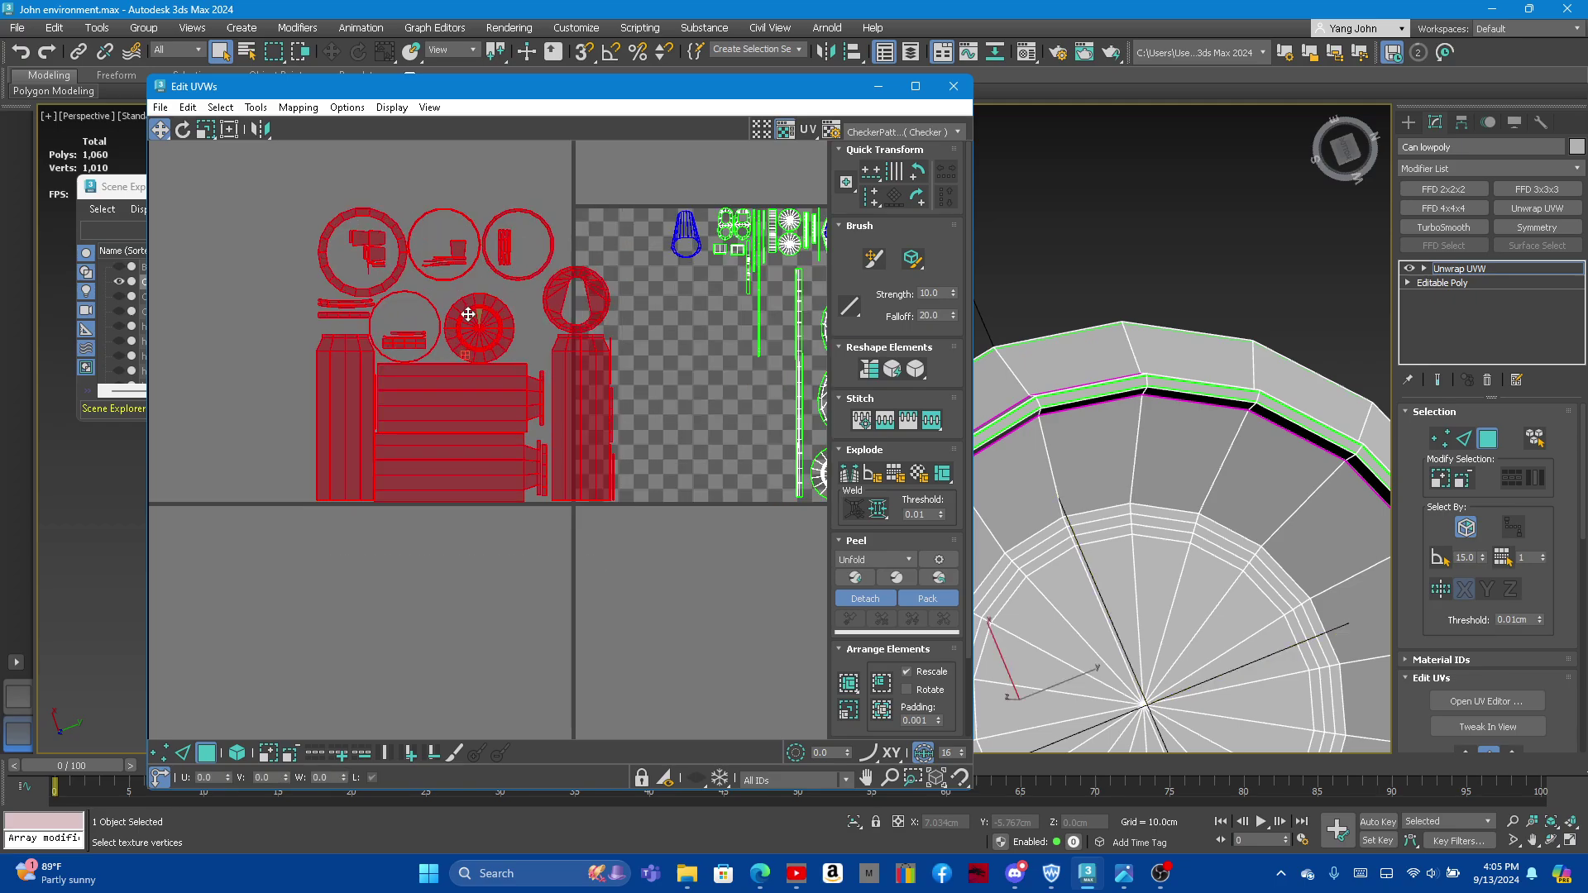
left_click(204, 131)
left_click_drag(523, 447, 515, 506)
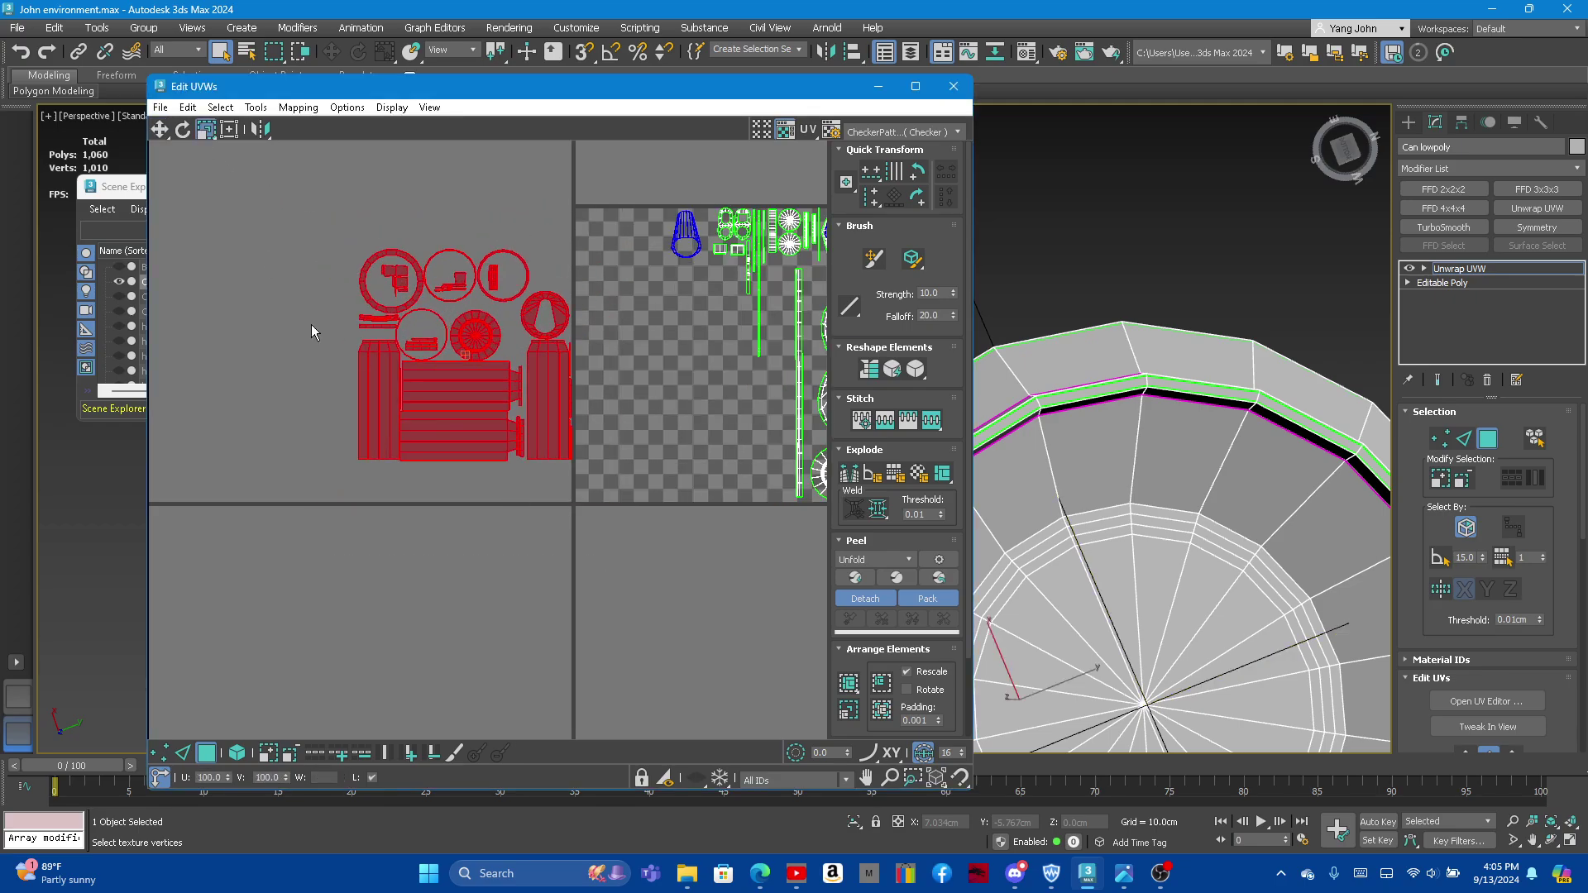
left_click(160, 129)
left_click_drag(445, 369, 662, 412)
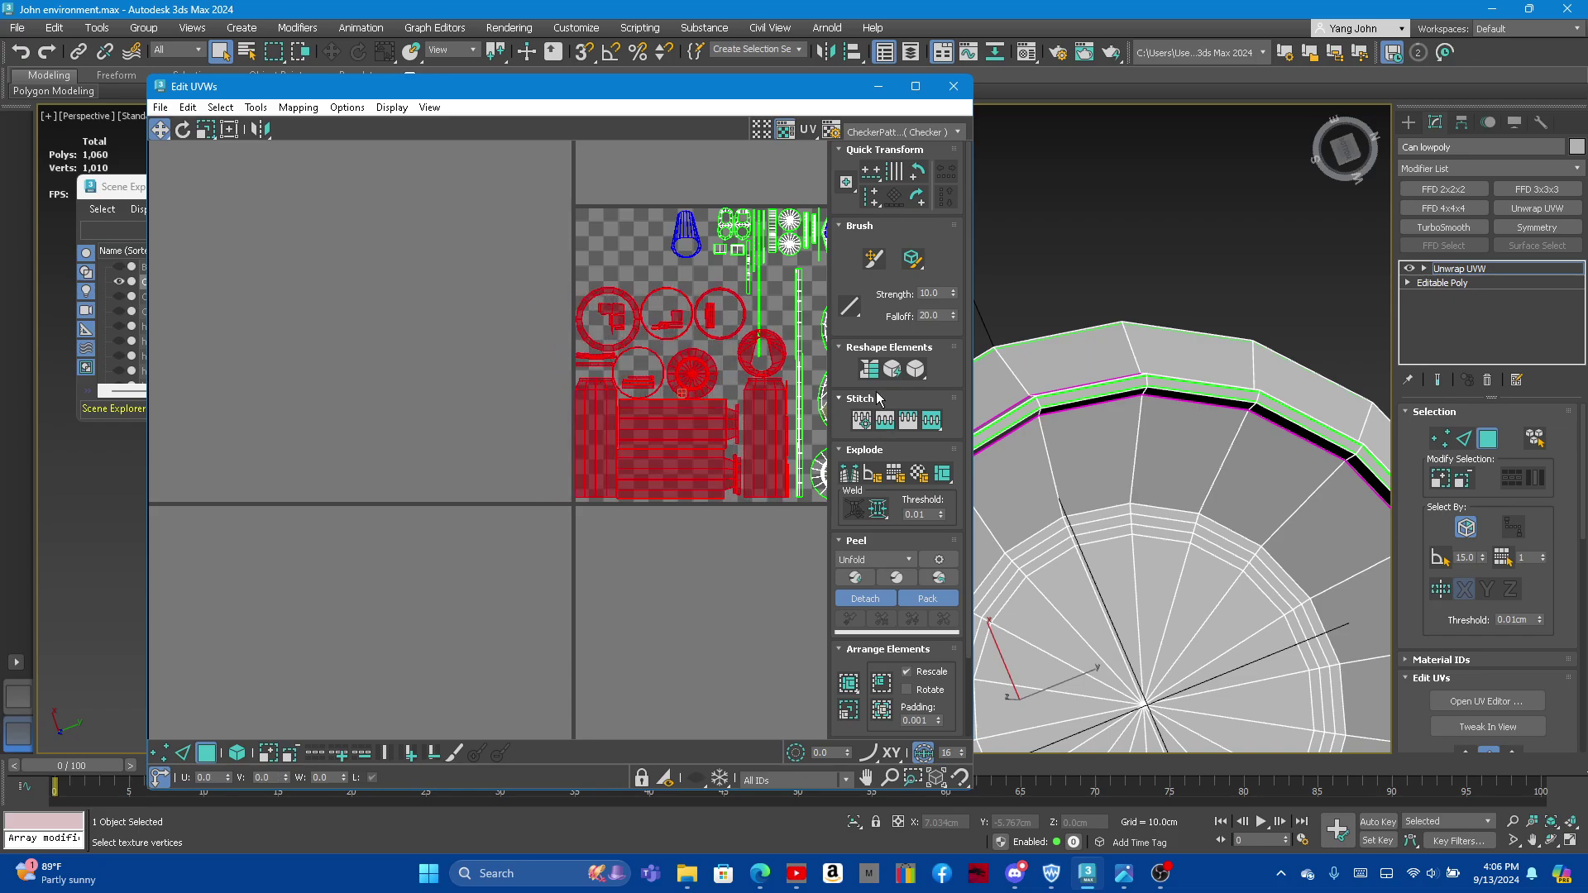
scroll(766, 397, "up", 5)
scroll(493, 417, "down", 4)
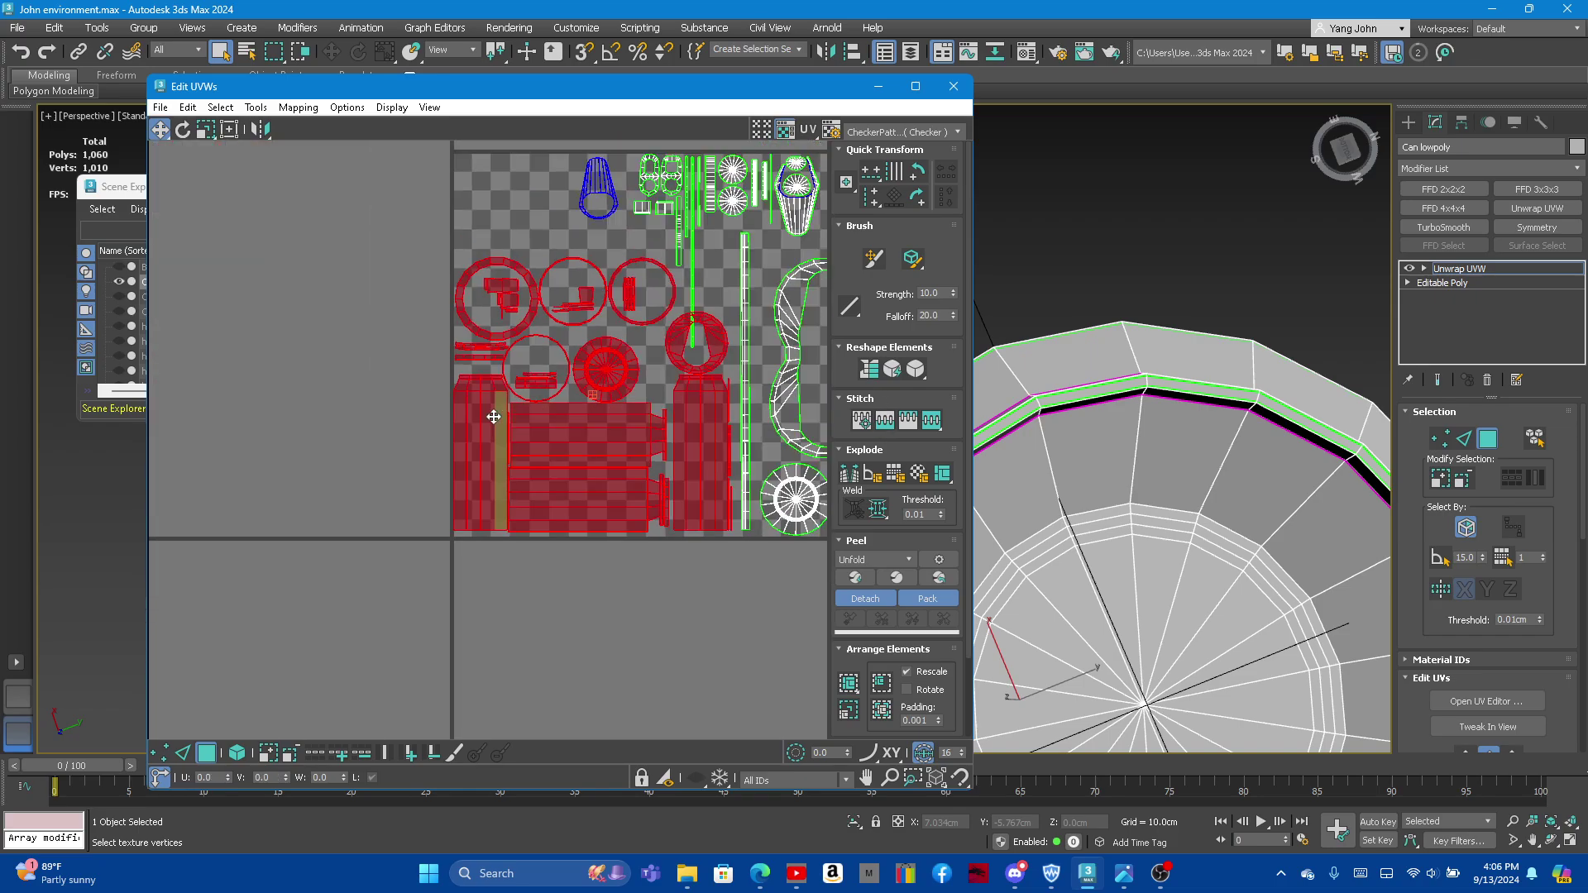
scroll(493, 417, "up", 3)
left_click_drag(446, 400, 471, 401)
Step: Move the ring island into the tile's top-left space
scroll(449, 373, "down", 2)
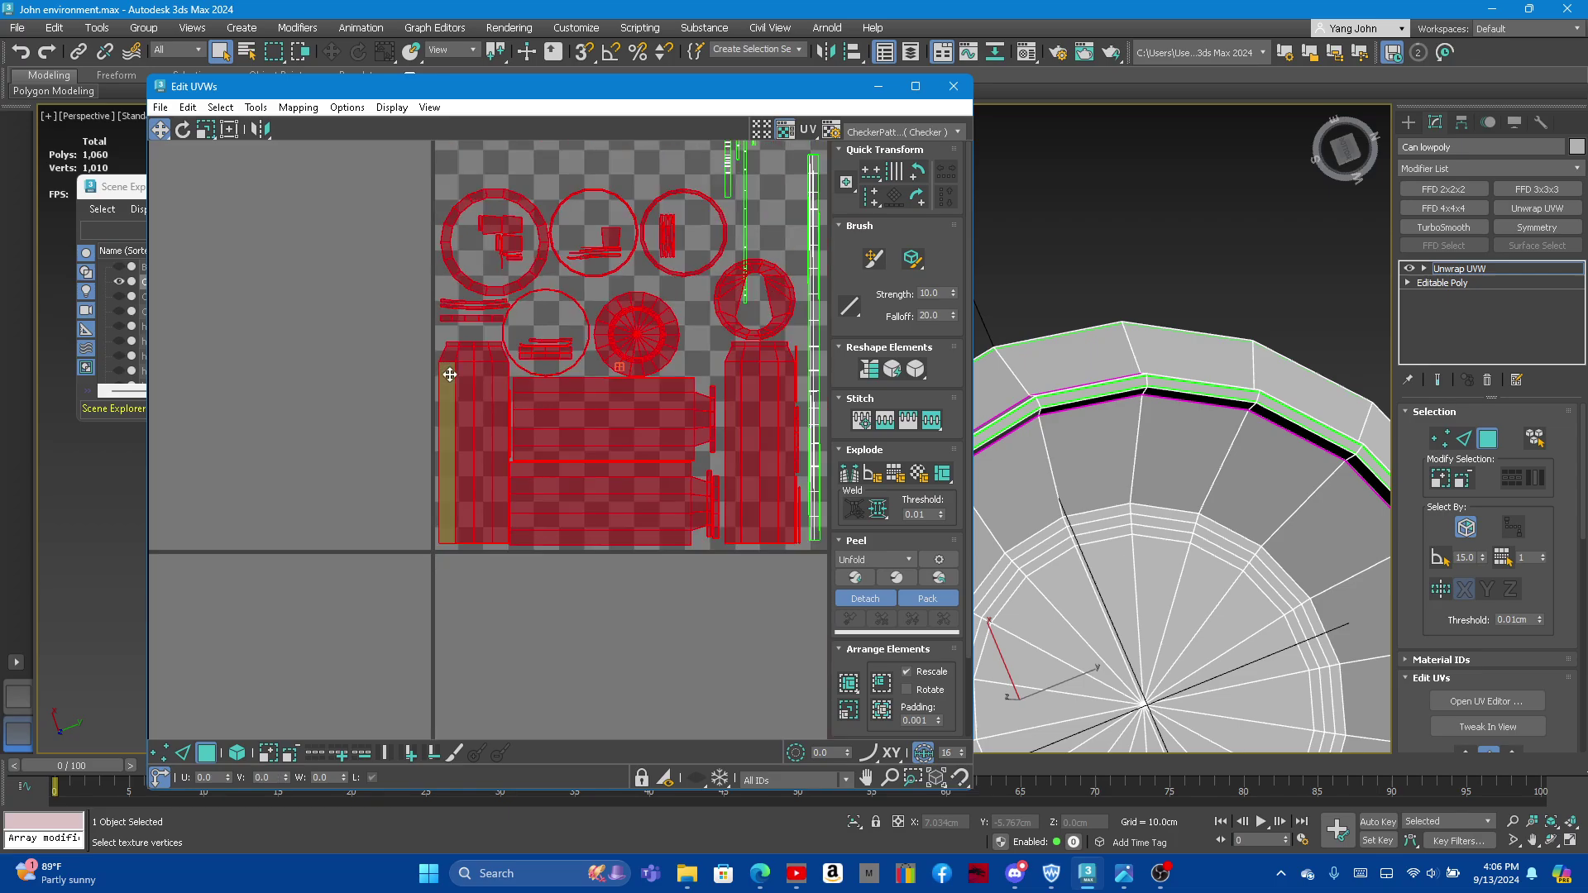
scroll(632, 307, "down", 2)
scroll(632, 308, "up", 2)
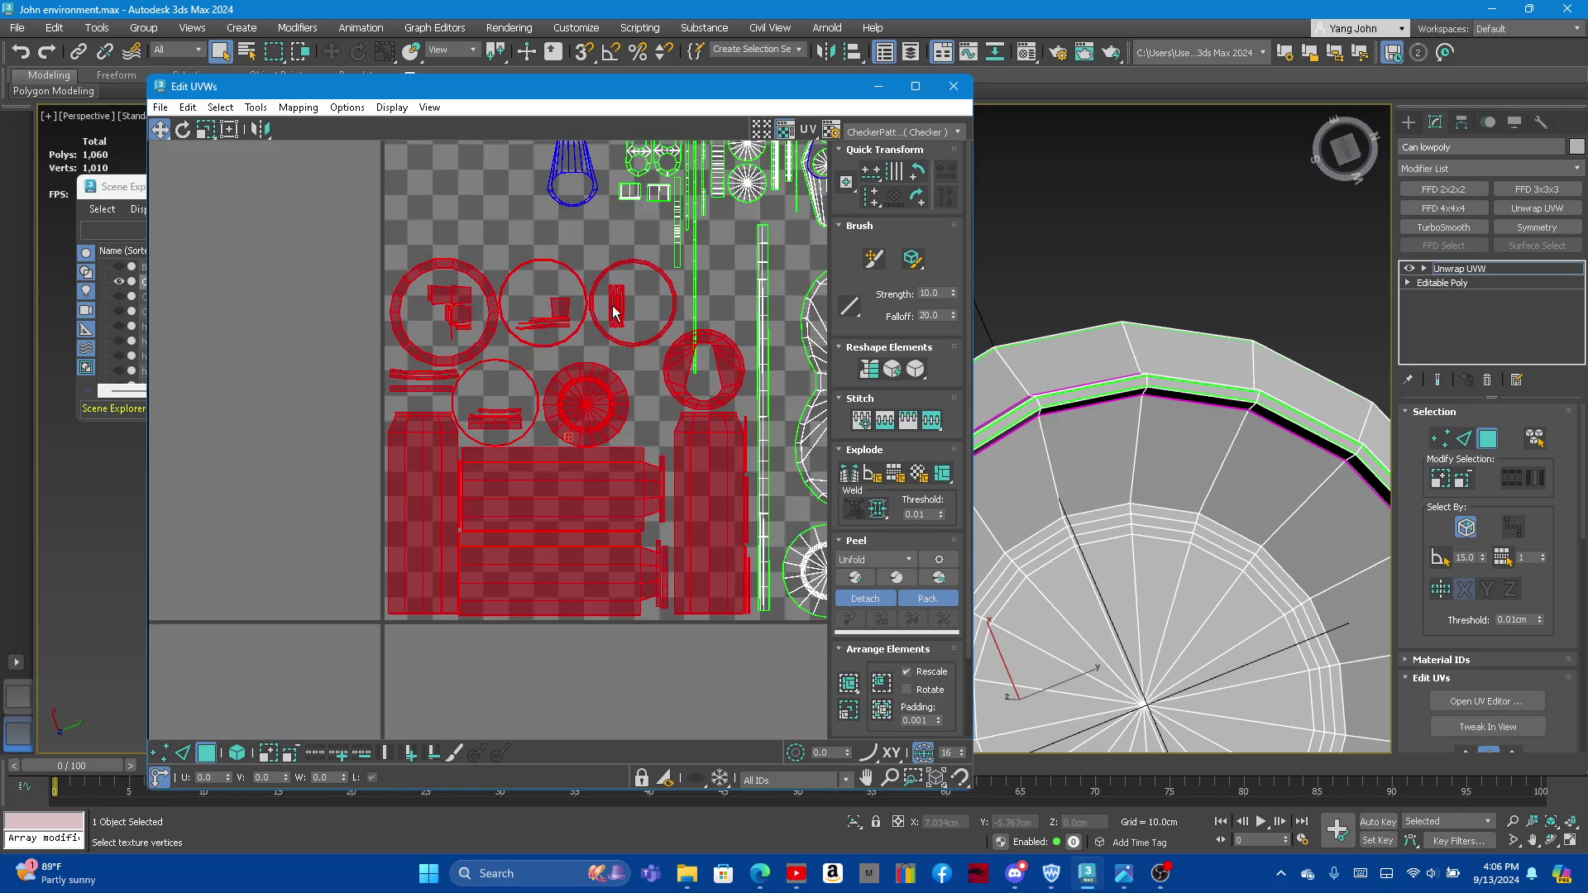
middle_click_drag(613, 313, 555, 375)
scroll(644, 414, "up", 3)
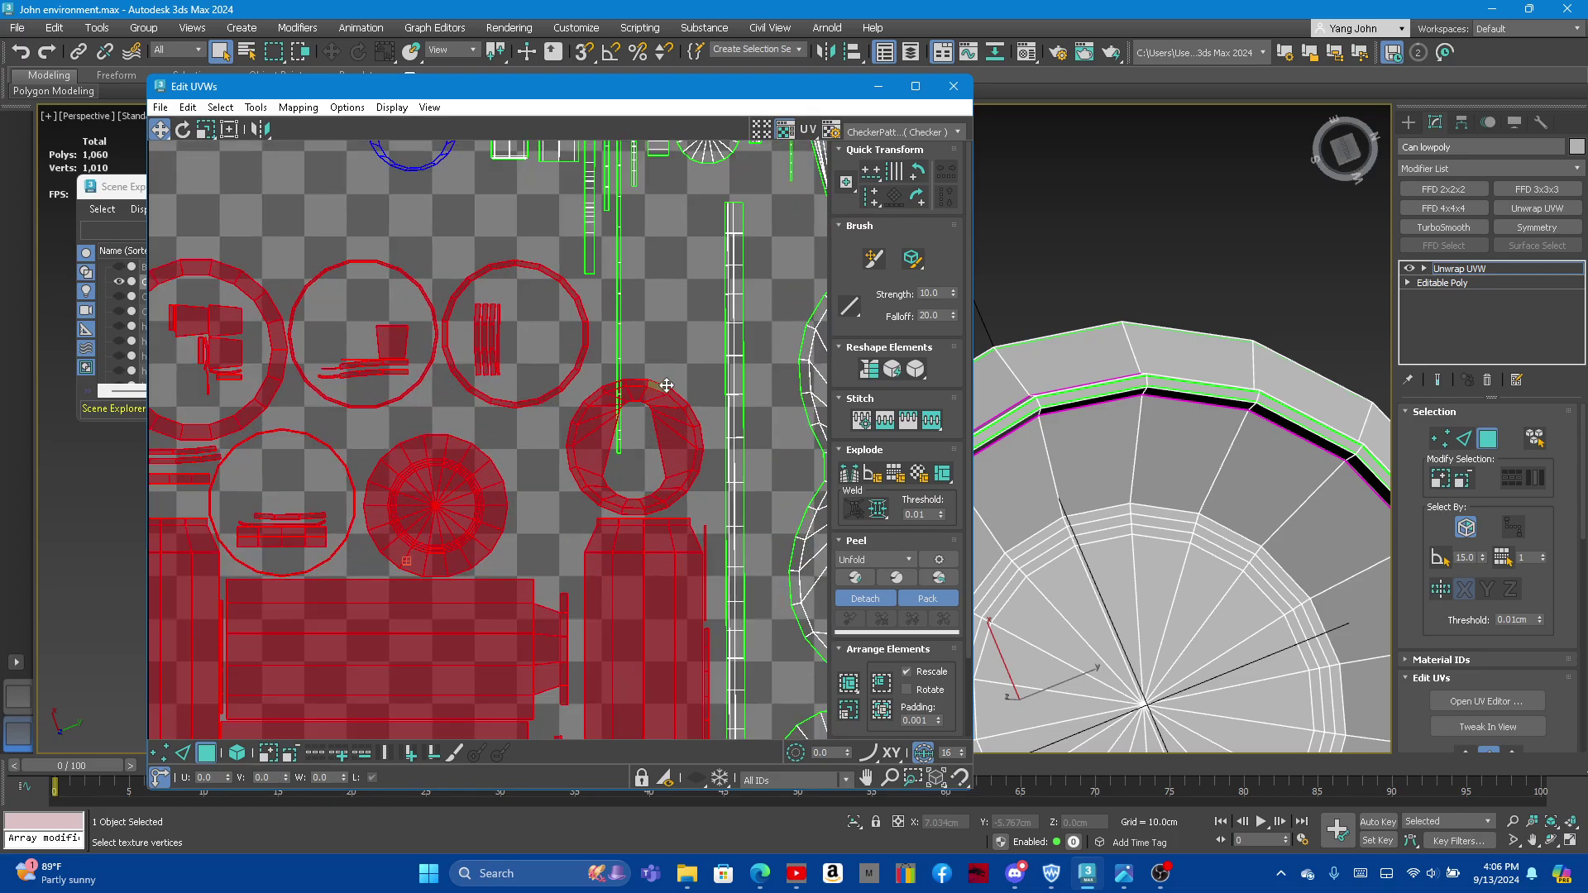
left_click(643, 418)
scroll(678, 434, "down", 3)
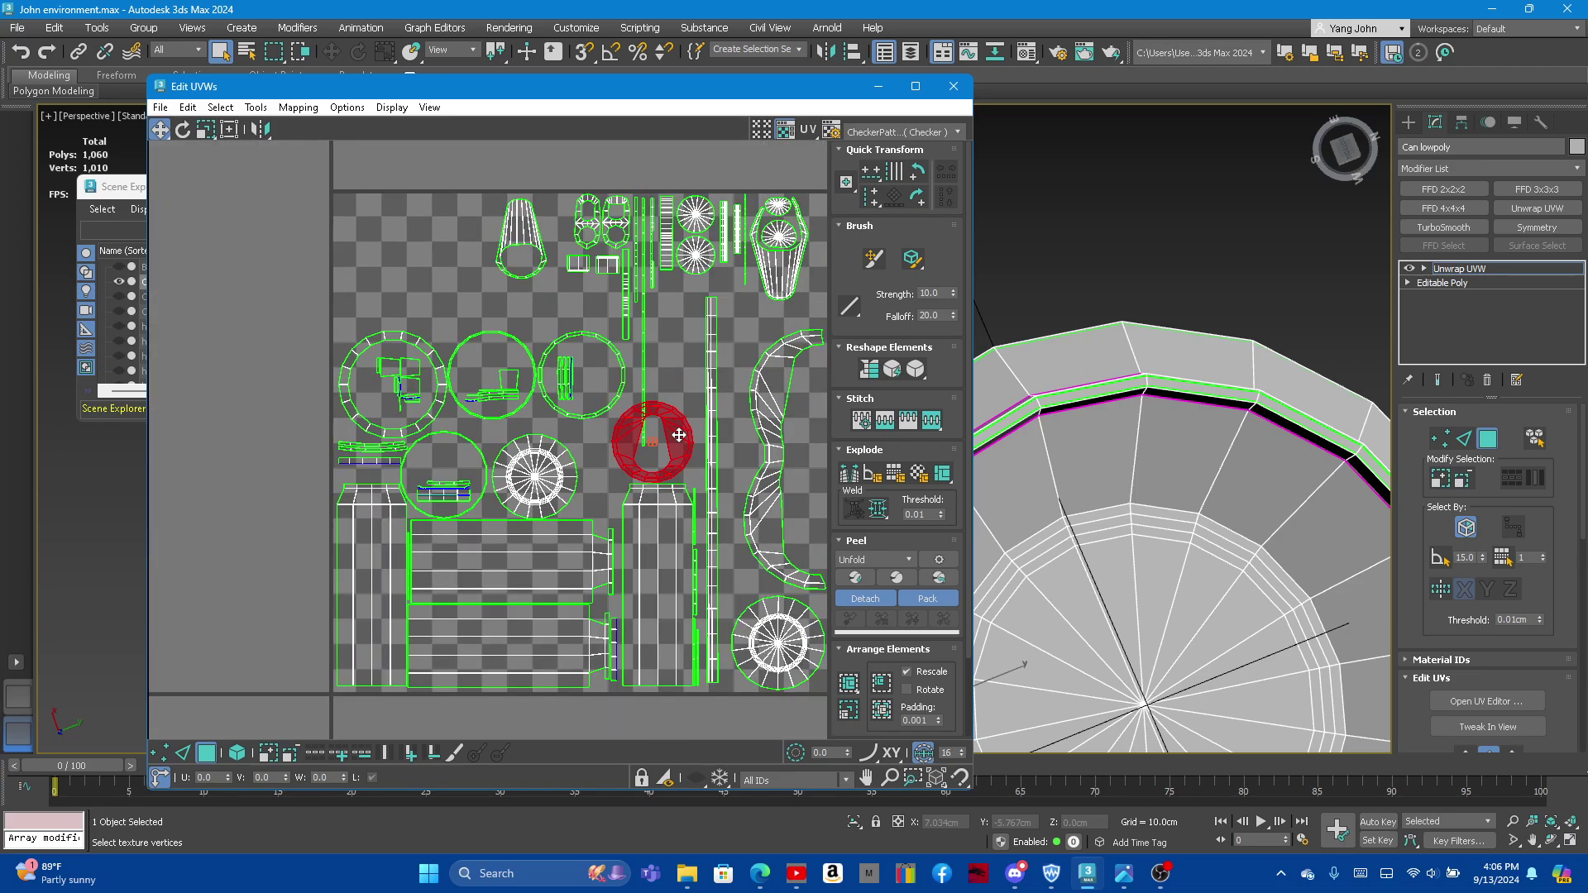
mouse_move(678, 440)
left_mouse_down()
mouse_move(422, 268)
mouse_move(458, 264)
mouse_move(460, 279)
left_mouse_up()
scroll(422, 490, "up", 1)
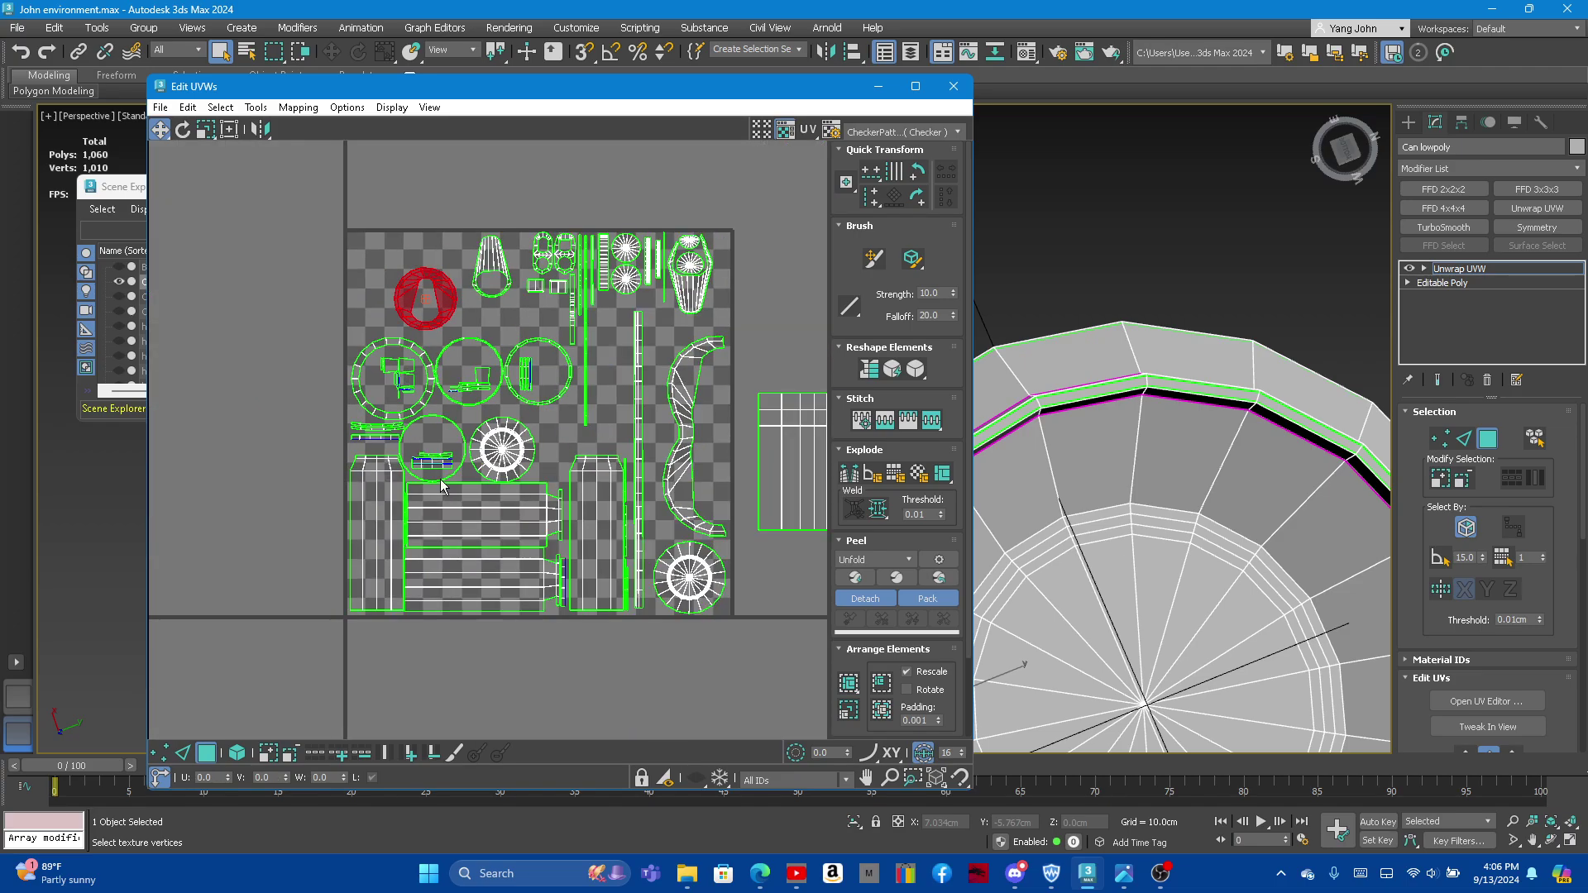
scroll(413, 430, "up", 3)
scroll(397, 348, "up", 2)
scroll(386, 294, "down", 2)
scroll(386, 294, "down", 3)
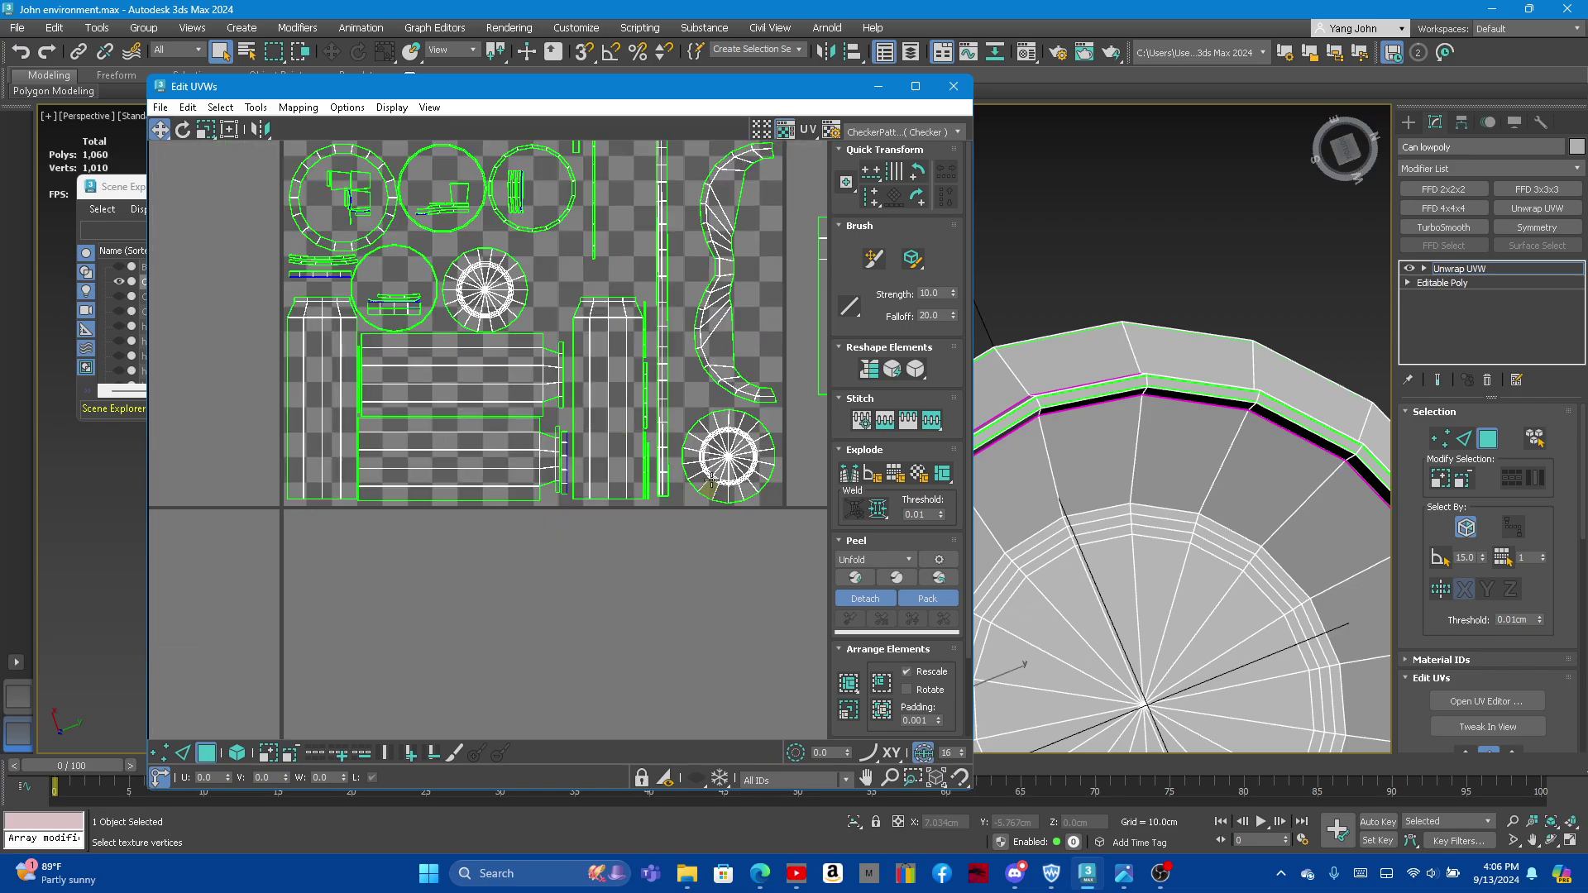
scroll(786, 303, "down", 3)
scroll(770, 308, "down", 2)
Step: Shrink the rim strip island and place it in the tile's top-left corner
left_click(747, 315)
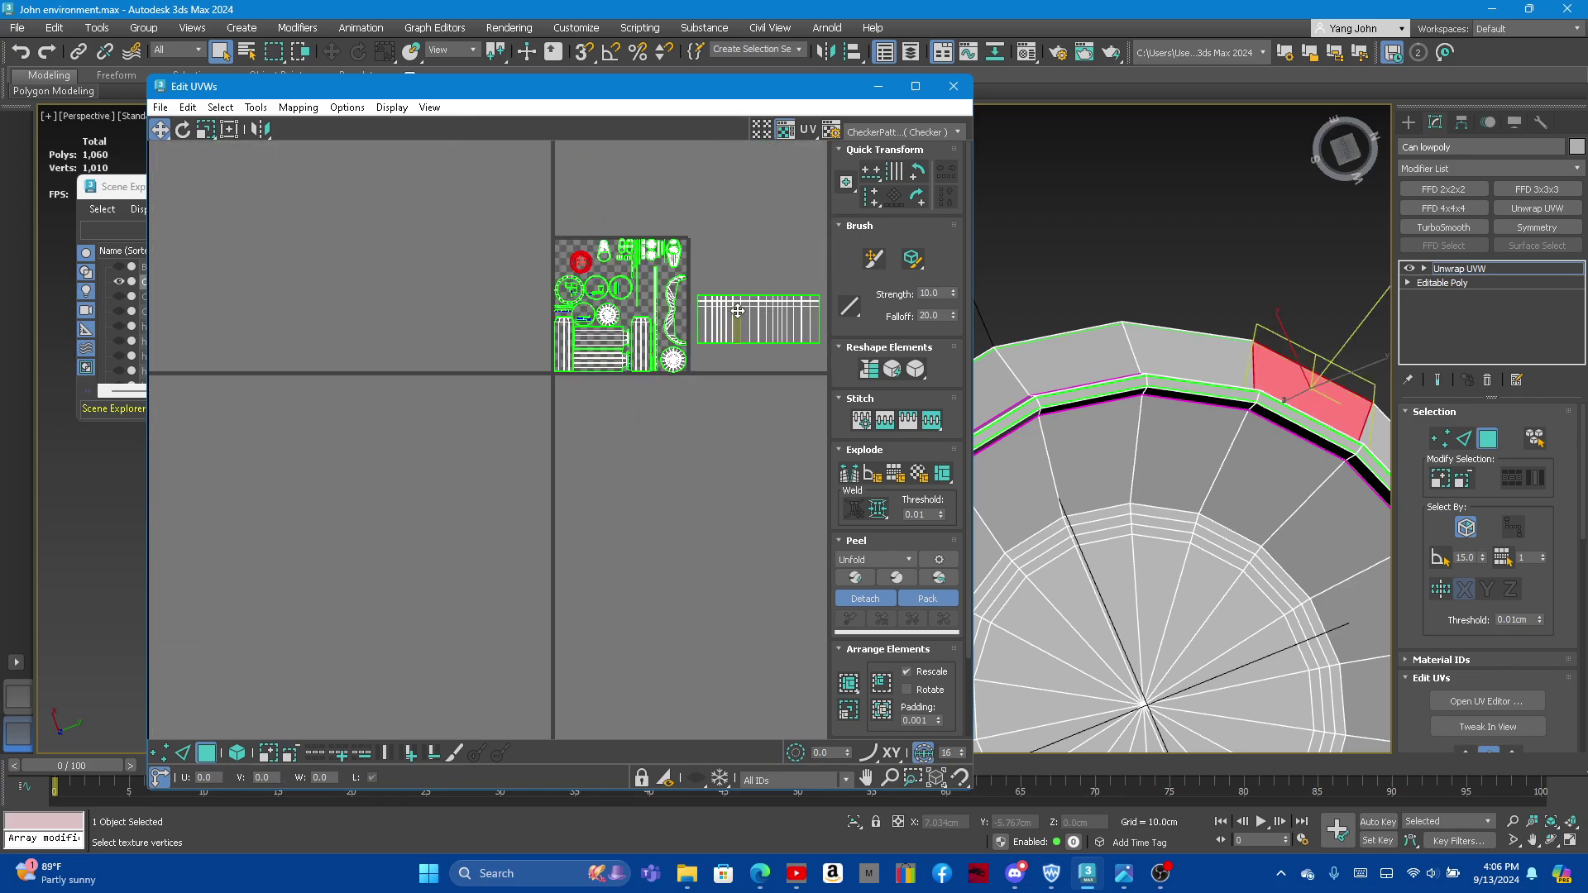
left_click_drag(747, 314, 649, 265)
scroll(542, 253, "down", 3)
scroll(538, 258, "up", 4)
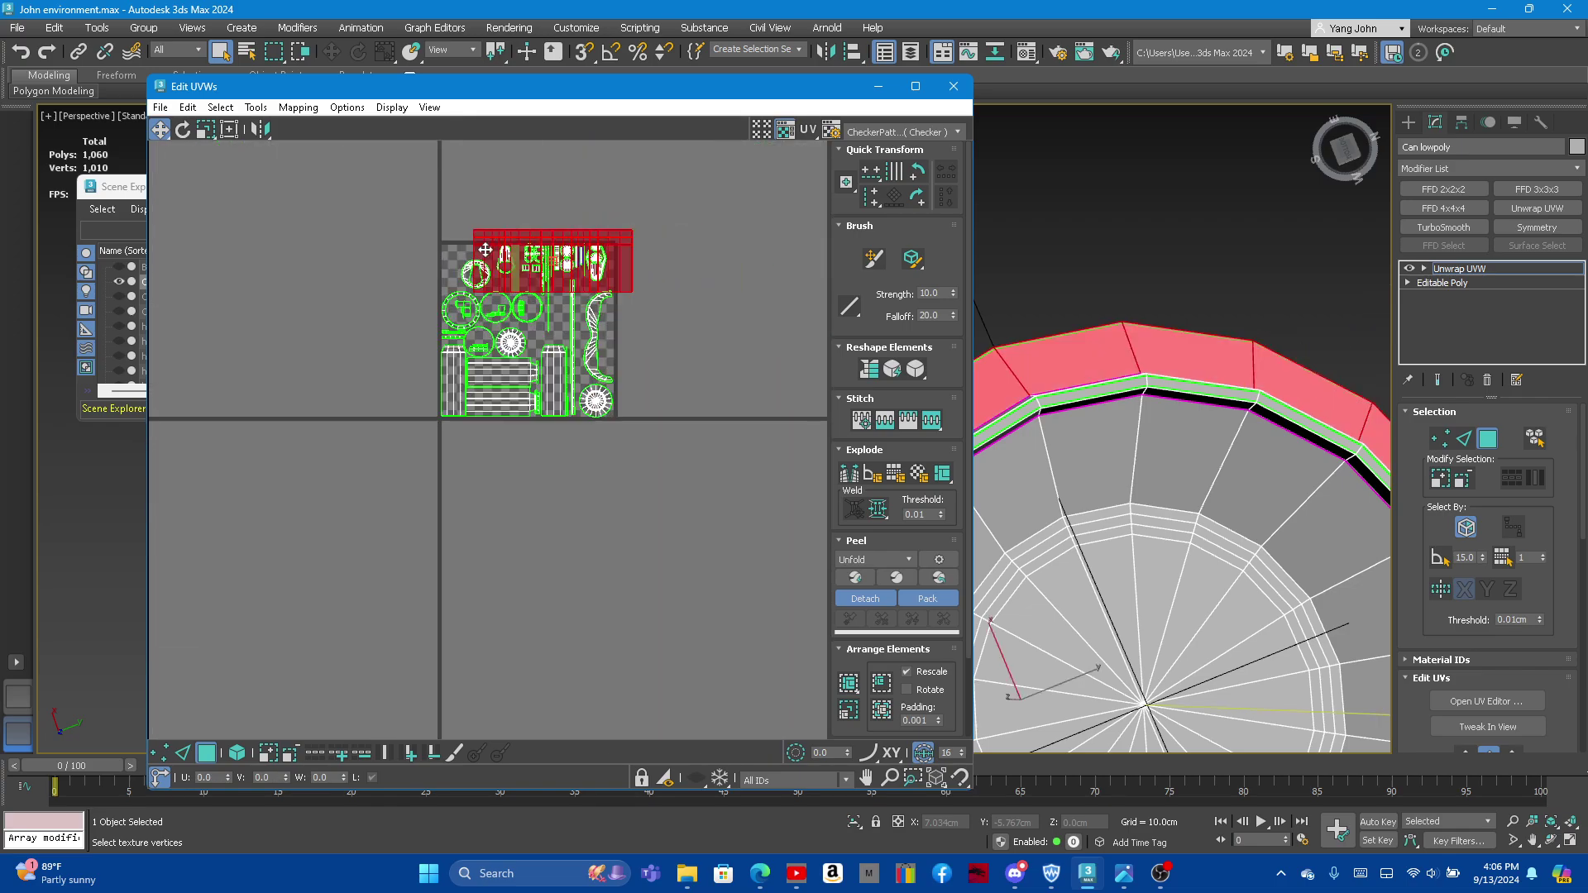
scroll(532, 263, "up", 5)
scroll(461, 240, "down", 5)
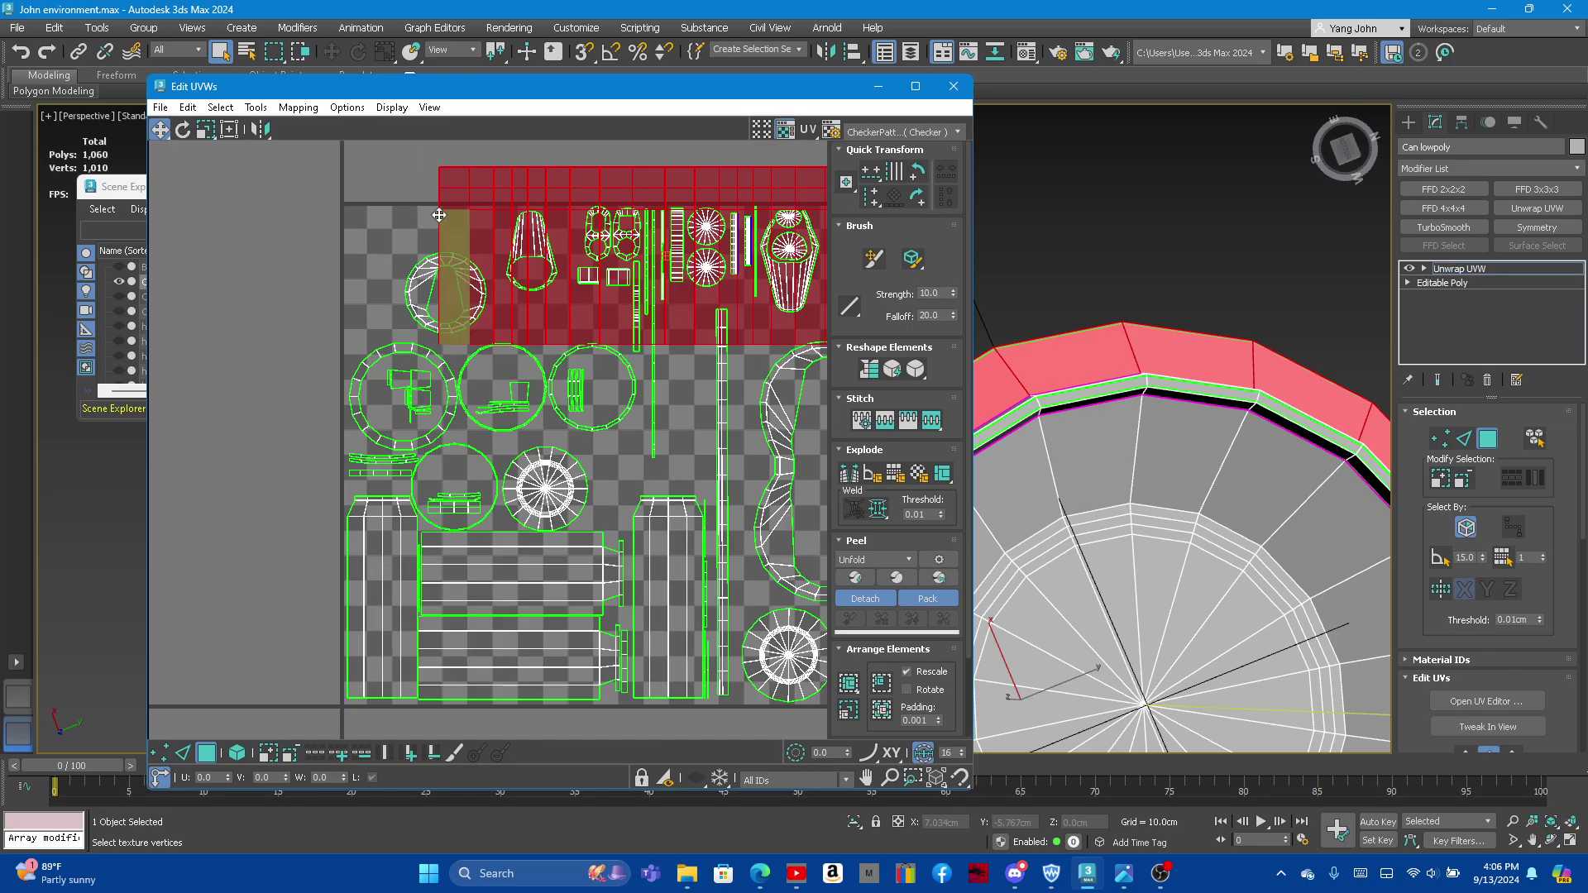
left_click(208, 132)
left_click_drag(628, 273, 575, 324)
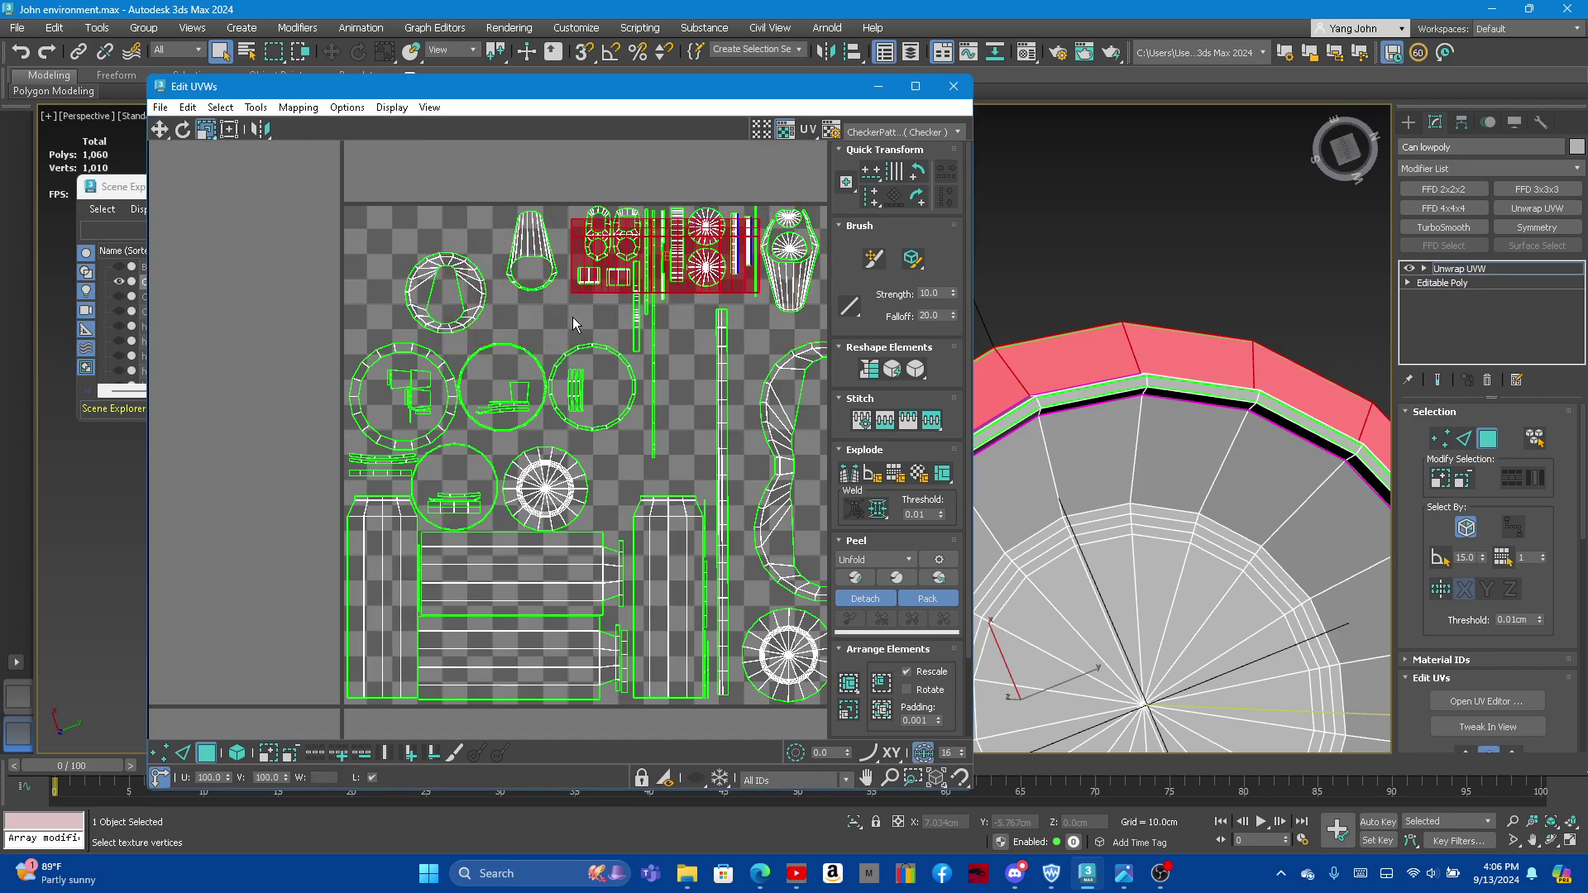
left_click(160, 129)
left_click_drag(587, 238, 366, 230)
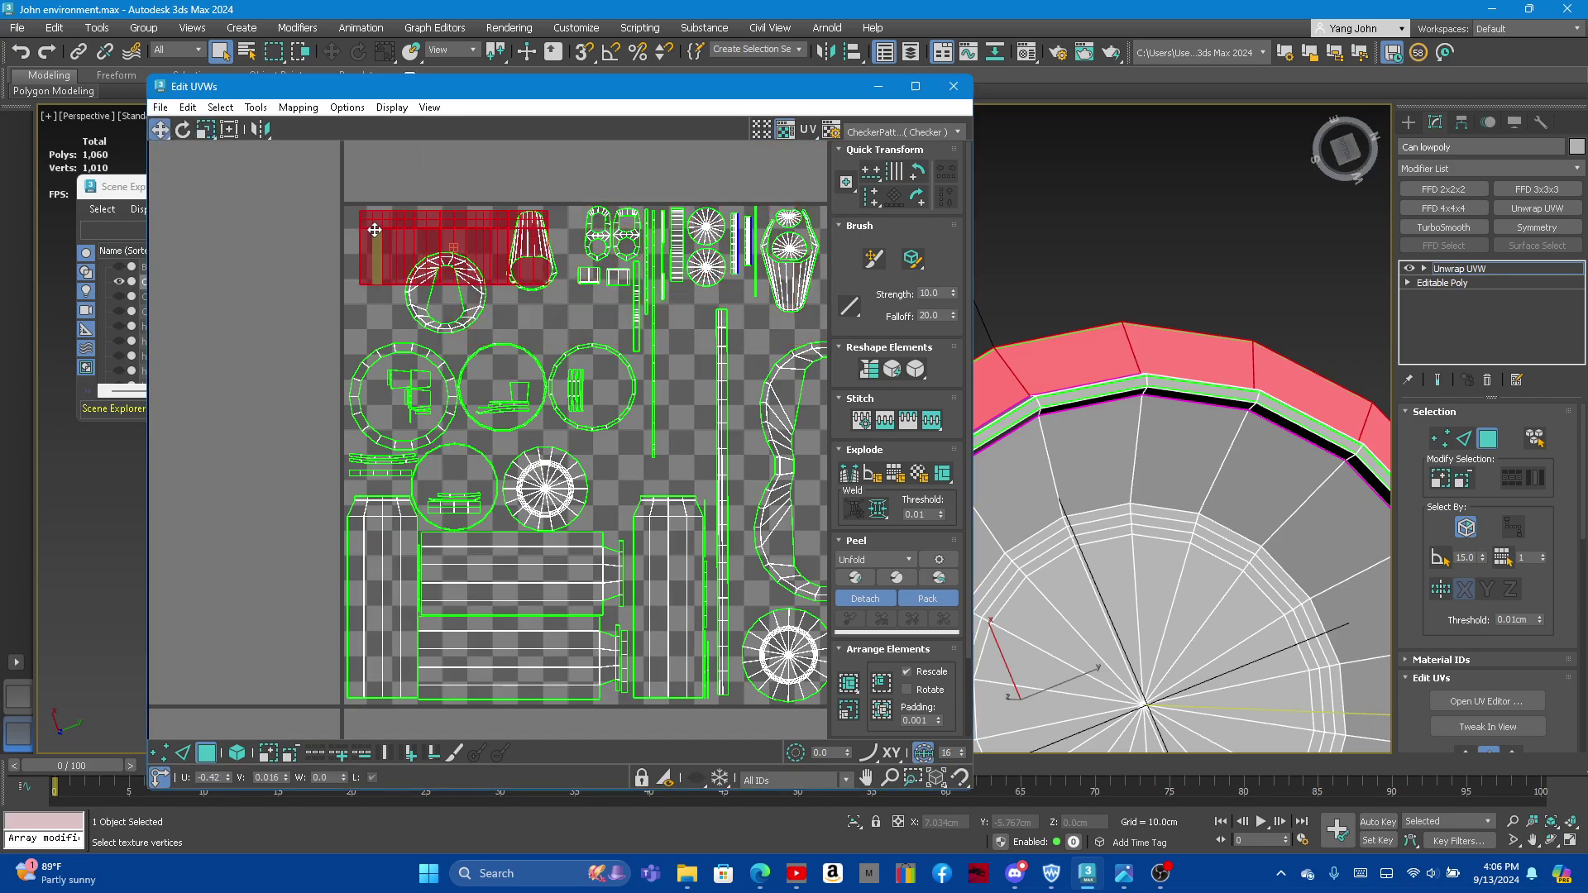
Step: Move the cone island down and to the right
scroll(367, 230, "down", 3)
scroll(544, 261, "up", 3)
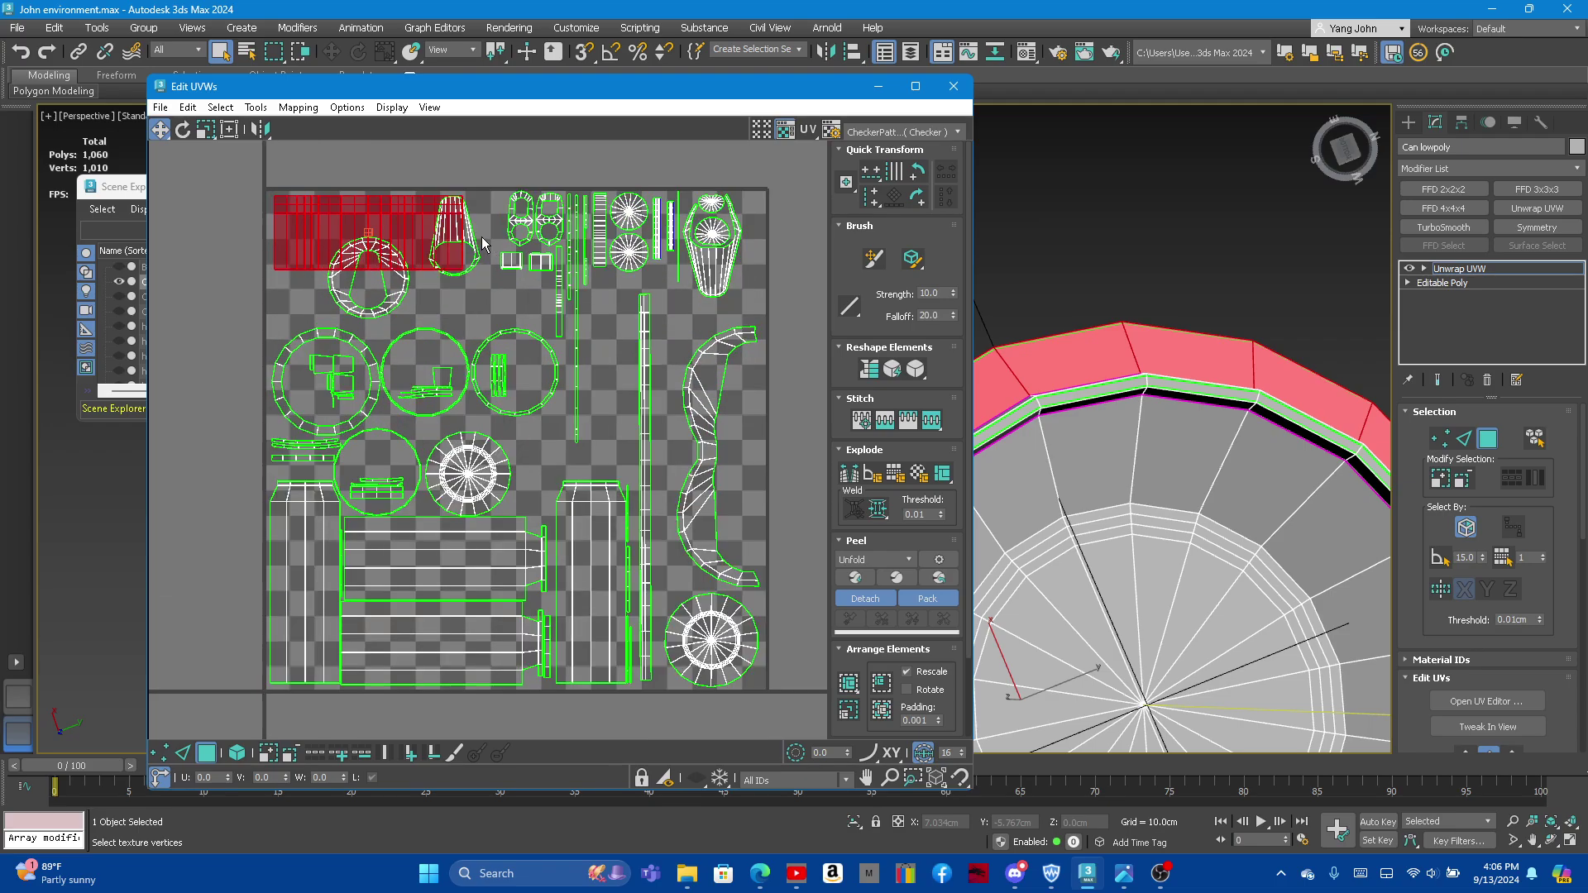
scroll(466, 240, "up", 2)
left_click_drag(461, 237, 504, 327)
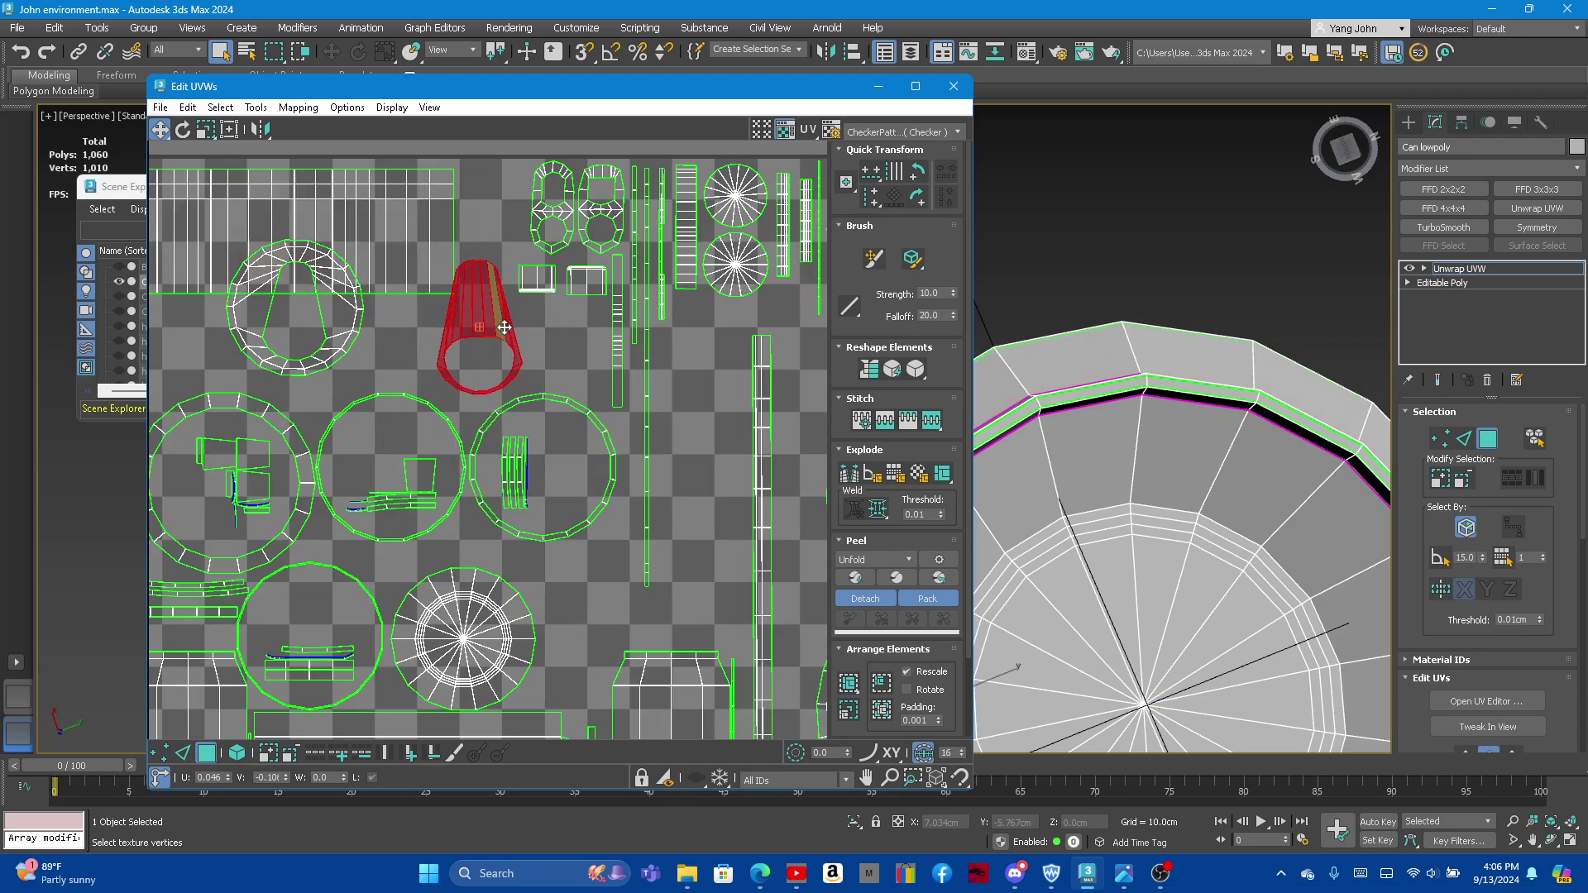
Step: Shrink the rectangular rim strip island slightly toward its centre
scroll(505, 327, "down", 1)
scroll(414, 289, "up", 3)
left_click(206, 191)
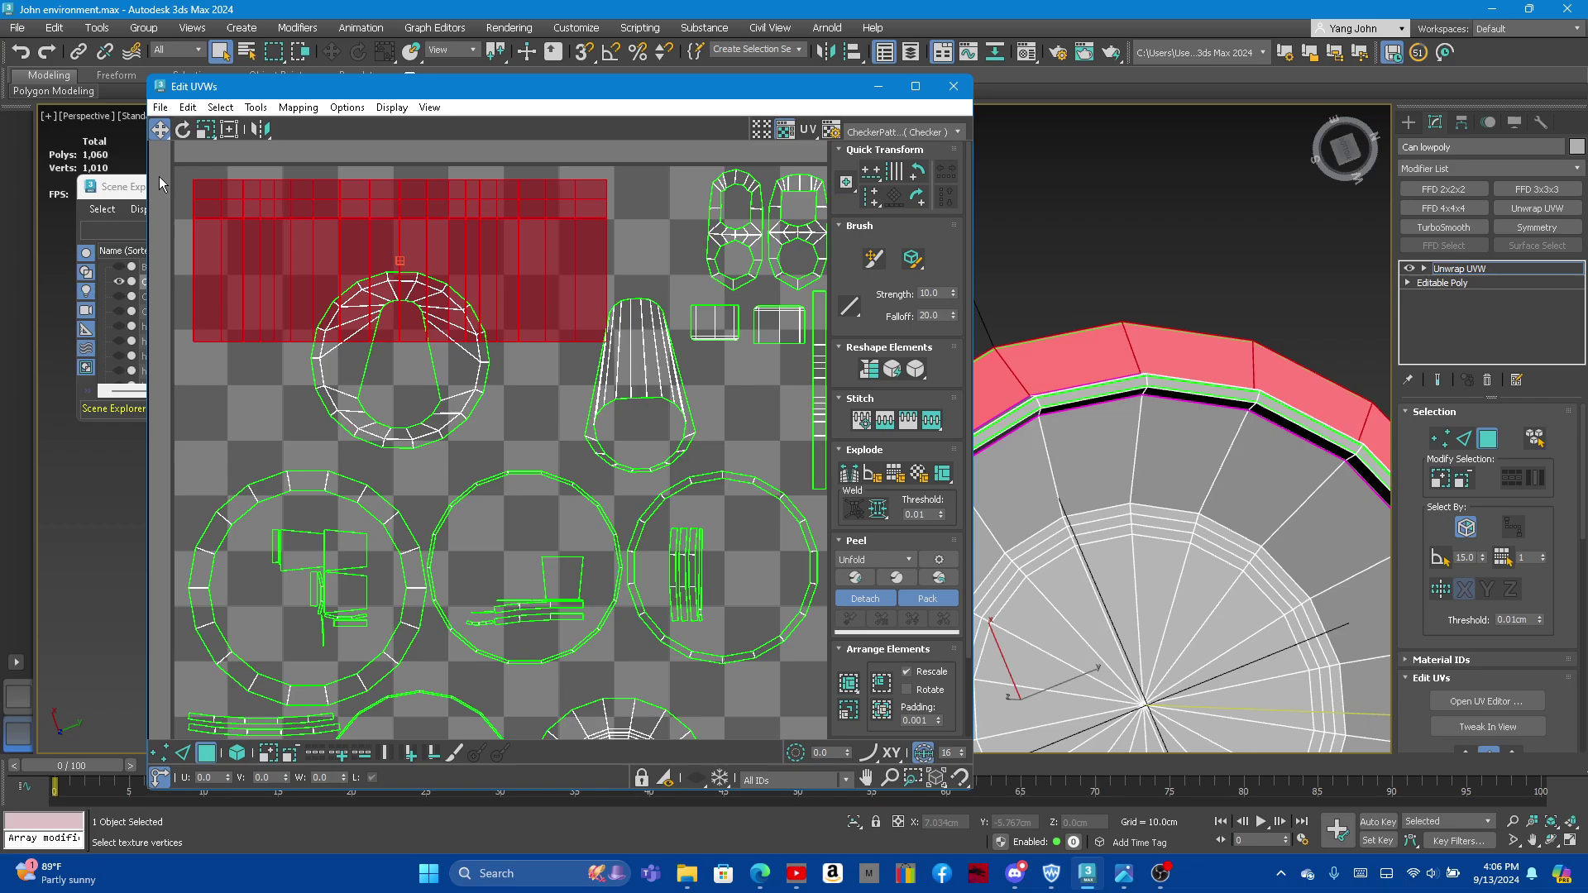
left_click(206, 131)
mouse_move(249, 217)
left_mouse_down()
mouse_move(222, 202)
mouse_move(273, 218)
left_mouse_up()
left_click(160, 129)
Step: Scale the cone ring island to 66 percent and move it down and right
left_click(354, 369)
left_click(207, 130)
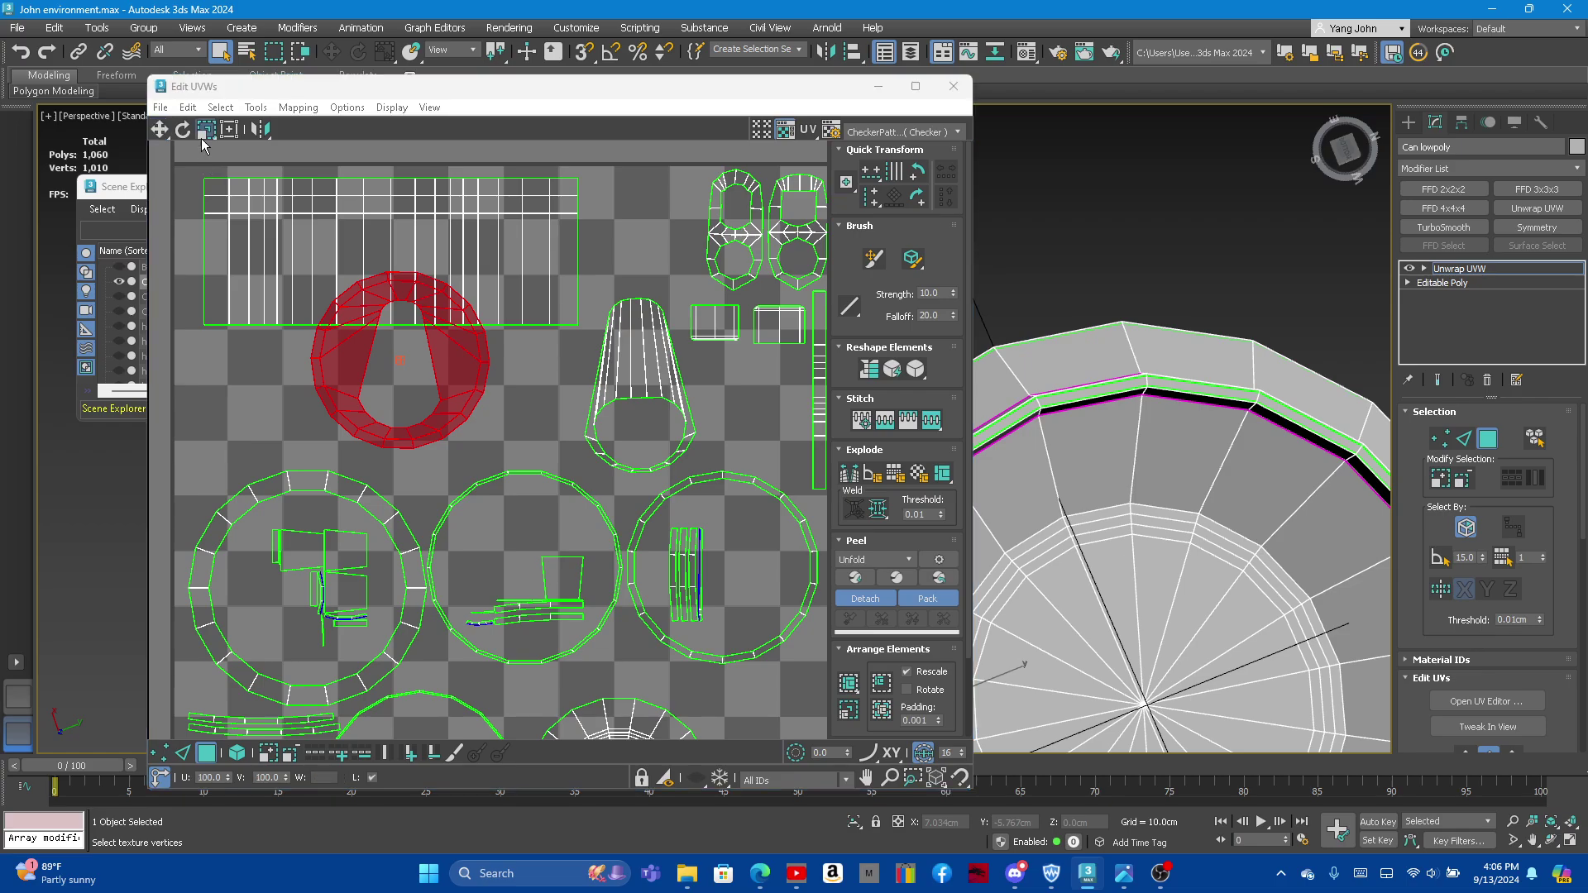
left_click_drag(348, 356, 362, 425)
left_click(159, 129)
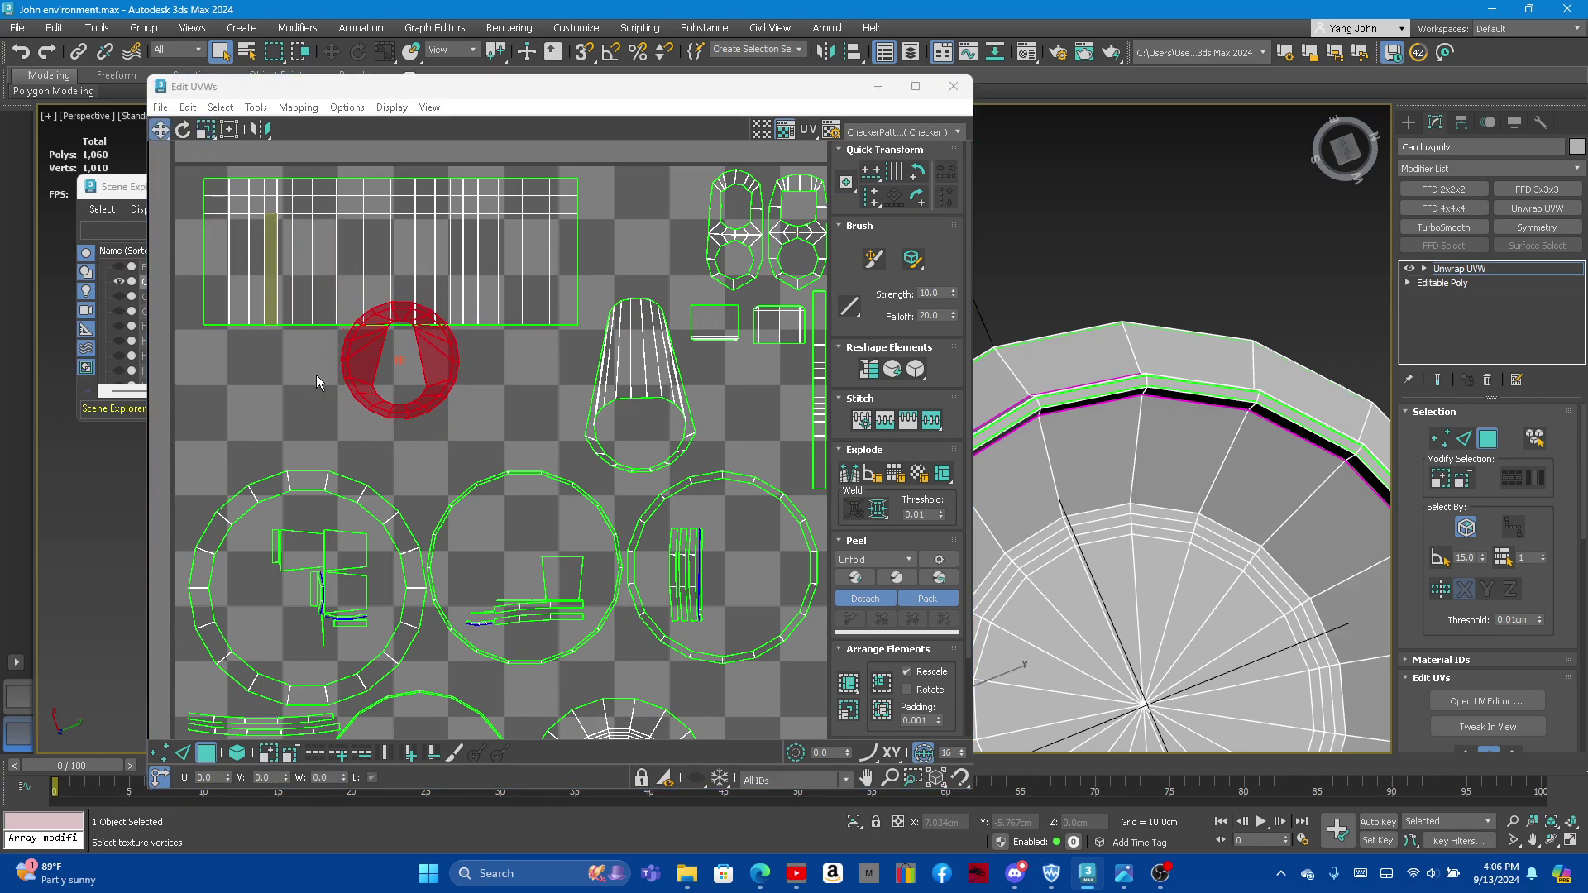
mouse_move(368, 351)
left_mouse_down()
mouse_move(391, 403)
mouse_move(390, 390)
left_mouse_up()
left_click(207, 130)
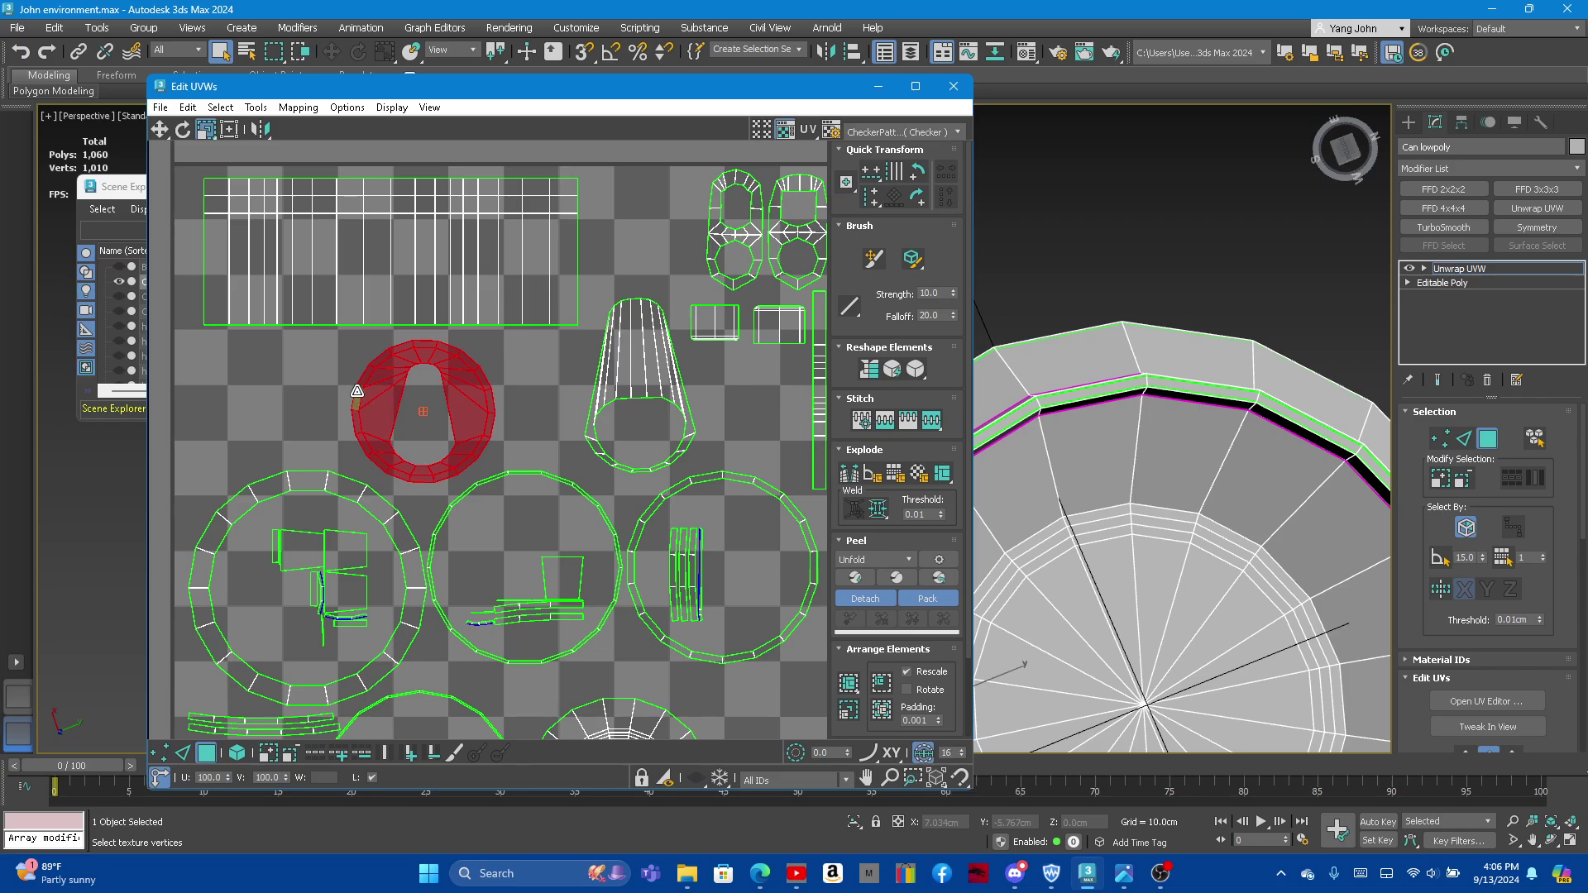
scroll(447, 322, "down", 3)
scroll(446, 323, "down", 2)
Step: Deselect the ring island and orbit the viewport to view the can from above and the side
left_click(407, 432)
scroll(431, 393, "down", 1)
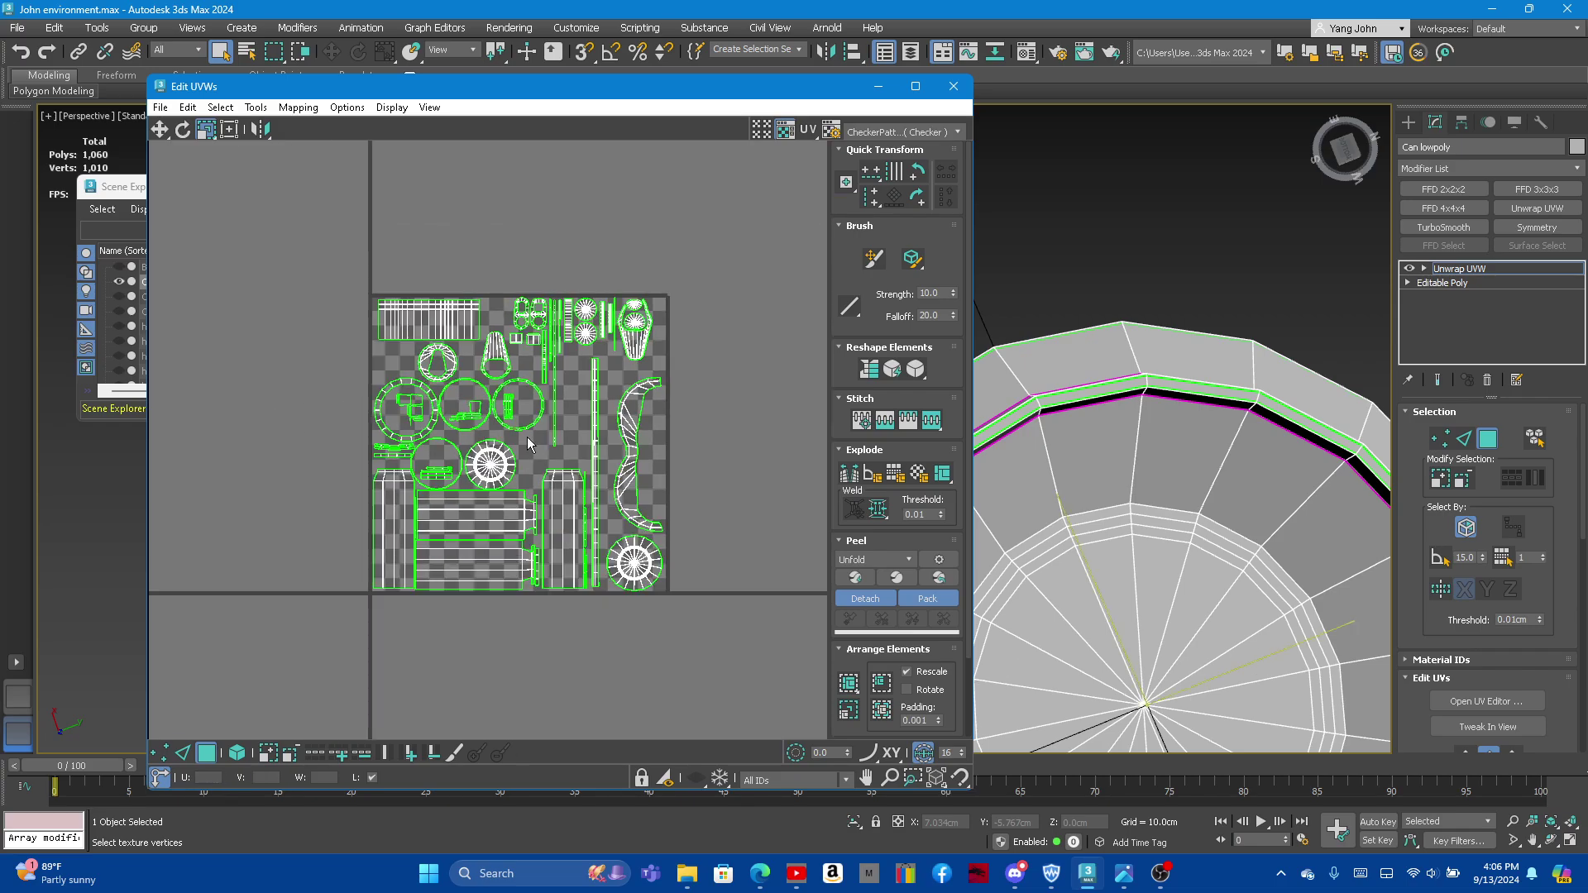
scroll(1178, 469, "down", 5)
middle_click_drag(1179, 469, 1211, 294, "alt")
middle_click_drag(1048, 616, 1090, 459, "alt")
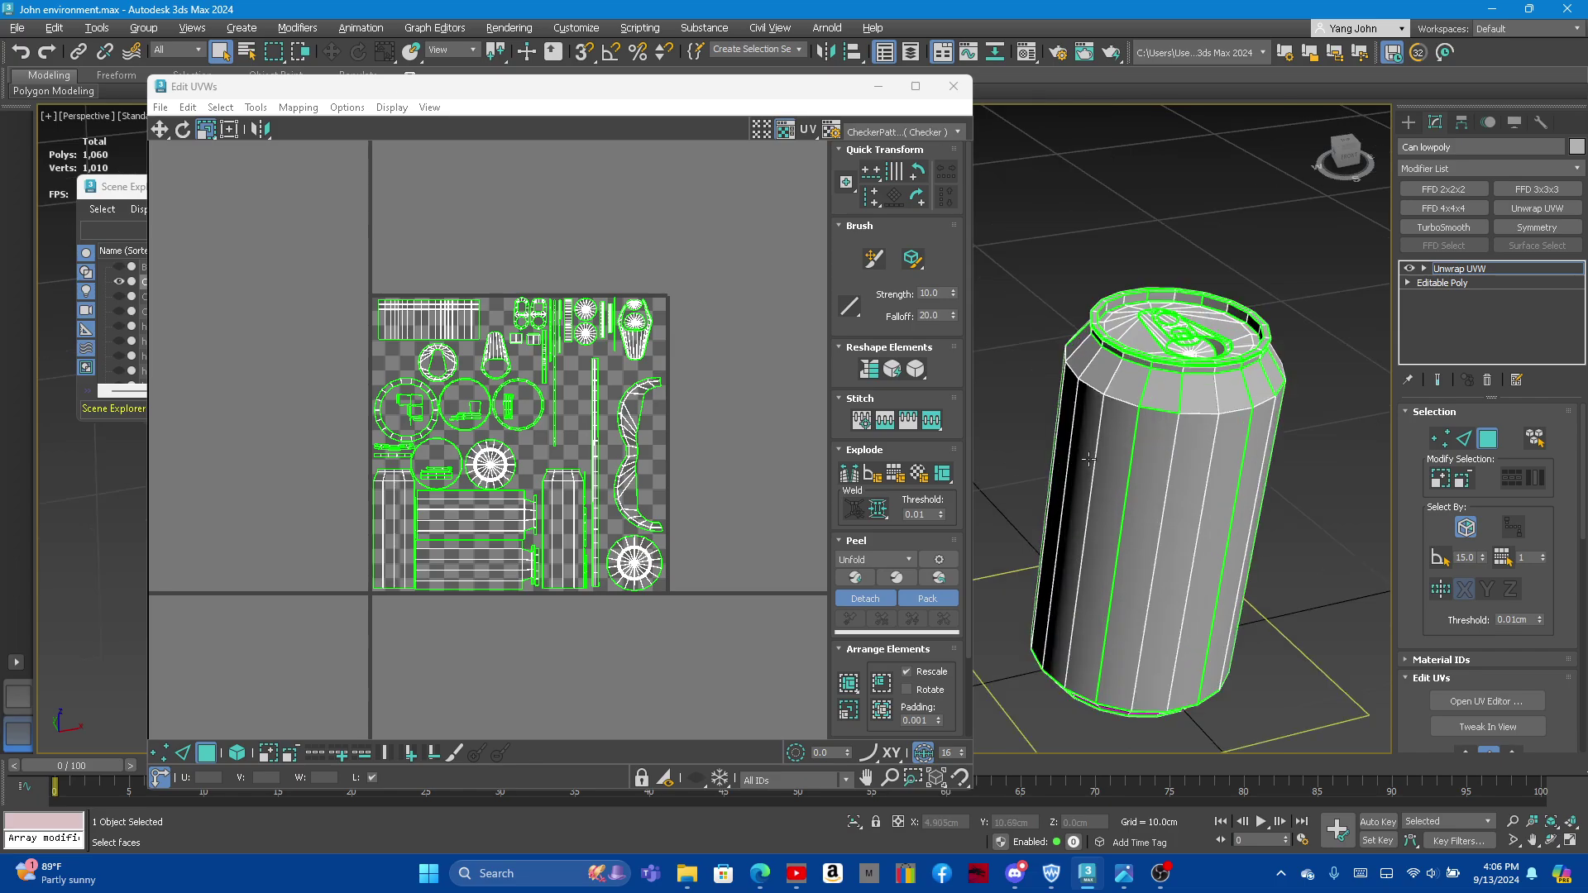
Step: Save the scene and keep the checker pattern texture in the UV editor
scroll(515, 575, "up", 2)
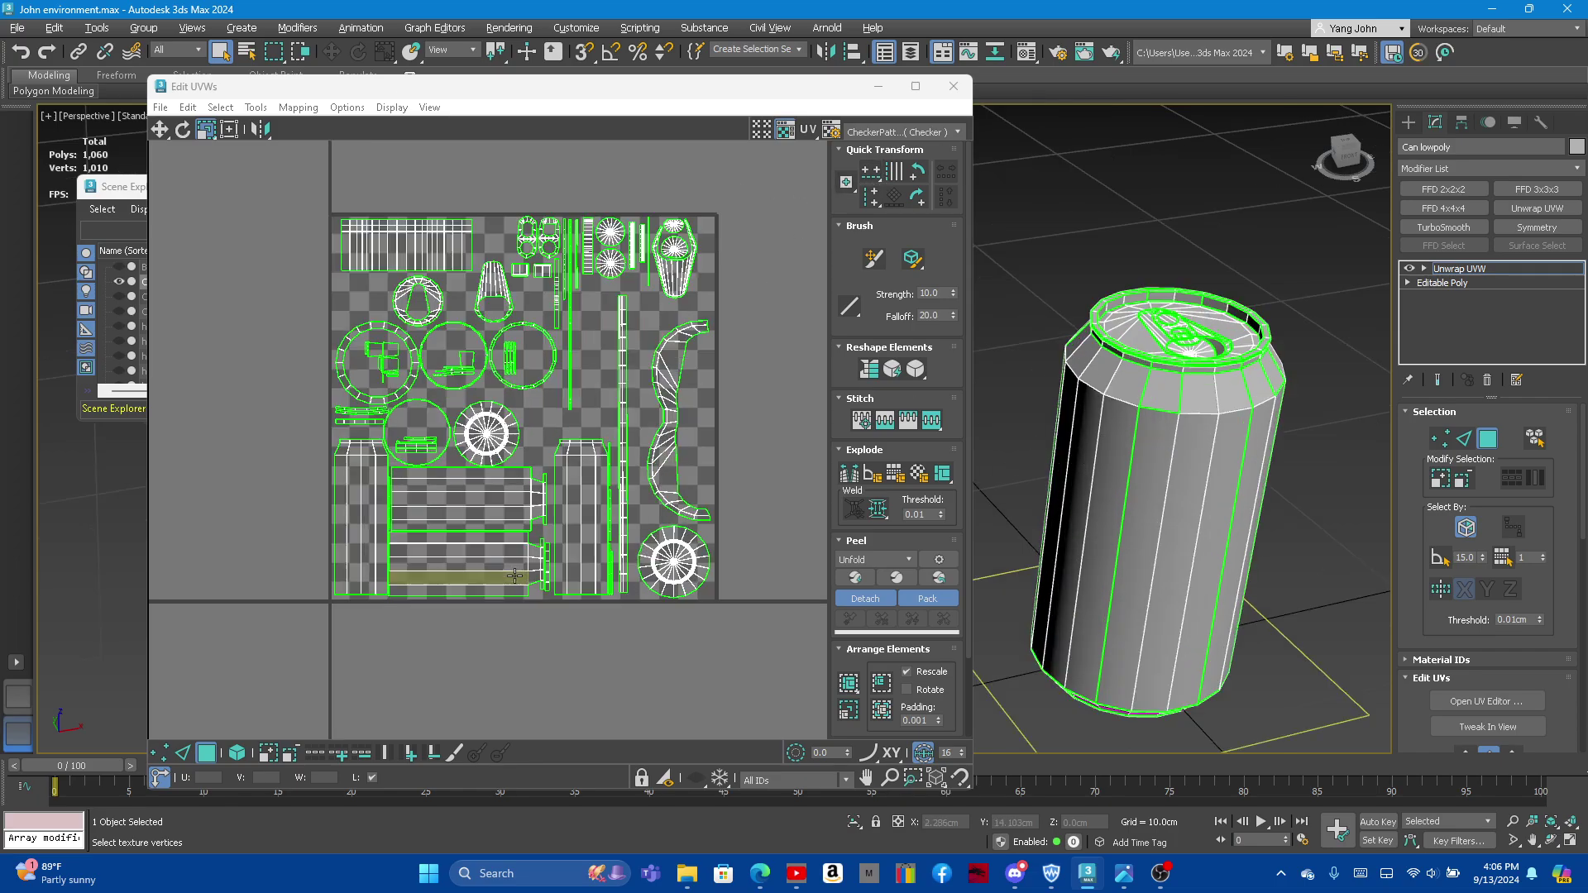
left_click(16, 30)
left_click(51, 167)
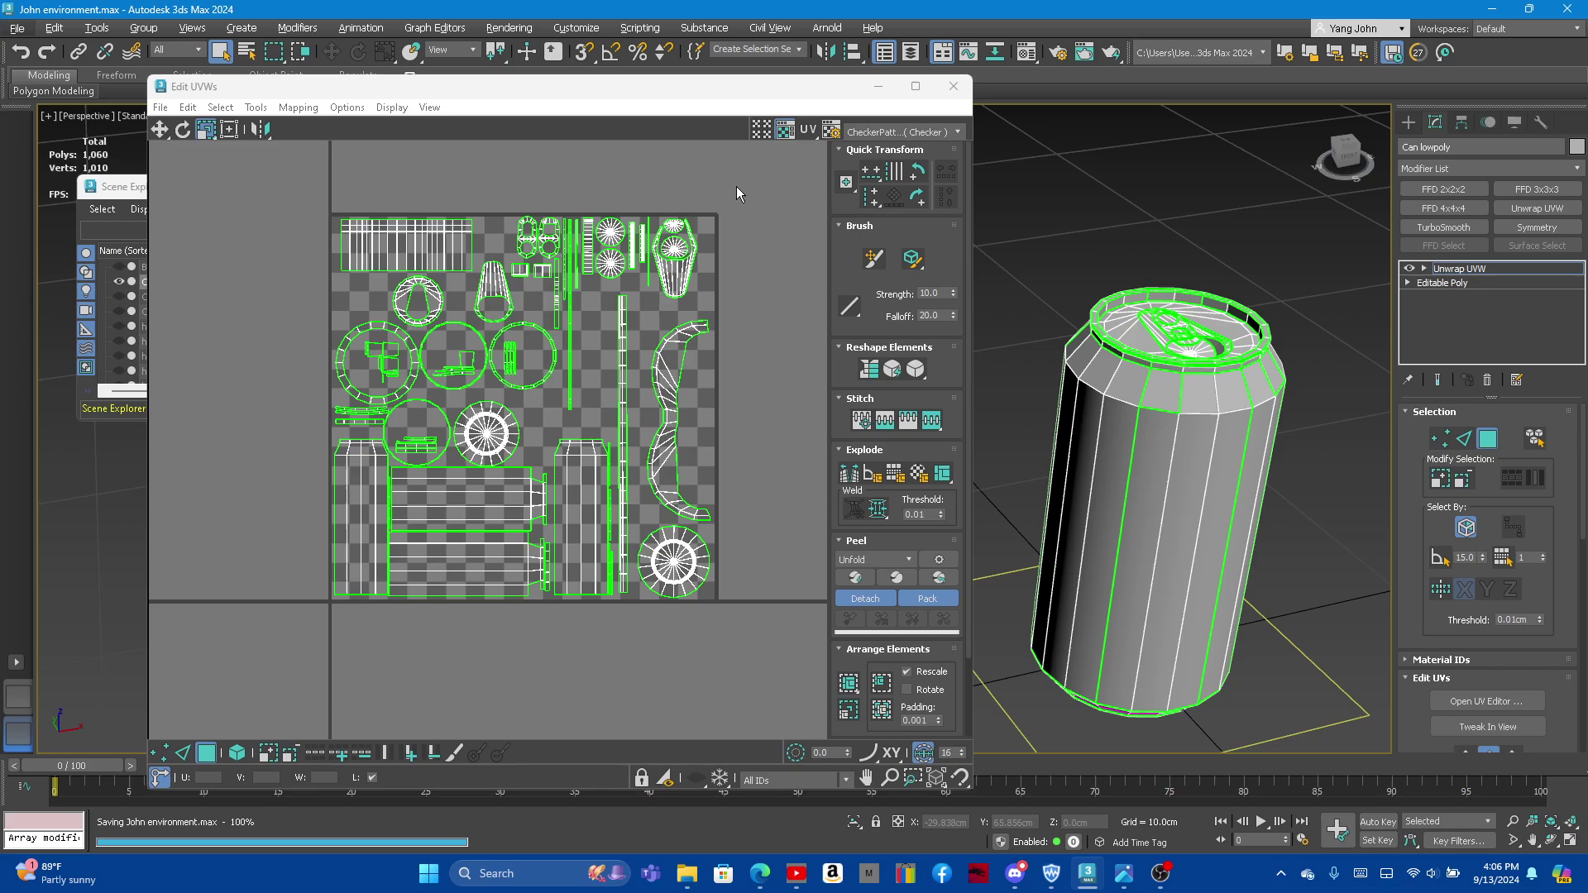
left_click(897, 134)
left_click(898, 164)
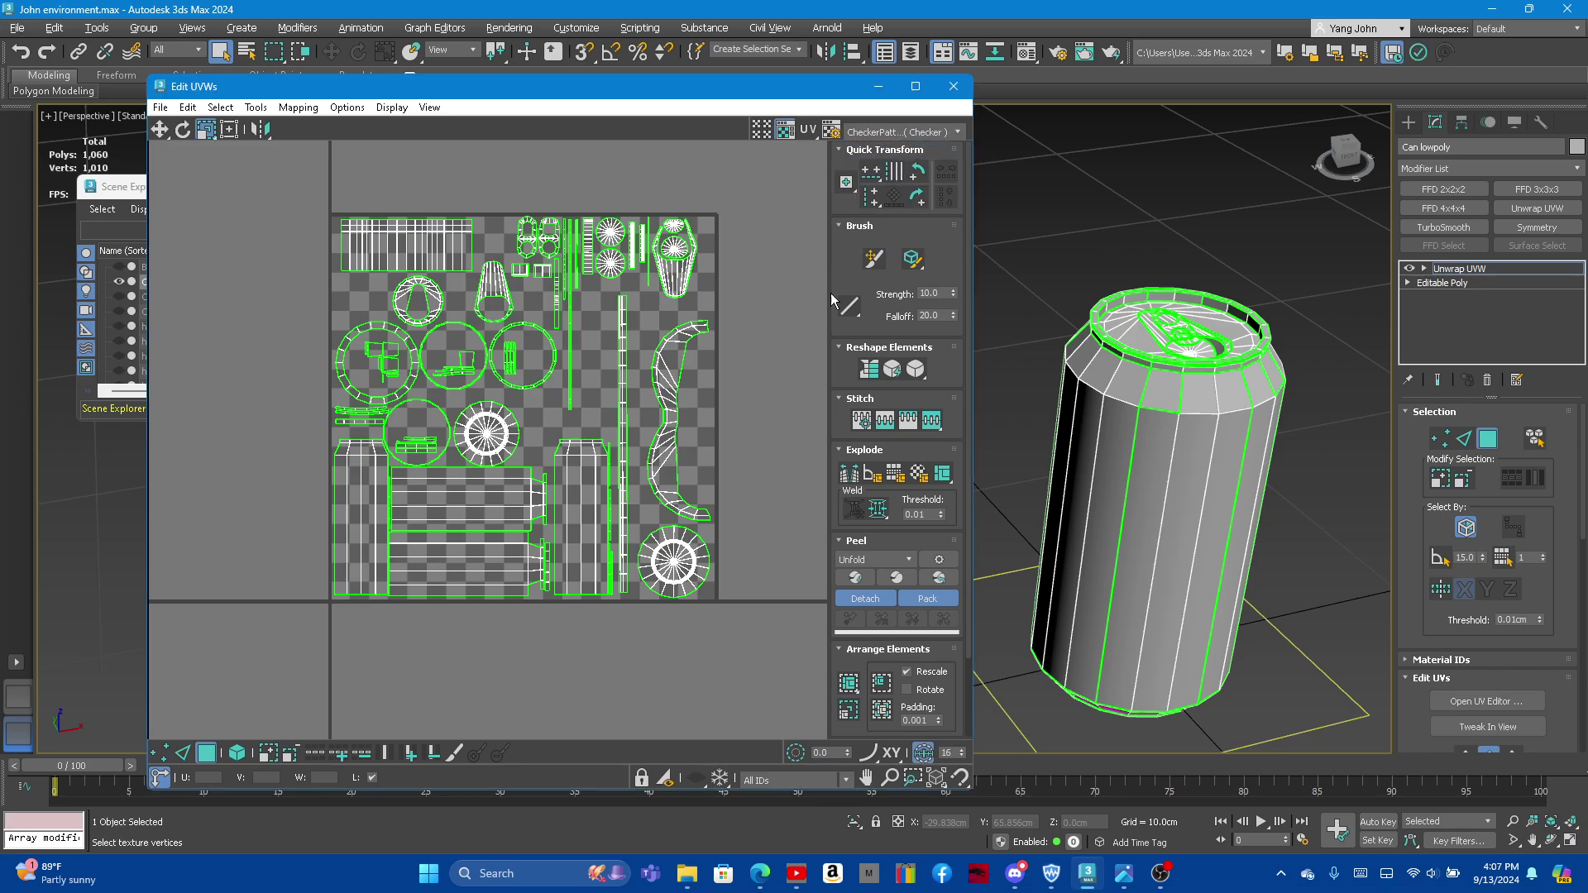
Step: Select all the can's UV faces and scale them up past the tile
scroll(463, 256, "down", 3)
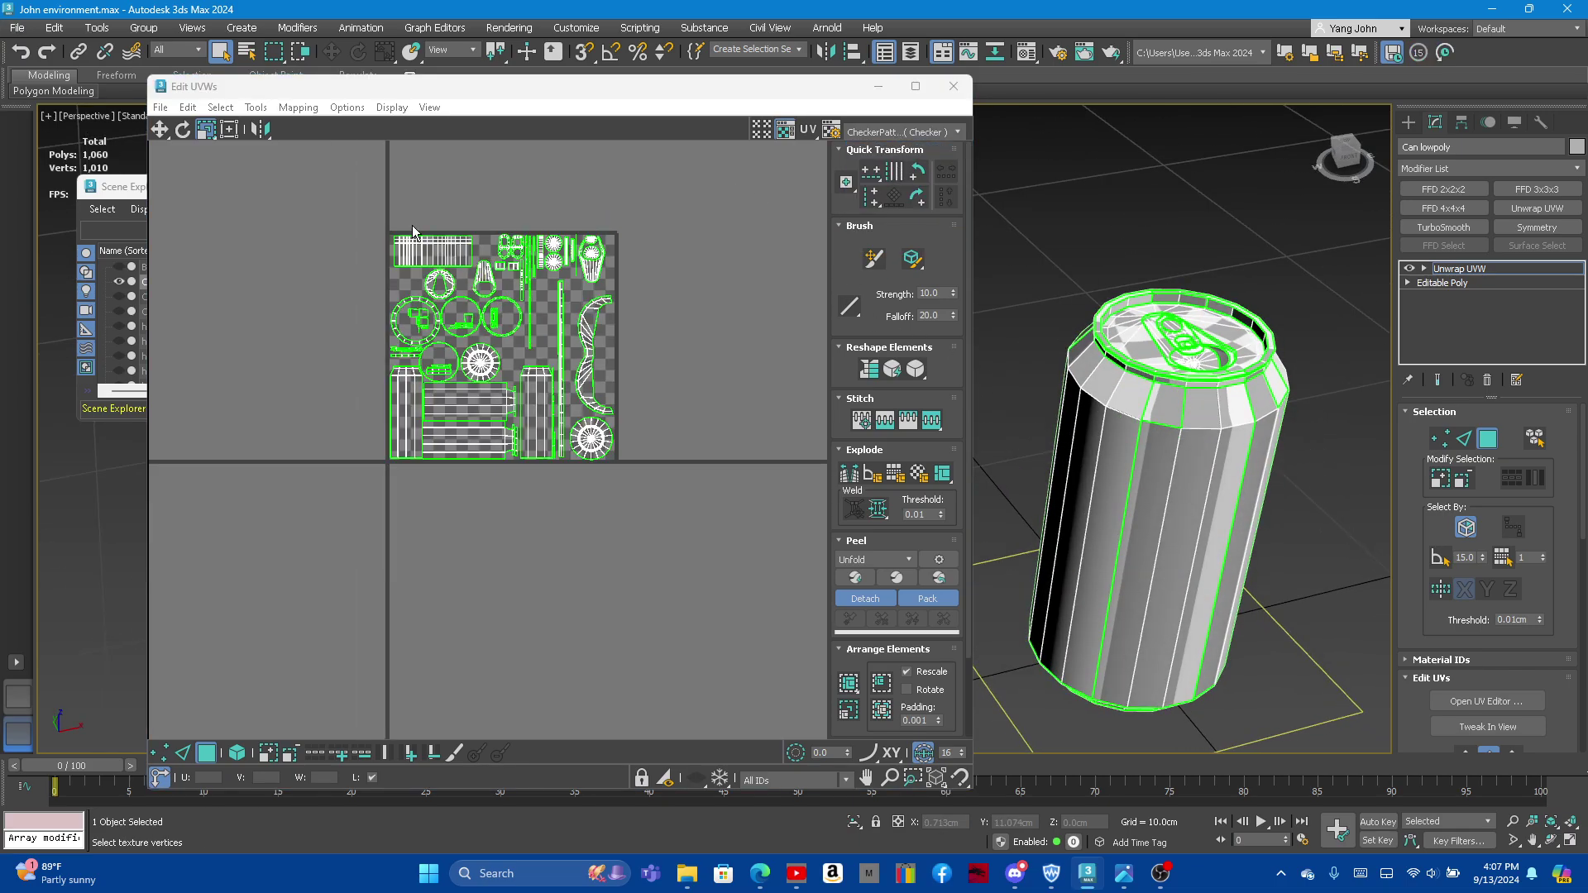
left_click_drag(335, 236, 695, 560)
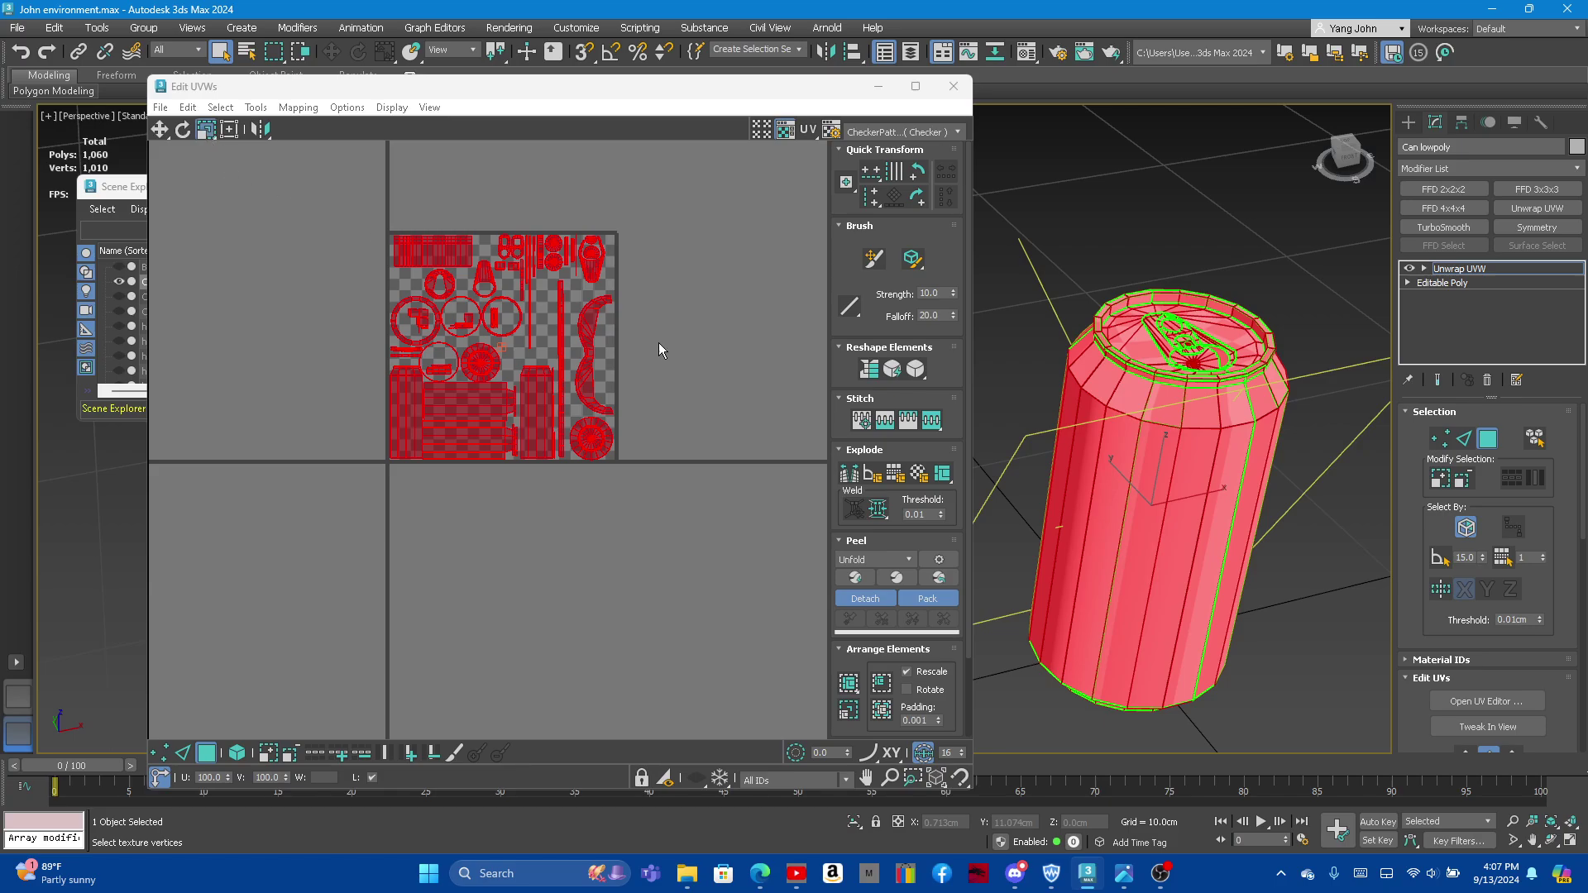
scroll(561, 300, "down", 3)
left_click_drag(481, 360, 1100, 449)
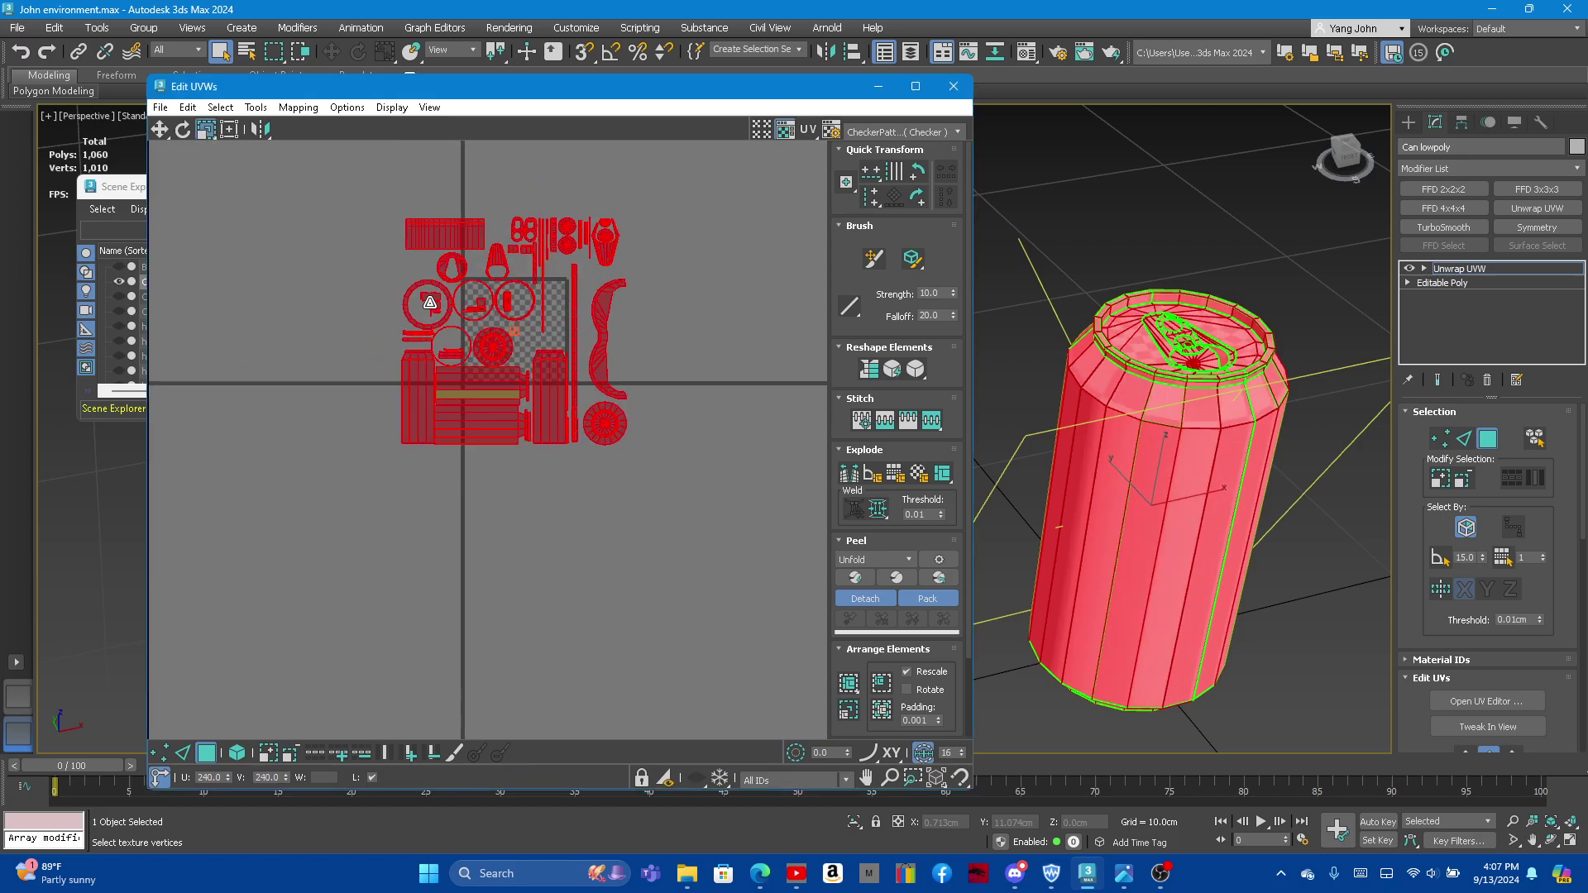
Step: Inspect the can's side and top, then pack all UV islands into the 0–1 square
mouse_move(1149, 451)
middle_mouse_down("alt")
mouse_move(1099, 547)
mouse_move(1385, 435)
middle_mouse_up("alt")
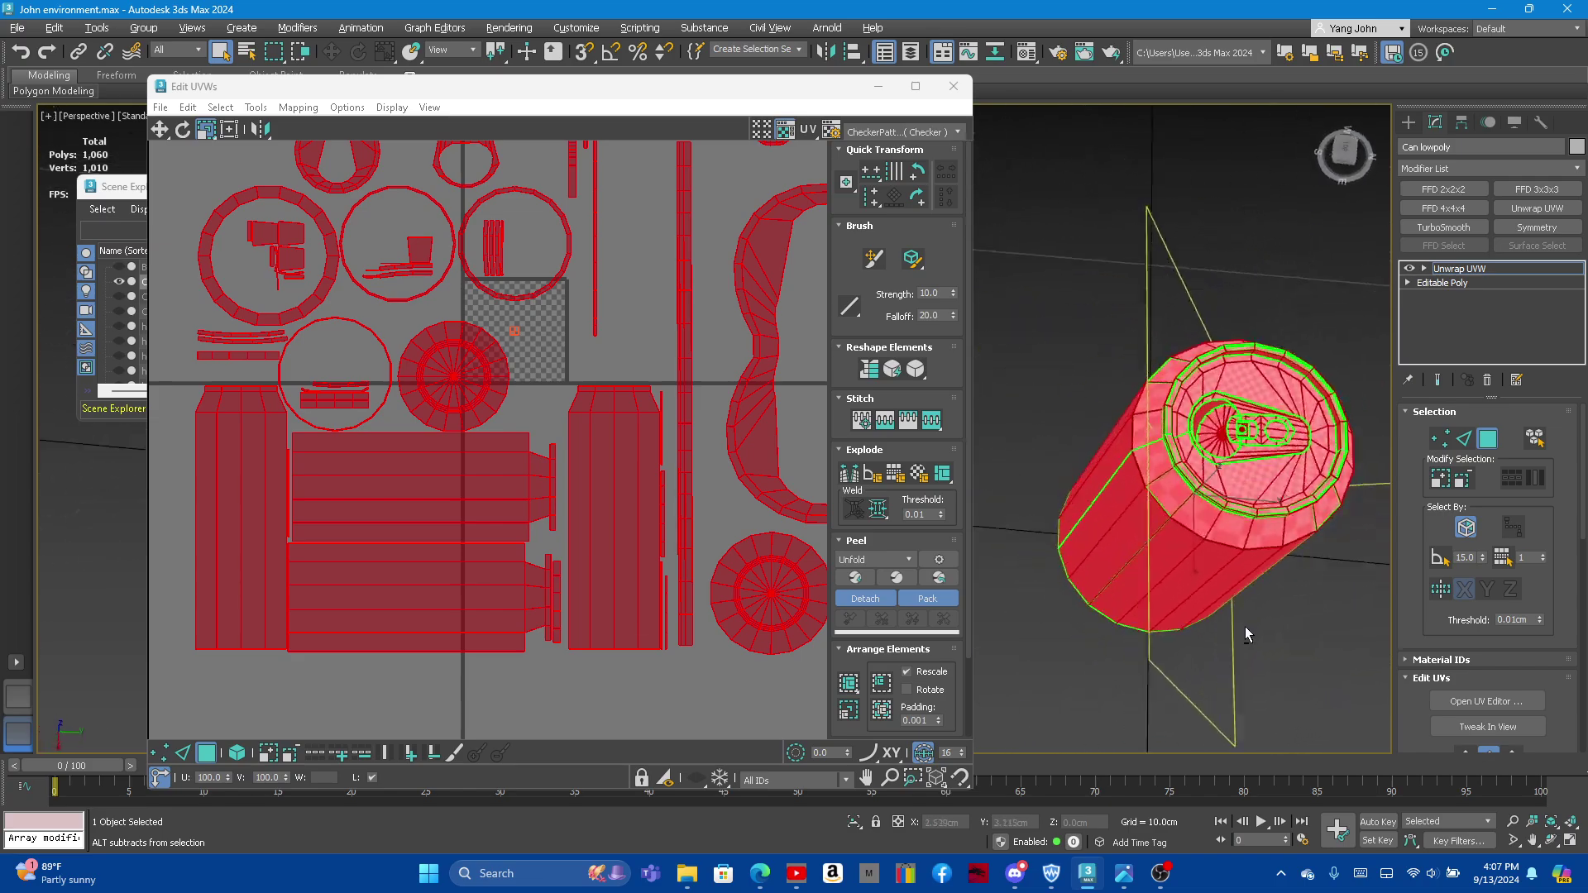
scroll(1181, 606, "up", 5)
scroll(1181, 606, "down", 5)
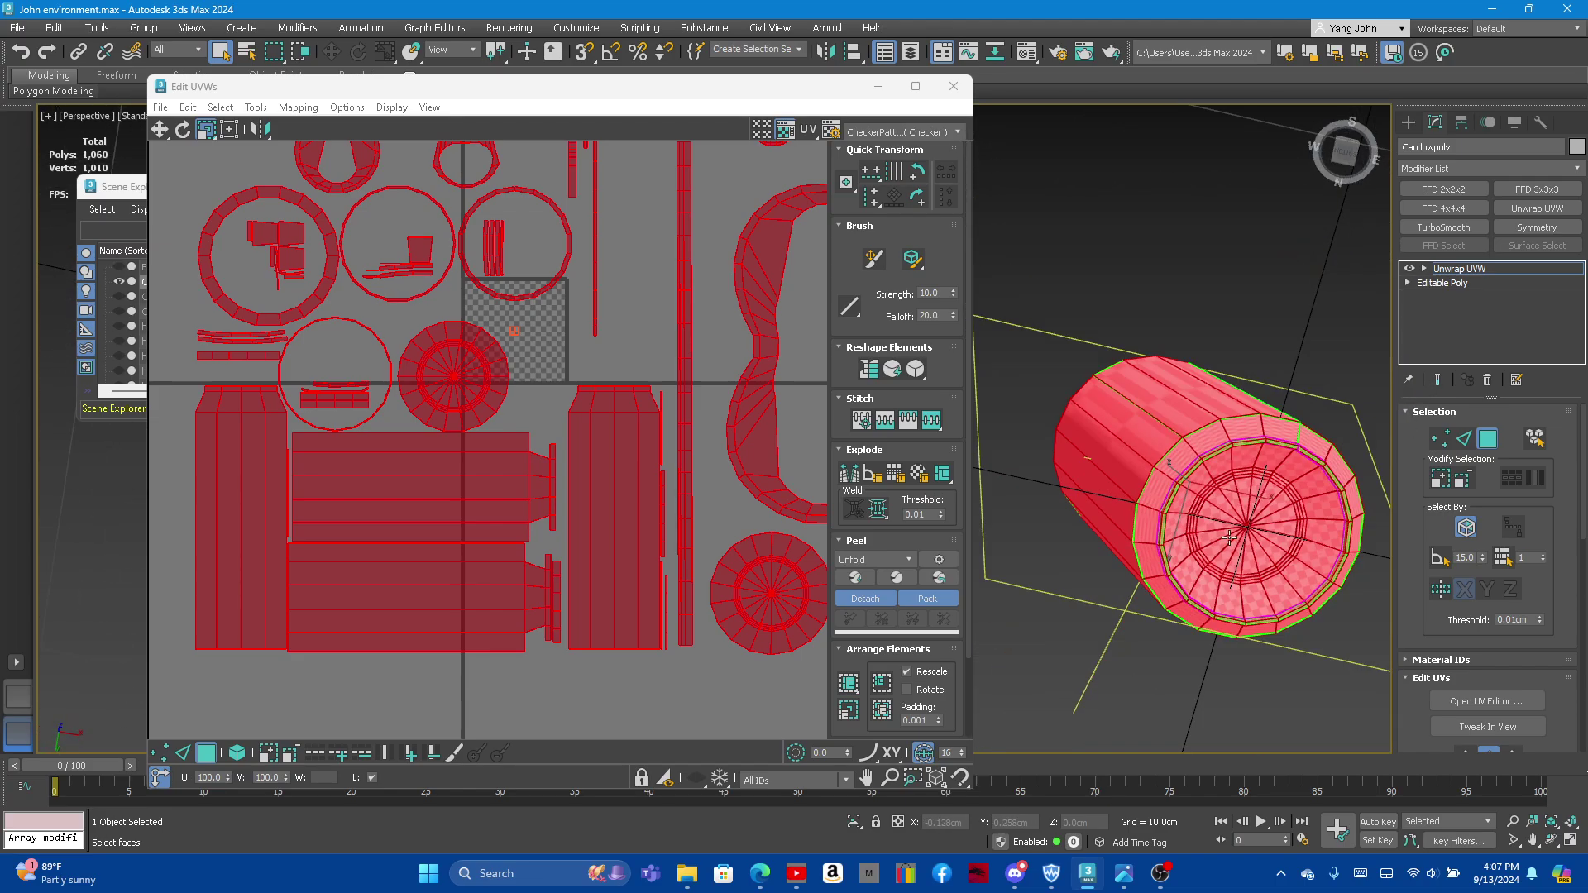
middle_click_drag(1181, 605, 1155, 337, "alt")
scroll(1155, 337, "up", 2)
scroll(1156, 337, "up", 2)
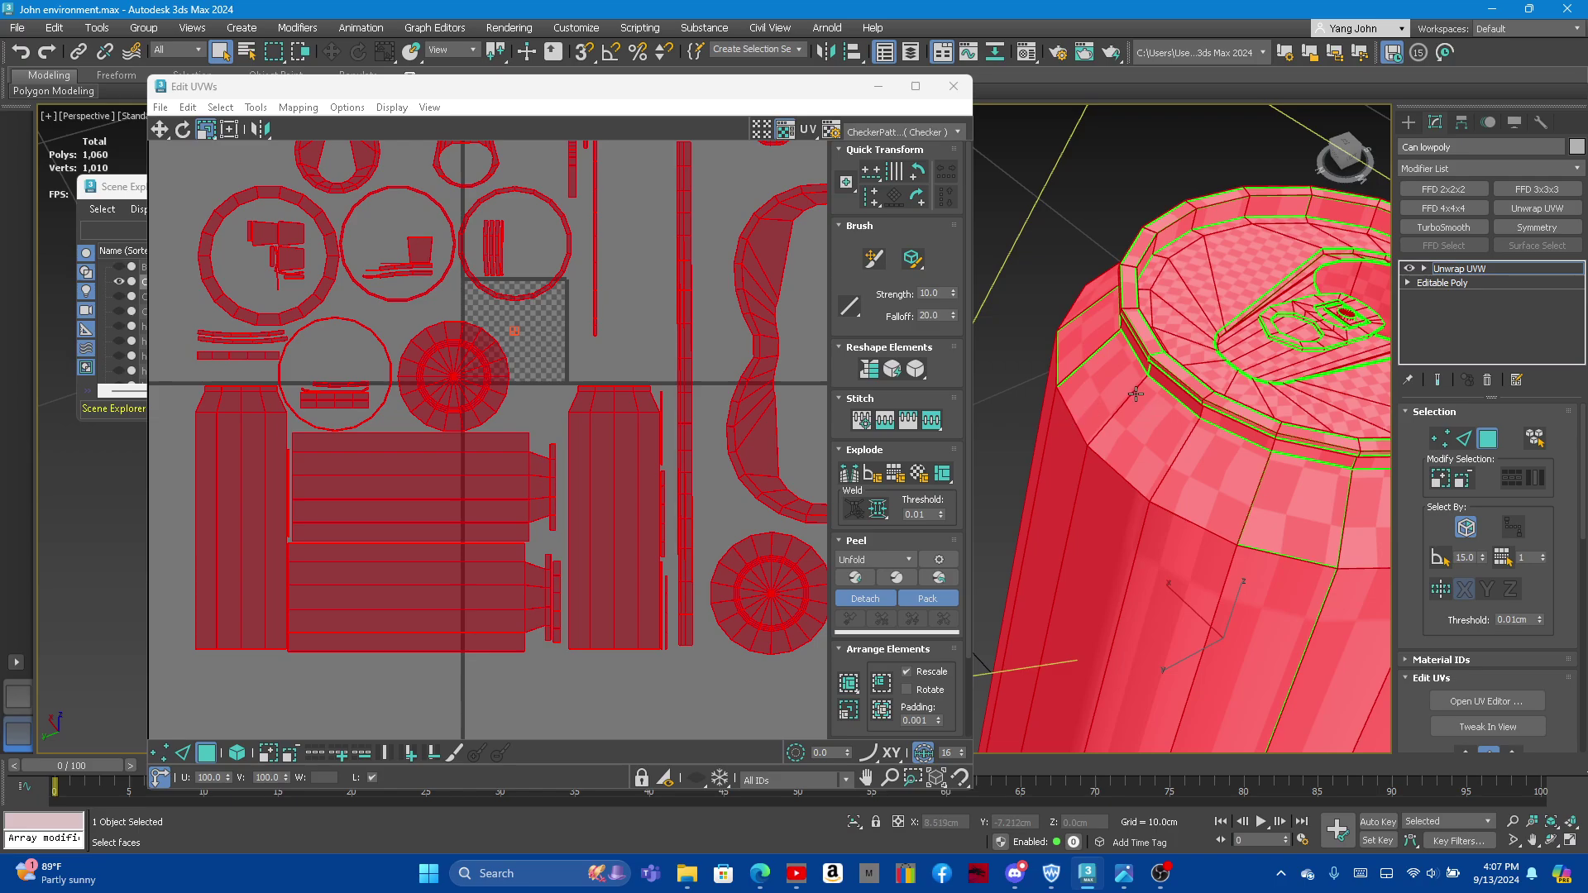
scroll(1136, 395, "down", 3)
mouse_move(1135, 394)
middle_mouse_down("alt")
mouse_move(1192, 463)
mouse_move(1198, 428)
middle_mouse_up("alt")
scroll(1193, 462, "up", 2)
scroll(1193, 462, "up", 2)
scroll(1192, 462, "down", 2)
scroll(1193, 463, "down", 2)
scroll(1198, 428, "up", 3)
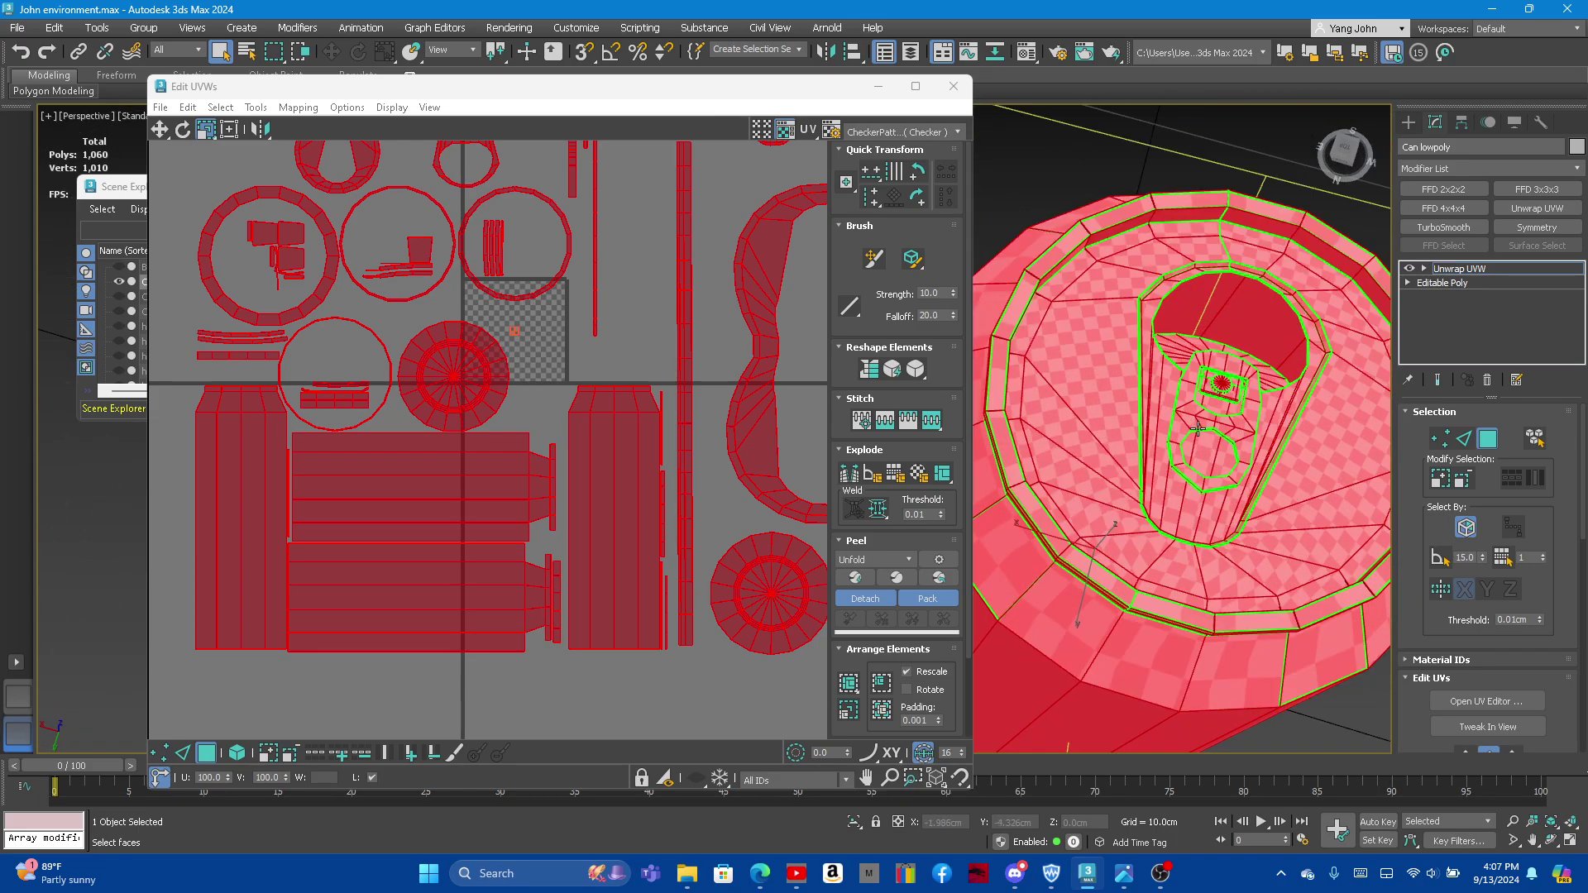
scroll(1198, 428, "up", 3)
scroll(1192, 437, "down", 1)
scroll(1192, 437, "down", 4)
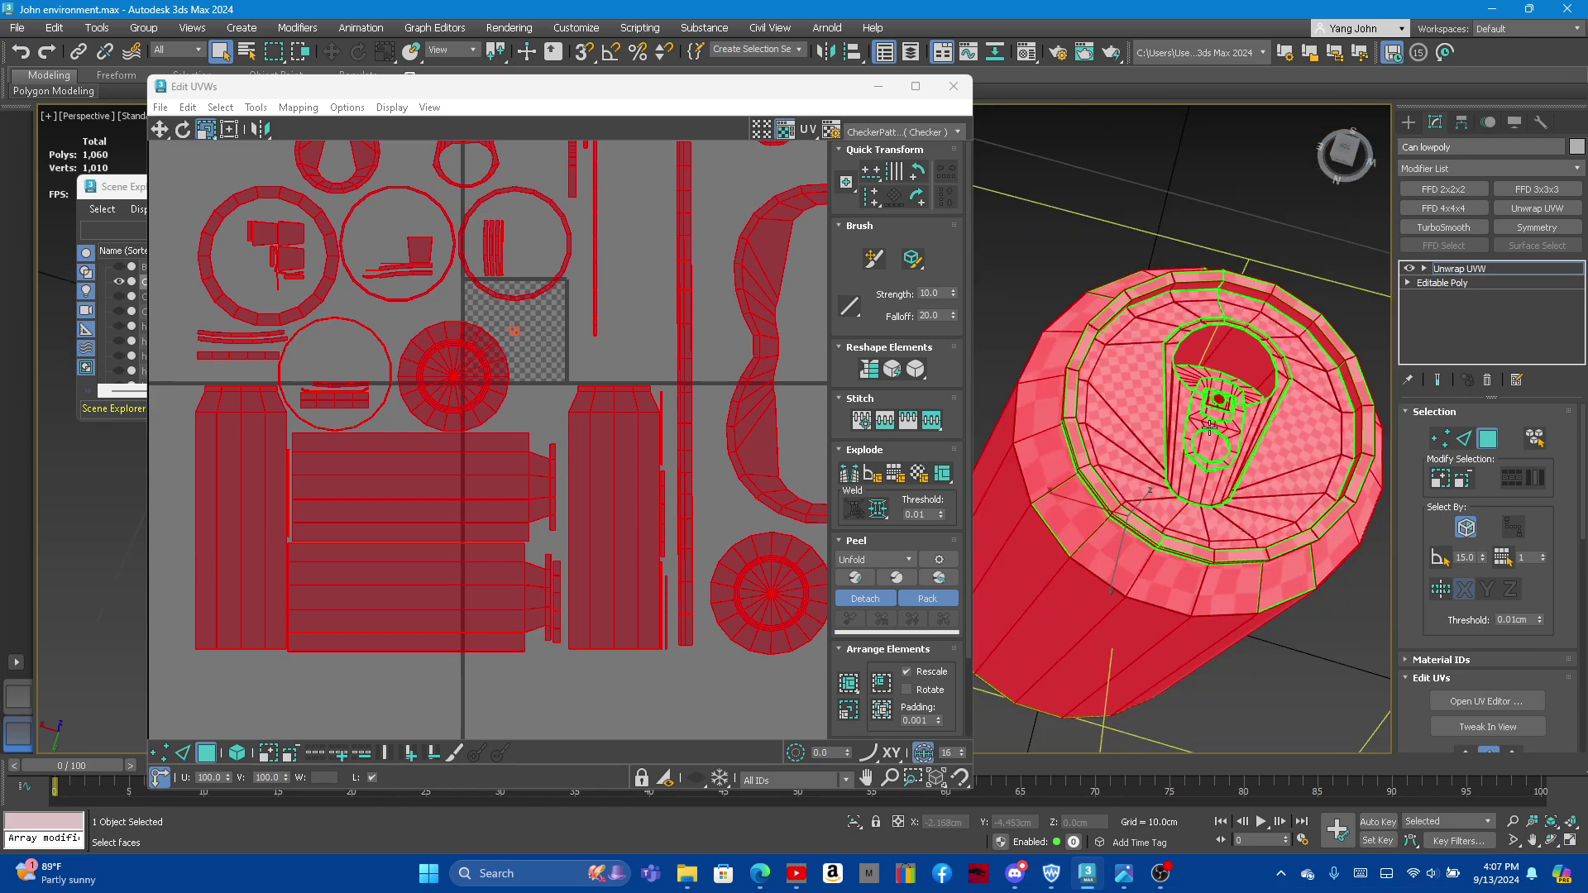
scroll(1185, 477, "down", 1)
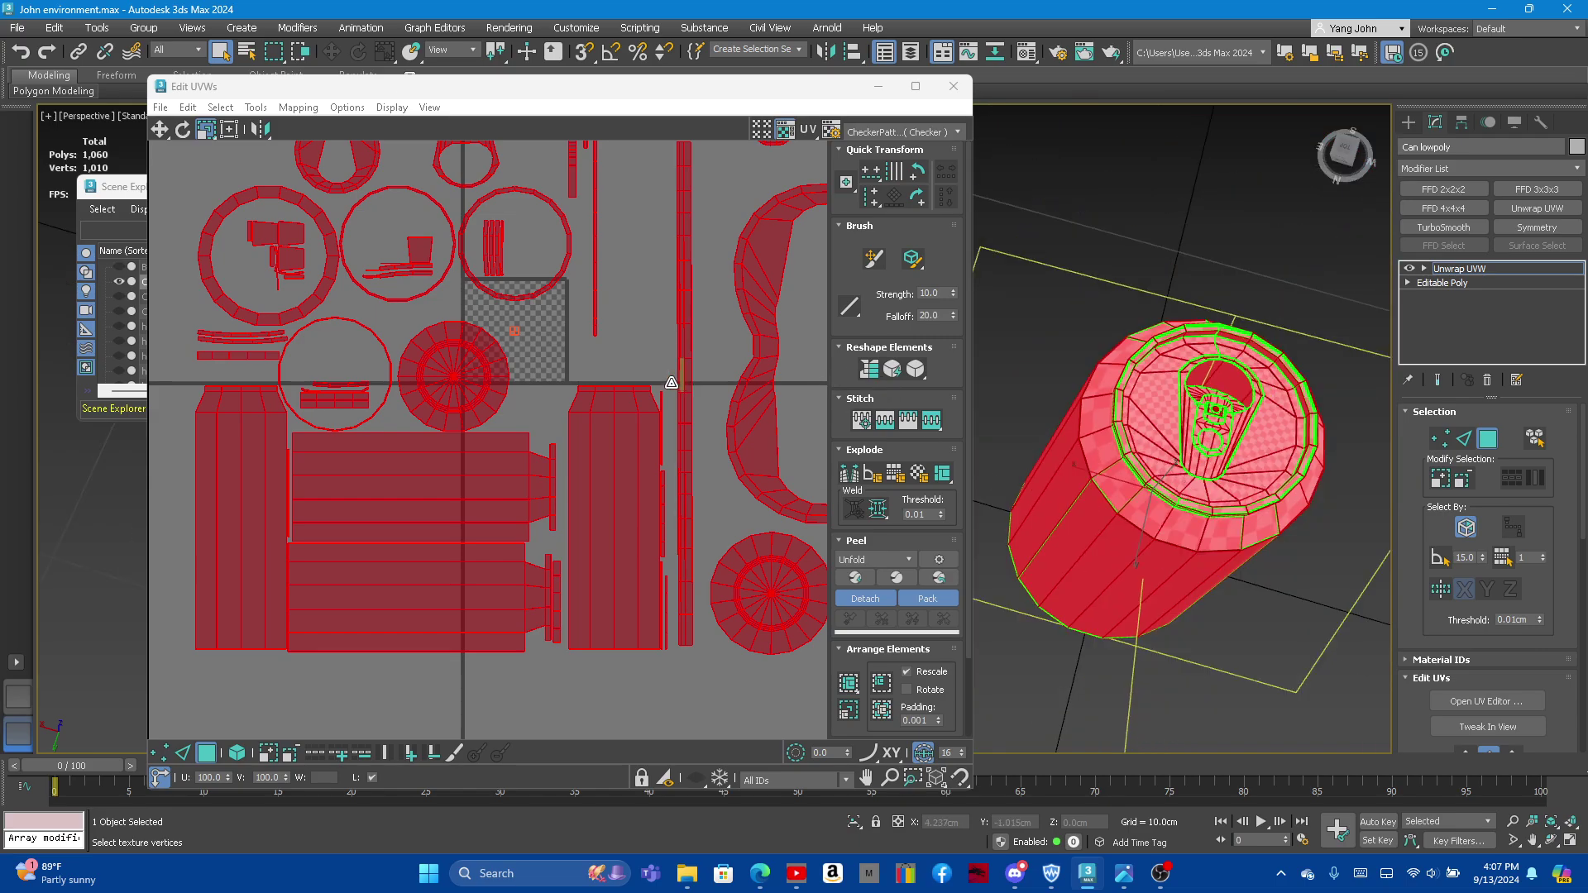
scroll(497, 339, "up", 4)
left_click(711, 248)
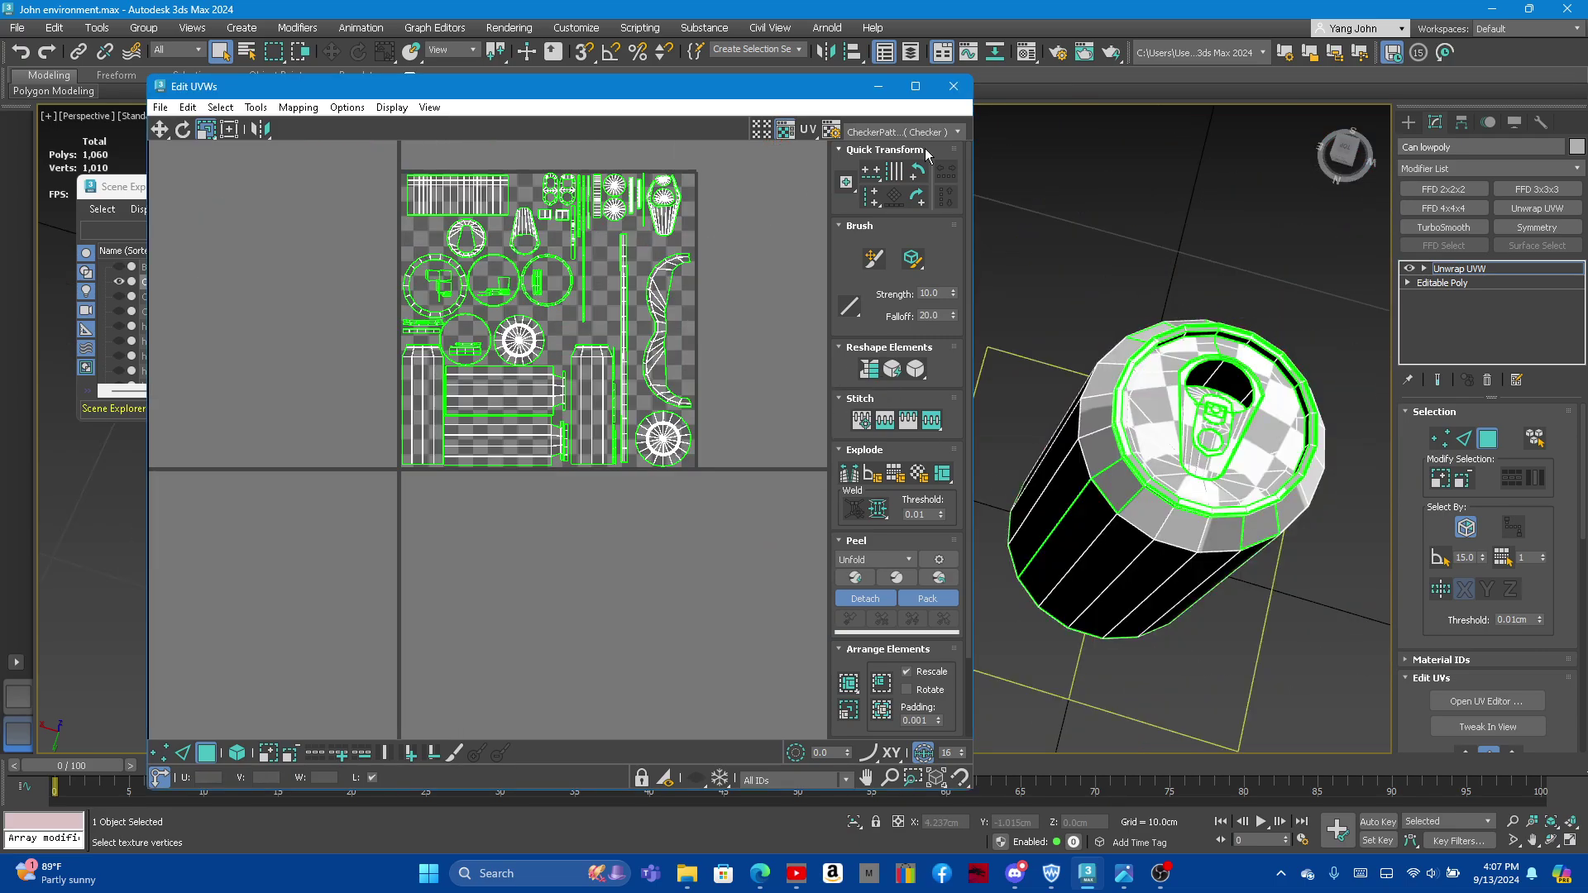
Step: Close the UV editor and use Collapse All to merge Unwrap UVW into the Editable Poly
left_click(956, 93)
right_click(1419, 263)
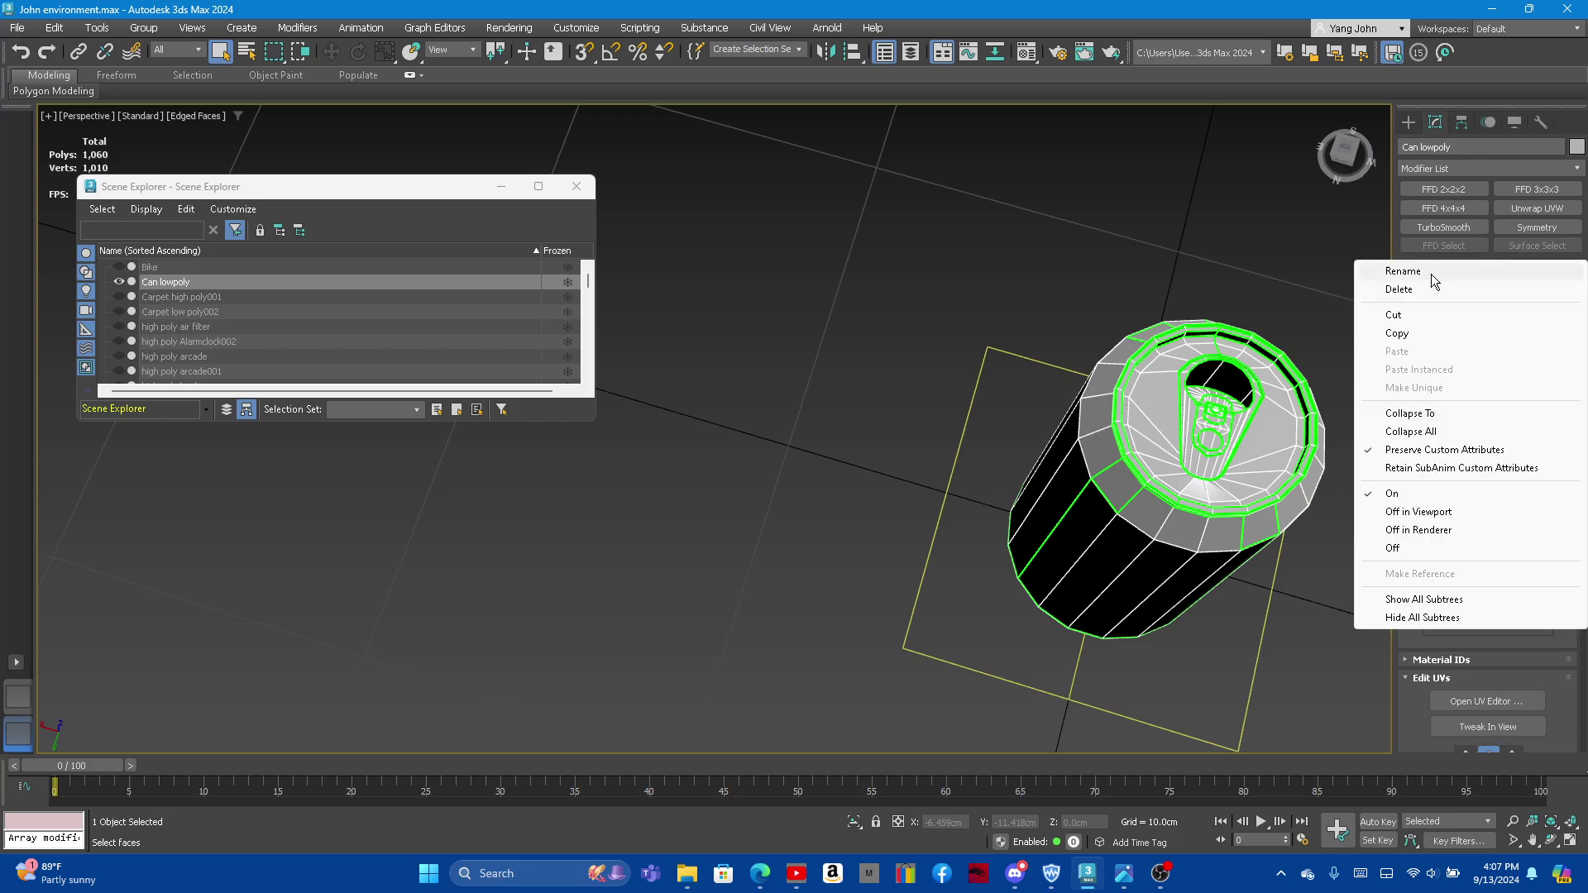
left_click(1398, 432)
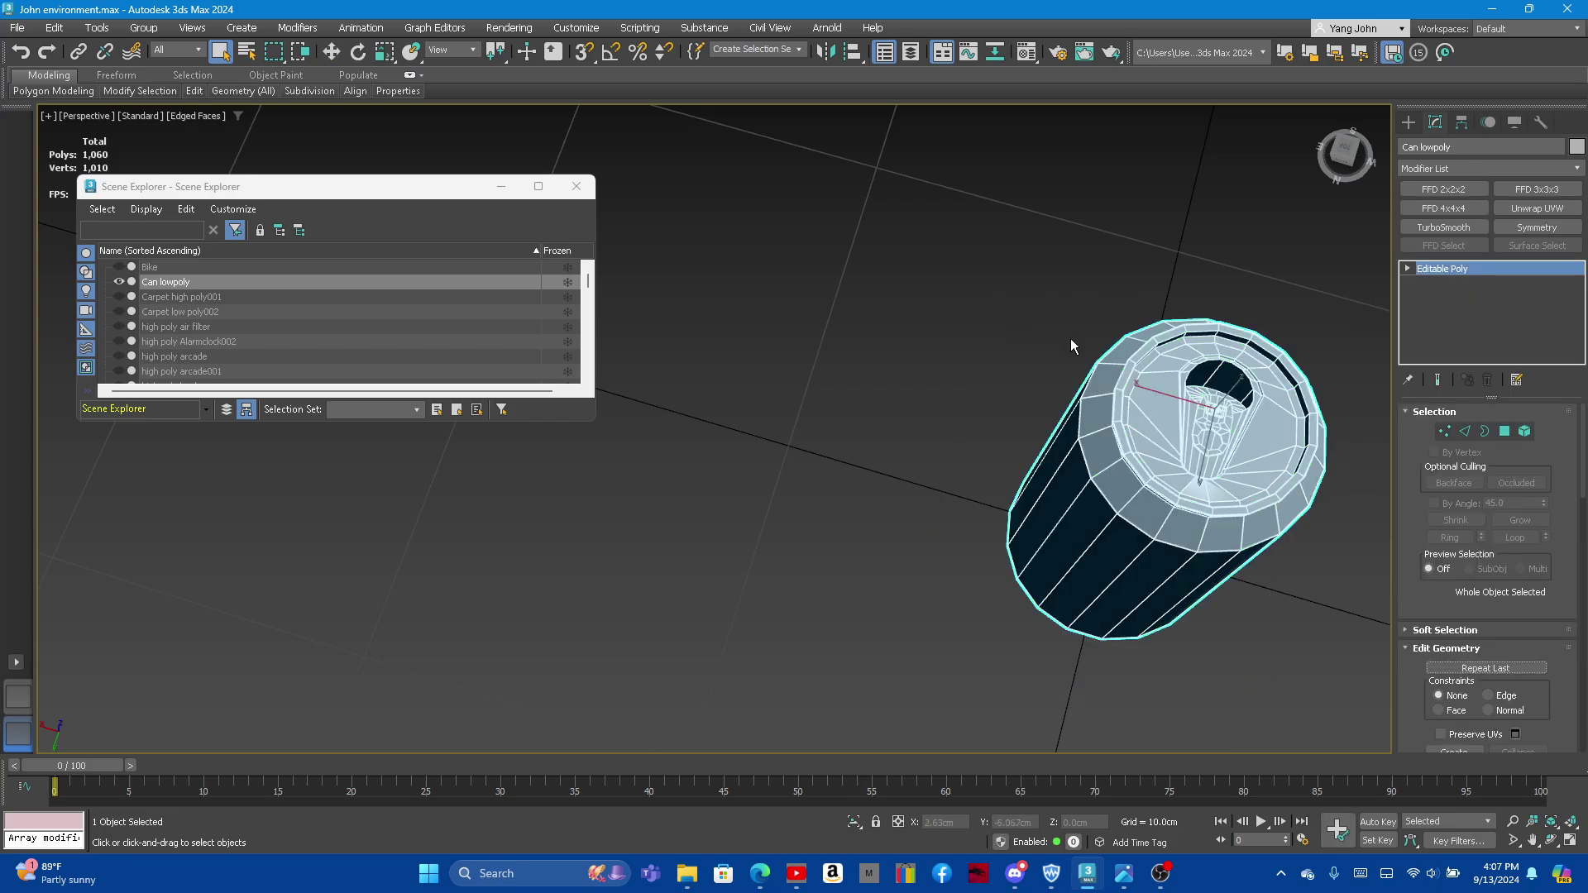
scroll(1052, 334, "down", 5)
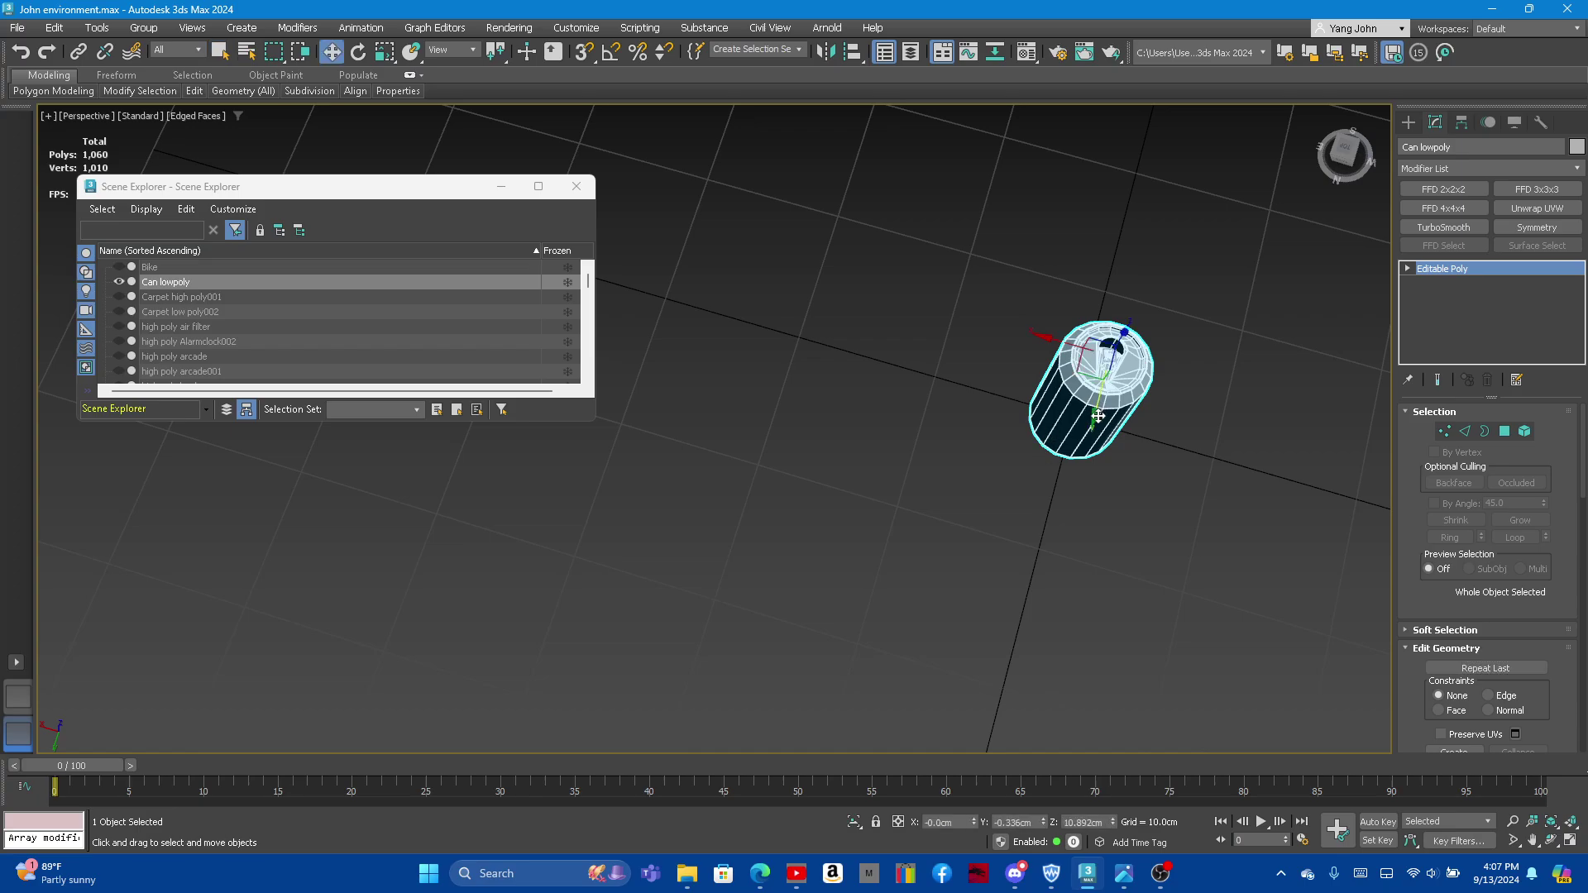
Step: Shift-drag a clone of the can beside it and open Can lowpoly001's name for editing in Scene Explorer
left_click_drag(1097, 416, 1046, 589, "shift")
left_click(799, 506)
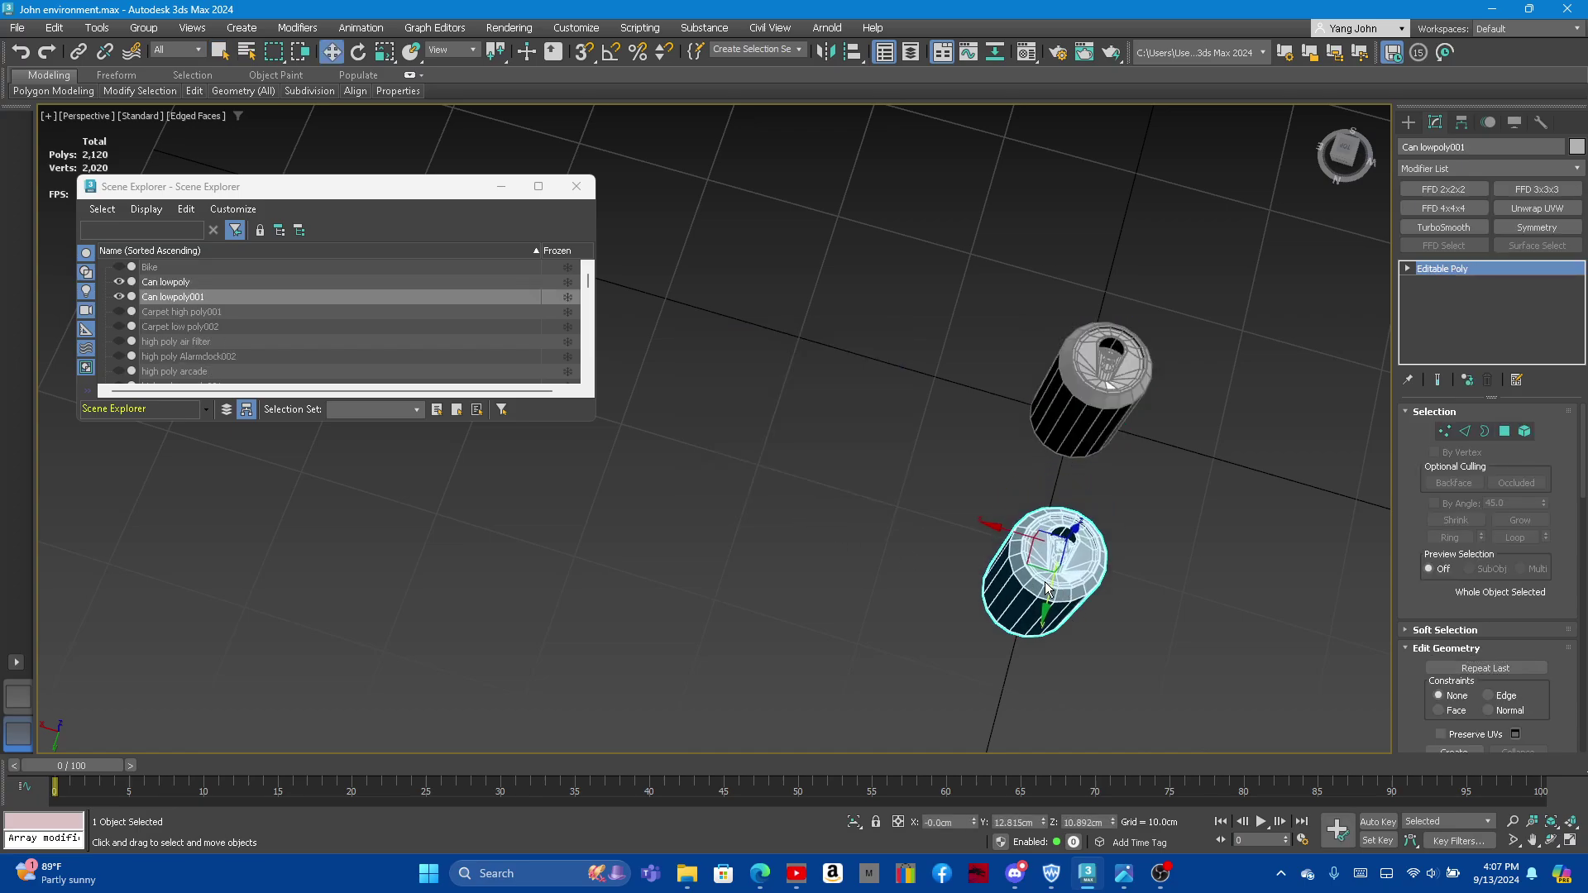
middle_click_drag(1091, 629, 1009, 527, "alt")
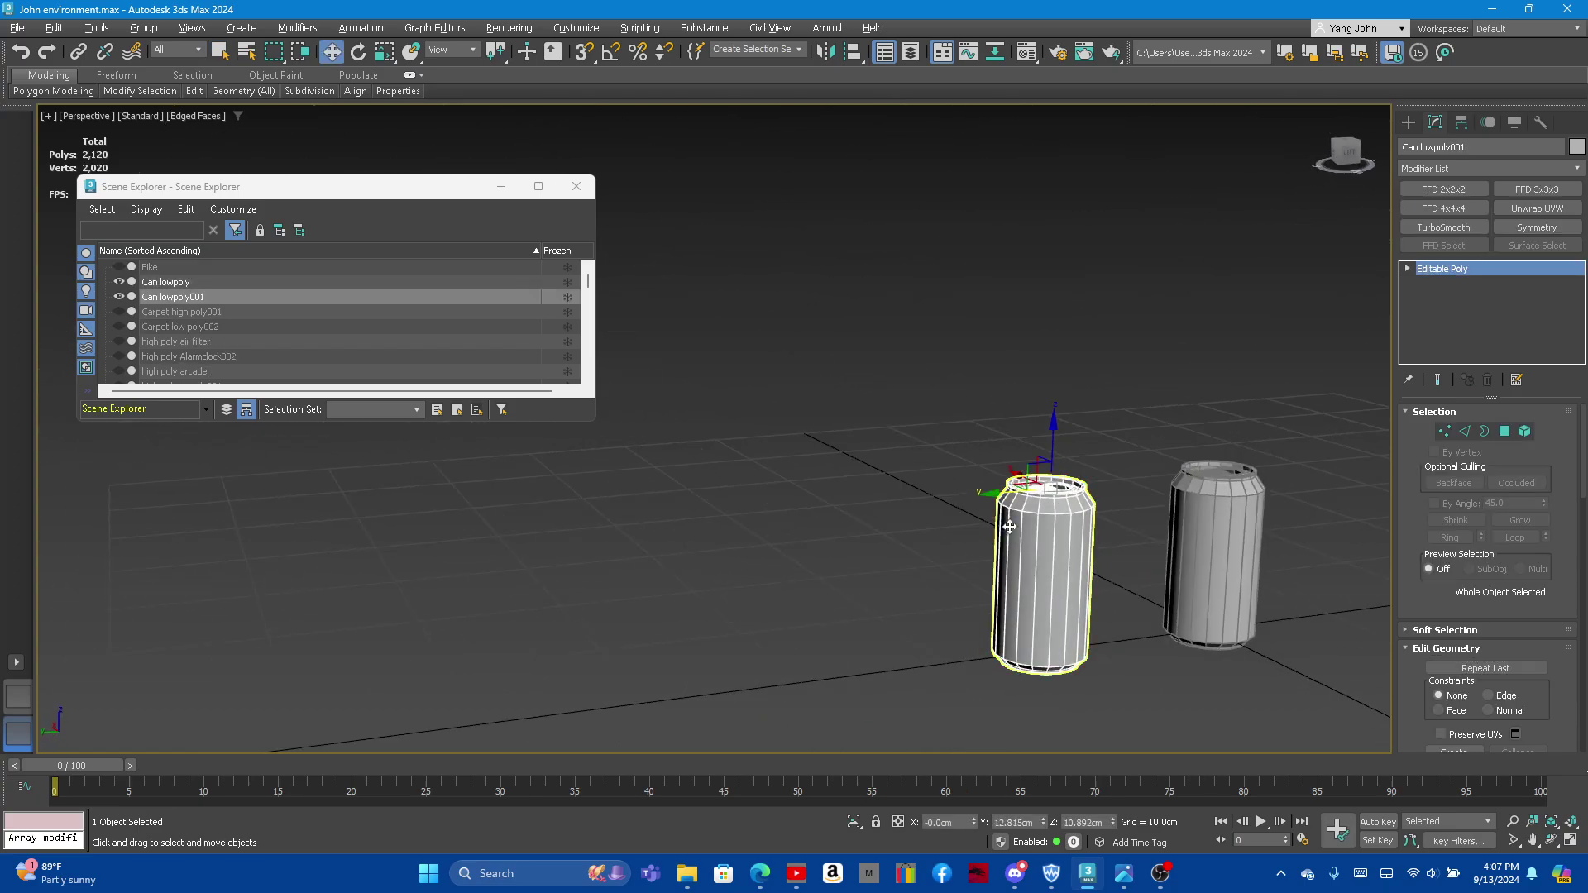
left_click(174, 296)
key("Return")
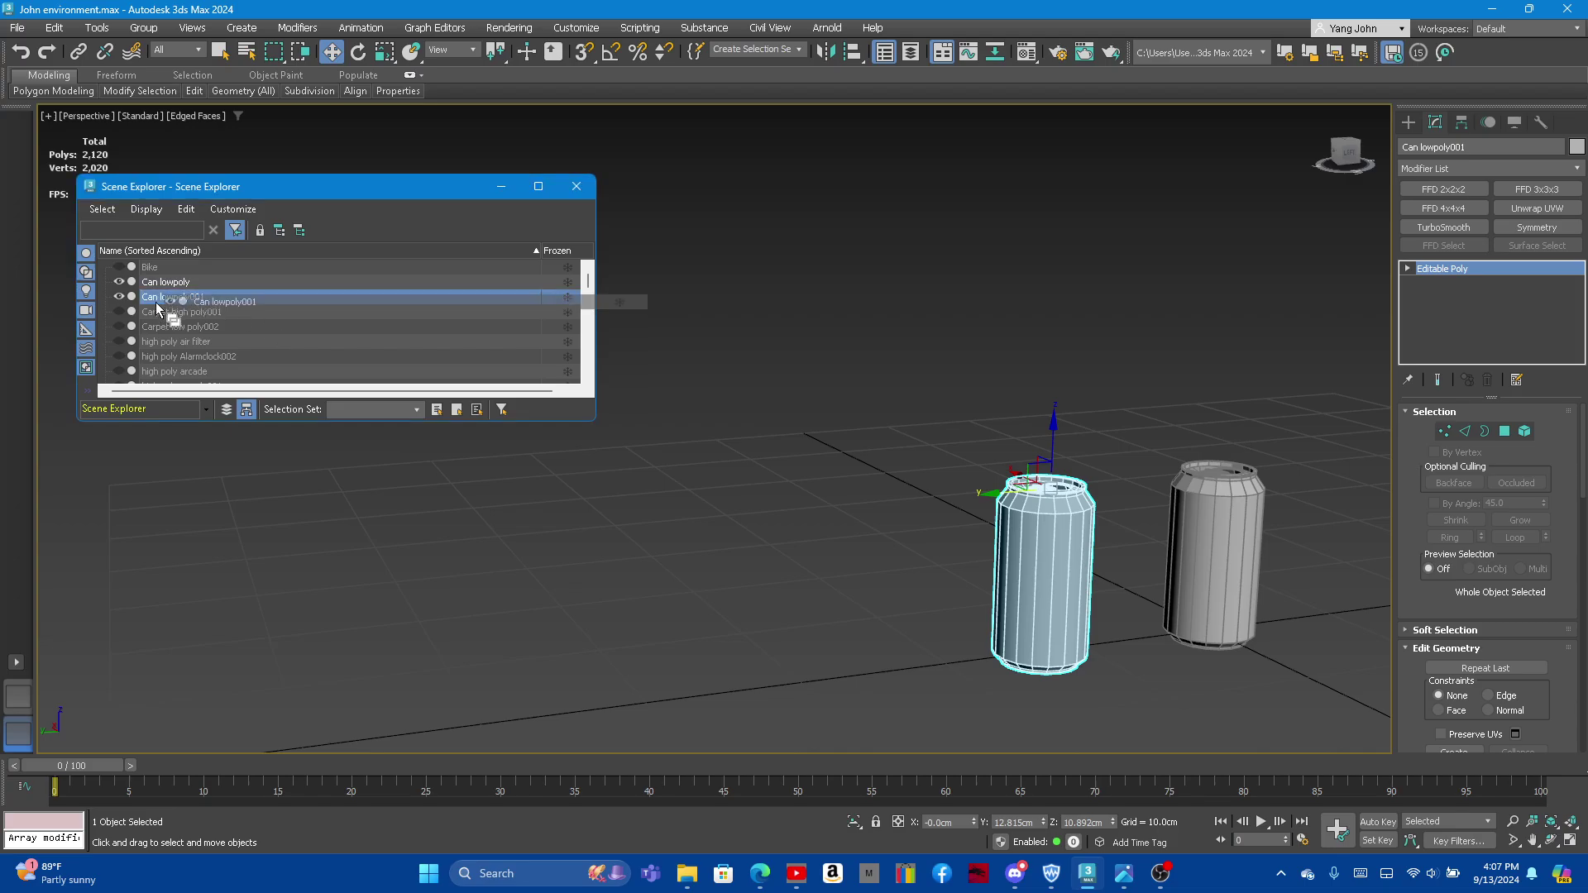
left_click(157, 301)
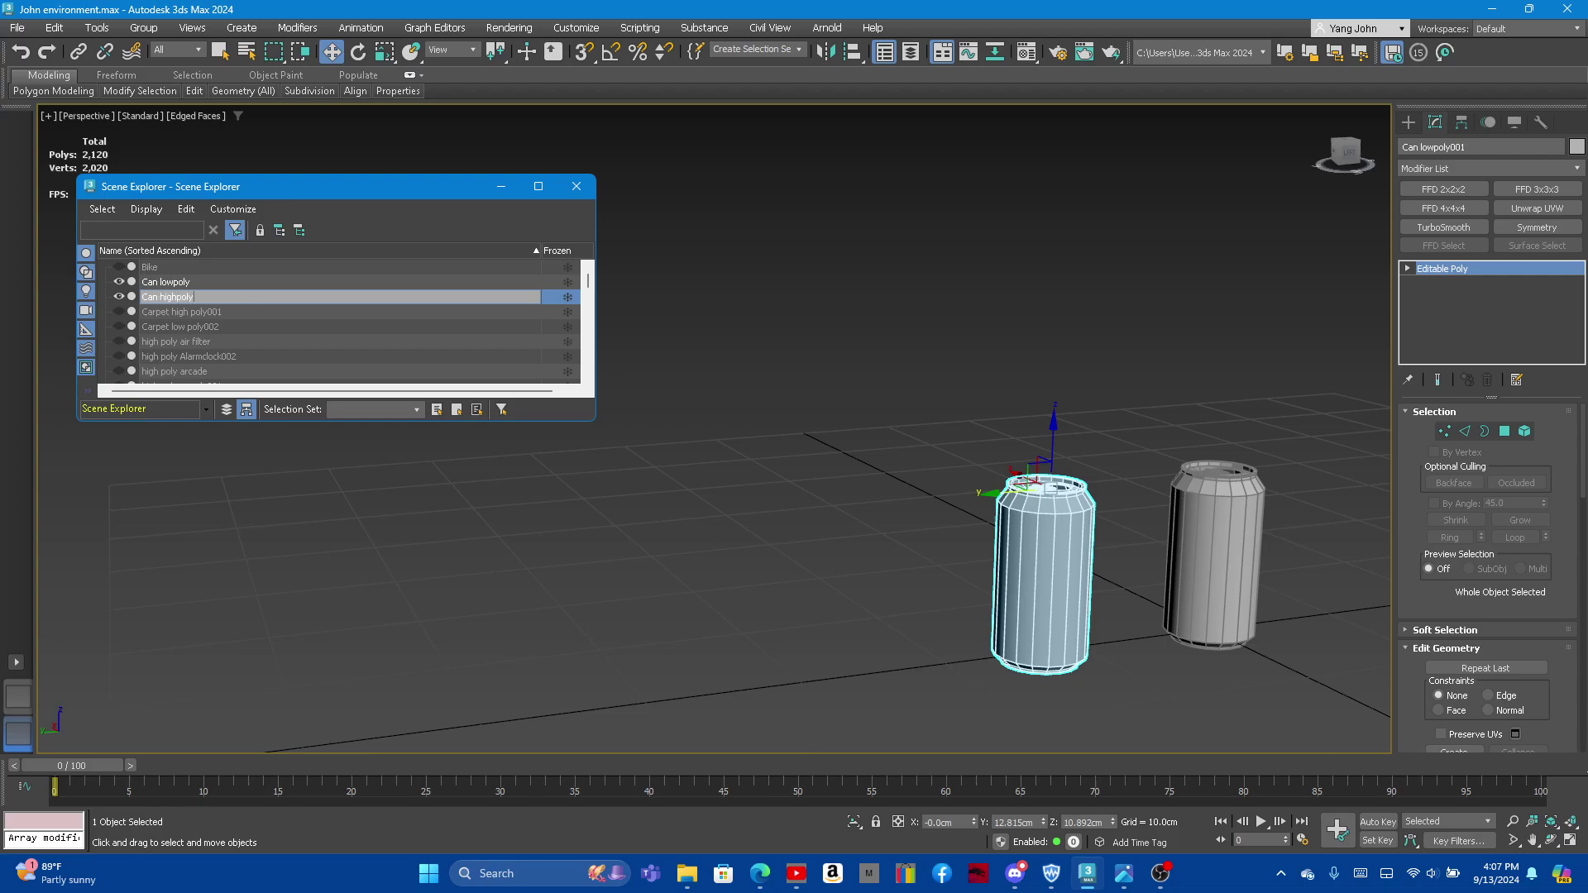
Step: Name the copy Can highpoly and cut a support edge loop around the can's shoulder
key("Return")
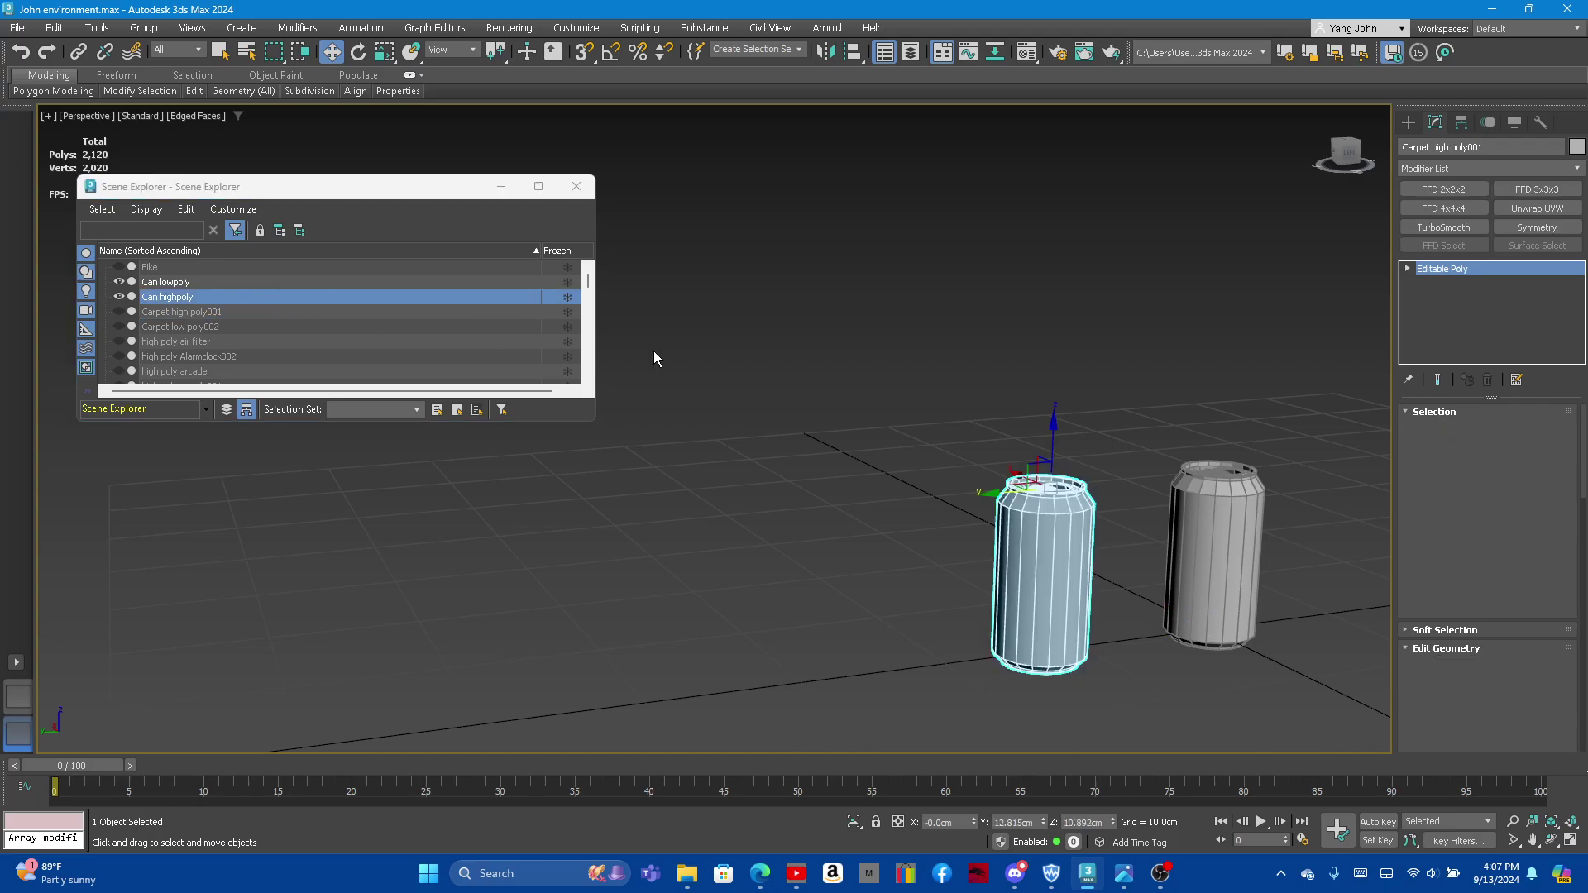
key("q")
scroll(992, 488, "up", 3)
scroll(874, 434, "up", 3)
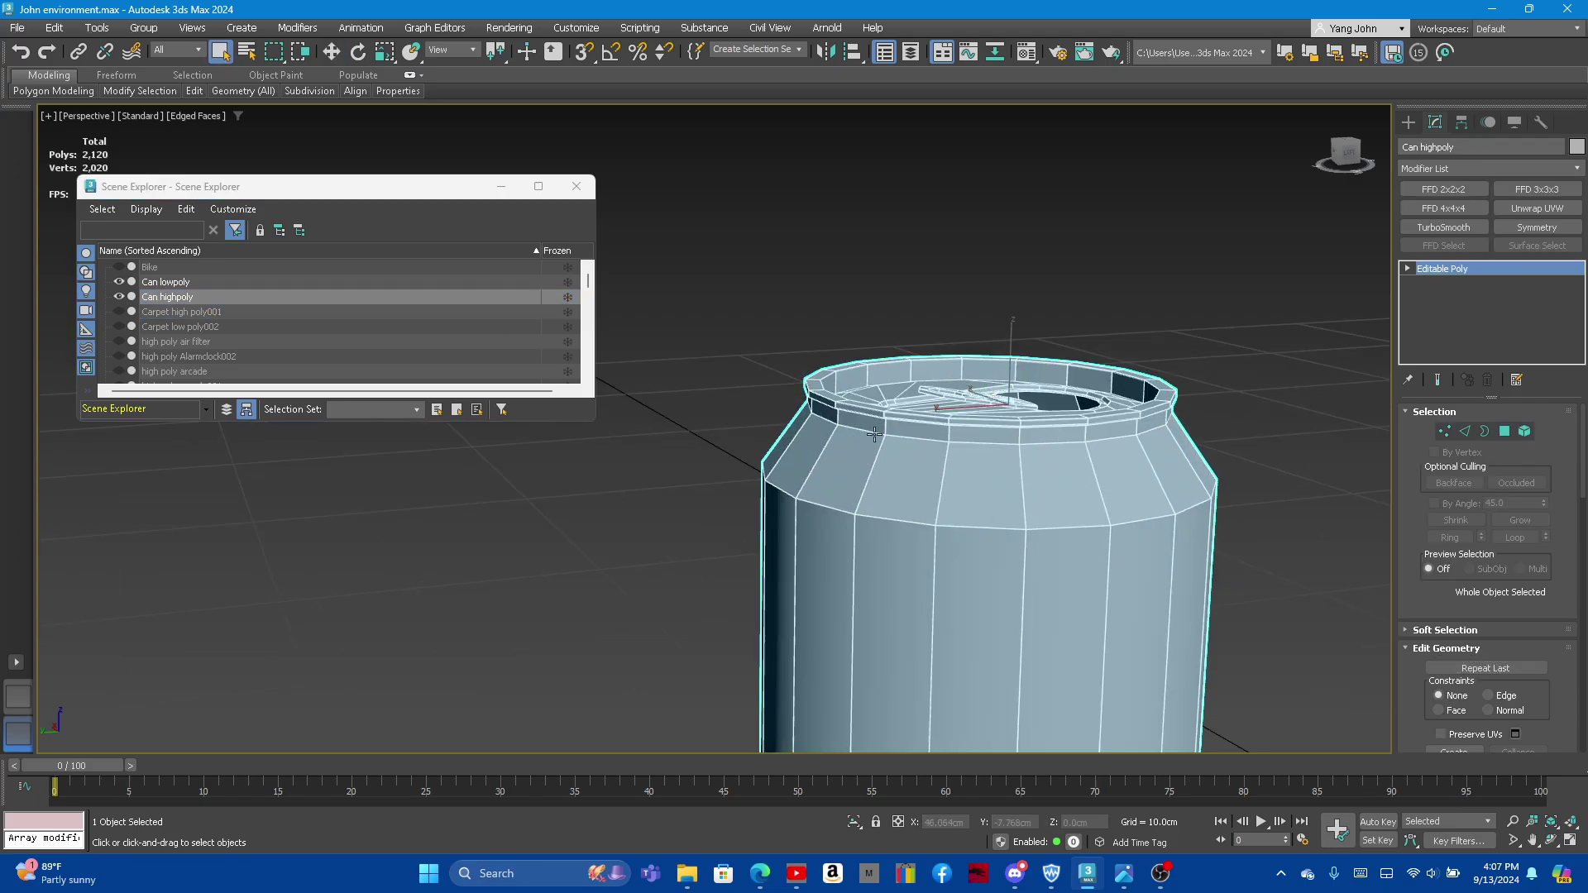
mouse_move(194, 91)
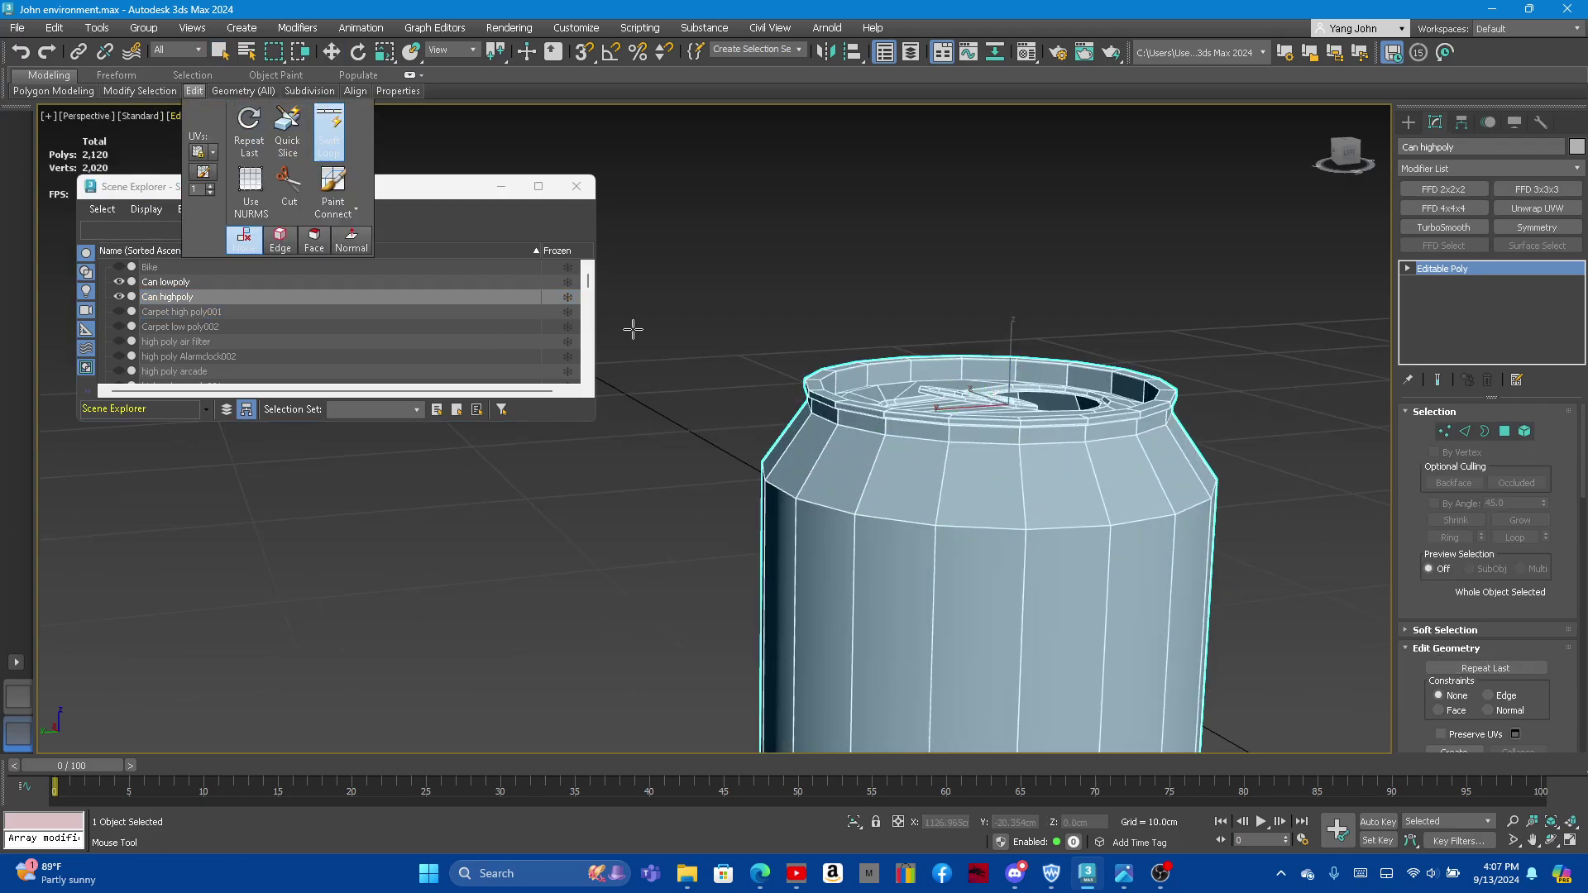
scroll(909, 521, "up", 2)
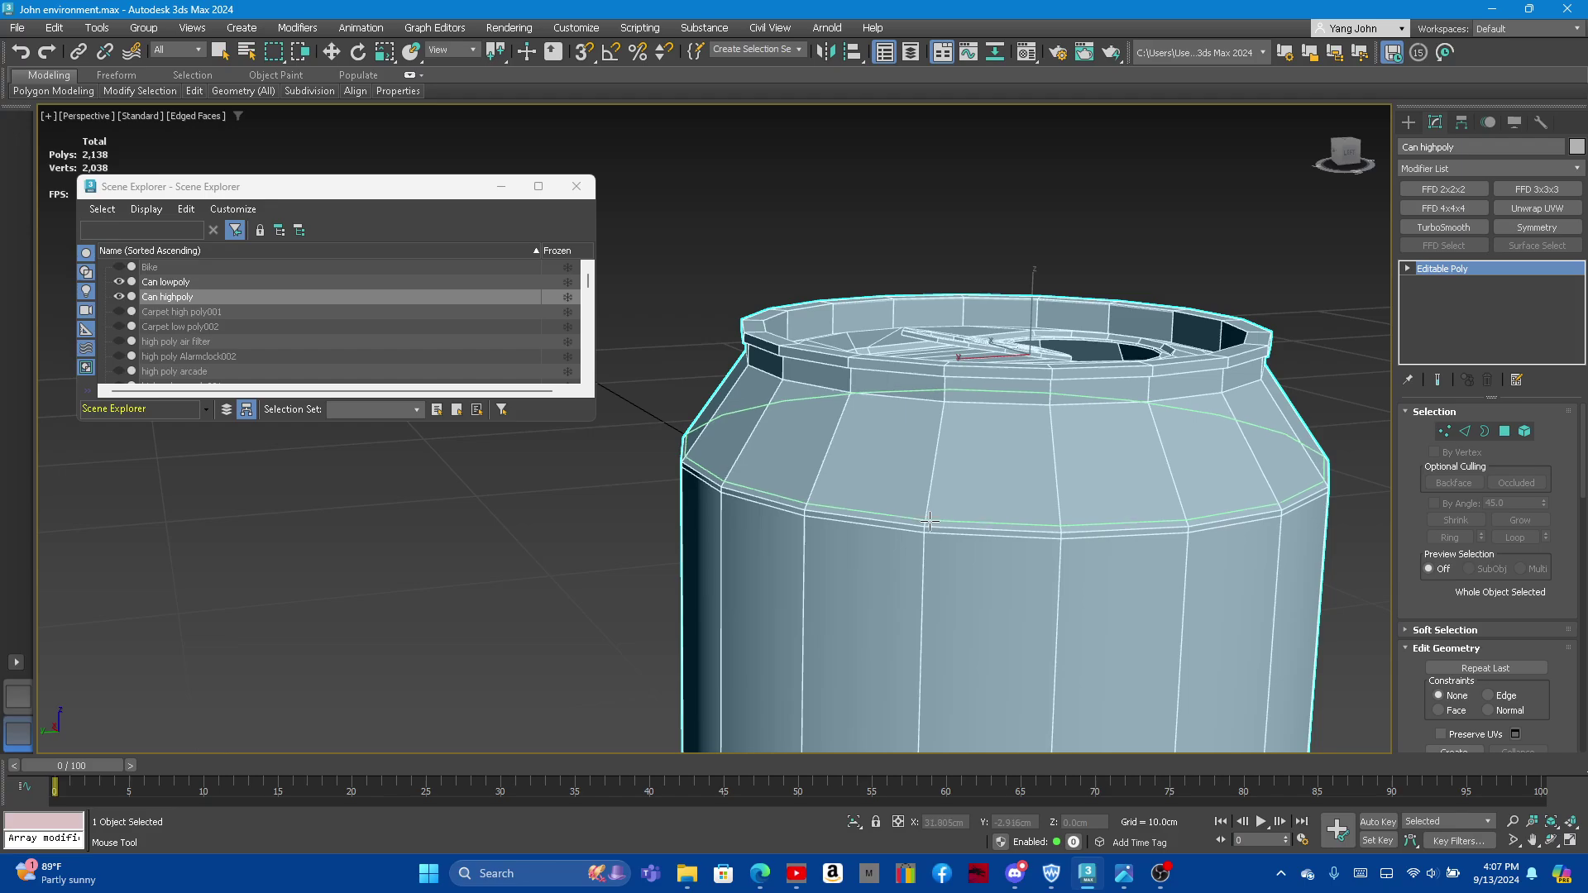
left_click(929, 521)
Step: Add support edge loops just below the top rim and along the rim edge
scroll(930, 497, "up", 2)
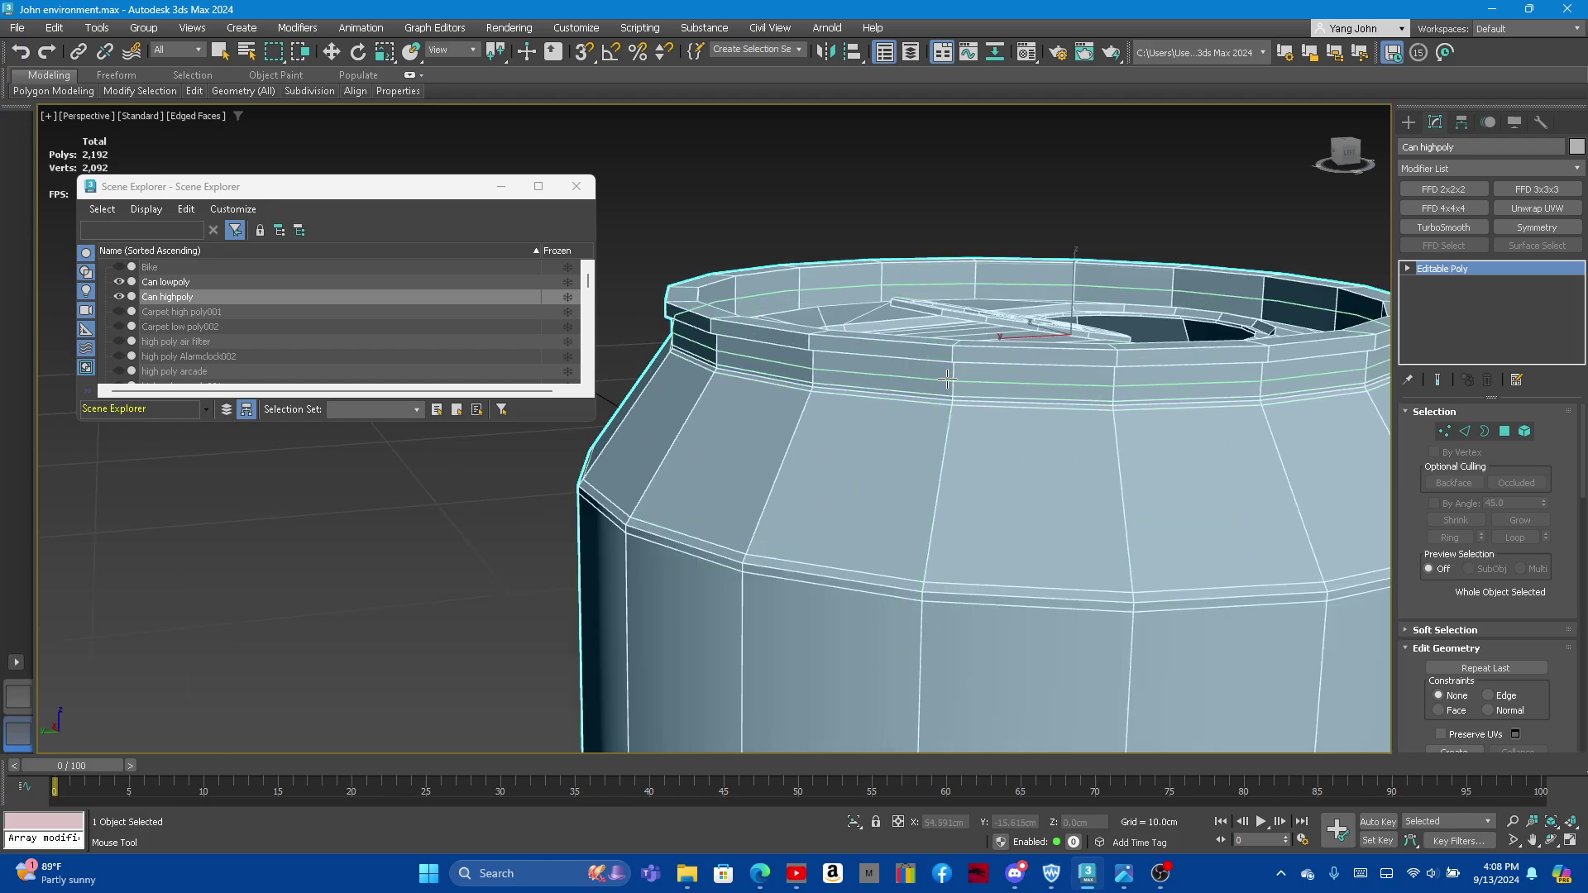
scroll(948, 378, "up", 2)
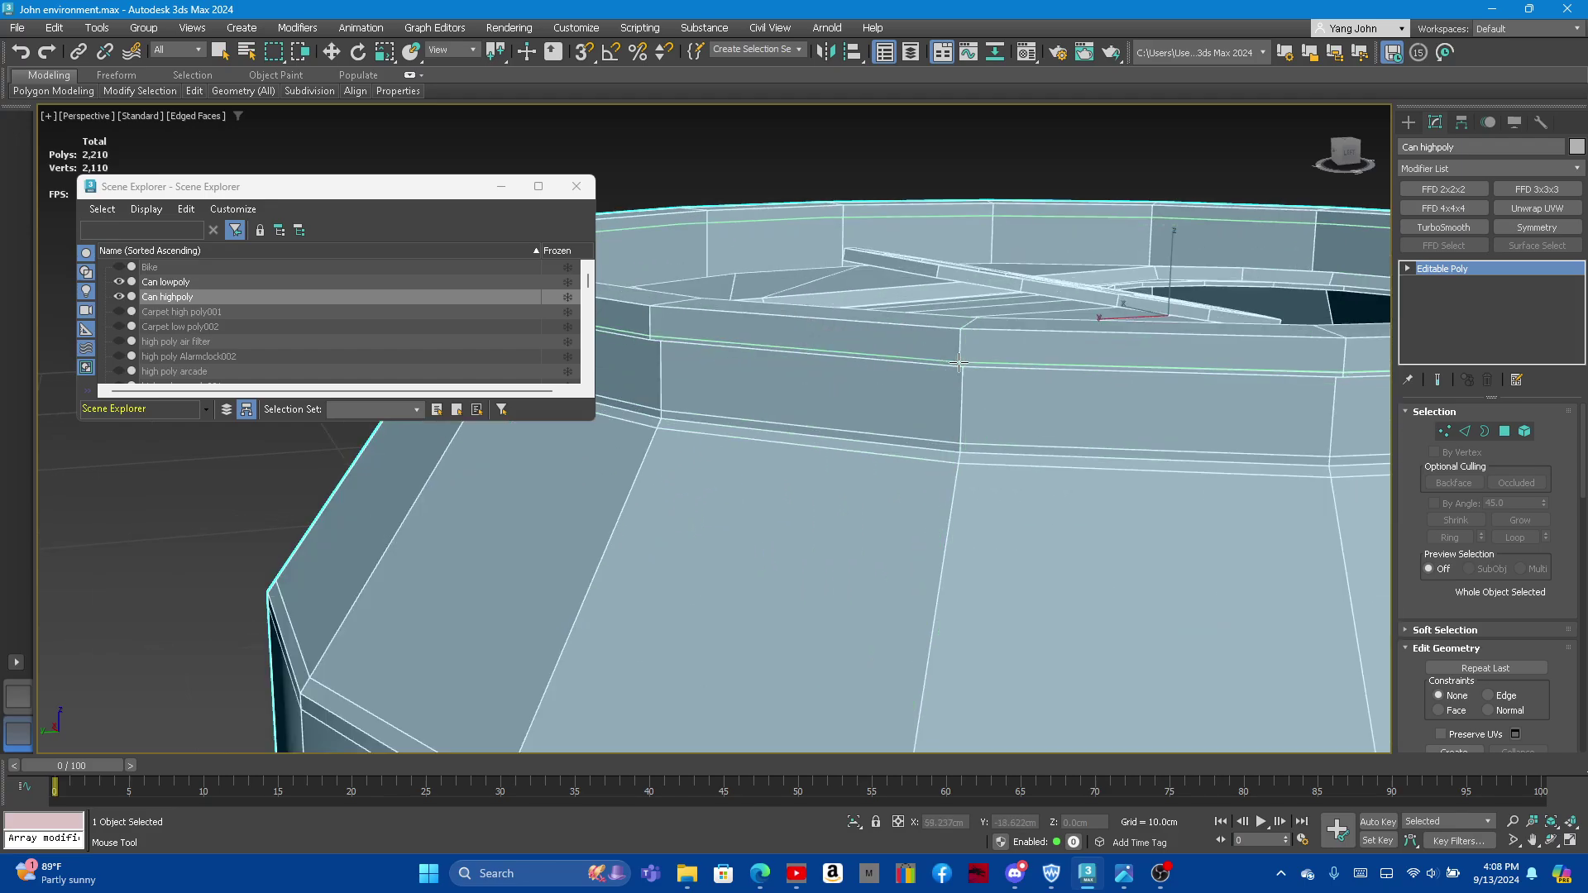
left_click(781, 335)
scroll(827, 289, "up", 2)
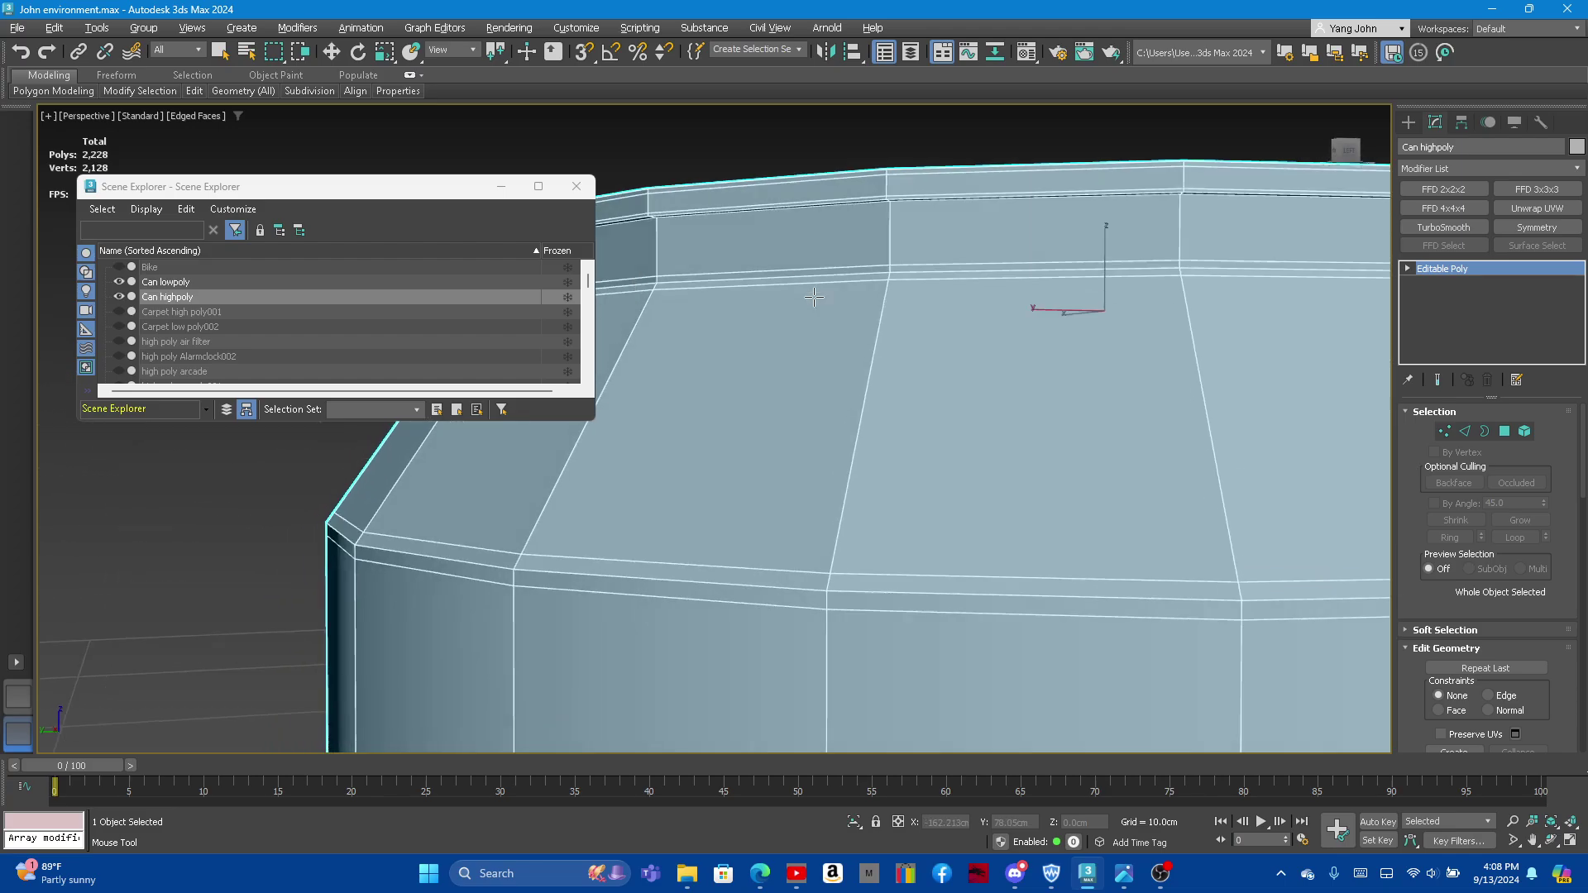
scroll(906, 178, "up", 2)
scroll(905, 177, "up", 2)
scroll(906, 178, "down", 2)
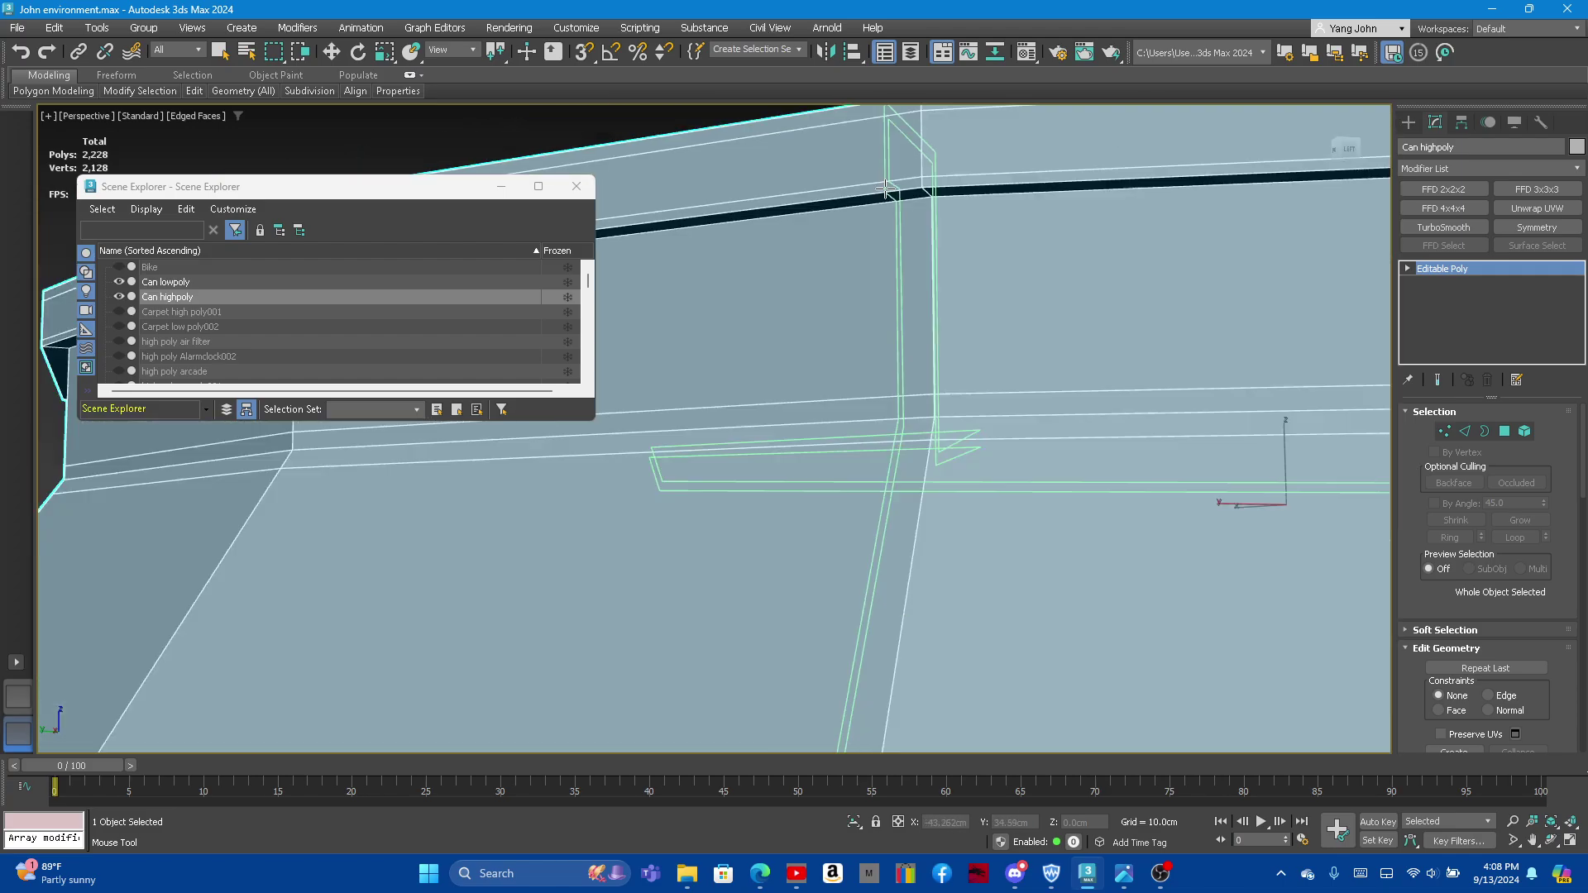
scroll(905, 177, "down", 2)
scroll(779, 190, "up", 2)
left_click(779, 190)
scroll(779, 189, "up", 2)
scroll(818, 211, "up", 1)
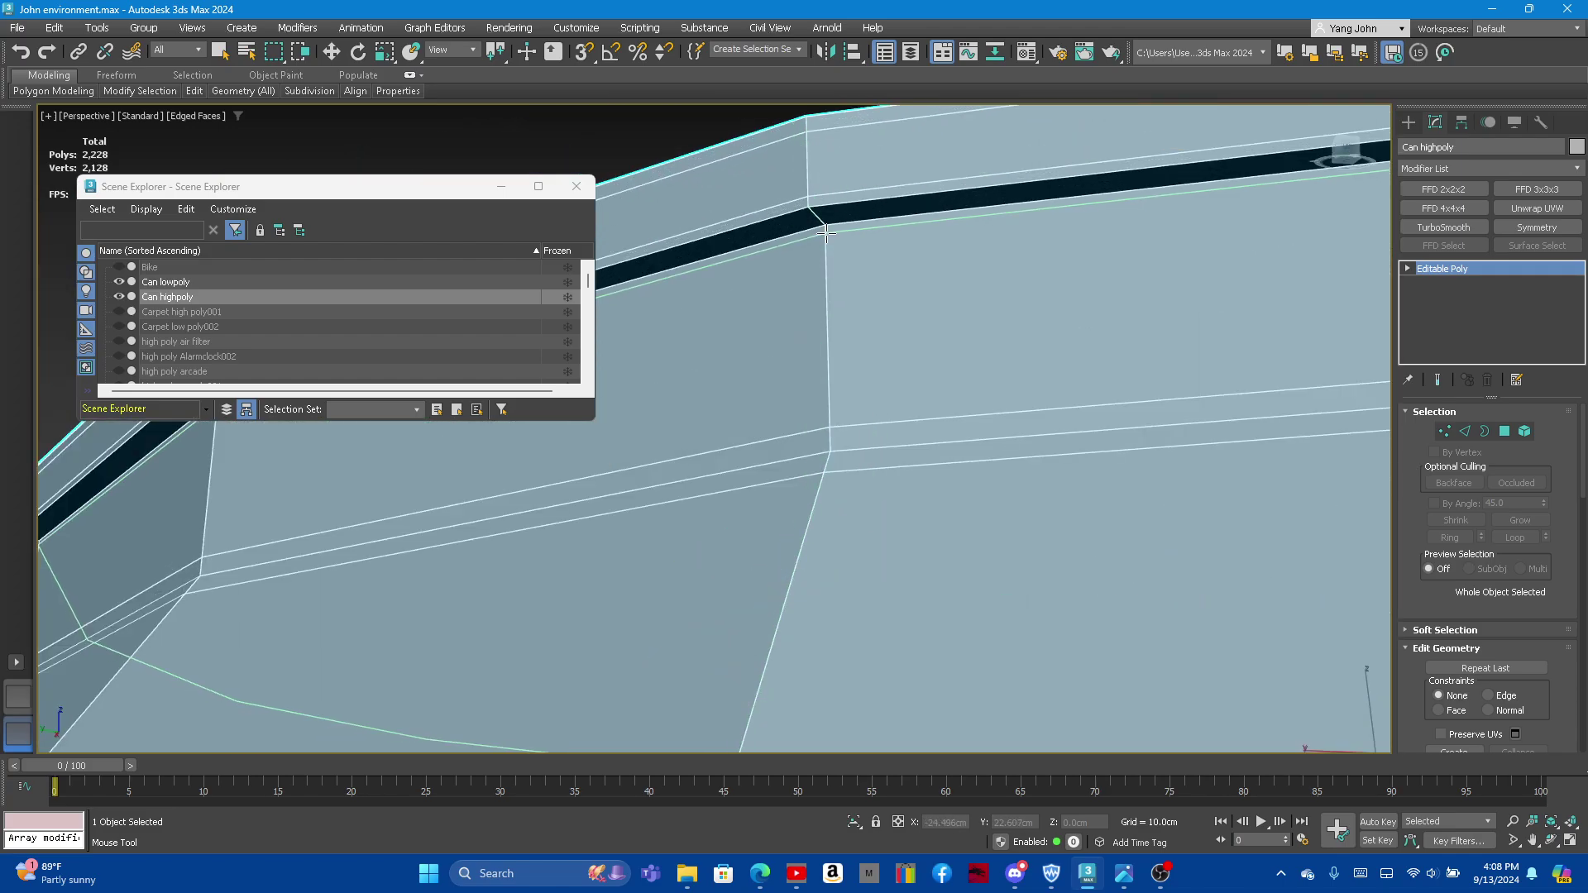
left_click(825, 219)
scroll(827, 248, "down", 2)
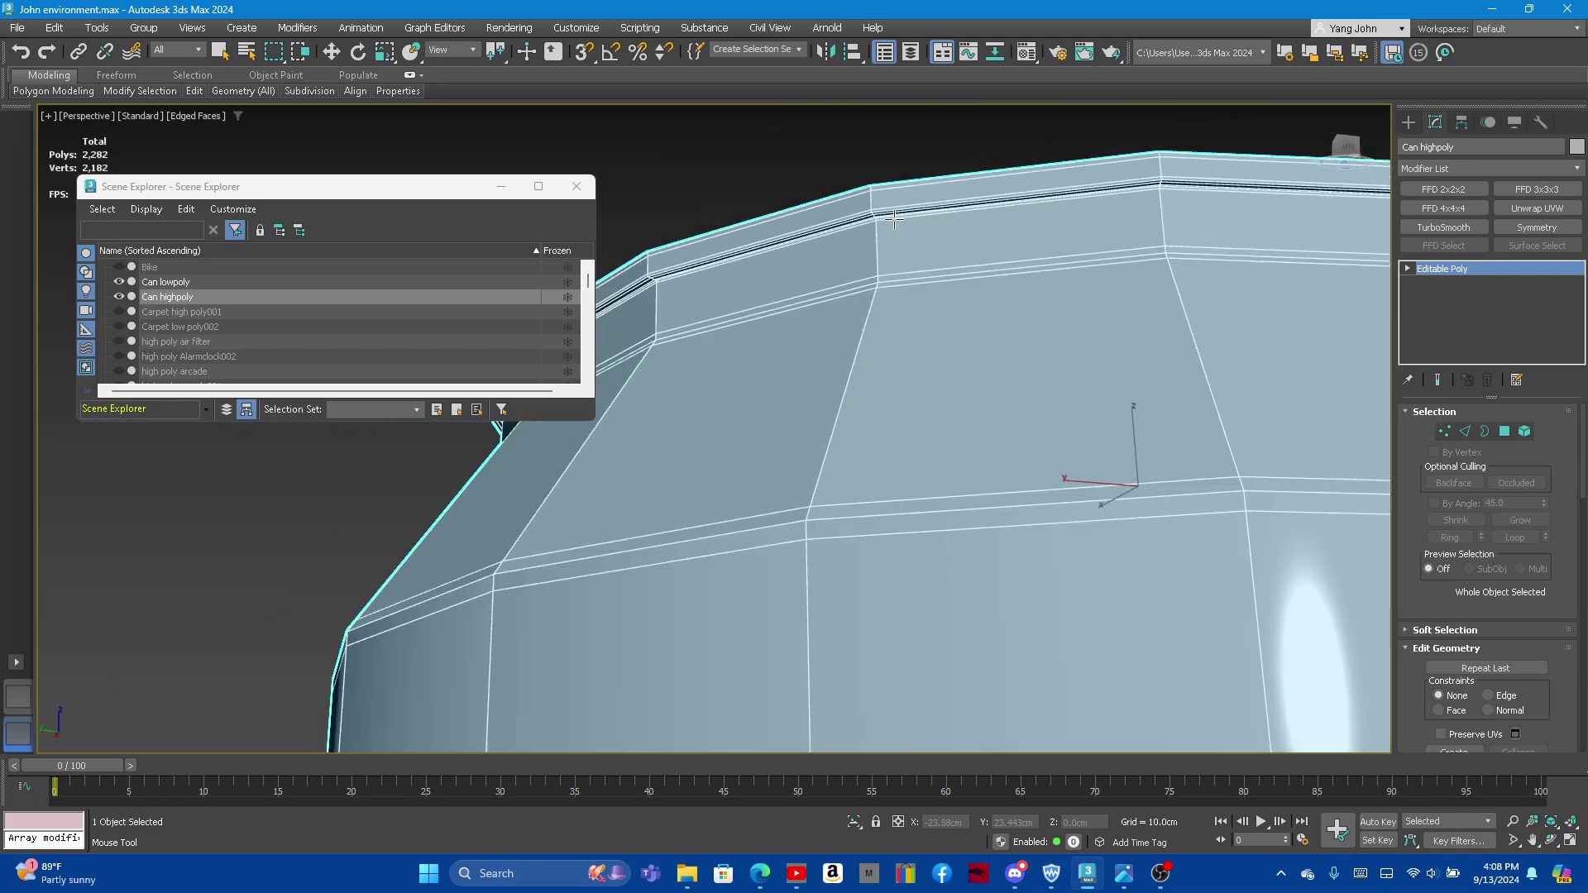
scroll(869, 290, "down", 2)
scroll(900, 325, "up", 1)
scroll(760, 481, "up", 2)
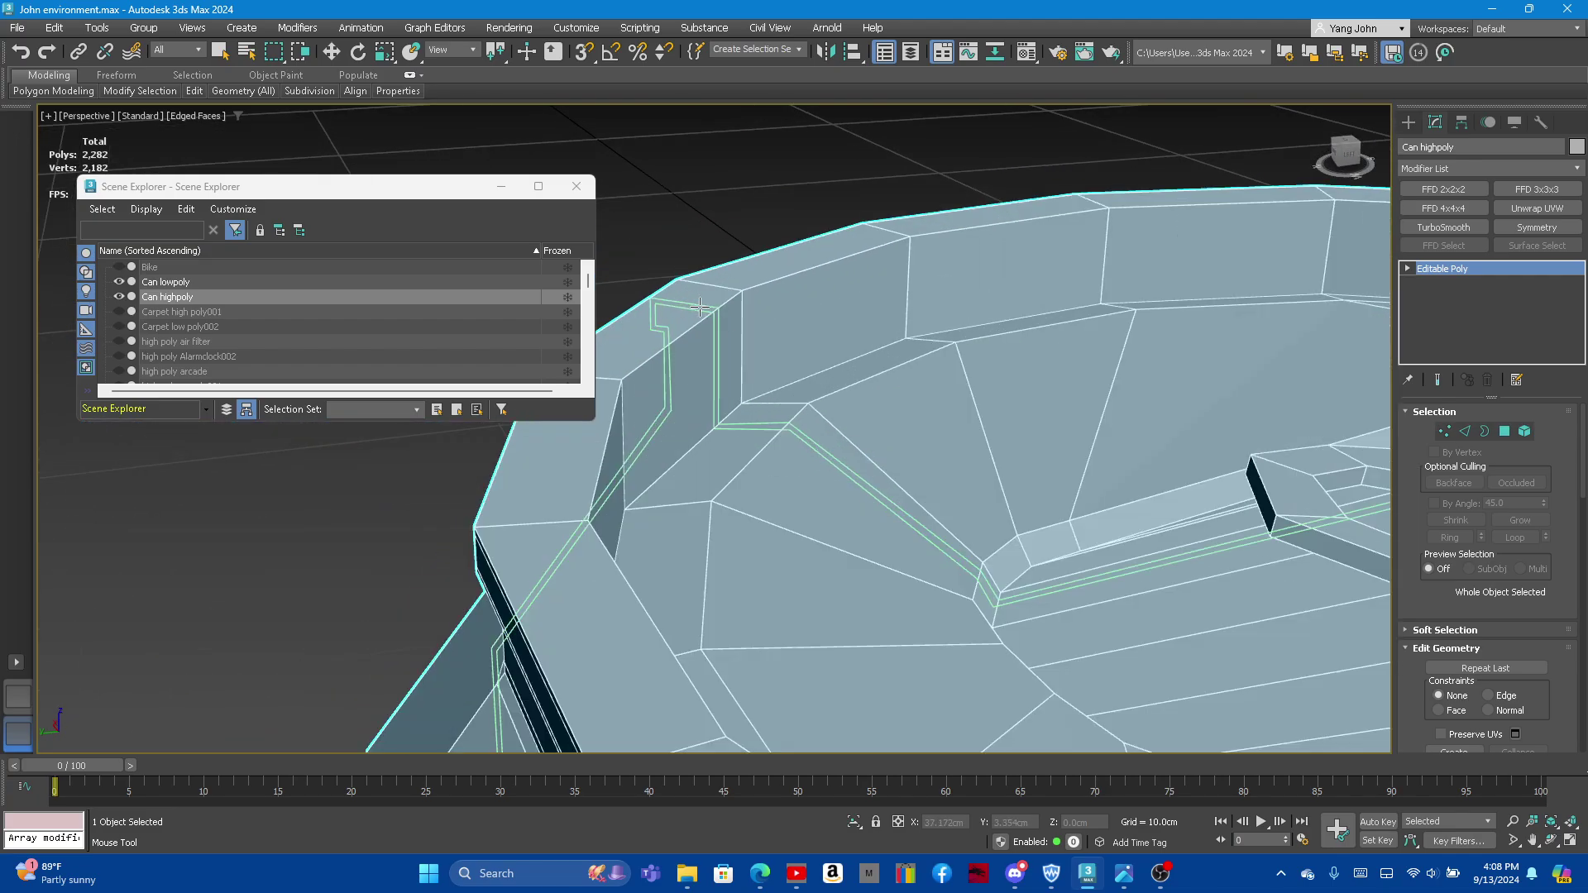
scroll(760, 480, "up", 2)
Step: Add three more support loops beside the lower and upper rim edges
left_click(764, 481)
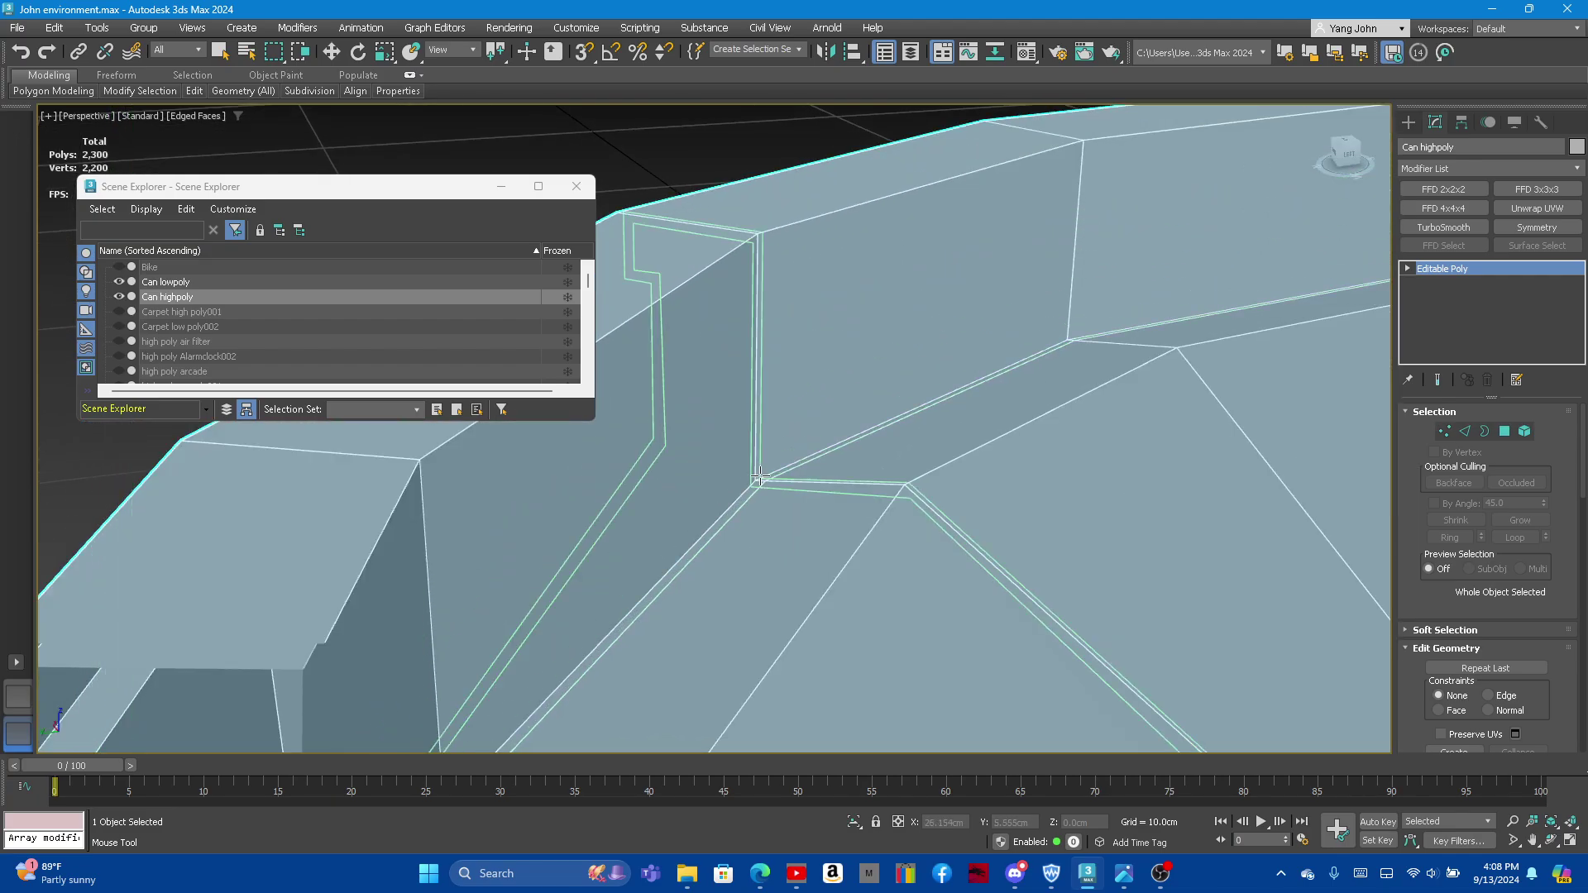
left_click(760, 473)
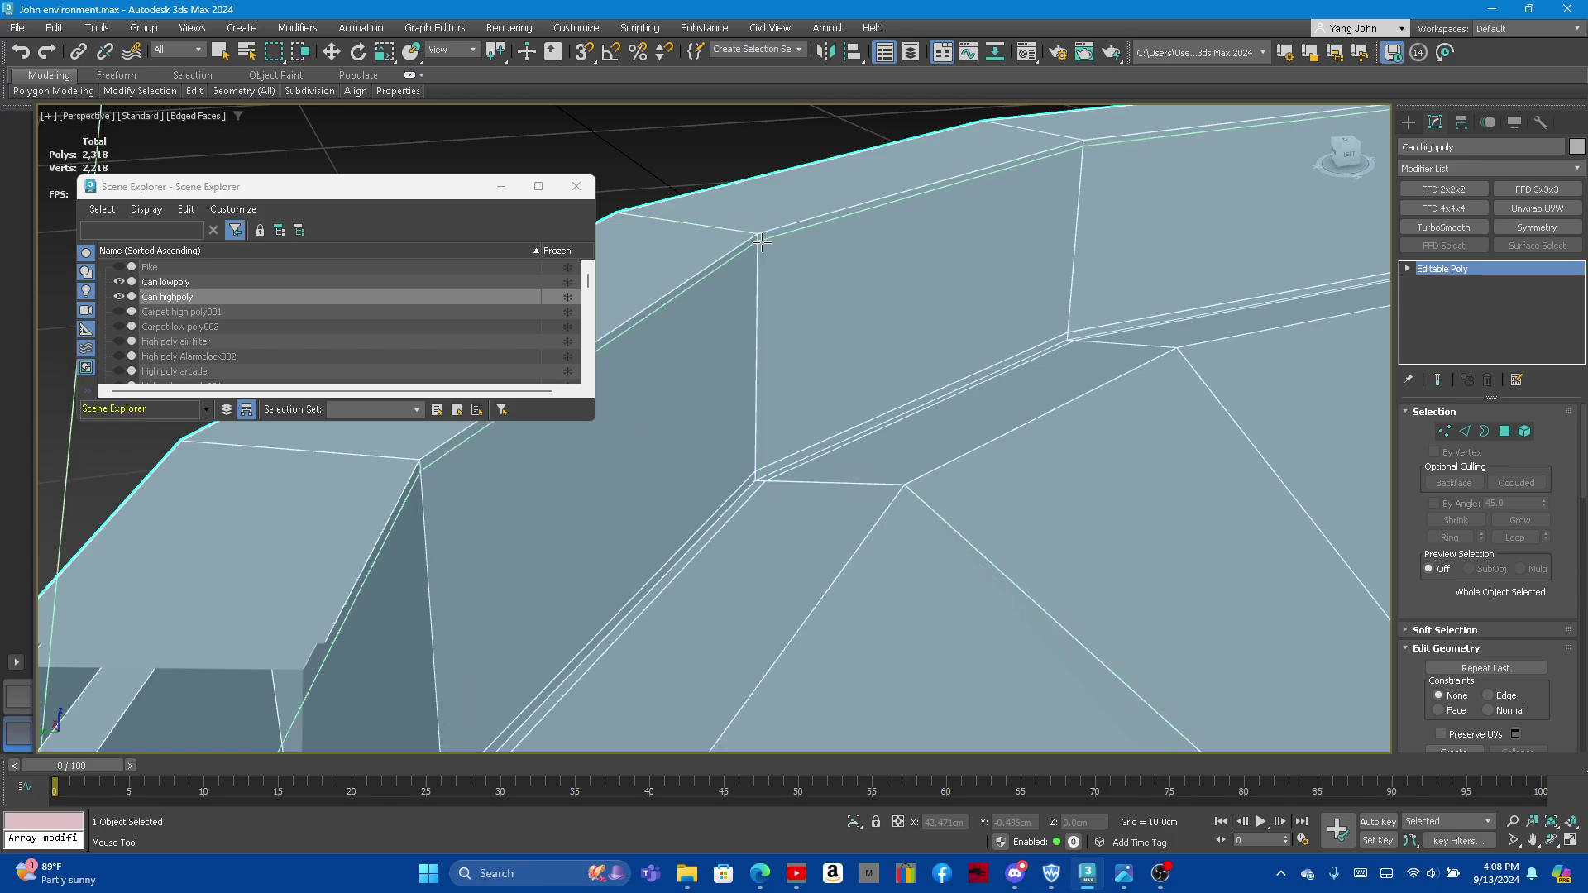
left_click(758, 241)
middle_click_drag(757, 248, 736, 399, "alt")
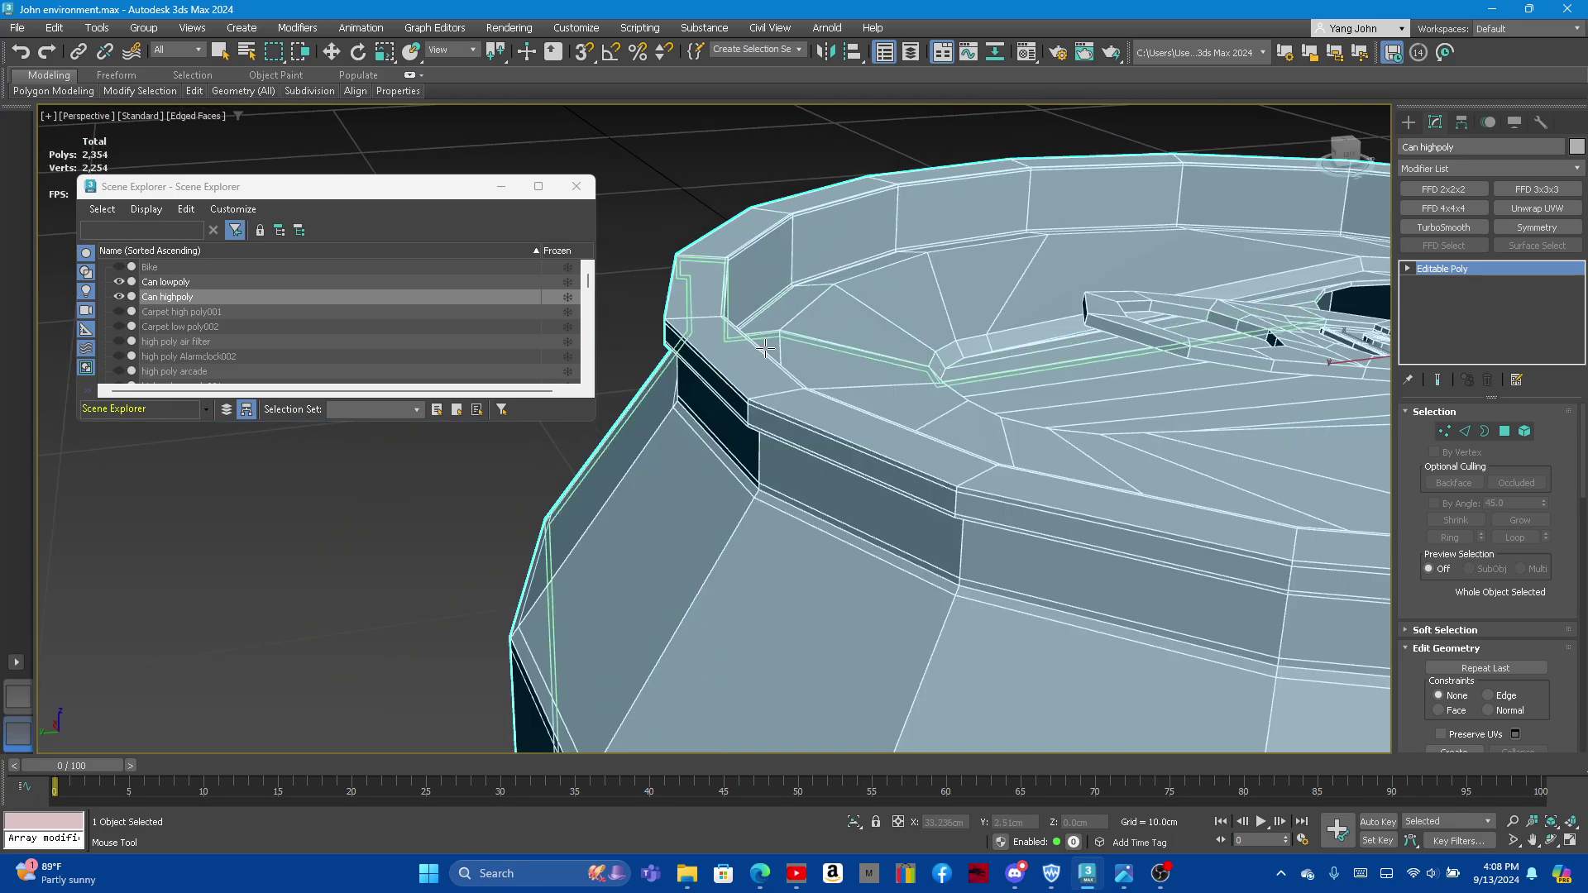
scroll(736, 399, "up", 3)
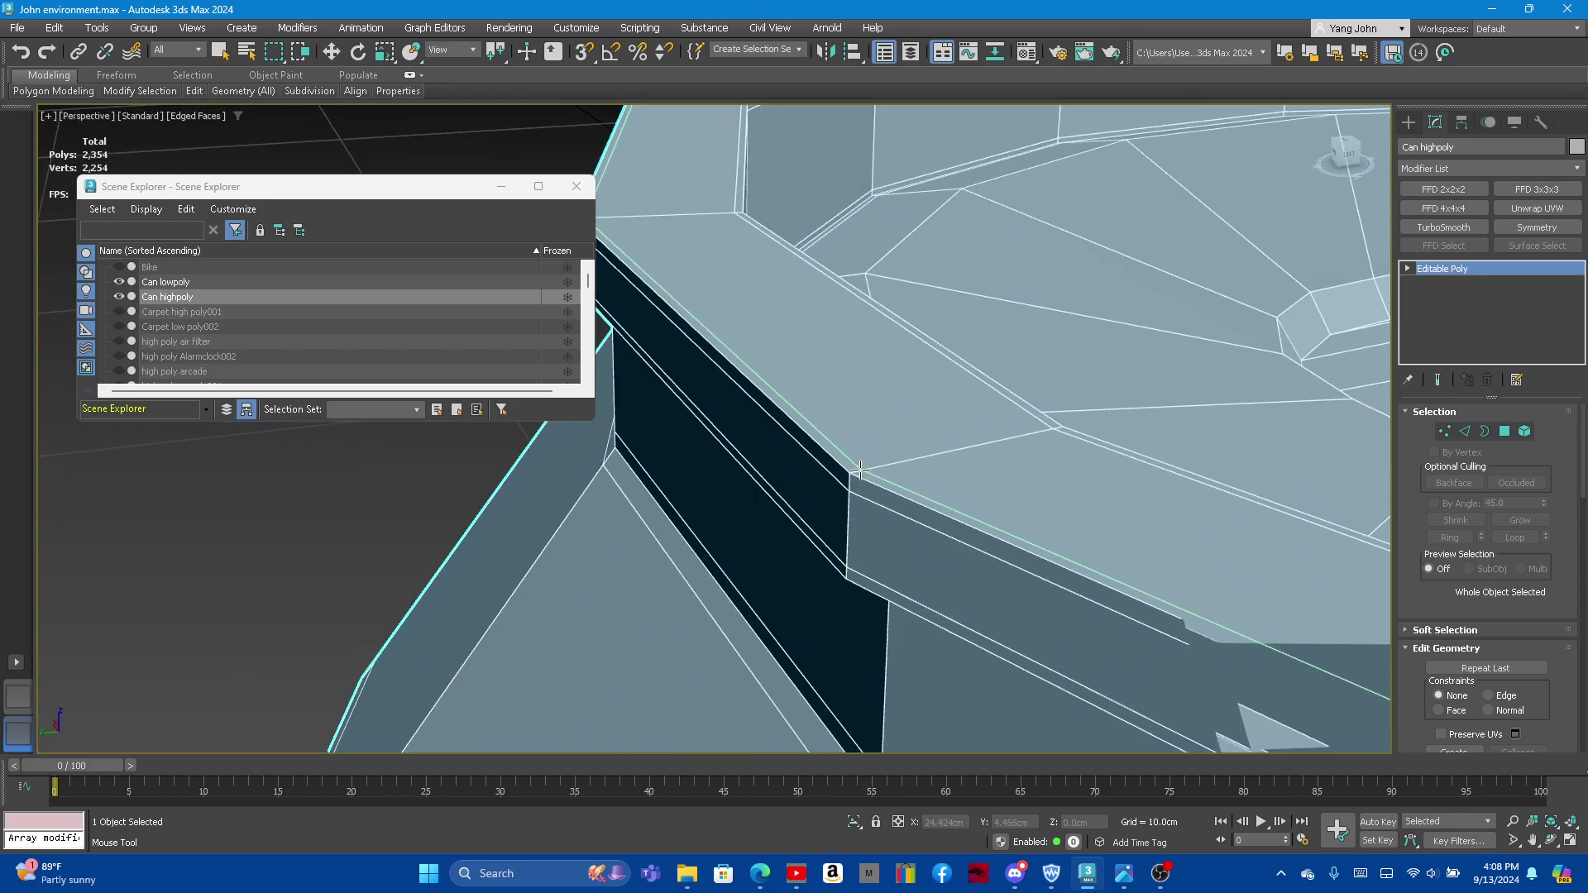
scroll(860, 470, "down", 3)
Step: Cut support loops at the rim corner, inner rim and around the lid, reaching 2,480 polys
left_click(1018, 436)
scroll(1017, 435, "up", 3)
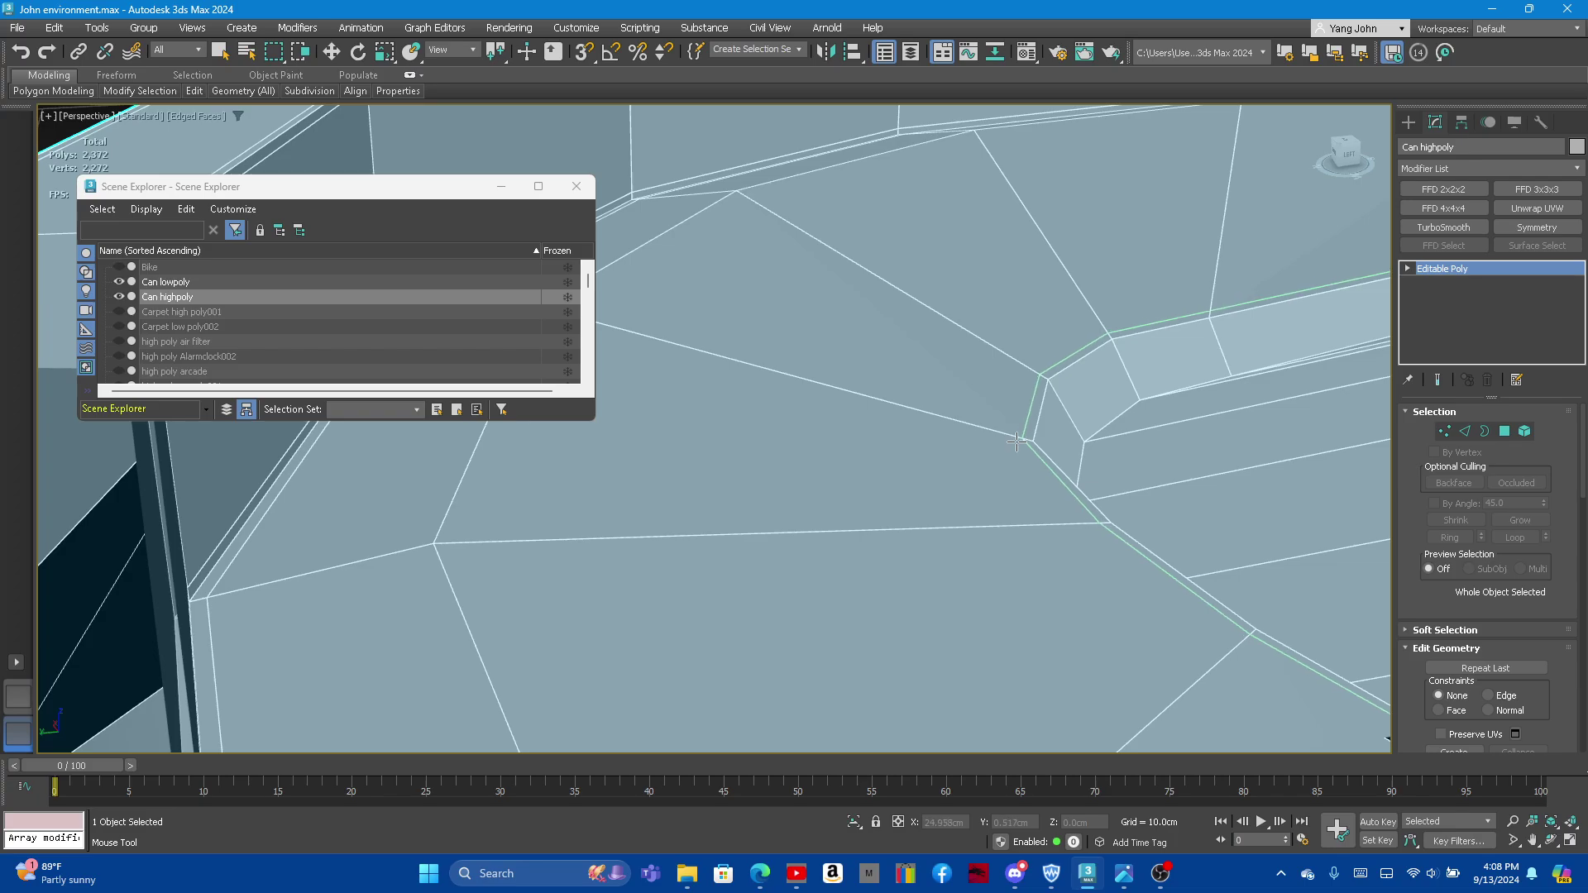
left_click(1017, 441)
left_click(1050, 387)
left_click(1138, 387)
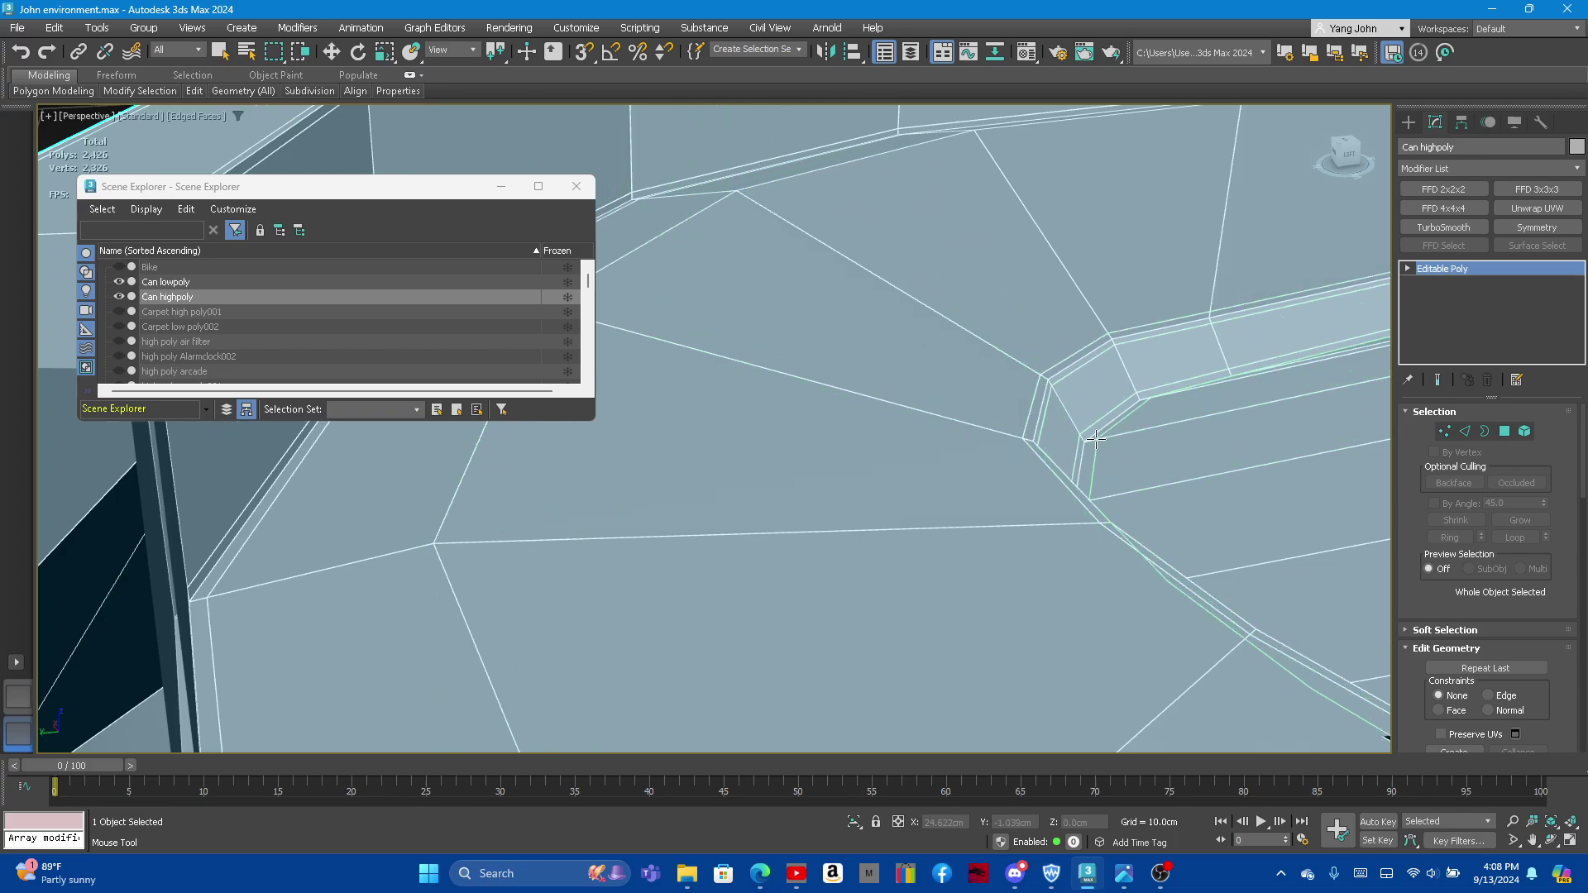
scroll(1096, 439, "down", 3)
left_click(705, 321)
scroll(706, 321, "up", 3)
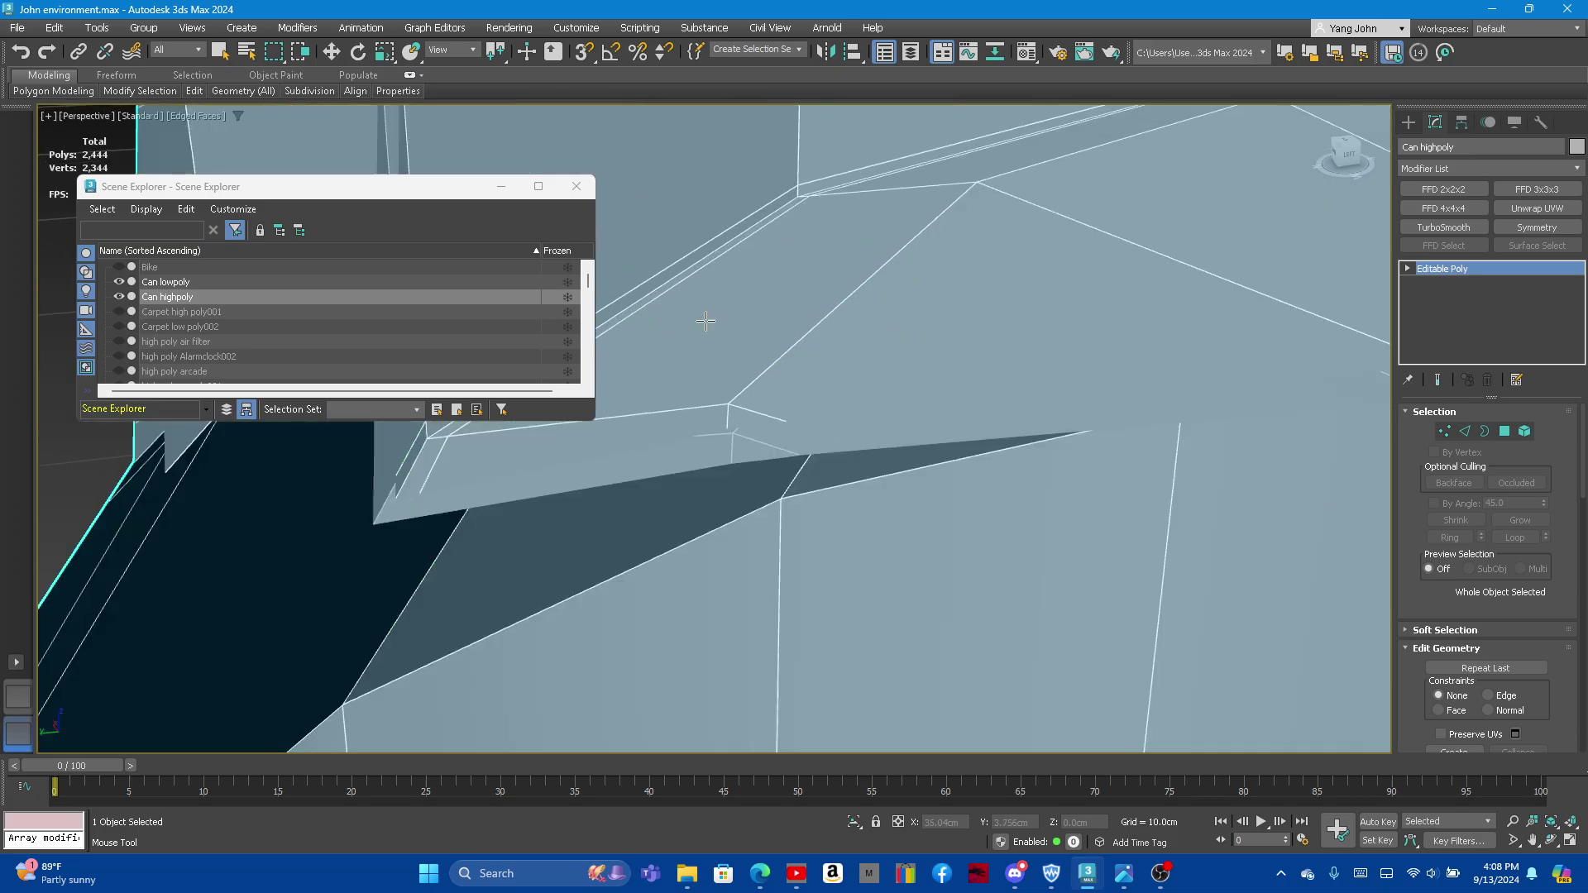
left_click(726, 408)
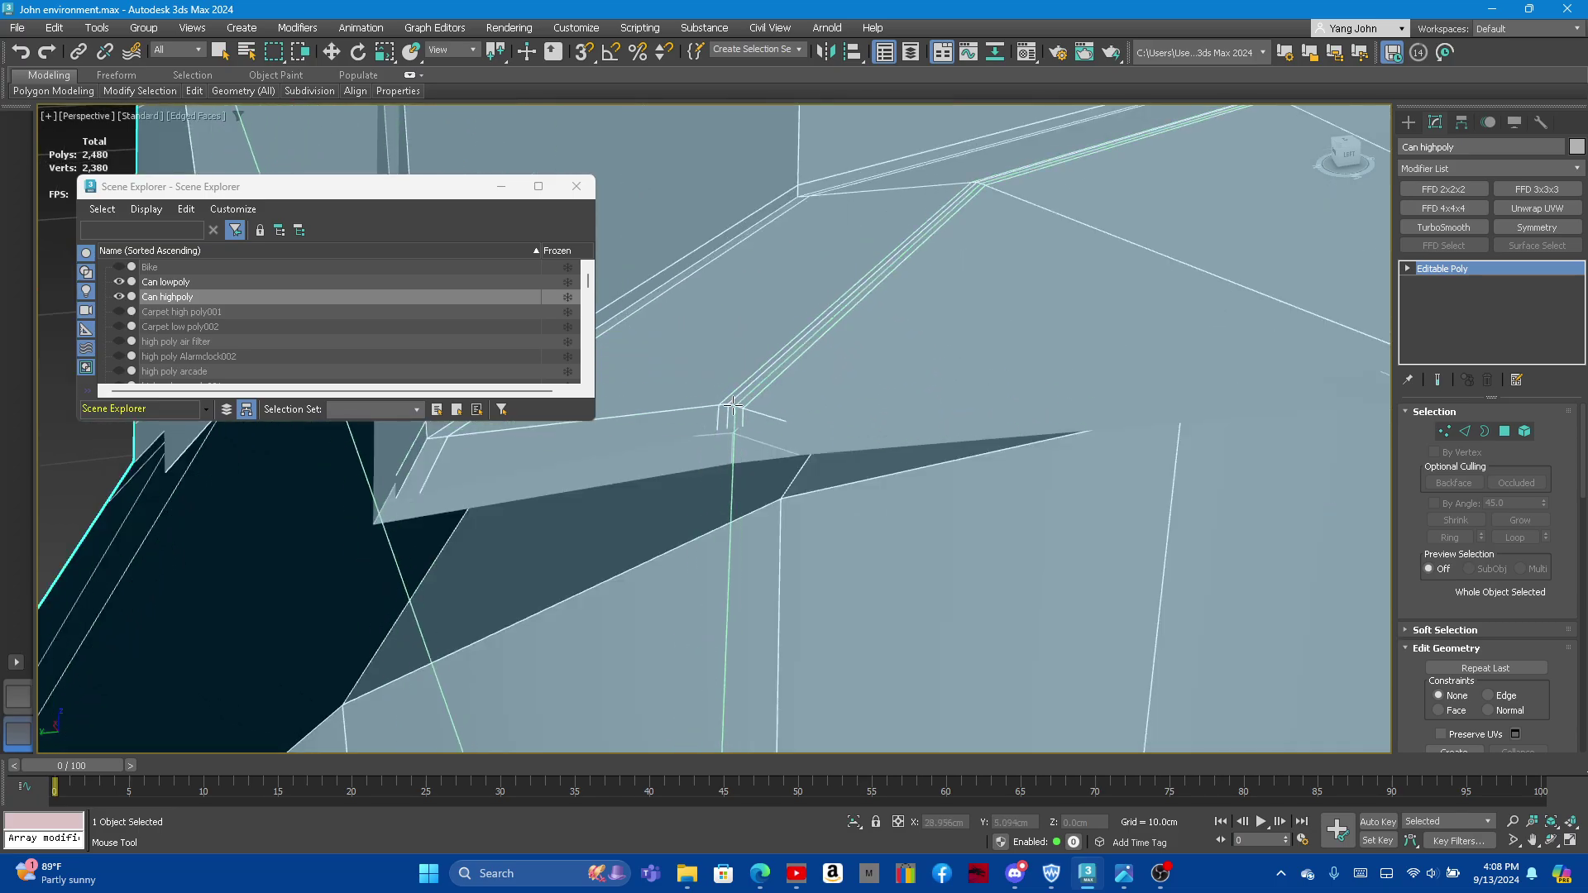
scroll(733, 407, "down", 3)
scroll(786, 381, "up", 3)
scroll(868, 347, "down", 3)
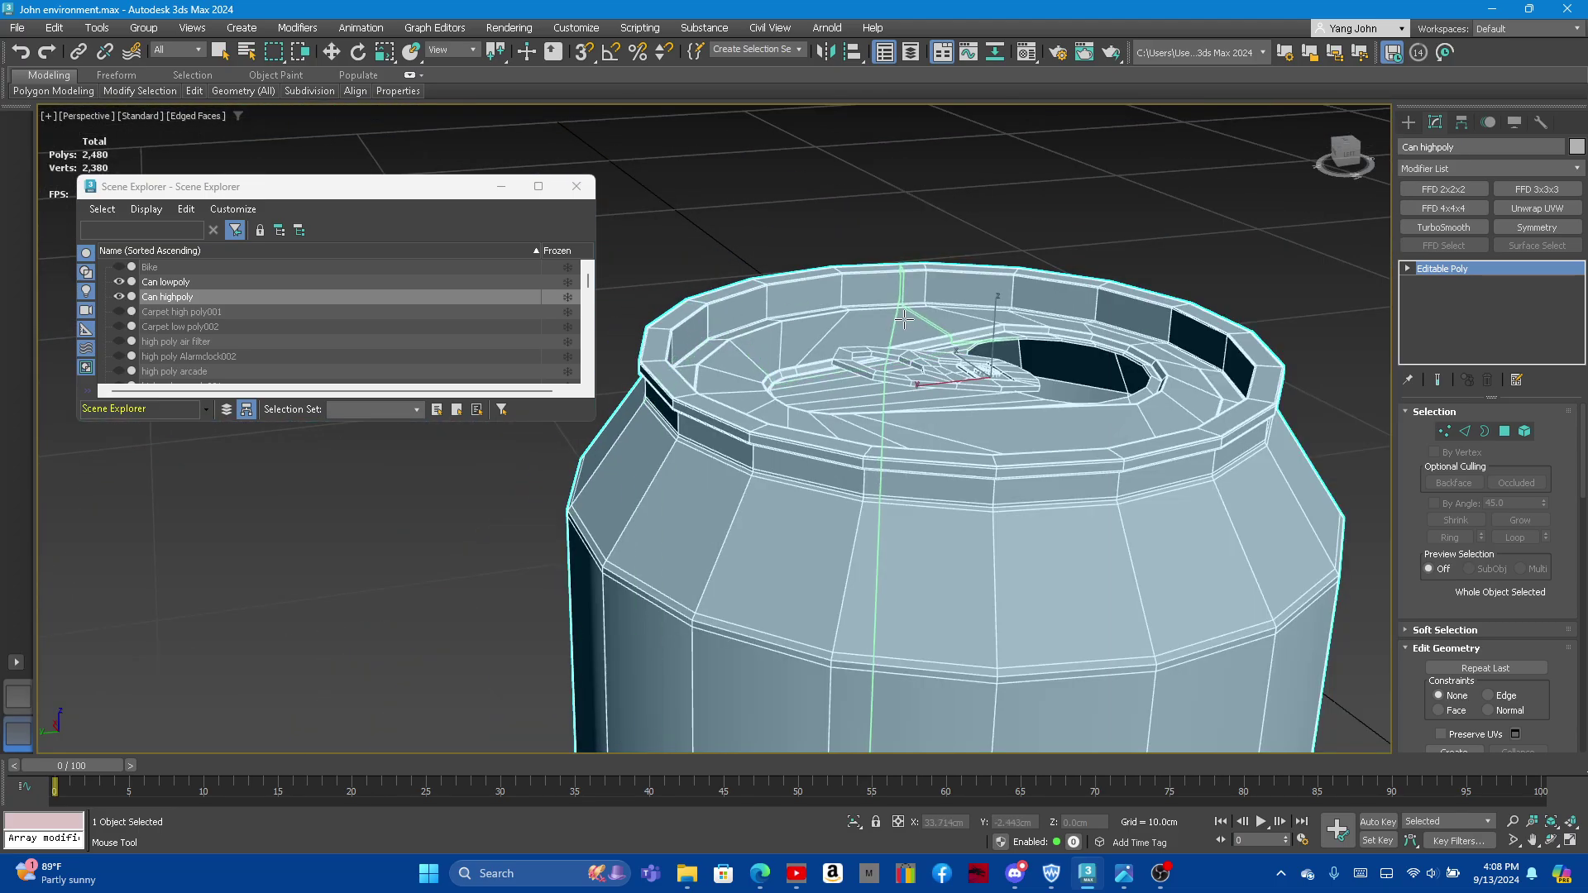
scroll(904, 319, "up", 3)
scroll(805, 339, "down", 3)
Step: Save the scene and orbit to view the can's bottom end
left_click(18, 27)
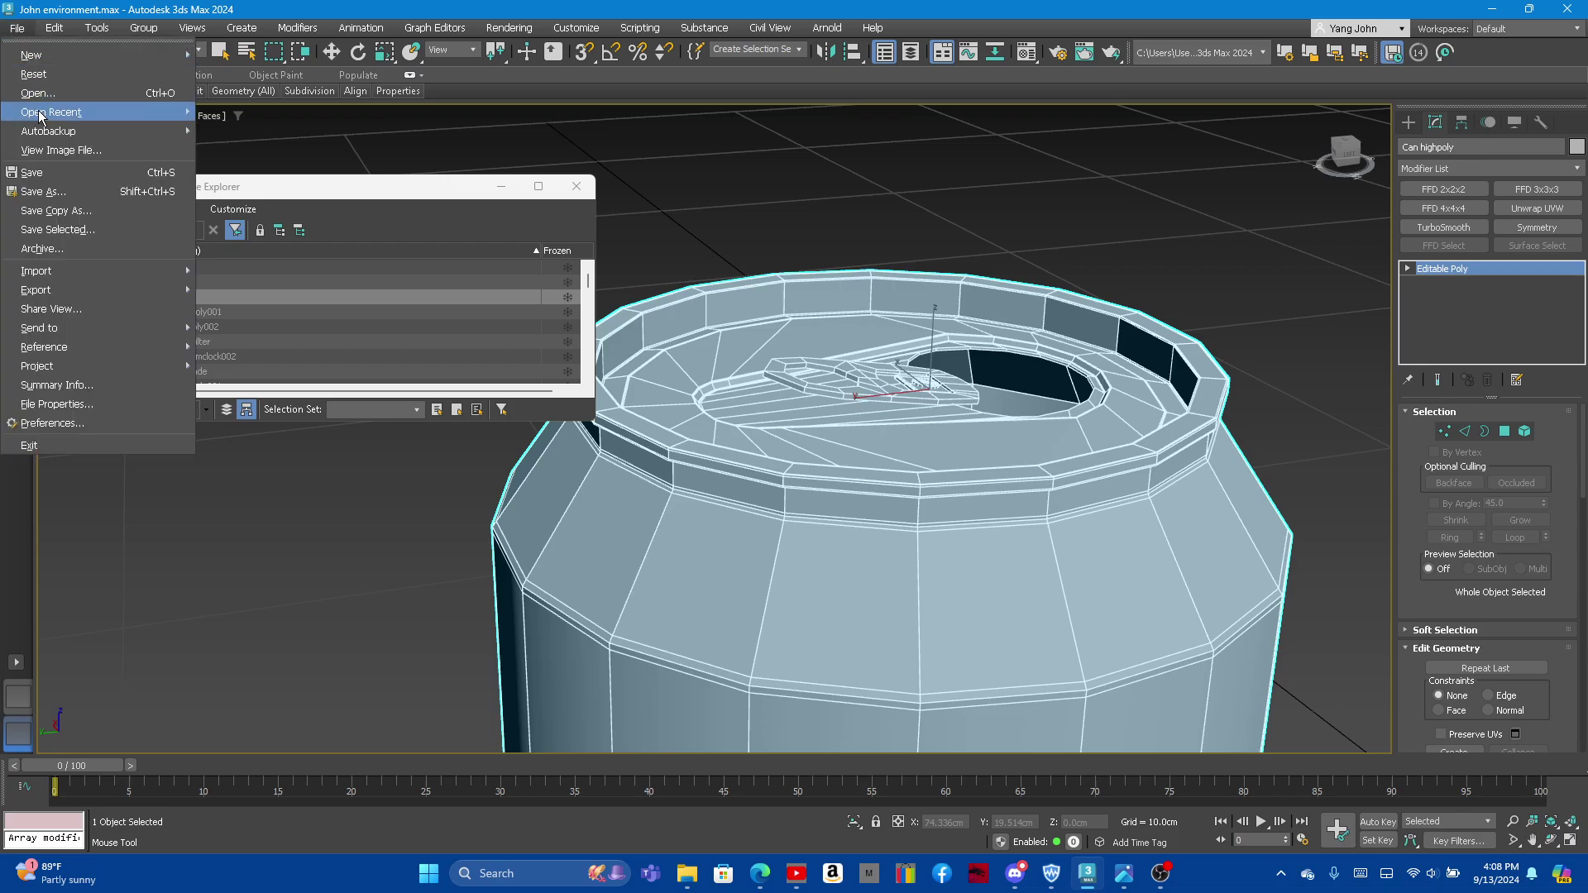
left_click(48, 170)
scroll(920, 437, "up", 1)
scroll(920, 437, "up", 2)
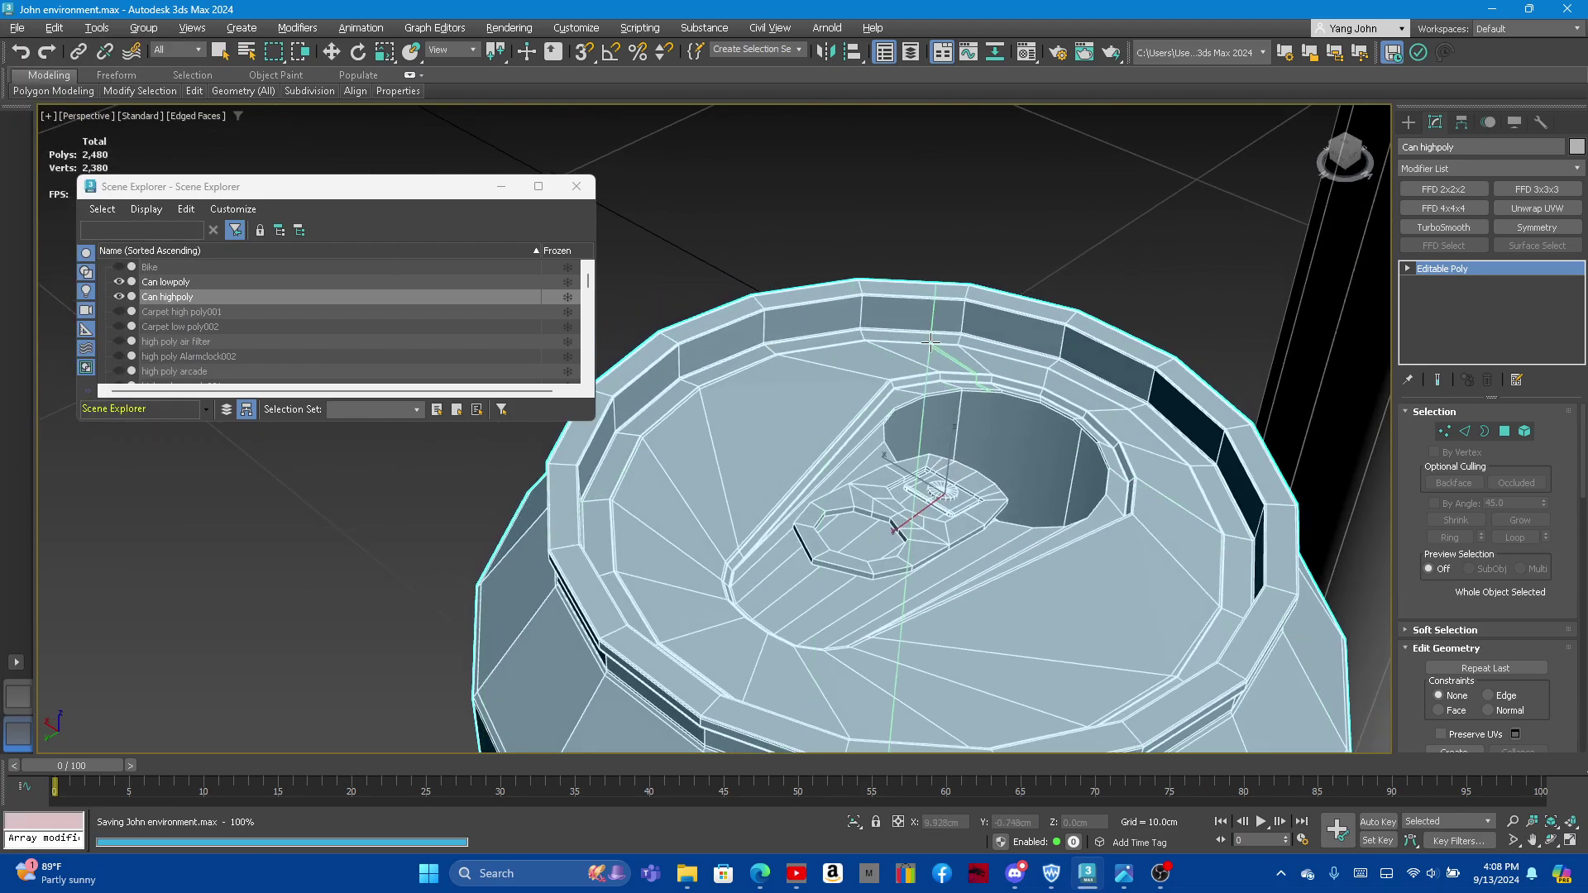
scroll(885, 529, "down", 3)
scroll(990, 317, "up", 5)
scroll(990, 317, "down", 1)
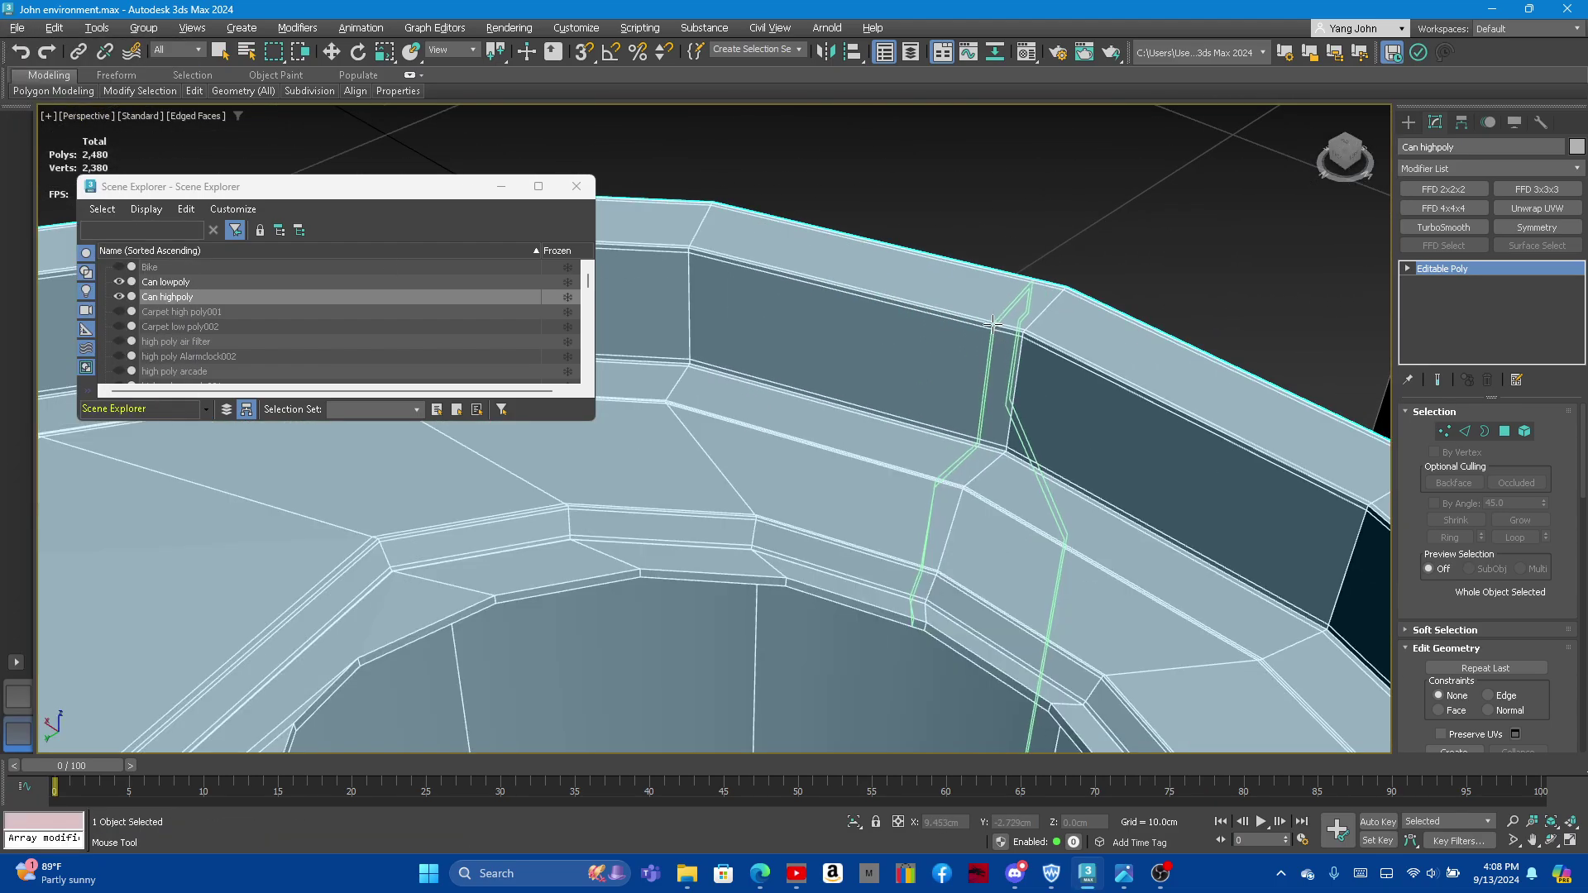
scroll(984, 321, "down", 3)
scroll(959, 327, "down", 3)
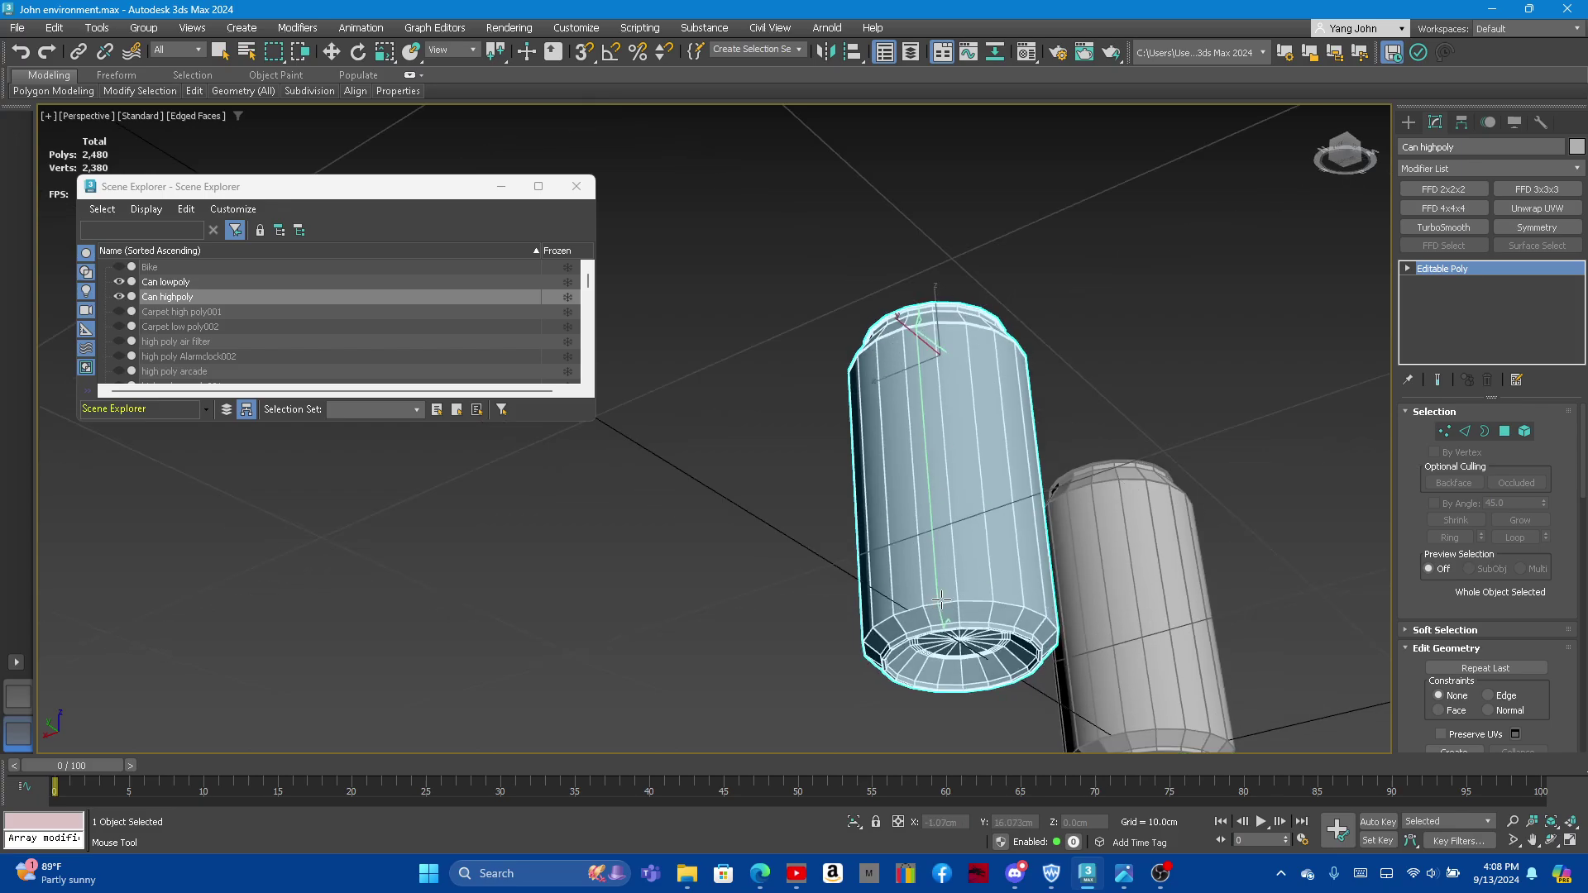
middle_click_drag(945, 331, 910, 397, "alt")
scroll(905, 409, "up", 2)
scroll(901, 417, "up", 4)
scroll(905, 464, "up", 2)
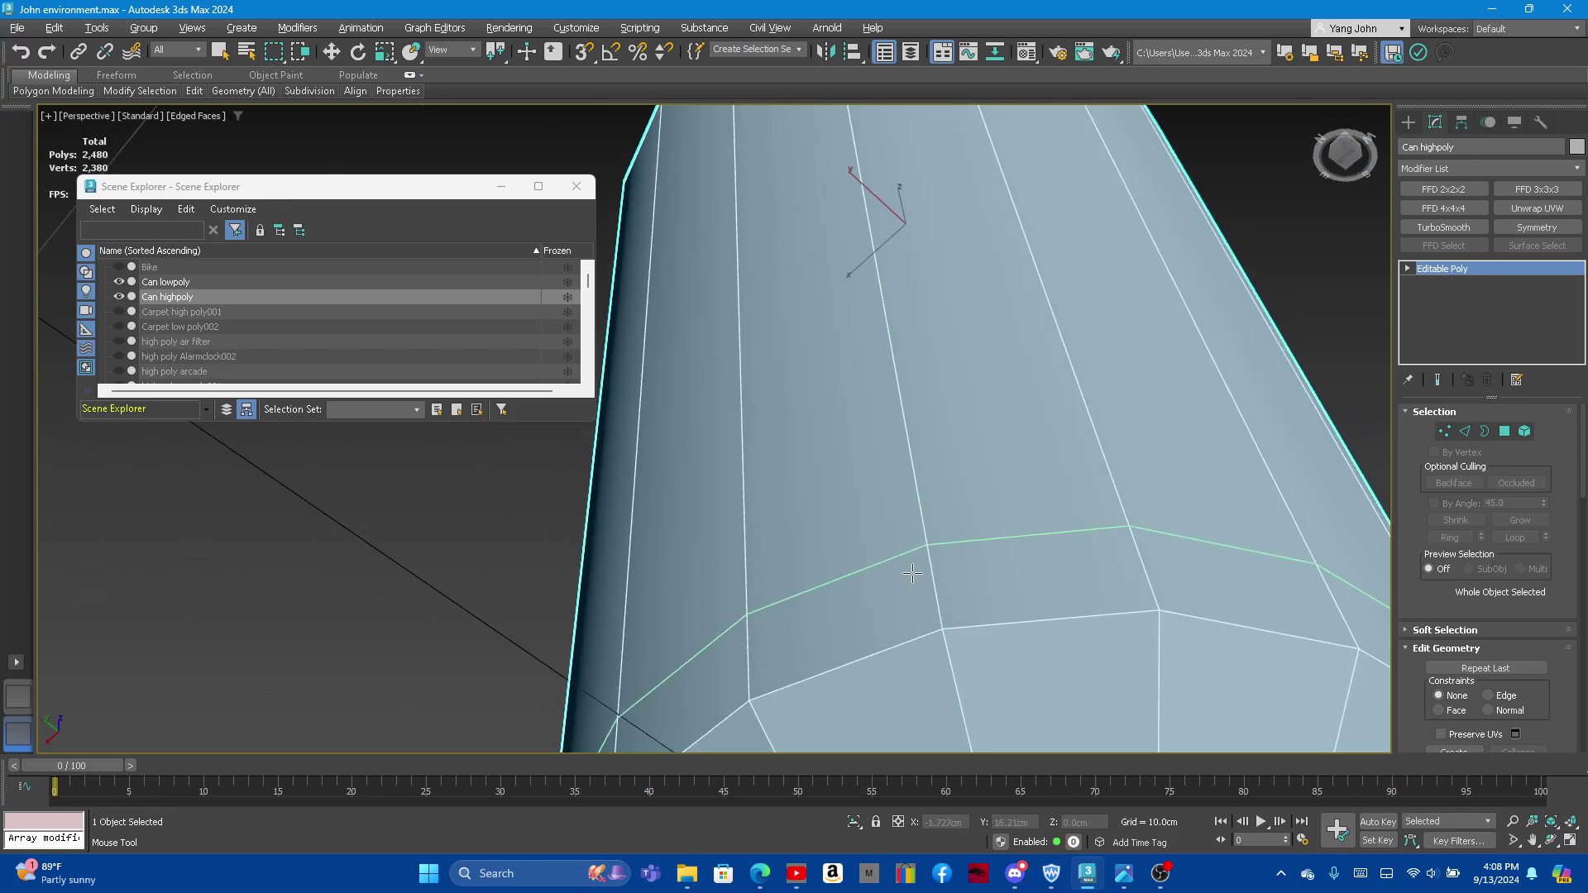
scroll(939, 622, "up", 3)
Step: Add a support loop near the bottom rim, then inspect the can end from several angles
left_click(950, 616)
scroll(951, 616, "down", 3)
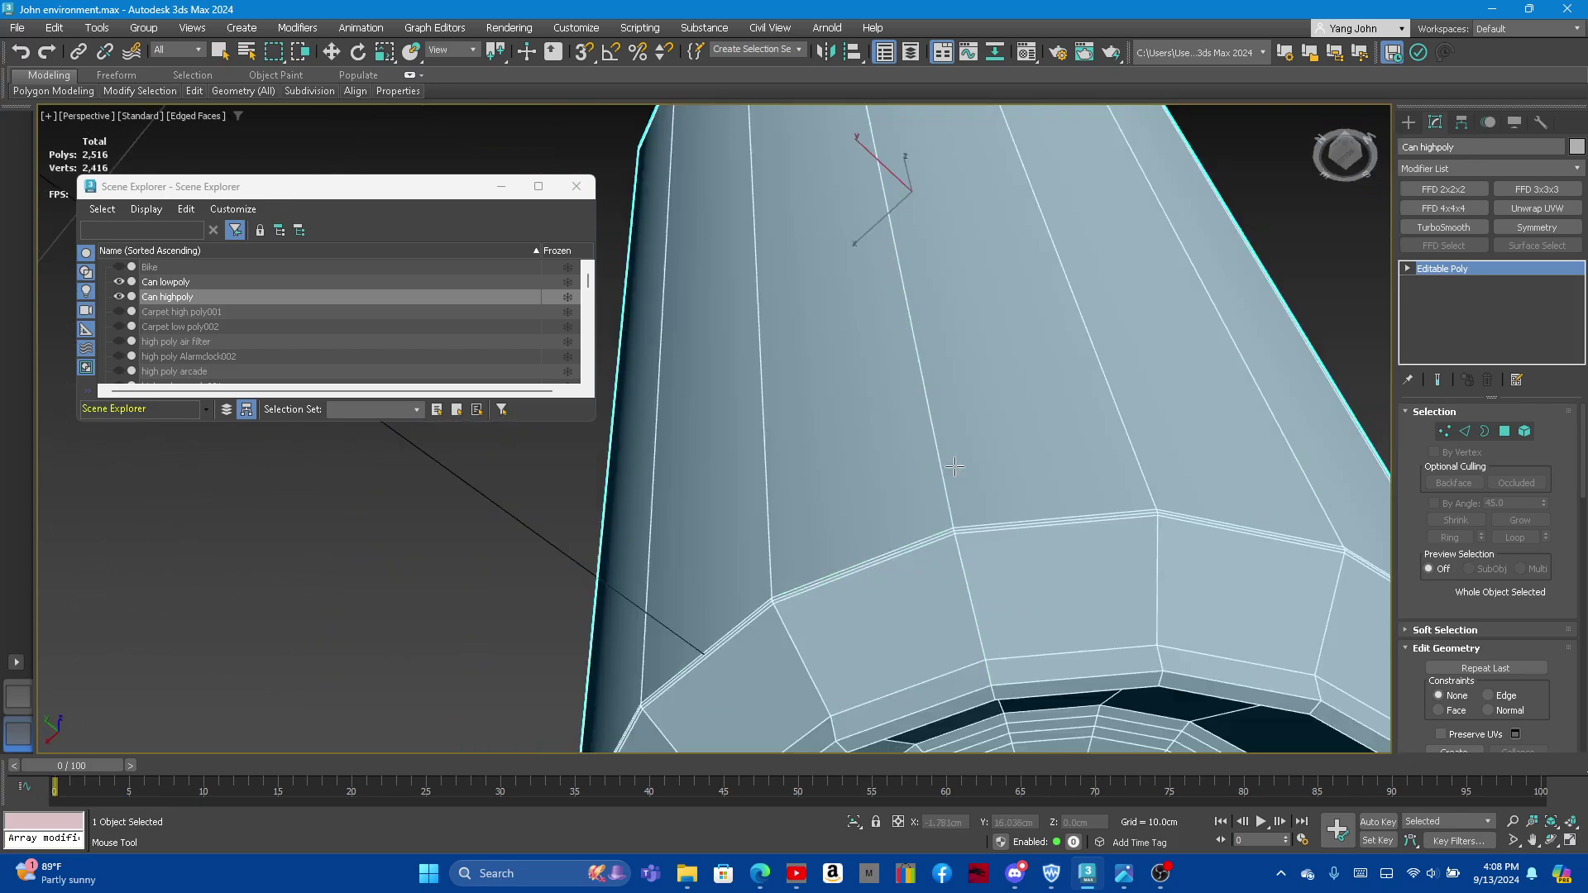
scroll(964, 608, "up", 1)
scroll(977, 601, "up", 3)
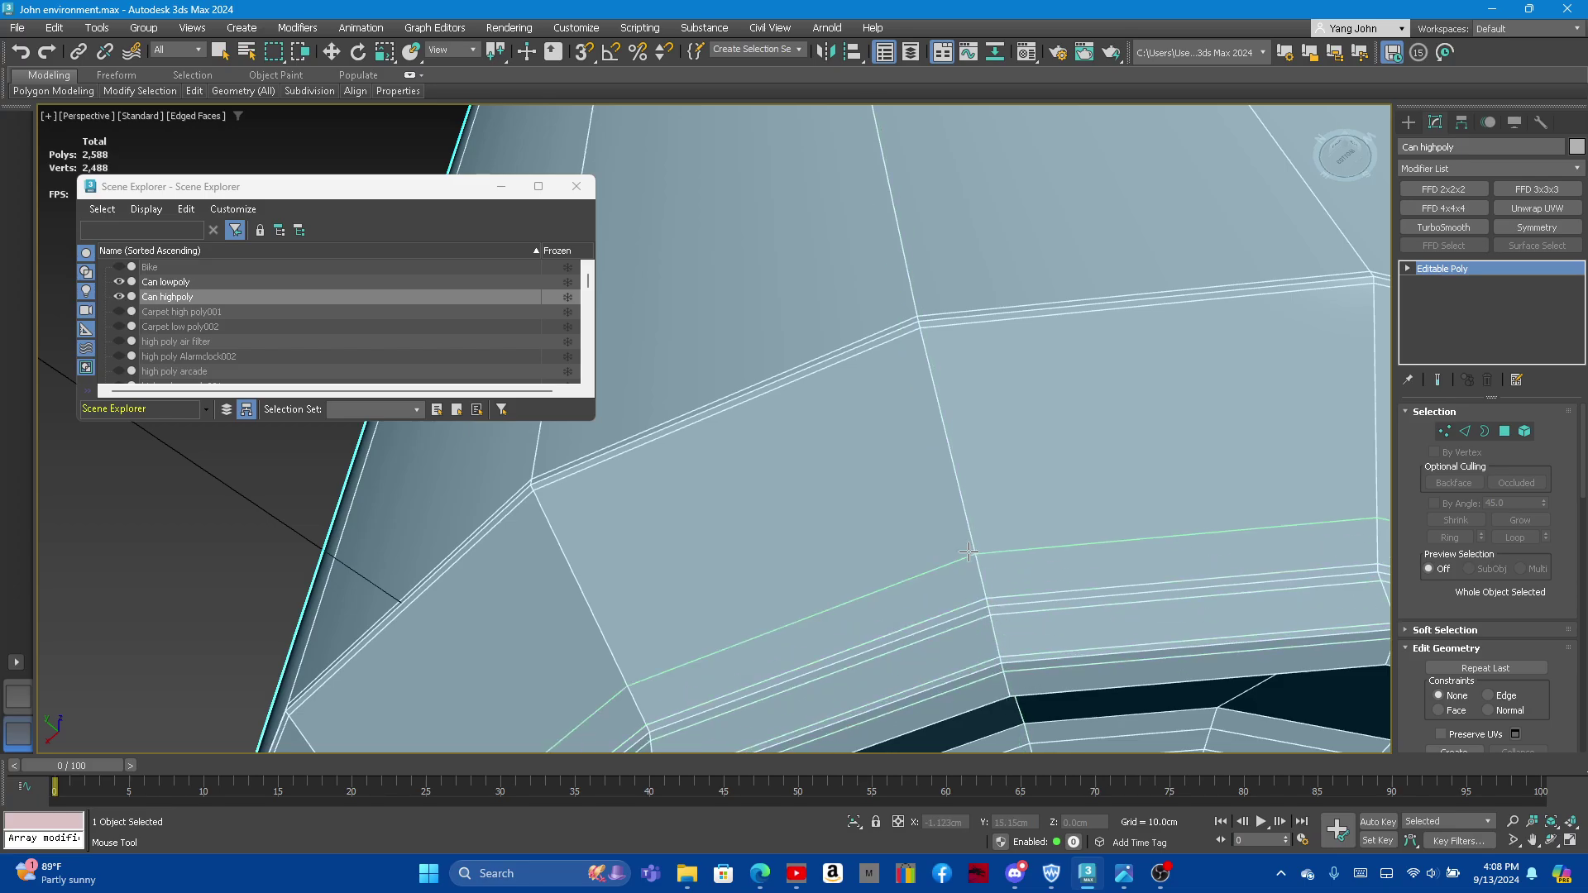
middle_click_drag(969, 551, 981, 601, "alt")
scroll(990, 457, "down", 5)
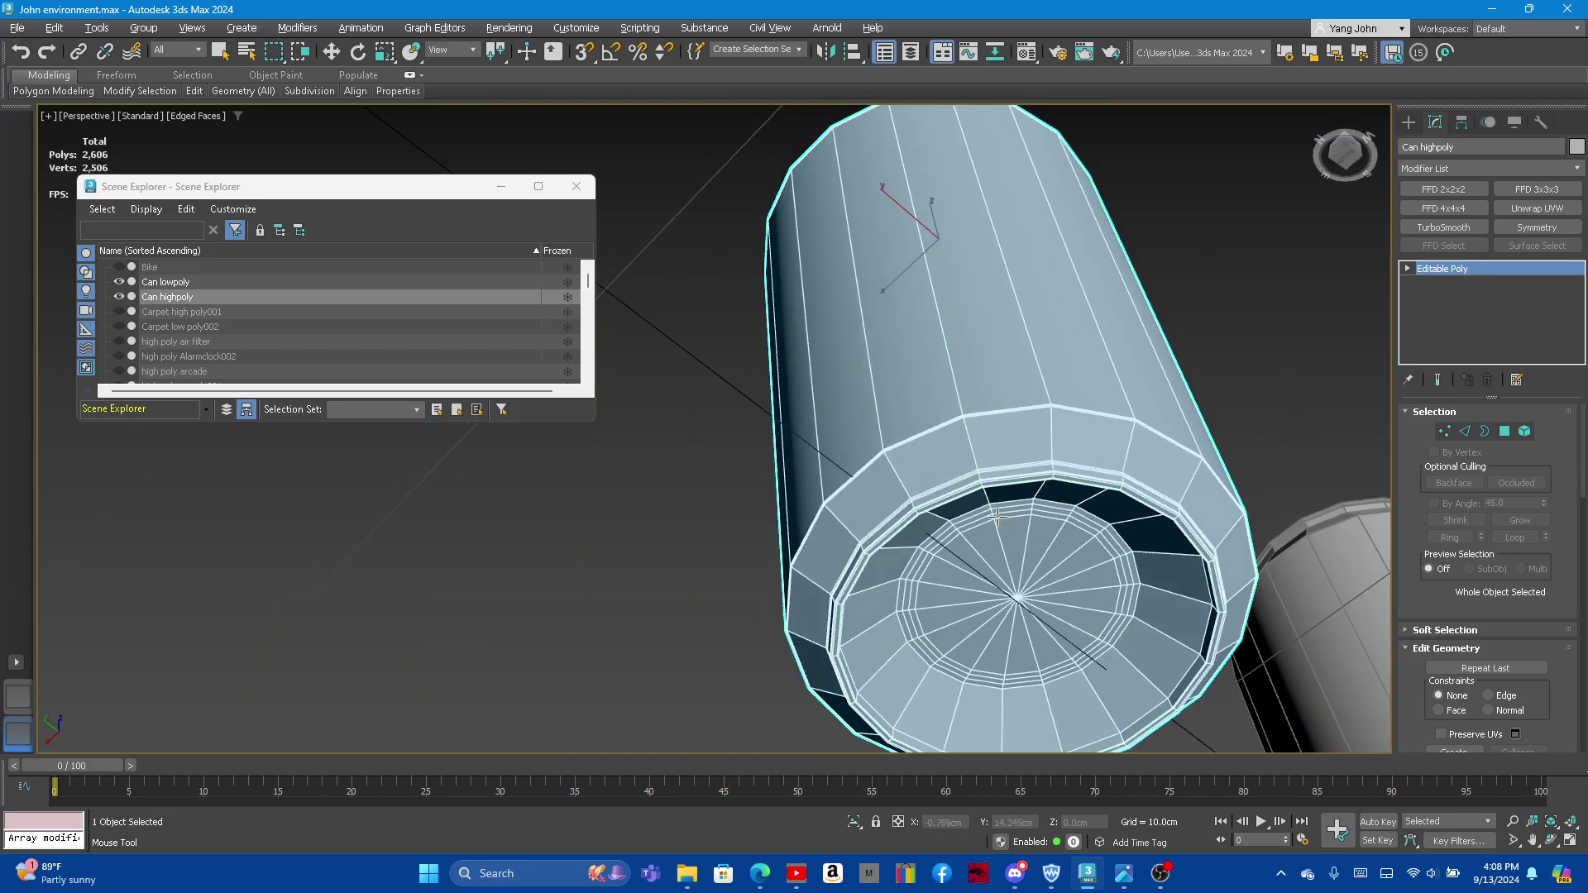
middle_click_drag(990, 457, 933, 467, "alt")
scroll(982, 240, "up", 5)
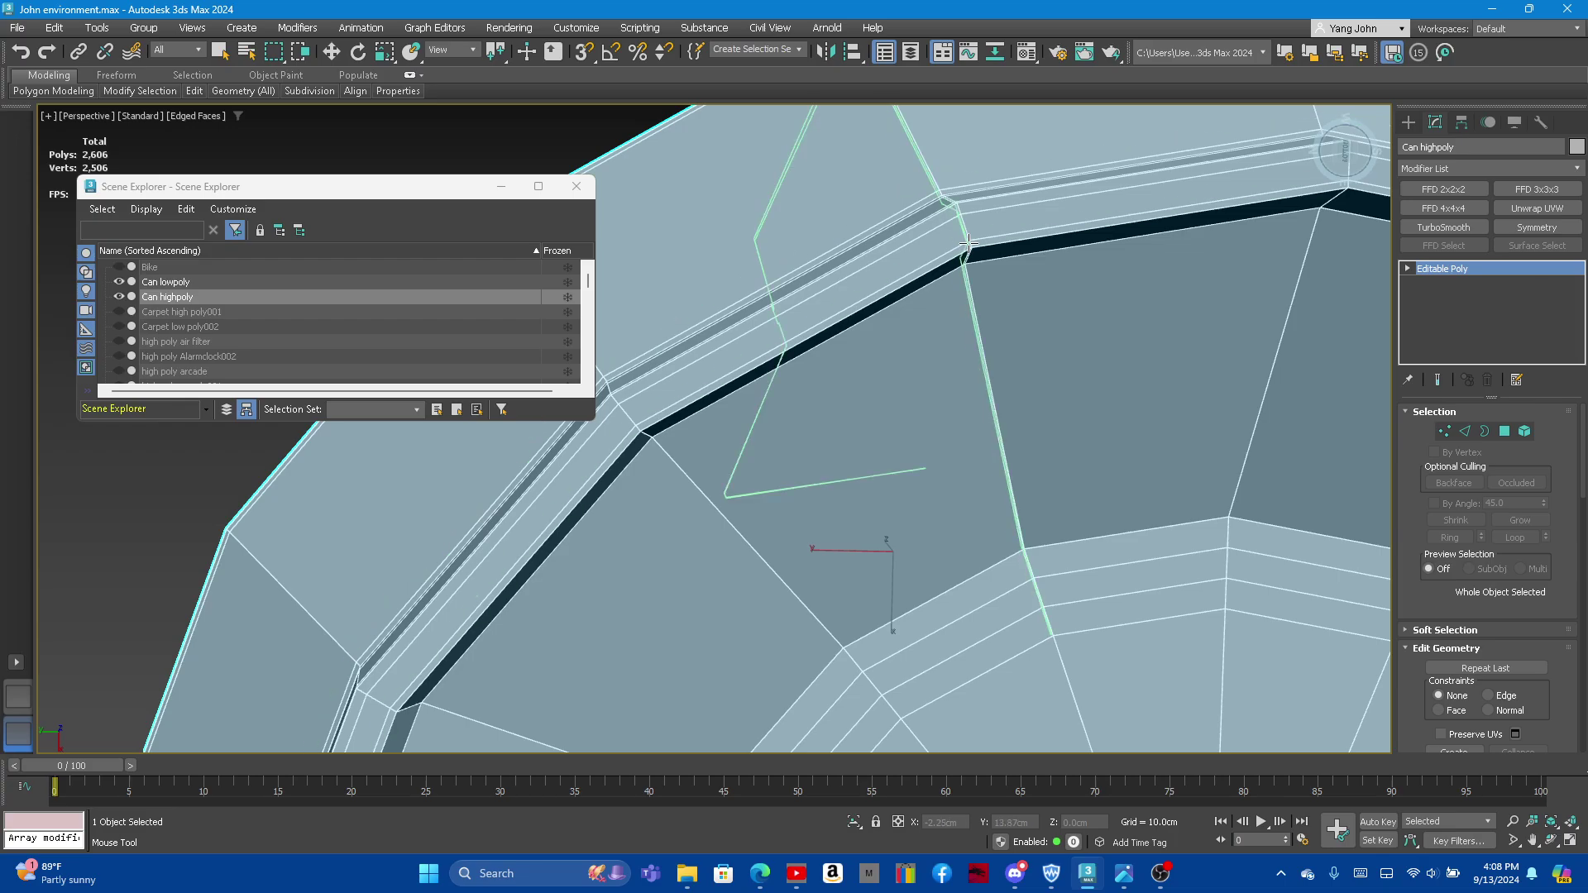
scroll(951, 190, "up", 2)
scroll(935, 168, "up", 2)
scroll(935, 168, "down", 5)
scroll(869, 215, "up", 3)
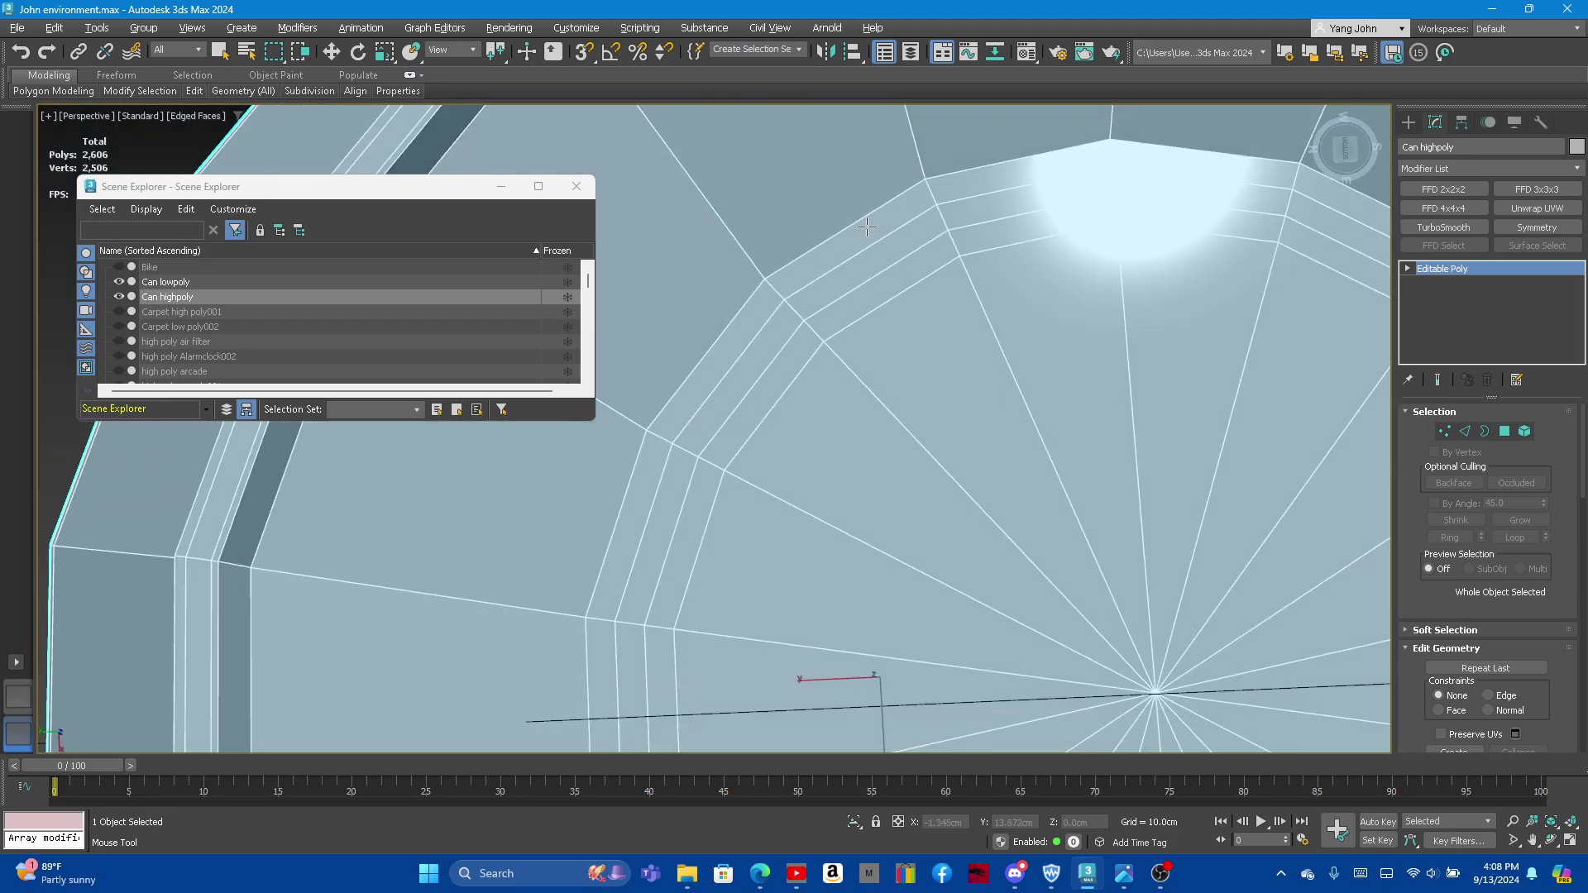
scroll(838, 246, "down", 3)
middle_click_drag(906, 395, 927, 330, "alt")
scroll(926, 331, "down", 4)
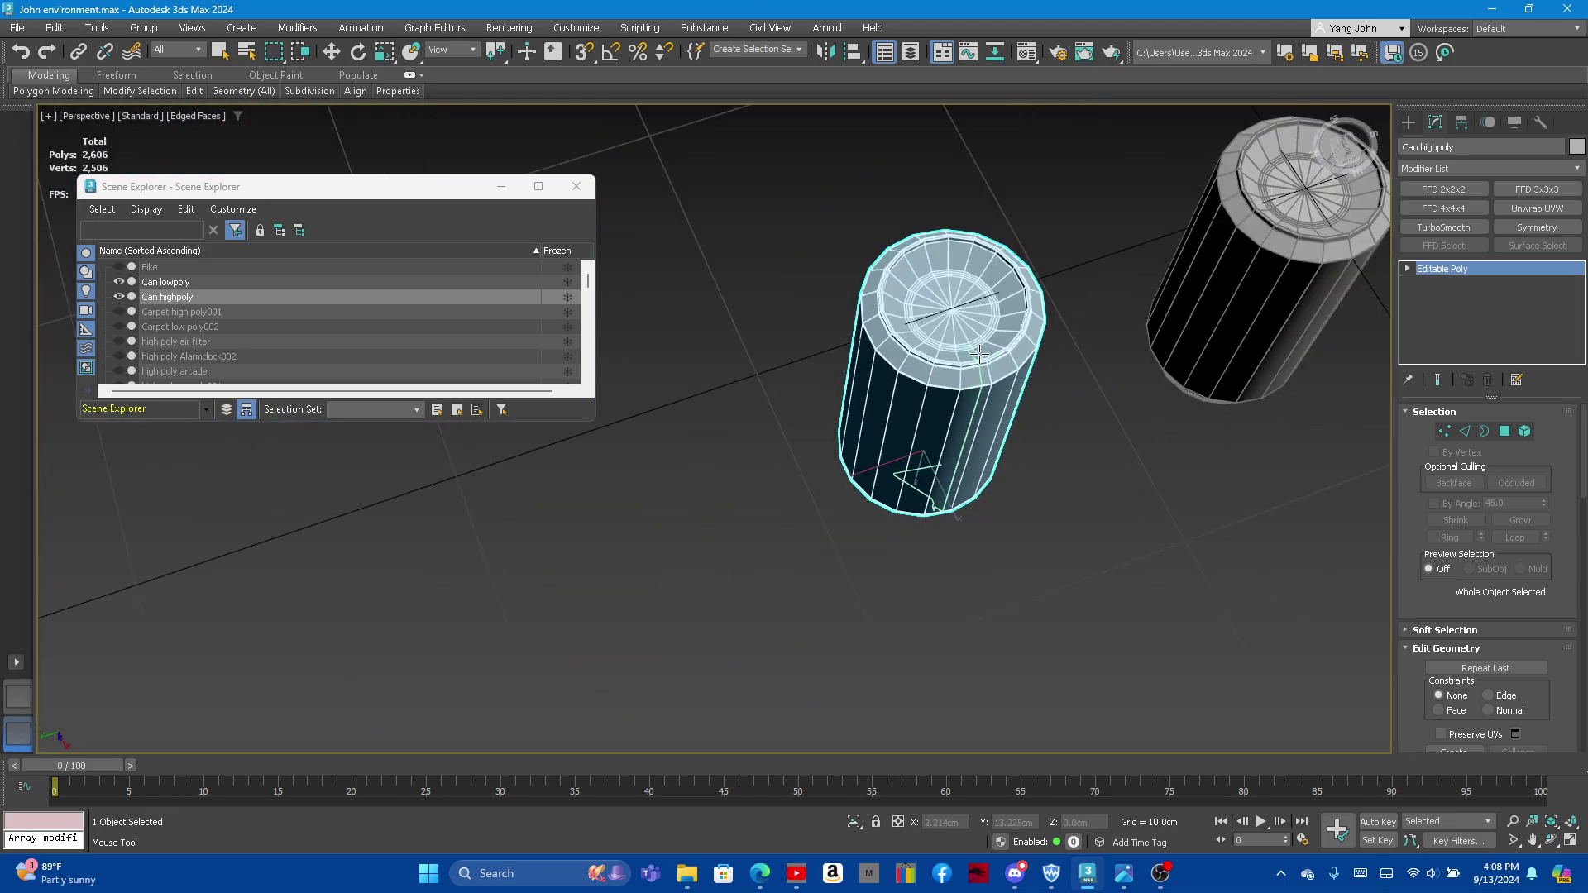
scroll(949, 170, "up", 4)
scroll(937, 284, "up", 4)
scroll(937, 283, "down", 3)
scroll(968, 374, "up", 2)
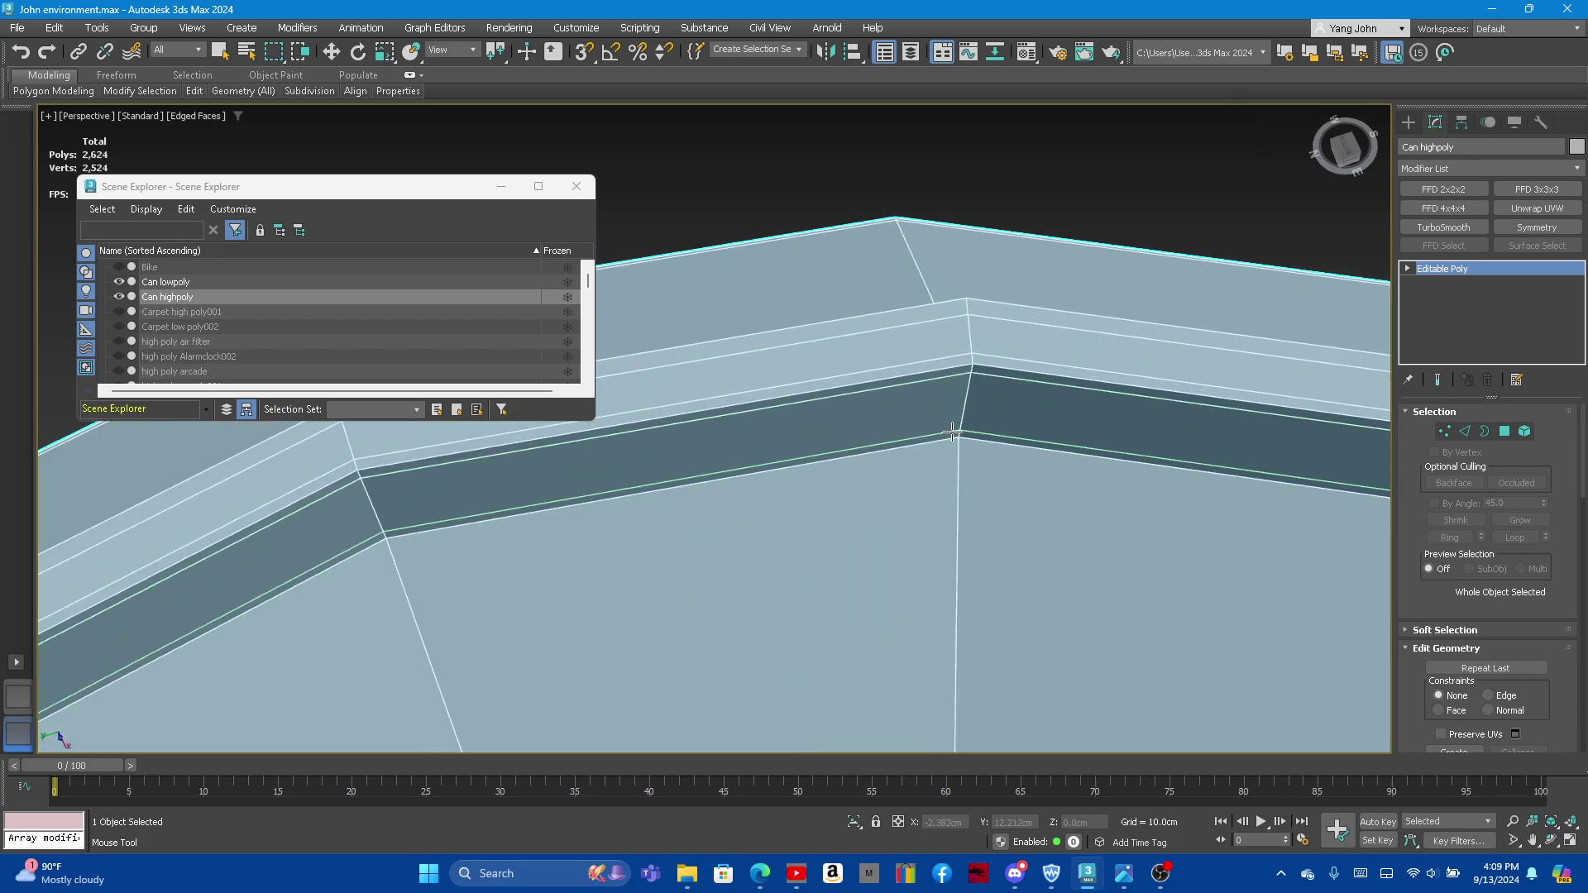
scroll(868, 342, "down", 3)
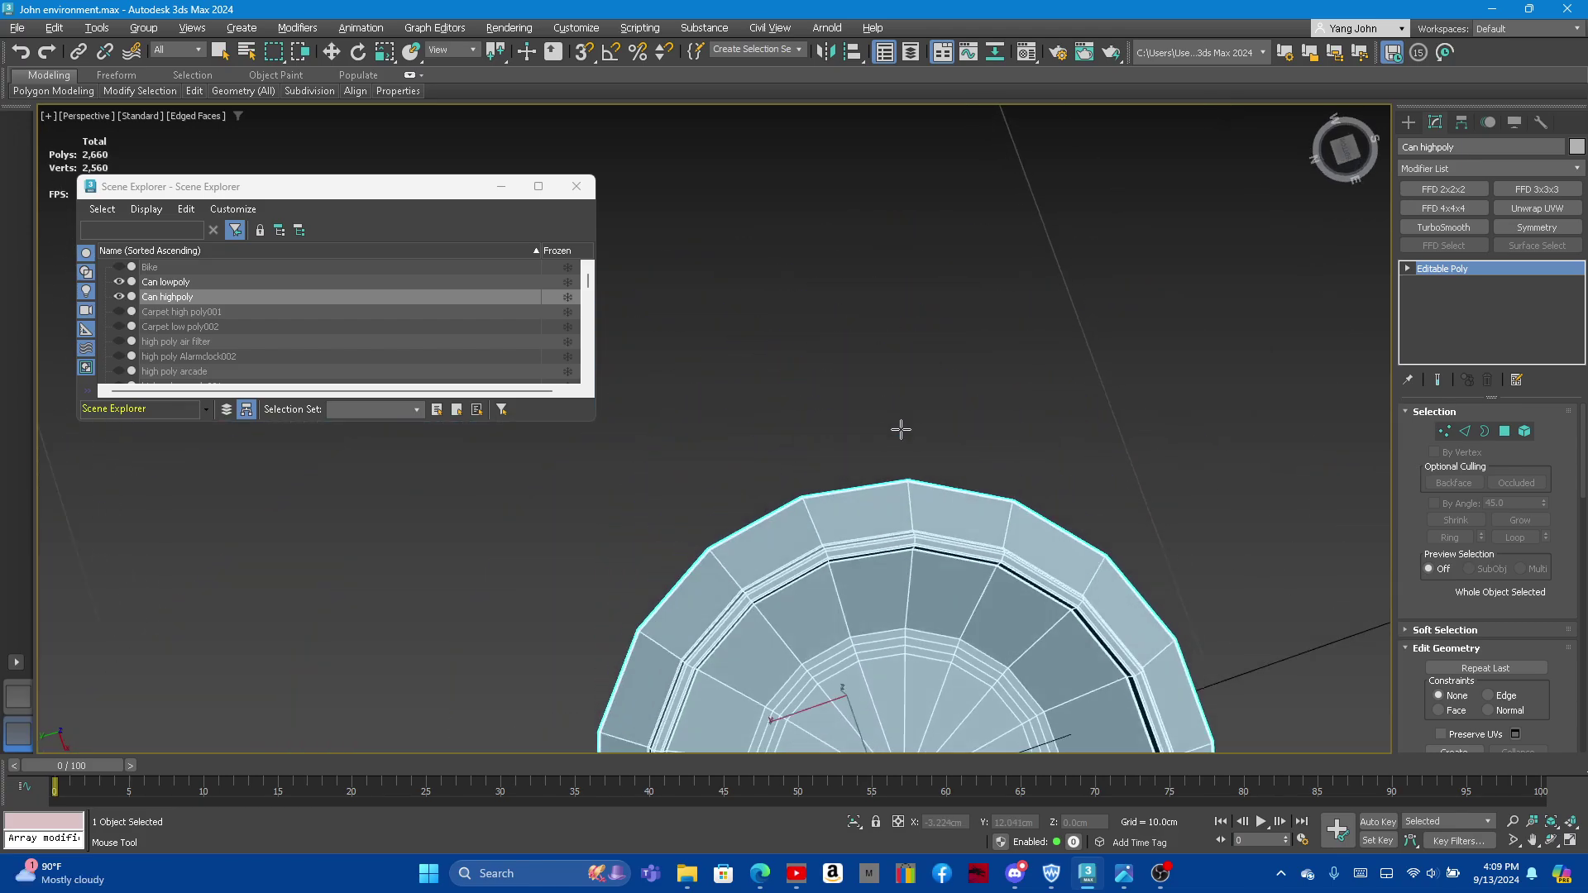
middle_click_drag(897, 429, 893, 401, "alt")
scroll(867, 631, "down", 3)
scroll(868, 631, "up", 1)
scroll(877, 563, "up", 4)
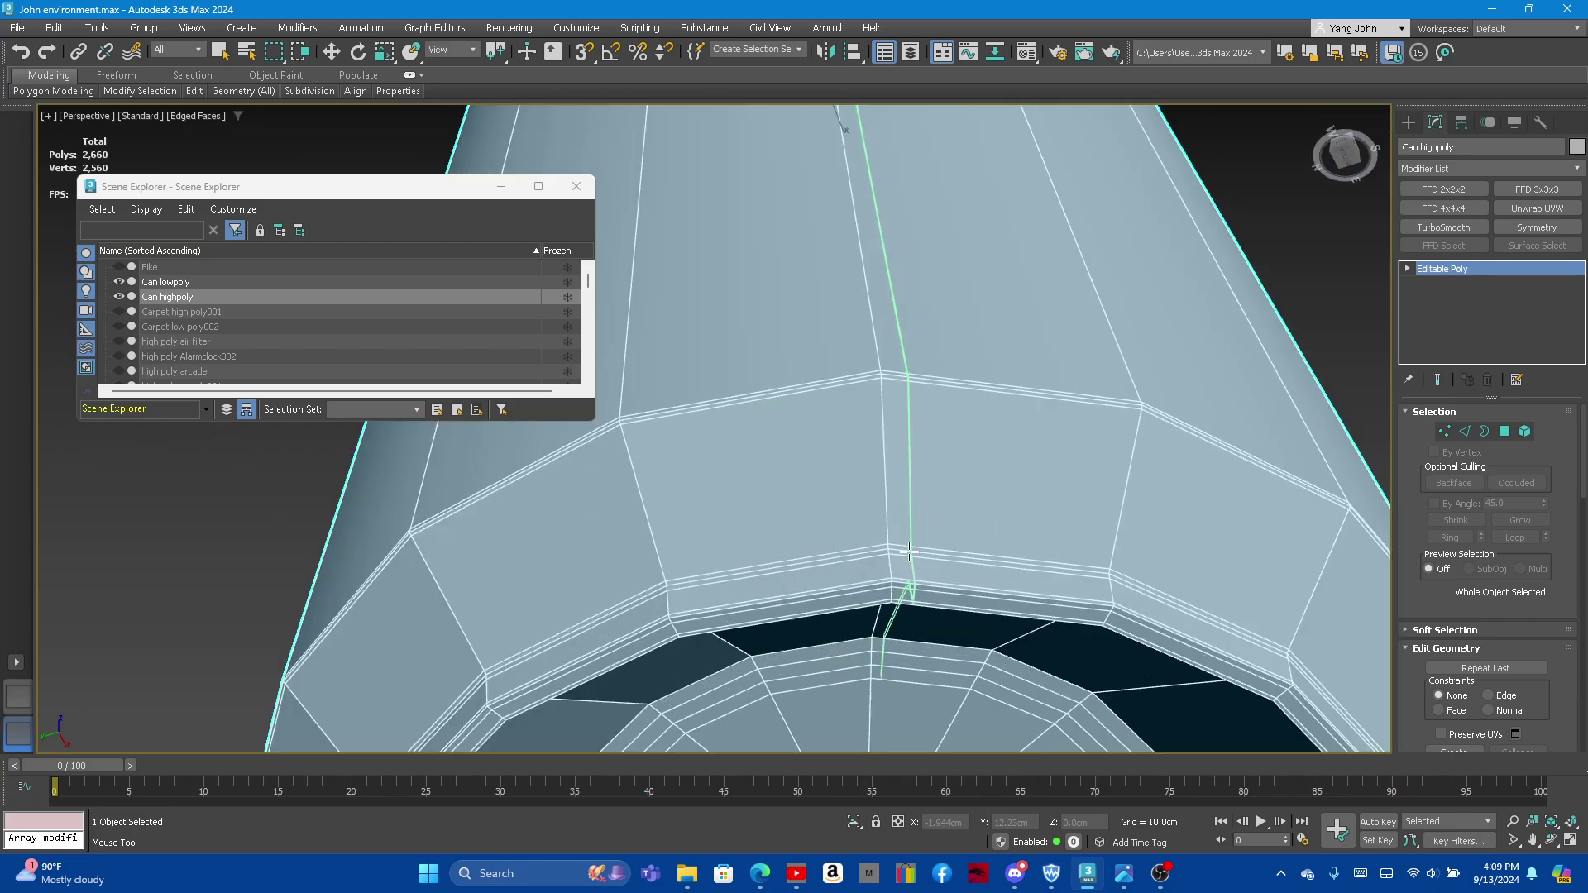
scroll(887, 486, "up", 2)
scroll(883, 354, "up", 2)
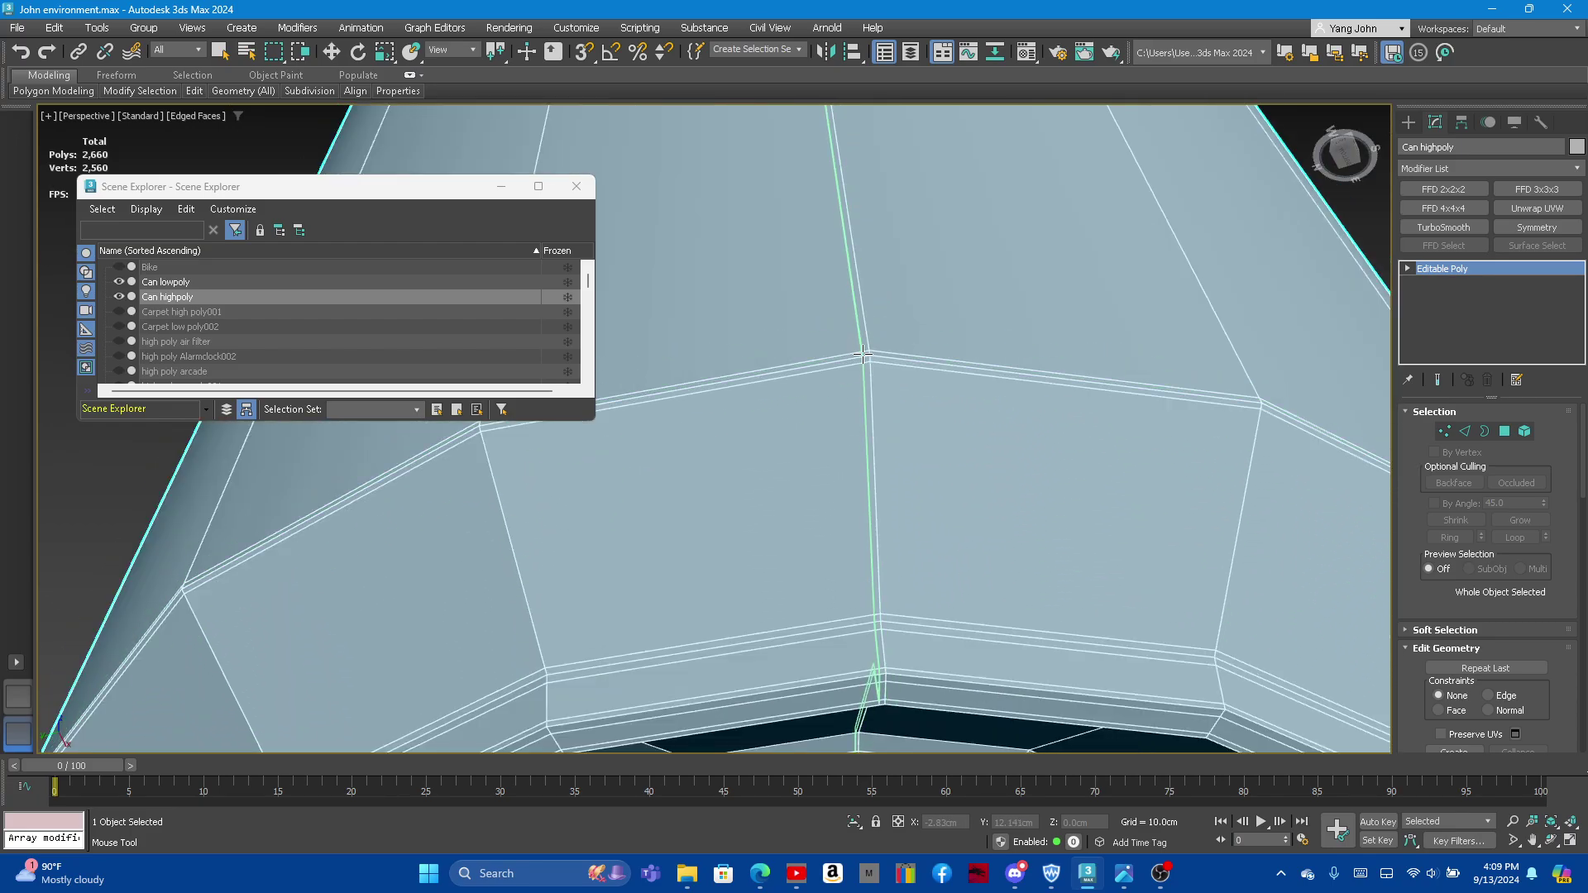
scroll(879, 358, "down", 2)
scroll(744, 413, "up", 2)
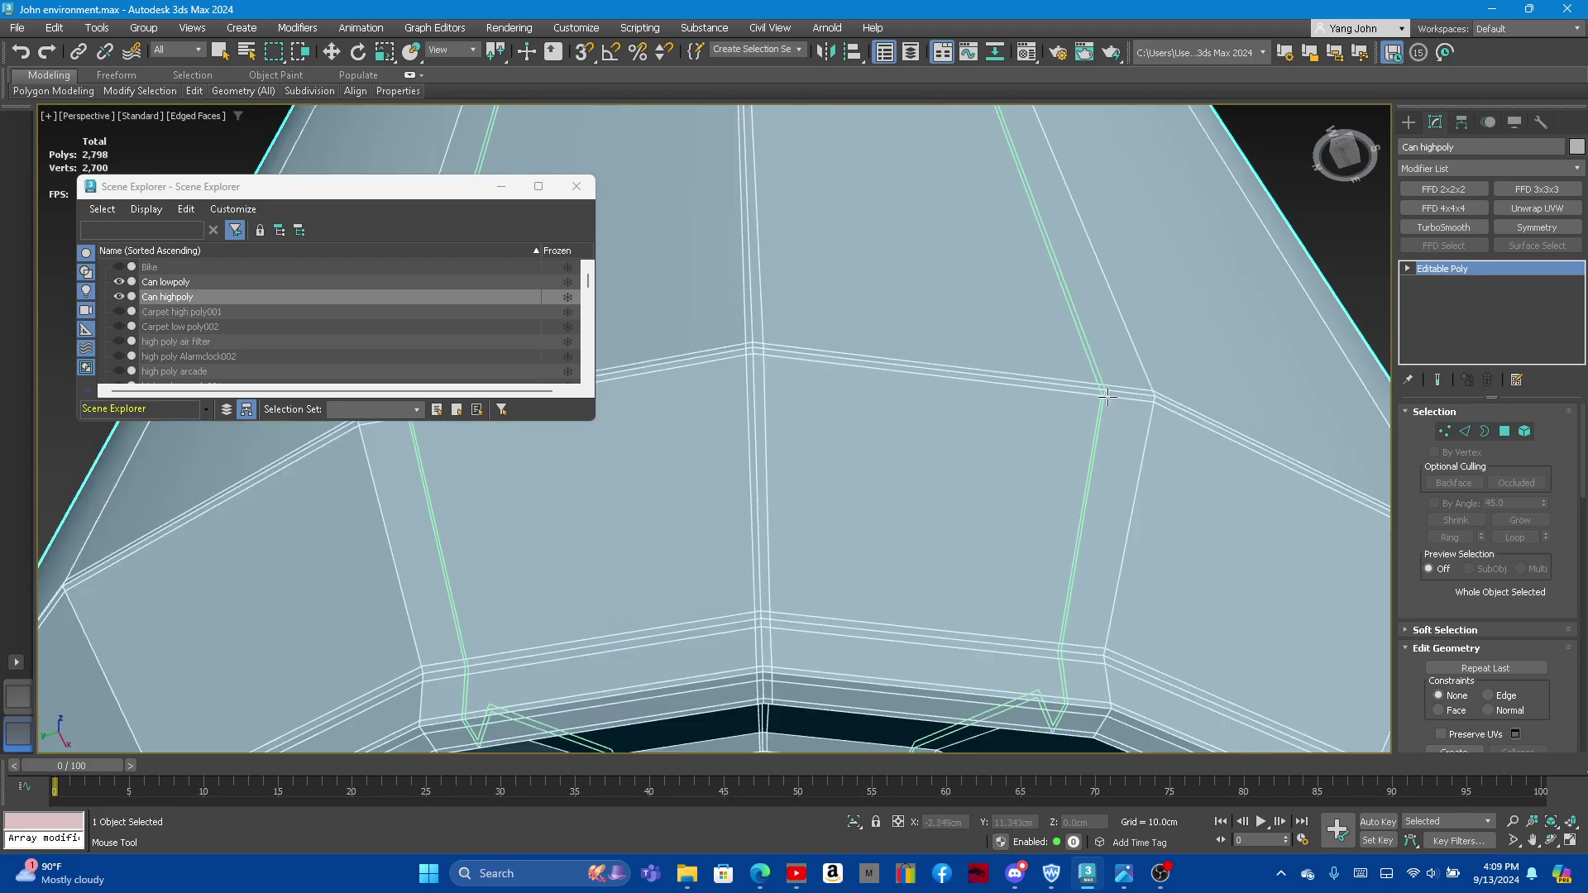
Step: Insert four edge loops on the bottom rim and the can side
left_click(393, 538)
left_click(1162, 402)
scroll(910, 413, "down", 5)
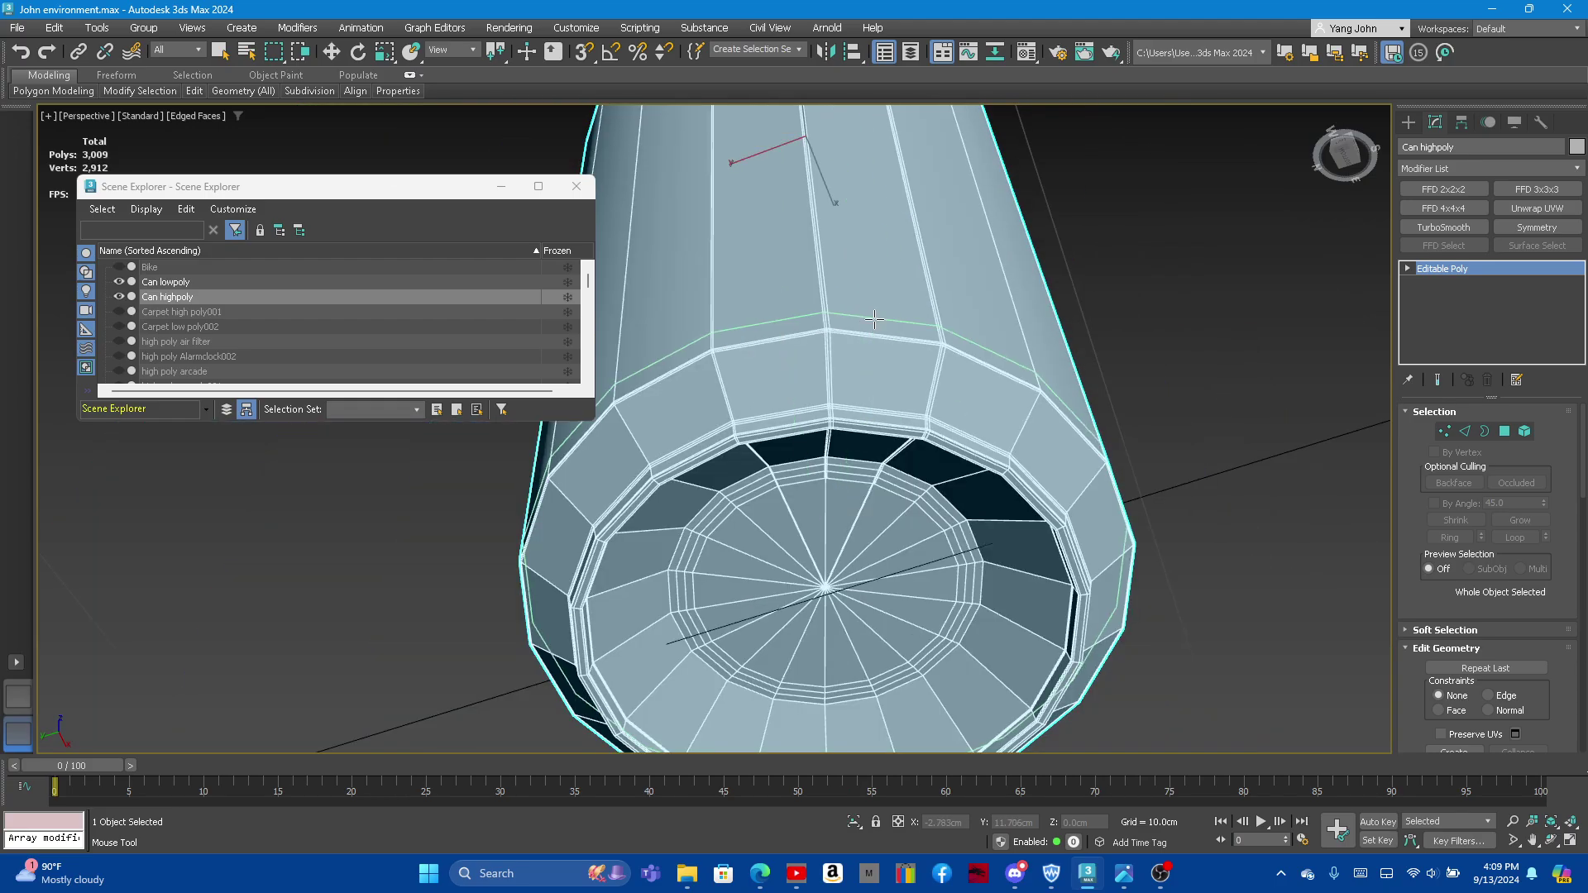
scroll(861, 344, "down", 2)
scroll(795, 413, "down", 1)
scroll(796, 413, "up", 3)
scroll(806, 423, "up", 5)
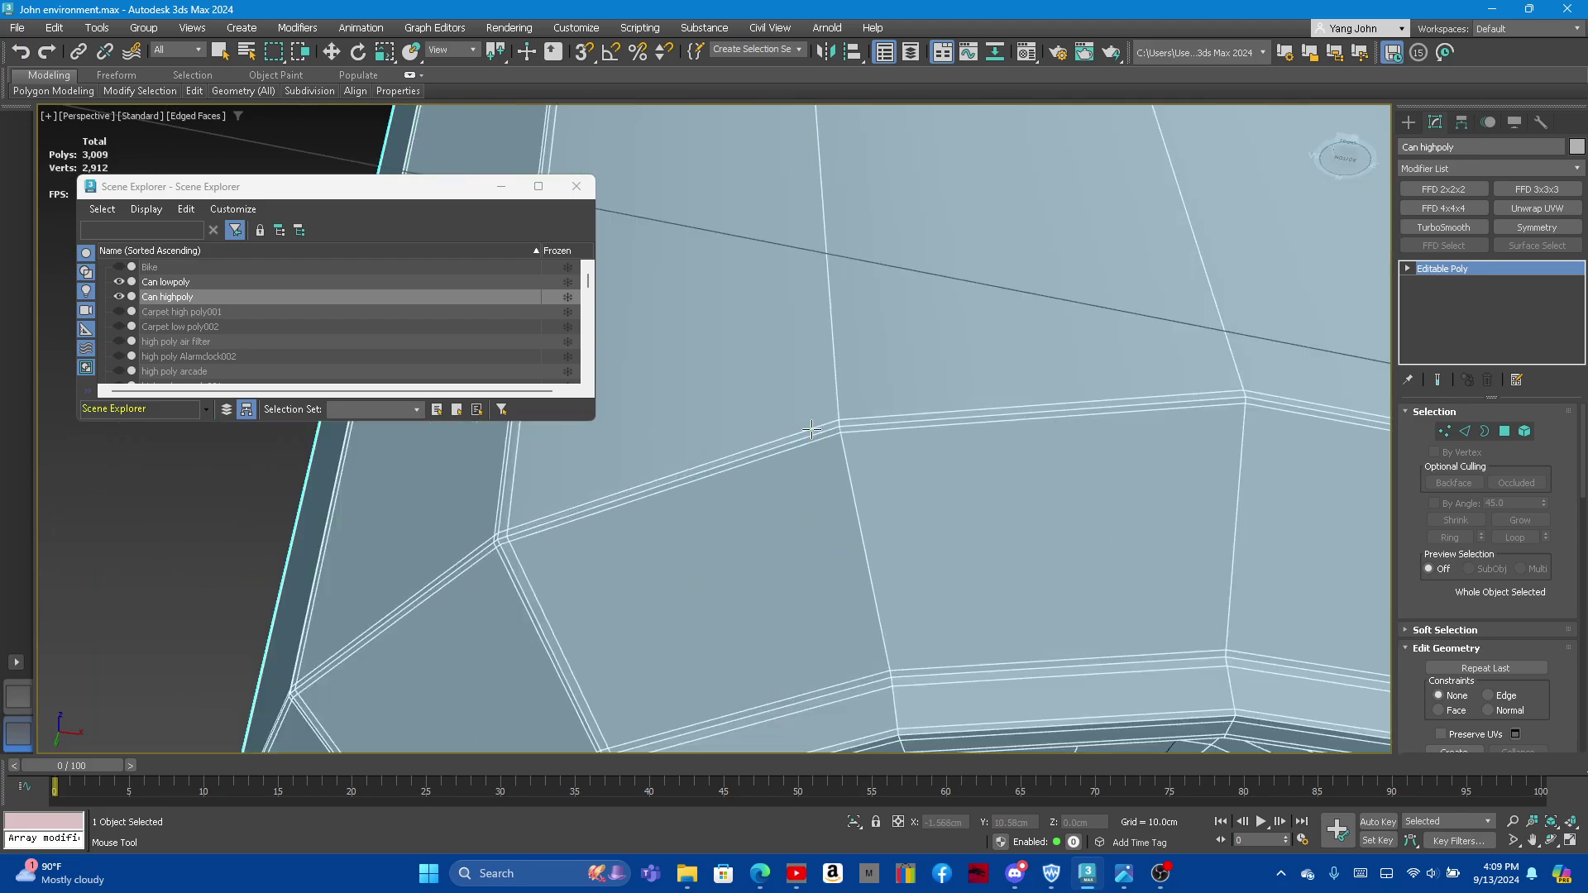
left_click(849, 431)
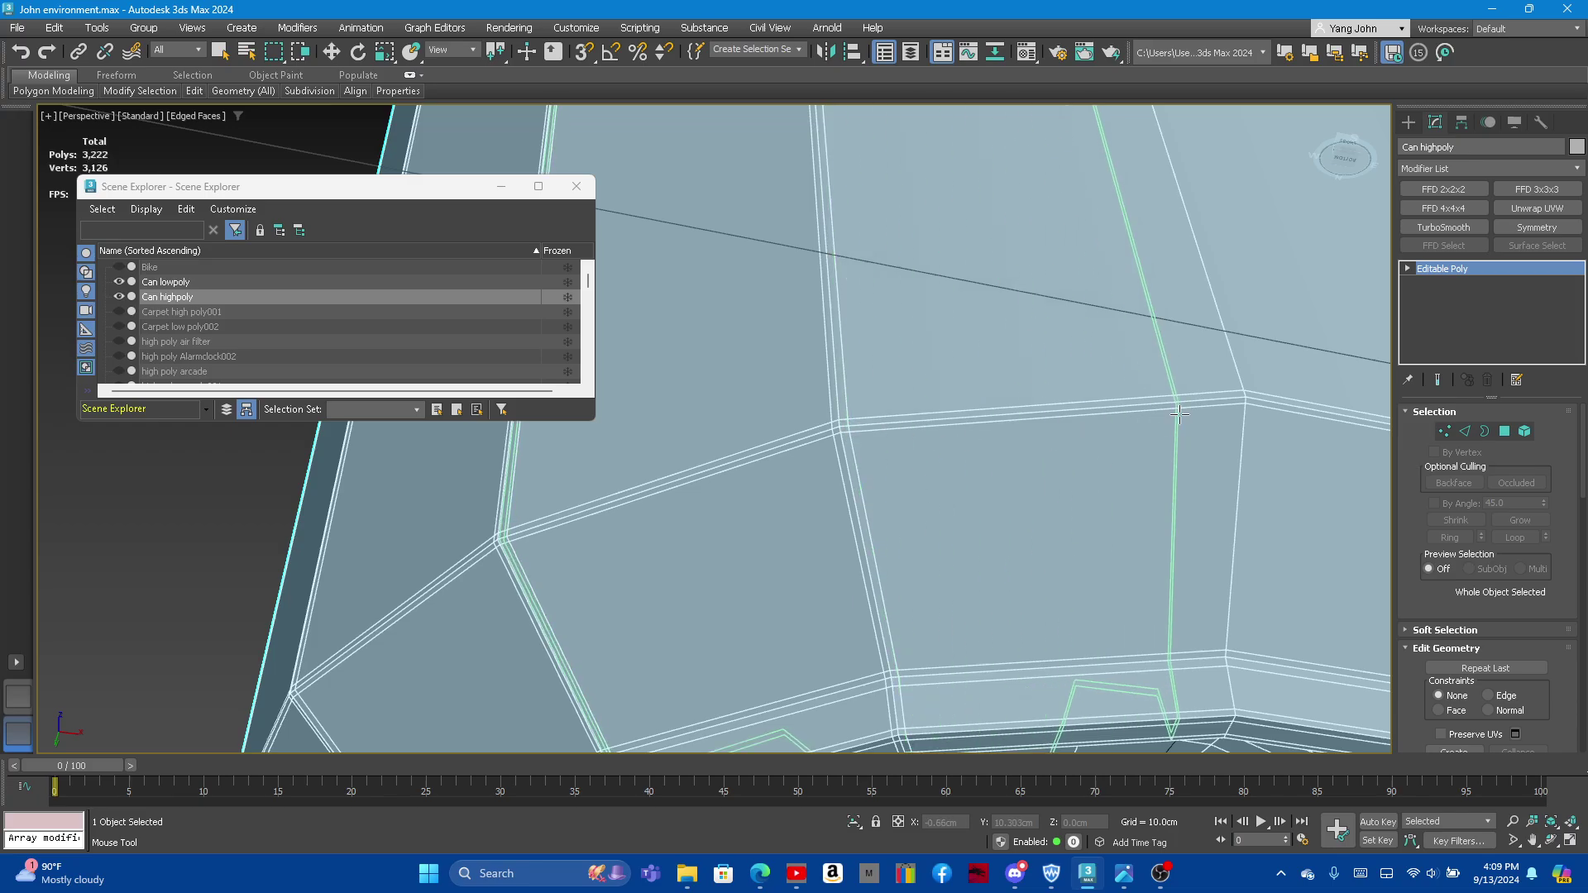
left_click(1237, 400)
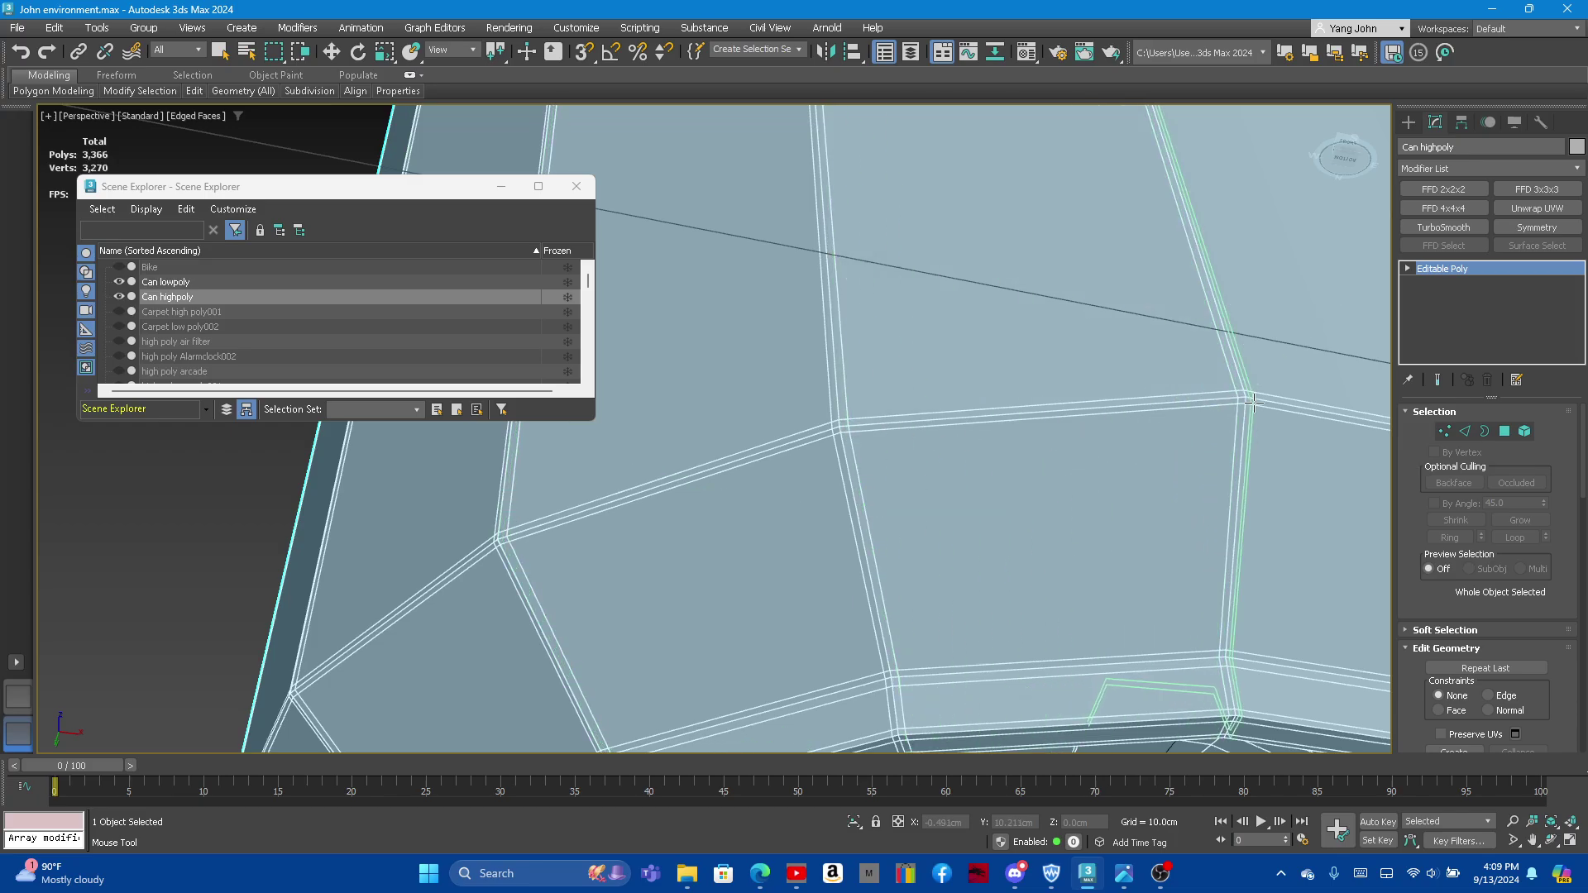
scroll(926, 371, "down", 5)
scroll(926, 371, "down", 2)
scroll(926, 371, "up", 5)
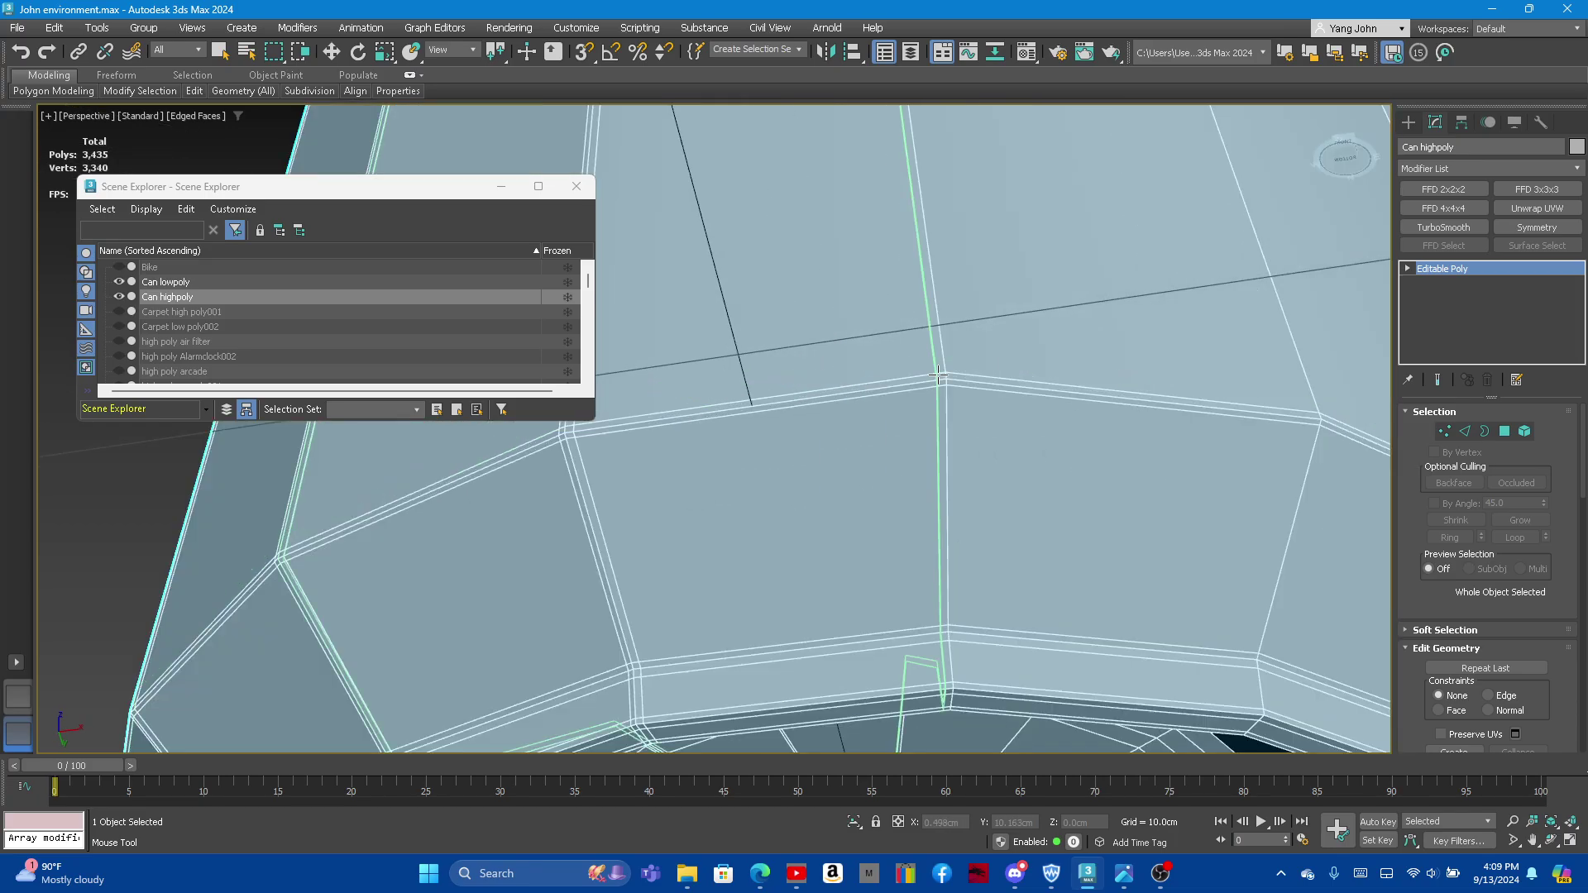
Step: Add a horizontal loop above the rim and several vertical loops through the rim faces
left_click(942, 380)
scroll(942, 380, "down", 5)
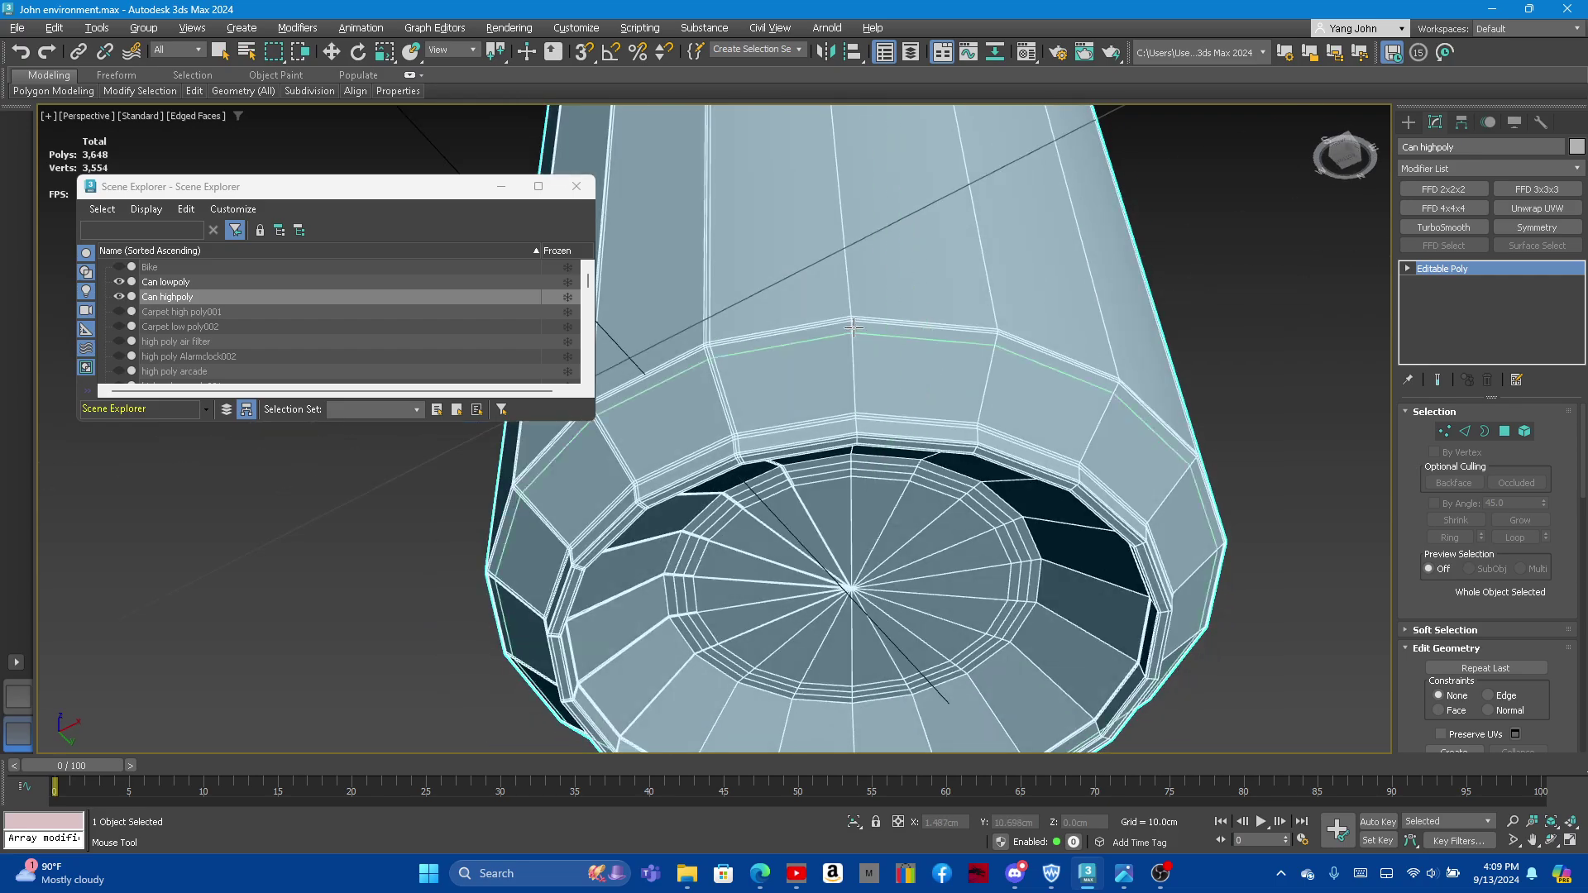
scroll(854, 323, "up", 5)
left_click(870, 331)
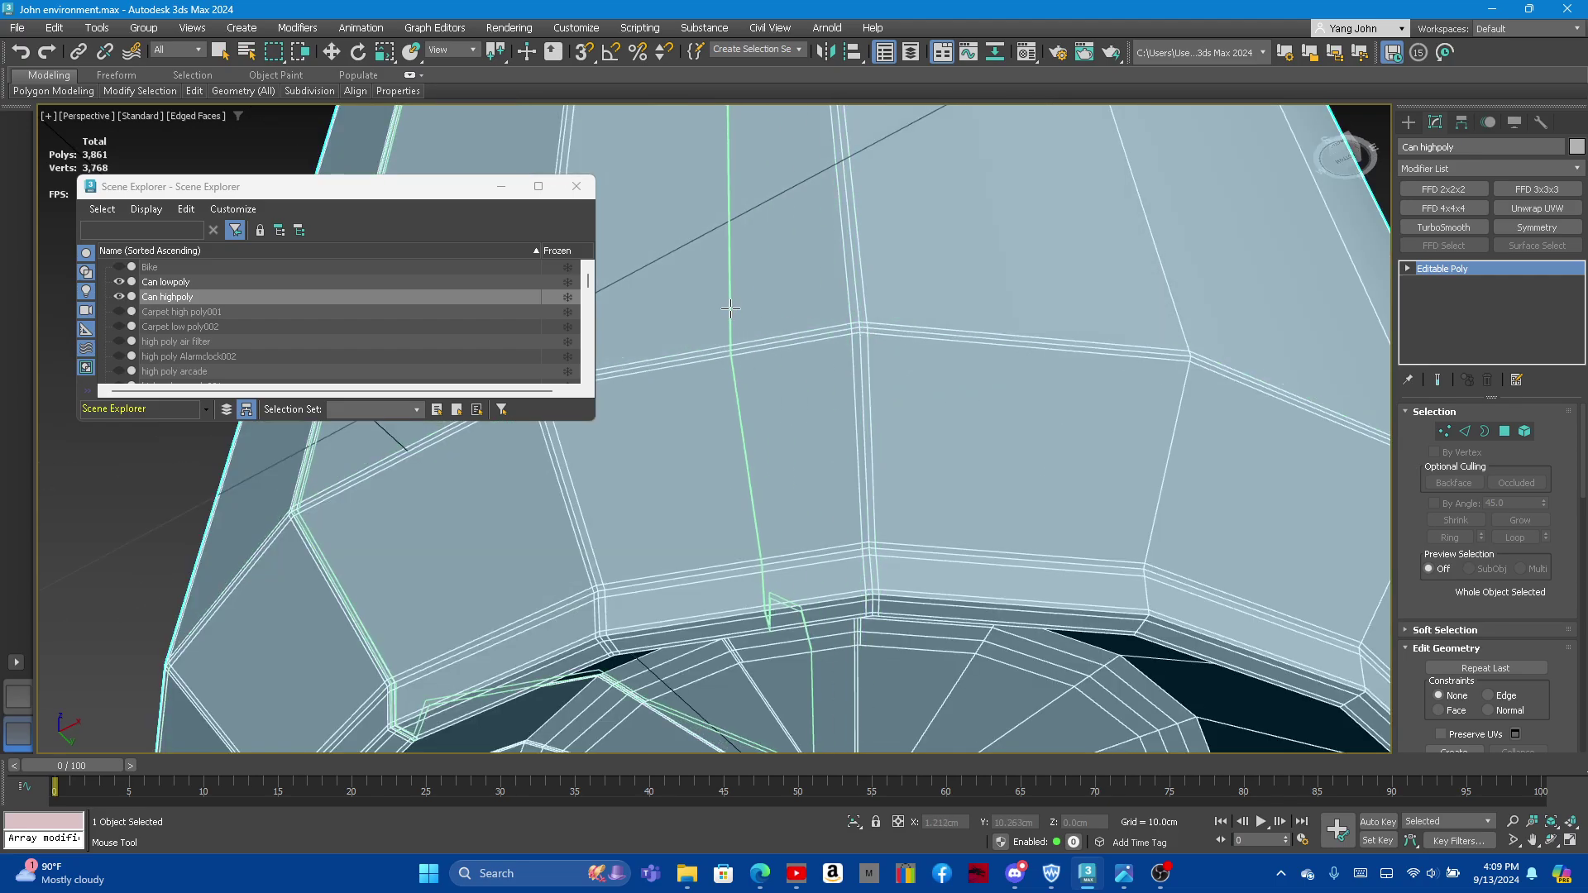
scroll(870, 331, "down", 5)
scroll(969, 333, "up", 5)
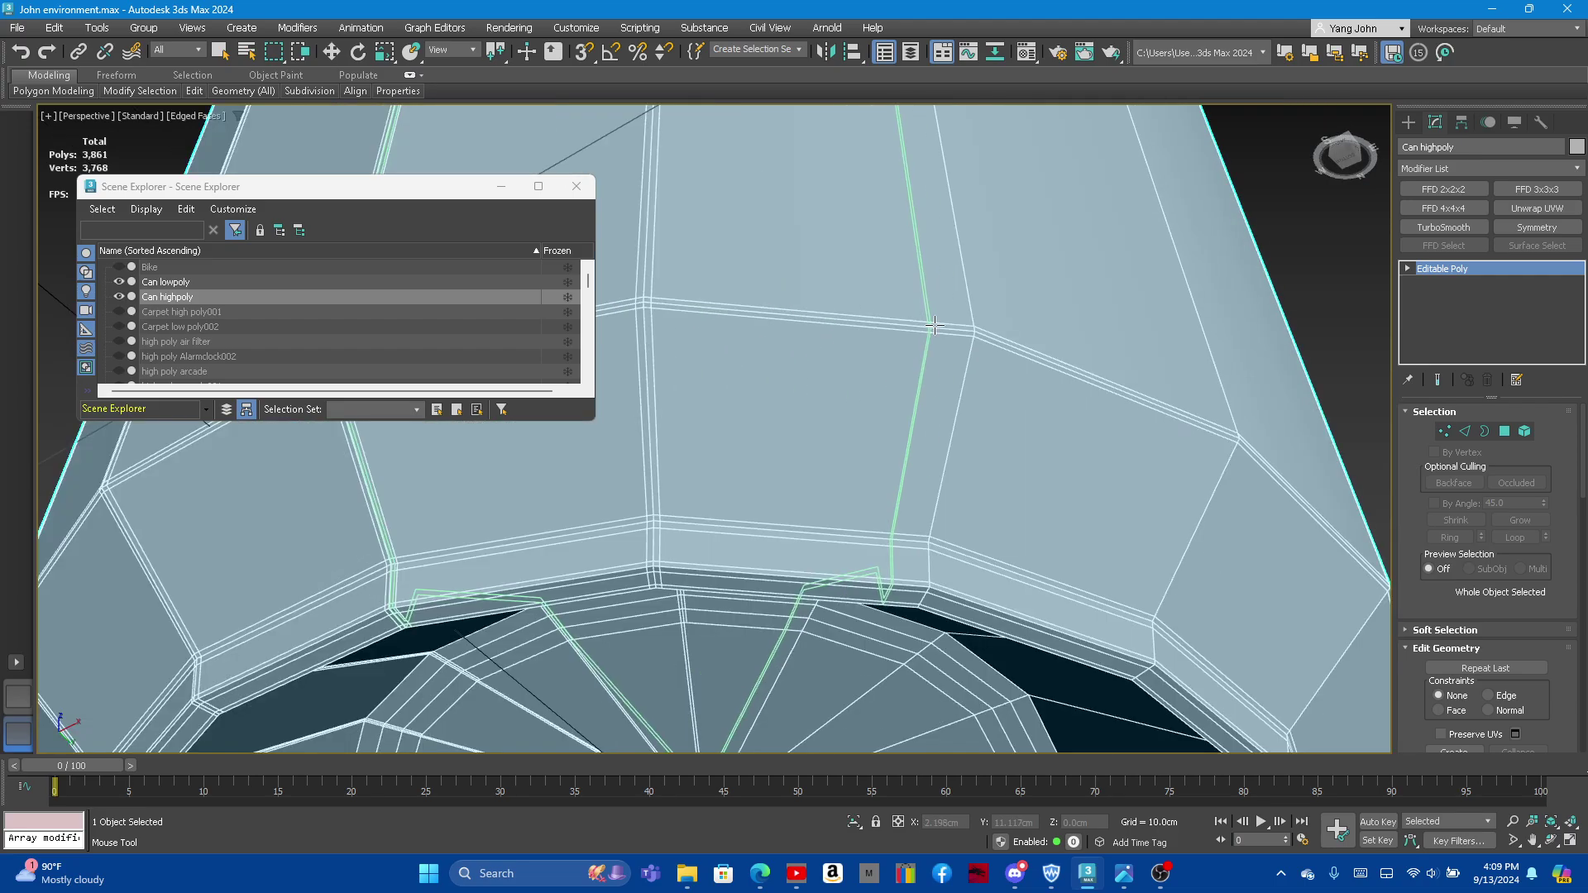
left_click(984, 337)
scroll(984, 337, "down", 3)
scroll(984, 337, "down", 2)
scroll(866, 313, "up", 5)
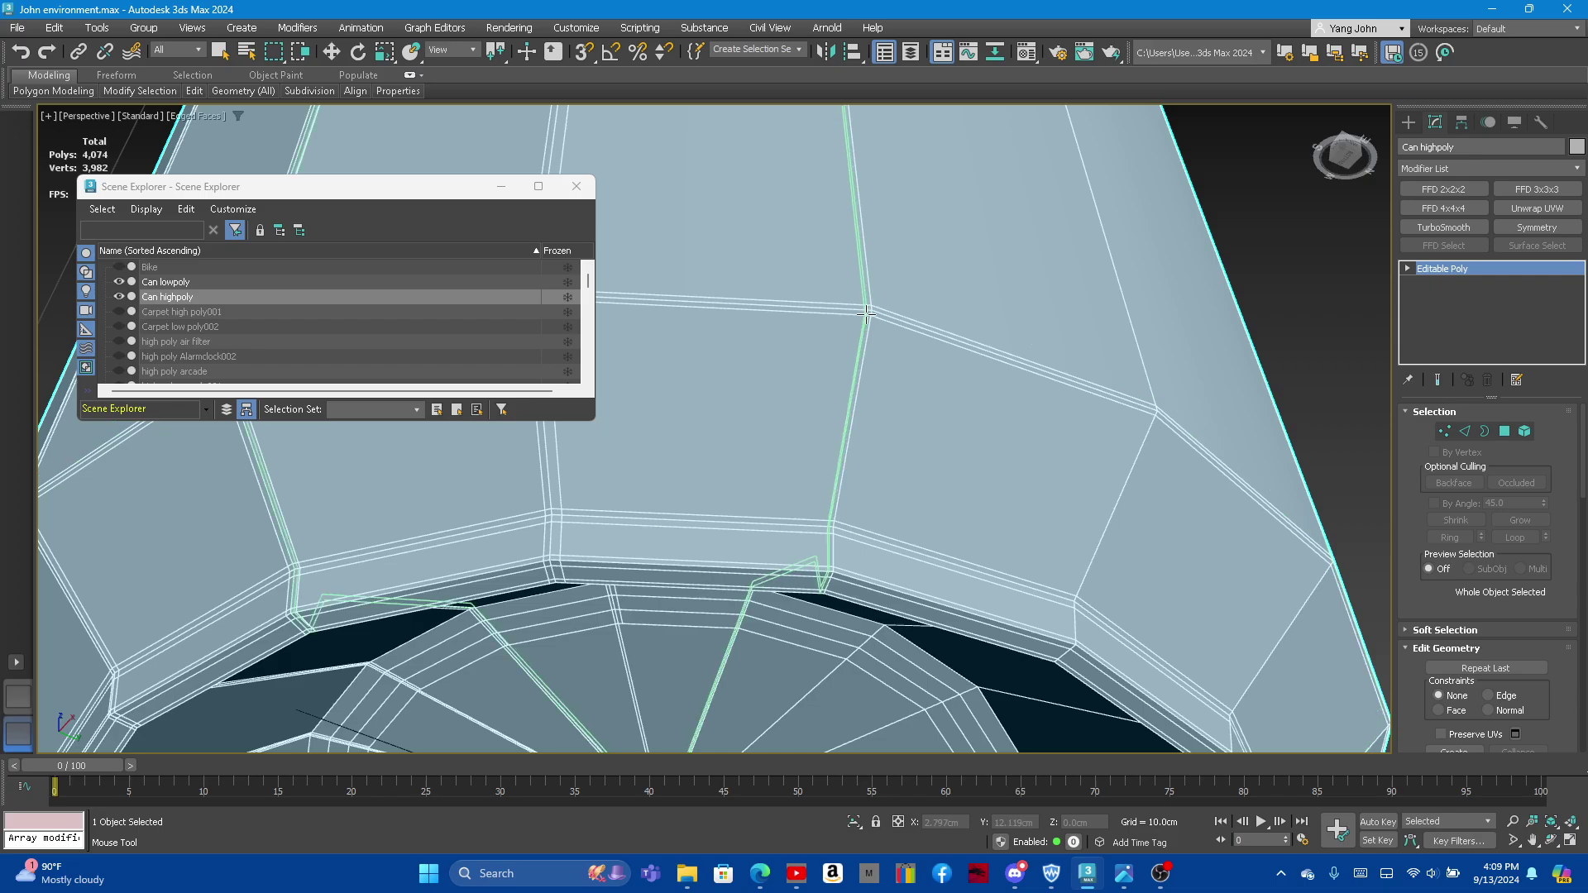
left_click(866, 313)
left_click(876, 314)
scroll(876, 313, "down", 5)
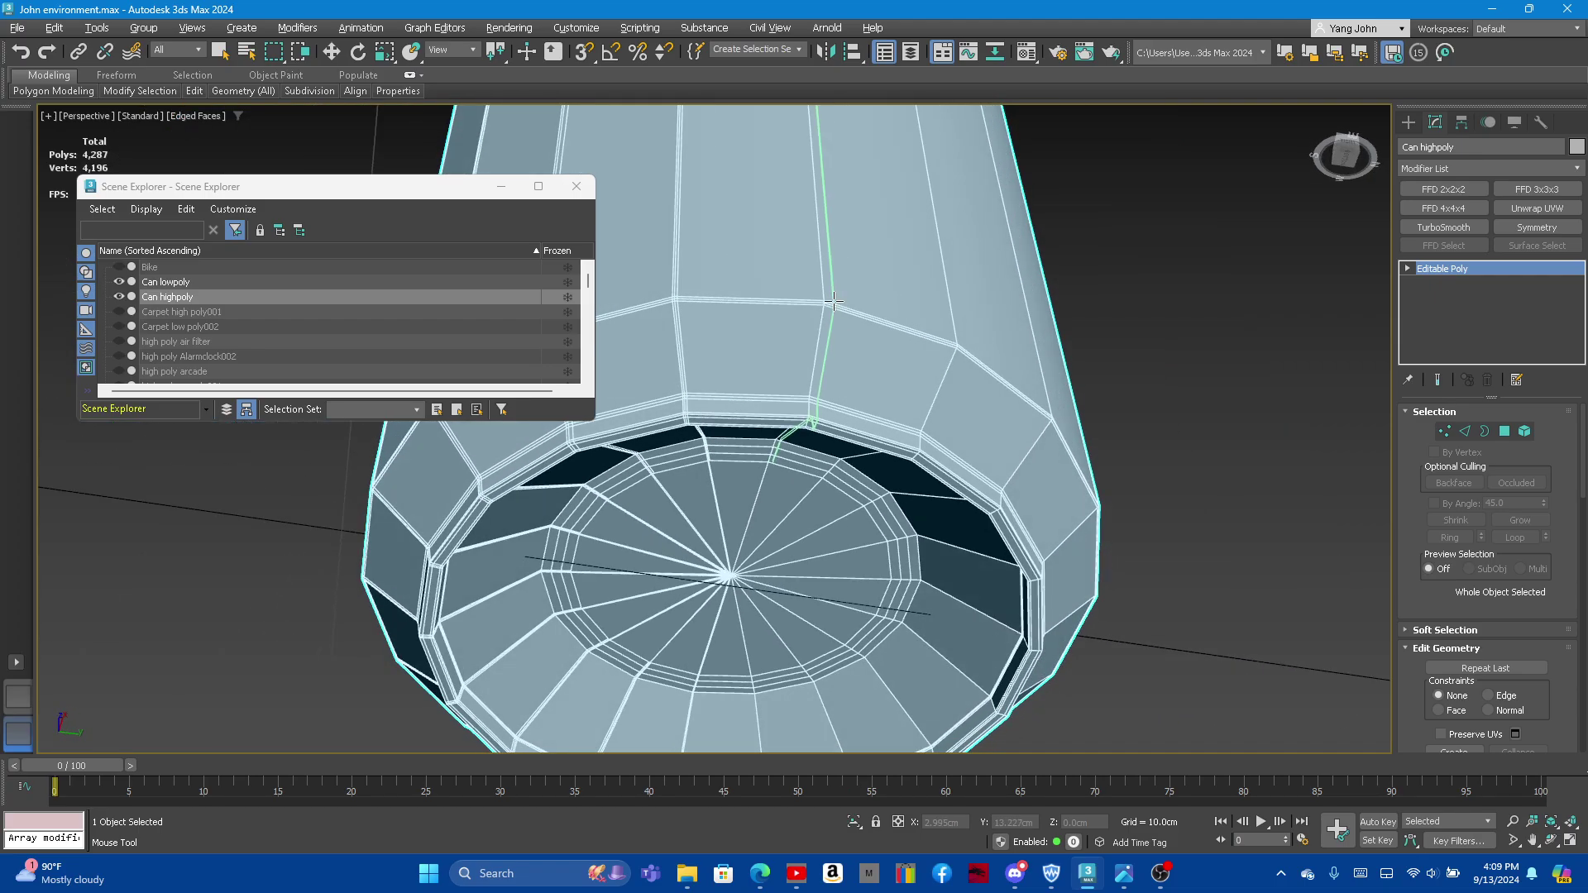
scroll(801, 313, "up", 5)
Step: Insert more edge loops near and across the lower rim
left_click(802, 313)
scroll(801, 312, "down", 2)
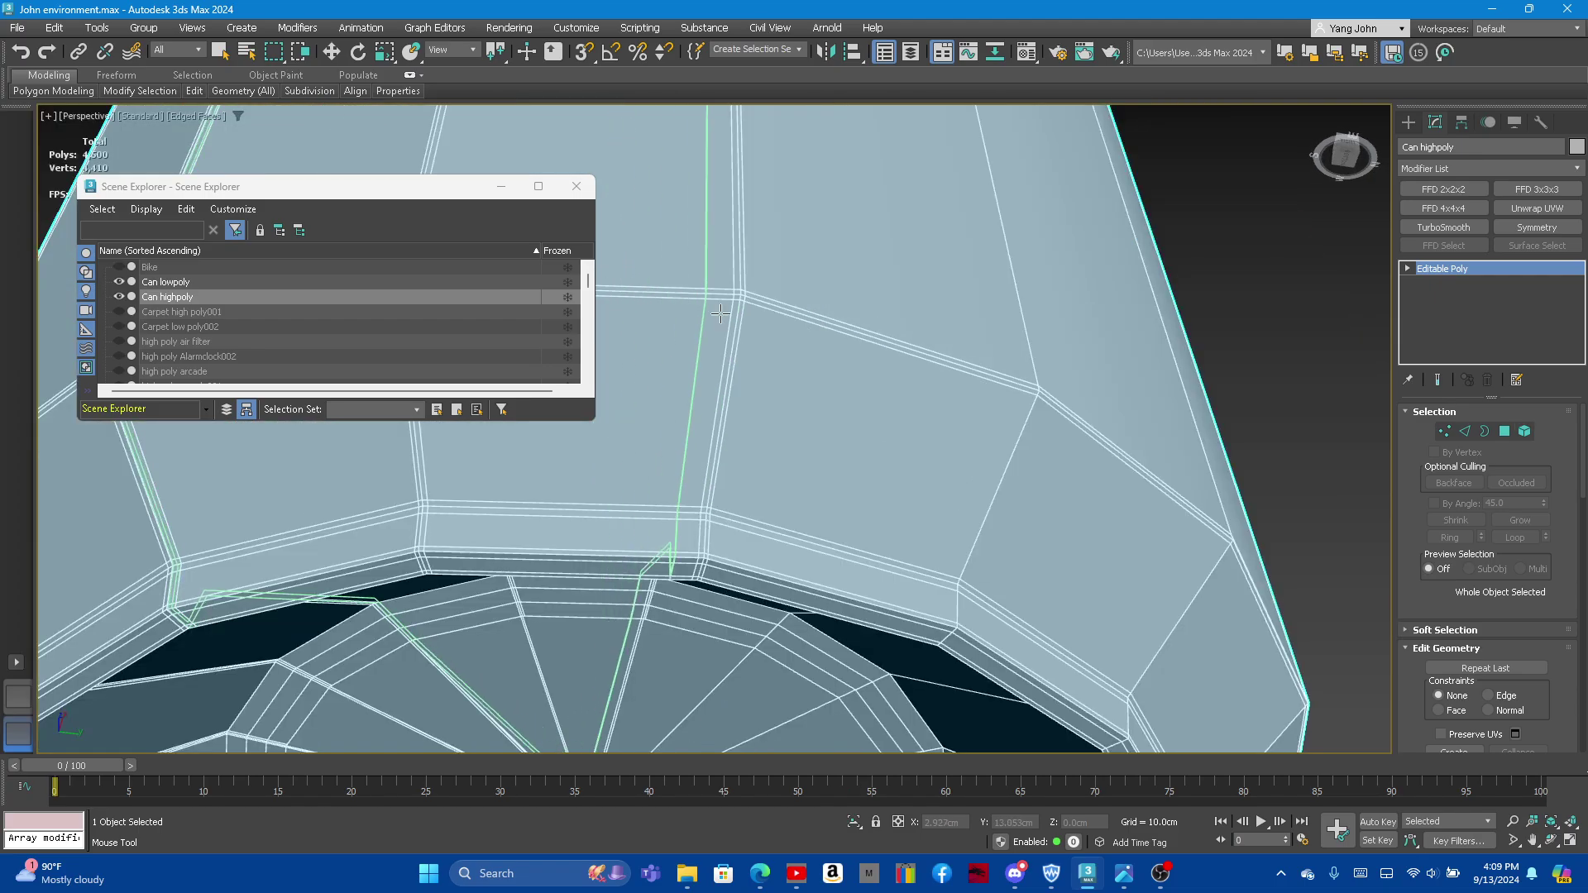
scroll(736, 322, "down", 2)
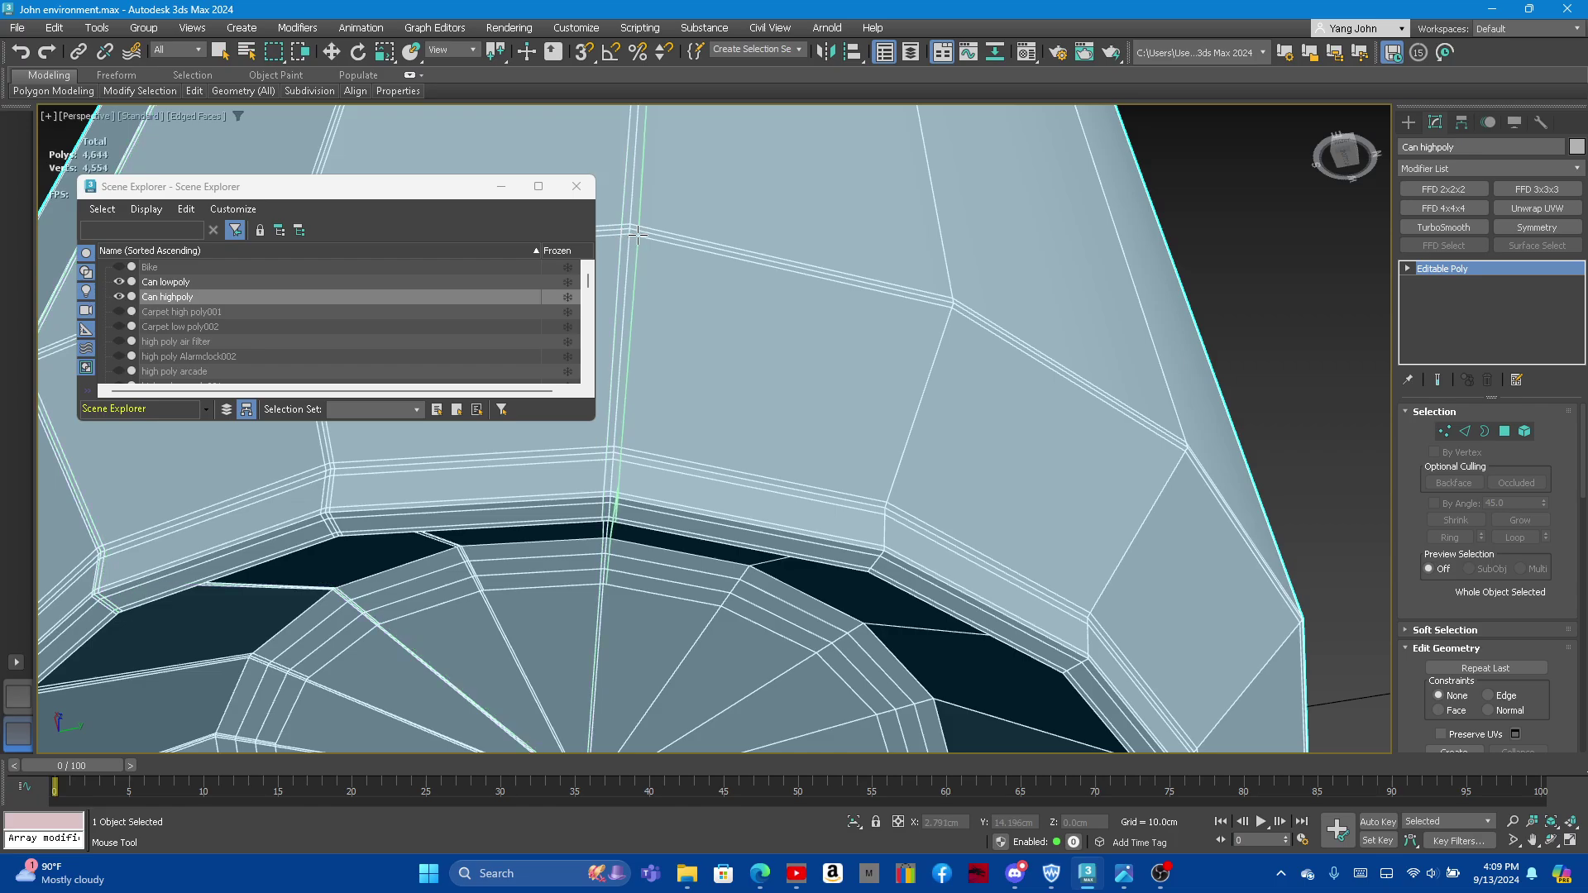
left_click(942, 308)
scroll(828, 326, "up", 1)
scroll(810, 333, "up", 2)
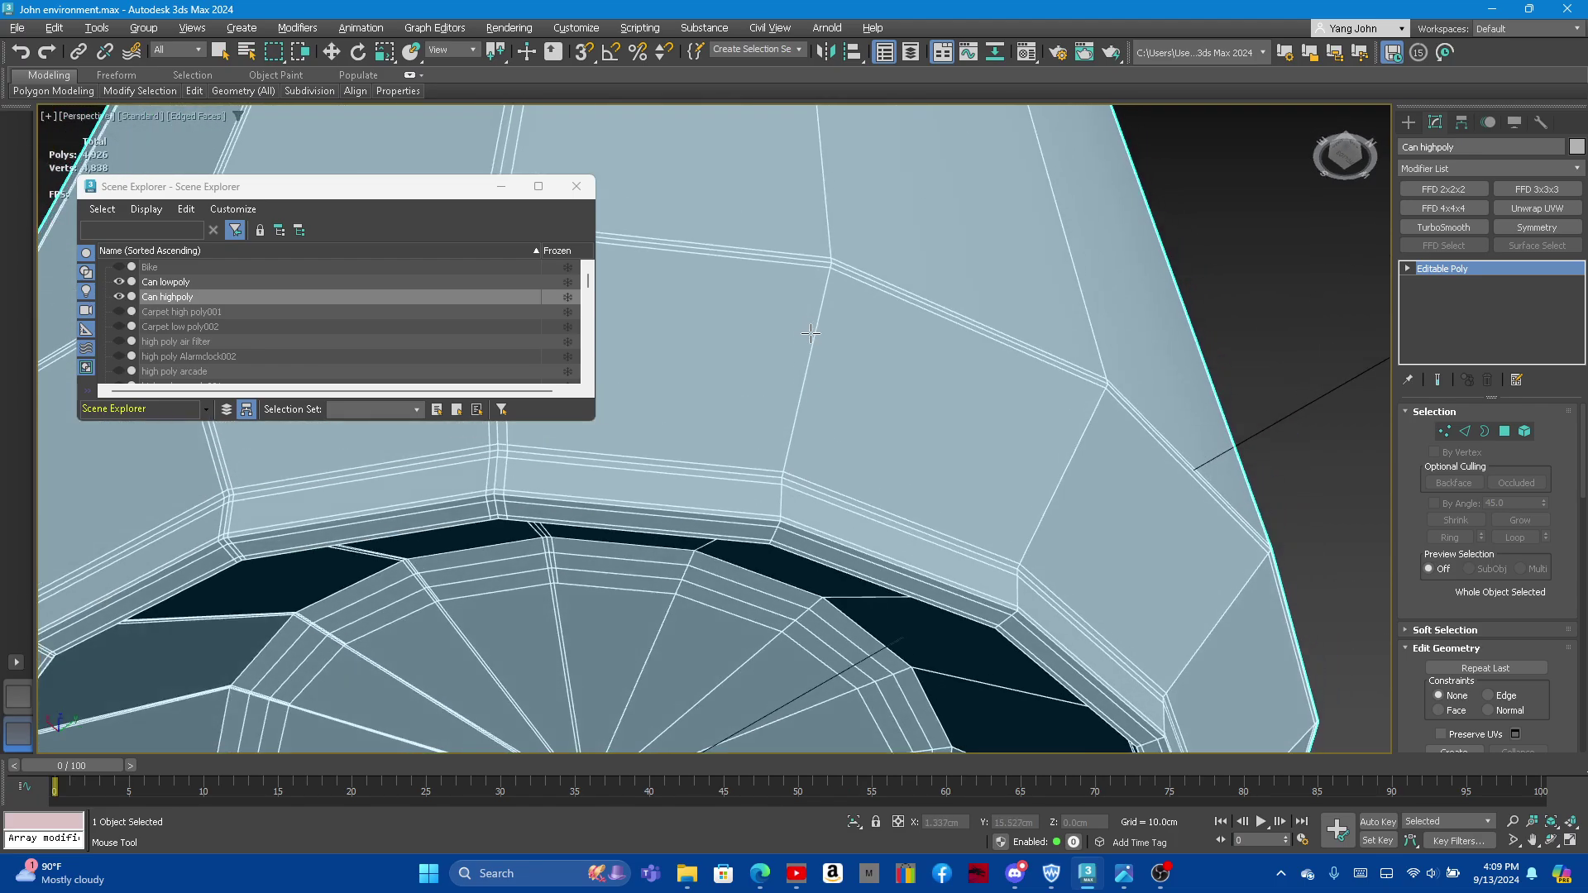
left_click(811, 333)
Step: Add the final vertical loops around the rim, bringing Can highpoly to 6,348 polys
middle_click_drag(829, 282, 836, 215)
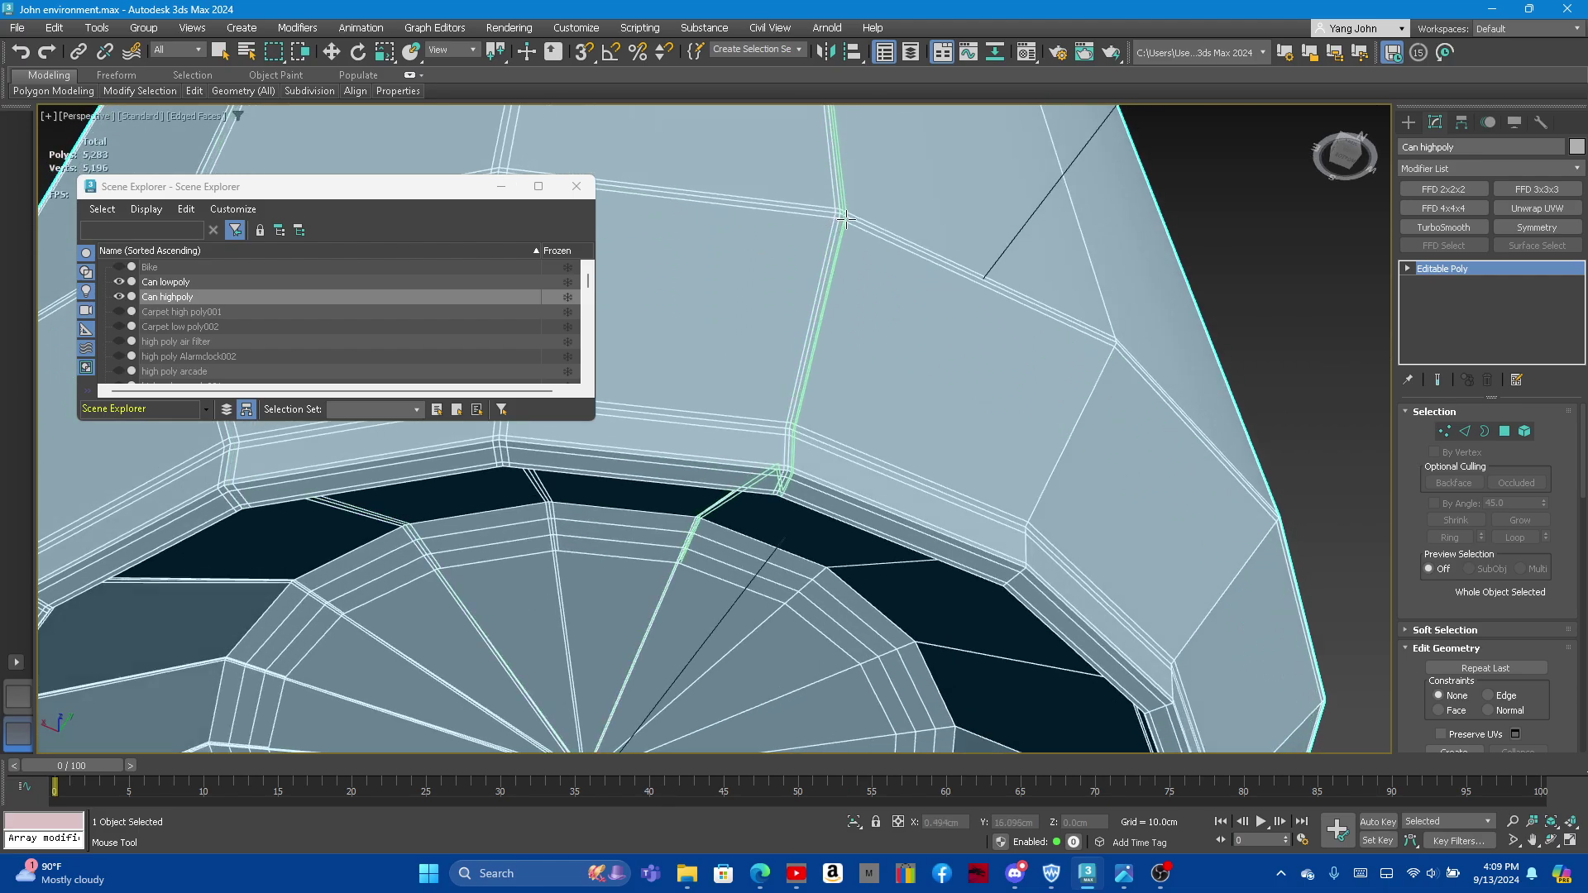
middle_click_drag(856, 352, 985, 343, "alt")
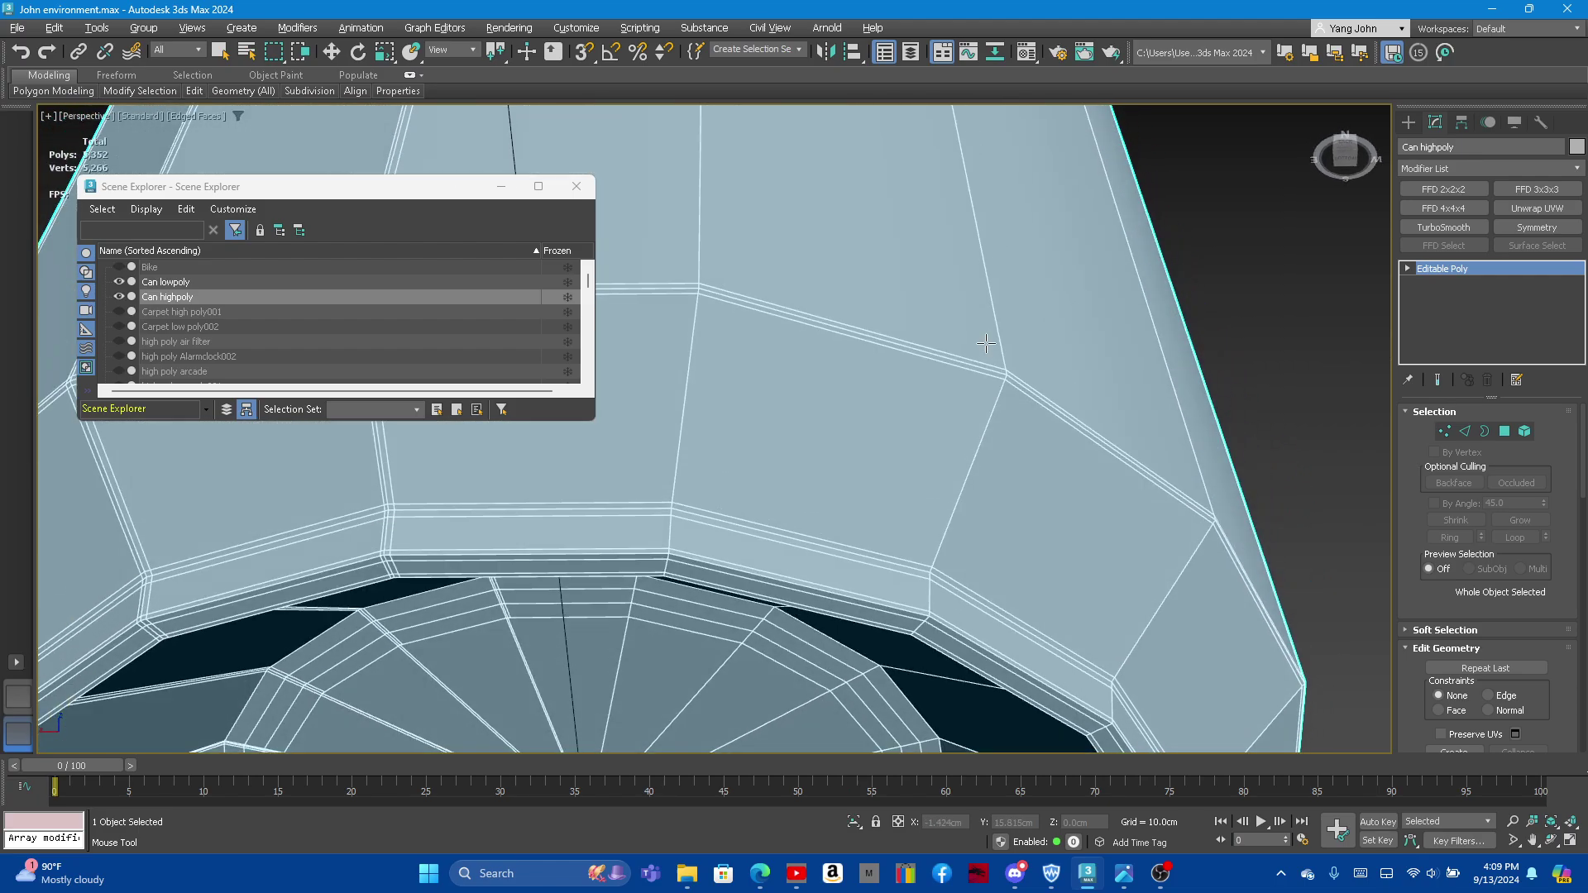
left_click(703, 287)
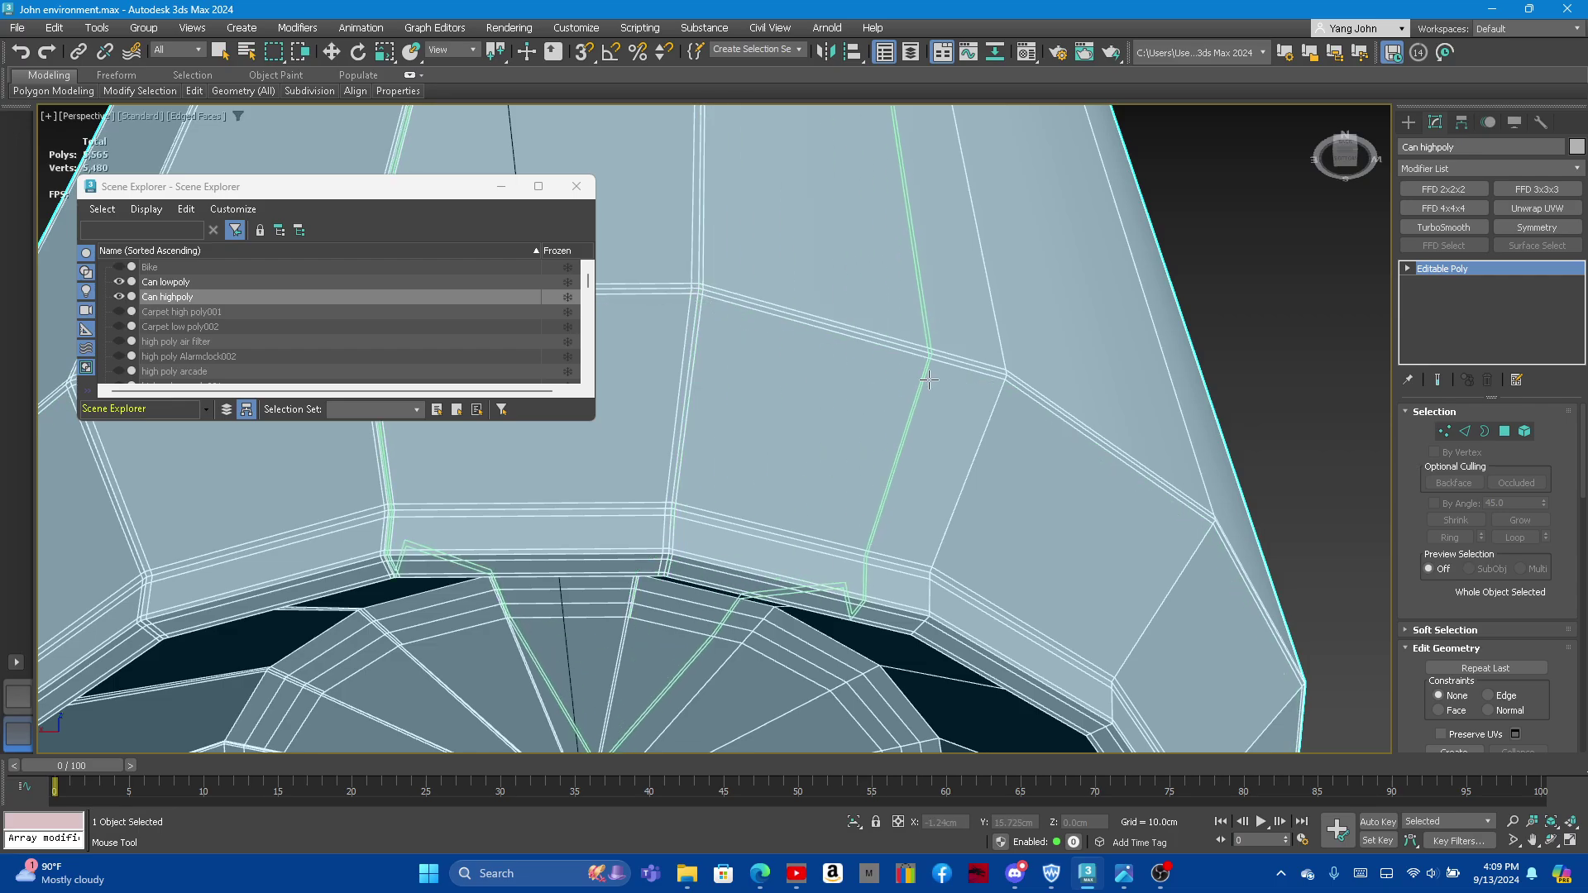
middle_click_drag(997, 375, 943, 394, "alt")
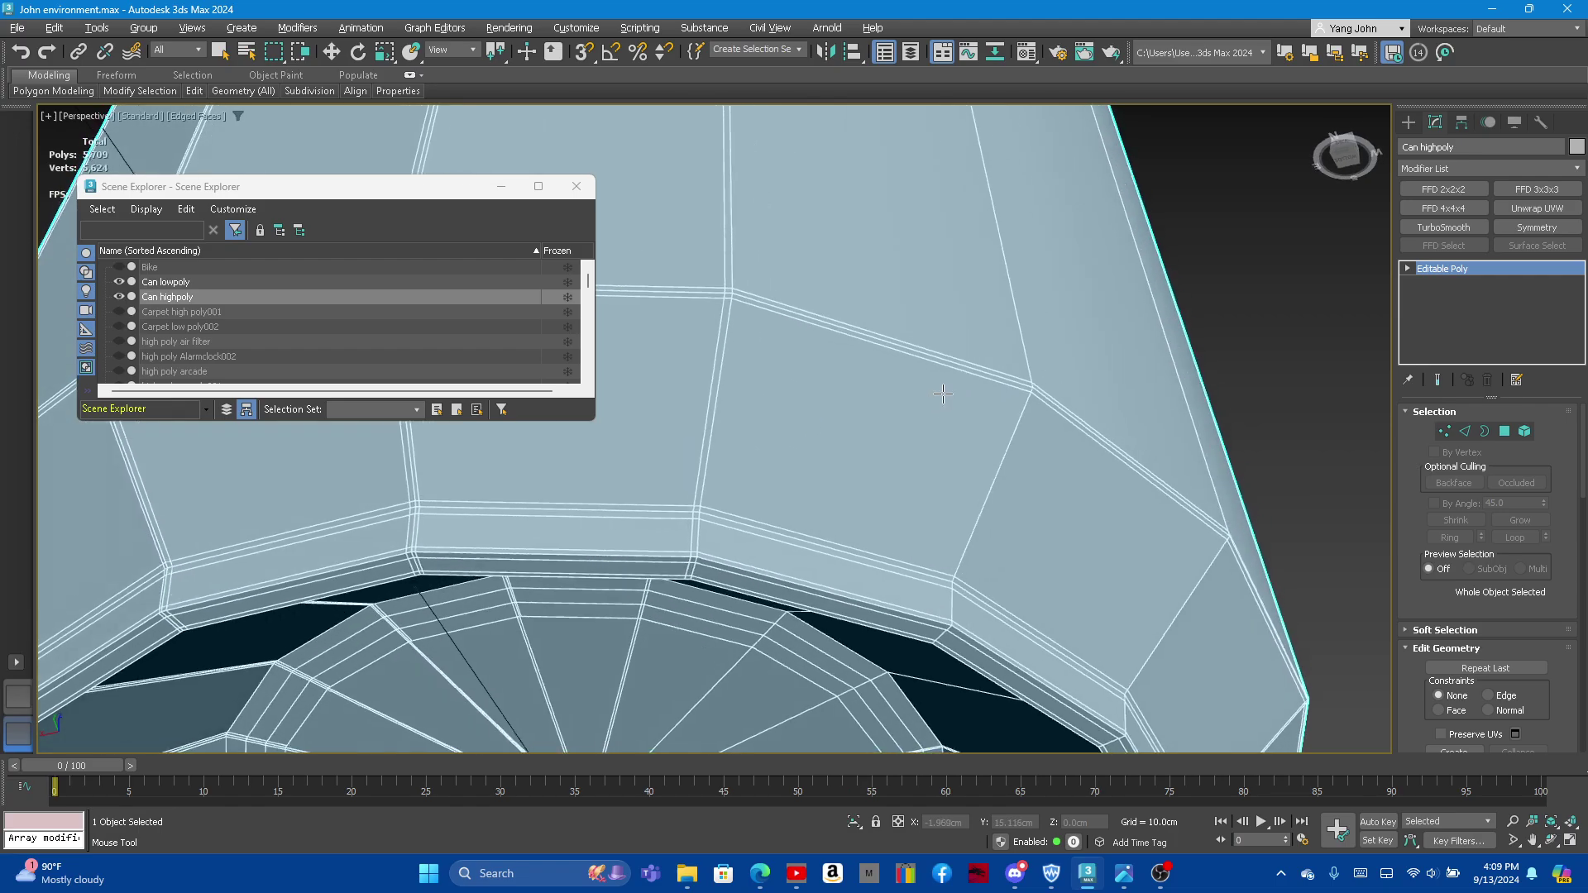
left_click(733, 296)
mouse_move(733, 296)
middle_mouse_down()
mouse_move(868, 343)
mouse_move(914, 399)
mouse_move(759, 354)
middle_mouse_up()
left_click(869, 343)
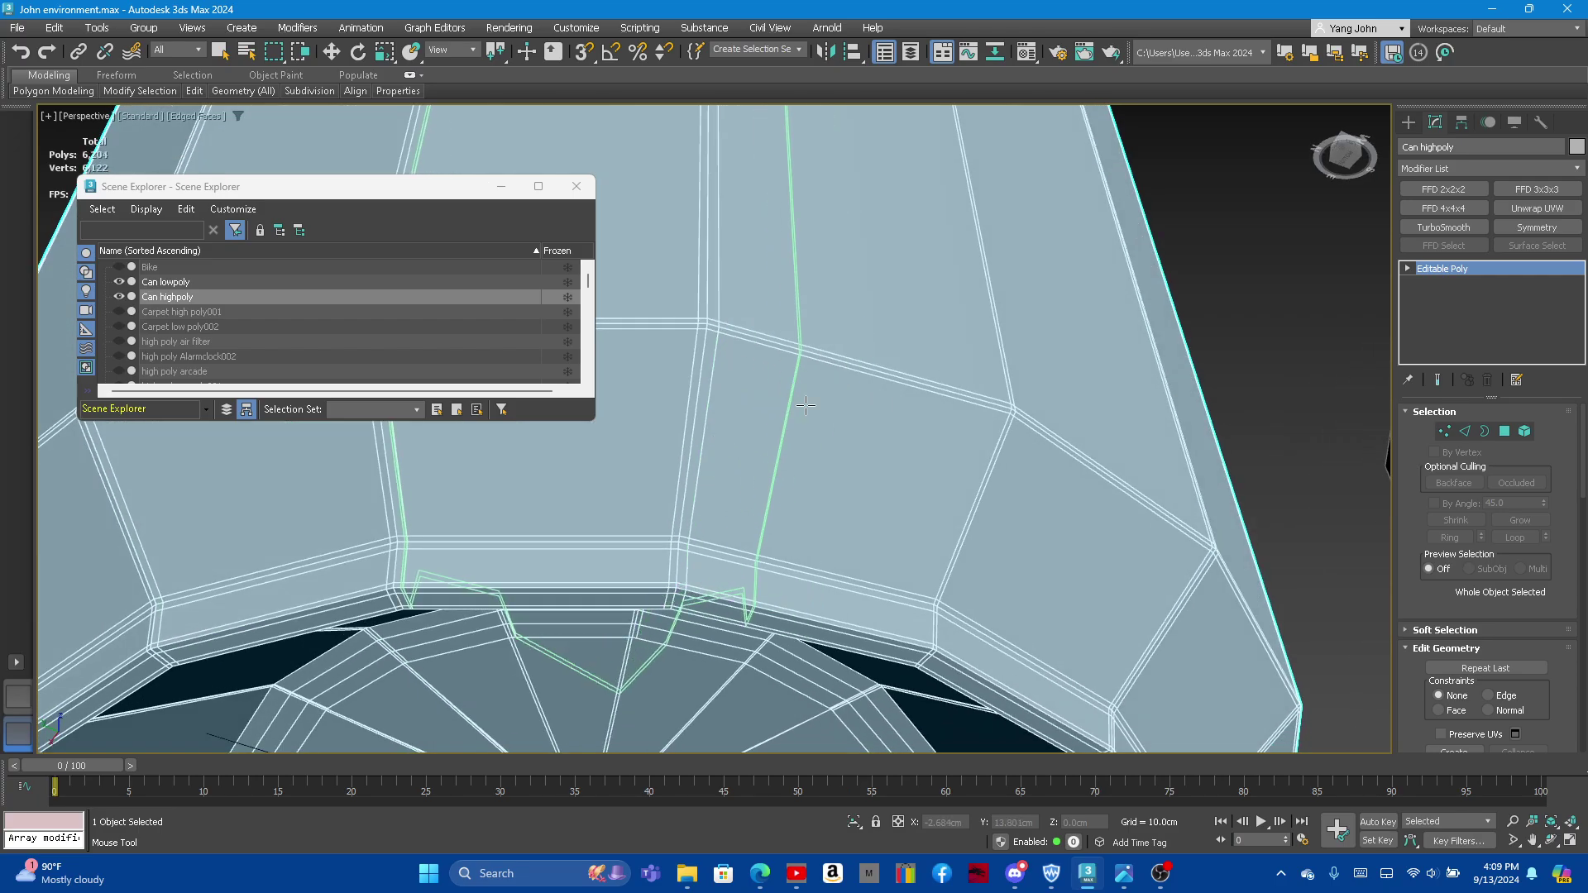
left_click(806, 405)
middle_click_drag(805, 405, 748, 473, "alt")
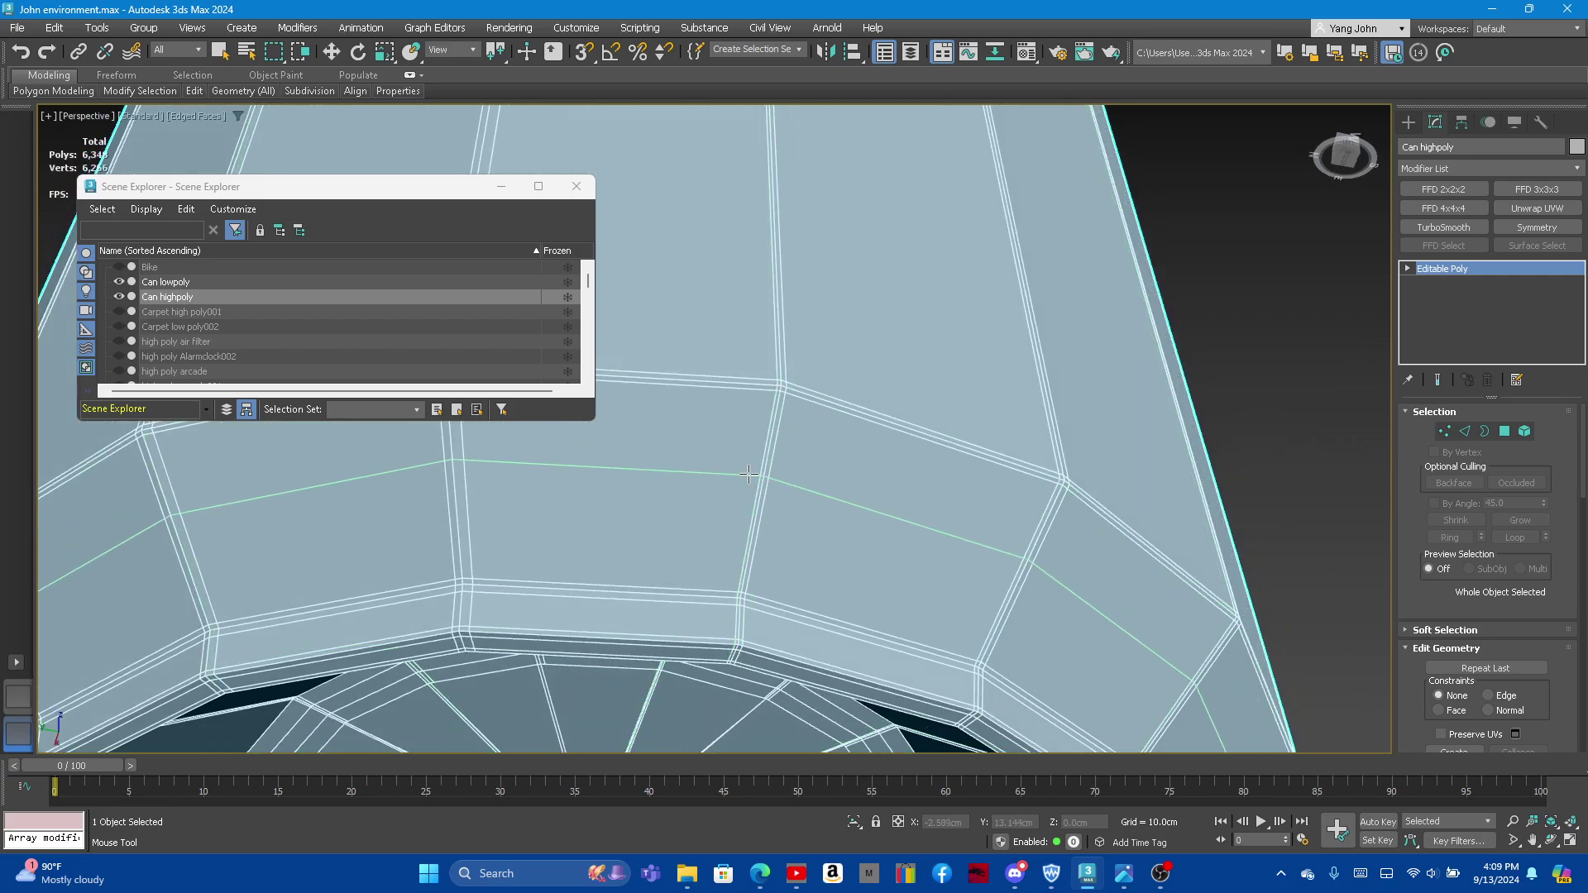
scroll(749, 473, "down", 2)
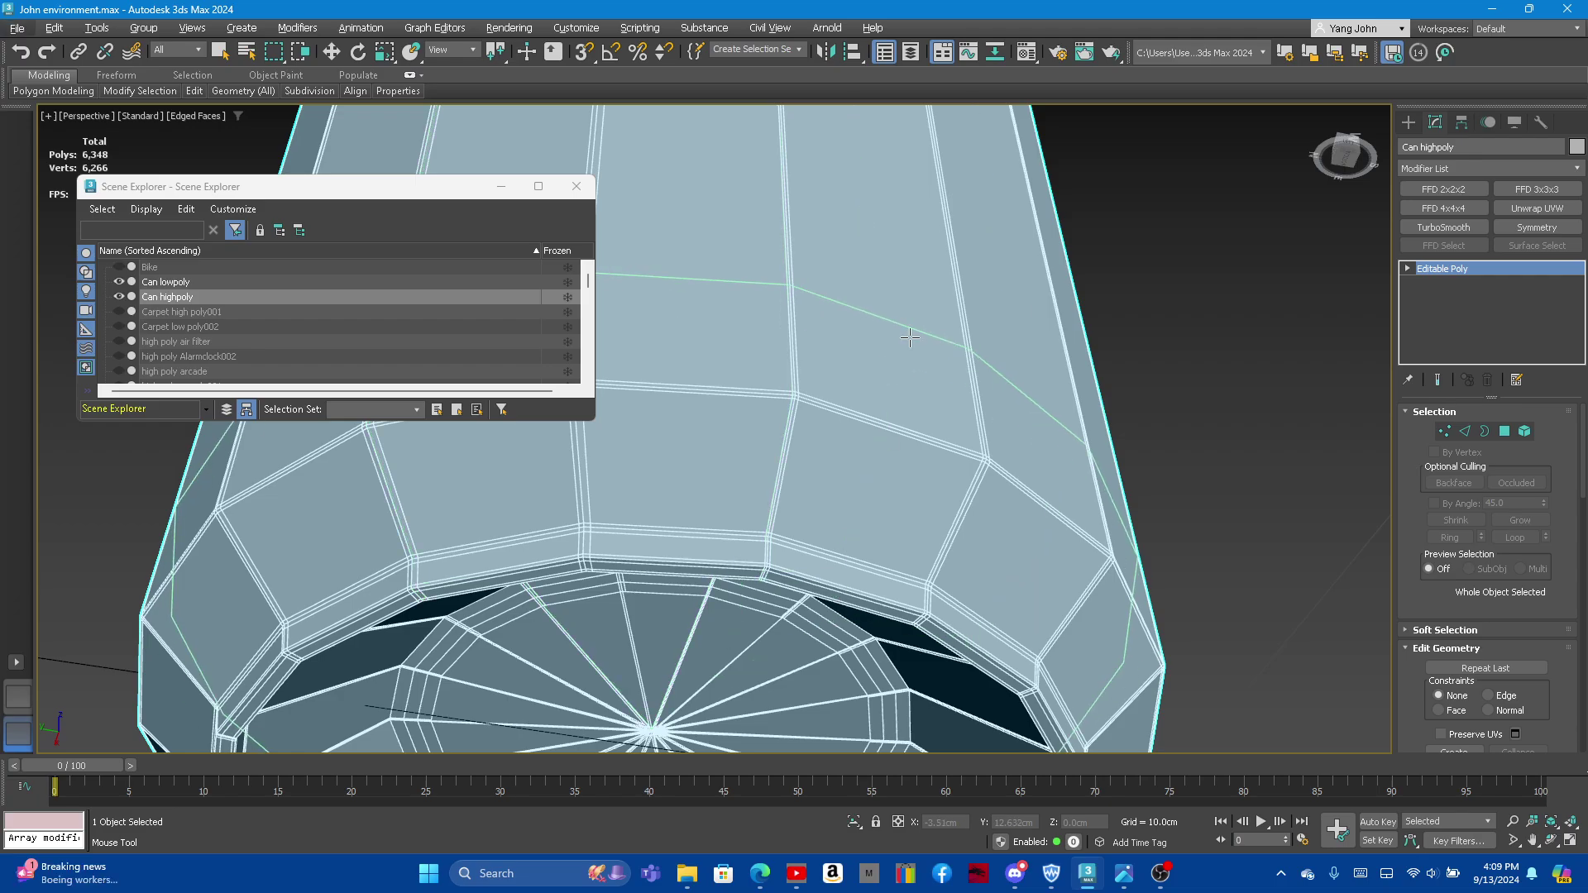
scroll(910, 338, "down", 3)
middle_click_drag(909, 338, 658, 183, "alt")
Step: Orbit and zoom around both cans to inspect the high-poly can's top and tab opening
scroll(657, 183, "up", 5)
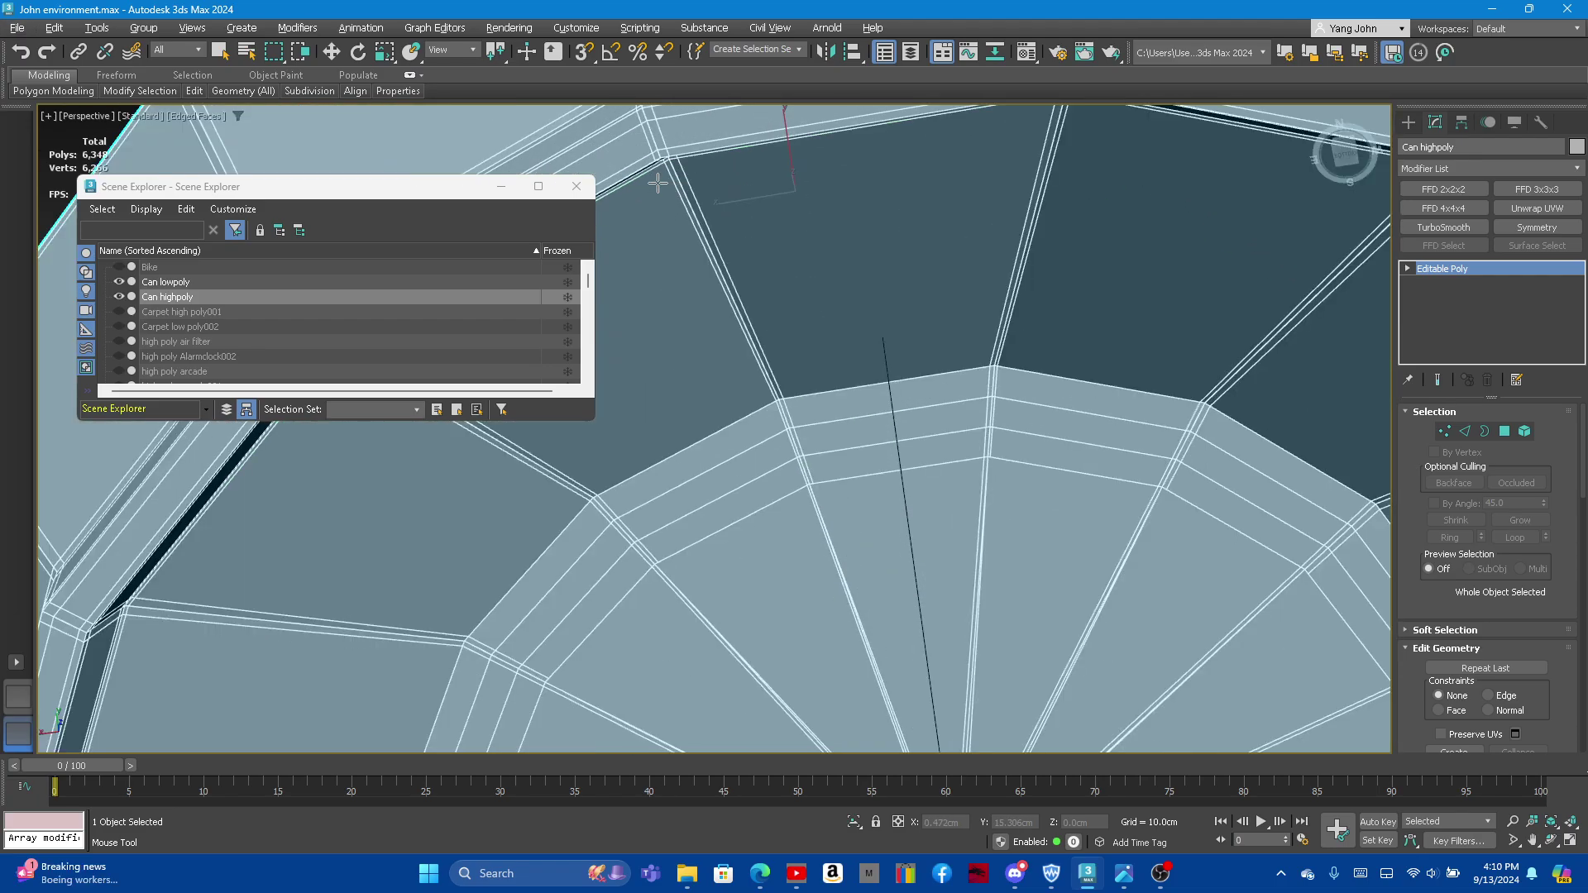
scroll(657, 182, "down", 2)
scroll(751, 271, "down", 3)
scroll(825, 281, "up", 2)
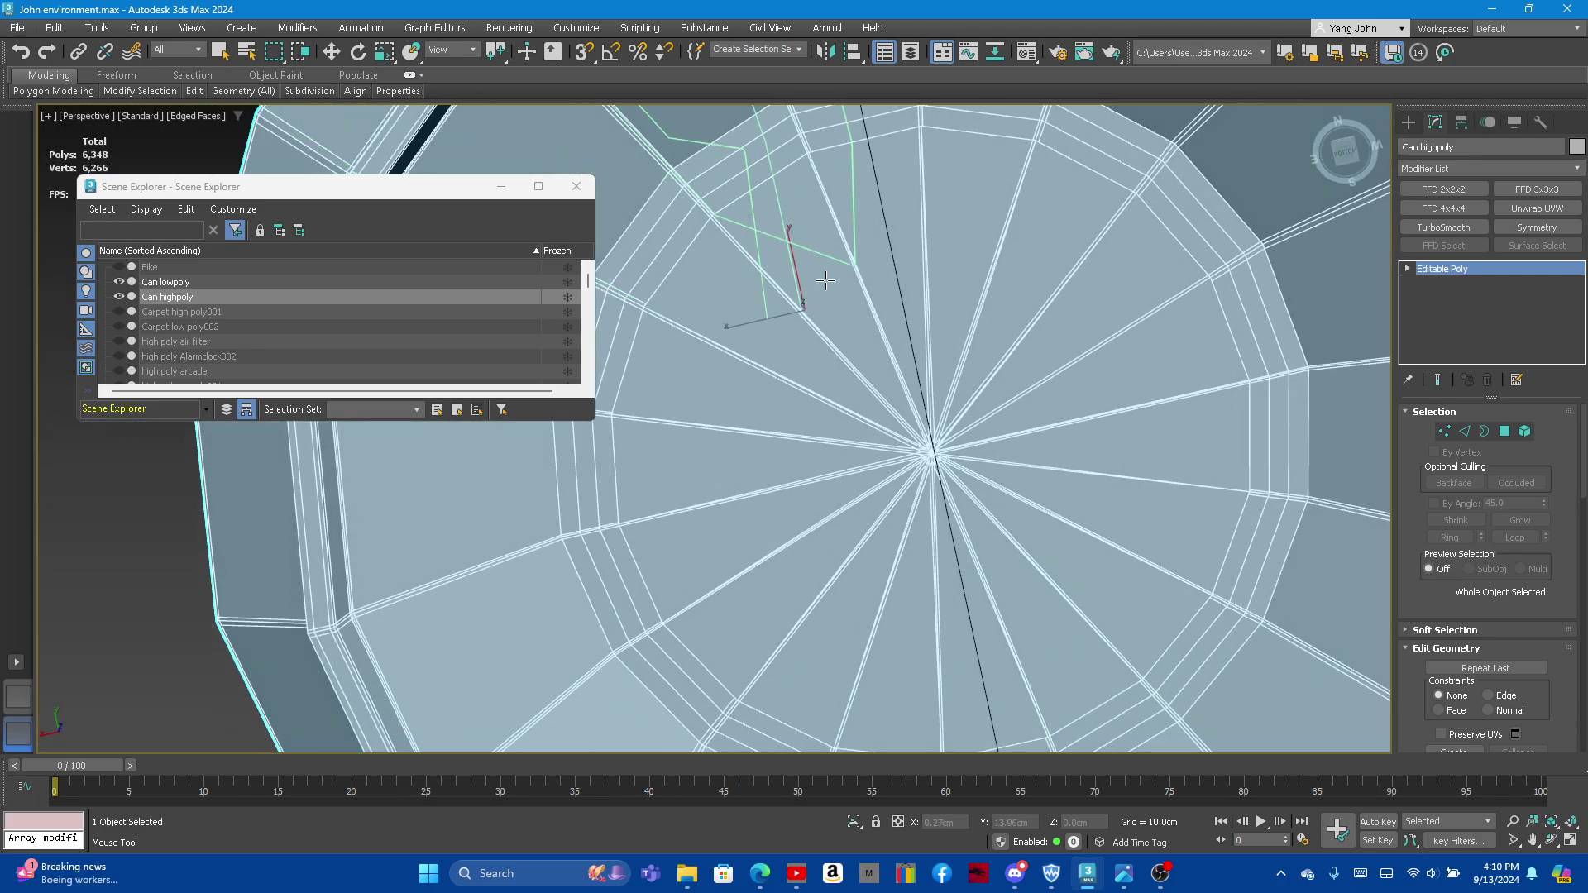
scroll(826, 281, "down", 4)
scroll(823, 265, "up", 2)
scroll(820, 252, "up", 3)
scroll(821, 250, "up", 2)
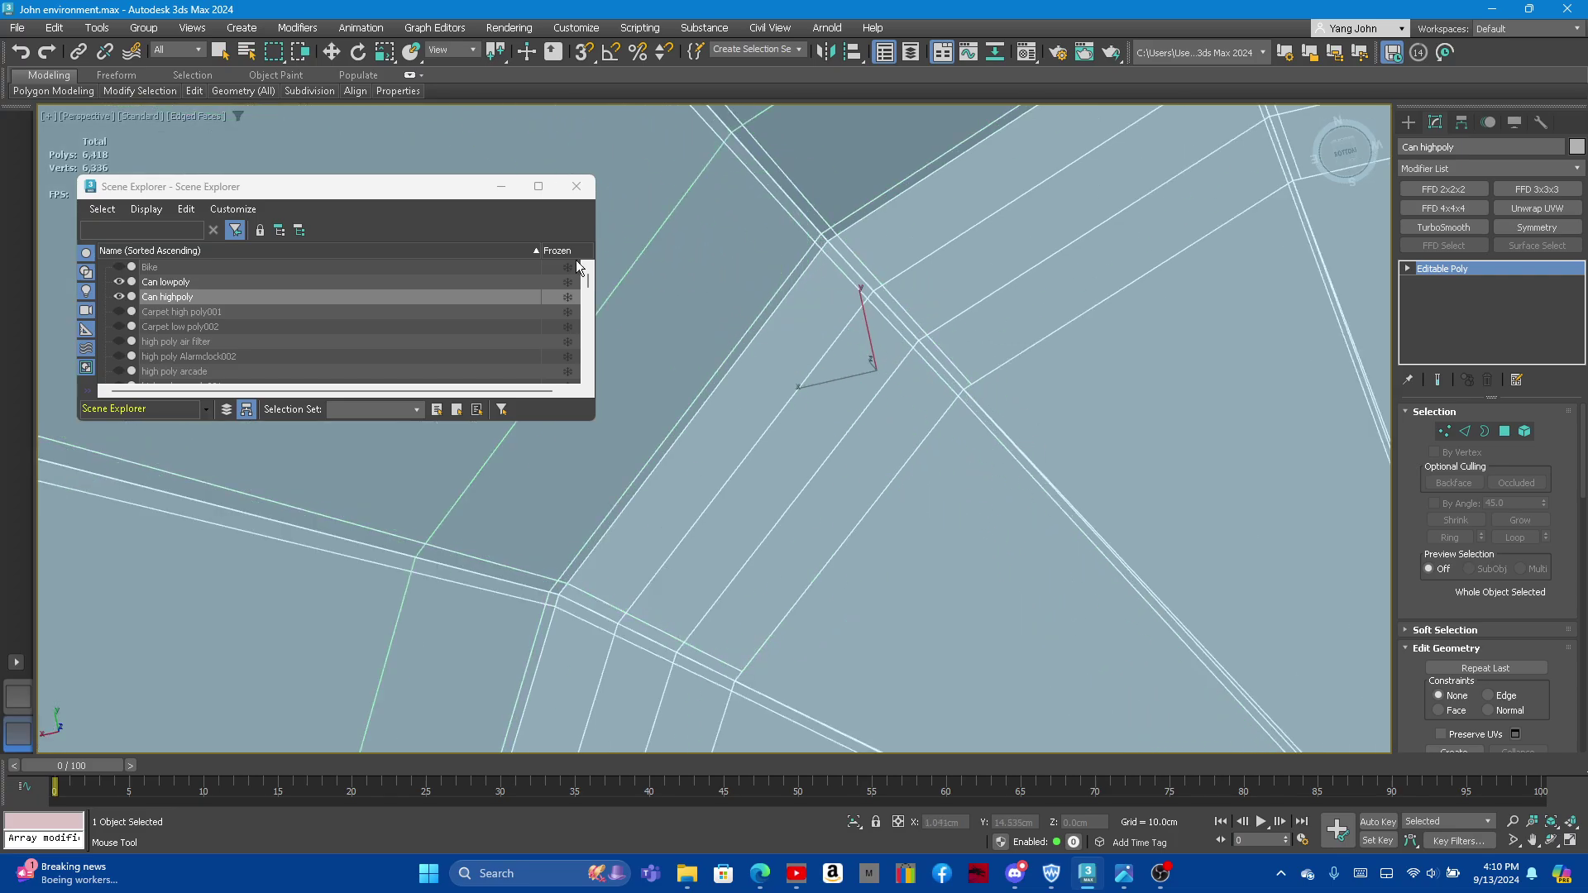
scroll(832, 236, "down", 6)
scroll(832, 236, "up", 2)
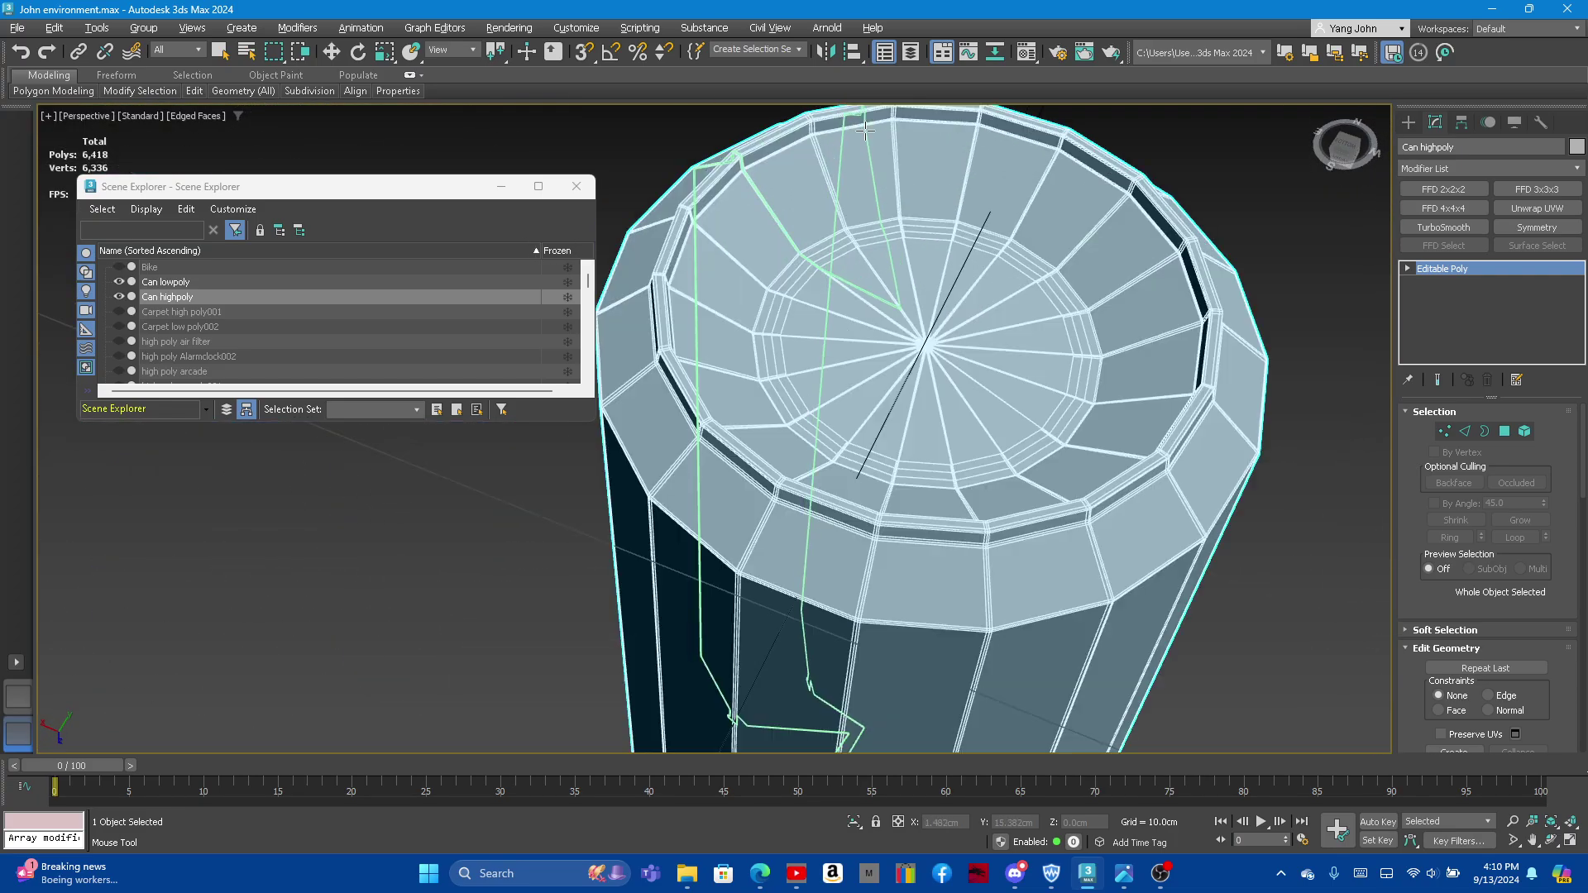
scroll(830, 231, "up", 2)
scroll(827, 227, "up", 2)
scroll(825, 224, "up", 2)
scroll(825, 224, "down", 3)
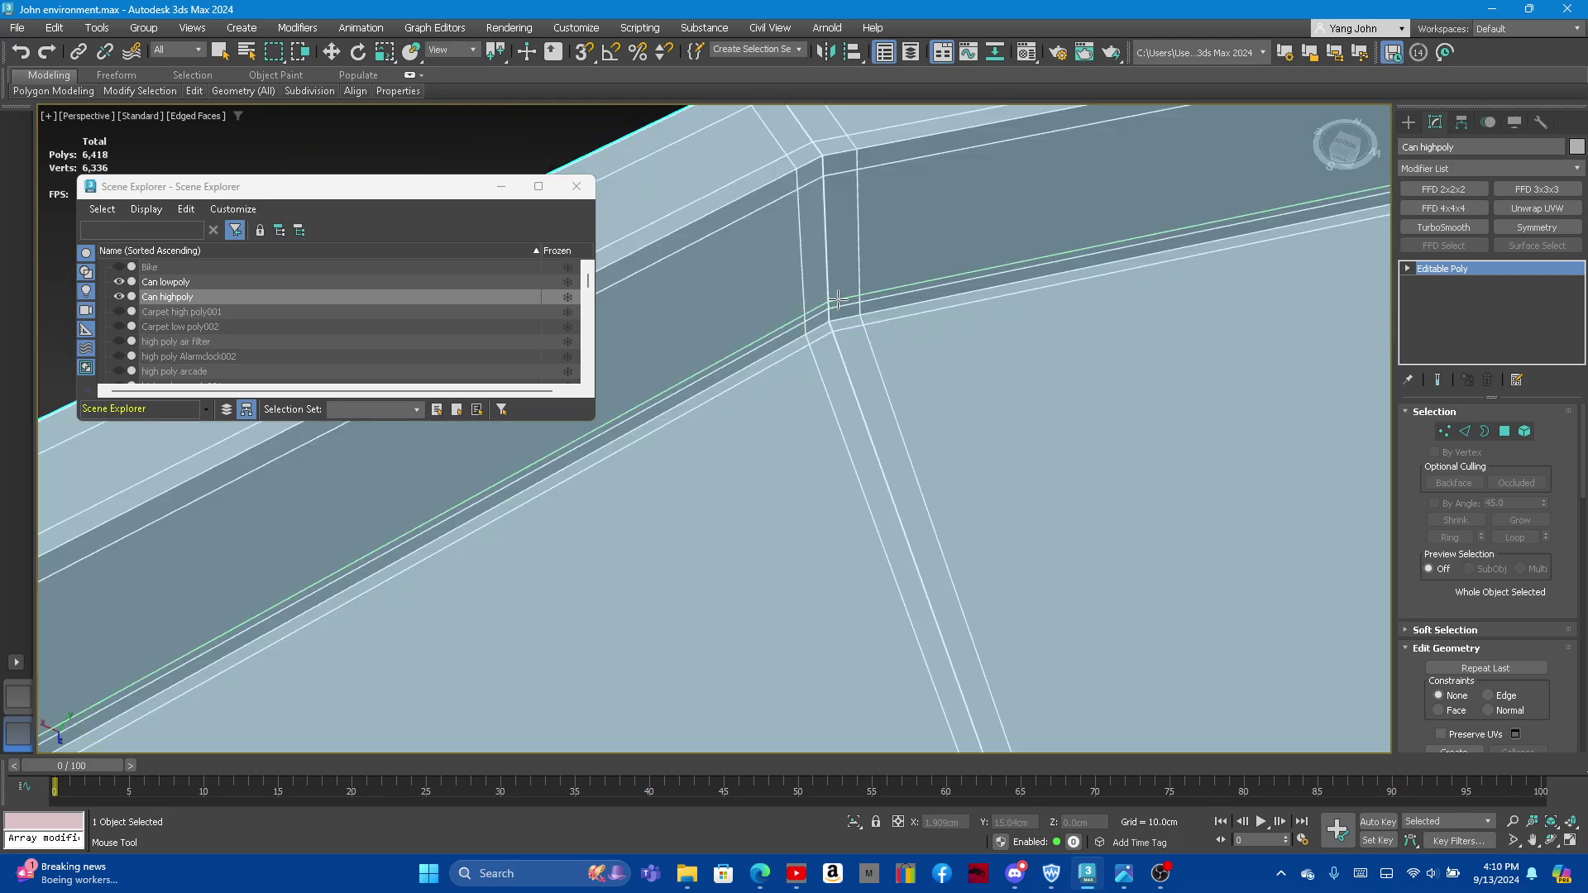
scroll(815, 307, "down", 3)
scroll(816, 307, "down", 5)
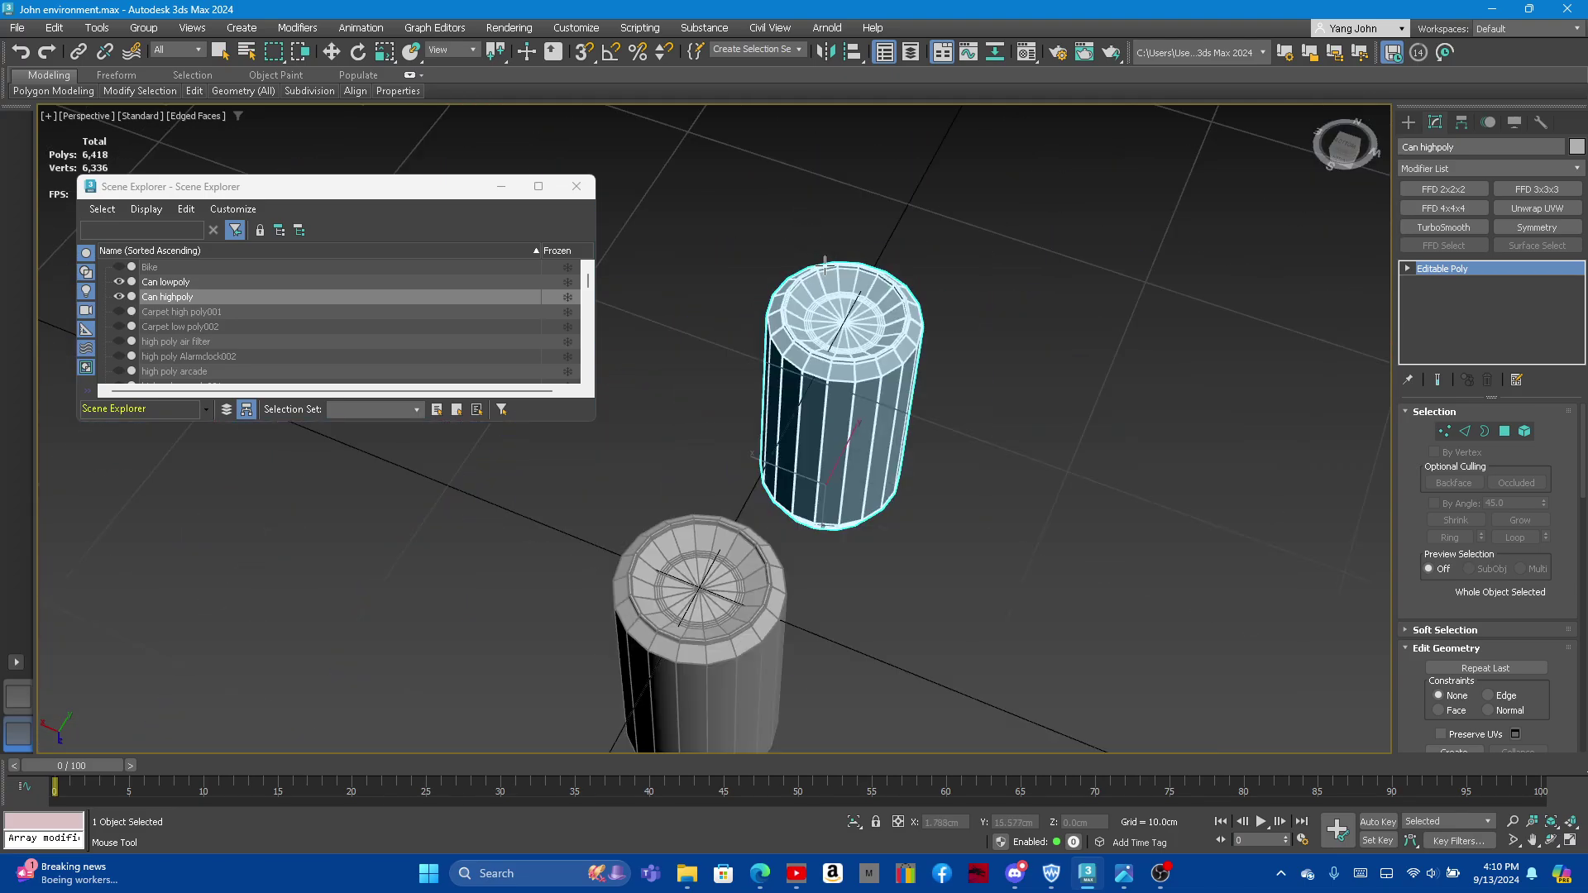
middle_click_drag(815, 307, 828, 362, "alt")
scroll(828, 362, "up", 3)
scroll(828, 361, "up", 3)
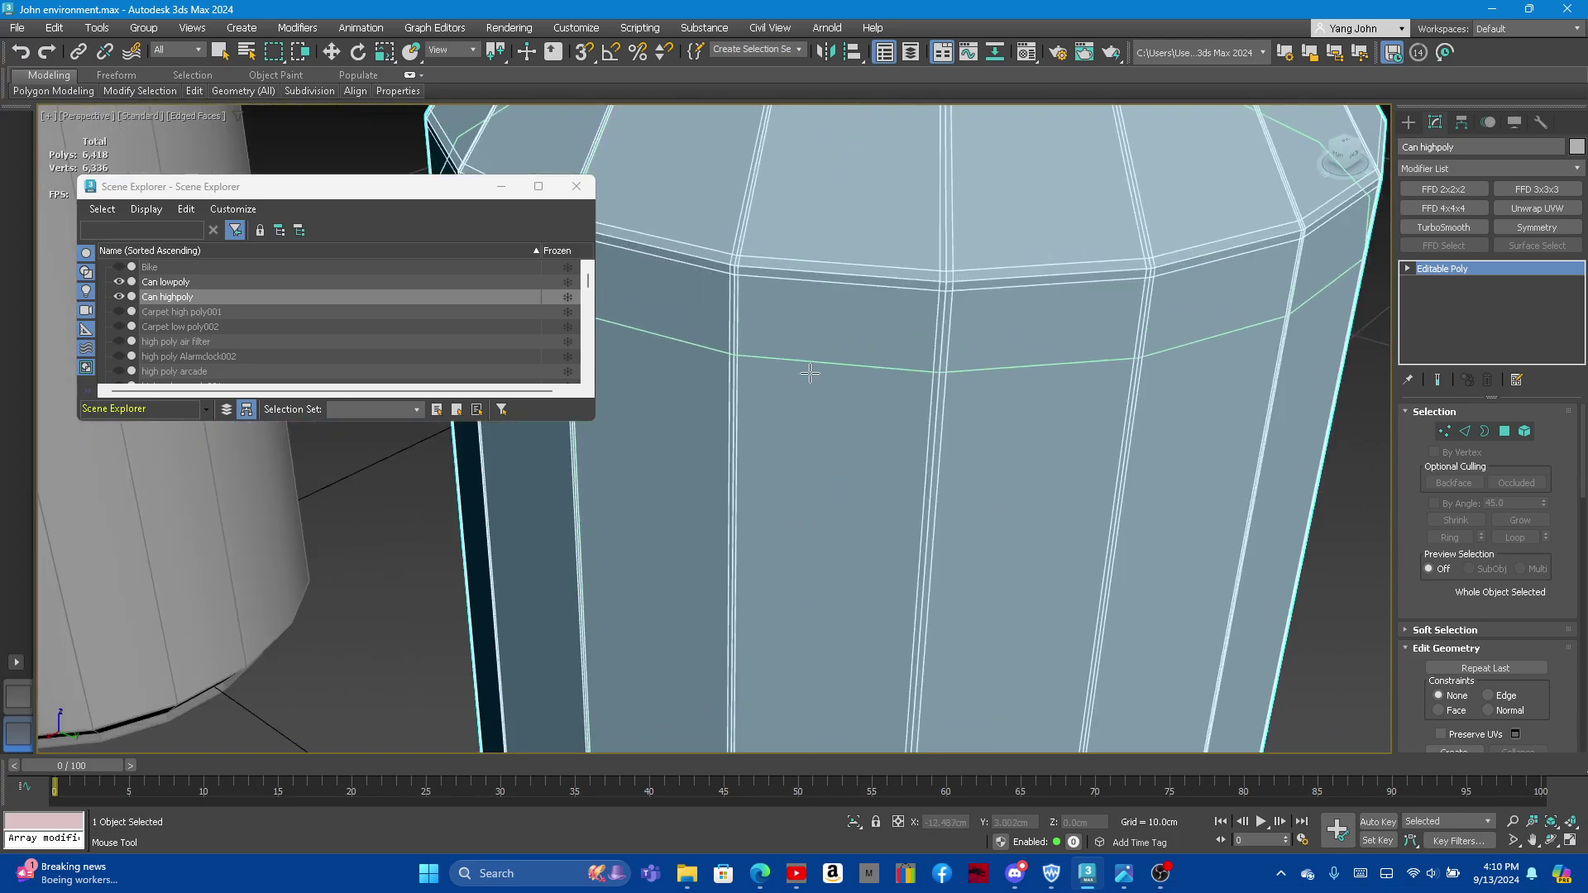
scroll(828, 362, "down", 3)
scroll(833, 308, "up", 5)
scroll(833, 308, "down", 2)
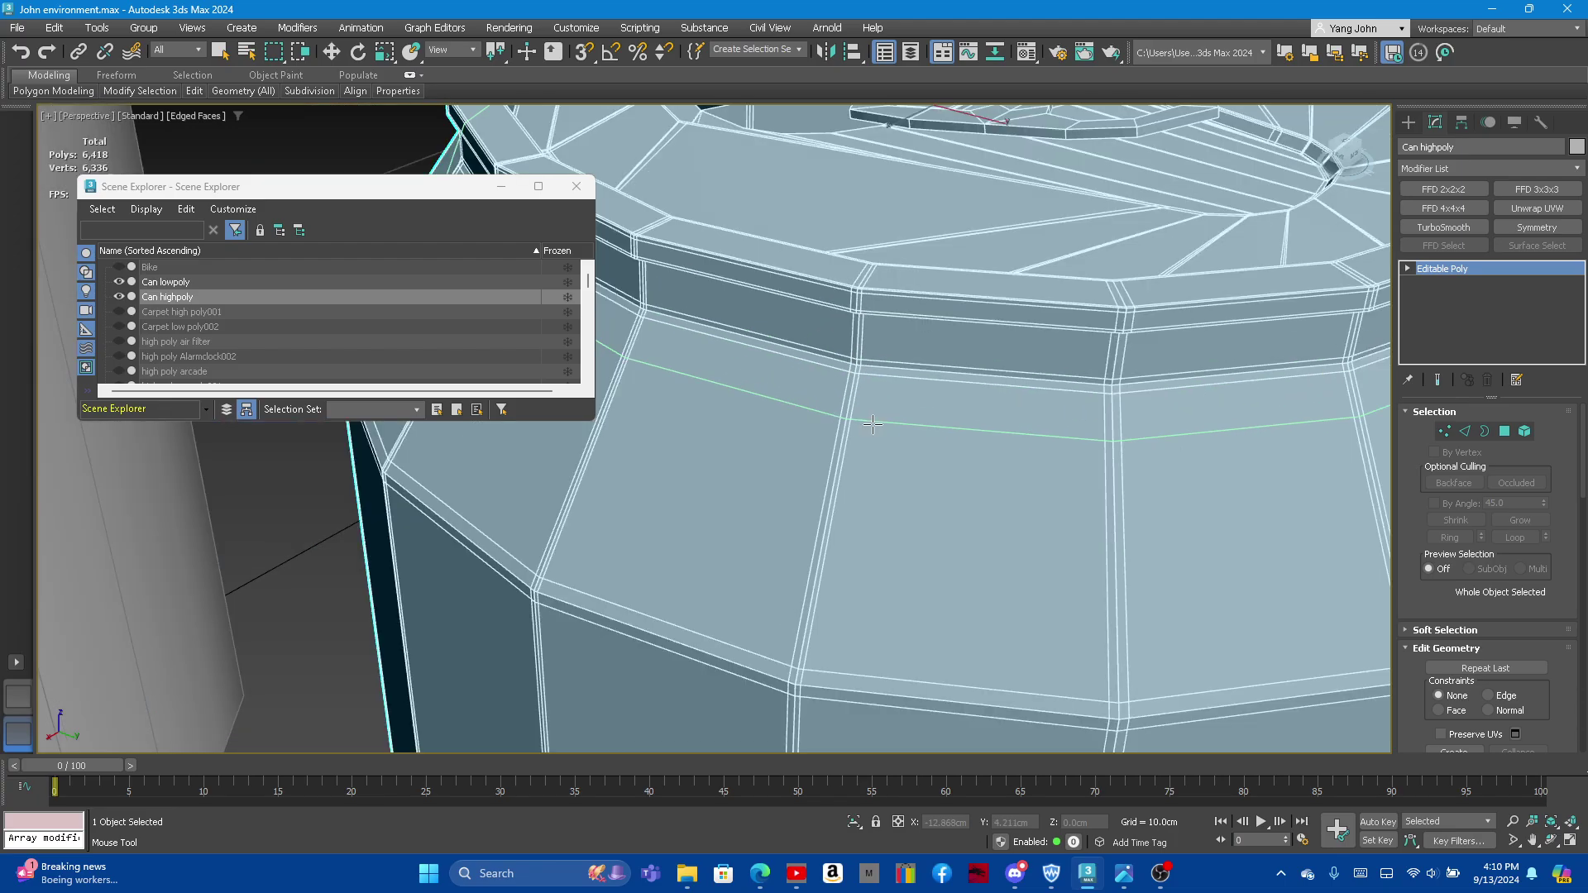
scroll(832, 308, "up", 2)
scroll(833, 308, "down", 5)
middle_click_drag(832, 307, 896, 463, "alt")
scroll(896, 463, "up", 4)
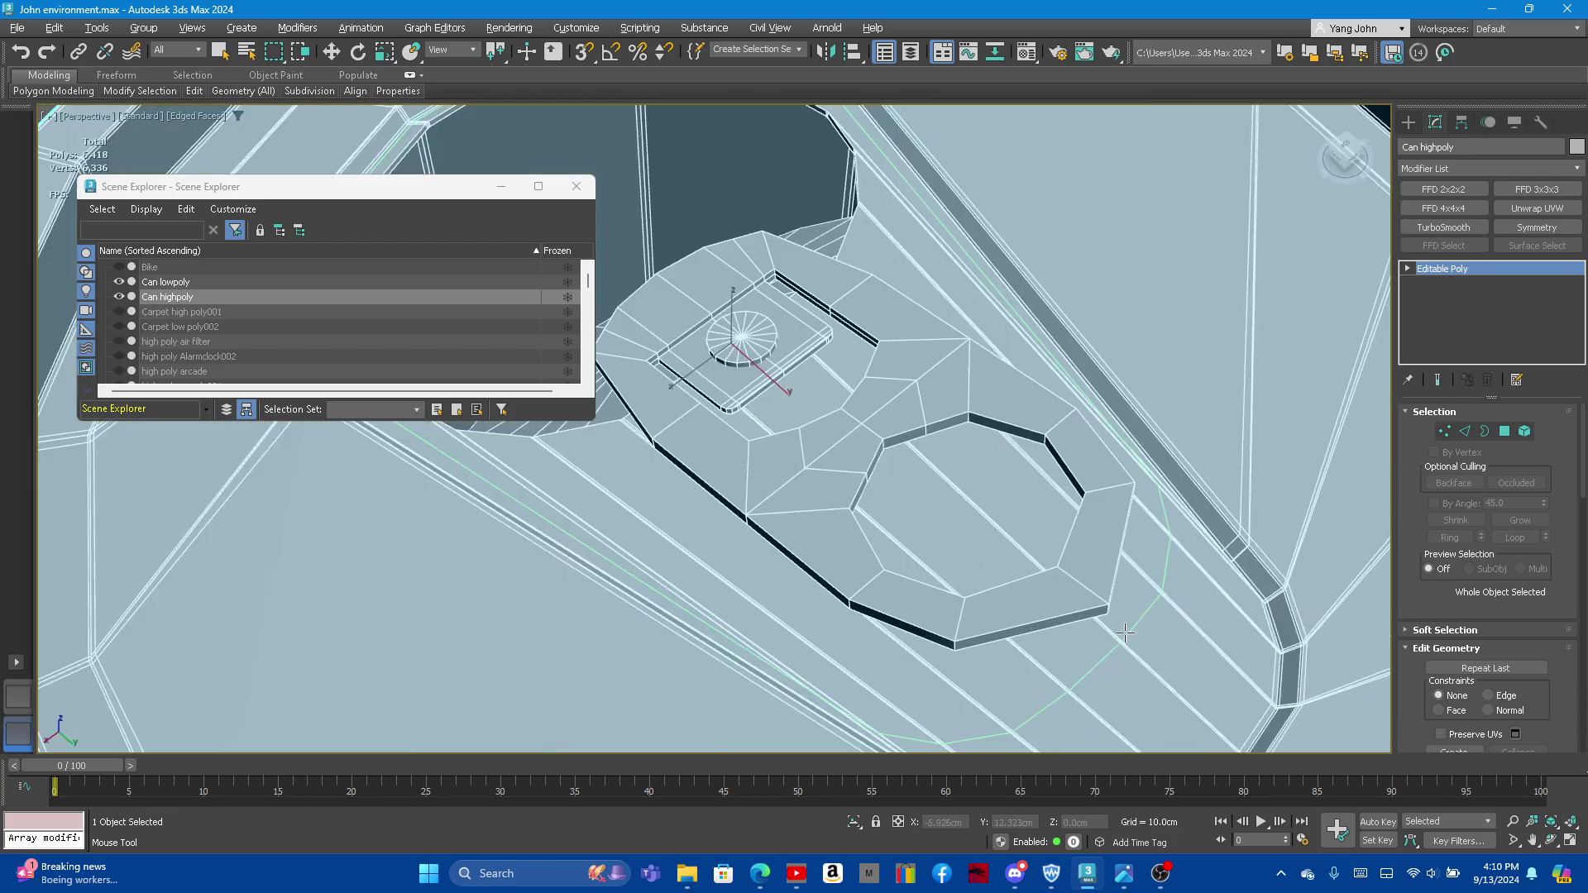
scroll(1111, 590, "up", 3)
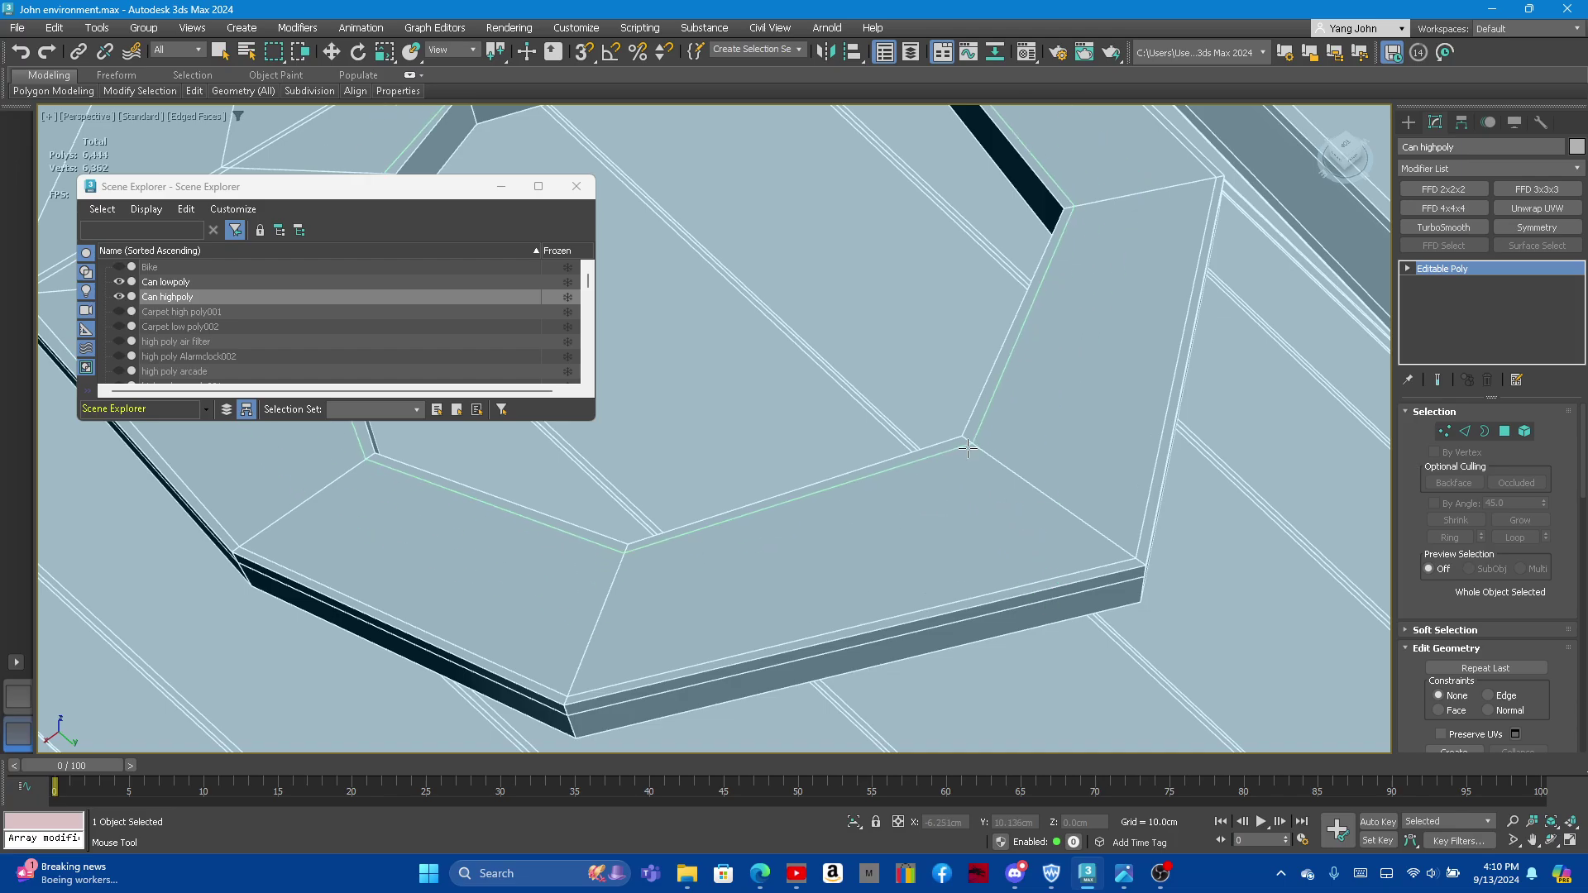
middle_click_drag(880, 407, 783, 322, "alt")
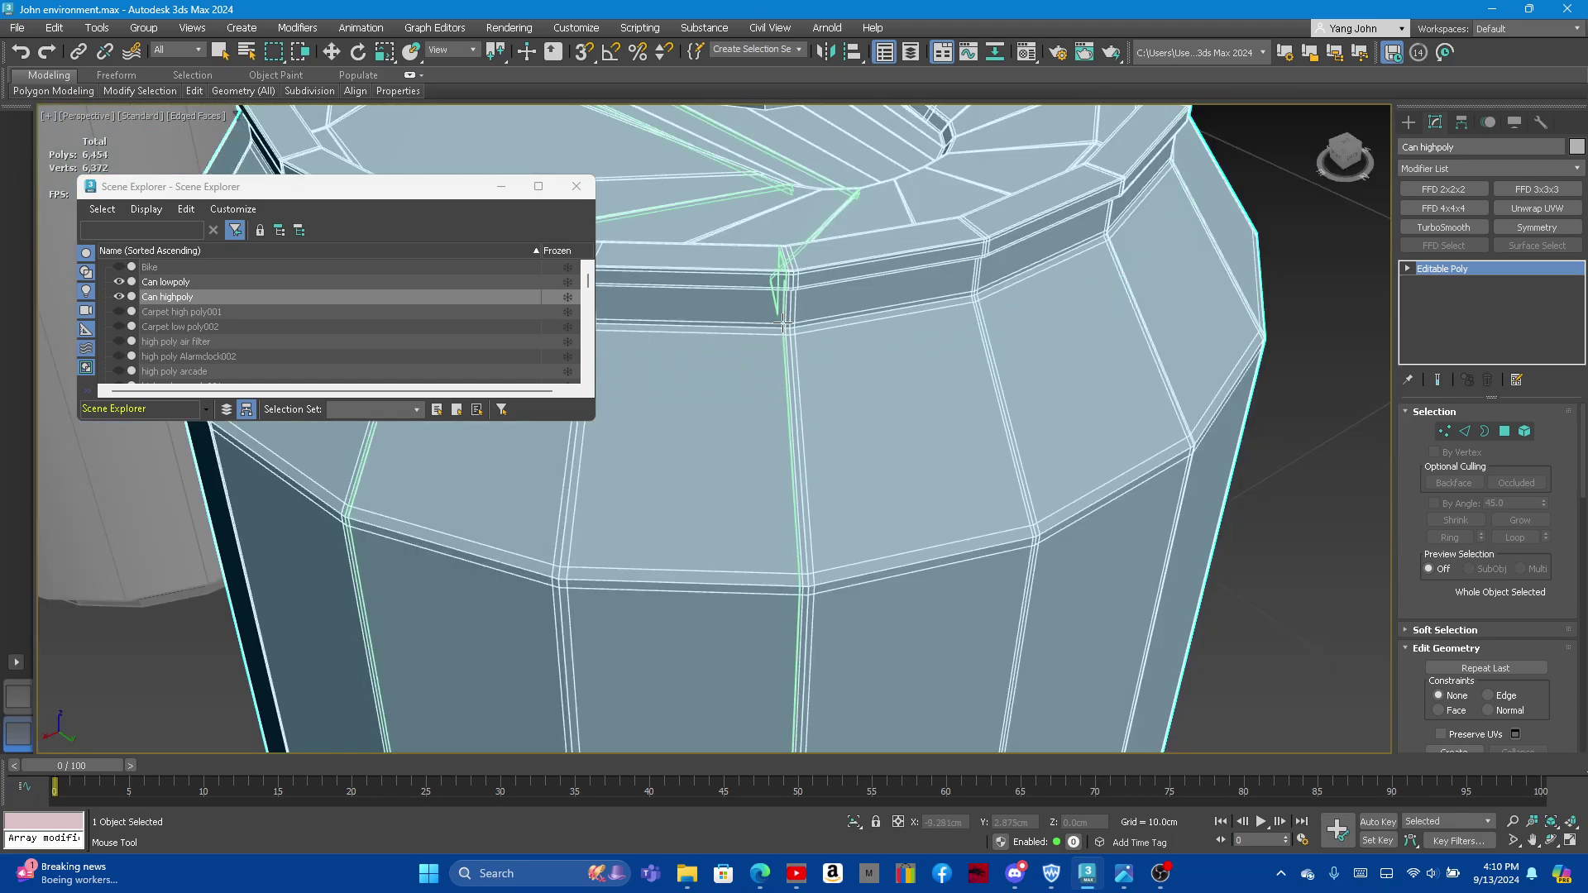
middle_click_drag(806, 165, 822, 209, "alt")
Step: Save the soda can scene and zoom in on the can top
left_click(16, 27)
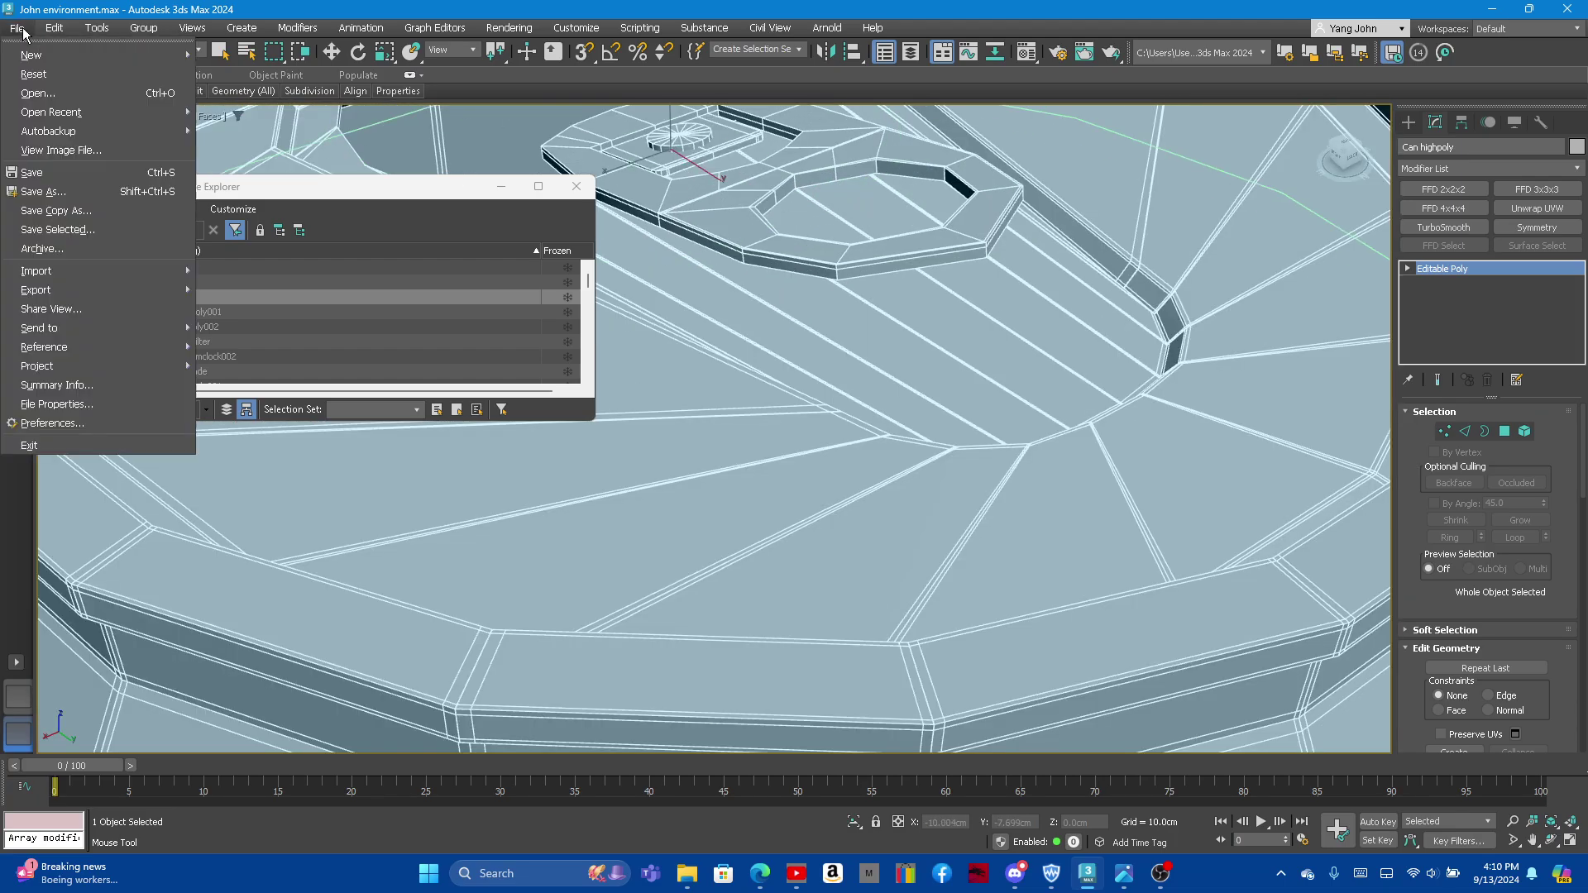
left_click(42, 152)
scroll(827, 261, "up", 2)
scroll(827, 261, "up", 5)
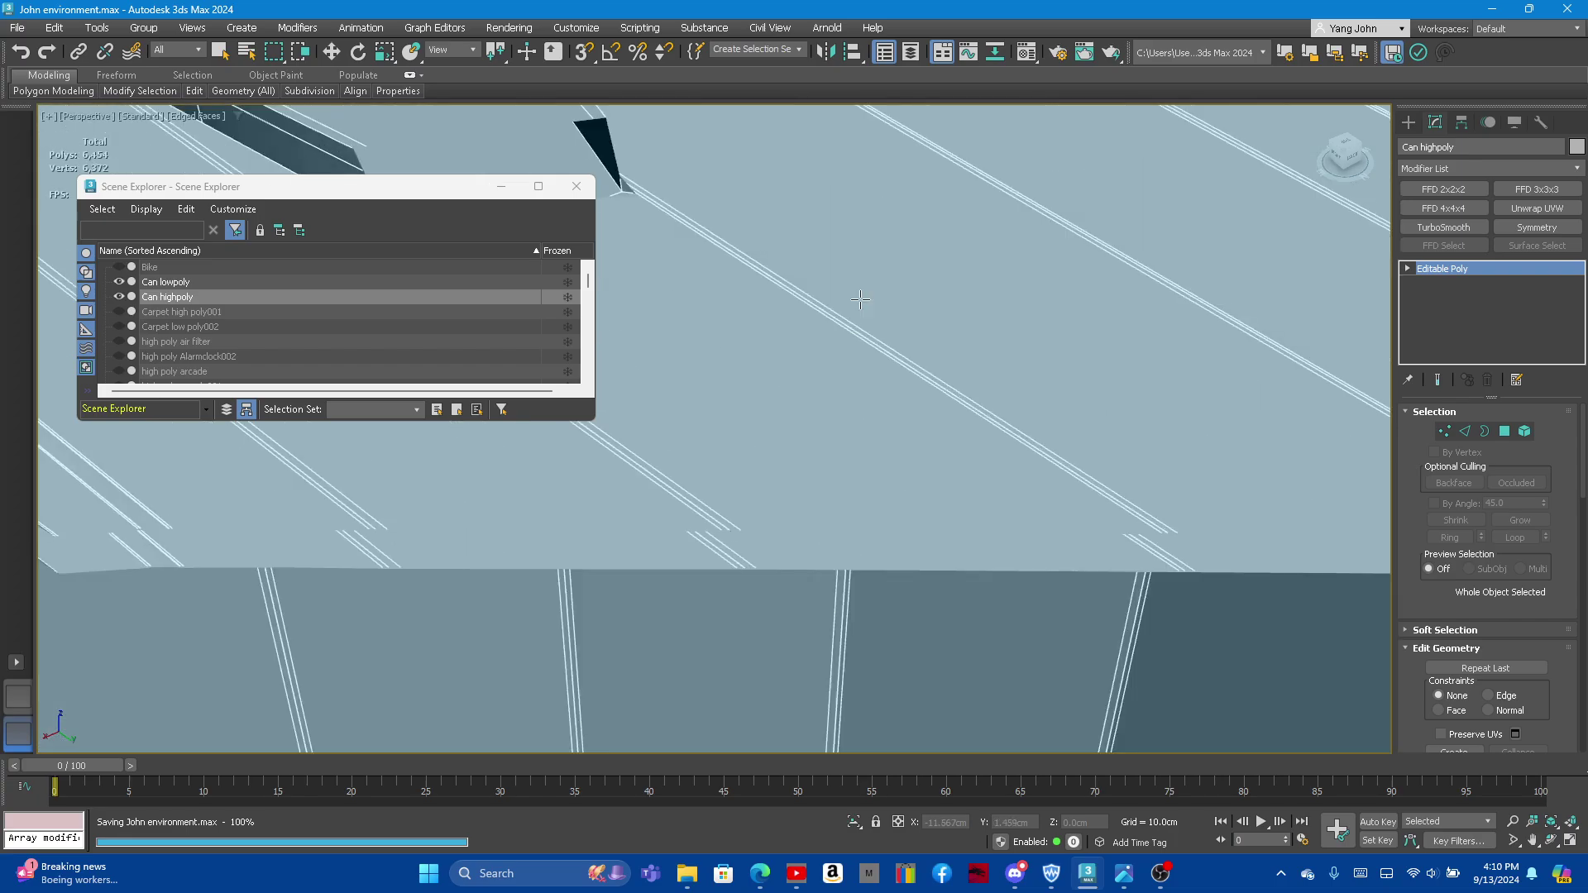
scroll(871, 341, "down", 3)
scroll(871, 341, "down", 4)
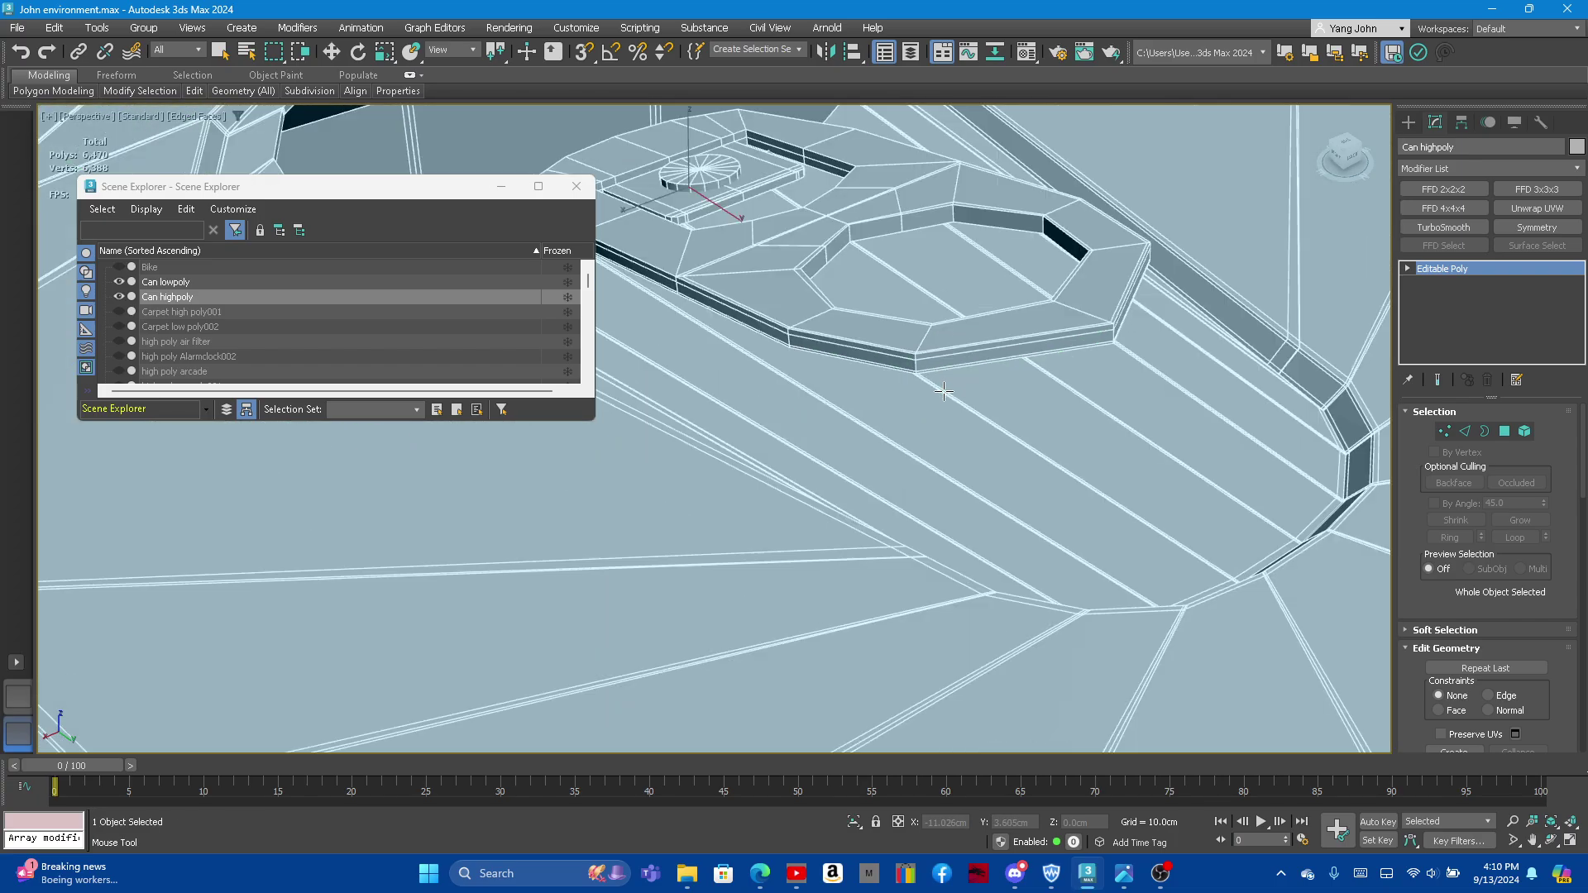
scroll(870, 314, "up", 2)
scroll(869, 285, "up", 4)
scroll(869, 285, "down", 3)
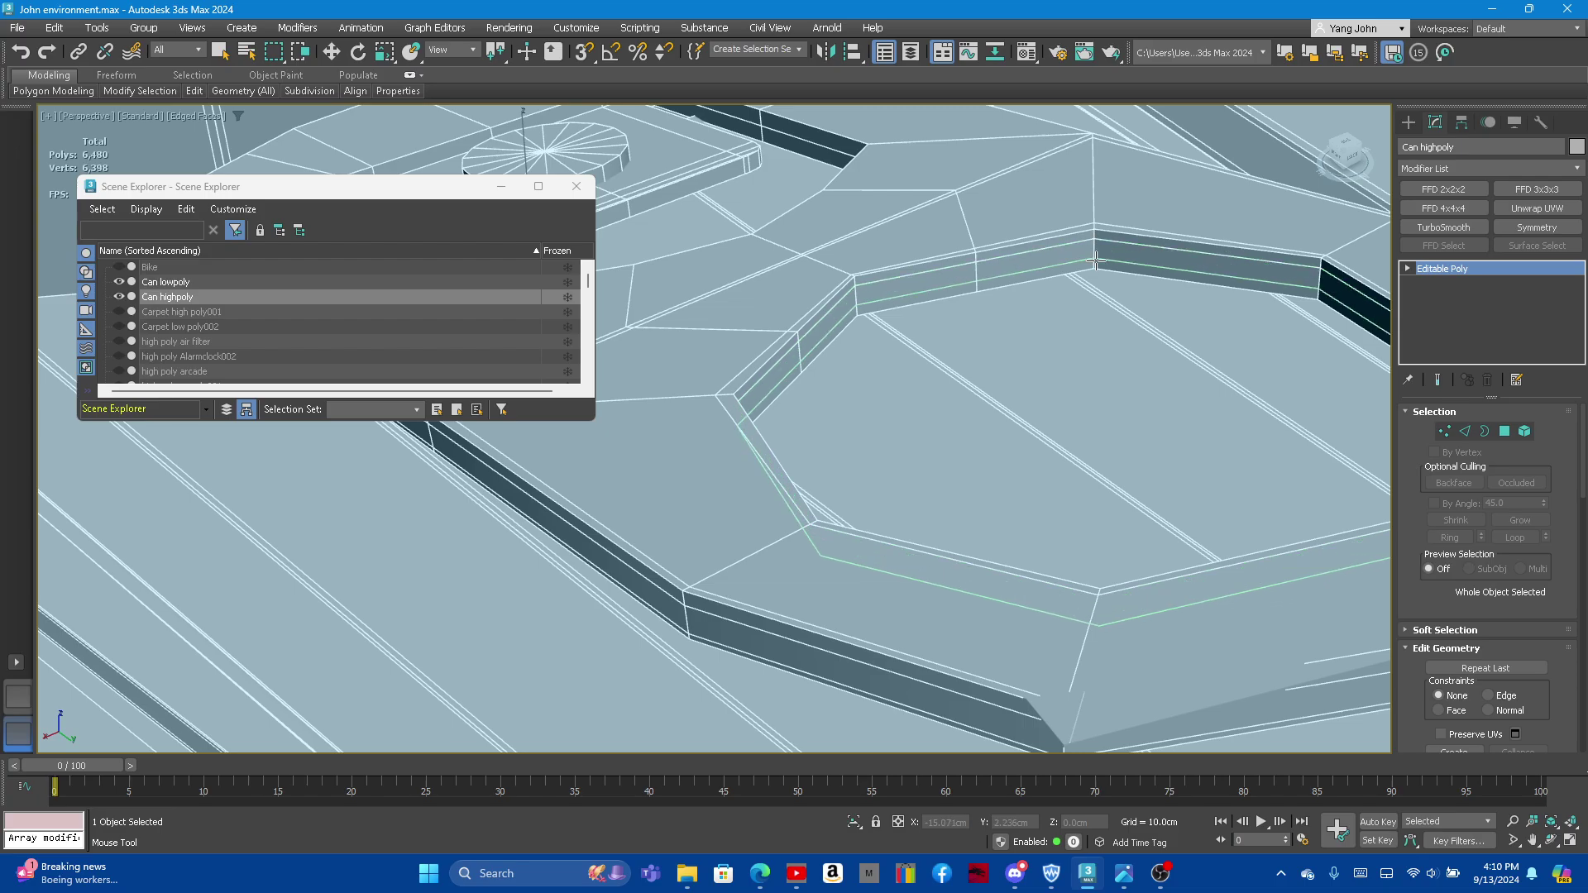
scroll(1009, 228, "down", 2)
scroll(924, 216, "down", 2)
scroll(924, 216, "up", 2)
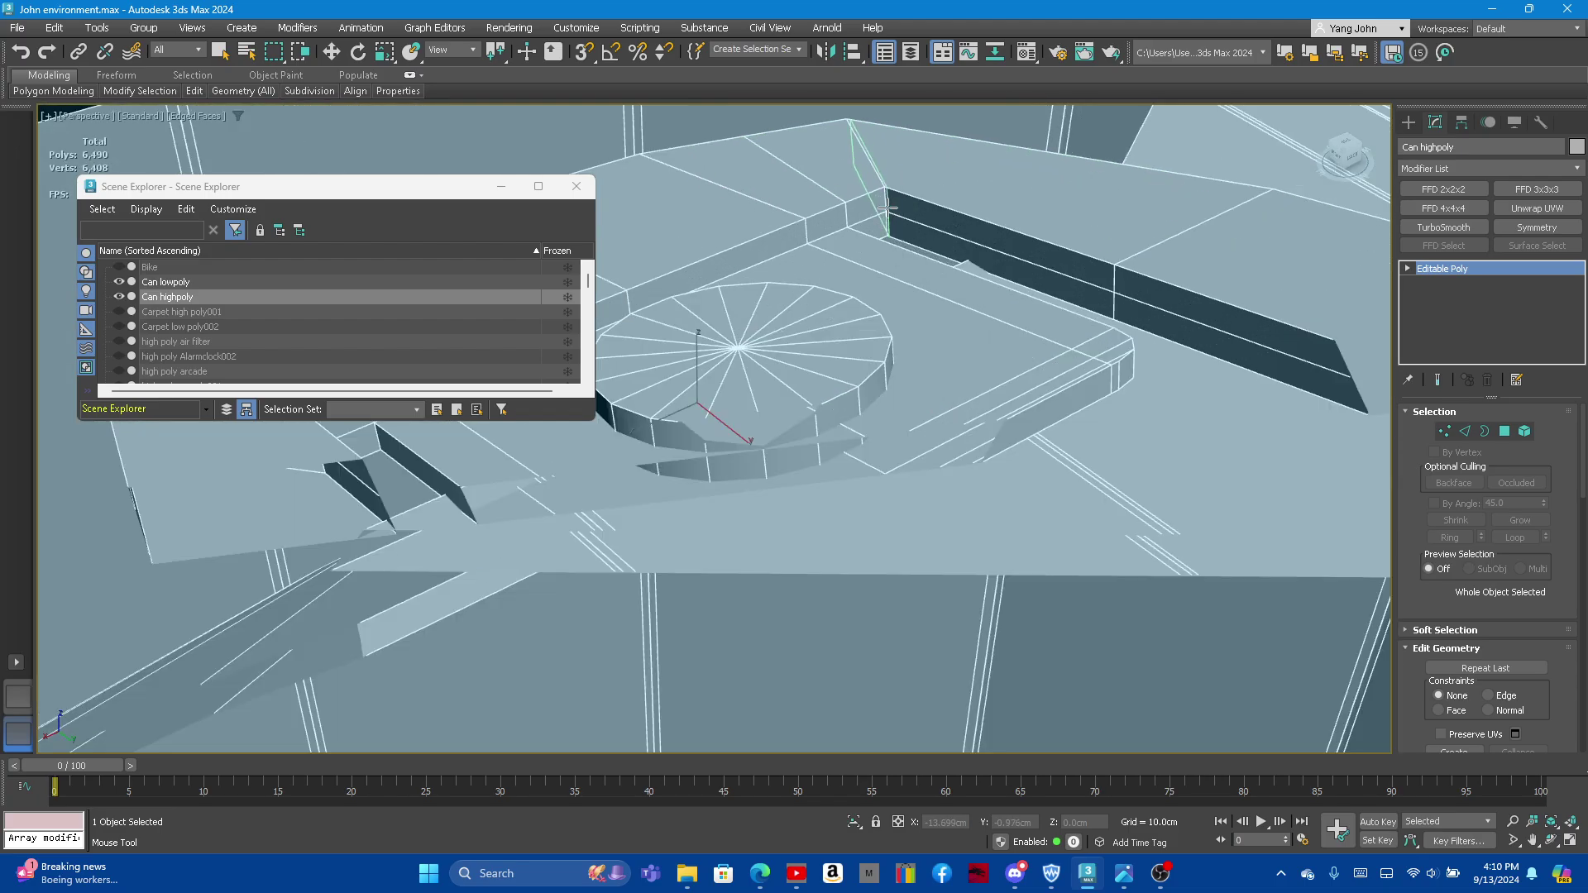
scroll(886, 196, "up", 1)
Step: Add a supporting edge loop along the tab platform on Can highpoly
mouse_move(886, 197)
left_mouse_down()
mouse_move(890, 235)
mouse_move(870, 176)
mouse_move(866, 332)
left_mouse_up()
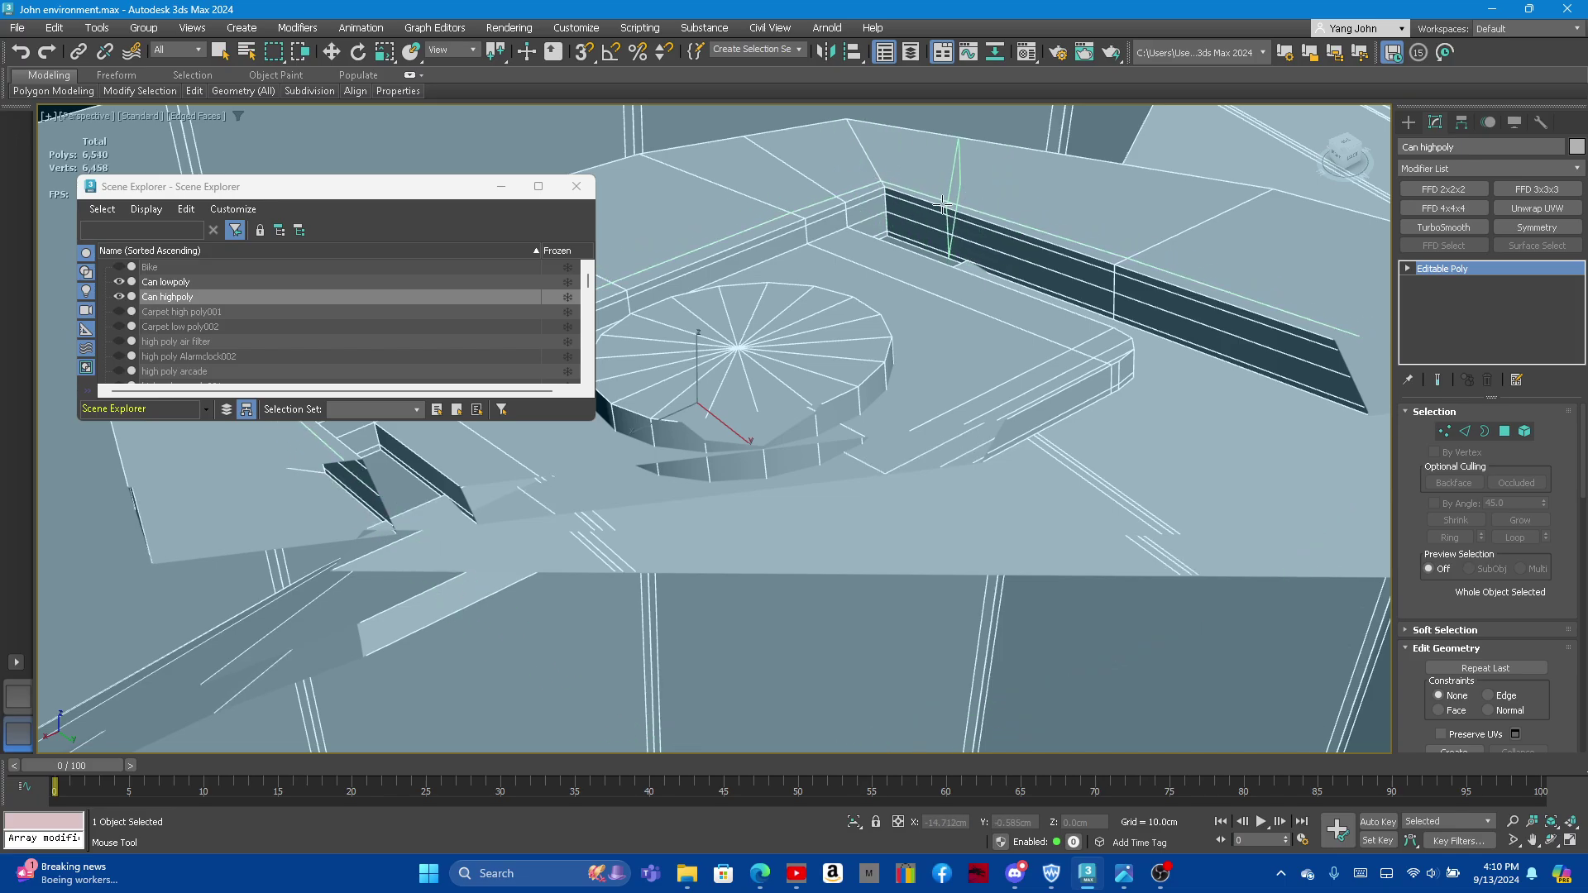
mouse_move(879, 334)
middle_mouse_down("alt")
mouse_move(876, 383)
mouse_move(821, 411)
middle_mouse_up("alt")
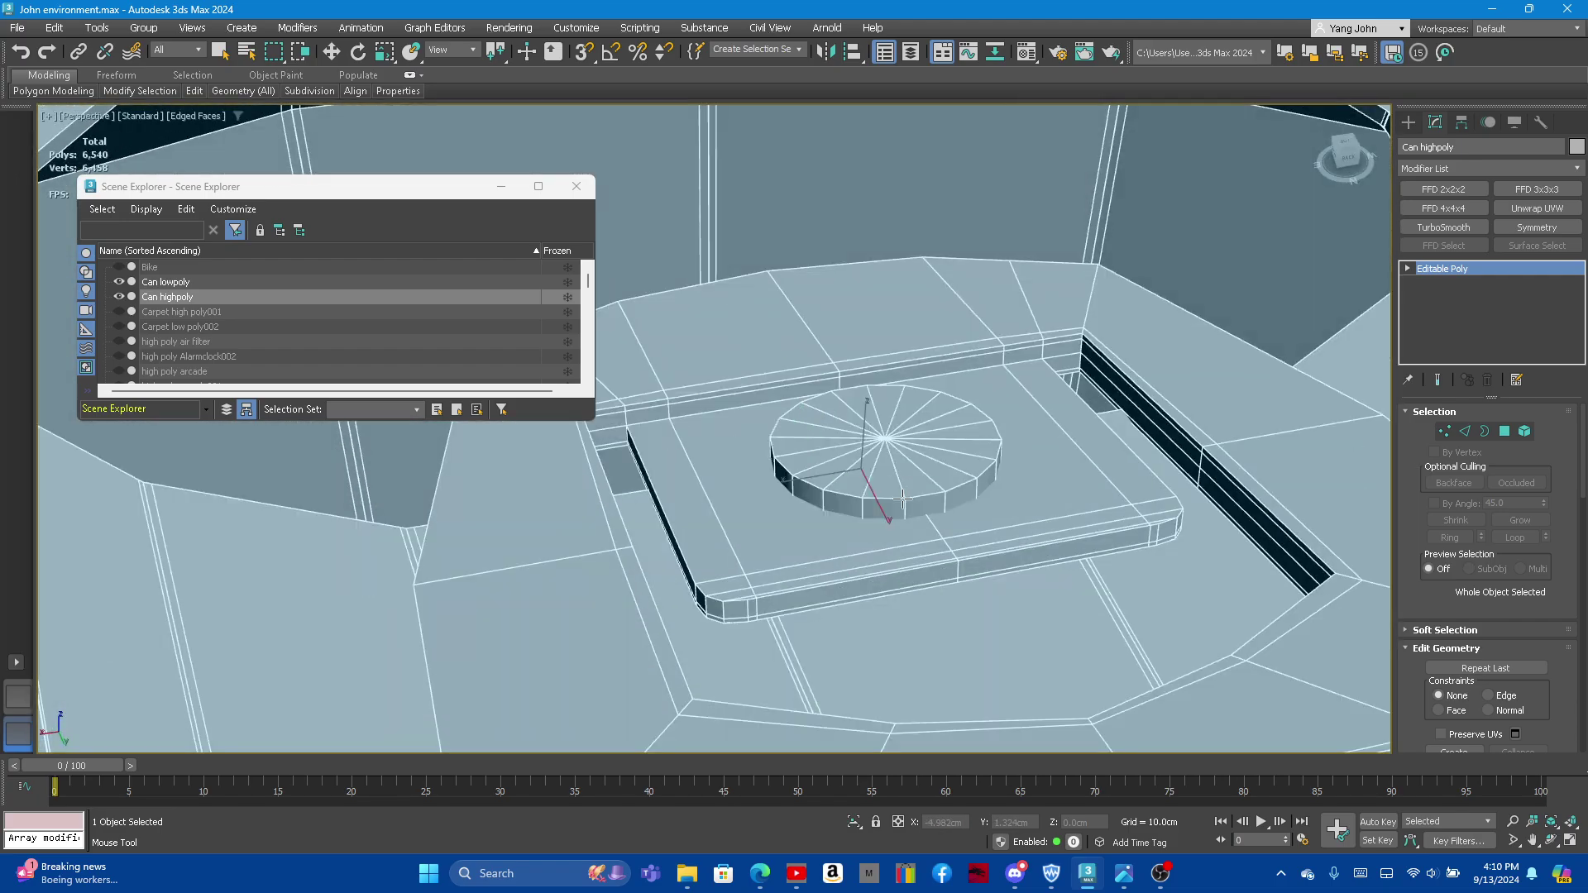
middle_click_drag(902, 497, 929, 531, "alt")
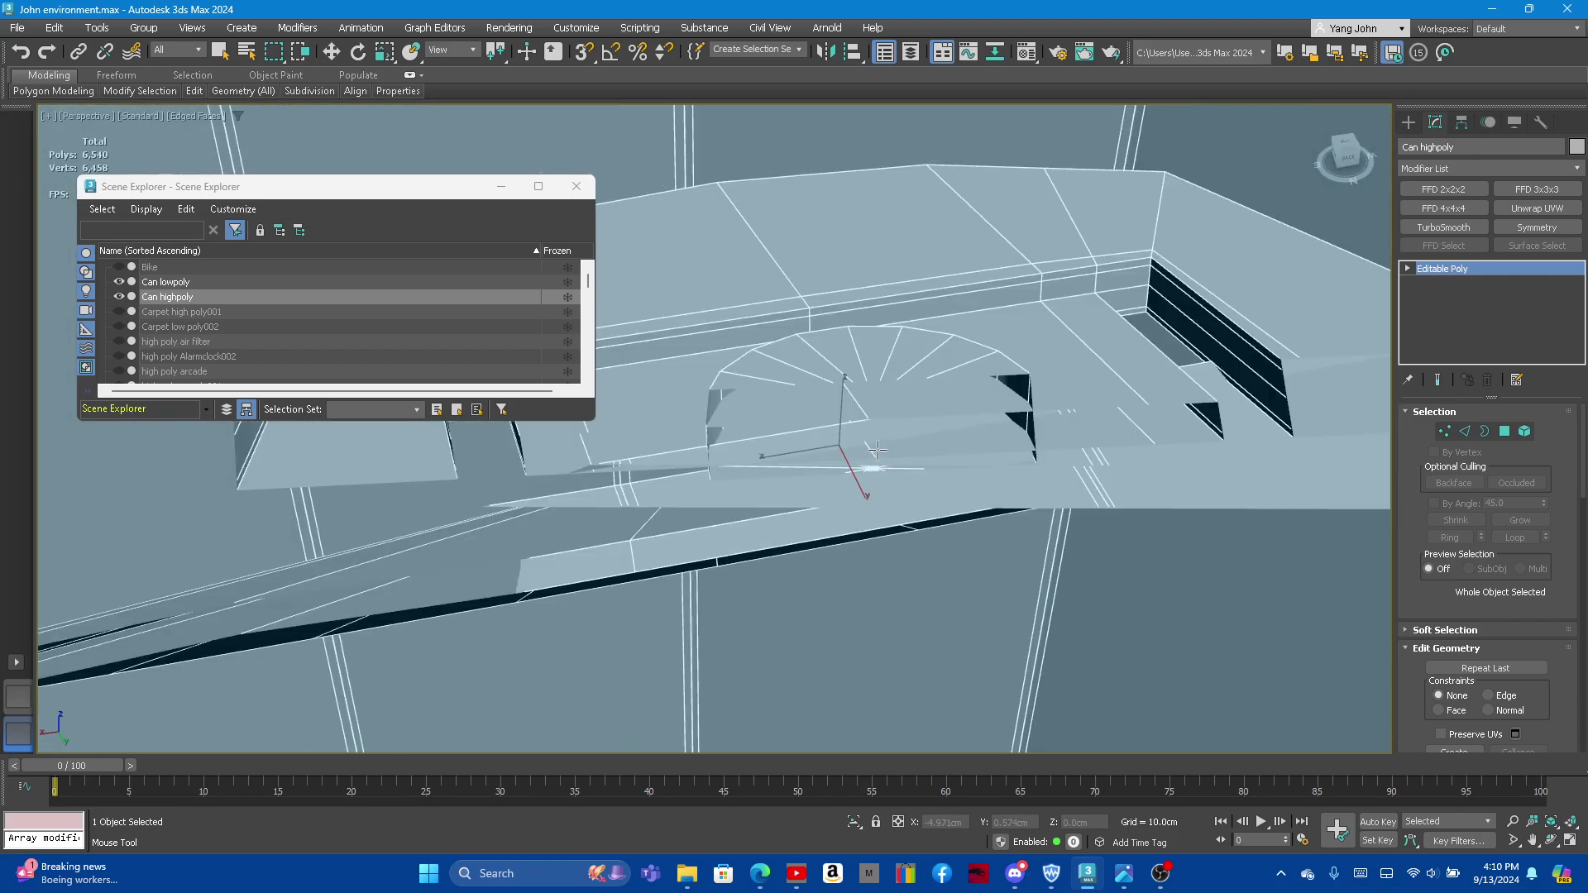
scroll(930, 531, "down", 10)
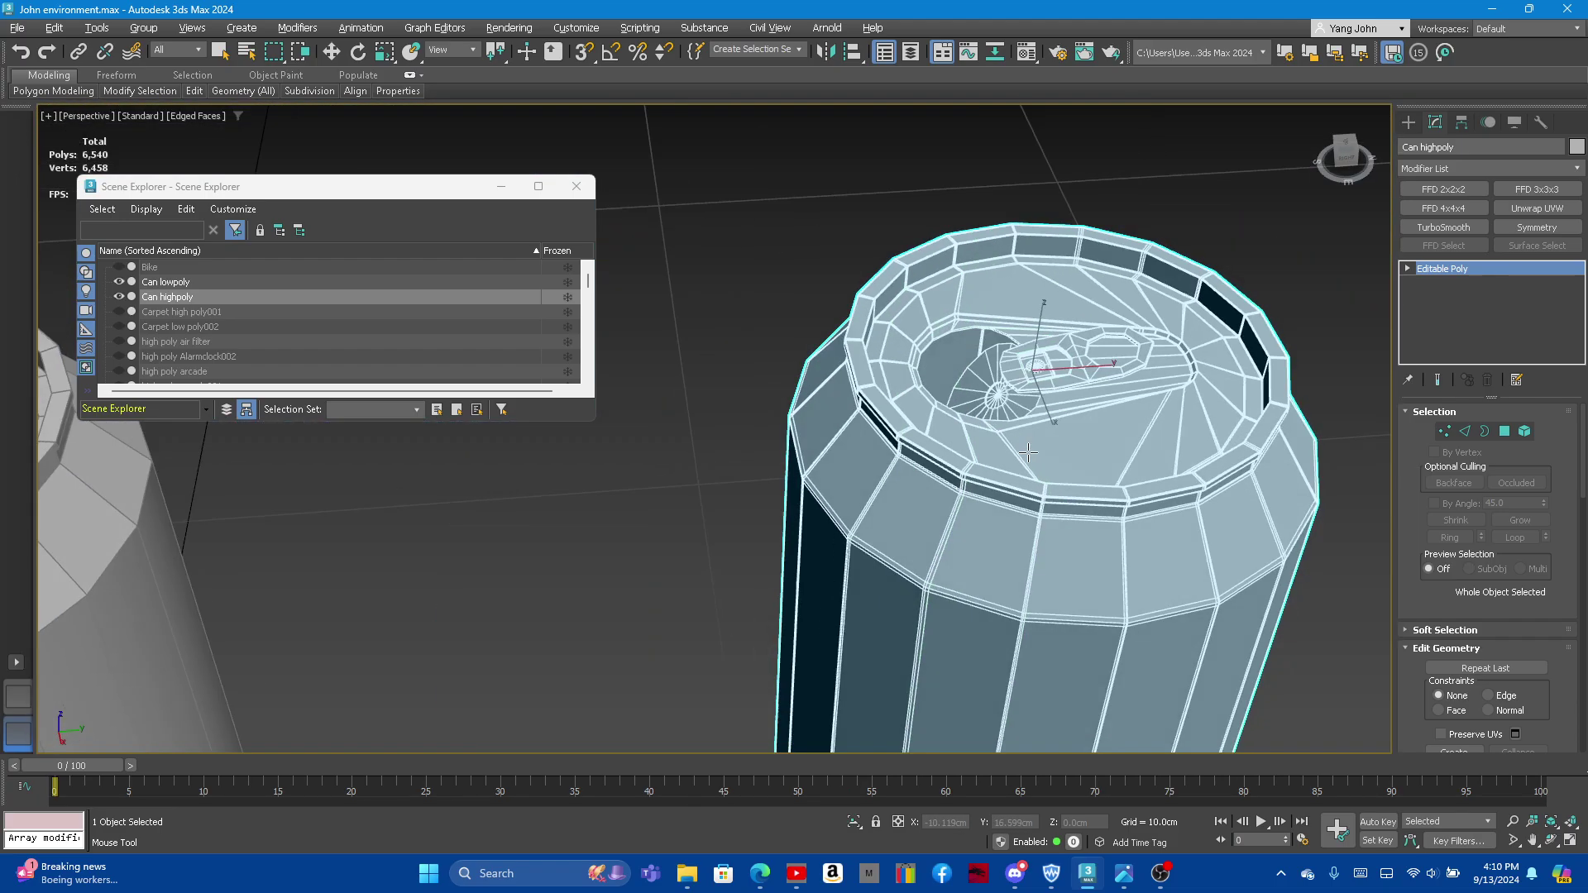
middle_click_drag(930, 531, 1011, 382, "alt")
scroll(1011, 382, "up", 5)
scroll(1011, 382, "up", 5)
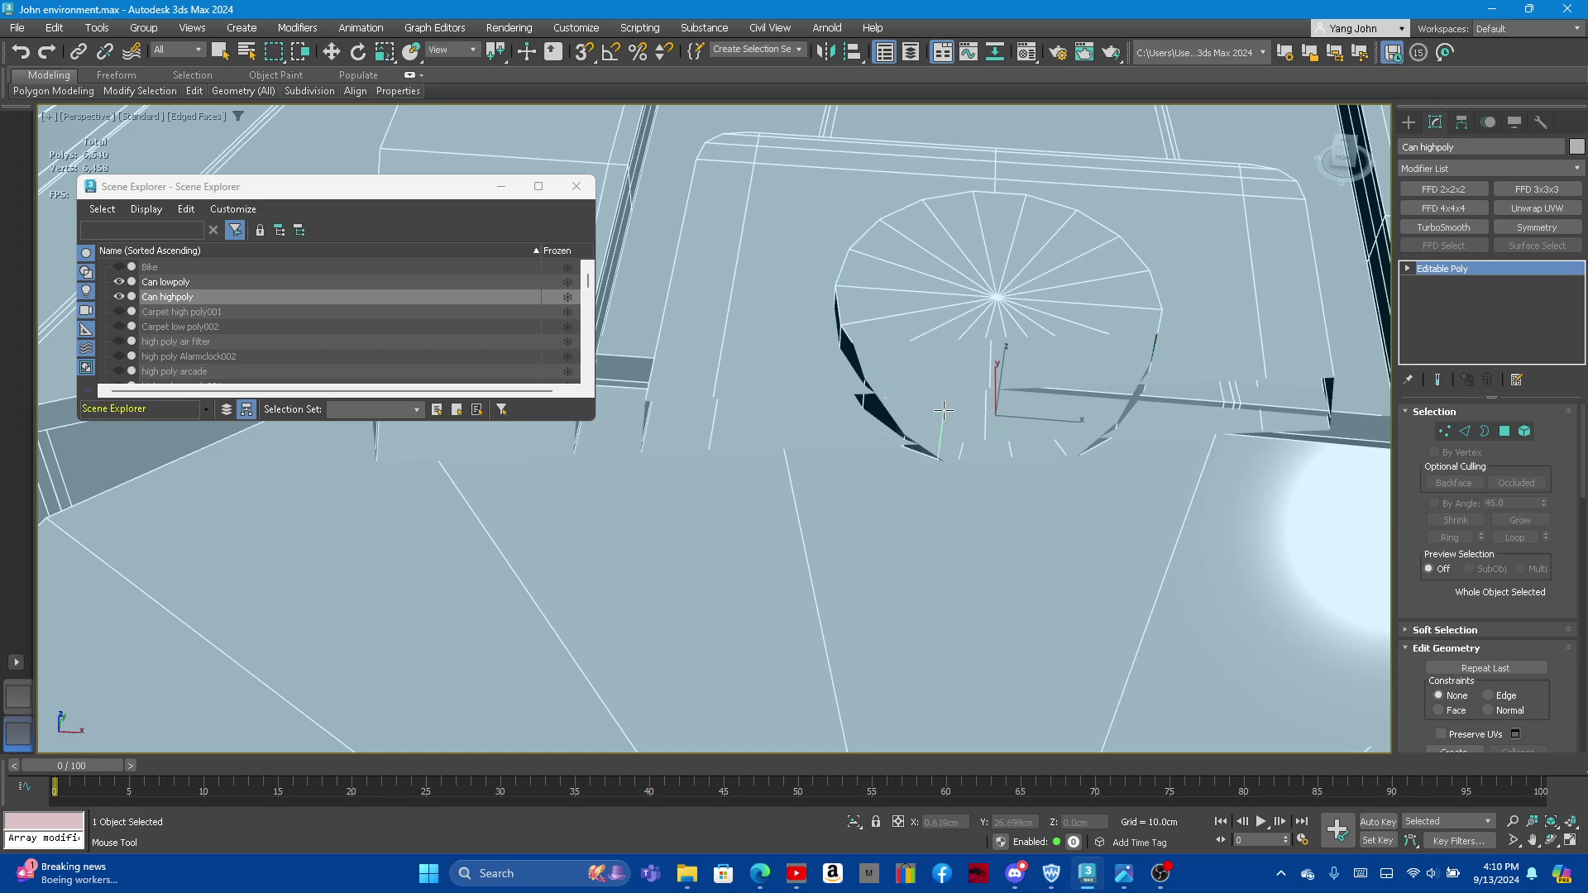
scroll(951, 356, "down", 3)
Step: Add three holding edge loops around the can-top centre cap ring
scroll(935, 341, "up", 3)
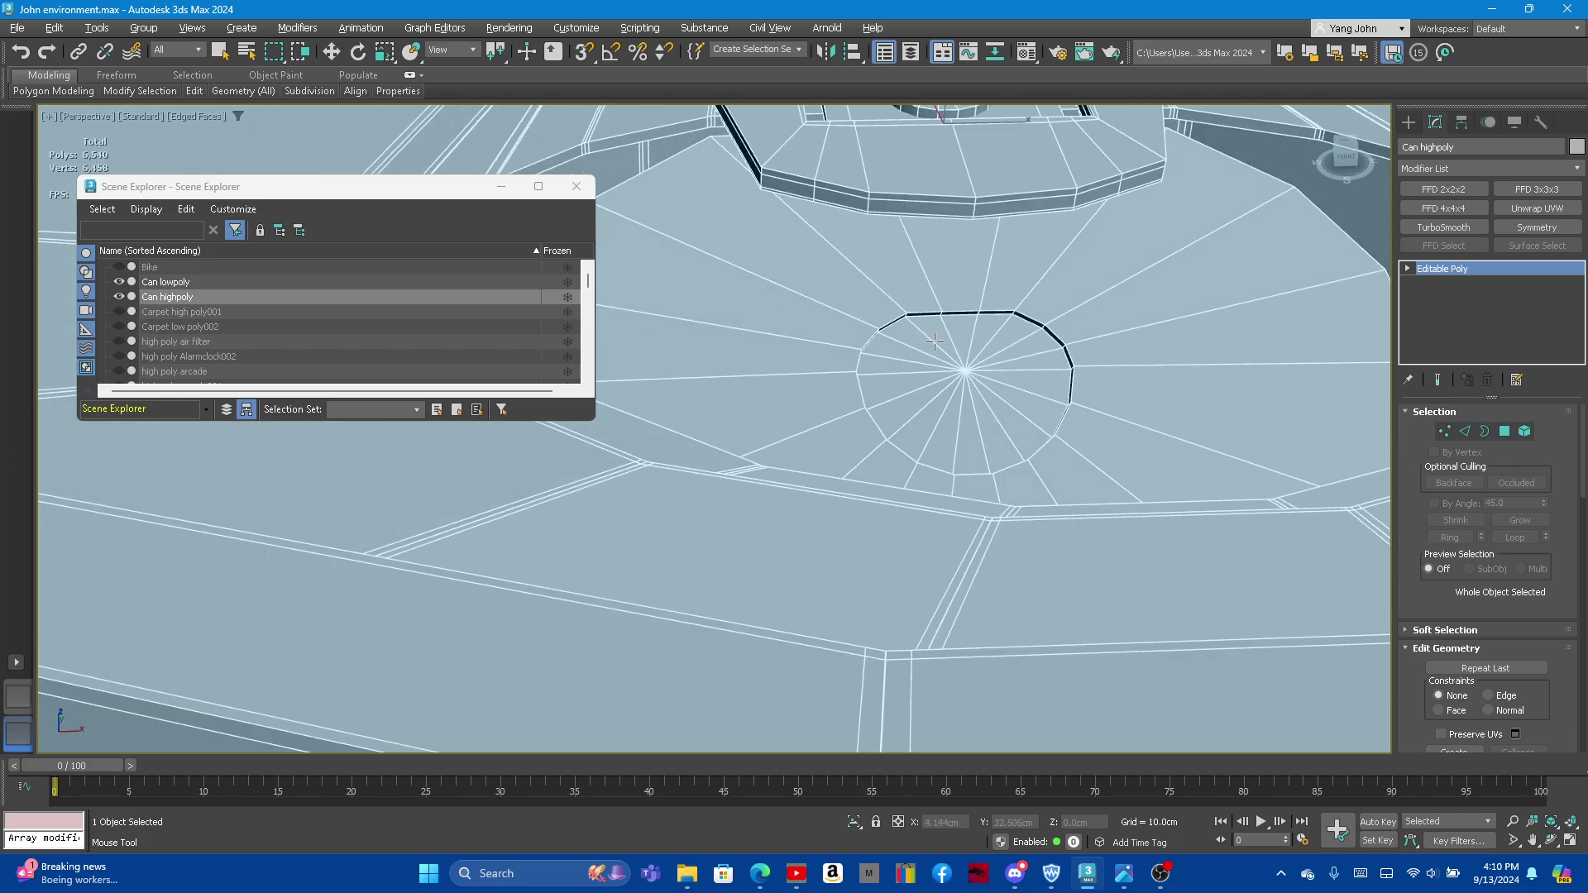
left_click(897, 306)
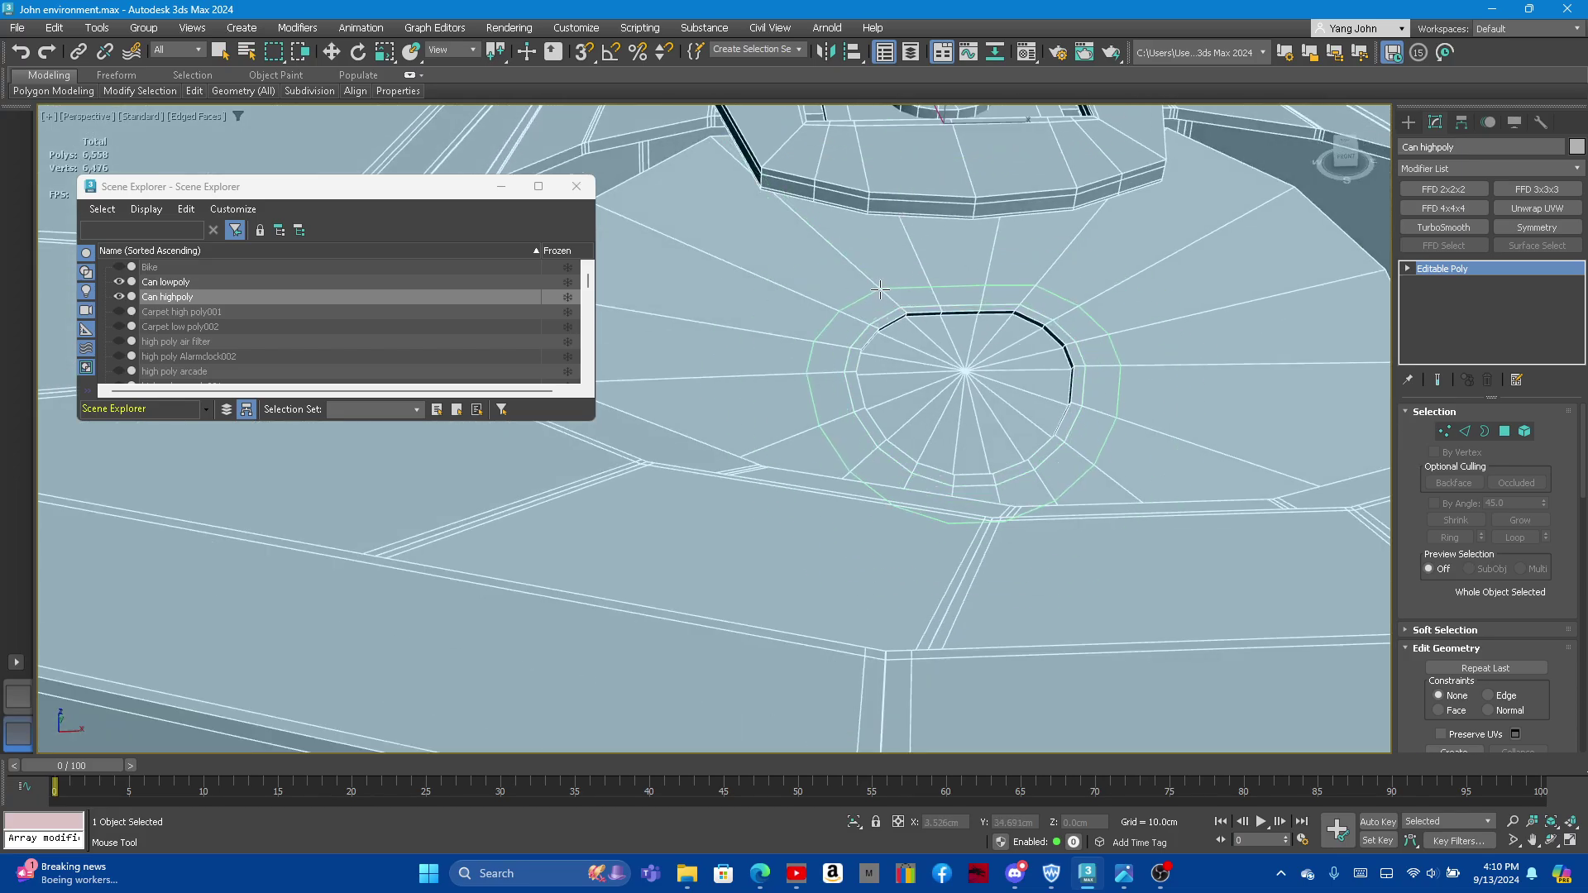
left_click(880, 289)
scroll(901, 306, "up", 4)
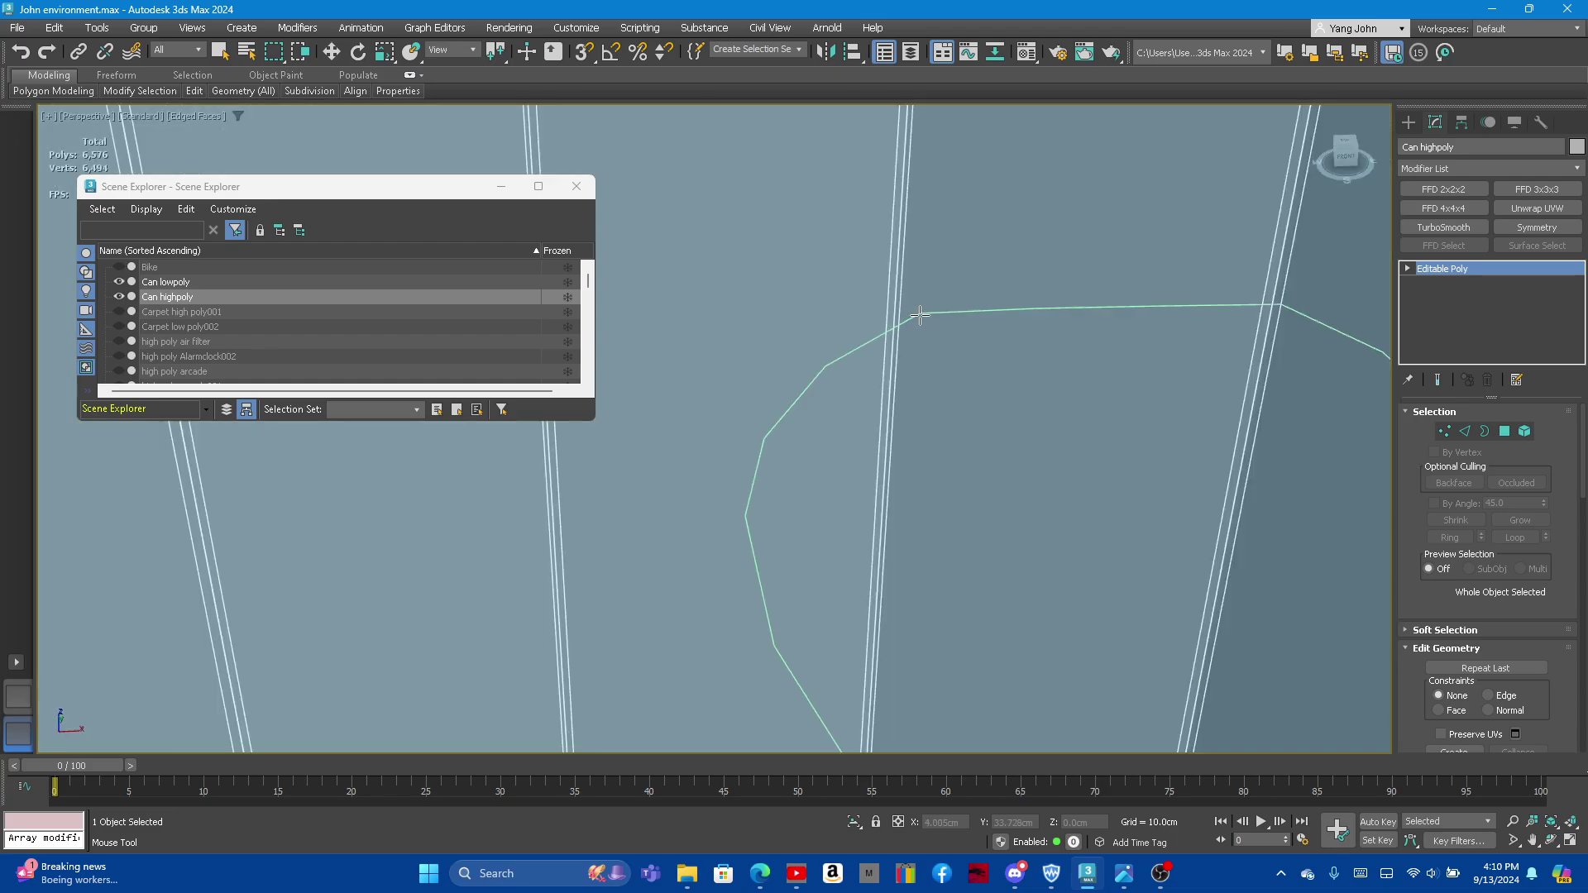
scroll(928, 328, "down", 3)
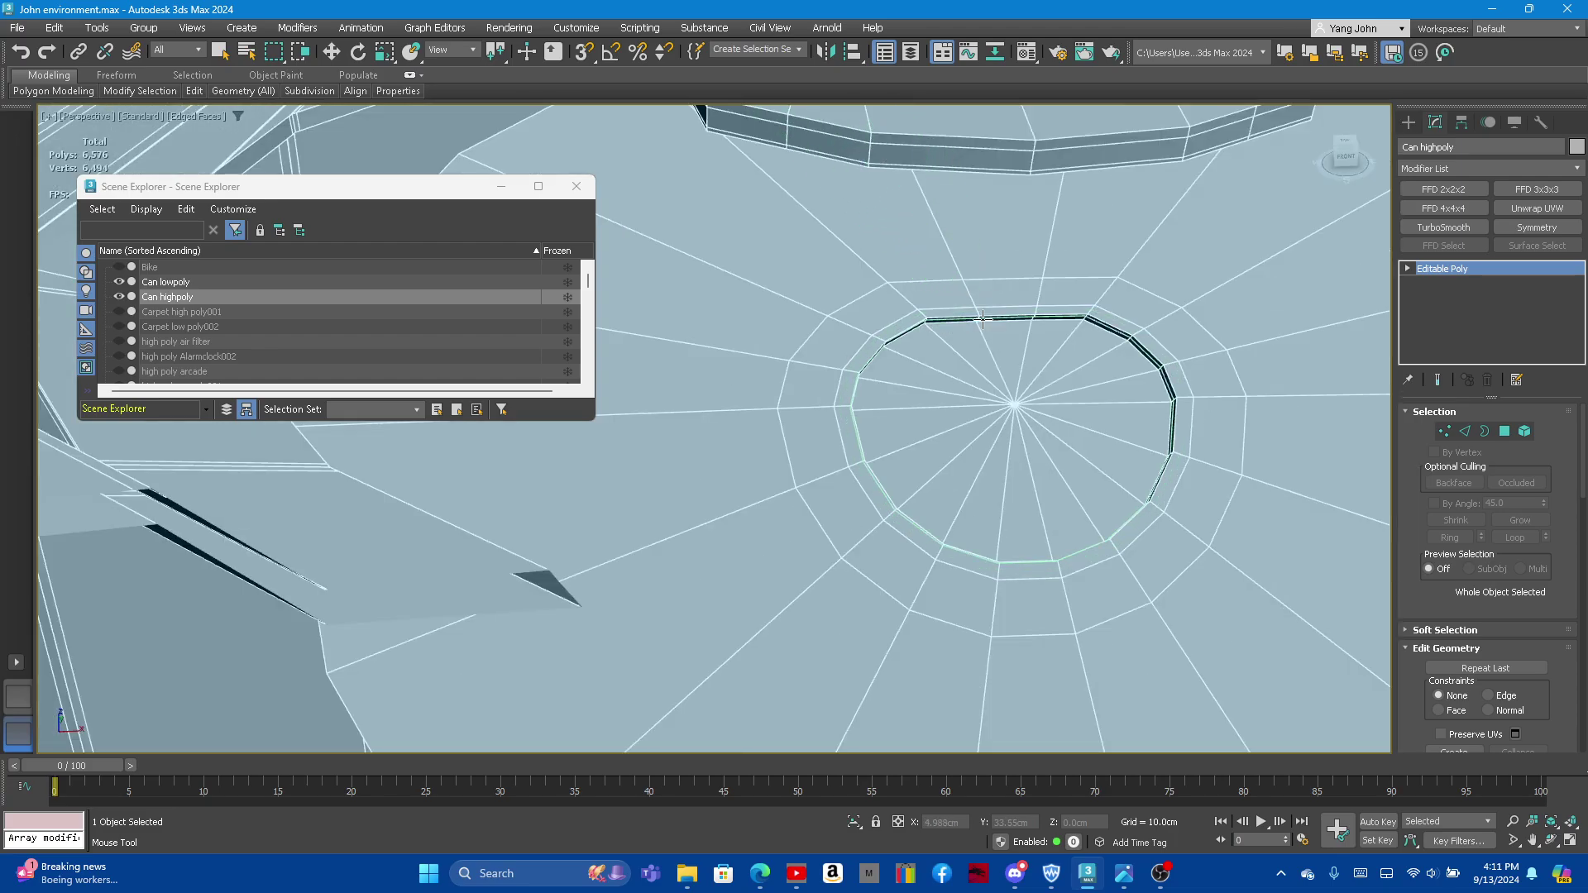
scroll(978, 320, "up", 2)
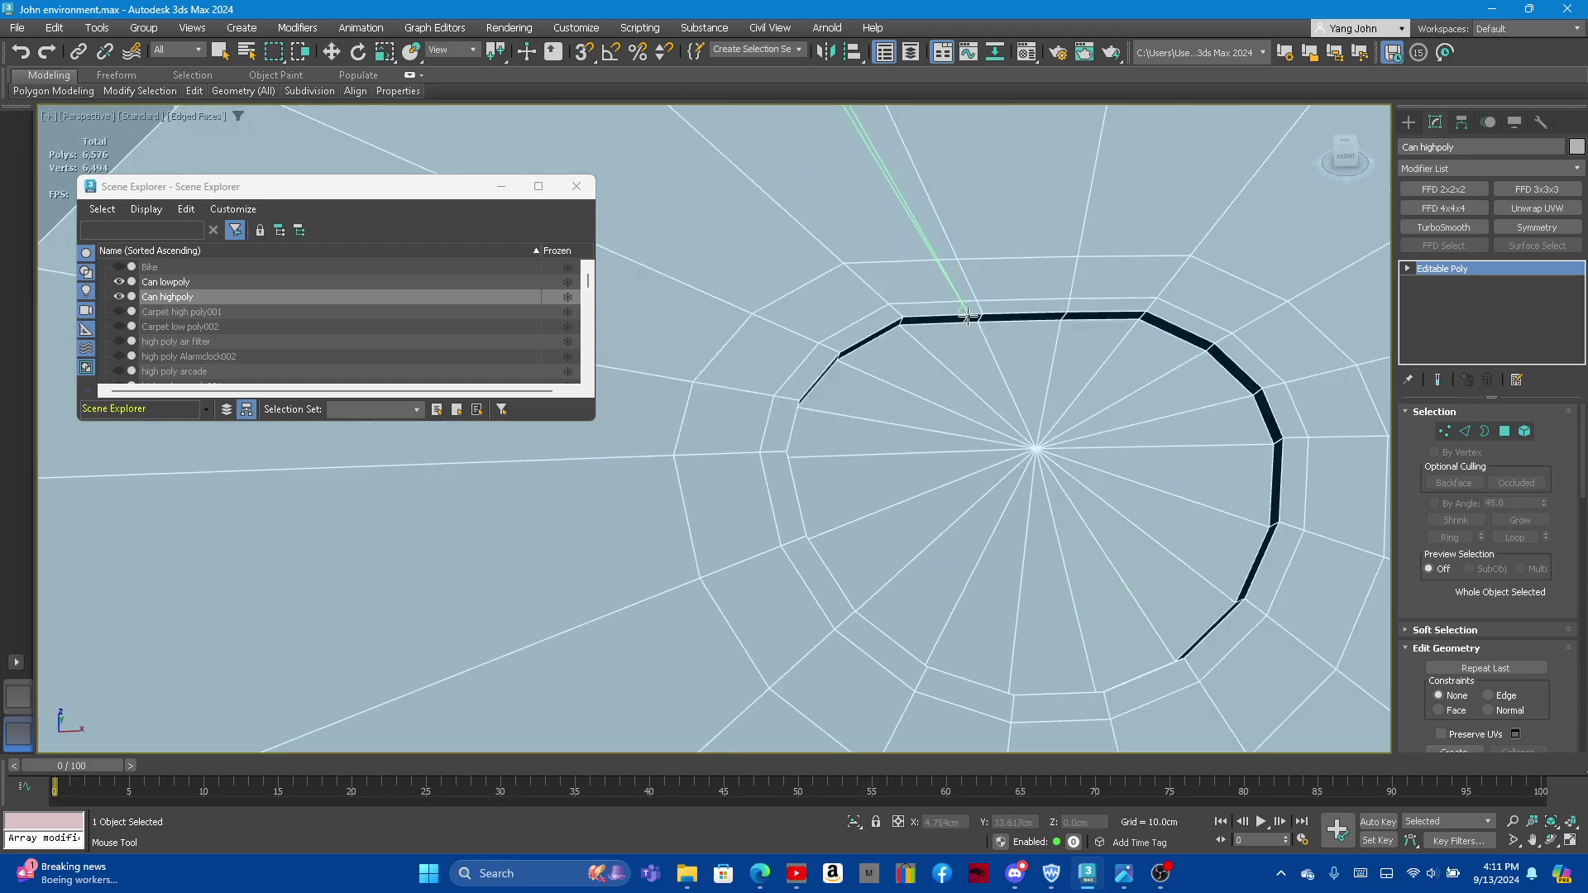
left_click(980, 319)
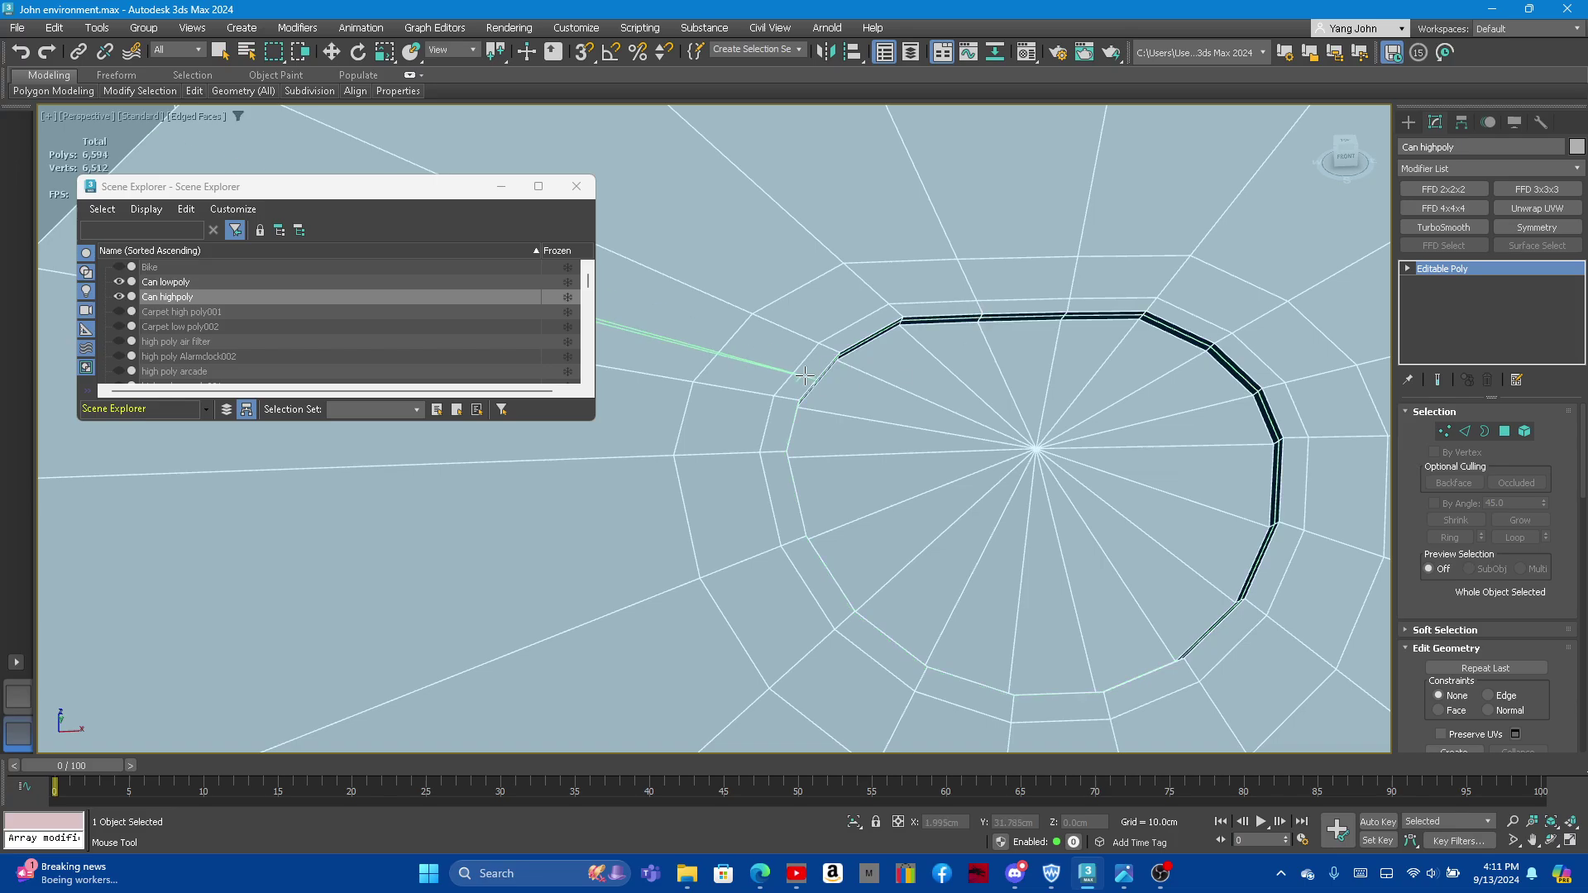
scroll(856, 330, "down", 2)
scroll(855, 330, "down", 2)
scroll(855, 330, "up", 2)
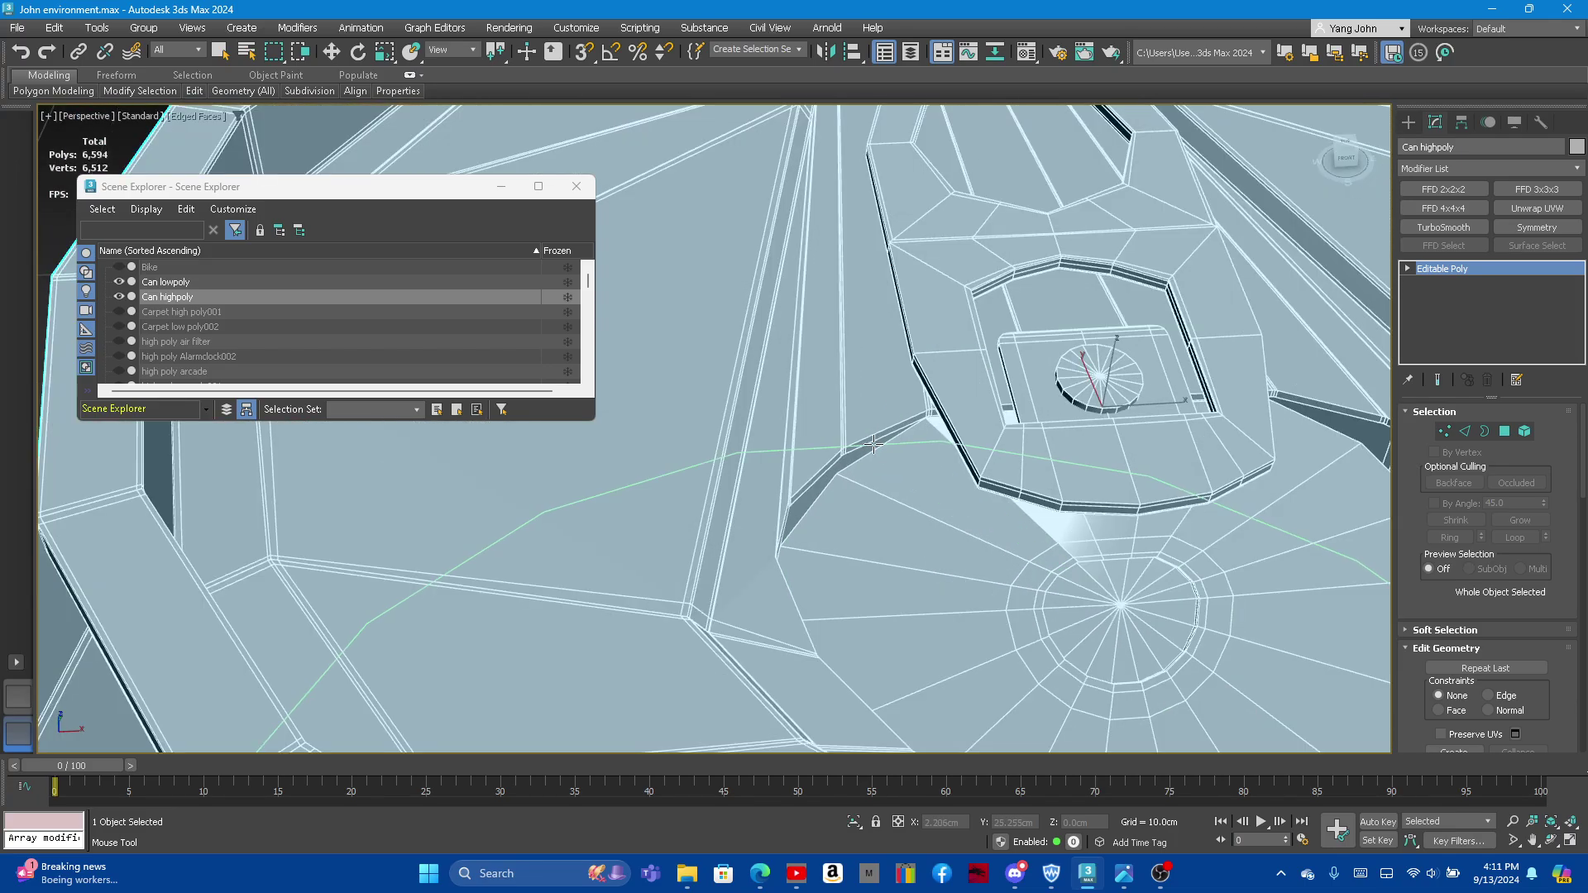
scroll(835, 437, "up", 2)
scroll(837, 437, "down", 2)
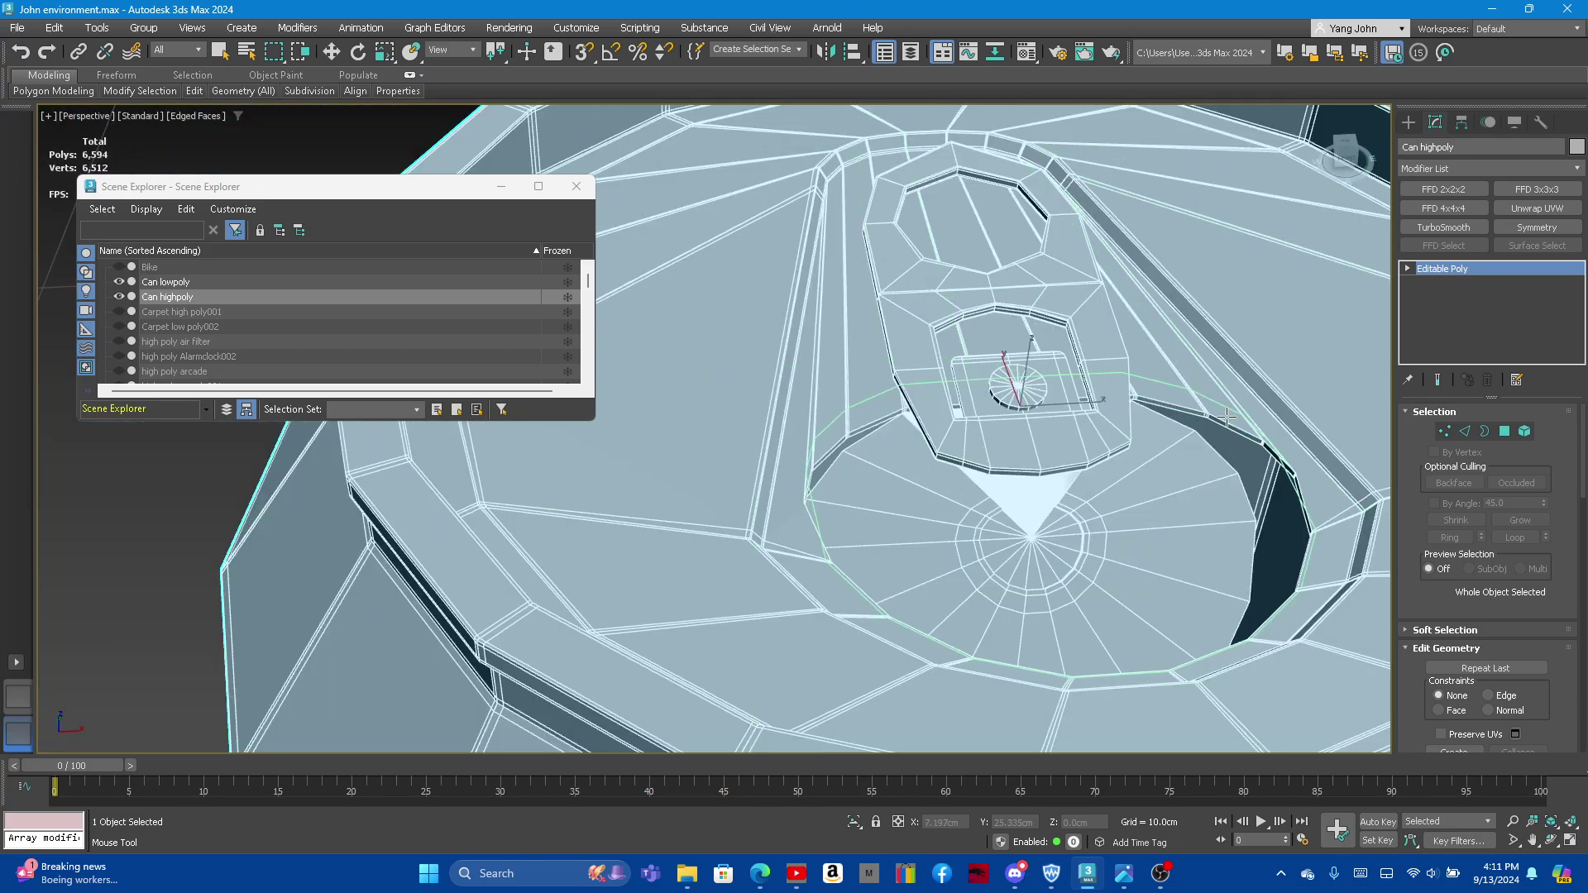
scroll(1160, 424, "up", 3)
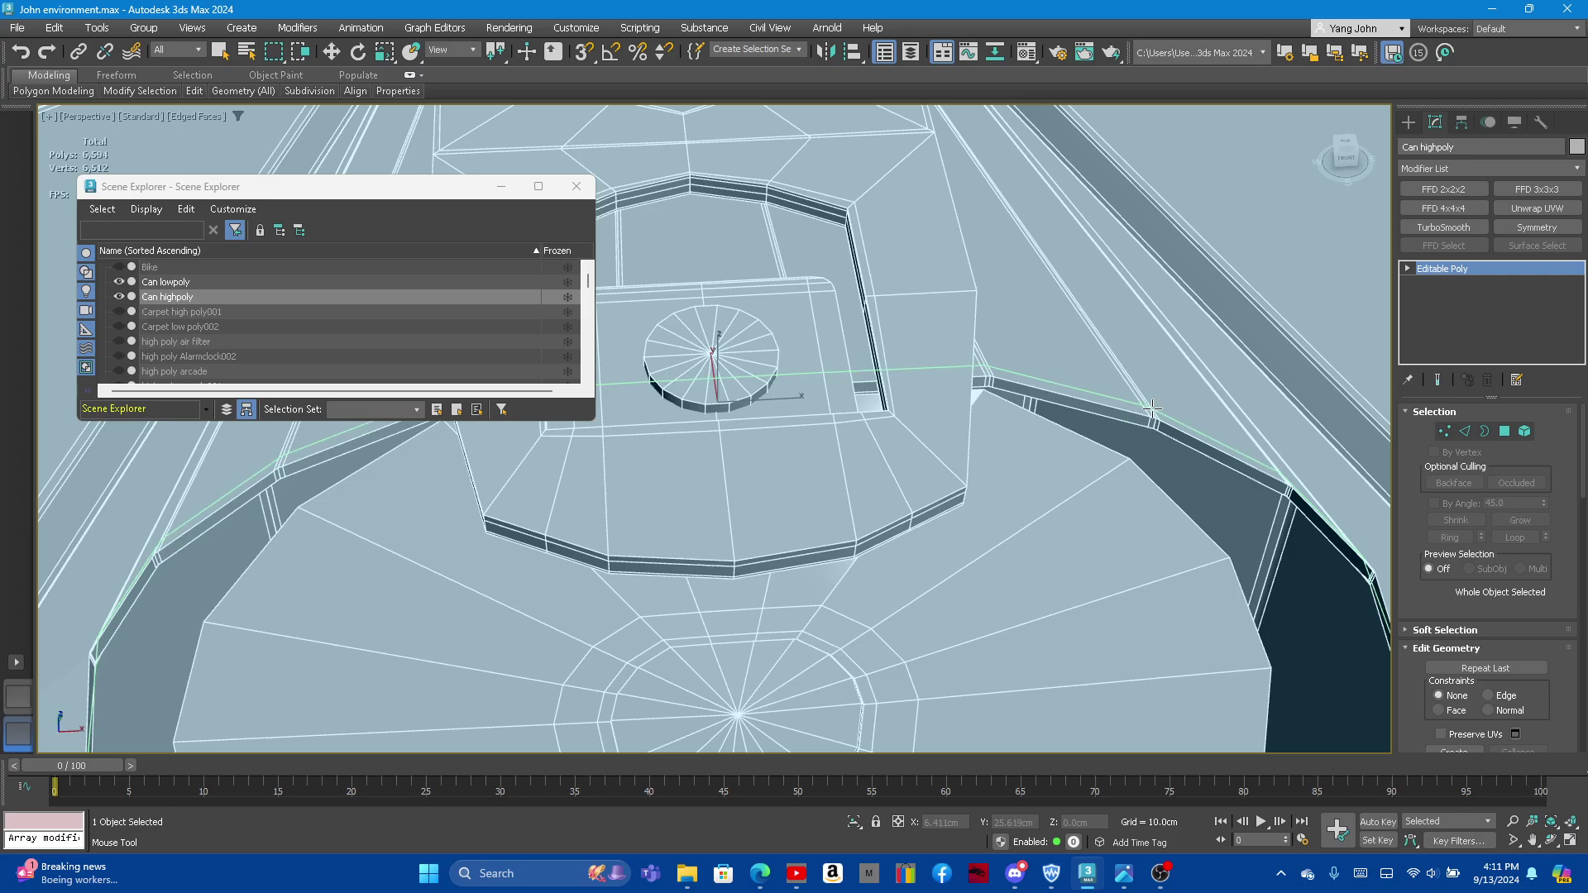
scroll(678, 369, "up", 3)
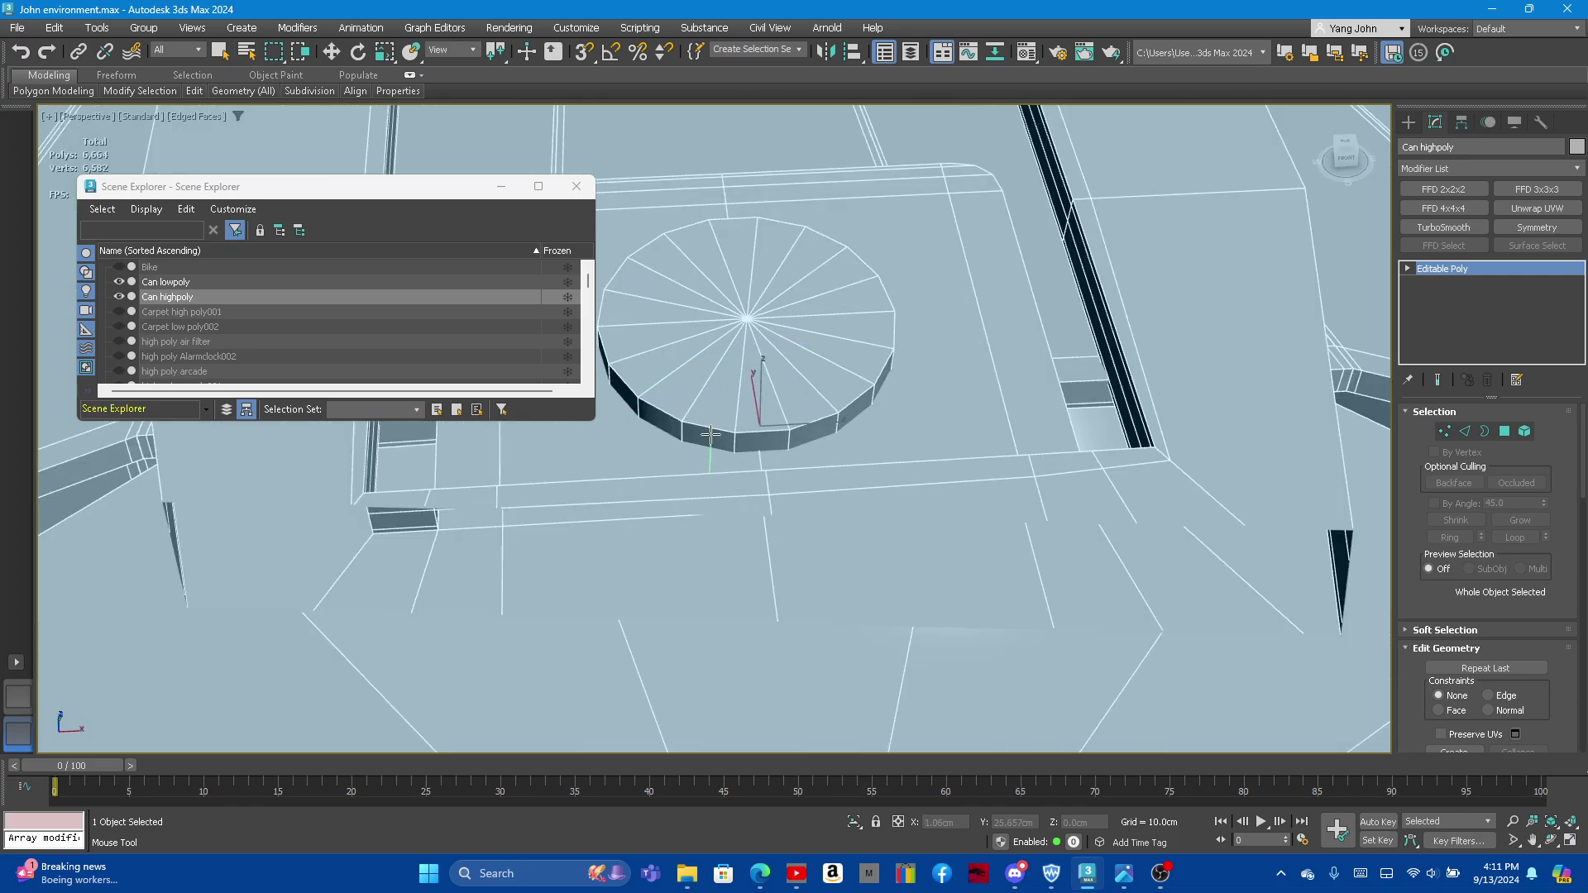
scroll(711, 433, "up", 4)
scroll(703, 432, "down", 2)
scroll(687, 431, "down", 2)
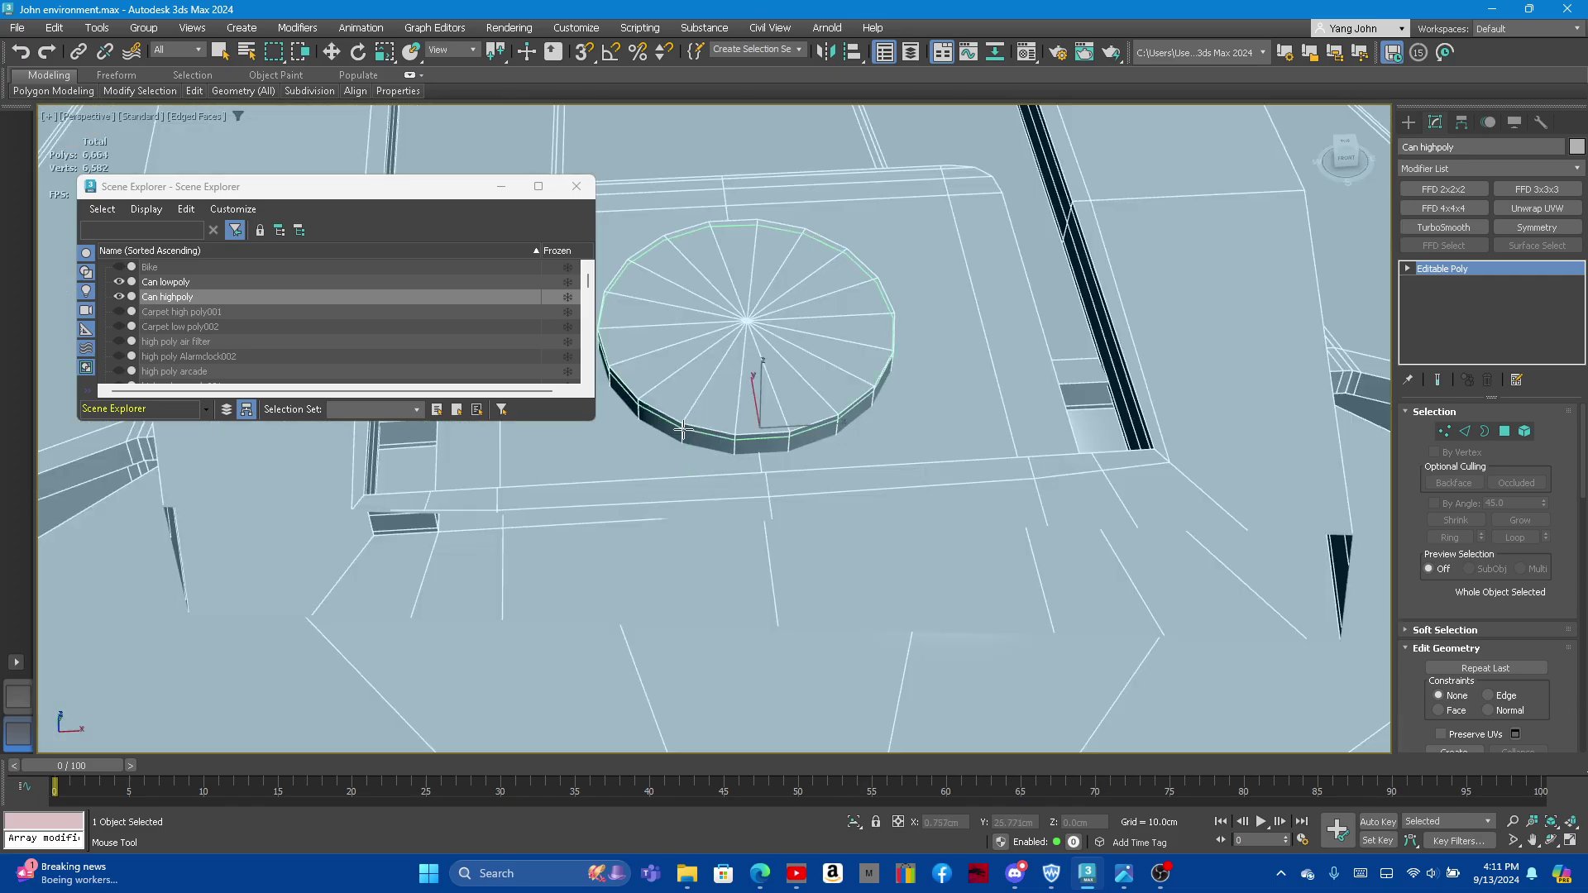
Step: Add a holding loop on the small disc's side, undoing the extra loop
left_click(683, 433)
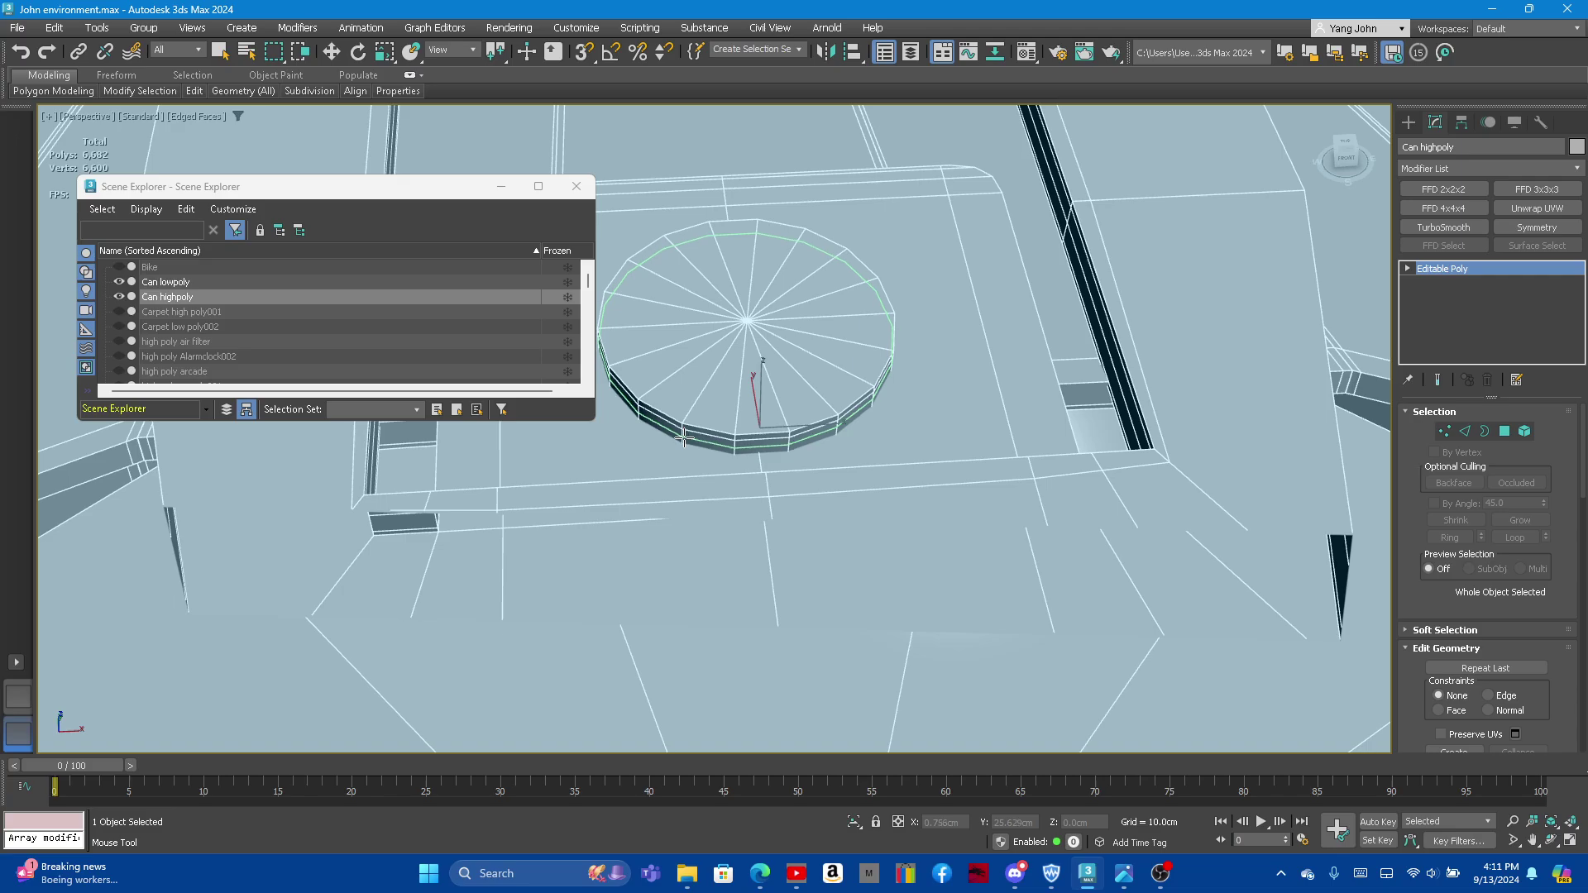
left_click(683, 439)
key("w")
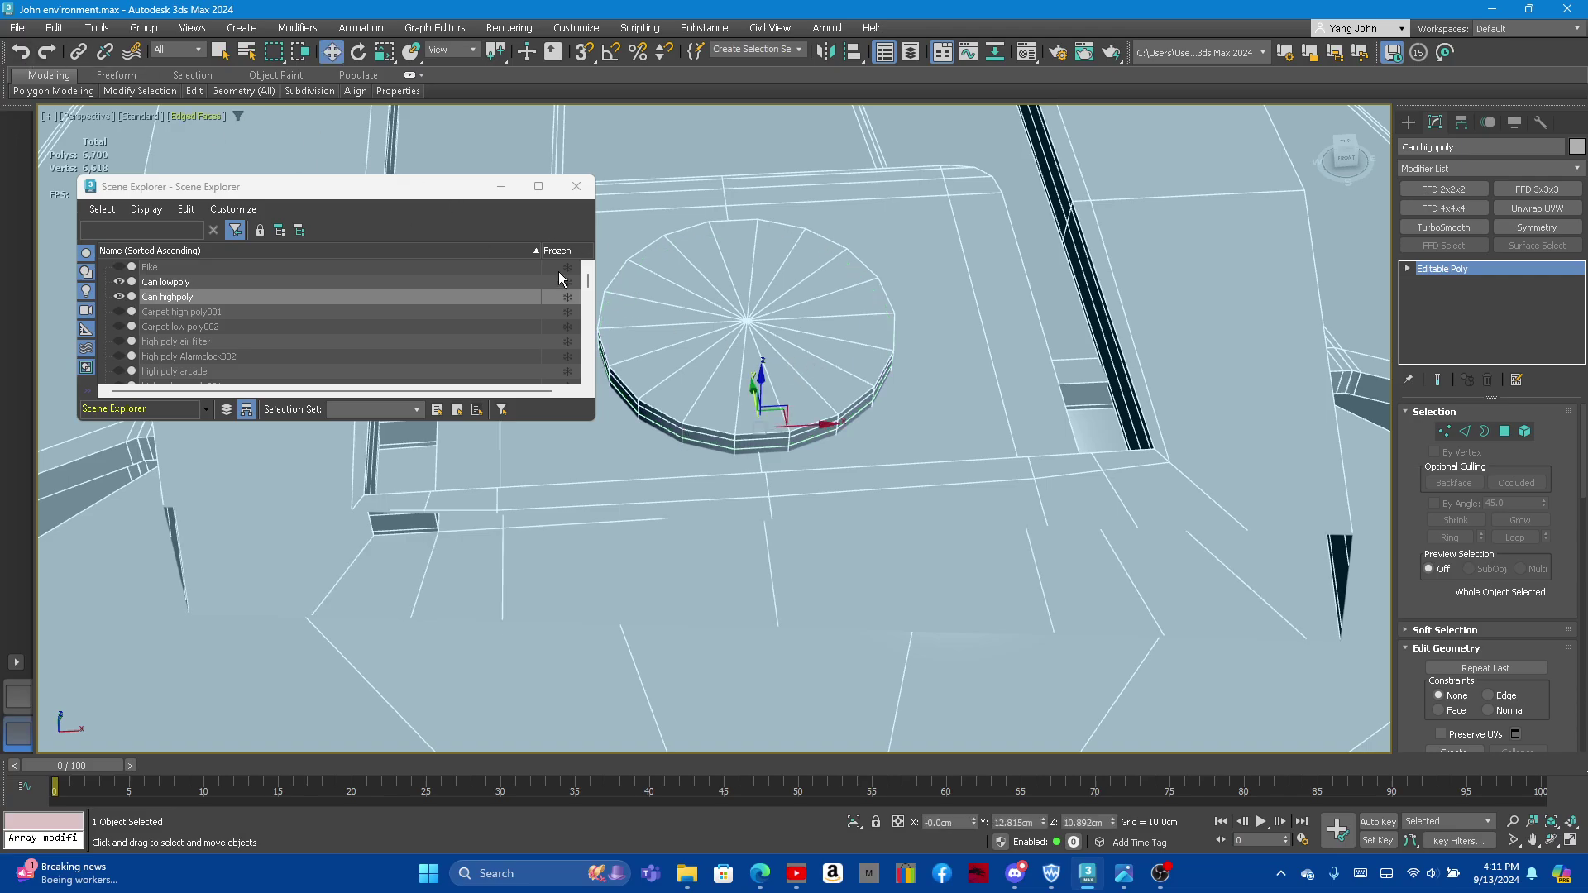
key("ctrl+z")
Step: Save the scene and switch the viewport to wireframe display
left_click(17, 28)
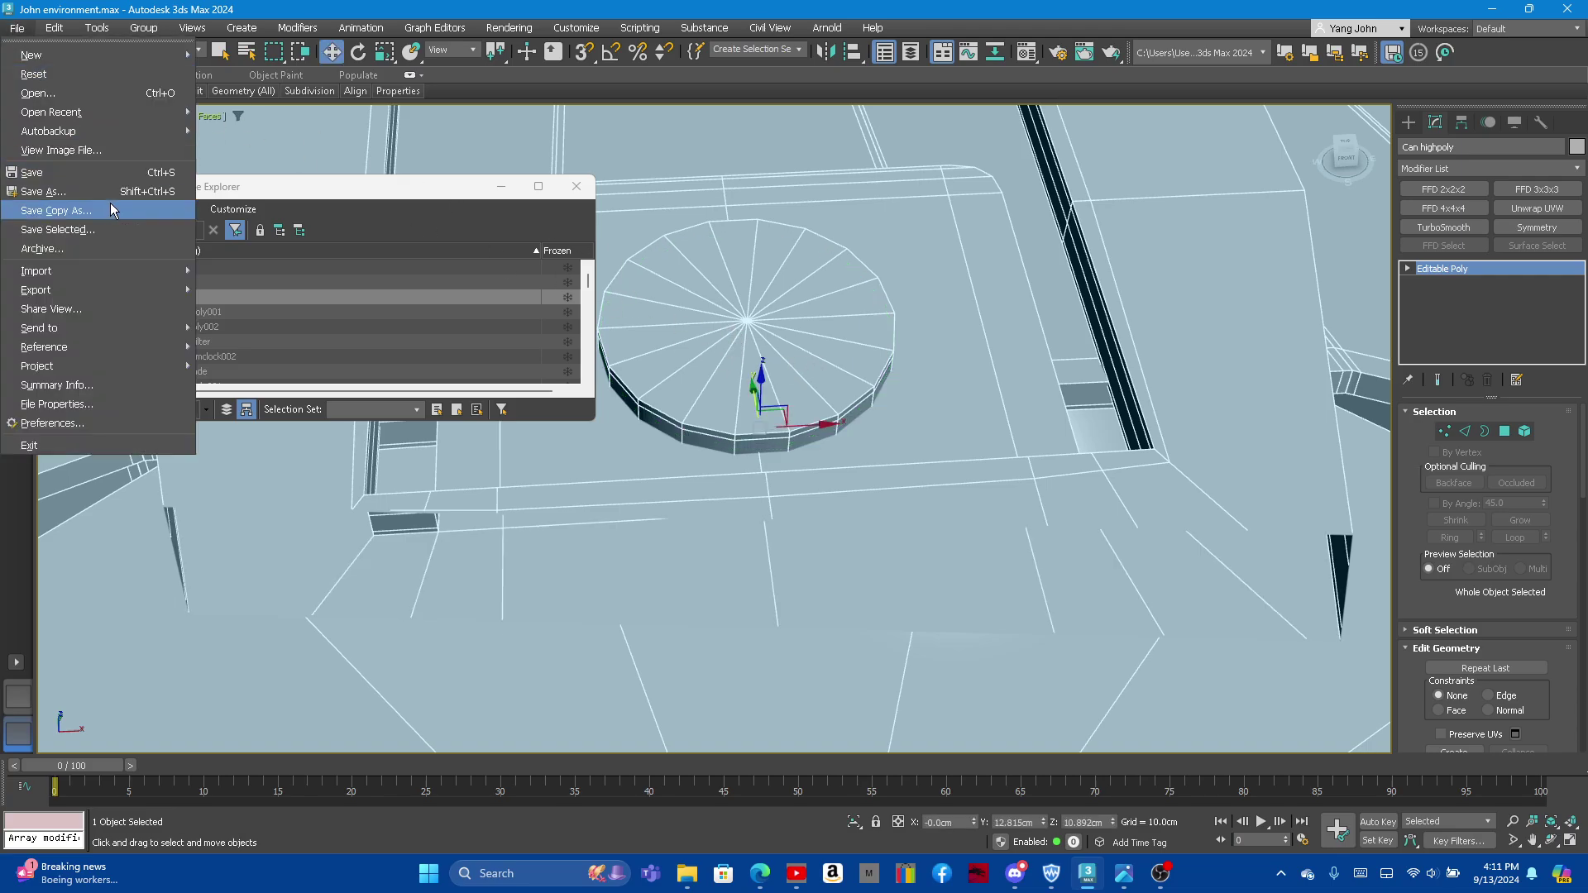
left_click(71, 172)
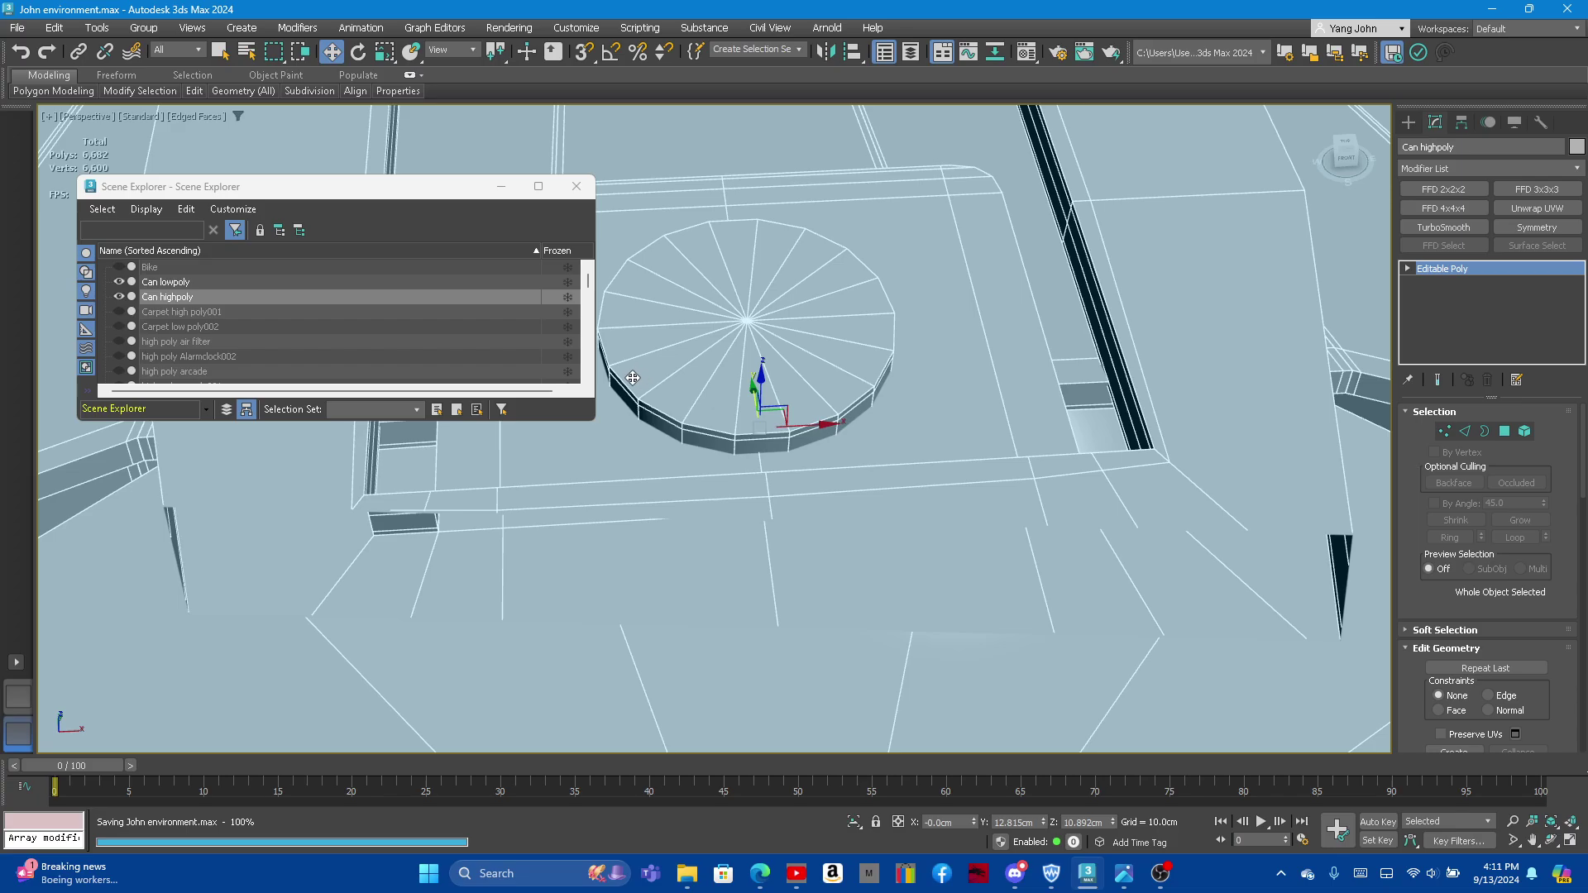
key("F3")
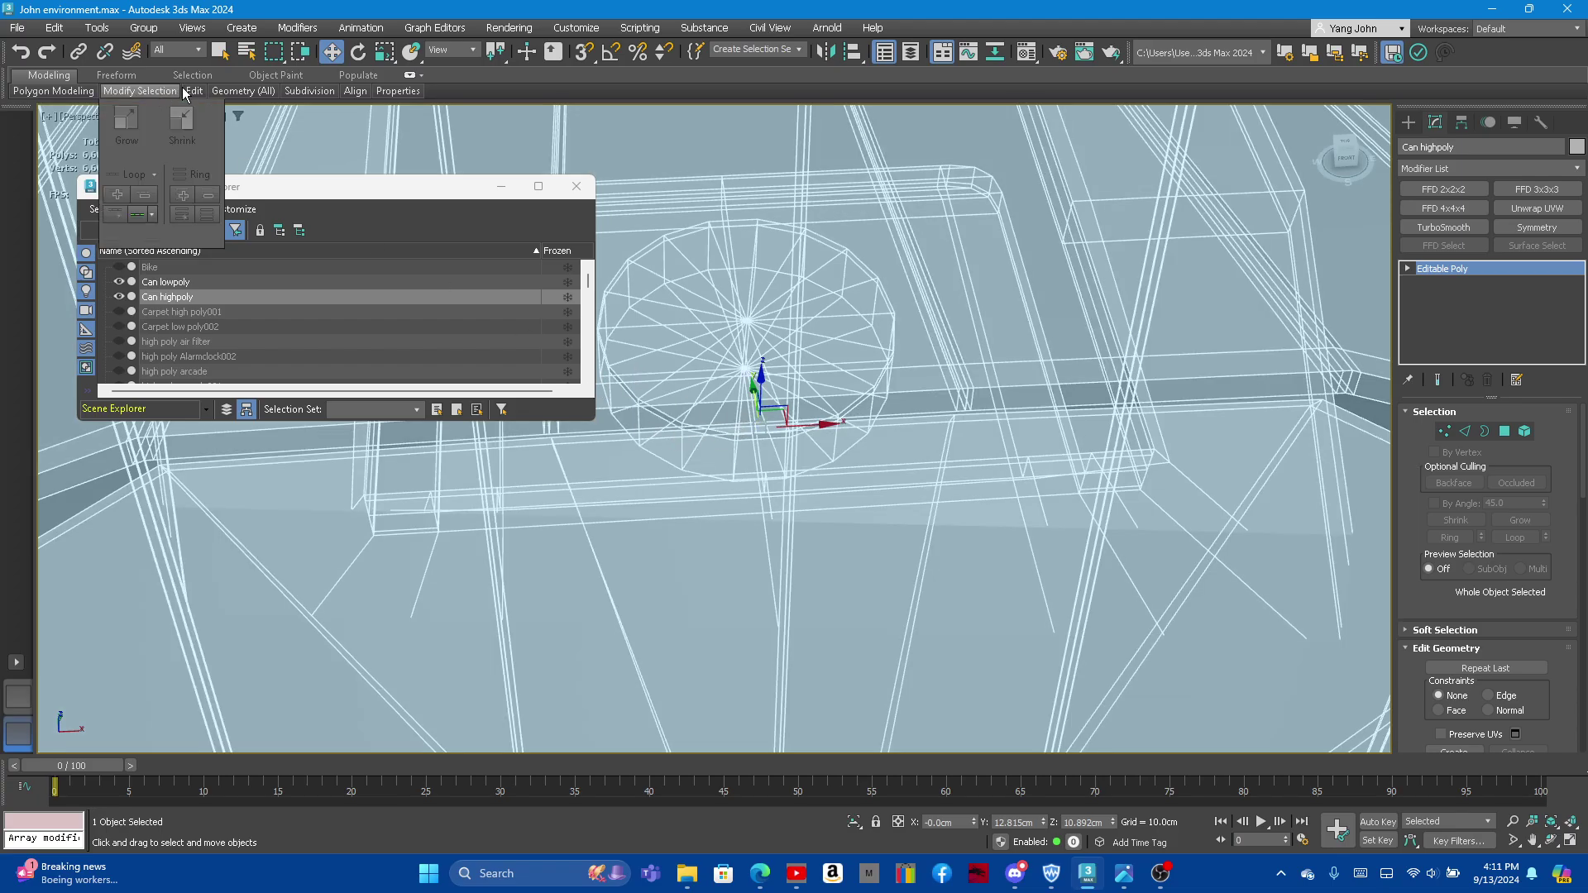
Step: Reactivate edge-loop insertion and zoom in closely on the high-poly can's rivet disc
left_click(329, 131)
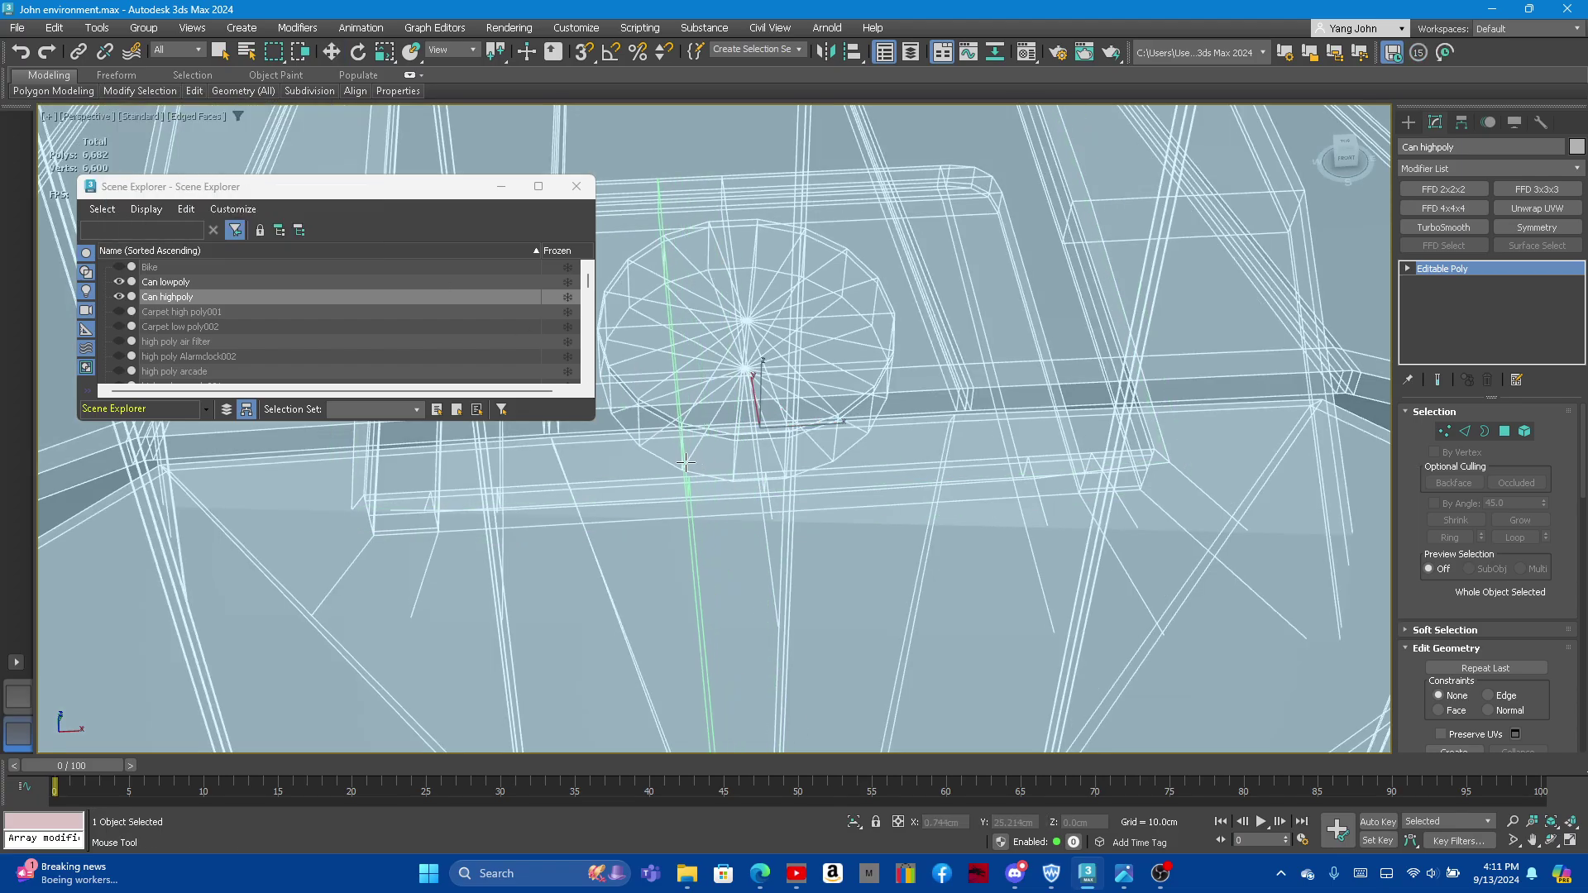
scroll(769, 439, "up", 3)
scroll(794, 453, "up", 2)
scroll(794, 452, "down", 2)
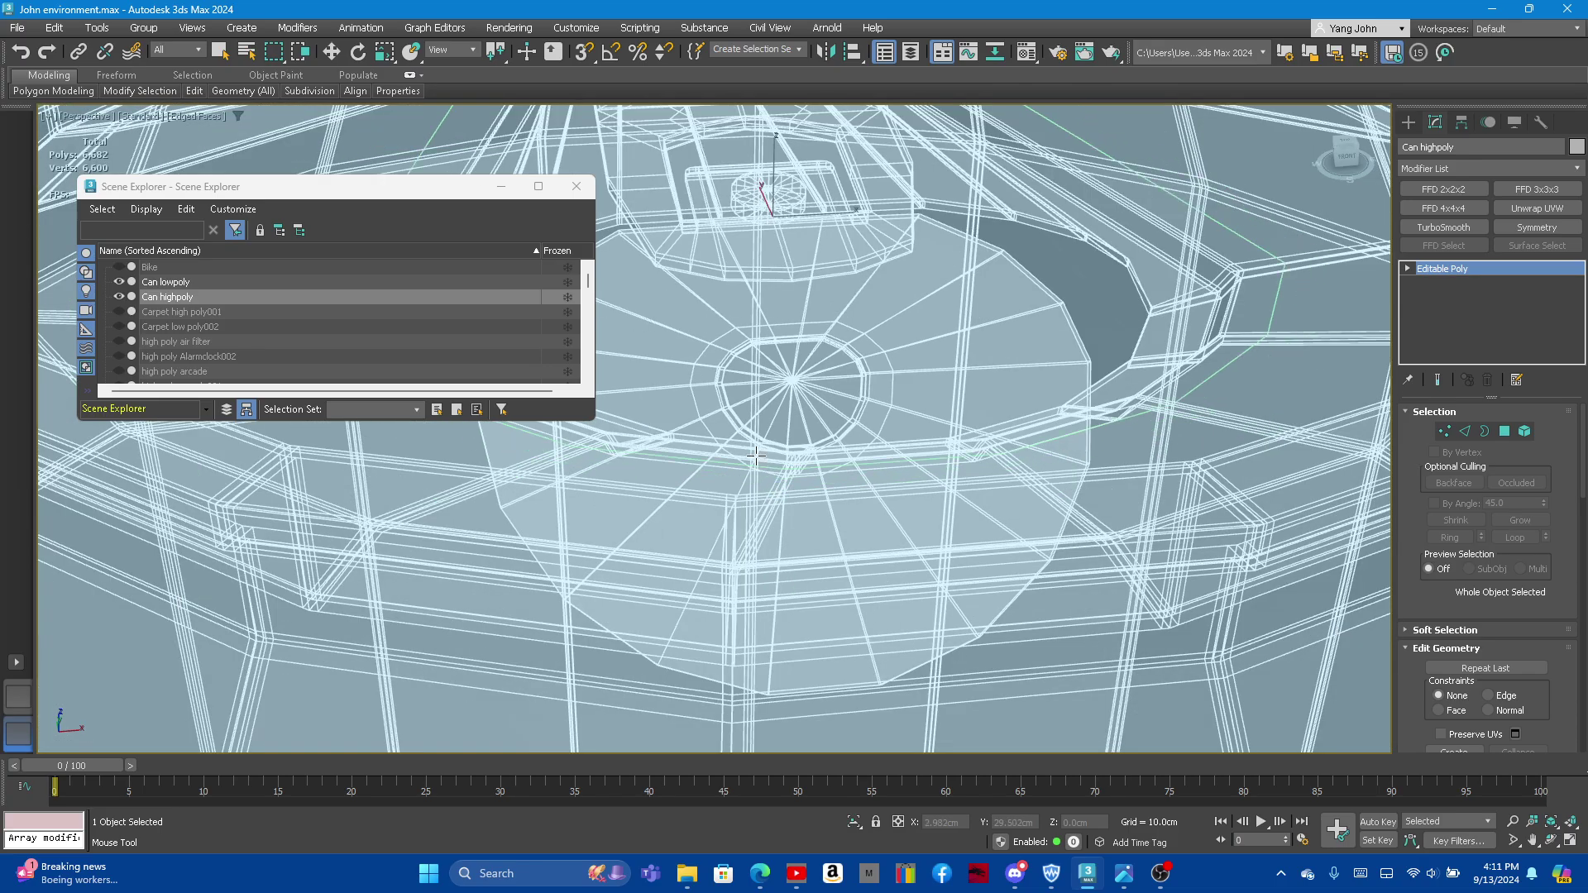
scroll(769, 372, "down", 2)
scroll(745, 281, "down", 1)
scroll(742, 272, "up", 2)
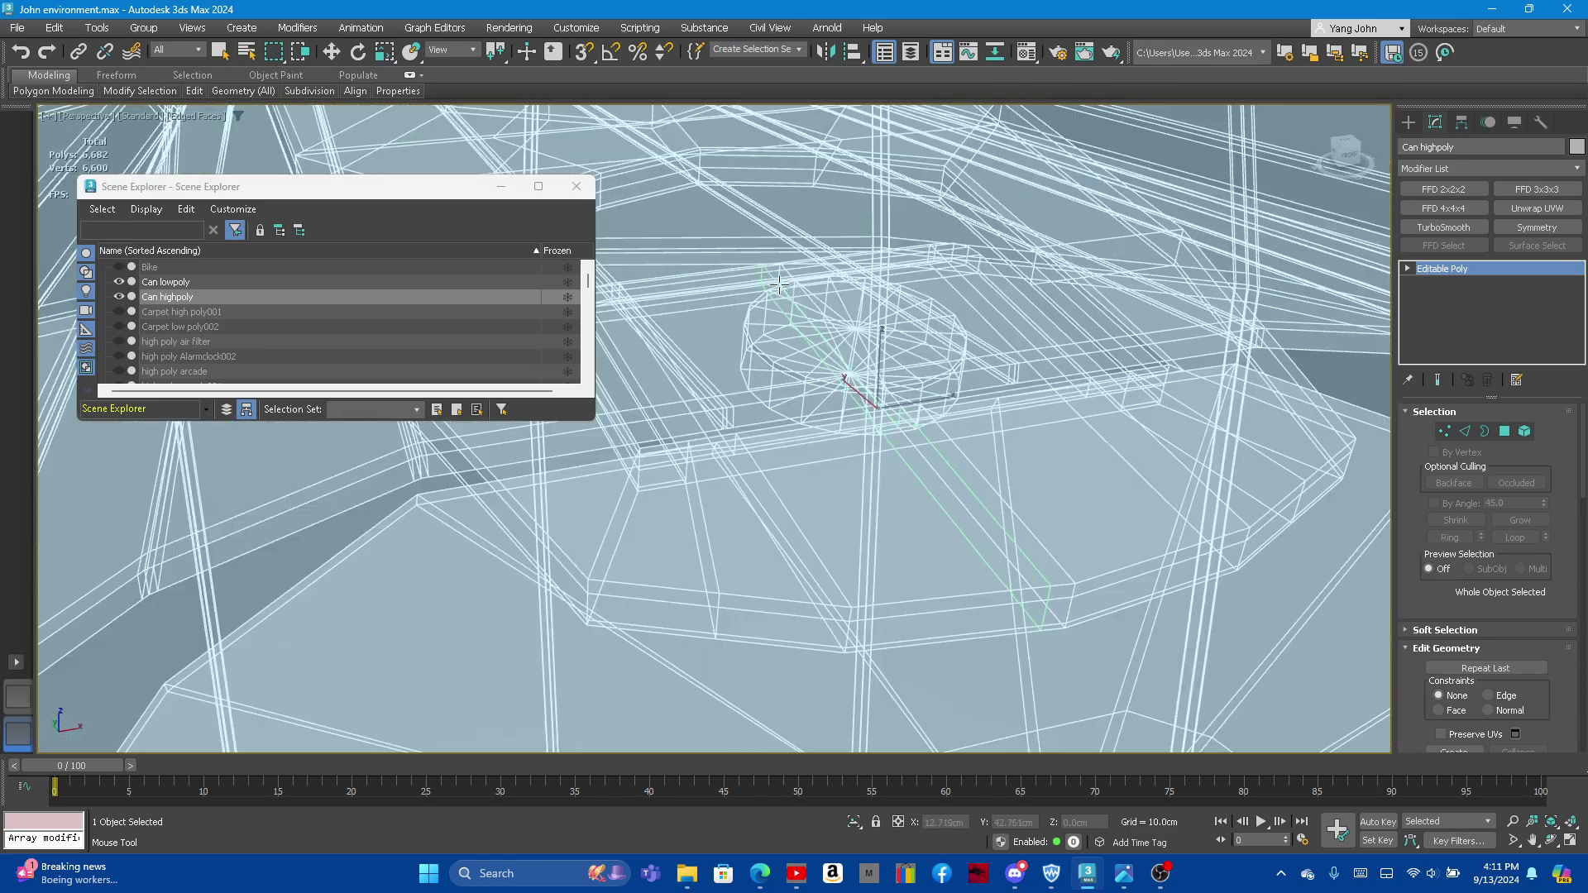
scroll(742, 272, "up", 2)
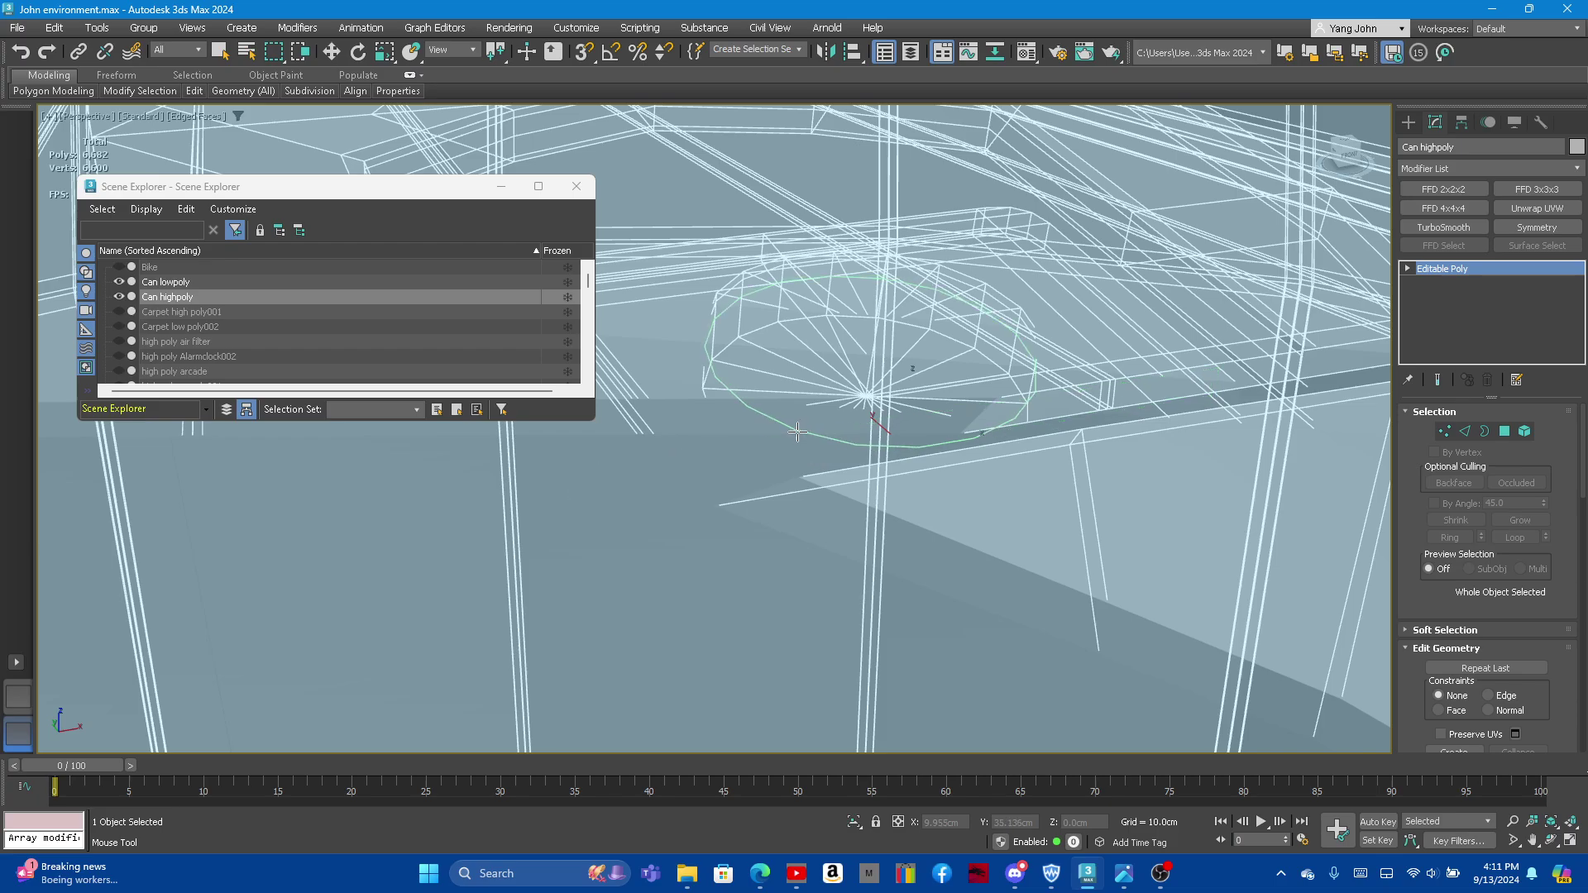
scroll(838, 317, "down", 2)
scroll(827, 372, "down", 2)
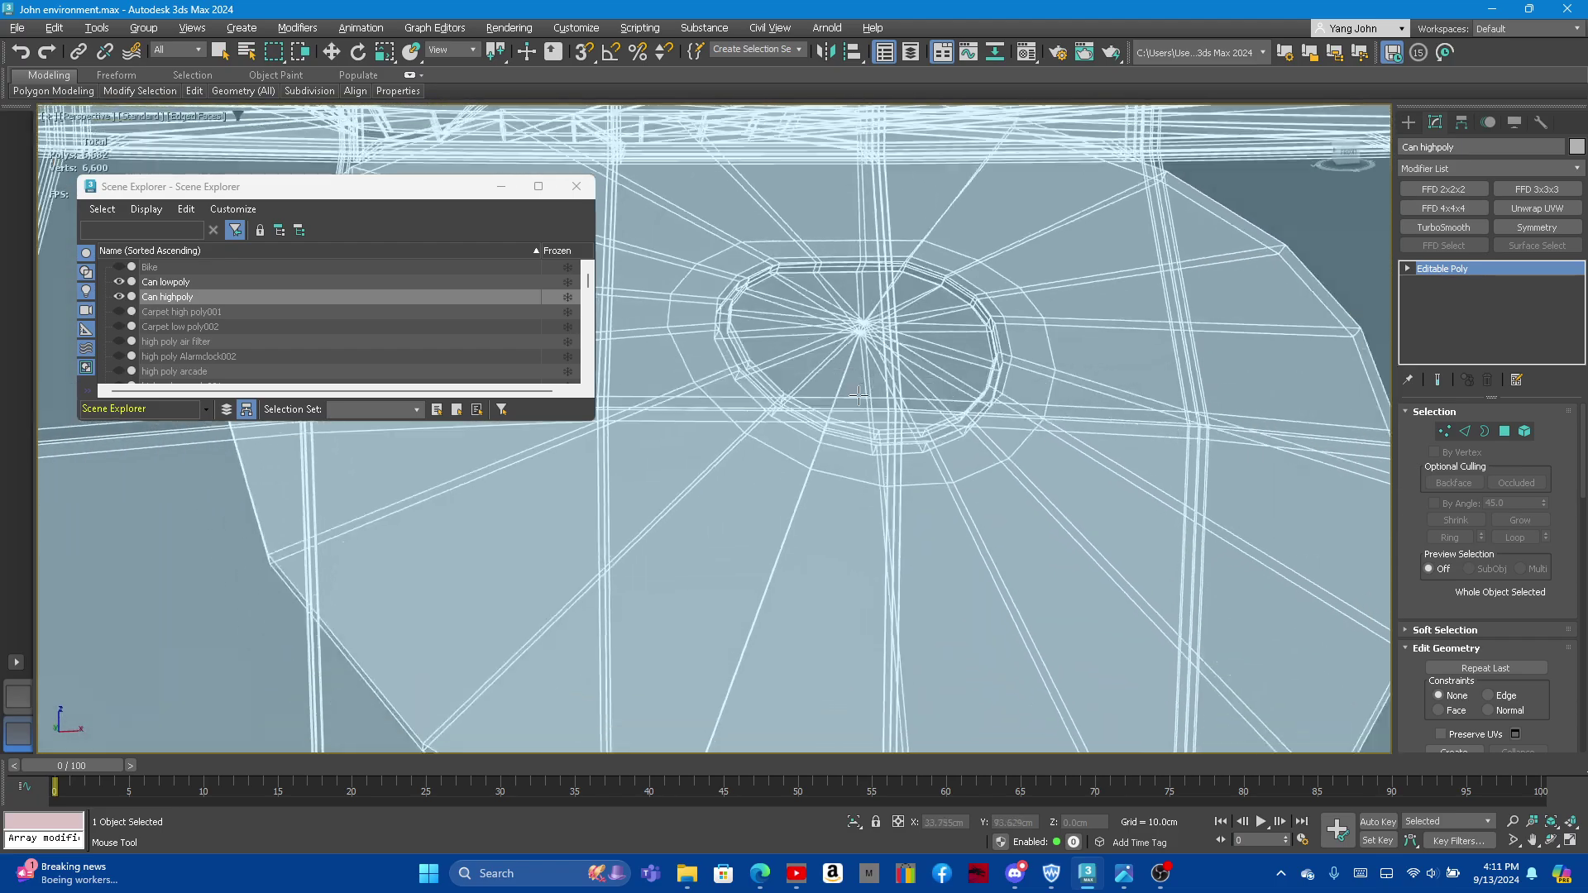
scroll(794, 414, "down", 2)
scroll(751, 454, "down", 2)
scroll(744, 447, "up", 3)
scroll(727, 430, "up", 1)
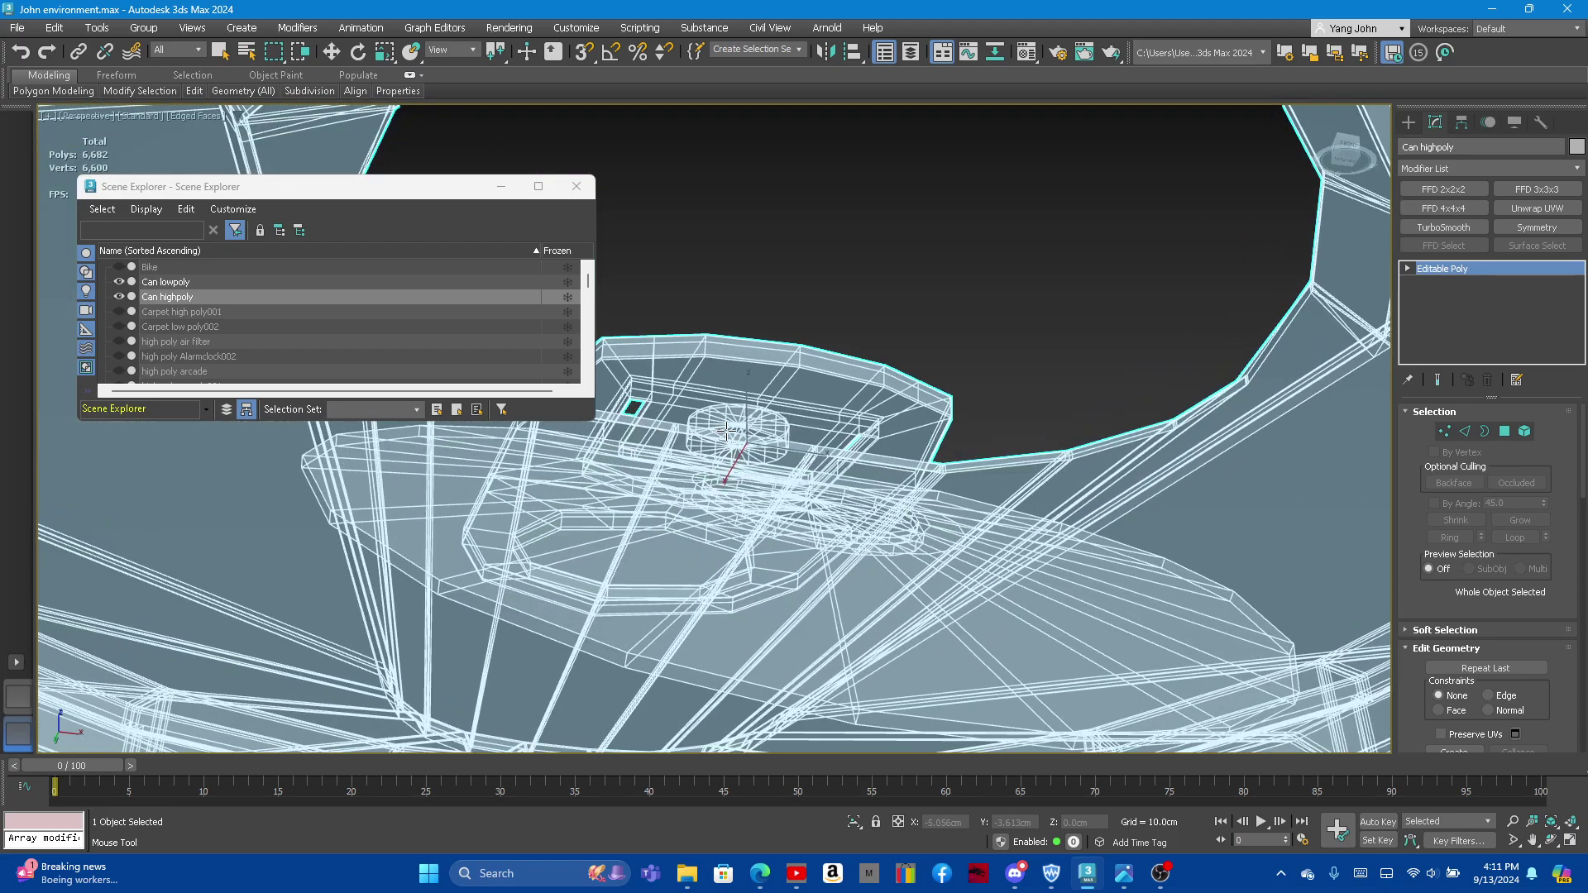
scroll(728, 430, "down", 5)
scroll(816, 151, "up", 2)
scroll(817, 152, "up", 2)
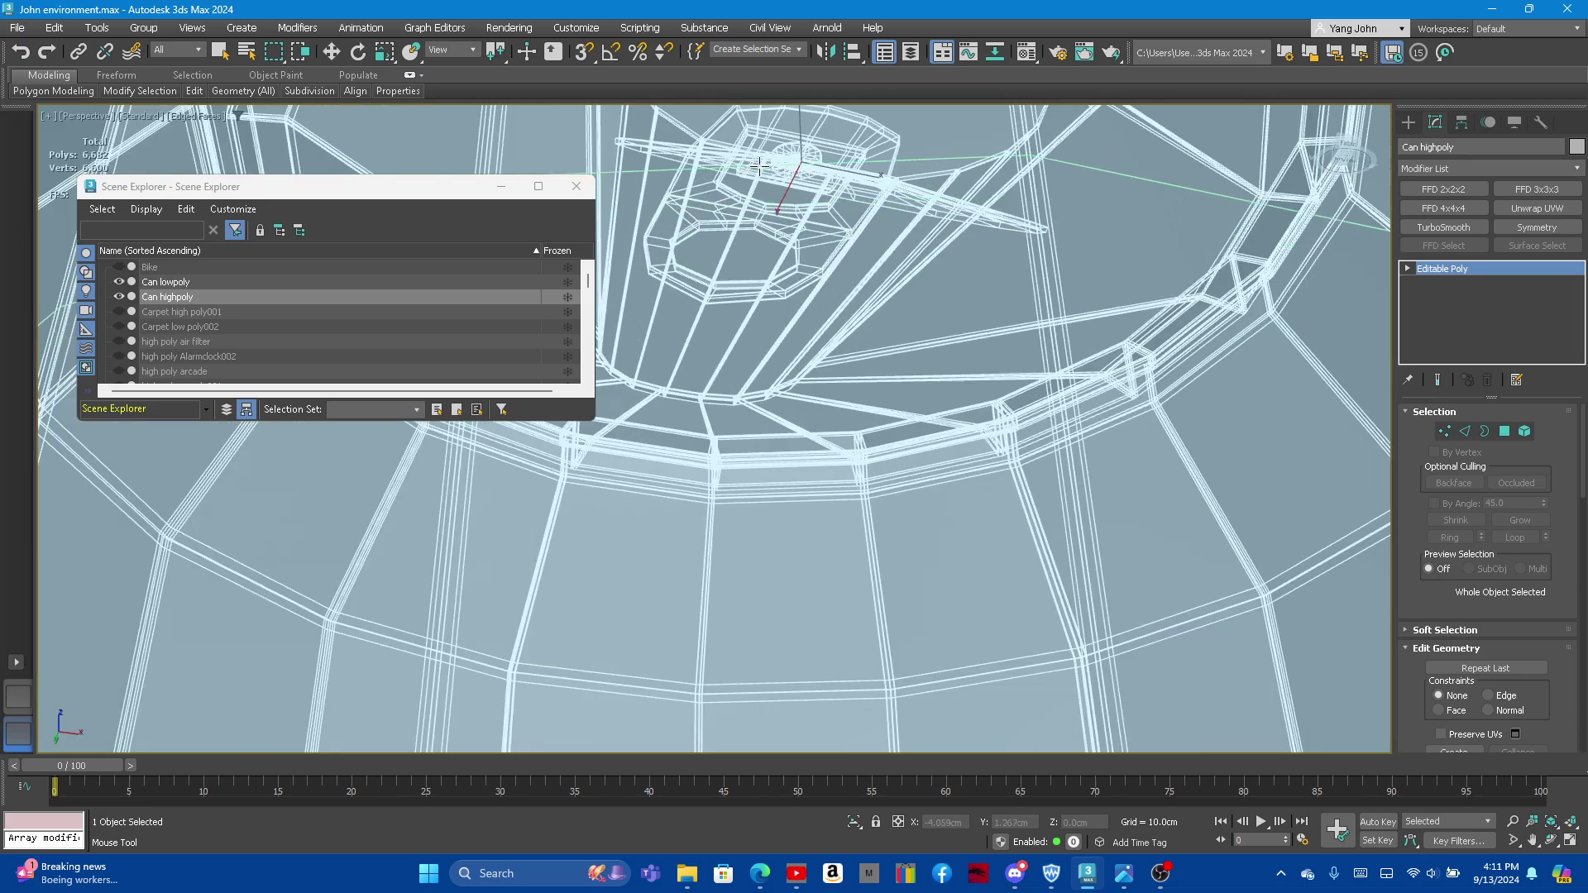
scroll(817, 151, "up", 2)
scroll(816, 151, "up", 2)
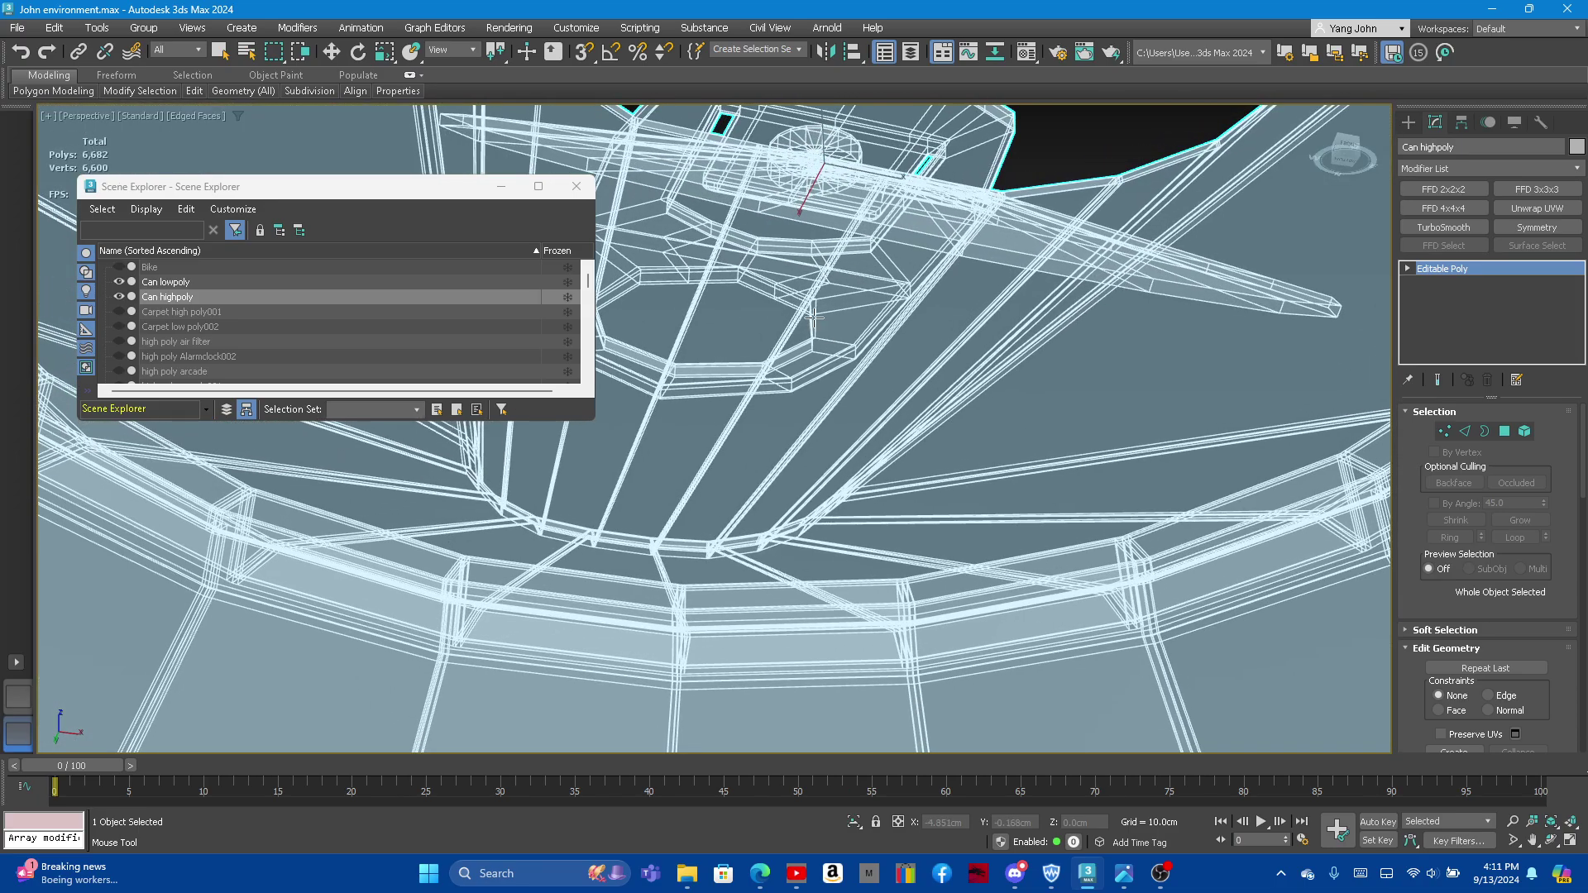
scroll(760, 351, "up", 2)
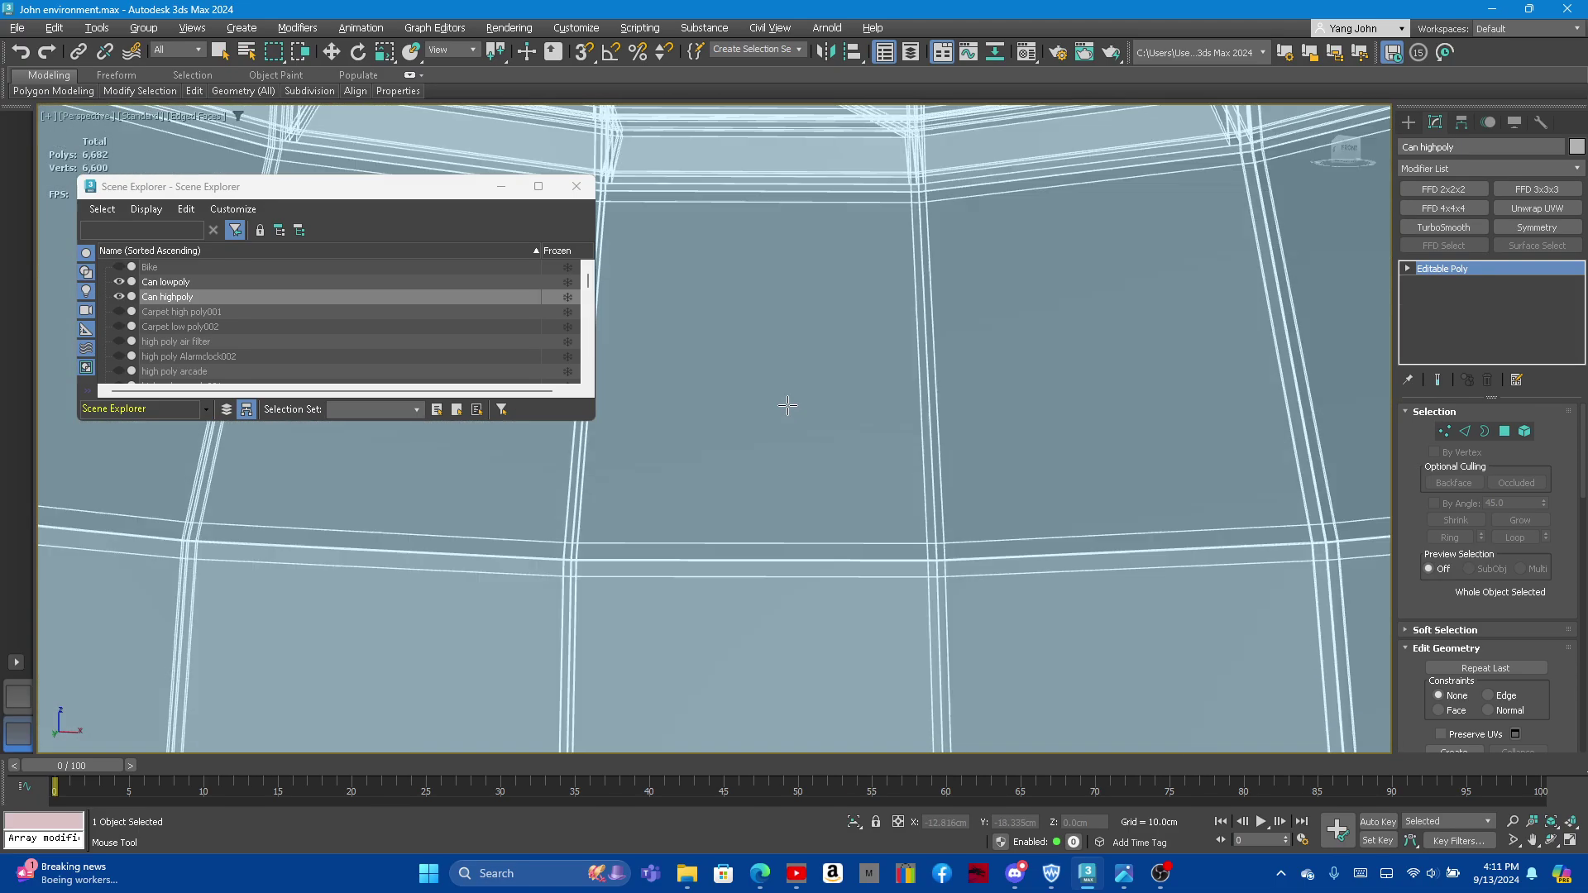
scroll(794, 401, "up", 2)
scroll(810, 331, "down", 3)
scroll(823, 301, "down", 2)
scroll(823, 300, "up", 2)
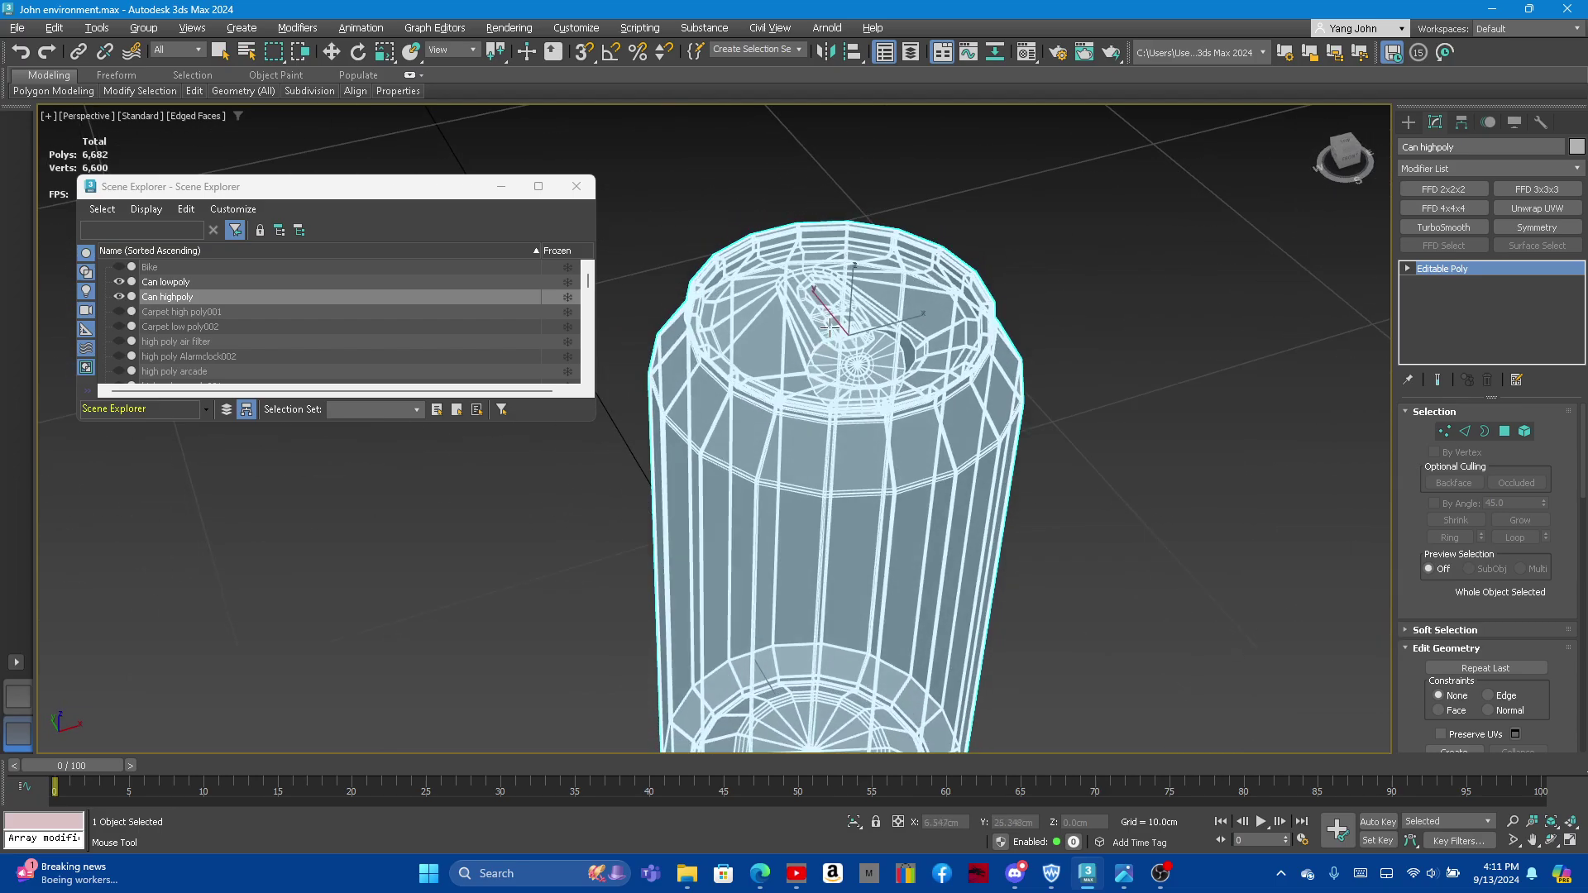
scroll(893, 248, "up", 3)
scroll(955, 206, "up", 2)
scroll(955, 206, "up", 3)
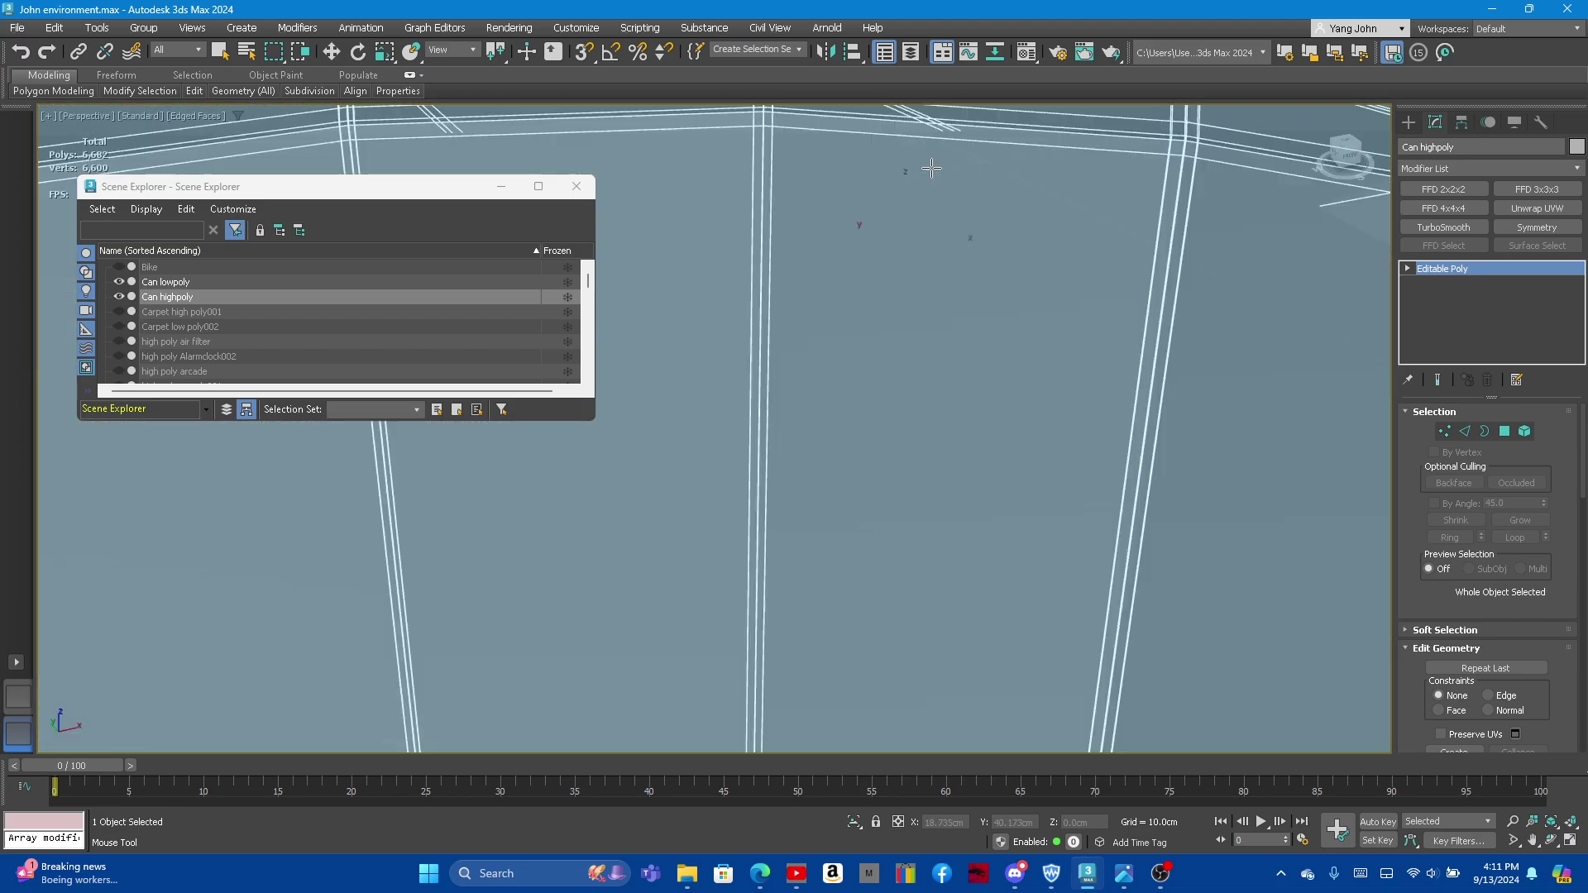
scroll(926, 165, "down", 2)
scroll(914, 166, "up", 2)
scroll(861, 260, "up", 2)
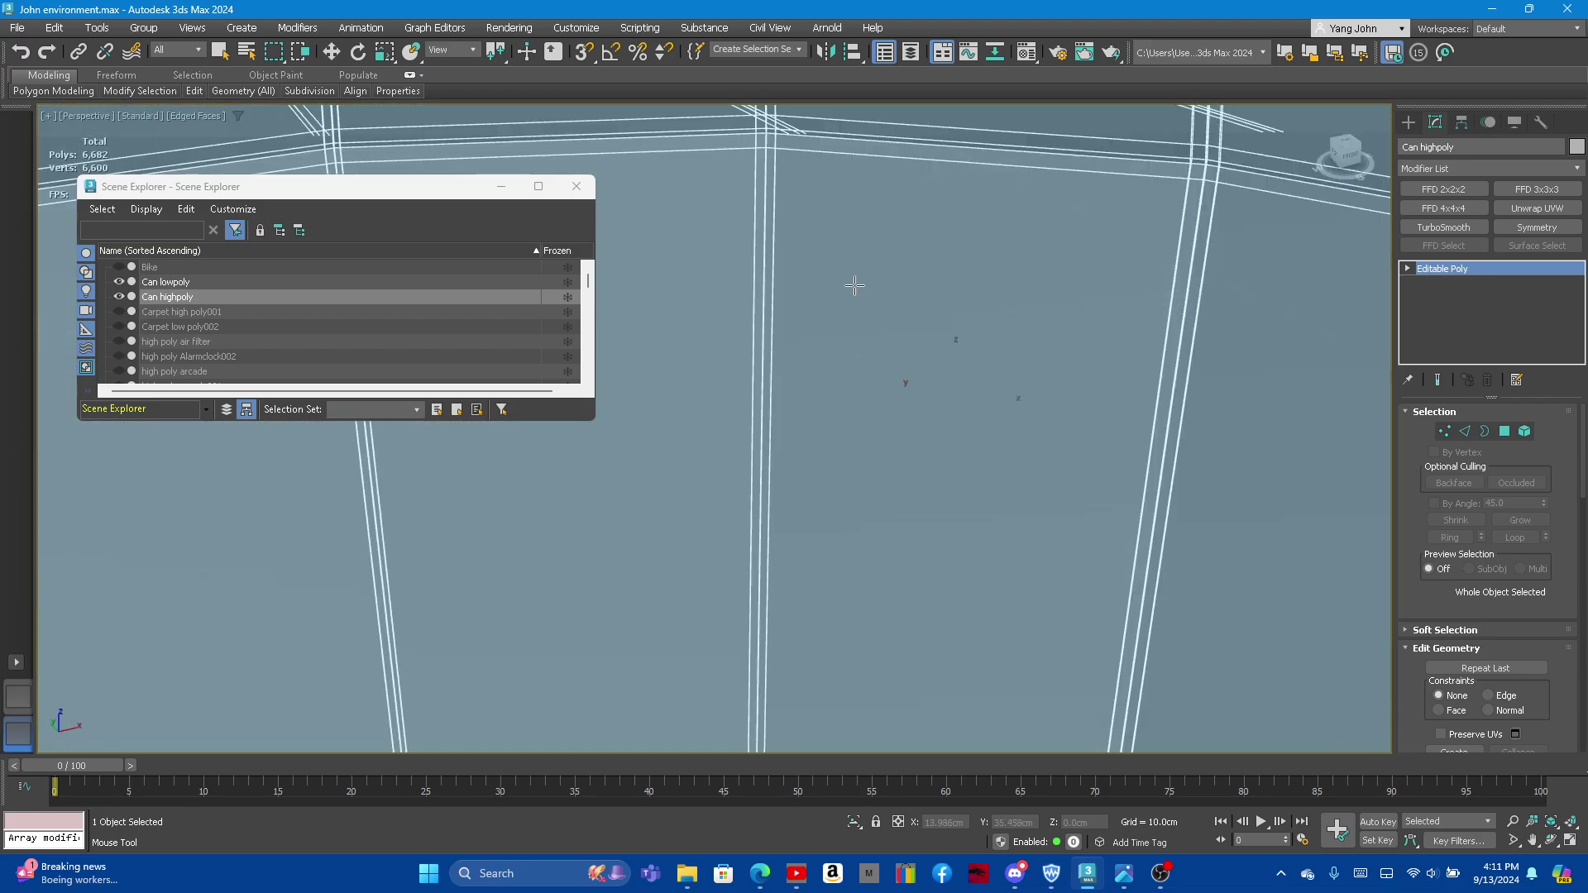
scroll(875, 326, "down", 2)
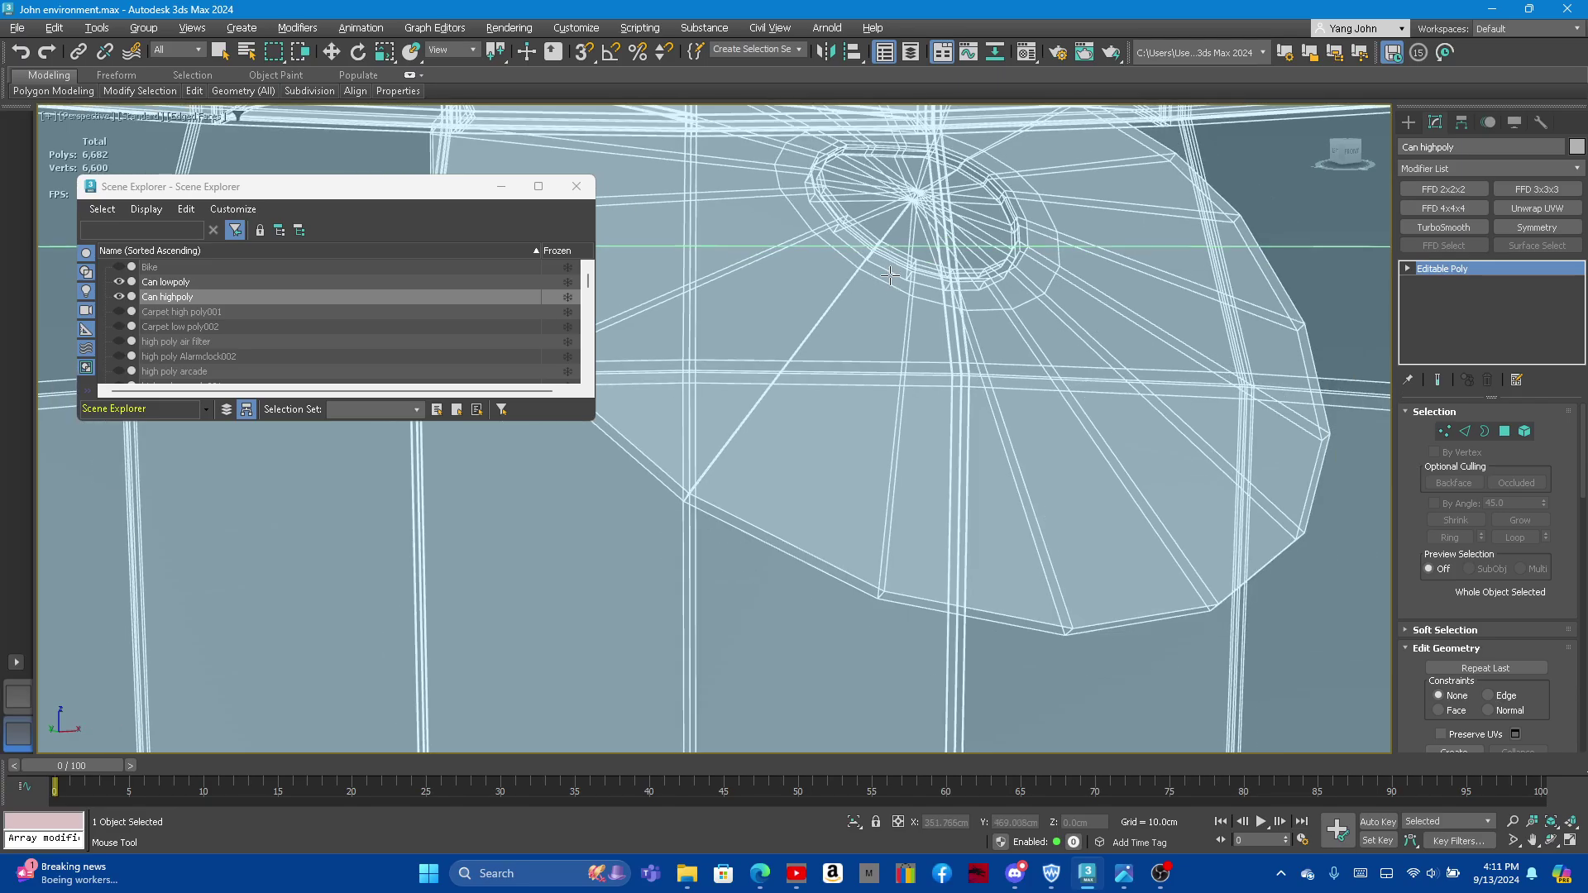
scroll(902, 331, "up", 3)
scroll(907, 344, "down", 3)
scroll(875, 255, "down", 2)
scroll(875, 254, "down", 1)
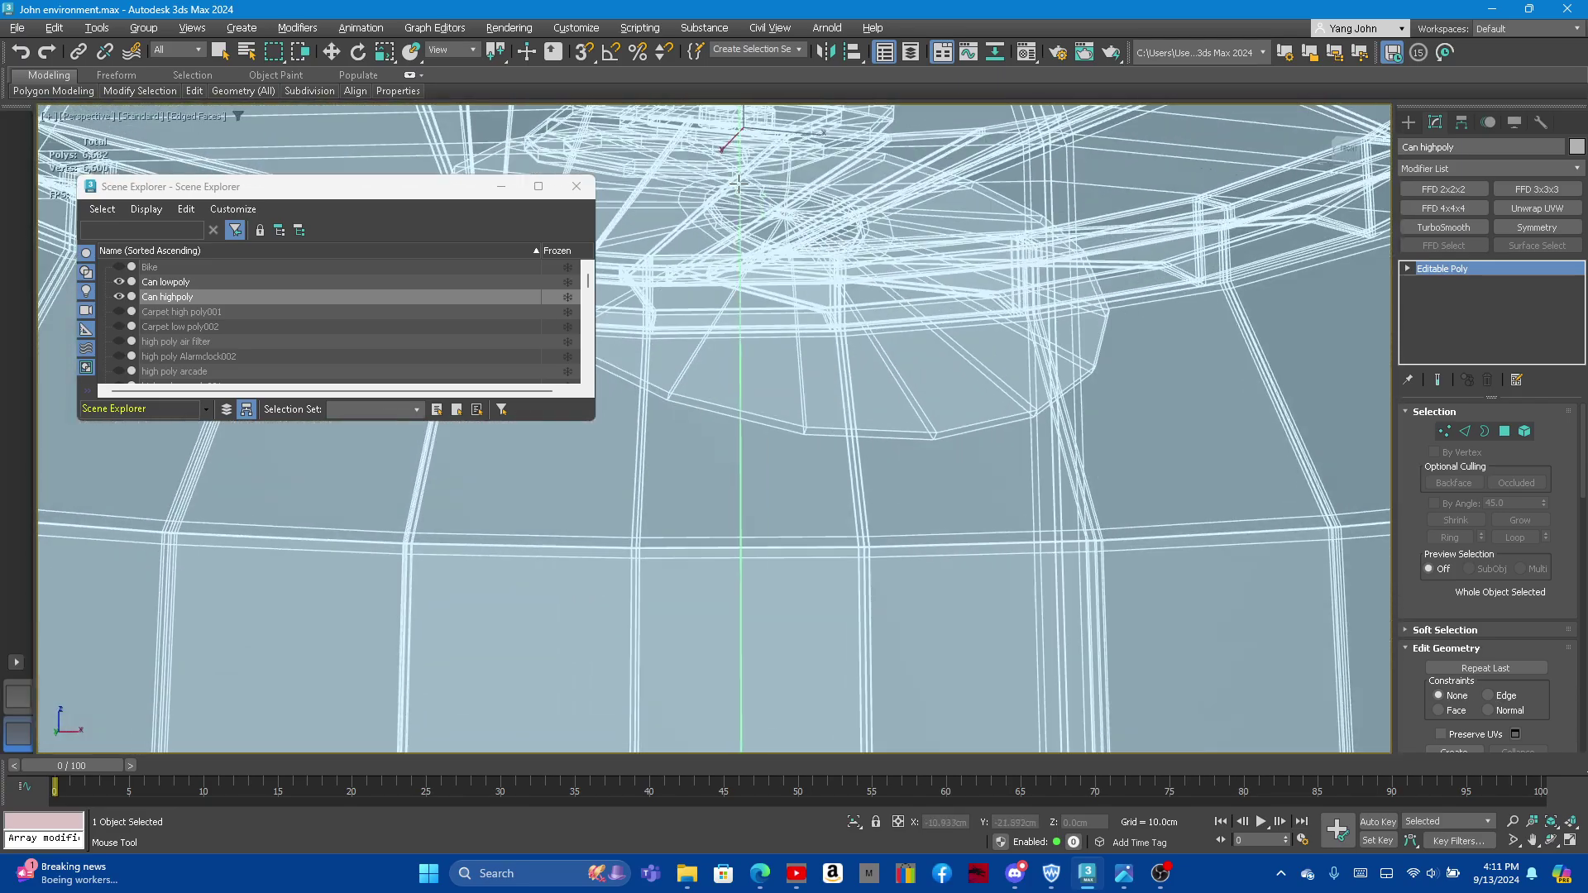
scroll(861, 251, "down", 2)
scroll(835, 246, "down", 1)
scroll(817, 241, "down", 2)
Step: Frame the whole Can highpoly, orbit from its end to its side, and switch to Select and Move
middle_click_drag(817, 242, 728, 372, "alt")
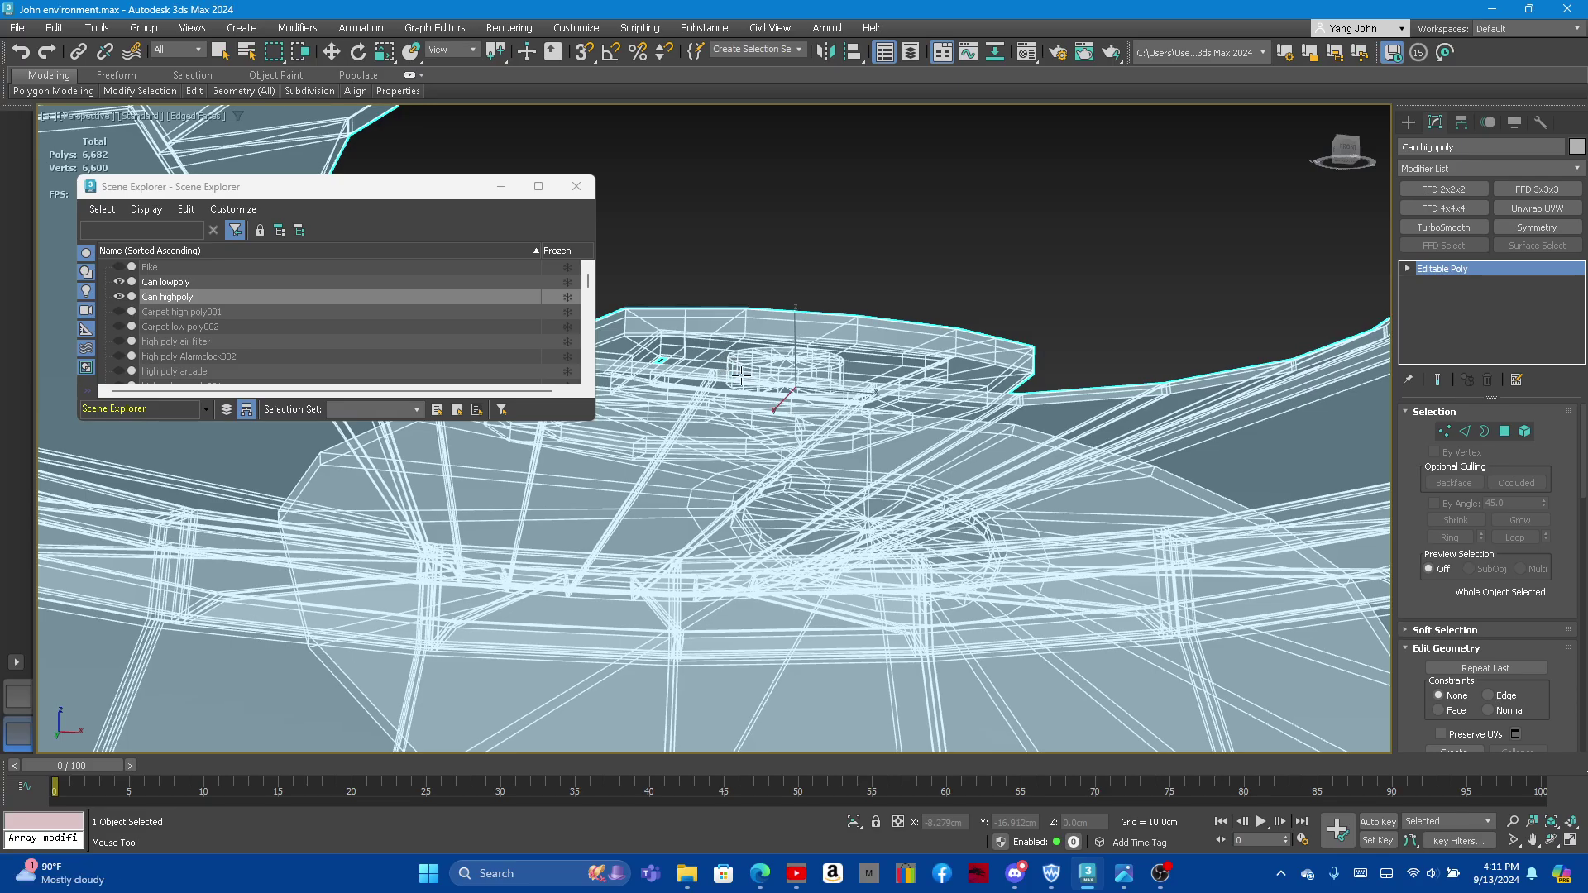
key("z")
middle_click_drag(702, 321, 820, 265, "alt")
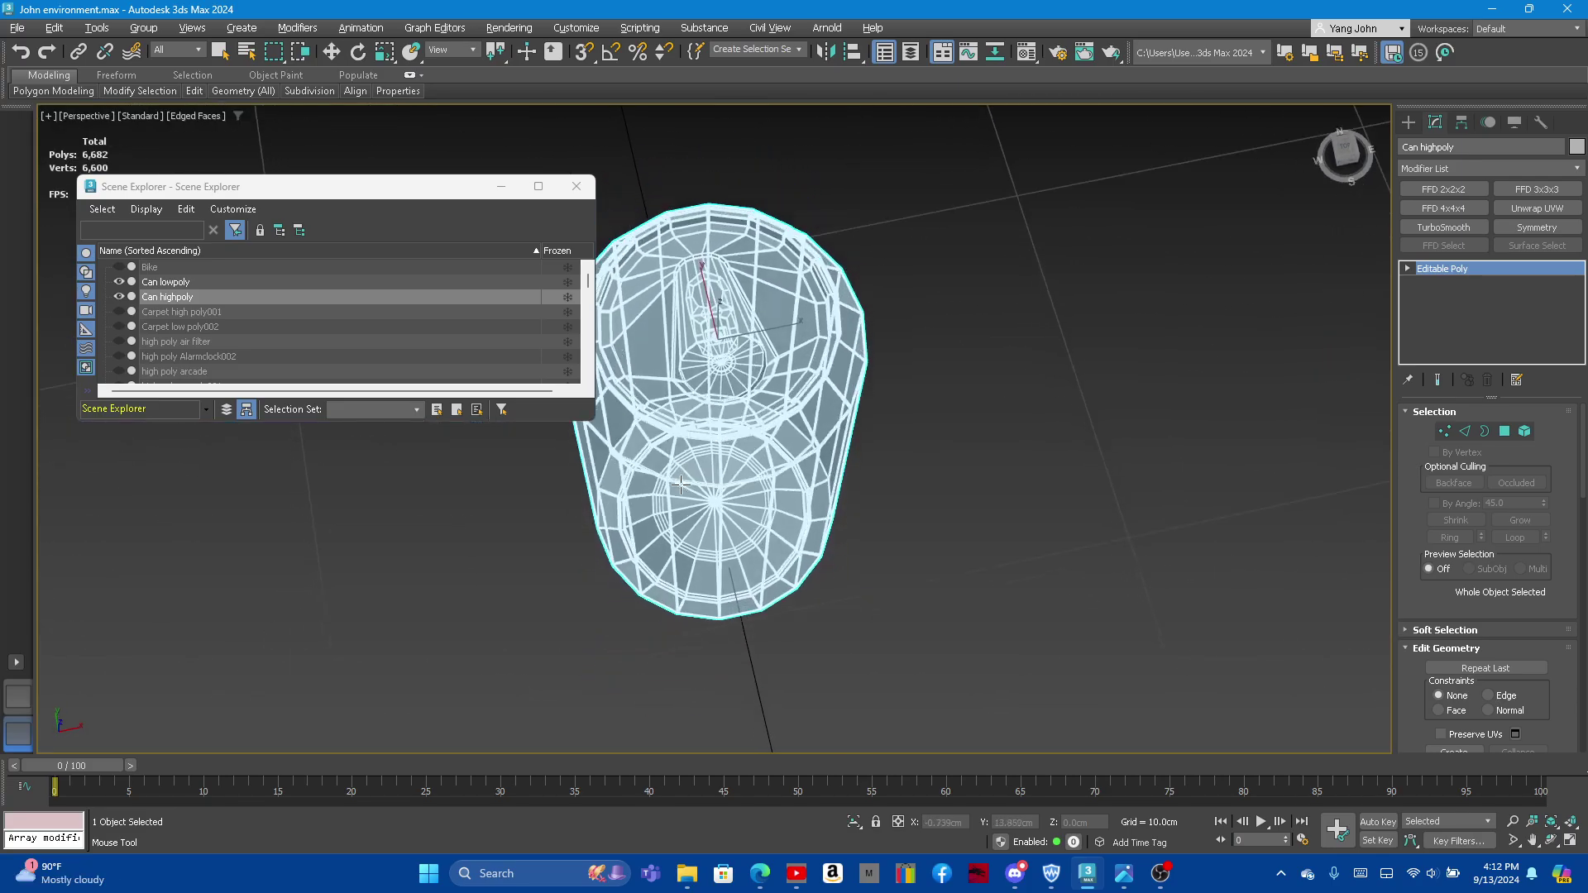
scroll(821, 265, "up", 3)
scroll(820, 264, "up", 3)
scroll(821, 265, "up", 3)
scroll(820, 265, "down", 3)
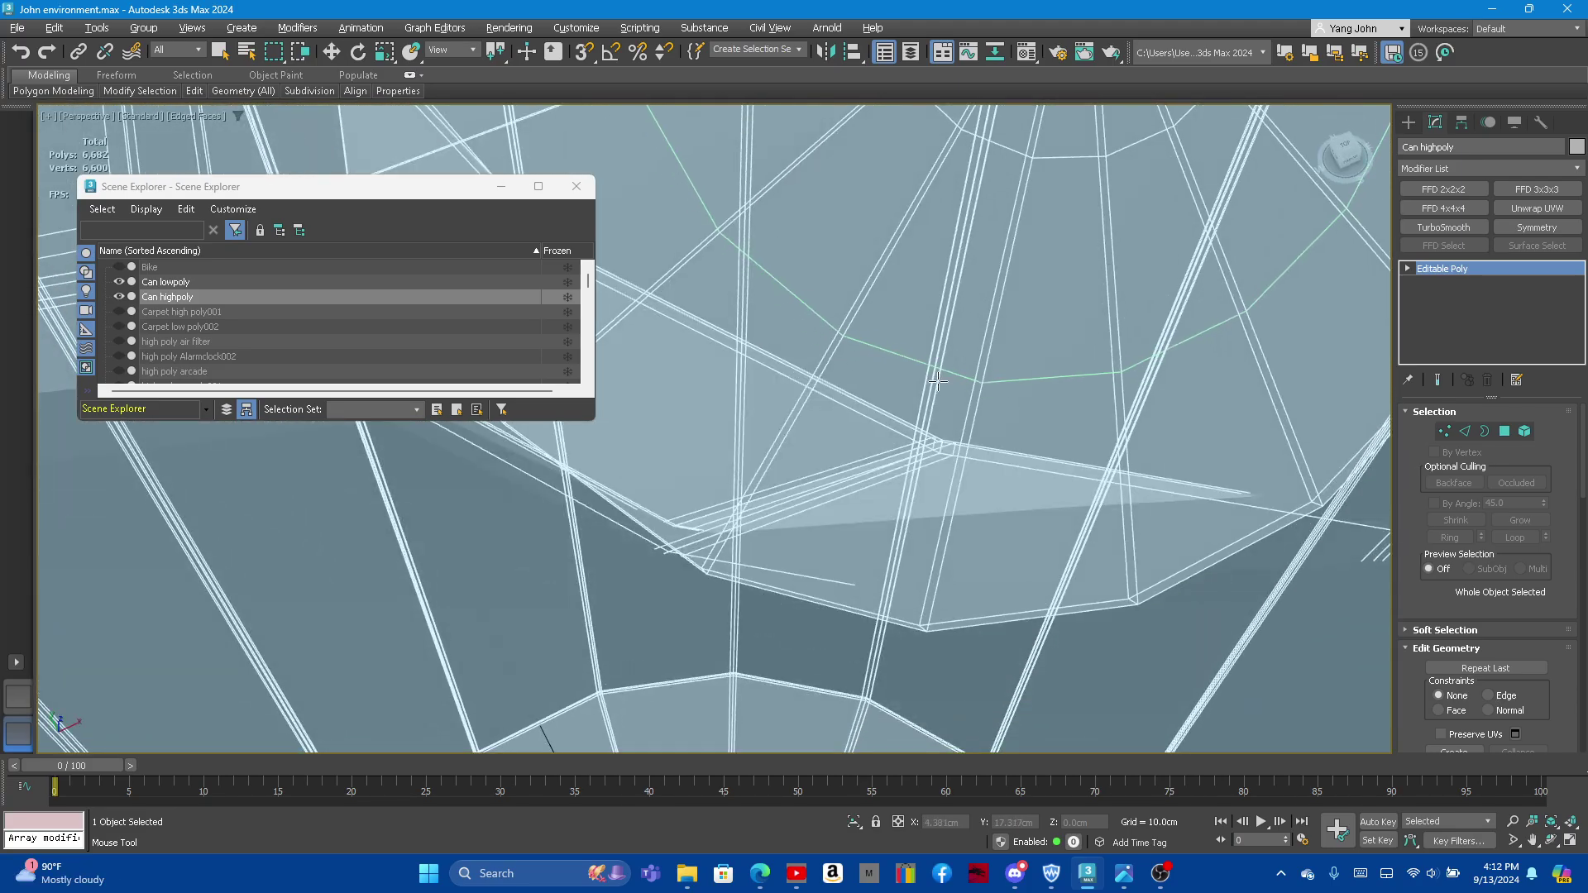
scroll(962, 352, "down", 3)
mouse_move(962, 352)
middle_mouse_down("alt")
mouse_move(962, 200)
mouse_move(983, 370)
mouse_move(950, 372)
mouse_move(1011, 372)
mouse_move(1063, 320)
mouse_move(1090, 377)
middle_mouse_up("alt")
scroll(962, 200, "up", 5)
scroll(1090, 377, "up", 3)
scroll(1090, 378, "down", 3)
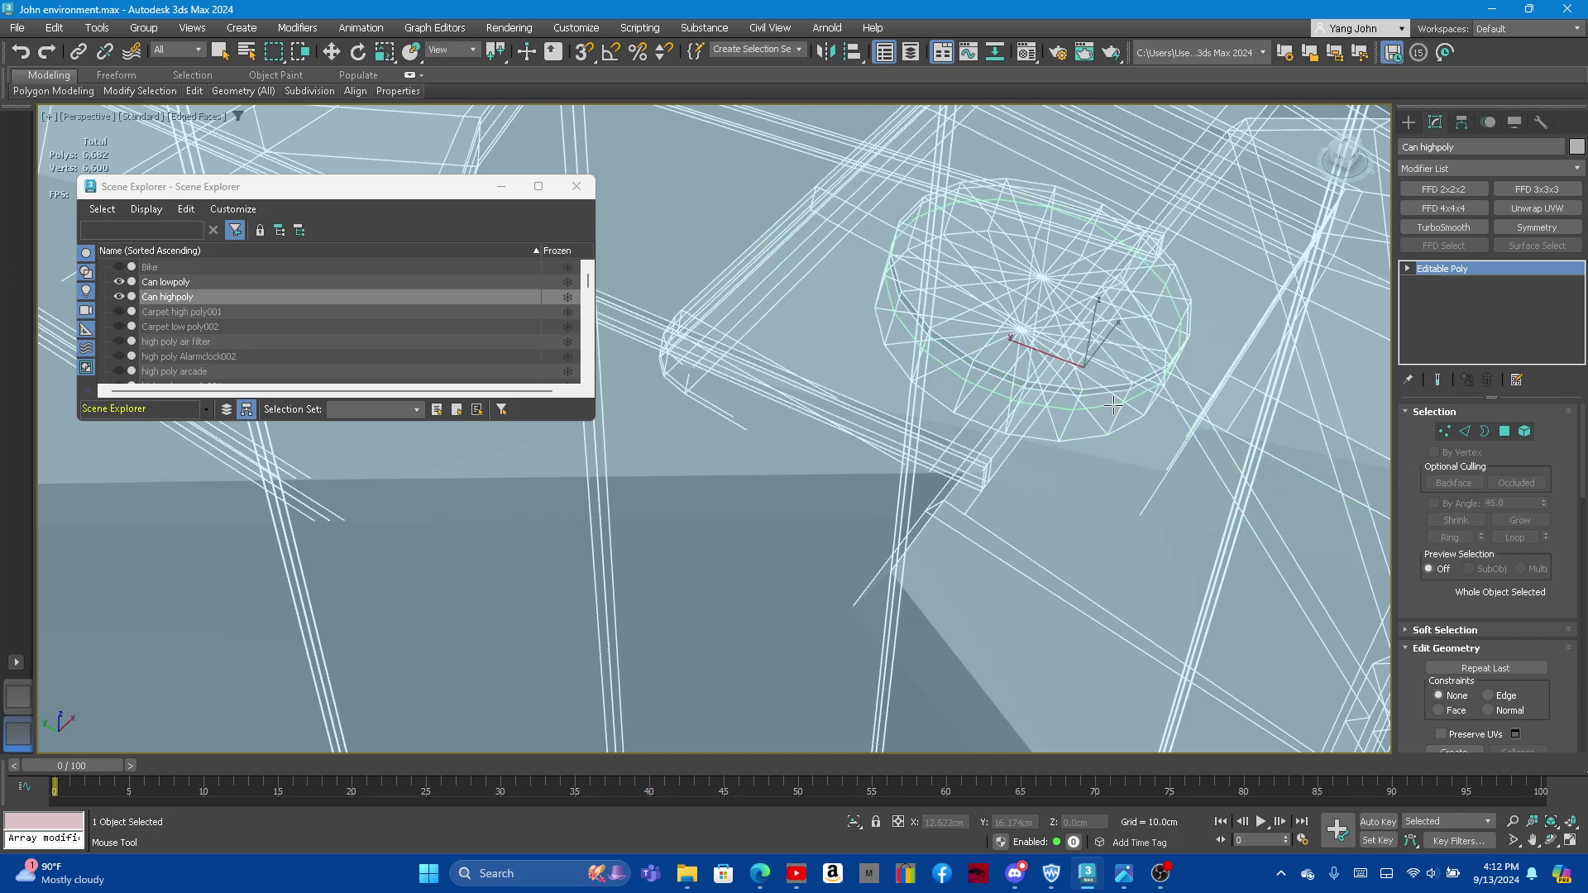
key("w")
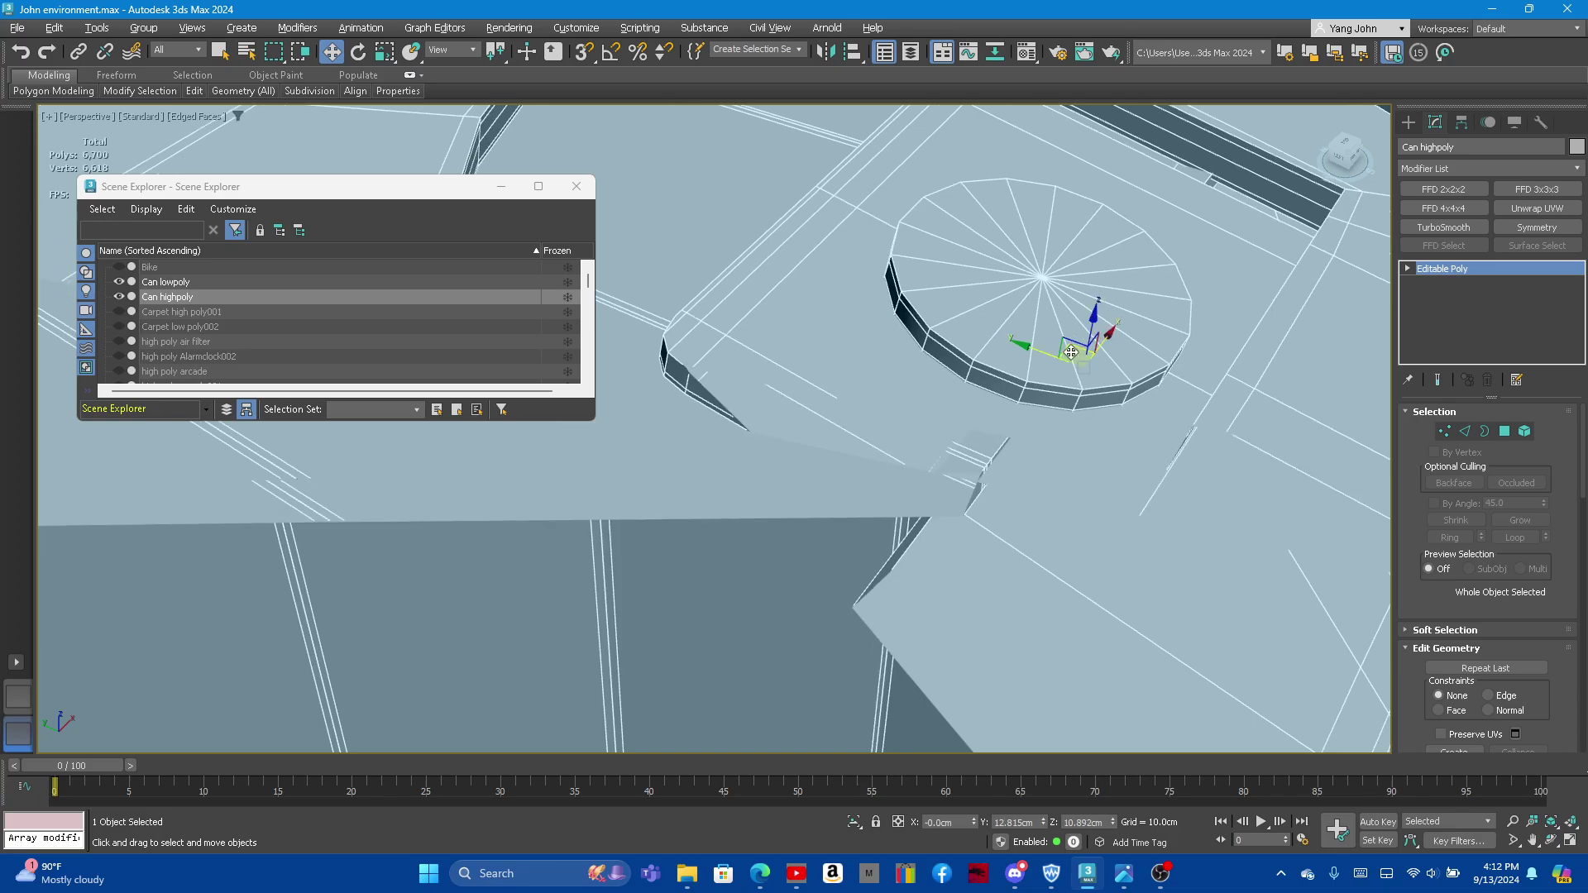
left_click(1465, 431)
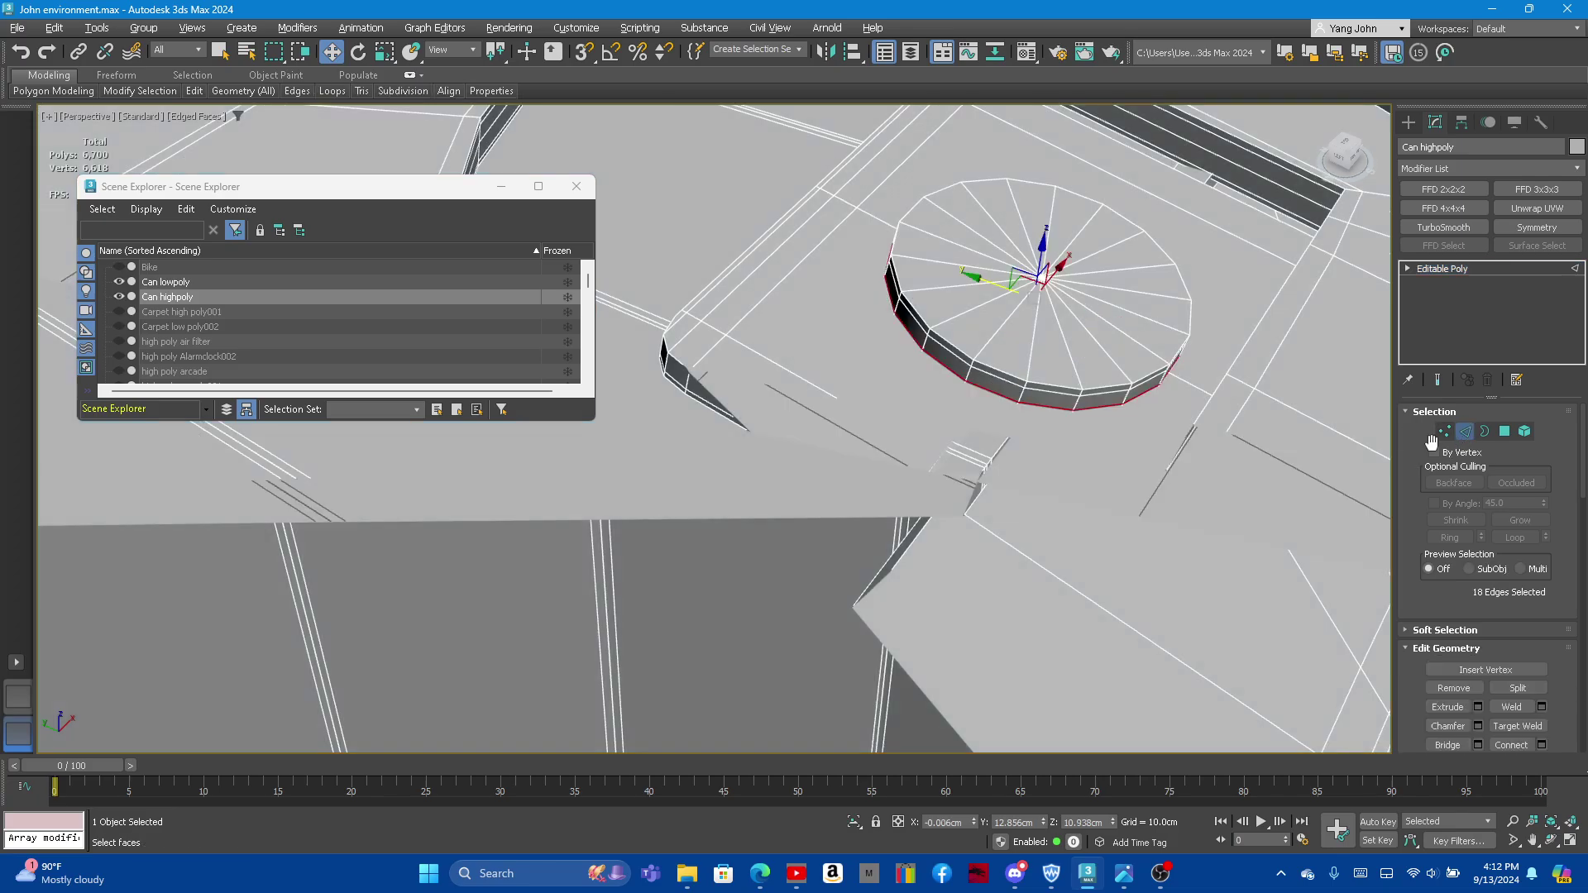
left_click_drag(1043, 249, 1037, 268)
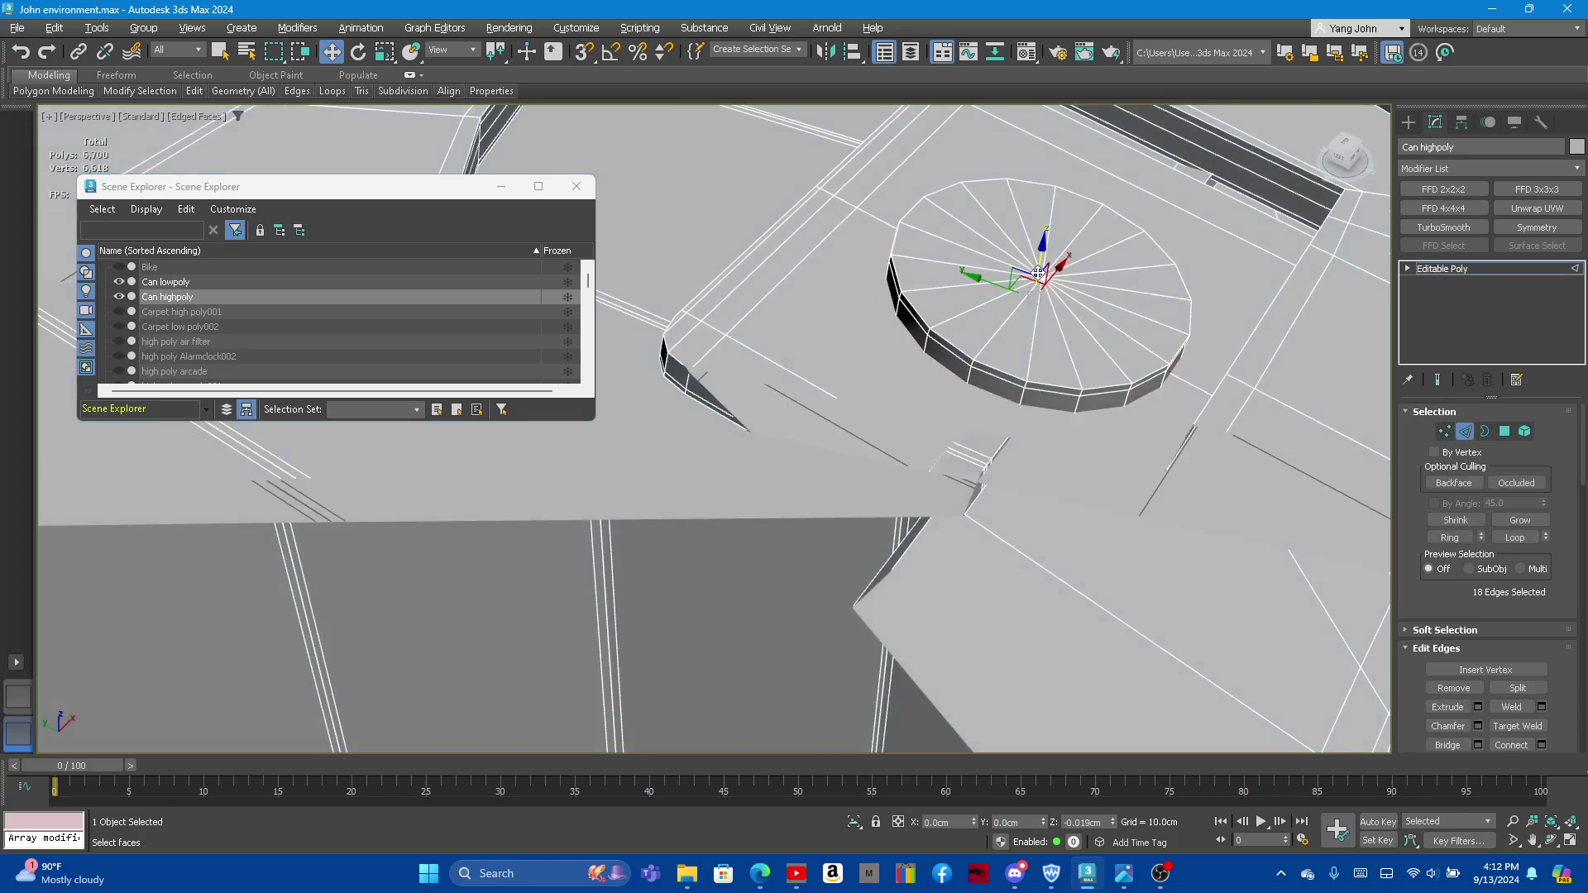
key("alt+x")
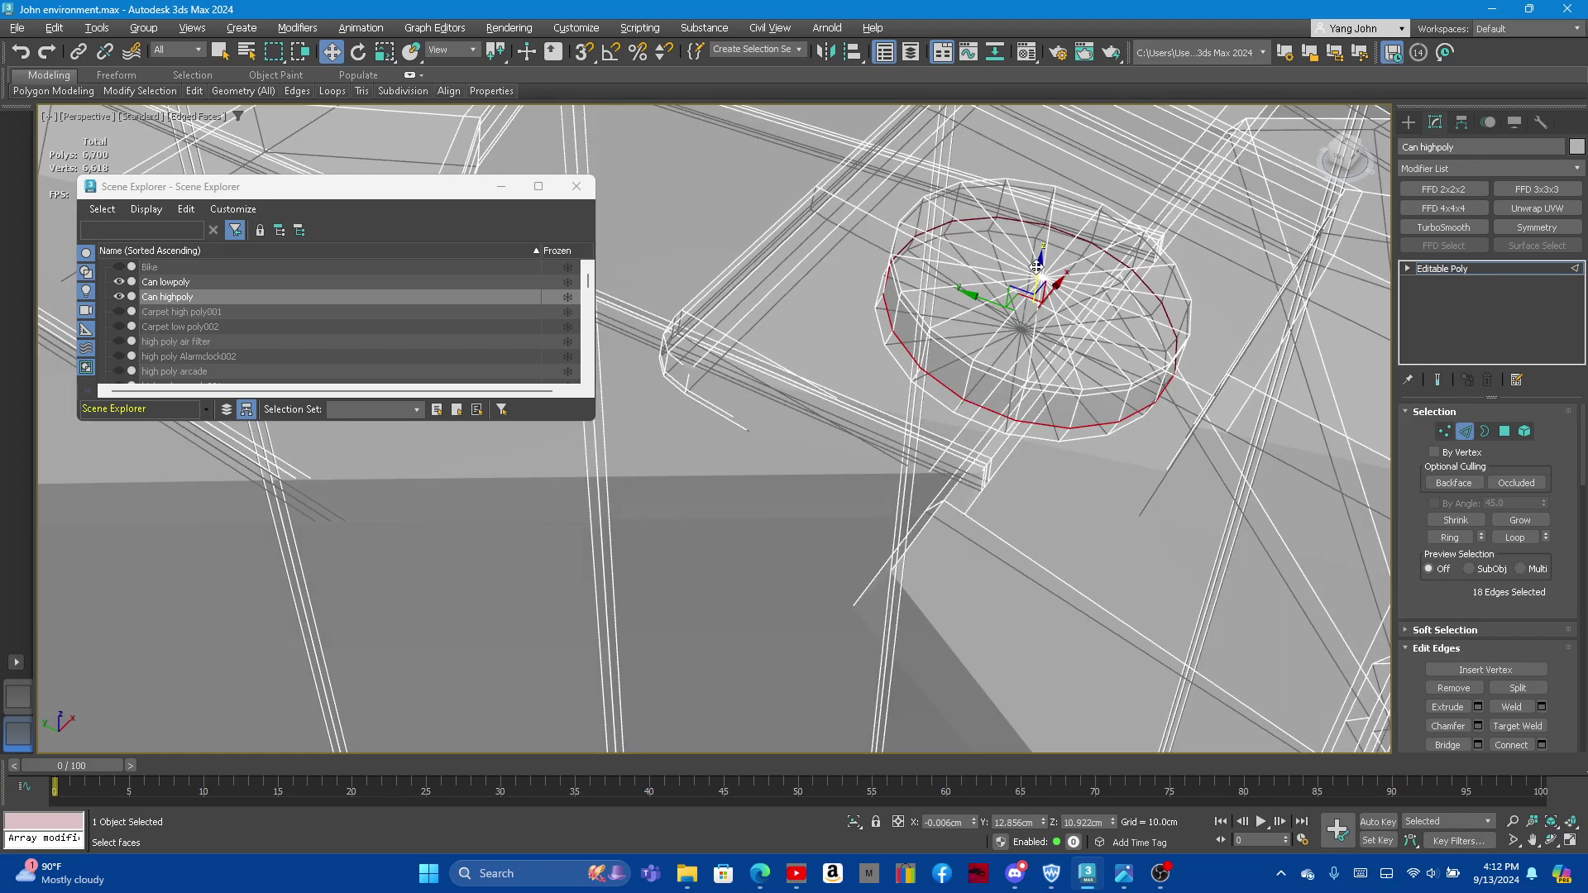
left_click_drag(1039, 267, 1040, 279)
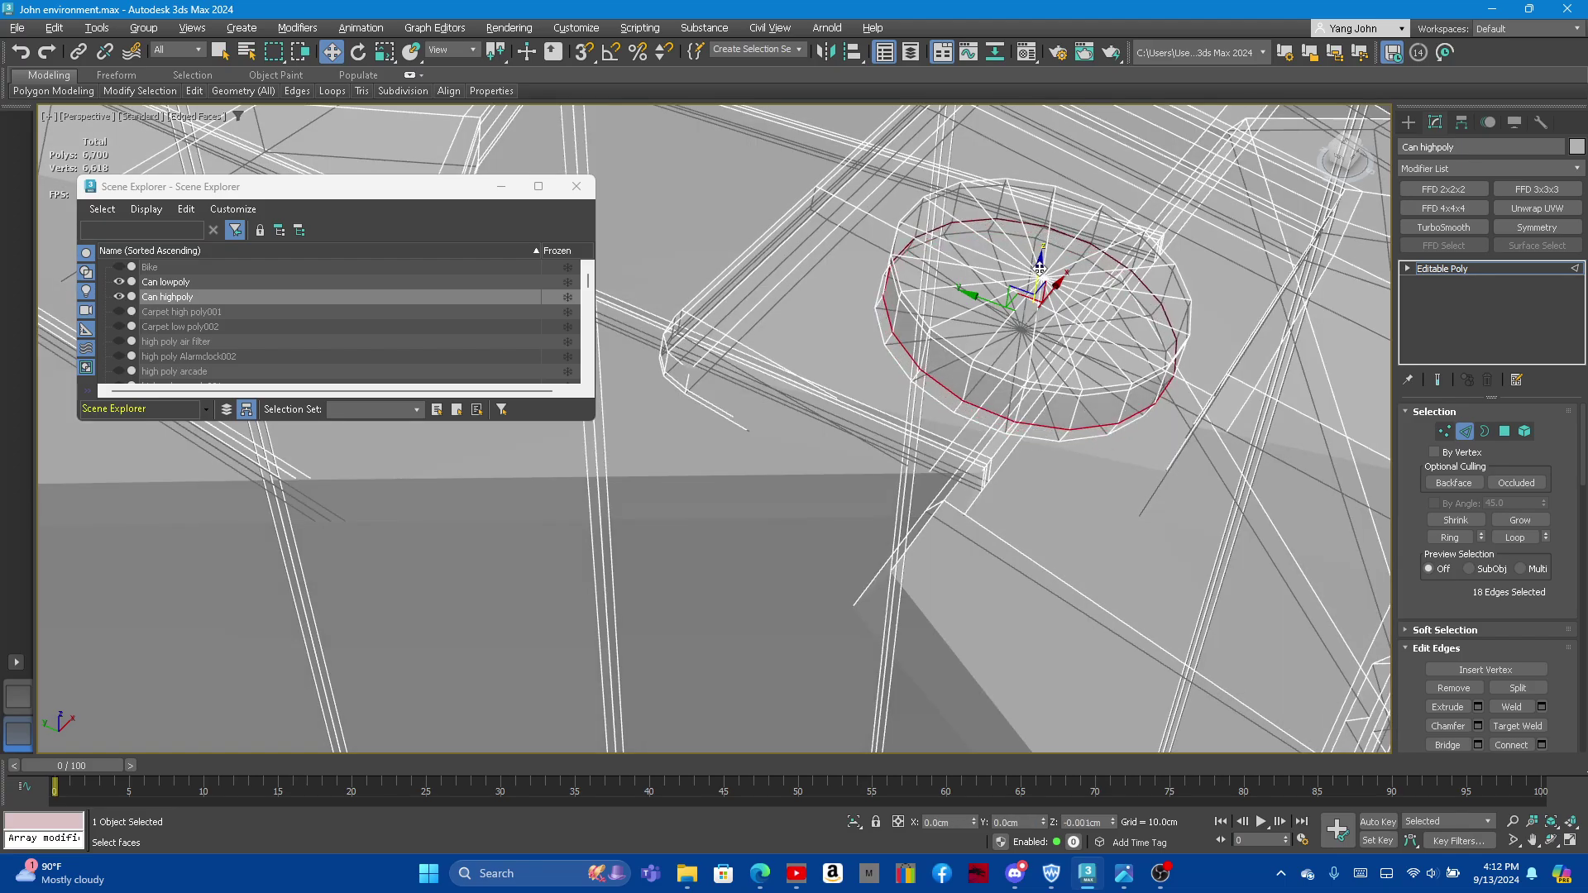
key("ctrl+z")
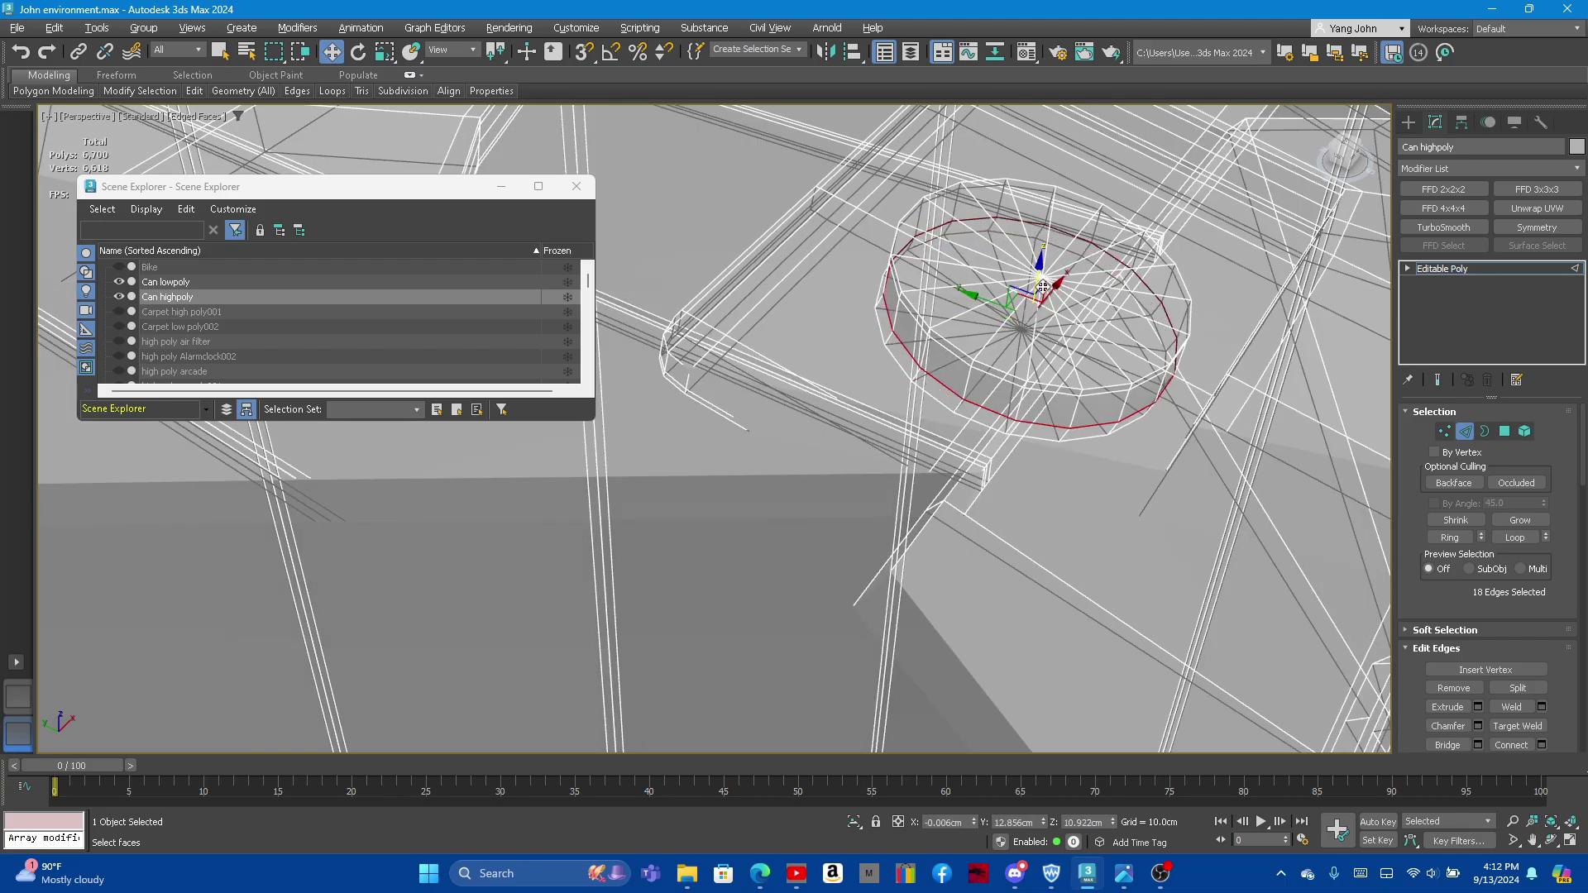
key("alt+x")
left_click_drag(1062, 384, 1065, 396)
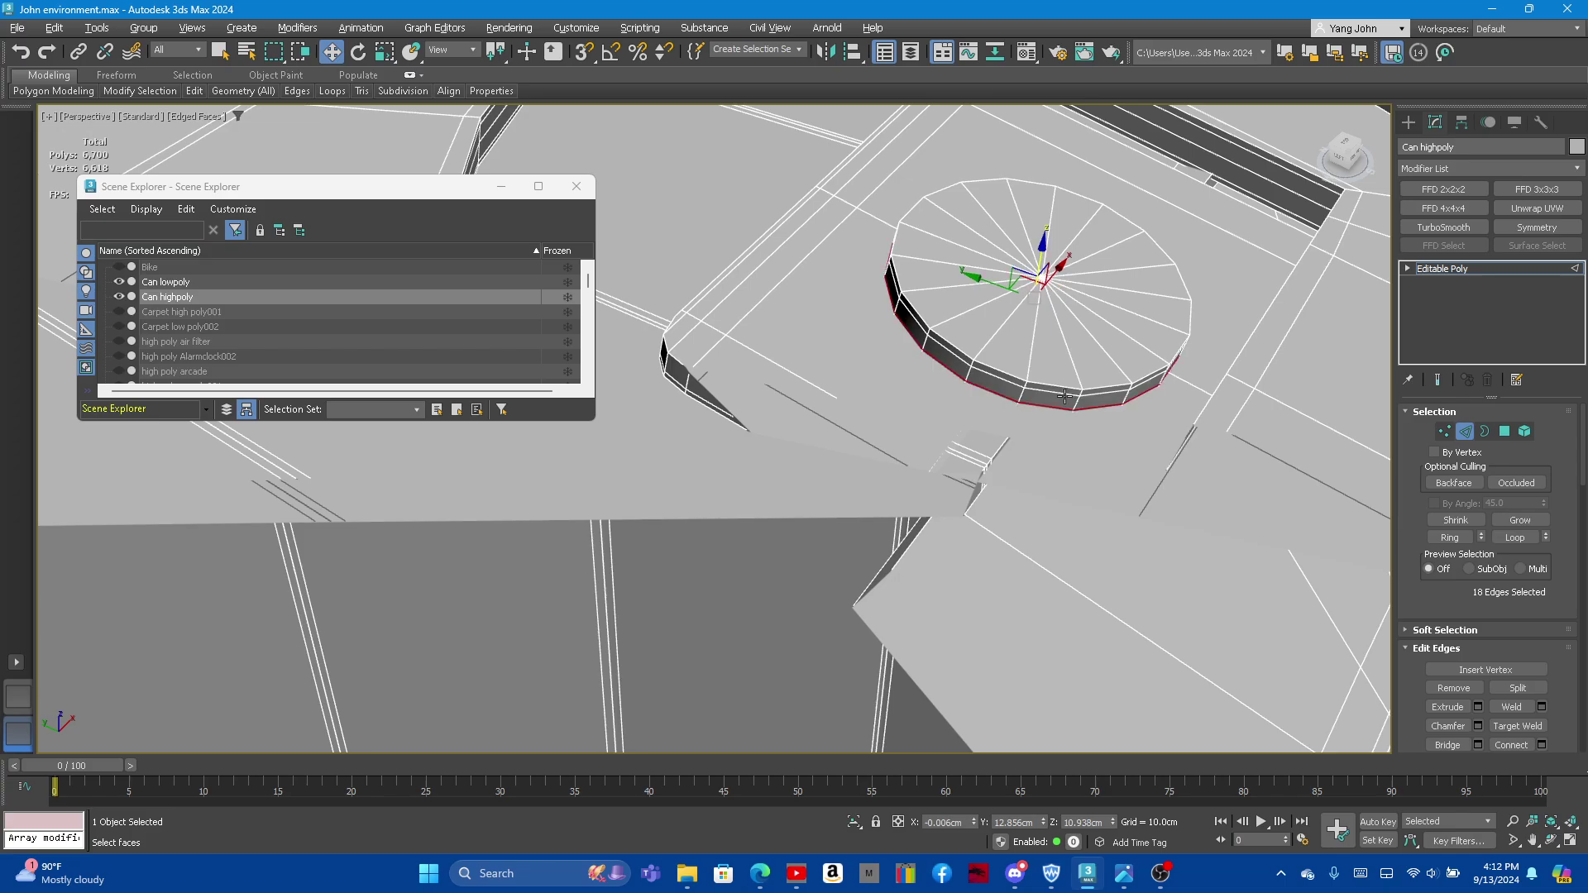
middle_click_drag(1016, 422, 1029, 365, "alt")
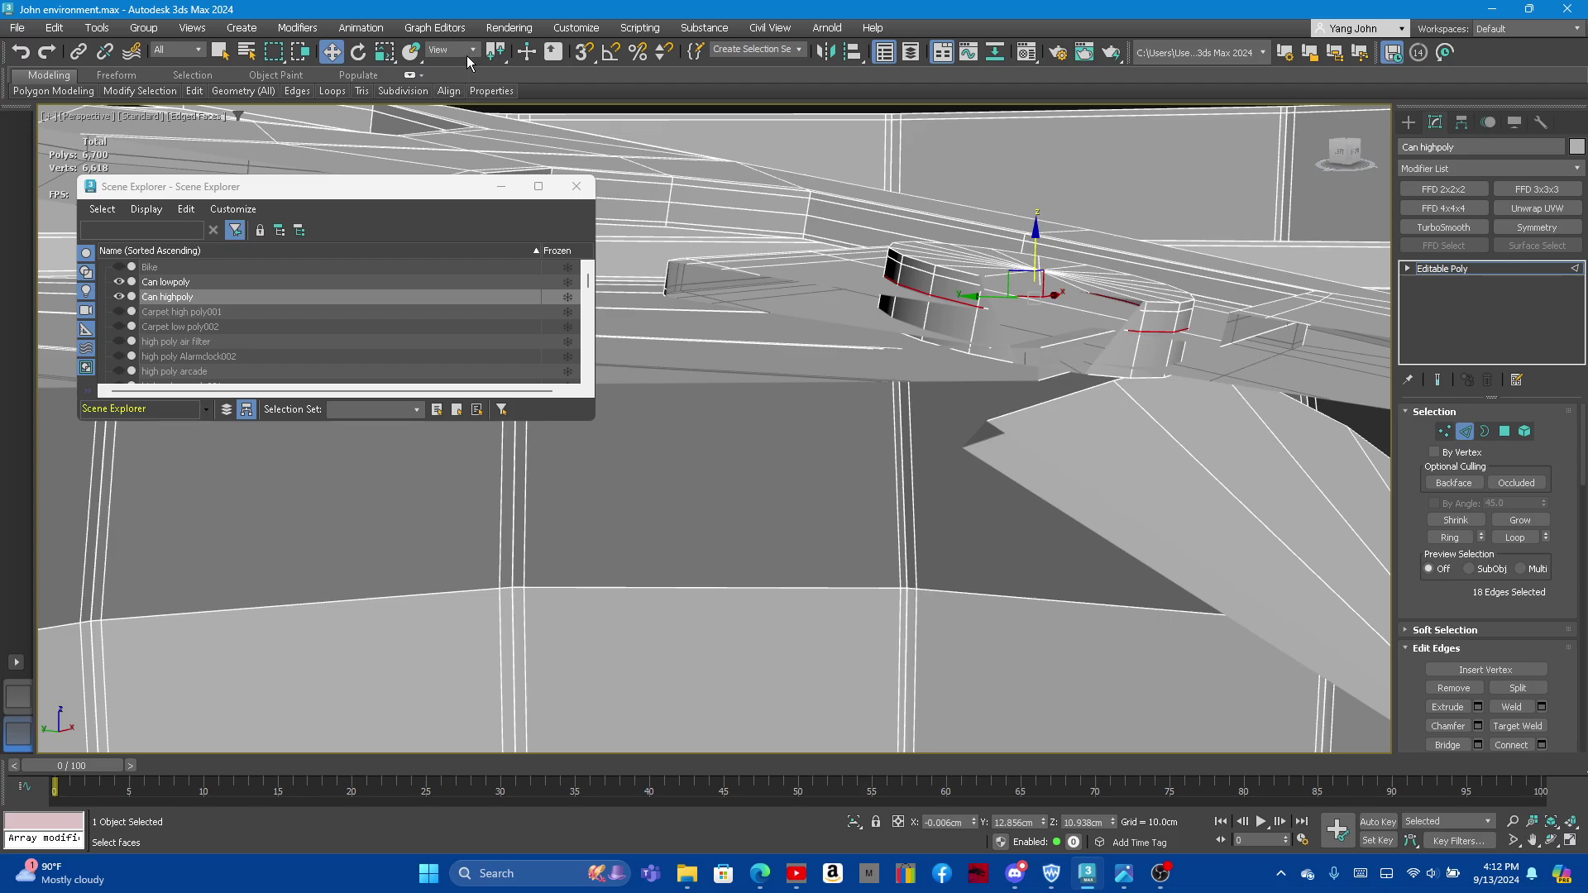
Step: Set the reference coordinate system to Local and select the can rim's edge loop
left_click(467, 54)
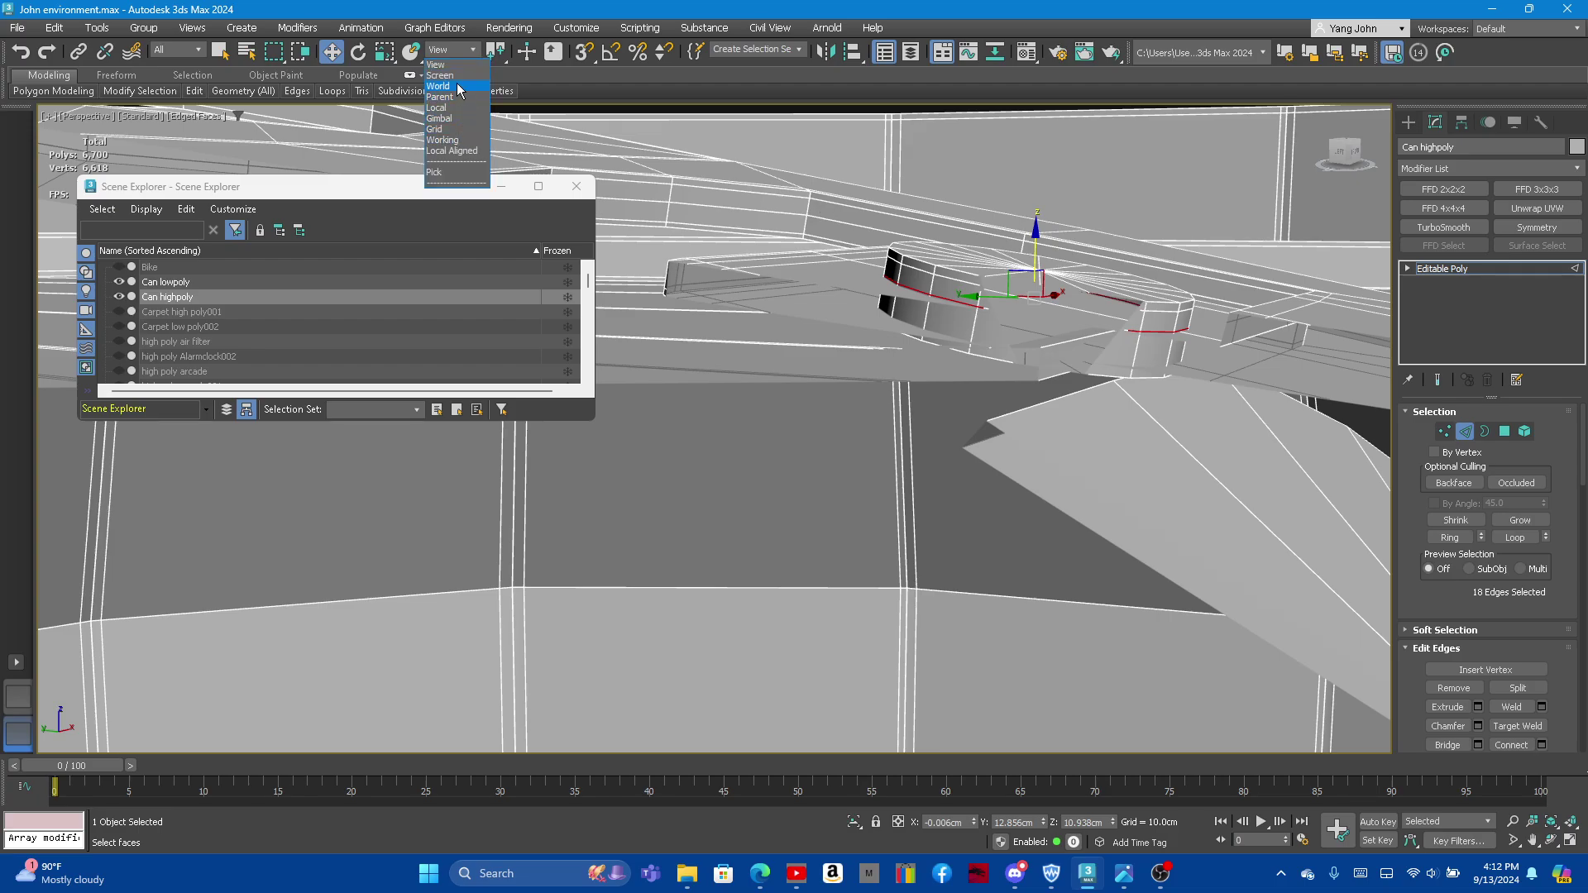
left_click(460, 87)
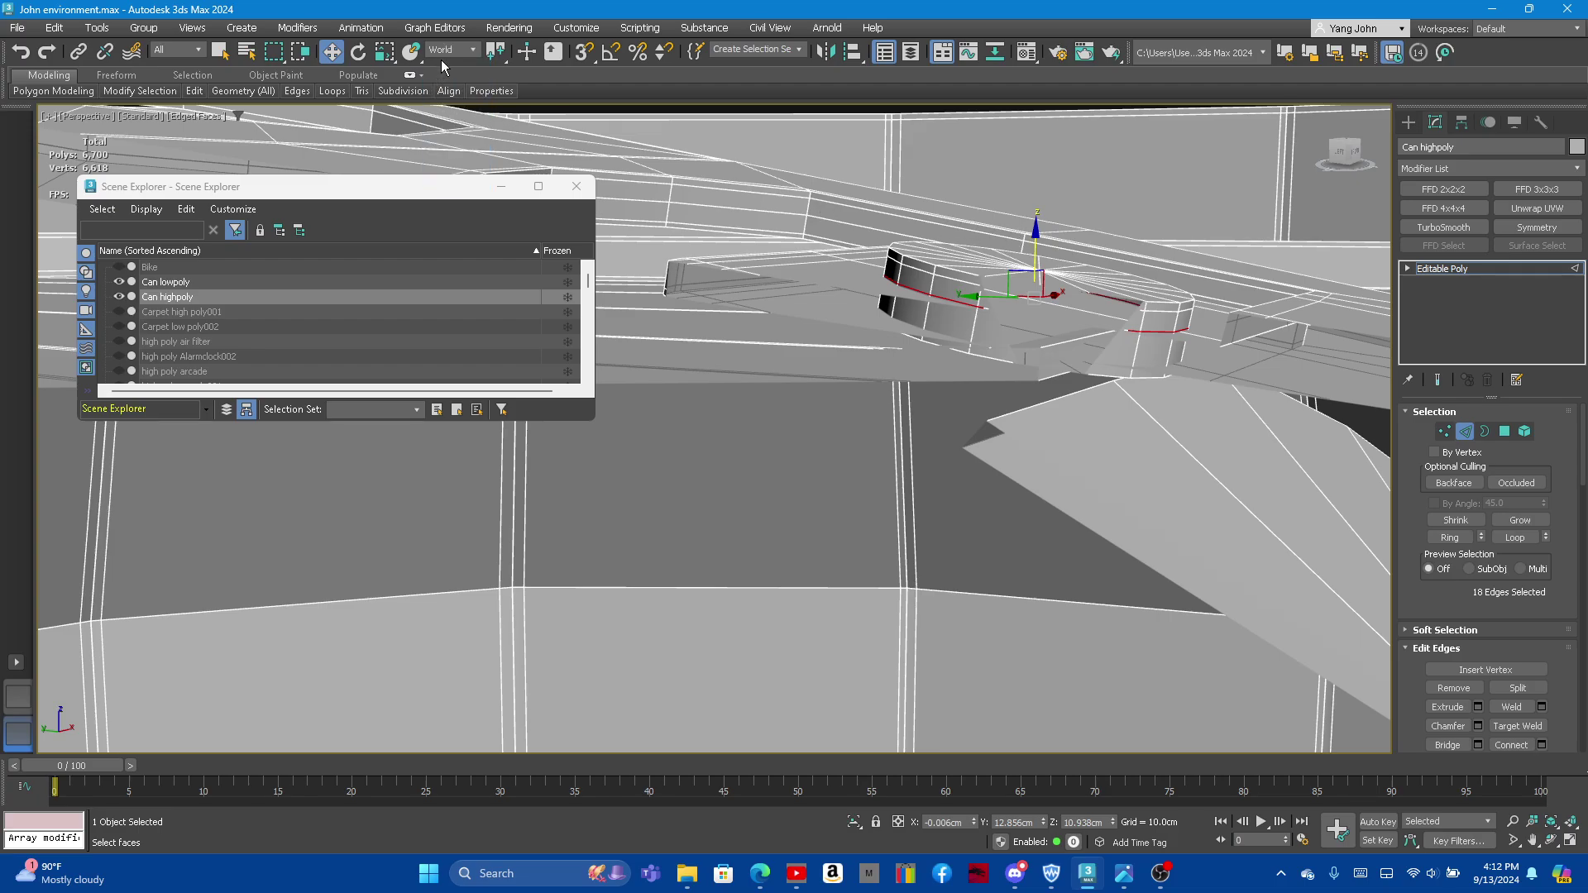
left_click(453, 51)
left_click(452, 109)
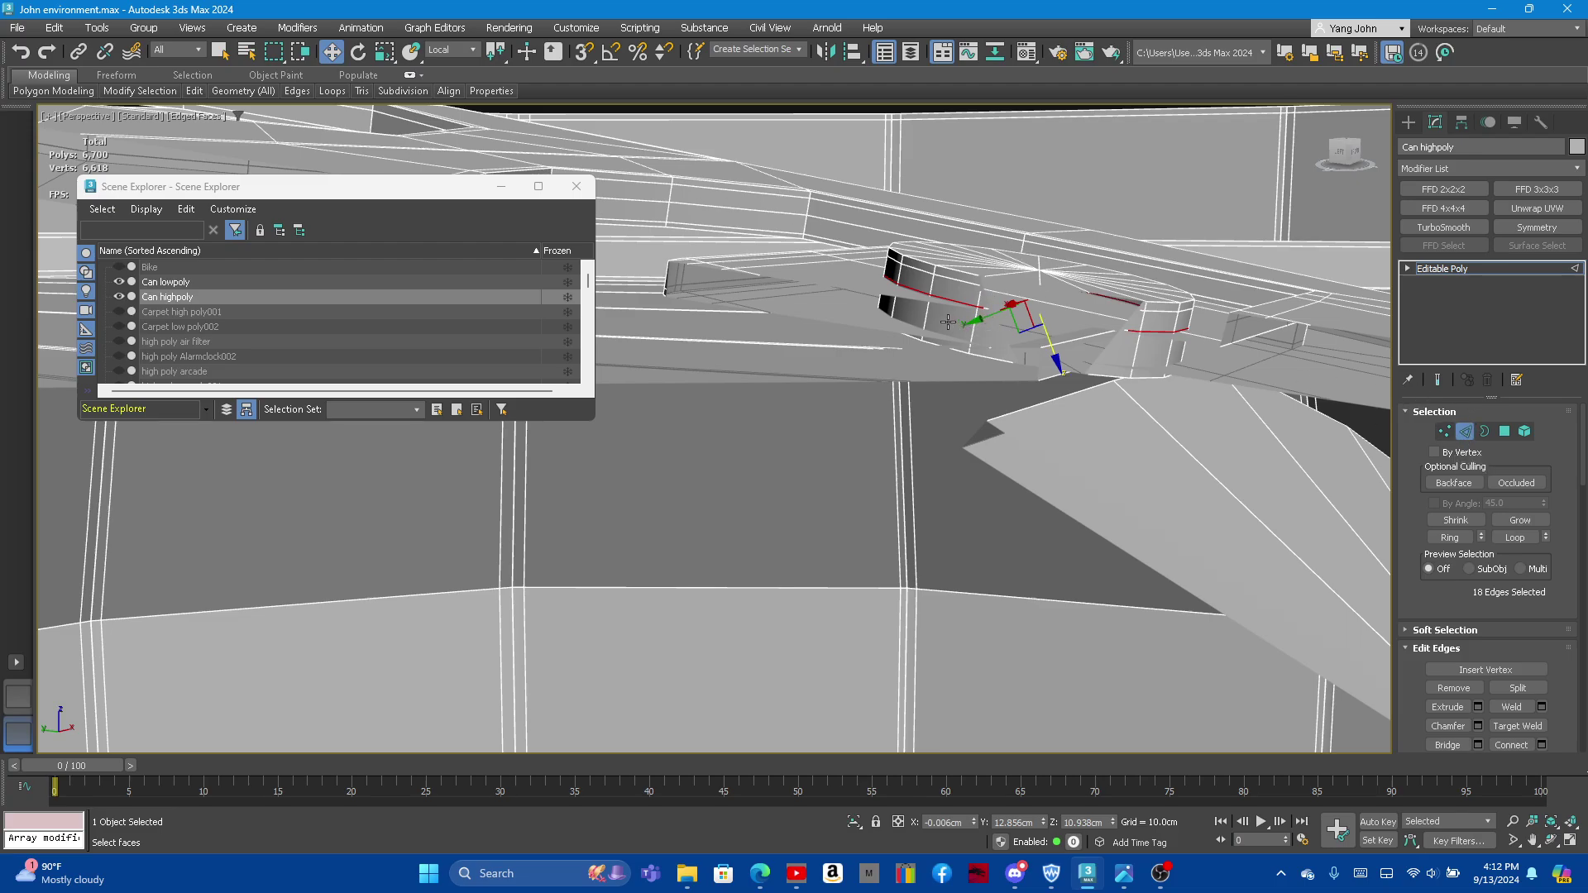
left_click(911, 290)
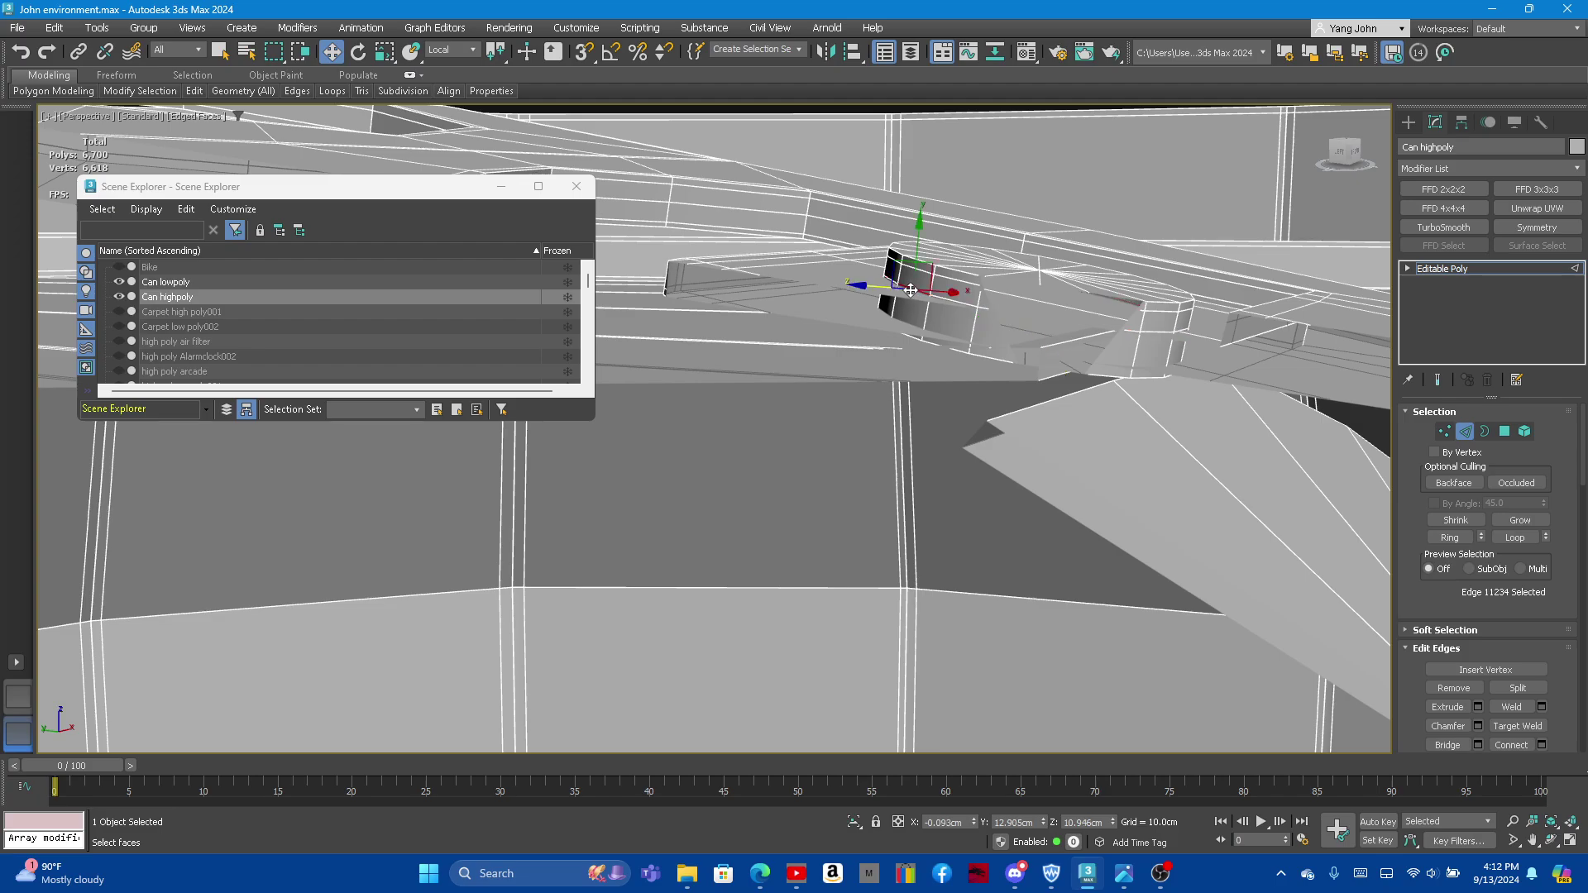
double_click(959, 302)
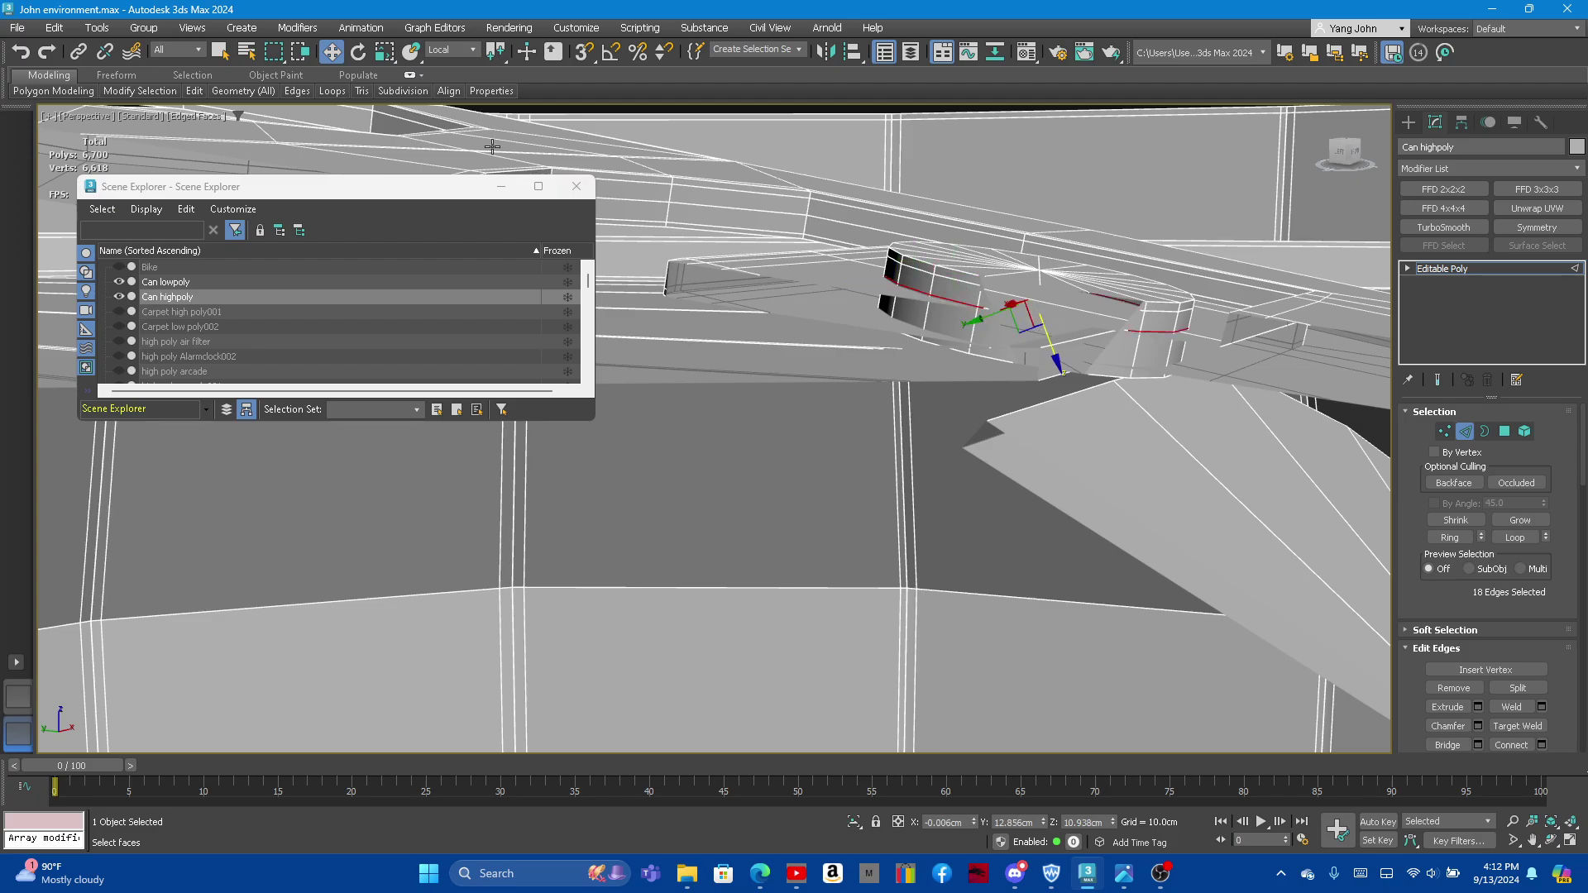
Step: Switch the reference coordinate system to World and enable Affect Pivot Only in Hierarchy
left_click(453, 48)
left_click(468, 66)
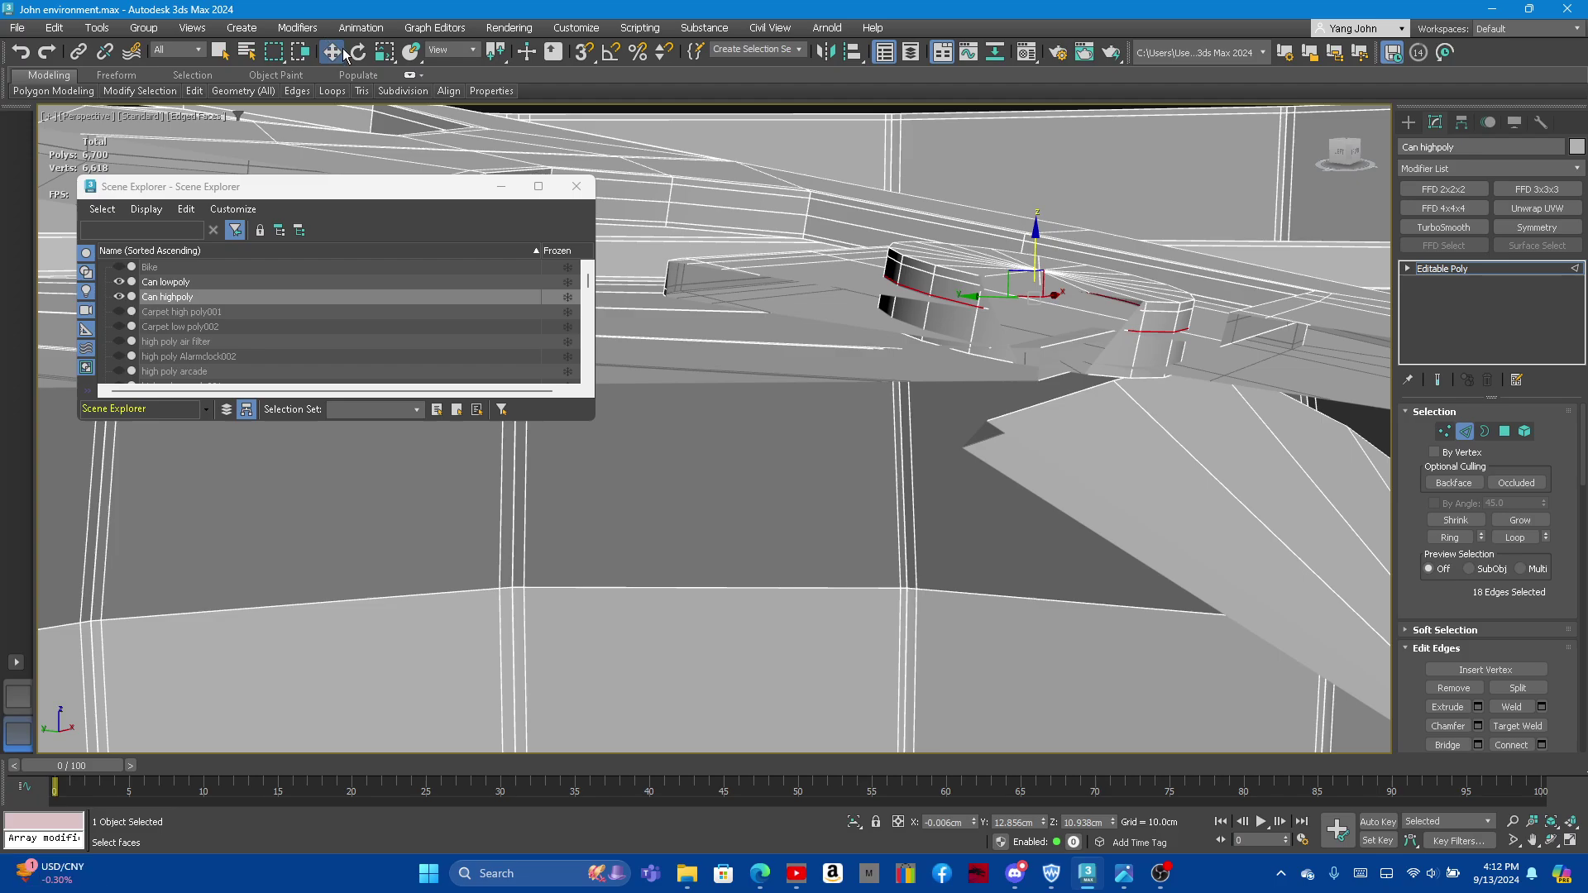
left_click(434, 50)
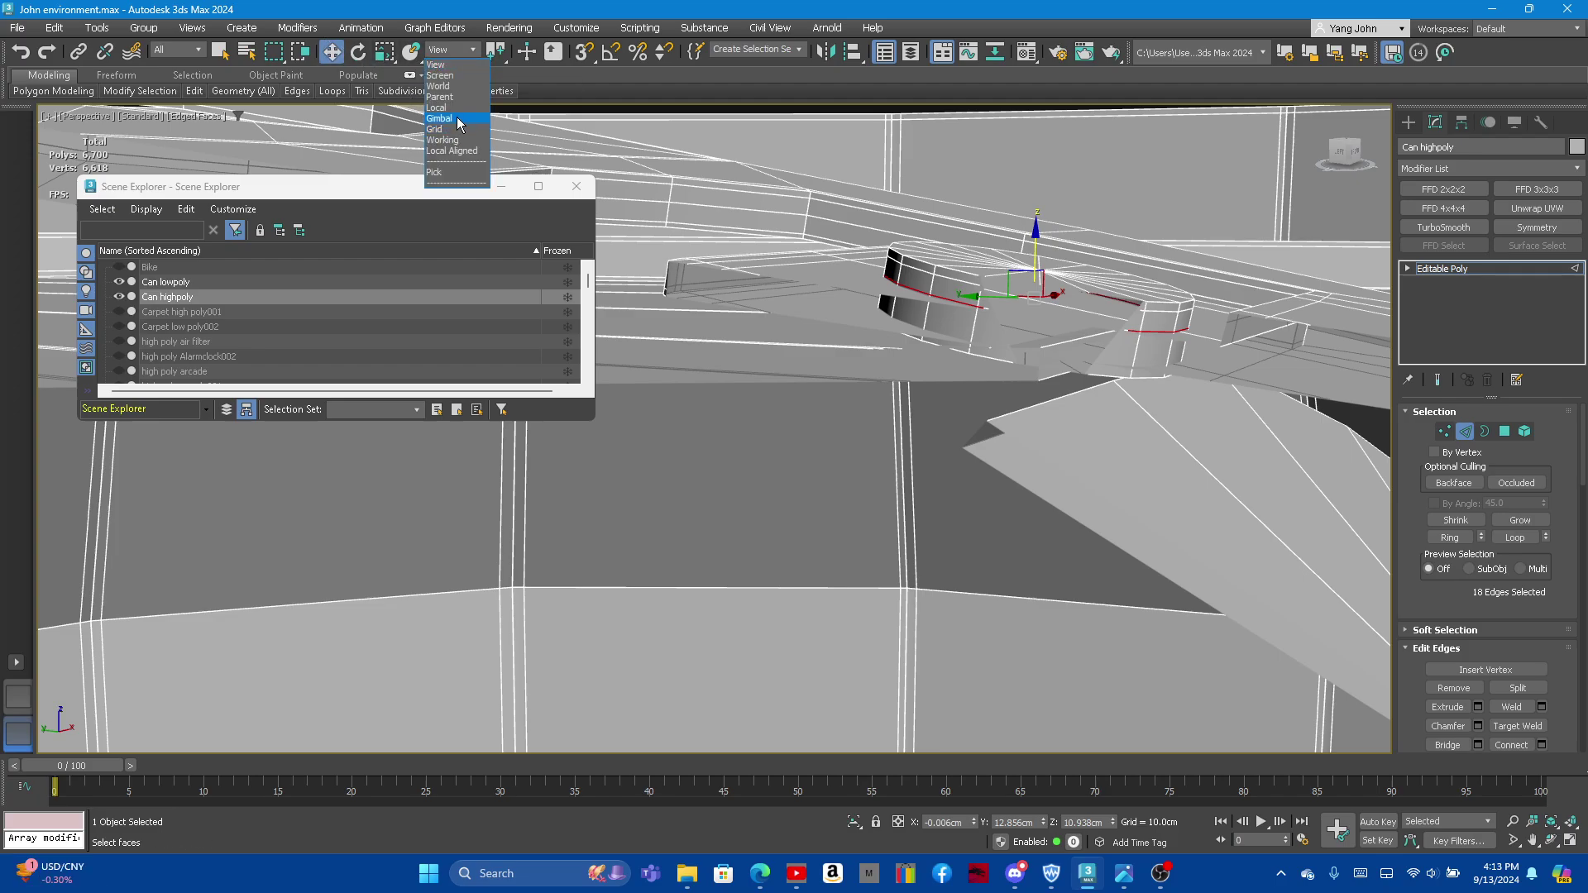
left_click(464, 87)
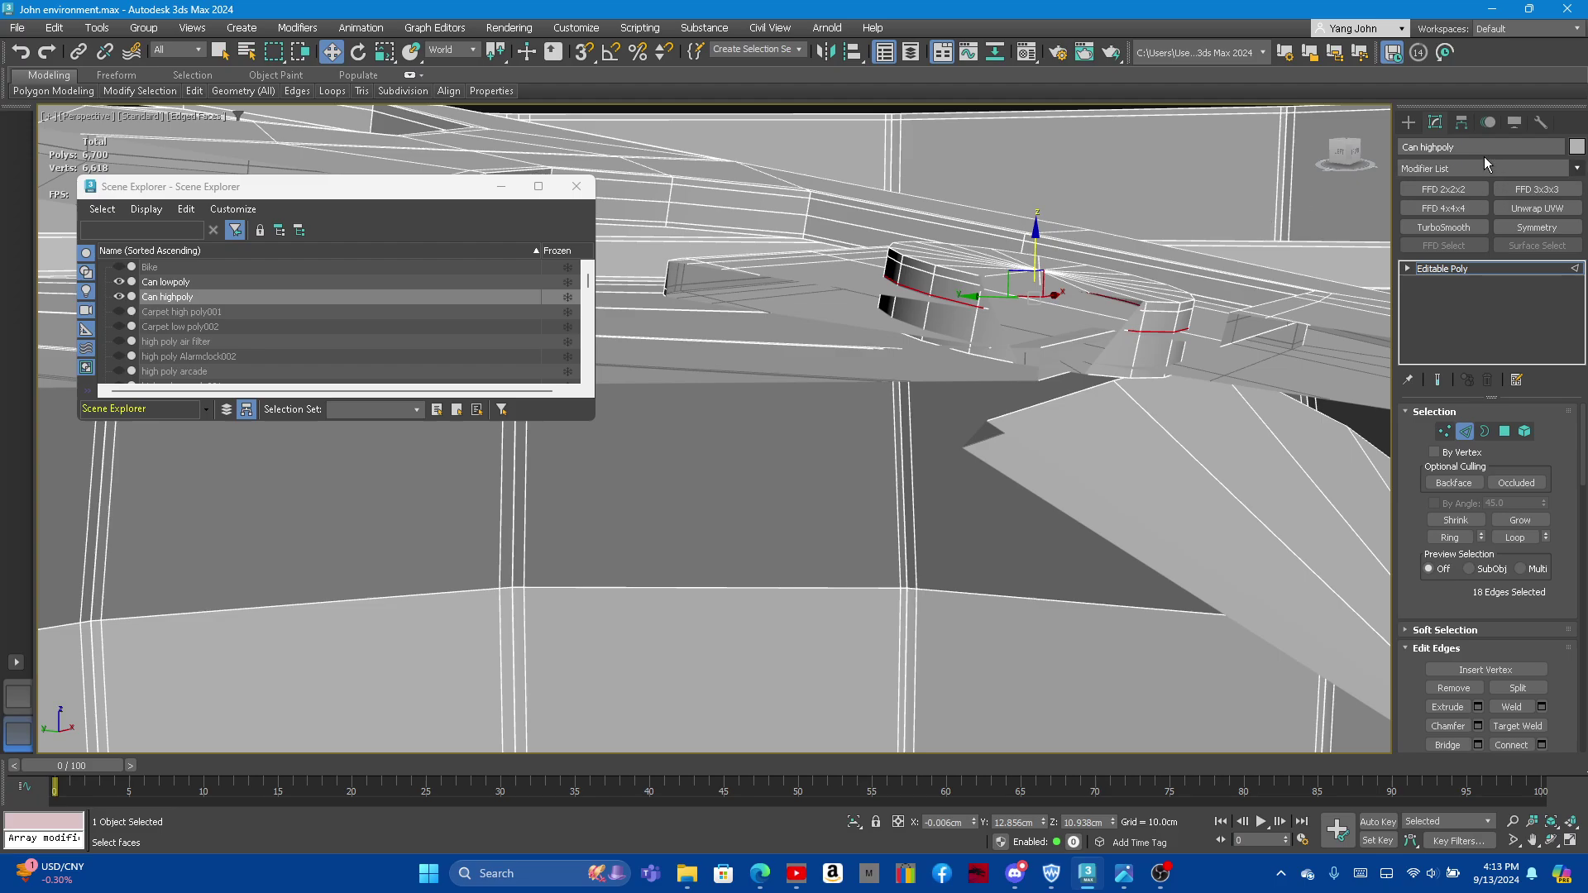
left_click(1461, 123)
left_click(1460, 240)
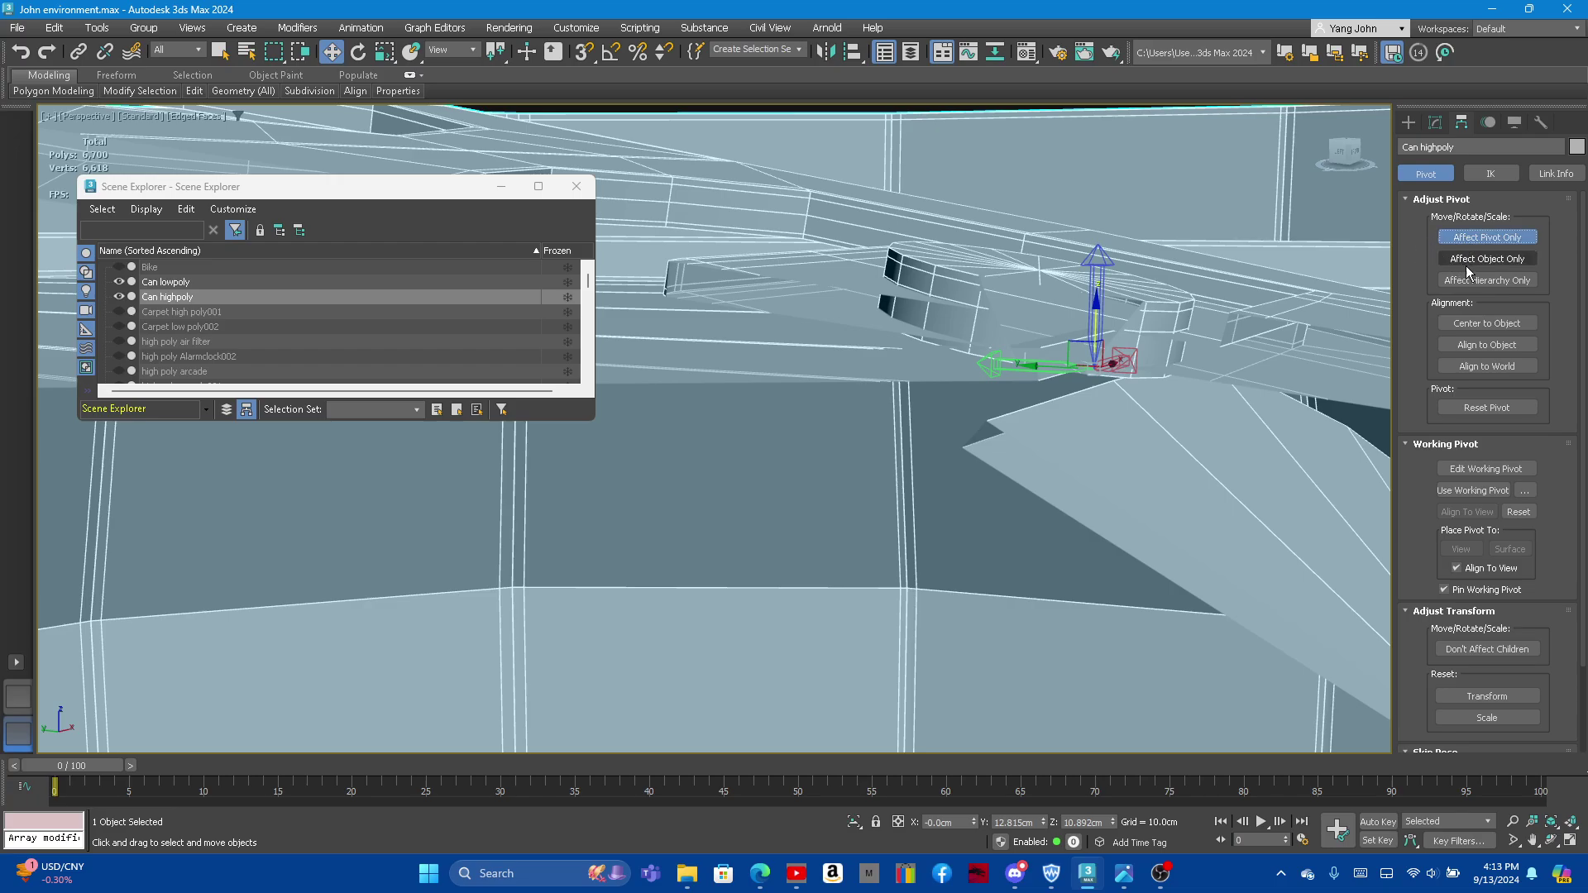
Step: Center the high-poly can's pivot on the object using Affect Pivot Only
left_click(1462, 346)
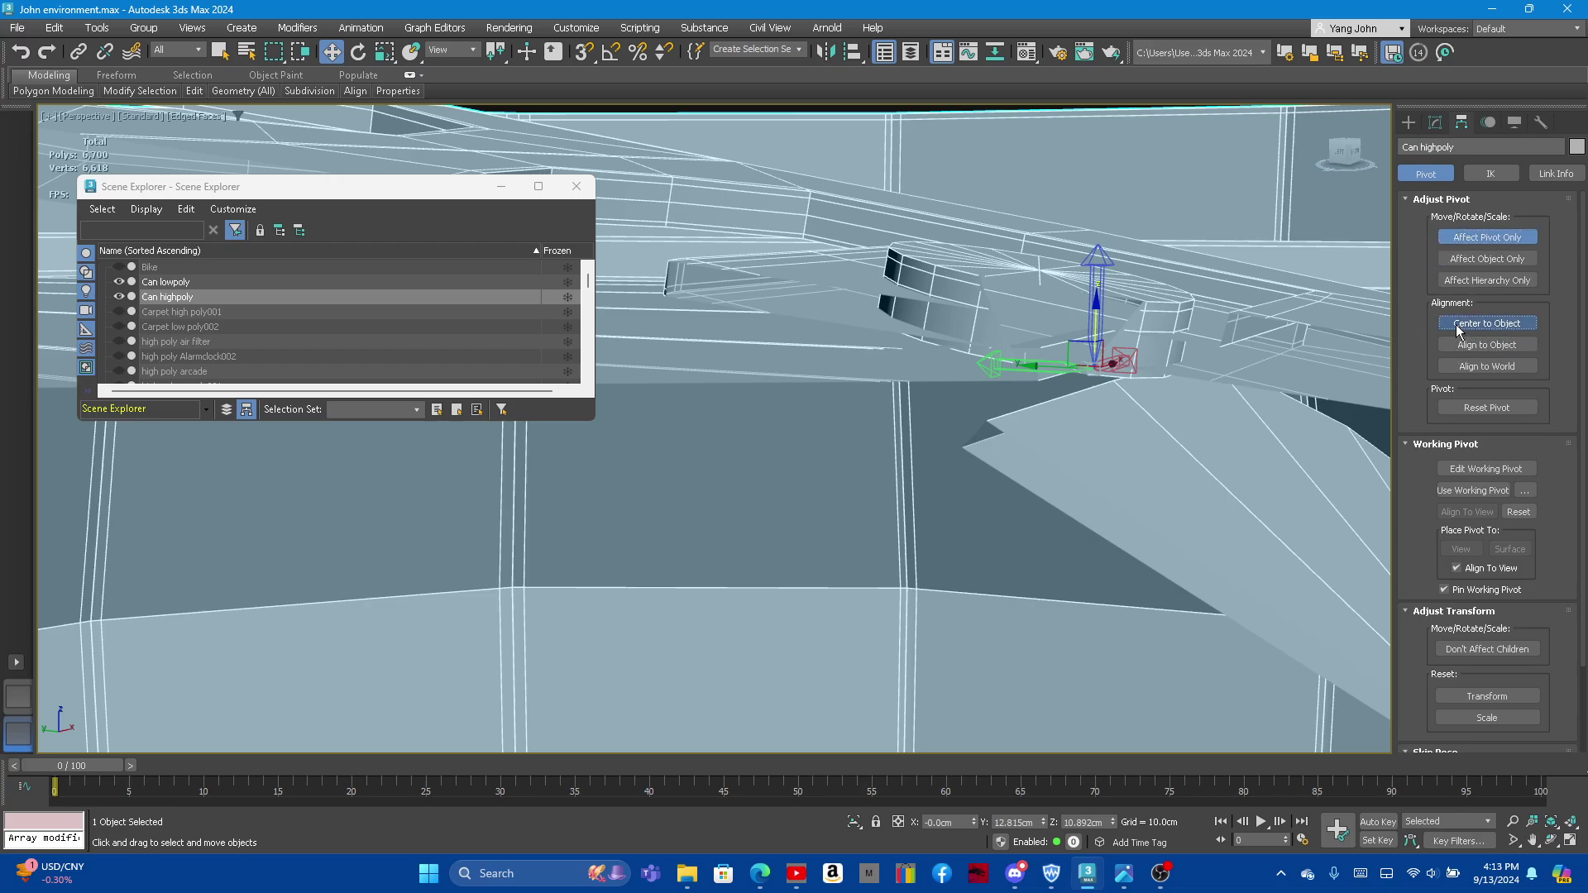
left_click(1452, 325)
left_click(1442, 239)
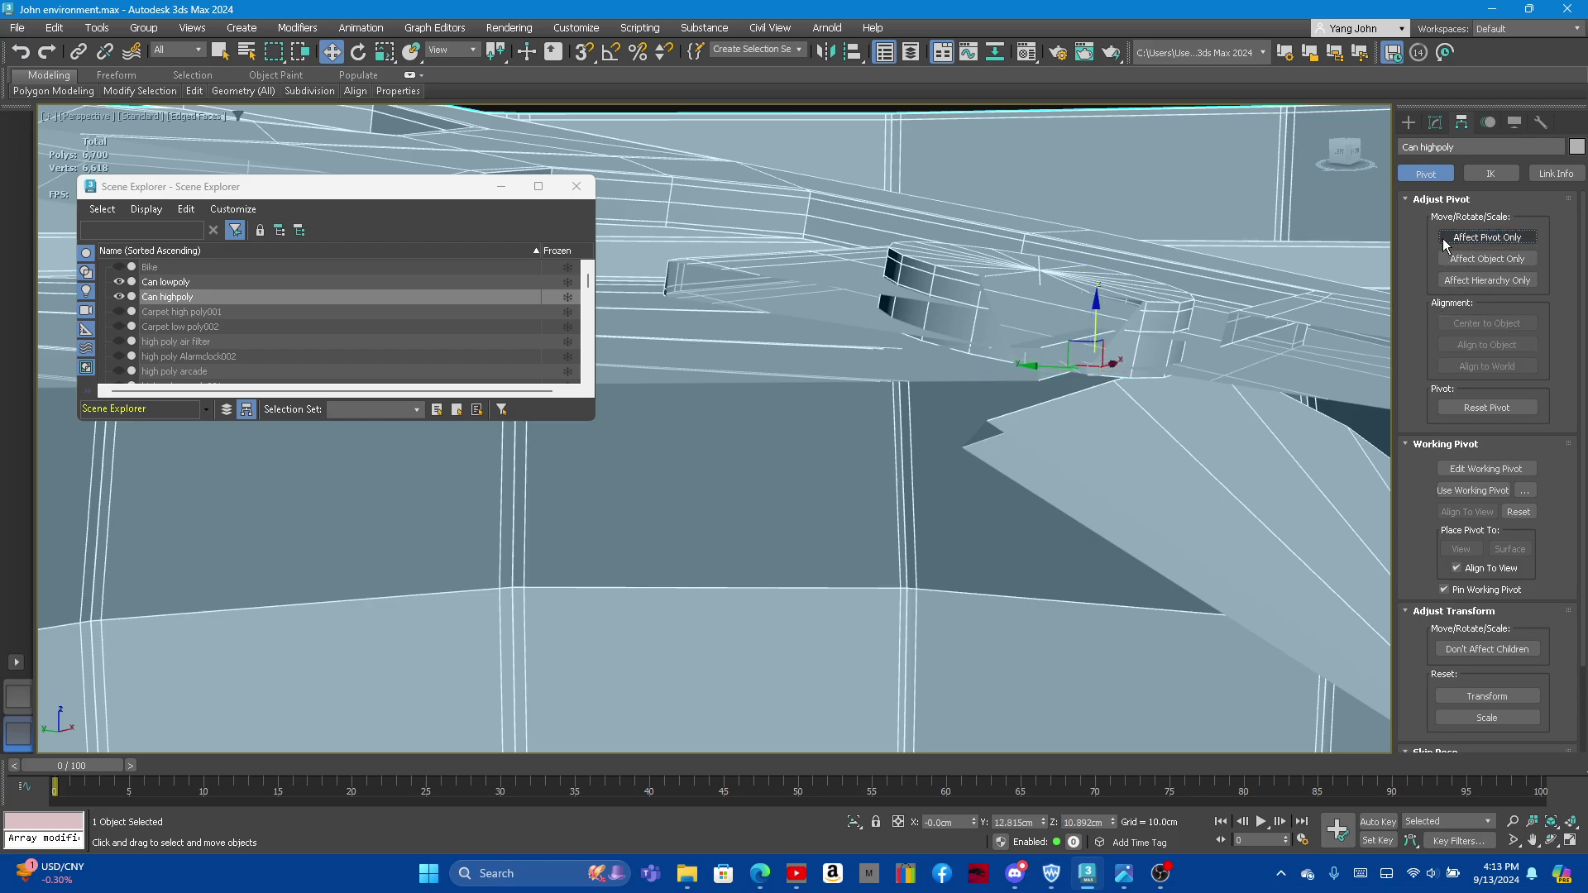
Step: In Polygon mode, select the lid faces beside the drink opening on Can highpoly
left_click(1436, 124)
mouse_move(1060, 294)
middle_mouse_down("alt")
mouse_move(1032, 289)
mouse_move(1010, 332)
middle_mouse_up("alt")
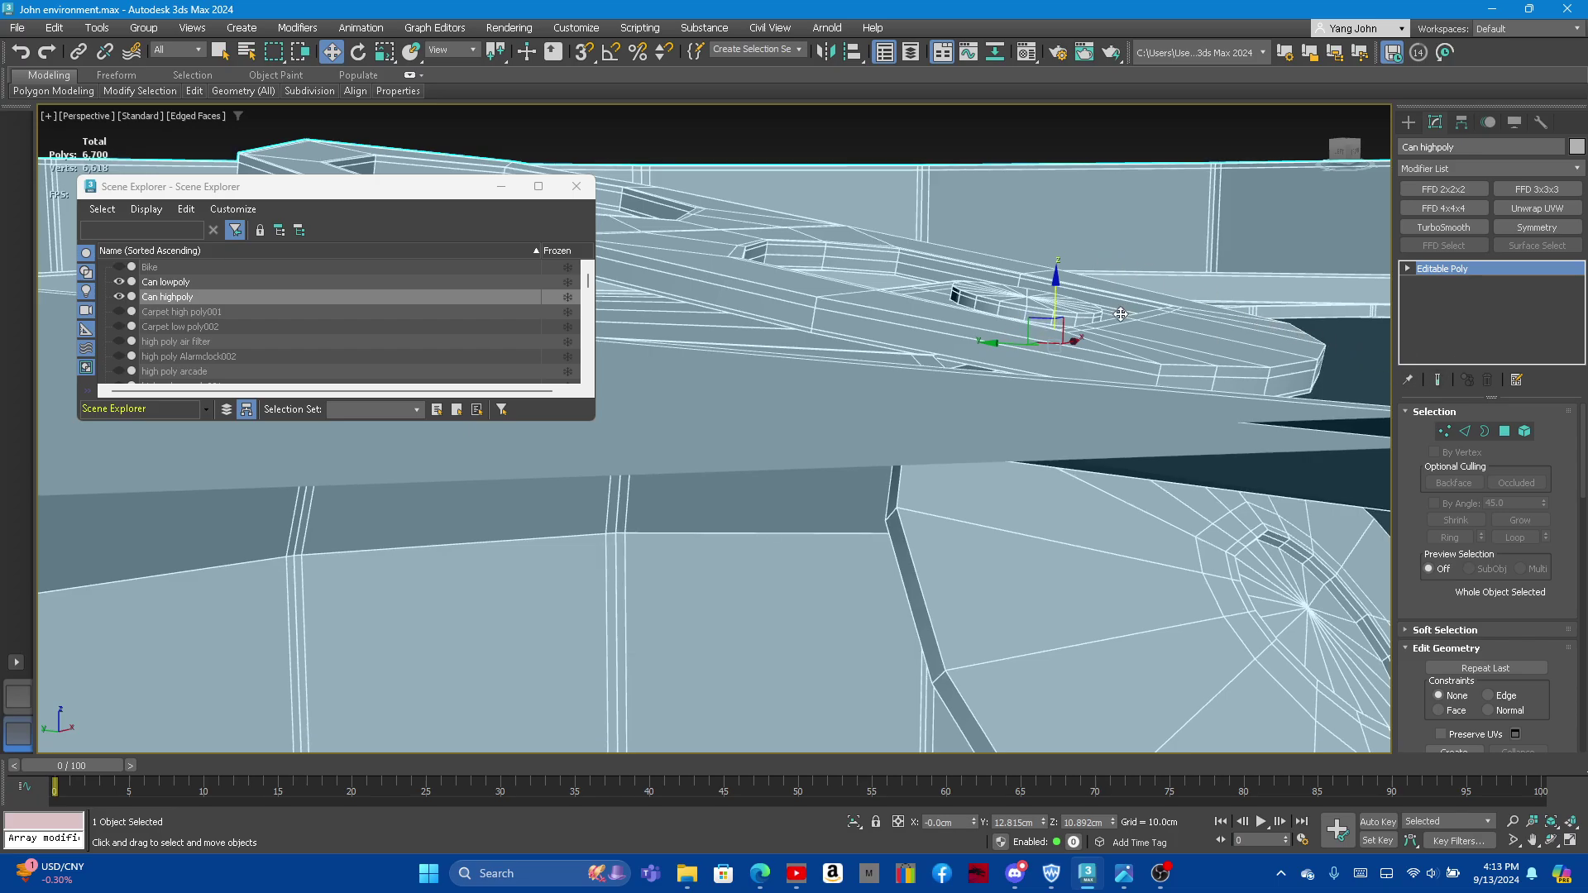
scroll(1125, 308, "down", 3)
scroll(1090, 326, "down", 3)
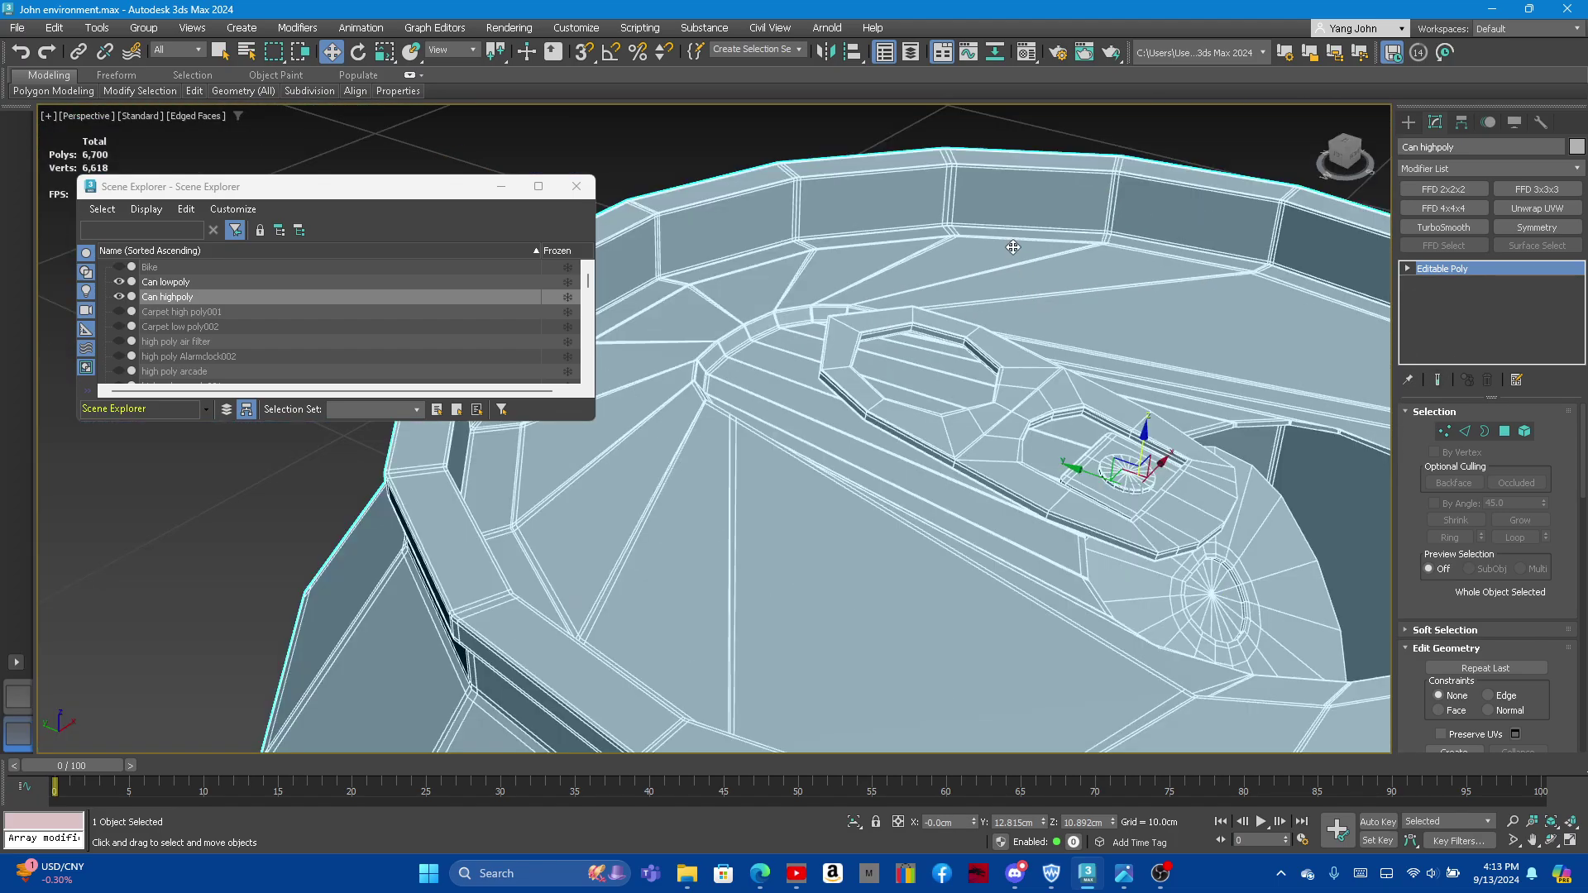
scroll(1009, 356, "down", 3)
scroll(958, 374, "down", 1)
scroll(959, 374, "up", 2)
scroll(984, 385, "up", 2)
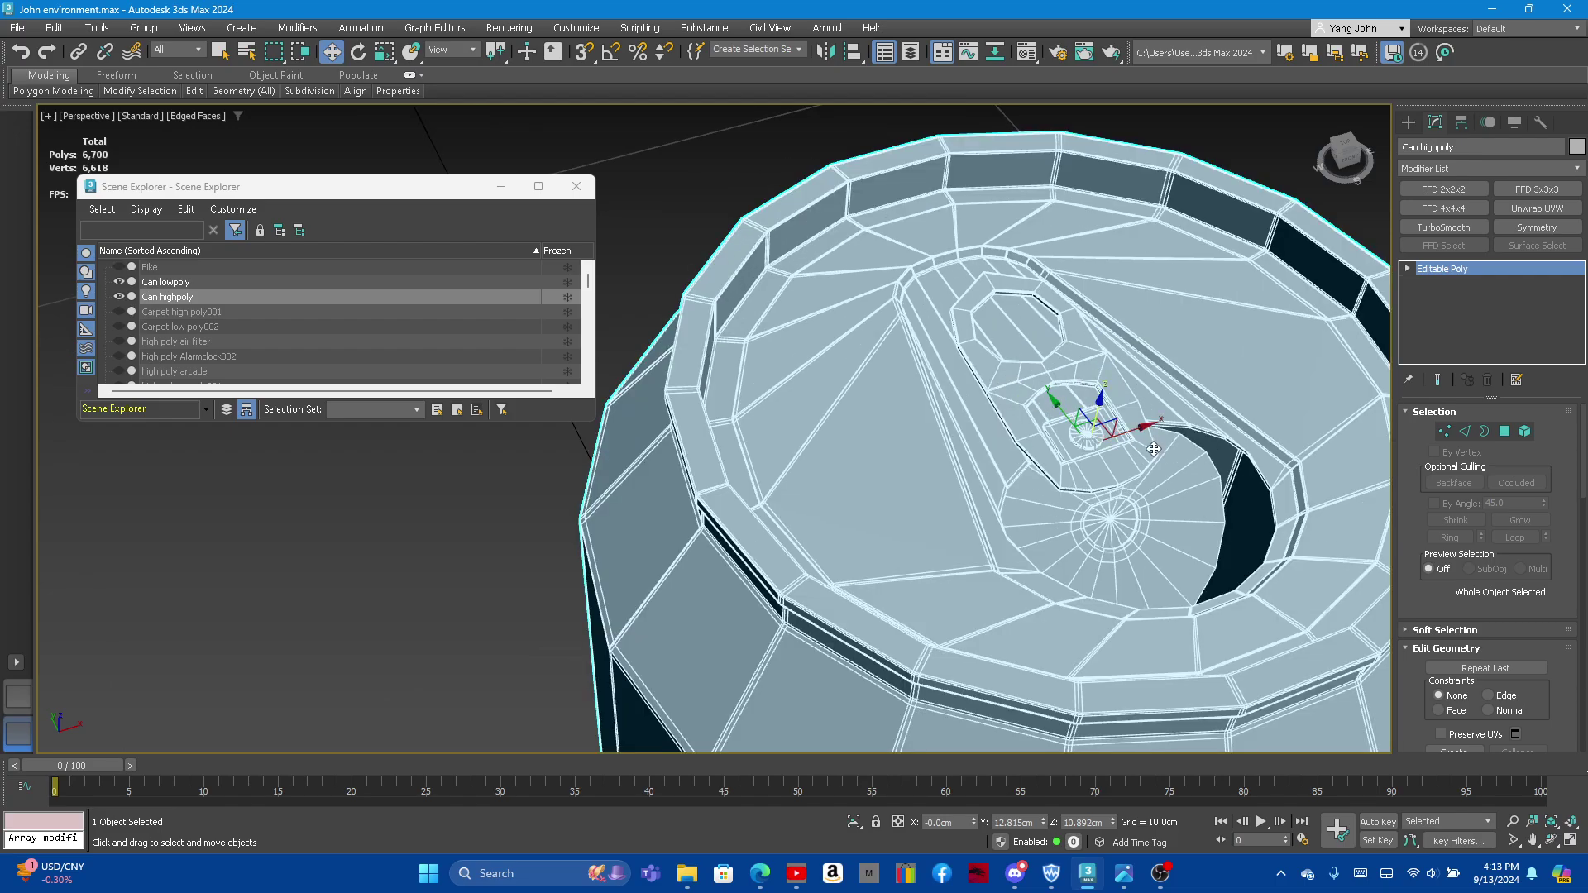
scroll(1153, 449, "up", 2)
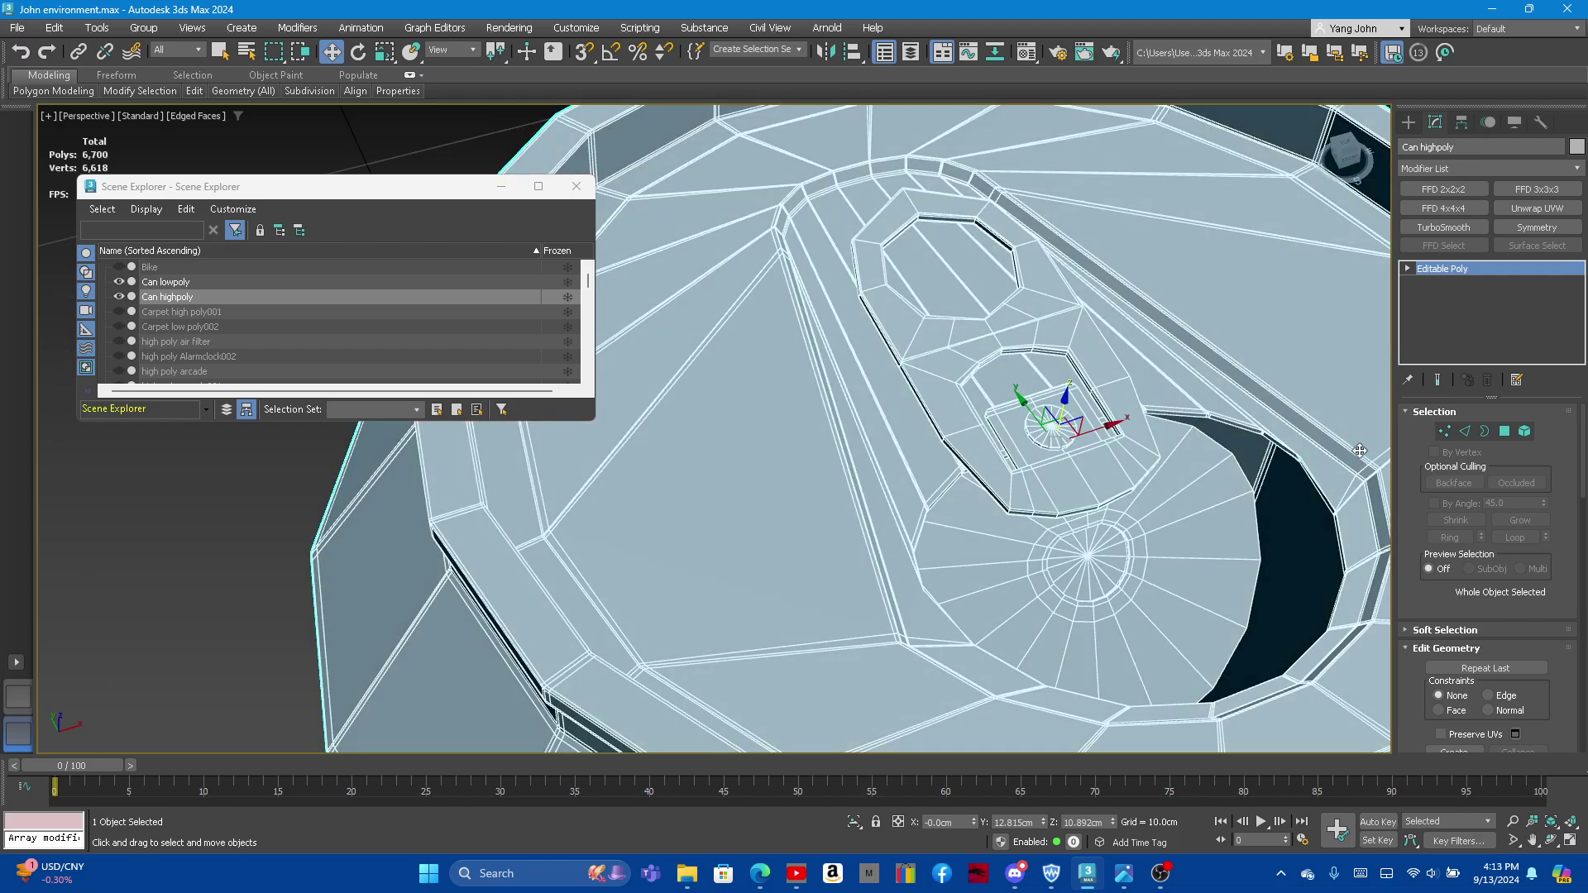
left_click(1504, 431)
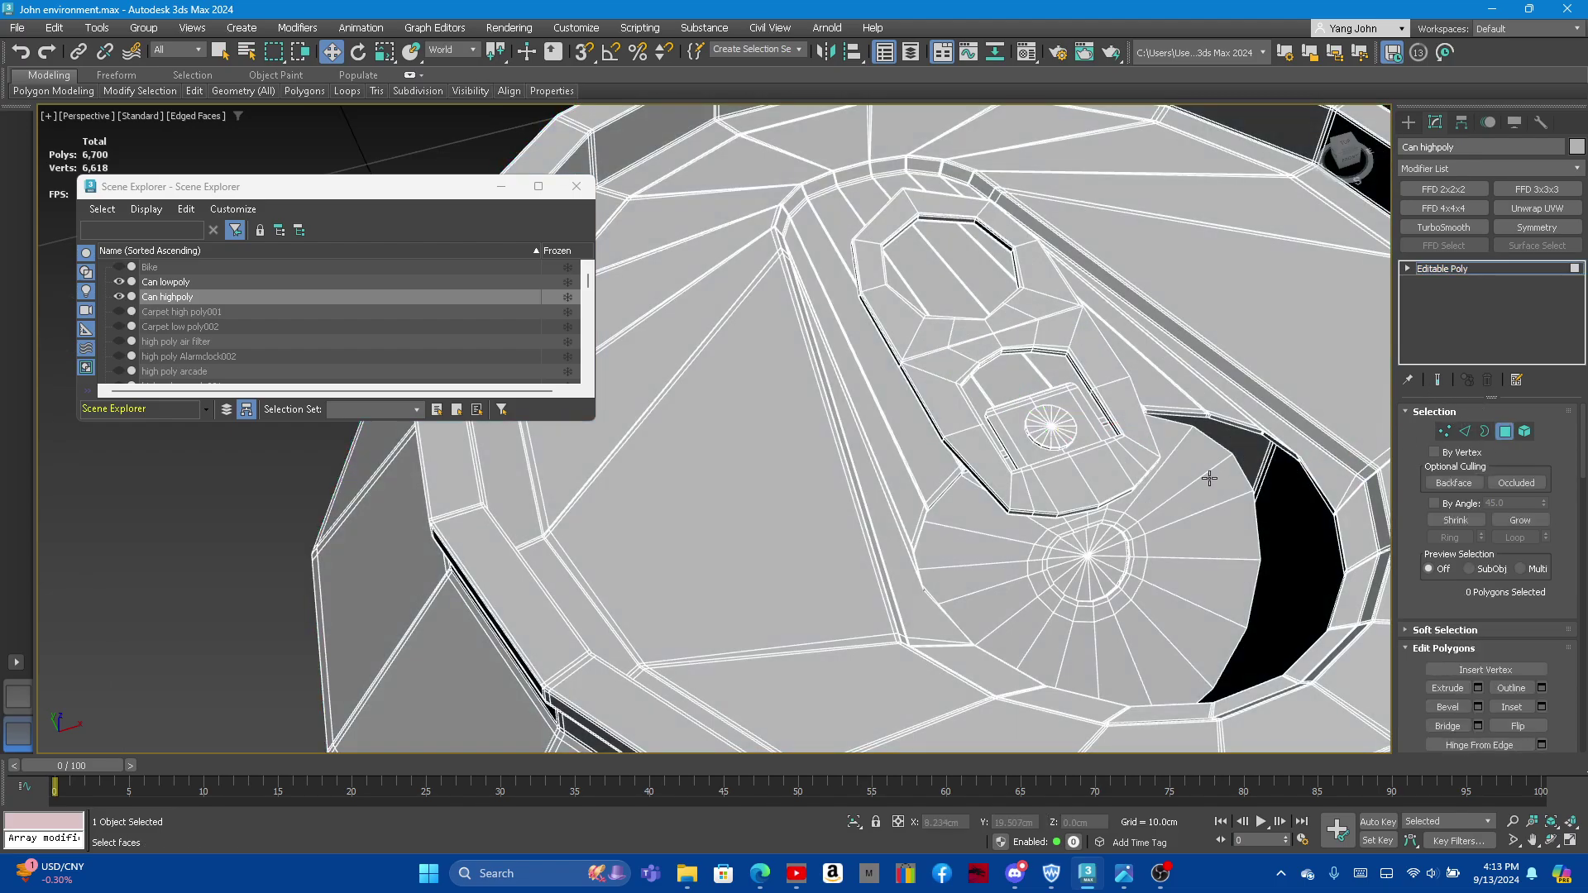
left_click(1203, 492)
key("q")
left_click(1191, 454, "ctrl")
Step: Add the remaining lid faces and cut a Swift Loop edge loop through them
left_click(1209, 516, "ctrl")
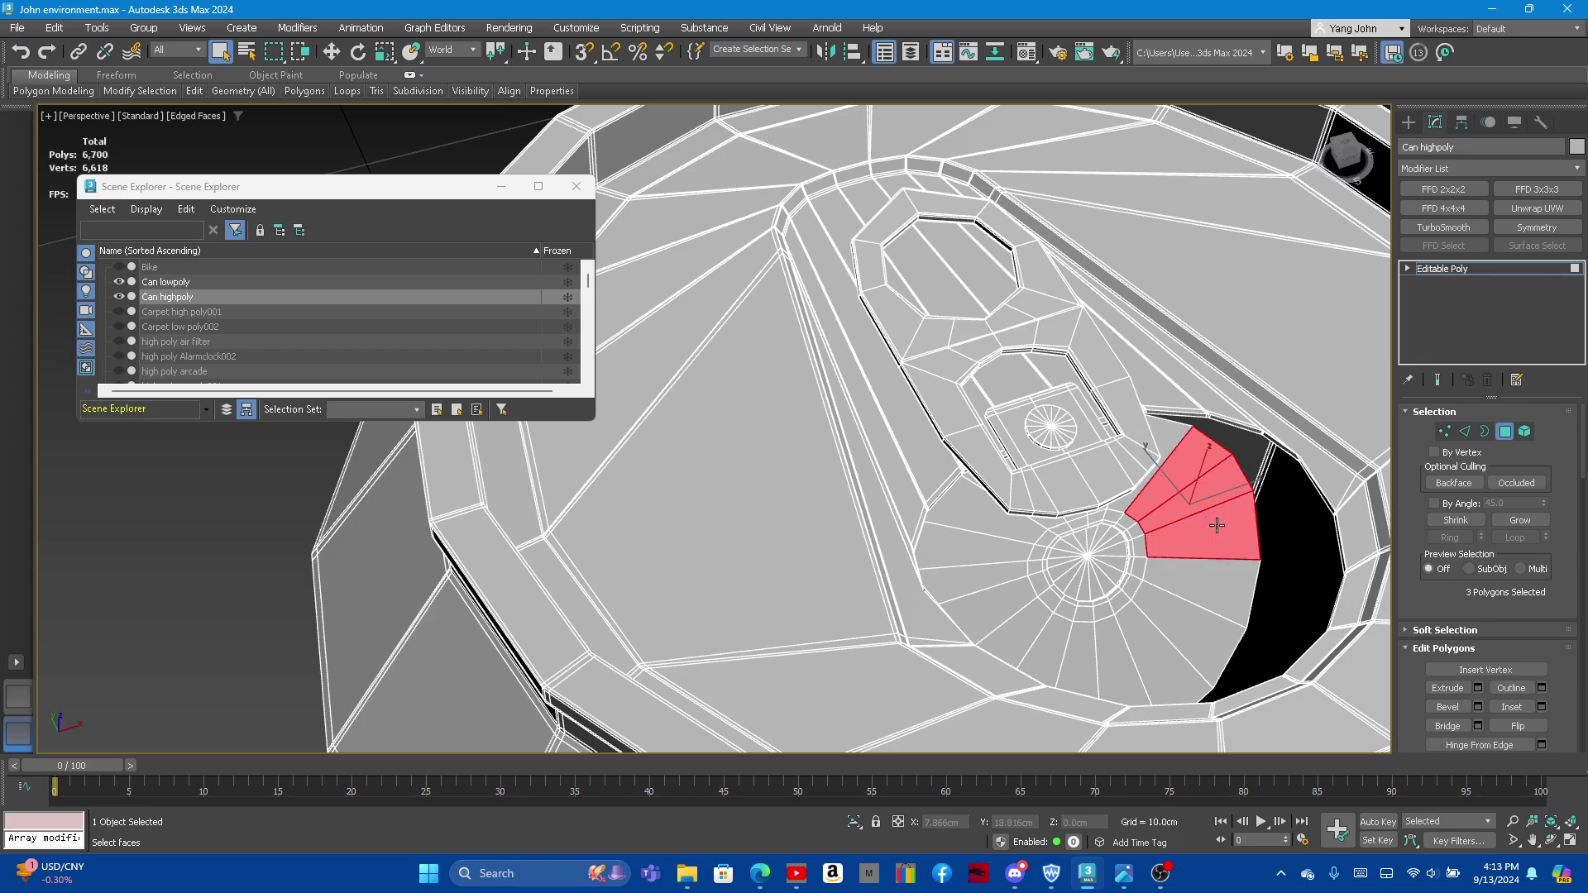
left_click(1223, 576, "ctrl")
middle_click_drag(1240, 613, 1191, 579, "alt")
left_click(194, 91)
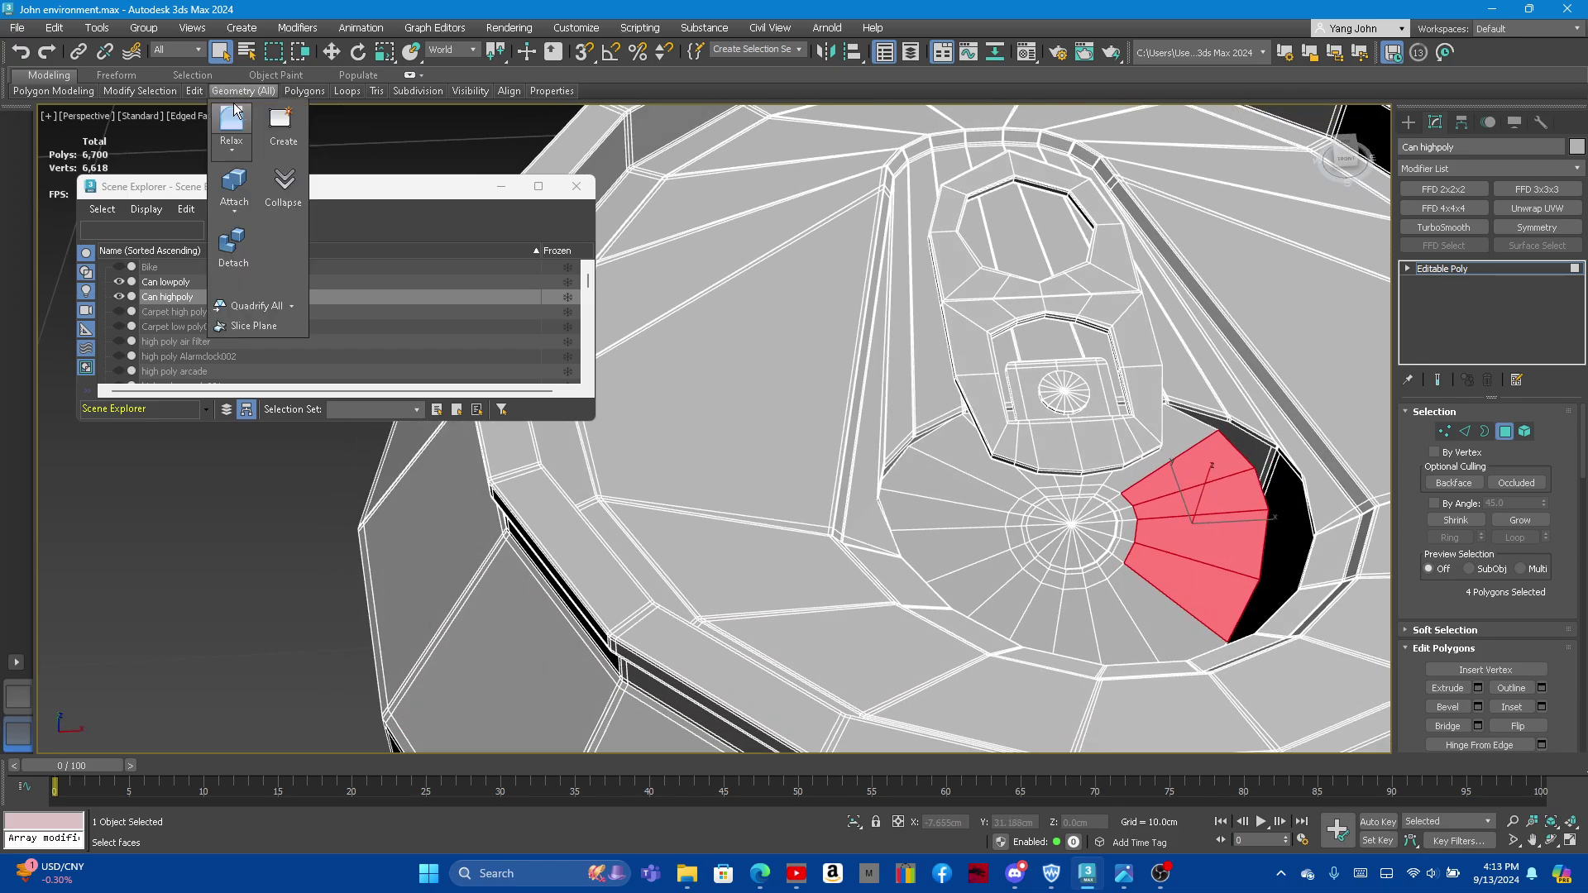
left_click(329, 133)
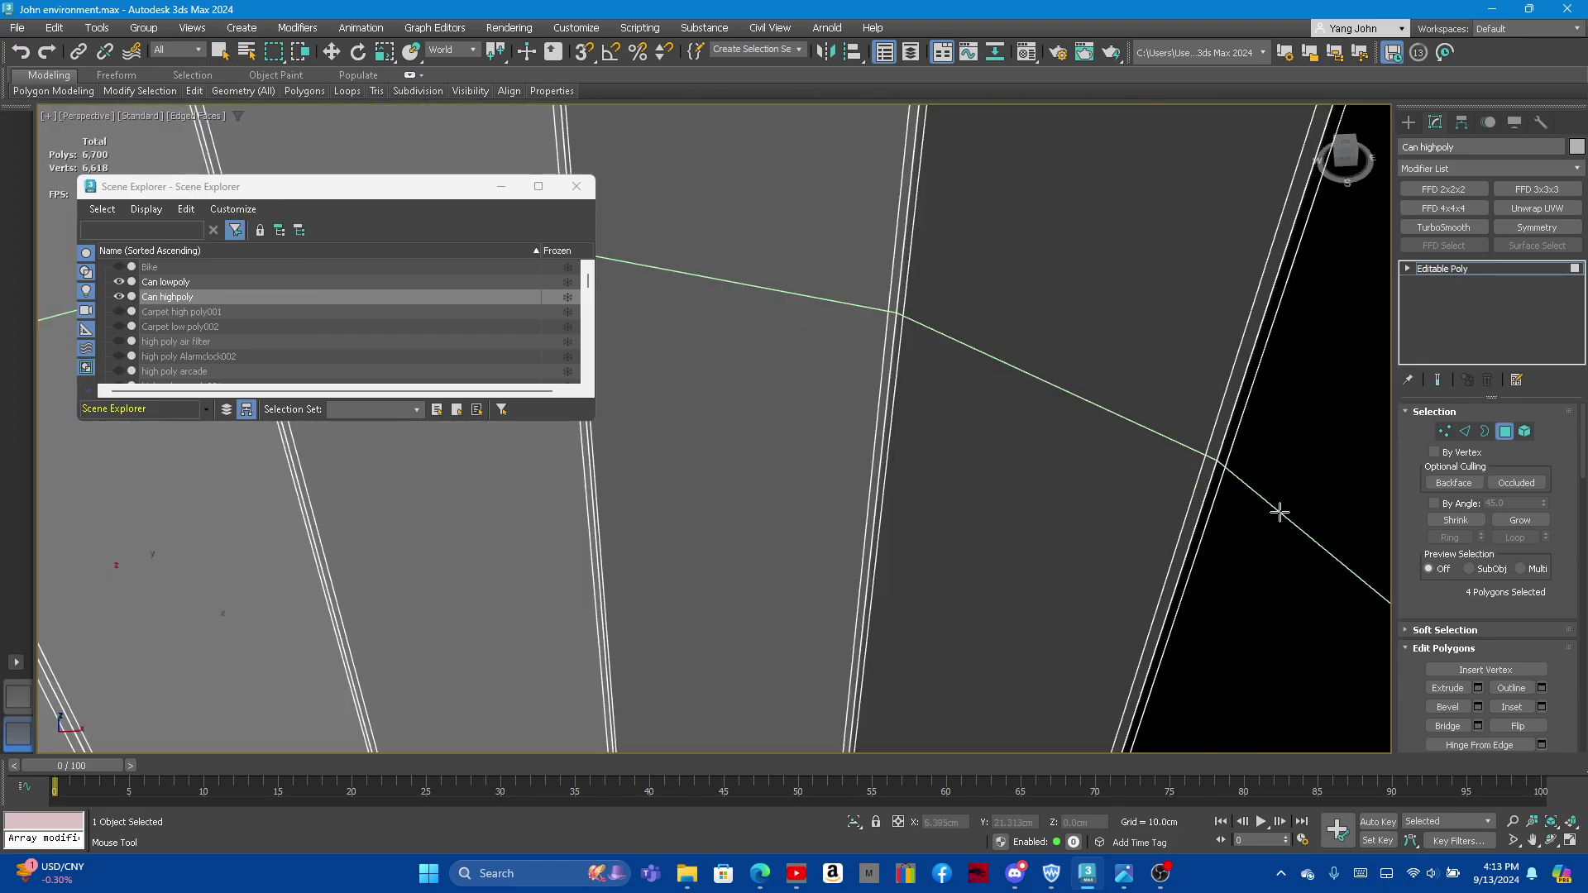
scroll(1276, 513, "up", 5)
scroll(1174, 475, "down", 5)
left_click_drag(1166, 463, 993, 501)
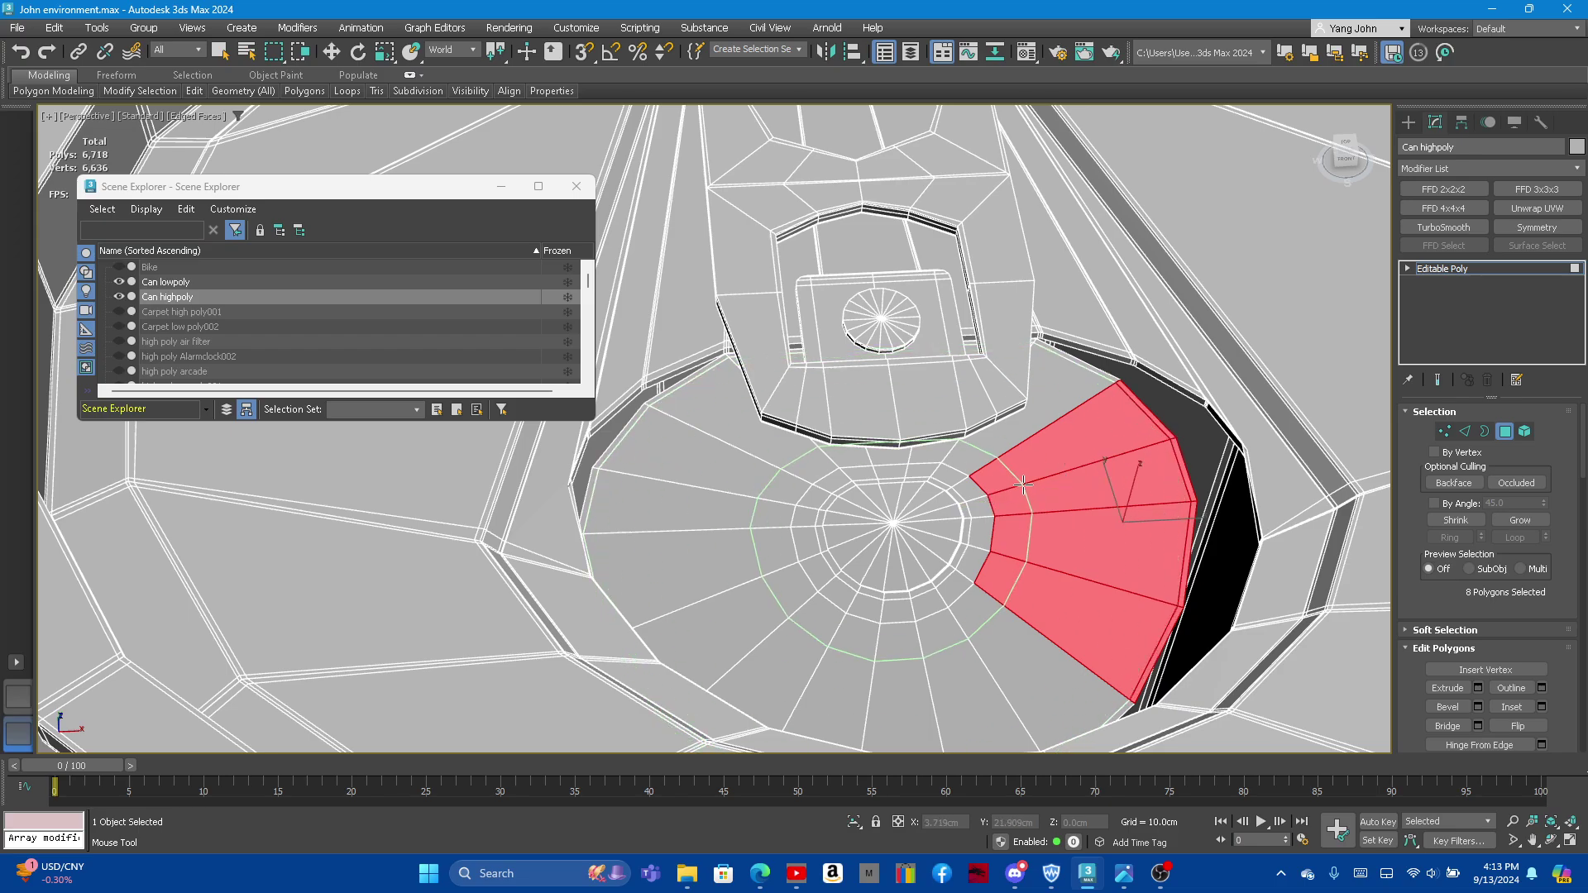
Step: Apply a TurboSmooth modifier at 1 iteration to the whole high-poly can
key("w")
middle_click_drag(994, 500, 984, 465, "alt")
scroll(984, 465, "down", 5)
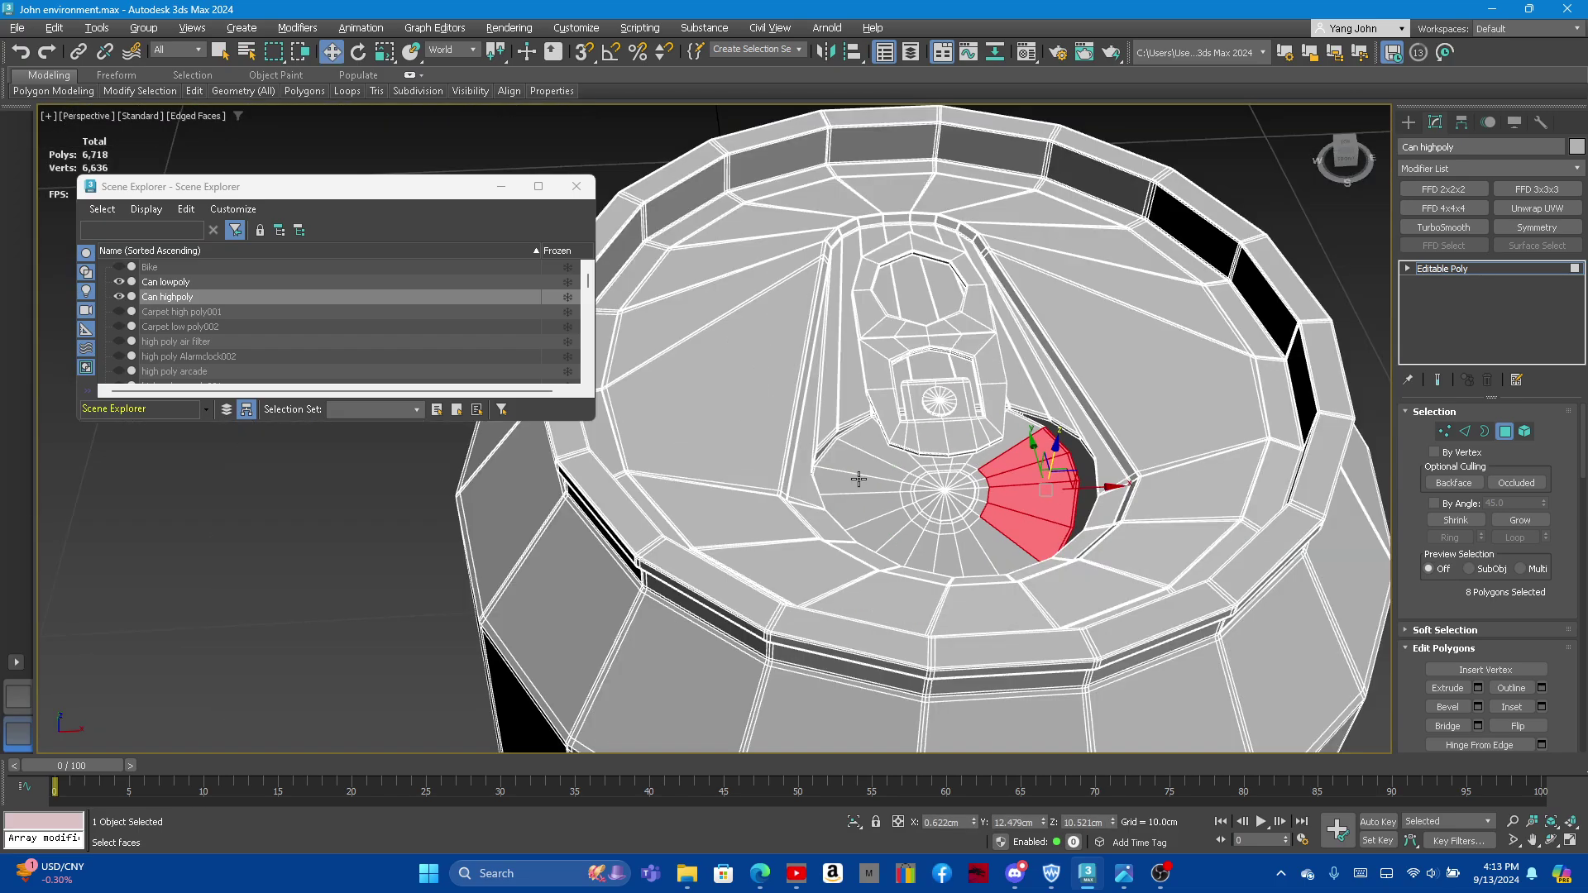
middle_click_drag(860, 480, 899, 460, "alt")
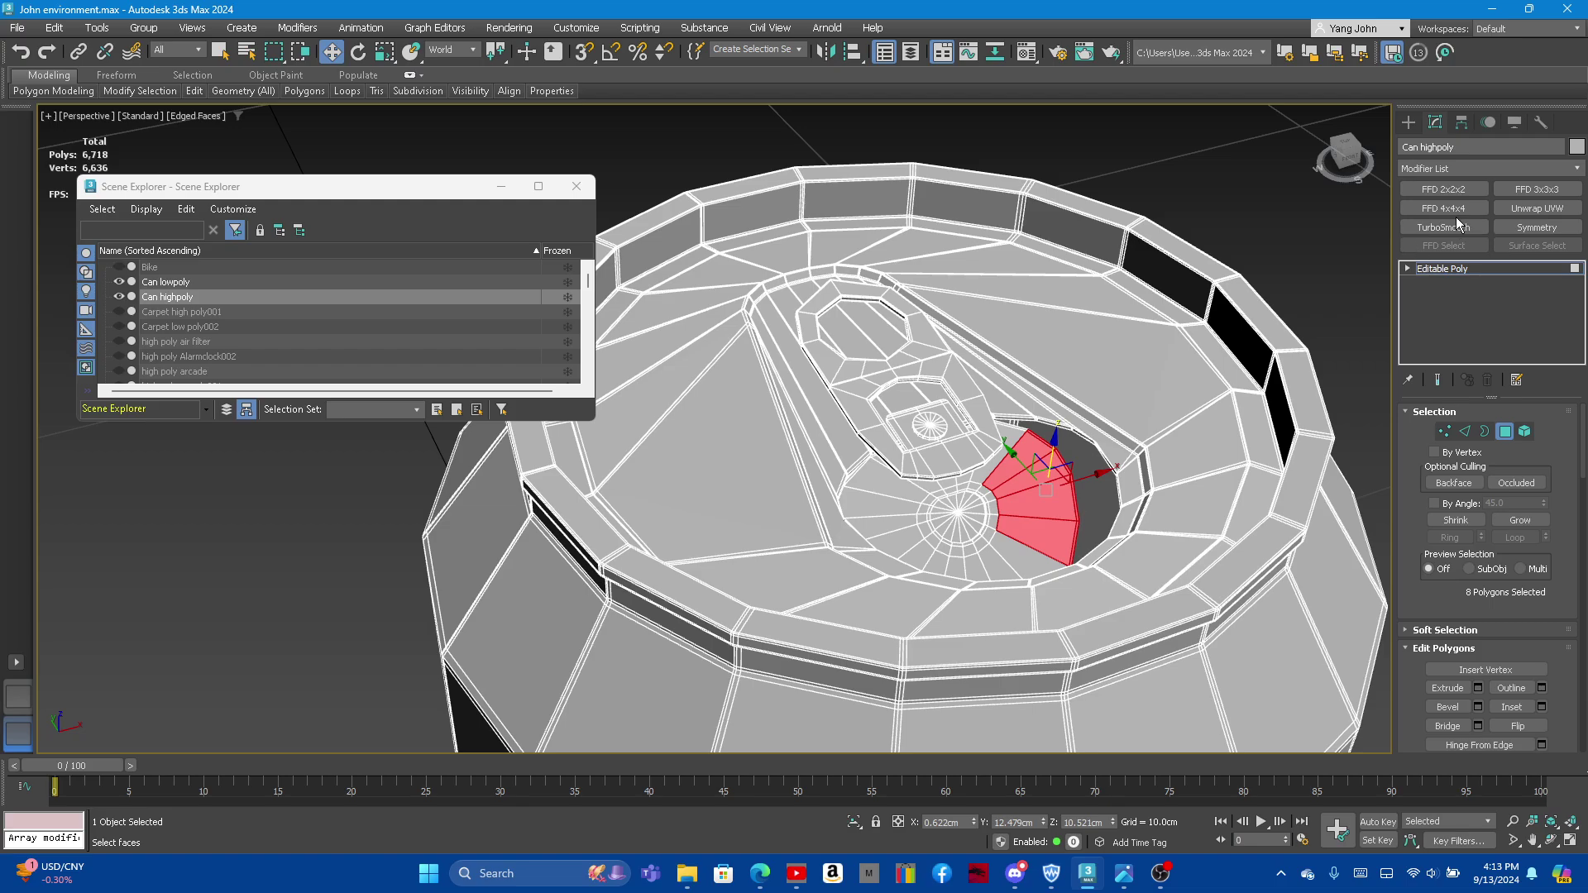
left_click(1443, 227)
scroll(1127, 298, "down", 5)
Step: Inspect the smoothed can from the side and underside, toggling F3/F4 shading and wireframe
scroll(1126, 298, "up", 2)
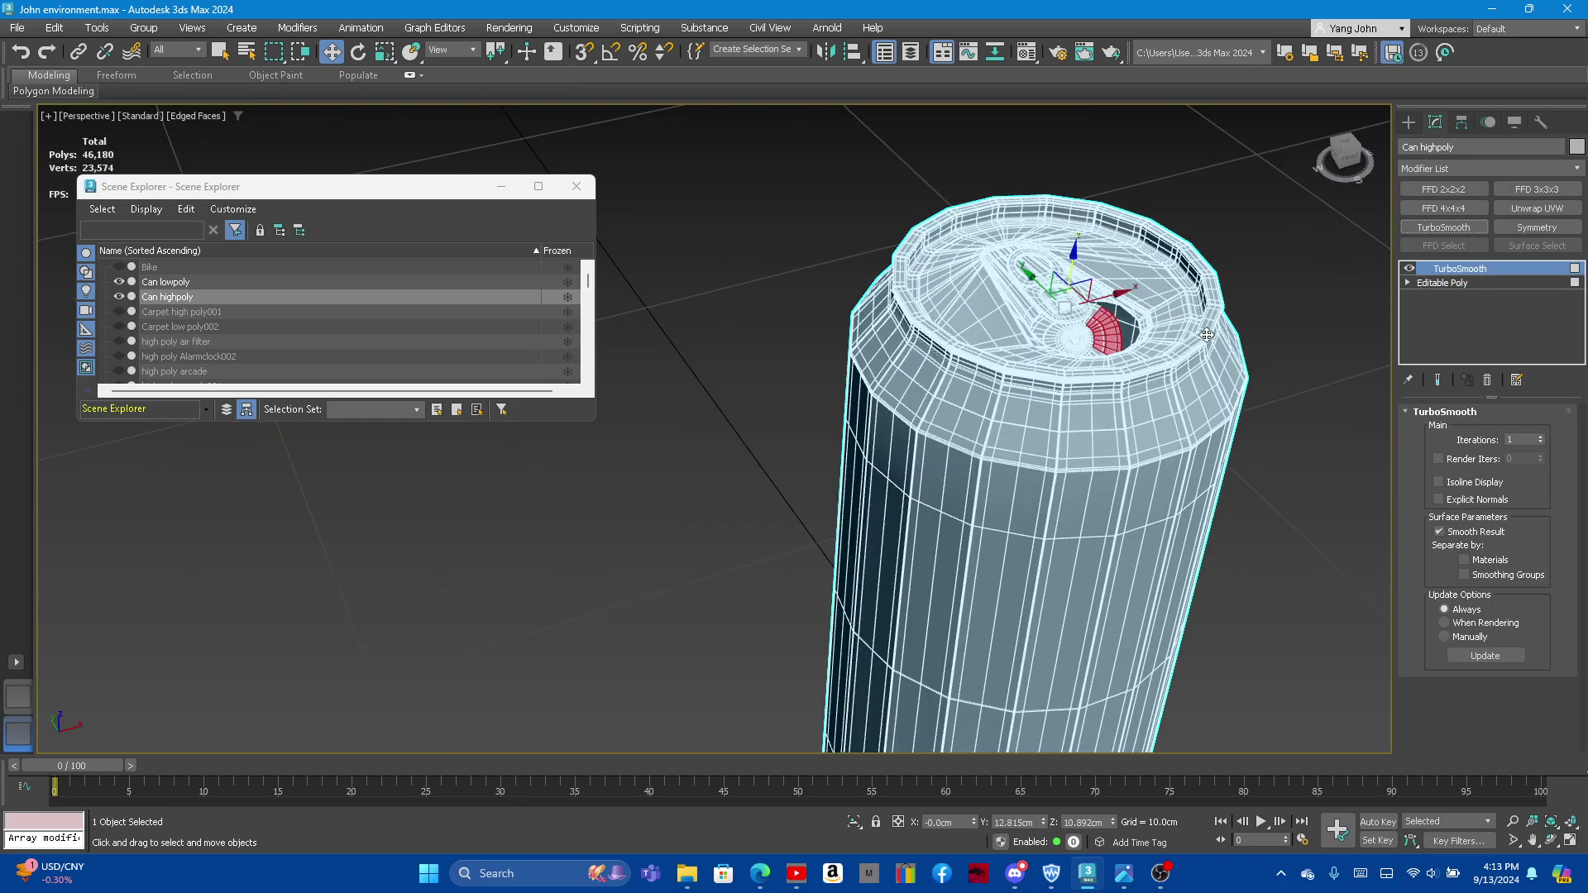
key("F3")
key("F3")
key("F4")
left_click(775, 314)
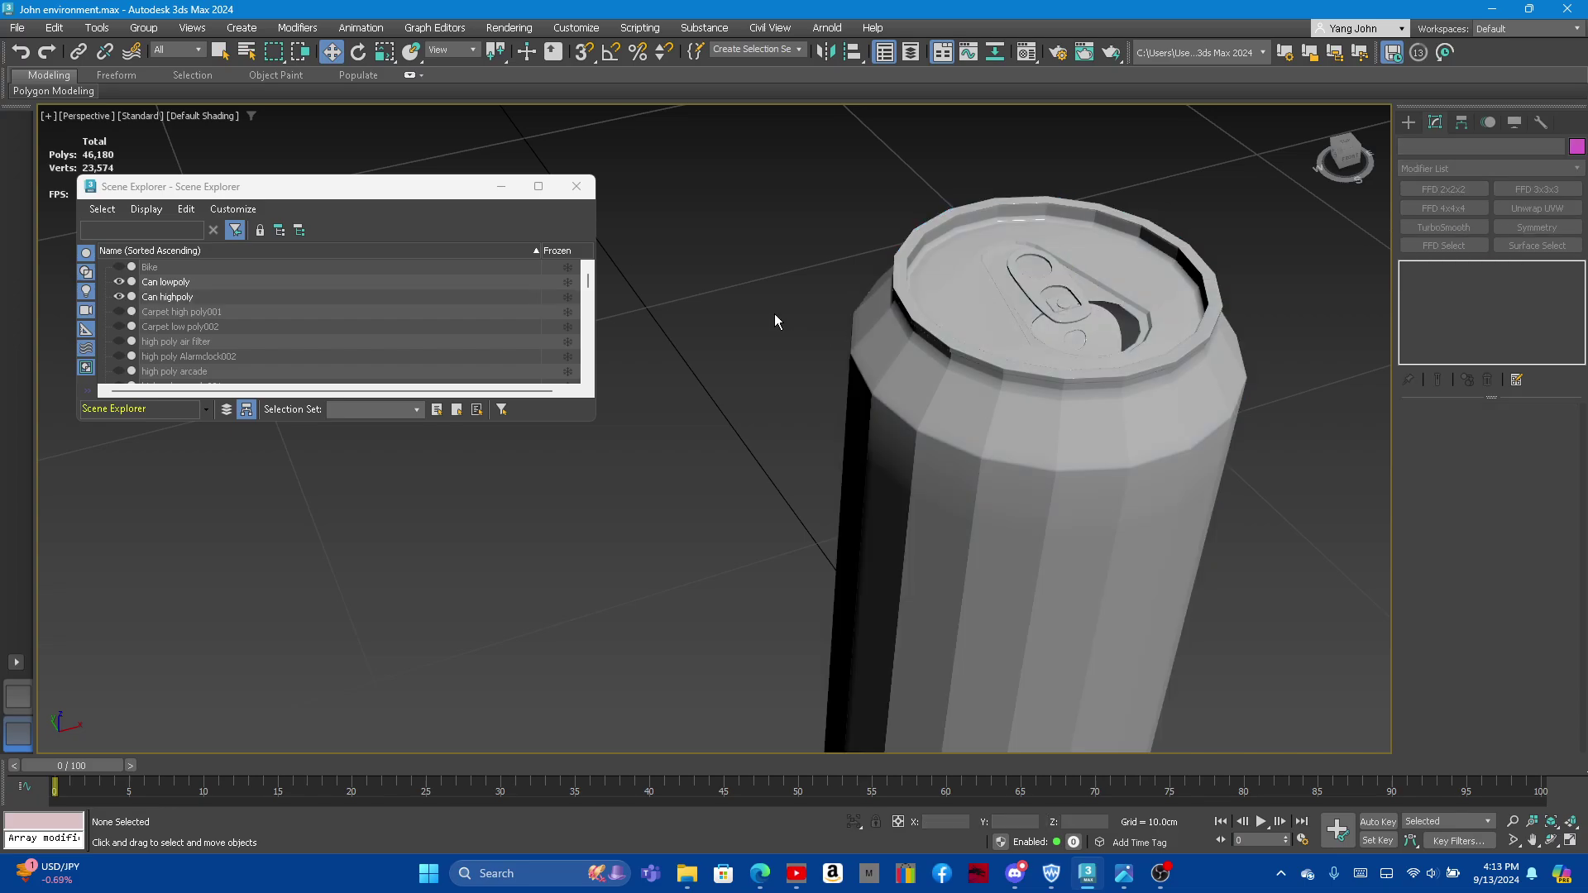
mouse_move(951, 413)
middle_mouse_down("alt")
mouse_move(1016, 450)
mouse_move(1070, 452)
middle_mouse_up("alt")
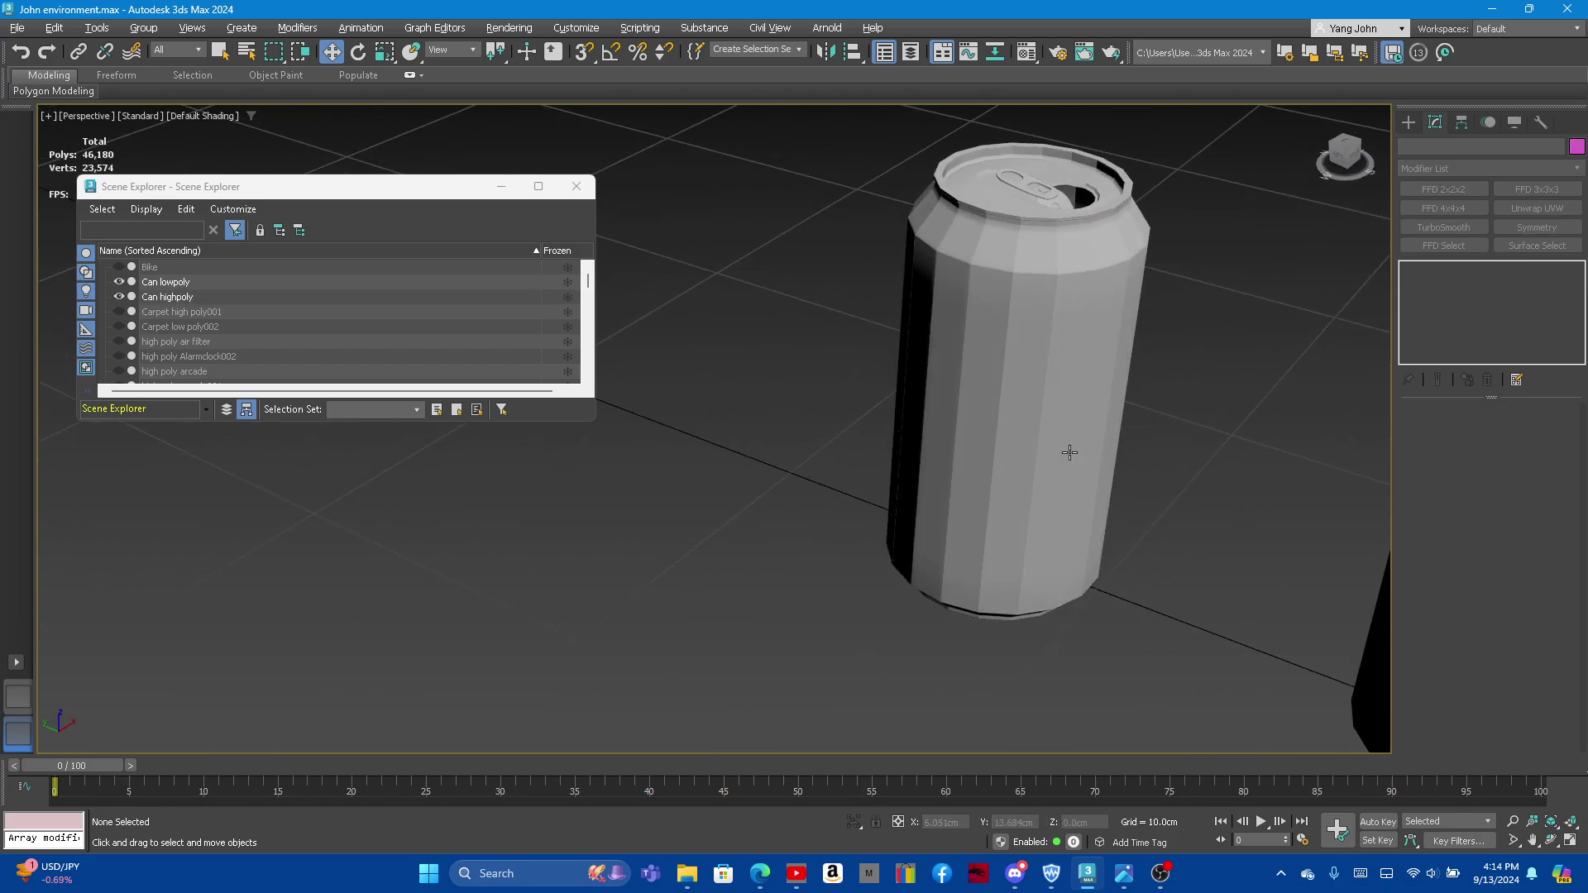
middle_click_drag(988, 406, 915, 622, "alt")
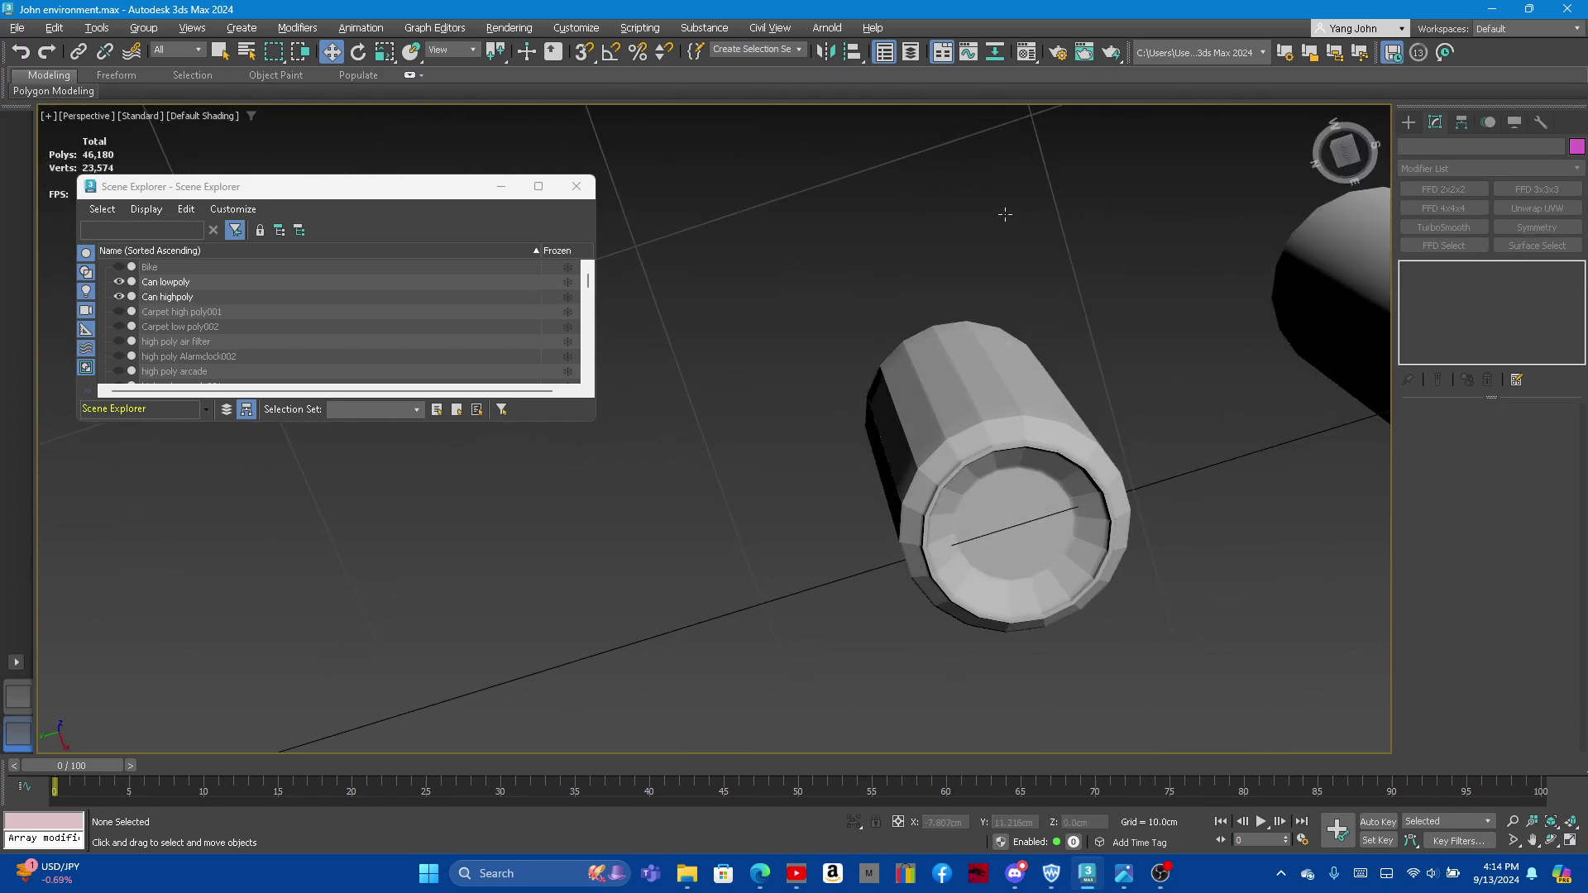
scroll(915, 622, "up", 5)
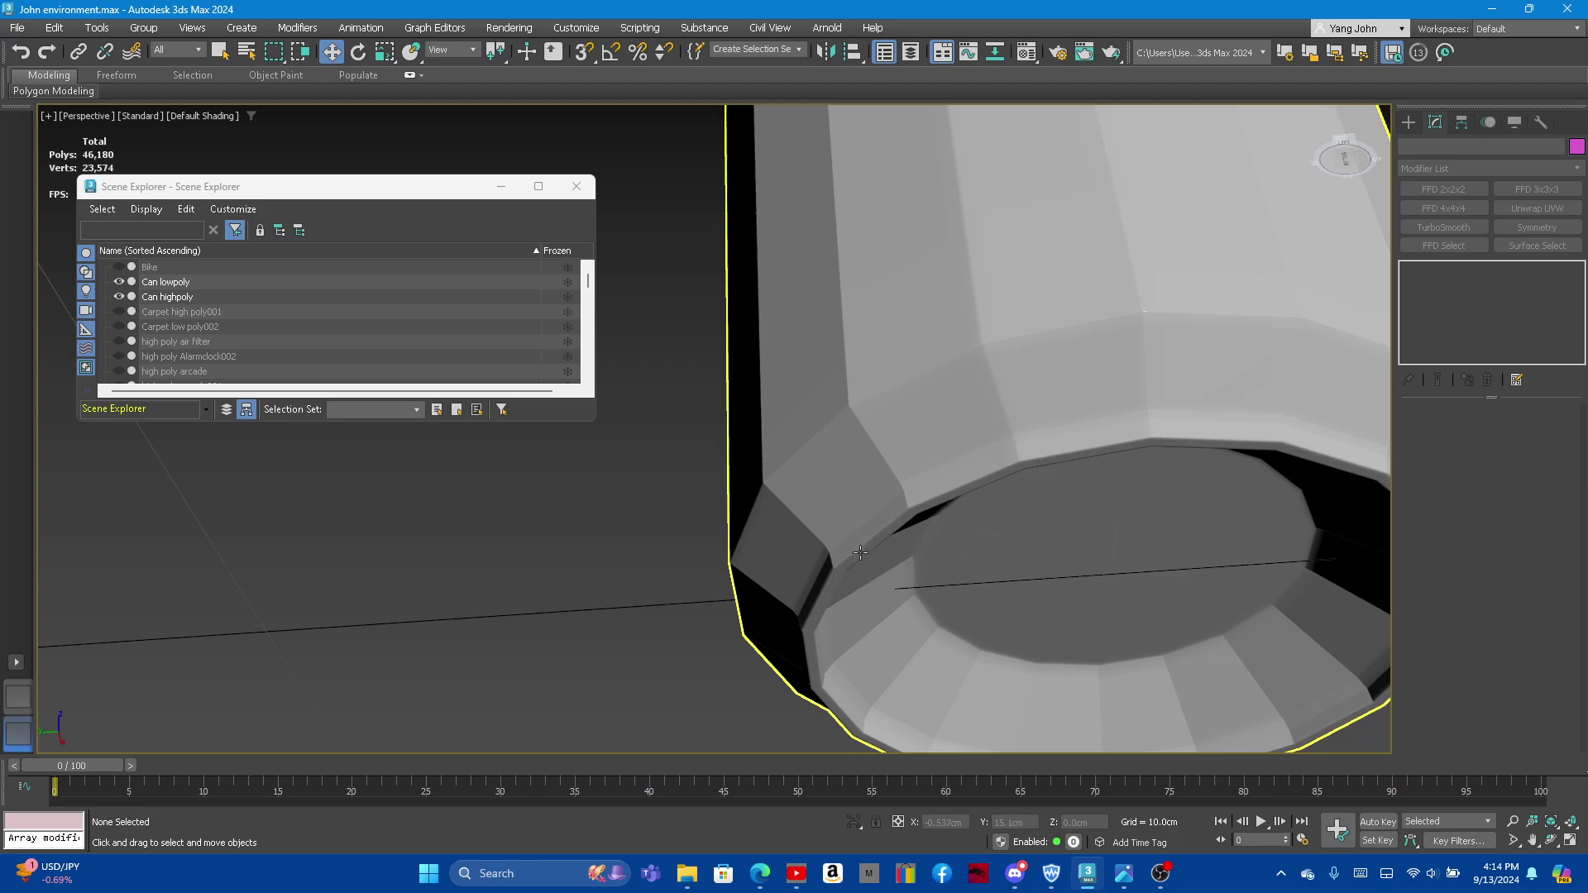
scroll(912, 538, "down", 5)
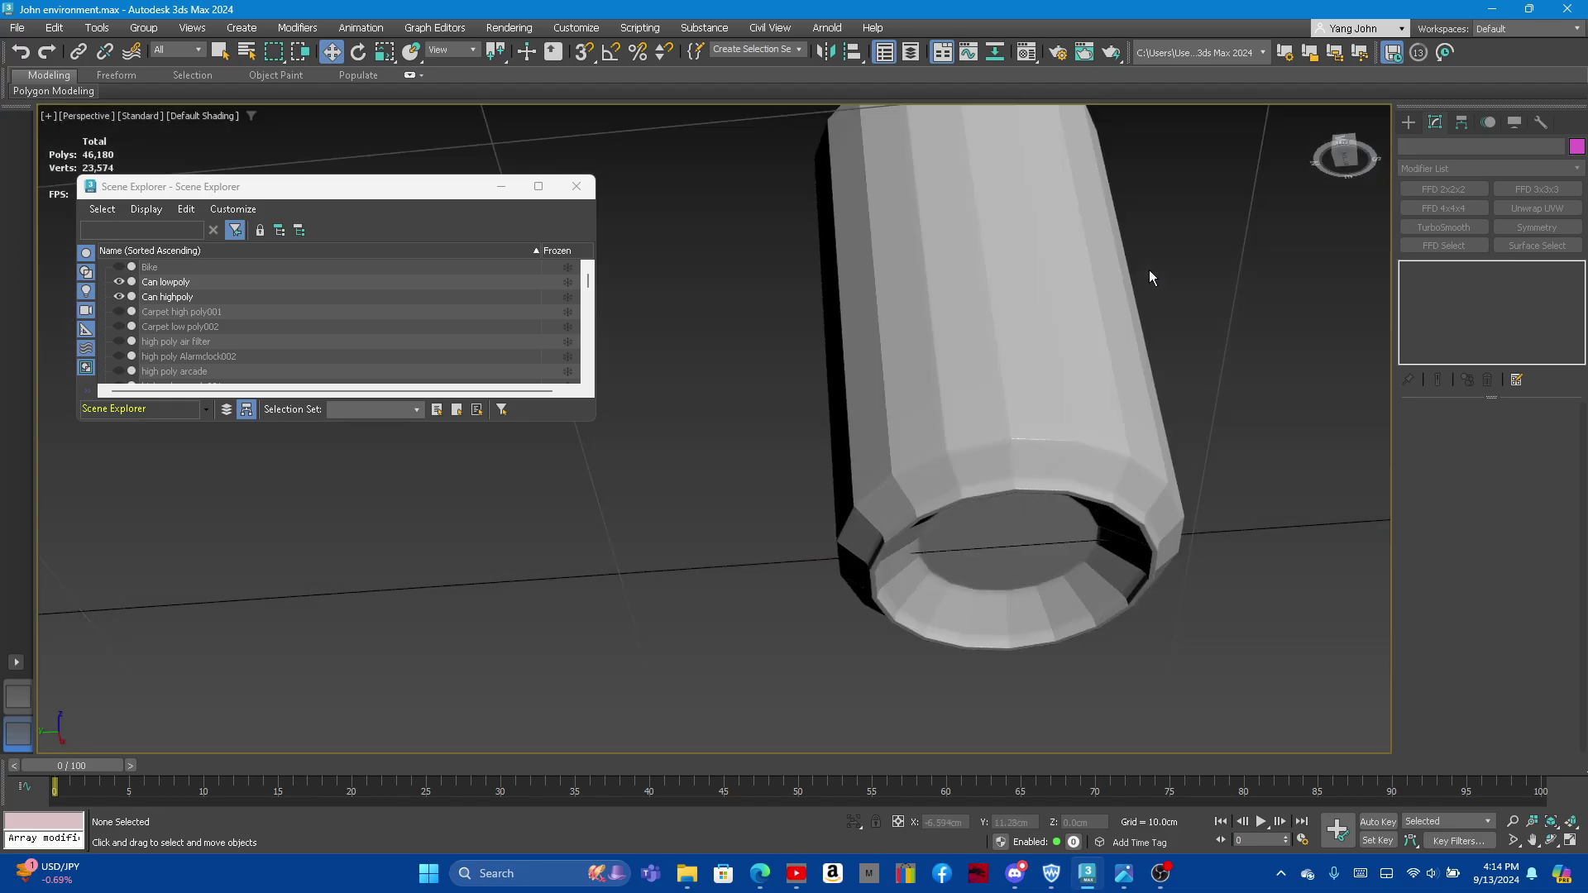
key("F4")
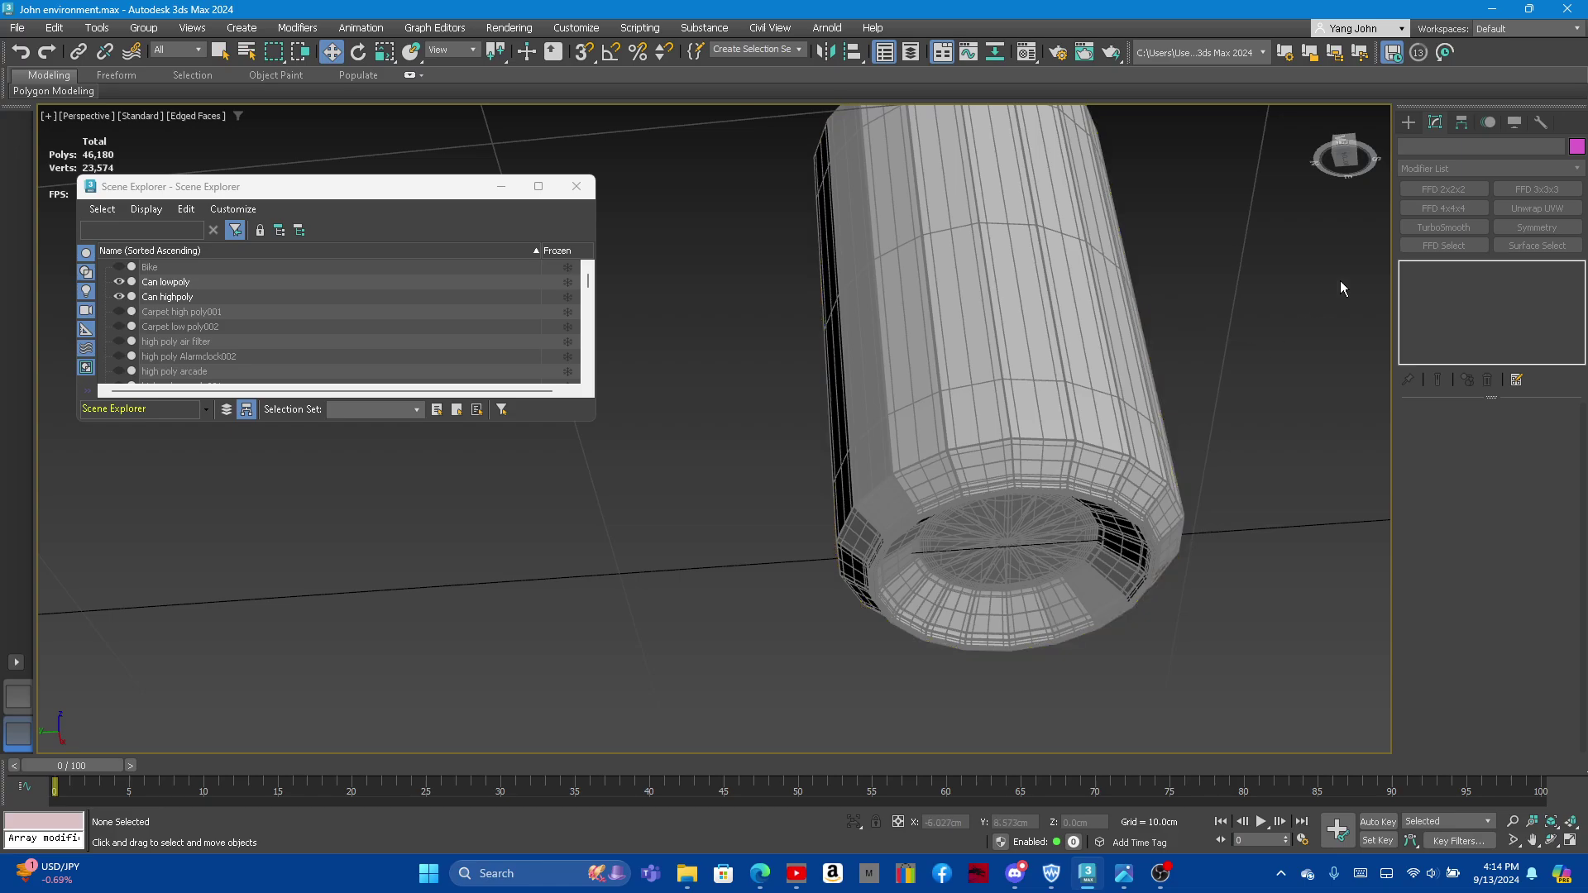
scroll(1178, 391, "down", 4)
Step: Reselect Can highpoly and undo the TurboSmooth, returning to Polygon mode
left_click(1174, 397)
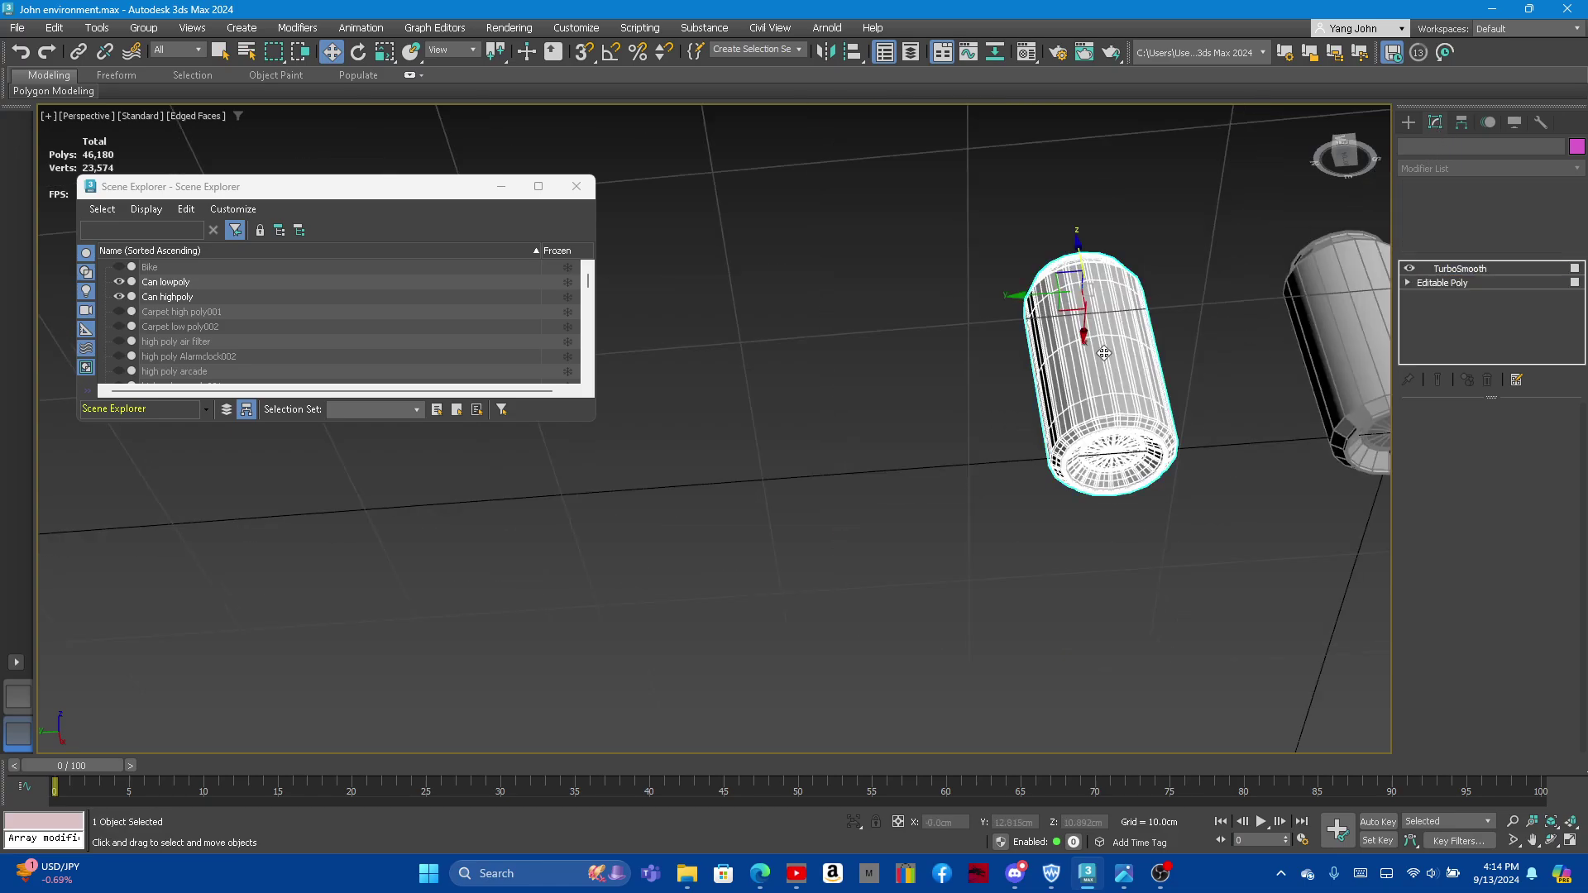
scroll(1164, 423, "up", 4)
key("ctrl+z")
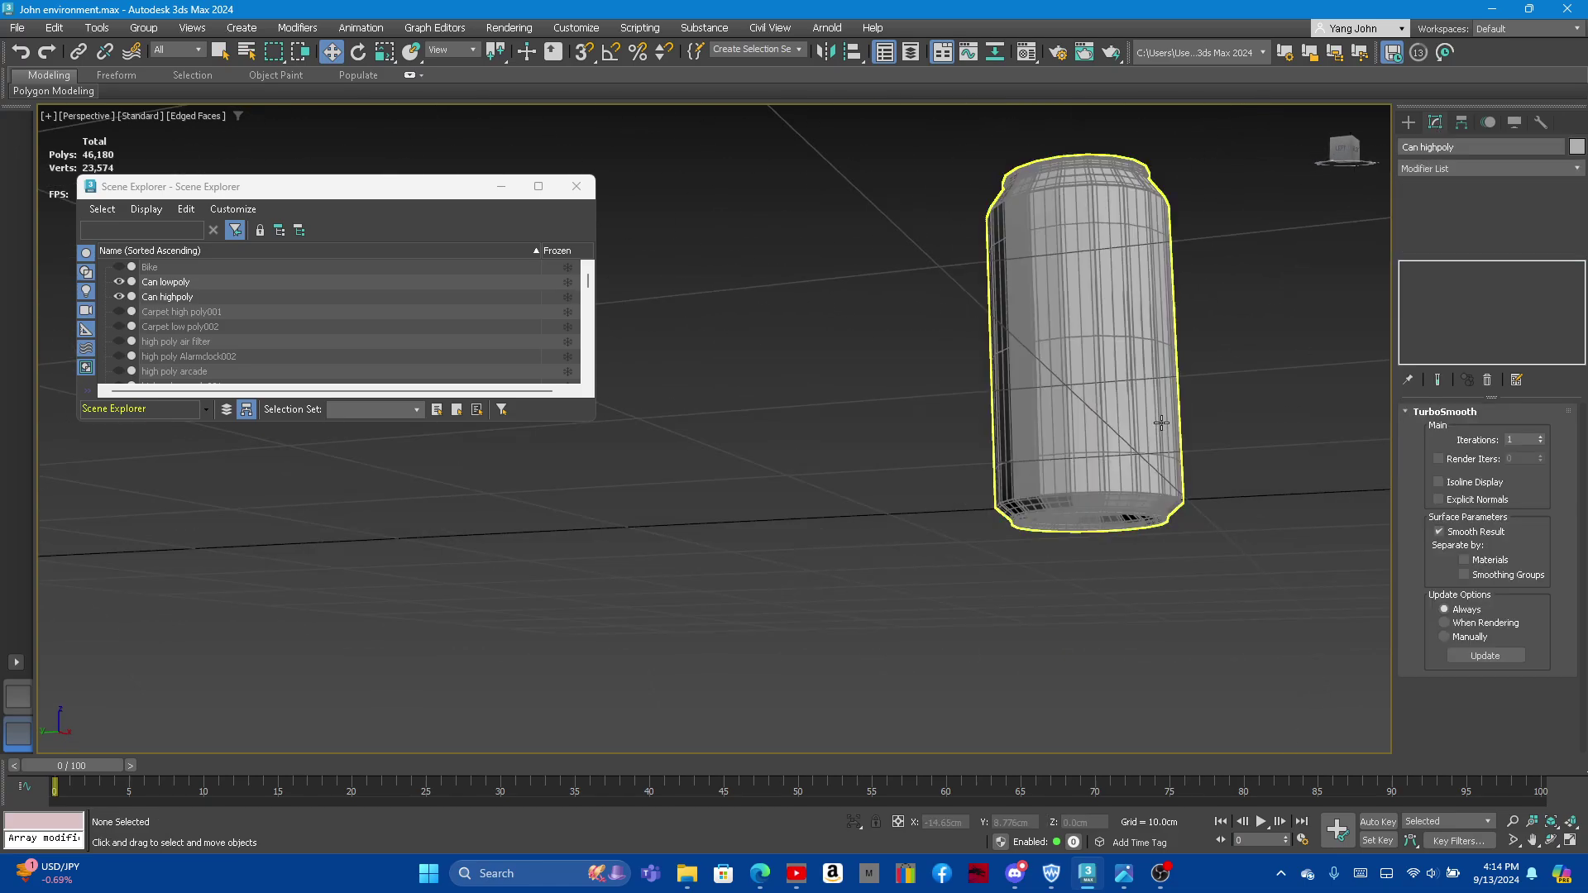
key("ctrl+z")
key("ctrl+z")
key("ctrl+z")
scroll(1123, 471, "up", 5)
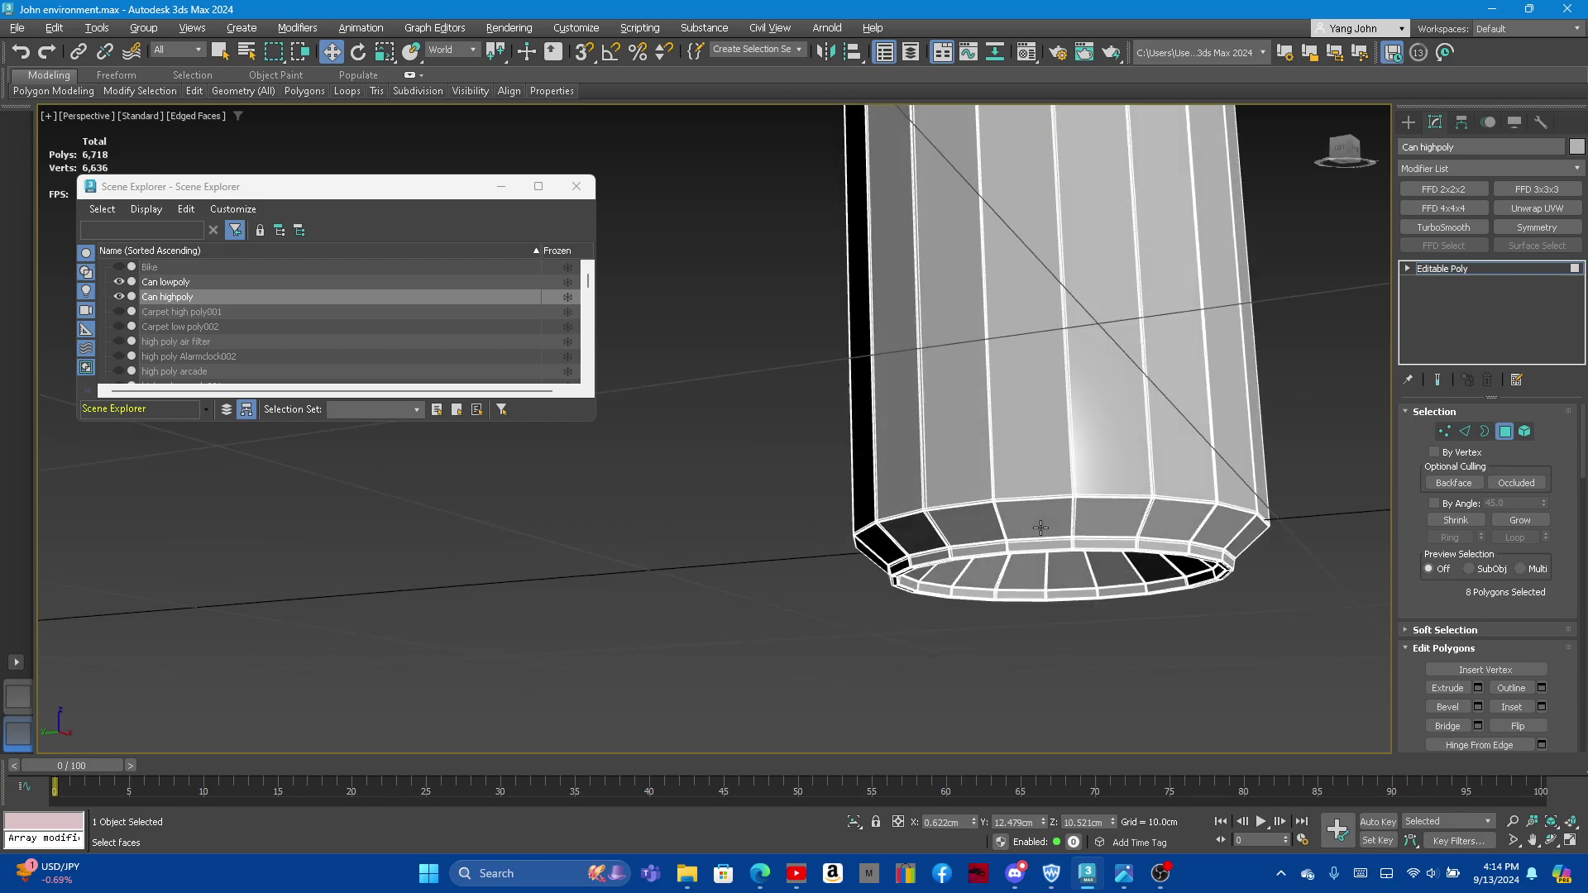
Step: Enter 0 positions while still in face mode, then undo the misplaced face move
mouse_move(1123, 471)
middle_mouse_down("alt")
mouse_move(981, 419)
mouse_move(1001, 494)
mouse_move(956, 418)
middle_mouse_up("alt")
scroll(981, 419, "up", 3)
scroll(981, 420, "down", 2)
scroll(1001, 494, "up", 4)
scroll(1001, 494, "down", 3)
scroll(987, 531, "down", 4)
scroll(975, 450, "up", 4)
scroll(976, 510, "down", 5)
scroll(968, 480, "down", 5)
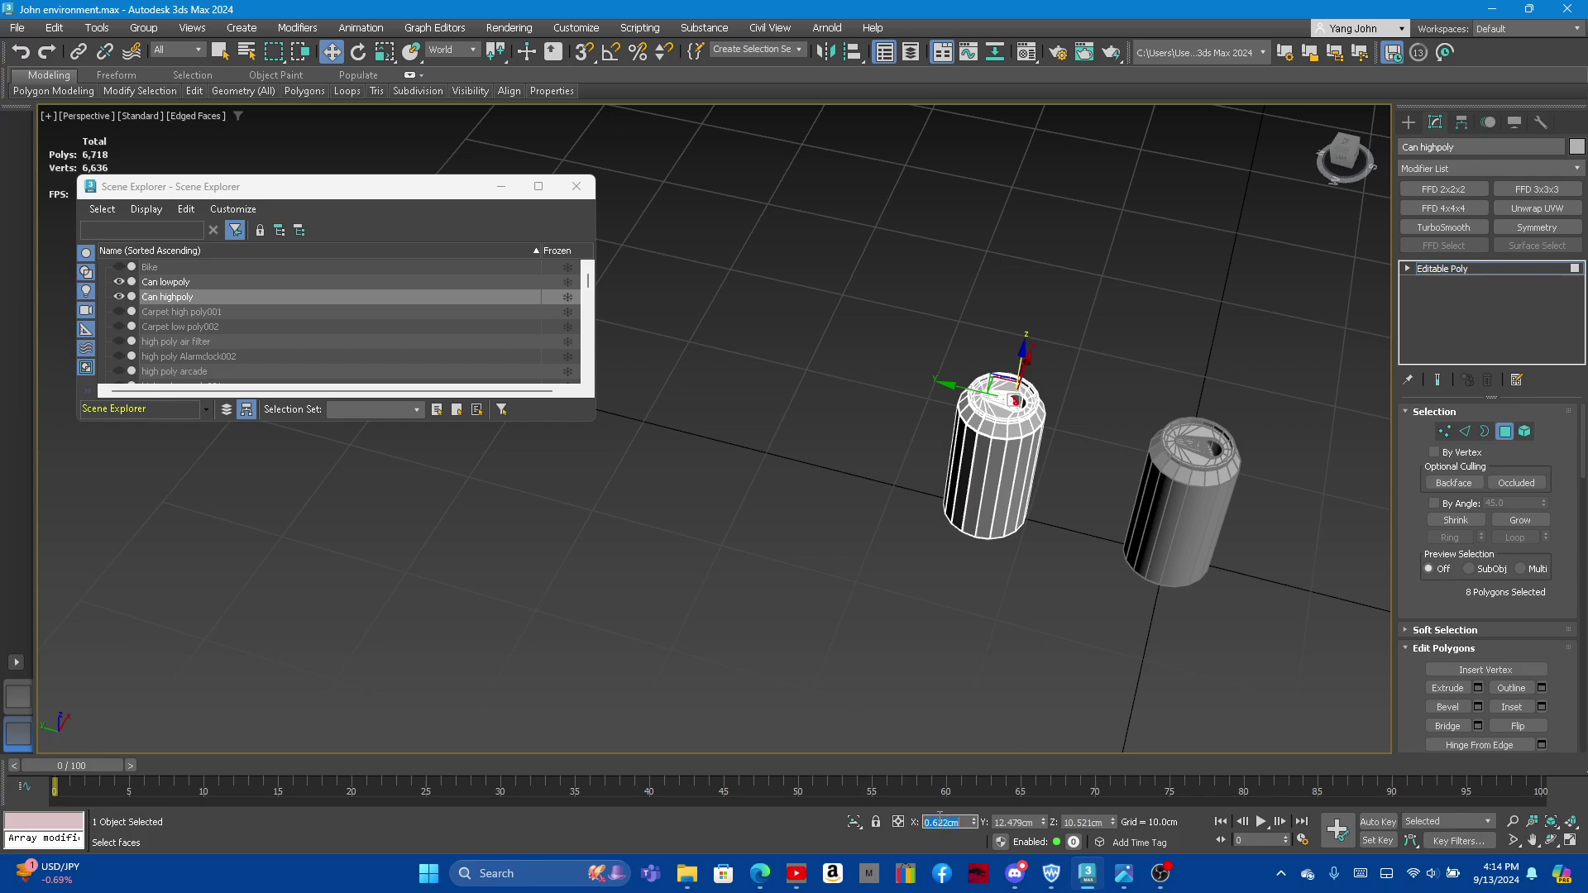
type("0")
key("Return")
type("0")
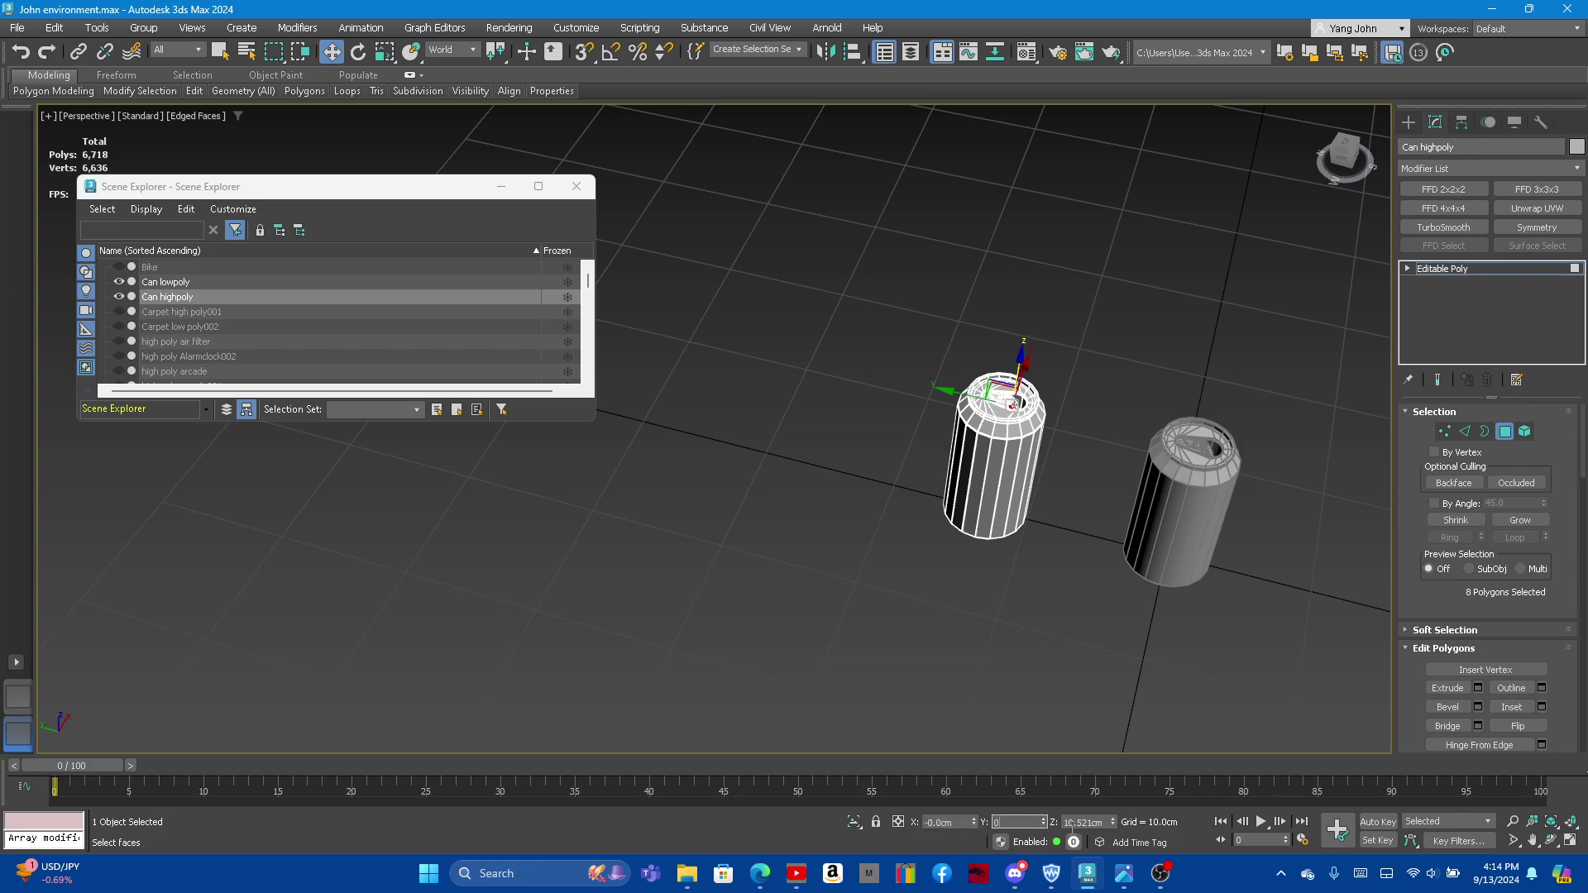
key("Tab")
type("0")
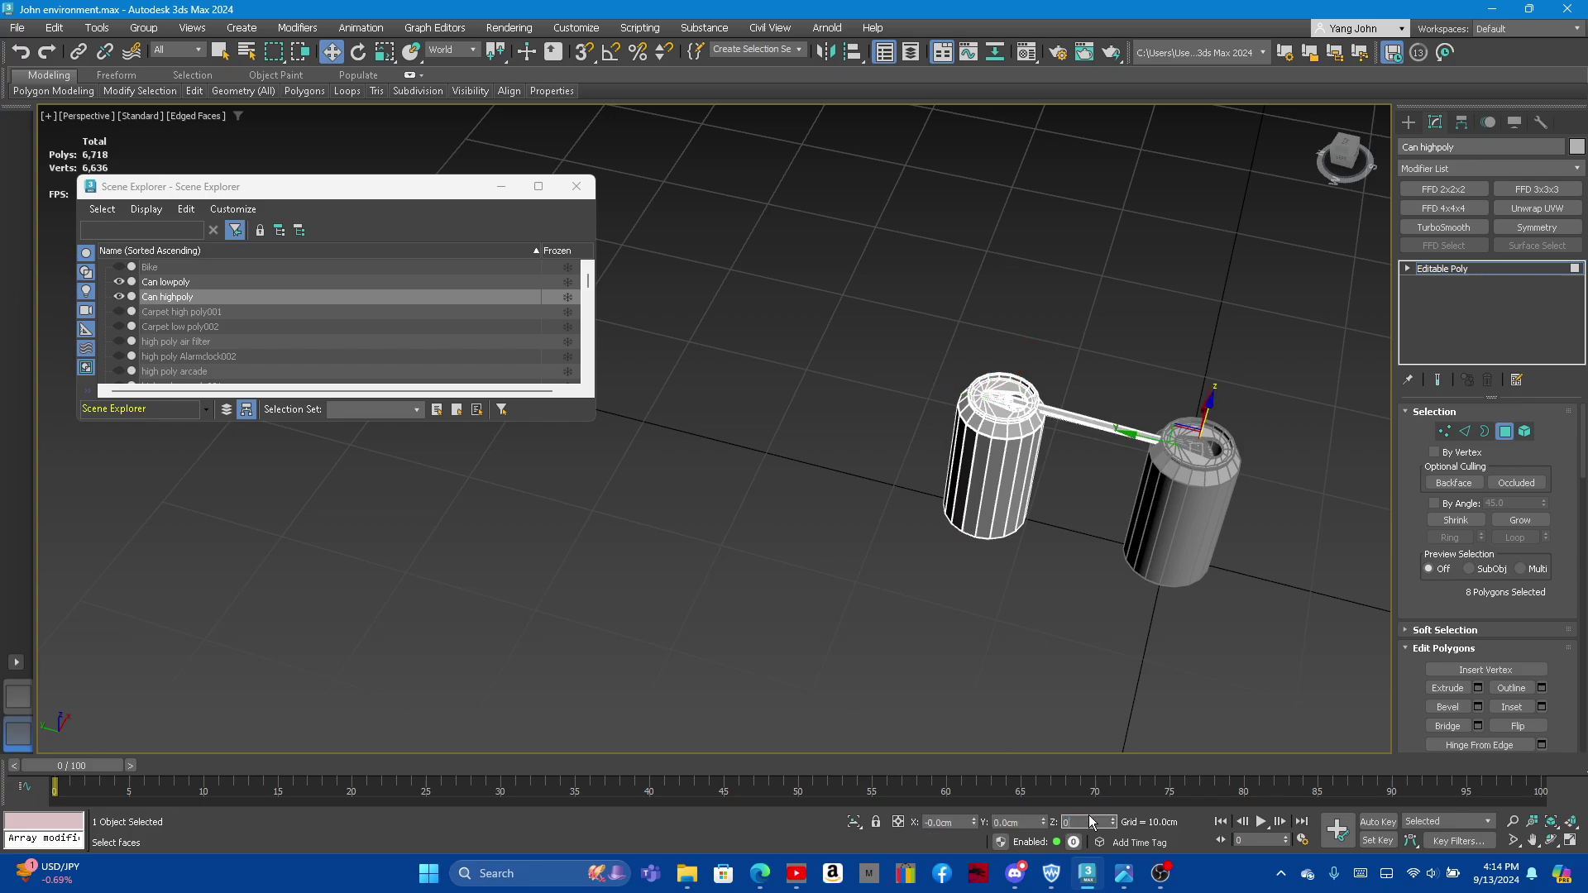
key("Return")
left_click(1000, 668)
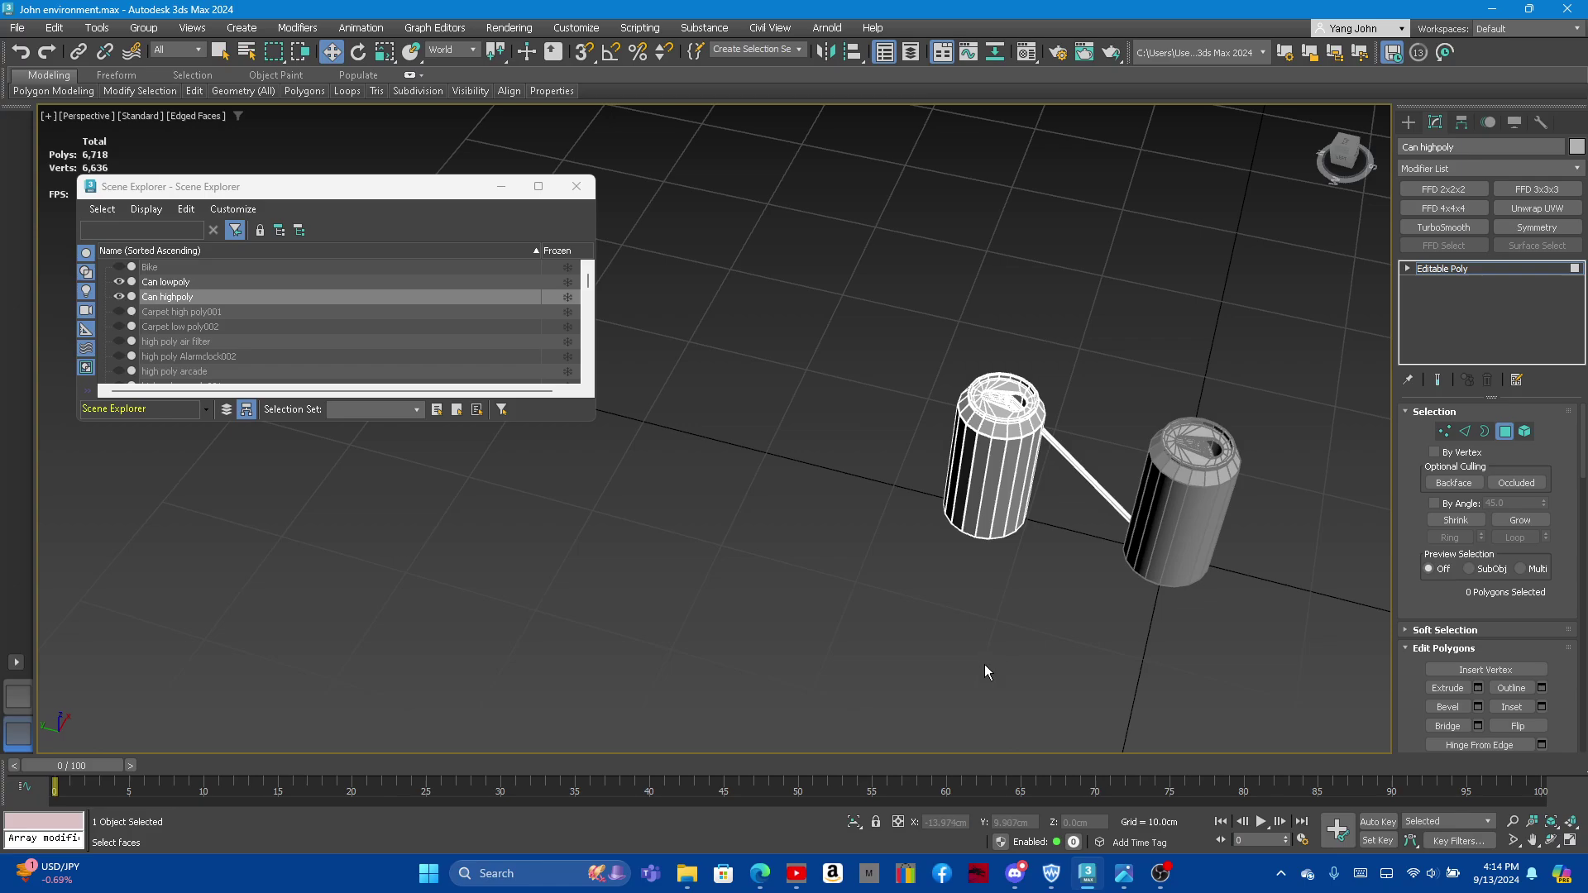
key("ctrl+z")
key("ctrl+z")
key("ctrl+z")
key("ctrl+z")
Step: At object level, set Can highpoly's X, Y and Z positions to 0
key("4")
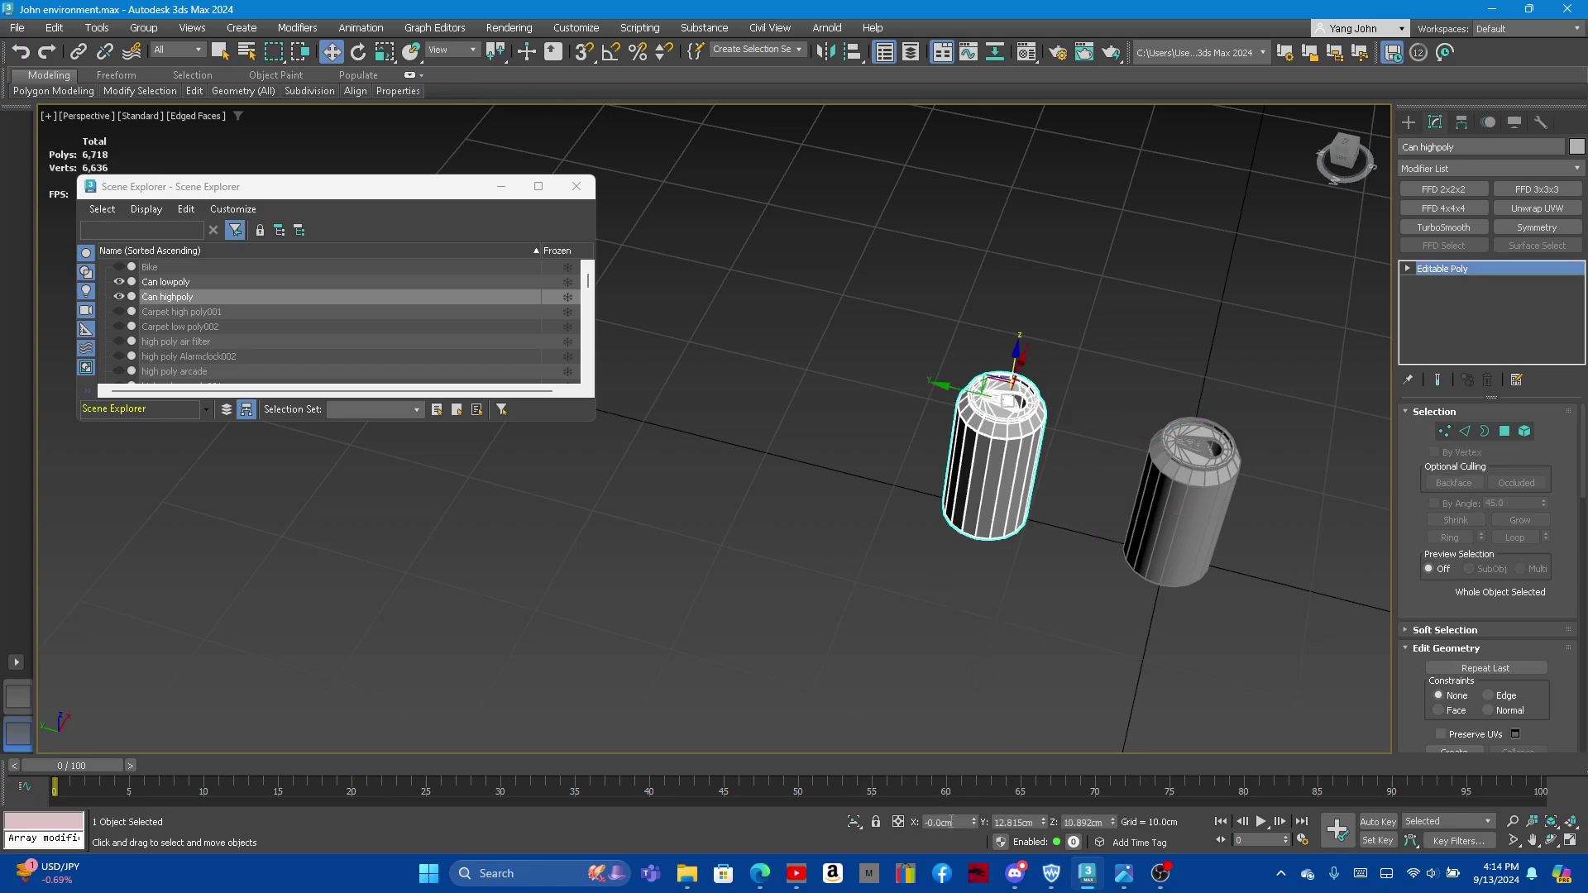
double_click(1019, 822)
type("0.0cm")
key("Tab")
type("0")
key("Return")
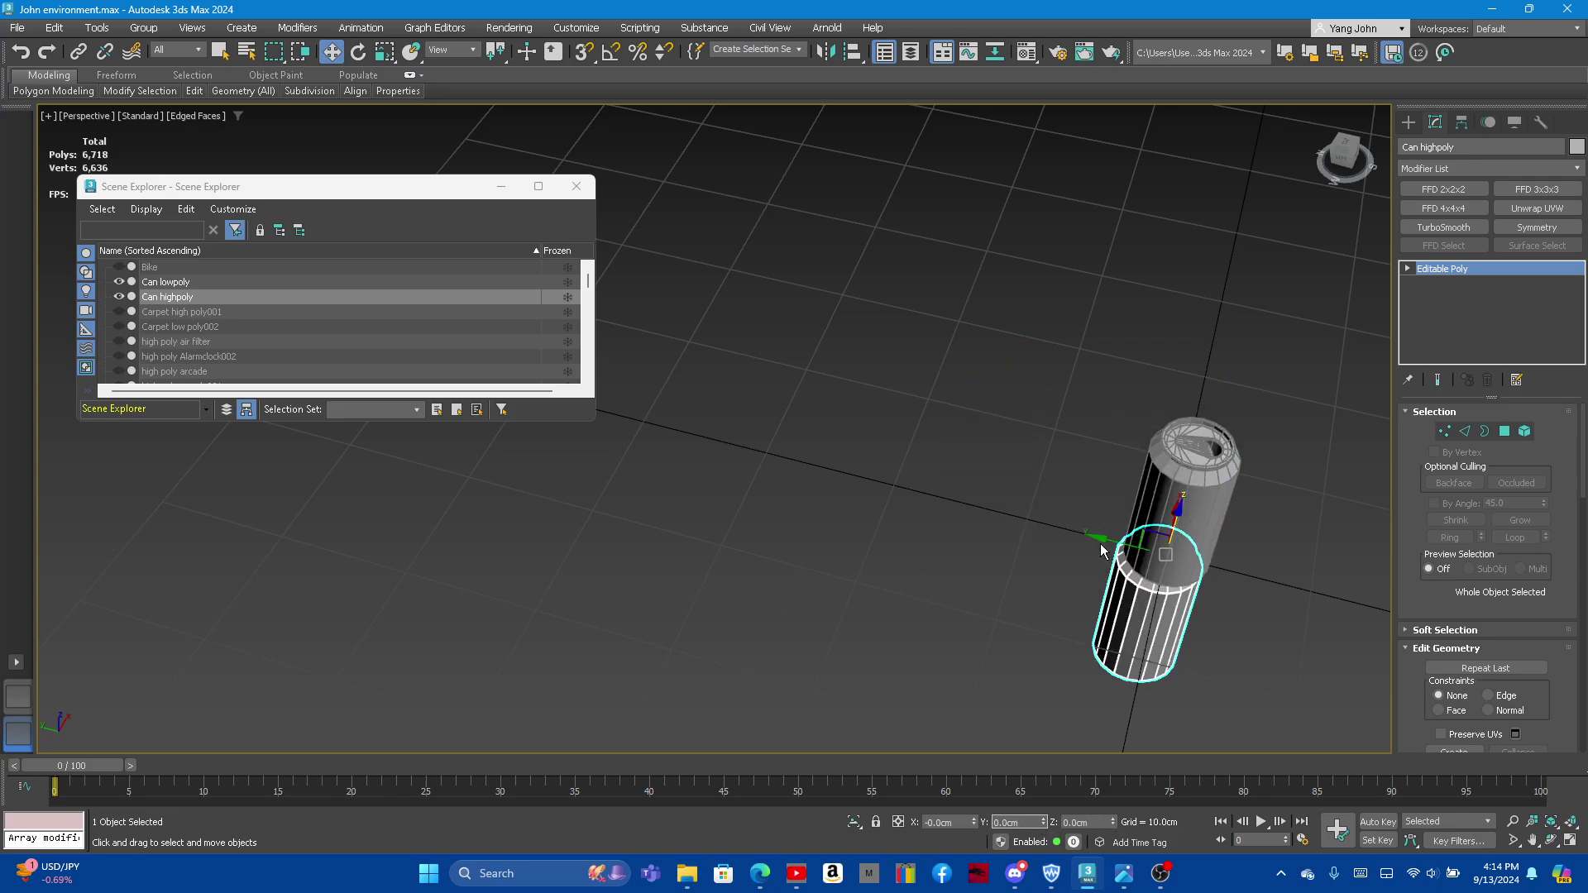
mouse_move(1002, 602)
middle_mouse_down("alt")
mouse_move(1065, 631)
mouse_move(1129, 601)
mouse_move(1150, 672)
middle_mouse_up("alt")
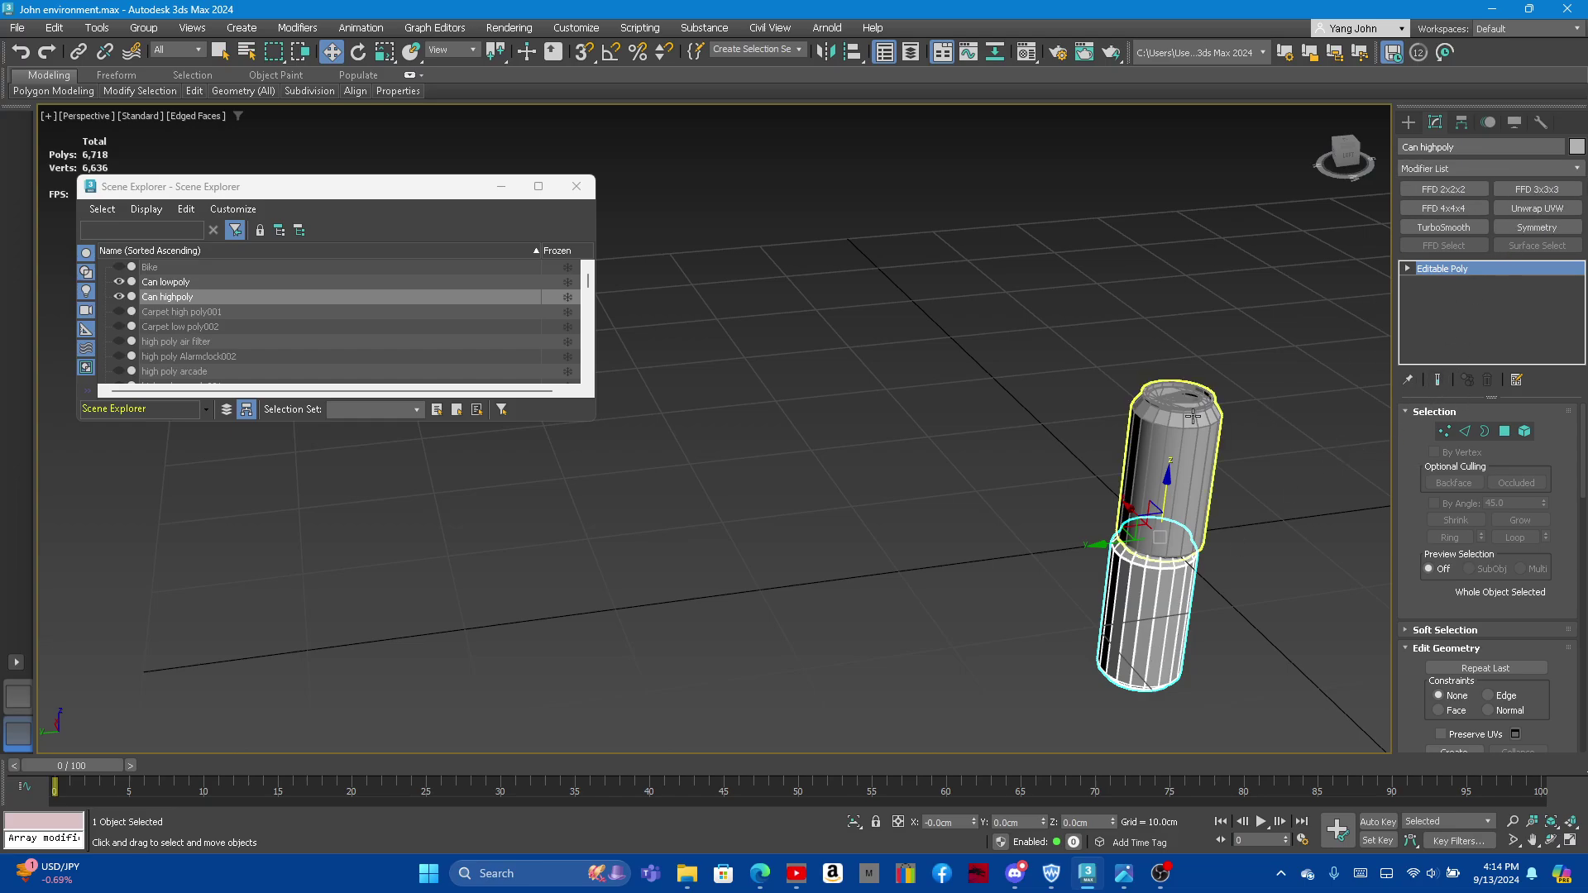
Step: Raise and drag Can highpoly sideways along Y, clear of the low-poly can
left_click(1184, 494)
left_click(1149, 618)
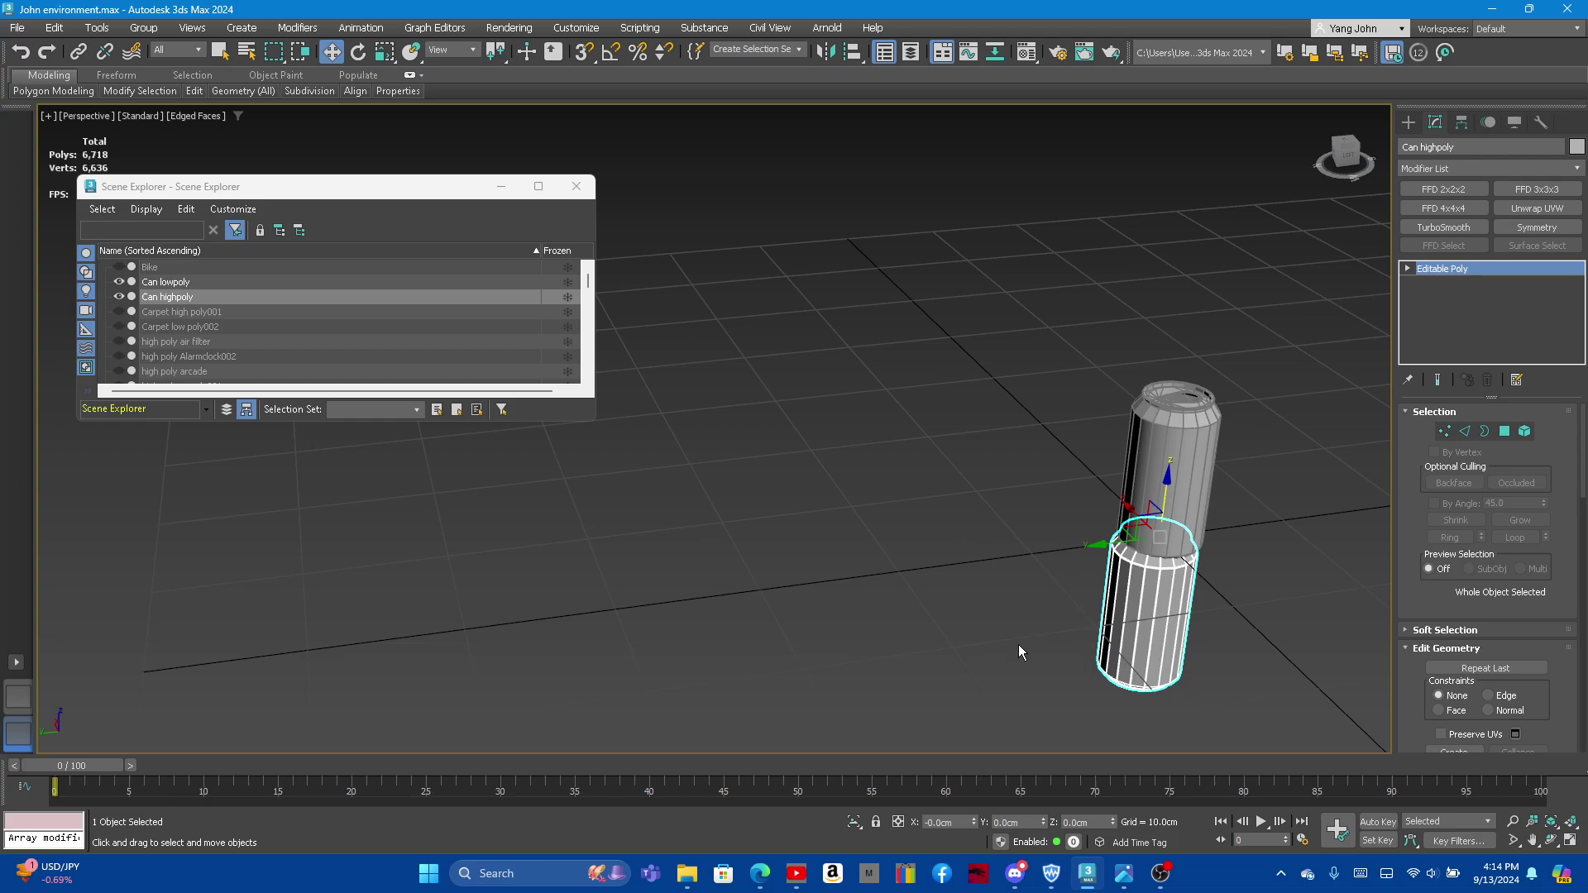
mouse_move(1019, 652)
middle_mouse_down("alt")
mouse_move(1056, 670)
mouse_move(950, 623)
mouse_move(1091, 532)
middle_mouse_up("alt")
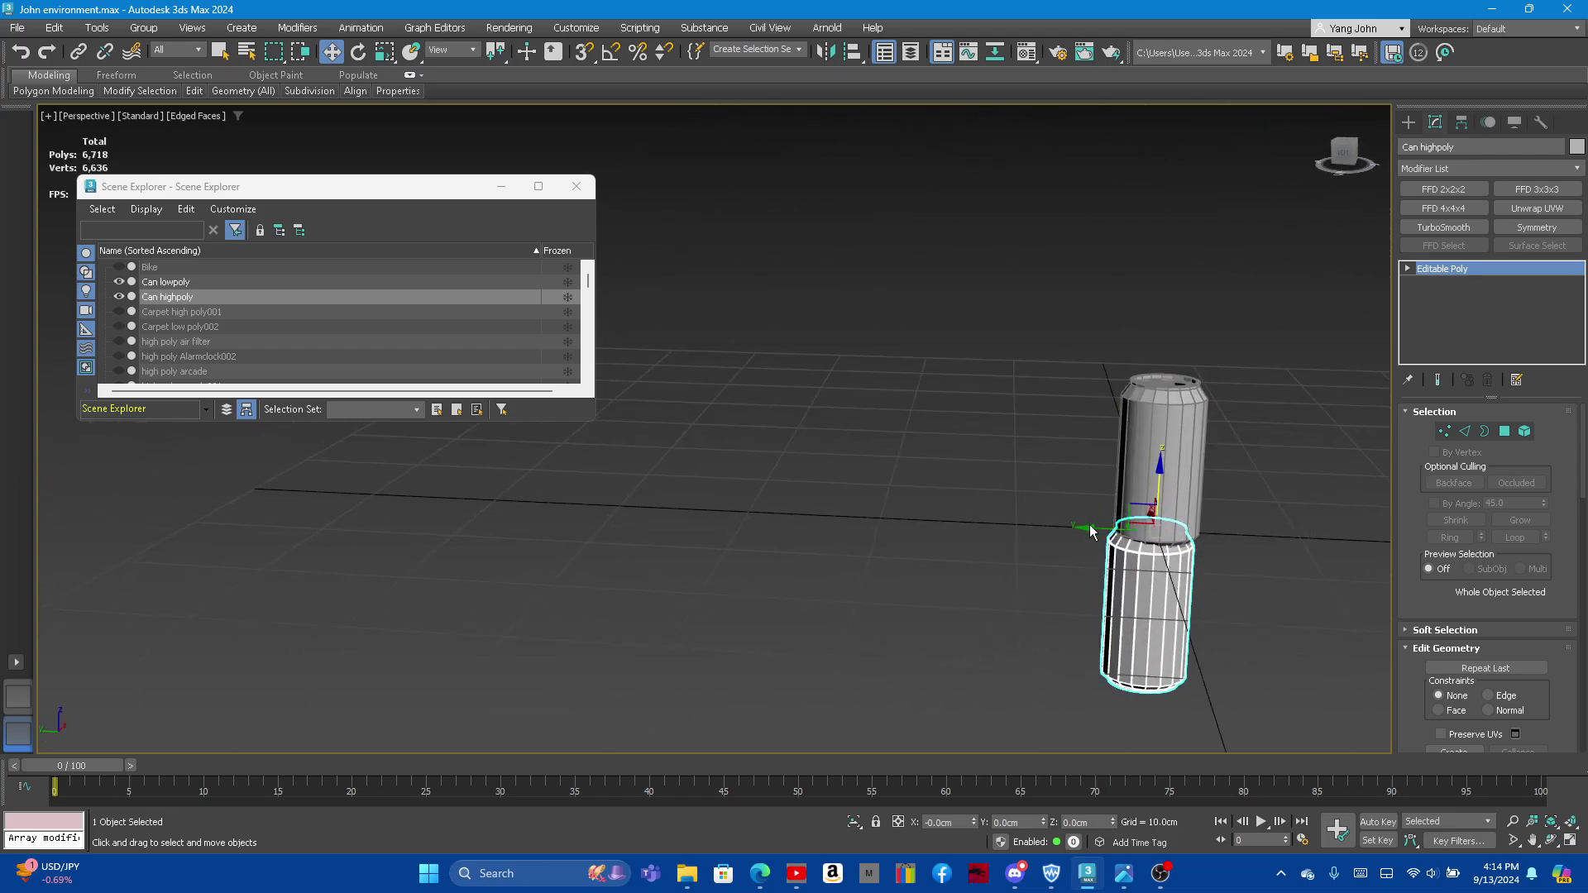
left_click(1052, 524)
left_click(1127, 567)
mouse_move(1162, 472)
left_mouse_down()
mouse_move(1170, 414)
mouse_move(1114, 411)
left_mouse_up()
left_click(1089, 404)
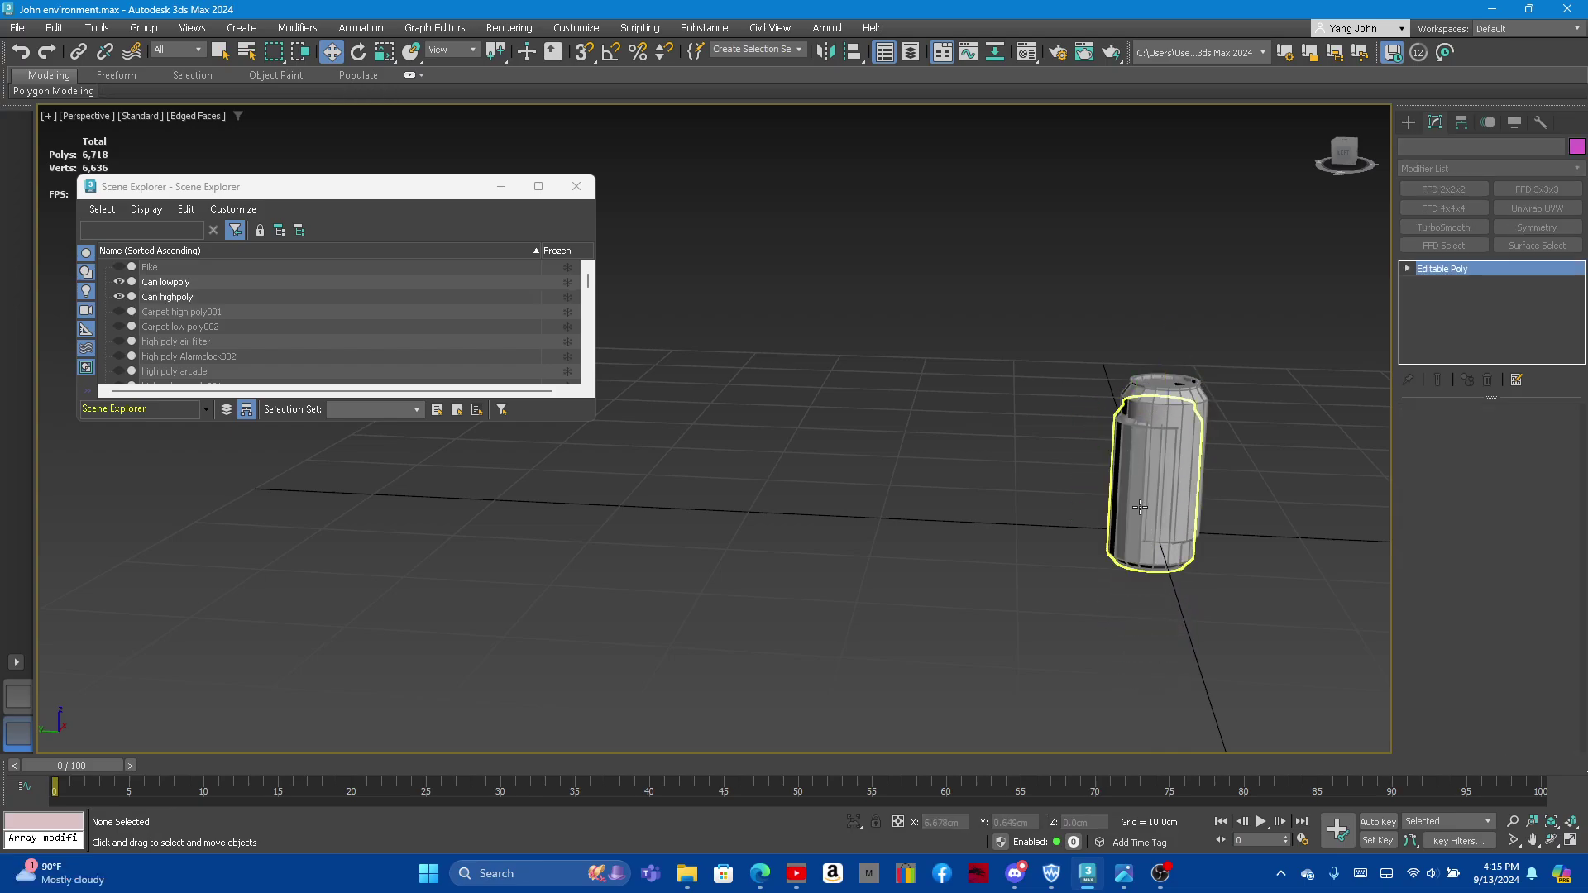
left_click_drag(1092, 405, 888, 401)
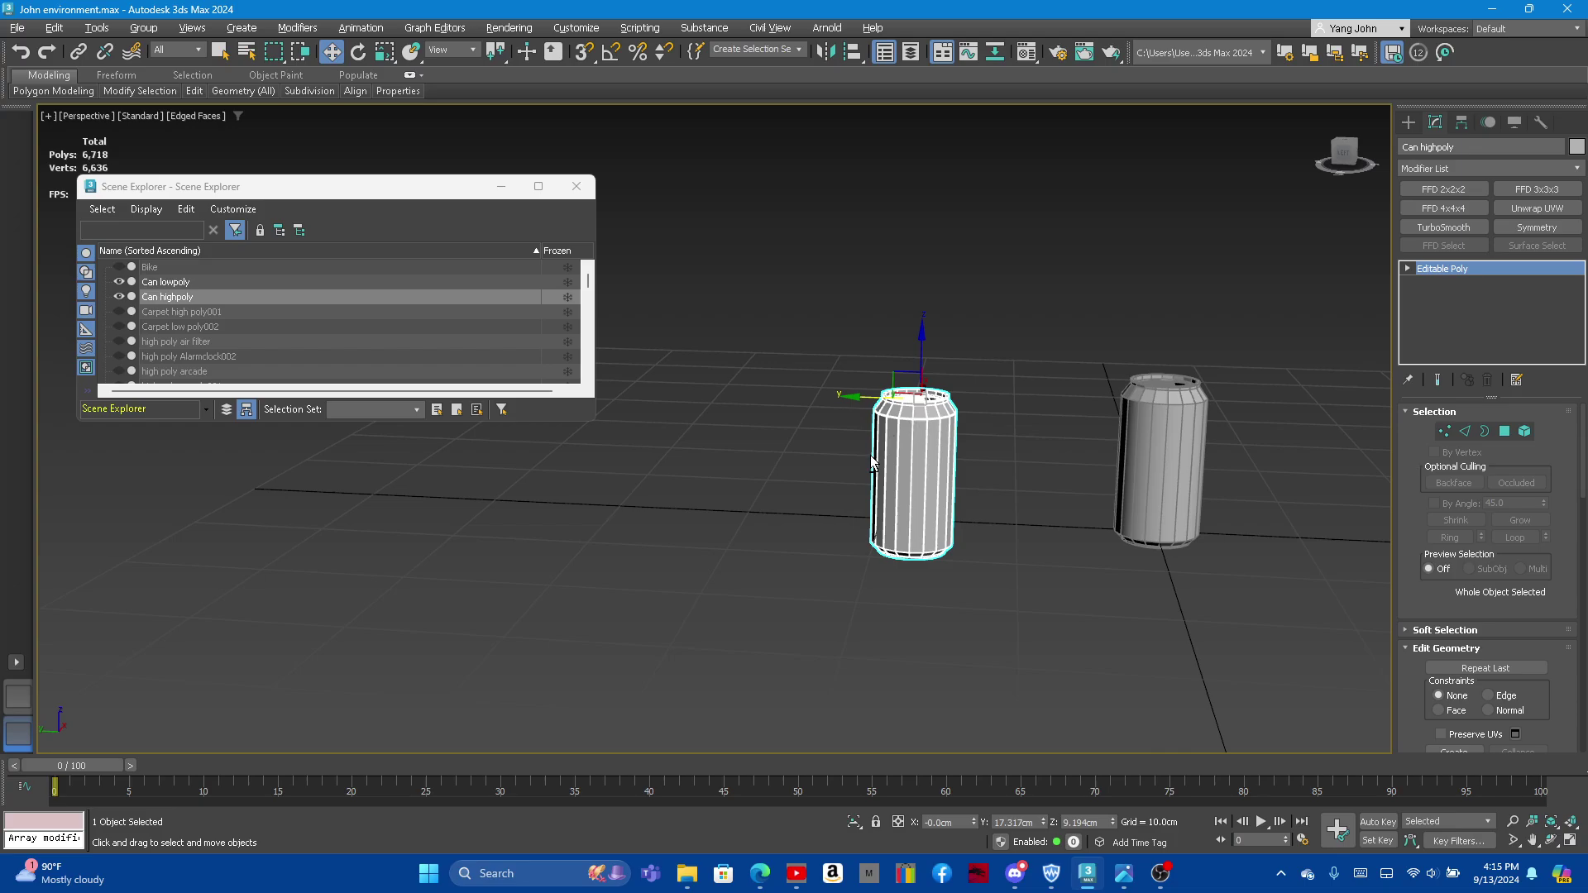
Step: Orbit and zoom the Perspective view to inspect both cans standing upright
middle_click_drag(871, 455, 864, 480, "alt")
scroll(863, 478, "up", 3)
scroll(868, 484, "up", 2)
scroll(876, 489, "up", 2)
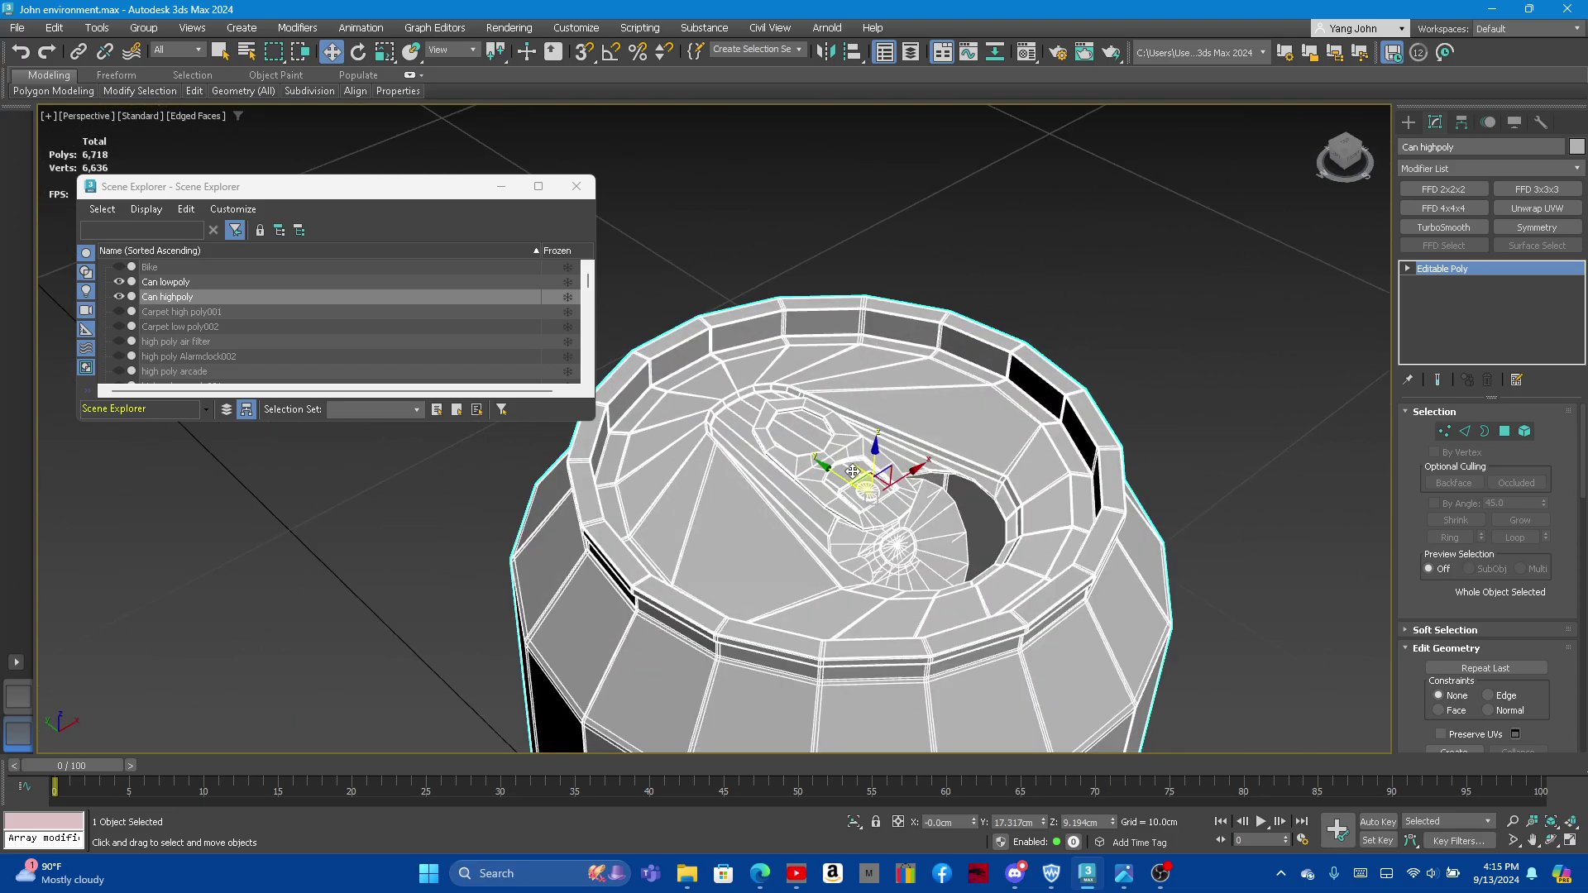
scroll(890, 496, "up", 3)
scroll(893, 498, "down", 4)
scroll(893, 500, "down", 5)
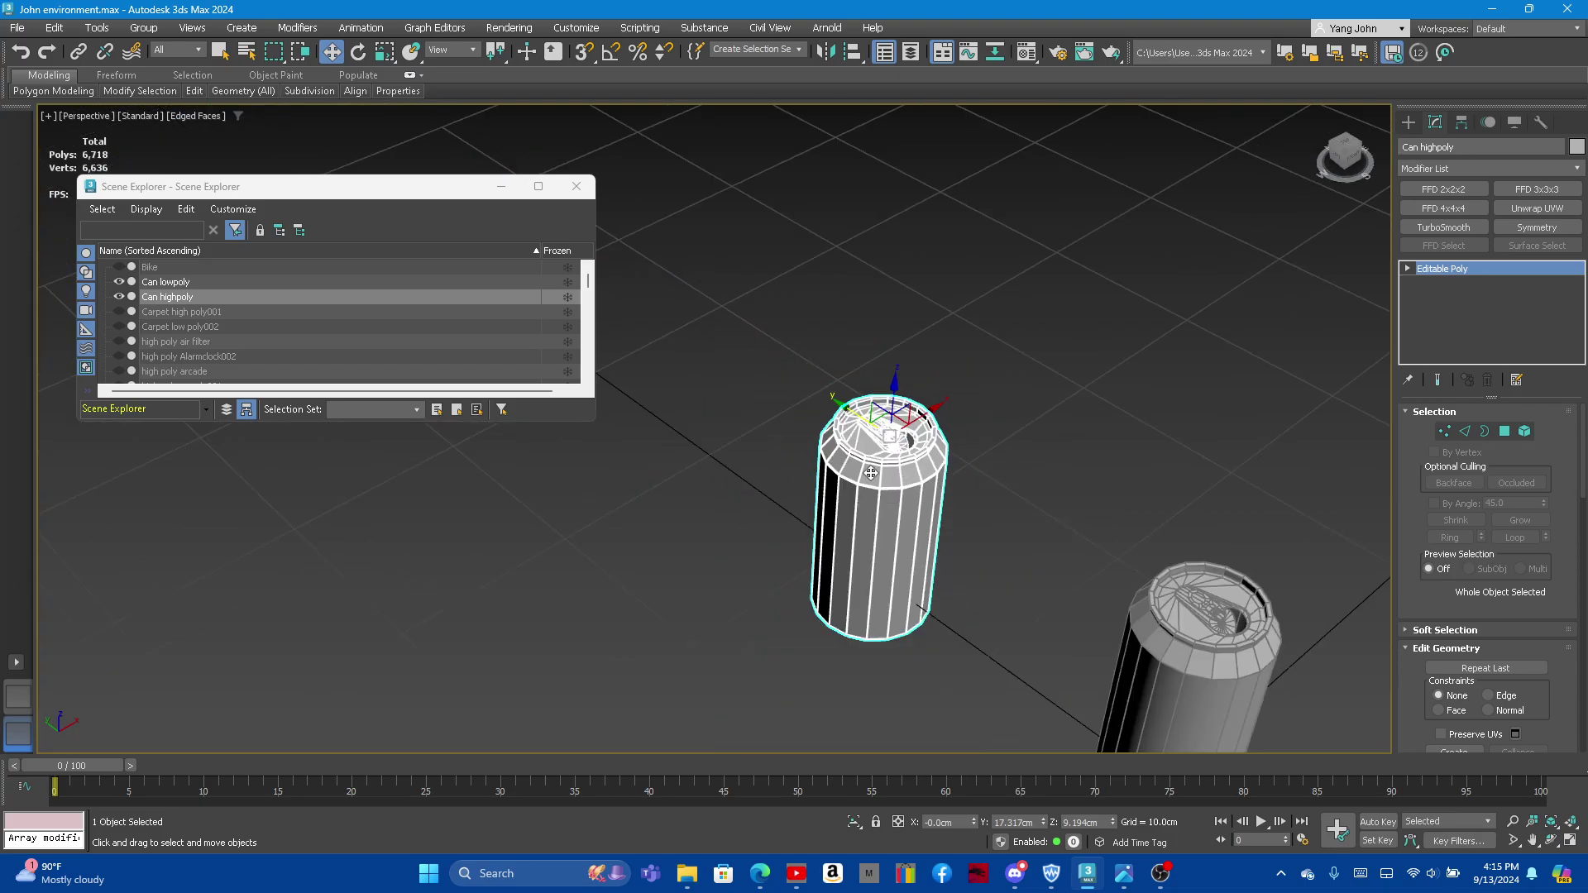
middle_click_drag(895, 502, 947, 513, "alt")
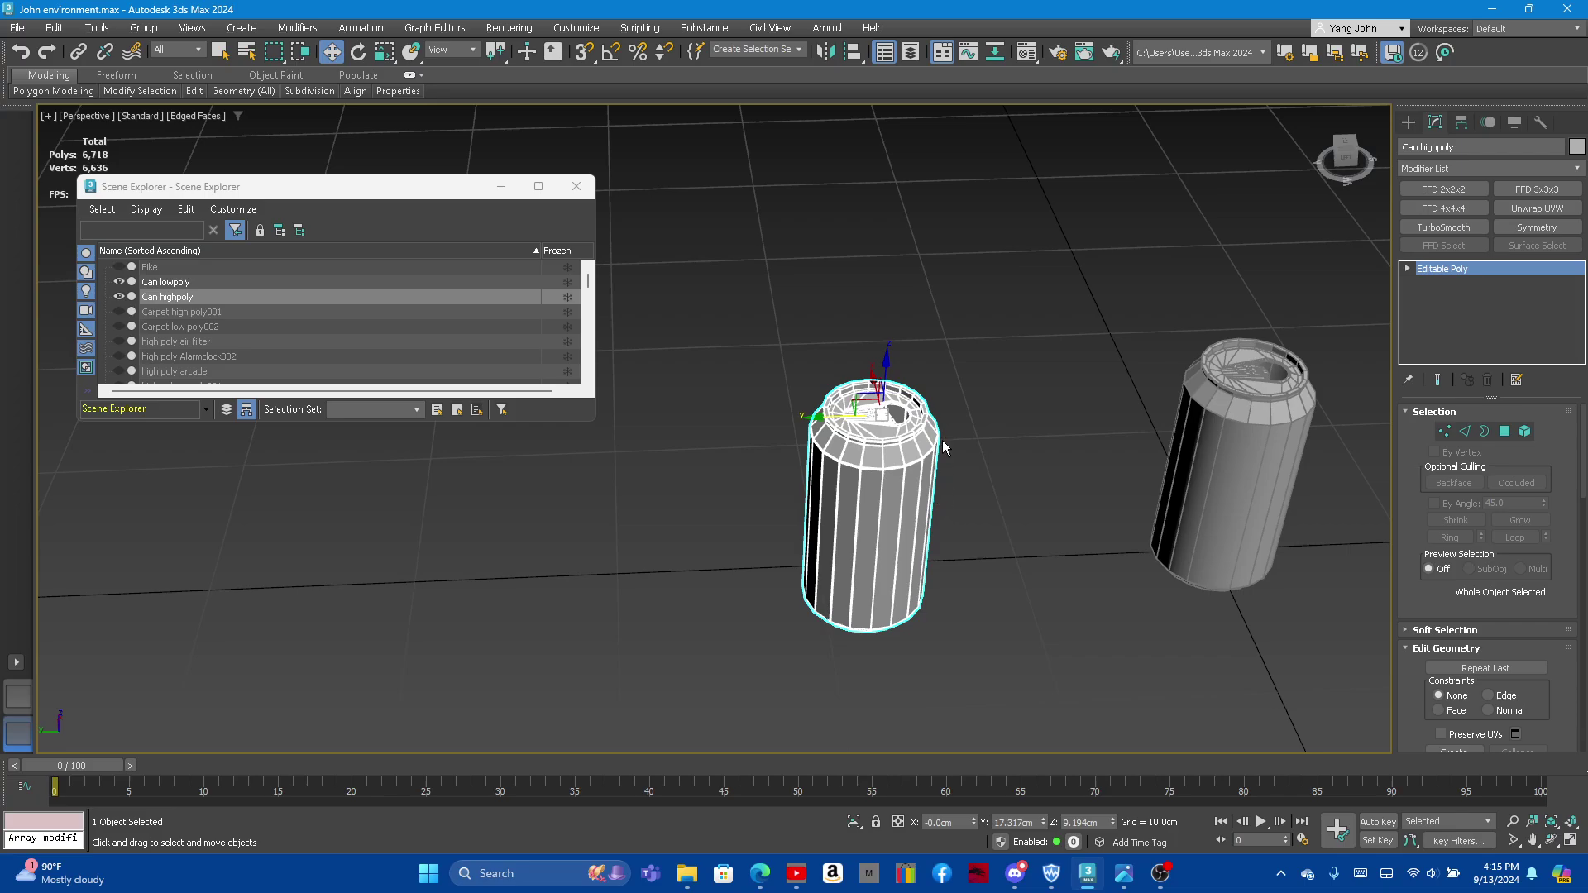
Step: Center the high-poly can's pivot with Affect Pivot Only and Center to Object
left_click(1463, 123)
left_click(1487, 237)
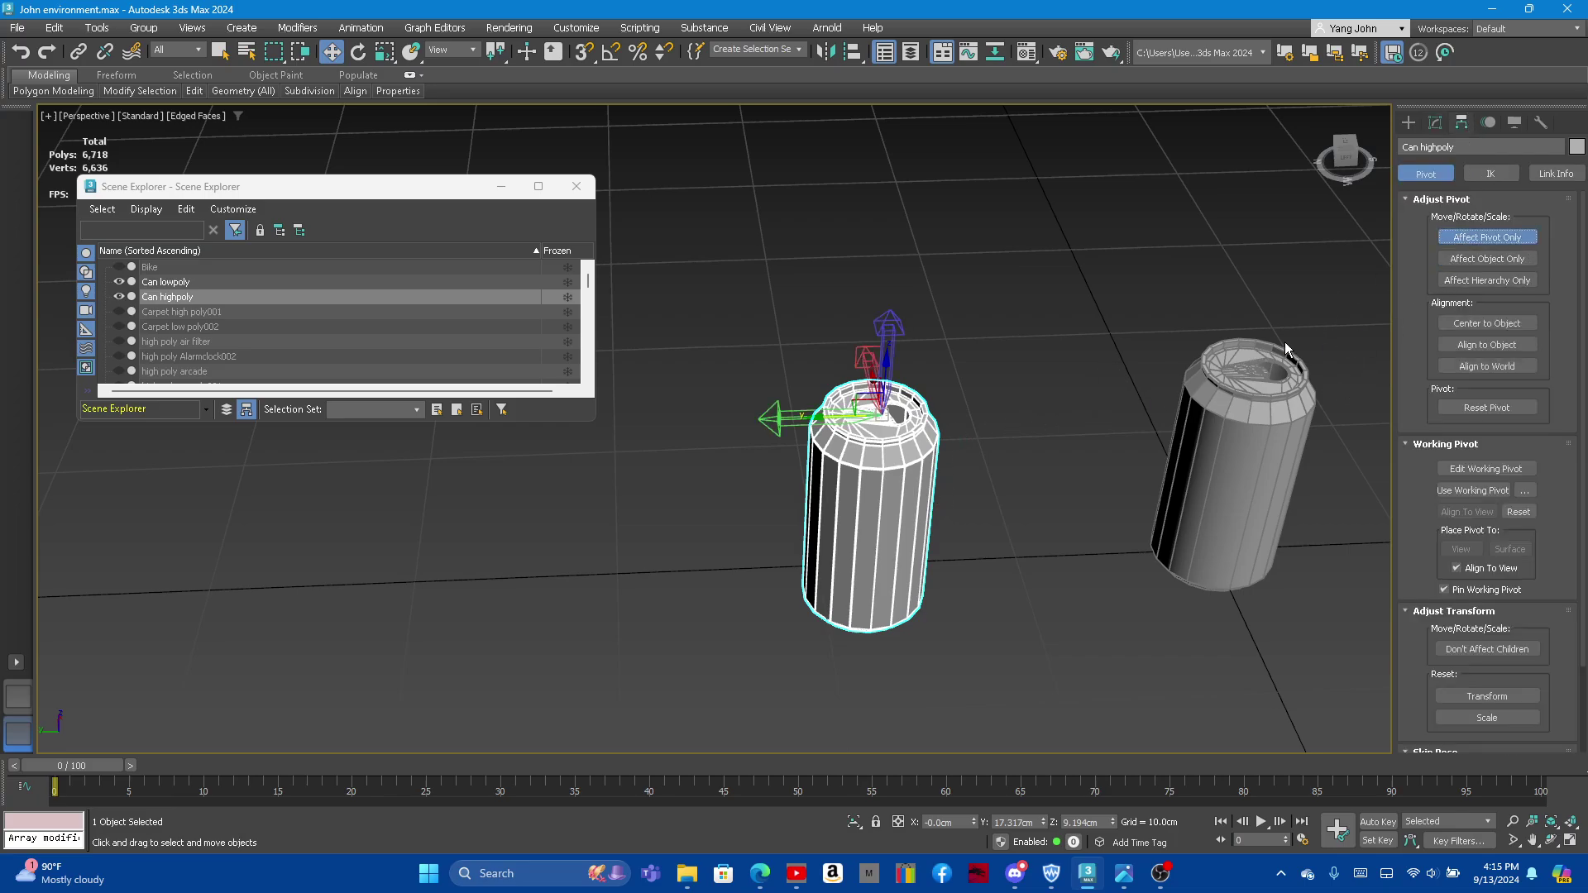
left_click(1468, 323)
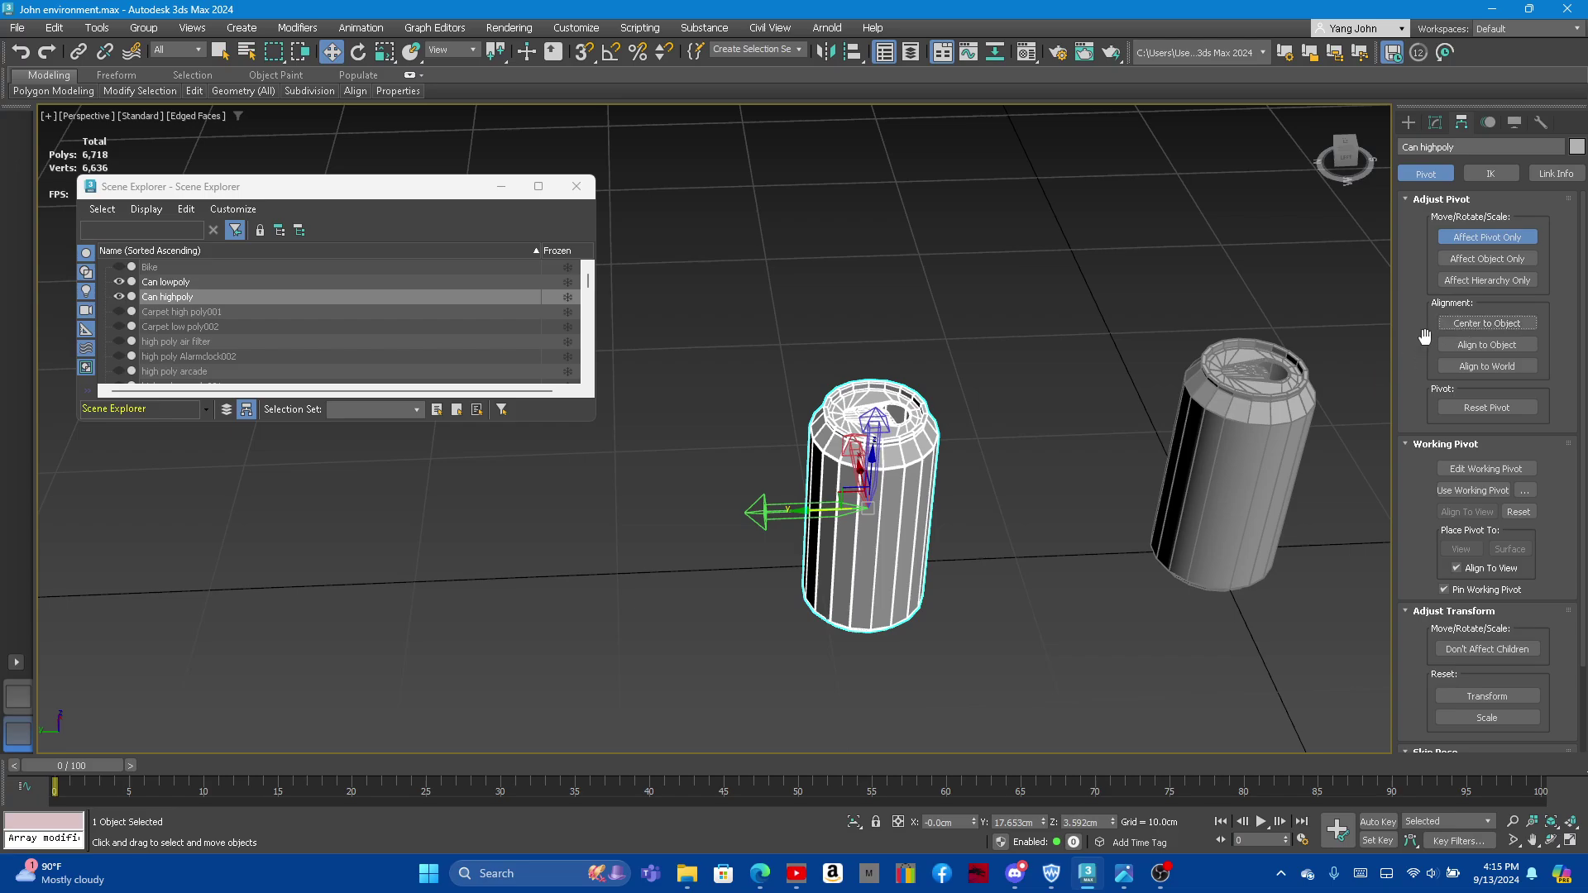
left_click(1487, 238)
Step: Select the low-poly can and center its pivot on the object as well
left_click(1272, 415)
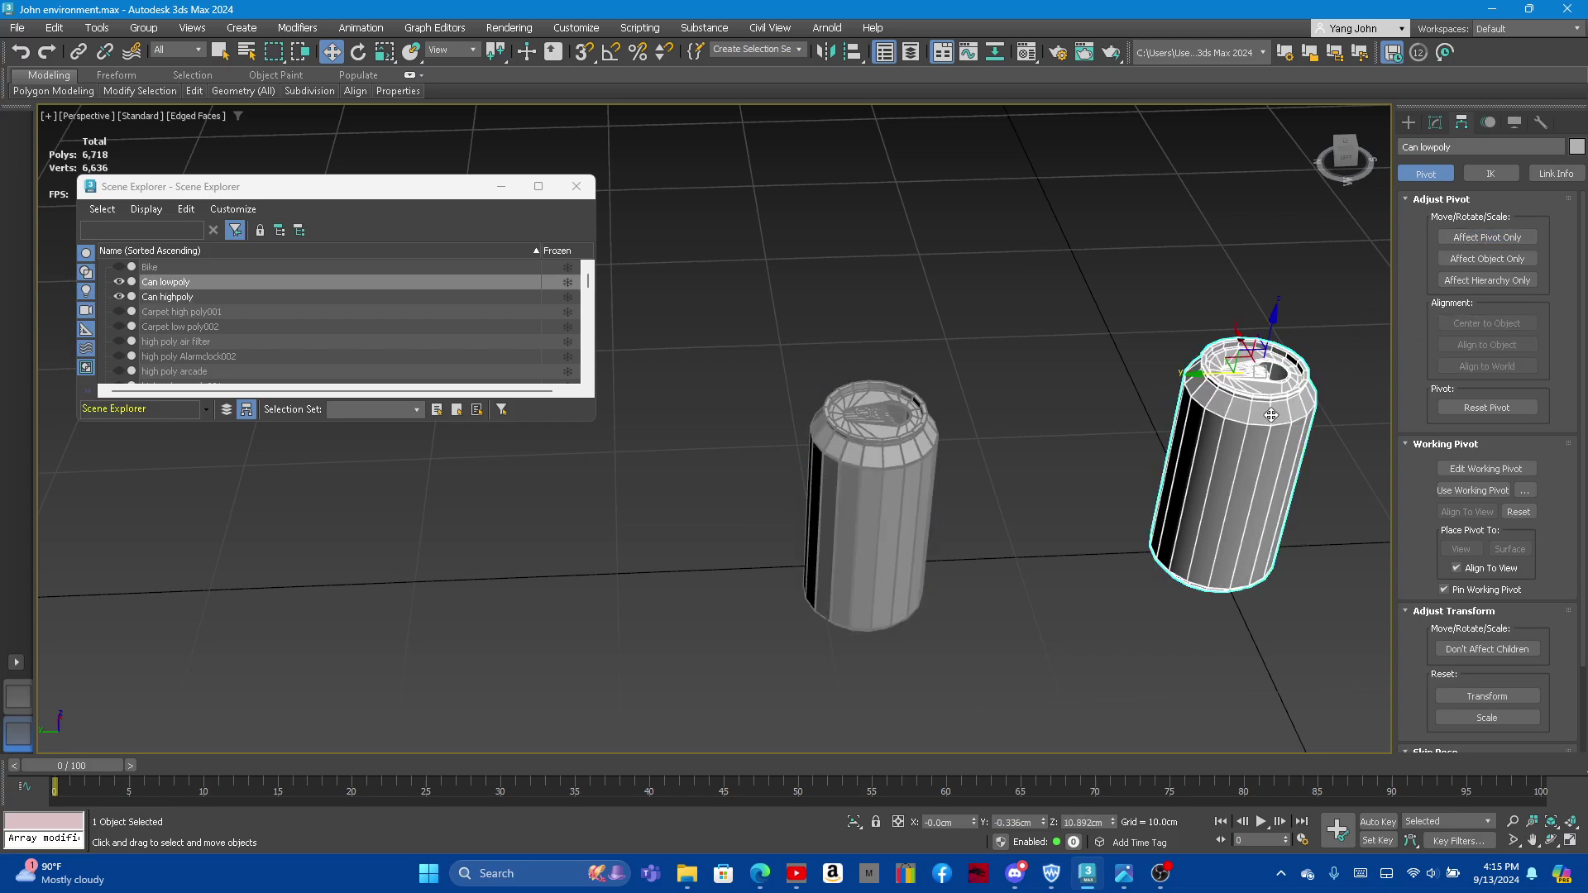
scroll(1283, 379, "down", 3)
scroll(1283, 379, "up", 3)
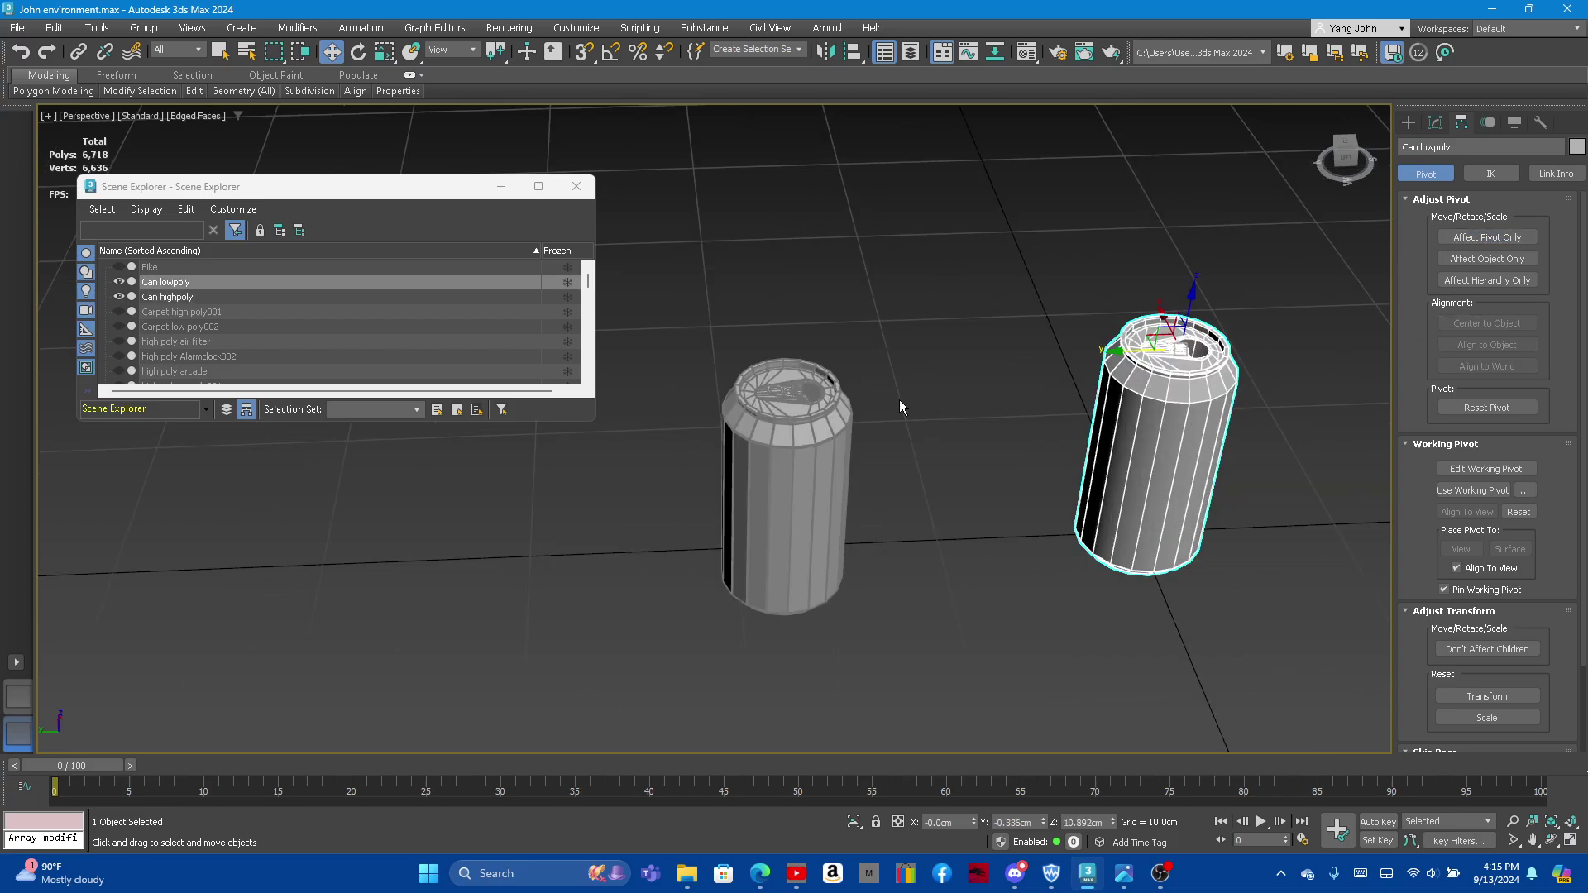
left_click(803, 437)
left_click(1156, 395)
scroll(1158, 397, "up", 10)
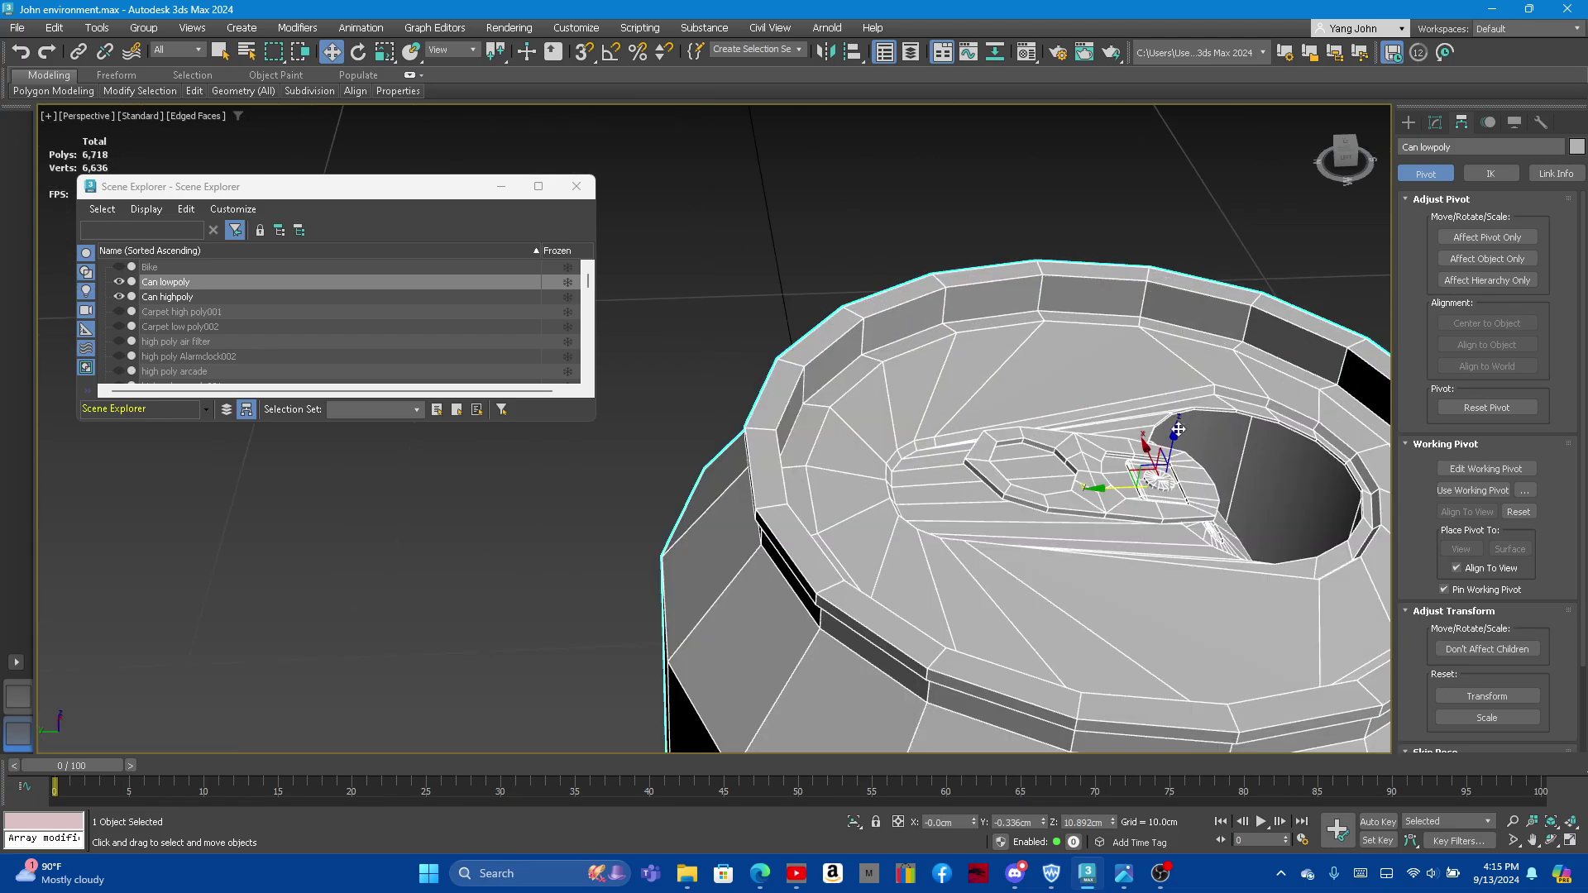
middle_click_drag(1150, 491, 1141, 467, "alt")
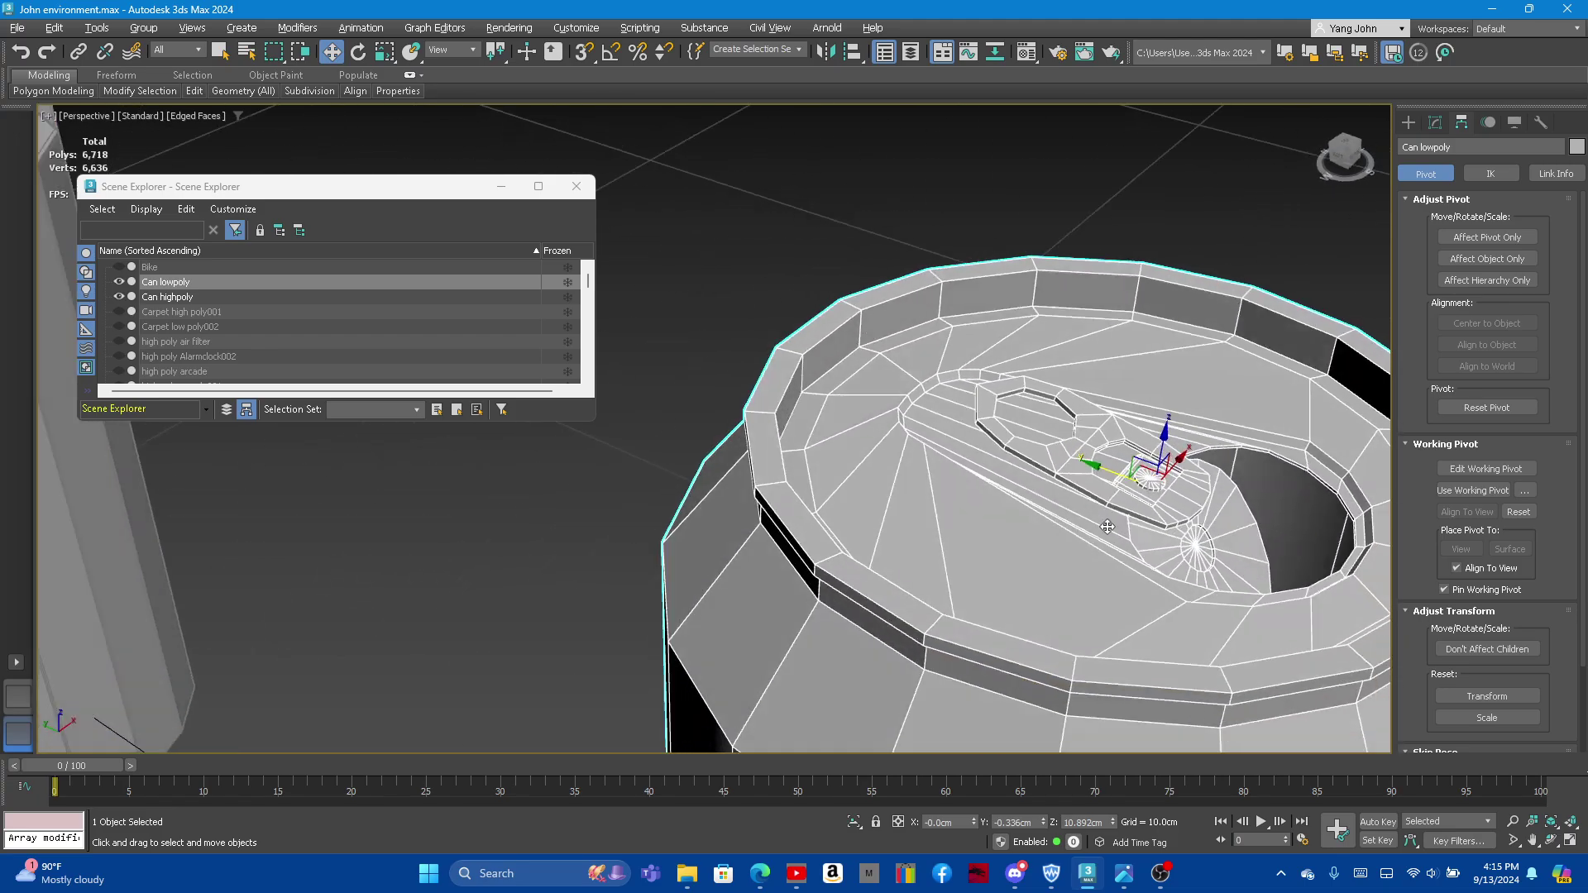
scroll(1140, 468, "up", 8)
scroll(1141, 467, "up", 2)
scroll(1139, 473, "up", 2)
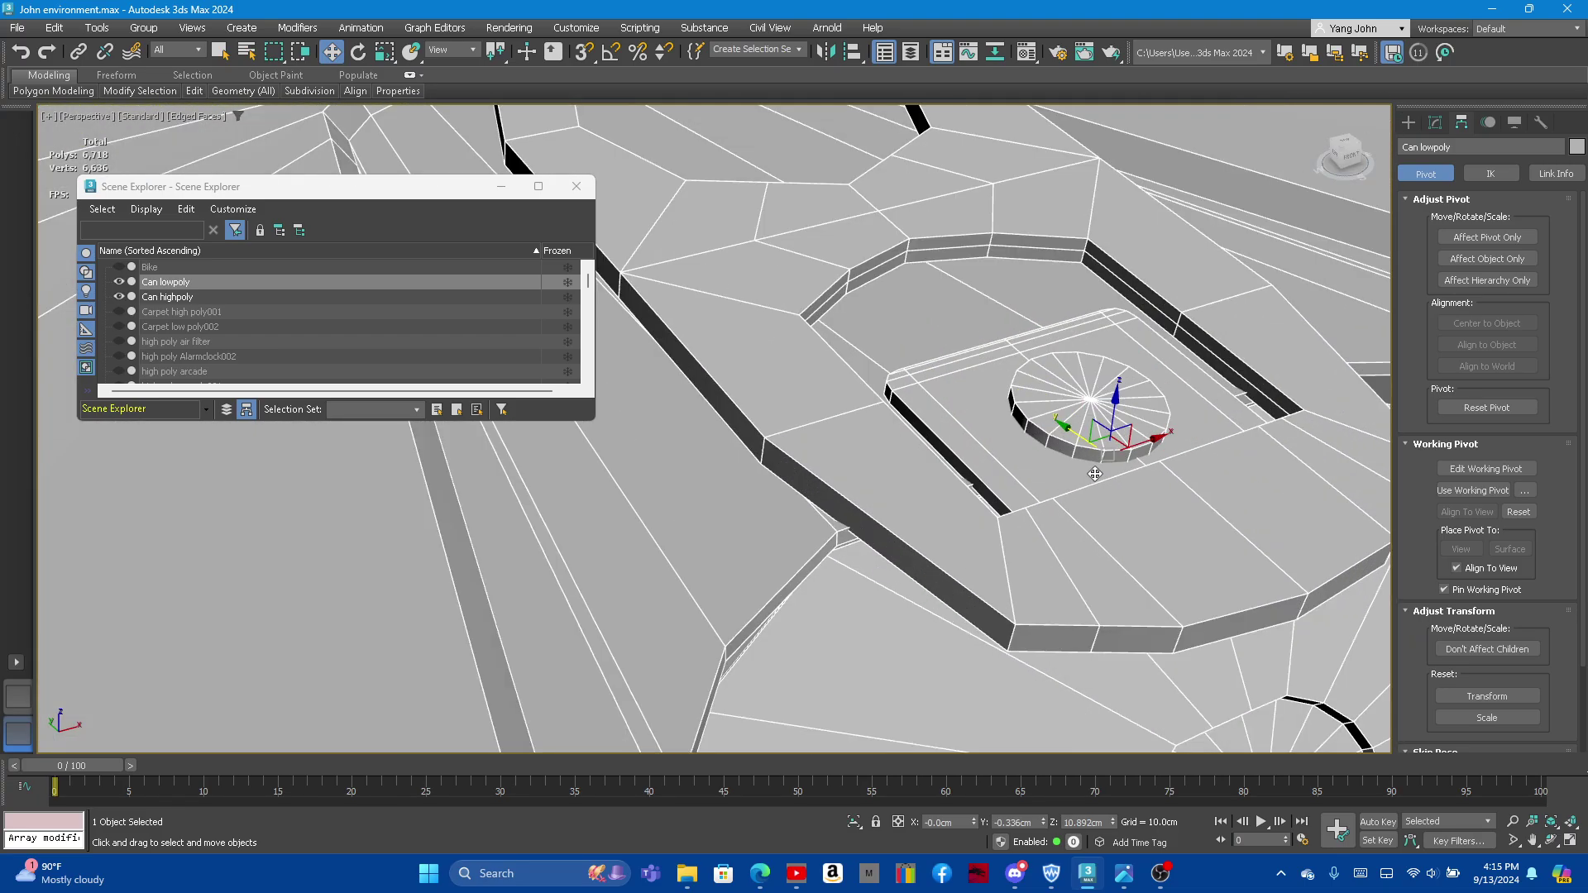
scroll(1163, 458, "down", 4)
scroll(1166, 451, "down", 2)
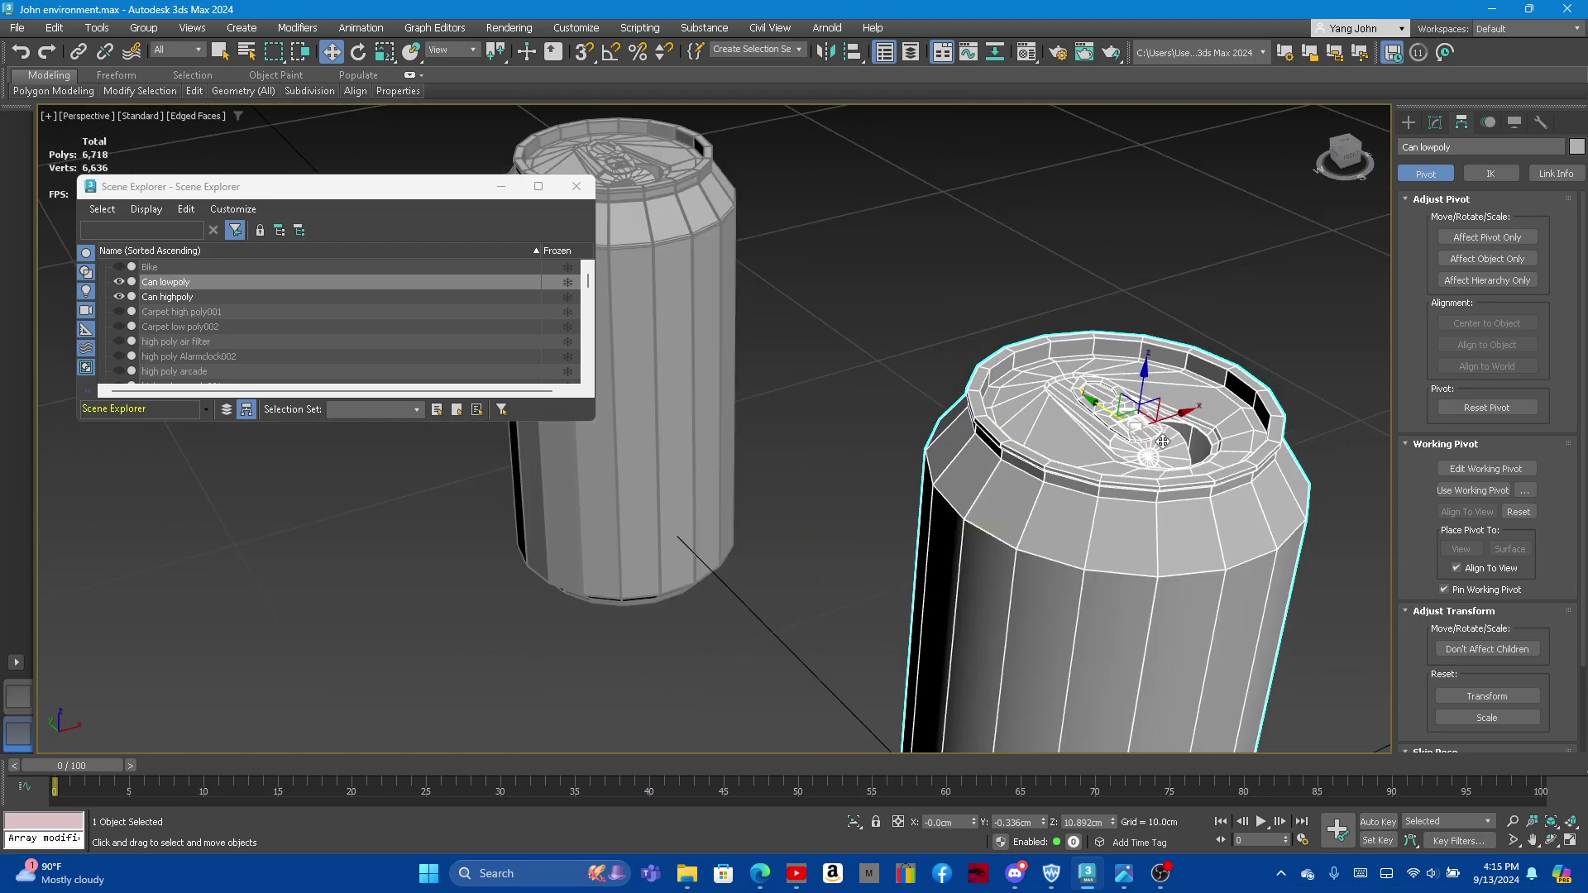
scroll(1168, 439, "down", 3)
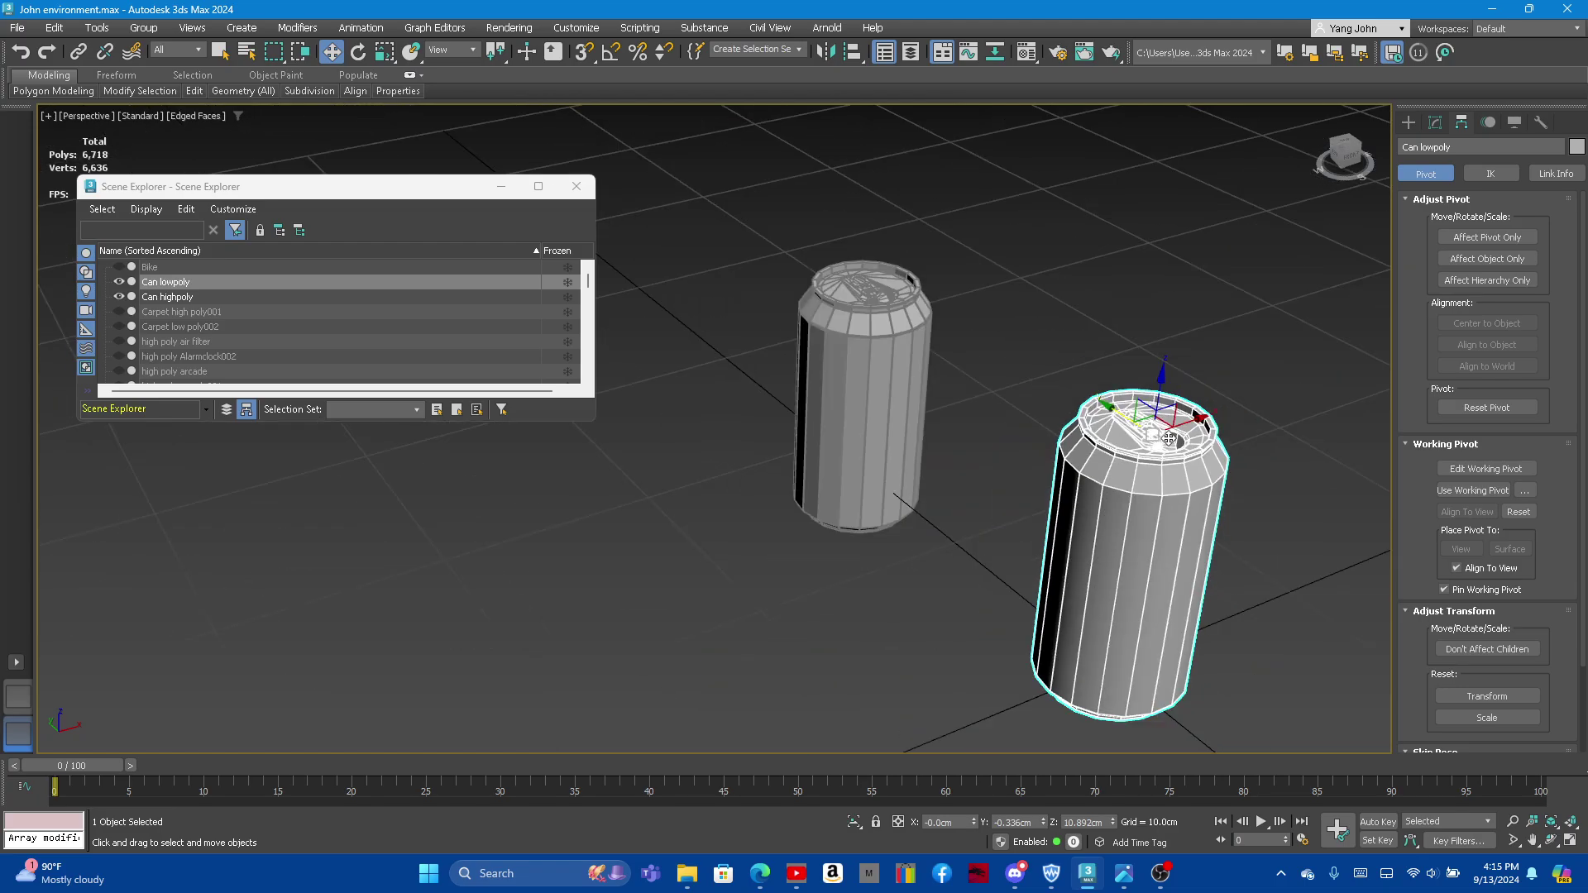
left_click(1487, 237)
left_click(1471, 325)
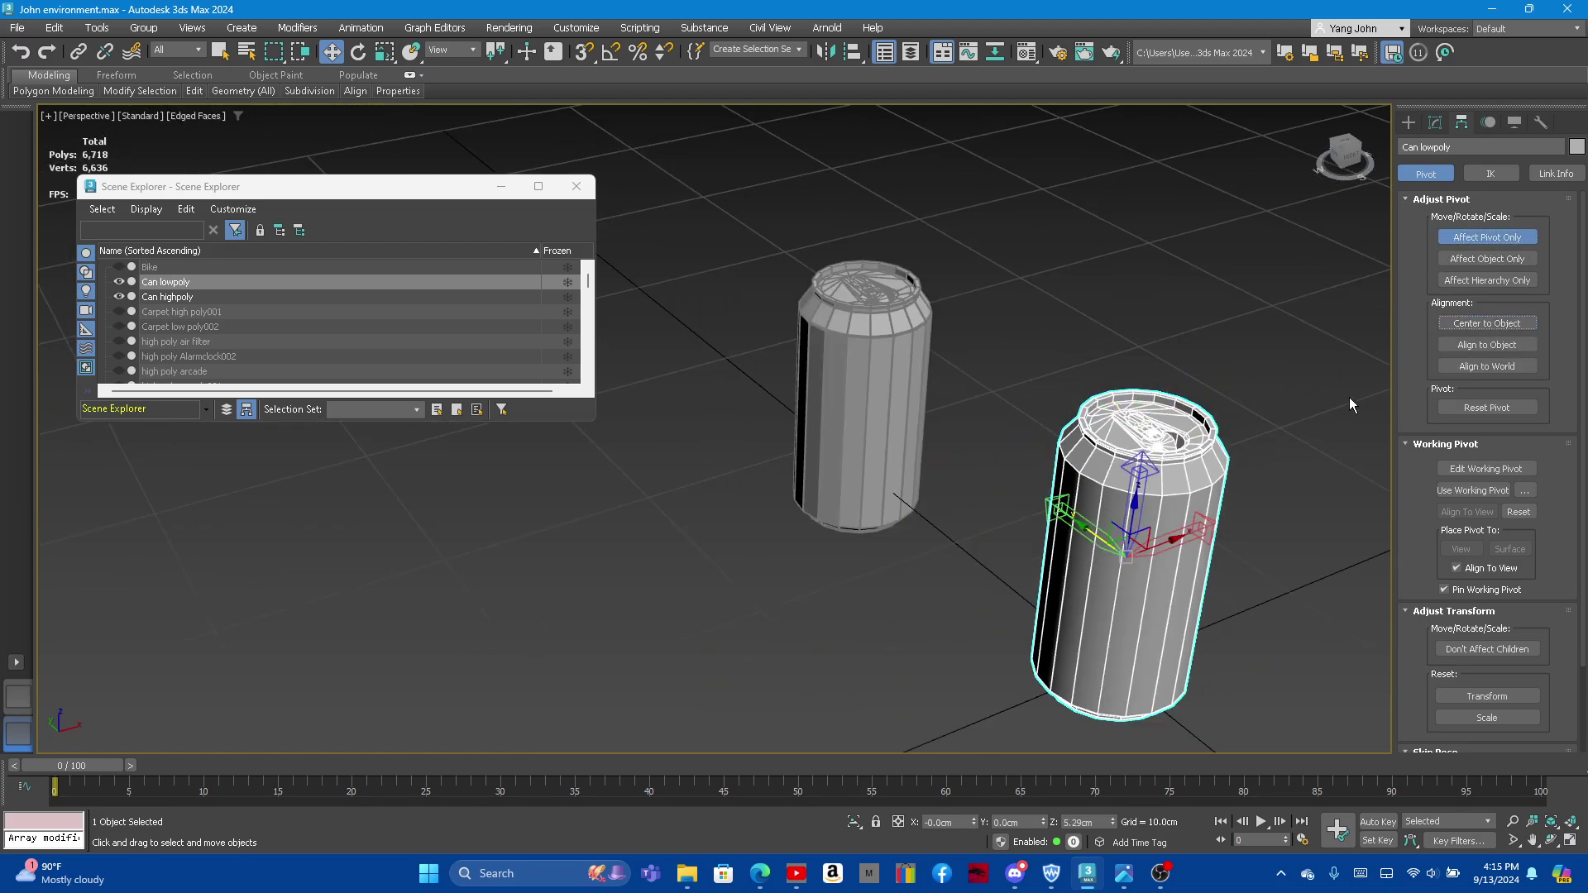
left_click(1474, 241)
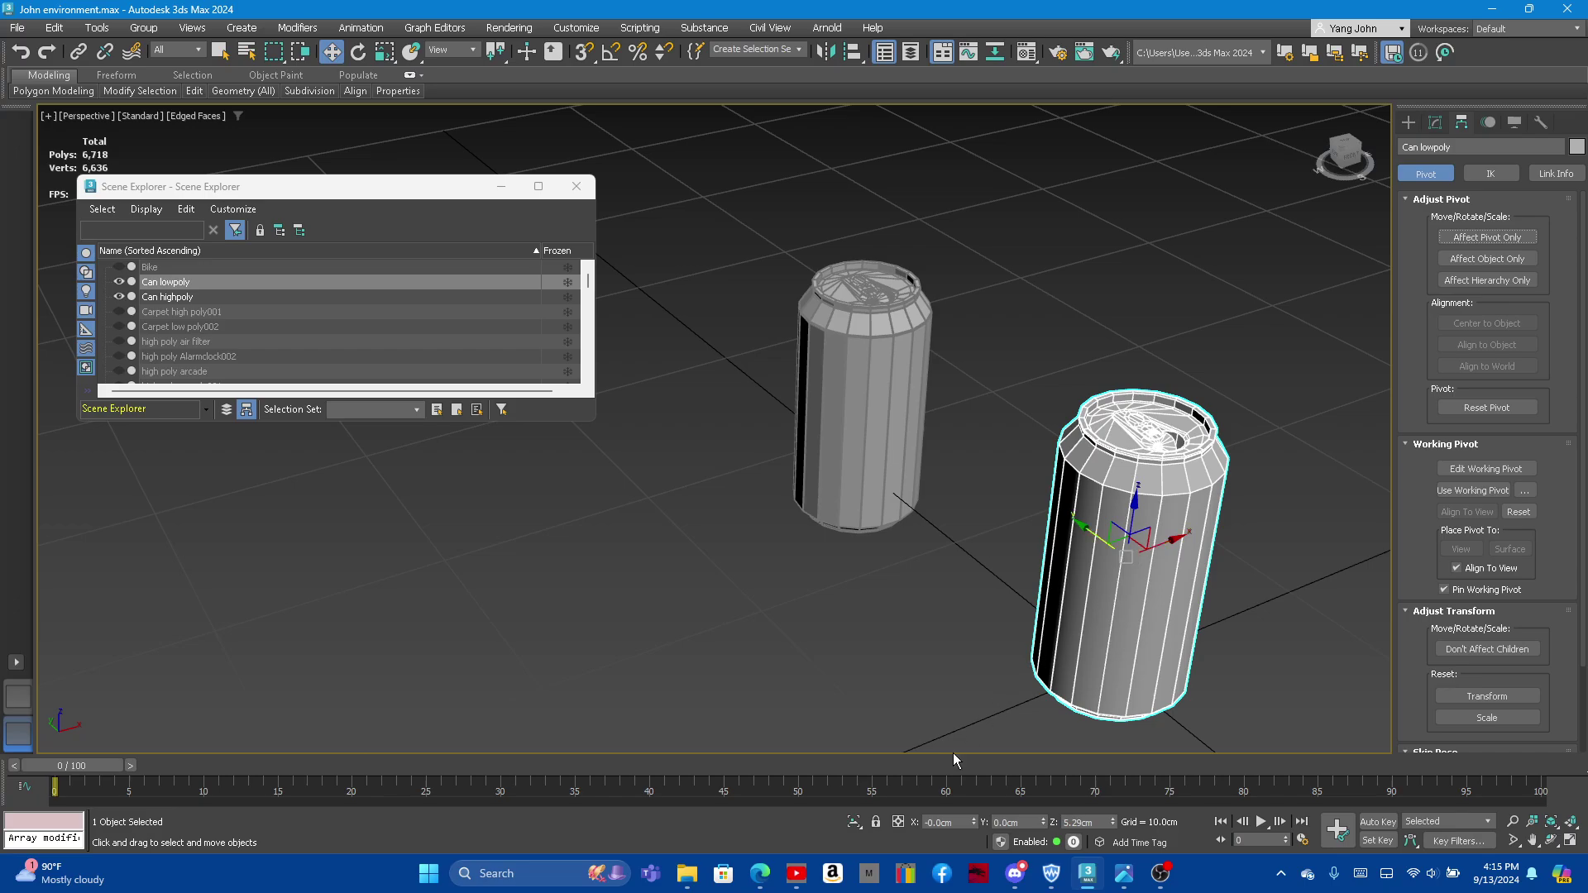
Step: Zero the low-poly can's Z and the high-poly can's Y and Z positions
double_click(1077, 822)
type("0")
key("Return")
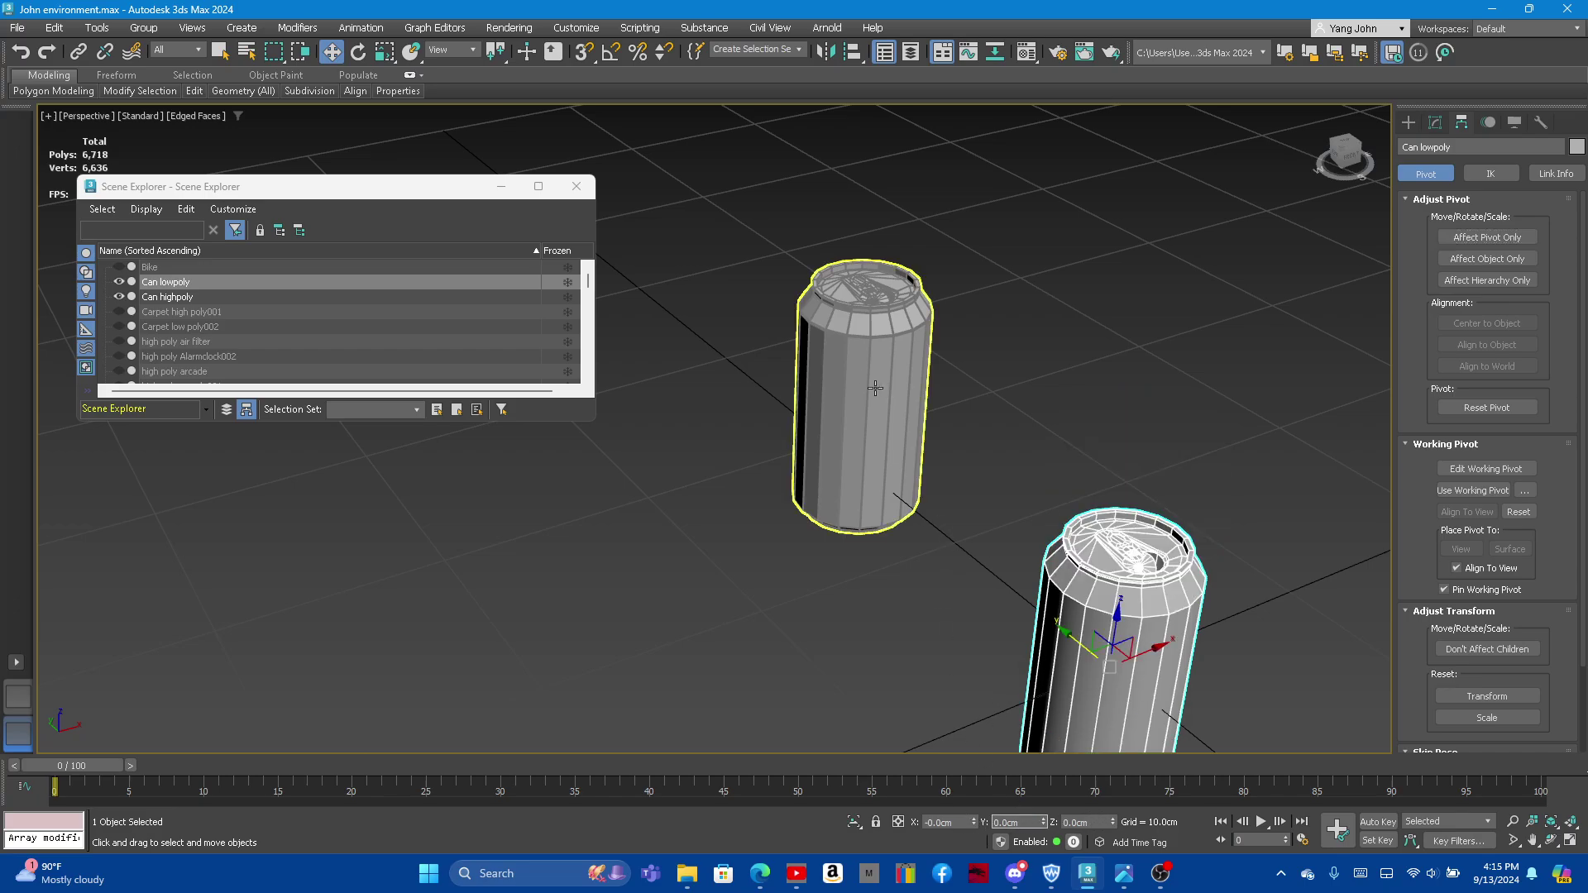
left_click(933, 491)
double_click(1035, 821)
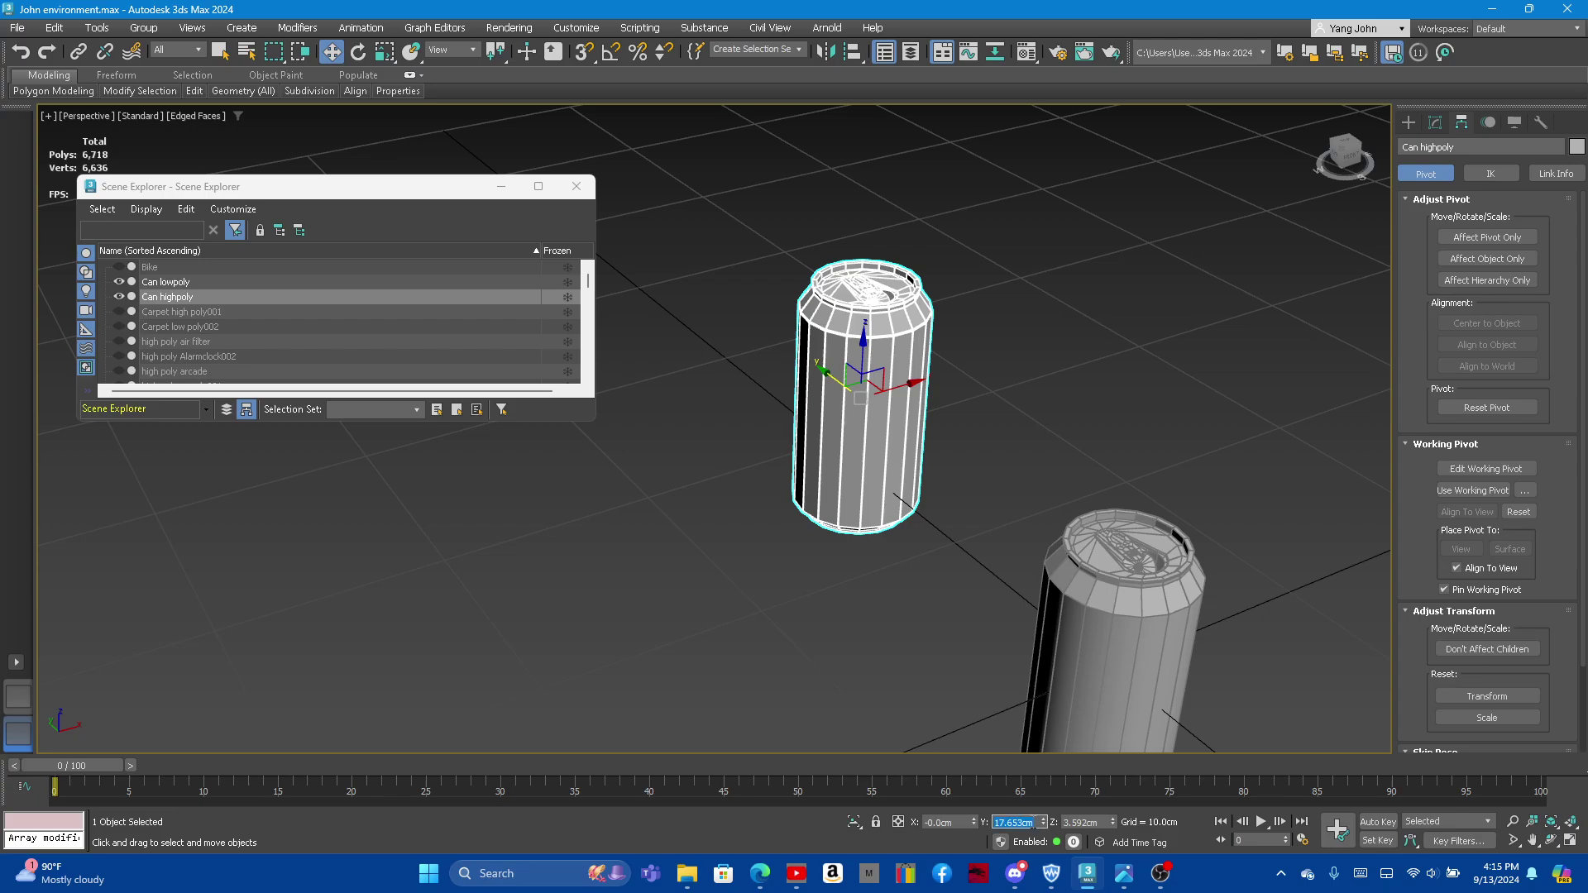
key("Tab")
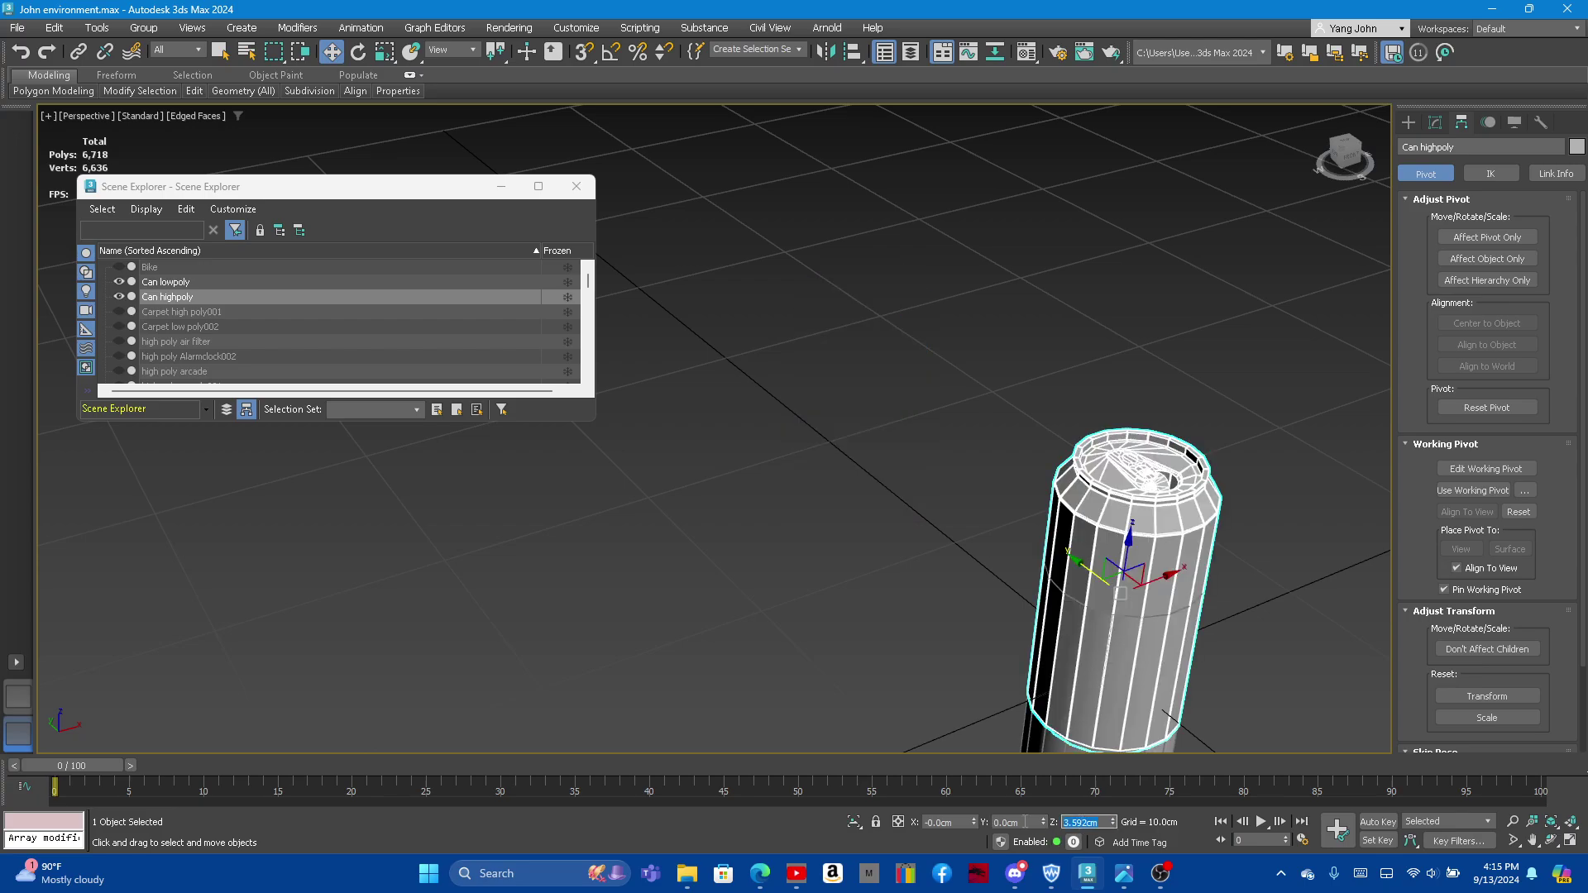
type("0")
key("Return")
scroll(1117, 626, "down", 2)
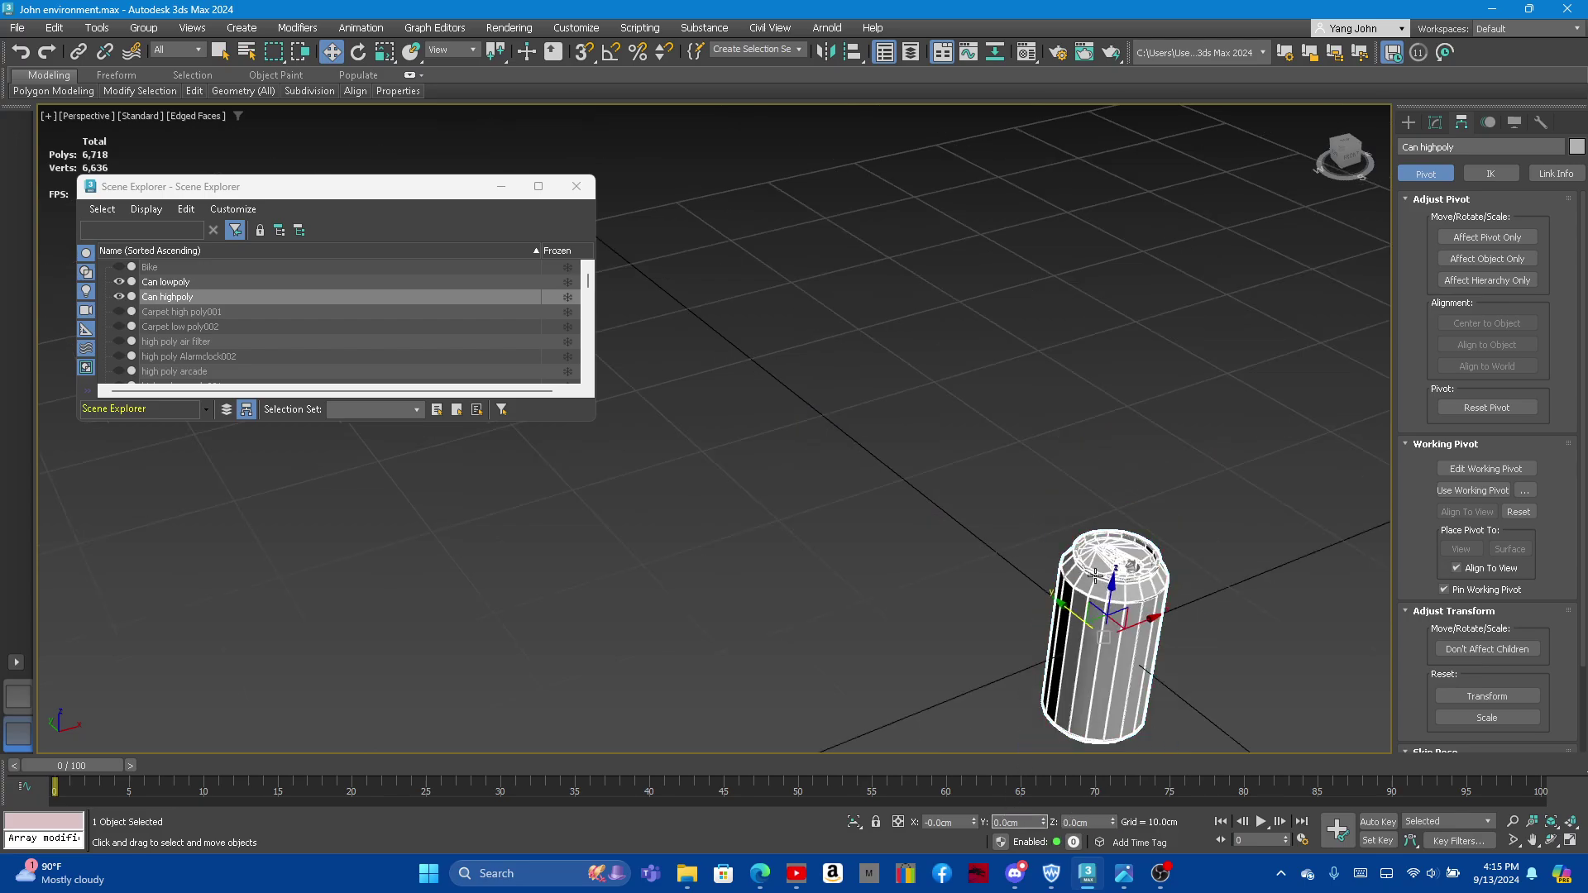
scroll(1117, 626, "down", 2)
scroll(1116, 626, "up", 6)
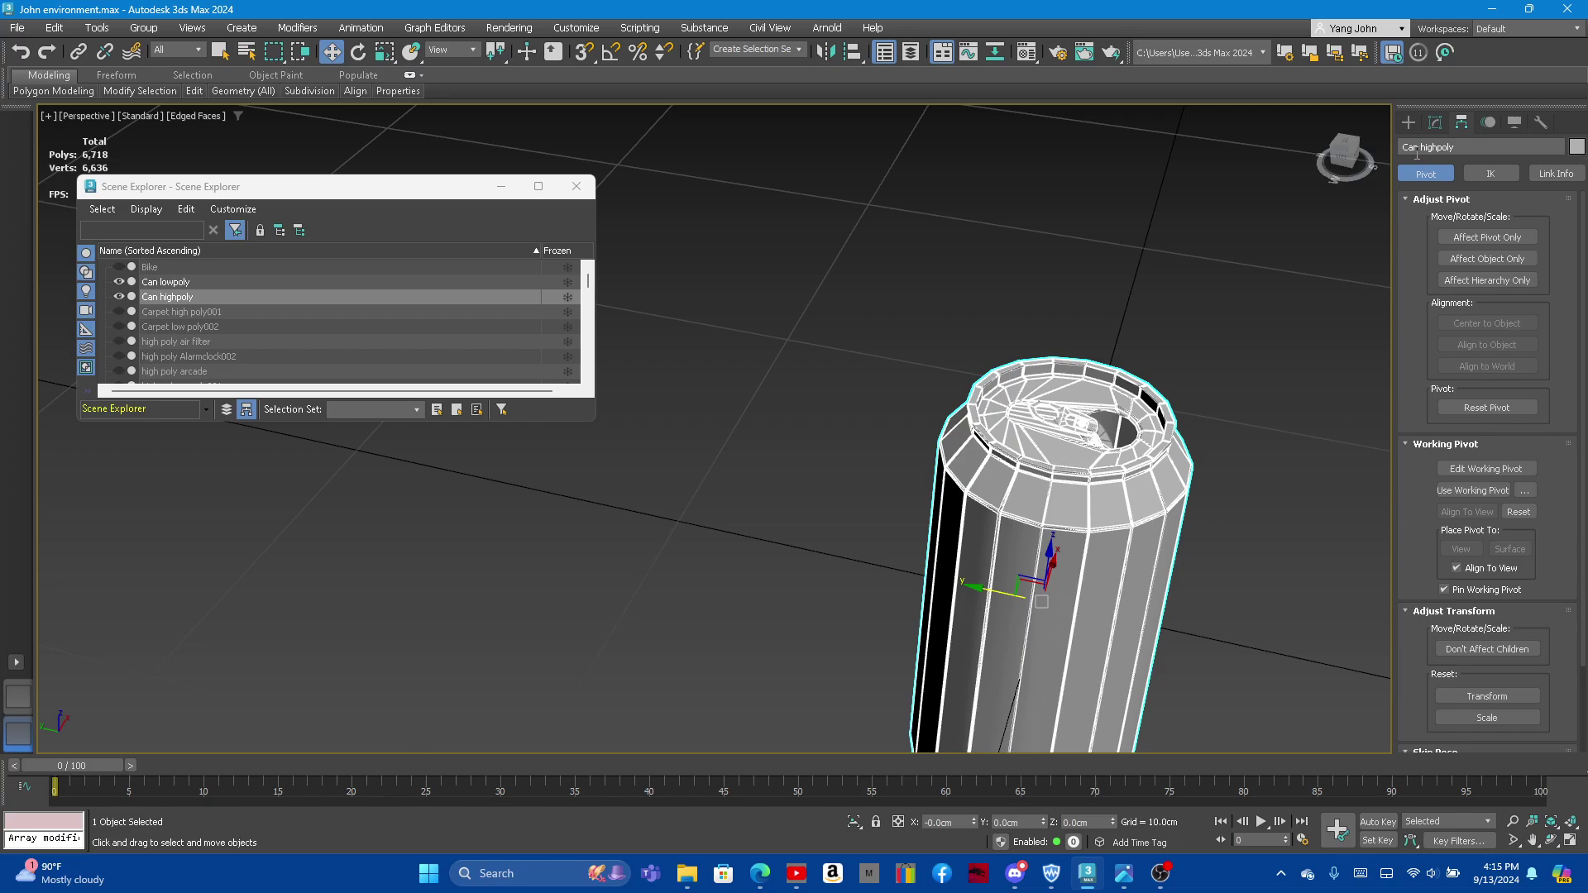
Step: Return to the Modify panel and open the File menu
left_click(1435, 122)
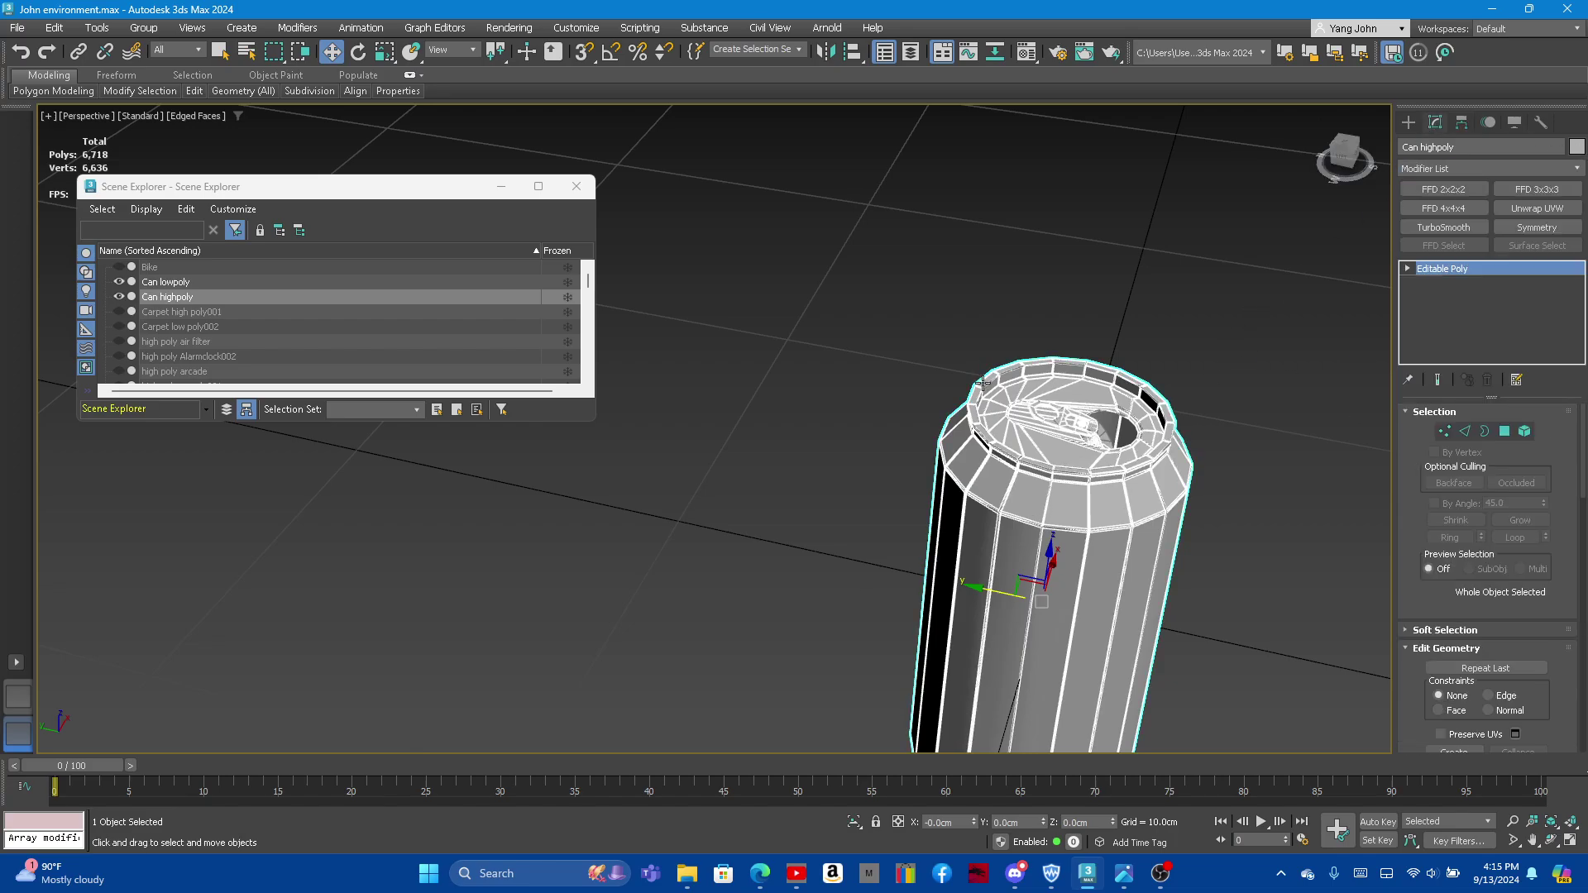
scroll(983, 382, "down", 3)
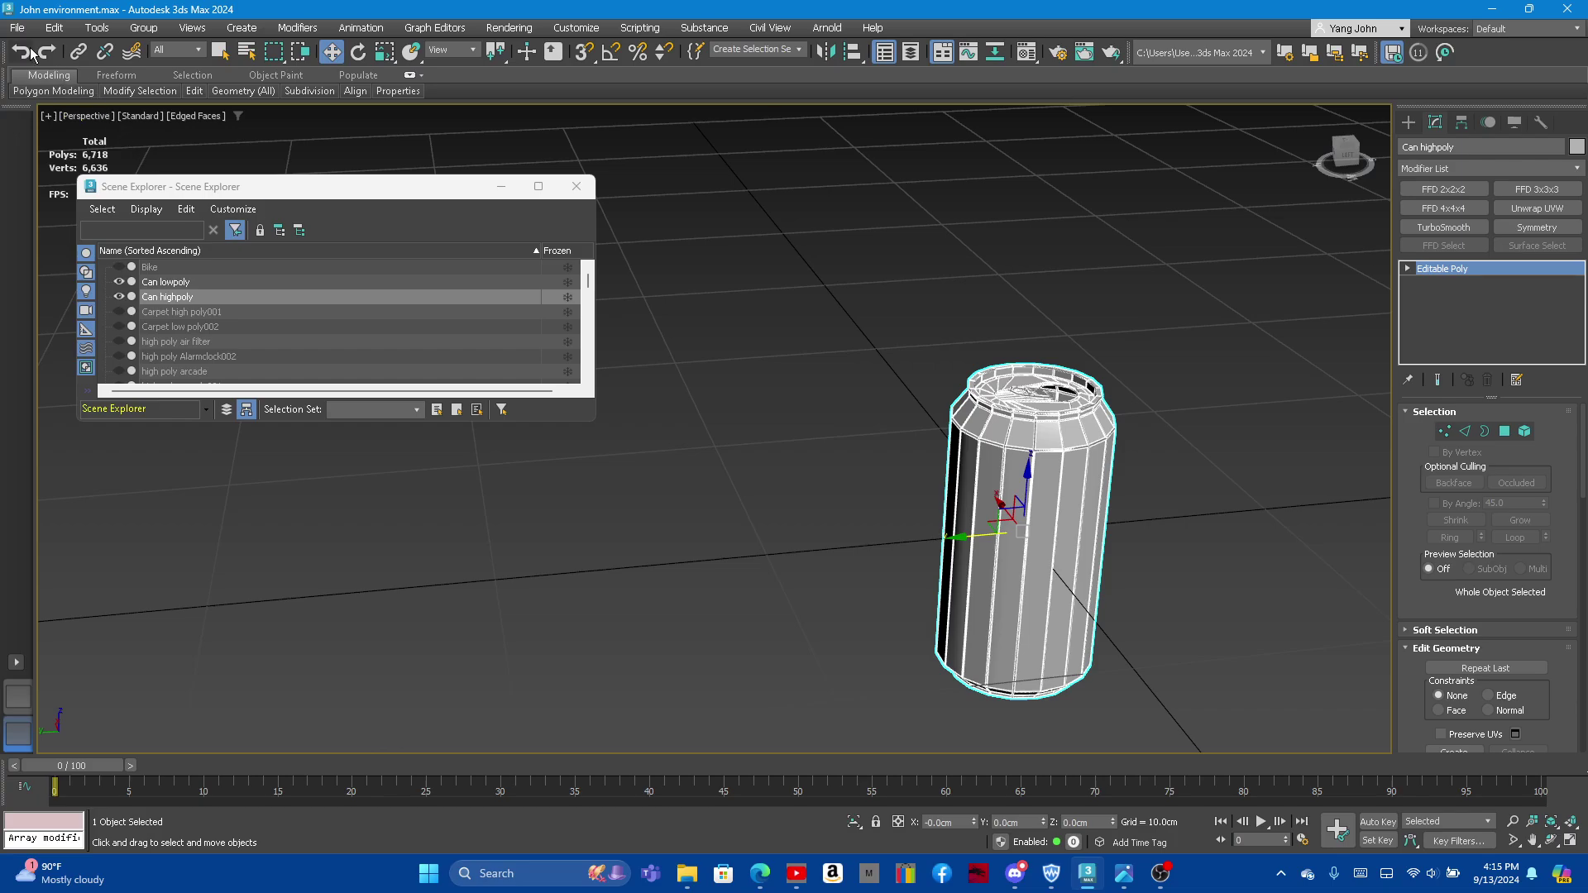
left_click(16, 27)
mouse_move(49, 290)
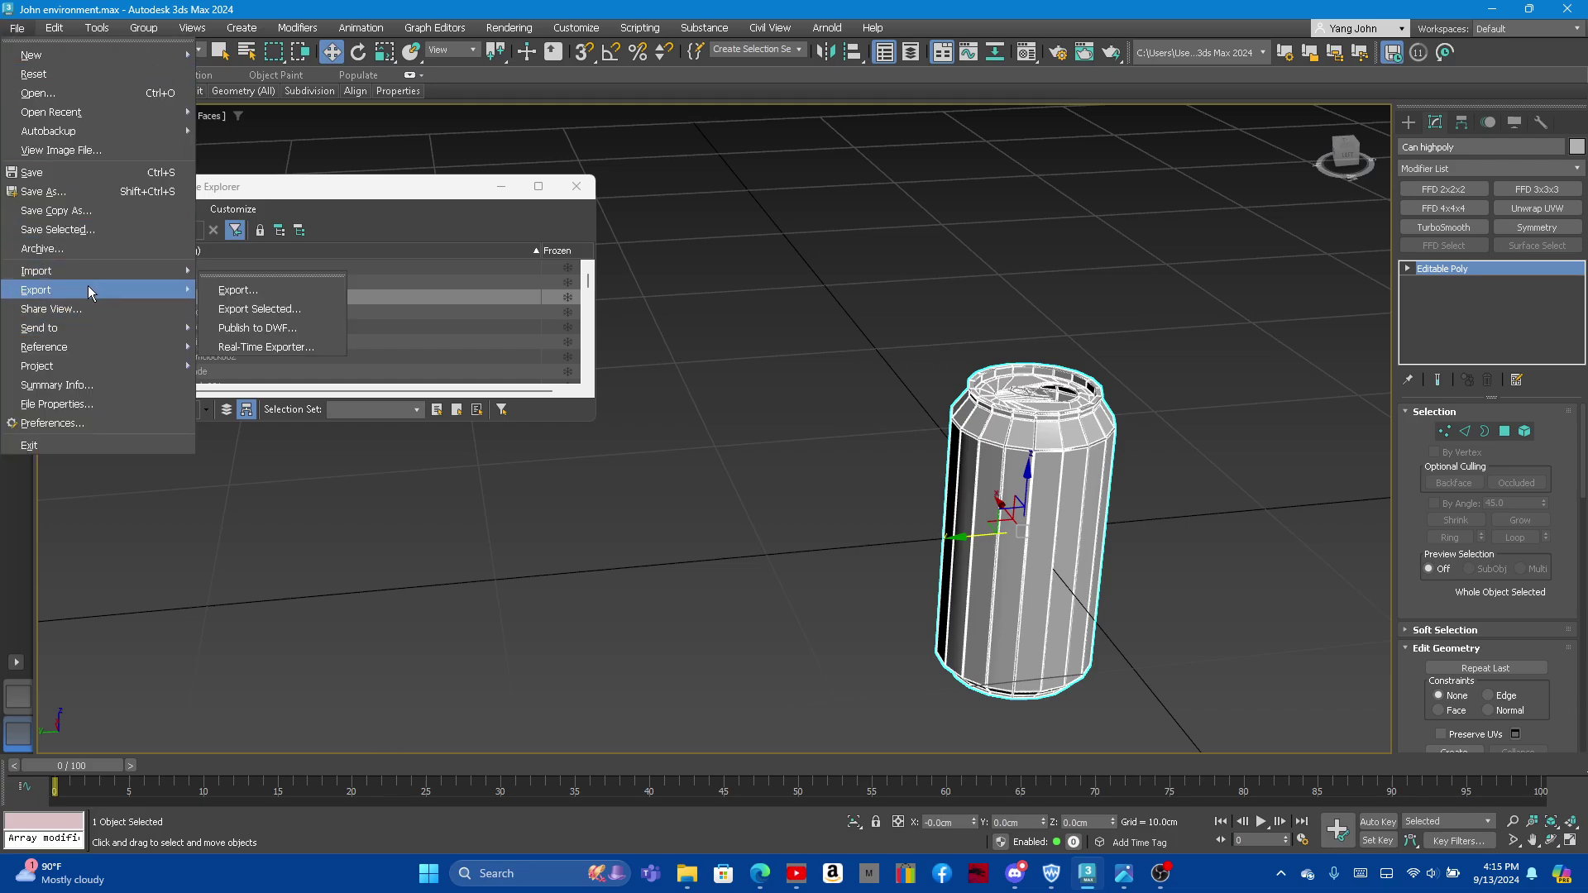
Step: Start File > Export and navigate to the Can folder on the Desktop
left_click(248, 308)
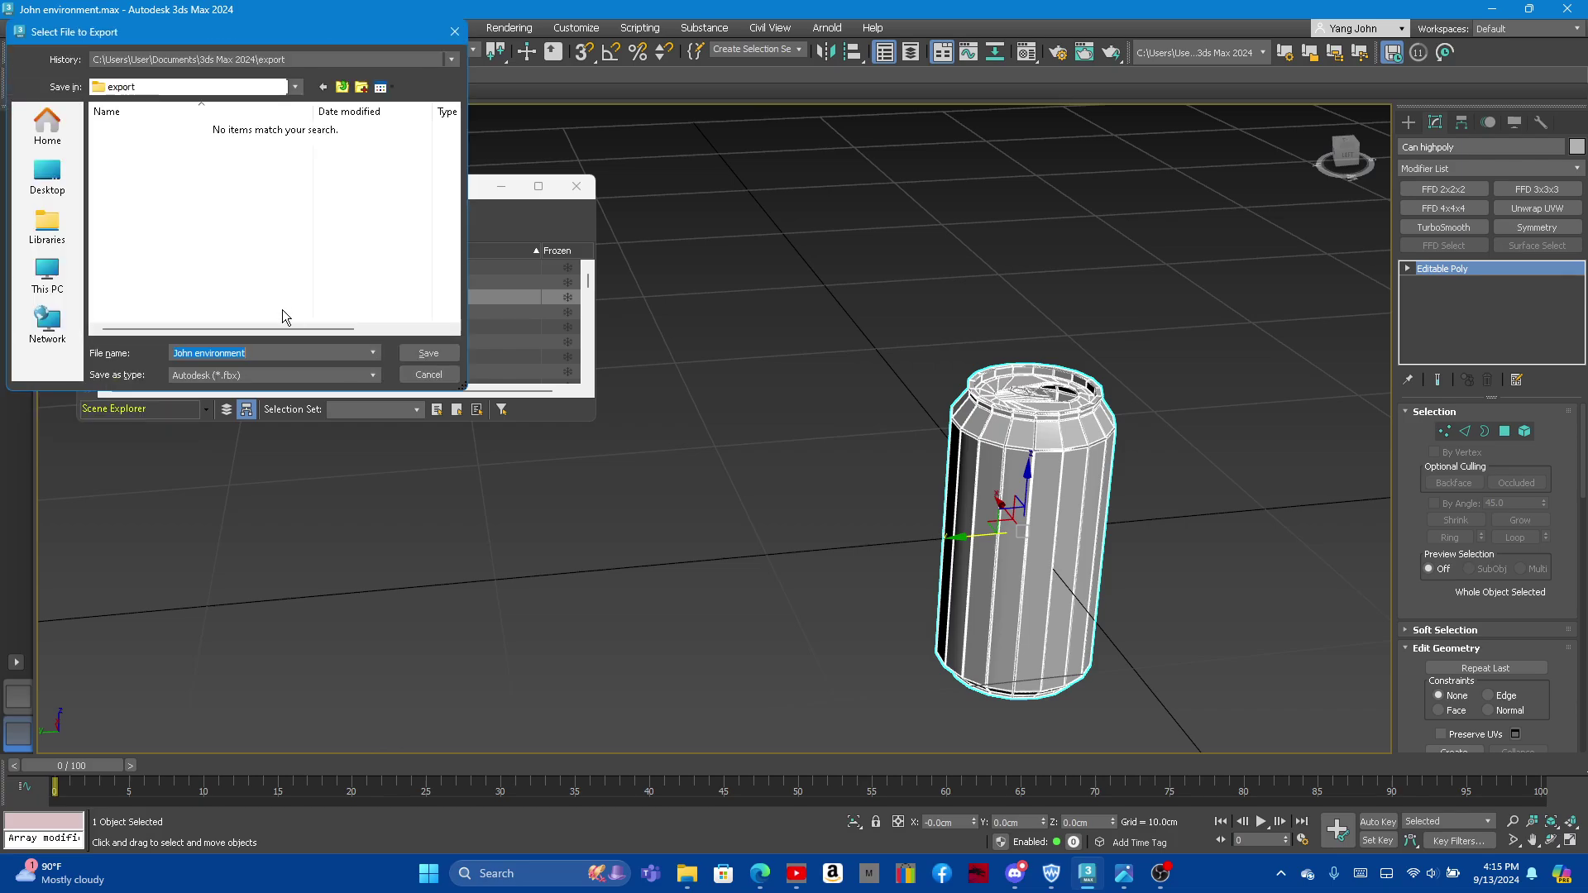
left_click(47, 176)
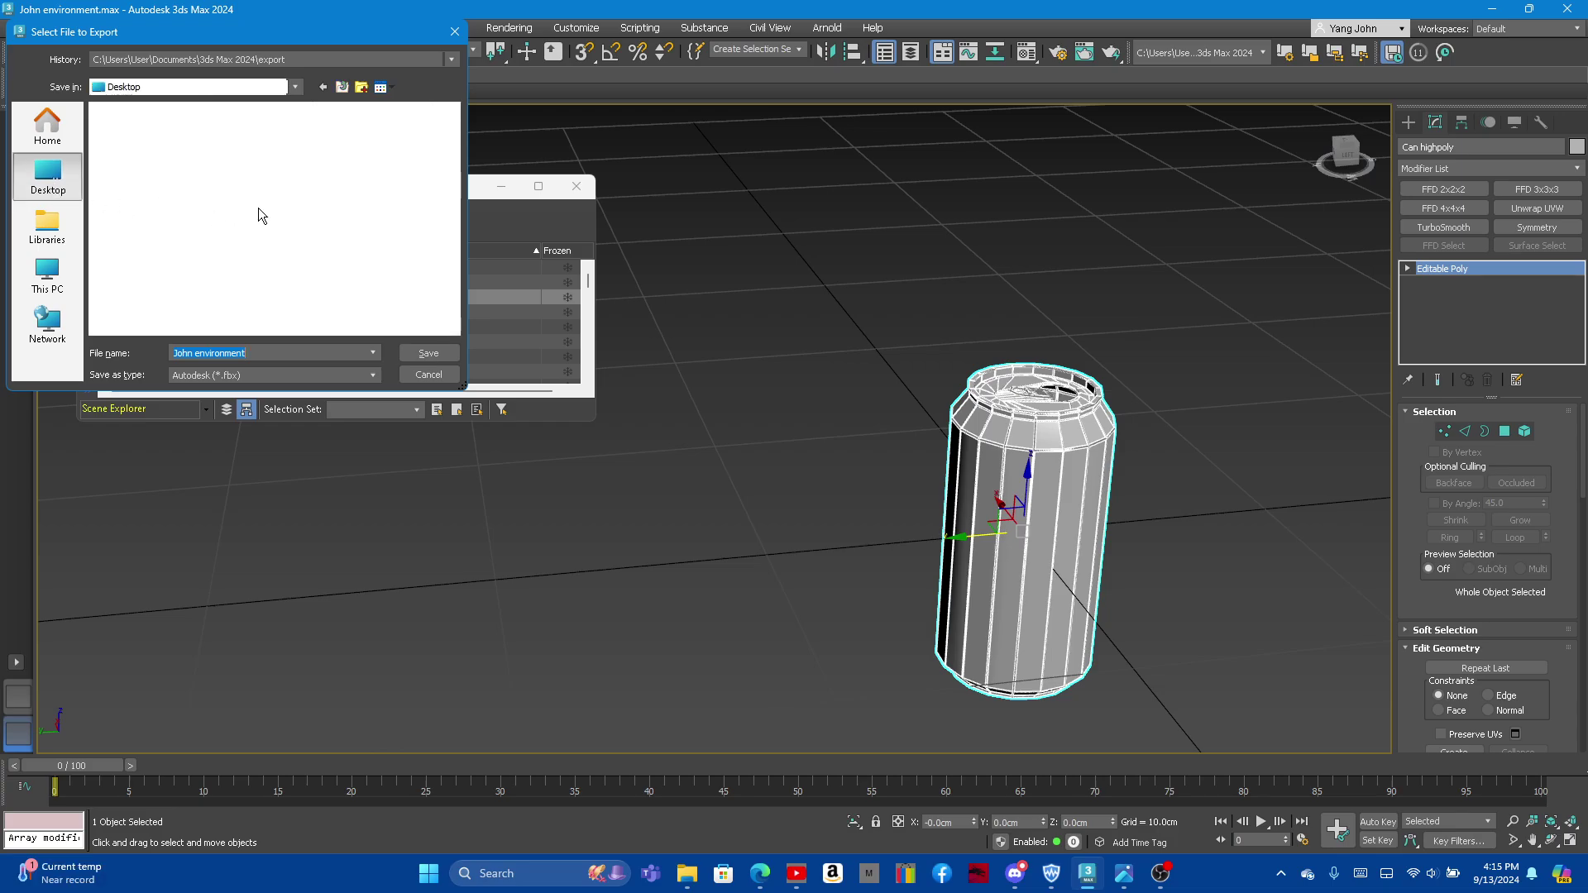
scroll(251, 198, "down", 3)
scroll(264, 210, "down", 1)
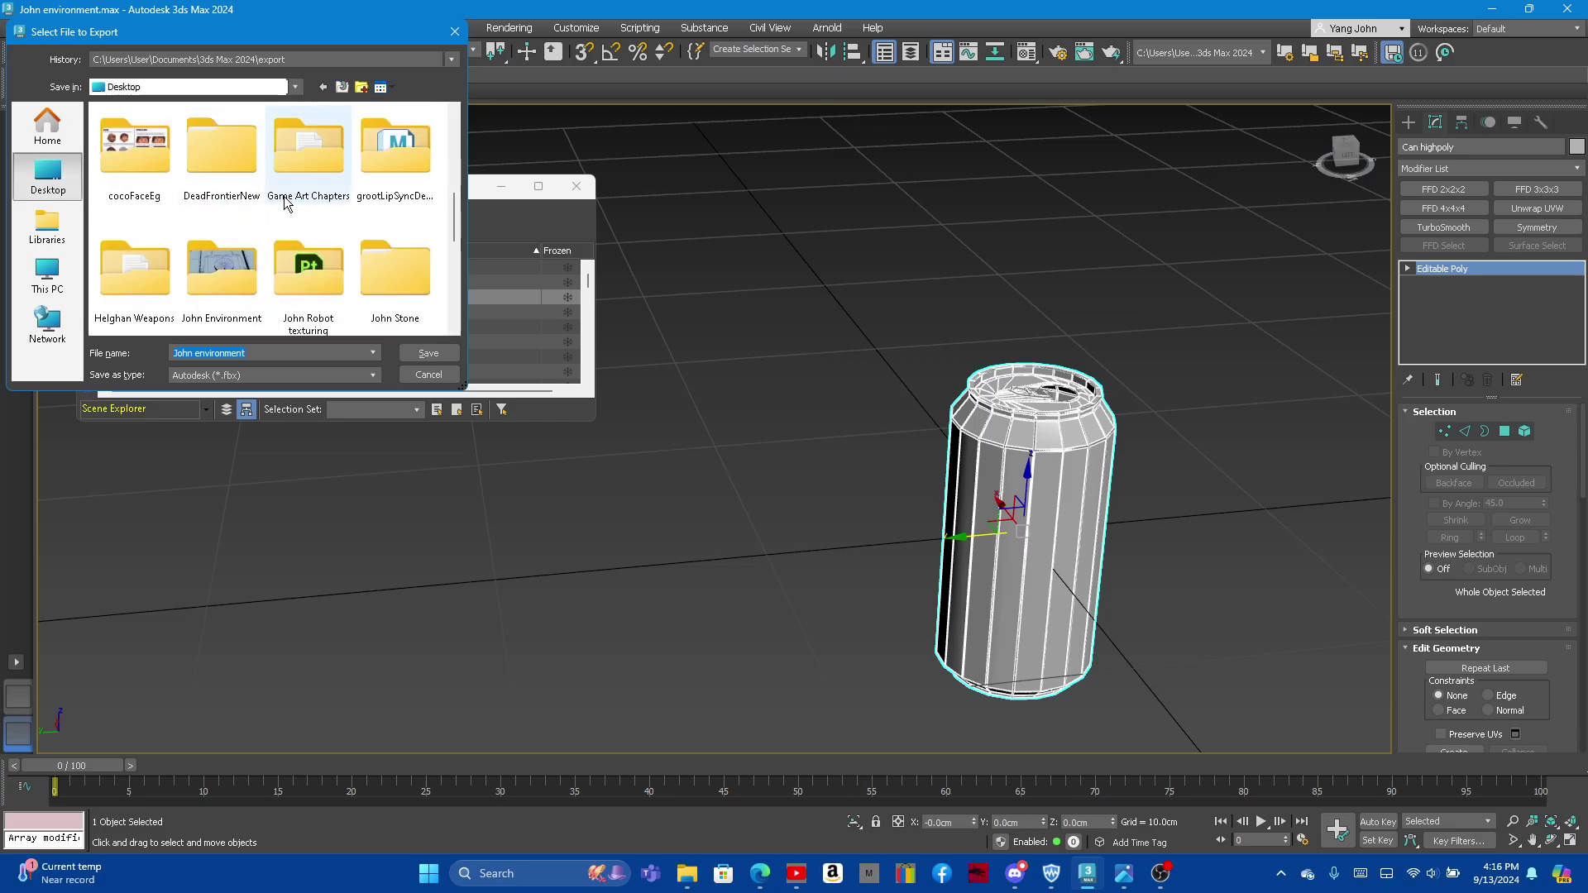
double_click(221, 276)
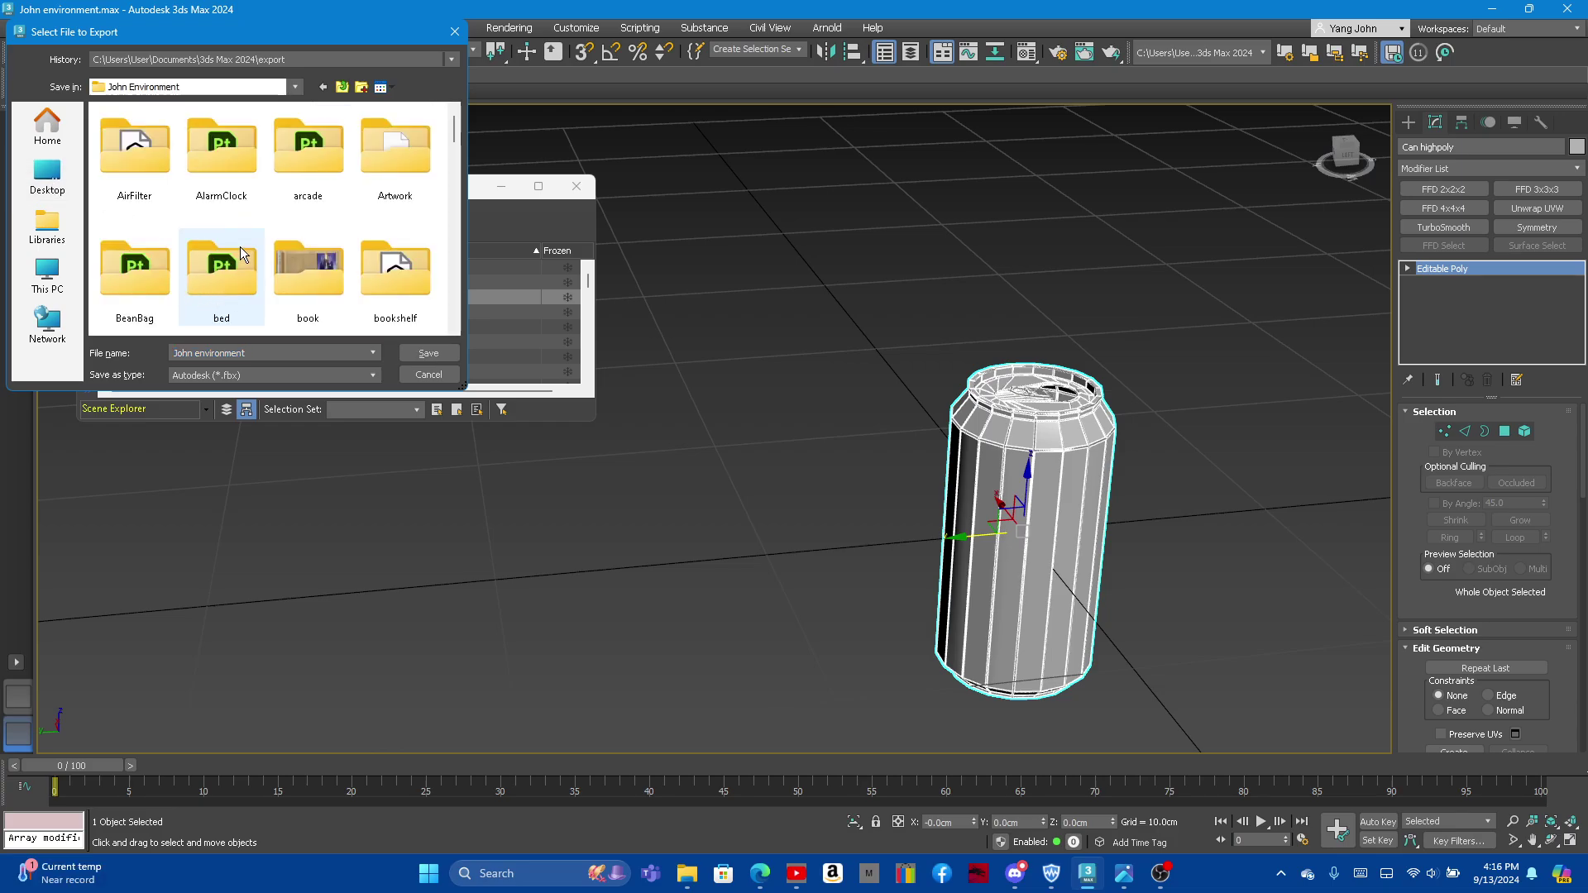
scroll(261, 222, "down", 1)
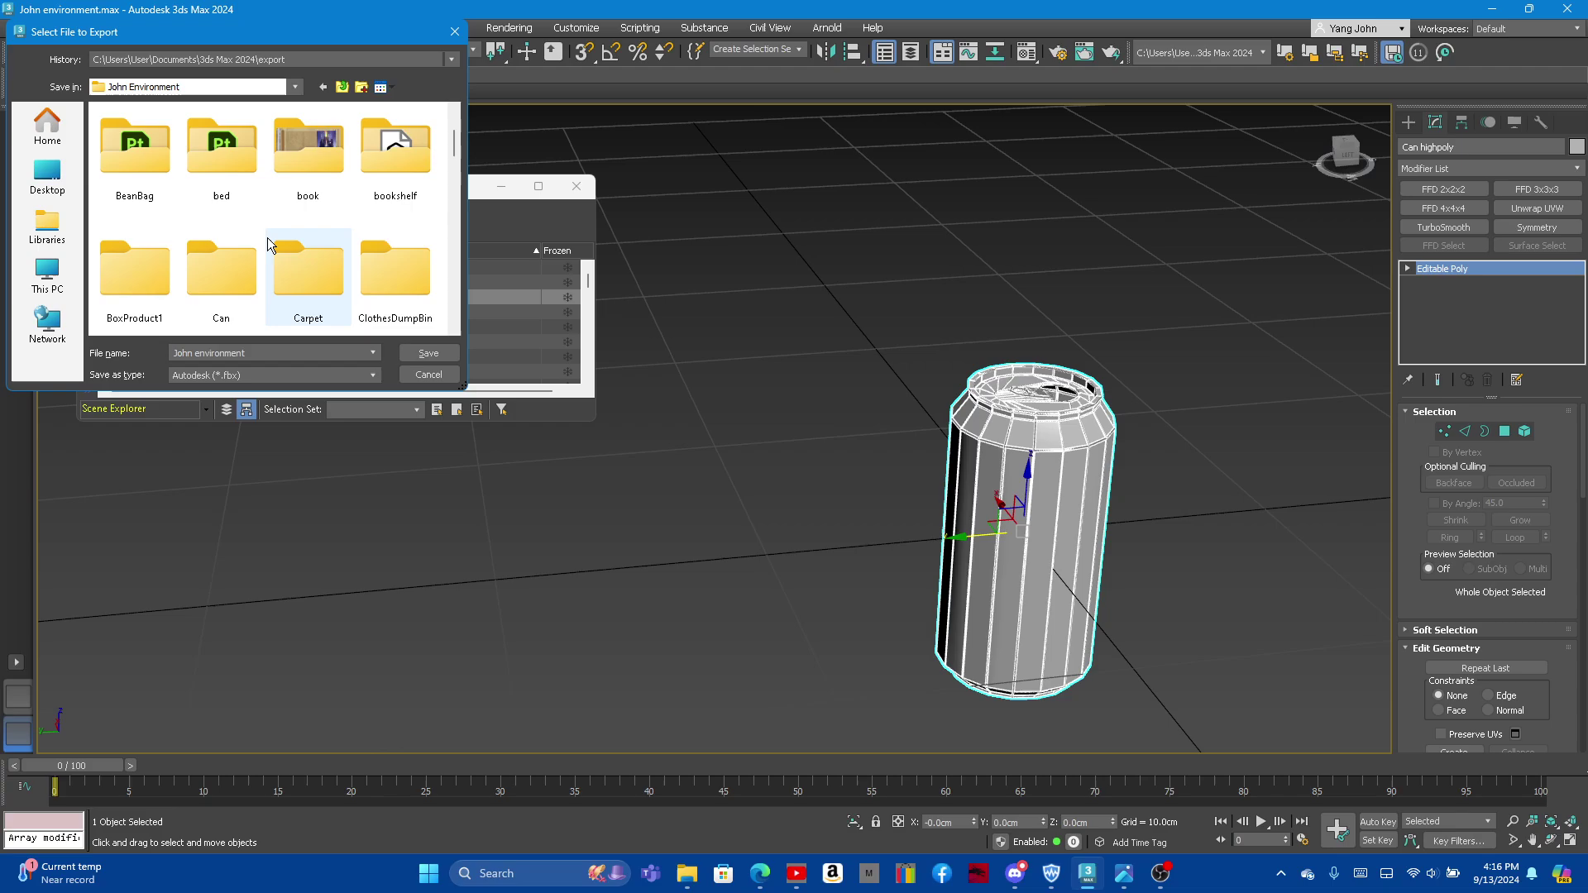
double_click(228, 278)
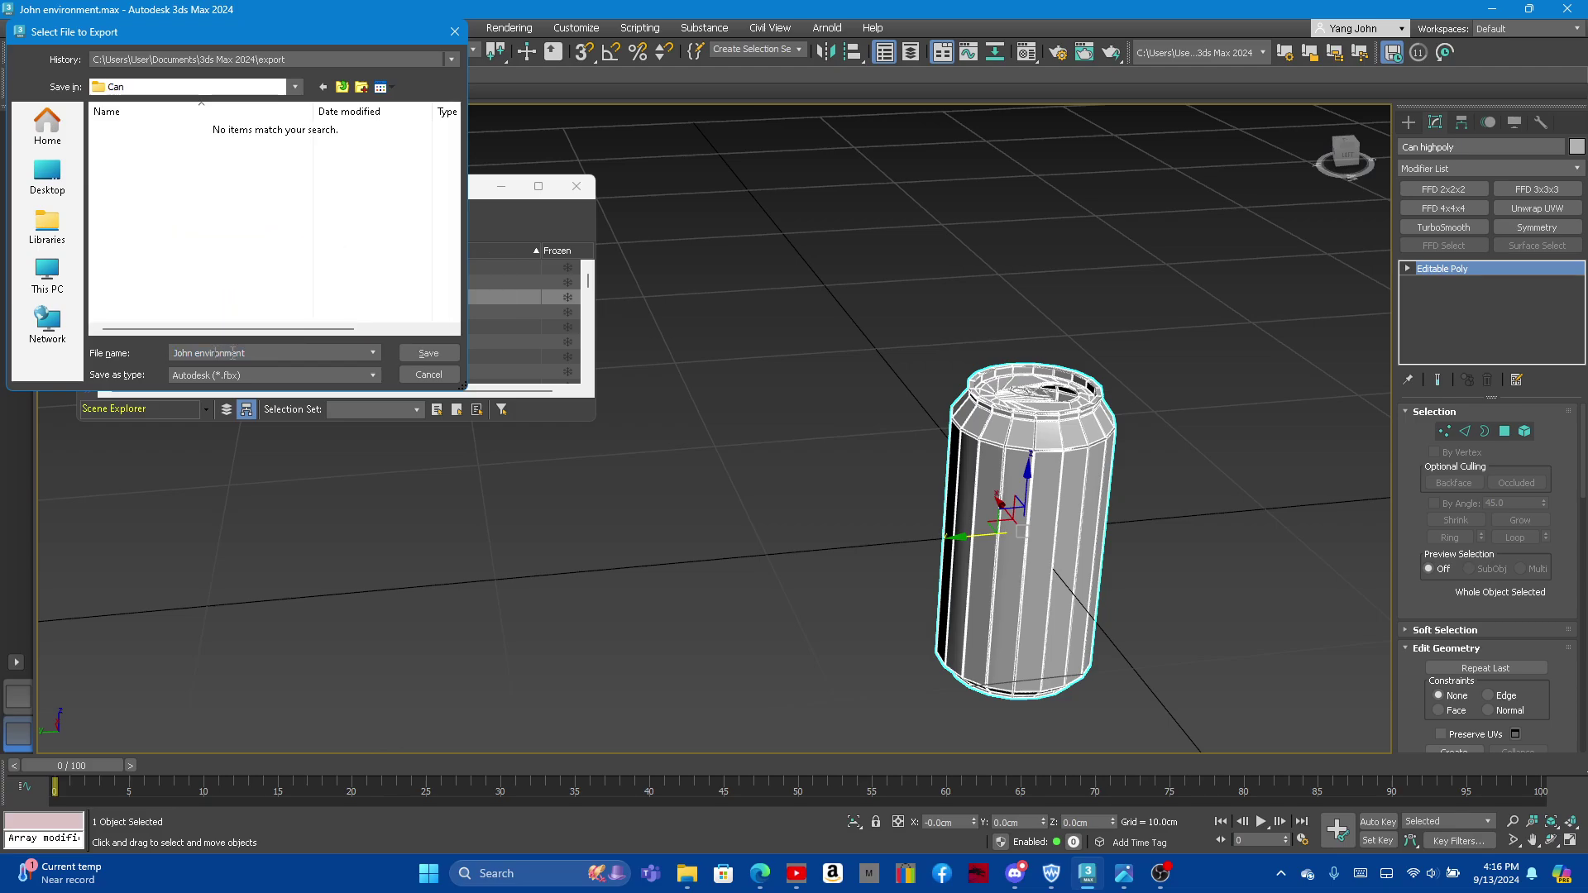
Step: Export the file as Can highpoly.fbx with default FBX settings, then select Can lowpoly
left_click_drag(156, 36, 285, 151)
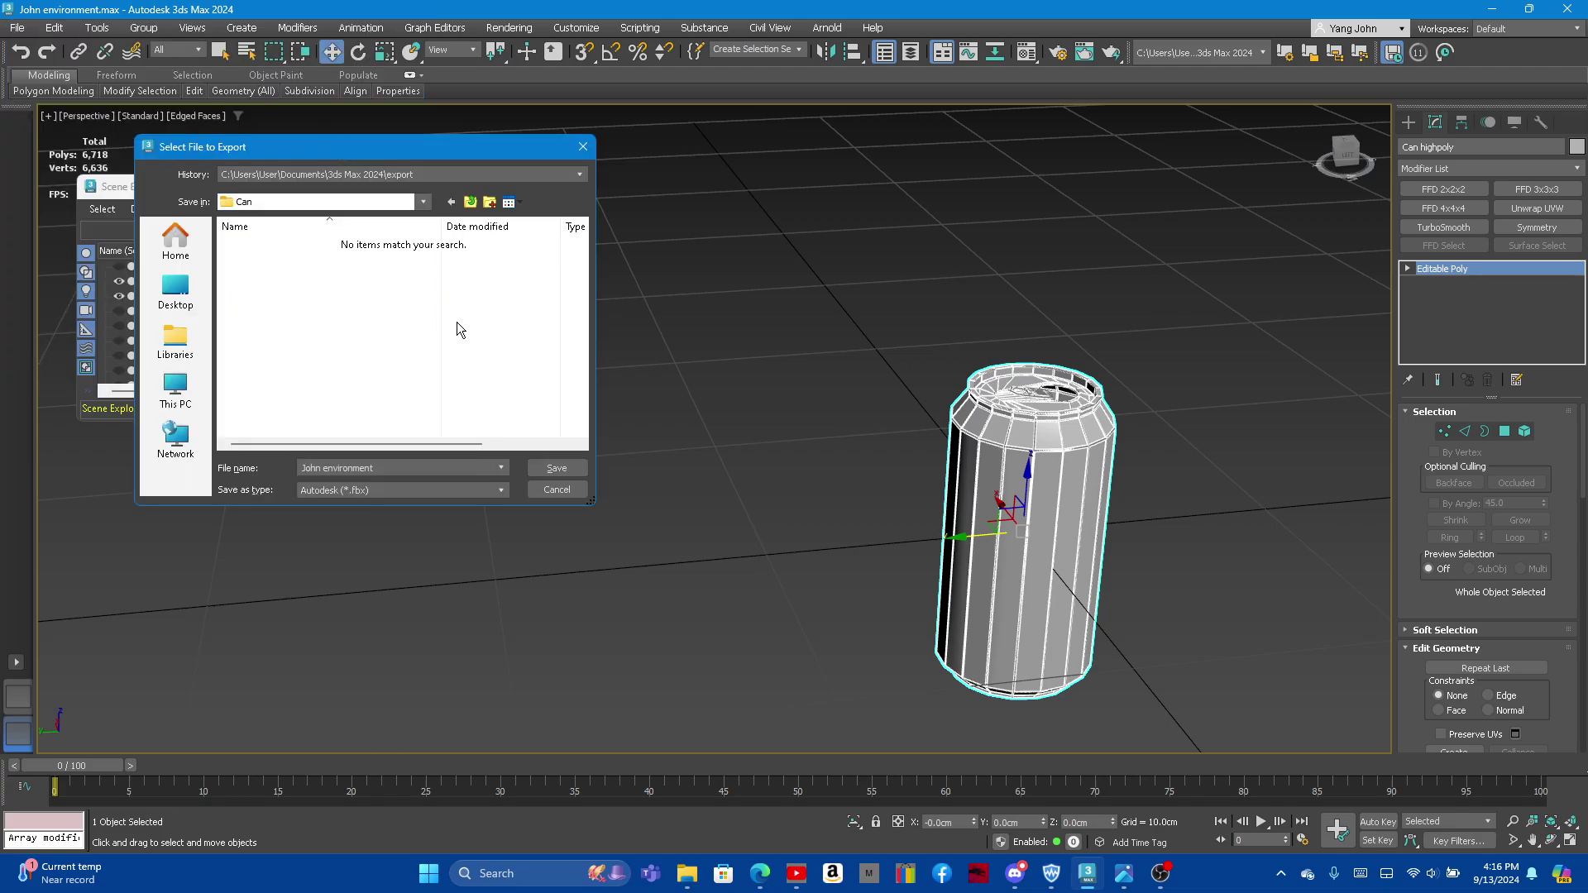
double_click(514, 646)
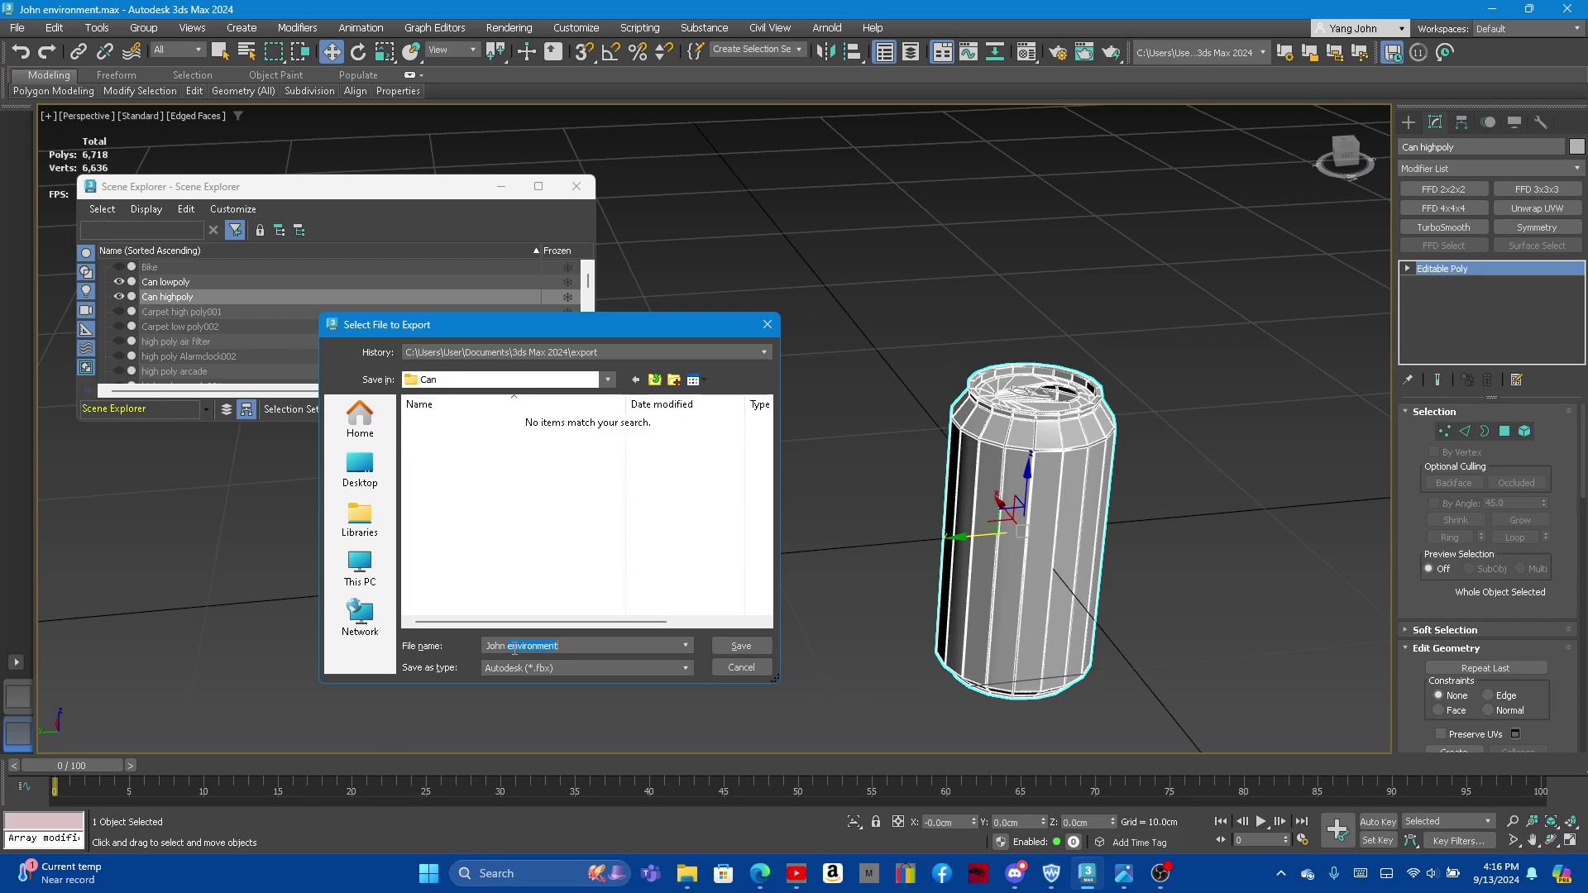
left_click_drag(580, 649, 462, 649)
type("C")
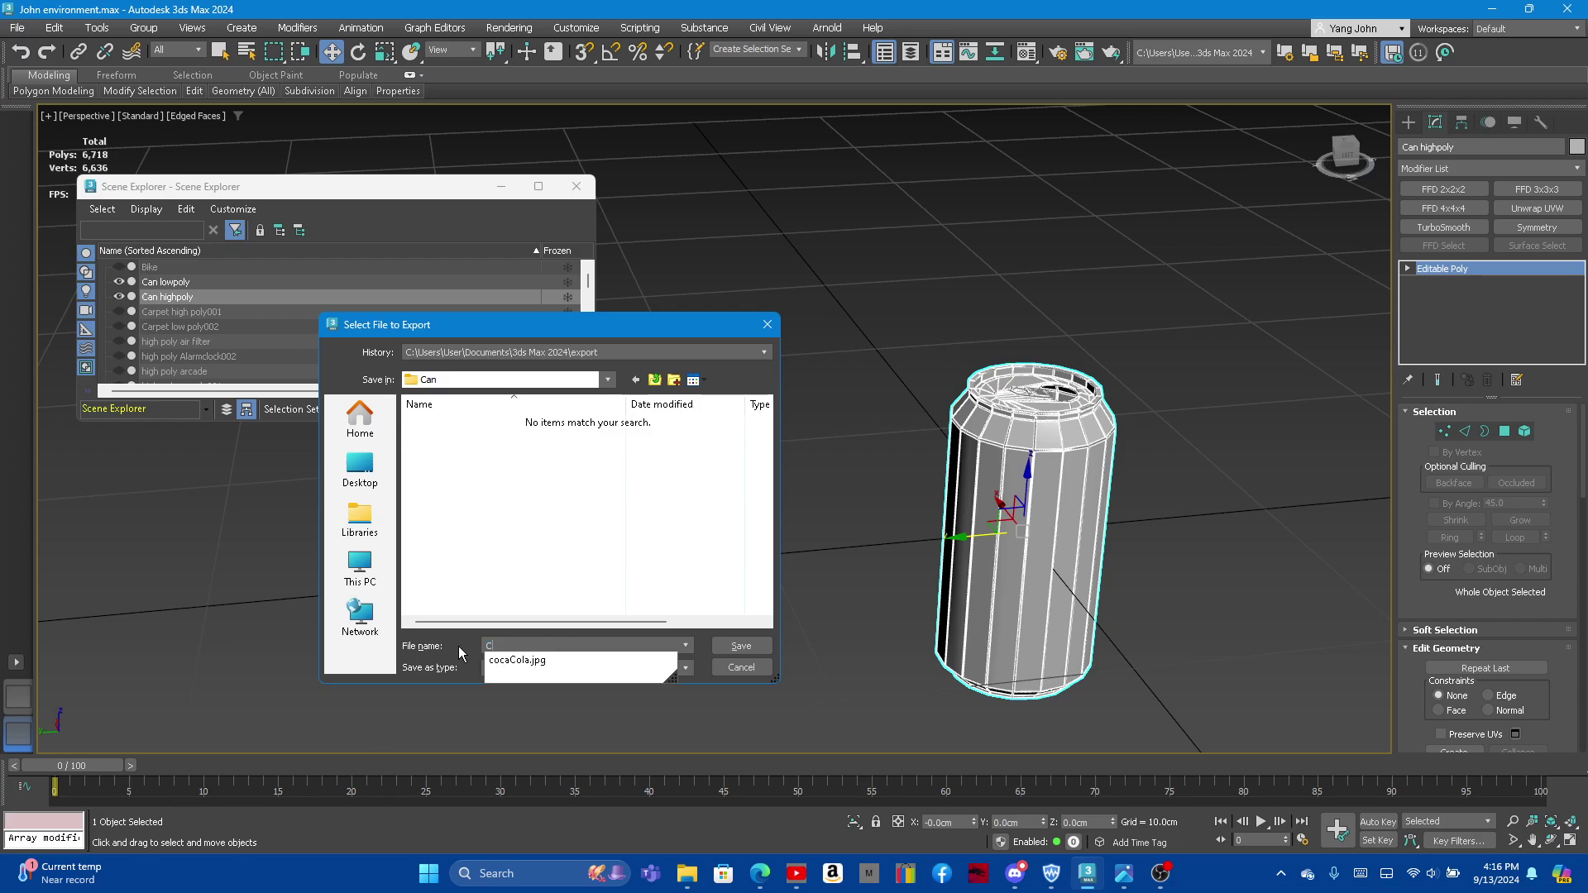
type("an hig")
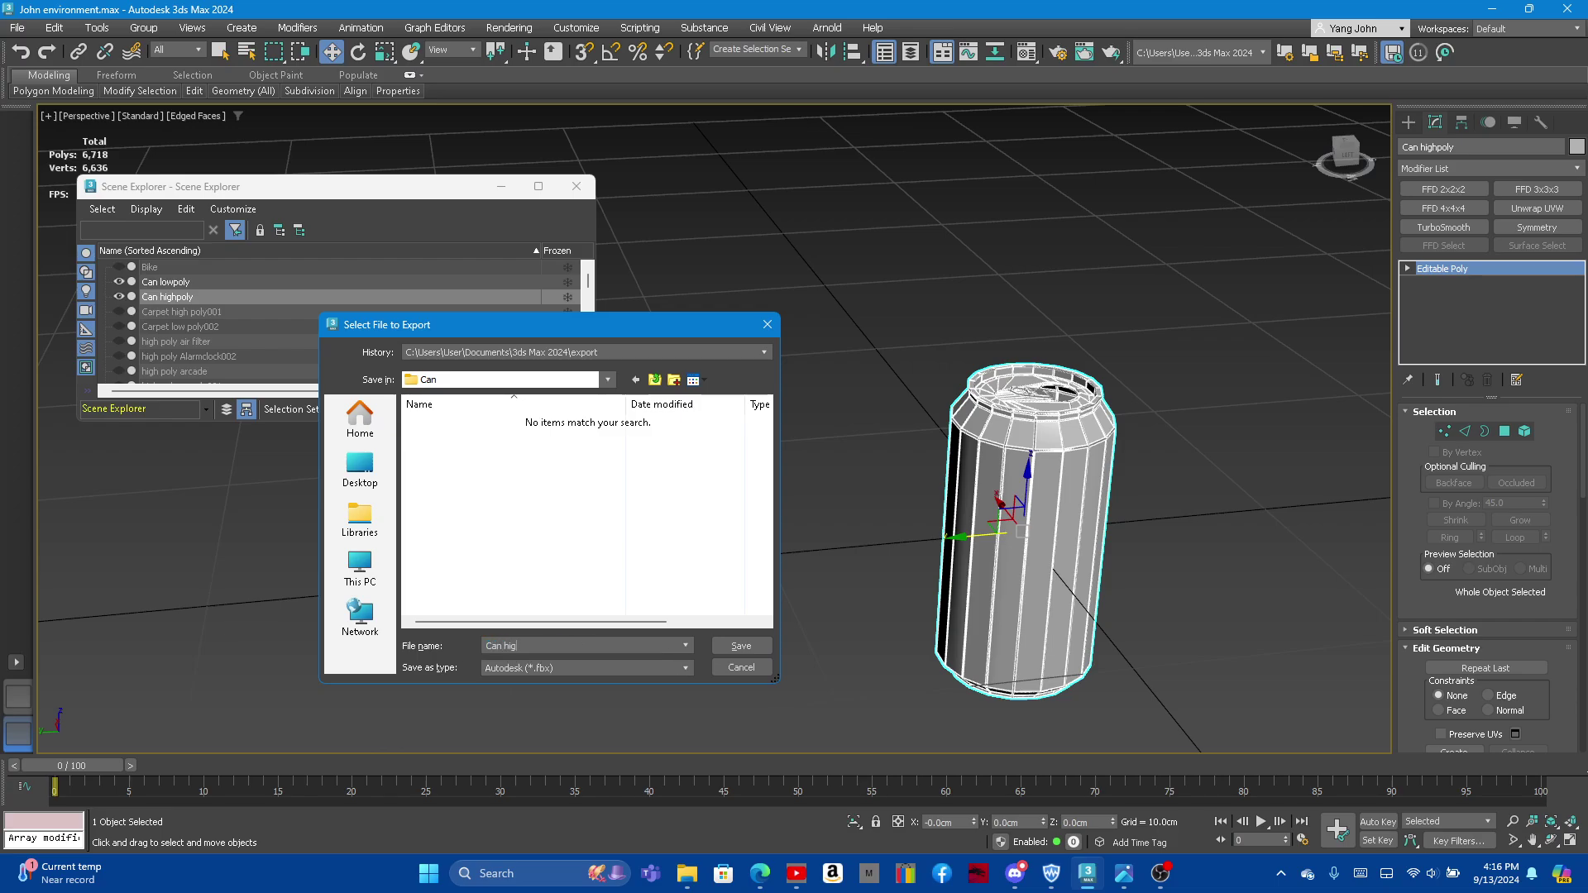
type("hpoly")
left_click(739, 646)
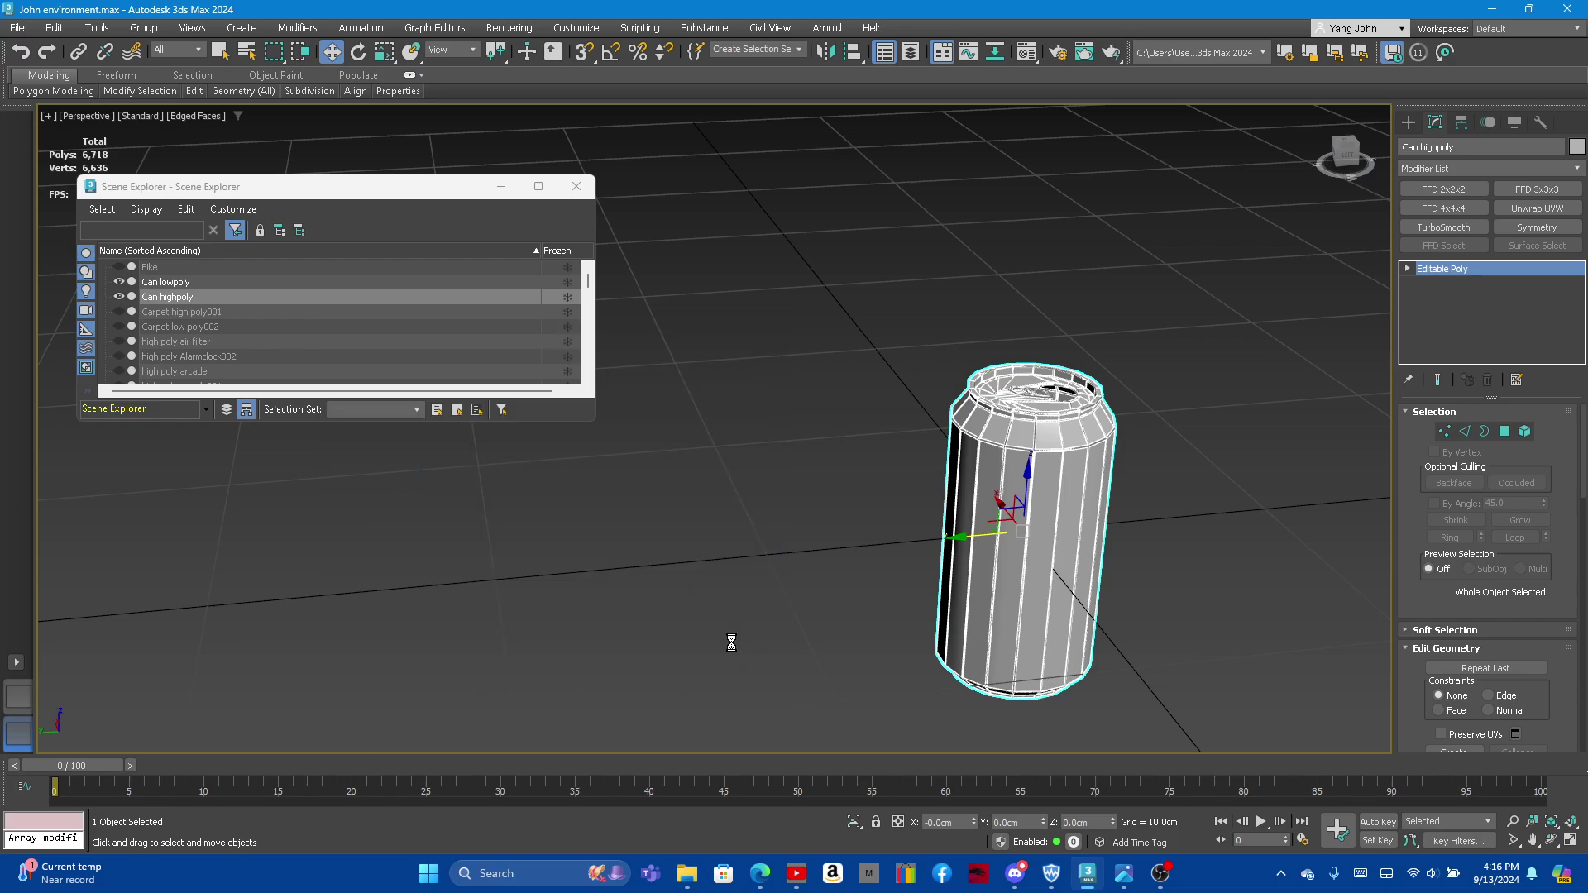
left_click(908, 652)
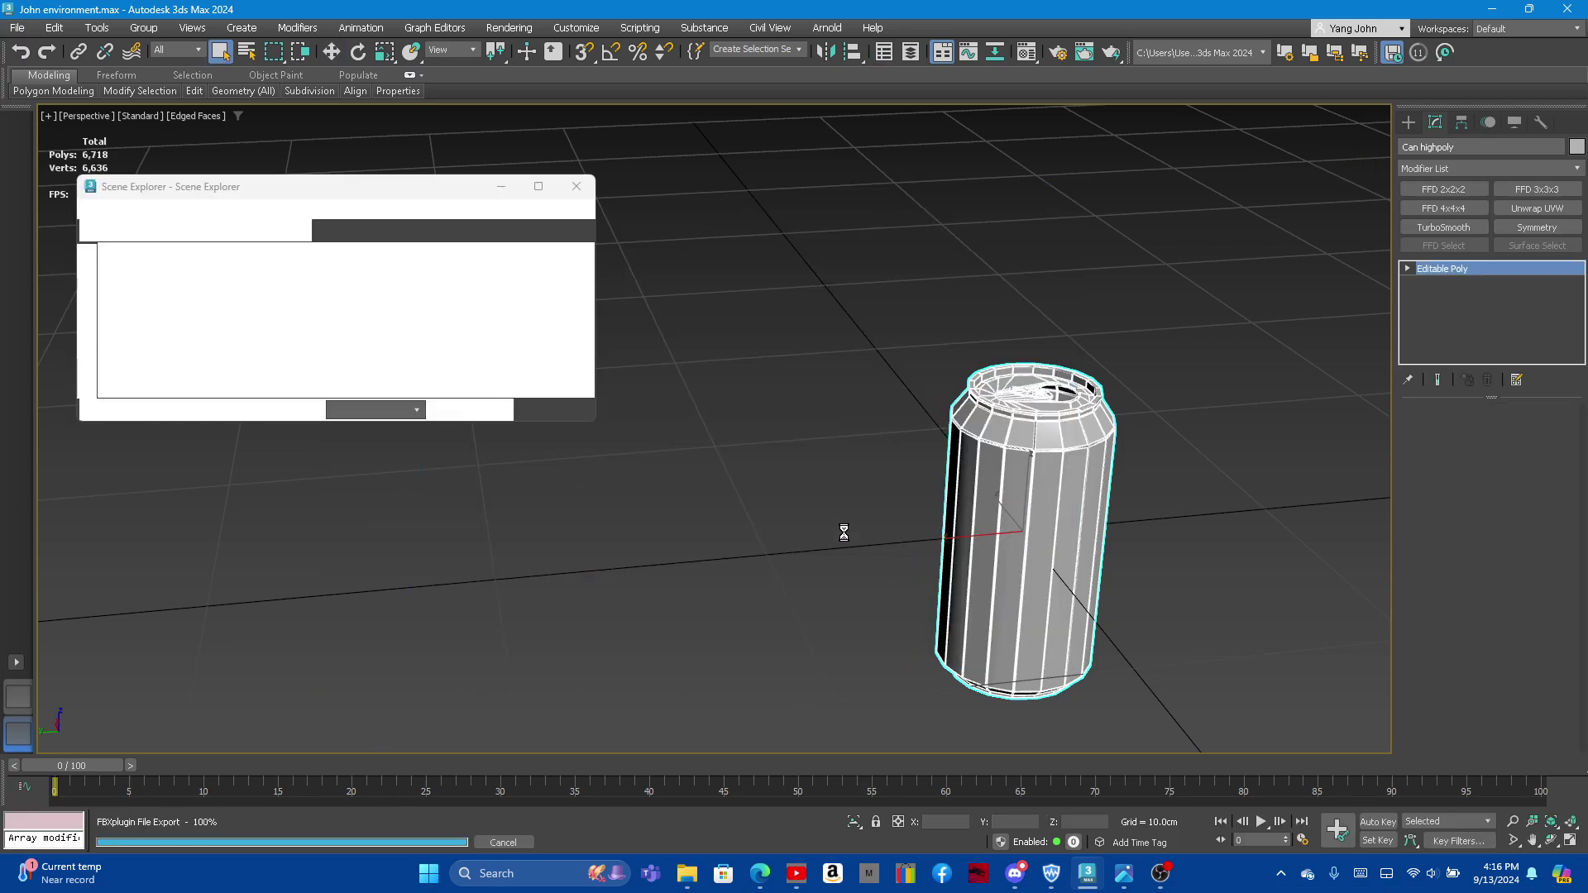
left_click(201, 281)
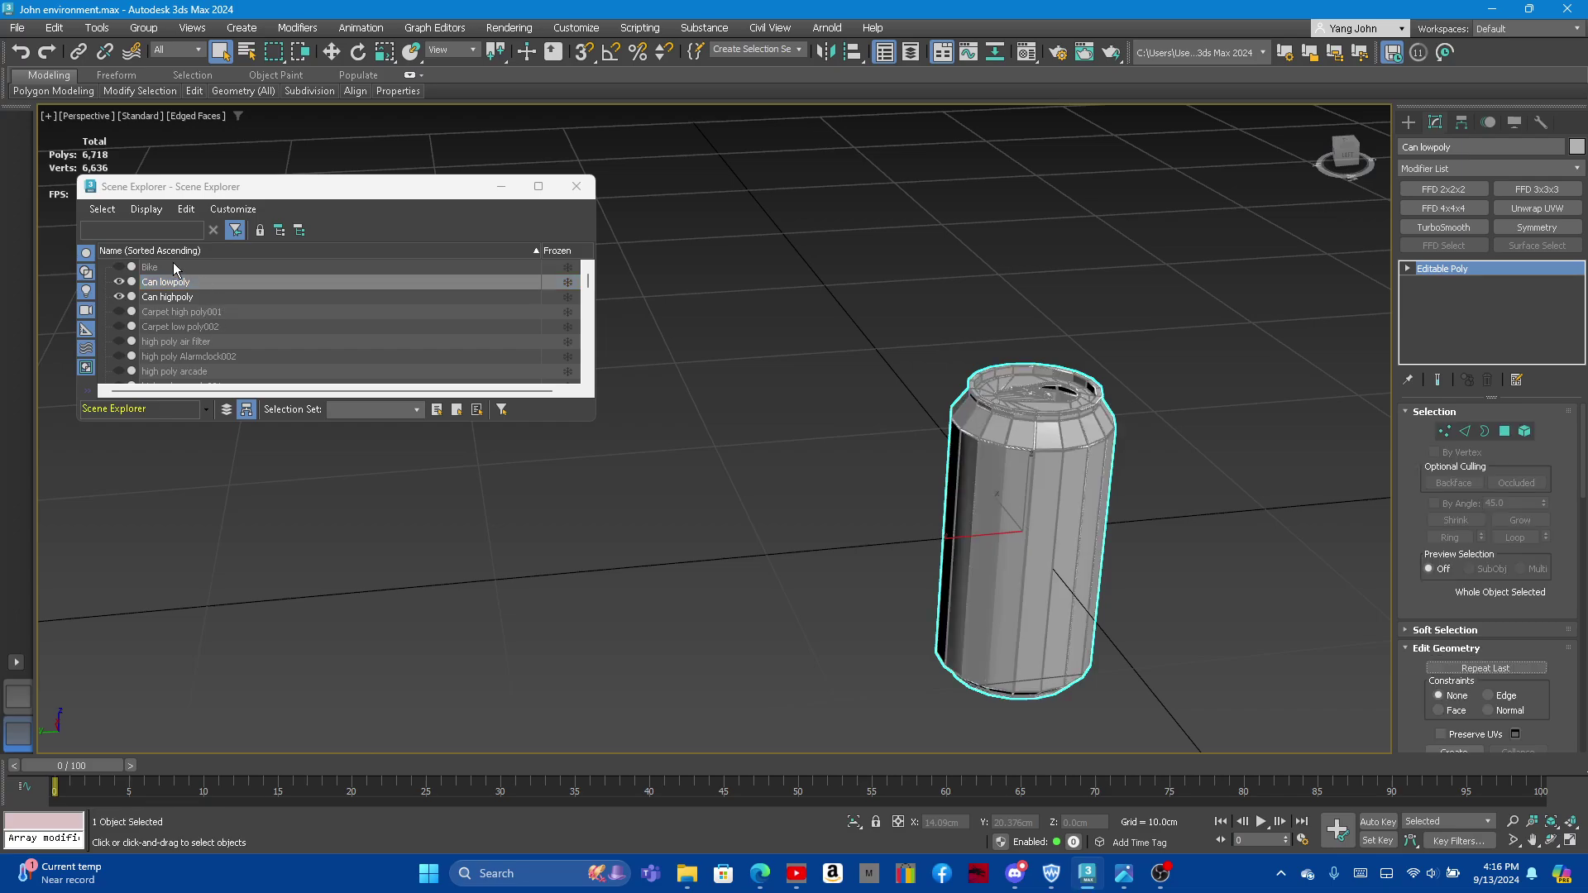
Step: Export the low-poly can as Can lowpoly.fbx with default FBX settings
left_click(20, 28)
mouse_move(36, 290)
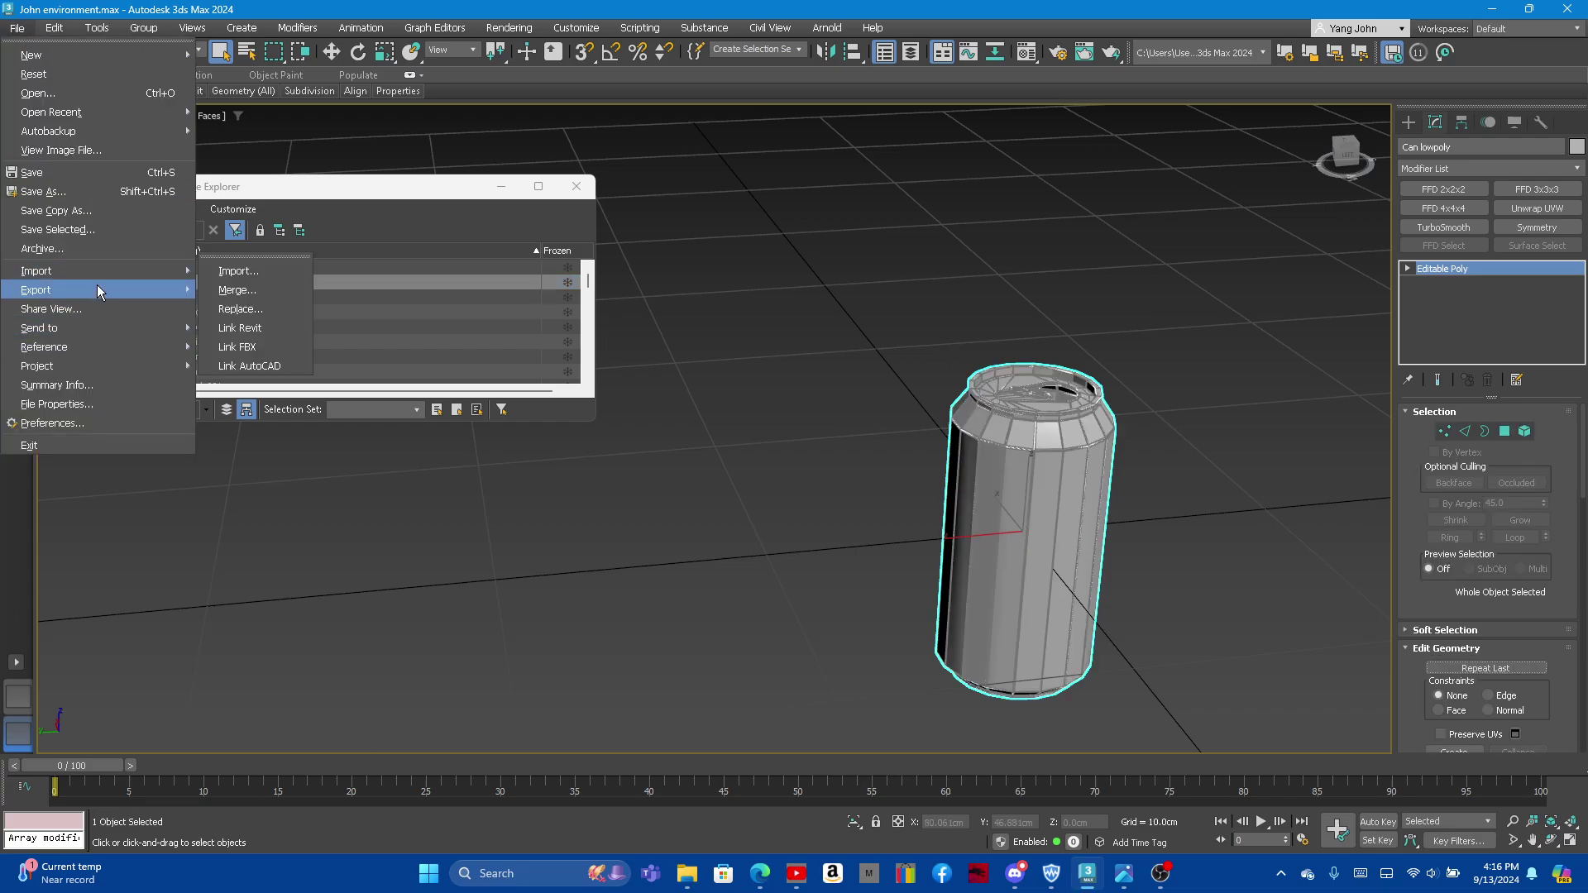
left_click(250, 311)
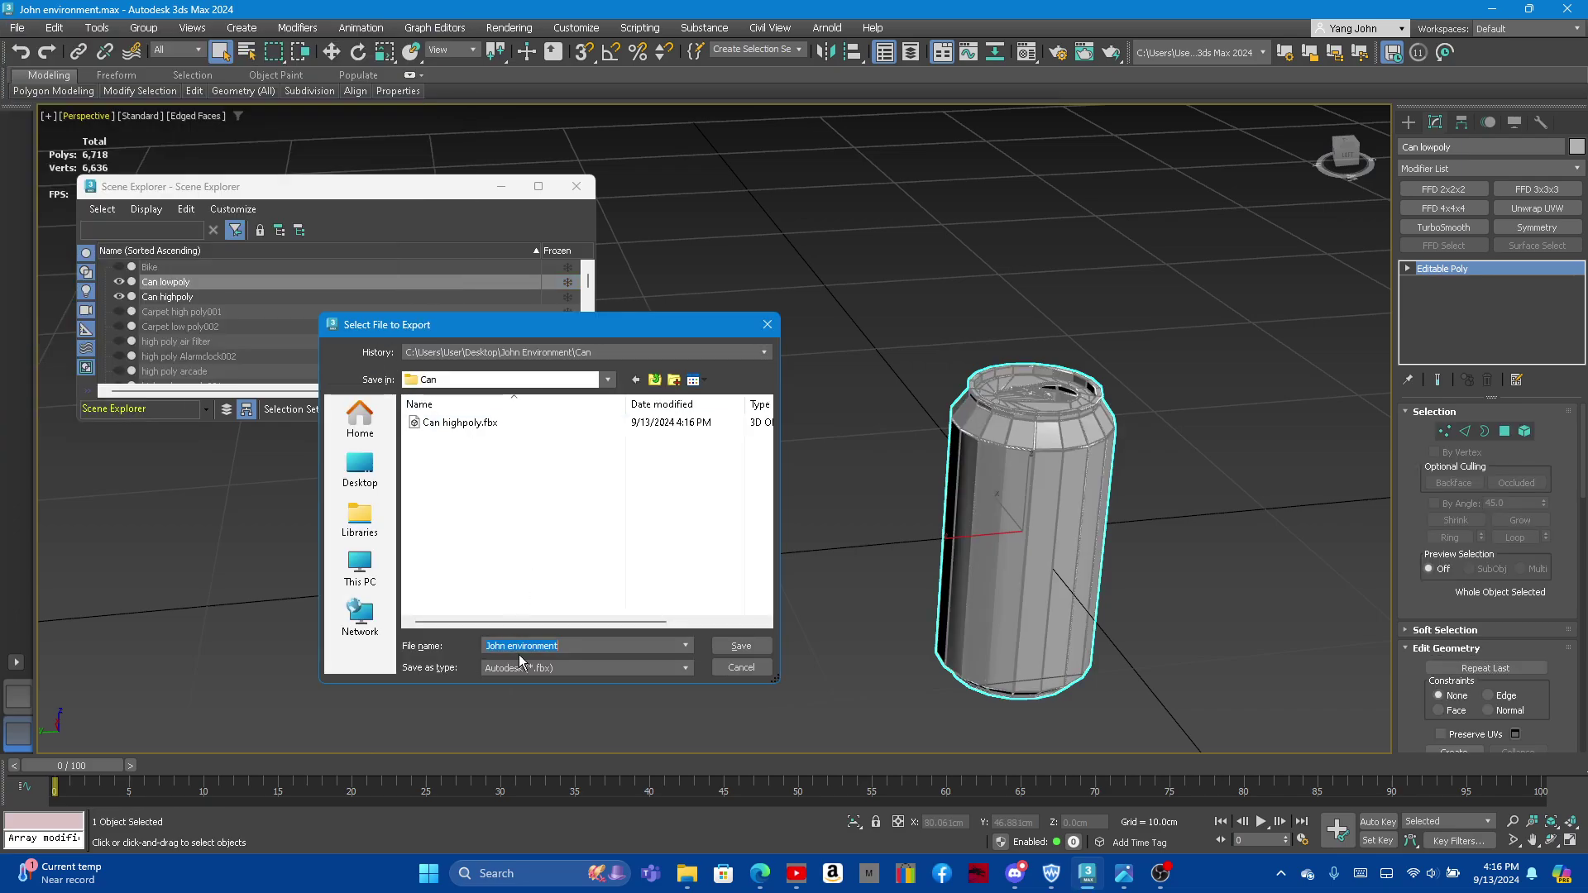
type("Can ")
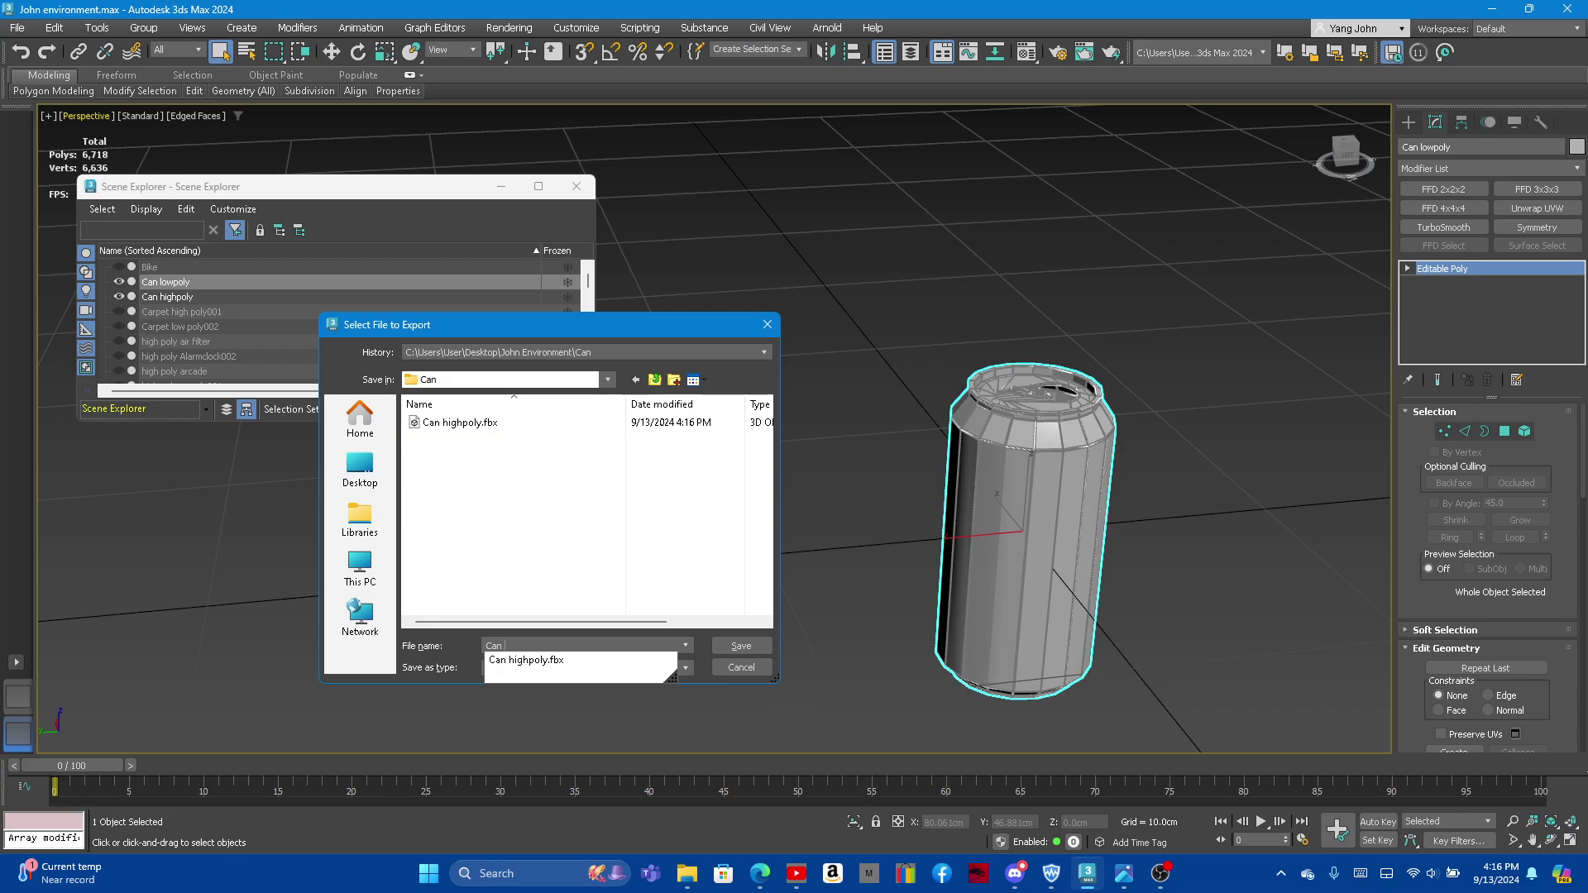
type("lowpoly")
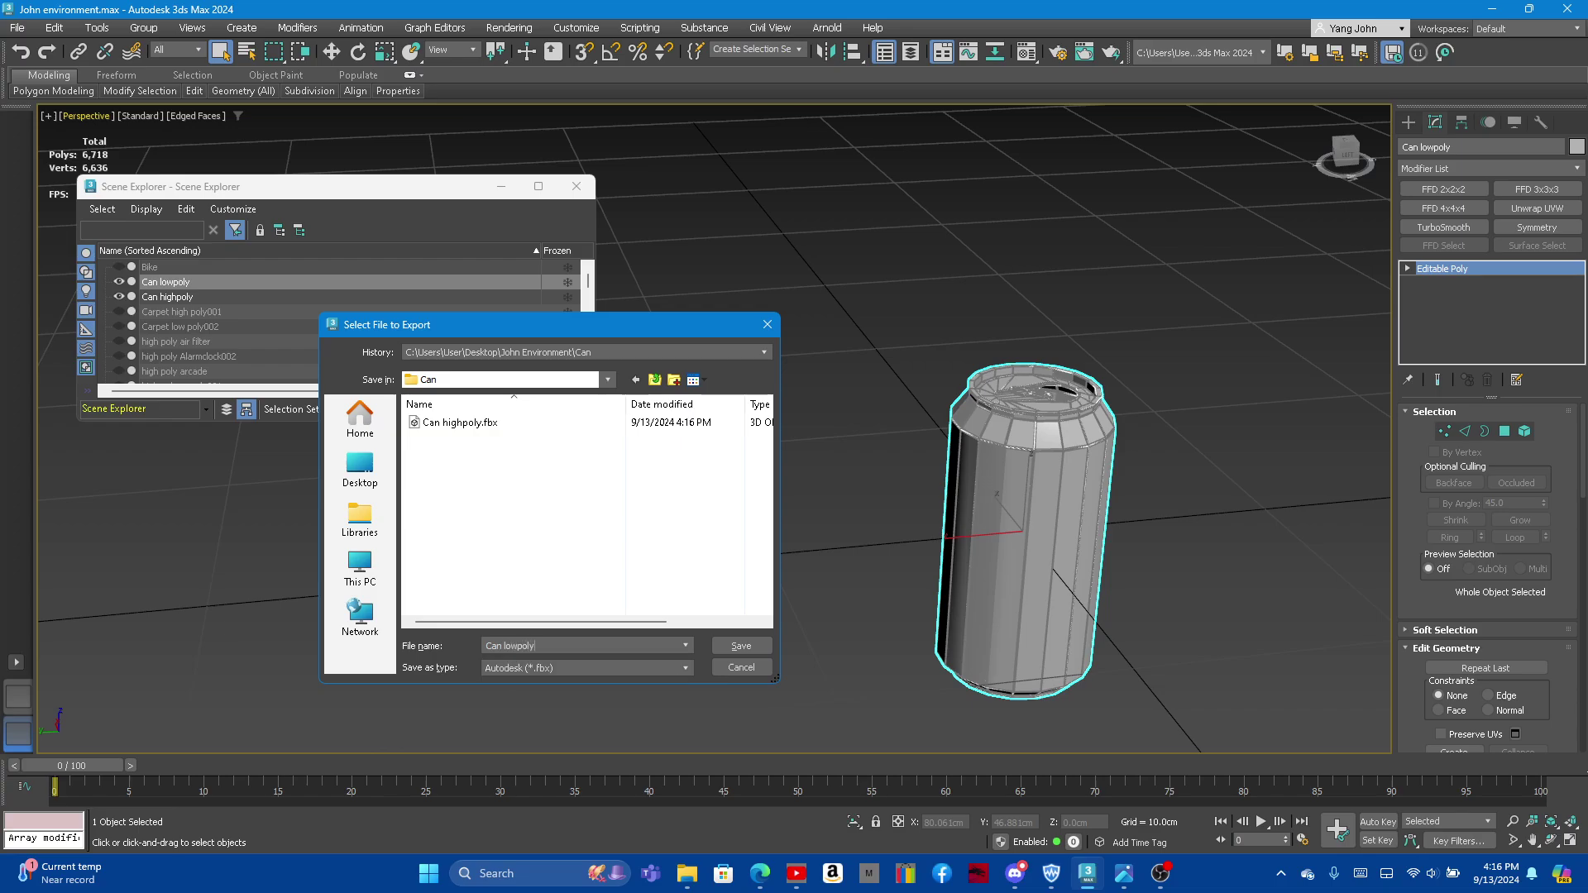
left_click(733, 644)
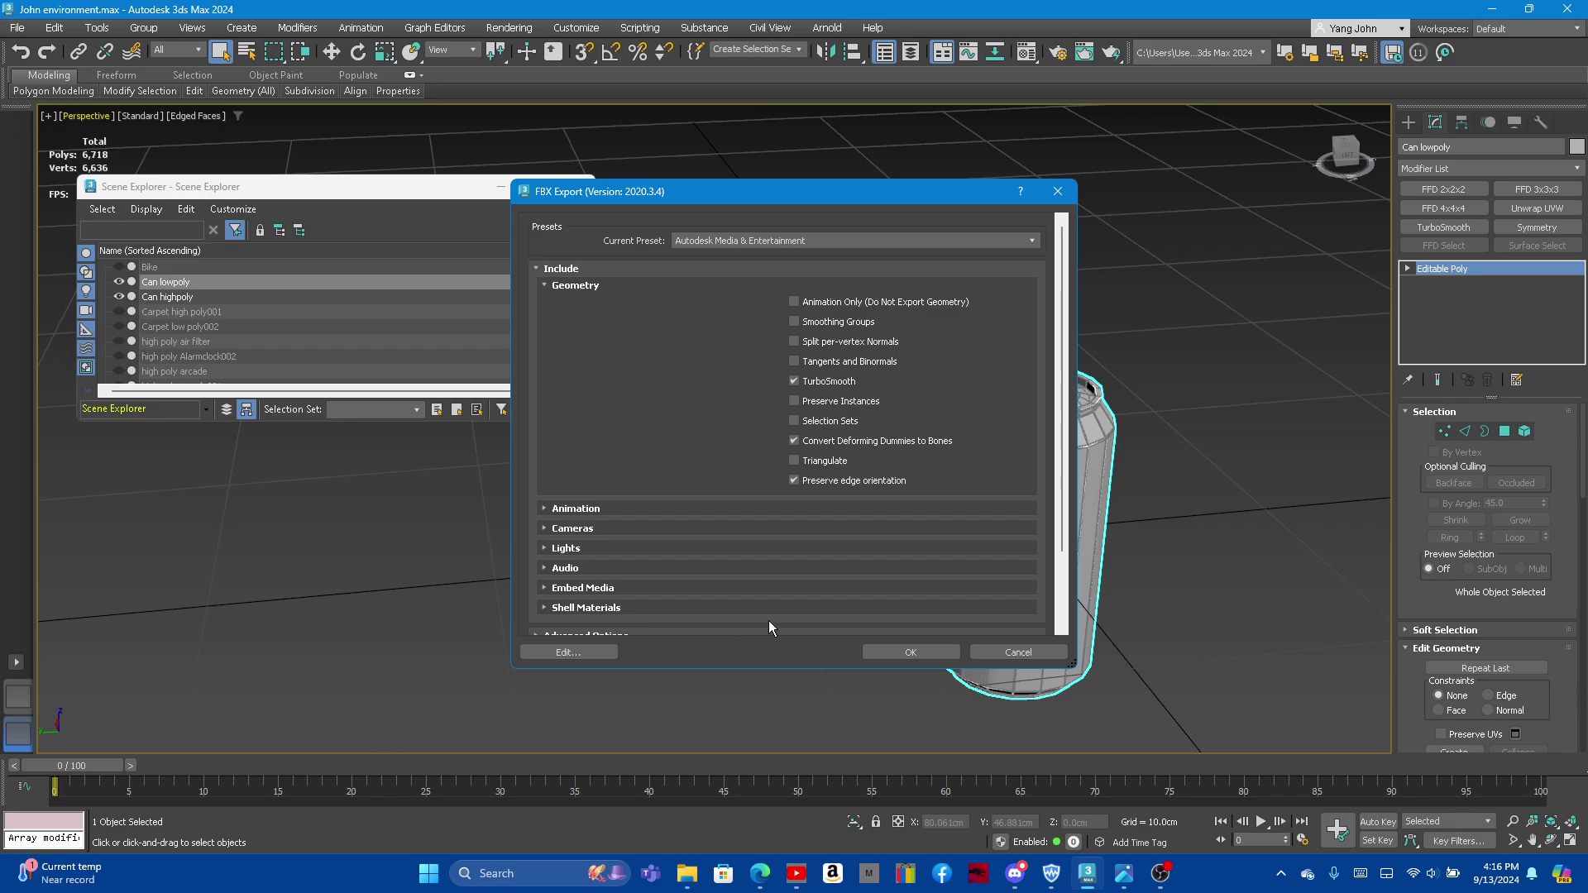
left_click(894, 652)
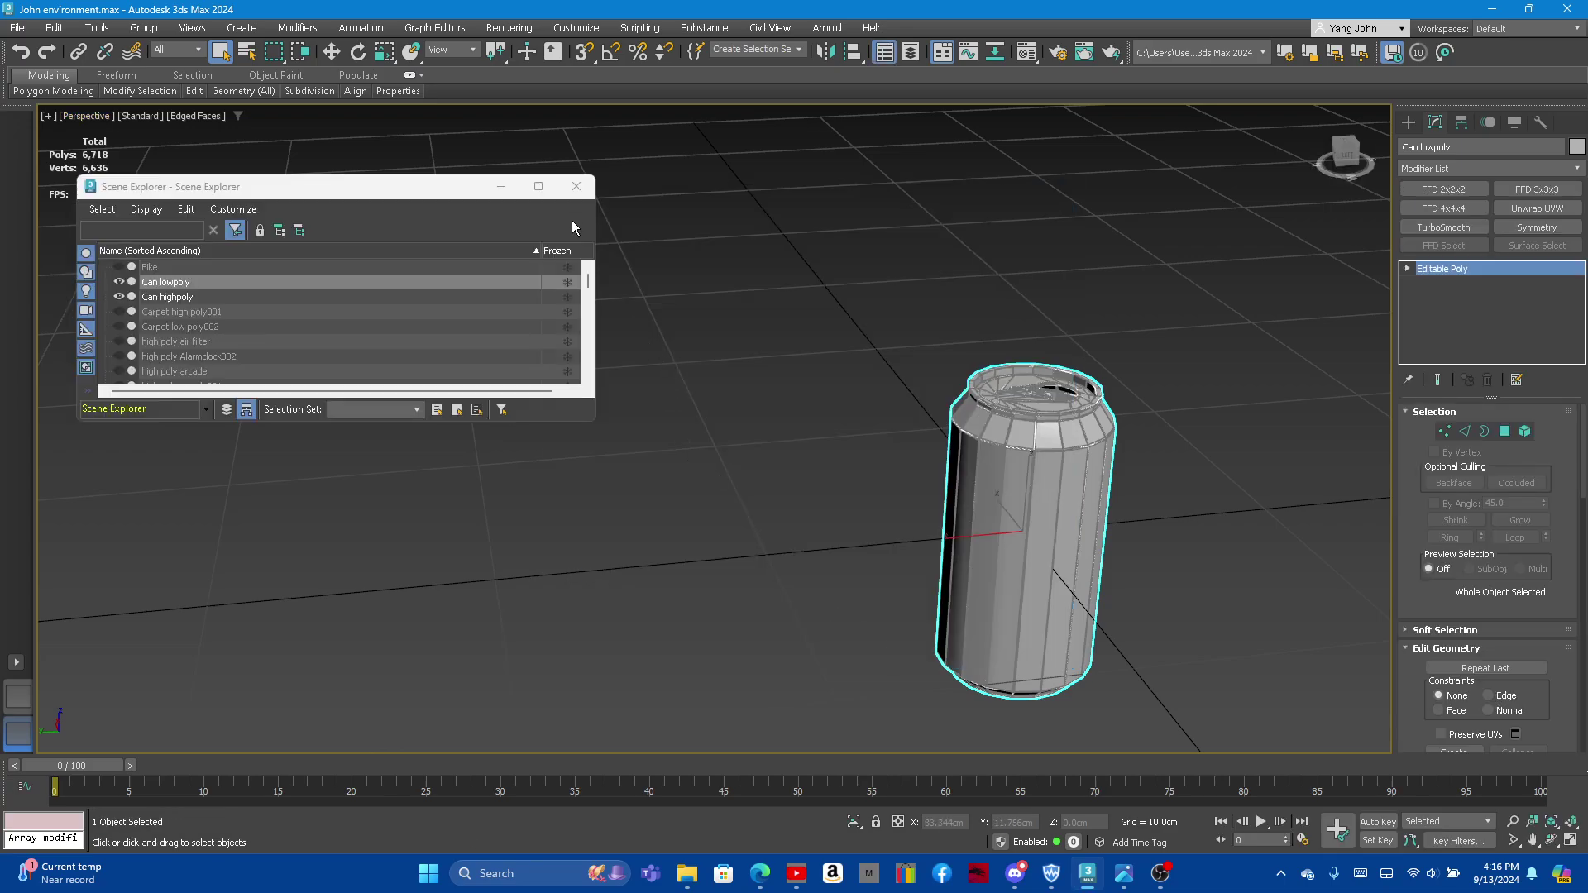
Step: Close Scene Explorer and save the John environment scene
left_click(577, 186)
left_click(17, 27)
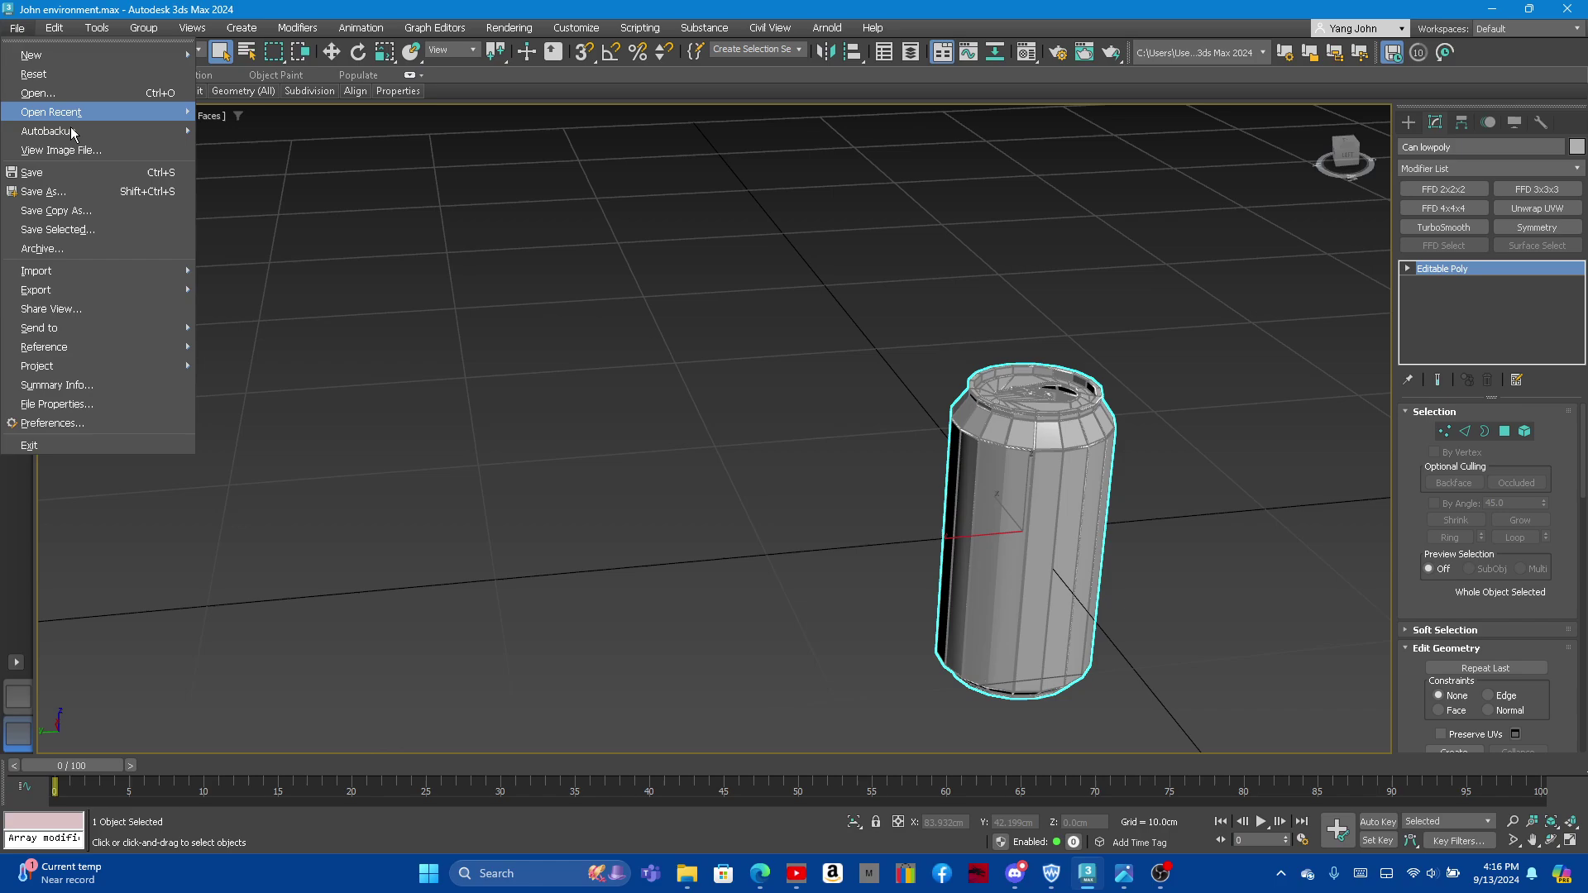
left_click(76, 173)
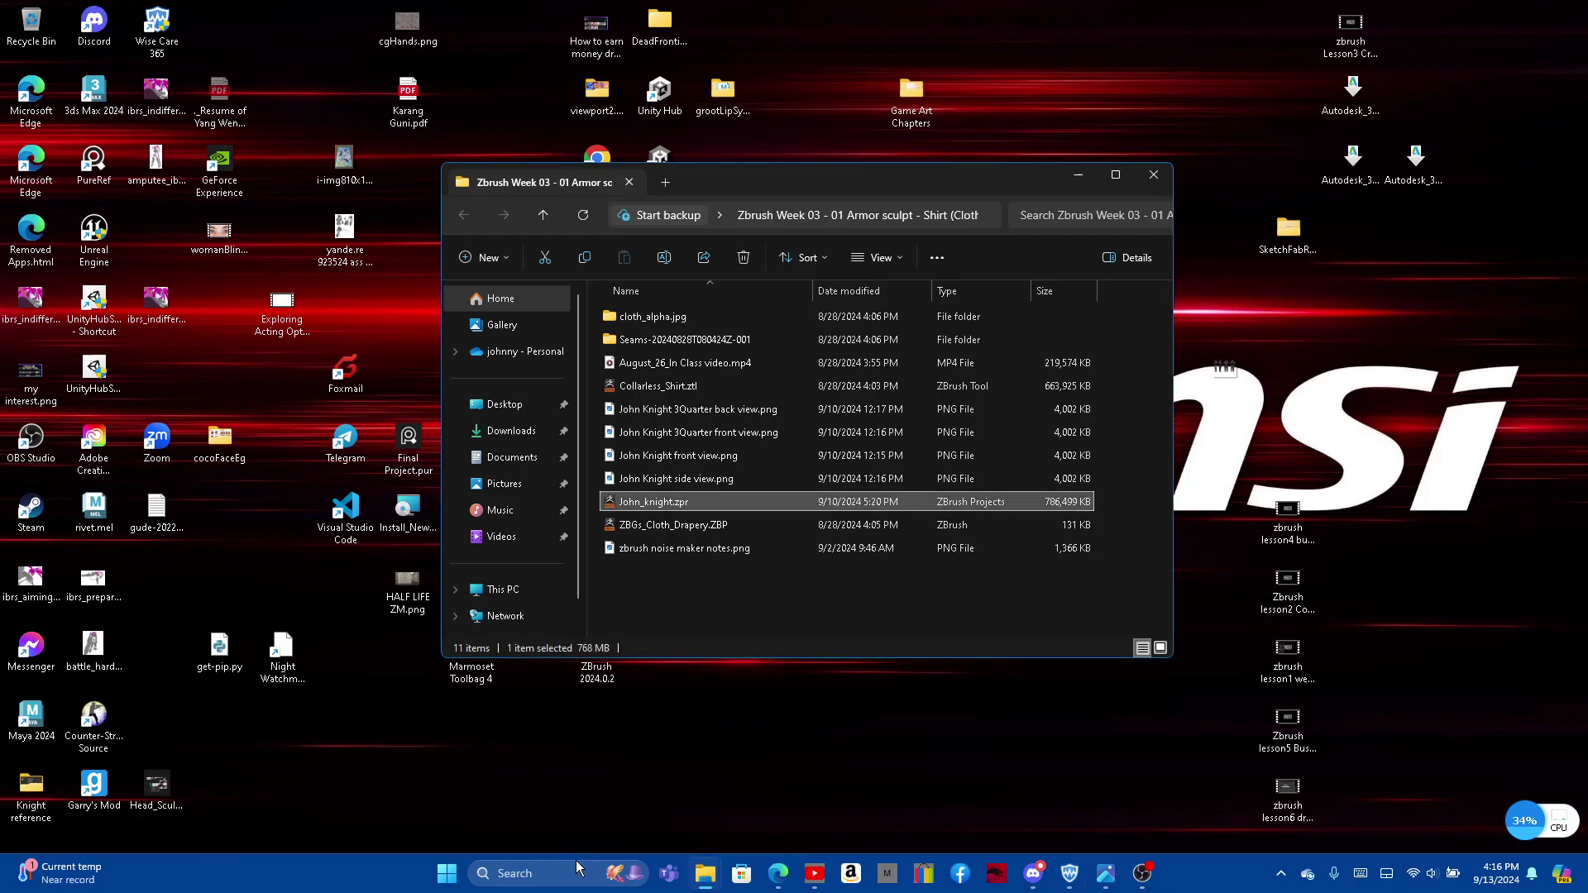
Step: Launch Adobe Substance 3D Painter by searching 'substance' in the Windows taskbar
left_click(599, 870)
type("substance")
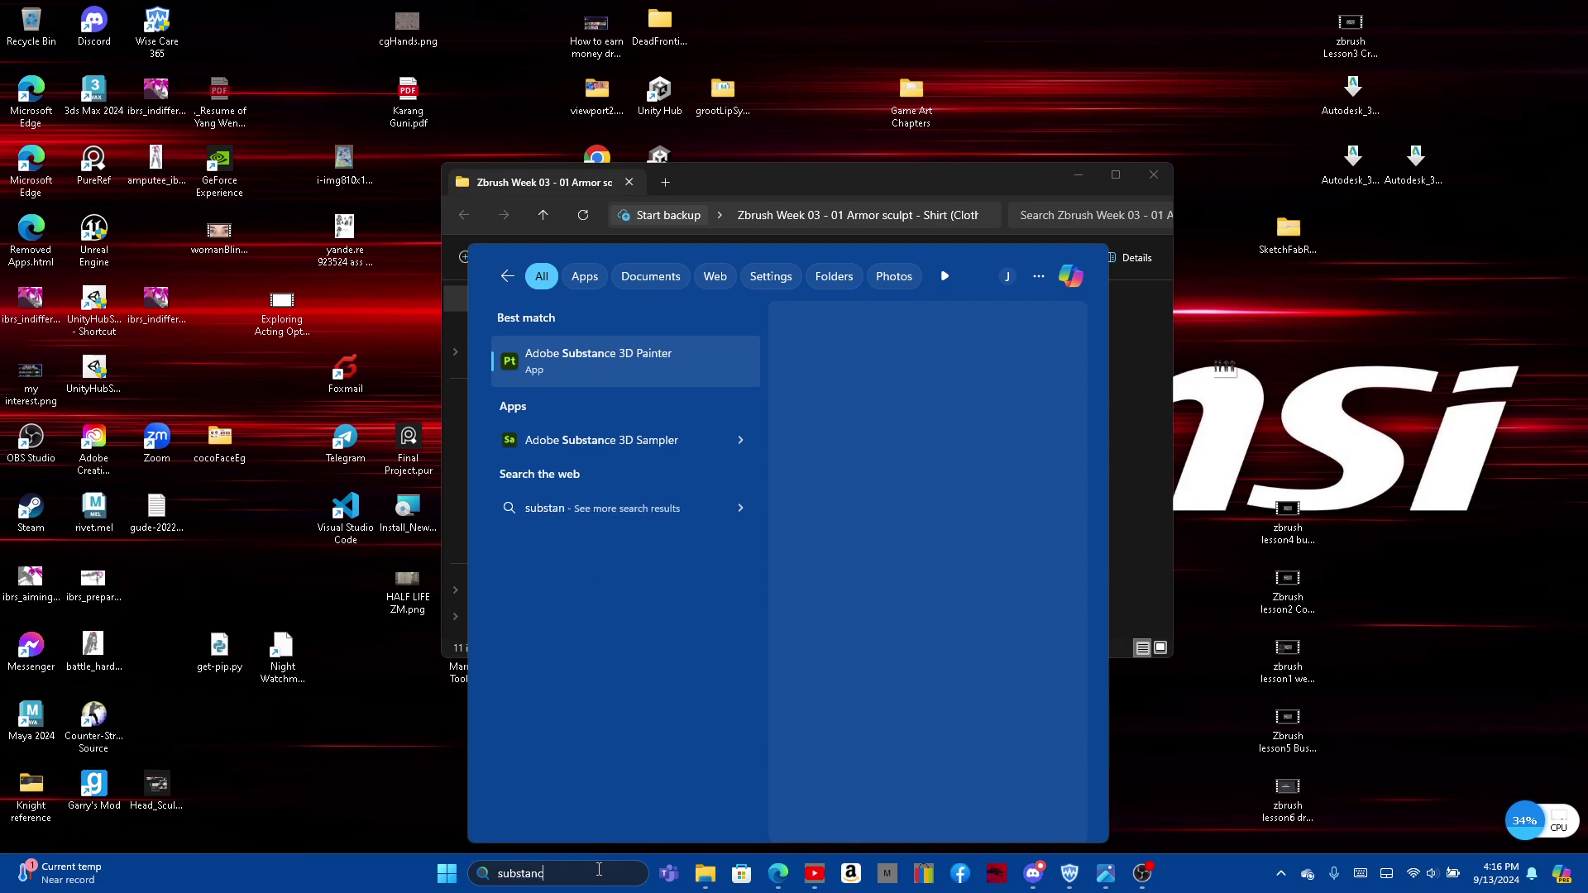
key("Return")
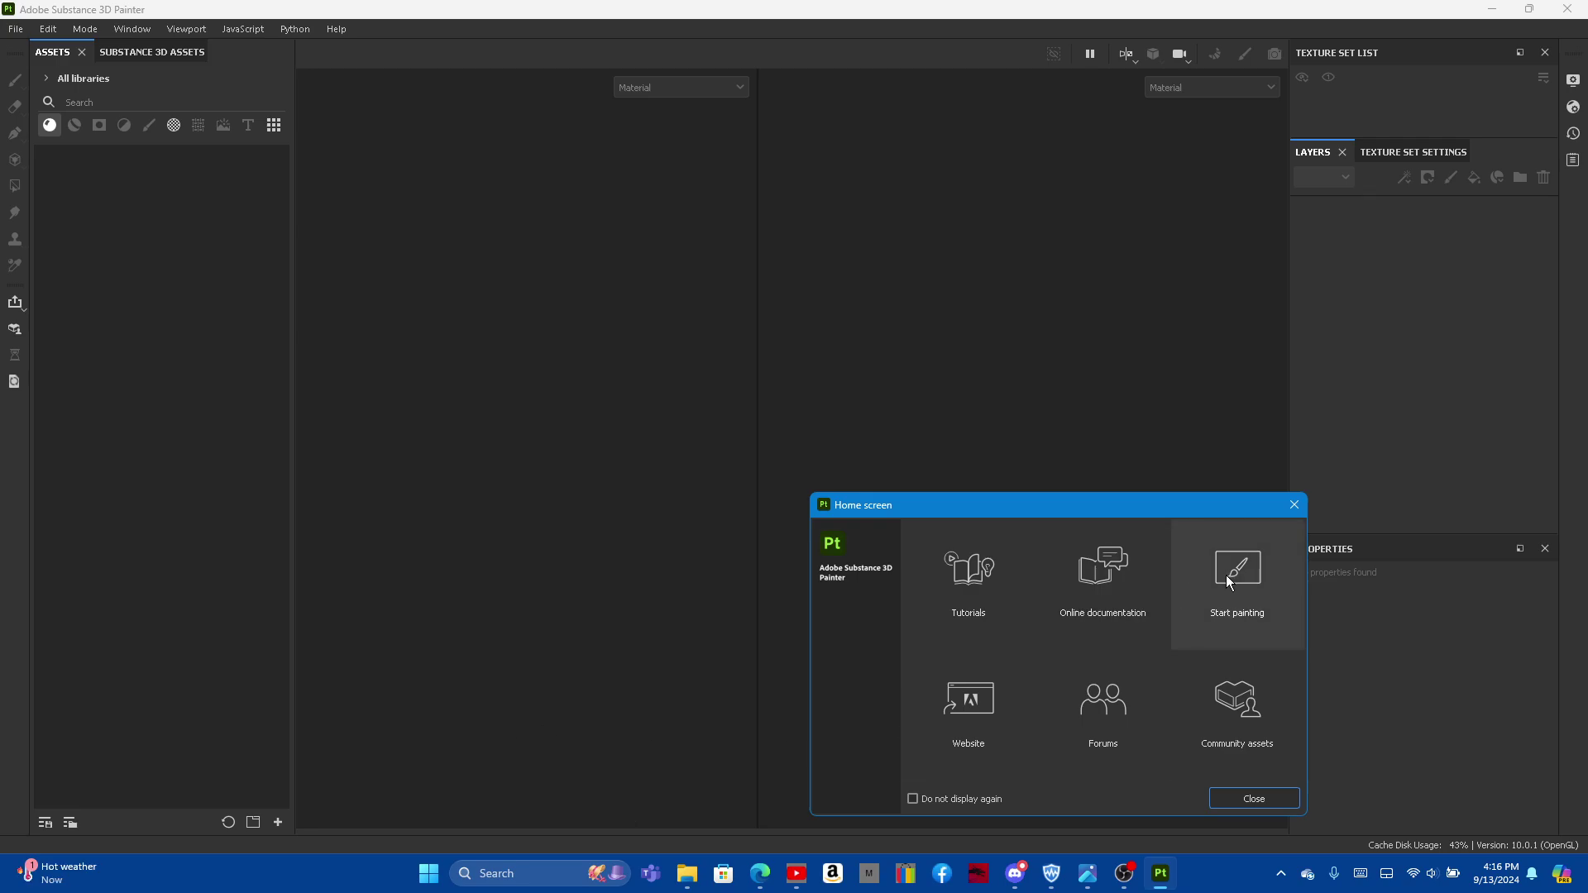
Step: Create a new 2048 DirectX project from Desktop > John Environment > Can > Can lowpoly.fbx
left_click(1294, 505)
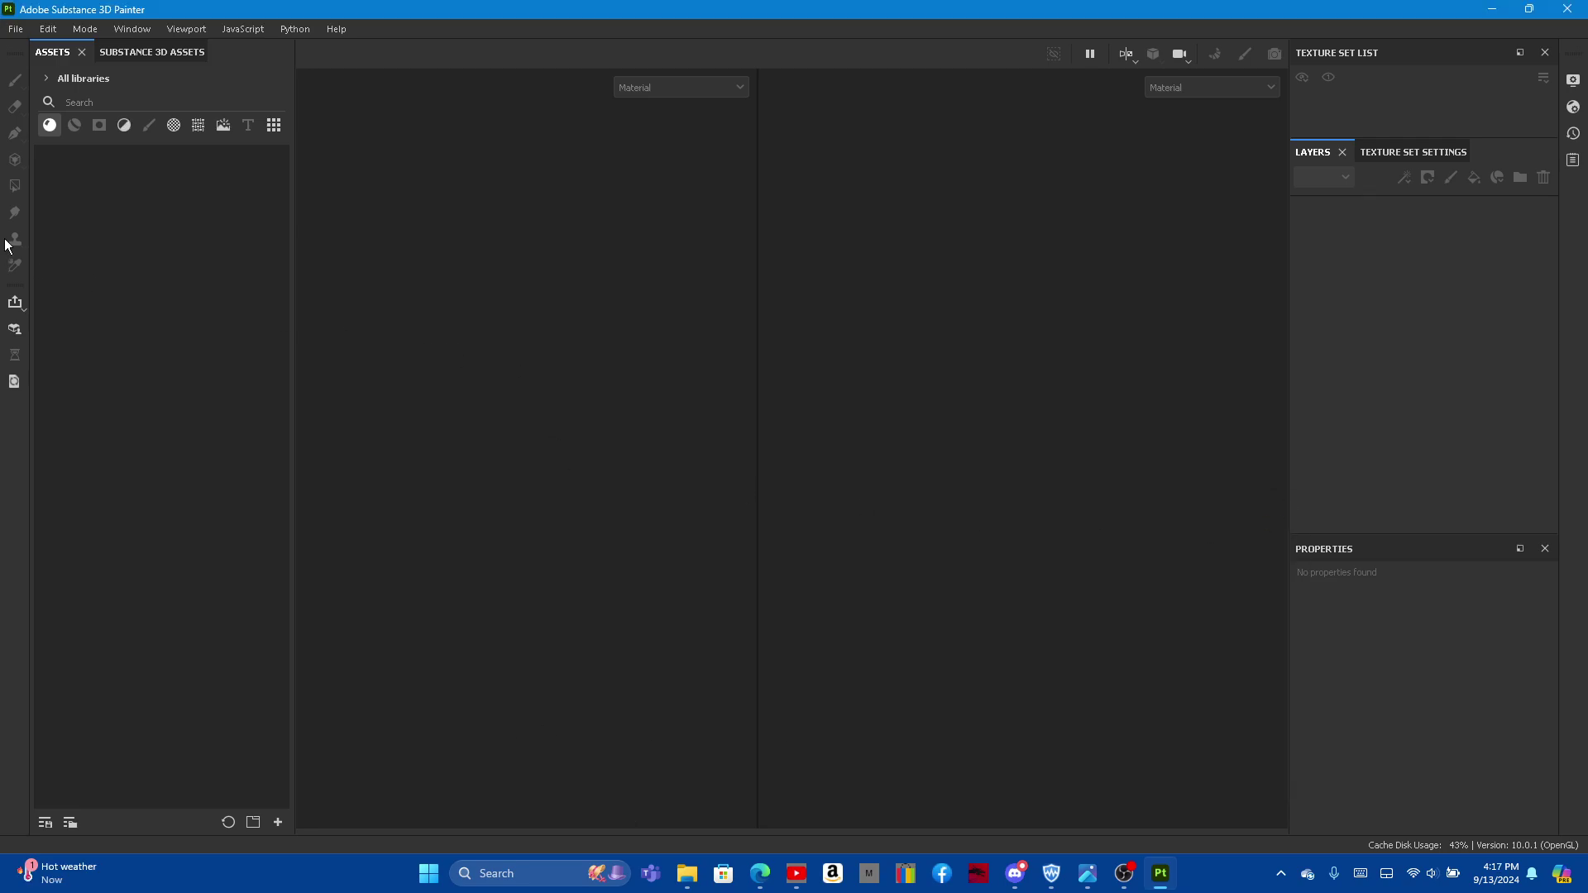
left_click(731, 787)
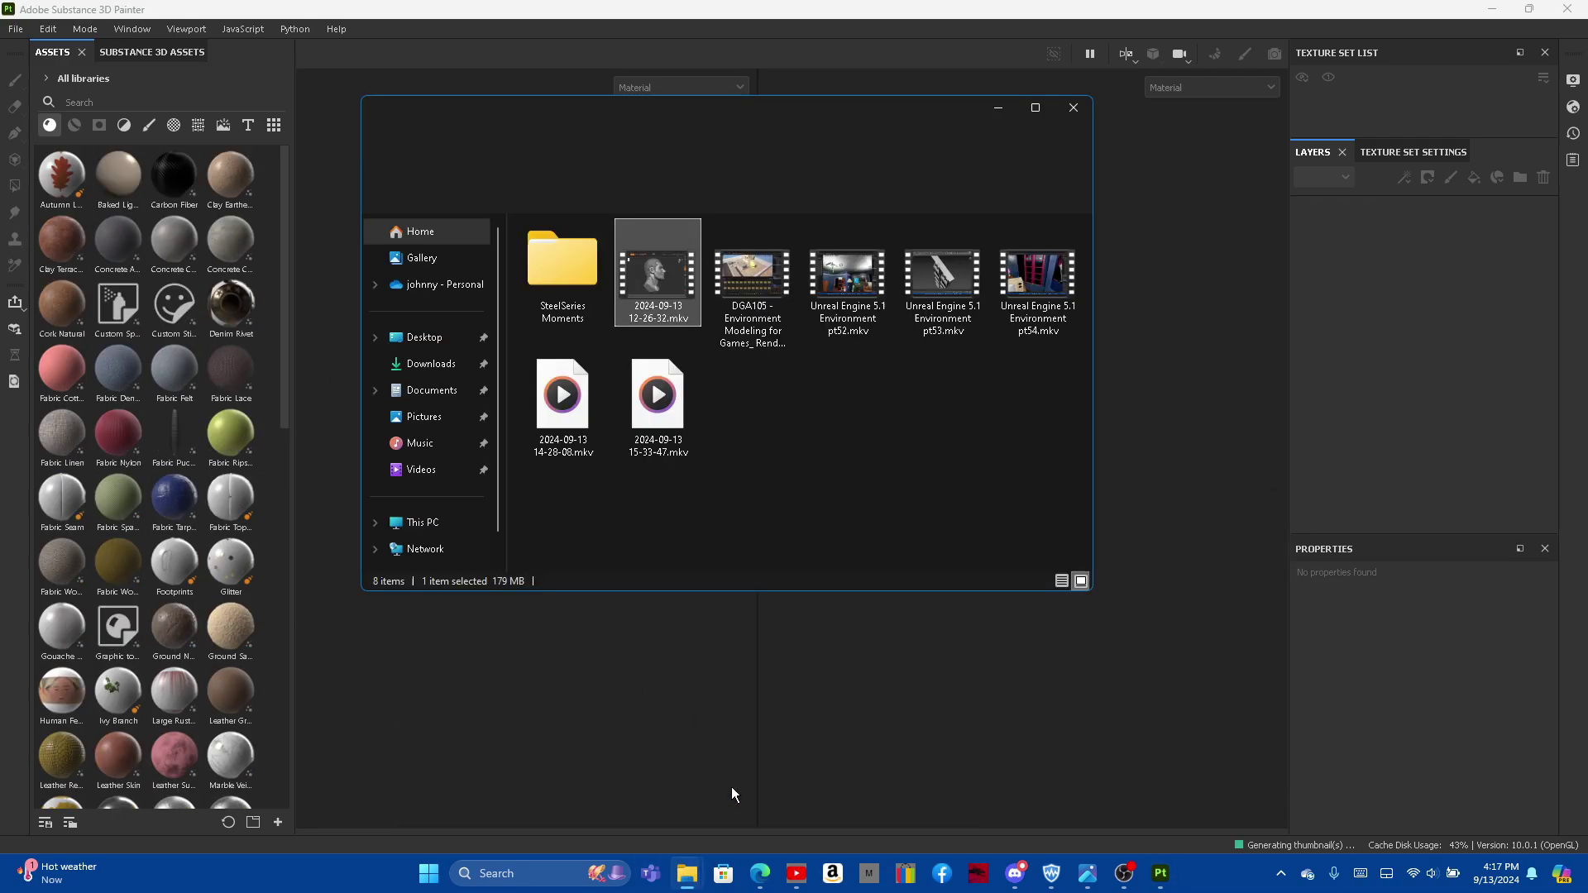
left_click(424, 337)
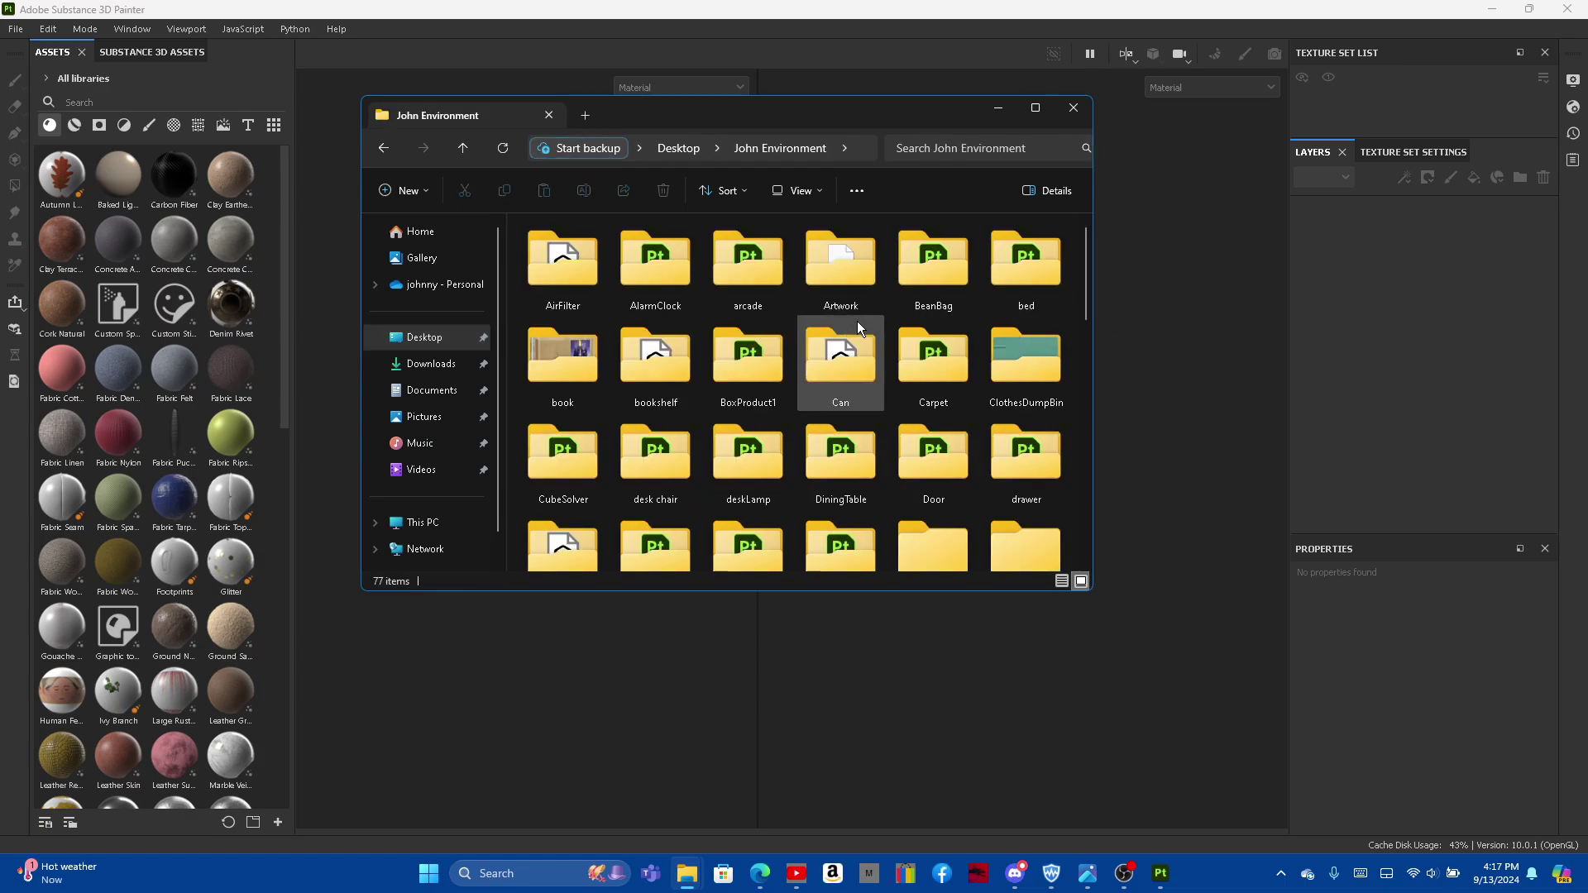
double_click(835, 379)
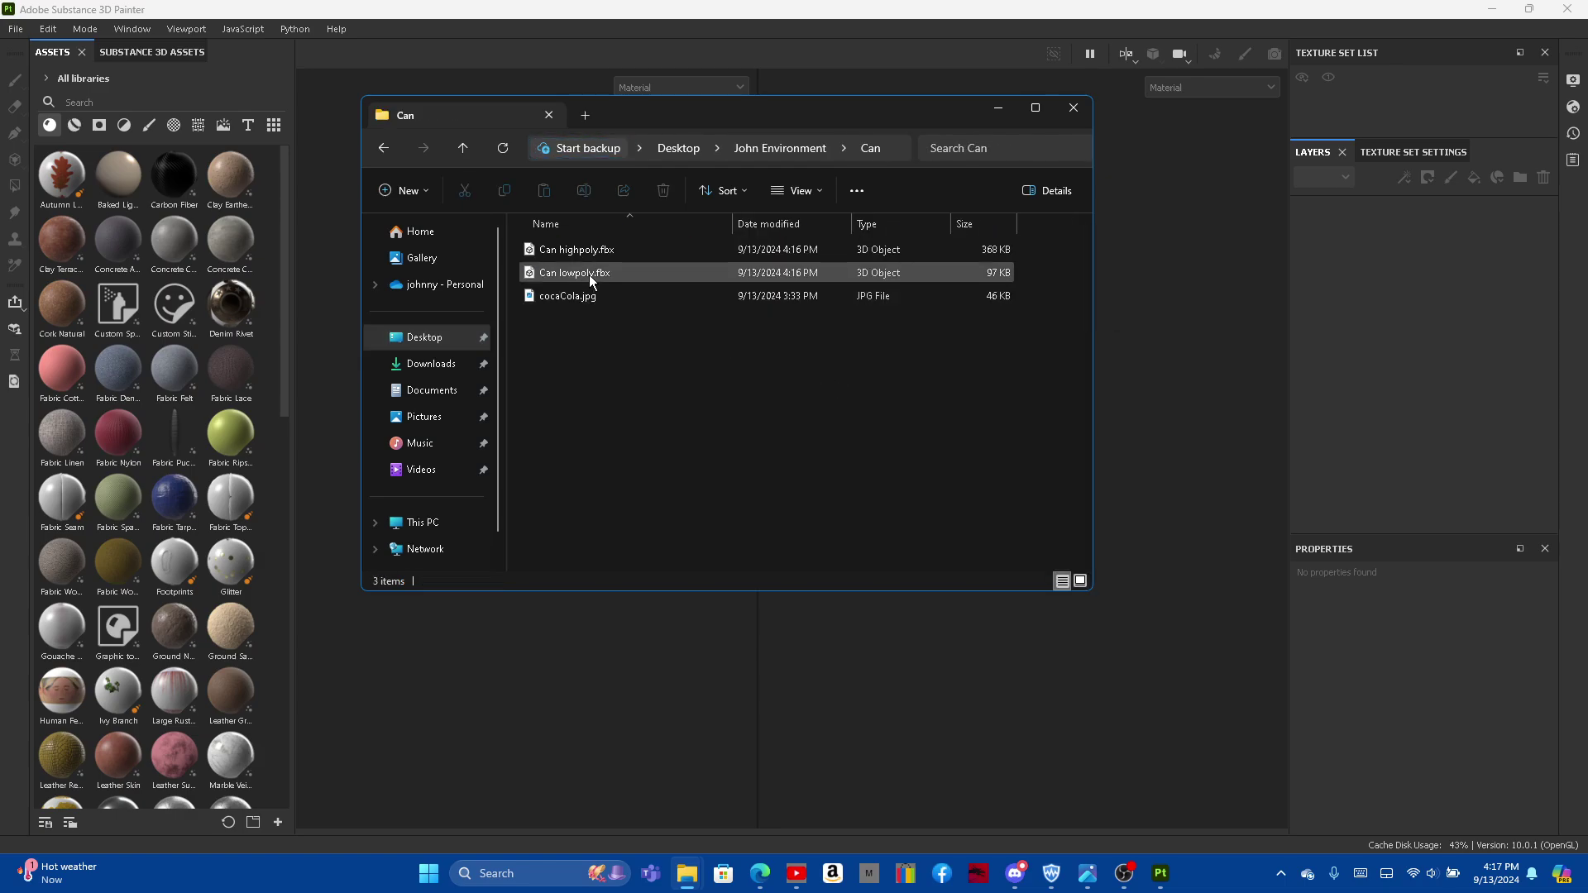
left_click_drag(589, 274, 522, 633)
left_click(955, 402)
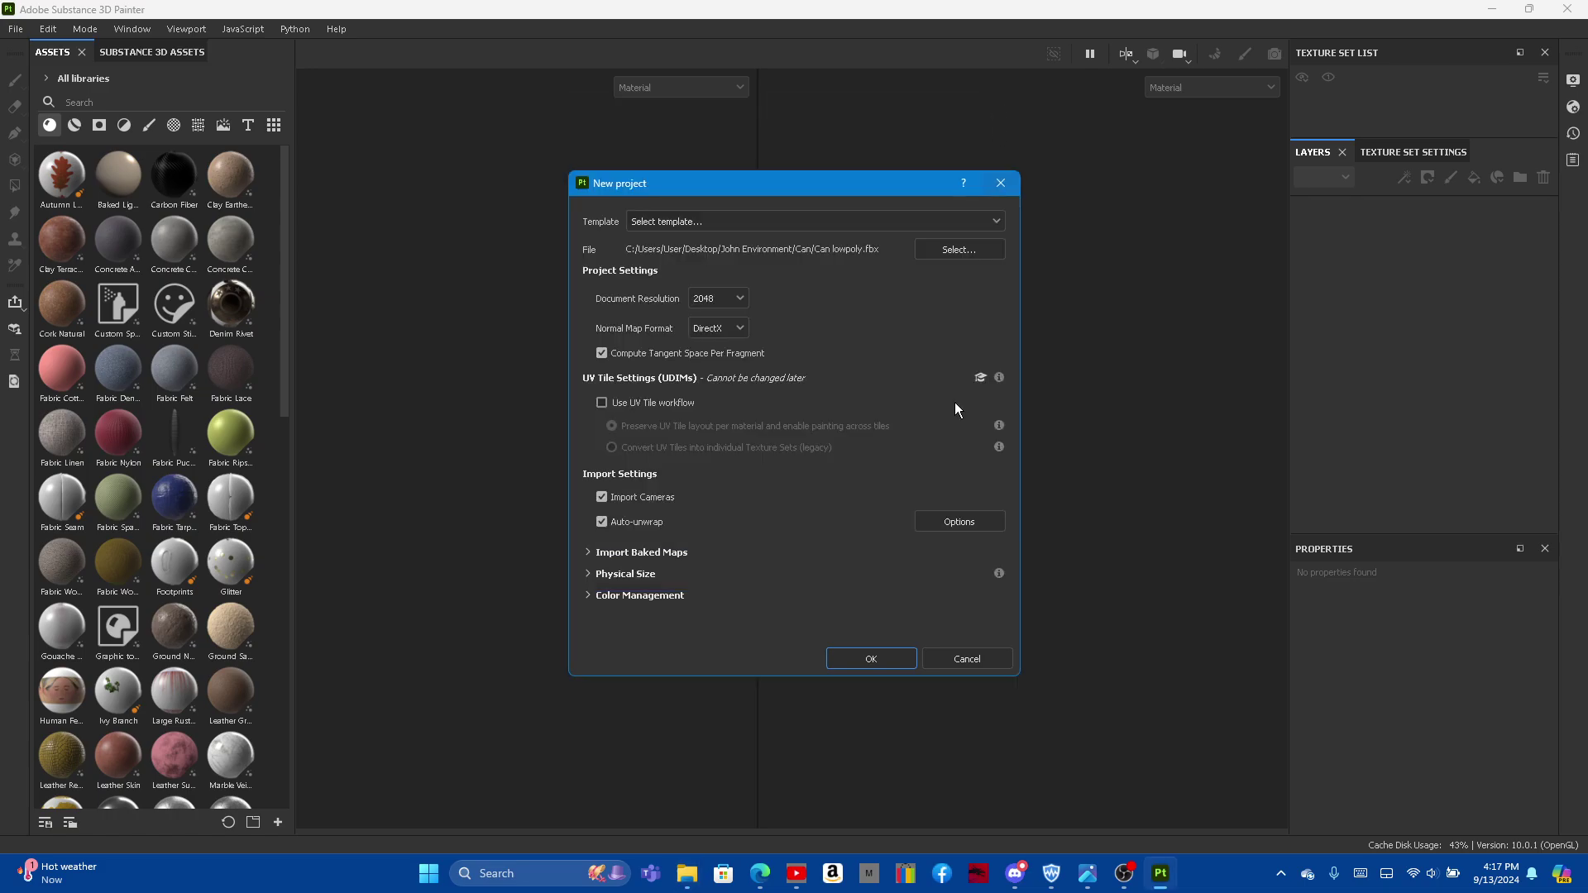
left_click(894, 658)
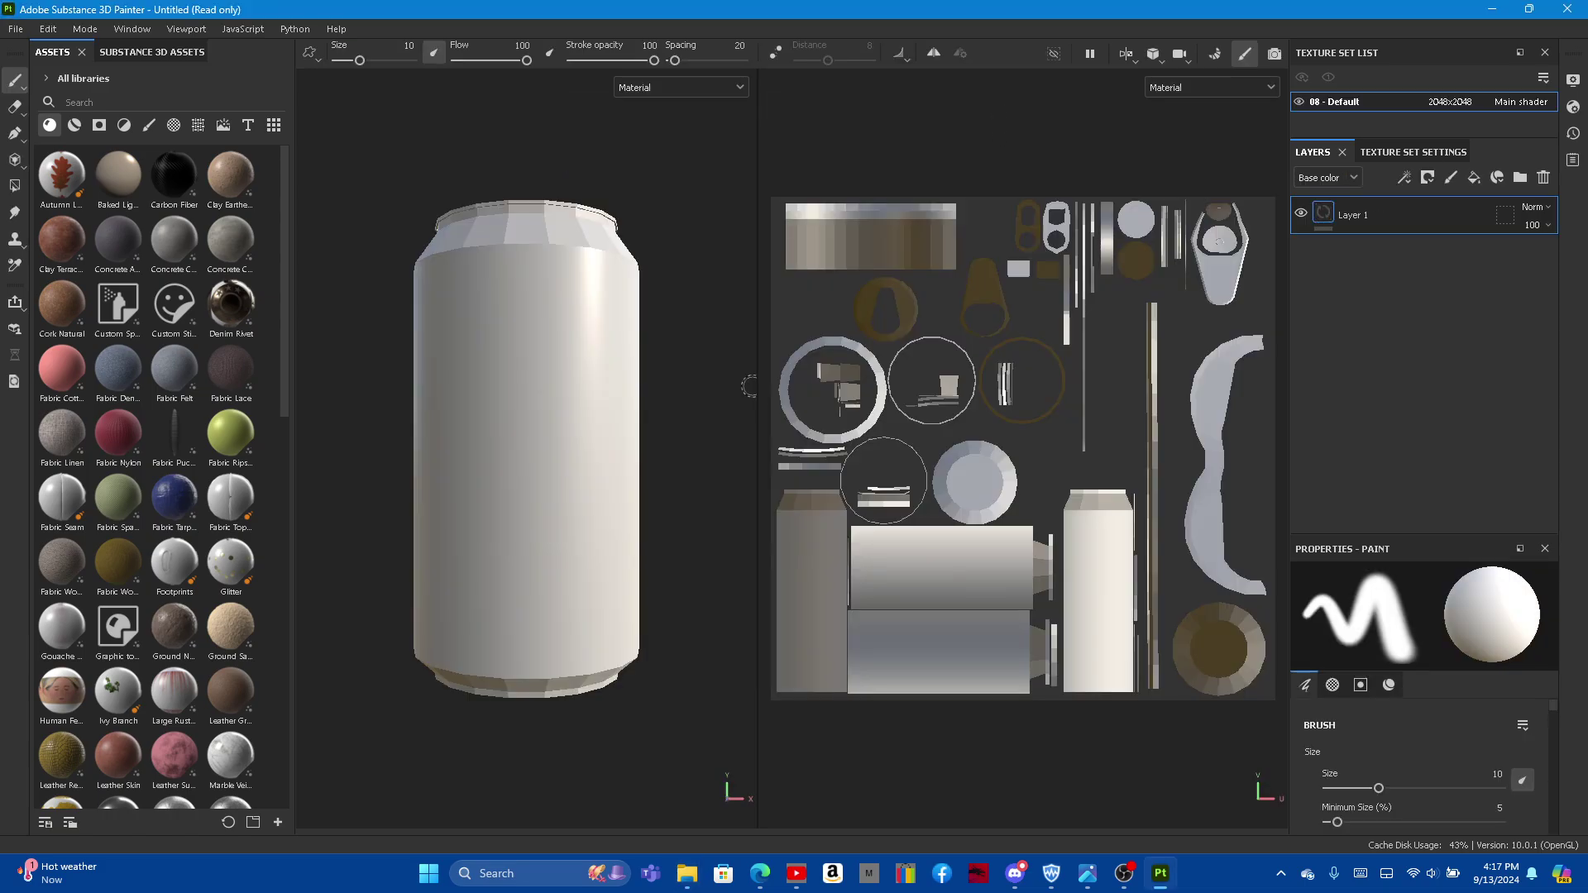
Step: In Bake Mesh Maps, load Can highpoly.fbx as the High Definition Mesh
left_click(1215, 55)
left_click(621, 256)
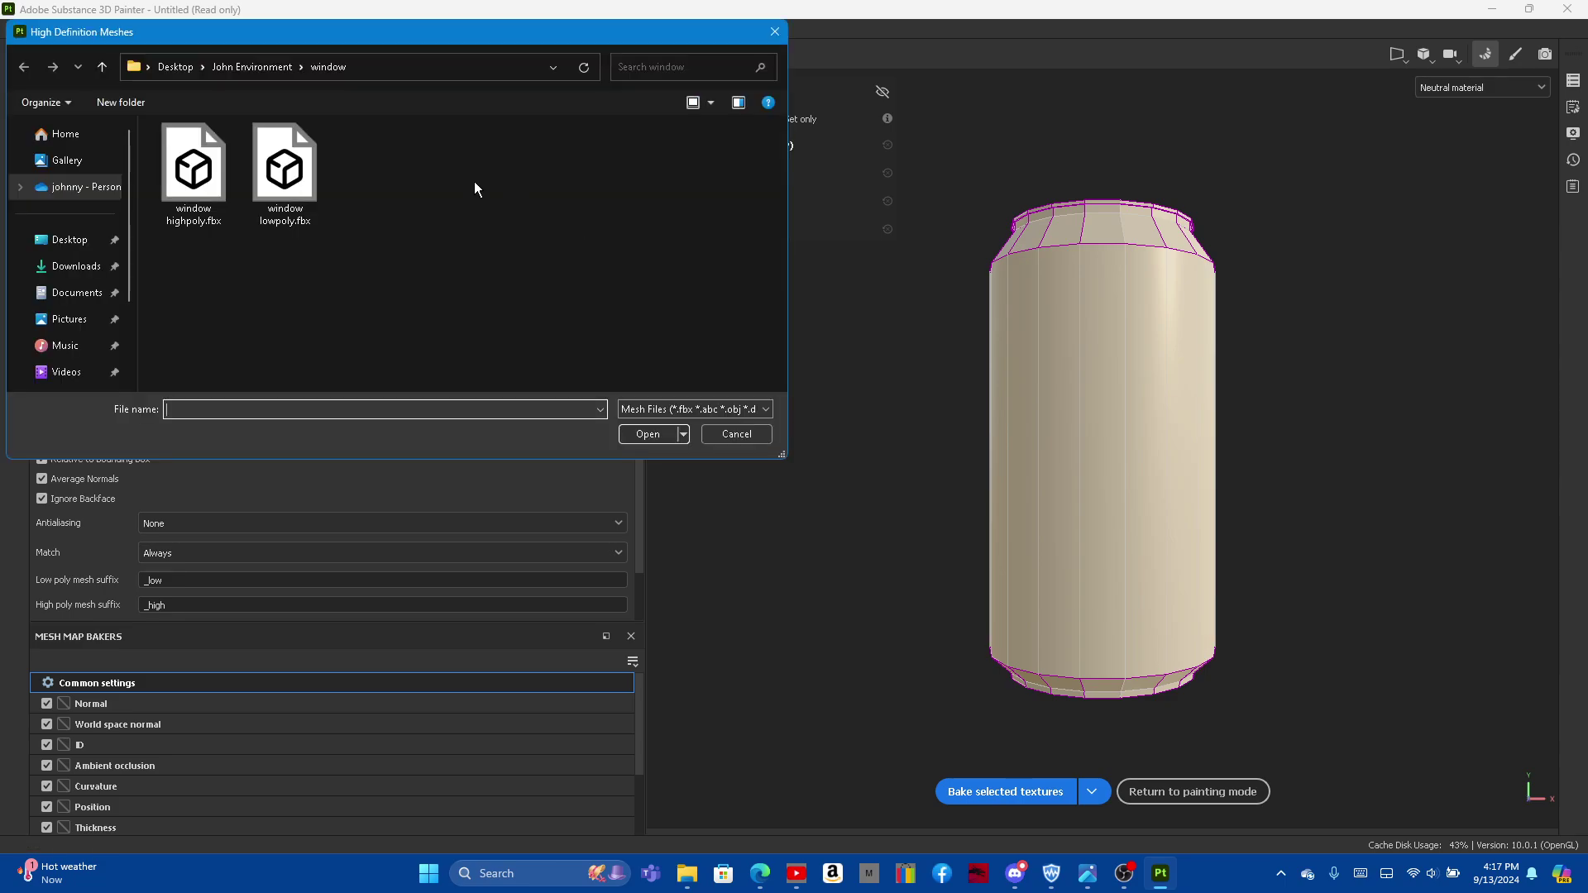
left_click(251, 68)
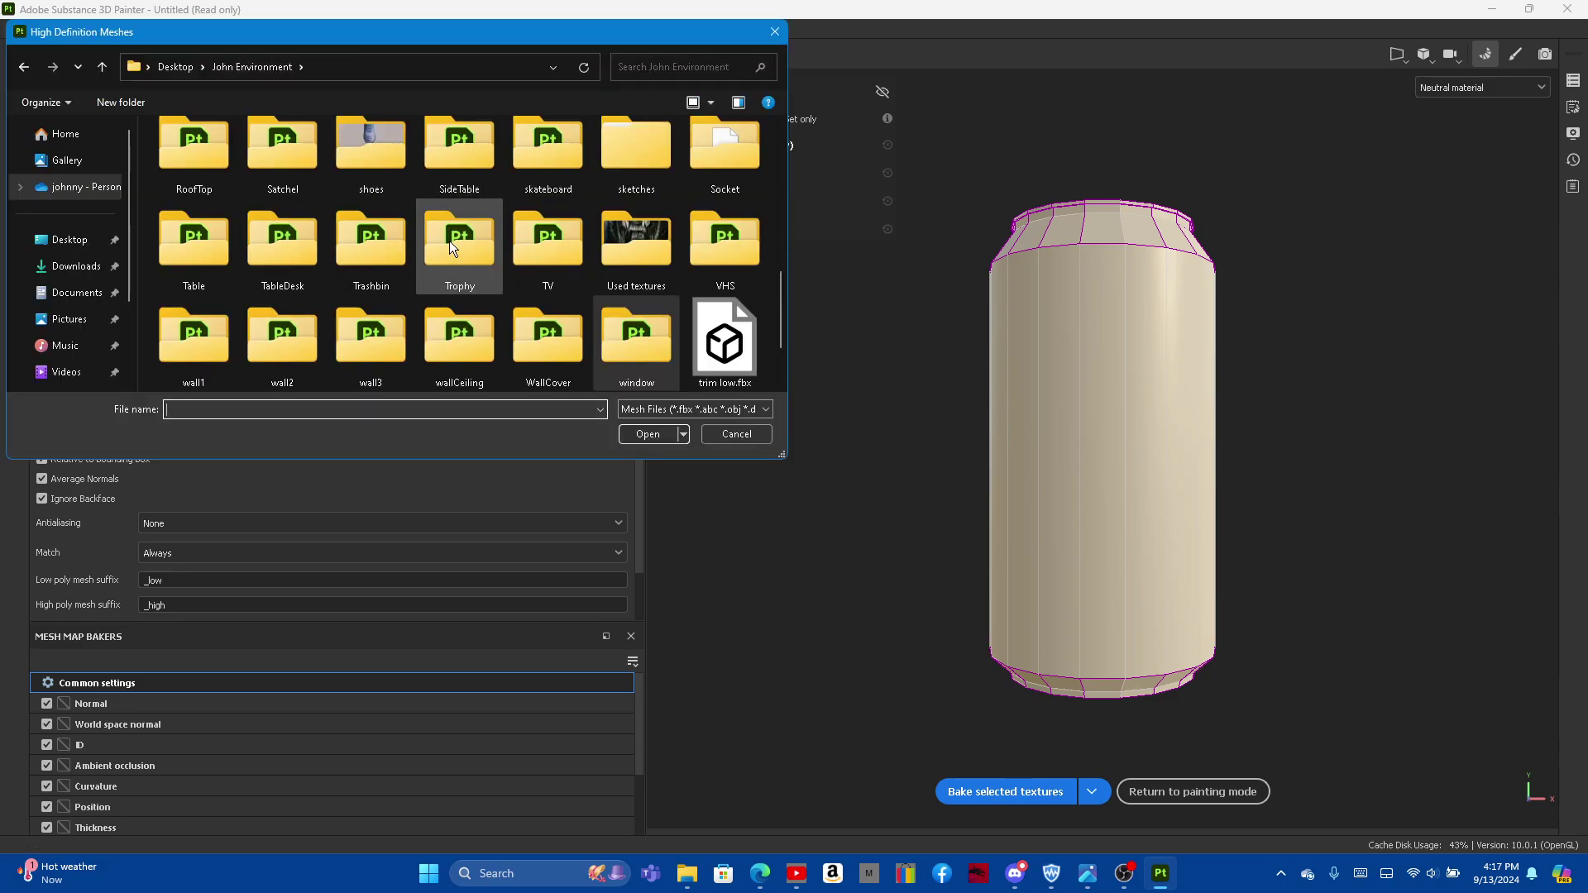
scroll(599, 147, "up", 5)
scroll(619, 182, "up", 5)
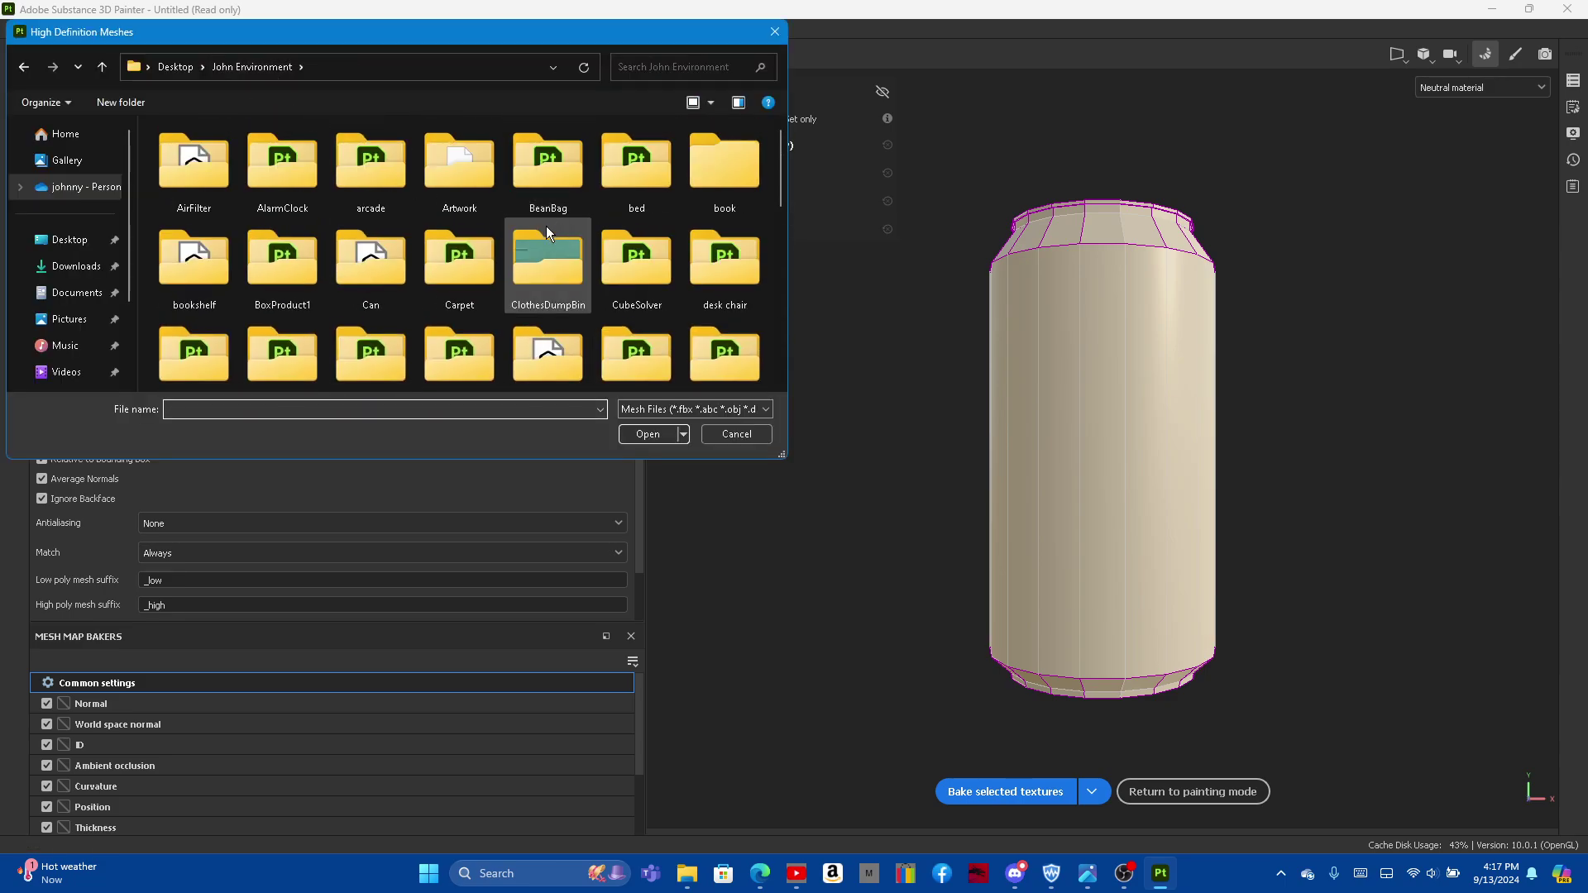
double_click(375, 273)
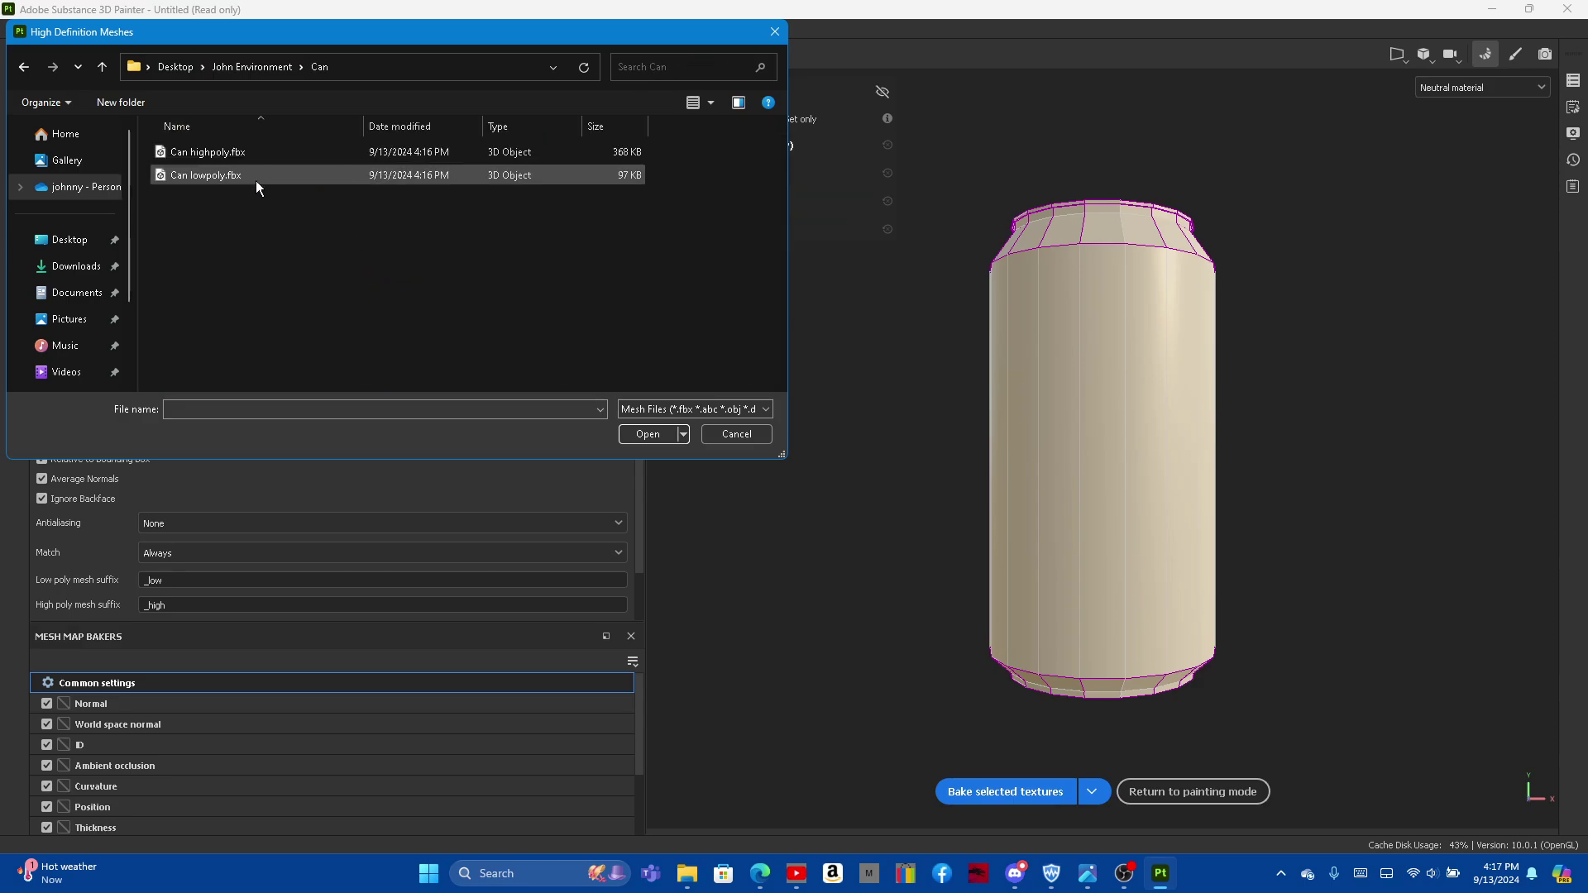
left_click(240, 152)
left_click(631, 435)
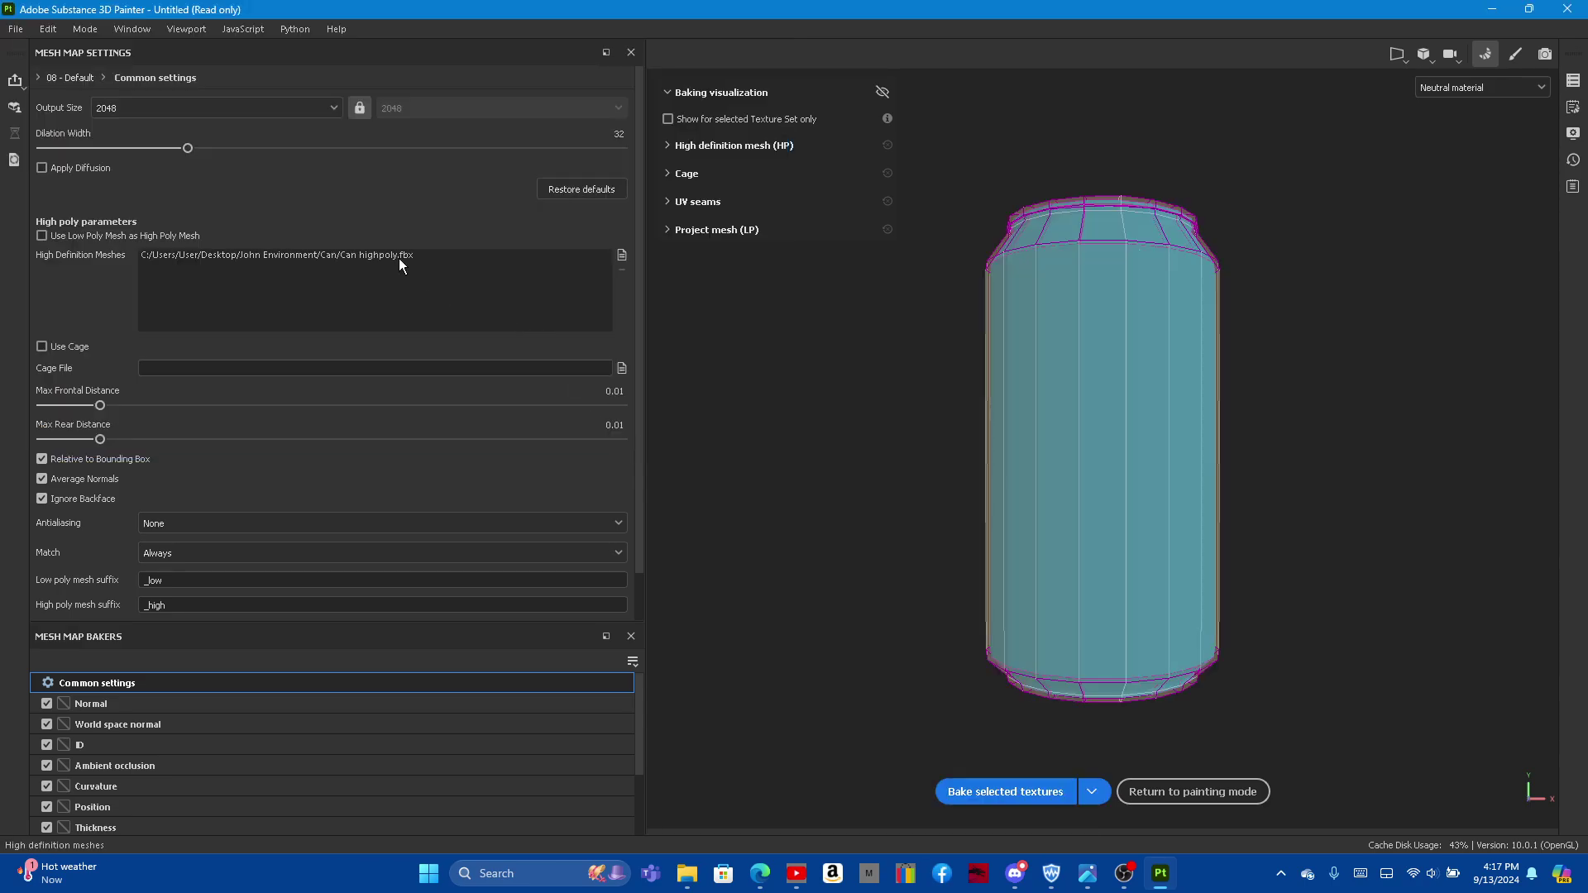
Step: Bake at output size 4096 with Supersampling 64x antialiasing, ID map excluded
left_click(218, 122)
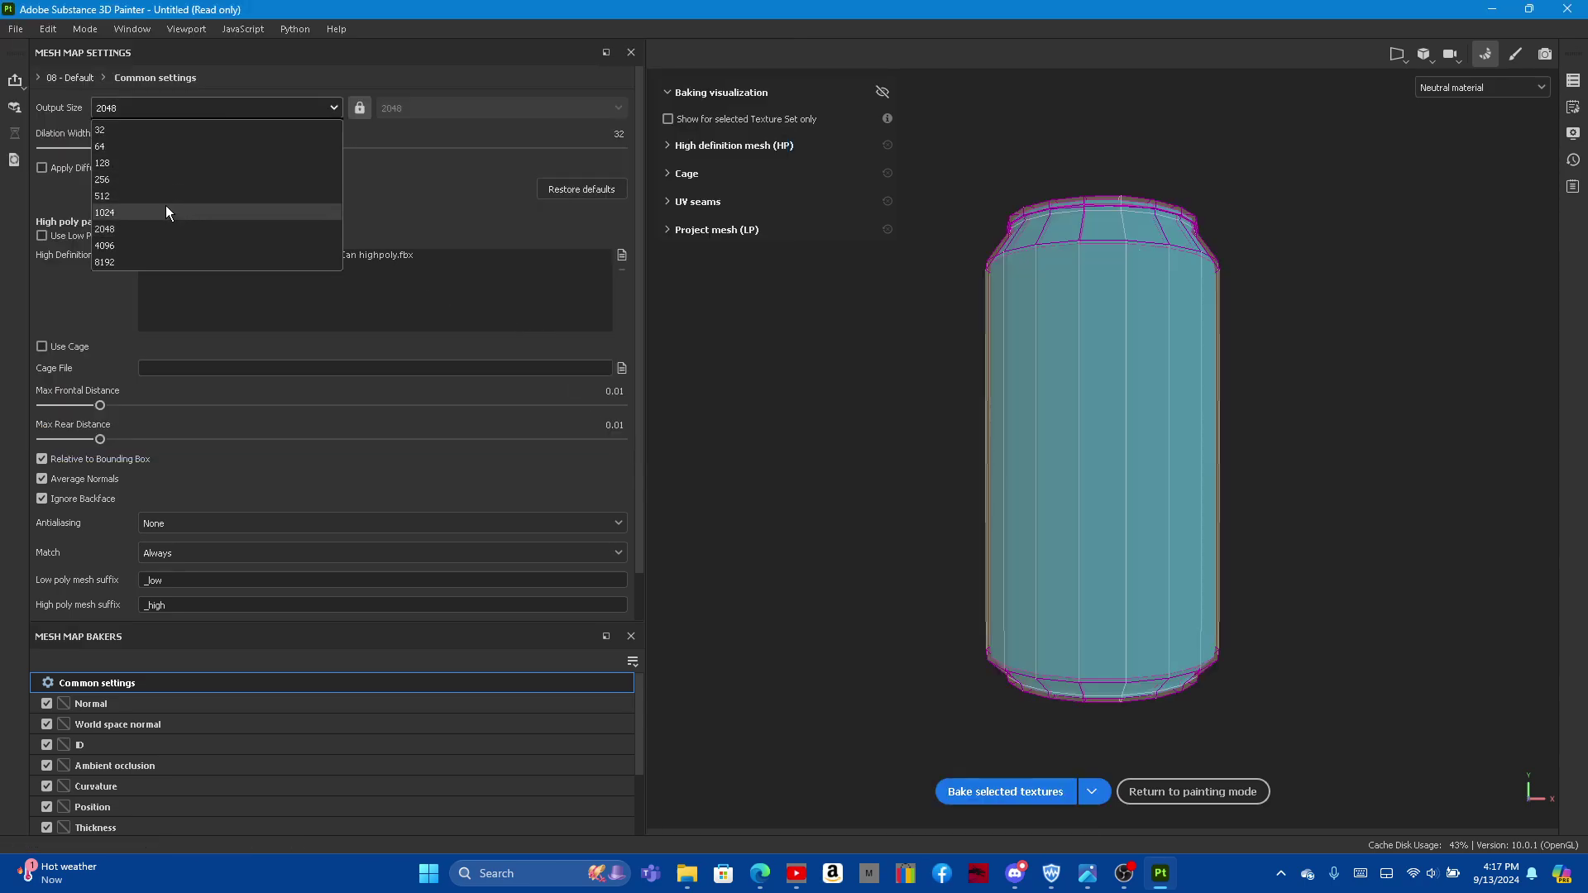
left_click(152, 251)
left_click(199, 524)
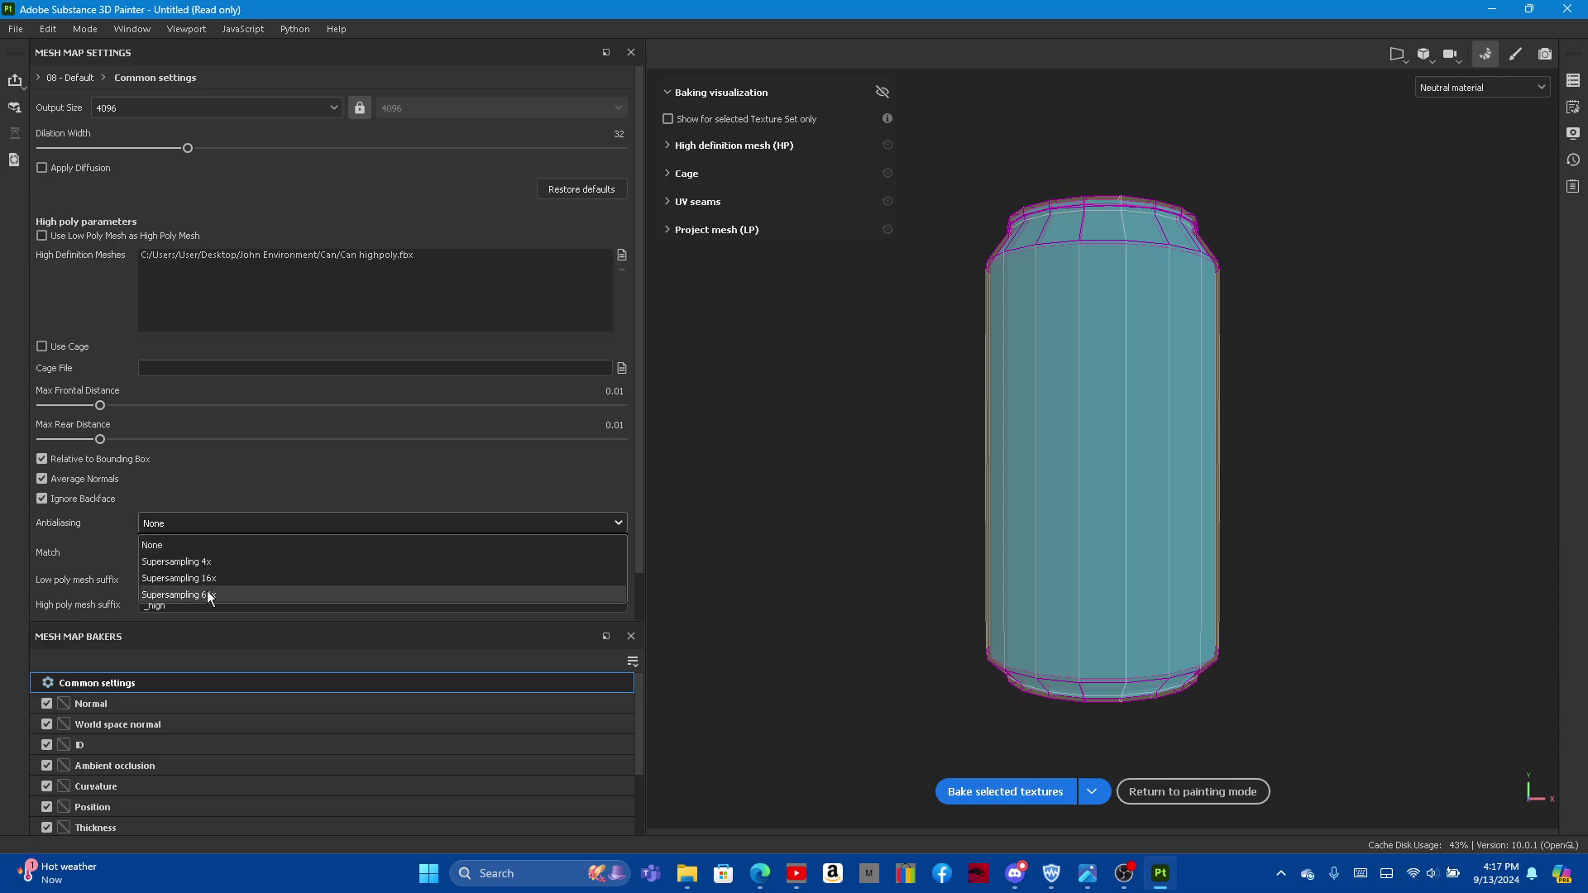
left_click(209, 597)
left_click(47, 744)
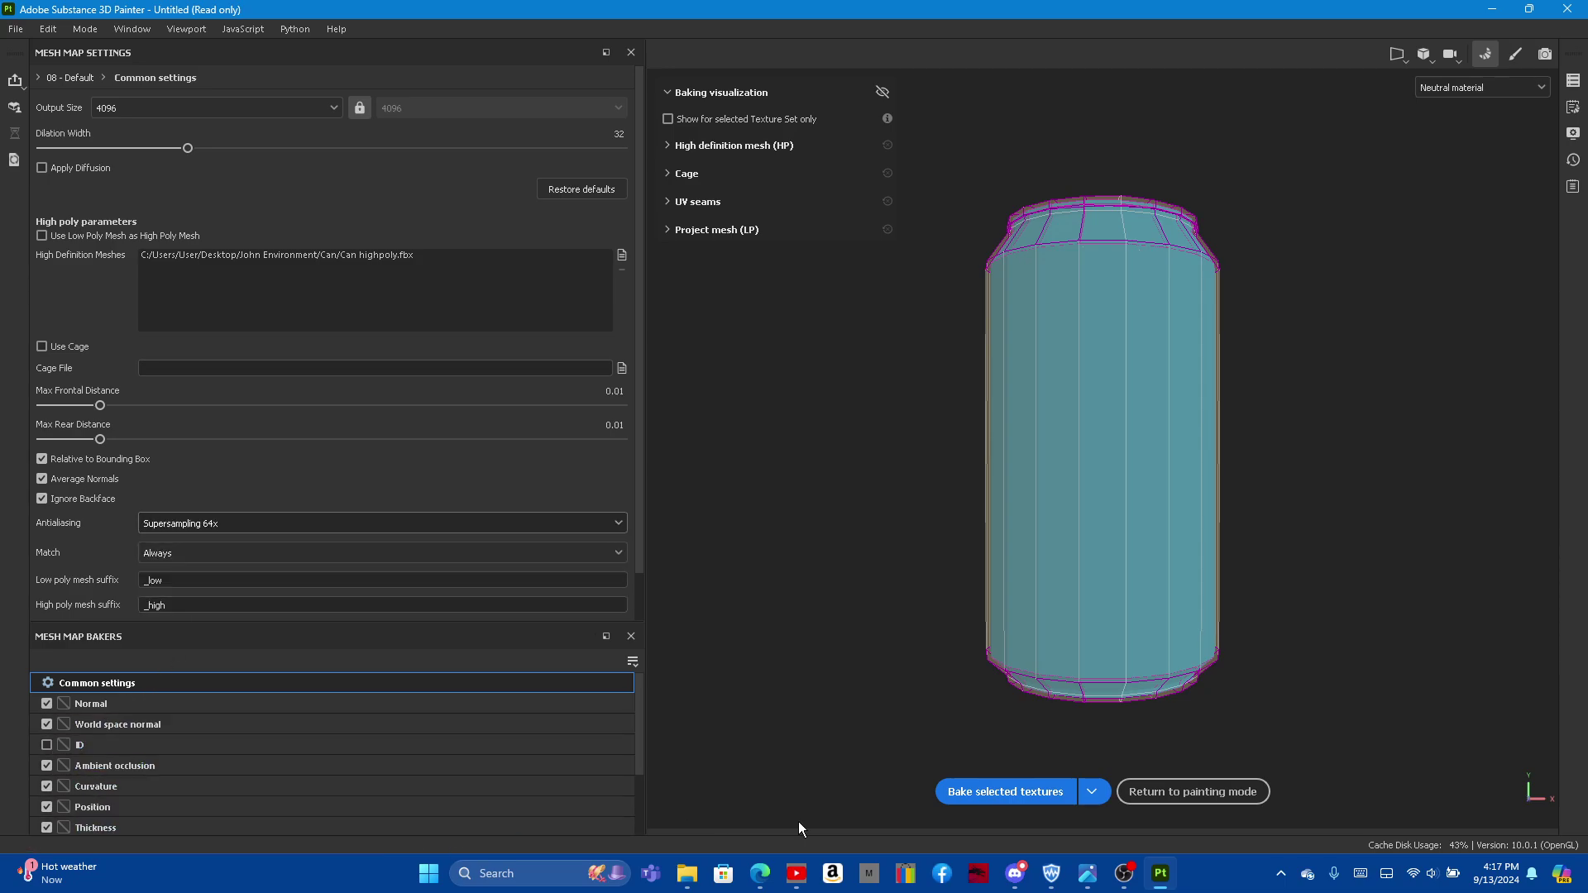
left_click(995, 791)
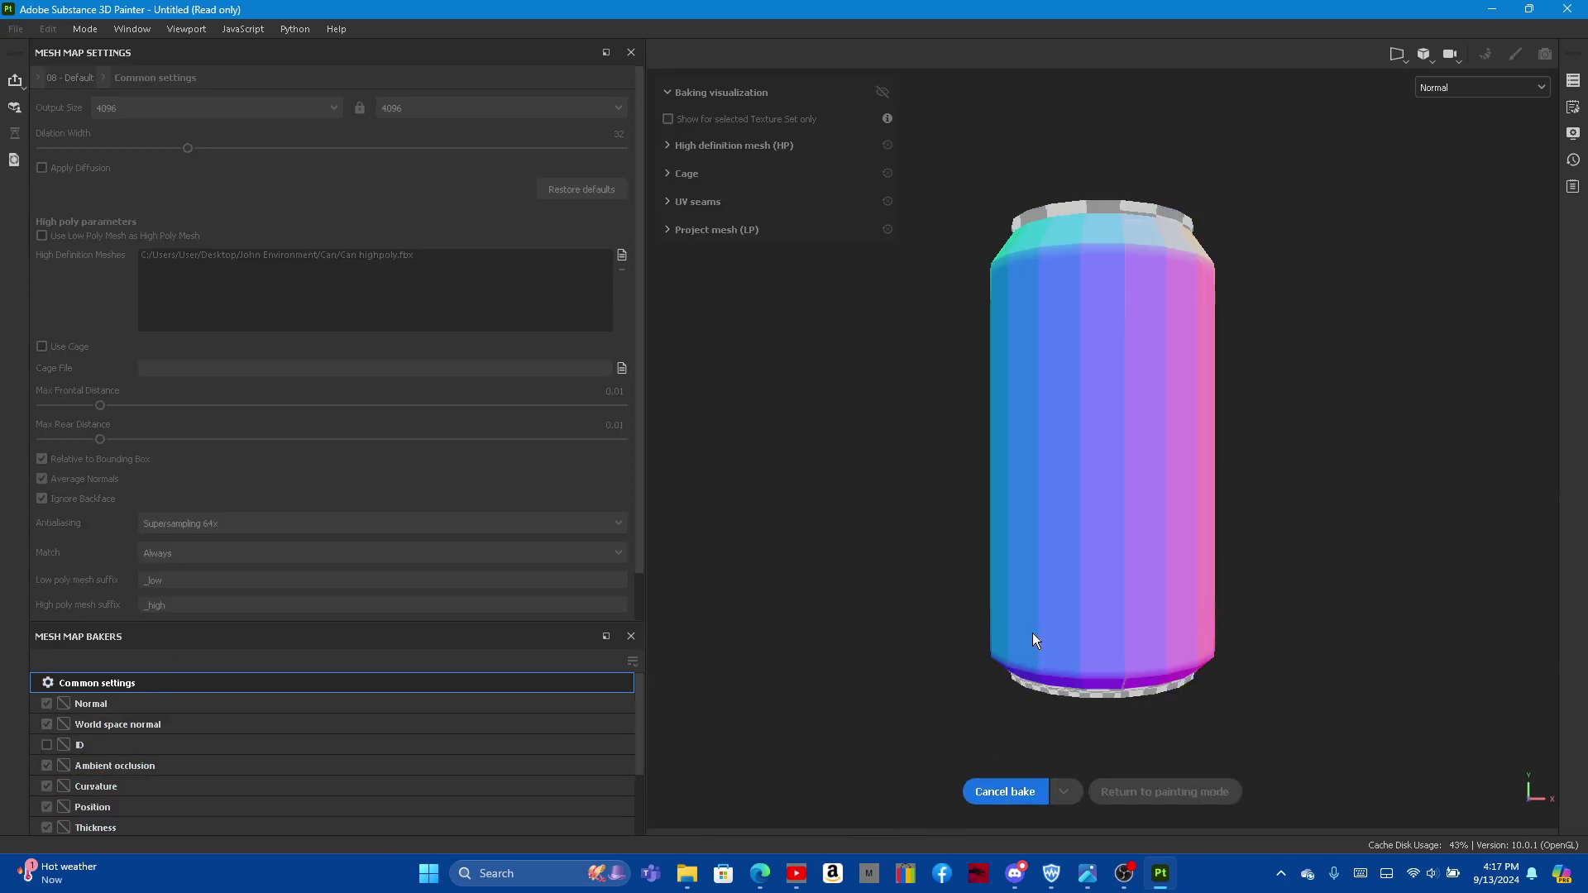
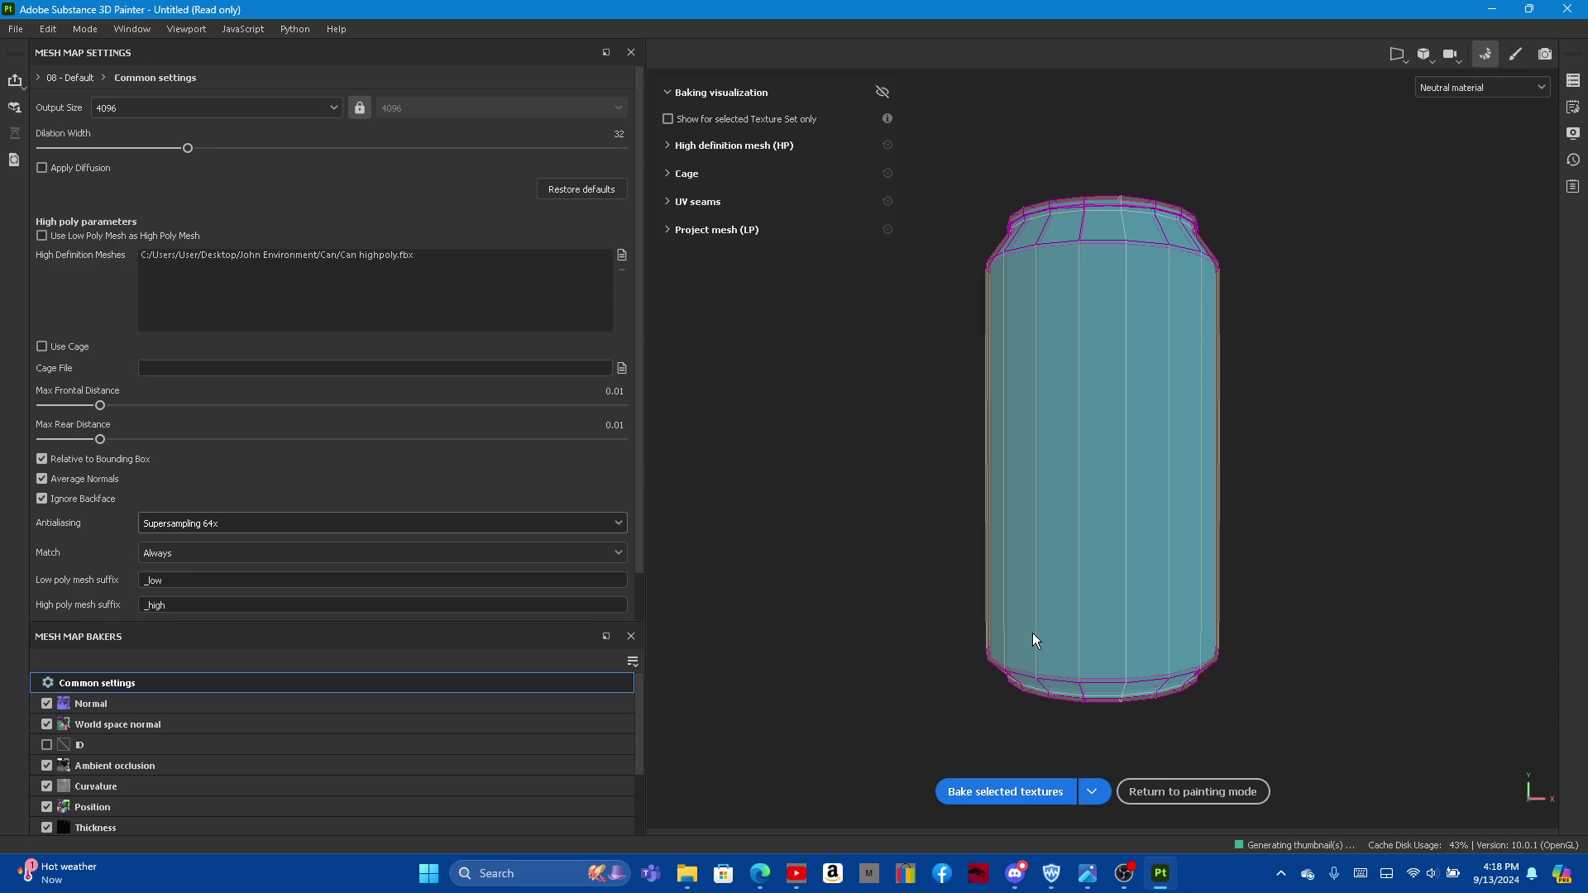
Step: Leave baking for painting mode and save the project as 'Can' in John Environment > Can
left_click(1233, 787)
left_click(27, 28)
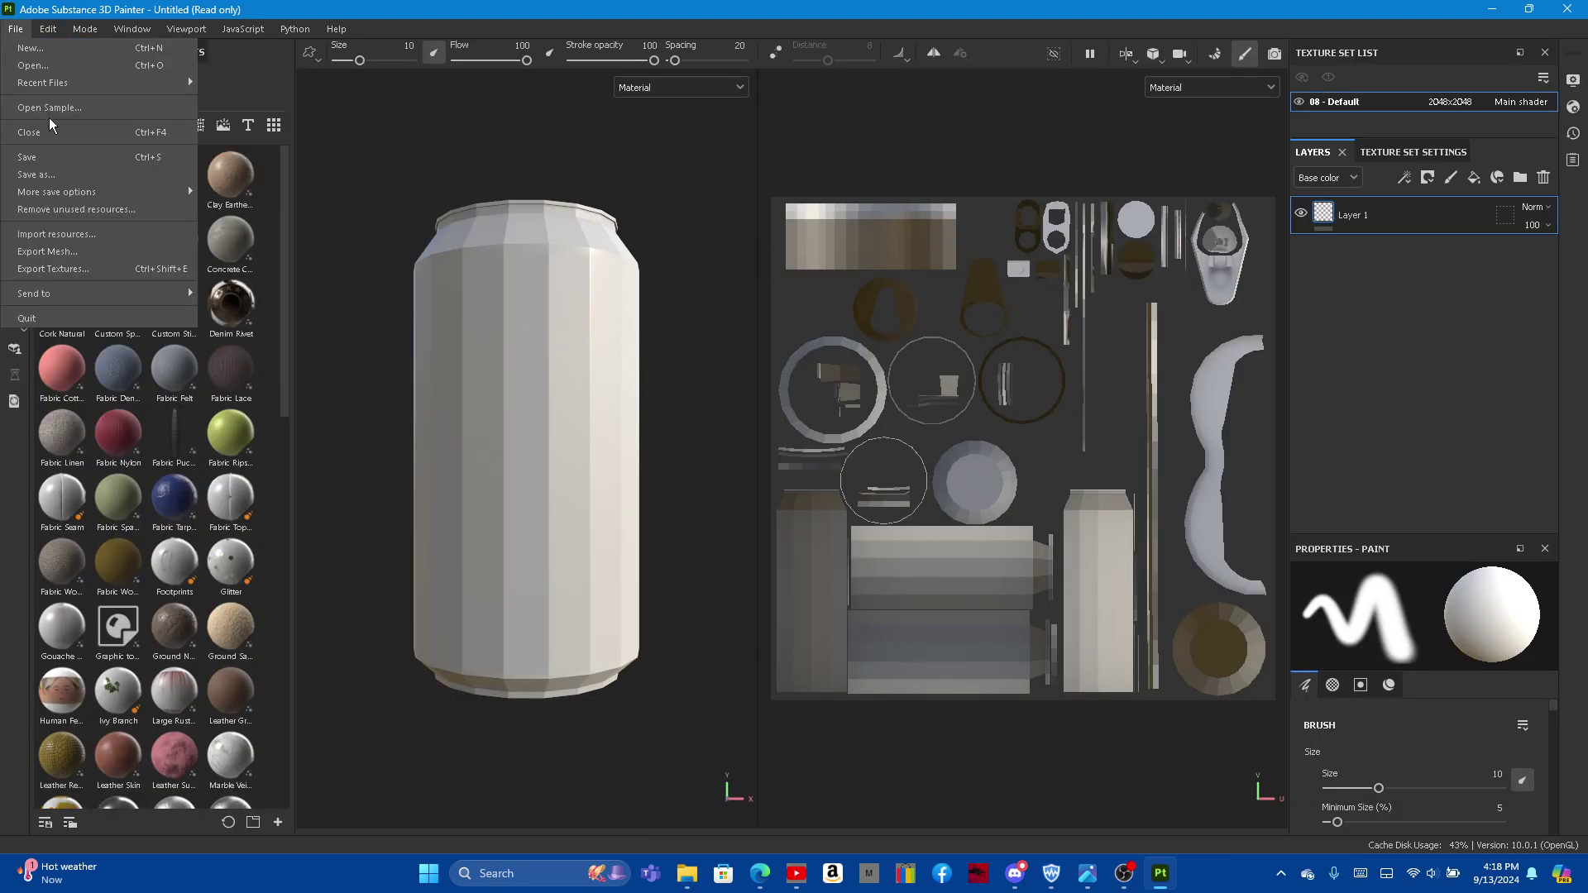
left_click(59, 159)
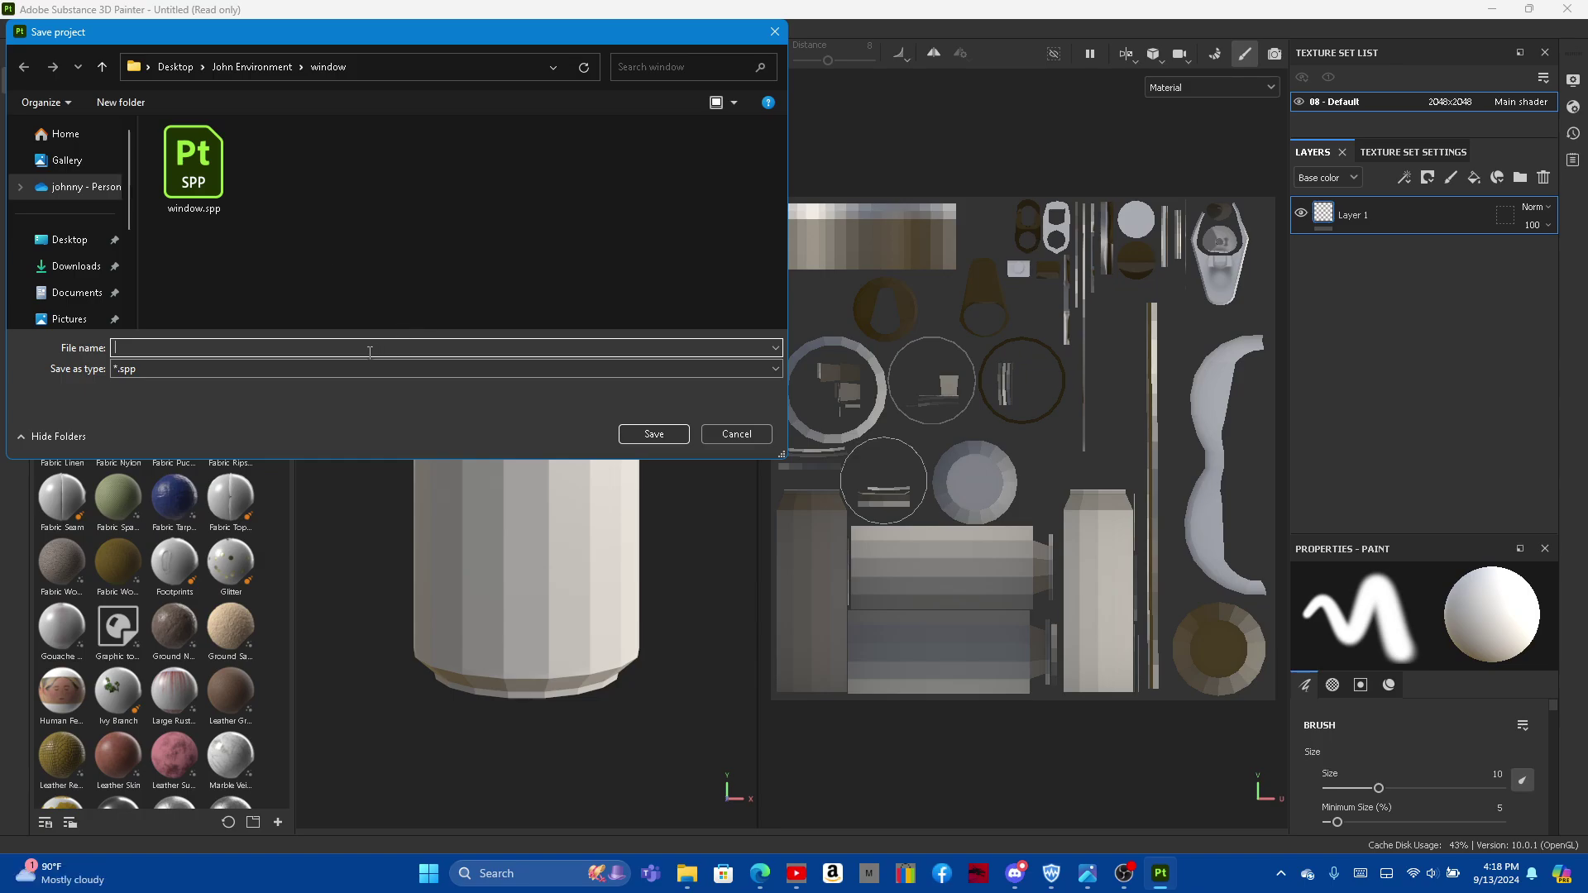
left_click(239, 66)
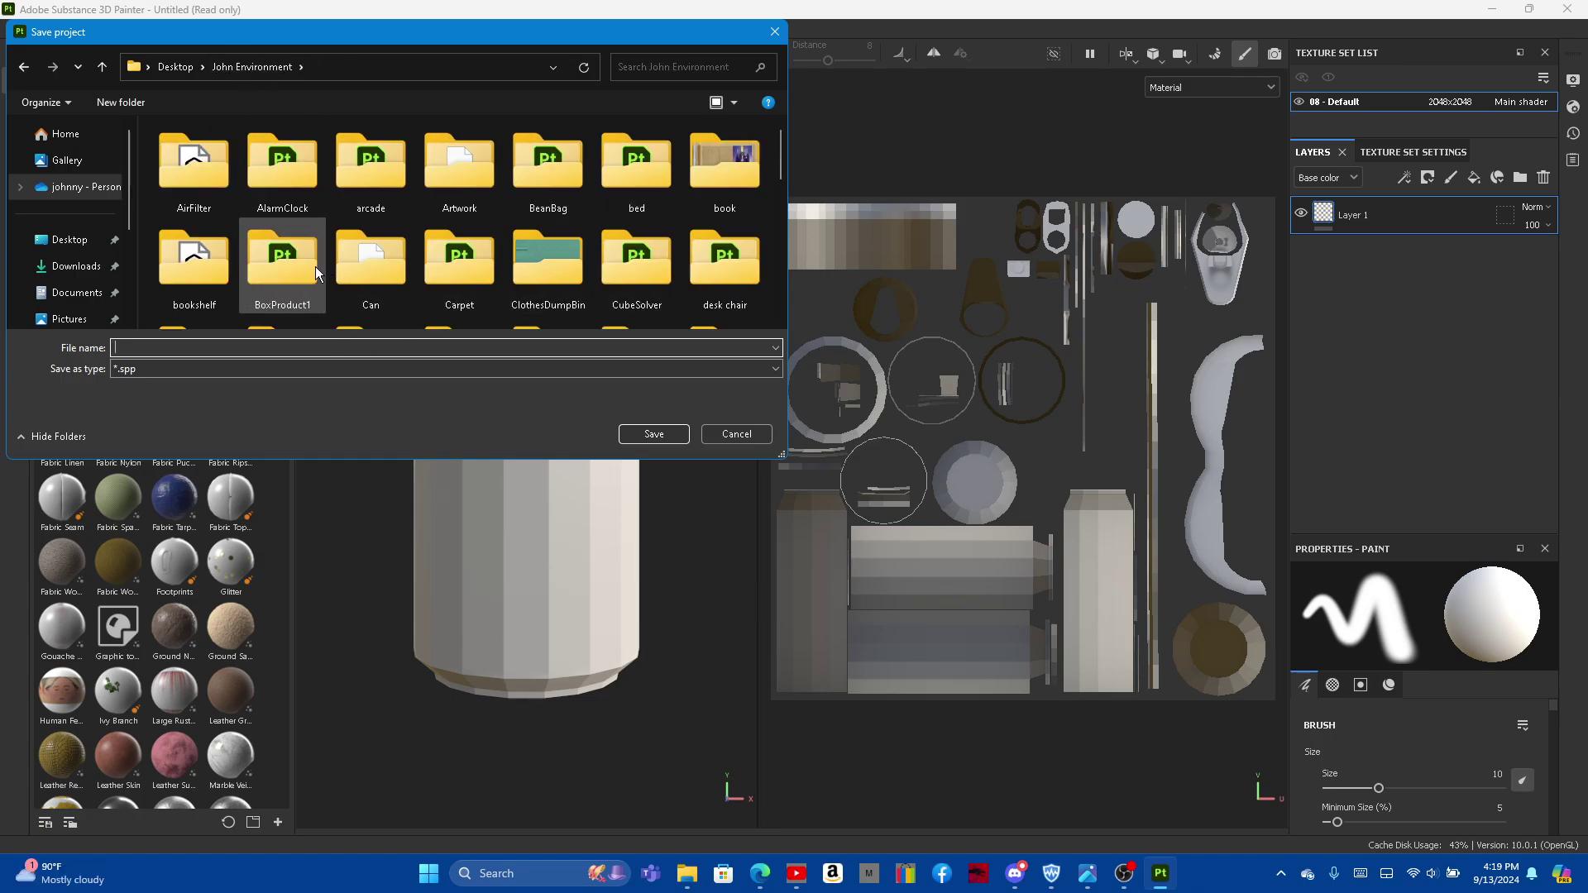
left_click(364, 273)
double_click(364, 268)
left_click(326, 348)
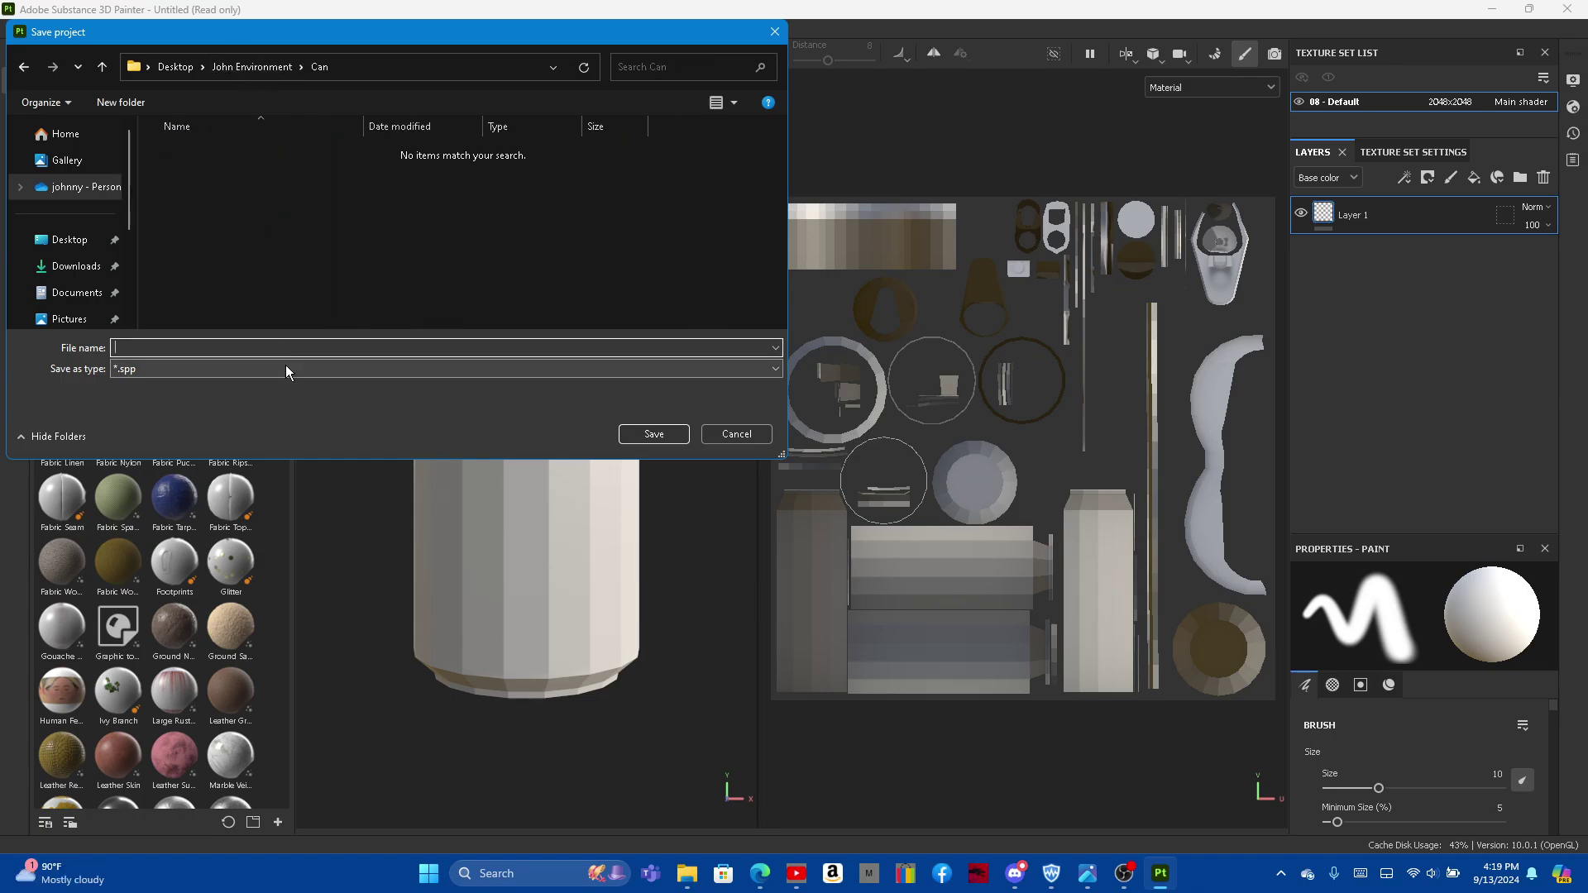
type("Can")
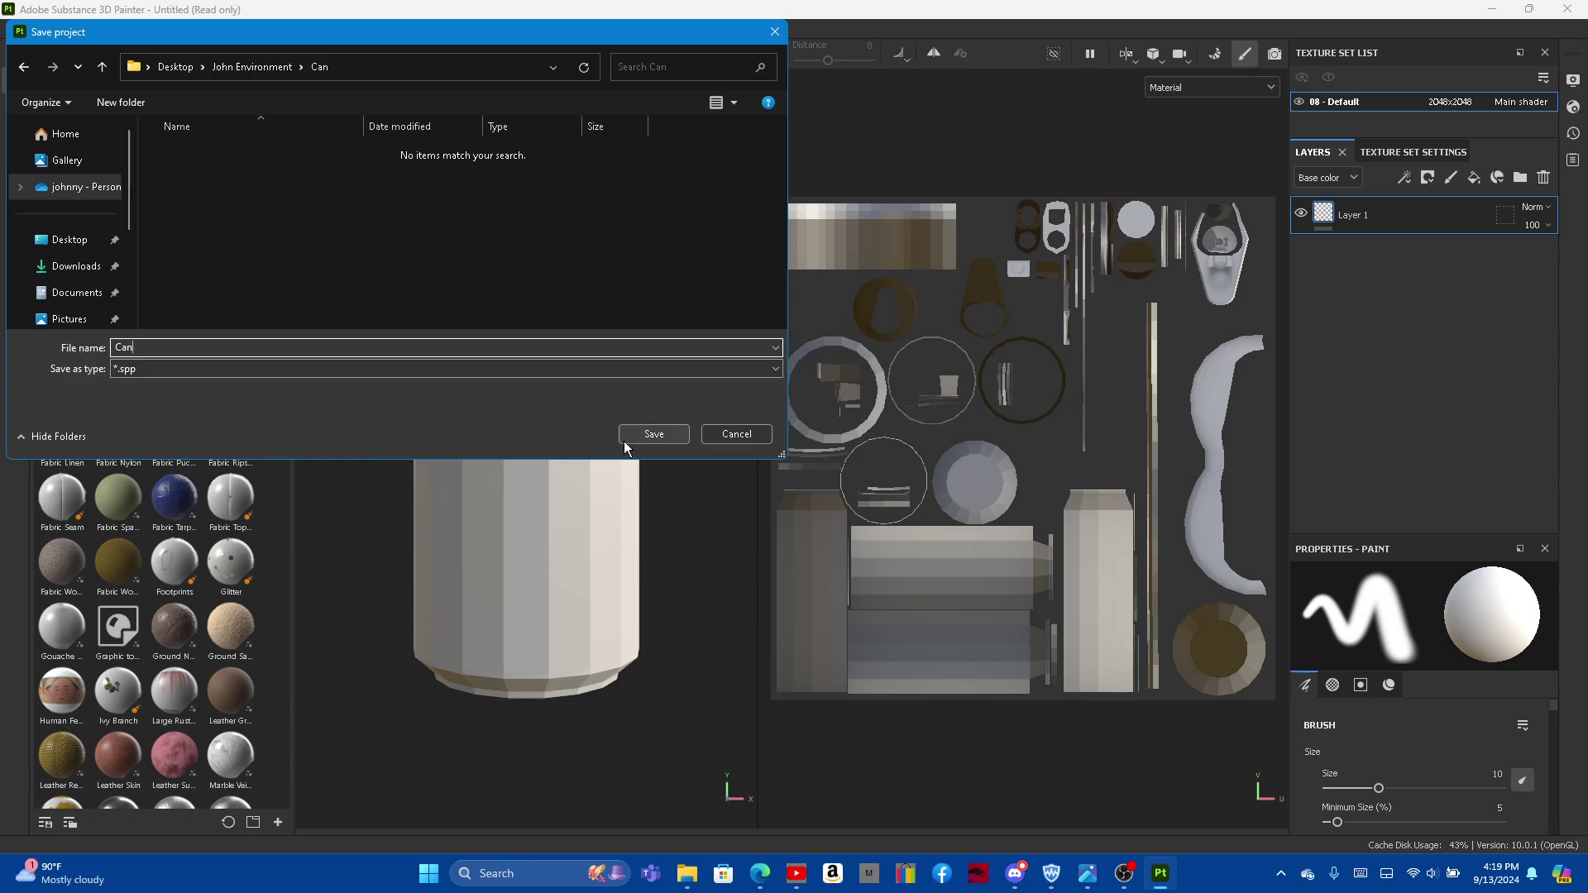
left_click(627, 438)
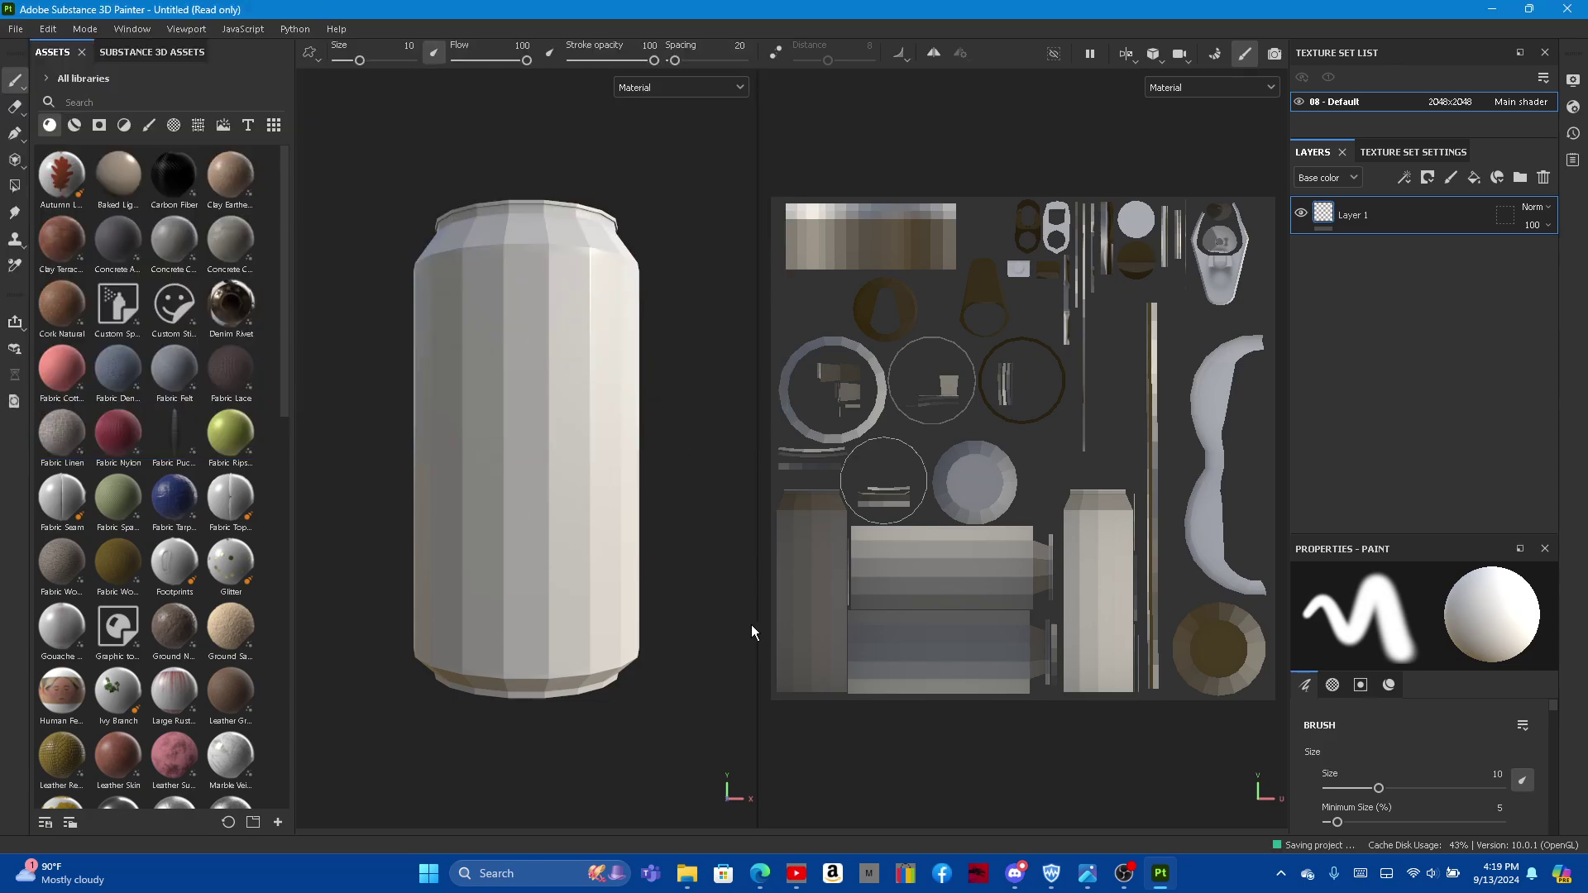
Step: Add a new paint layer and find cocaCola.jpg in the Can folder window
left_click(1449, 179)
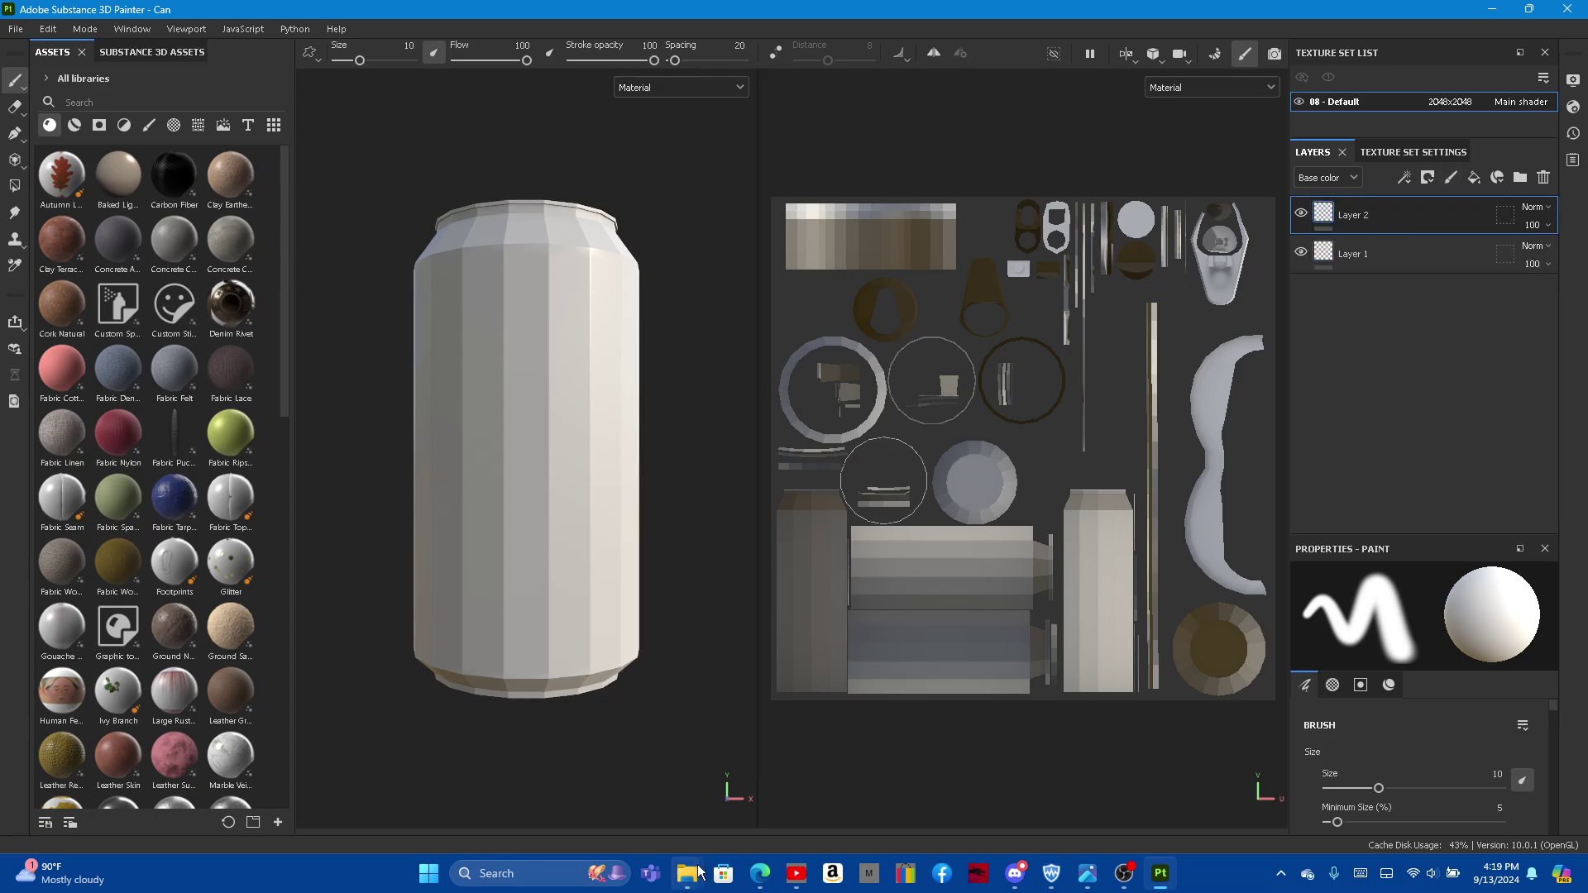
mouse_move(687, 873)
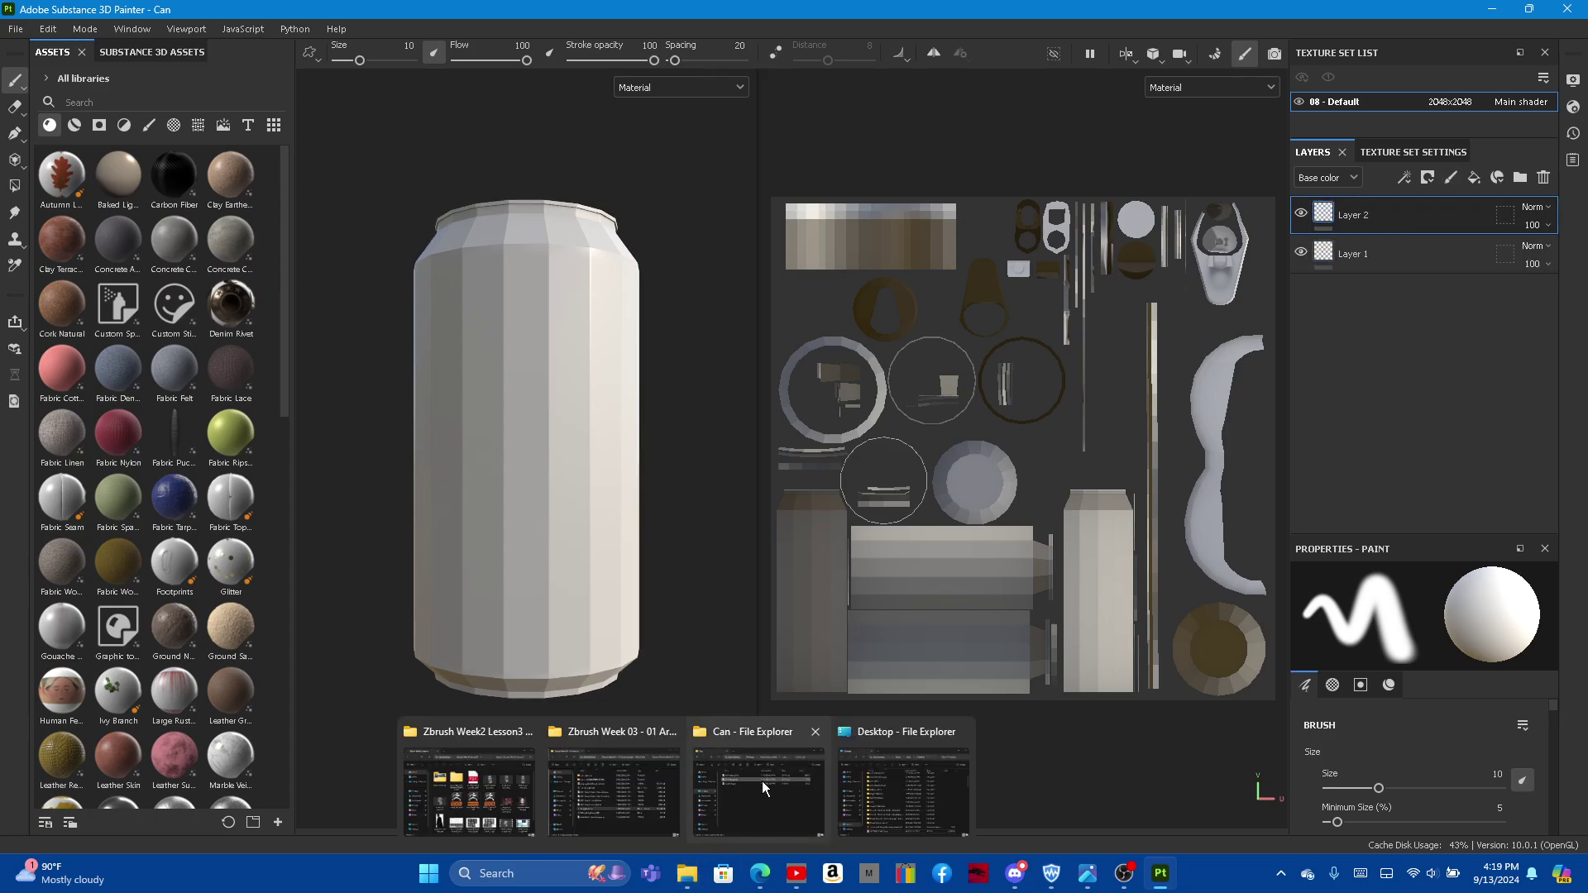
left_click(762, 786)
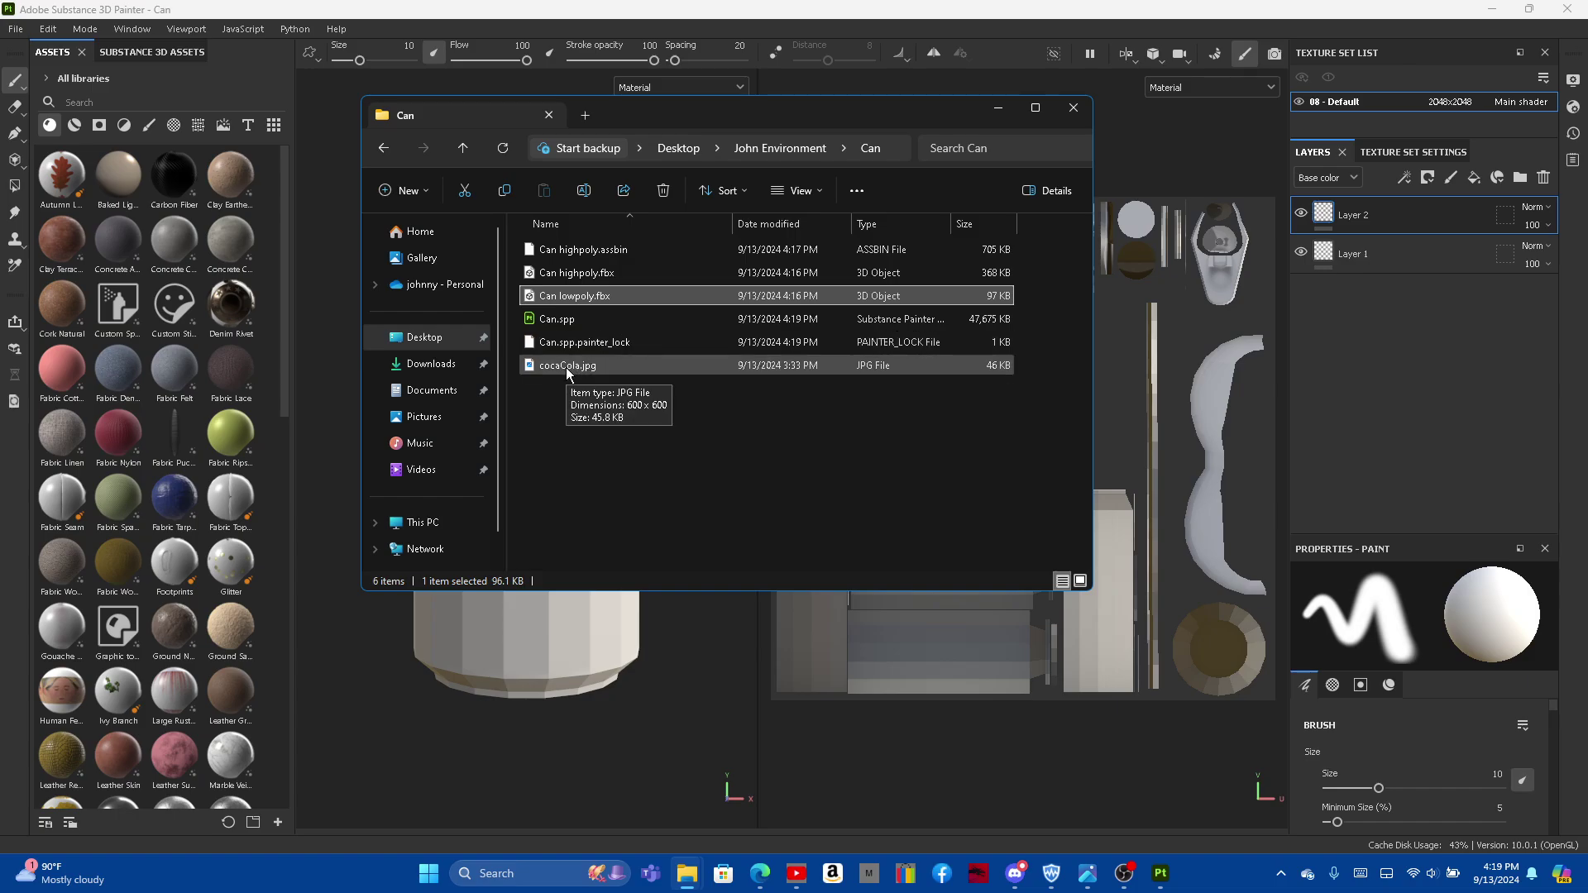
scroll(1471, 712, "down", 2)
scroll(1471, 712, "down", 2)
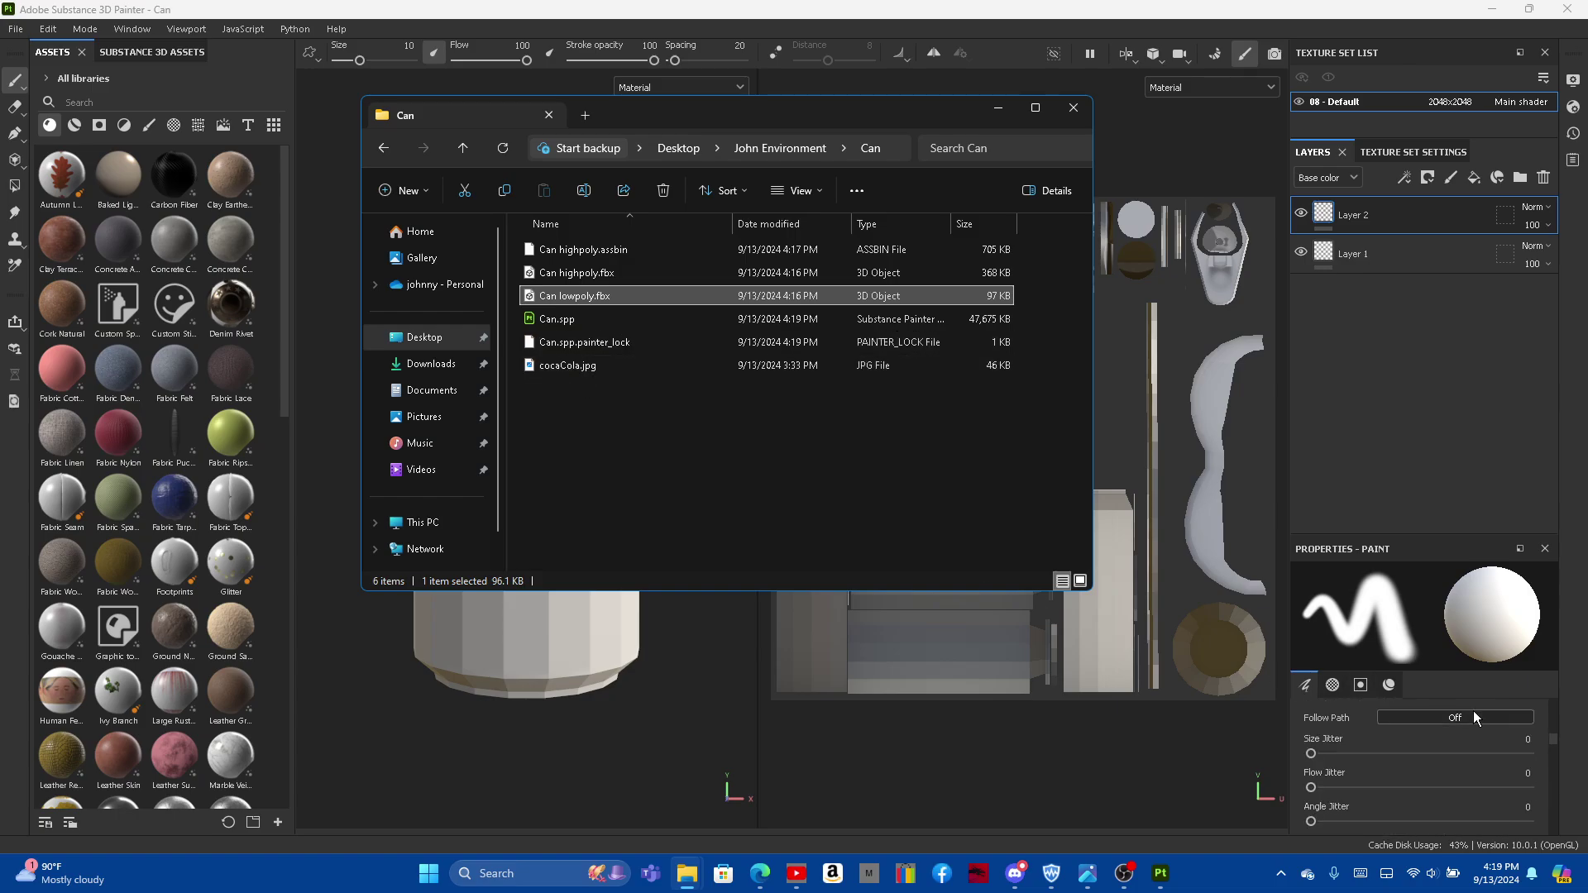
scroll(1474, 715, "down", 1)
scroll(1477, 723, "down", 2)
scroll(1476, 728, "down", 2)
scroll(1481, 727, "down", 2)
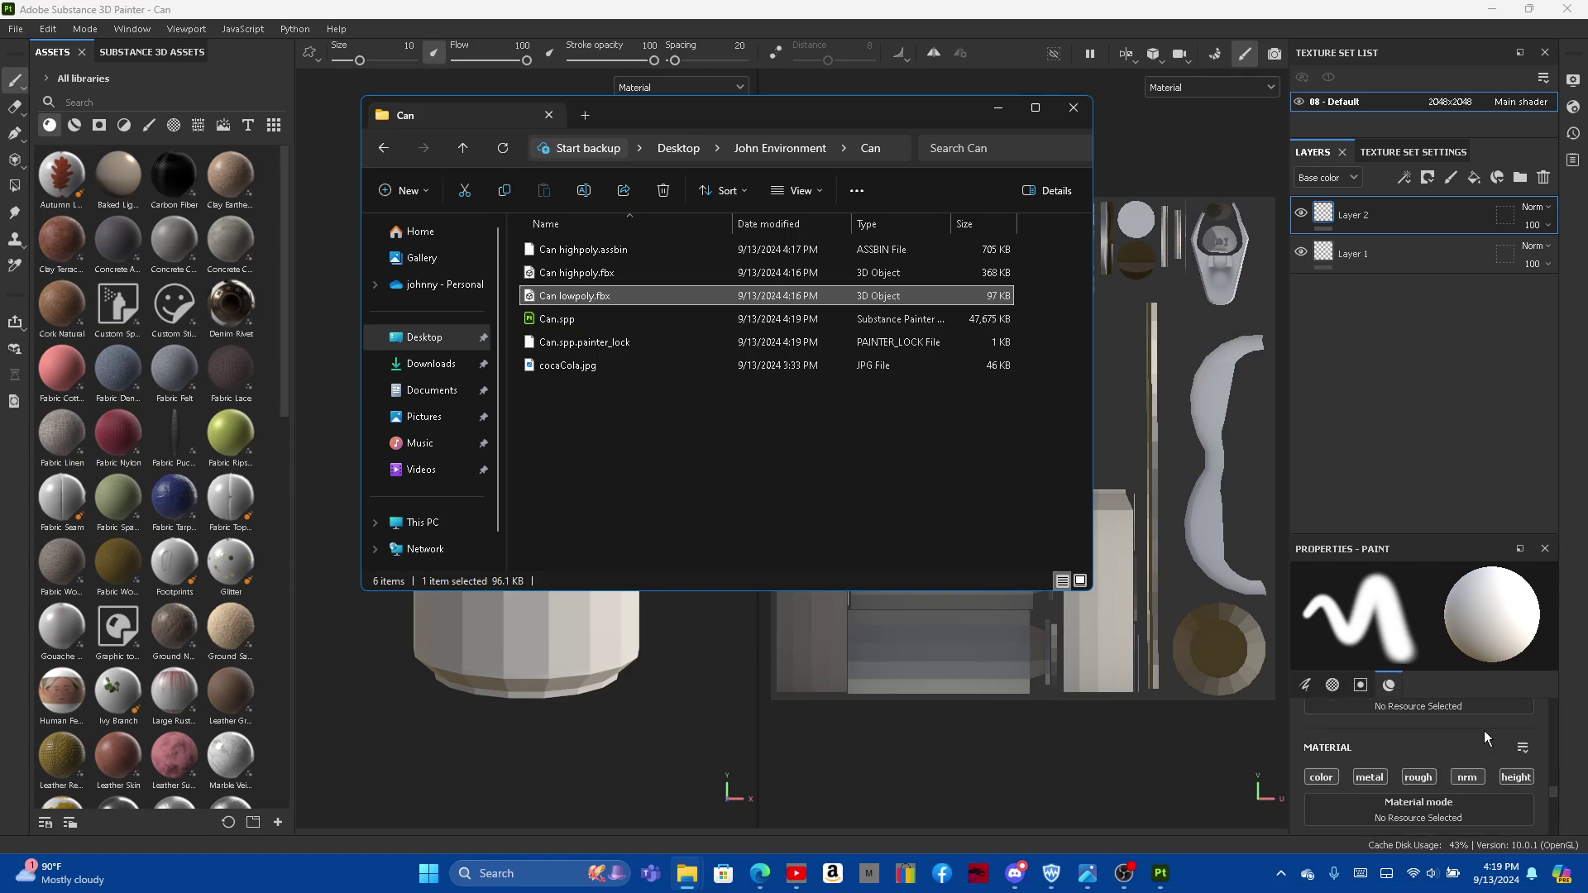
scroll(1483, 731, "down", 1)
scroll(1486, 731, "down", 1)
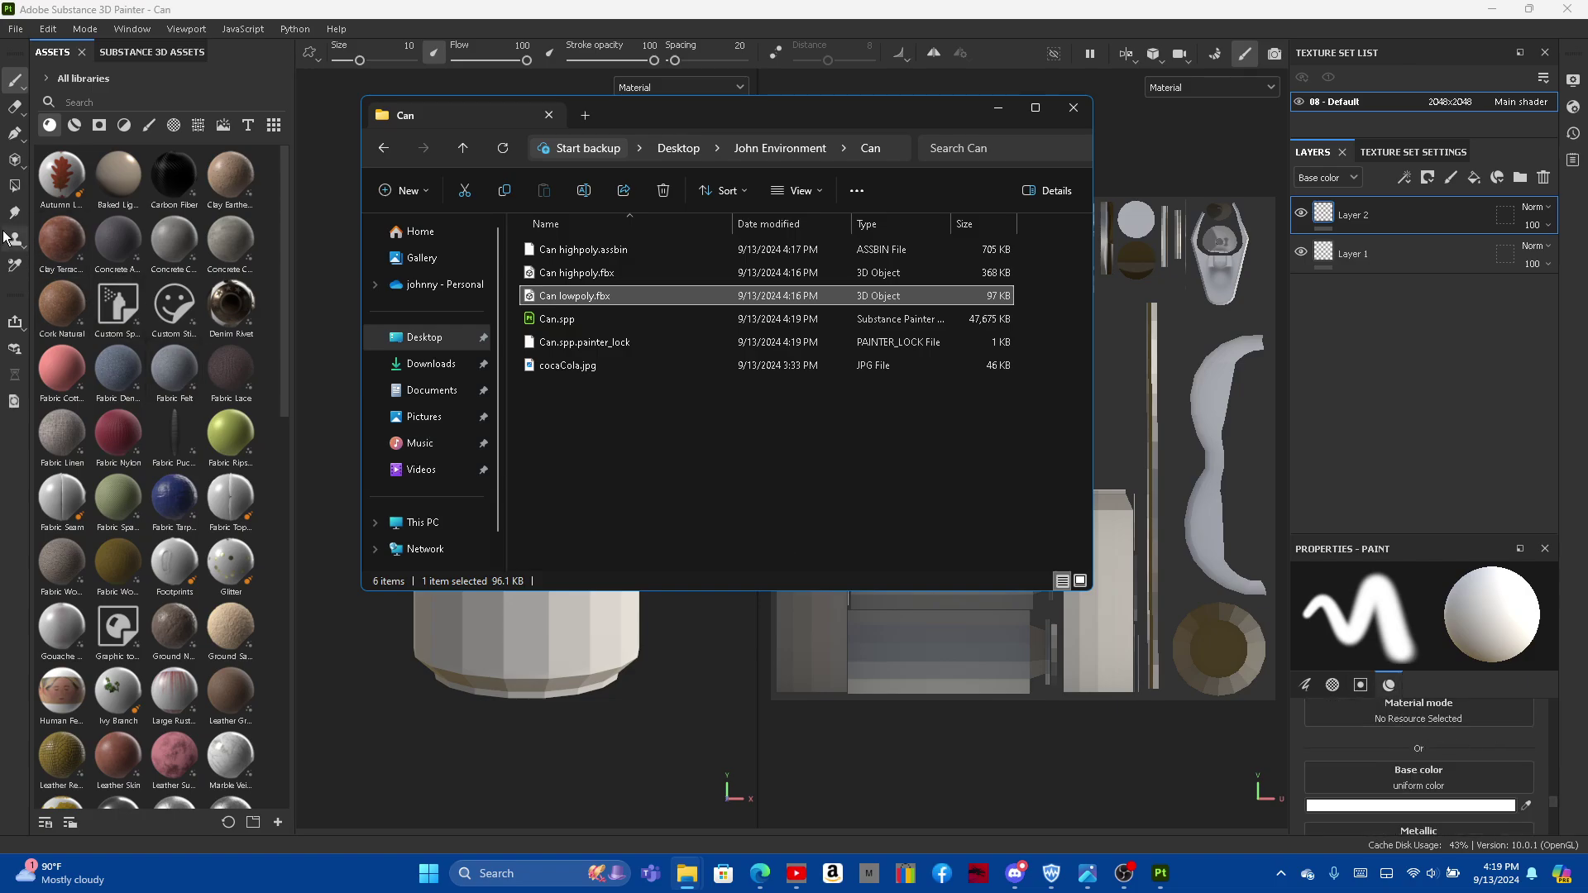
Step: Switch to the Projection tool and drag cocaCola.jpg into its Base color slot
left_click(14, 161)
mouse_move(686, 873)
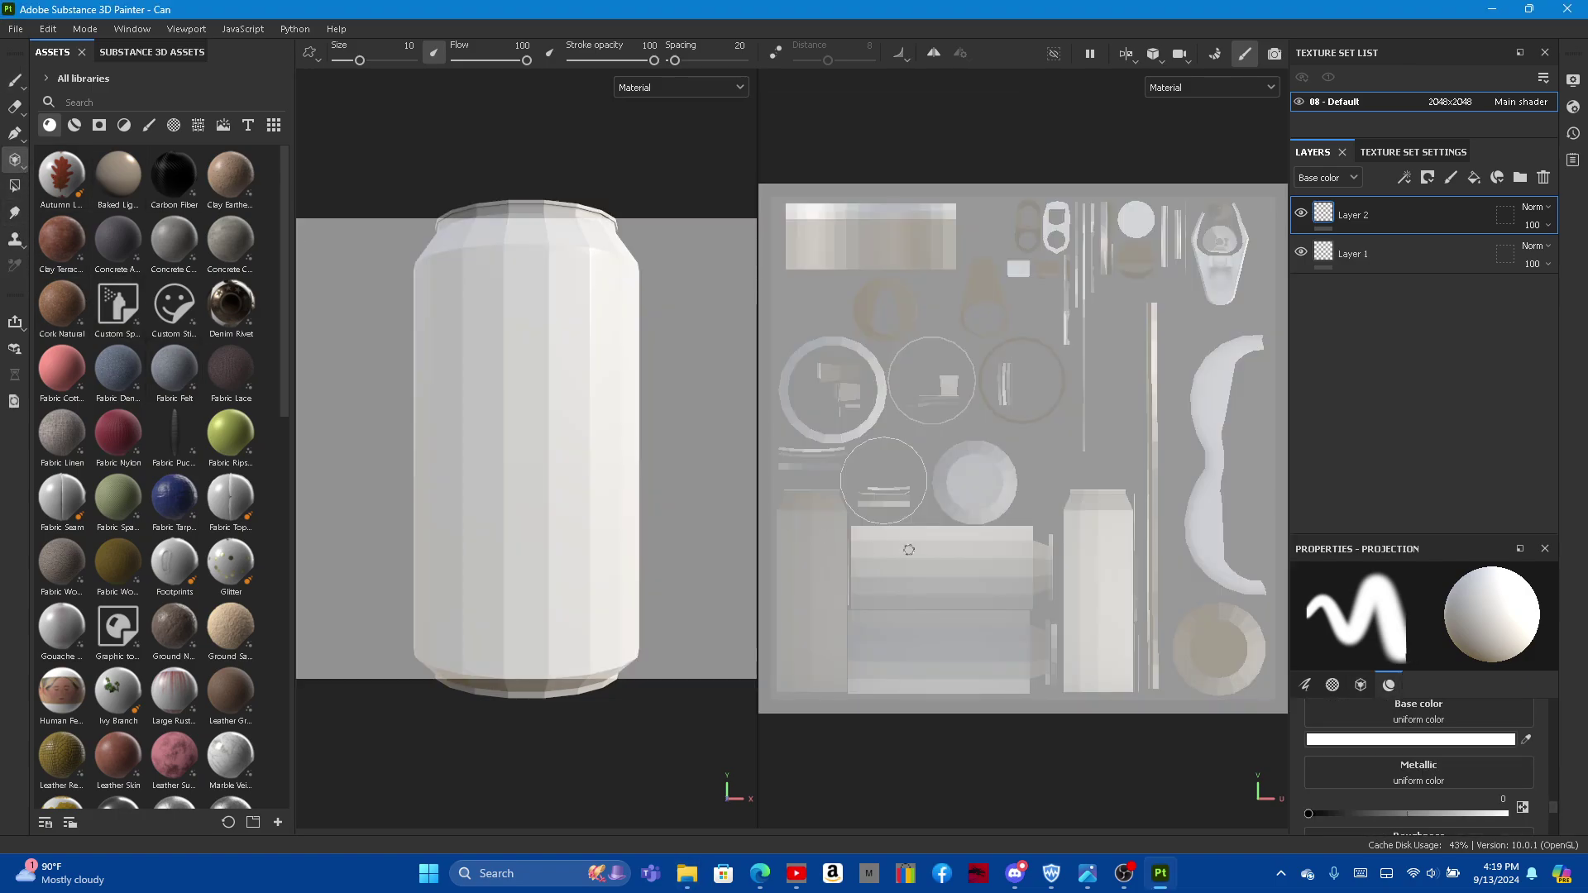
left_click(741, 796)
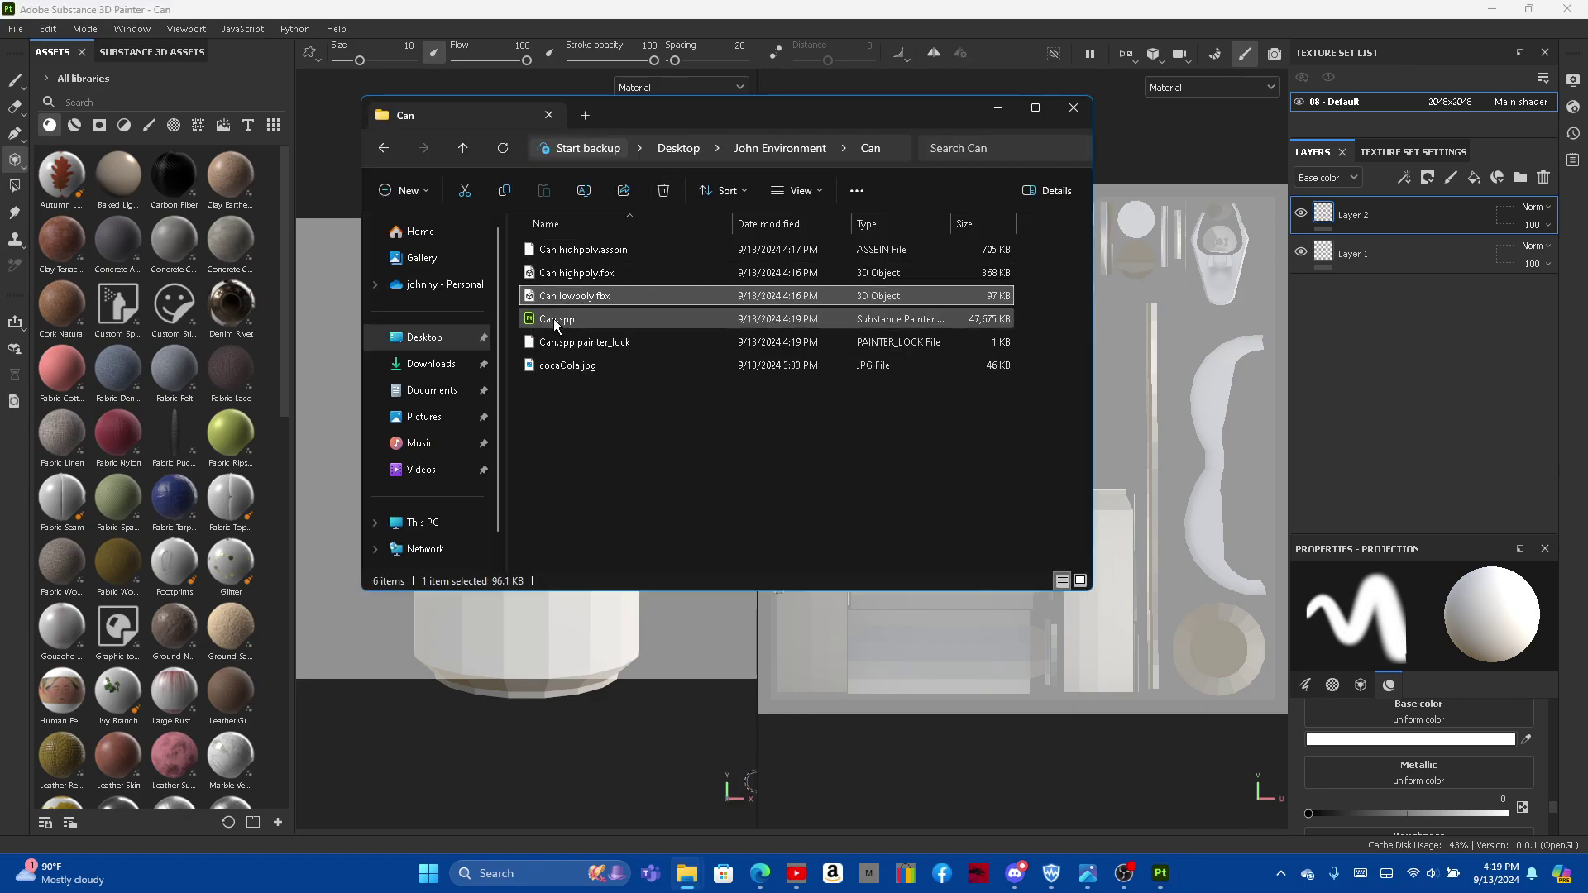
left_click_drag(563, 365, 1404, 765)
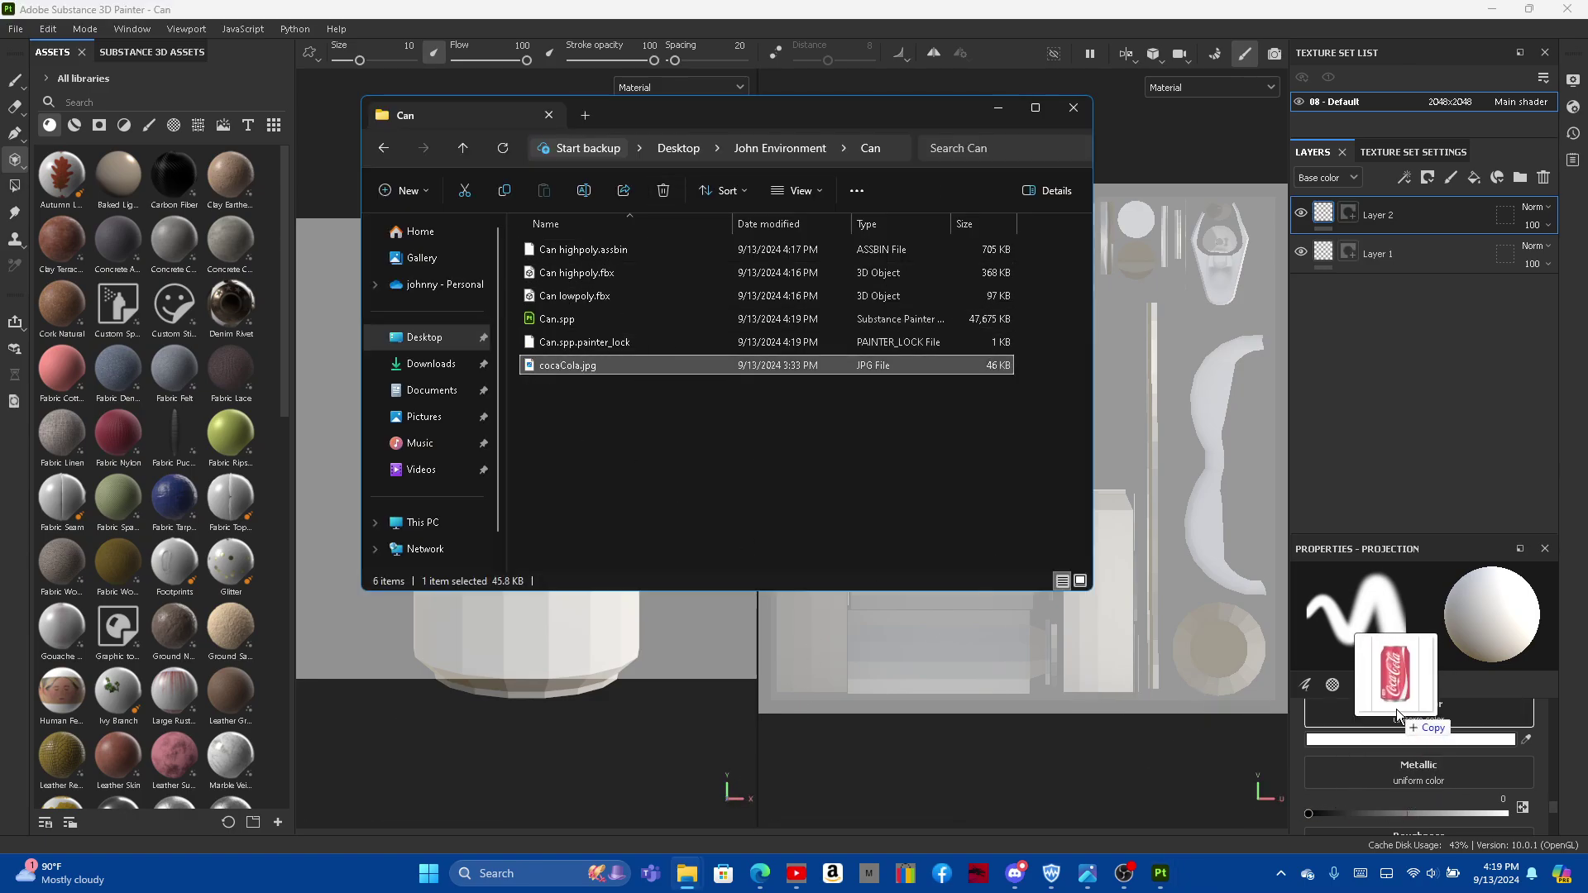
Step: Hide the Explorer window and check the can's top rim between Paint and Projection tools
left_click(997, 111)
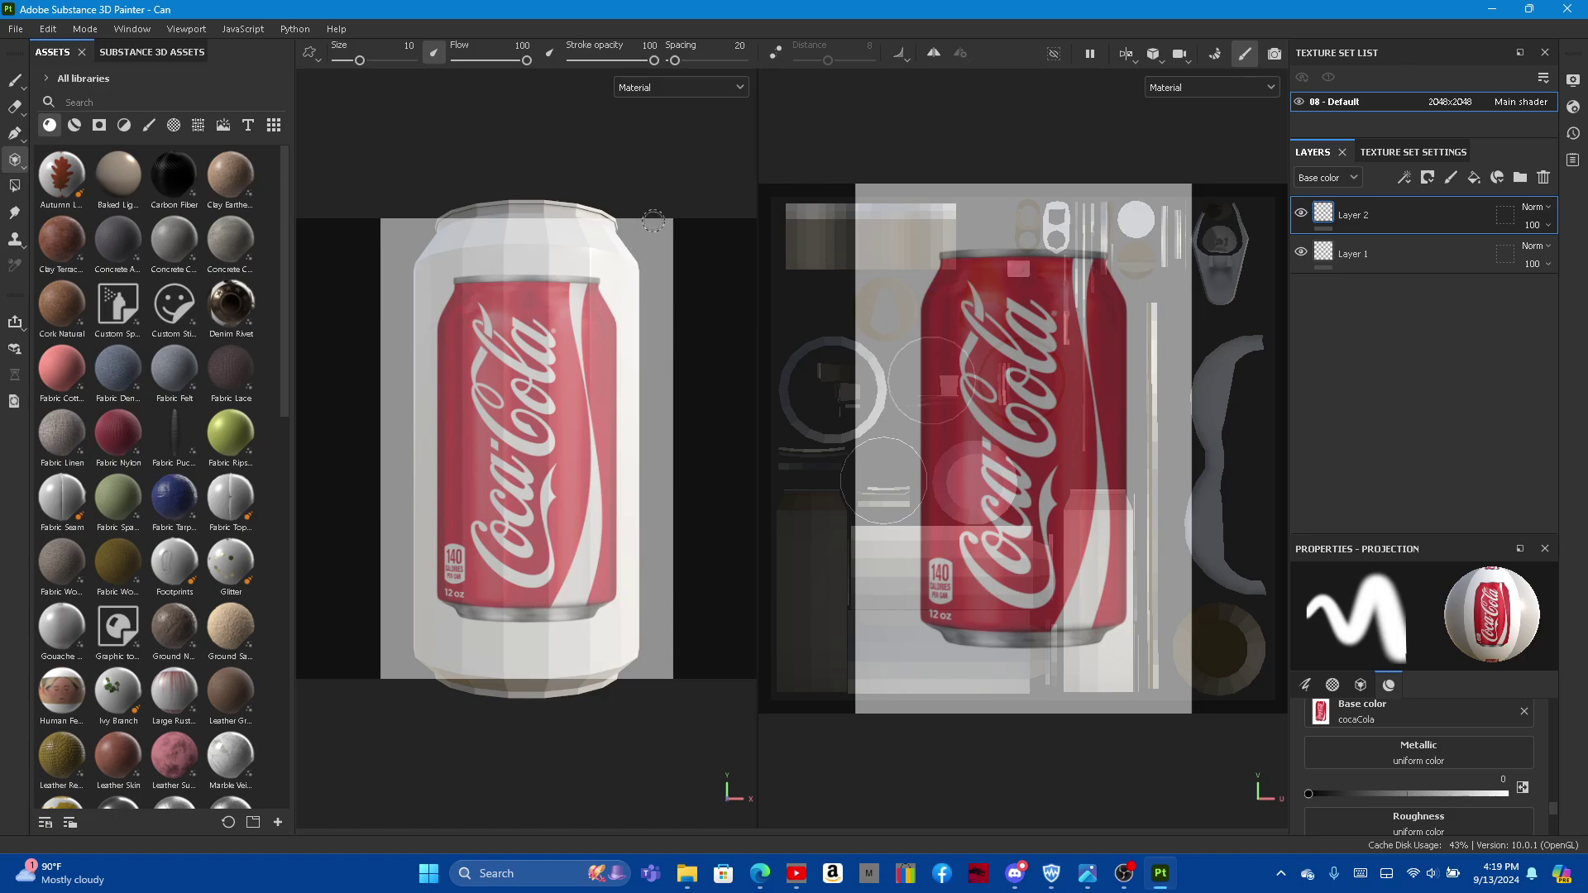
left_click(650, 178, "alt")
left_click(14, 81)
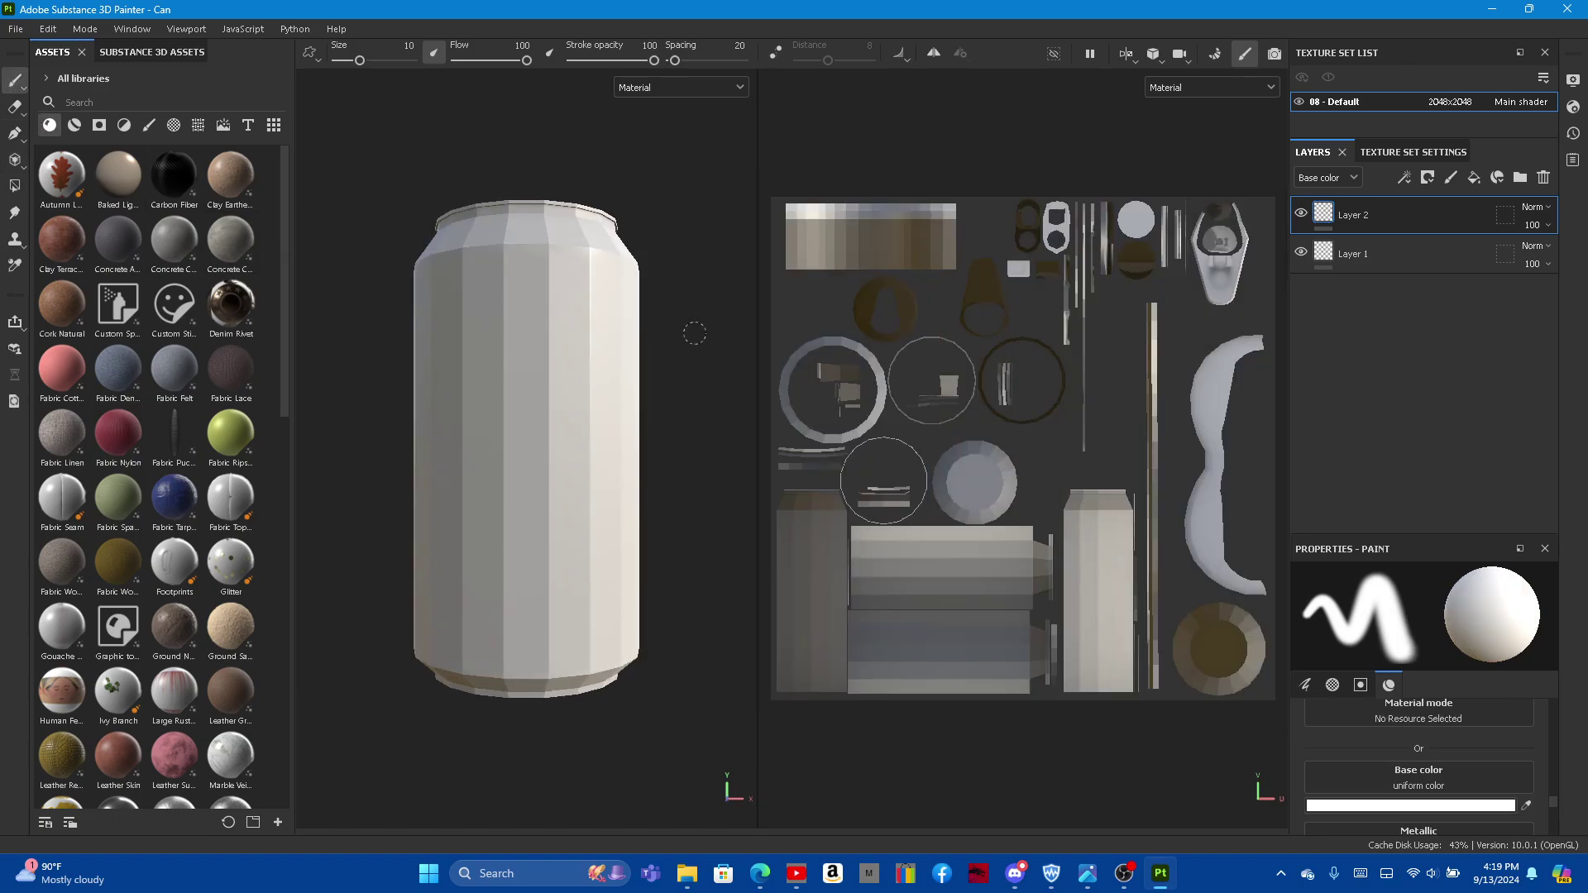
mouse_move(697, 339)
left_mouse_down("alt")
mouse_move(706, 383)
mouse_move(699, 348)
left_mouse_up("alt")
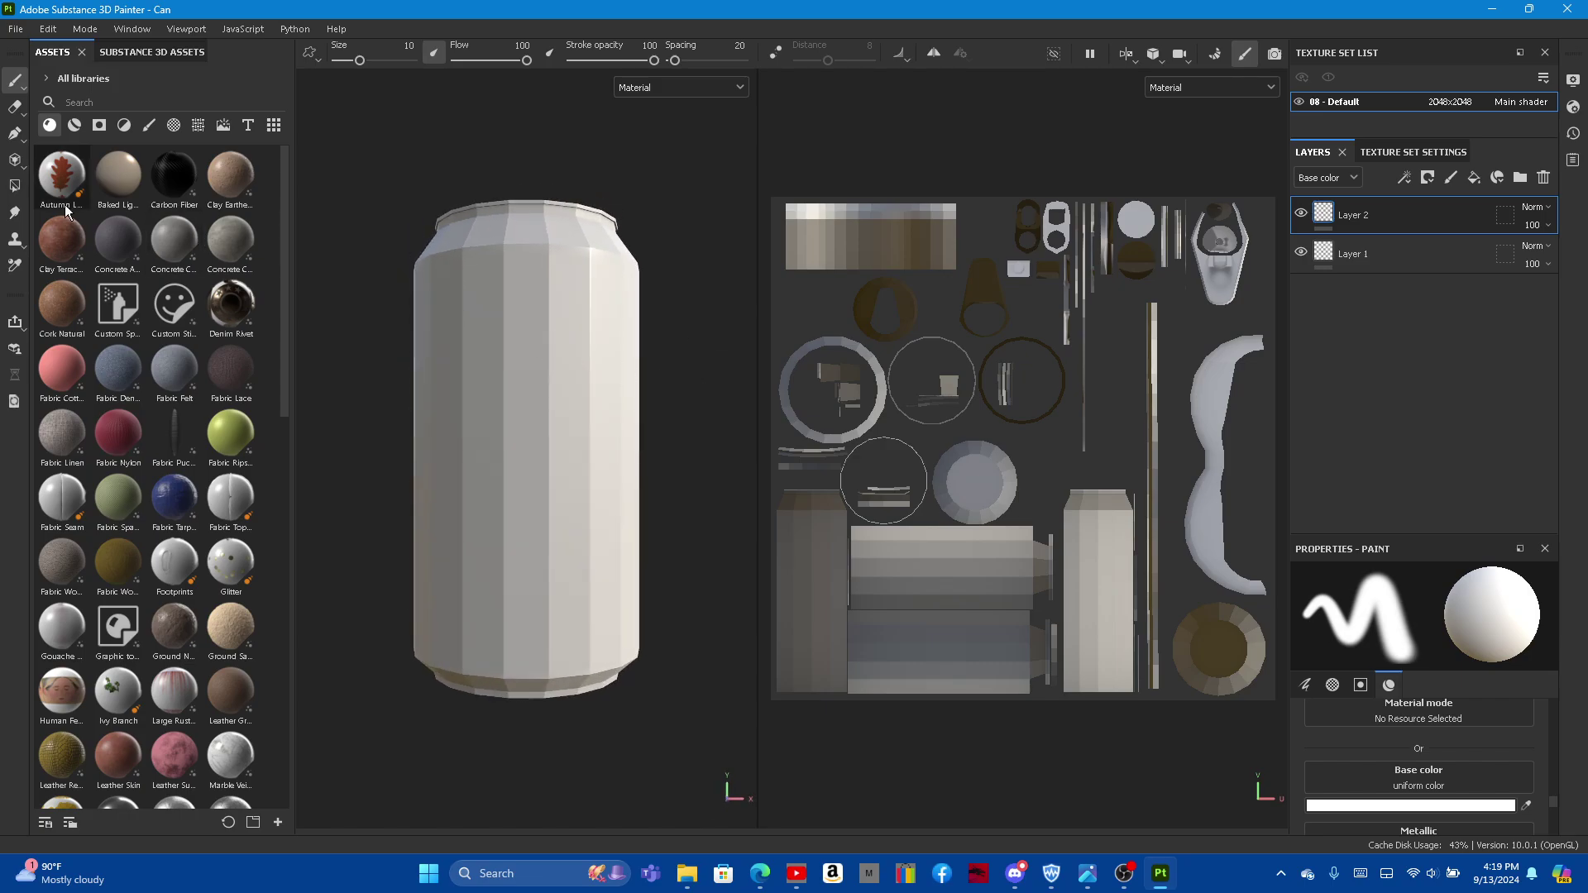
left_click(14, 160)
Step: Zoom and orbit the can until it sits level and straight behind the label image
scroll(544, 374, "up", 2)
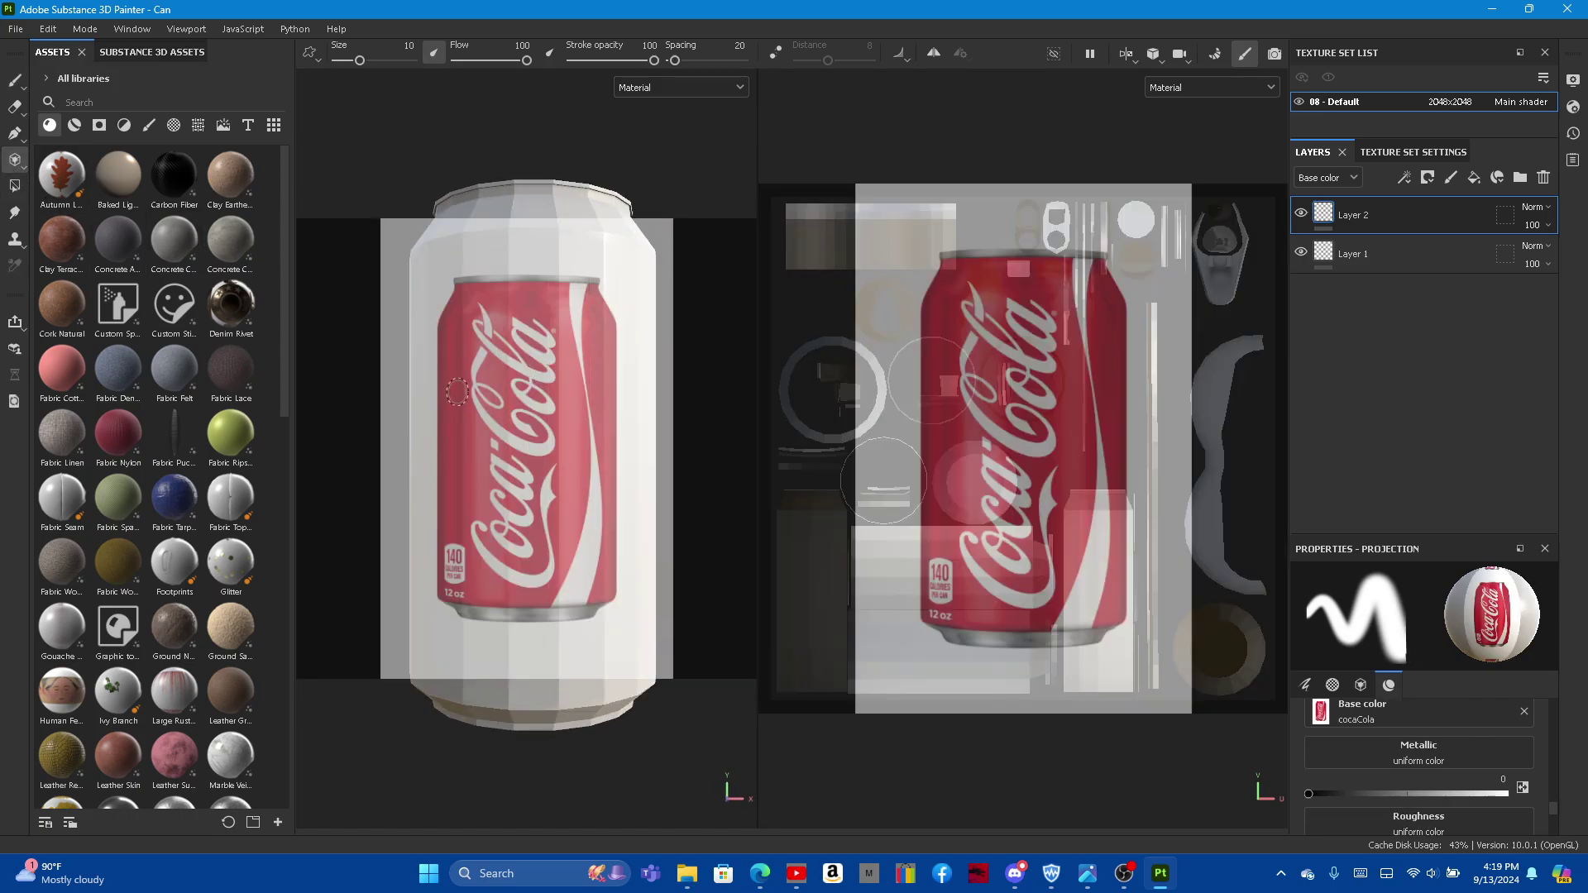
scroll(932, 356, "down", 2)
mouse_move(361, 387)
left_mouse_down("alt")
mouse_move(484, 456)
mouse_move(444, 364)
left_mouse_up("alt")
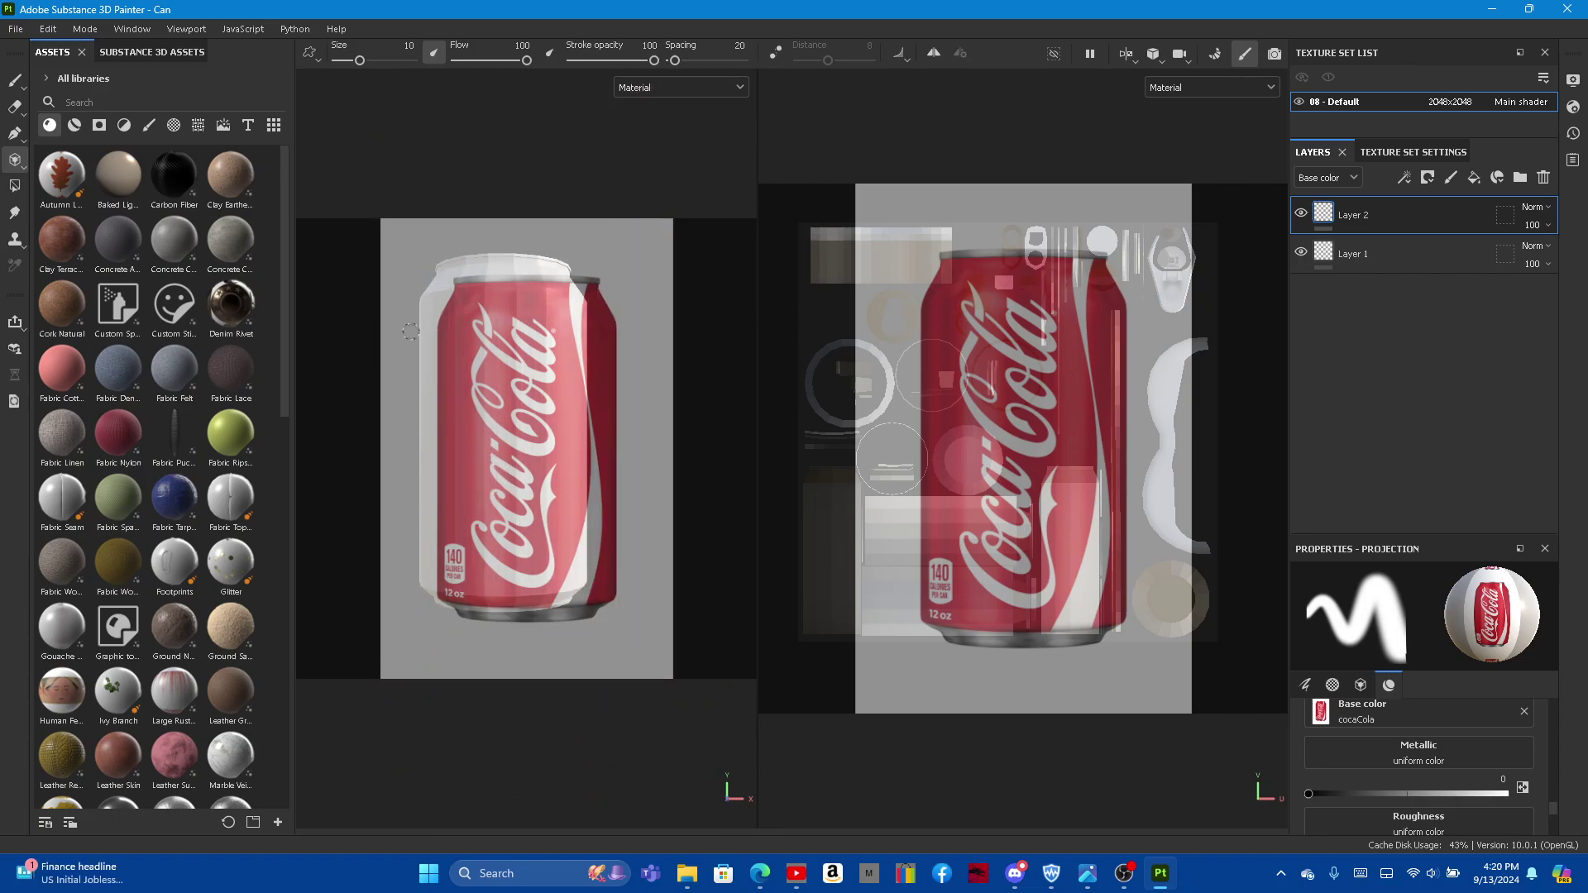
left_click_drag(355, 411, 487, 451, "alt")
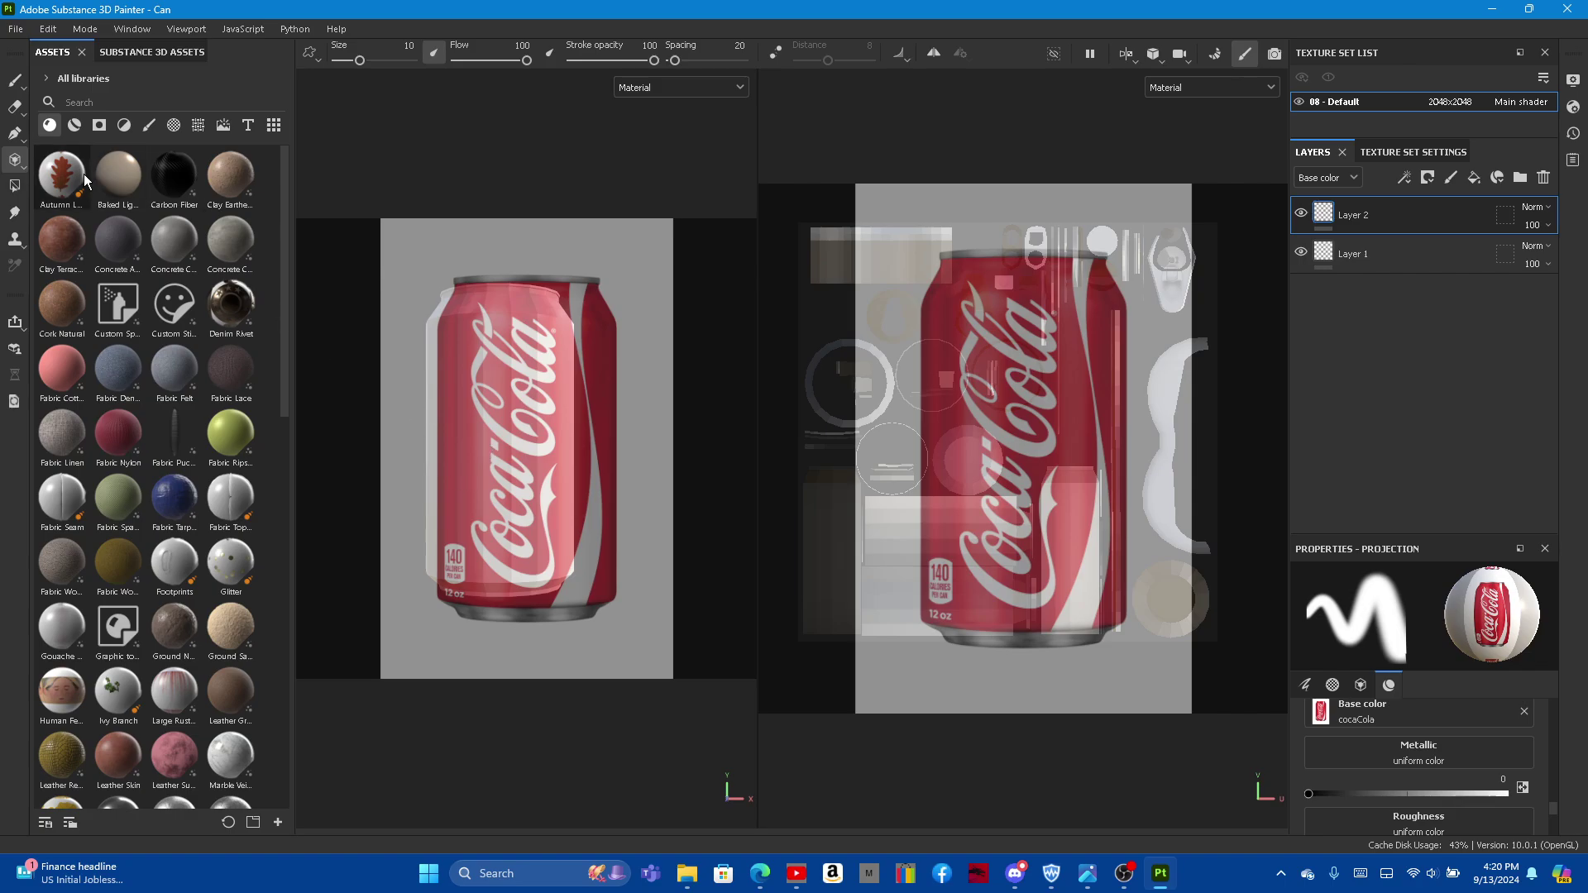
mouse_move(387, 412)
left_mouse_down("alt")
mouse_move(421, 422)
mouse_move(373, 440)
left_mouse_up("alt")
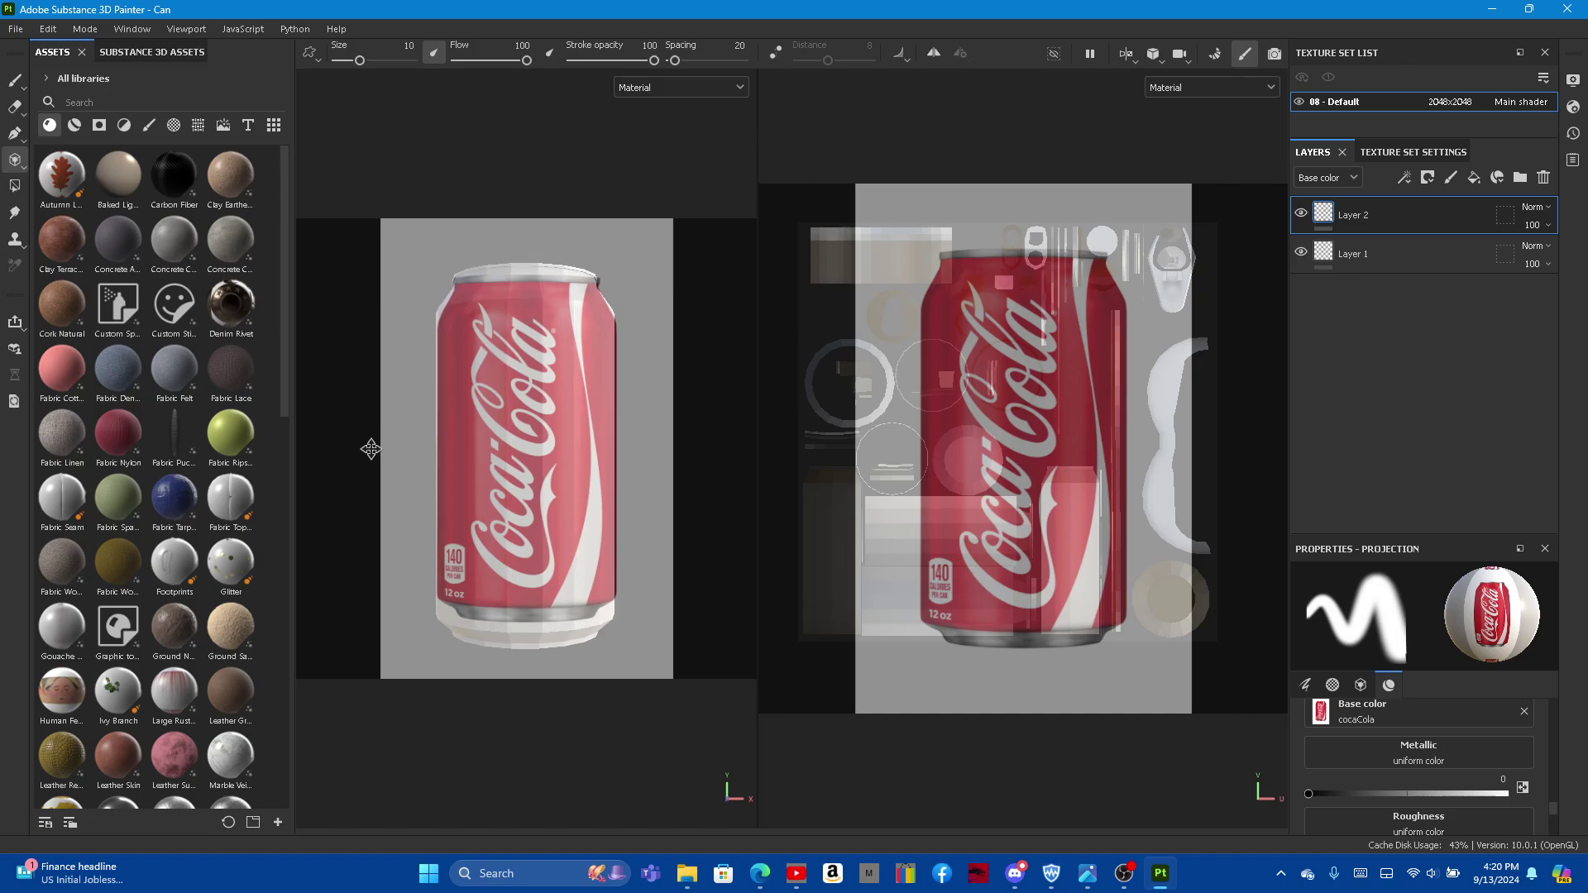
mouse_move(373, 441)
left_mouse_down("alt")
mouse_move(400, 447)
mouse_move(364, 432)
left_mouse_up("alt")
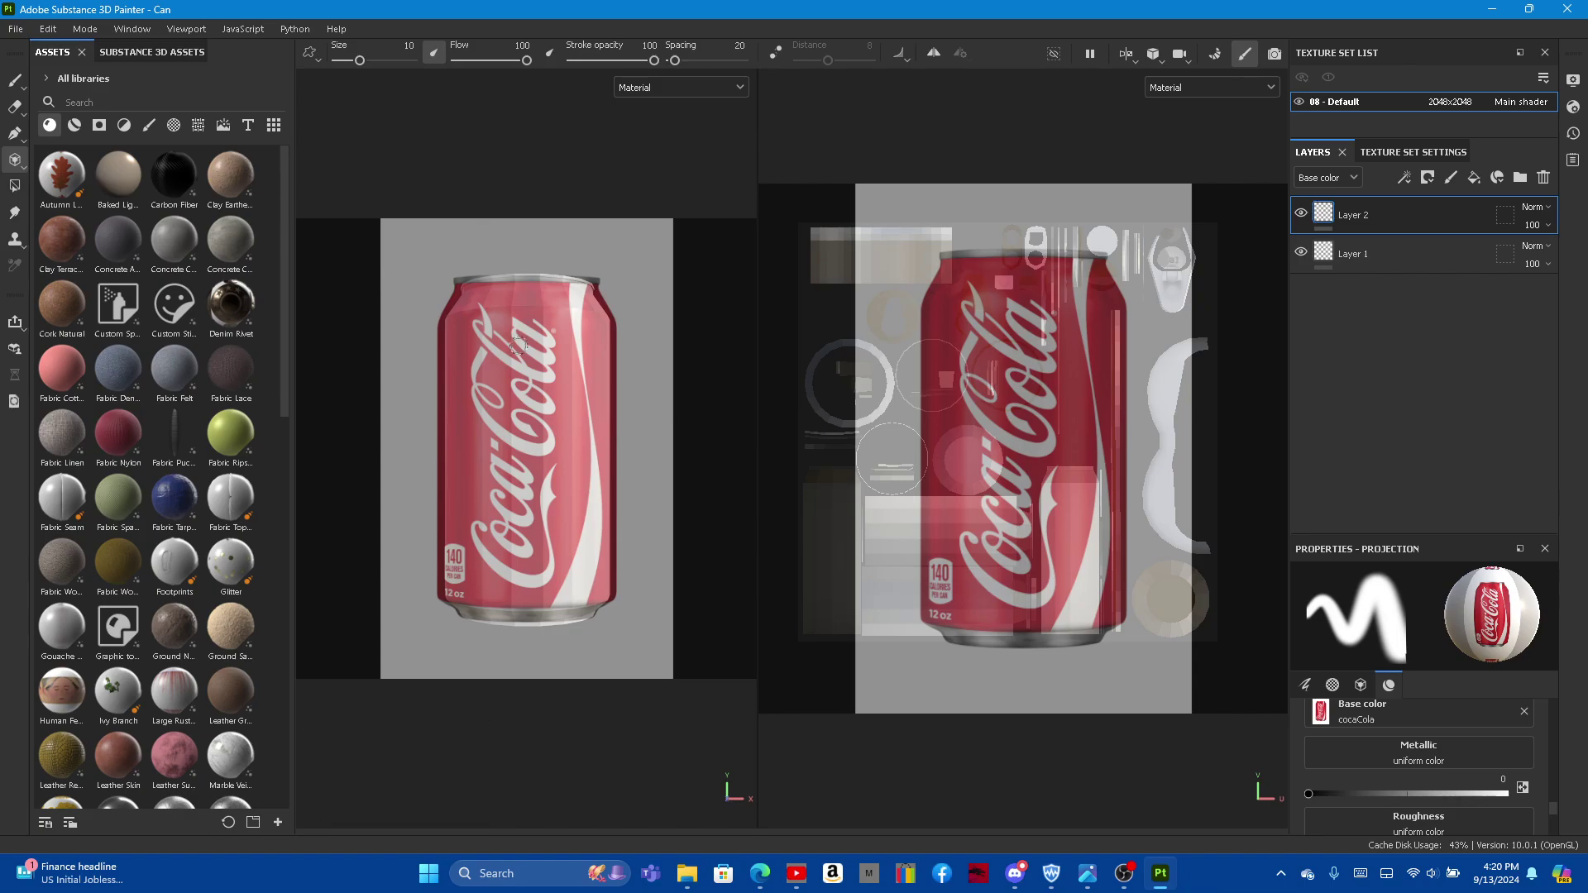
Step: Project the Coca-Cola label onto the can, rotating the image to fit its shape
mouse_move(519, 351)
left_mouse_down()
mouse_move(495, 370)
mouse_move(495, 569)
mouse_move(468, 561)
mouse_move(552, 546)
mouse_move(496, 600)
mouse_move(462, 542)
mouse_move(455, 397)
mouse_move(451, 560)
mouse_move(460, 535)
left_mouse_up()
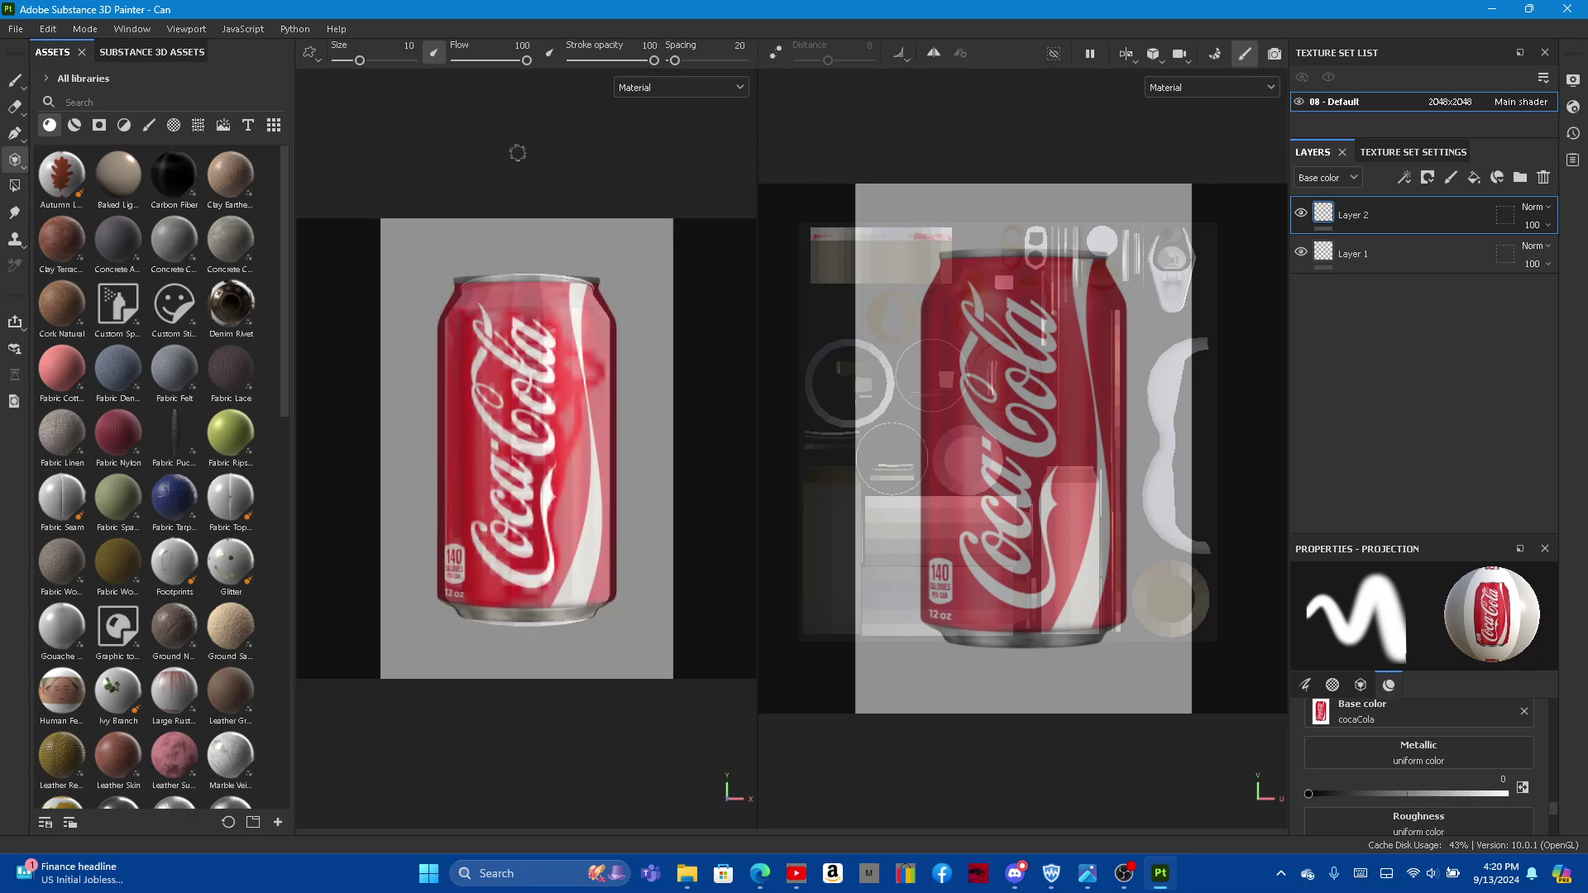
mouse_move(530, 154)
left_mouse_down()
mouse_move(515, 161)
mouse_move(545, 162)
left_mouse_up()
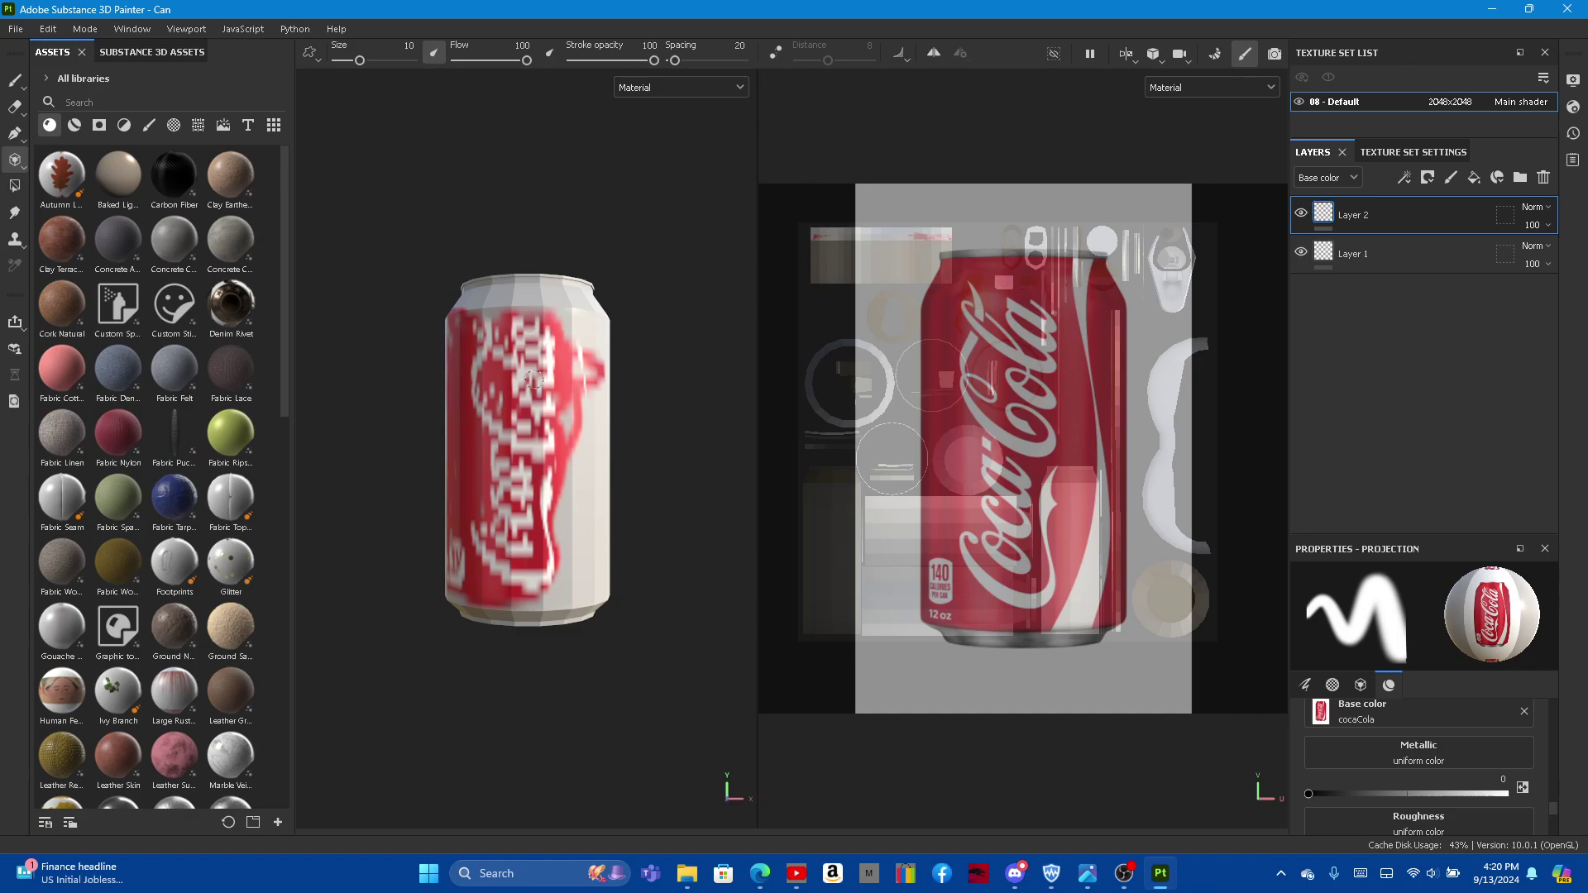
left_click_drag(533, 379, 544, 344)
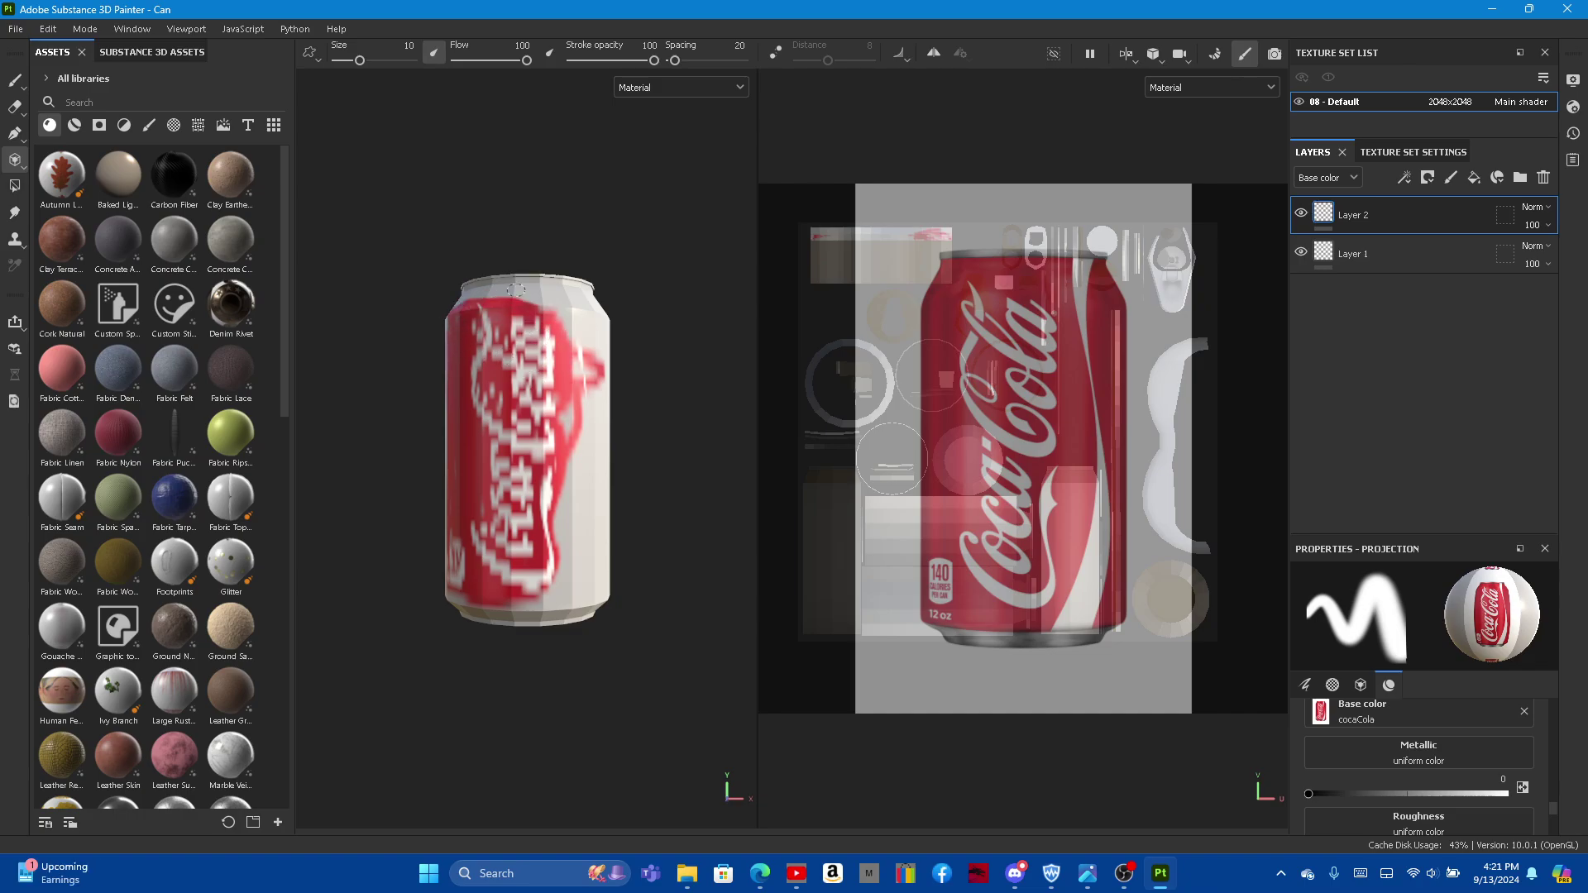
mouse_move(515, 289)
left_mouse_down()
mouse_move(592, 364)
mouse_move(575, 597)
mouse_move(426, 590)
left_mouse_up()
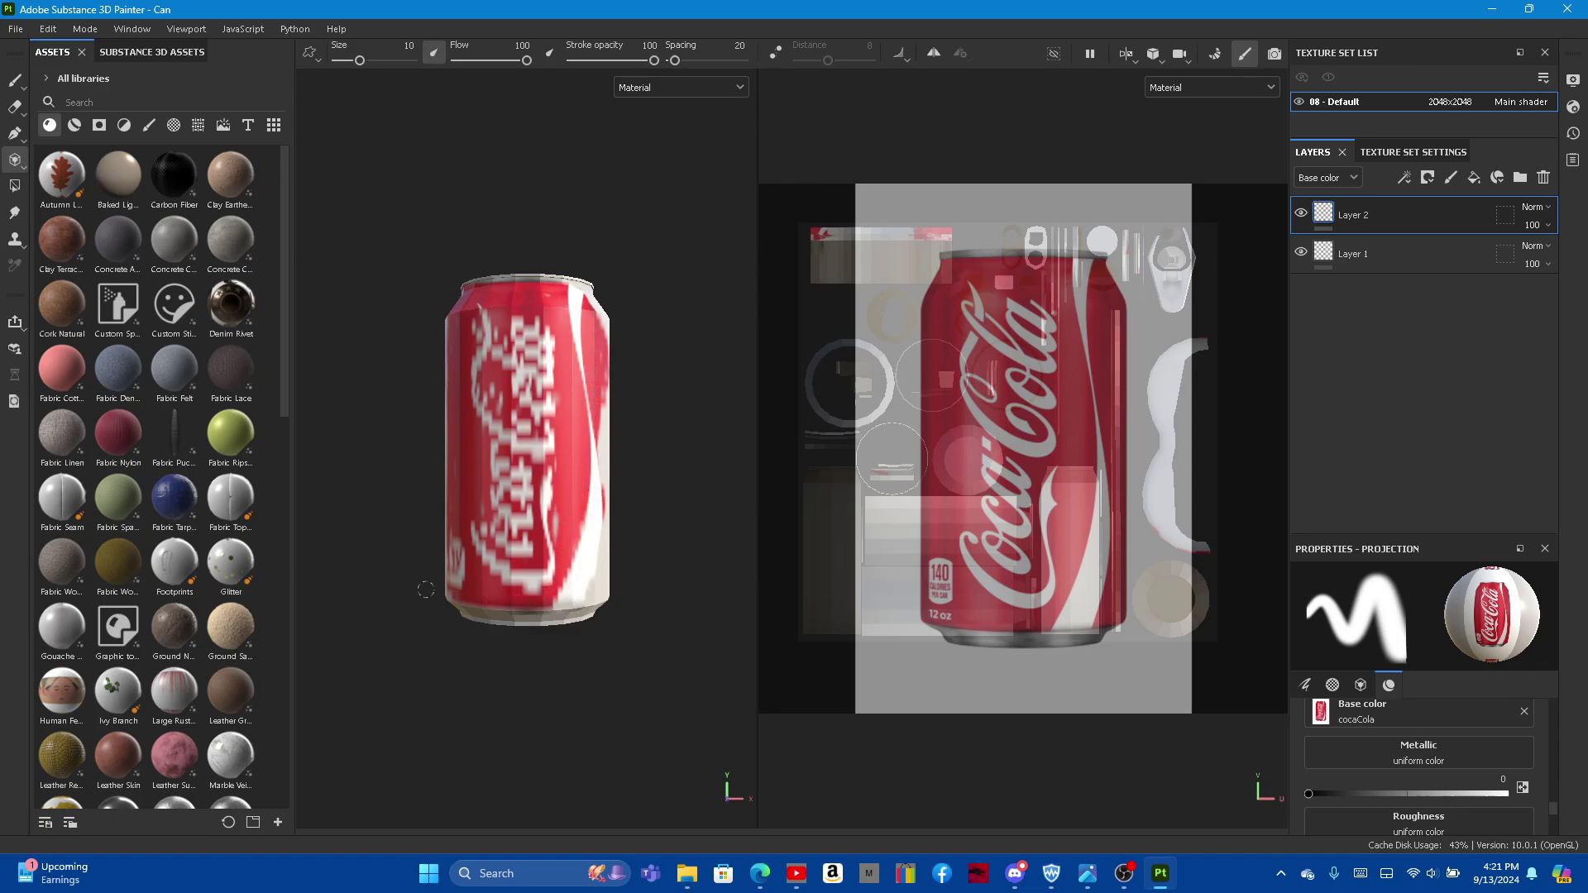
Step: Repaint the white strips along the can's right and upper edges with the red label
left_click_drag(596, 586, 597, 591)
left_click_drag(597, 523, 602, 542)
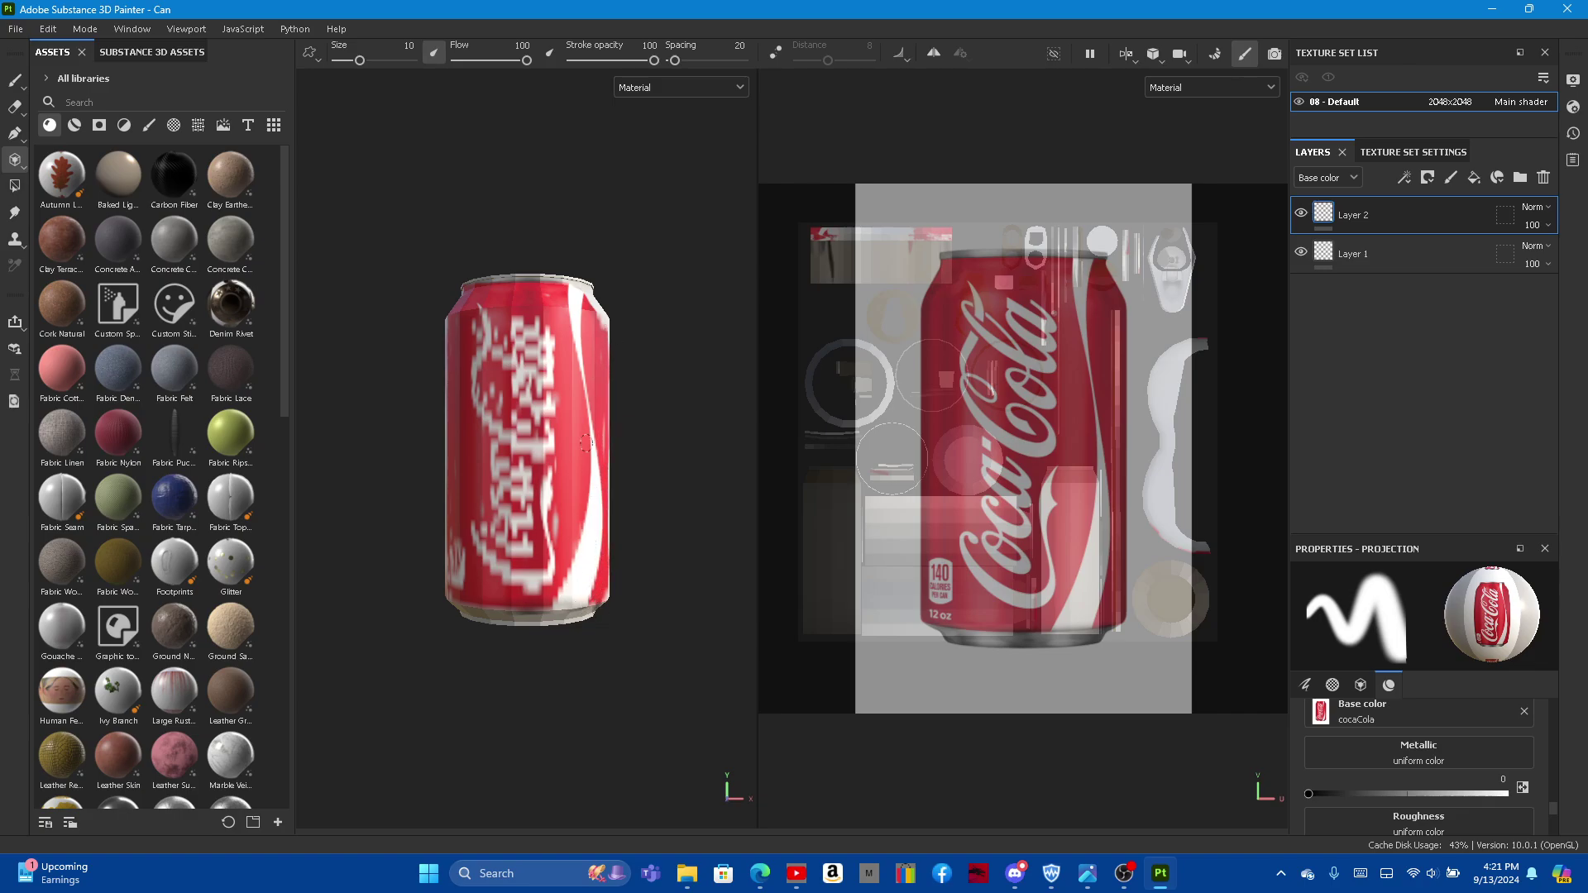
left_click_drag(606, 569, 593, 385)
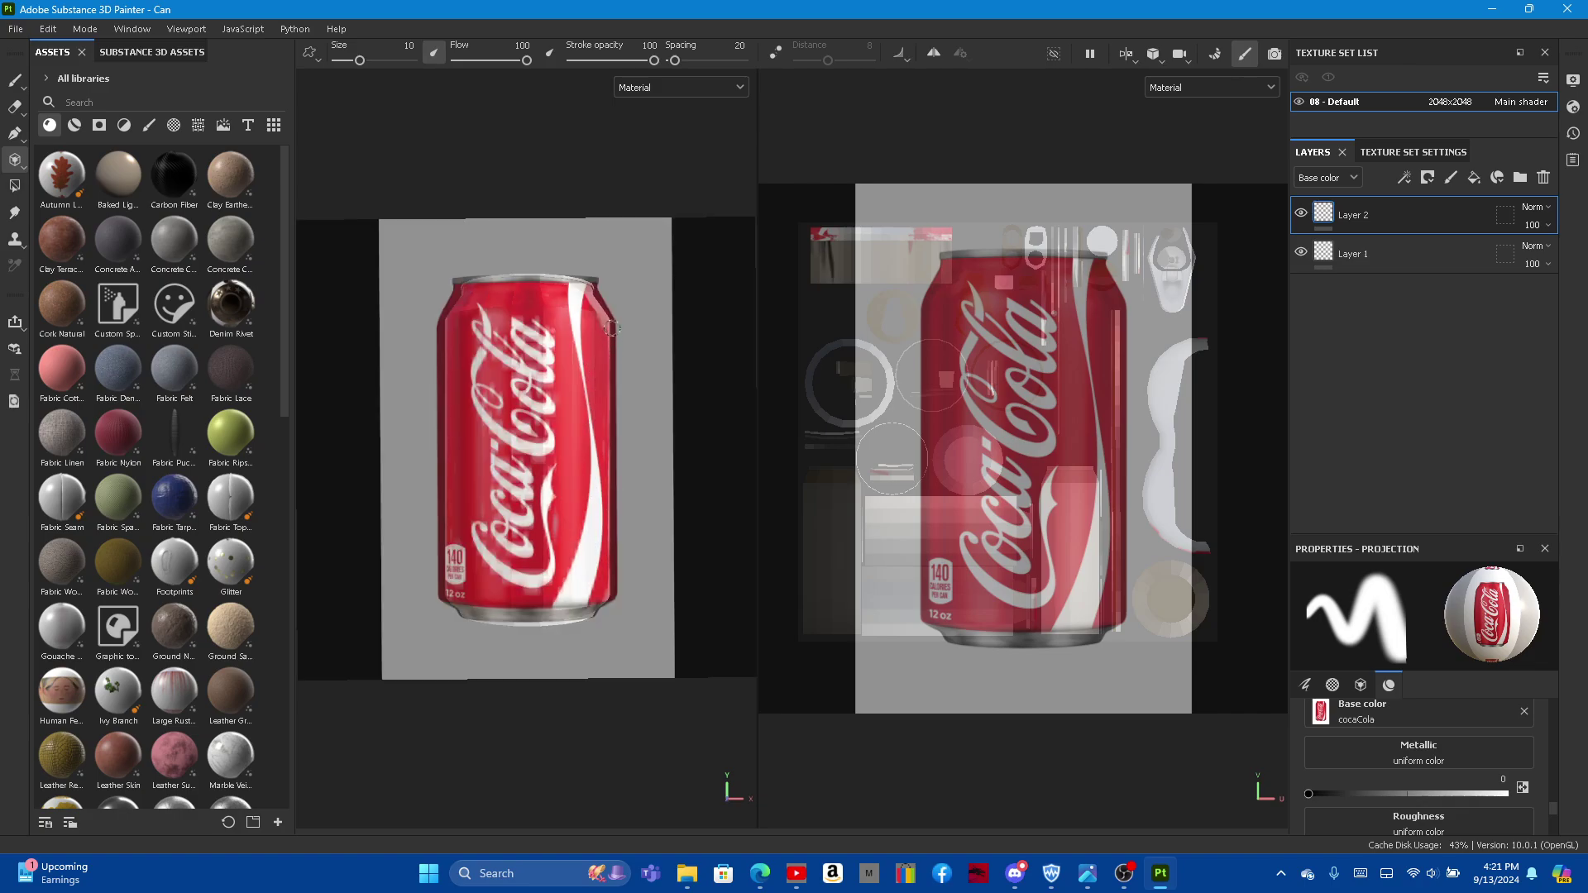
left_click_drag(612, 328, 593, 329)
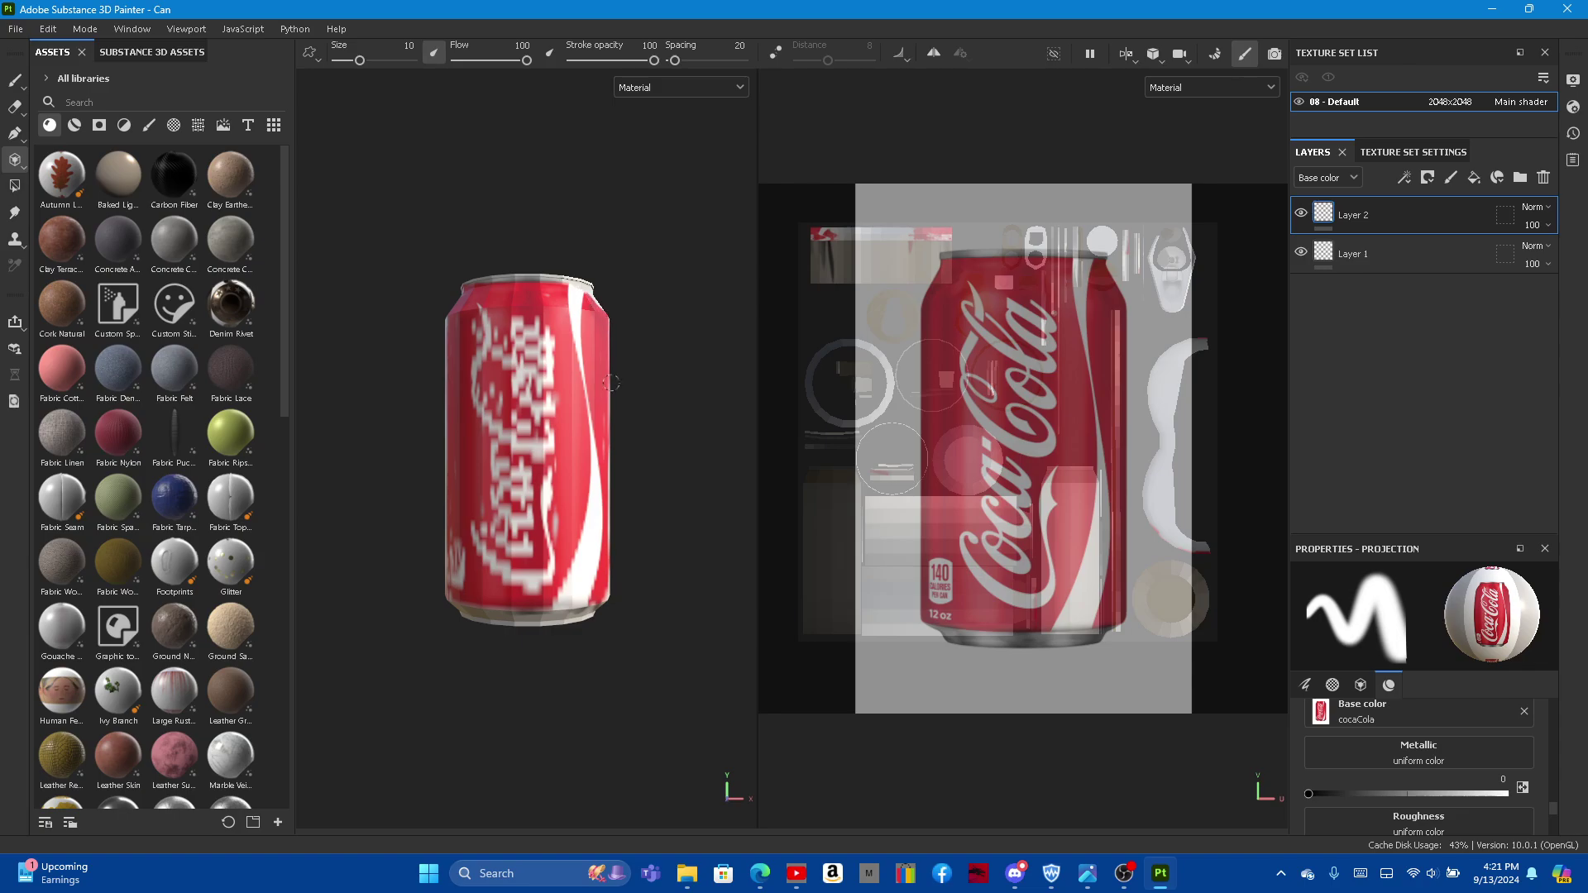
left_click_drag(610, 383, 621, 610)
Step: Save the project and orbit the can round to its plain white side
left_click(13, 30)
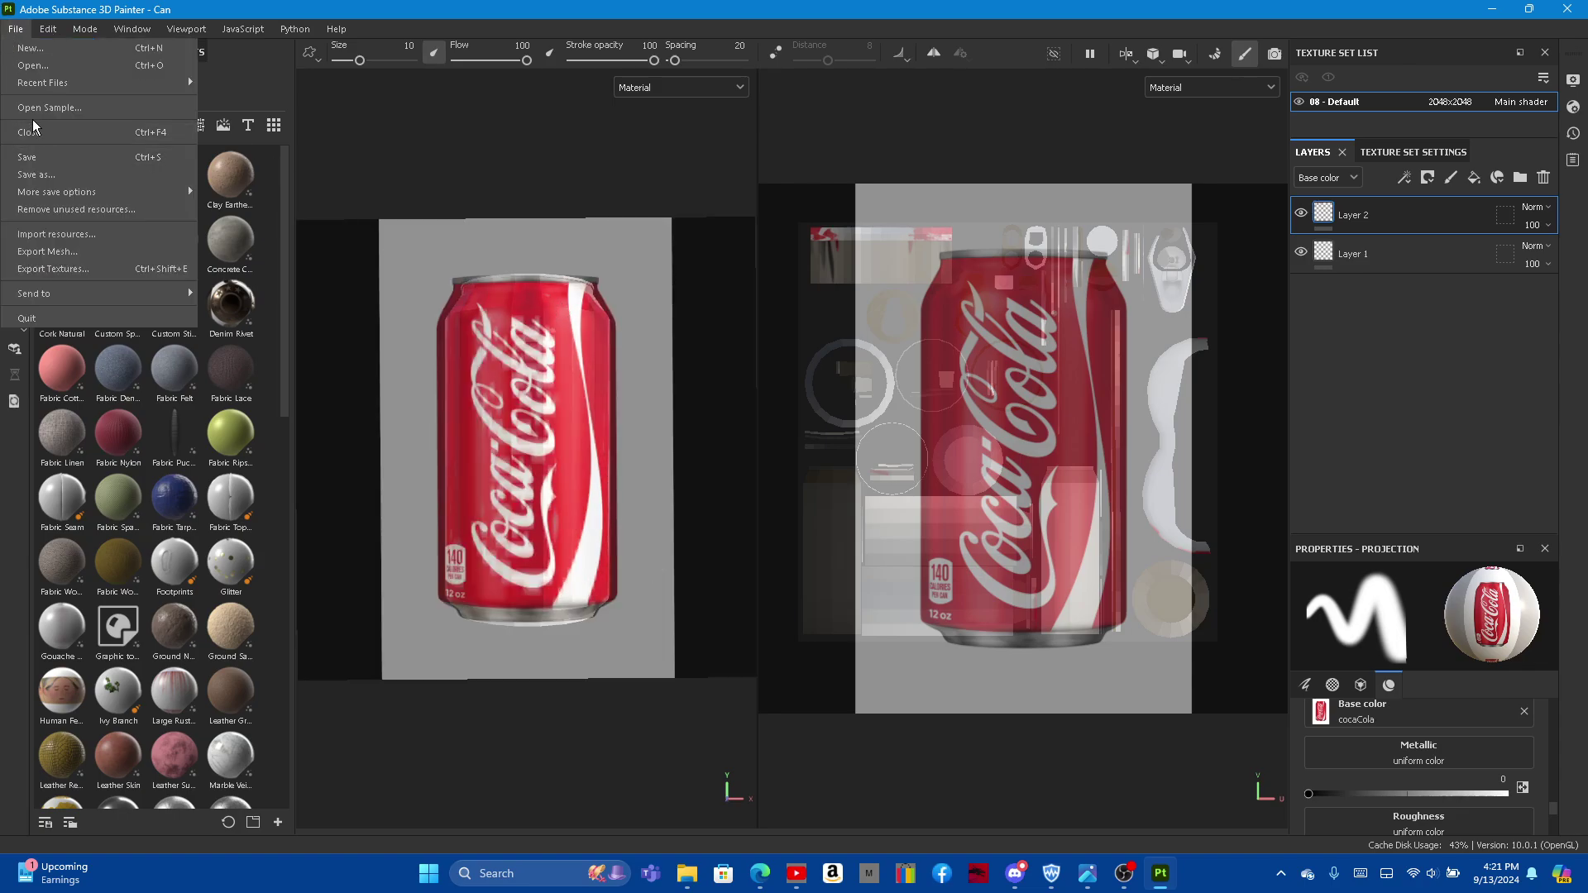
left_click(45, 161)
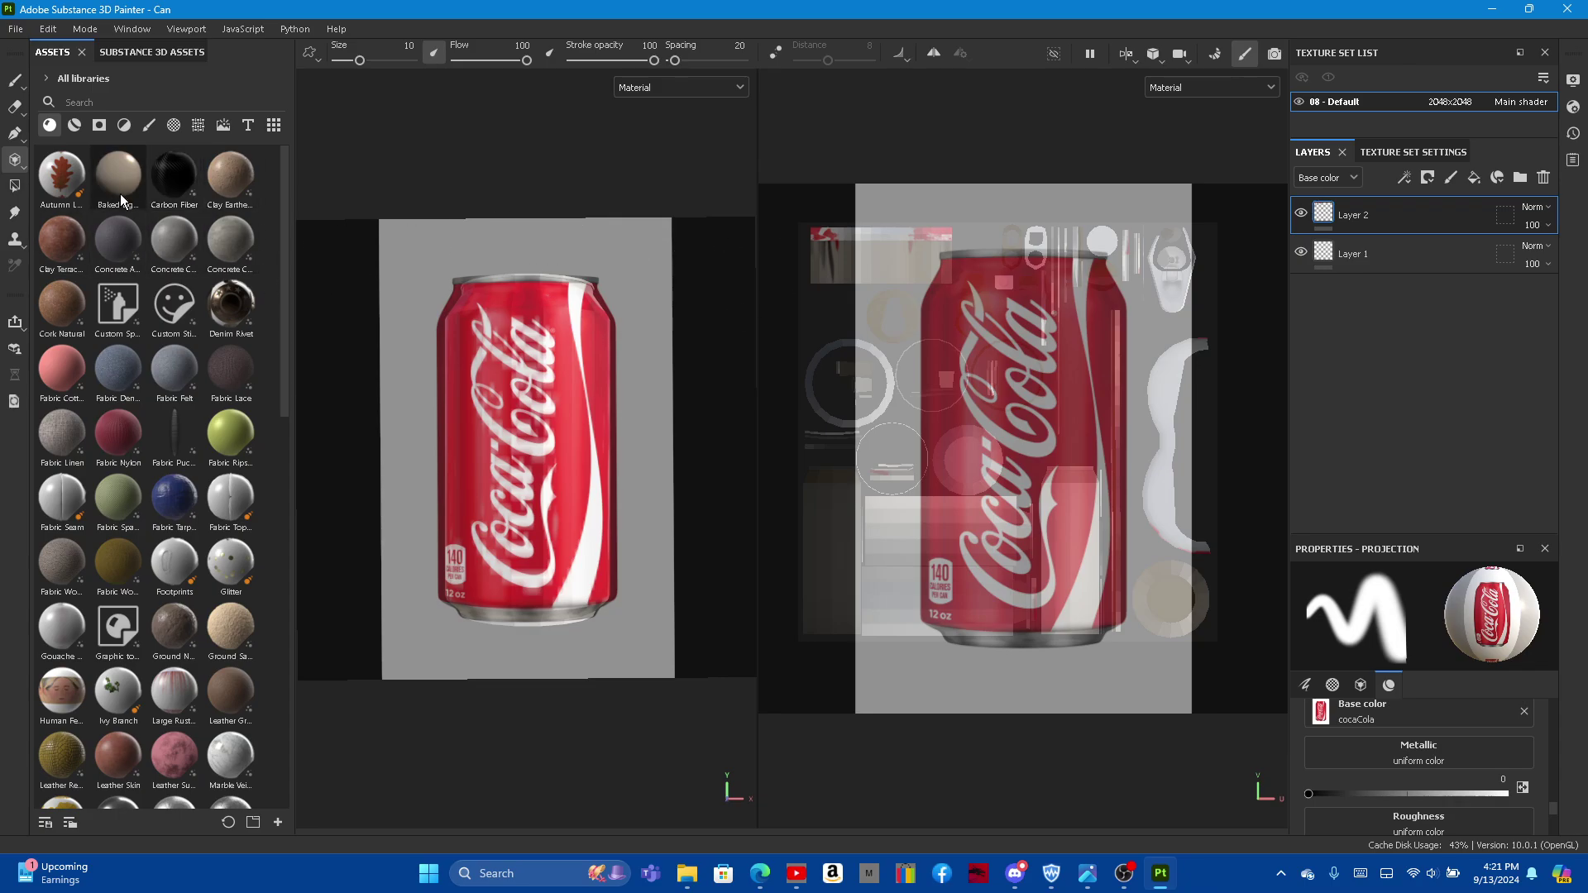
left_click(9, 83)
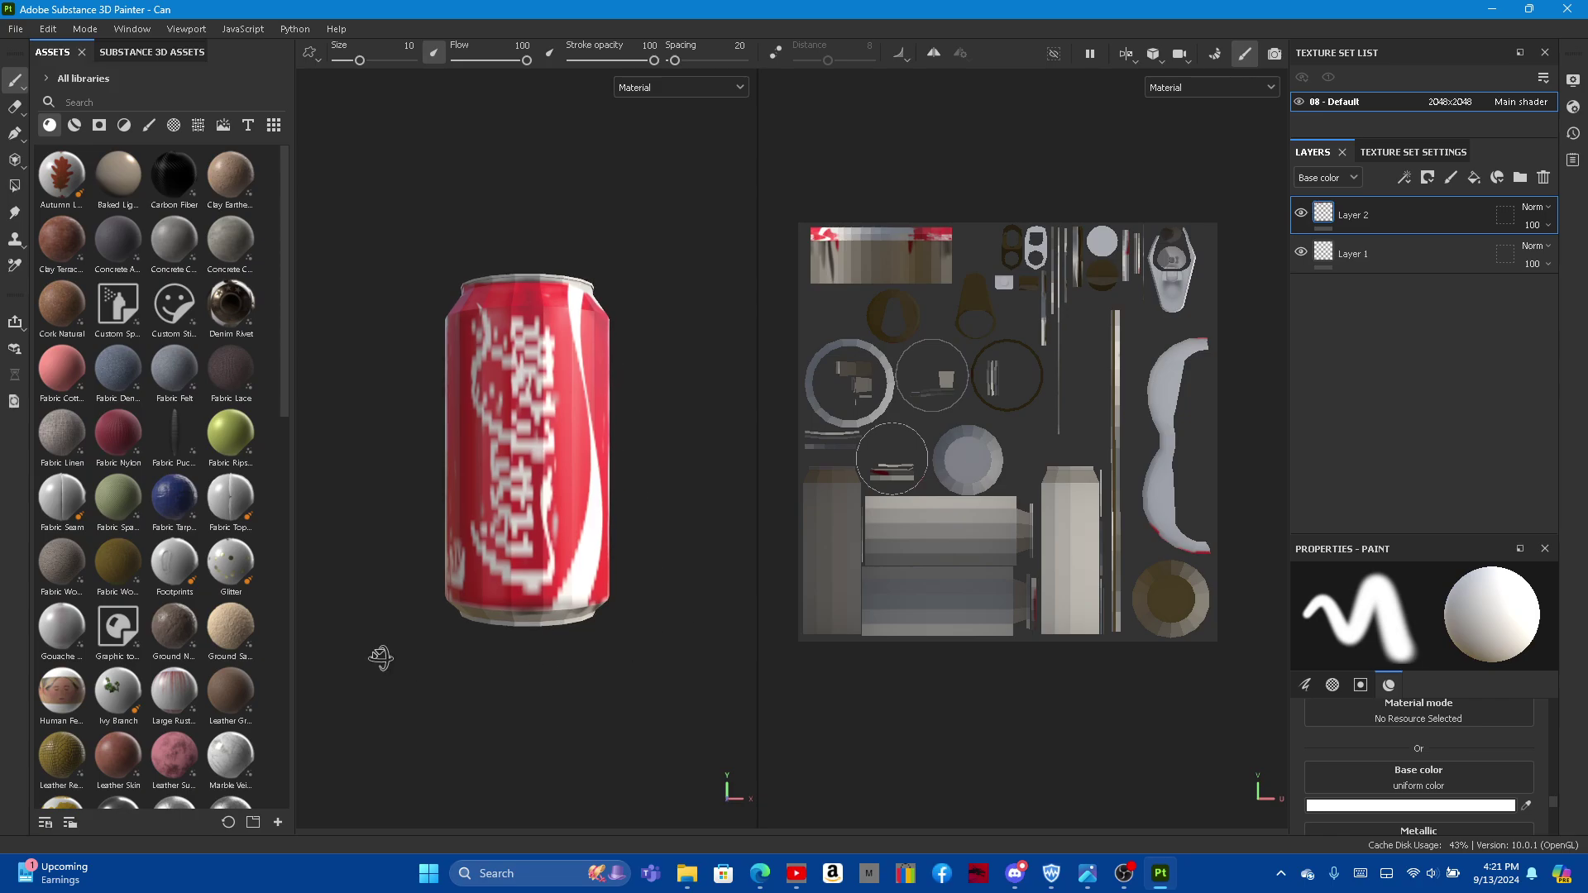
mouse_move(379, 653)
left_mouse_down("alt")
mouse_move(424, 704)
mouse_move(532, 723)
mouse_move(521, 733)
mouse_move(411, 665)
mouse_move(597, 679)
mouse_move(425, 703)
mouse_move(479, 720)
left_mouse_up("alt")
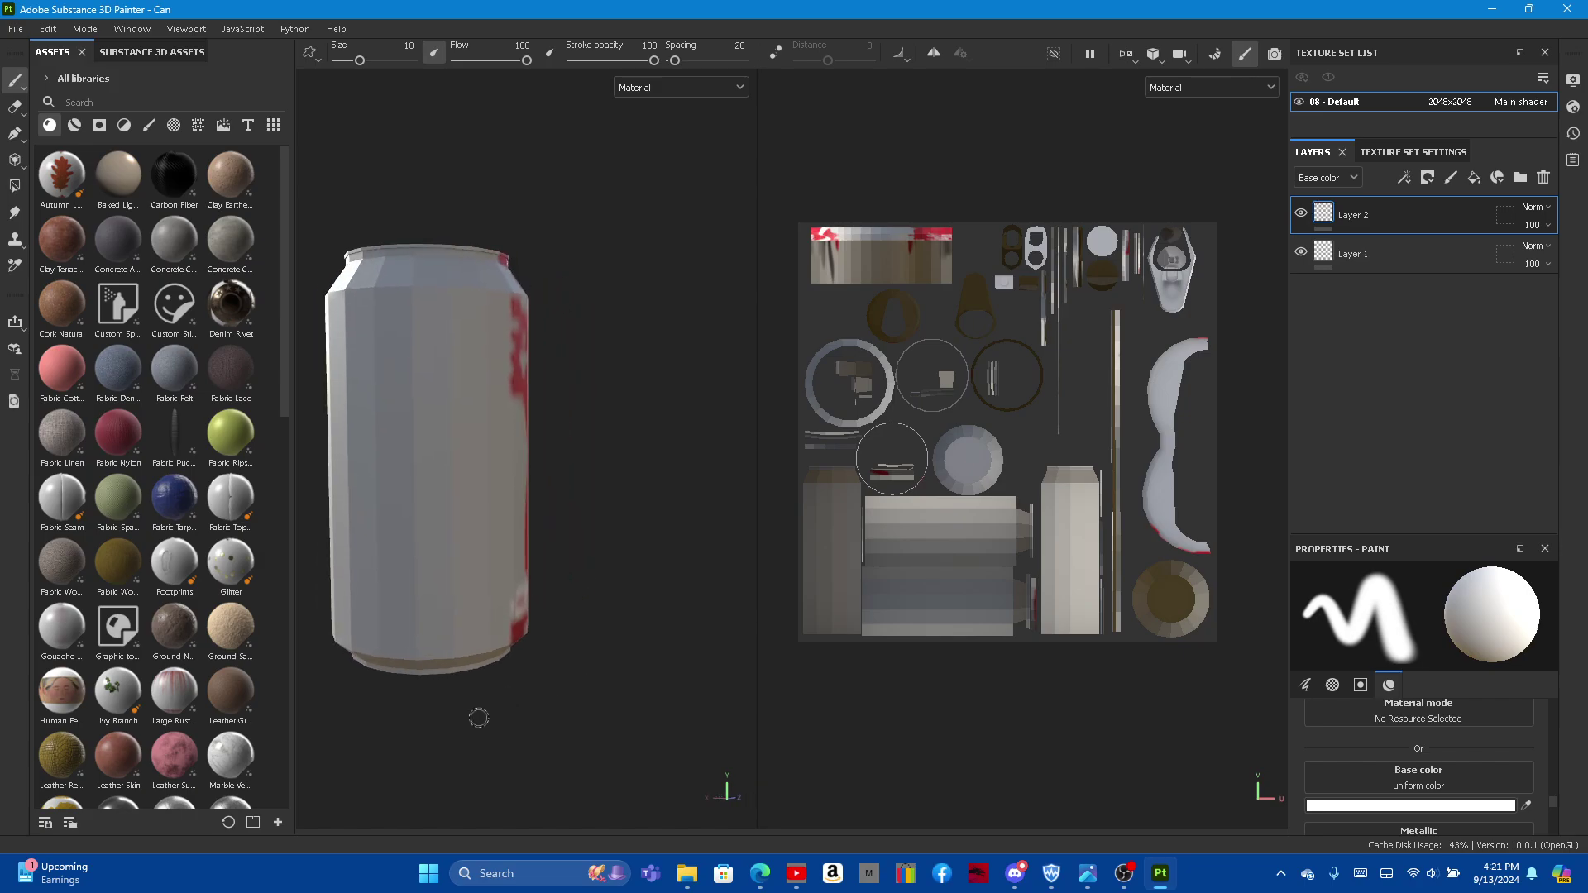
mouse_move(610, 472)
left_mouse_down("alt")
mouse_move(656, 478)
mouse_move(613, 481)
left_mouse_up("alt")
mouse_move(613, 482)
middle_mouse_down("alt")
mouse_move(694, 439)
mouse_move(719, 493)
middle_mouse_up("alt")
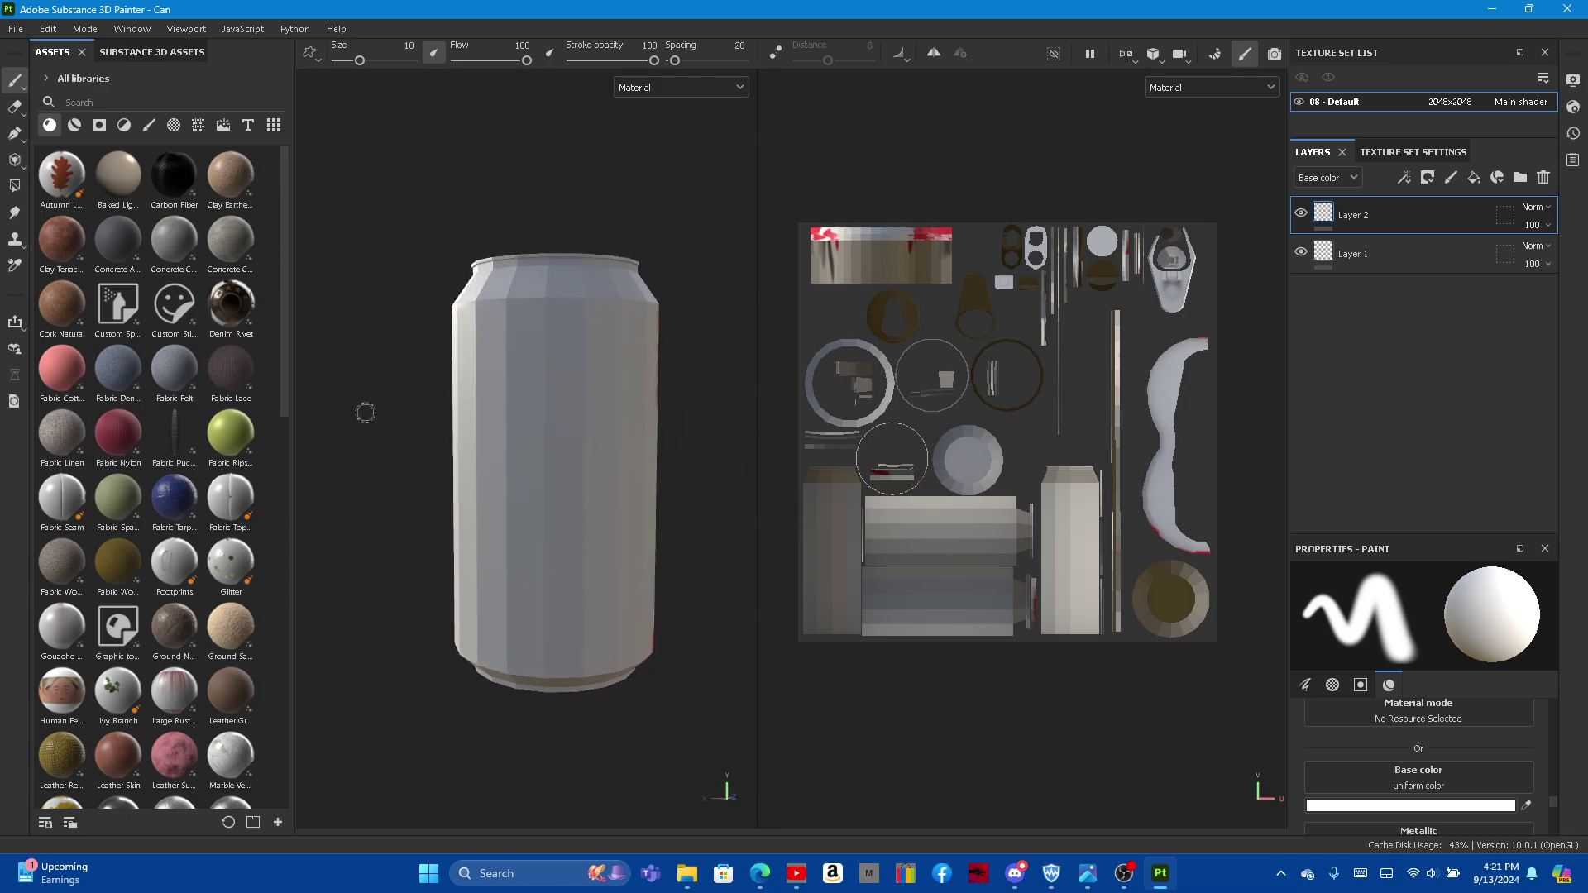
Step: Enlarge the brush, dab a projected label patch onto the white side, and return to Paint
right_click_drag(360, 390, 434, 423, "ctrl")
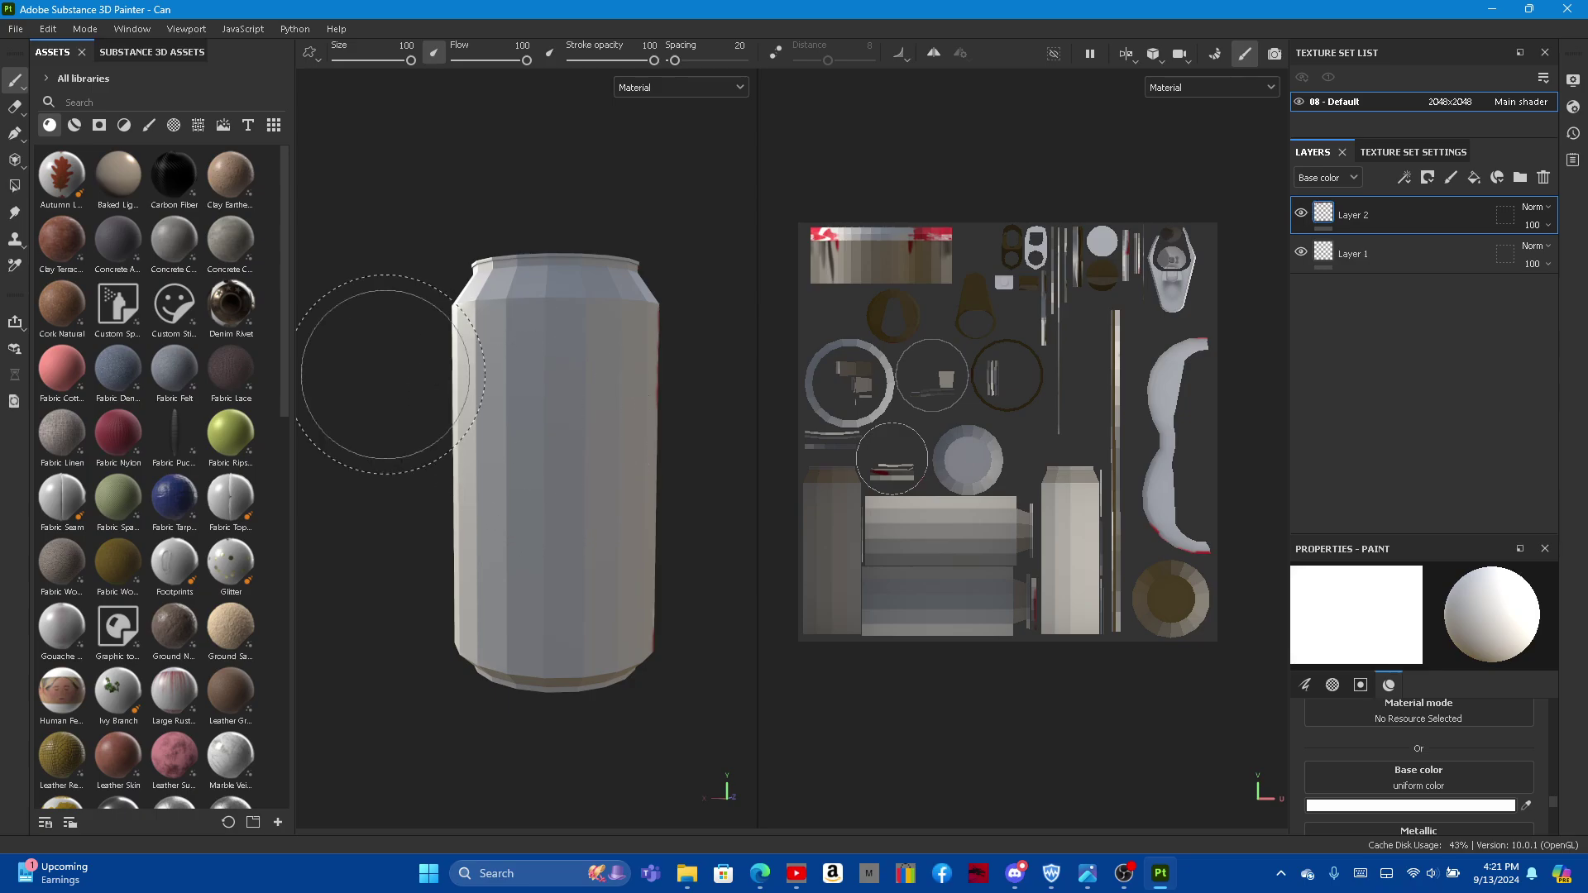
left_click(14, 159)
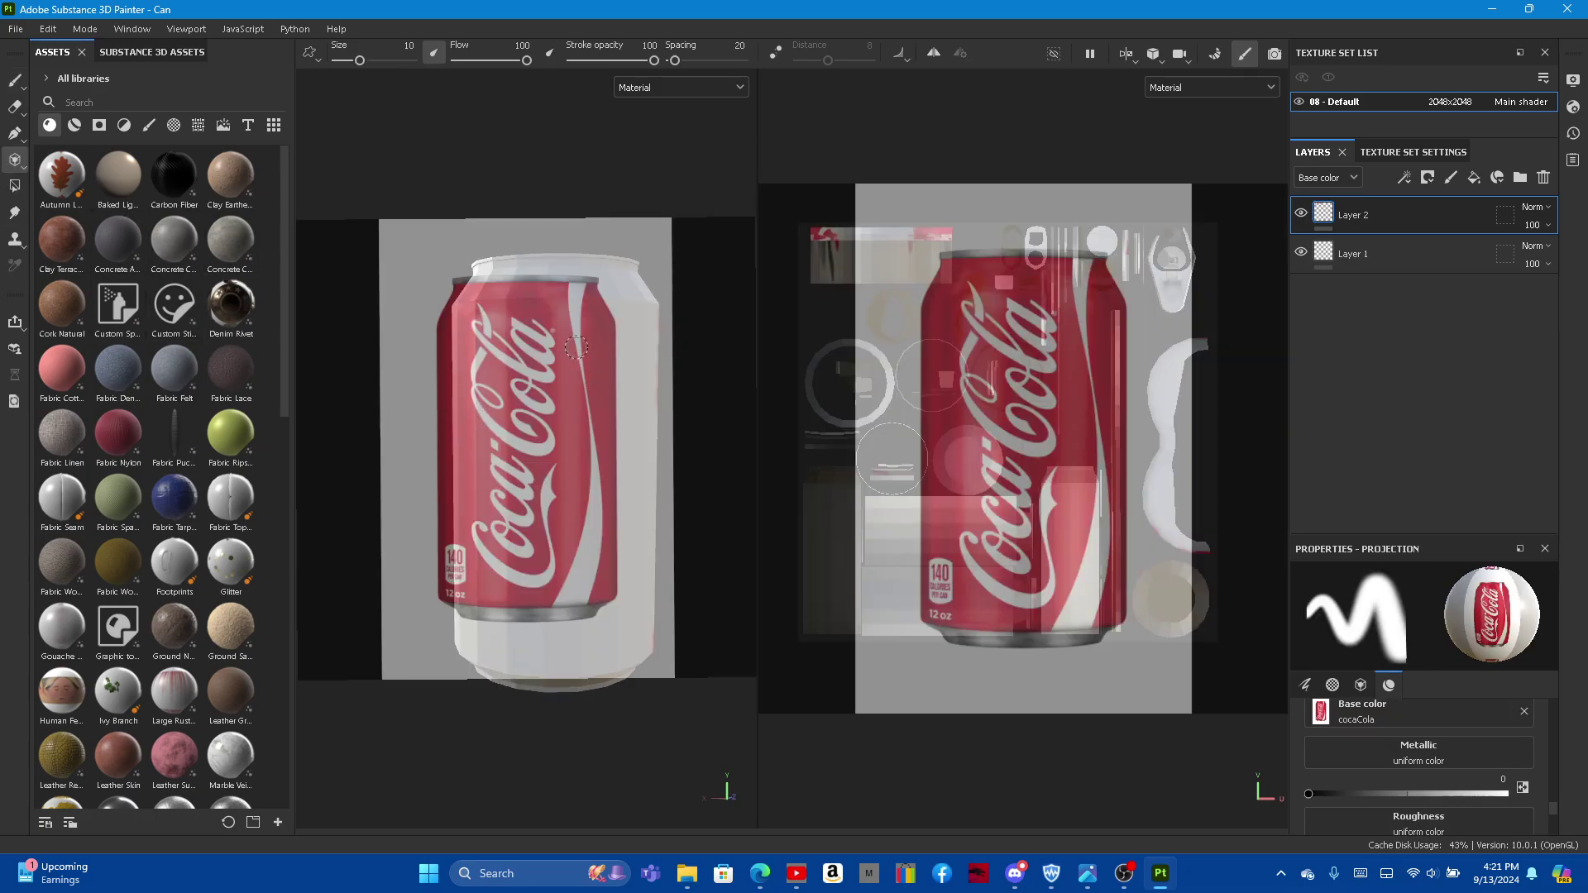
mouse_move(608, 346)
right_mouse_down("ctrl")
mouse_move(633, 346)
mouse_move(595, 346)
right_mouse_up("ctrl")
left_click(615, 356)
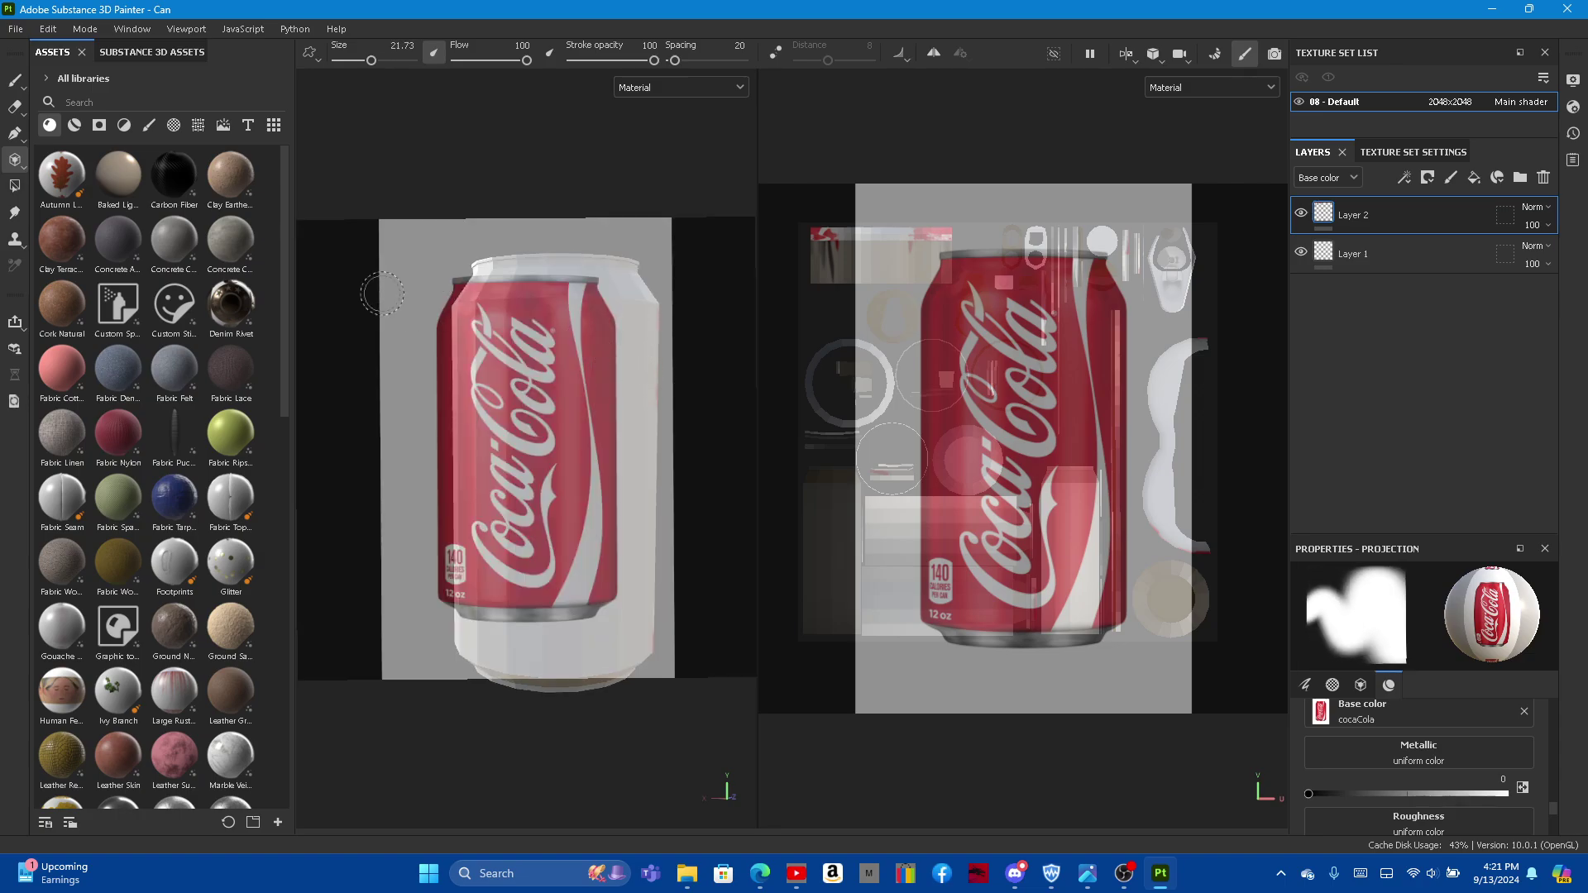
left_click(20, 82)
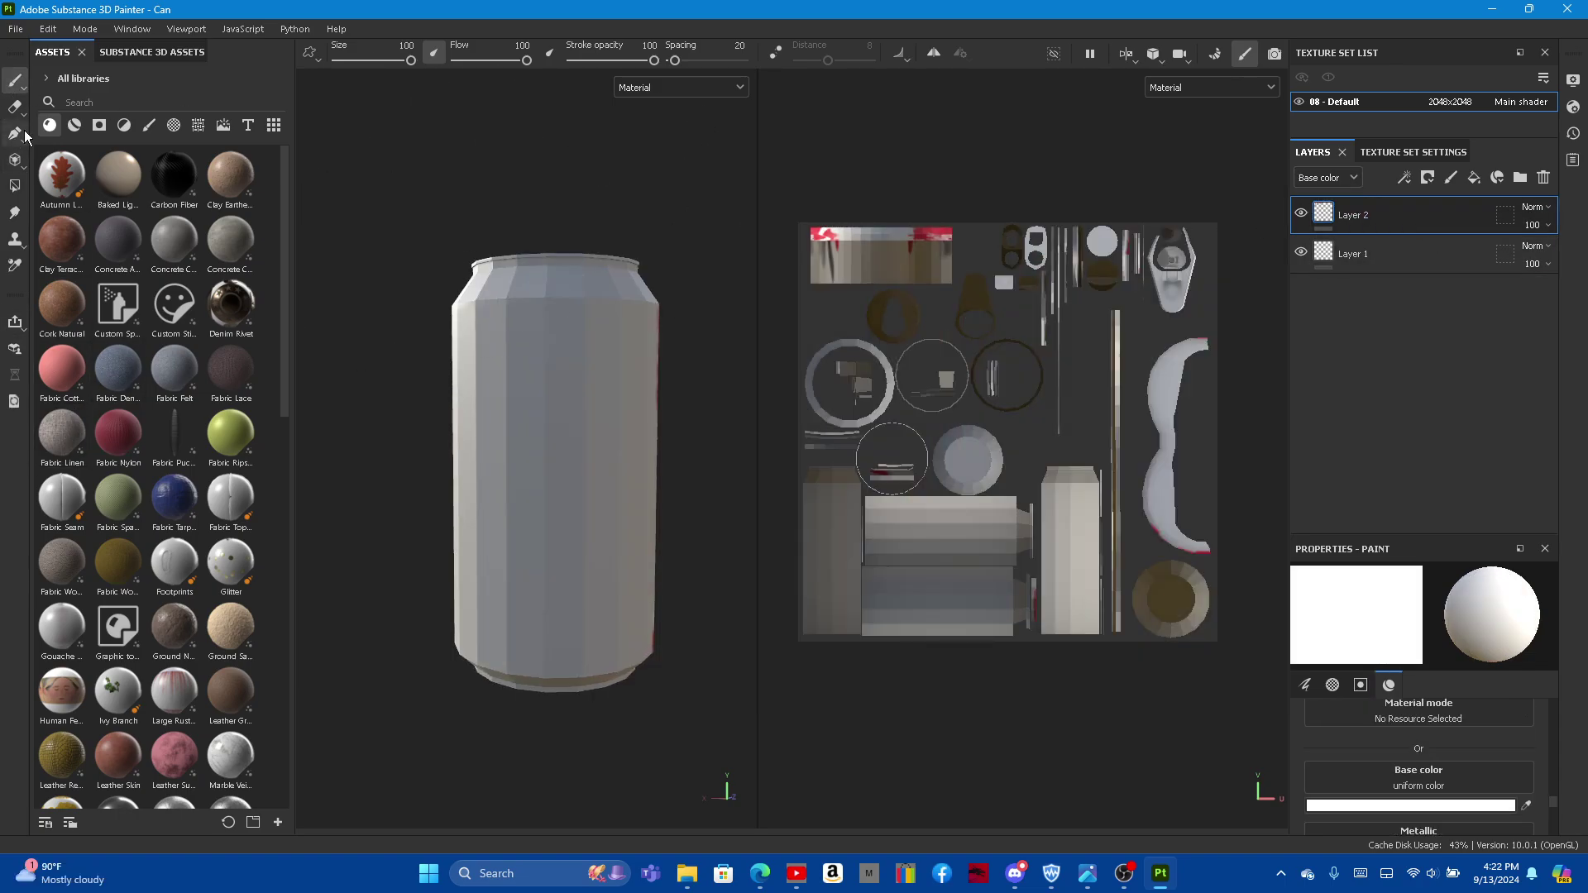
Step: Find the Aluminium Anodized Red smart material and apply it to the can
left_click(74, 125)
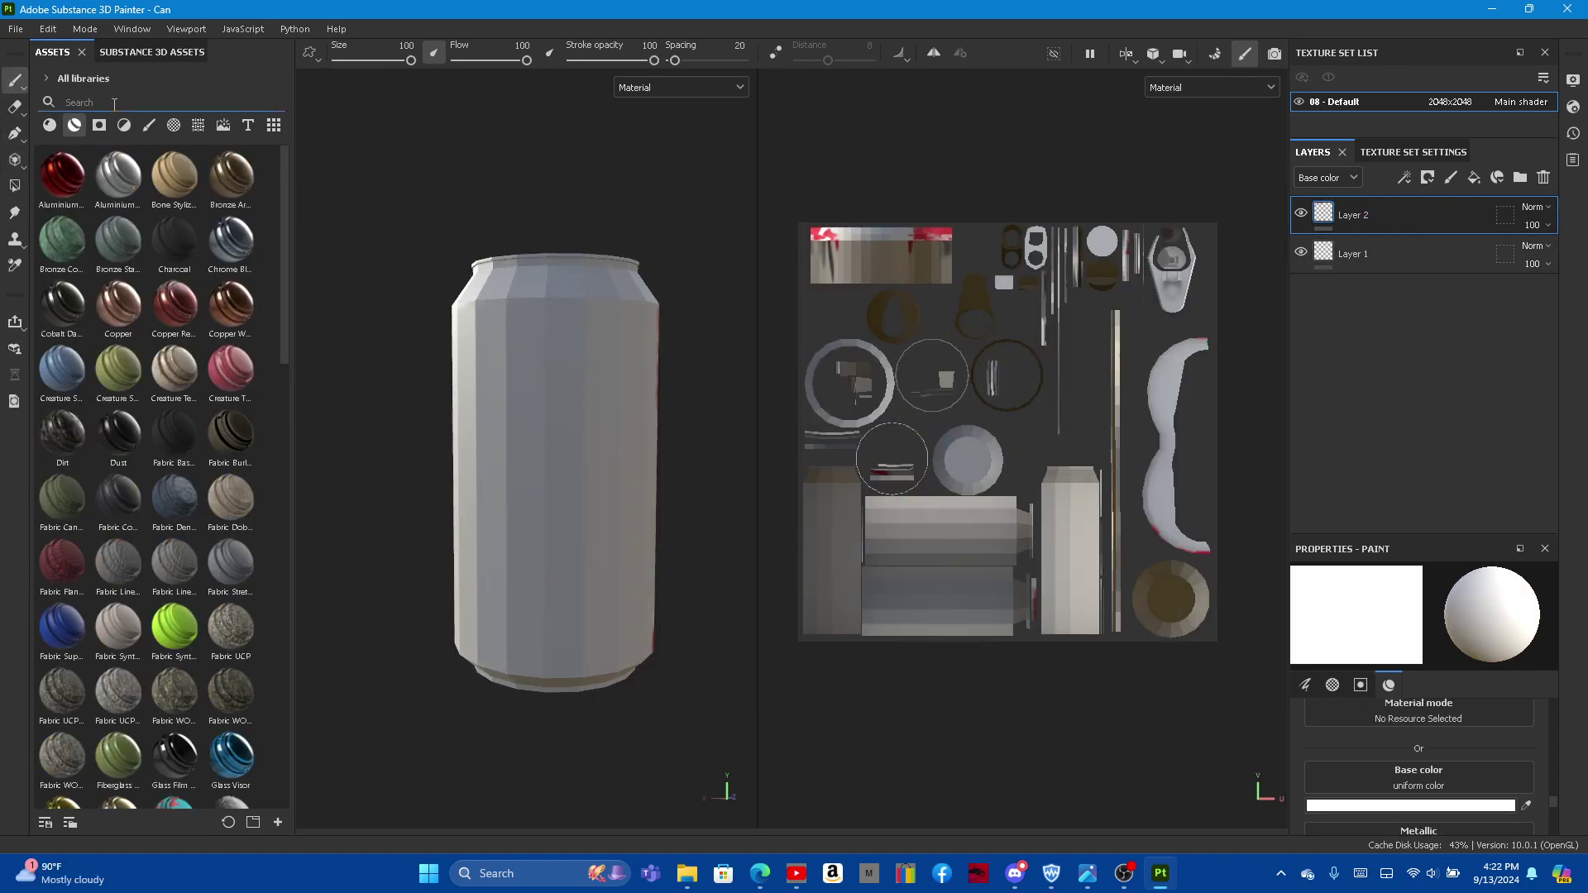
type("alum")
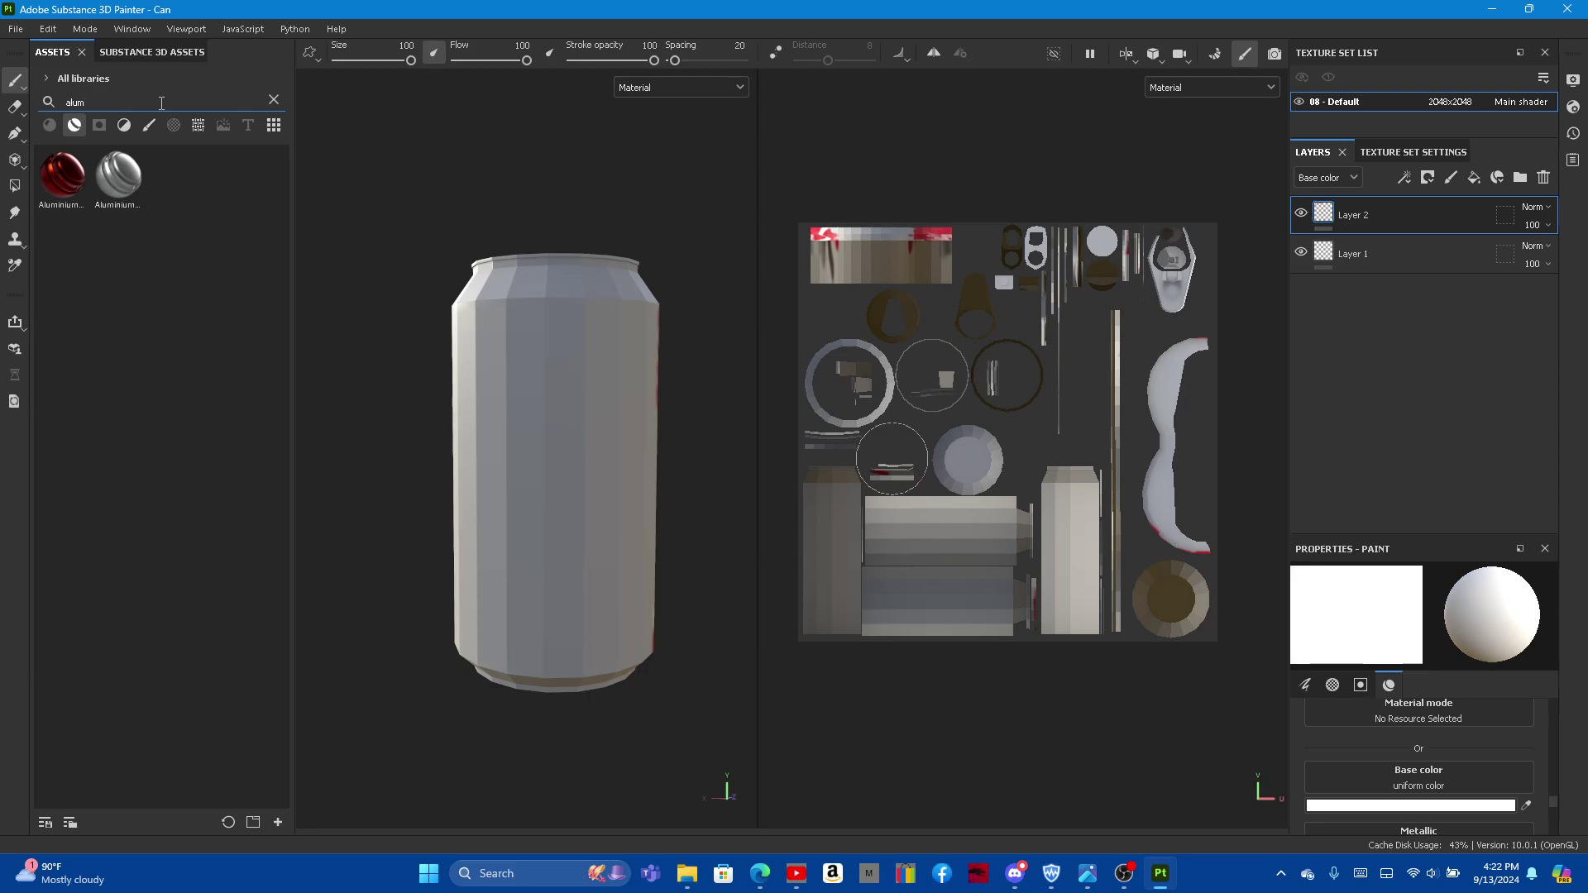
left_click_drag(62, 175, 517, 408)
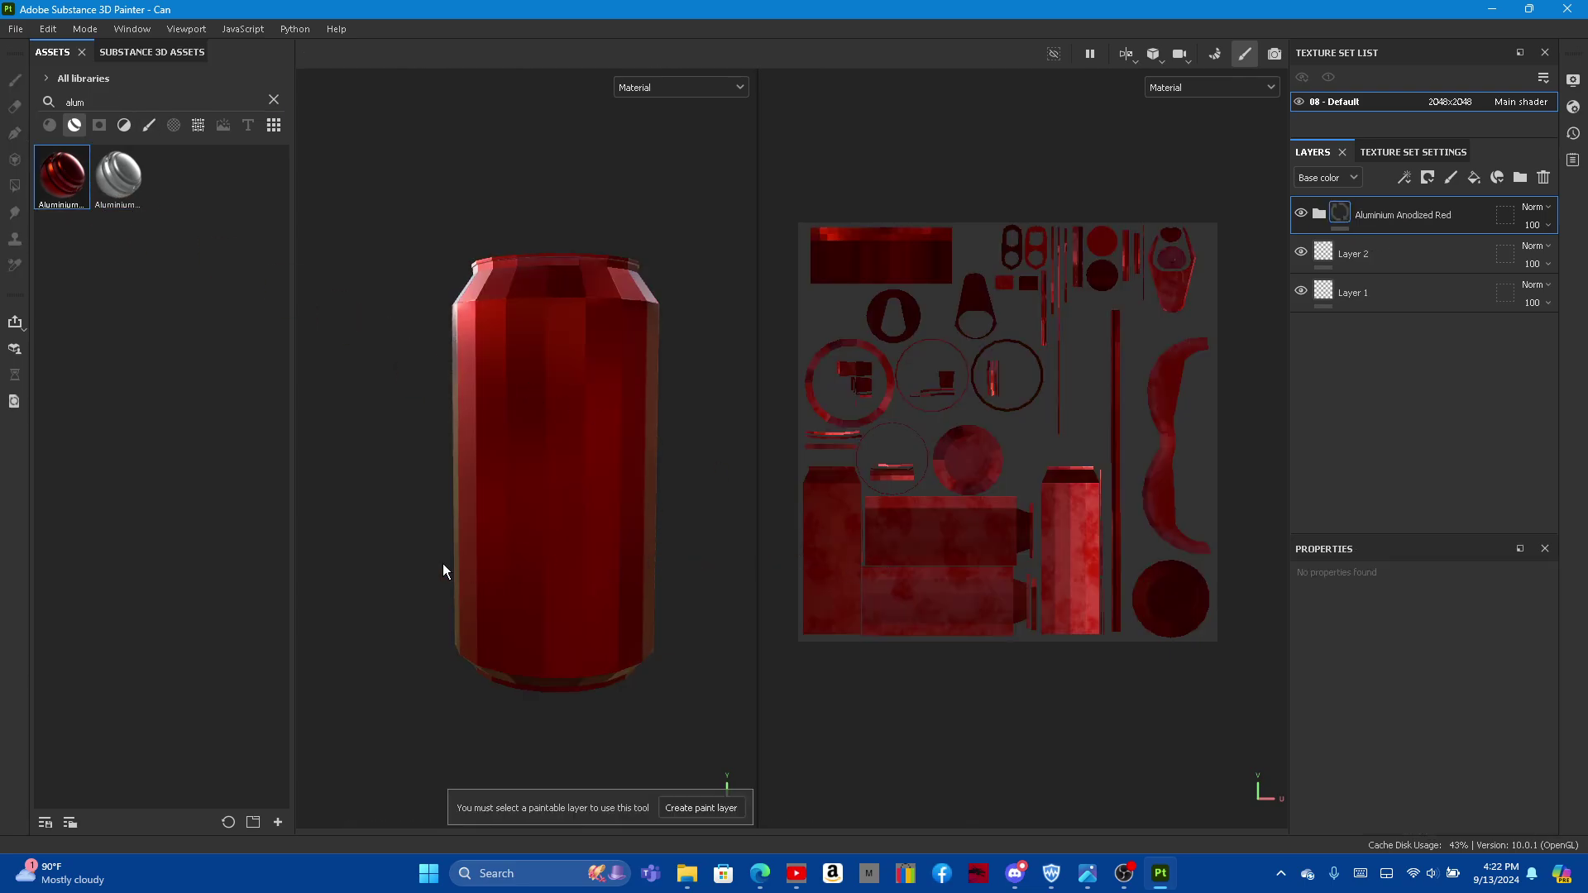
left_click_drag(443, 571, 64, 560, "alt")
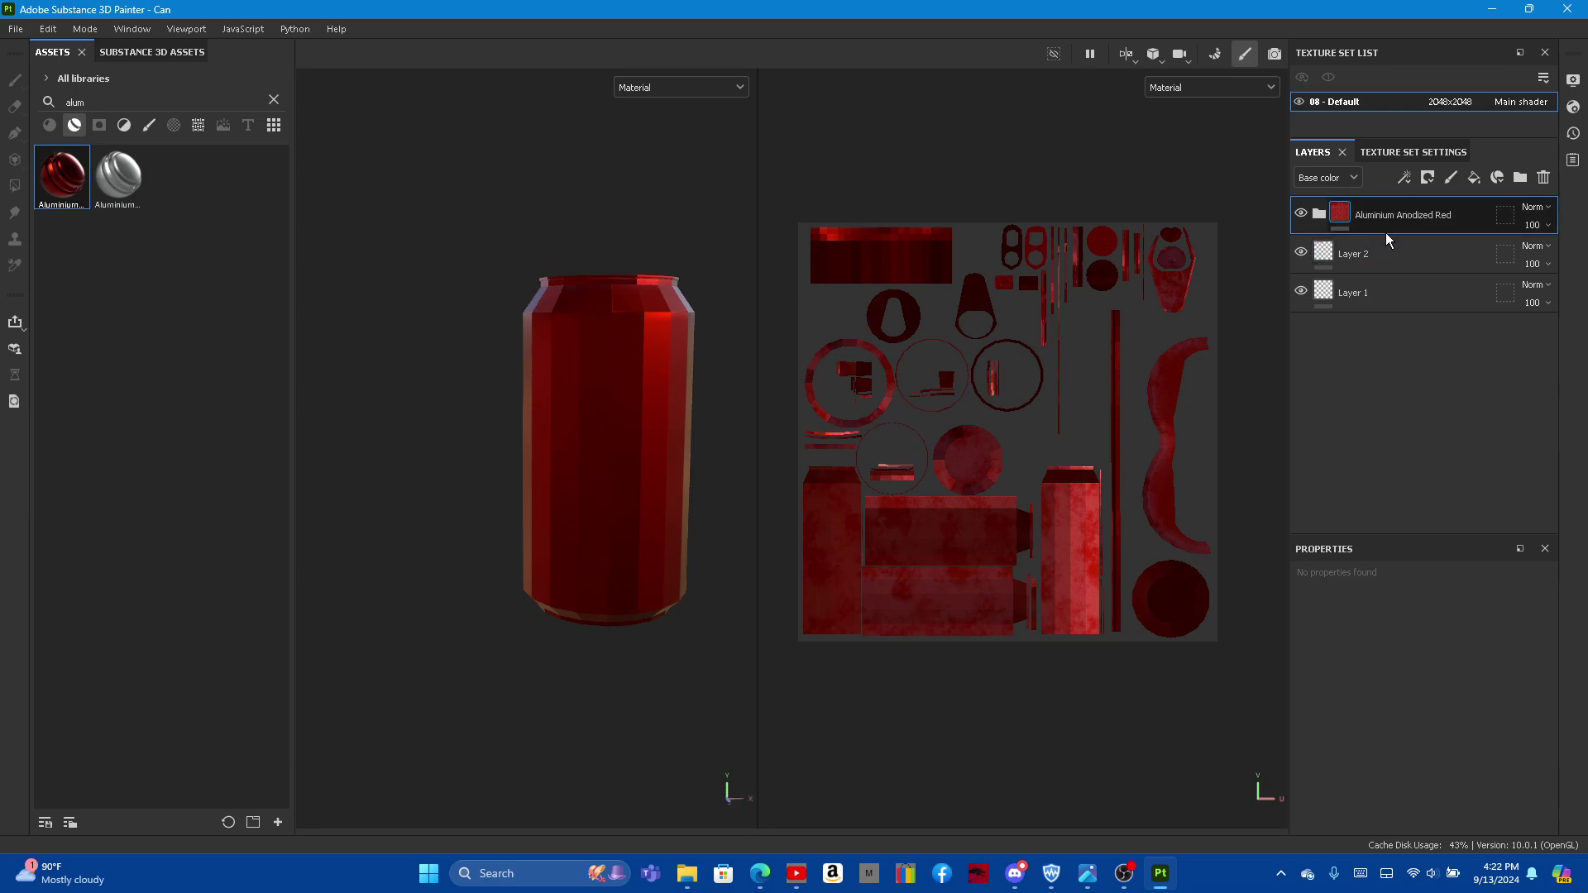
Step: Move Aluminium Anodized Red below Layer 2 and check the label over the red finish
left_click_drag(1366, 218, 1373, 266)
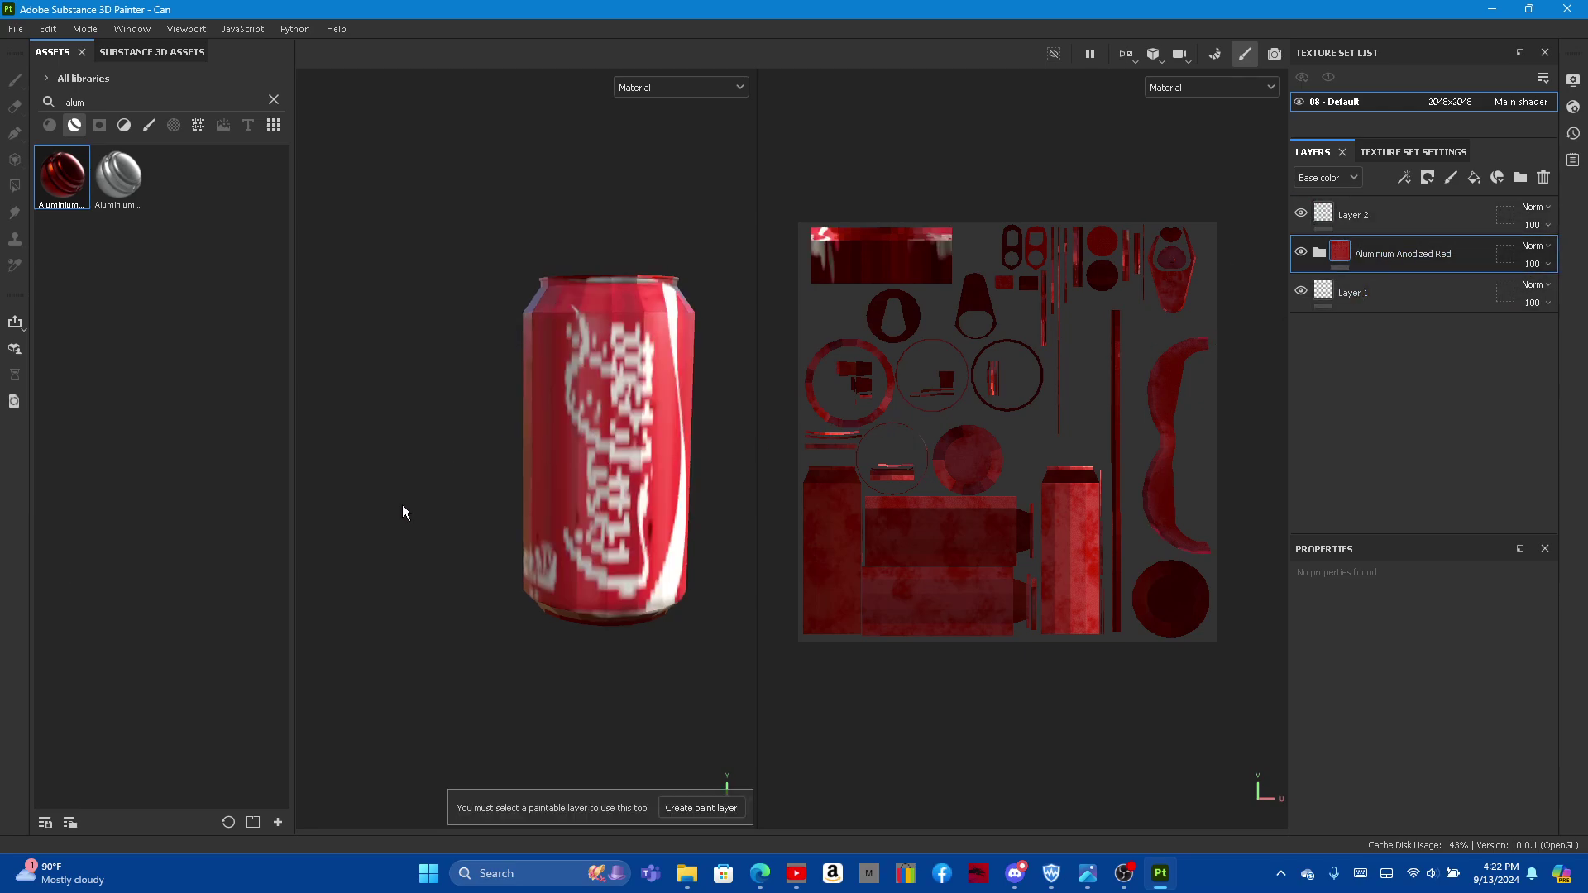
mouse_move(405, 512)
left_mouse_down("alt")
mouse_move(389, 503)
mouse_move(708, 501)
mouse_move(404, 502)
left_mouse_up("alt")
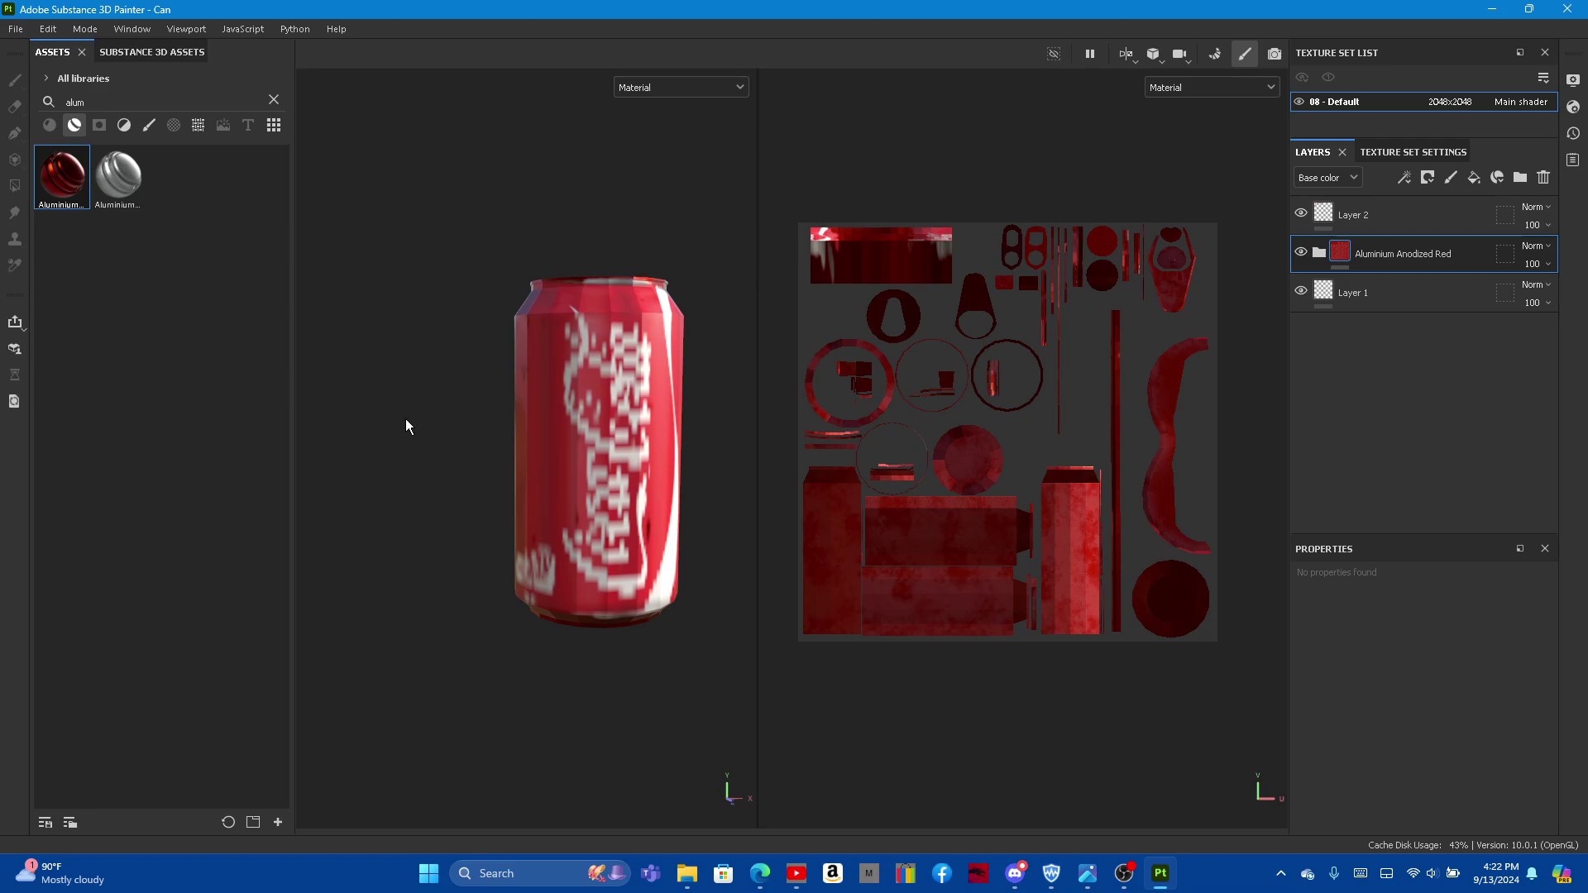
mouse_move(406, 427)
left_mouse_down("alt")
mouse_move(418, 461)
mouse_move(405, 485)
left_mouse_up("alt")
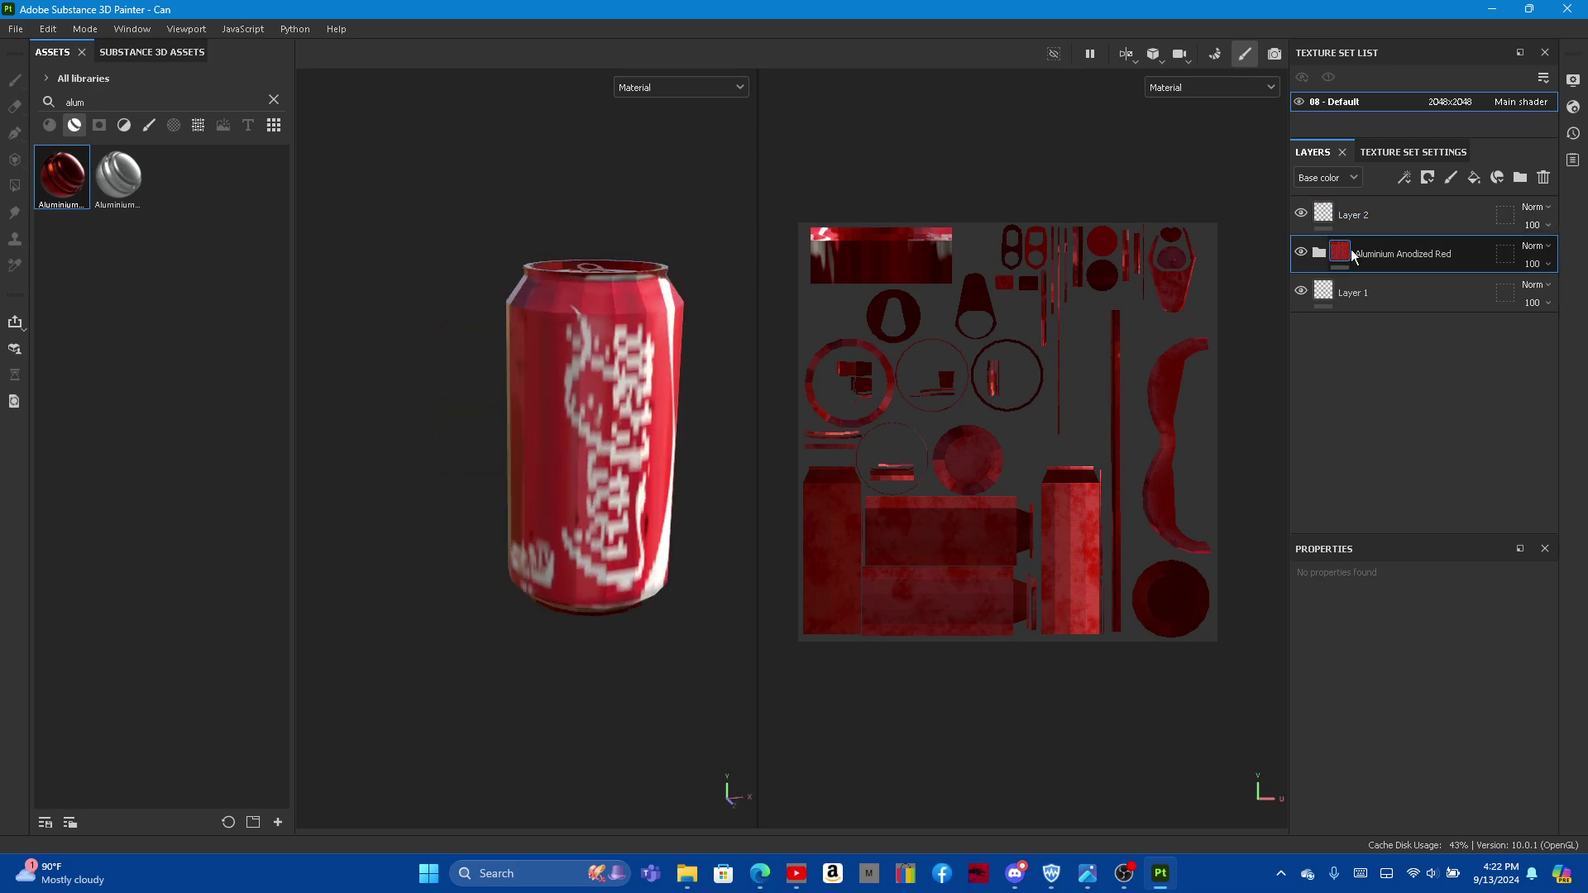
right_click(1353, 257)
Step: Give Aluminium Anodized Red a black mask and polygon-fill the can's front faces red
left_click(1389, 51)
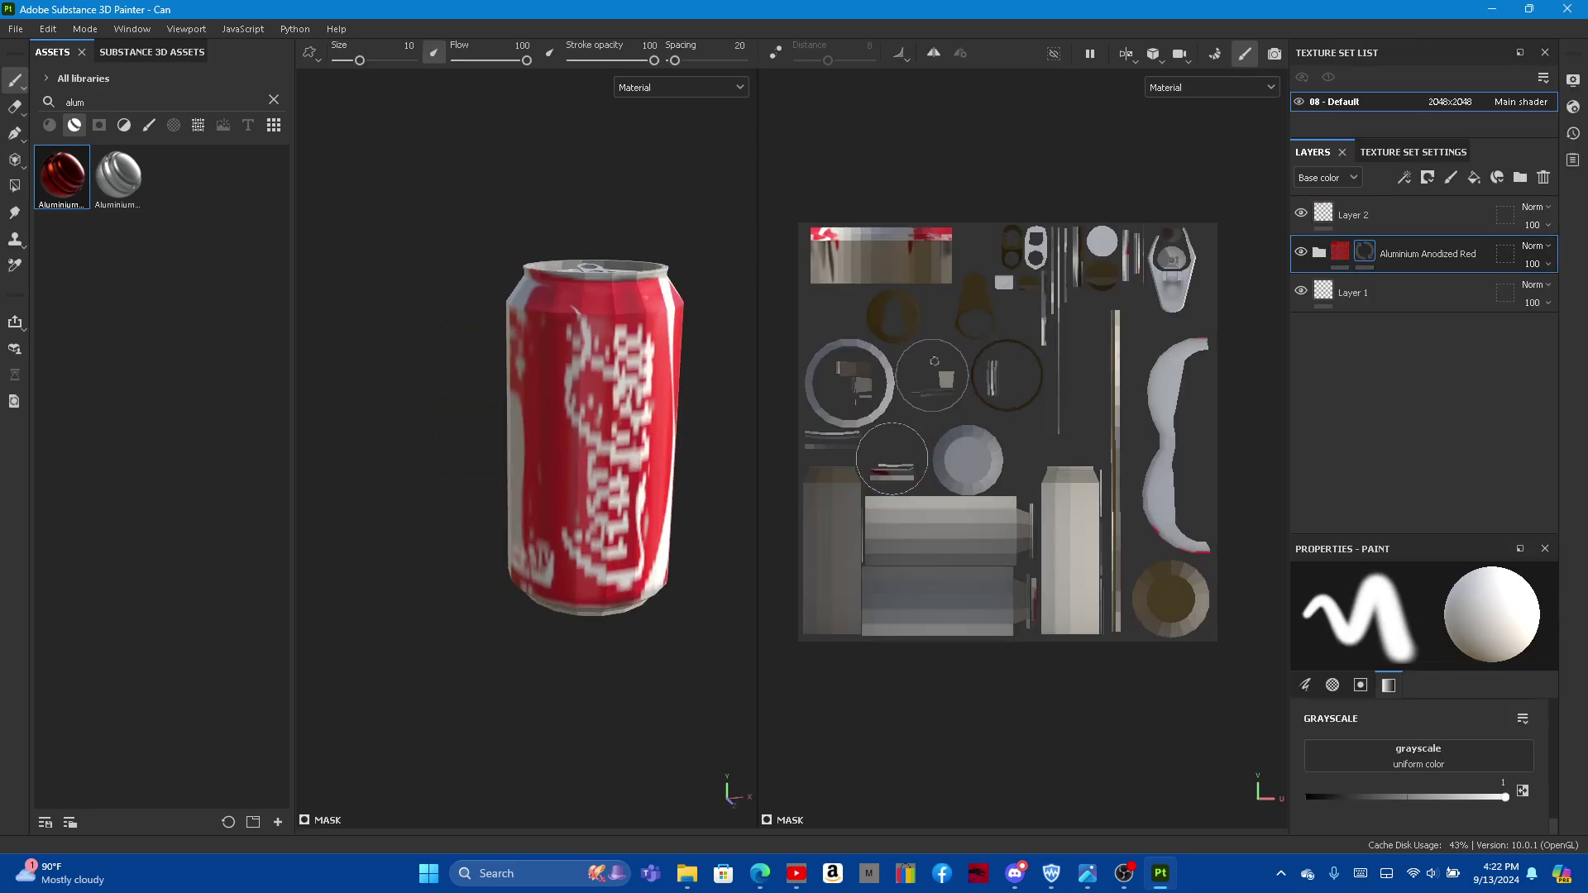
left_click(14, 186)
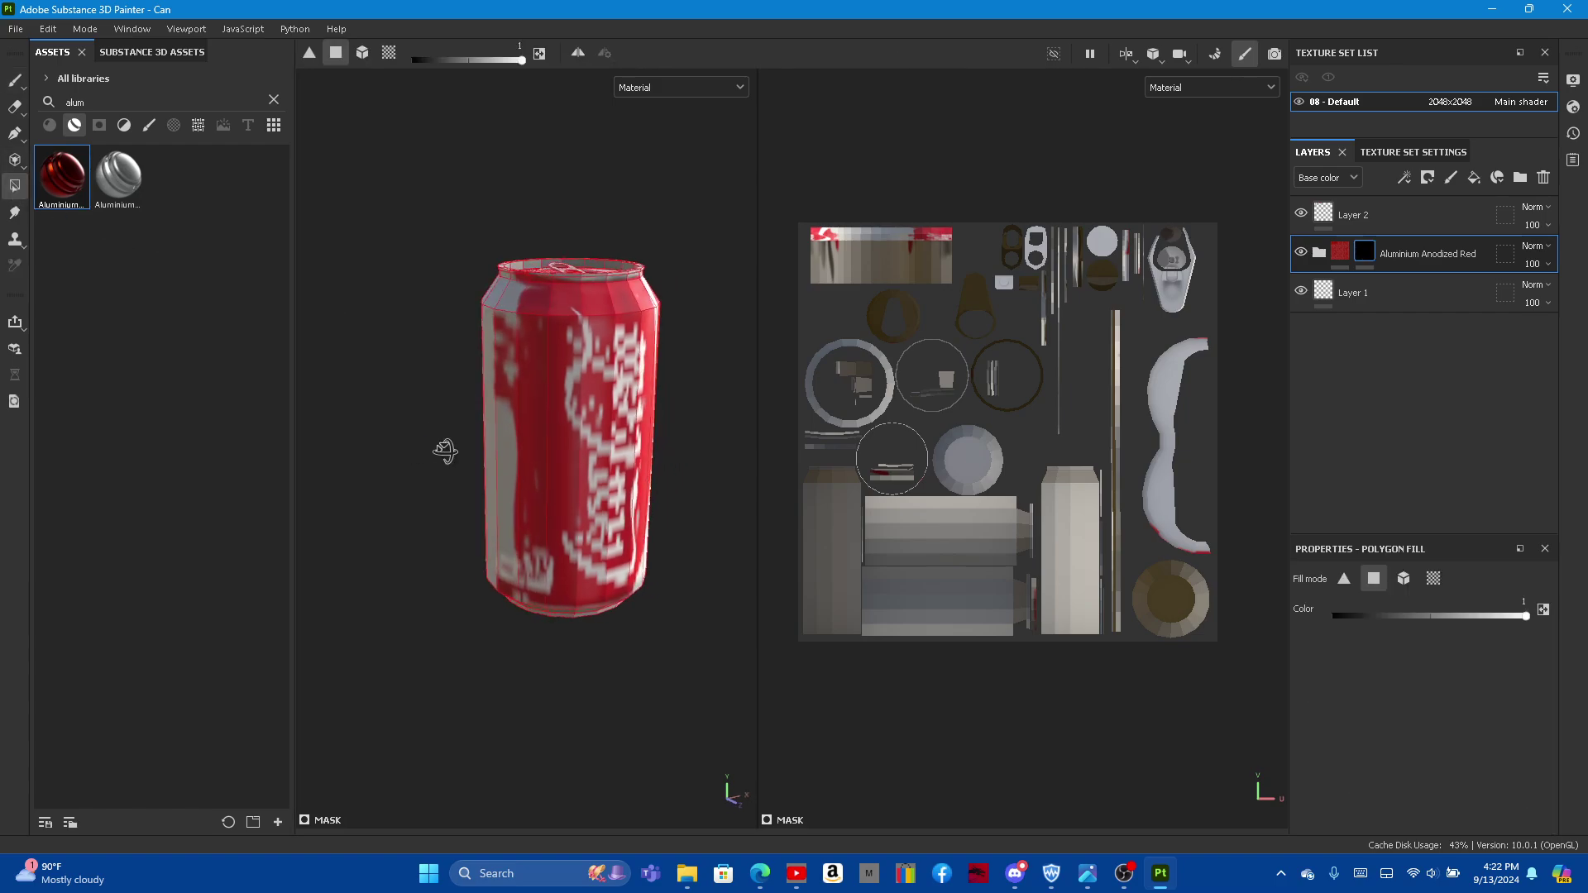
mouse_move(443, 450)
left_mouse_down("alt")
mouse_move(642, 421)
mouse_move(588, 430)
left_mouse_up("alt")
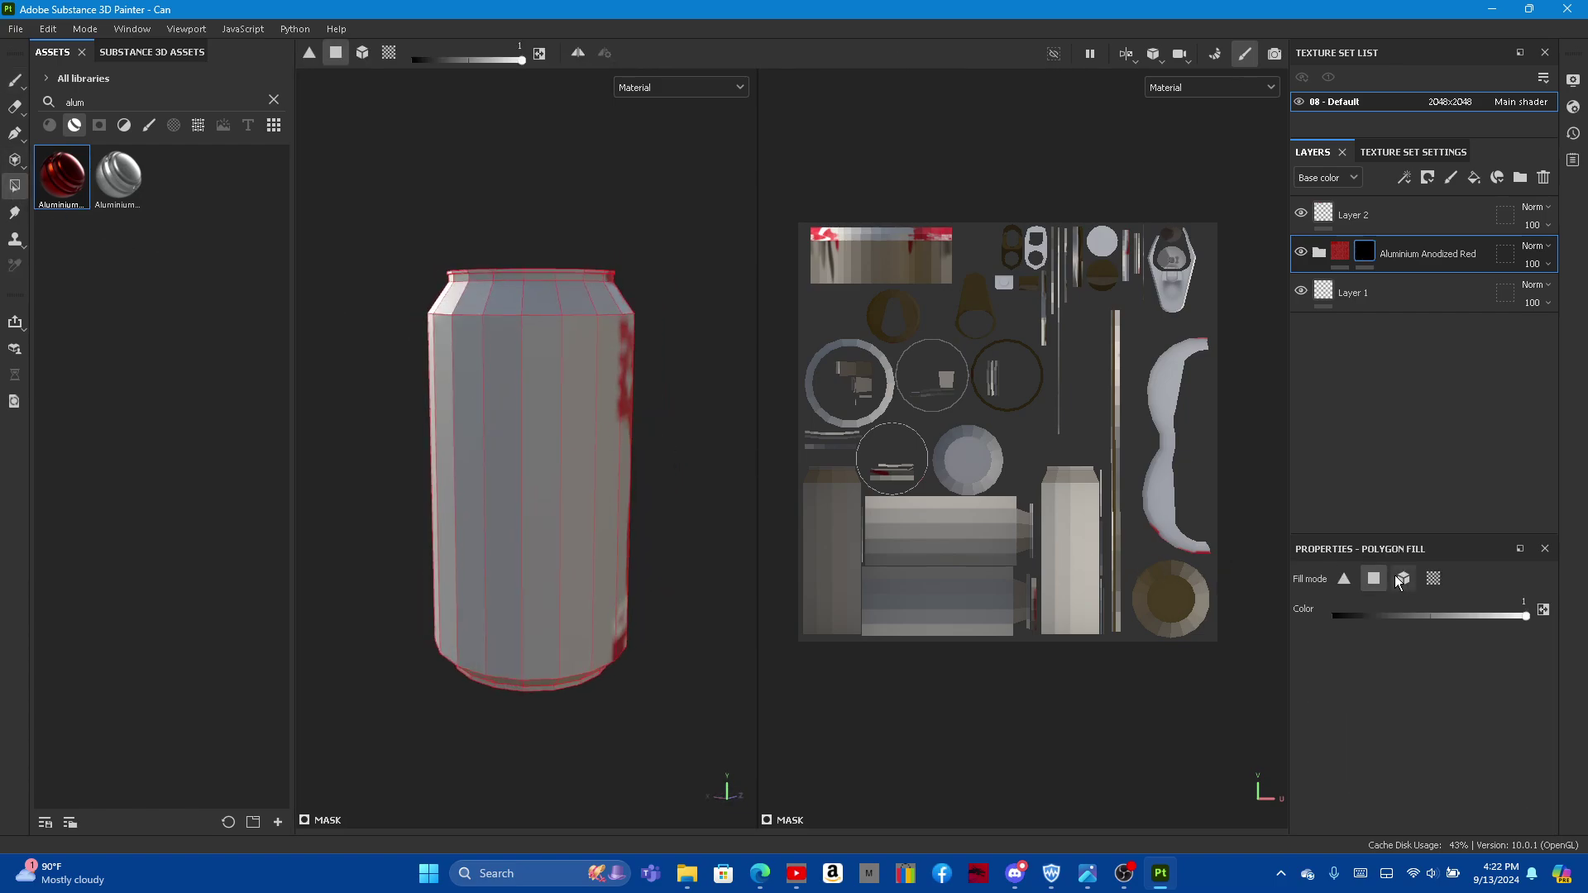
left_click(538, 492)
left_click(602, 486)
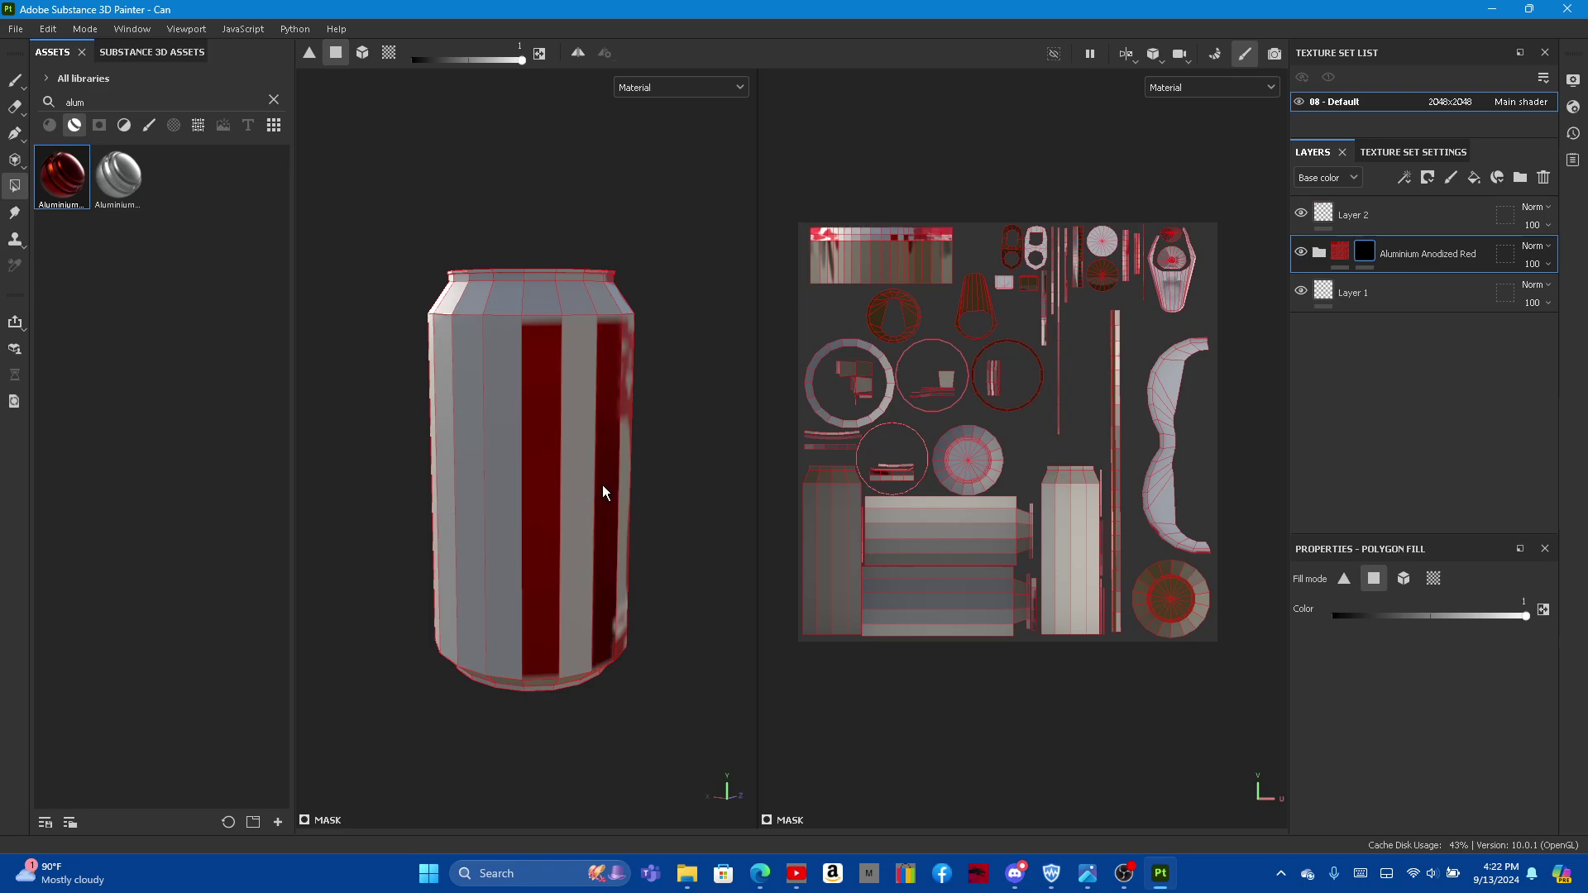
left_click_drag(514, 487, 436, 491)
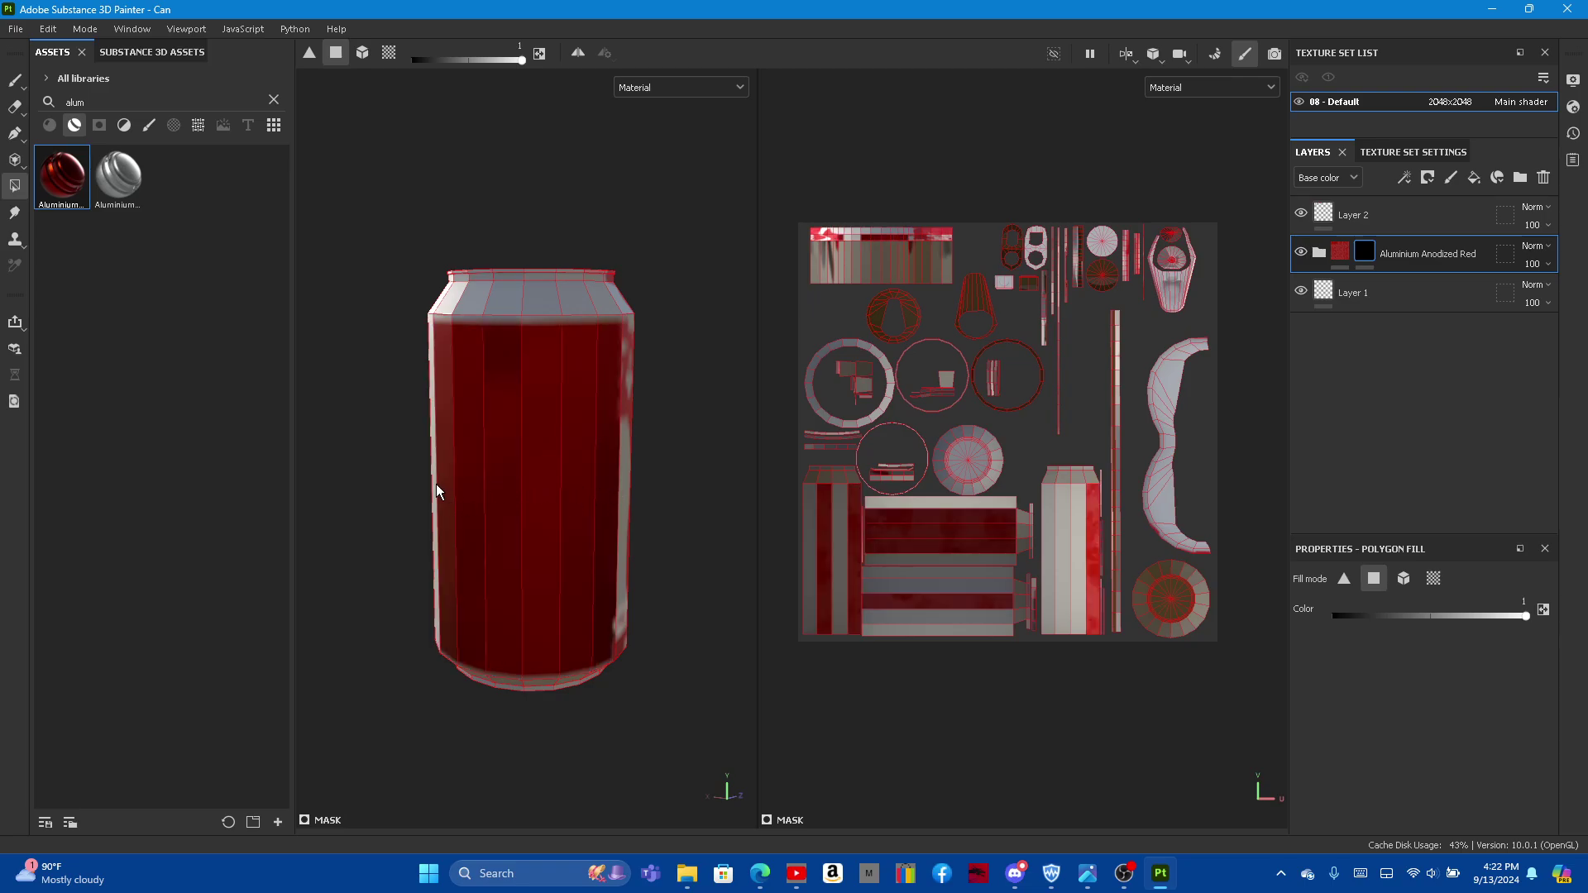
Step: Fill the white stripe and face columns red in both the 3D and UV views
left_click_drag(646, 615, 657, 514, "alt")
mouse_move(464, 332)
left_mouse_down("alt")
mouse_move(574, 379)
mouse_move(574, 355)
left_mouse_up("alt")
left_click(727, 399)
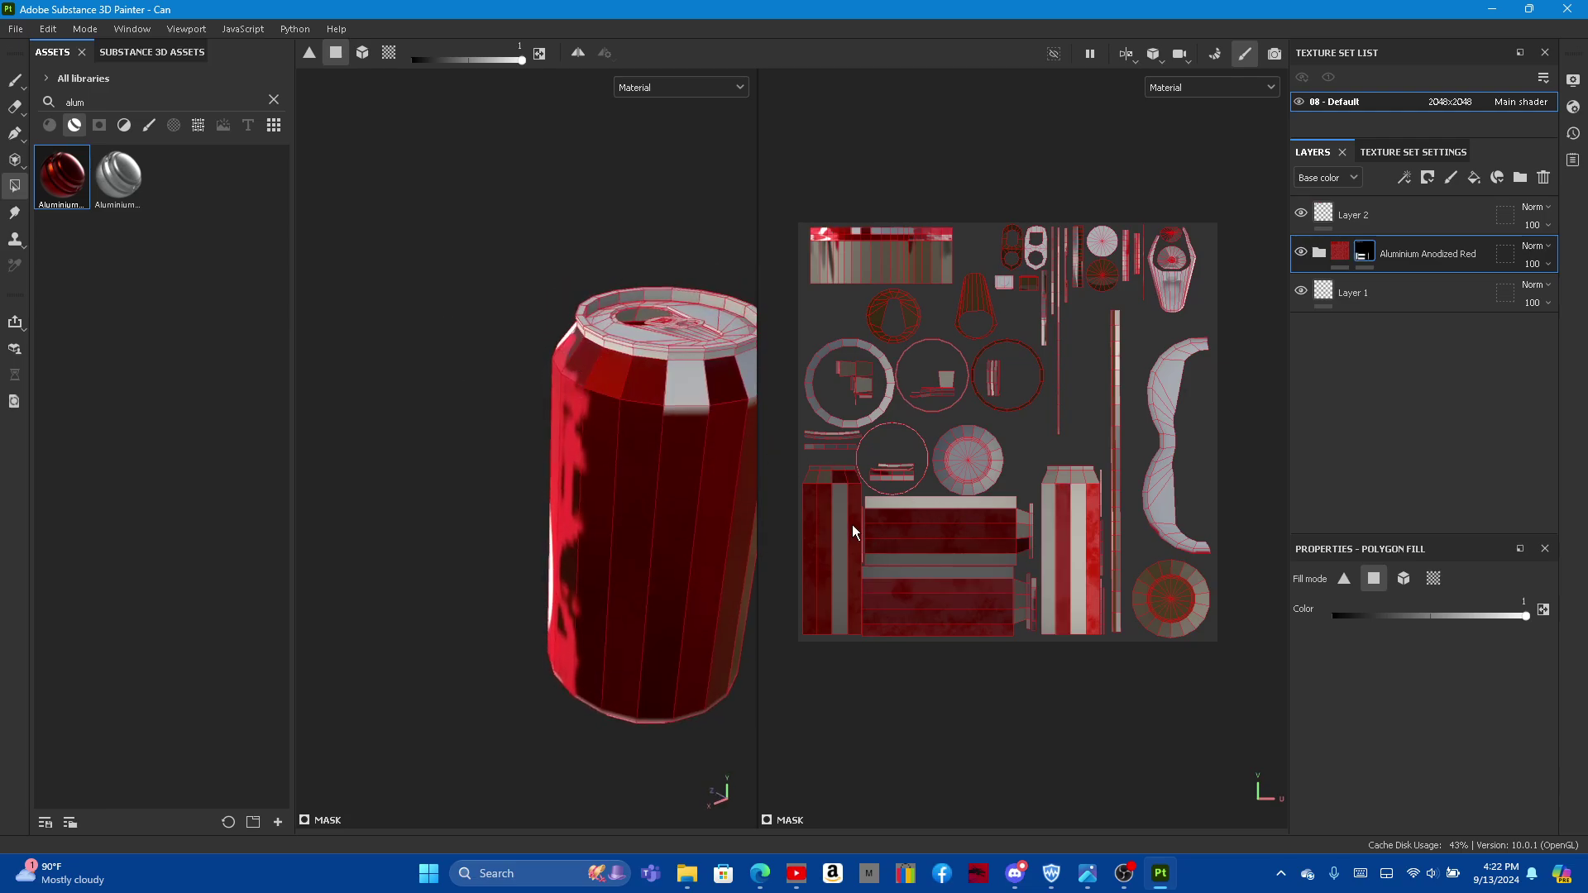
left_click(836, 509)
scroll(817, 485, "up", 2)
scroll(814, 480, "up", 2)
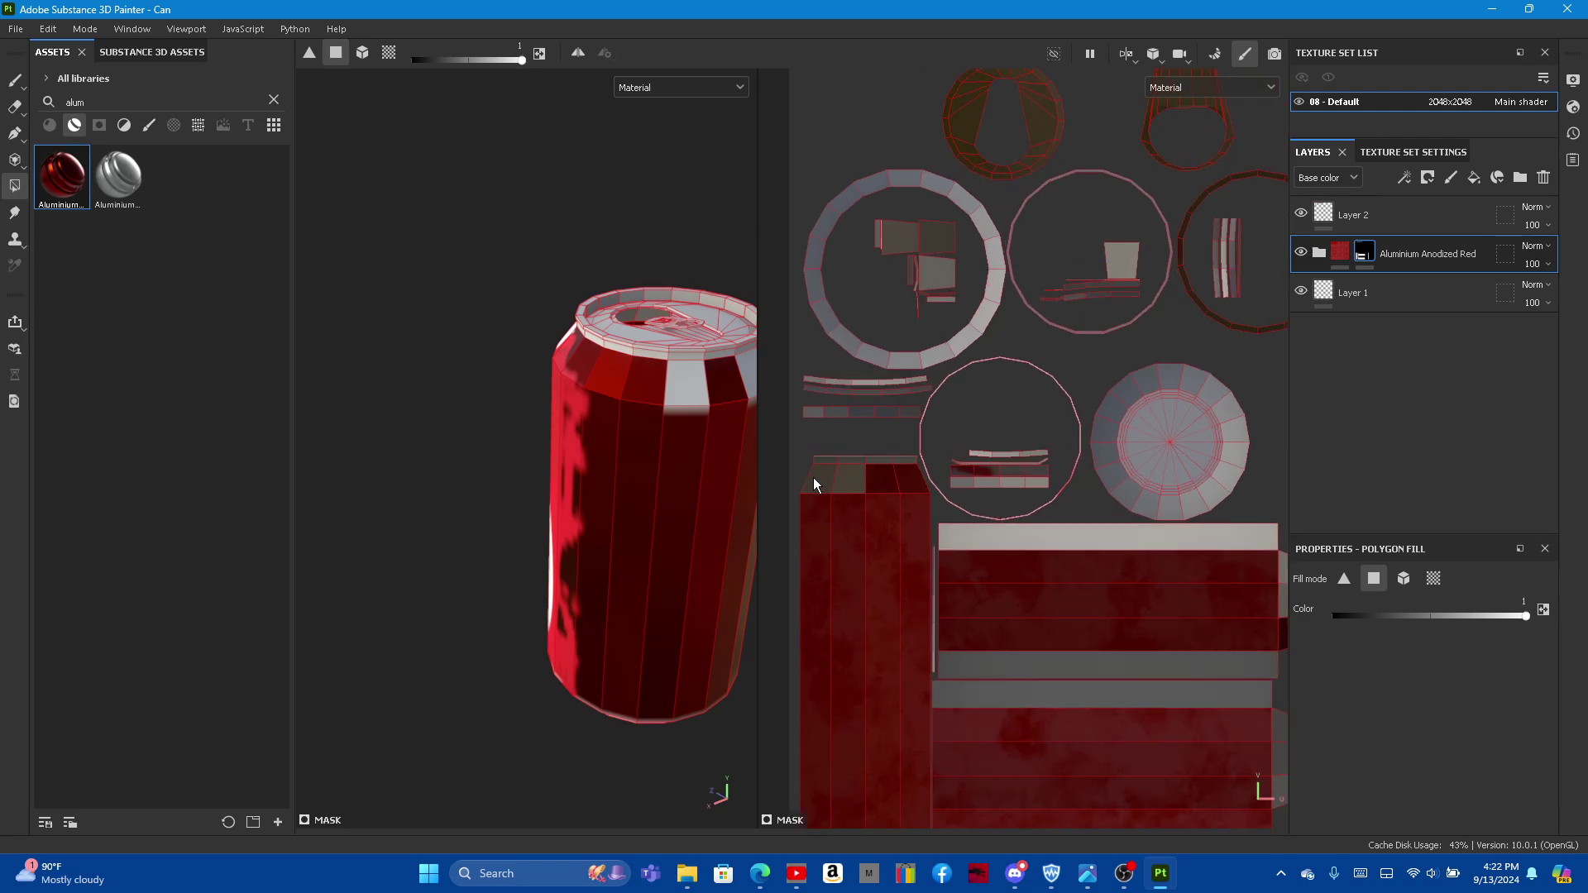
scroll(816, 465, "down", 3)
scroll(1136, 511, "up", 2)
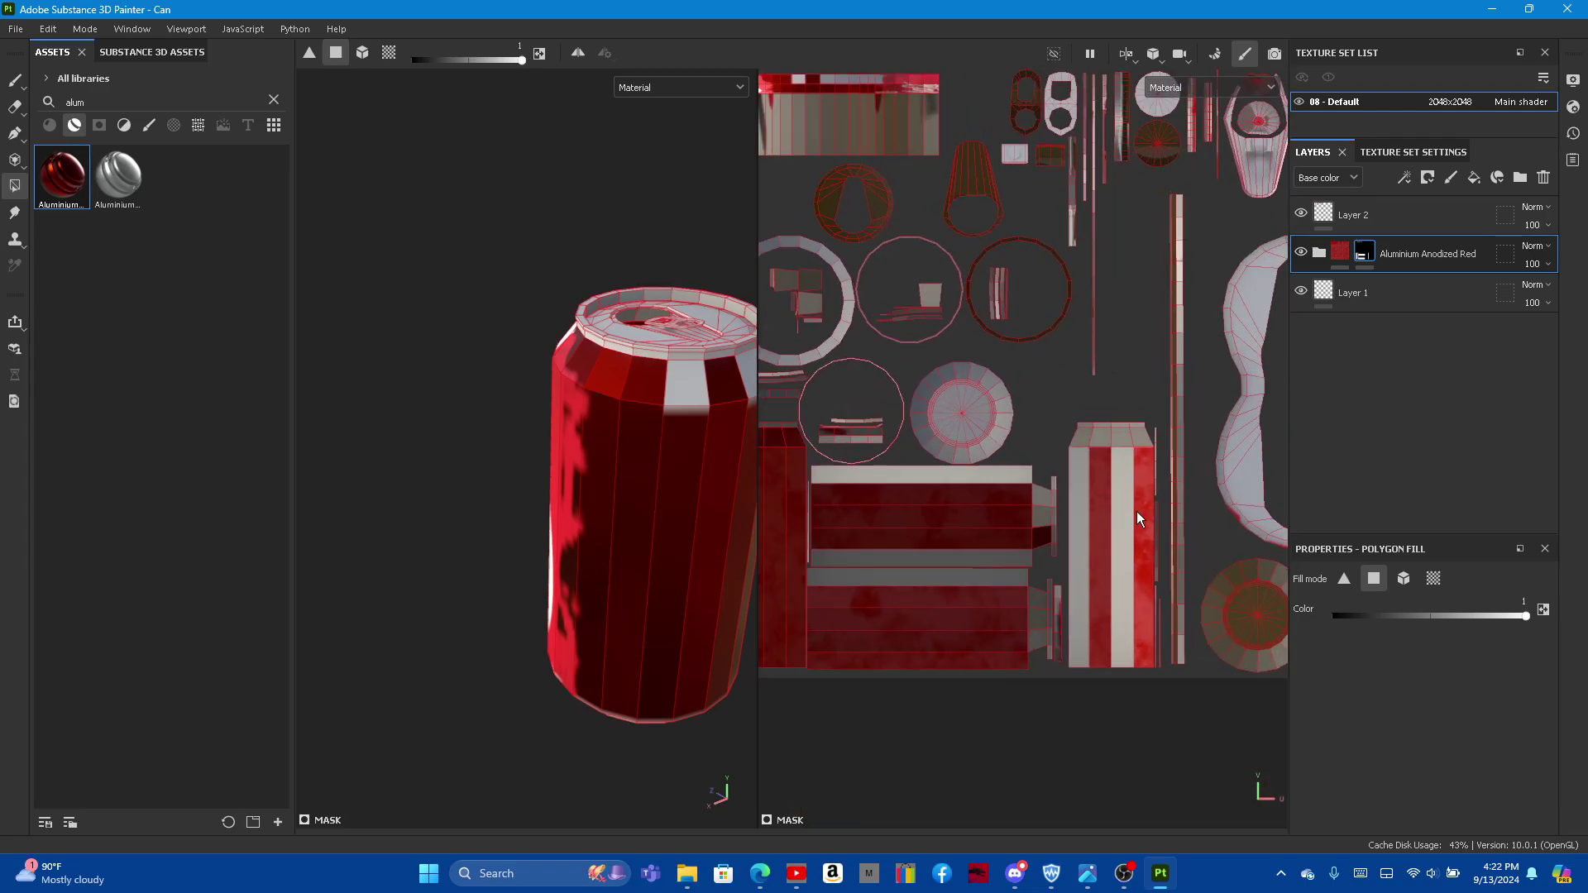
scroll(1136, 511, "up", 1)
left_click(1119, 509)
left_click(1051, 511)
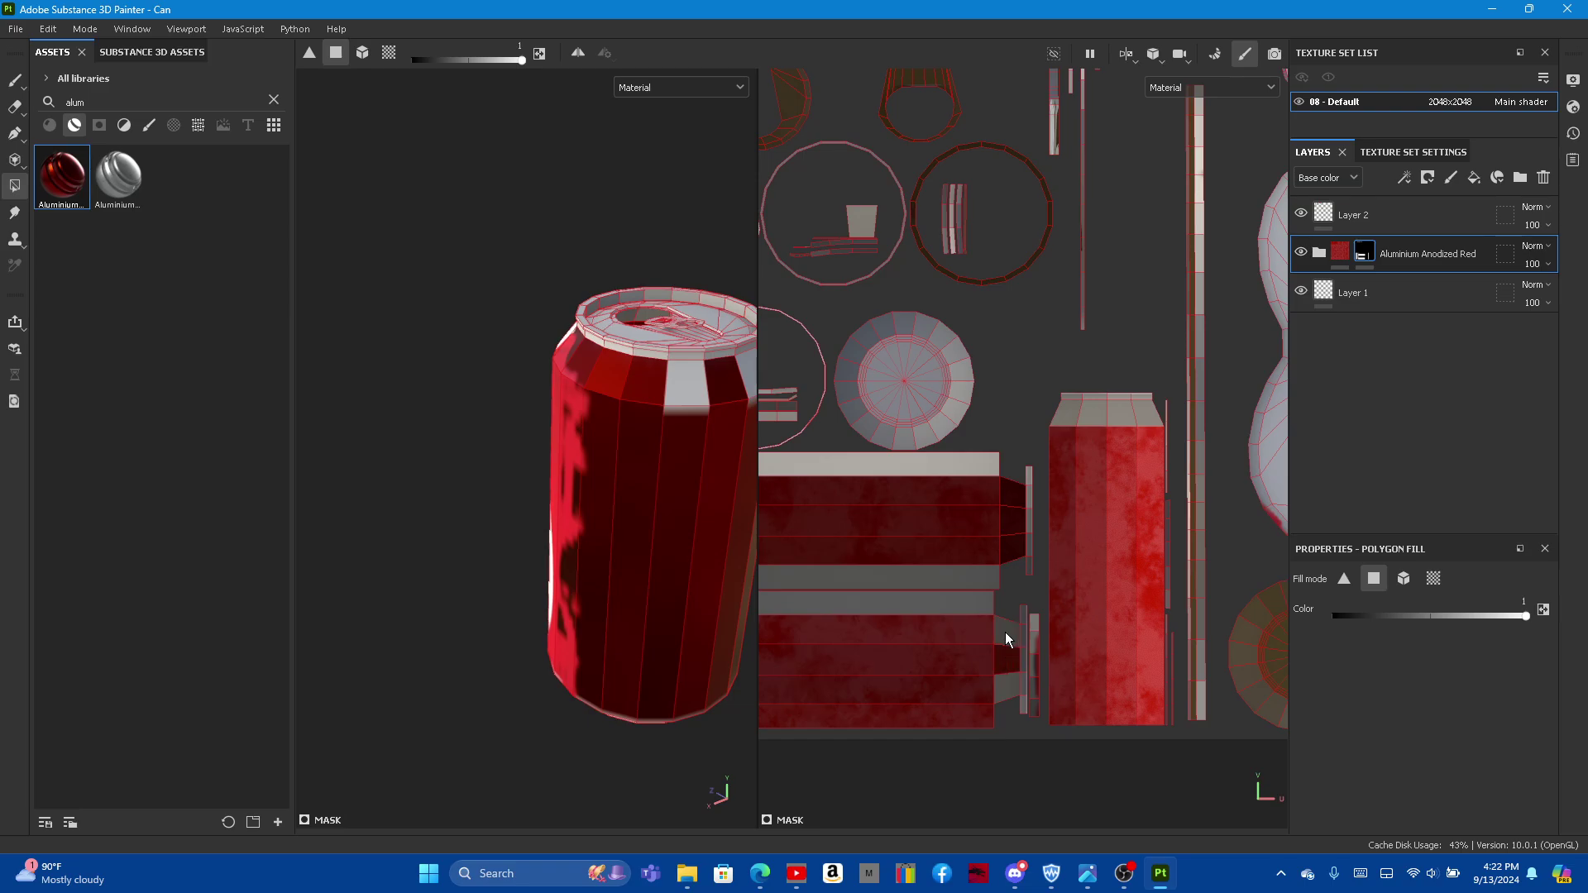
left_click(955, 612)
left_click(958, 574)
Step: Fill the remaining grey UV strips and top faces of the can red
scroll(965, 569, "down", 1)
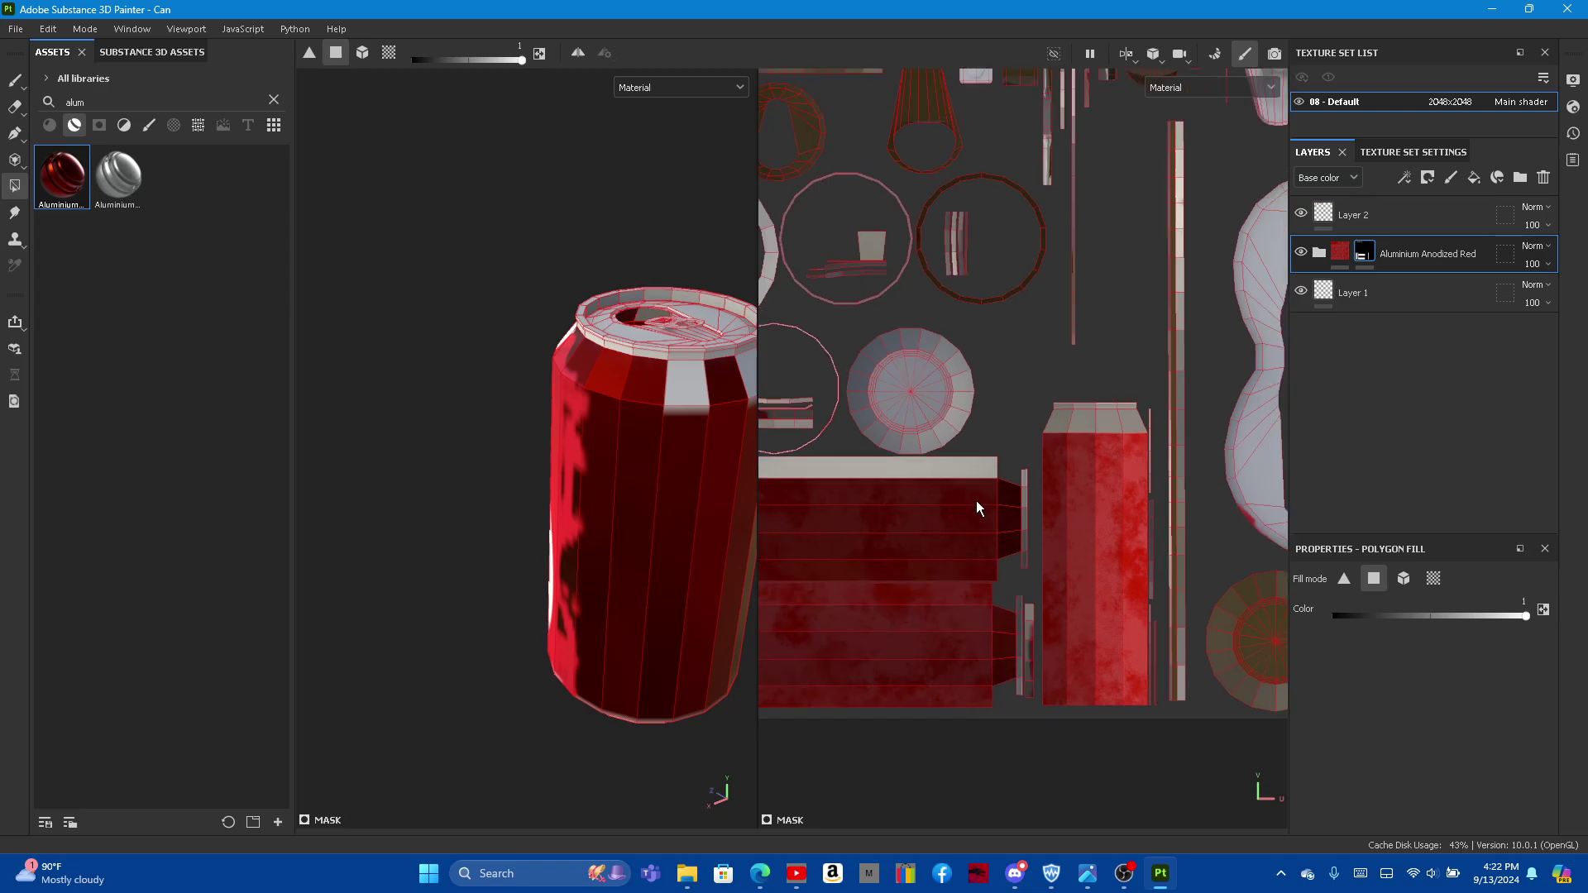
scroll(976, 500, "down", 1)
left_click(963, 464)
scroll(1050, 455, "down", 1)
scroll(1044, 448, "up", 1)
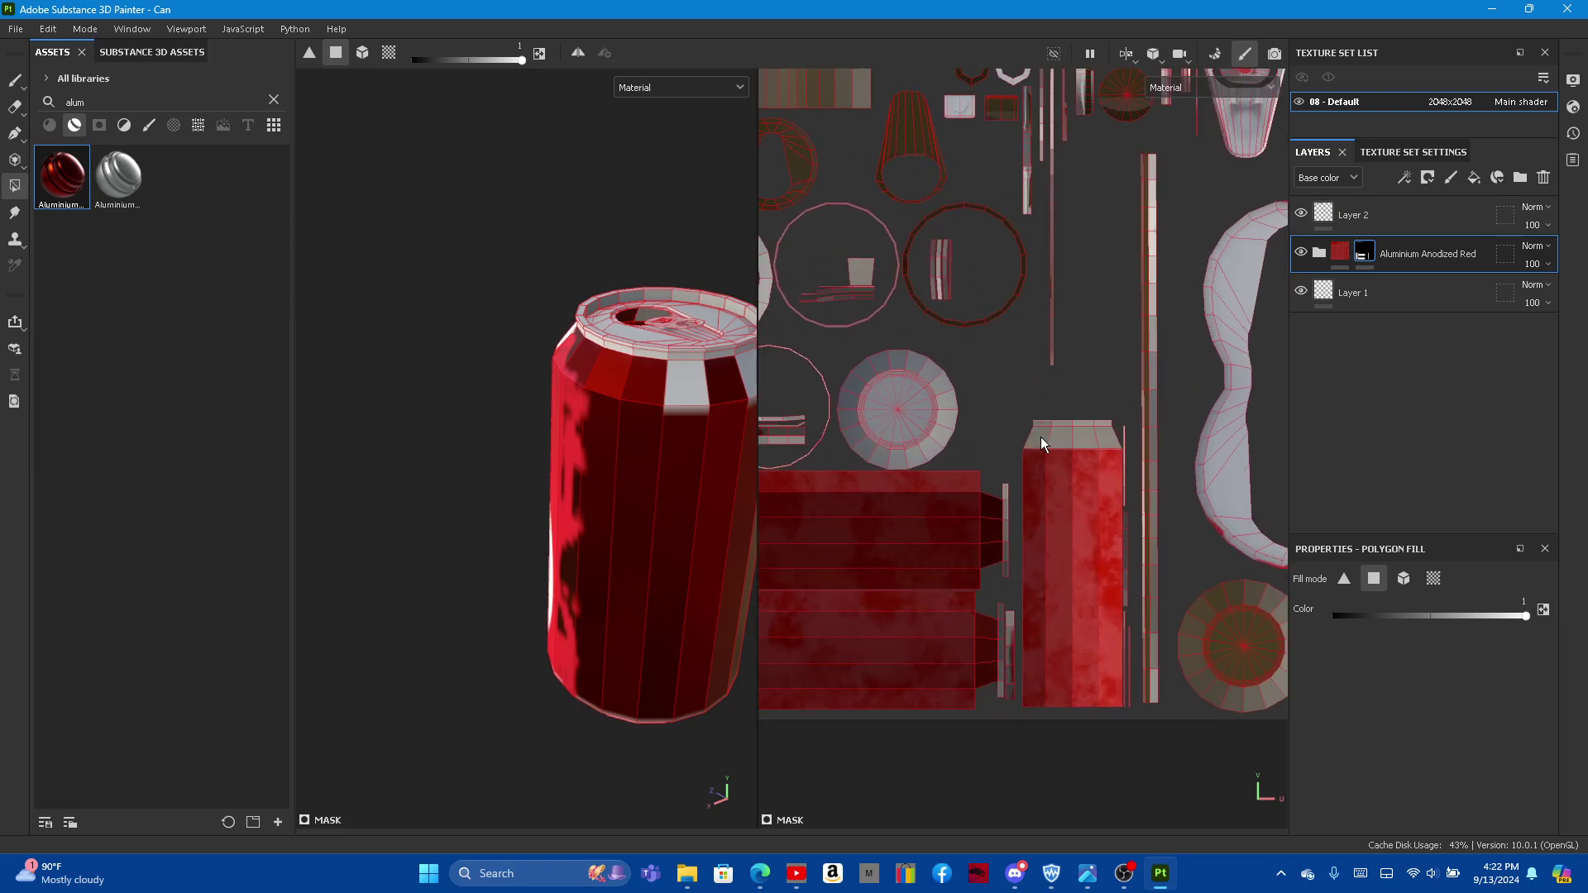
left_click(1108, 440)
scroll(587, 401, "down", 1)
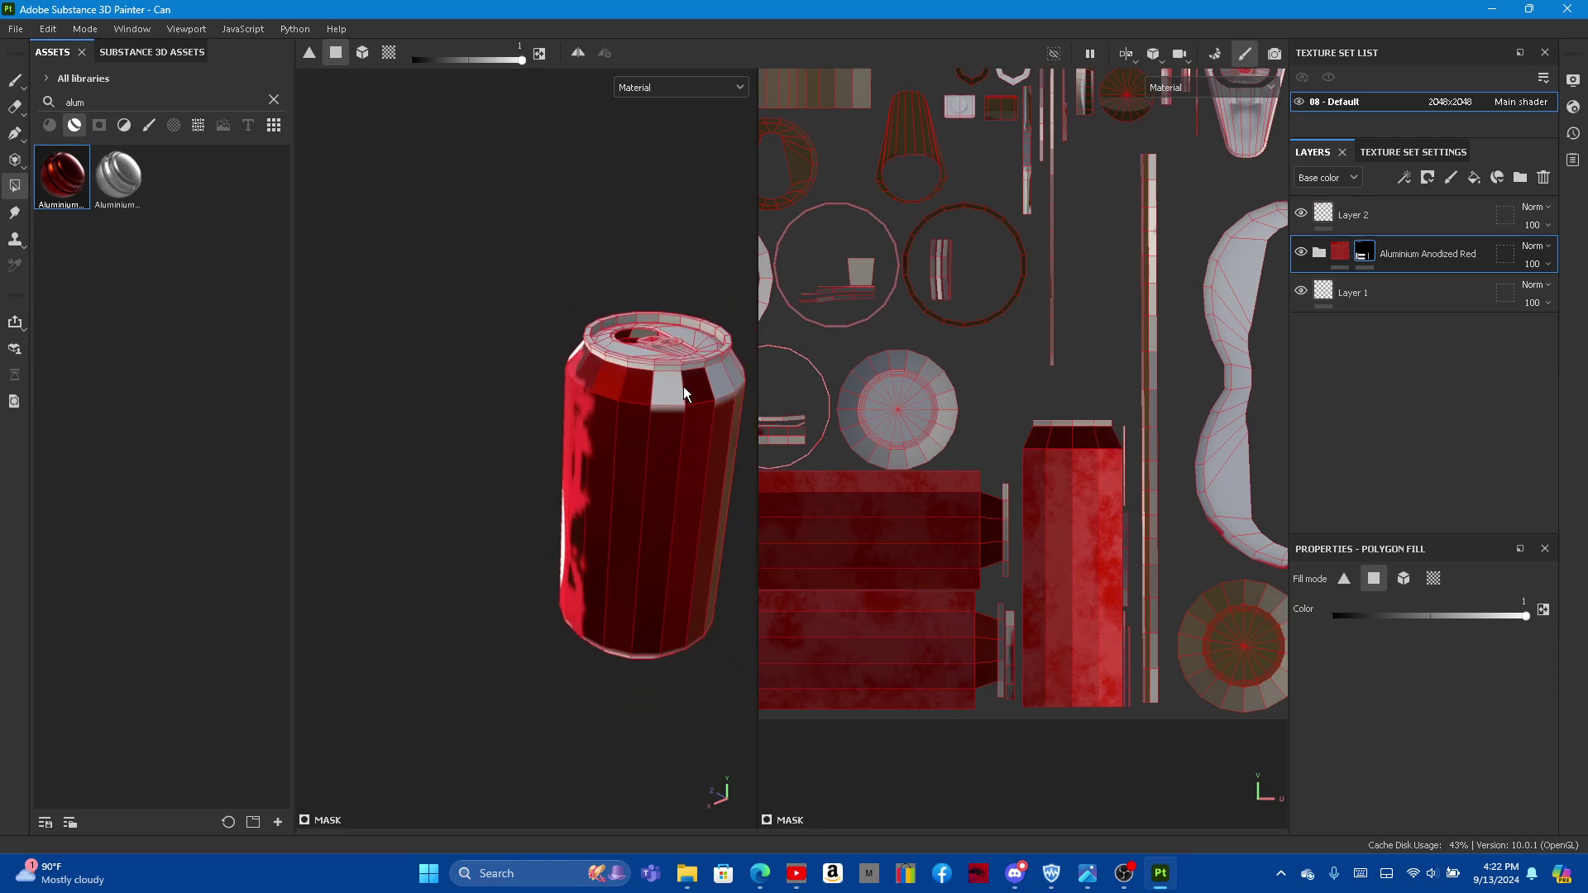
left_click(673, 395)
scroll(1038, 393, "down", 1)
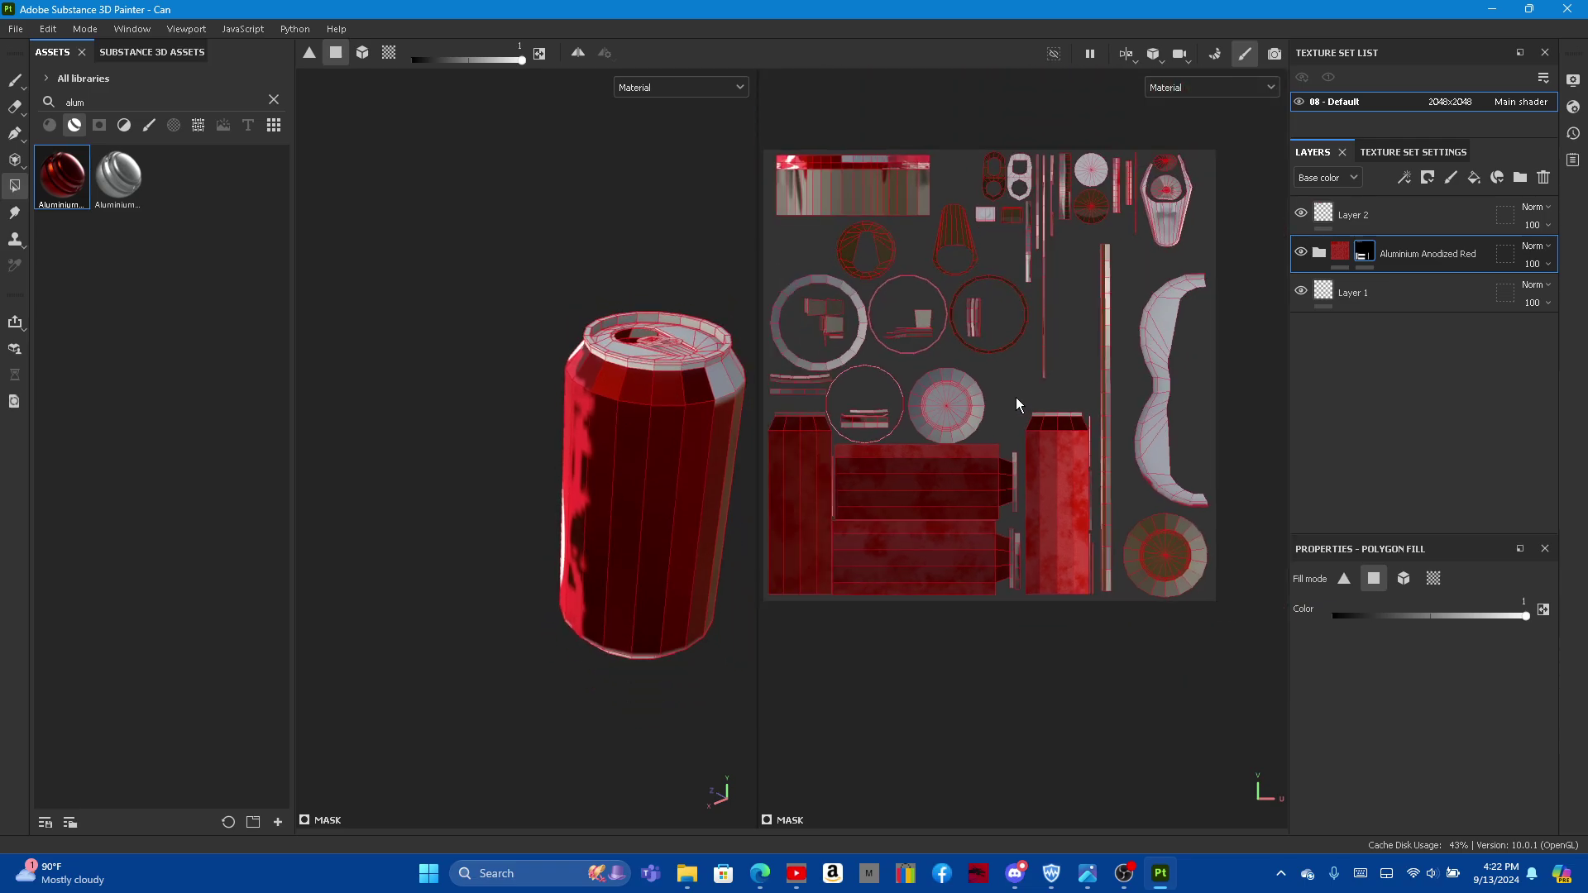
scroll(830, 316, "up", 1)
scroll(1072, 215, "up", 1)
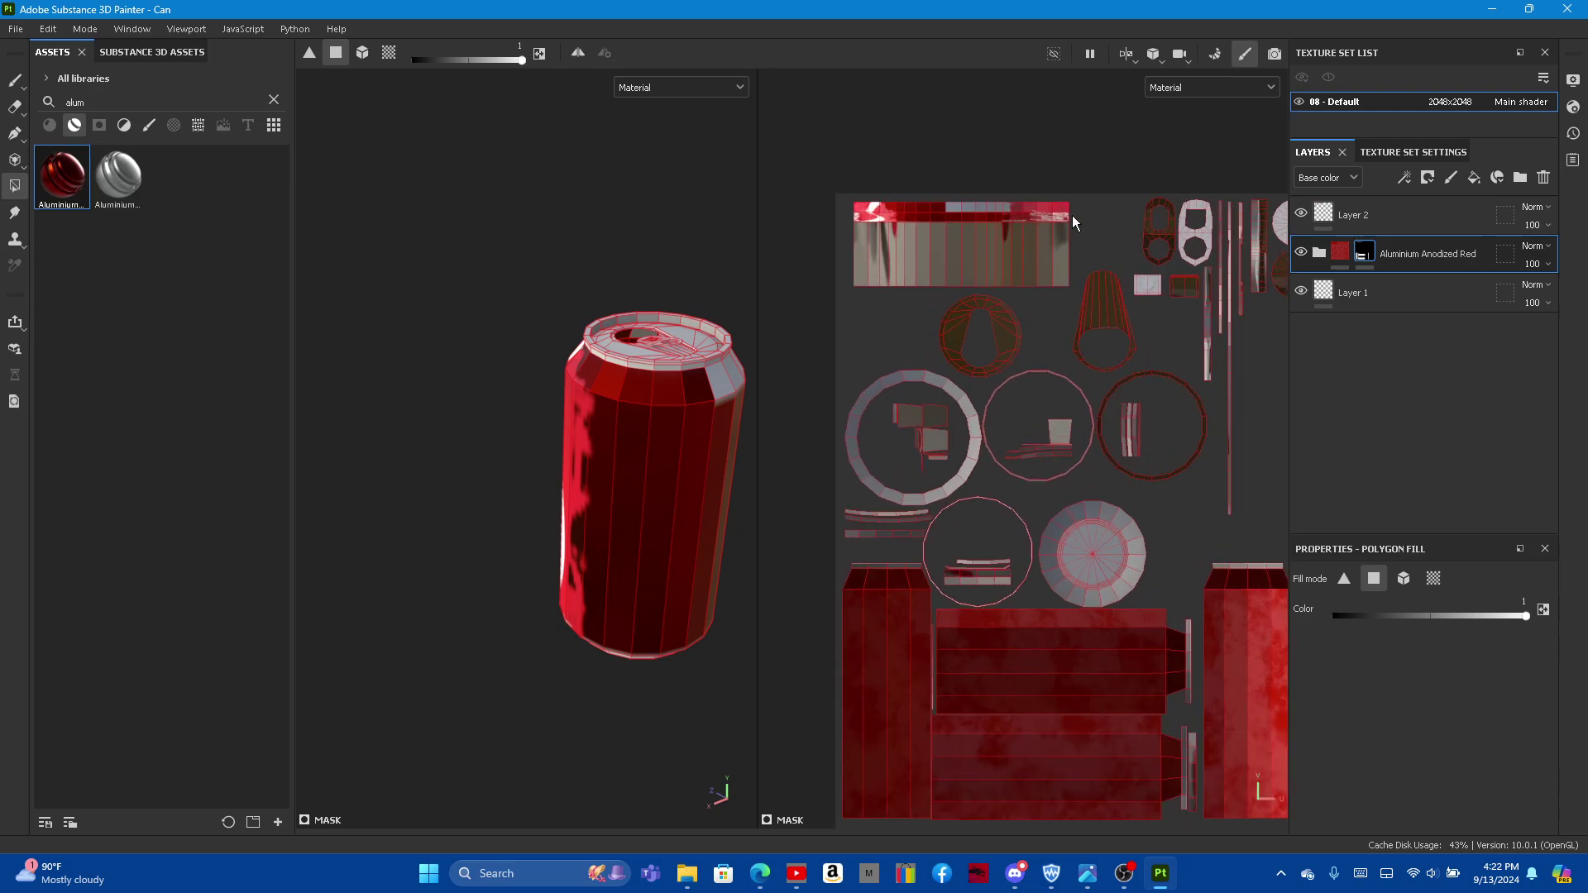
scroll(1095, 191, "up", 1)
Step: Box-fill the top UV strip faces and orbit the can to check the logo side
left_click_drag(930, 186, 1023, 215)
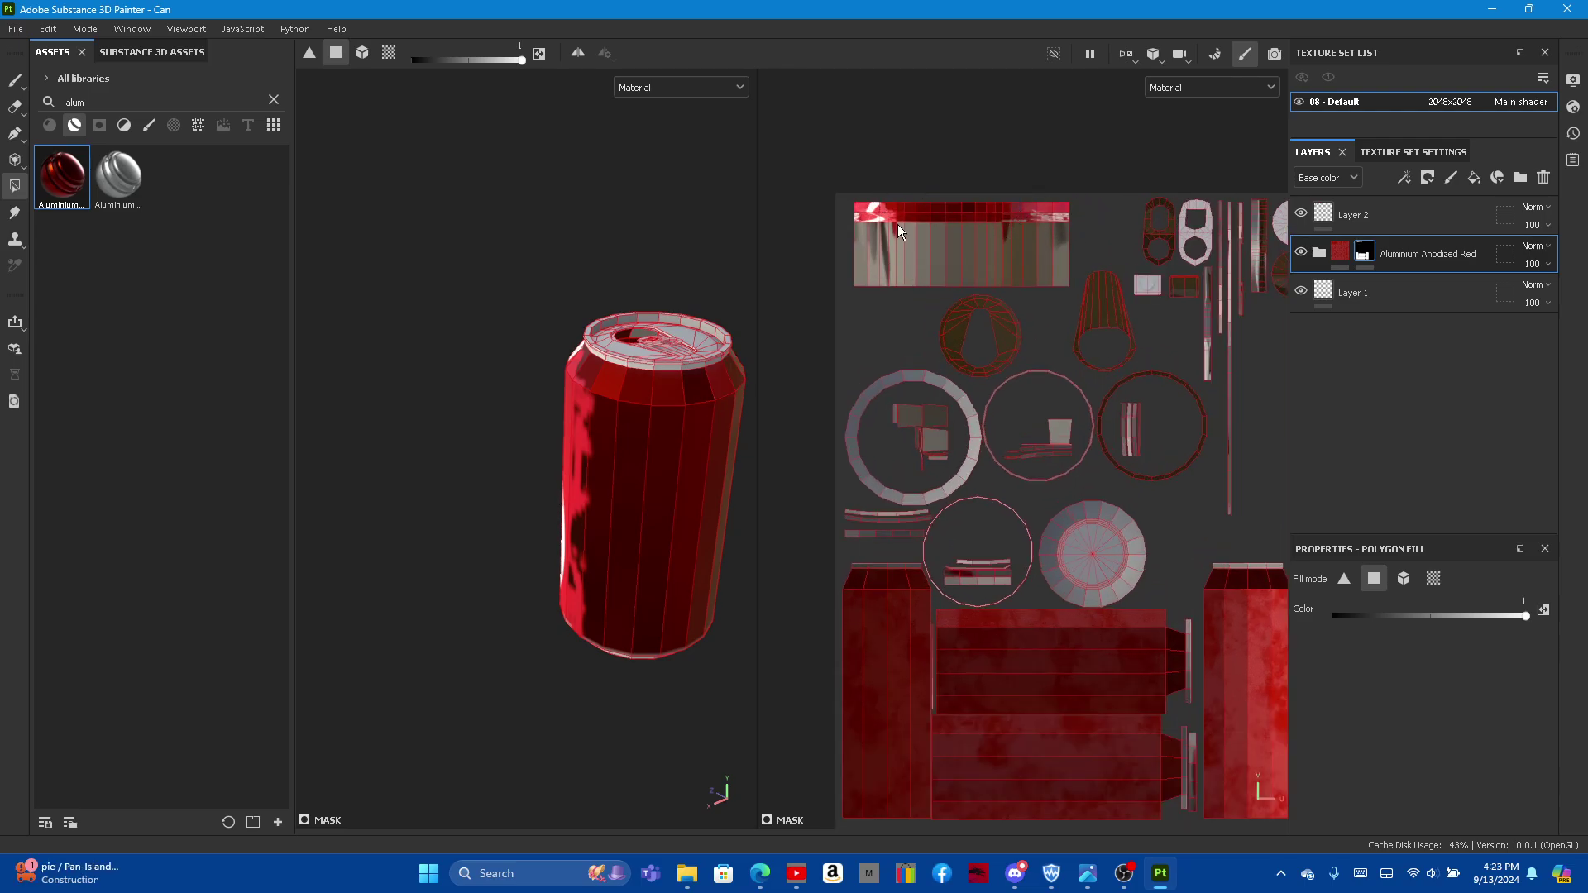
scroll(885, 212, "up", 1)
scroll(860, 197, "up", 2)
mouse_move(587, 435)
left_mouse_down("alt")
mouse_move(479, 461)
mouse_move(662, 408)
mouse_move(837, 383)
mouse_move(874, 397)
mouse_move(419, 450)
mouse_move(573, 415)
mouse_move(597, 434)
left_mouse_up("alt")
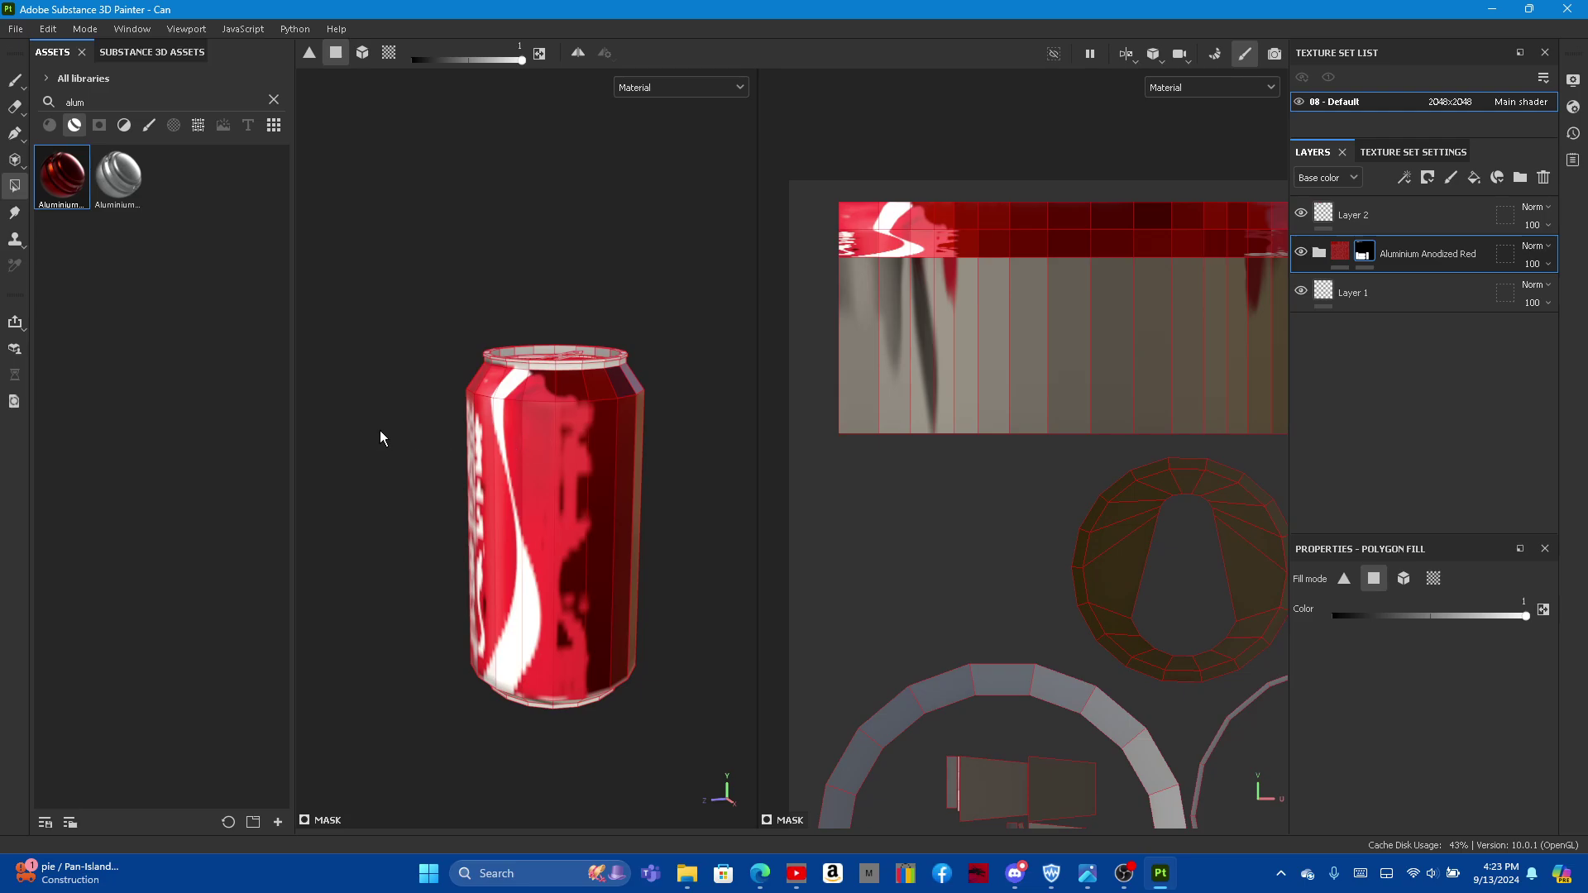
mouse_move(380, 431)
left_mouse_down("alt")
mouse_move(320, 470)
mouse_move(236, 469)
mouse_move(742, 480)
mouse_move(559, 451)
mouse_move(538, 463)
mouse_move(559, 470)
left_mouse_up("alt")
Step: Save the Can project and orbit the can to view its top
left_click(17, 28)
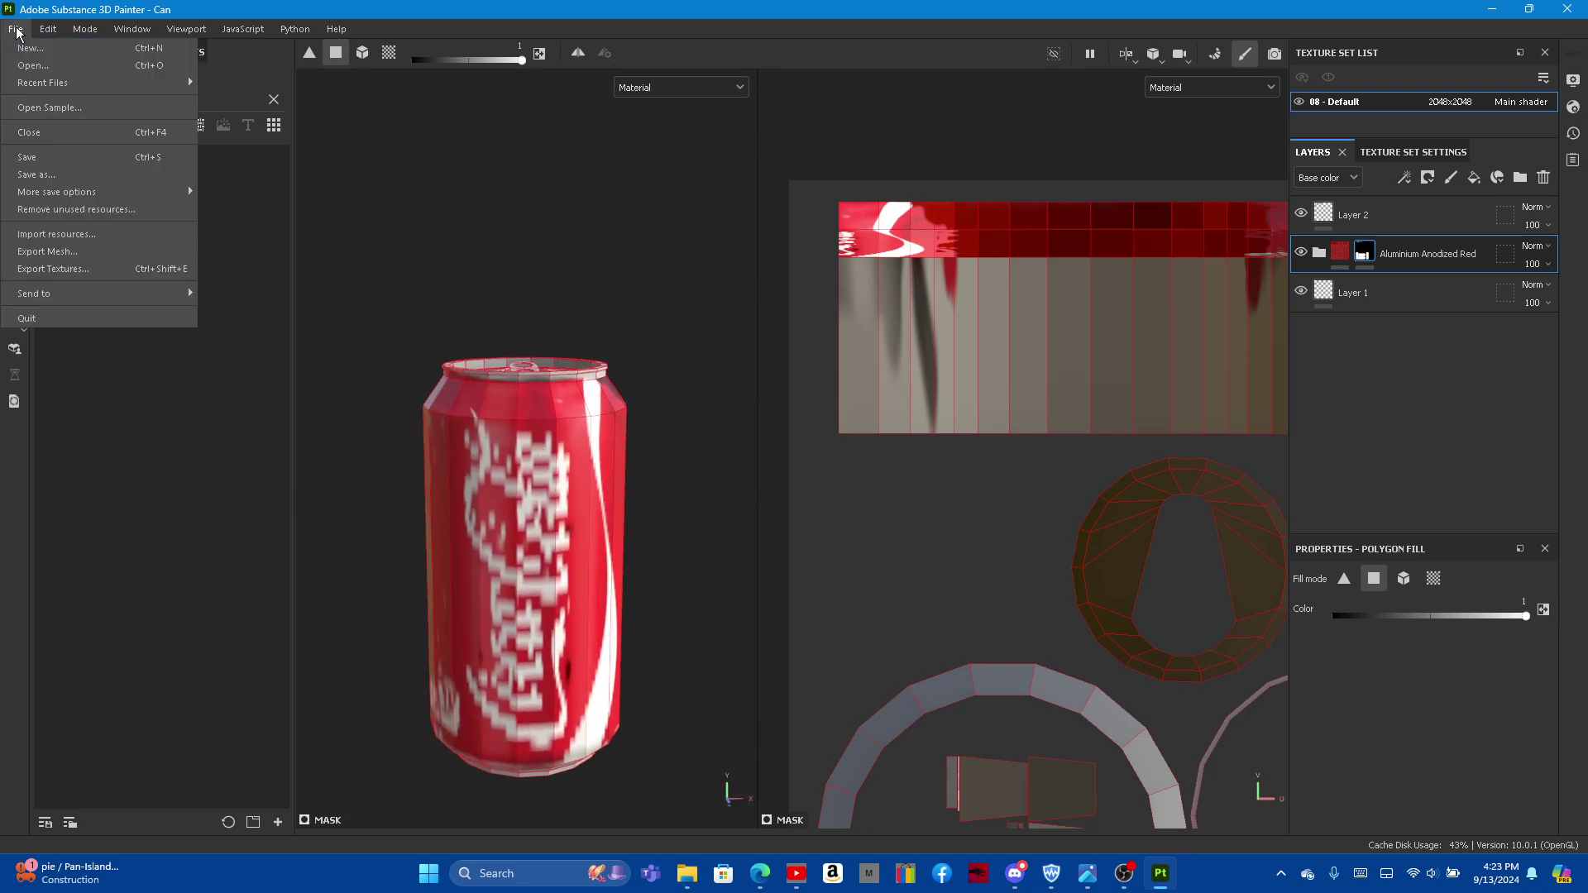
left_click(187, 185)
scroll(945, 378, "down", 2)
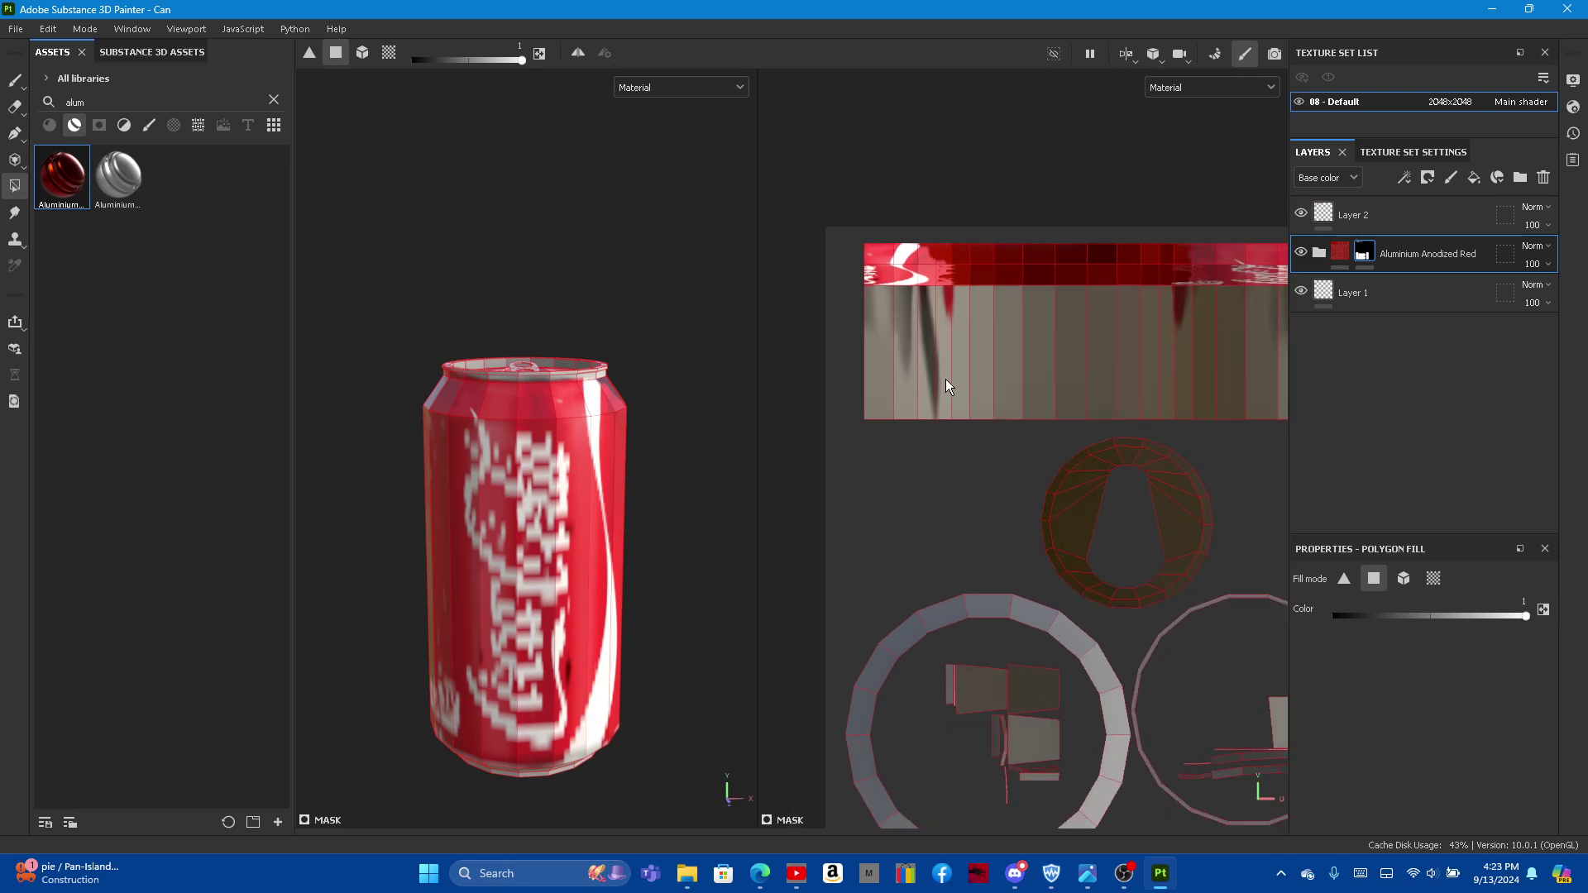
scroll(931, 344, "down", 2)
scroll(932, 344, "down", 2)
scroll(940, 499, "down", 1)
scroll(939, 499, "up", 1)
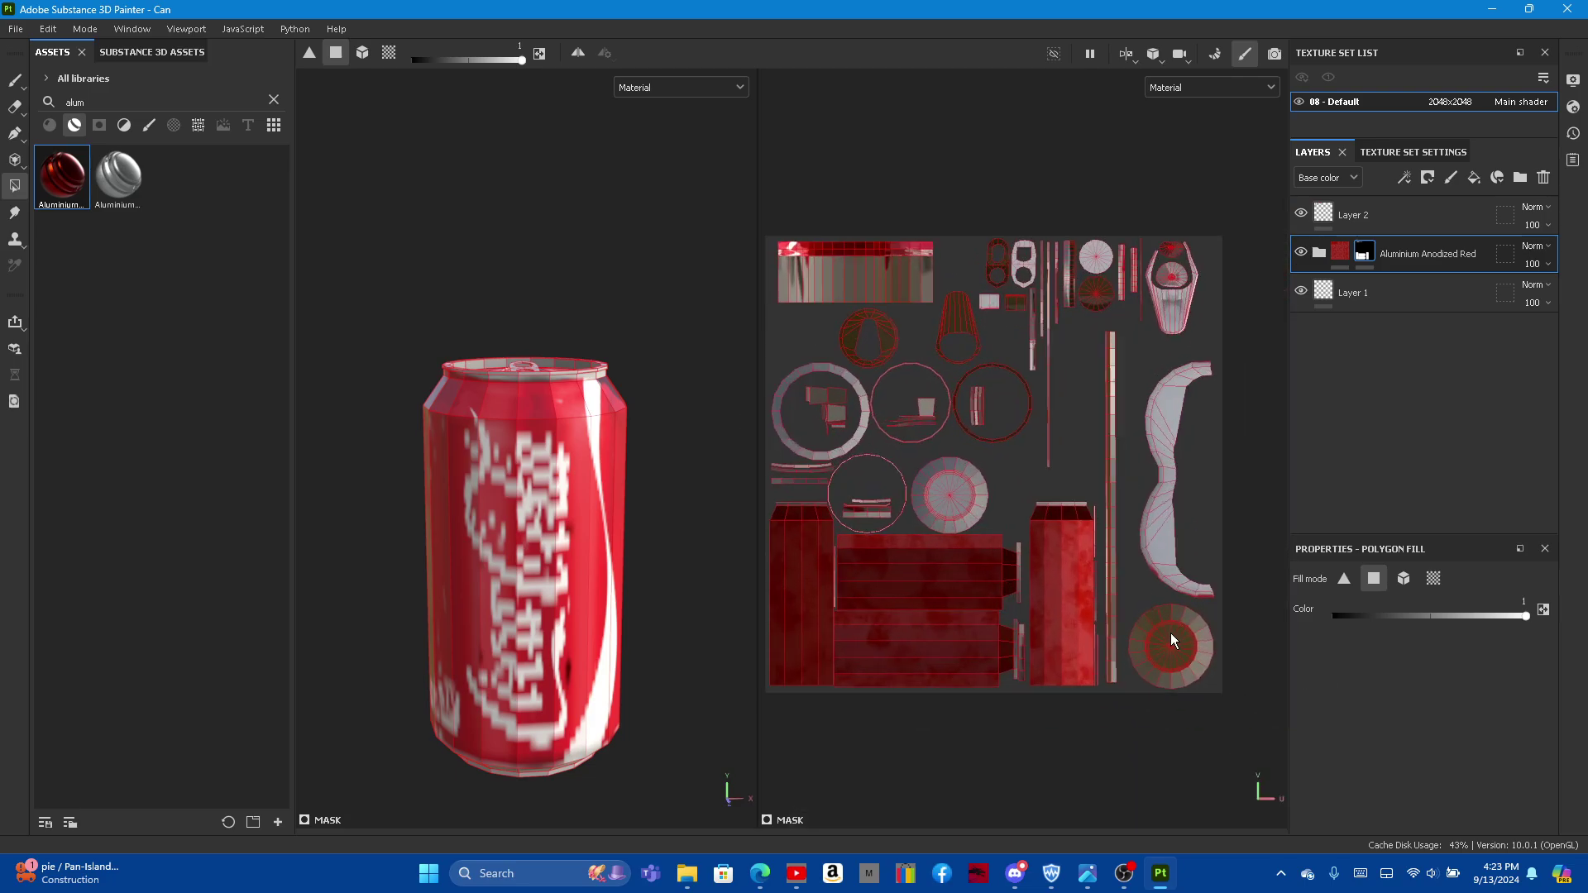
scroll(939, 498, "up", 1)
scroll(847, 474, "down", 1)
scroll(846, 474, "up", 1)
scroll(847, 474, "up", 1)
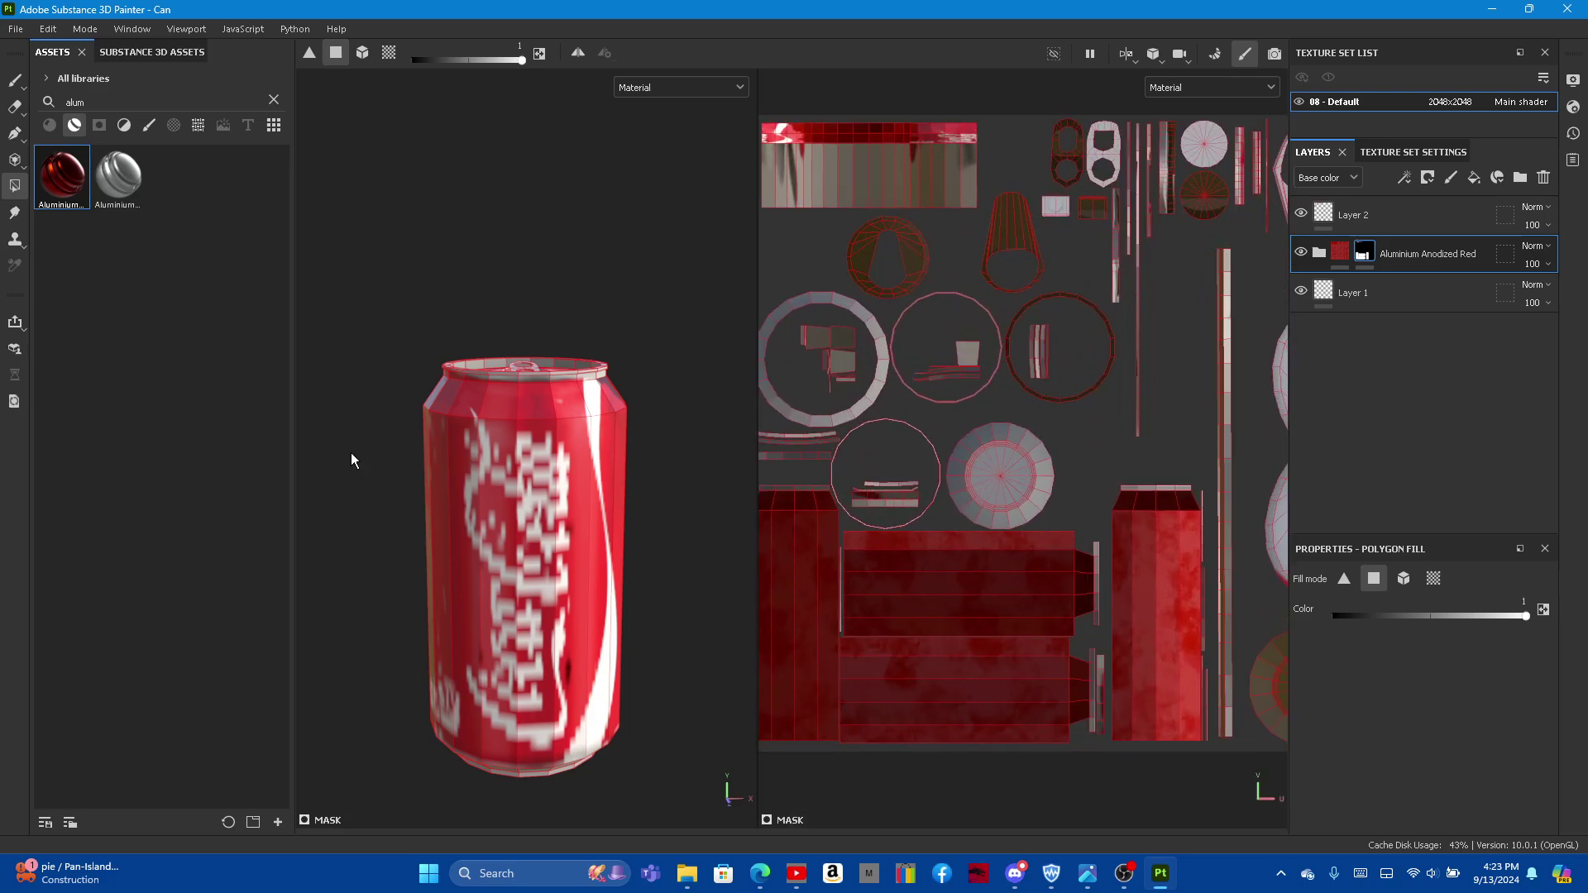
mouse_move(351, 453)
left_mouse_down("alt")
mouse_move(461, 604)
mouse_move(408, 265)
mouse_move(568, 501)
left_mouse_up("alt")
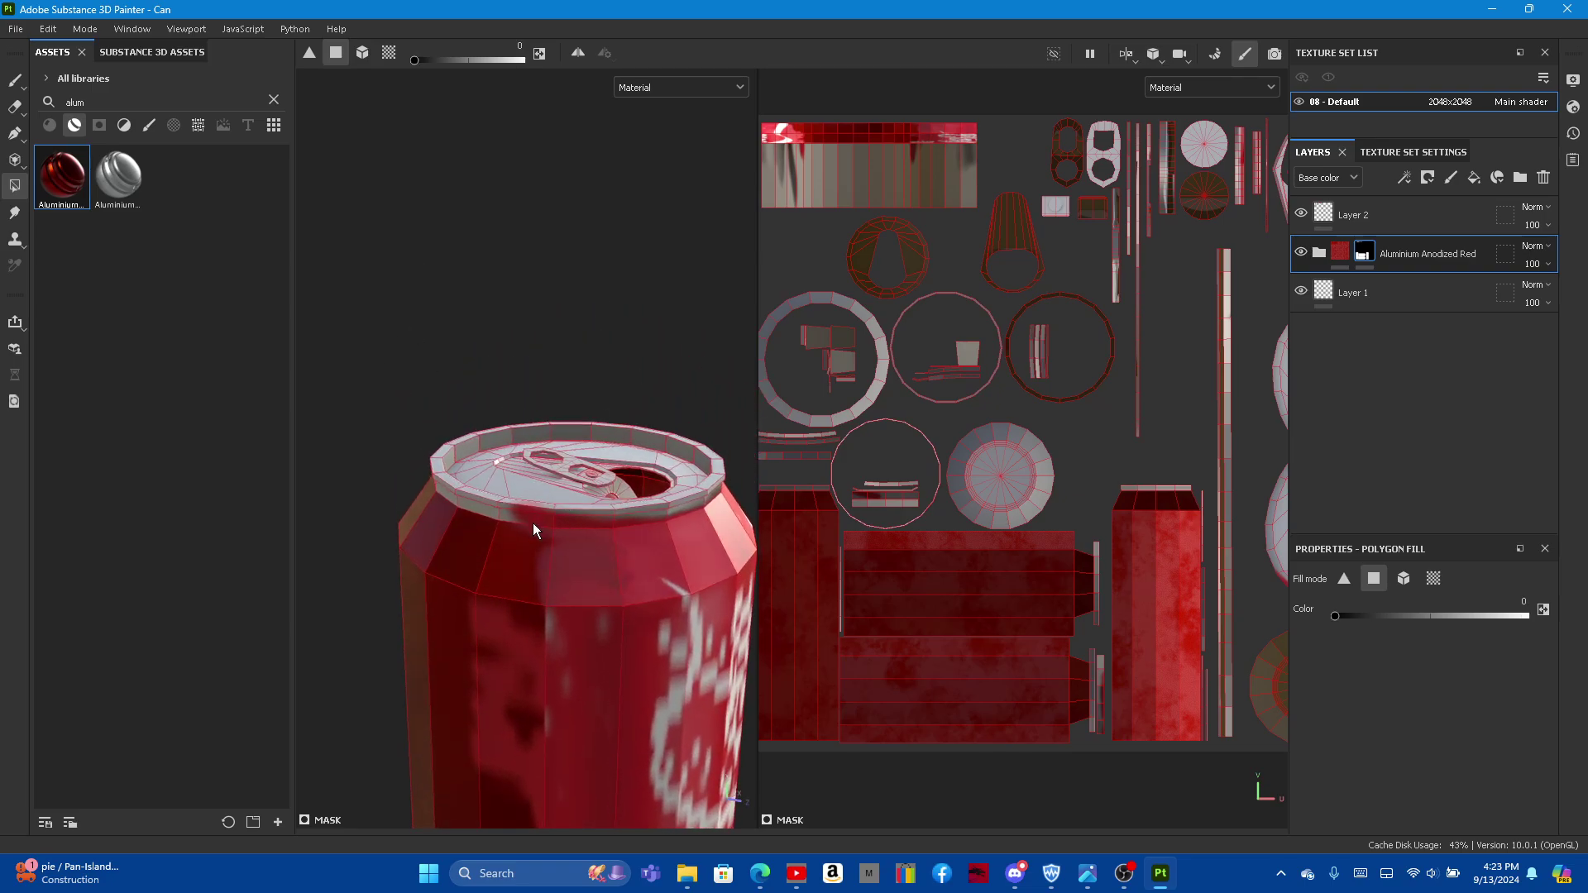
Step: Test a red polygon fill on a lid strip cell, then clear it with a value of 0
scroll(864, 512, "up", 1)
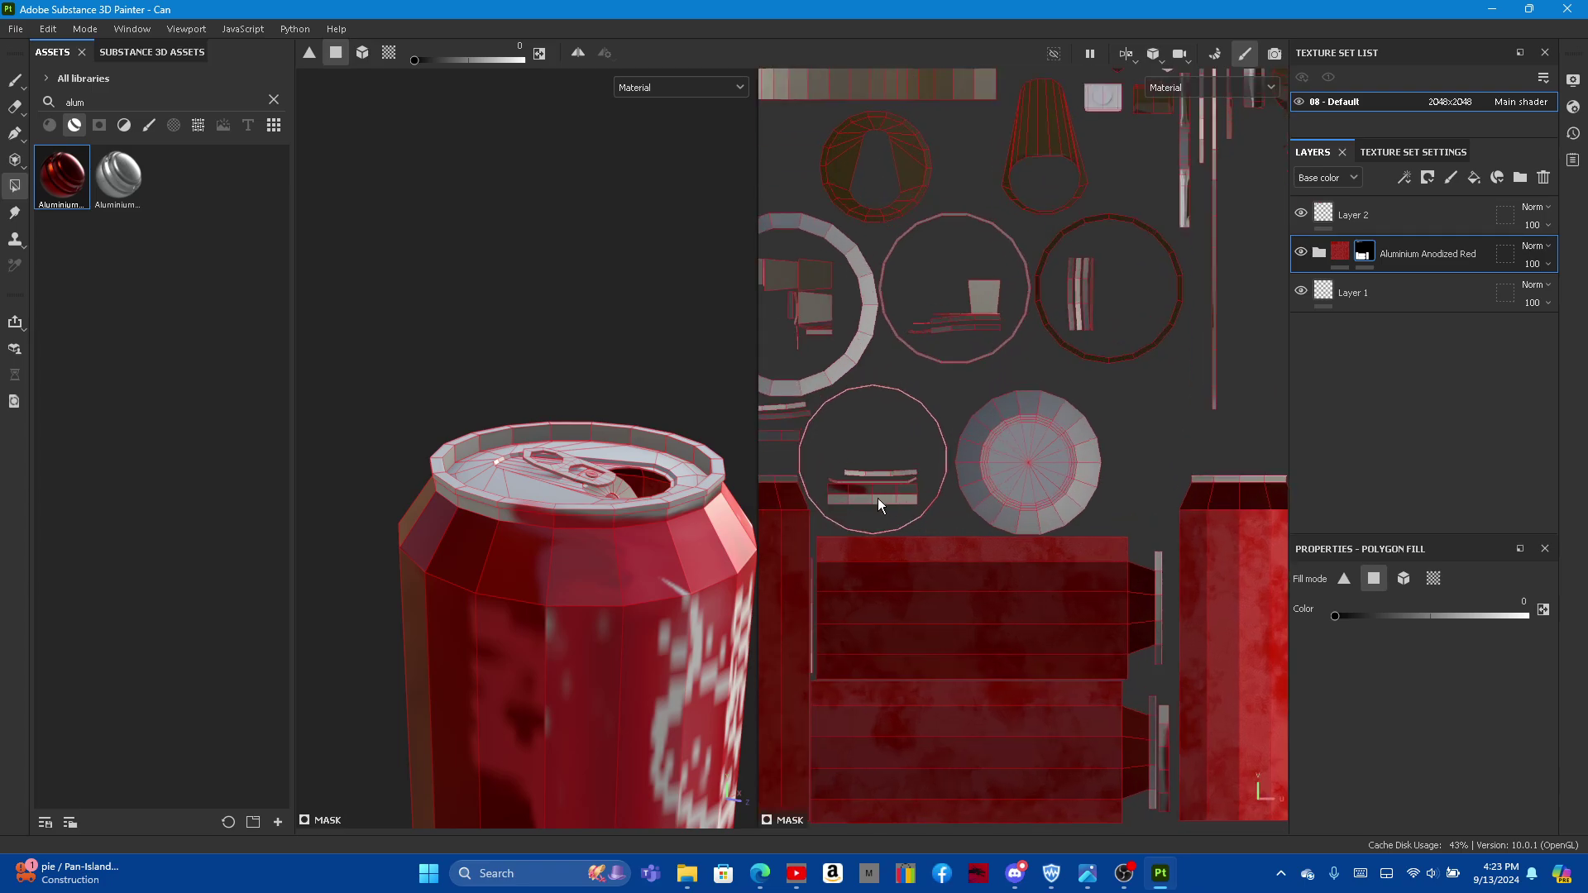
scroll(873, 500, "up", 1)
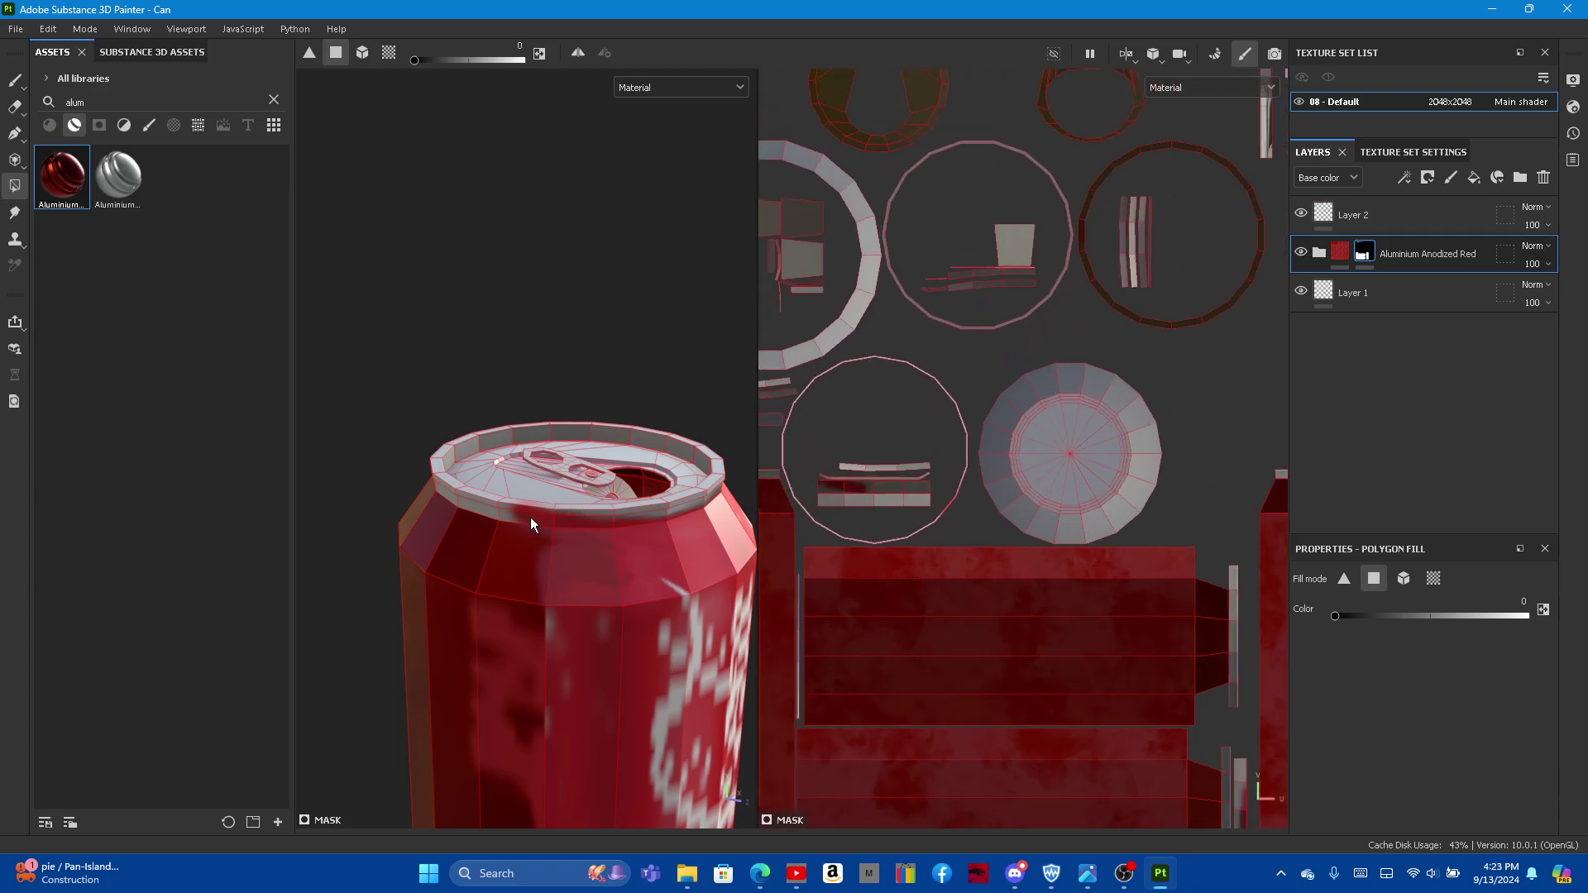
scroll(946, 448, "down", 2)
scroll(847, 474, "down", 1)
scroll(866, 470, "up", 4)
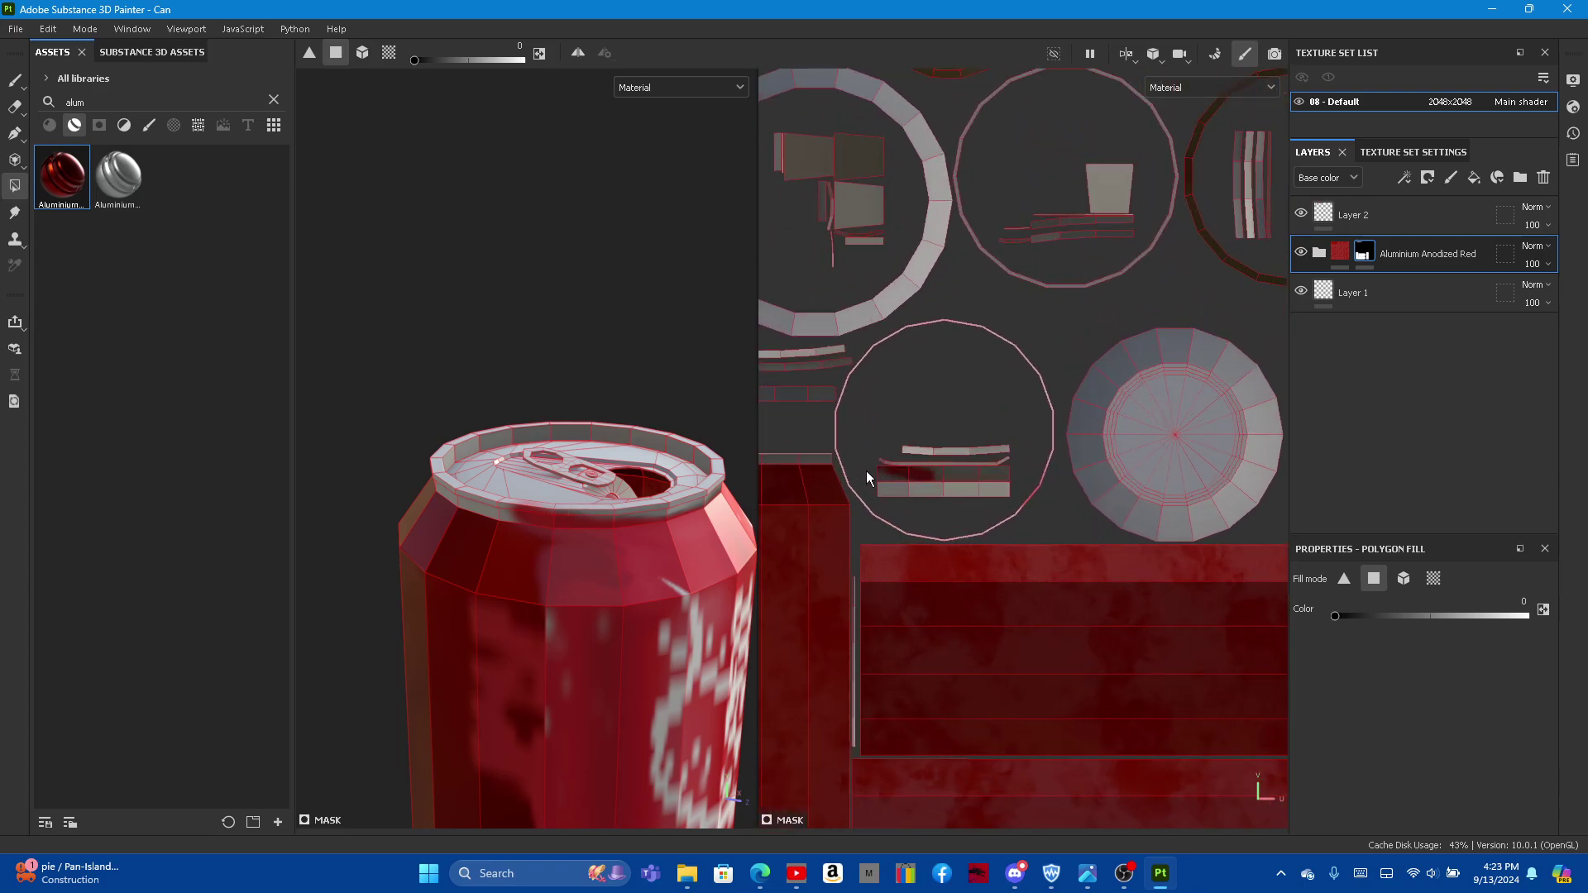
scroll(907, 471, "up", 3)
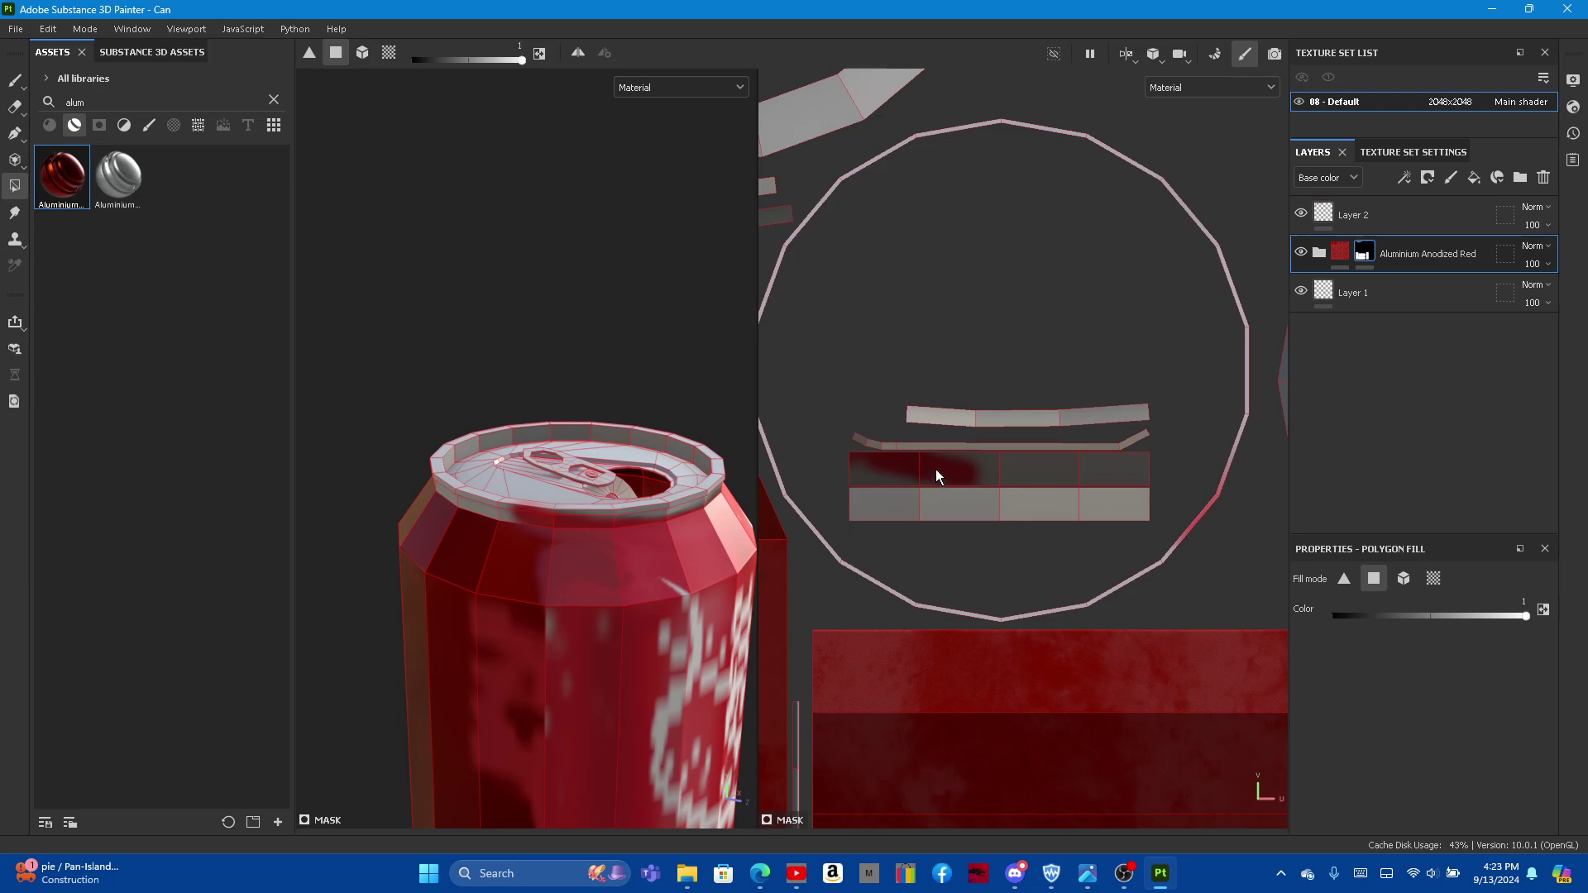
left_click(936, 469)
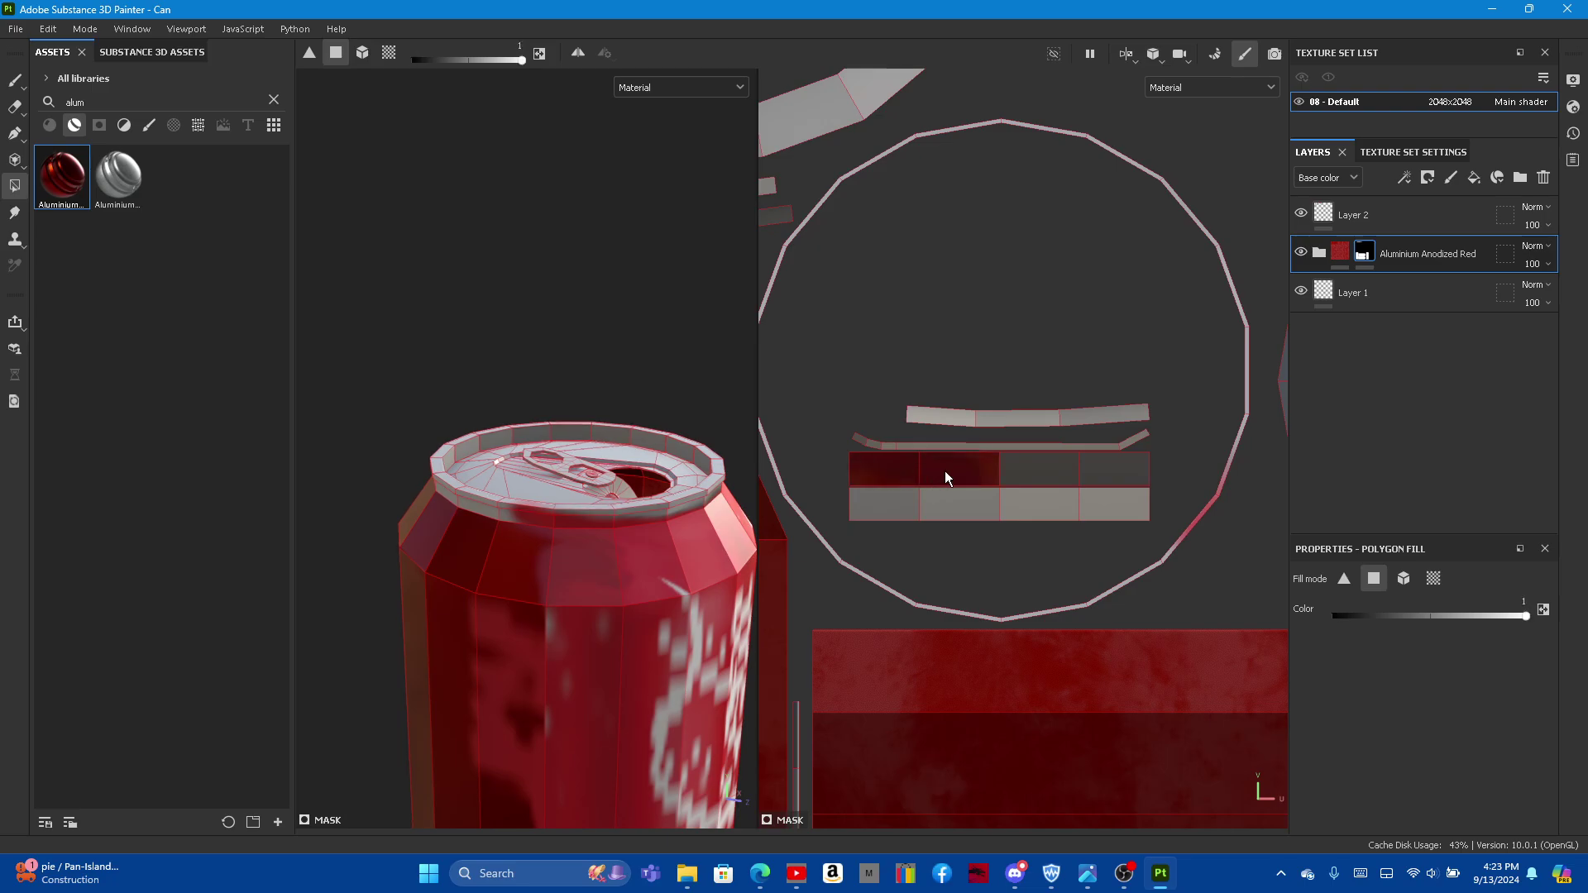
key("x")
left_click(946, 470)
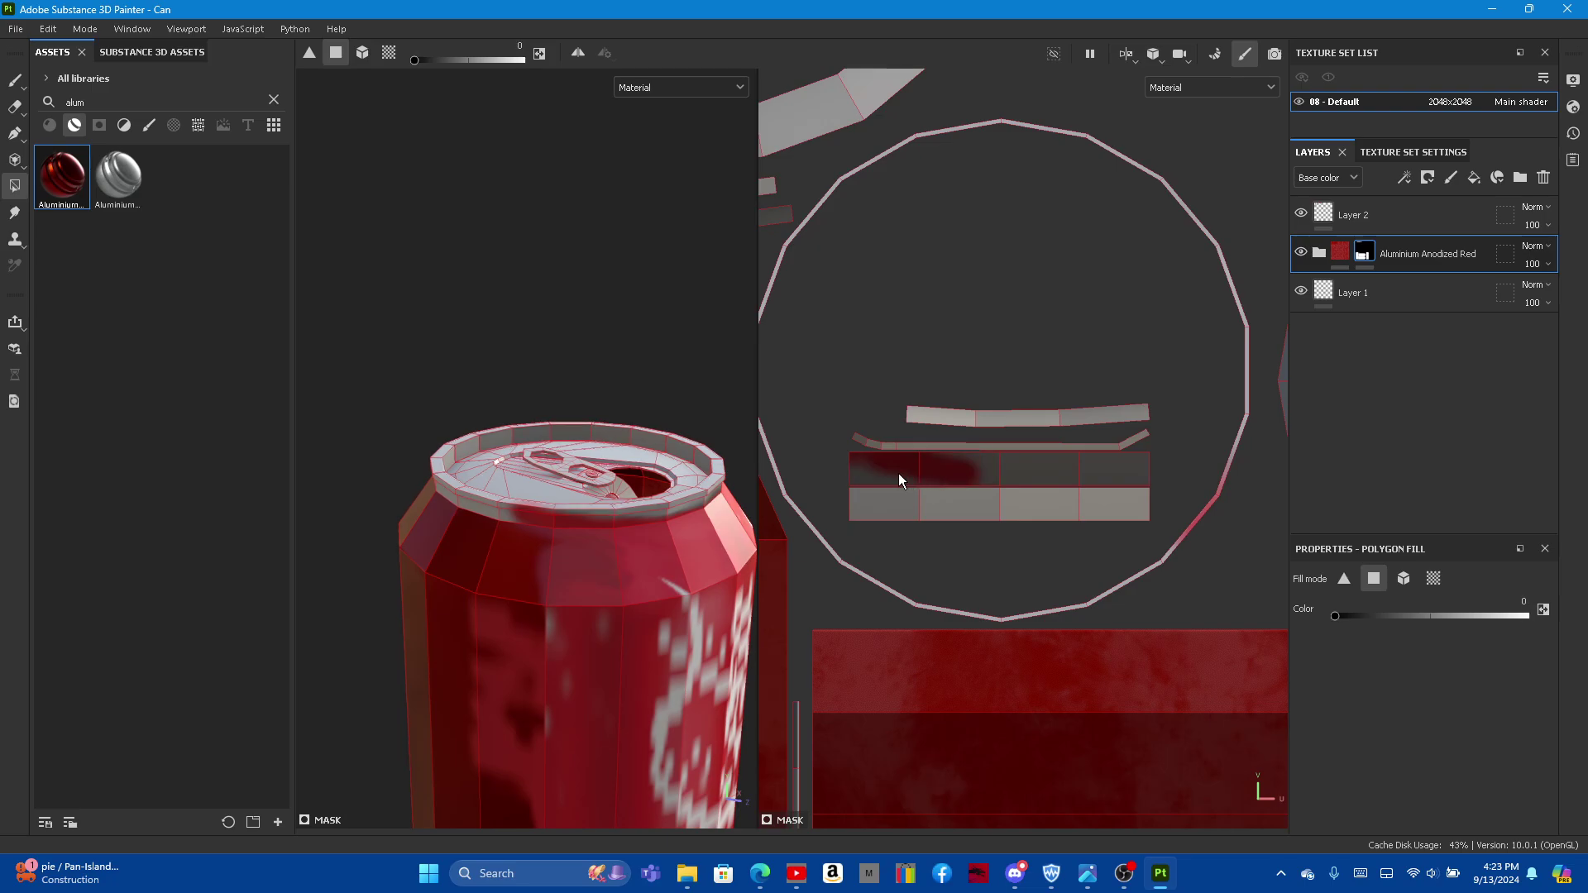
Step: Erase the red stroke on the lid's UV strip
left_click(14, 80)
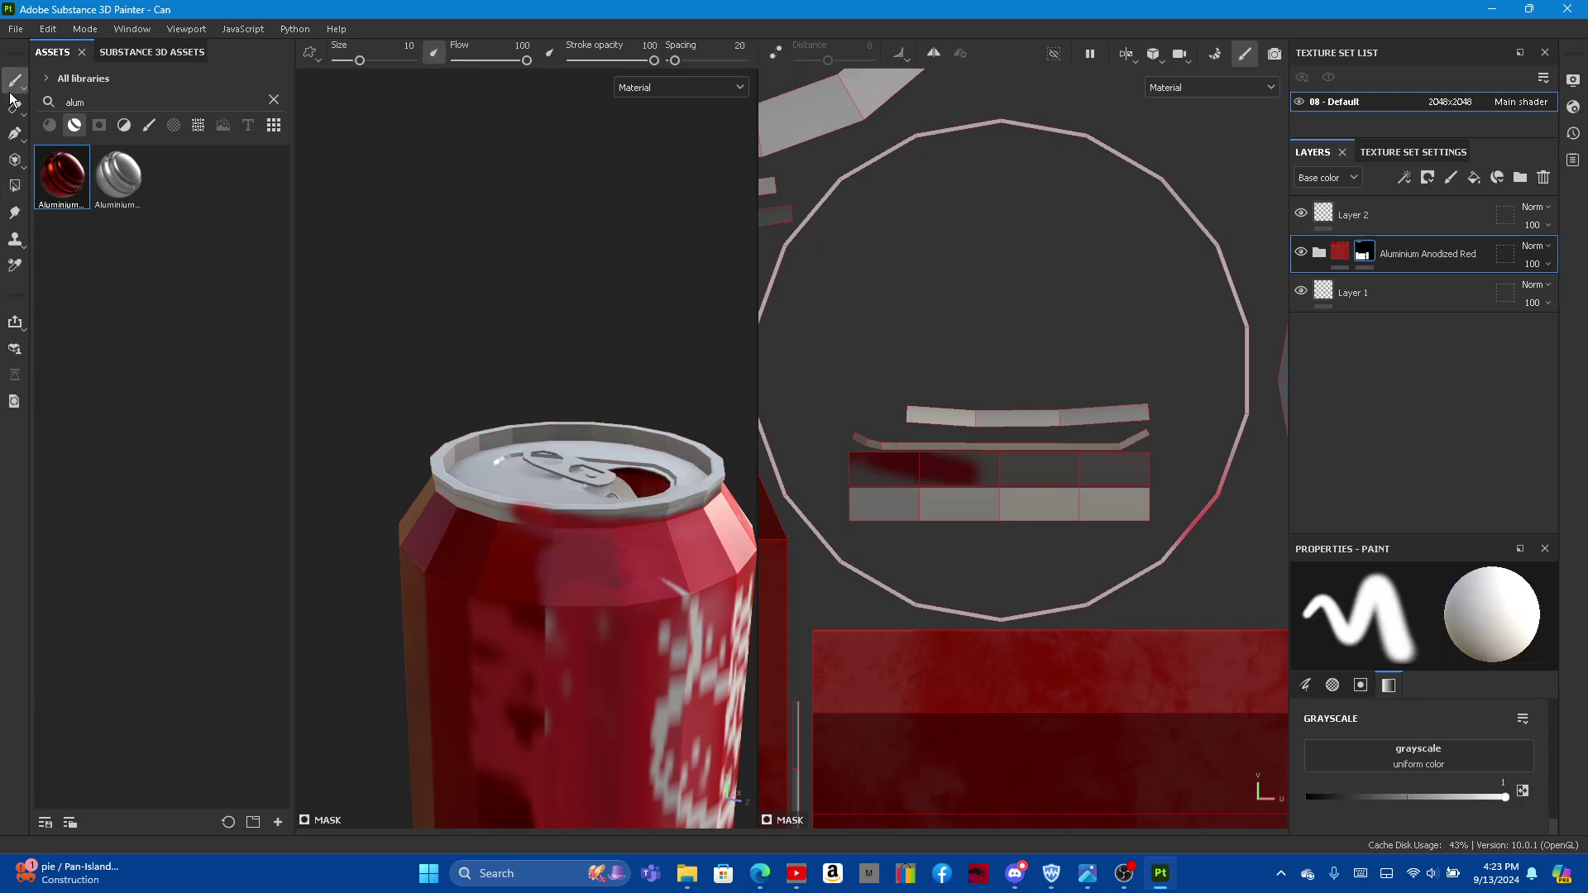
left_click(14, 108)
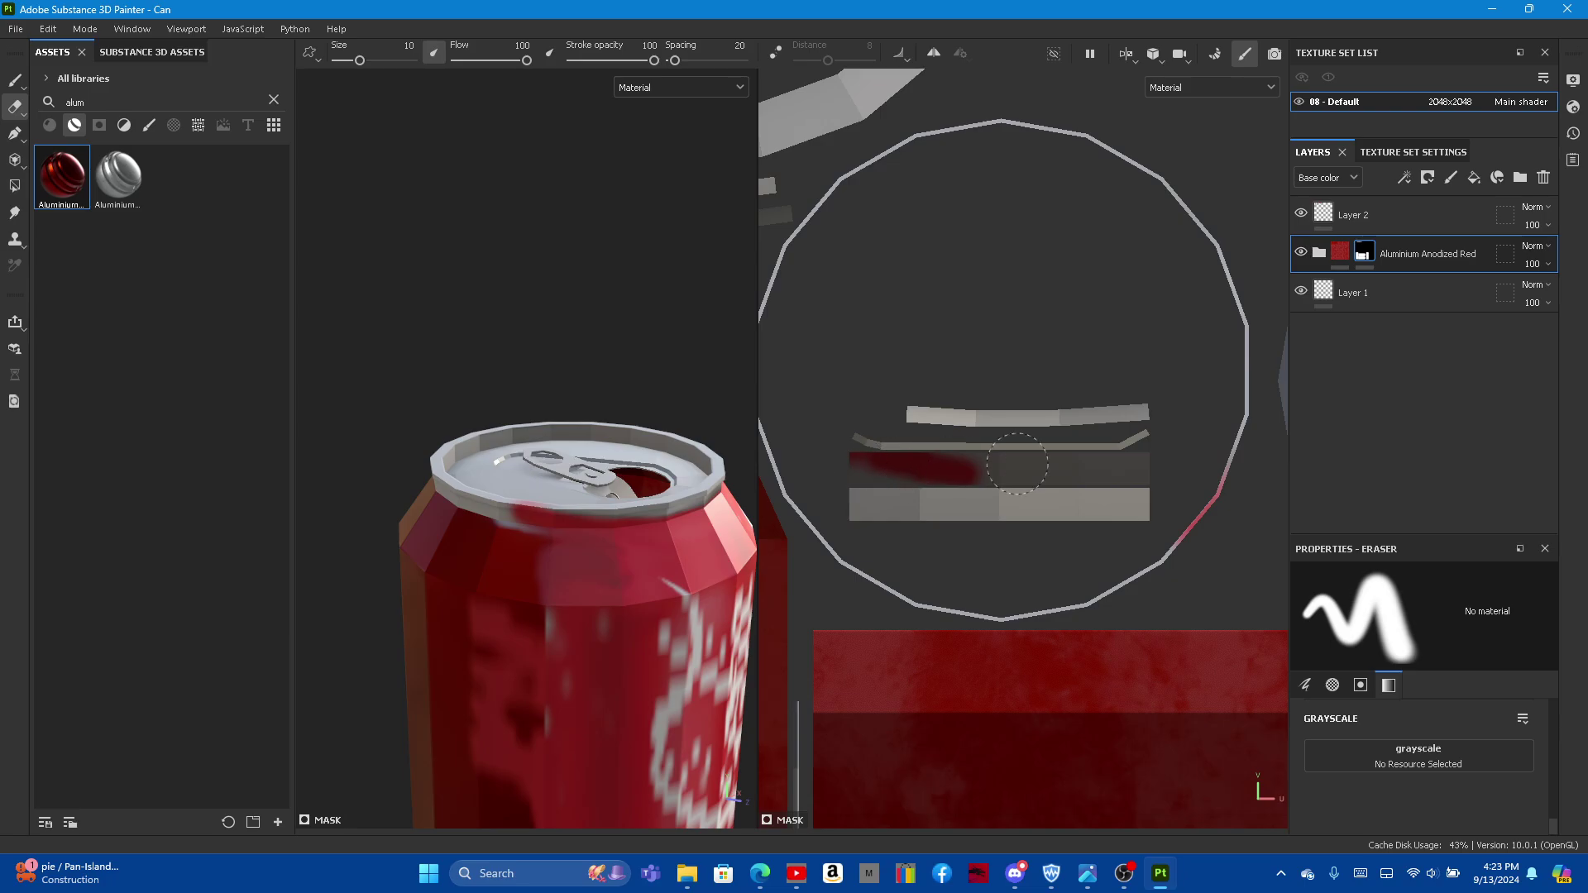
left_click_drag(1017, 463, 901, 471)
scroll(532, 344, "down", 3)
scroll(514, 394, "down", 2)
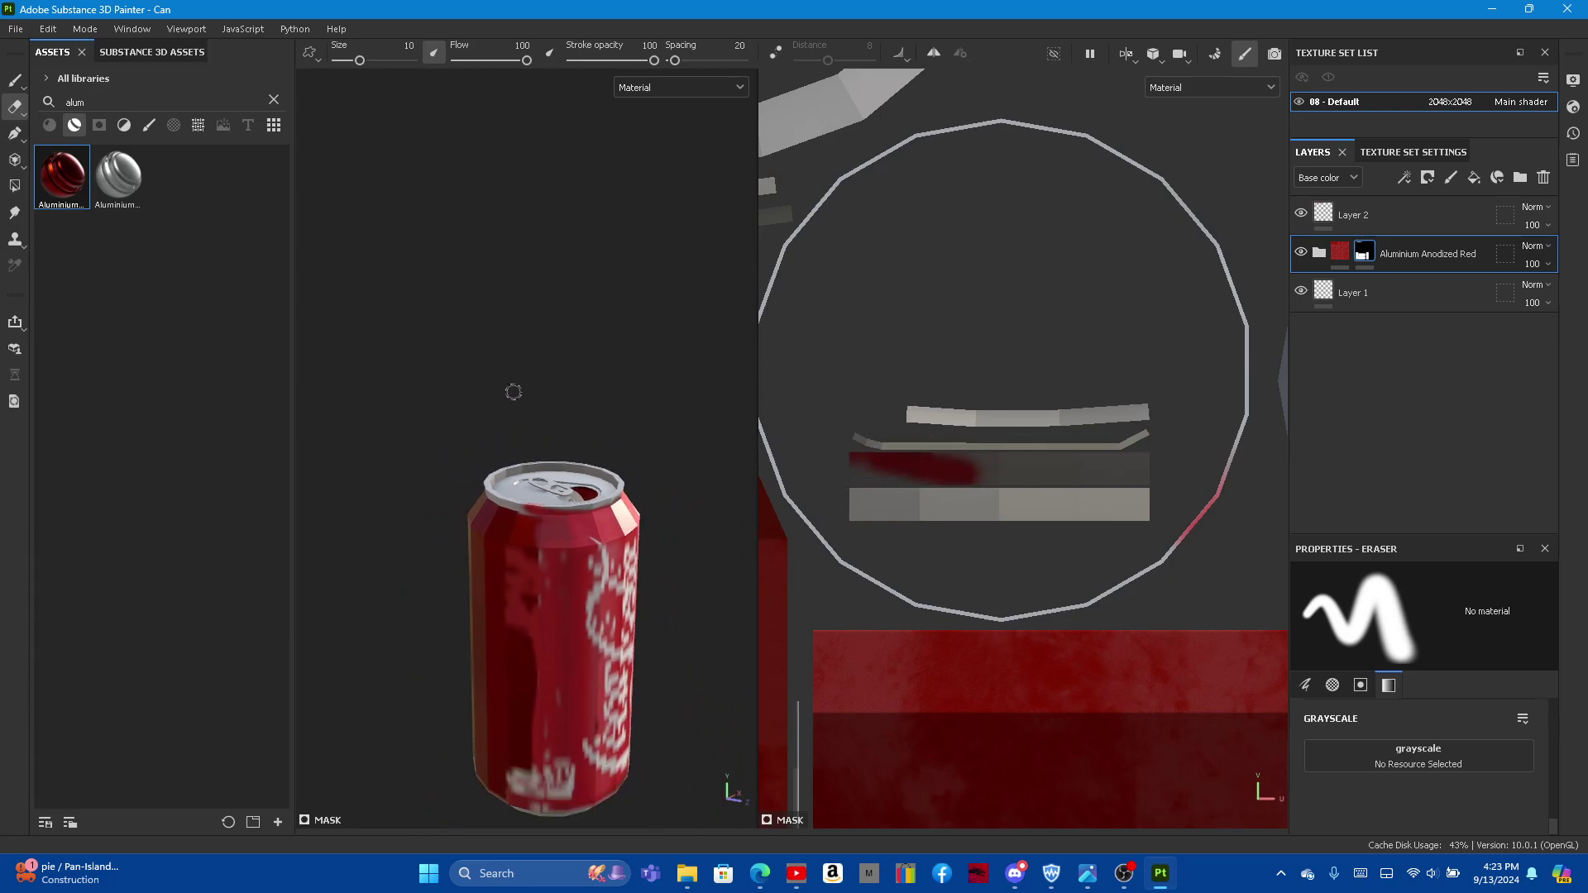
Step: Make Layer 2 active and lower the brush flow to 47 with a smaller size
left_click(1362, 218)
key("1")
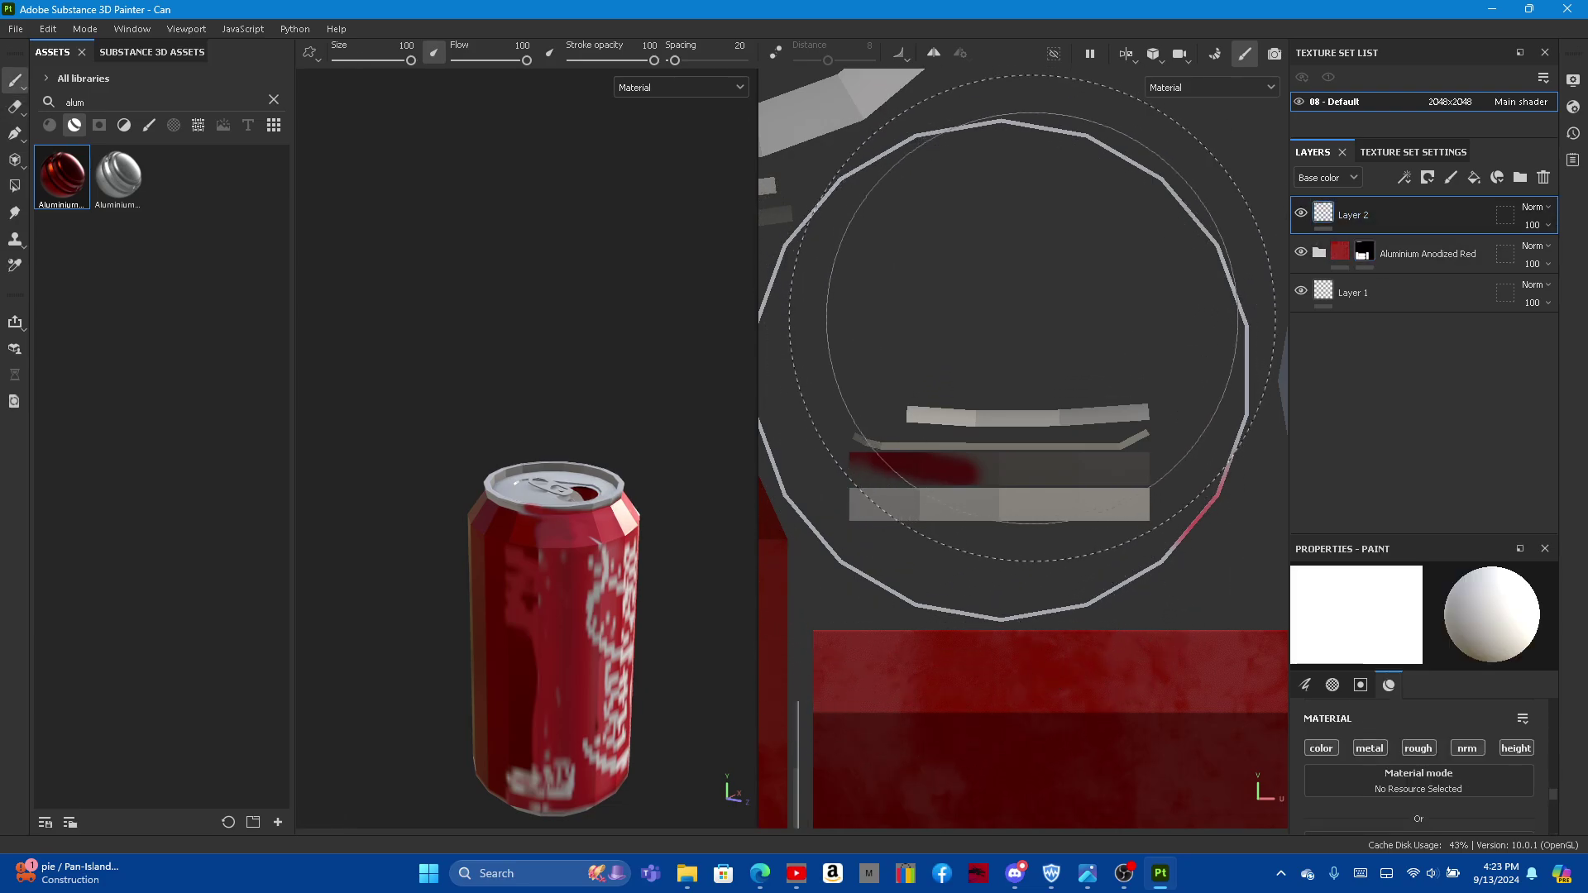
left_click_drag(1032, 318, 984, 319, "ctrl")
right_click_drag(1032, 319, 984, 326, "ctrl")
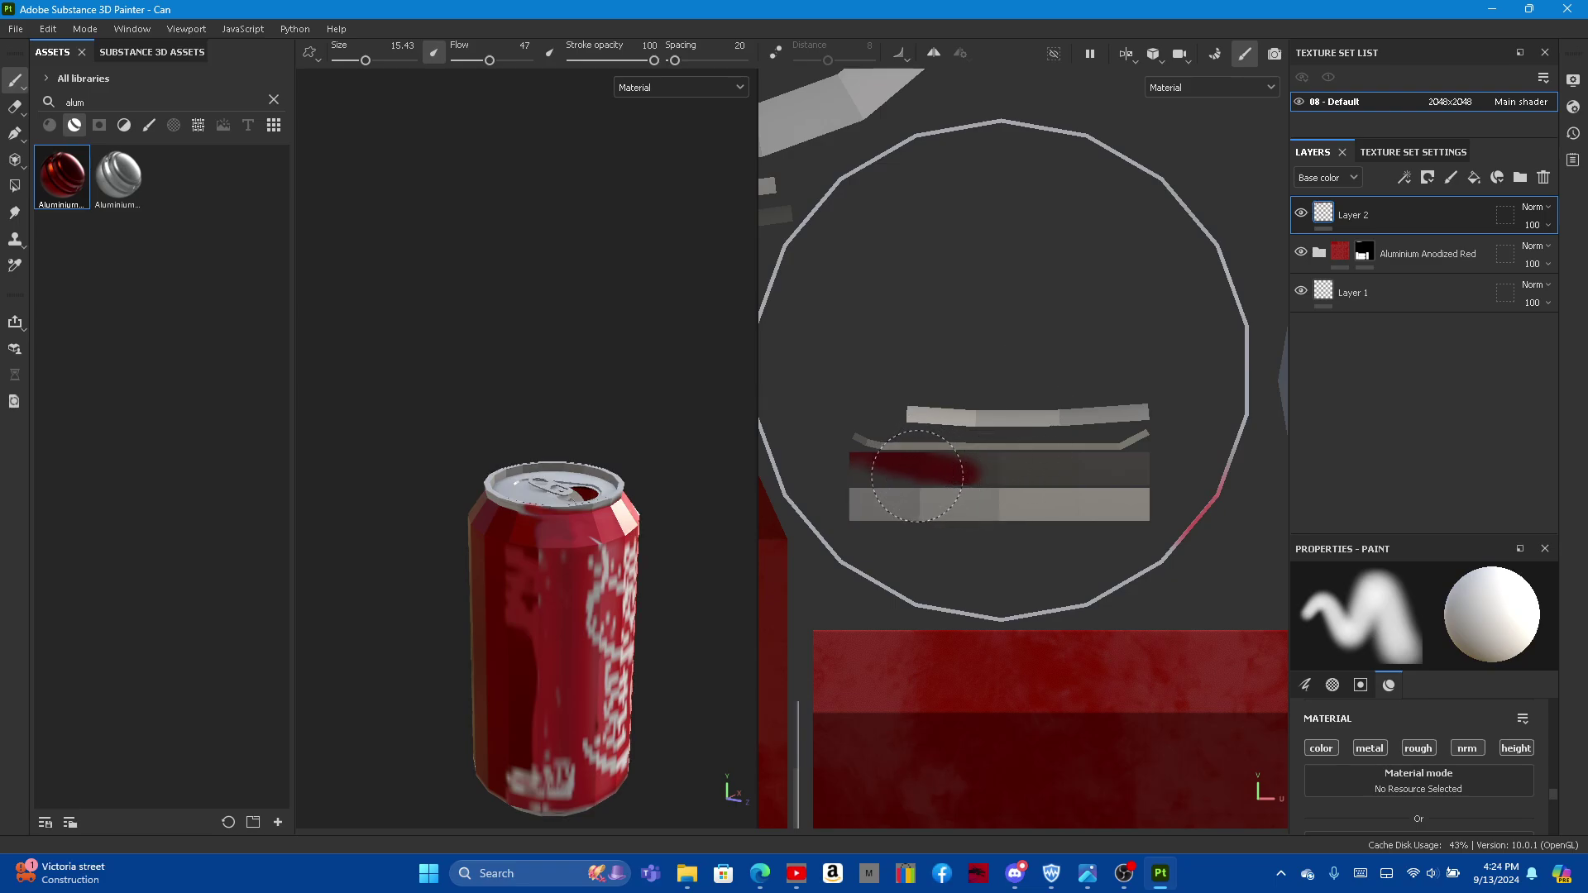
Step: Undo the last red paint stroke and inspect the can's opened top
key("ctrl+z")
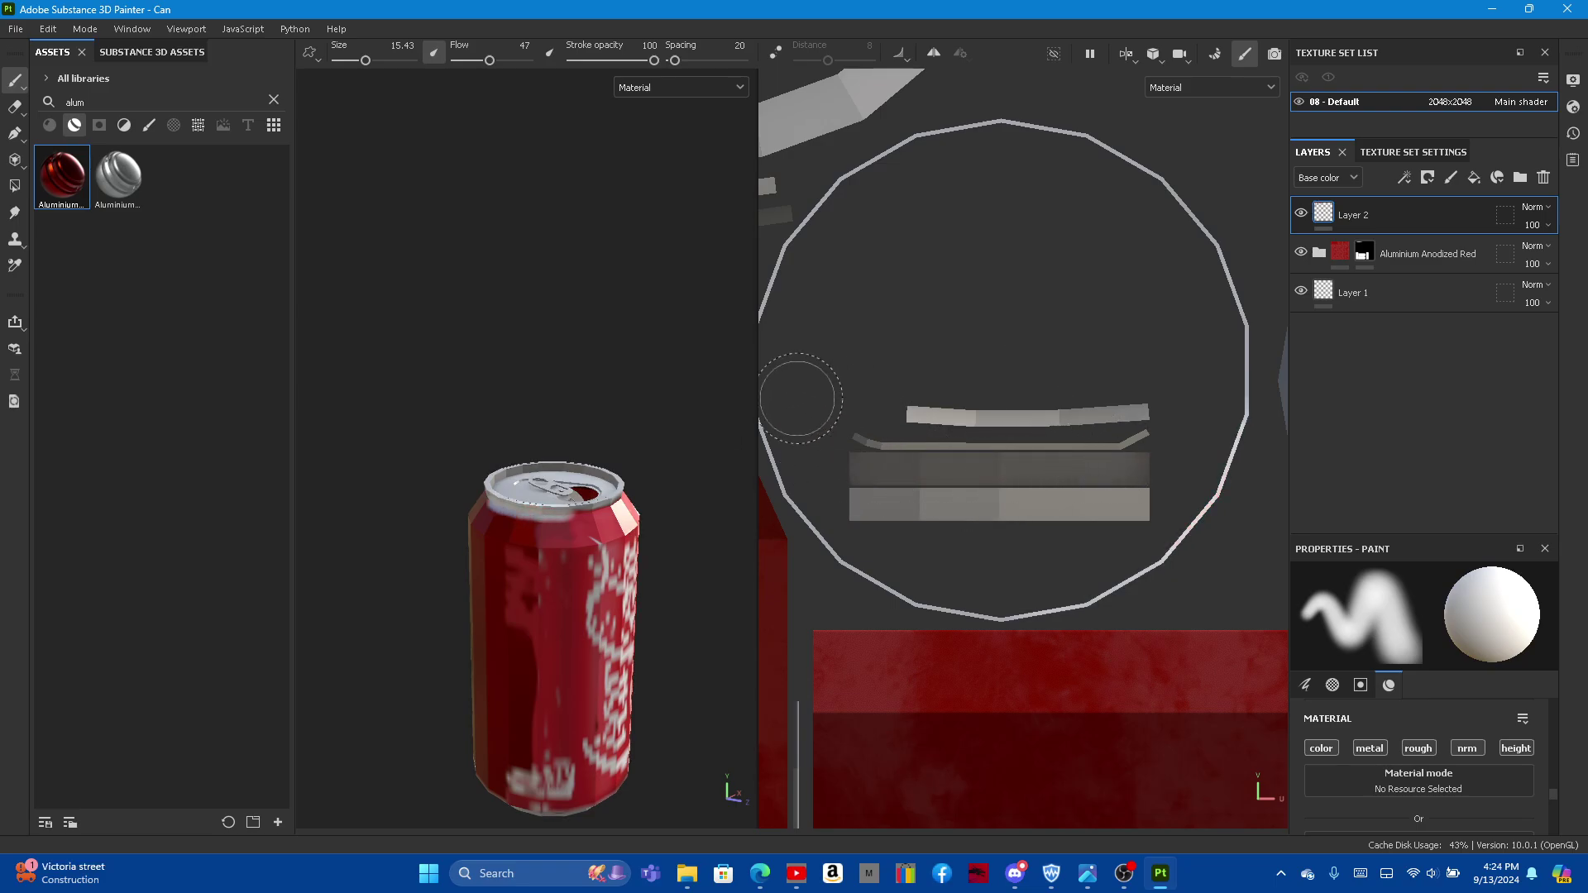
scroll(1025, 376, "down", 3)
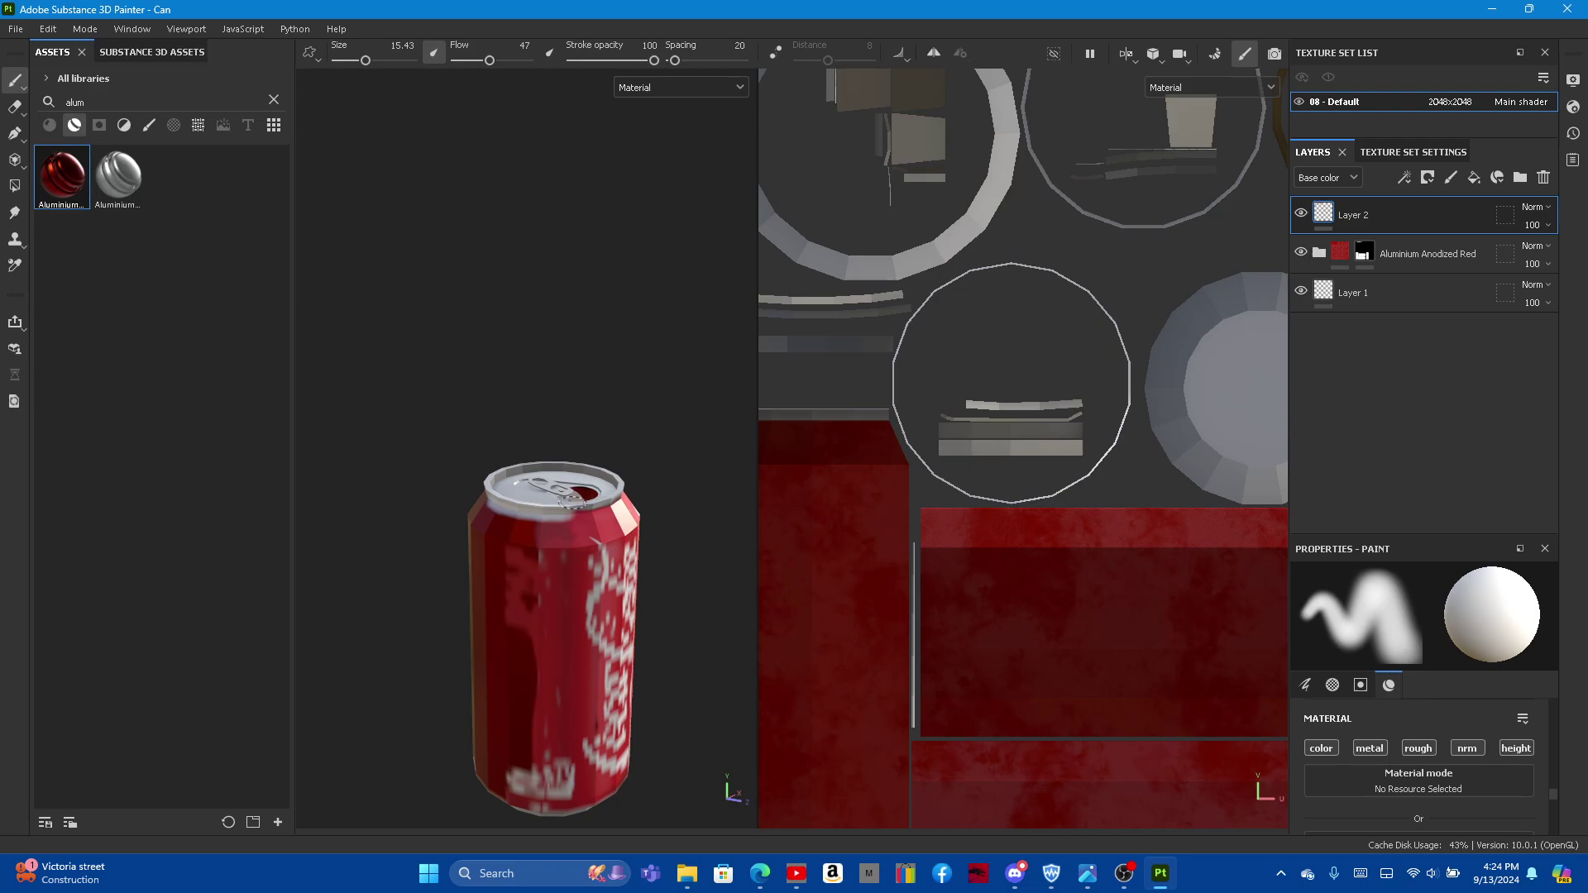
scroll(439, 365, "up", 5)
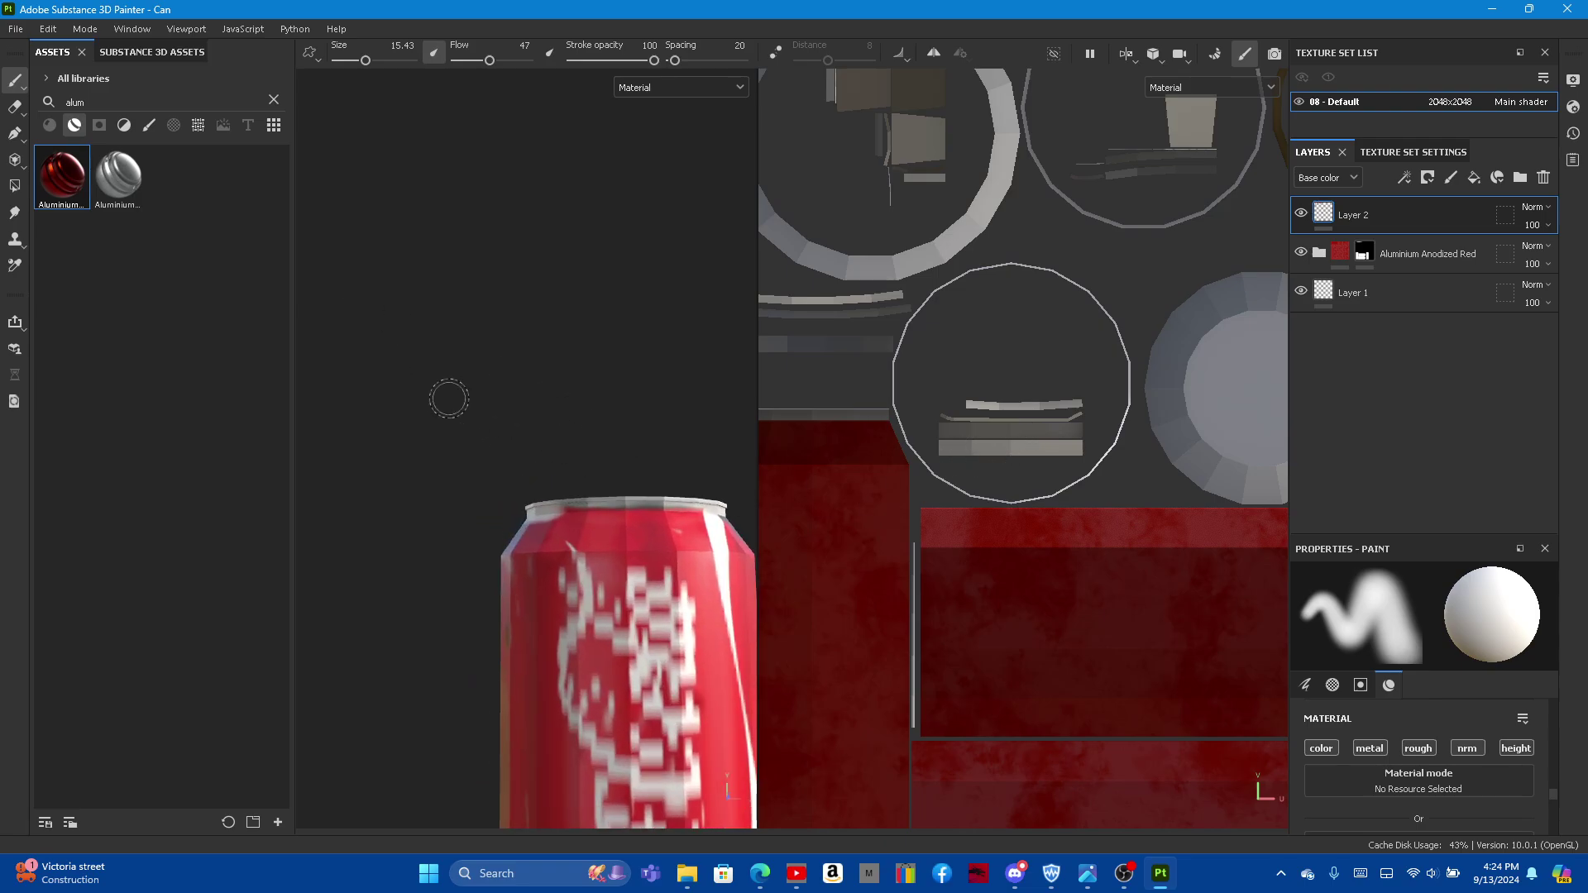
mouse_move(443, 379)
left_mouse_down("alt")
mouse_move(532, 444)
mouse_move(487, 420)
left_mouse_up("alt")
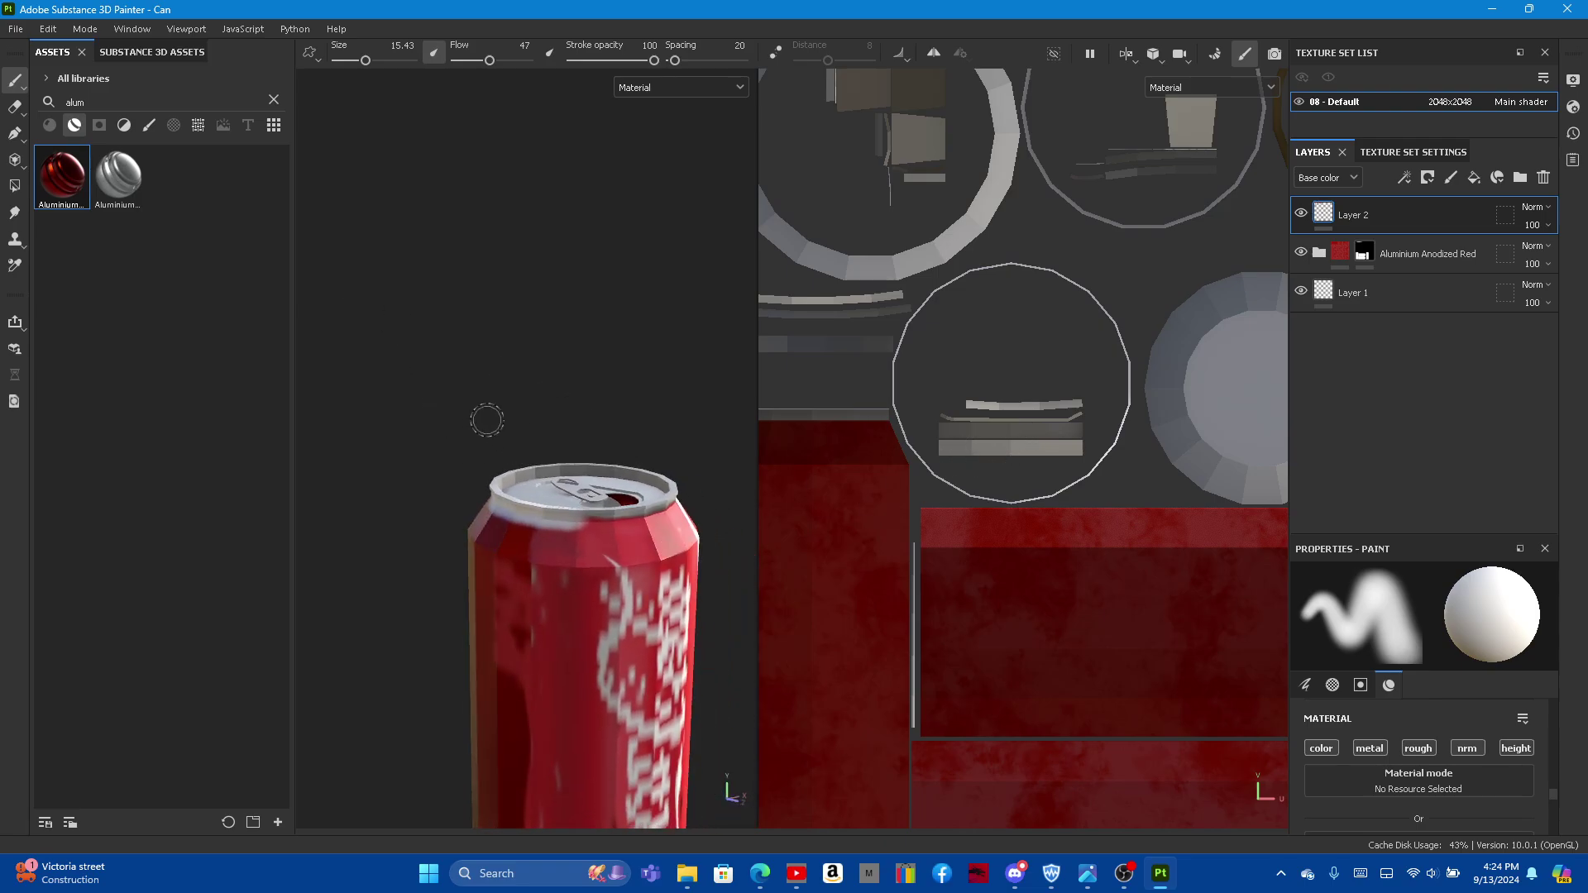
scroll(926, 330, "down", 3)
scroll(951, 335, "down", 3)
scroll(964, 339, "down", 2)
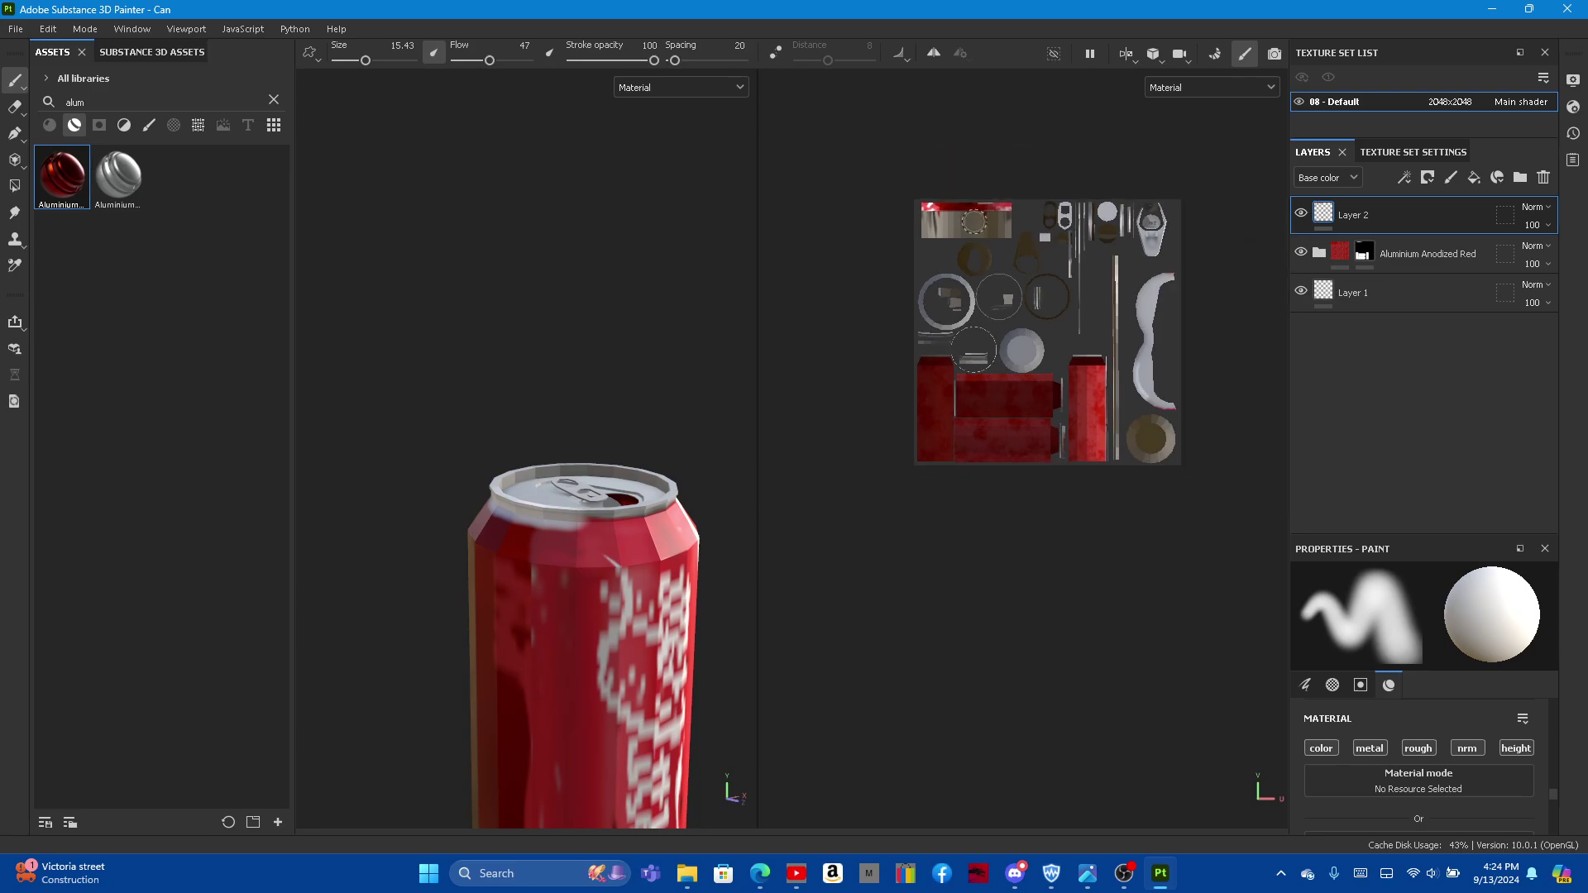
scroll(974, 221, "up", 2)
scroll(975, 223, "up", 2)
scroll(975, 223, "up", 1)
scroll(976, 225, "up", 1)
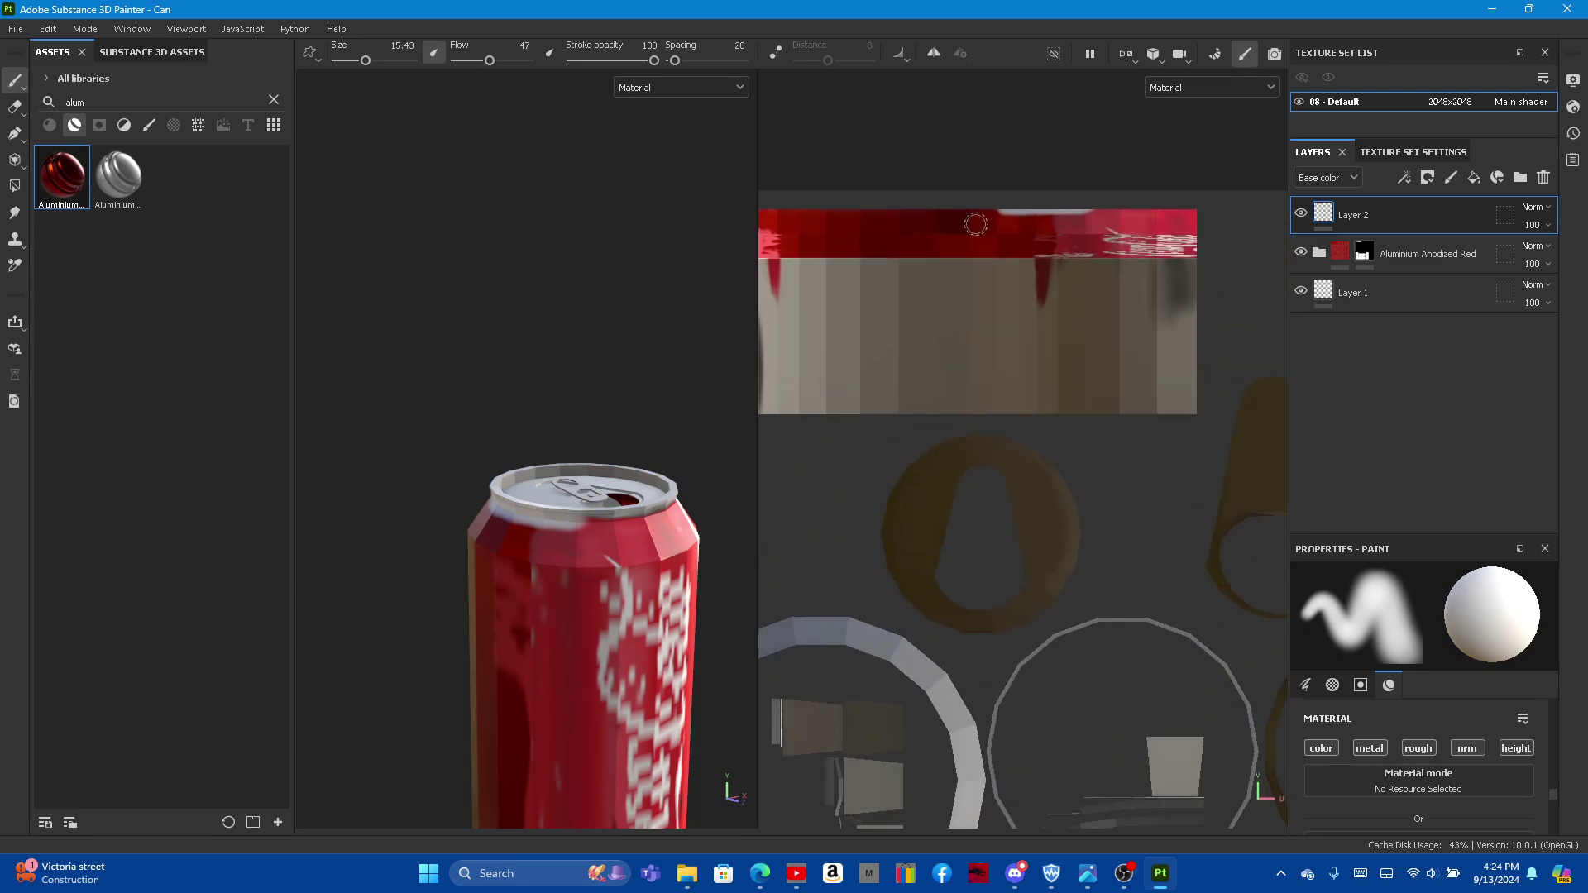
scroll(980, 224, "up", 2)
scroll(992, 227, "up", 1)
scroll(1013, 230, "down", 1)
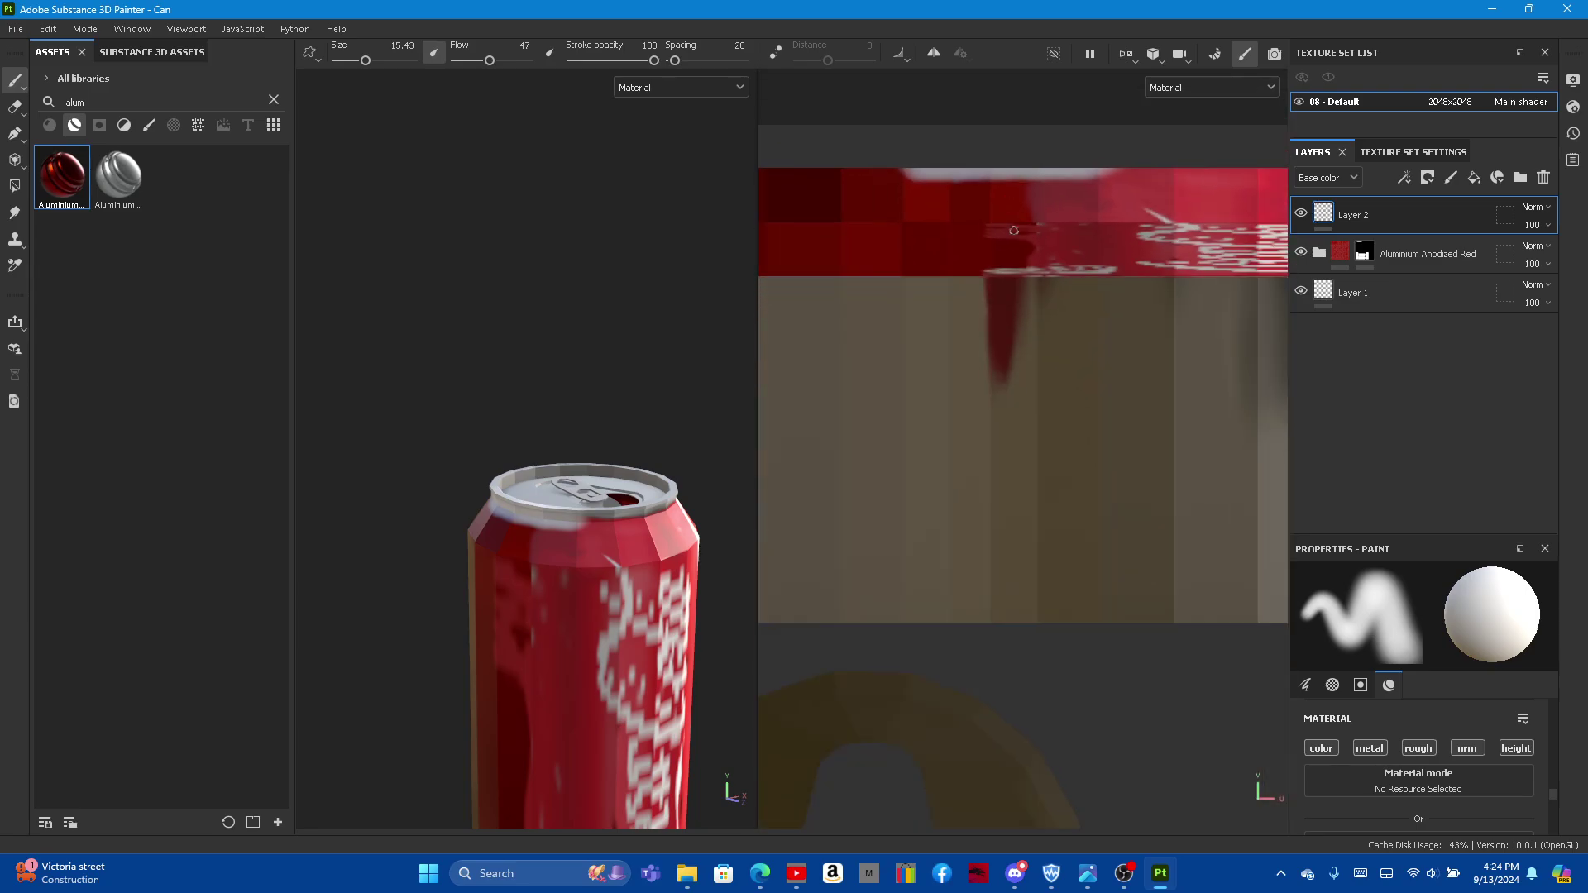
scroll(1034, 496, "down", 2)
scroll(1018, 662, "down", 2)
scroll(1008, 729, "down", 1)
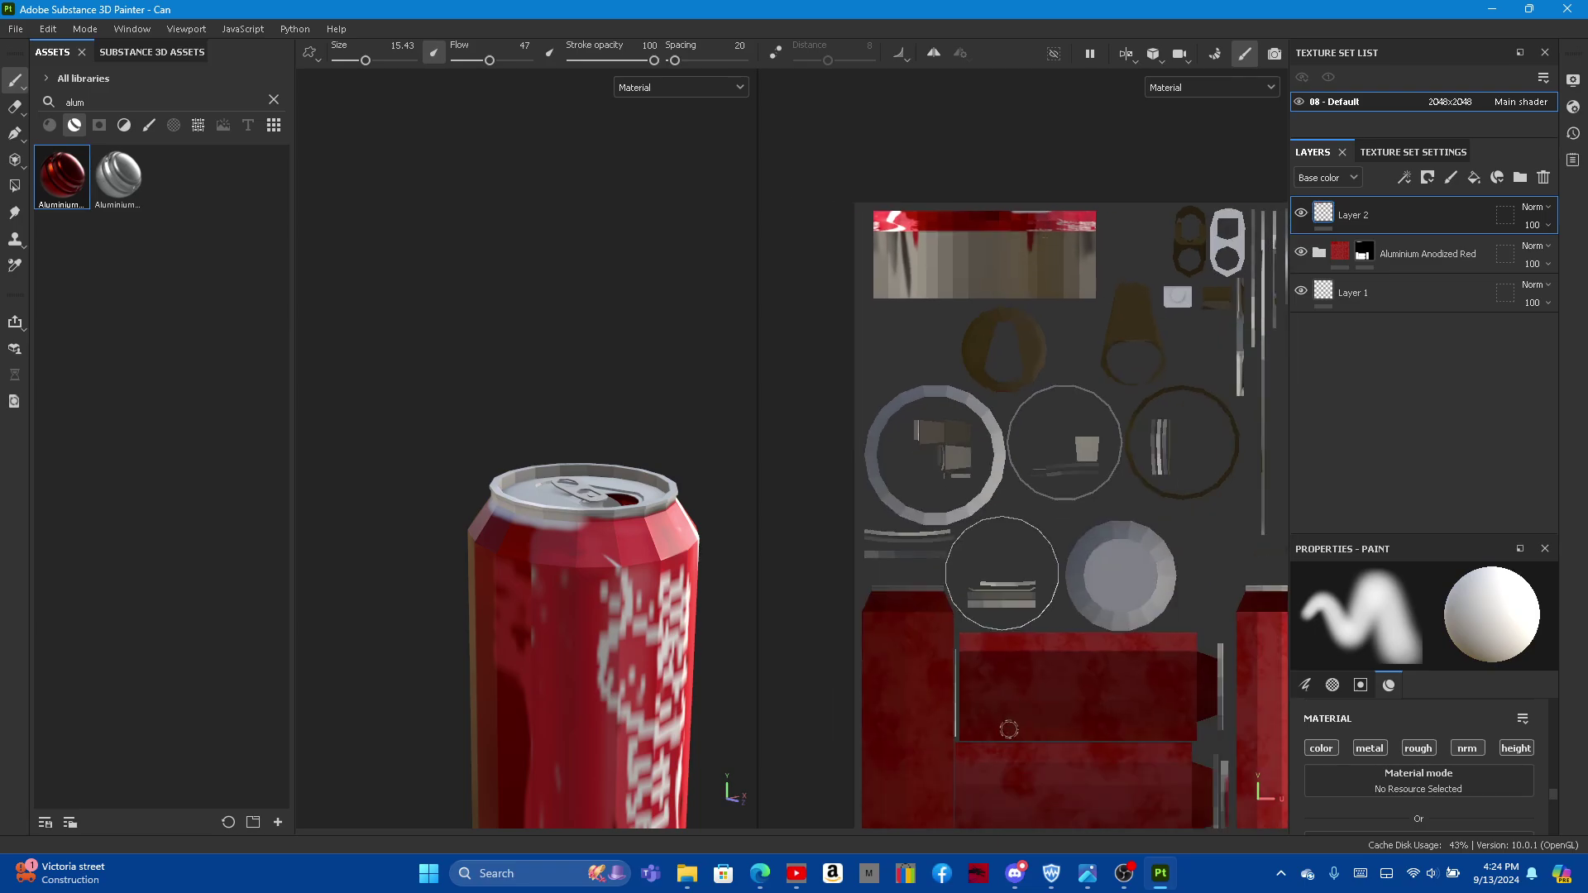
scroll(997, 662, "up", 2)
scroll(992, 620, "up", 2)
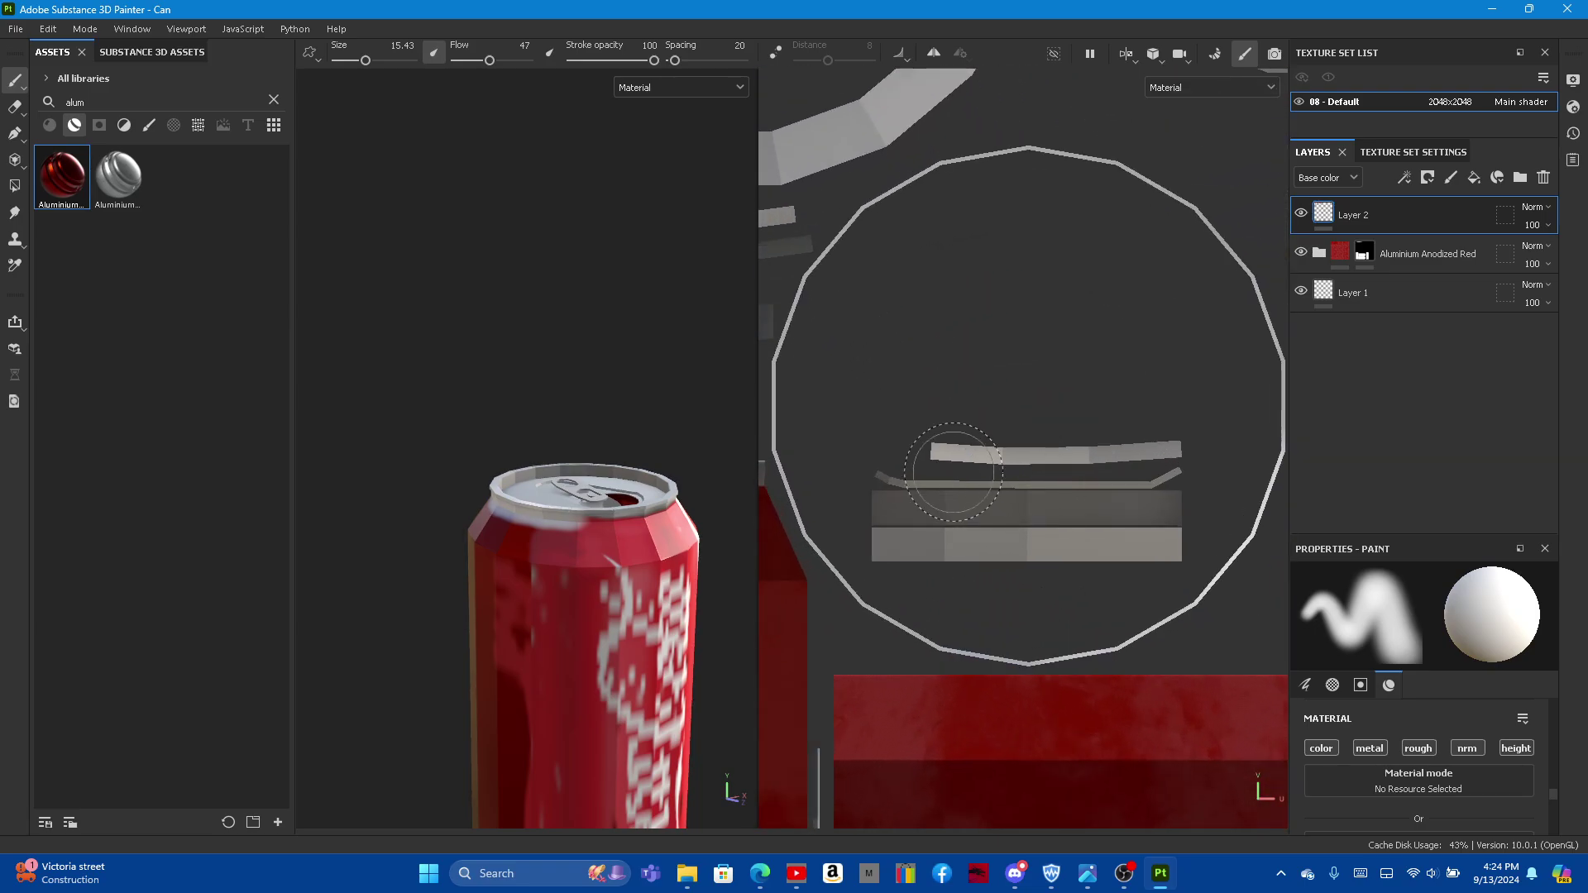
Step: Paint grey over the red stroke along the lid strip and rim at brush size 5.8
left_click_drag(876, 506, 1001, 506)
scroll(890, 506, "up", 1)
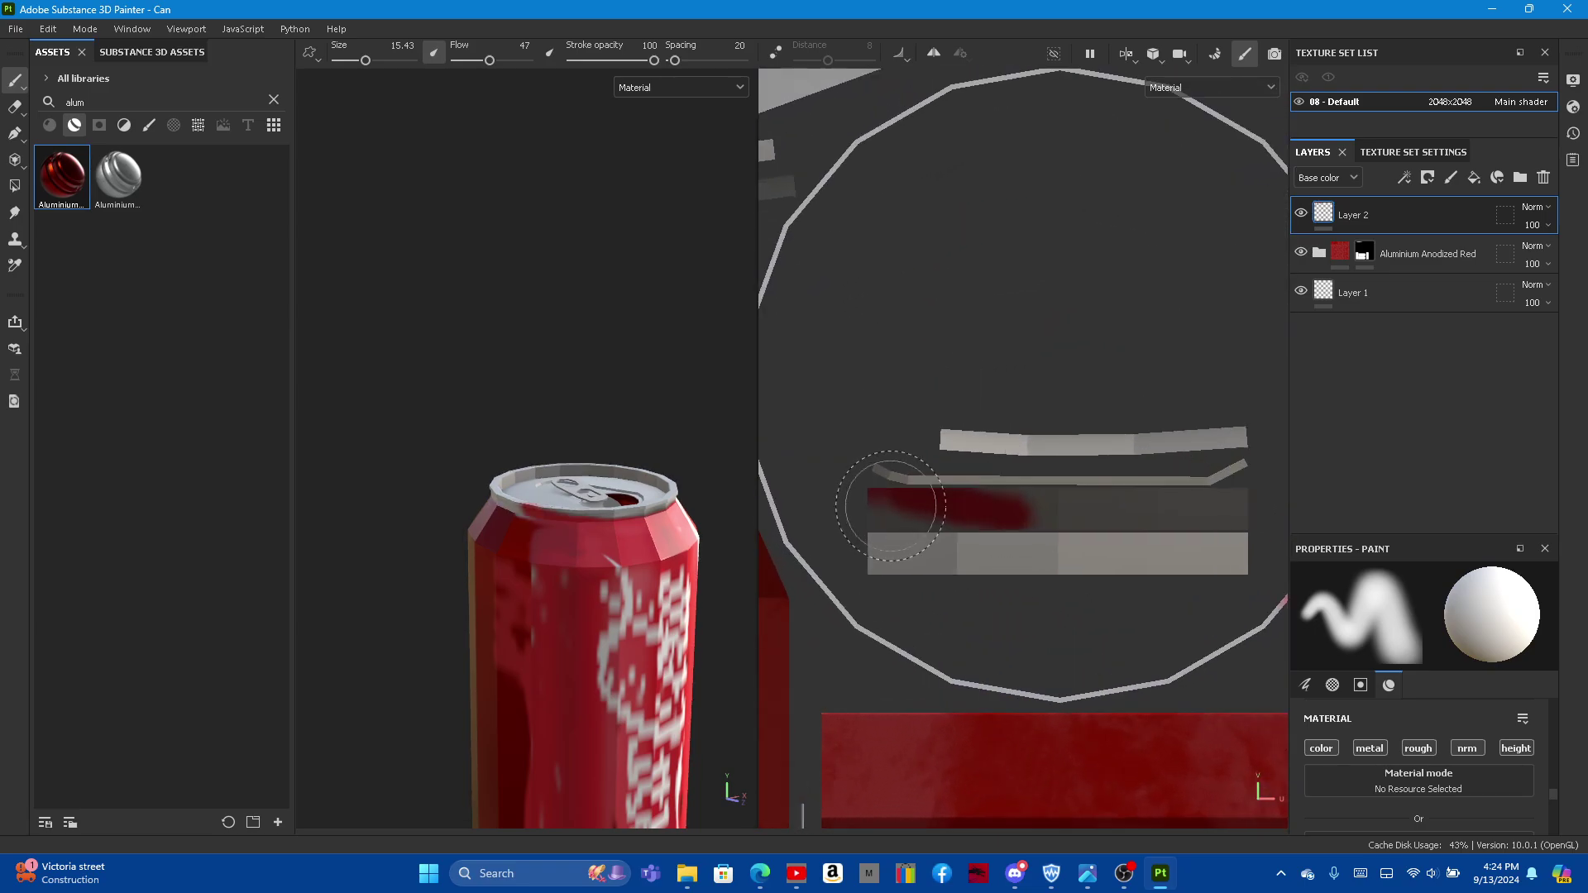
right_click_drag(907, 337, 860, 338, "ctrl")
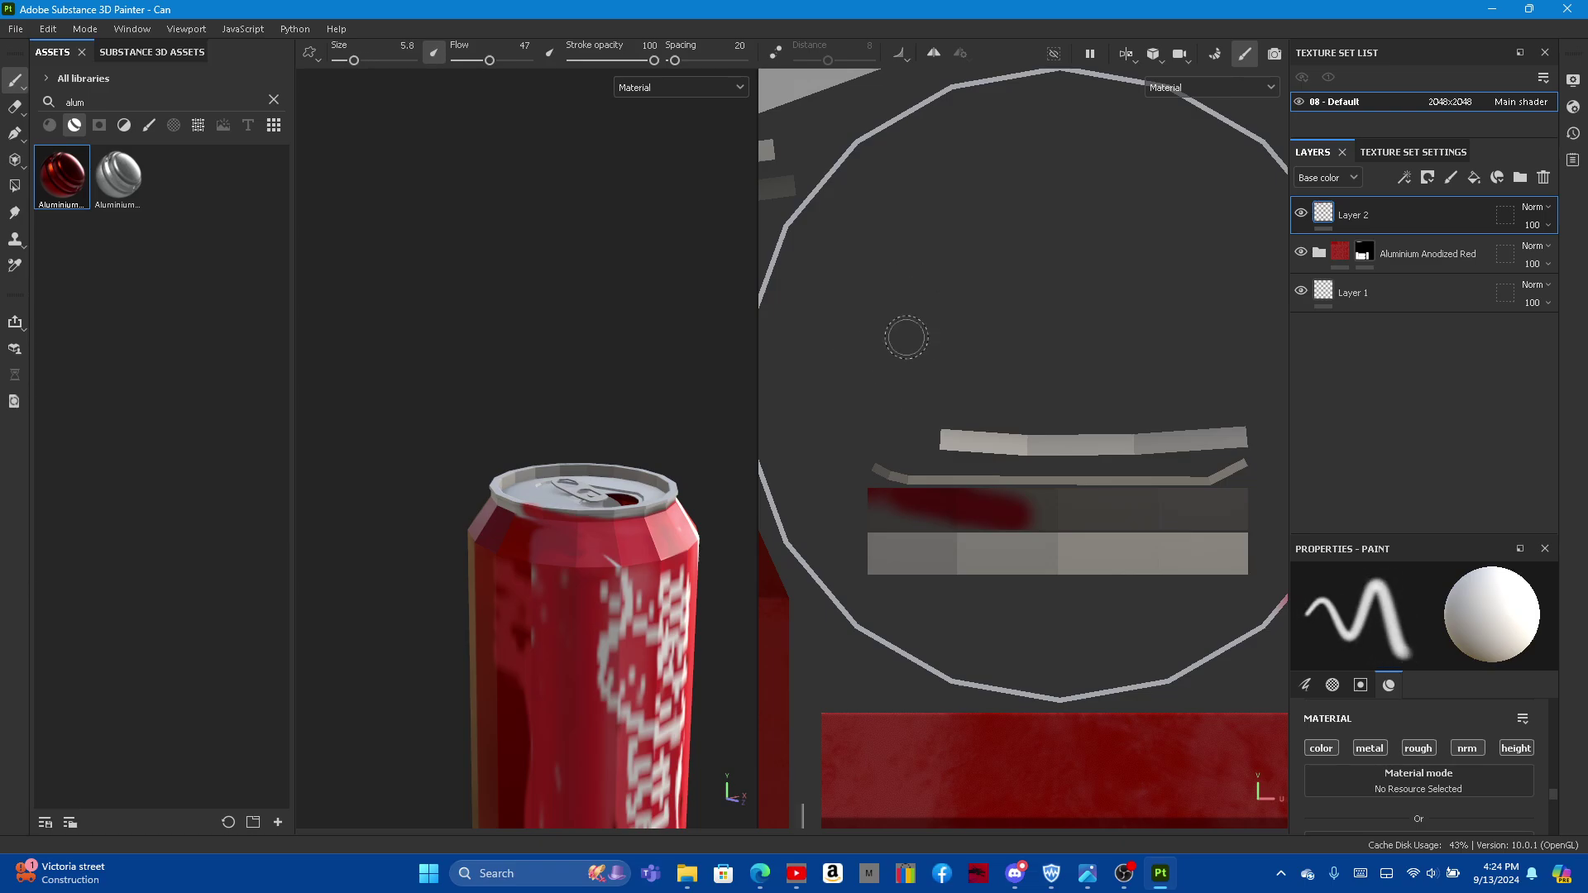
mouse_move(870, 496)
left_mouse_down()
mouse_move(942, 498)
mouse_move(962, 515)
mouse_move(1024, 503)
left_mouse_up()
left_click_drag(908, 497, 1002, 495)
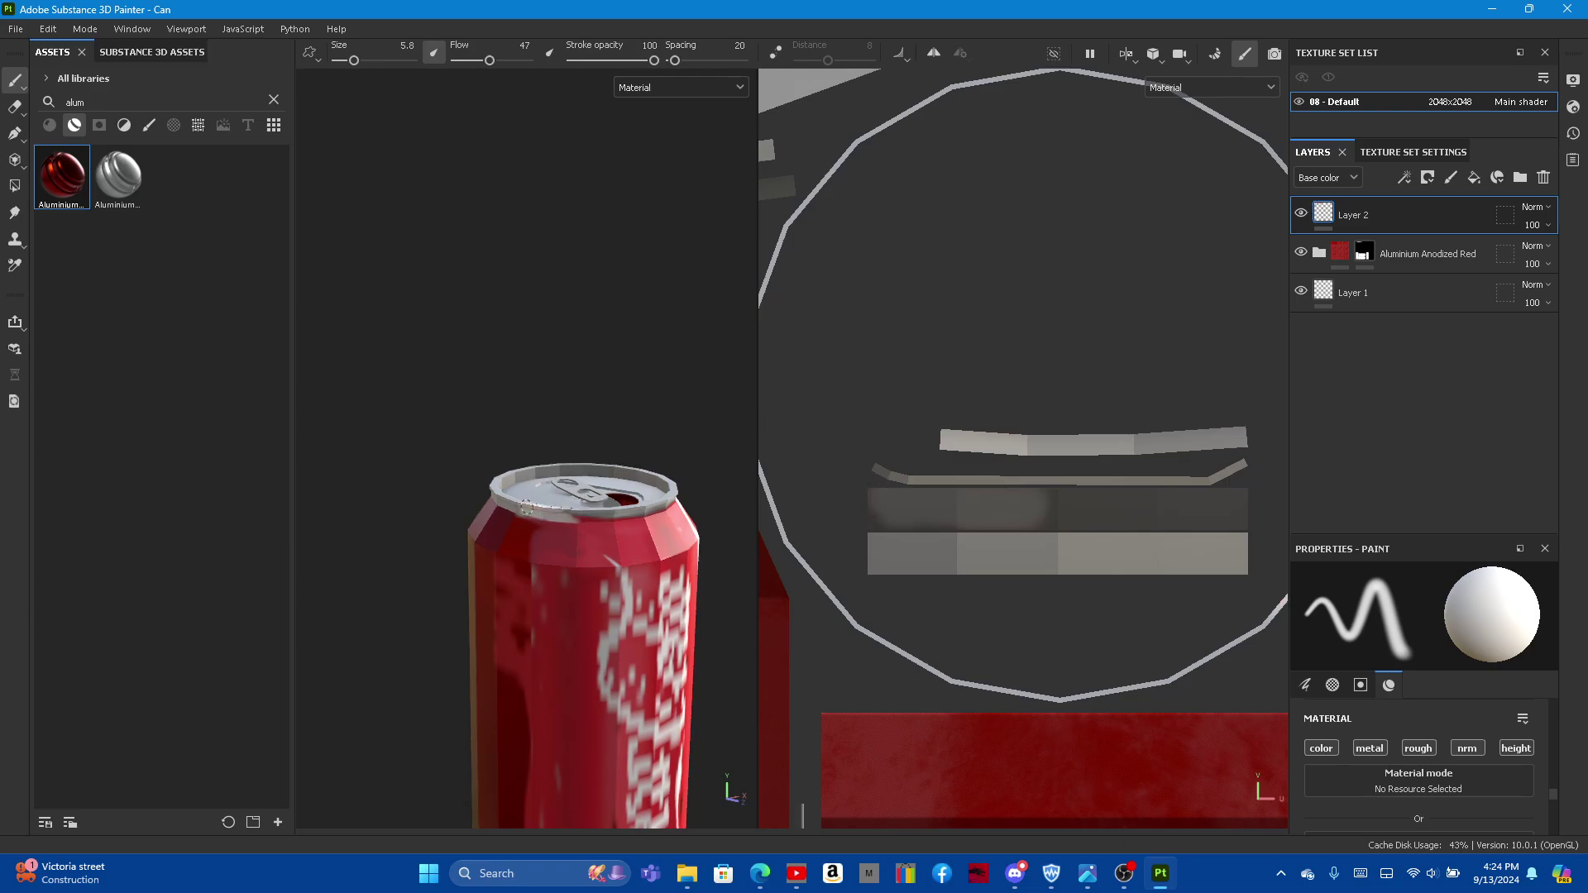
left_click_drag(527, 506, 574, 519)
scroll(599, 519, "up", 3)
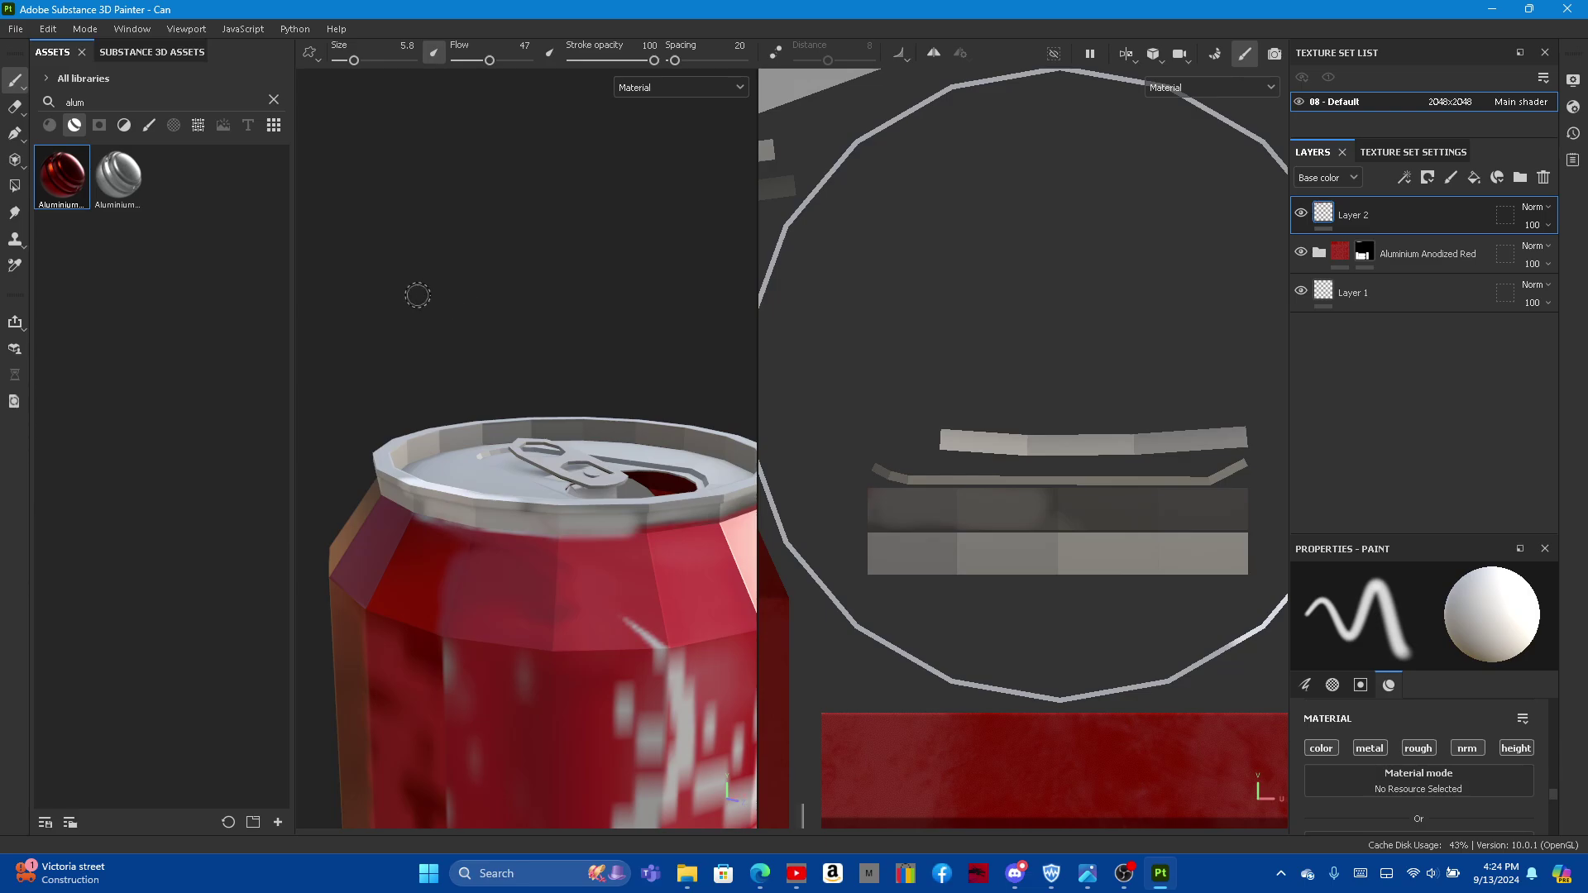
Step: Raise the brush size to 7.99, then drop Aluminium Brushed Worn onto the can
mouse_move(417, 295)
left_mouse_down("alt")
mouse_move(443, 227)
mouse_move(389, 223)
left_mouse_up("alt")
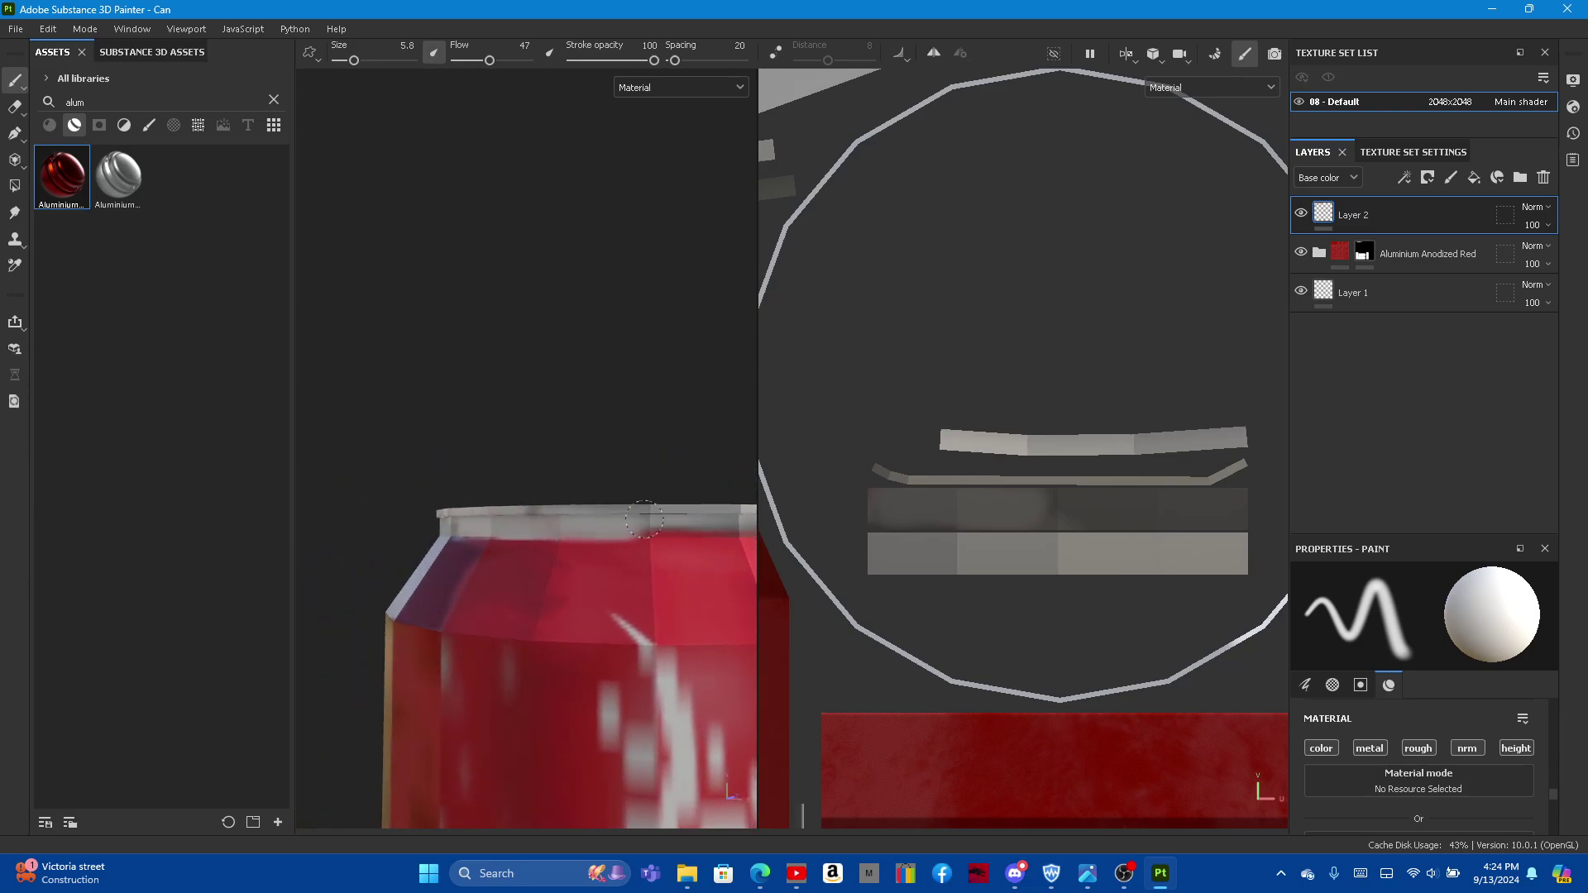
mouse_move(603, 465)
left_mouse_down("alt")
mouse_move(464, 416)
mouse_move(486, 405)
mouse_move(687, 496)
mouse_move(562, 489)
left_mouse_up("alt")
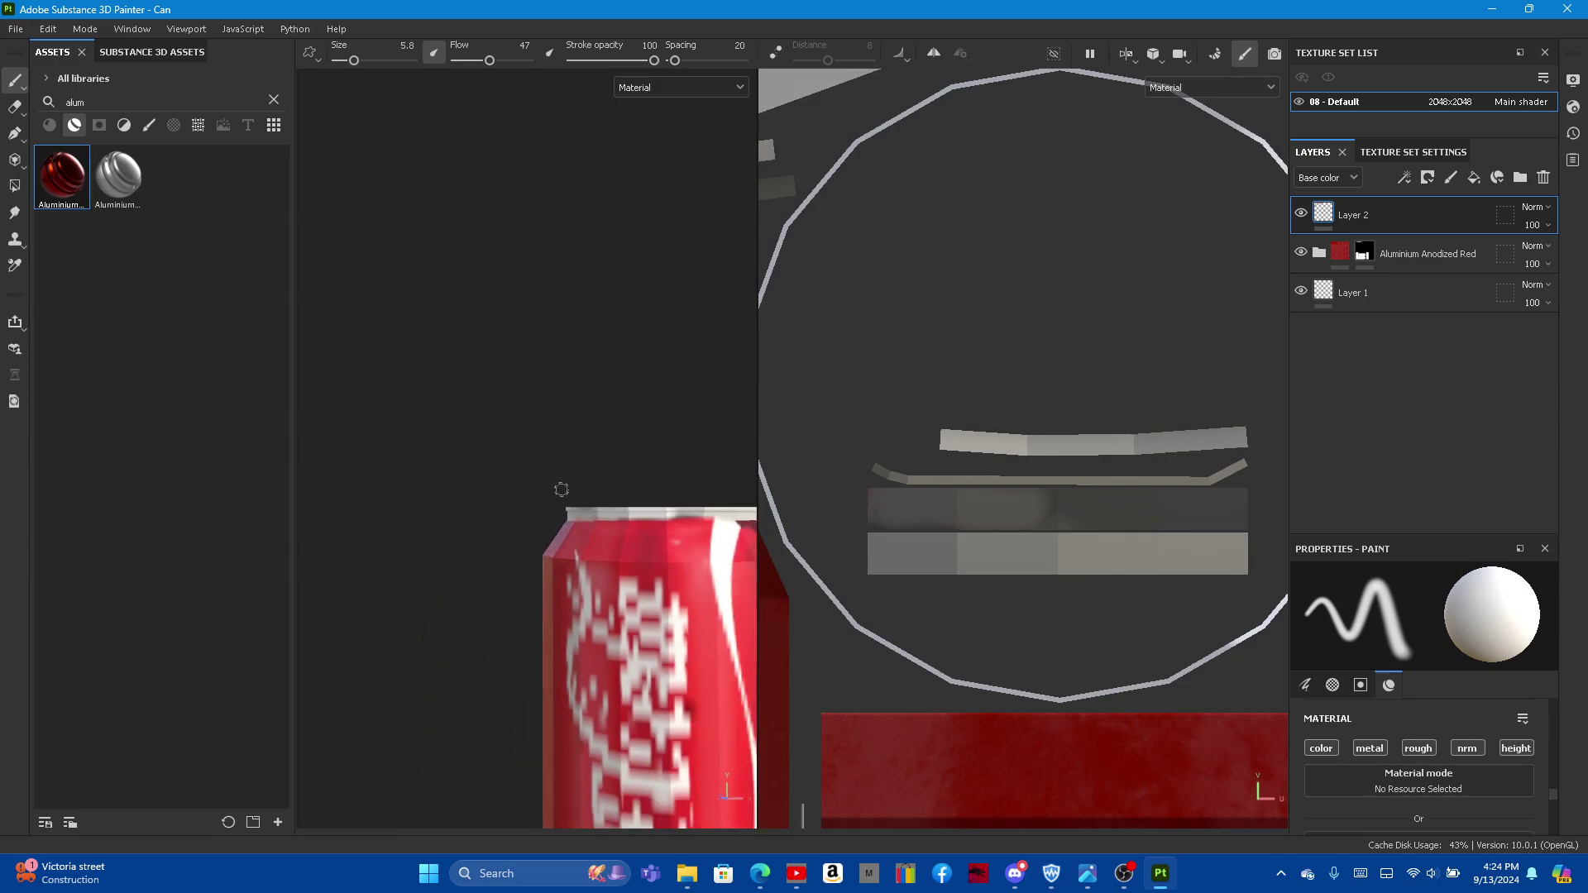
right_click_drag(574, 431, 485, 406, "ctrl")
key("f")
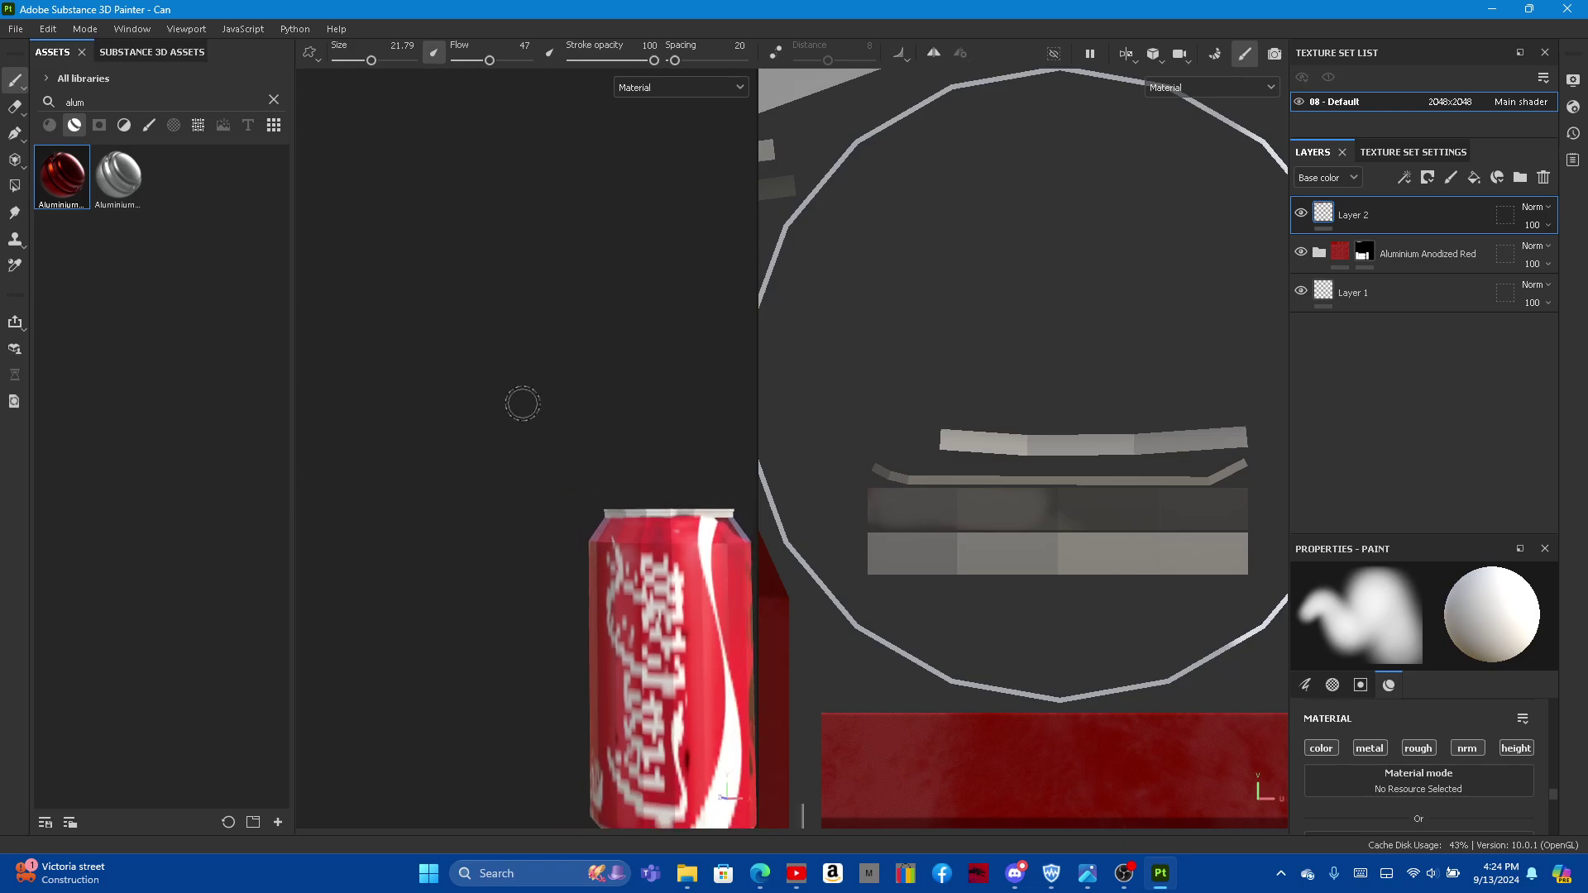
mouse_move(521, 401)
left_mouse_down("alt")
mouse_move(507, 482)
mouse_move(398, 526)
mouse_move(474, 582)
mouse_move(695, 571)
mouse_move(573, 516)
left_mouse_up("alt")
left_click_drag(457, 637, 419, 699, "alt")
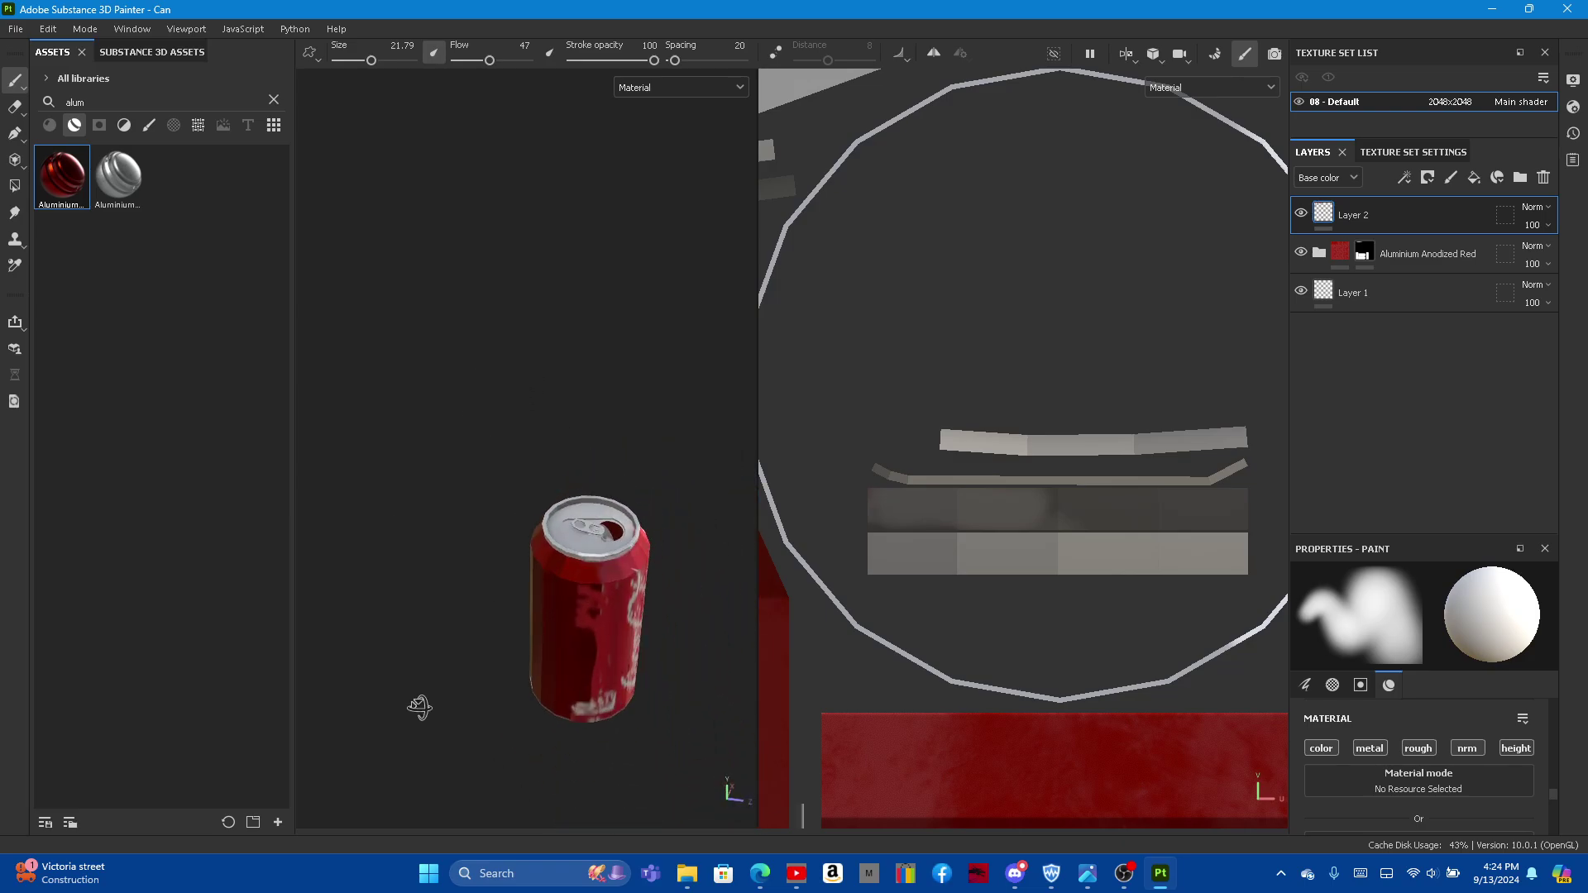
scroll(418, 699, "up", 5)
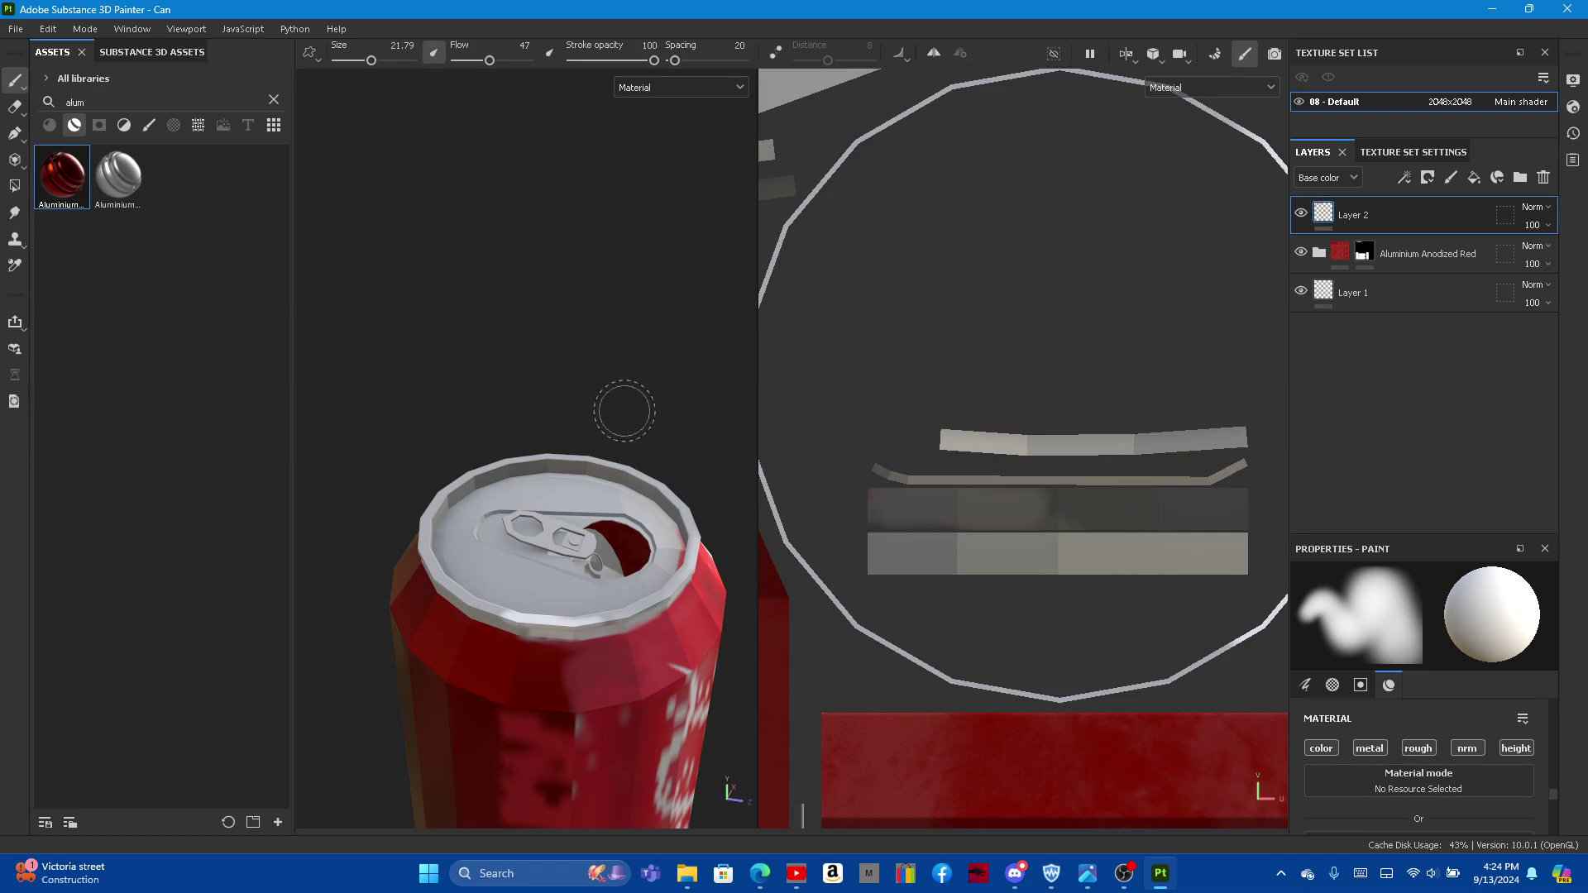
left_click_drag(118, 176, 526, 543)
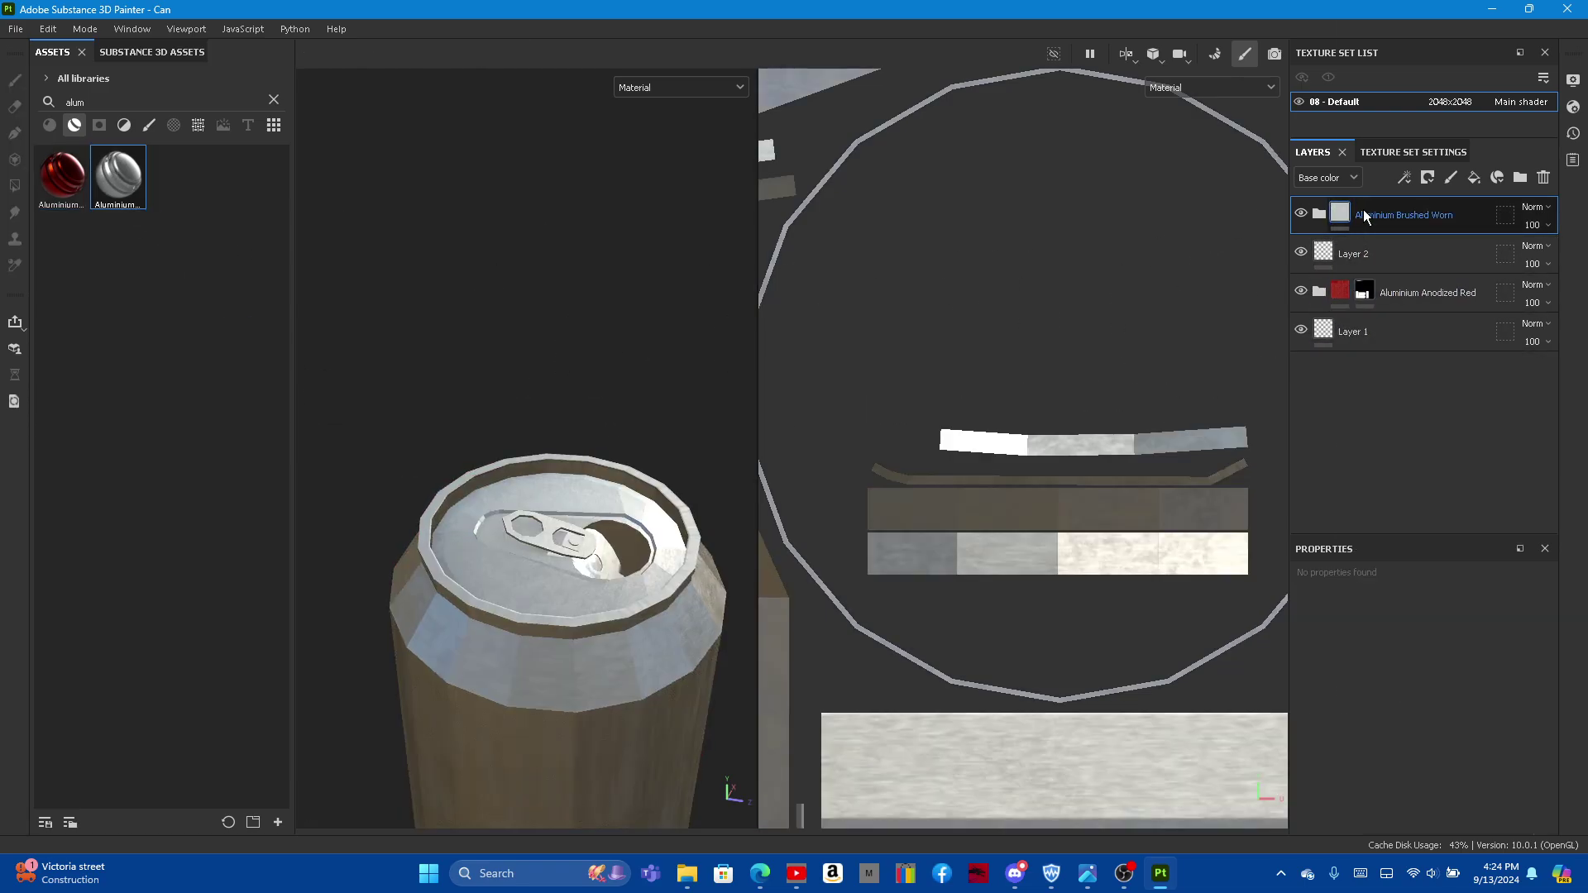
Step: Add a black mask to the Aluminium Brushed Worn layer
right_click(1363, 211)
left_click(1414, 39)
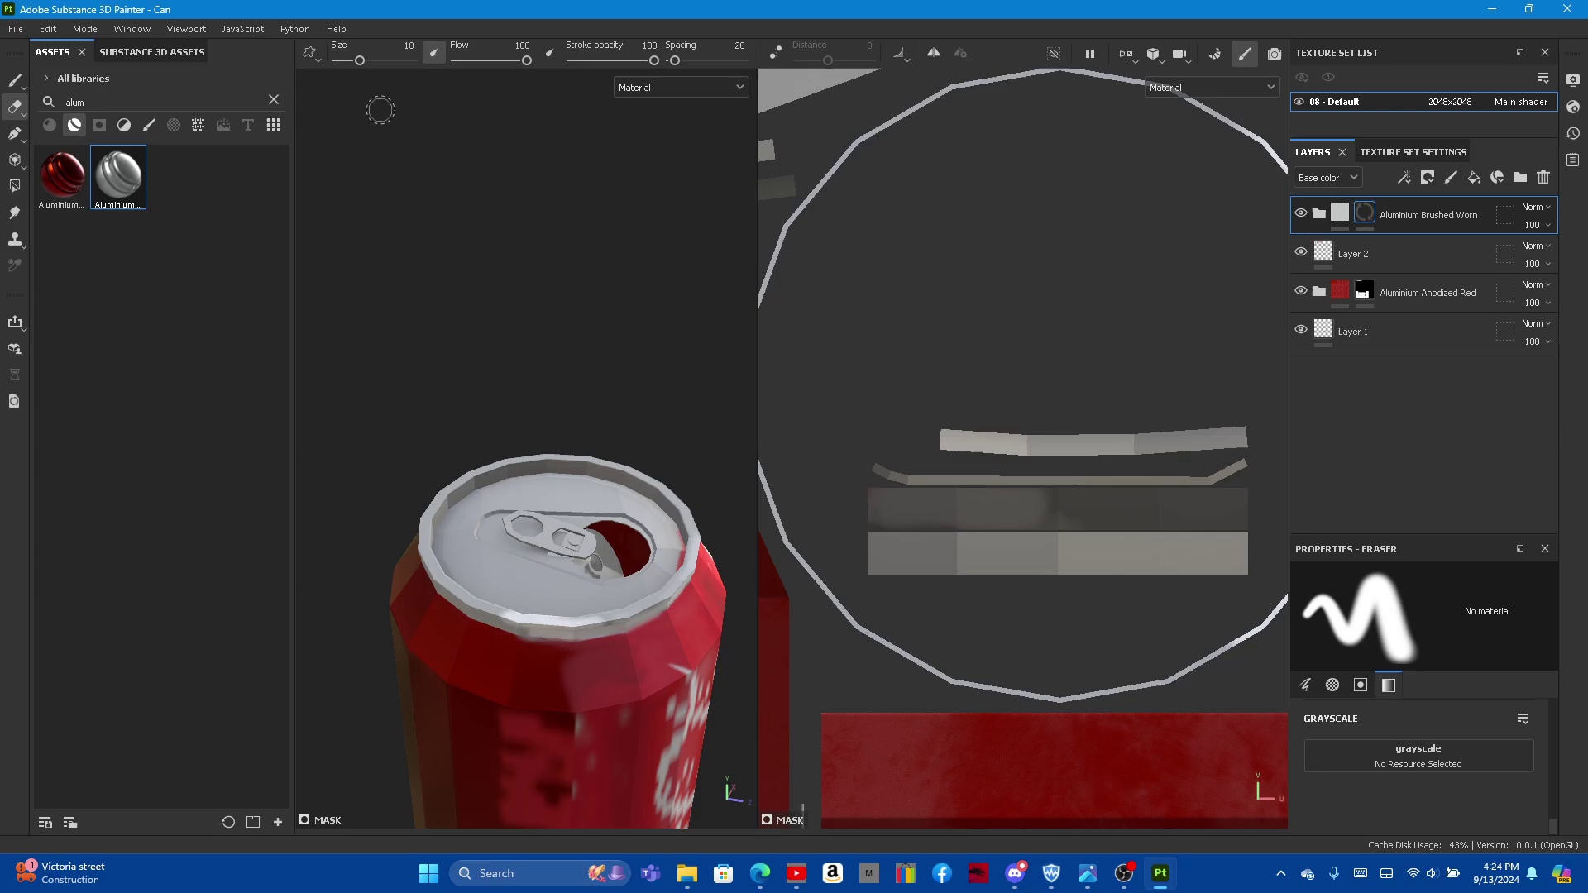
left_click(15, 28)
key("Escape")
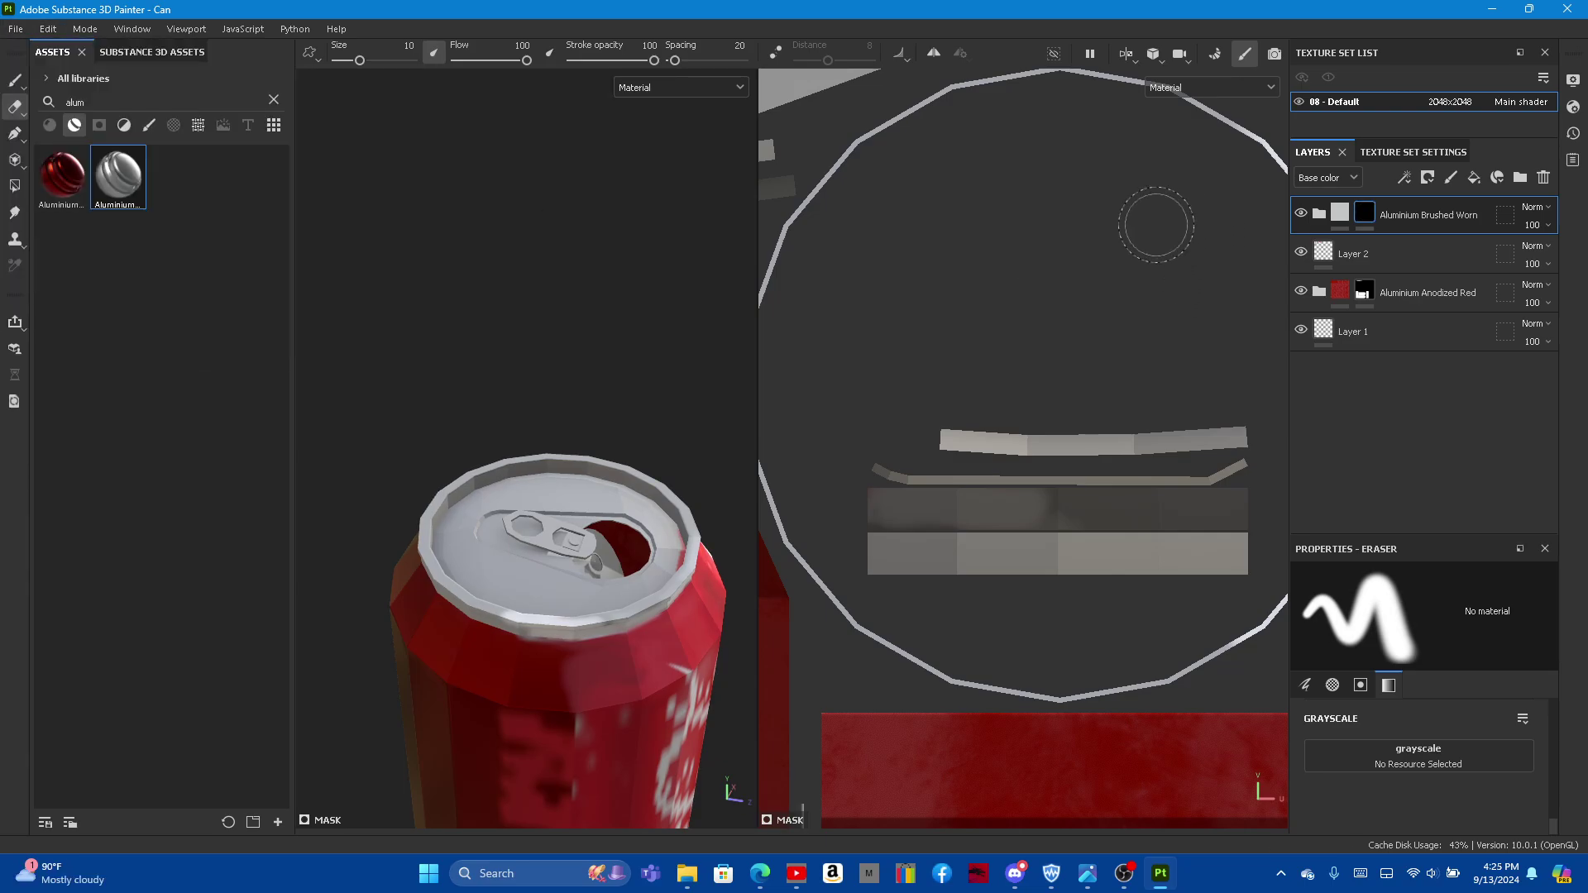
Step: Switch the mask painting tool to Polygon Fill for whole-polygon filling
scroll(944, 421, "down", 2)
scroll(959, 389, "down", 2)
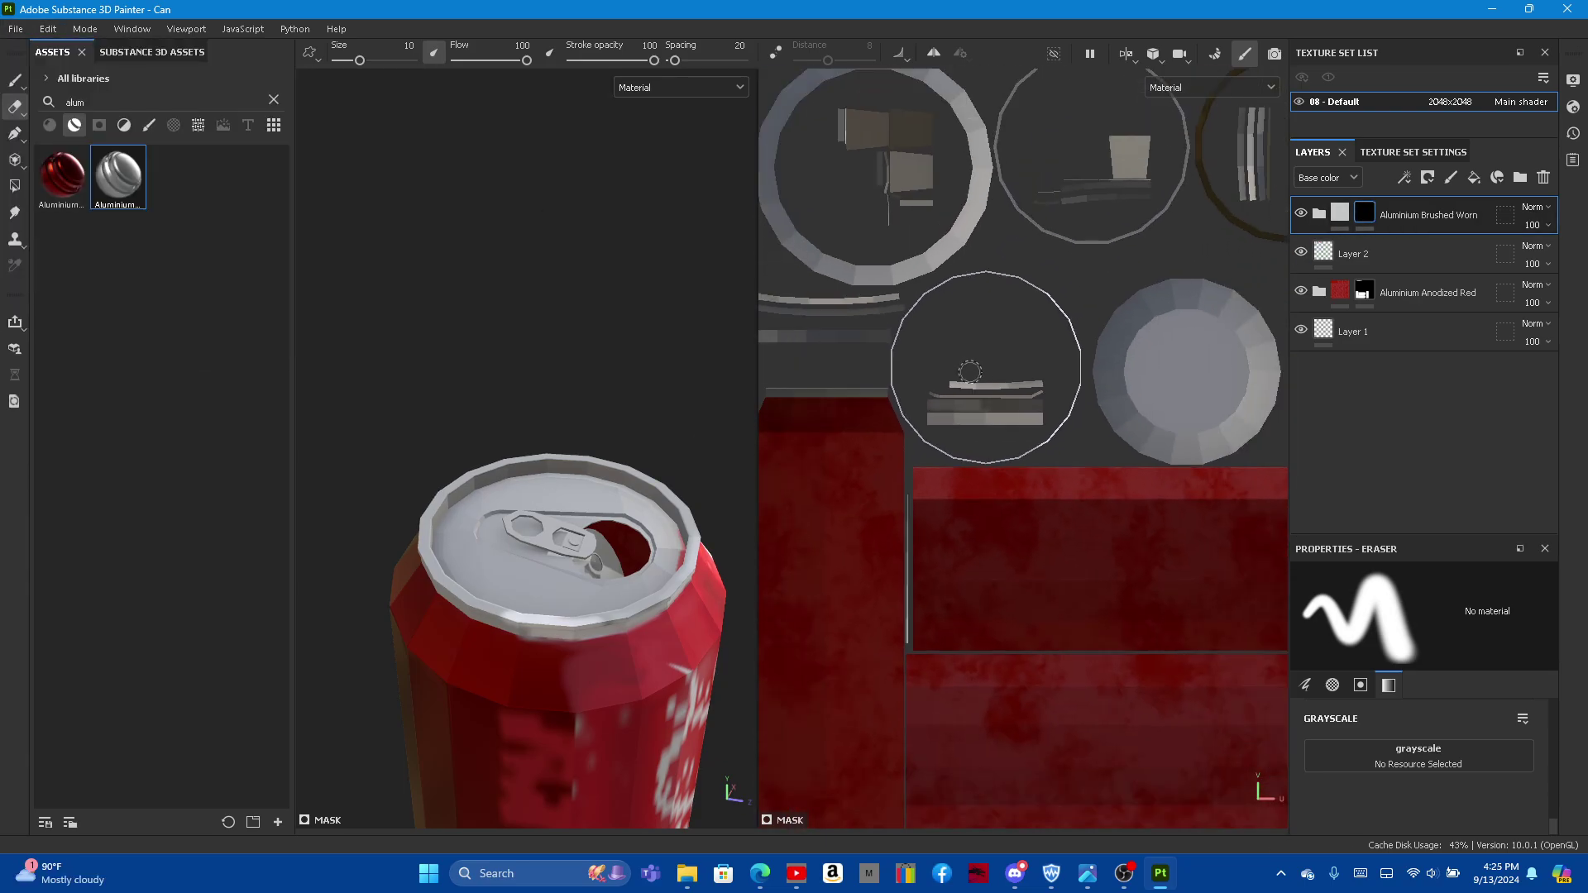
scroll(964, 381, "down", 2)
scroll(964, 376, "down", 2)
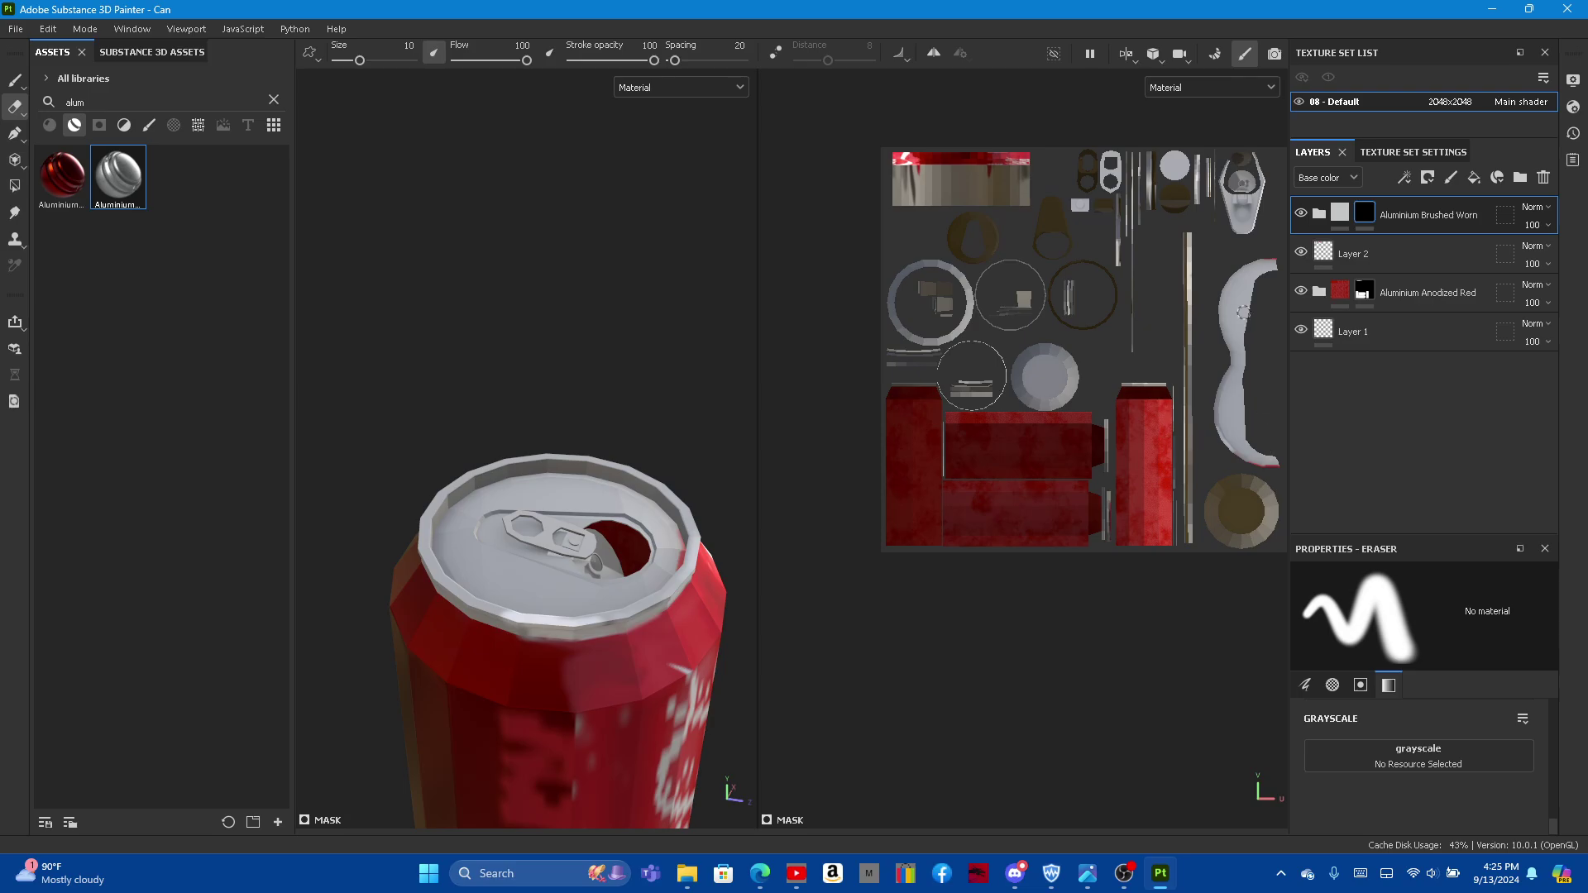
scroll(1244, 313, "up", 1)
scroll(1086, 283, "down", 1)
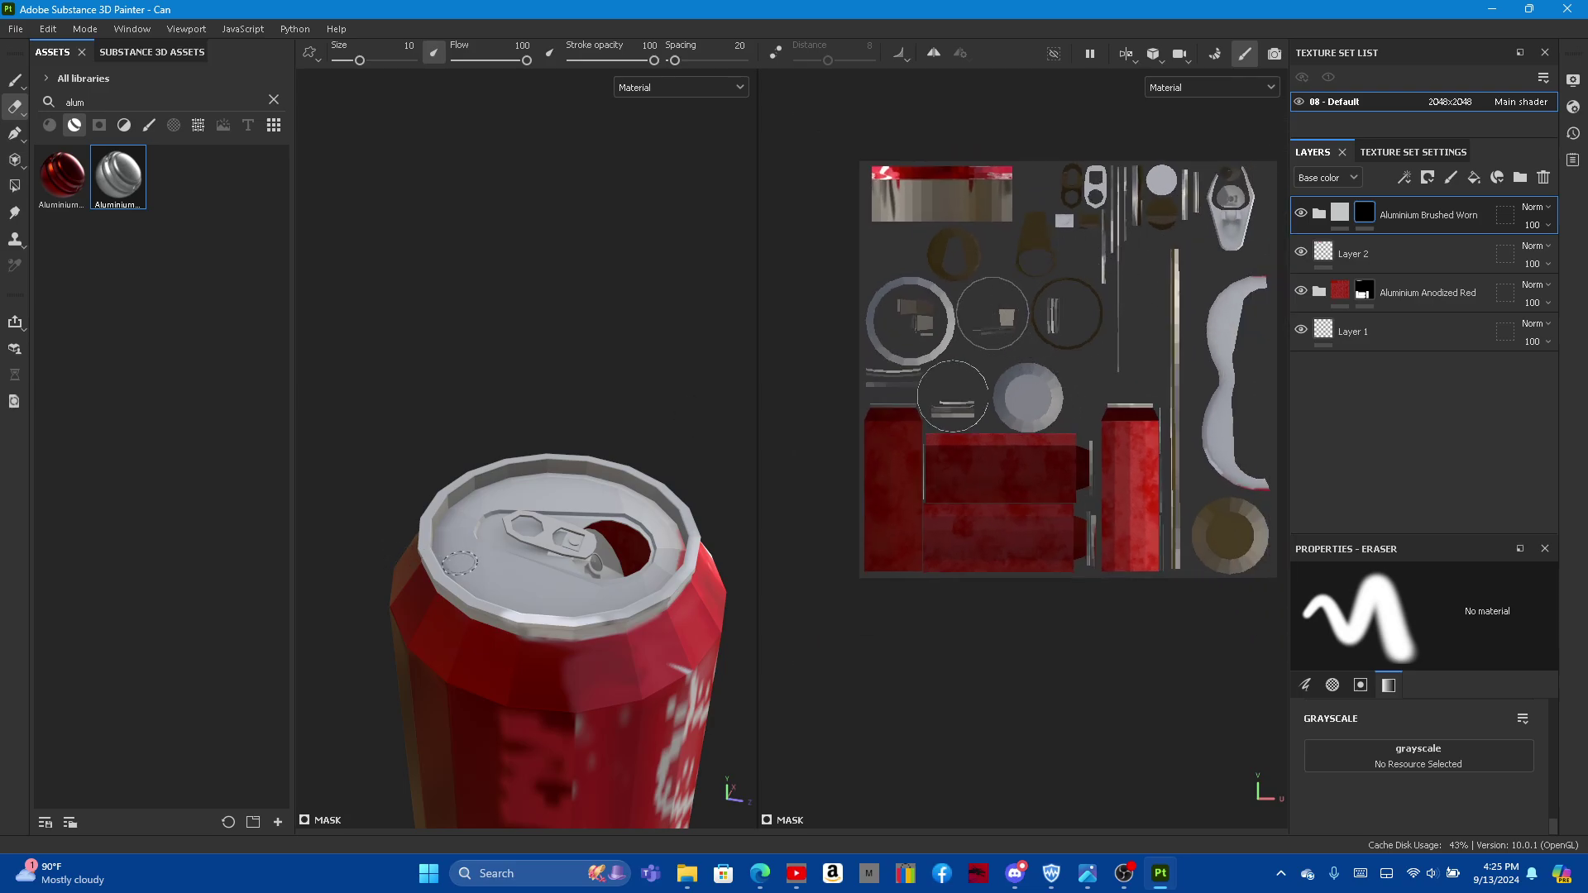
left_click(1332, 685)
left_click(17, 187)
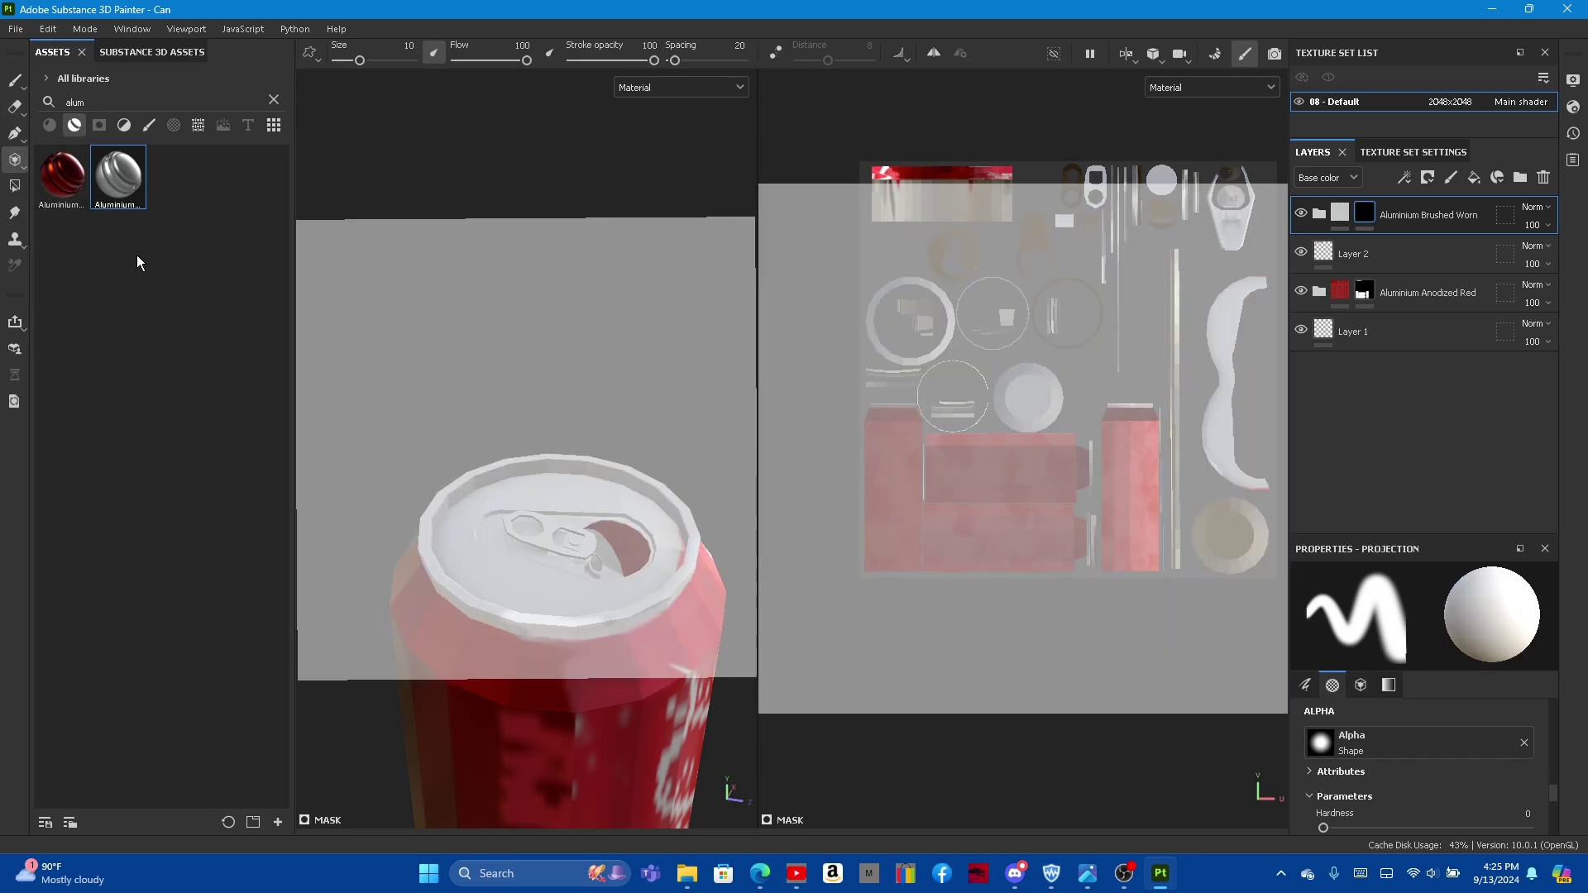
left_click(16, 187)
Step: Reveal aluminium on a lid wedge and the rim polygons, reframe the can, and toggle the fill value
scroll(471, 572, "up", 2)
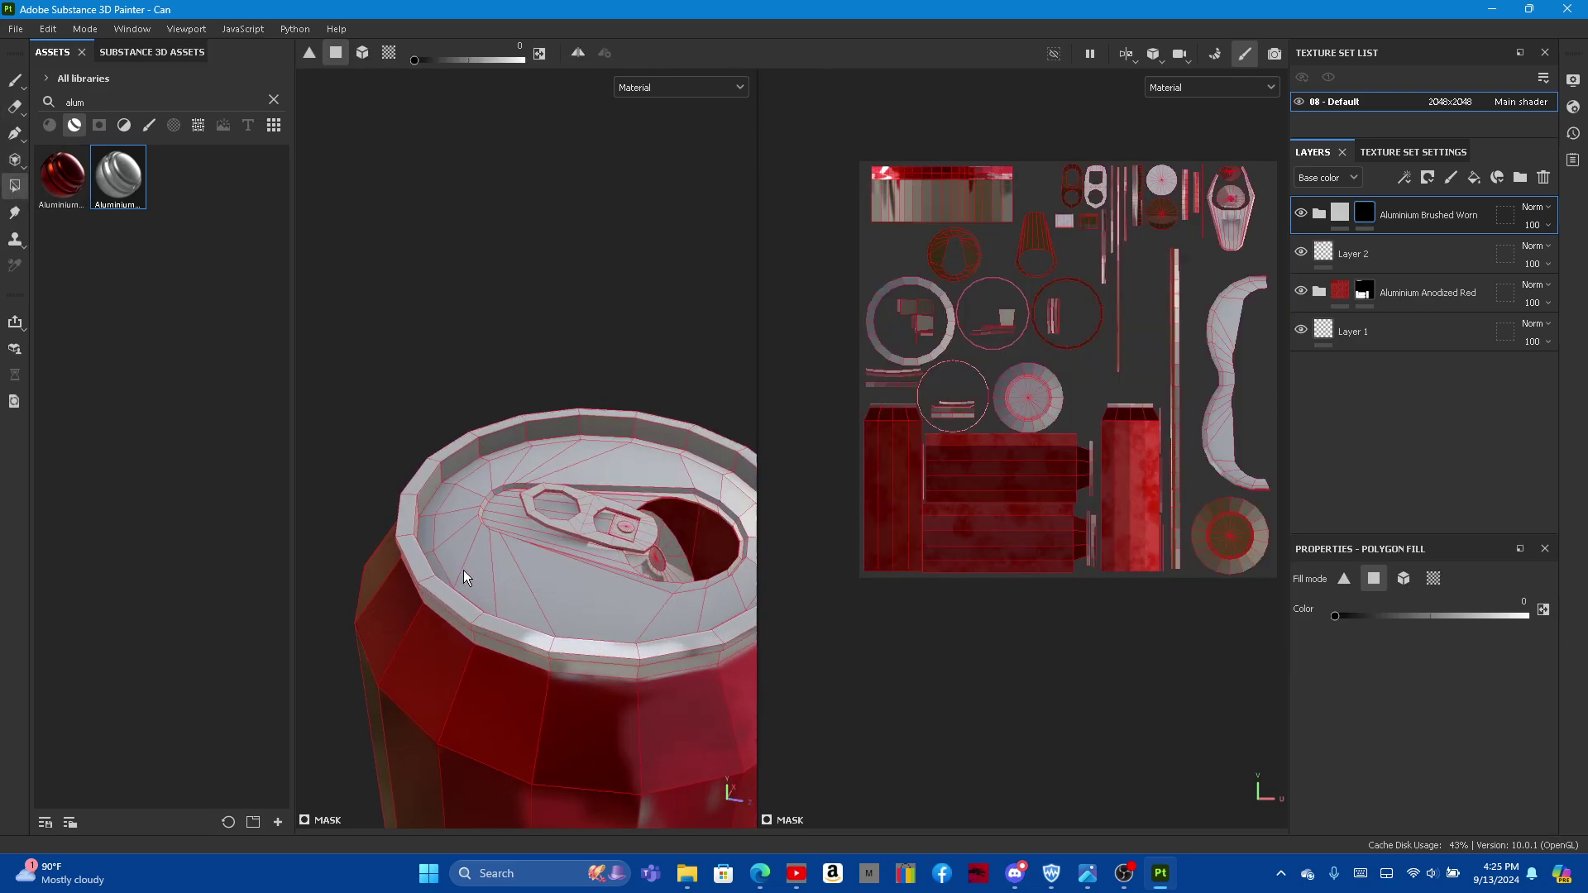
scroll(496, 620, "up", 2)
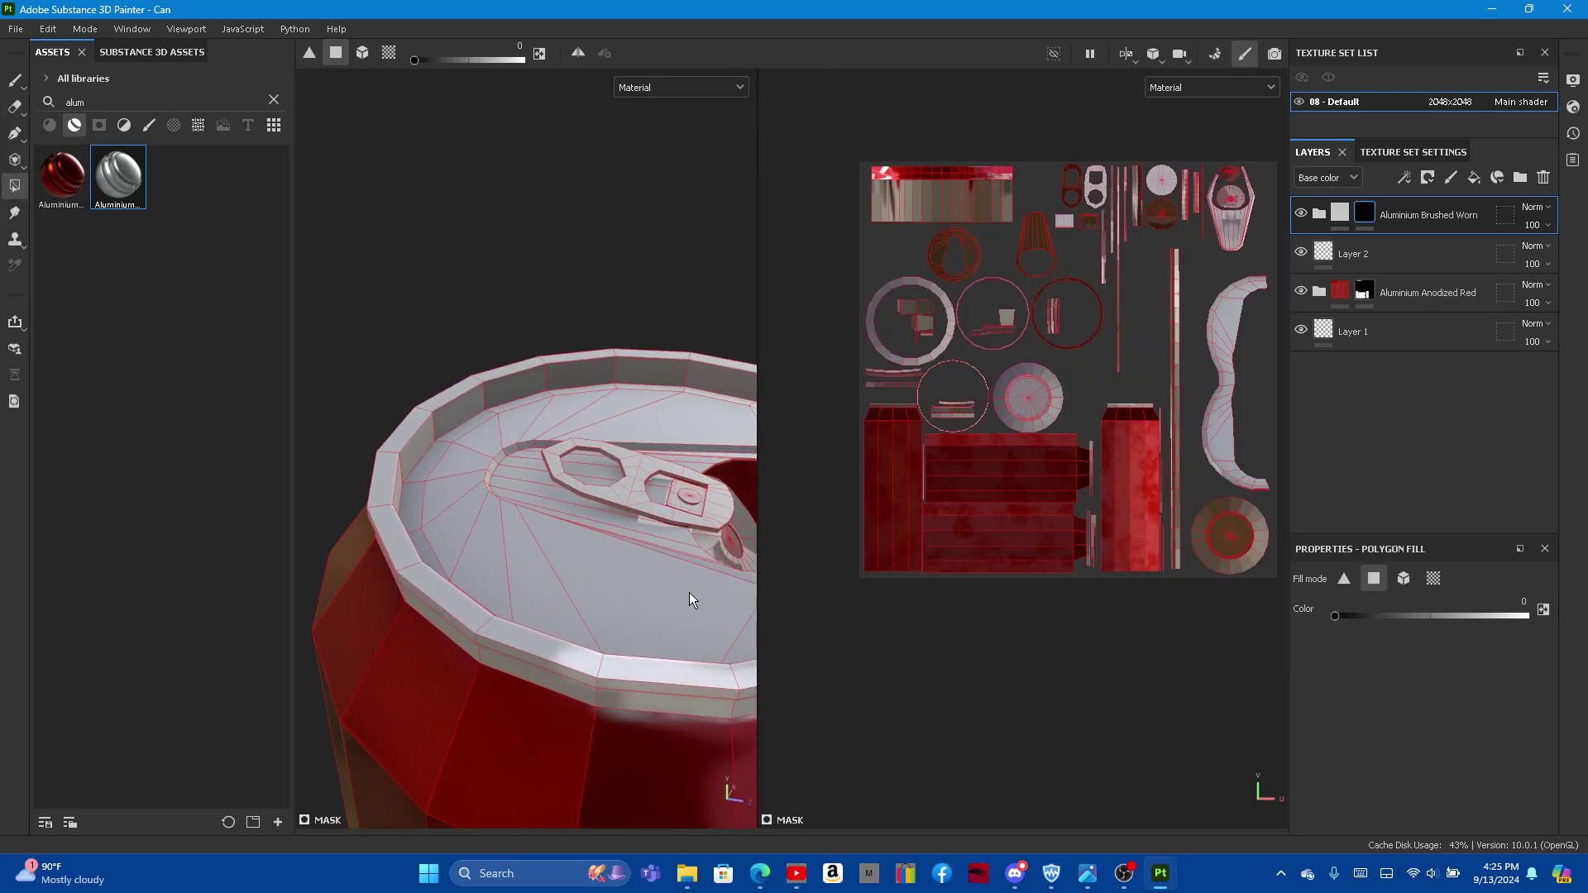
left_click(515, 596)
left_click_drag(490, 623, 650, 689)
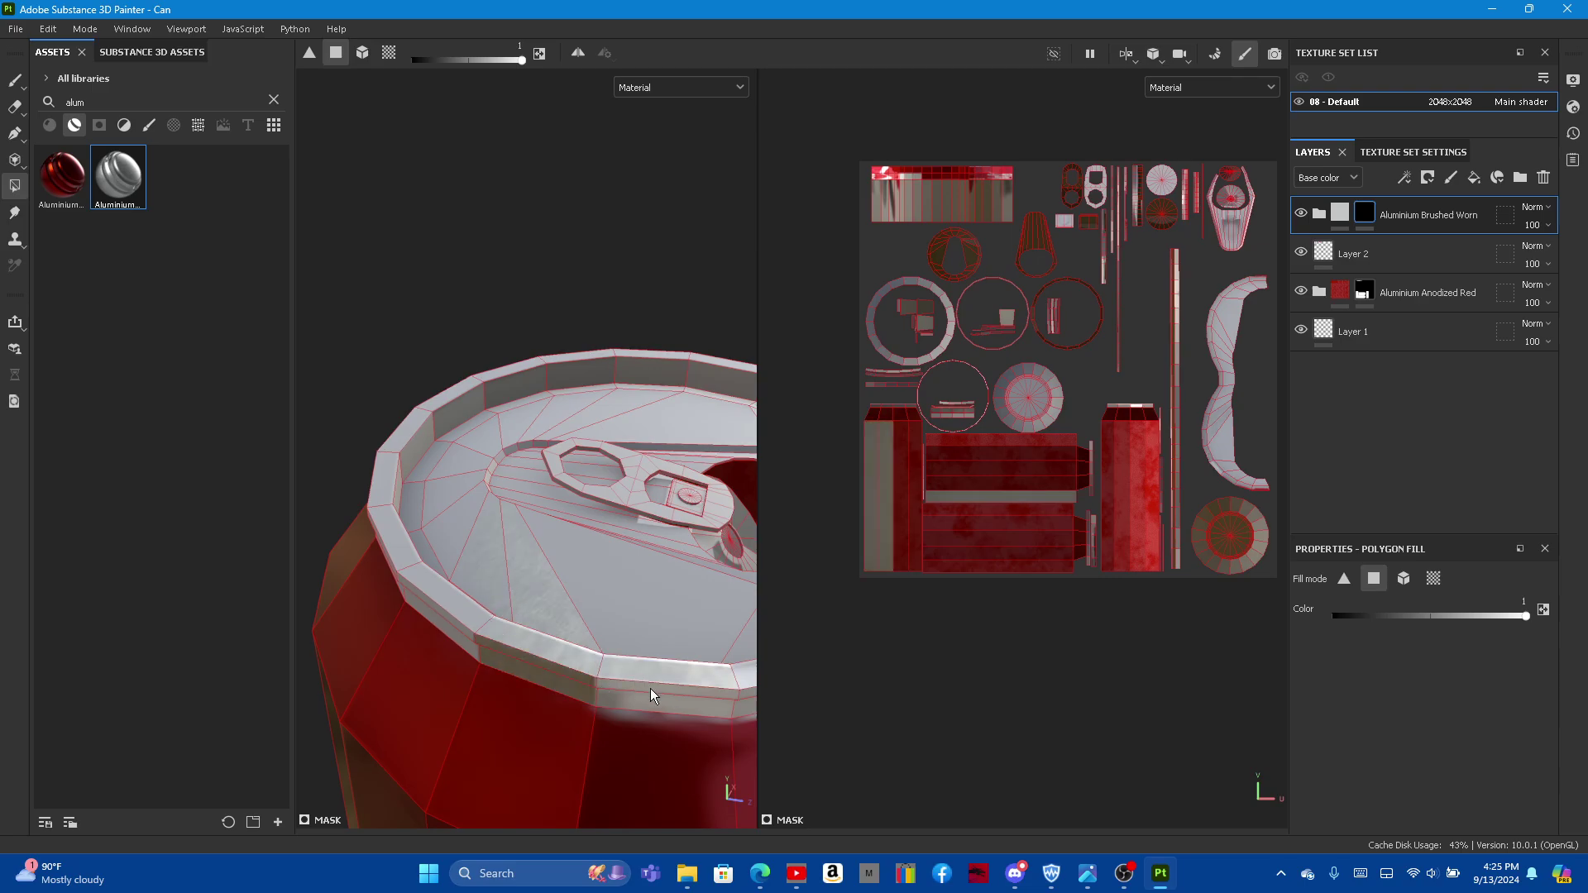
left_click_drag(726, 608, 529, 655, "alt")
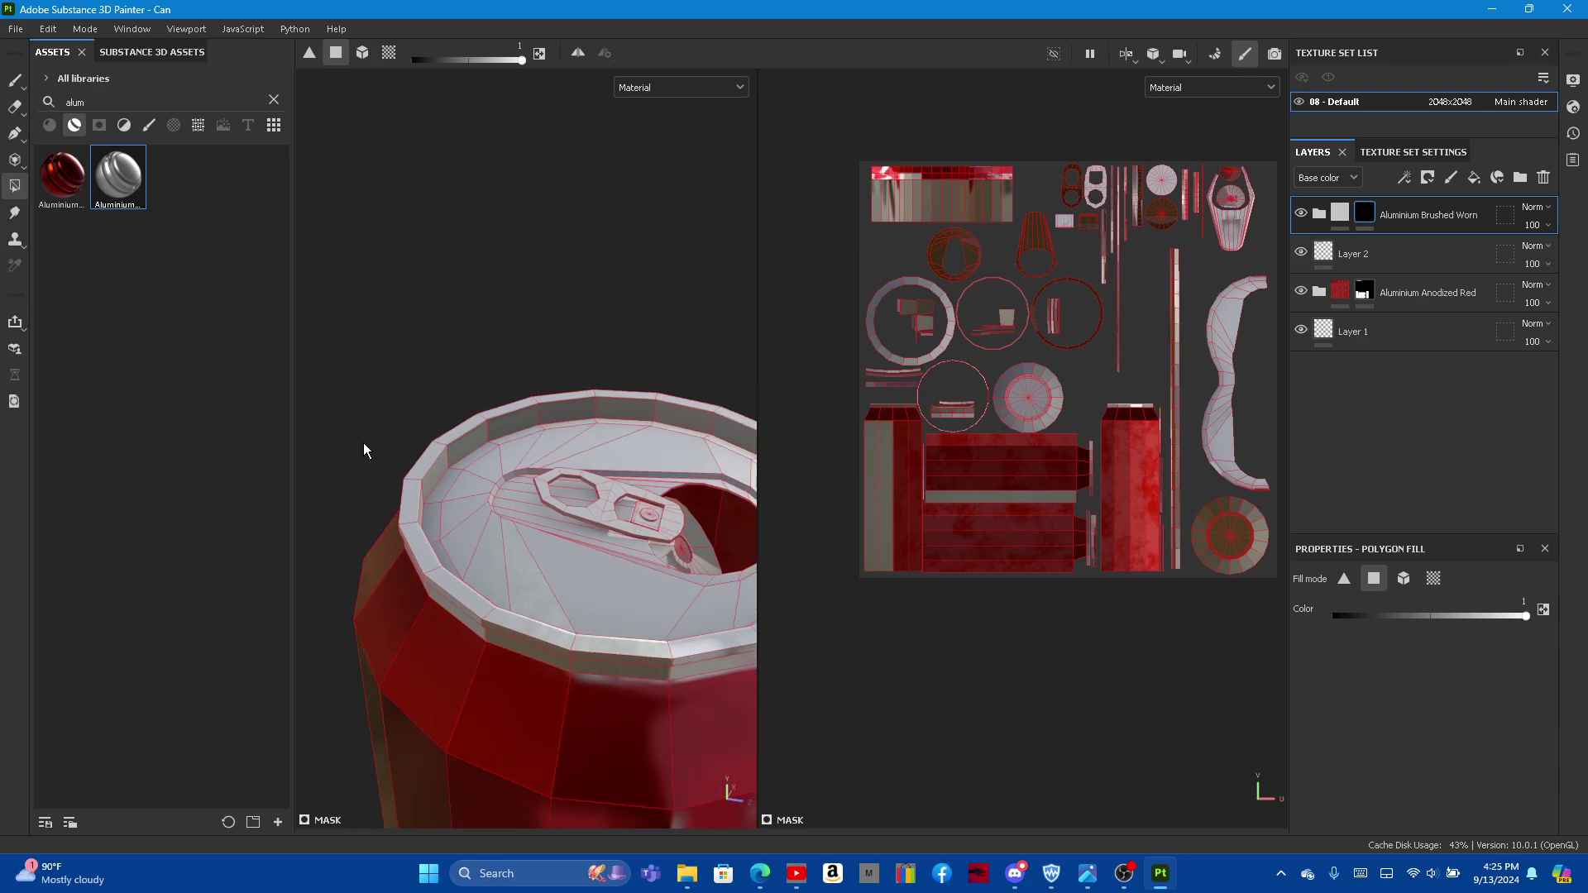
mouse_move(382, 402)
left_mouse_down("alt")
mouse_move(577, 228)
mouse_move(476, 559)
left_mouse_up("alt")
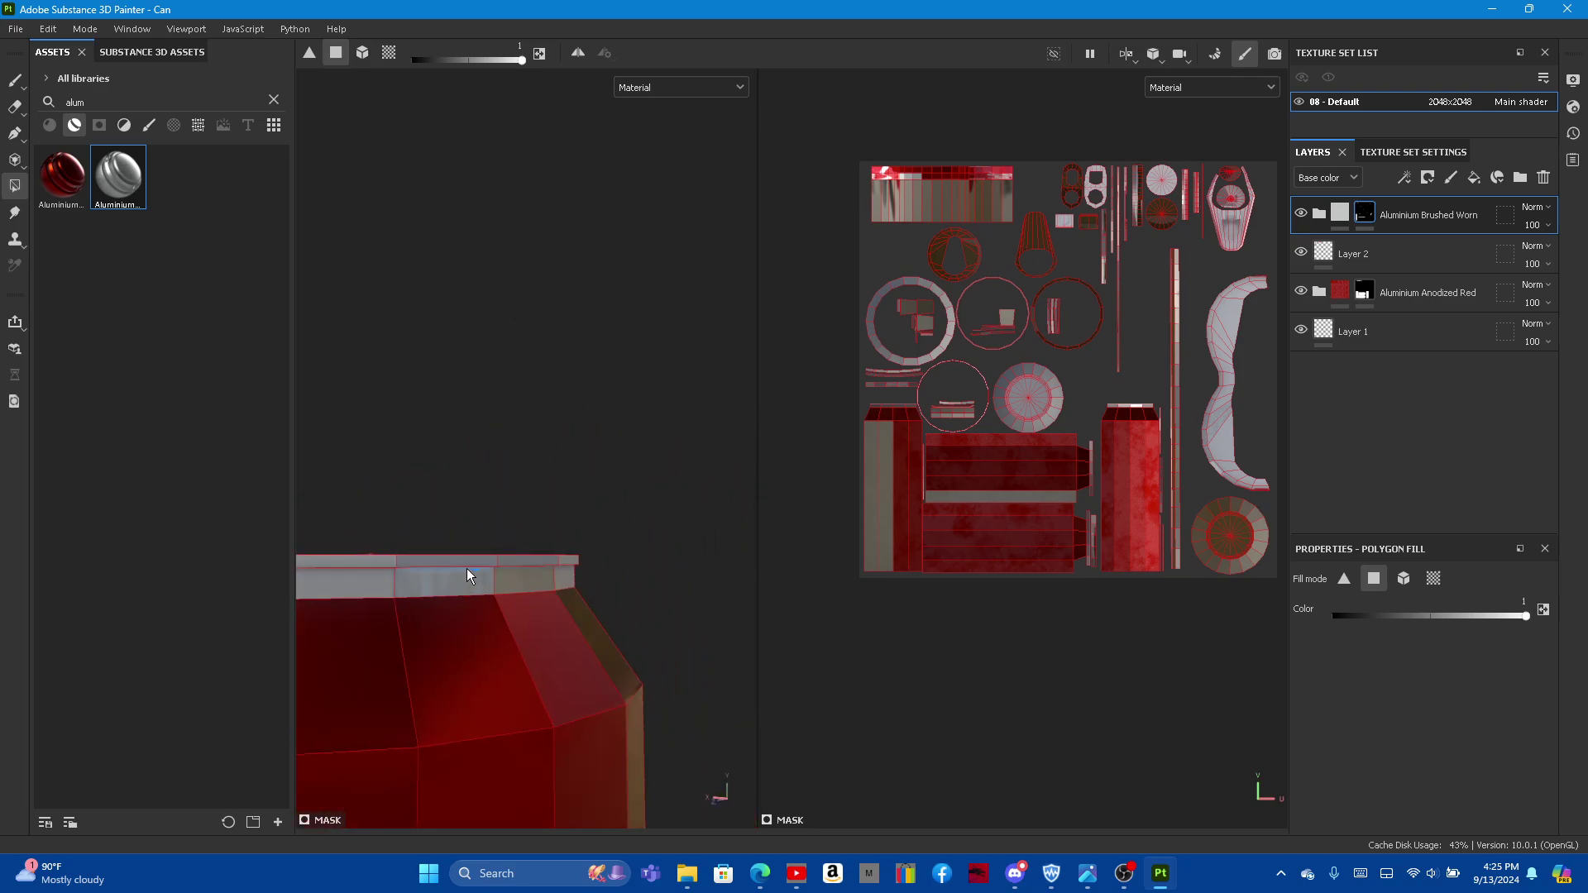
left_click_drag(498, 519, 503, 571, "alt")
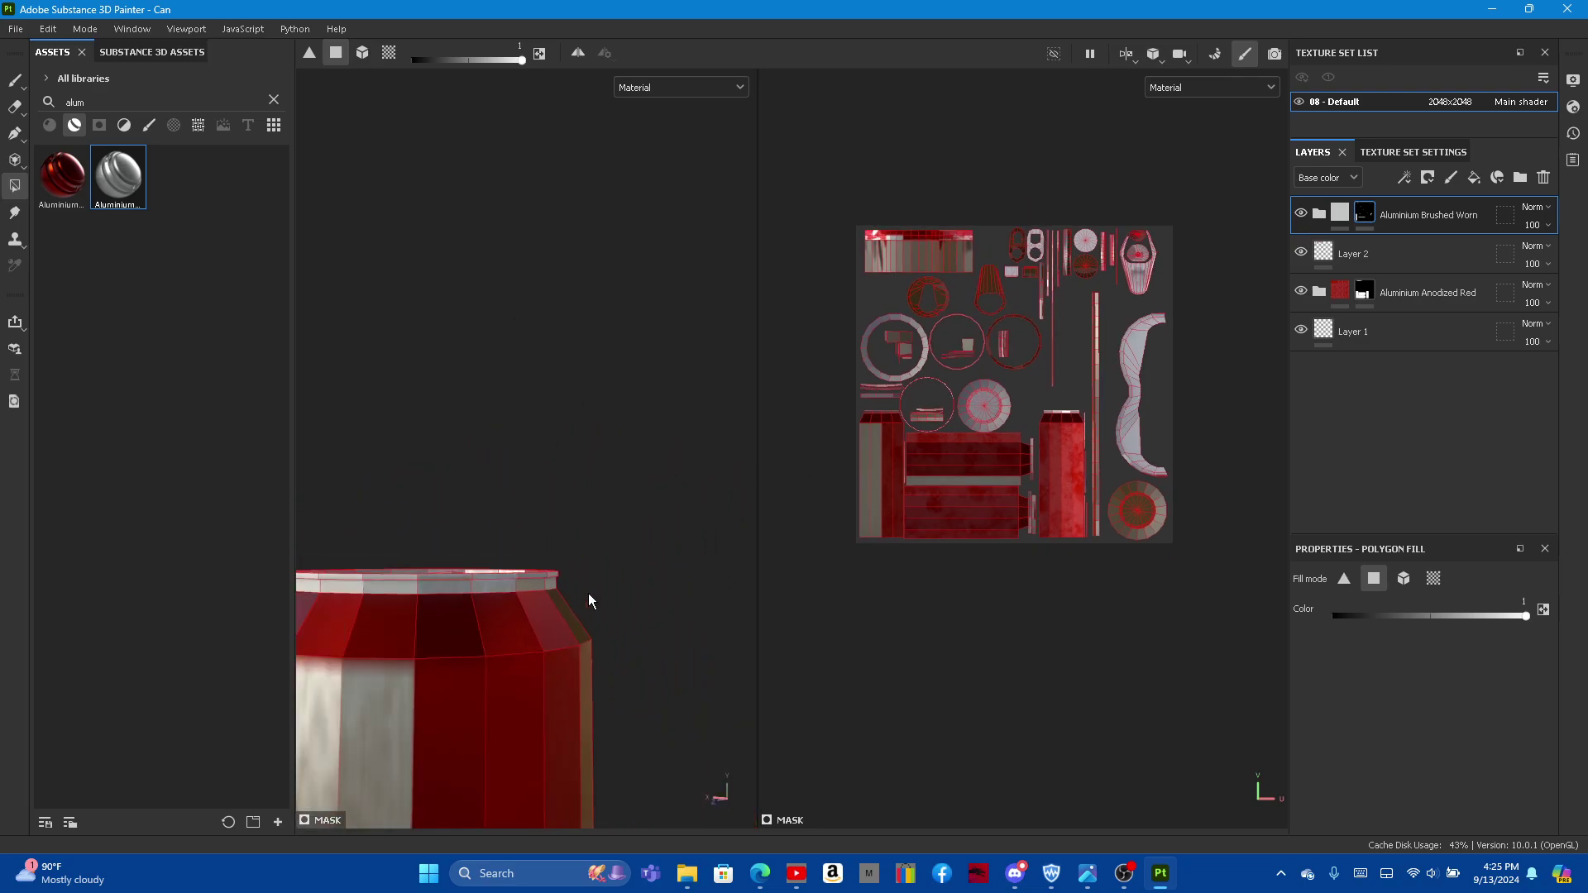
mouse_move(501, 563)
middle_mouse_down("alt")
mouse_move(631, 472)
mouse_move(589, 401)
middle_mouse_up("alt")
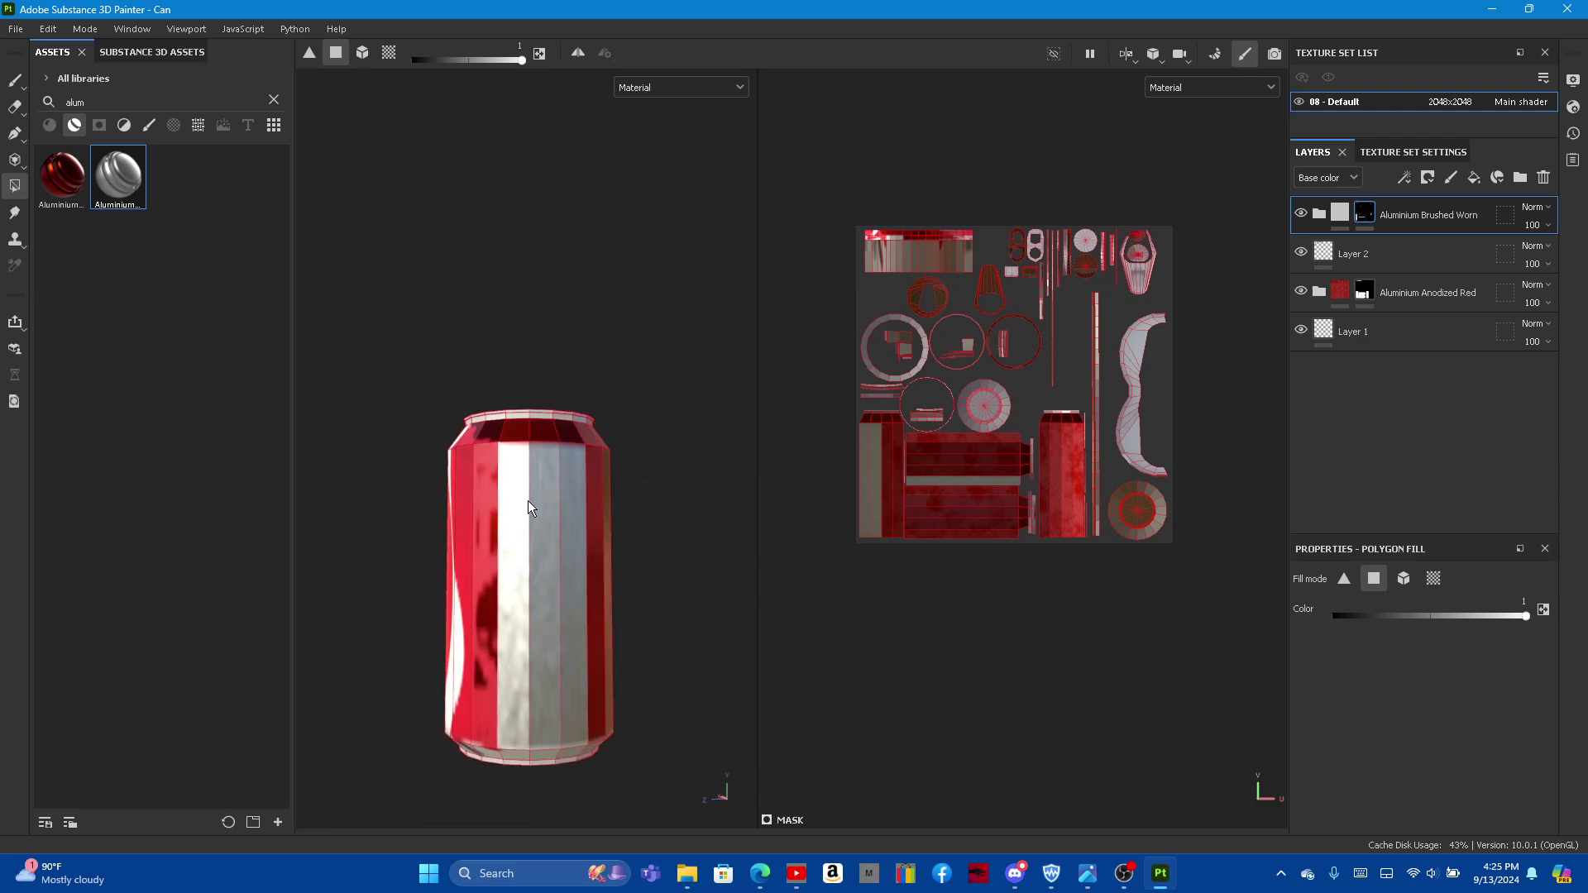
key("alt")
key("x")
key("x")
Step: Turn two stray silver side strips back to red and orbit to check the logo and top
left_click(544, 529)
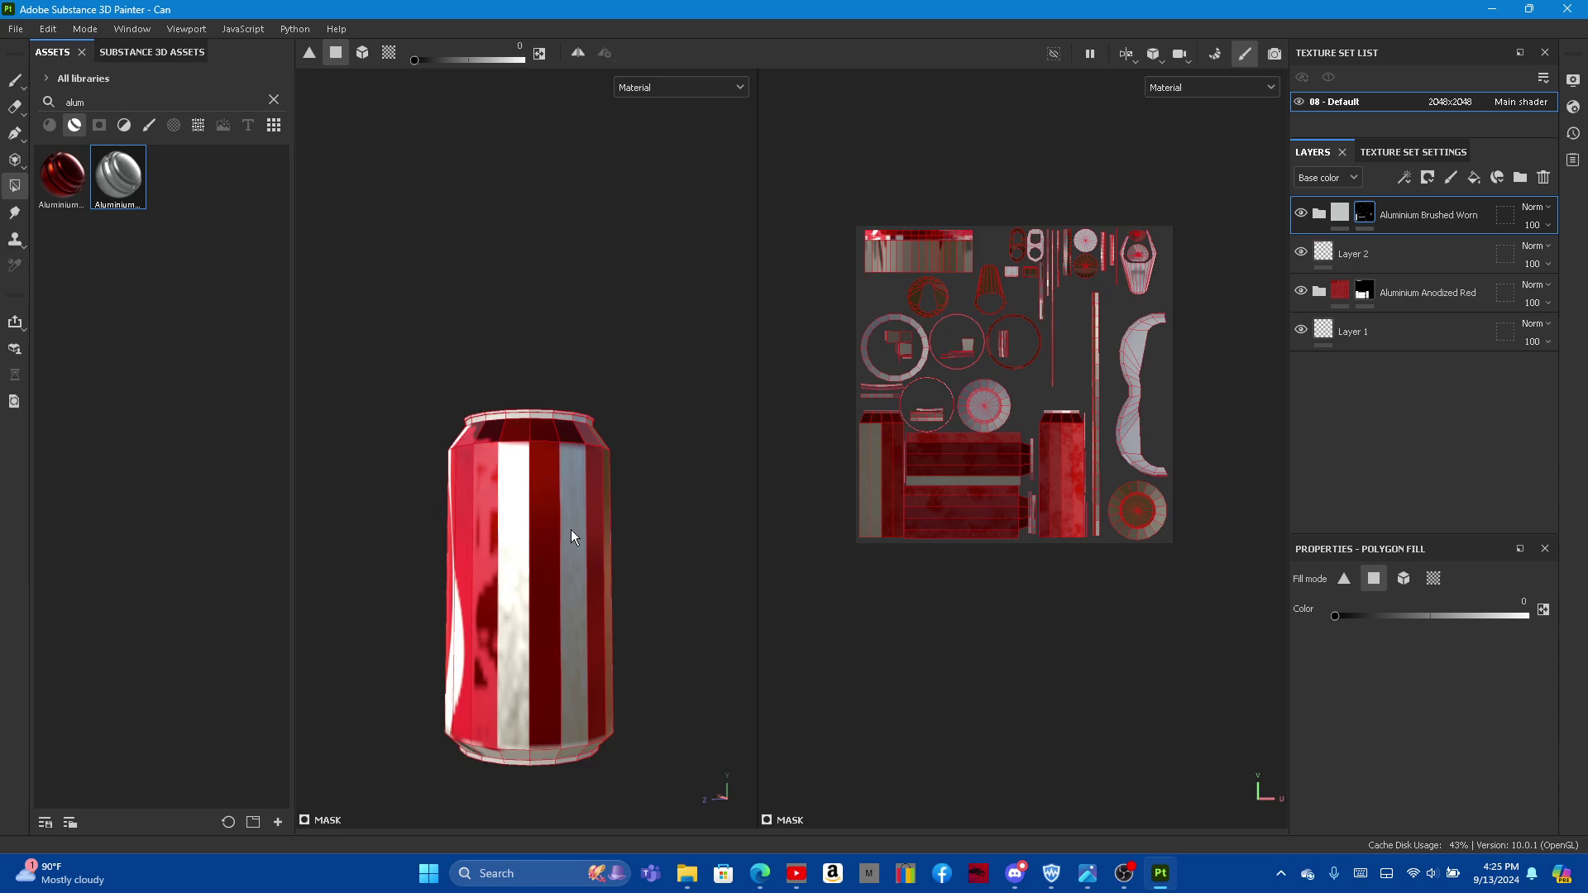
left_click(526, 530)
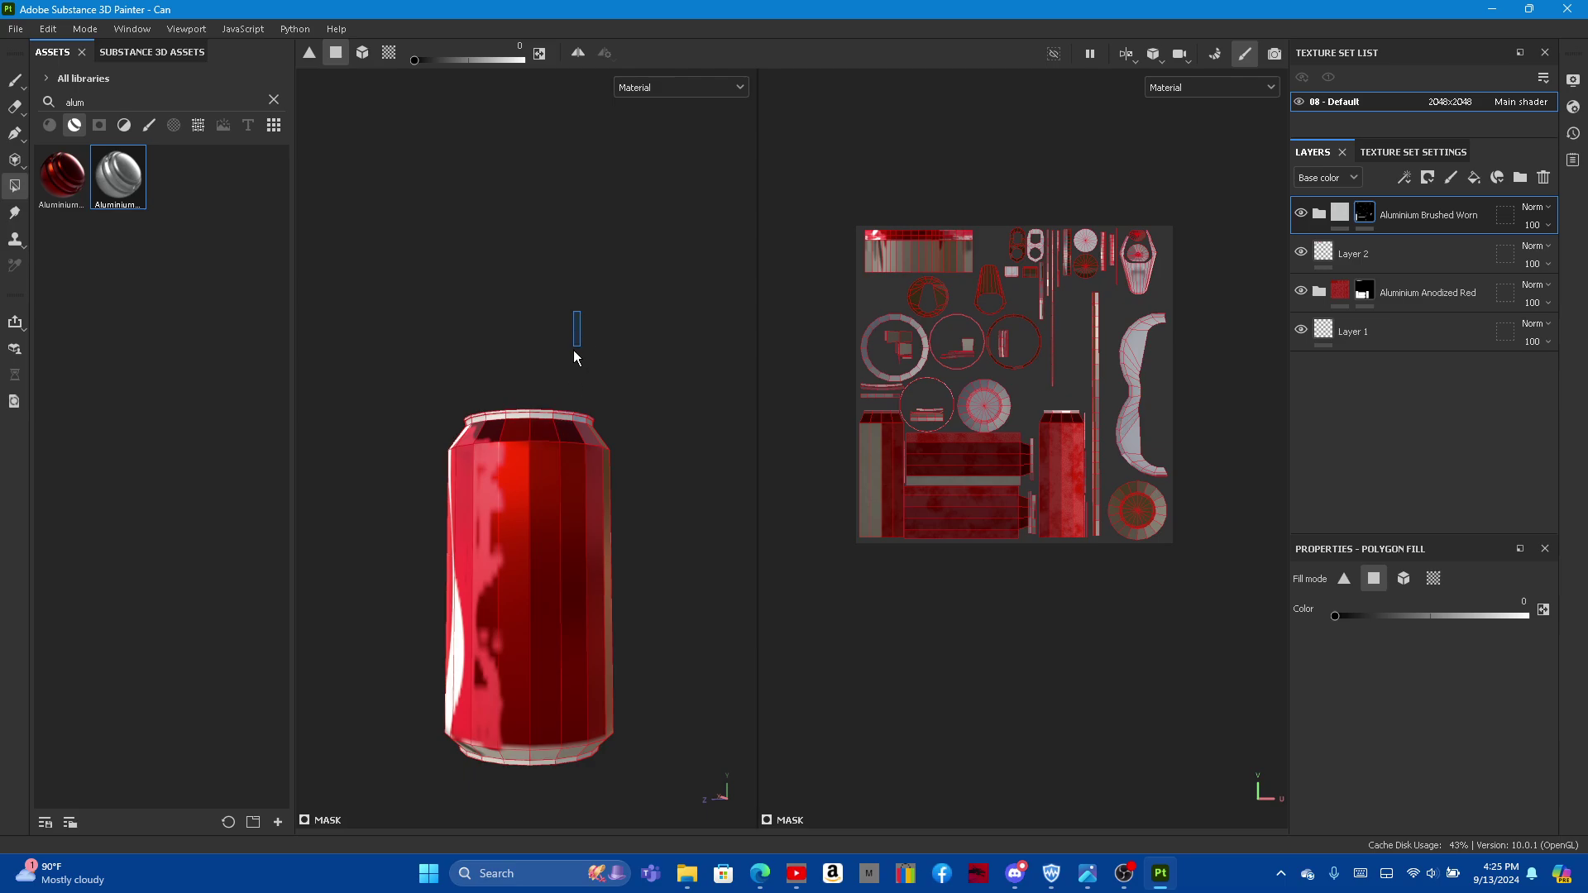
scroll(515, 320, "up", 3)
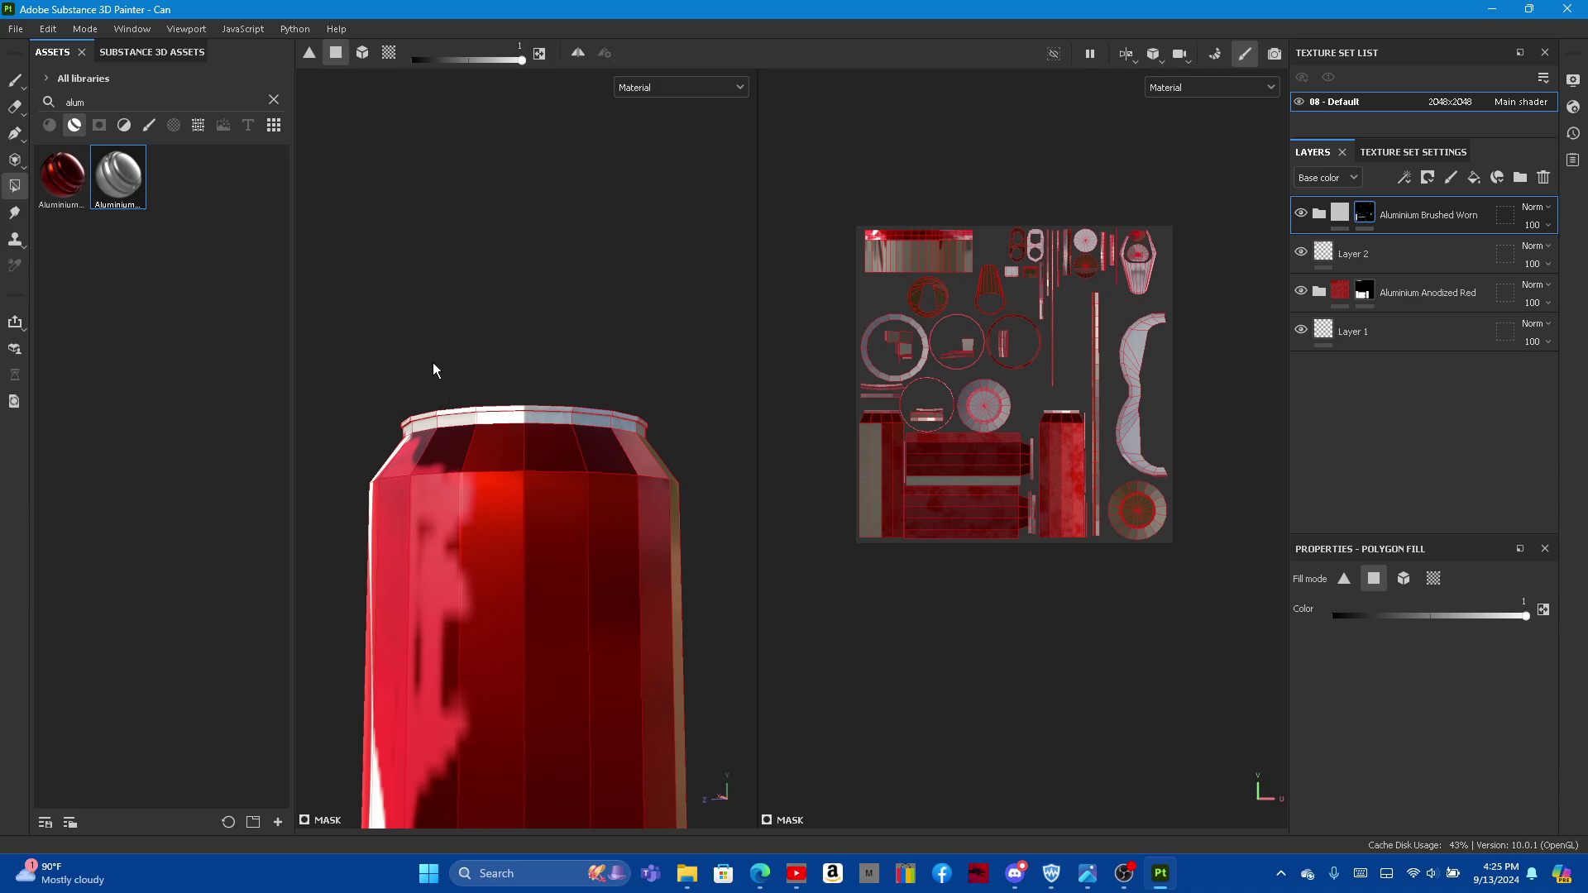
mouse_move(435, 369)
left_mouse_down("alt")
mouse_move(443, 355)
mouse_move(531, 383)
left_mouse_up("alt")
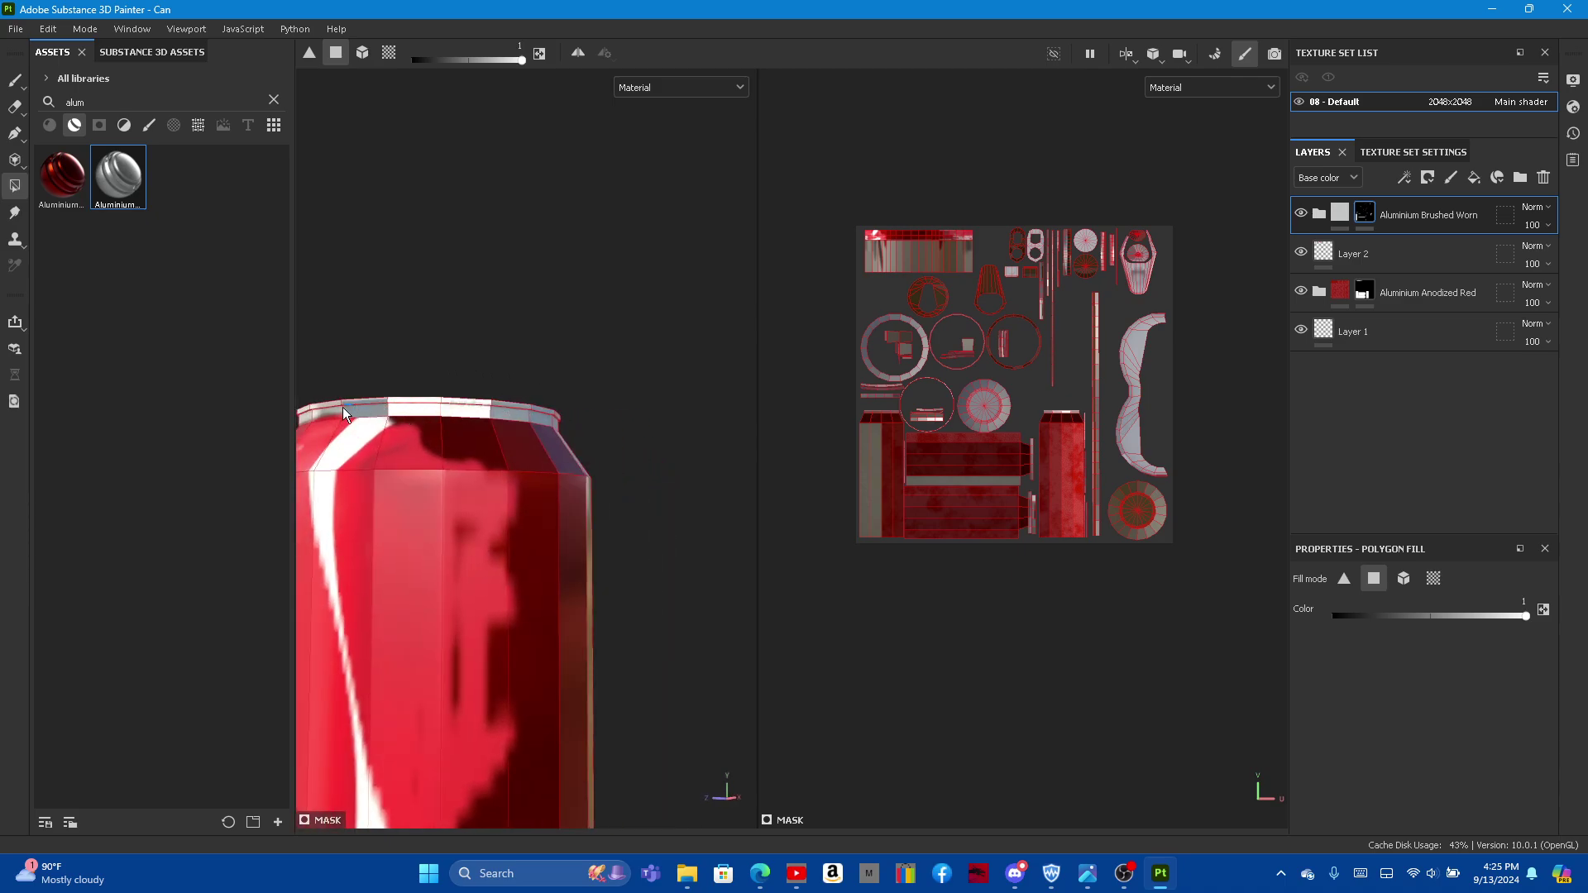
mouse_move(306, 402)
left_mouse_down("alt")
mouse_move(471, 365)
mouse_move(464, 340)
mouse_move(585, 344)
mouse_move(574, 390)
left_mouse_up("alt")
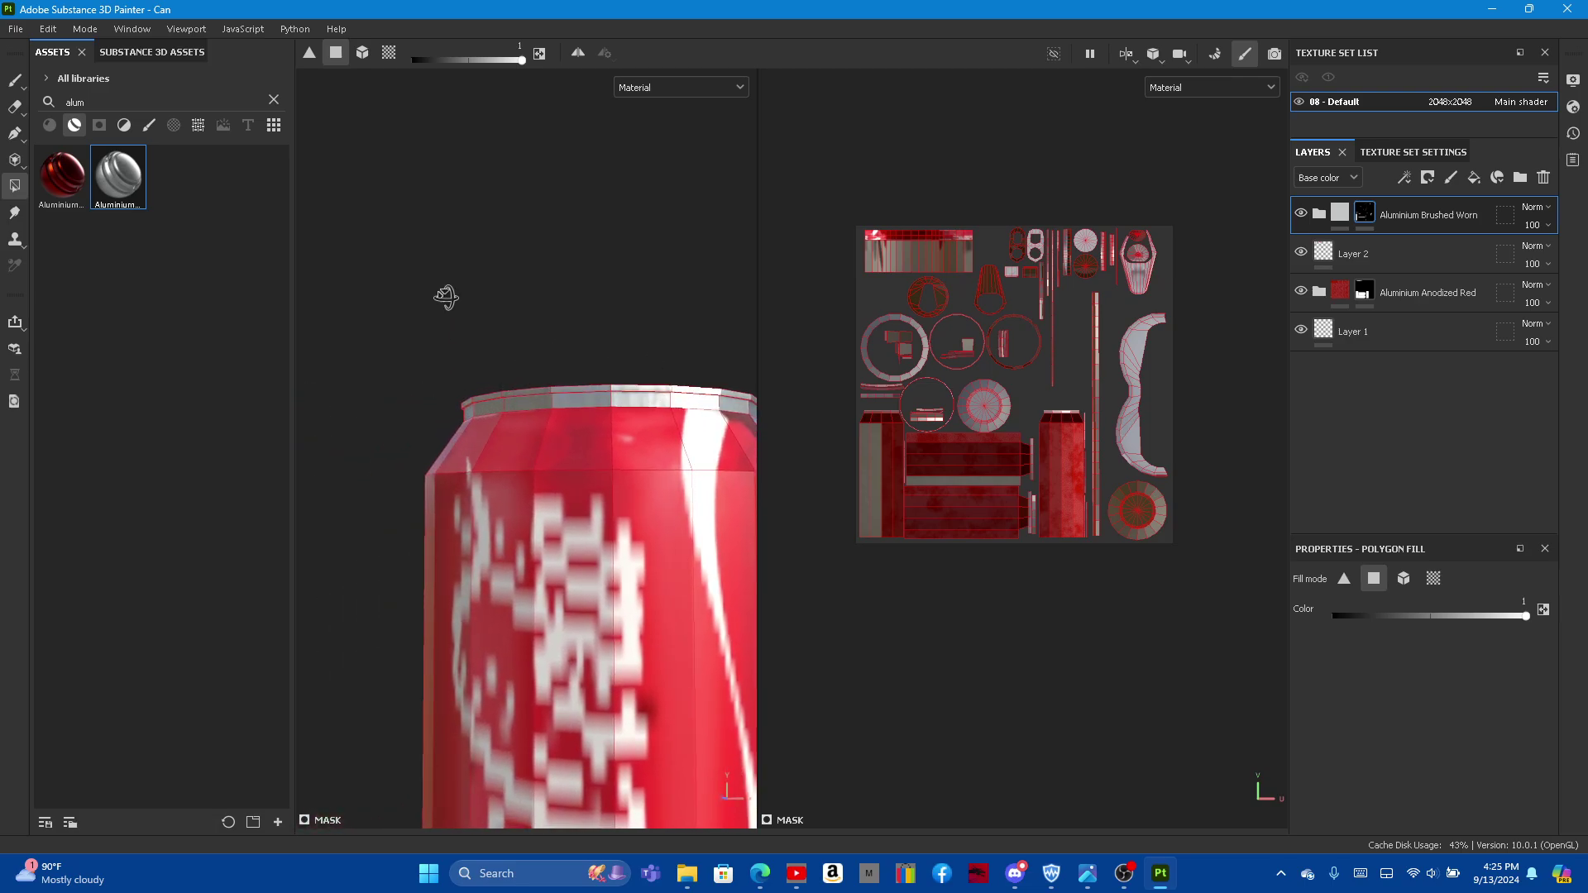
mouse_move(446, 298)
left_mouse_down("alt")
mouse_move(521, 470)
mouse_move(518, 503)
mouse_move(564, 535)
mouse_move(663, 524)
mouse_move(693, 483)
left_mouse_up("alt")
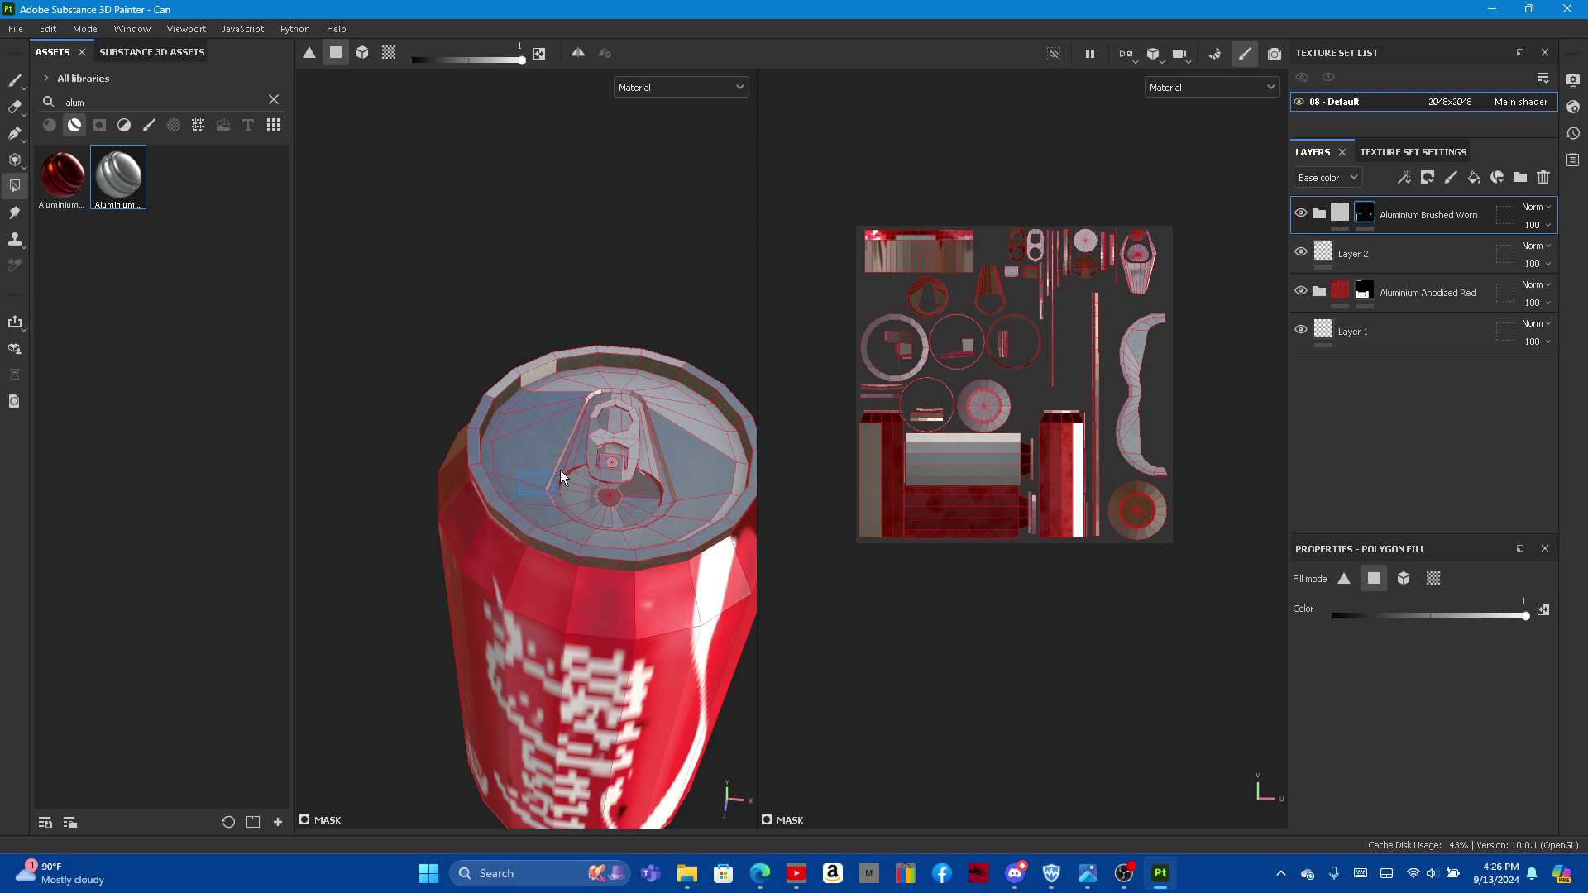
Step: Inspect the lid and silver stripe, then set the mask fill value to black
mouse_move(483, 296)
left_mouse_down("alt")
mouse_move(475, 144)
mouse_move(487, 150)
left_mouse_up("alt")
mouse_move(501, 346)
left_mouse_down("alt")
mouse_move(472, 330)
mouse_move(507, 357)
mouse_move(443, 301)
mouse_move(508, 275)
left_mouse_up("alt")
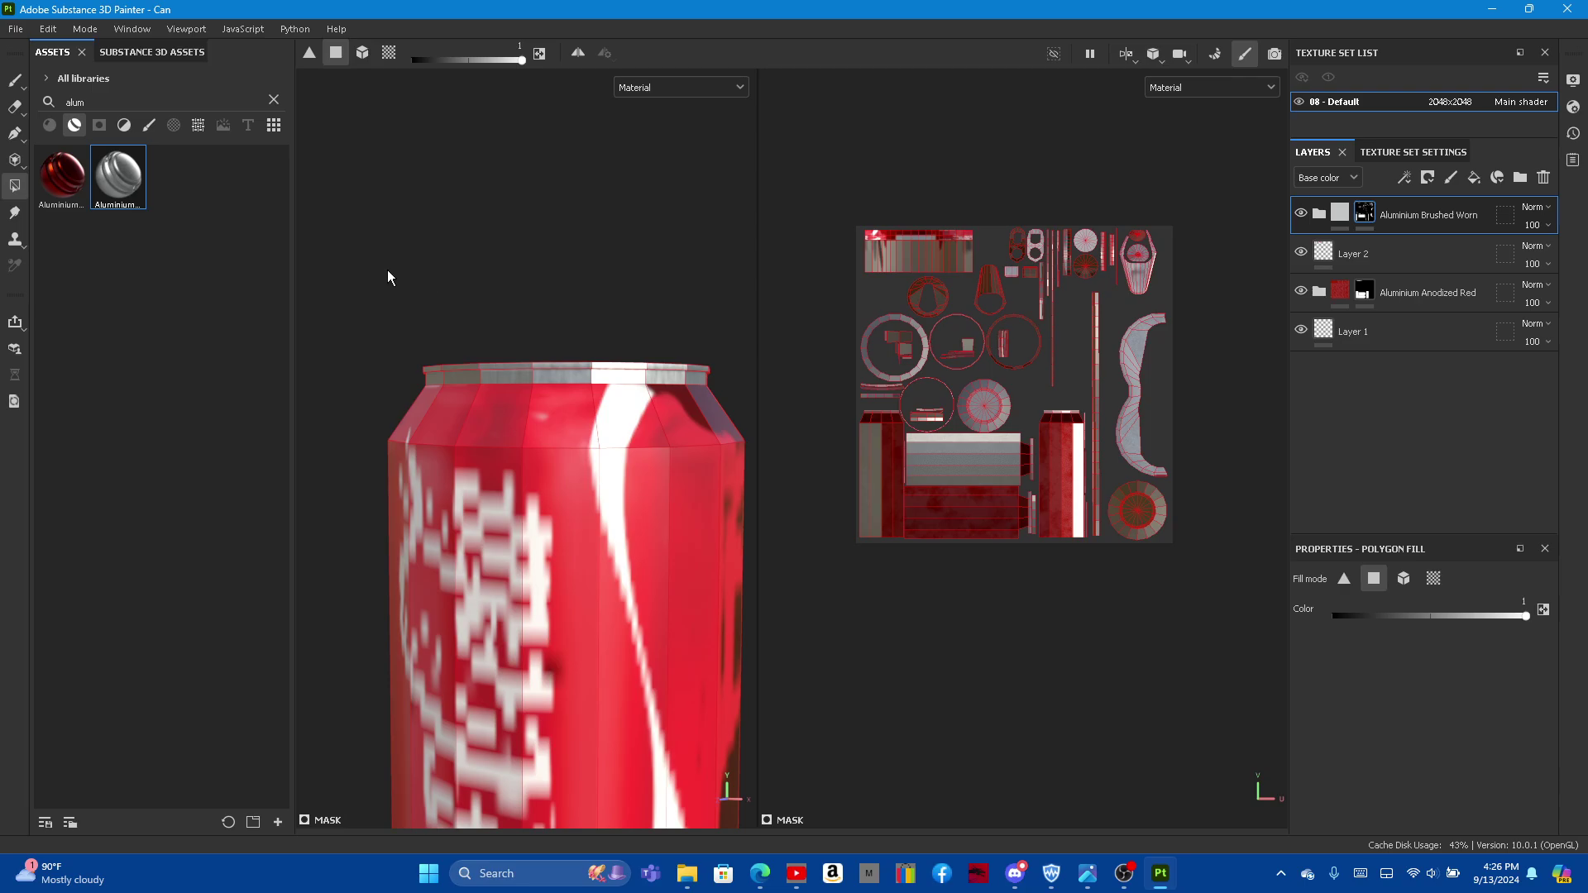
left_click_drag(388, 277, 738, 379)
mouse_move(503, 285)
left_mouse_down("alt")
mouse_move(525, 331)
mouse_move(655, 416)
left_mouse_up("alt")
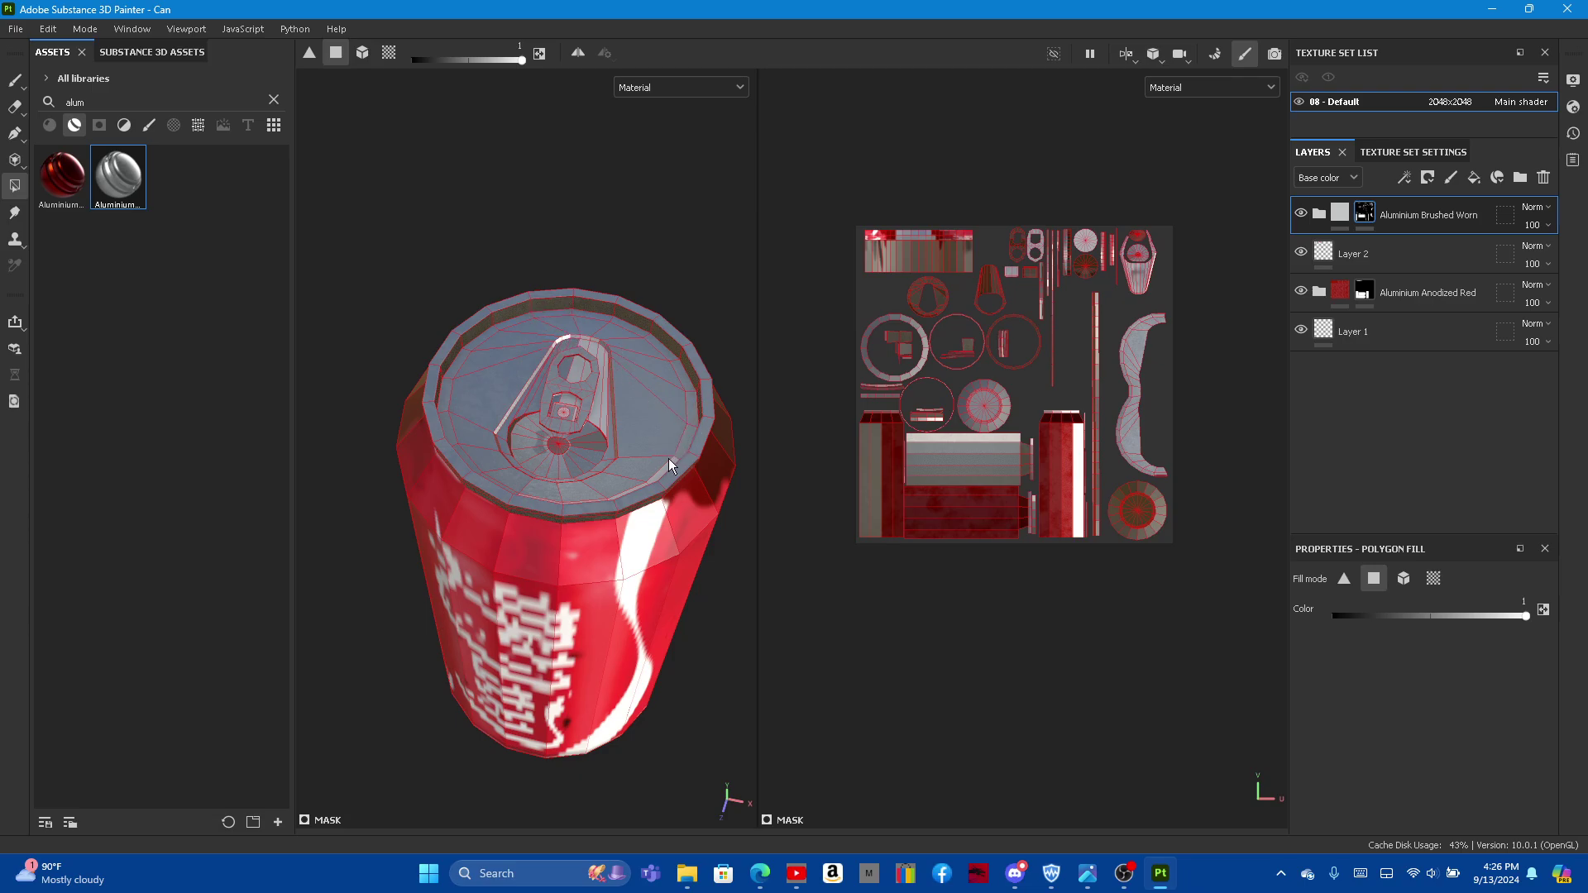
left_click_drag(431, 425, 598, 488, "alt")
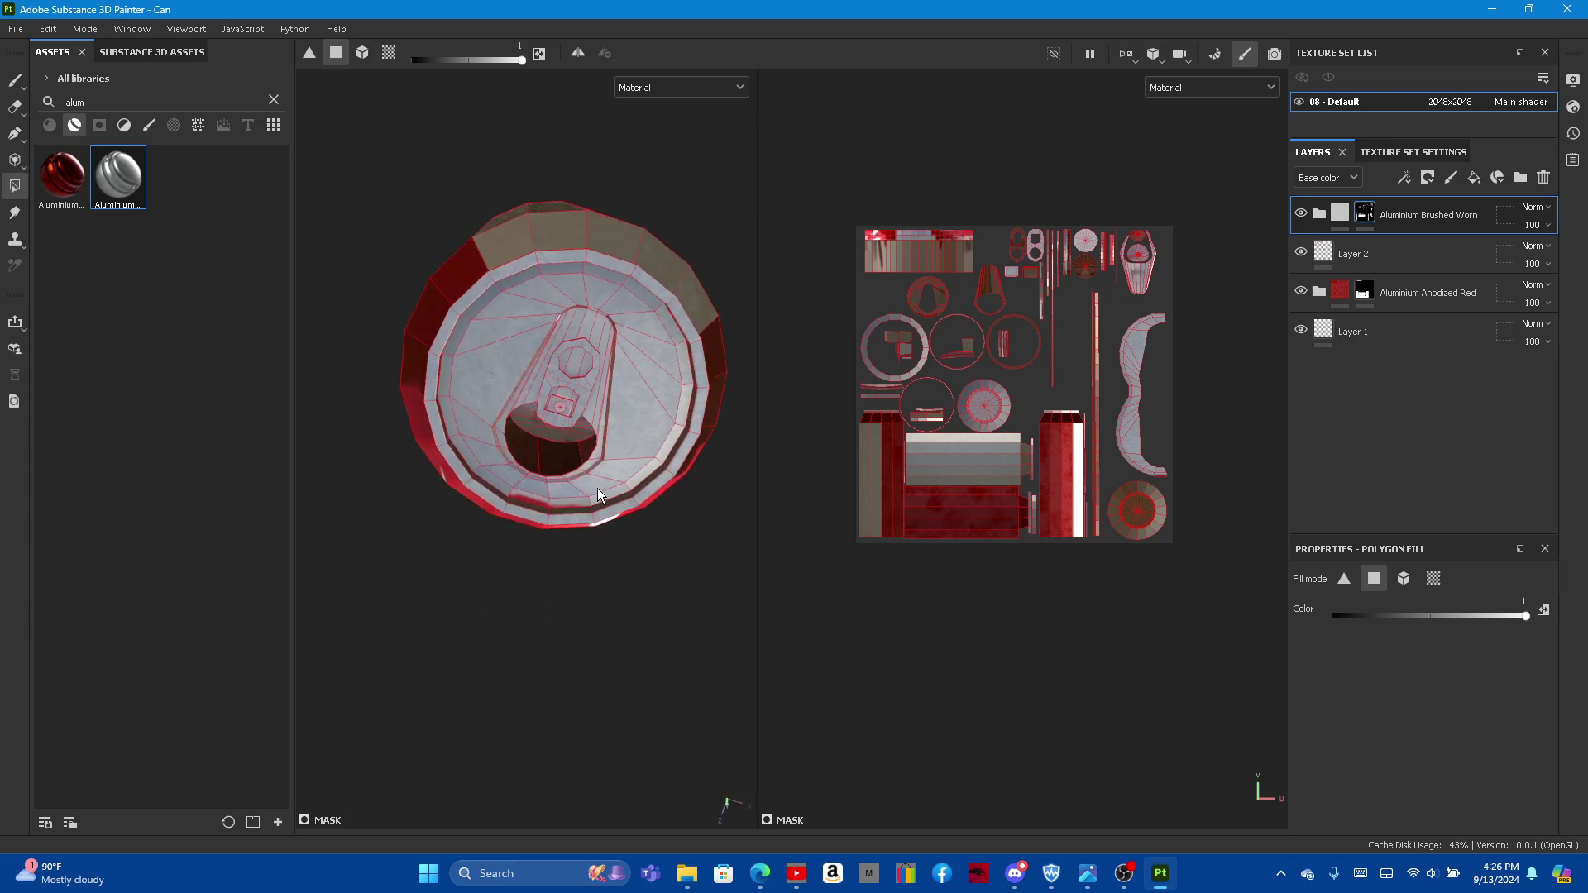
scroll(597, 488, "up", 3)
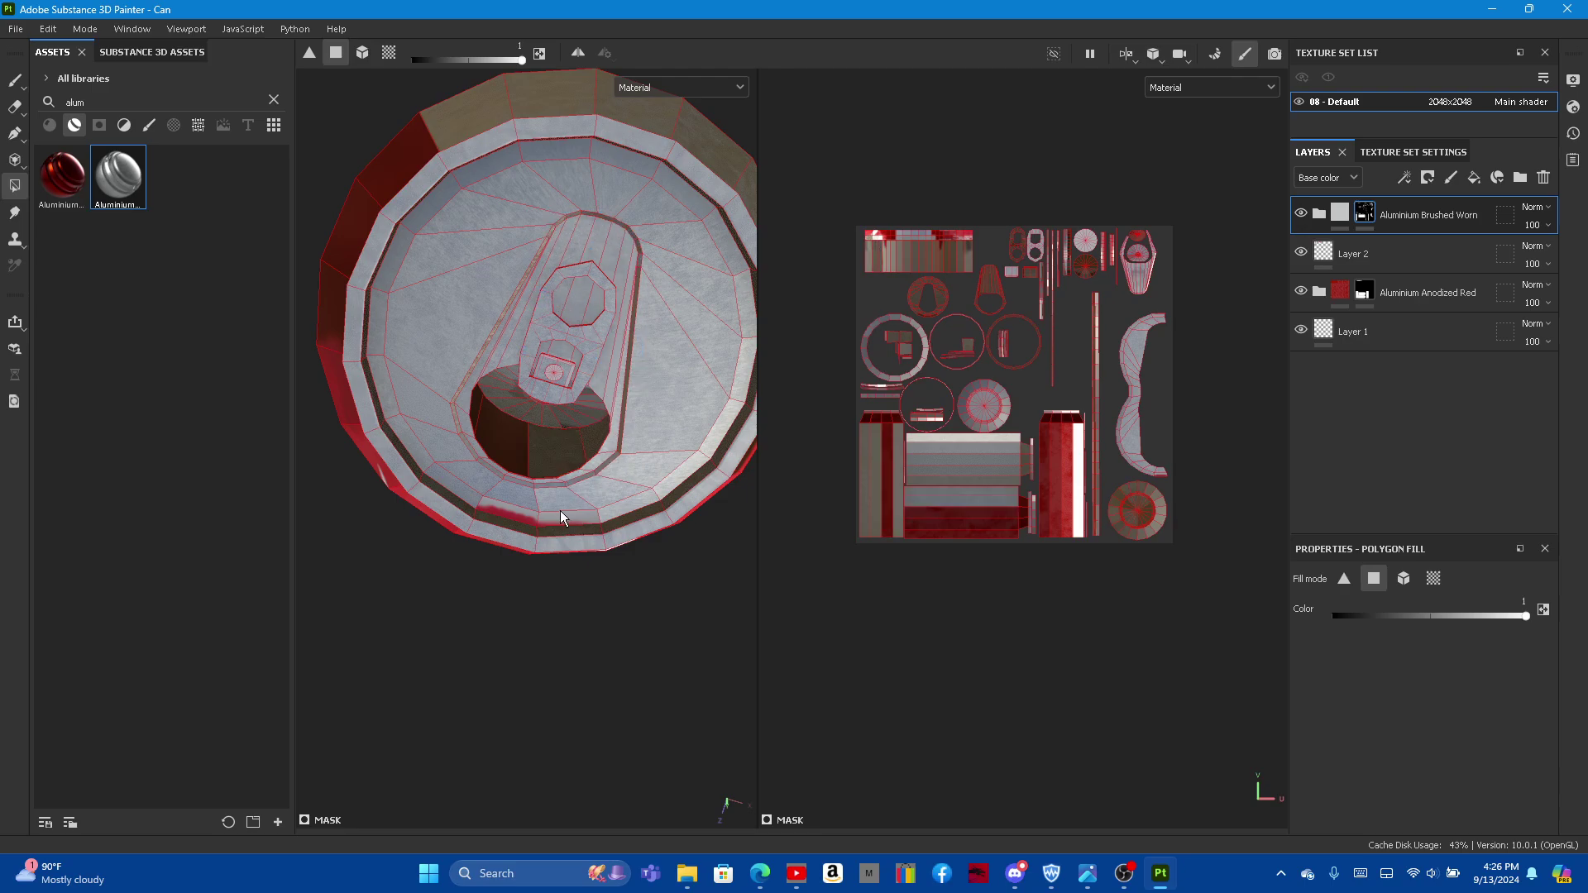
scroll(523, 633, "down", 3)
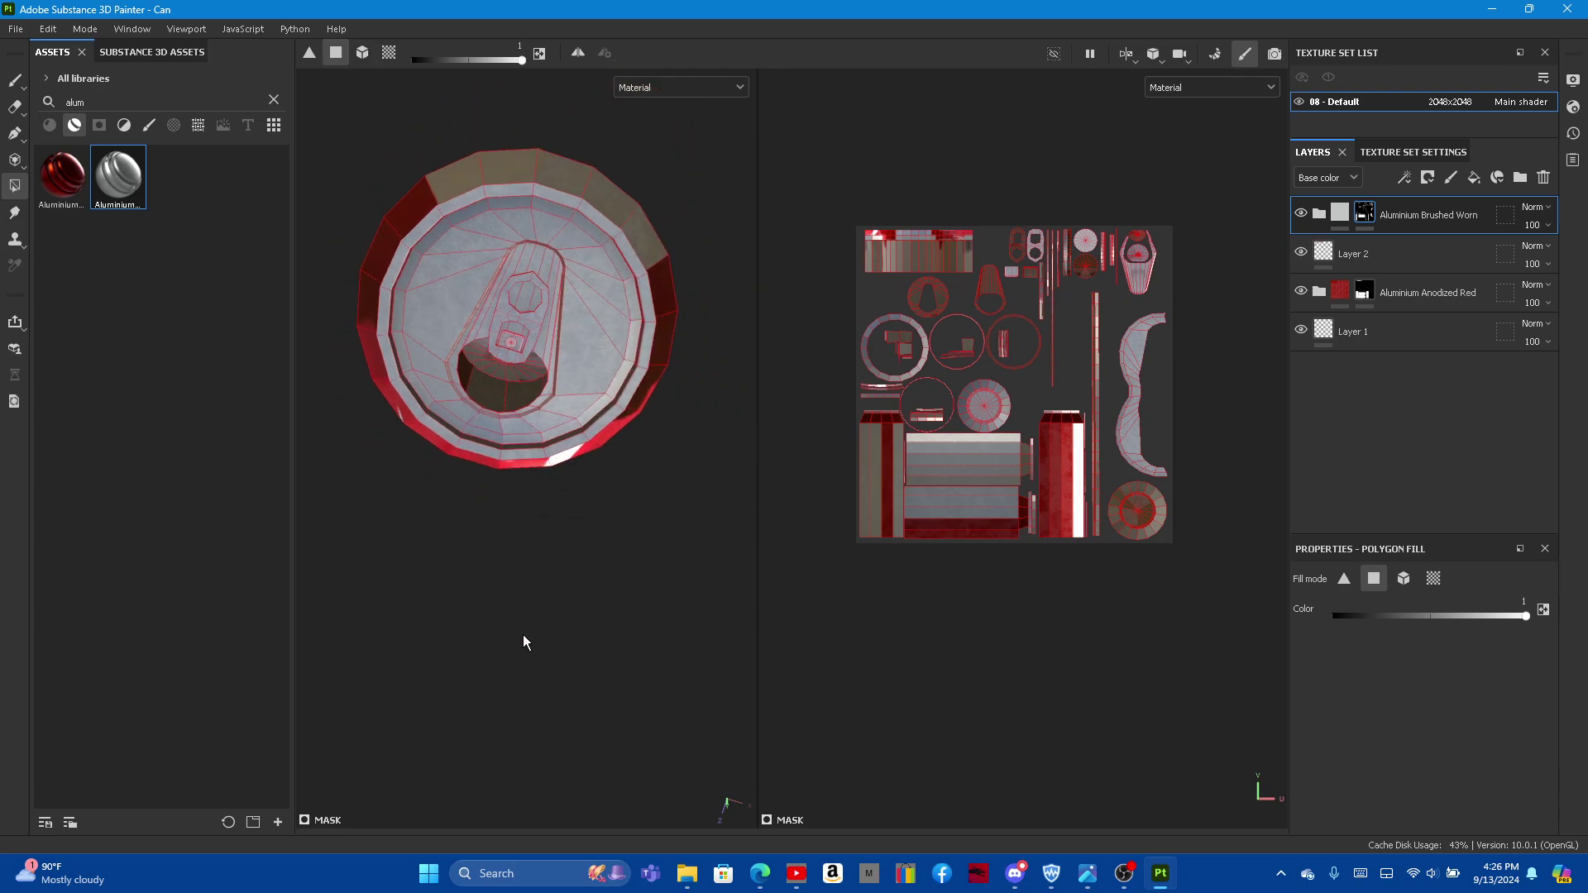
left_click_drag(523, 633, 586, 247, "alt")
scroll(603, 339, "down", 2)
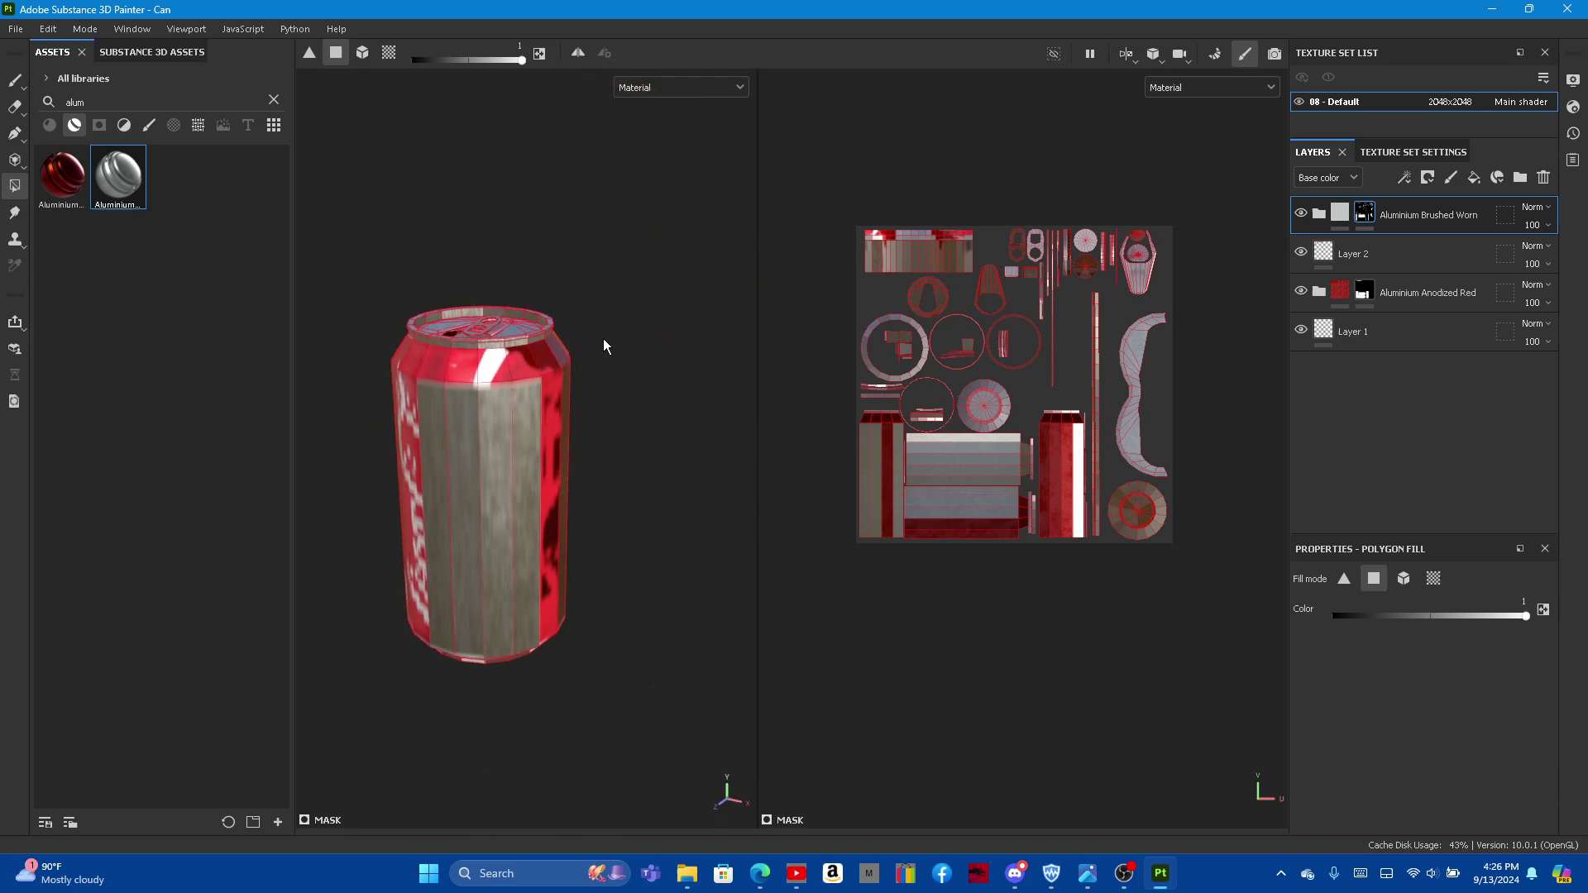
key("x")
Step: Turn the grey side strips on both sides of the can back to red
left_click(497, 488)
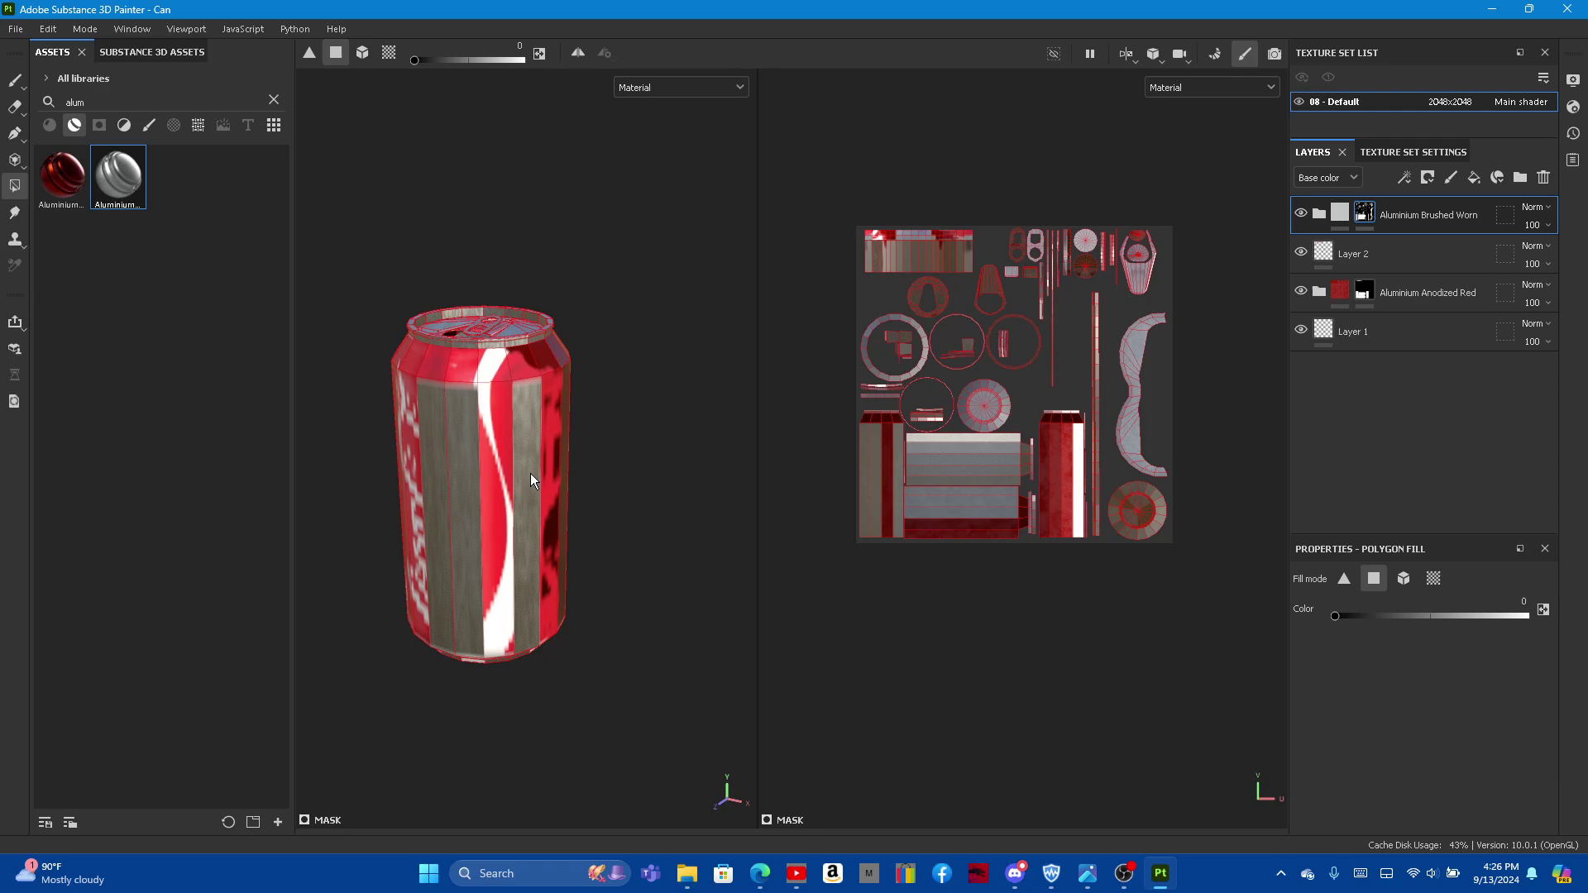
left_click(529, 473)
left_click(456, 484)
mouse_move(435, 478)
left_mouse_down("alt")
mouse_move(622, 538)
mouse_move(414, 571)
mouse_move(400, 531)
left_mouse_up("alt")
left_click(420, 513)
left_click(454, 494)
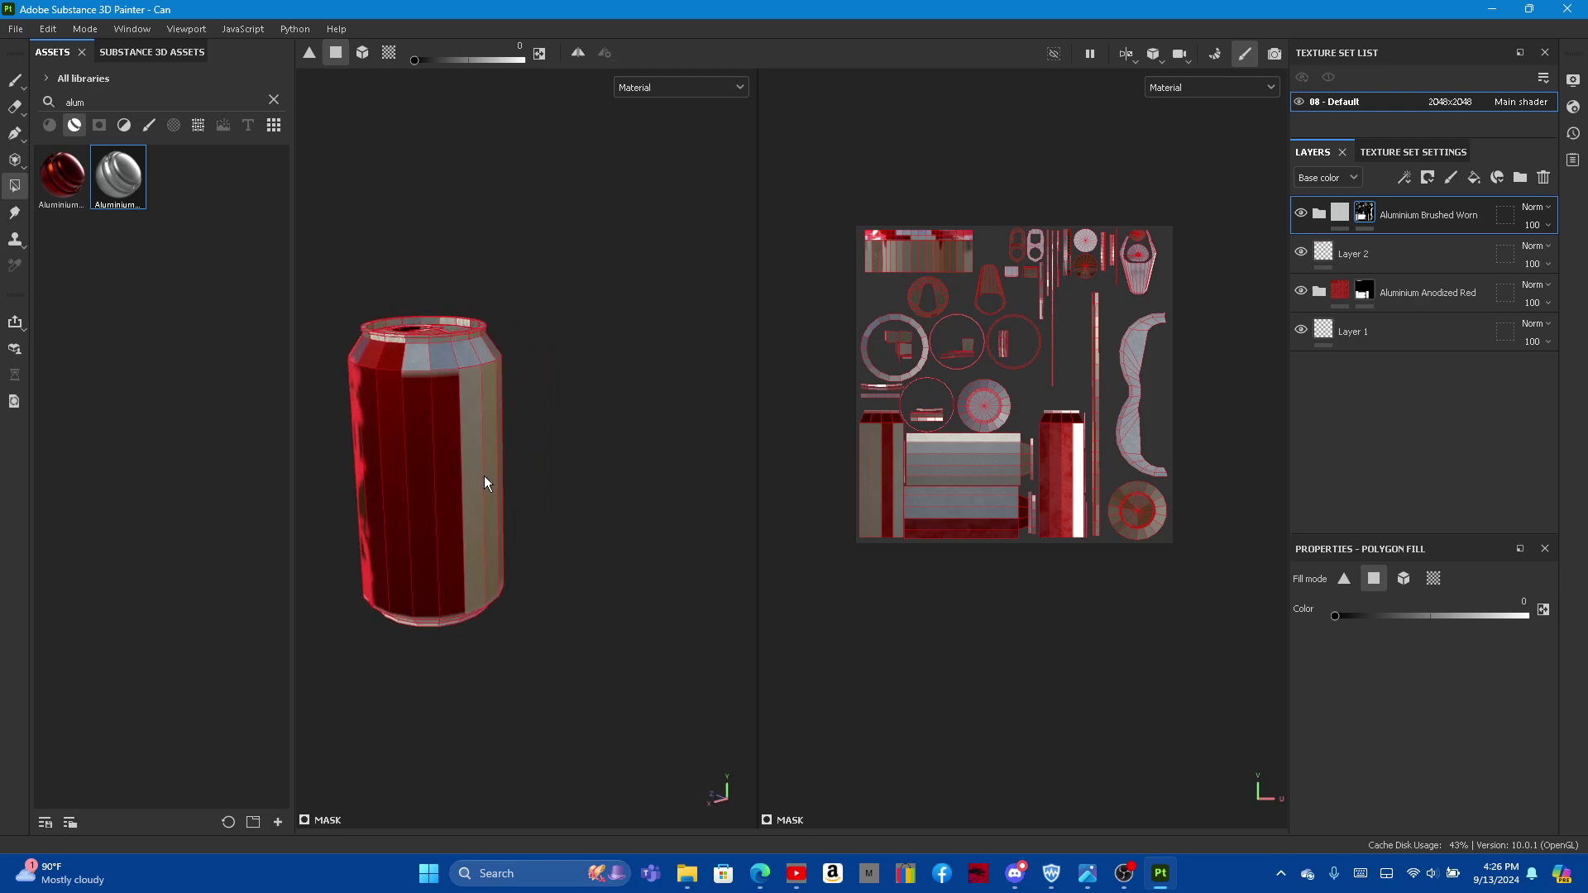
left_click(481, 470)
left_click(493, 430)
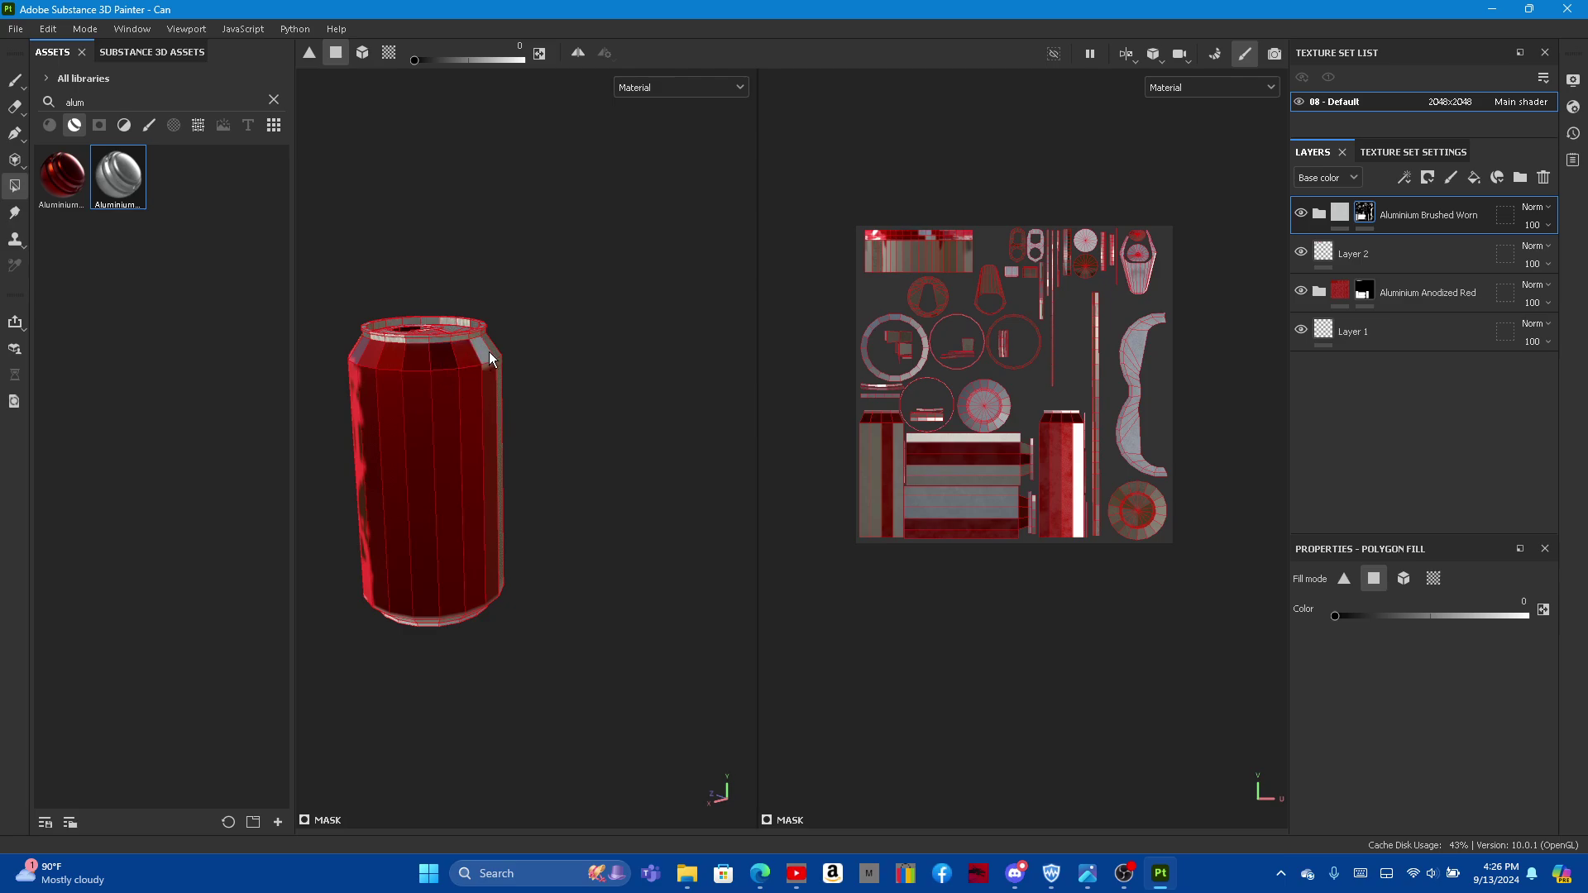
left_click_drag(579, 488, 454, 490, "alt")
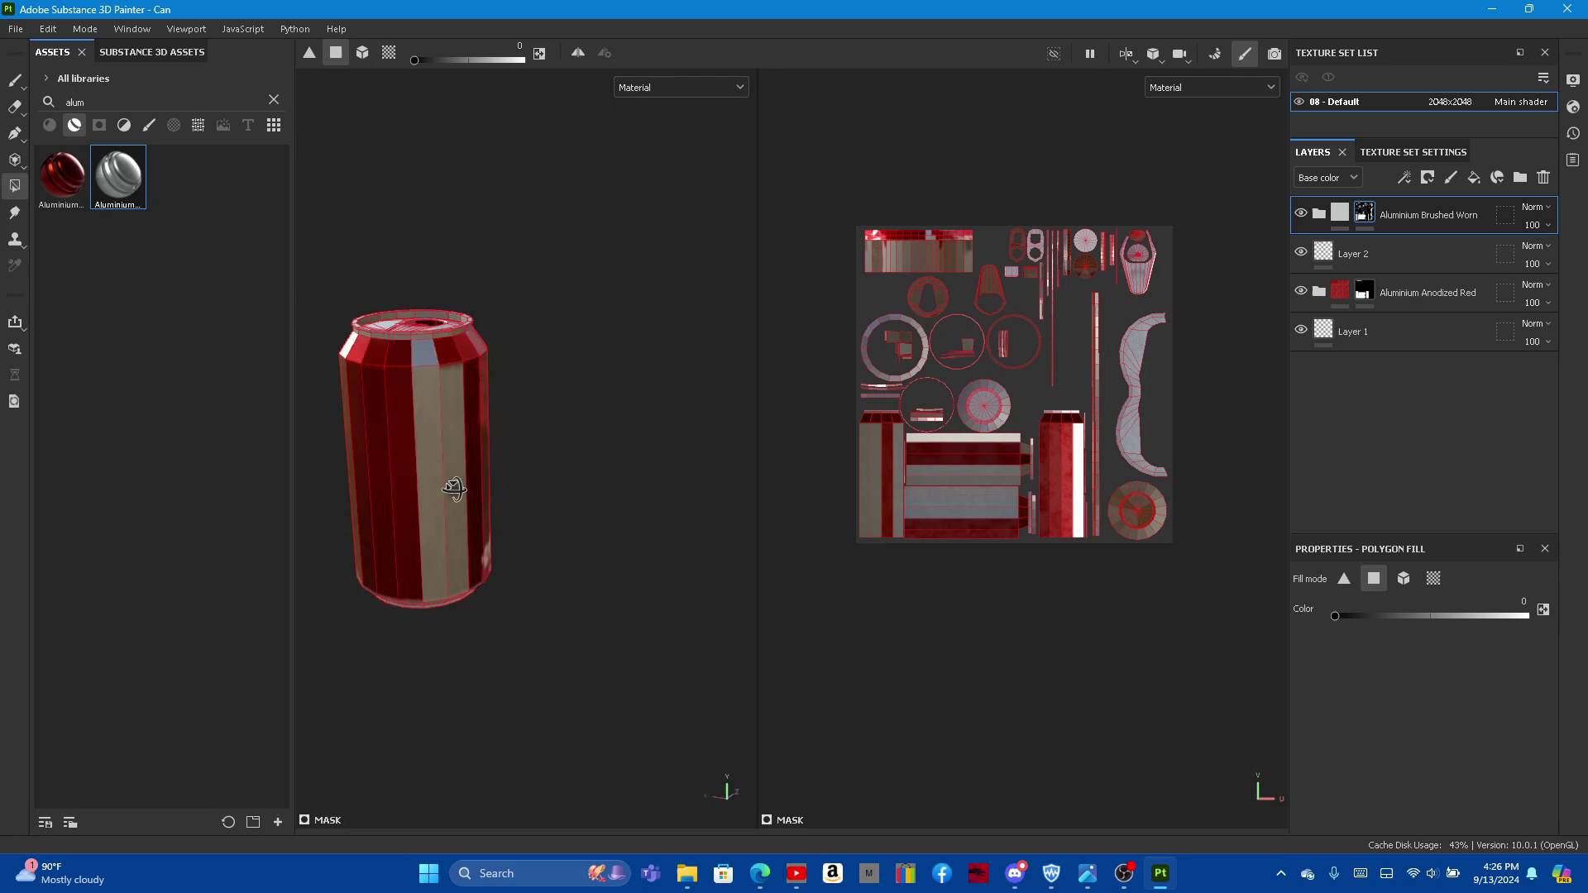
left_click(420, 450)
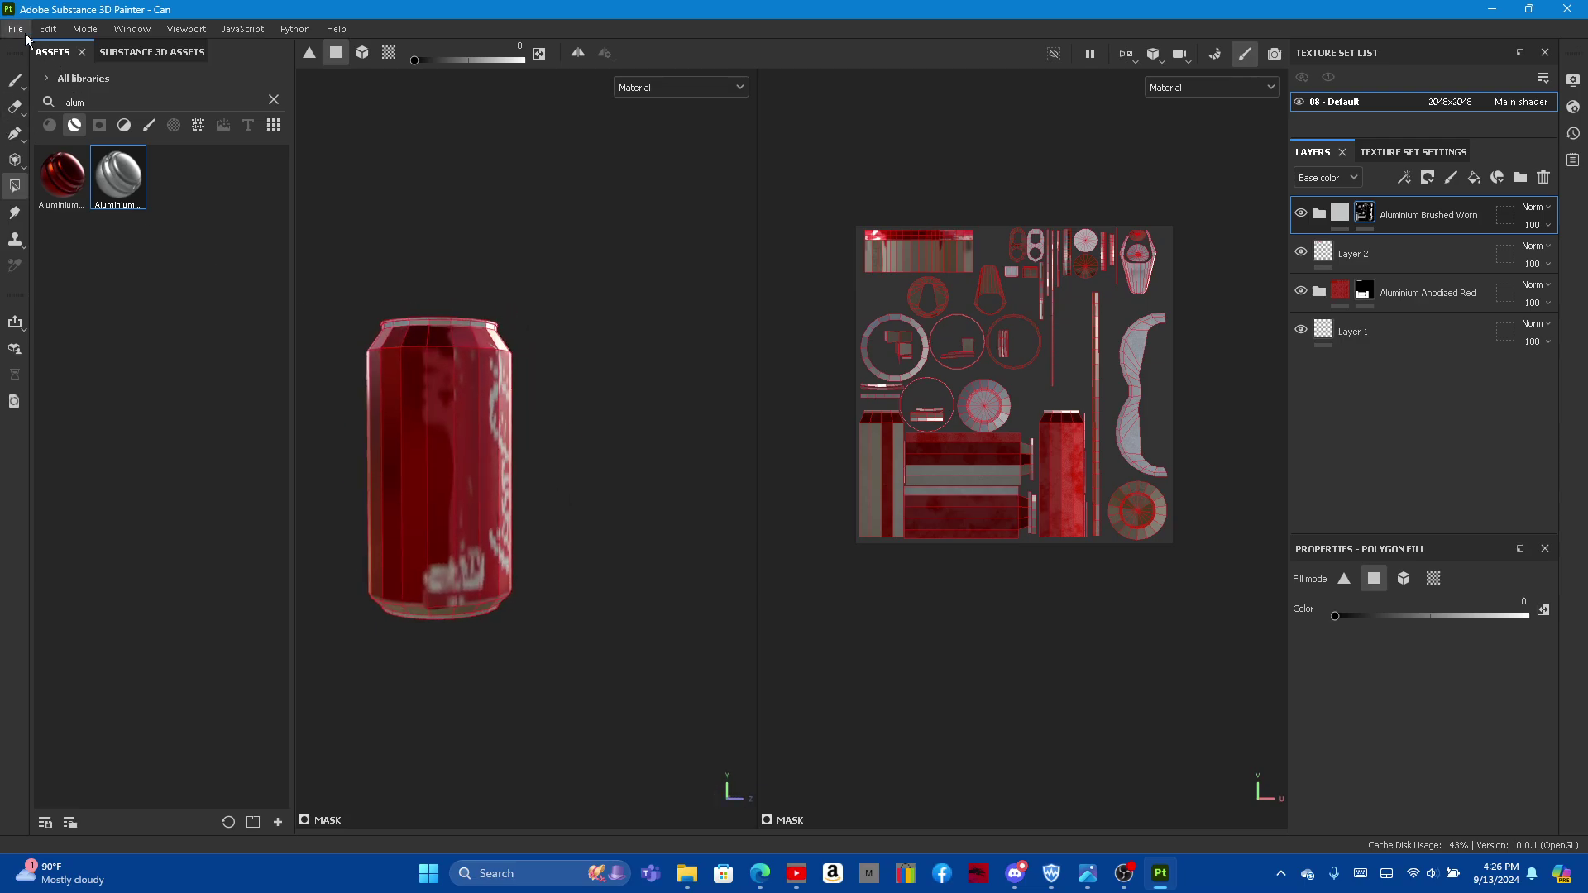
Step: Fill the can's lower band with red on the Aluminium Anodized Red layer
left_click(16, 29)
mouse_move(541, 417)
left_mouse_down("alt")
mouse_move(550, 463)
mouse_move(603, 340)
mouse_move(588, 454)
mouse_move(592, 425)
mouse_move(668, 450)
left_mouse_up("alt")
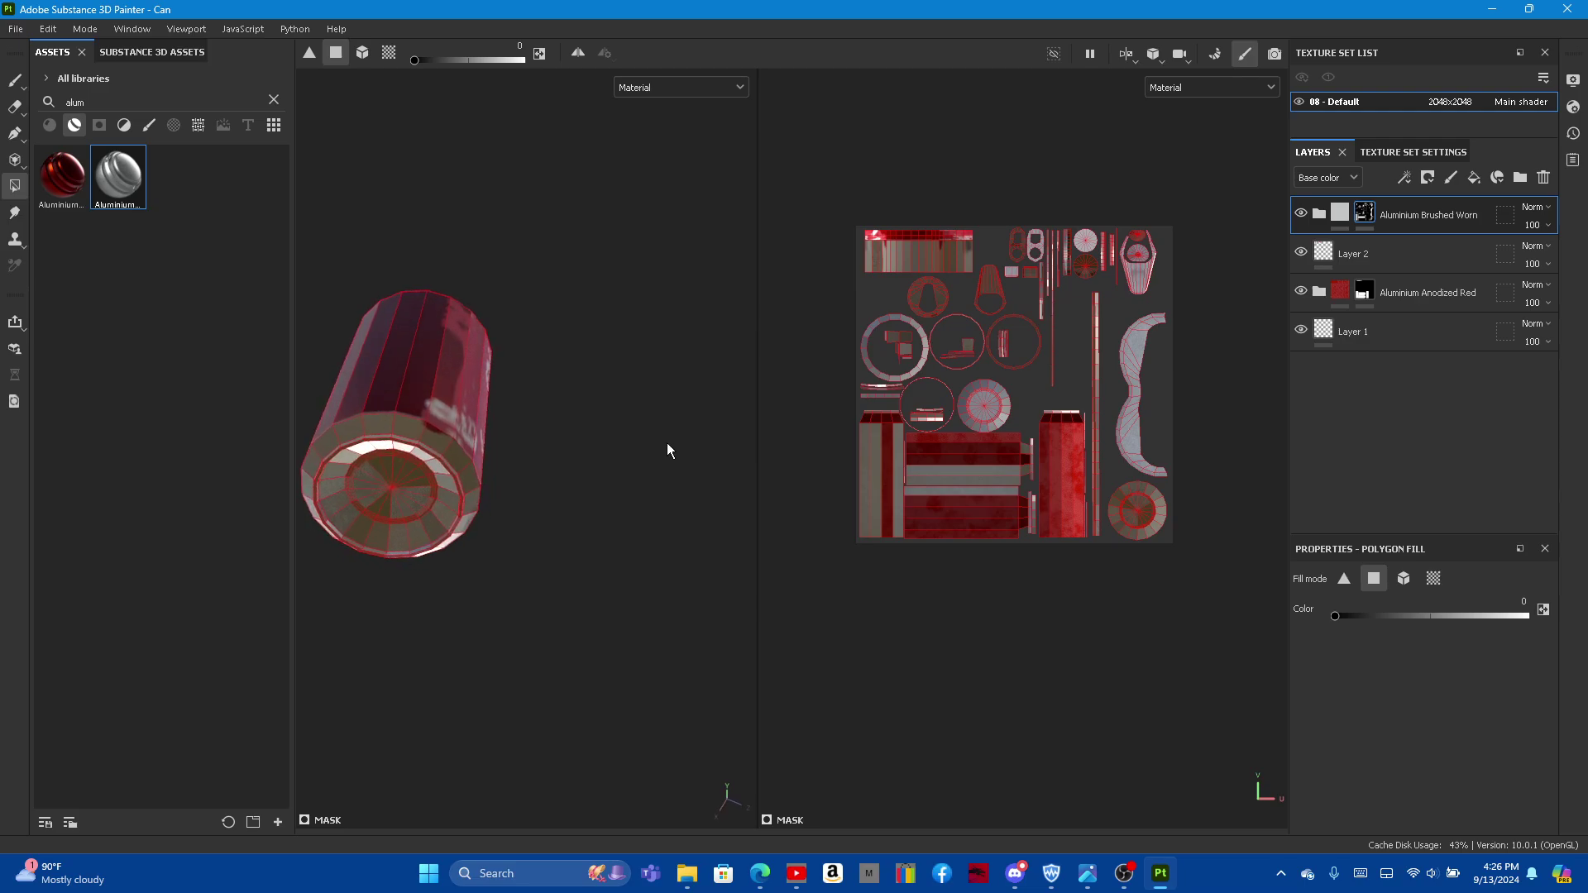
scroll(343, 411, "up", 3)
scroll(430, 225, "up", 2)
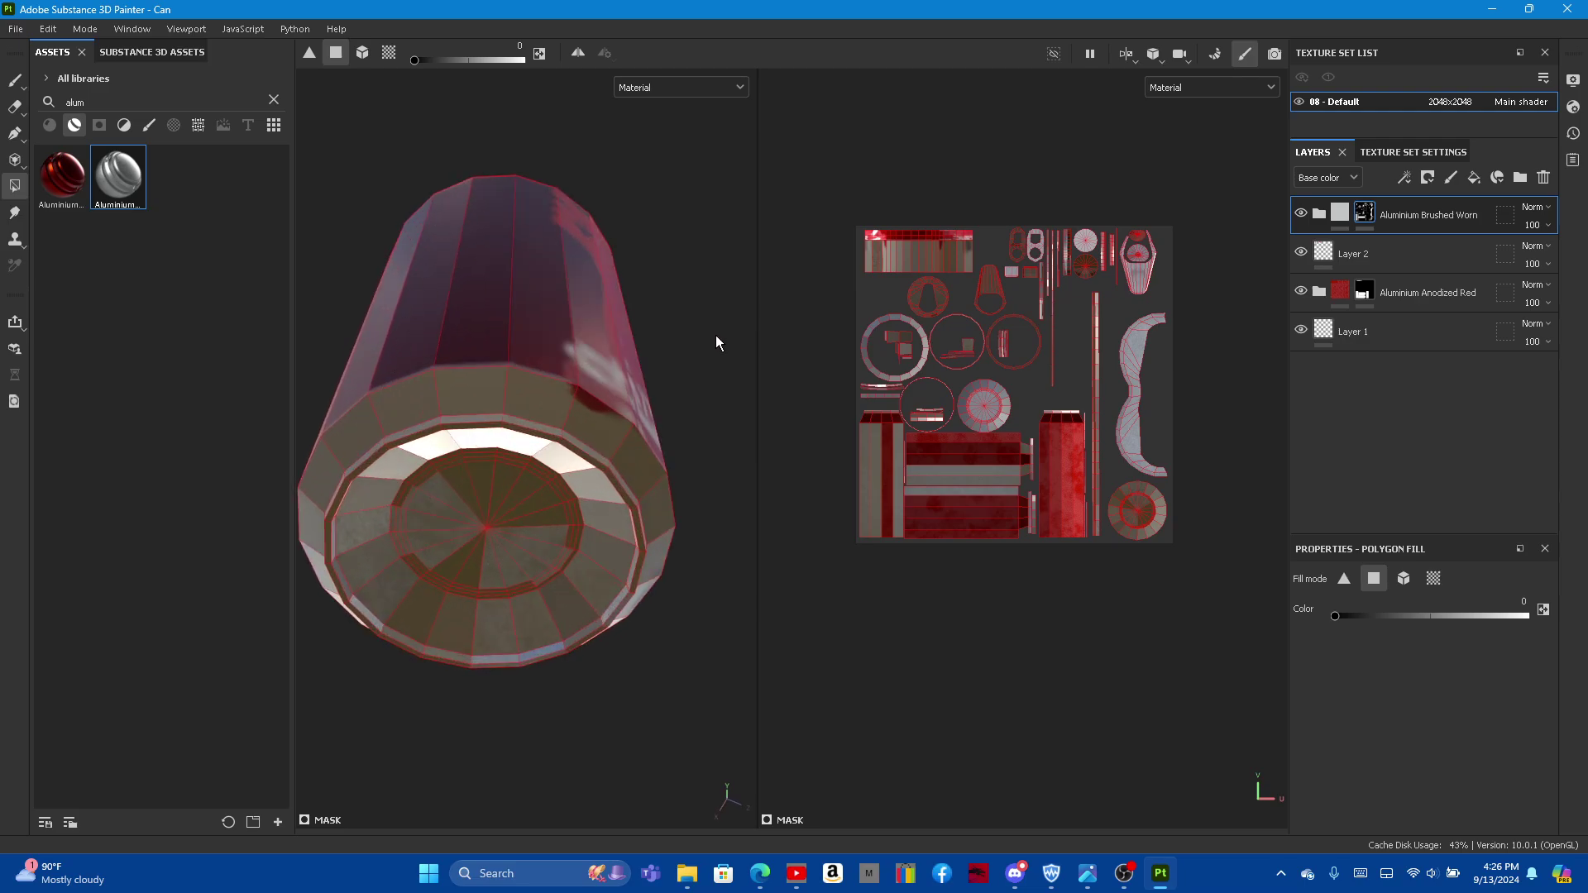
left_click(1405, 294)
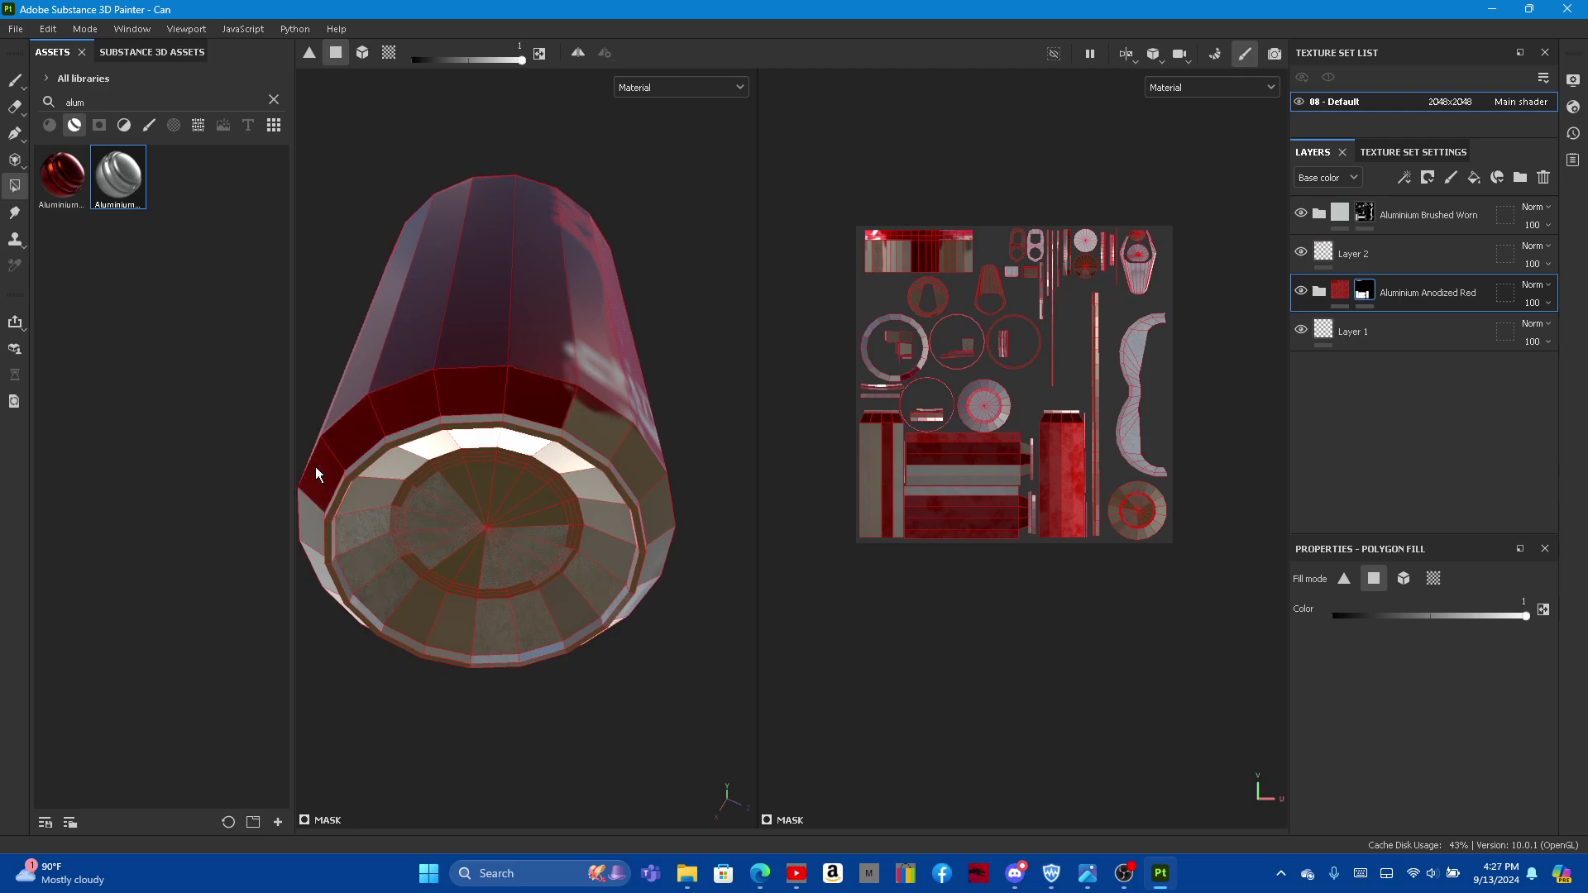
scroll(931, 250, "up", 1)
left_click_drag(987, 250, 851, 271)
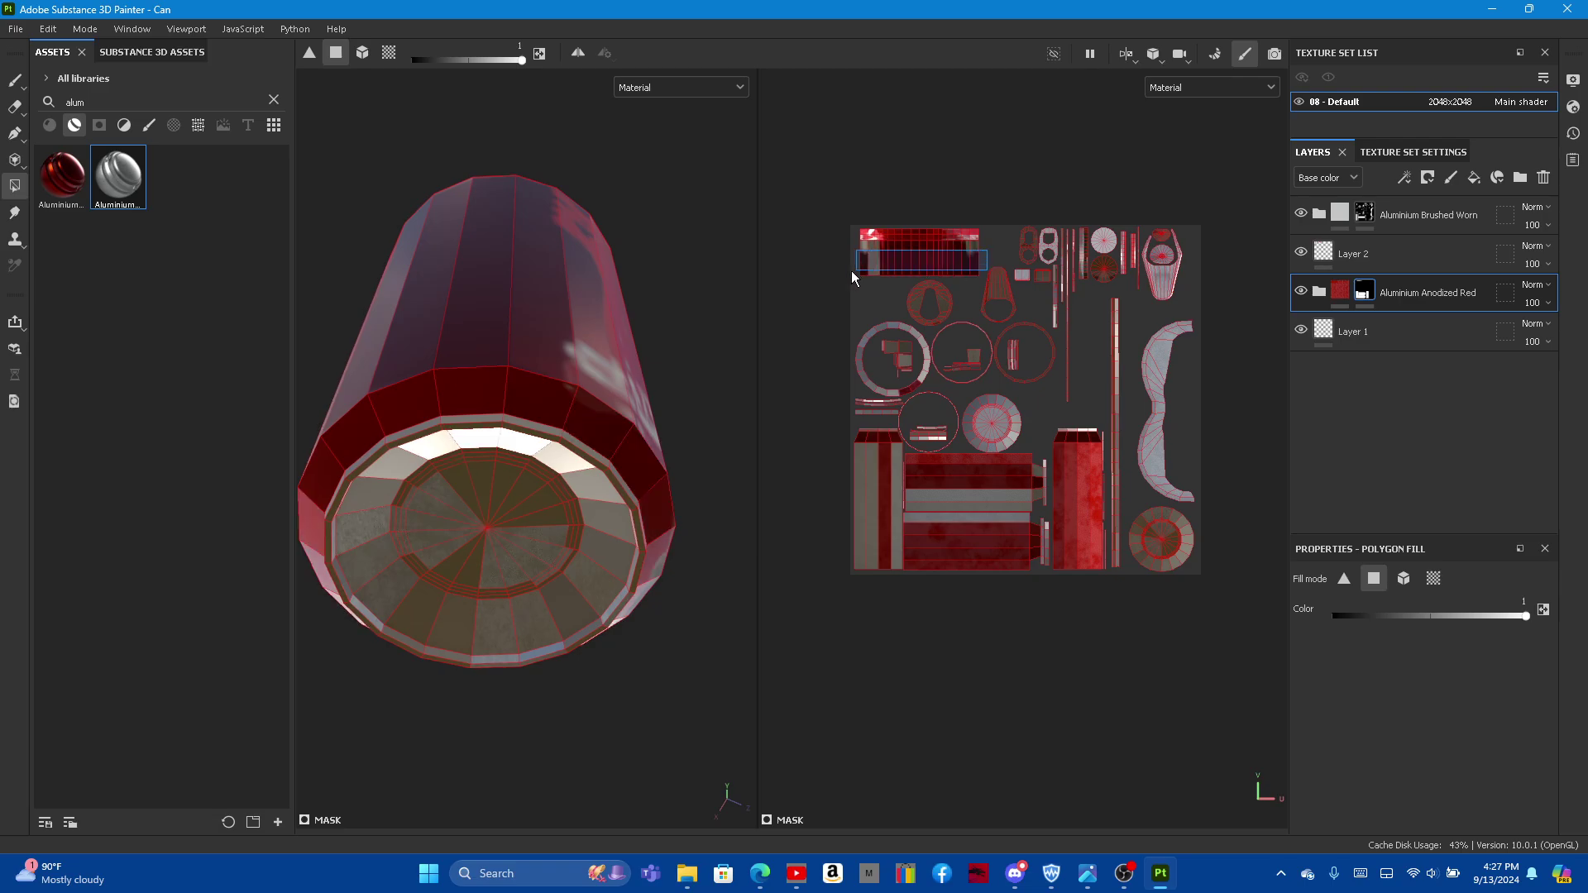
Step: Clear aluminium from two end faces on the Brushed Worn layer and save the project
mouse_move(653, 369)
left_mouse_down("alt")
mouse_move(726, 238)
mouse_move(684, 241)
mouse_move(726, 196)
mouse_move(649, 283)
mouse_move(469, 654)
left_mouse_up("alt")
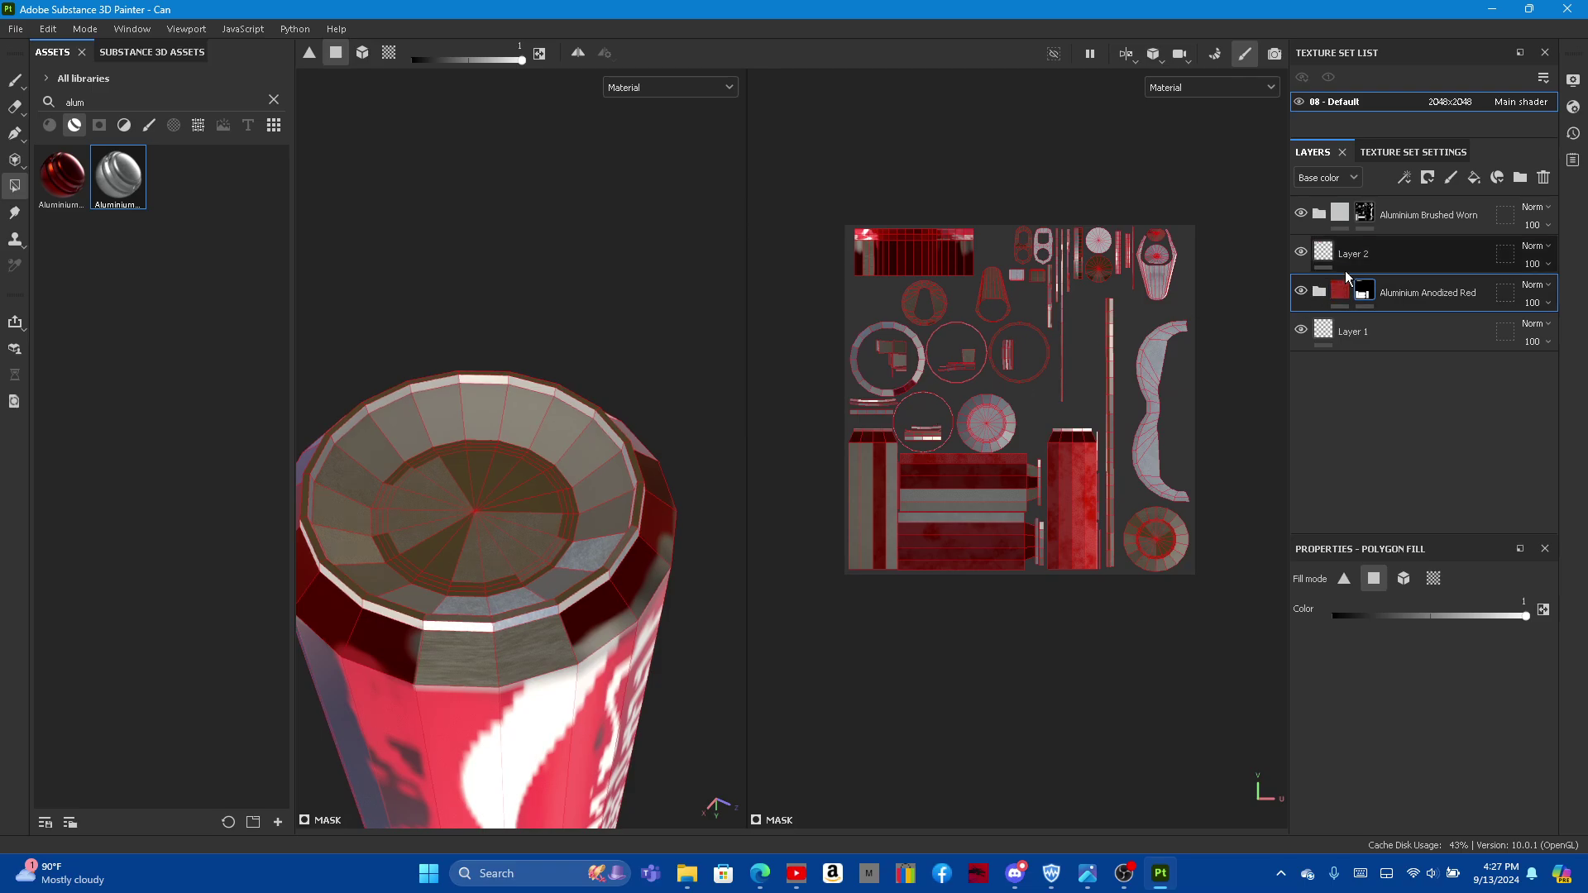
left_click(1400, 215)
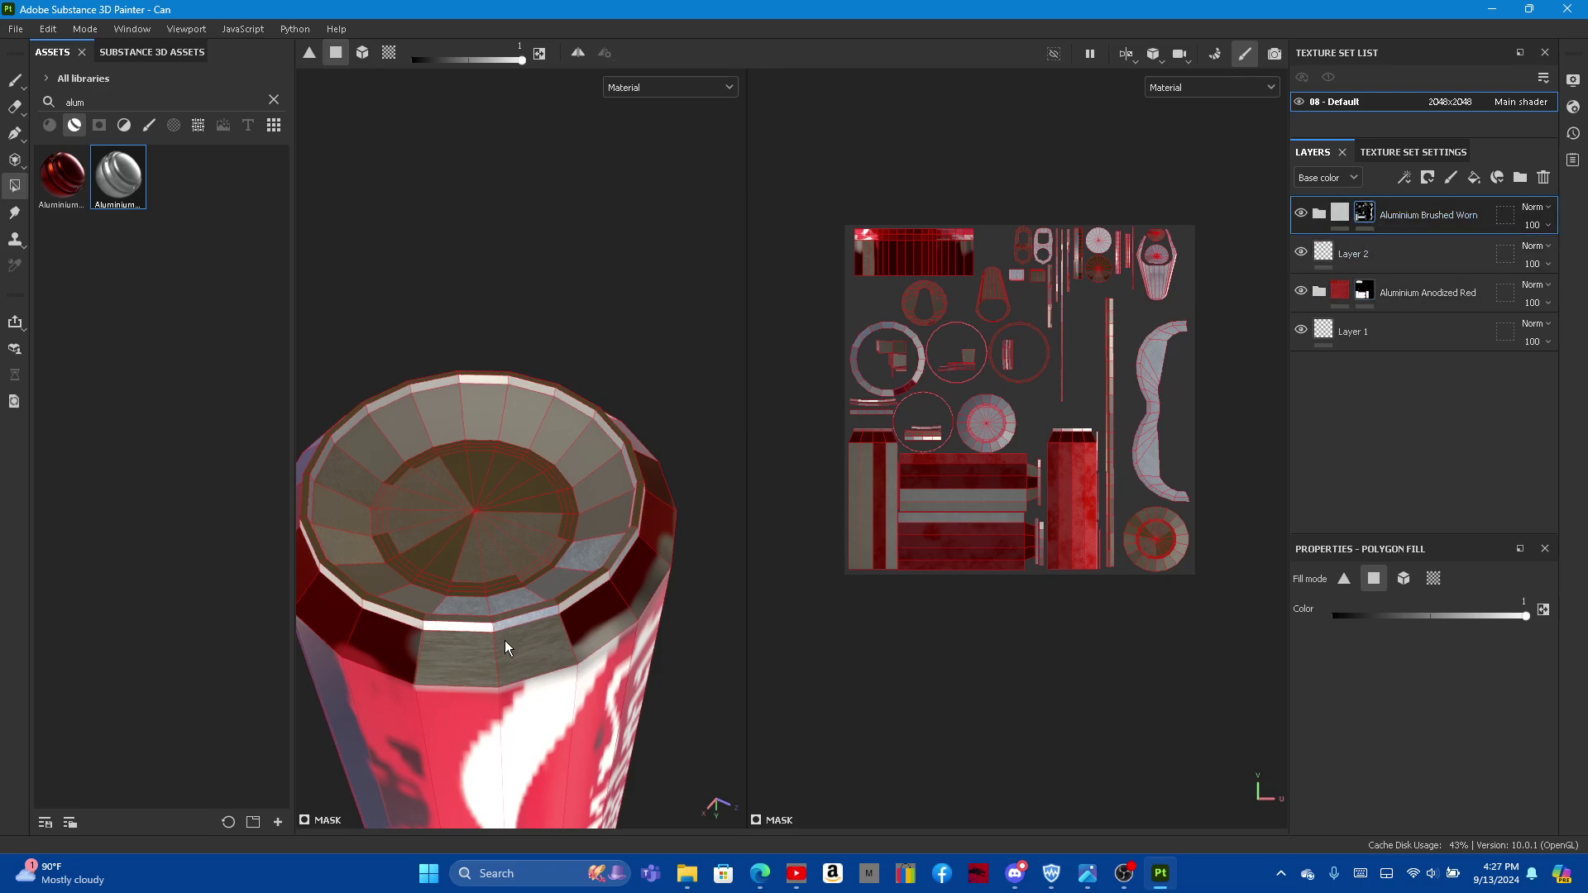
left_click_drag(463, 672, 523, 662, "ctrl")
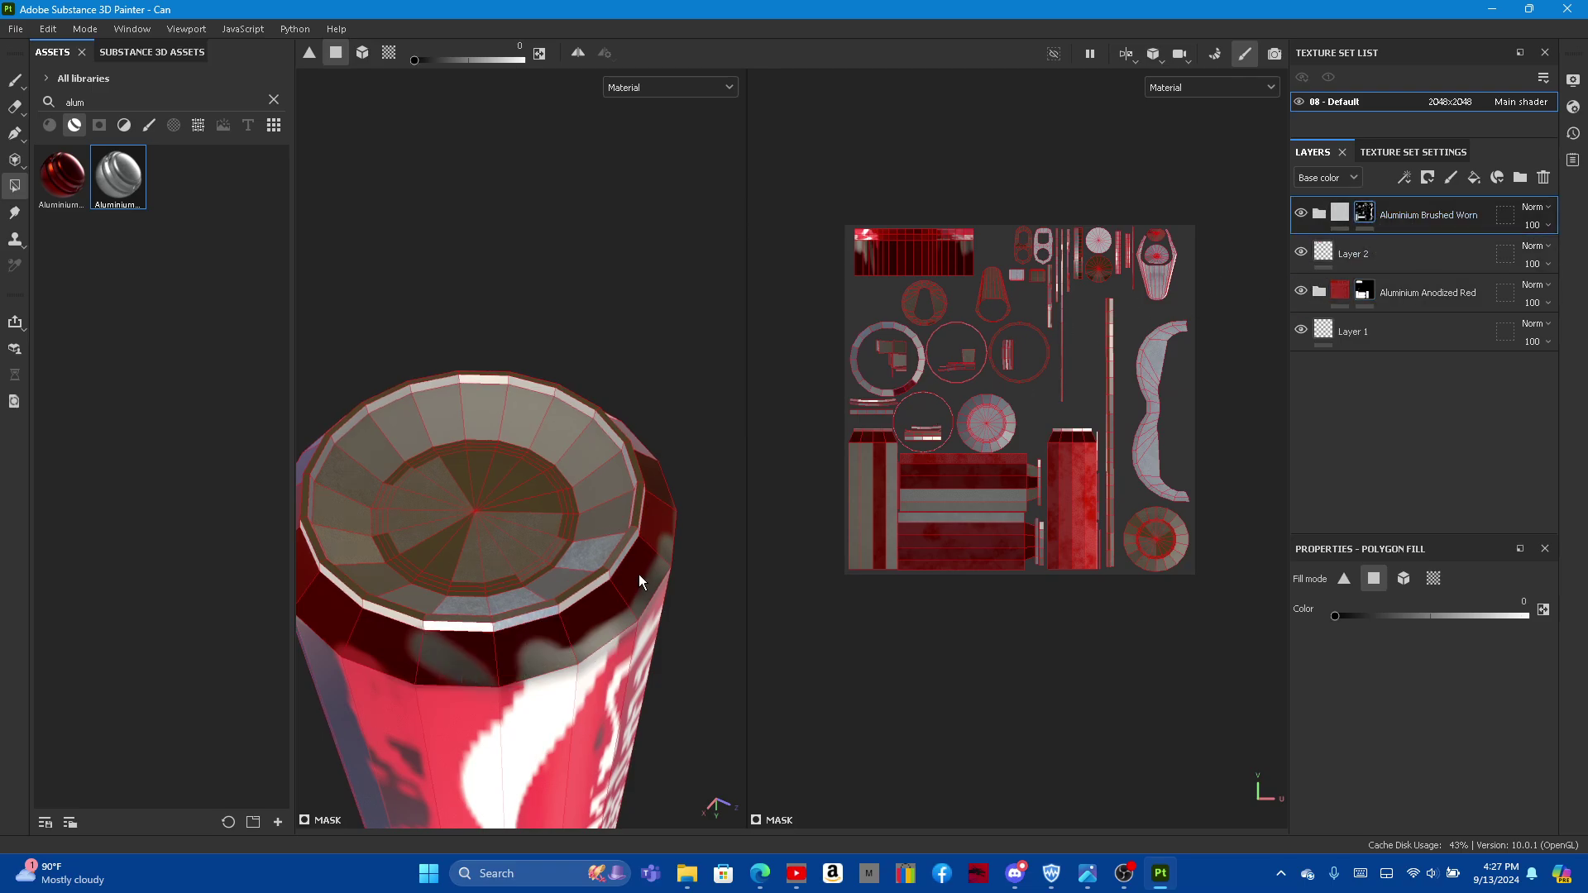
left_click(16, 28)
left_click(57, 156)
left_click_drag(544, 278, 536, 453, "alt")
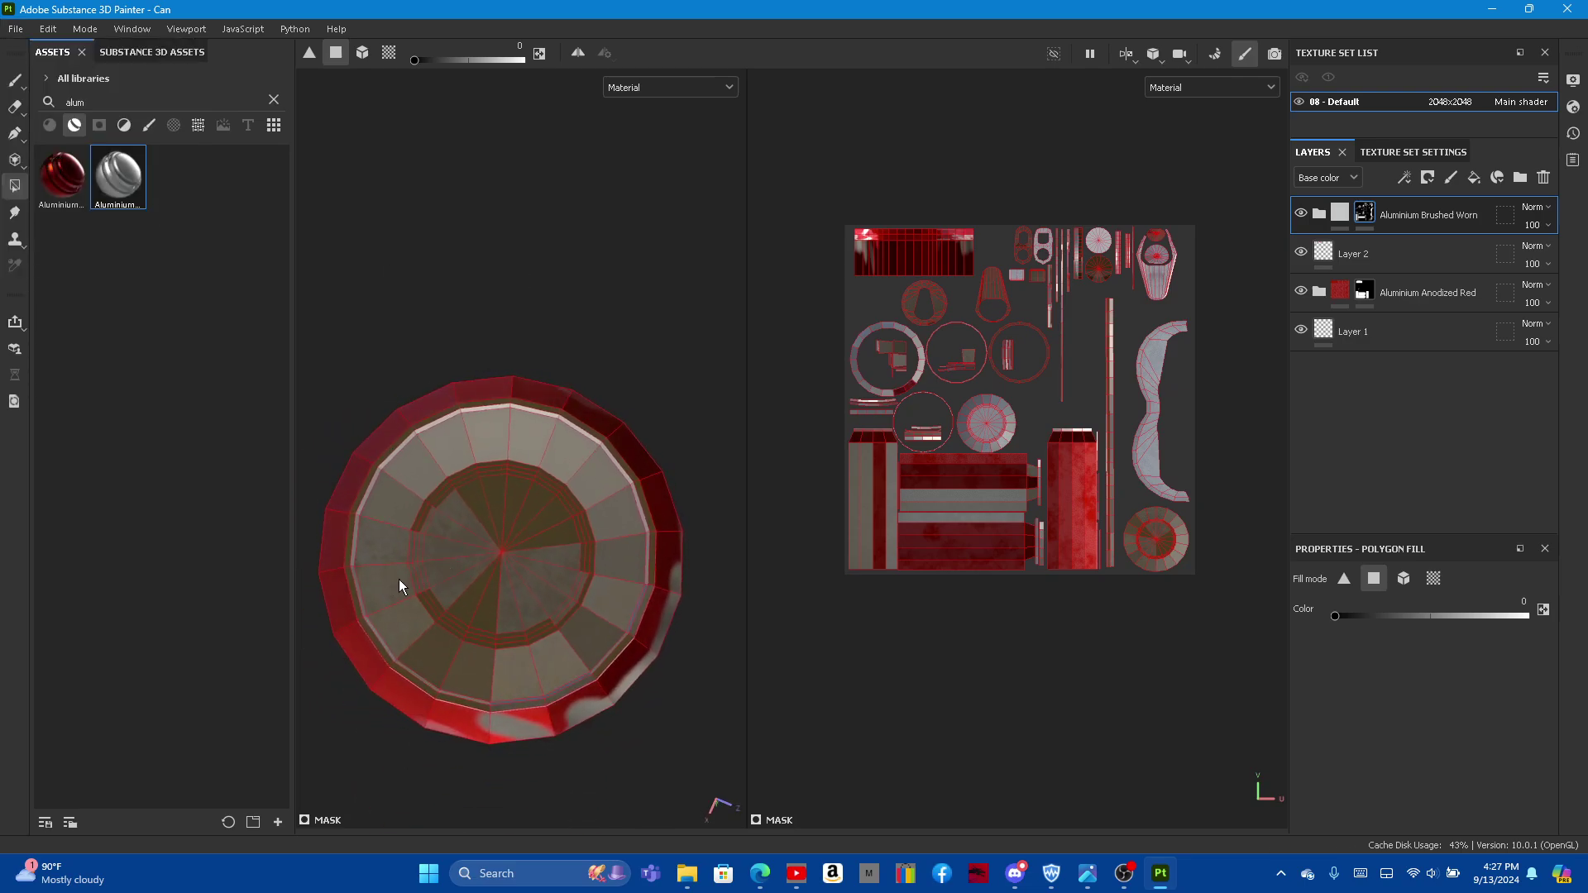
Step: Select the circular end island in the UV view and clear its fill
scroll(1056, 431, "up", 4)
scroll(995, 420, "up", 1)
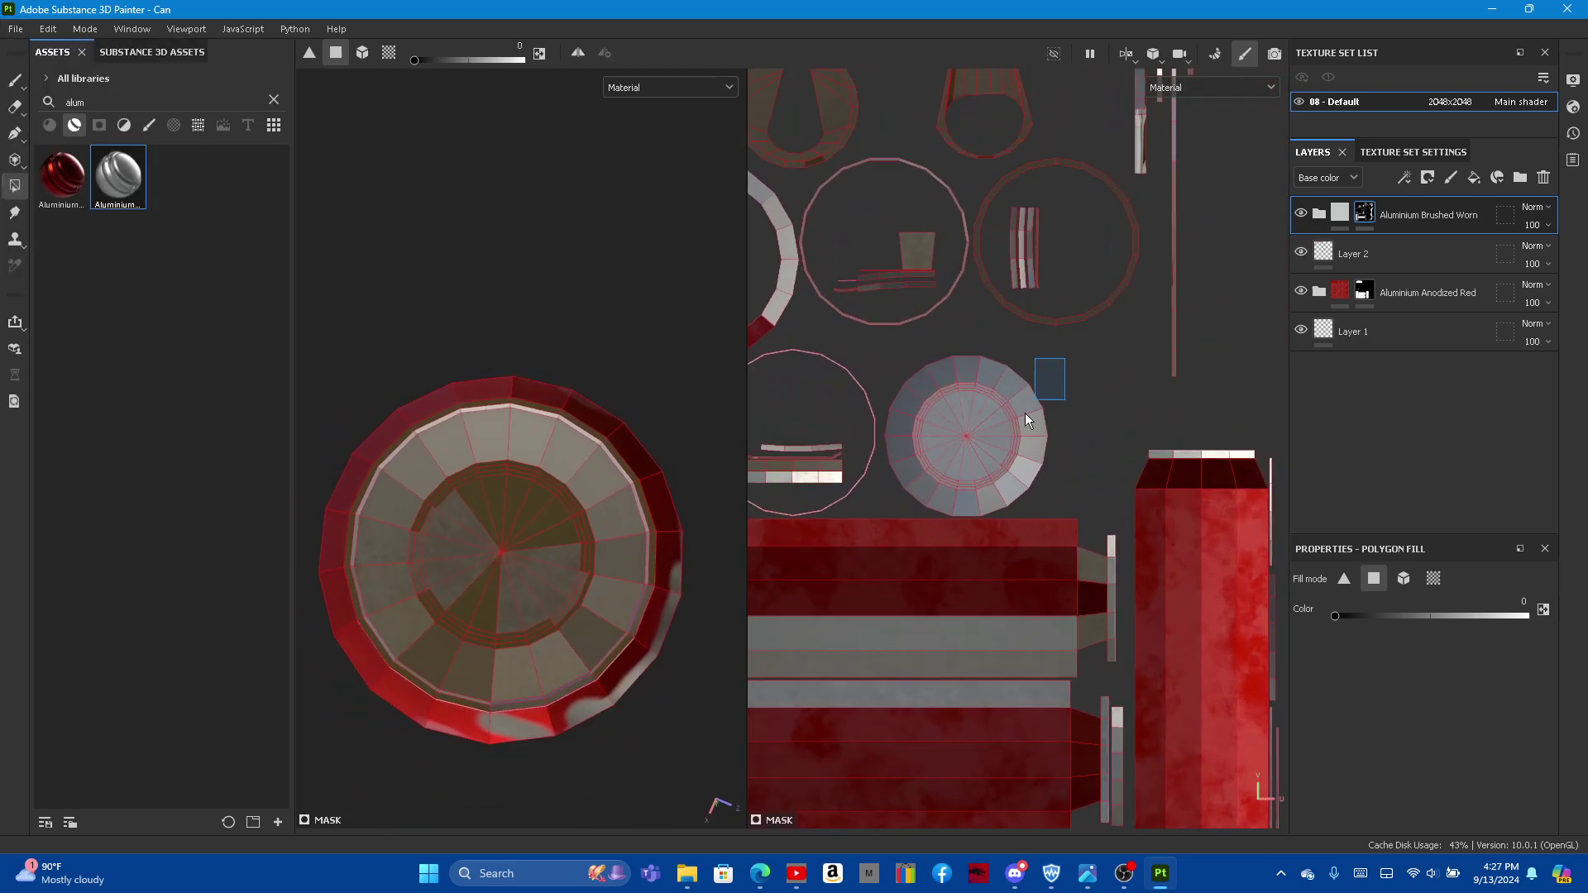
left_click_drag(1025, 414, 895, 499)
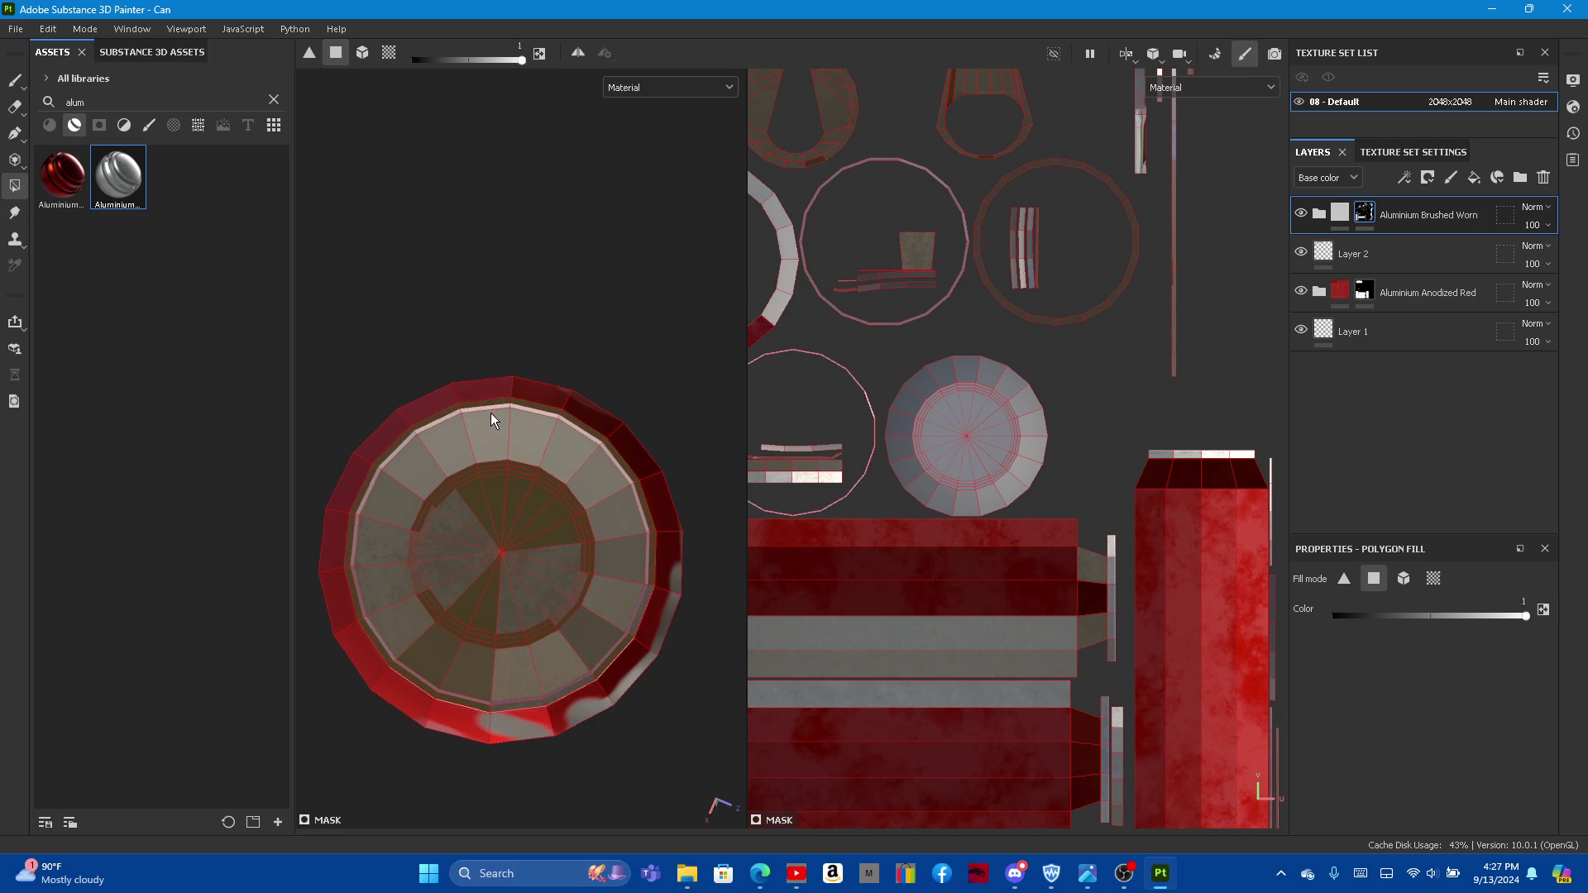
left_click_drag(1077, 356, 901, 509)
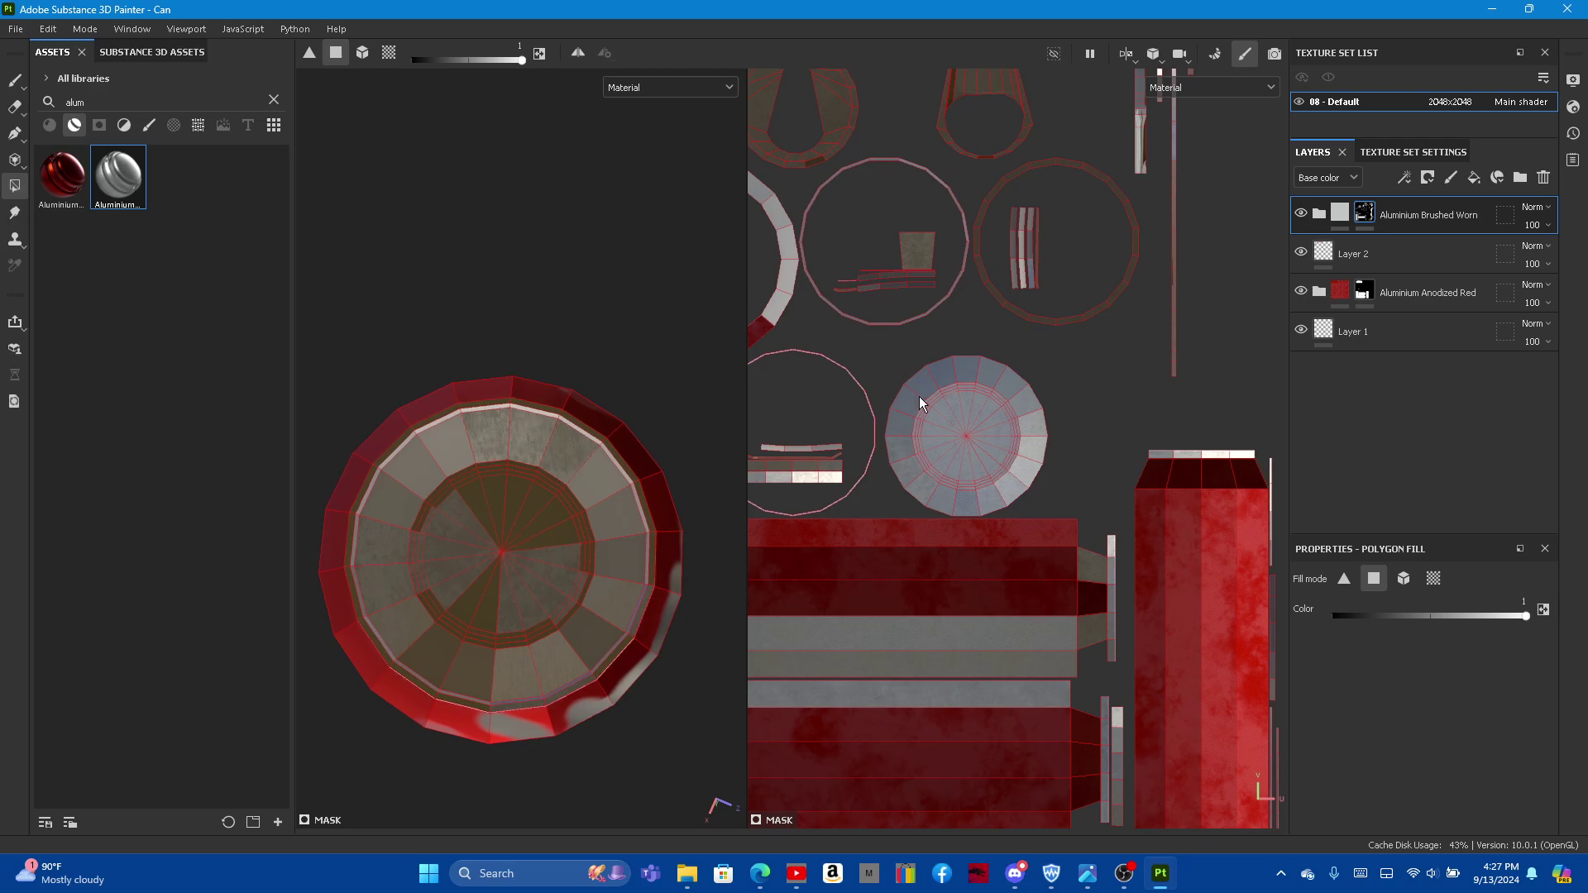
scroll(935, 409, "down", 5)
scroll(1202, 569, "up", 3)
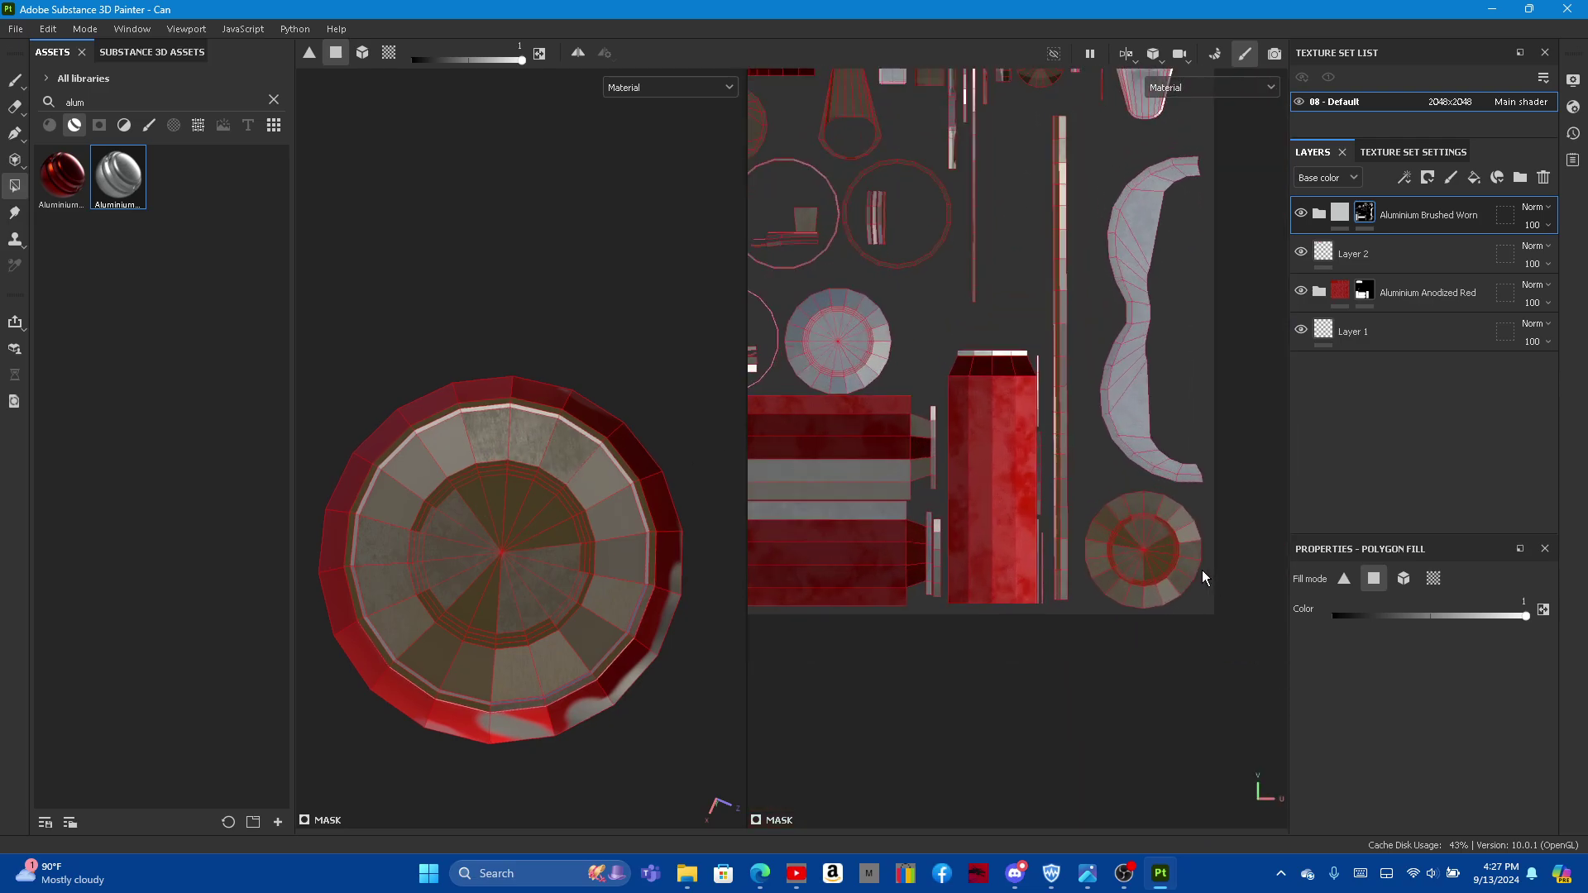
left_click_drag(1044, 475, 1194, 621, "ctrl")
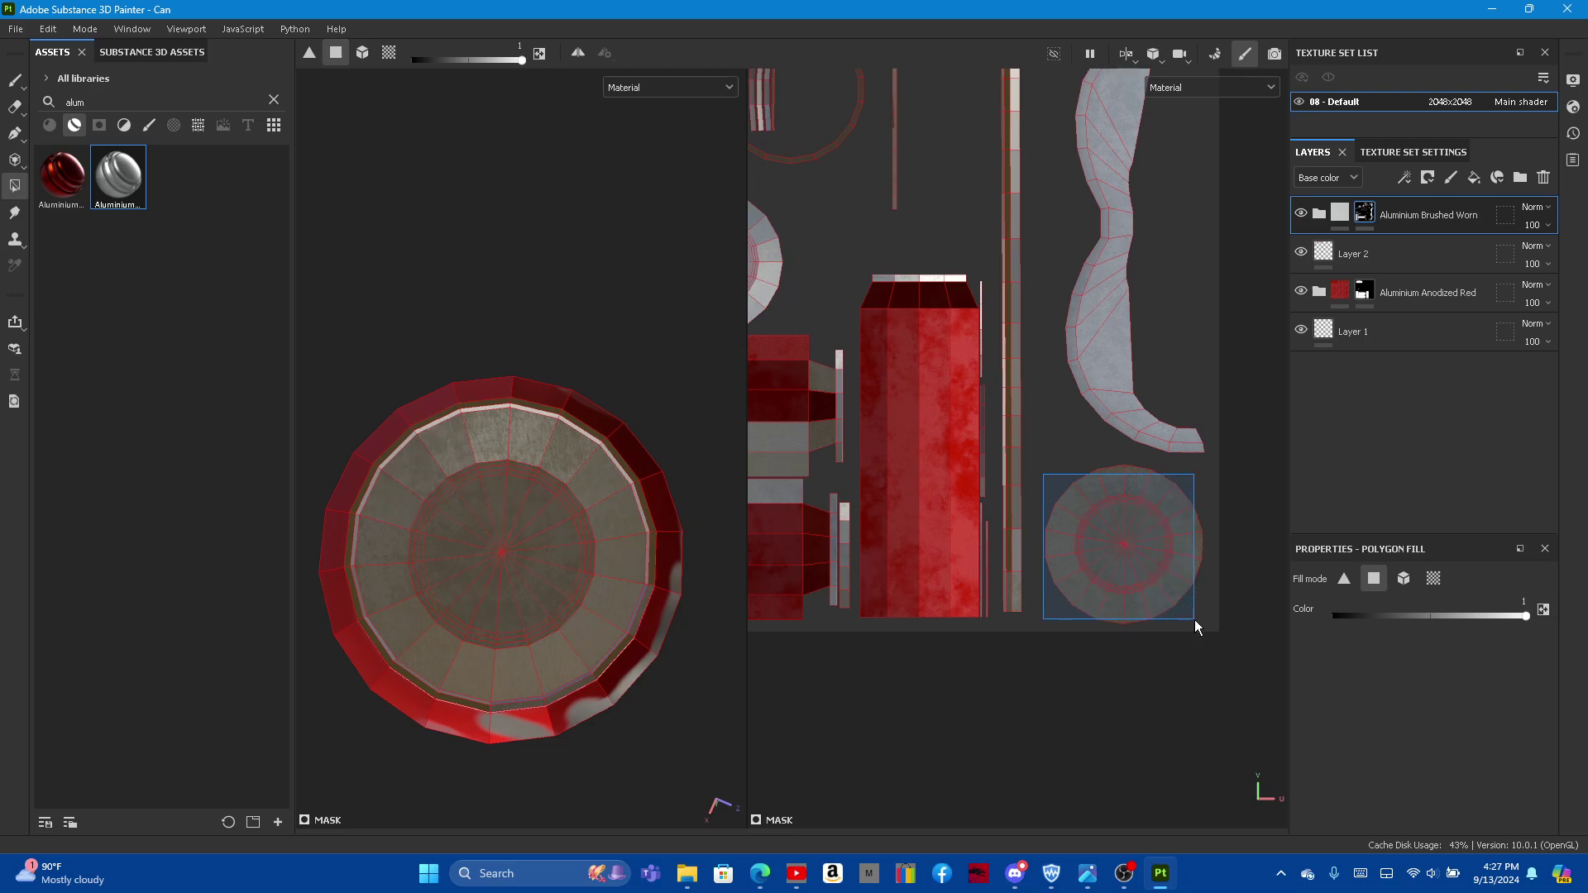
scroll(539, 297, "down", 2)
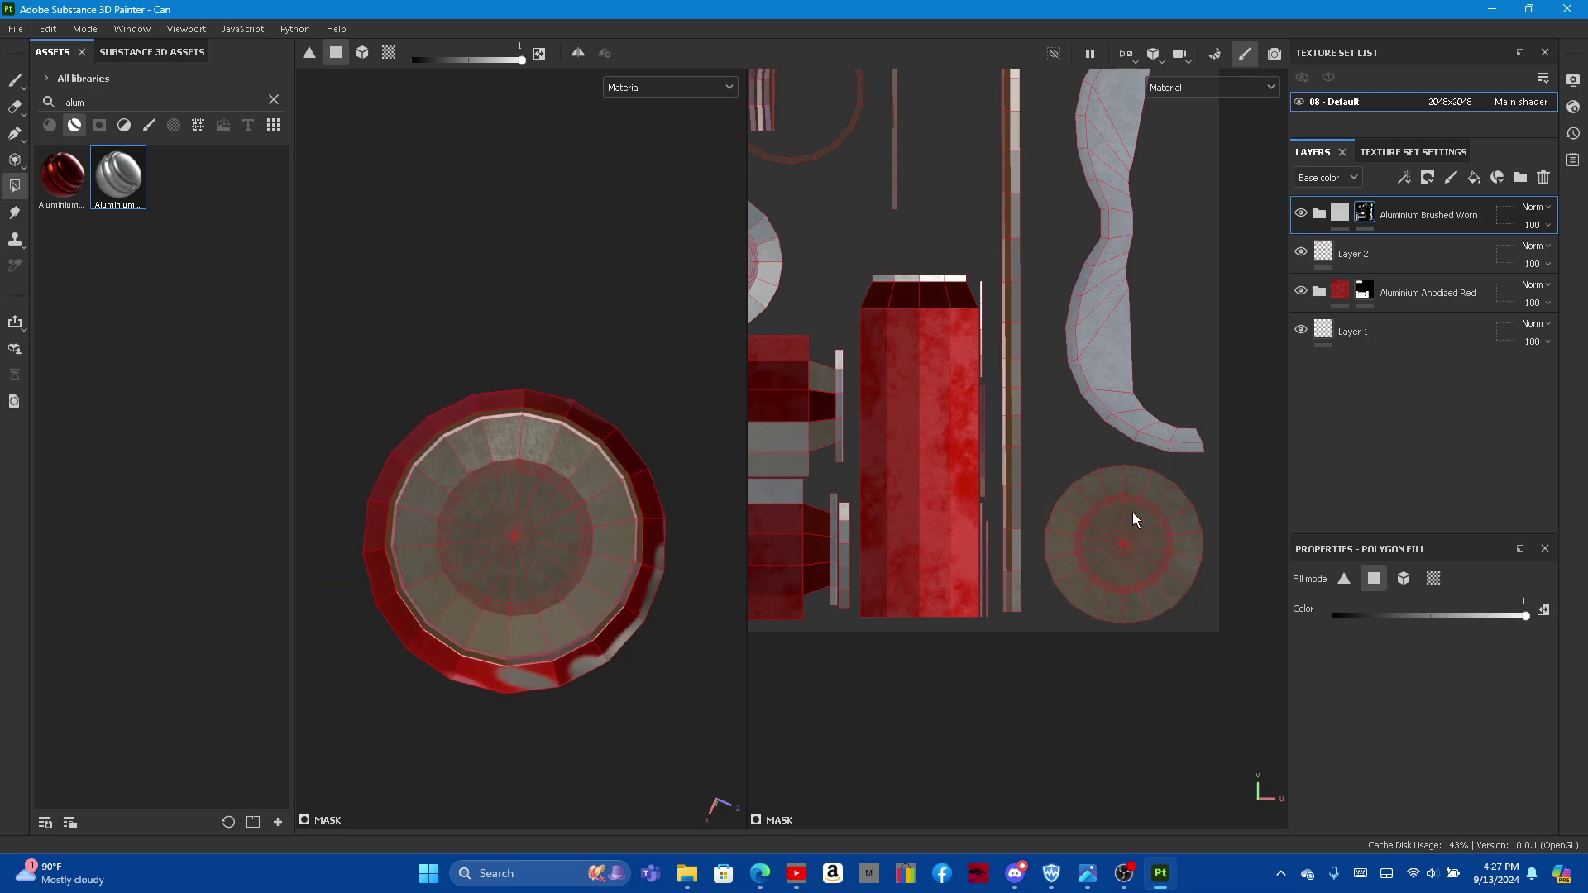
scroll(449, 486, "up", 2)
scroll(476, 429, "up", 3)
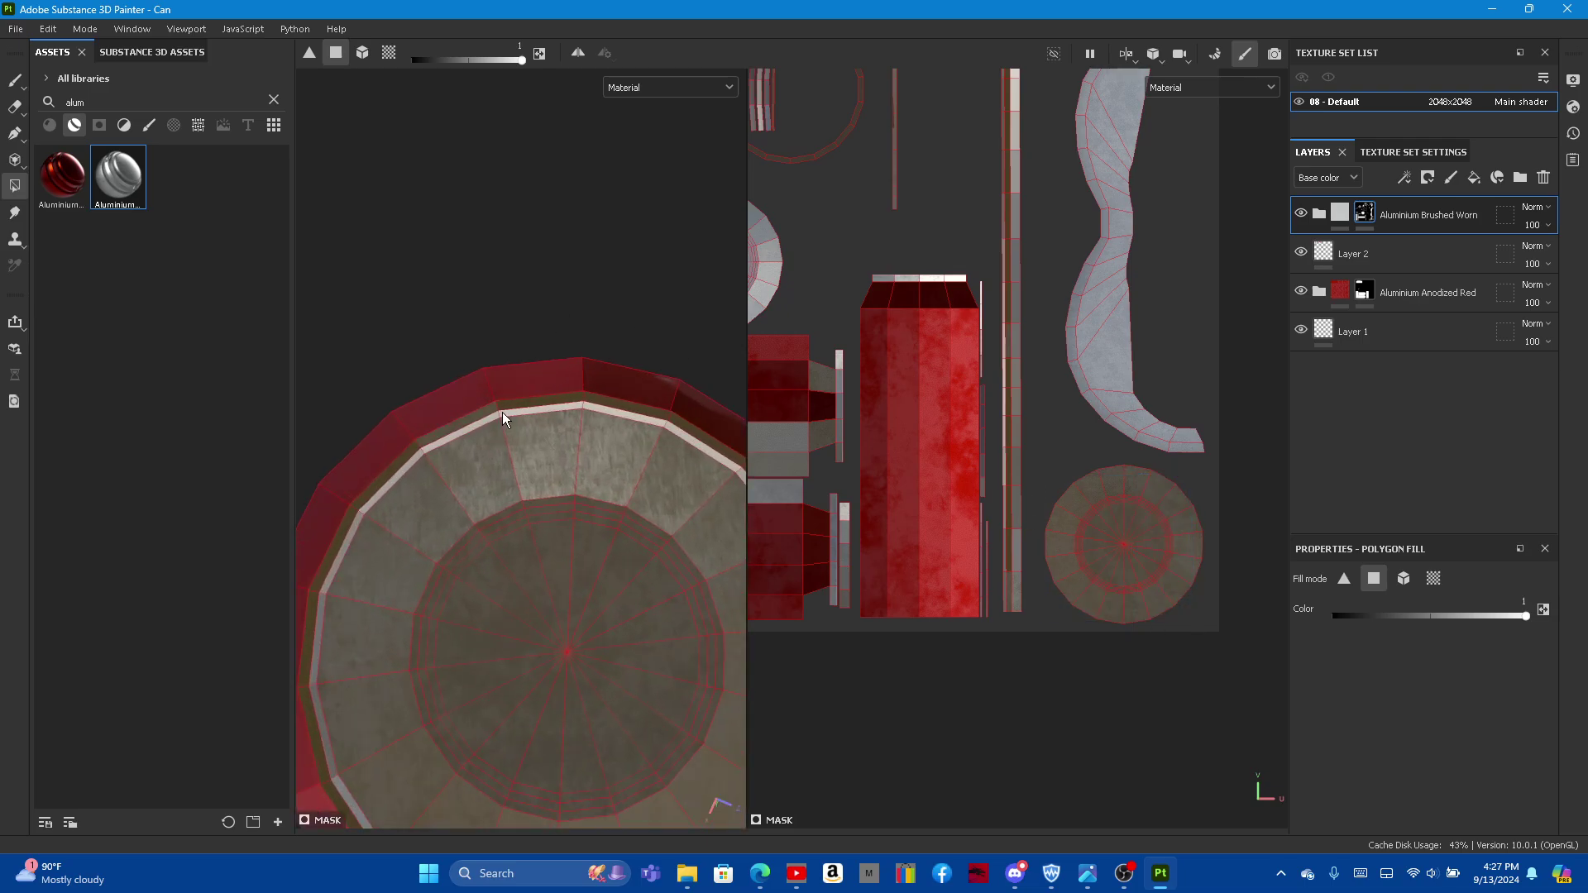
scroll(494, 404, "up", 3)
scroll(520, 309, "down", 1)
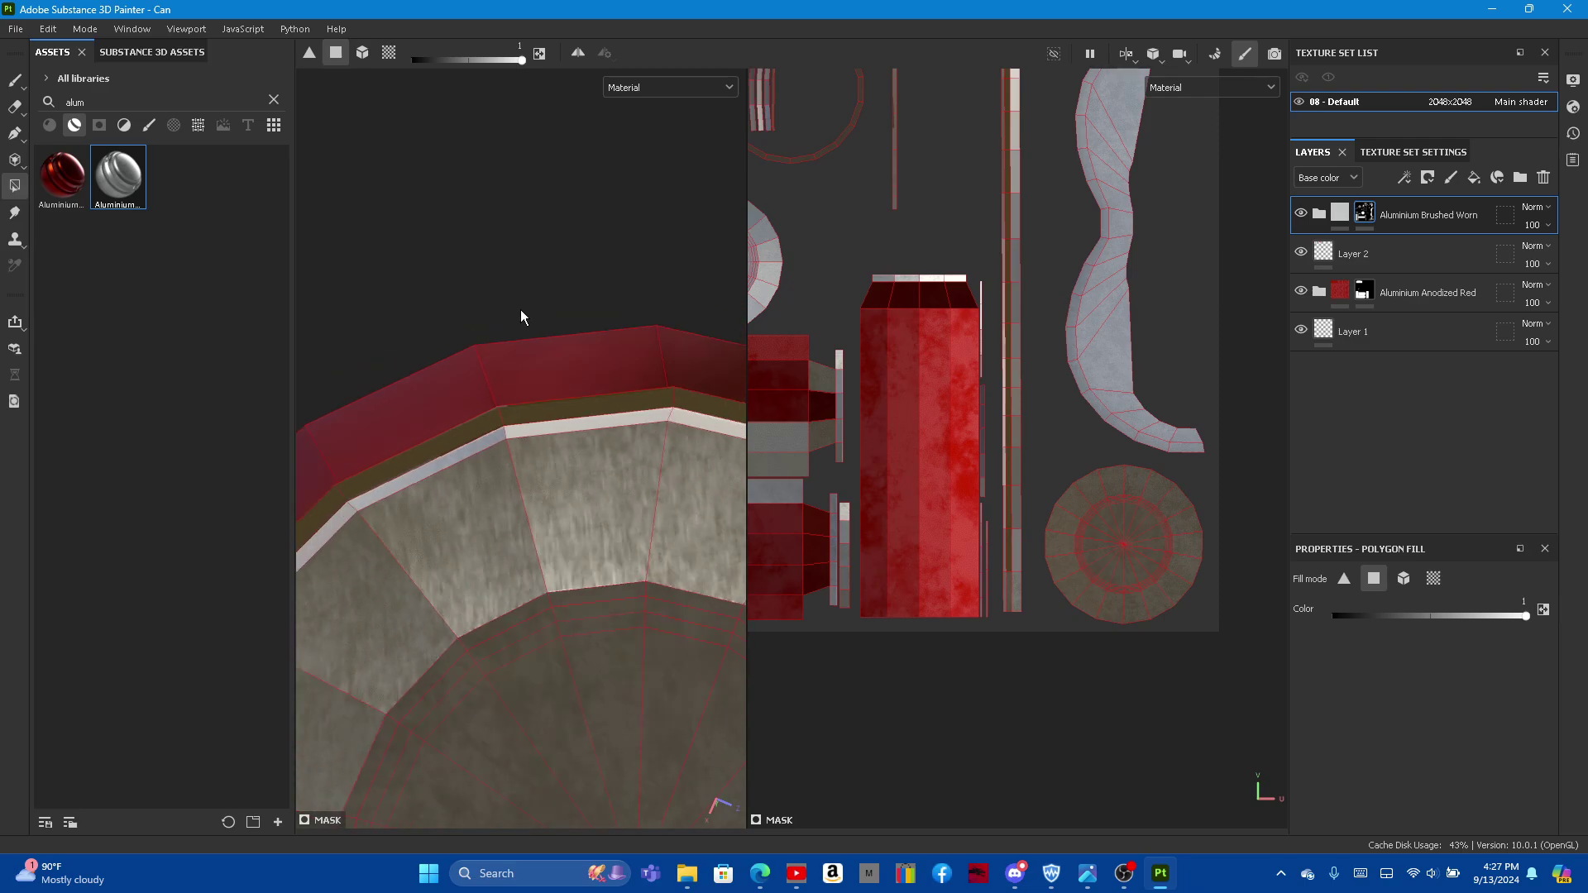
Step: Fill the rim's tall UV strip and the rim faces with aluminium
mouse_move(419, 261)
left_mouse_down("alt")
mouse_move(426, 134)
mouse_move(390, 206)
mouse_move(565, 398)
left_mouse_up("alt")
scroll(496, 273, "down", 3)
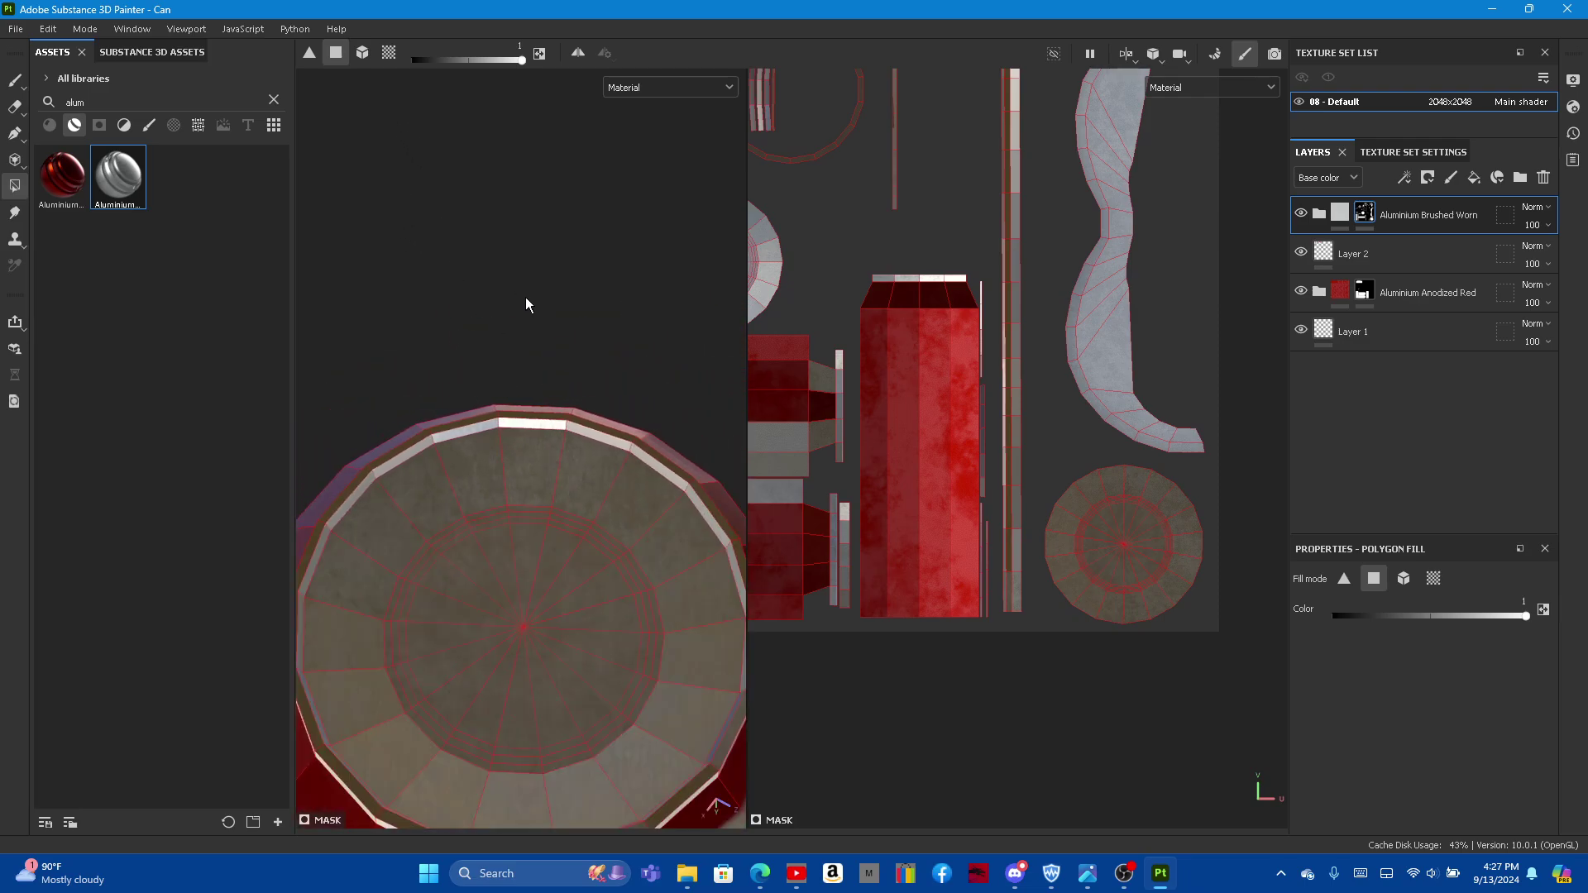
left_click_drag(529, 305, 552, 374, "alt")
right_click_drag(552, 380, 553, 614, "alt")
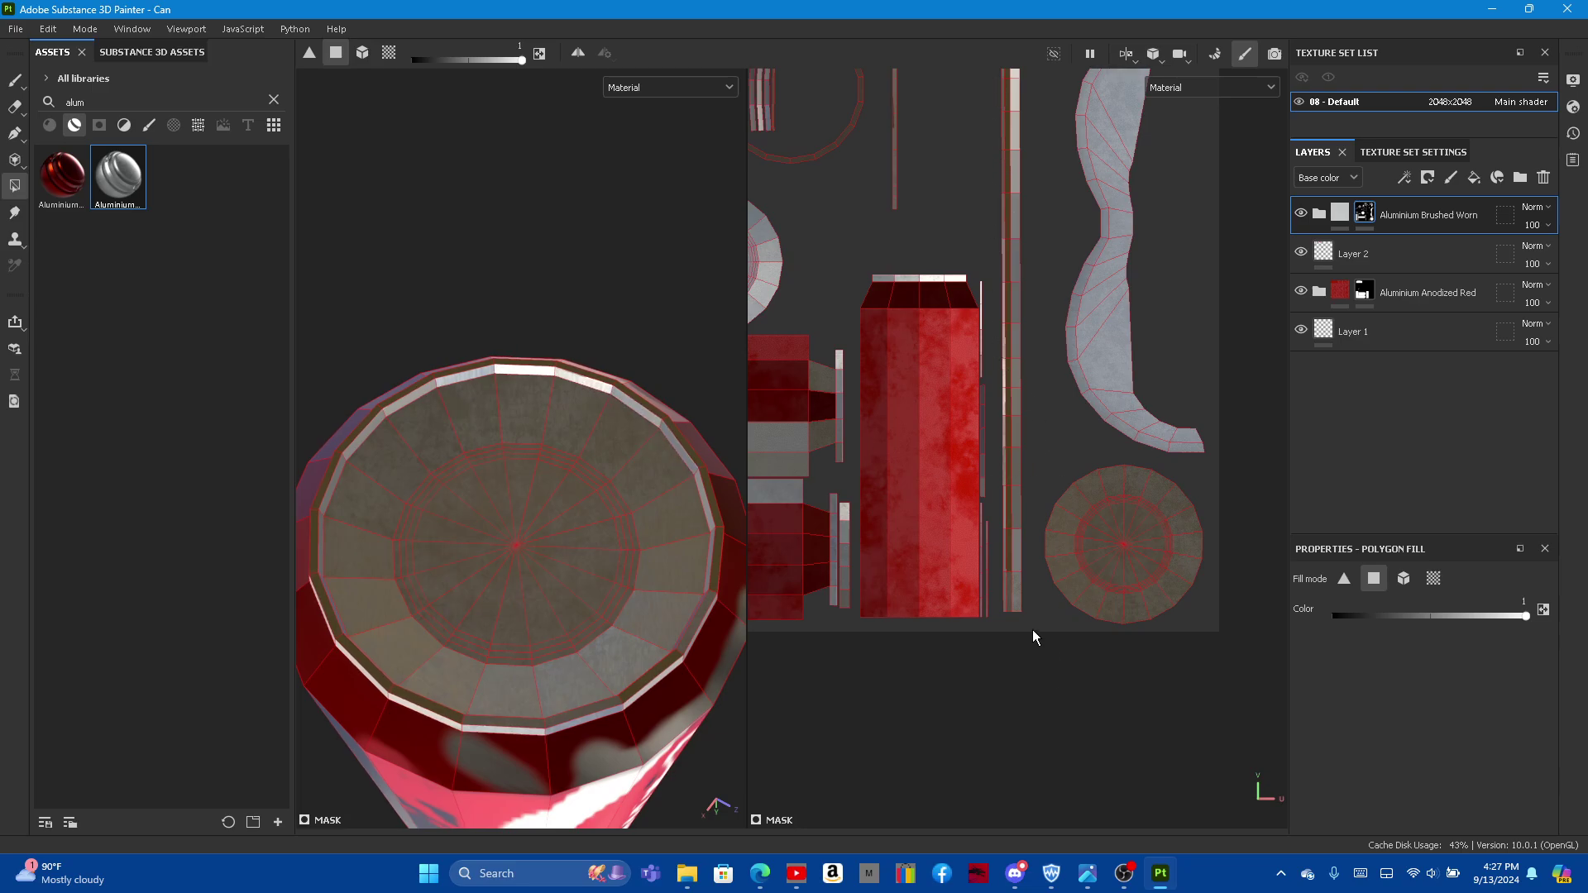
mouse_move(1032, 629)
left_mouse_down()
mouse_move(991, 493)
mouse_move(1001, 45)
mouse_move(1020, 239)
left_mouse_up()
scroll(1022, 136, "down", 2)
scroll(1026, 73, "down", 2)
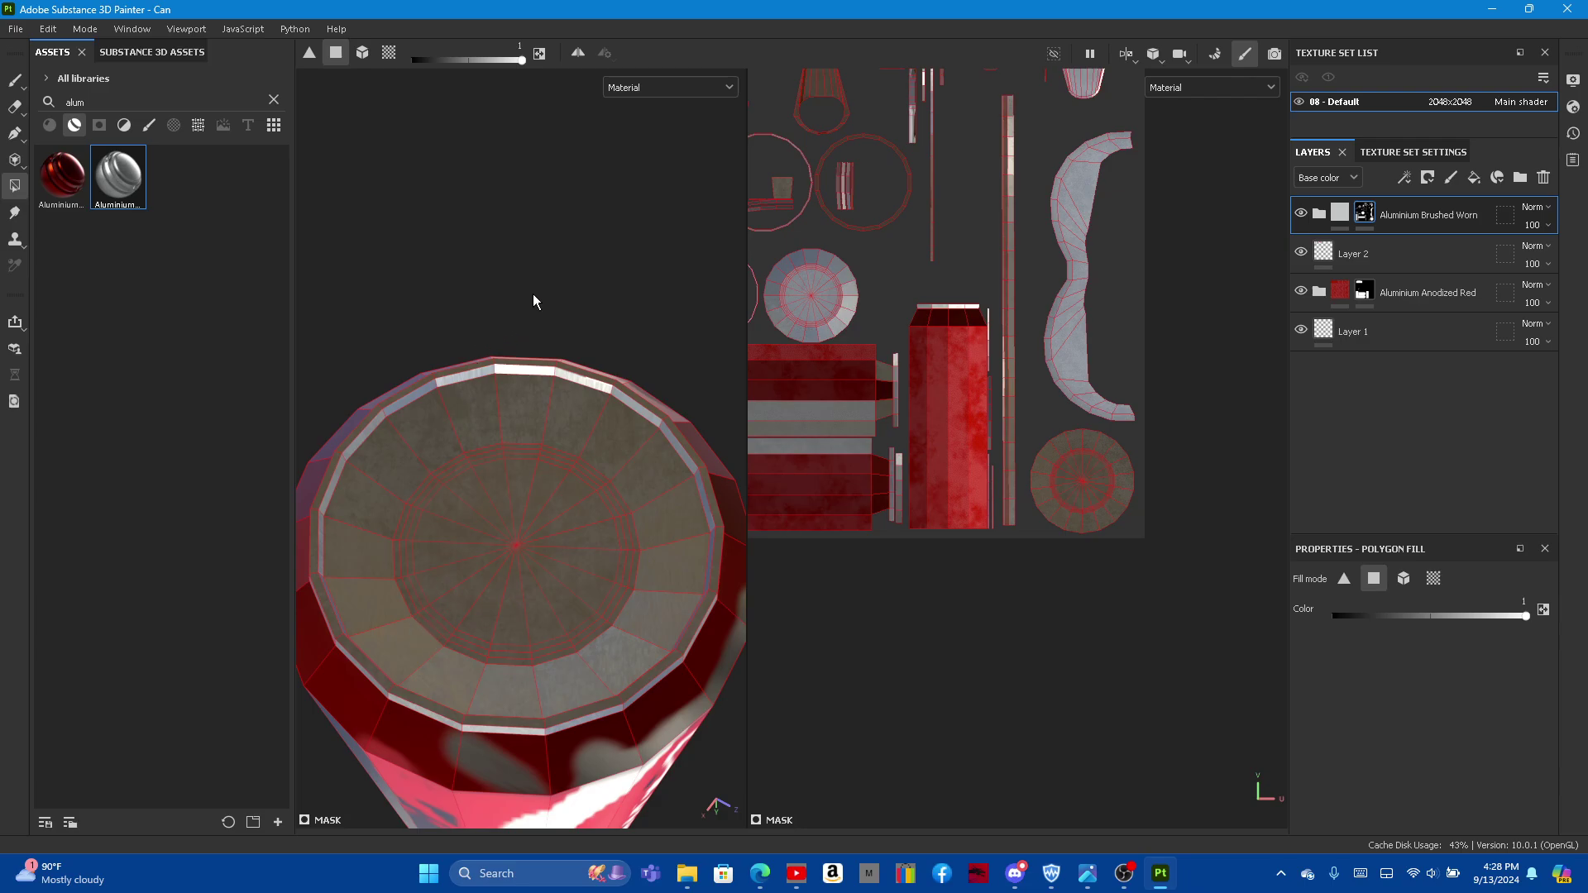
left_click_drag(533, 294, 516, 212, "alt")
mouse_move(452, 279)
left_mouse_down("alt")
mouse_move(453, 194)
mouse_move(407, 202)
left_mouse_up("alt")
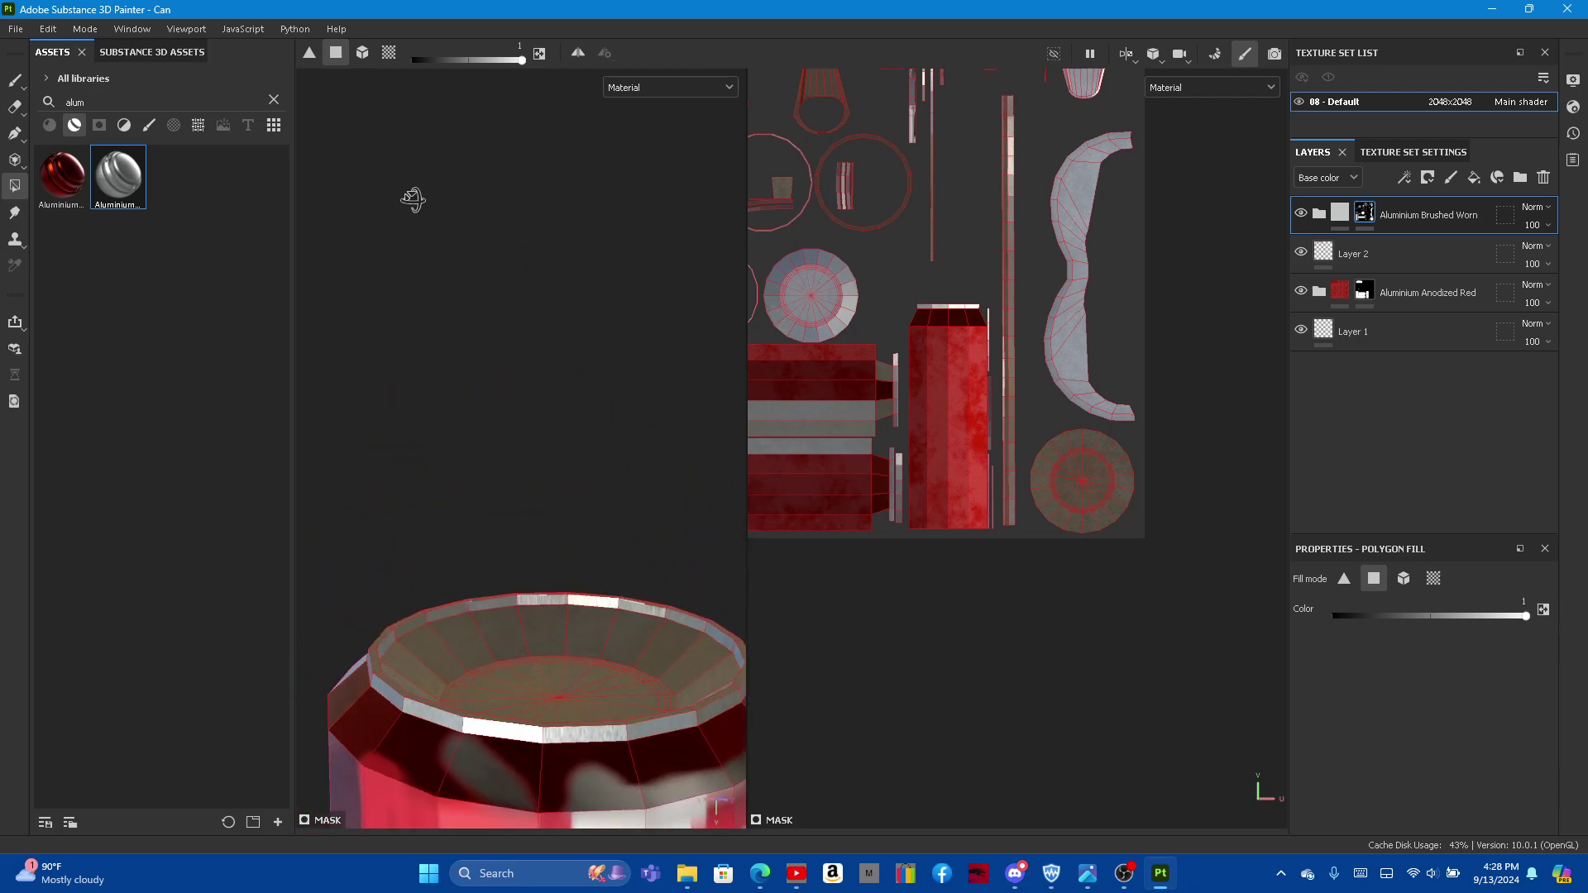
left_click_drag(506, 734, 585, 738)
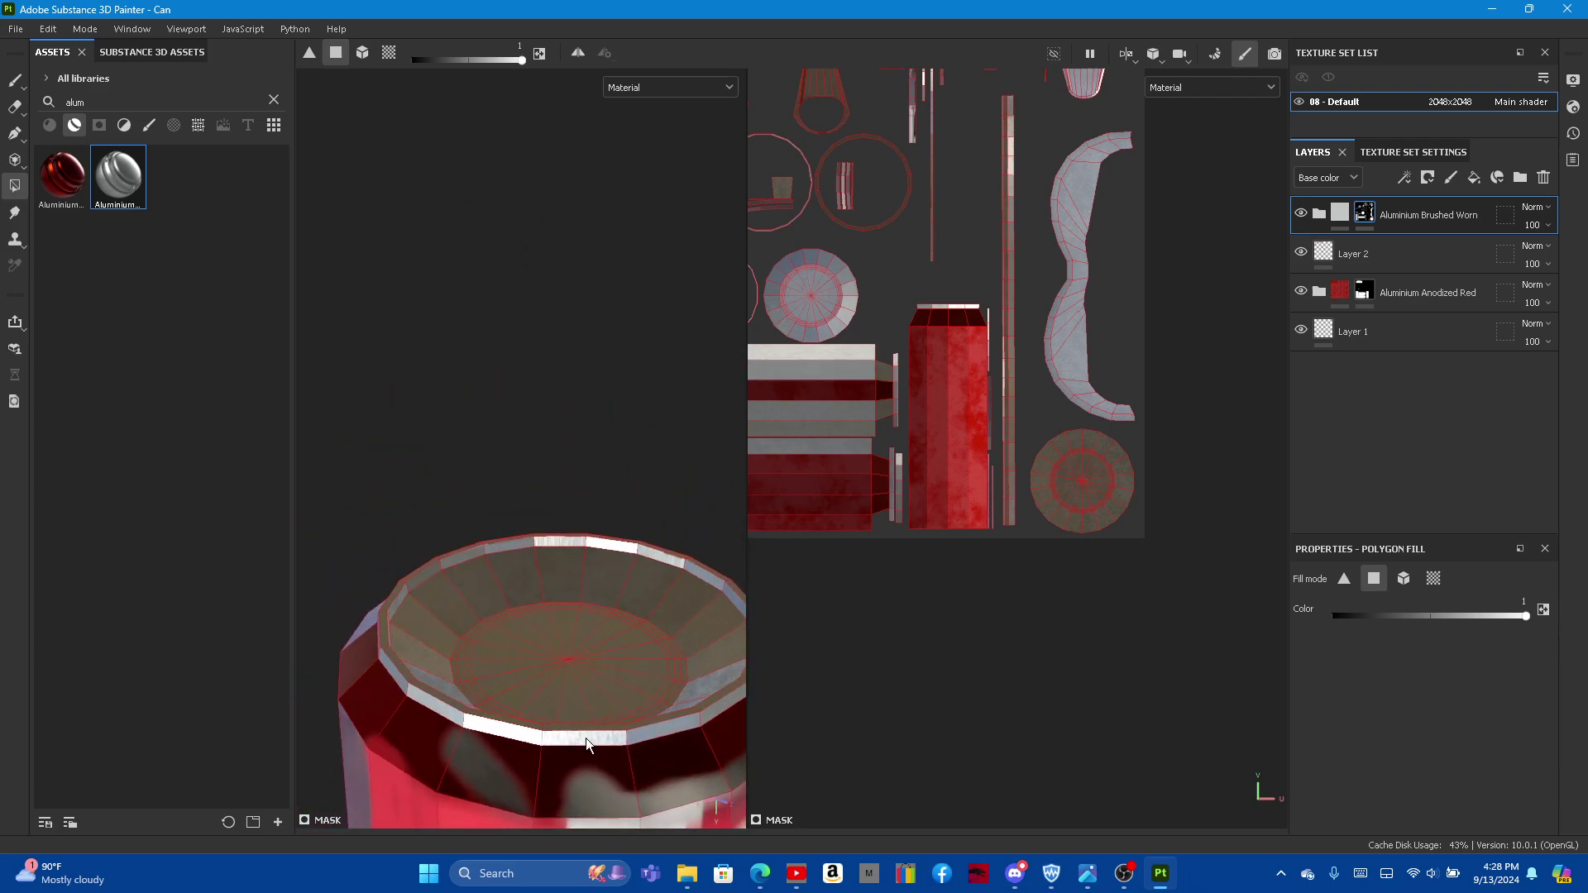
scroll(925, 424, "down", 5)
scroll(573, 619, "down", 2)
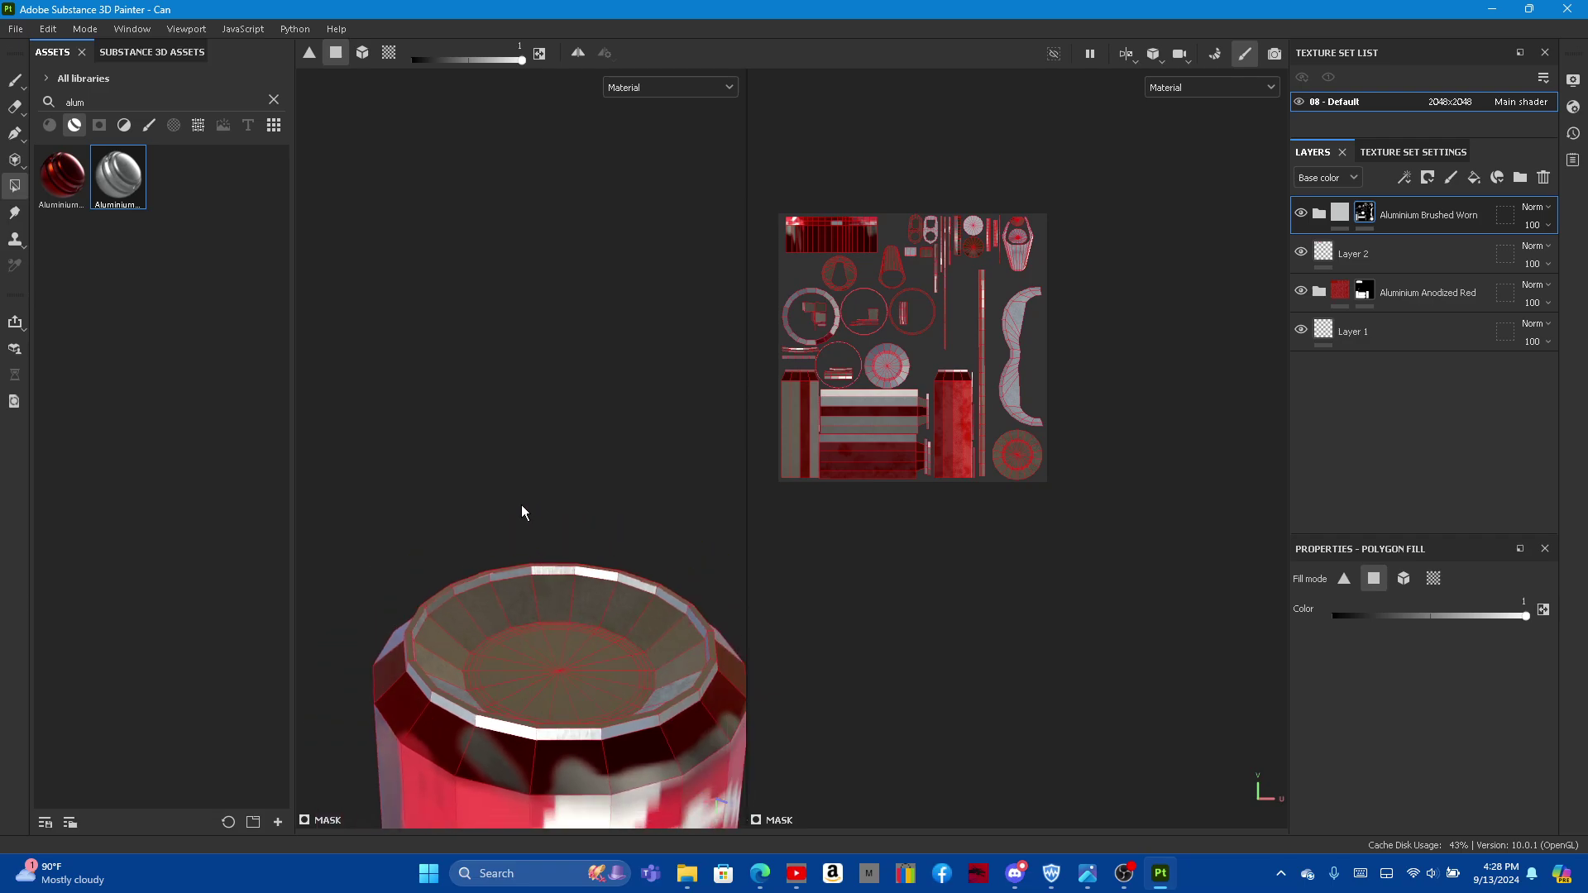
Step: Fill the can's two white side stripes red, then orbit to check top and logo side
scroll(521, 505, "down", 2)
mouse_move(408, 552)
left_mouse_down("alt")
mouse_move(623, 733)
mouse_move(602, 484)
mouse_move(541, 701)
mouse_move(588, 726)
mouse_move(656, 308)
mouse_move(503, 488)
left_mouse_up("alt")
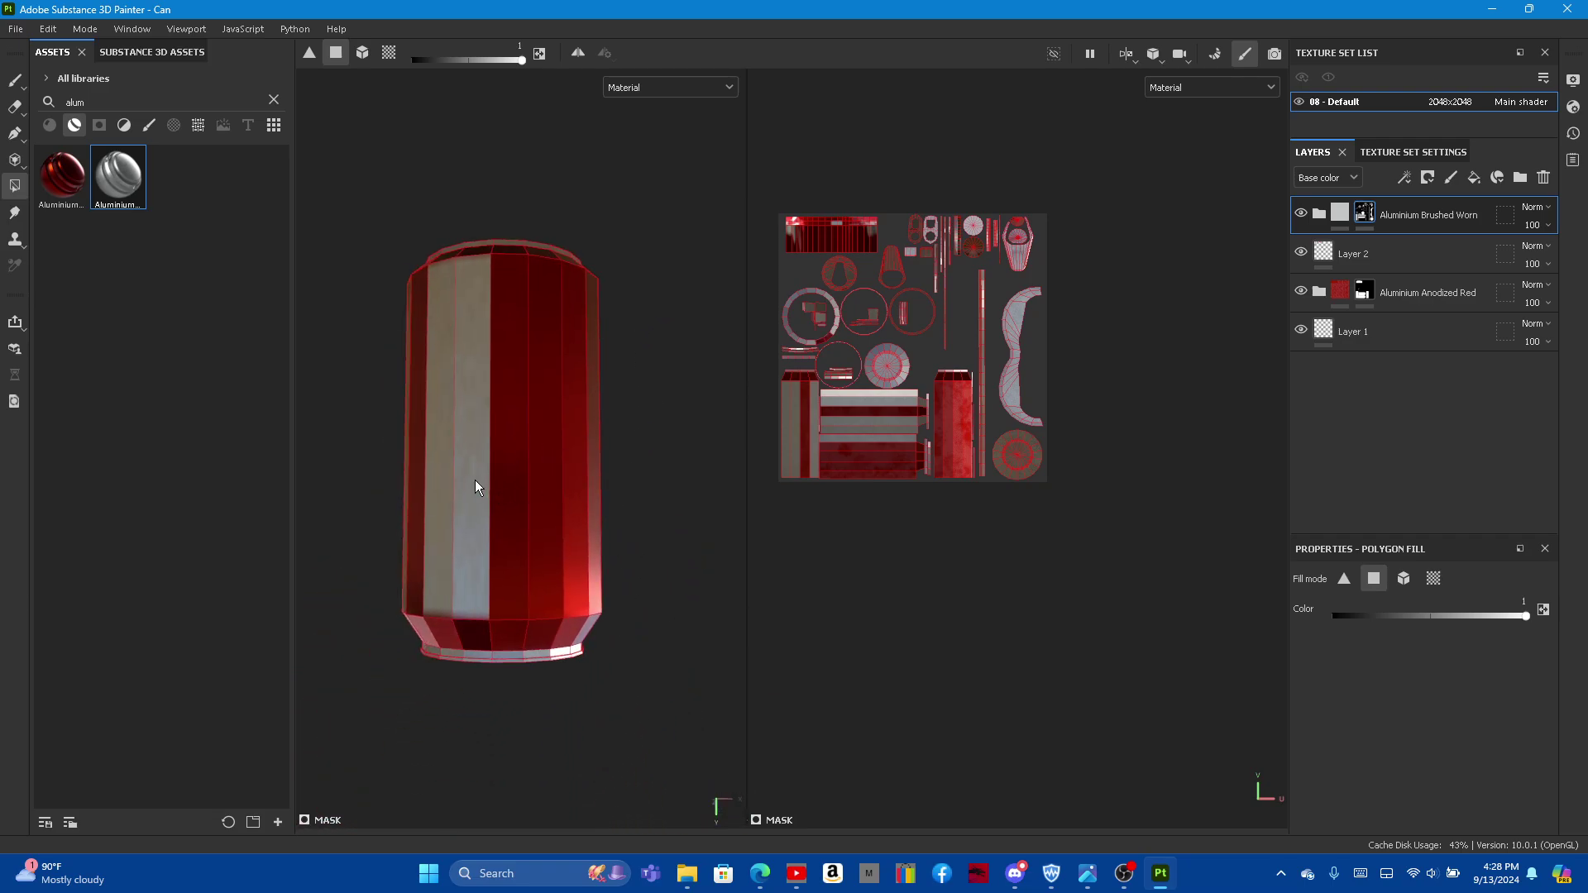
key("x")
left_click(473, 483)
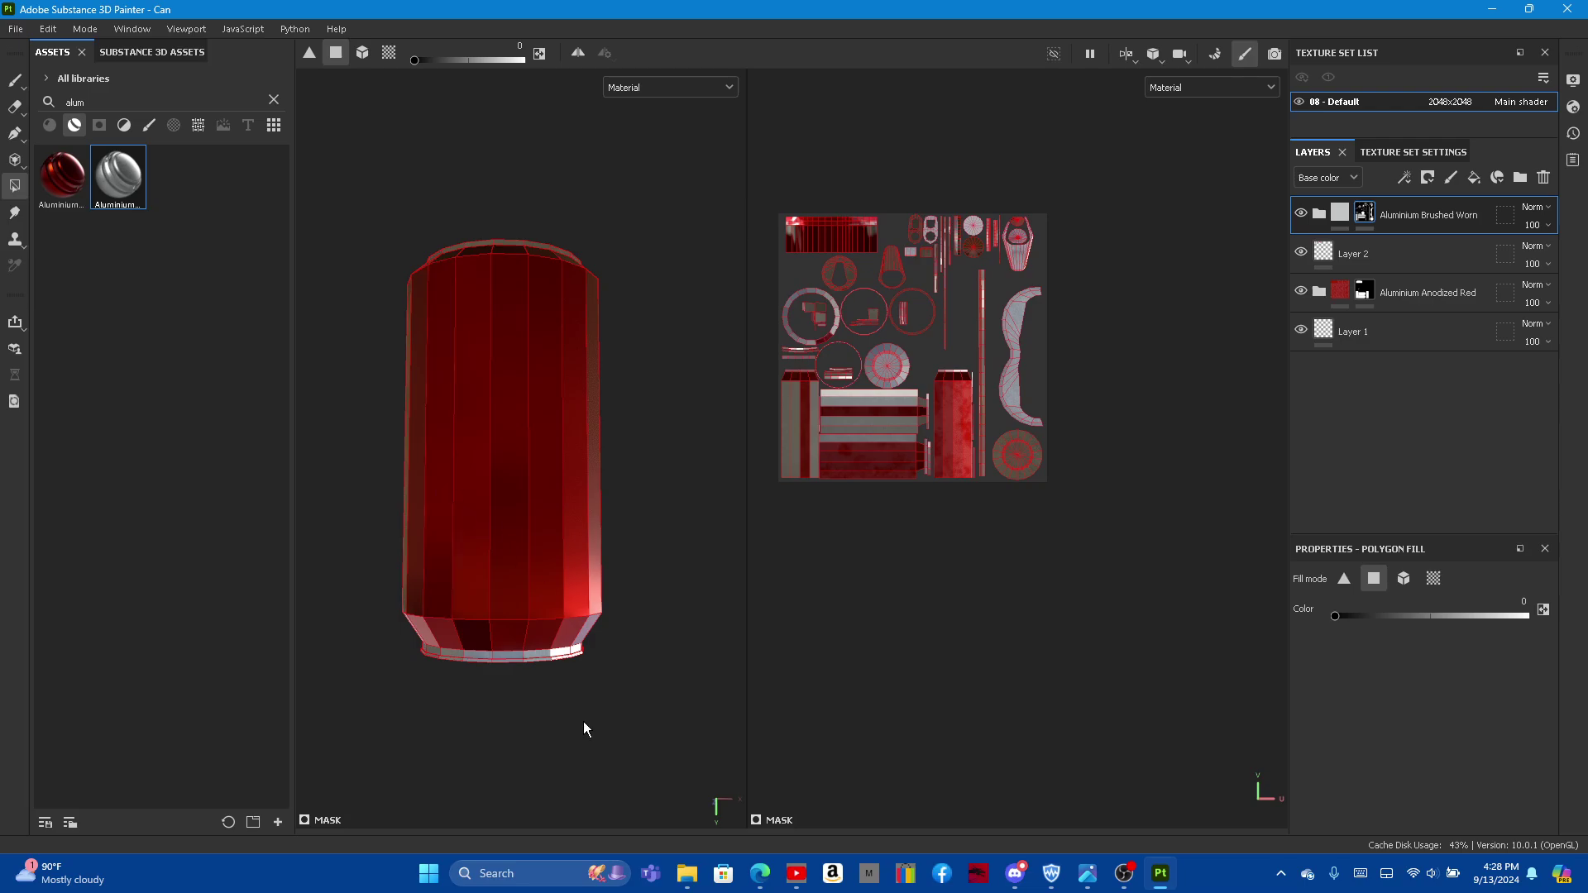
mouse_move(592, 734)
left_mouse_down("alt")
mouse_move(795, 784)
mouse_move(610, 717)
mouse_move(613, 808)
mouse_move(514, 825)
mouse_move(489, 412)
left_mouse_up("alt")
middle_click_drag(488, 411, 496, 270, "alt")
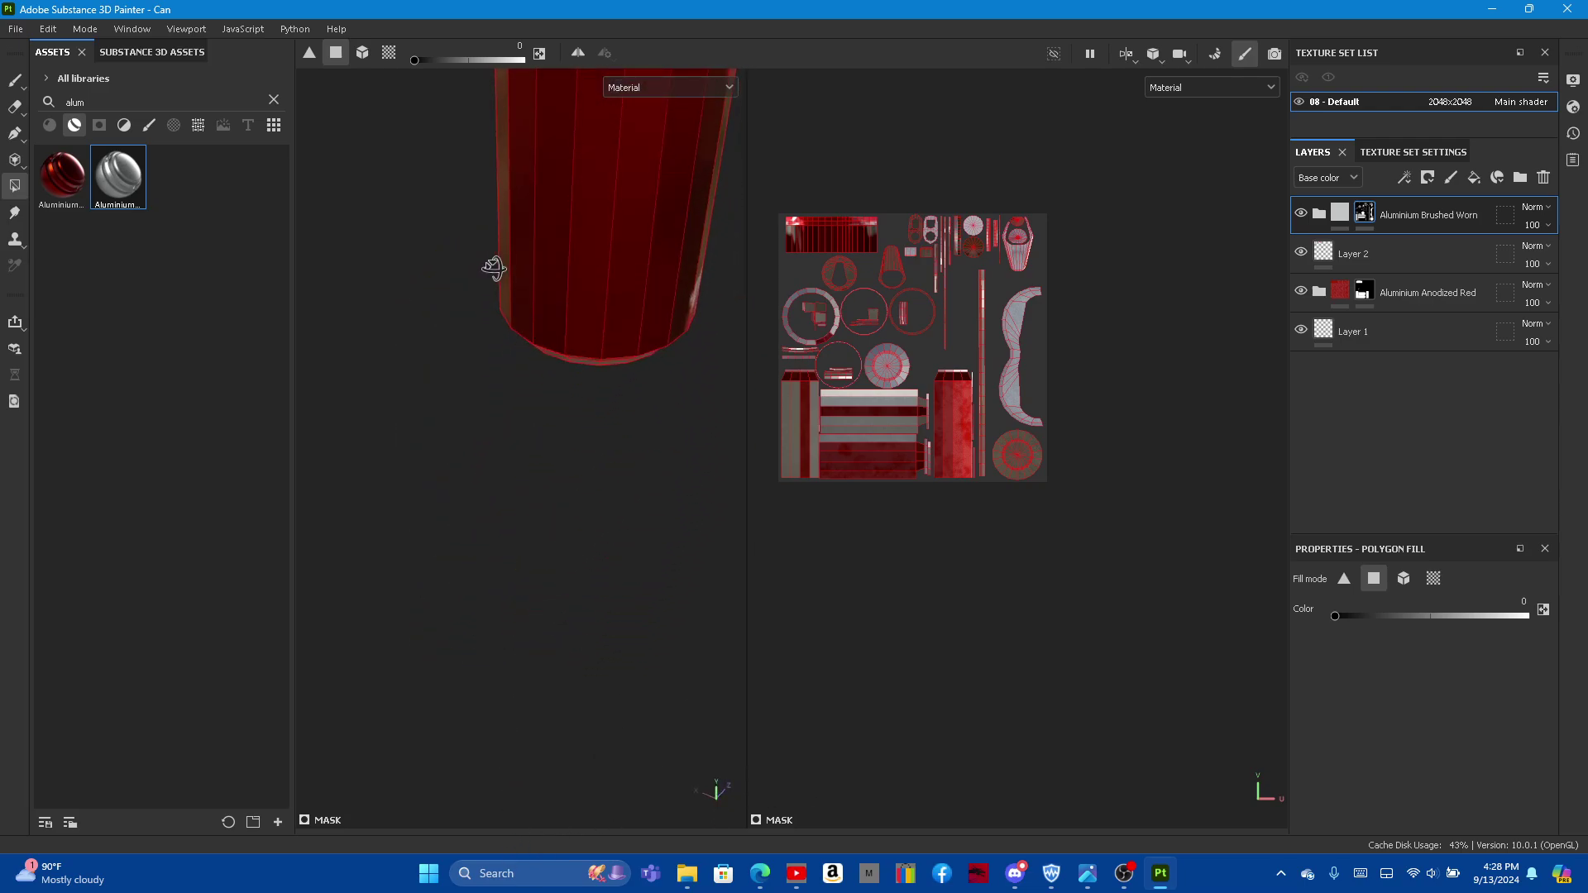
mouse_move(450, 500)
left_mouse_down("alt")
mouse_move(482, 684)
mouse_move(308, 673)
mouse_move(489, 659)
mouse_move(555, 729)
mouse_move(455, 741)
left_mouse_up("alt")
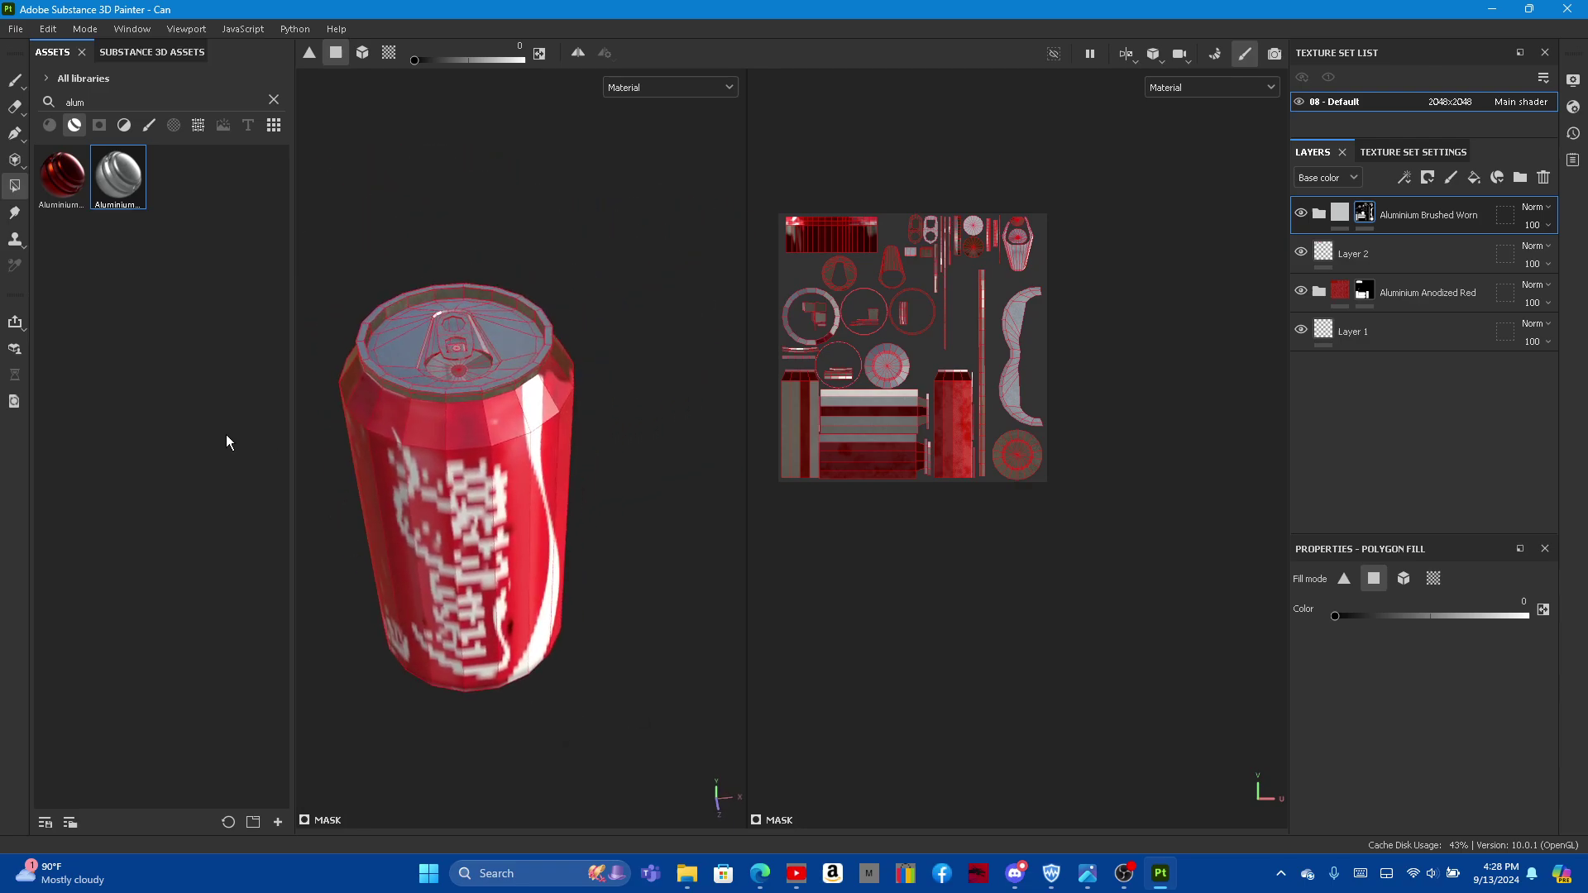
Step: Switch to the Paint brush tool and turn the can so the Coca-Cola logo faces forward
left_click(15, 28)
left_click(27, 158)
left_click(14, 80)
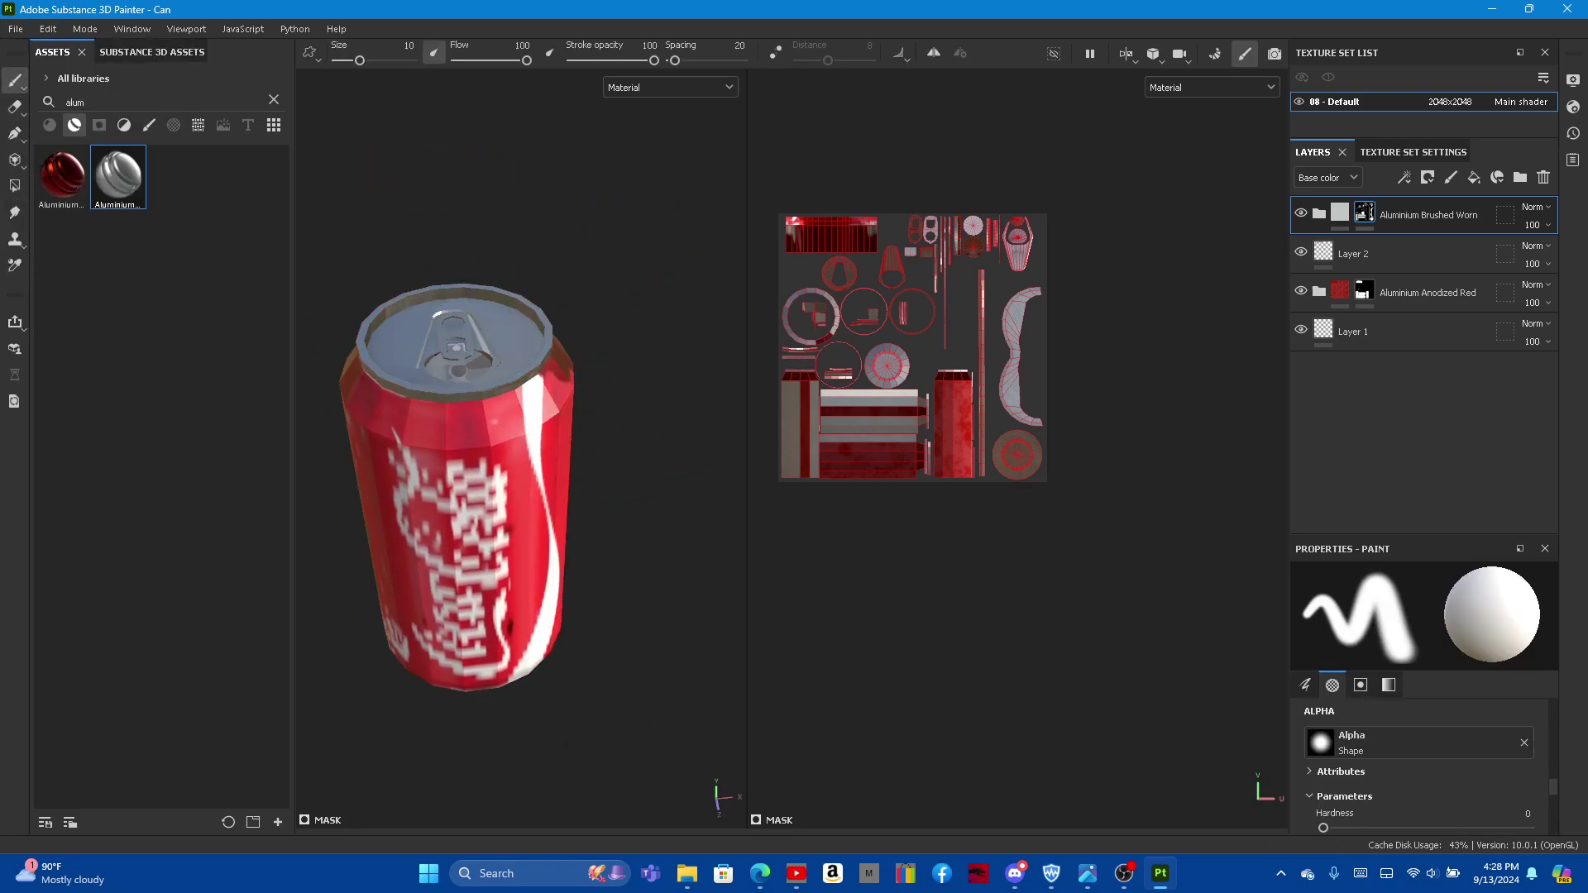
mouse_move(571, 505)
left_mouse_down("alt")
mouse_move(606, 543)
mouse_move(603, 713)
mouse_move(546, 691)
mouse_move(379, 713)
mouse_move(745, 707)
mouse_move(991, 682)
left_mouse_up("alt")
left_click_drag(443, 755, 330, 744, "alt")
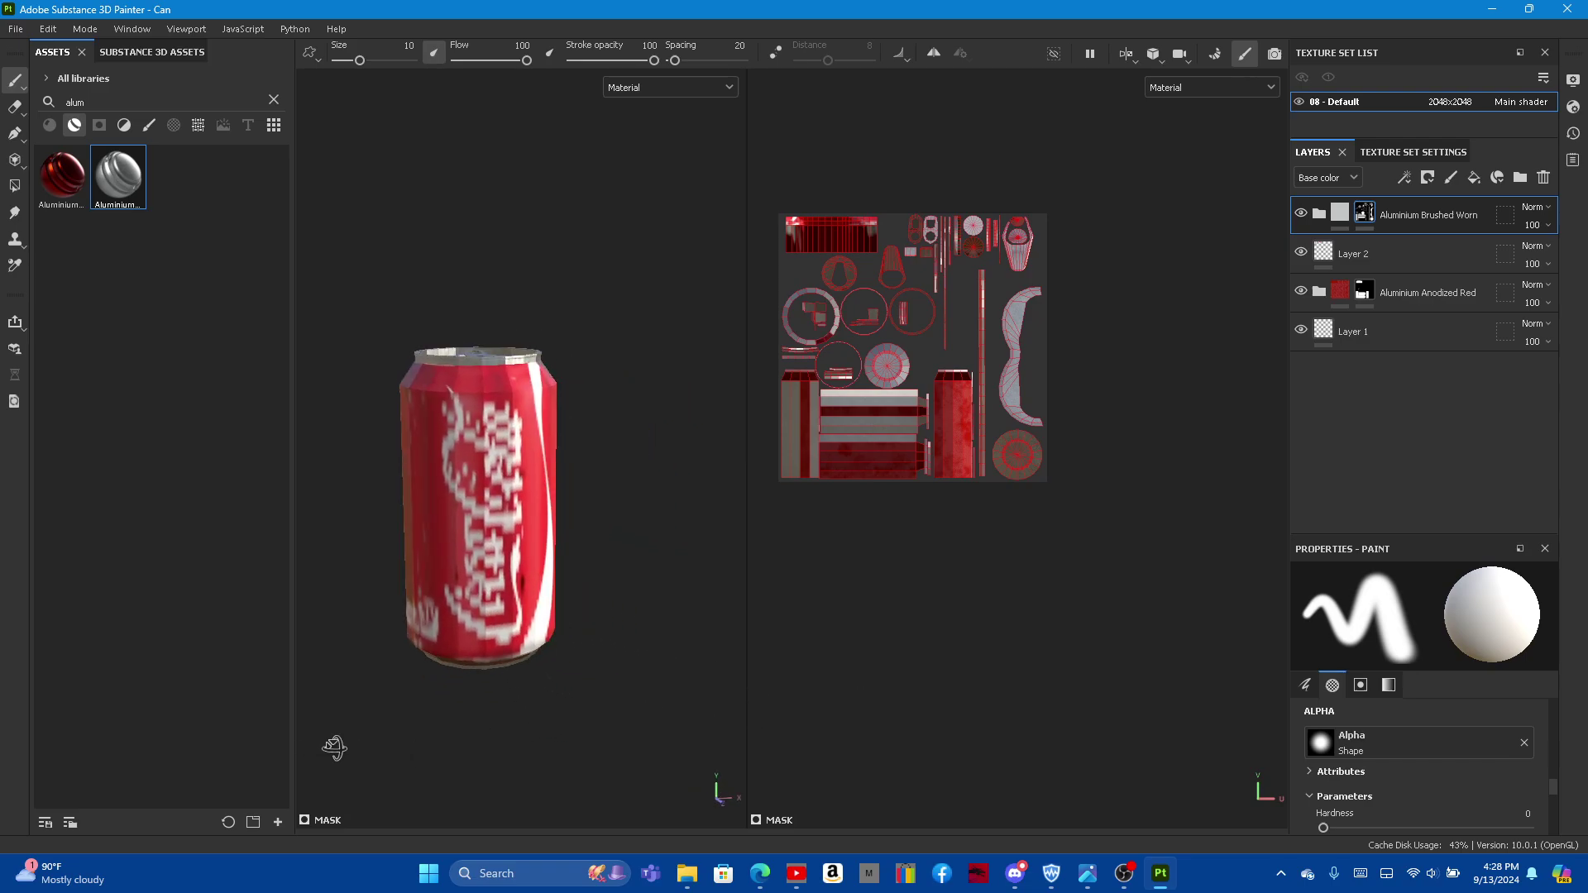
Step: Add a fill layer and drop the Cells 2 procedural texture into its Base color
left_click(1474, 177)
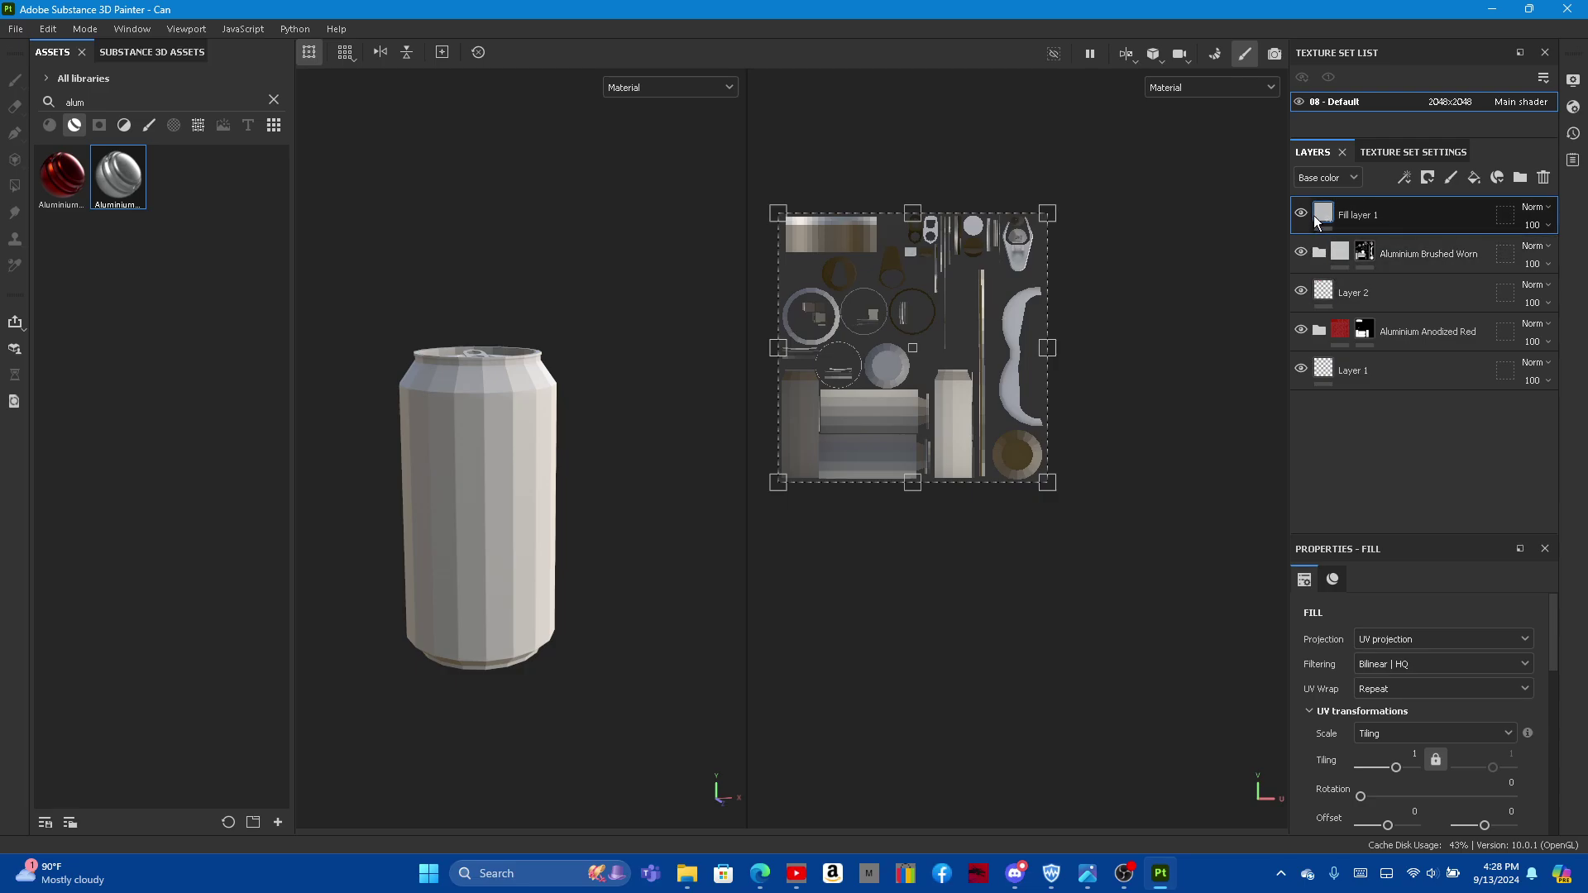
left_click(198, 125)
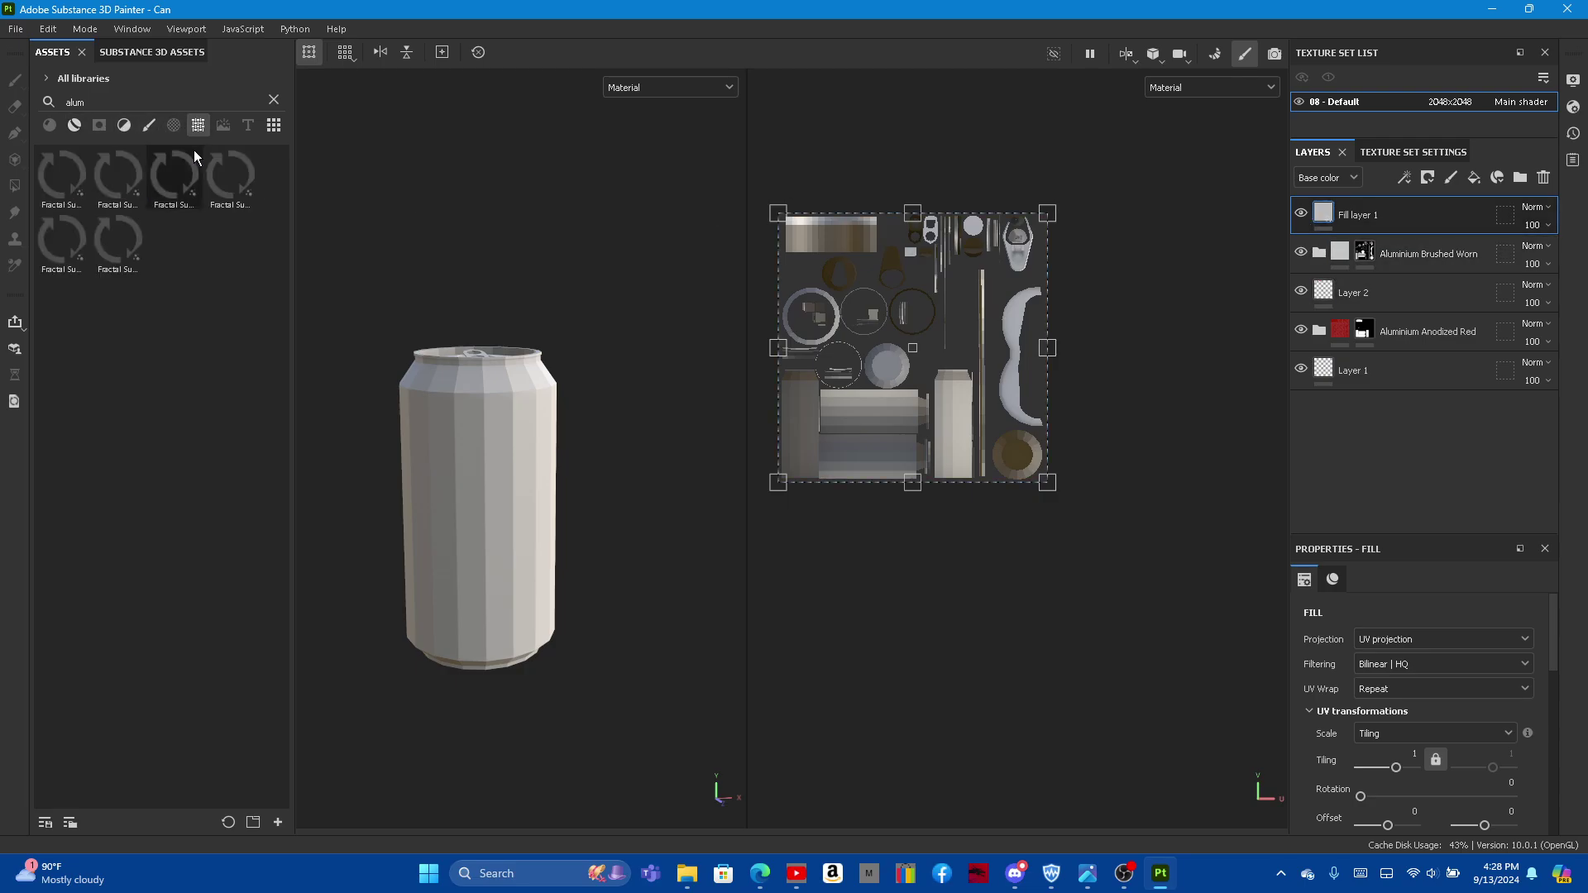
key("ctrl+a")
type("cells")
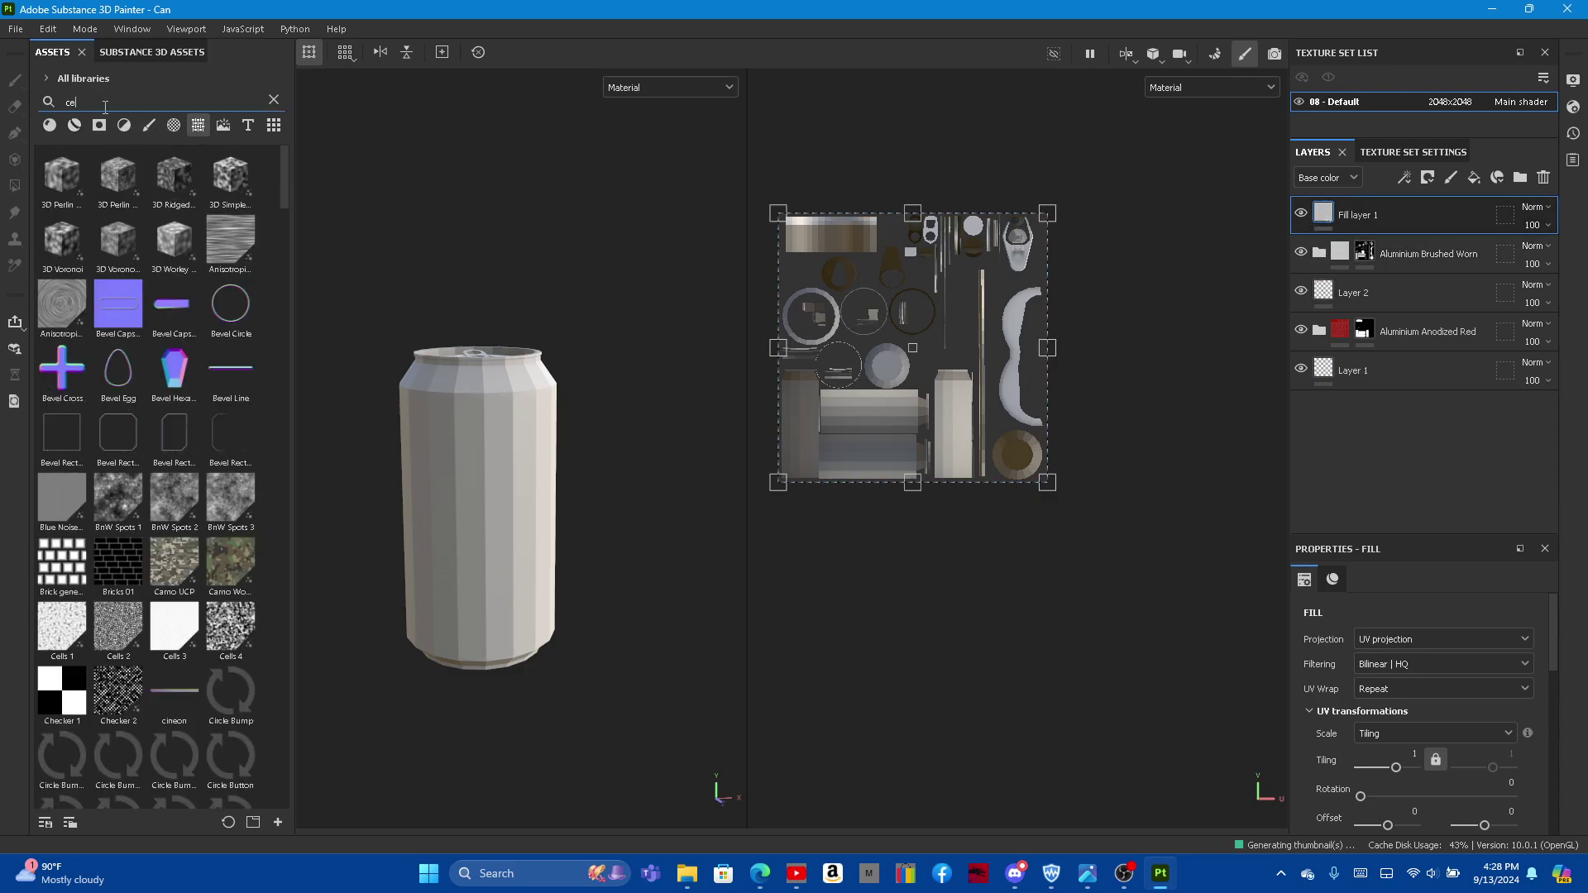
left_click(1332, 579)
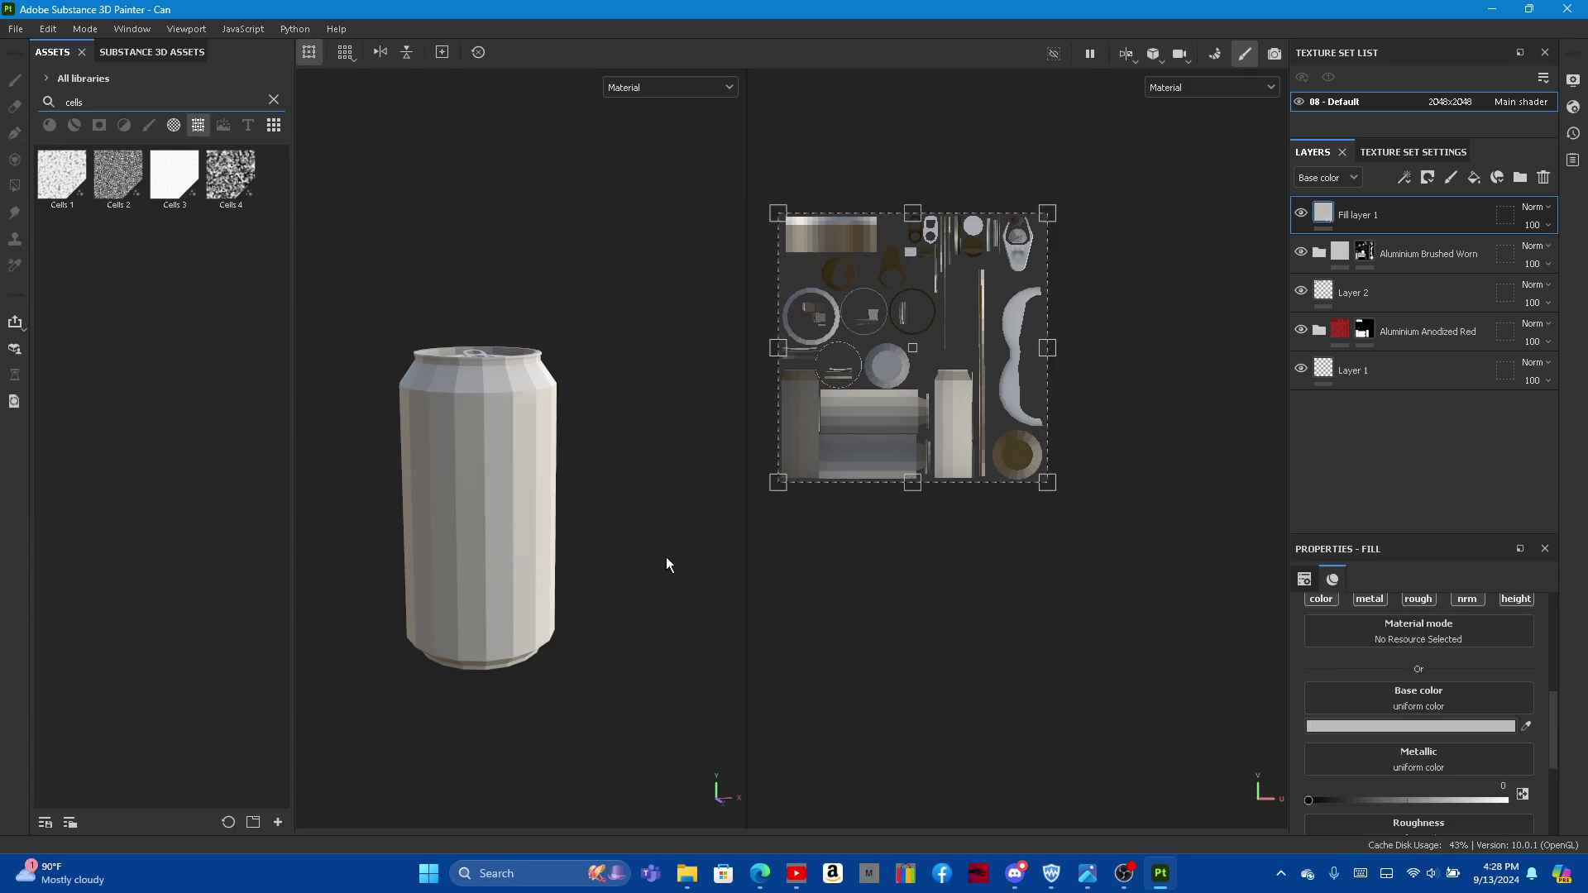
left_click_drag(119, 176, 1406, 699)
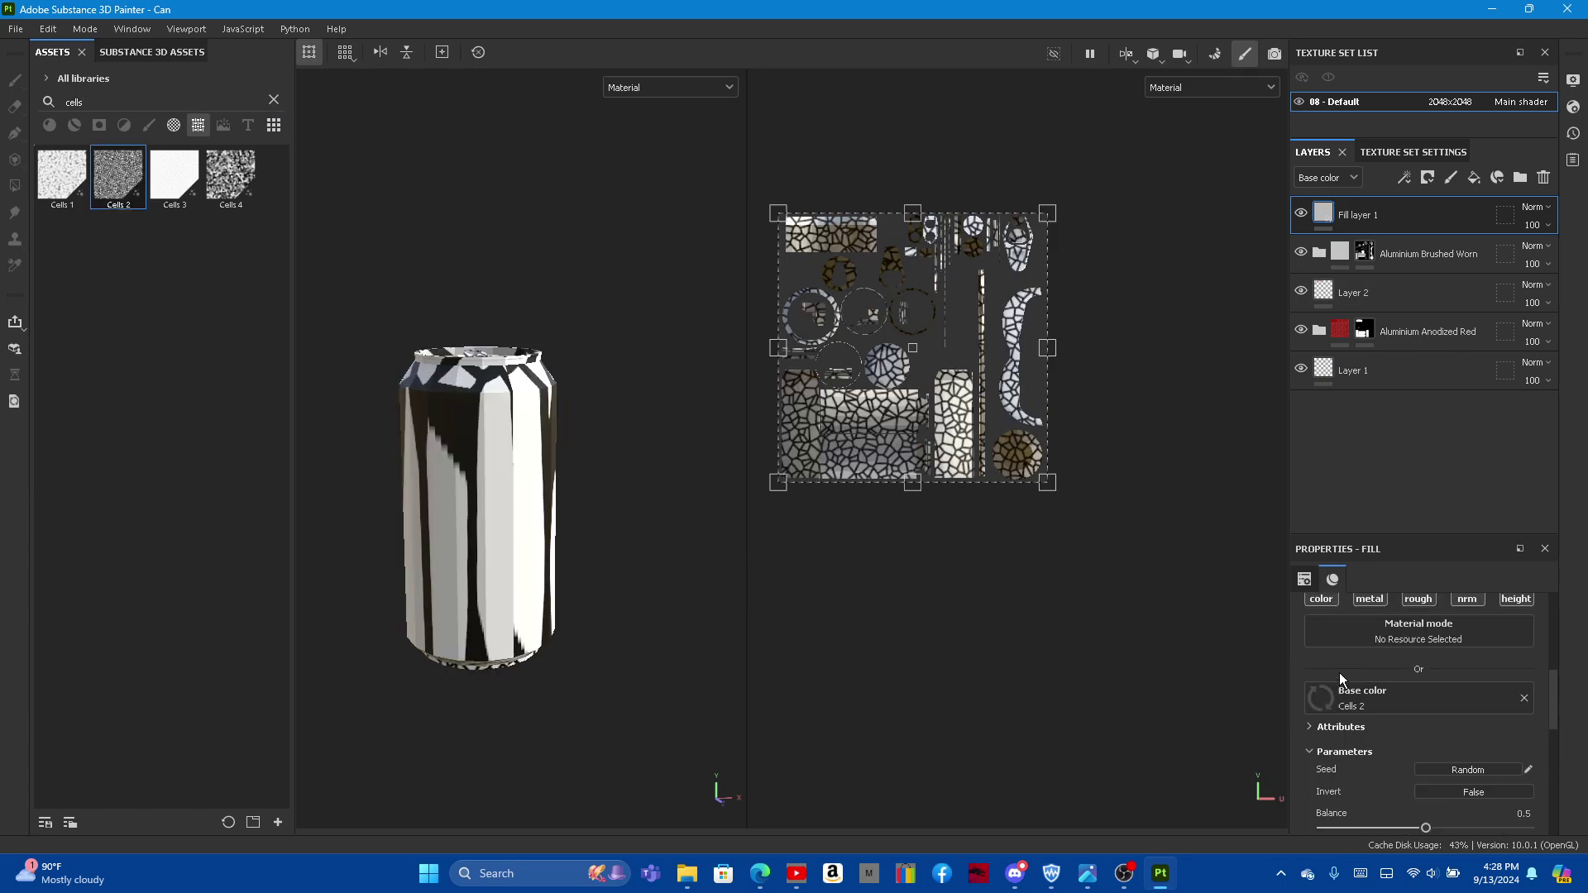
Step: Tile the Cells 2 pattern 64 times and set the fill layer's blend mode to Overlay
scroll(1456, 699, "up", 3)
scroll(1456, 698, "up", 2)
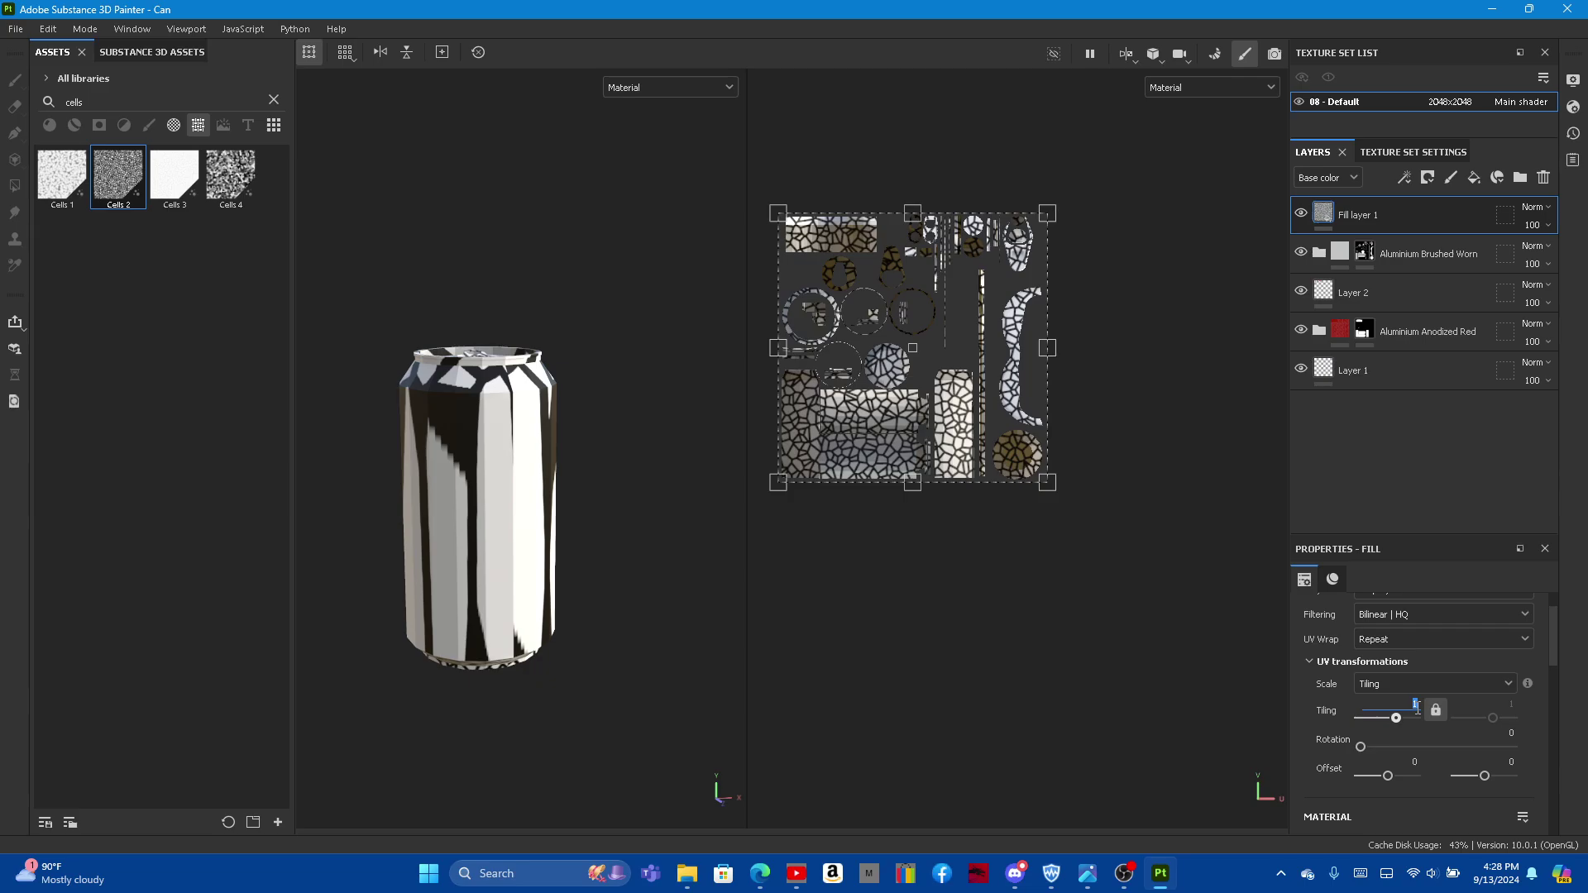
type("64")
key("Return")
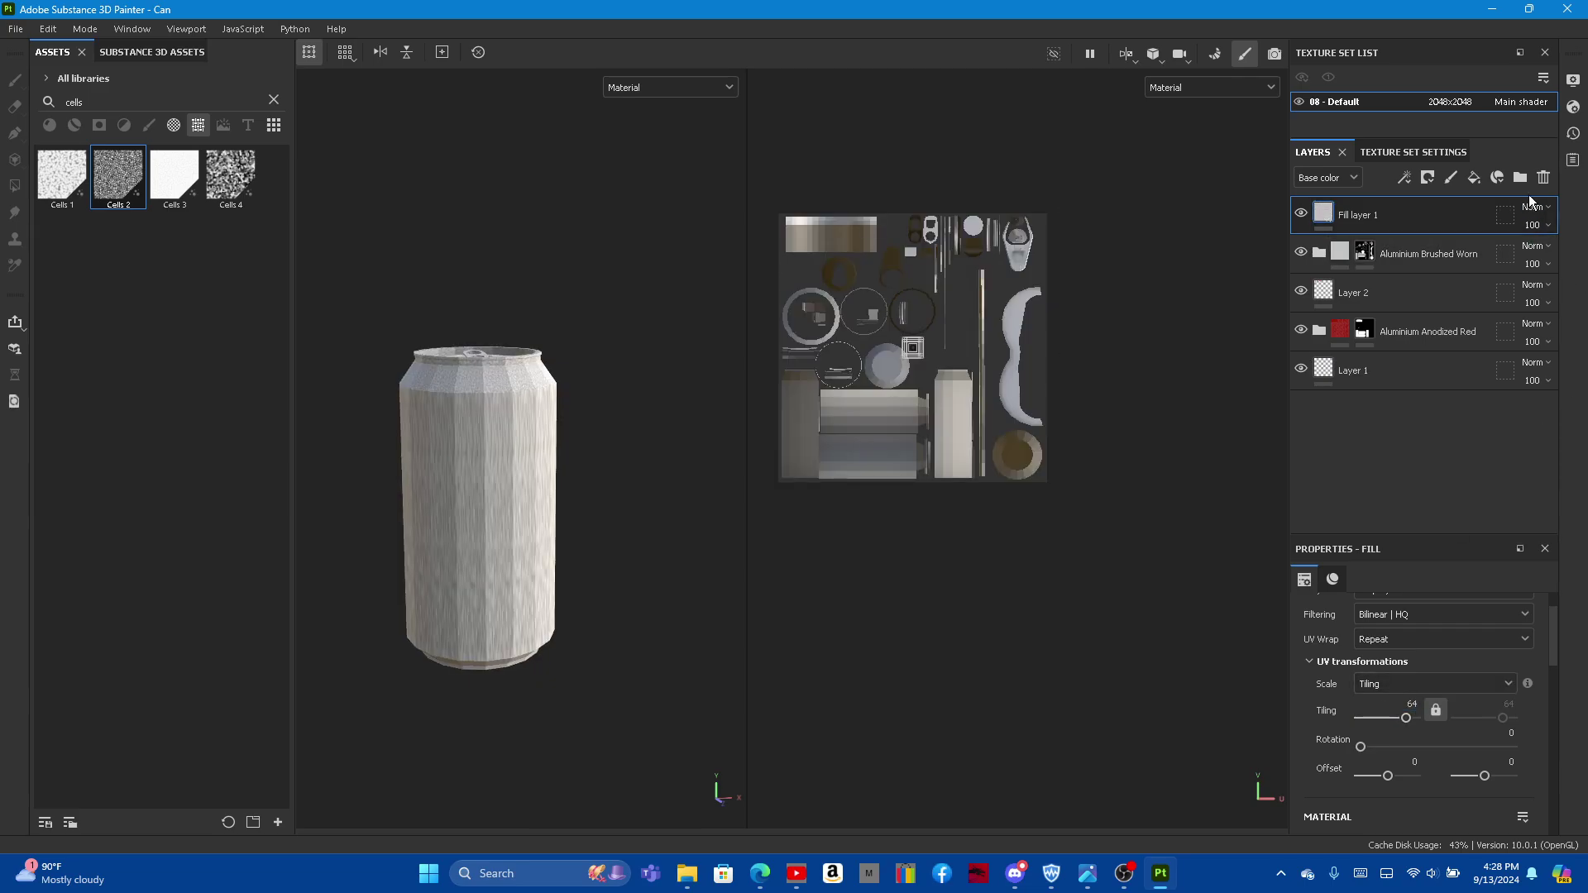
left_click(1532, 206)
left_click(1514, 459)
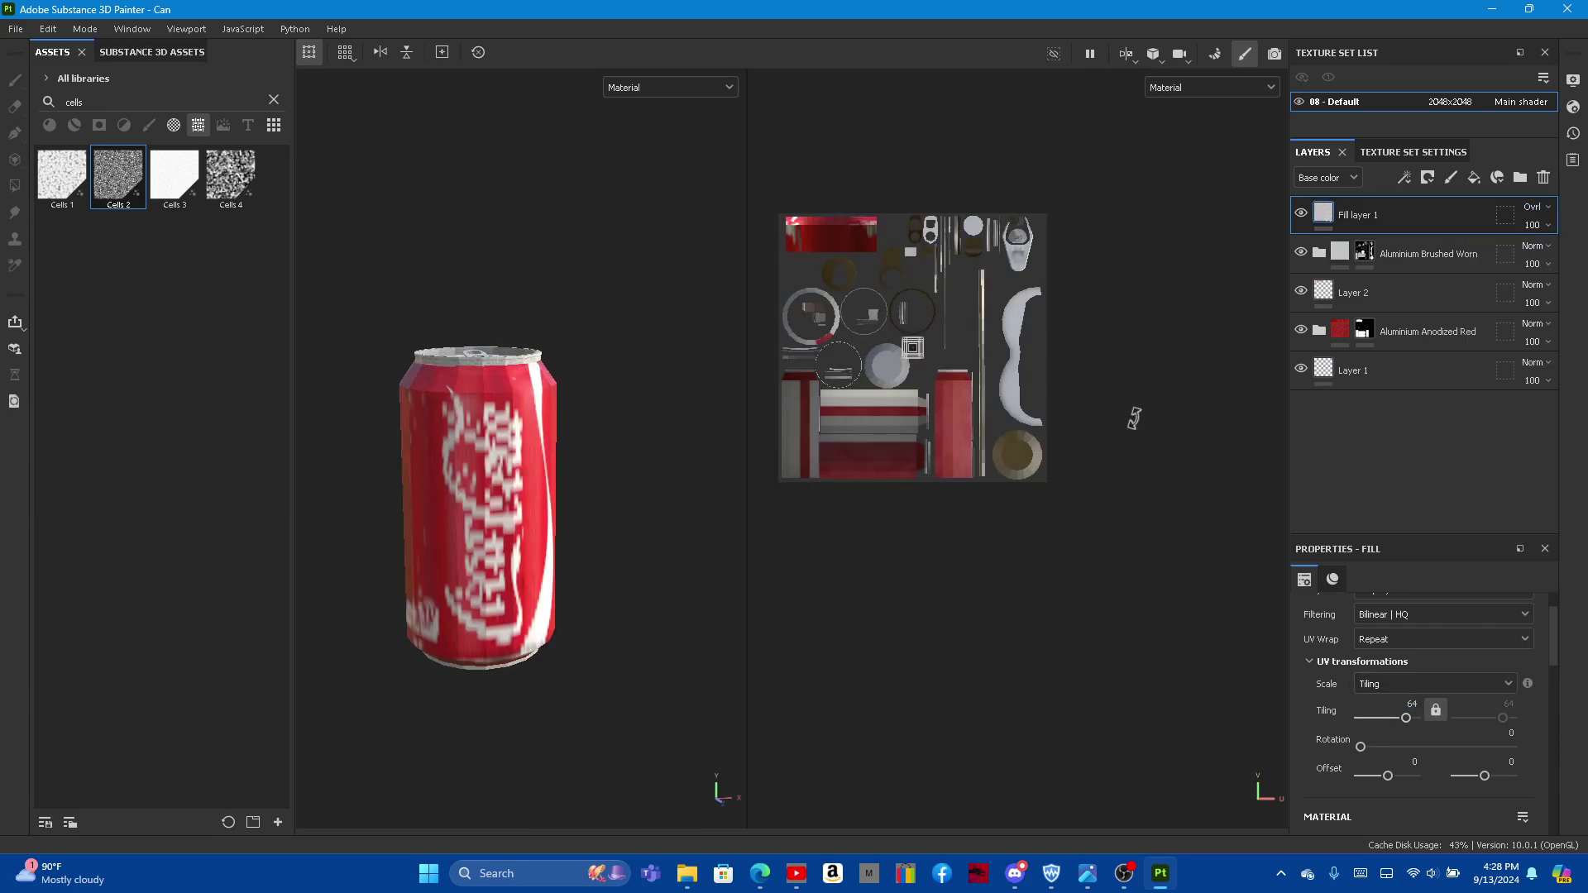
left_click_drag(552, 411, 568, 309, "alt")
scroll(411, 465, "up", 5)
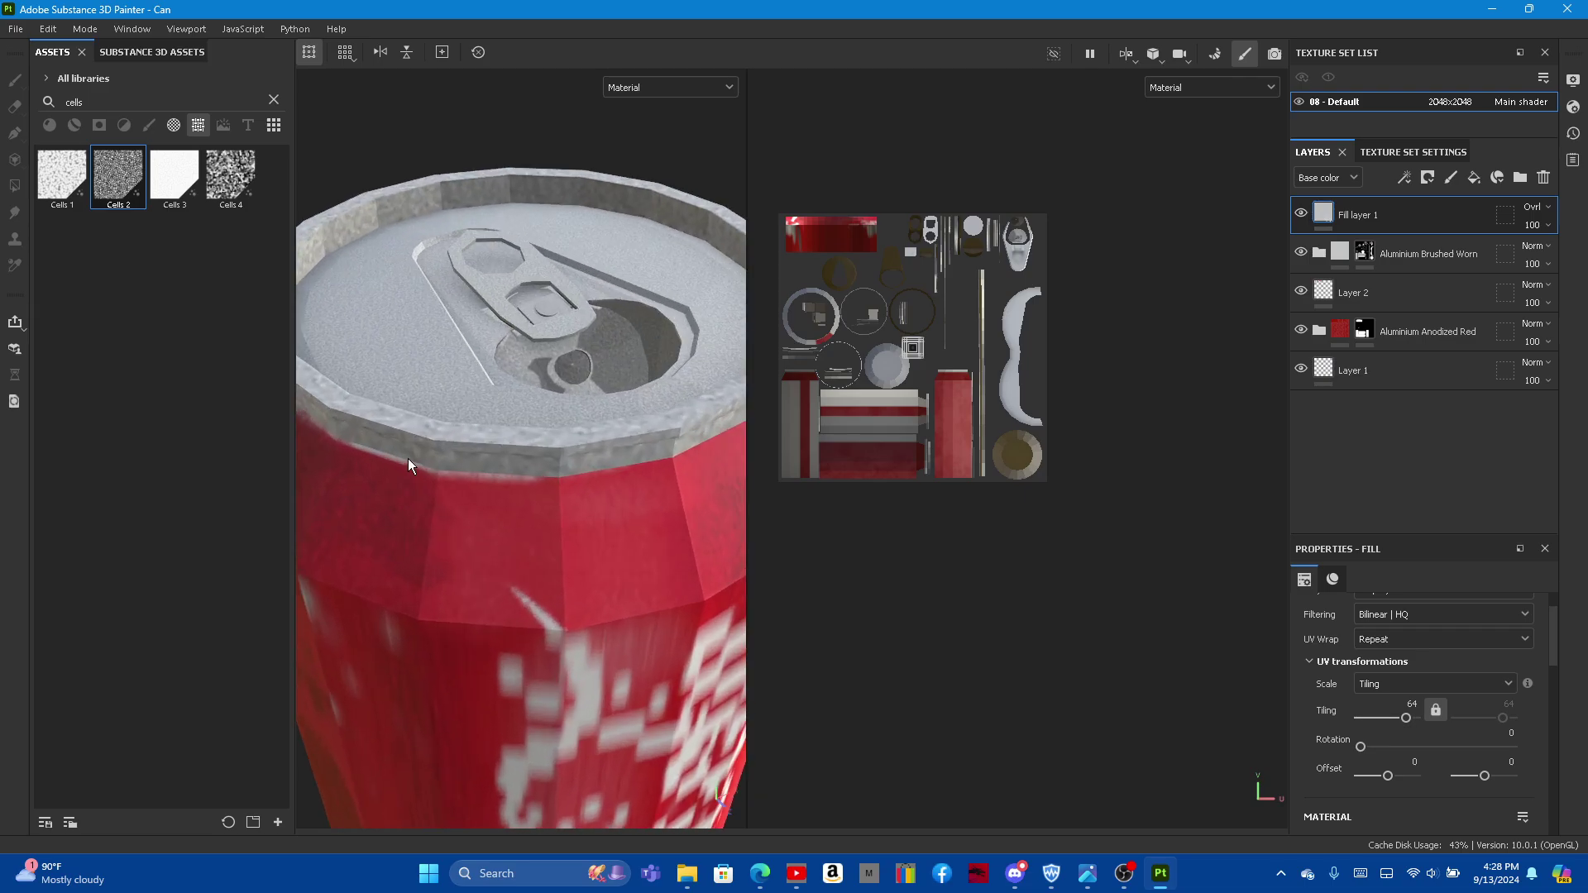
scroll(628, 326, "down", 5)
mouse_move(417, 369)
left_mouse_down("alt")
mouse_move(395, 277)
mouse_move(323, 275)
left_mouse_up("alt")
left_click(15, 28)
mouse_move(33, 293)
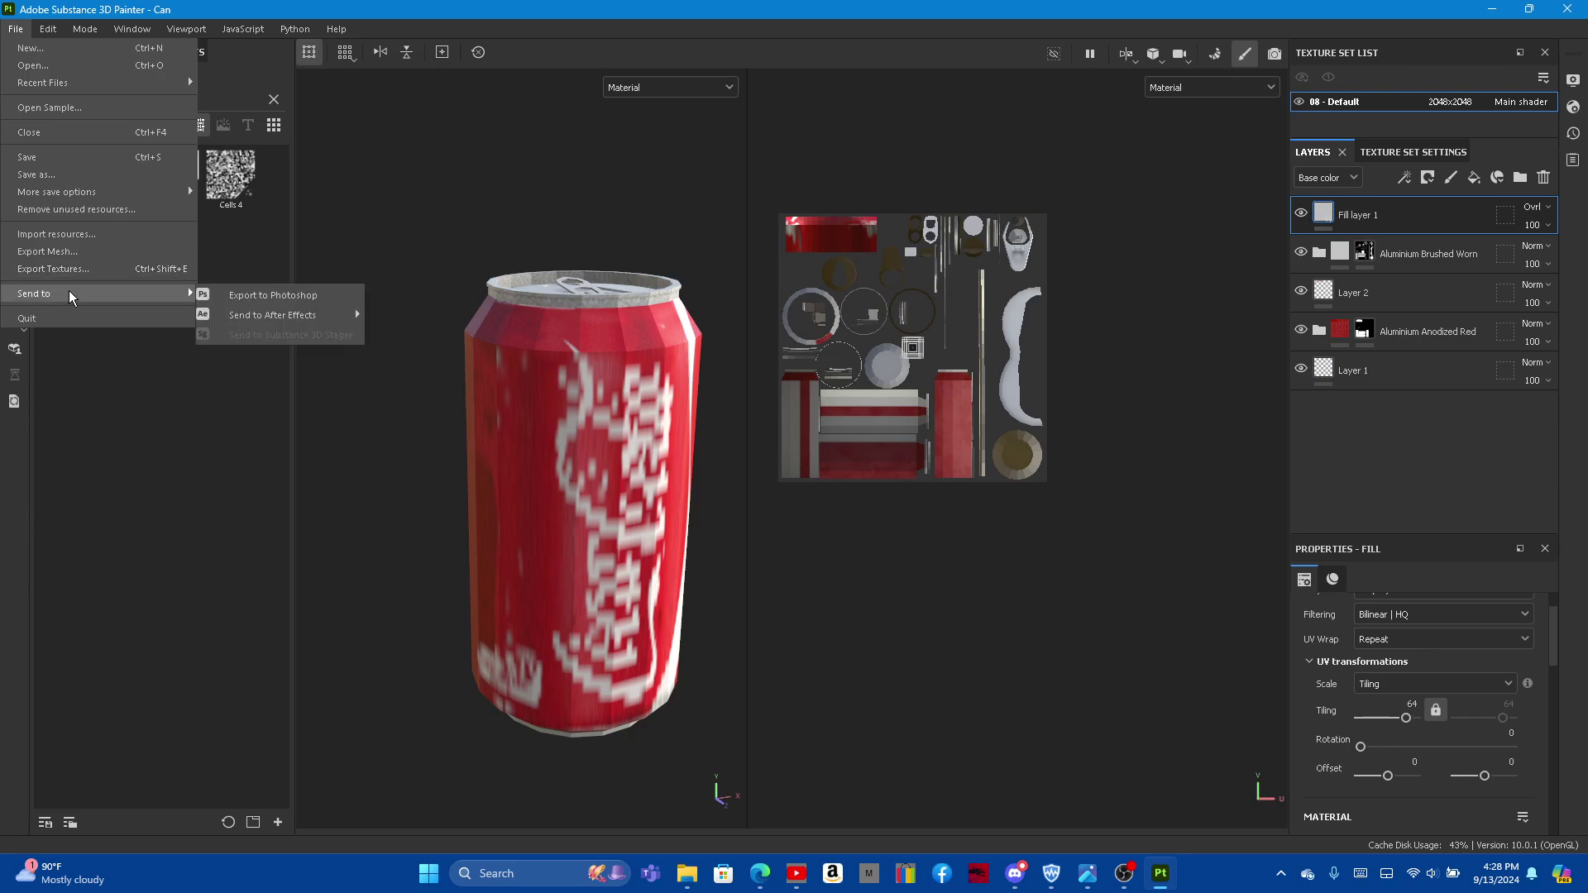
Step: Set the texture export output directory to the environment project's Can folder
left_click(98, 269)
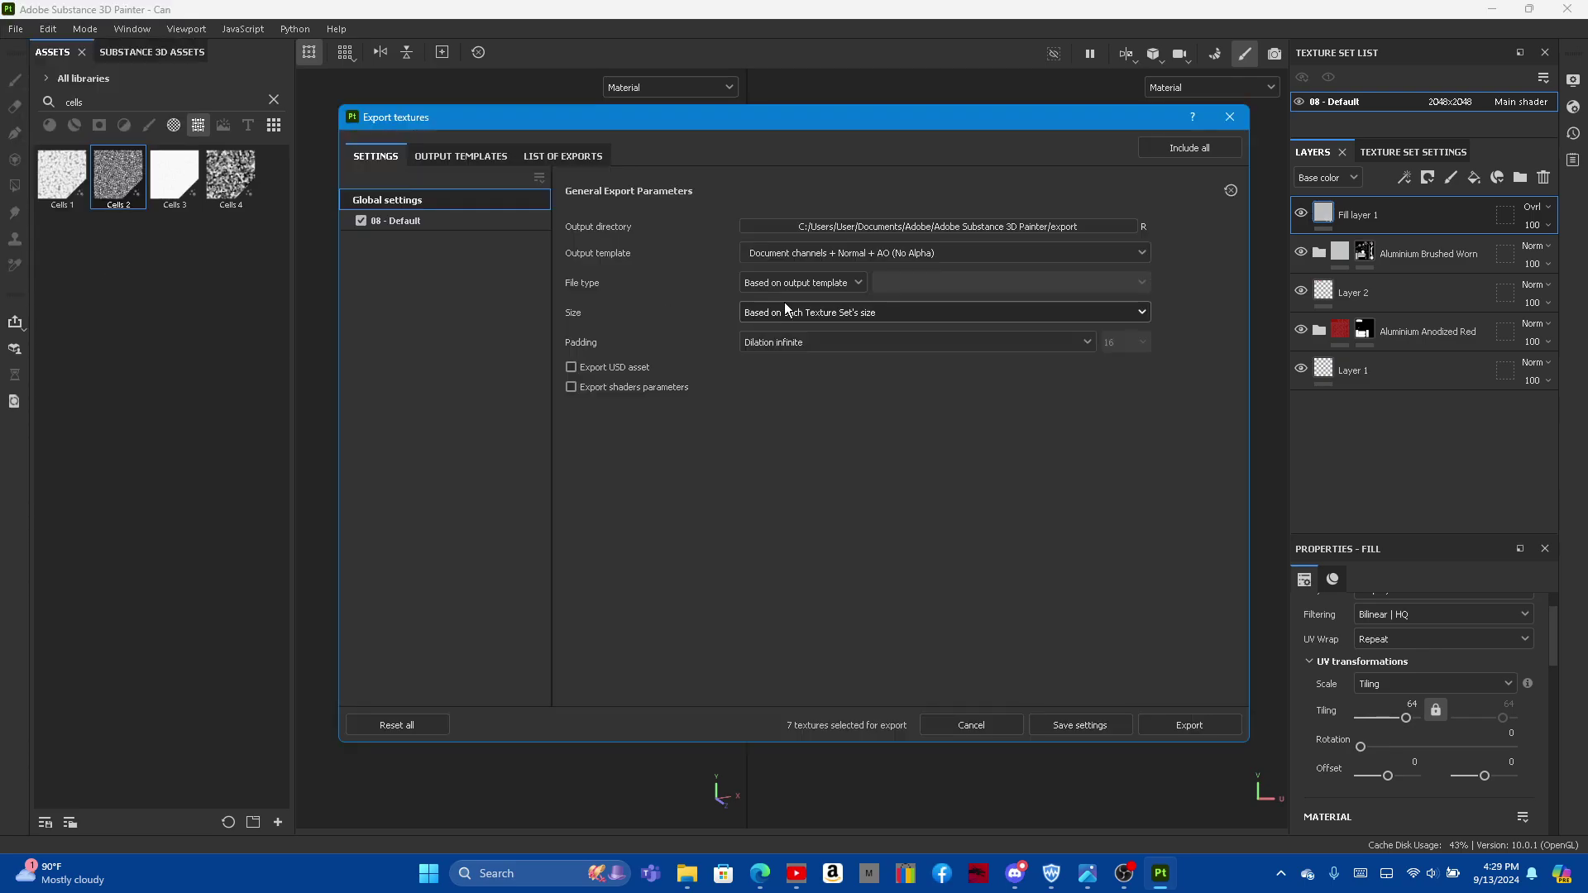
left_click(995, 229)
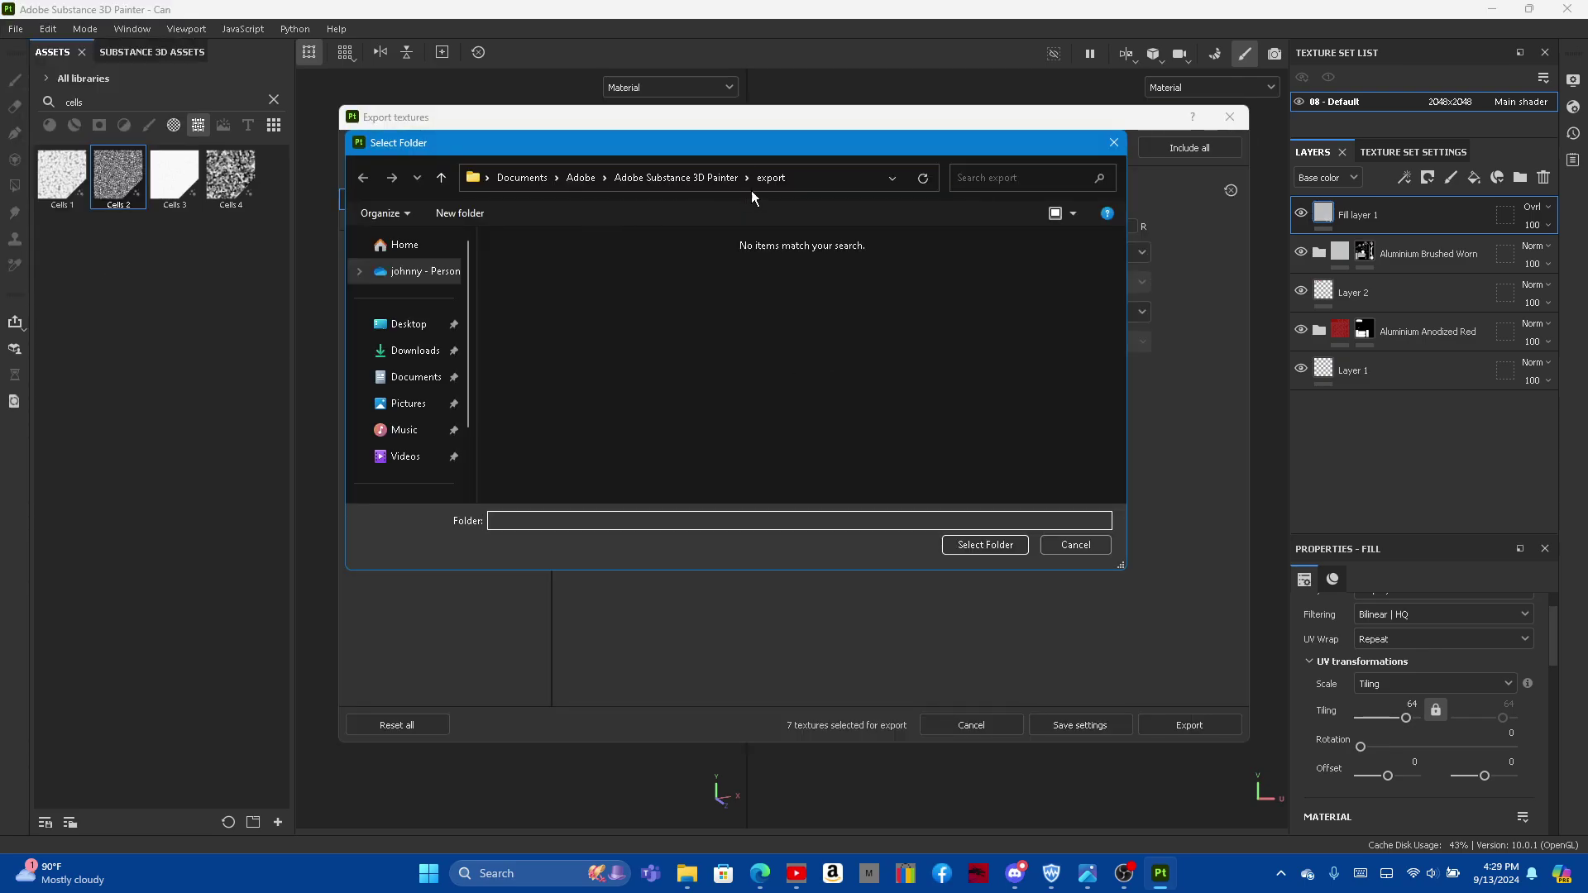
left_click(400, 324)
double_click(904, 273)
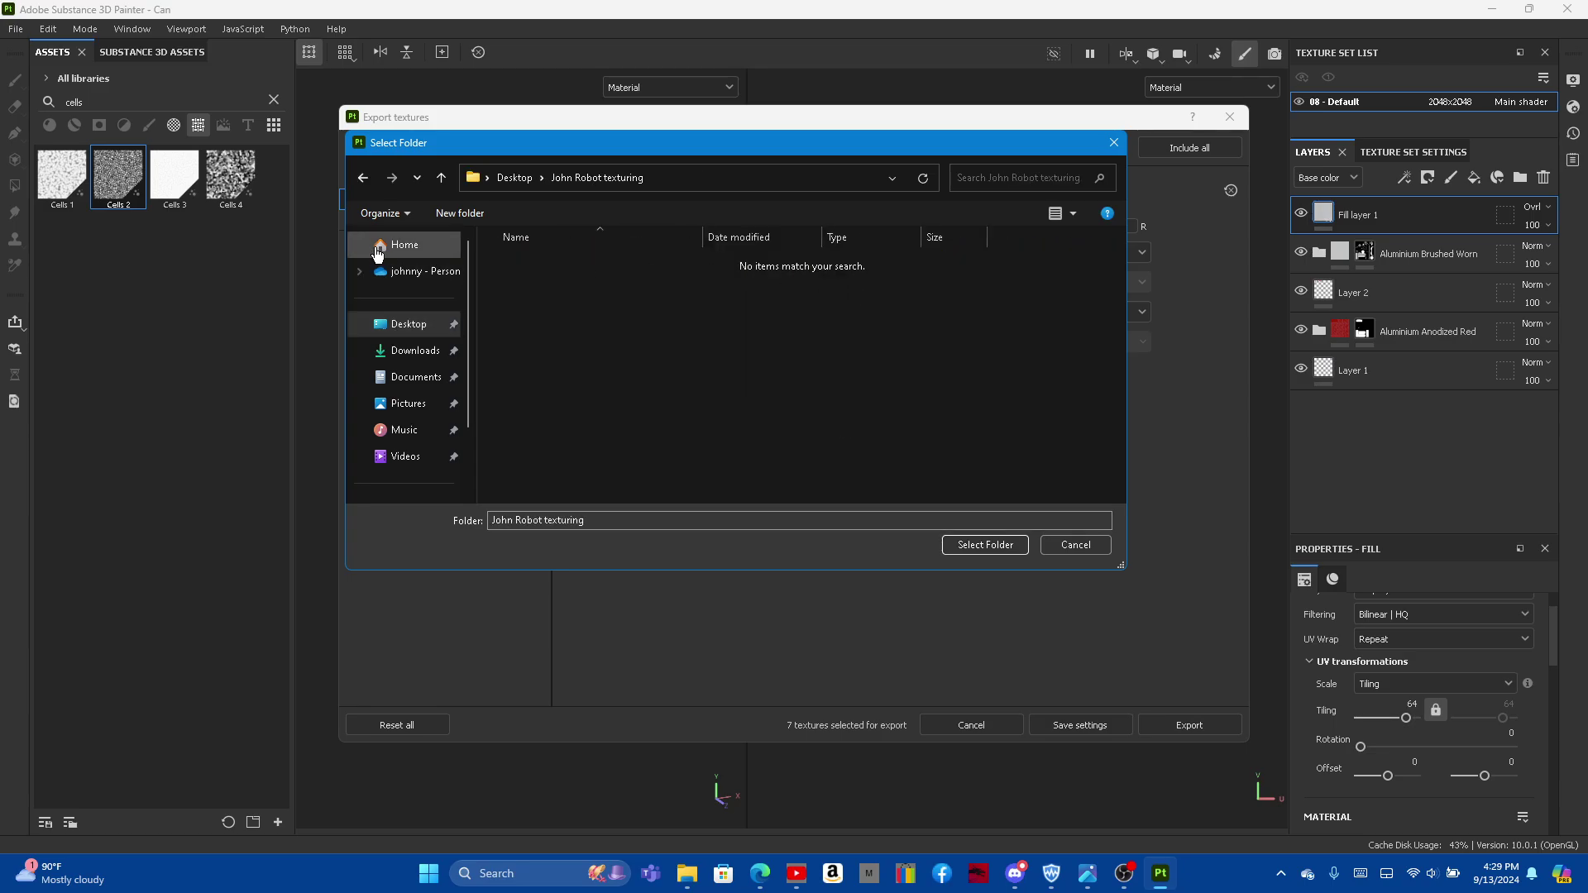
left_click(363, 177)
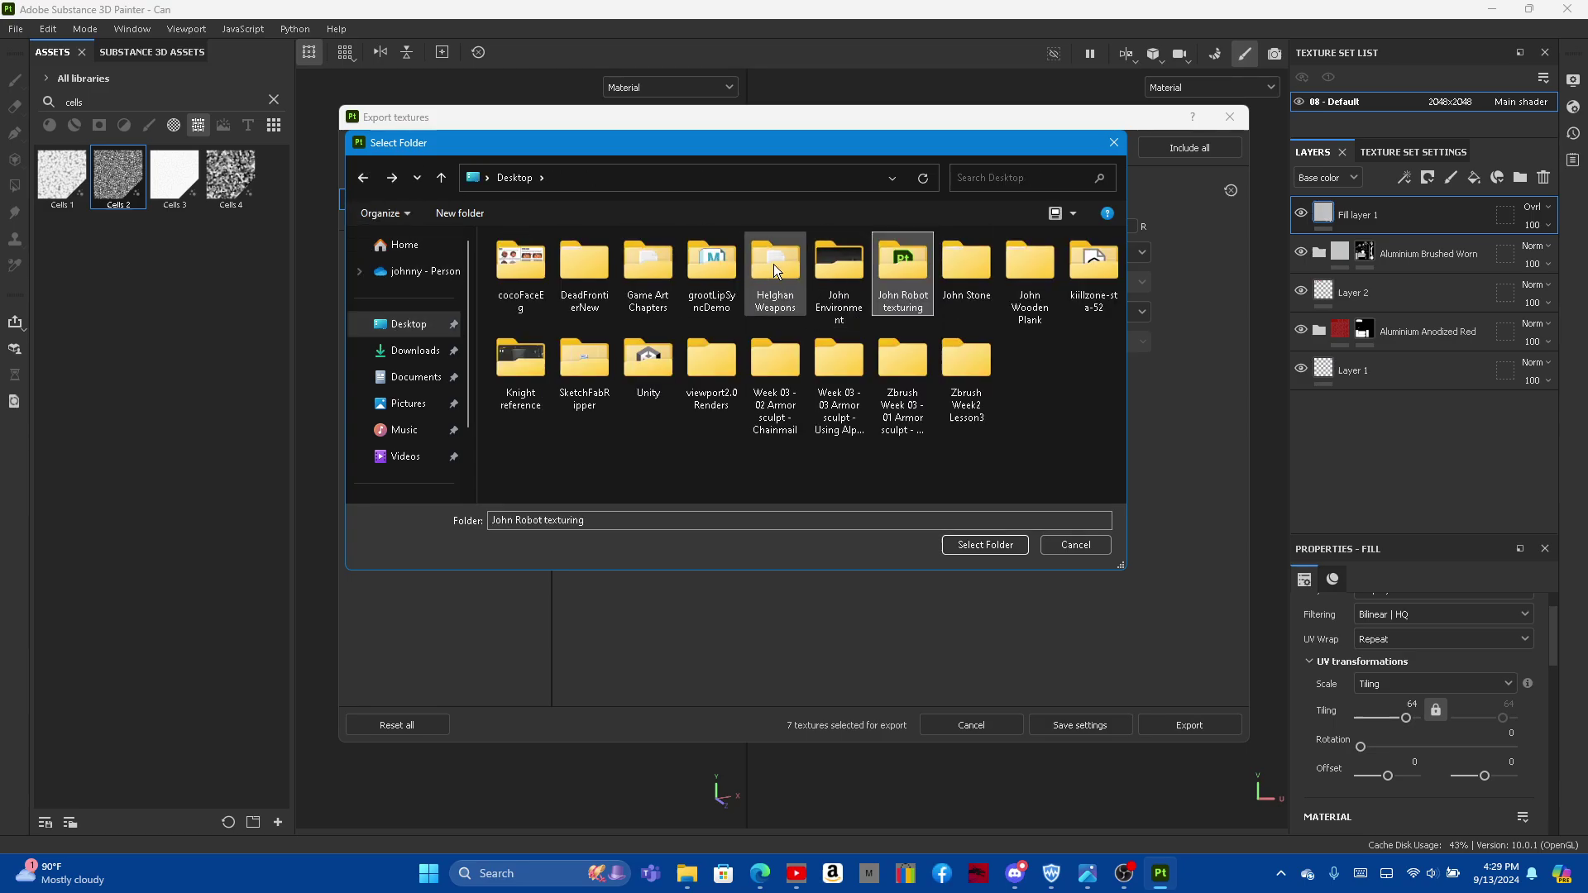
double_click(827, 278)
scroll(832, 362, "down", 3)
scroll(832, 351, "down", 3)
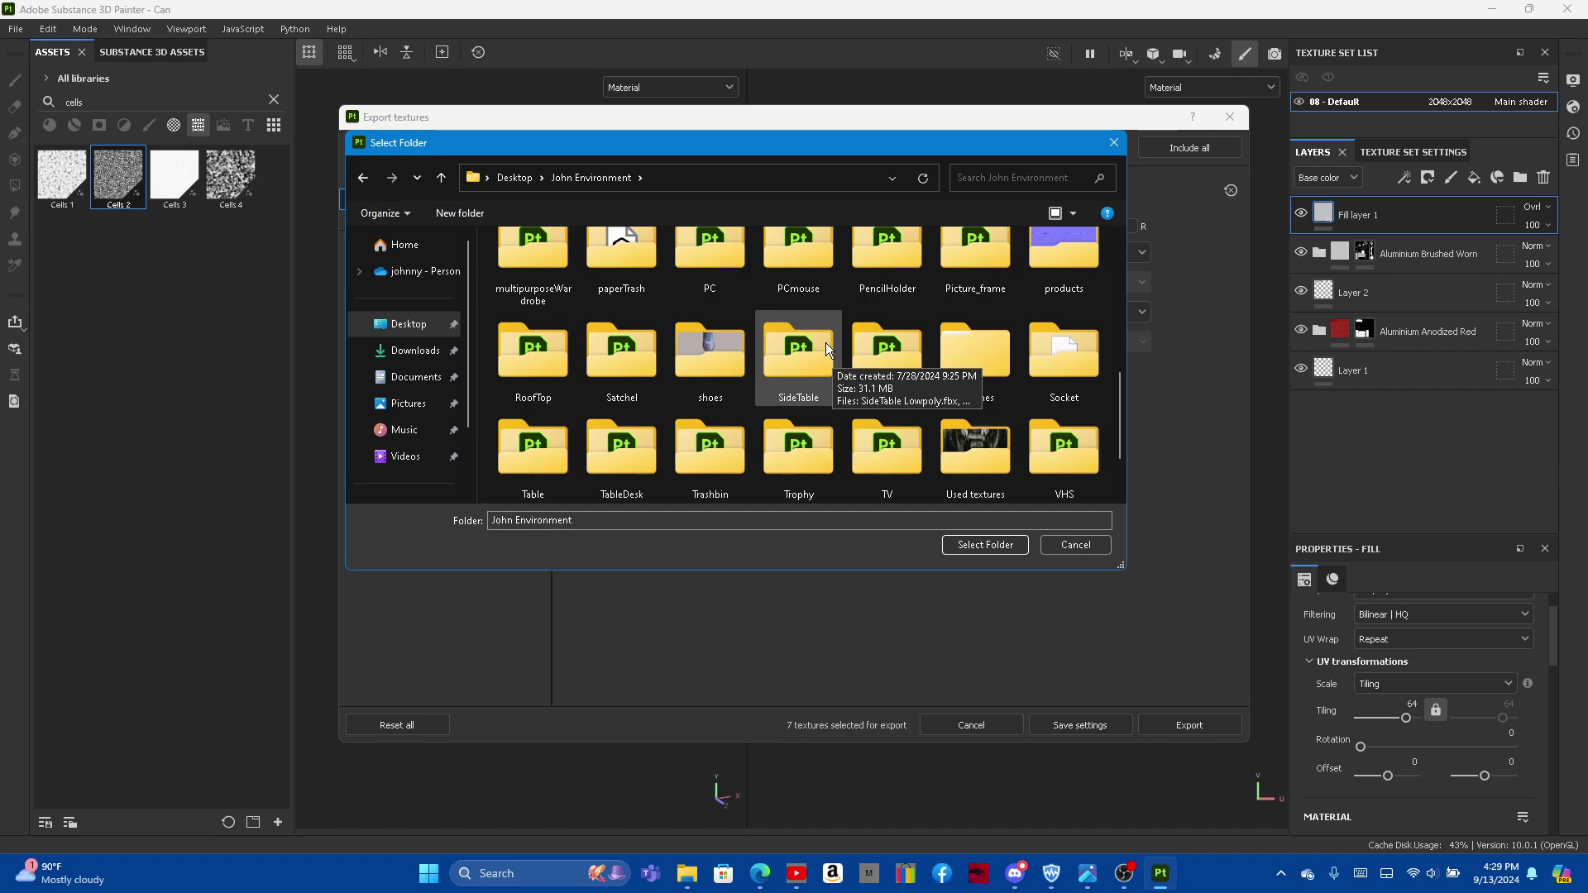
scroll(825, 347, "up", 5)
double_click(698, 381)
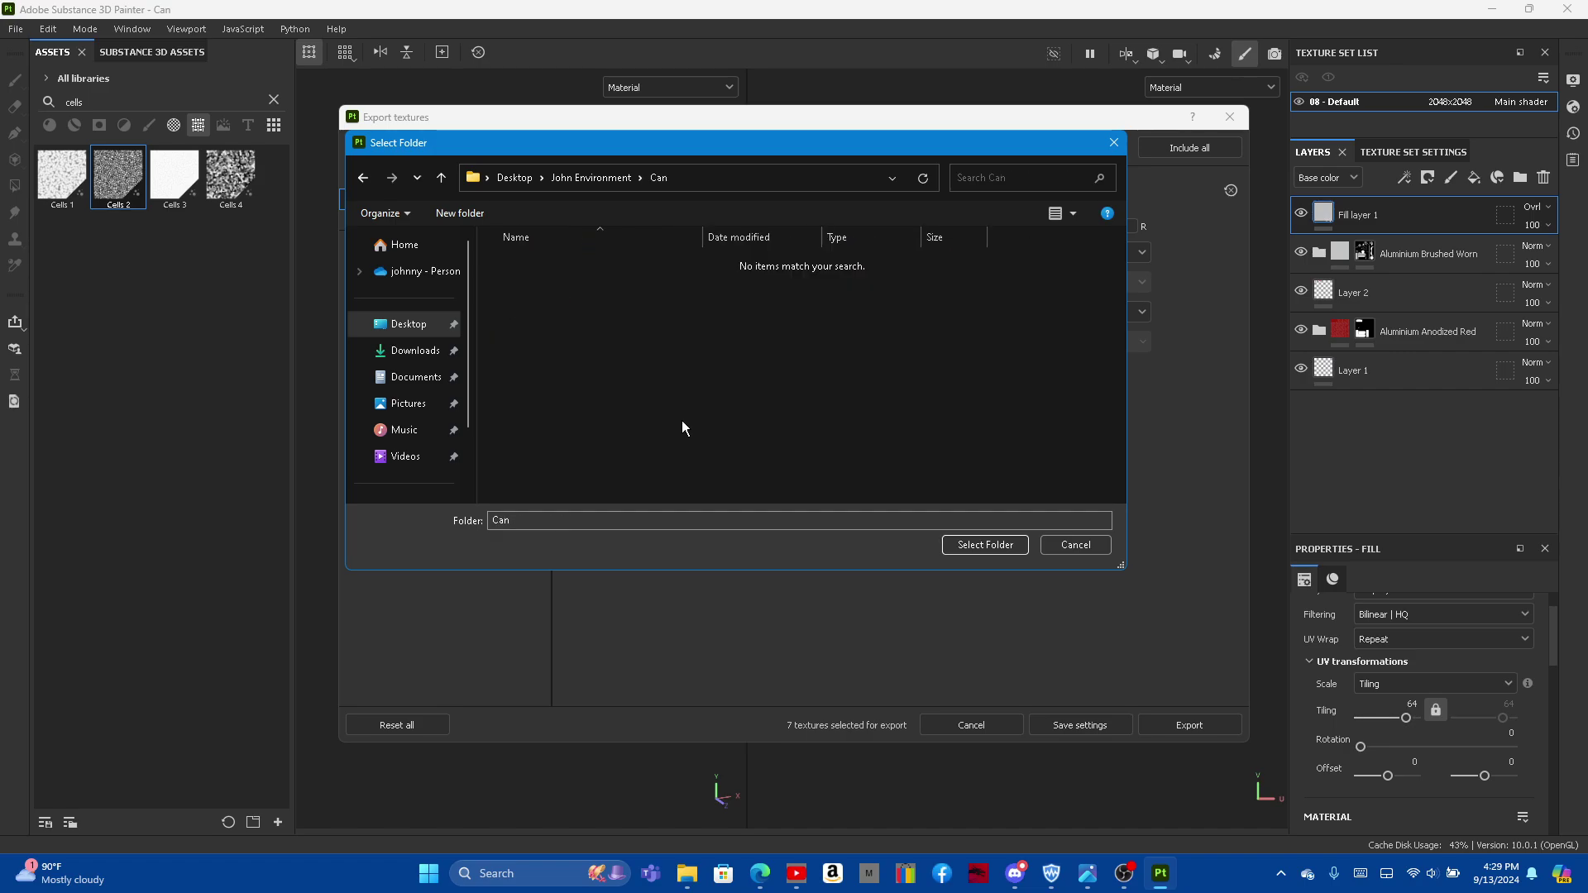
left_click(984, 545)
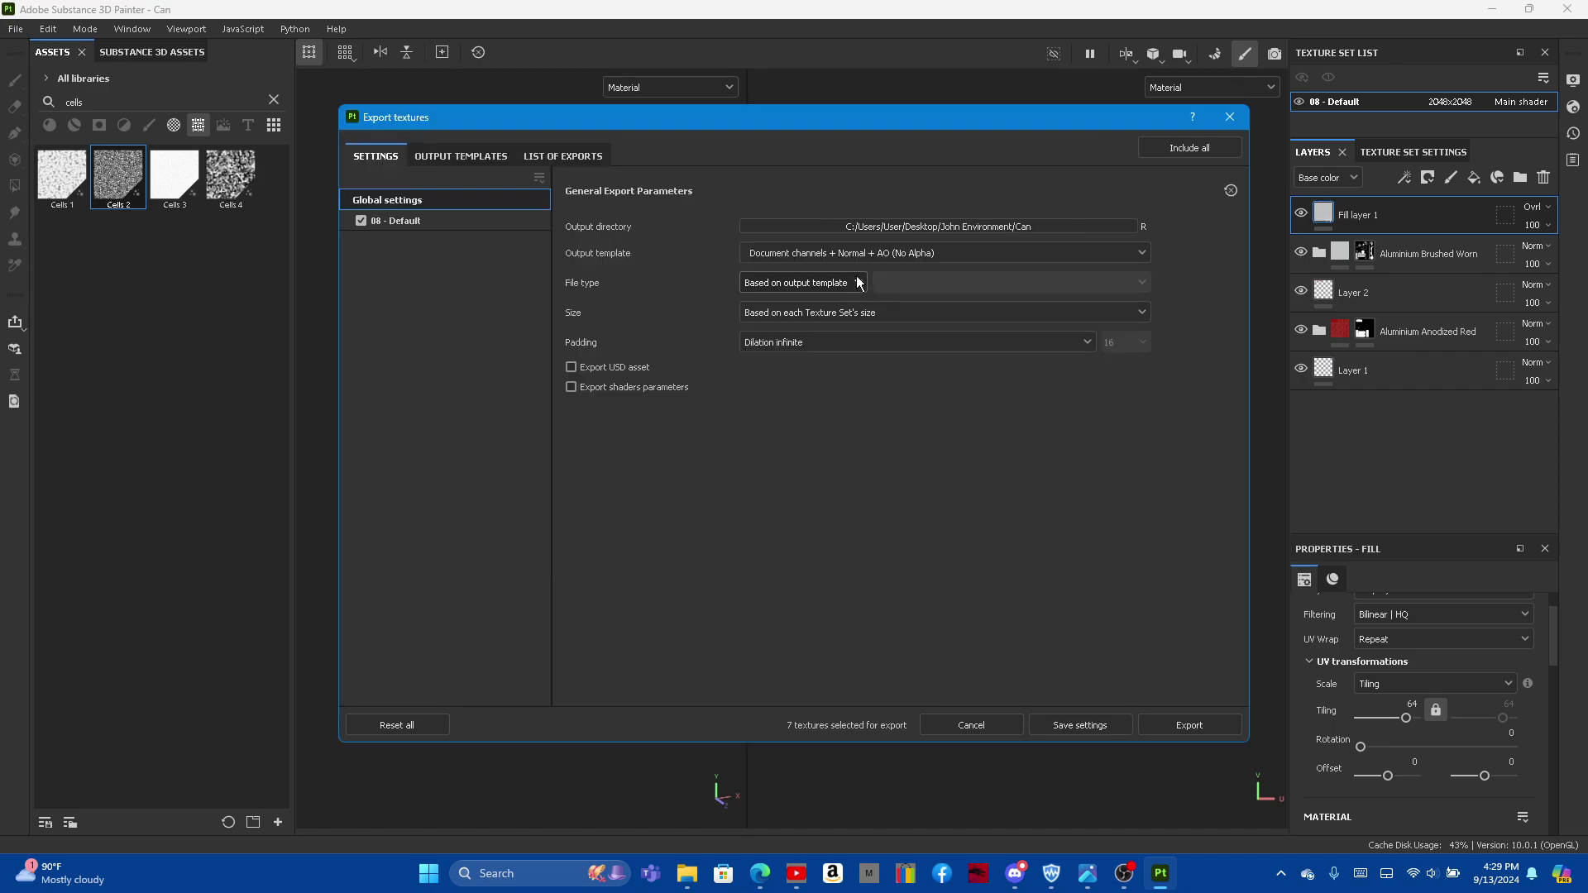
Step: Export the textures with the Unreal Engine 4 (Packed) template as png files
left_click(820, 254)
scroll(898, 361, "down", 5)
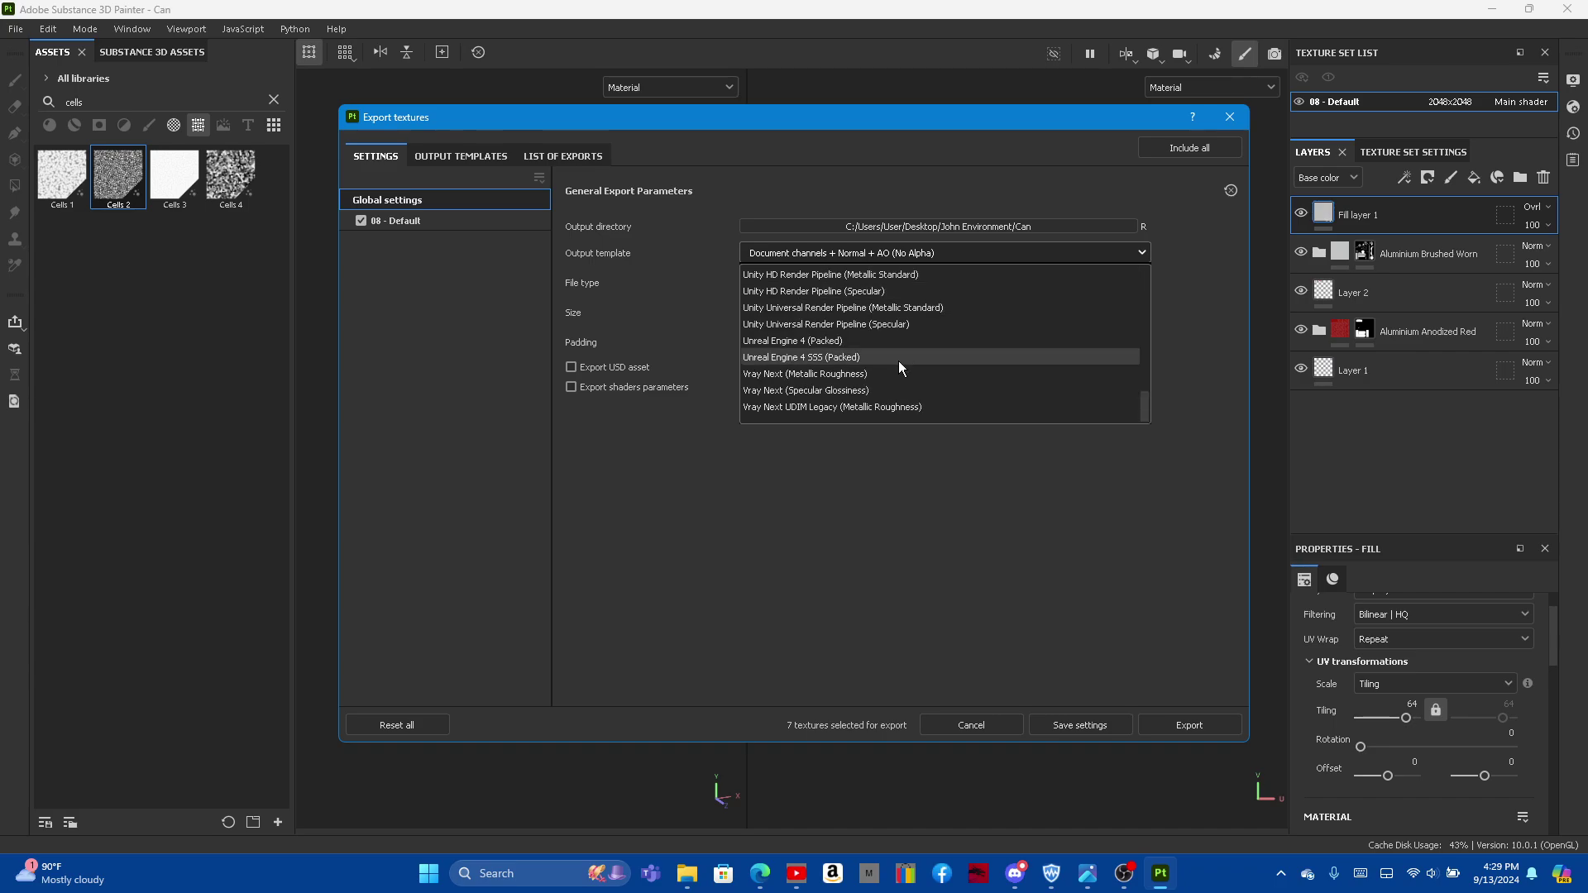
left_click(813, 340)
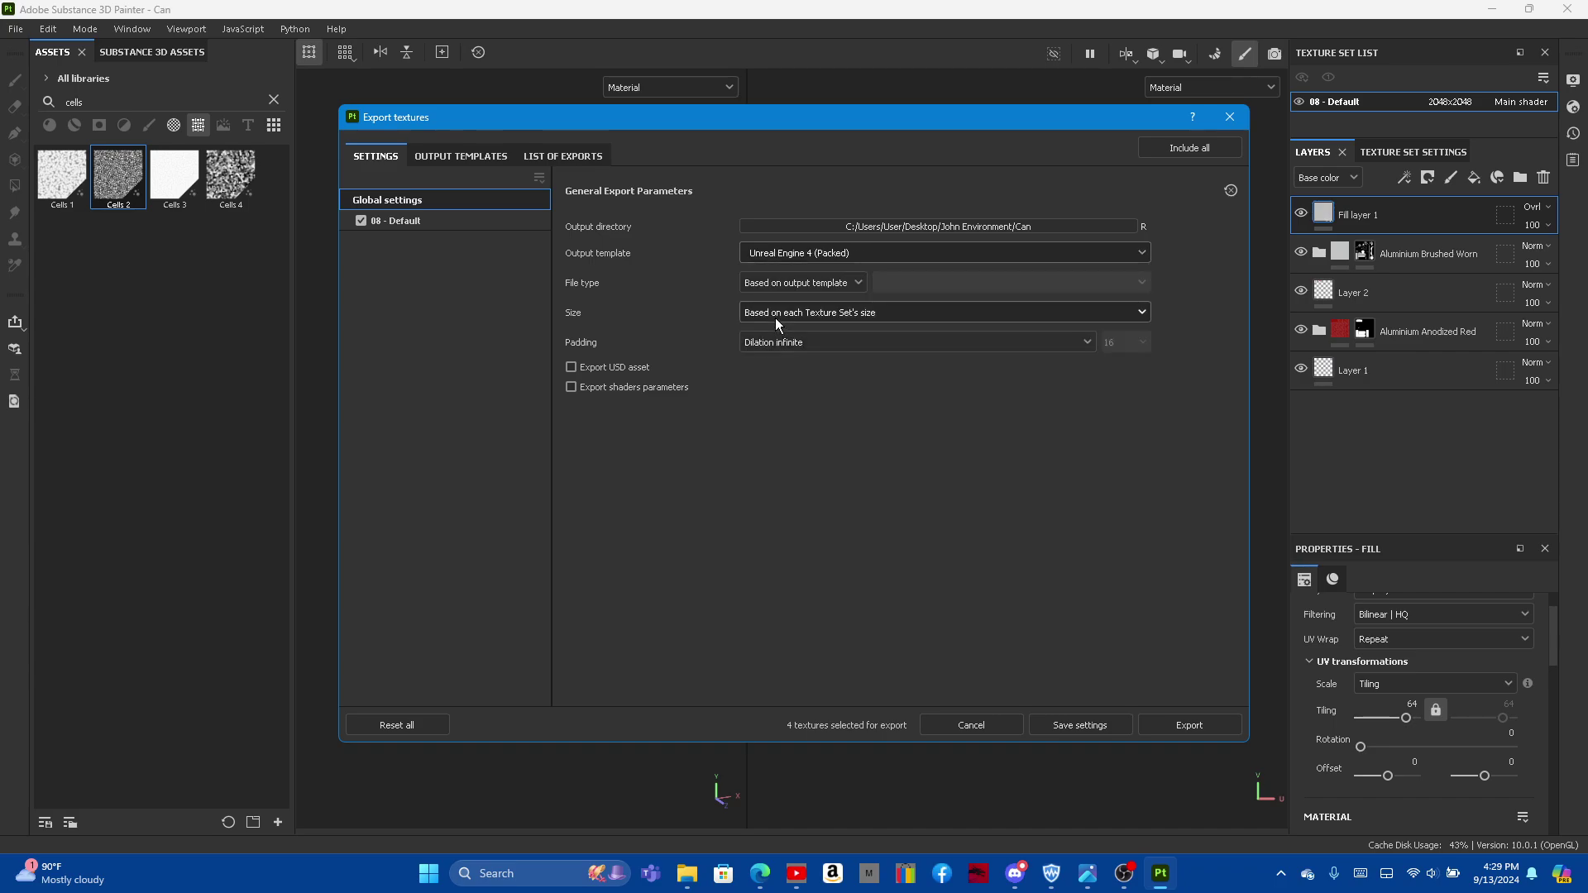
left_click(776, 317)
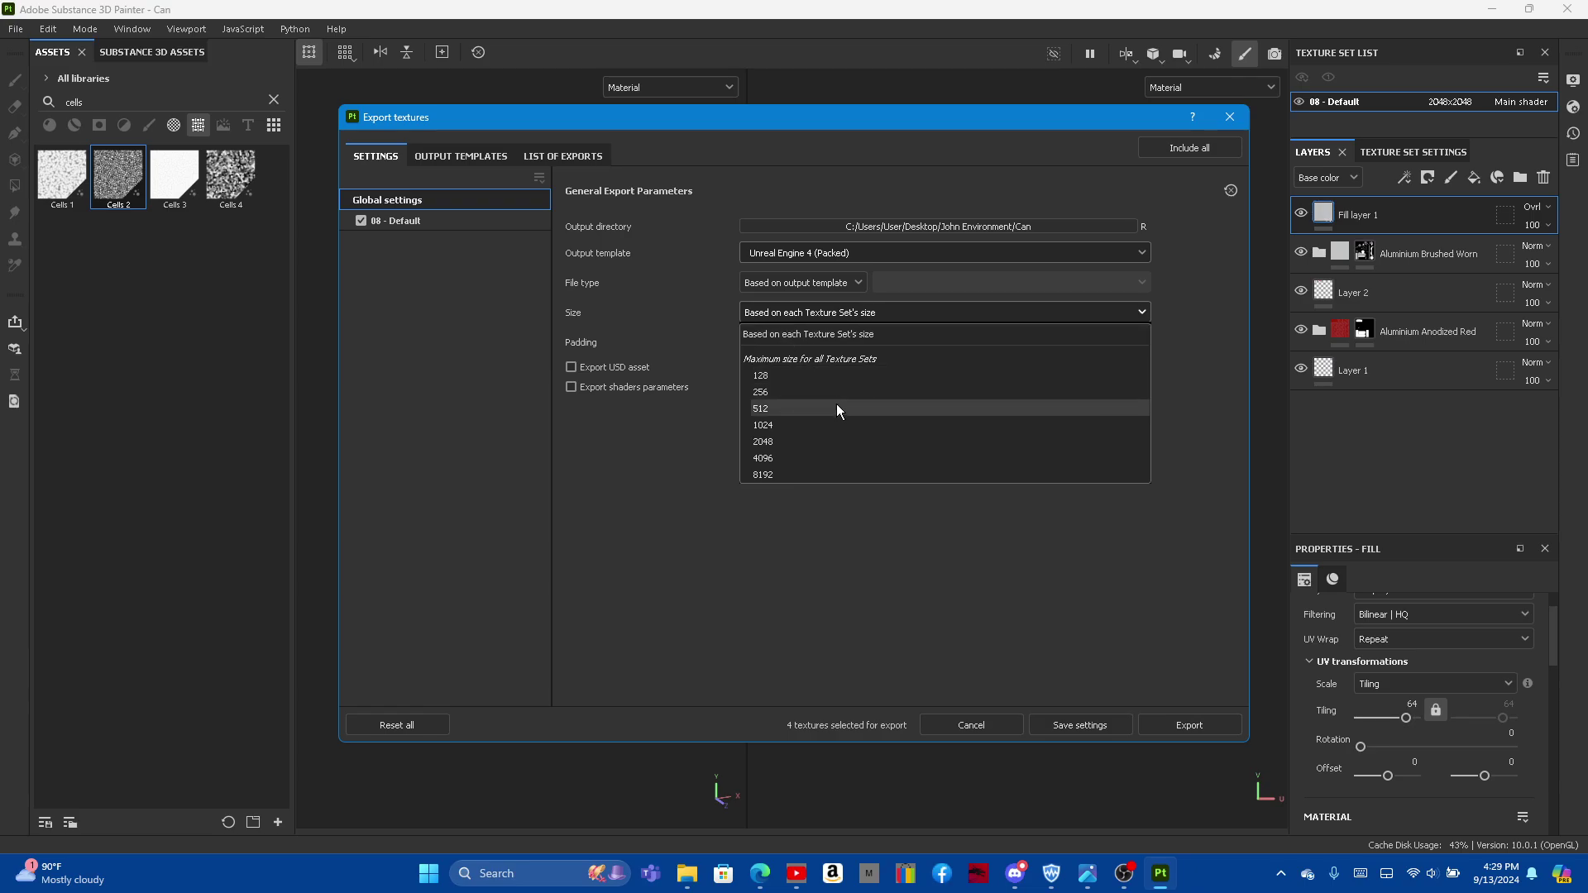
left_click(702, 296)
left_click(753, 284)
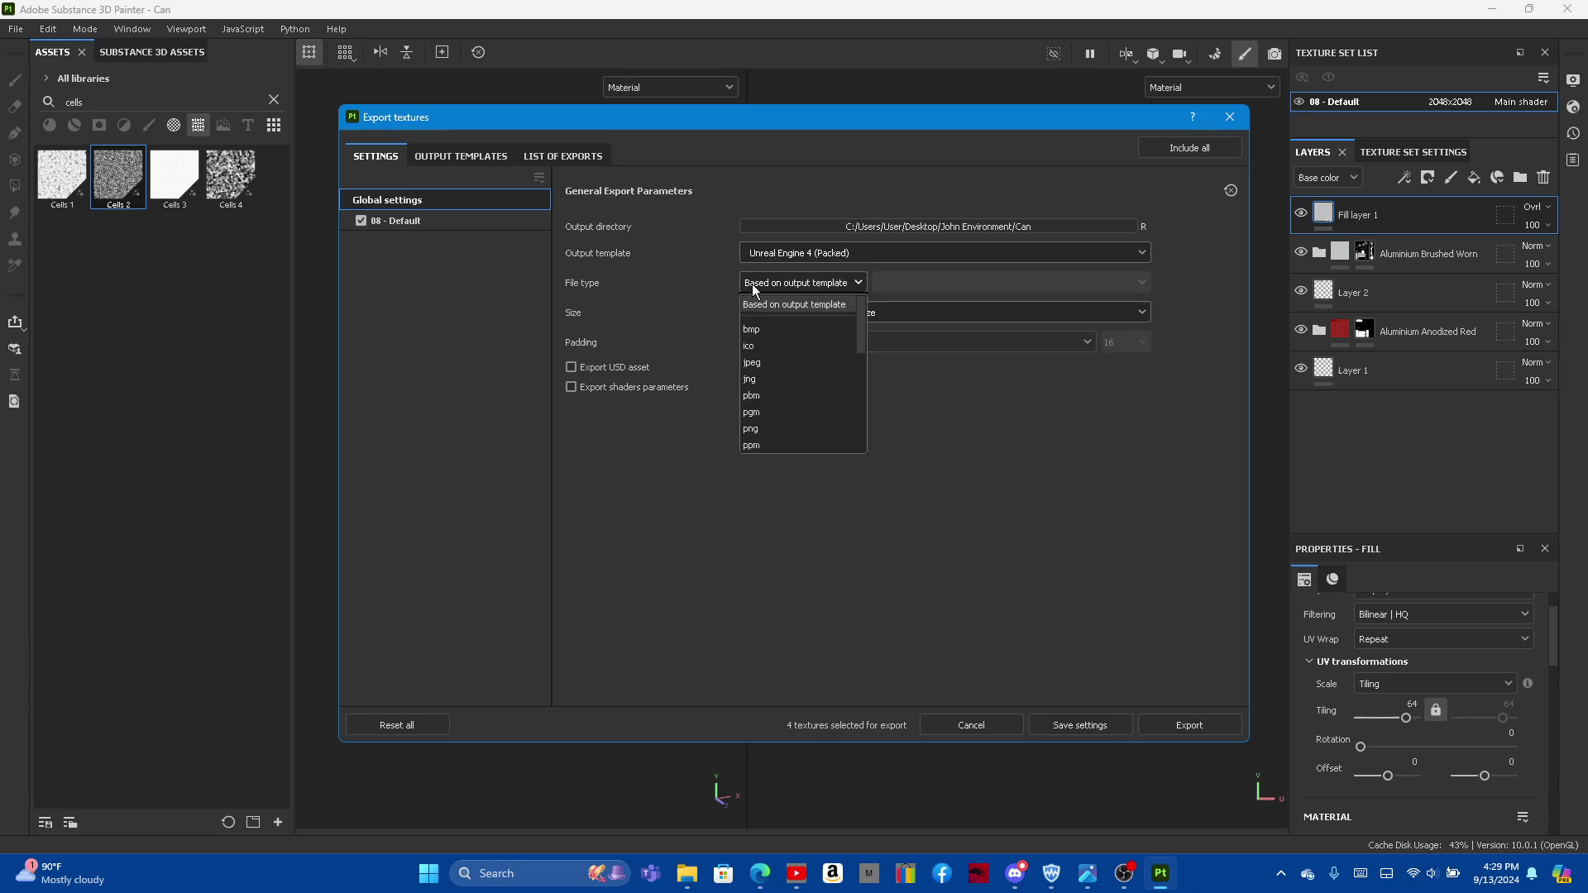
left_click(774, 429)
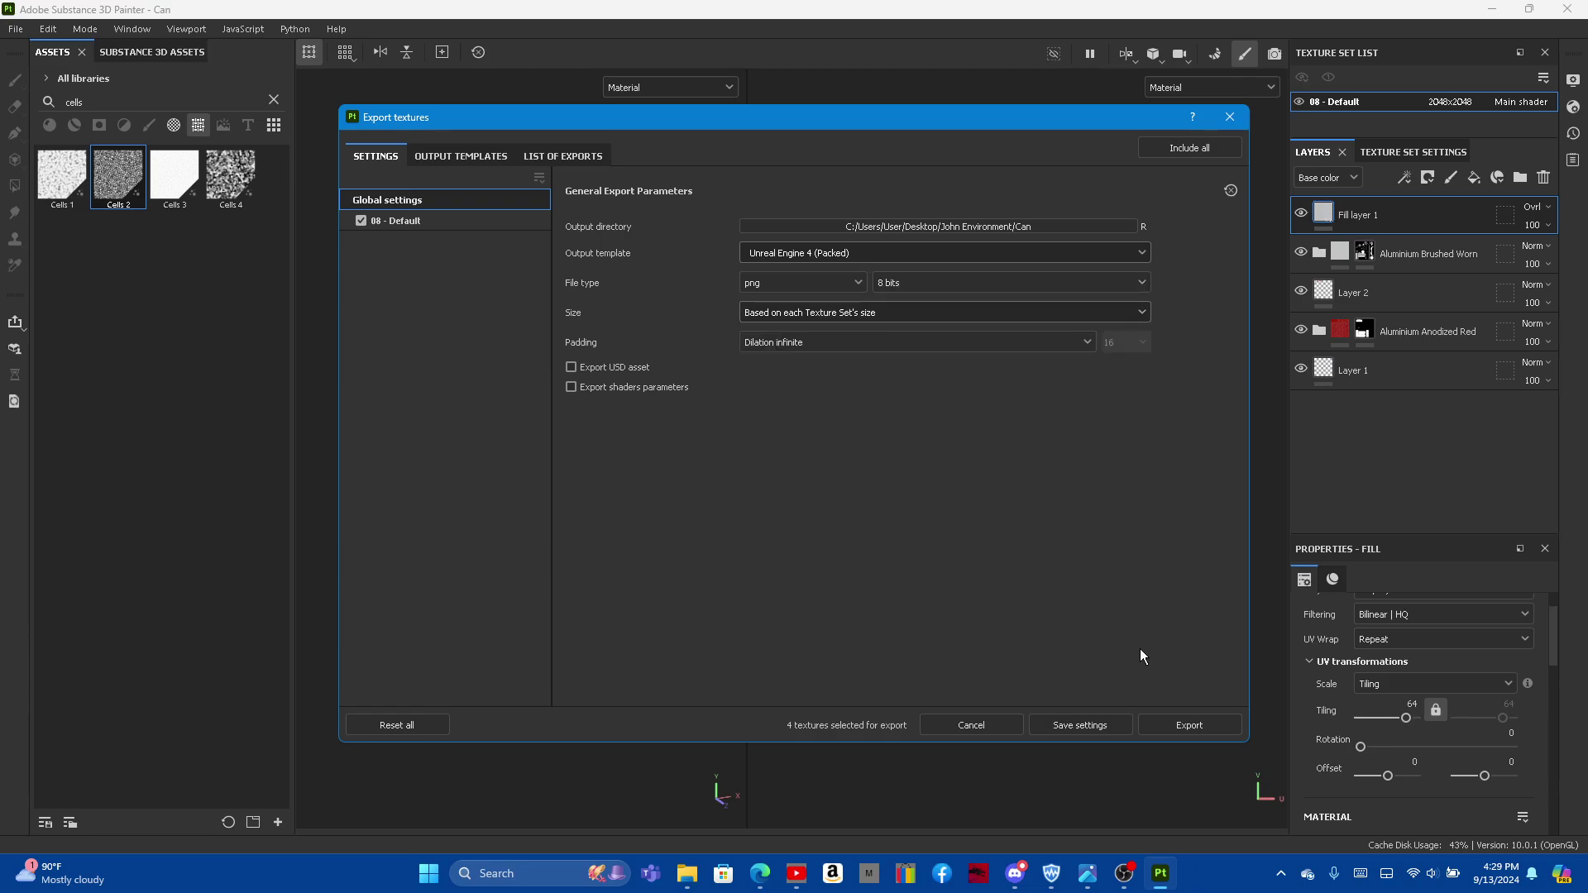
left_click(1205, 727)
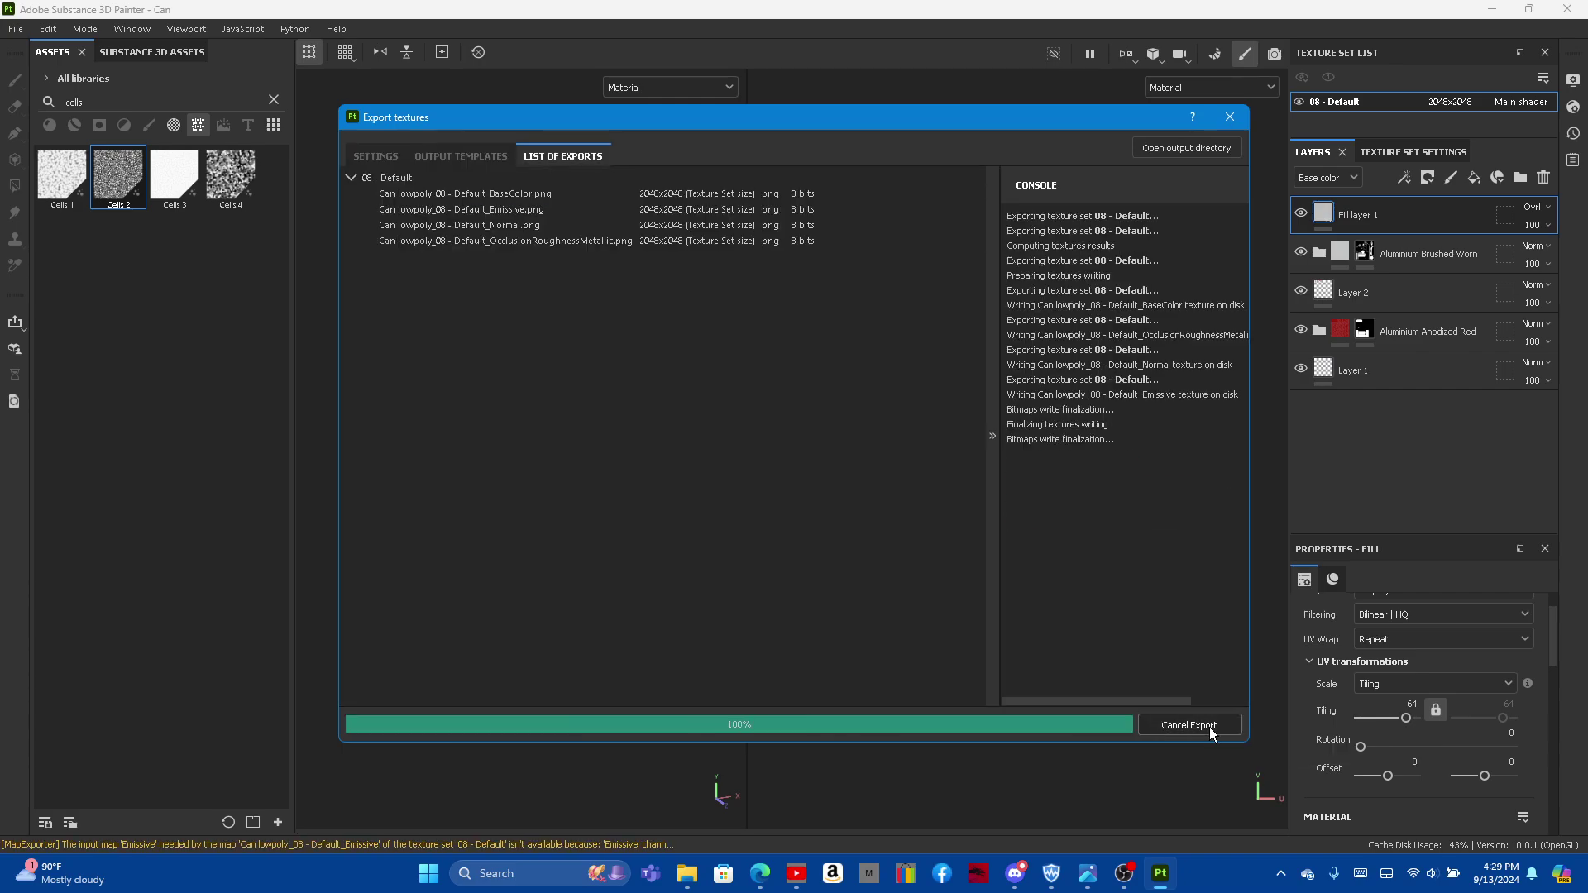
Step: Close the export window and exit Substance 3D Painter
left_click(1230, 117)
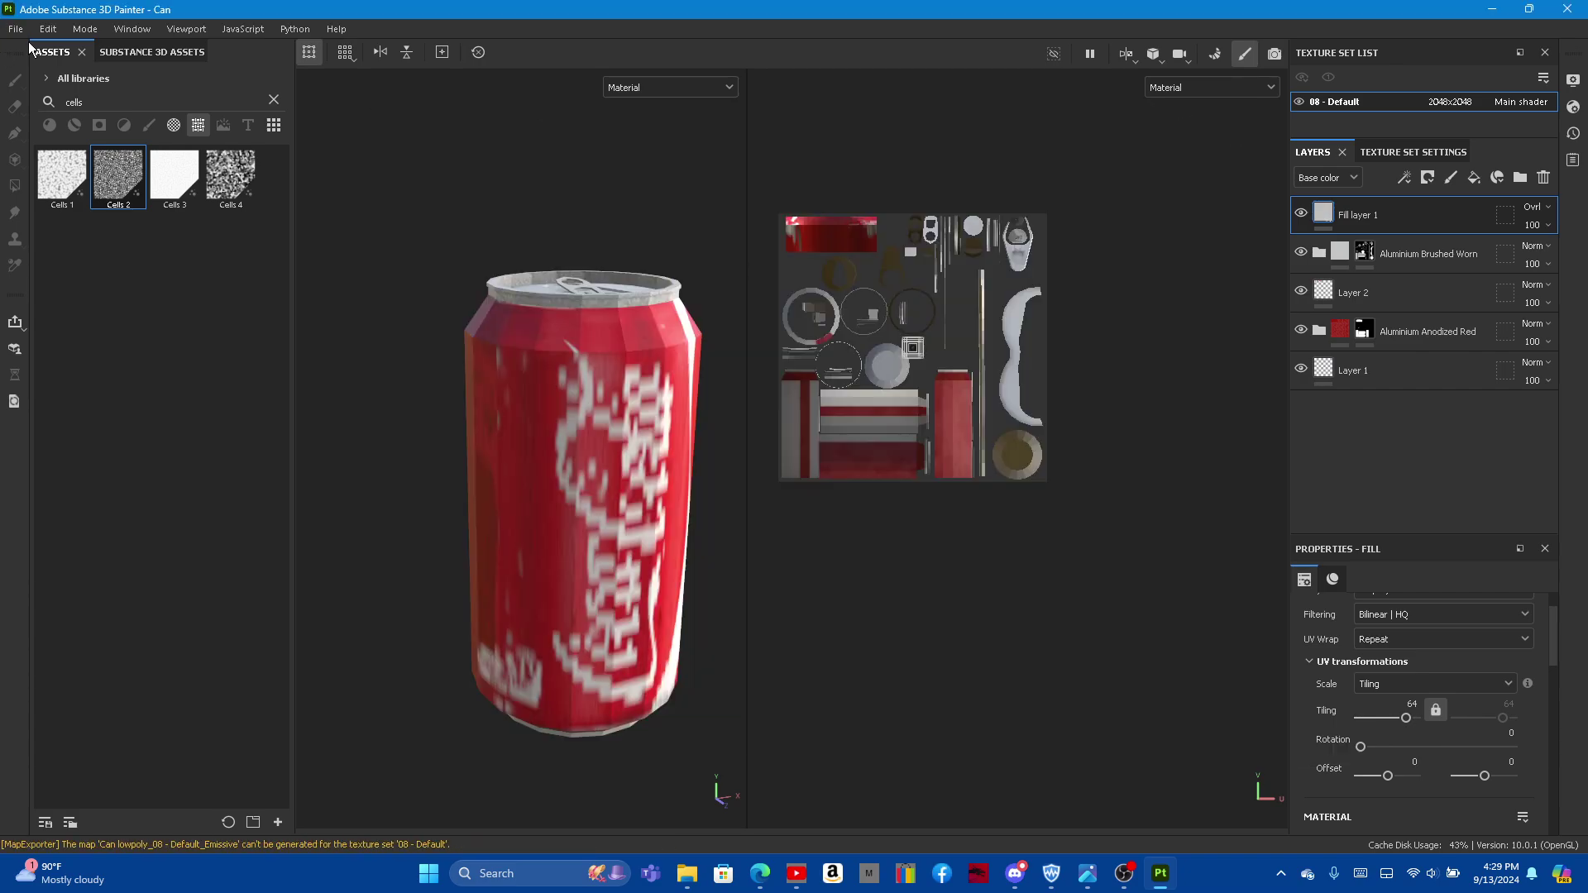
left_click(15, 28)
left_click(1550, 17)
left_click(1566, 11)
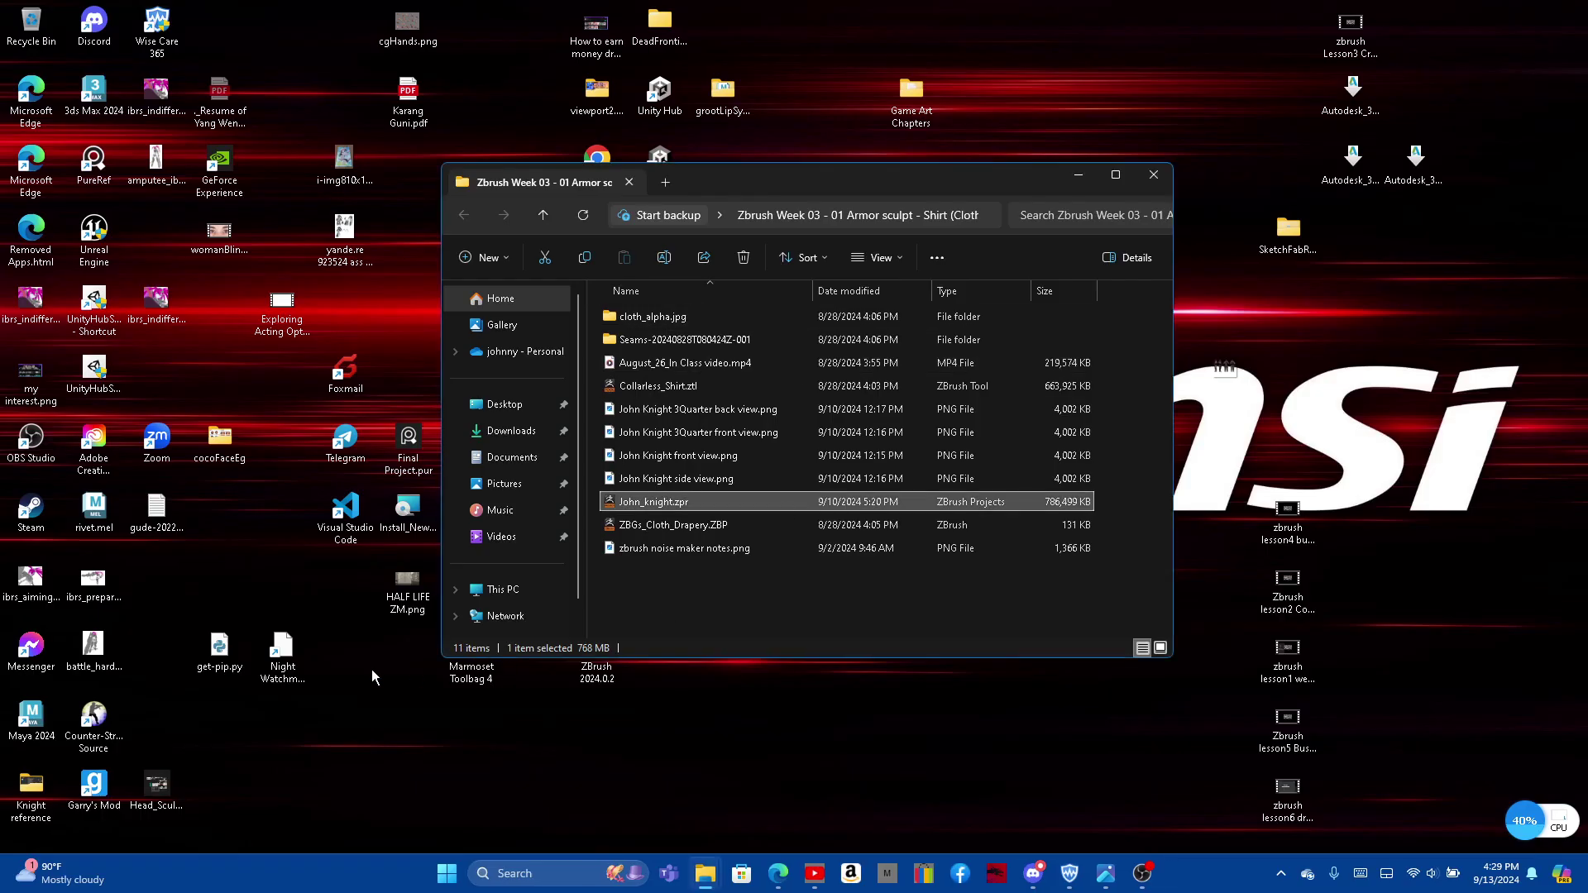
Step: Bring up the room reference picture 2022_T2_Line_Art_Cutaways_06.jpg in Photos
left_click(1284, 875)
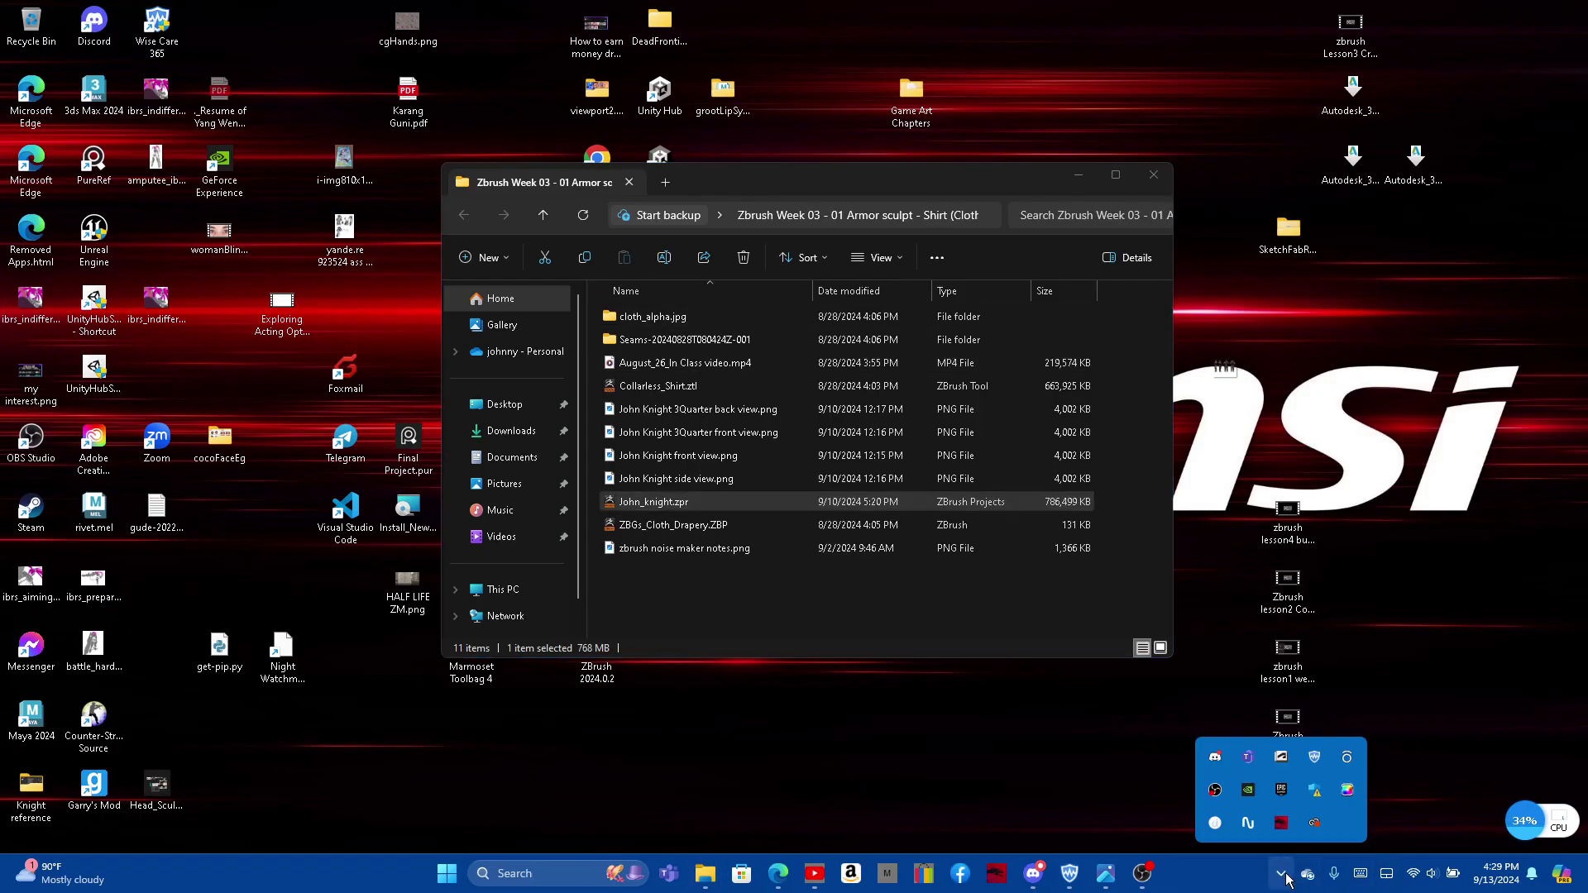
left_click(1282, 875)
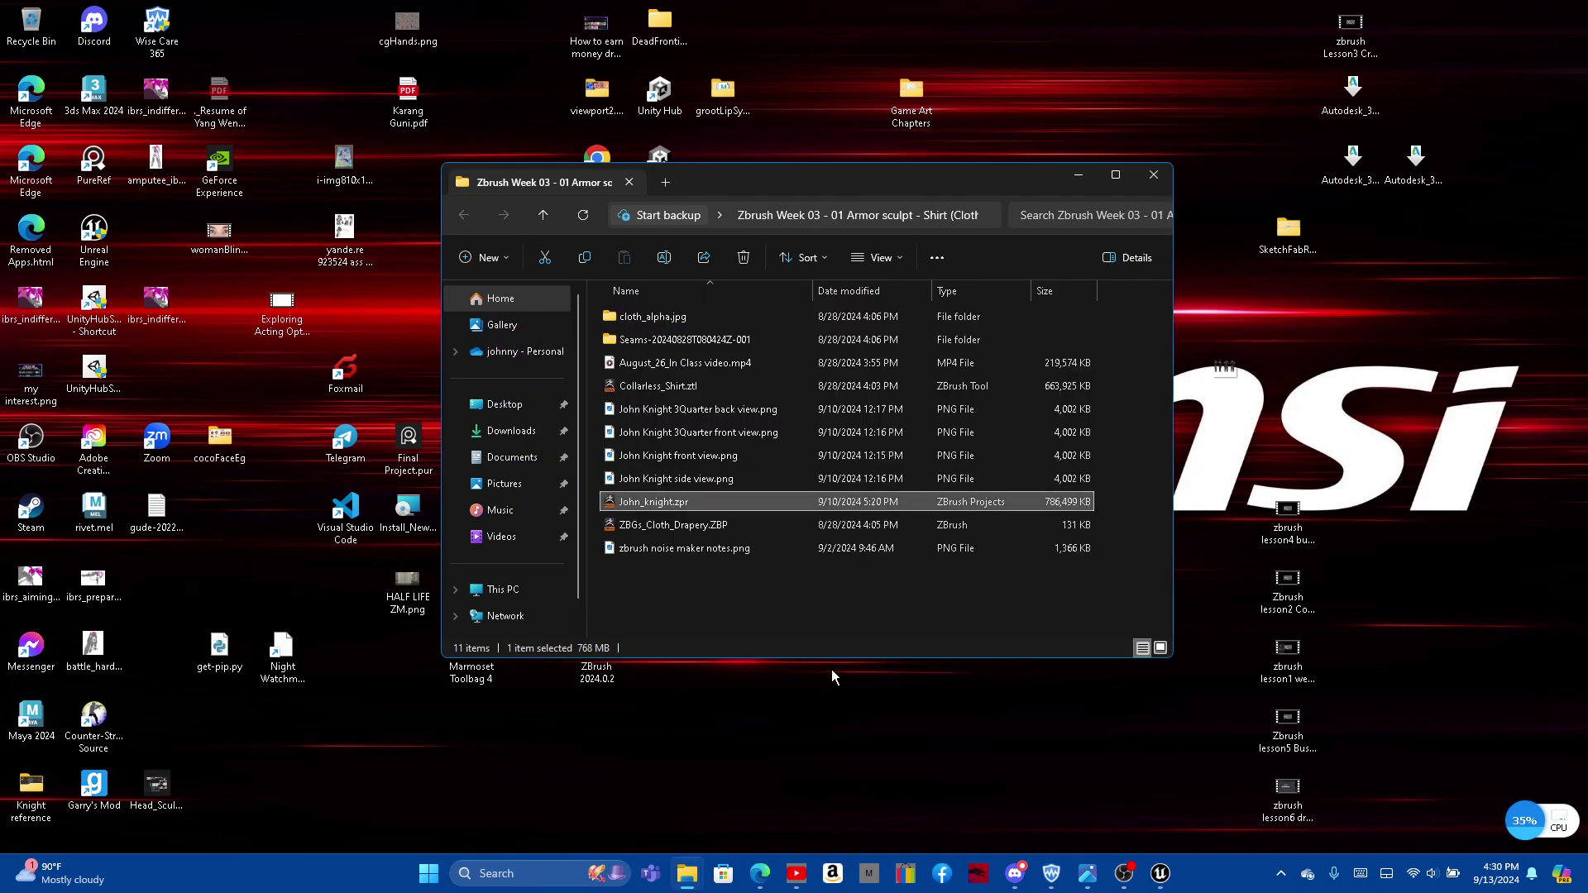
left_click(1087, 874)
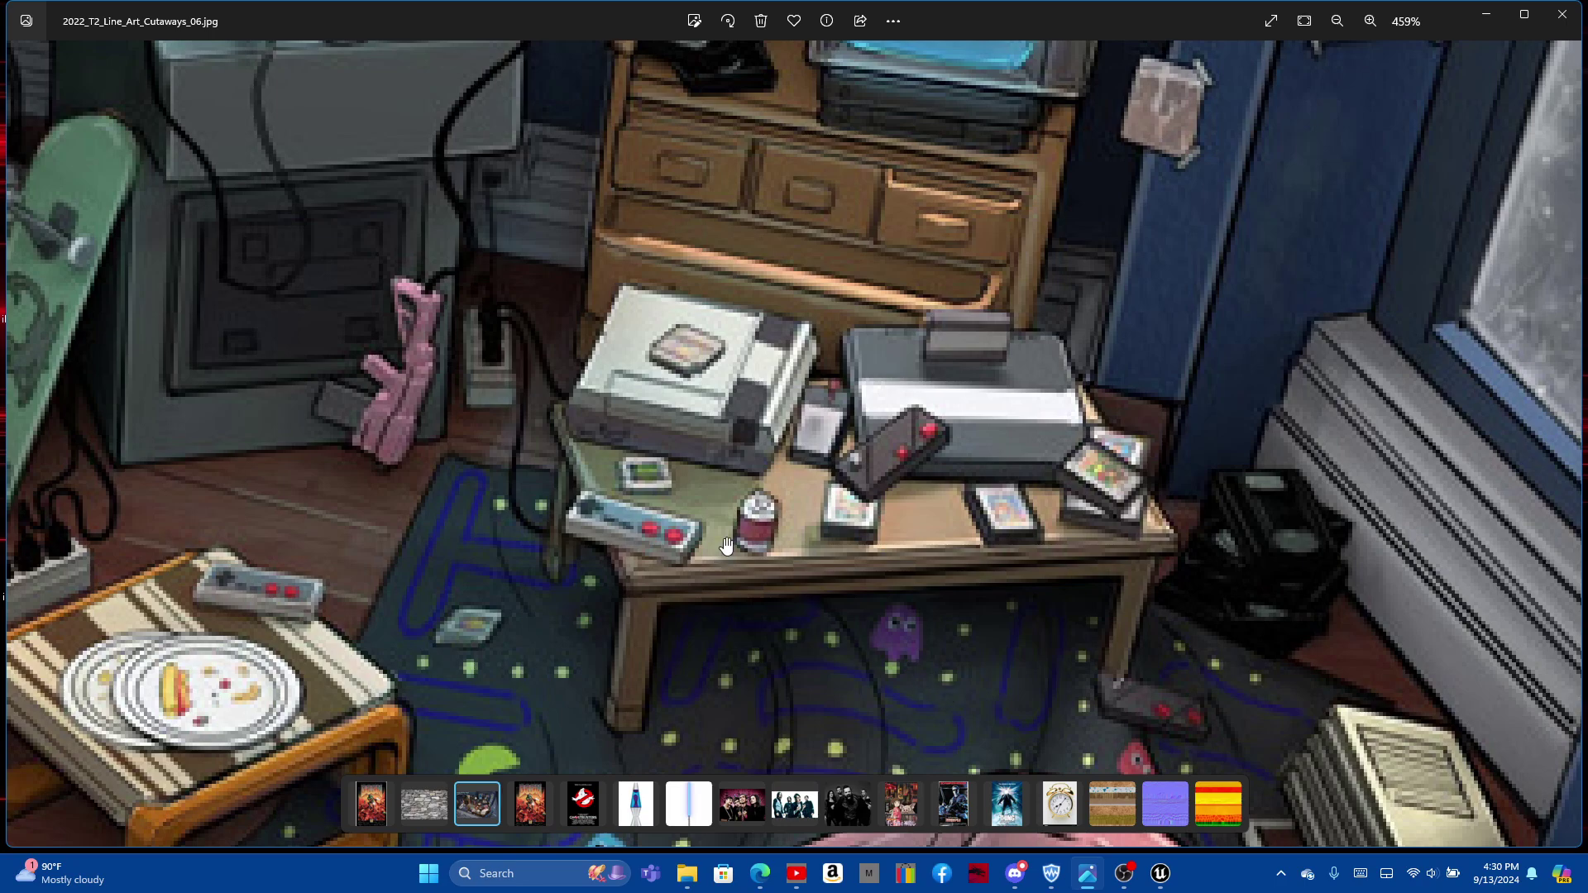
Step: Load the room environment level in Unreal Editor and fly toward the coffee table
left_click(1160, 874)
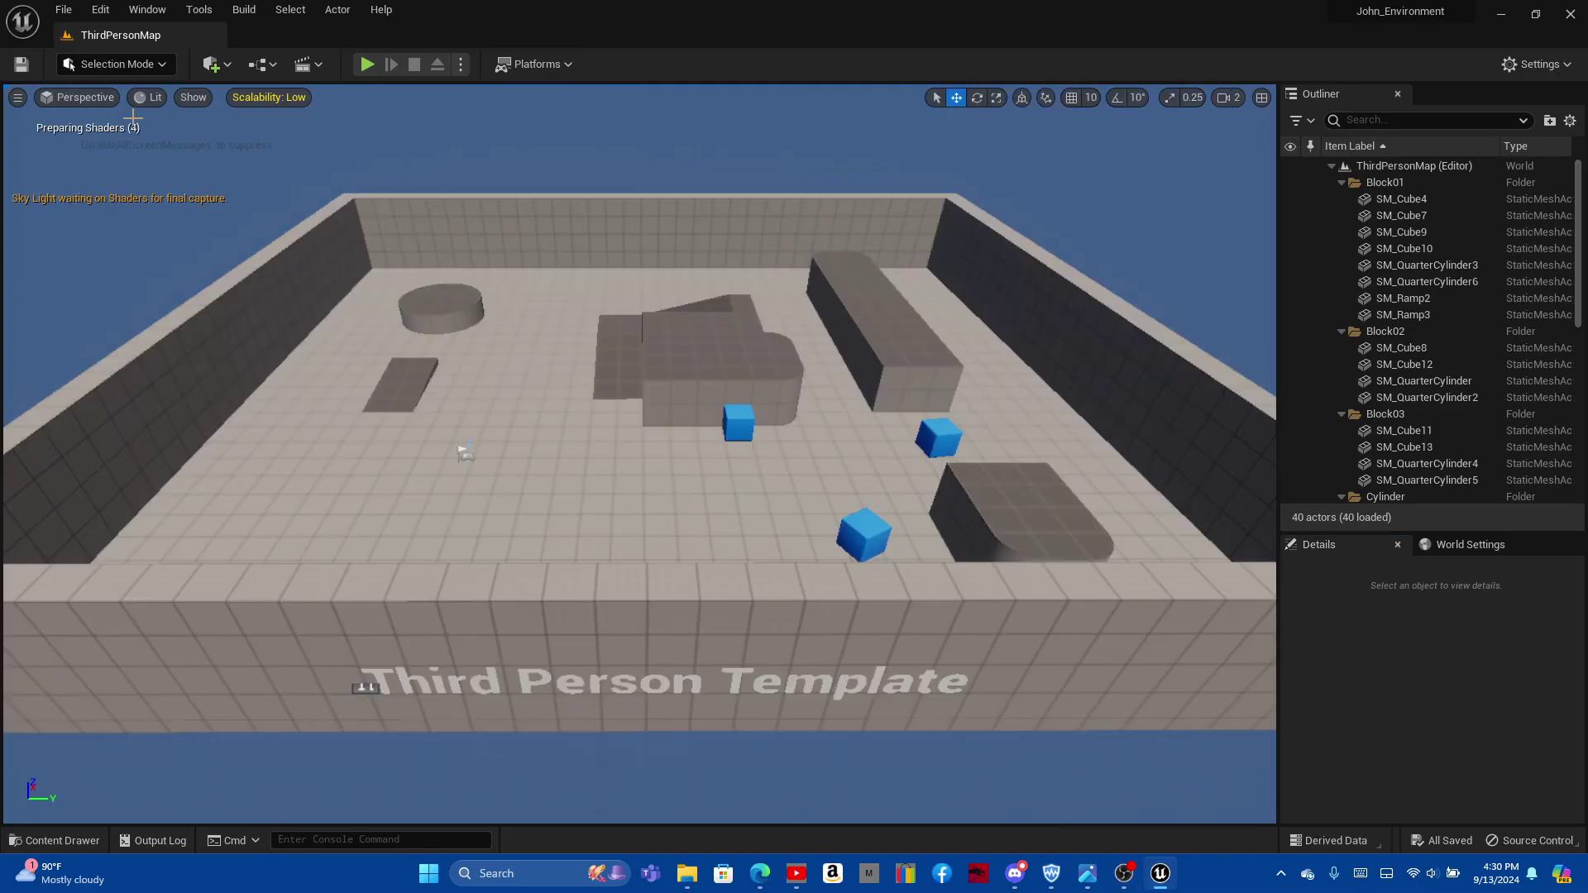
left_click(63, 9)
left_click(117, 70)
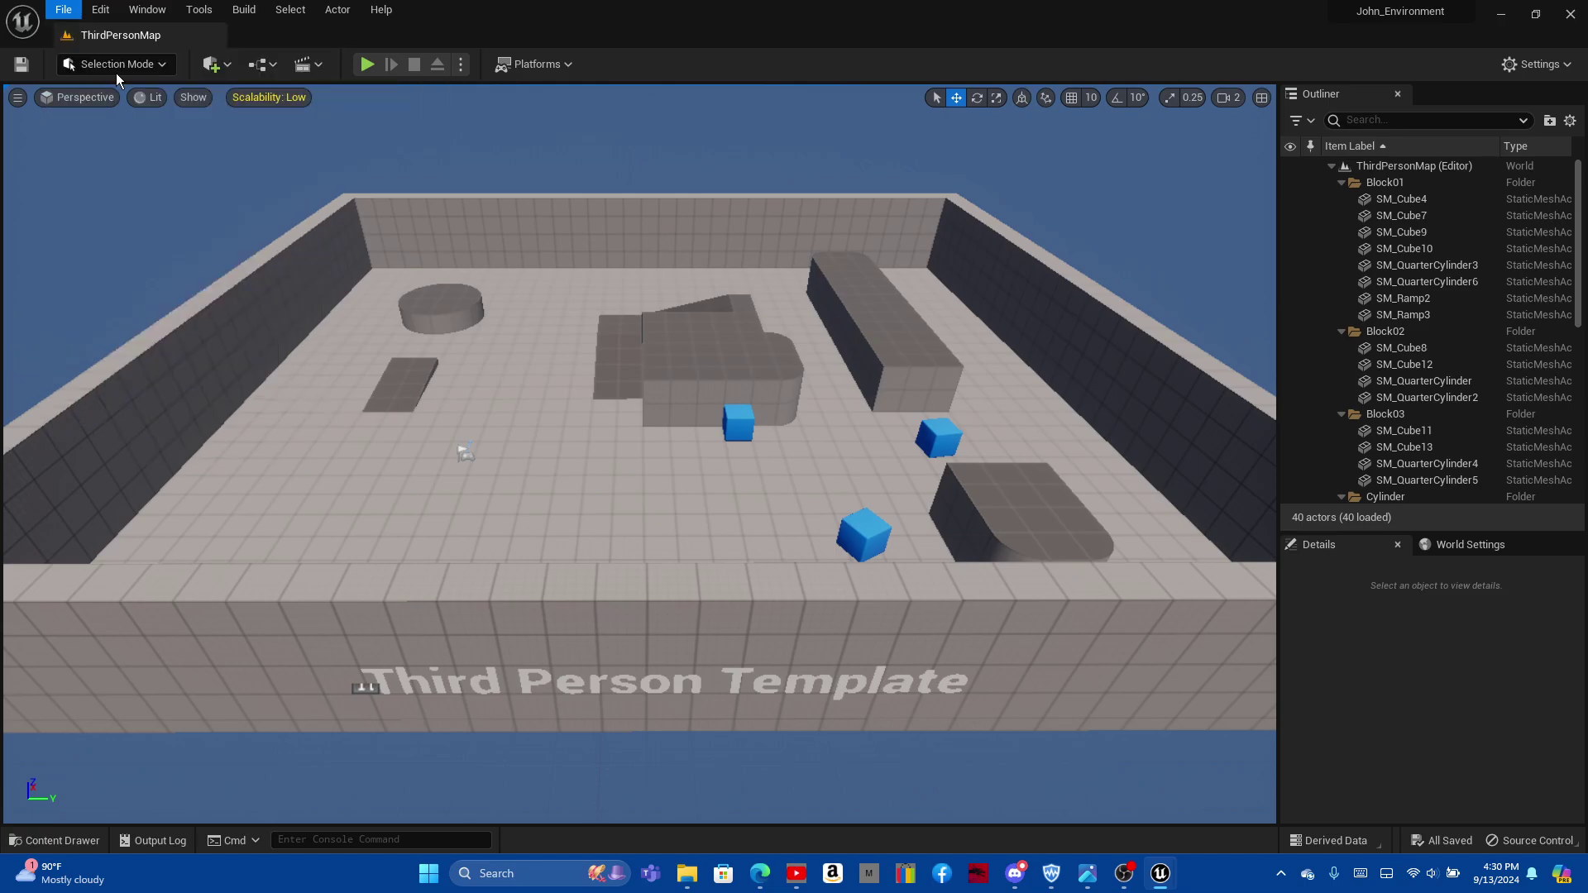
left_click(1067, 248)
double_click(1078, 248)
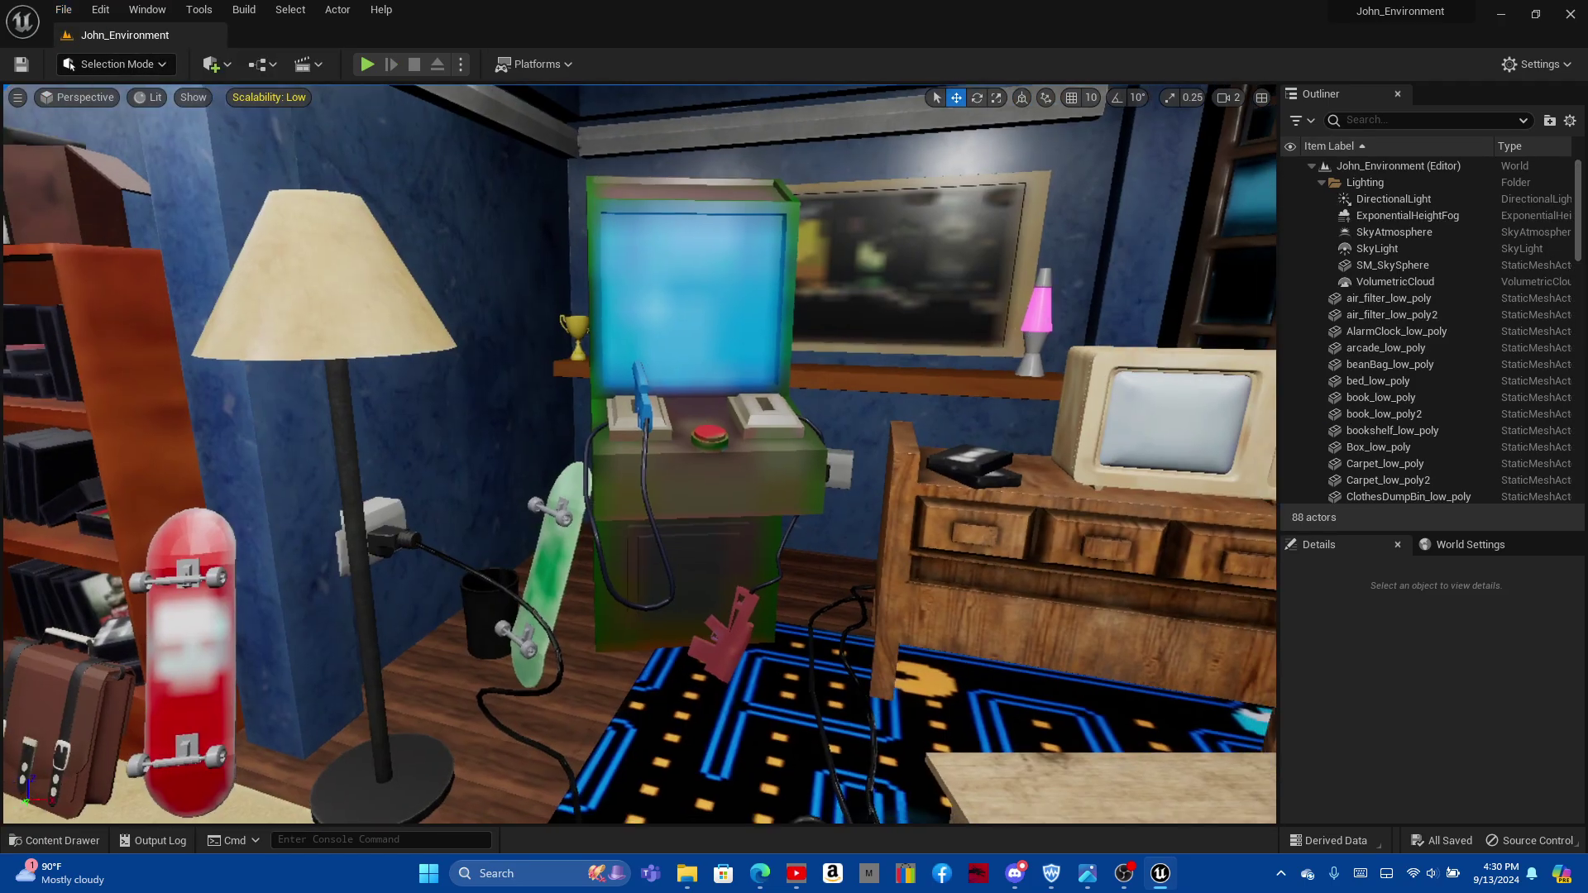
mouse_move(631, 361)
right_mouse_down()
mouse_move(579, 414)
mouse_move(602, 514)
right_mouse_up()
Step: Create a new folder inside the Props content folder
key("ctrl+space")
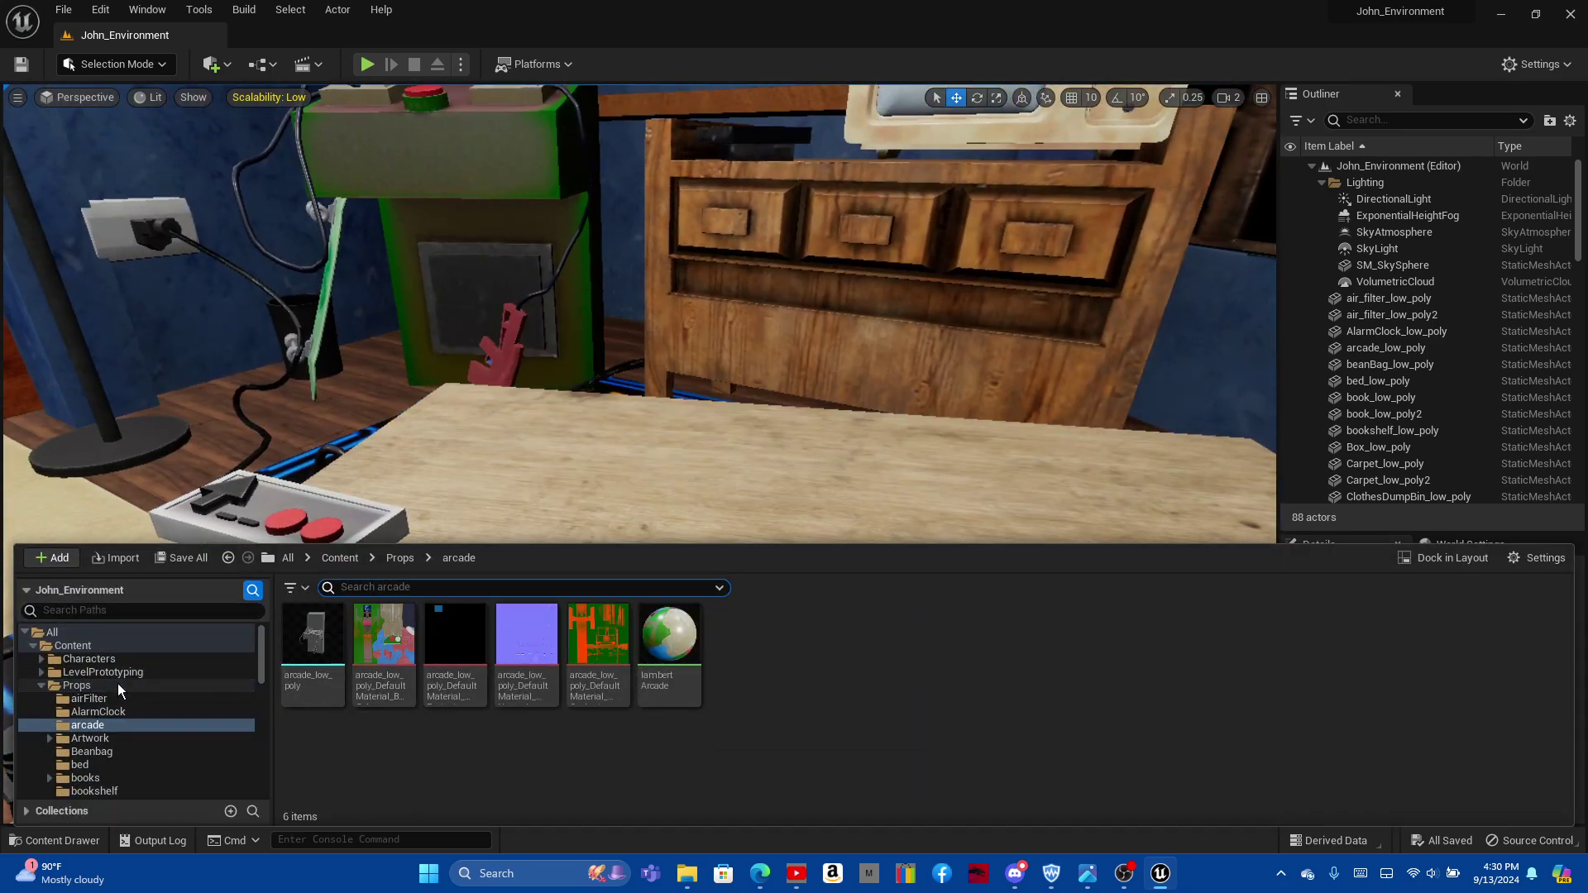
left_click(76, 685)
right_click(76, 684)
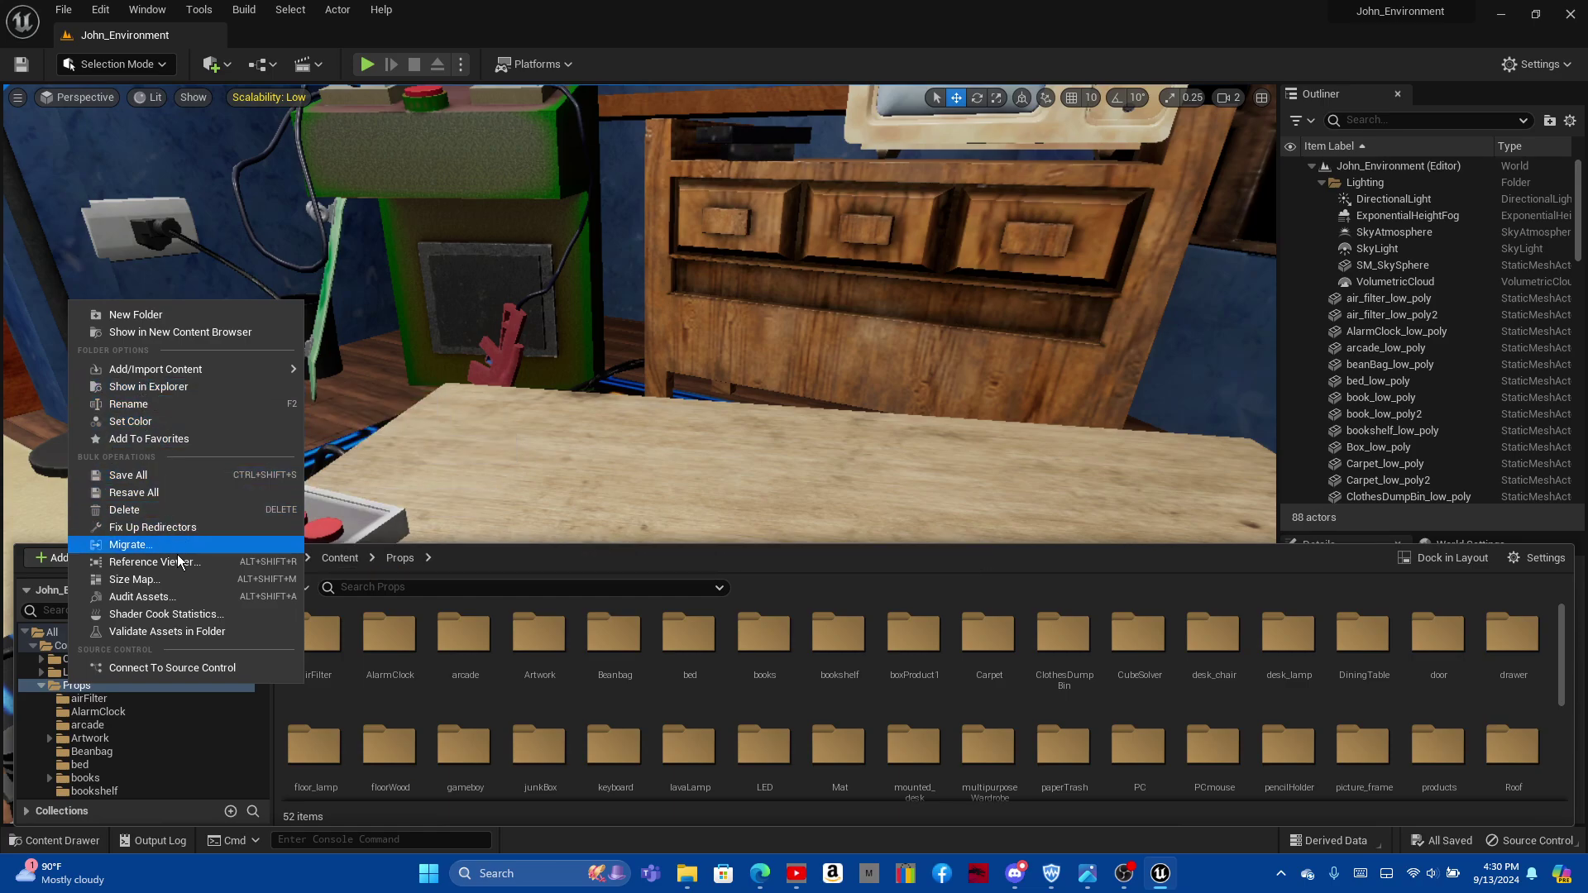
left_click(154, 314)
type("Can")
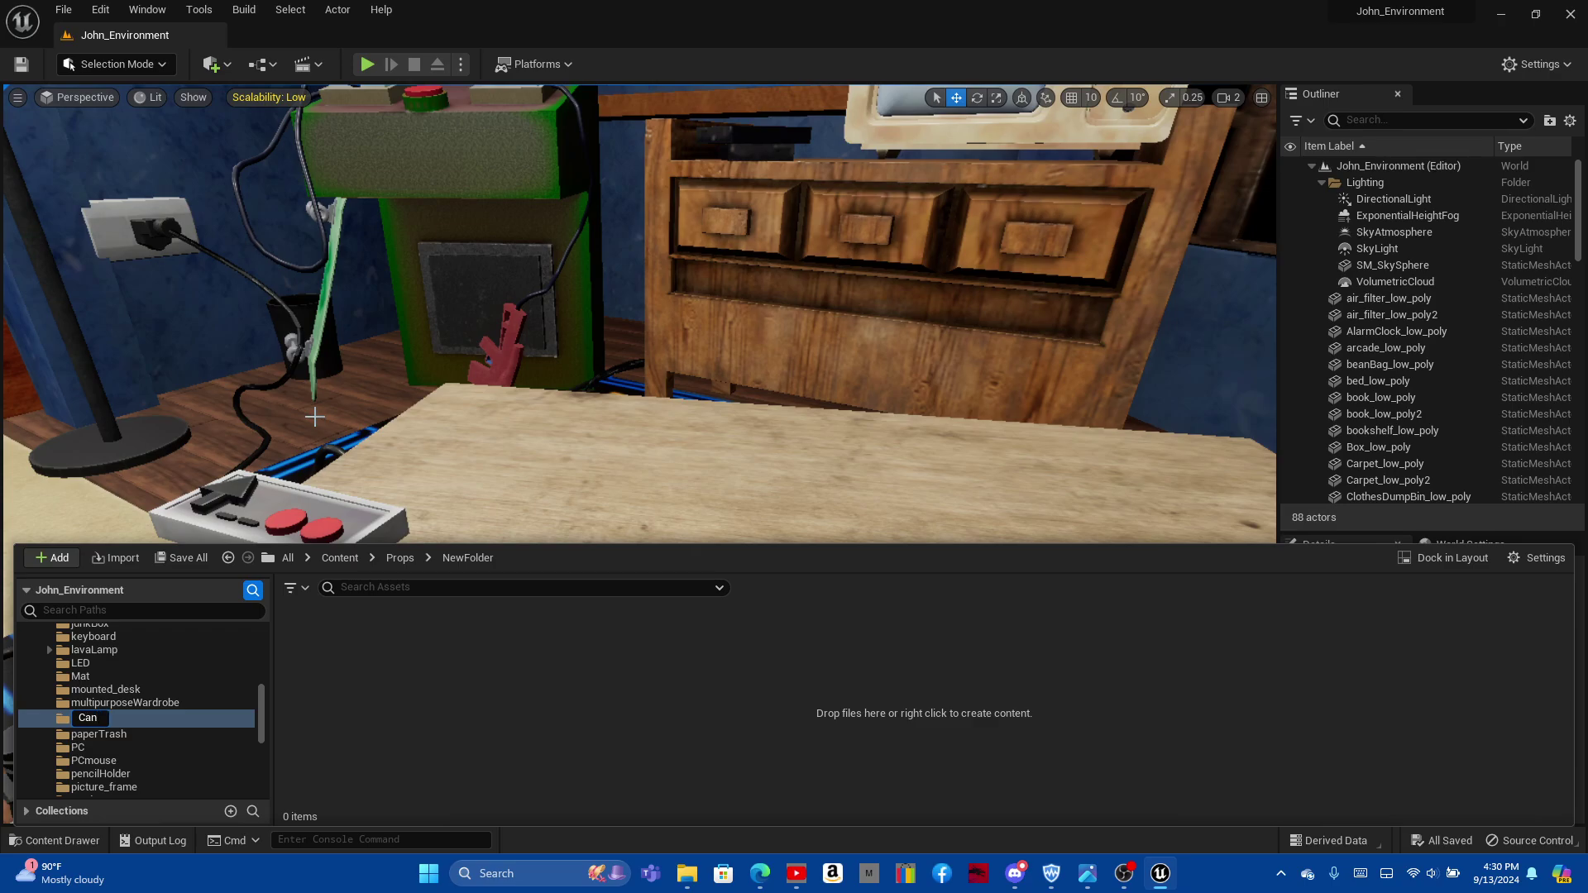
Step: Name the folder Can and import Can lowpoly.fbx into it with Import All
key("Return")
right_click(503, 756)
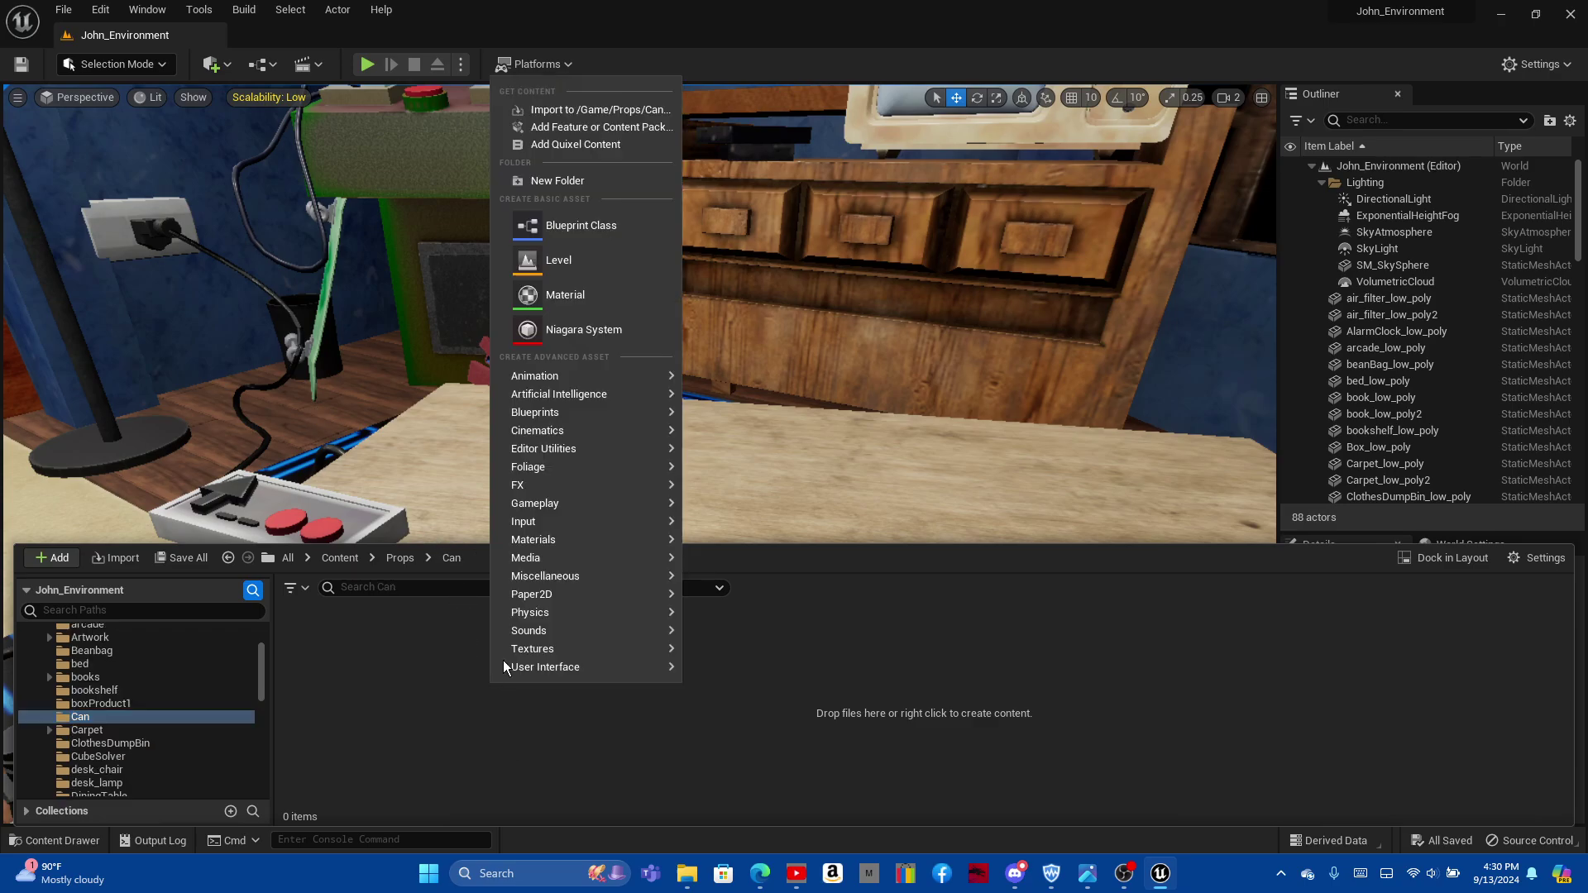
left_click(564, 113)
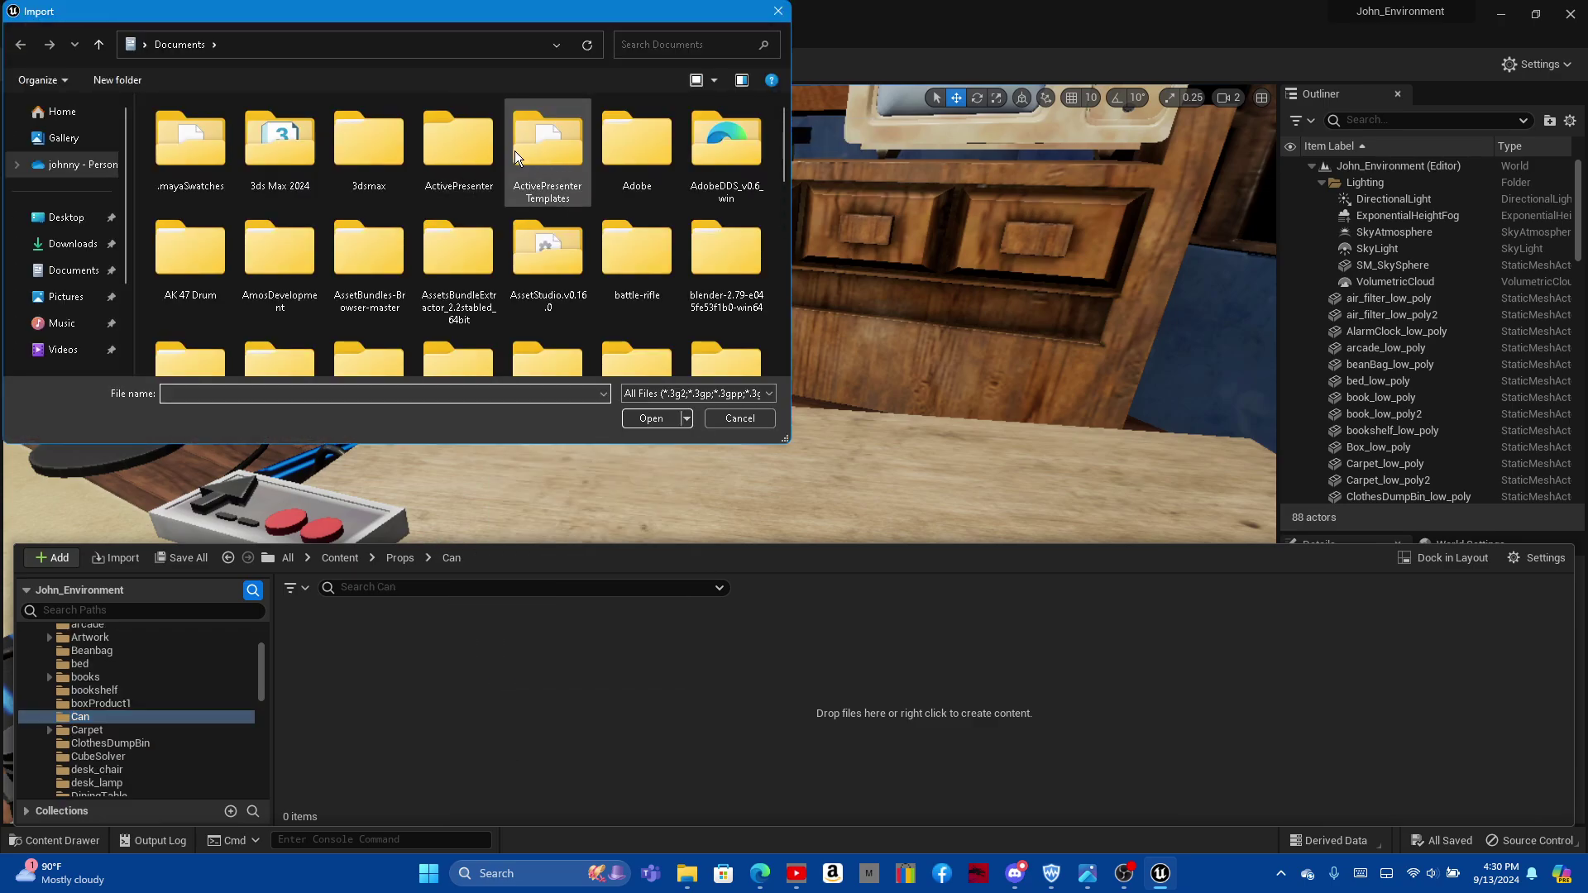
scroll(575, 186, "down", 1)
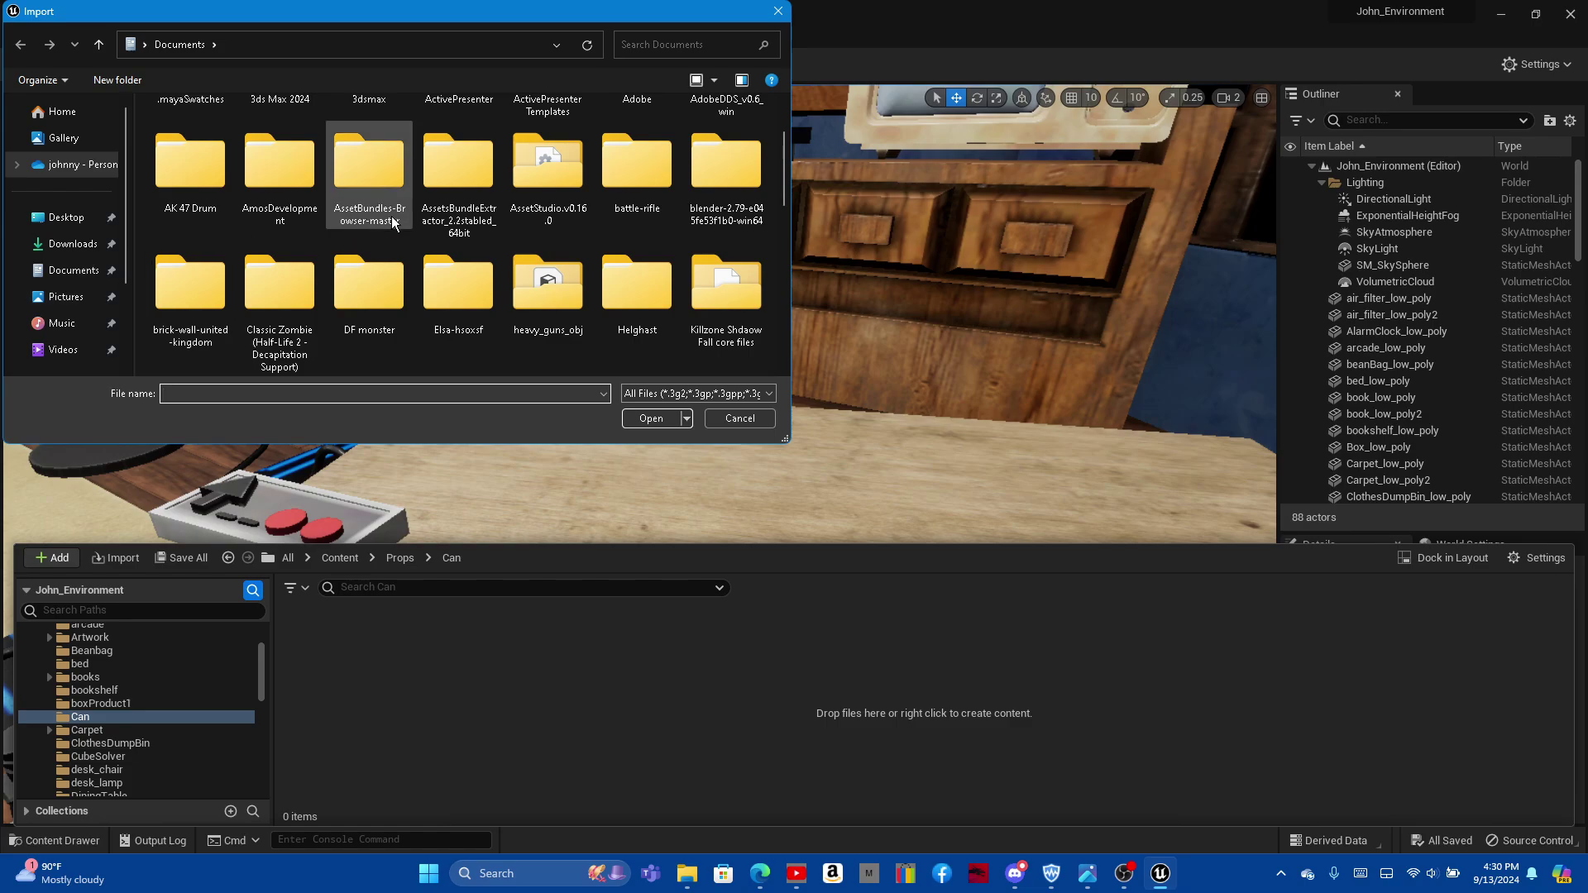
left_click(74, 219)
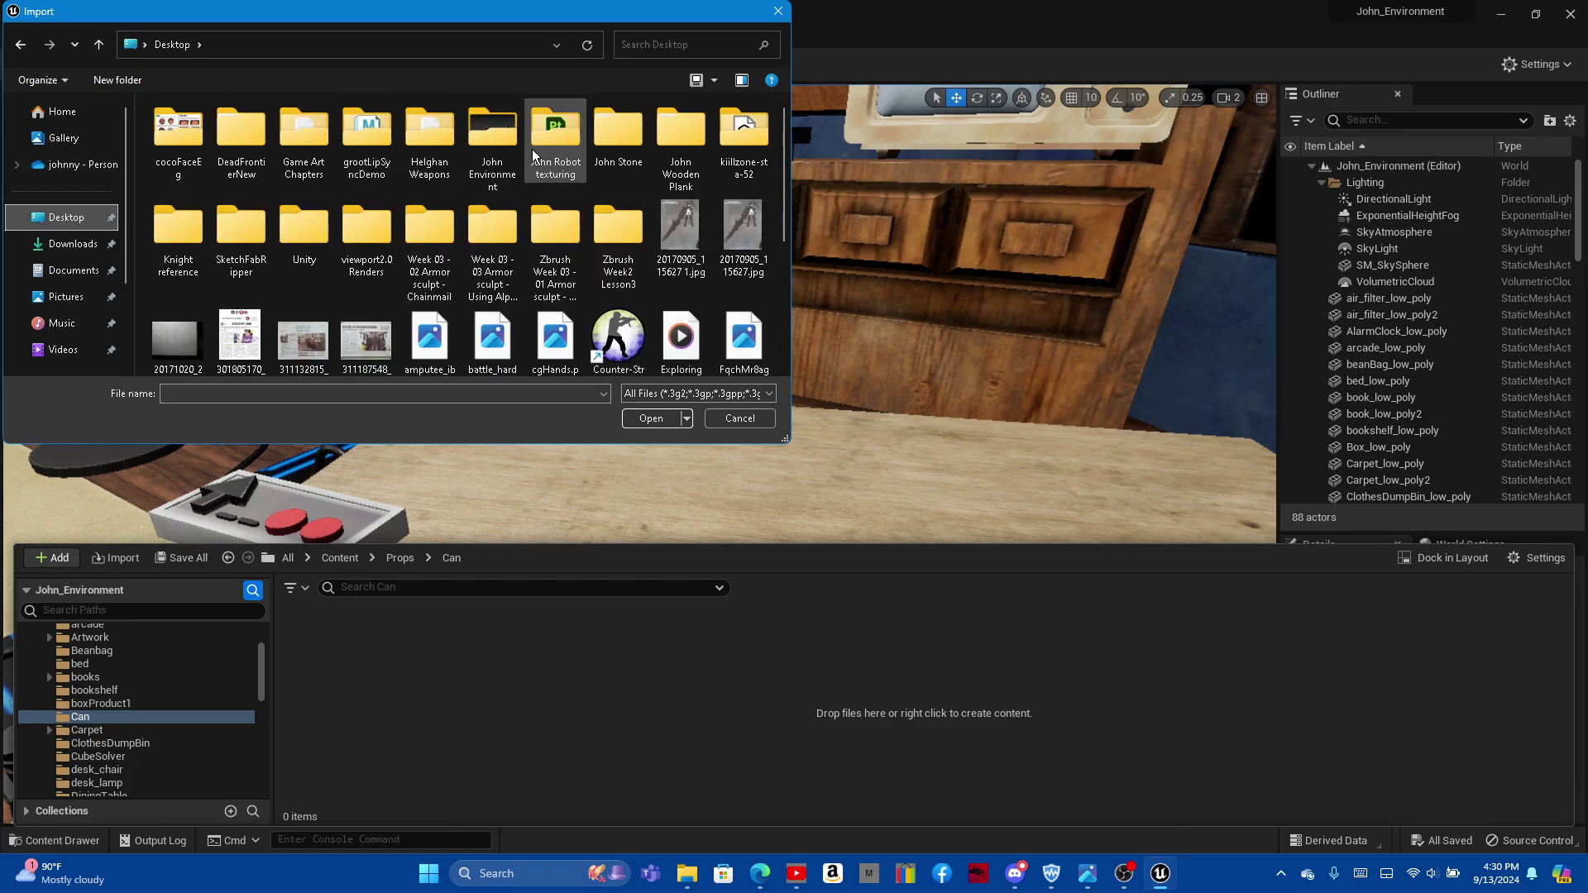
double_click(489, 146)
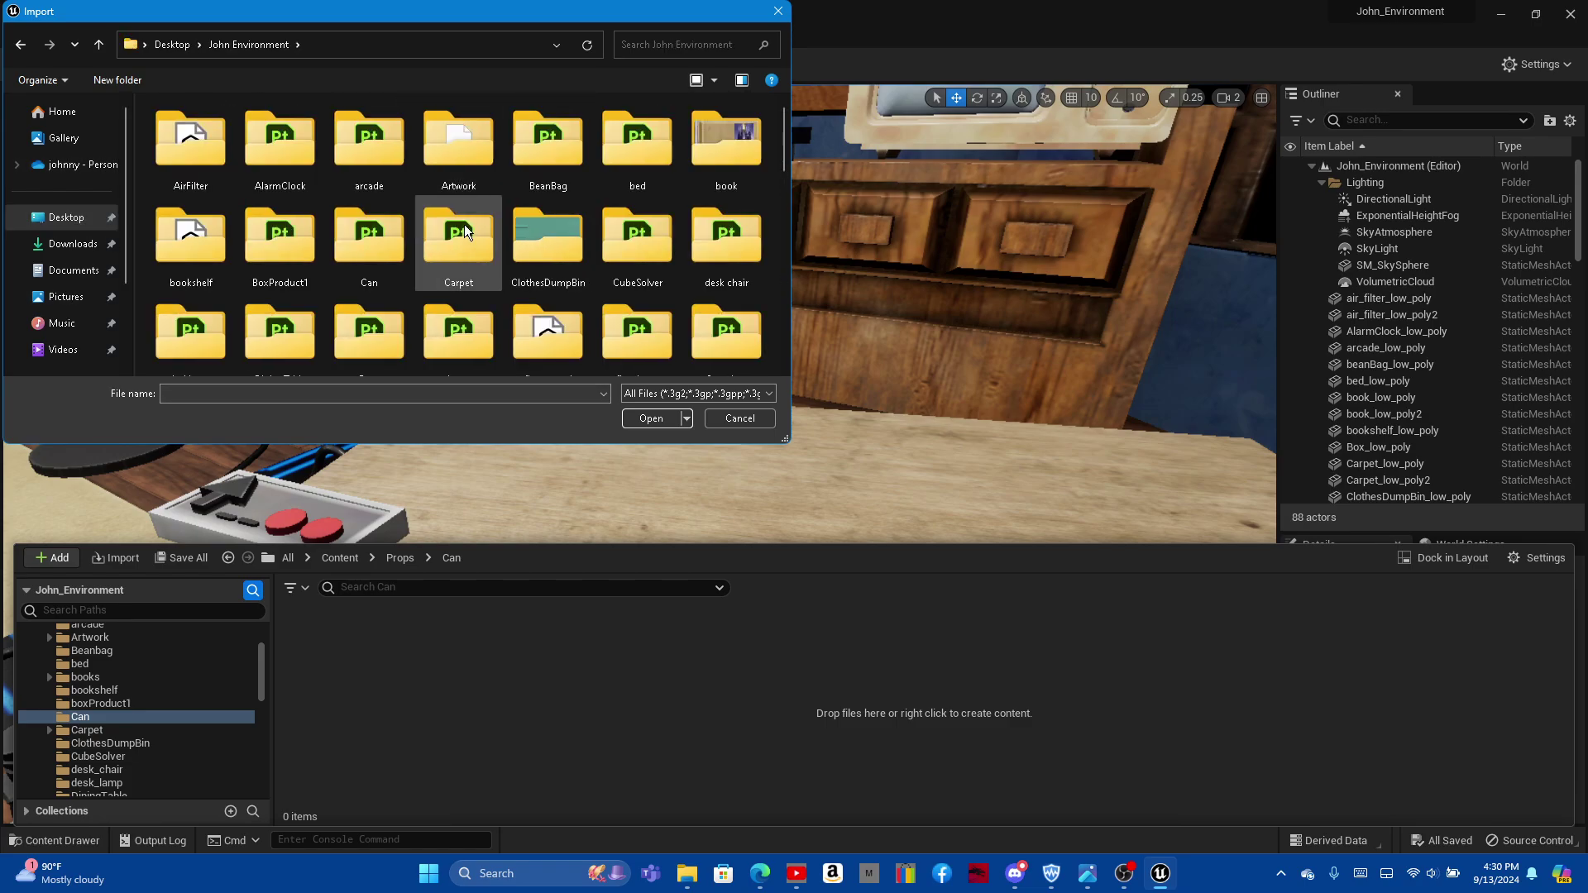
double_click(378, 253)
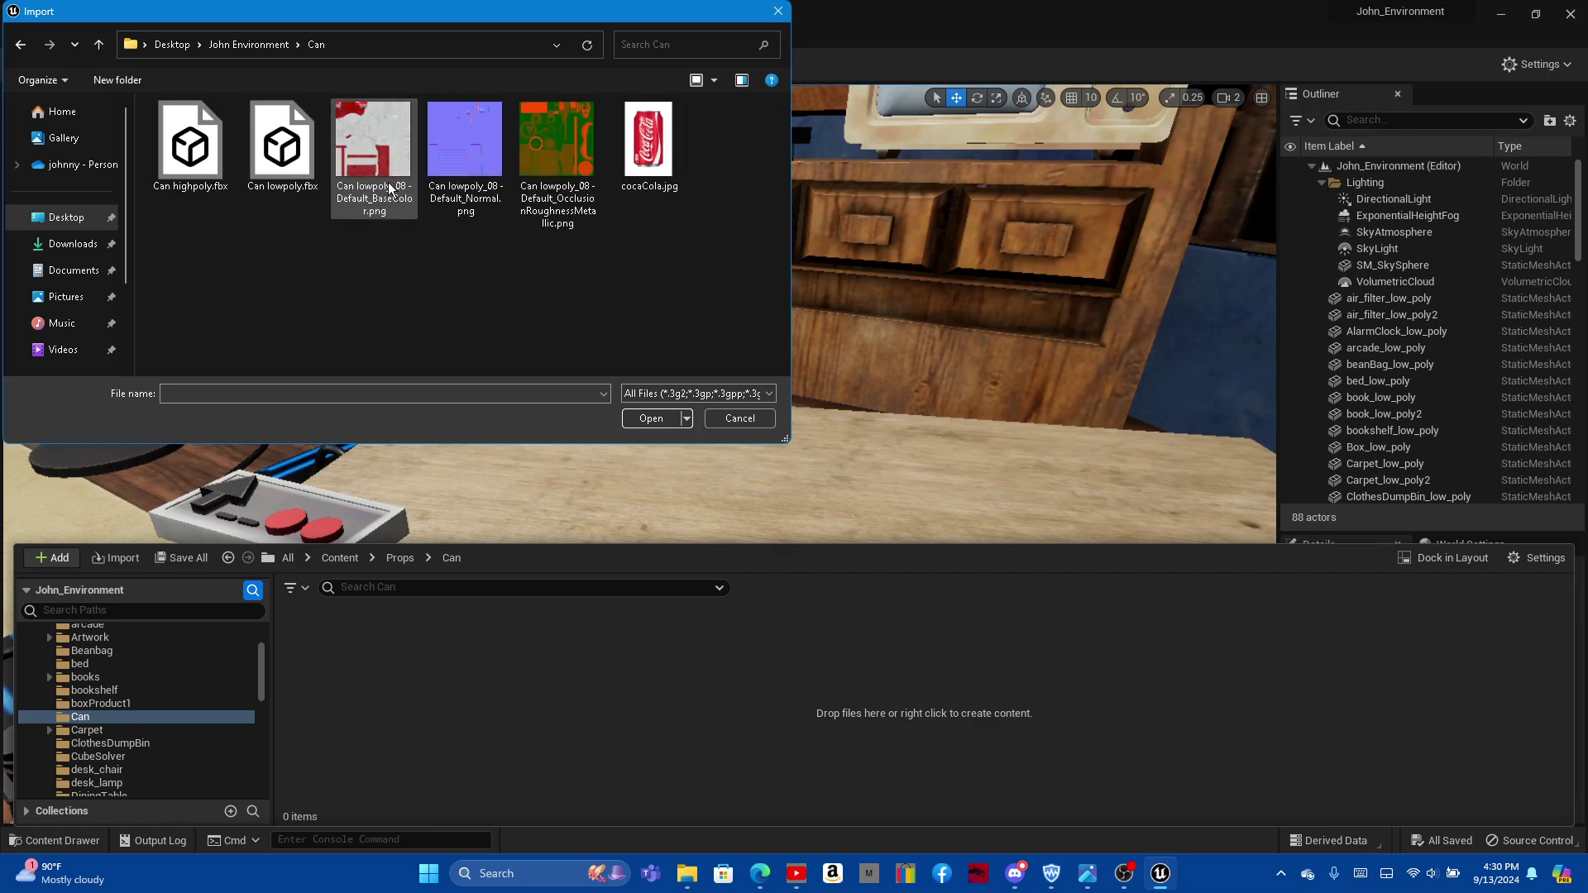
left_click(632, 422)
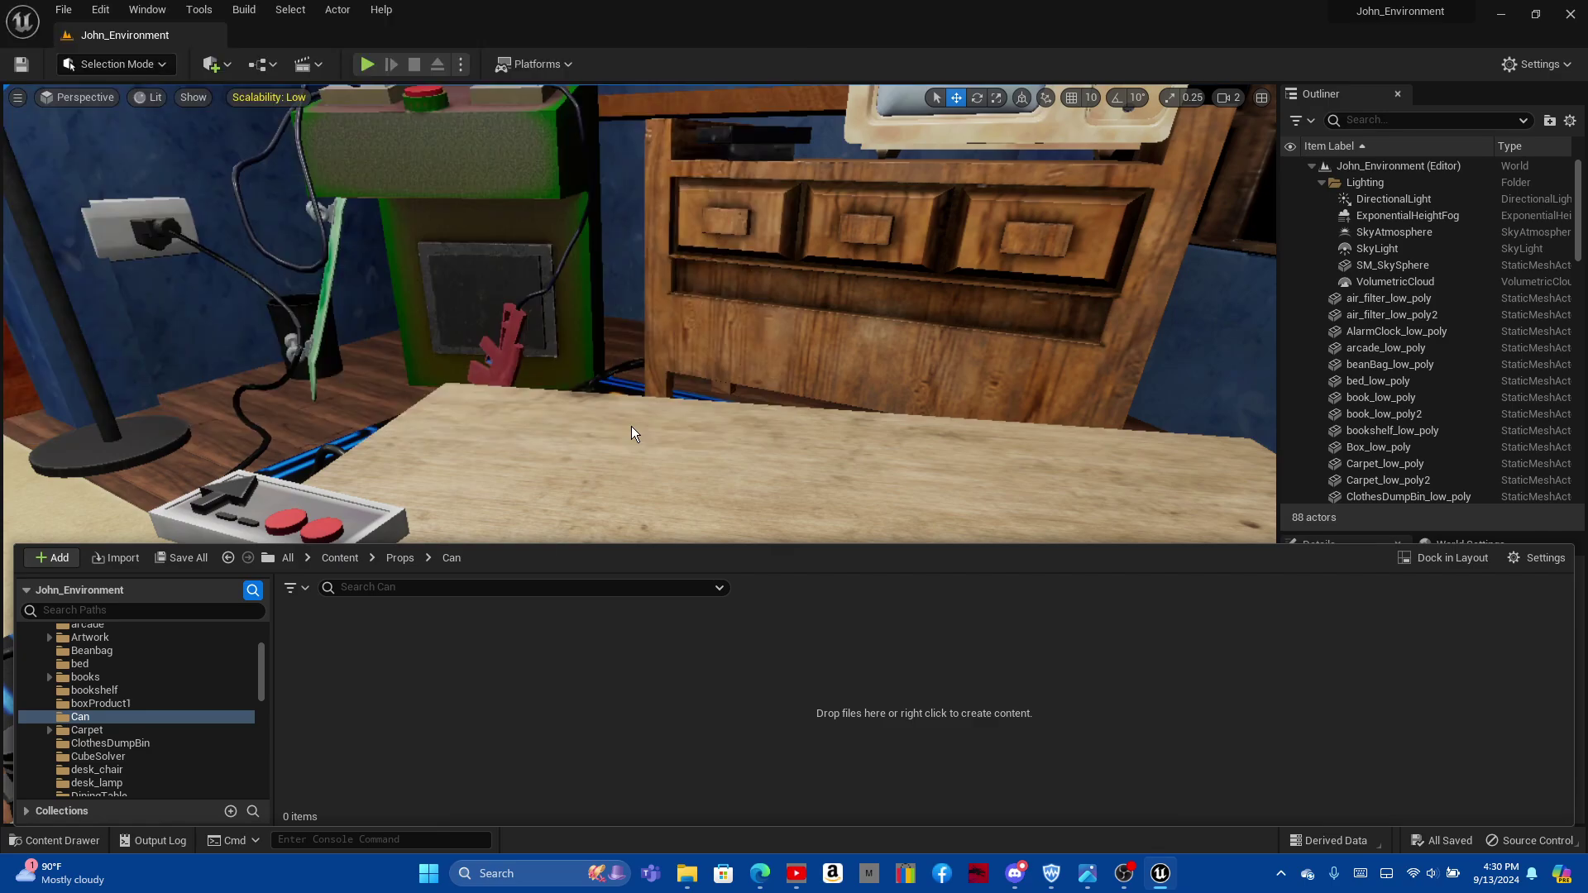
left_click(738, 743)
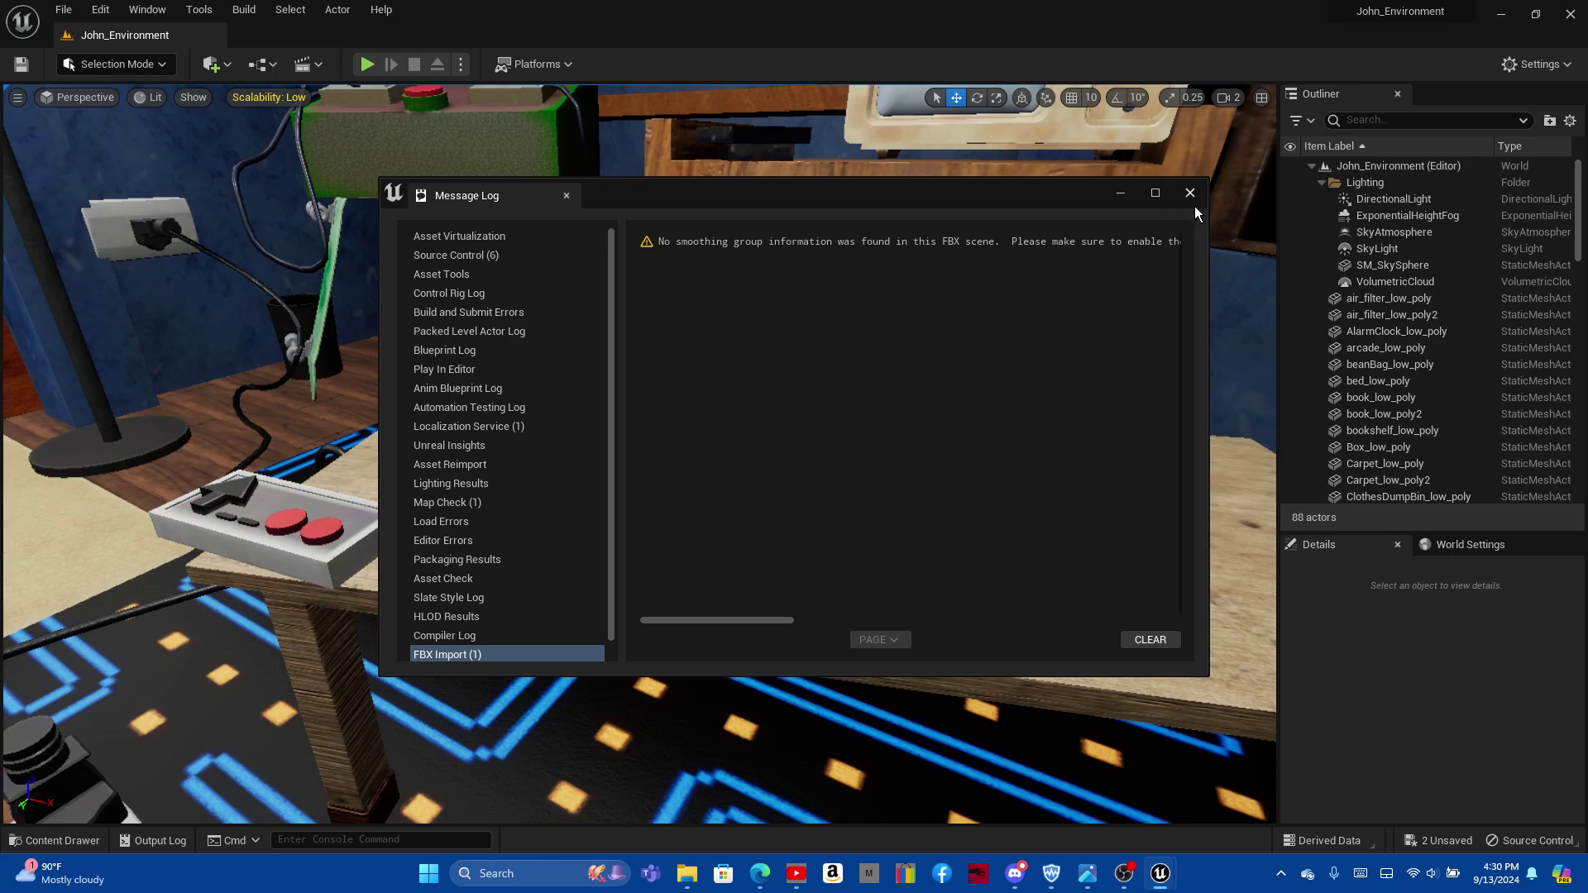
left_click(1191, 195)
Step: Import the three exported can PNG textures into Can, accepting the normal map settings
key("ctrl+space")
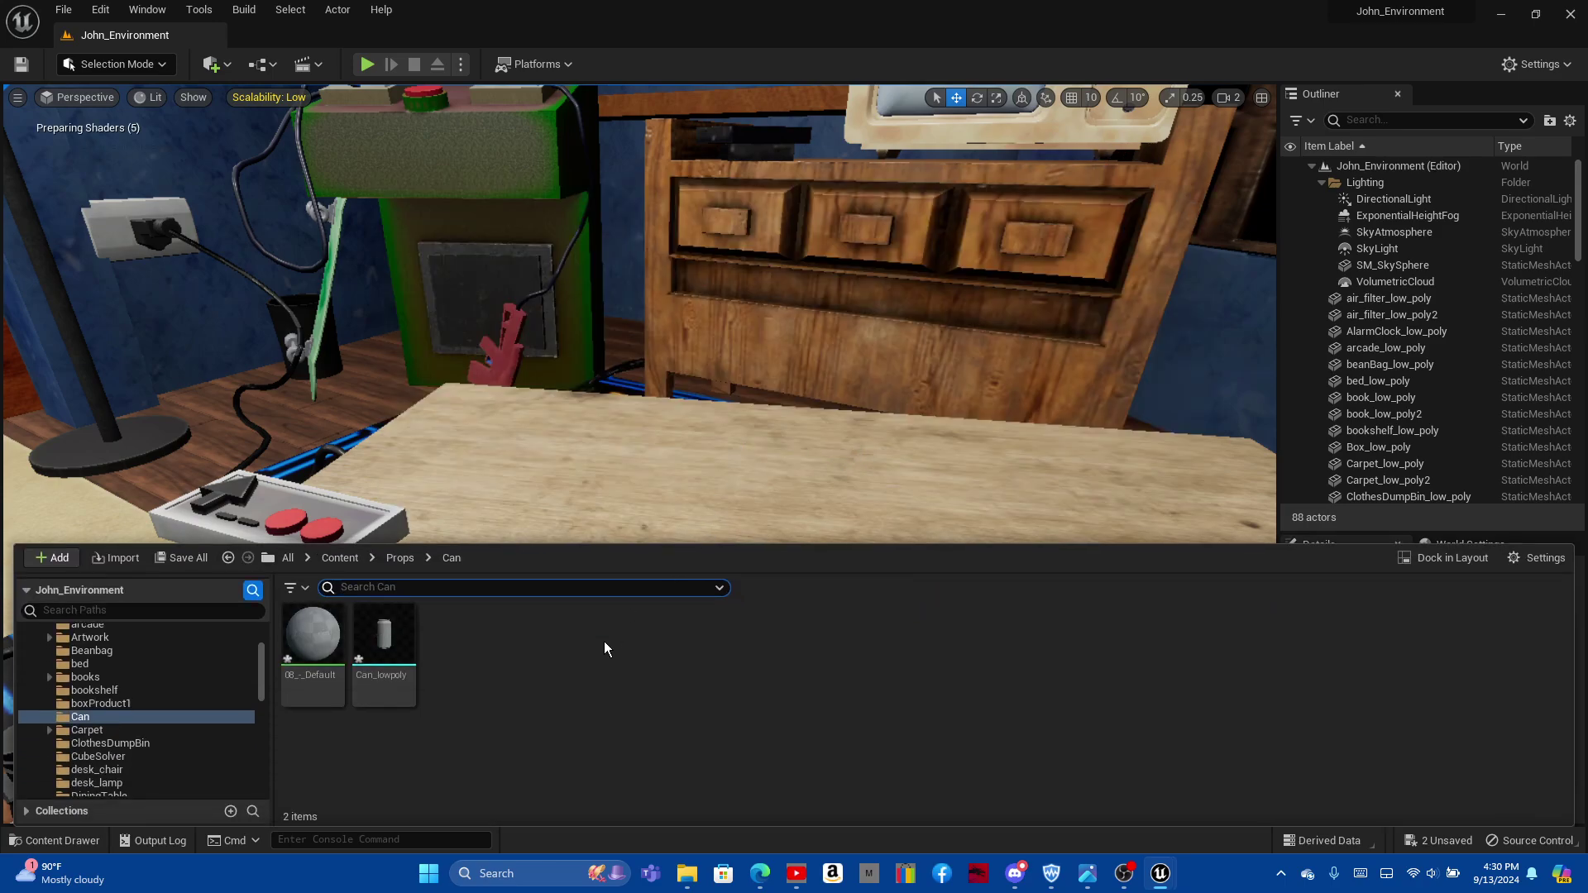
right_click(555, 674)
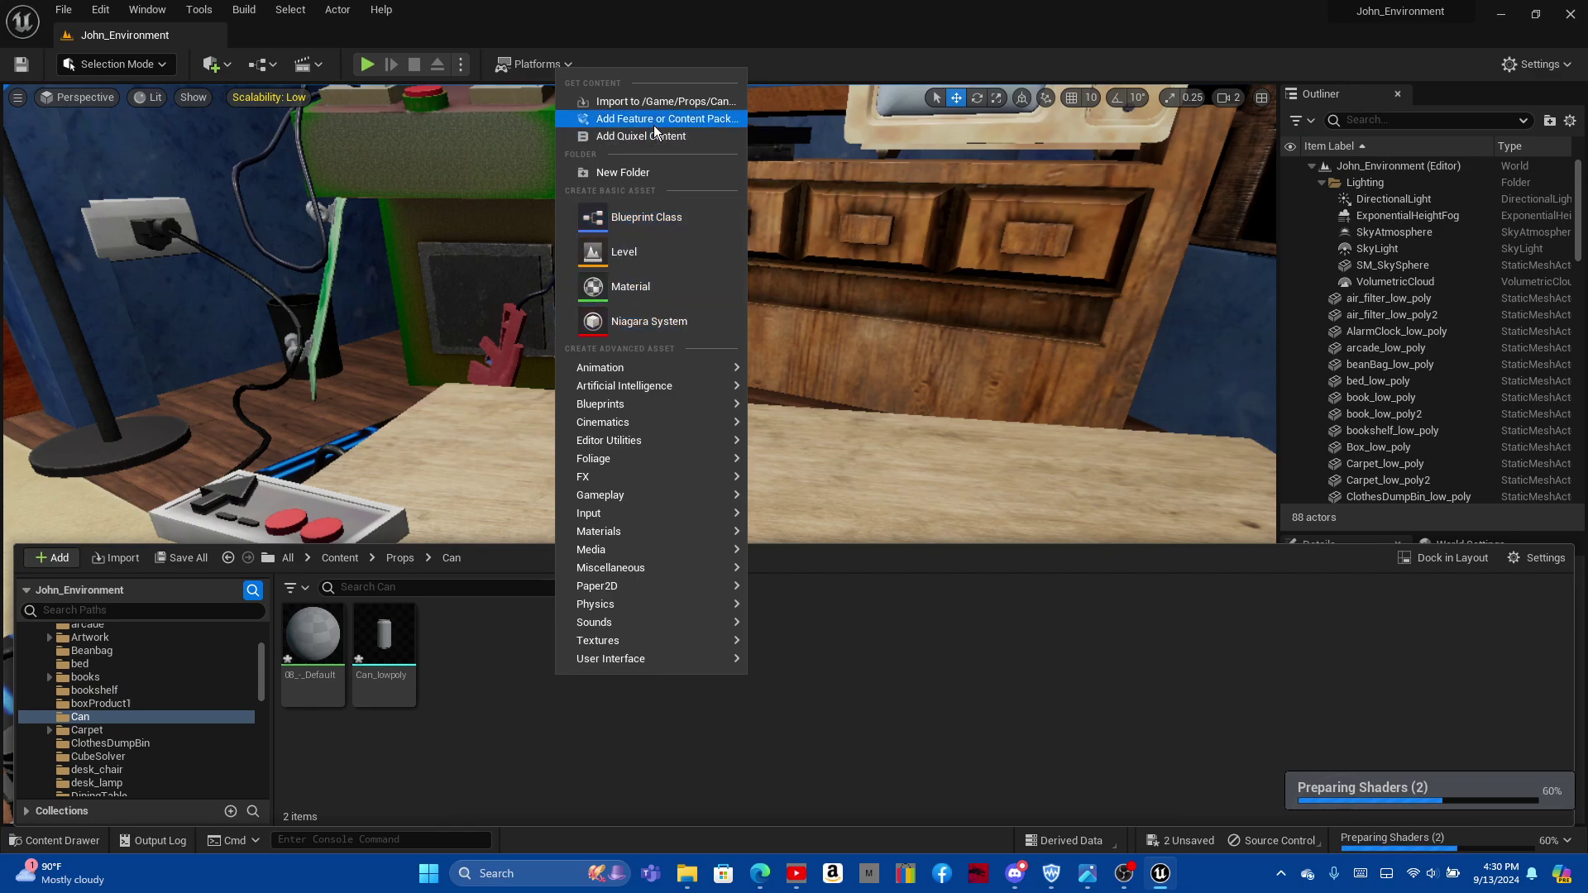
left_click(638, 102)
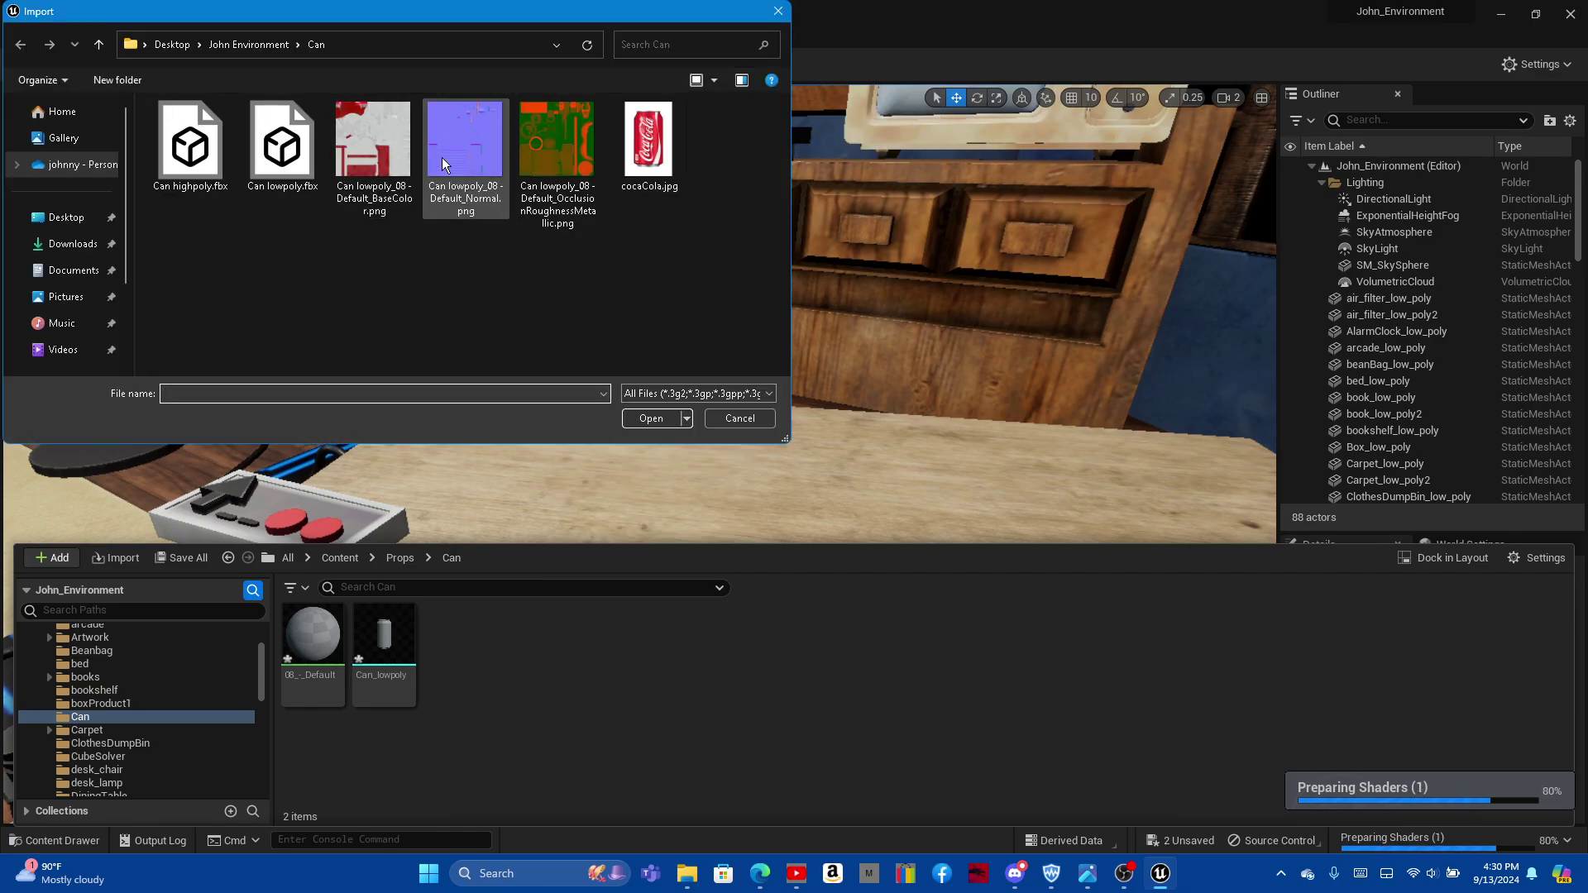
left_click(442, 157, "shift")
left_click(524, 152, "shift")
left_click(625, 420)
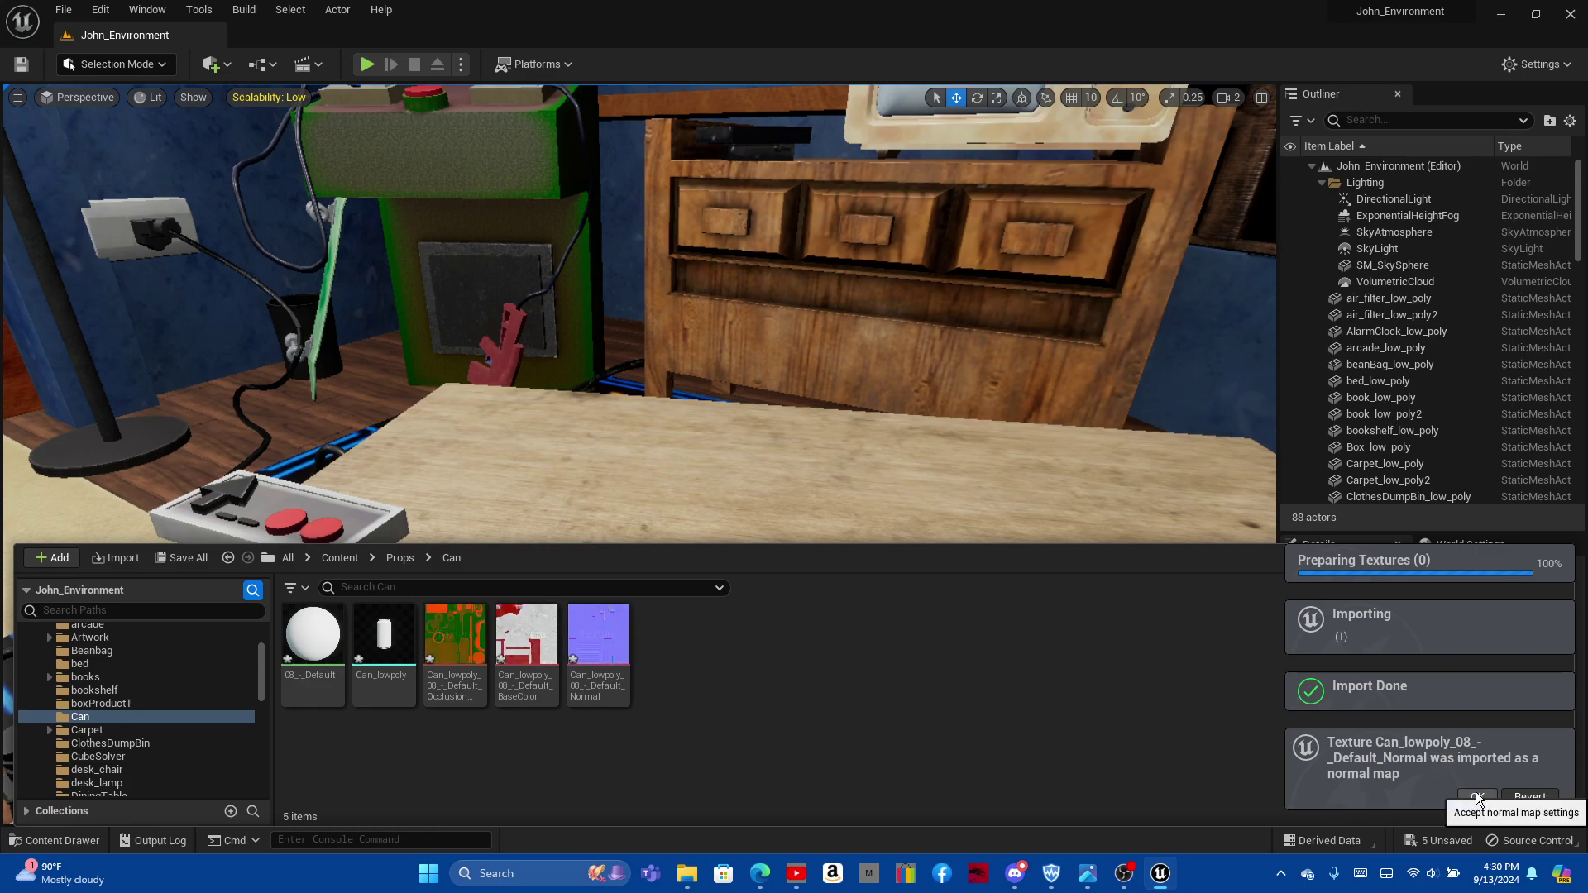
left_click(1475, 792)
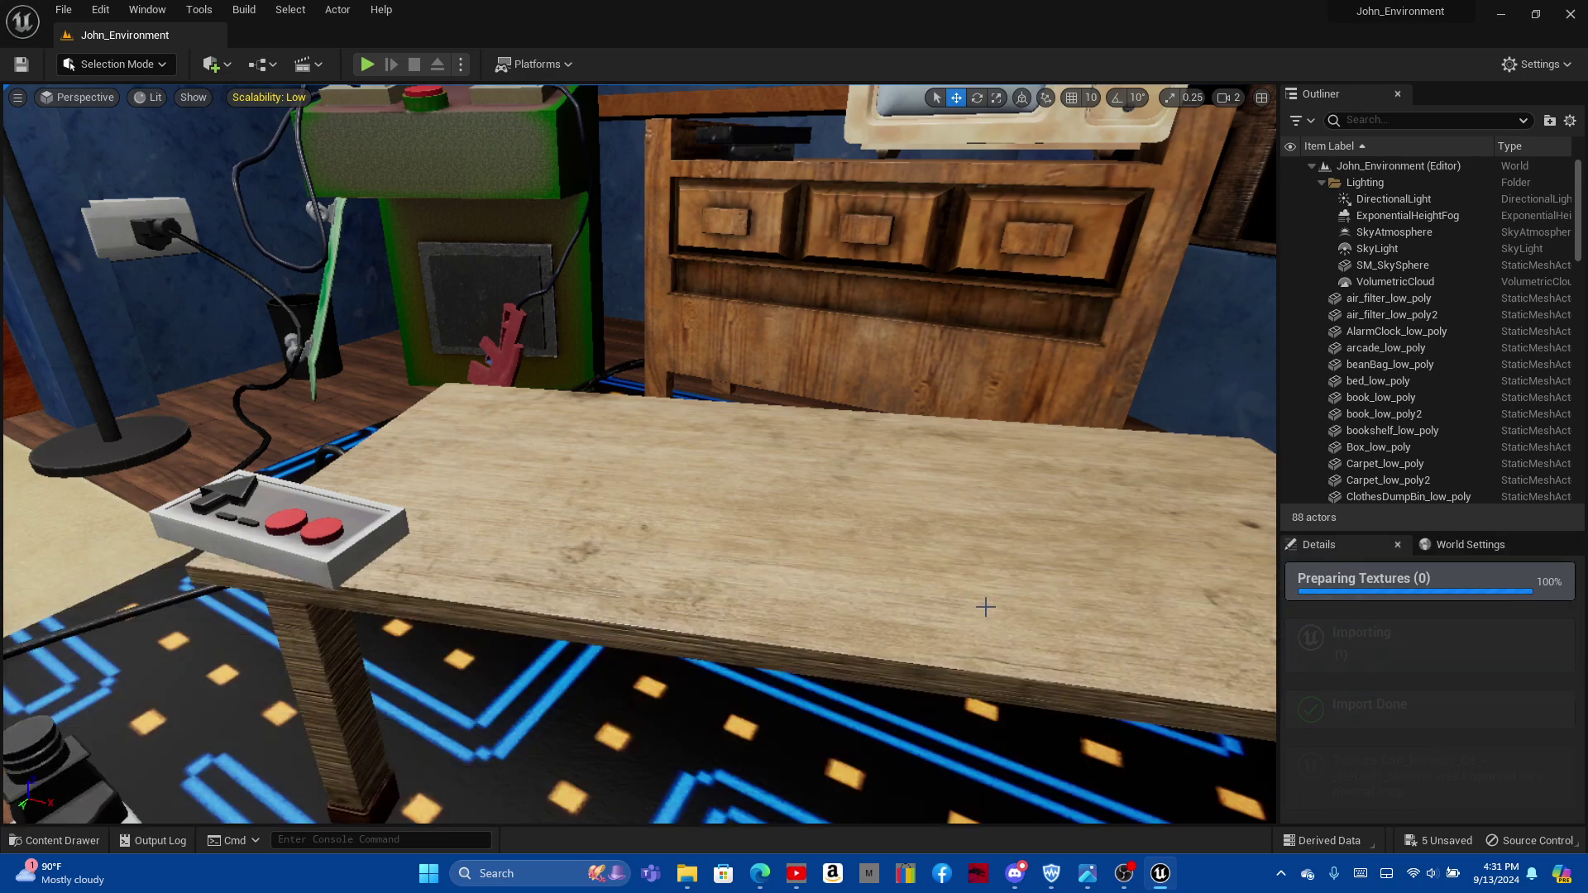
key("ctrl+space")
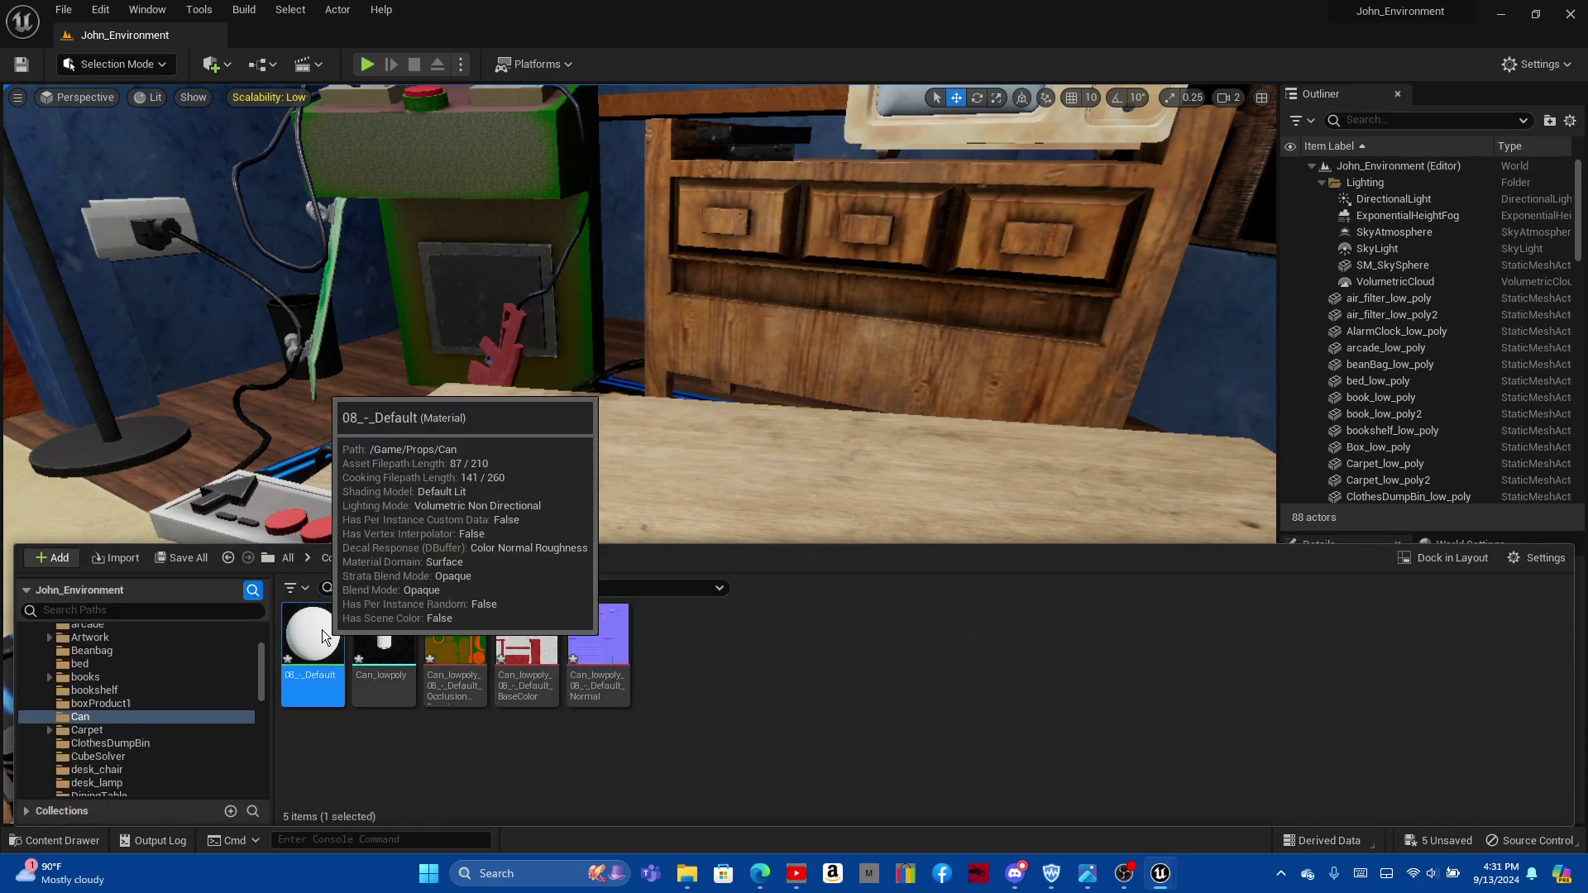
Step: Open the 08_-_Default material full screen and delete its Param colour node
double_click(321, 631)
left_click(1221, 220)
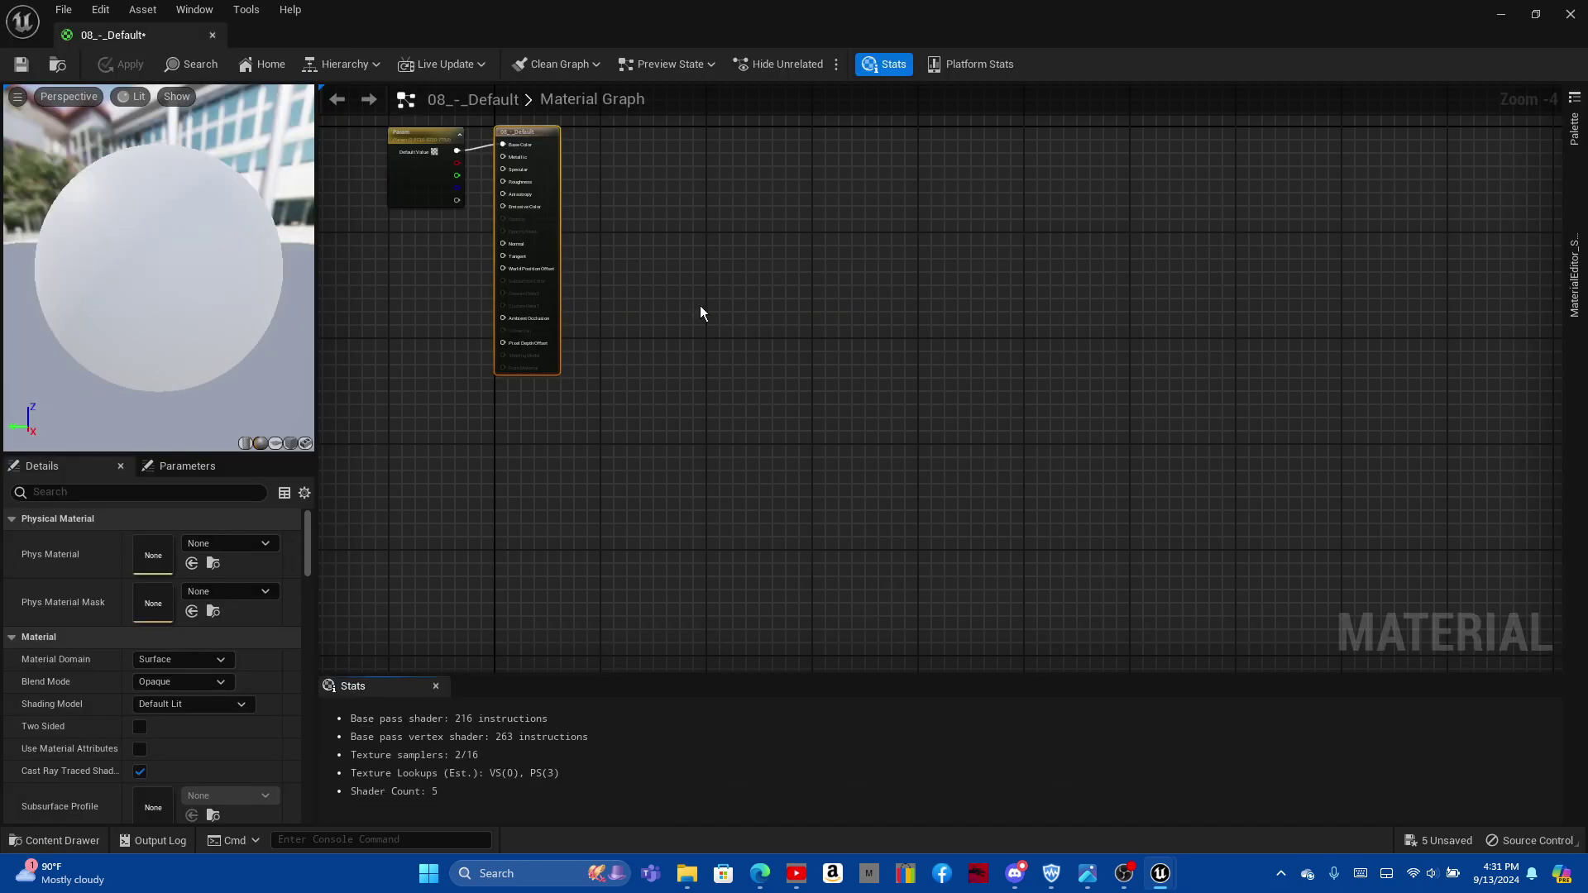
key("Home")
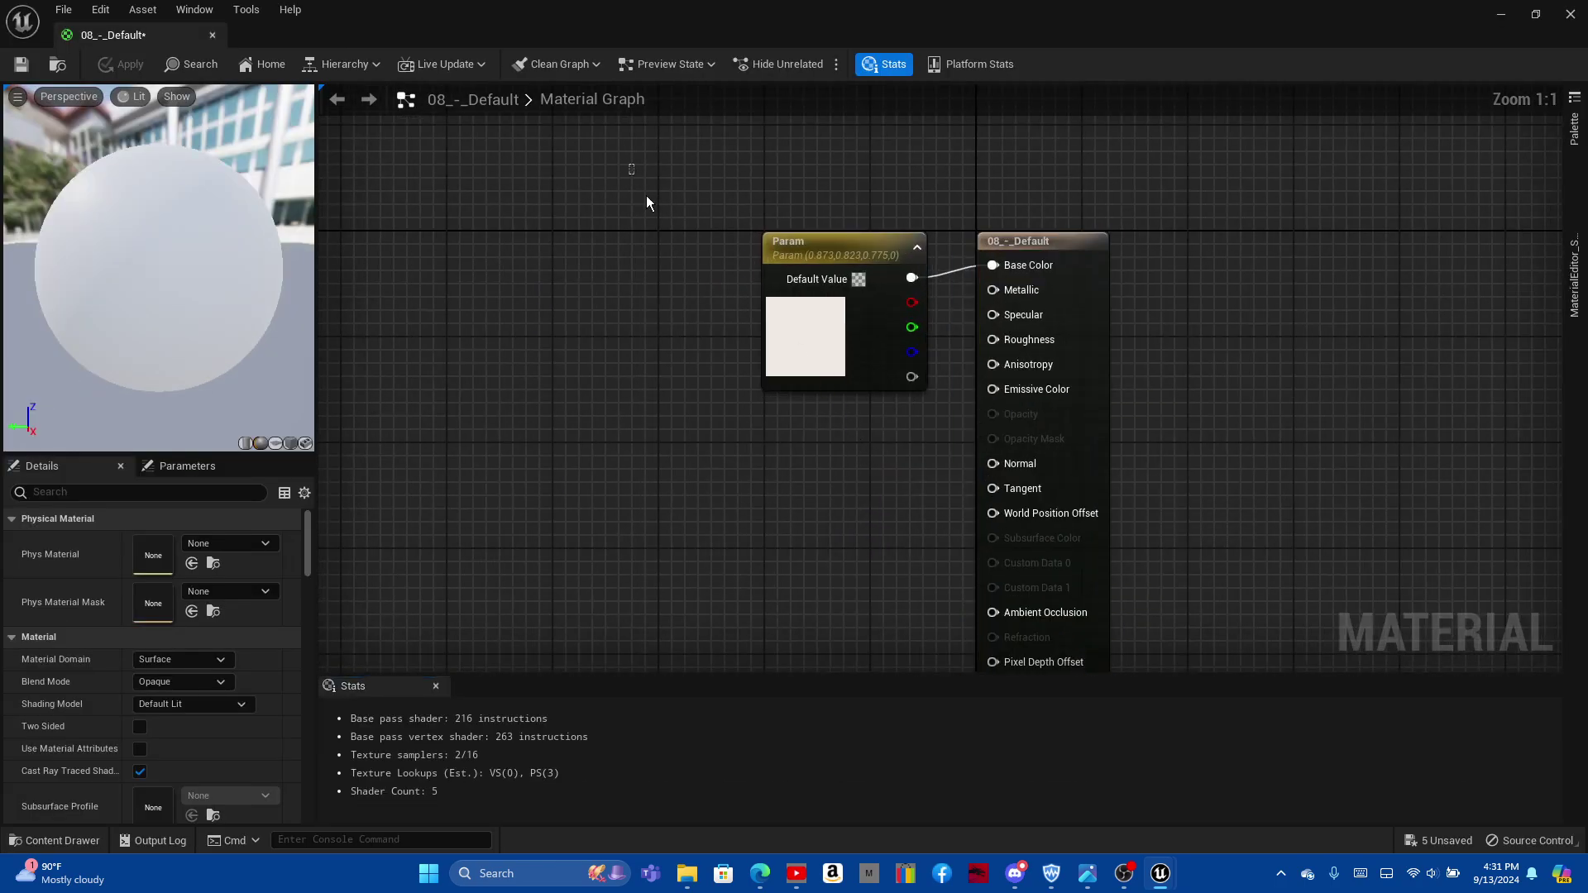
left_click_drag(629, 164, 935, 494)
key("Delete")
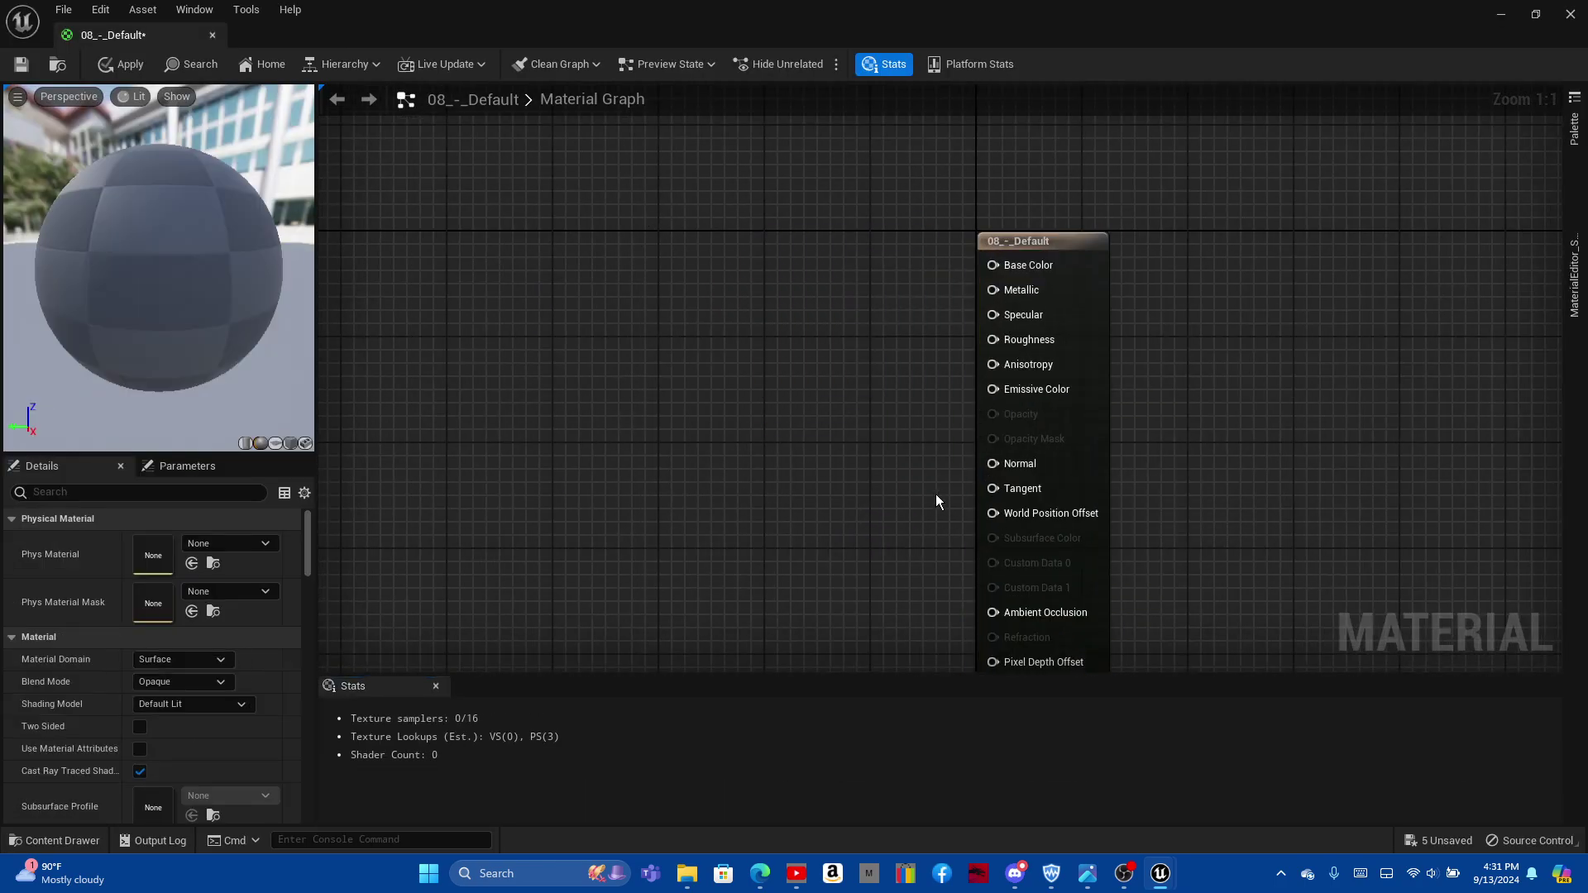
Step: Drag the three can textures into the material graph and arrange their nodes
key("ctrl+space")
left_click(455, 634)
left_click(598, 634, "shift")
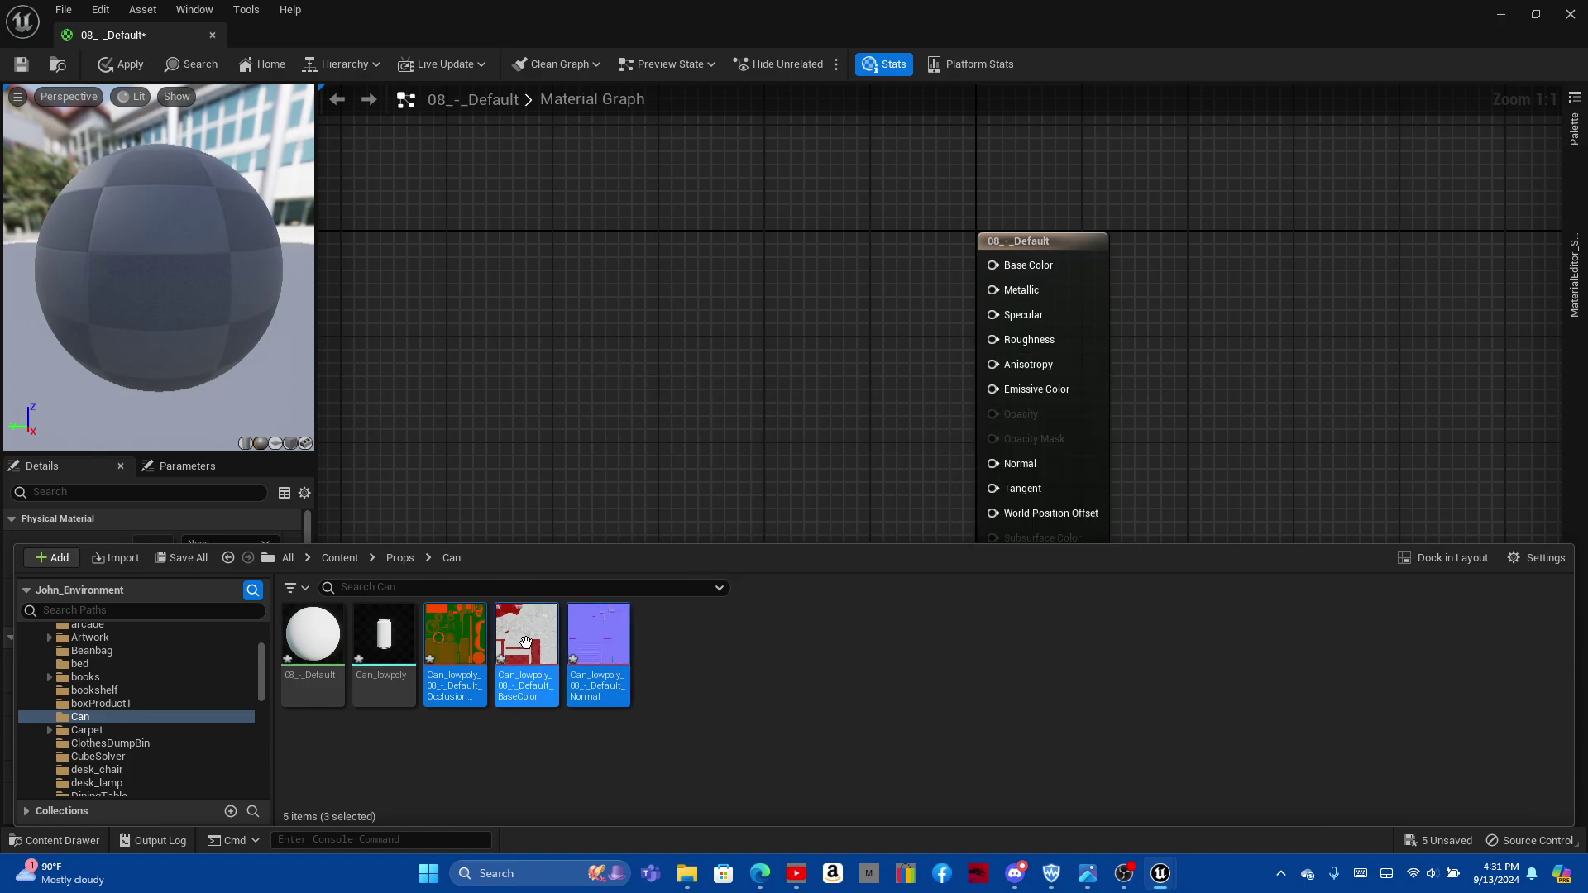
left_click_drag(598, 633, 799, 374)
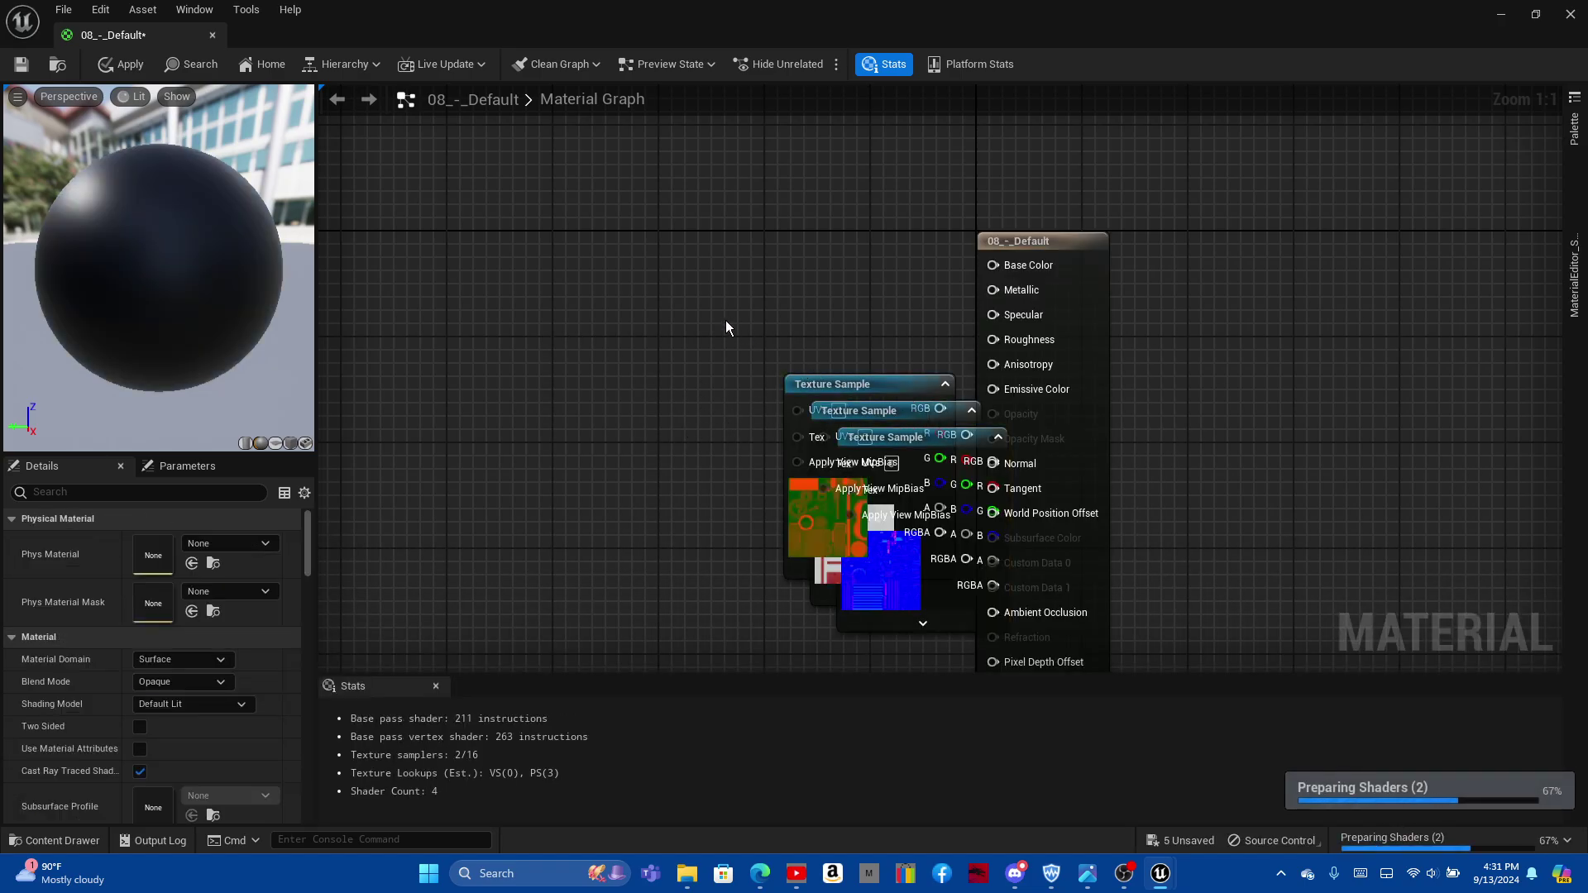
left_click_drag(727, 329, 923, 634)
mouse_move(860, 413)
left_mouse_down()
mouse_move(717, 316)
mouse_move(584, 412)
mouse_move(744, 149)
left_mouse_up()
left_click(751, 343)
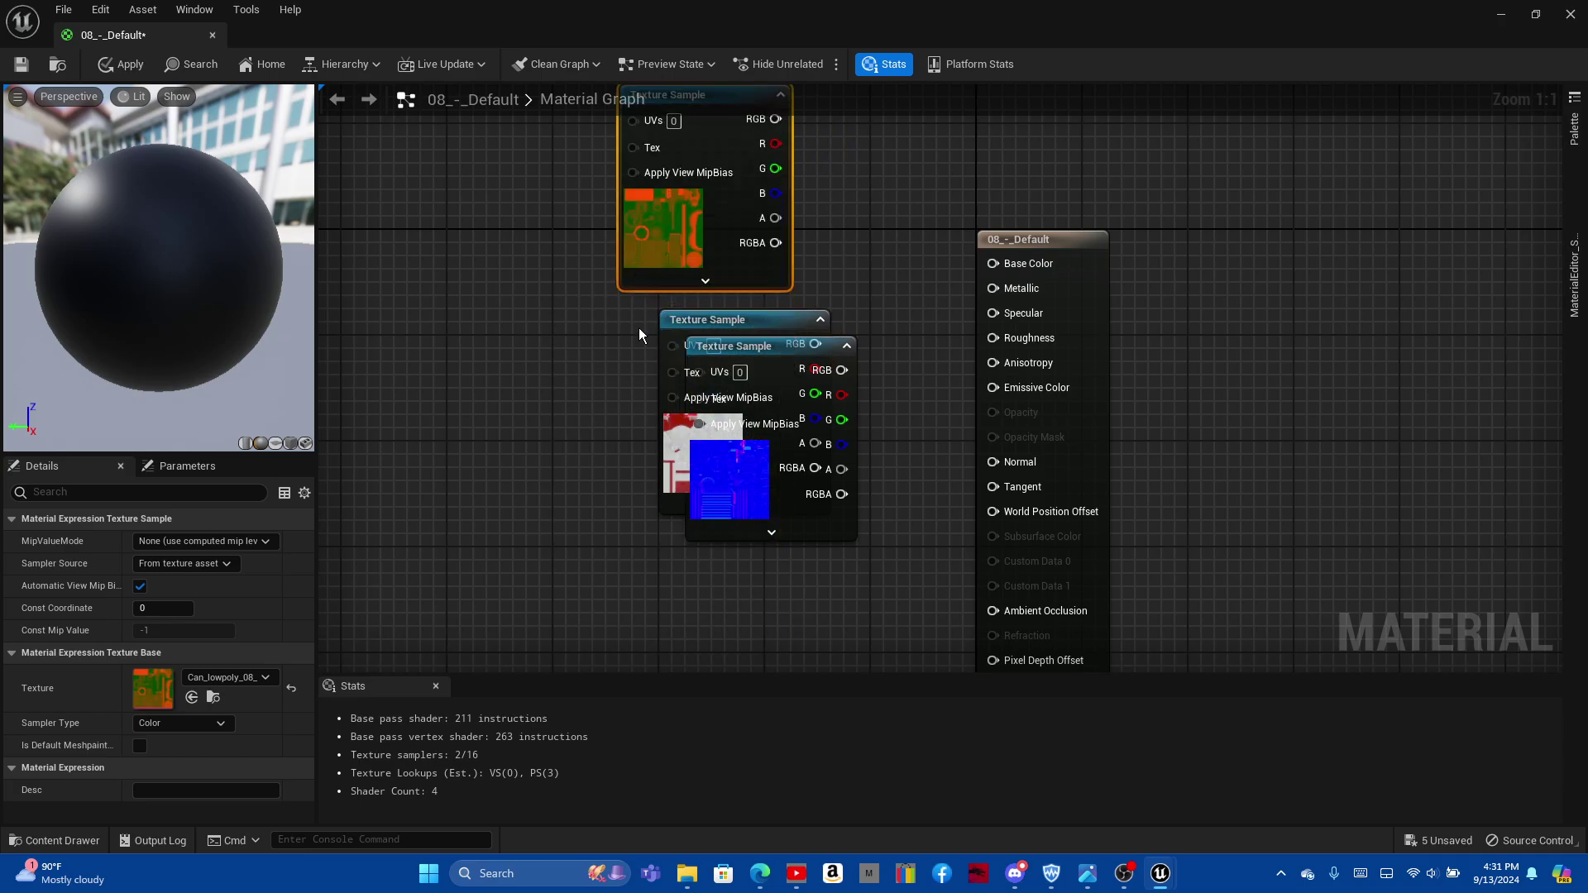
left_click_drag(657, 323, 392, 204)
scroll(596, 298, "down", 3)
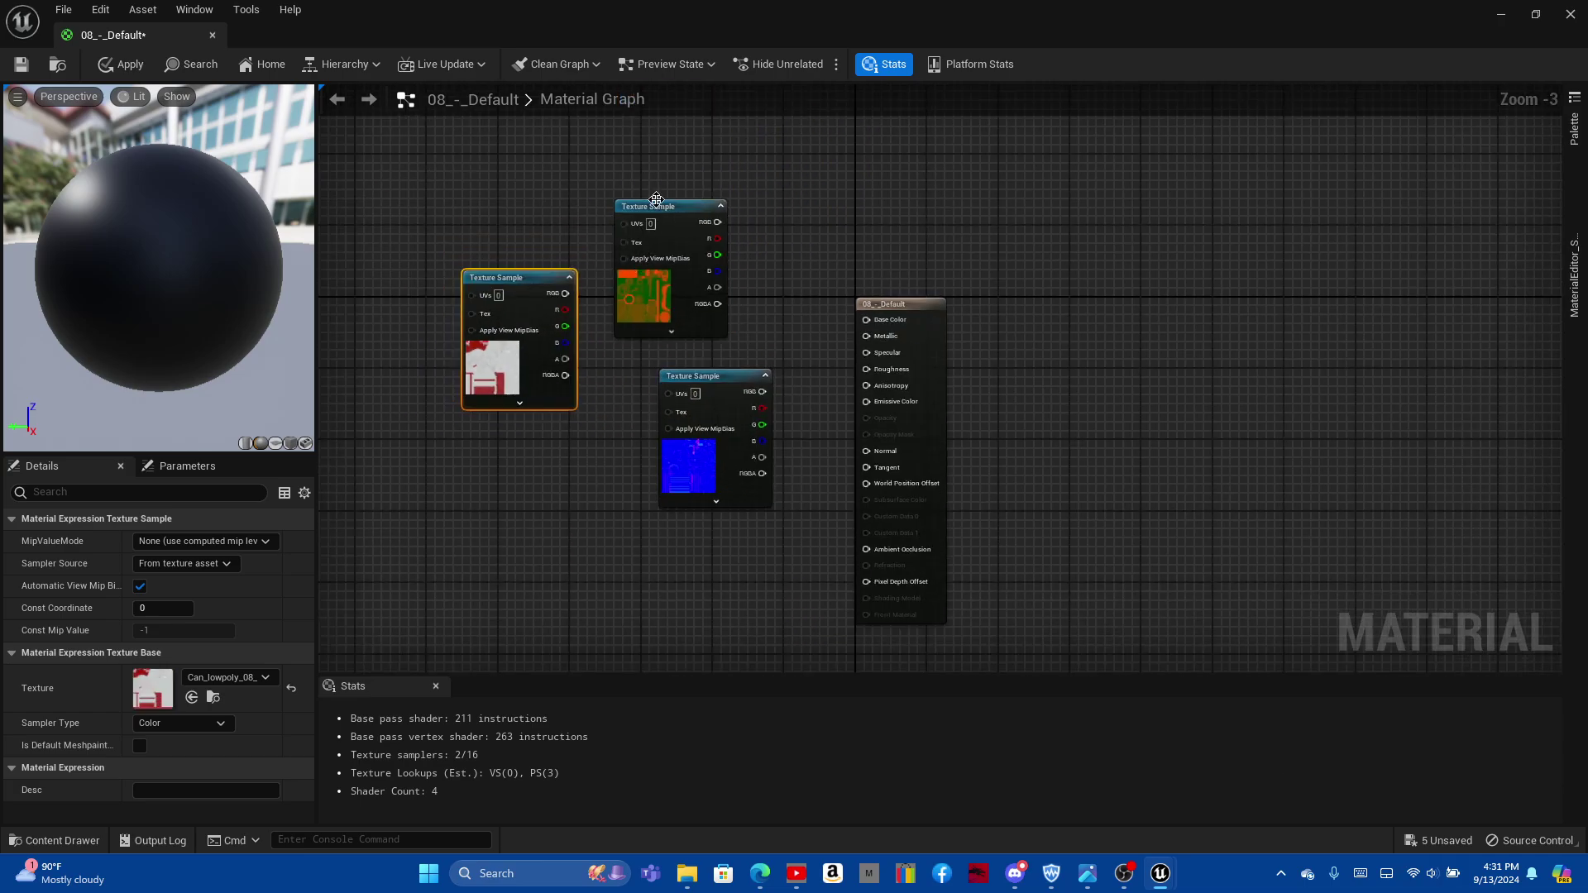
left_click_drag(656, 199, 691, 538)
mouse_move(563, 296)
left_mouse_down()
mouse_move(767, 259)
mouse_move(893, 362)
left_mouse_up()
scroll(797, 280, "up", 3)
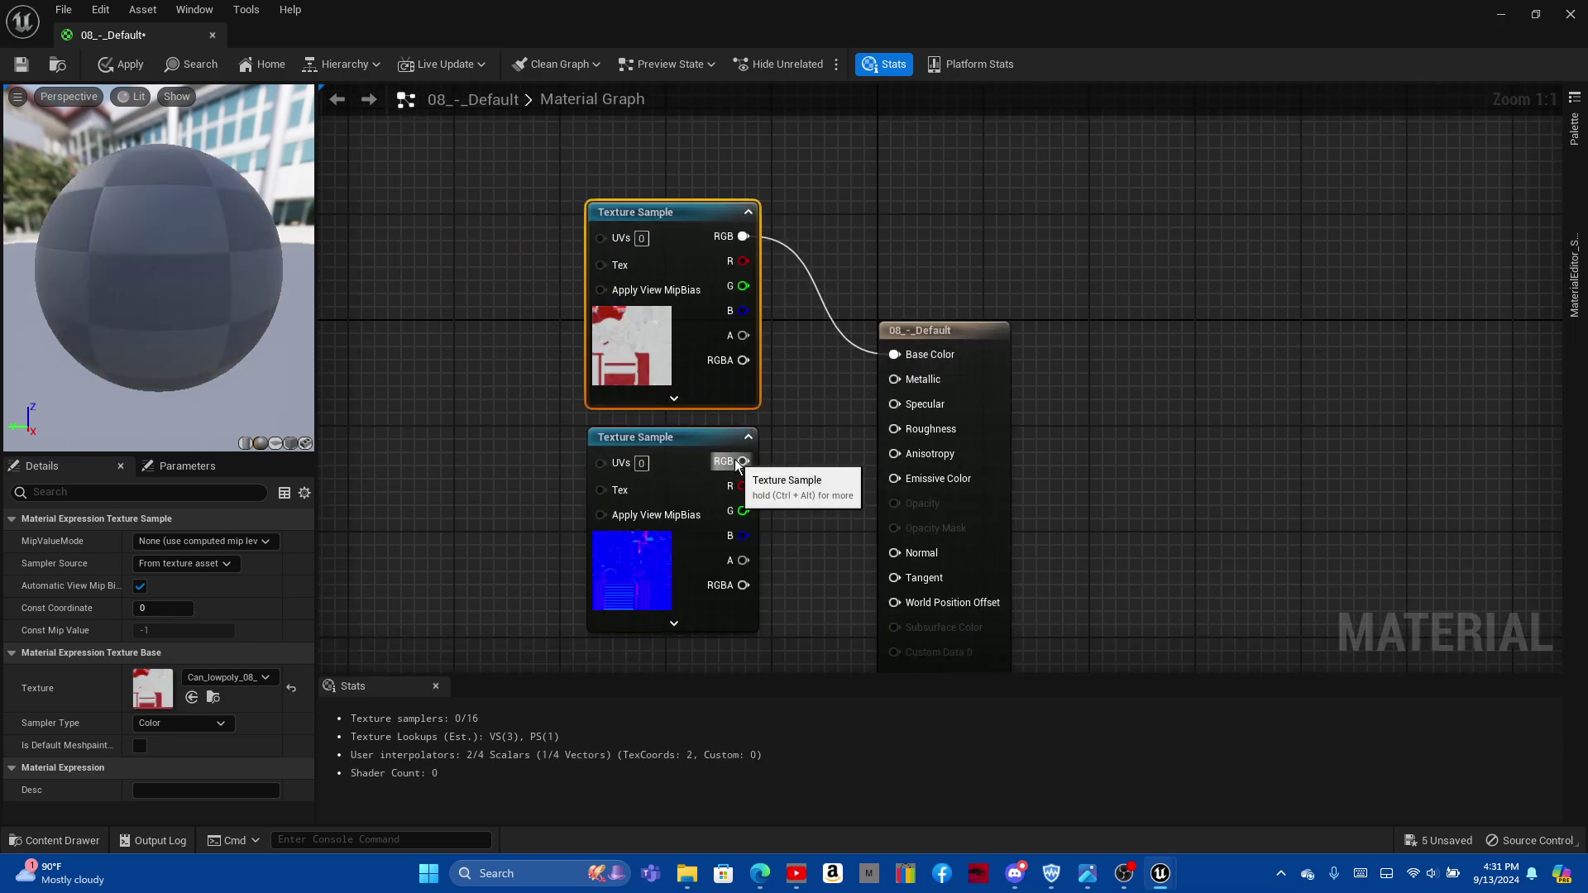
Step: Wire base colour to Base Color and ORM red, green, blue to AO, Roughness, Metallic
mouse_move(744, 461)
left_mouse_down()
mouse_move(857, 566)
mouse_move(903, 552)
left_mouse_up()
scroll(880, 275, "down", 3)
scroll(850, 420, "up", 1)
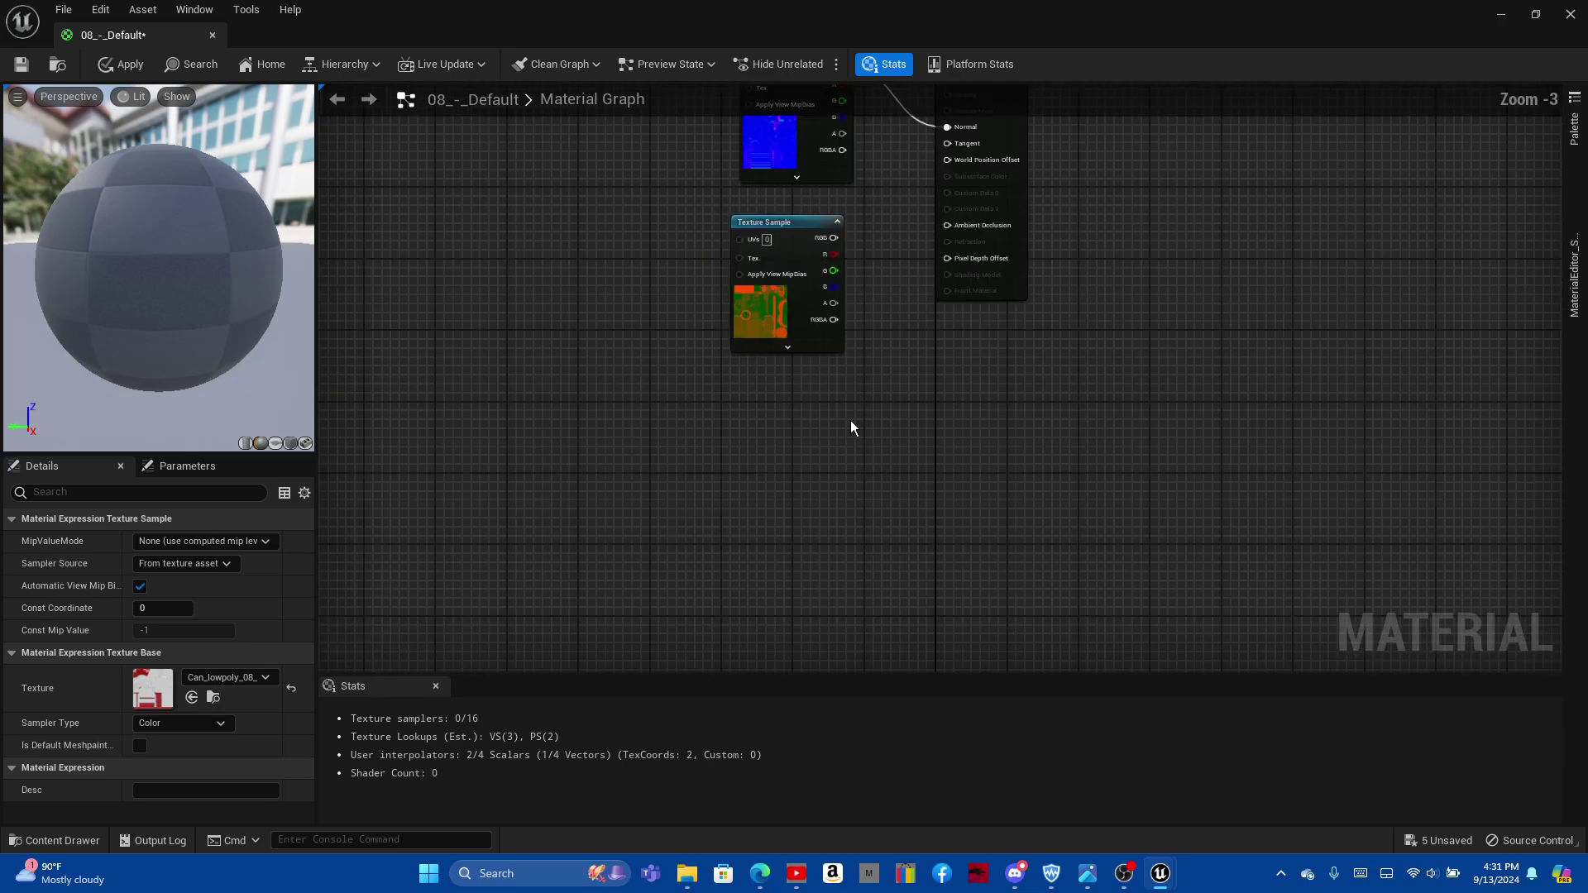
scroll(912, 177, "up", 2)
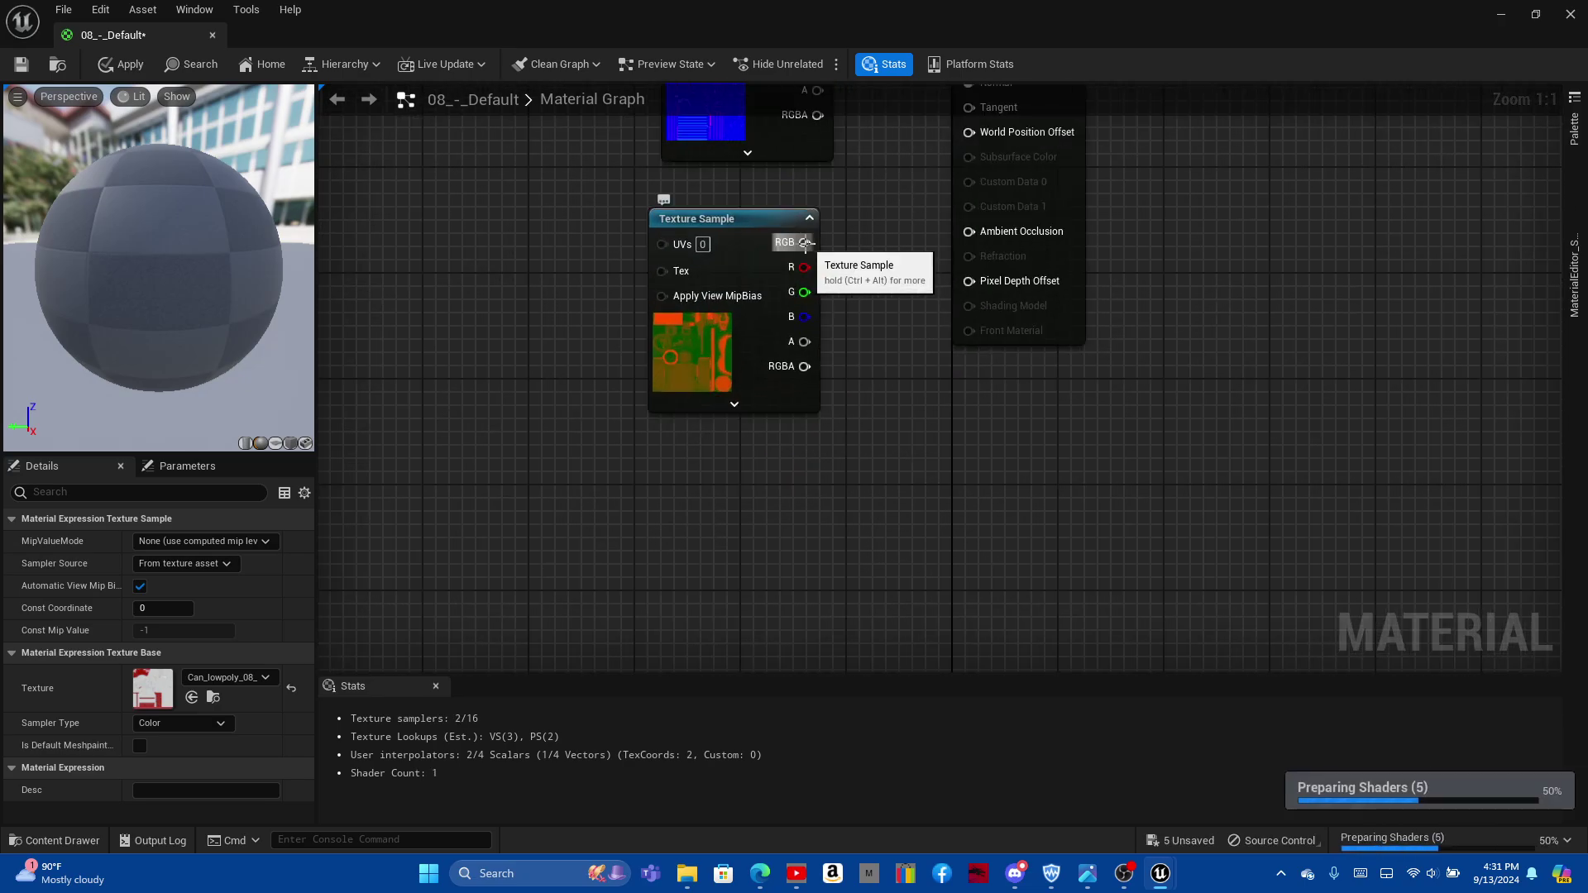
left_click_drag(804, 267, 969, 231)
scroll(961, 526, "down", 5)
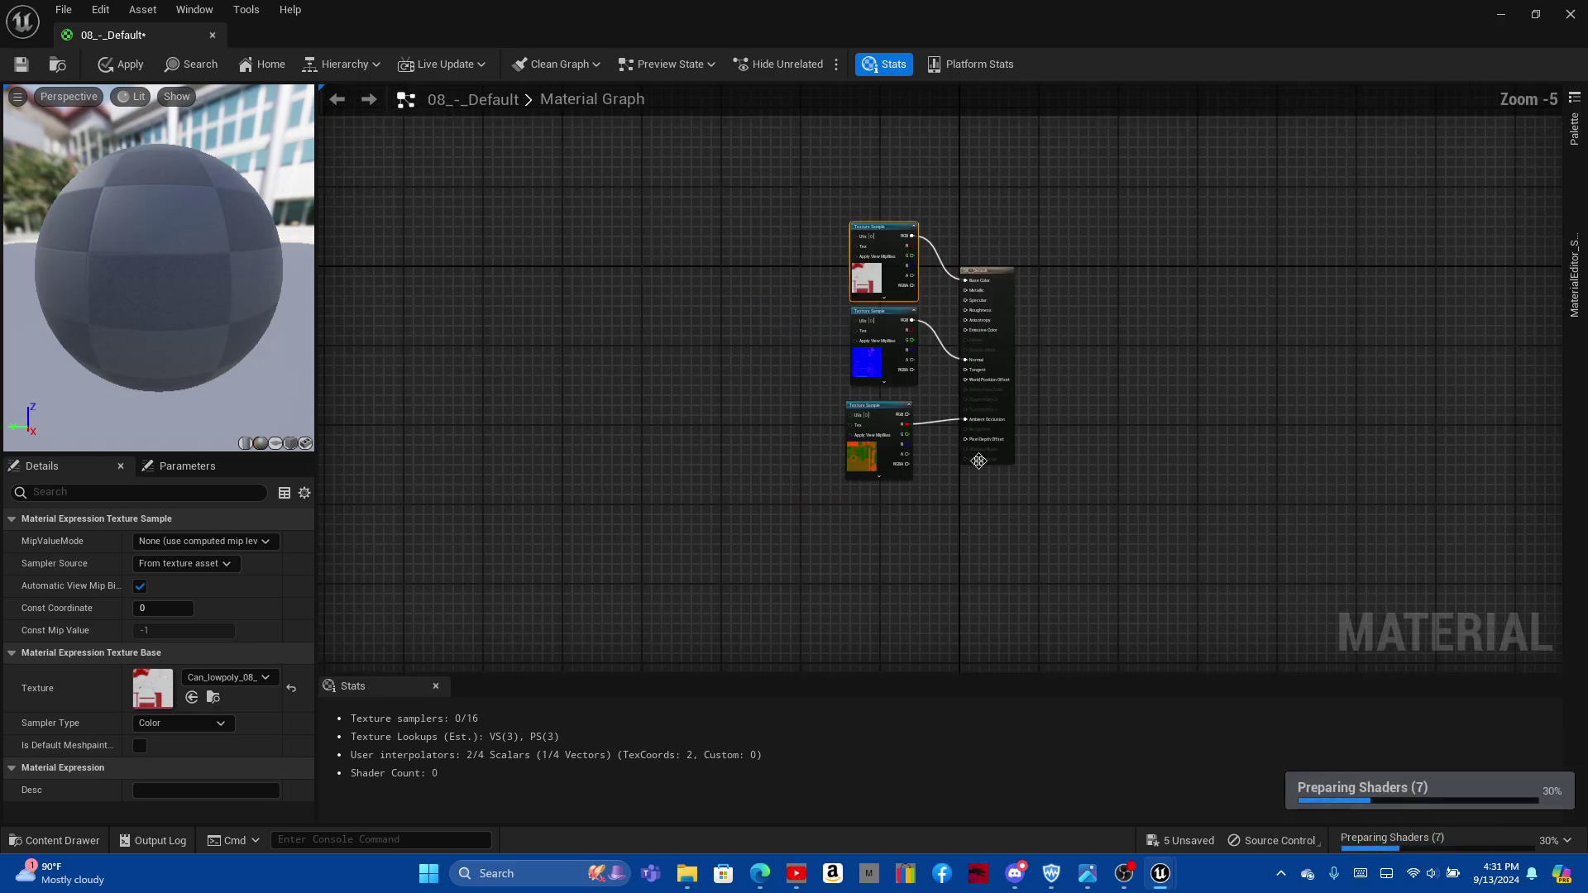
scroll(979, 460, "up", 1)
scroll(952, 488, "up", 3)
left_click_drag(808, 622, 951, 329)
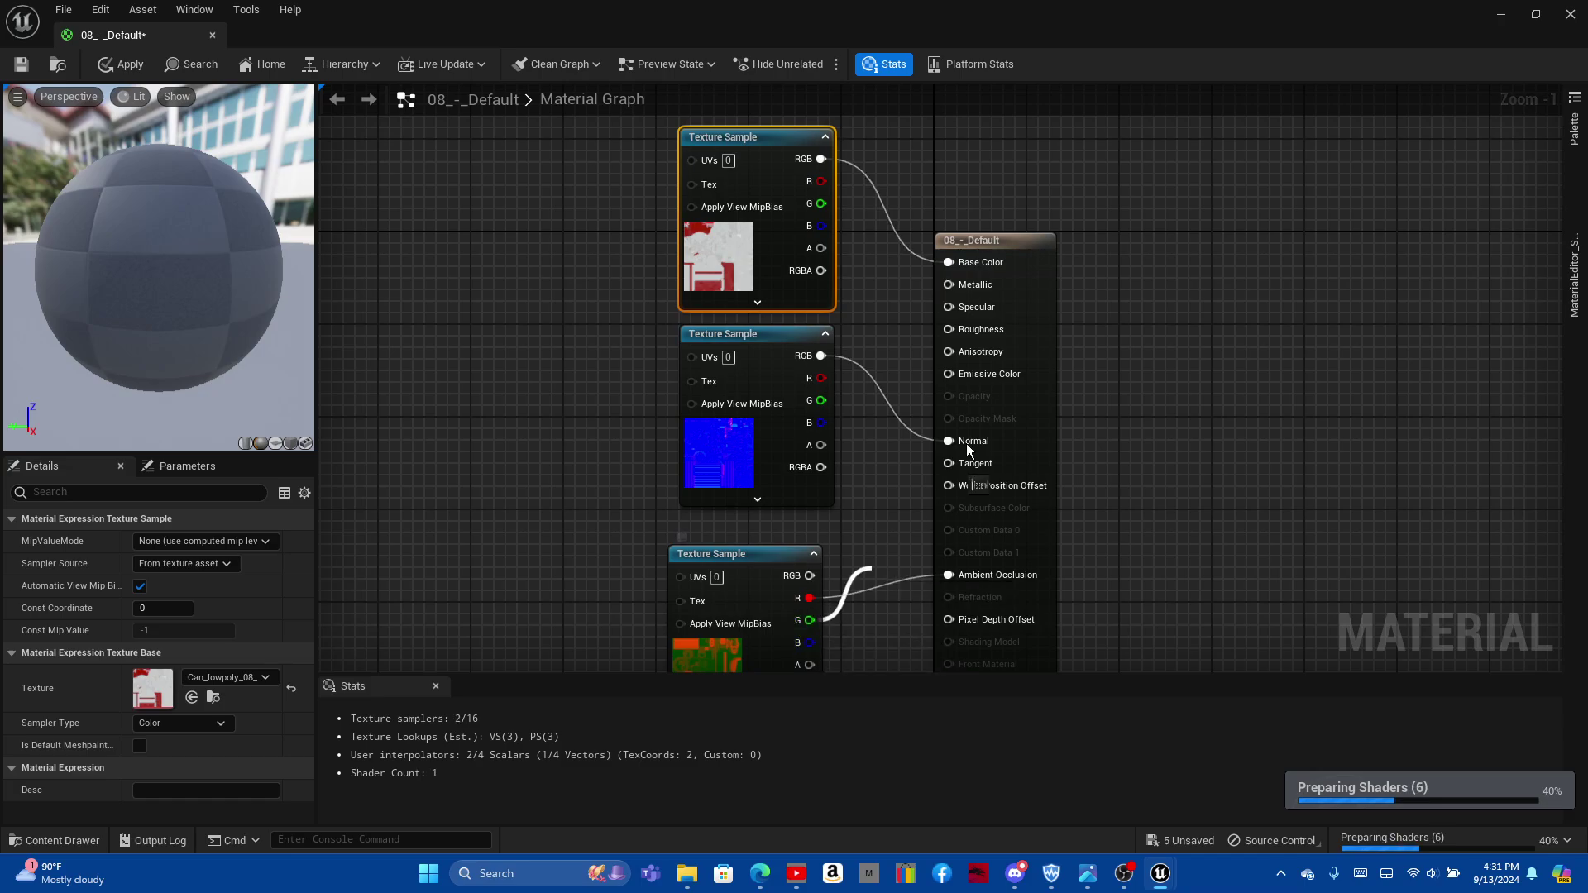
scroll(895, 331, "down", 1)
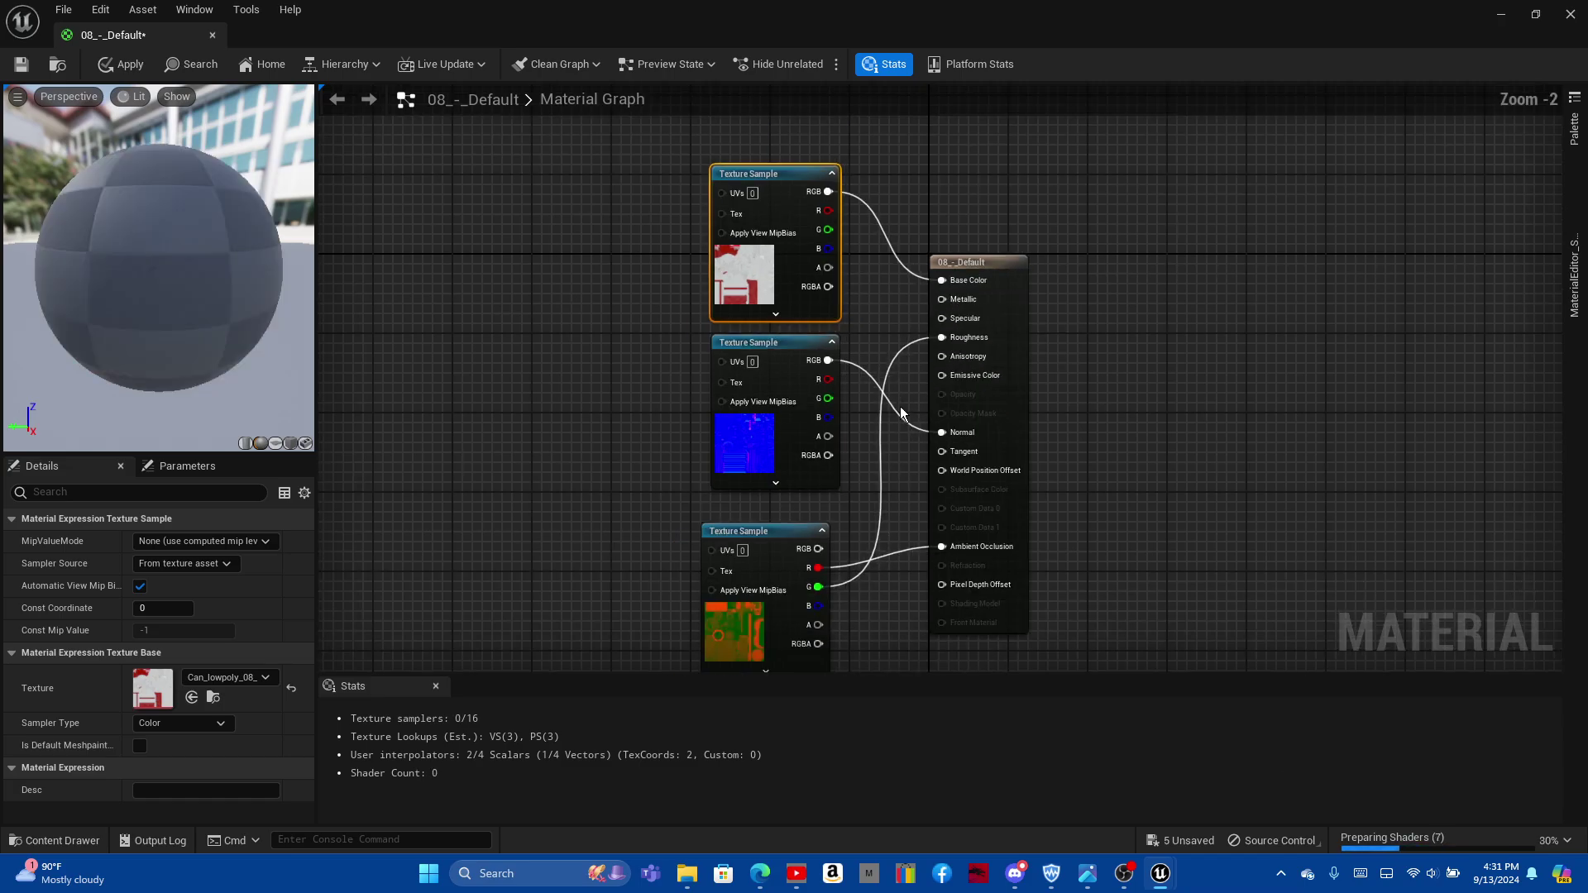
mouse_move(818, 606)
left_mouse_down()
mouse_move(940, 471)
mouse_move(956, 303)
left_mouse_up()
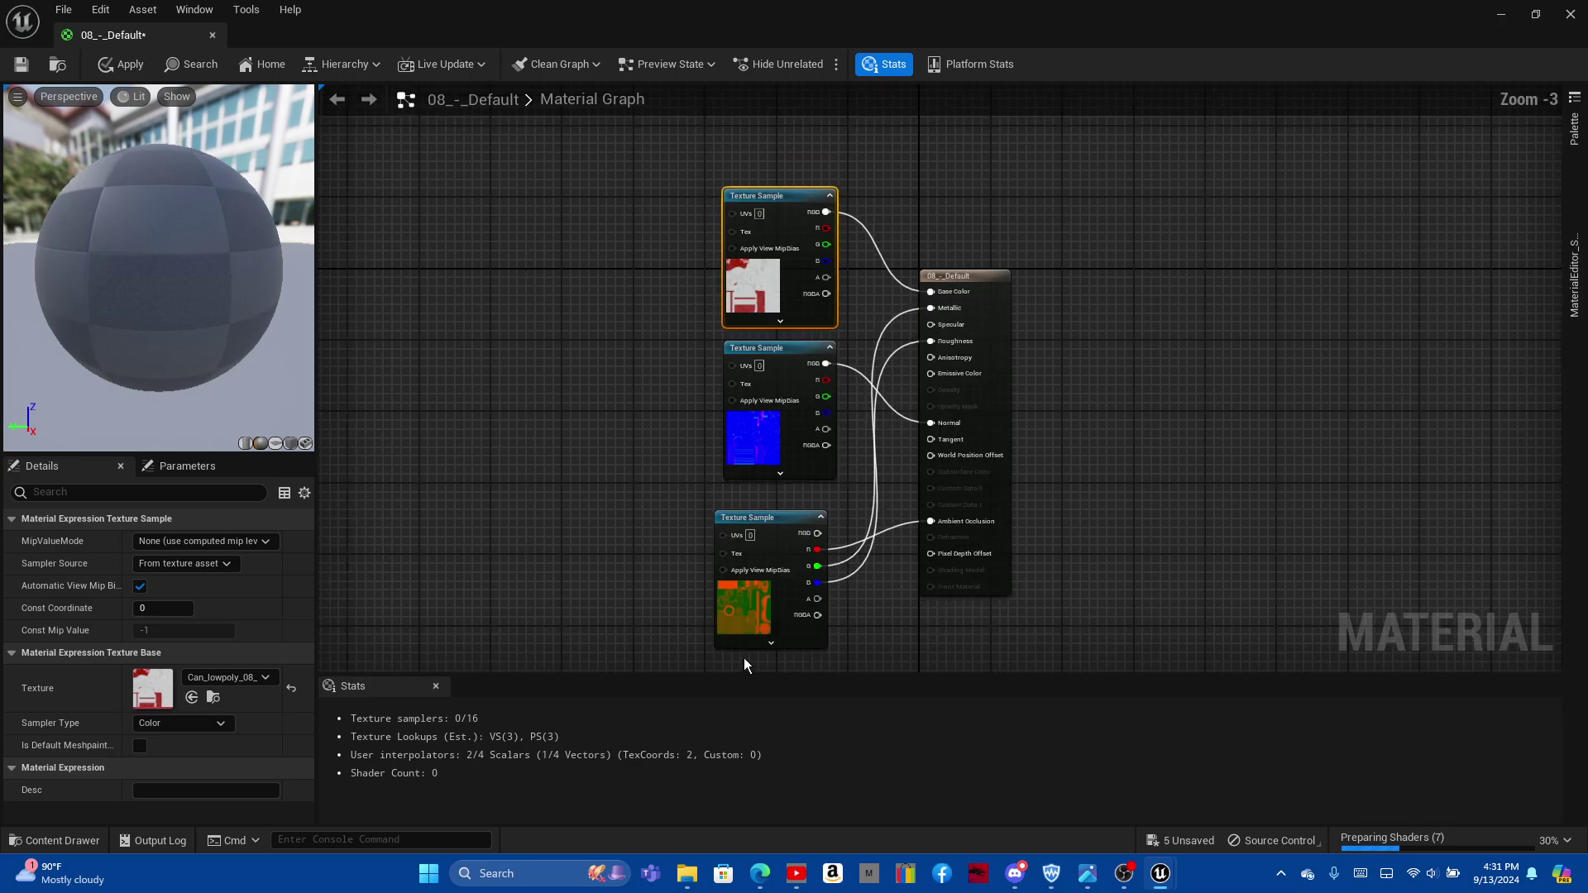
left_click(744, 629)
Step: Set the ORM texture sample to Linear Color, save and apply the material, and close the editors
double_click(143, 690)
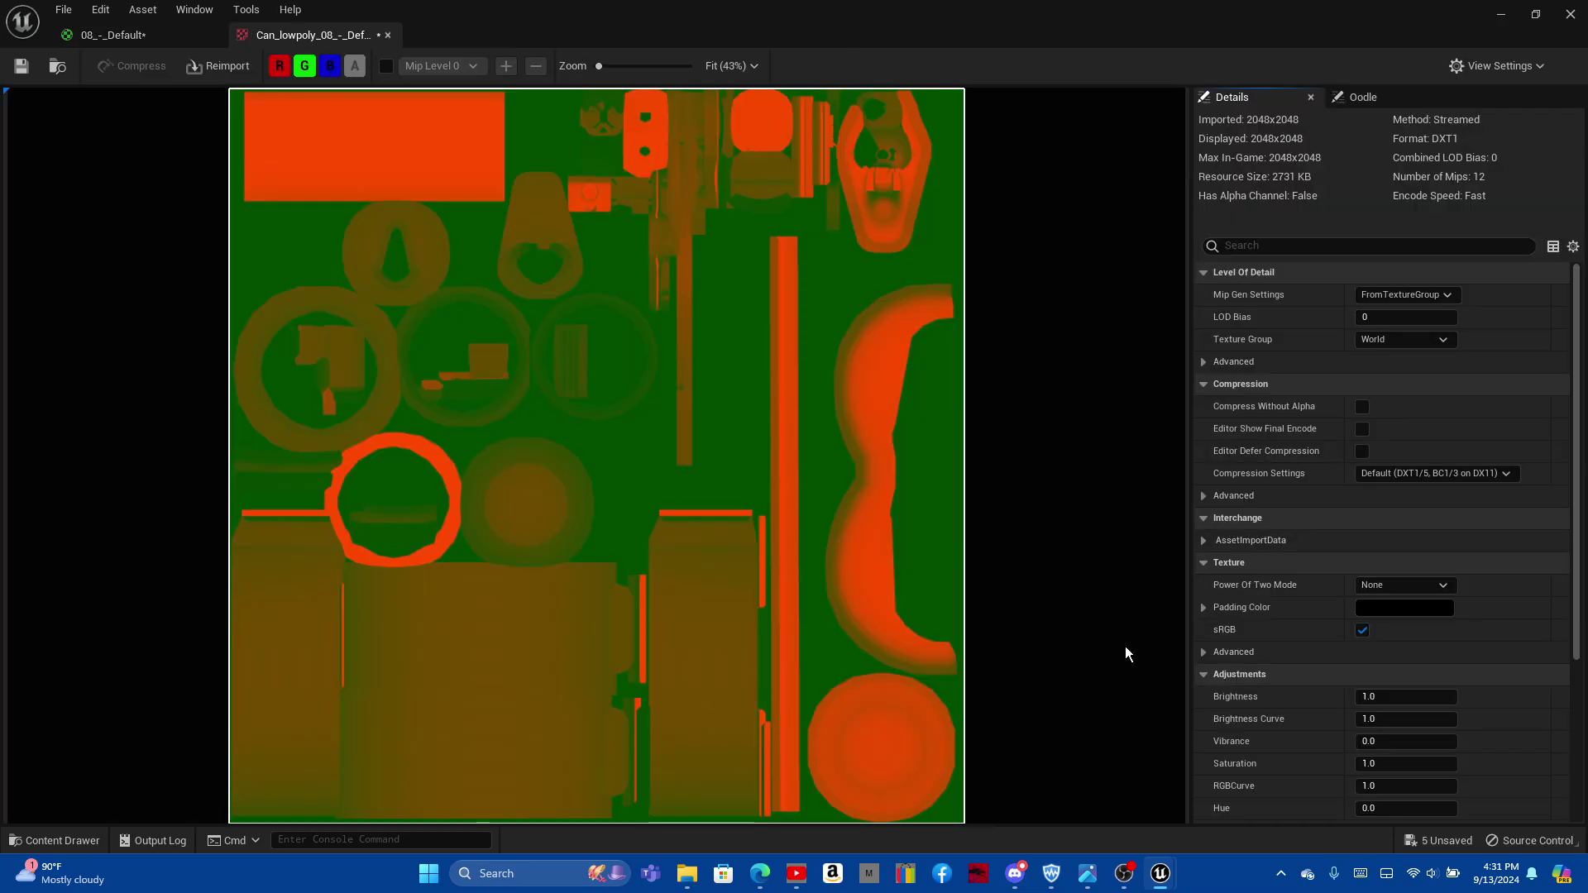
left_click(1402, 649)
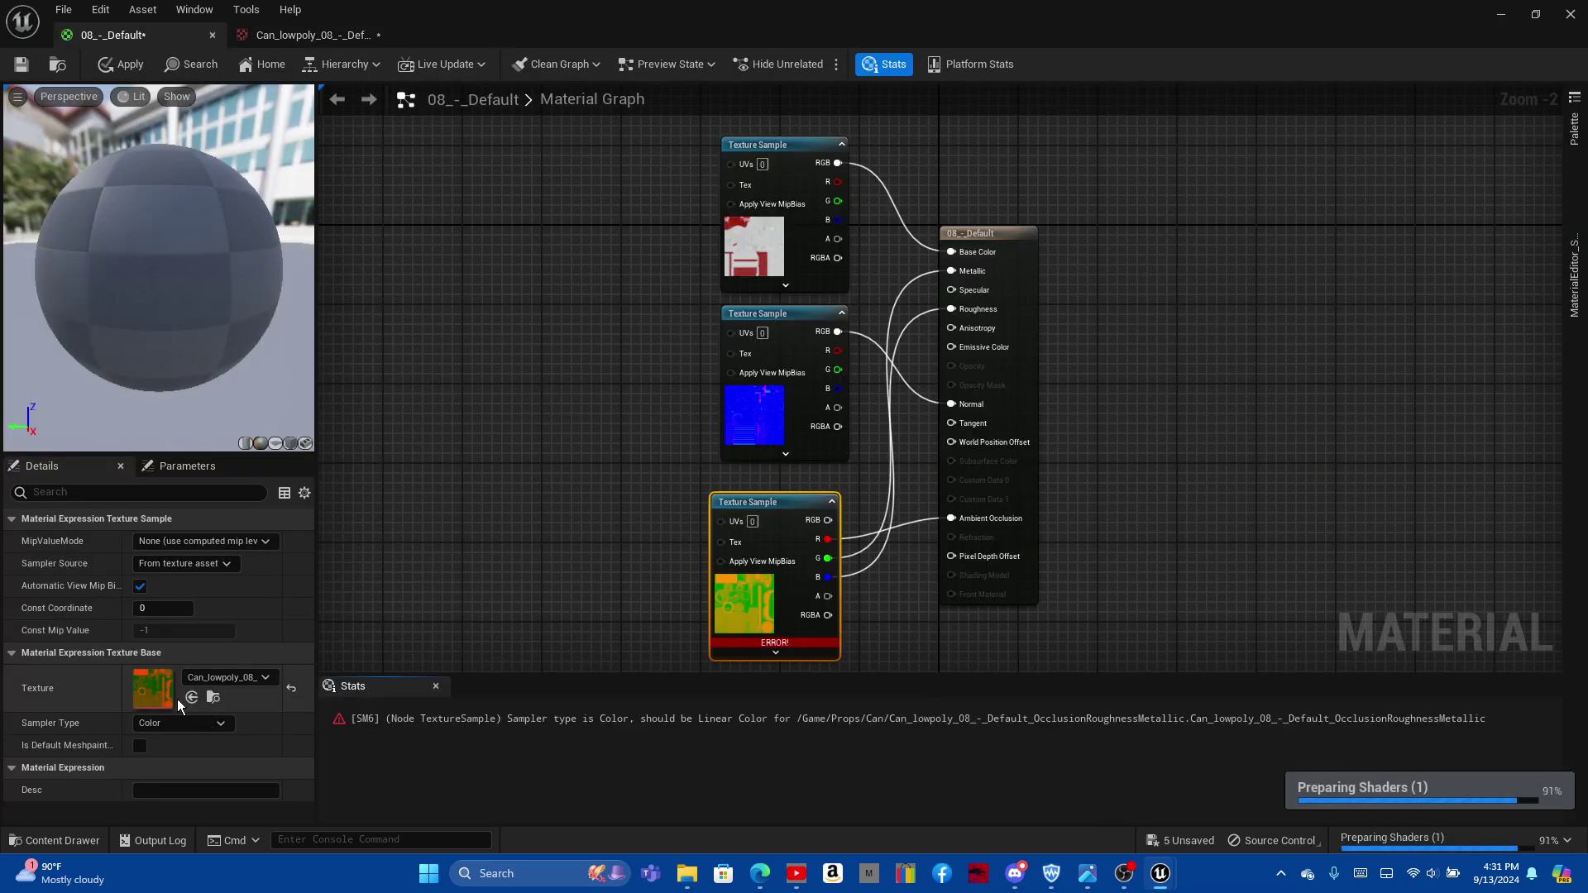
left_click(178, 722)
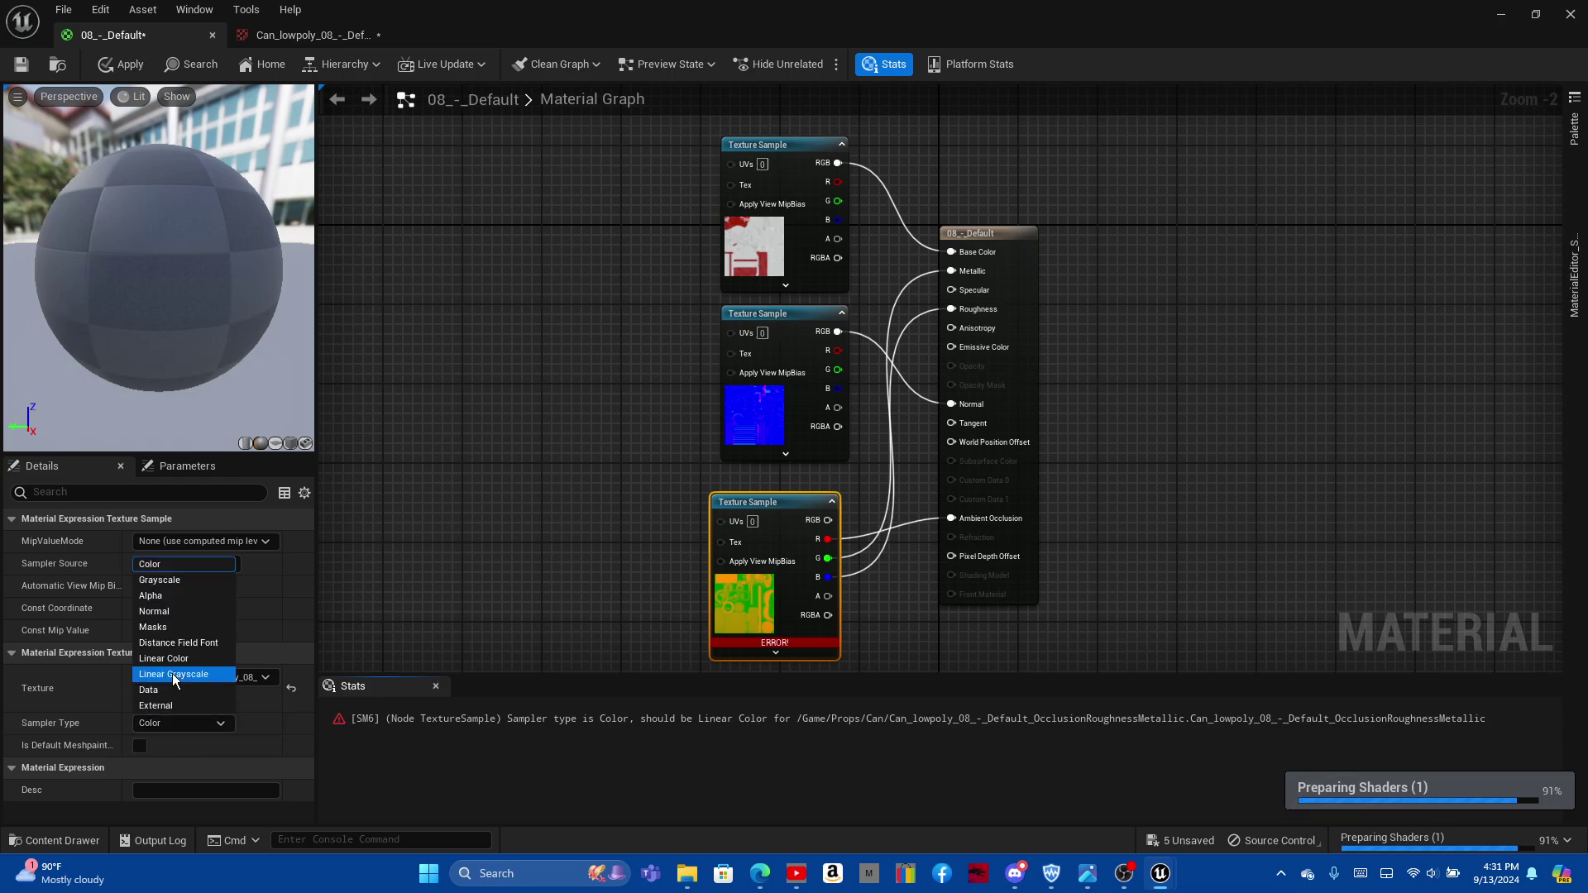
left_click(171, 659)
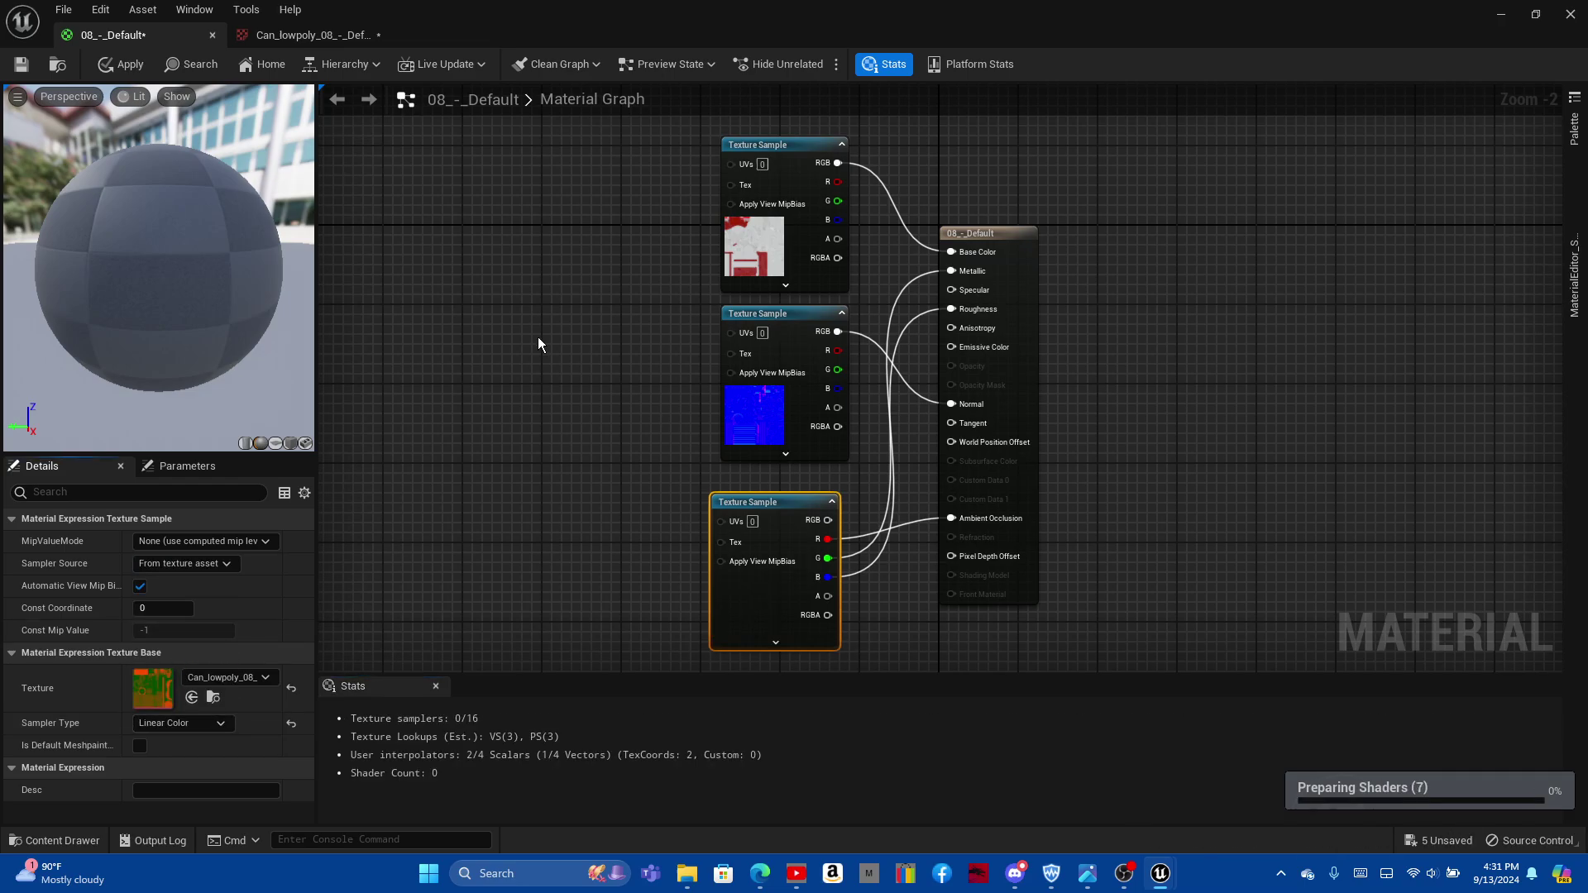
left_click(21, 64)
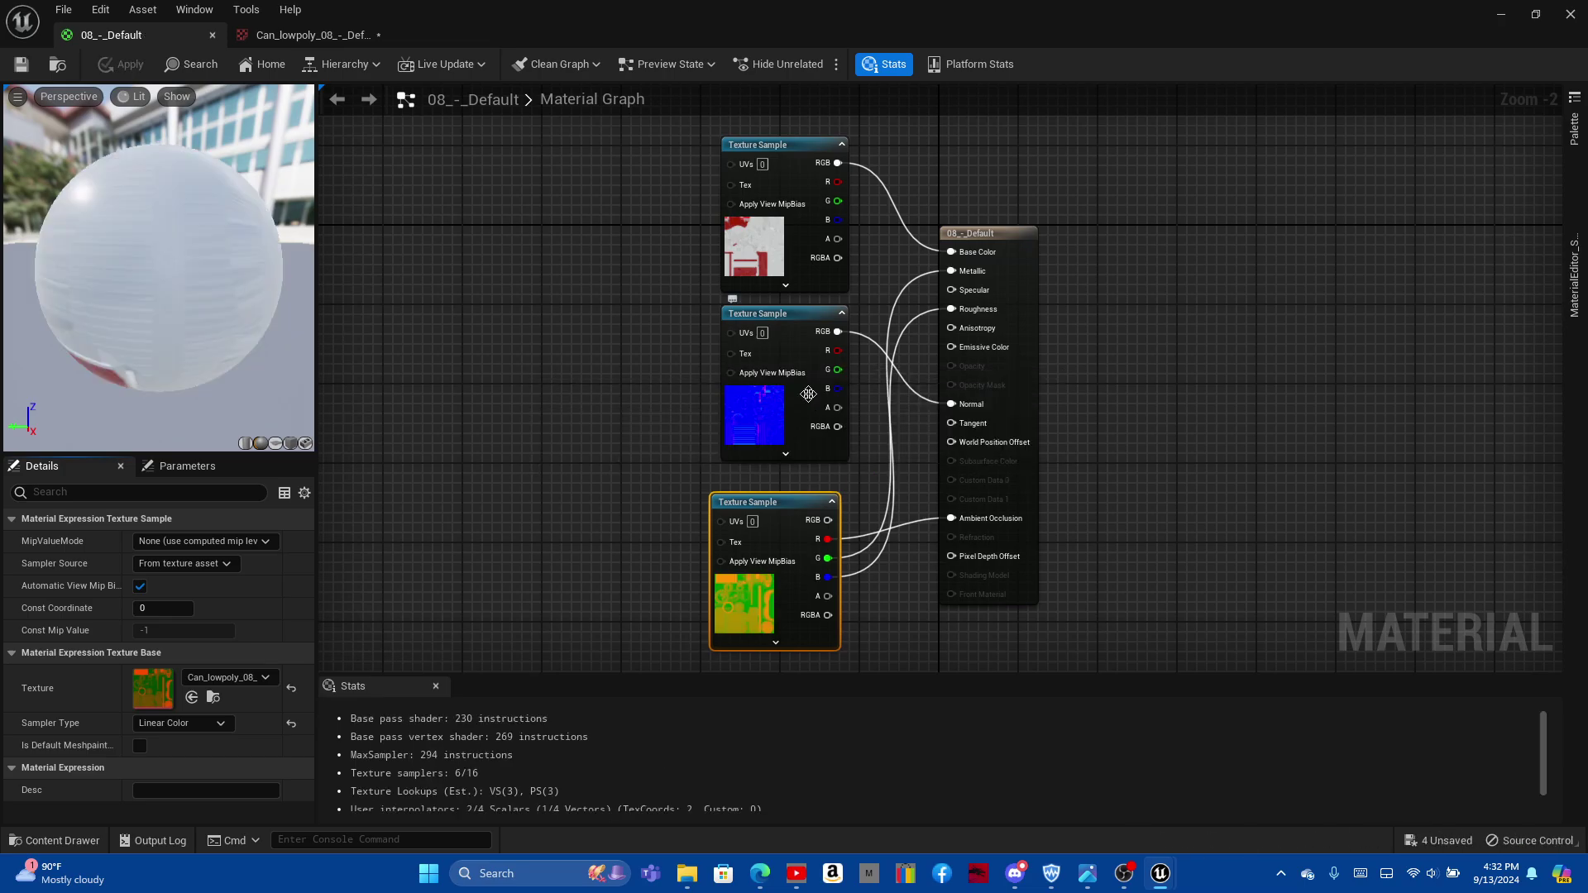
left_click(210, 35)
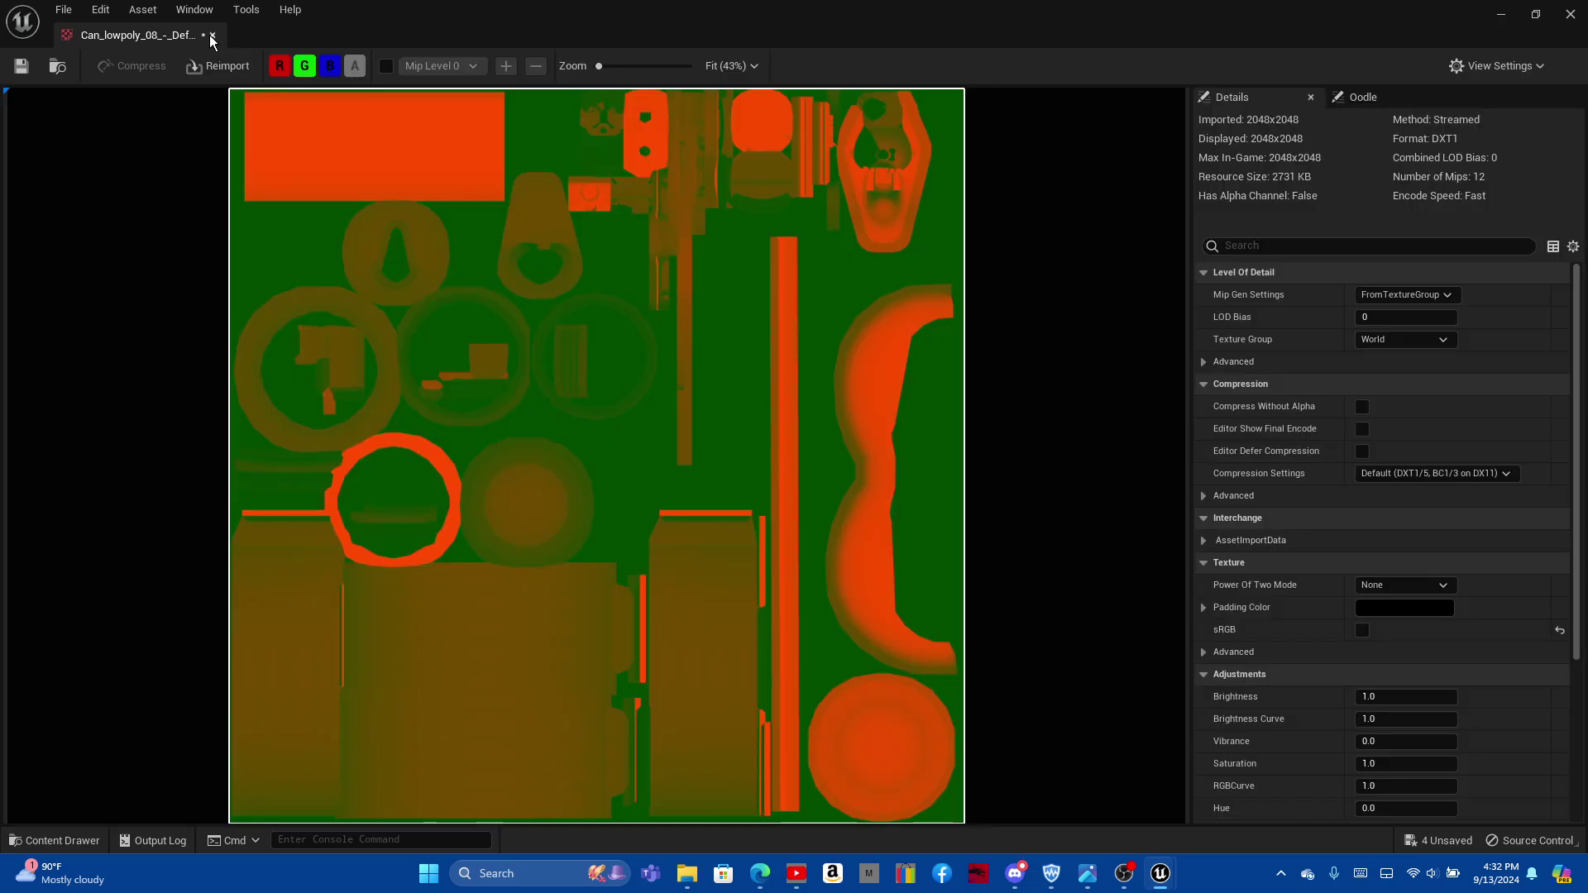
key("ctrl+space")
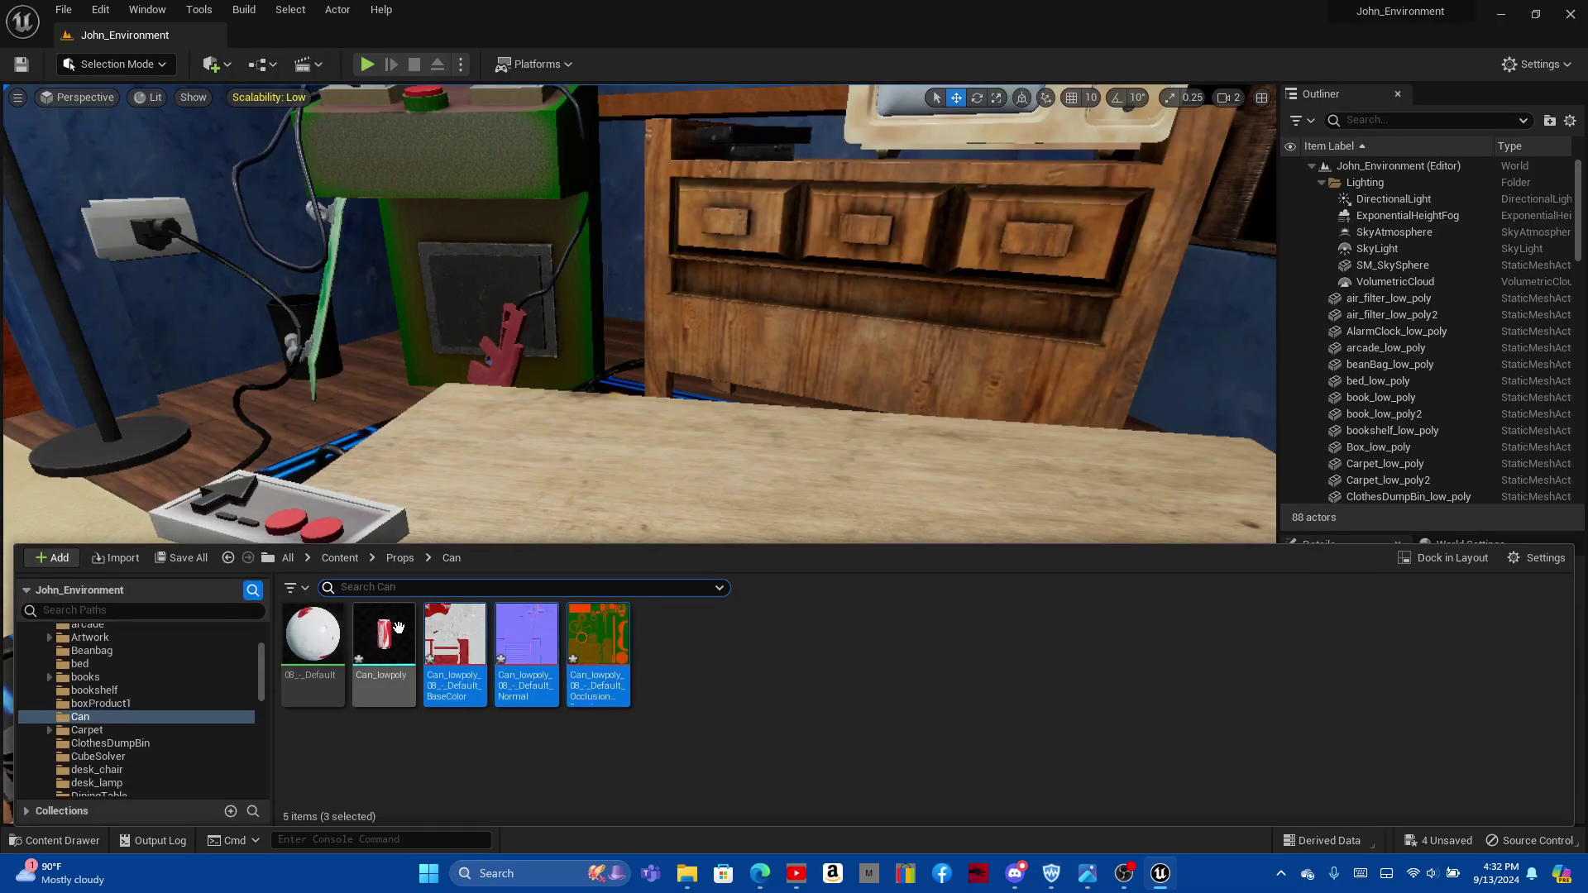
Step: Drop Can_lowpoly into the room, rotate it, and lower it onto the coffee tabletop
mouse_move(389, 645)
left_mouse_down()
mouse_move(708, 483)
mouse_move(639, 497)
mouse_move(742, 596)
left_mouse_up()
left_click(728, 520)
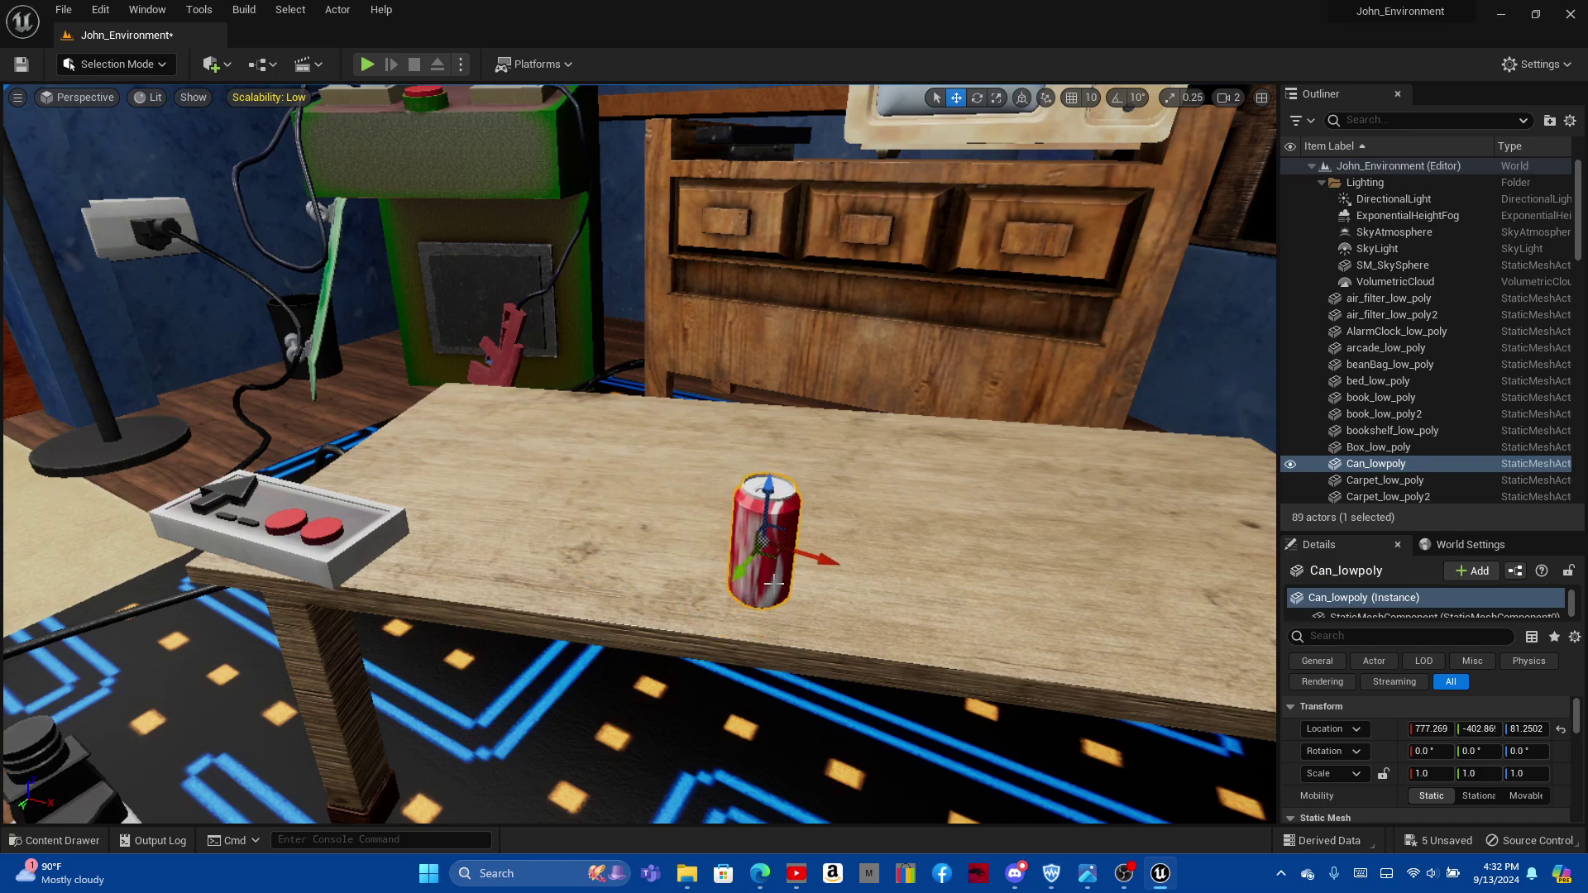
key("e")
left_click_drag(860, 562, 894, 587)
key("f")
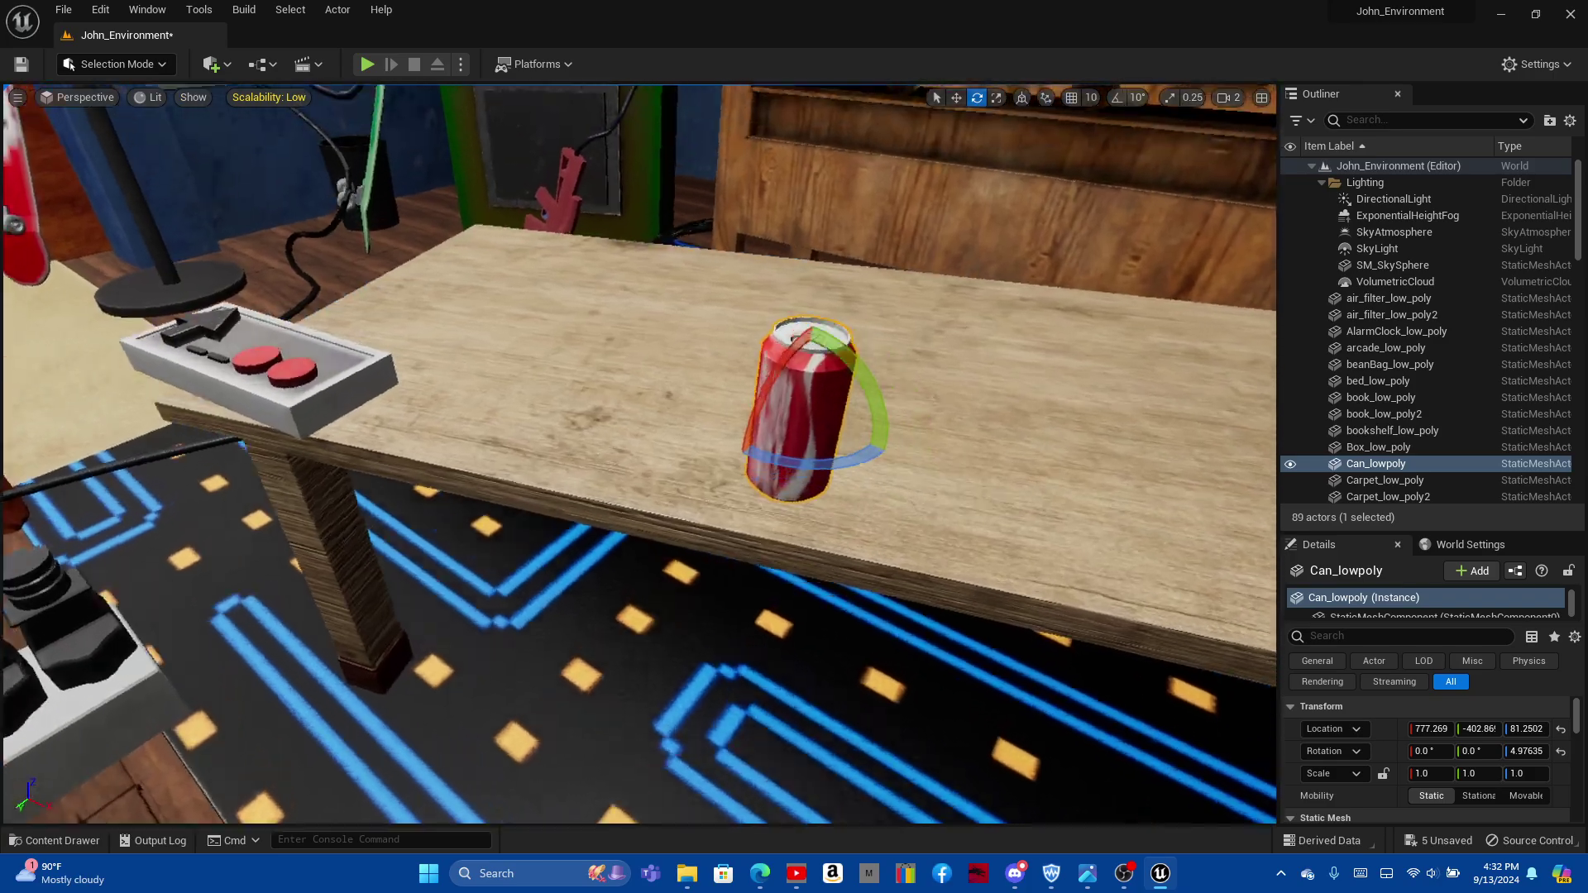
left_click_drag(686, 413, 856, 488, "alt")
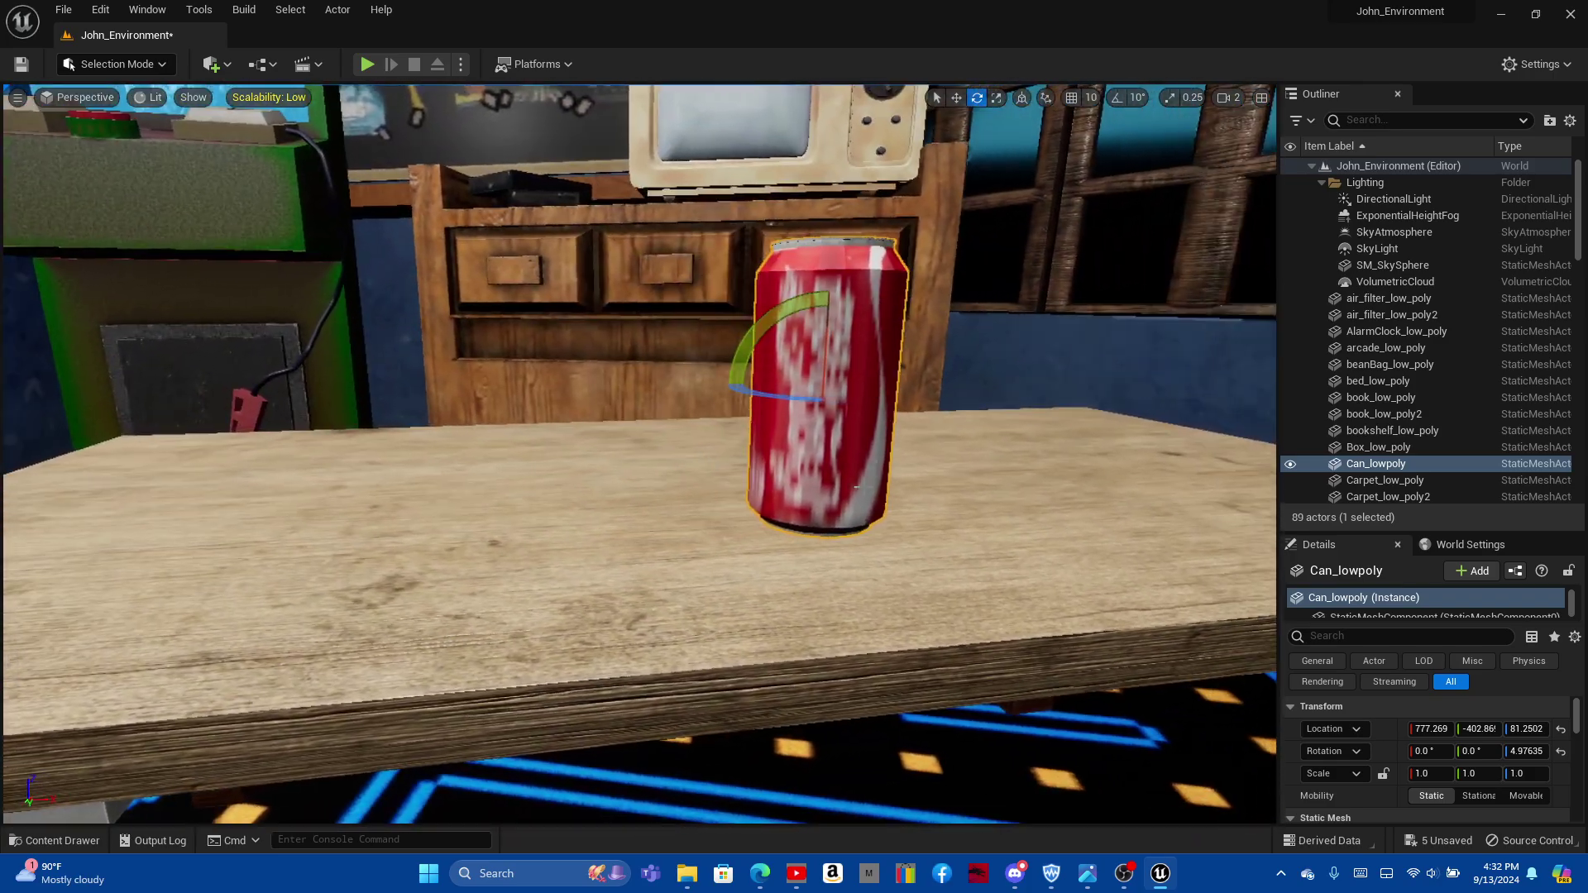
key("w")
mouse_move(807, 326)
left_mouse_down()
mouse_move(805, 511)
mouse_move(625, 601)
left_mouse_up()
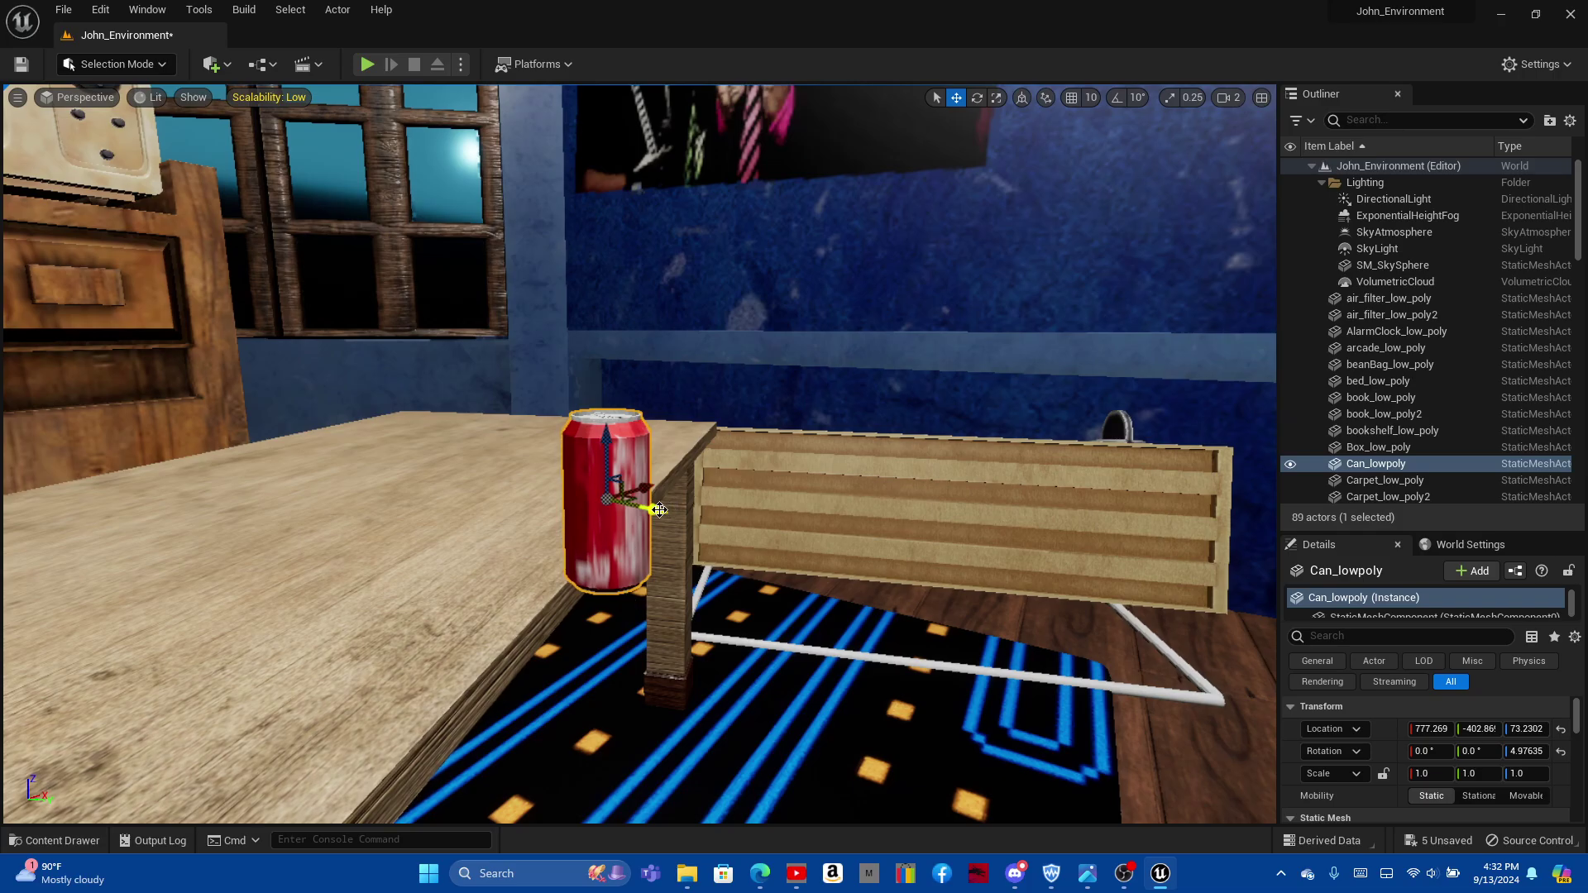
mouse_move(659, 510)
left_mouse_down()
mouse_move(527, 463)
mouse_move(763, 672)
left_mouse_up()
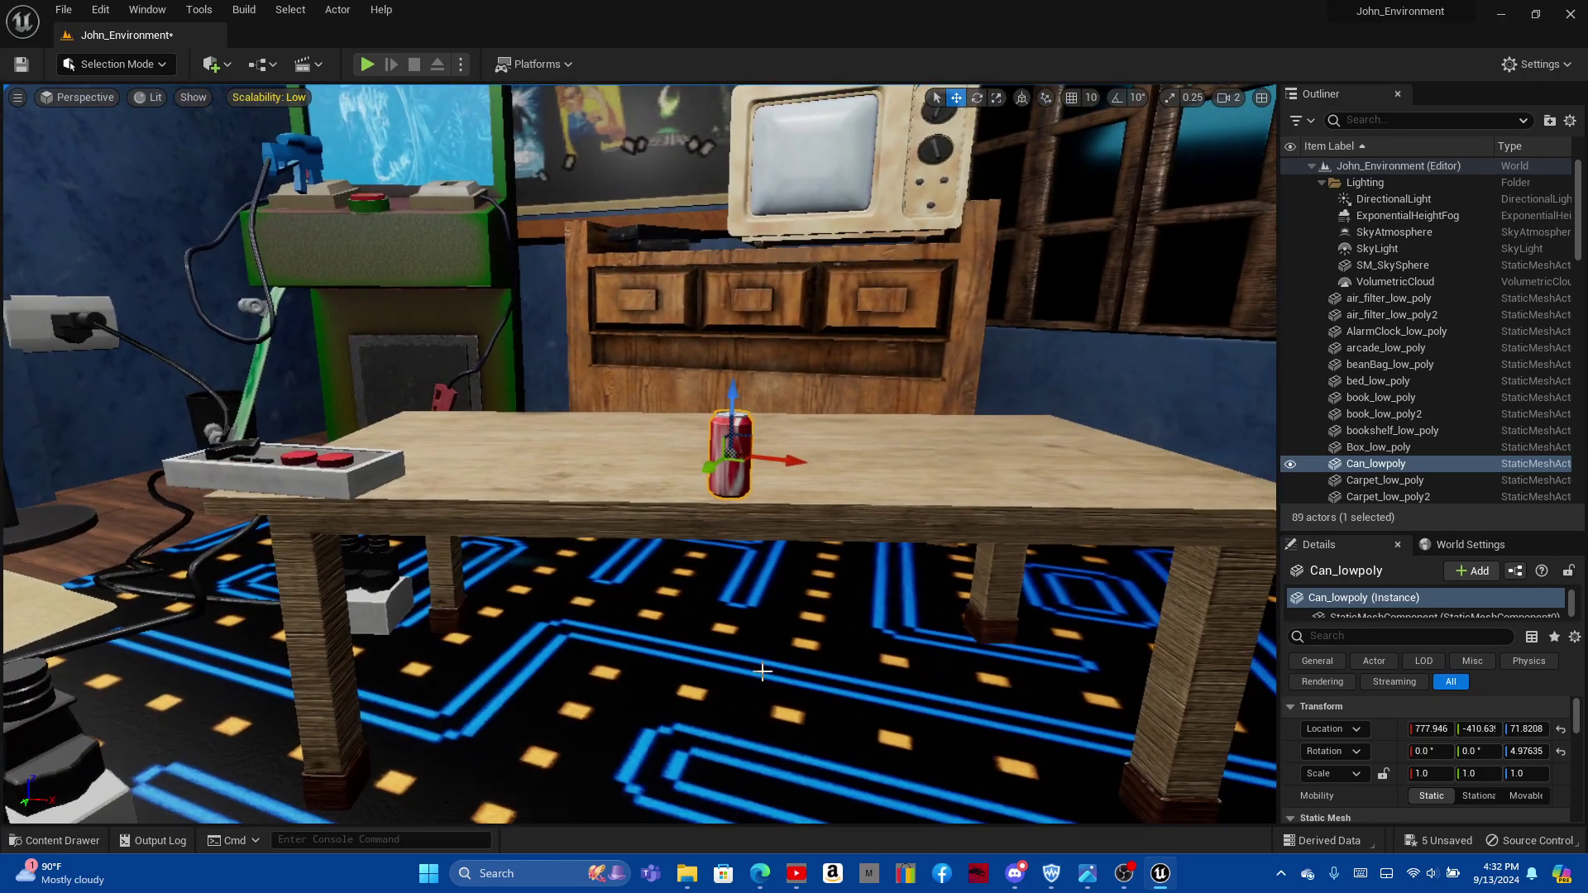
Step: Compare the can's placement against the full-screen reference room illustration
left_click(1088, 873)
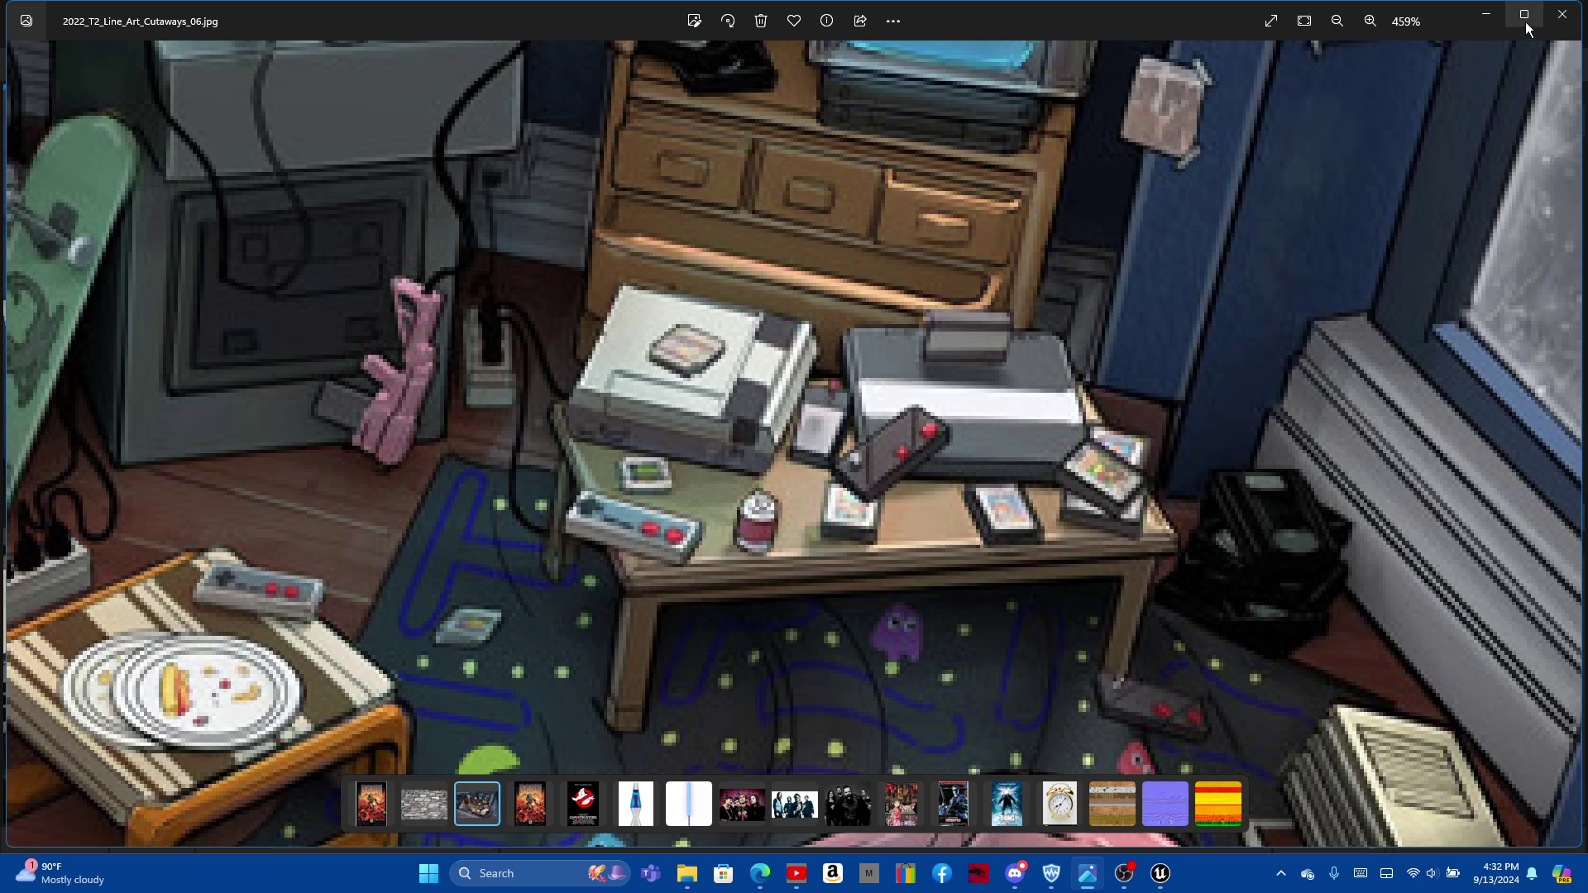
left_click(1525, 21)
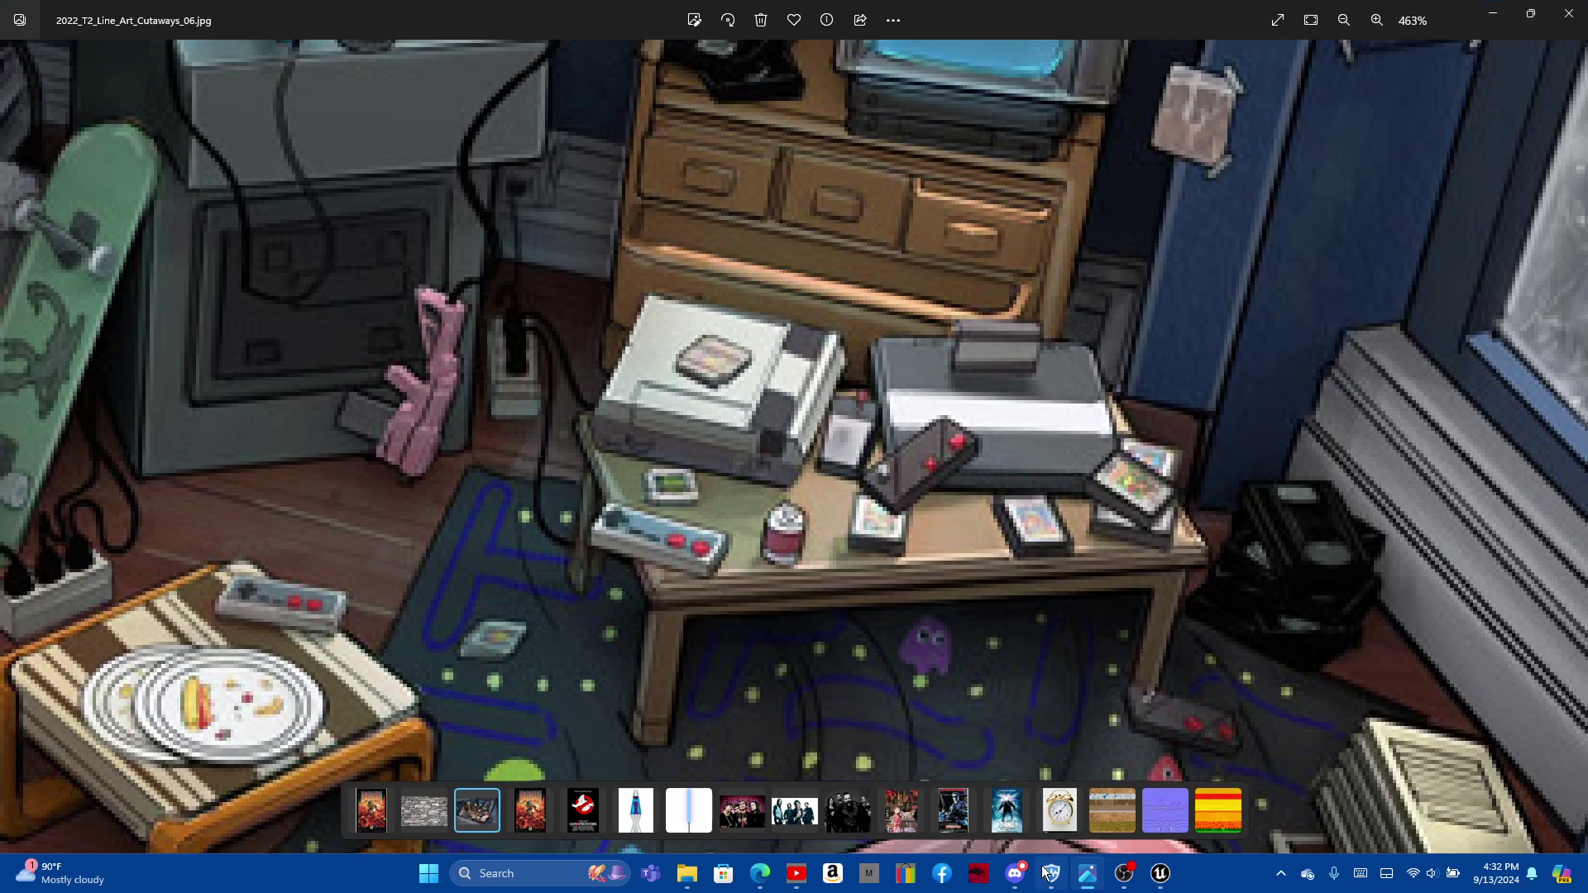
left_click(1160, 874)
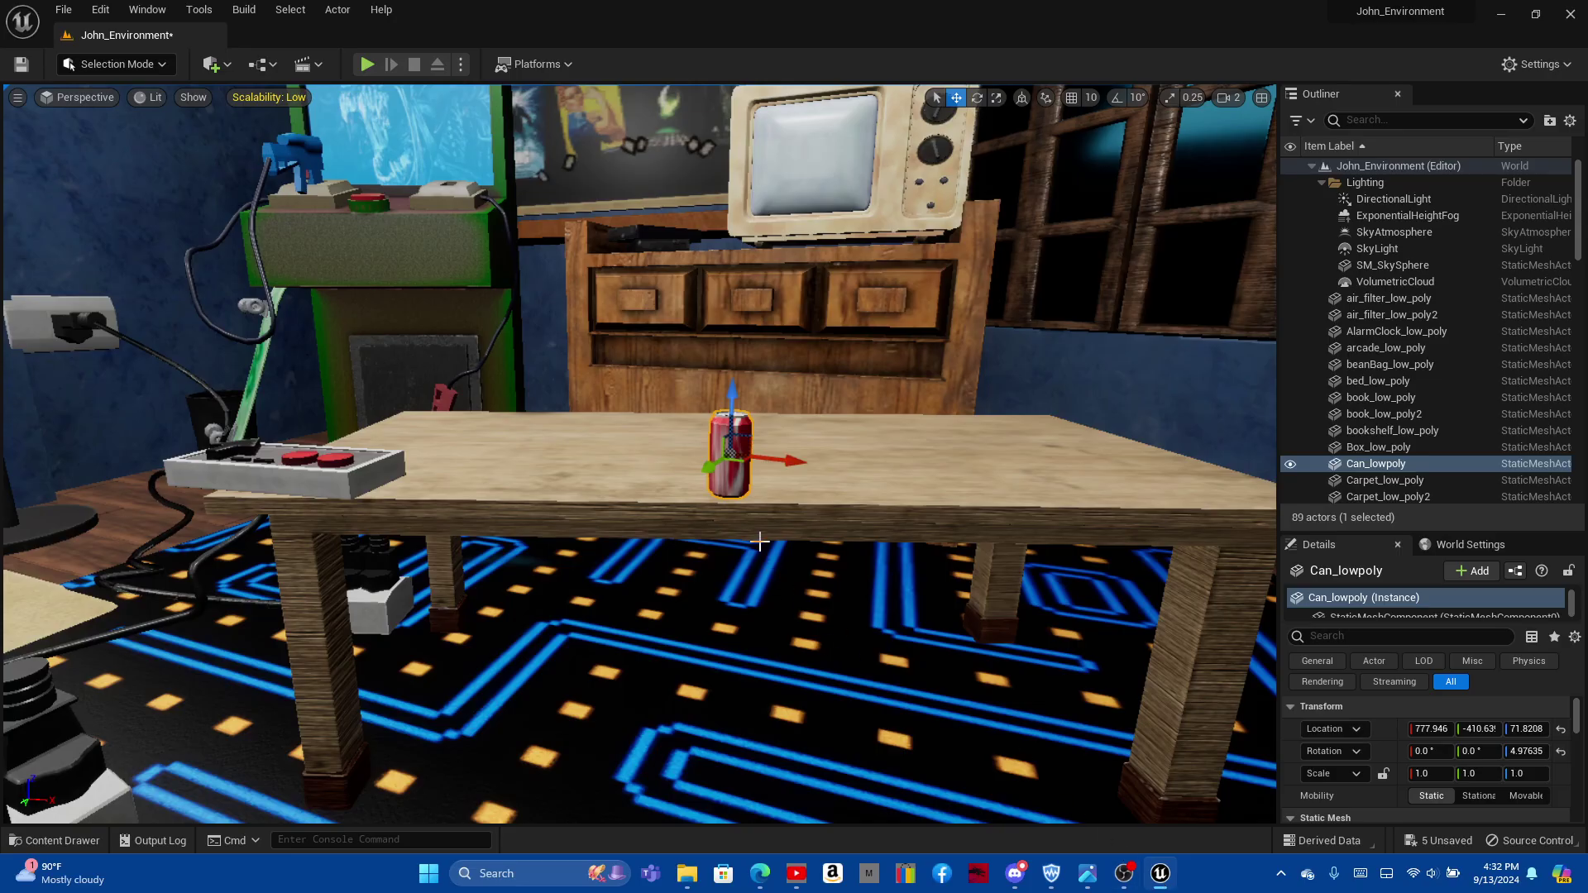
Step: Scale the can uniformly to 1.58656 and shift it left and toward the camera
key("r")
mouse_move(738, 449)
left_mouse_down()
mouse_move(794, 438)
mouse_move(728, 373)
left_mouse_up()
left_click_drag(722, 428, 708, 437)
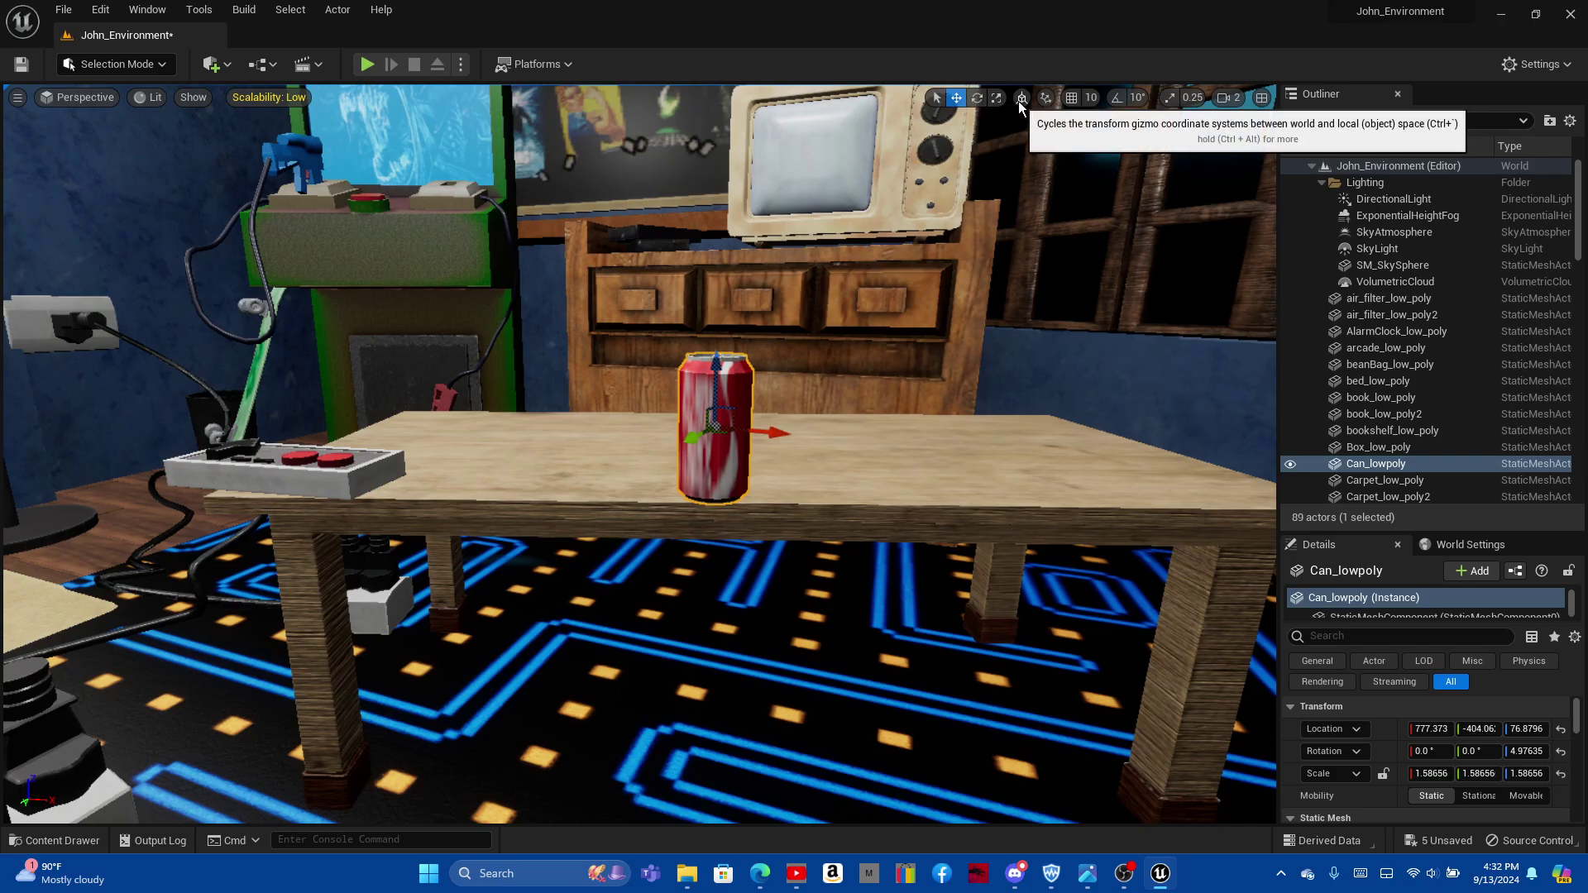
right_click_drag(733, 429, 732, 429)
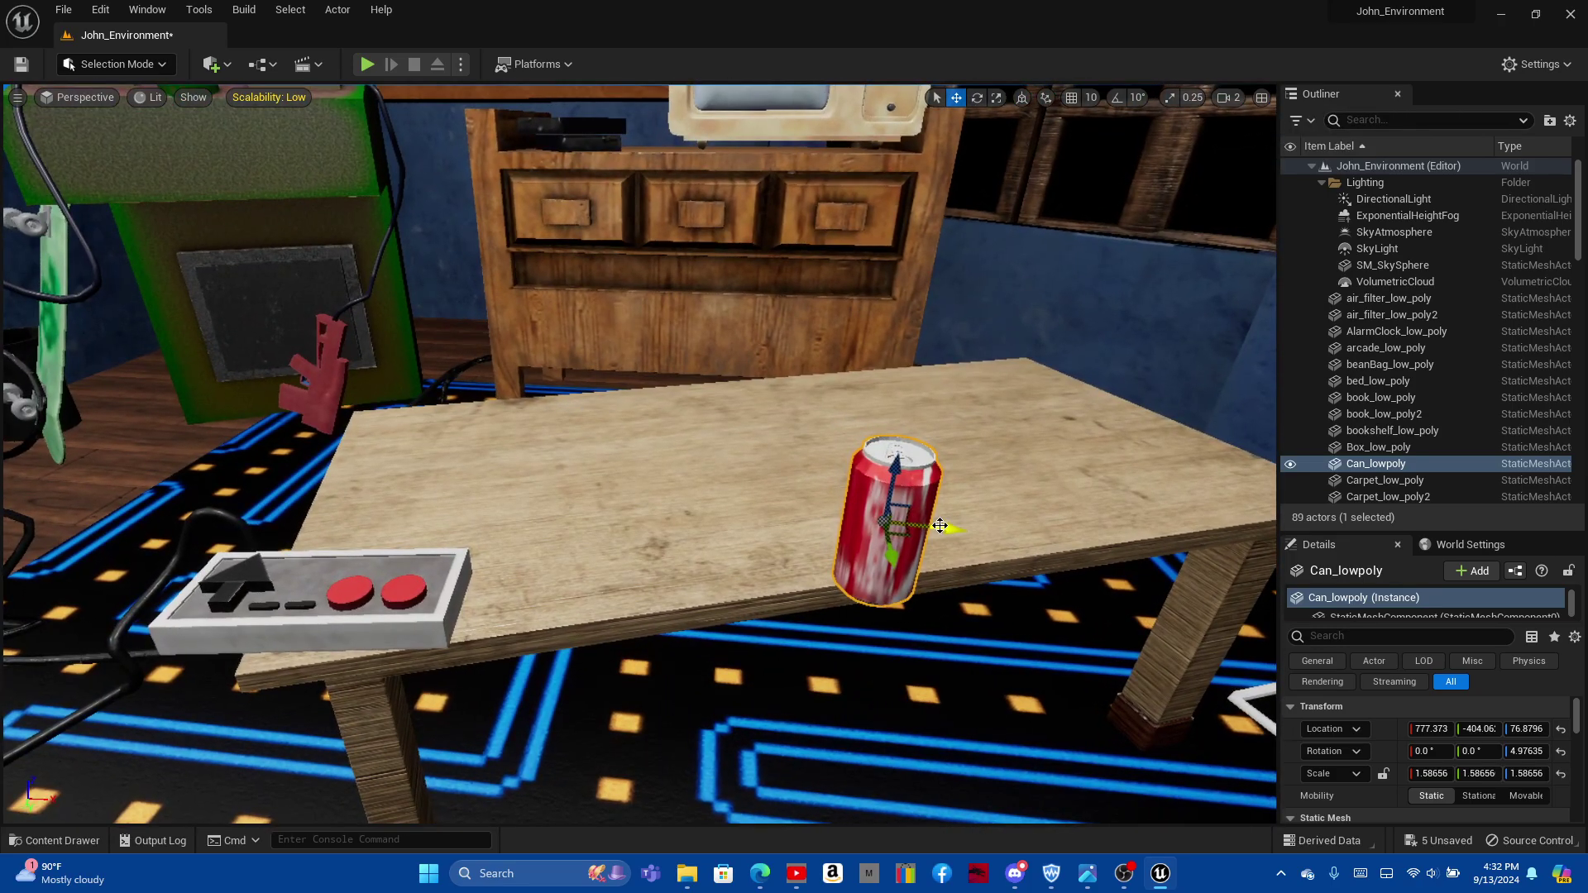
mouse_move(940, 526)
left_mouse_down()
mouse_move(747, 502)
mouse_move(708, 549)
left_mouse_up()
Step: Turn the can to -15.395°, settle it left on the tabletop, and reopen the reference picture
key("e")
key("w")
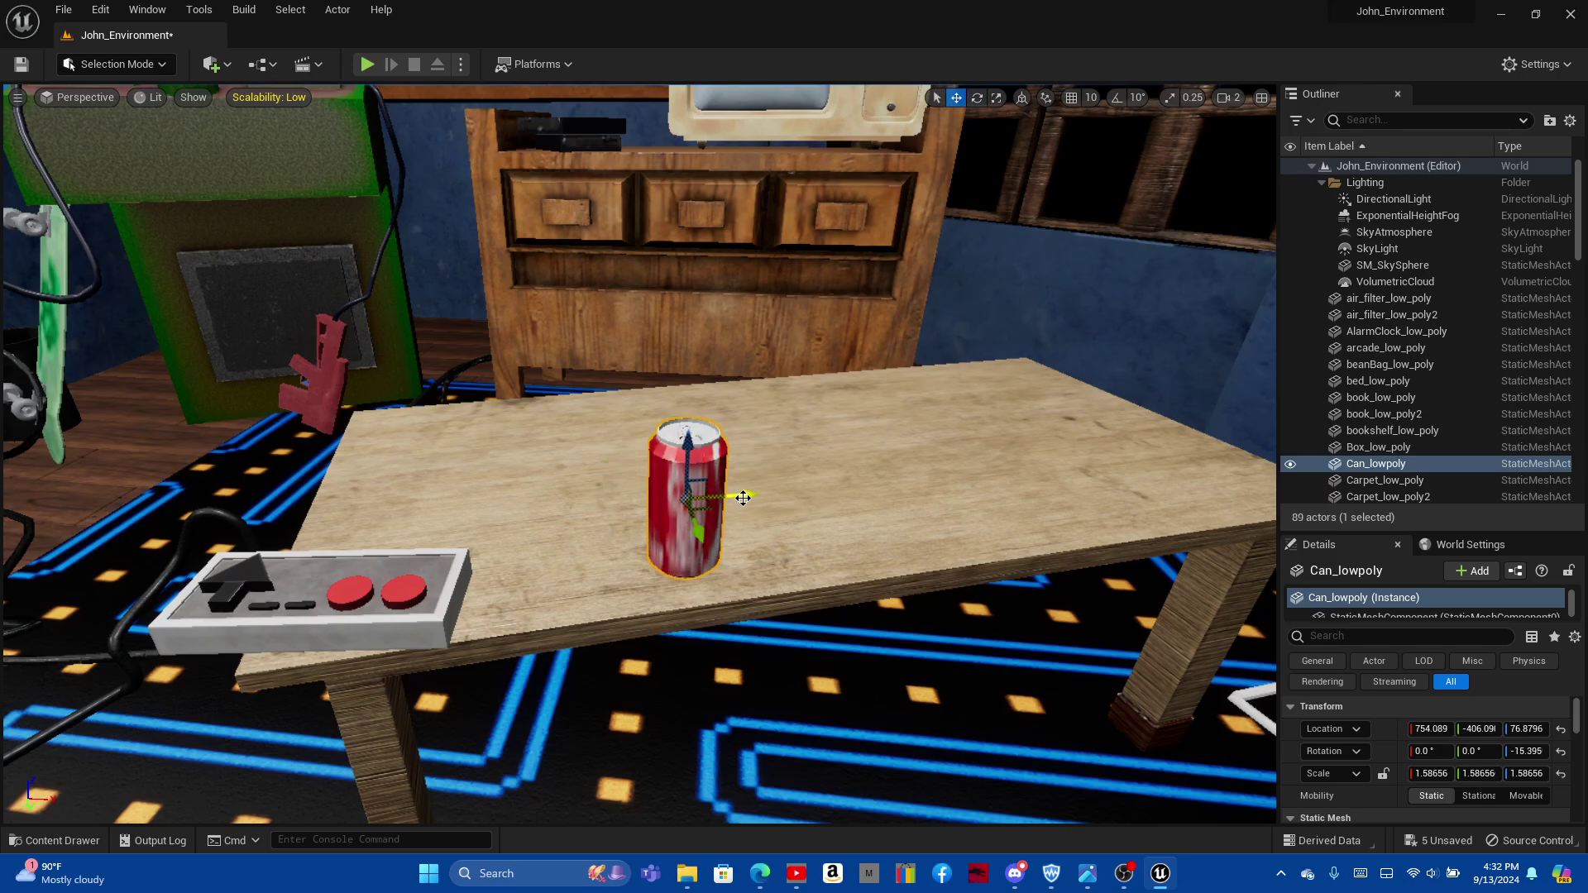
left_click_drag(743, 498, 628, 484)
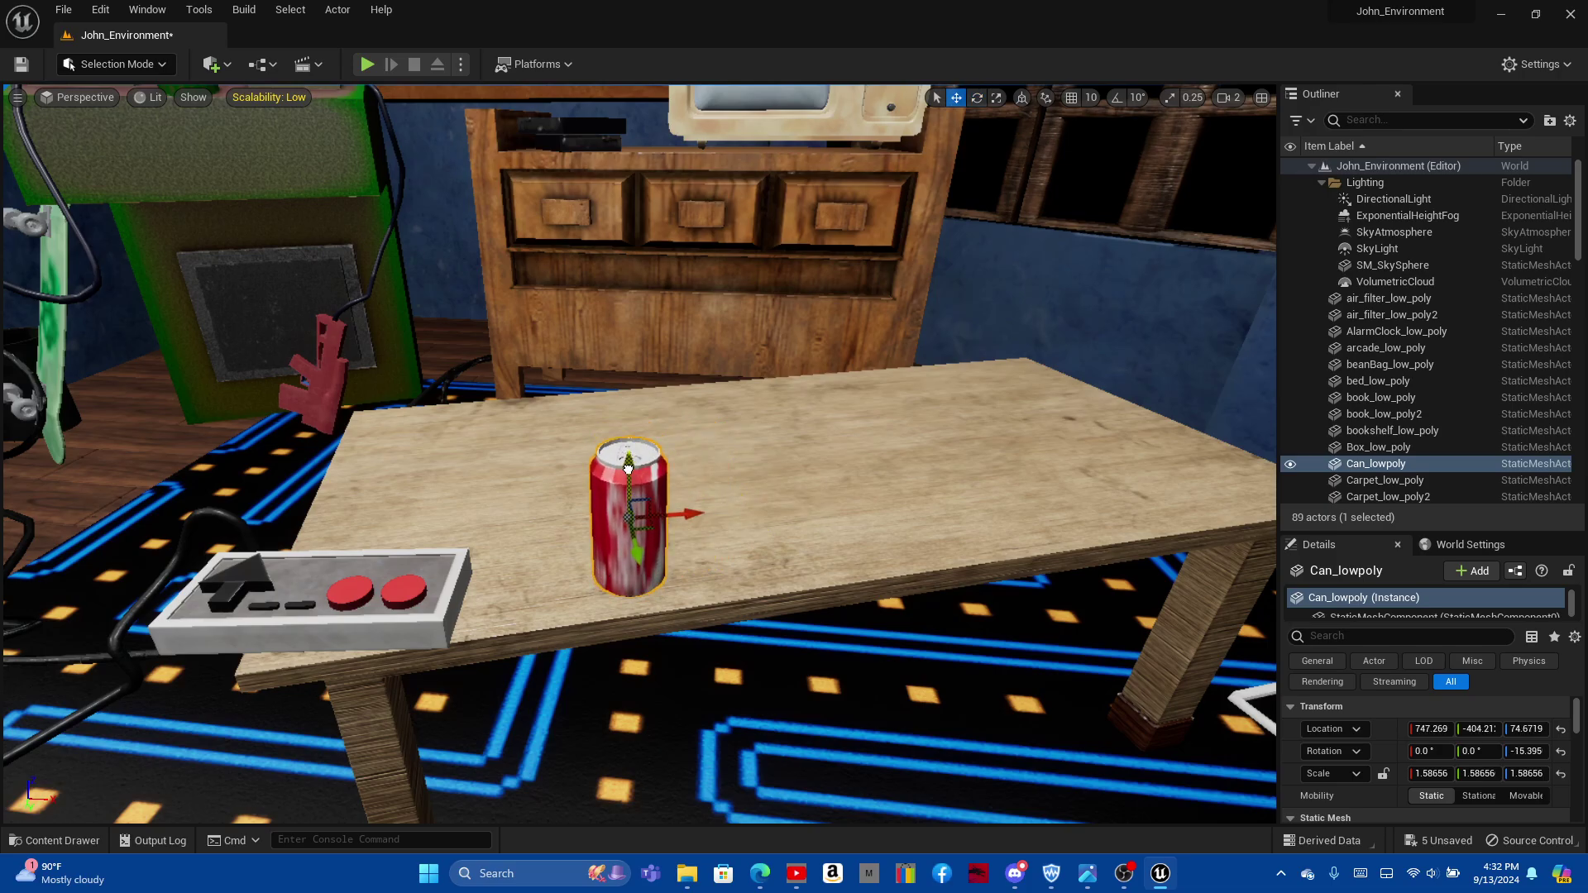
right_click_drag(637, 455, 372, 479)
key("f")
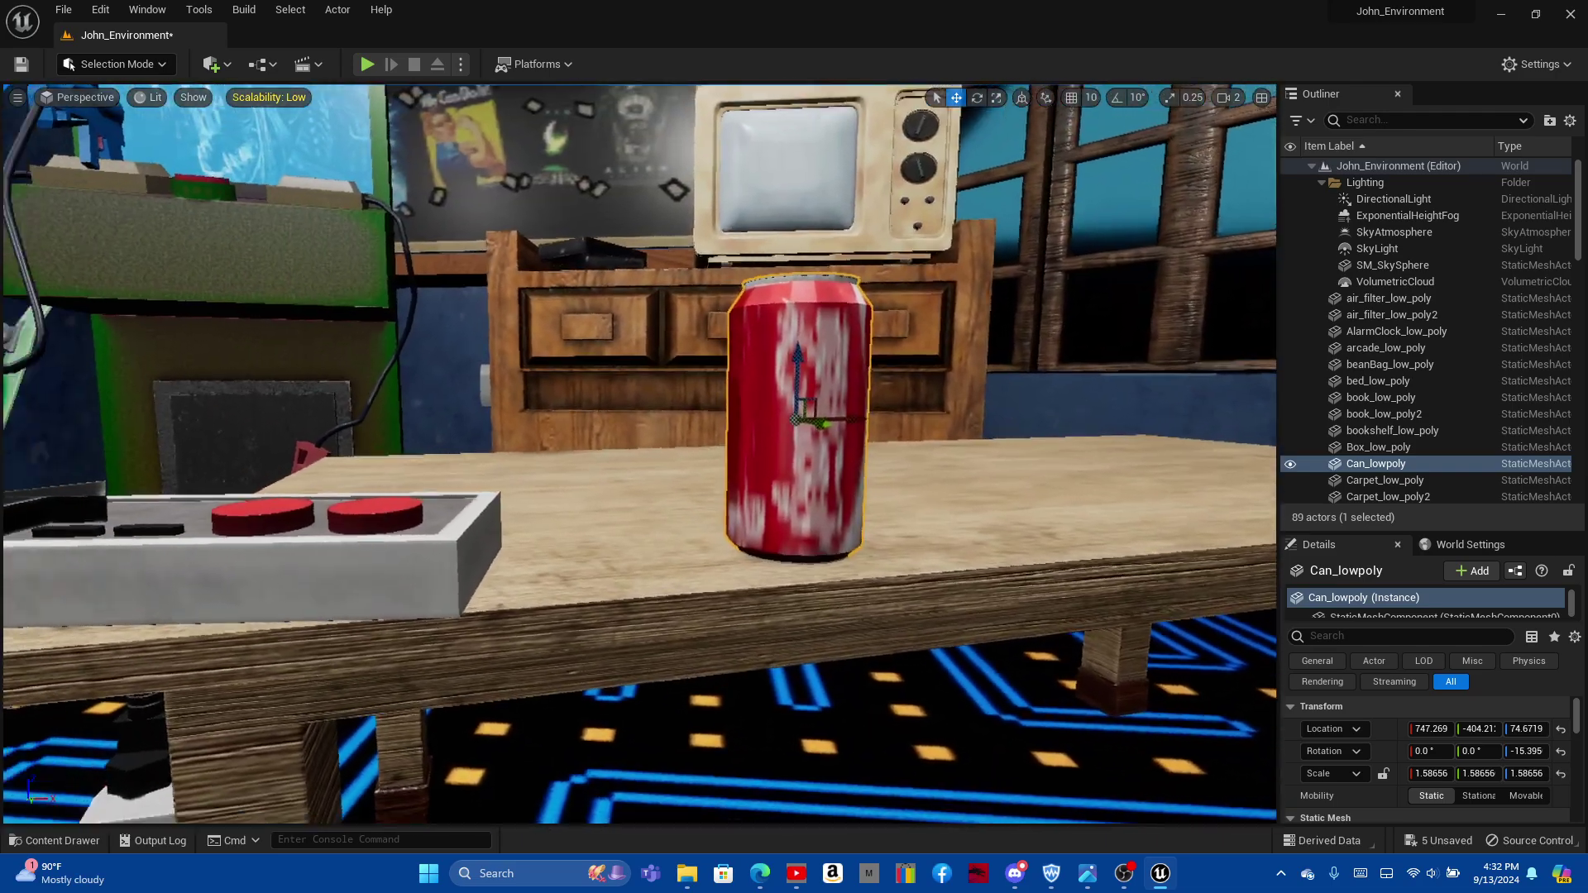
right_click_drag(629, 463, 629, 348)
key("f")
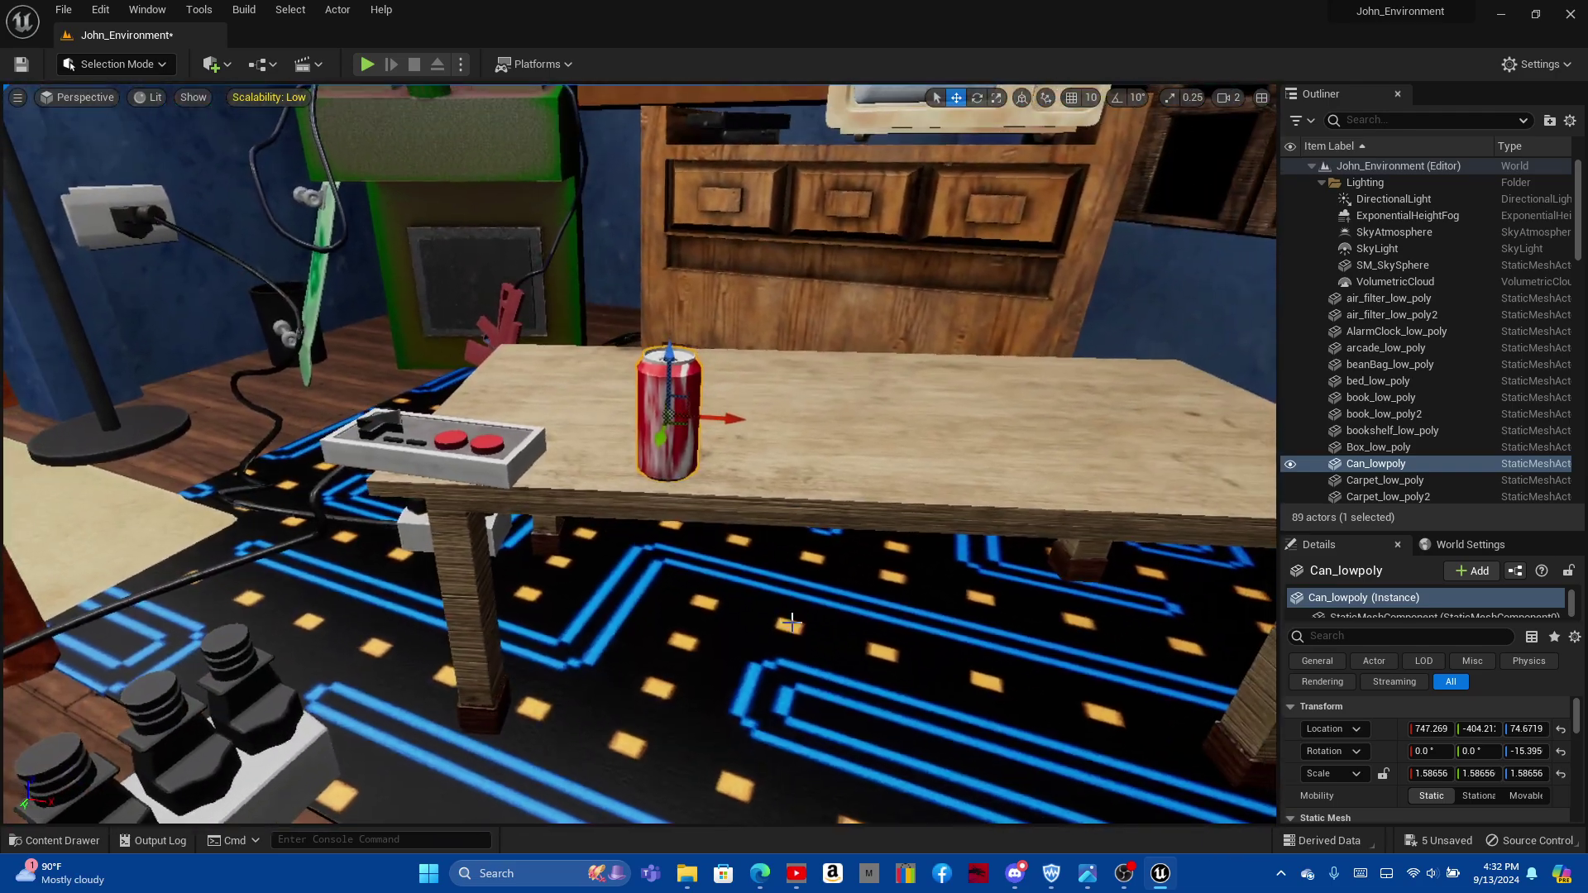
left_click(1084, 882)
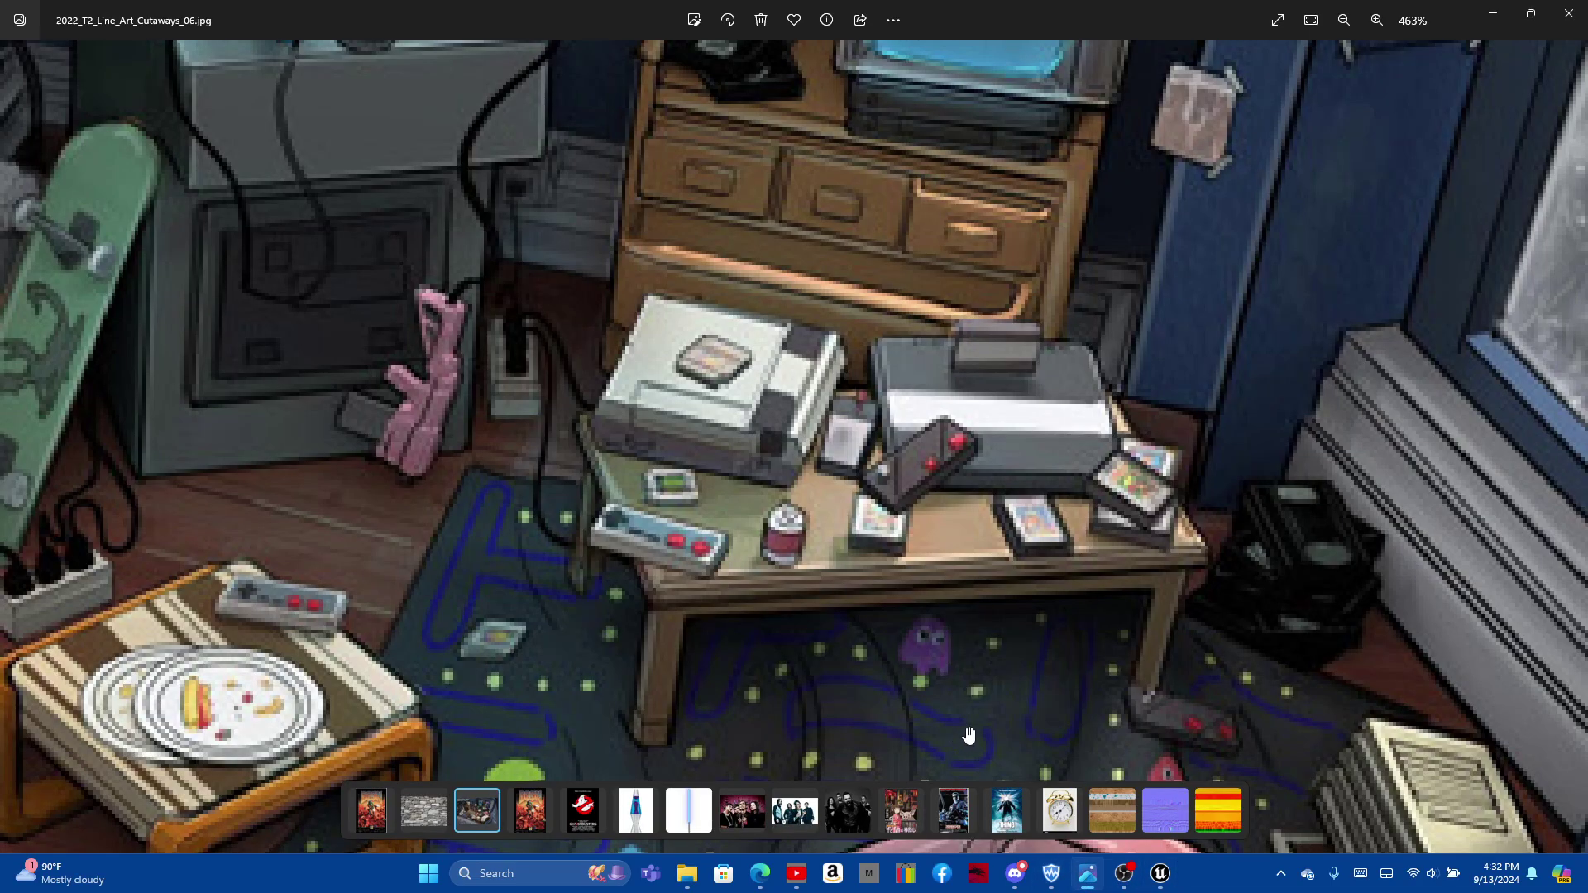
Step: Back in the Unreal room level, orbit around the can to inspect its label
left_click(1162, 877)
left_click_drag(897, 592, 897, 592, "alt")
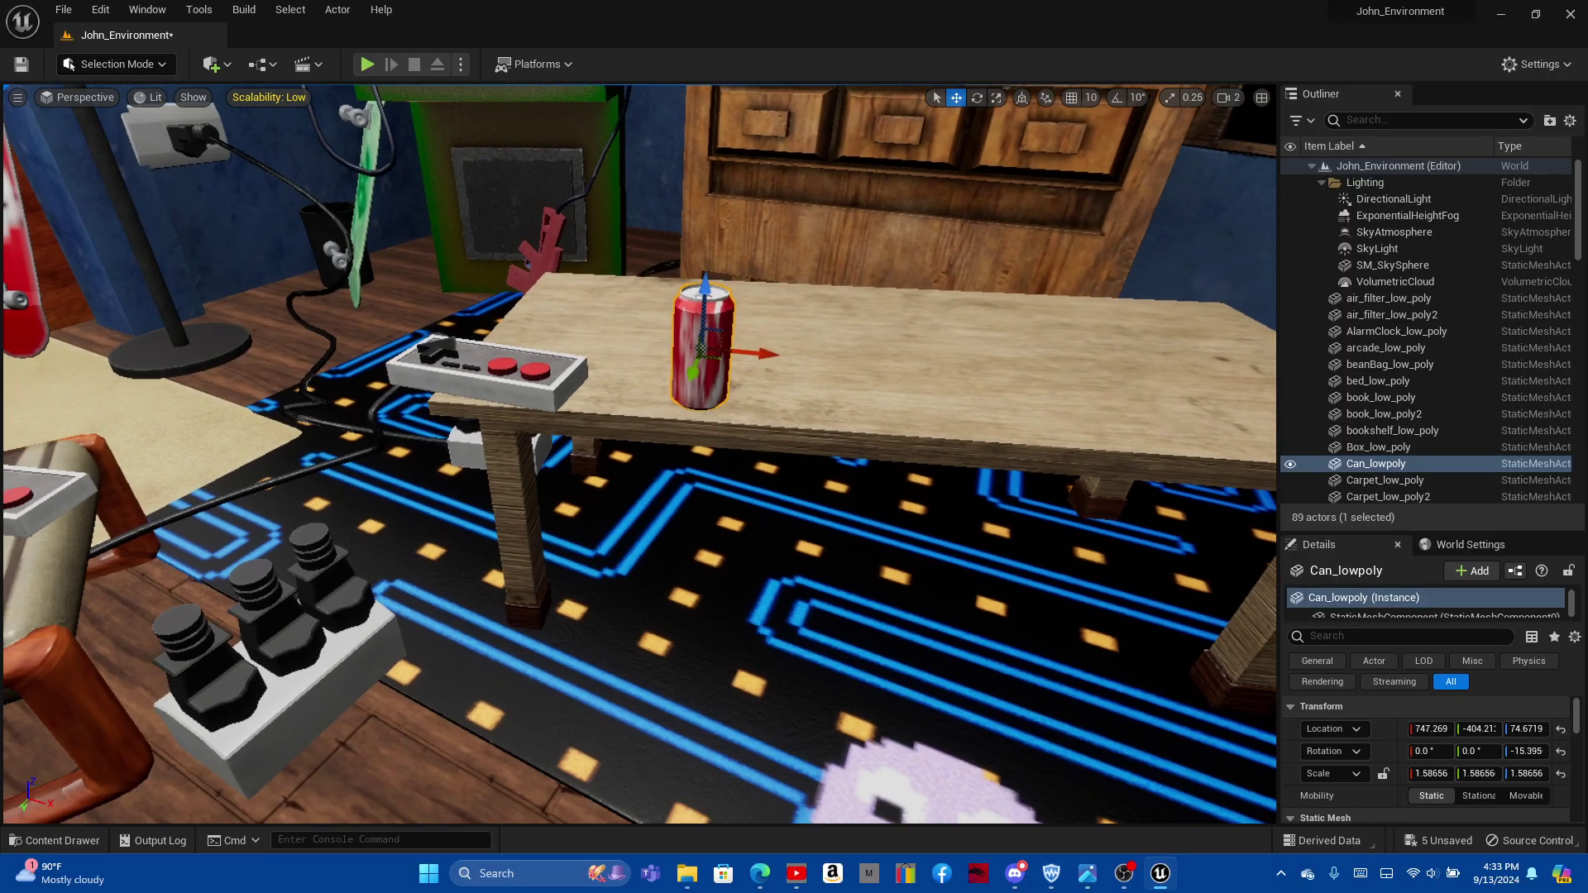
key("q")
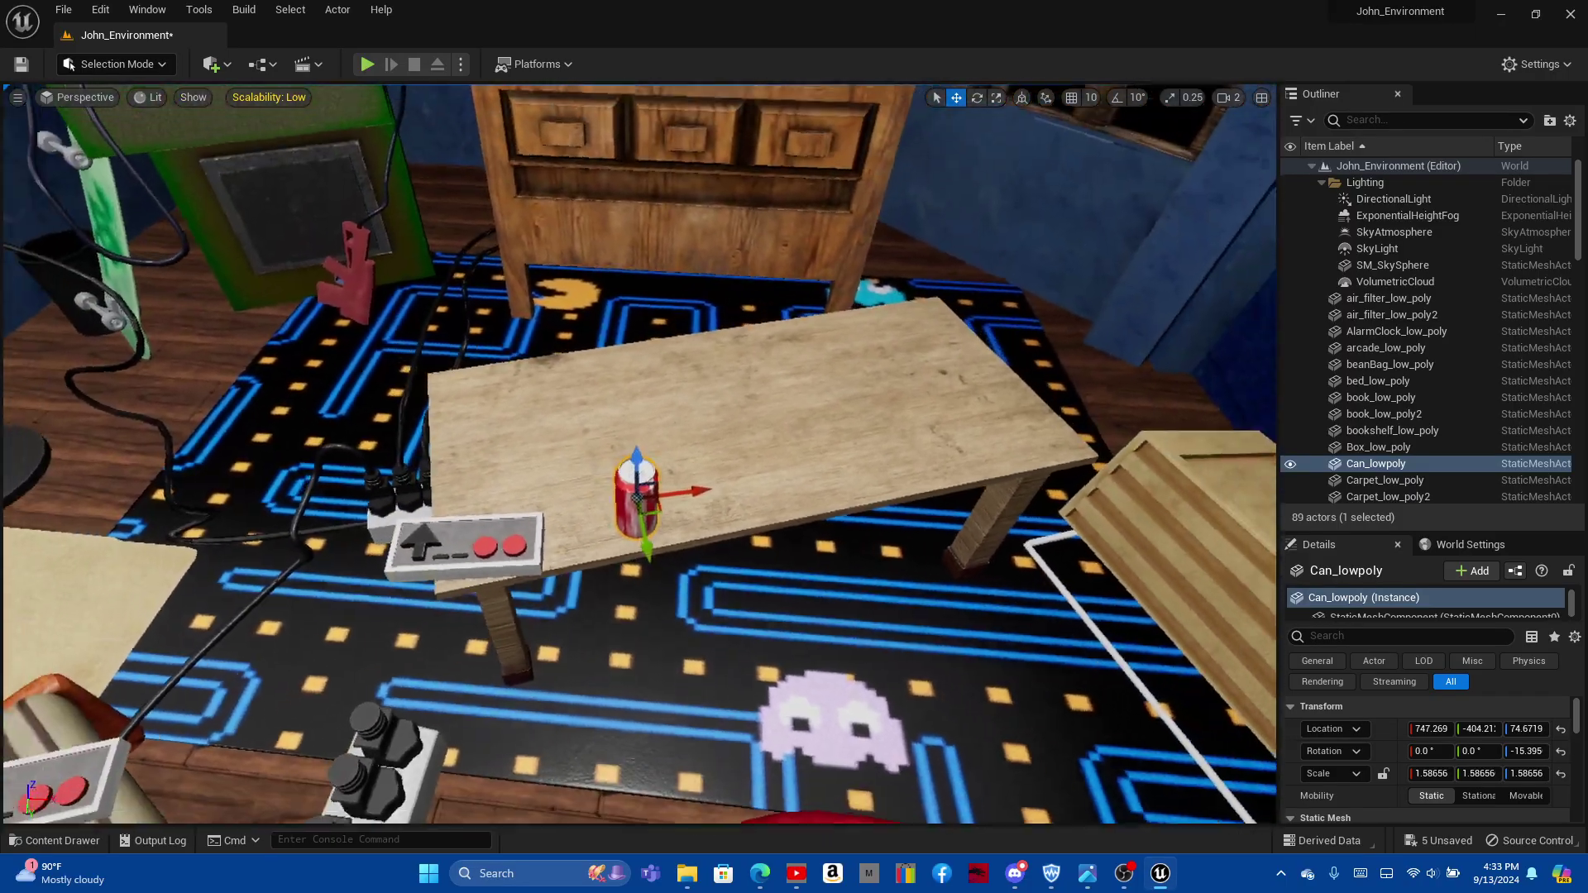
scroll(937, 652, "down", 3)
left_click_drag(781, 618, 774, 622, "alt")
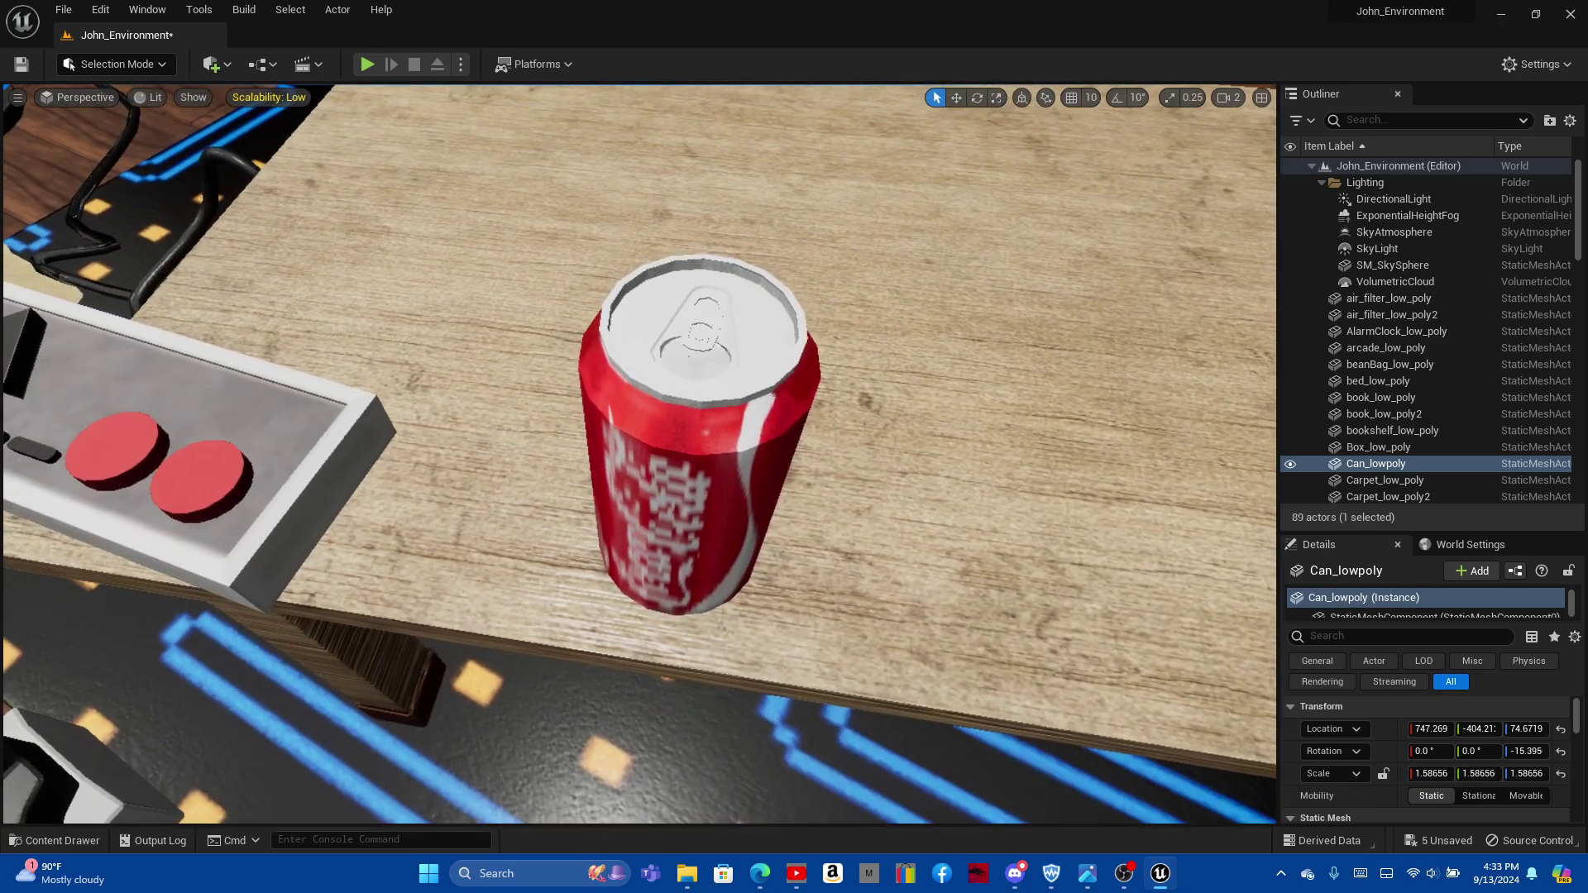
left_click_drag(883, 638, 965, 638, "alt")
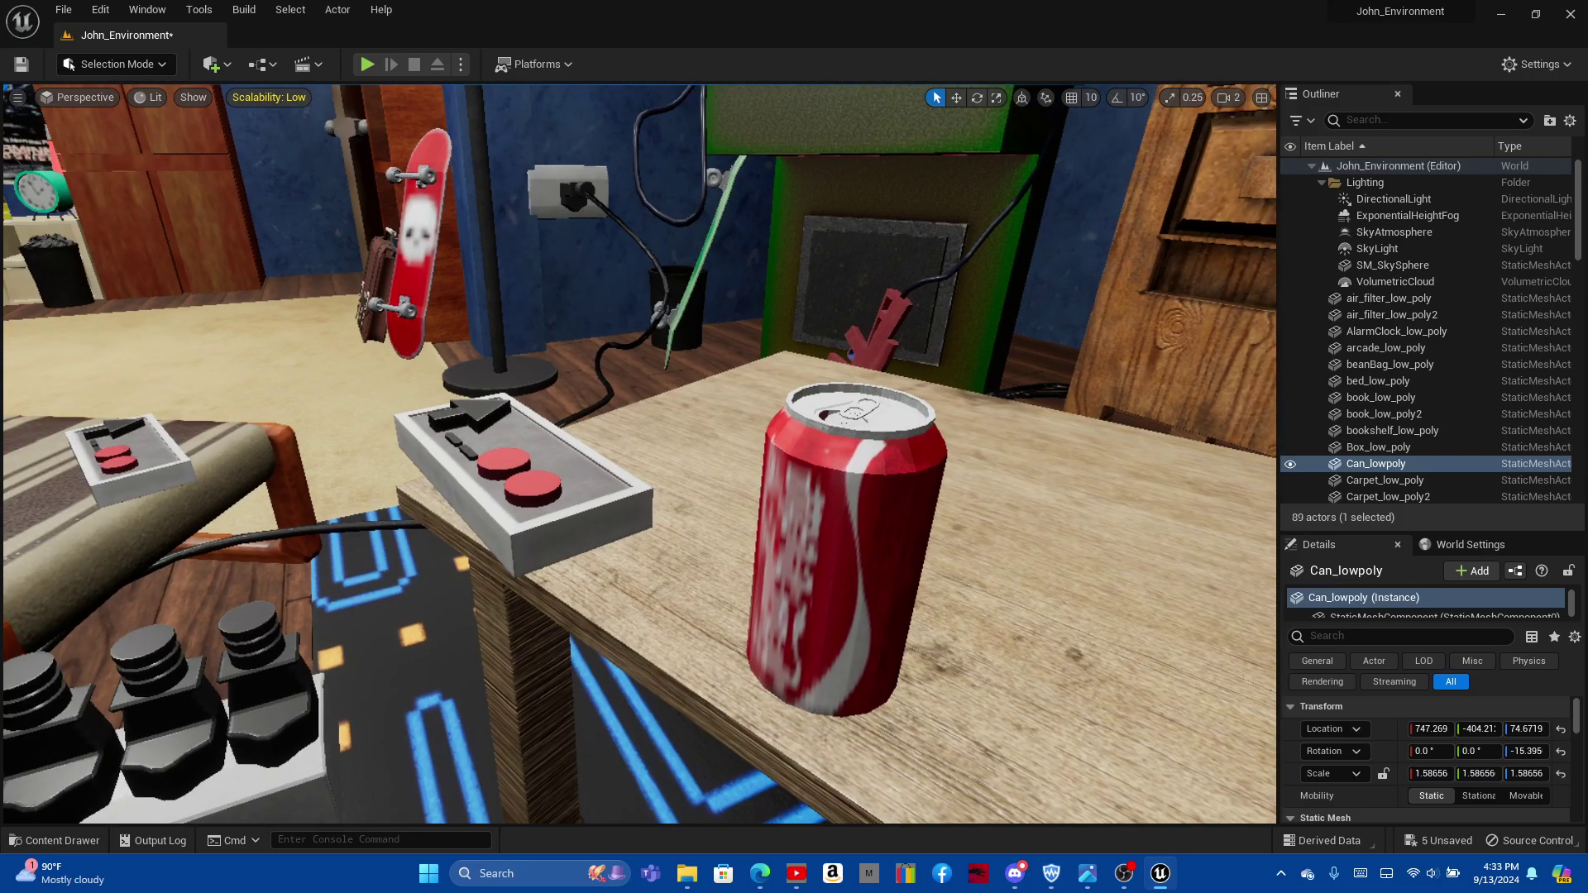
left_click_drag(347, 119, 348, 120, "alt")
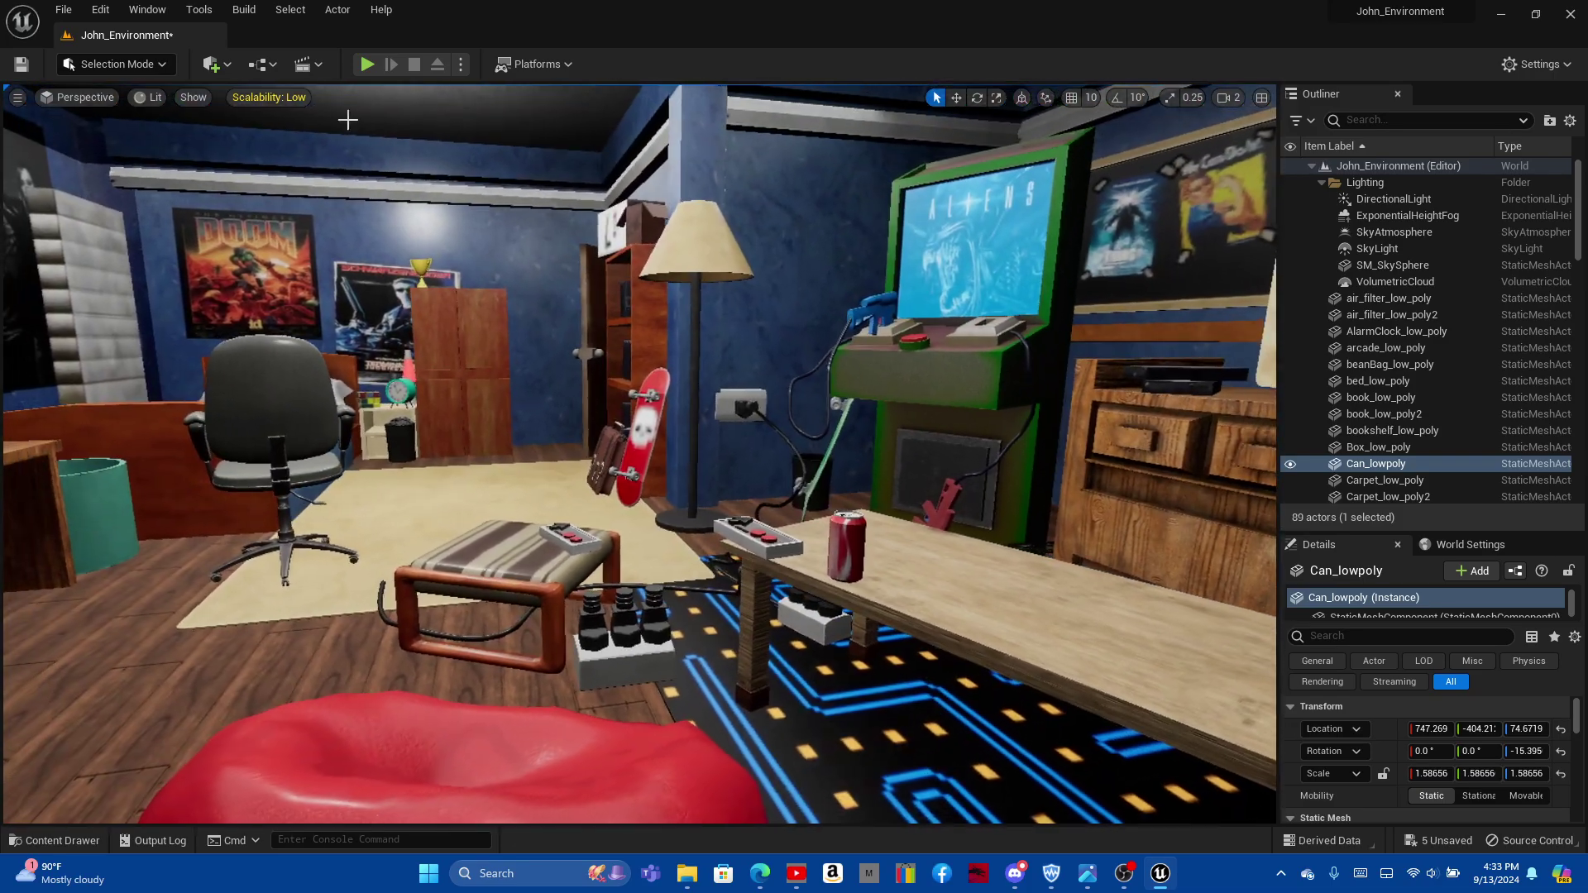
Step: Save the level and all modified assets with File > Save All
left_click(69, 9)
left_click(120, 198)
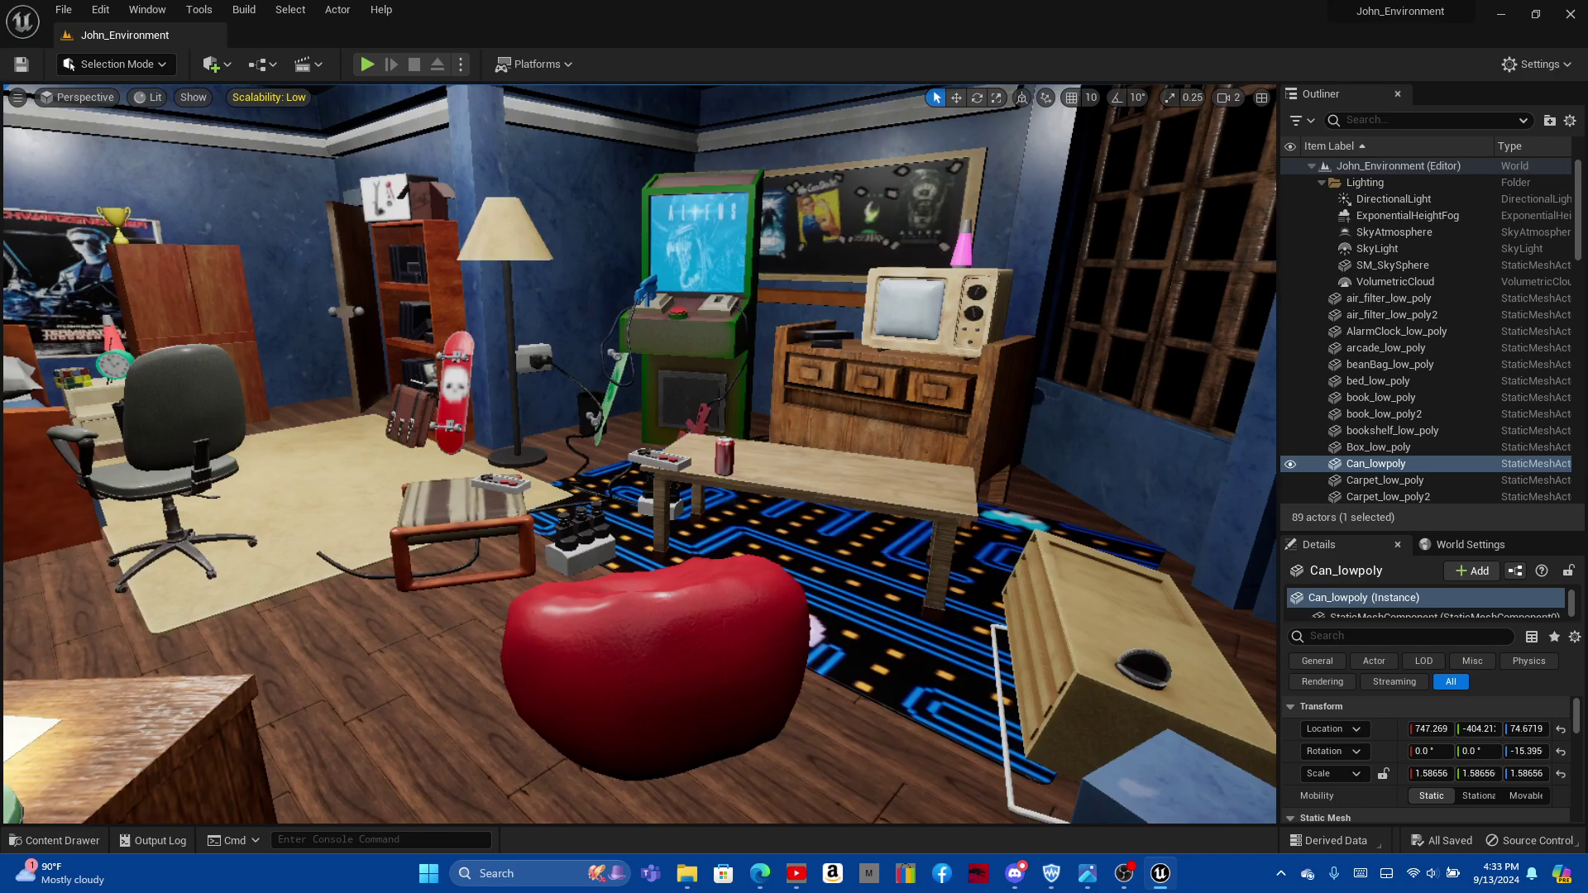
right_click_drag(557, 496, 557, 497)
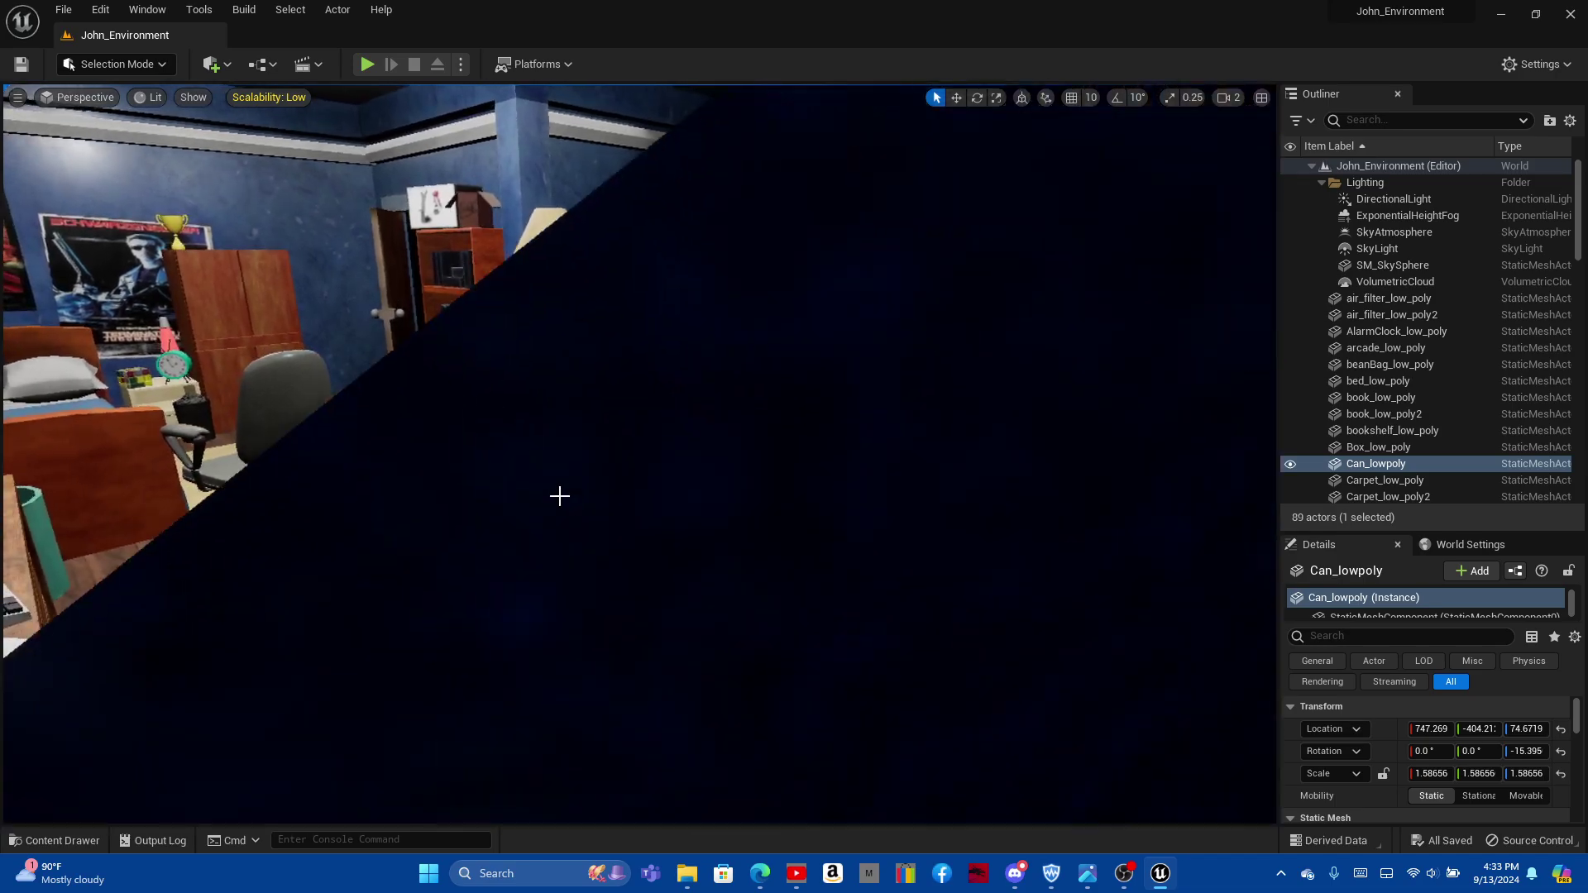
key("w")
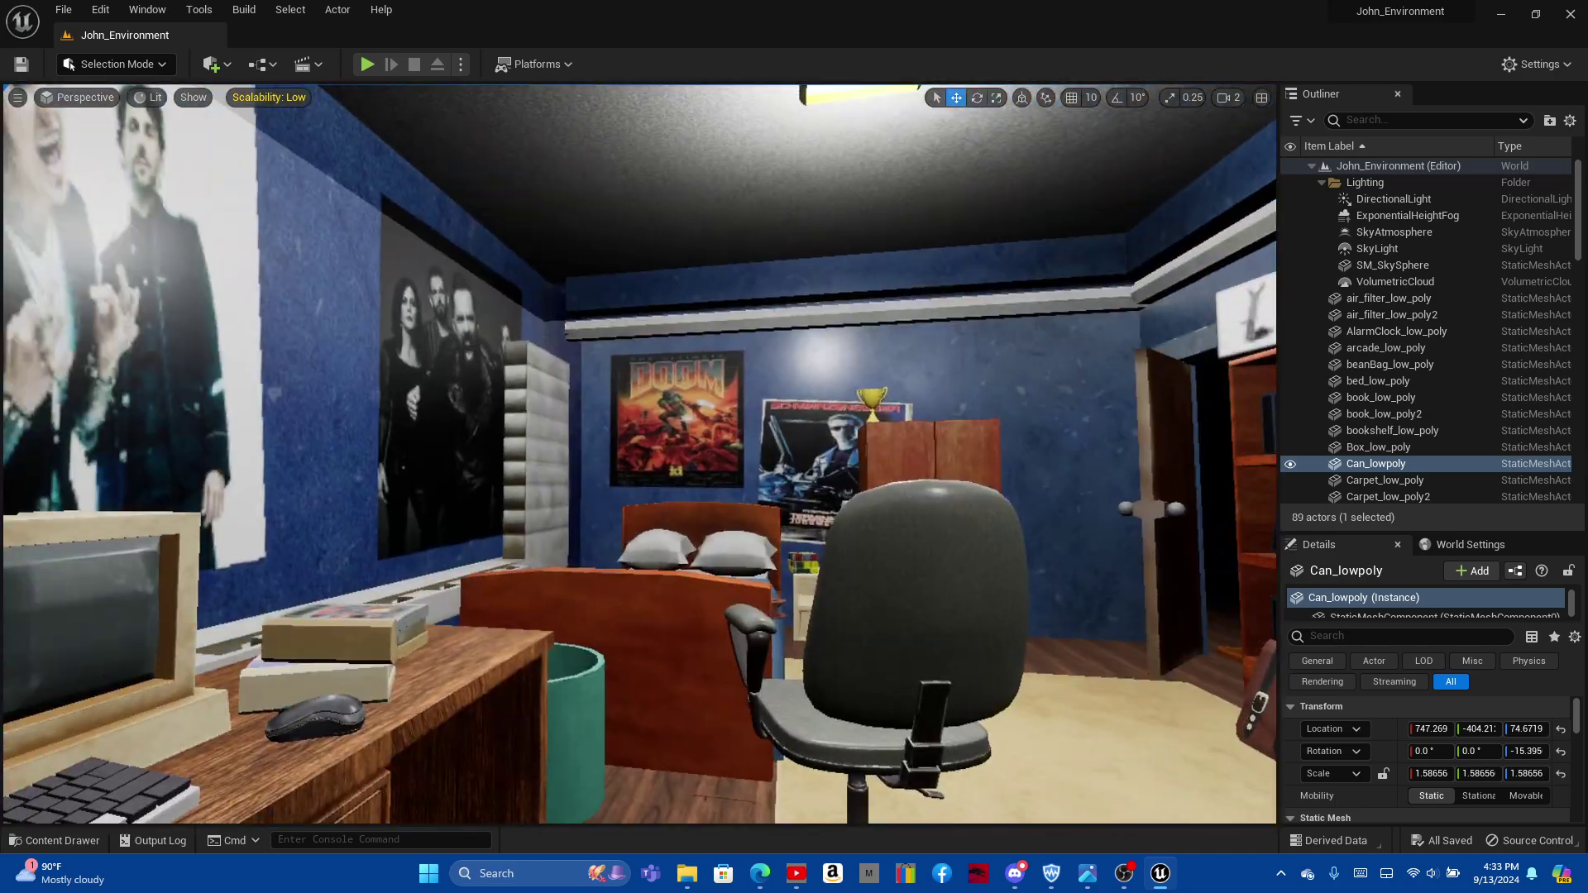